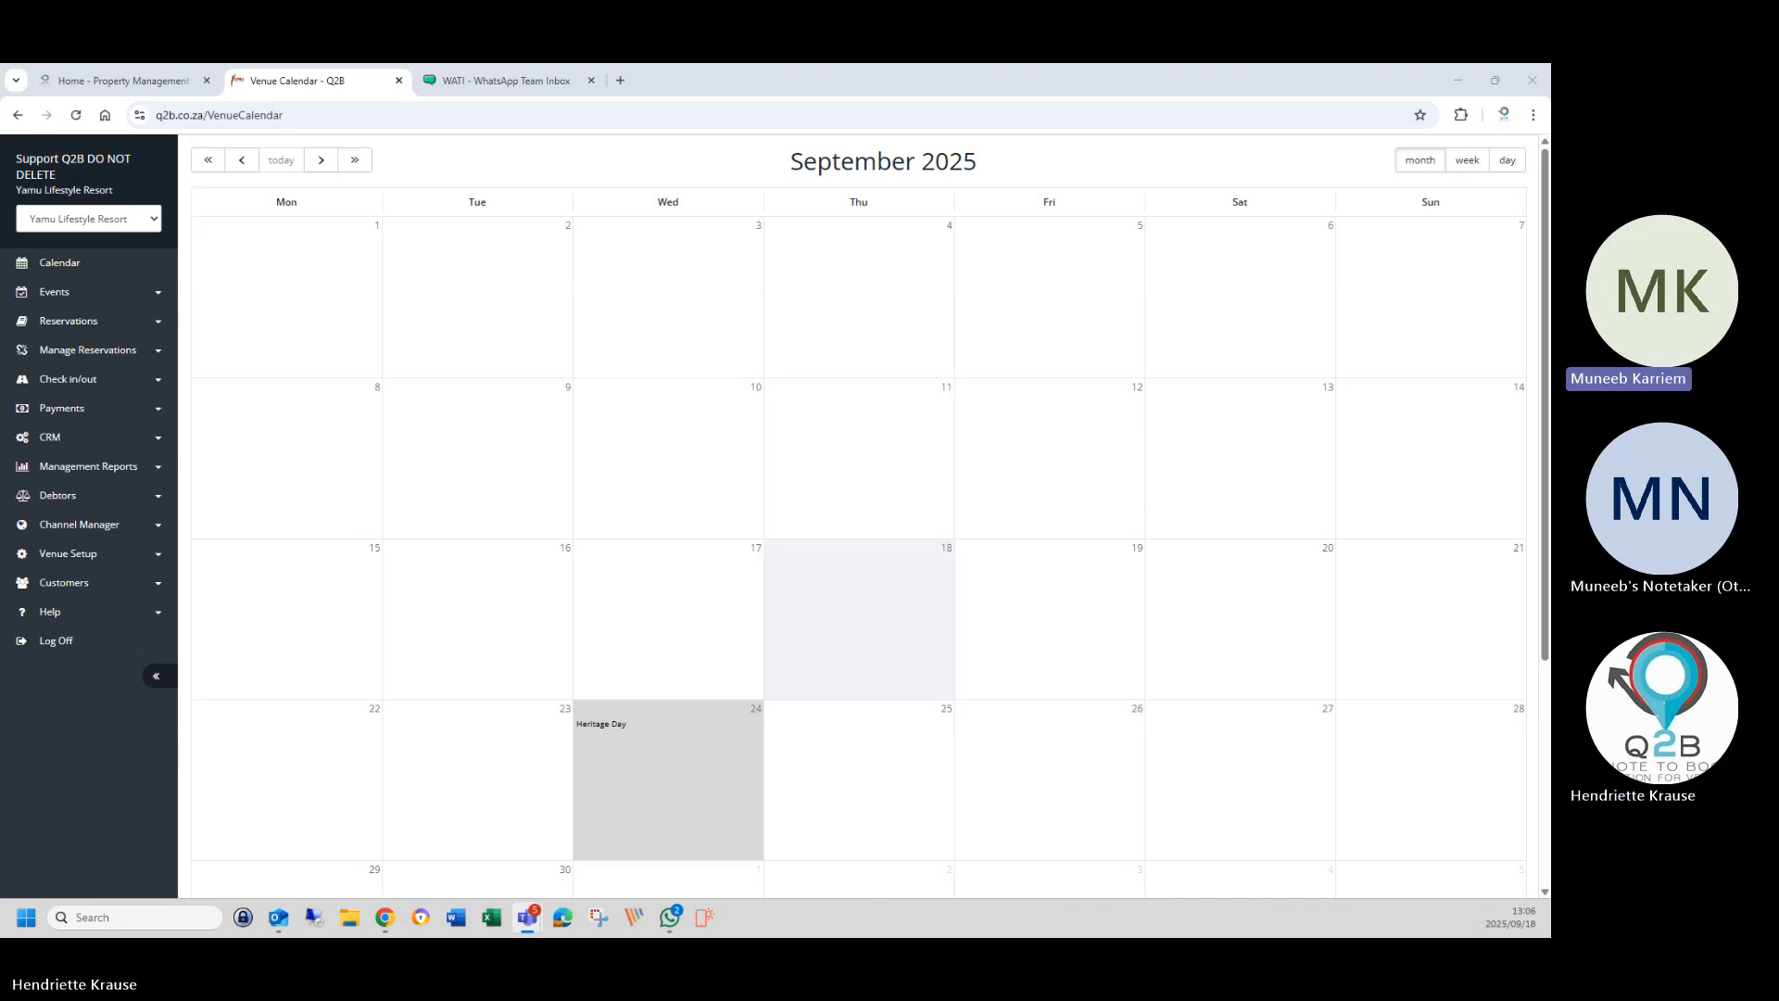
Open the Monthly Analysis report and set its start date to 1 December 2025.
click(93, 469)
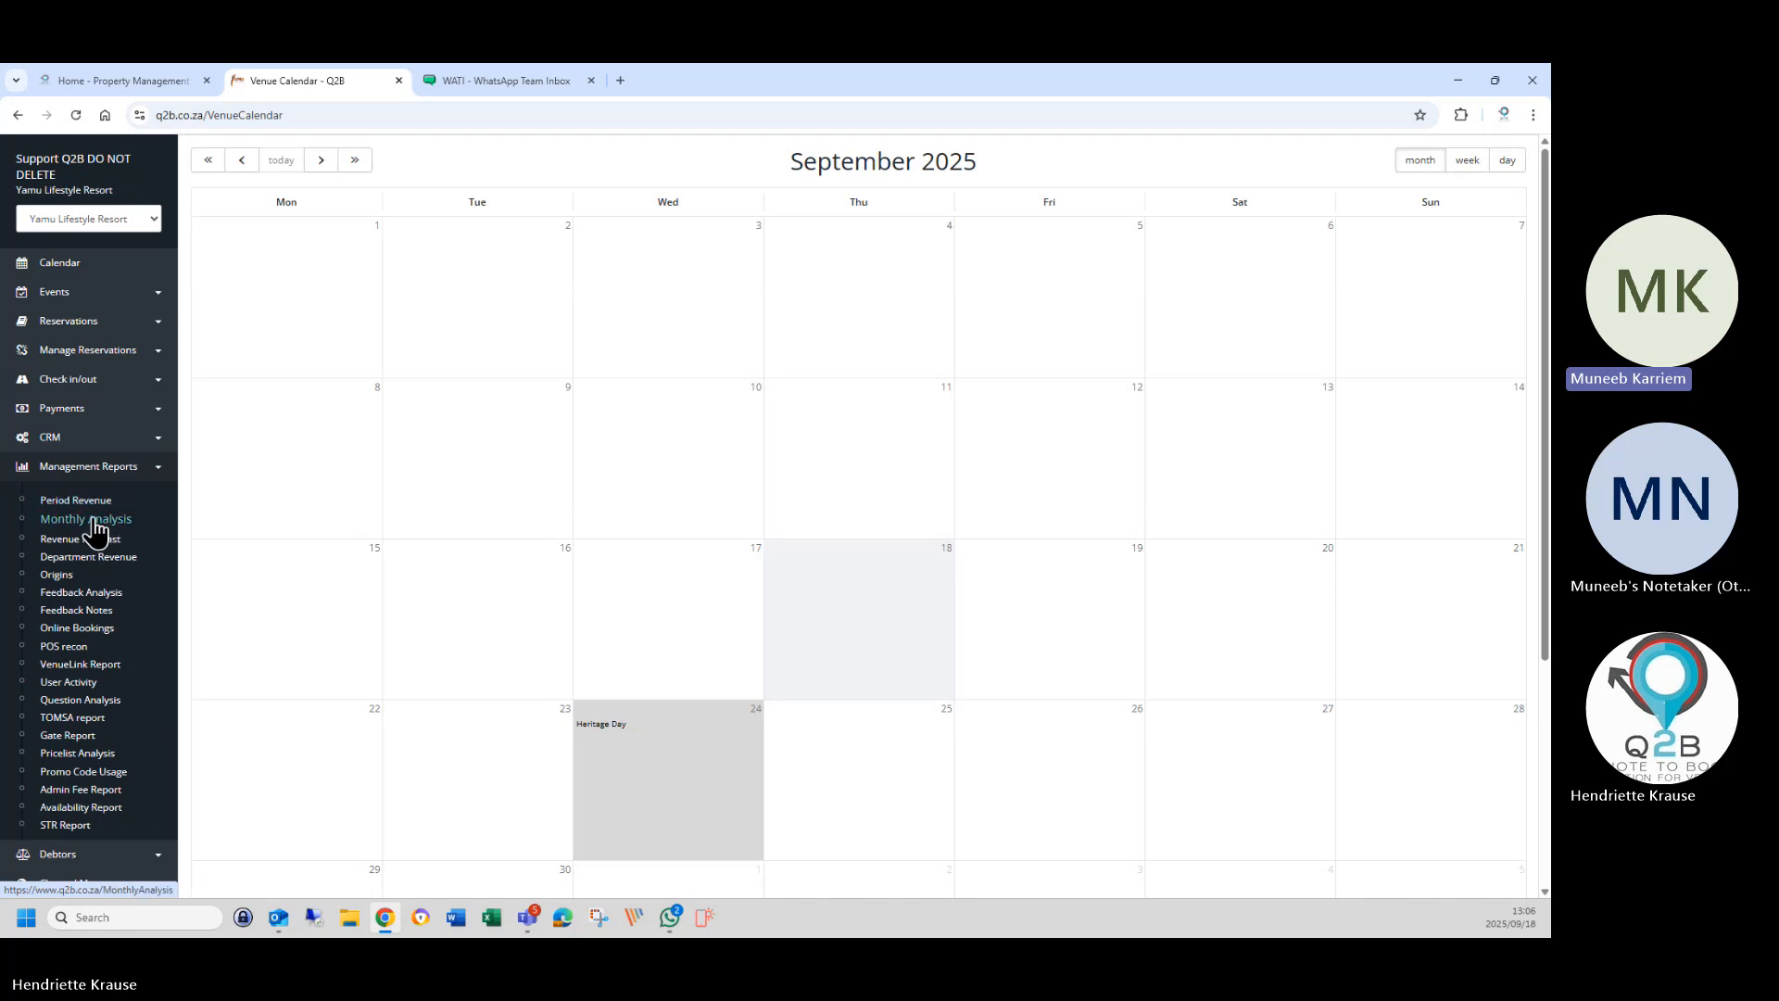
click(92, 521)
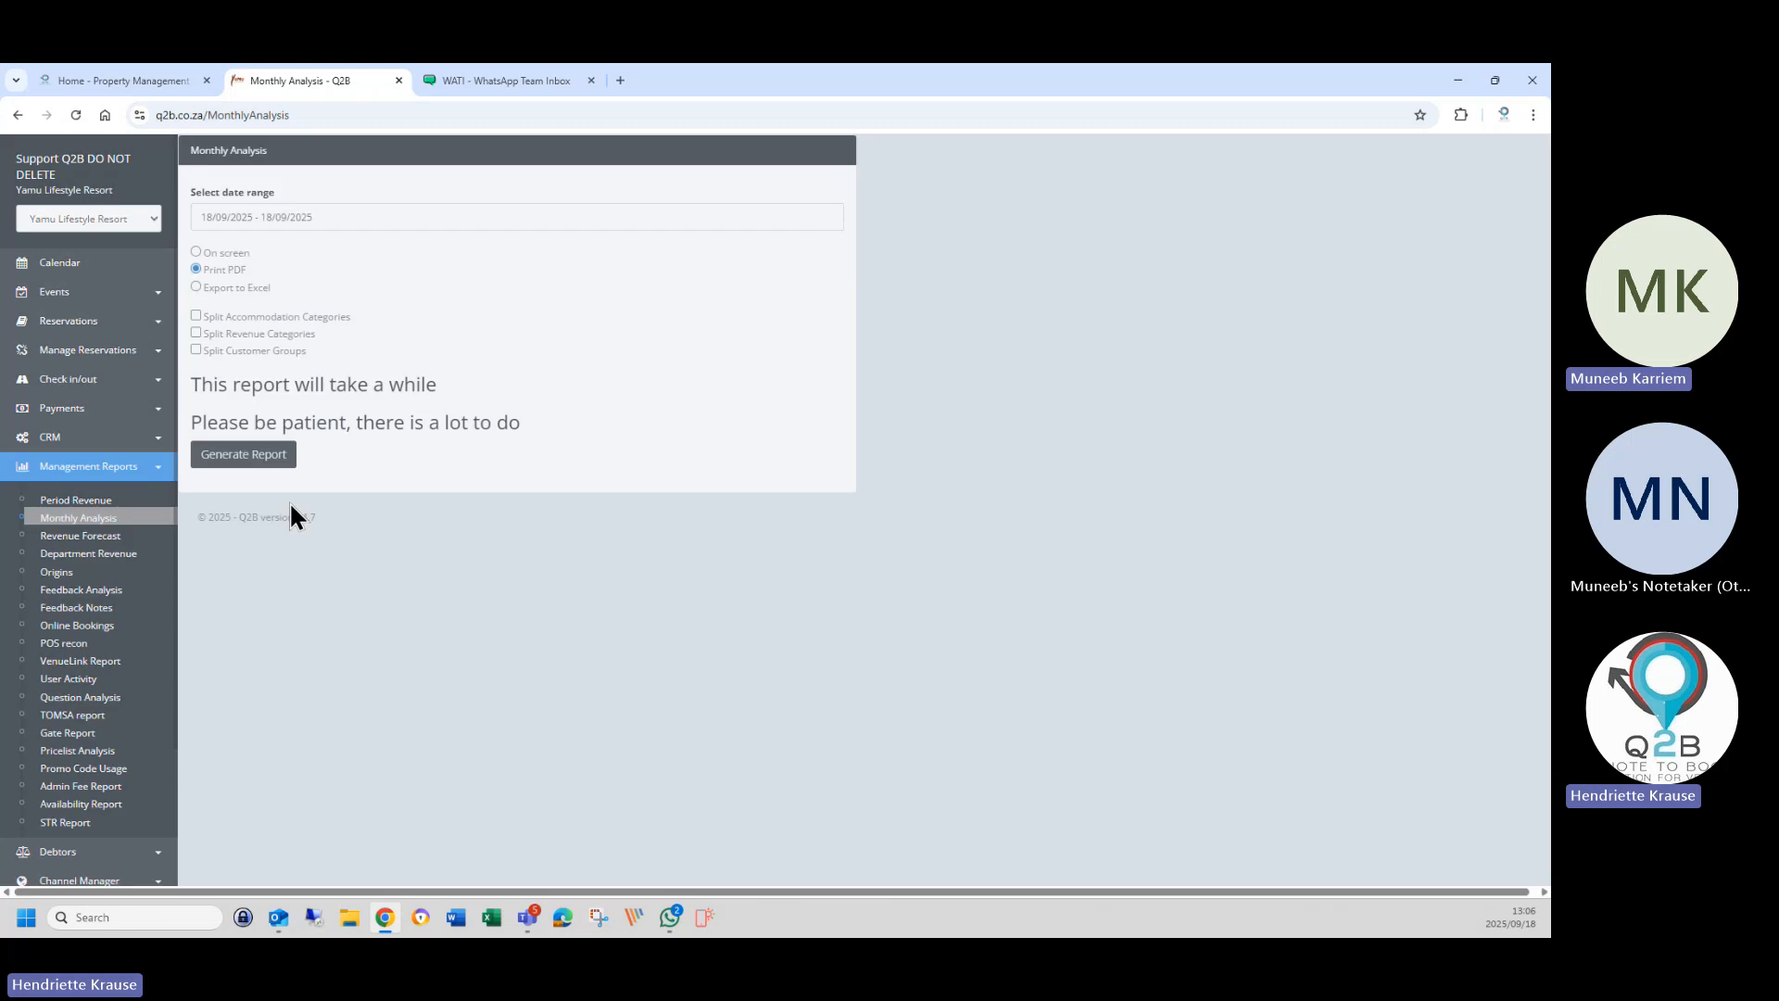
click(318, 219)
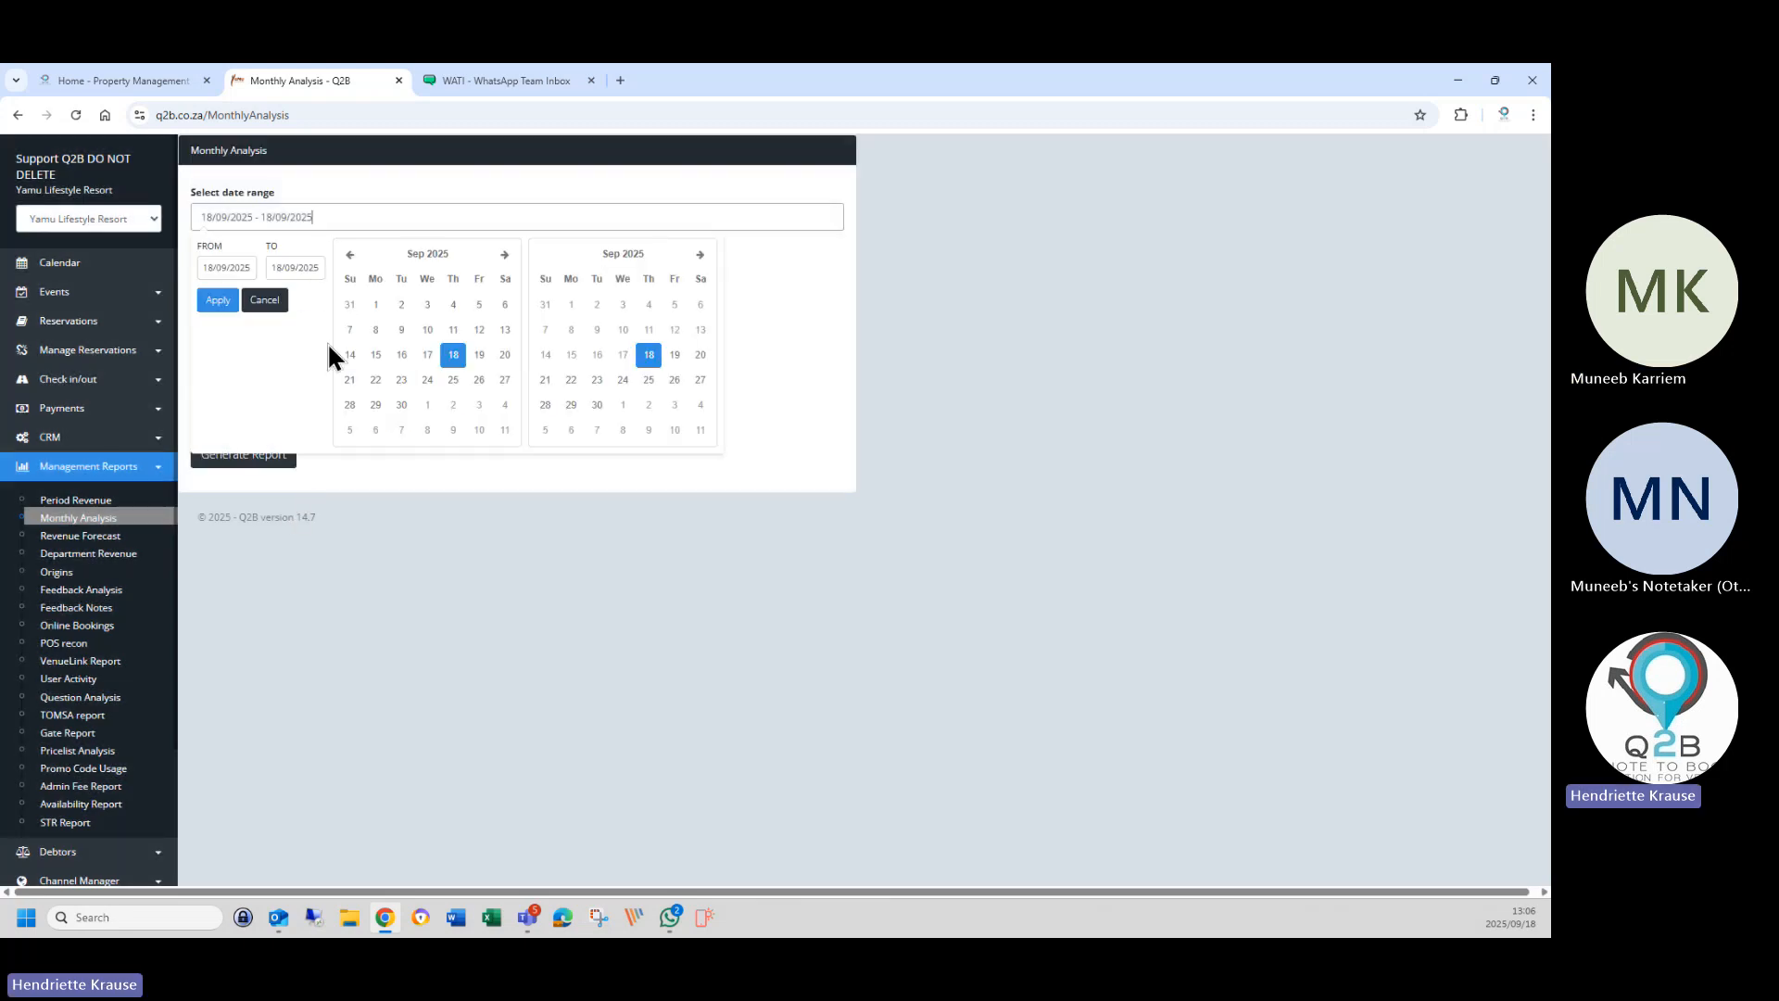
click(376, 311)
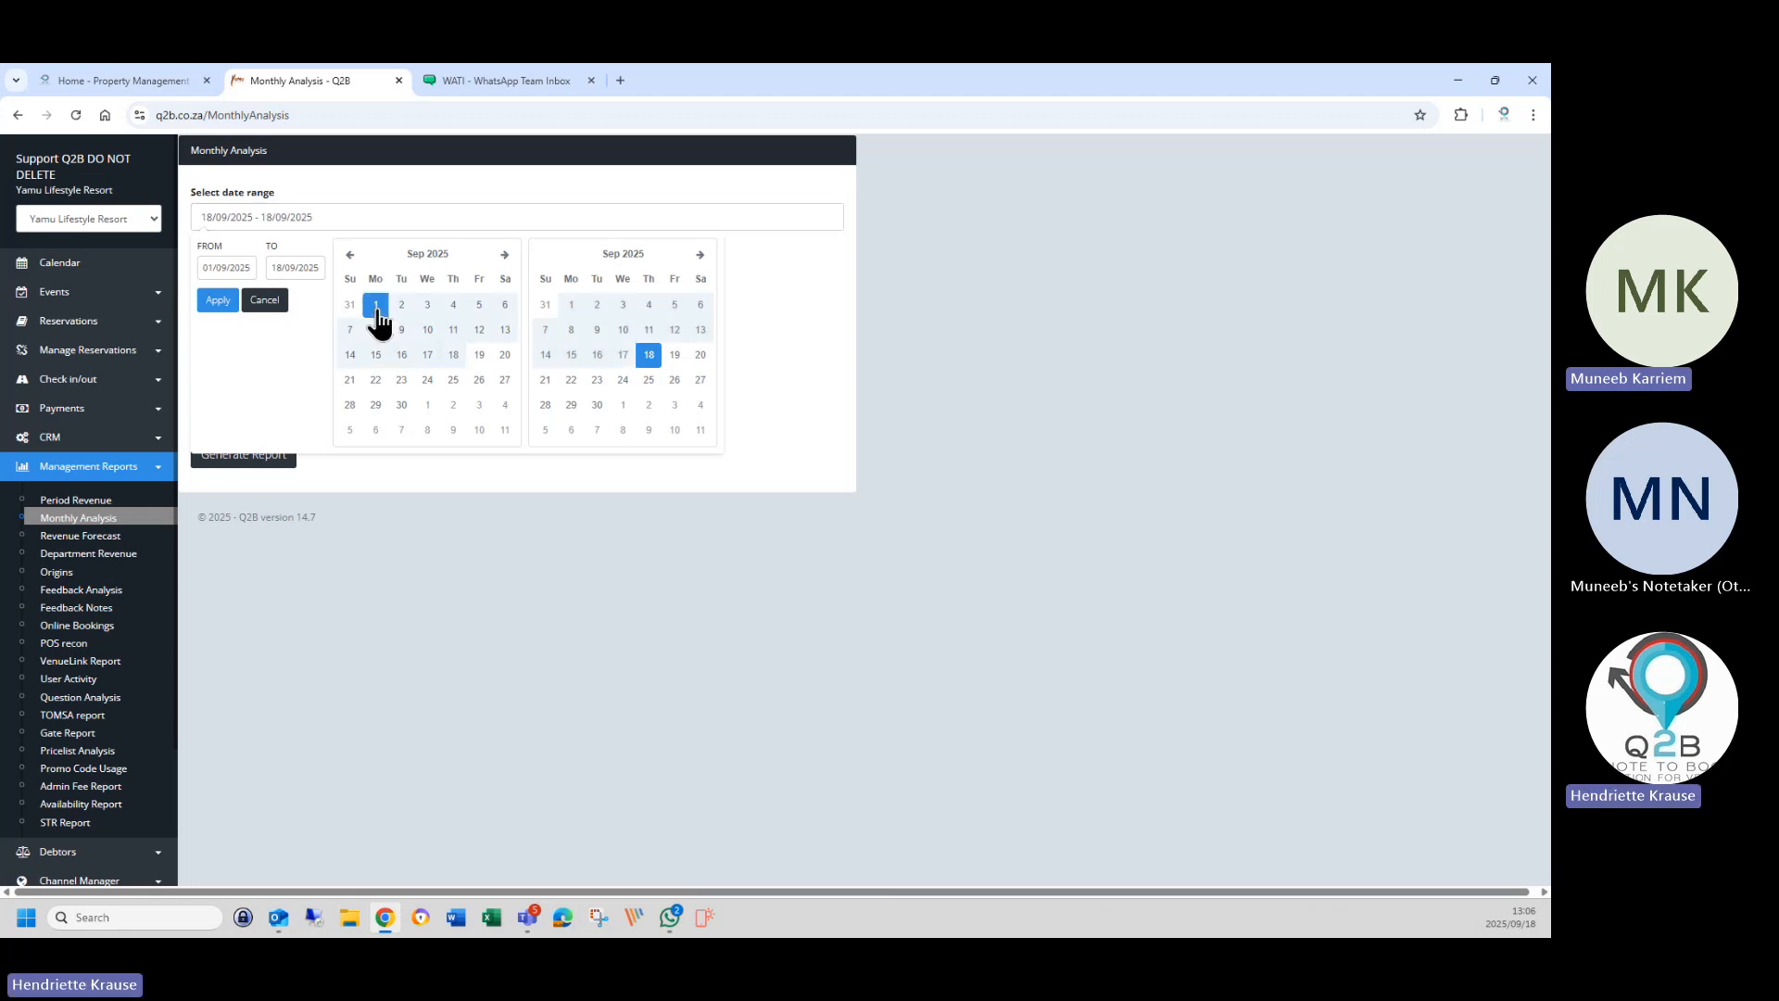
double_click(505, 255)
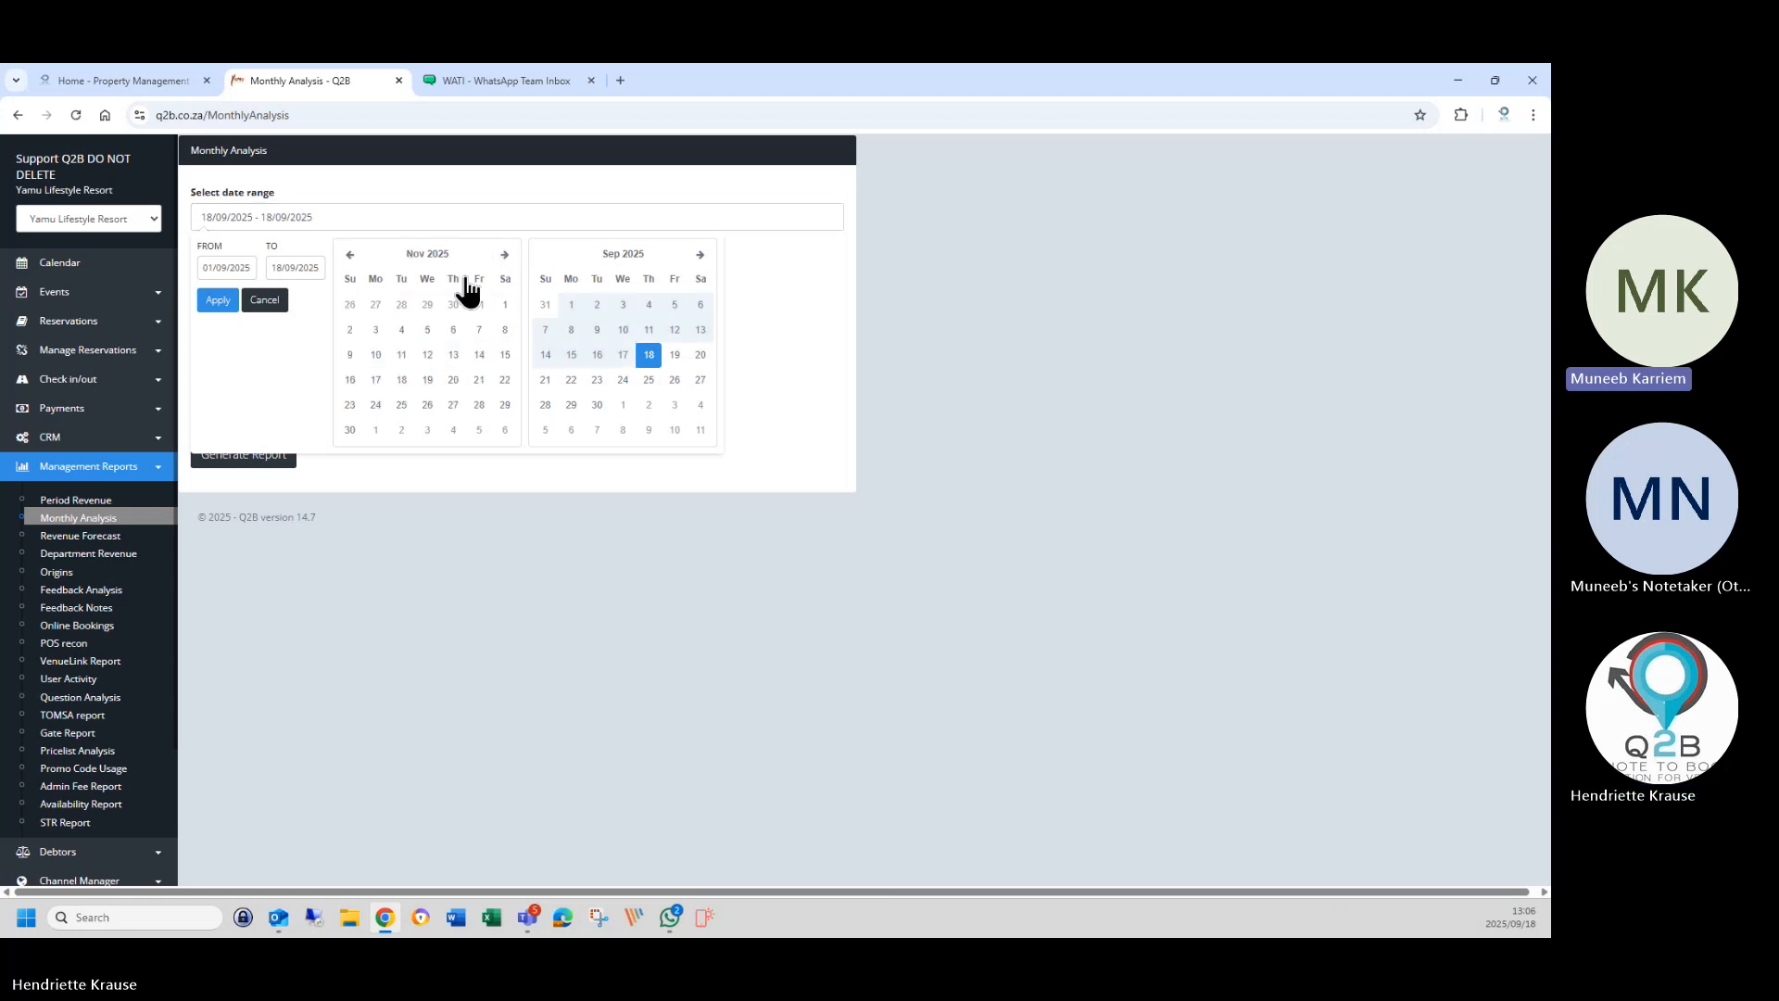
click(505, 306)
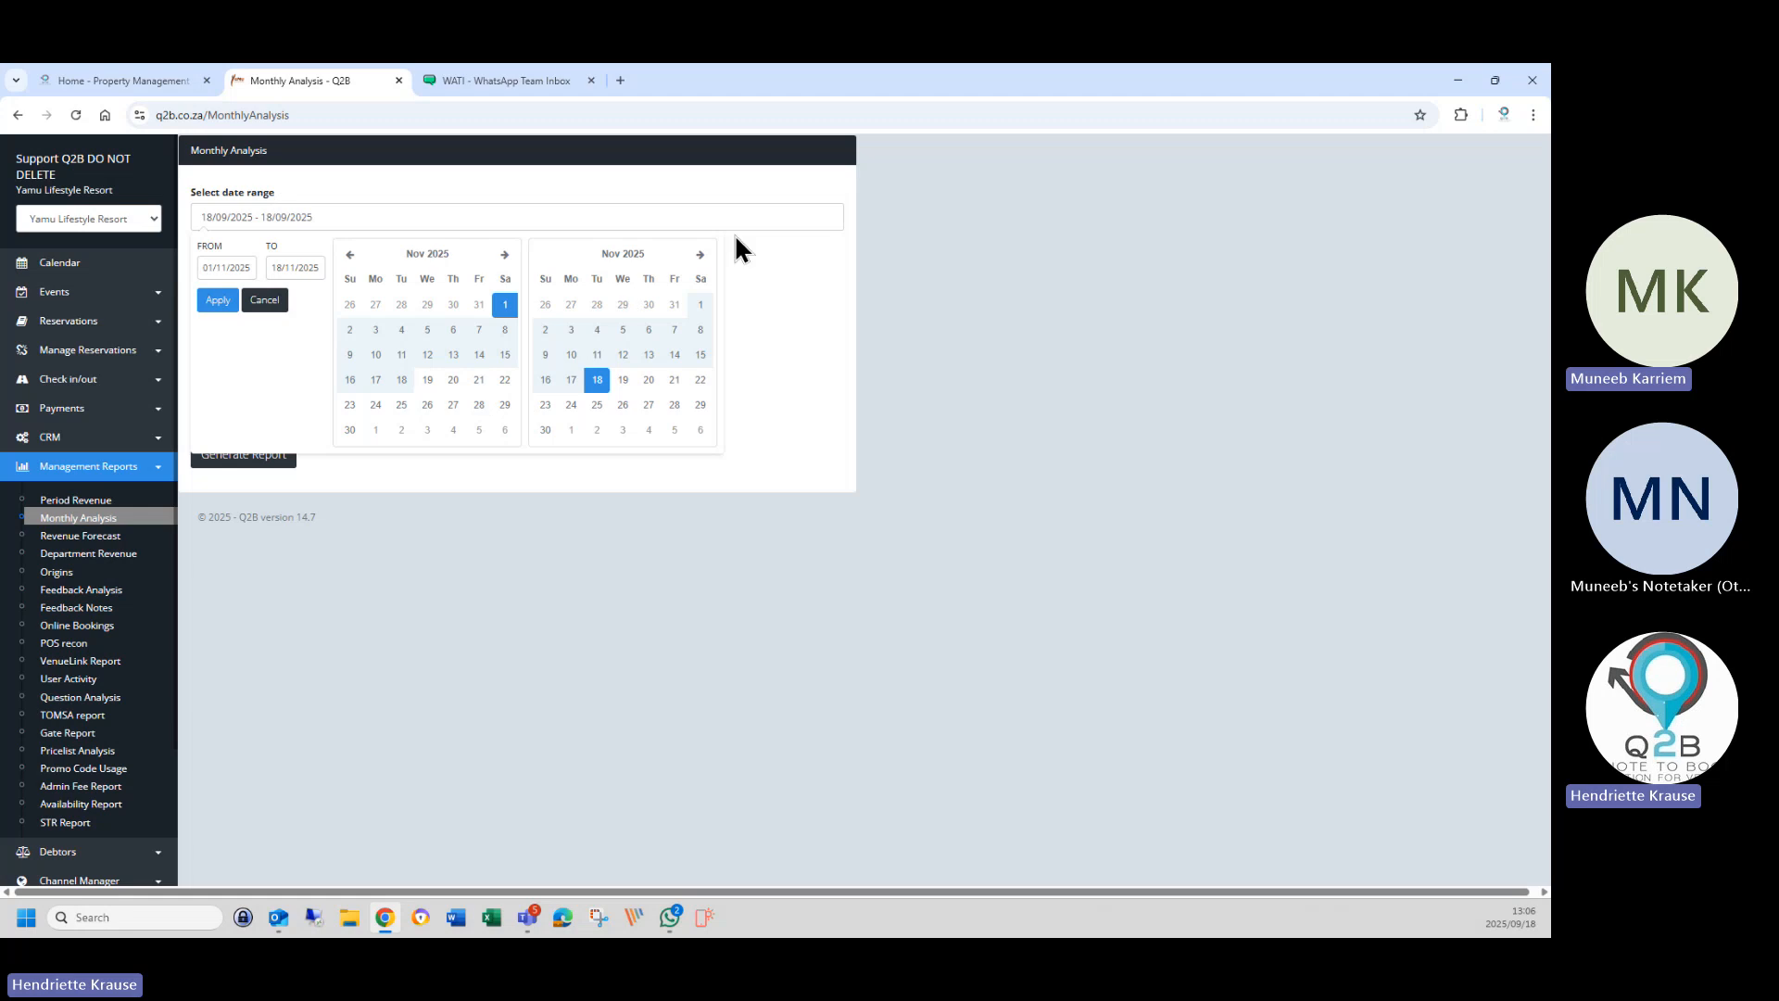
click(375, 429)
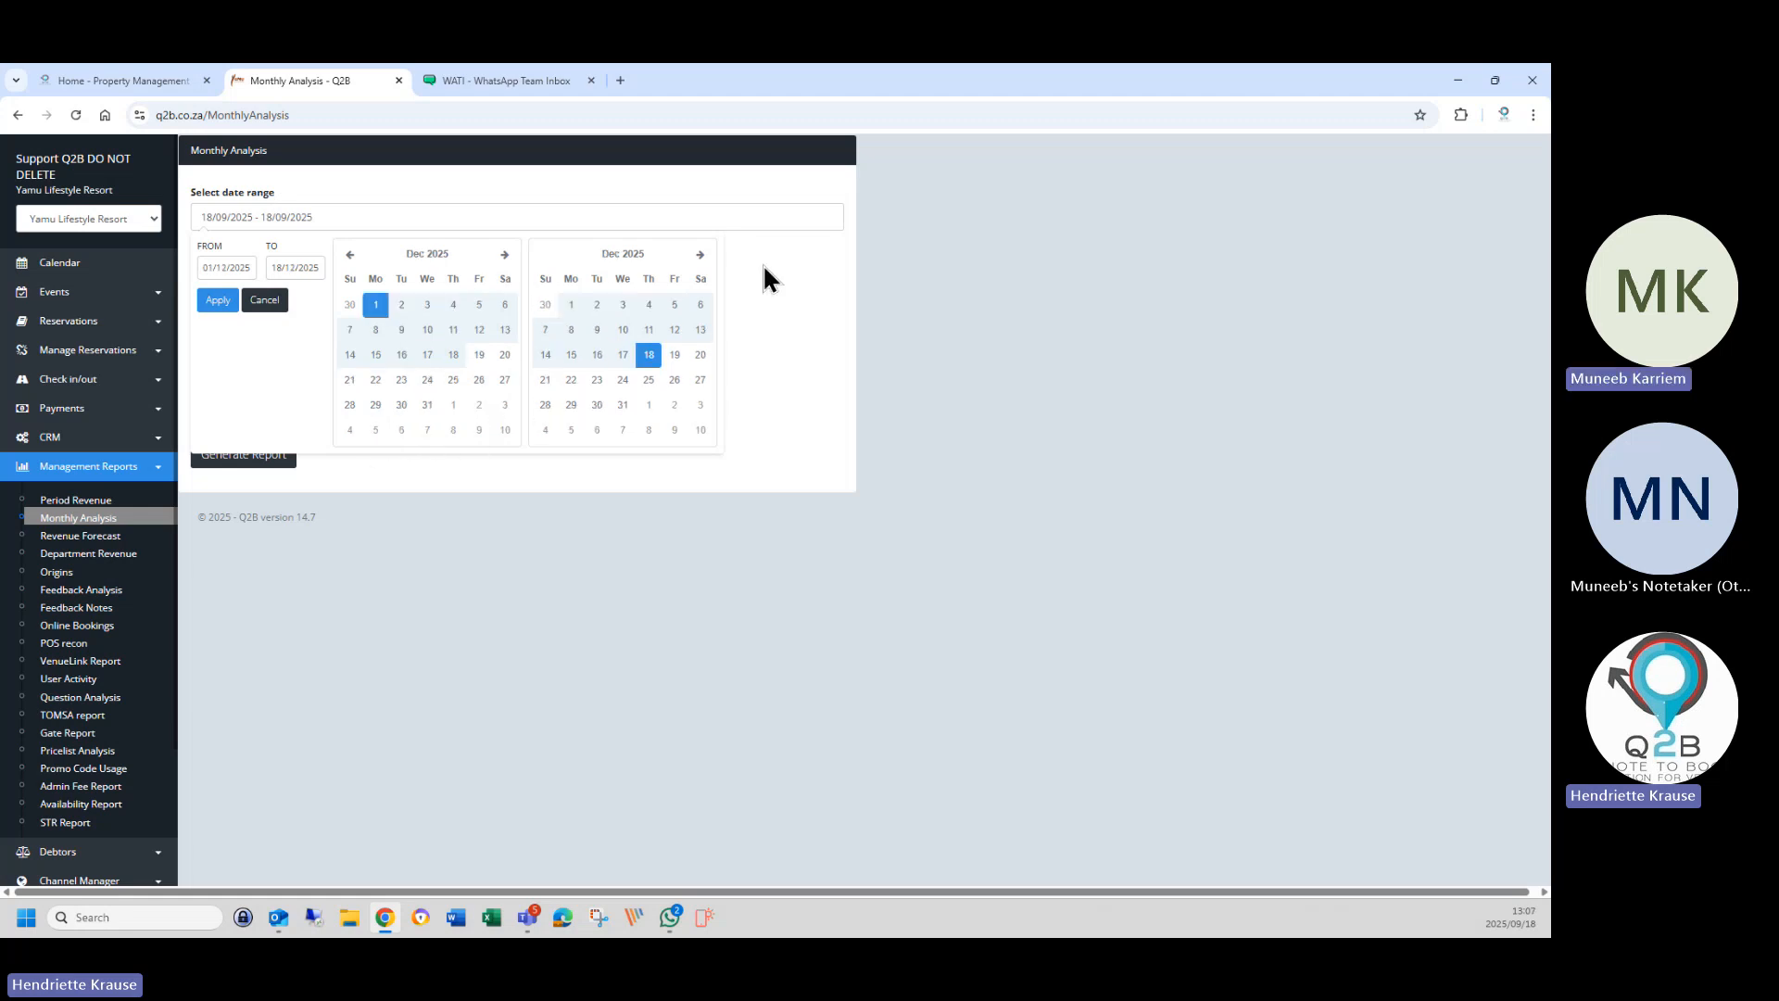
click(701, 255)
Set the end date to 31 July 2026, apply the range, and choose On screen output.
click(701, 254)
click(701, 255)
click(701, 255)
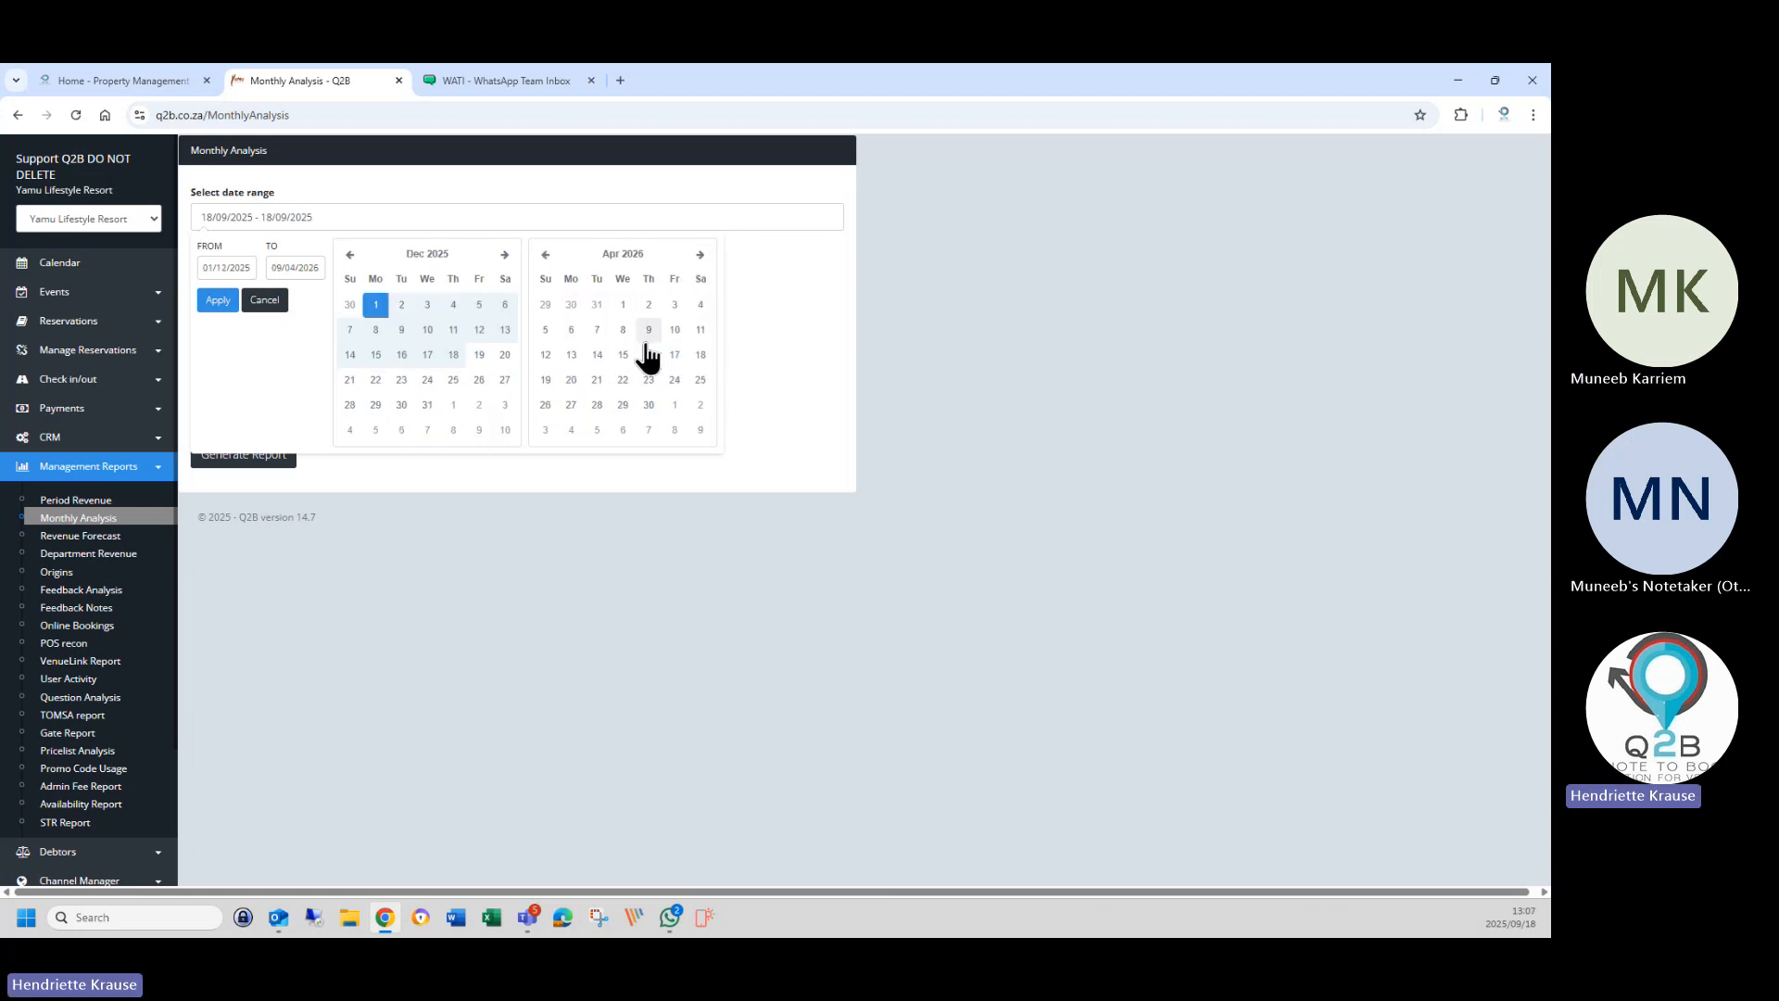
click(701, 255)
click(700, 254)
click(701, 255)
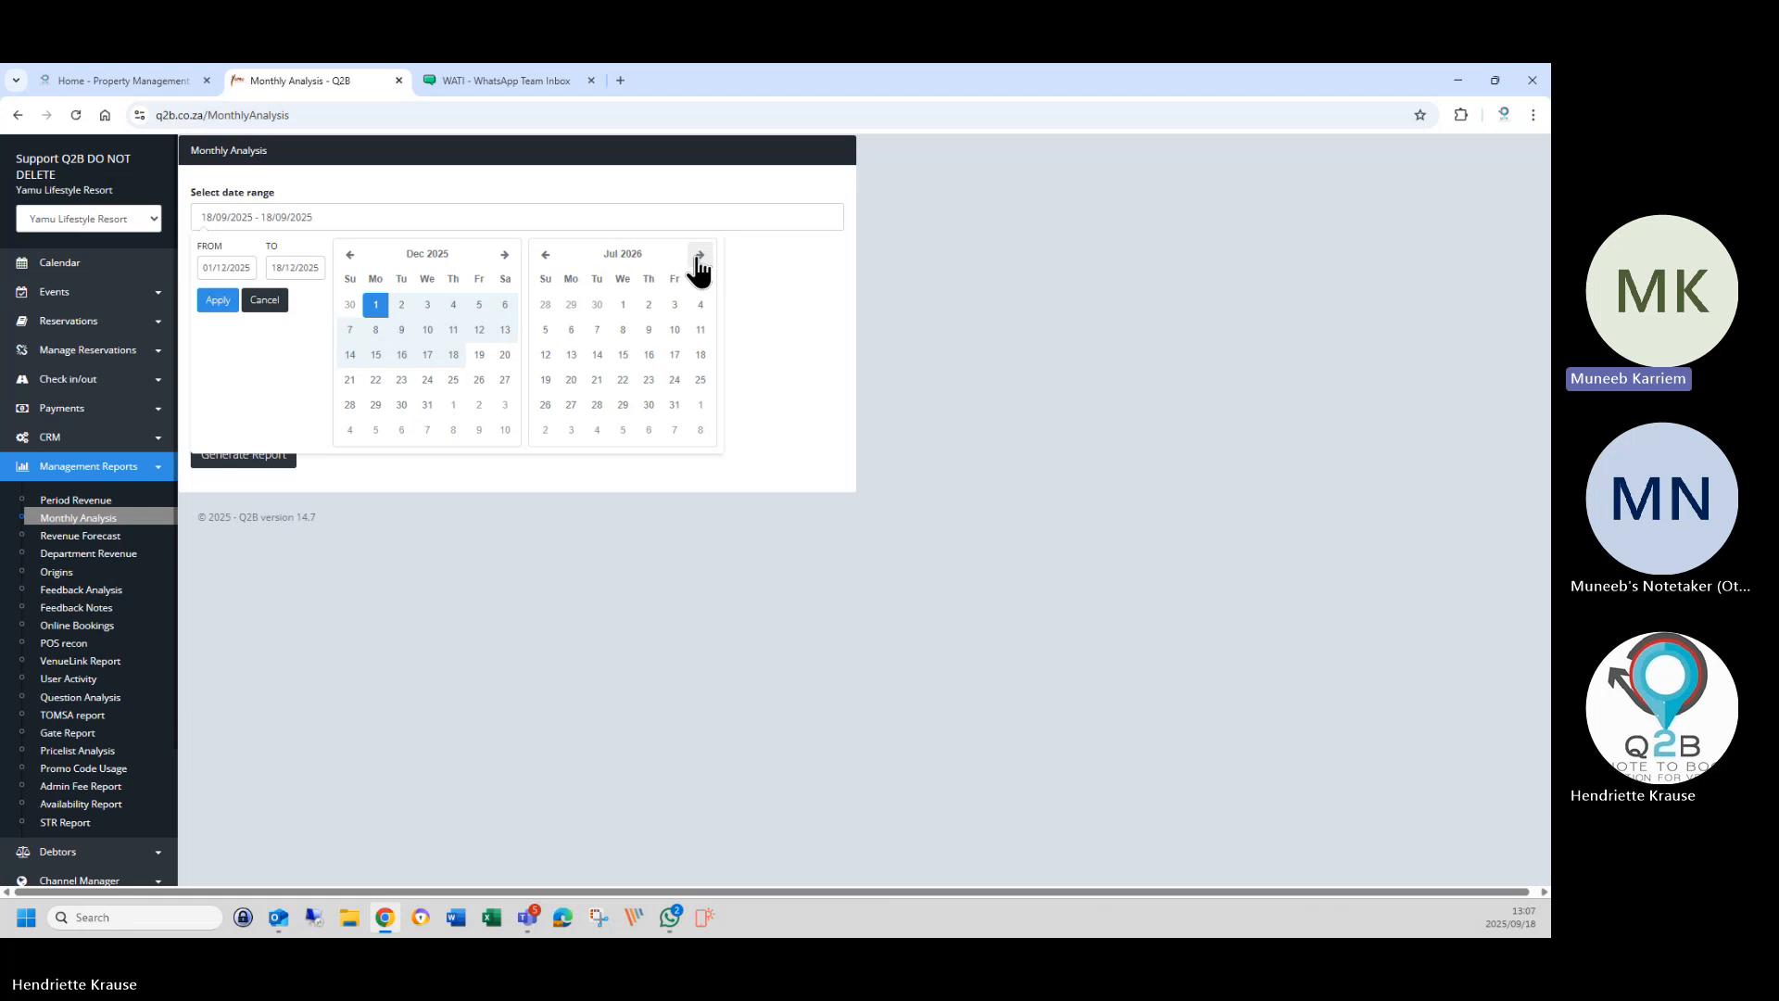
click(675, 405)
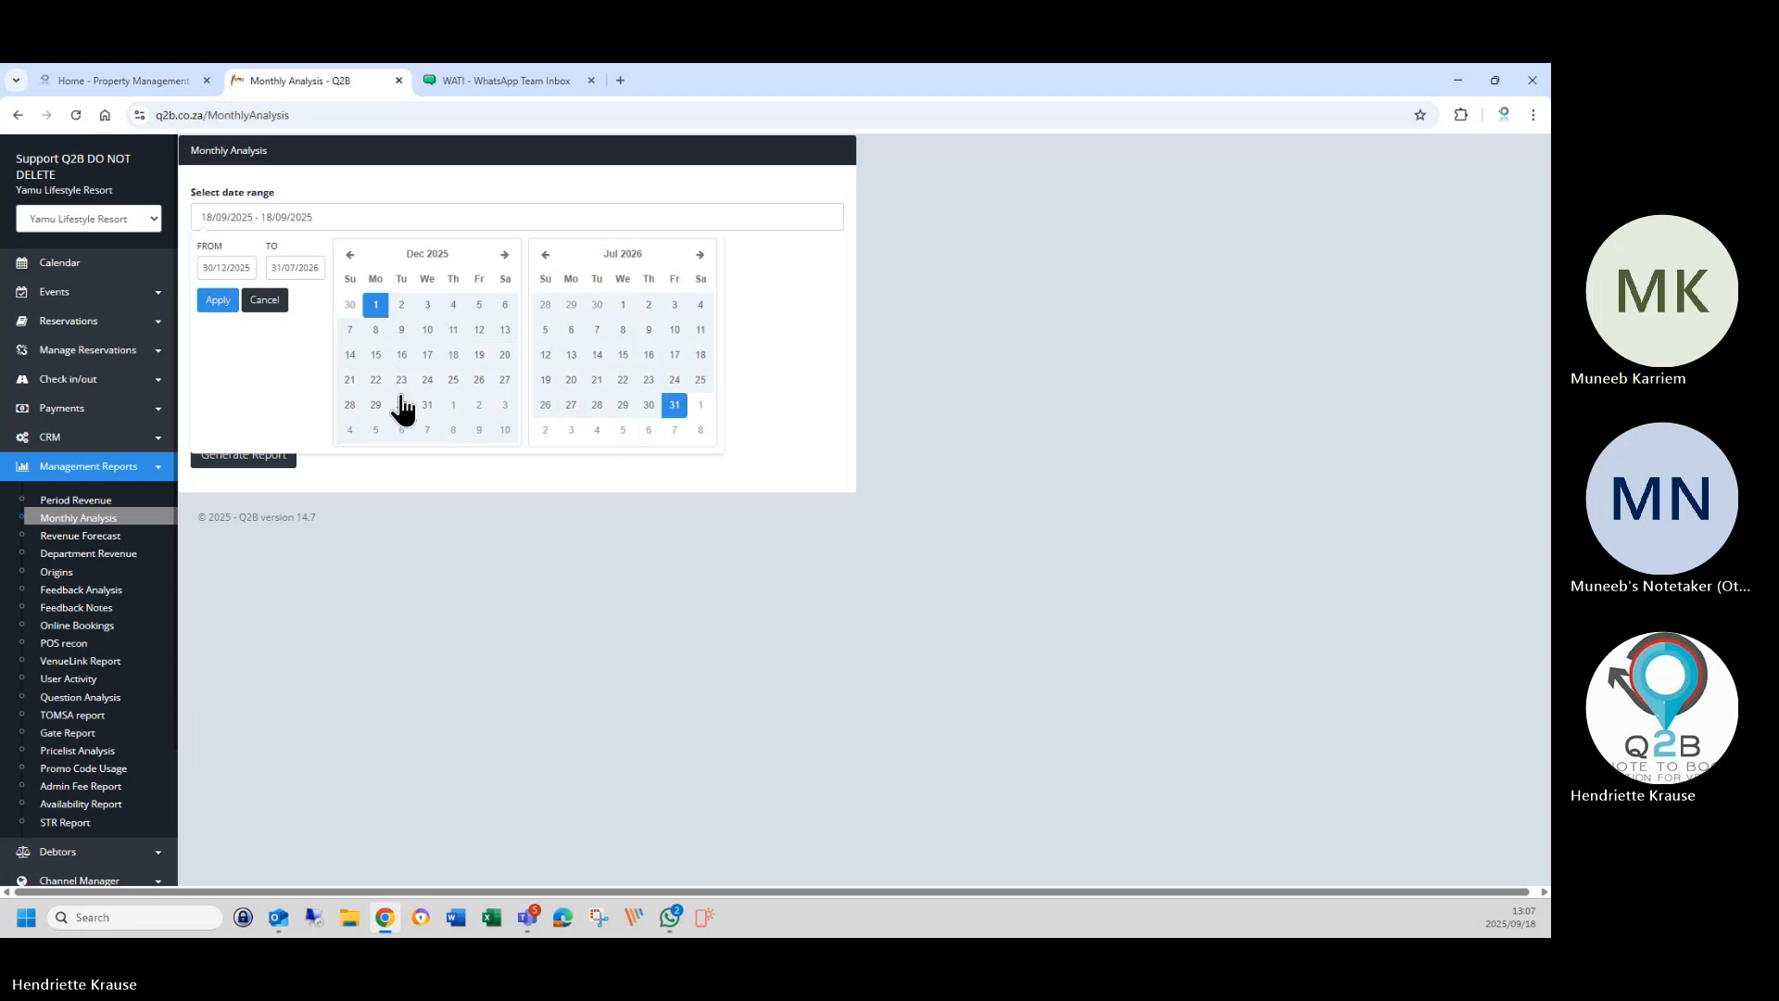
click(218, 301)
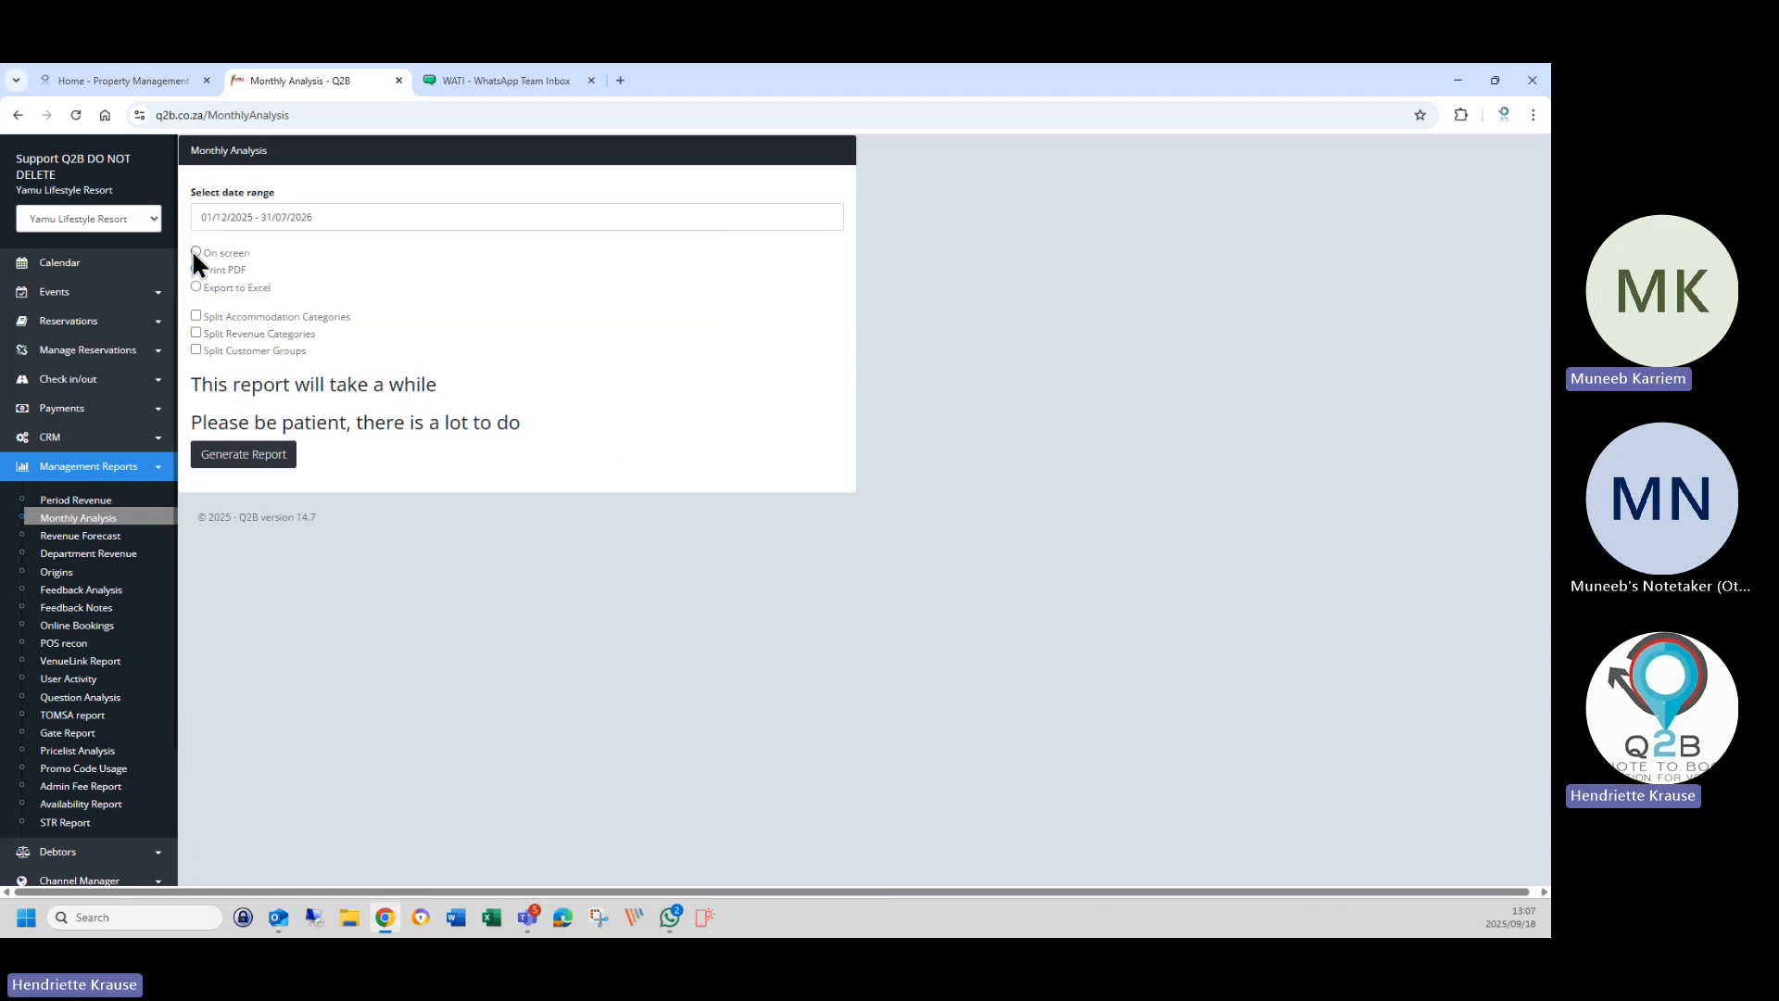
click(196, 252)
Generate the Dec 2025–Jul 2026 monthly summary, then reload the Monthly Analysis form.
click(268, 456)
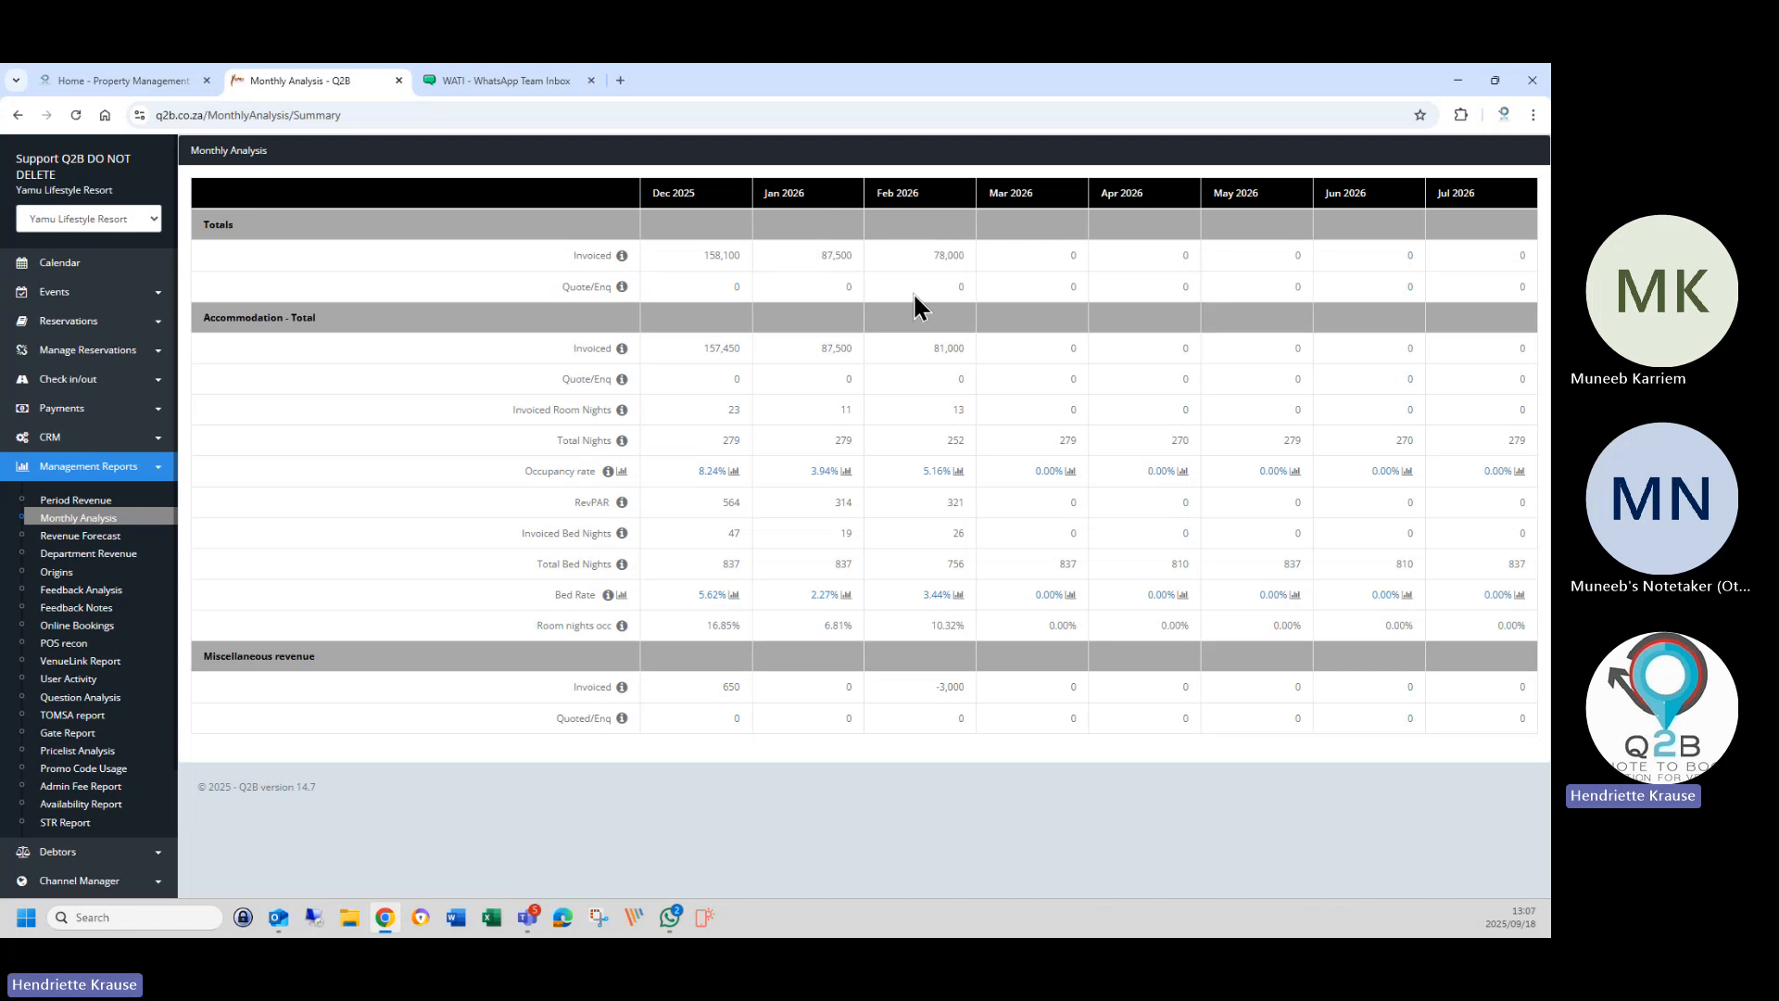
click(77, 521)
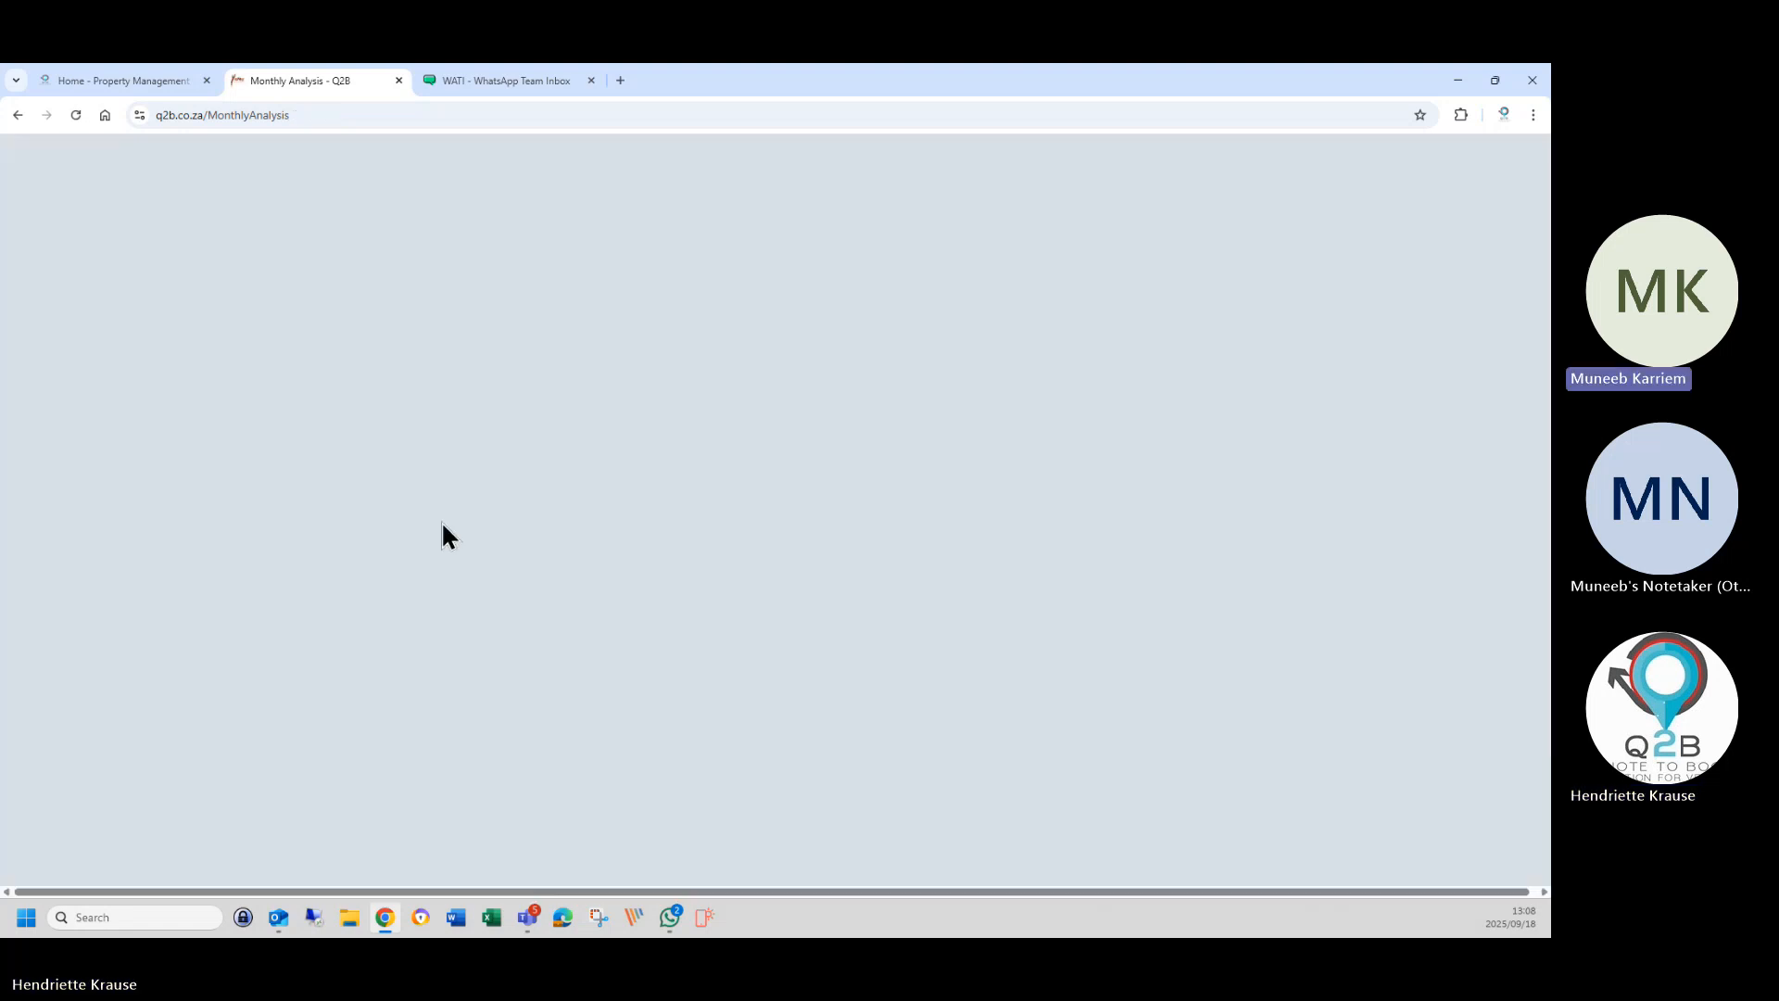
Generate the Monthly Analysis for 1 December 2025 – 31 July 2026 as an Excel export.
click(274, 219)
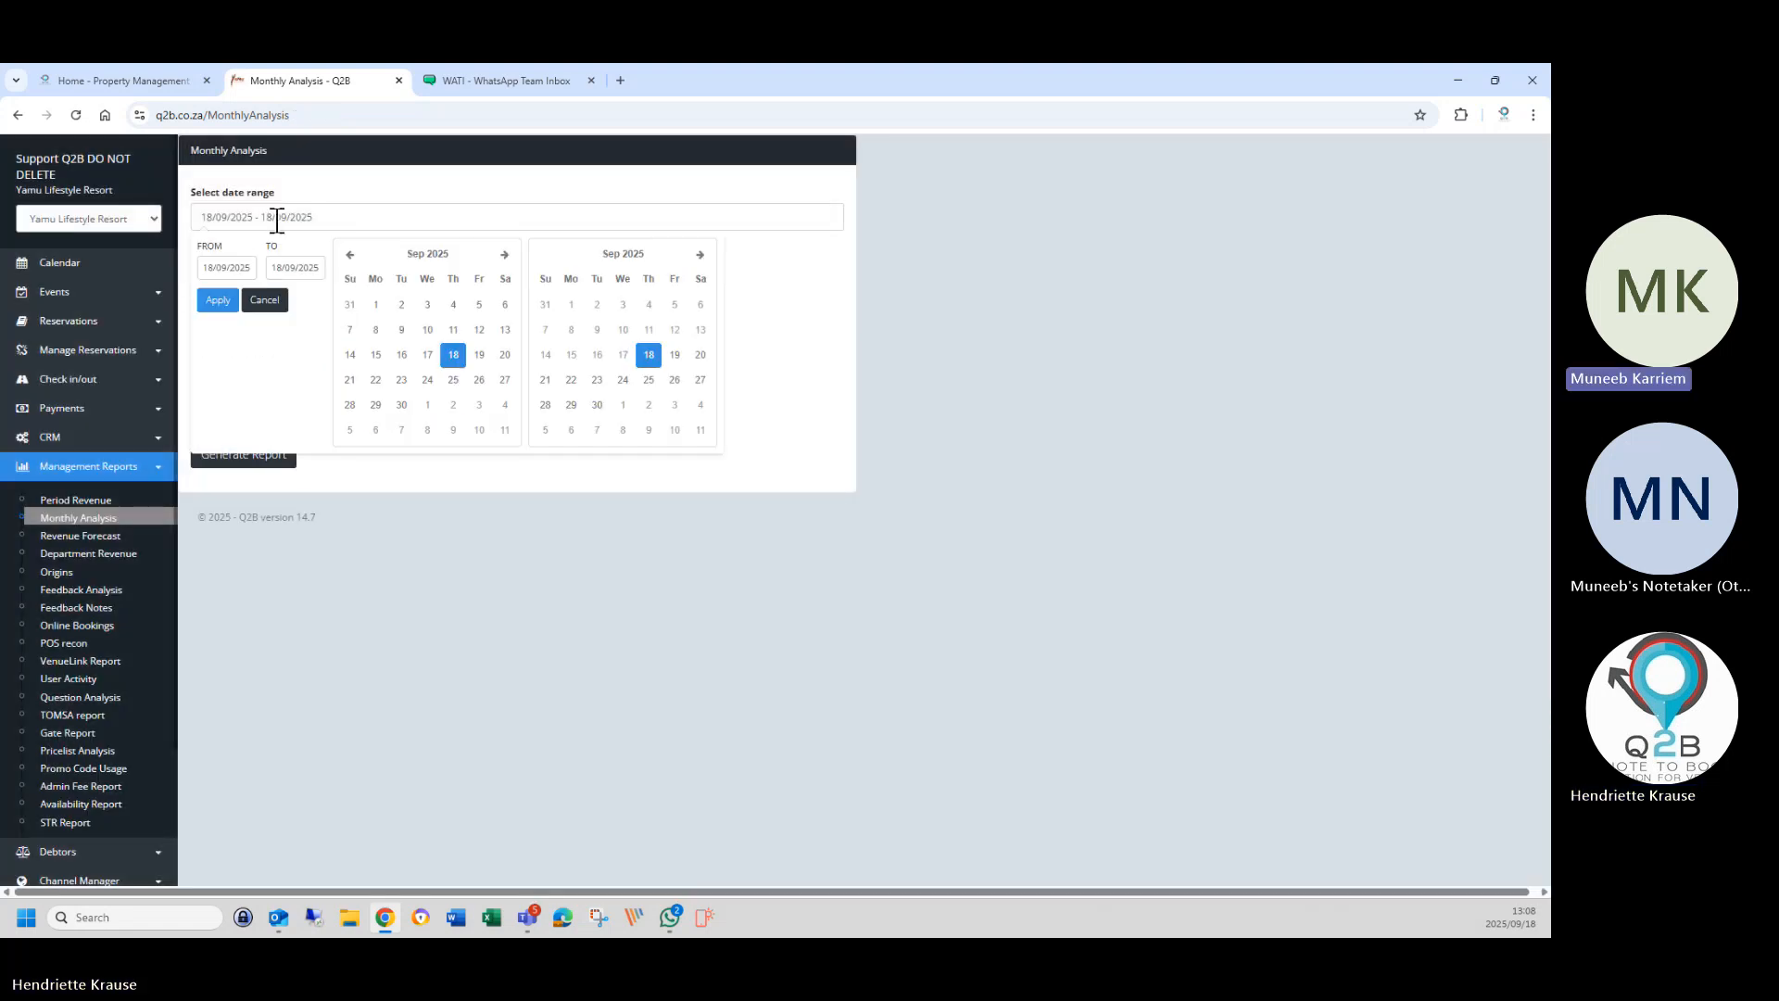
double_click(503, 255)
click(503, 256)
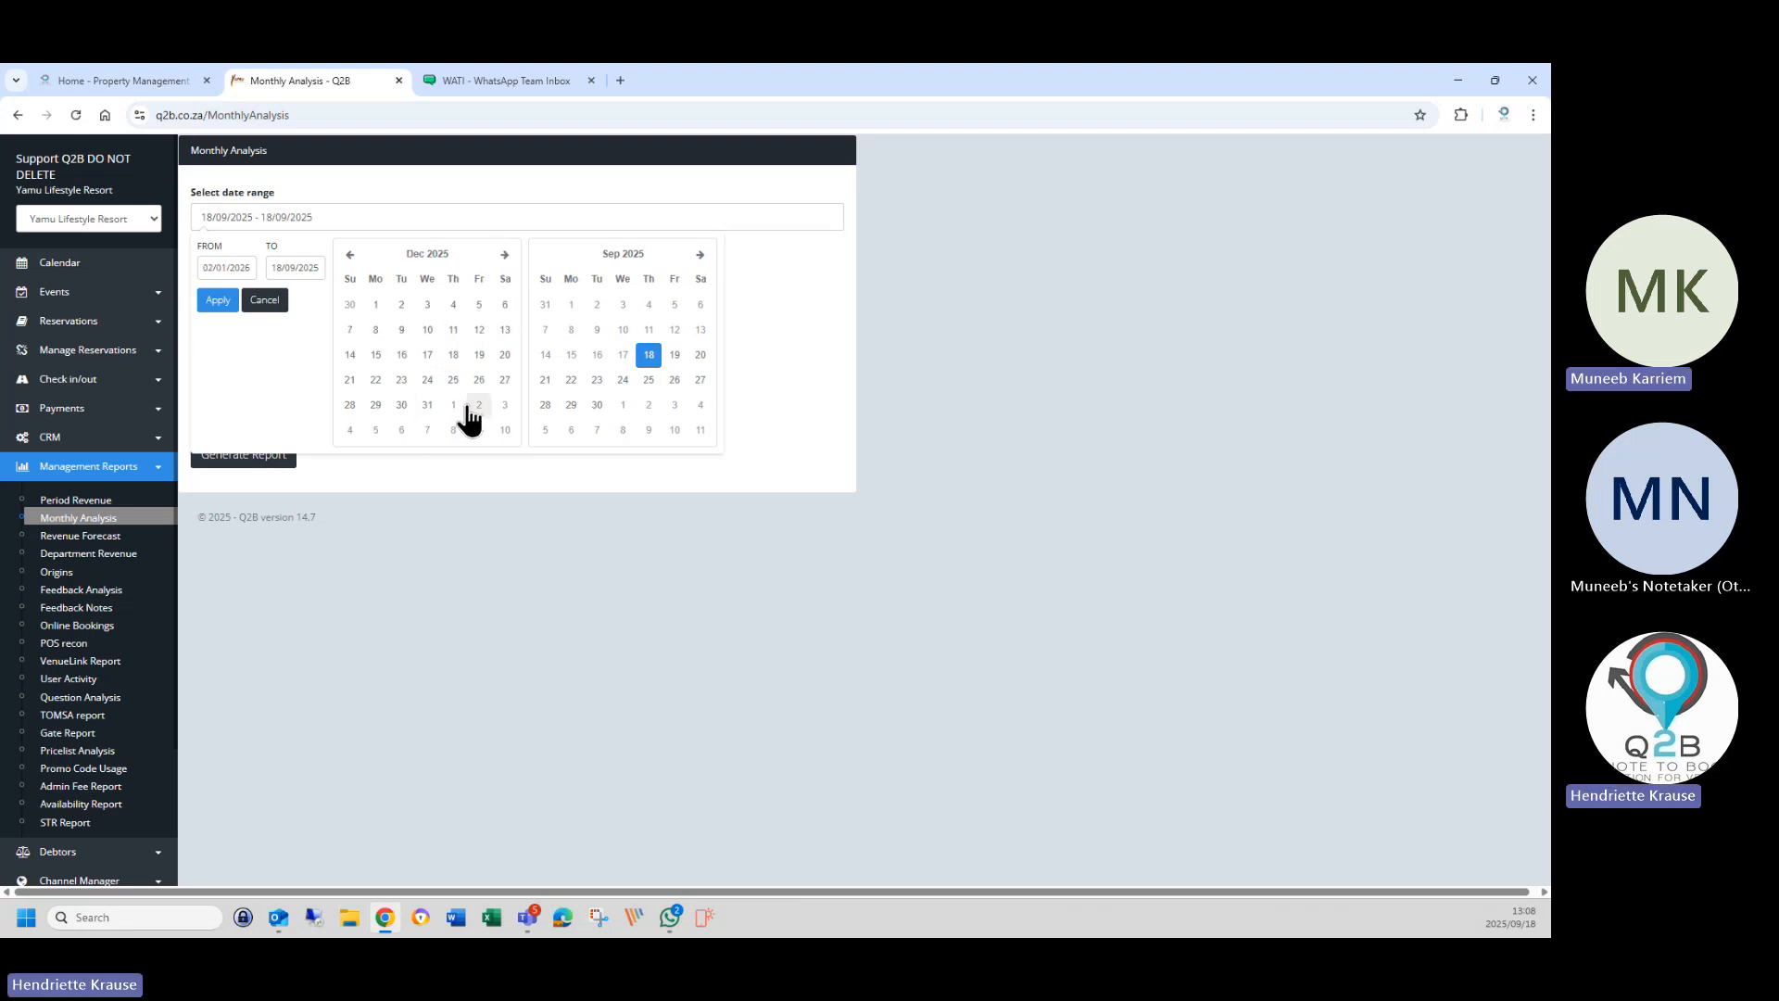
click(375, 306)
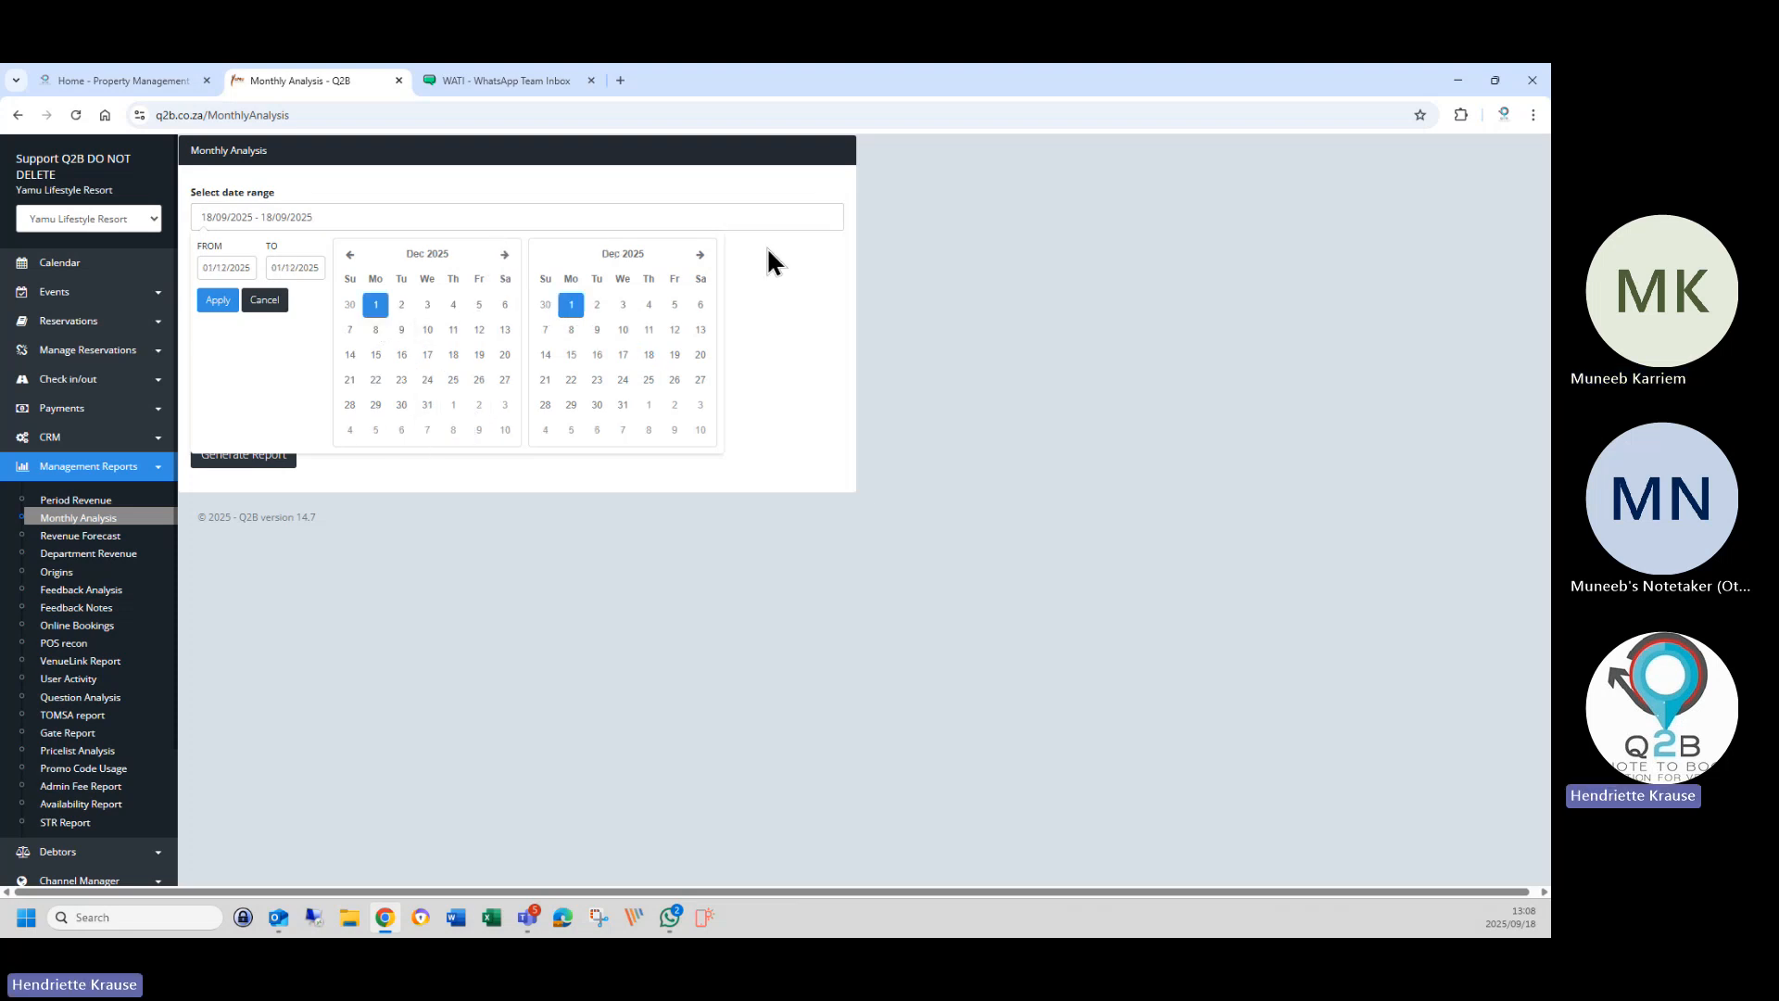
click(704, 256)
click(704, 256)
click(703, 257)
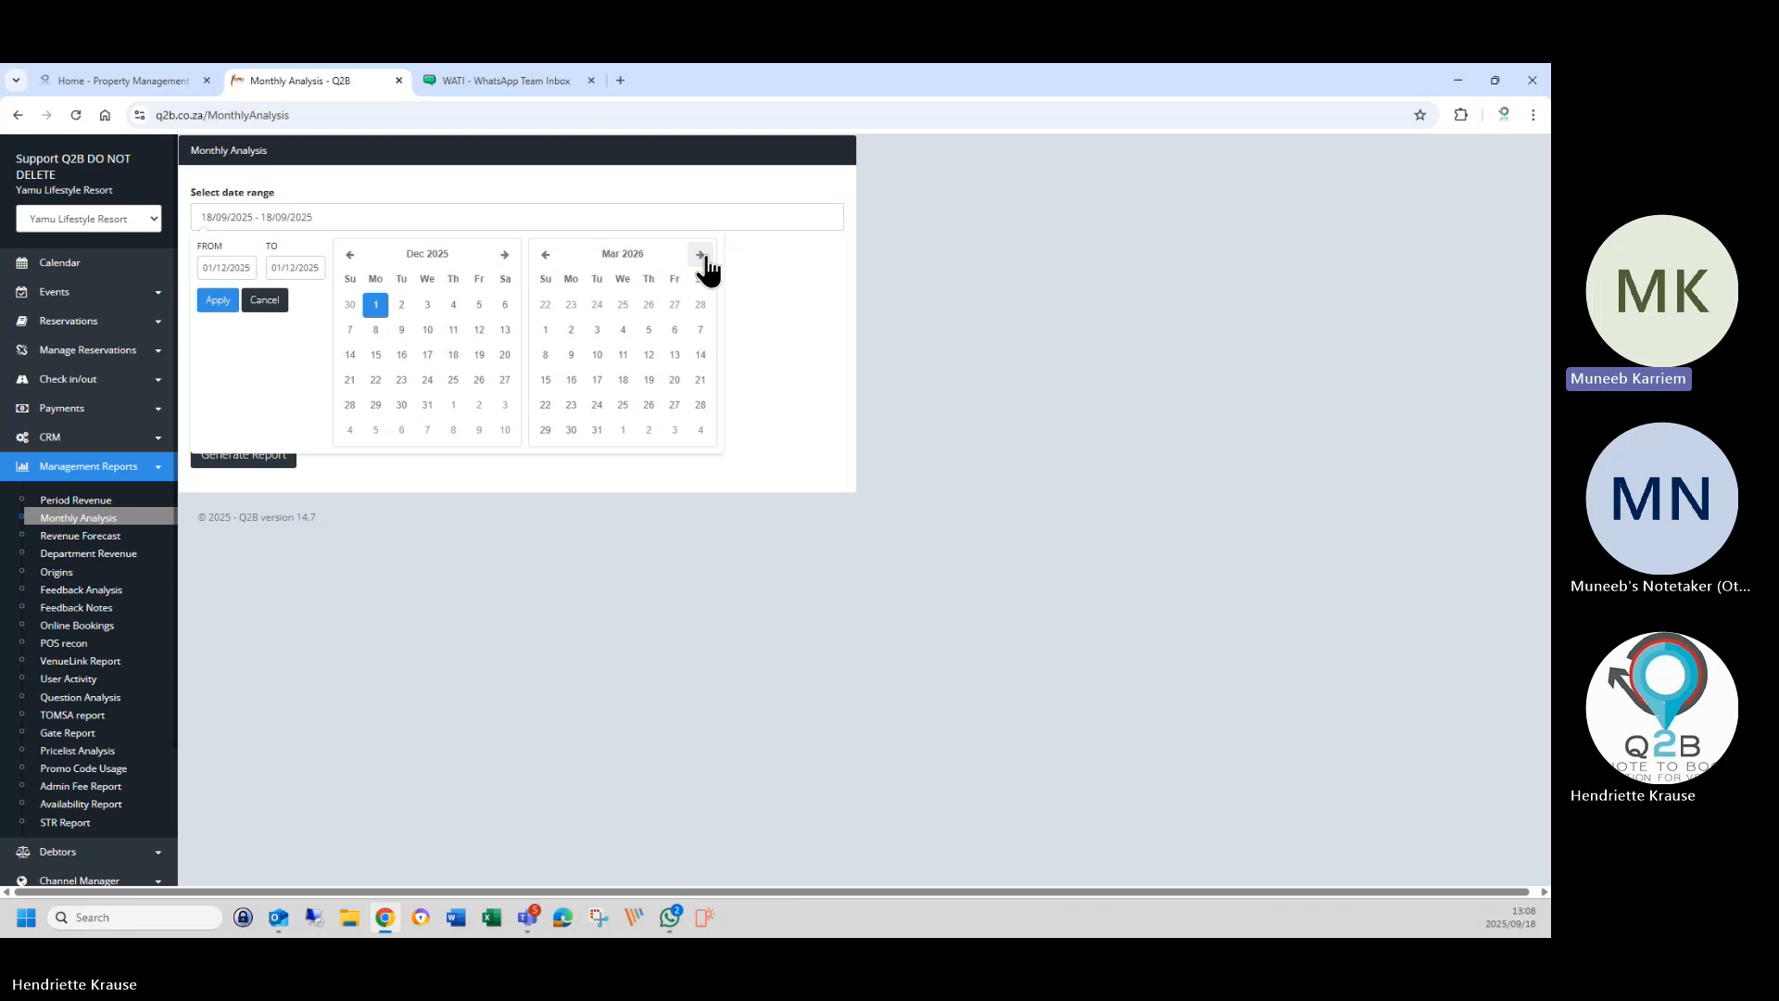
click(703, 257)
click(704, 256)
click(704, 256)
click(703, 257)
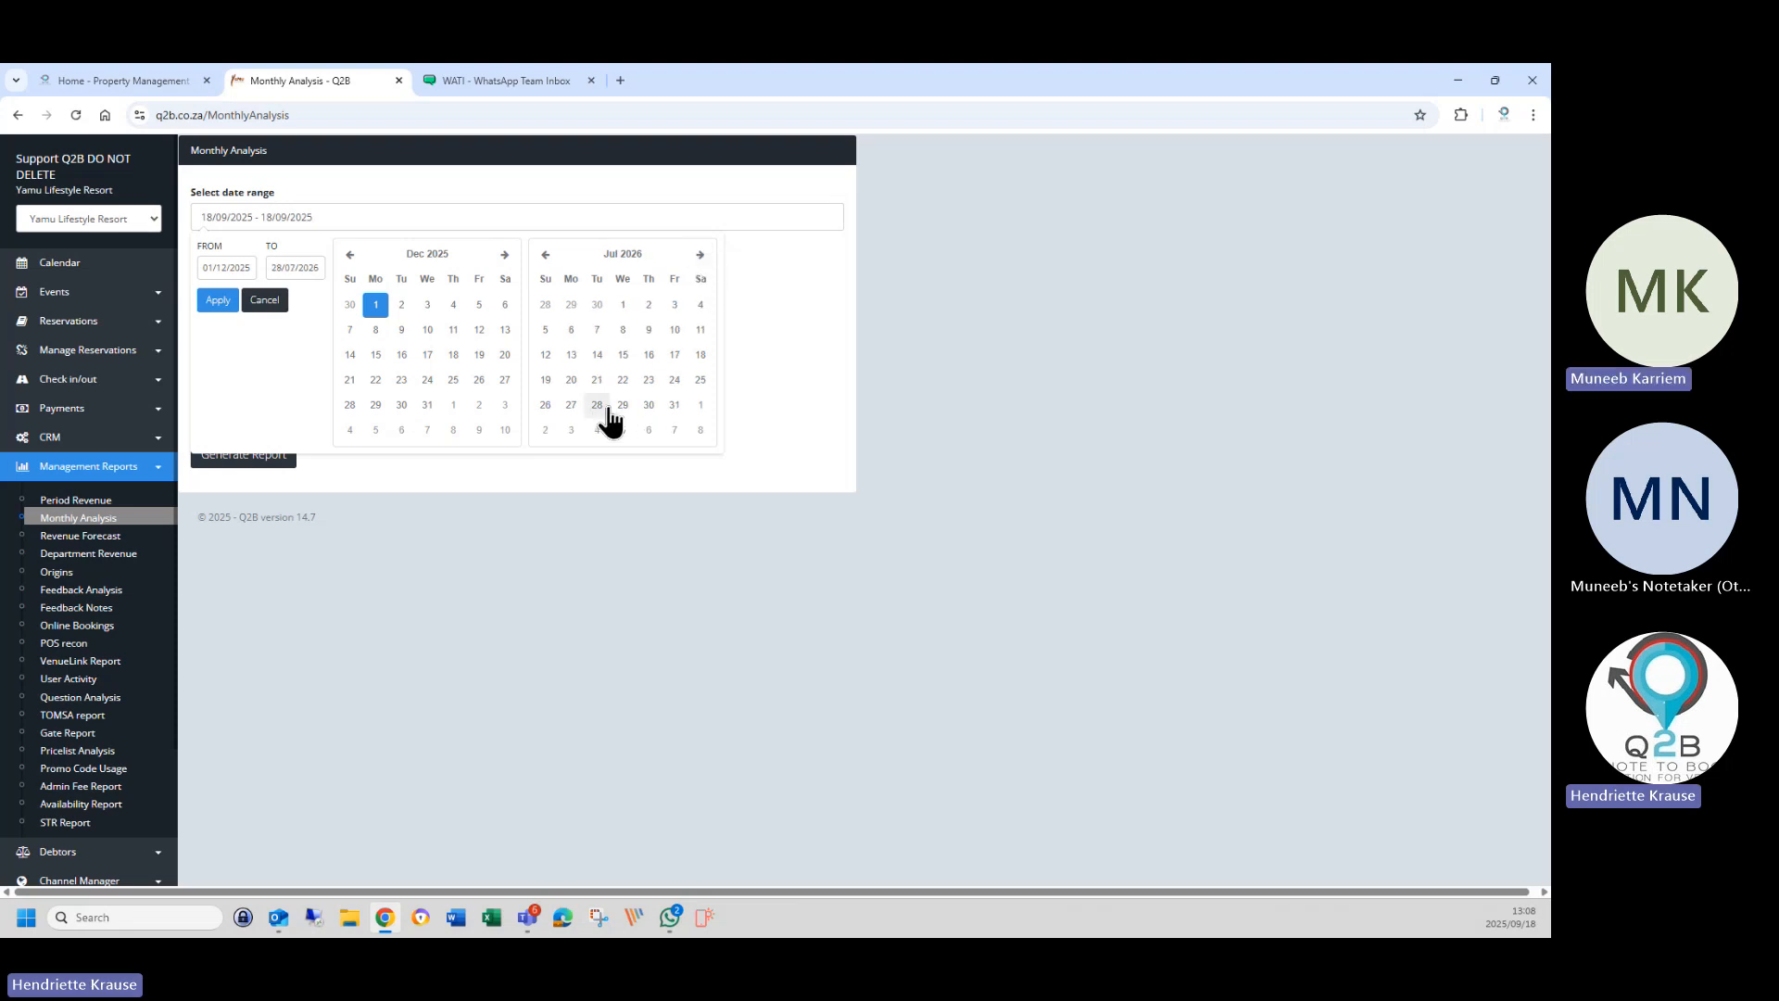
click(676, 408)
click(217, 299)
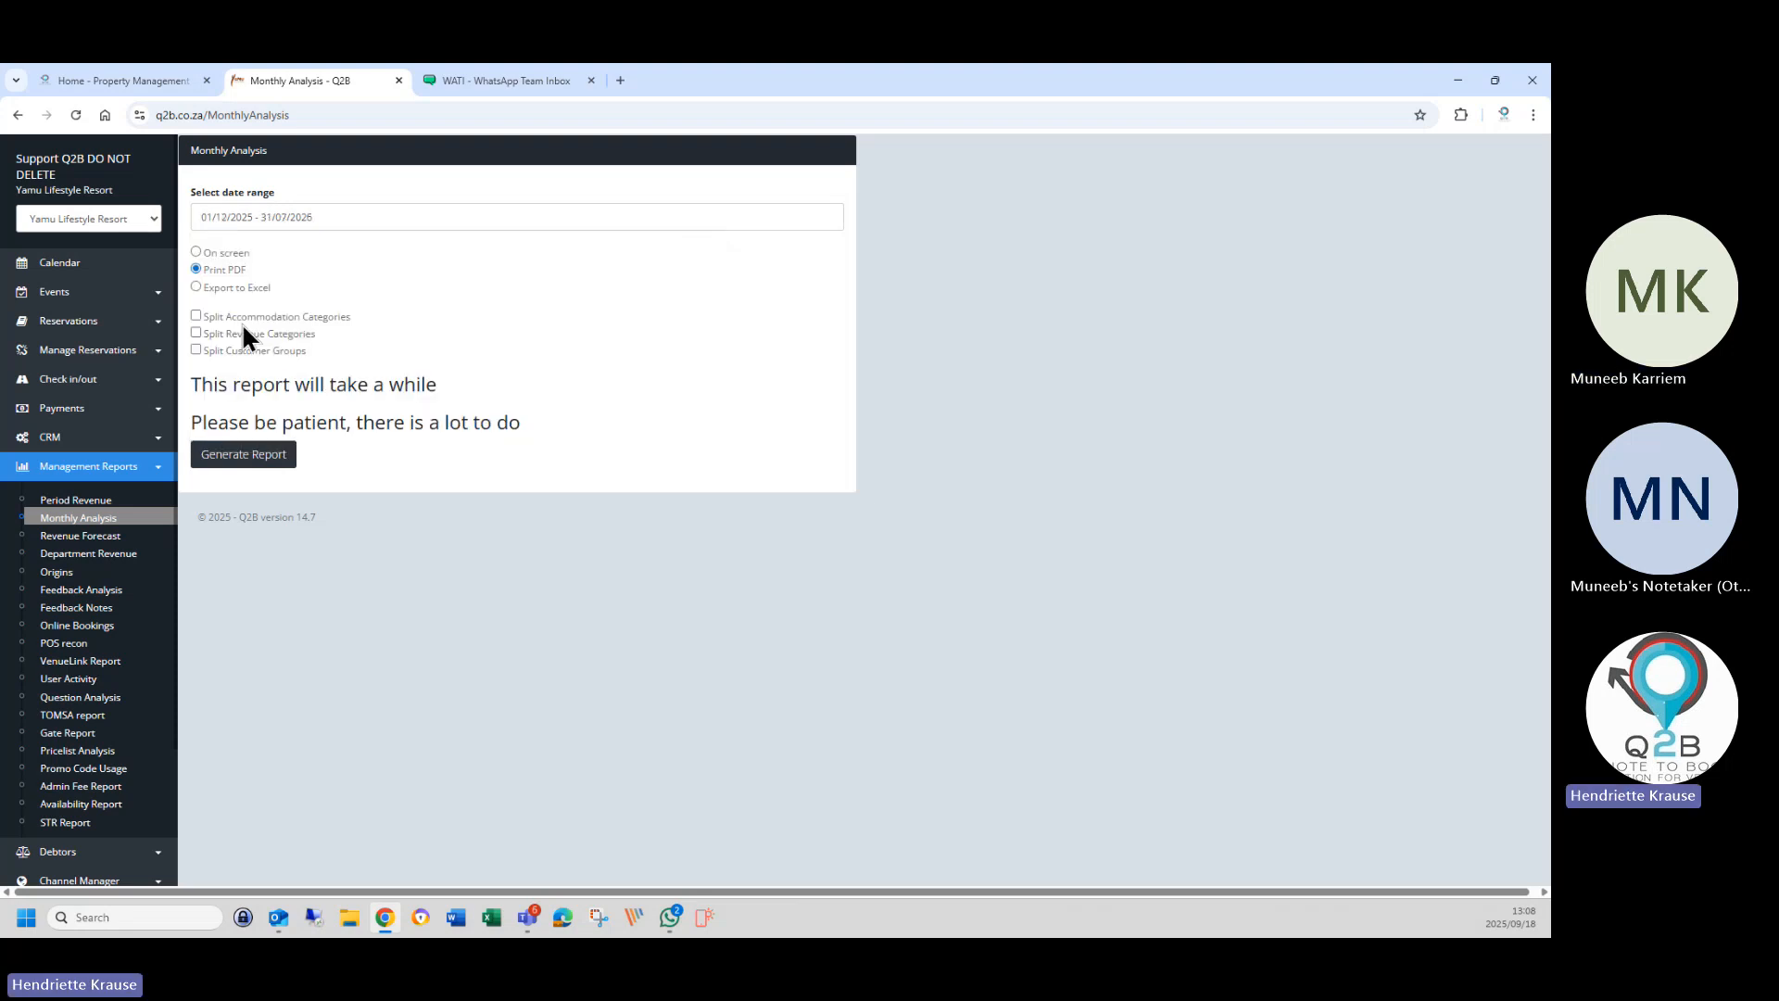
click(197, 286)
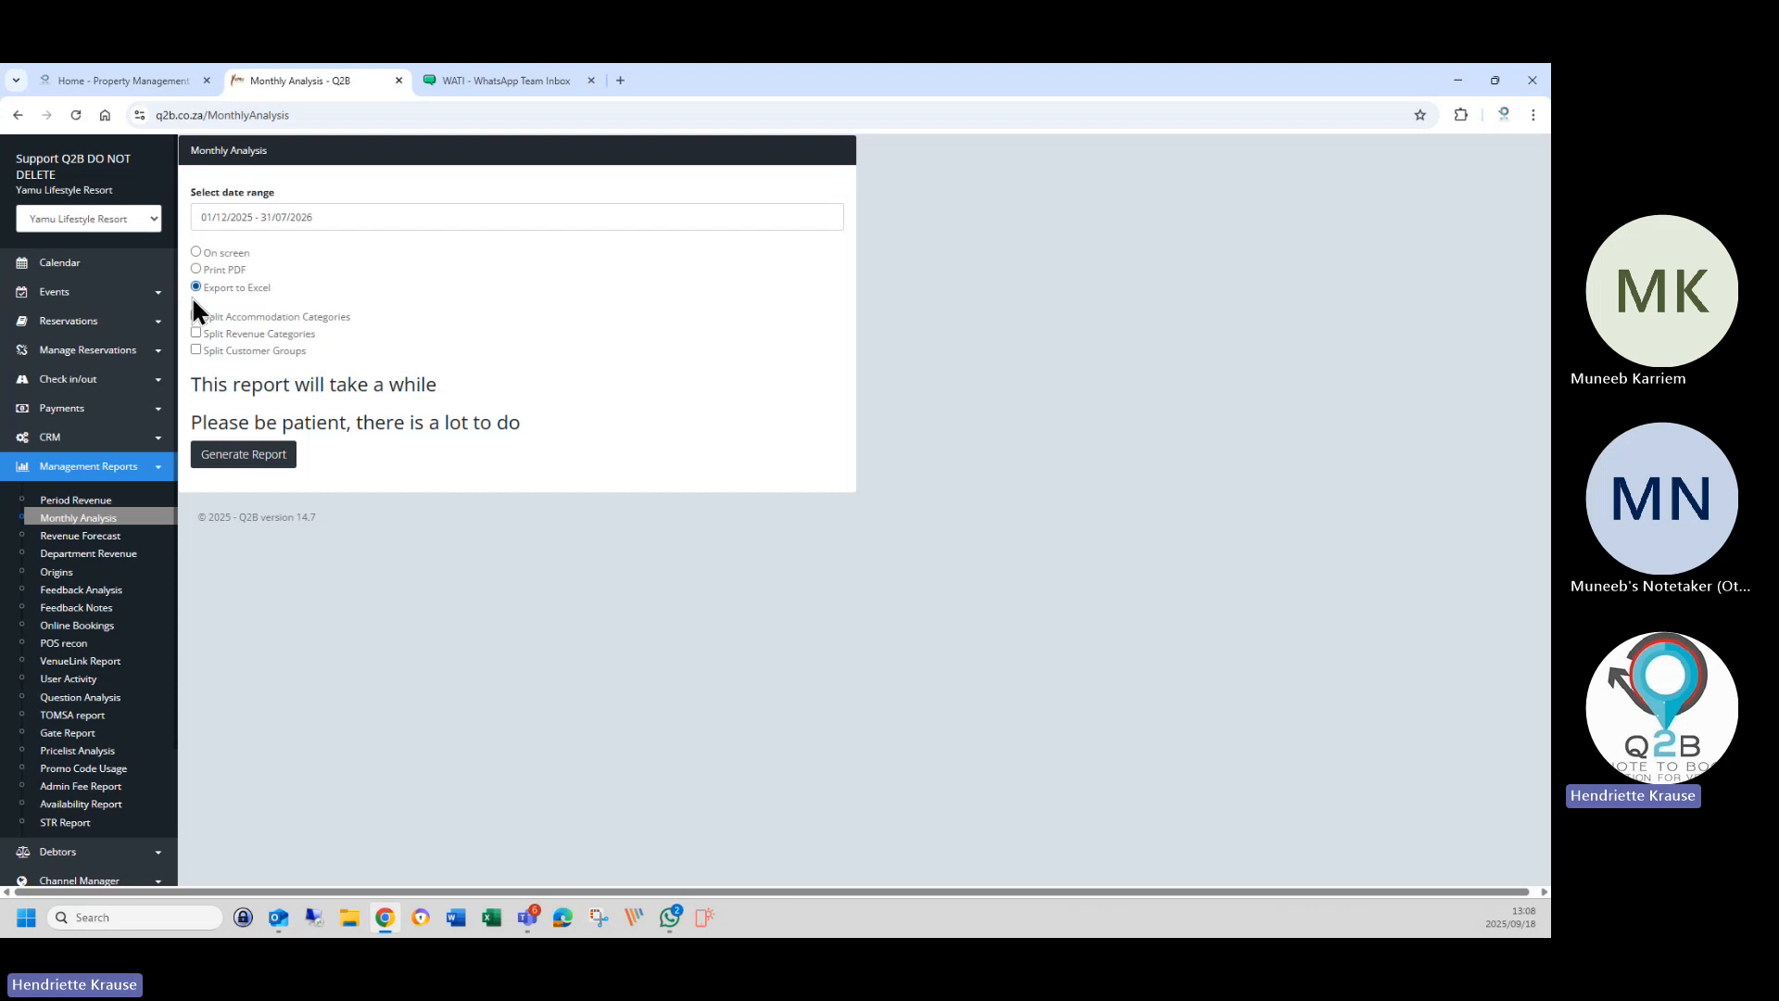
click(243, 454)
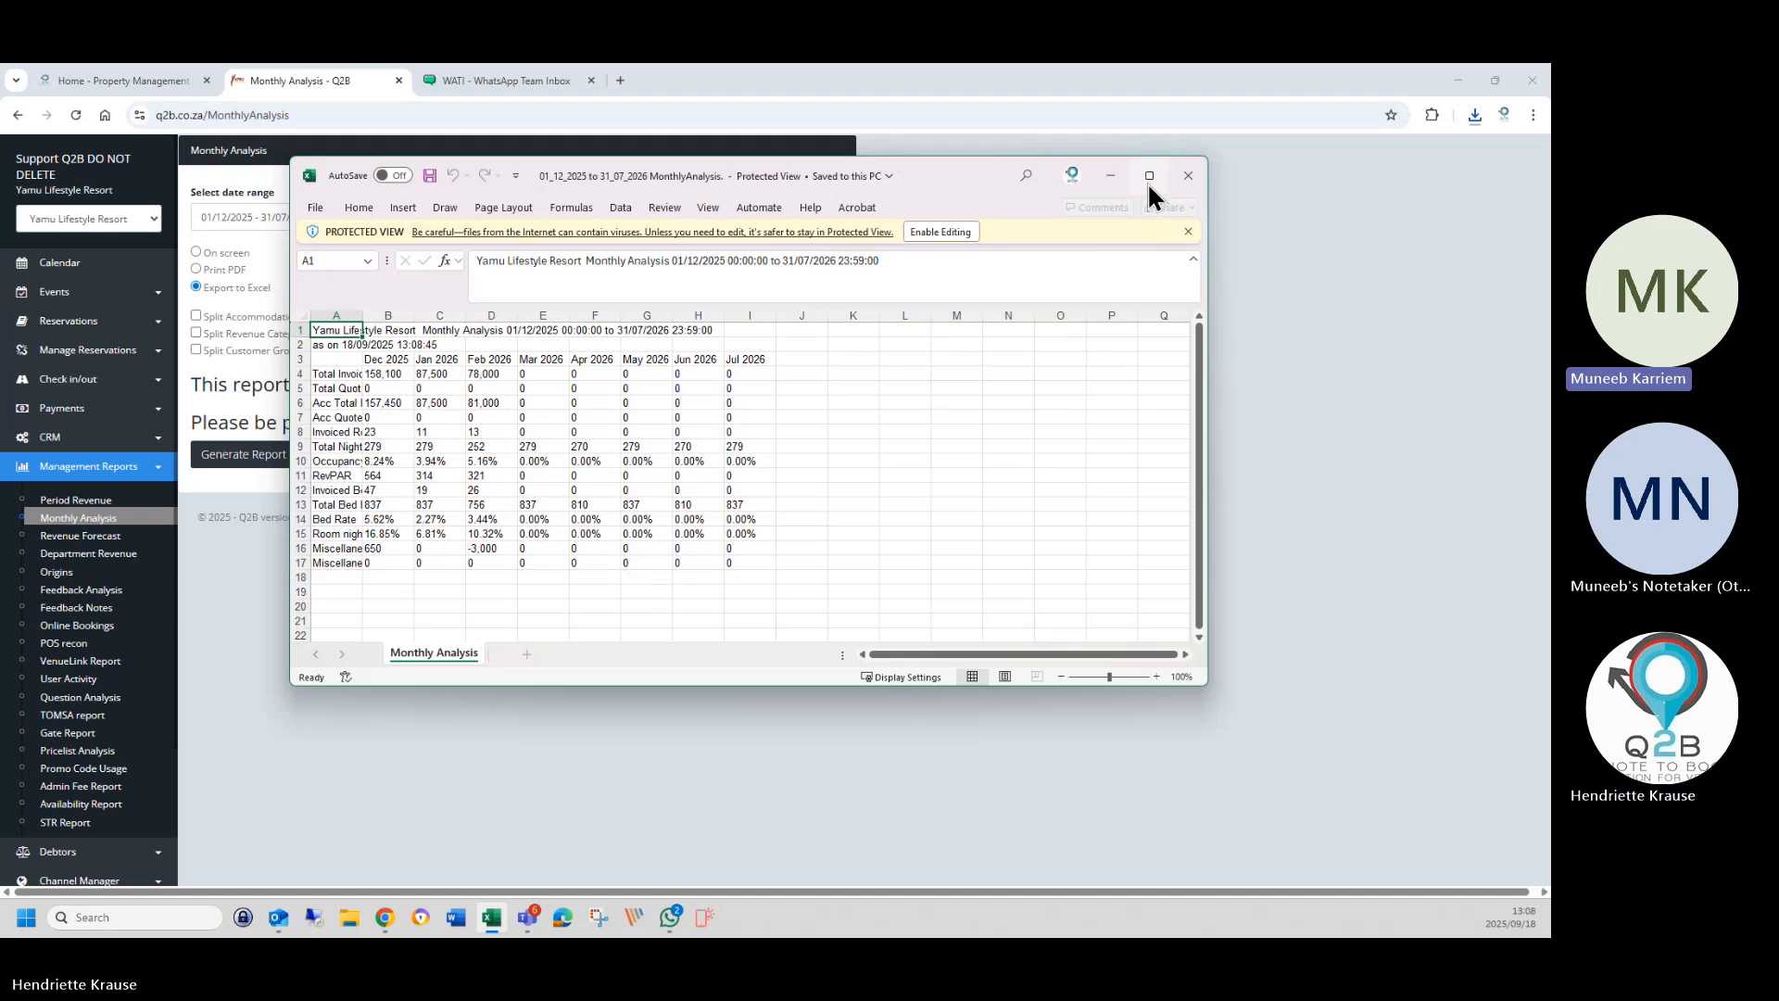
Maximize the workbook, check the Dec–Feb invoiced totals in B4–D4, then close Excel.
click(1149, 176)
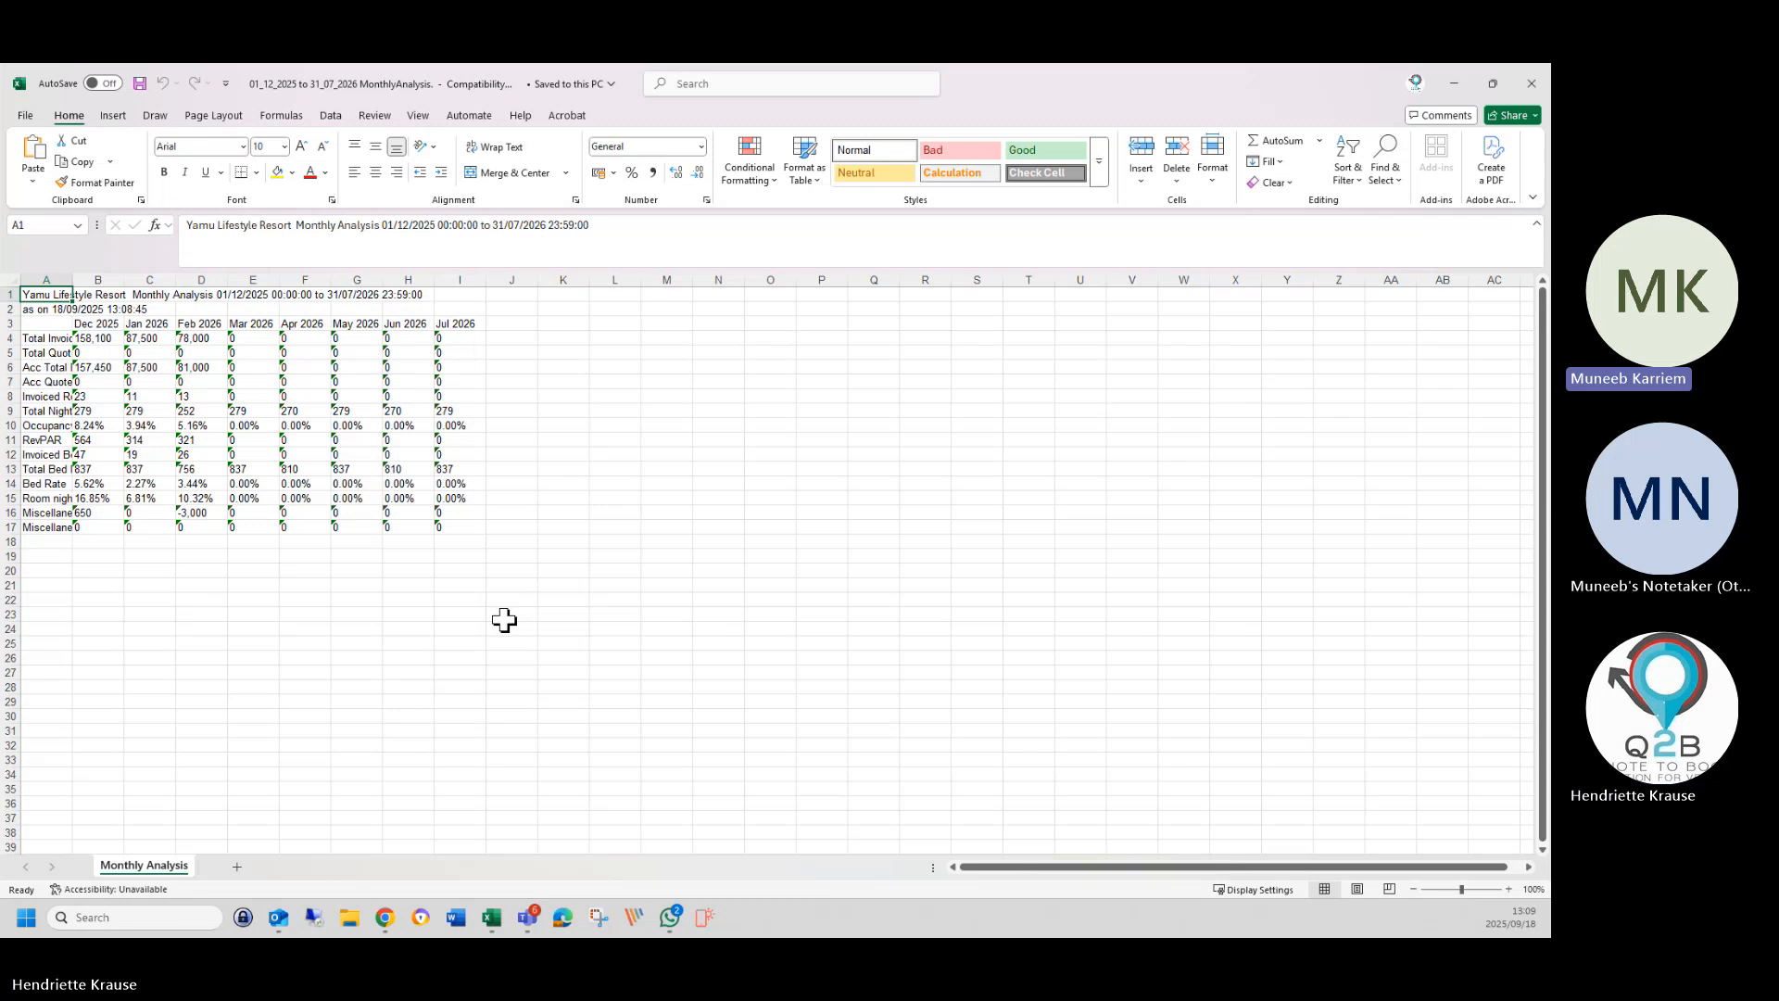
click(97, 340)
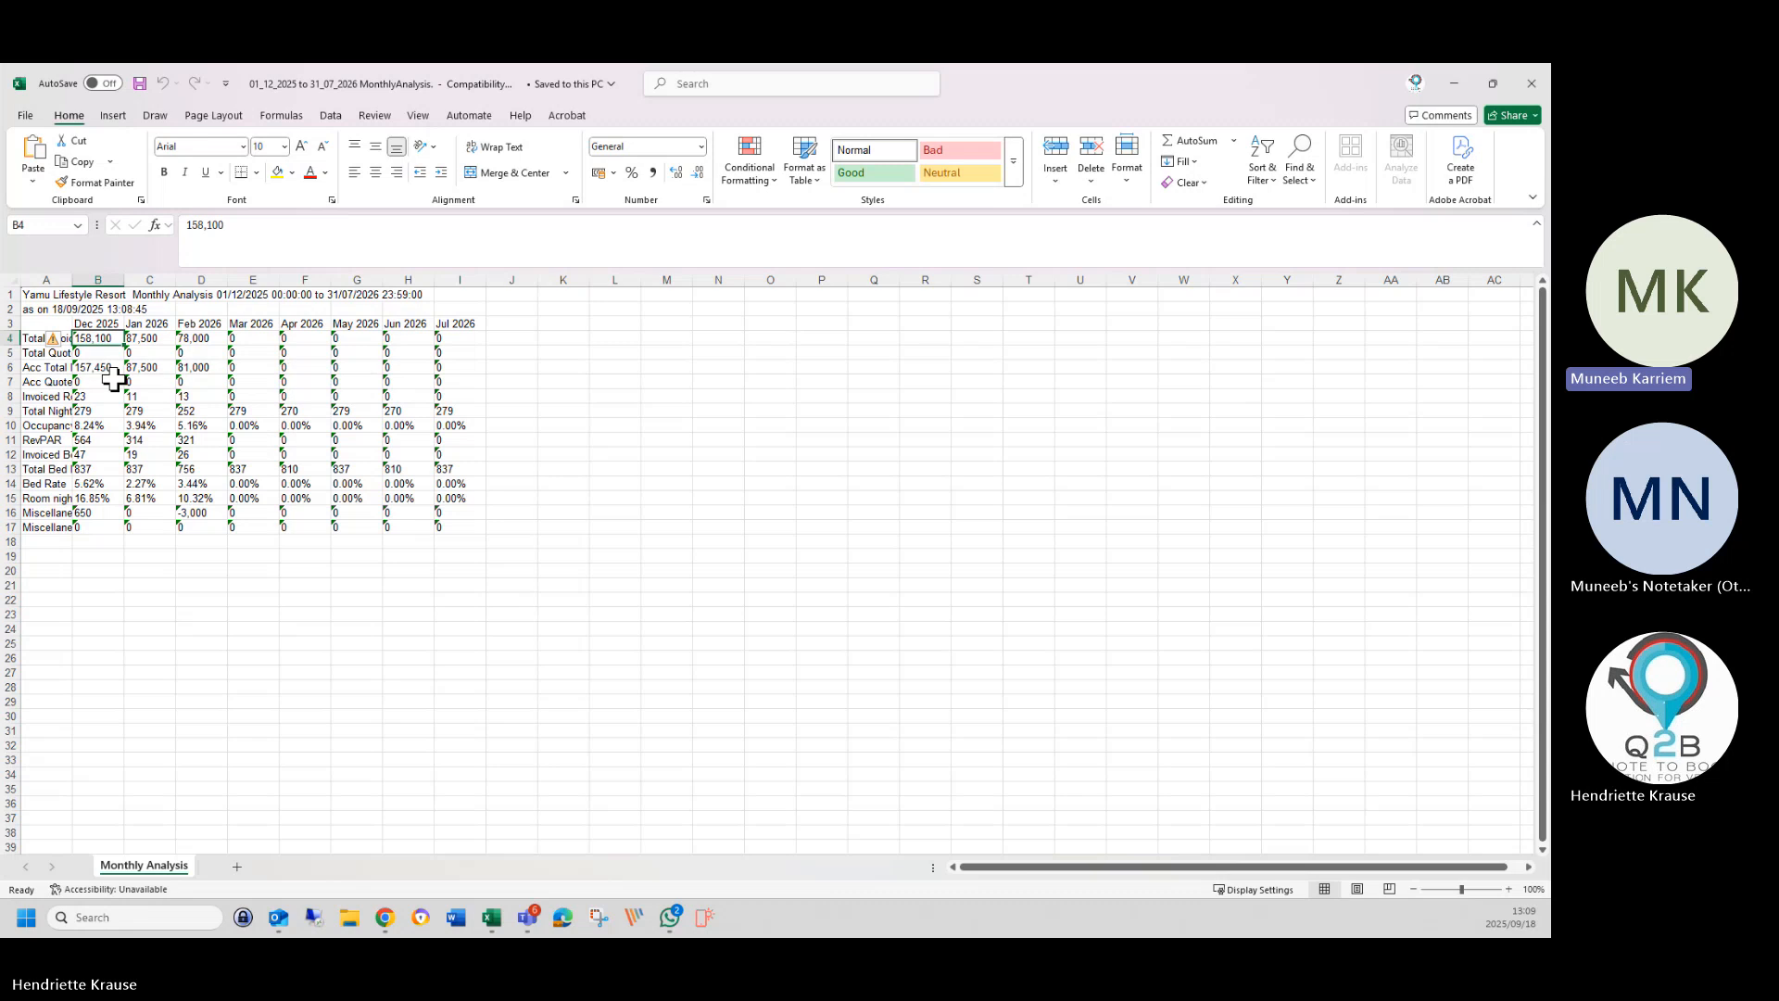
click(153, 339)
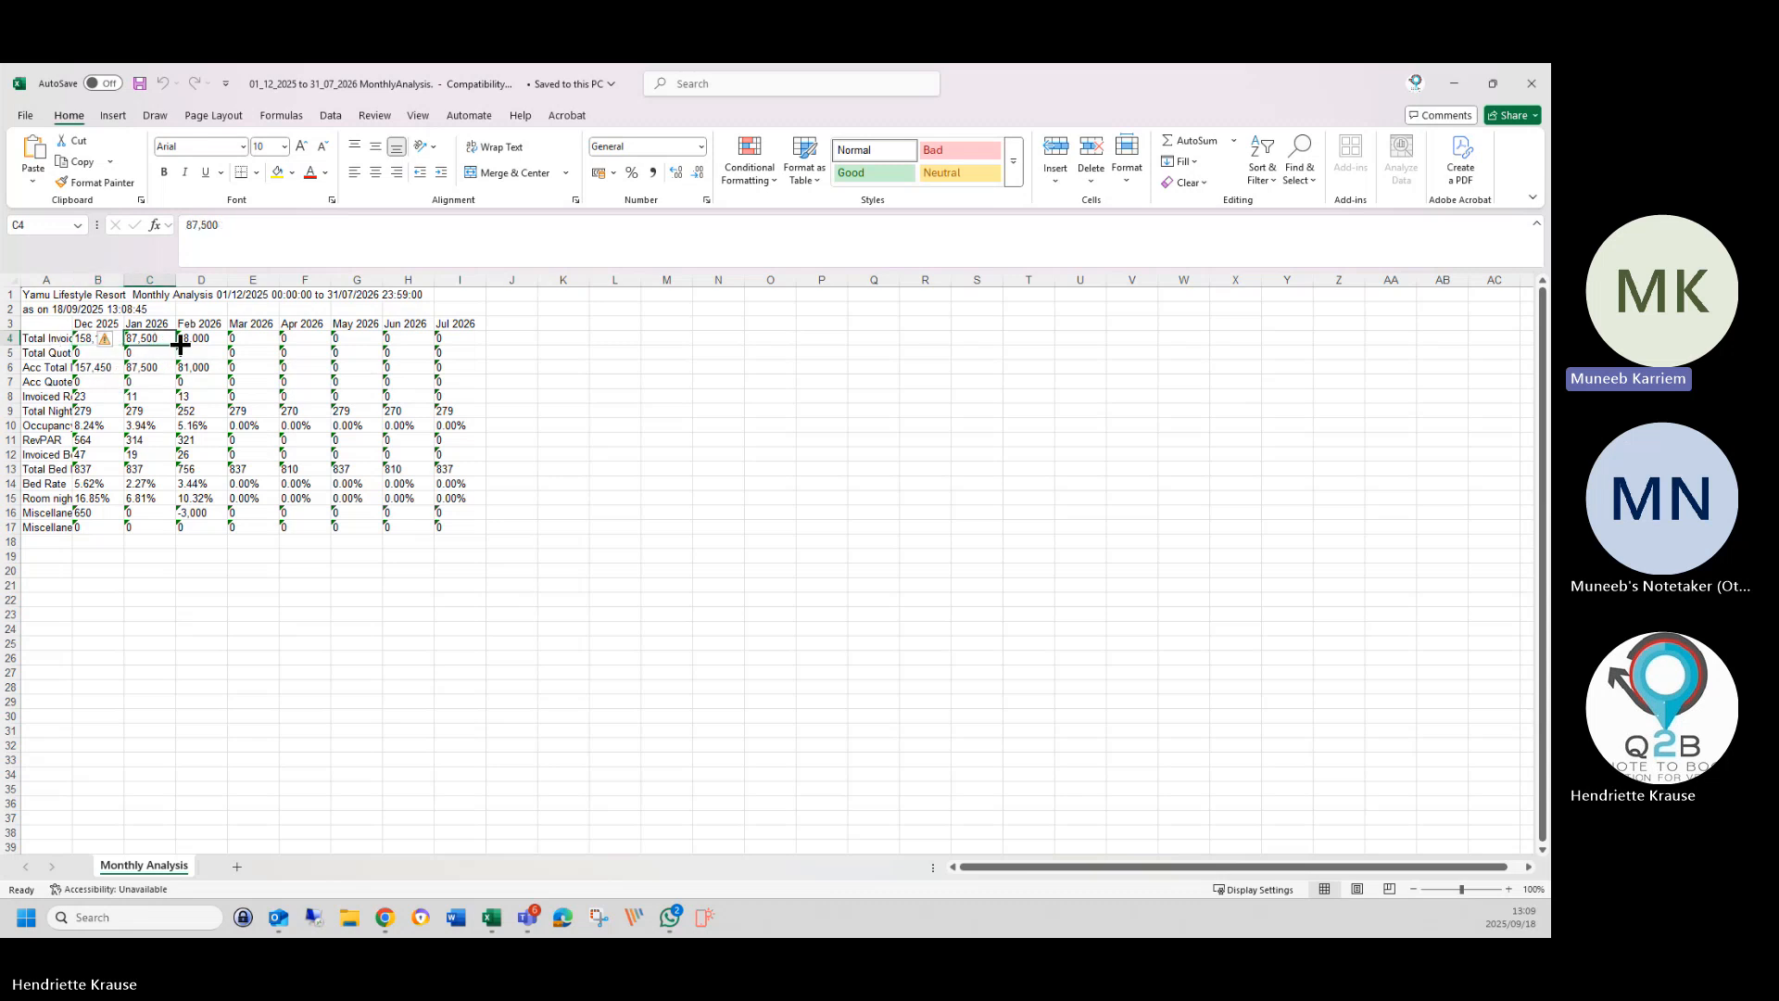
click(190, 338)
click(139, 569)
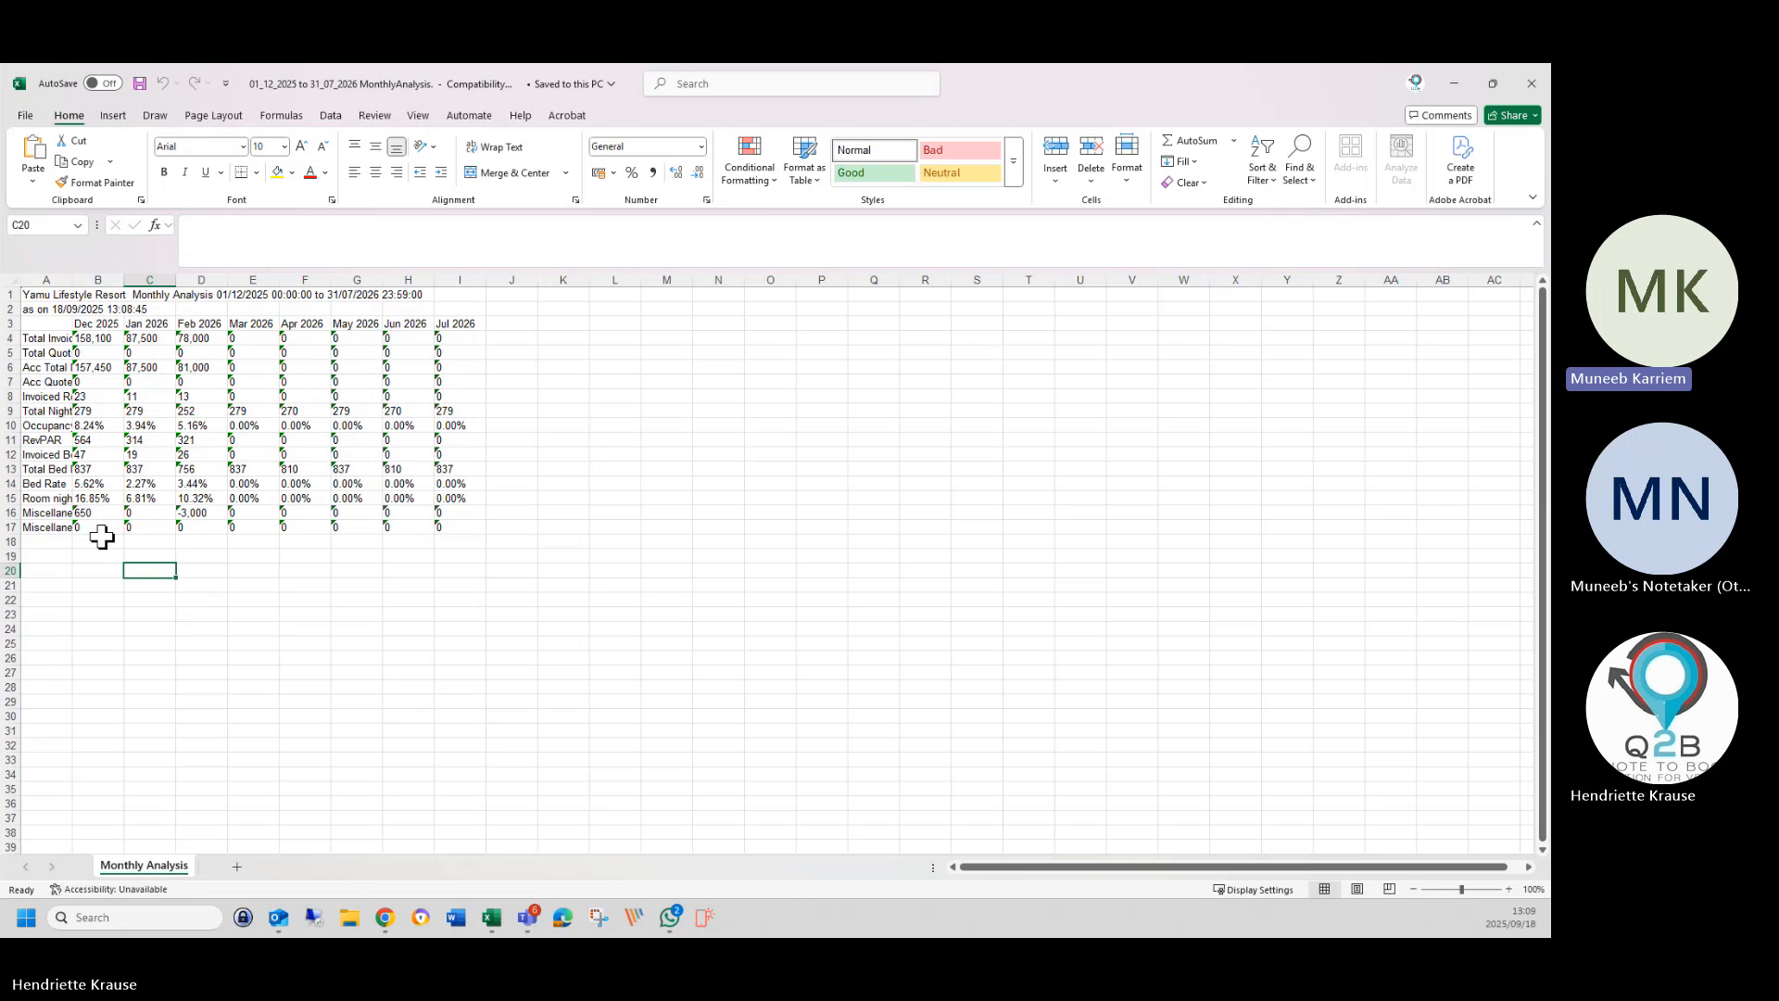
click(98, 540)
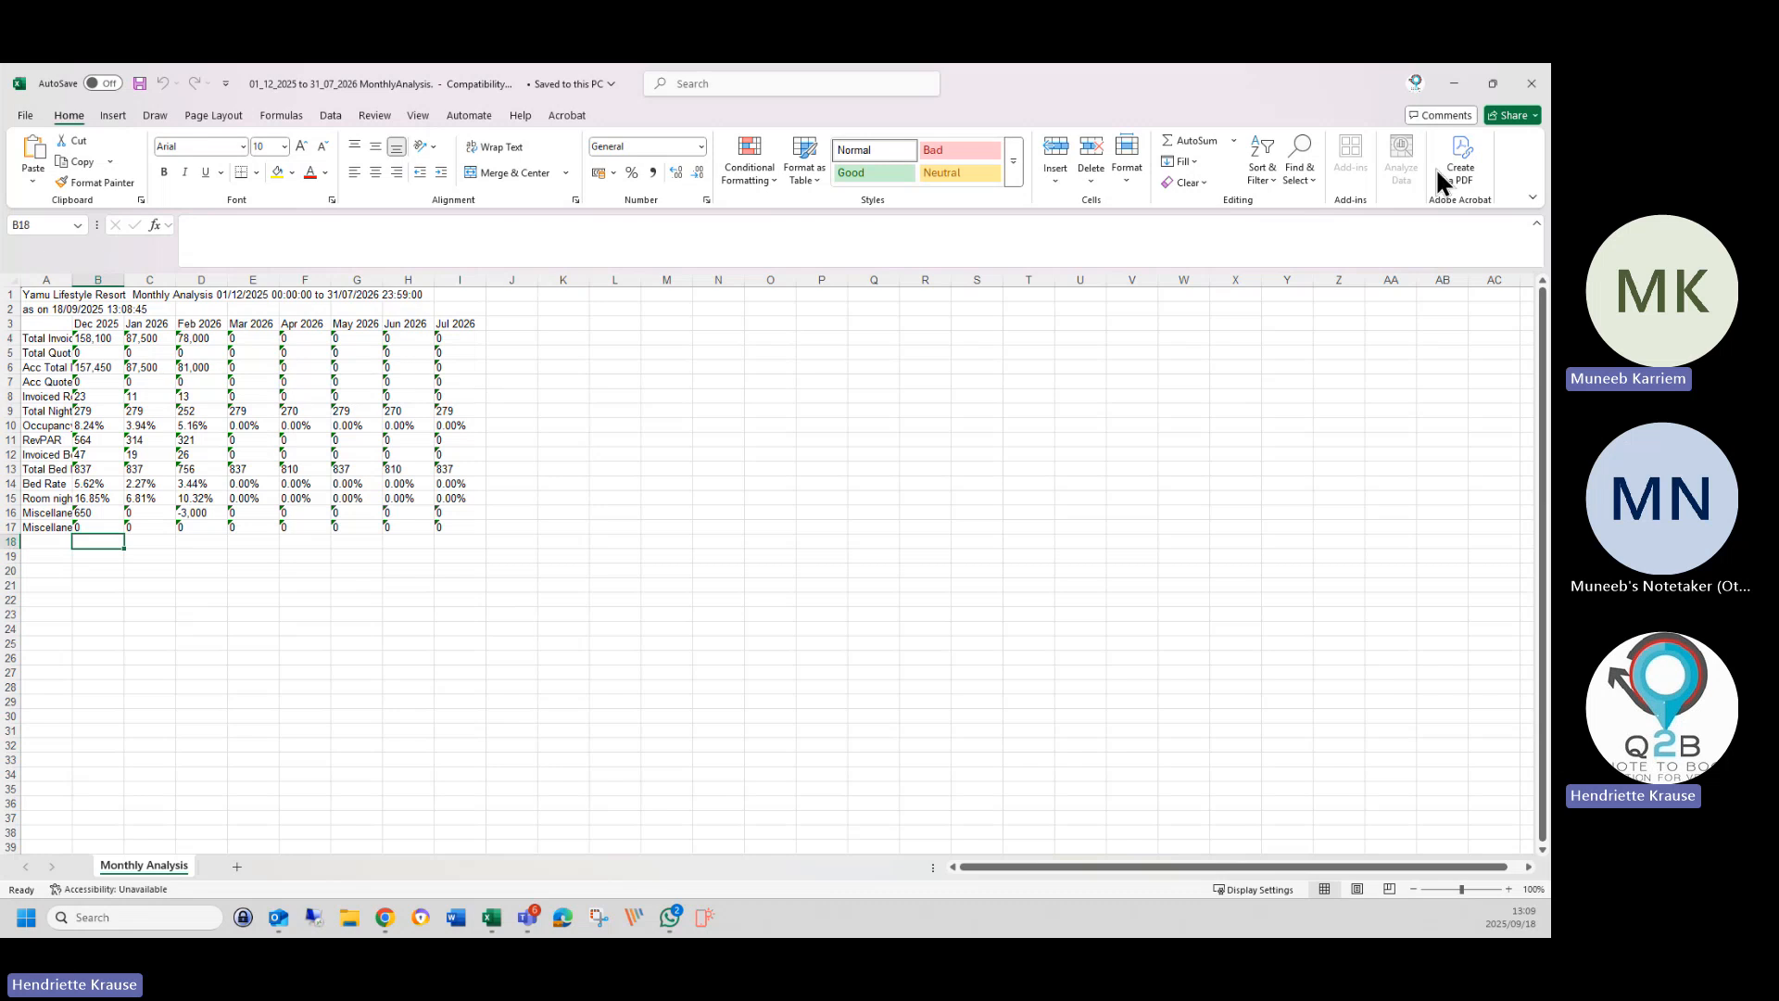
click(1531, 86)
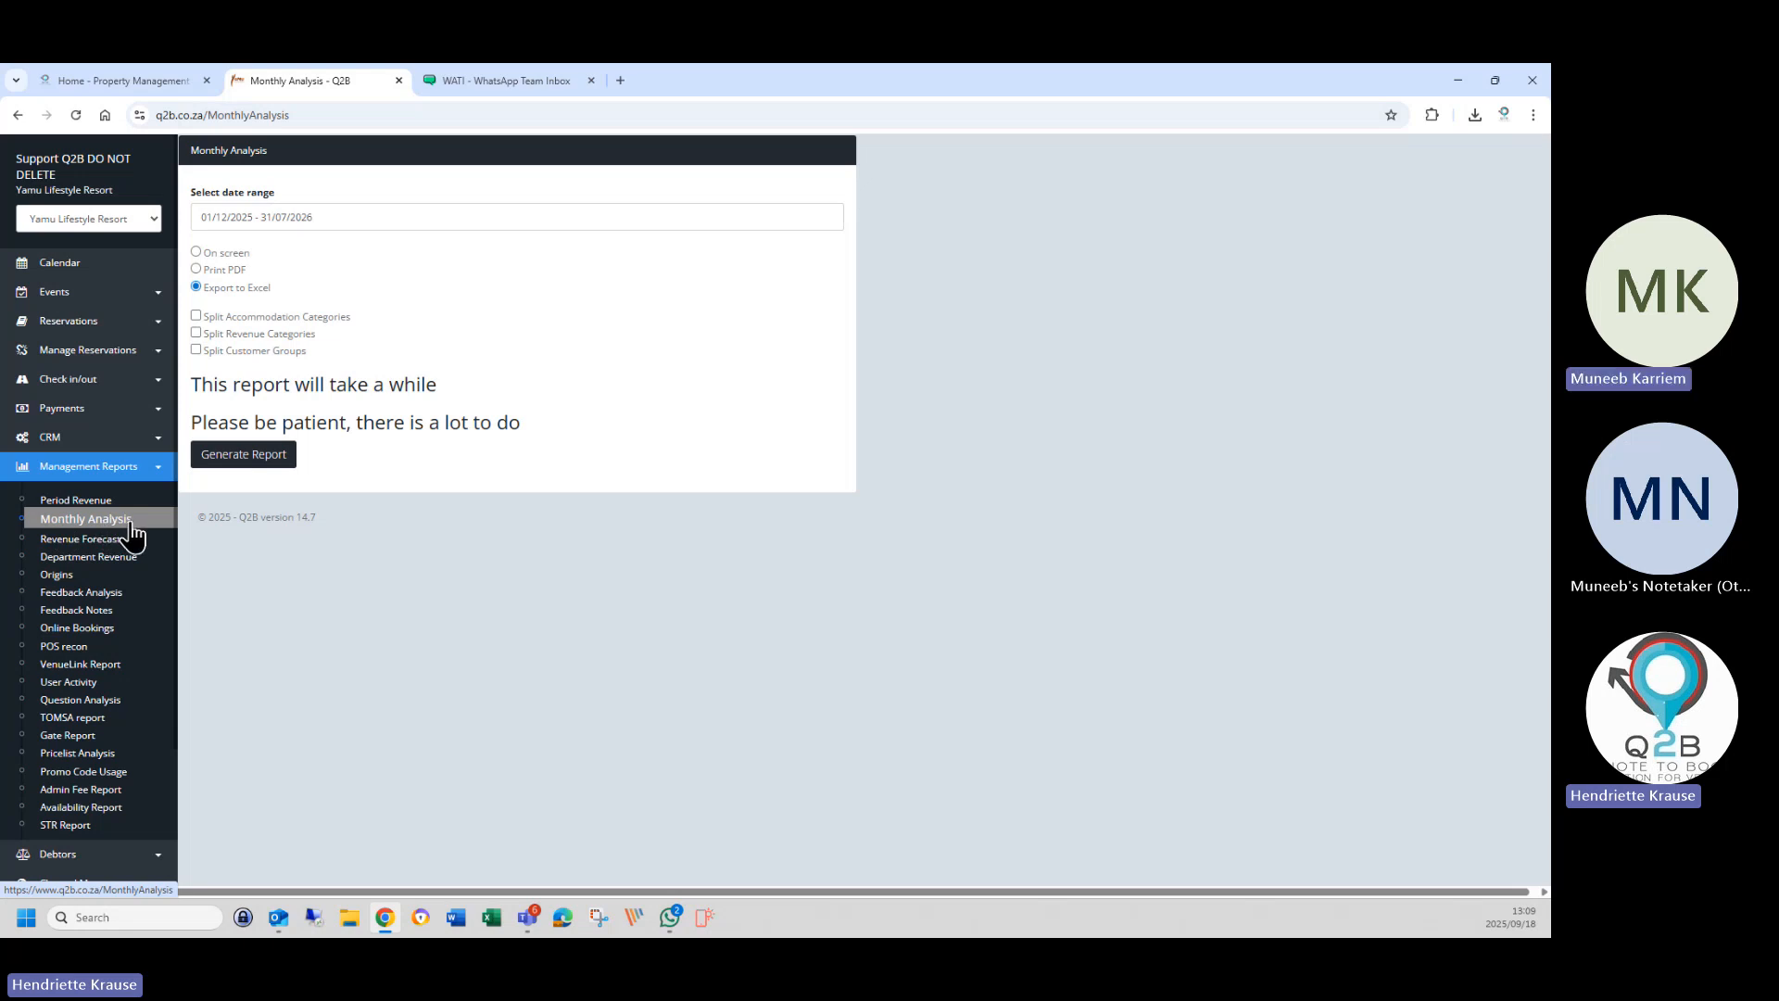
Display the Period Revenue report on screen for 01/12/2025 to 31/12/2025.
click(85, 501)
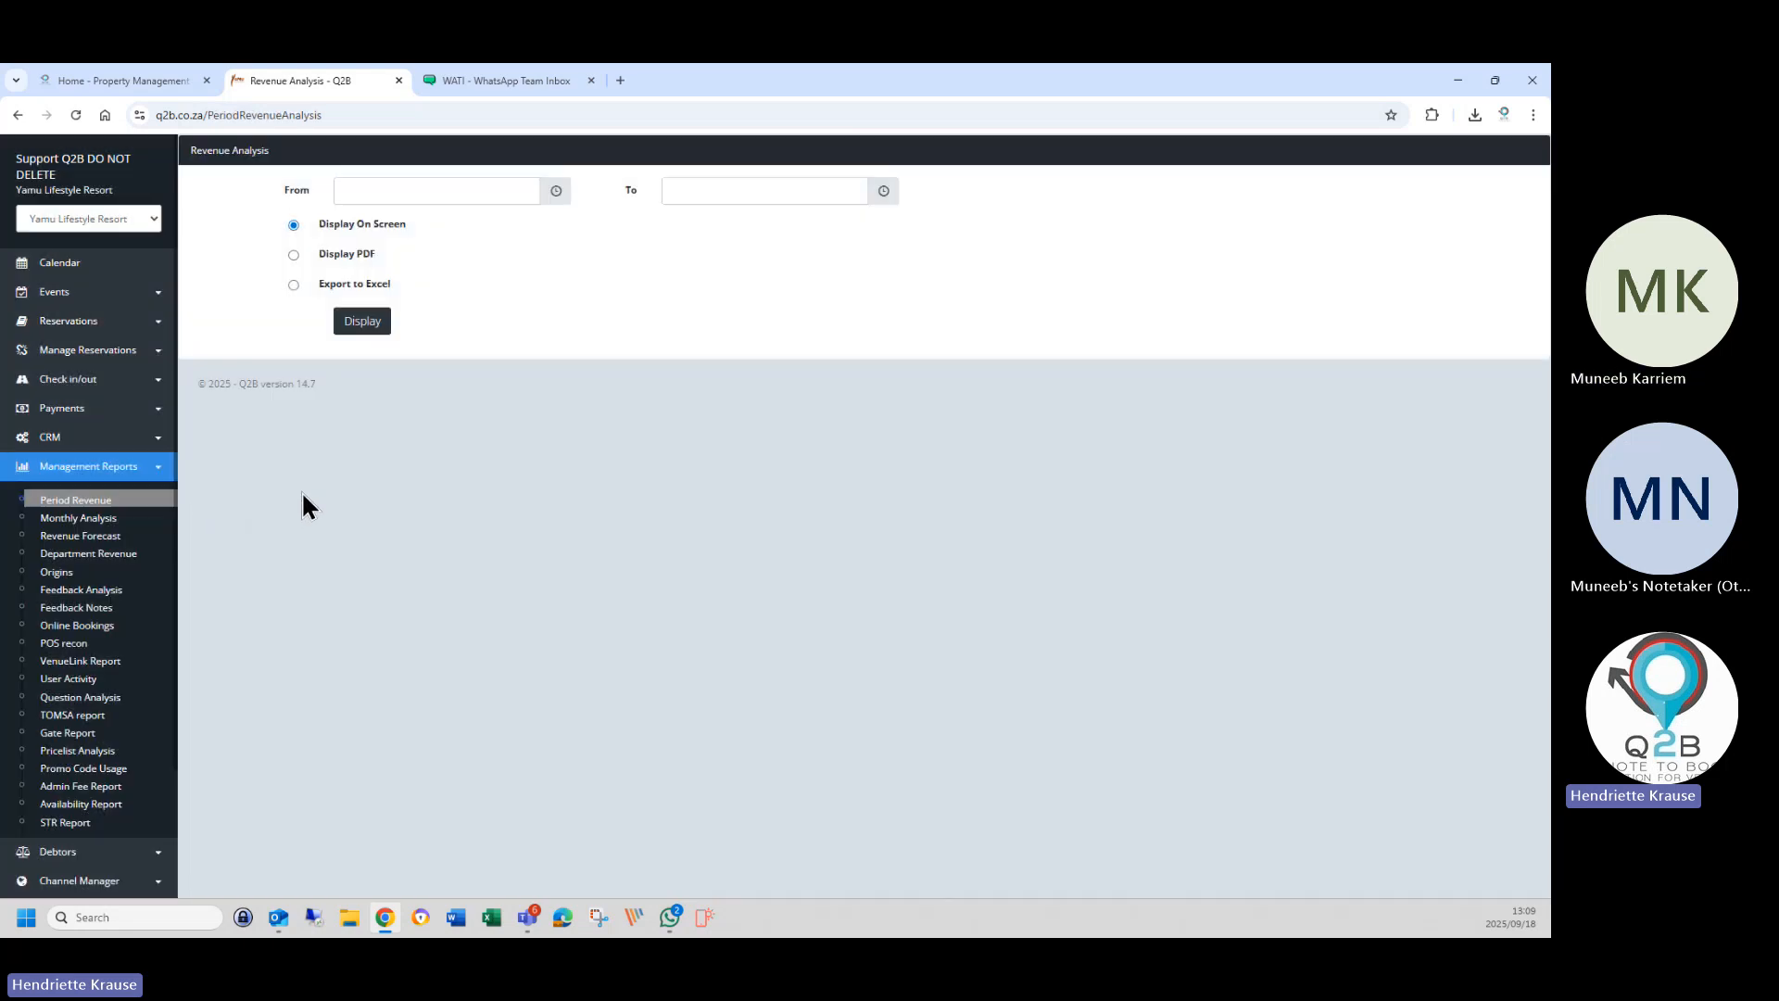
click(360, 193)
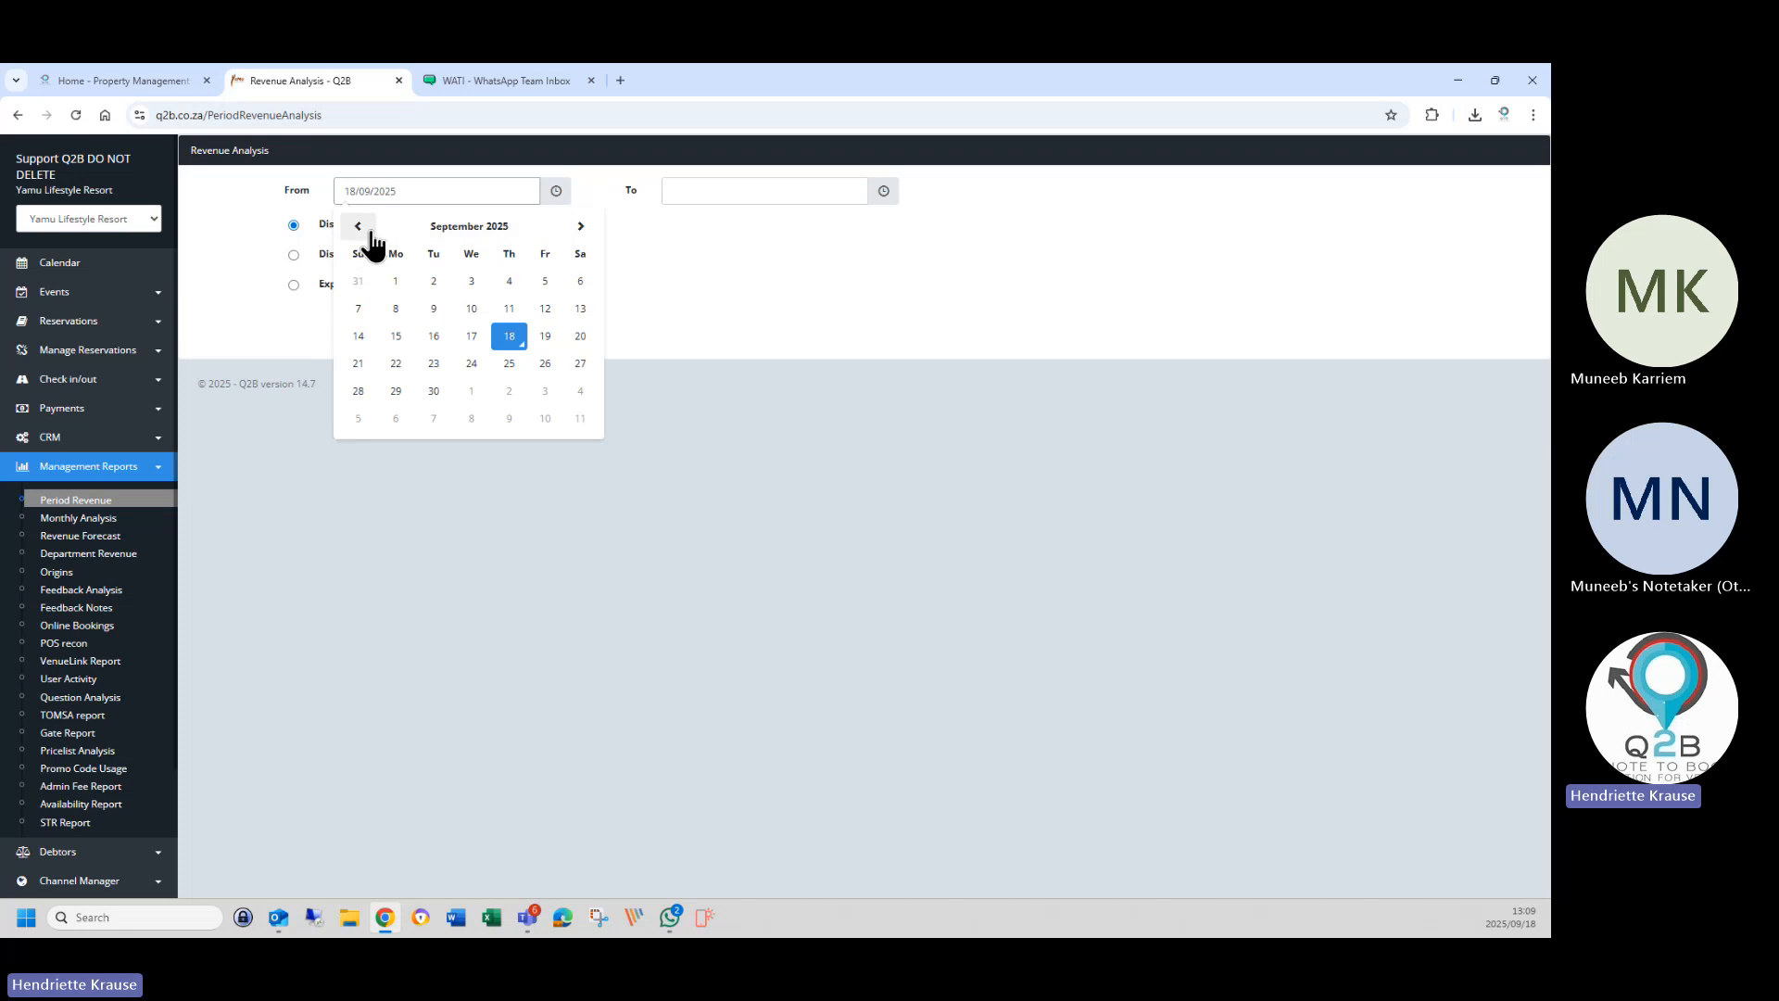
click(580, 227)
click(580, 227)
click(581, 227)
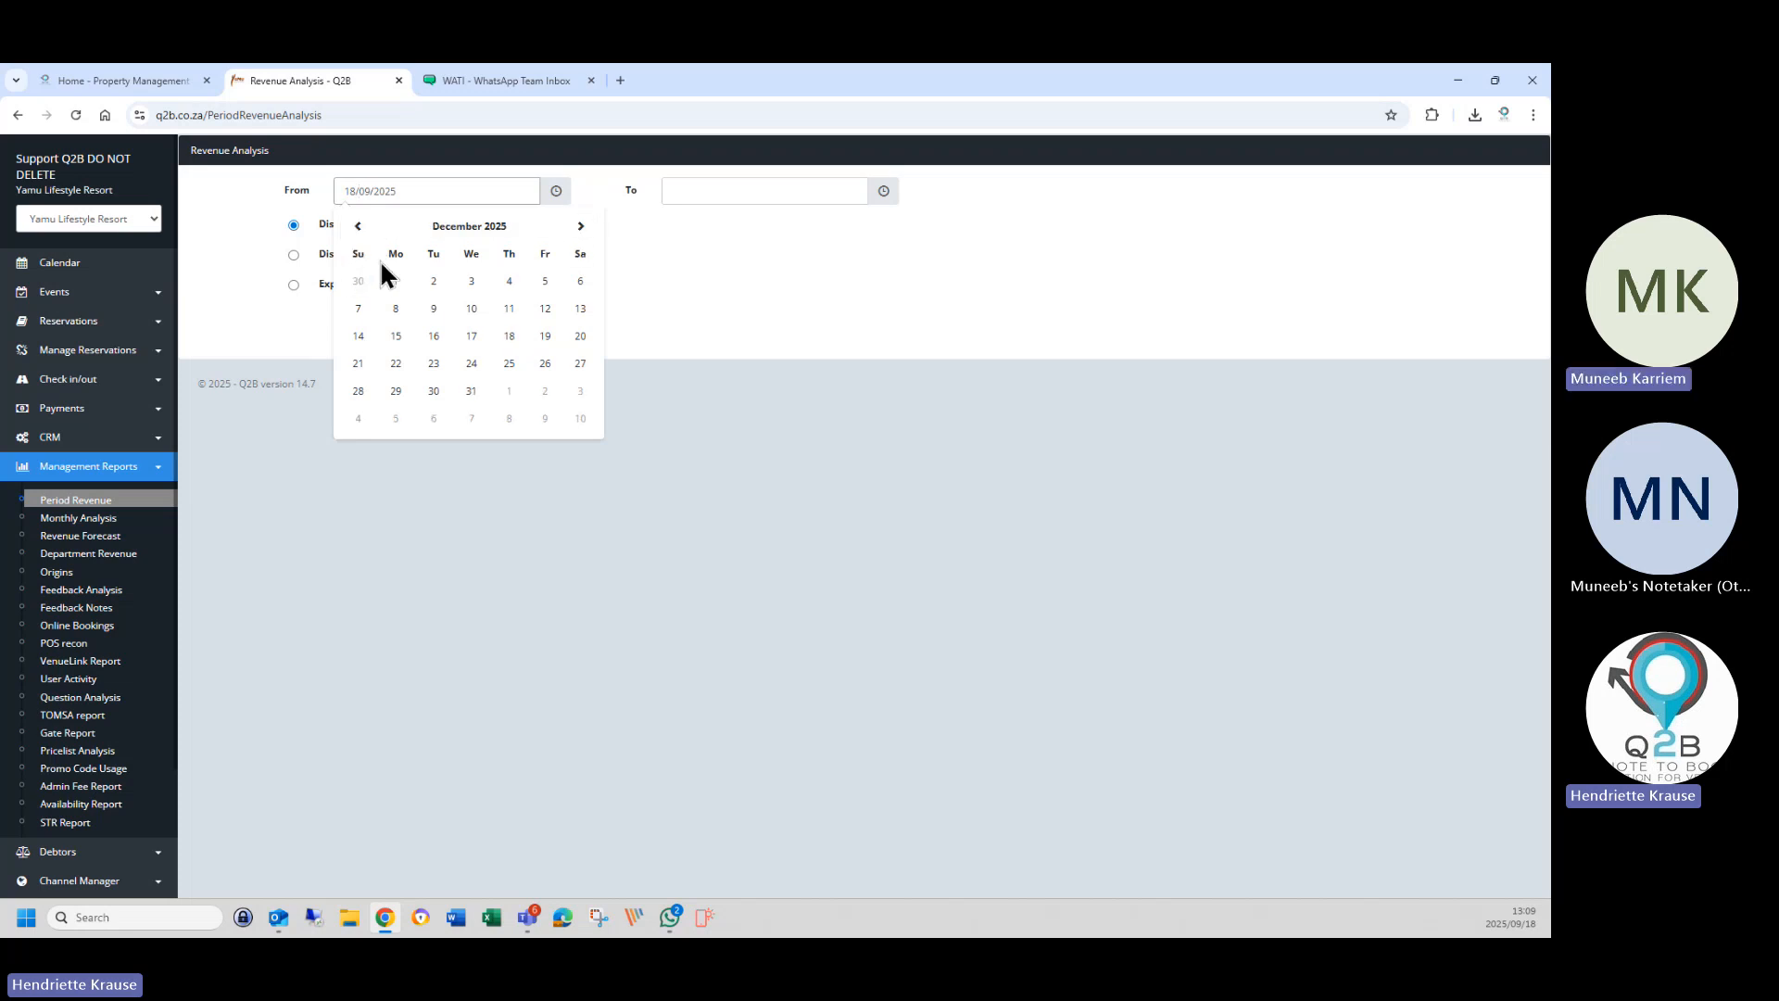
click(396, 282)
click(679, 191)
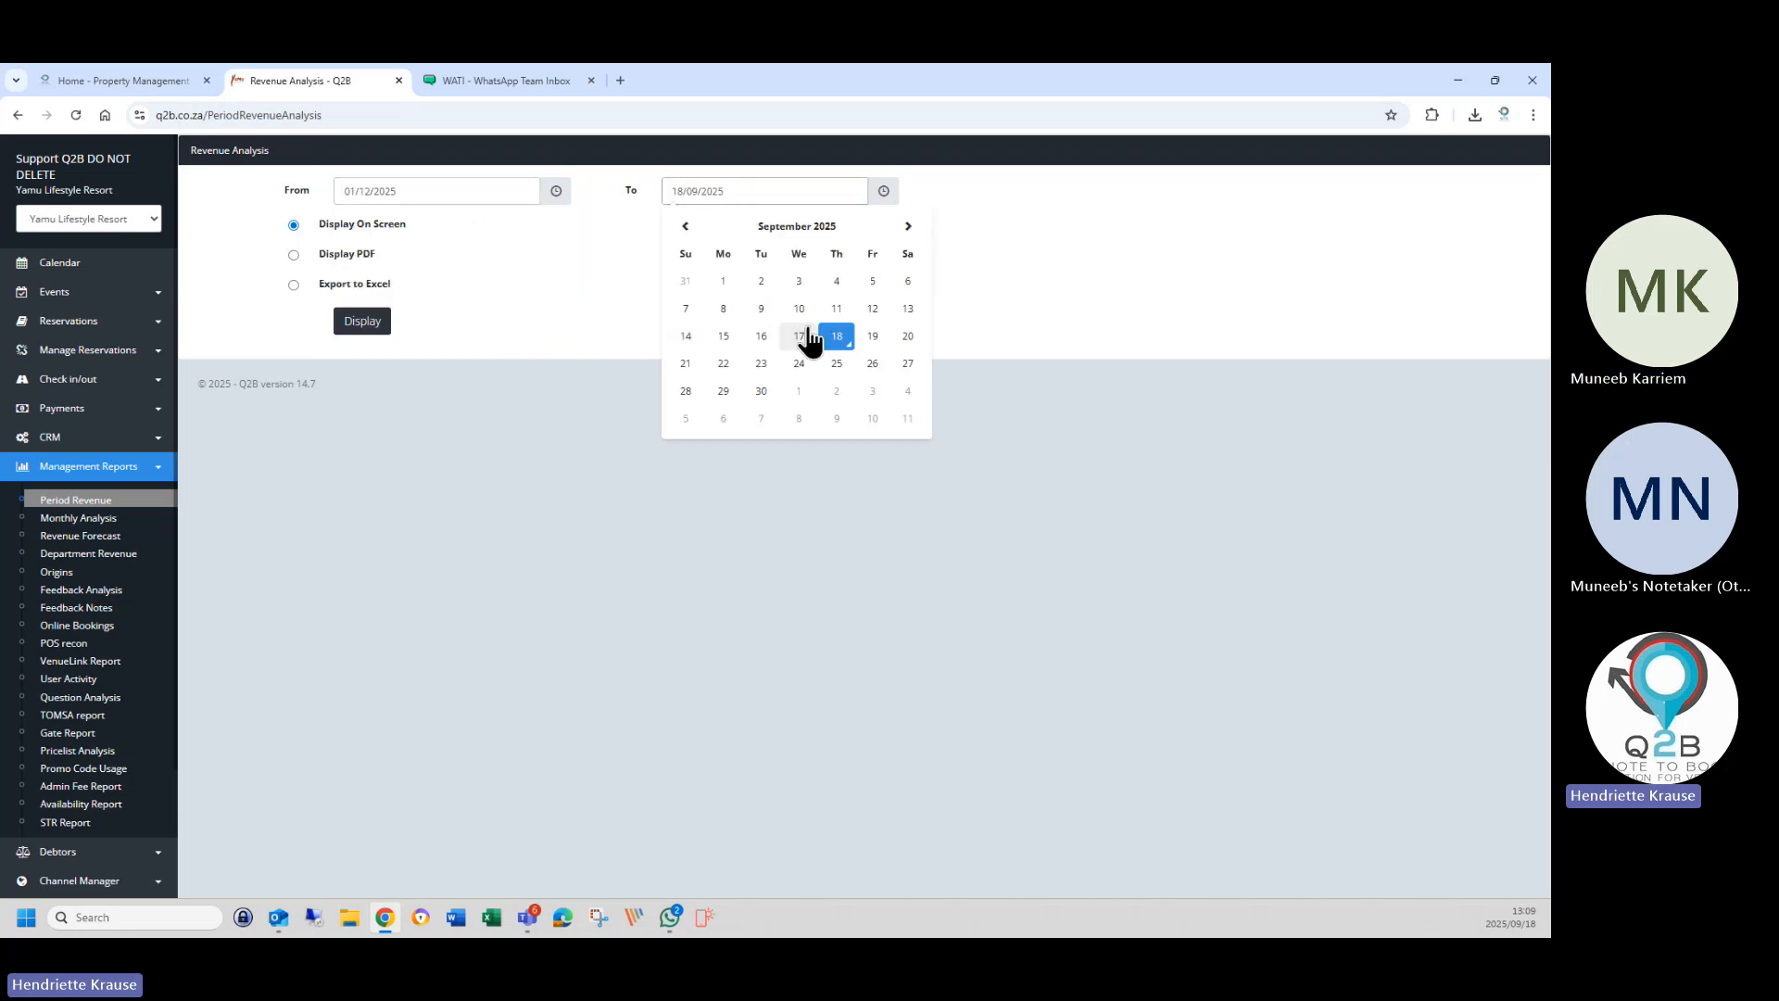
click(907, 229)
click(907, 229)
click(907, 228)
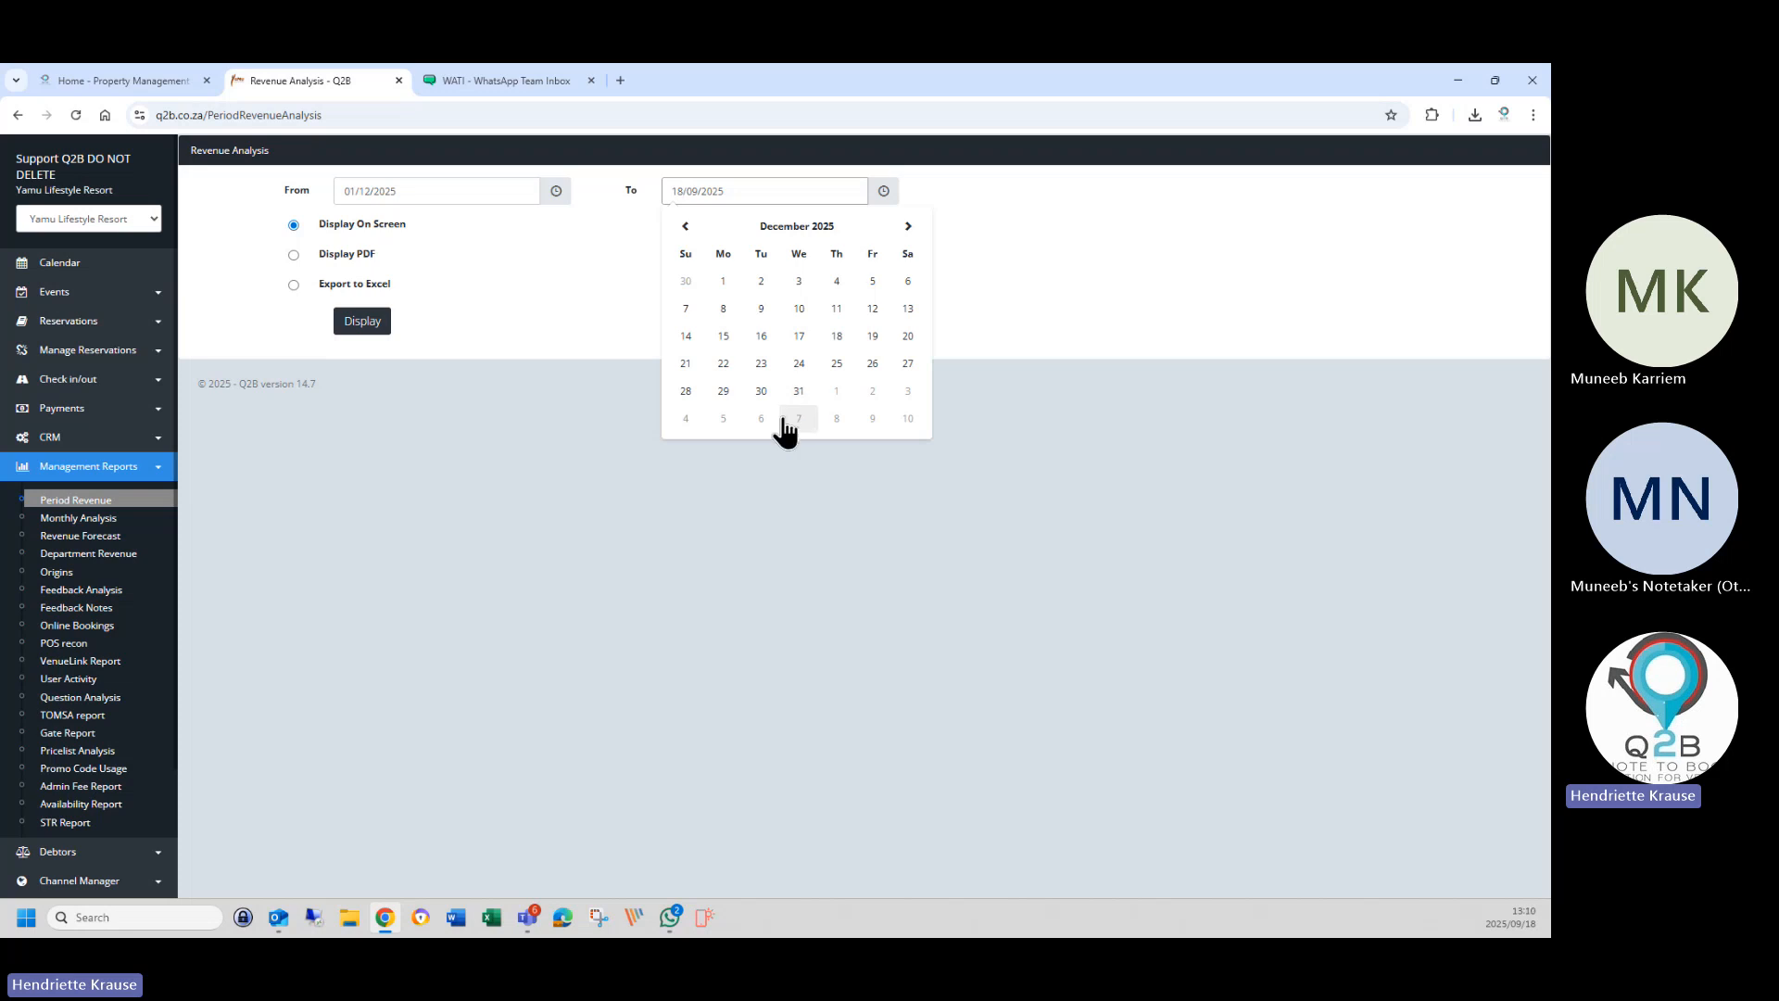
click(797, 393)
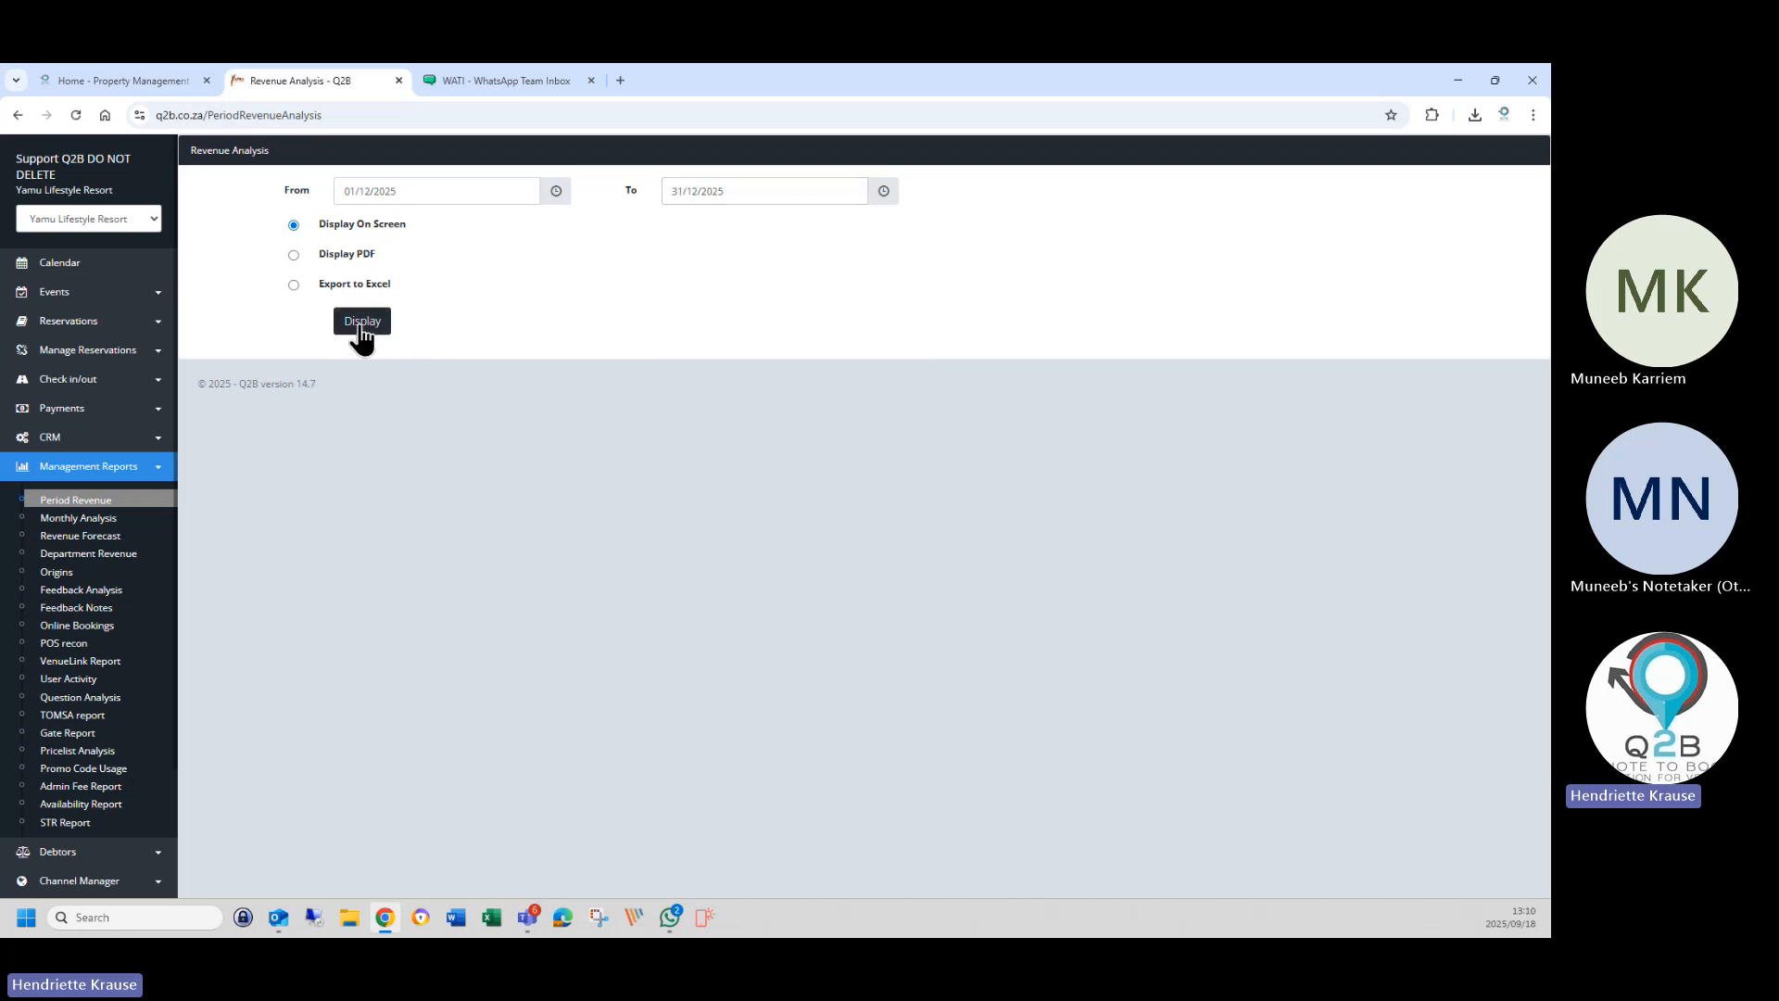
click(369, 330)
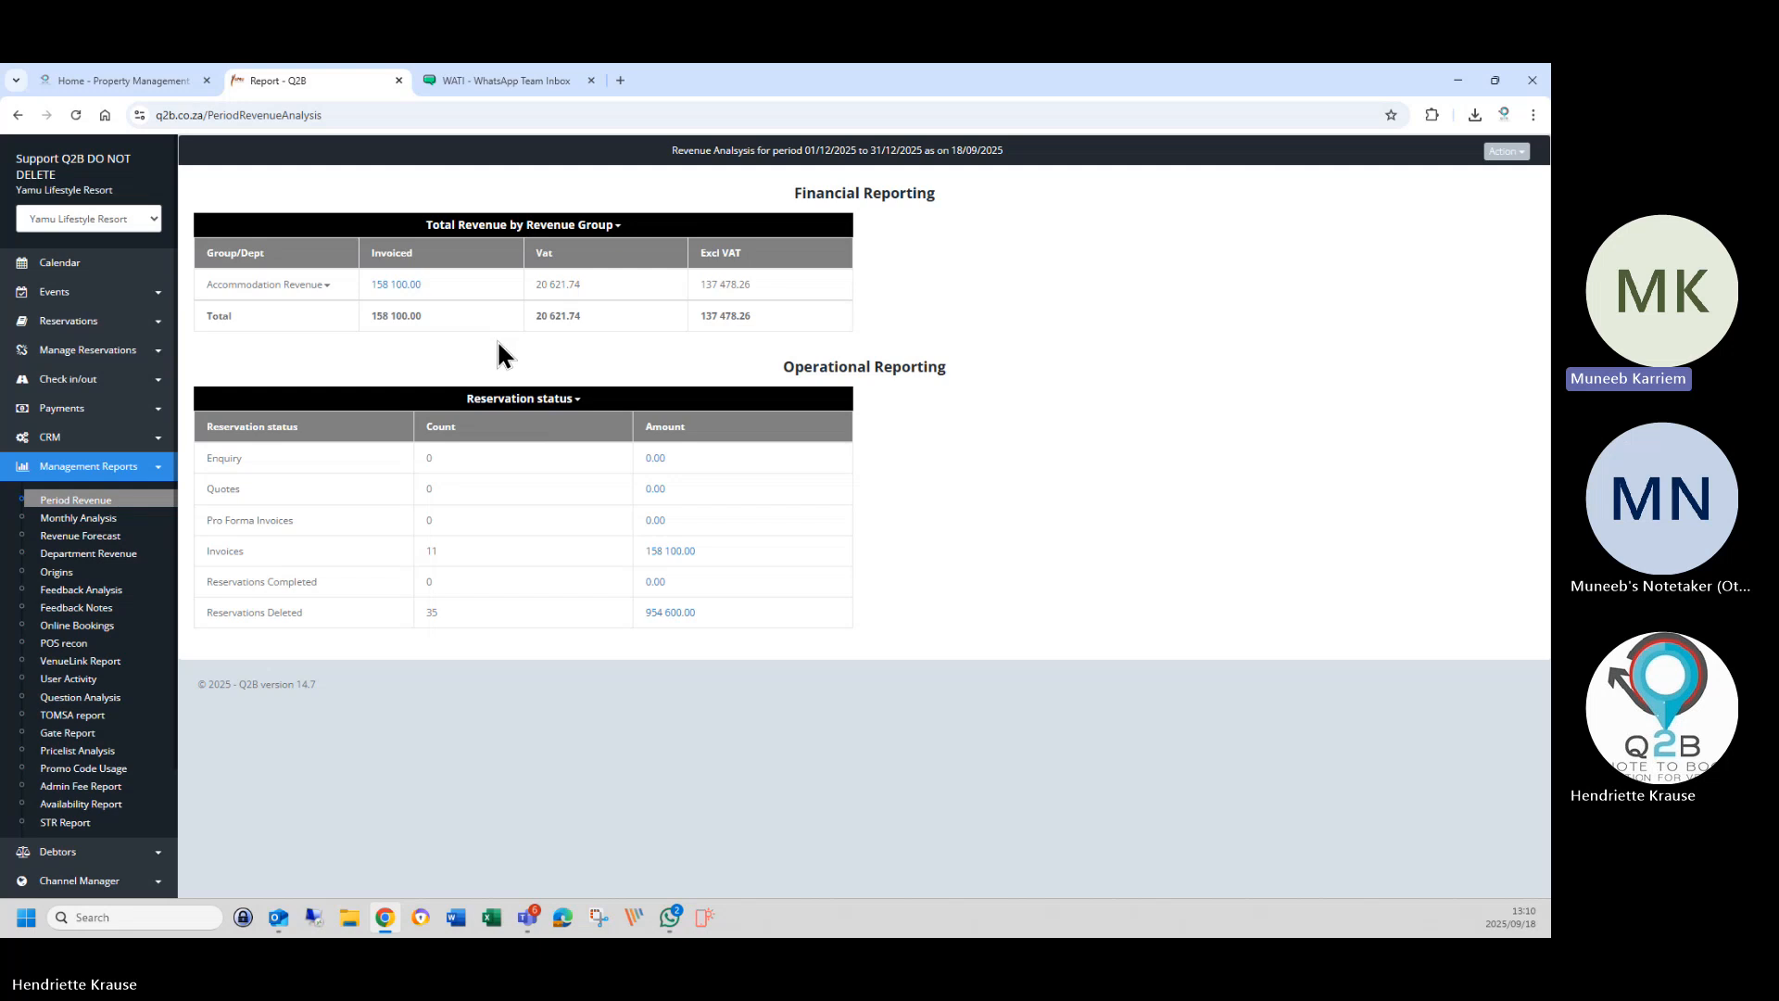
Expand Accommodation Revenue into its departments.
click(313, 286)
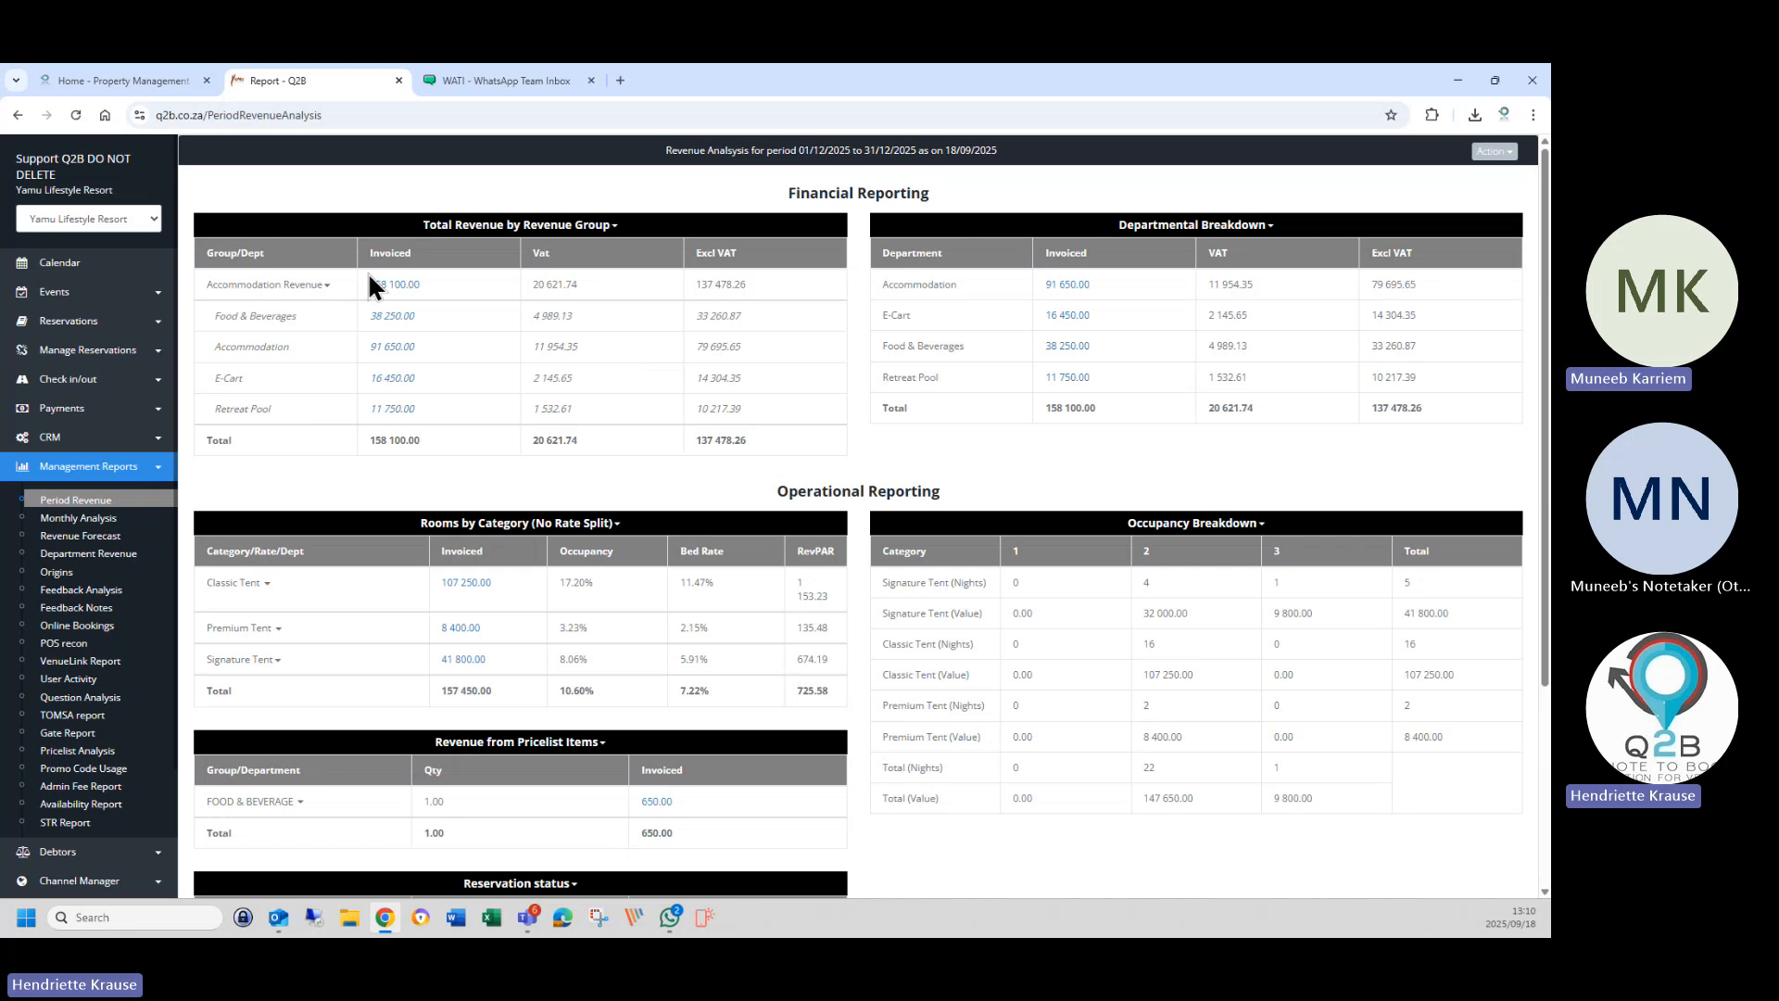
click(312, 287)
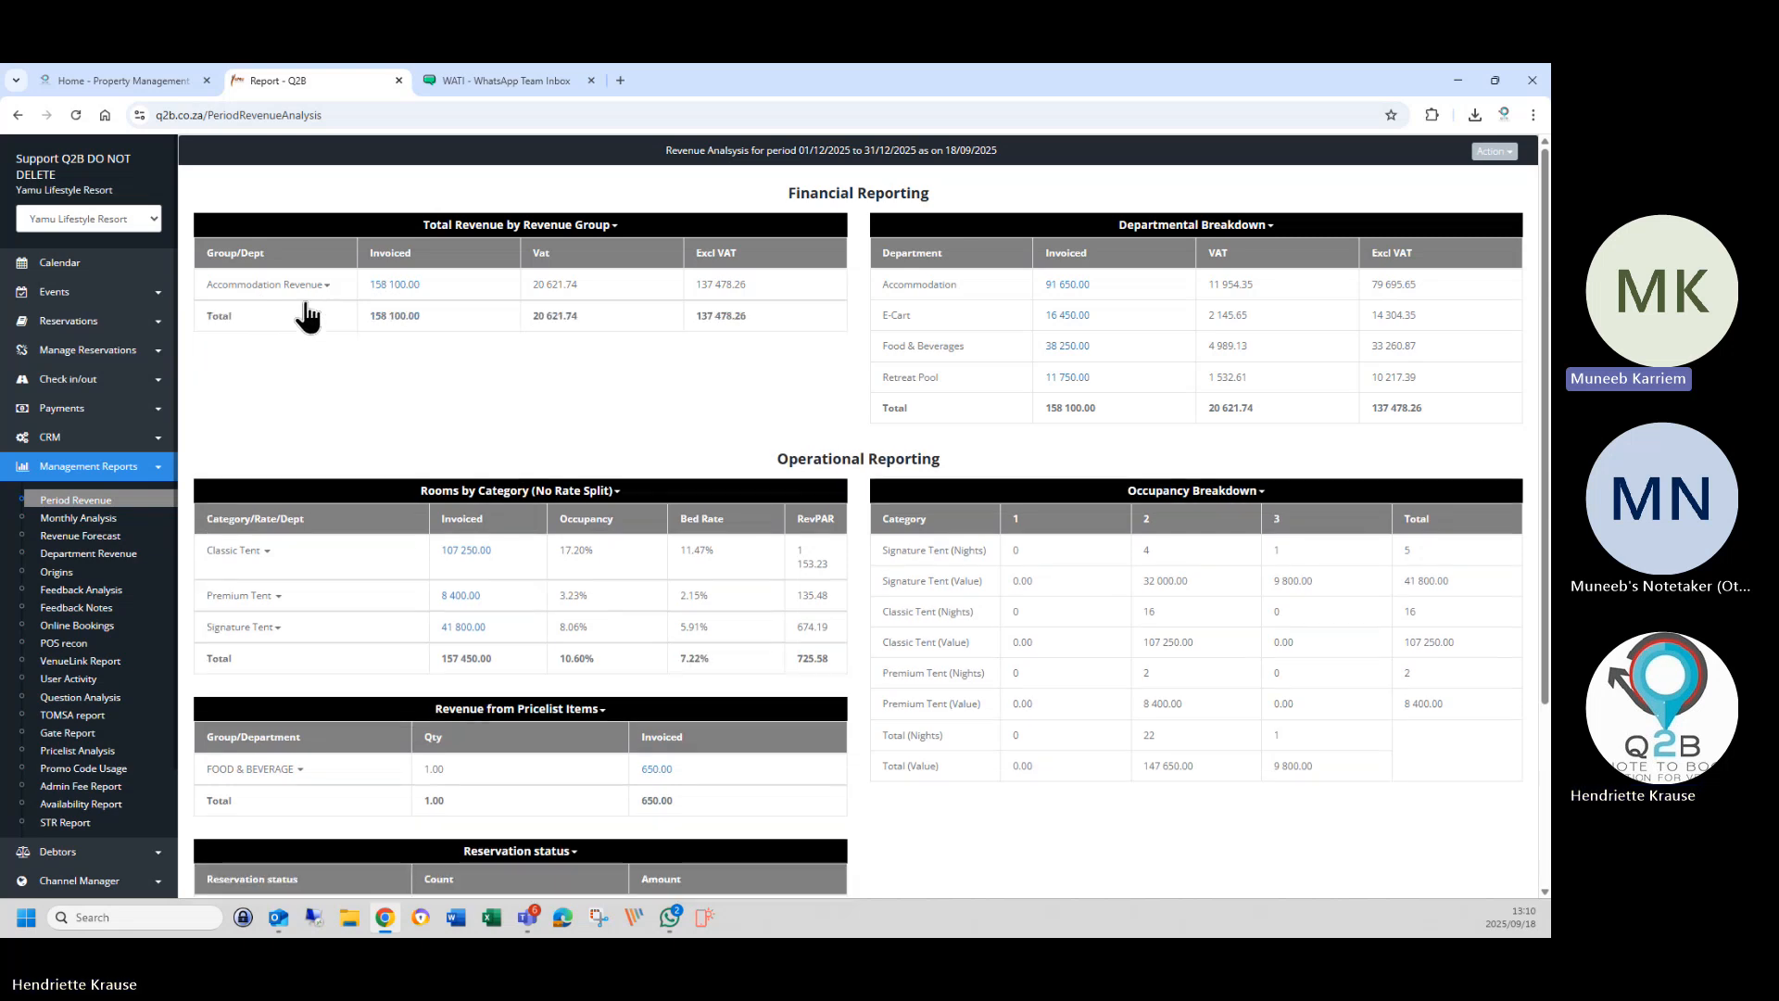
click(288, 287)
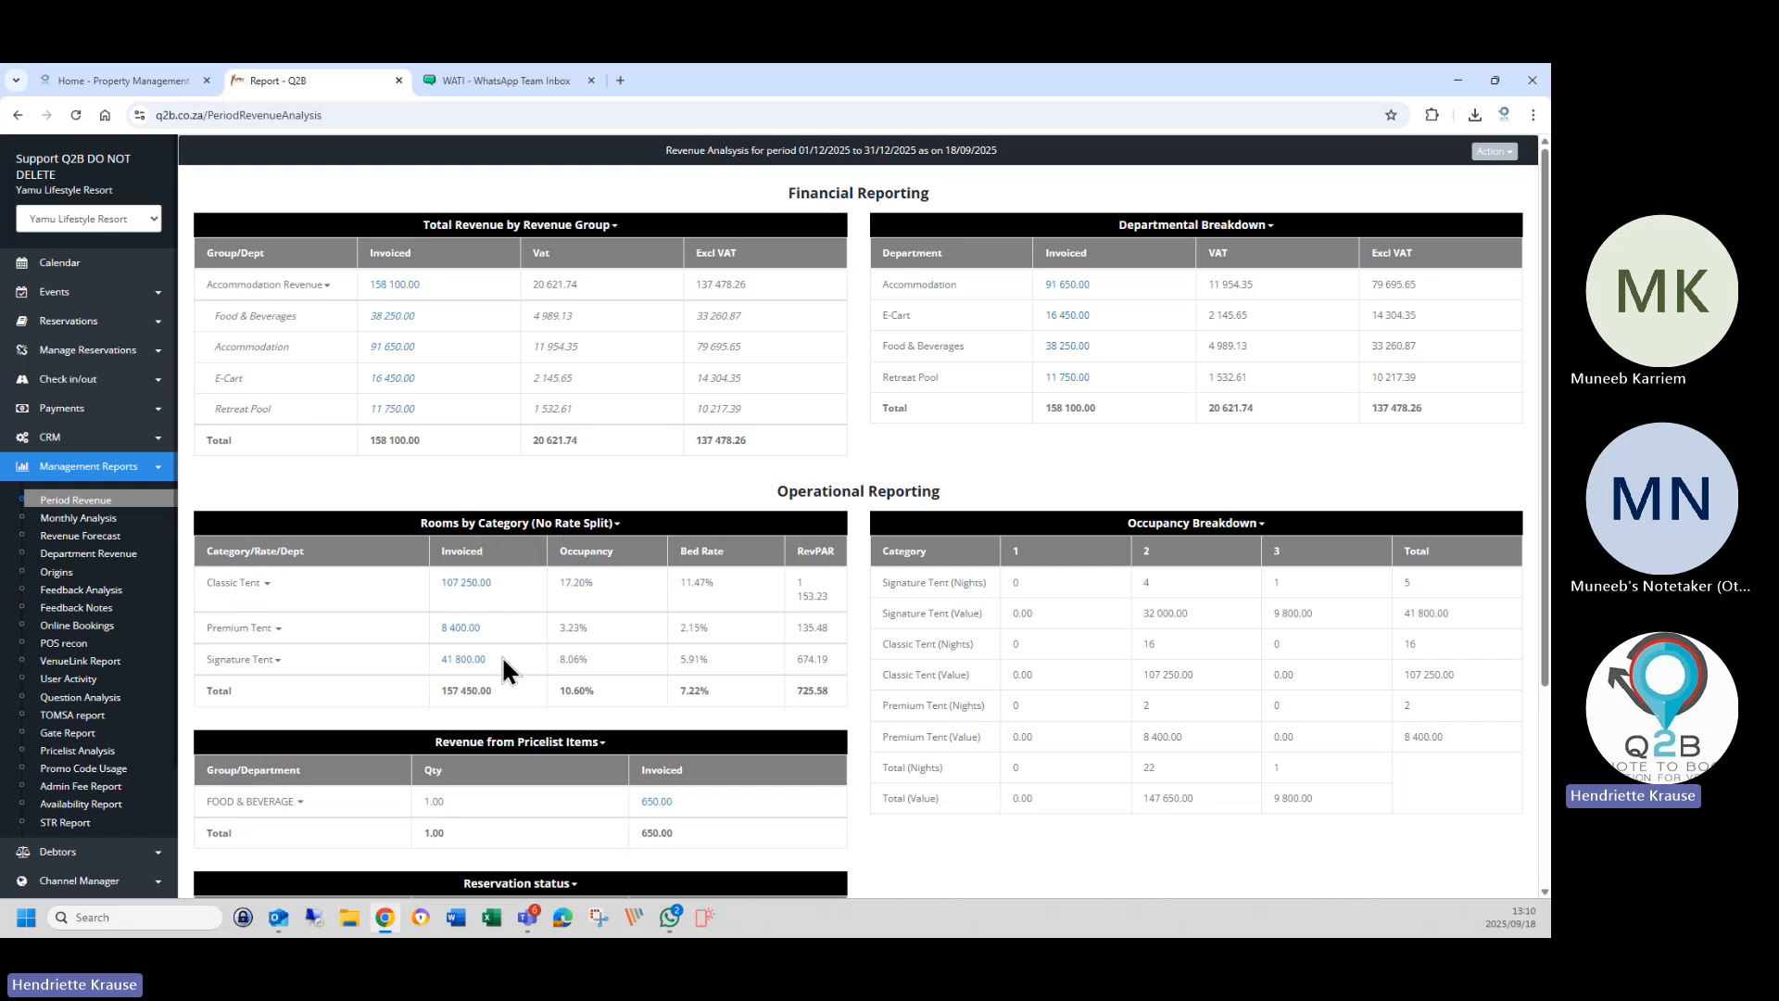
Inspect the Premium, Signature and Classic Tent revenue breakdowns, then collapse them.
click(277, 632)
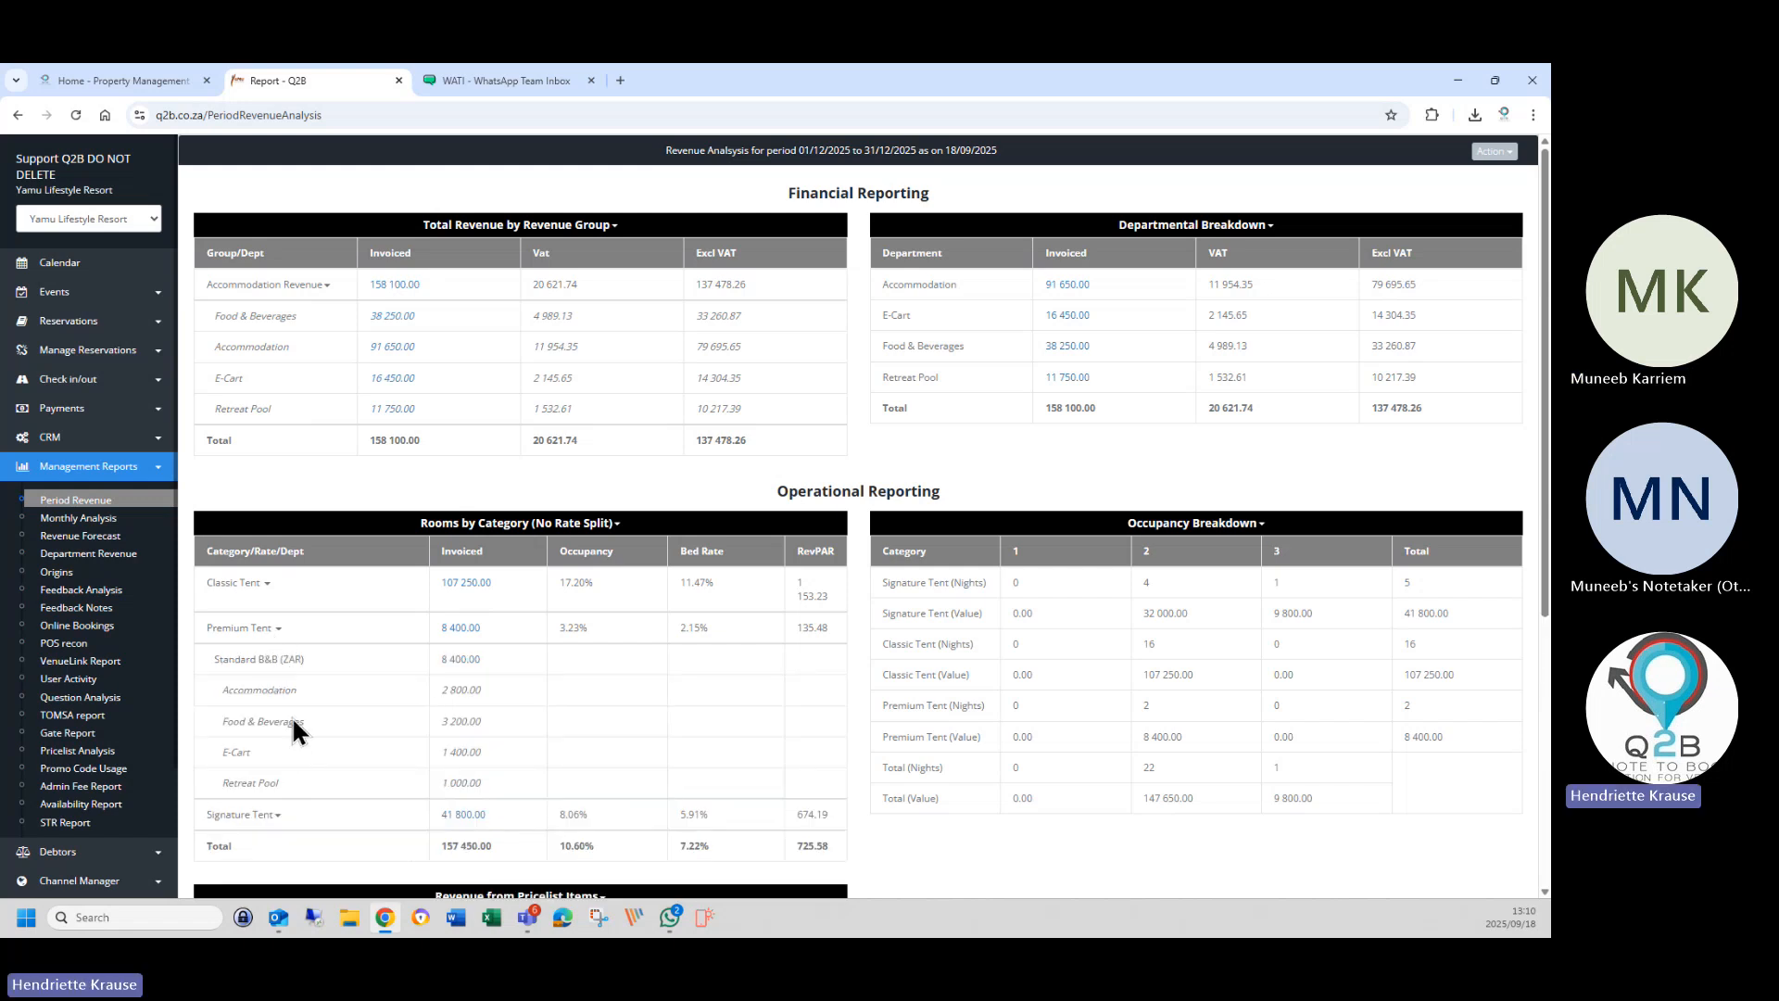
scroll(280, 765, down, 2)
click(274, 659)
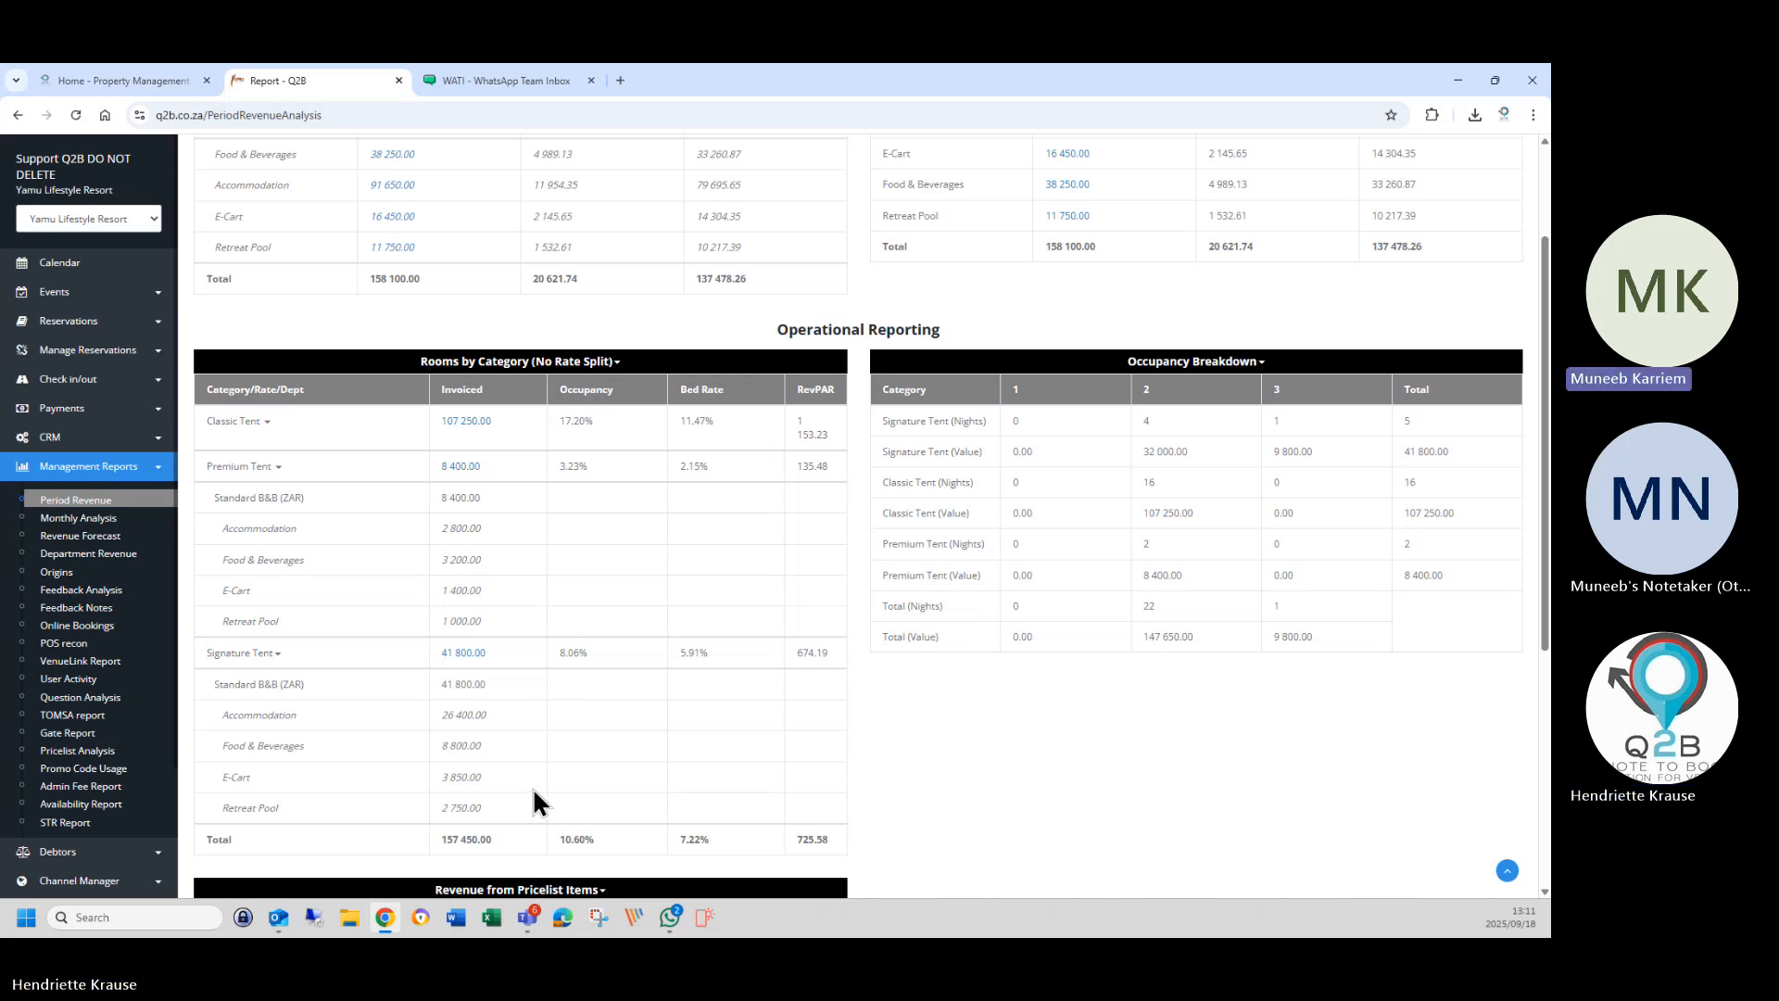
scroll(535, 802, up, 2)
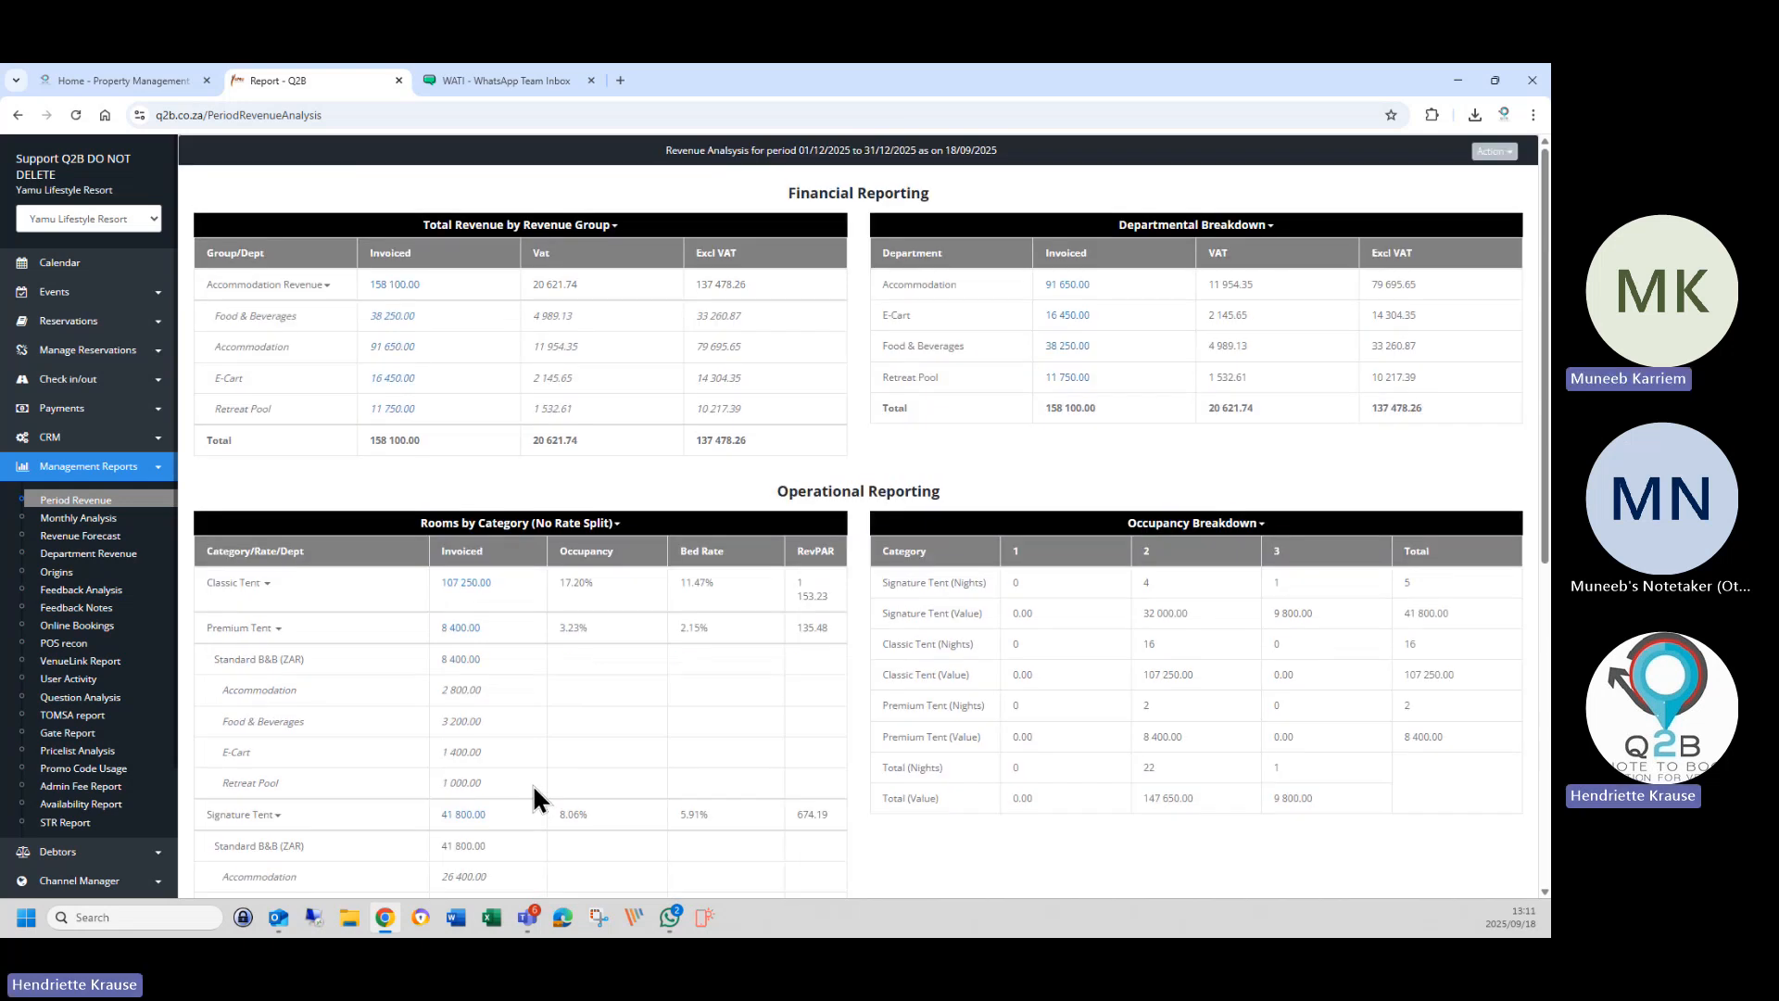
click(273, 630)
click(246, 585)
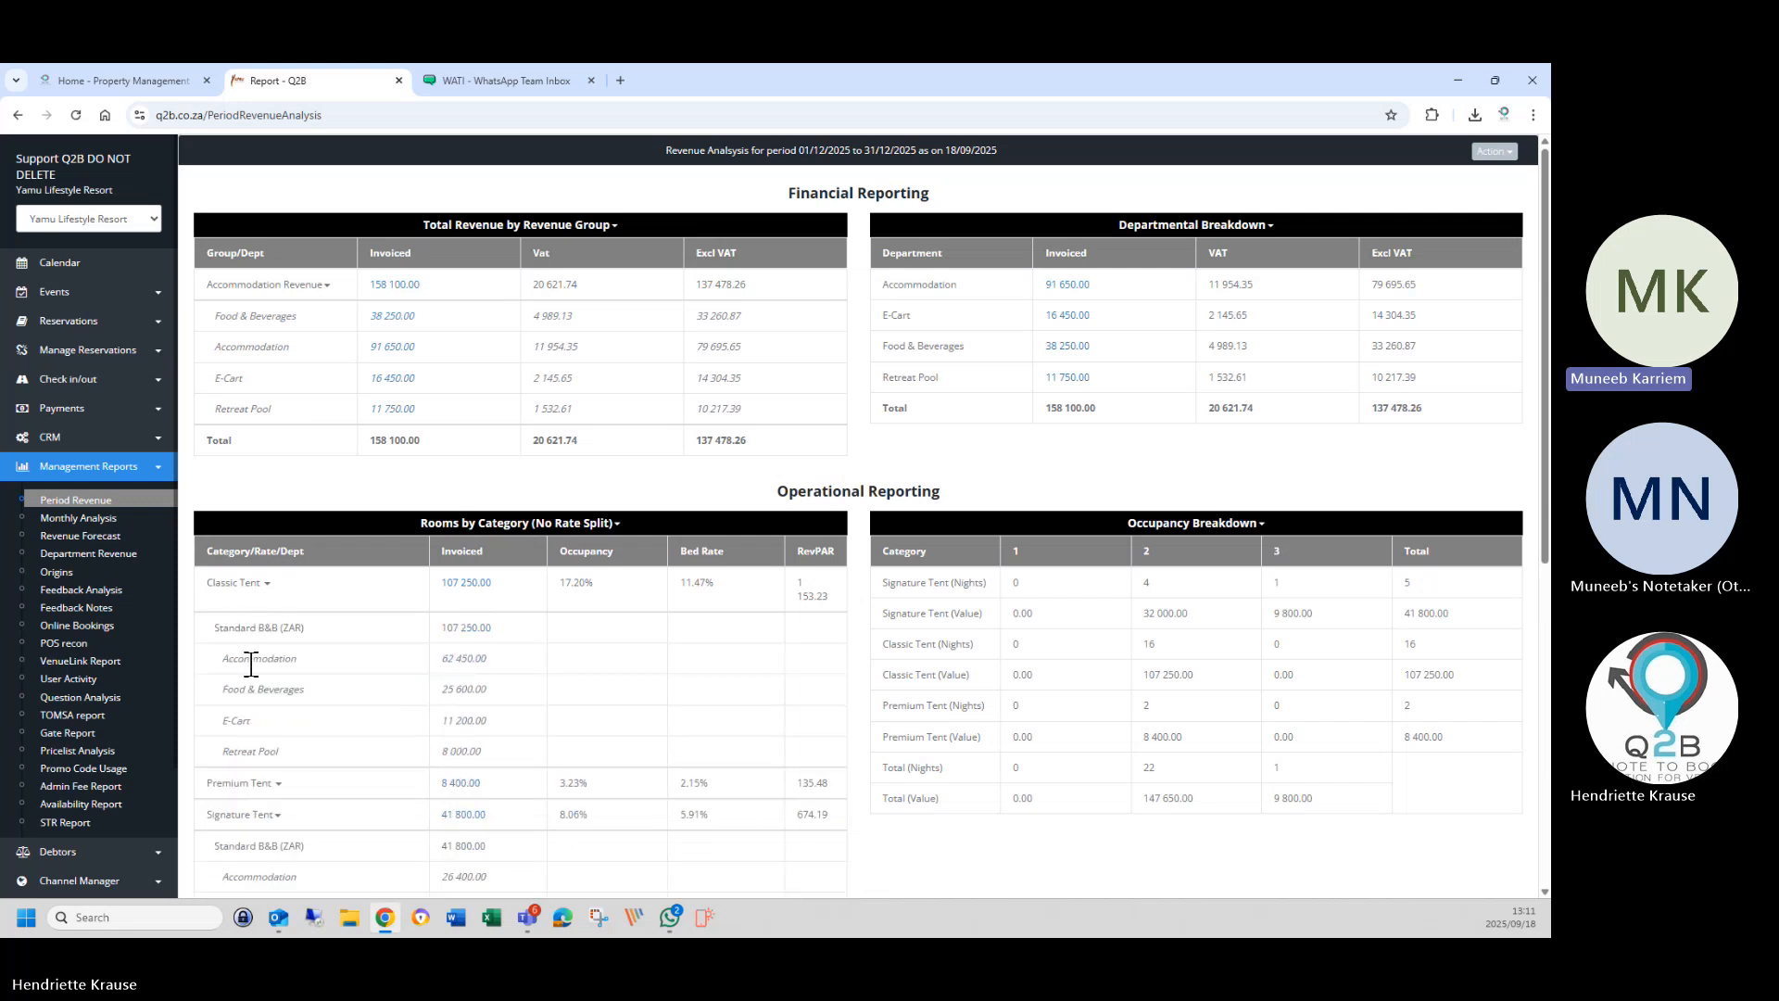
click(243, 607)
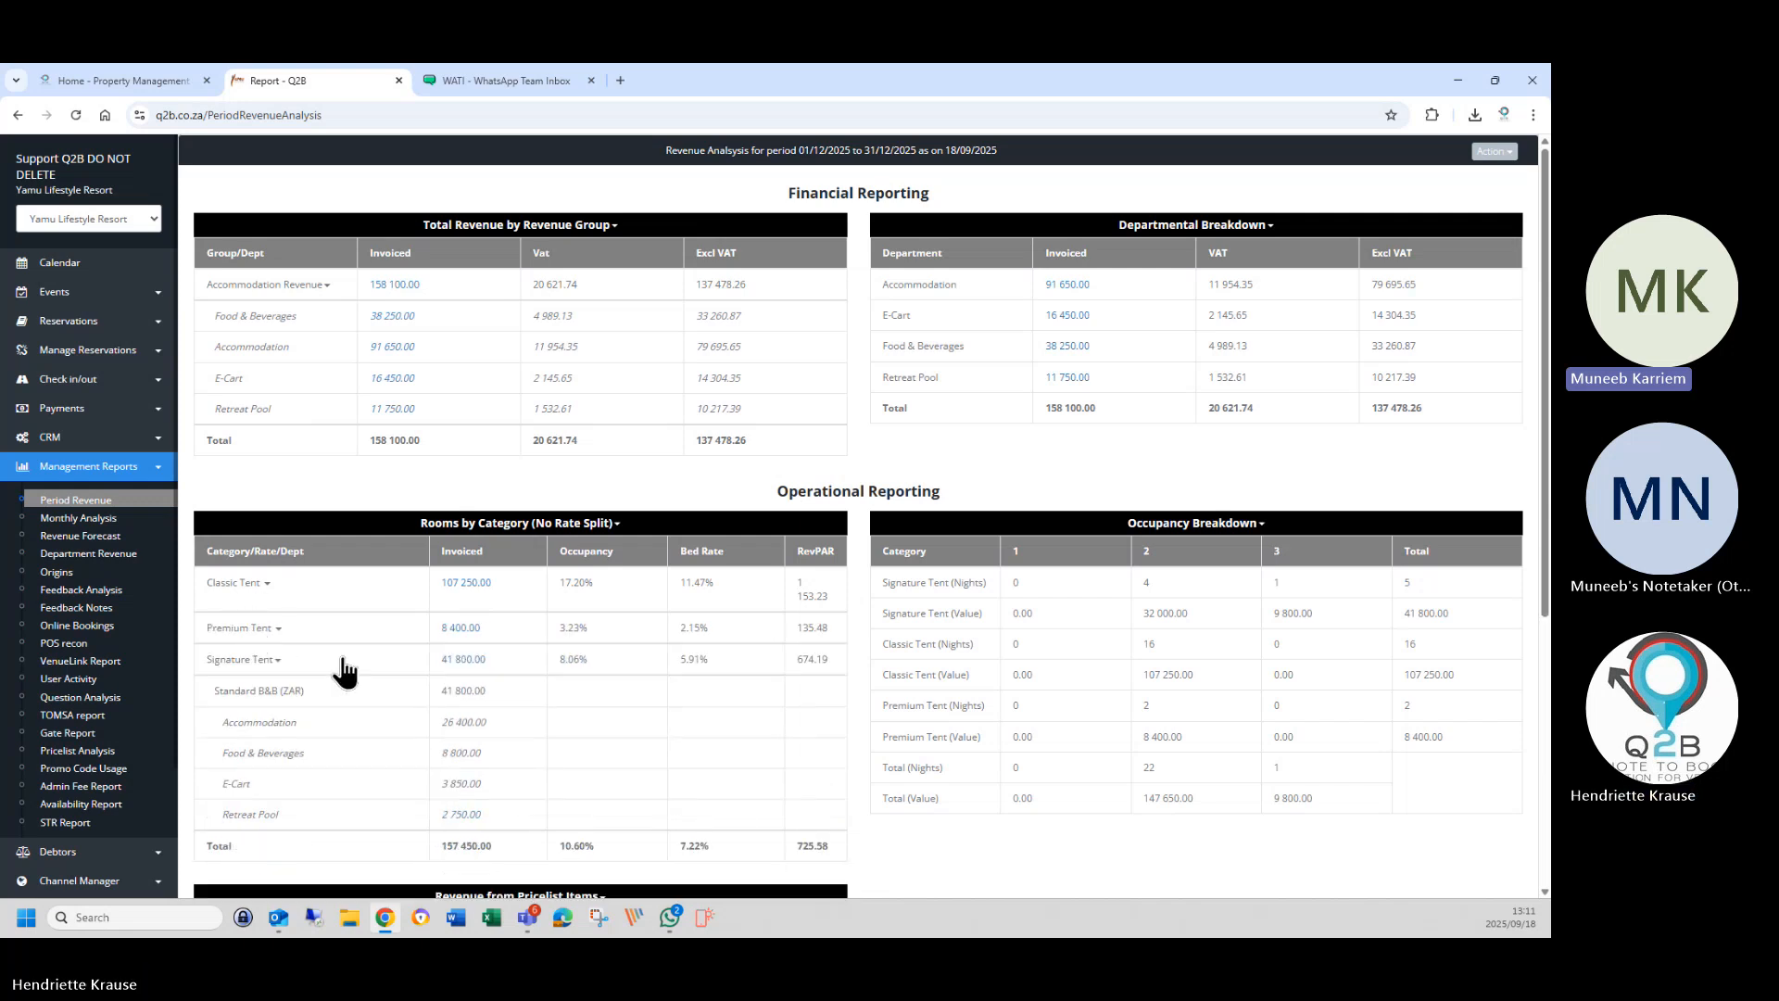
click(260, 661)
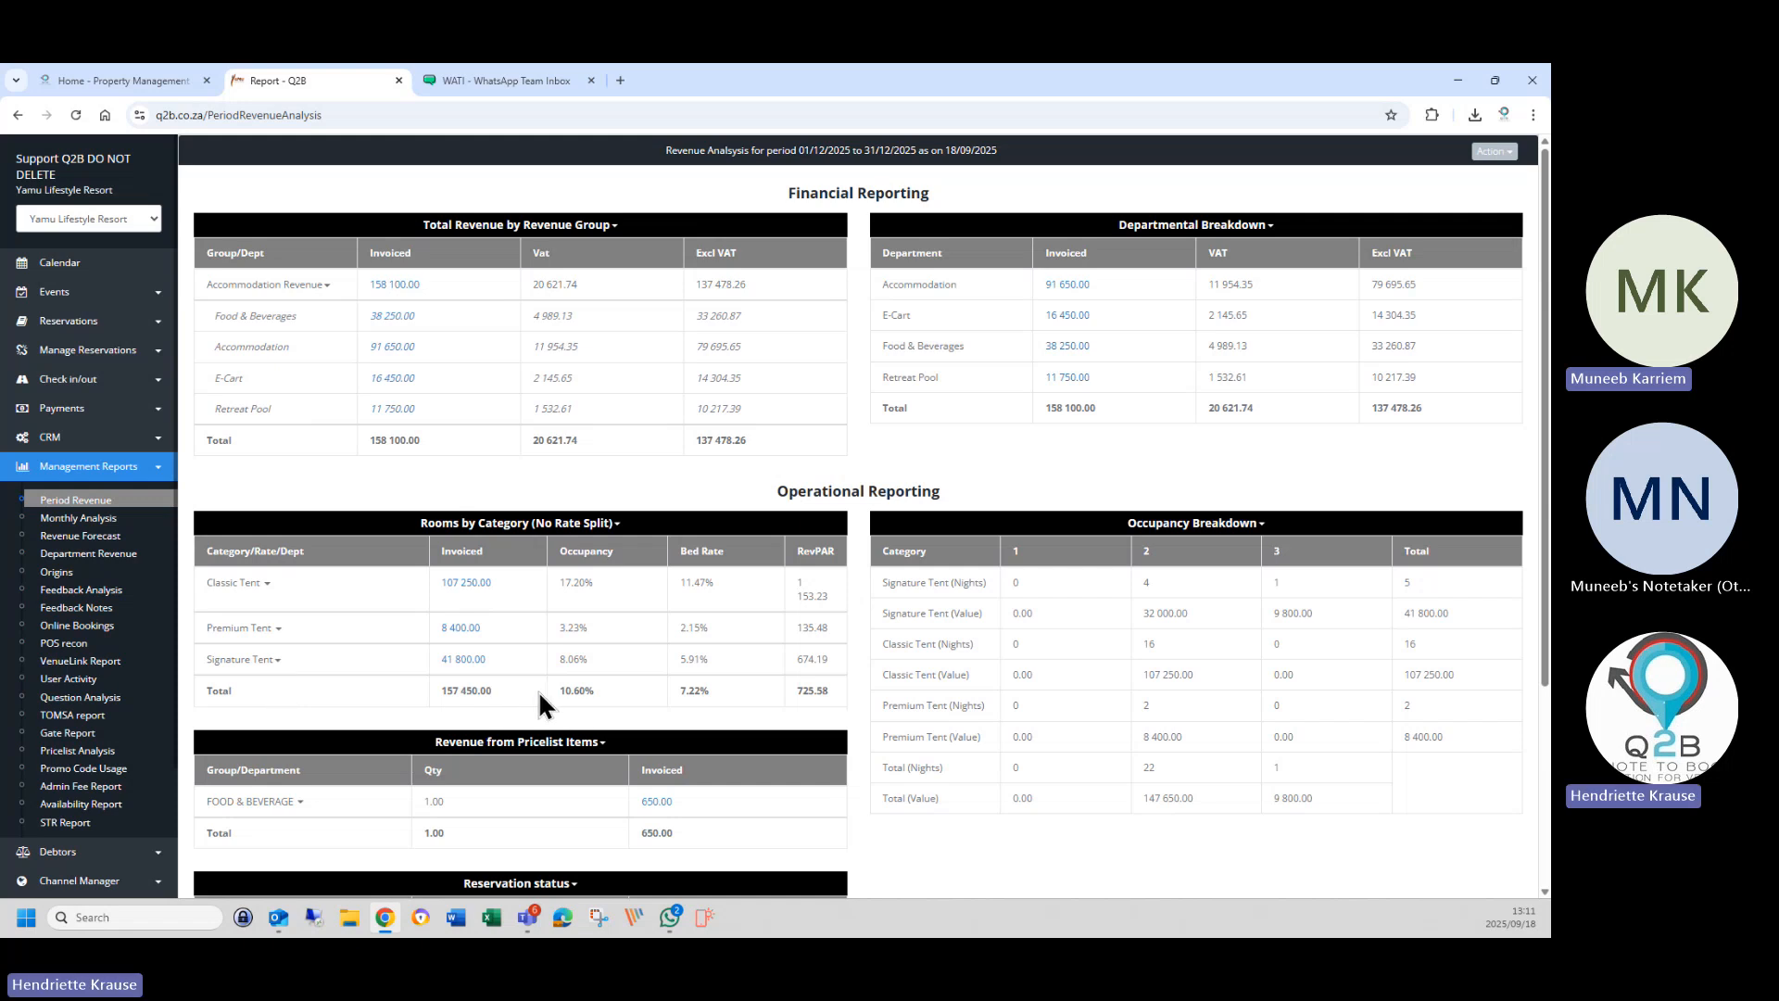
scroll(760, 700, down, 3)
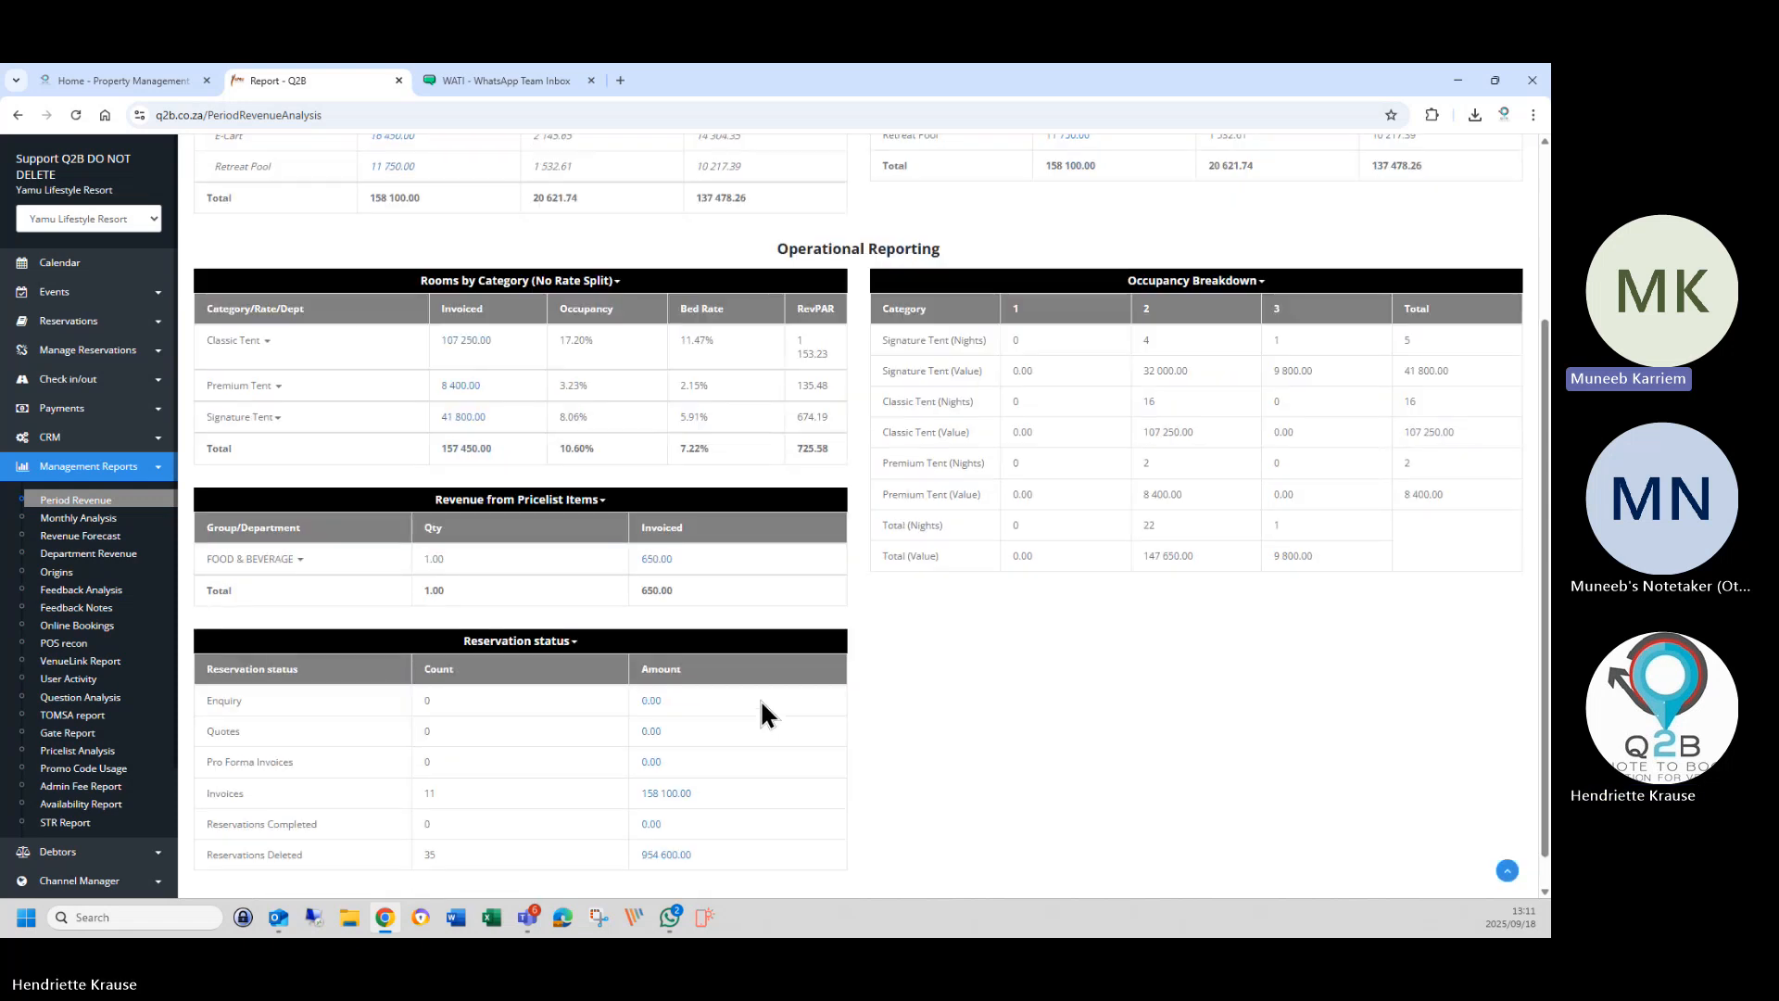
scroll(761, 714, up, 3)
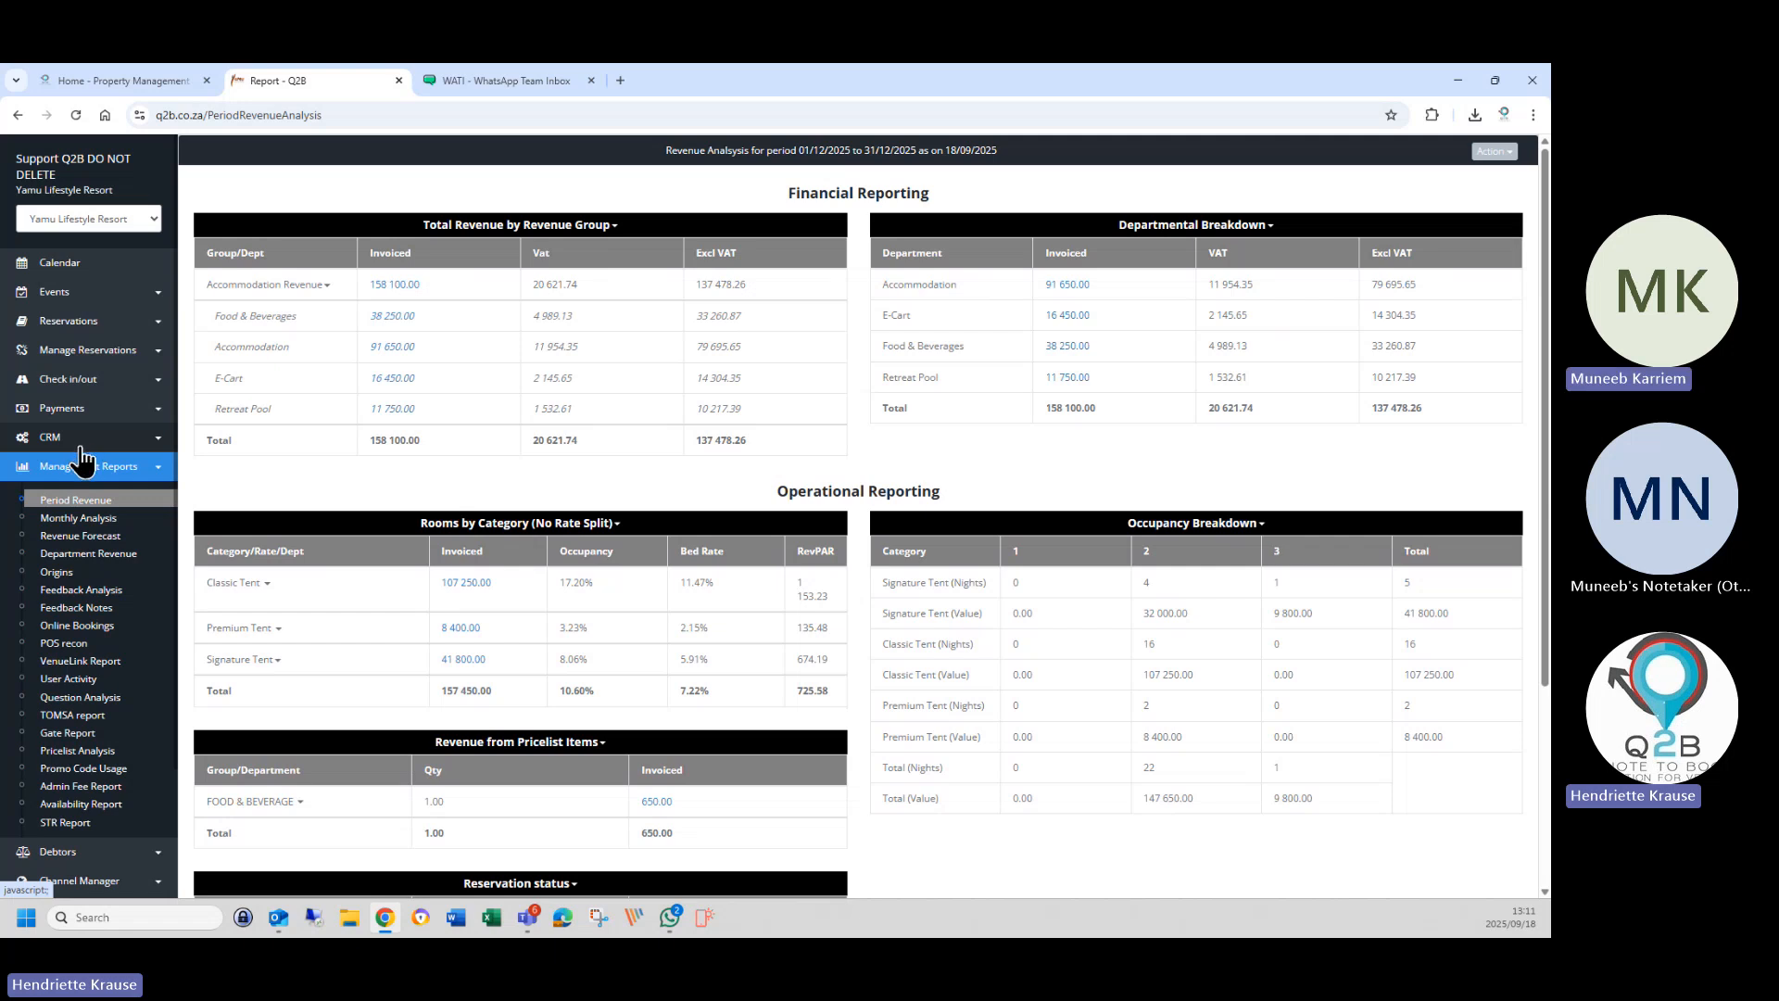
Go to CRM > CRM Profile to list profiles, showing the inactive Accommodation profile.
click(80, 446)
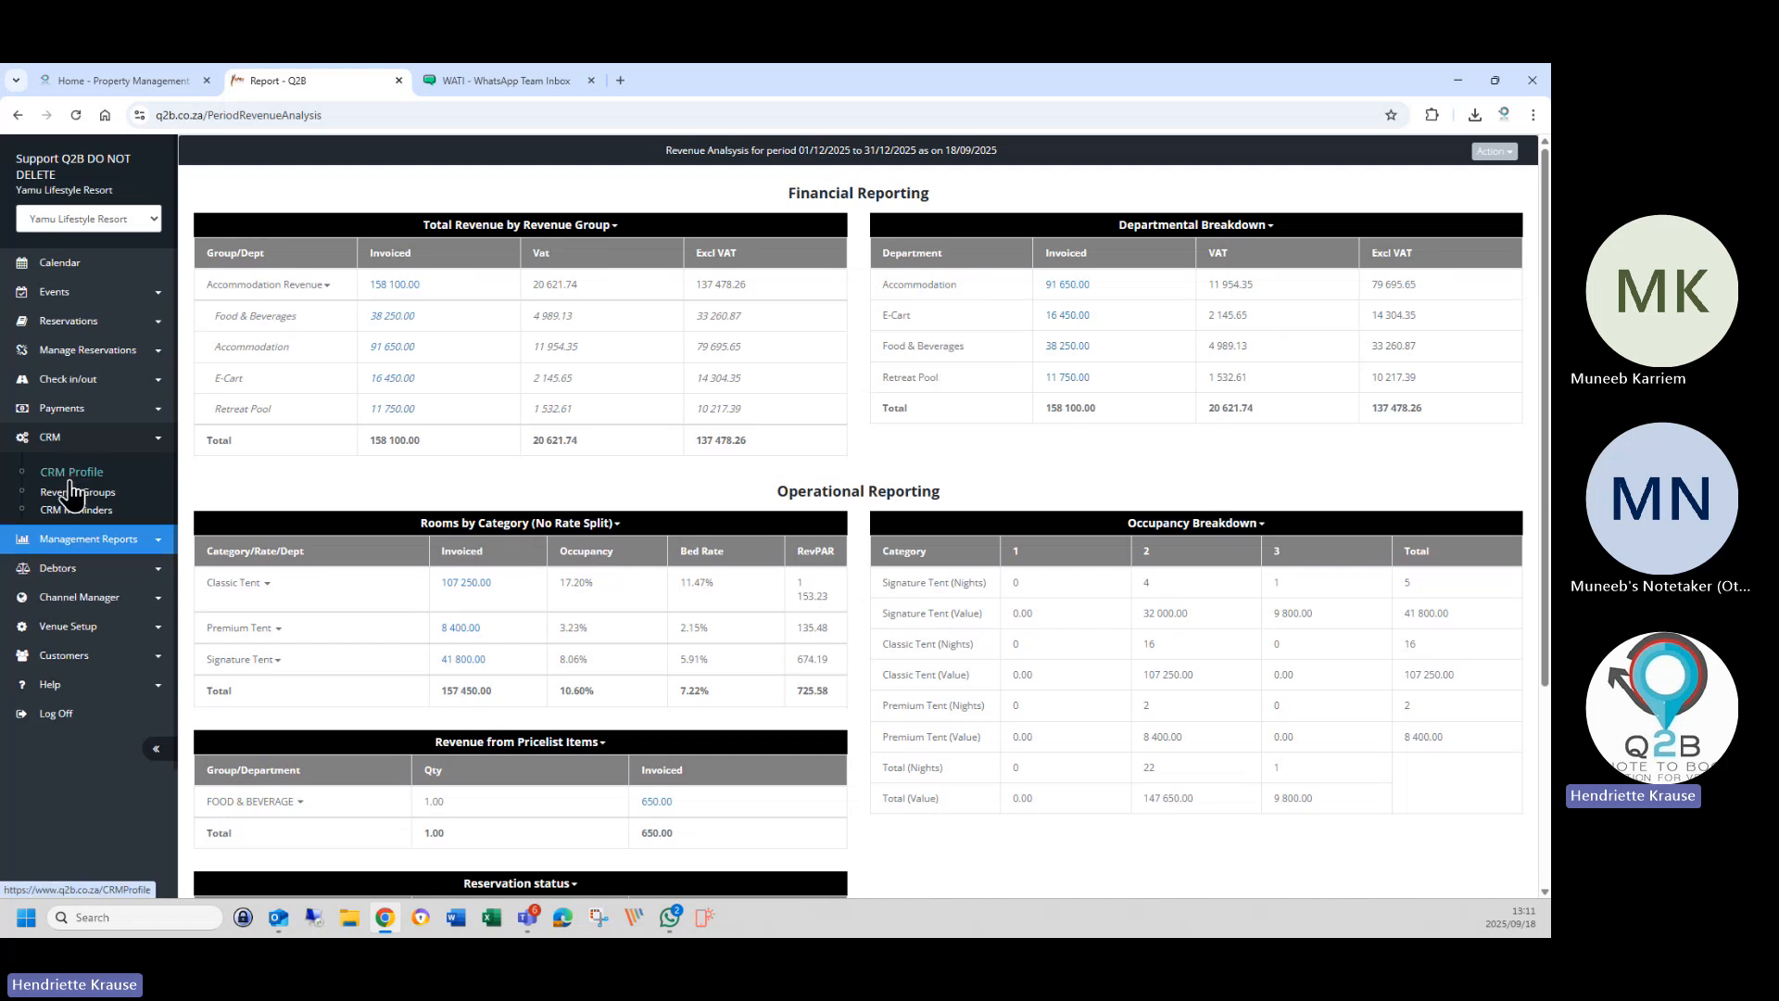
click(137, 480)
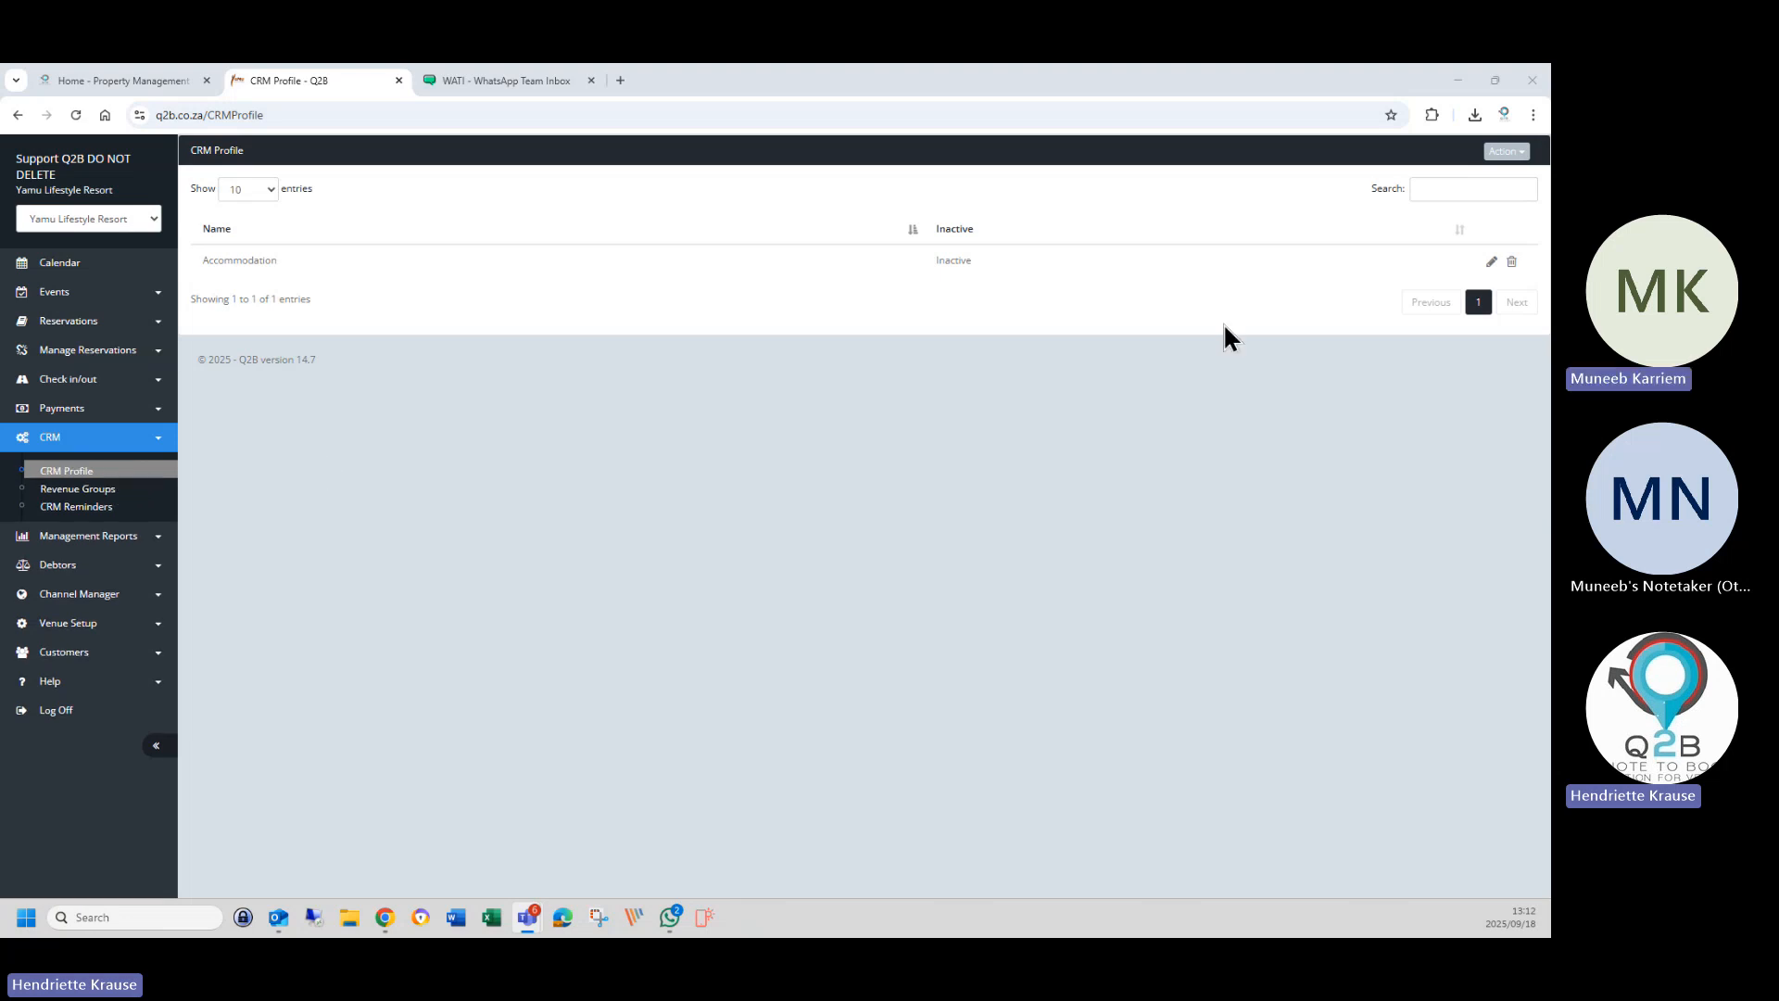
click(1491, 261)
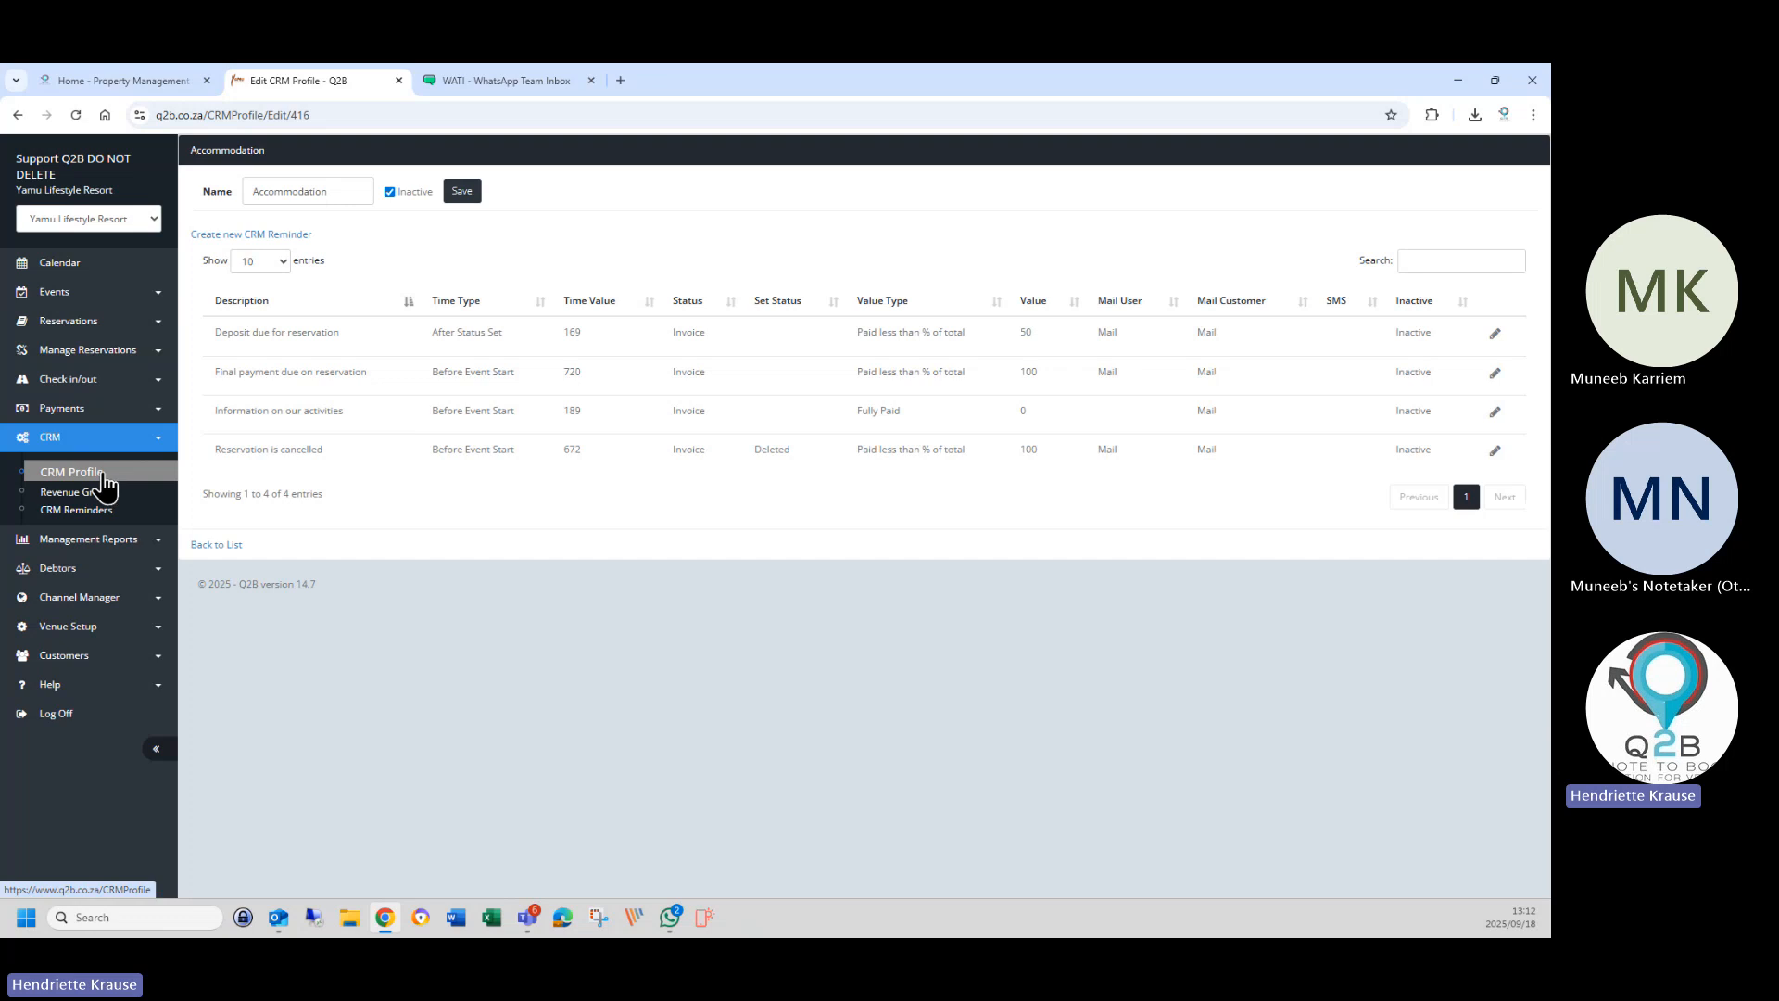
click(104, 478)
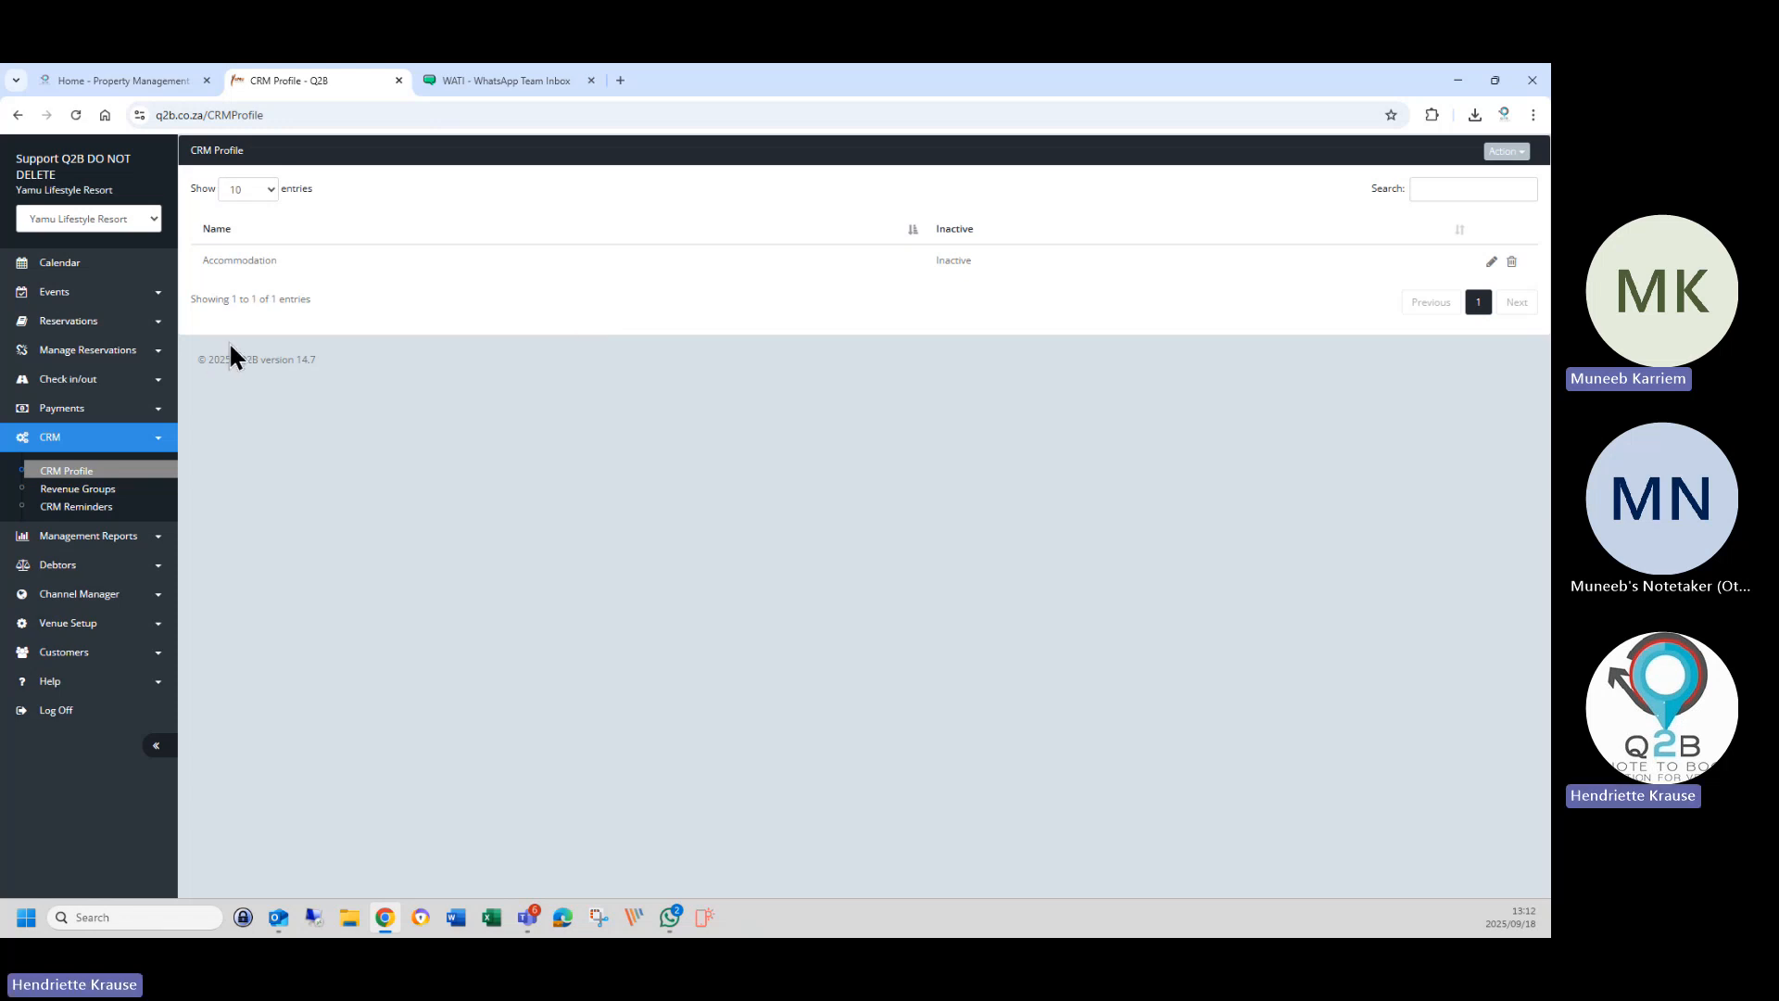
click(109, 443)
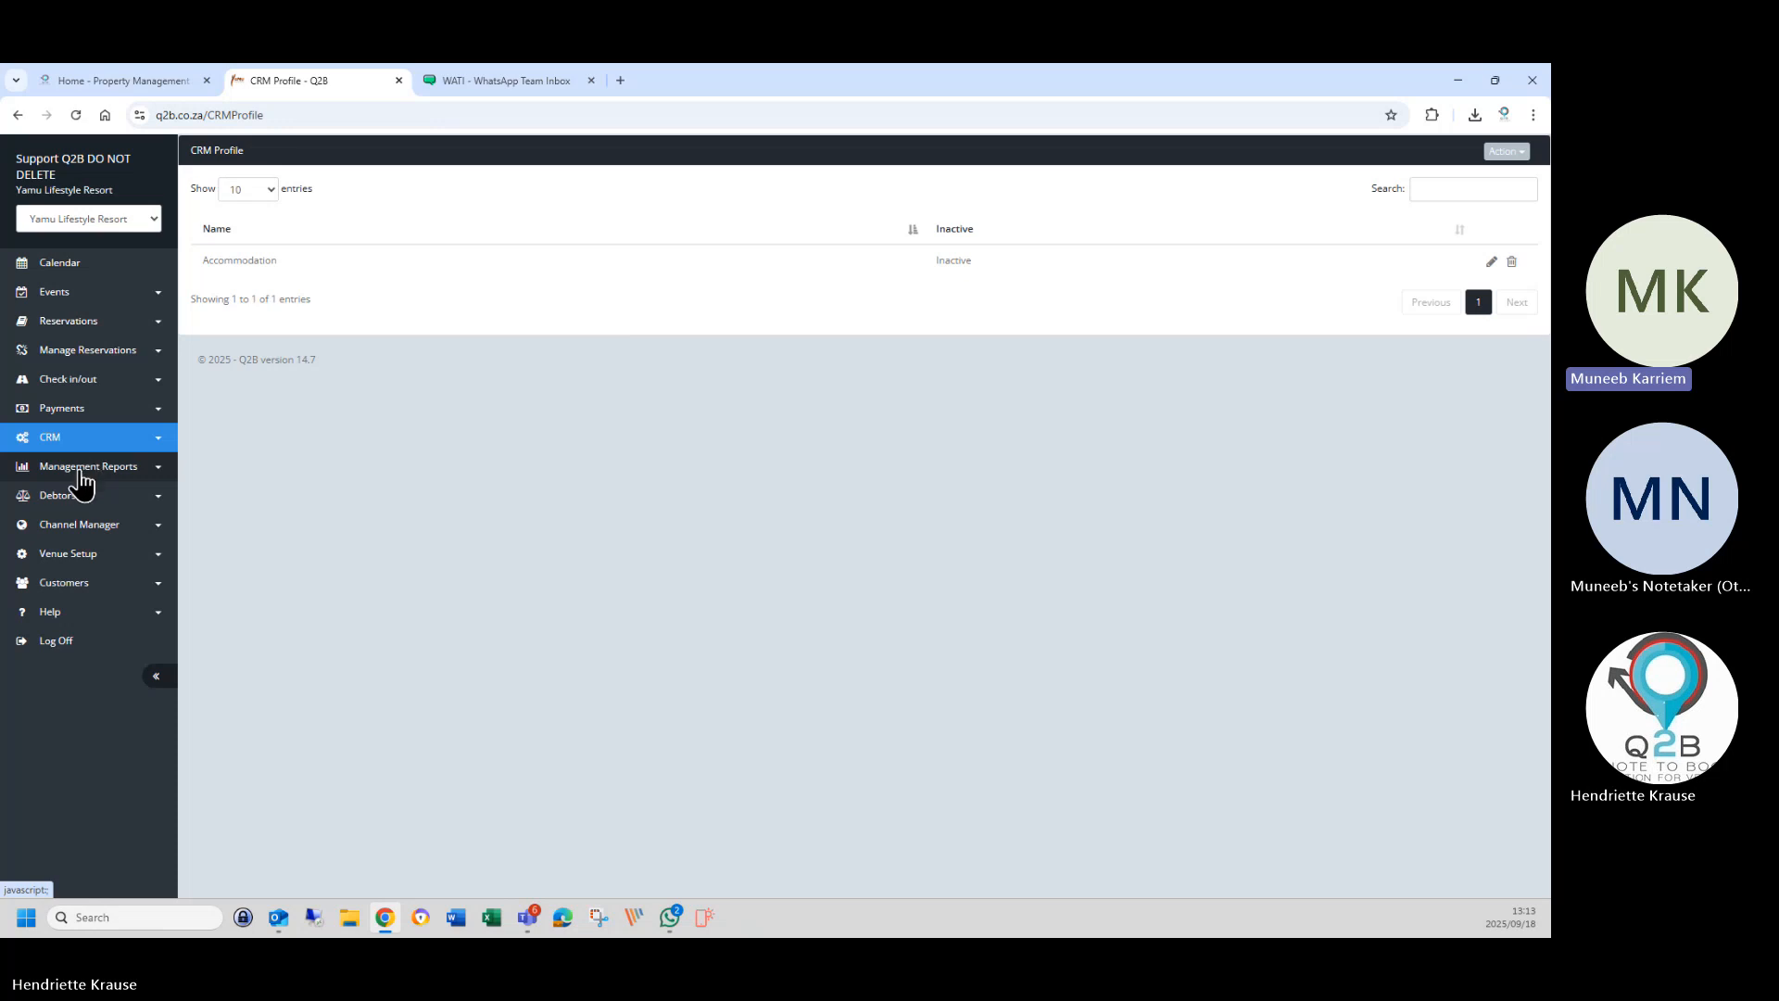
Go to Reservations > Reservation List to view the 19 bookings.
click(86, 322)
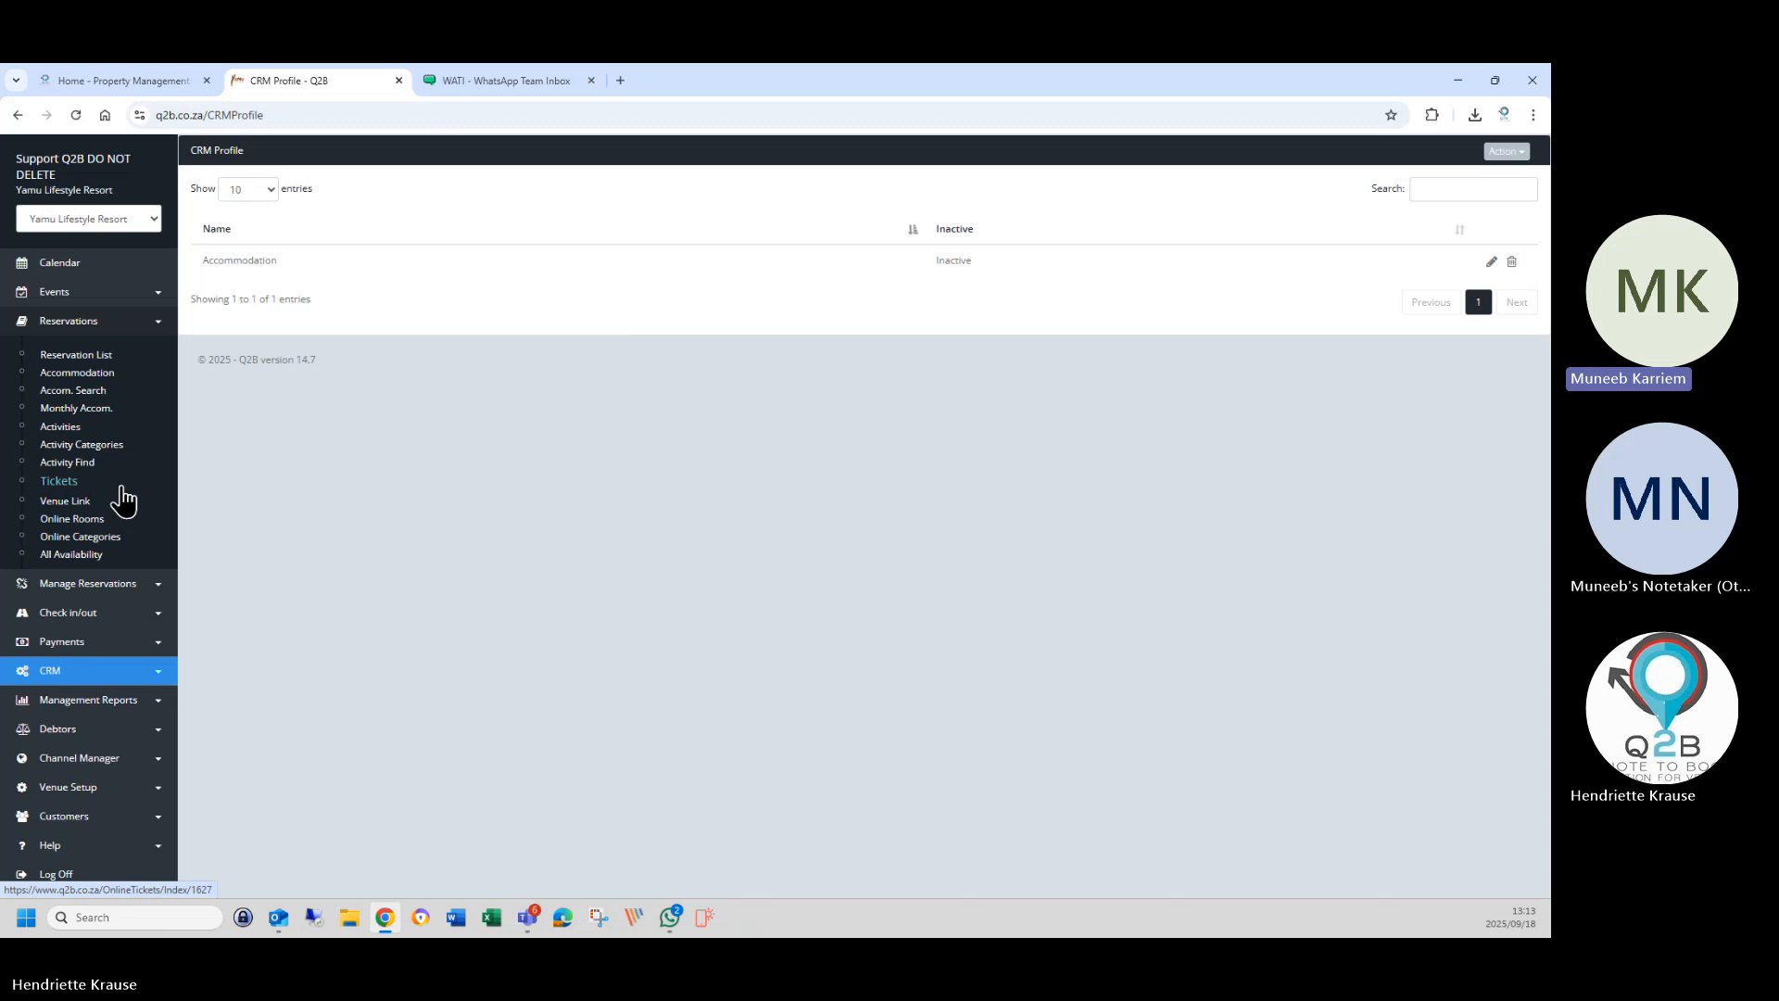
click(74, 355)
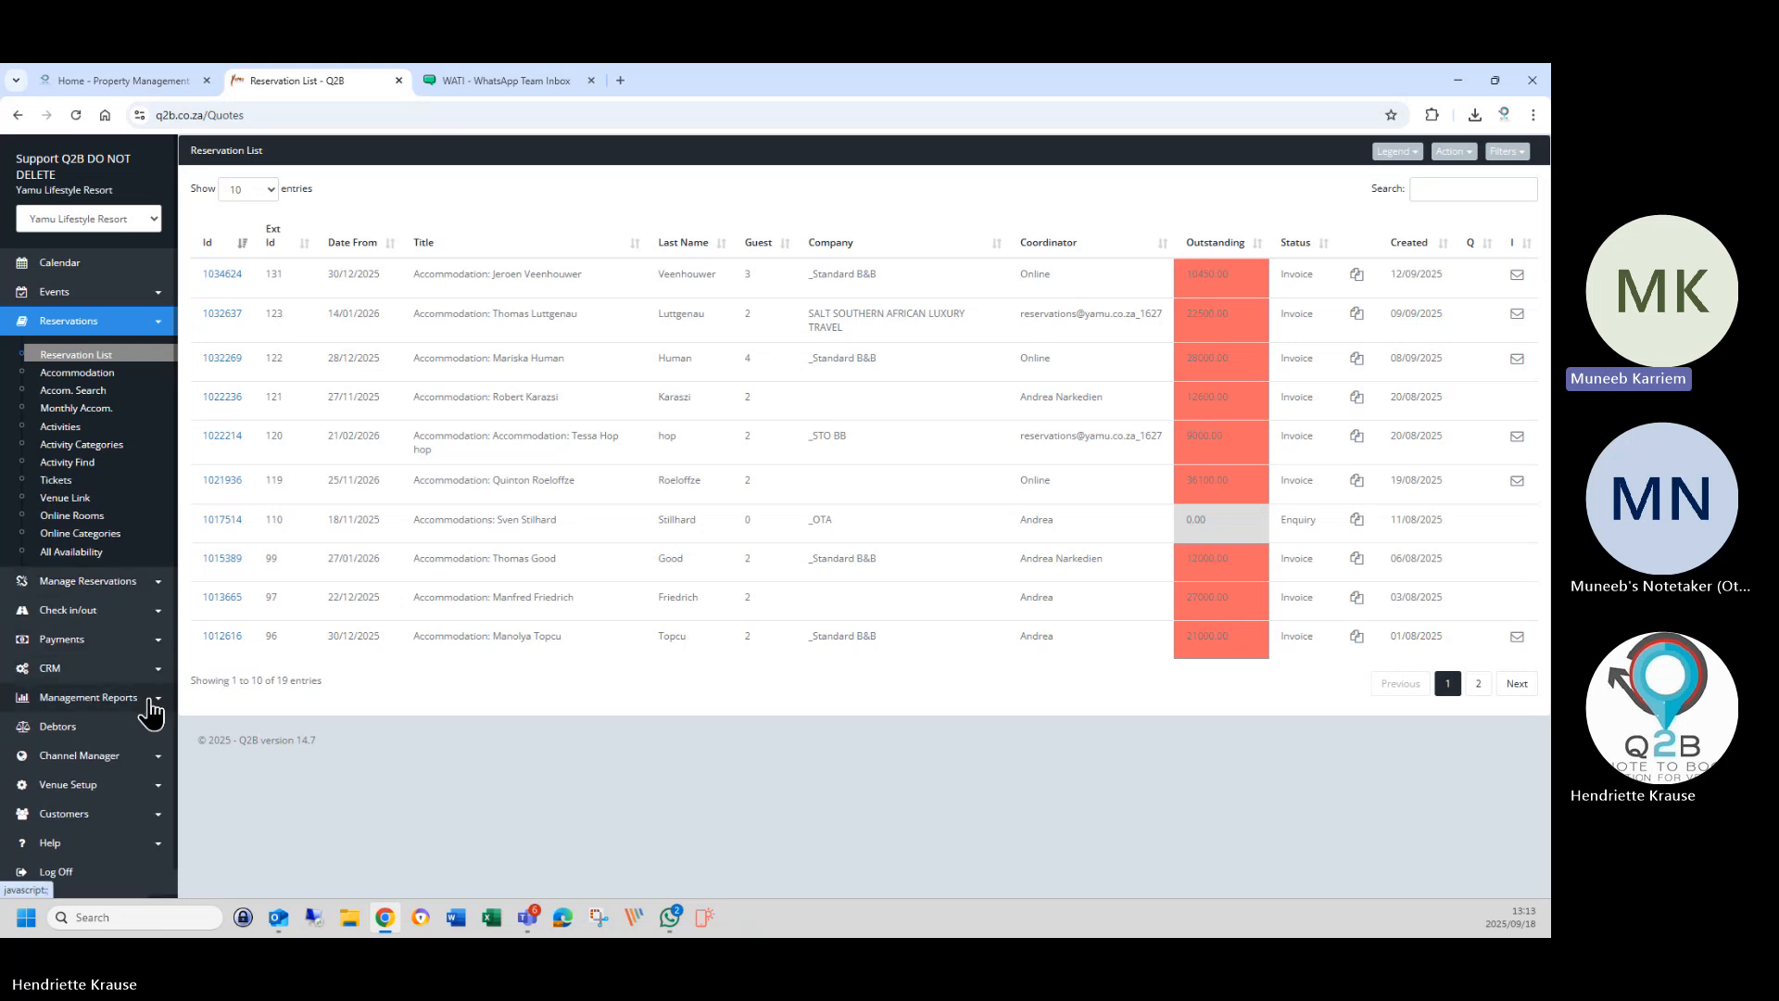
Open the Period Revenue report and set the start date to 01/12/2025.
click(93, 701)
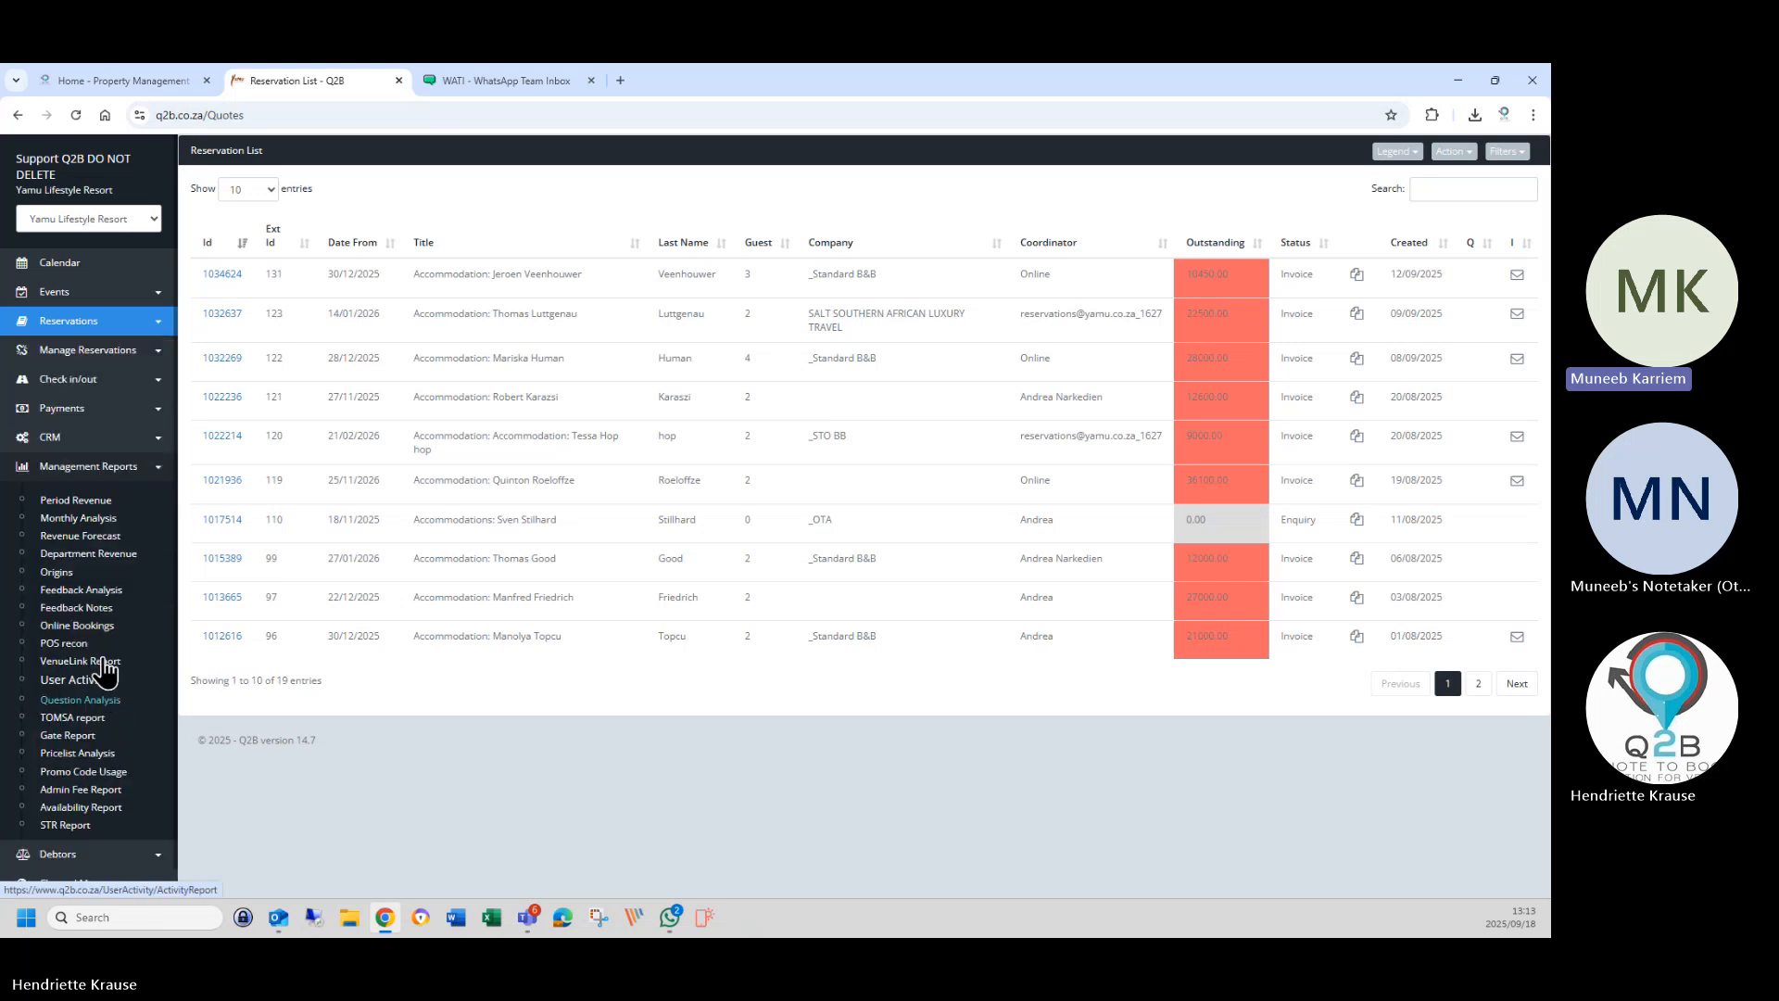
click(78, 501)
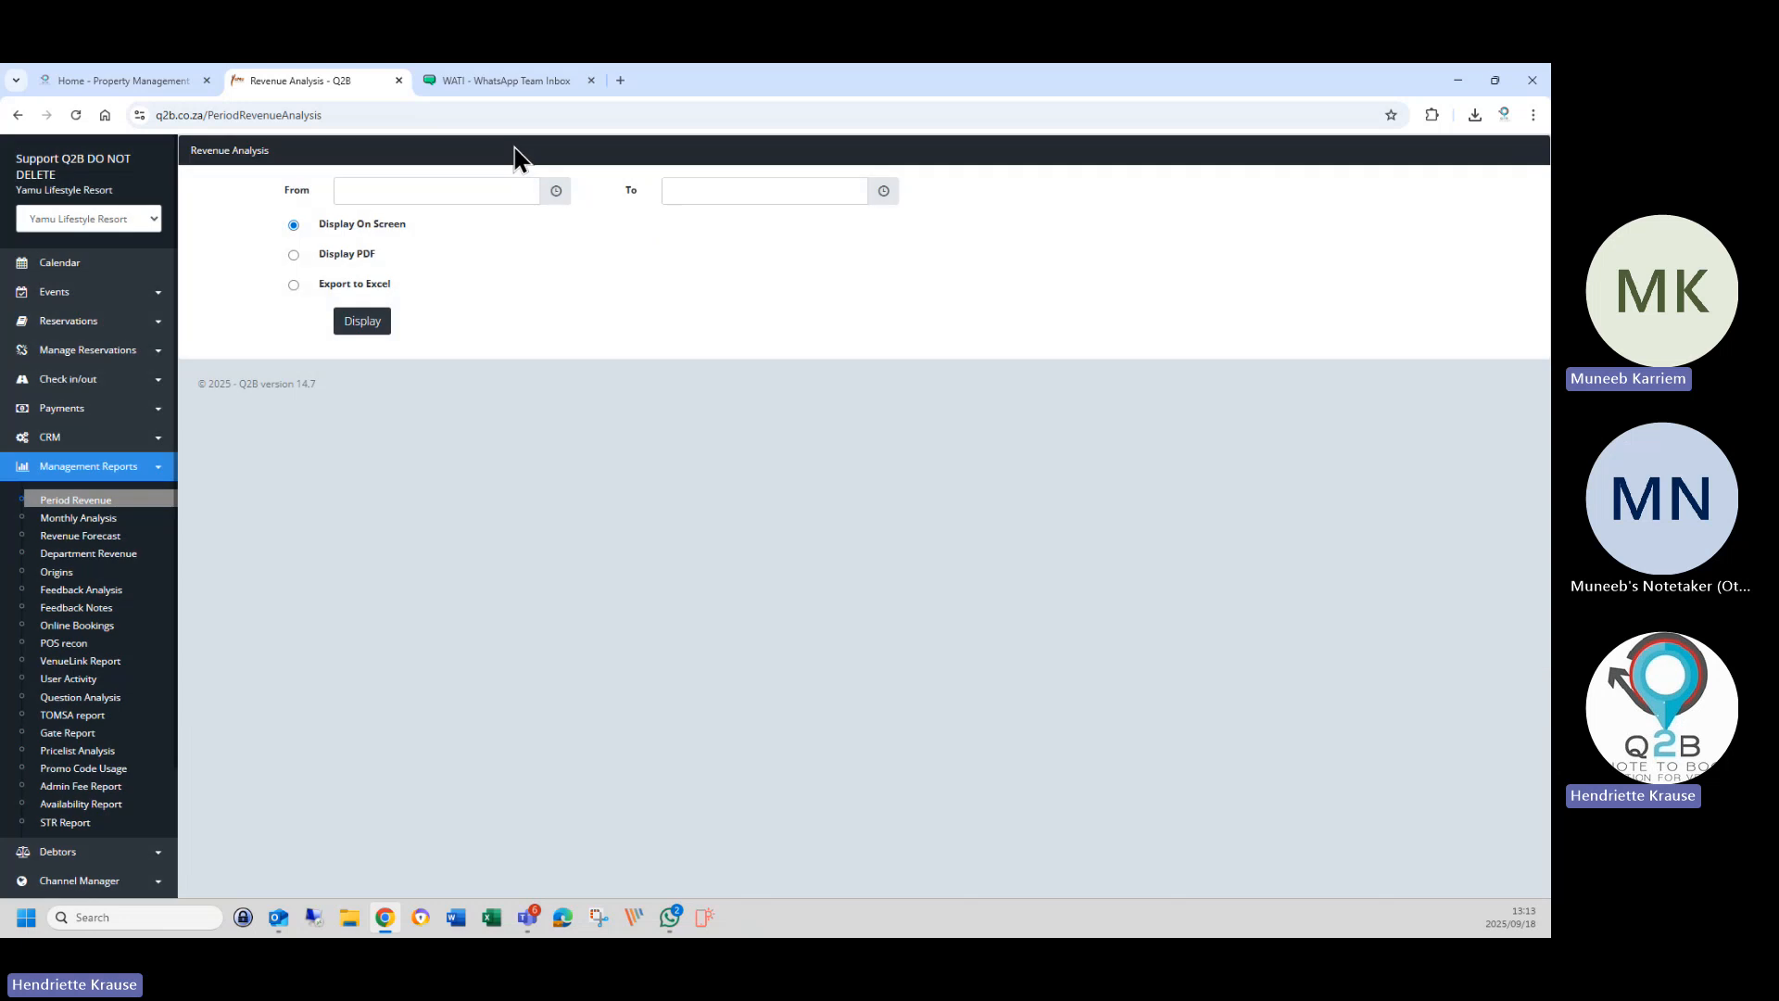
click(413, 190)
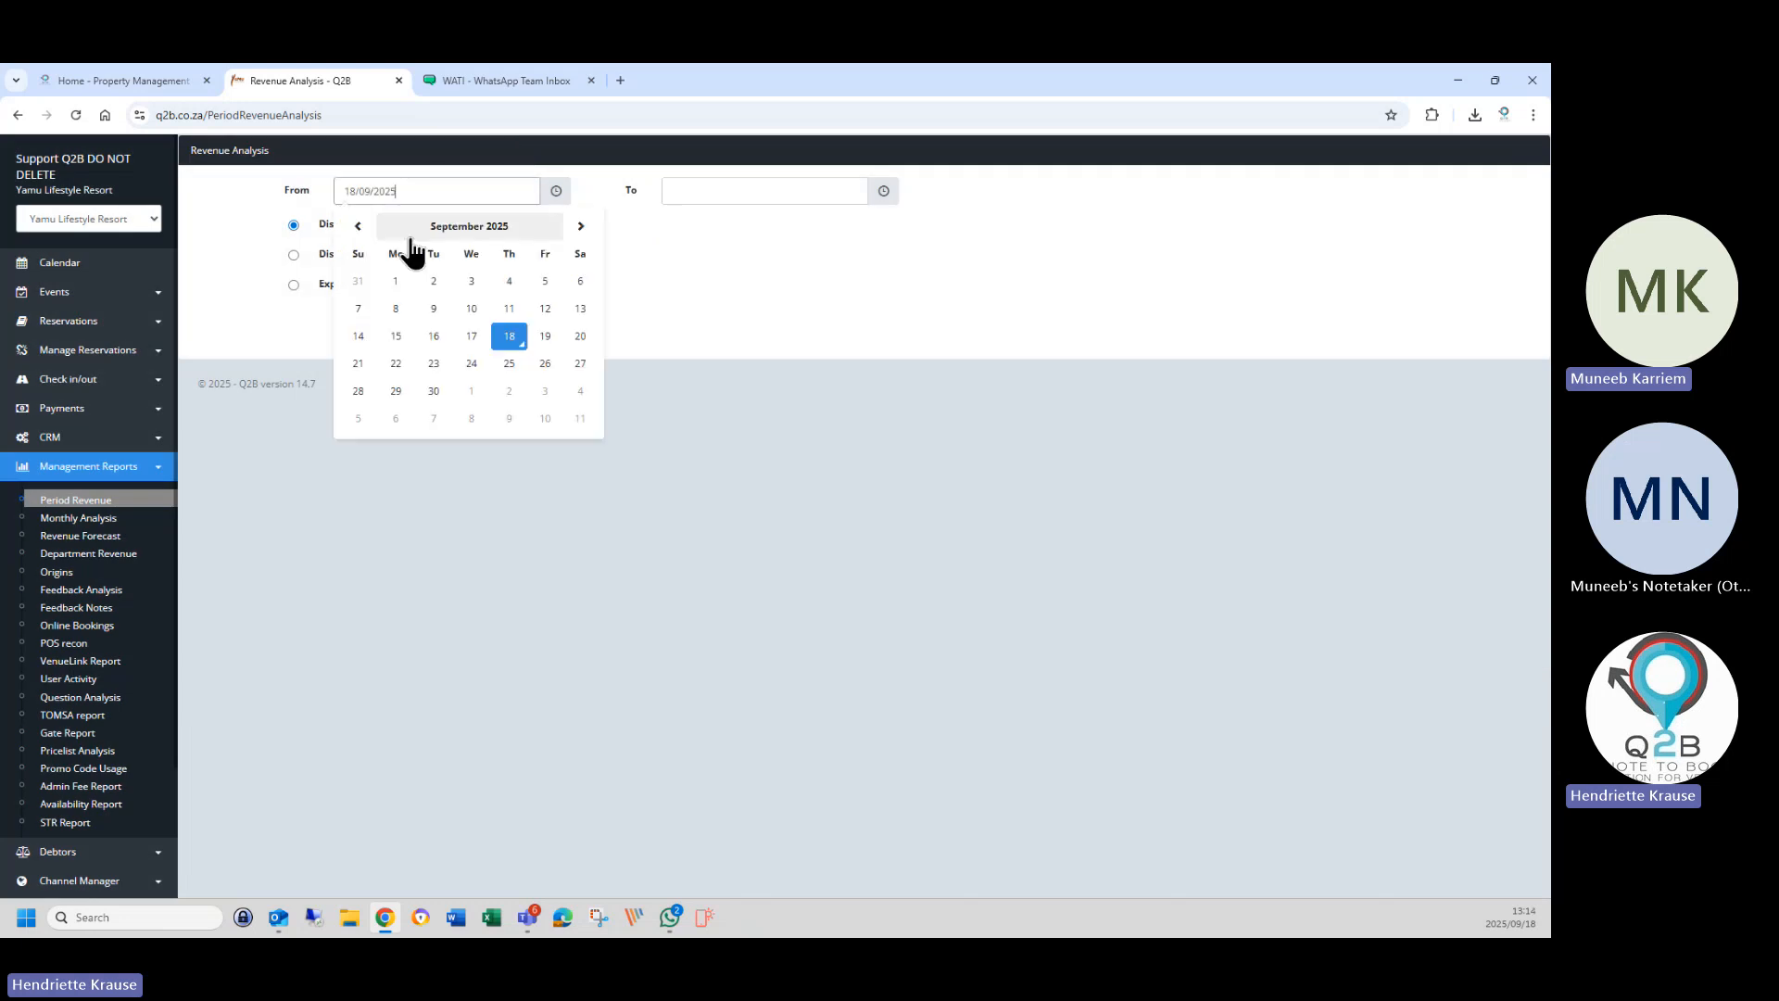
click(581, 228)
click(581, 228)
click(581, 228)
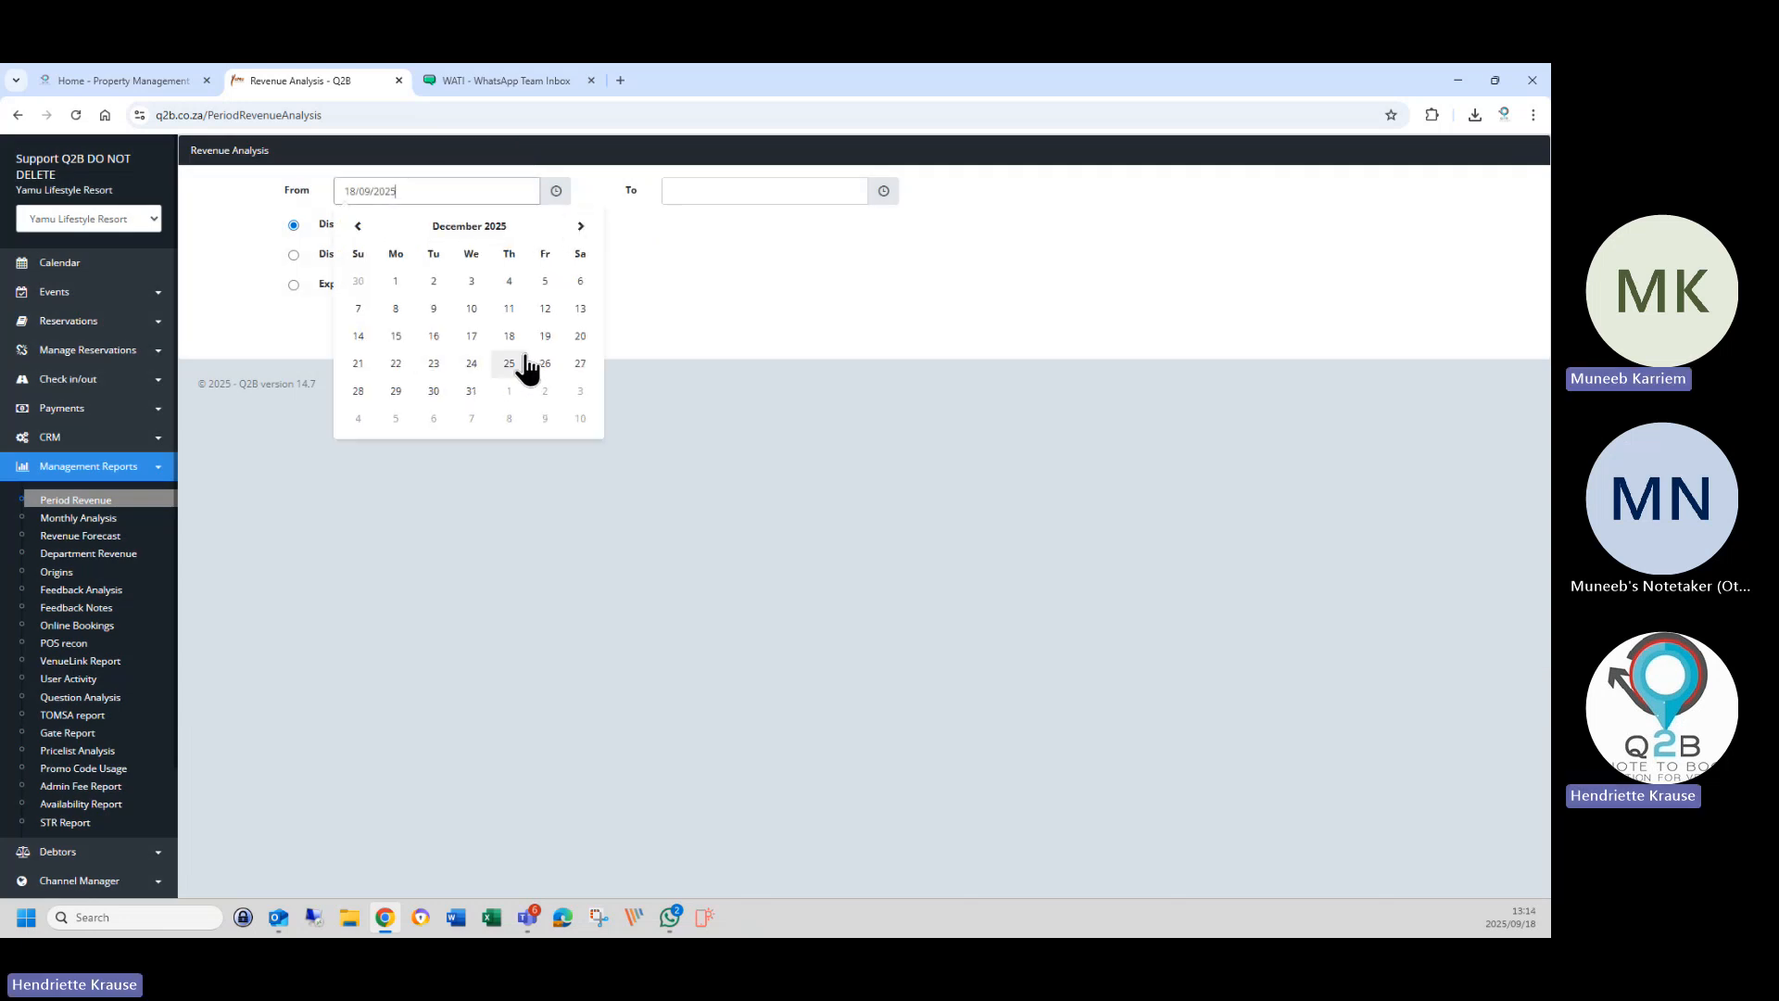
click(396, 284)
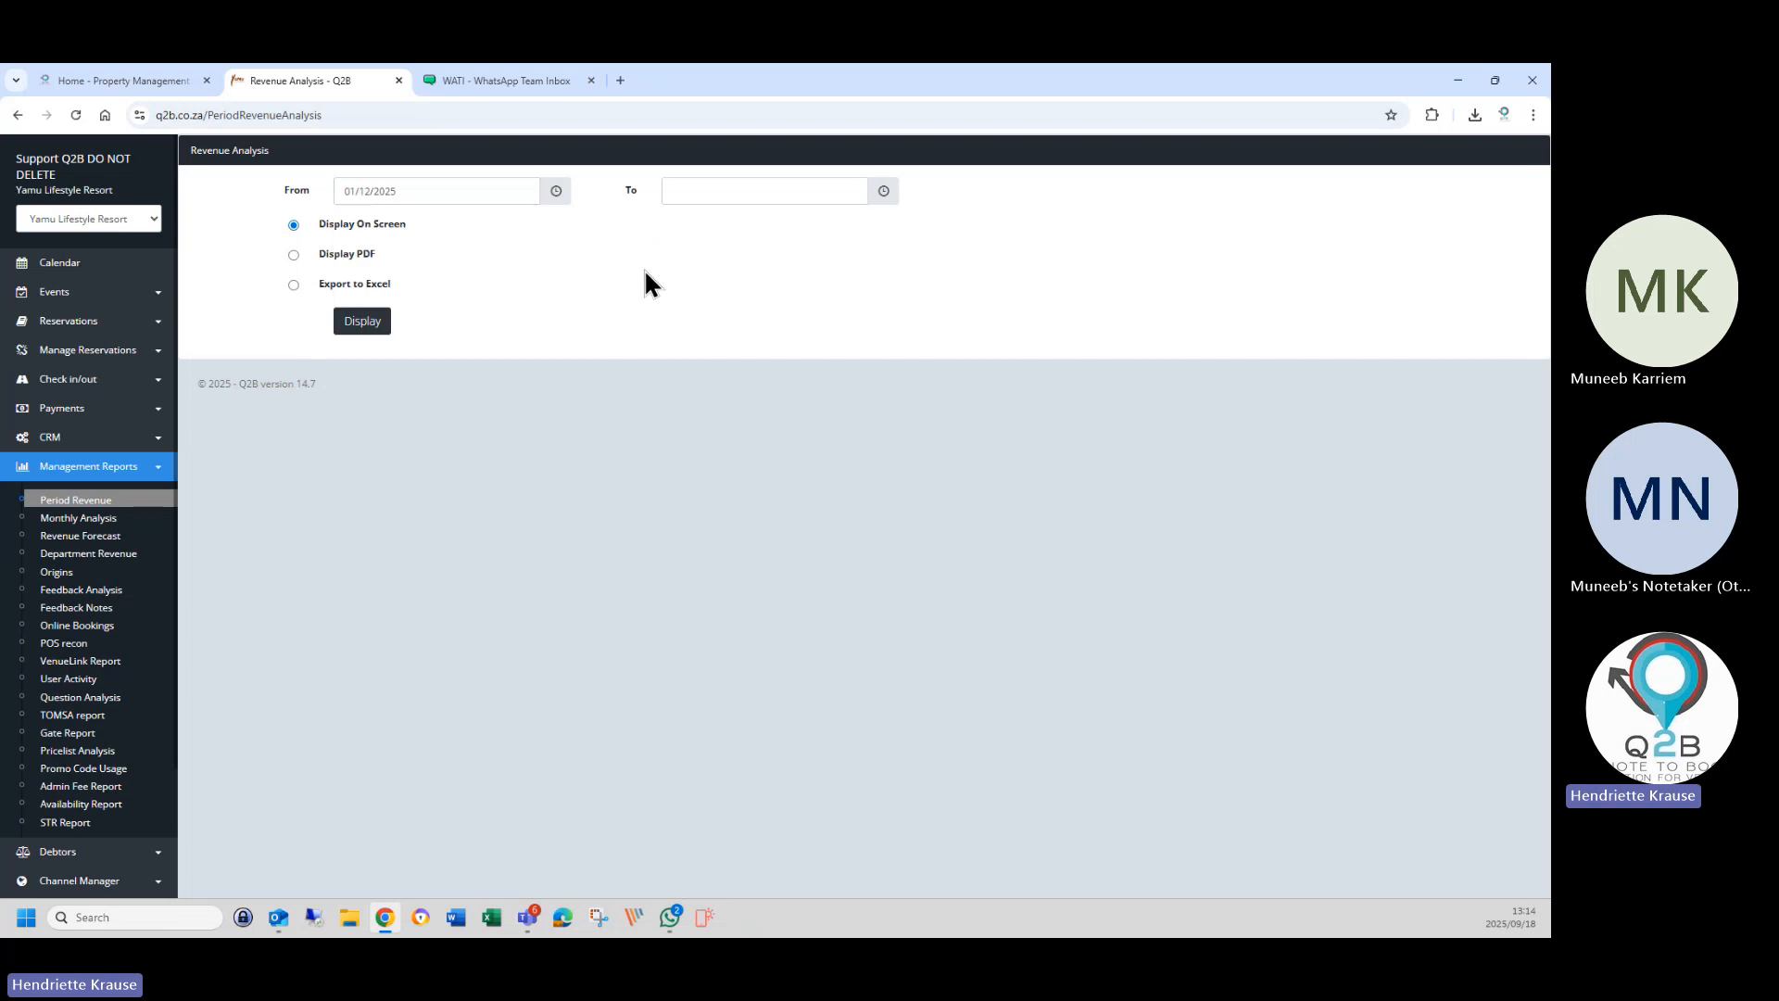
Set the end date to 31/07/2026 and display the report on screen.
click(695, 194)
click(906, 232)
click(905, 232)
click(905, 232)
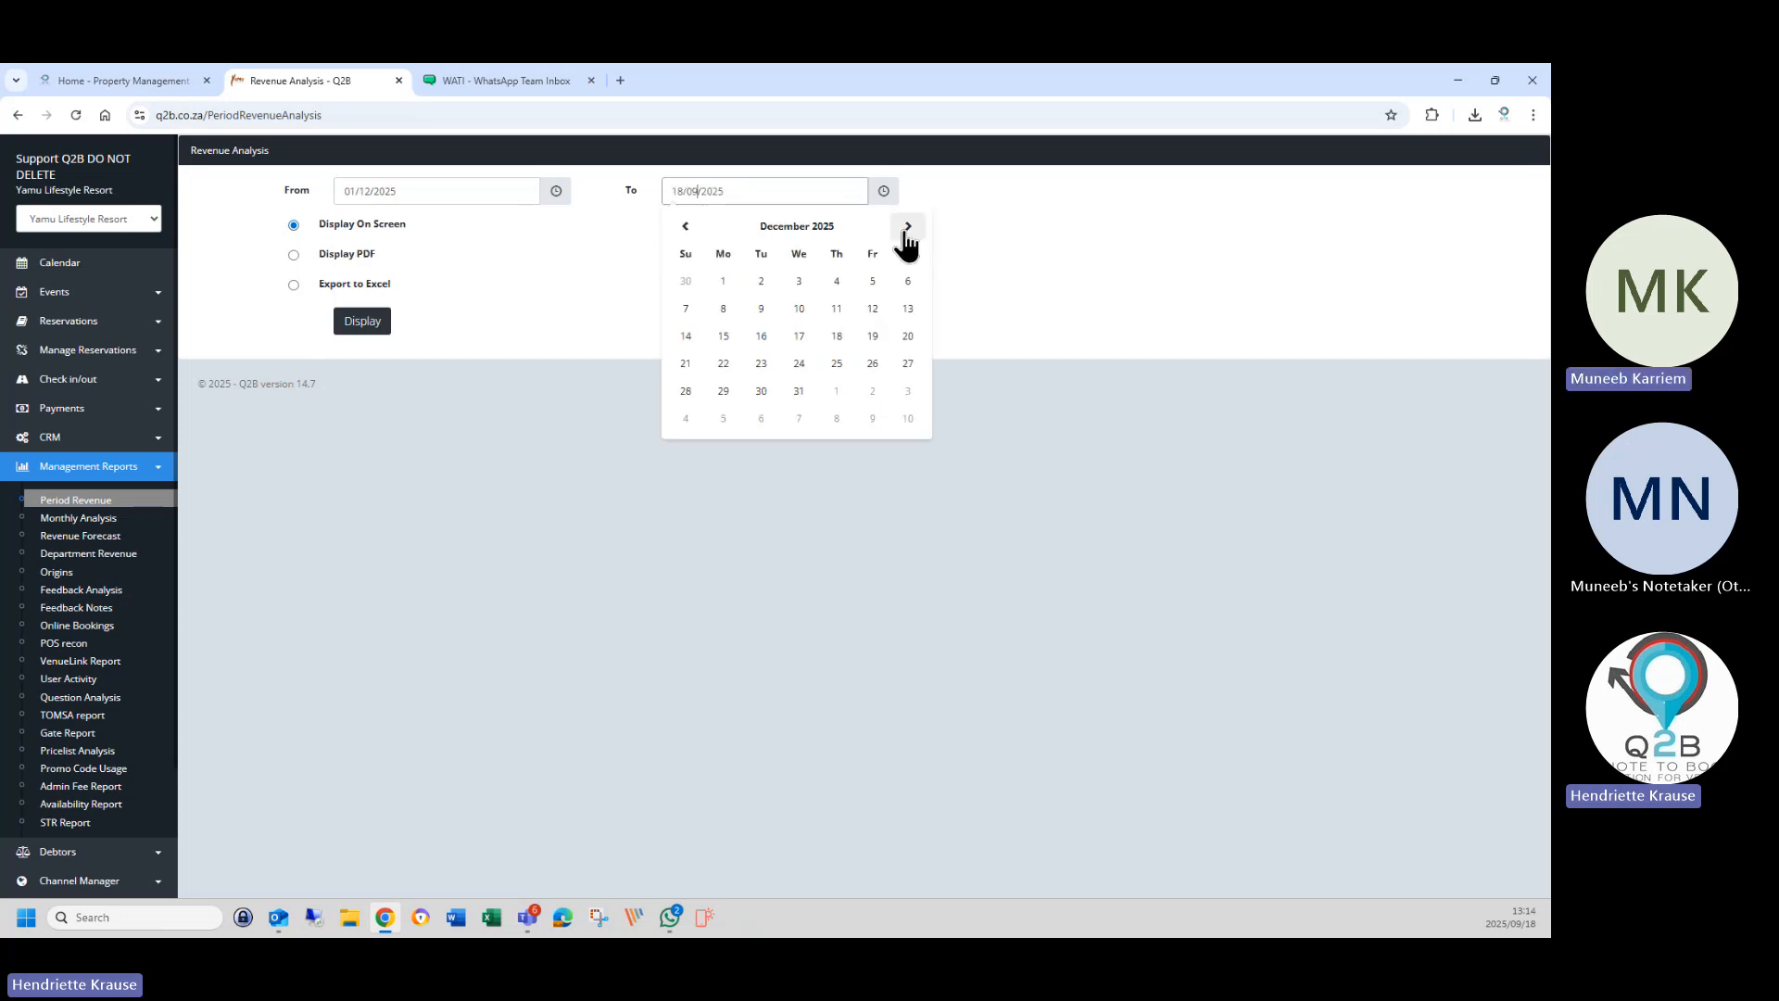
click(905, 232)
click(905, 232)
click(905, 232)
click(905, 231)
click(906, 232)
click(904, 231)
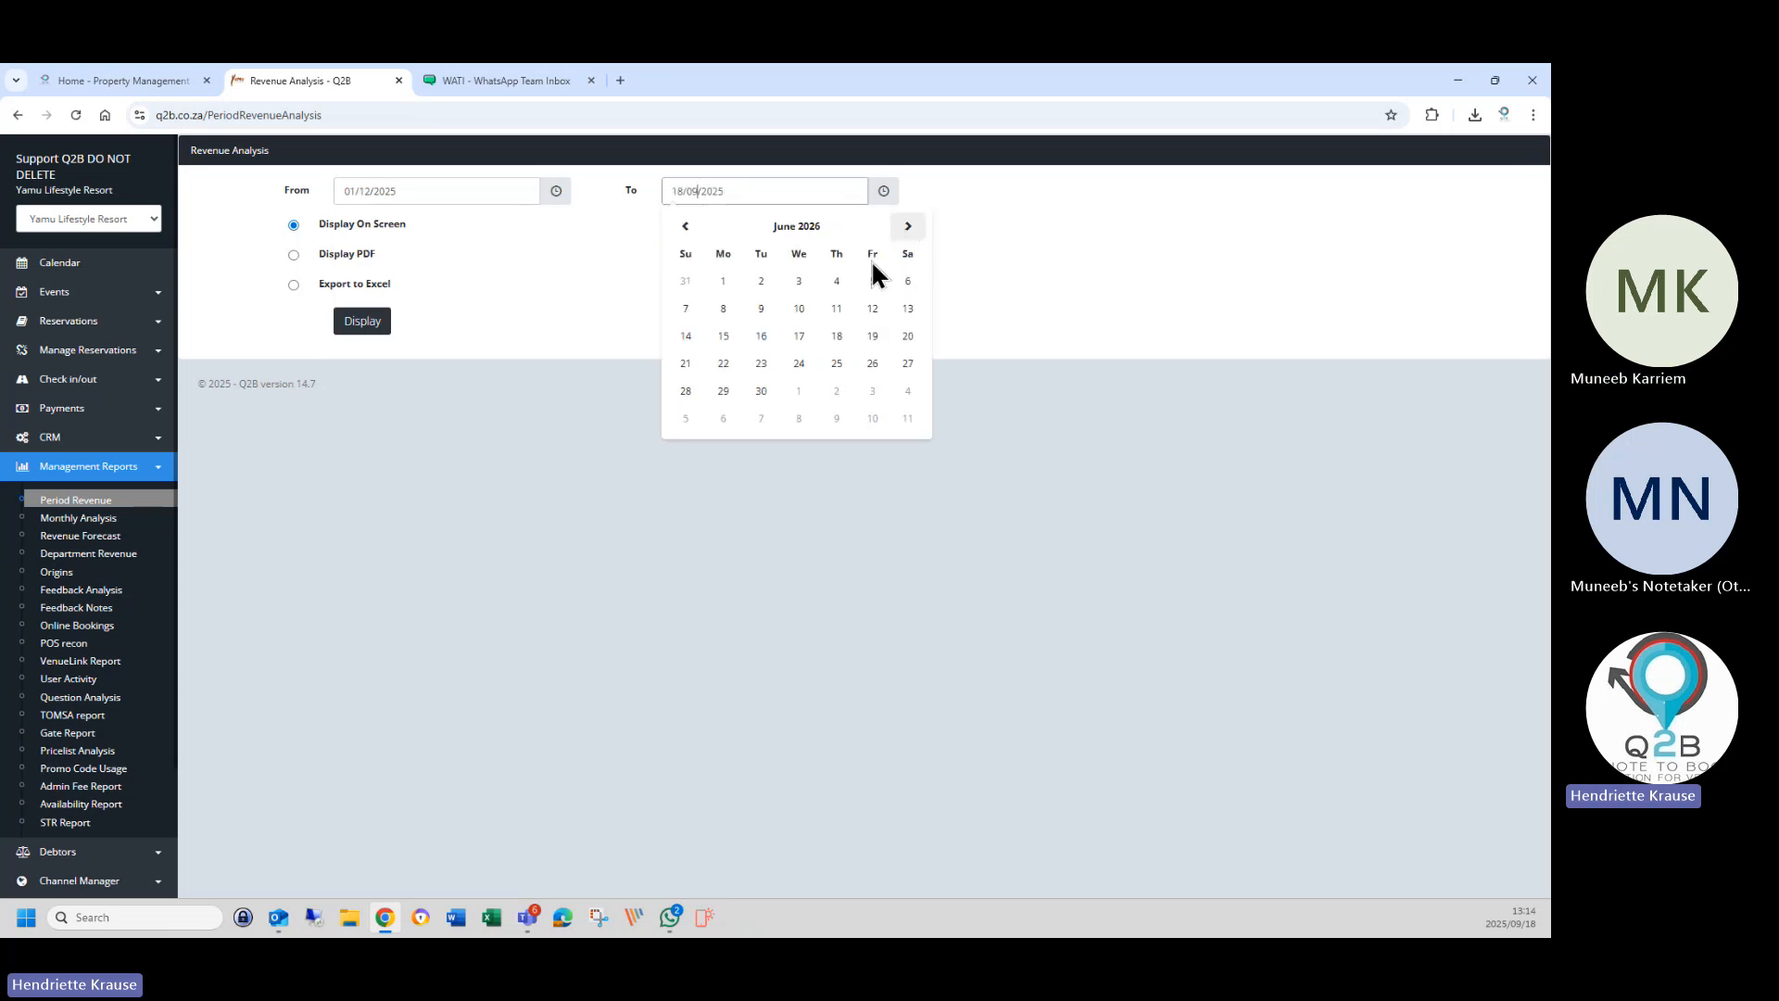
click(907, 233)
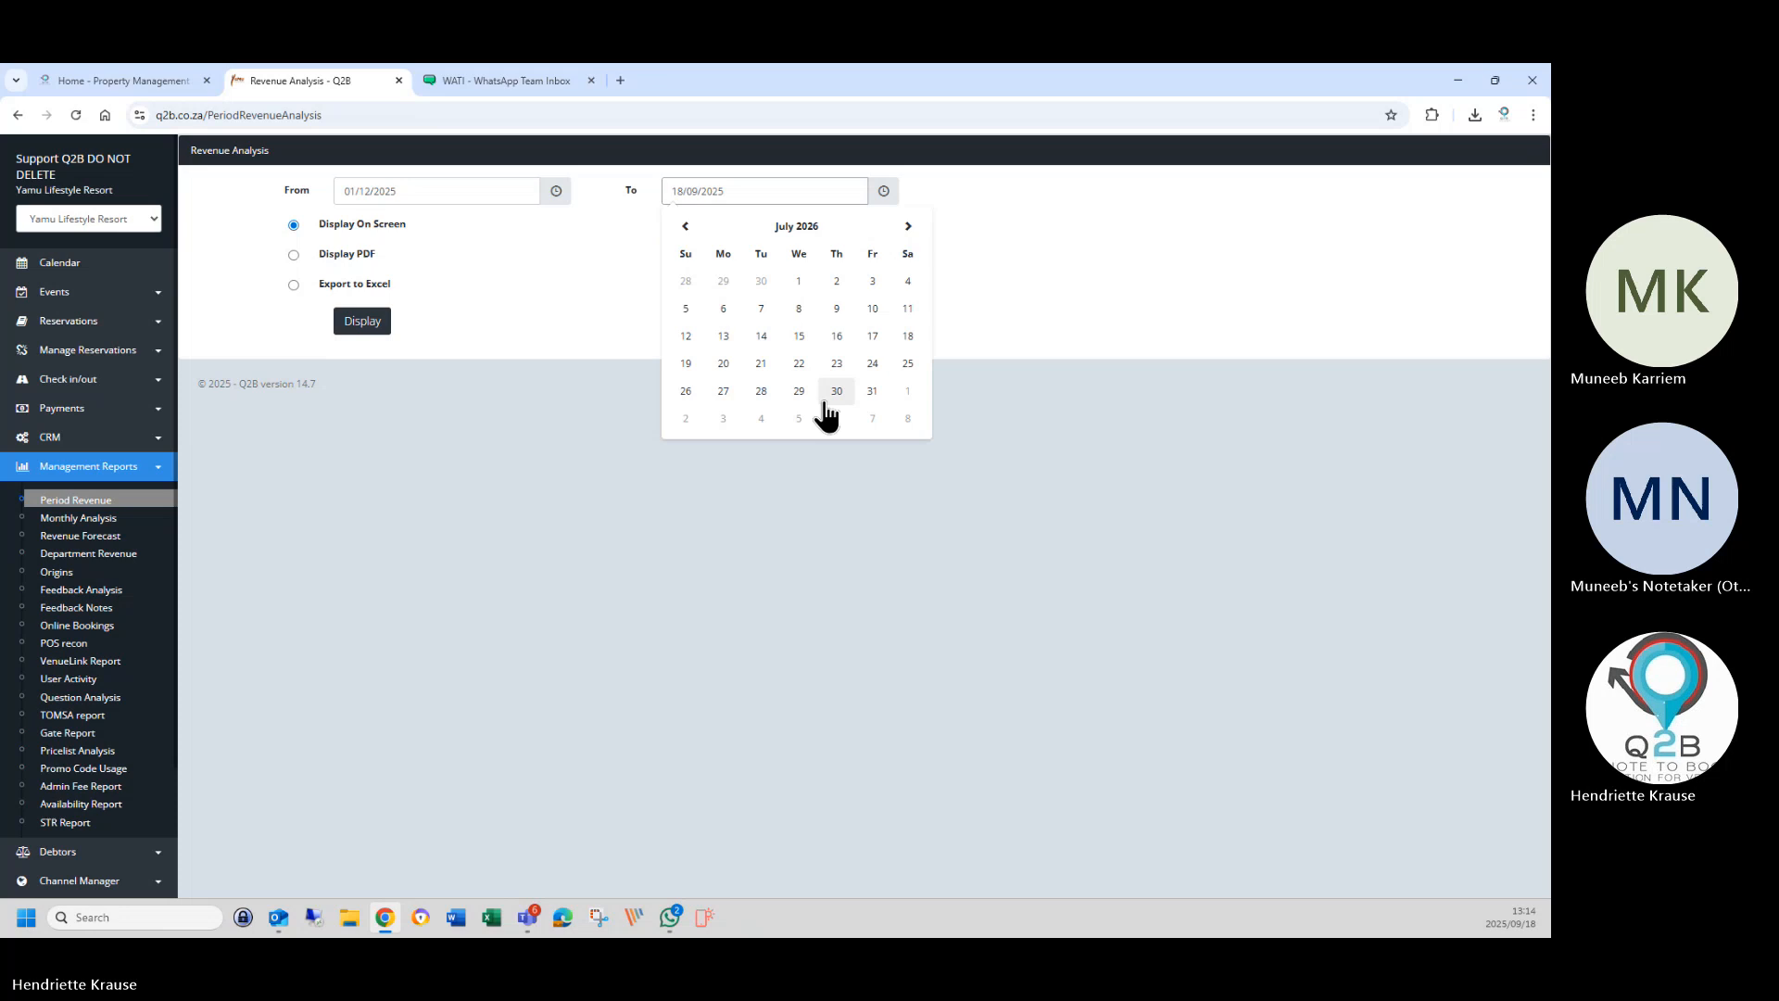
click(872, 390)
click(360, 327)
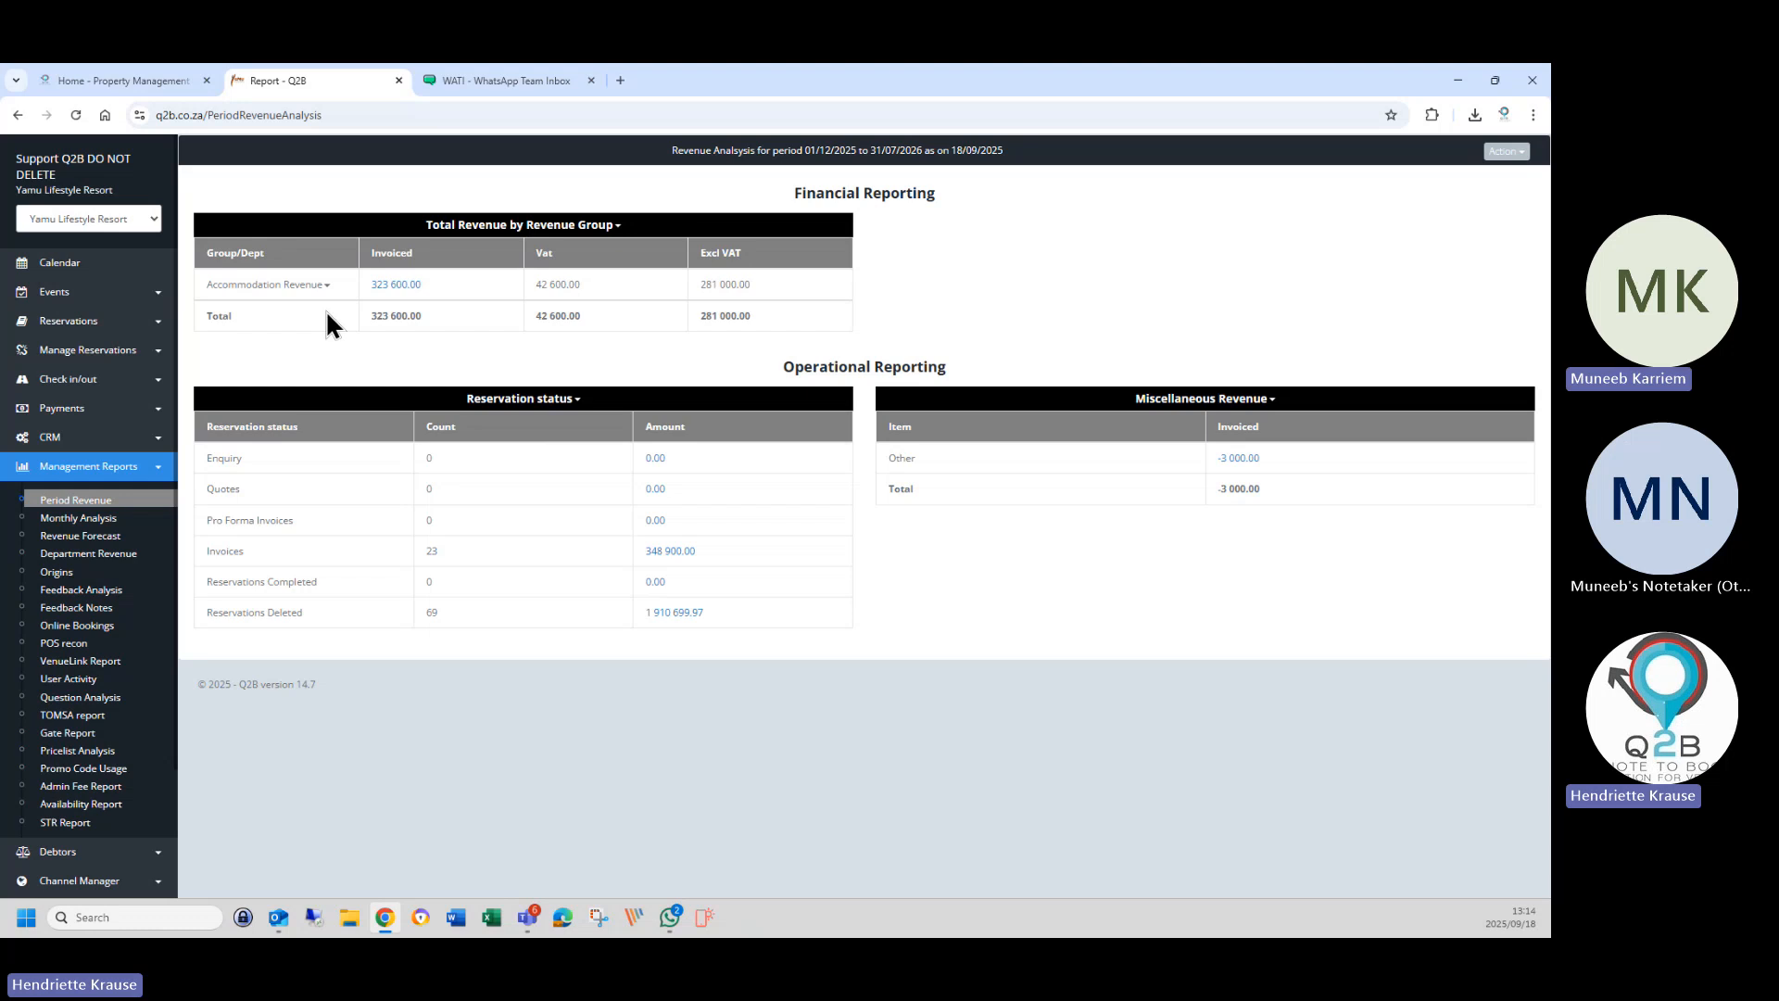
Drill into the 323 600.00 Accommodation Revenue to list its individual reservation lines.
click(386, 298)
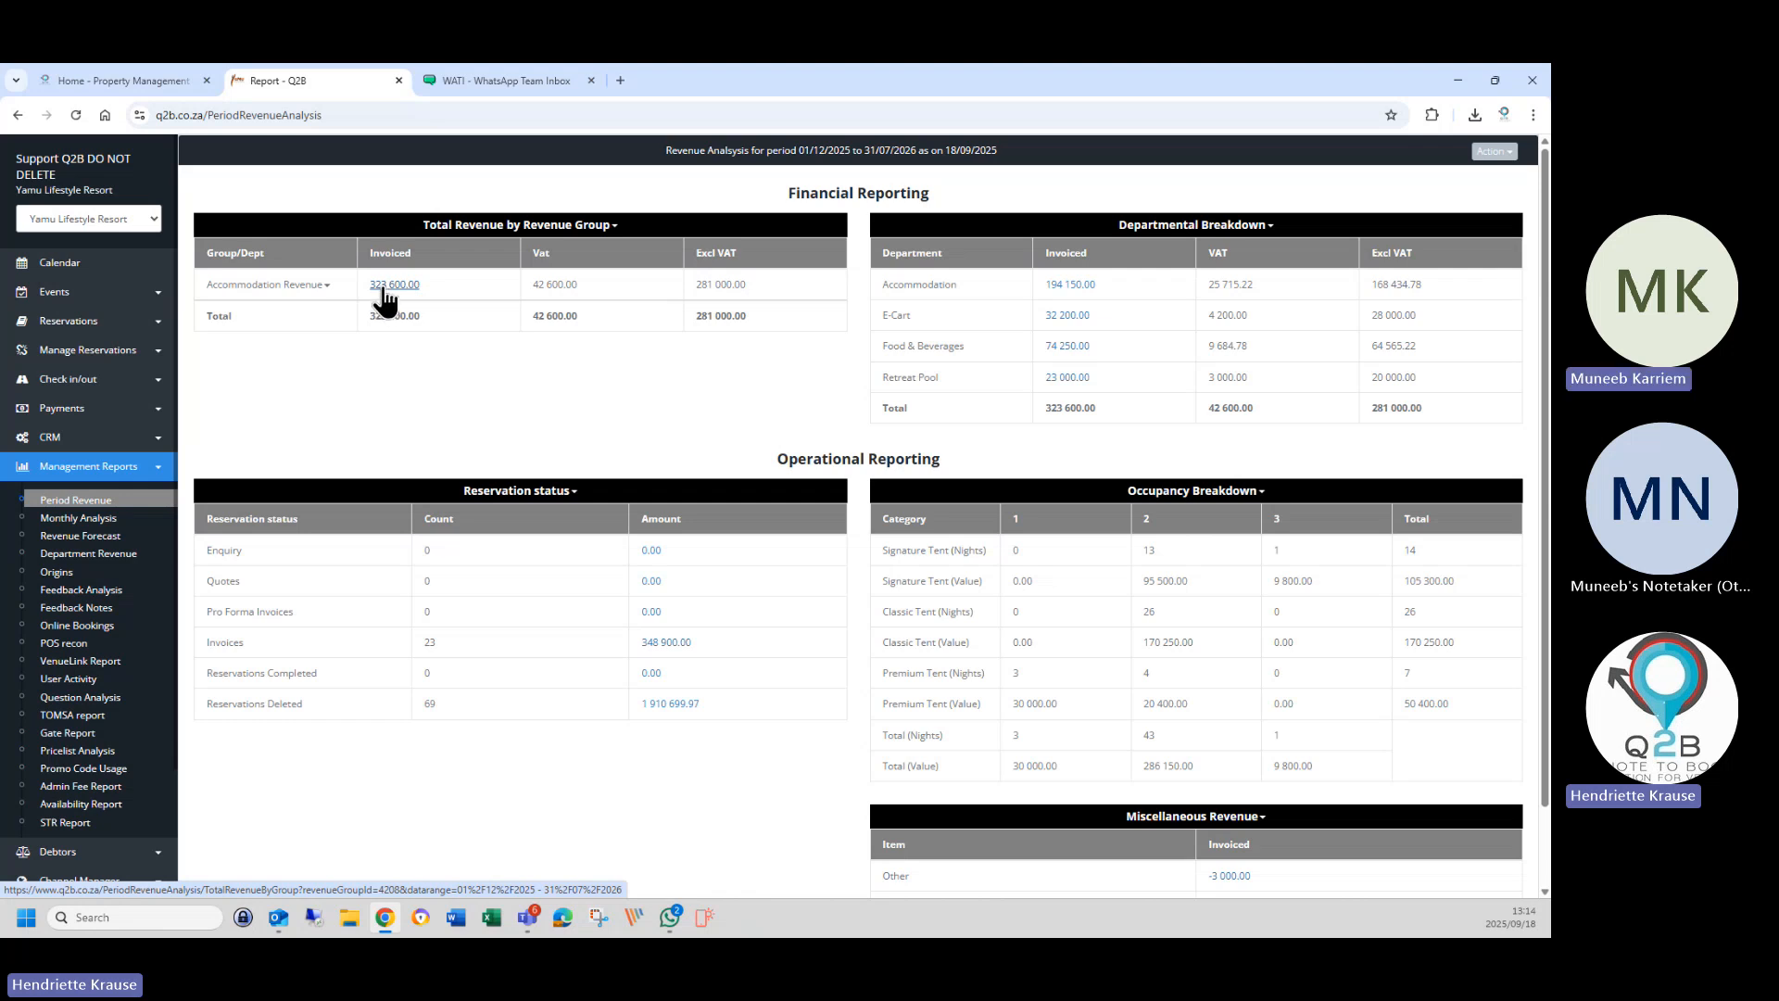
click(384, 288)
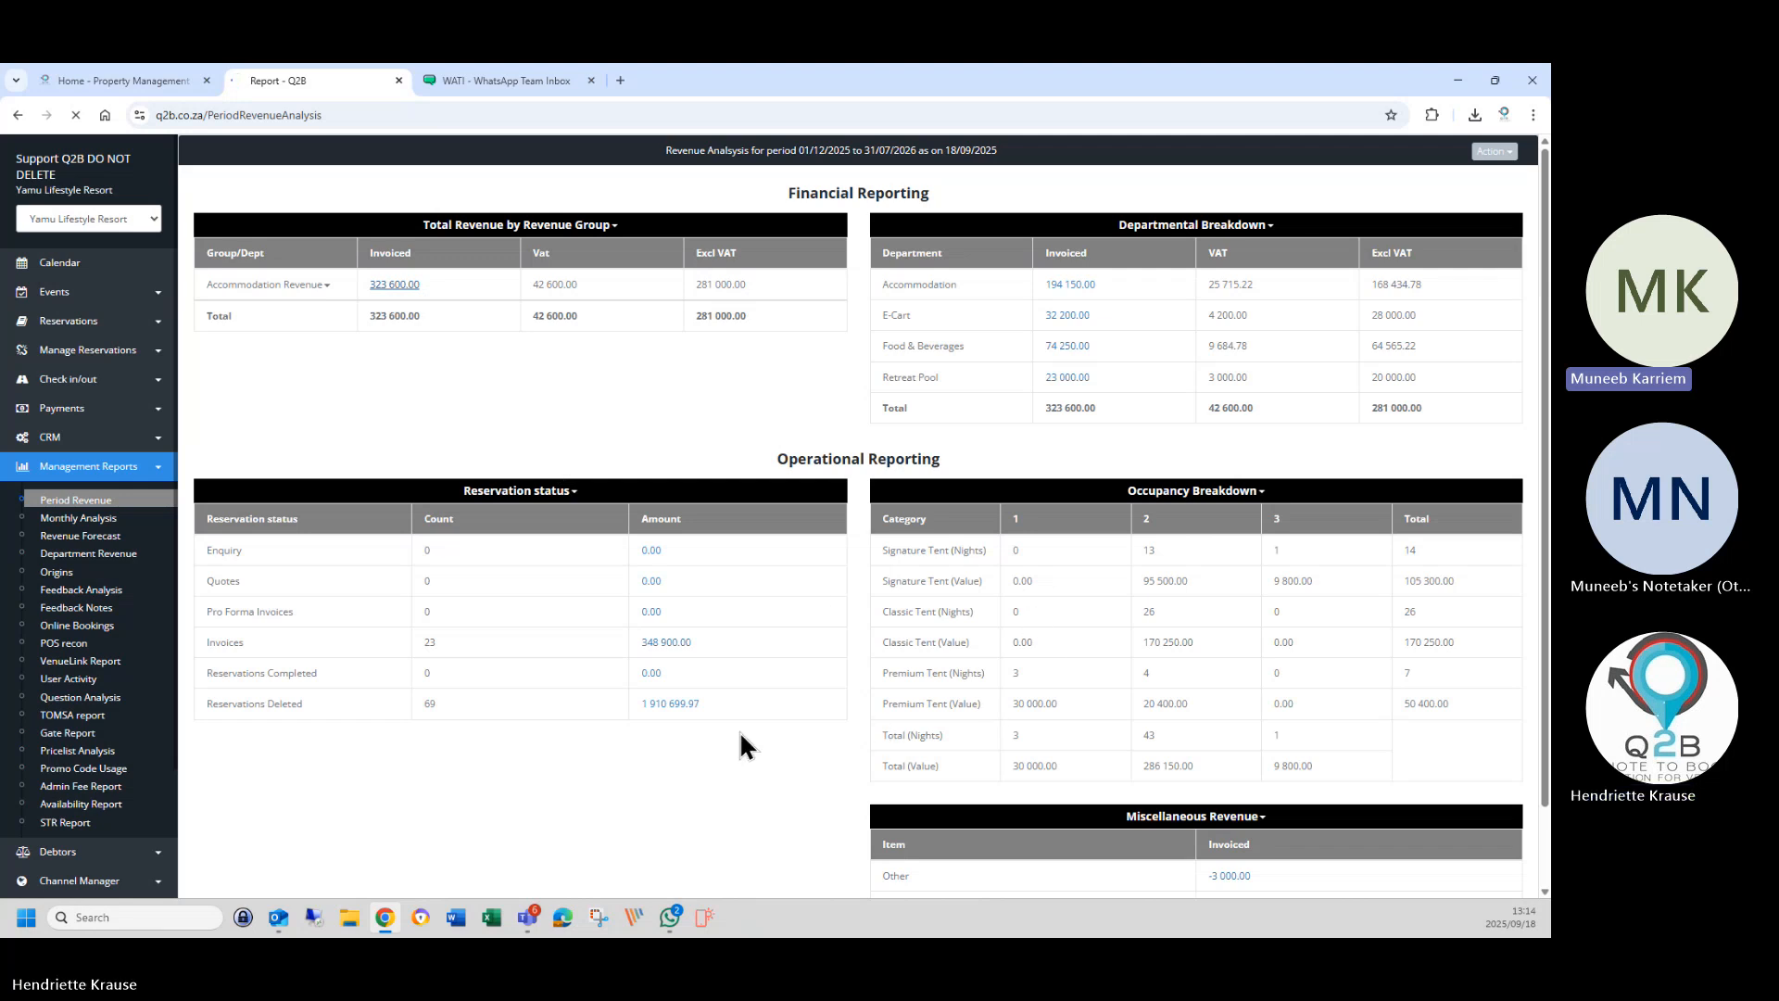
scroll(746, 744, down, 2)
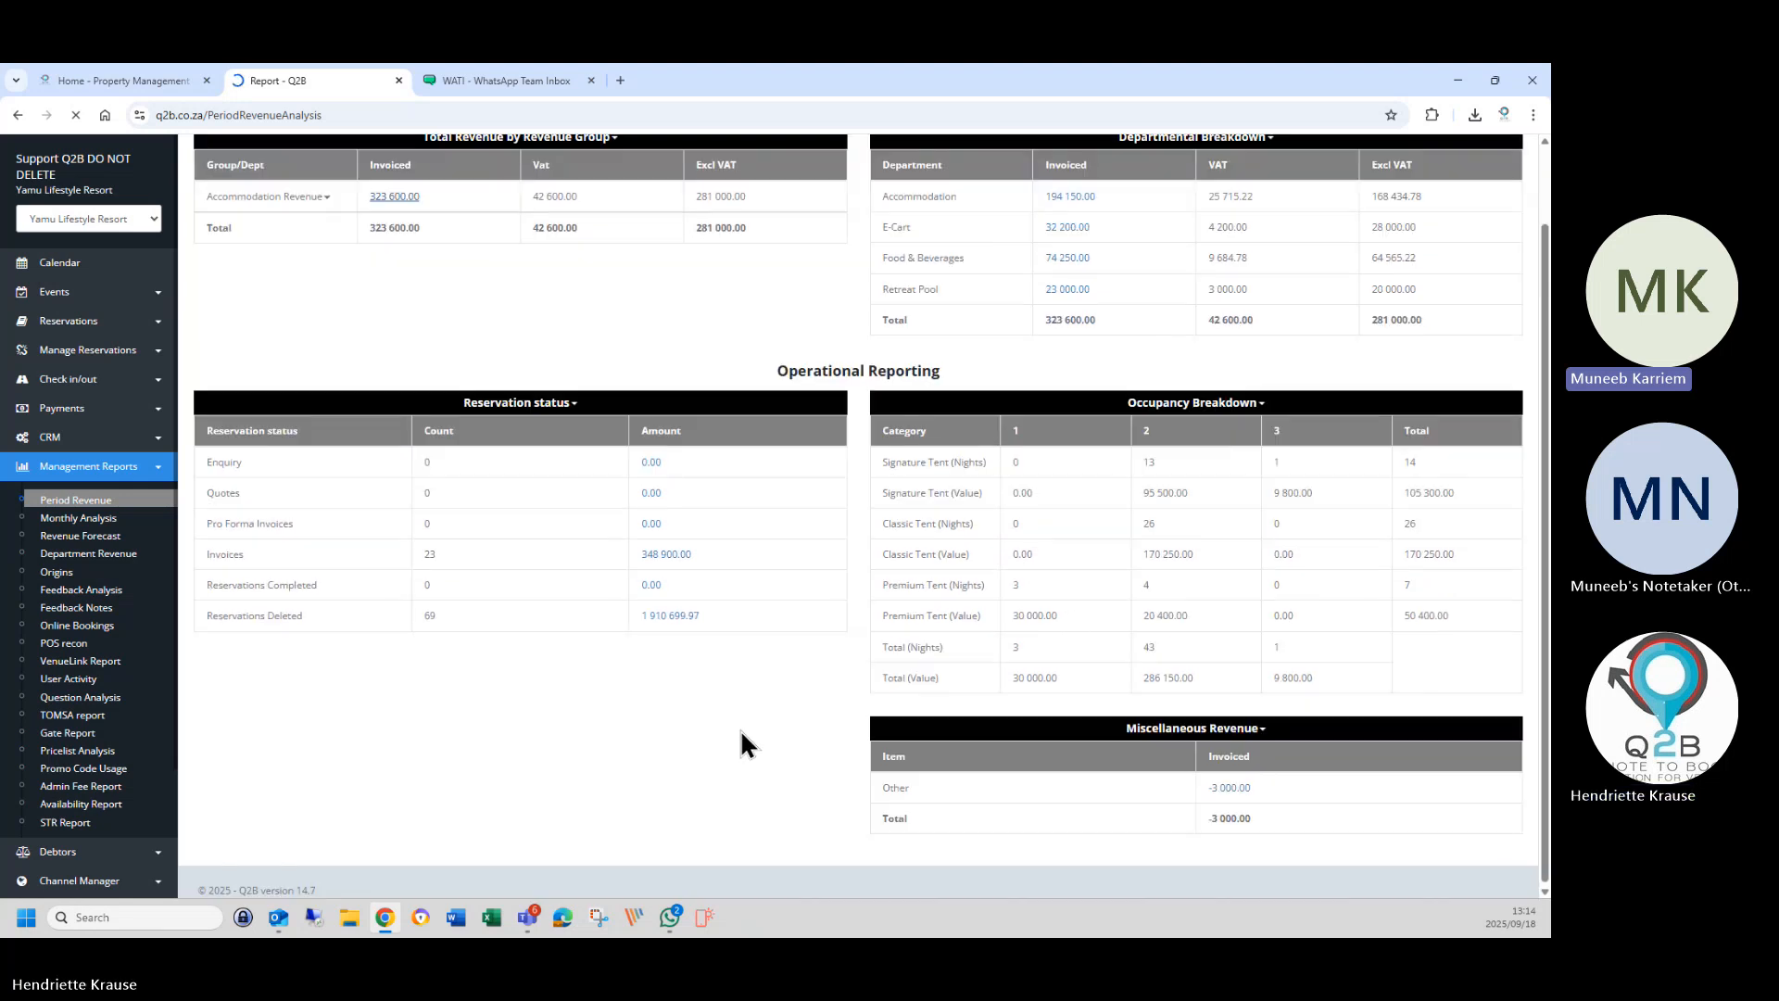
scroll(739, 729, up, 2)
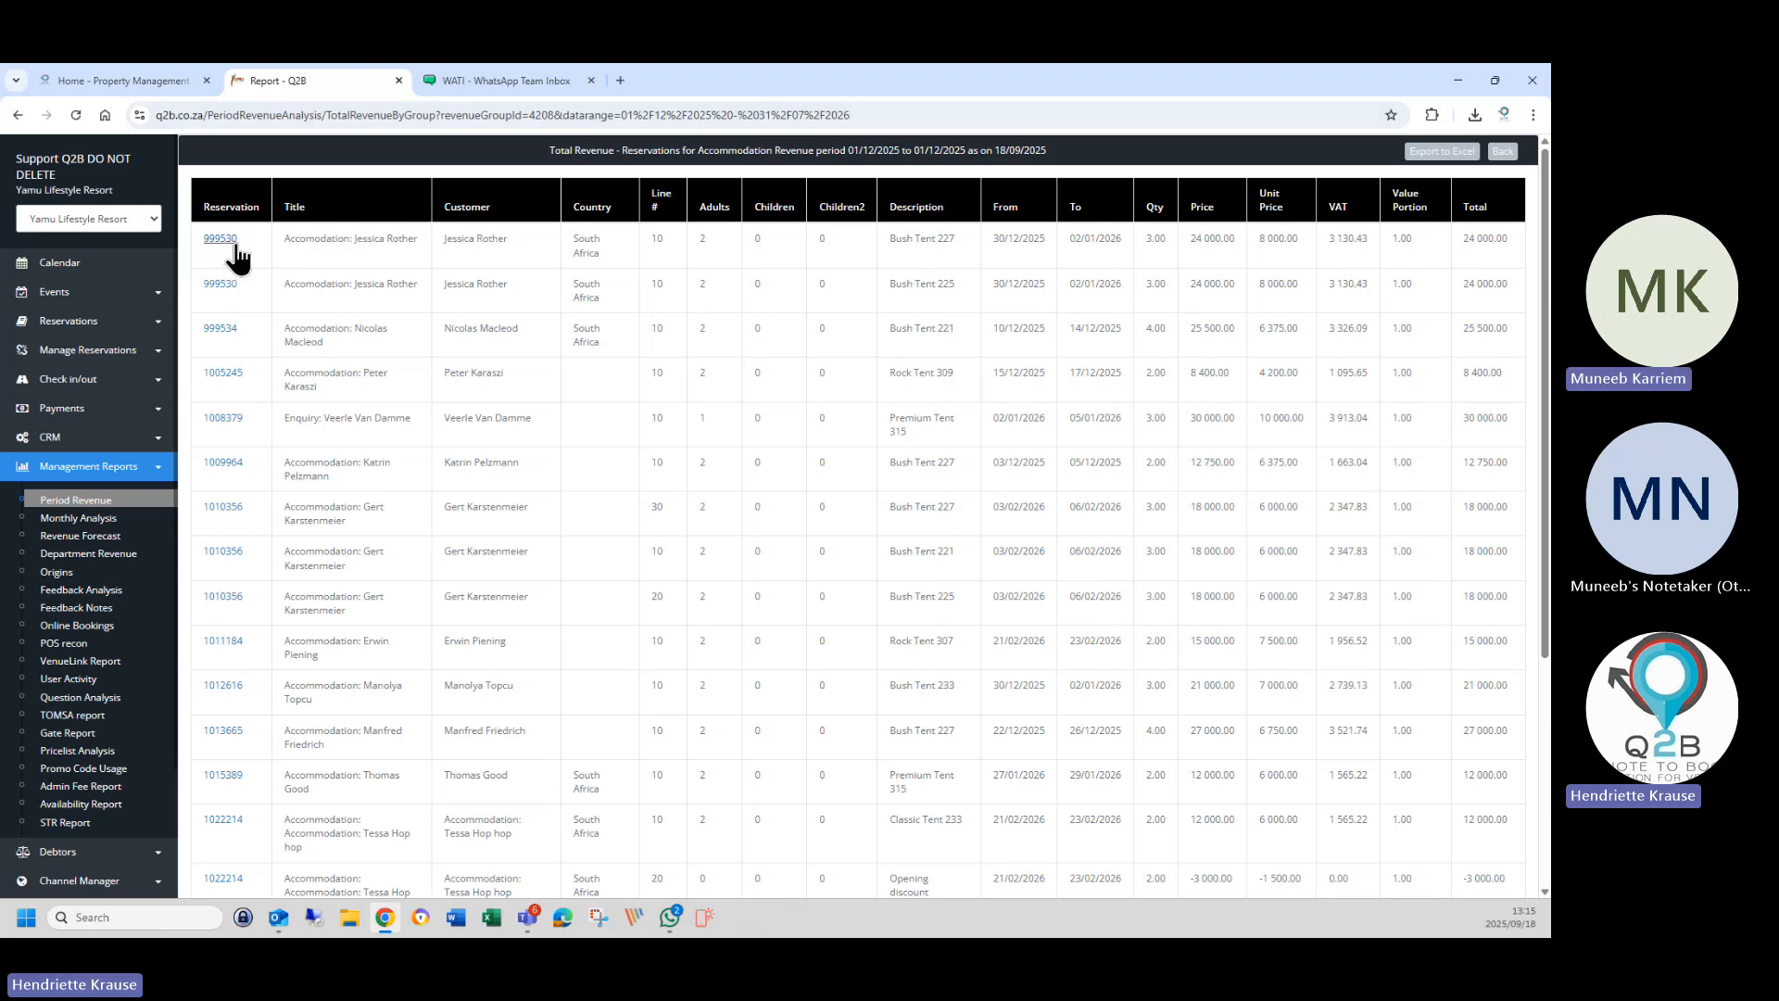
Leave the reservations list for the 01/12/2025–31/07/2026 revenue analysis with its tent-night occupancy breakdown.
scroll(584, 781, down, 5)
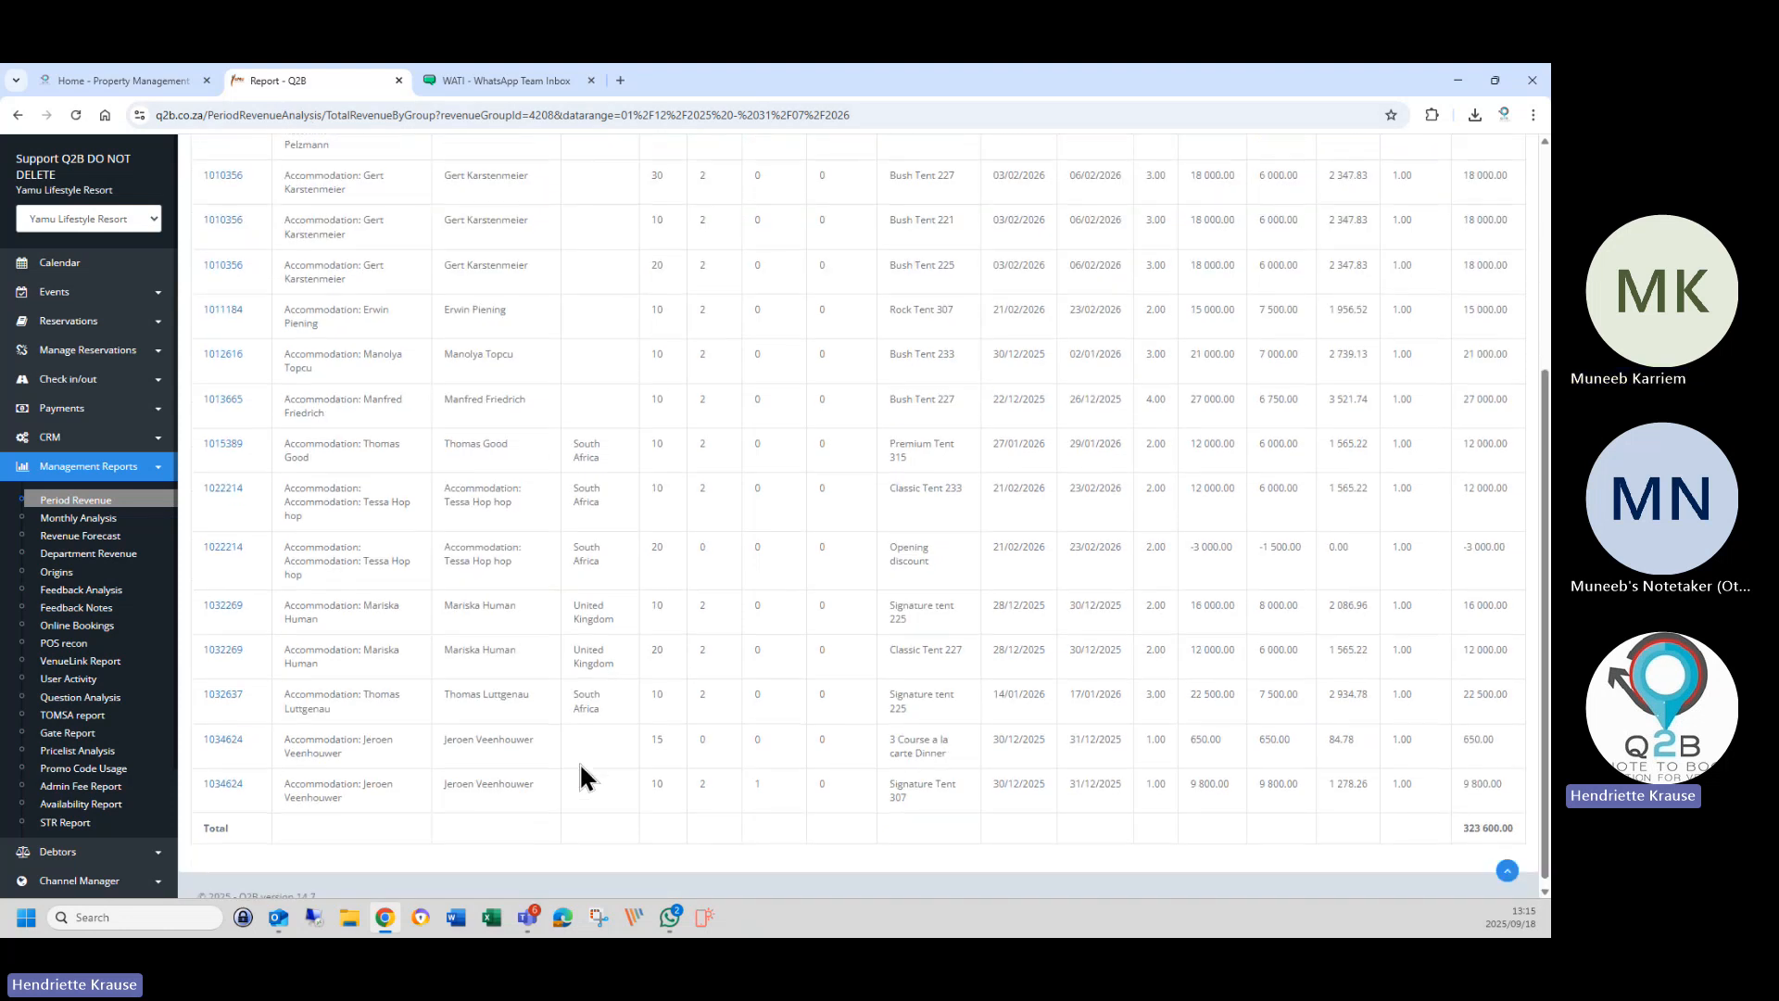
scroll(575, 778, up, 5)
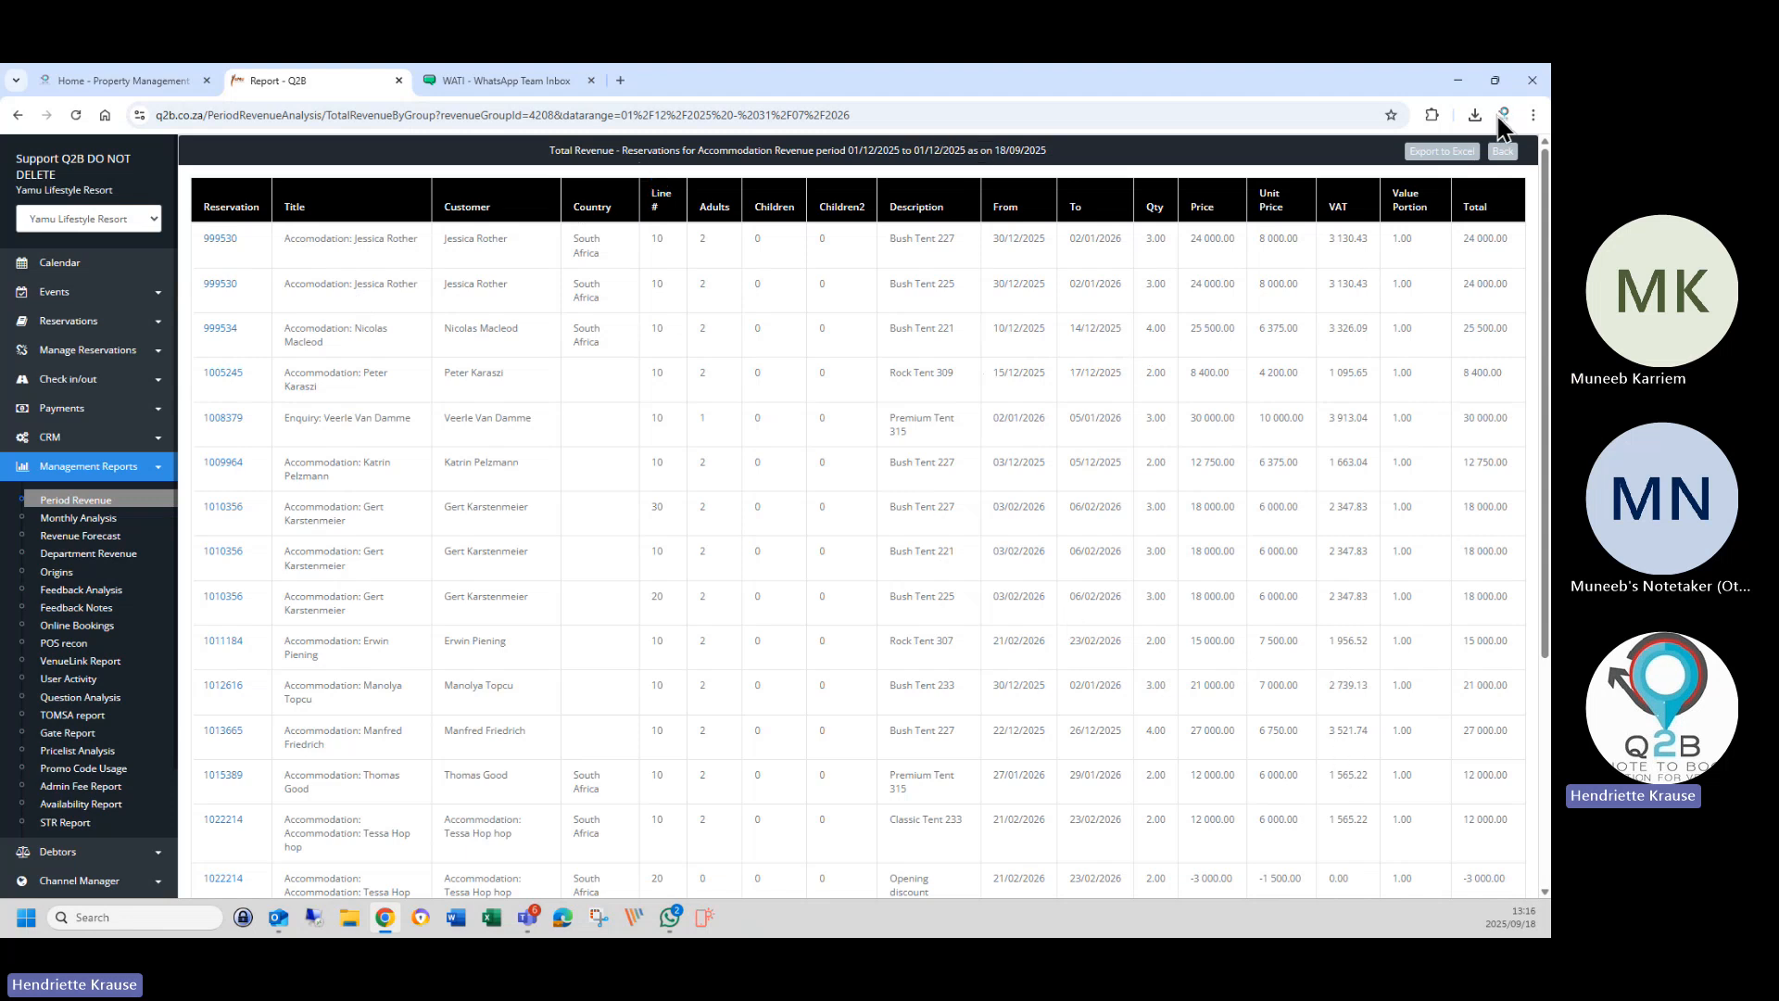
click(1503, 151)
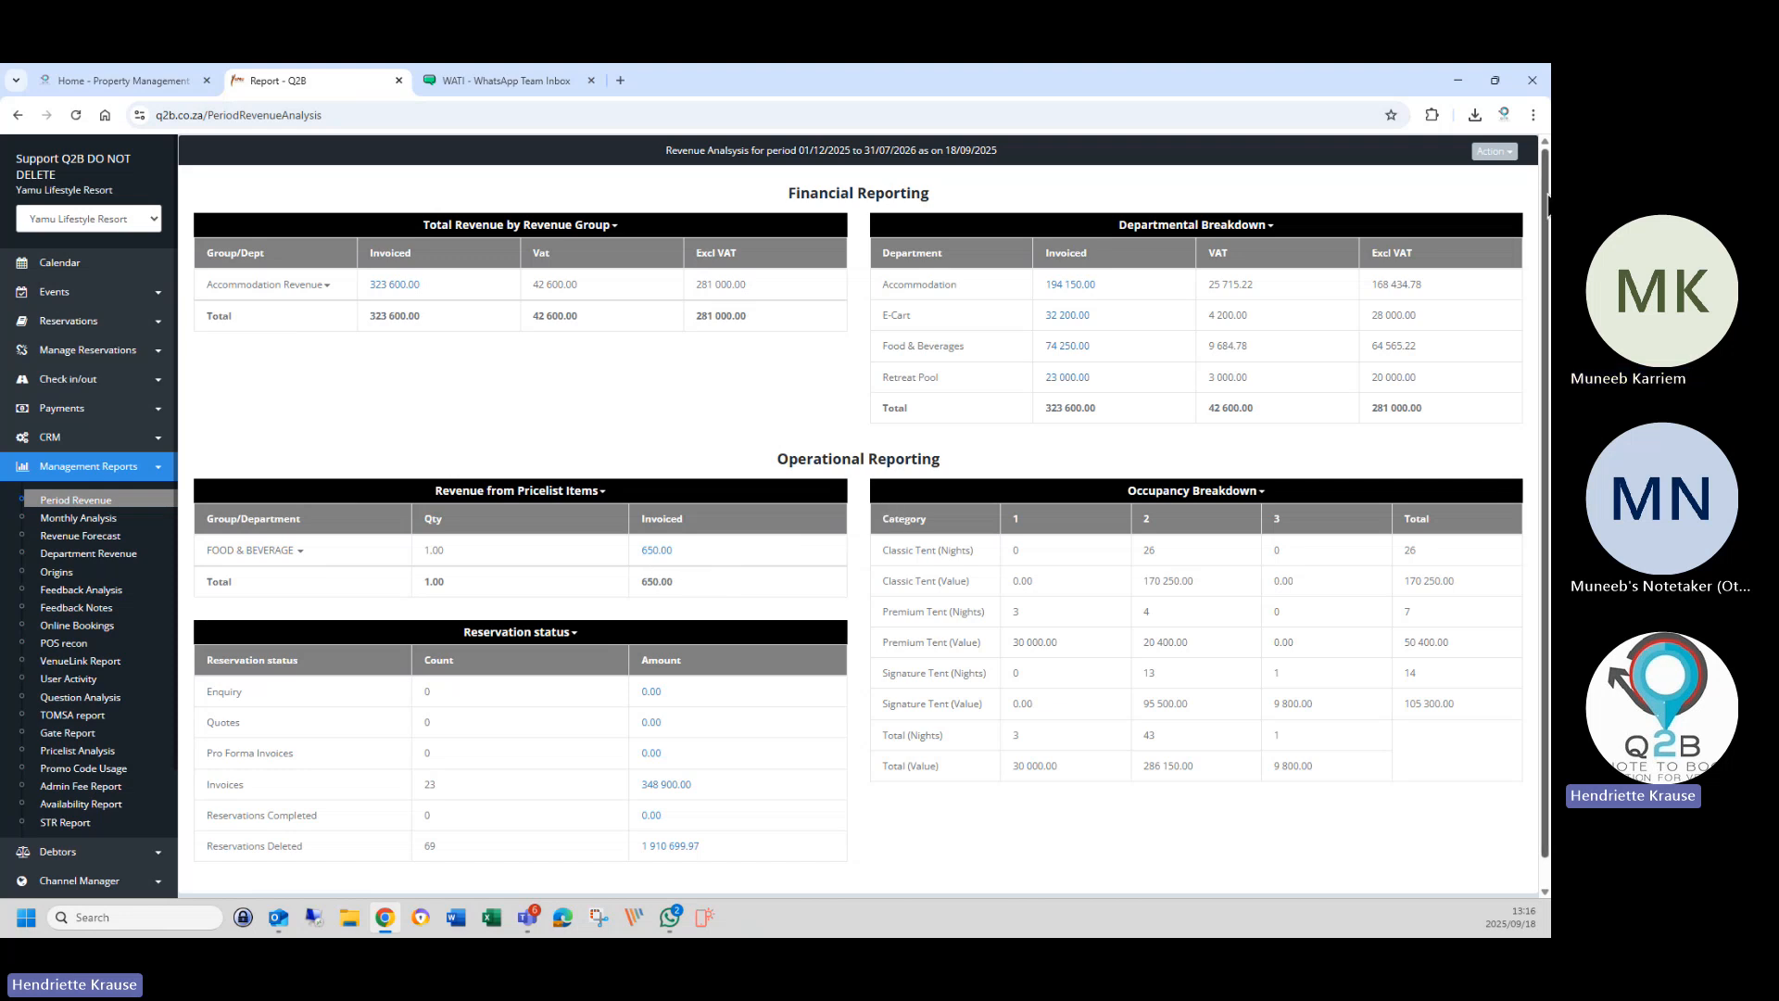
Open the revenue report's Action menu, then start a new empty browser tab.
click(1491, 153)
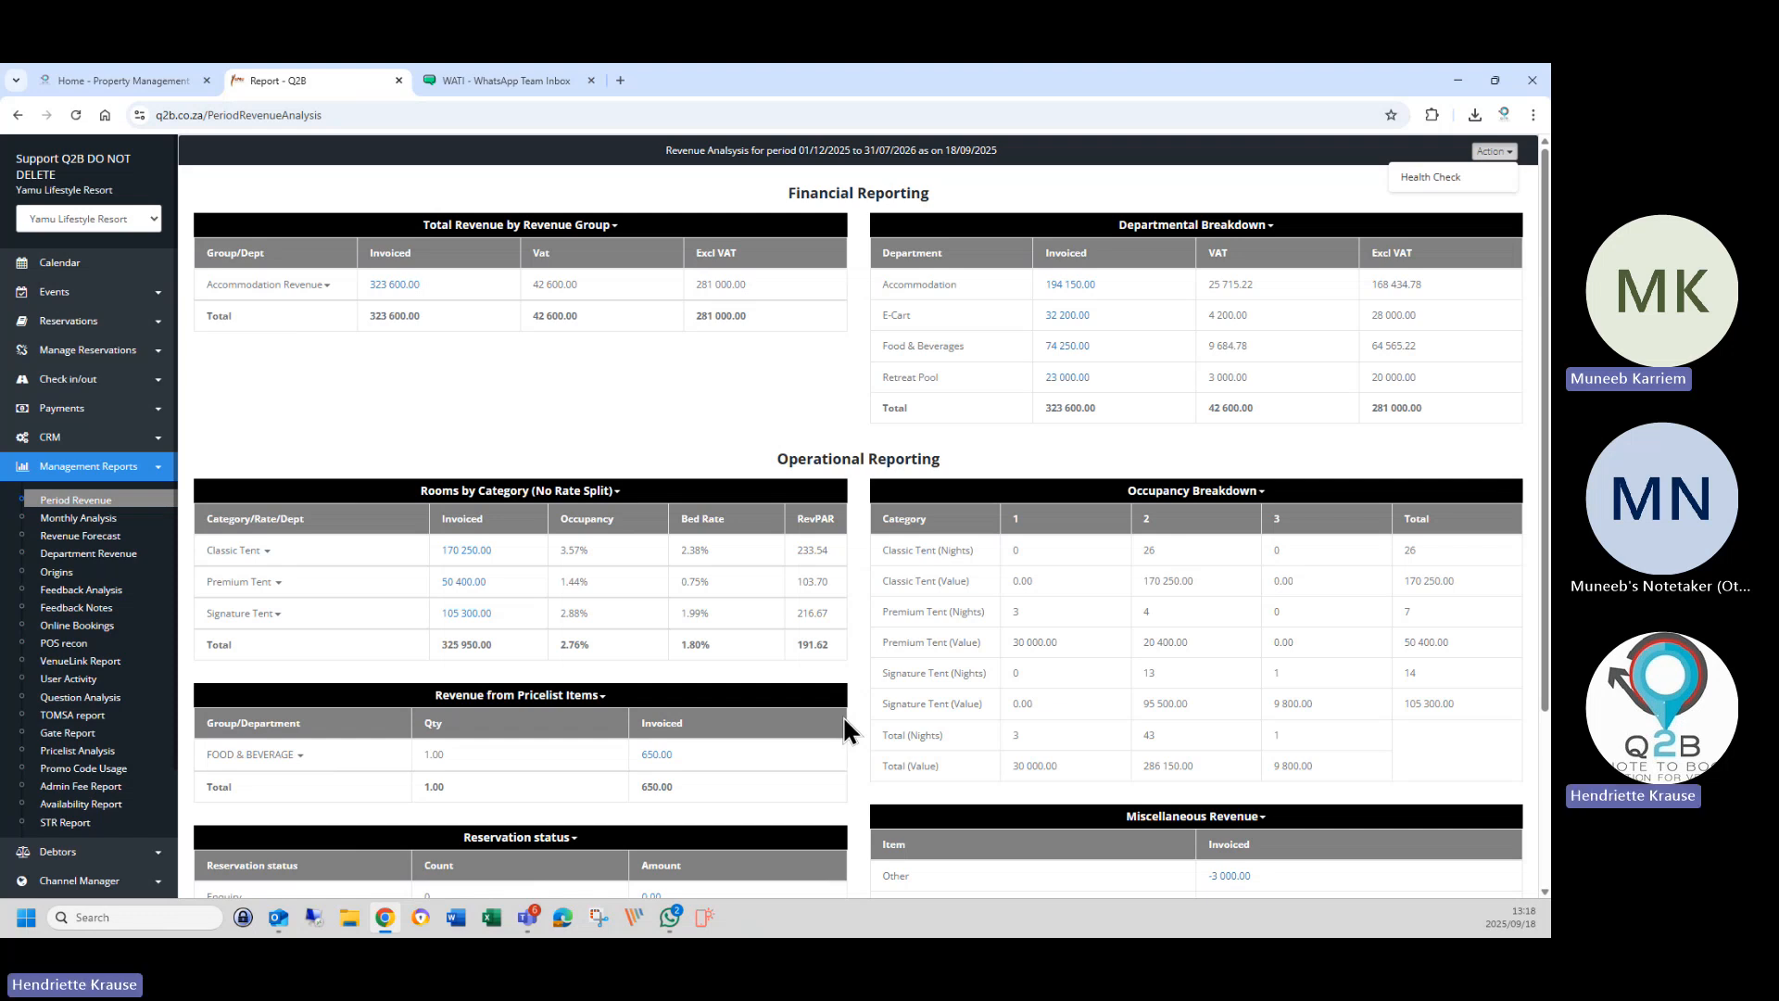
click(621, 81)
Load the eCom South Africa website from the e-com.co.za history entry.
click(422, 115)
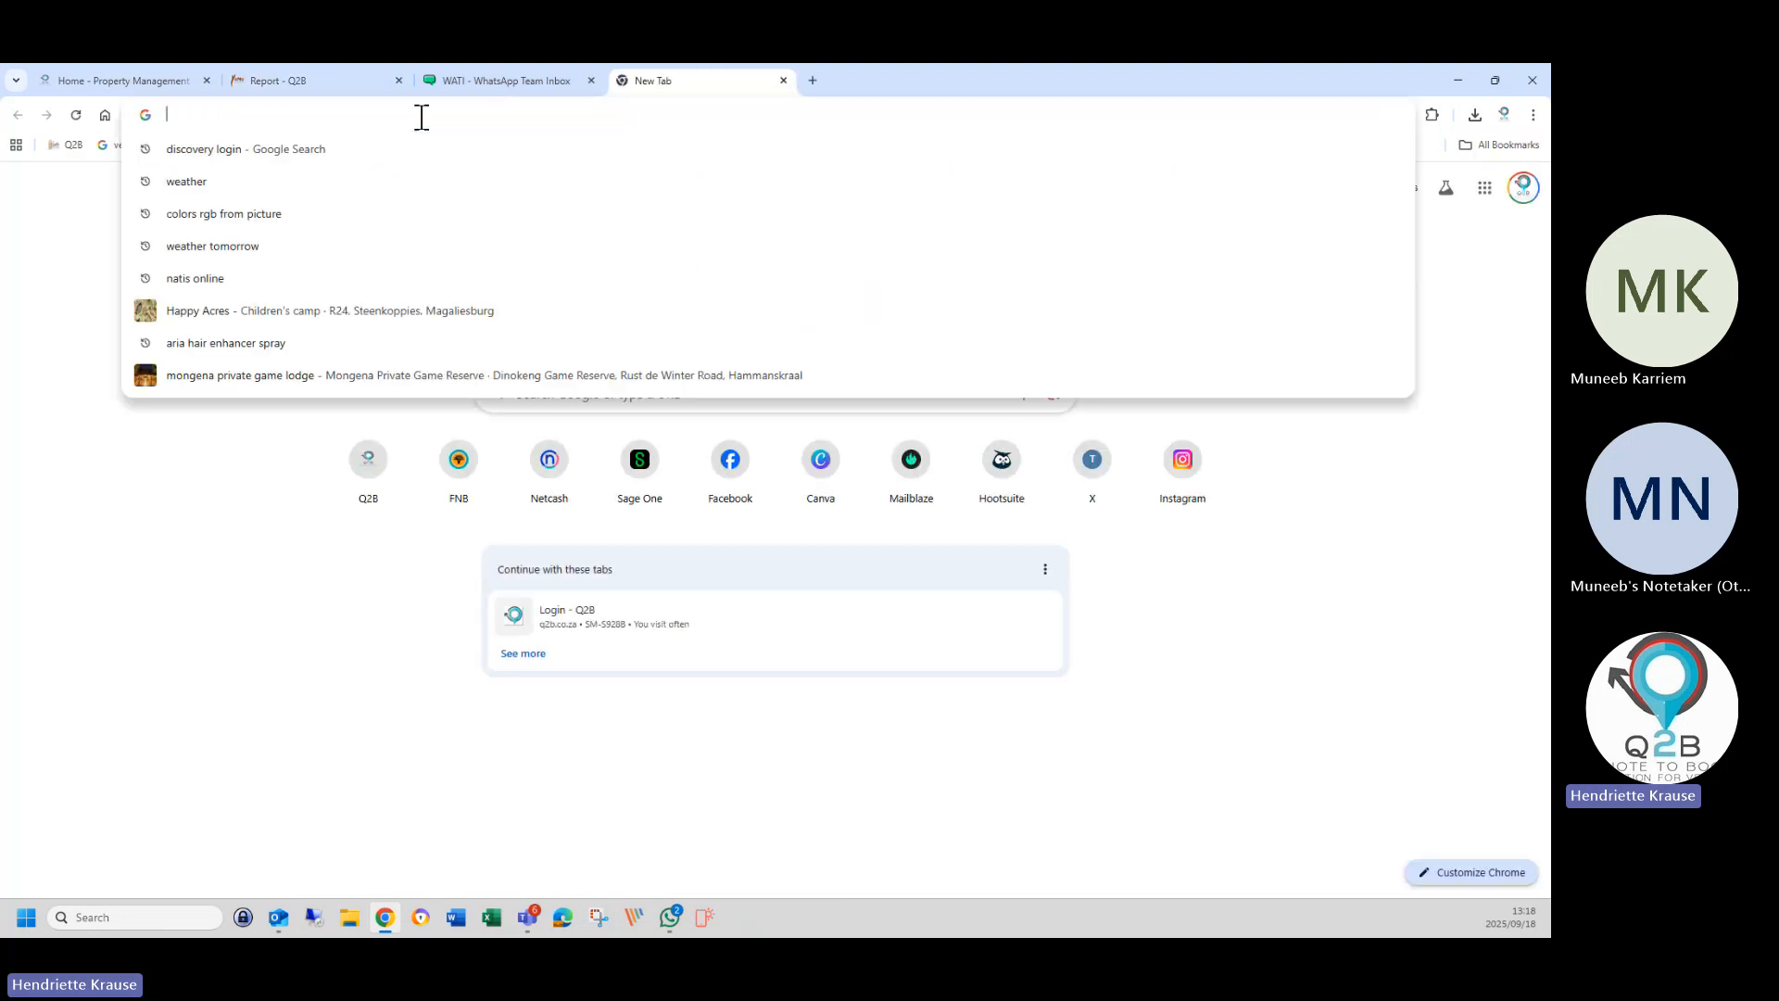
text(e-com)
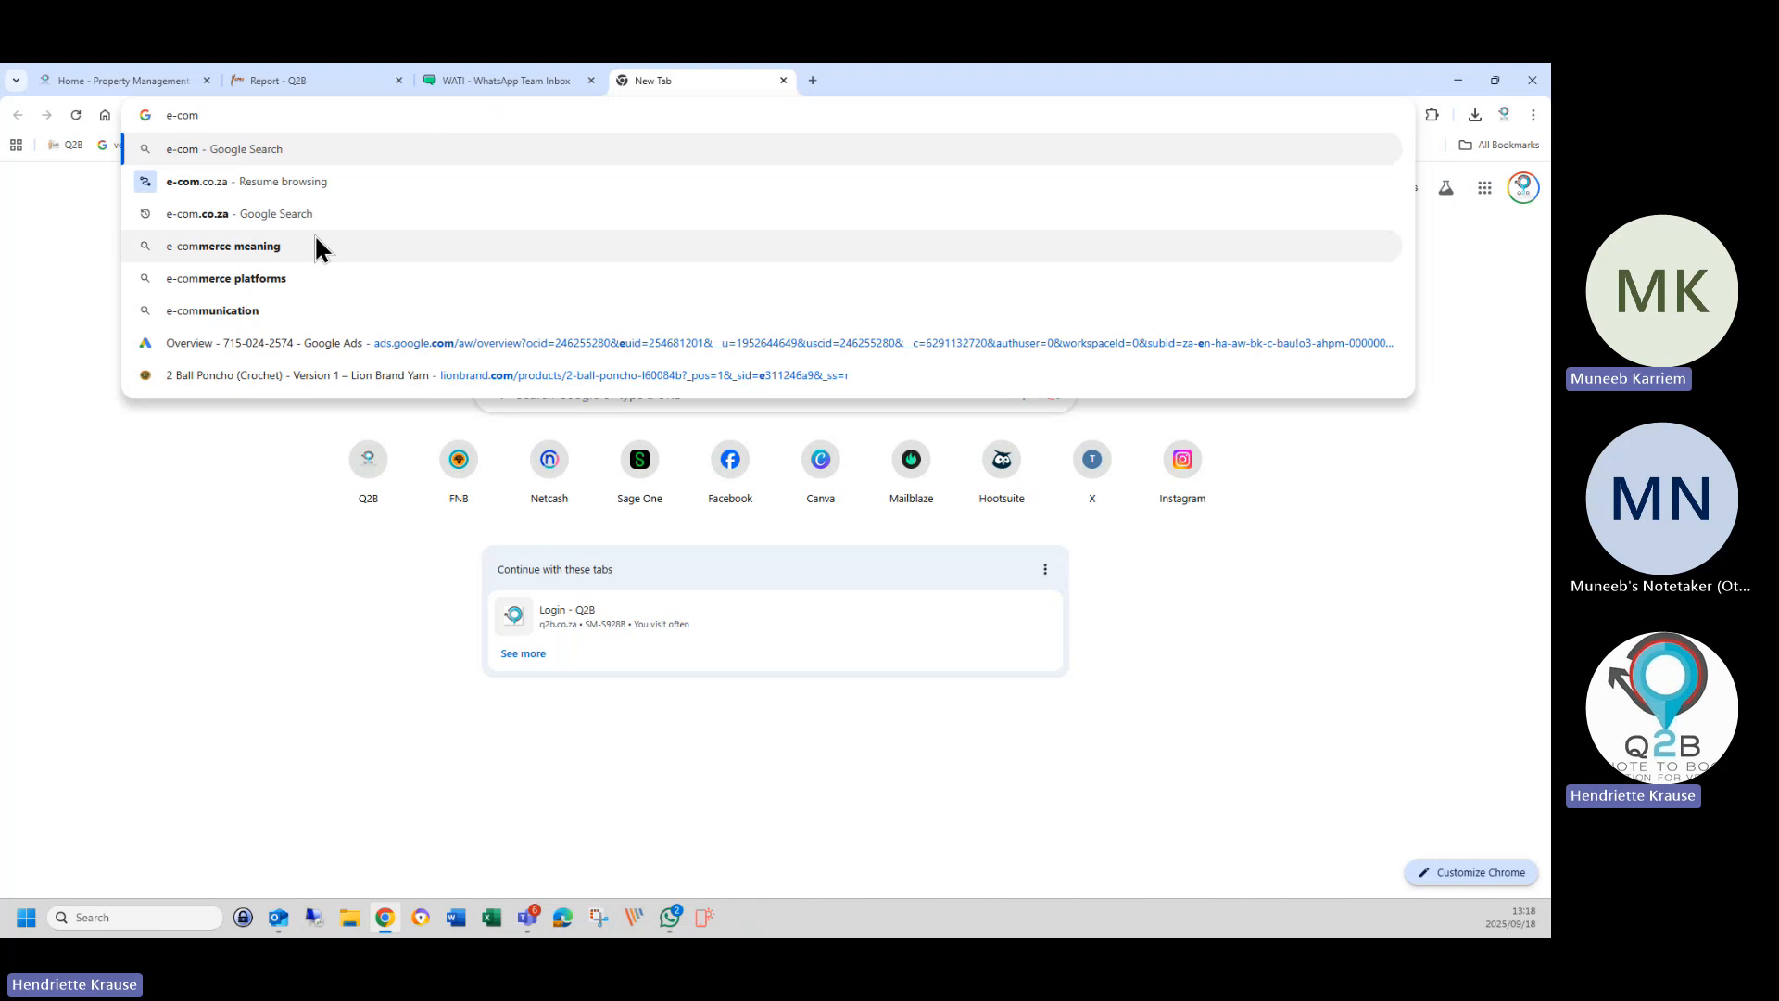
click(239, 183)
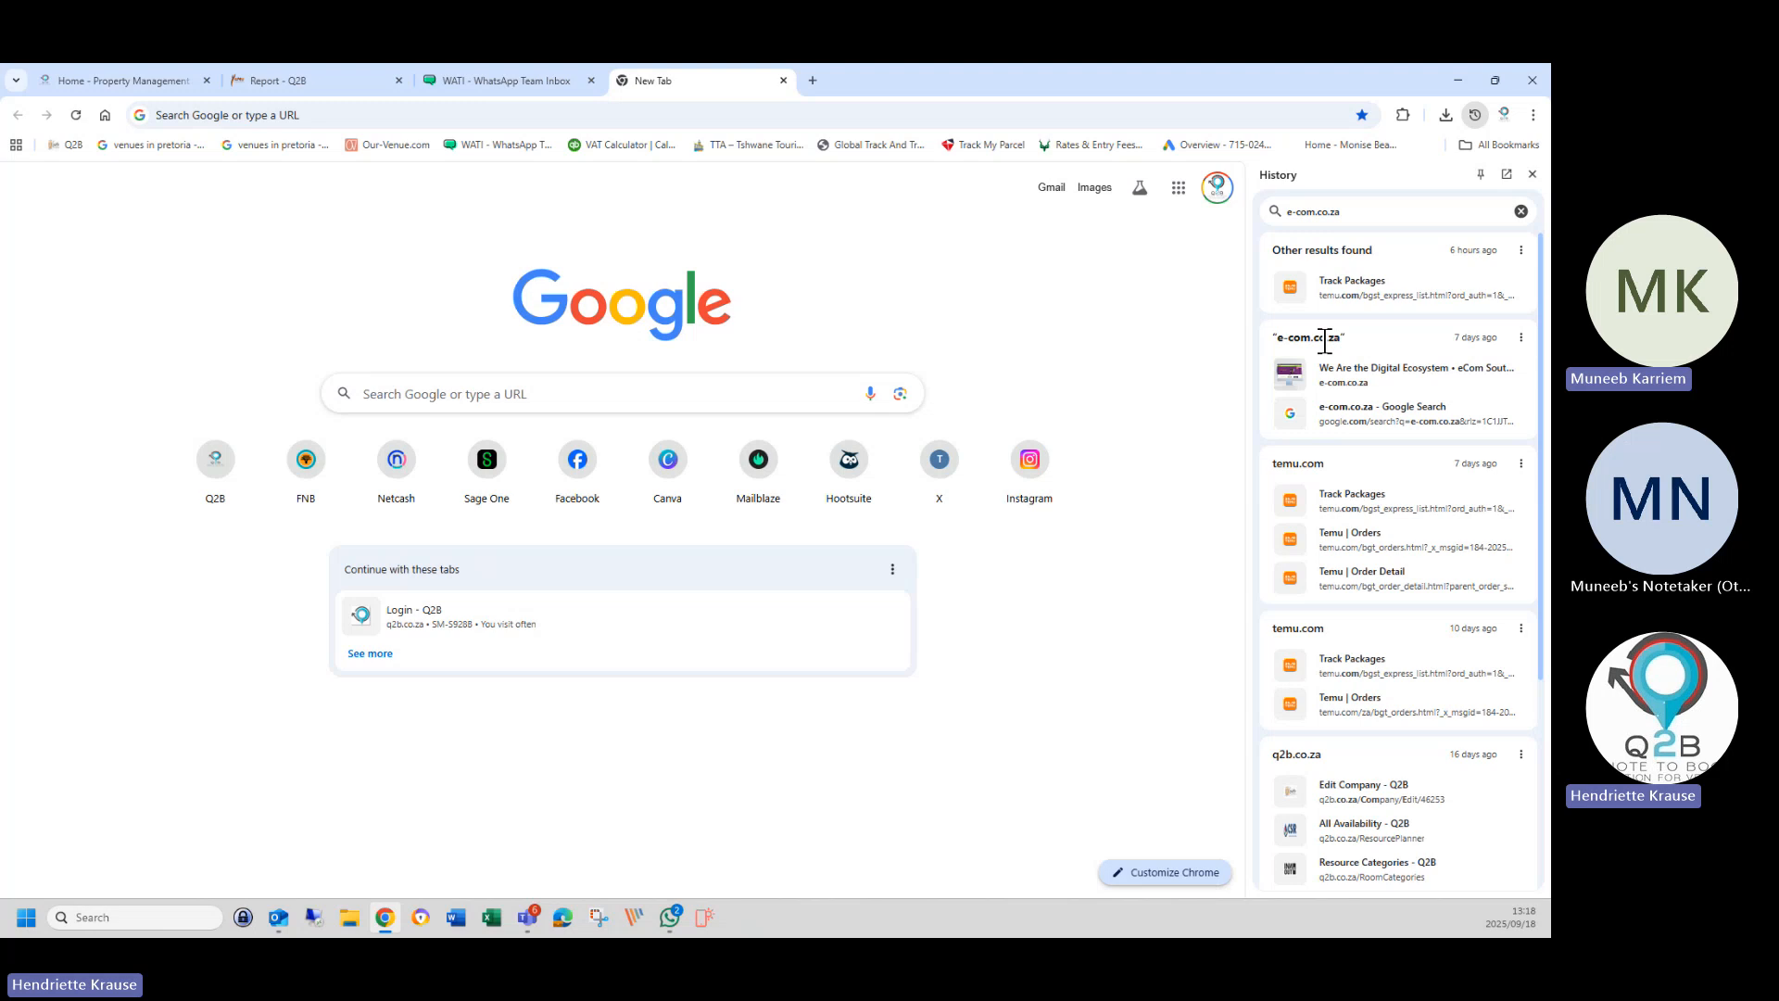
click(1369, 413)
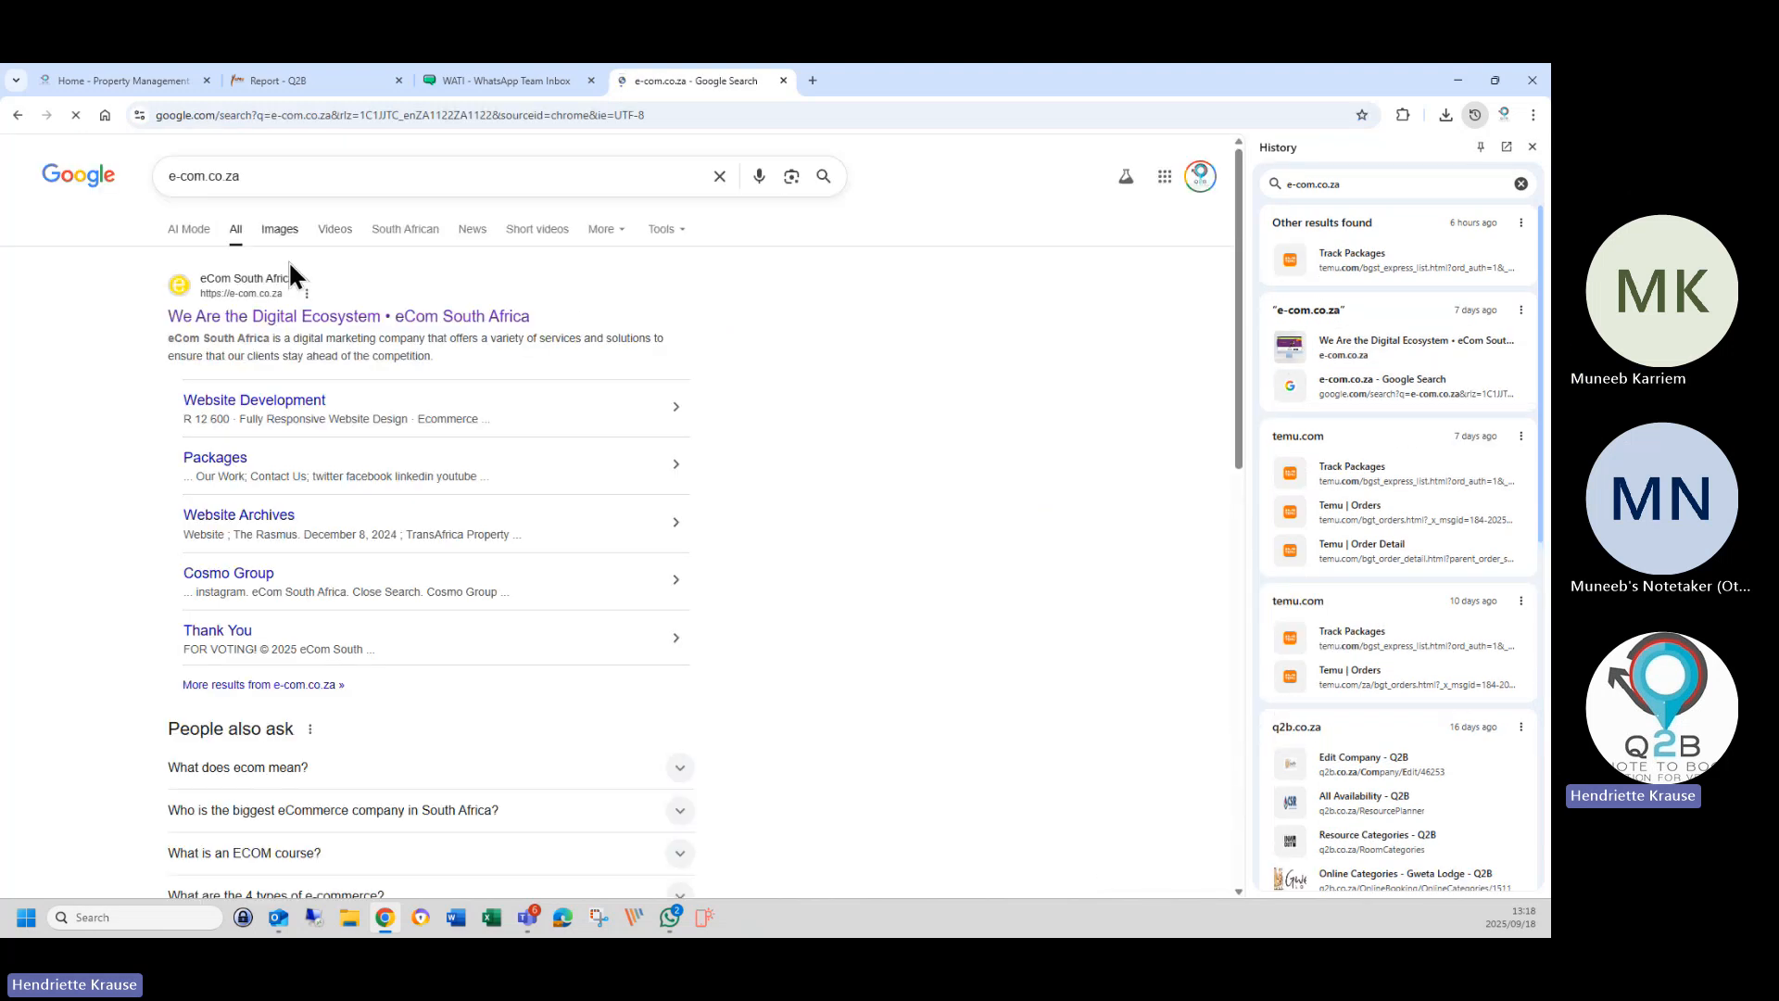
click(278, 317)
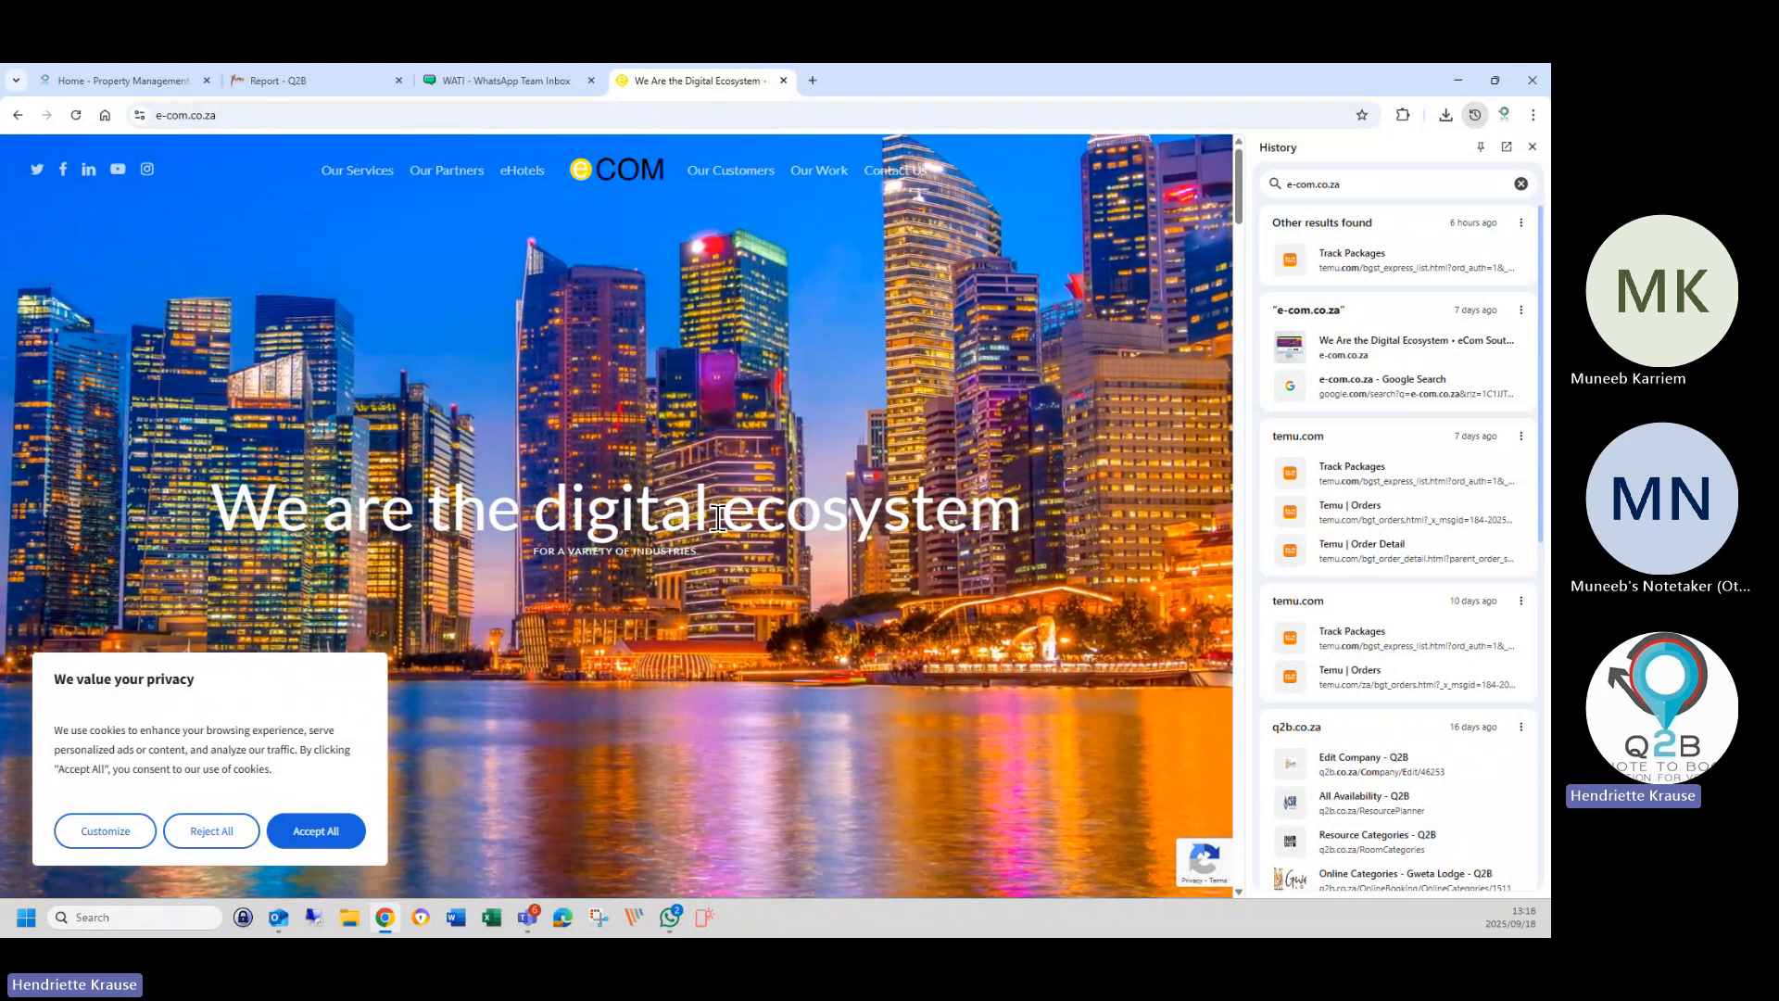
Accept all cookies on the eCom homepage and return to its top.
scroll(721, 524, down, 3)
scroll(723, 522, down, 3)
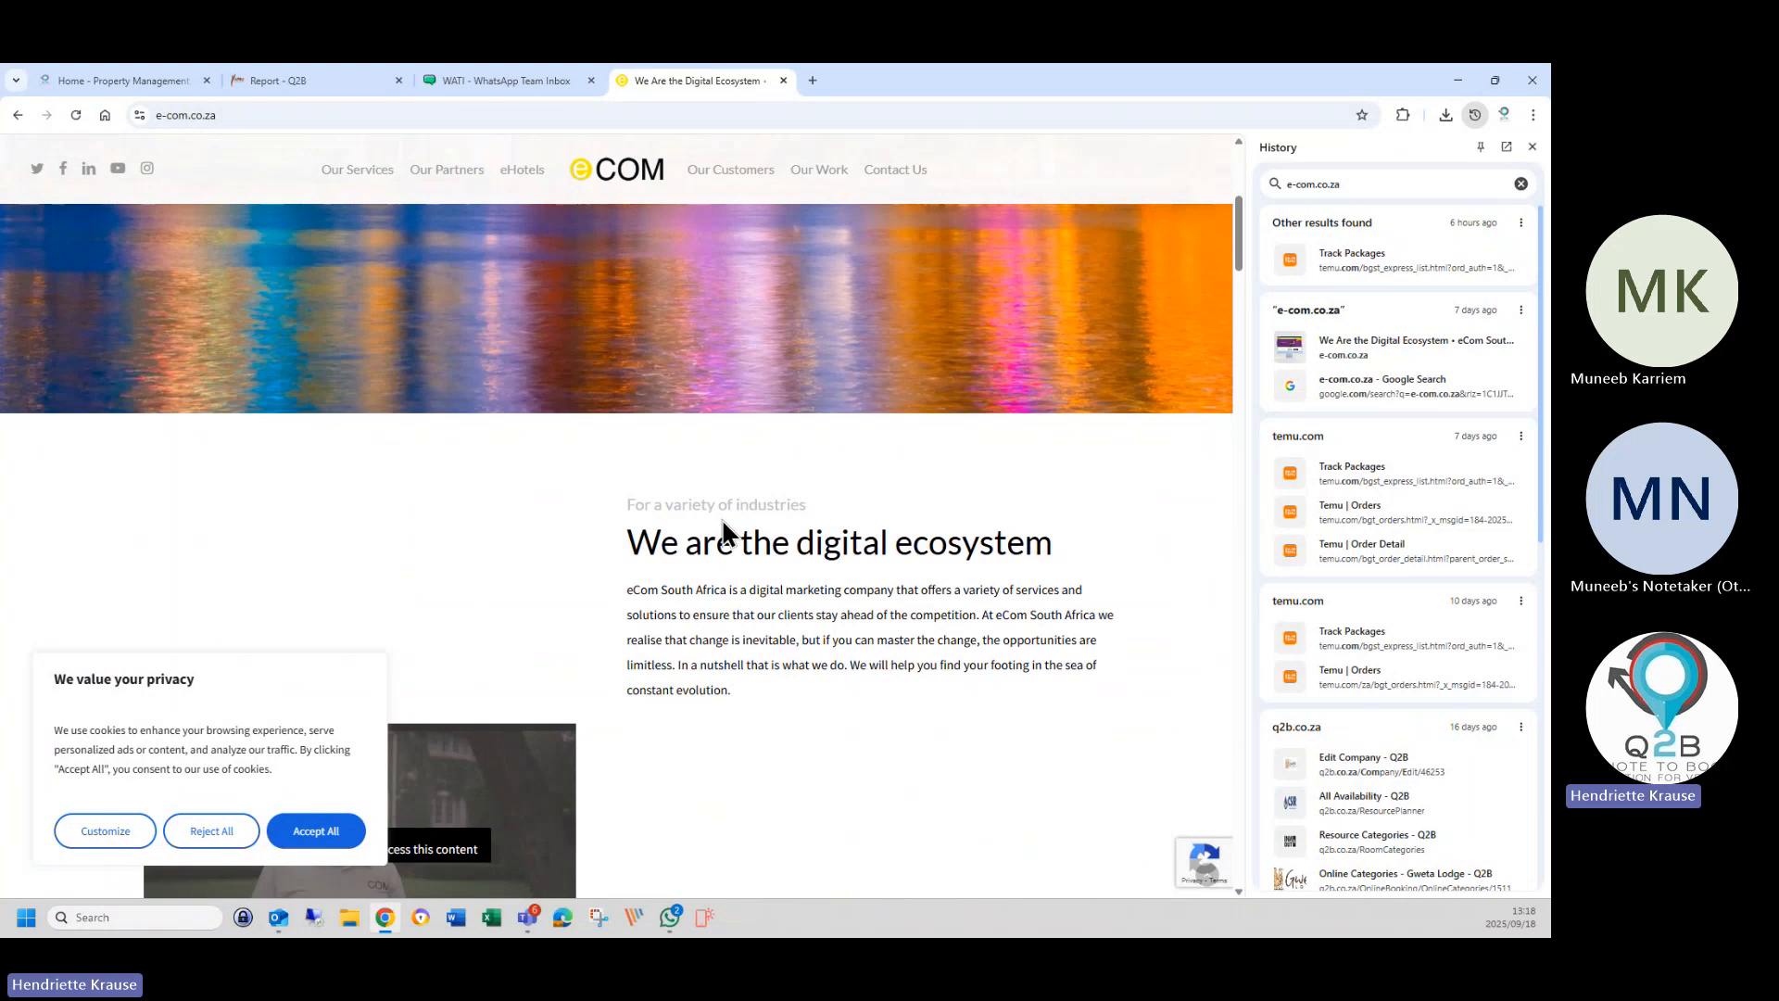
scroll(724, 521, down, 3)
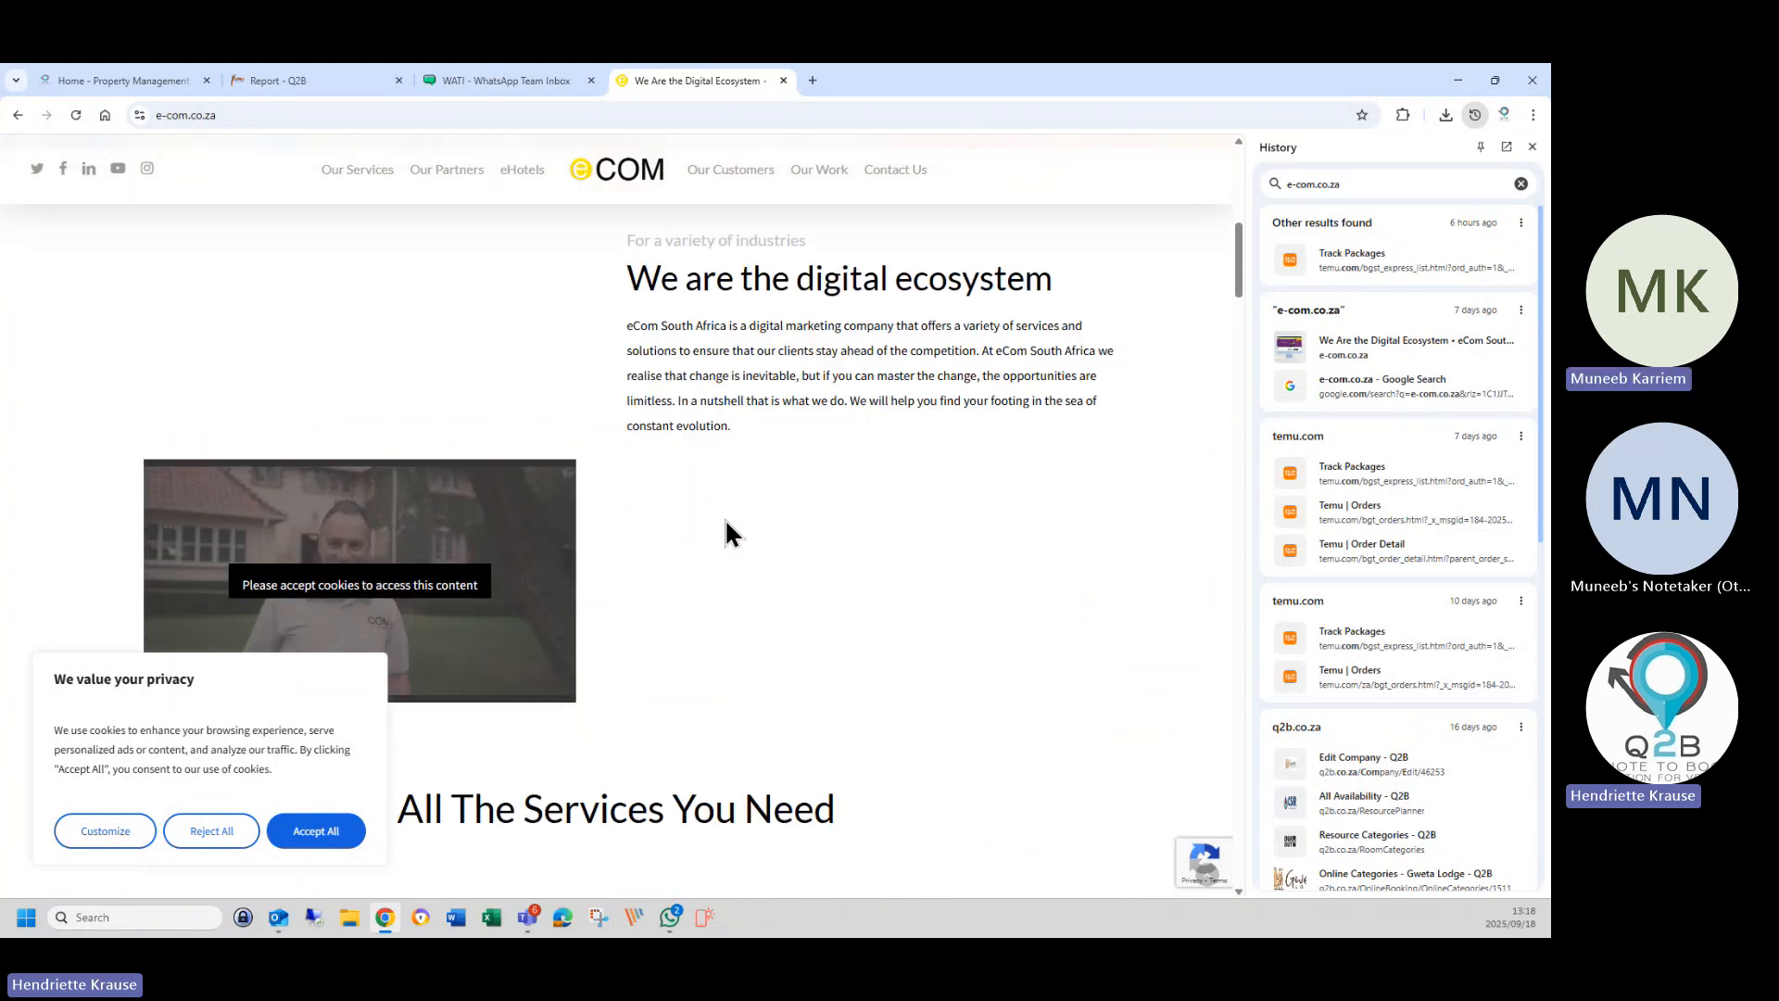
scroll(725, 519, down, 1)
scroll(830, 547, up, 3)
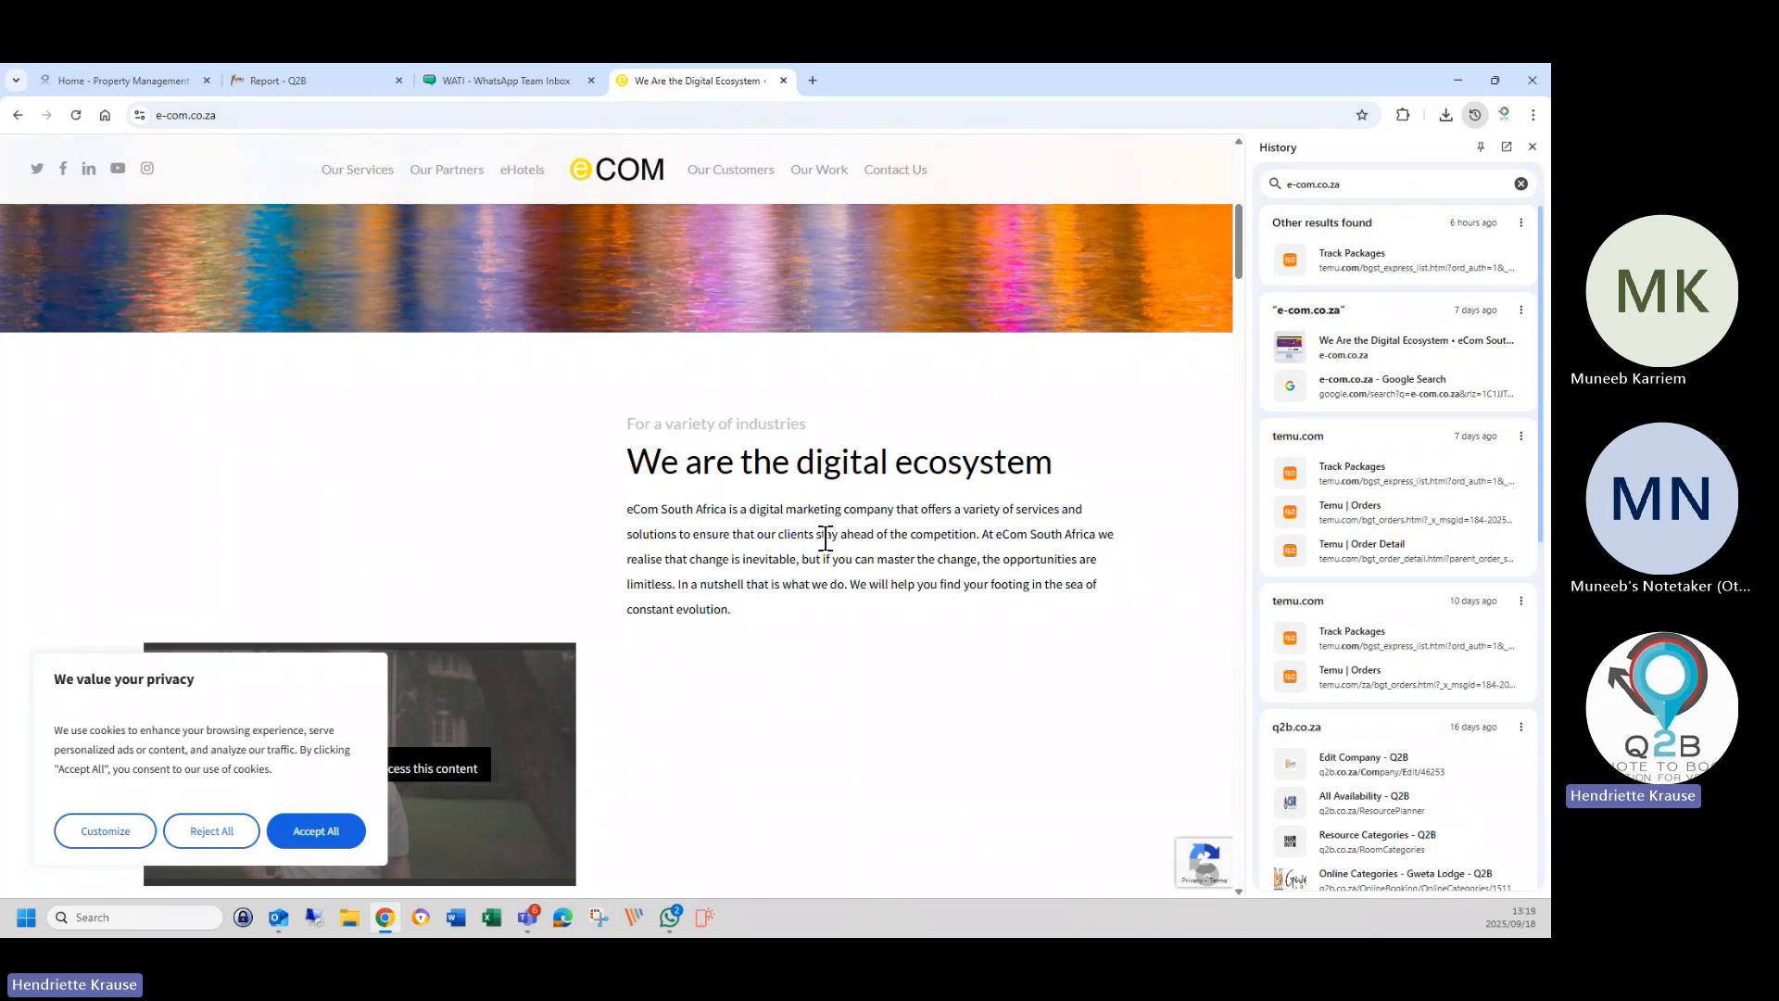
click(350, 831)
scroll(681, 574, up, 5)
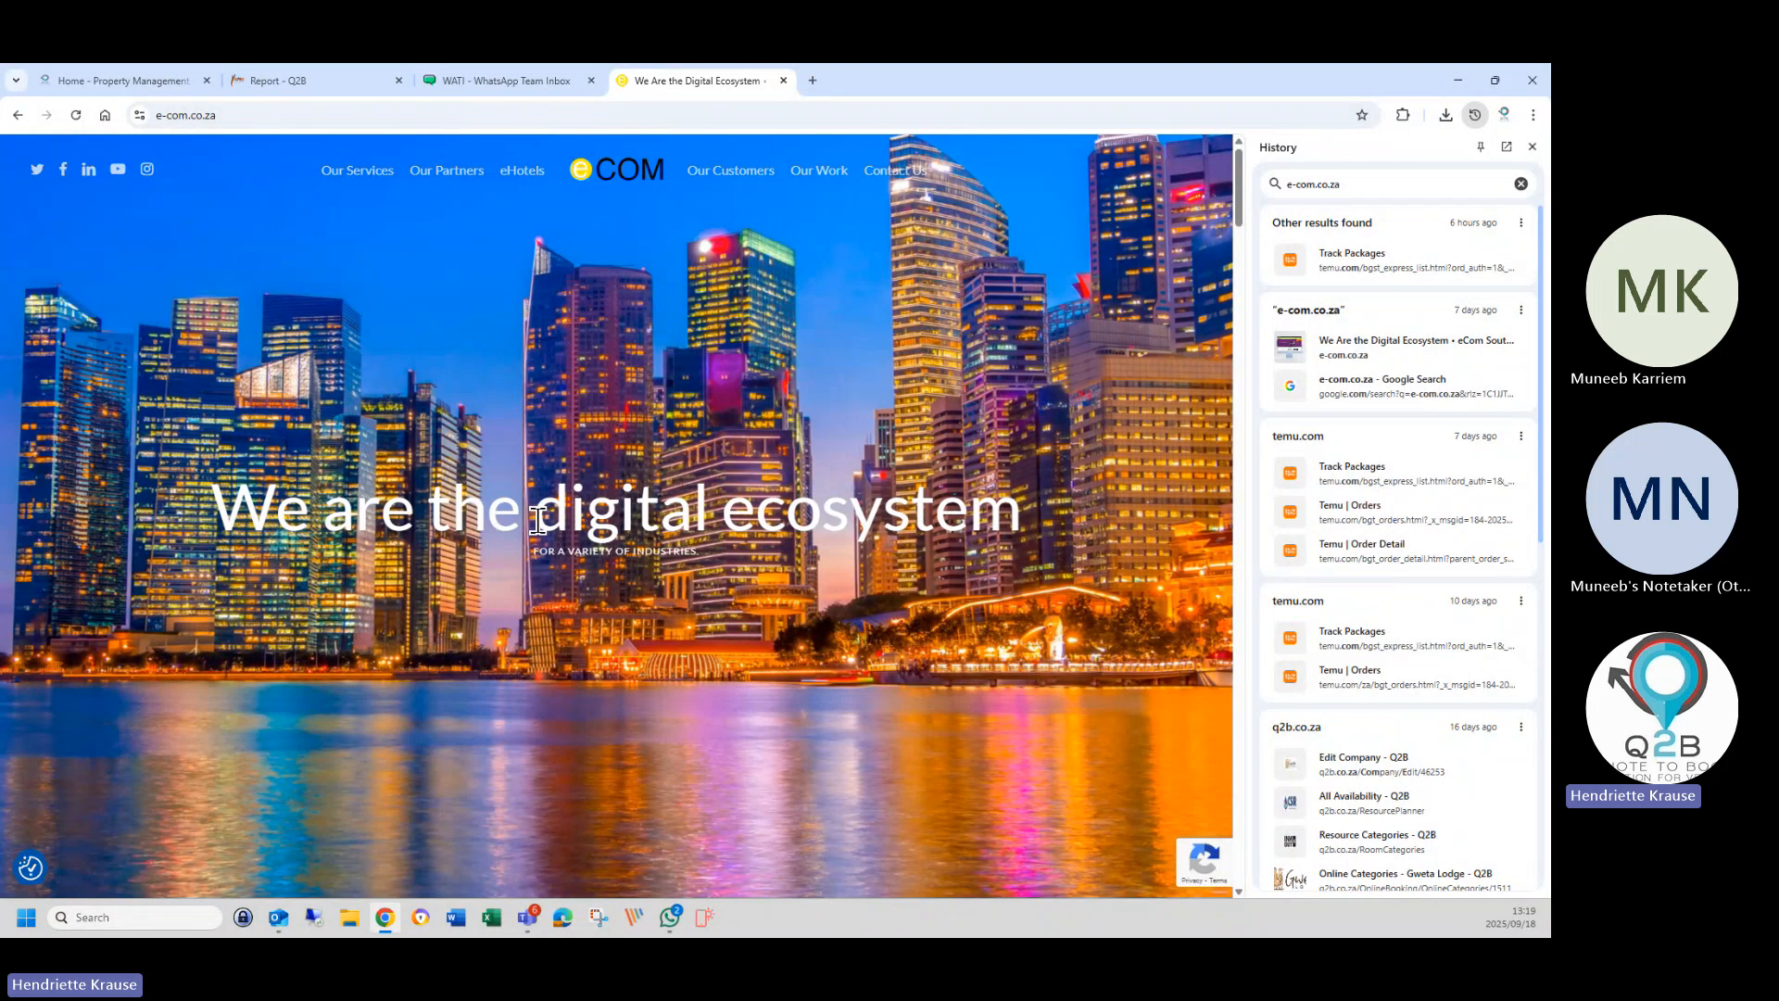
scroll(852, 593, down, 4)
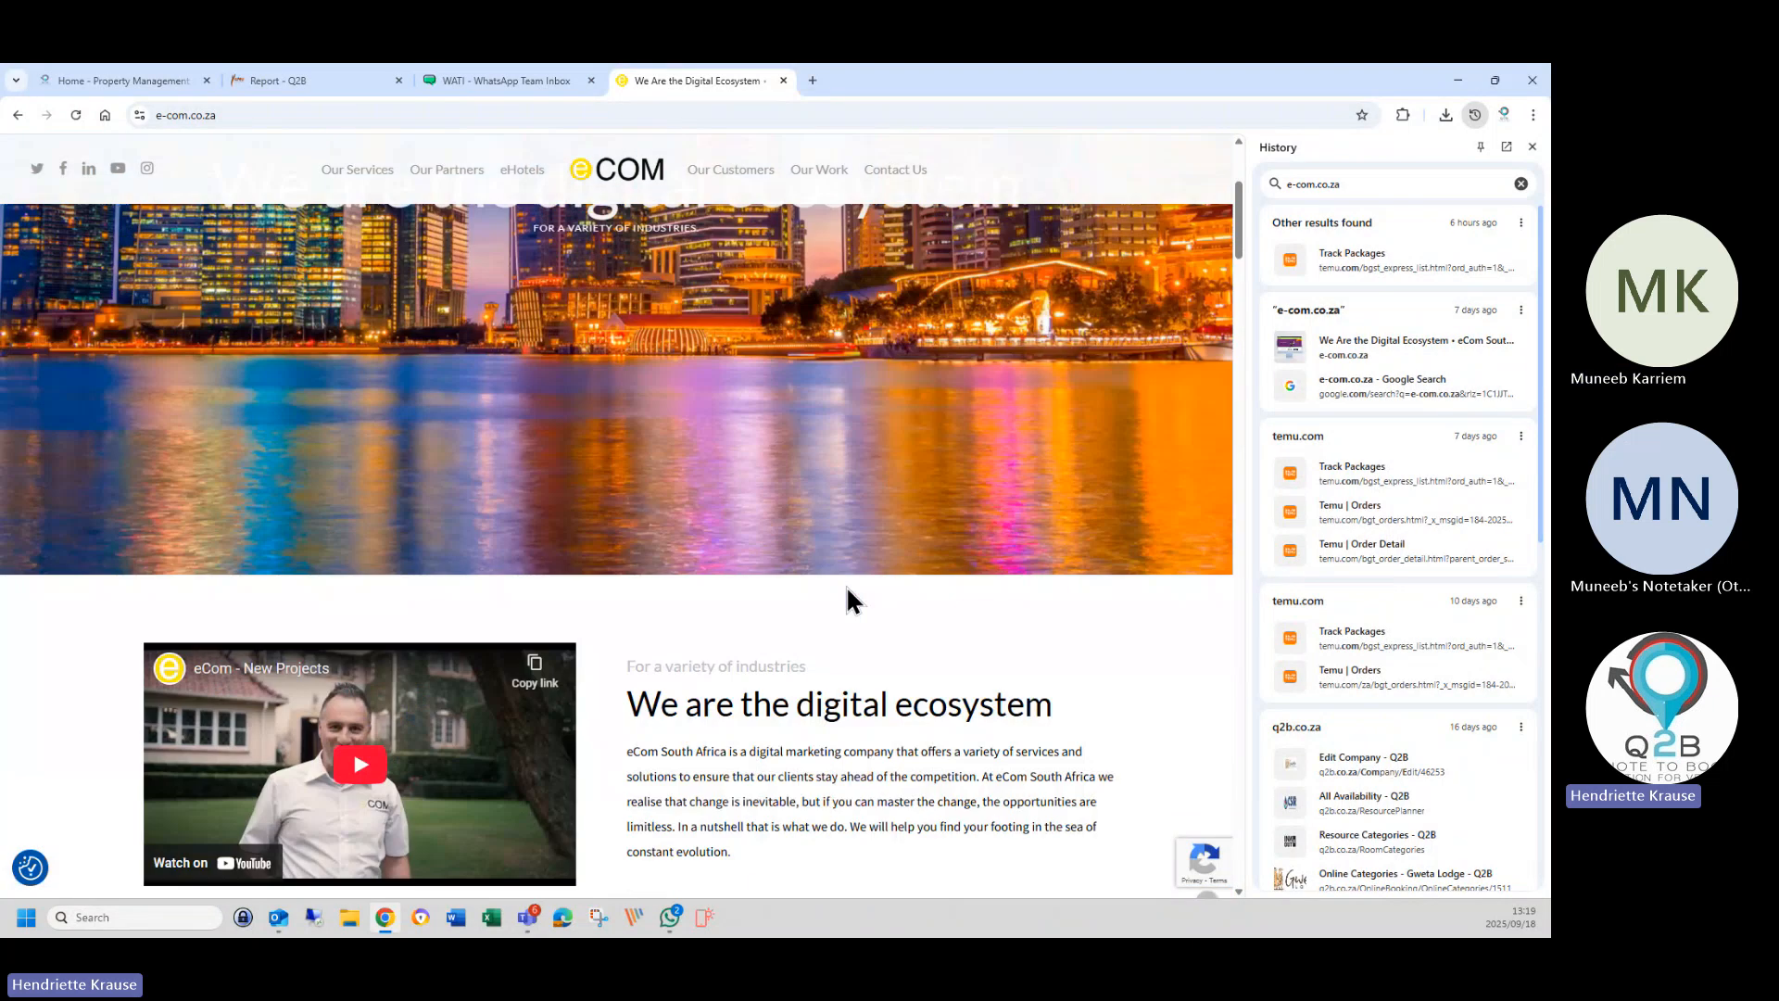
scroll(847, 600, down, 5)
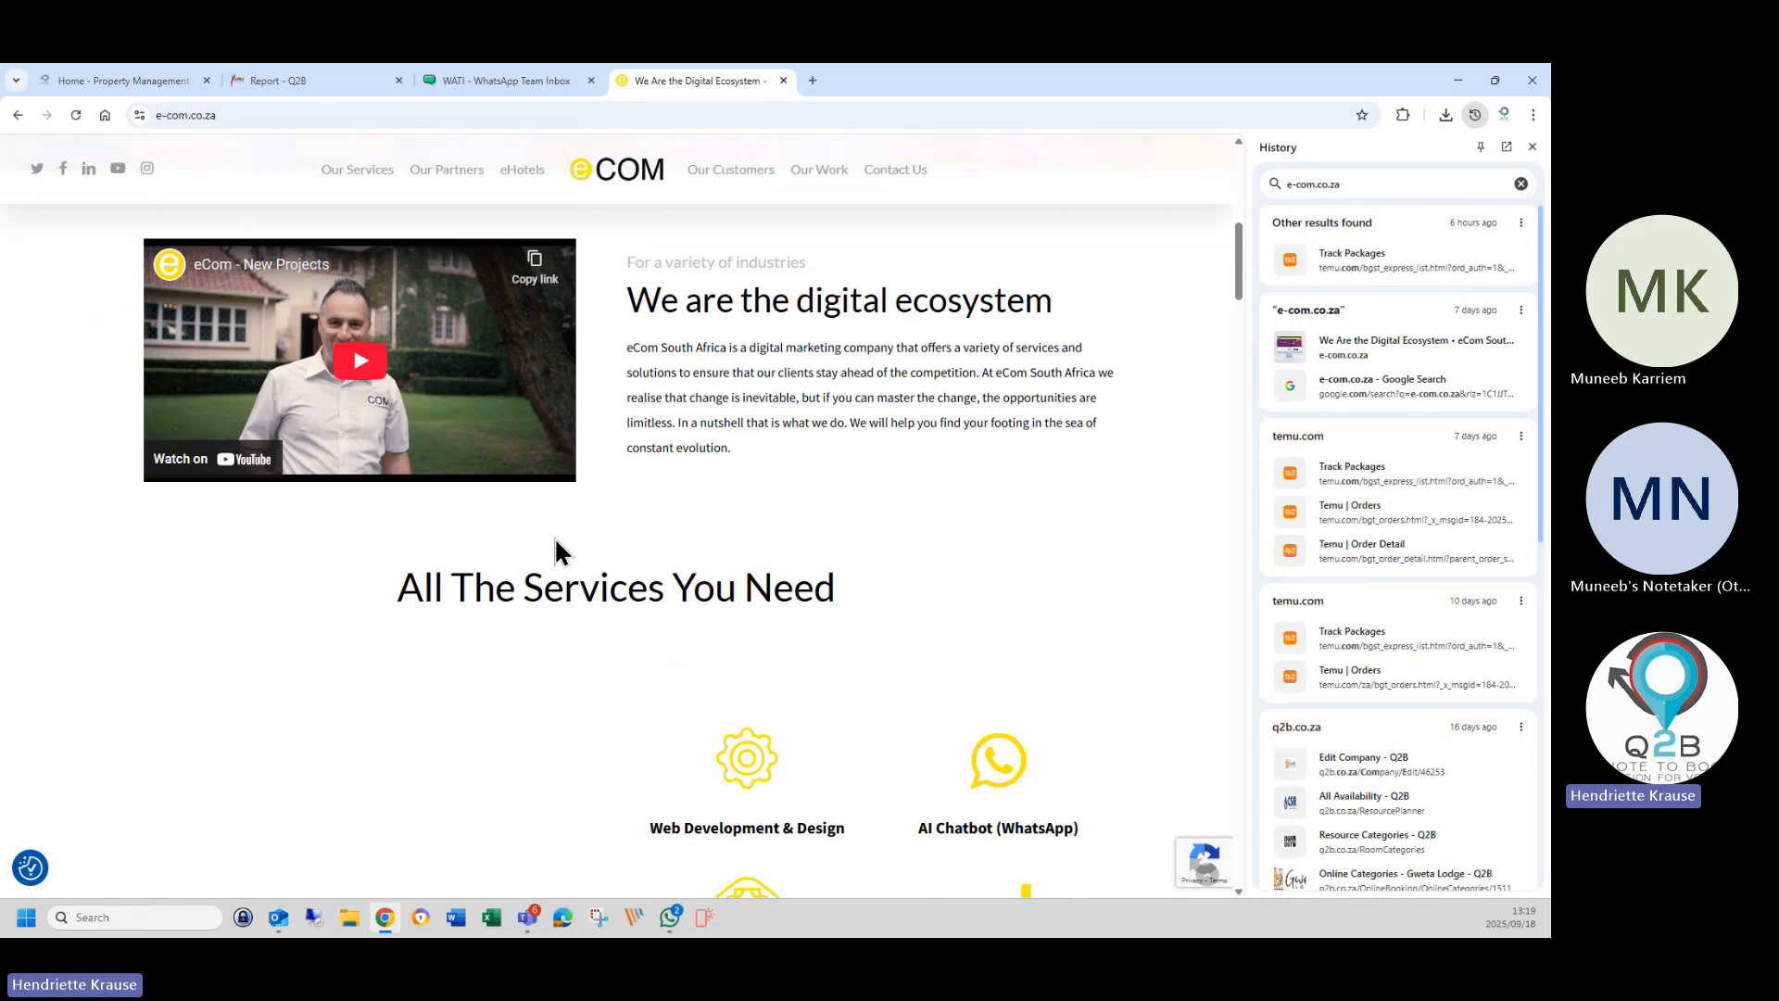
scroll(986, 613, down, 5)
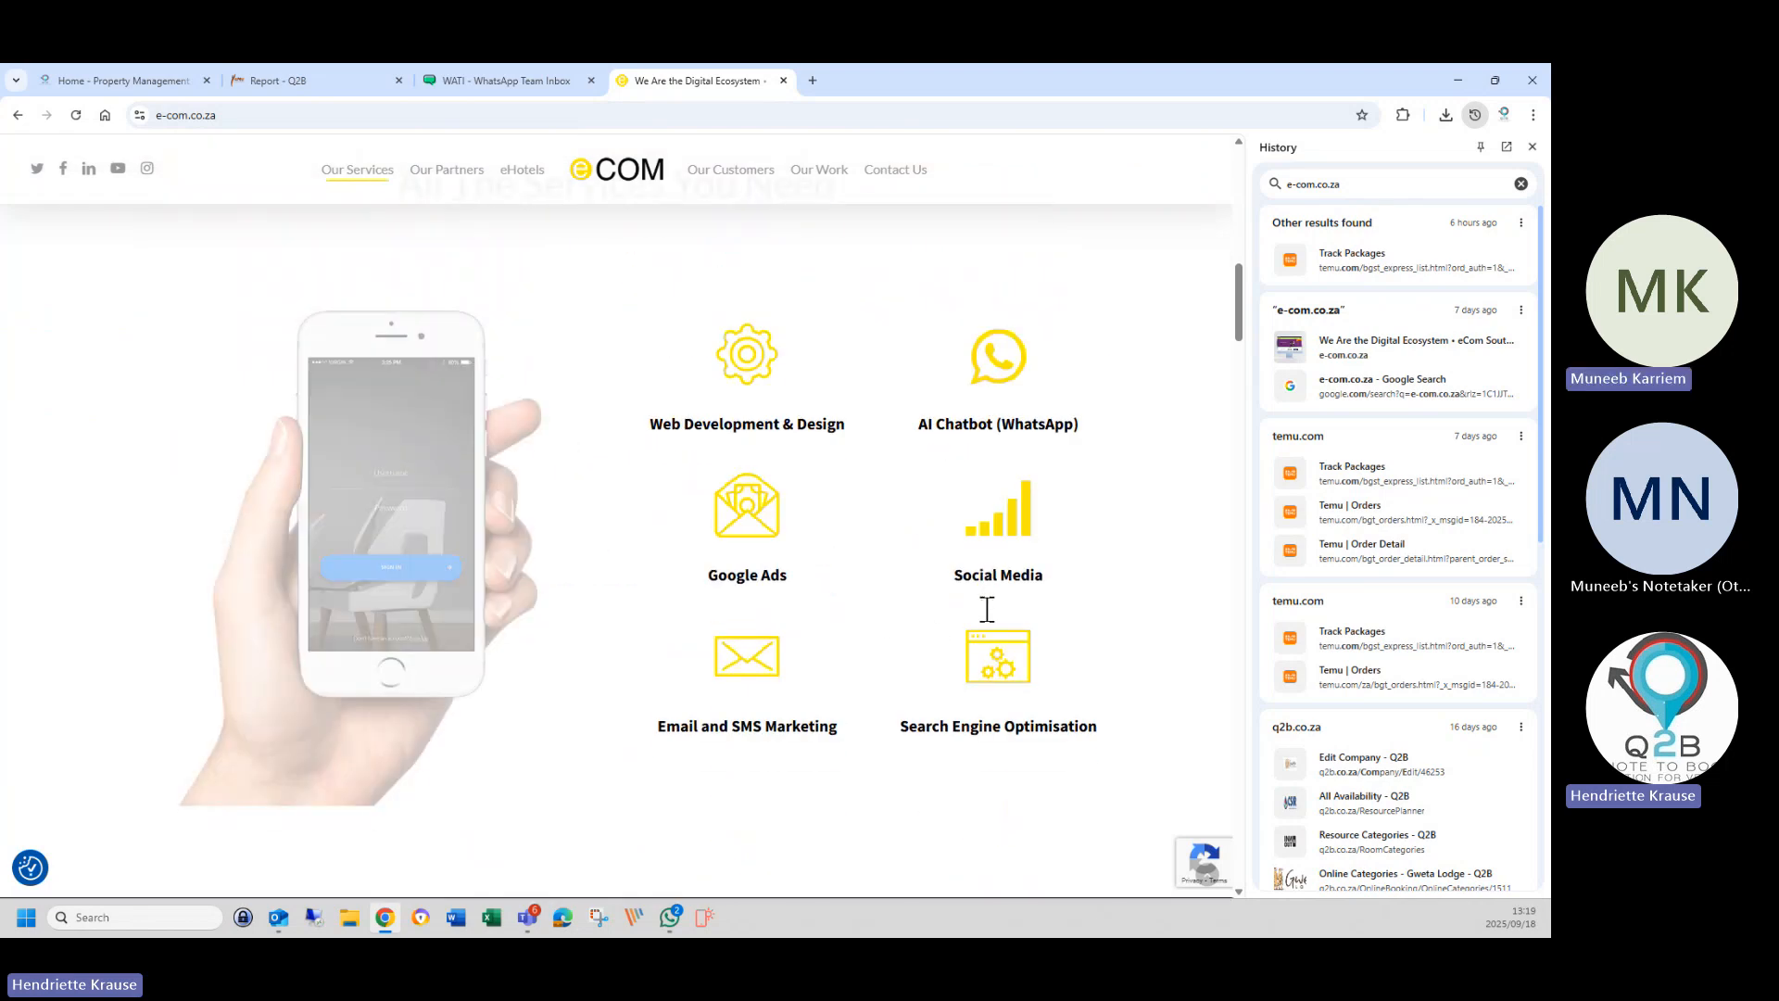
scroll(986, 621, up, 4)
scroll(983, 608, up, 12)
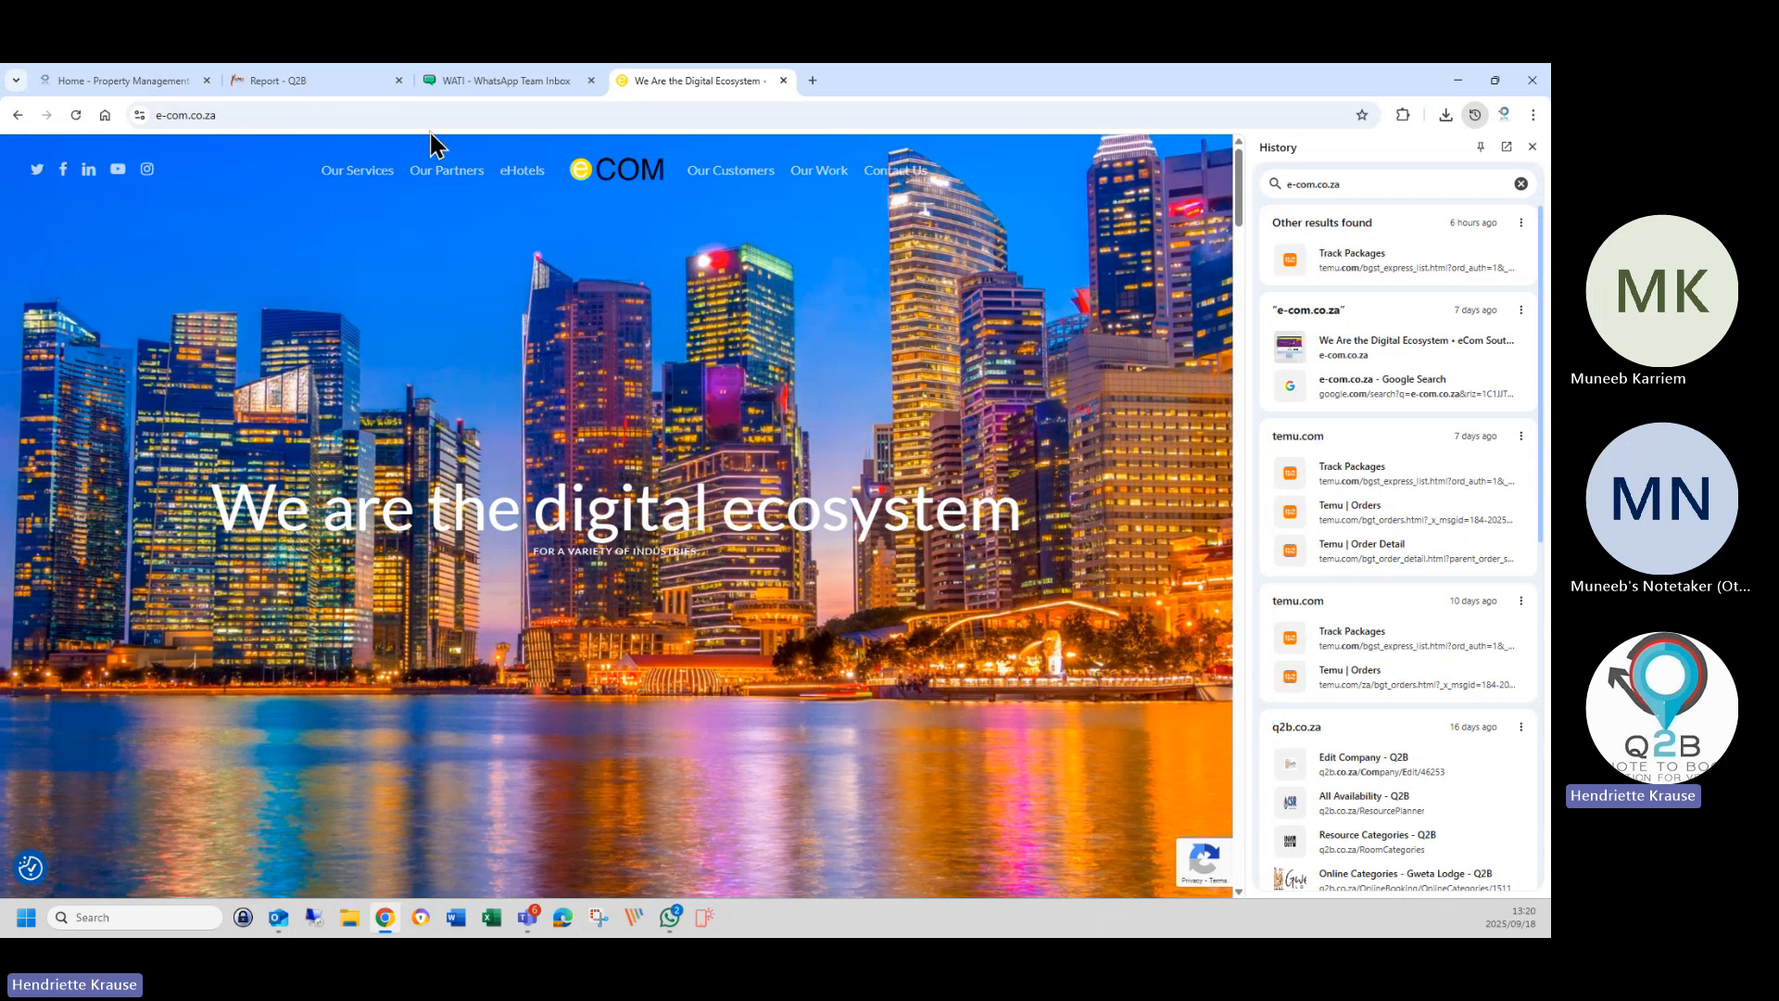
mouse_move(316, 78)
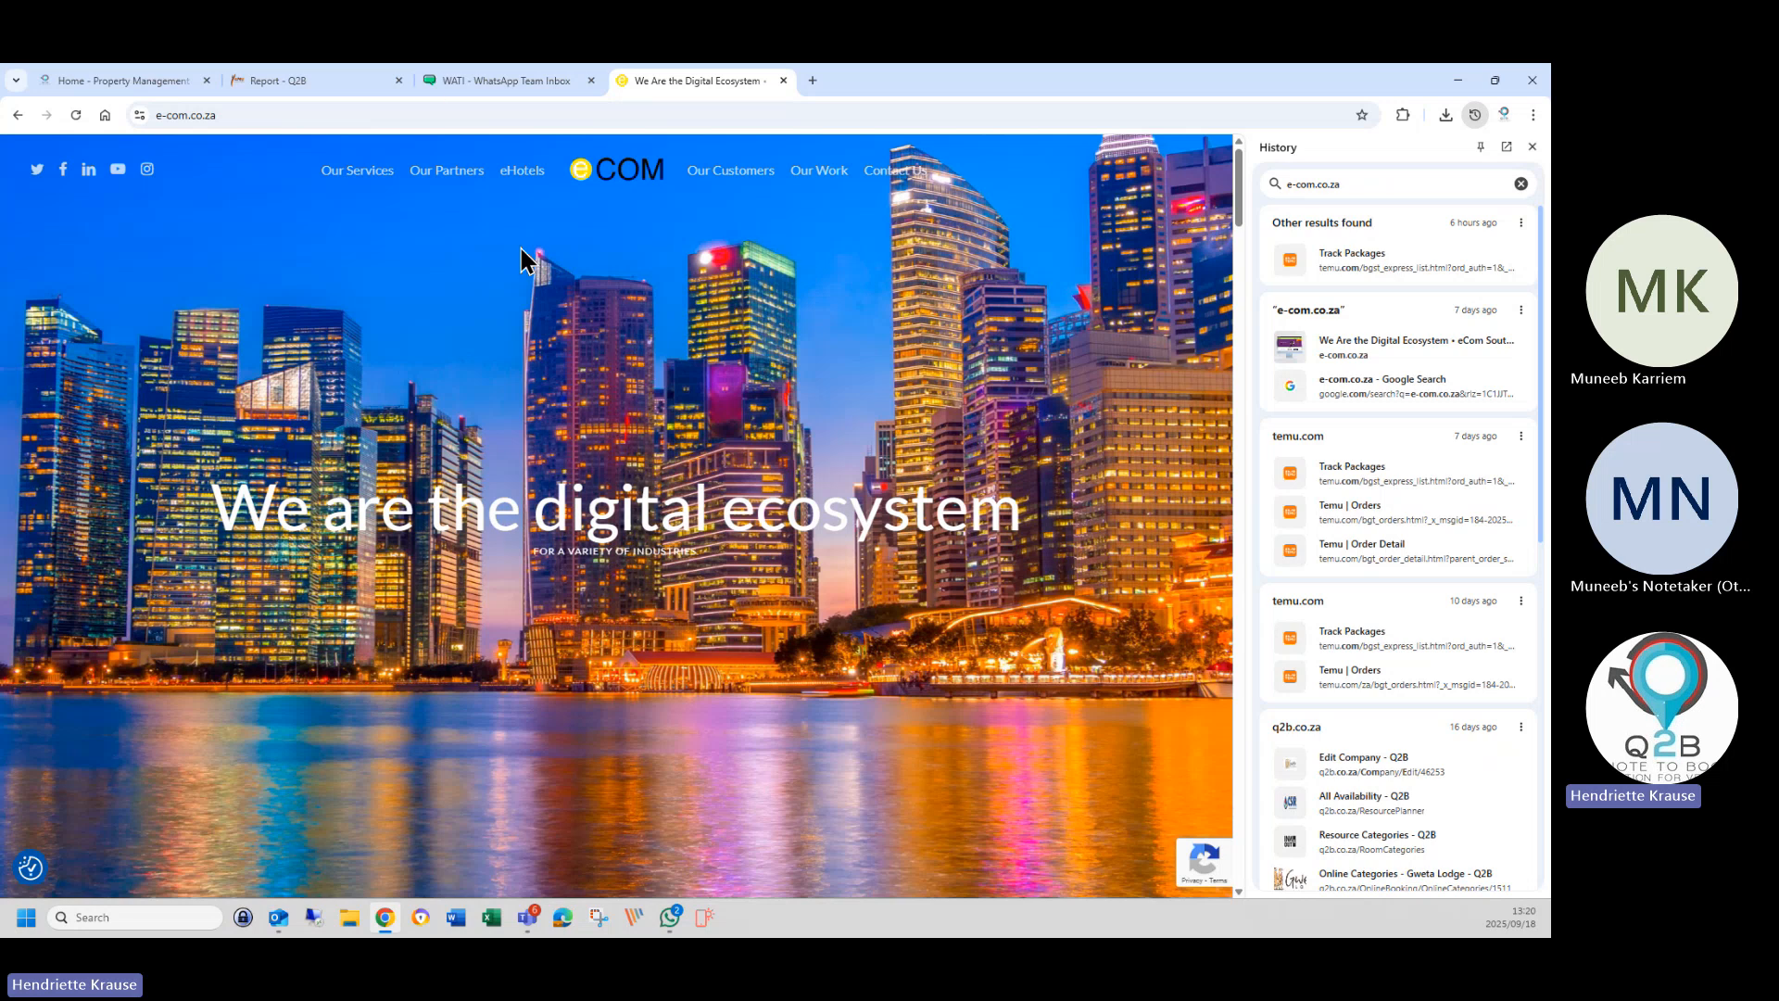
click(365, 80)
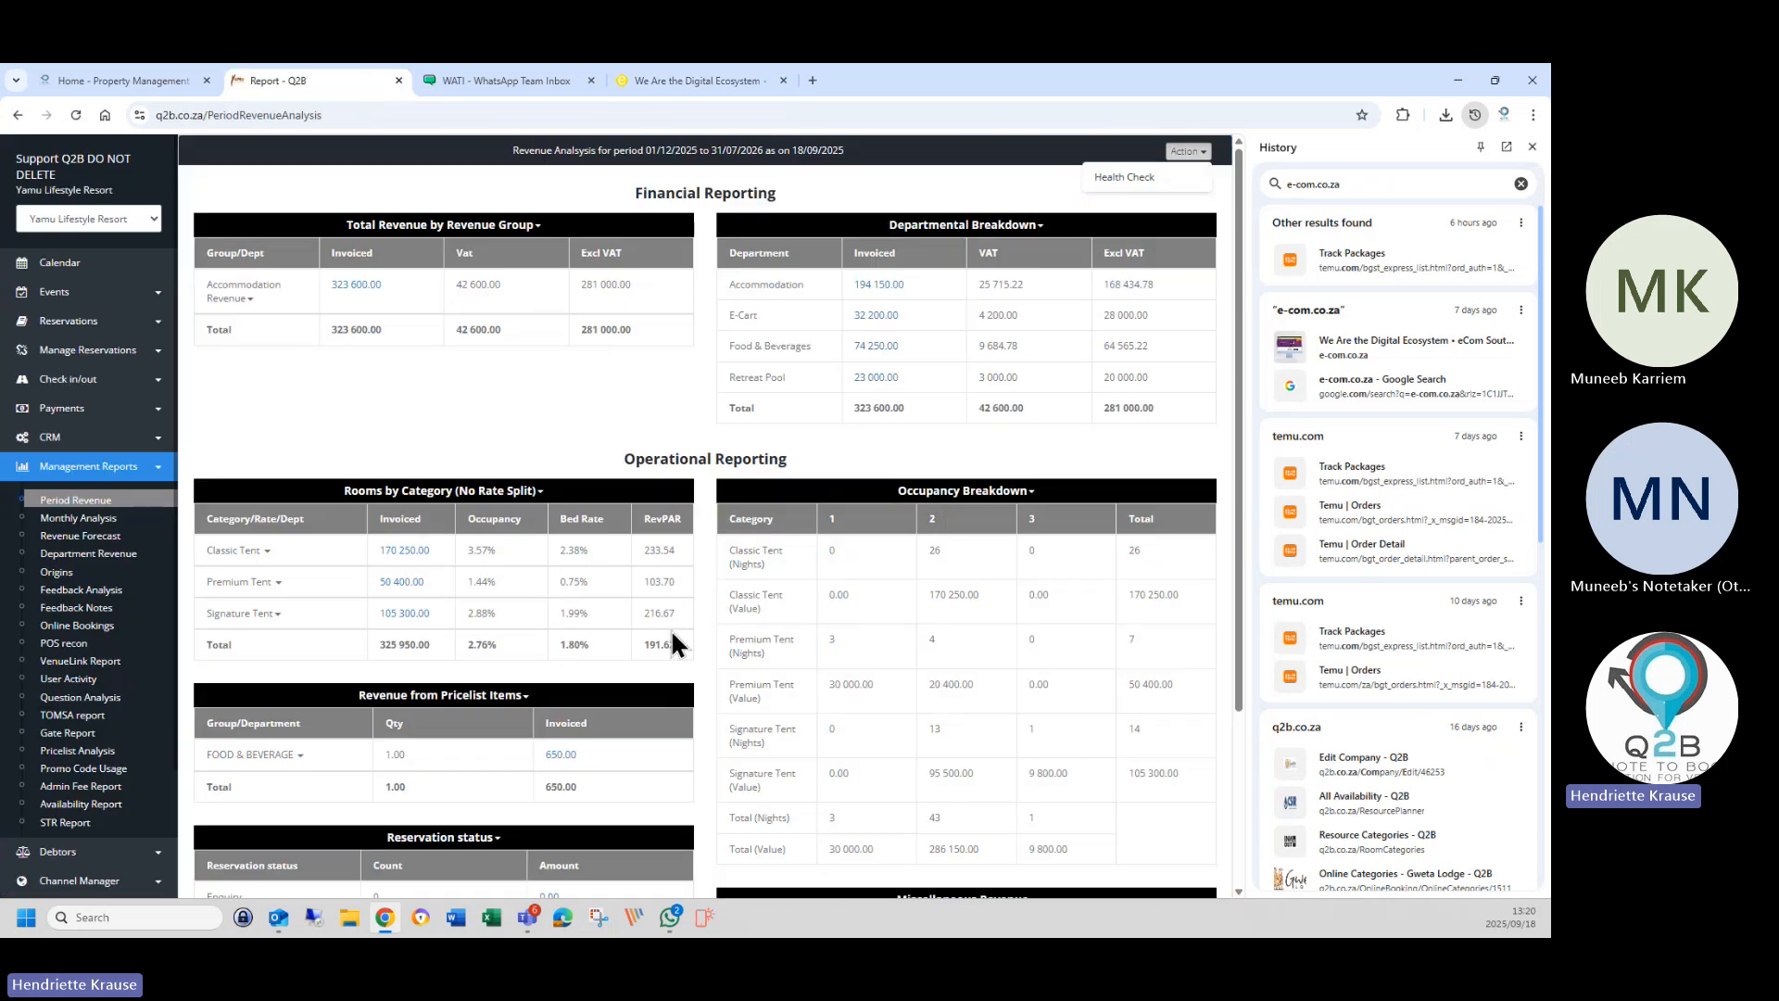
mouse_move(486, 81)
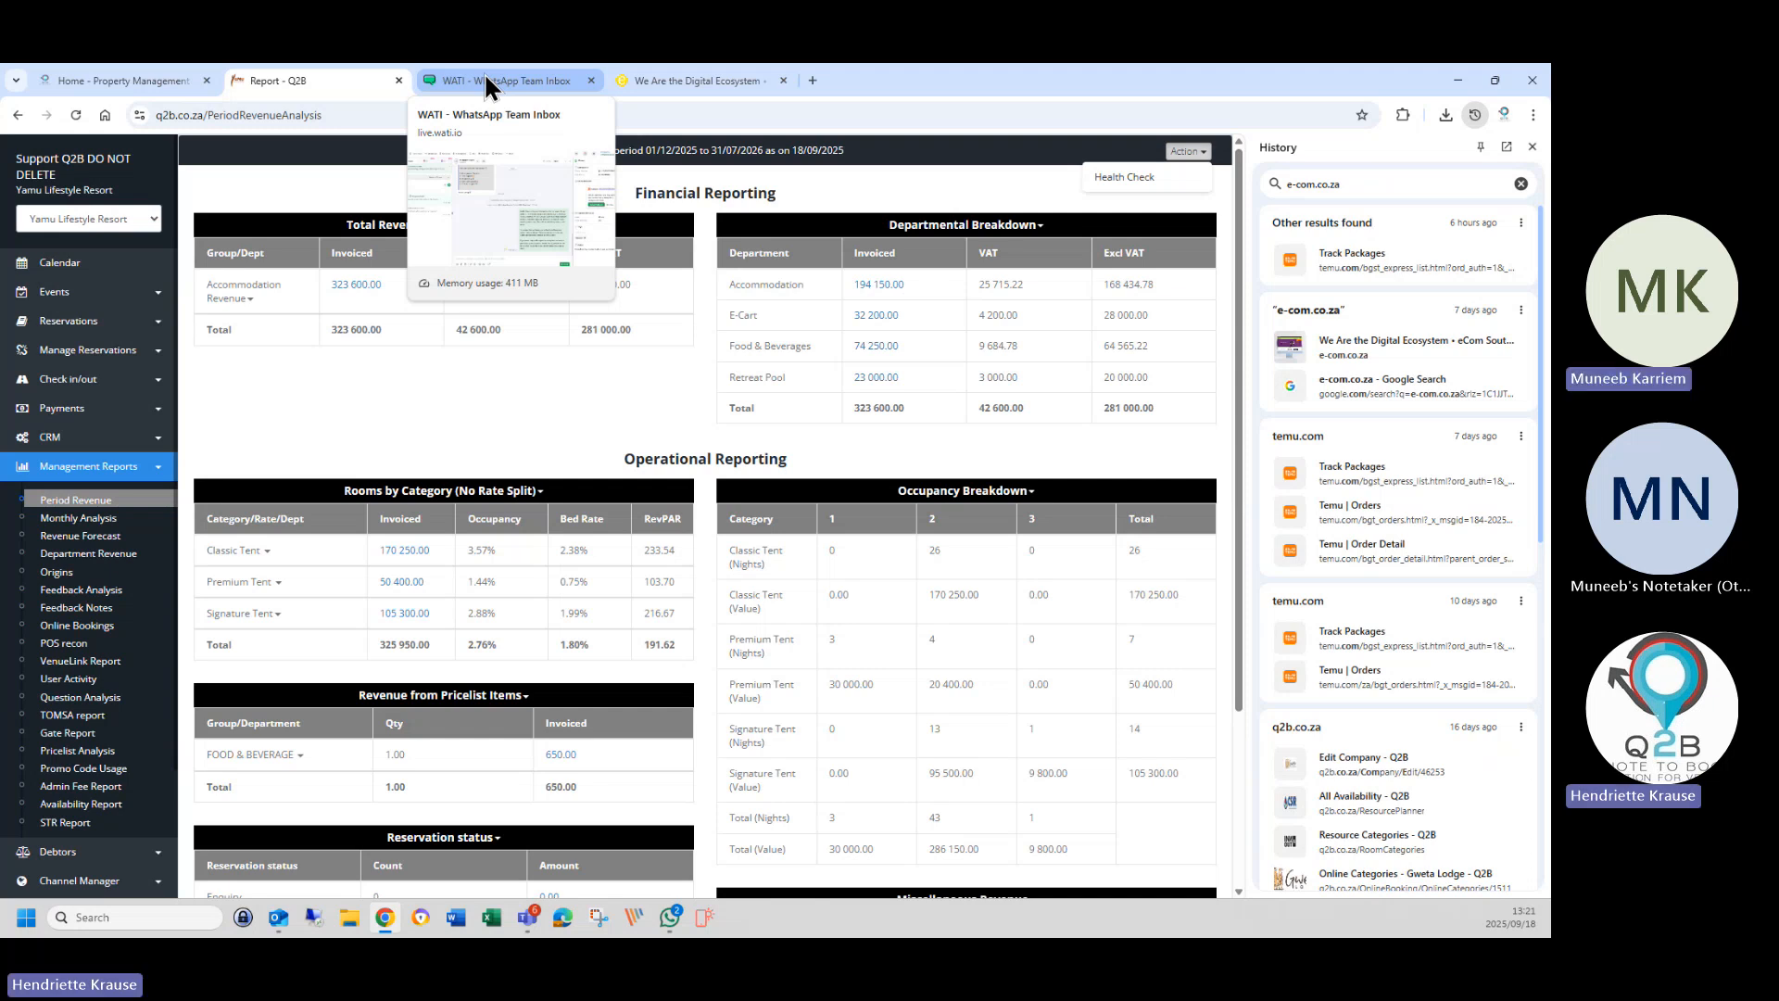
click(625, 80)
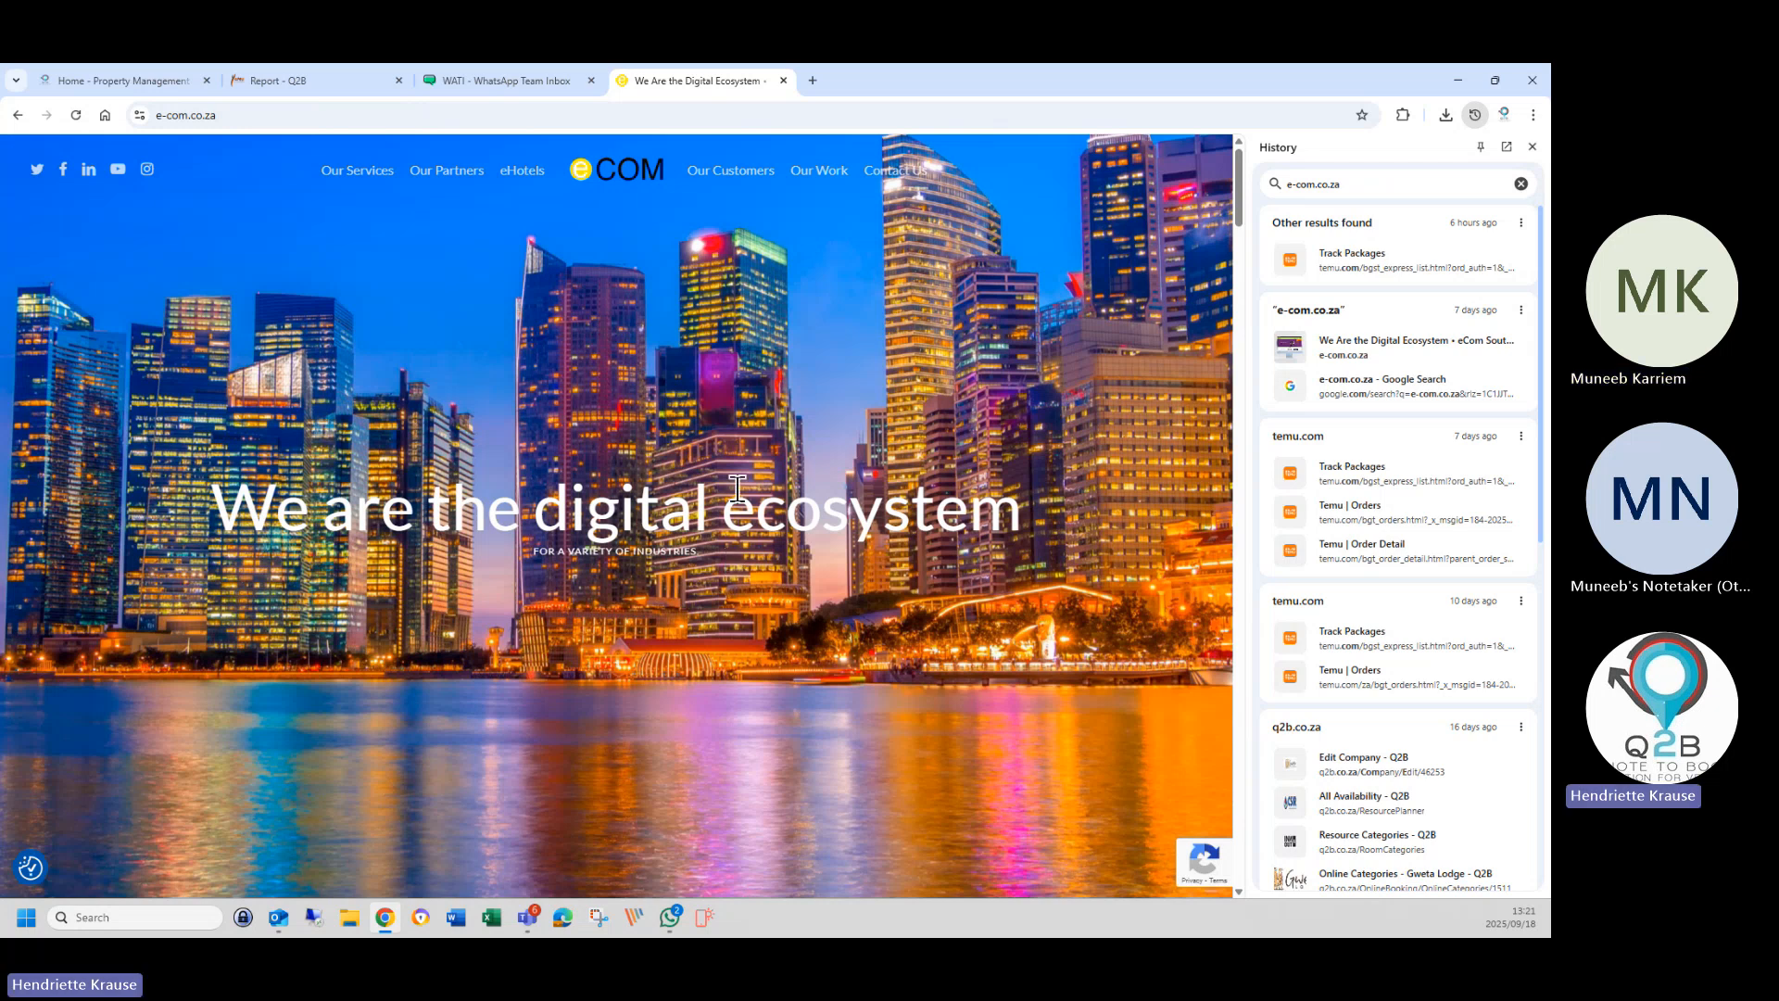
Switch to the 'Report - Q2B' tab showing the Period Revenue analysis.
click(326, 83)
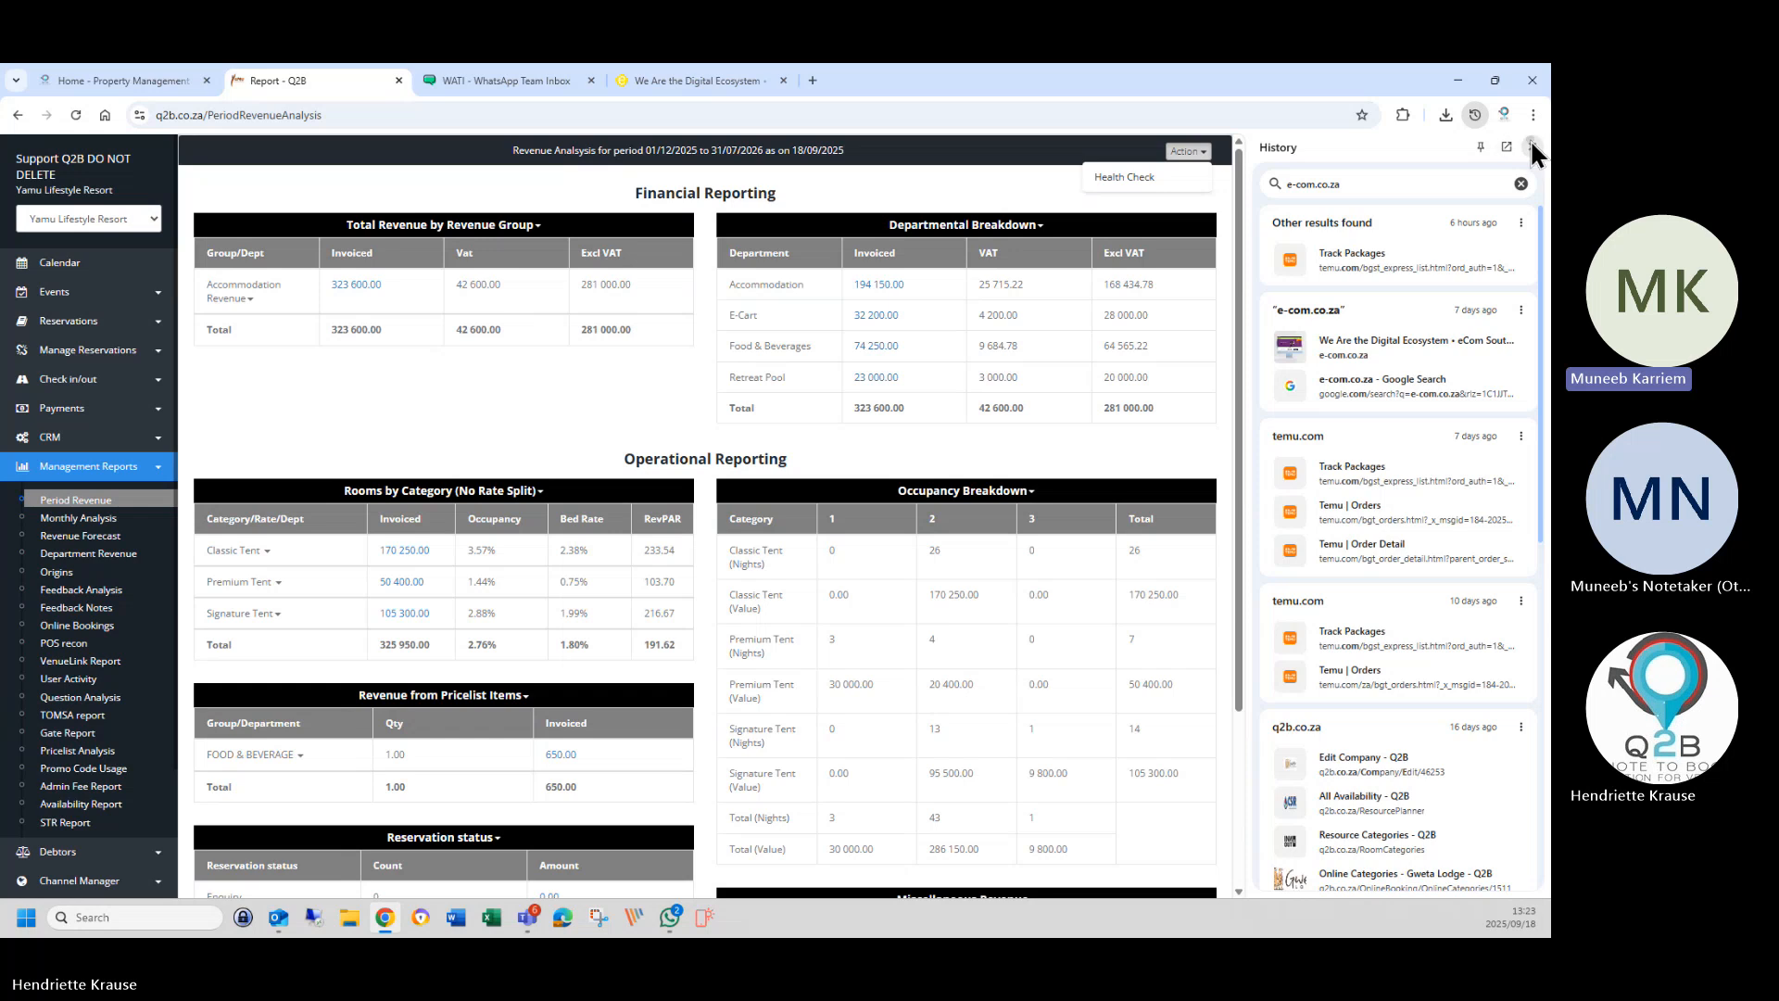
Close the history panel and open Venue Setup > Rate Categories in a new tab.
click(1531, 146)
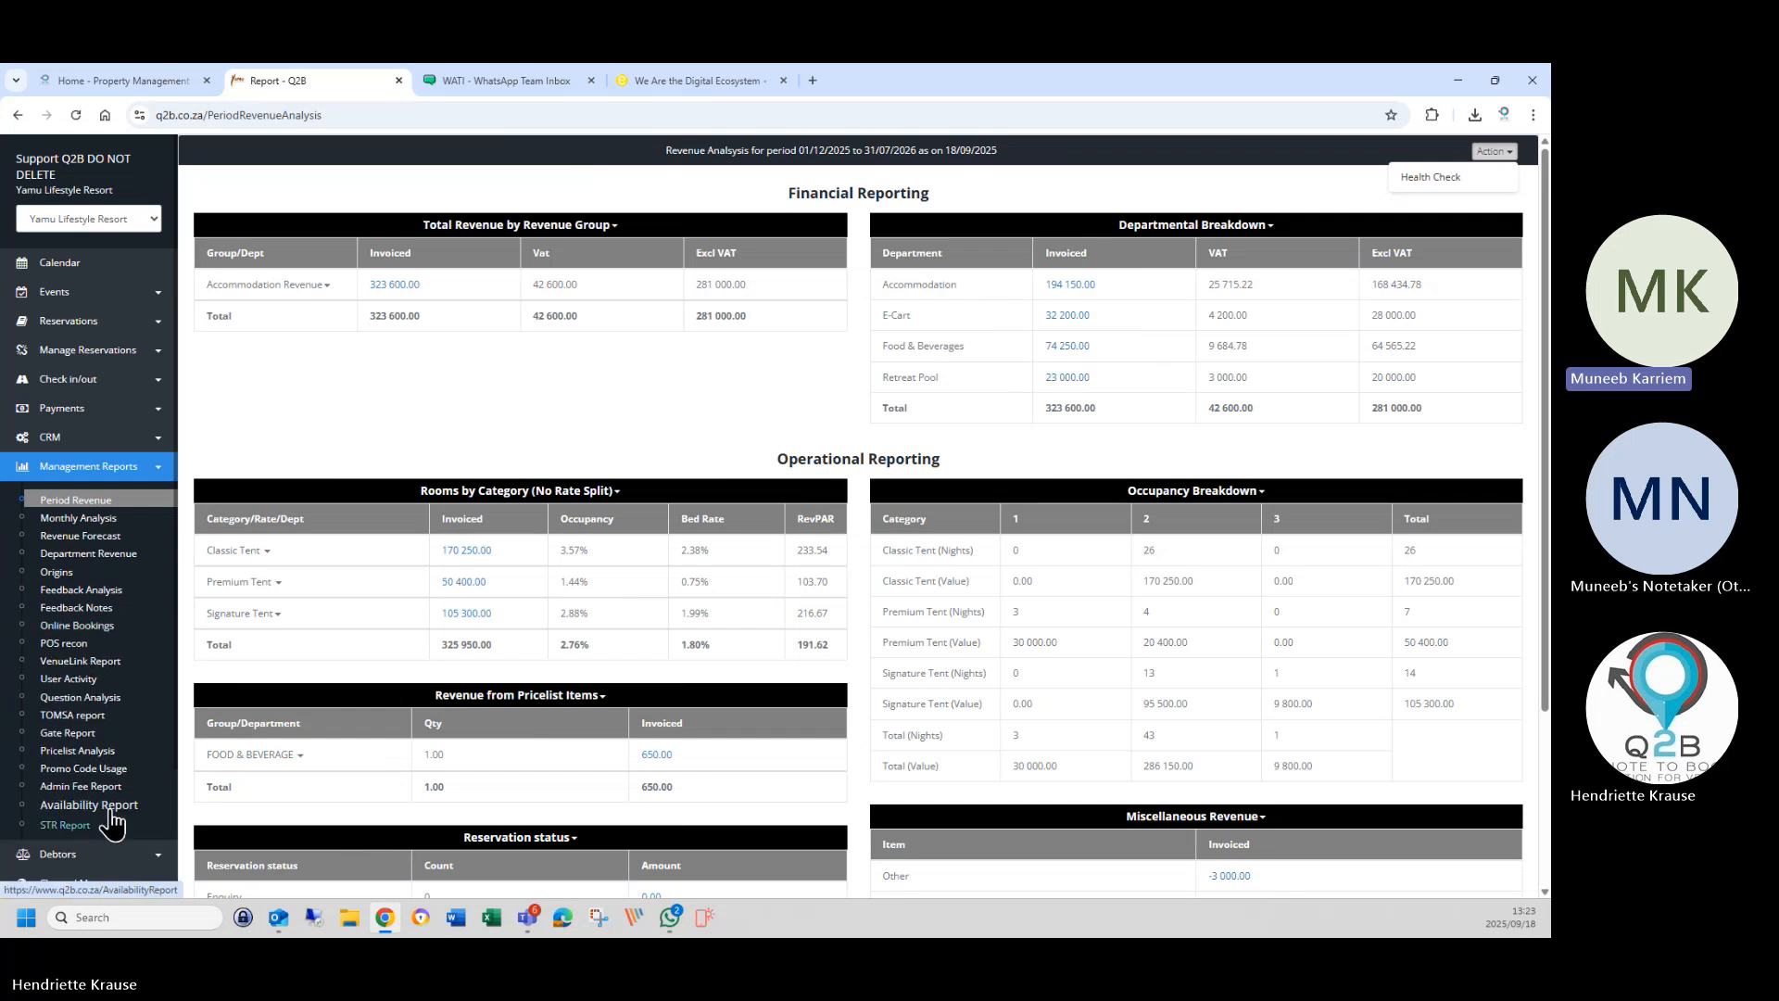
scroll(116, 783, down, 3)
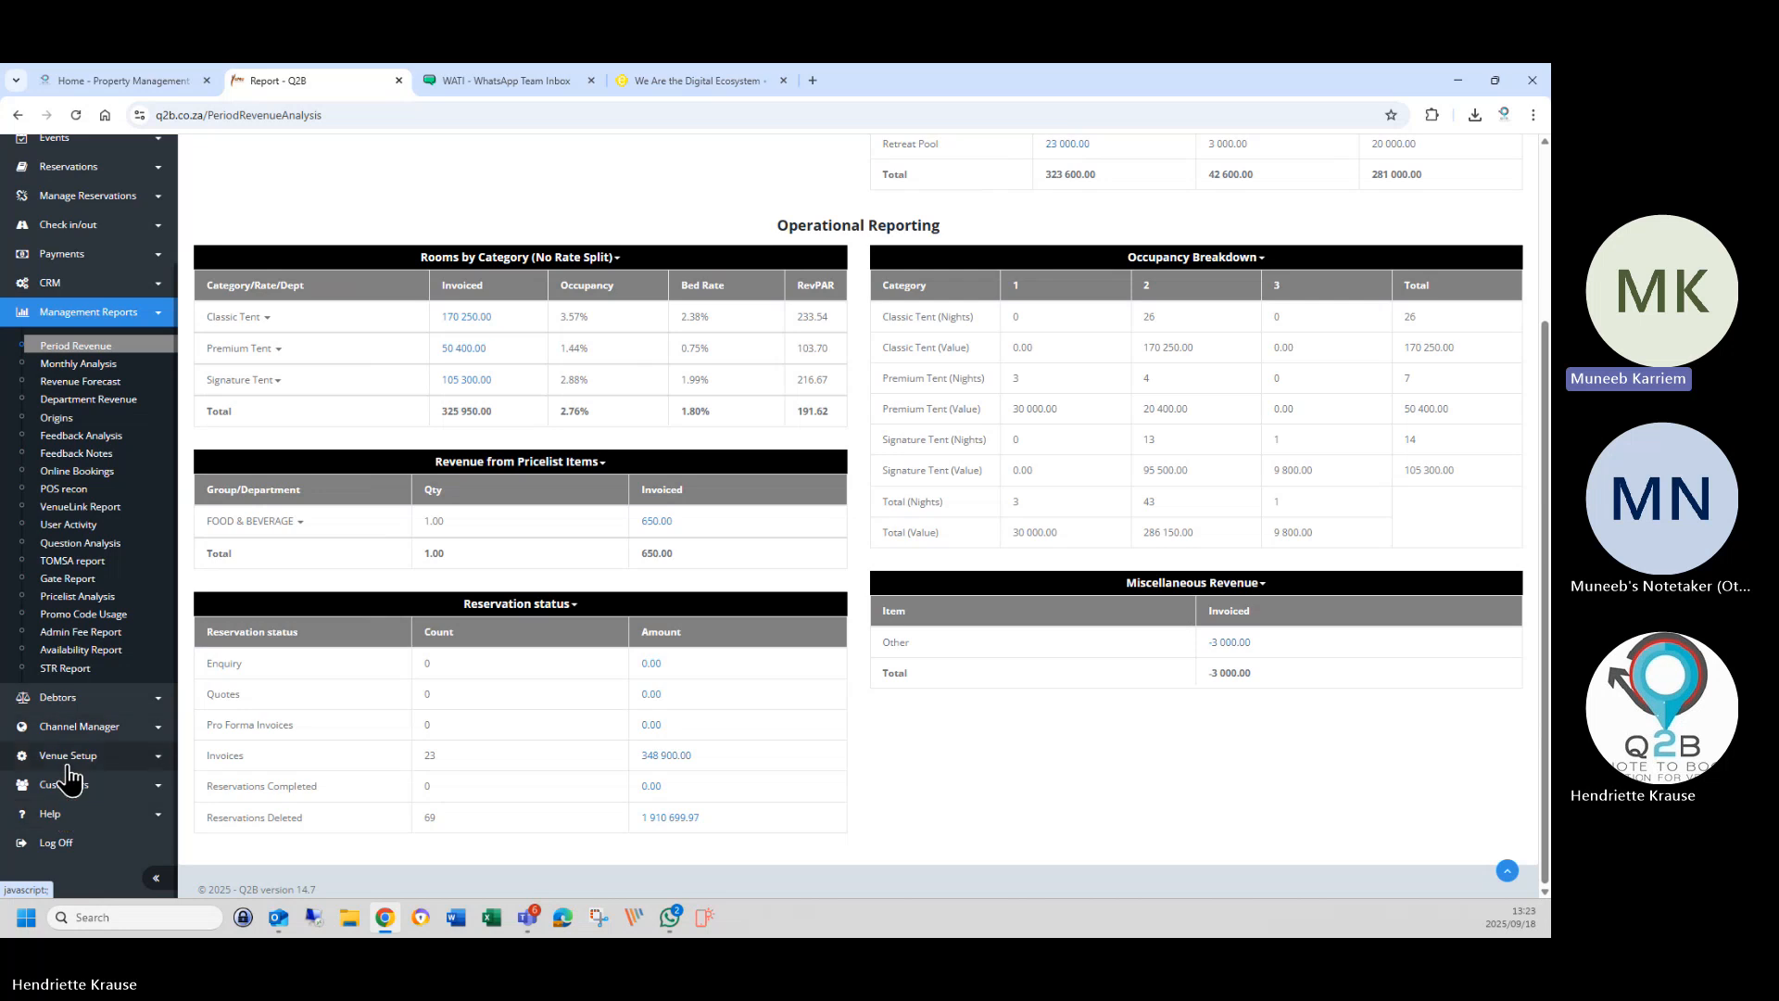
click(73, 782)
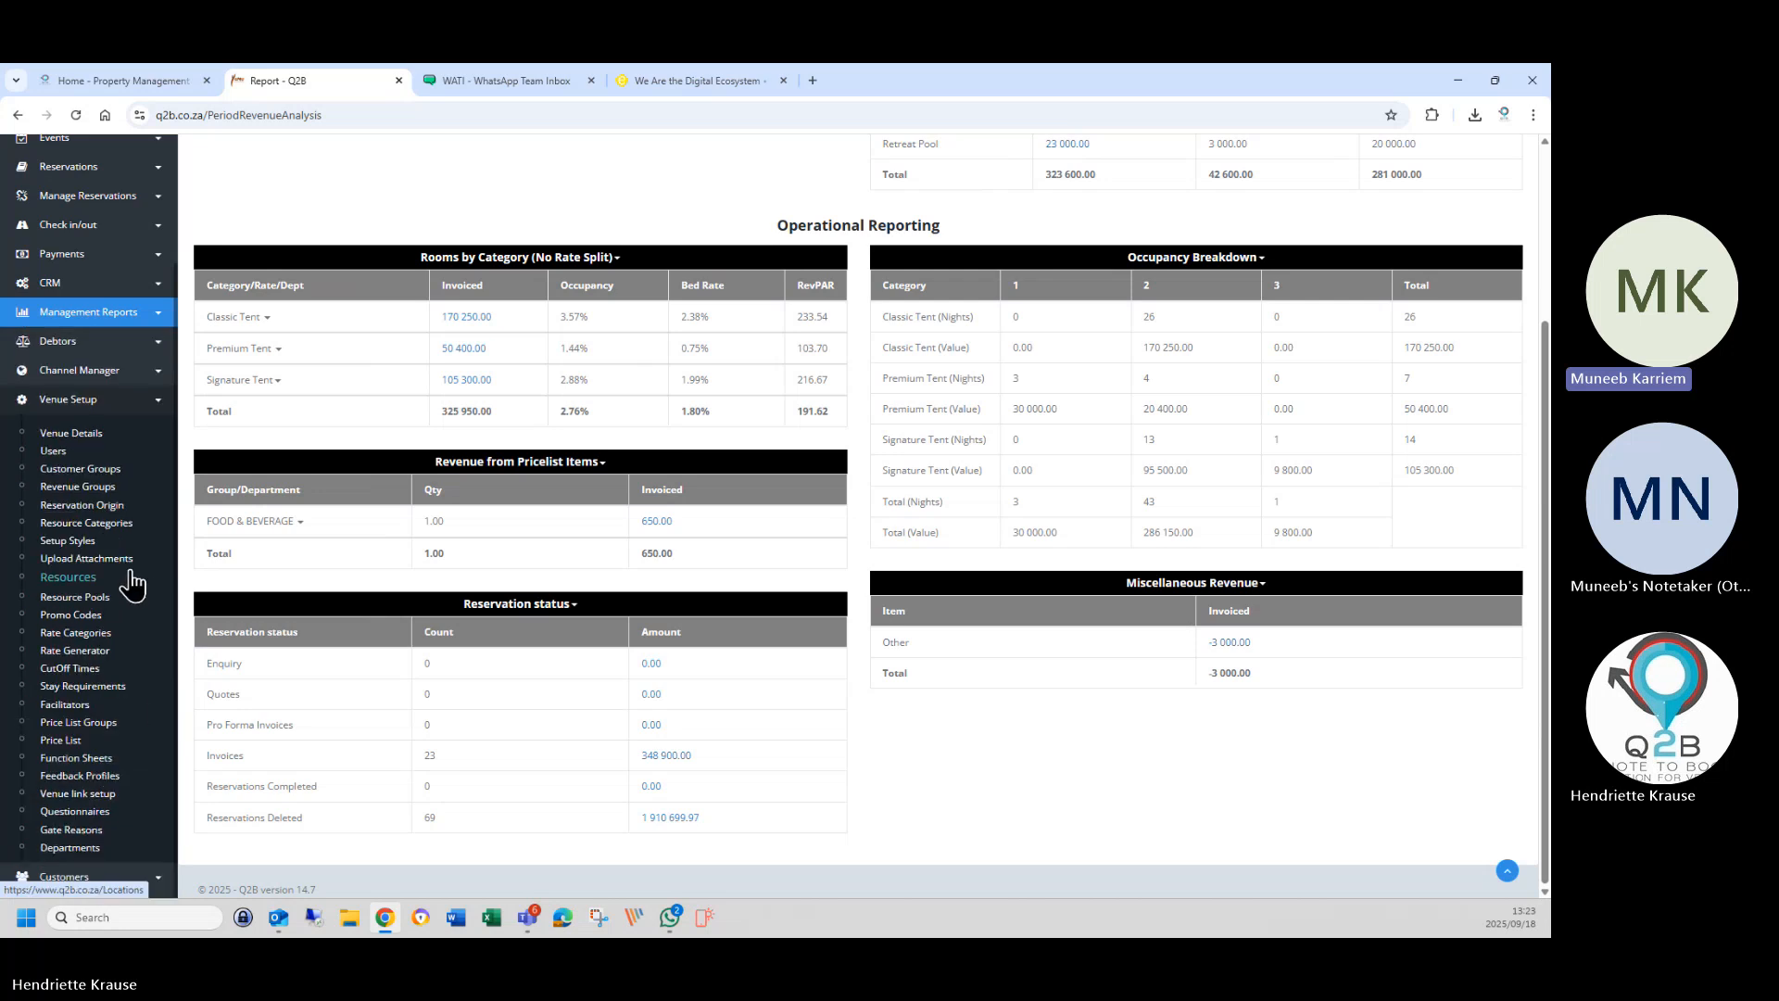
right_click(92, 642)
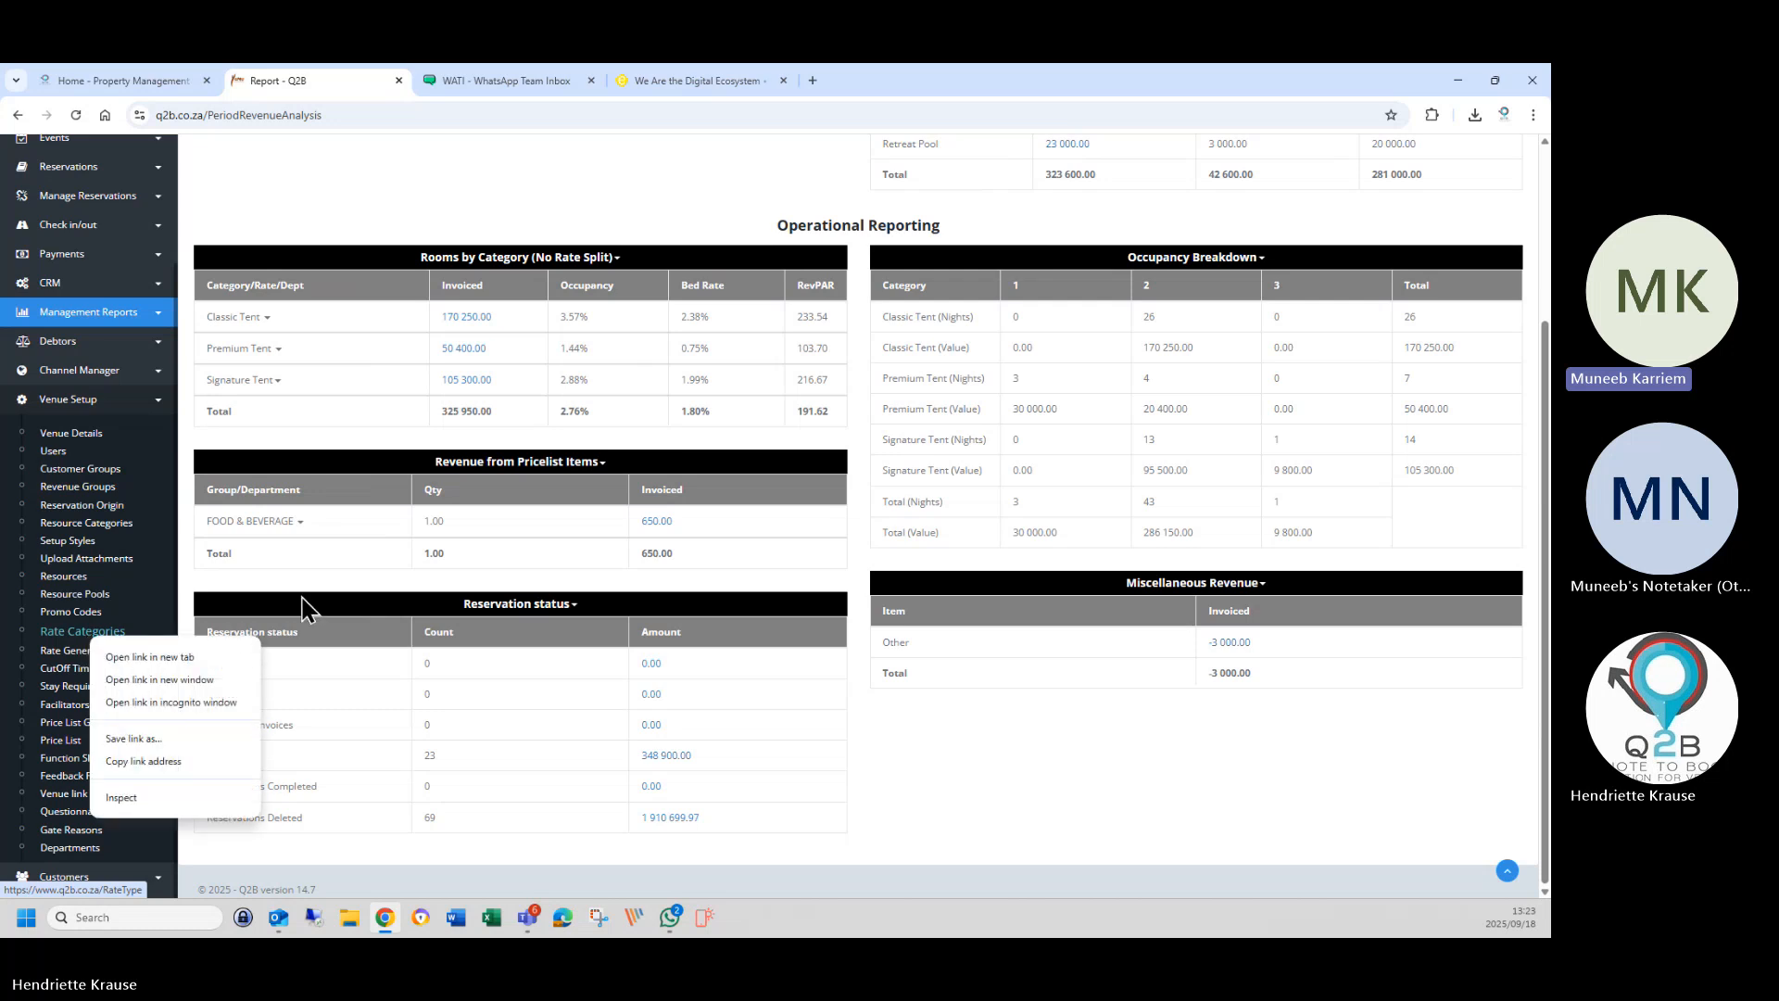
click(174, 659)
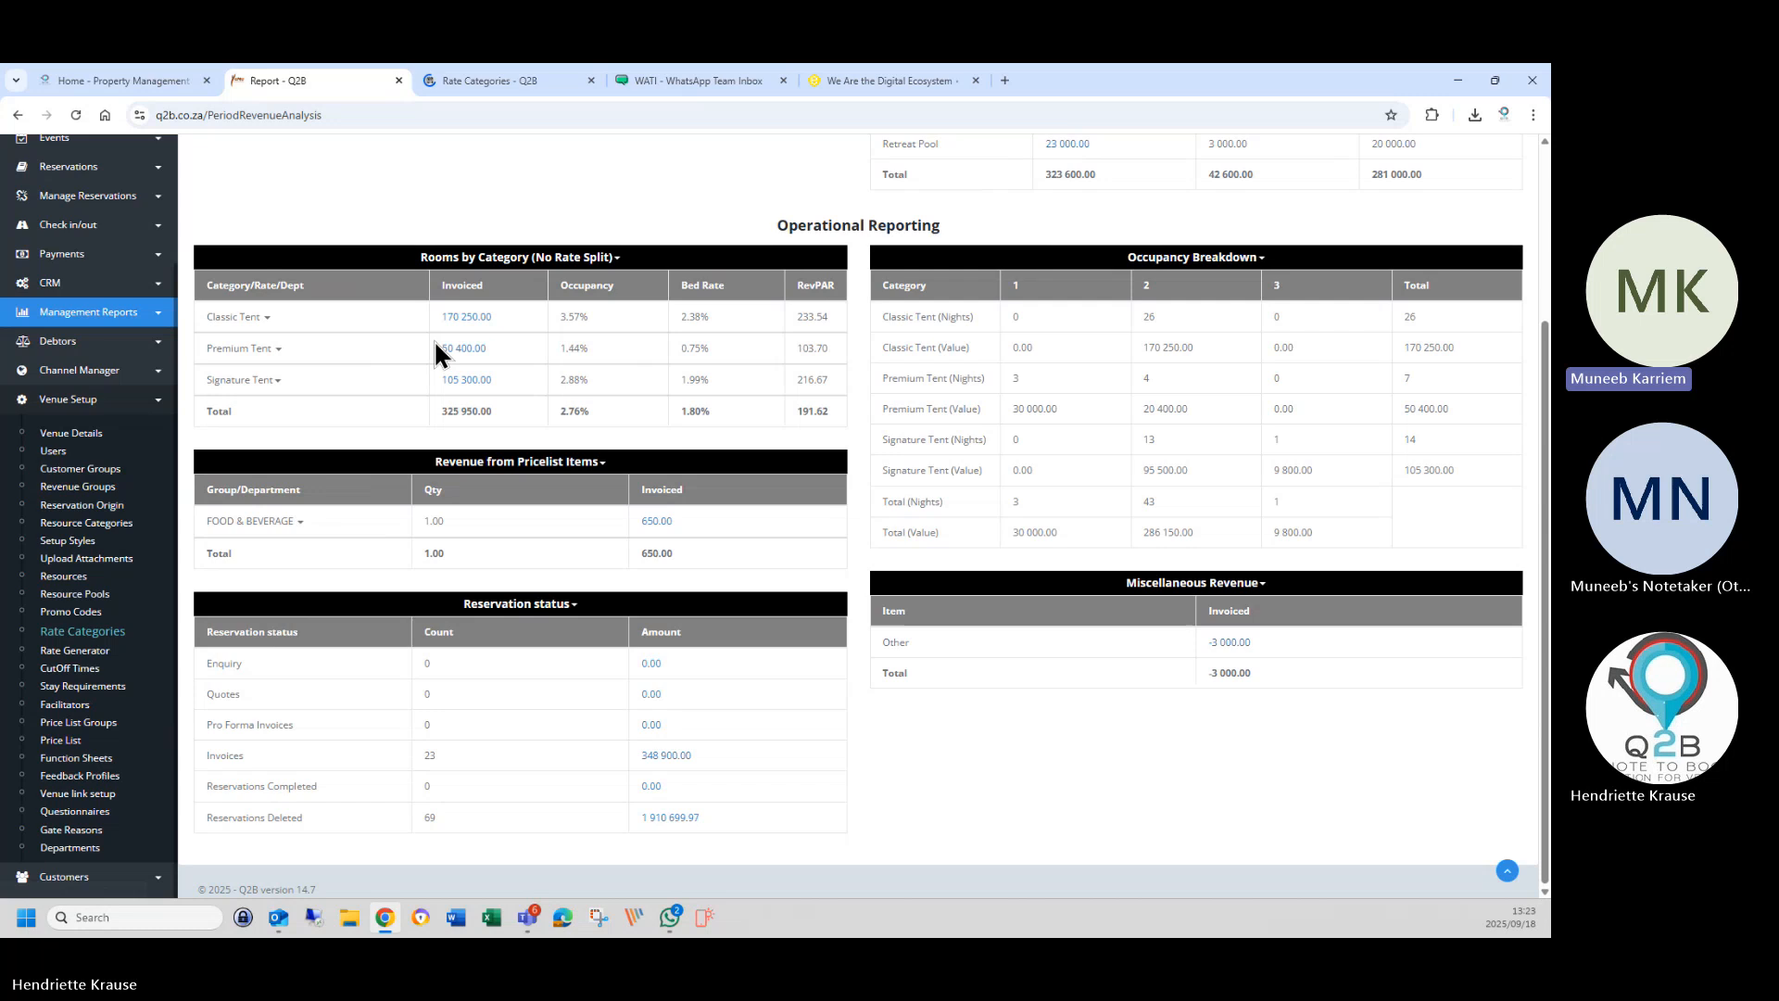
Save Standard B&B (USD) with currency USD, then open Standard B&B (EURO) for editing.
click(492, 85)
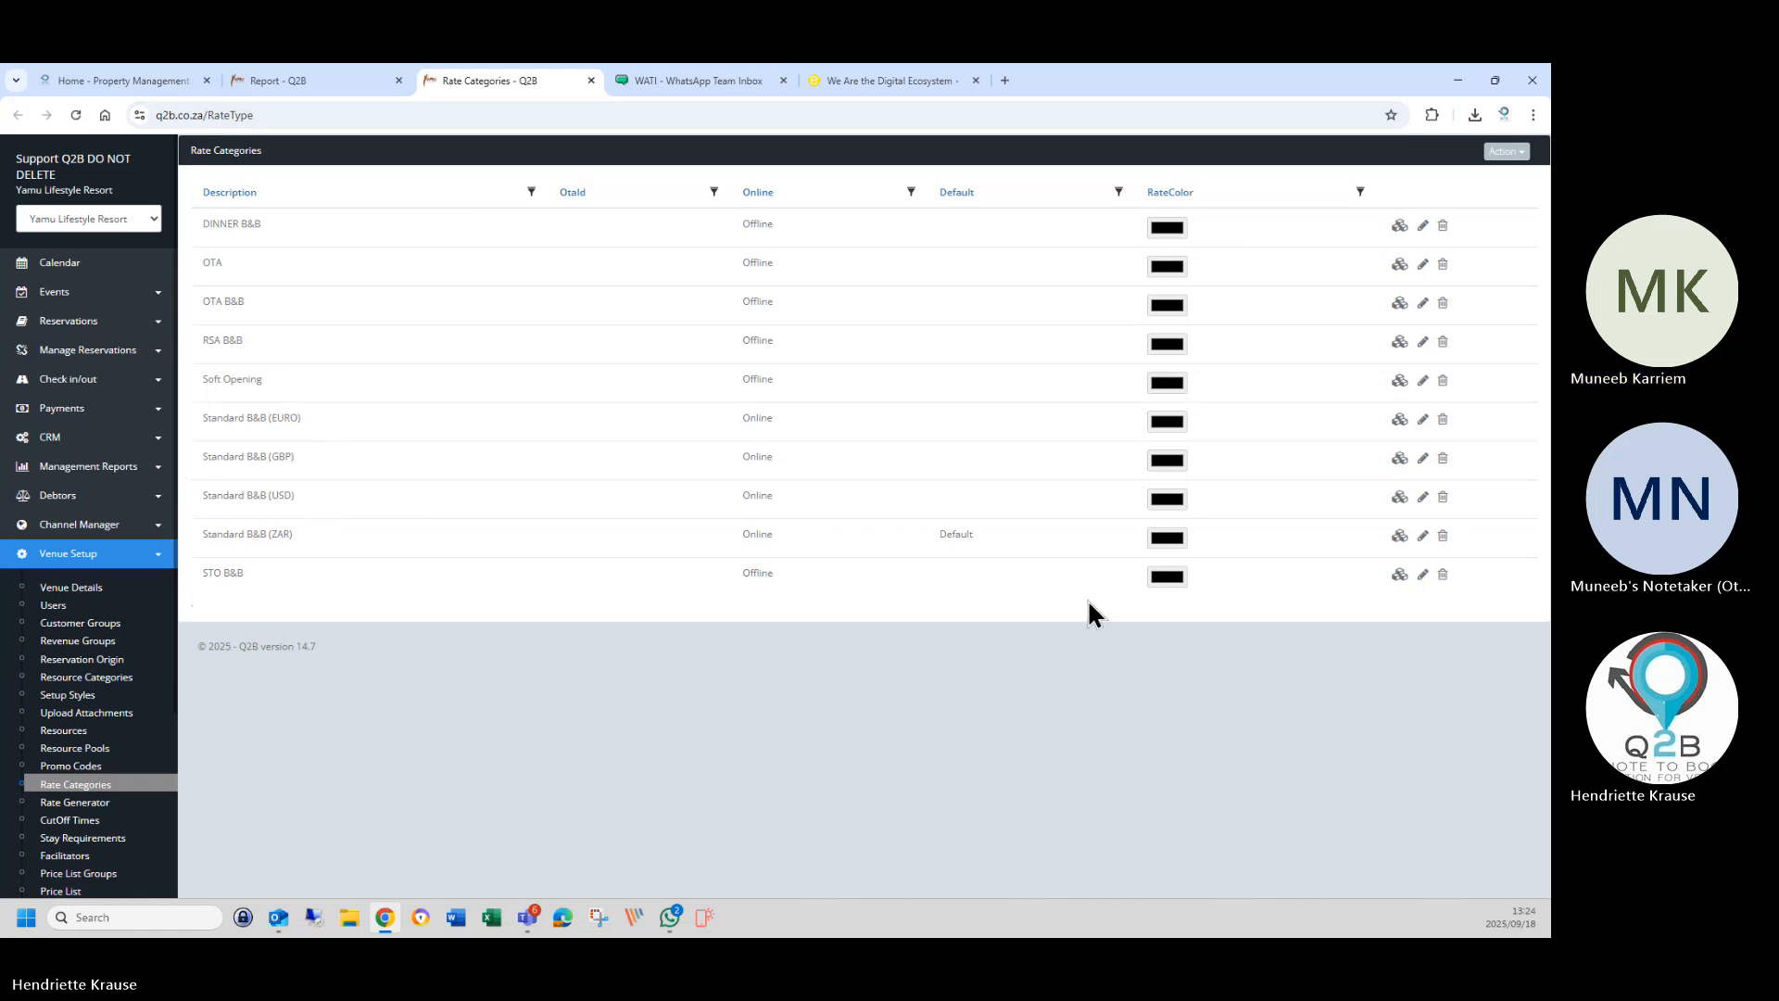
click(1423, 497)
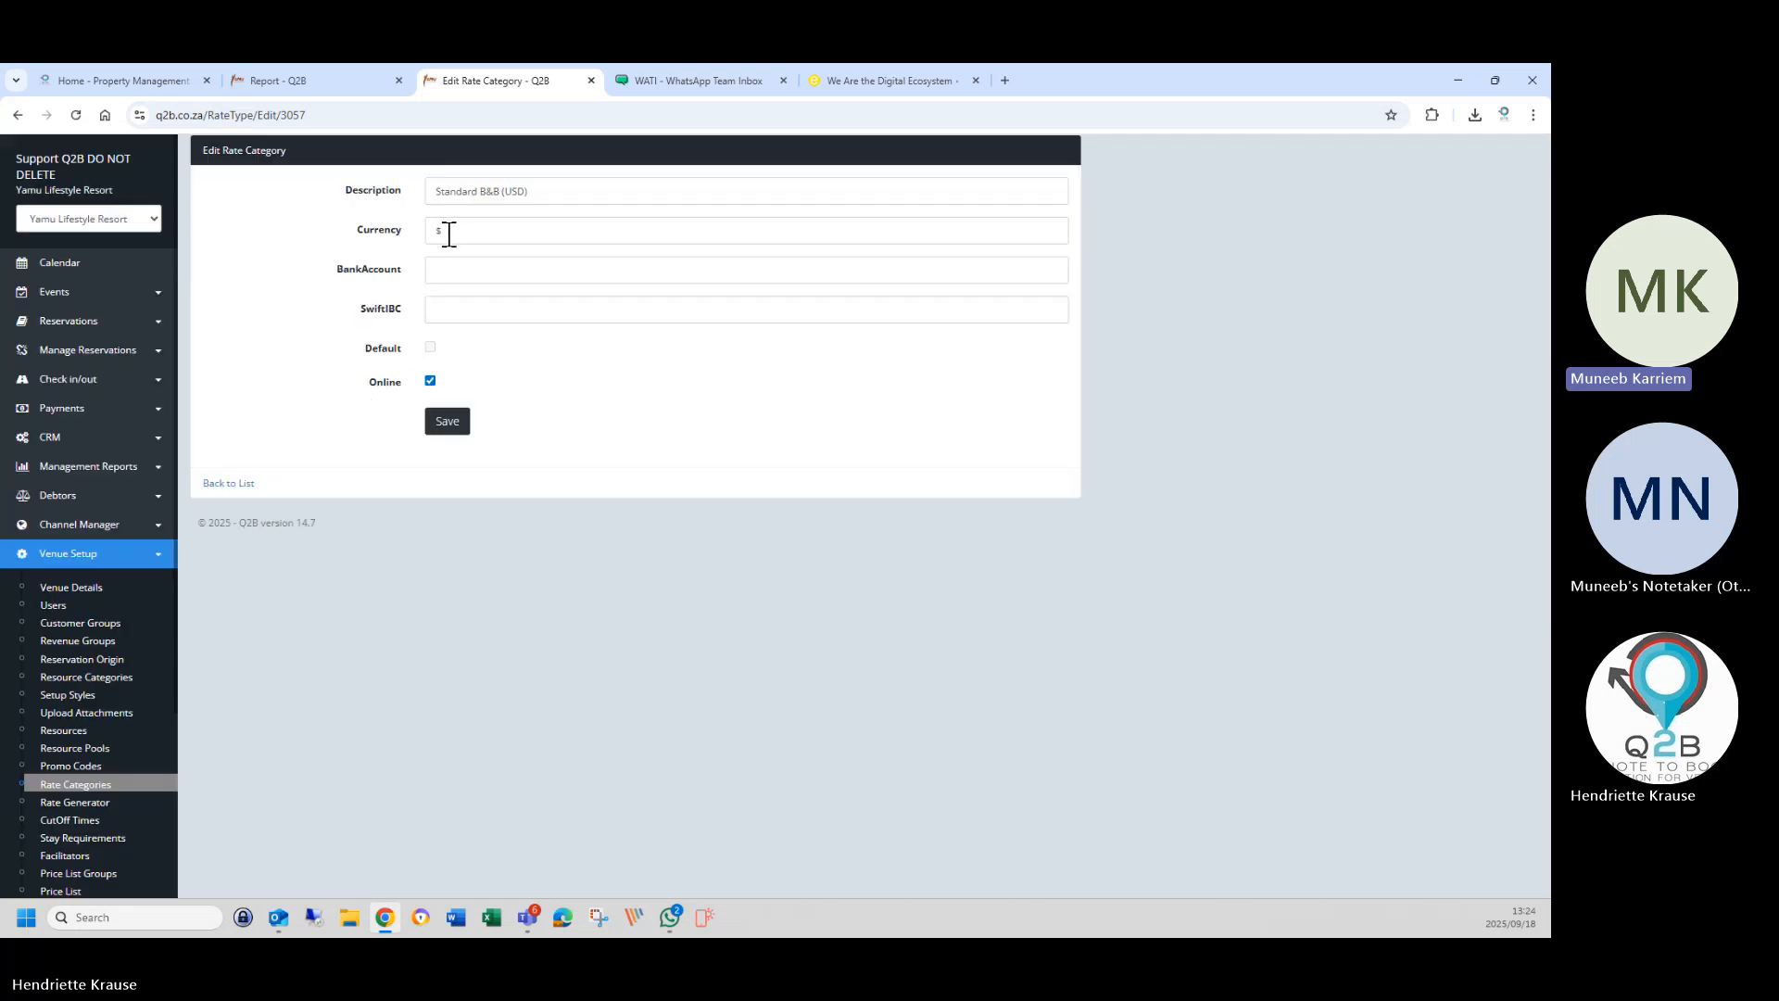
double_click(446, 233)
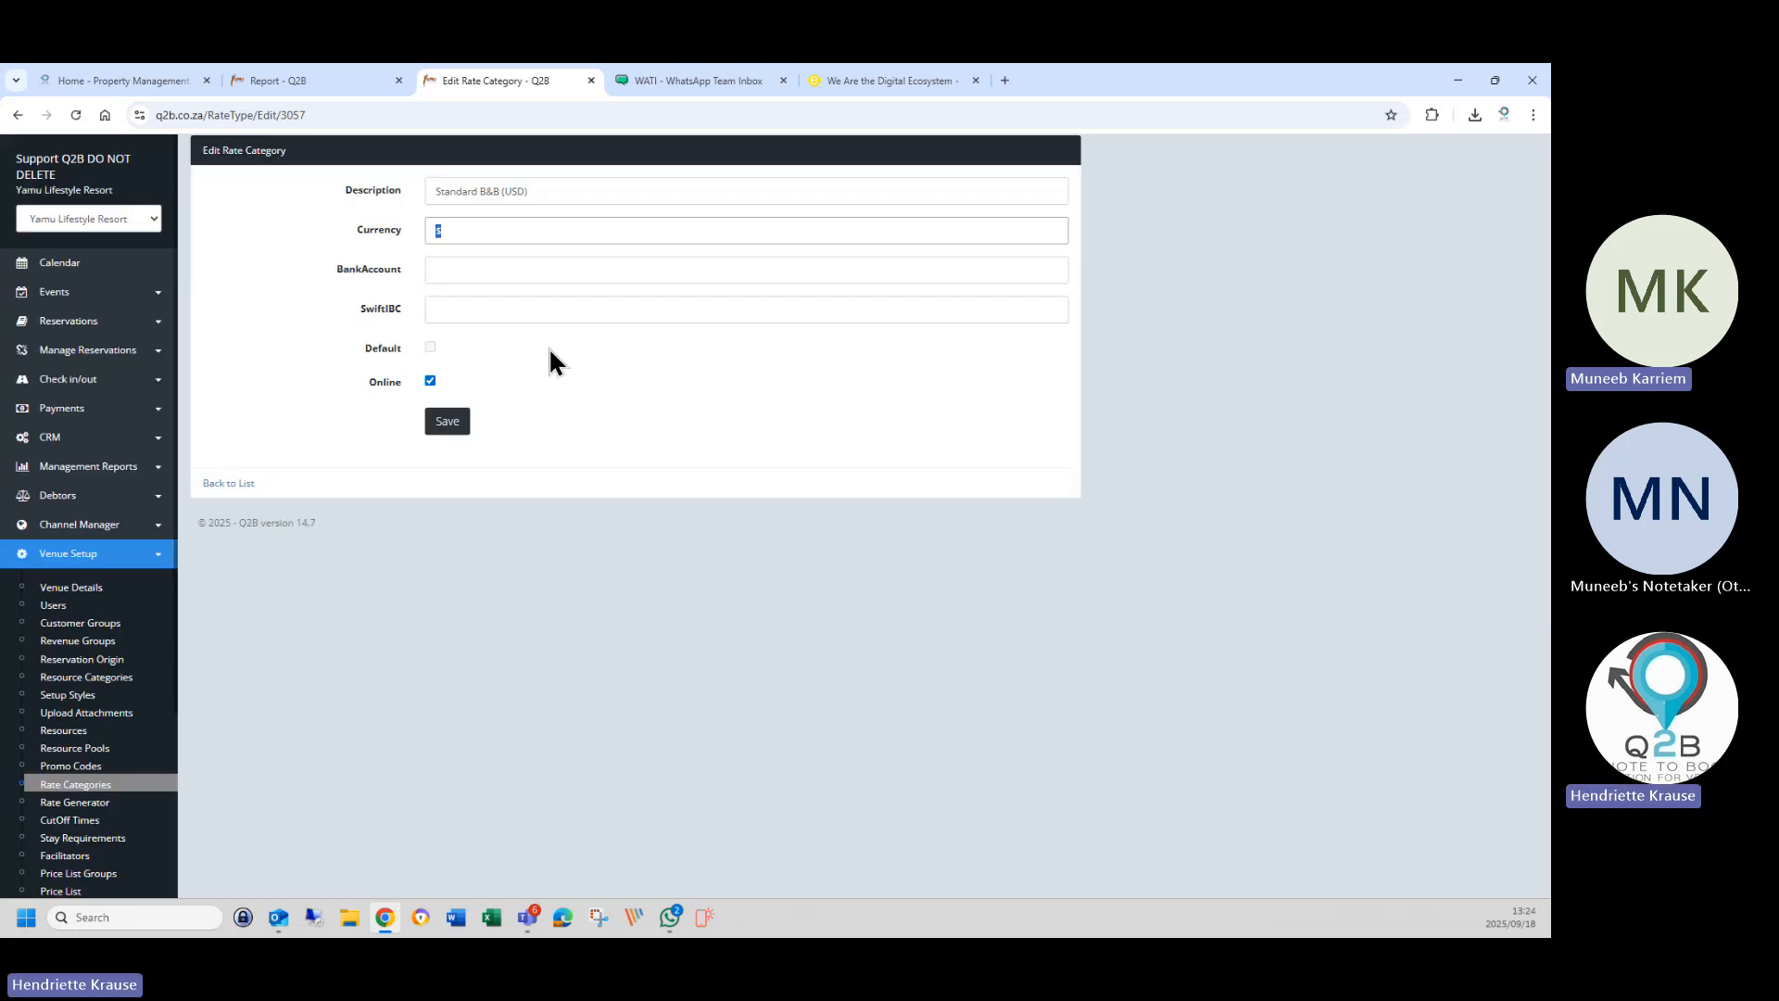
text(USD)
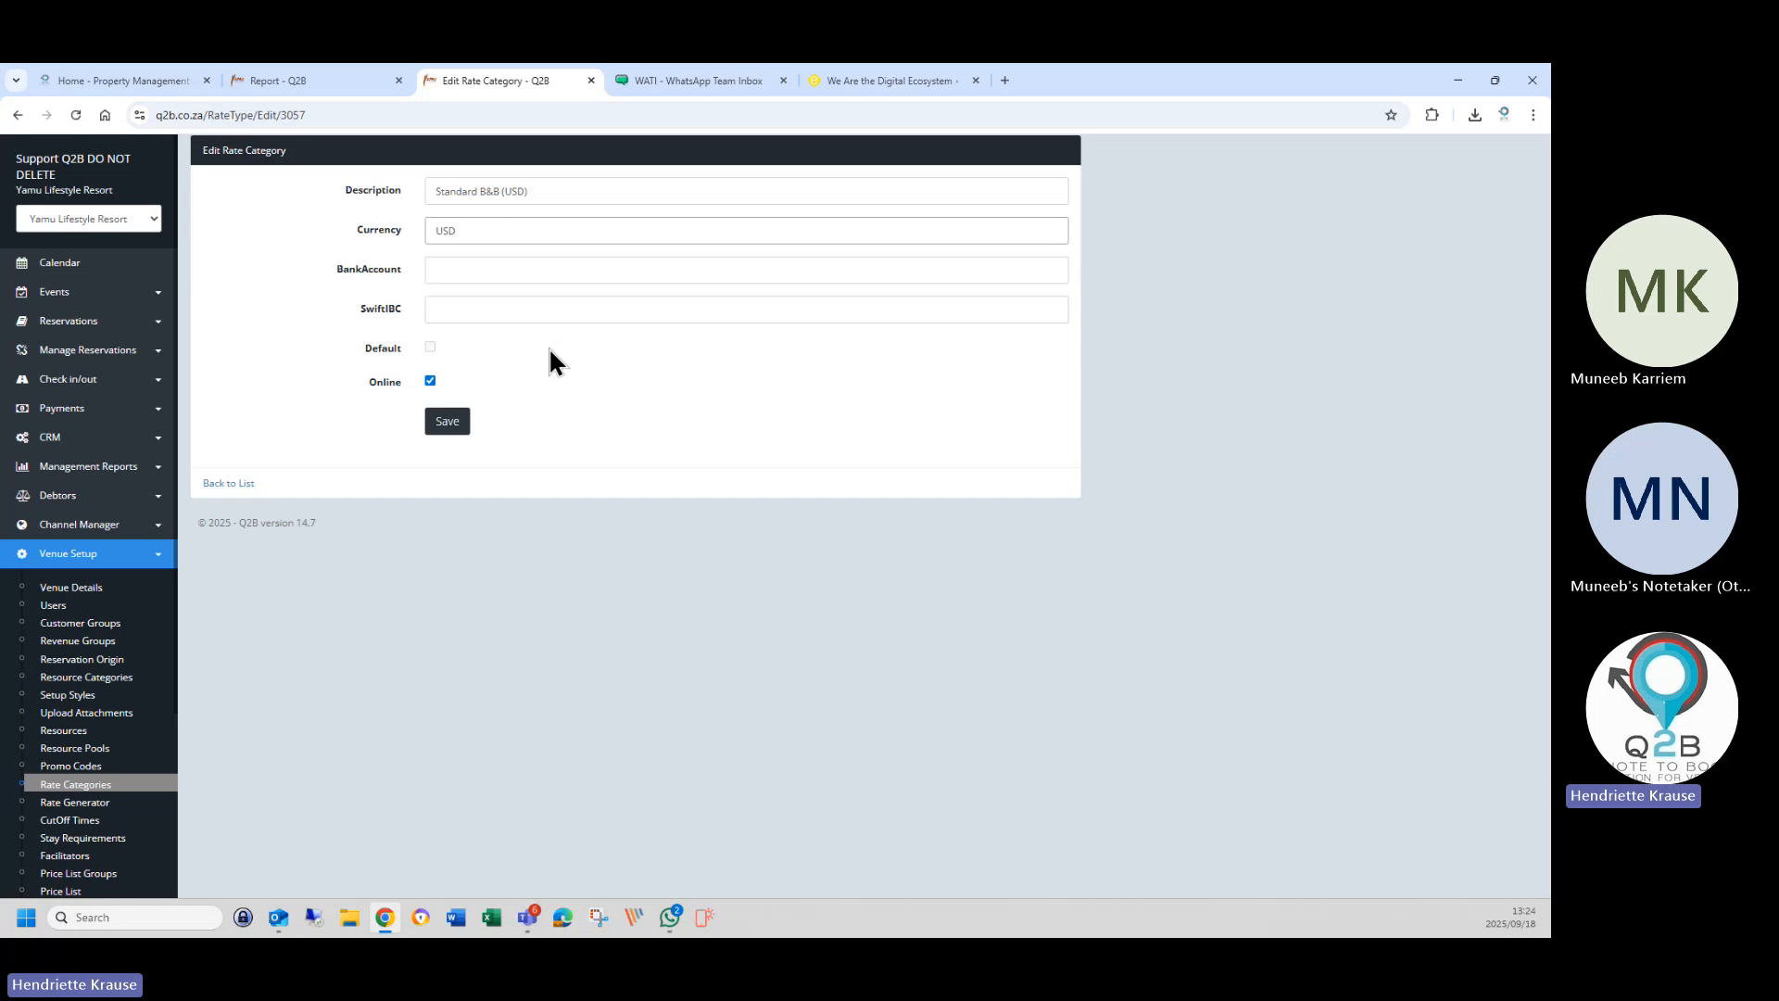
click(459, 429)
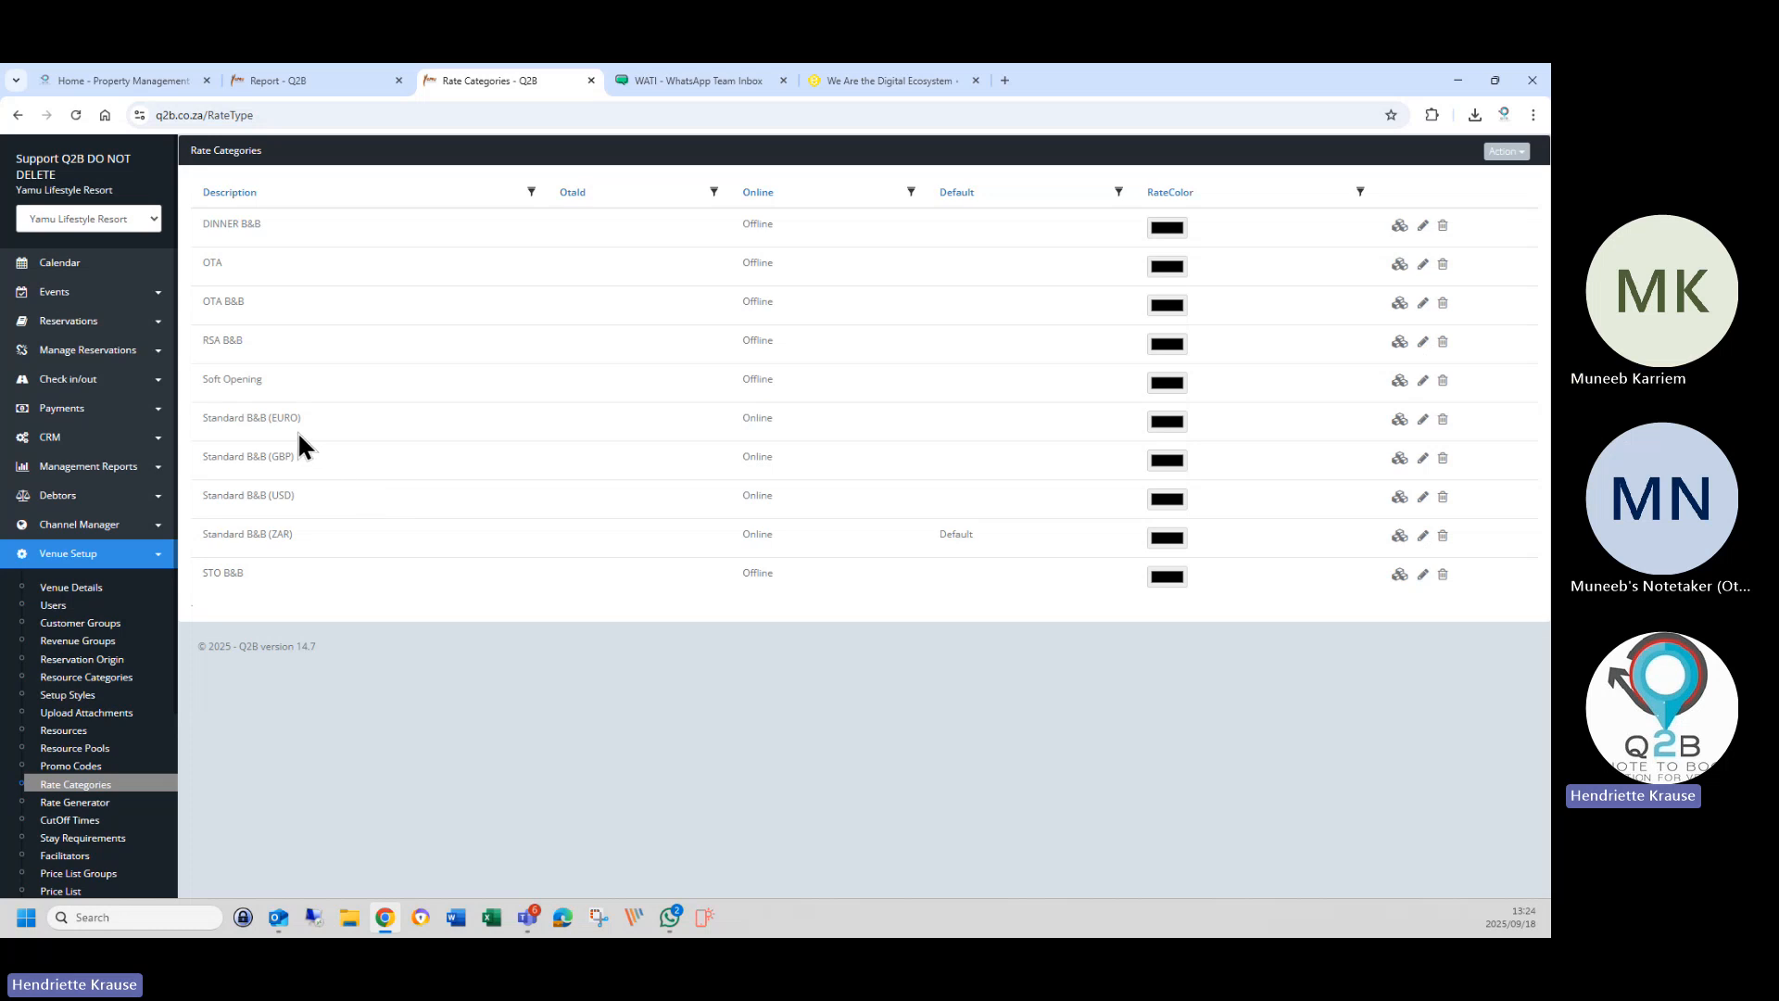
click(1422, 421)
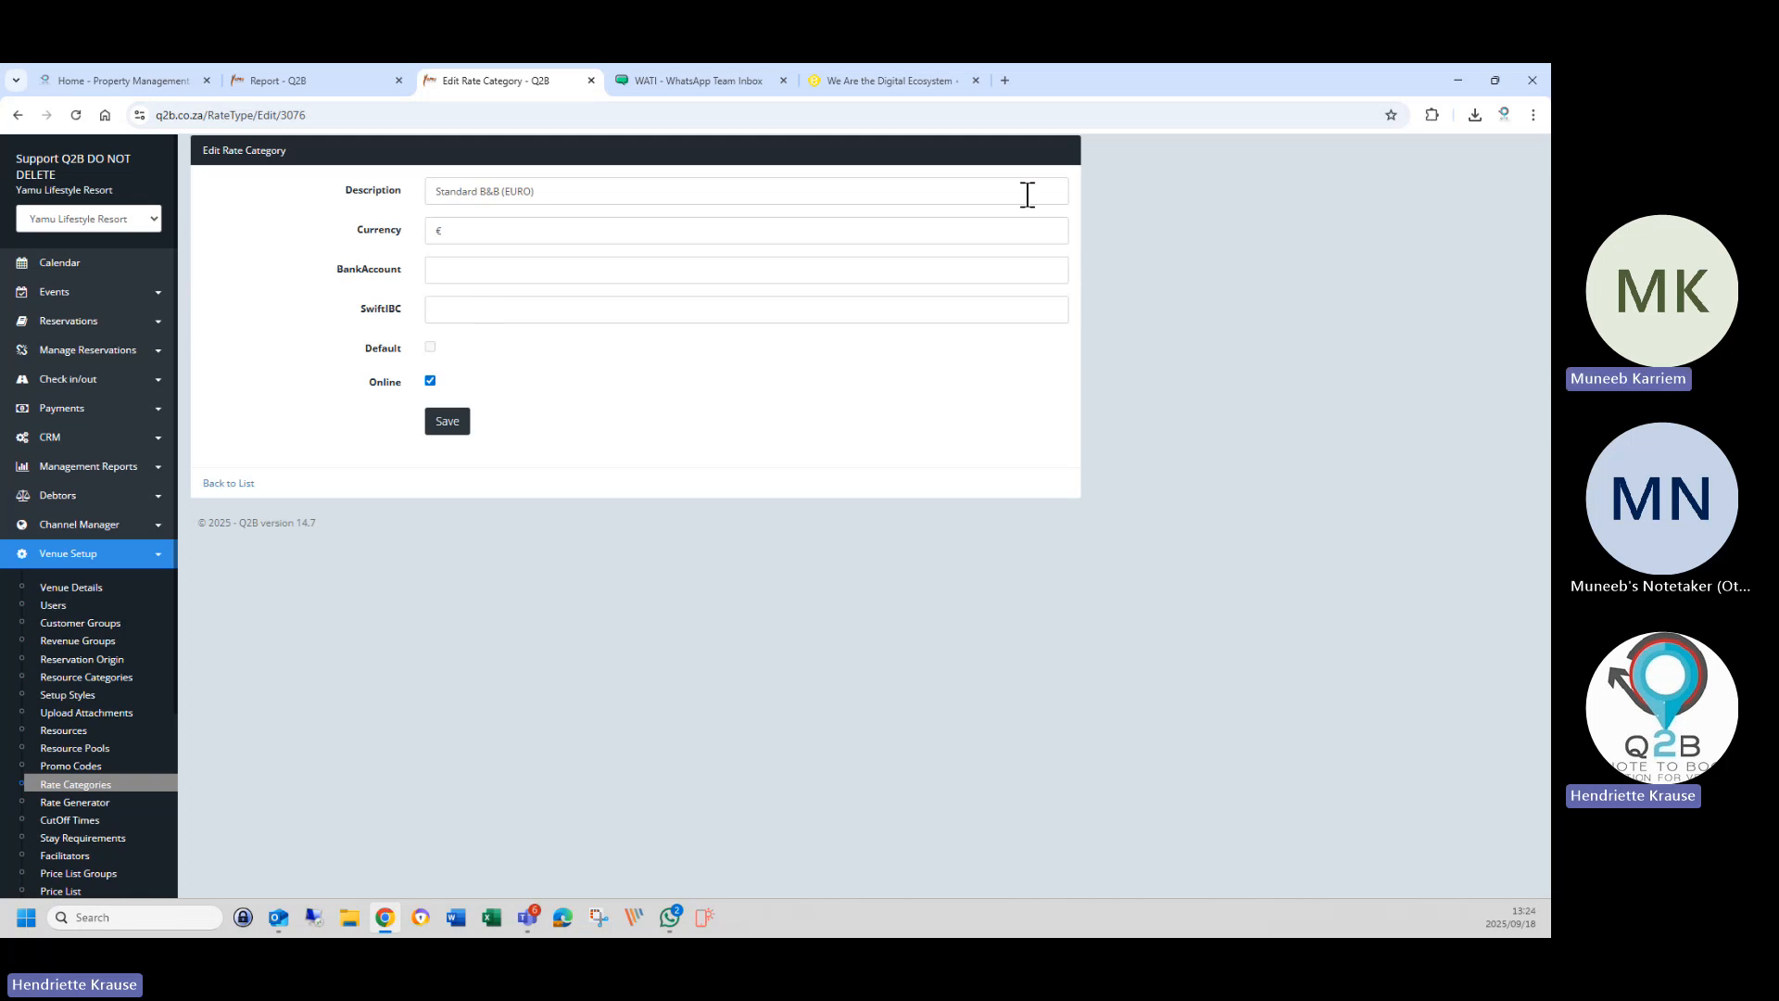
Search Google for 'euro currency' and copy the currency code EUR.
click(1004, 80)
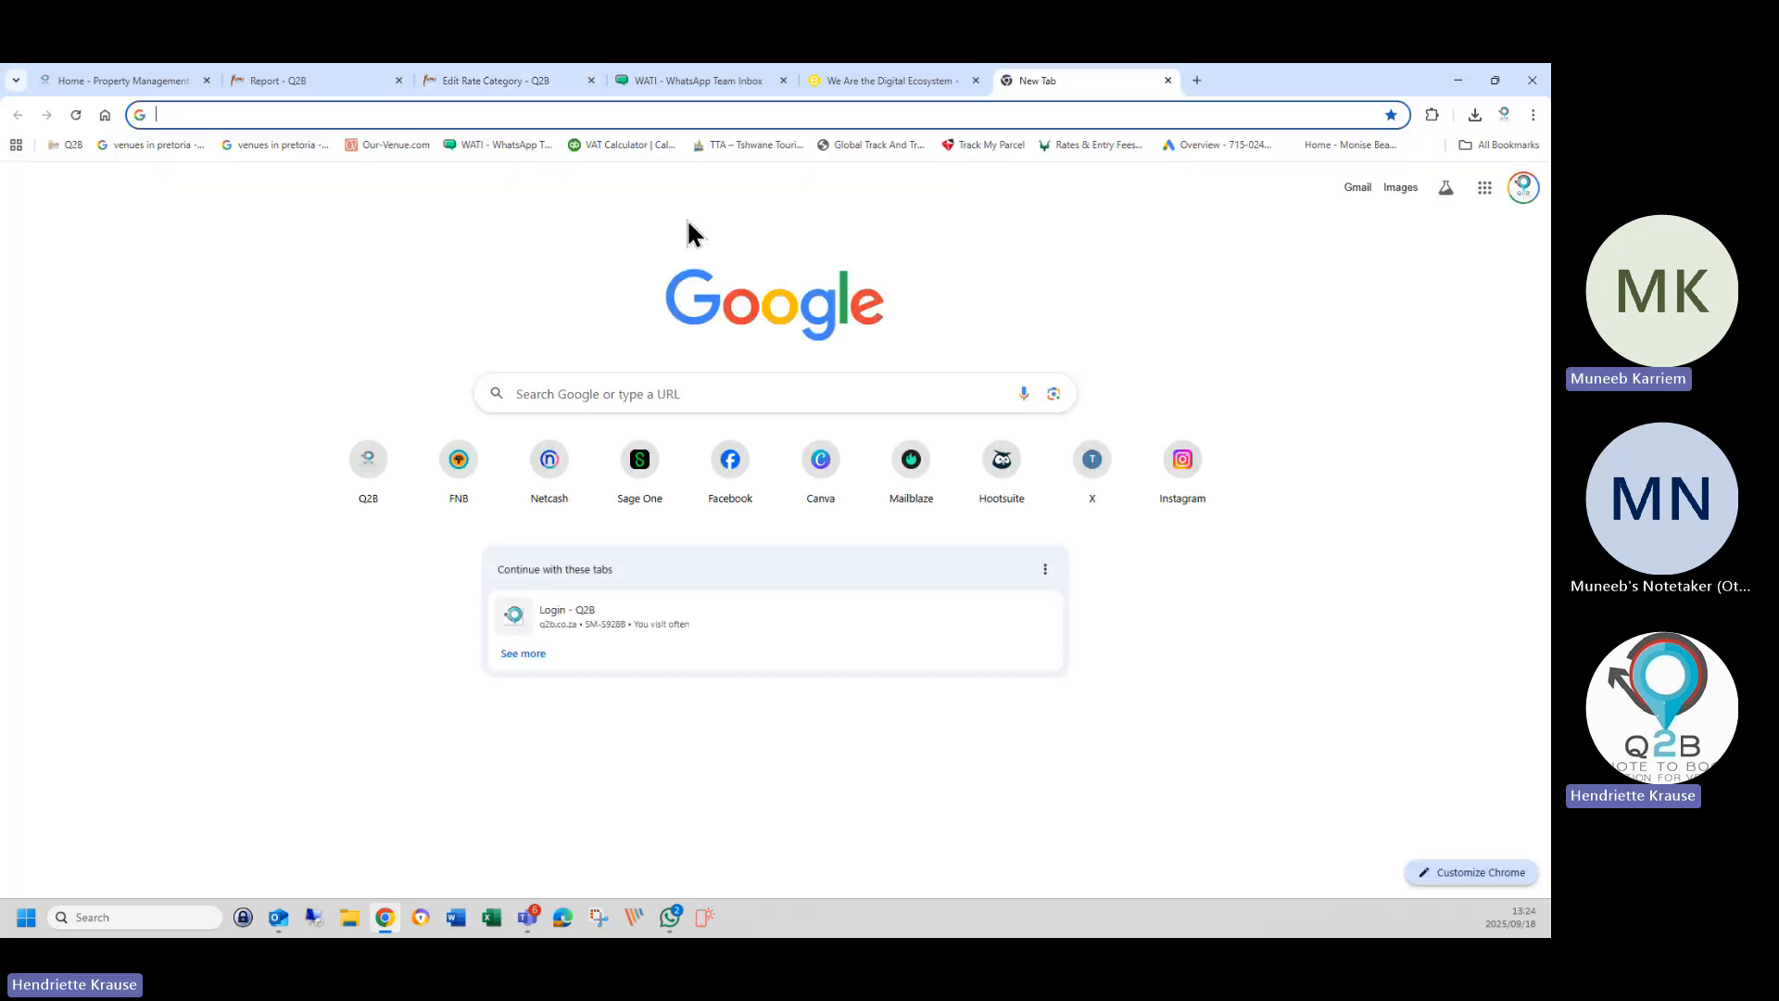
text(euro currency)
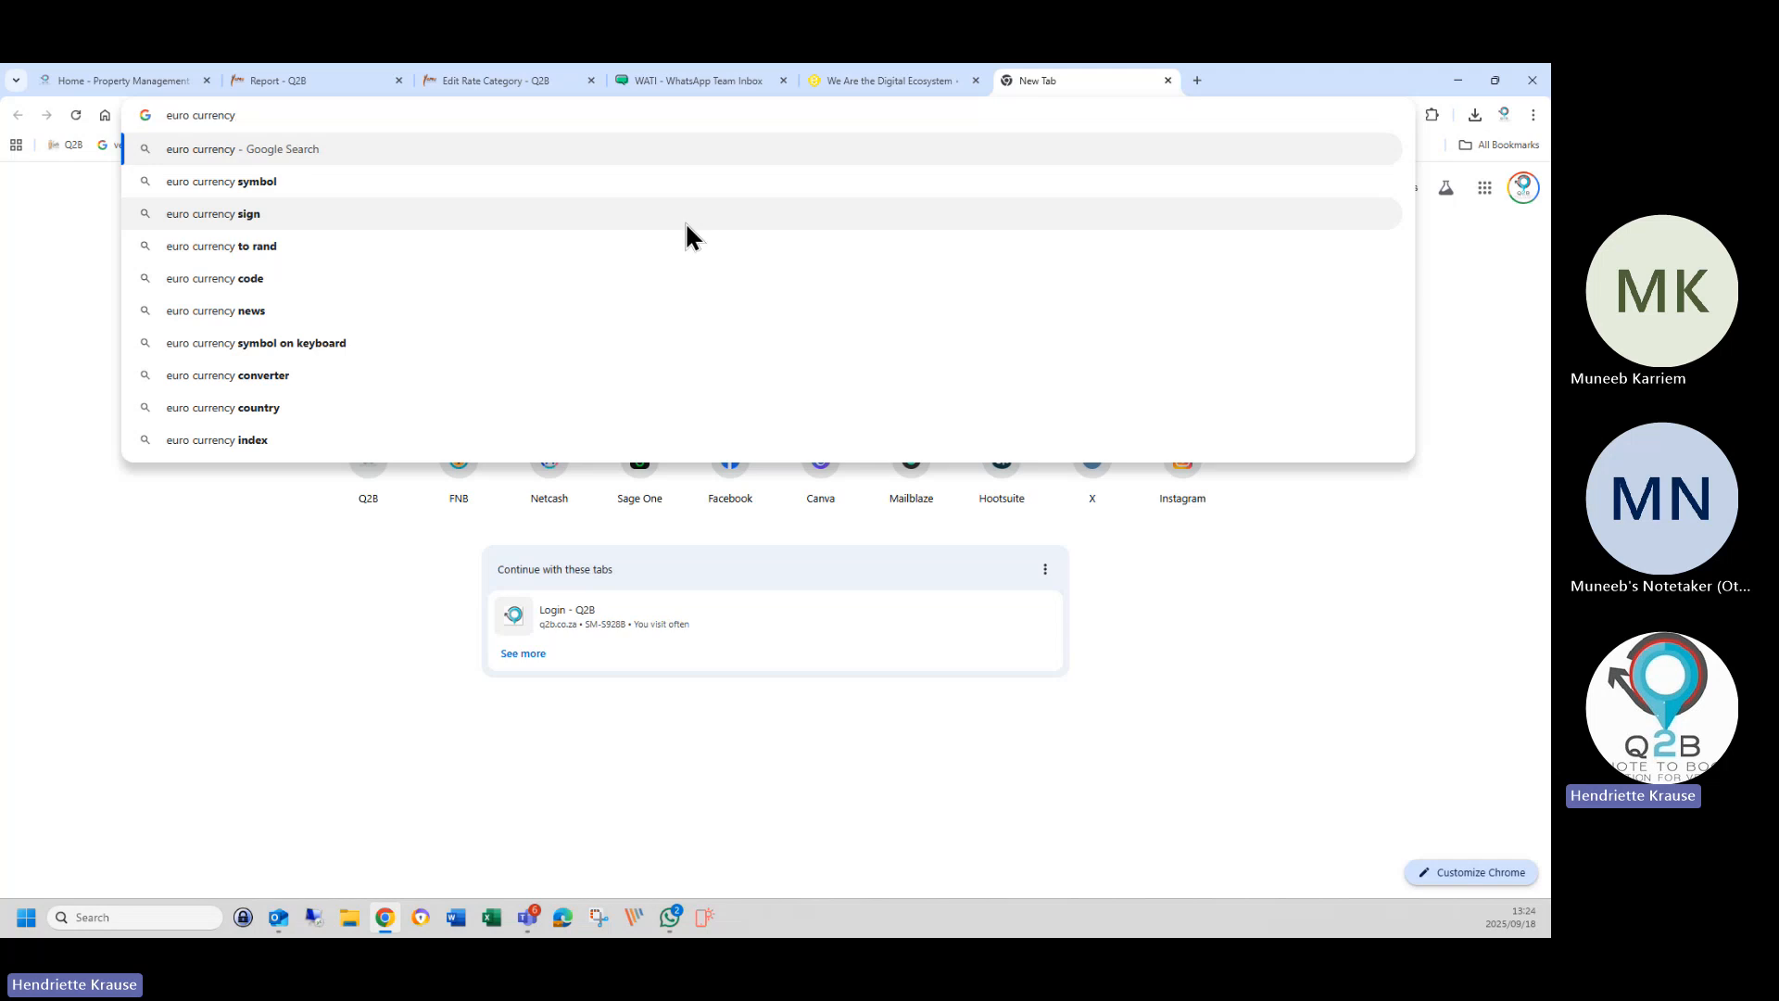
click(245, 189)
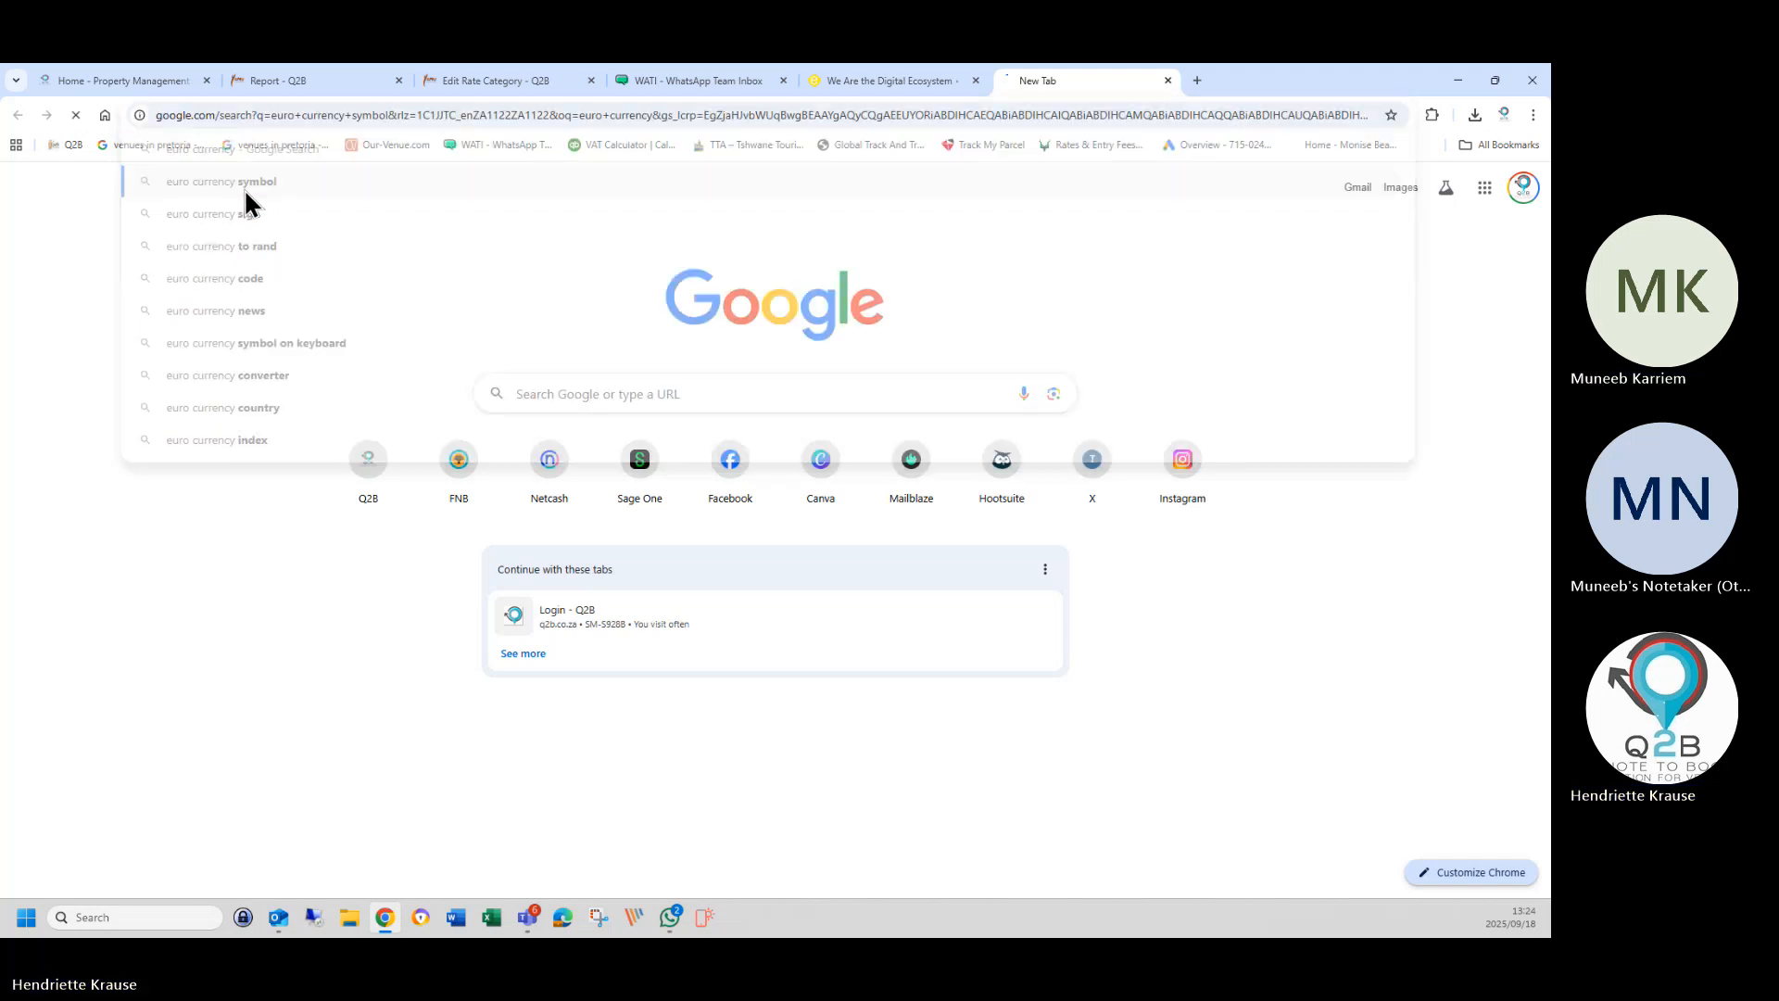
scroll(404, 715, down, 1)
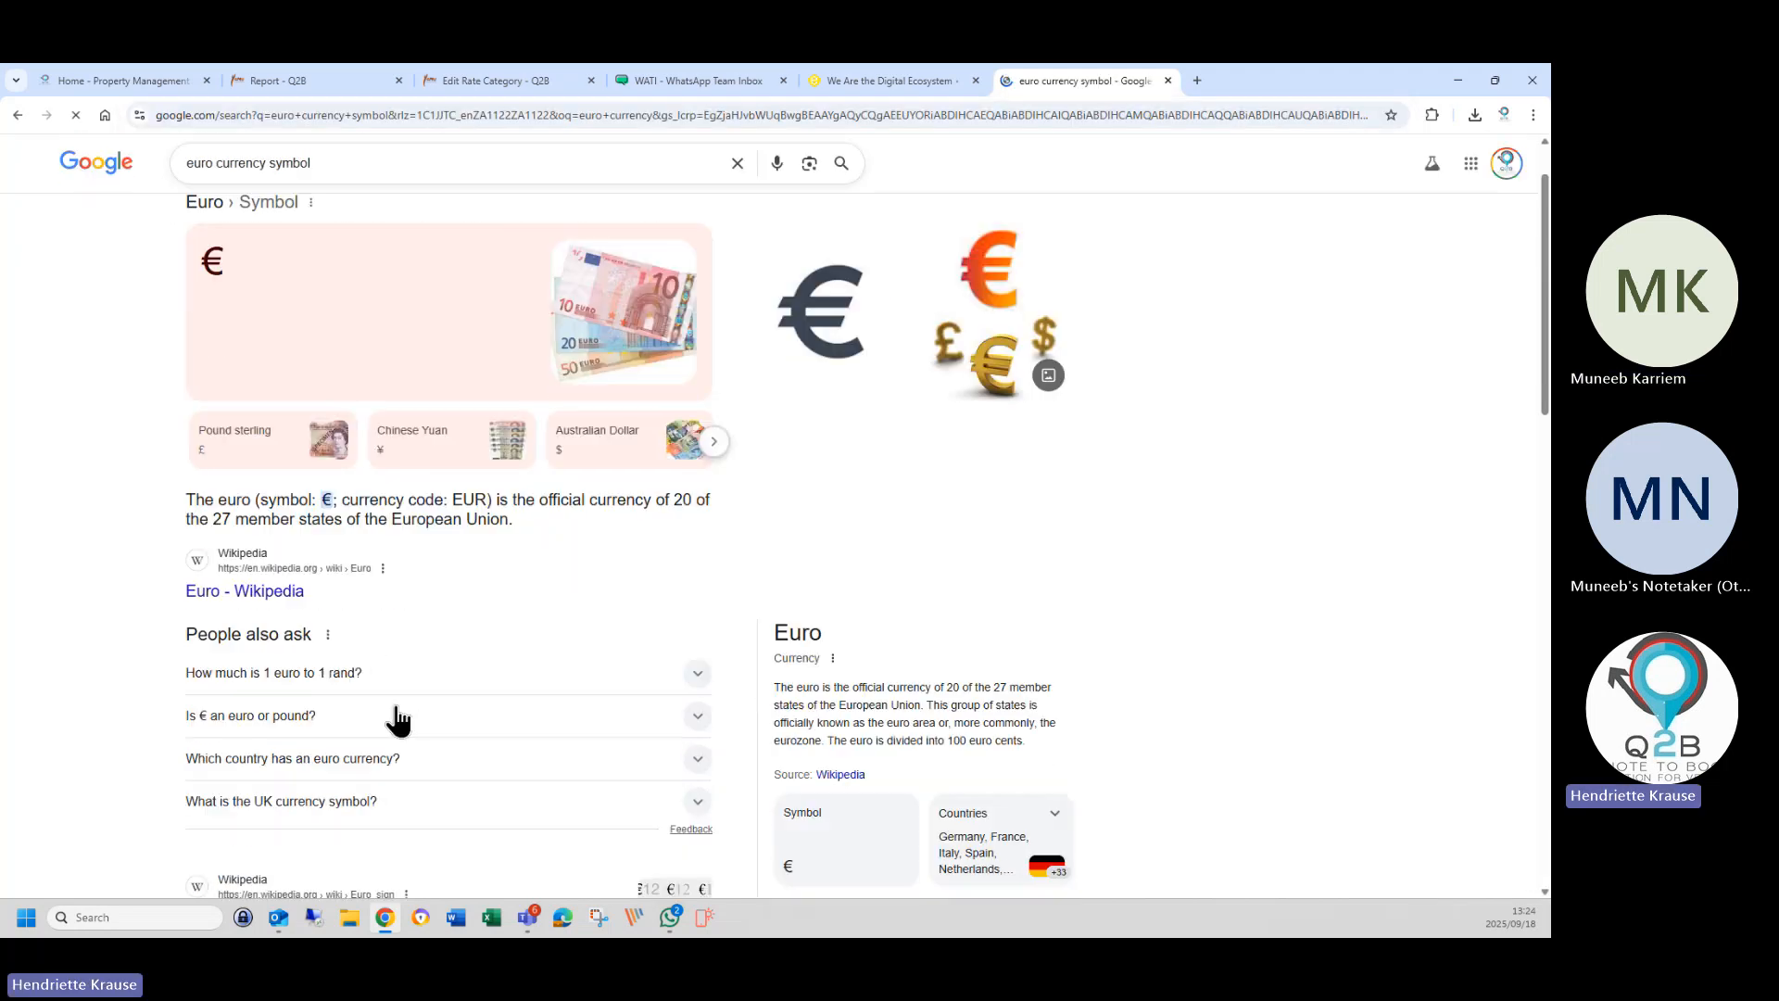
drag(452, 500, 486, 500)
right_click(480, 501)
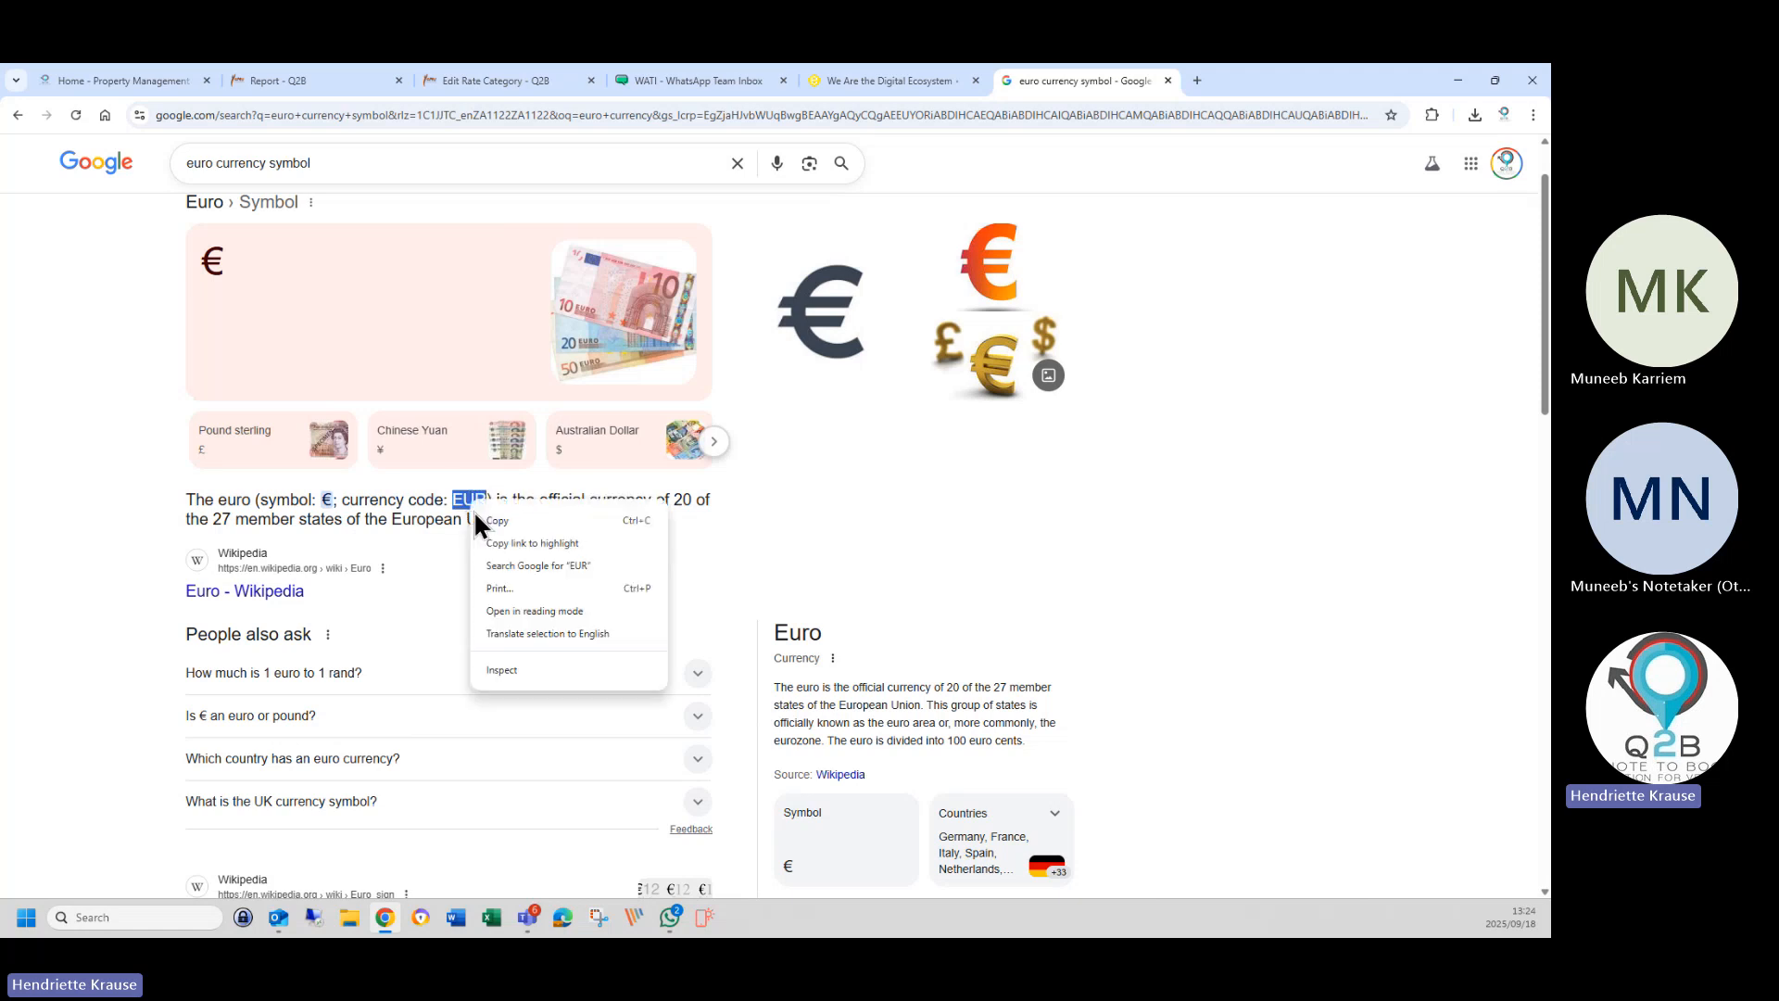
click(500, 522)
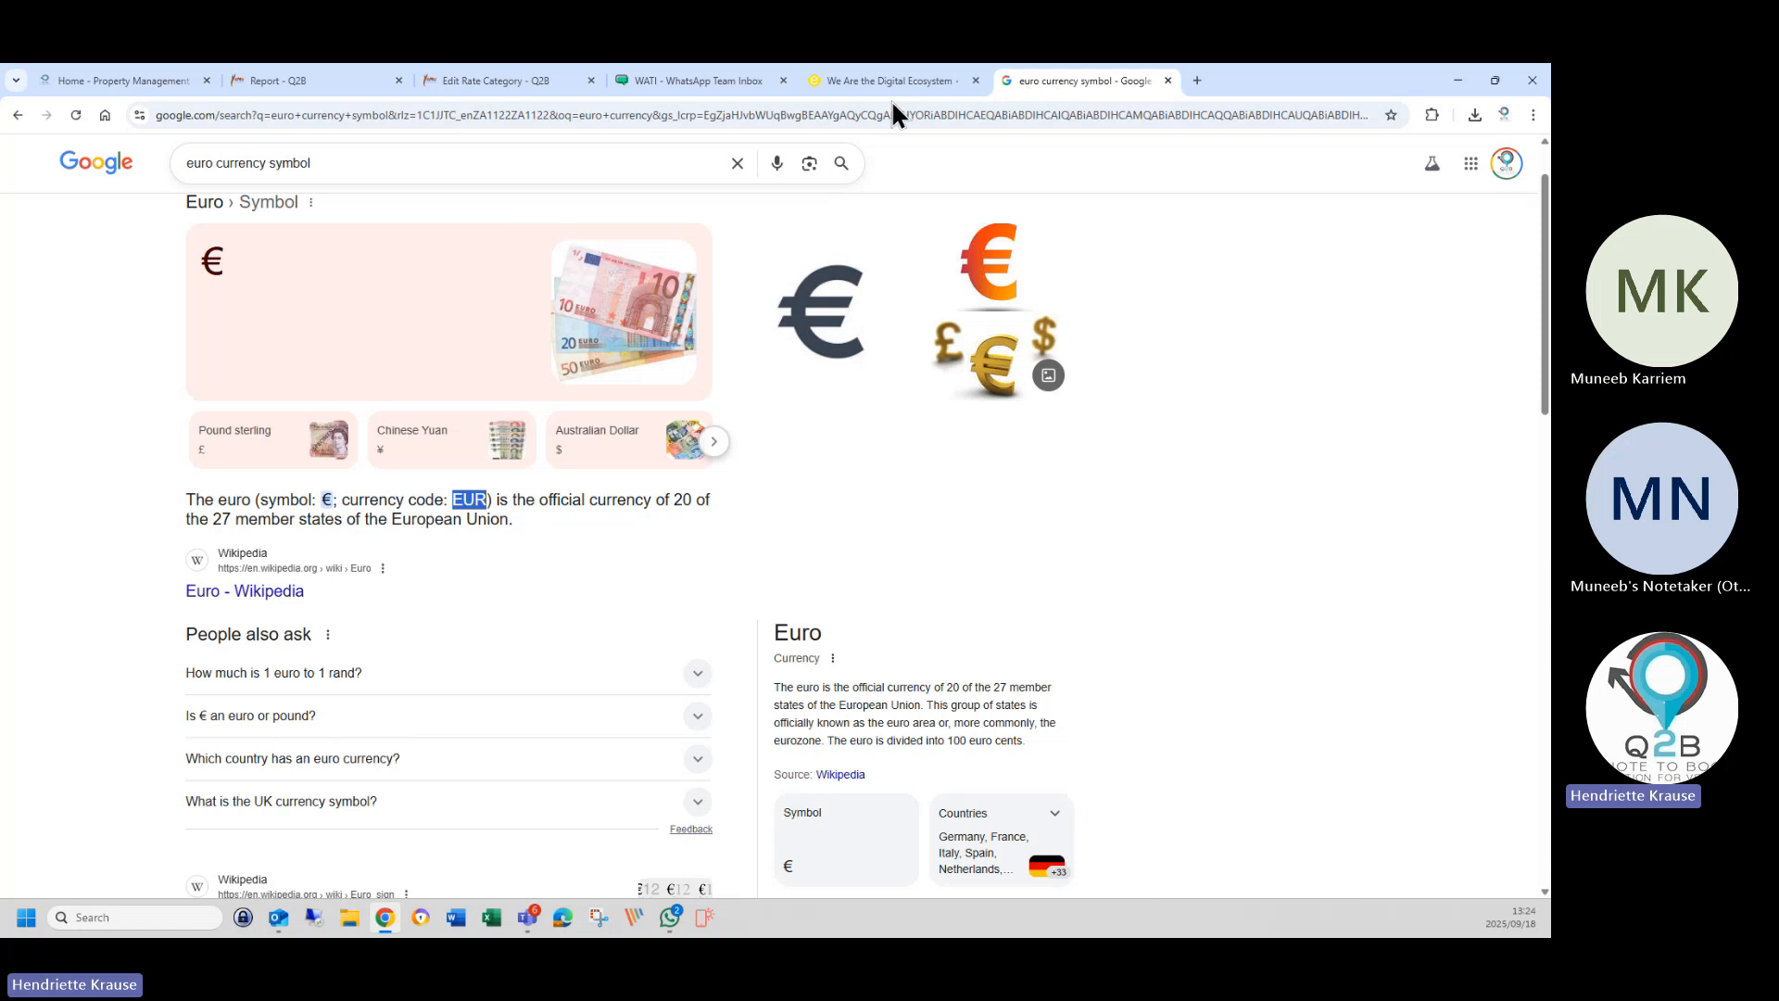
Replace € with EUR in Standard B&B (EURO)'s currency field and save.
click(471, 81)
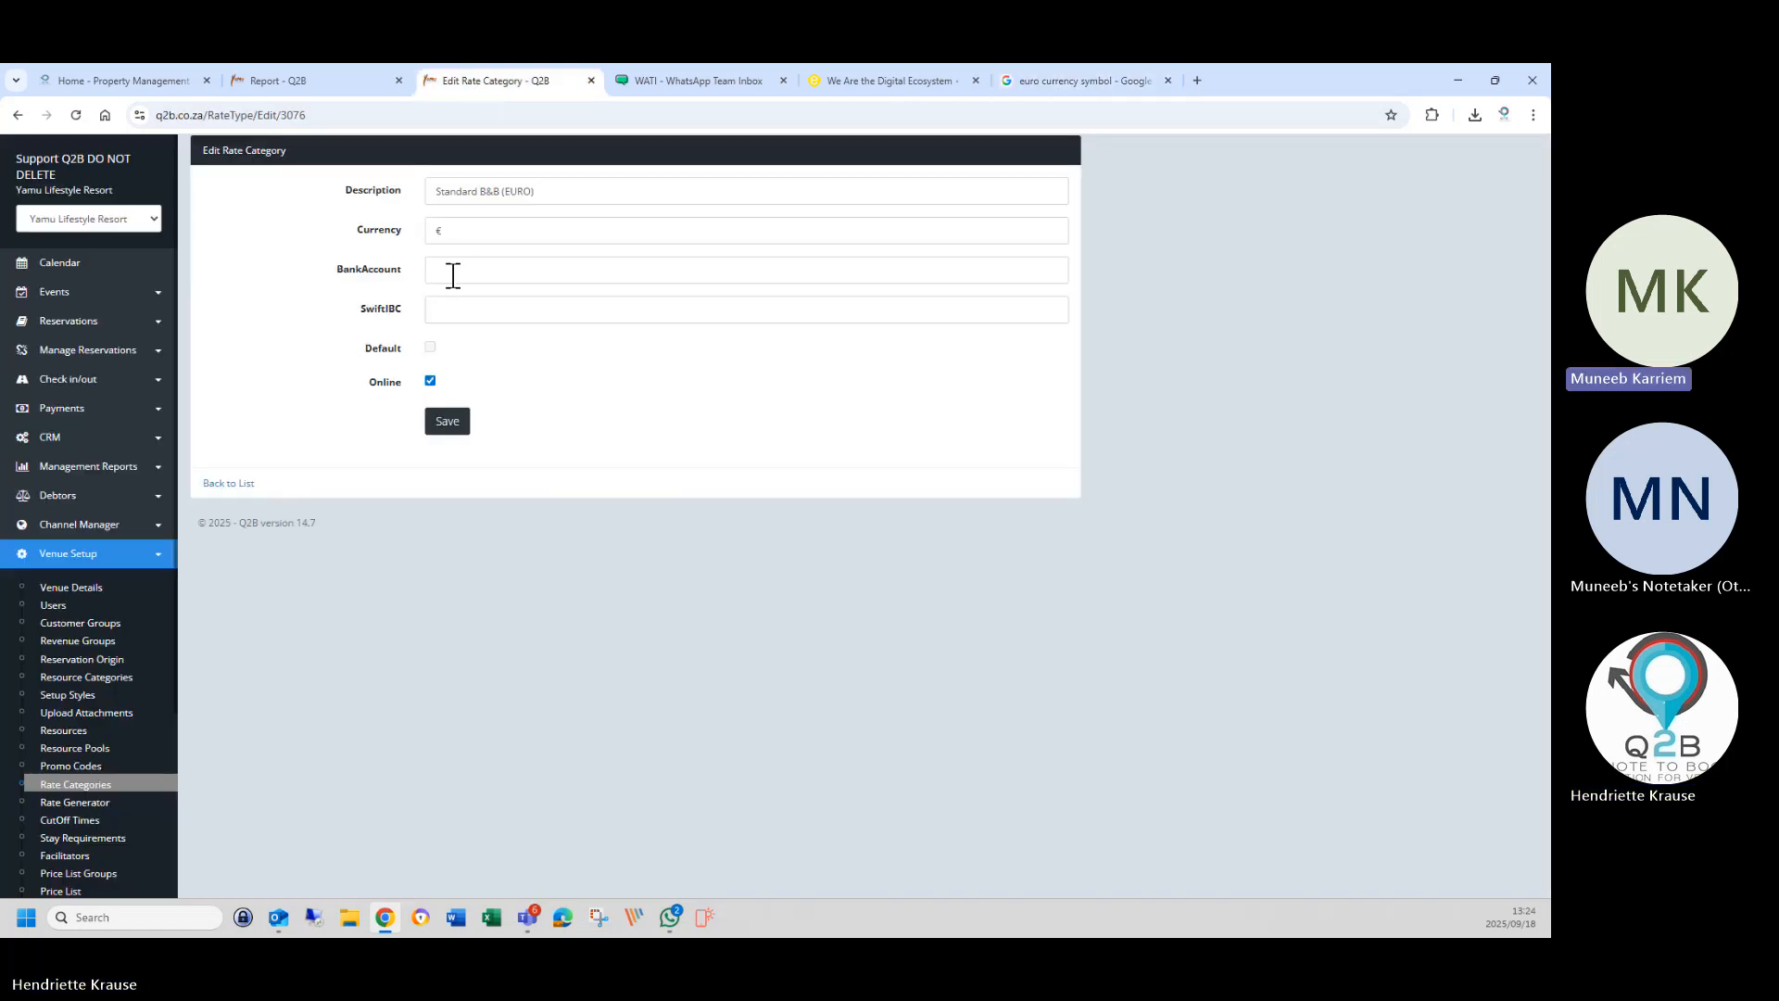
click(449, 234)
double_click(441, 231)
right_click(446, 243)
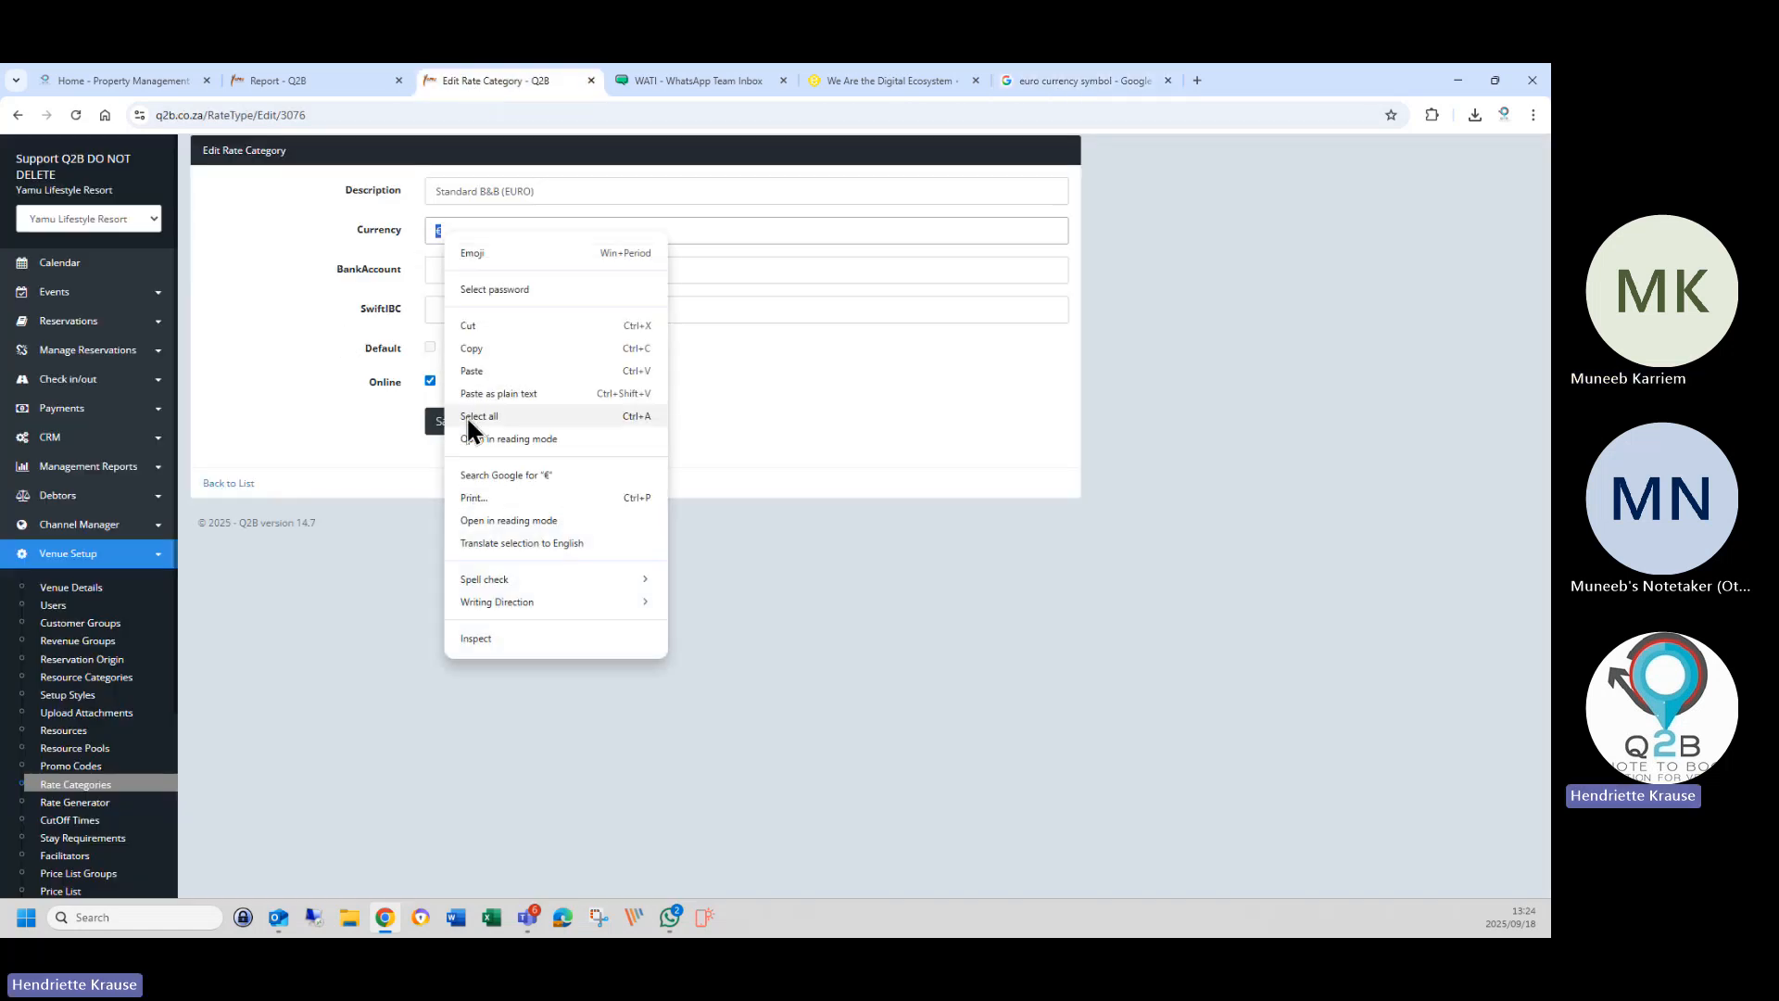
click(472, 371)
click(443, 425)
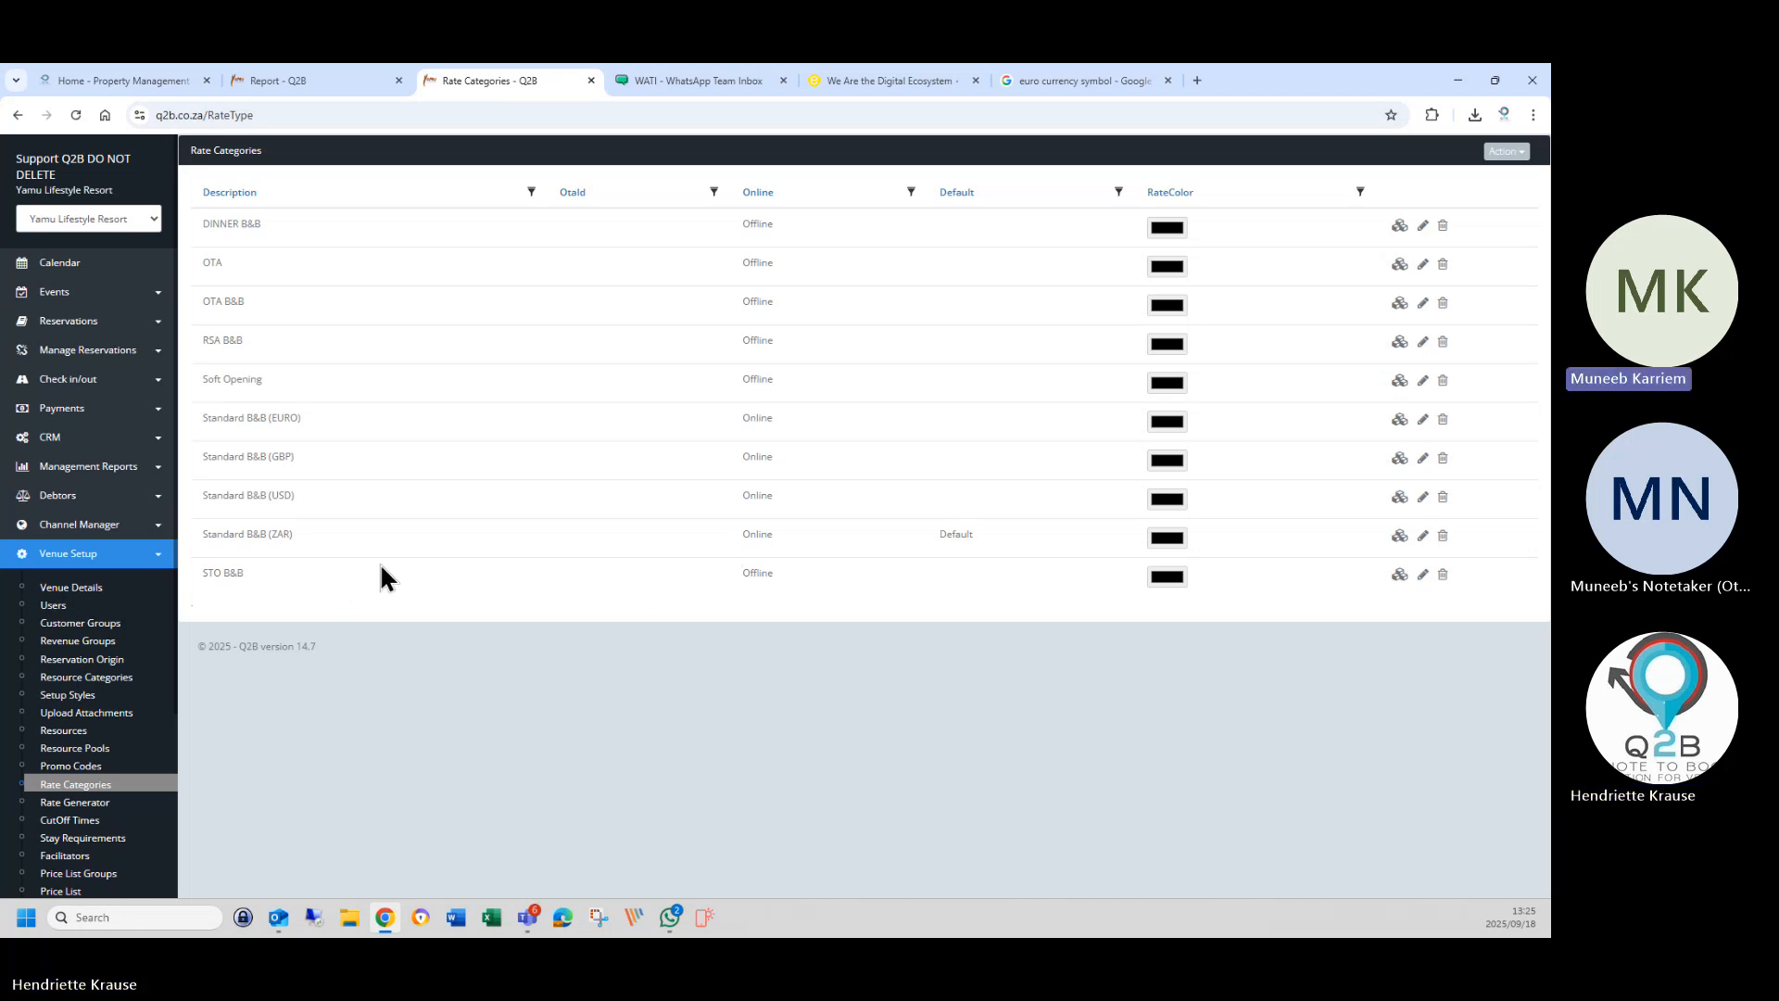
Reselect EUR in the euro search results, then close that search tab.
click(1133, 82)
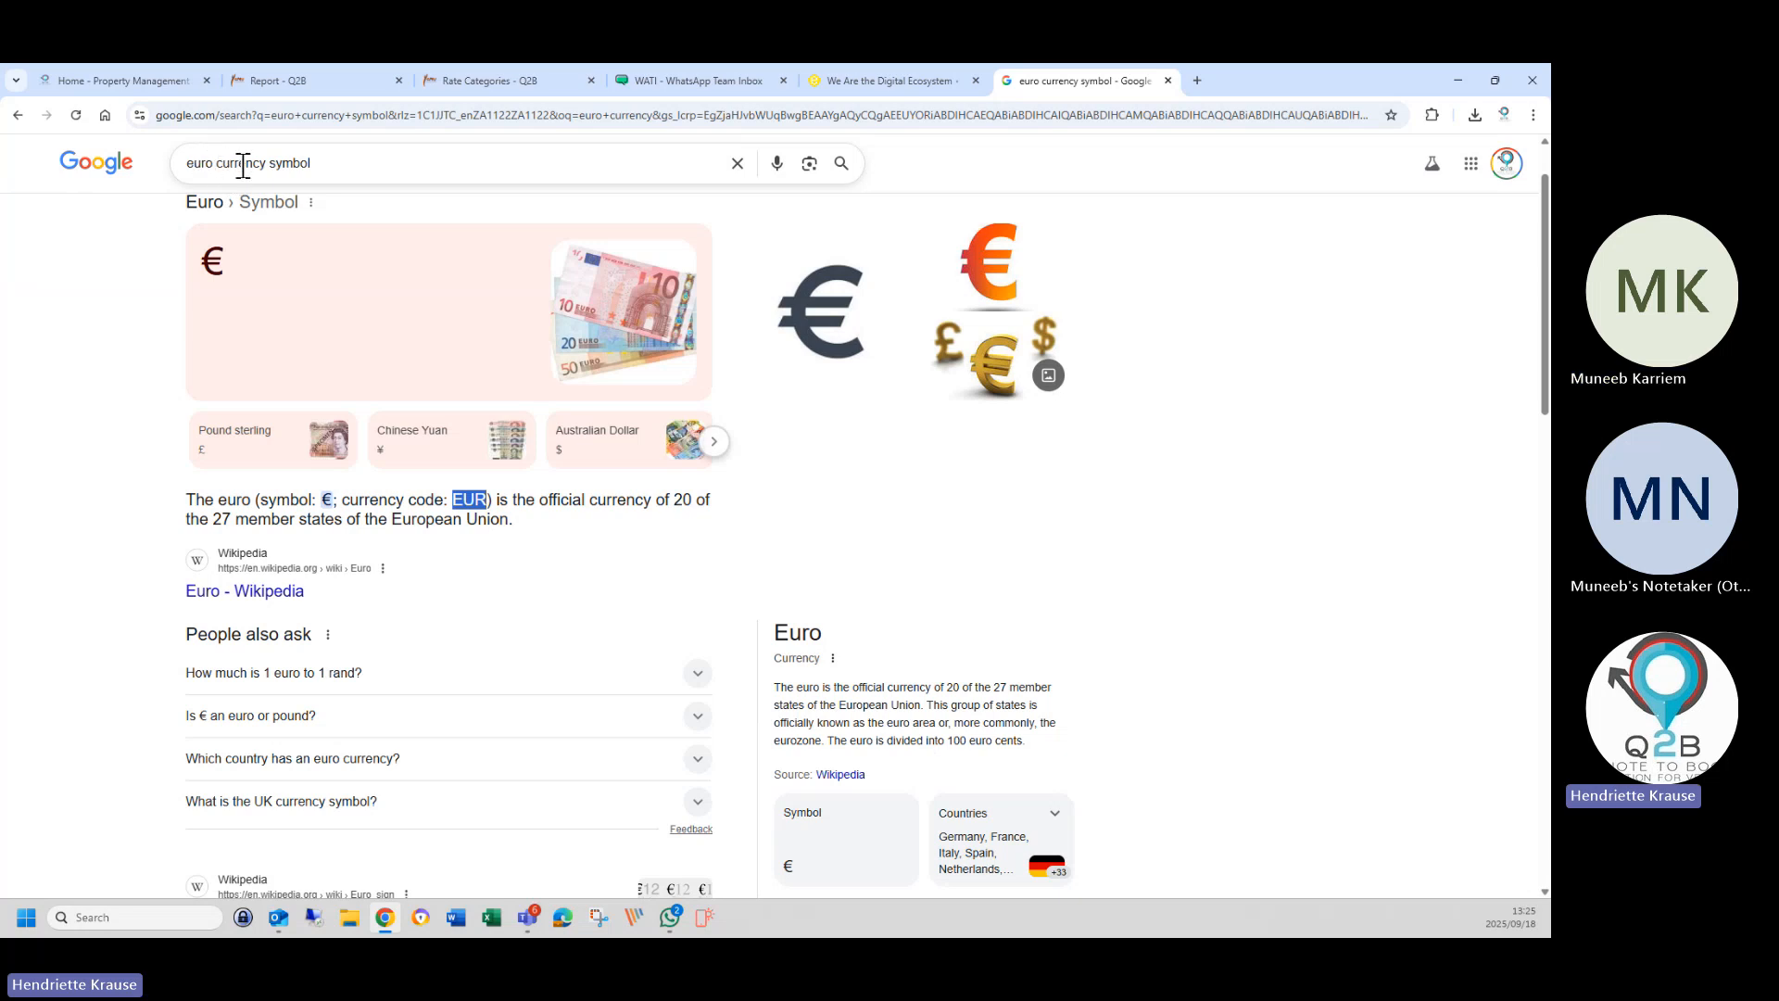
click(327, 499)
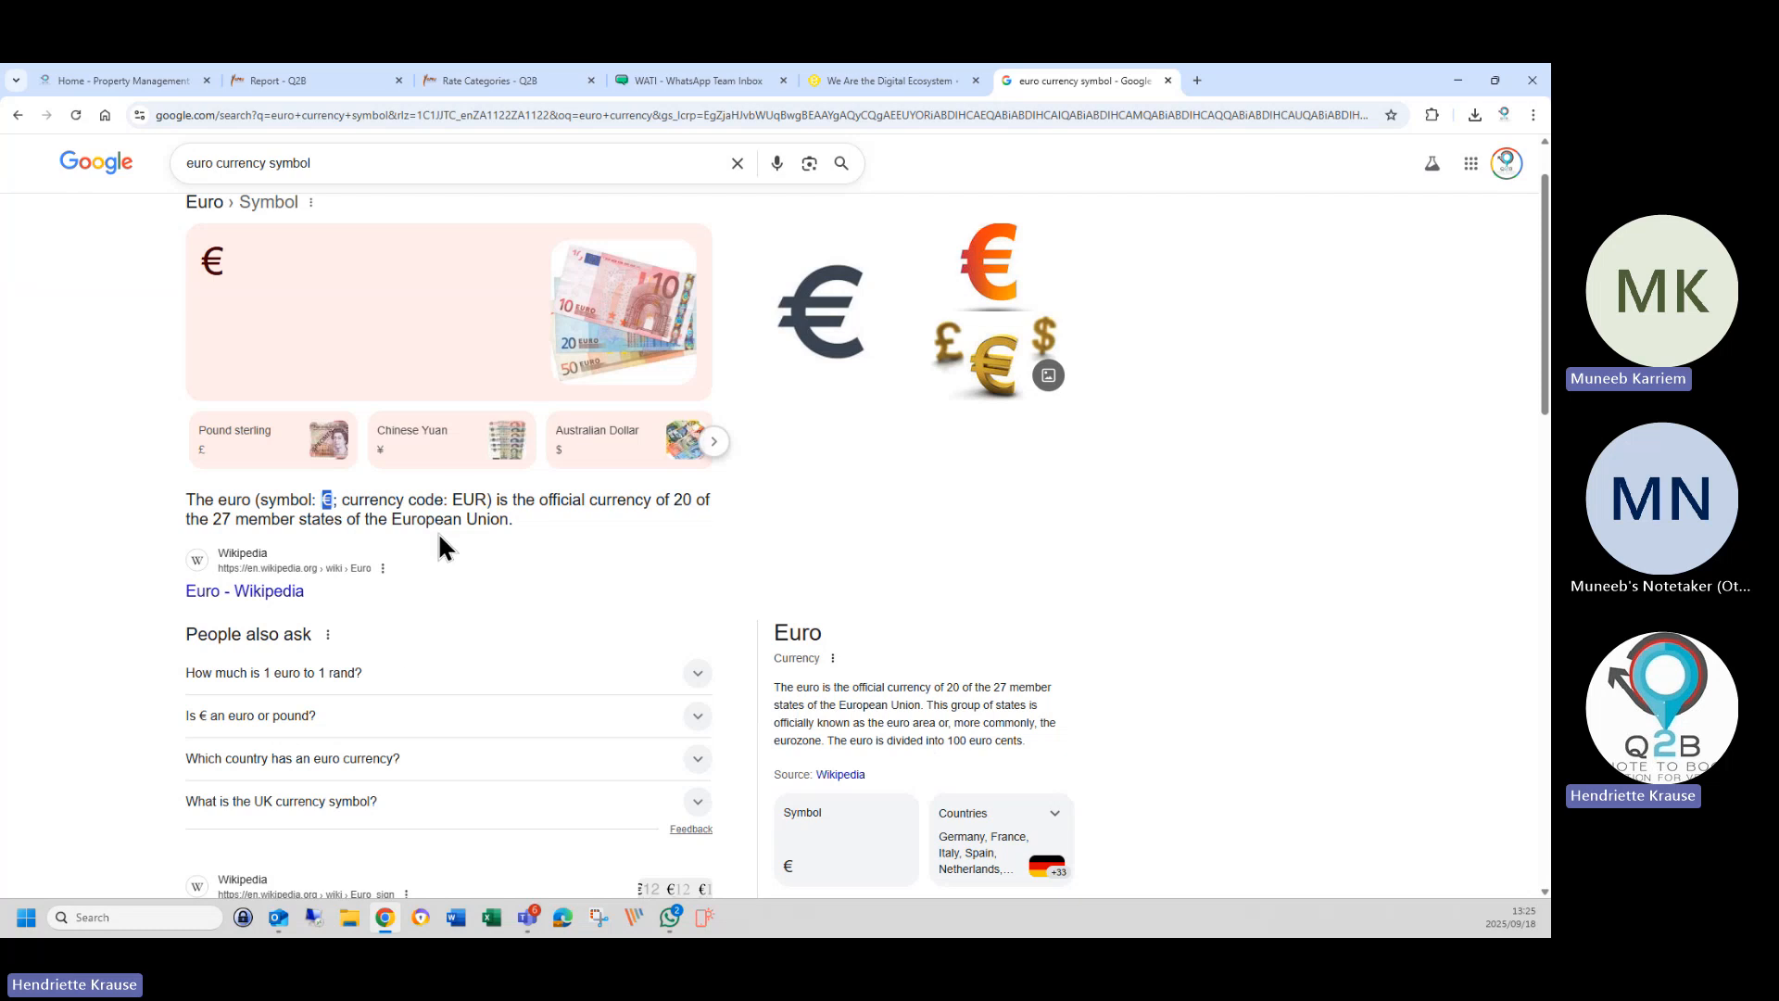
drag(453, 499, 486, 497)
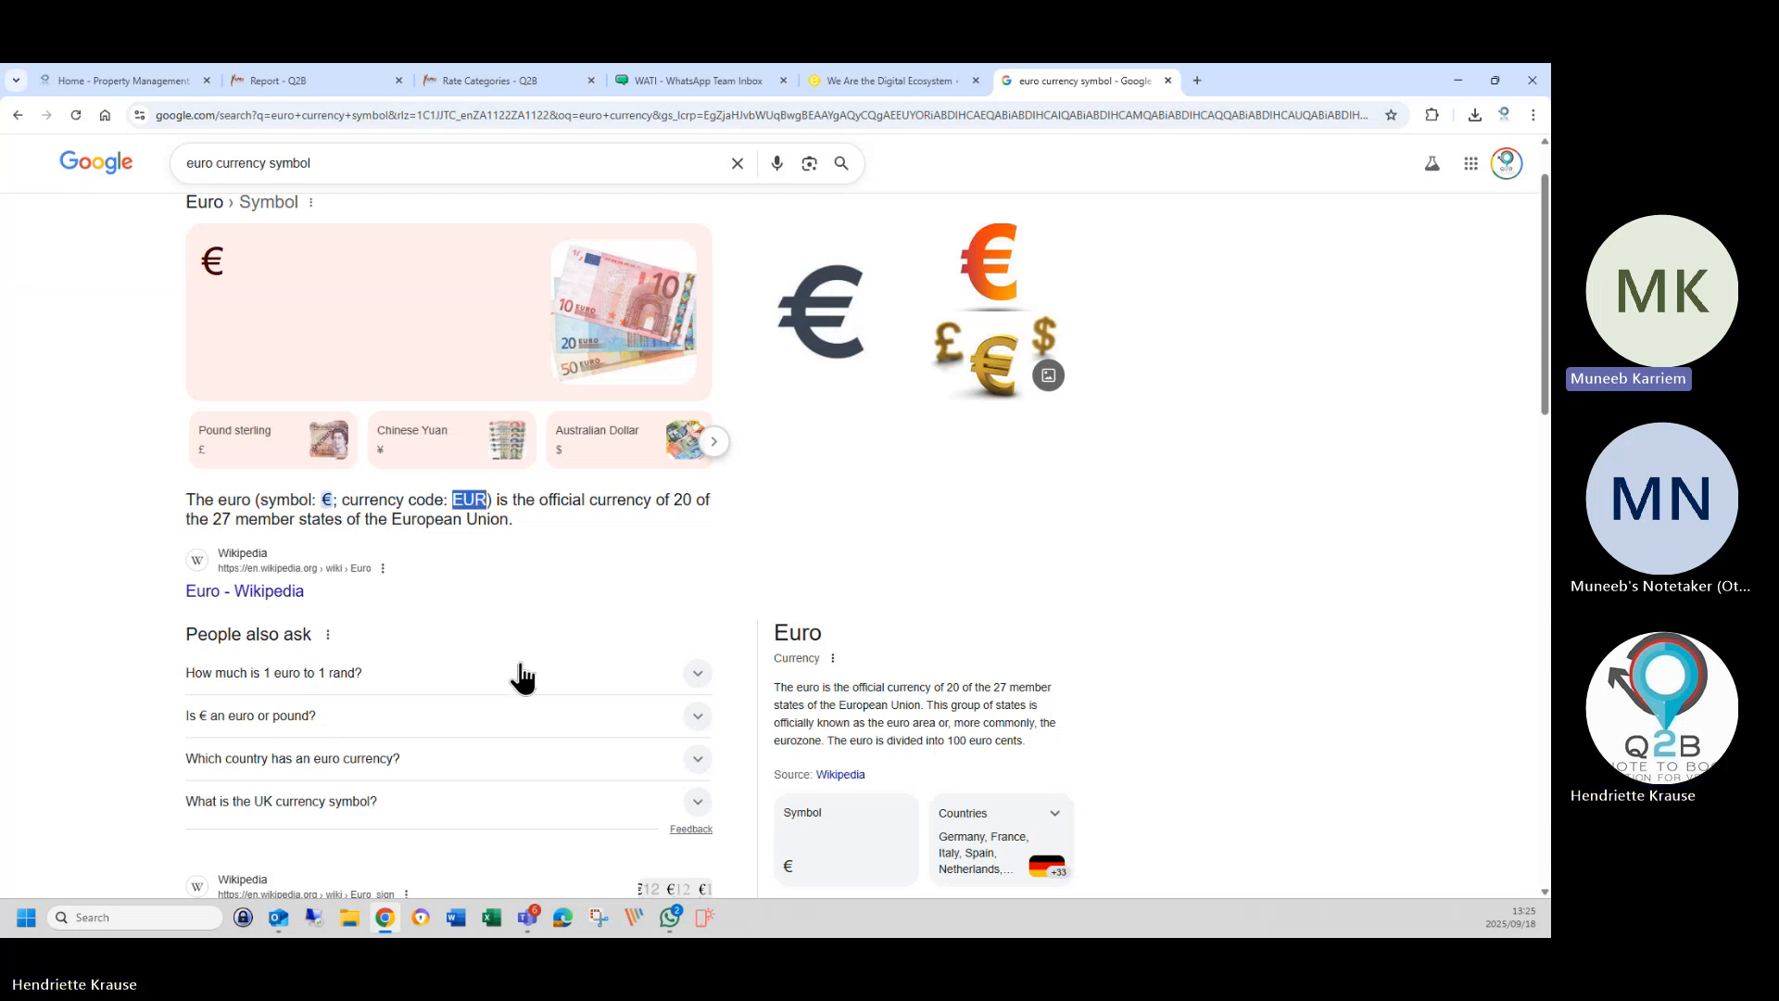
click(1168, 81)
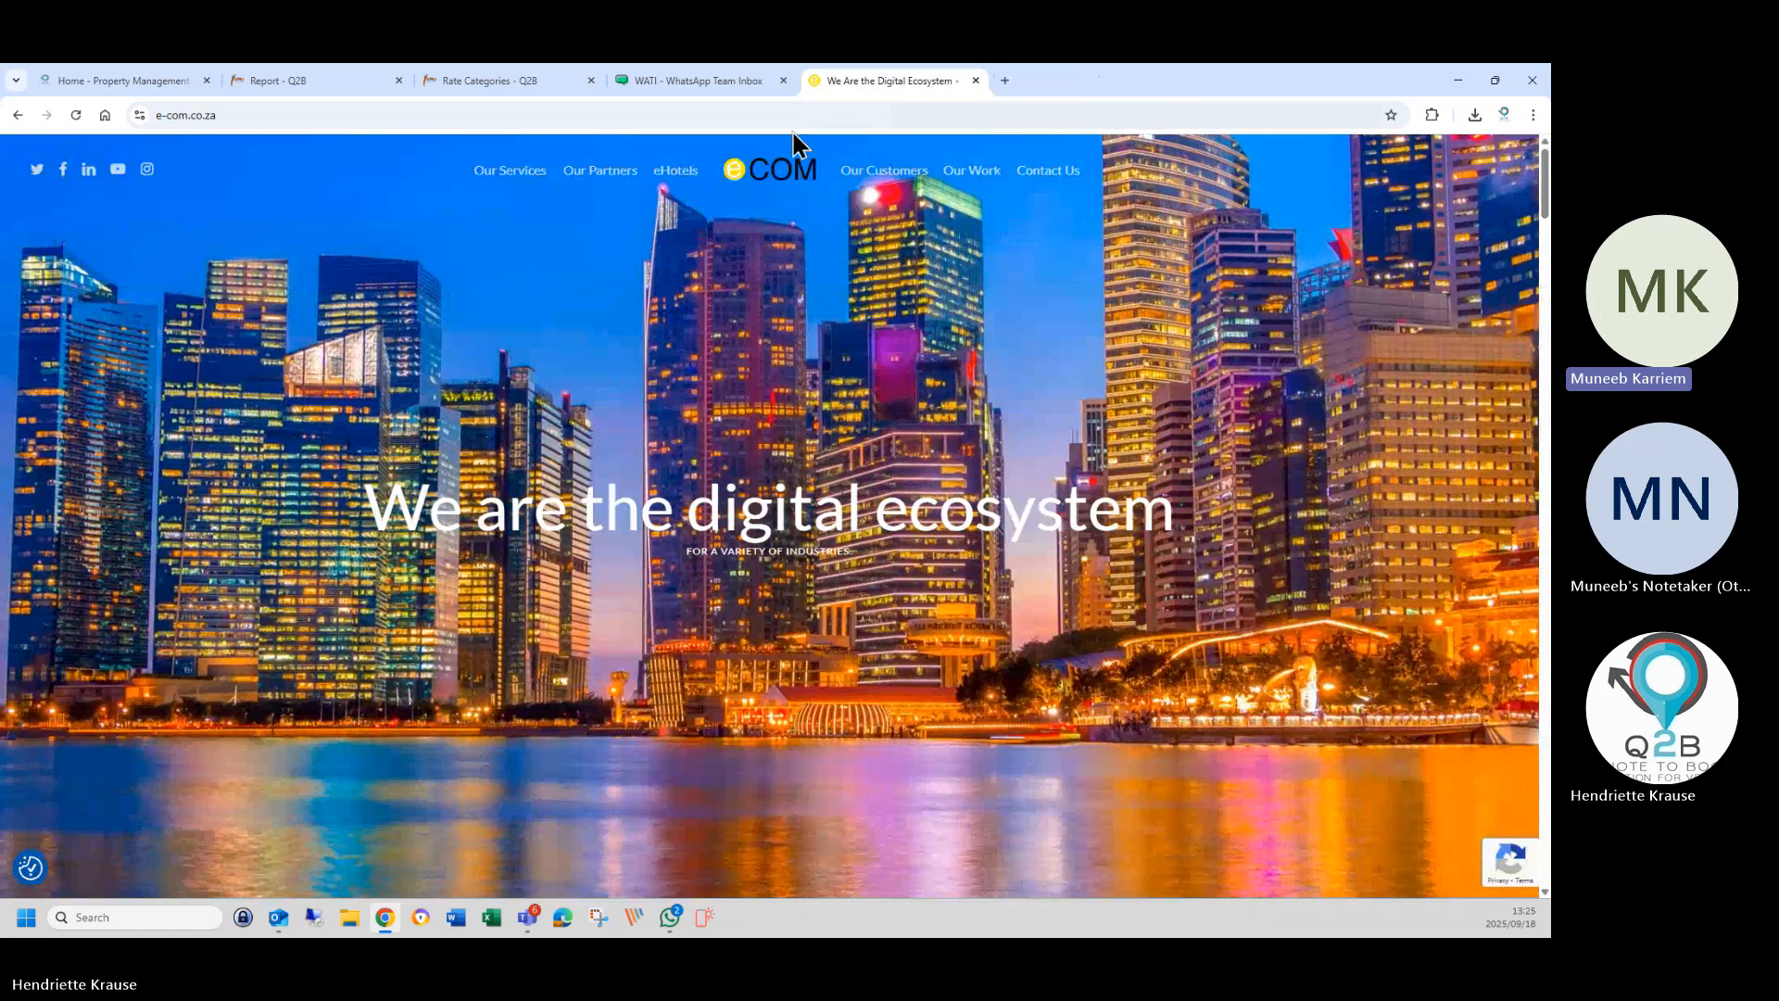
Move the Rate Categories and WATI tabs into separate windows, close the blank tab, return to Report - Q2B.
drag(485, 84, 508, 619)
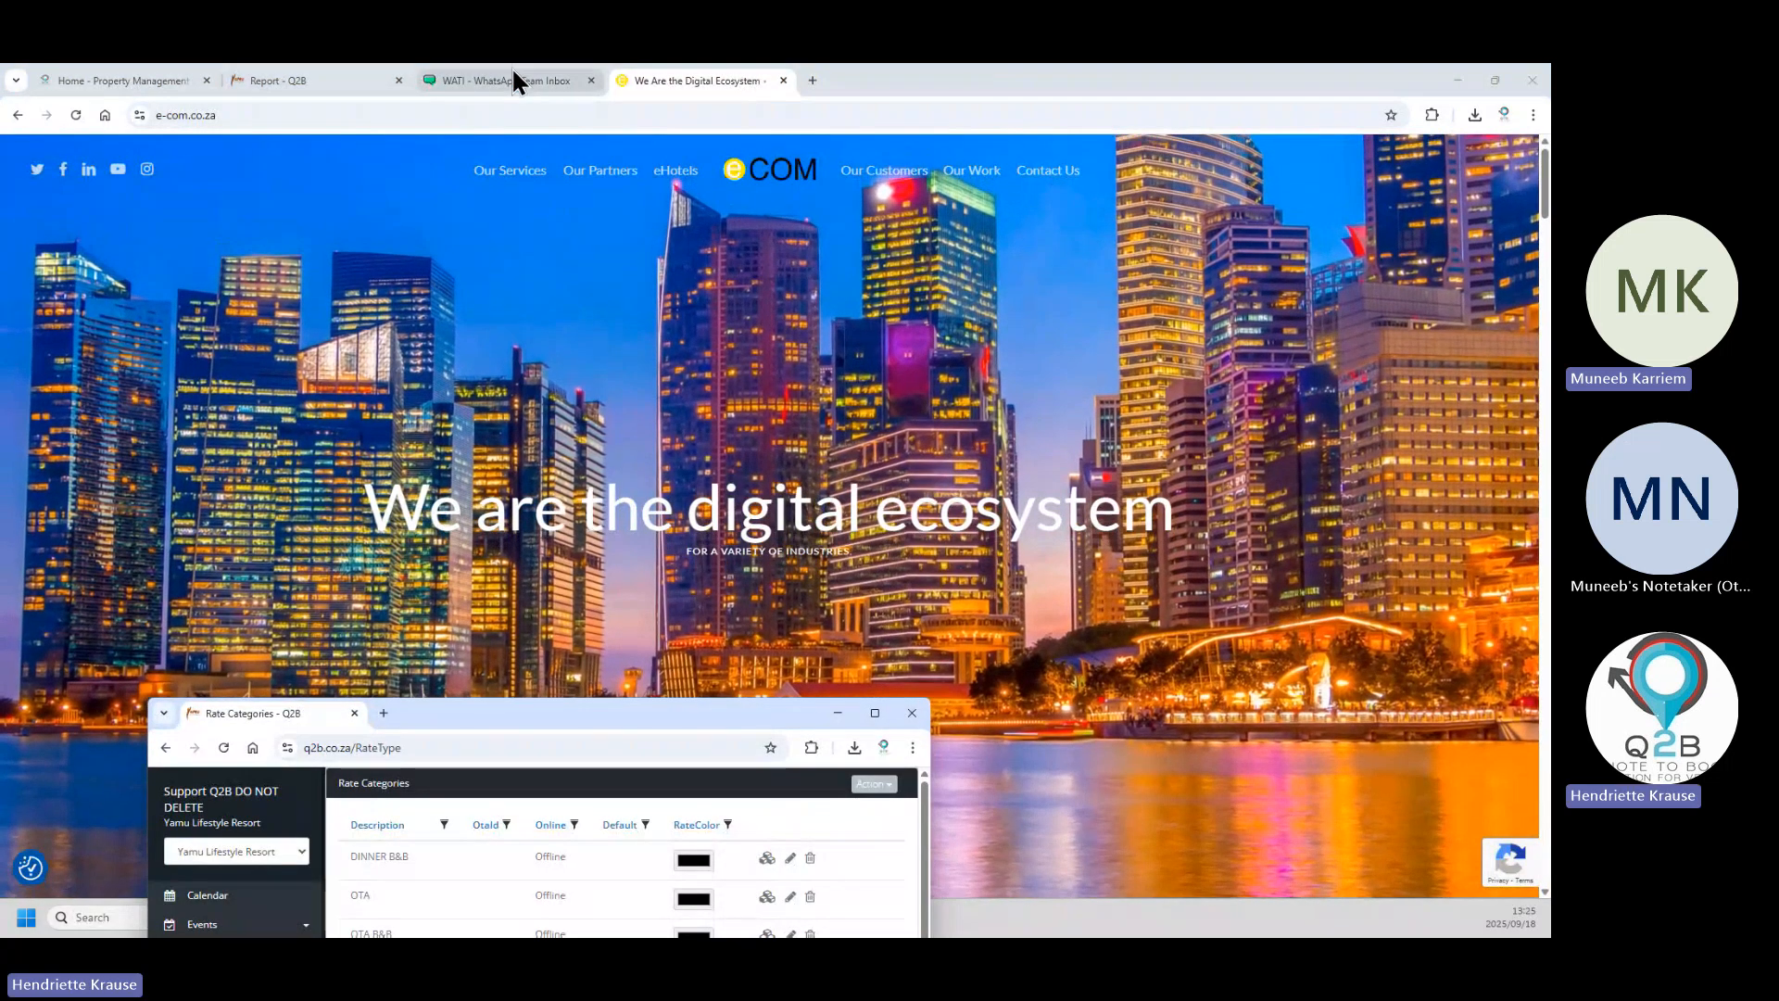
click(512, 74)
drag(511, 83, 405, 843)
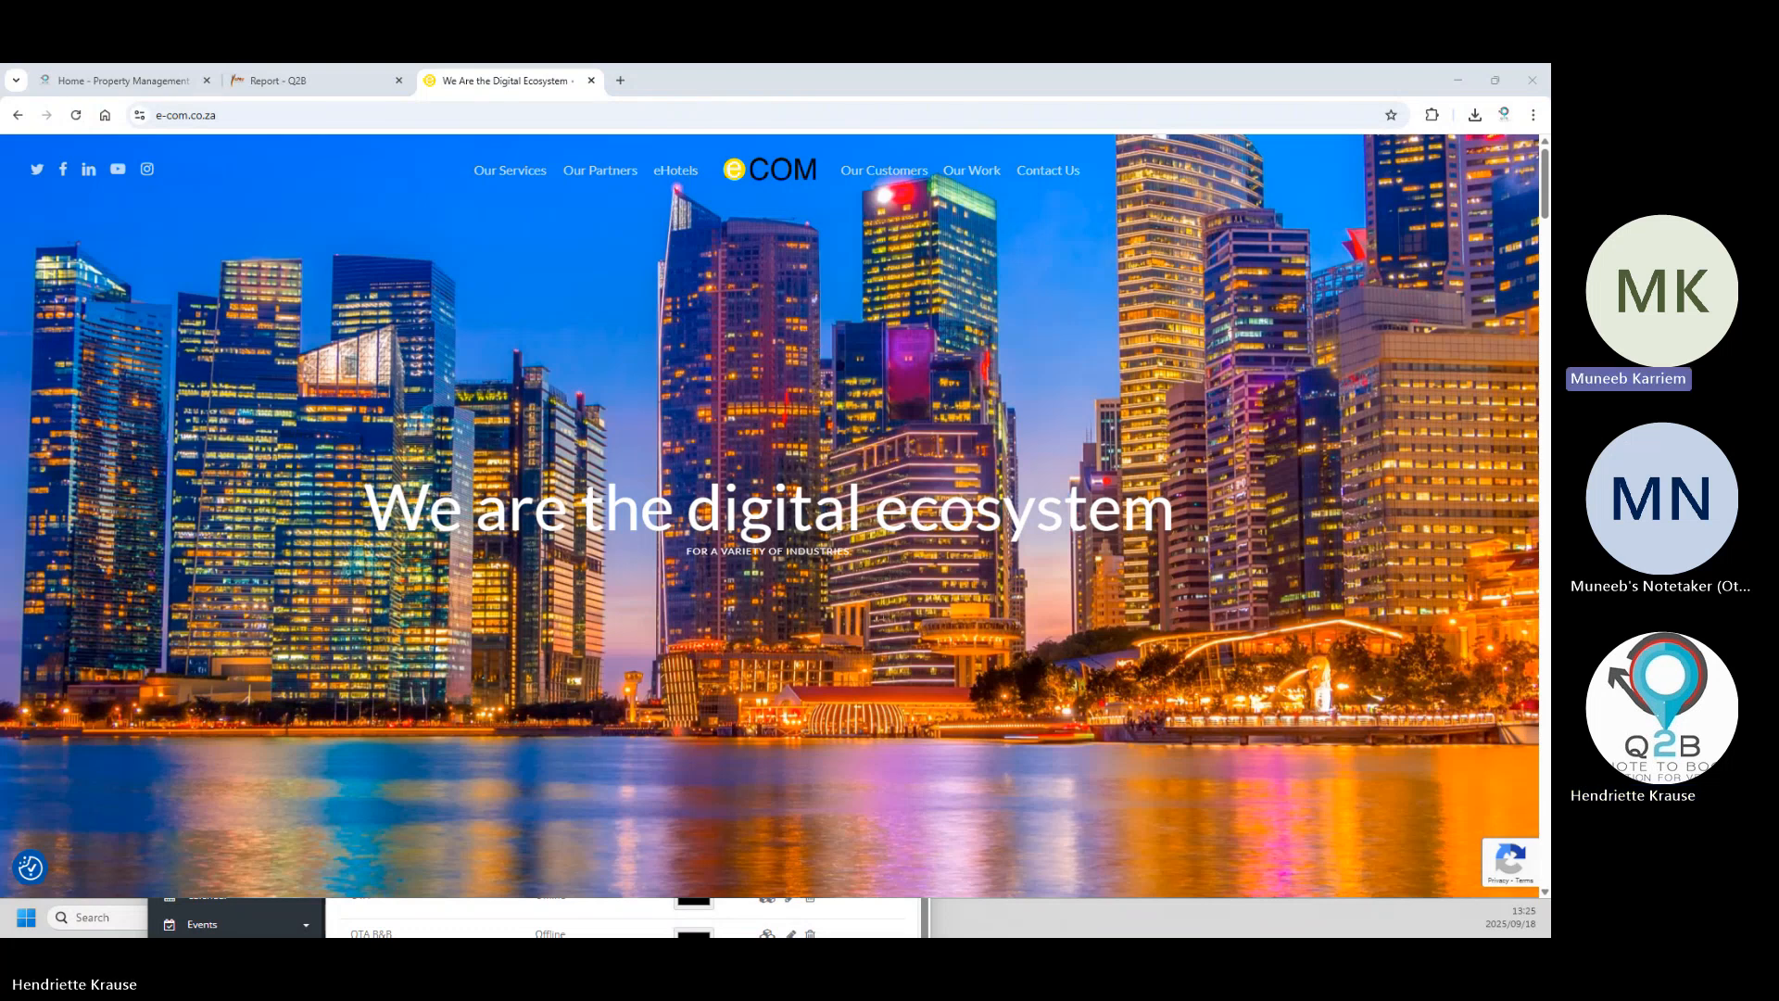
click(460, 315)
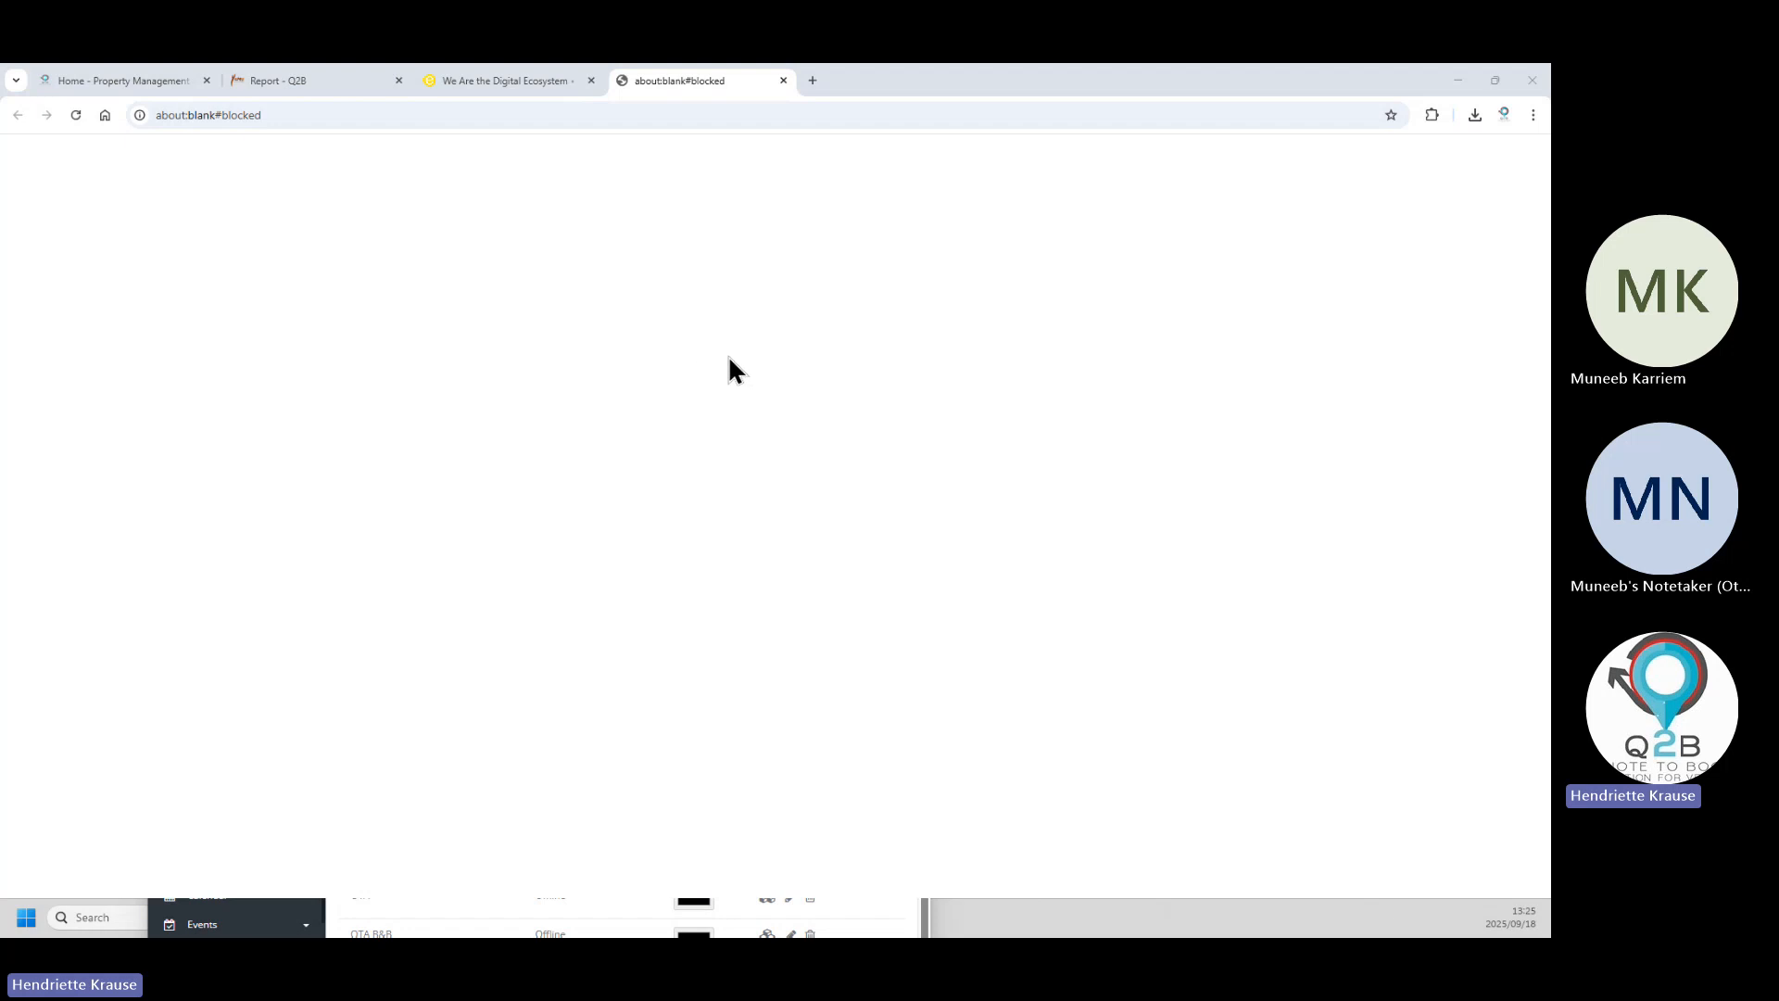
click(783, 80)
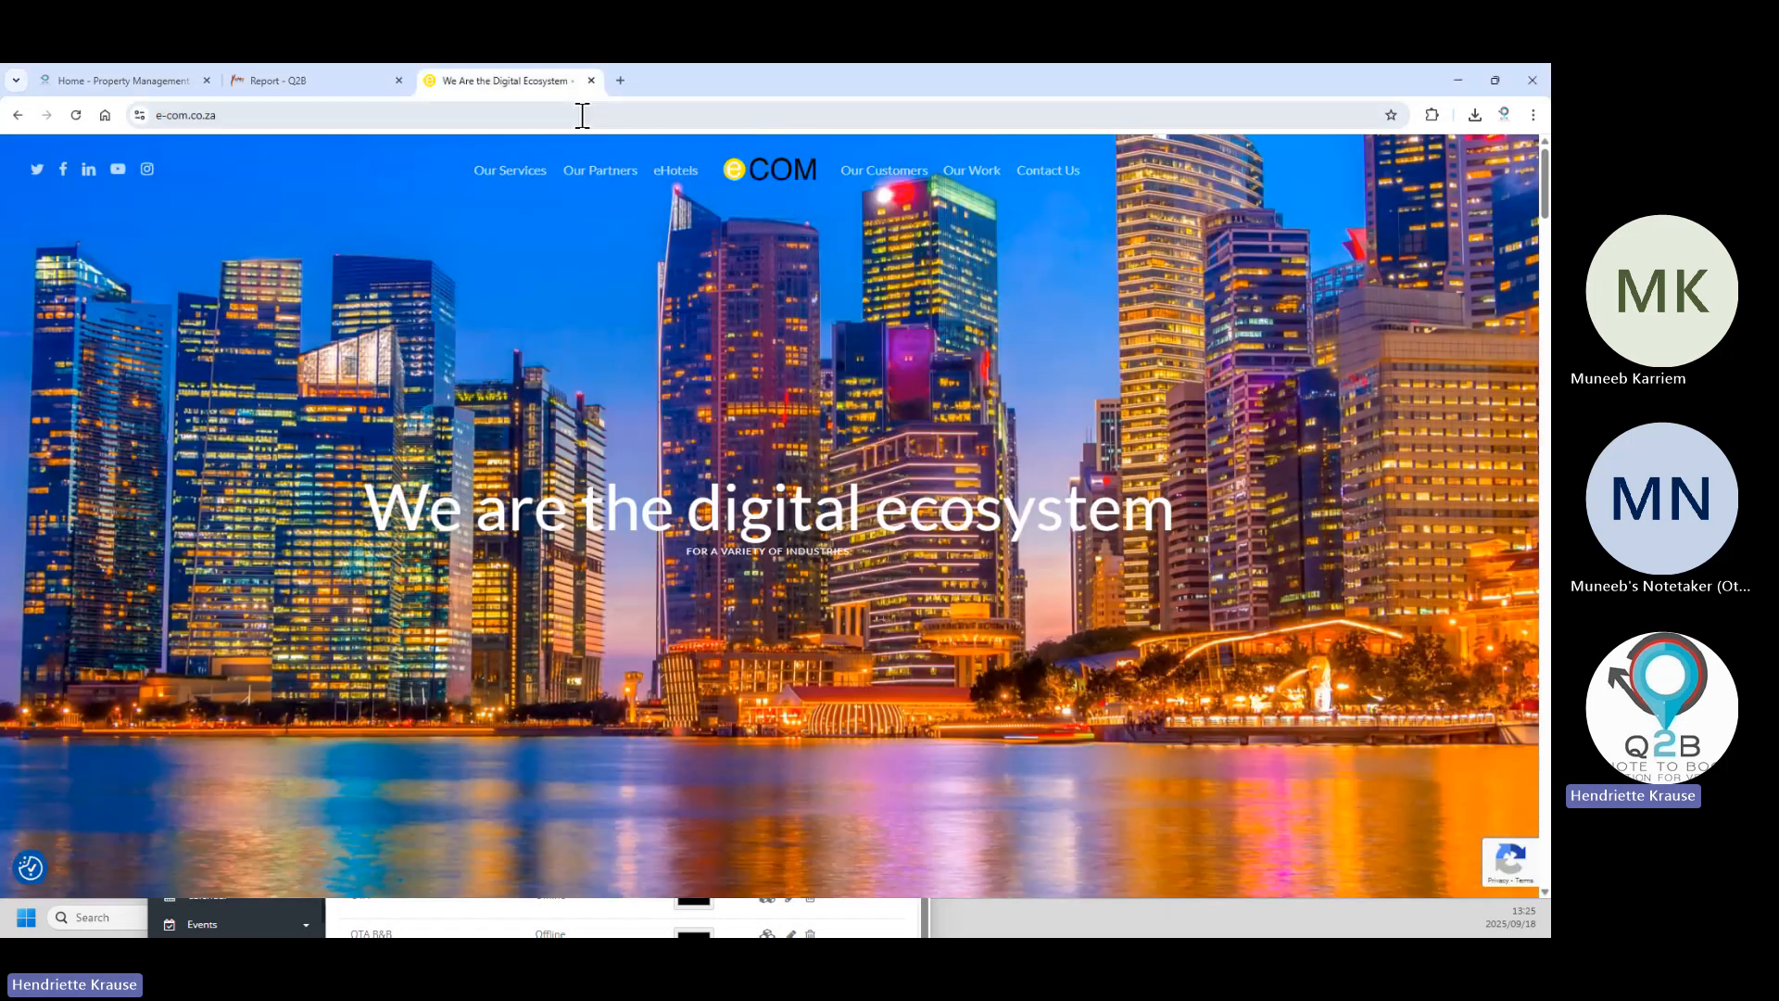
click(279, 80)
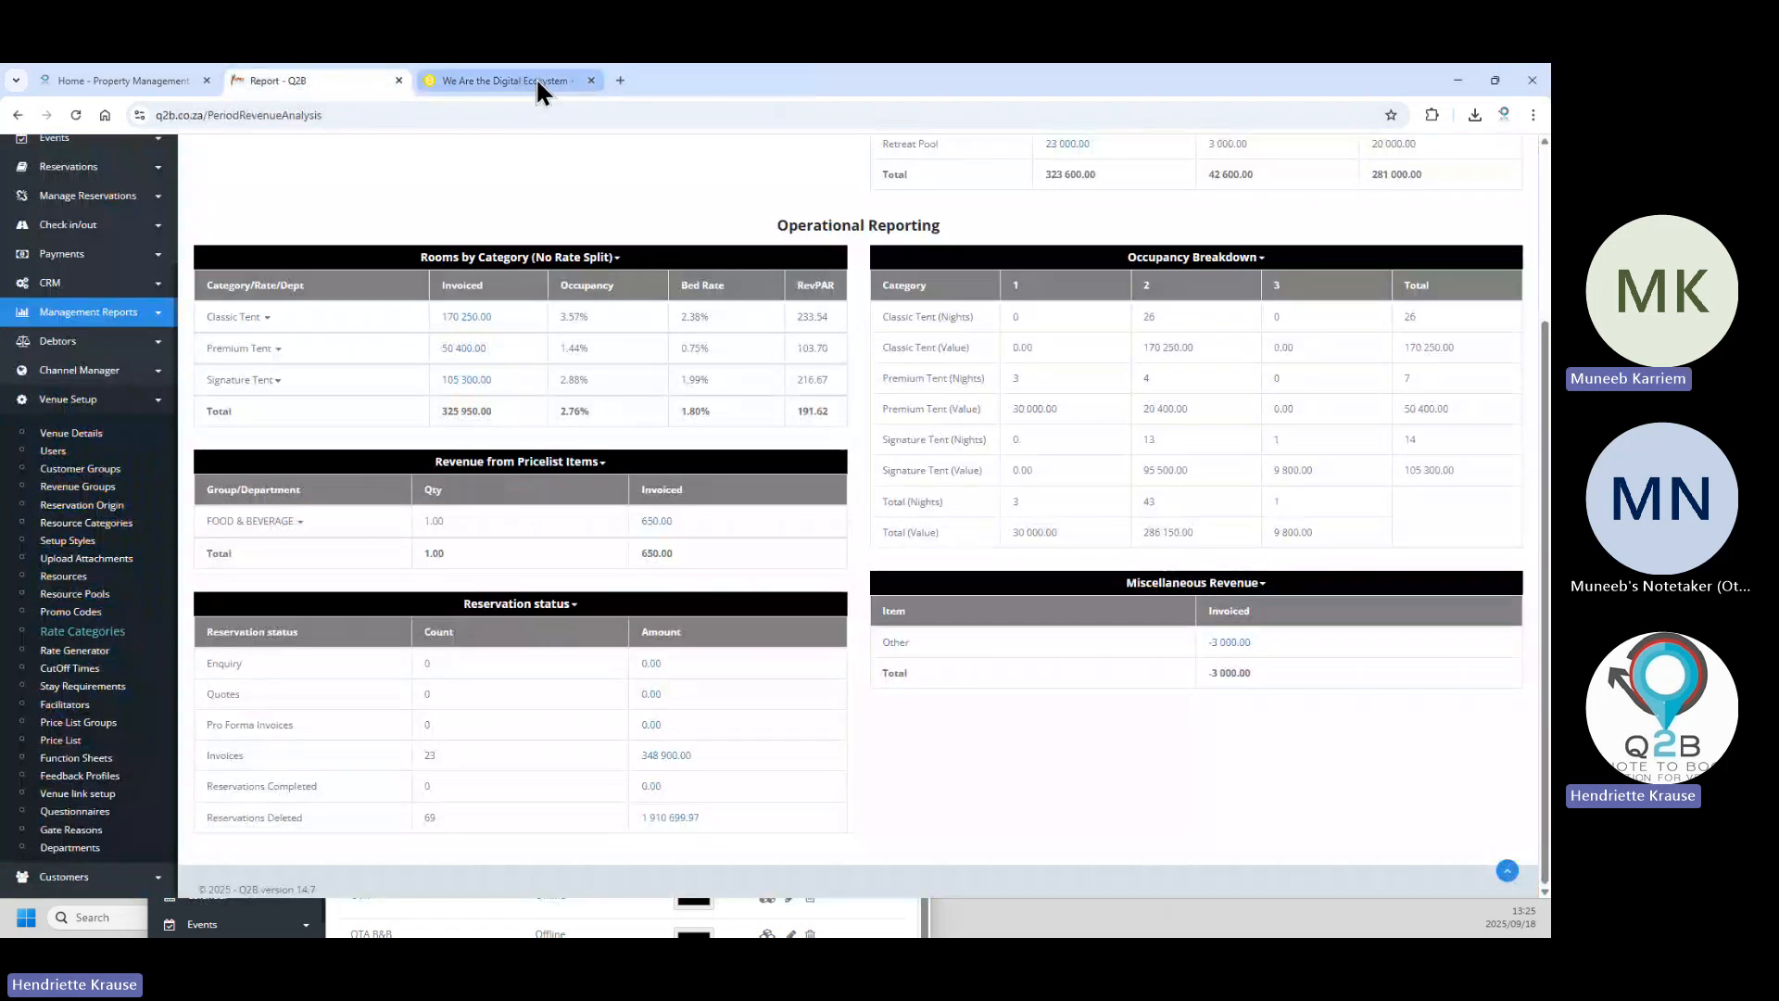
Close the e-com tab and reopen Rate Categories, listing ten categories, in a new tab.
click(590, 80)
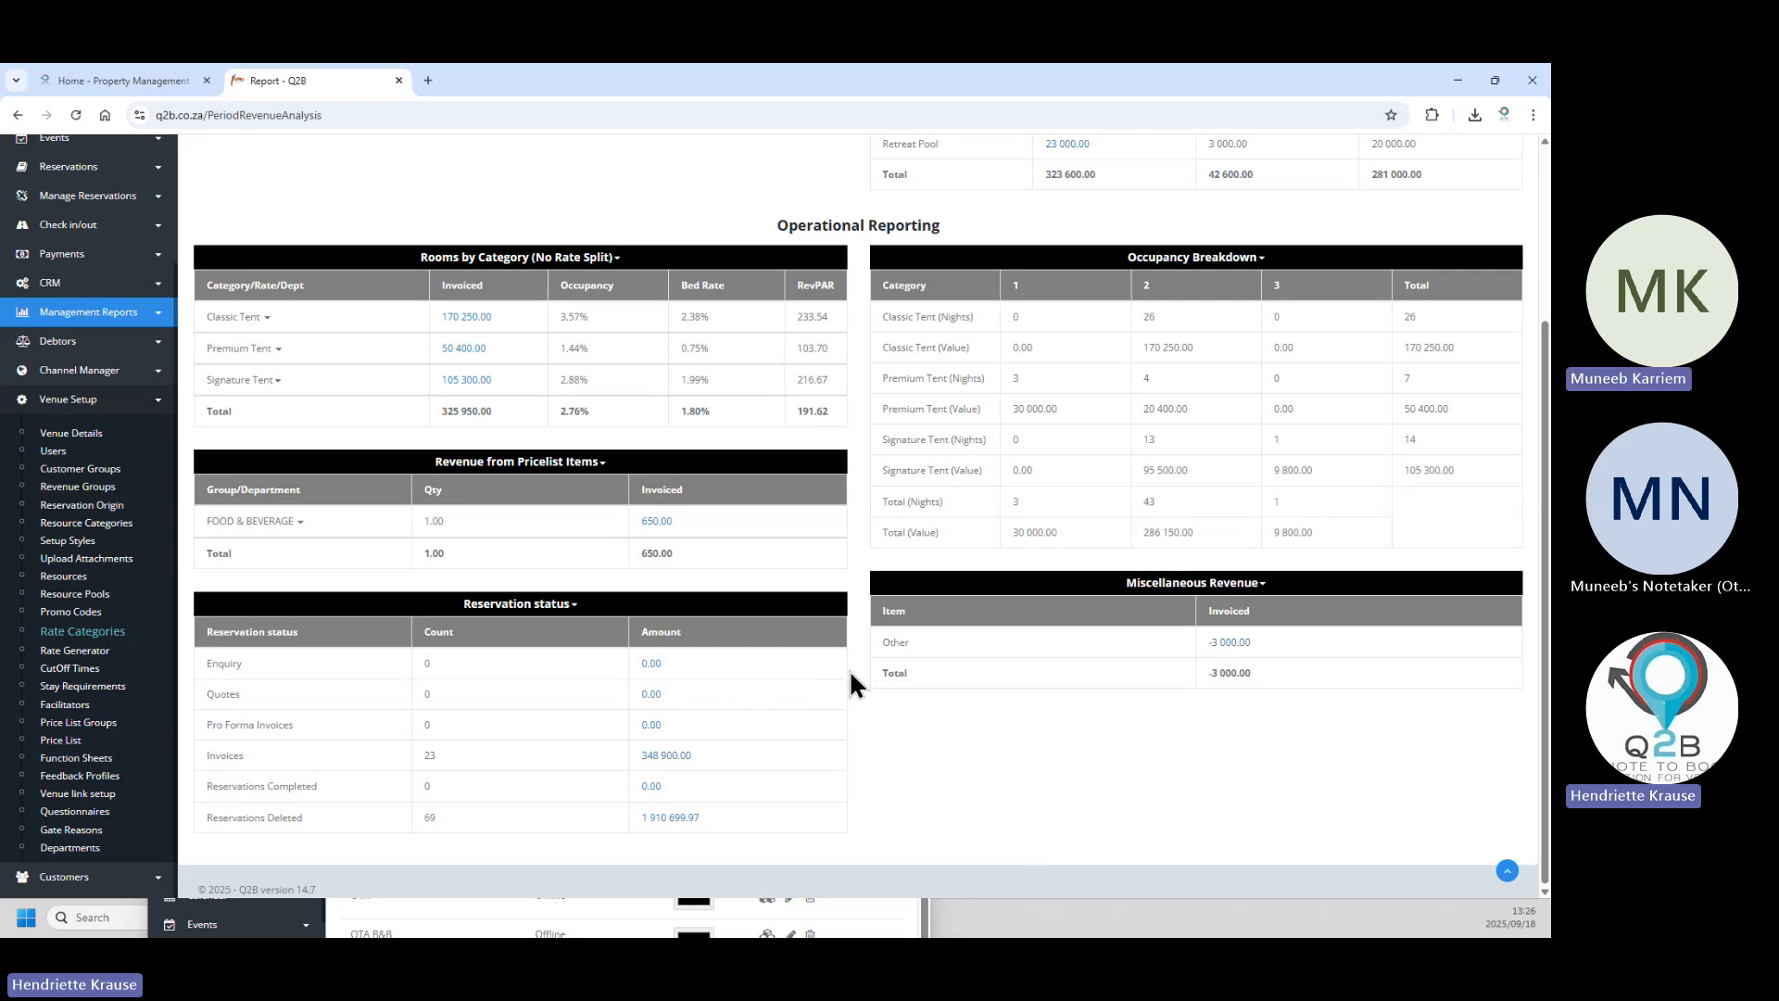
right_click(101, 635)
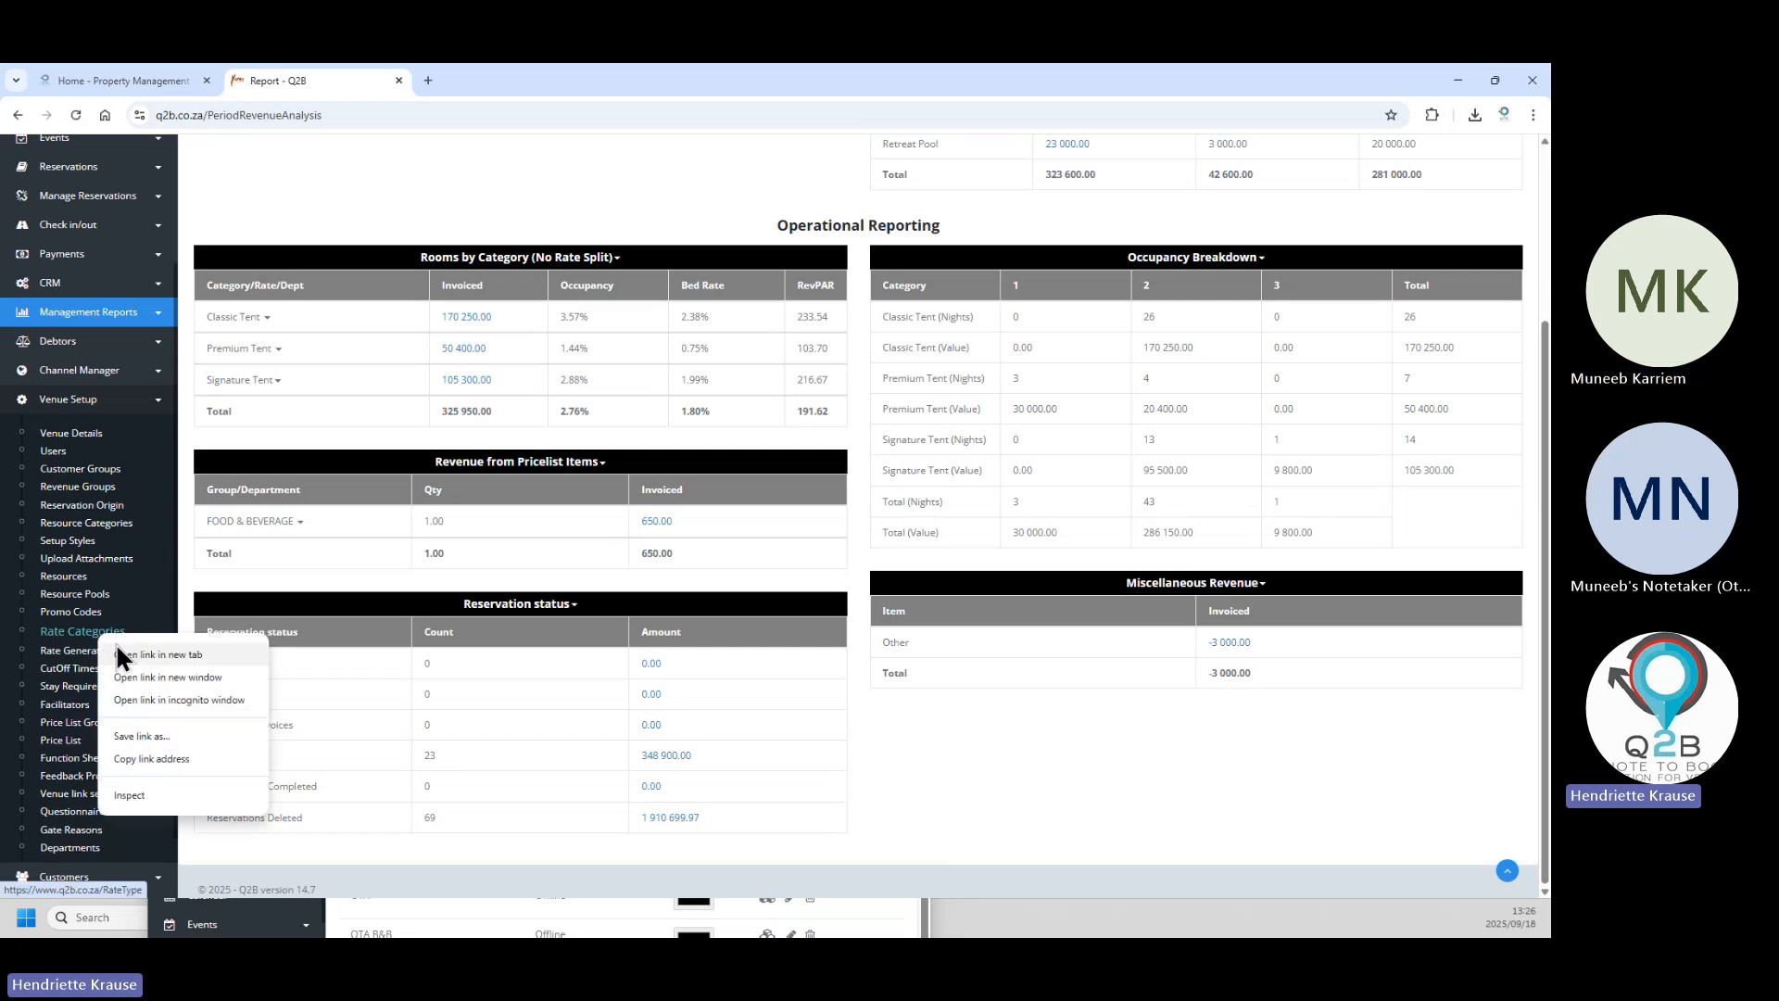
click(115, 646)
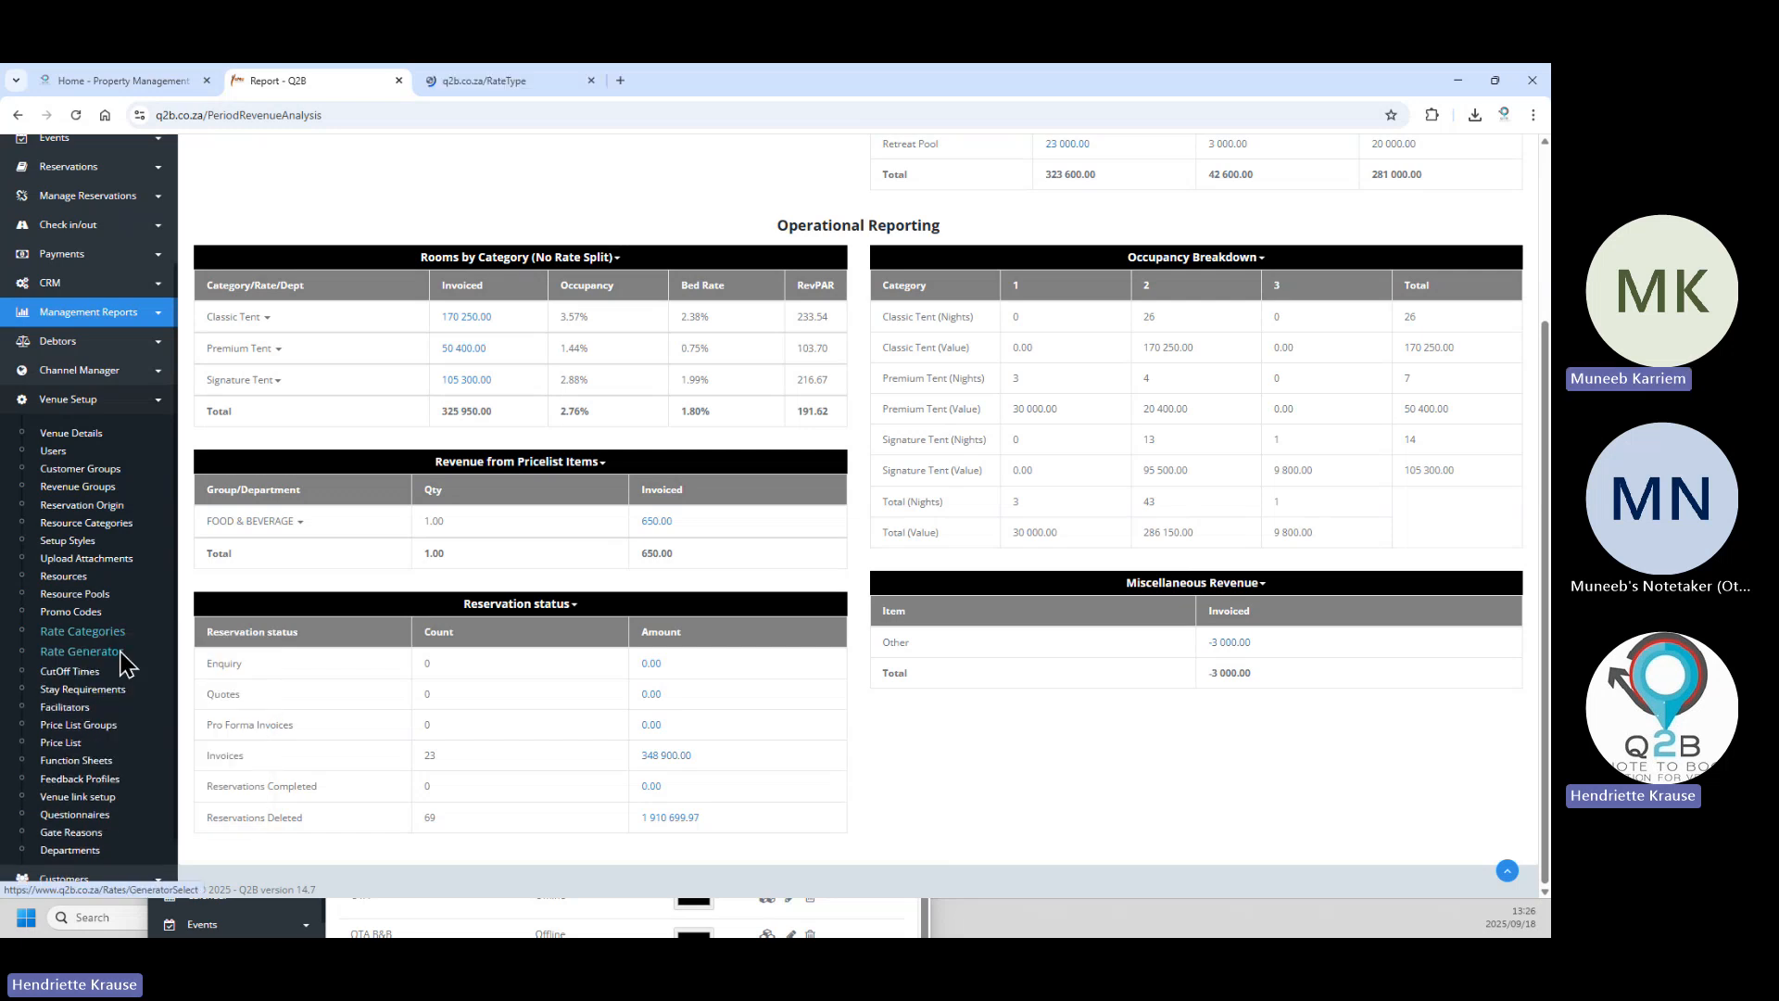
click(532, 78)
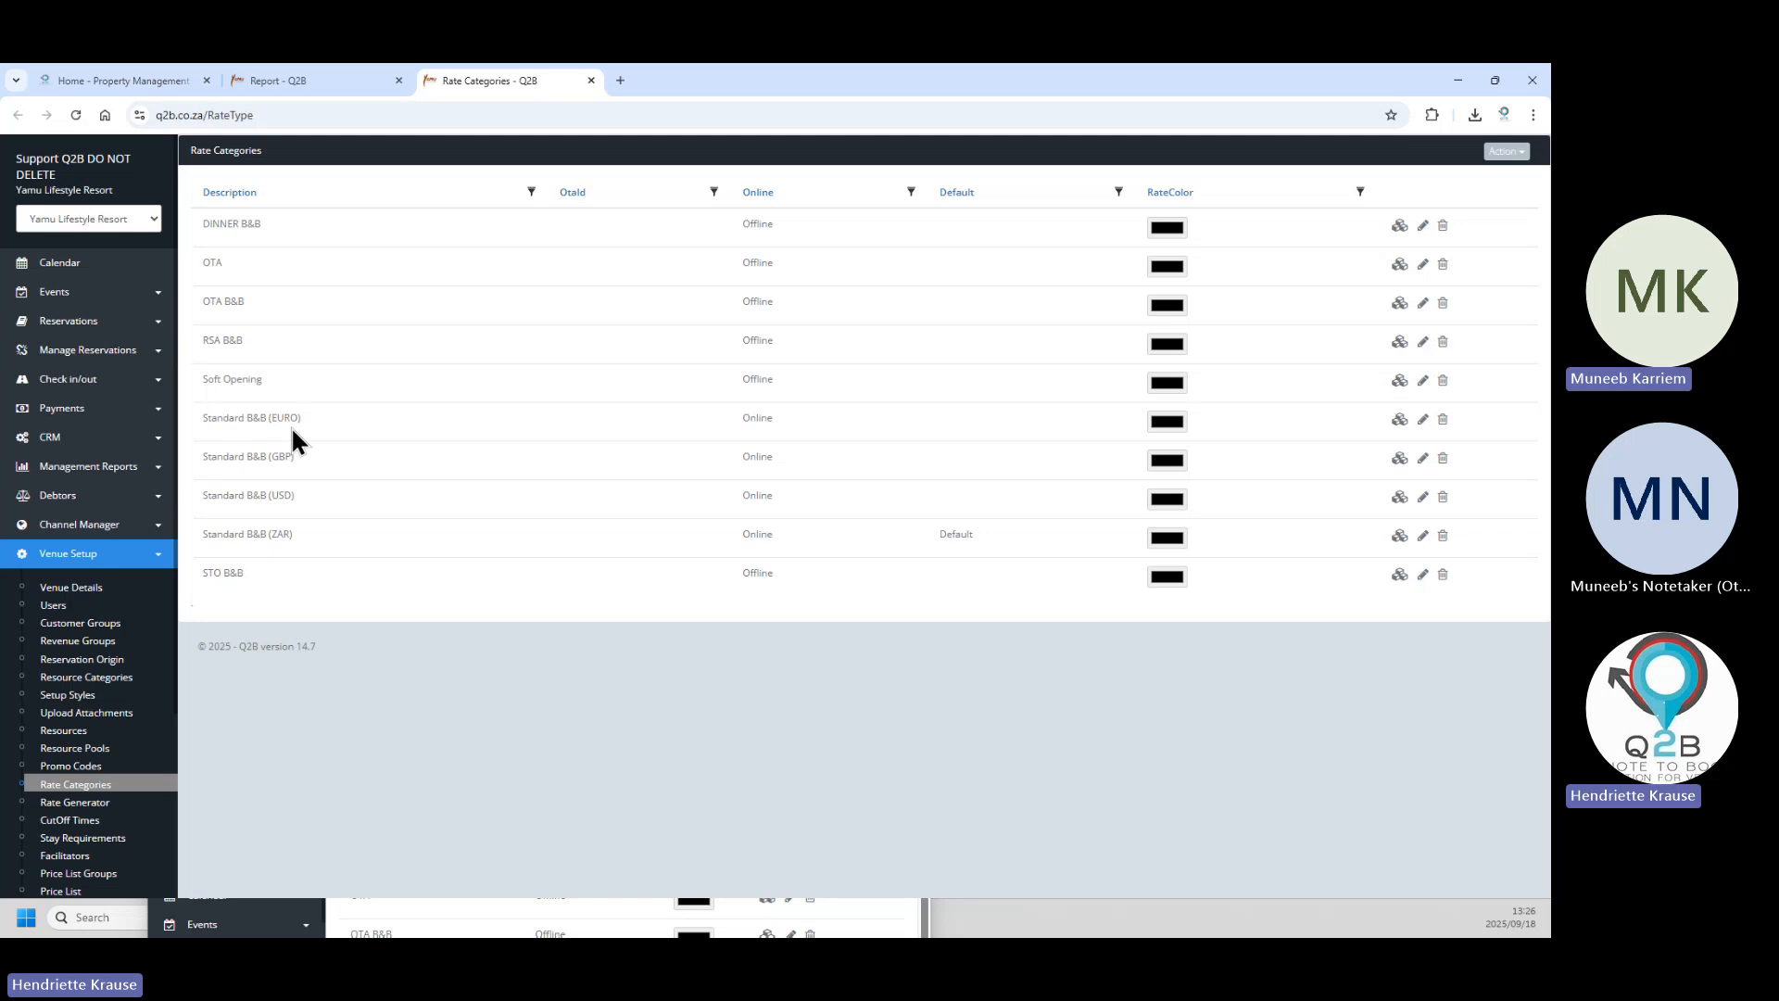
click(1421, 421)
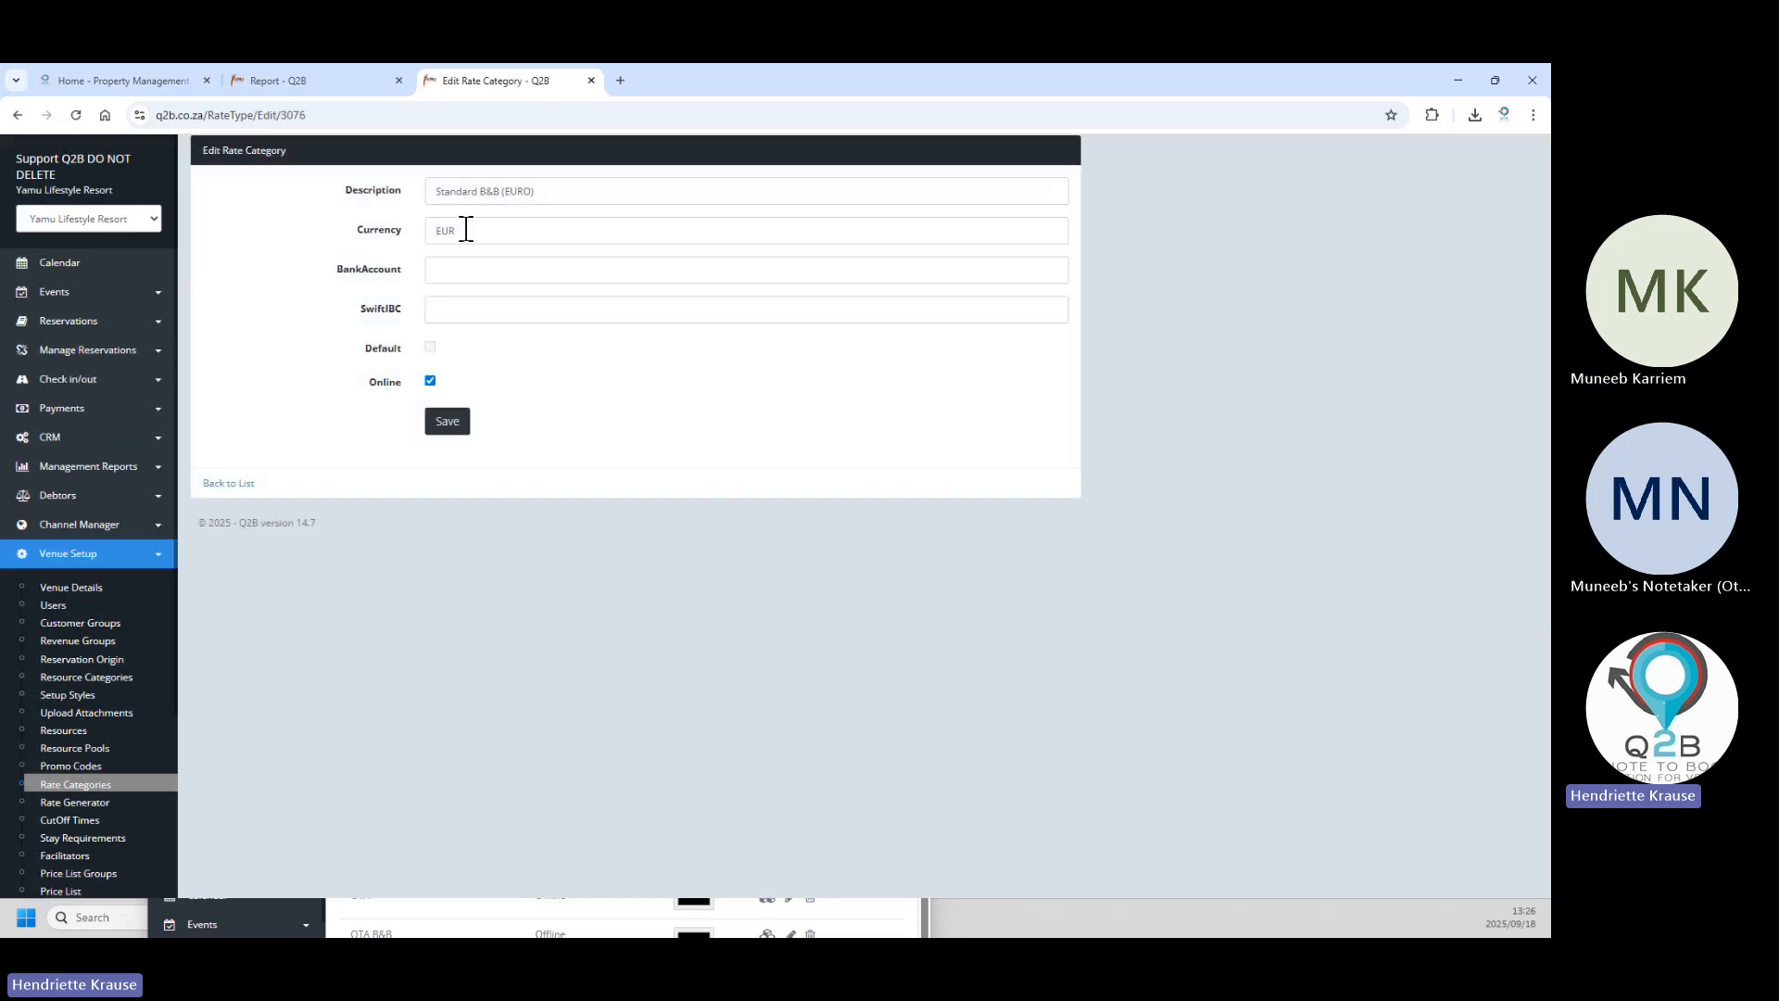
click(430, 232)
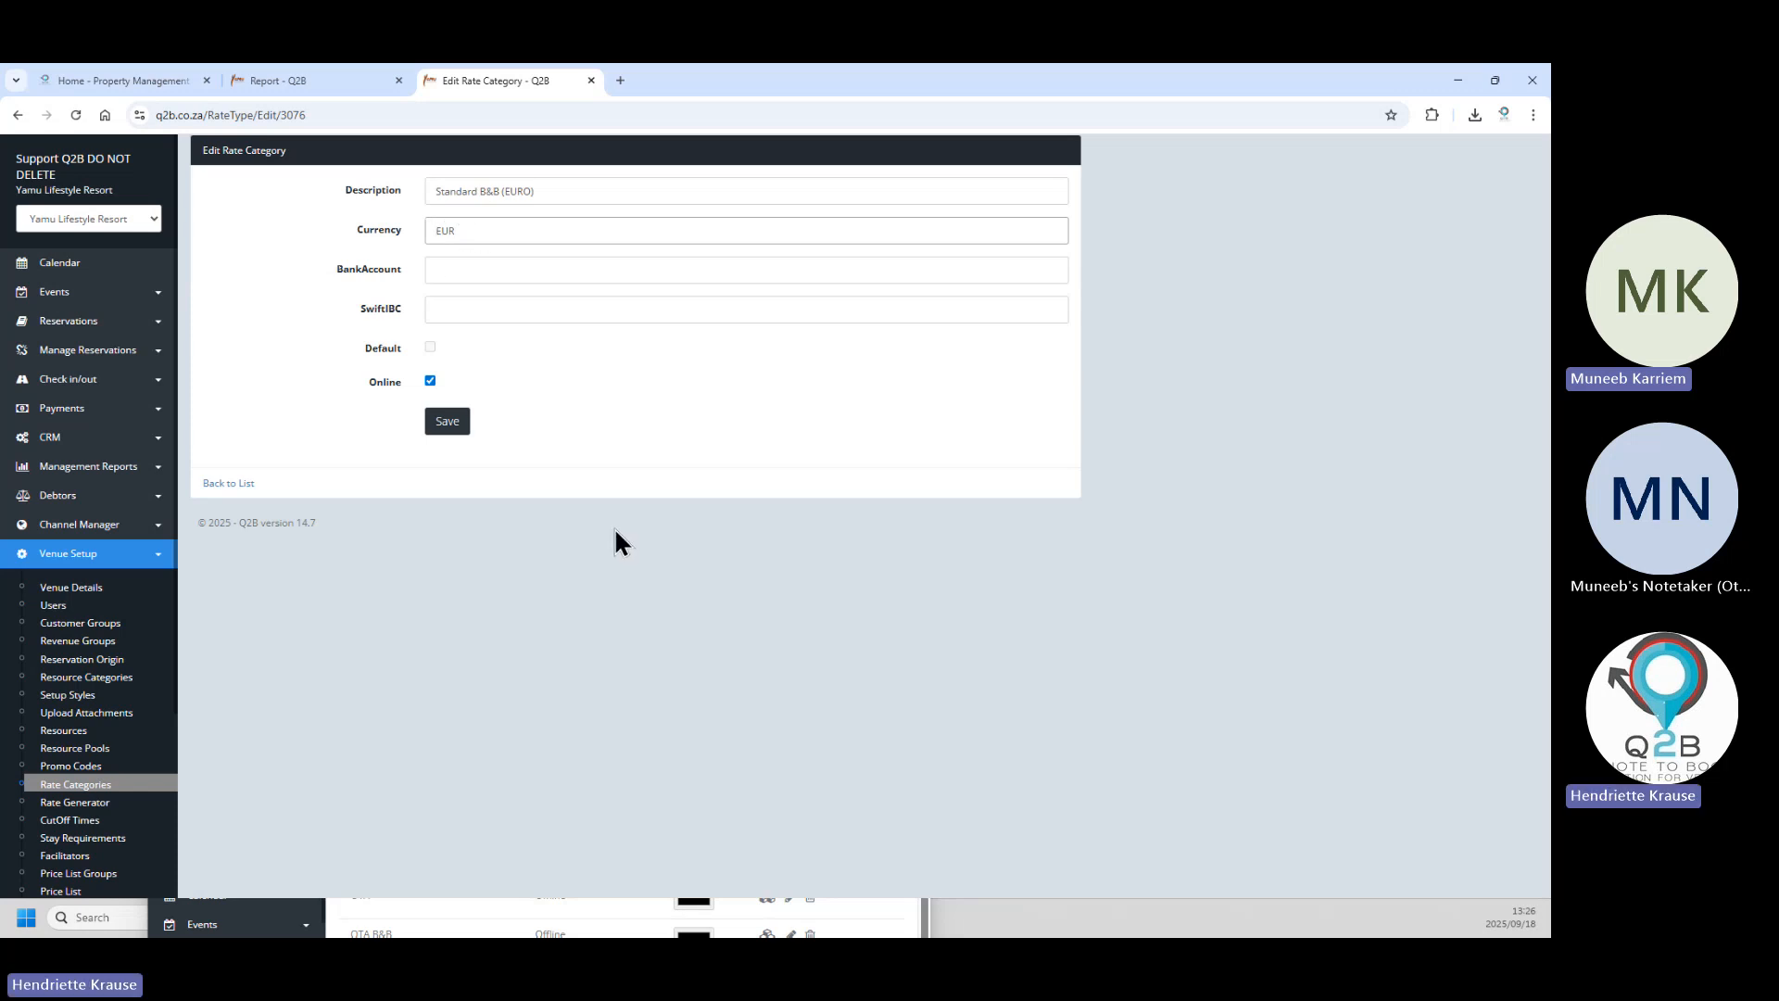
click(453, 428)
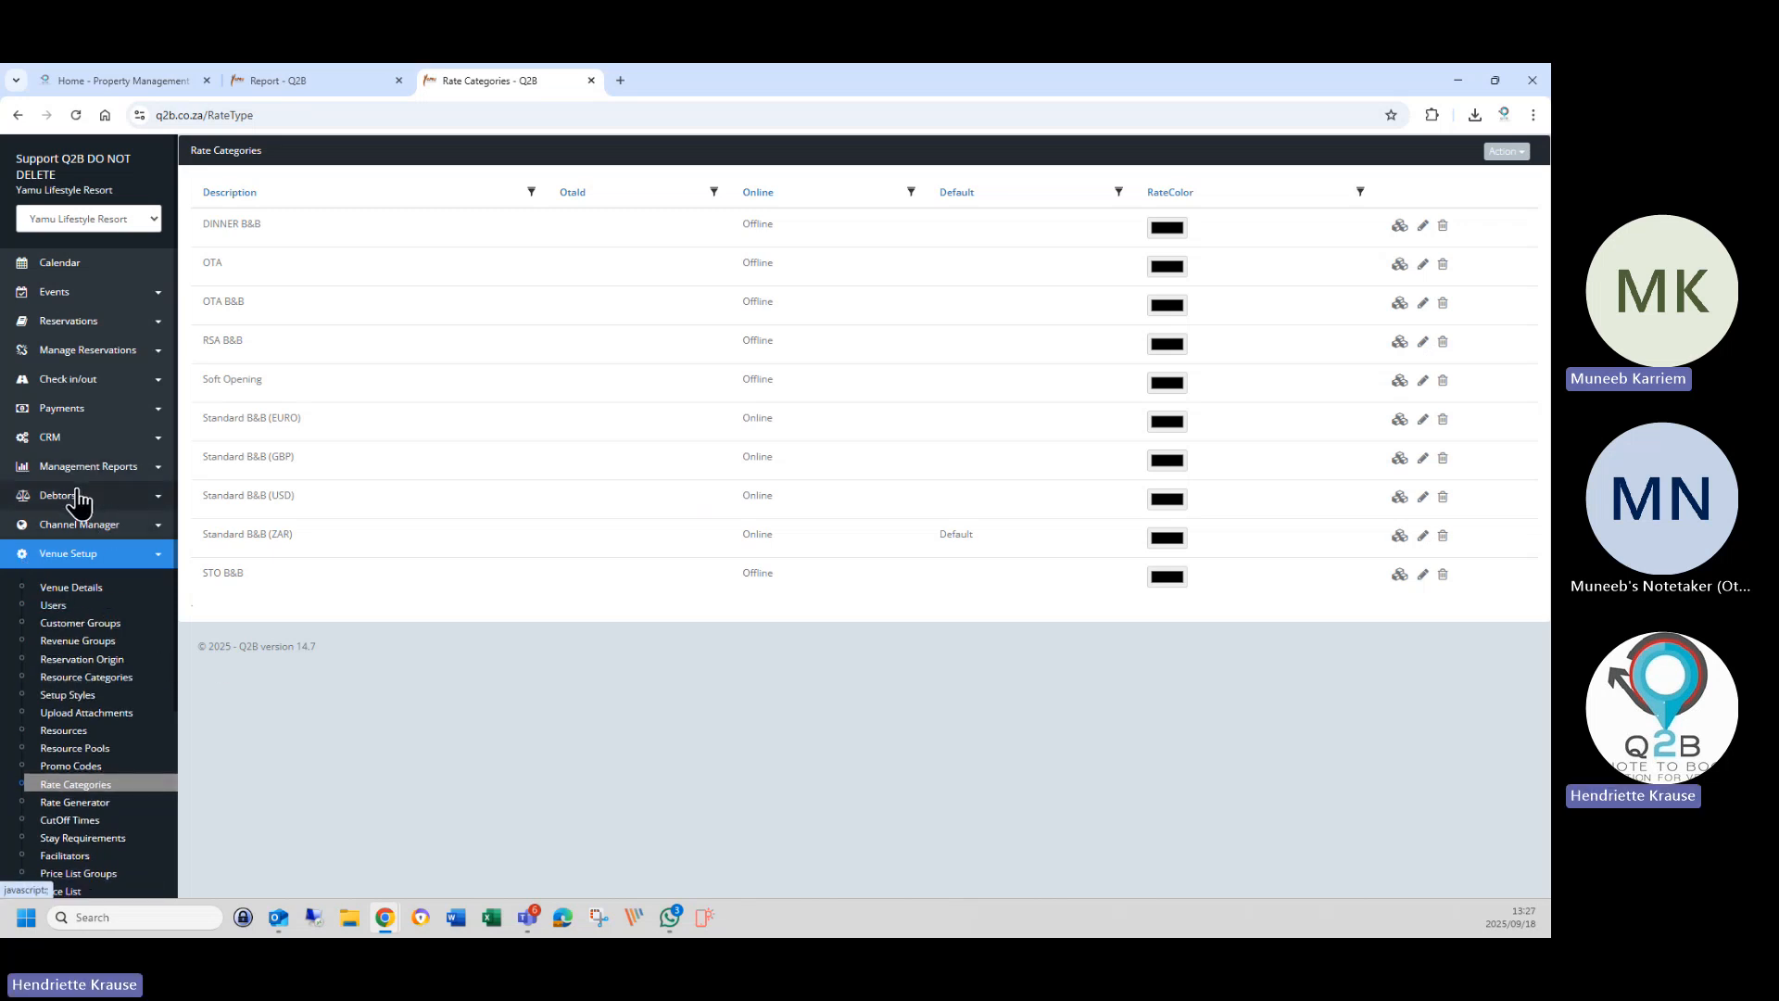
Open the Channel Manager's Channels list showing Agoda, Booking.com and Expedia.
click(70, 526)
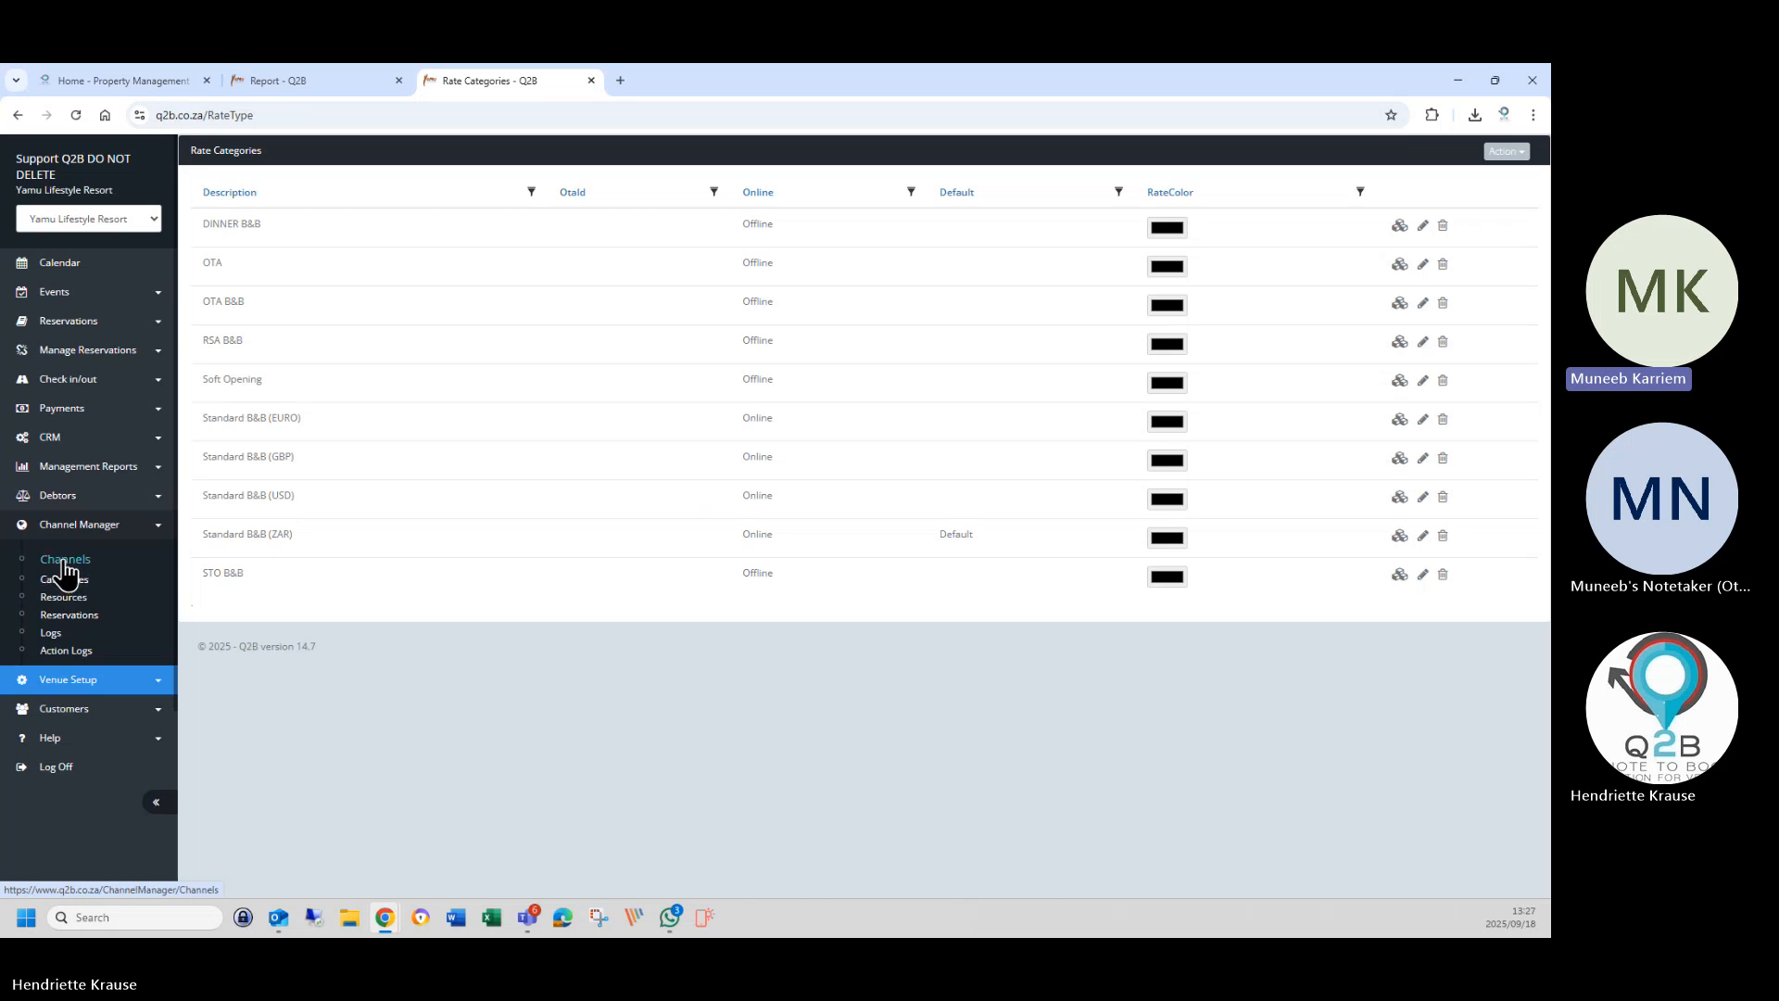
click(65, 562)
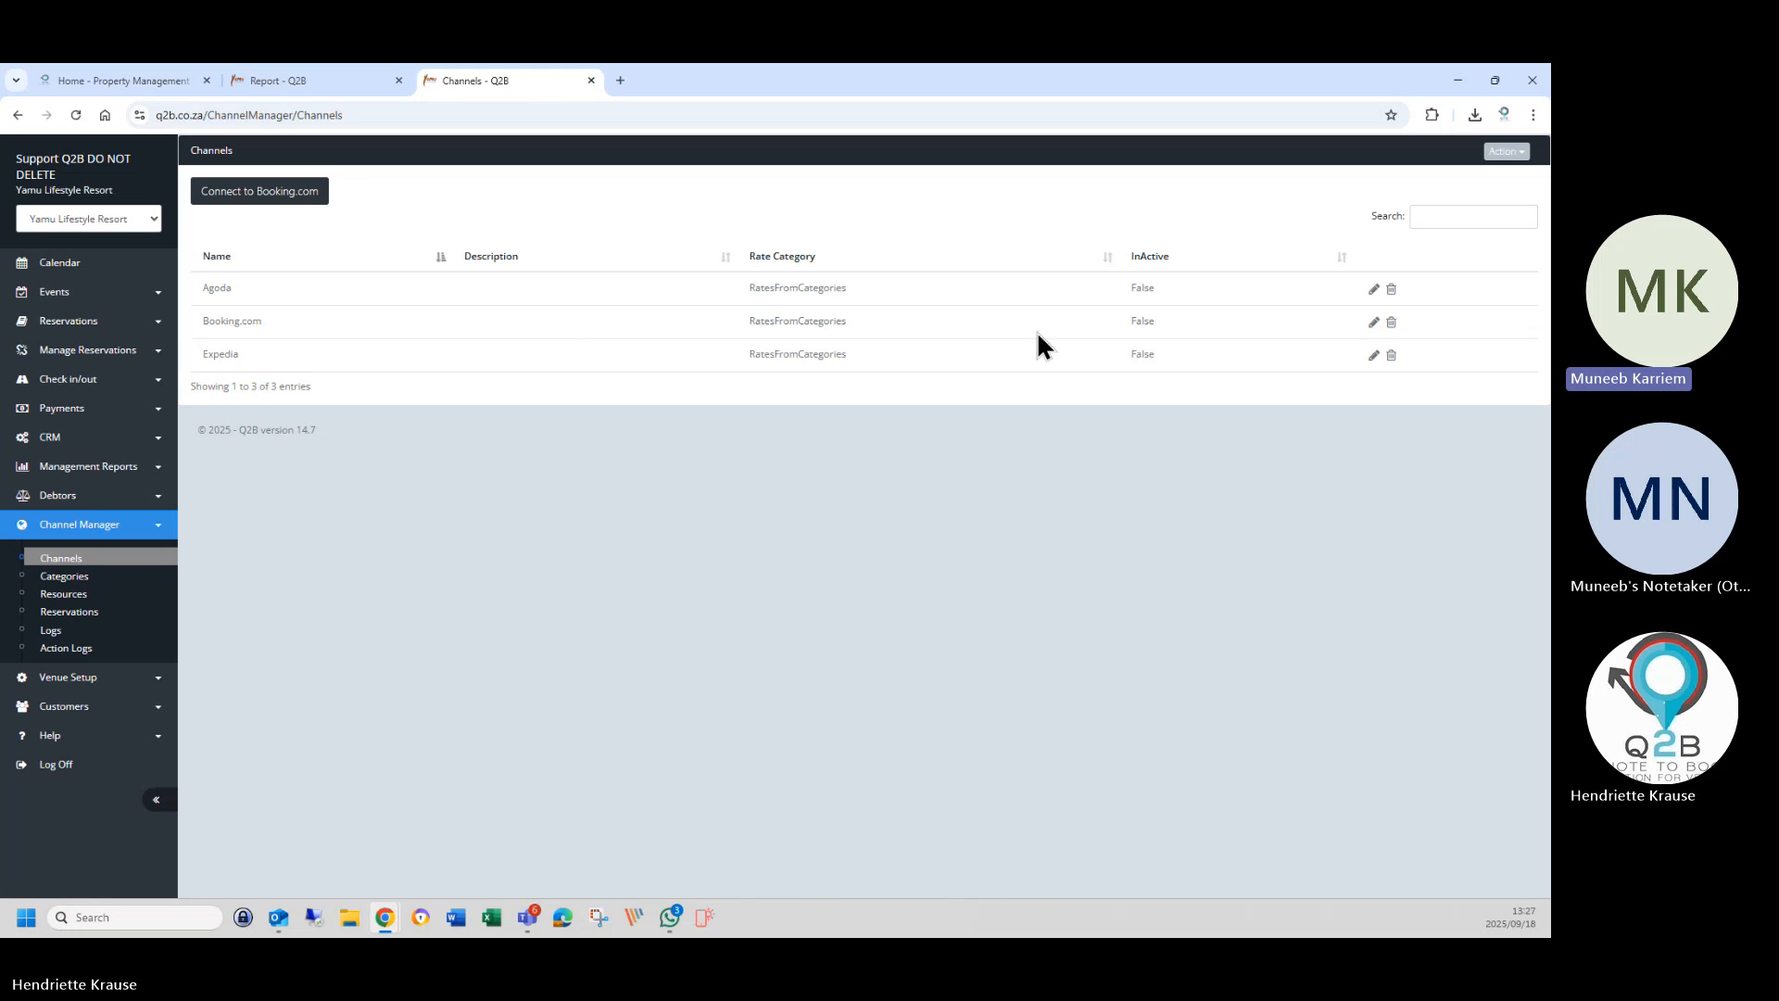
Edit the Agoda channel and fetch its OTA details, dismissing the success message.
click(1373, 291)
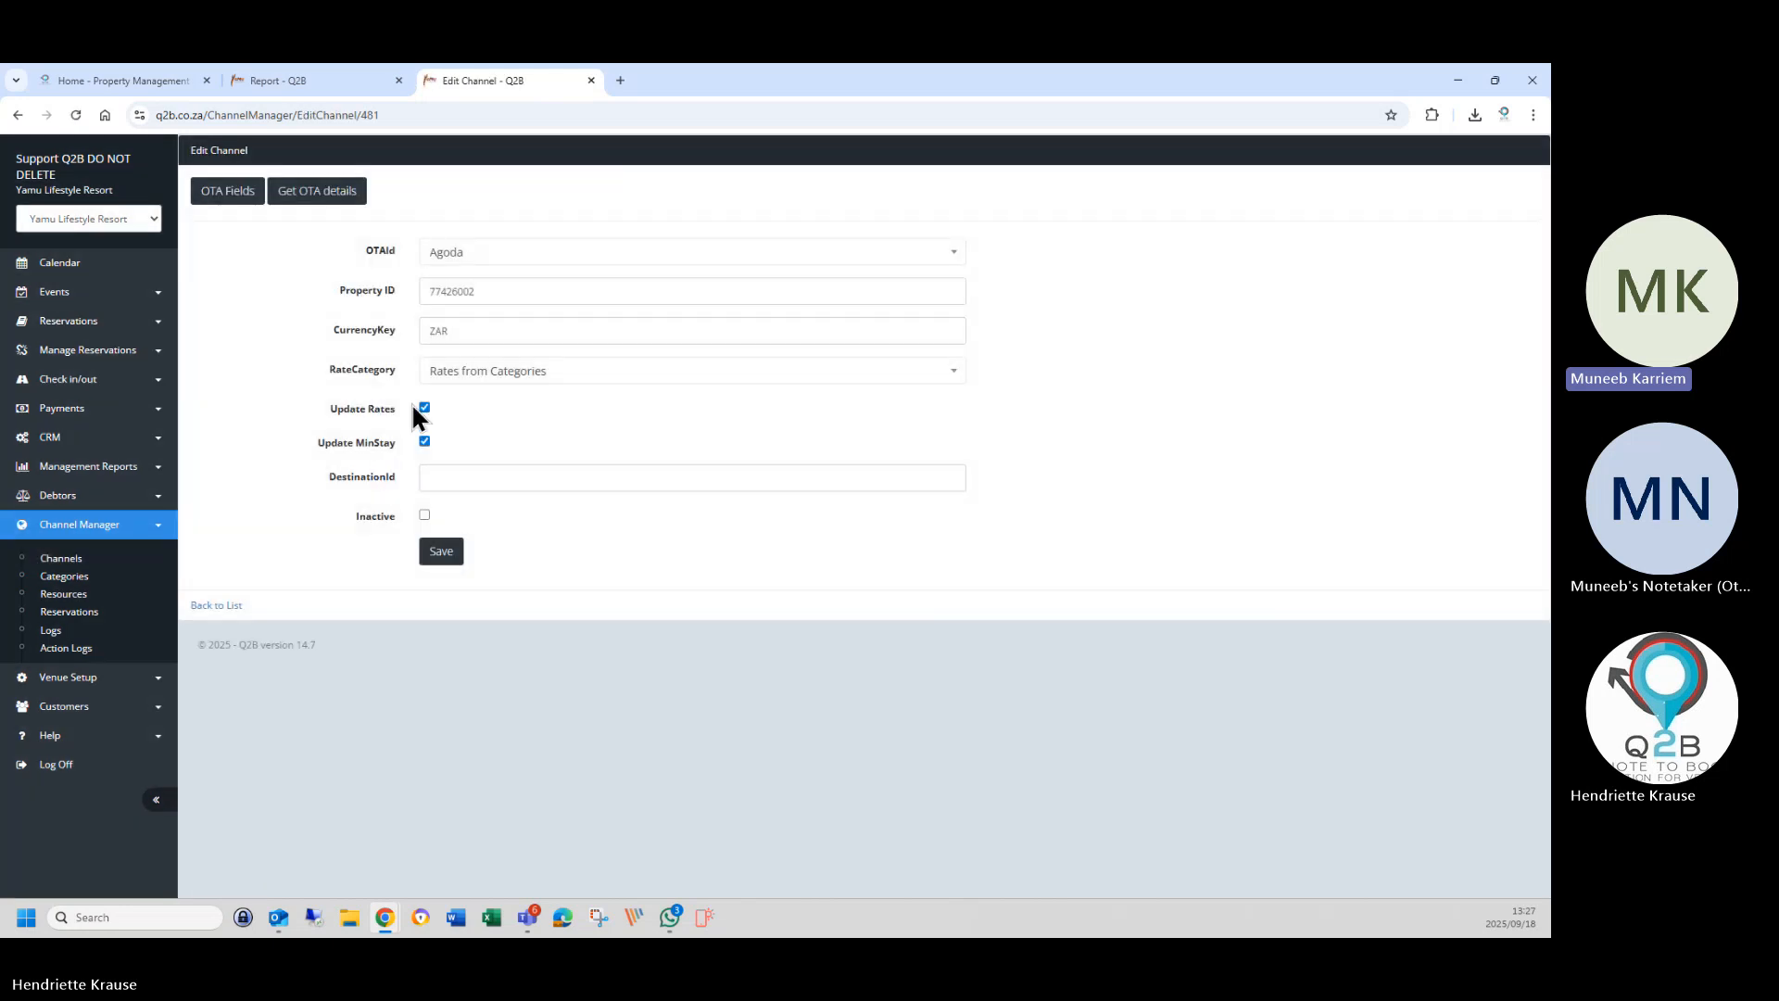
click(321, 194)
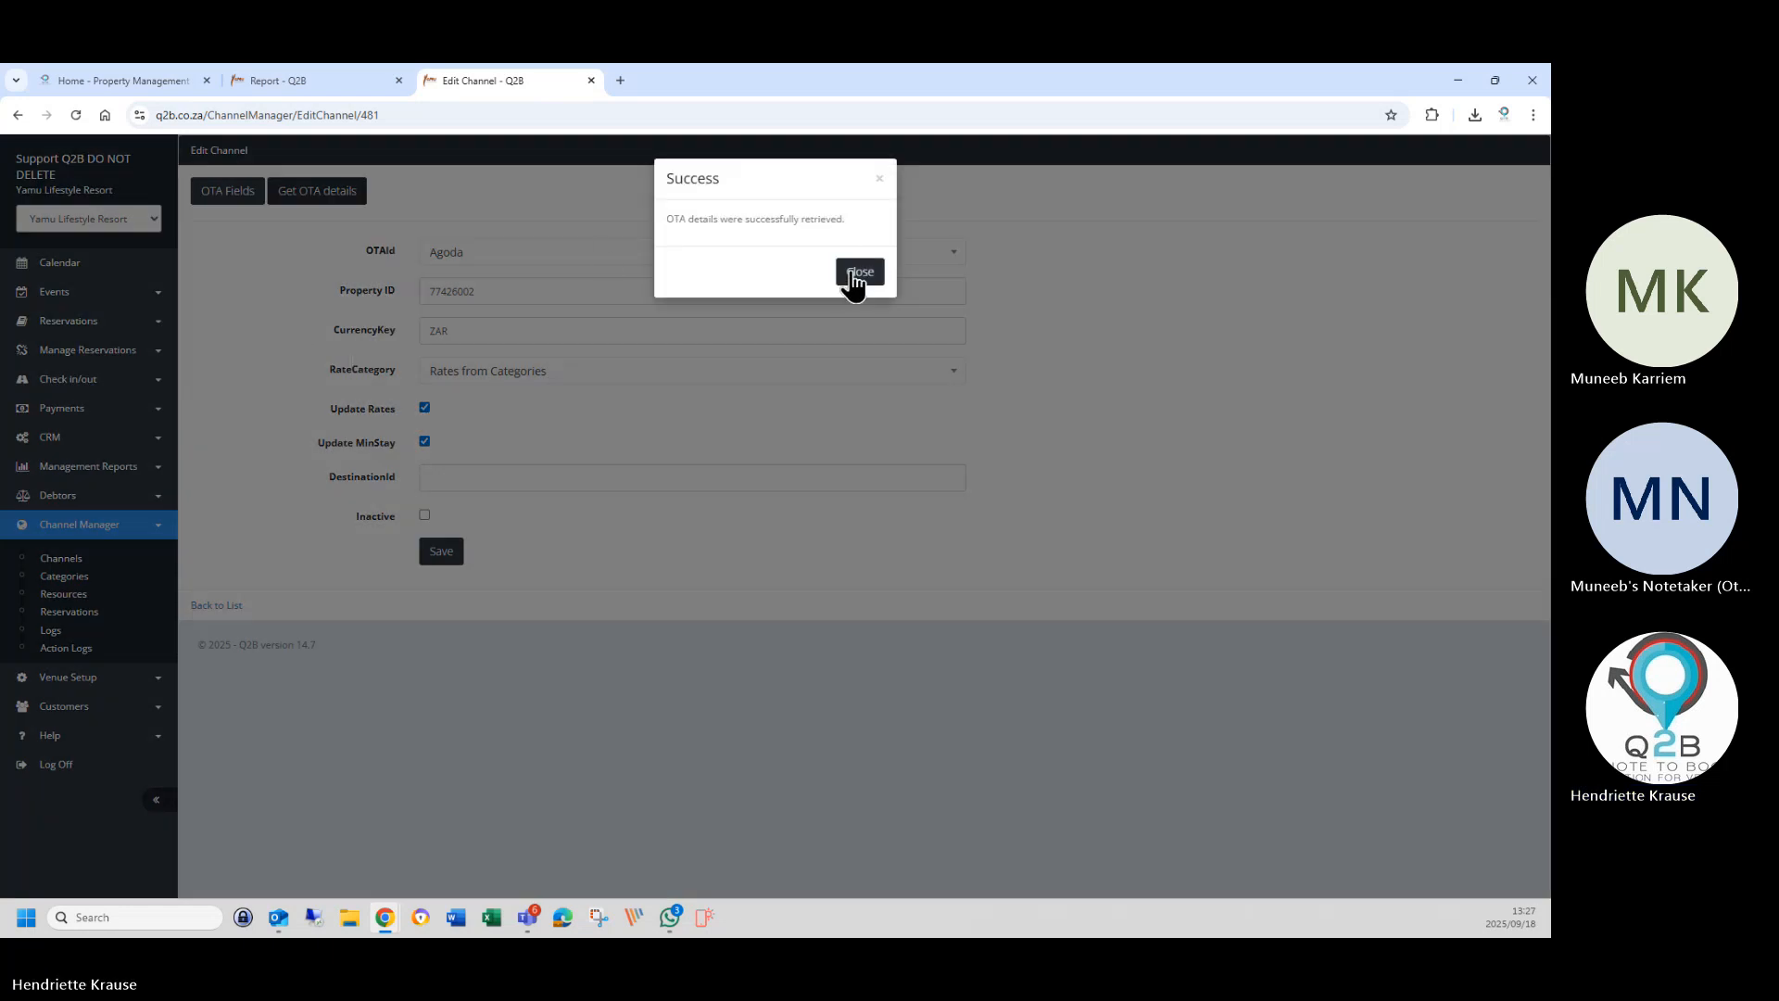
click(848, 276)
Save Agoda's OTA fields, then save the Agoda channel settings.
click(216, 194)
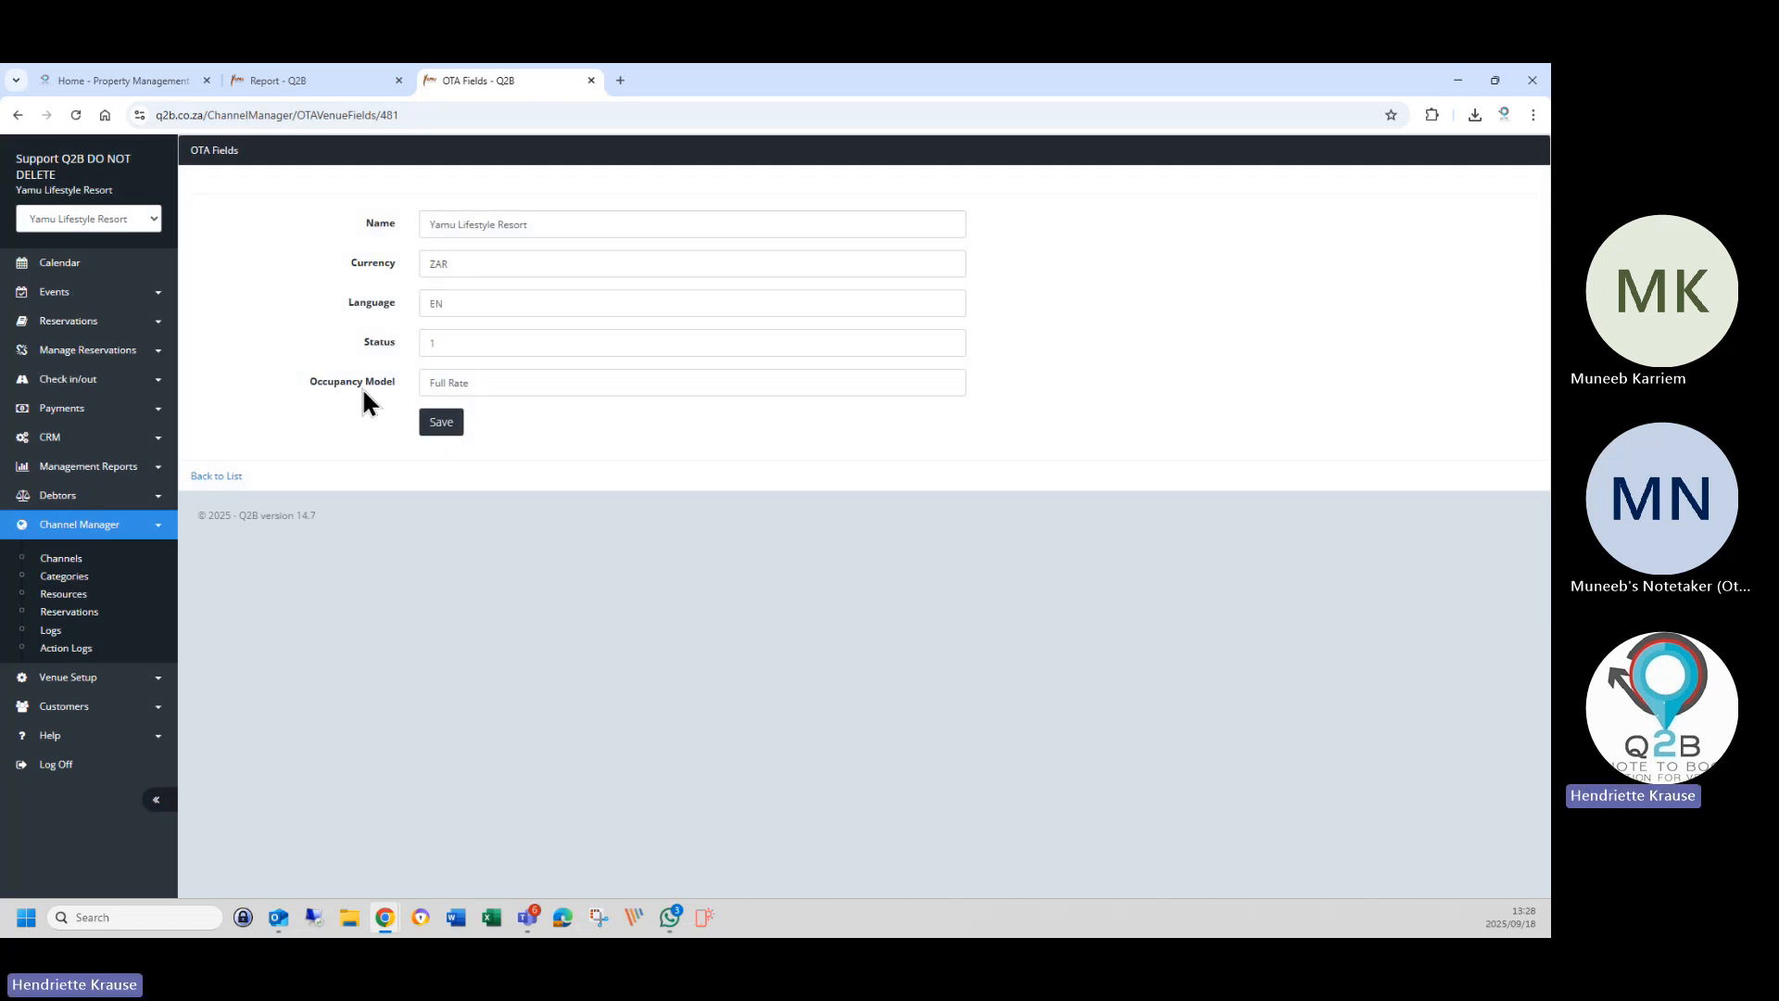
click(441, 424)
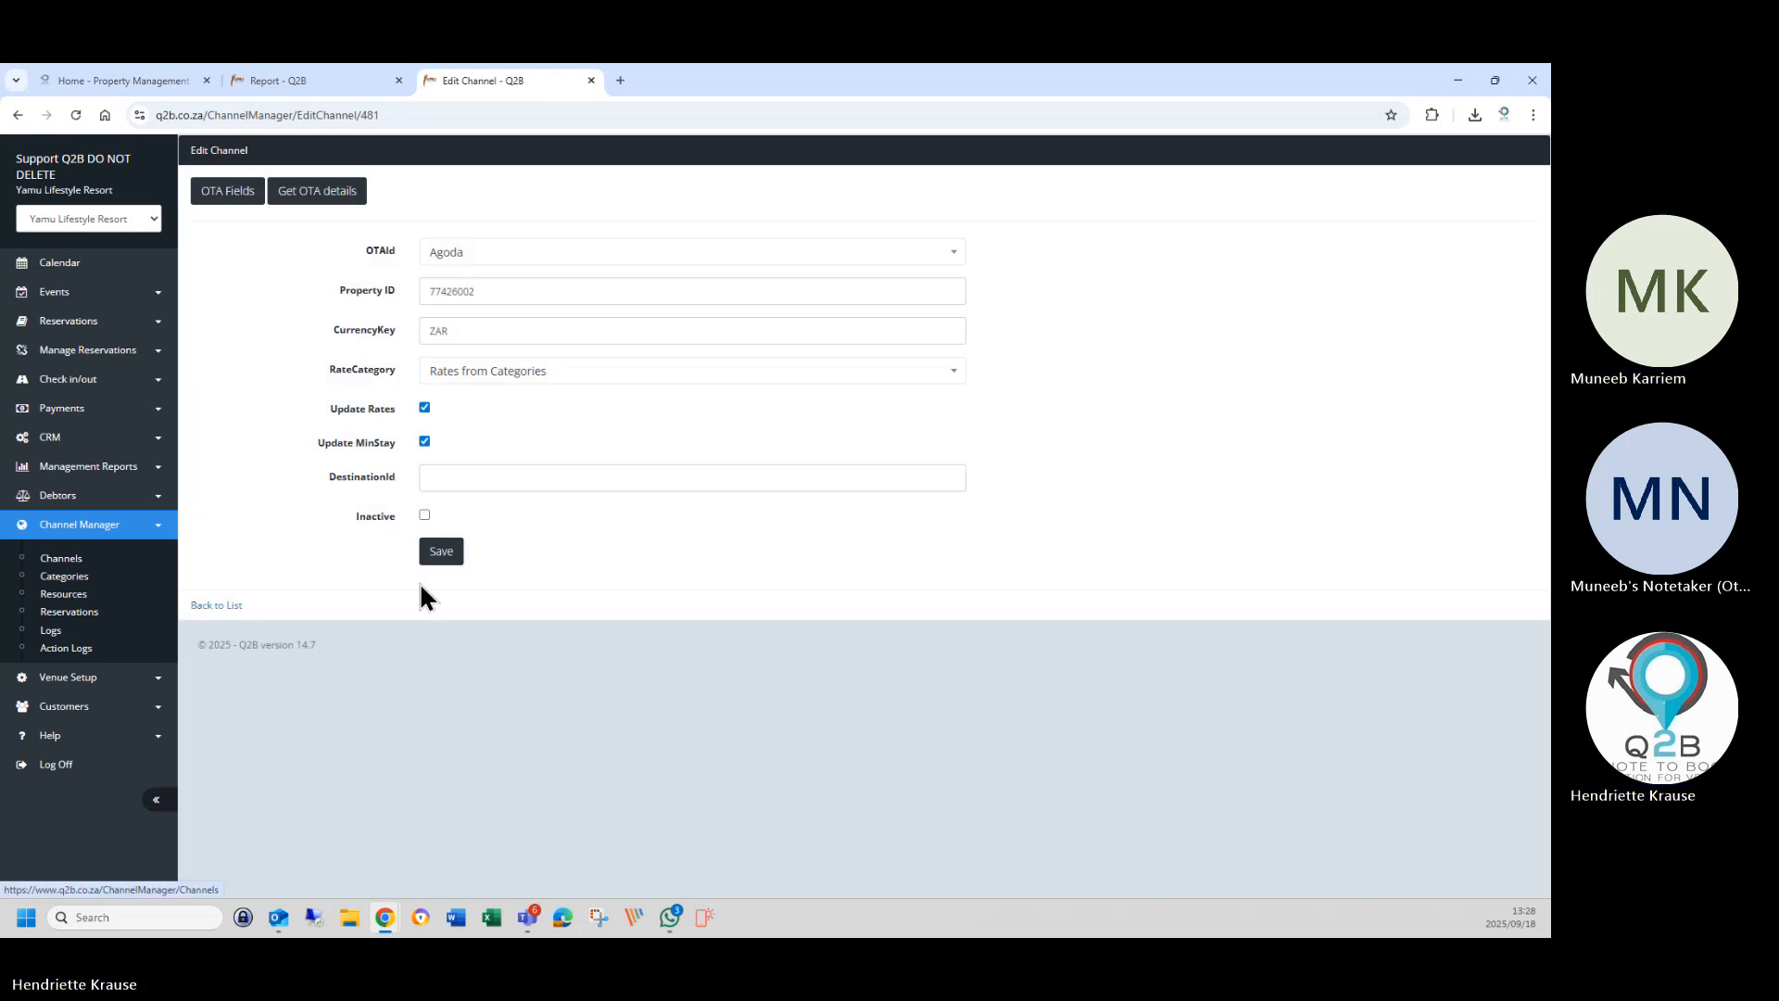
click(441, 554)
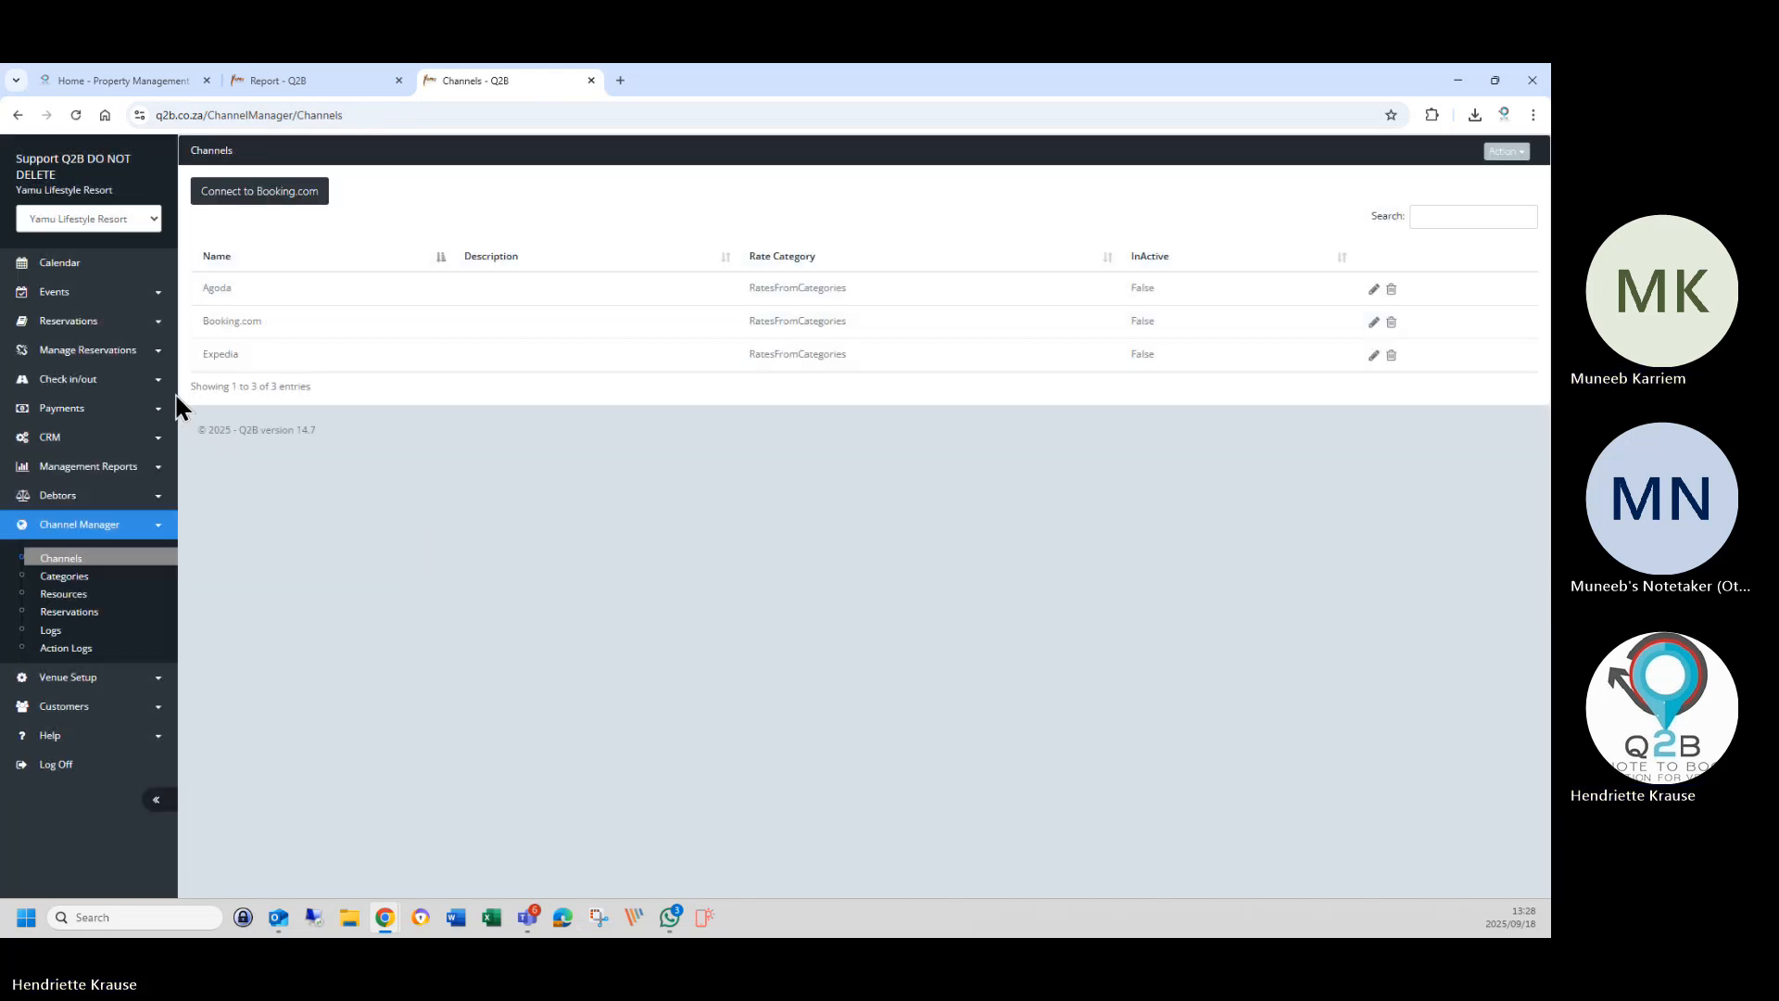
Retrieve Agoda's room and rate plan categories from the Categories page's Retrieve Categories action.
click(72, 580)
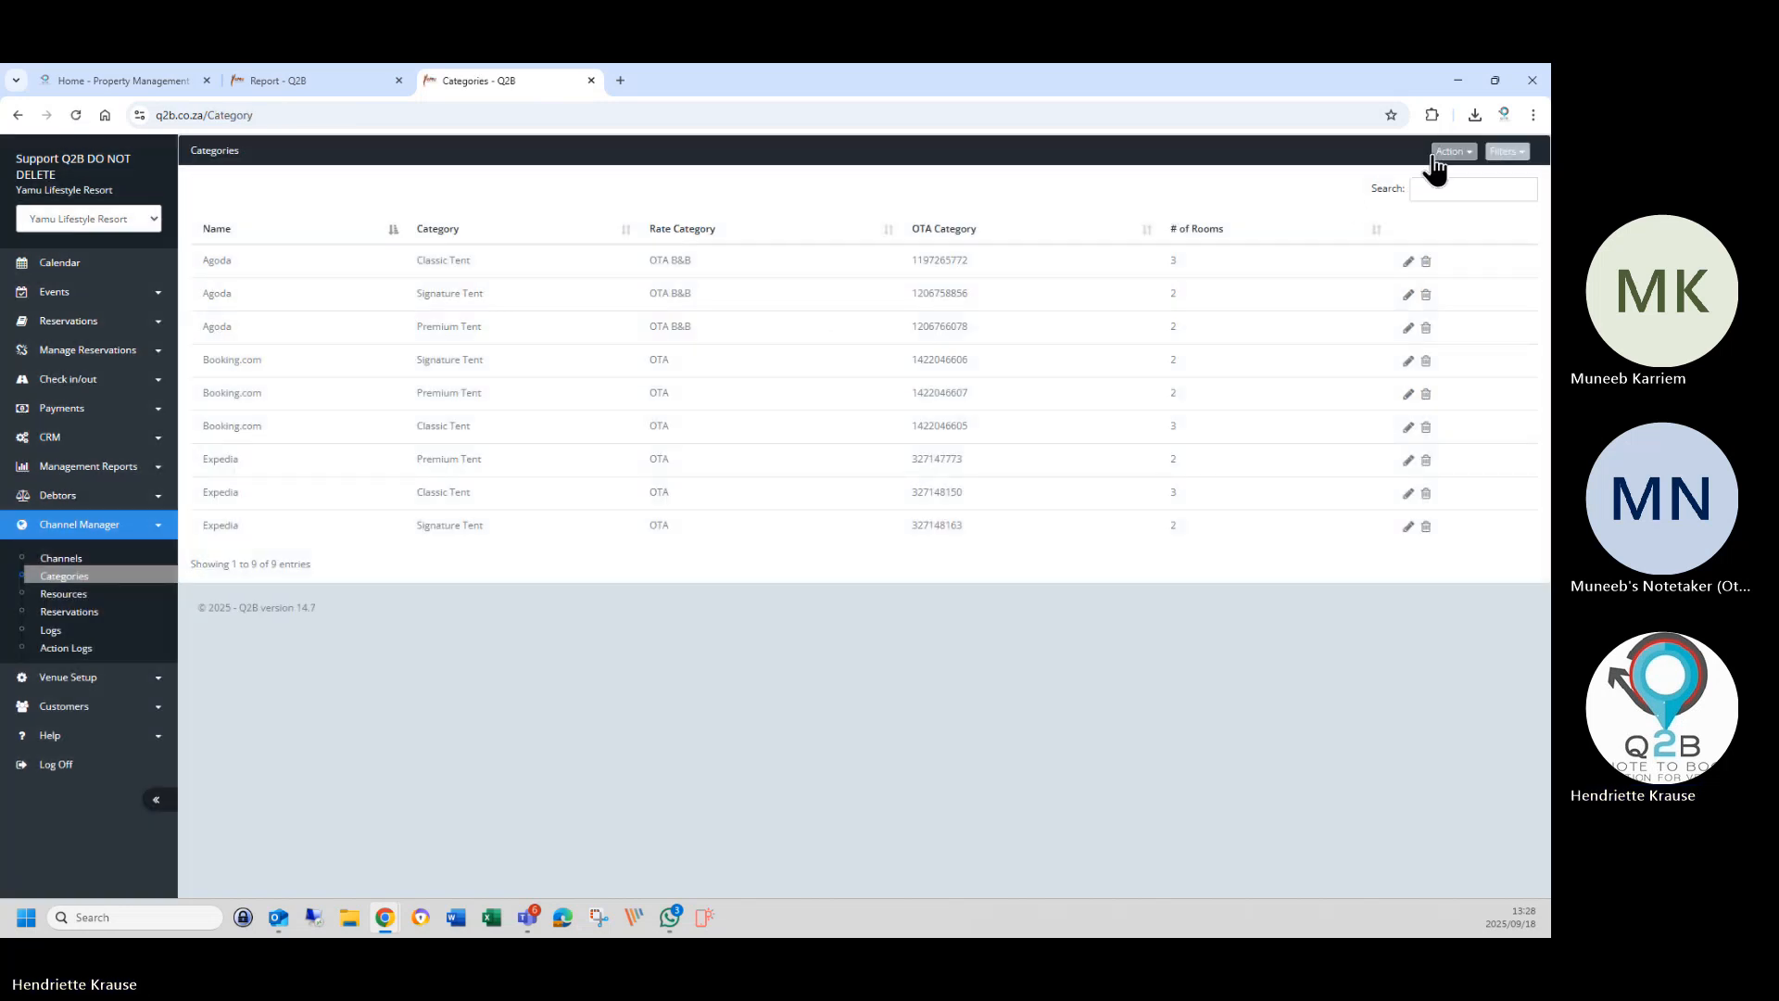
click(1438, 154)
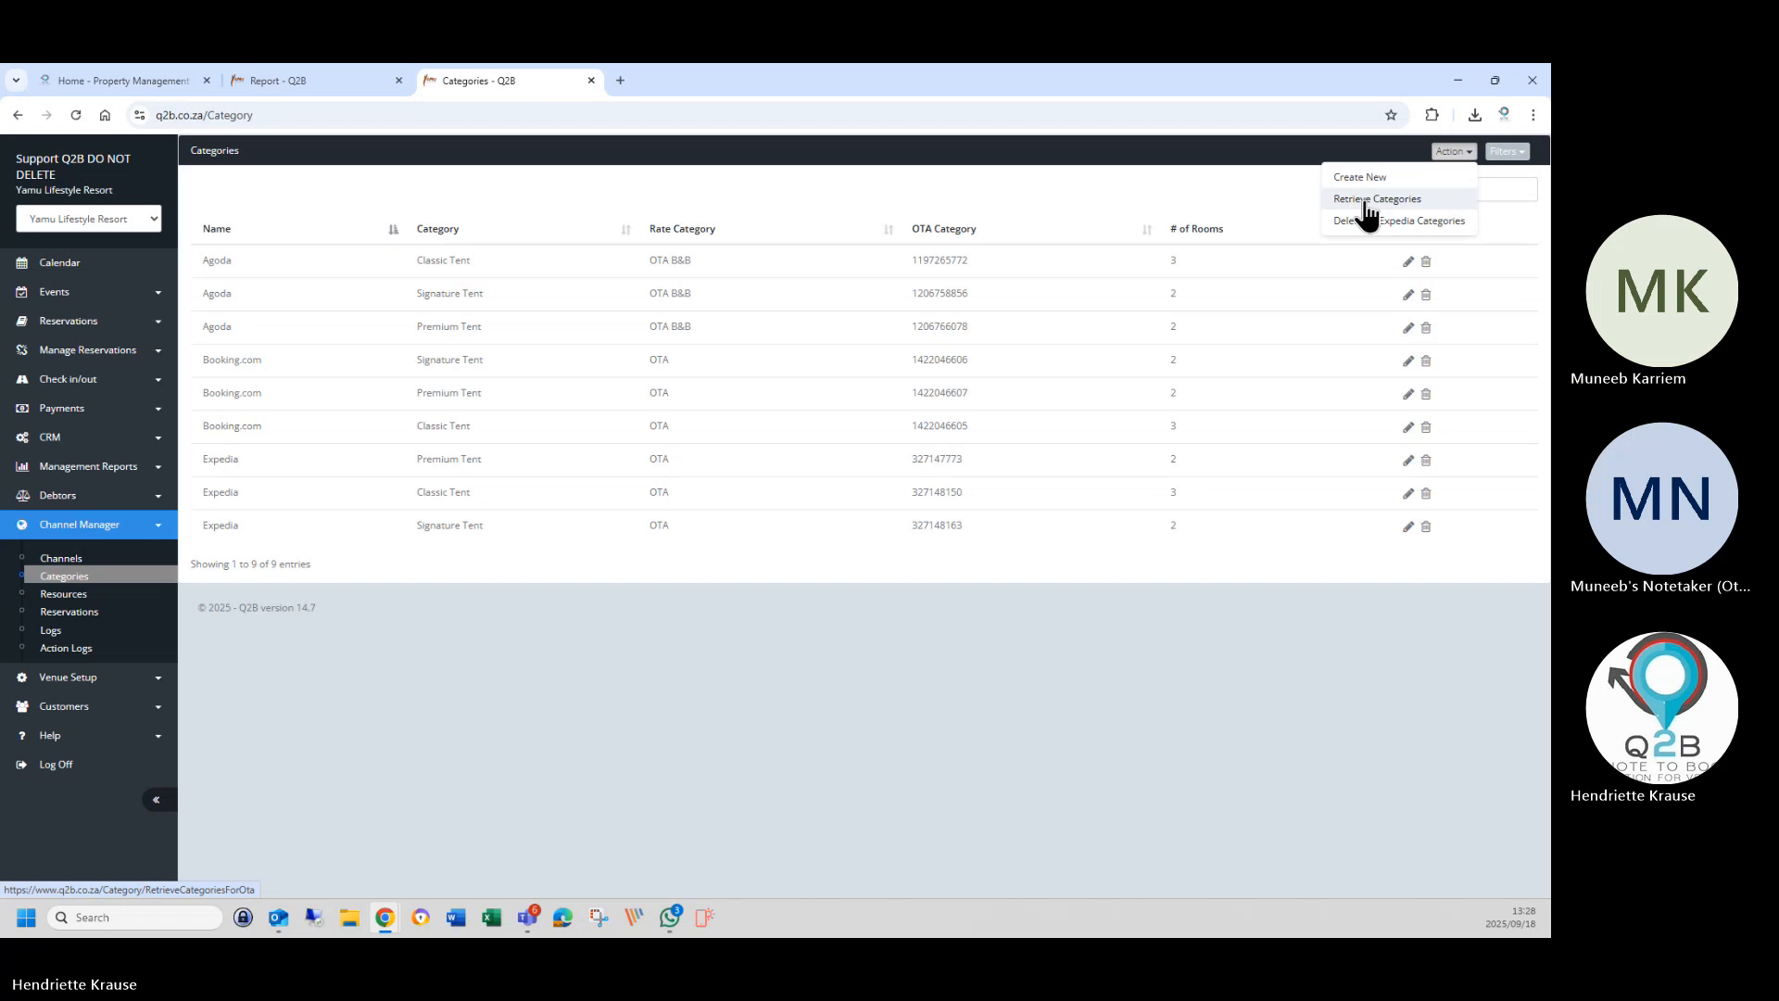
click(1367, 202)
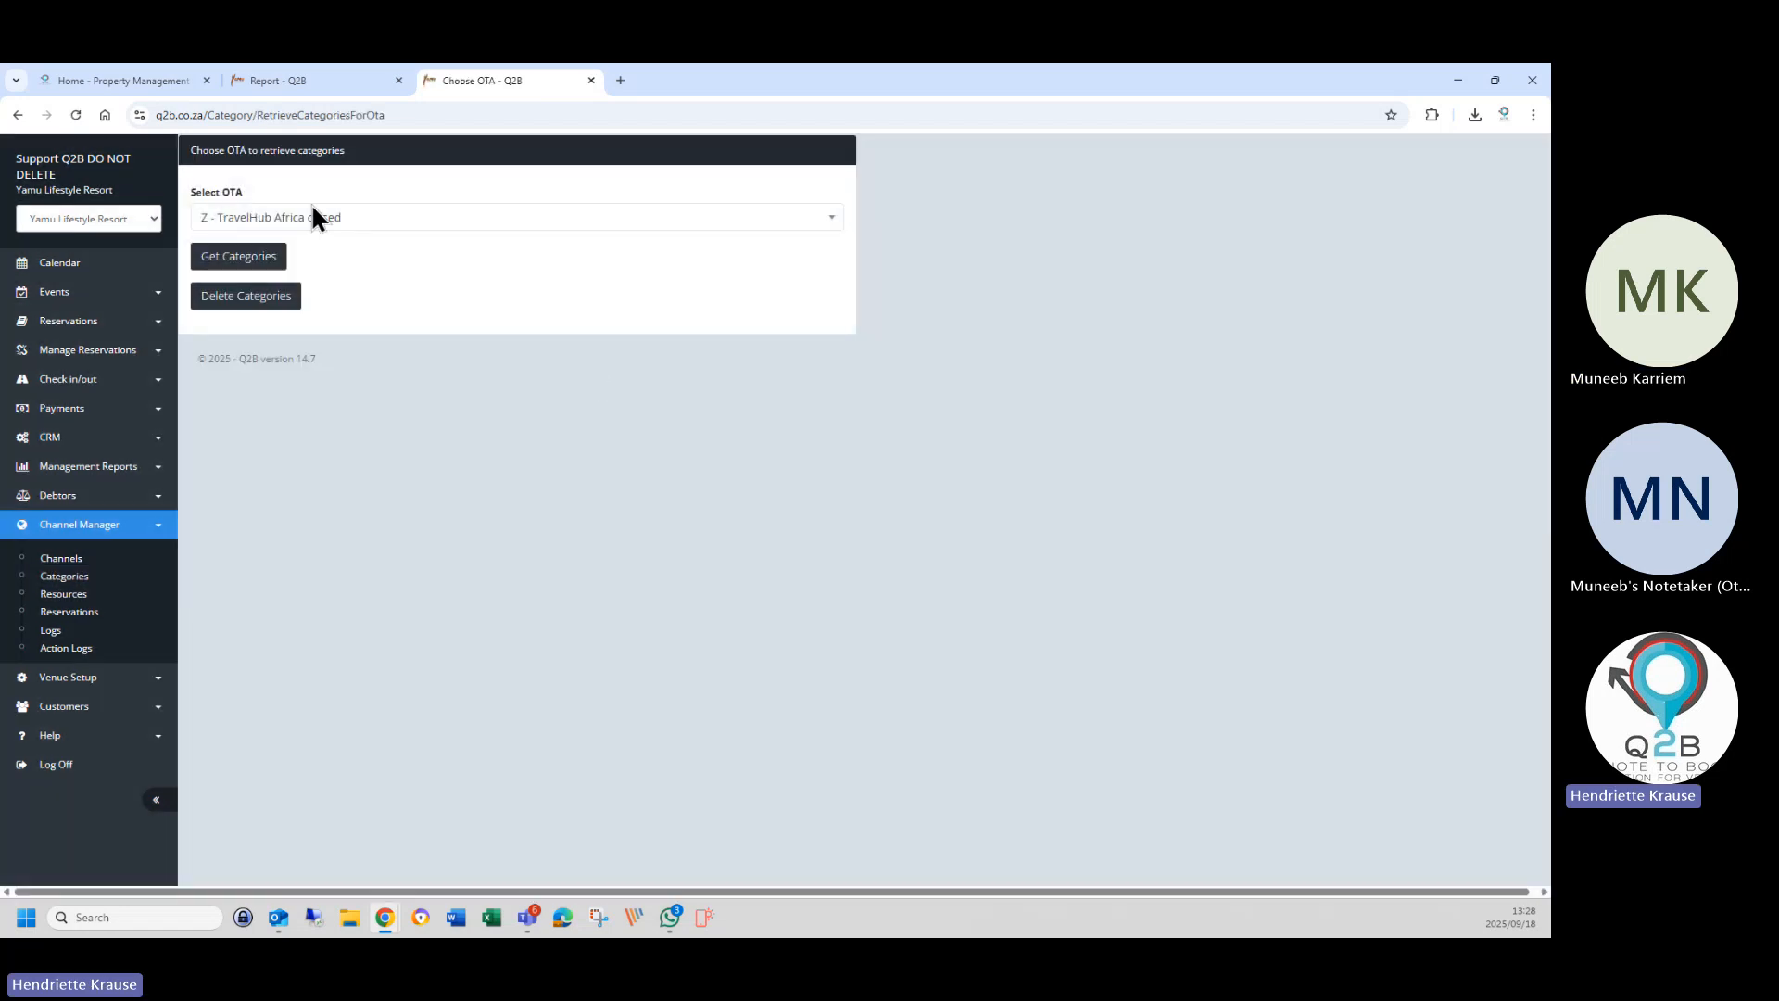
click(315, 217)
click(236, 323)
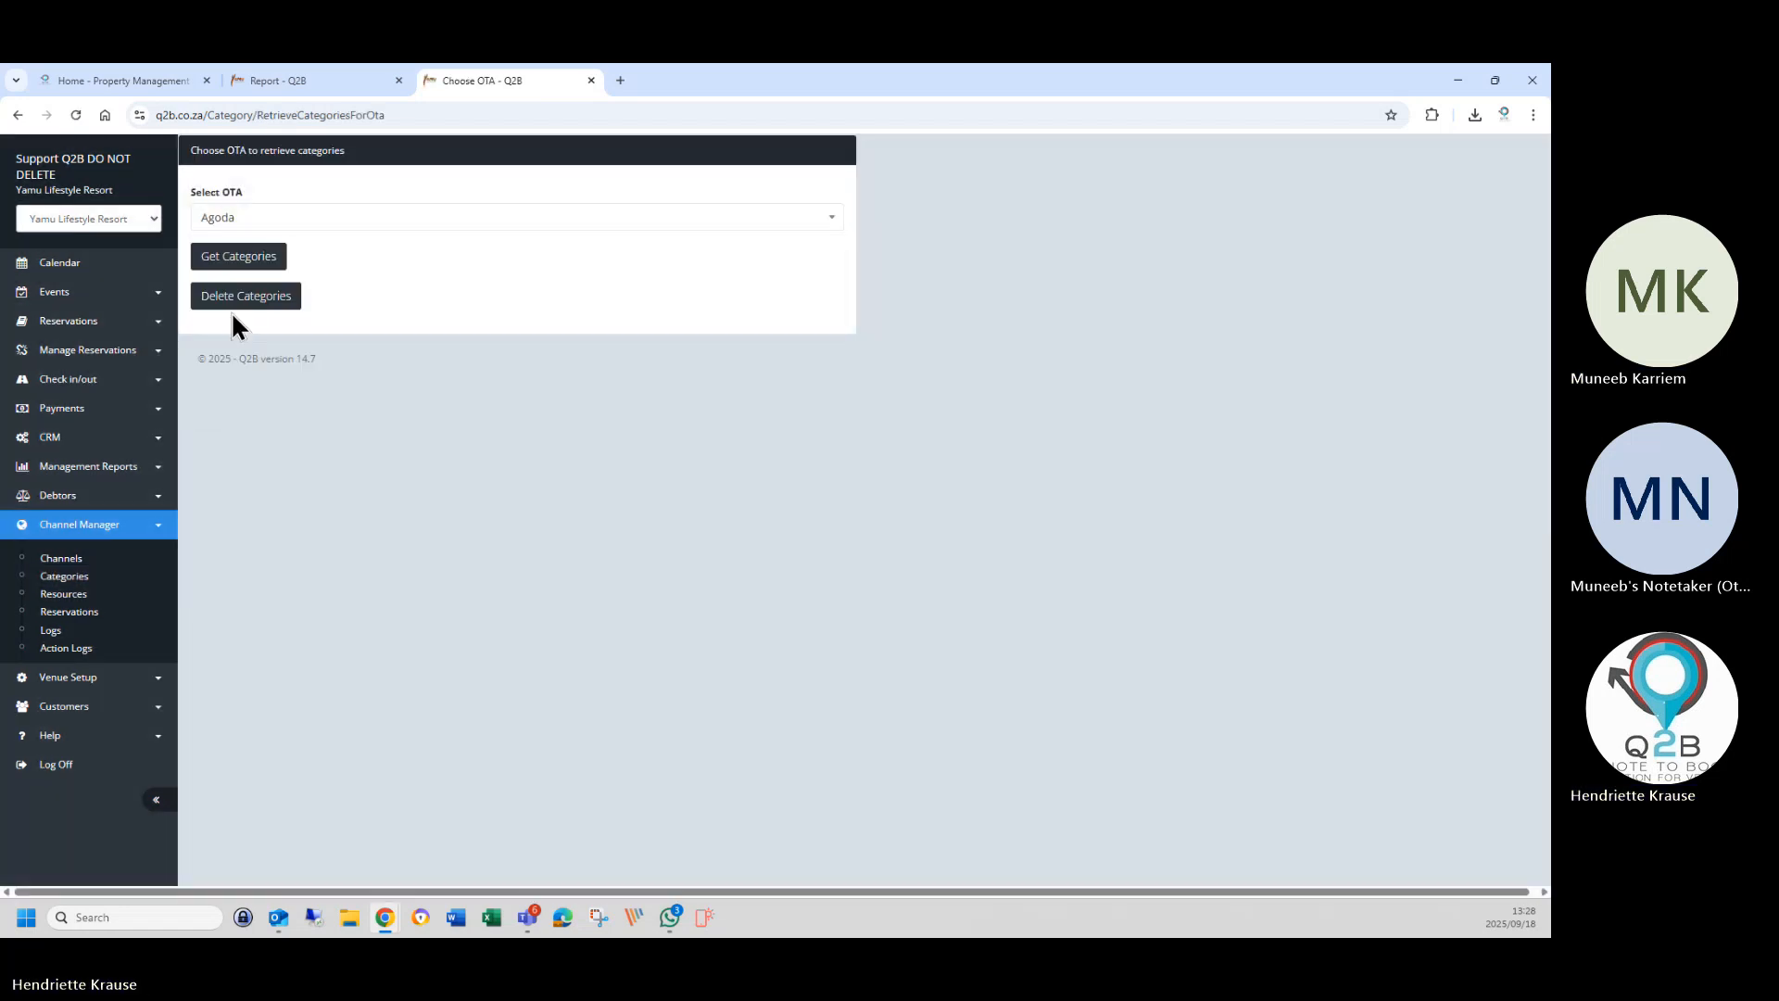
click(239, 261)
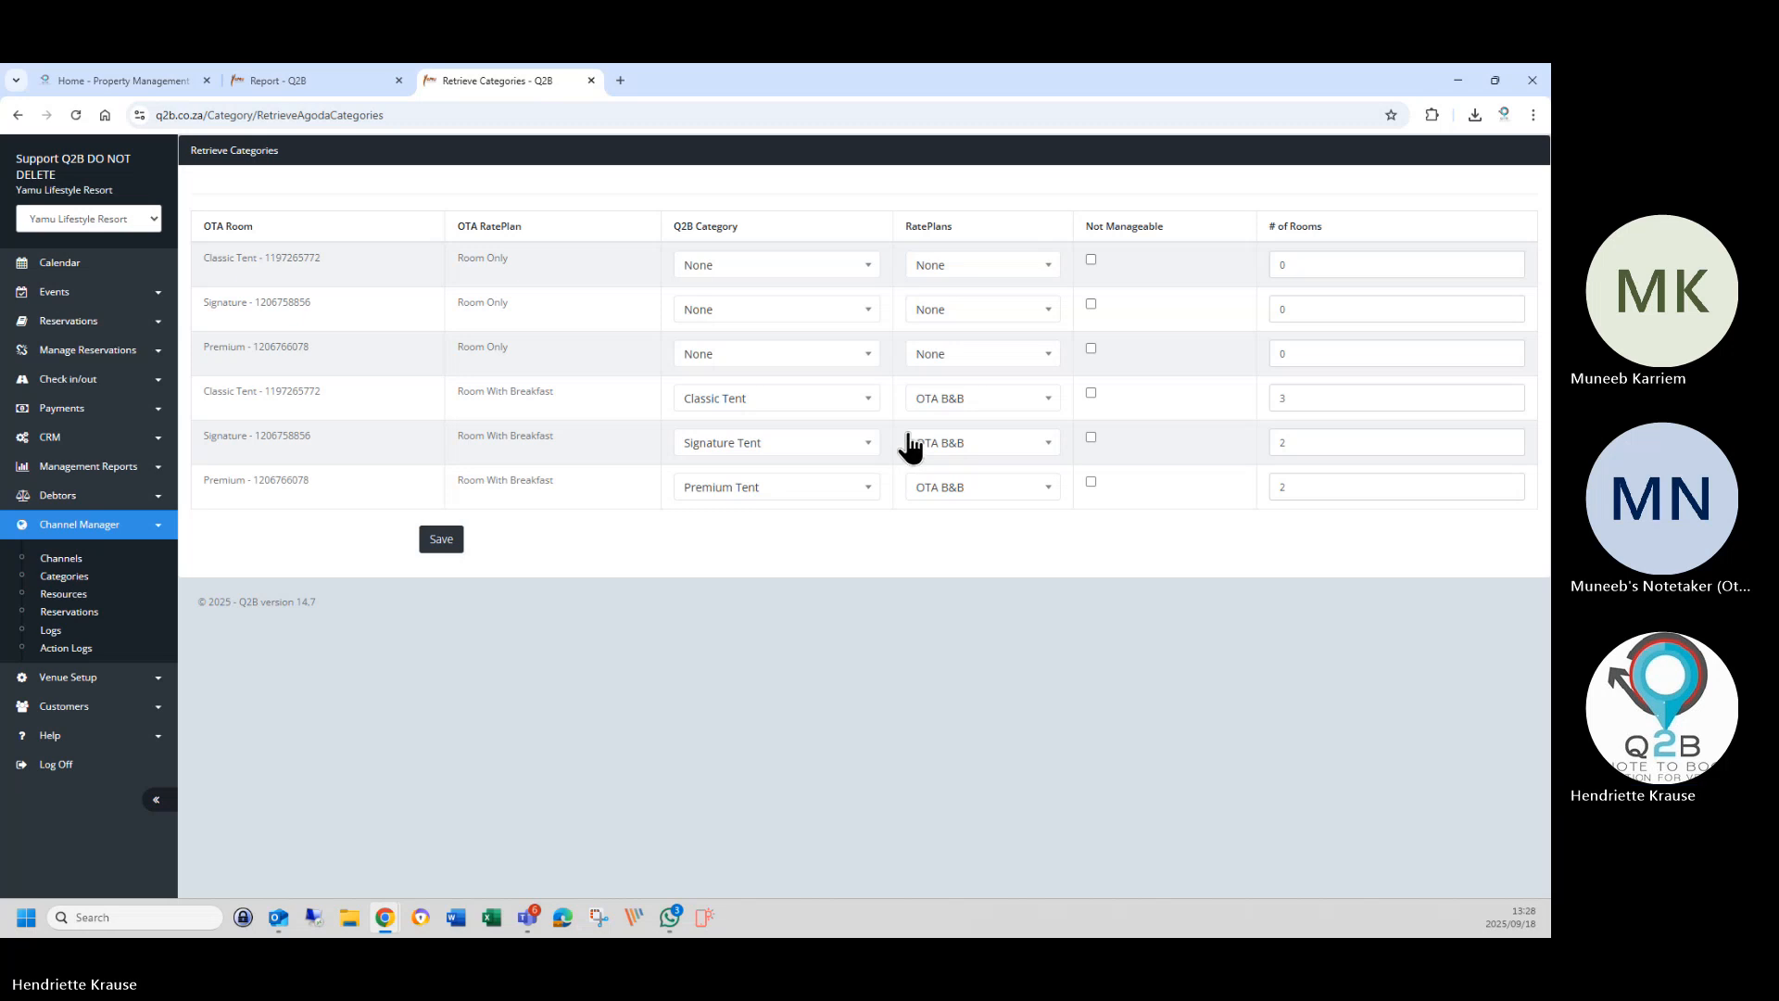
Set the Classic Tent Room Only rate plan to OTA.
click(955, 263)
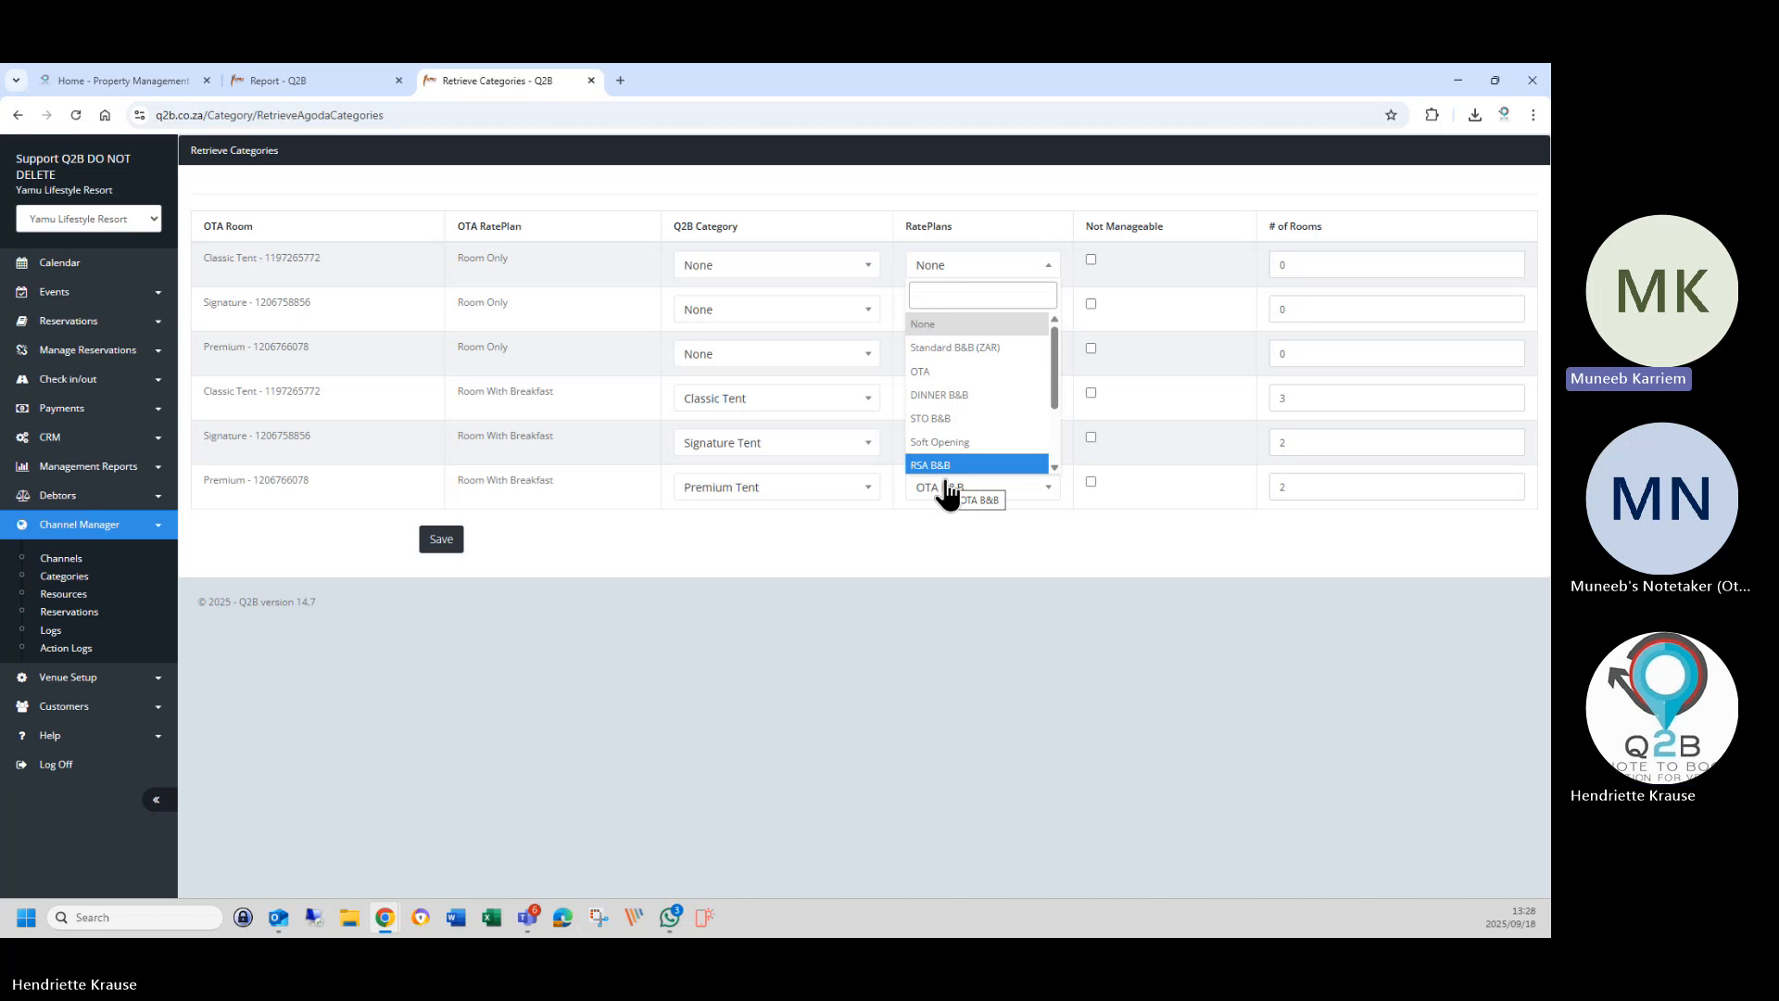
text(ot)
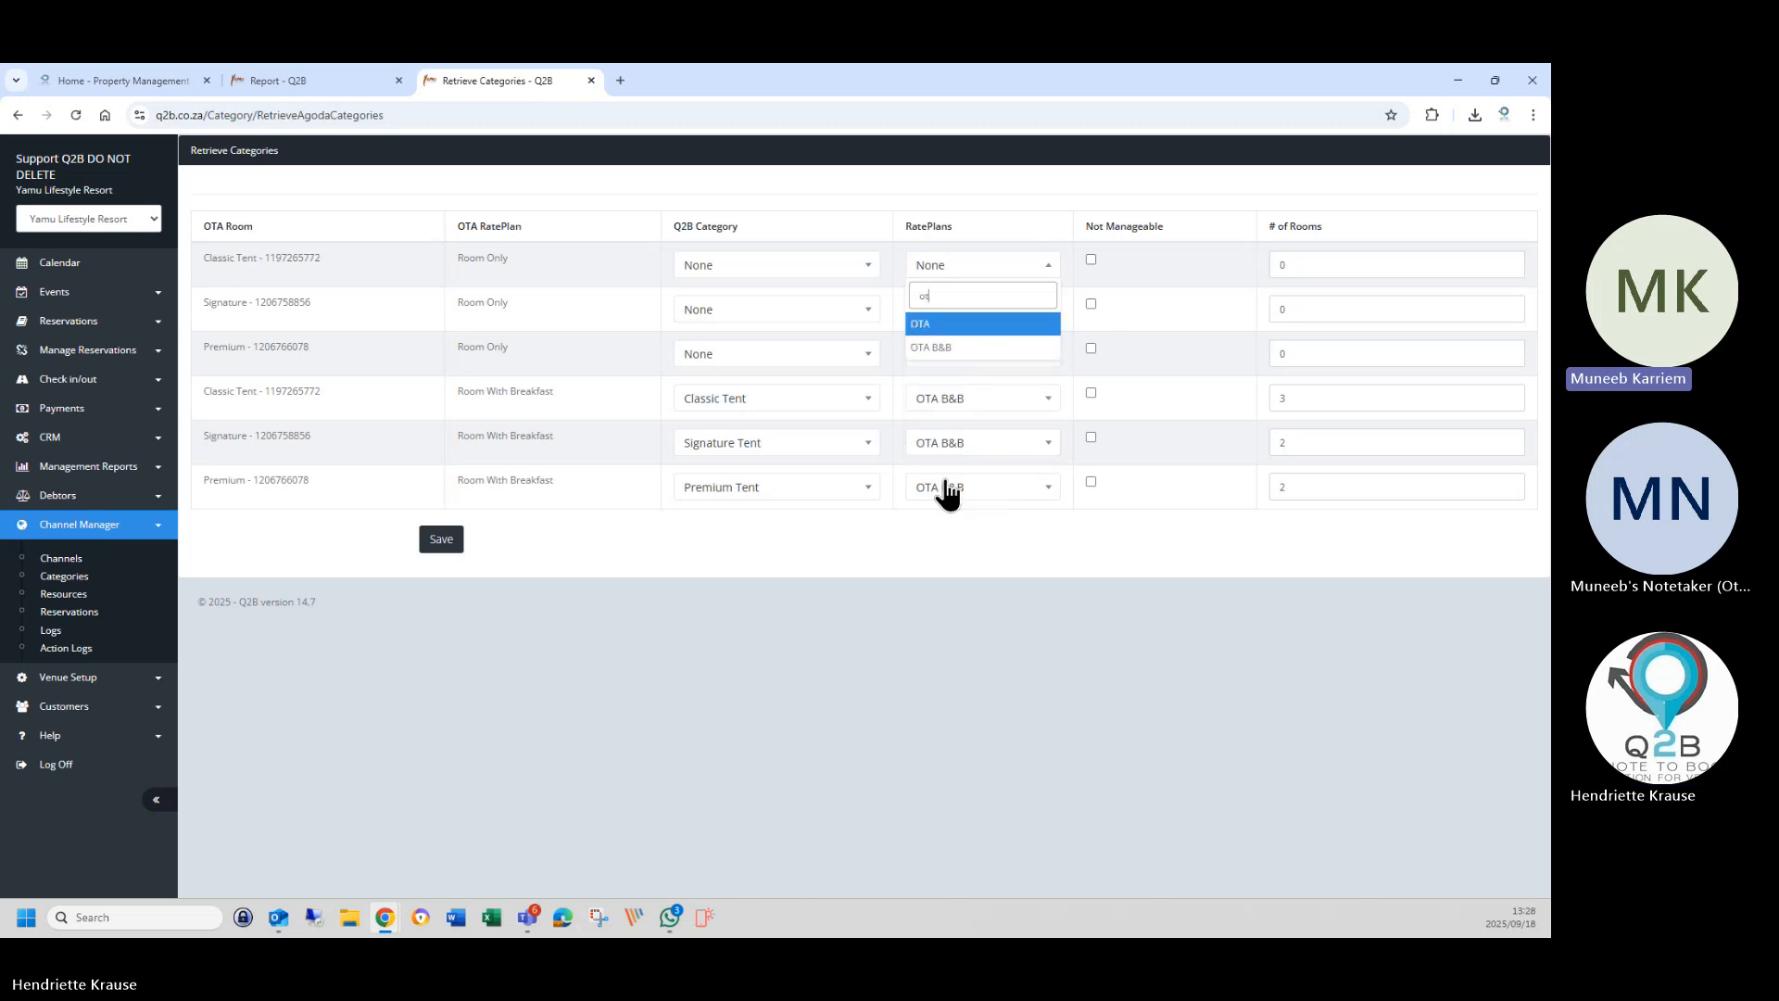
click(945, 327)
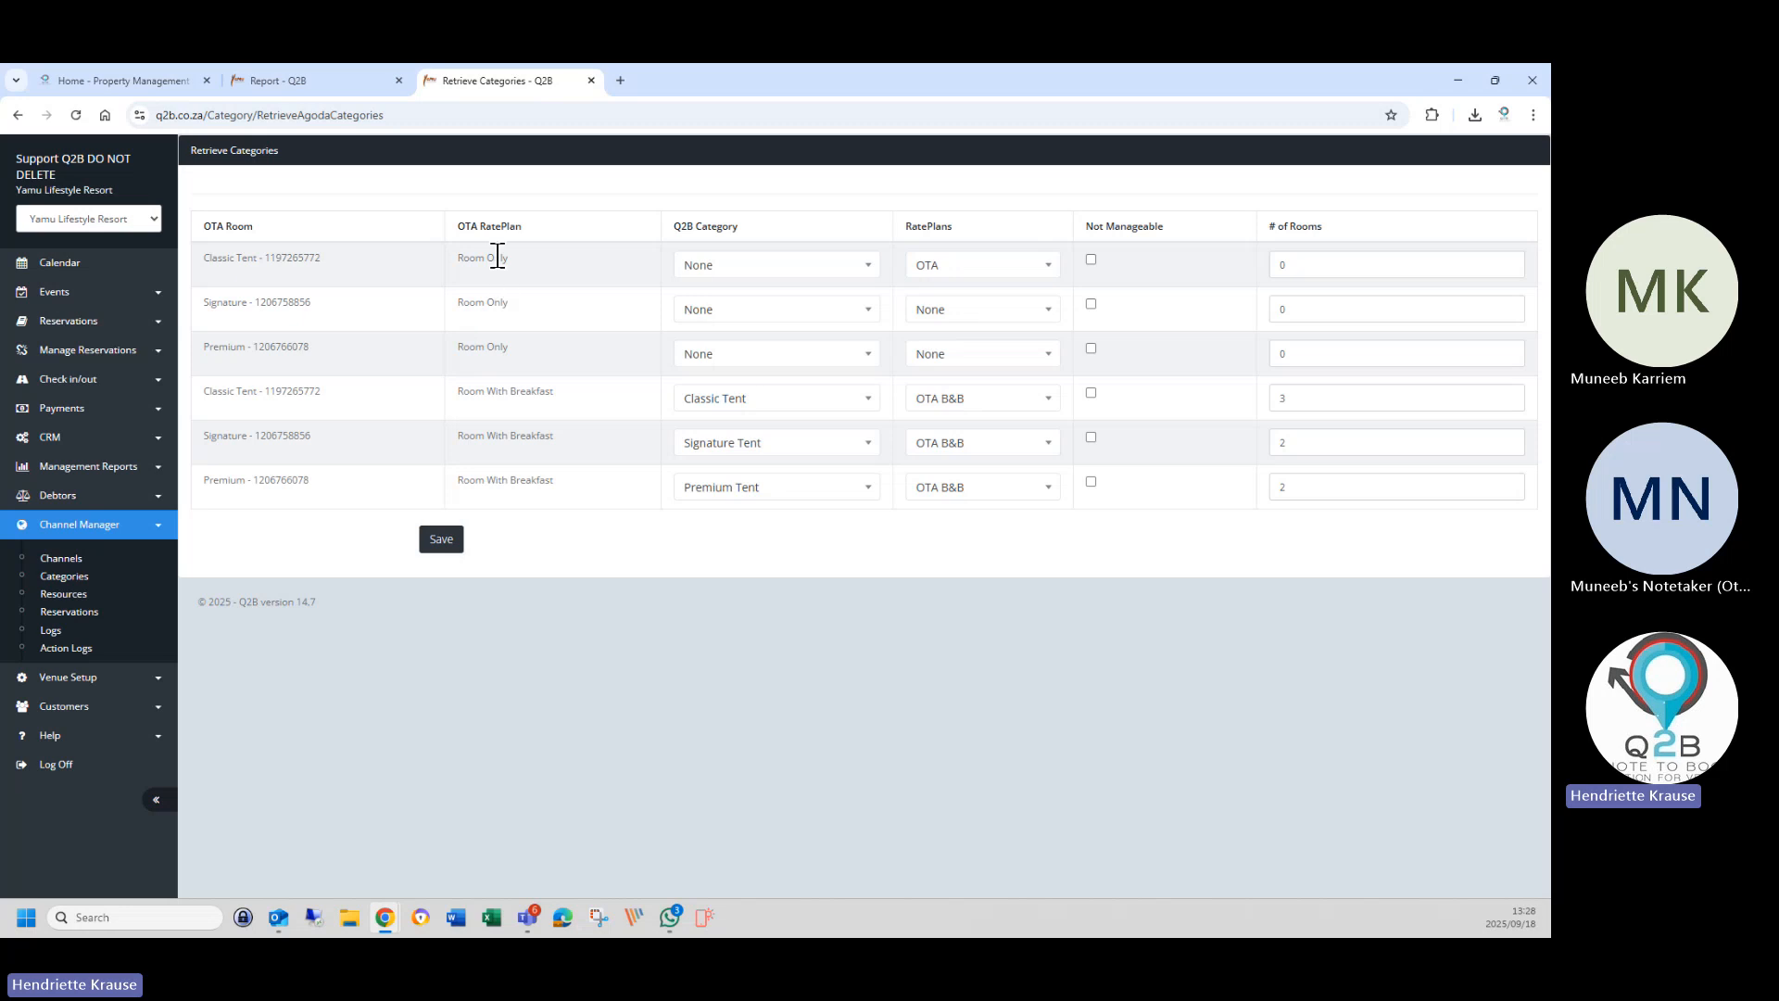
Map the Room Only rows to Classic Tent, Signature Tent and Premium Tent categories.
click(734, 273)
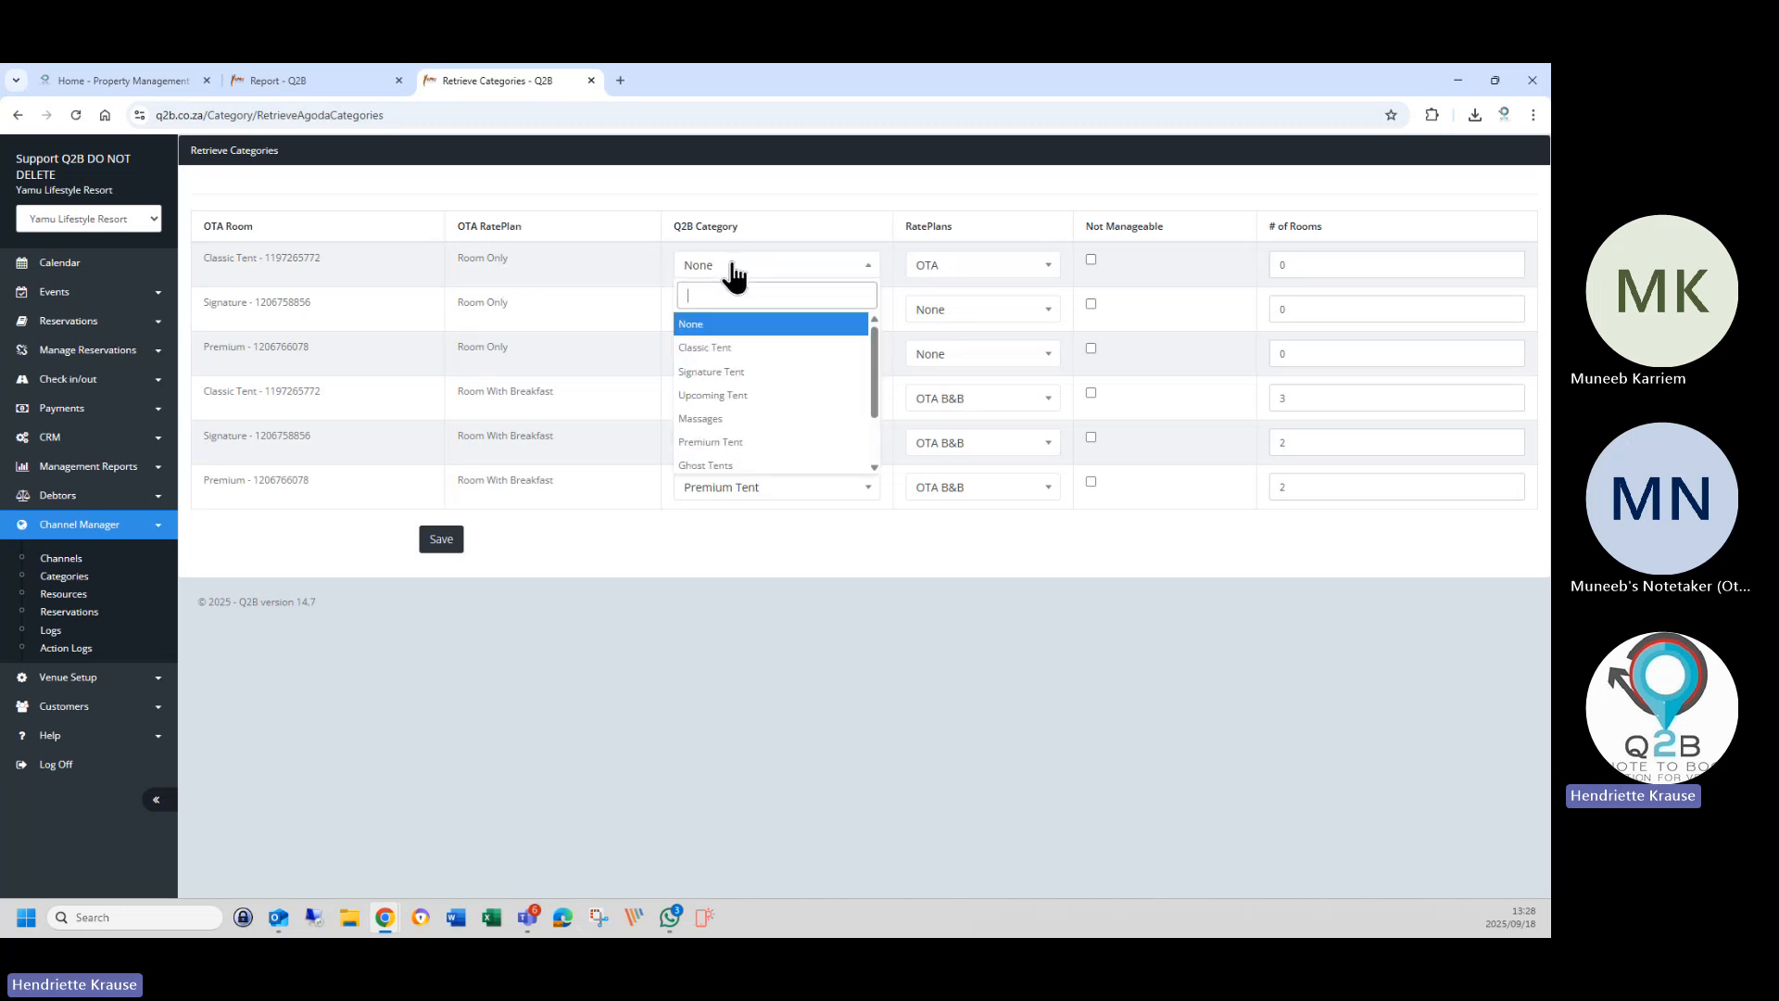
click(716, 356)
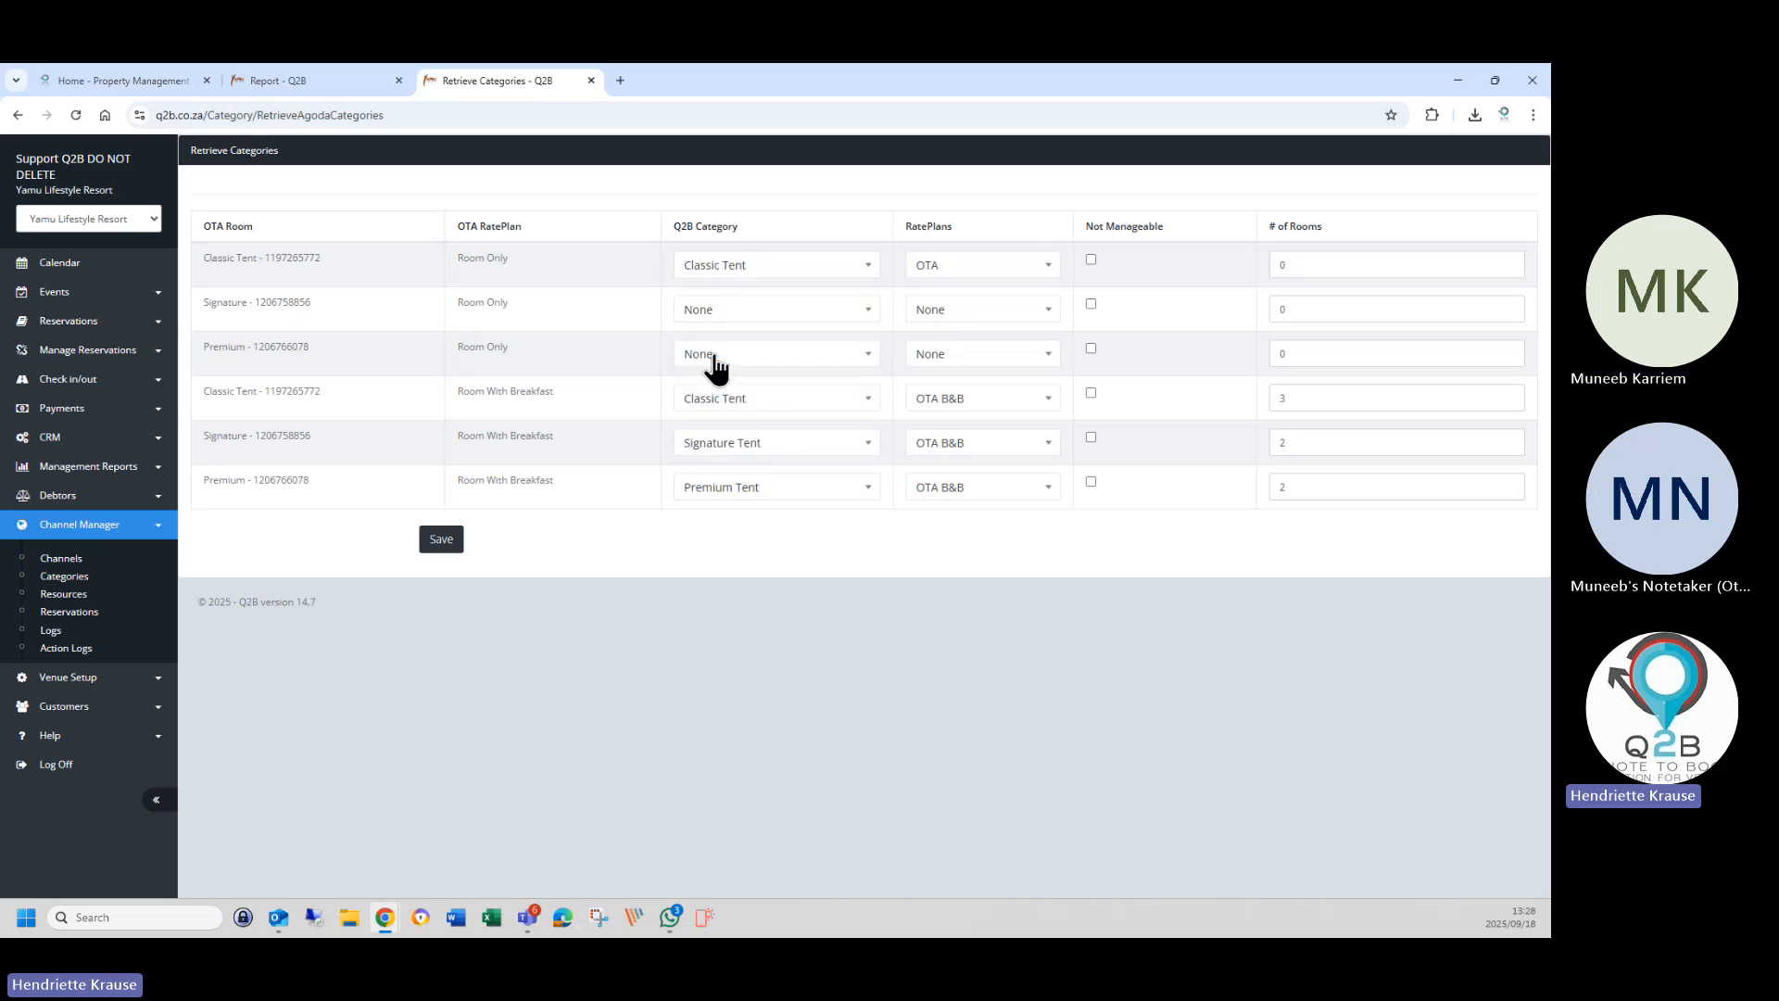
click(701, 315)
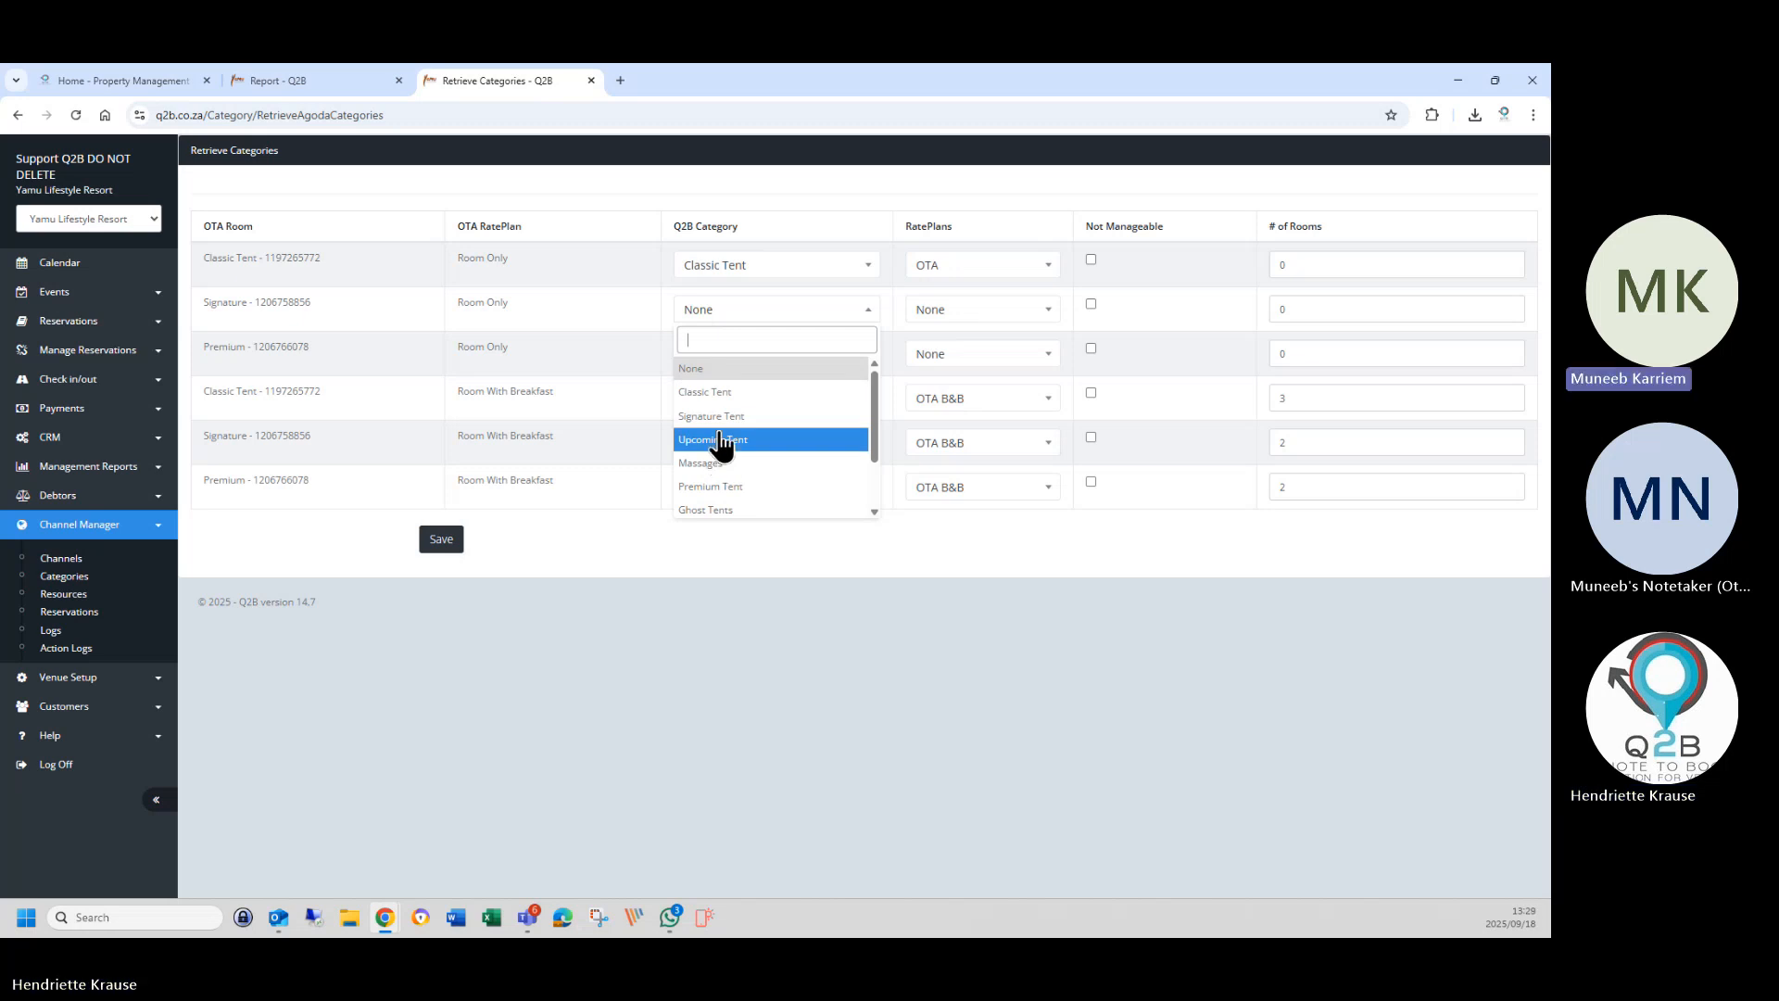
click(719, 418)
click(727, 365)
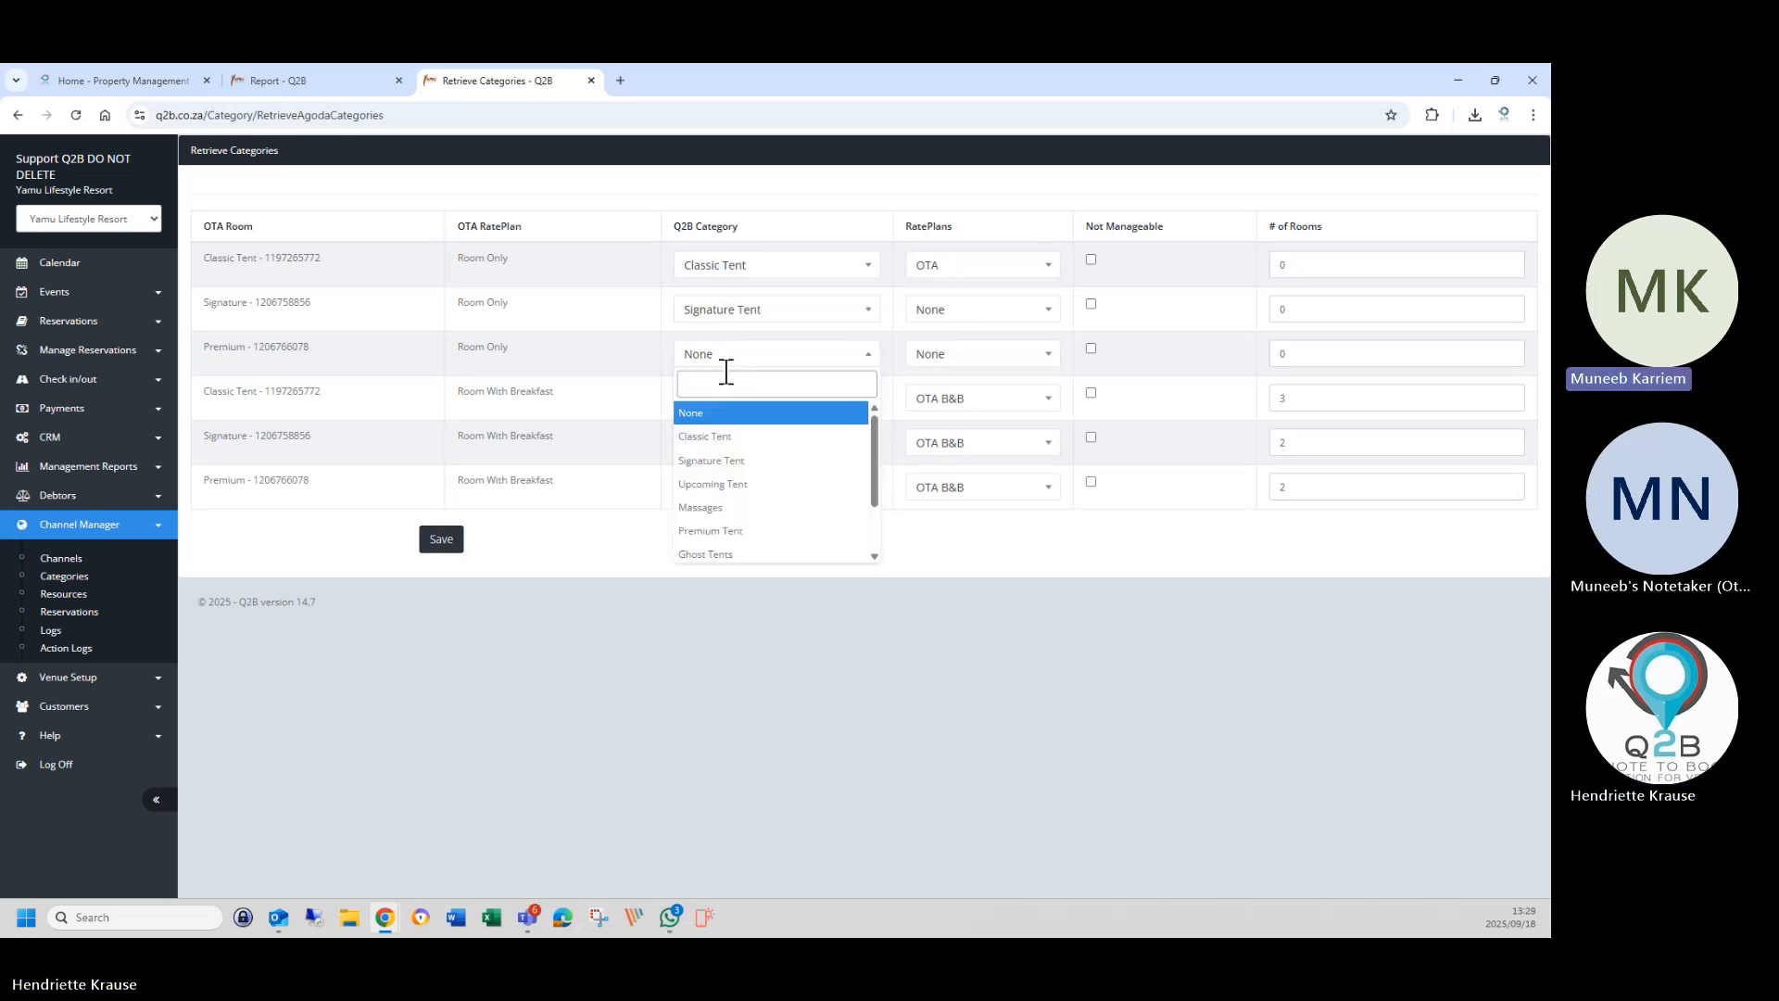
click(721, 531)
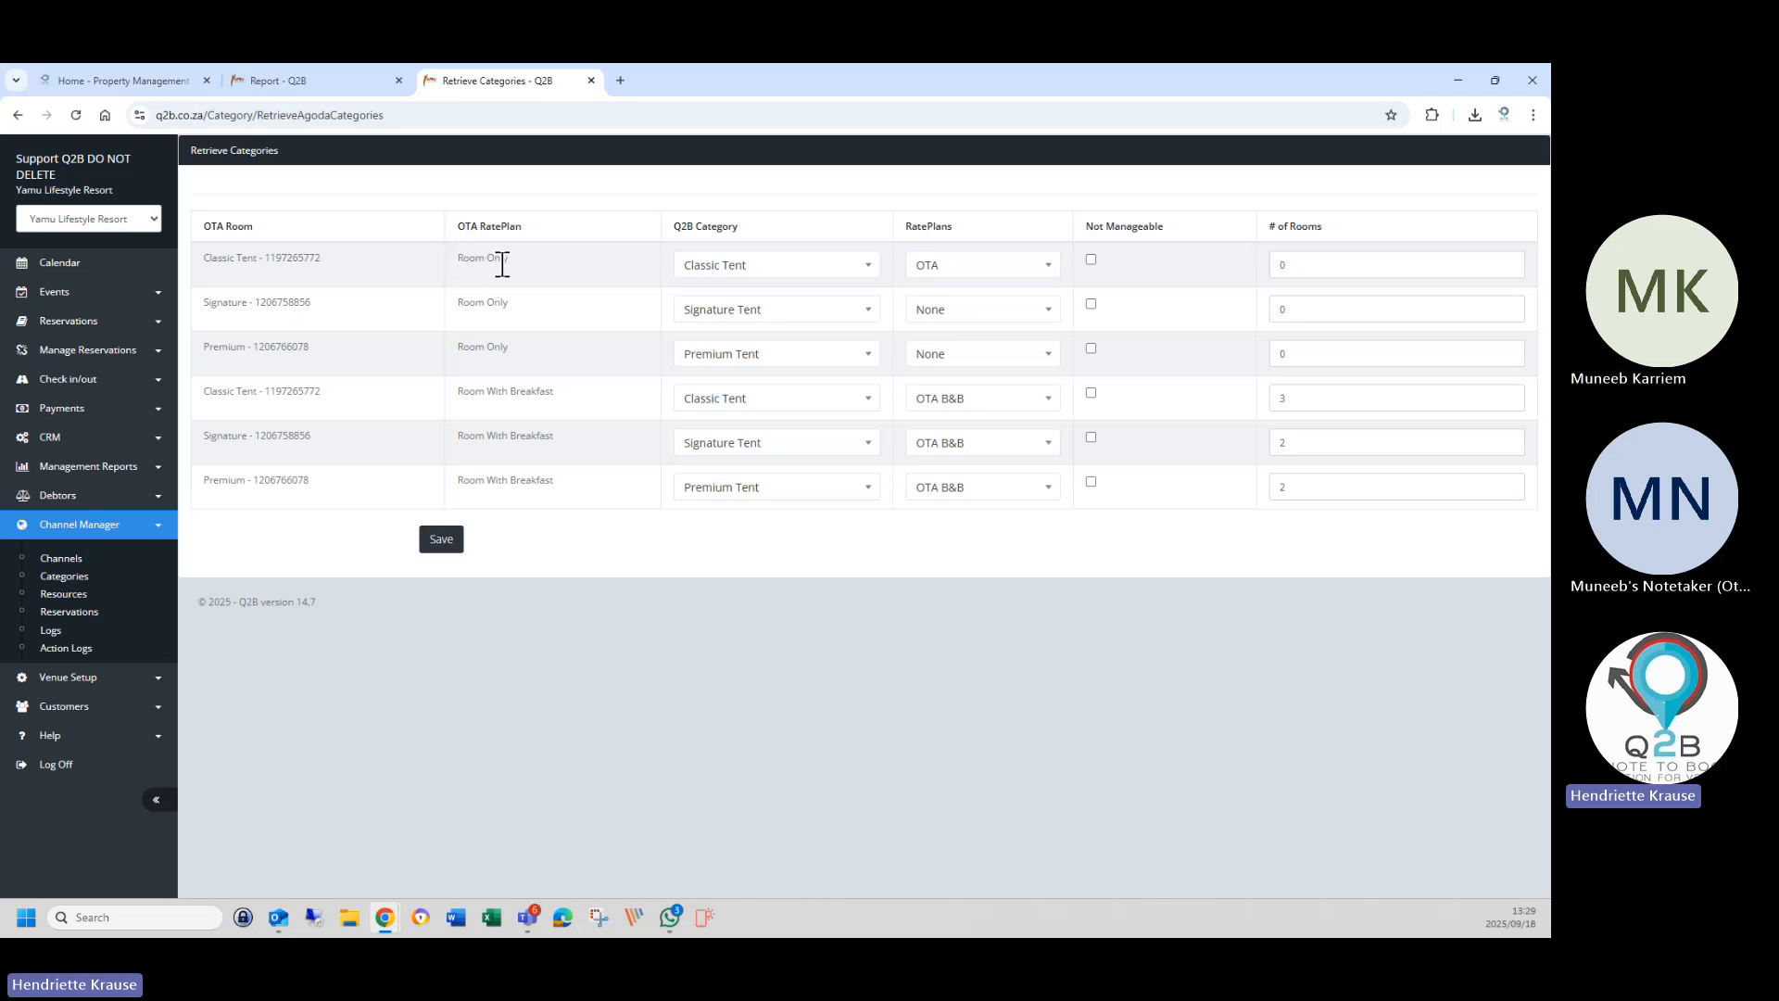
Set the Signature and Premium Room Only rate plans to OTA.
click(932, 313)
click(936, 415)
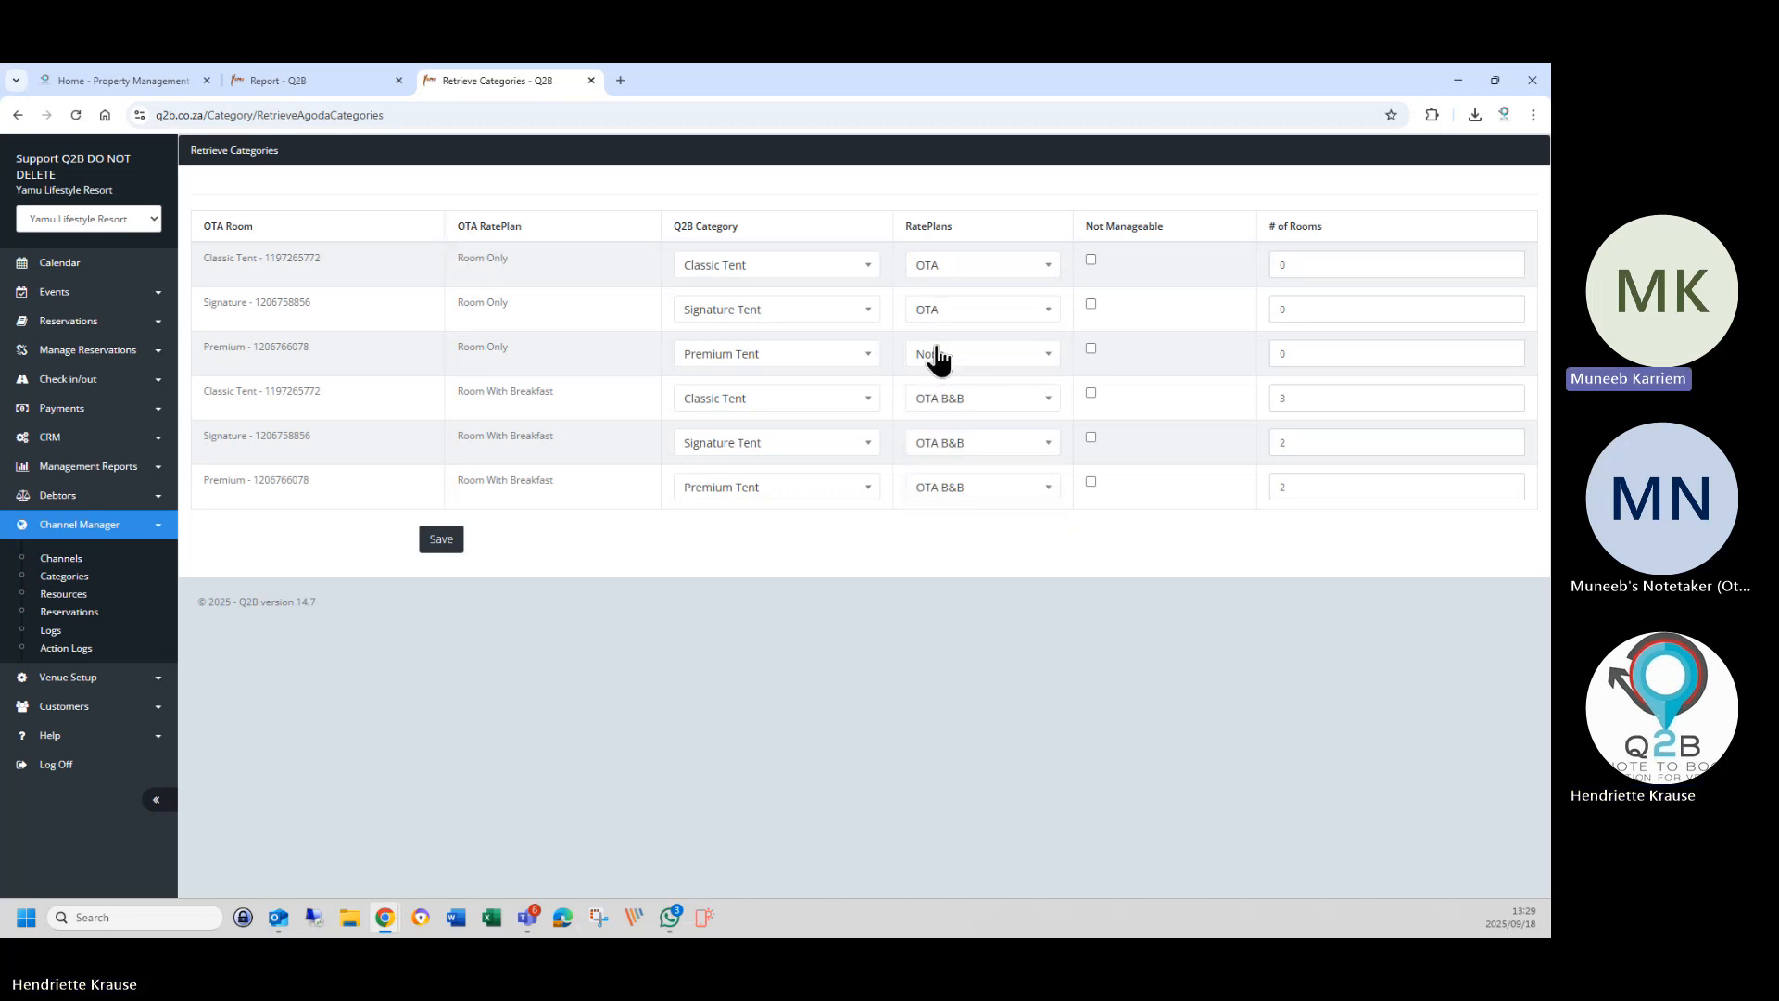
click(934, 358)
click(943, 461)
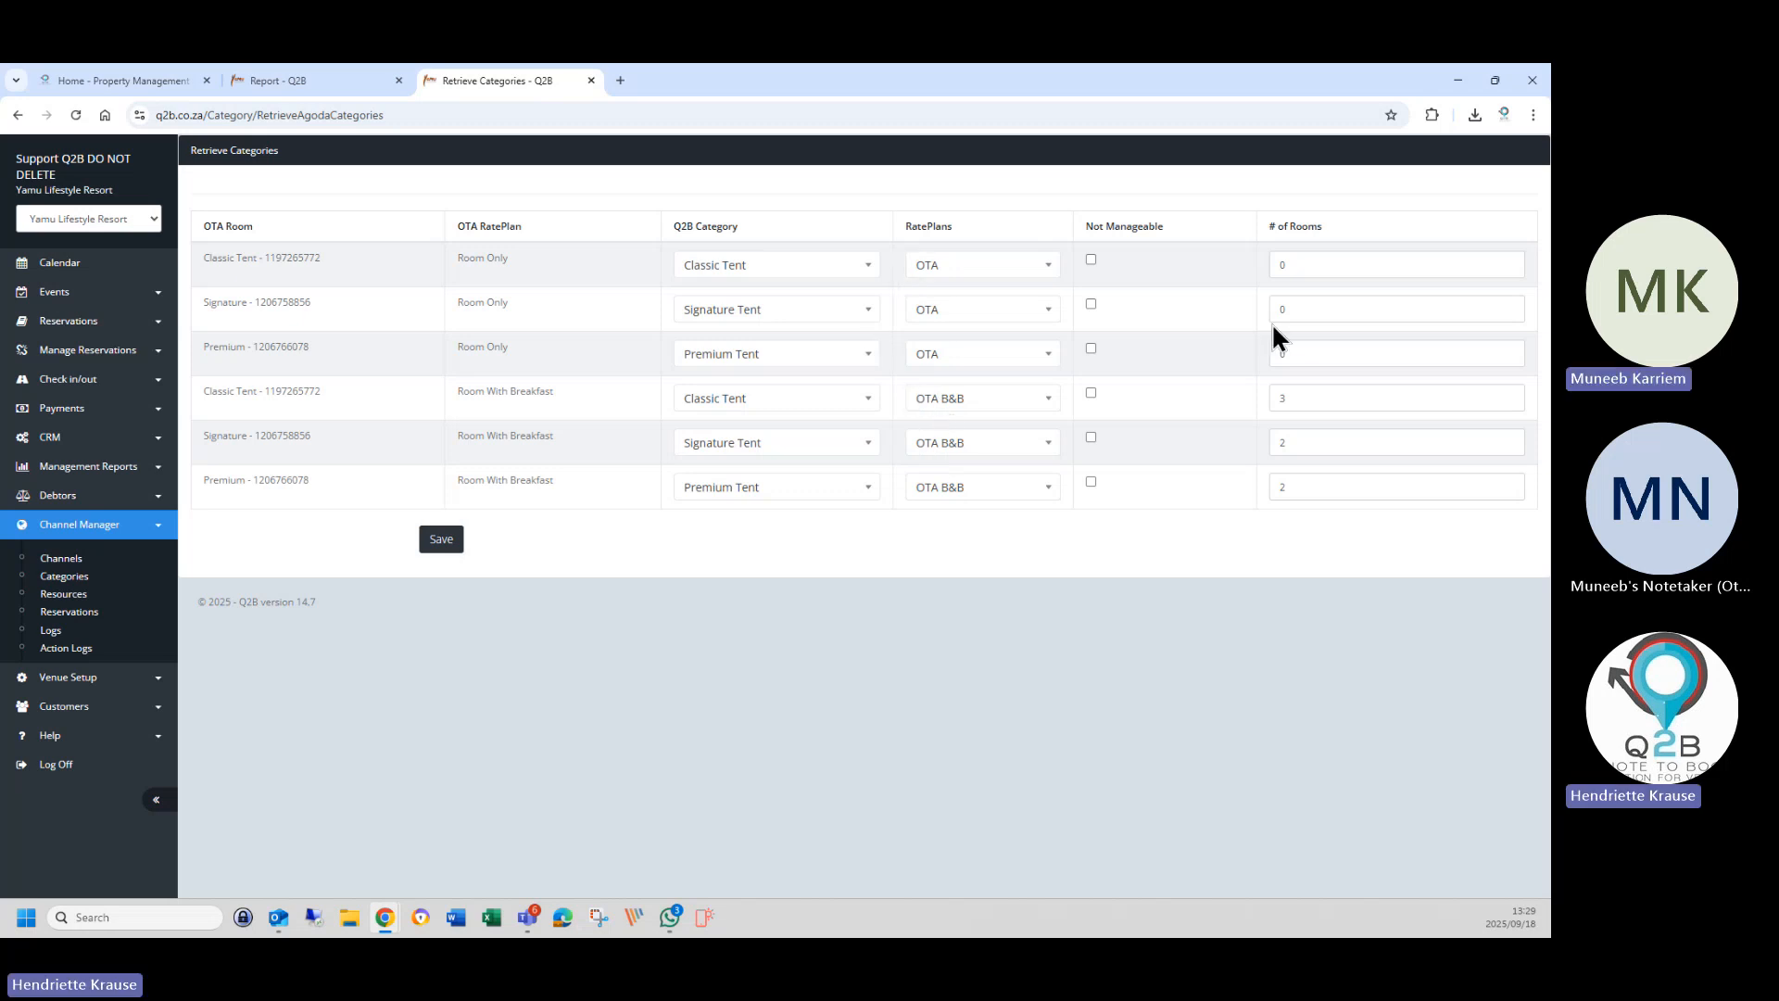
Enter room counts of 3, 2 and 2 for the Classic, Signature and Premium Room Only rows.
double_click(1310, 264)
text(3)
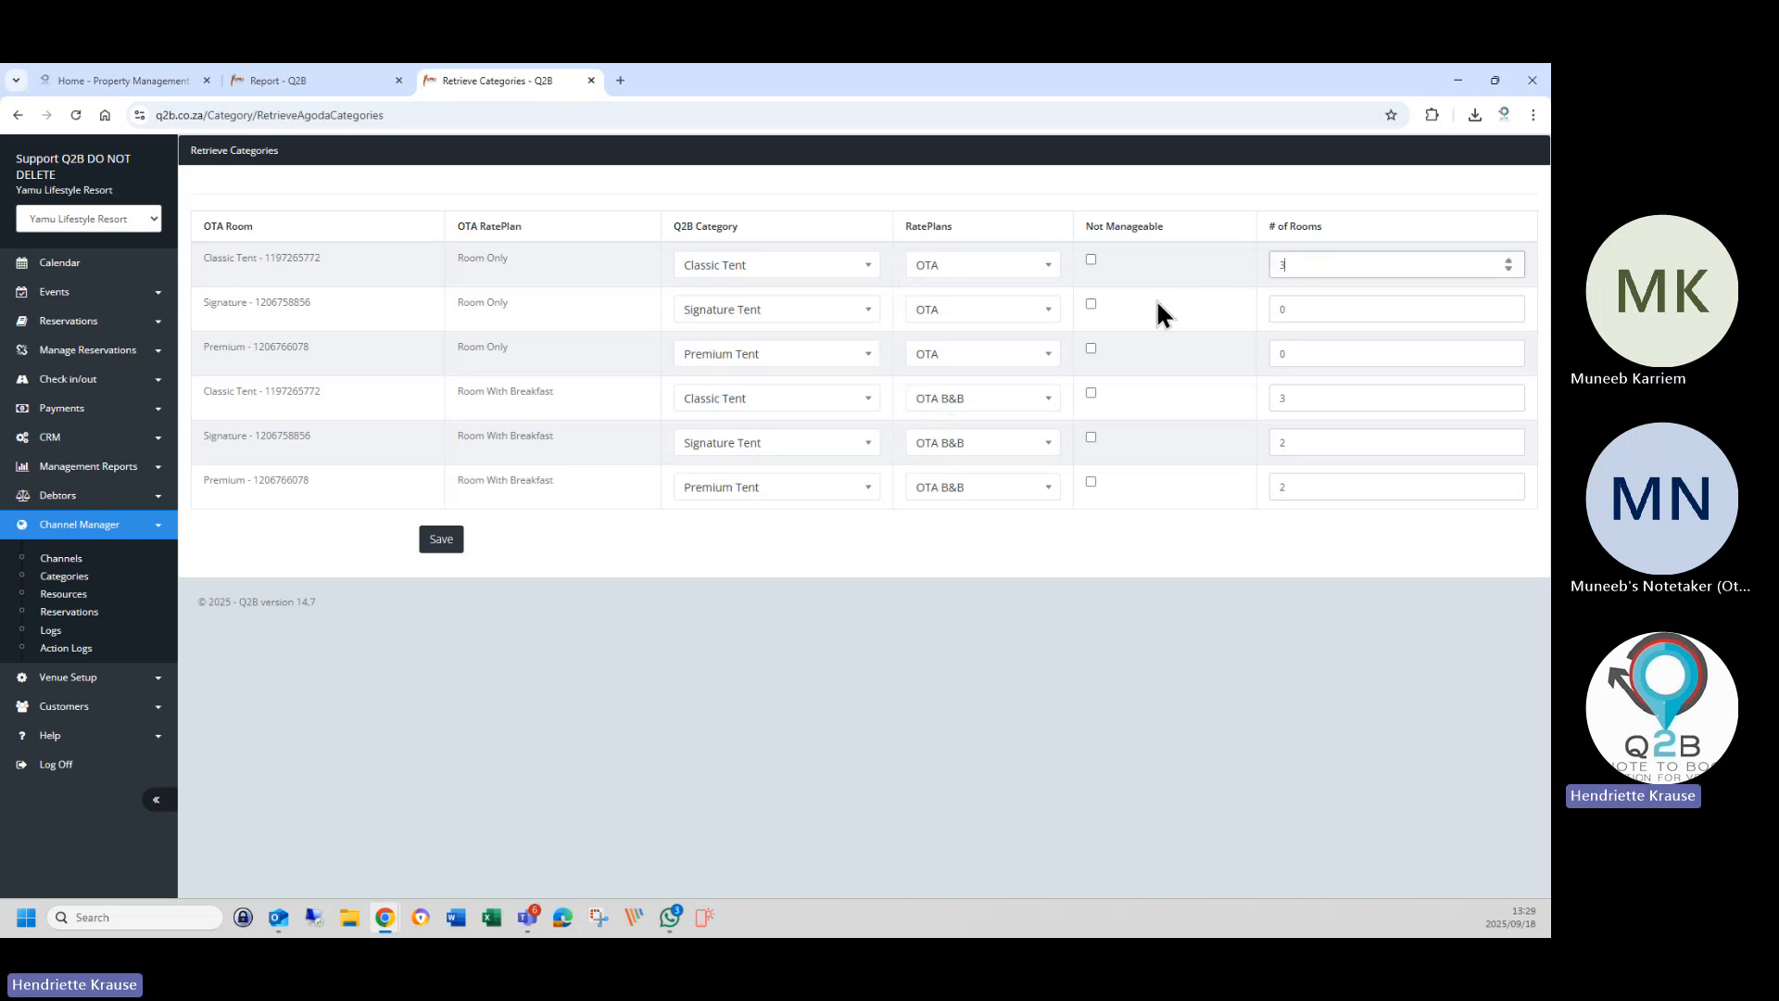
double_click(1284, 313)
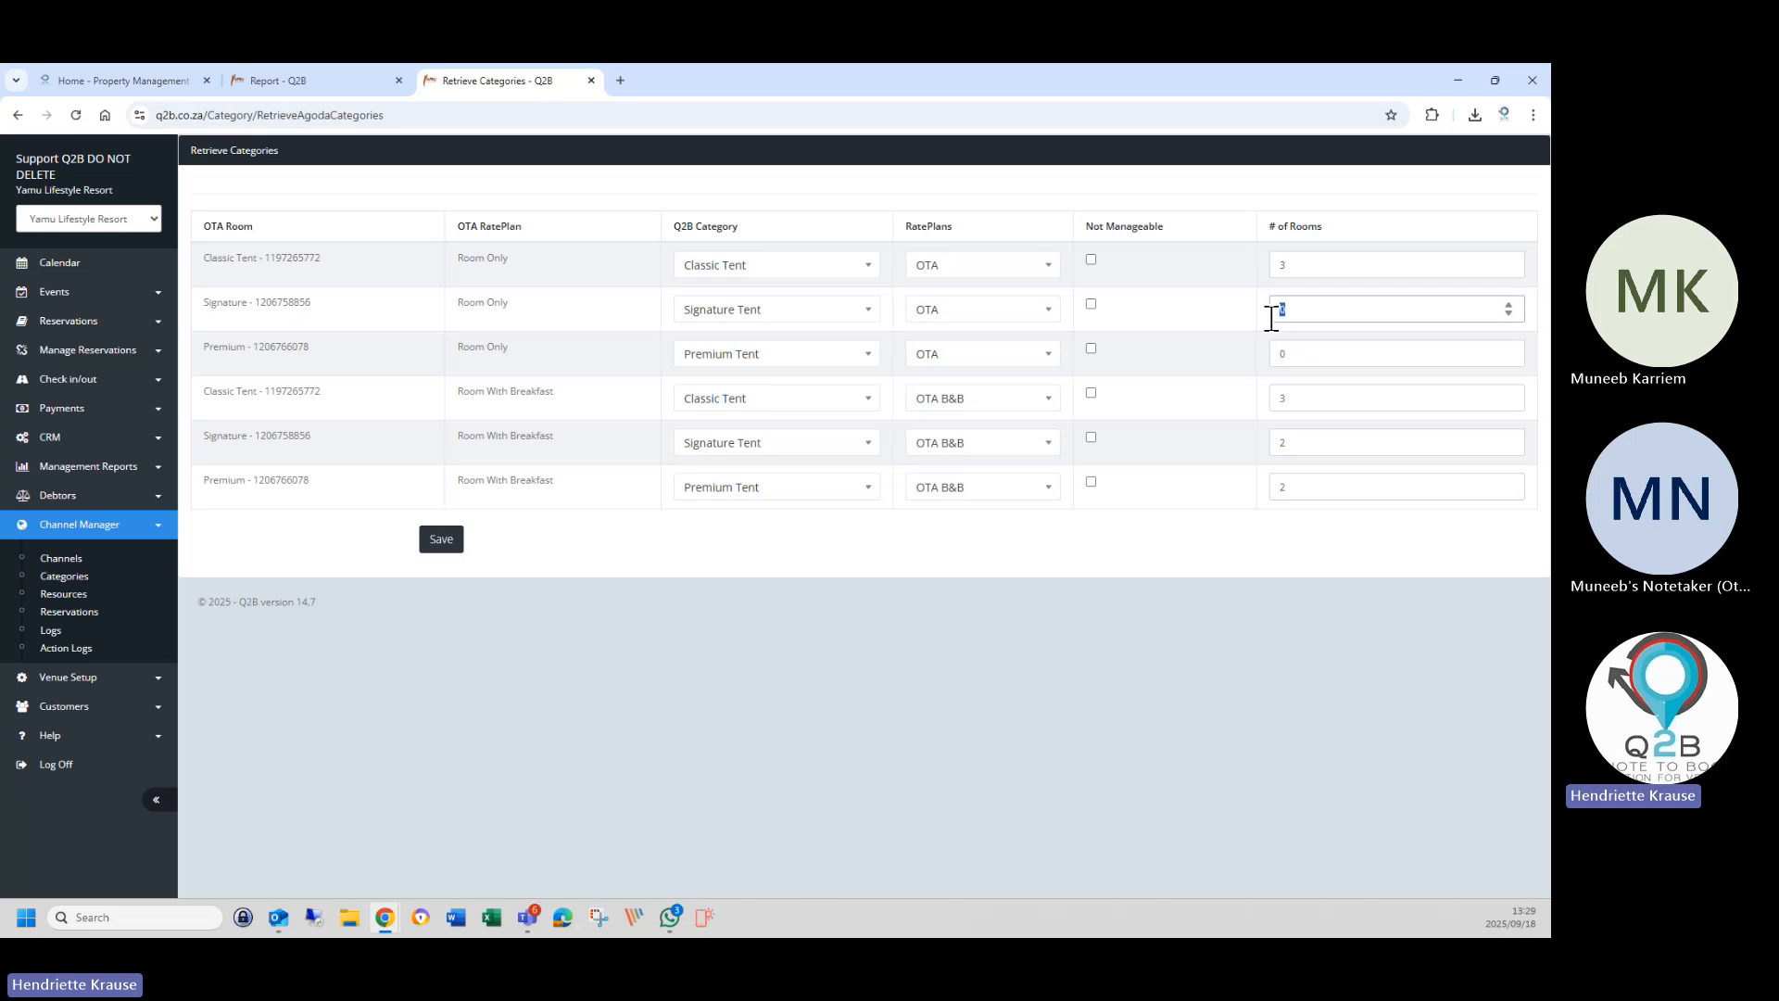
text(2)
double_click(1307, 353)
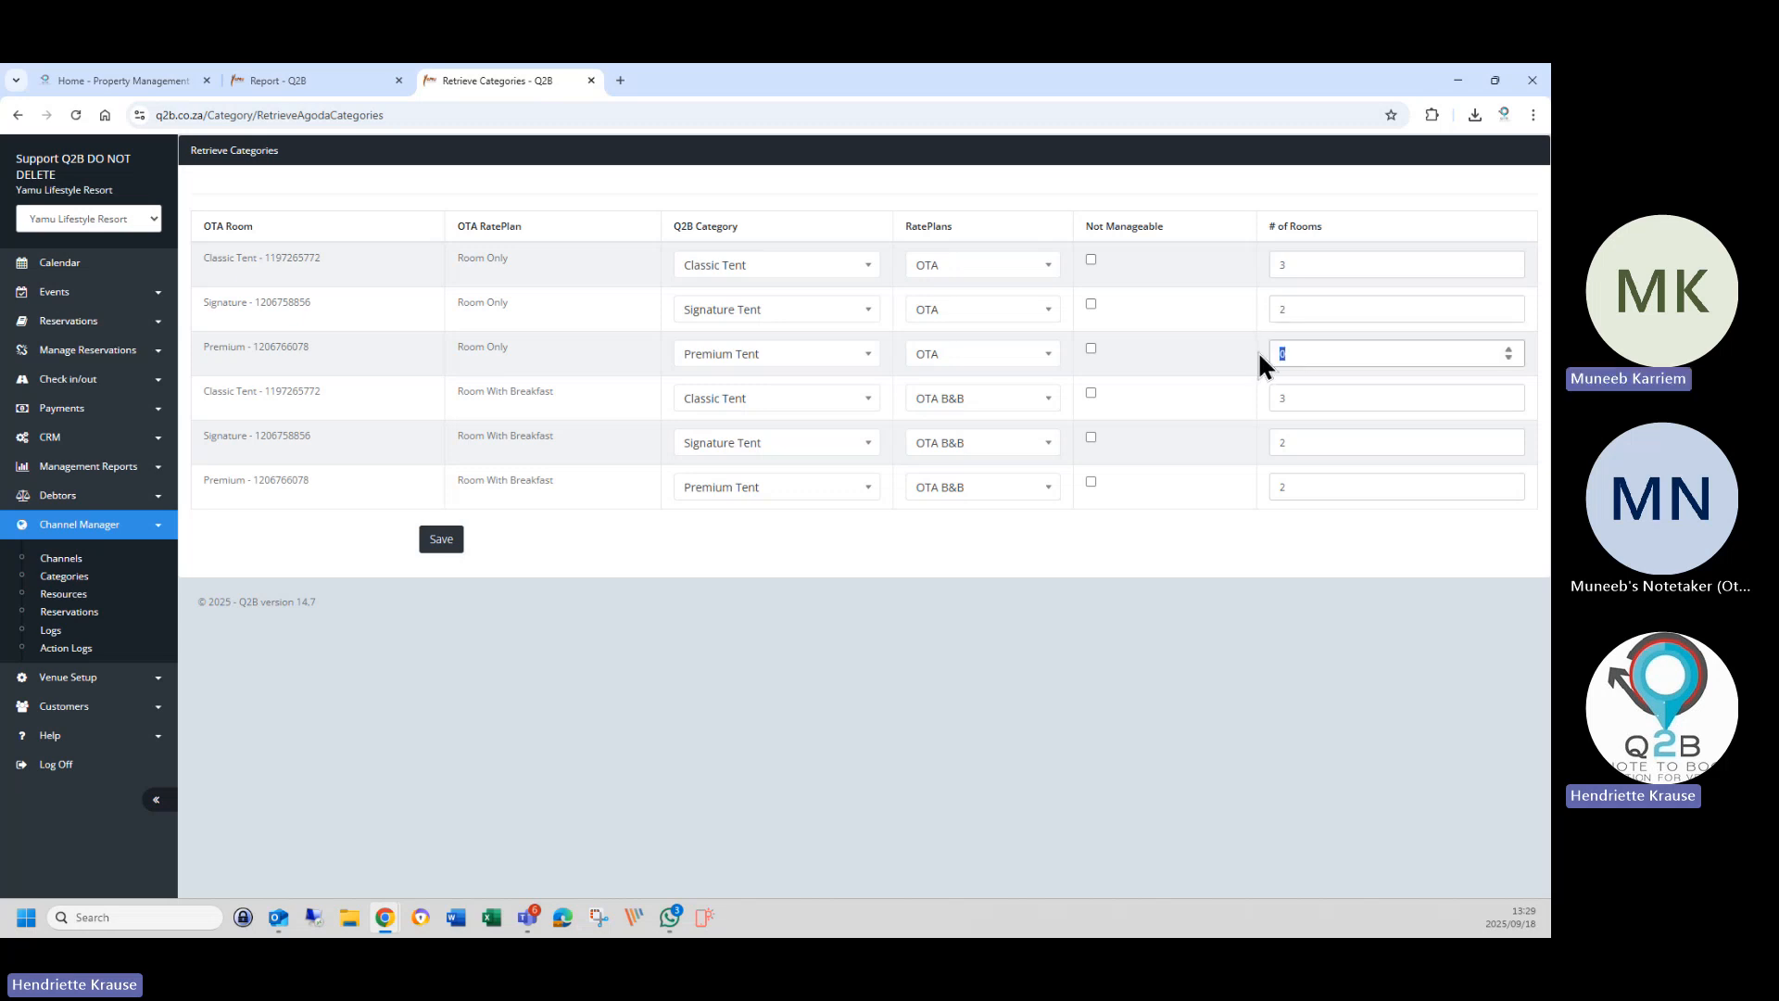
text(2)
click(938, 269)
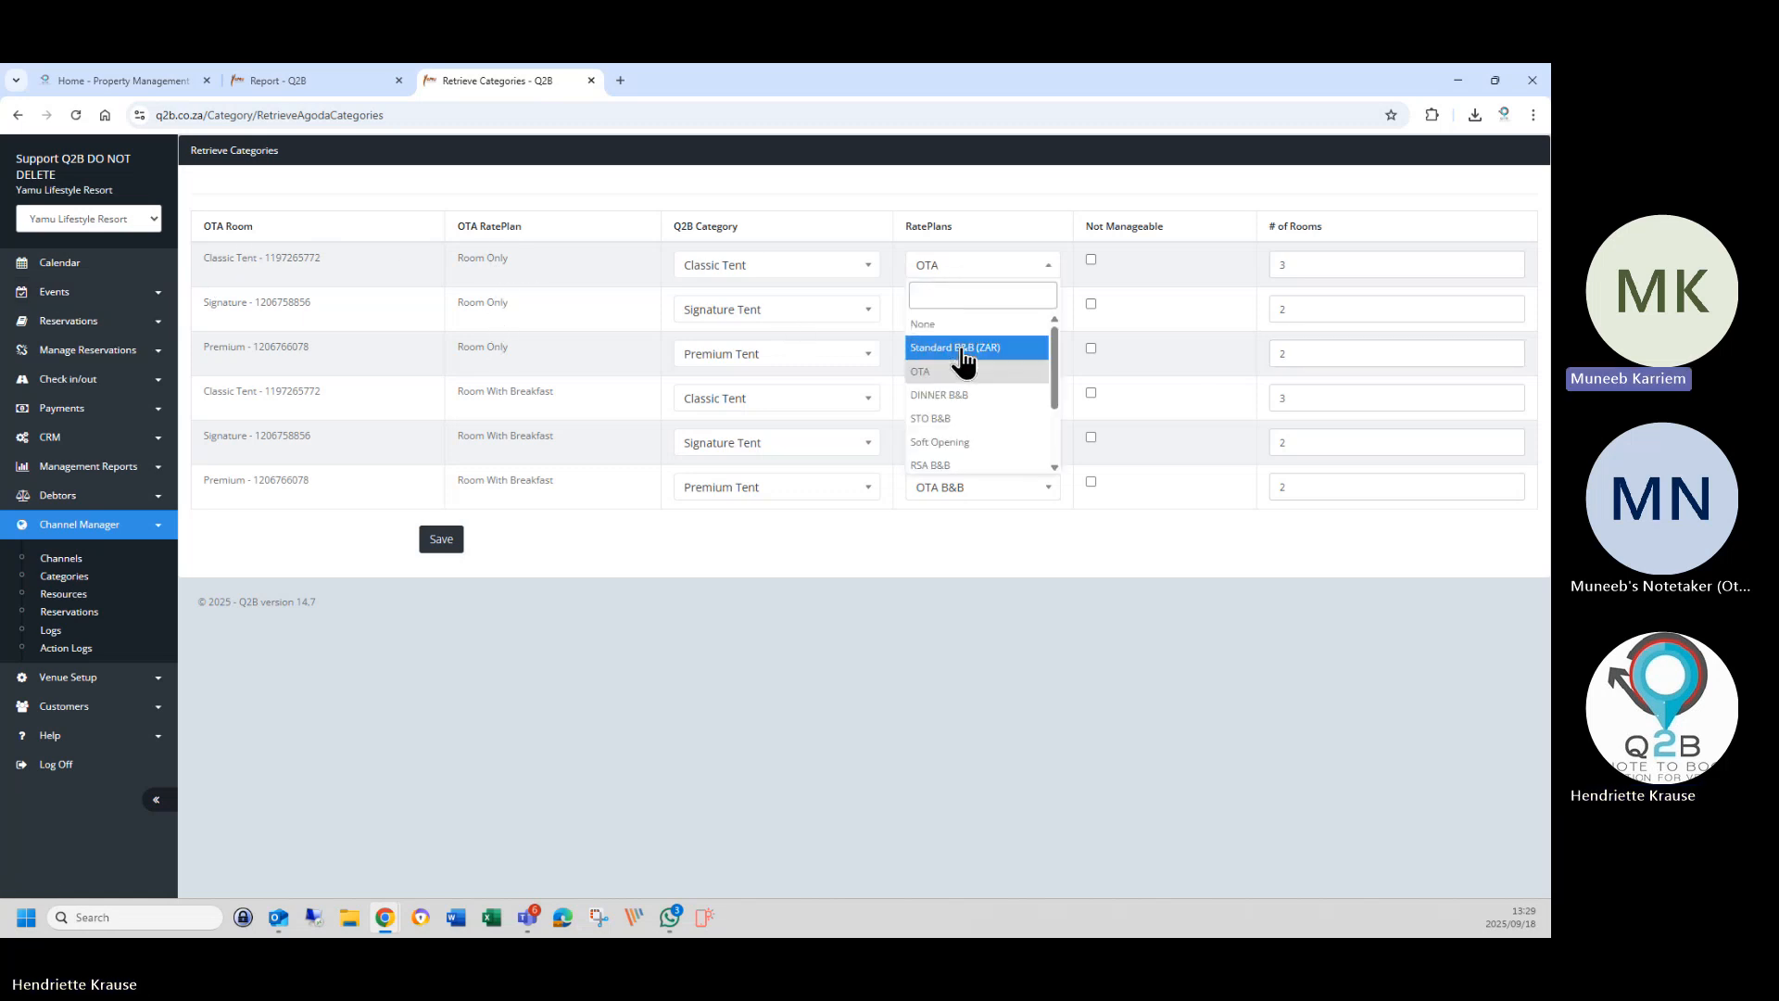
scroll(965, 394, down, 1)
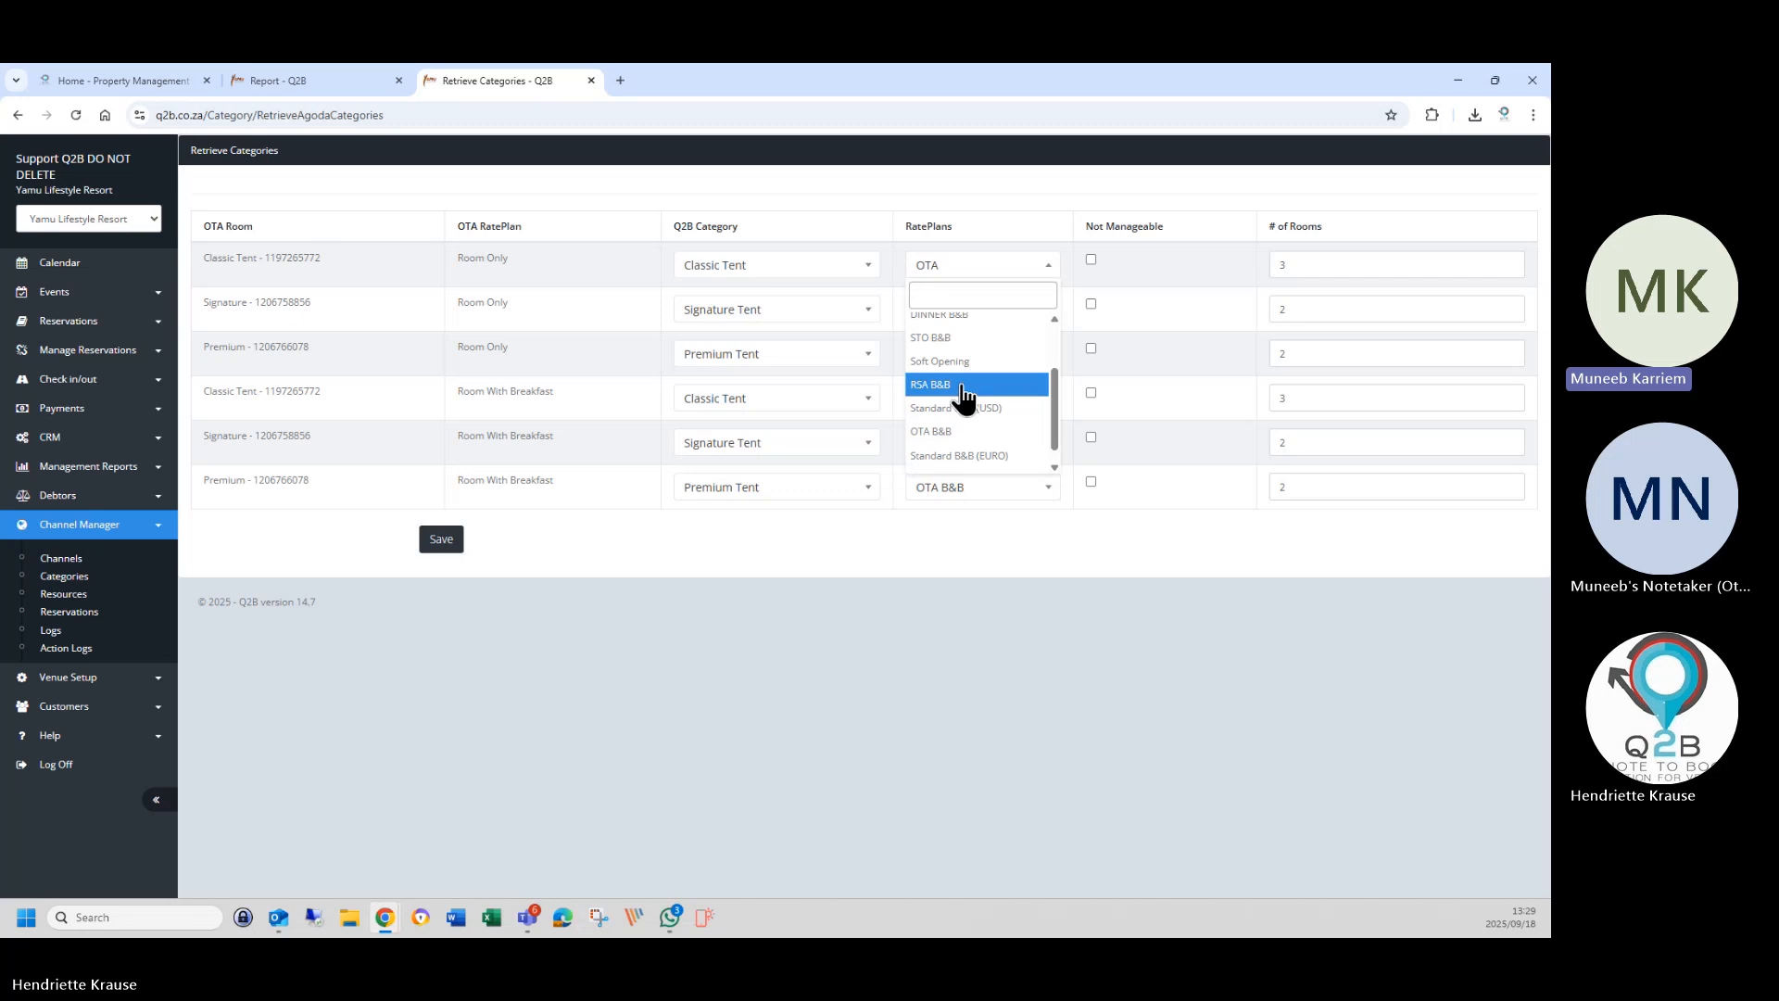
click(963, 431)
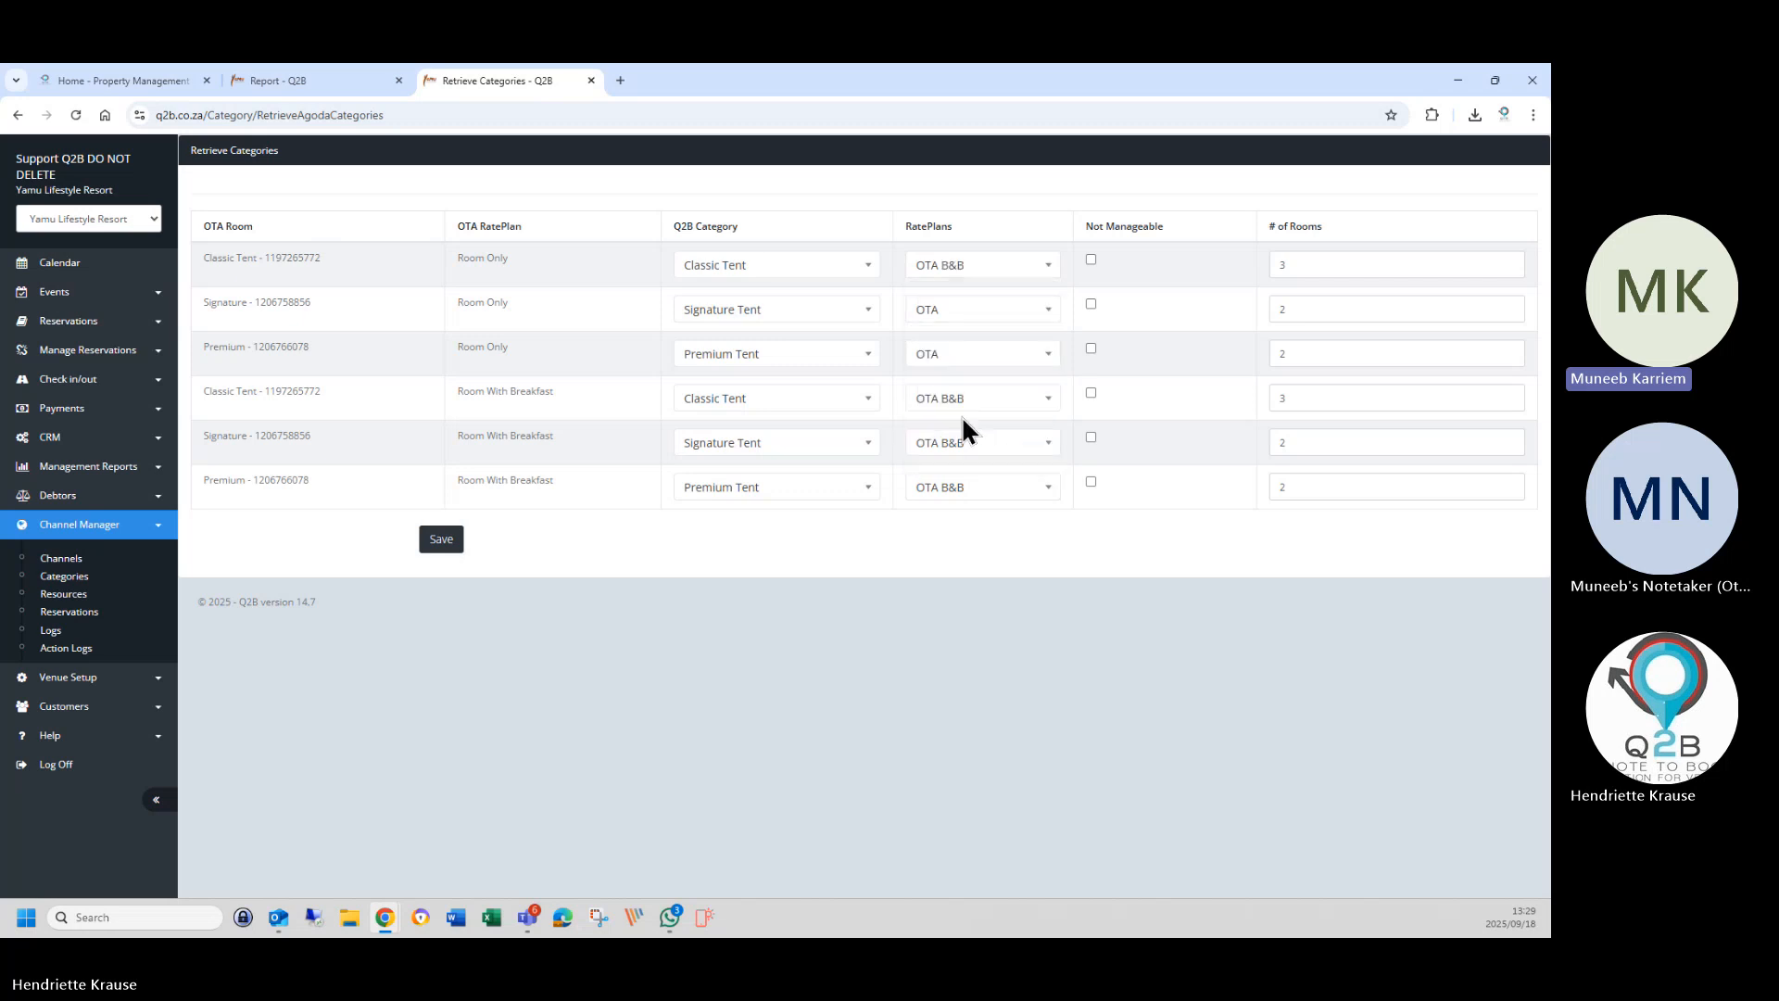
click(952, 306)
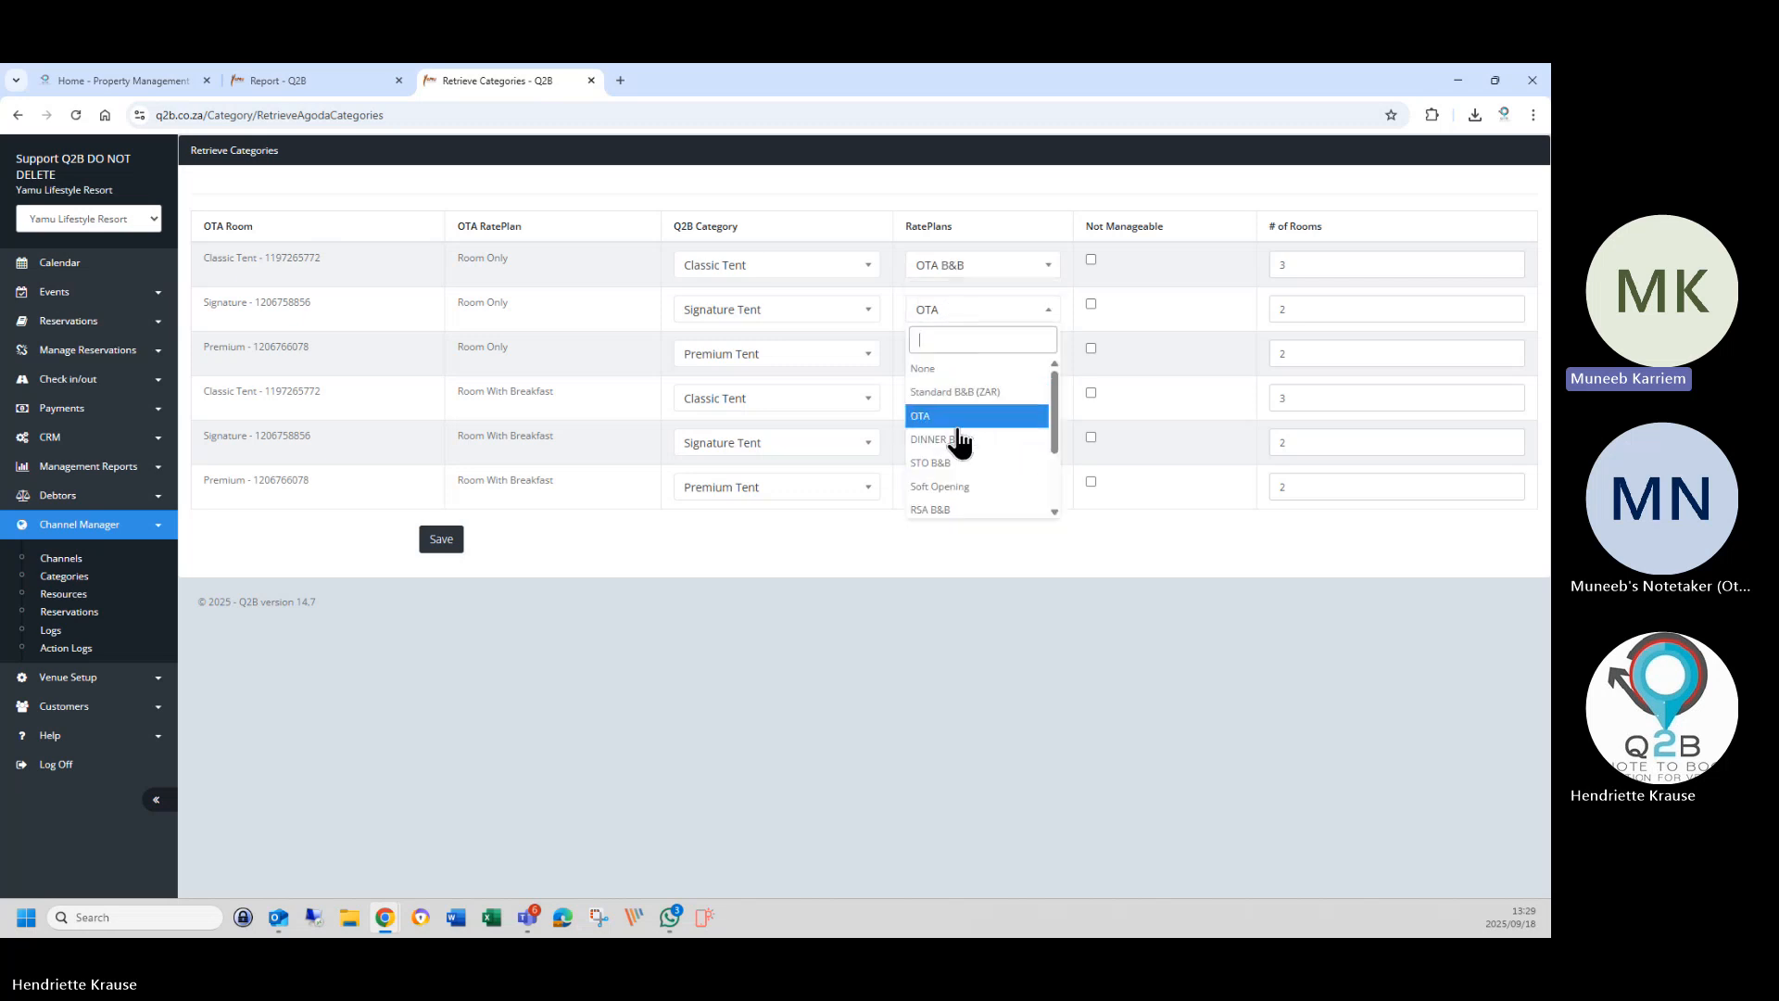
scroll(960, 443, down, 1)
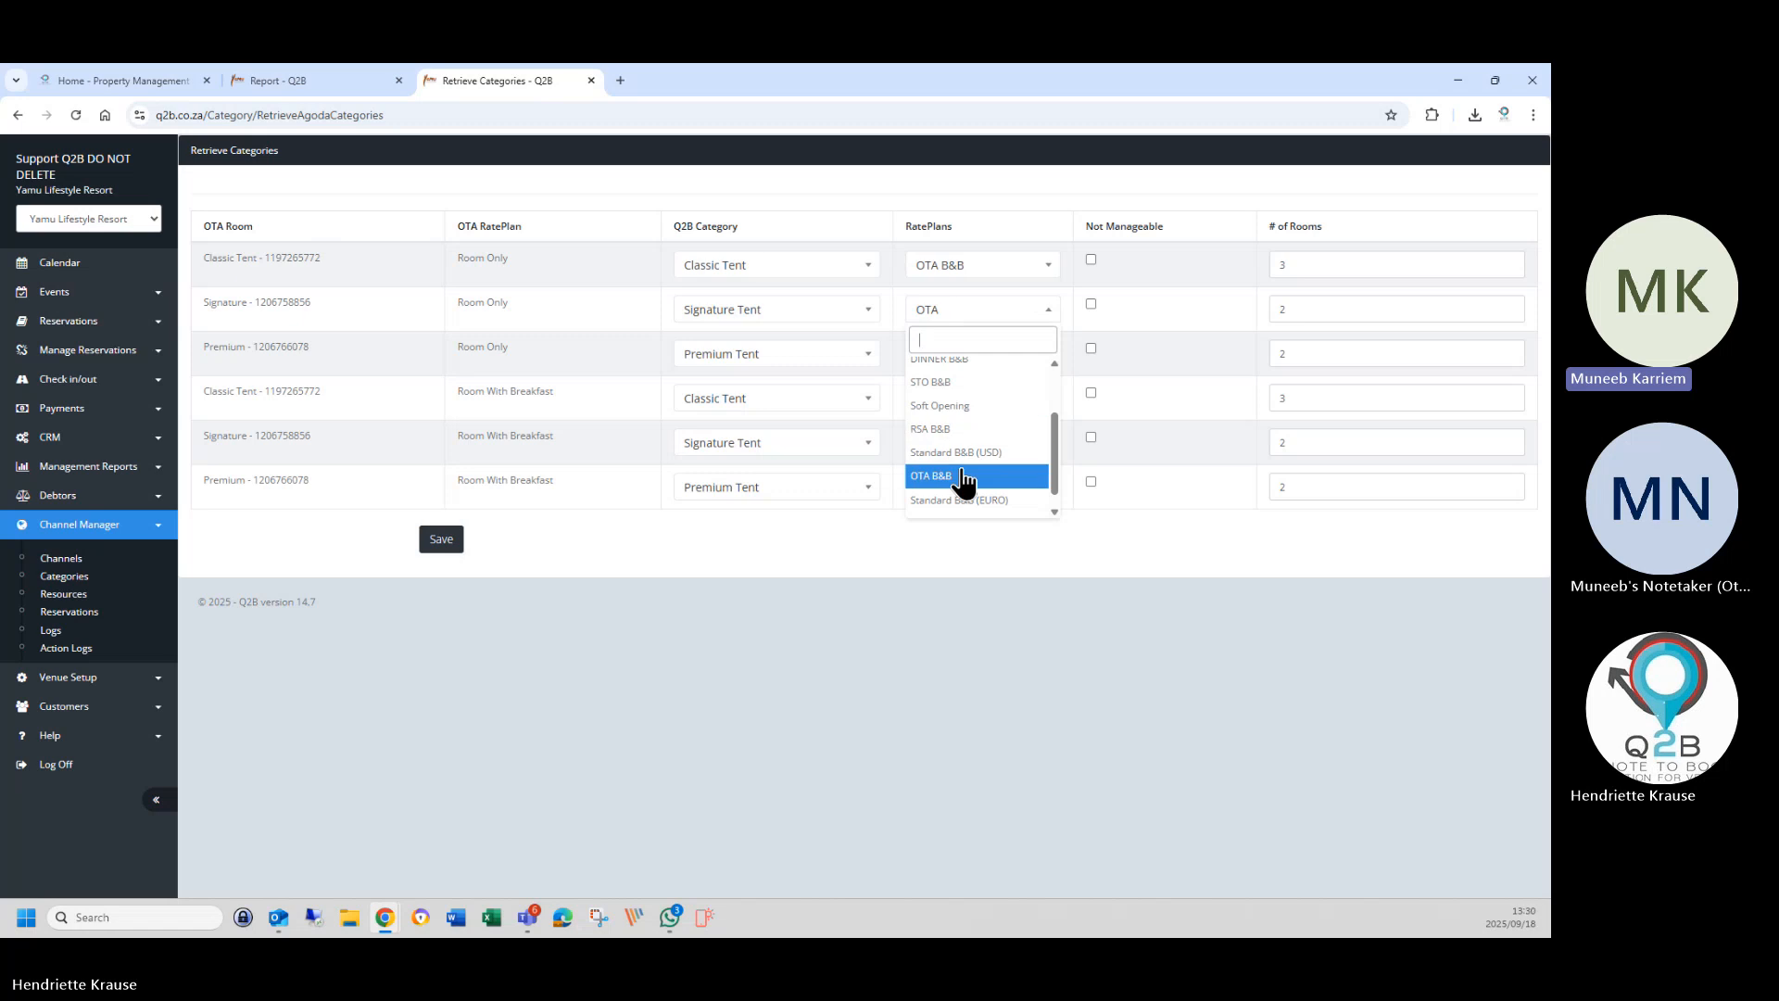
click(975, 470)
click(952, 359)
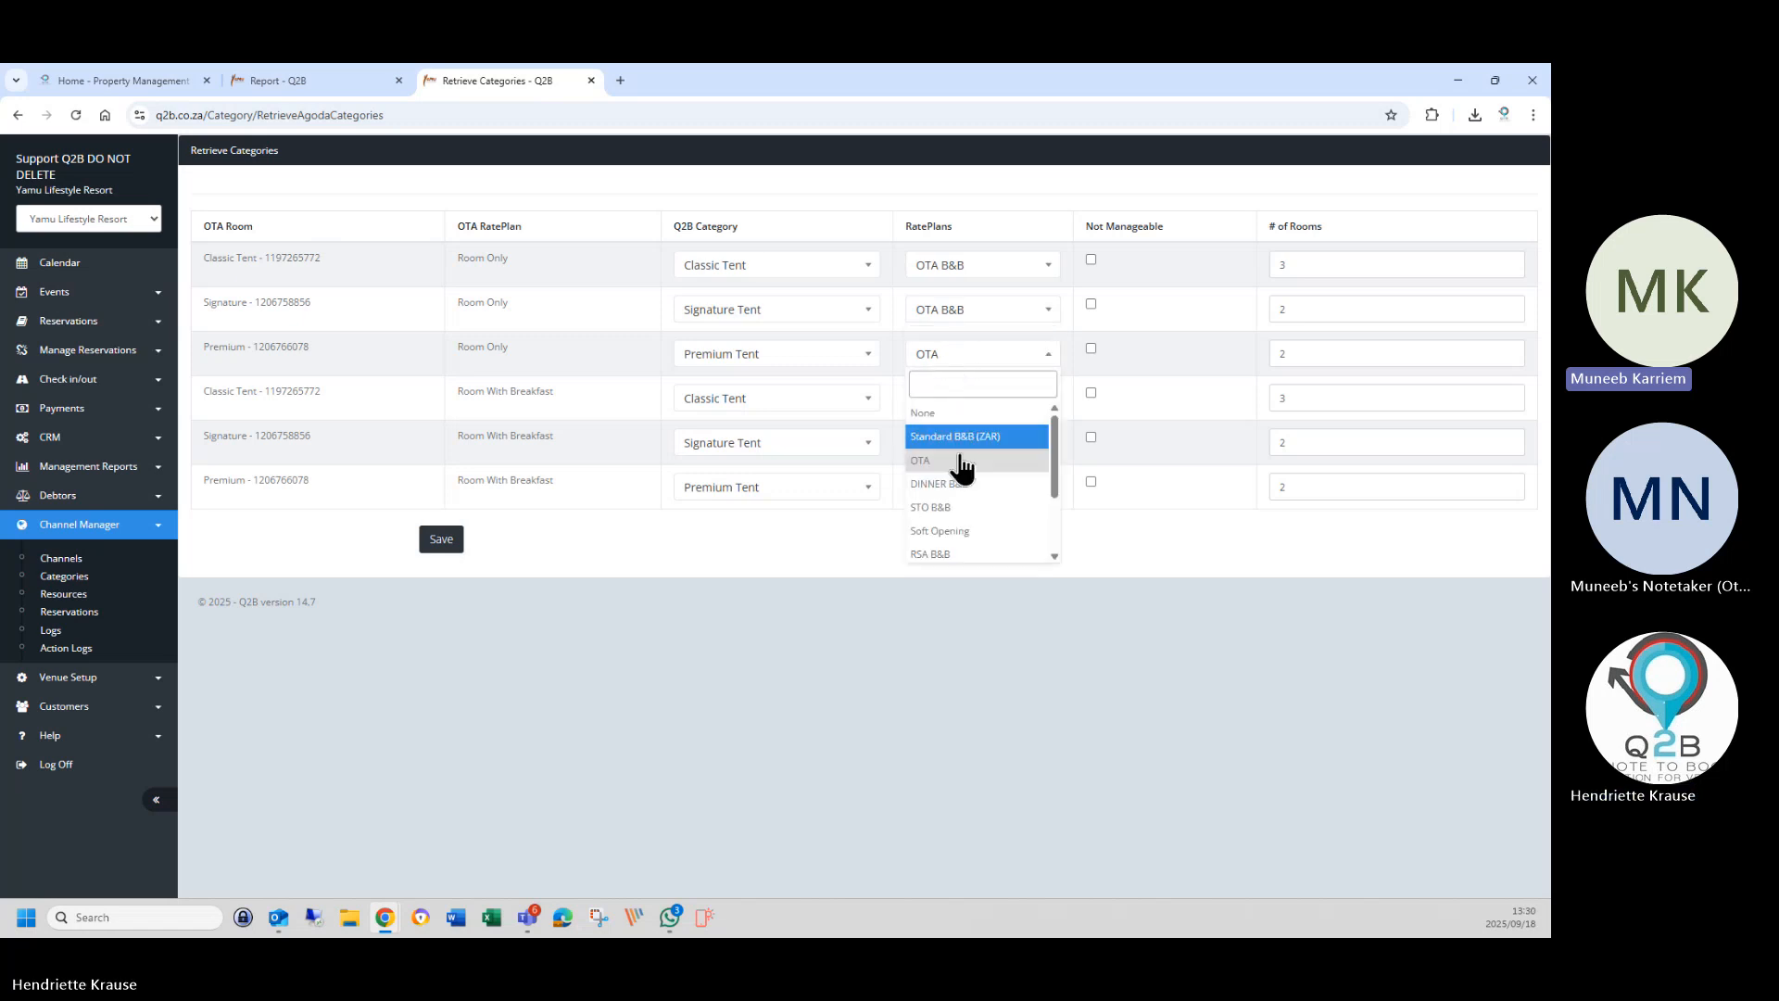
scroll(954, 475, down, 1)
click(956, 503)
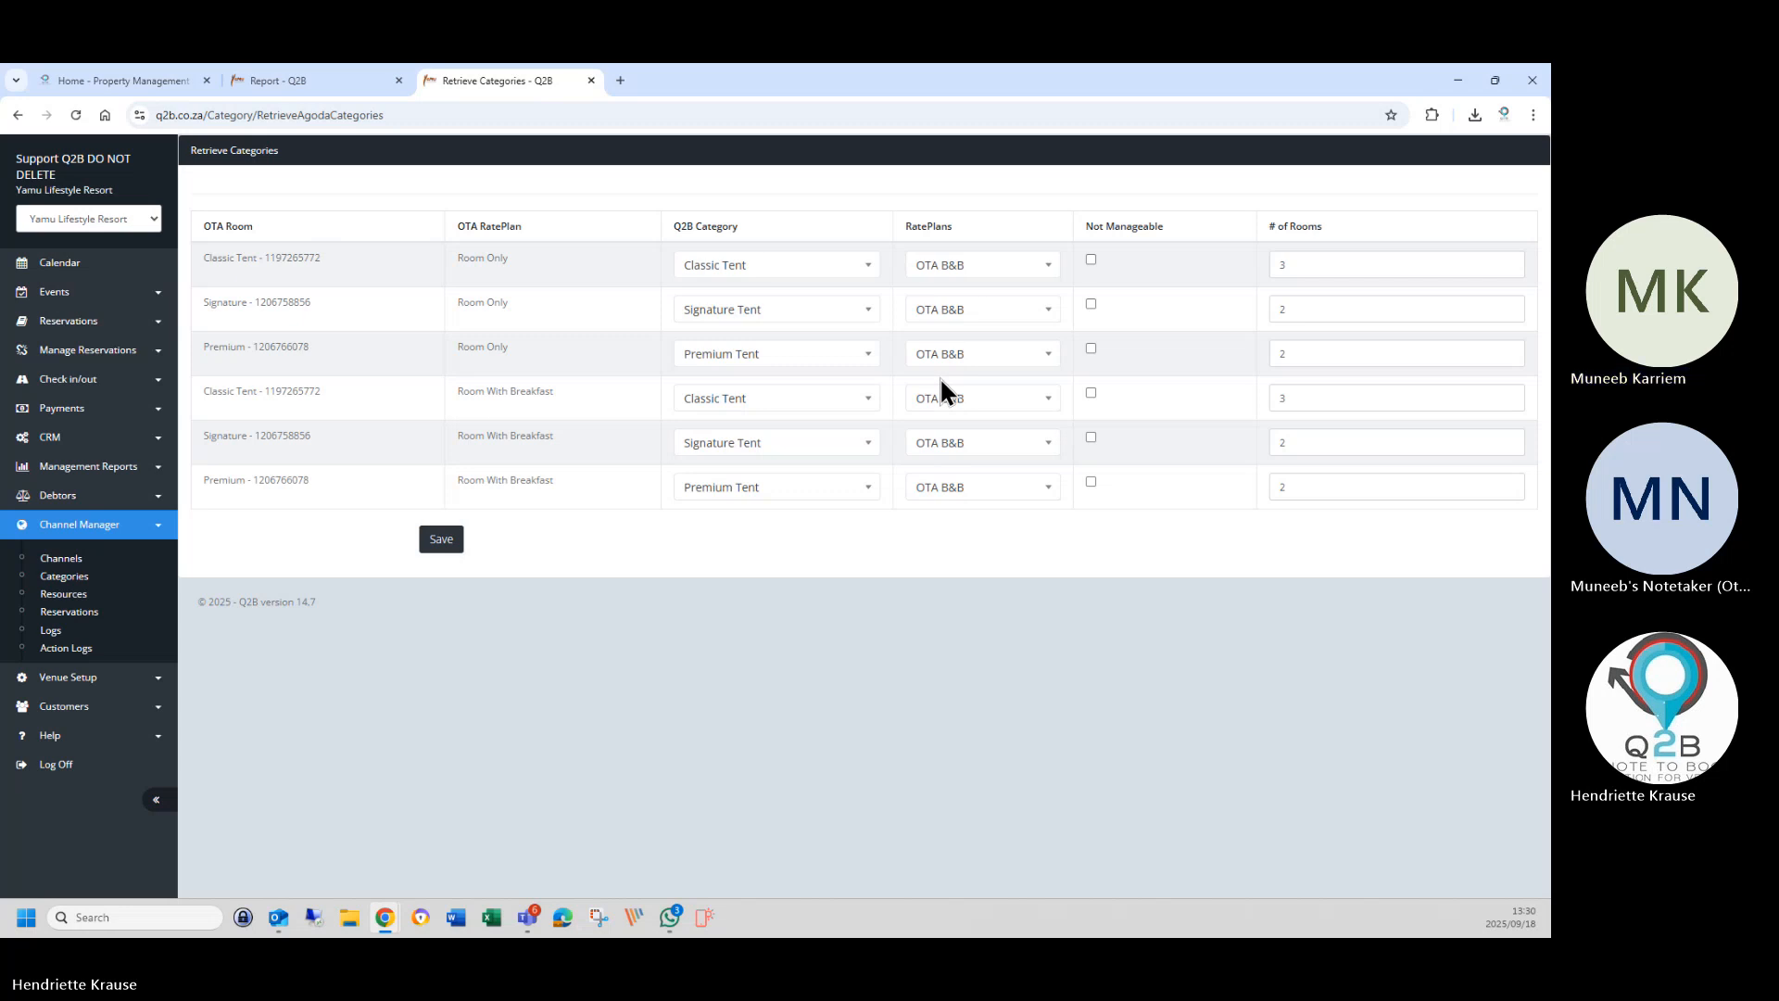
click(925, 267)
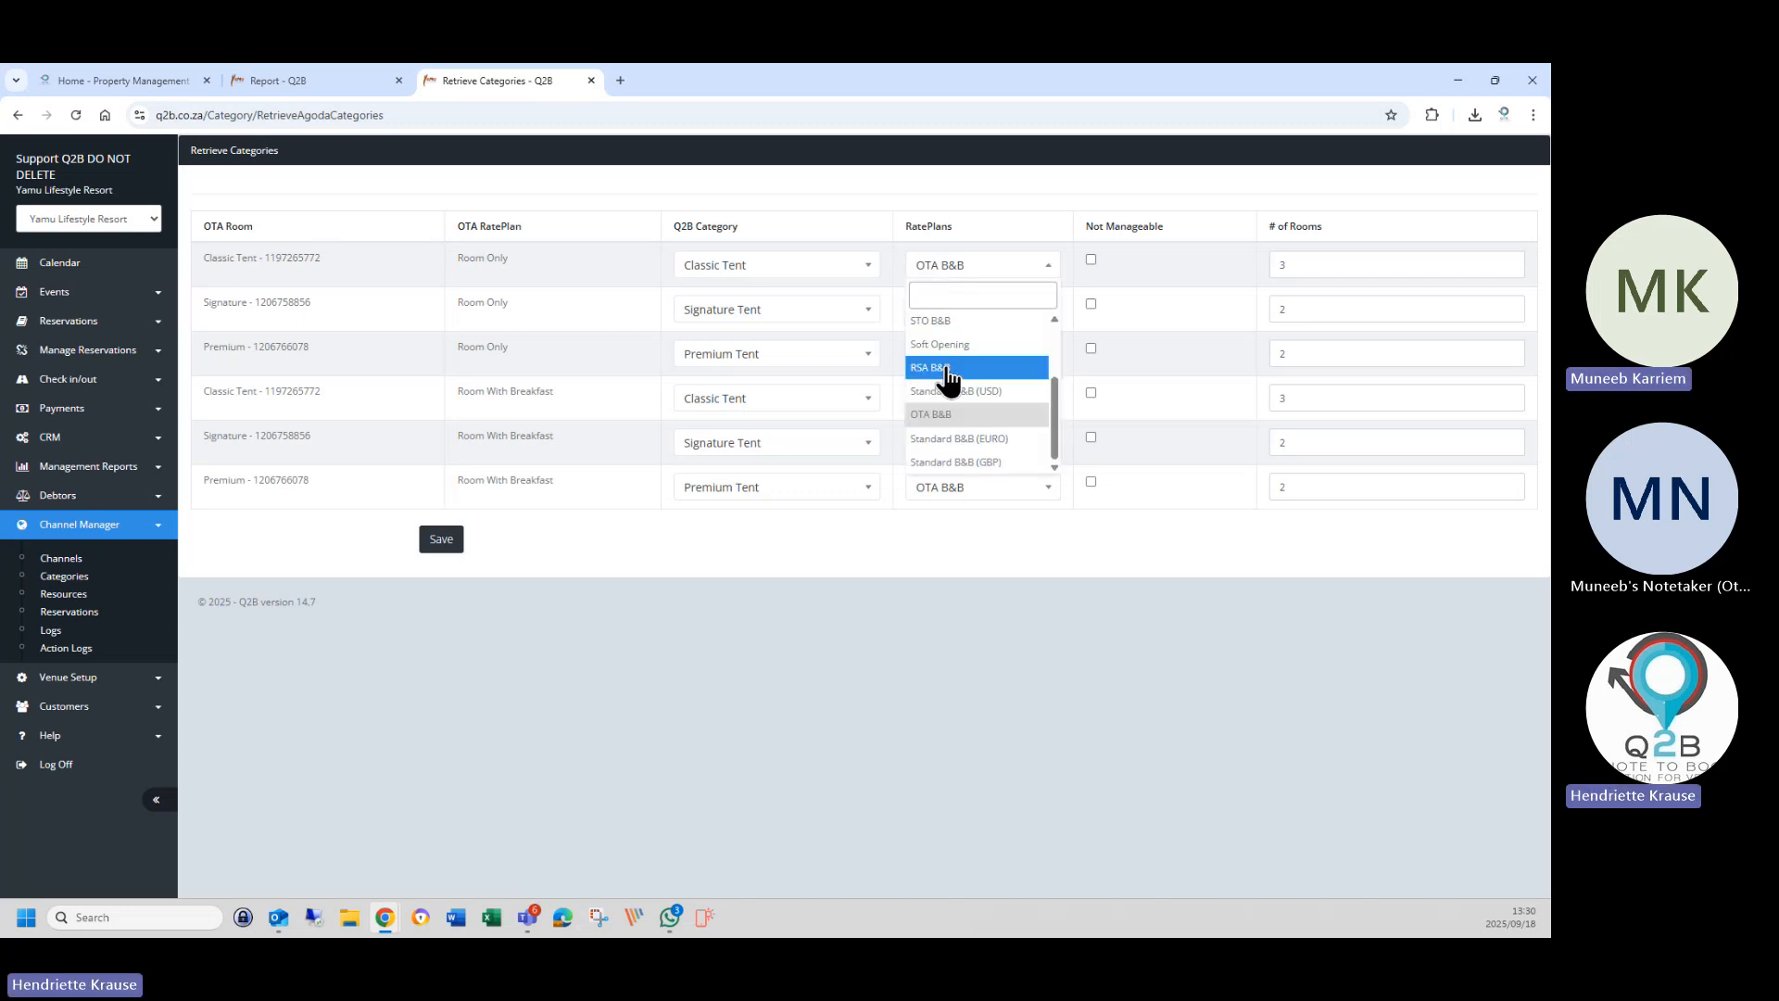
scroll(947, 371, up, 2)
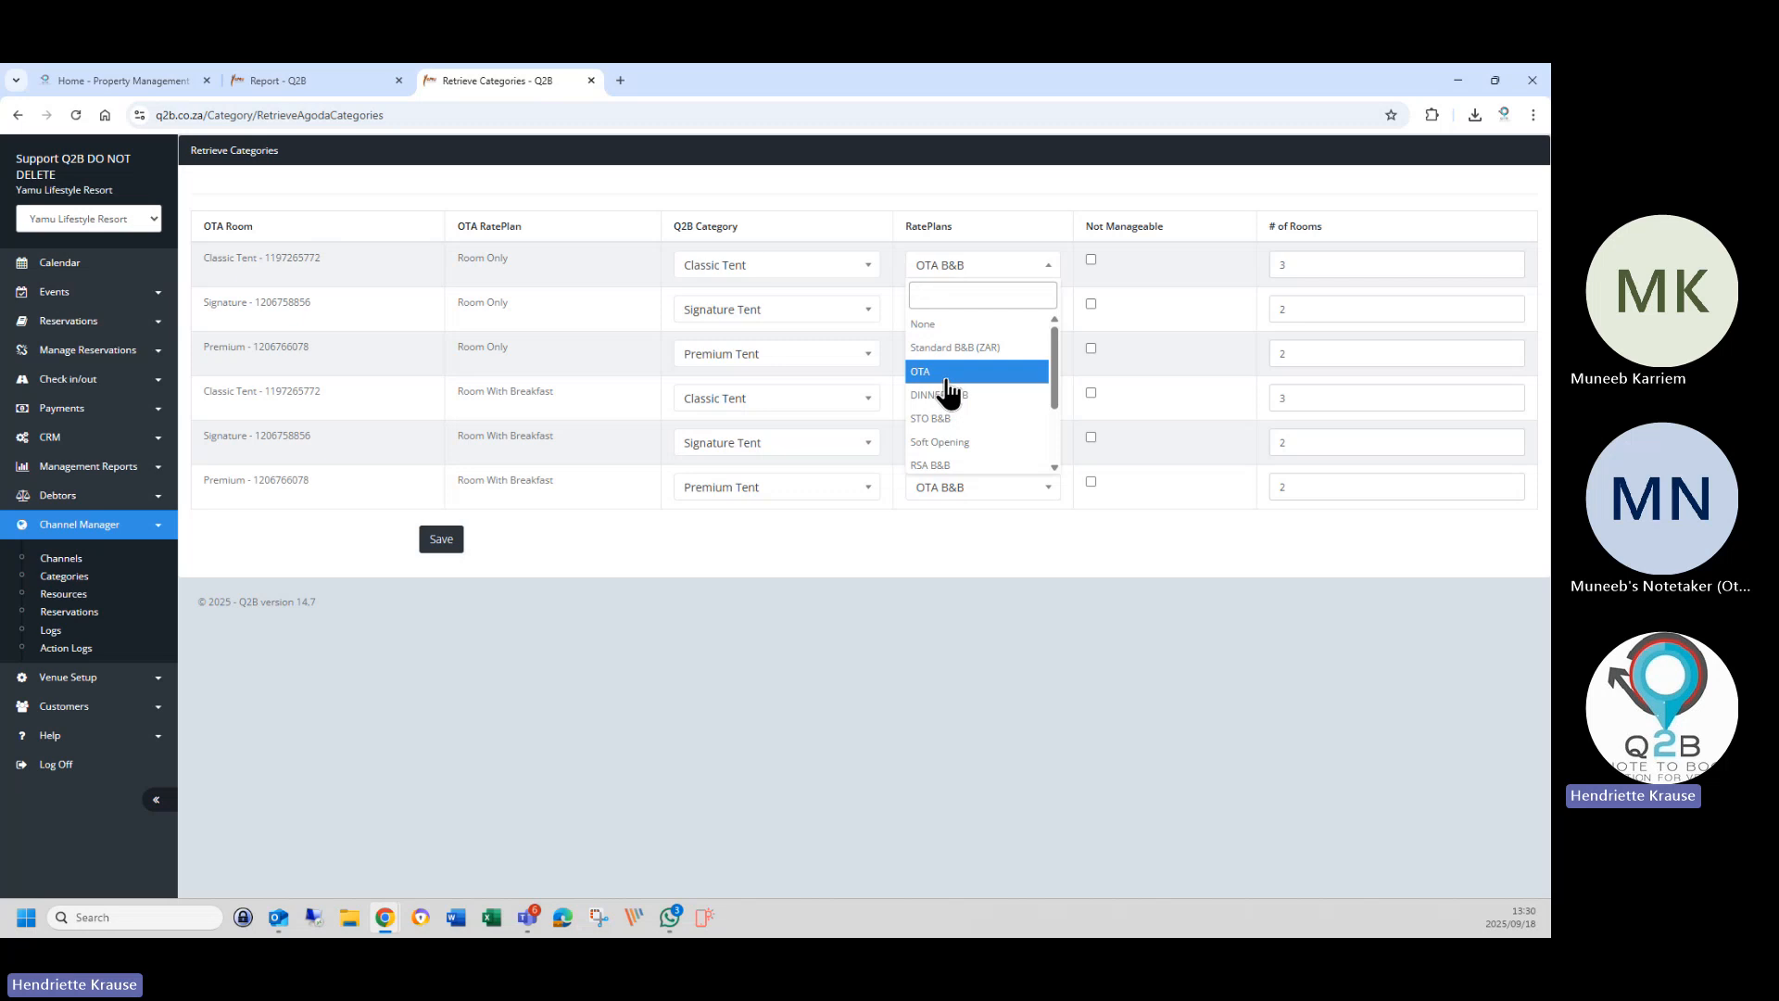
click(946, 376)
click(943, 315)
scroll(953, 409, up, 3)
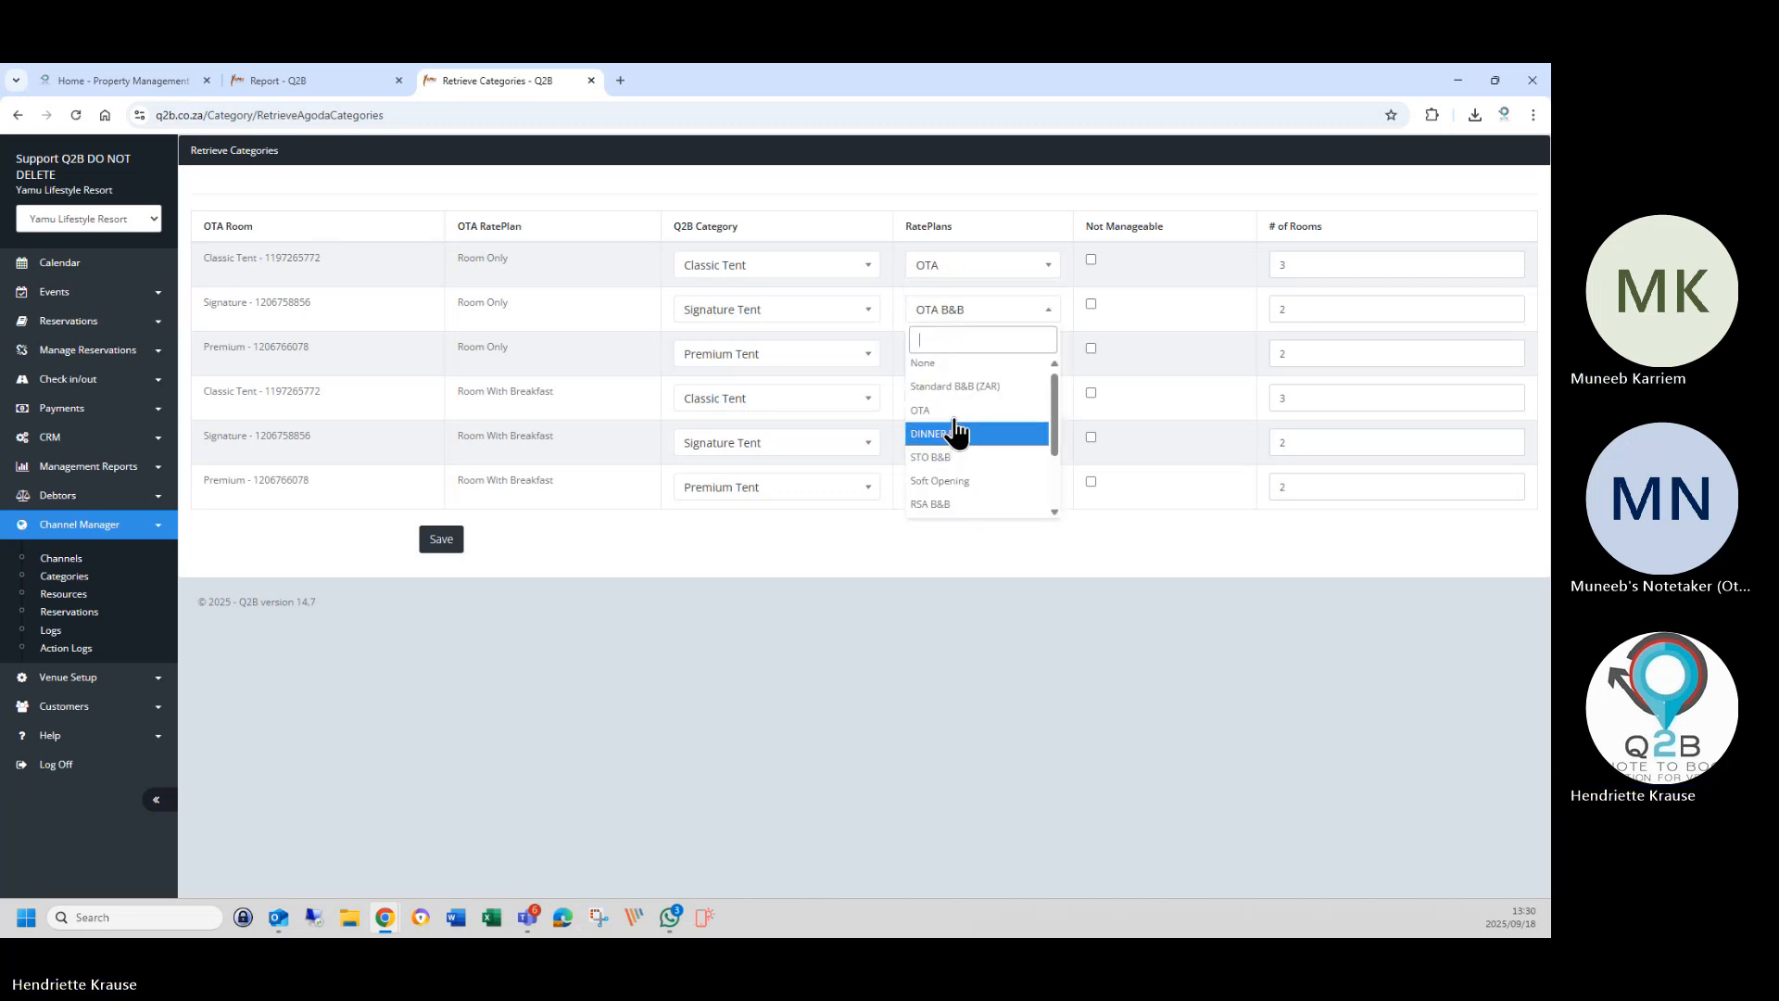
click(949, 424)
click(950, 356)
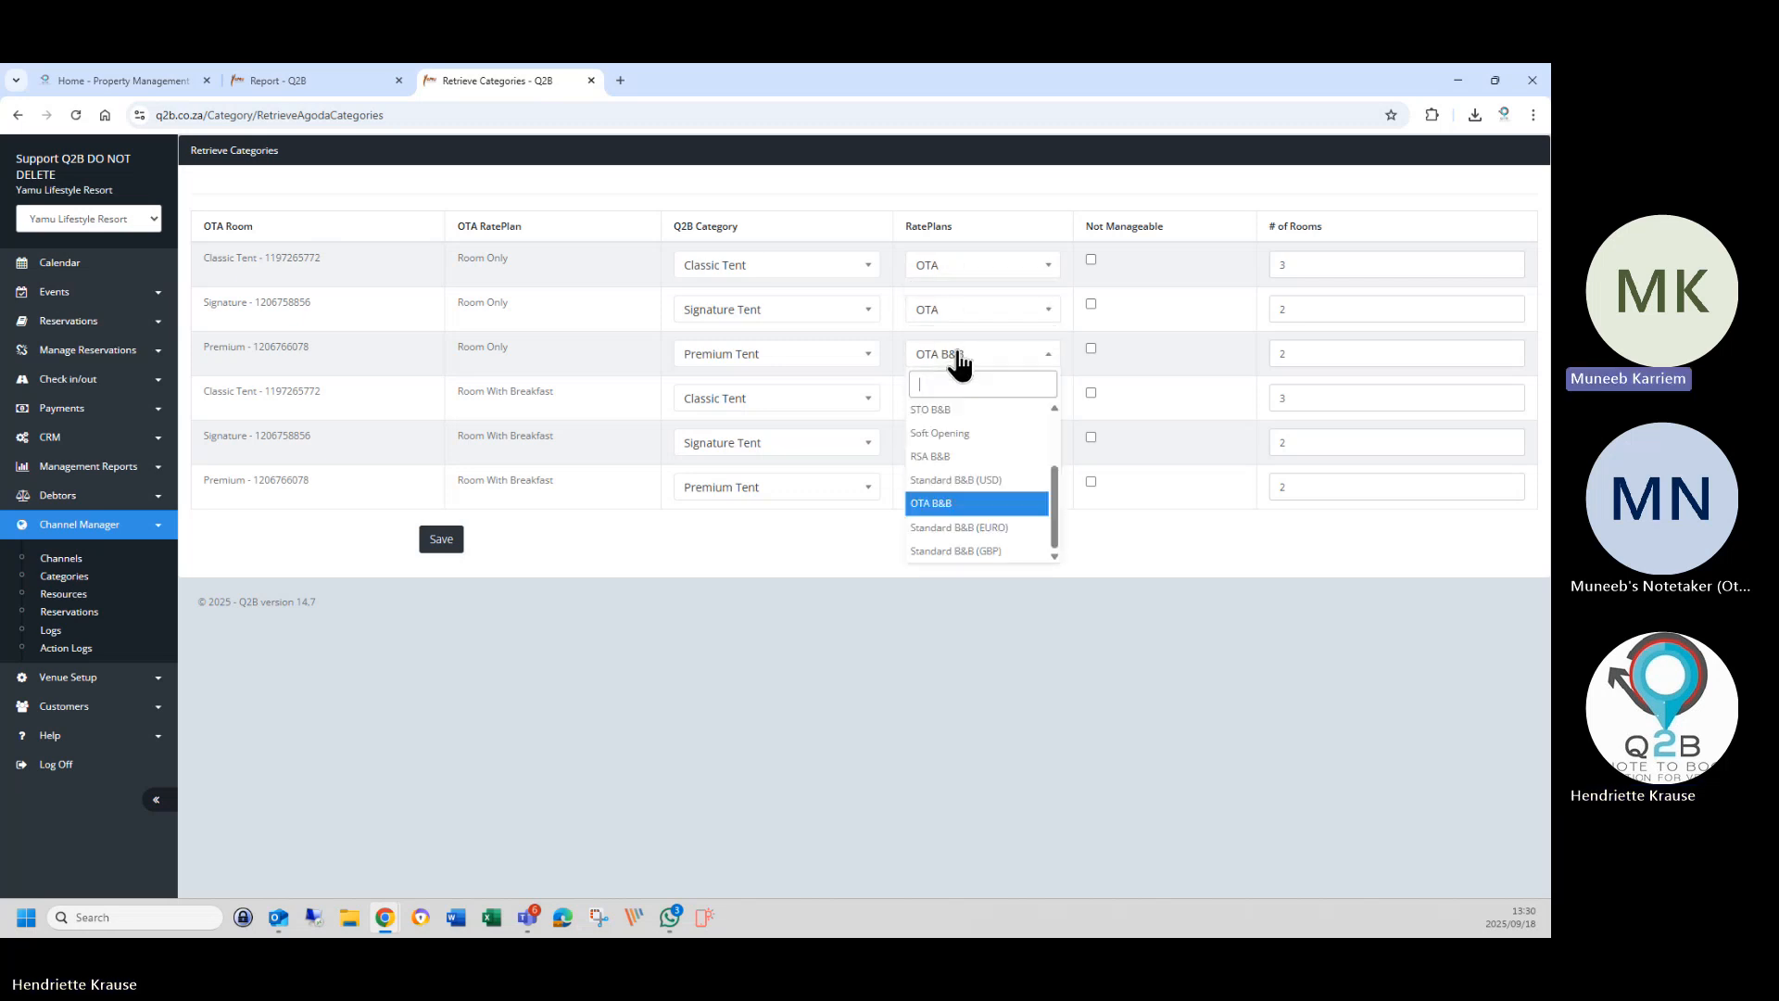
scroll(954, 451, up, 2)
click(946, 463)
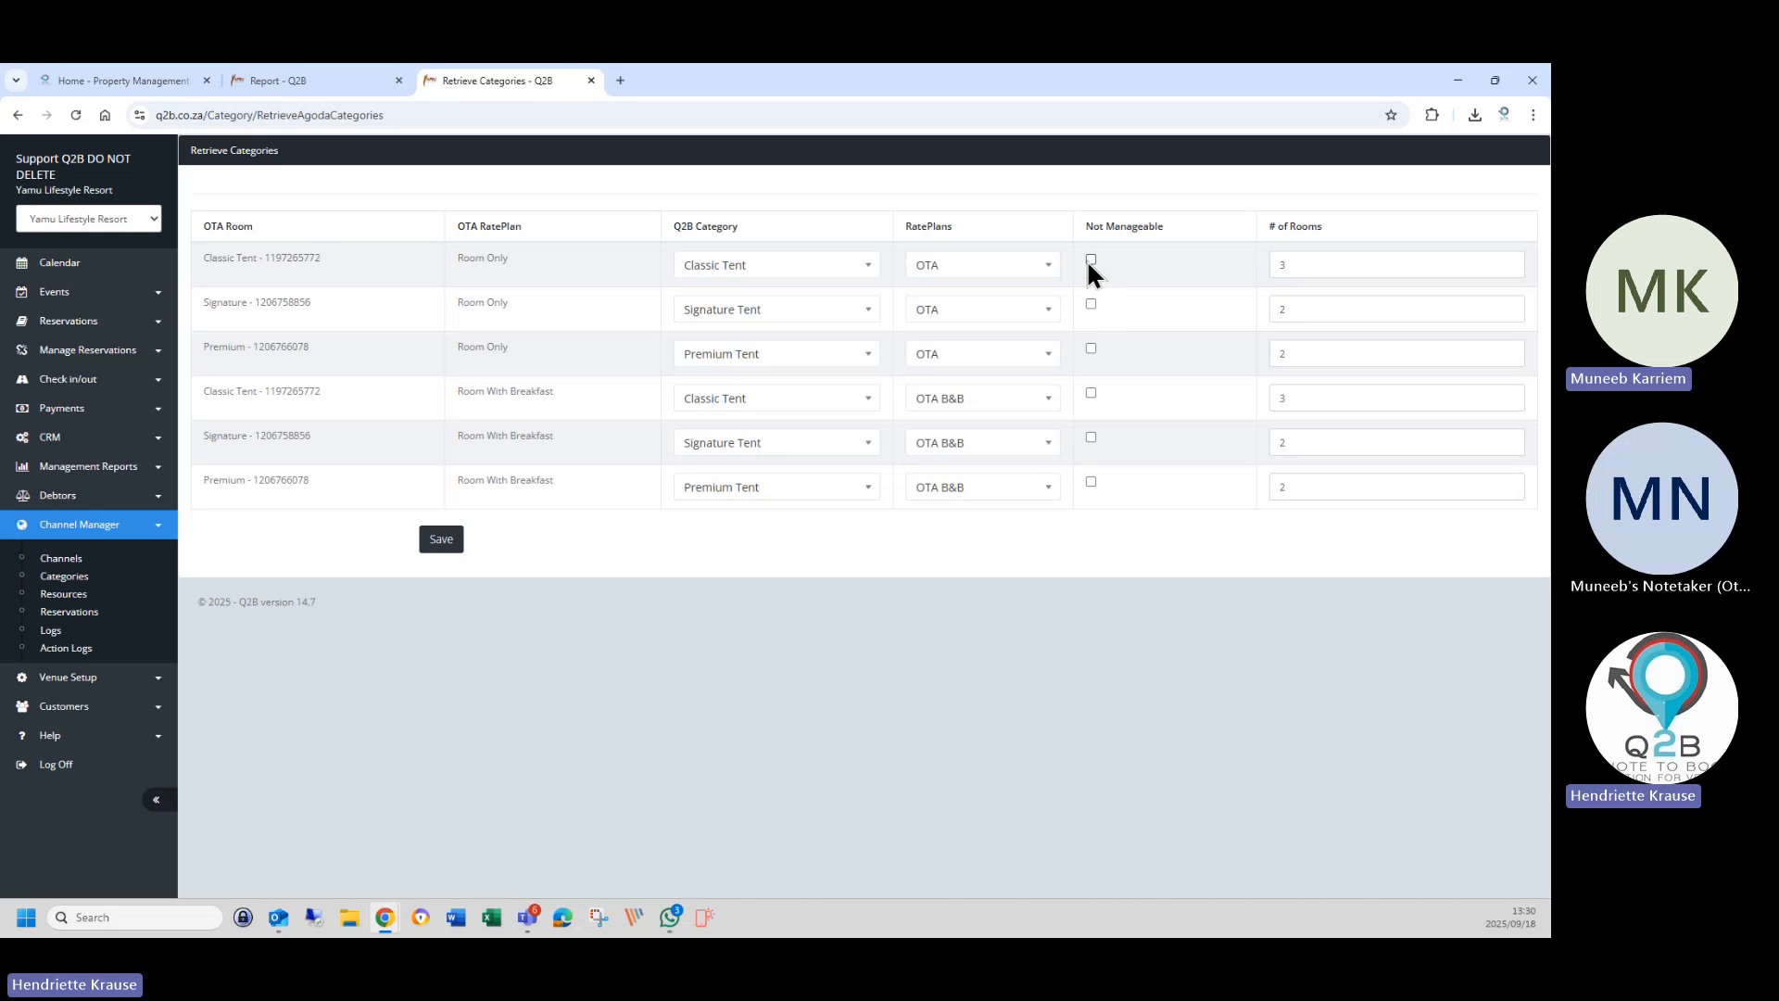
click(1090, 349)
click(1091, 261)
click(1090, 305)
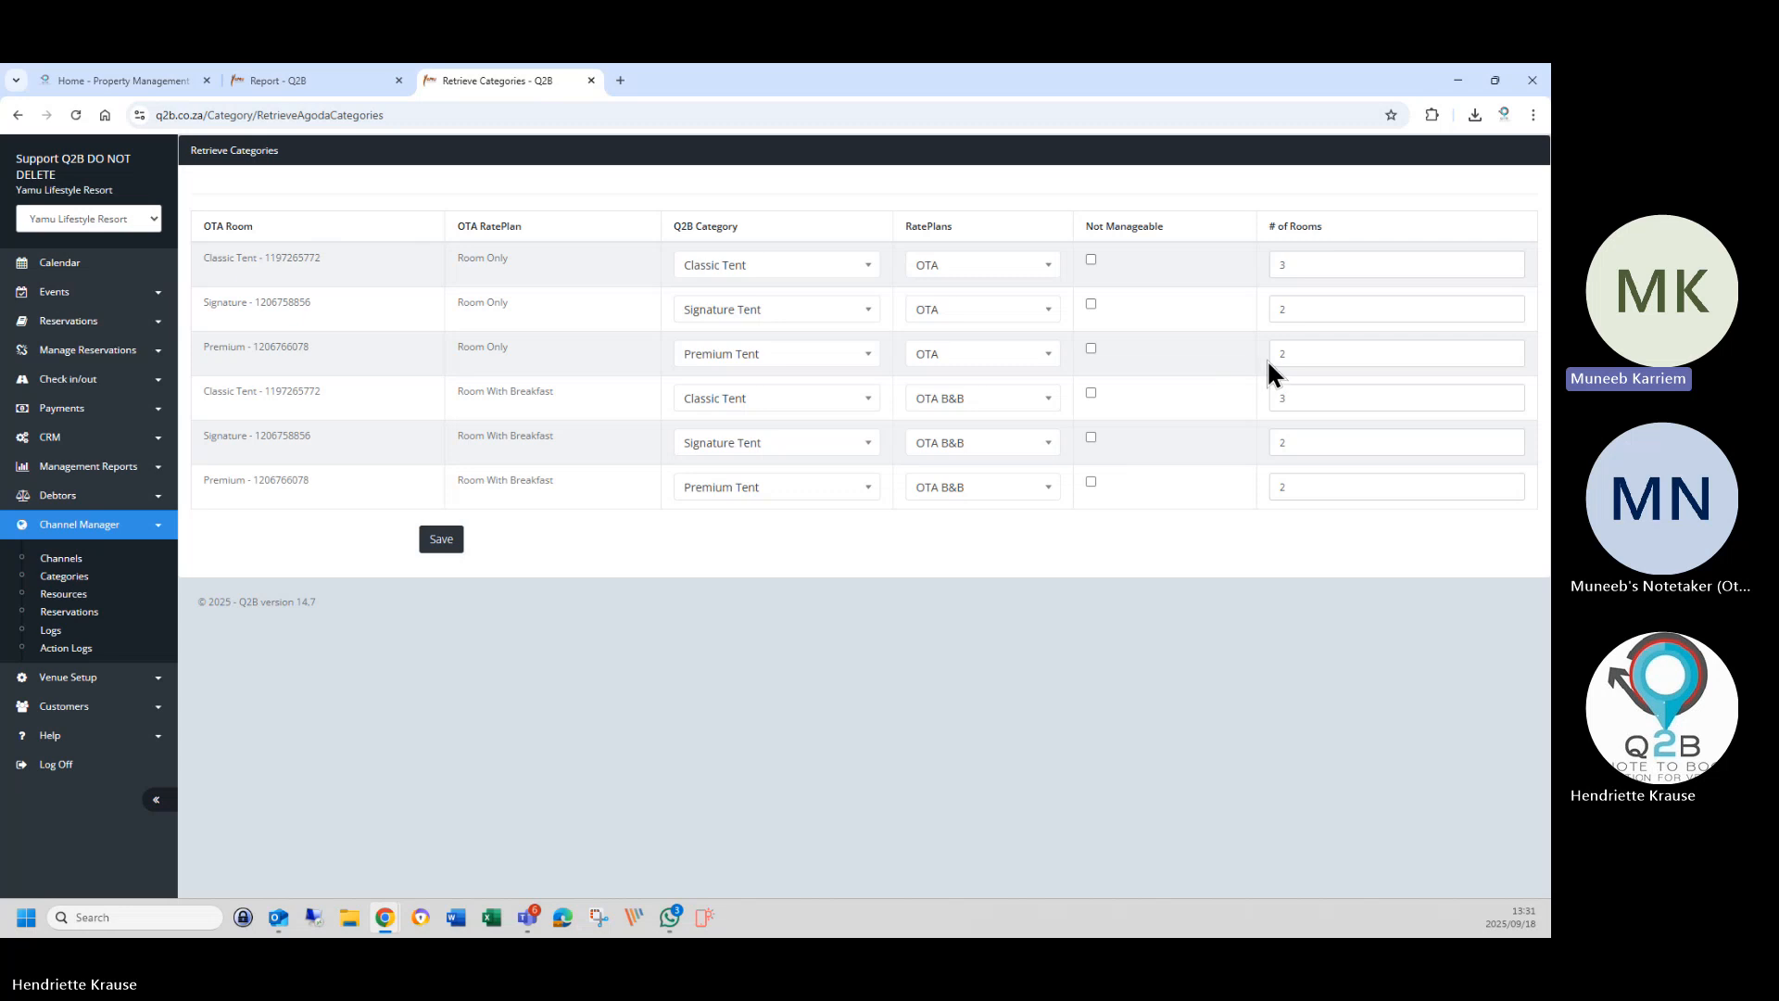
Save the Agoda mappings, re-retrieve Agoda's categories, and save the Room With Breakfast rows.
click(443, 545)
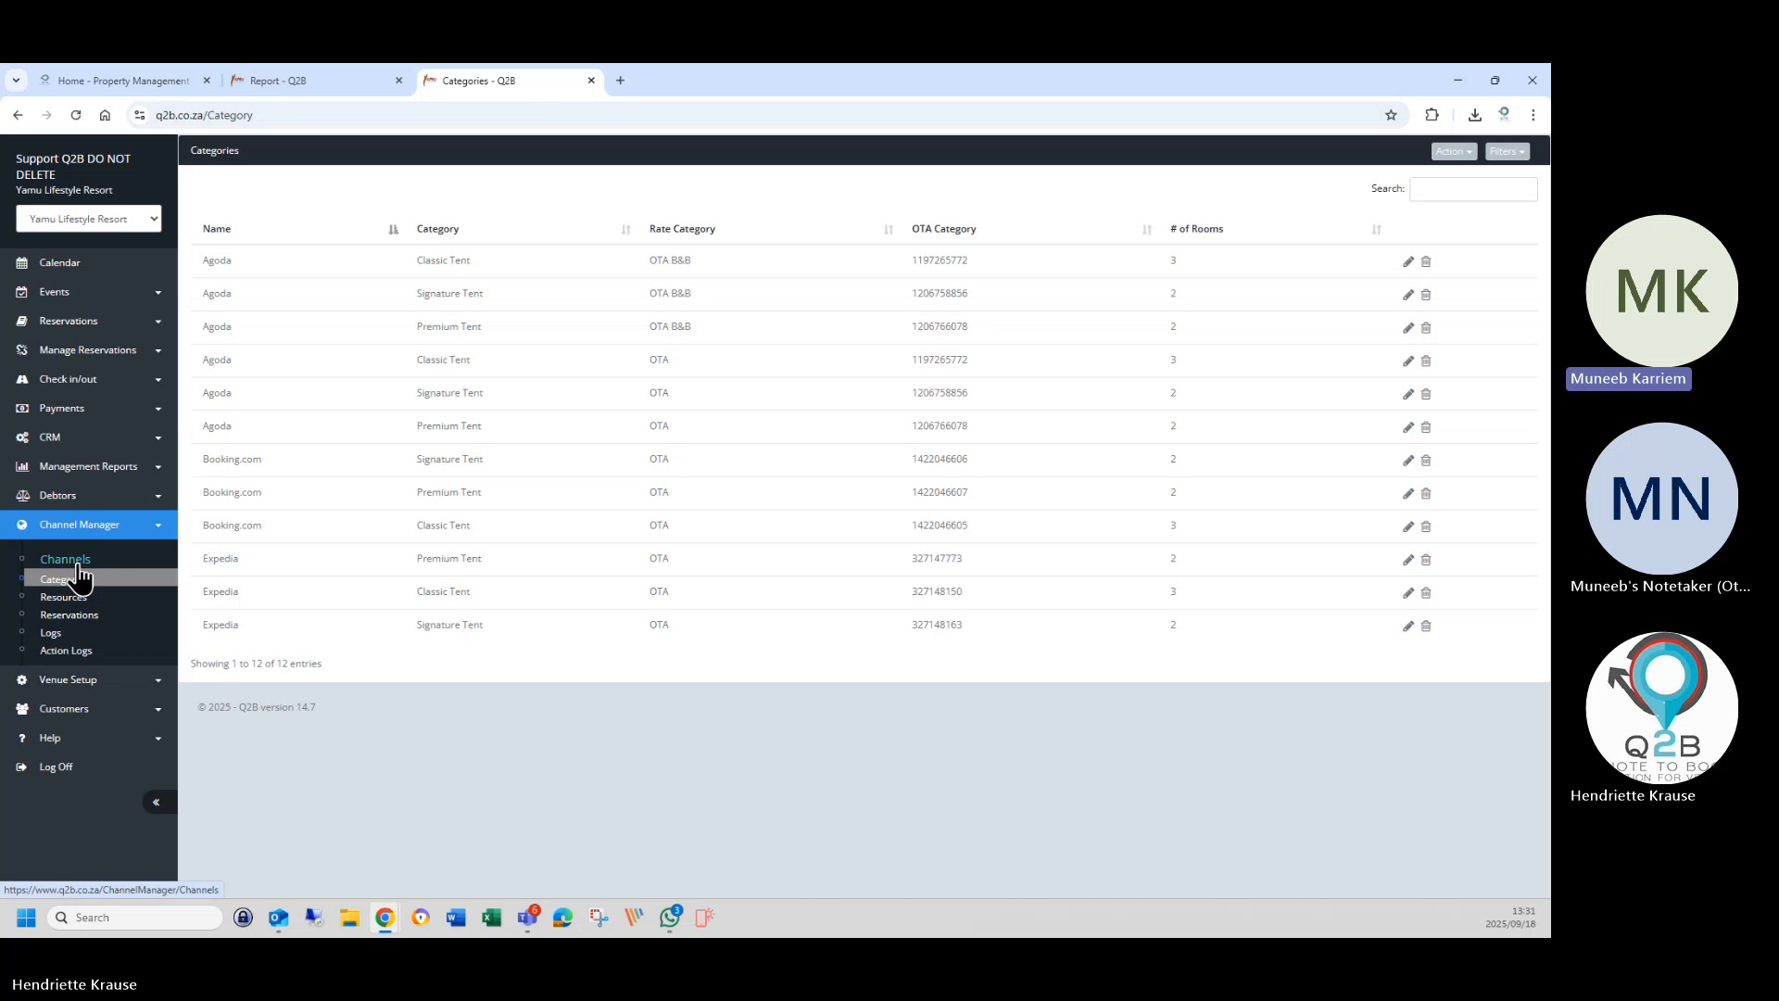
click(1448, 163)
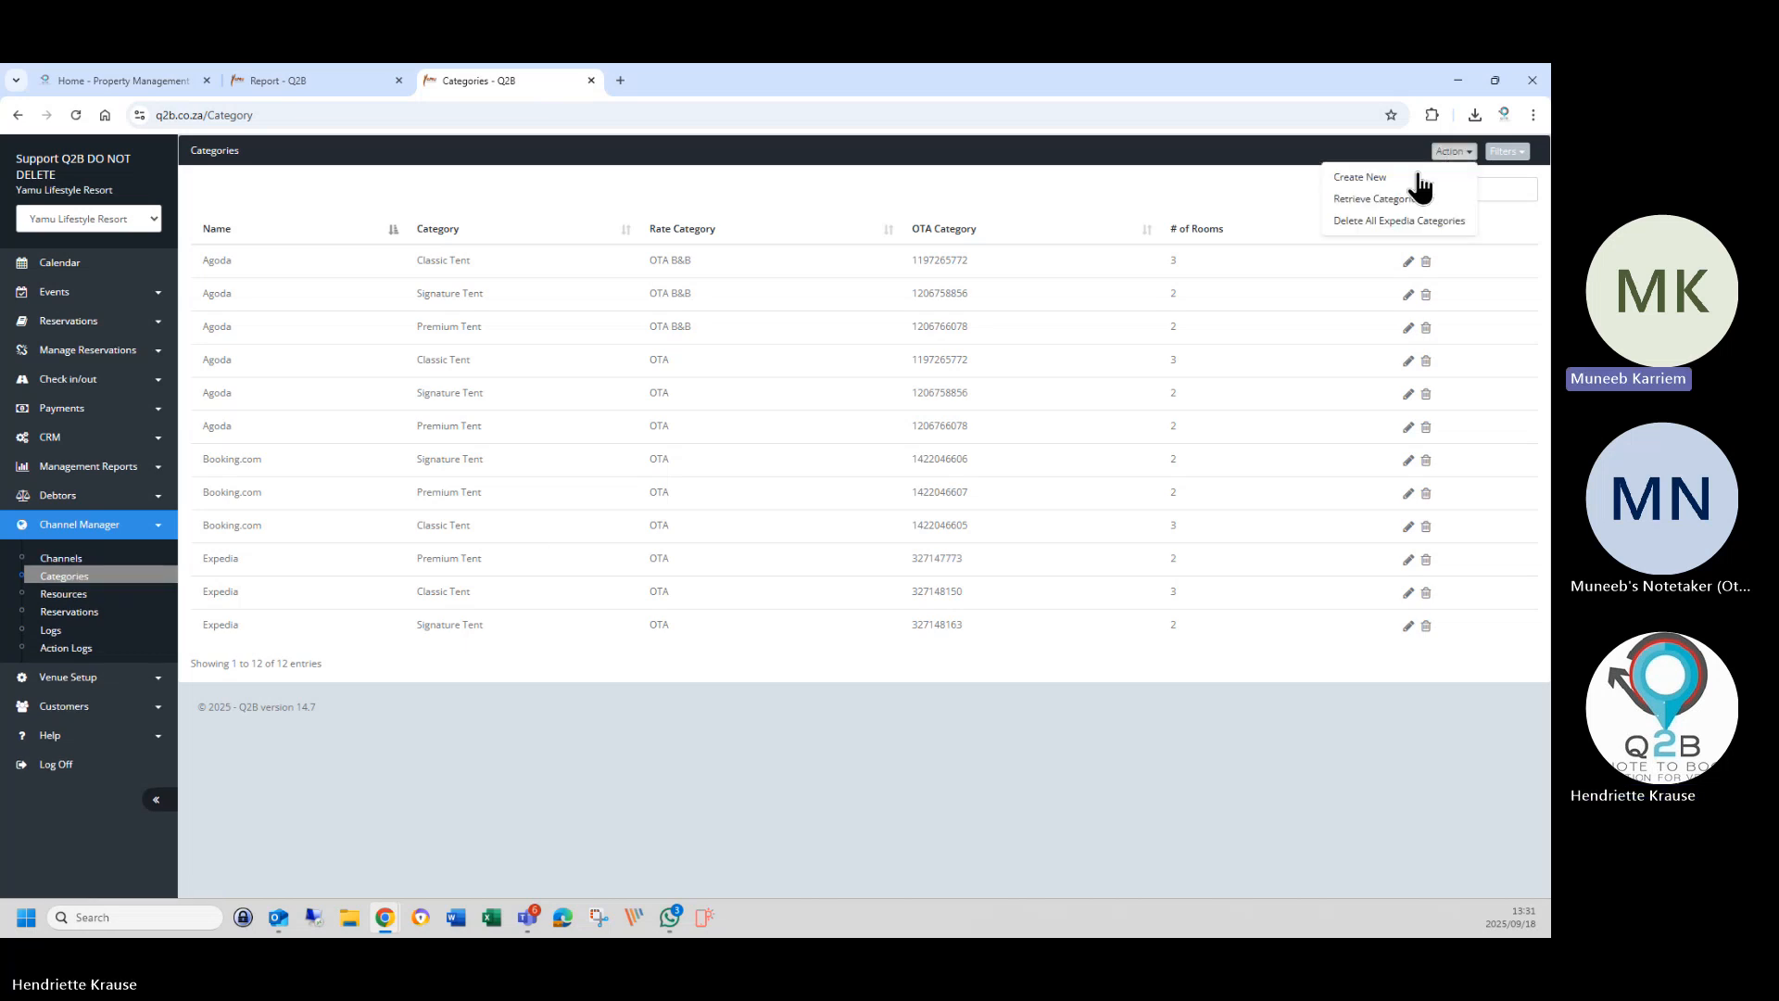
click(1367, 200)
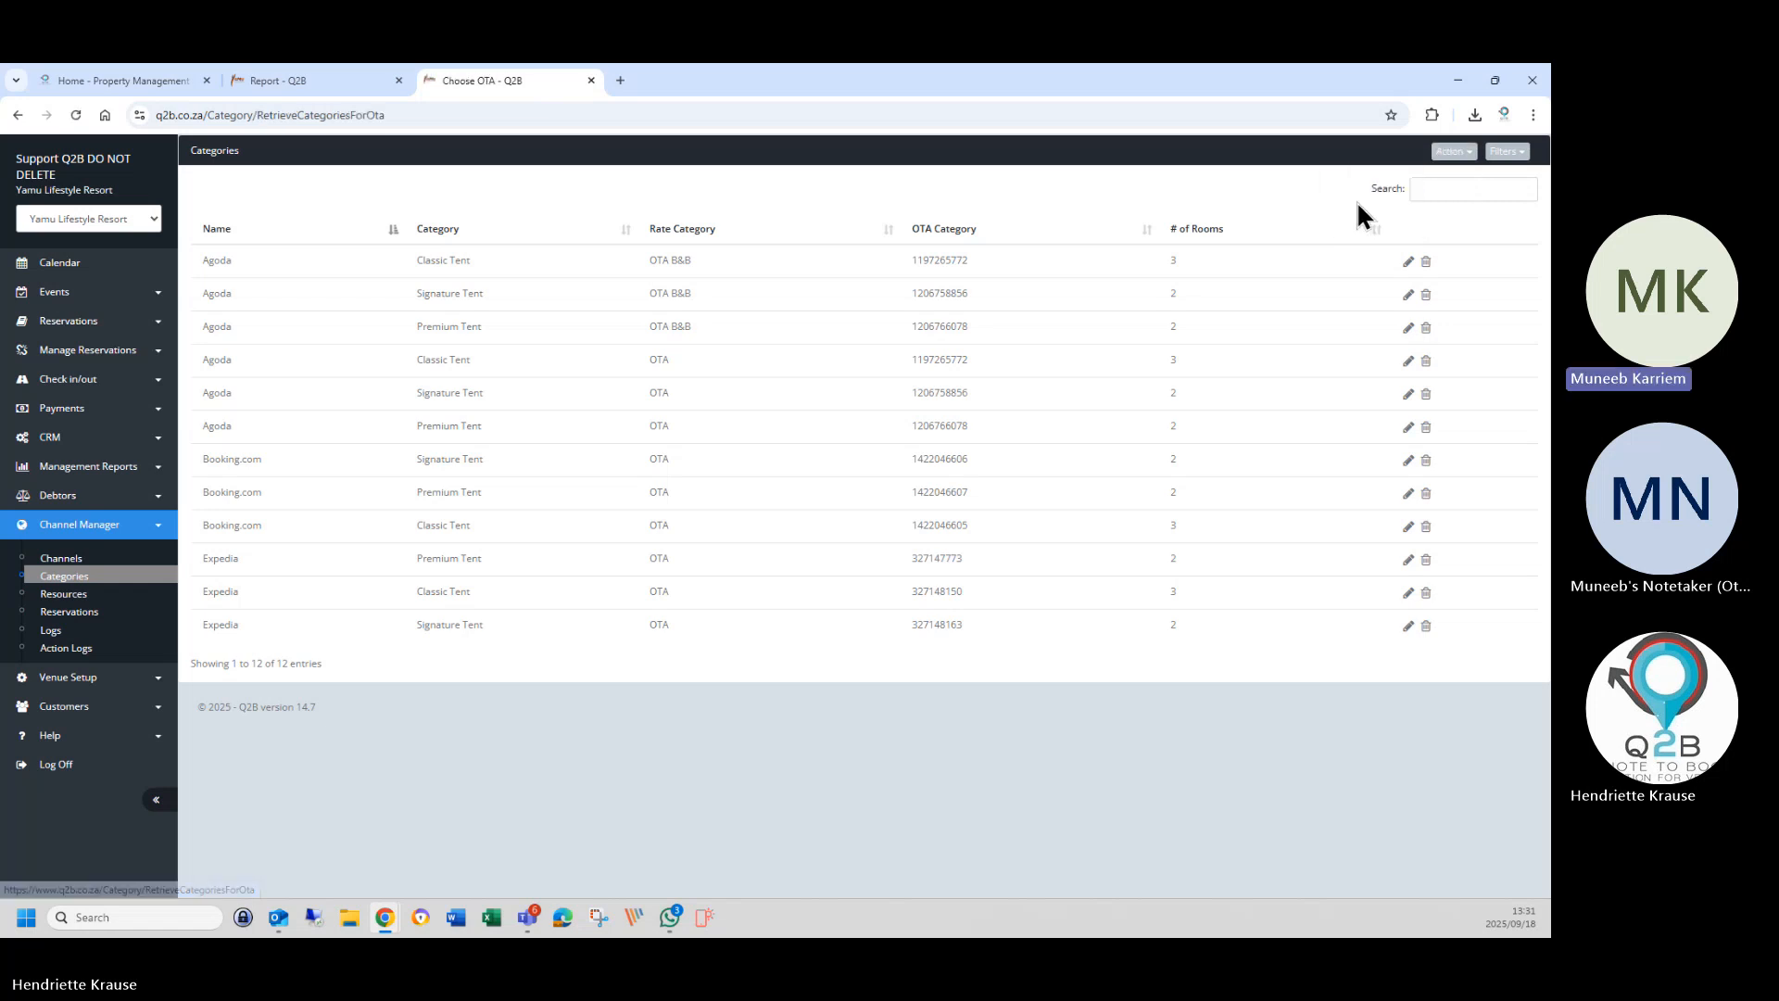
click(427, 219)
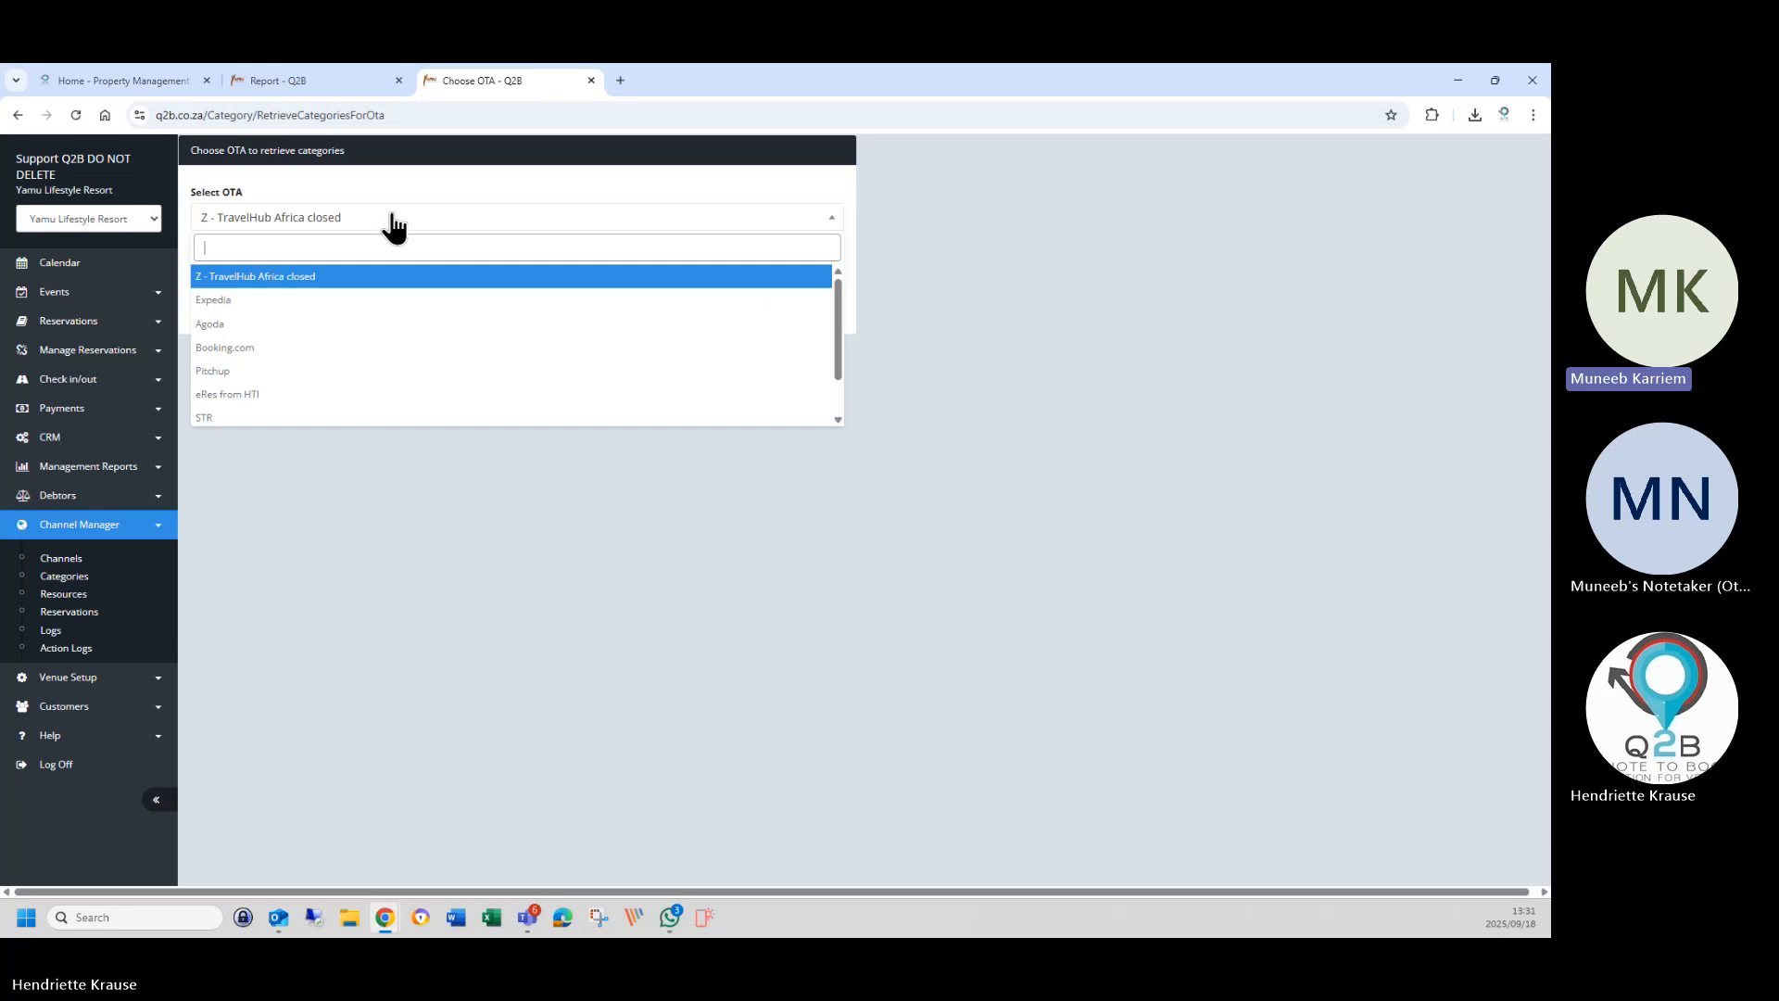
click(277, 325)
click(242, 256)
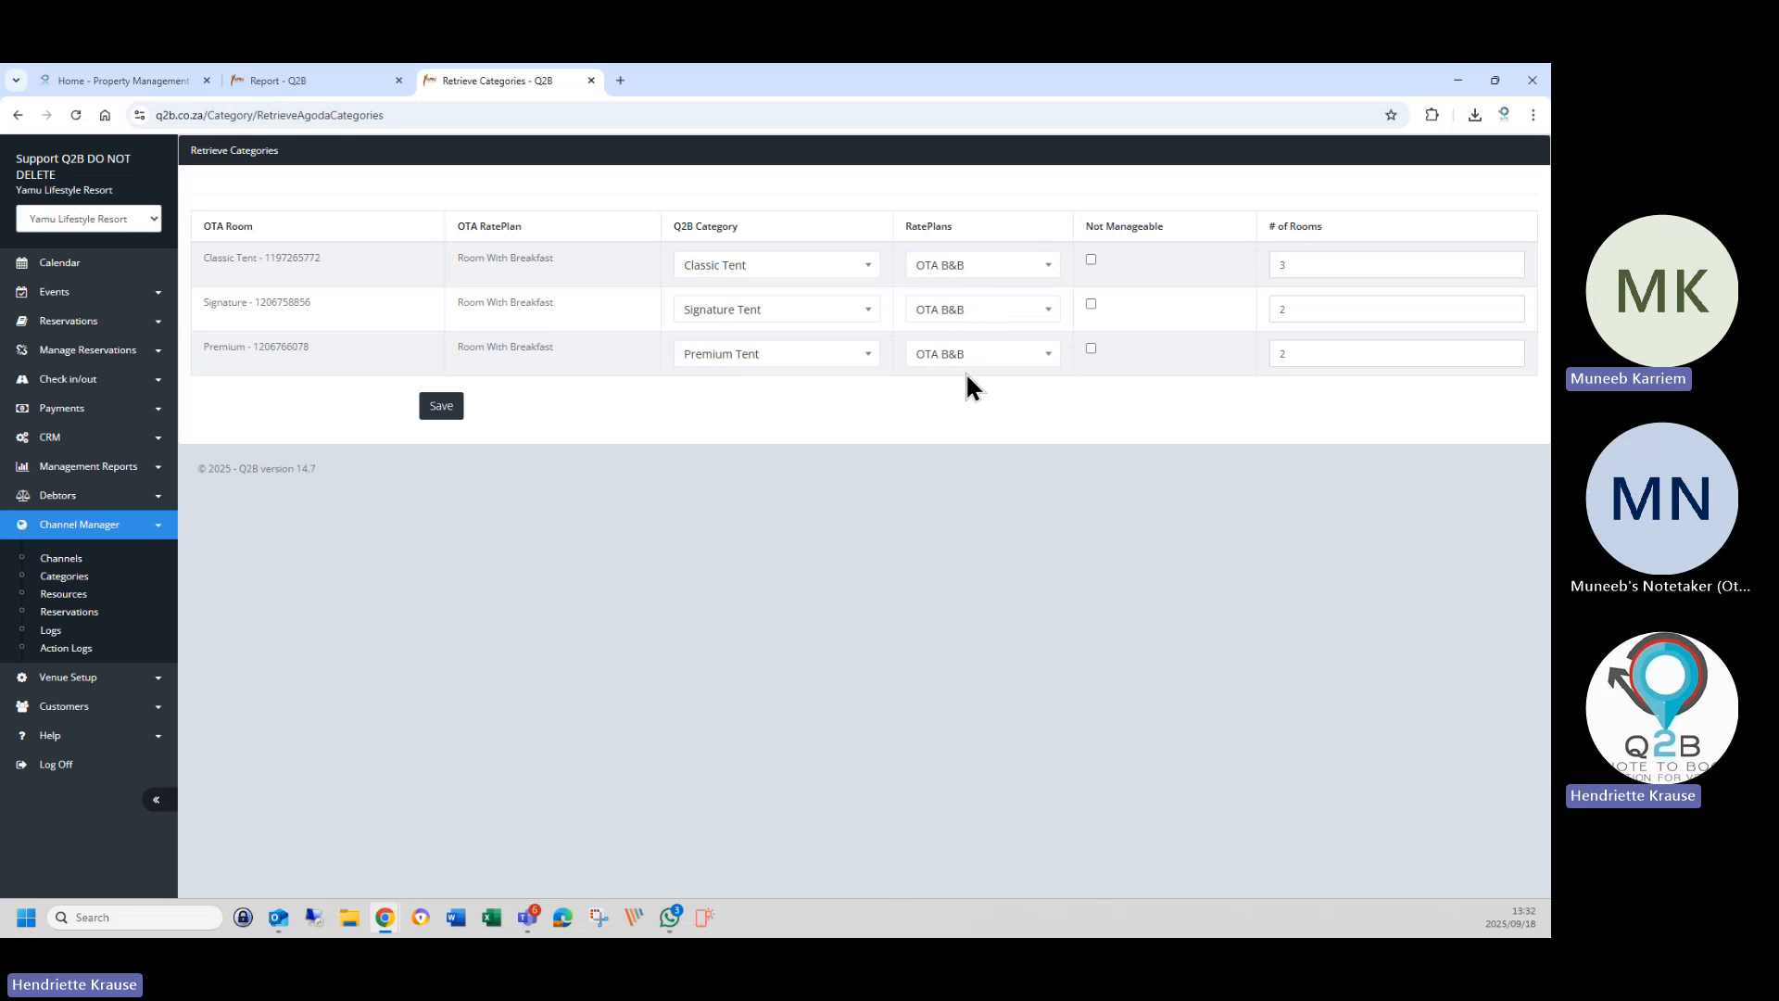
click(440, 409)
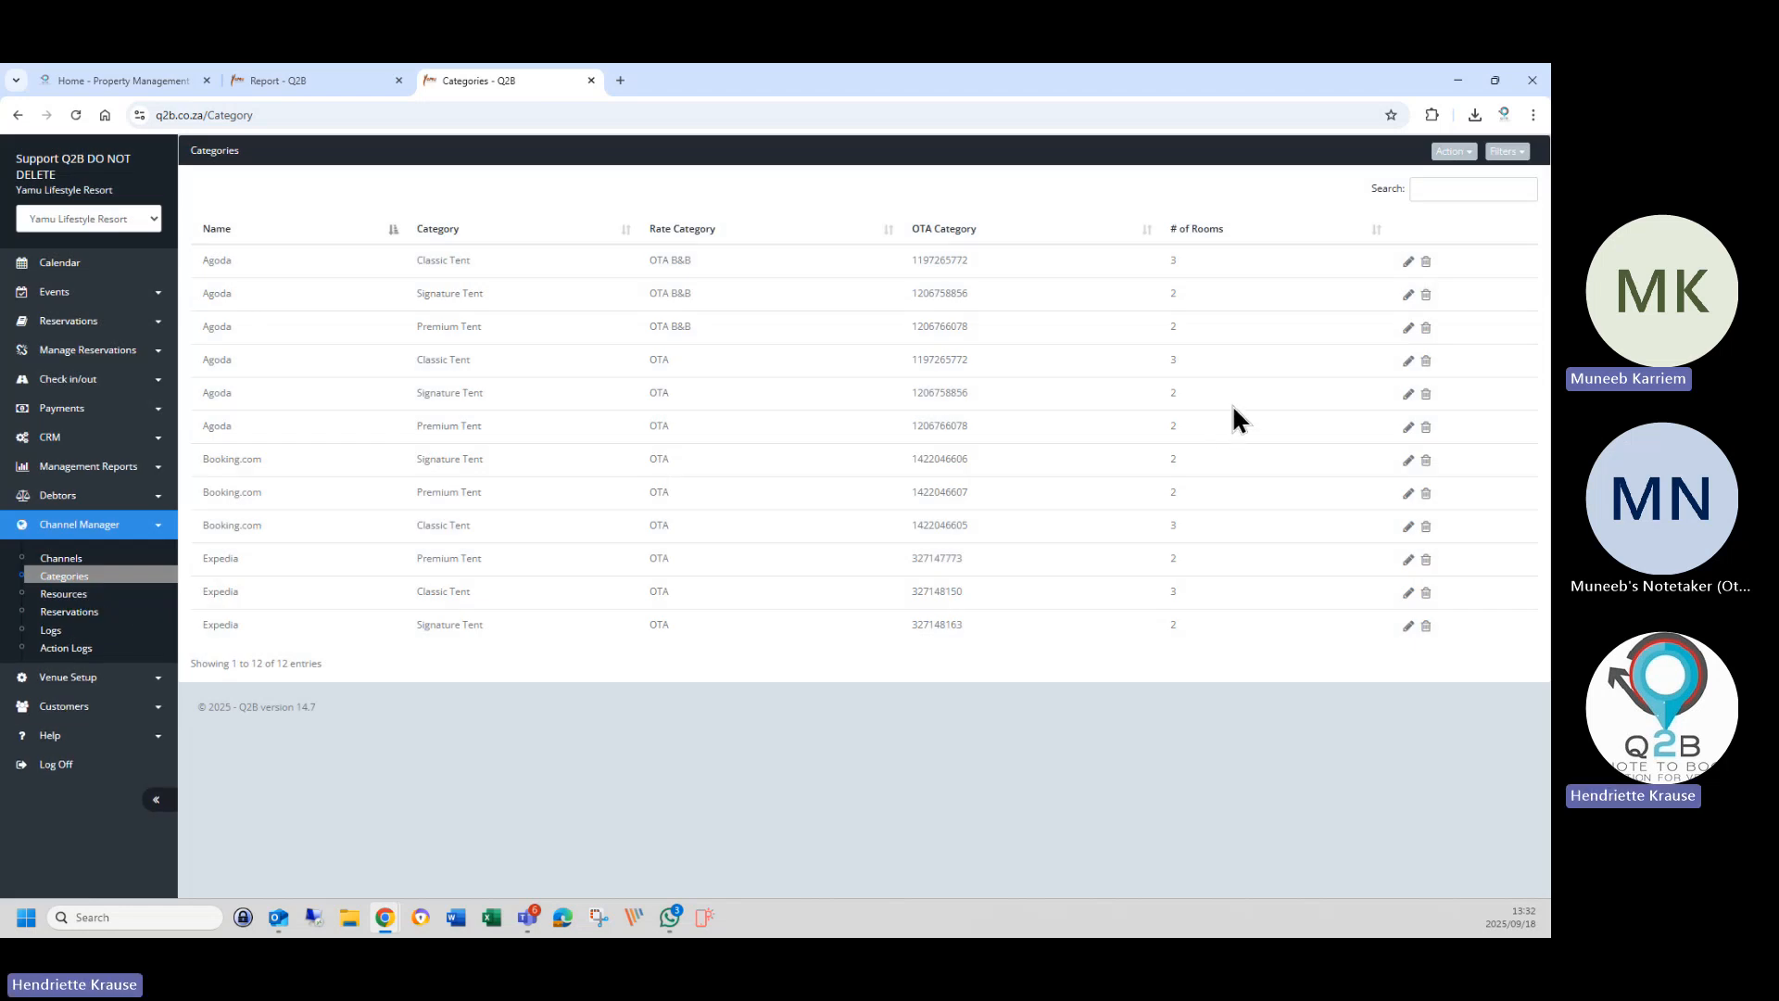
Delete the Agoda Classic, Signature and Premium Tent categories on the OTA rate.
click(1425, 363)
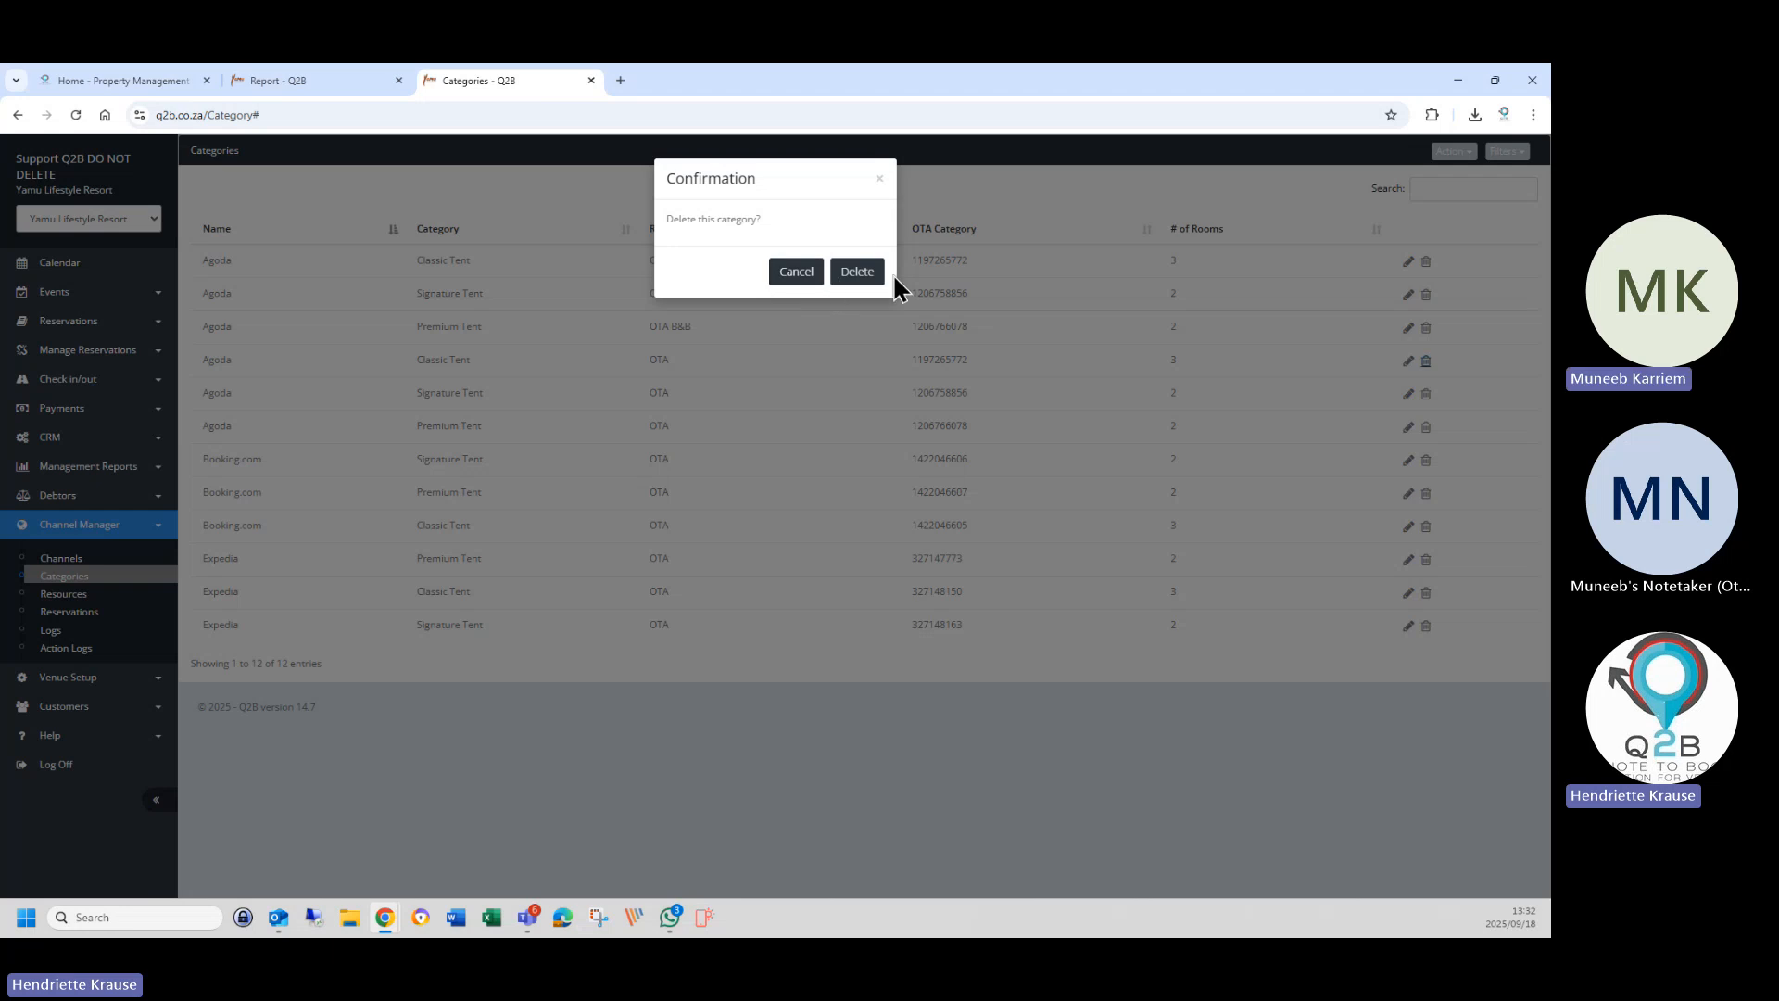
click(857, 271)
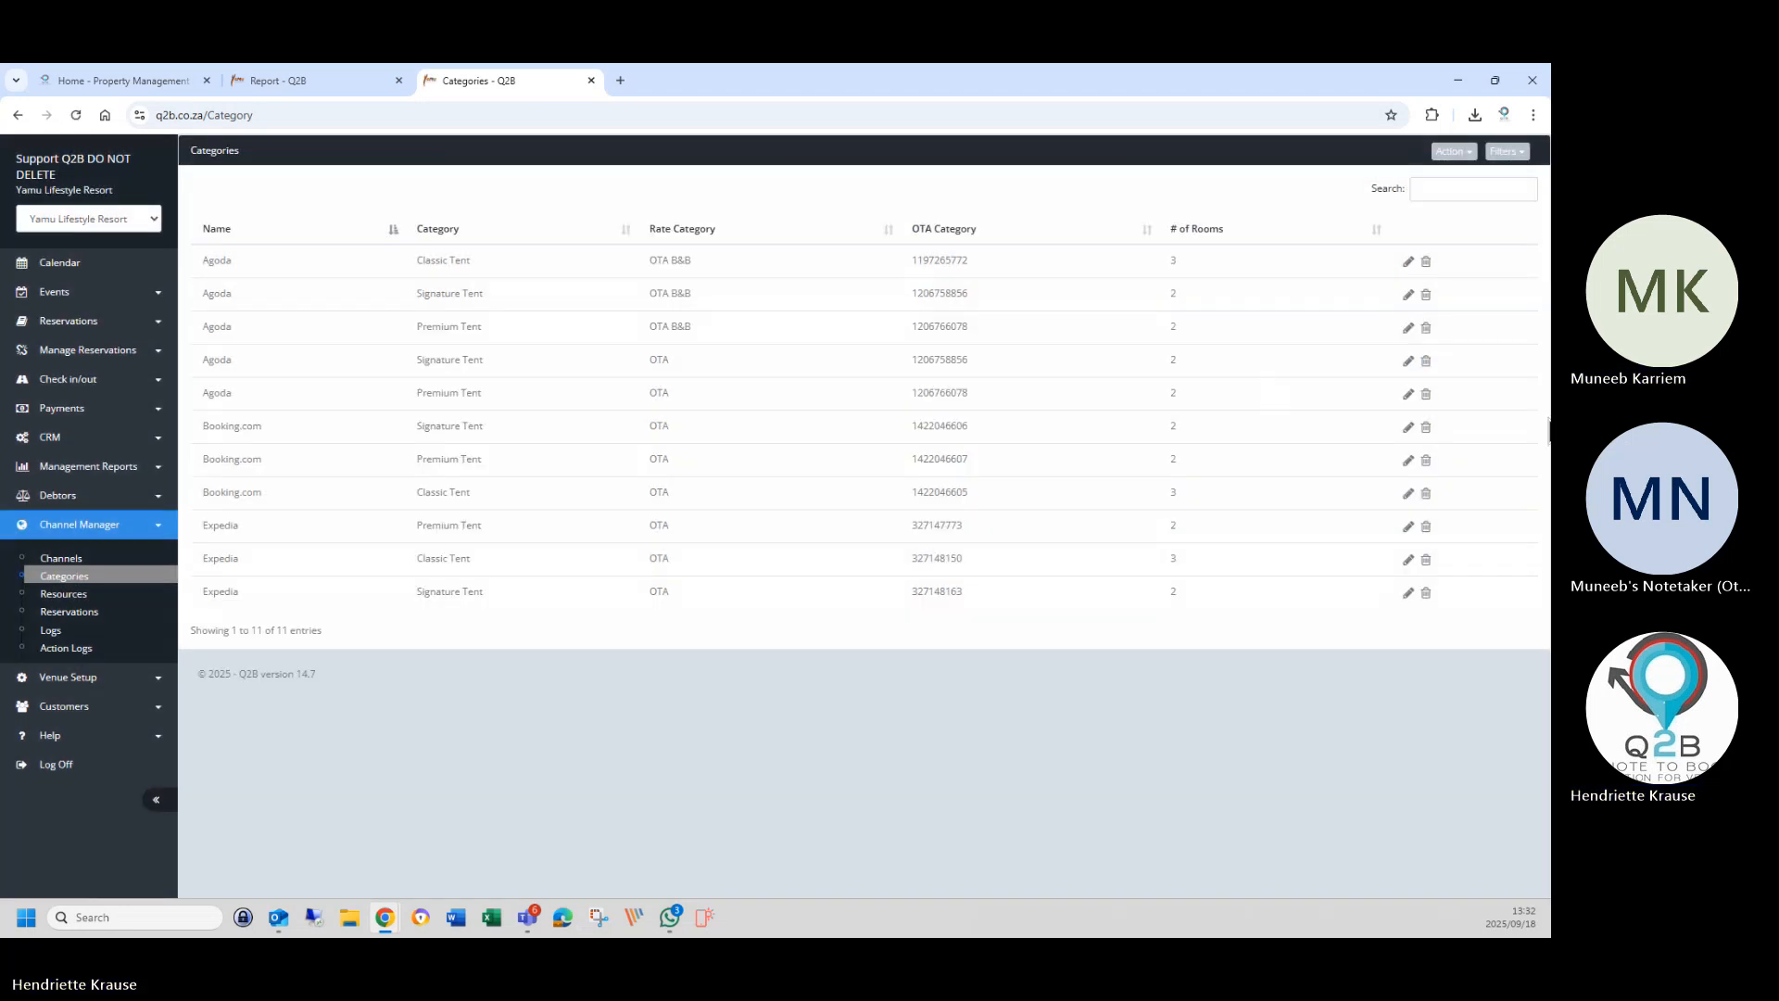
click(1428, 361)
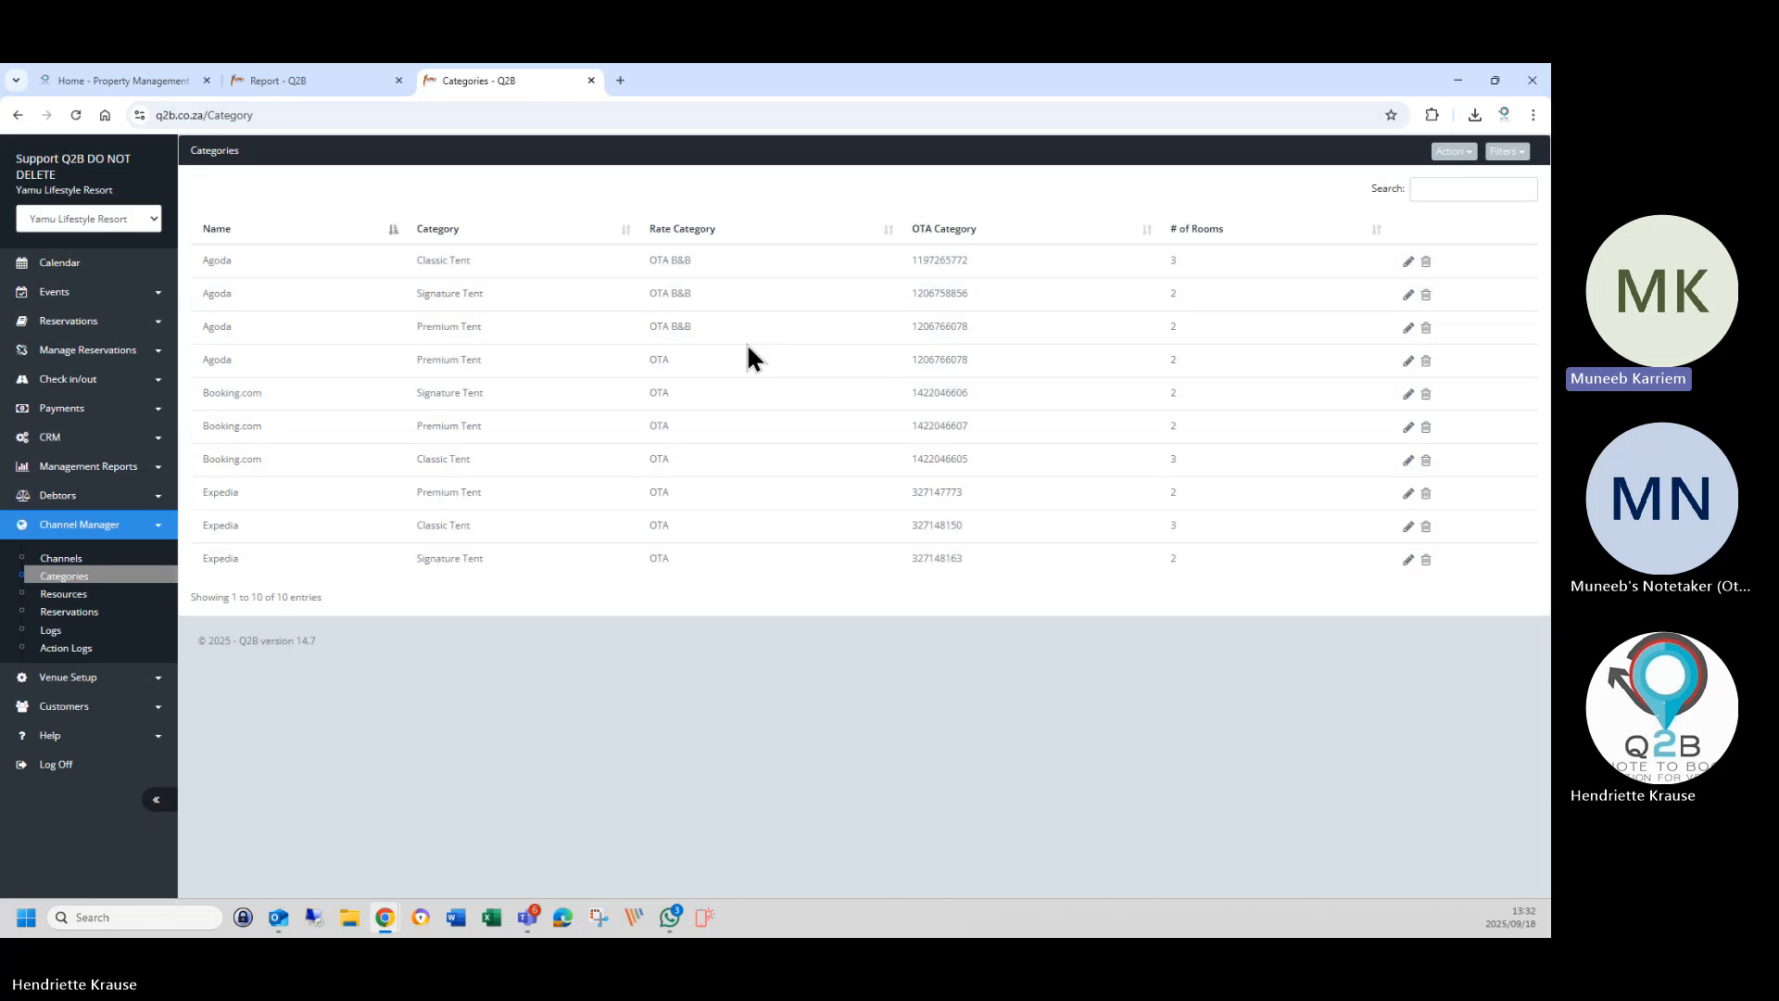
click(1427, 361)
click(855, 273)
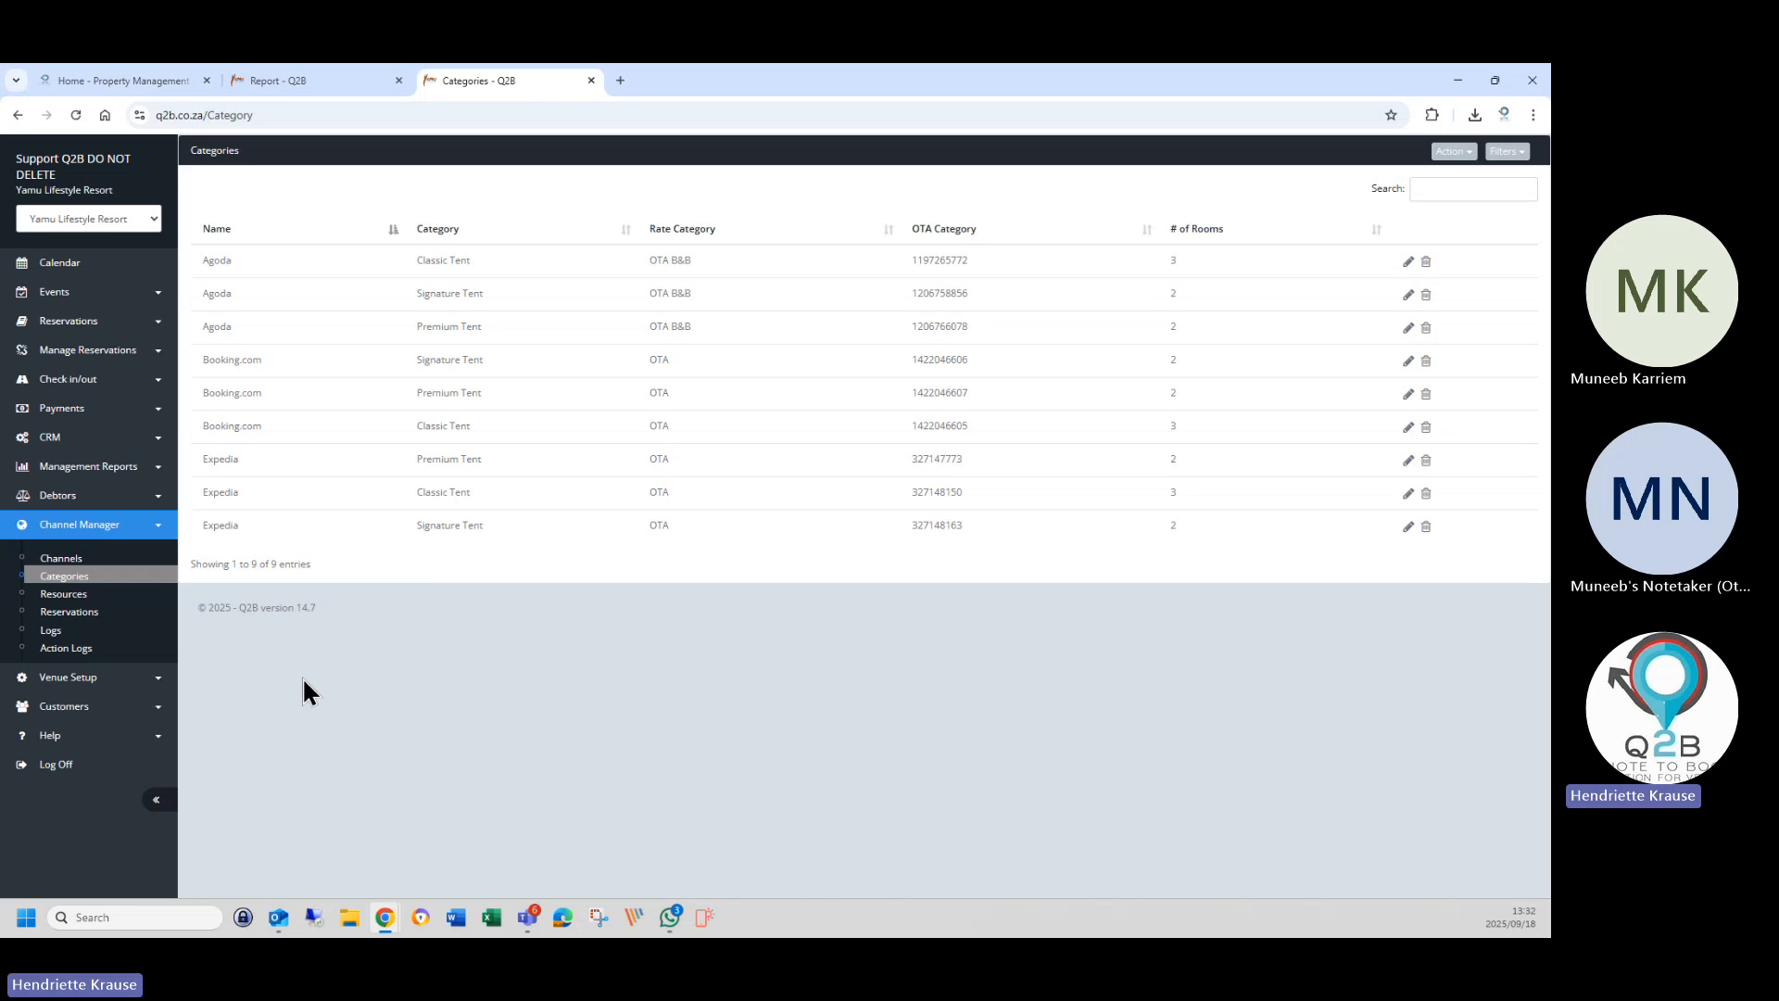
Filter the channel reservations list to Agoda and start a rate update.
click(75, 612)
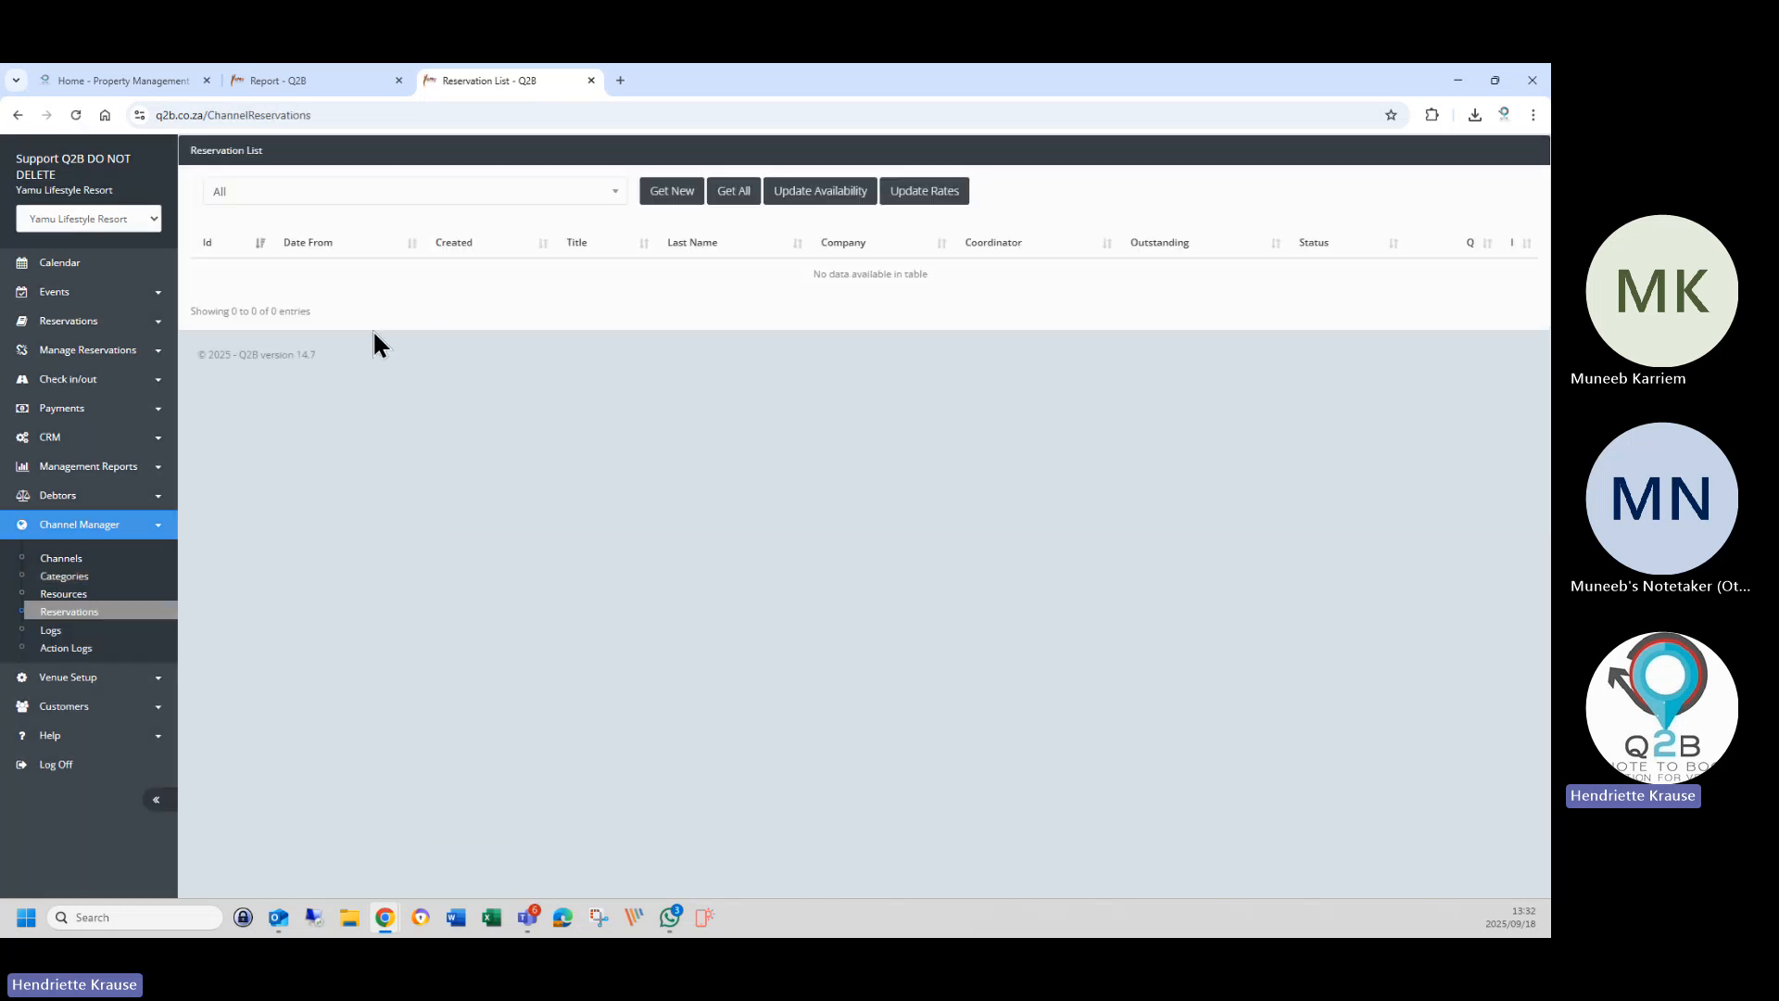
click(246, 193)
click(259, 322)
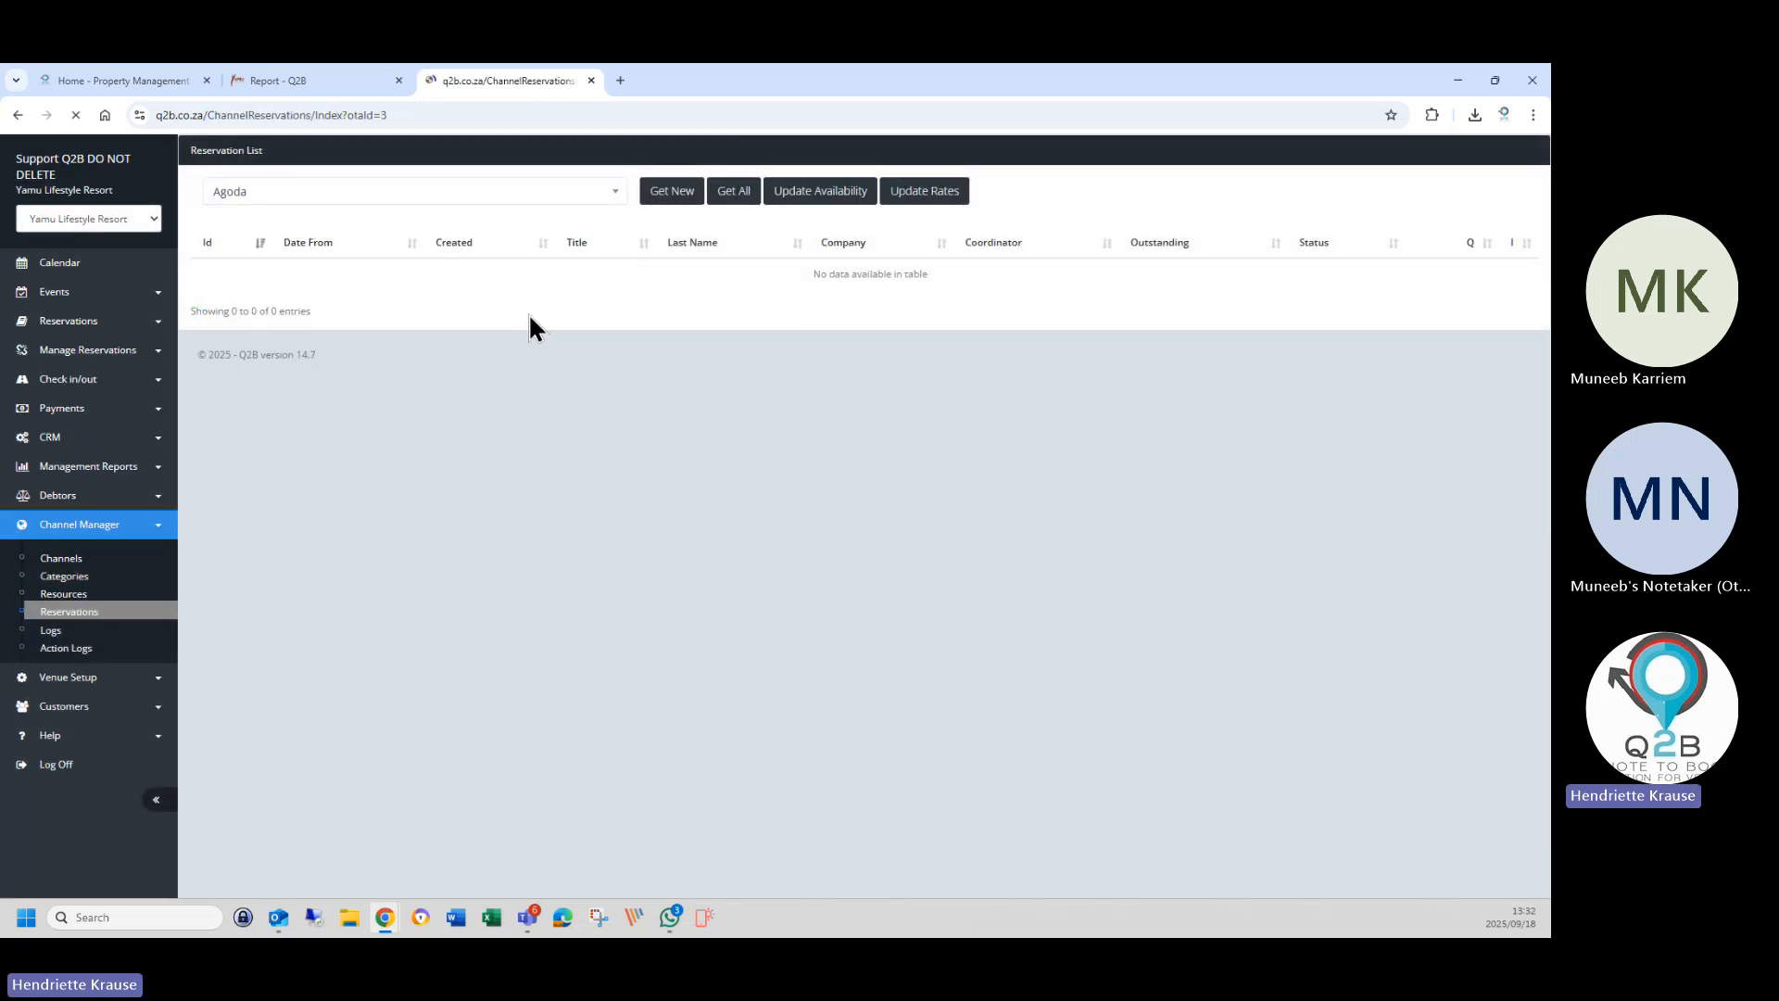
click(929, 192)
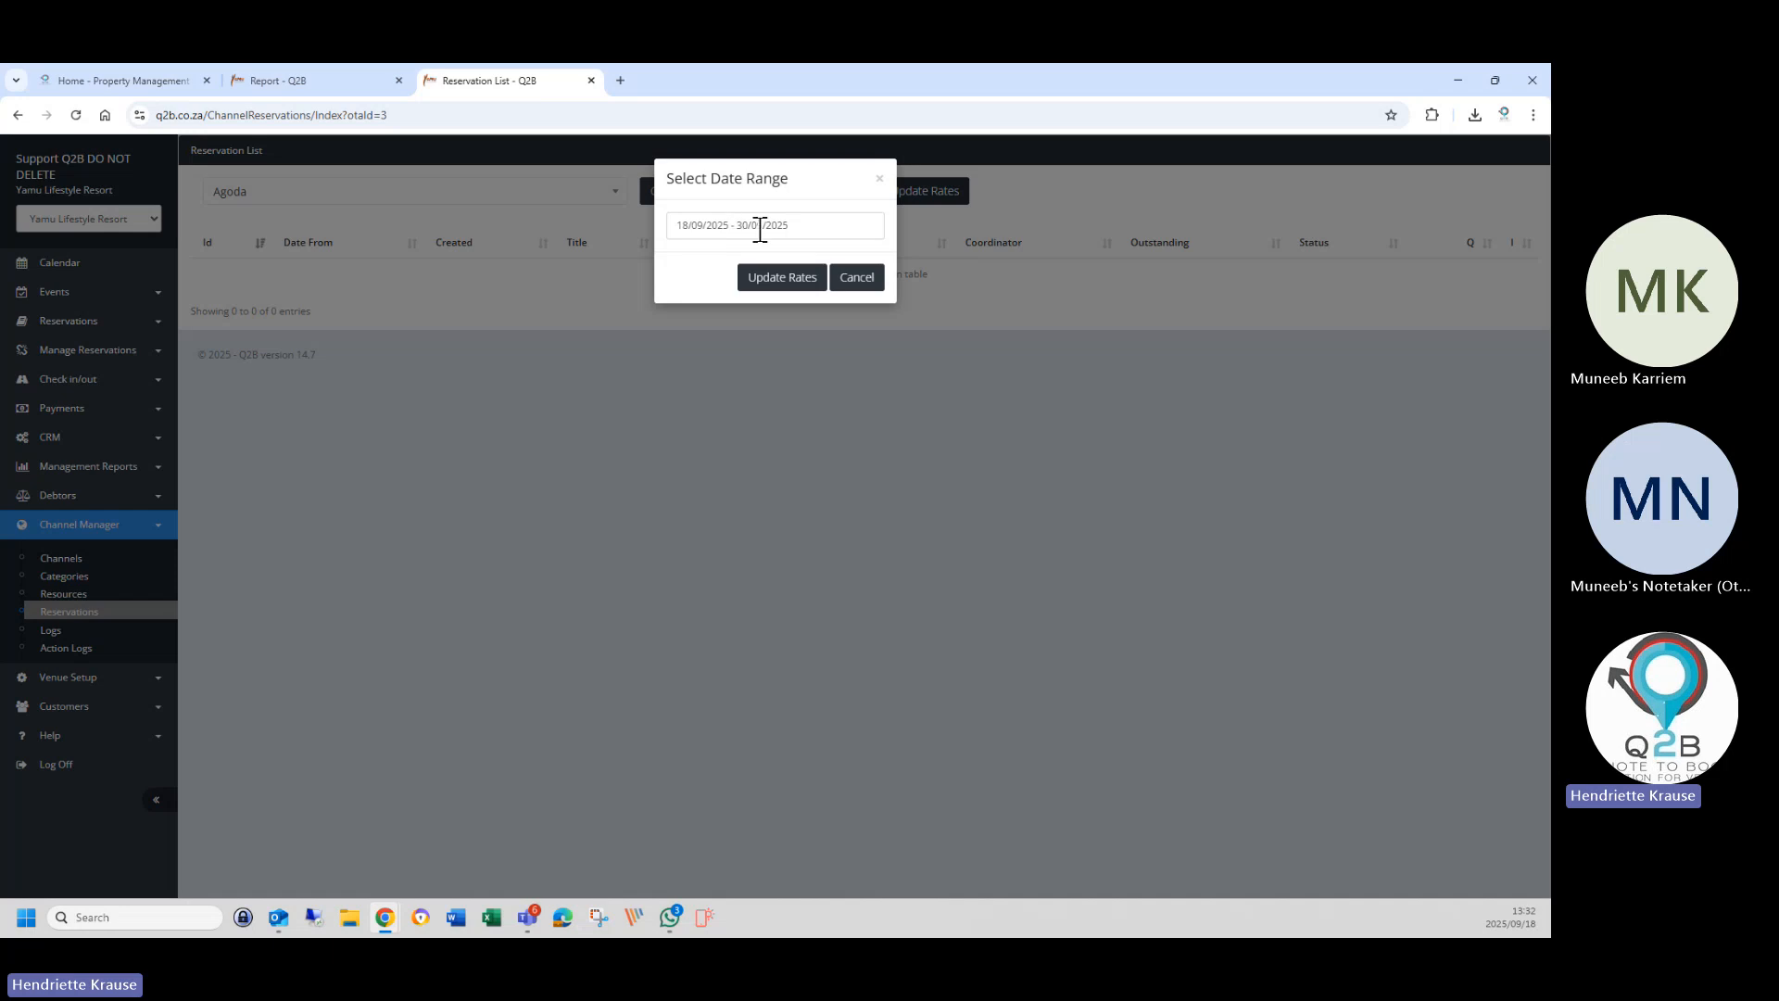
Send Agoda rates for 01/12/2025–31/07/2026 and close the resulting XML document error.
click(756, 227)
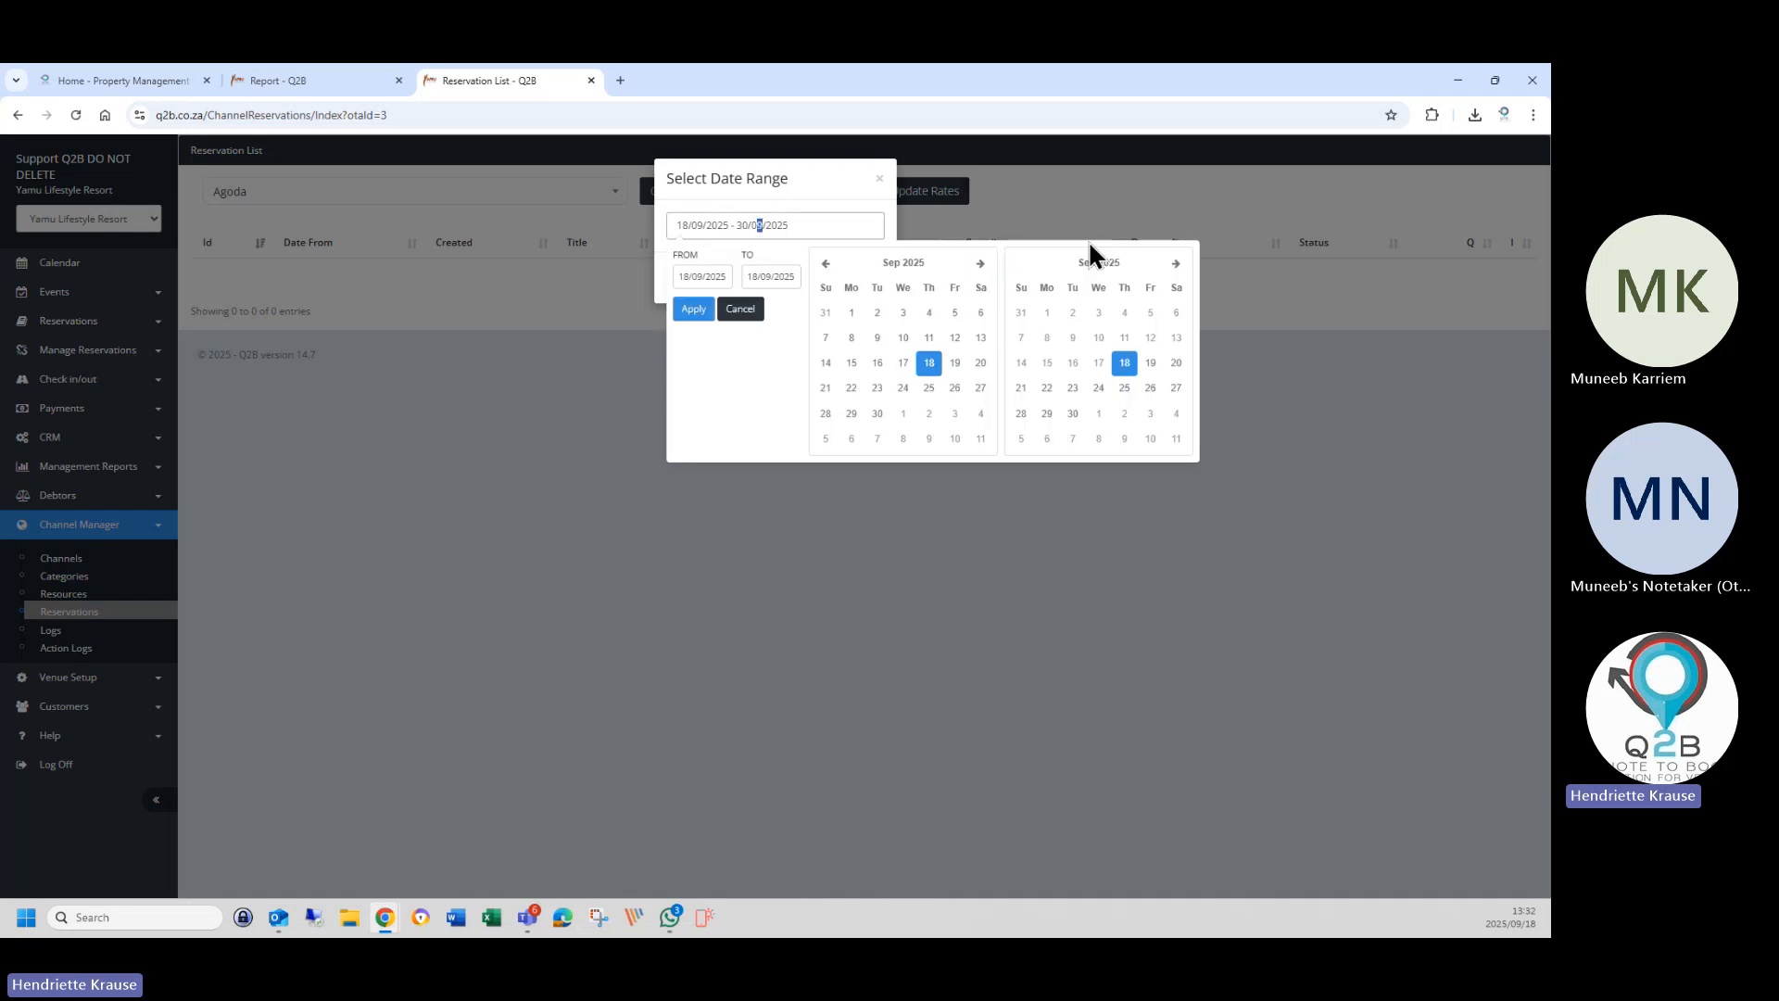
click(980, 266)
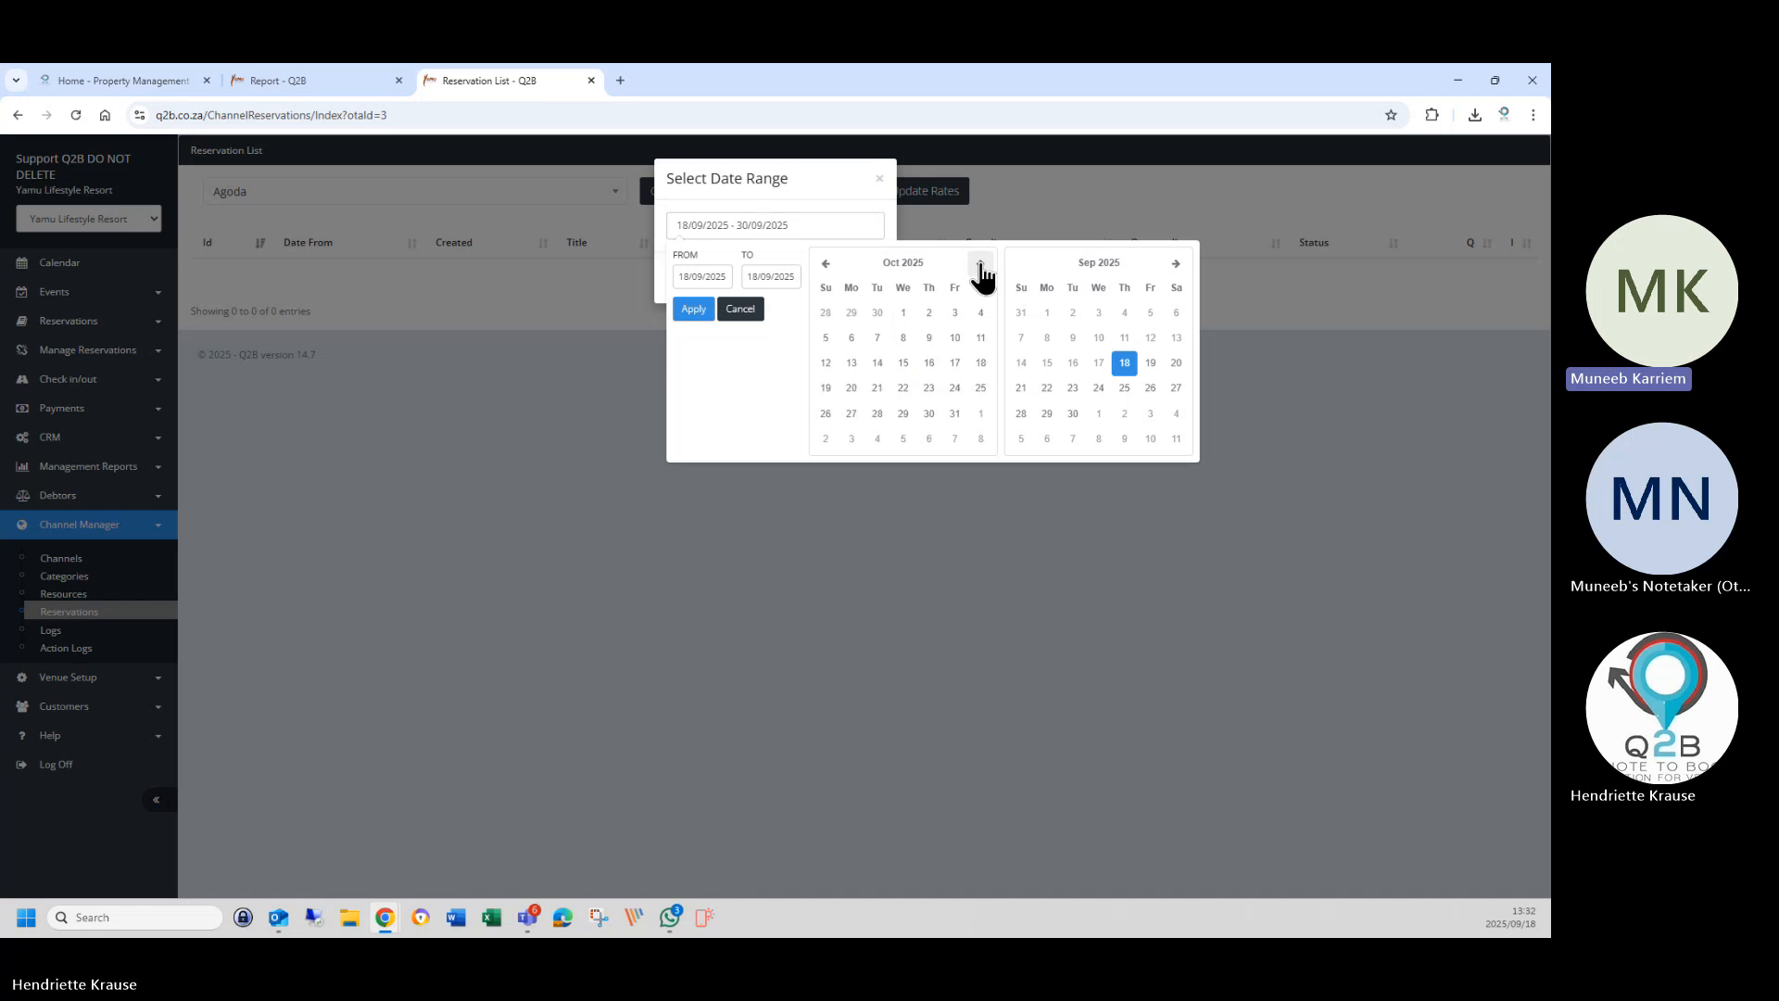
click(981, 266)
click(981, 266)
click(852, 313)
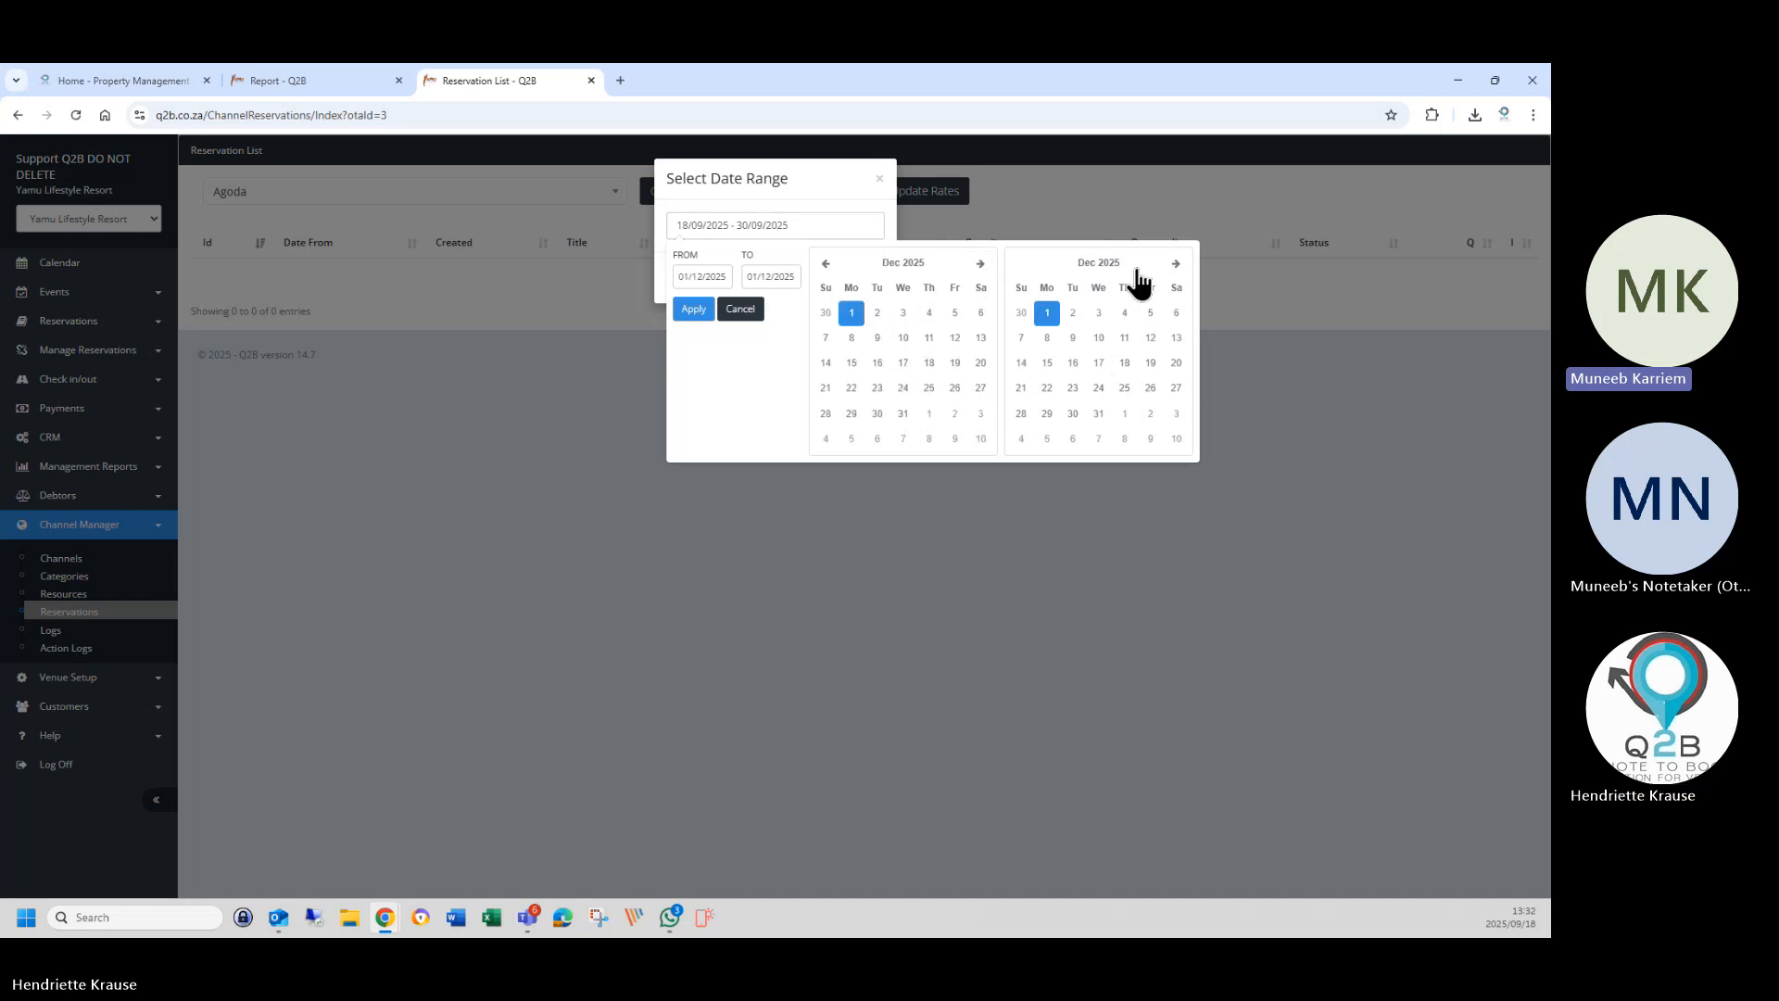
click(1175, 266)
click(1175, 266)
click(1175, 266)
click(1175, 266)
click(1175, 266)
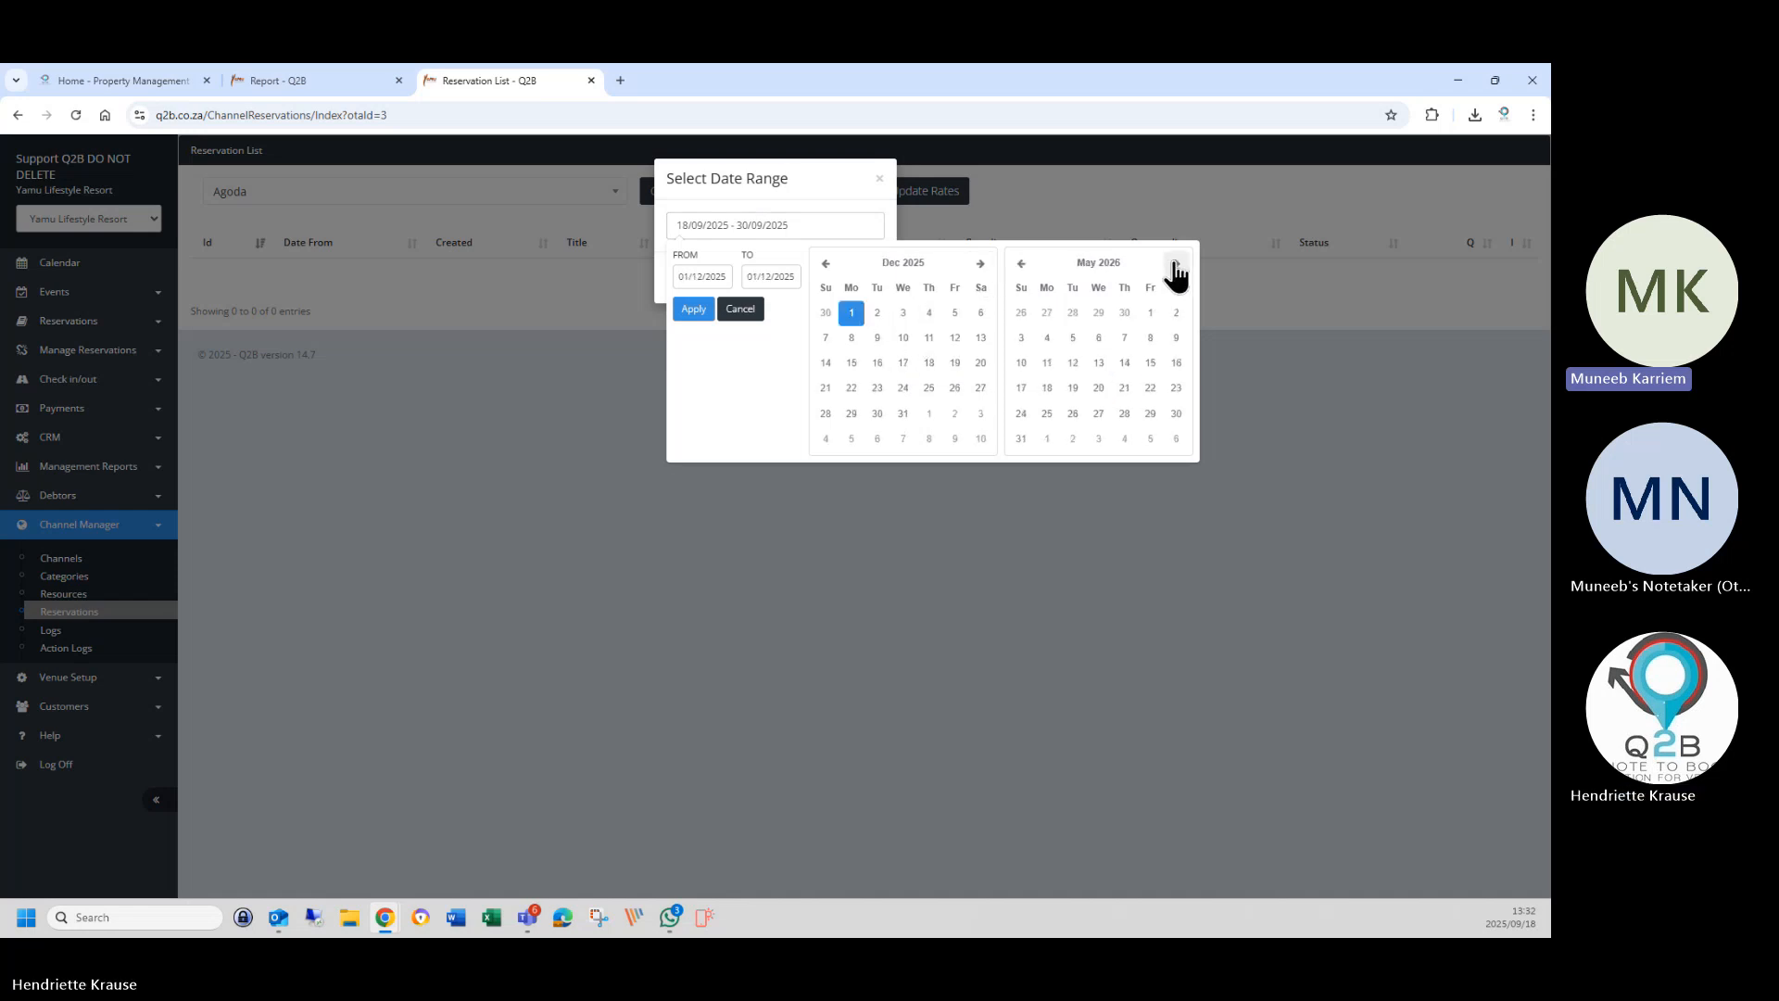
click(1175, 266)
click(1174, 266)
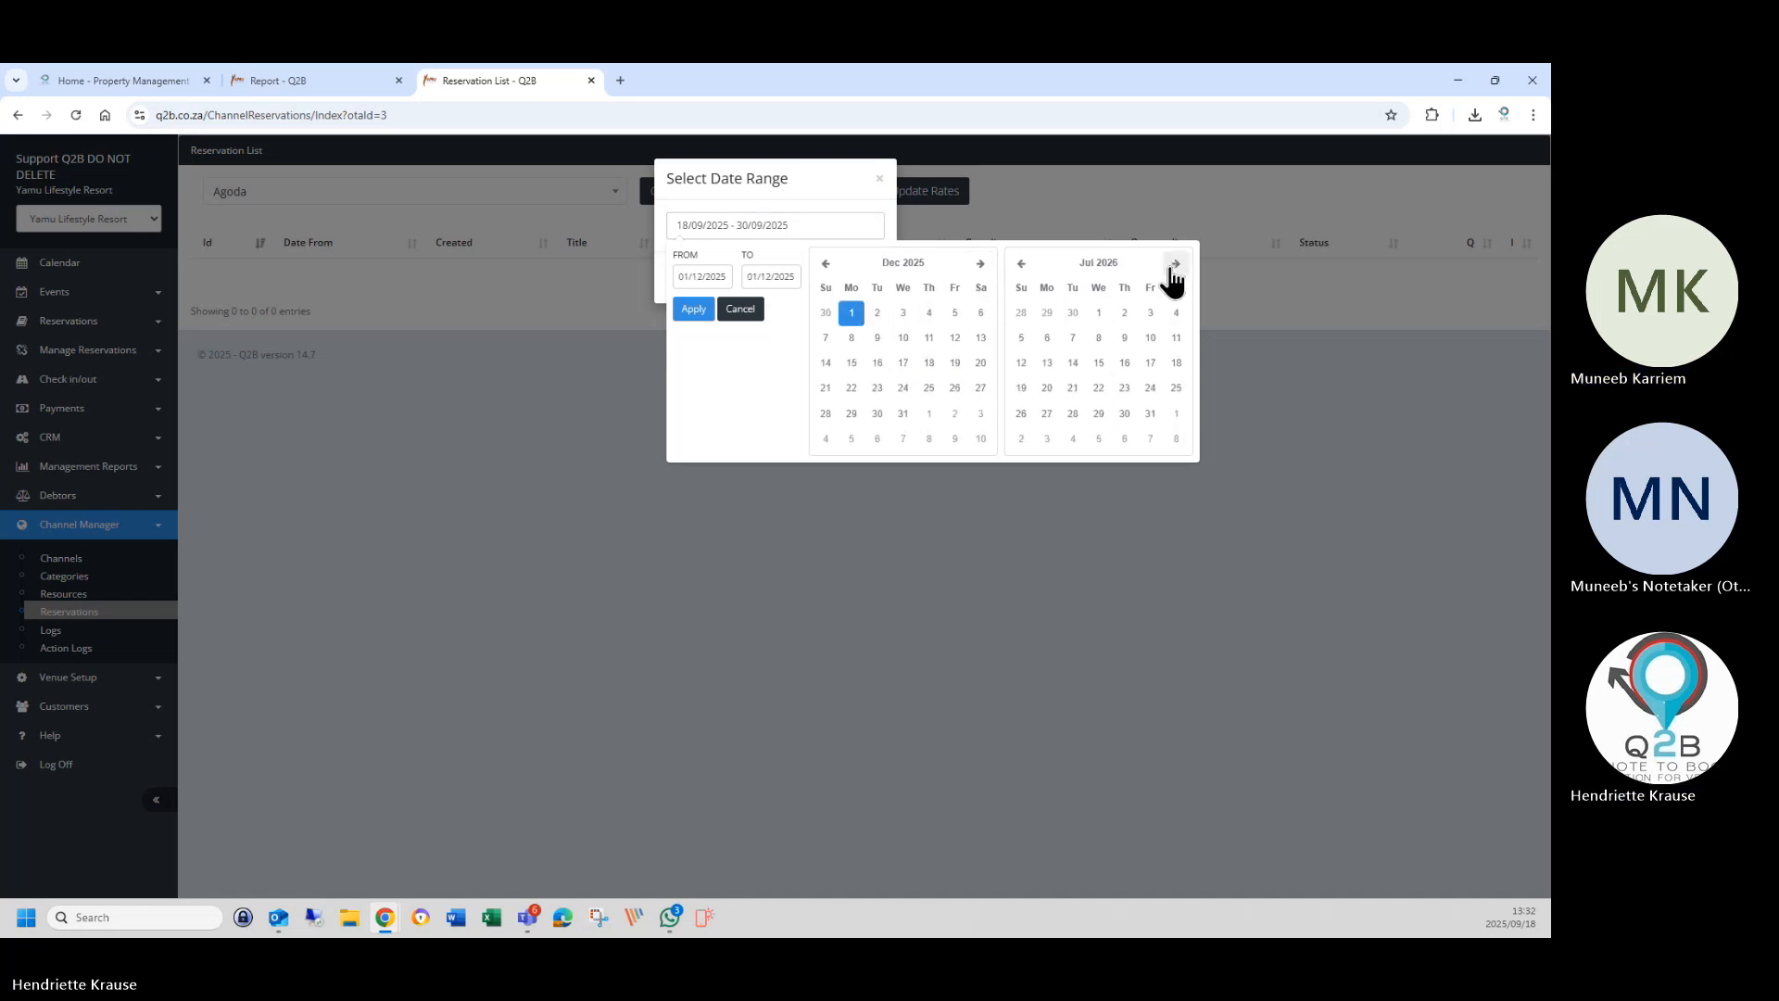
click(1152, 416)
click(701, 339)
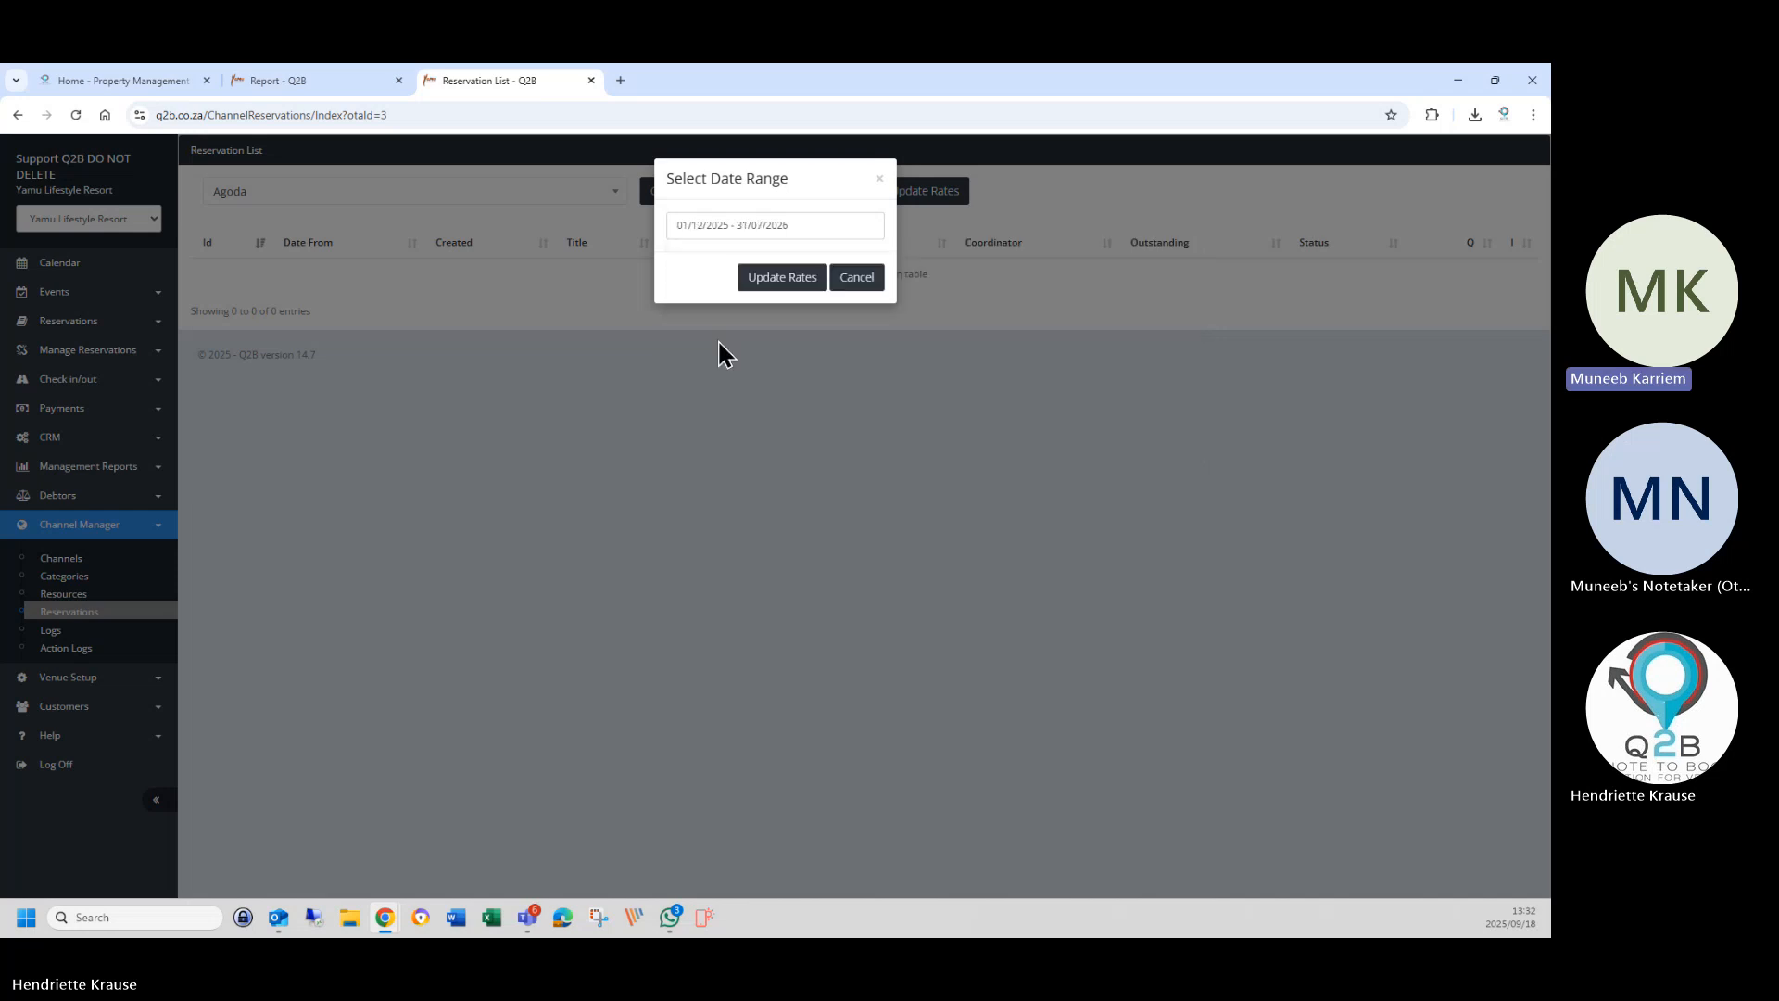
click(763, 278)
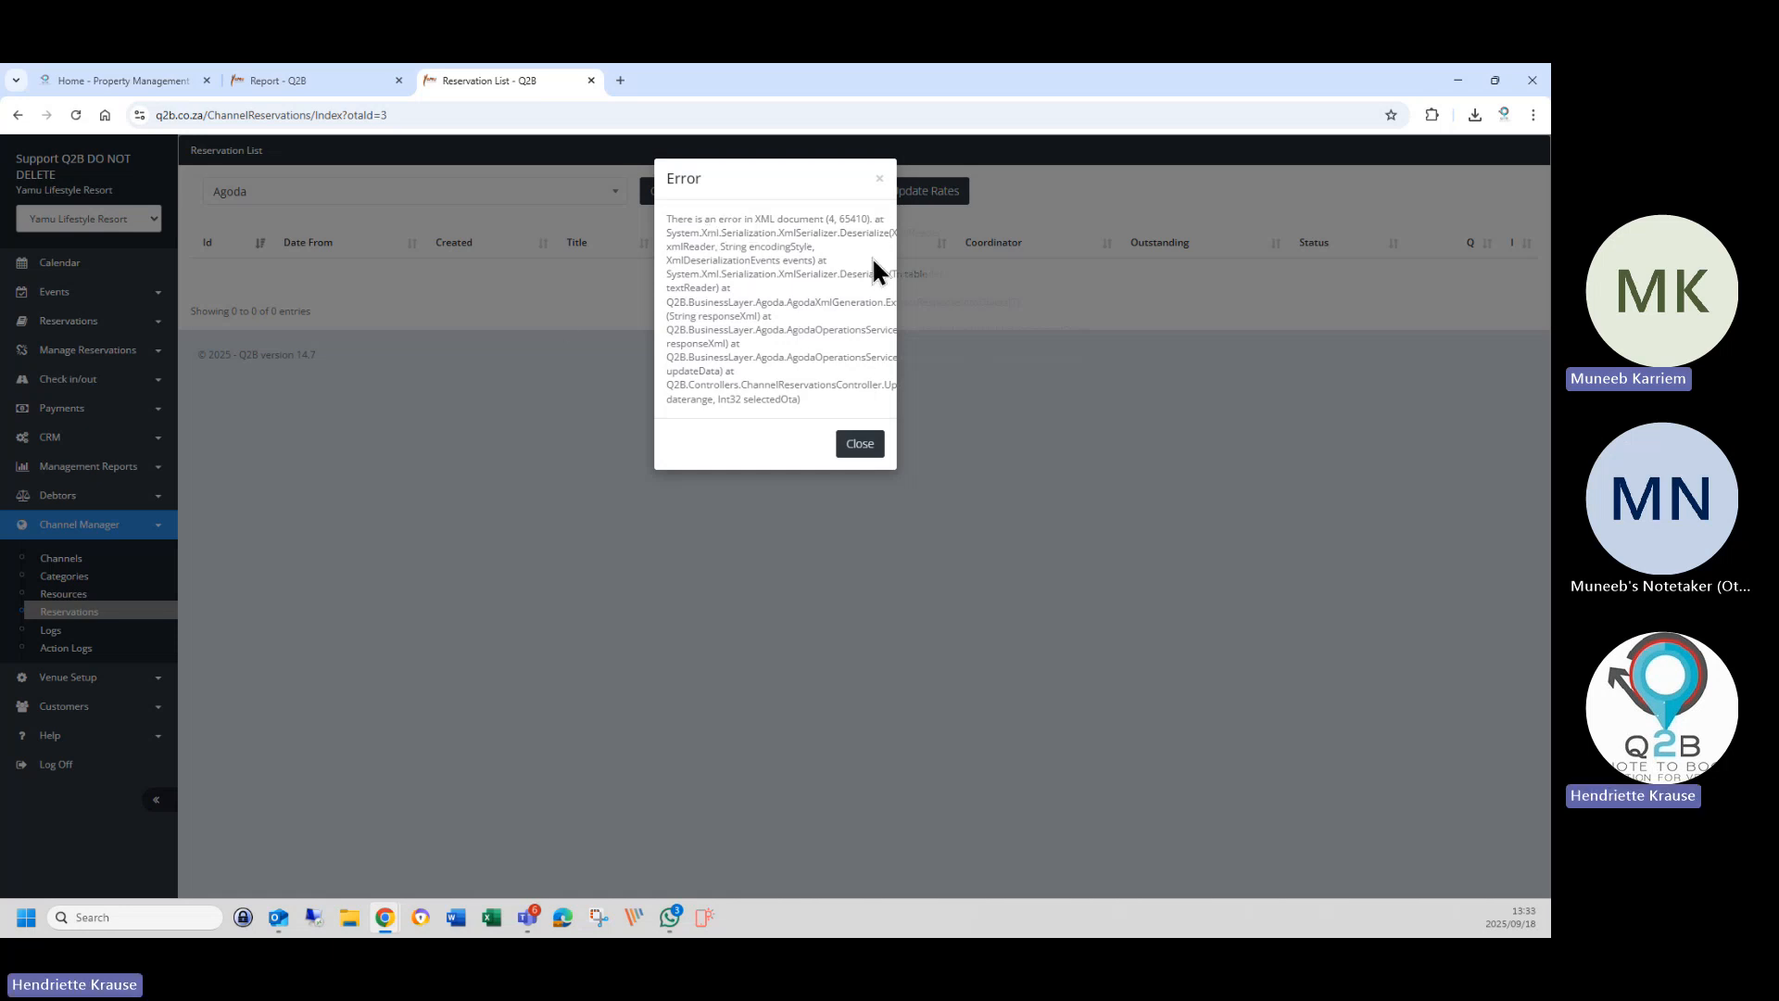
click(880, 181)
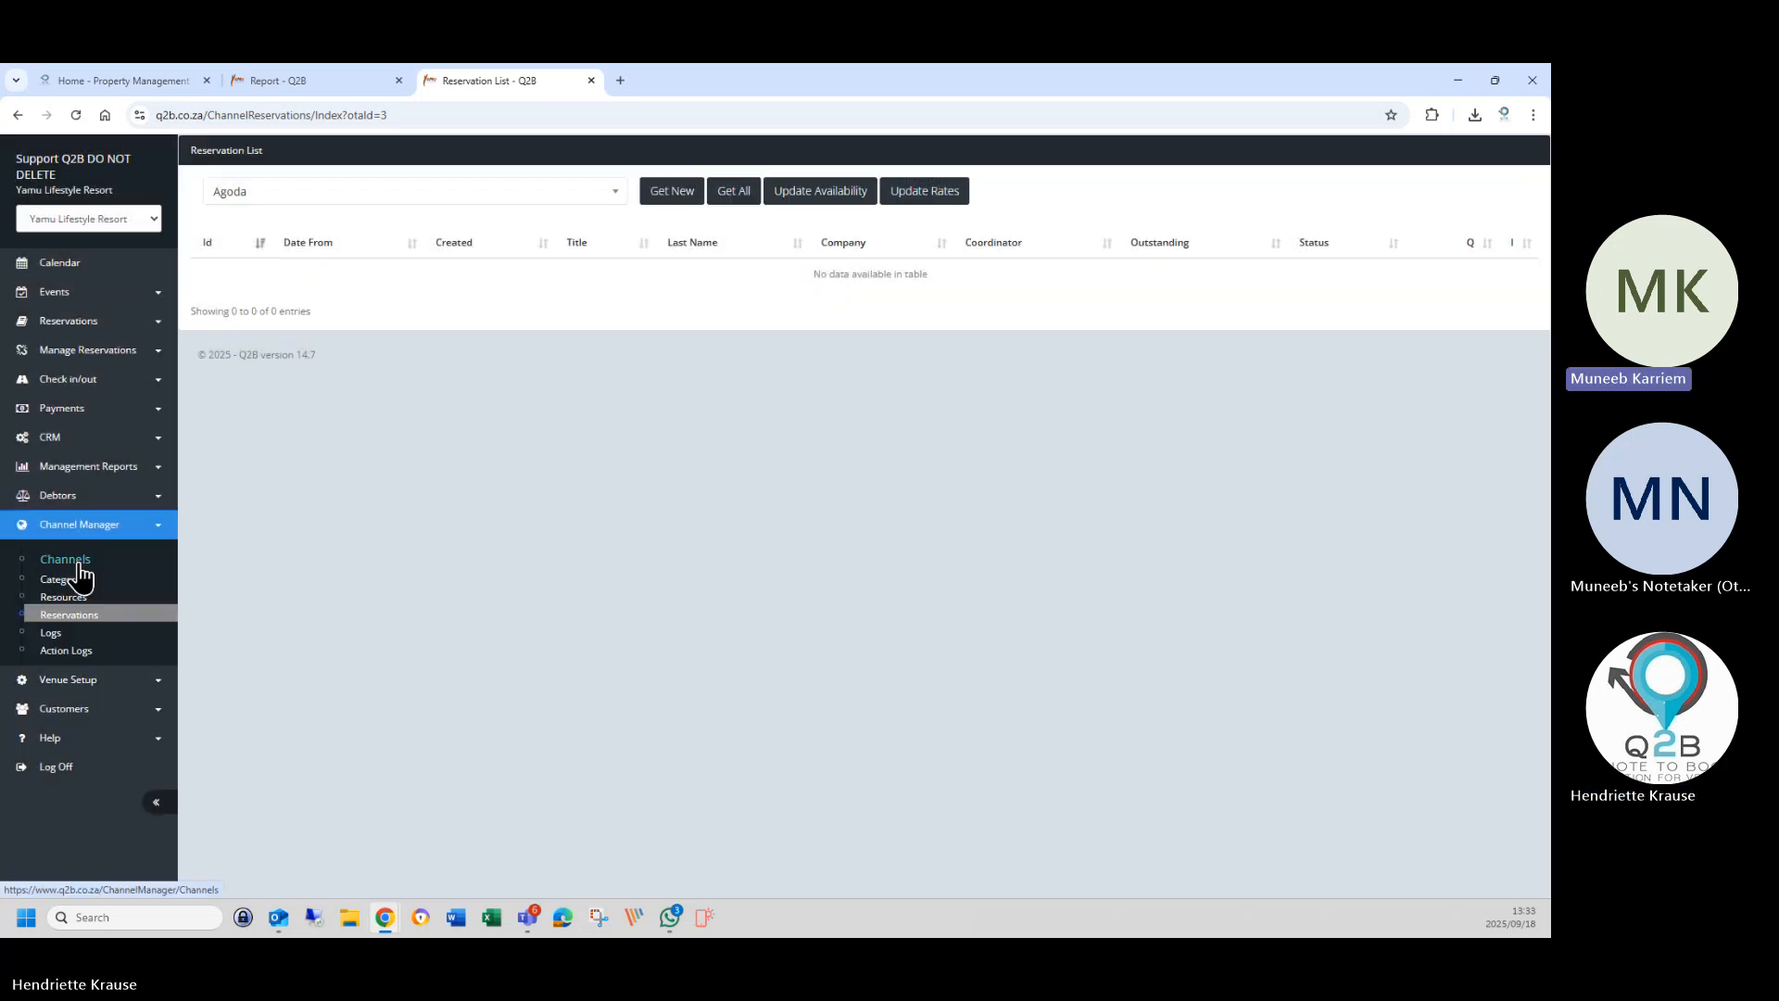
Edit the Agoda channel and fetch its latest OTA details, dismissing the success message.
click(62, 559)
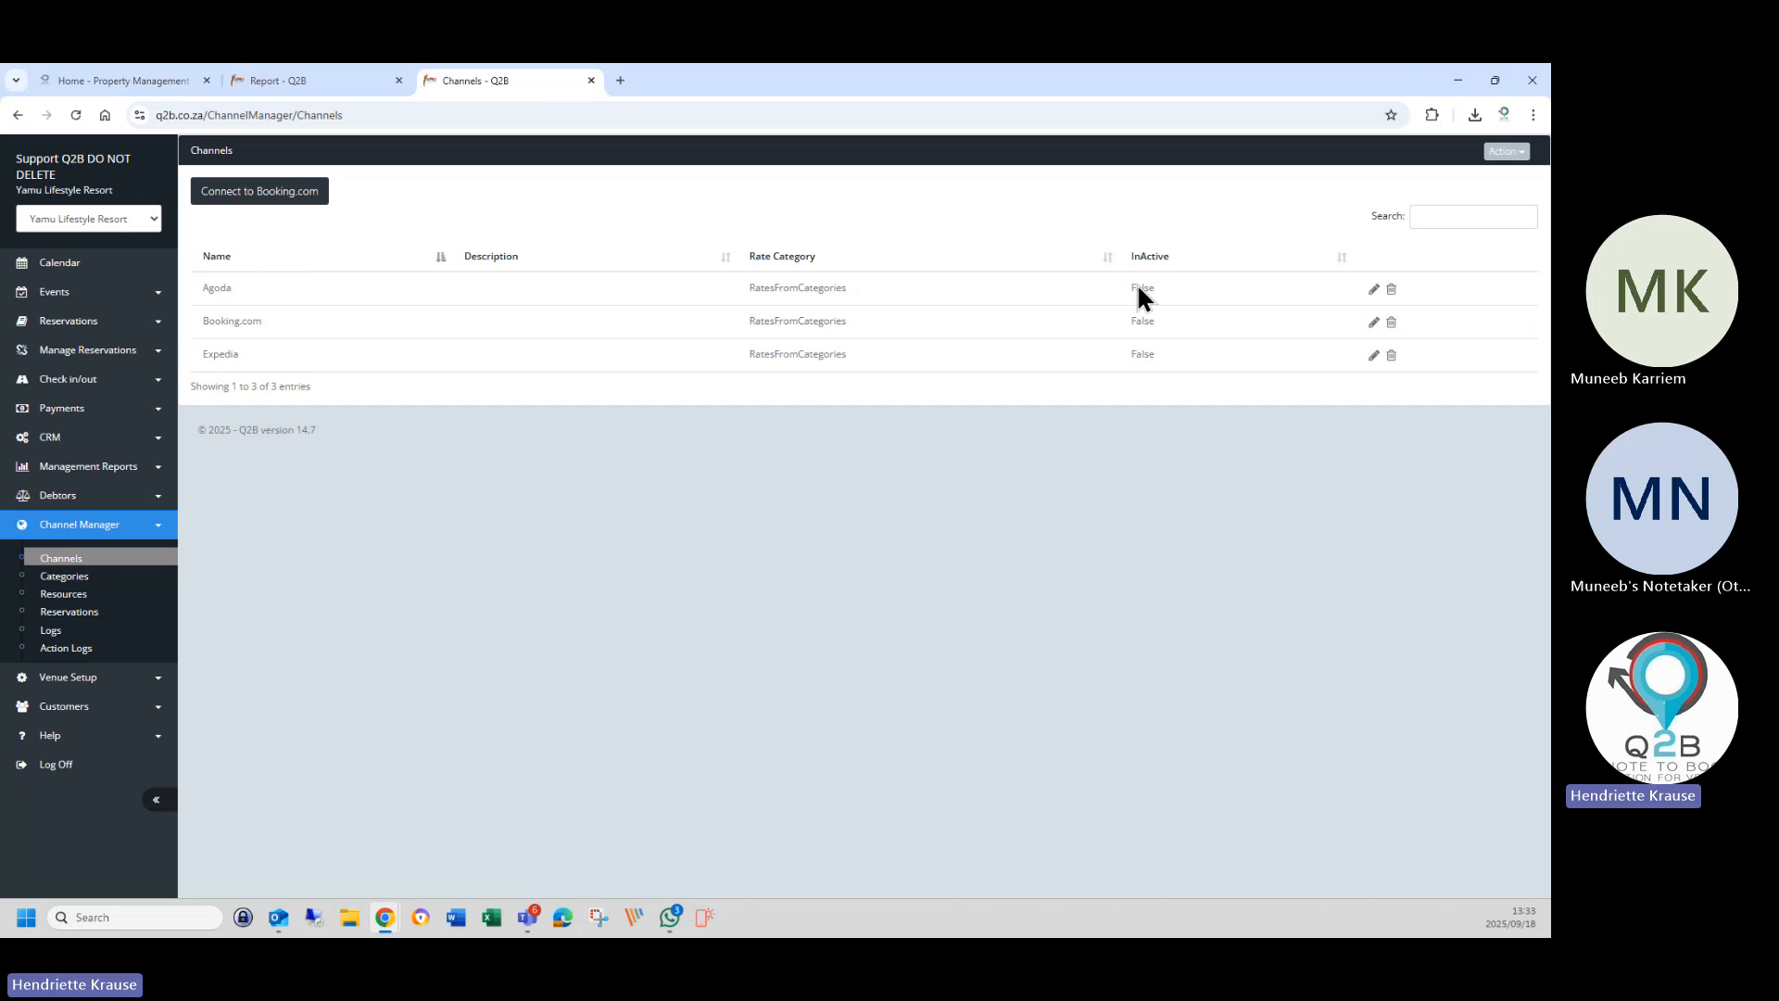
click(1374, 290)
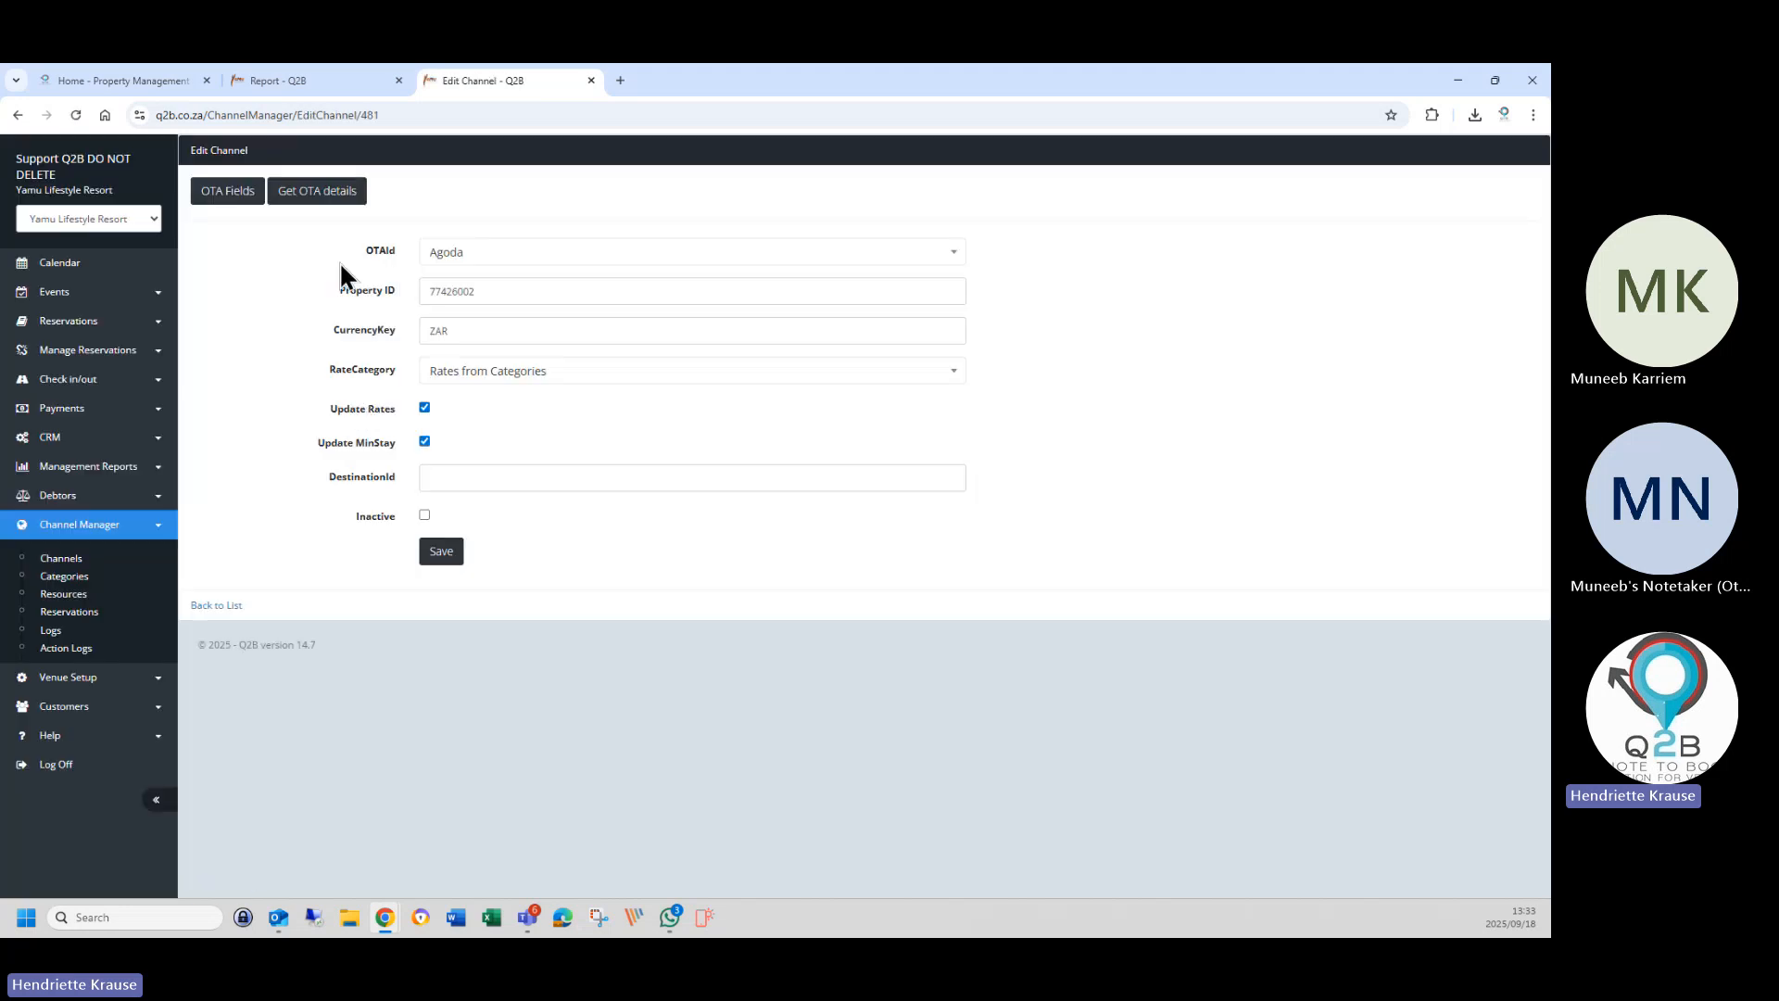
click(333, 191)
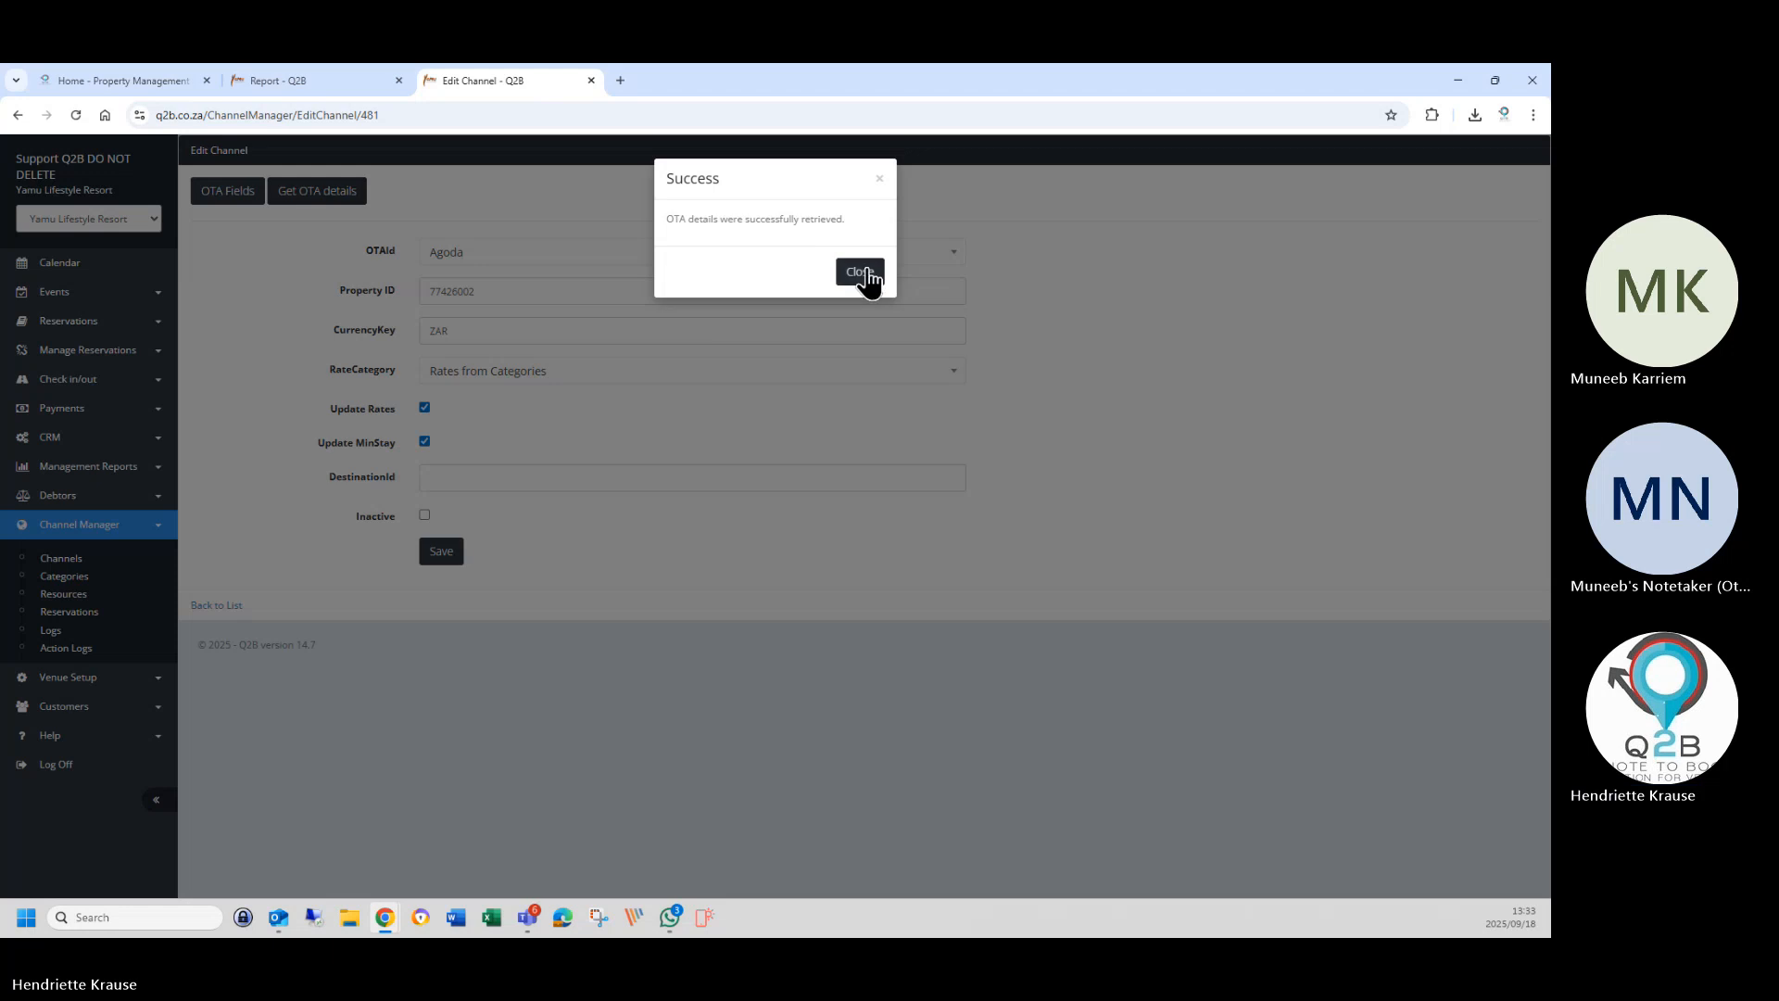
click(860, 269)
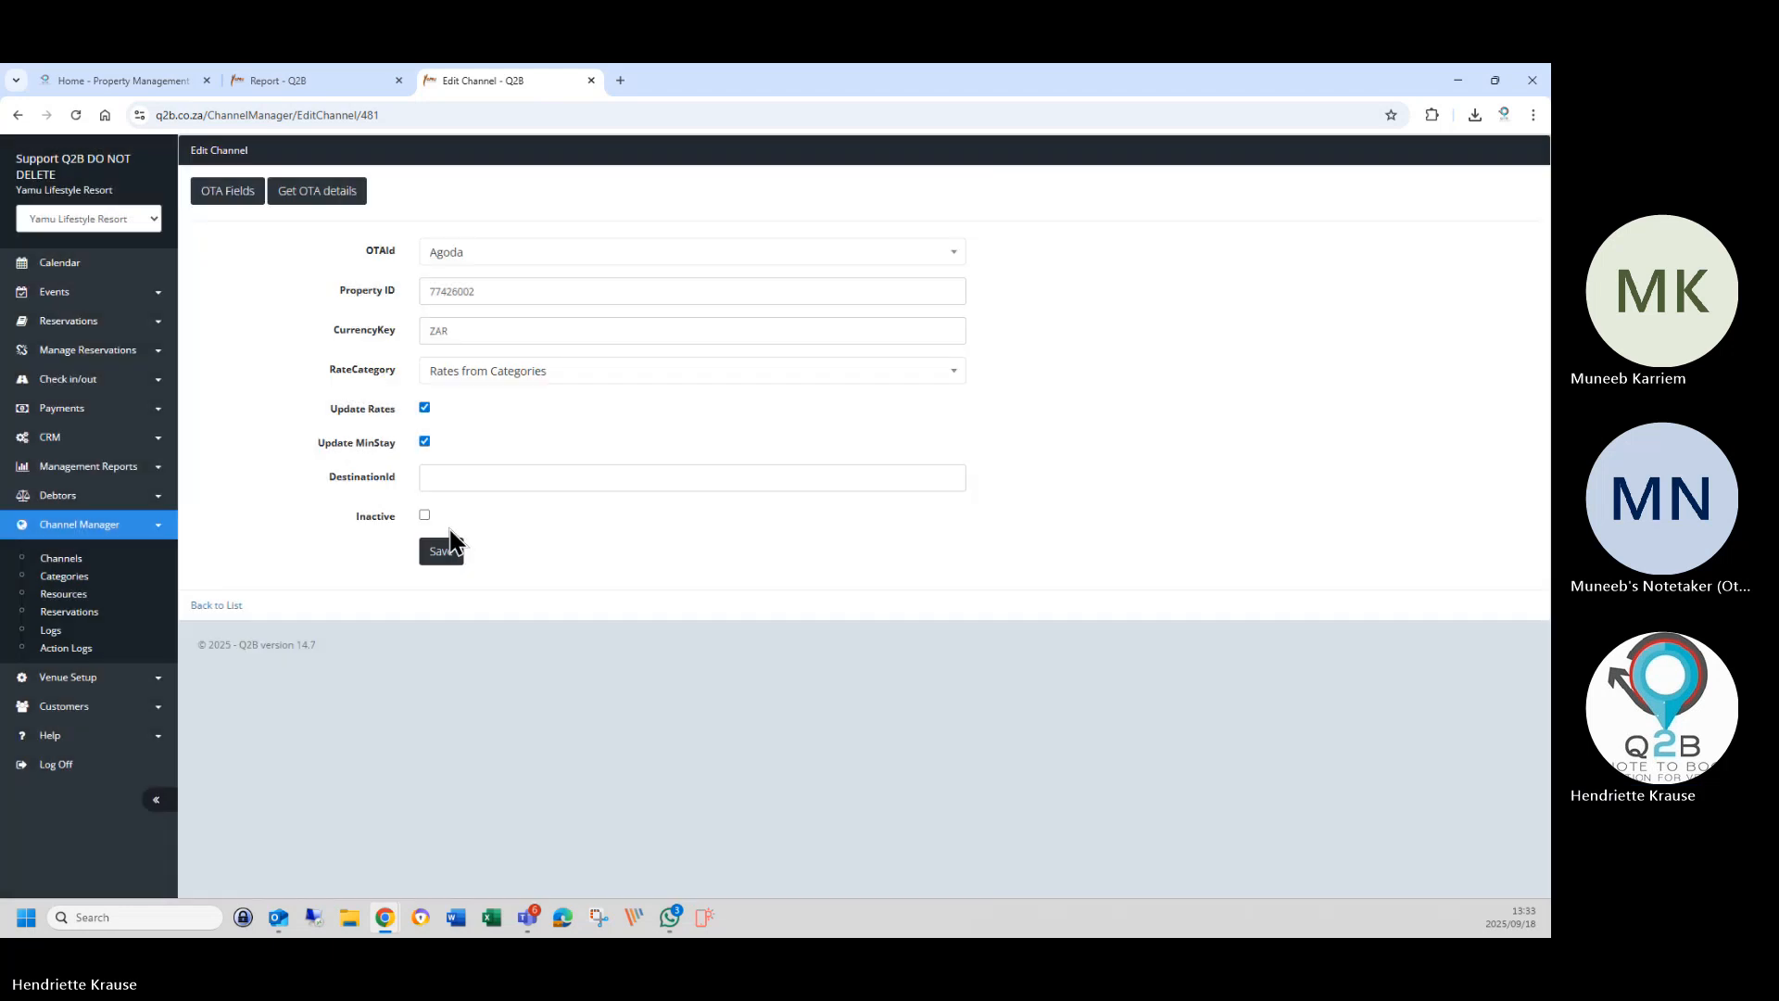
Save Agoda's OTA fields twice and return to the Channels list.
click(236, 191)
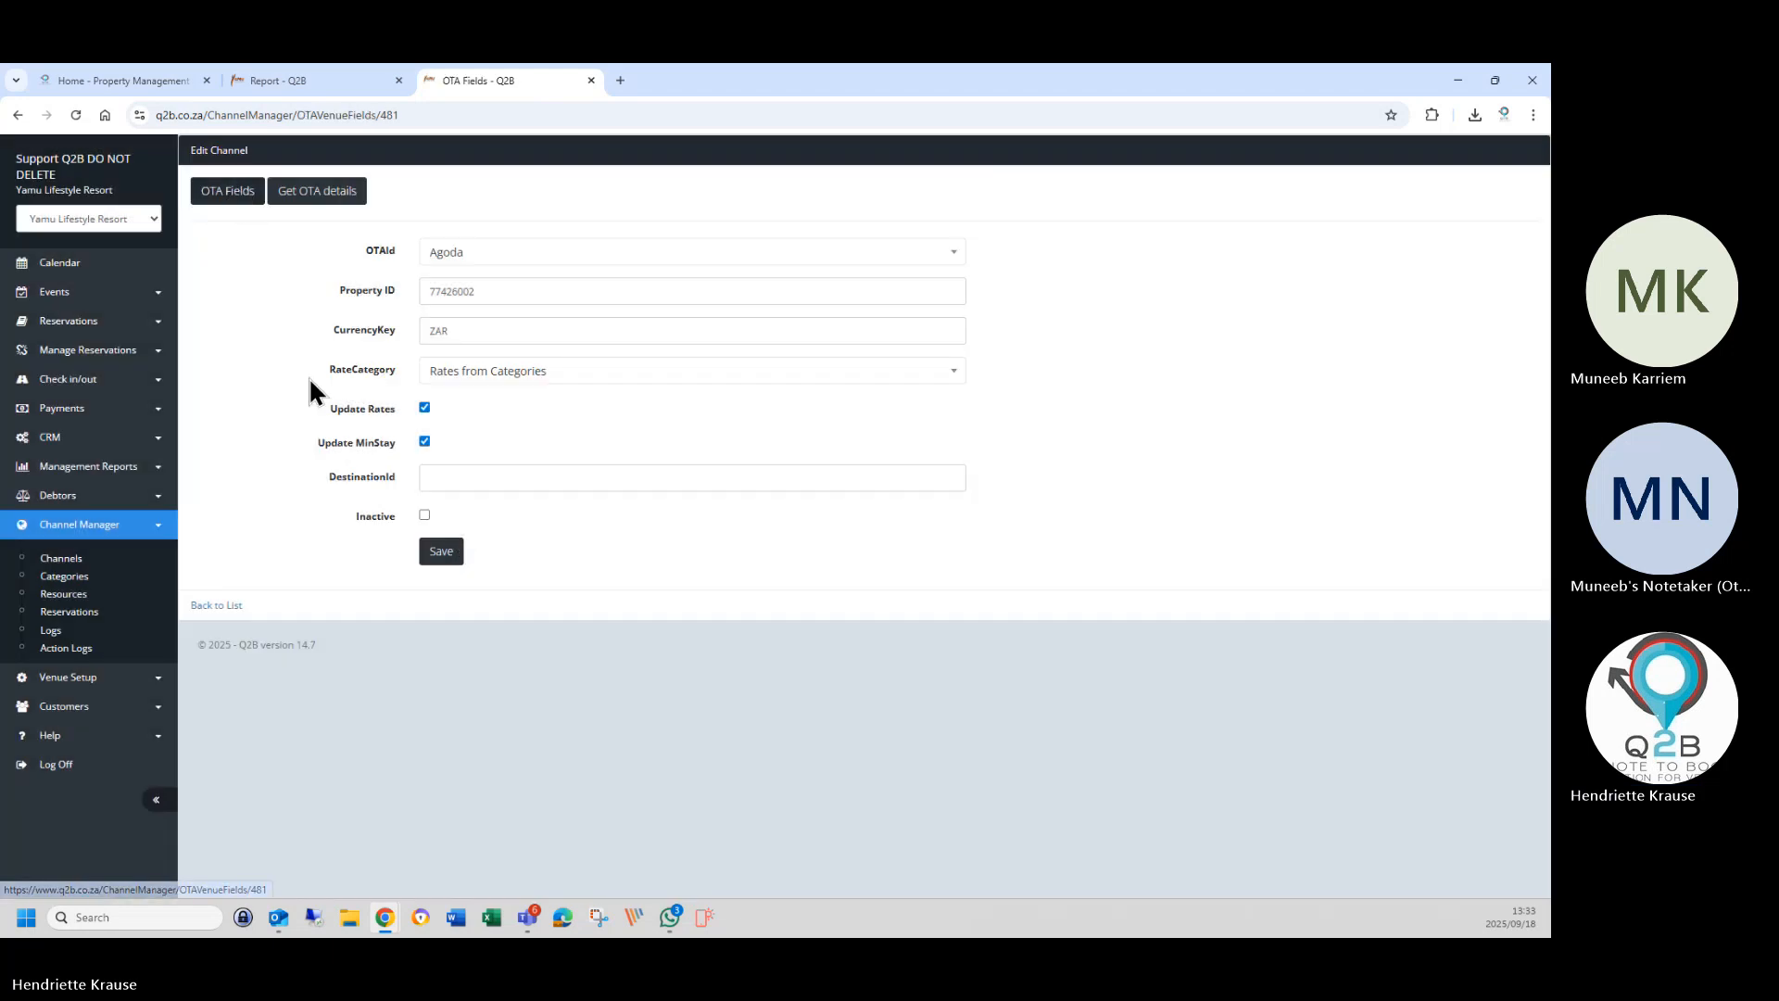
click(441, 423)
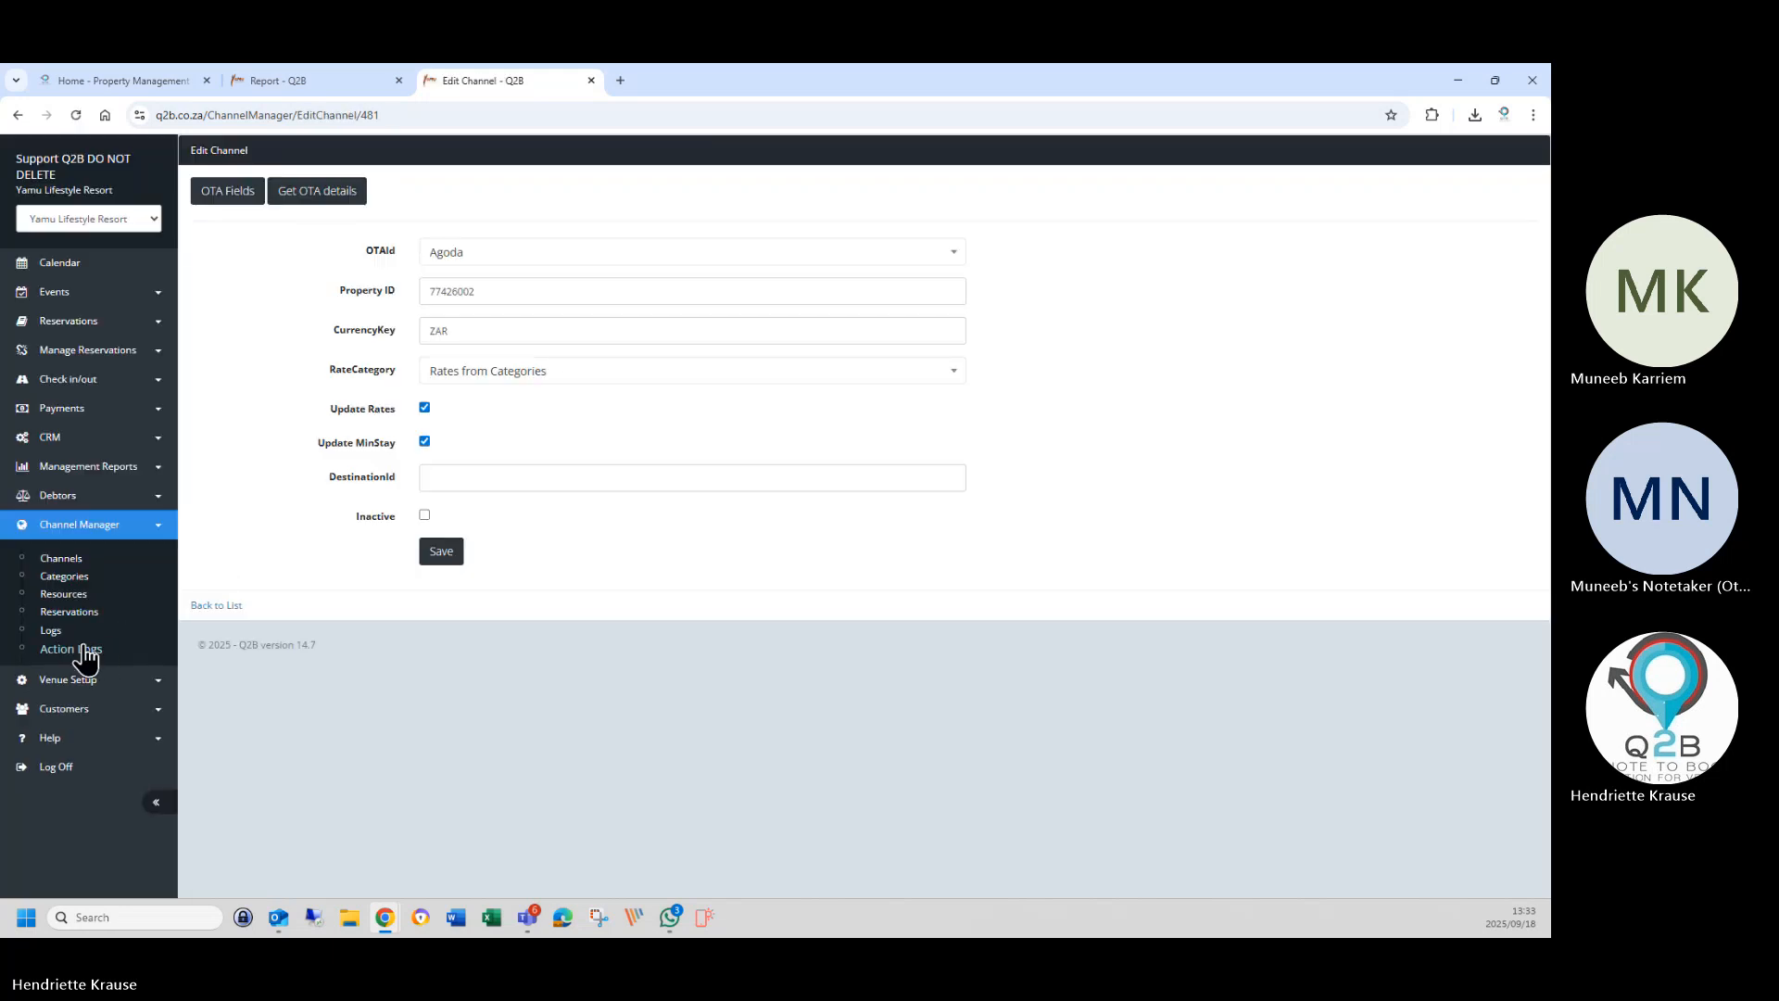
click(68, 323)
right_click(74, 556)
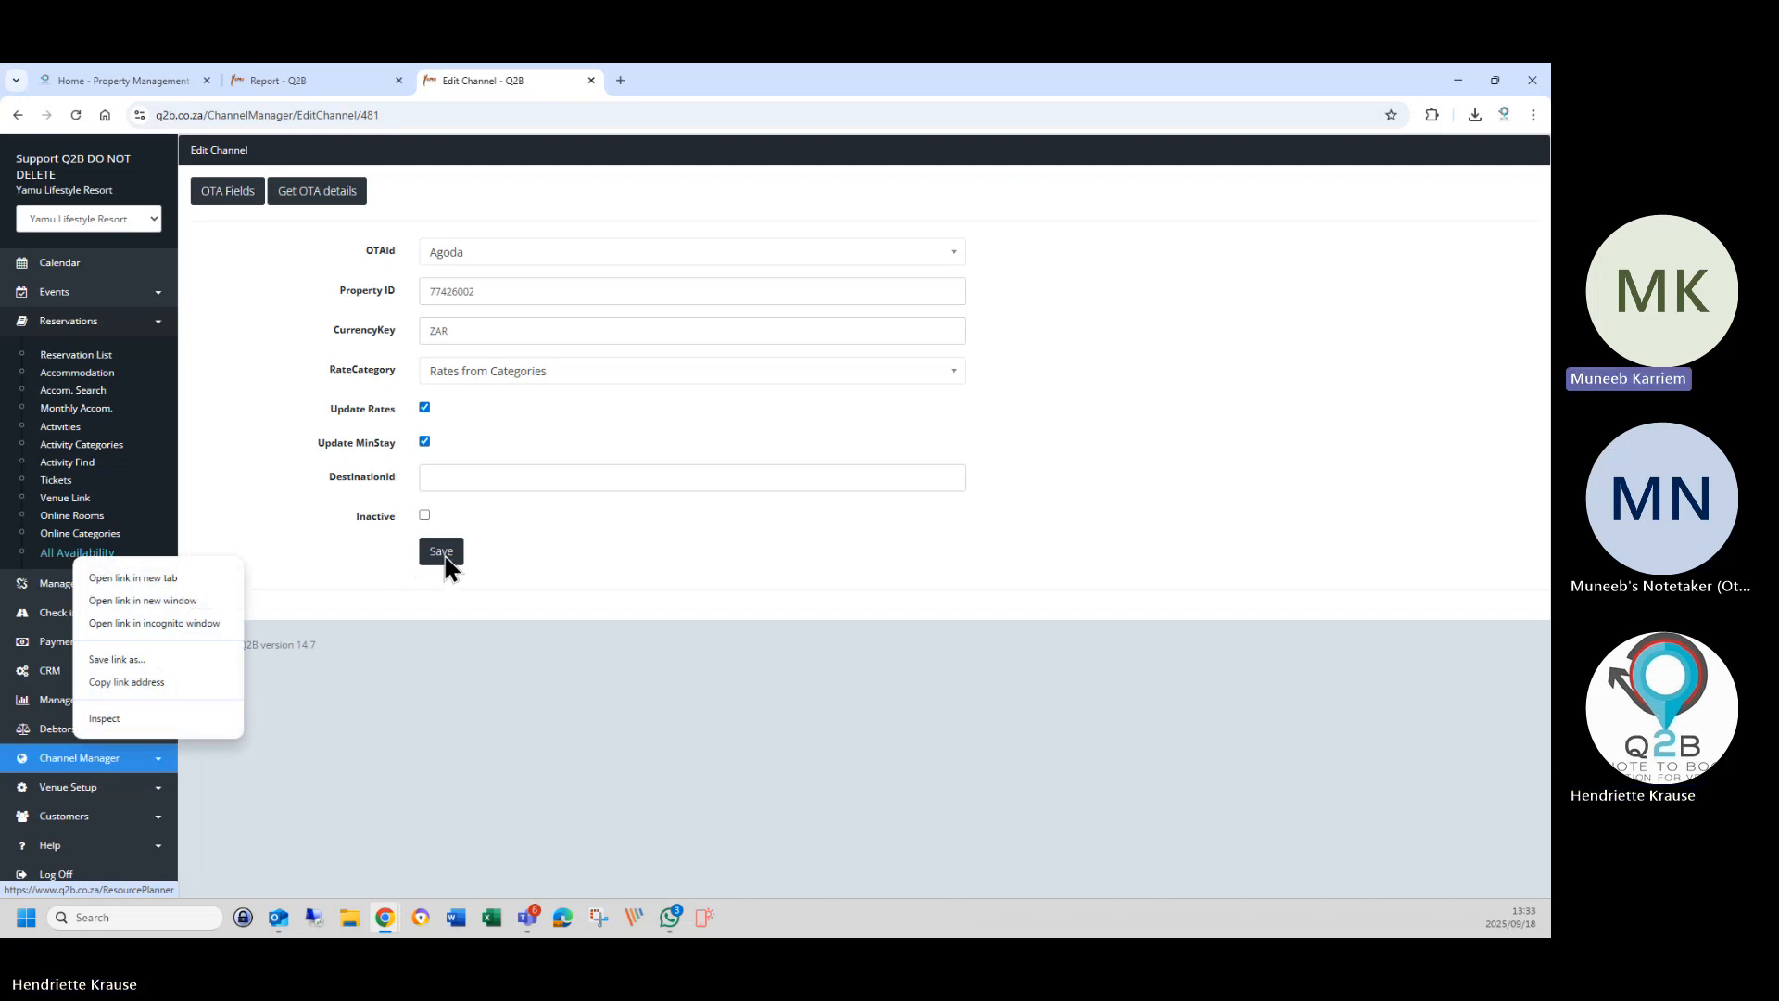
click(257, 186)
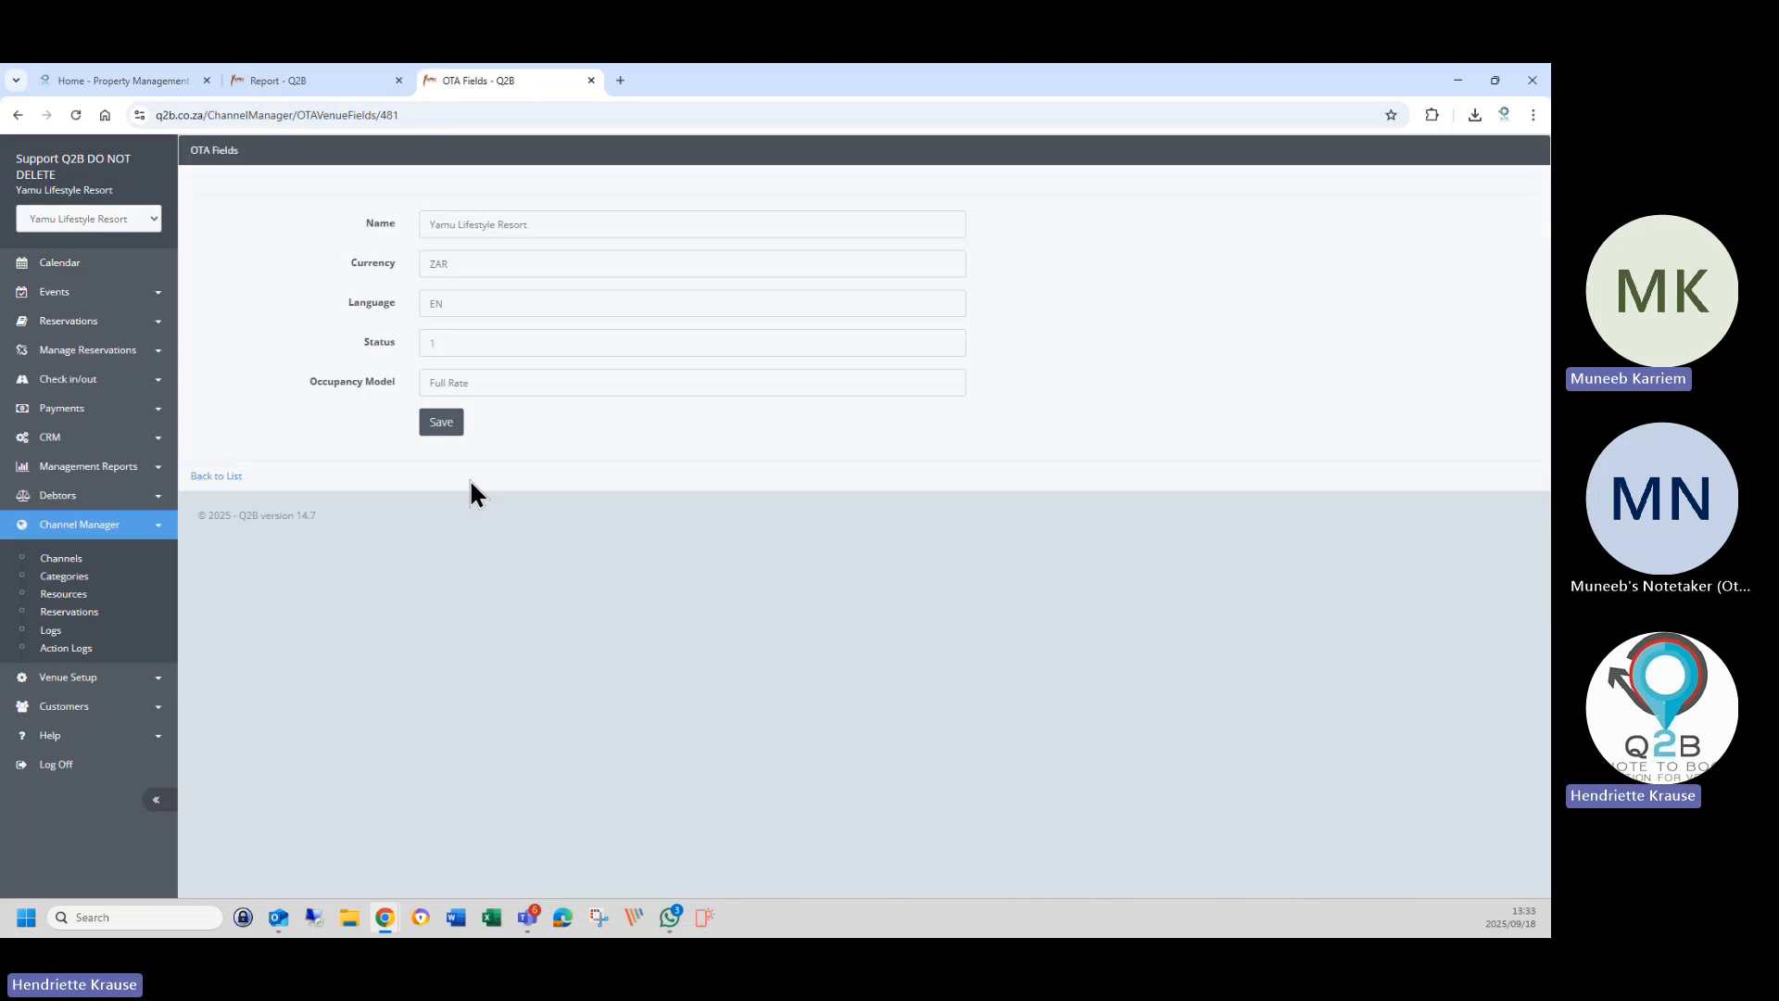
click(433, 425)
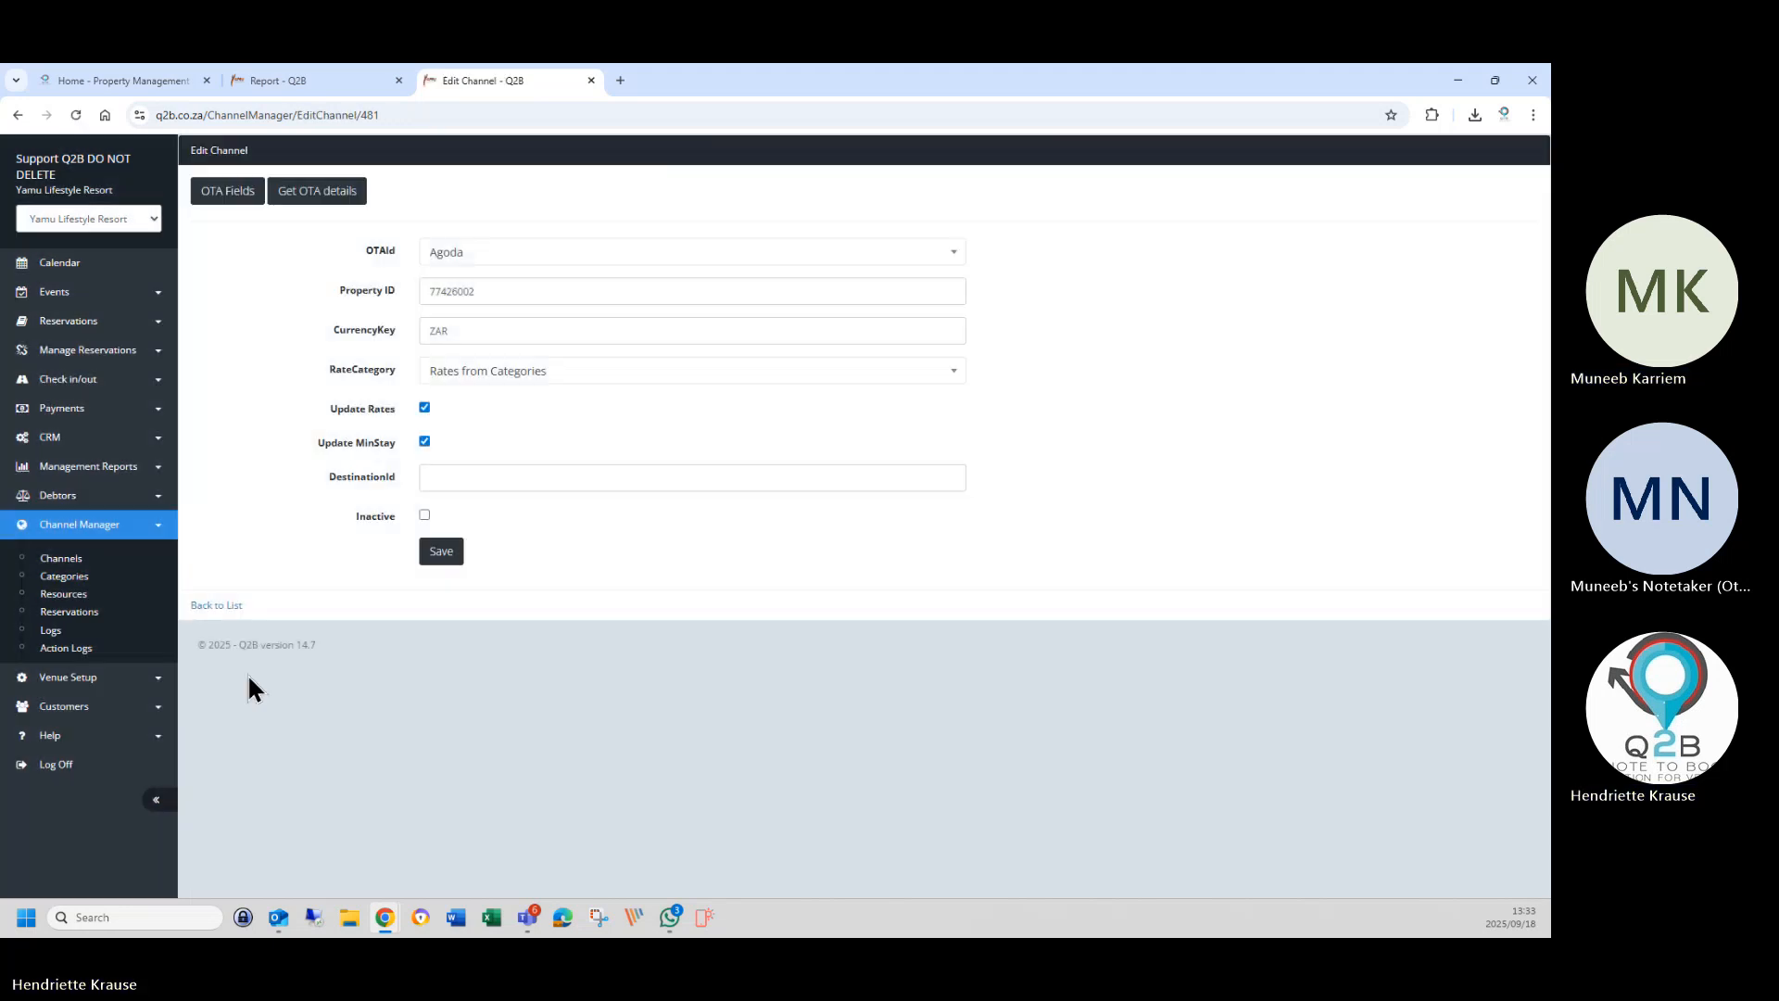
click(442, 553)
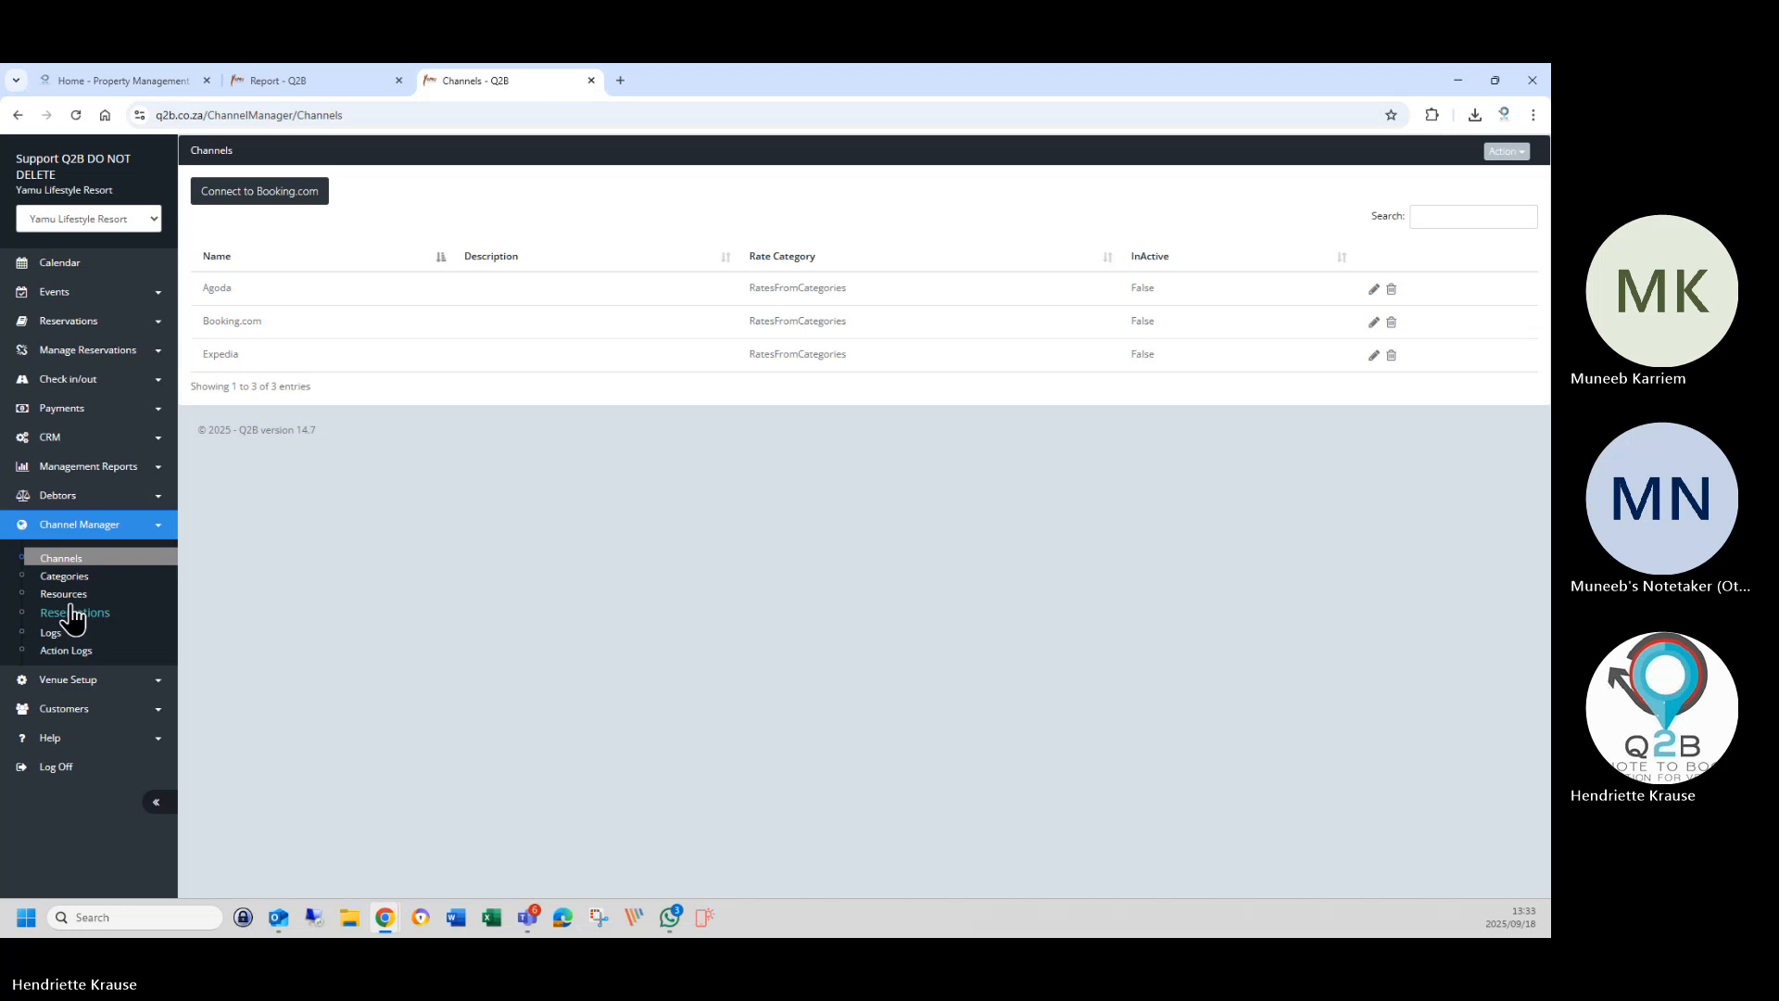
Start an Agoda rate update from the reservations list with start date 1 December 2025.
click(72, 616)
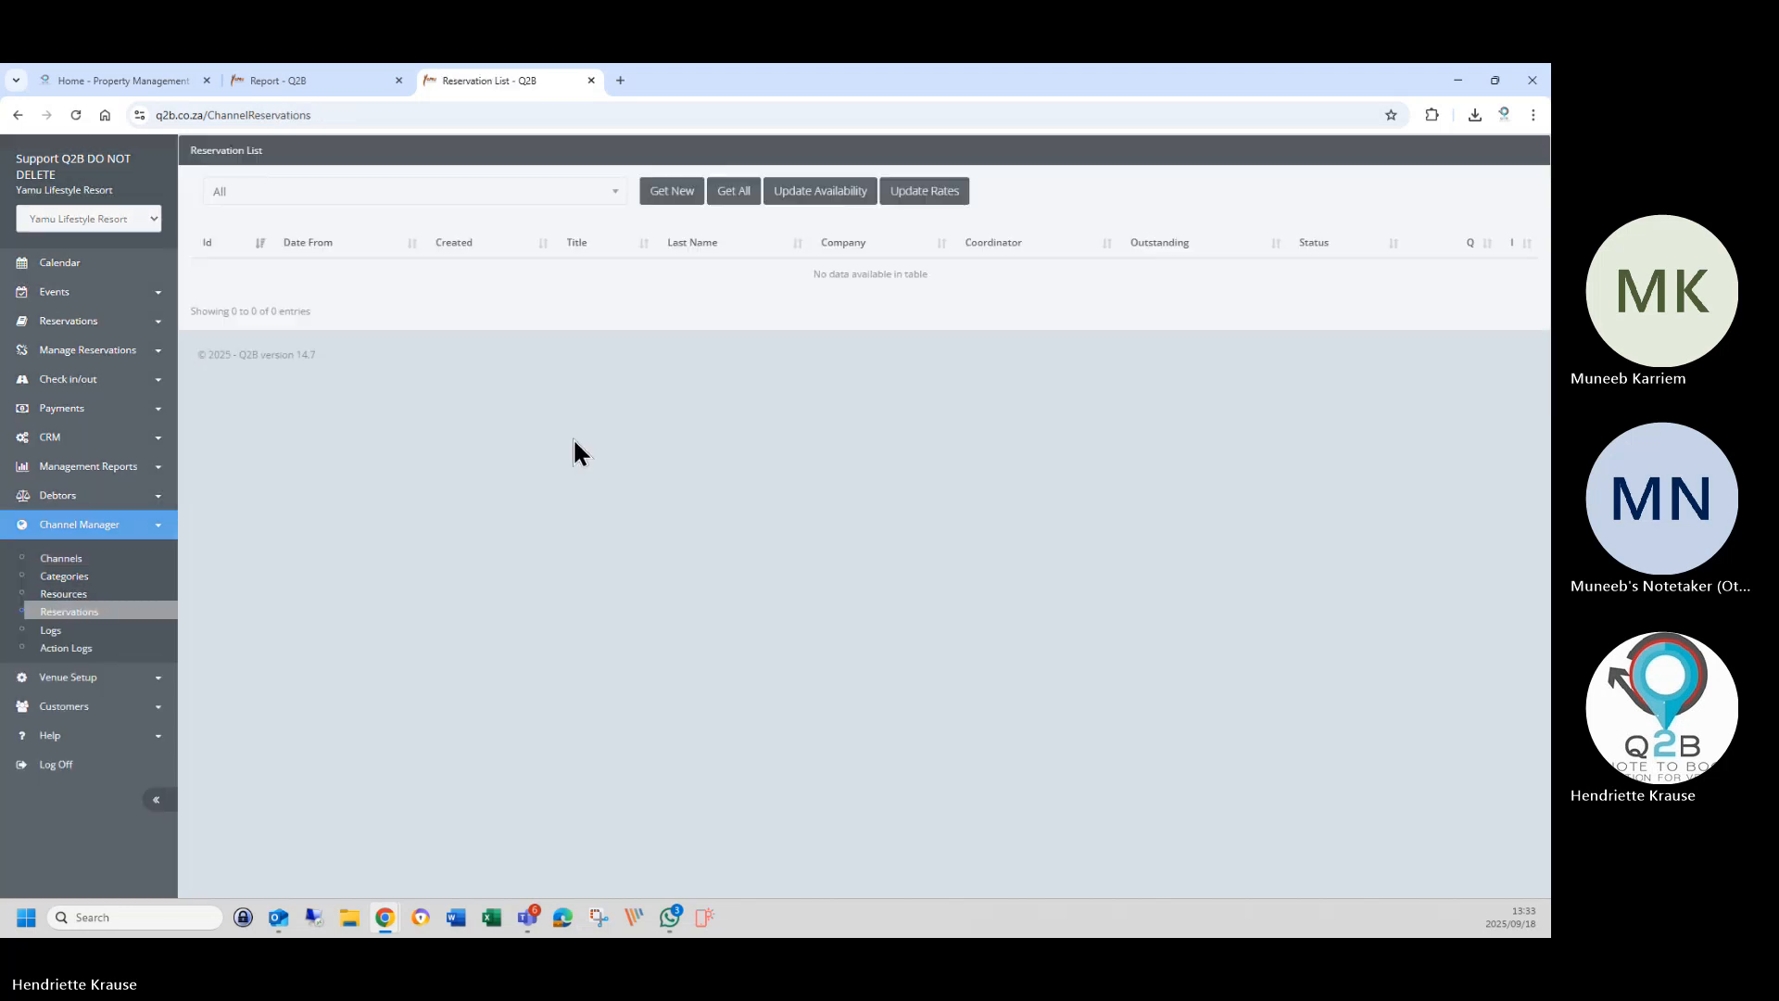
click(358, 191)
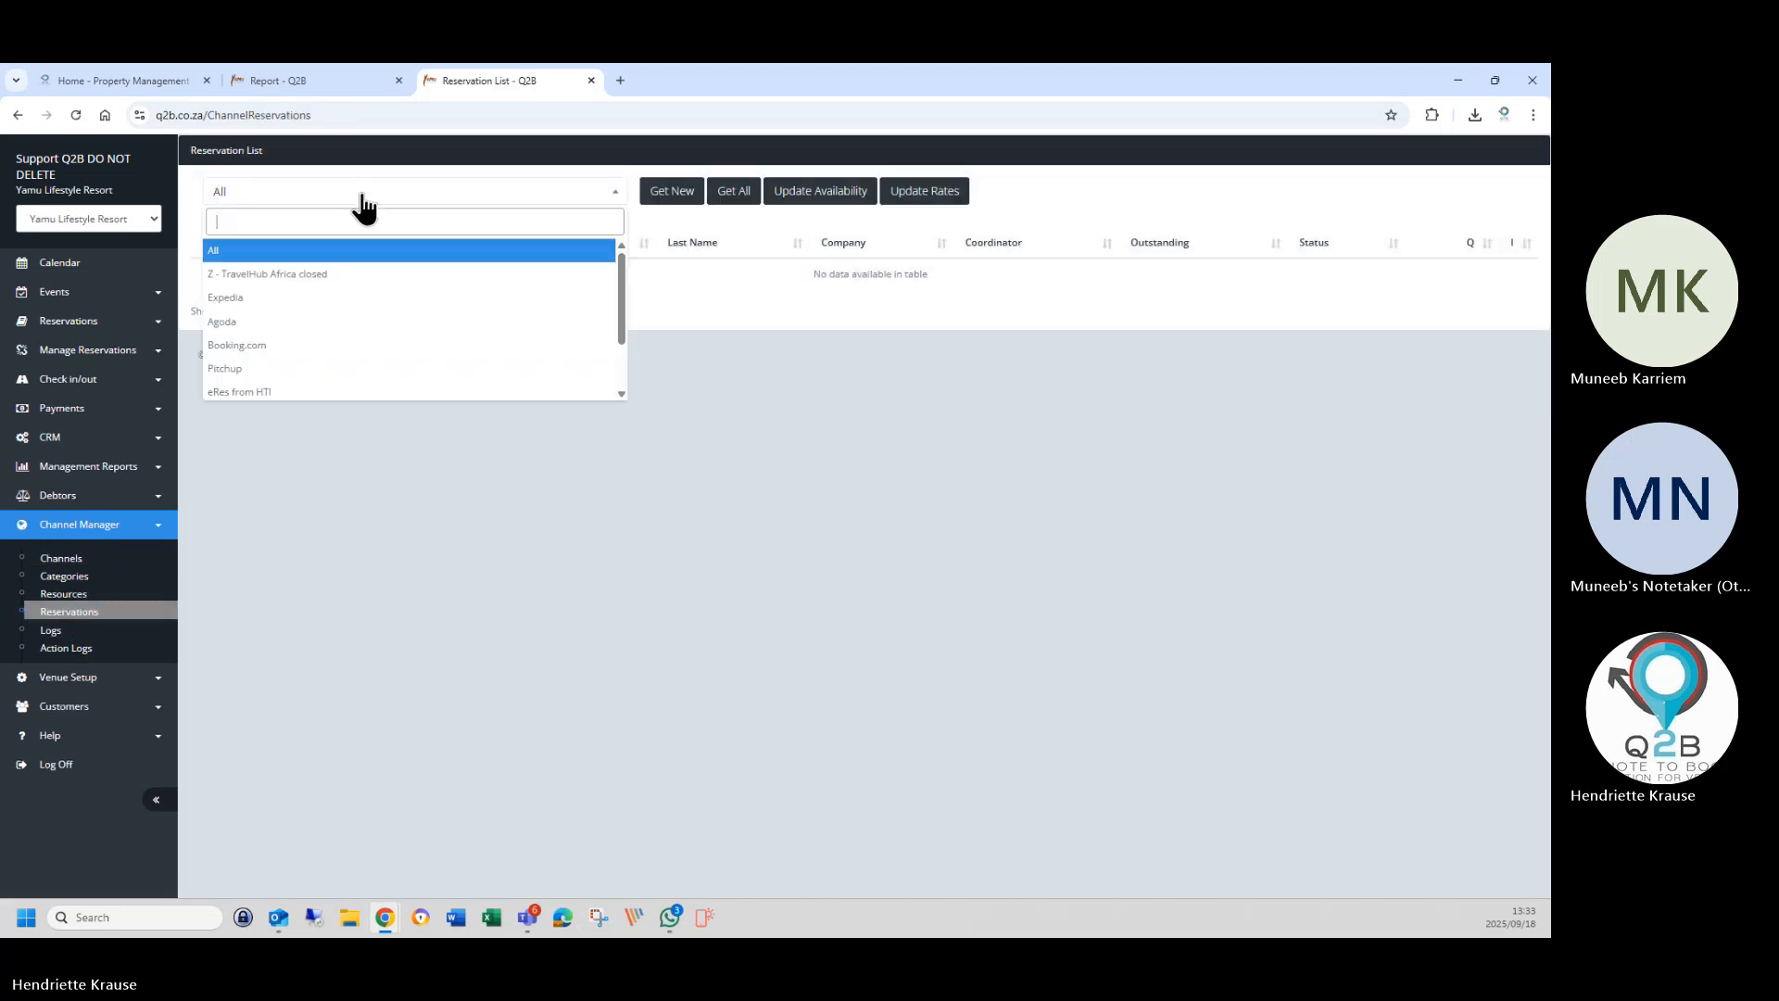
click(285, 324)
click(922, 192)
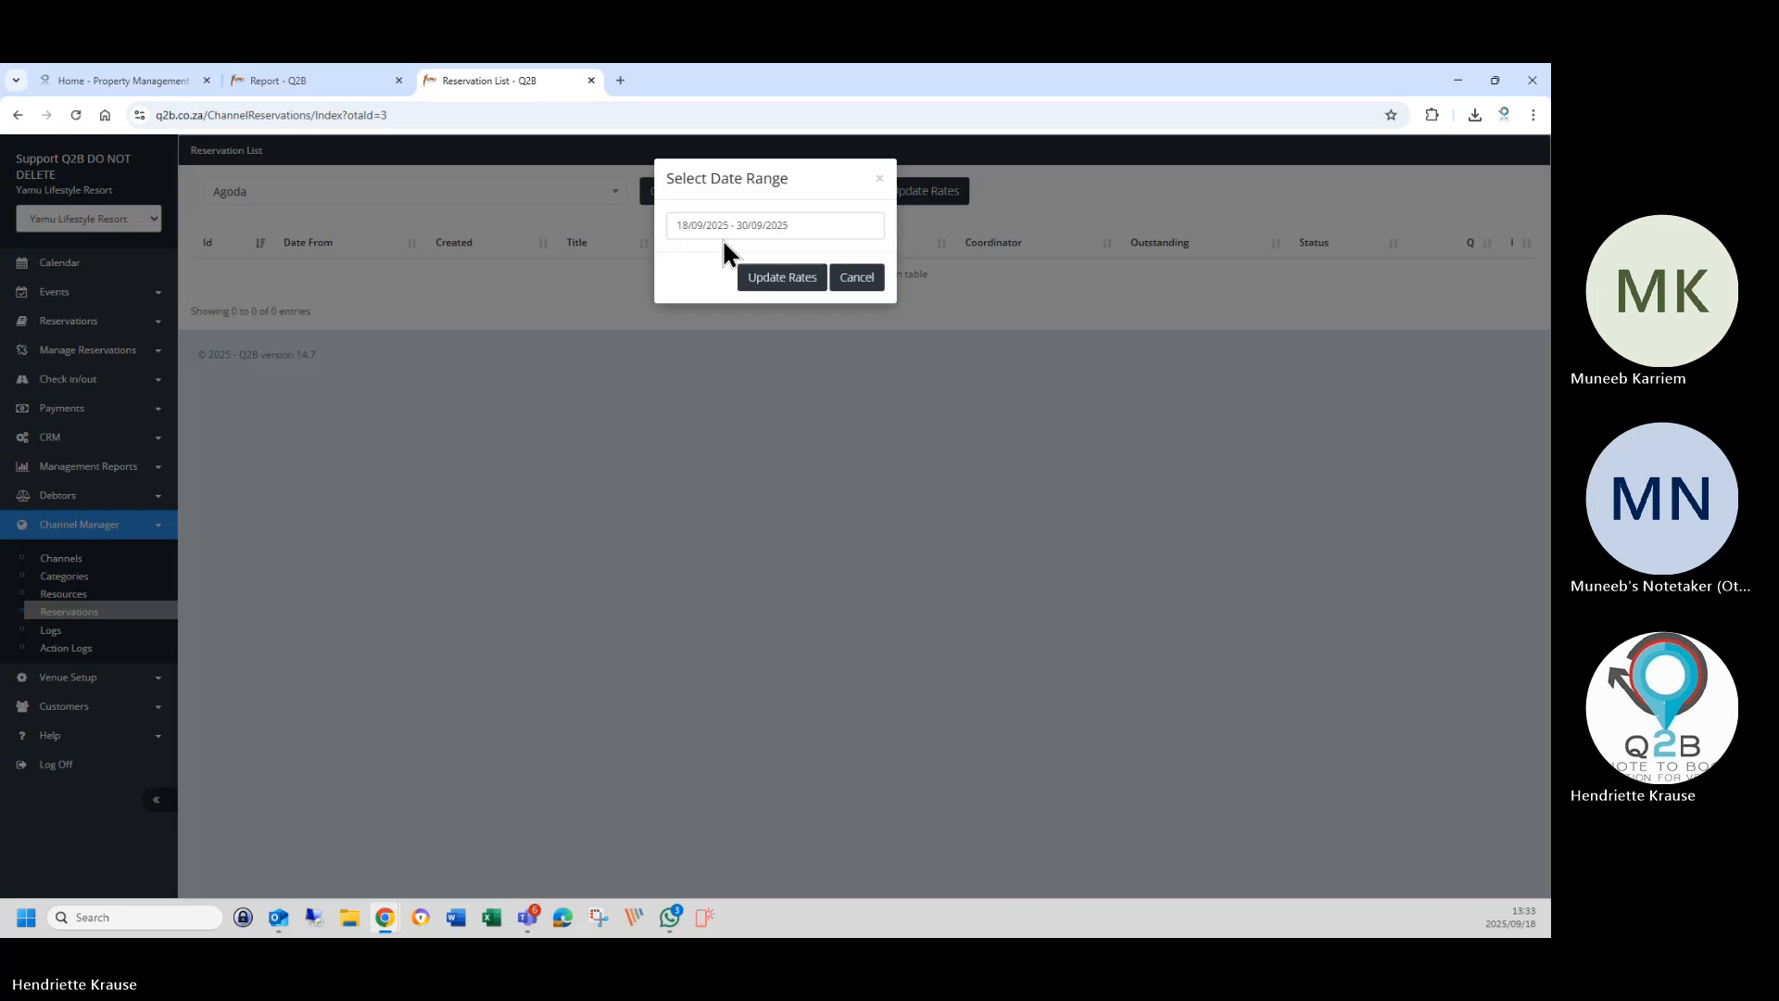
click(756, 222)
click(981, 264)
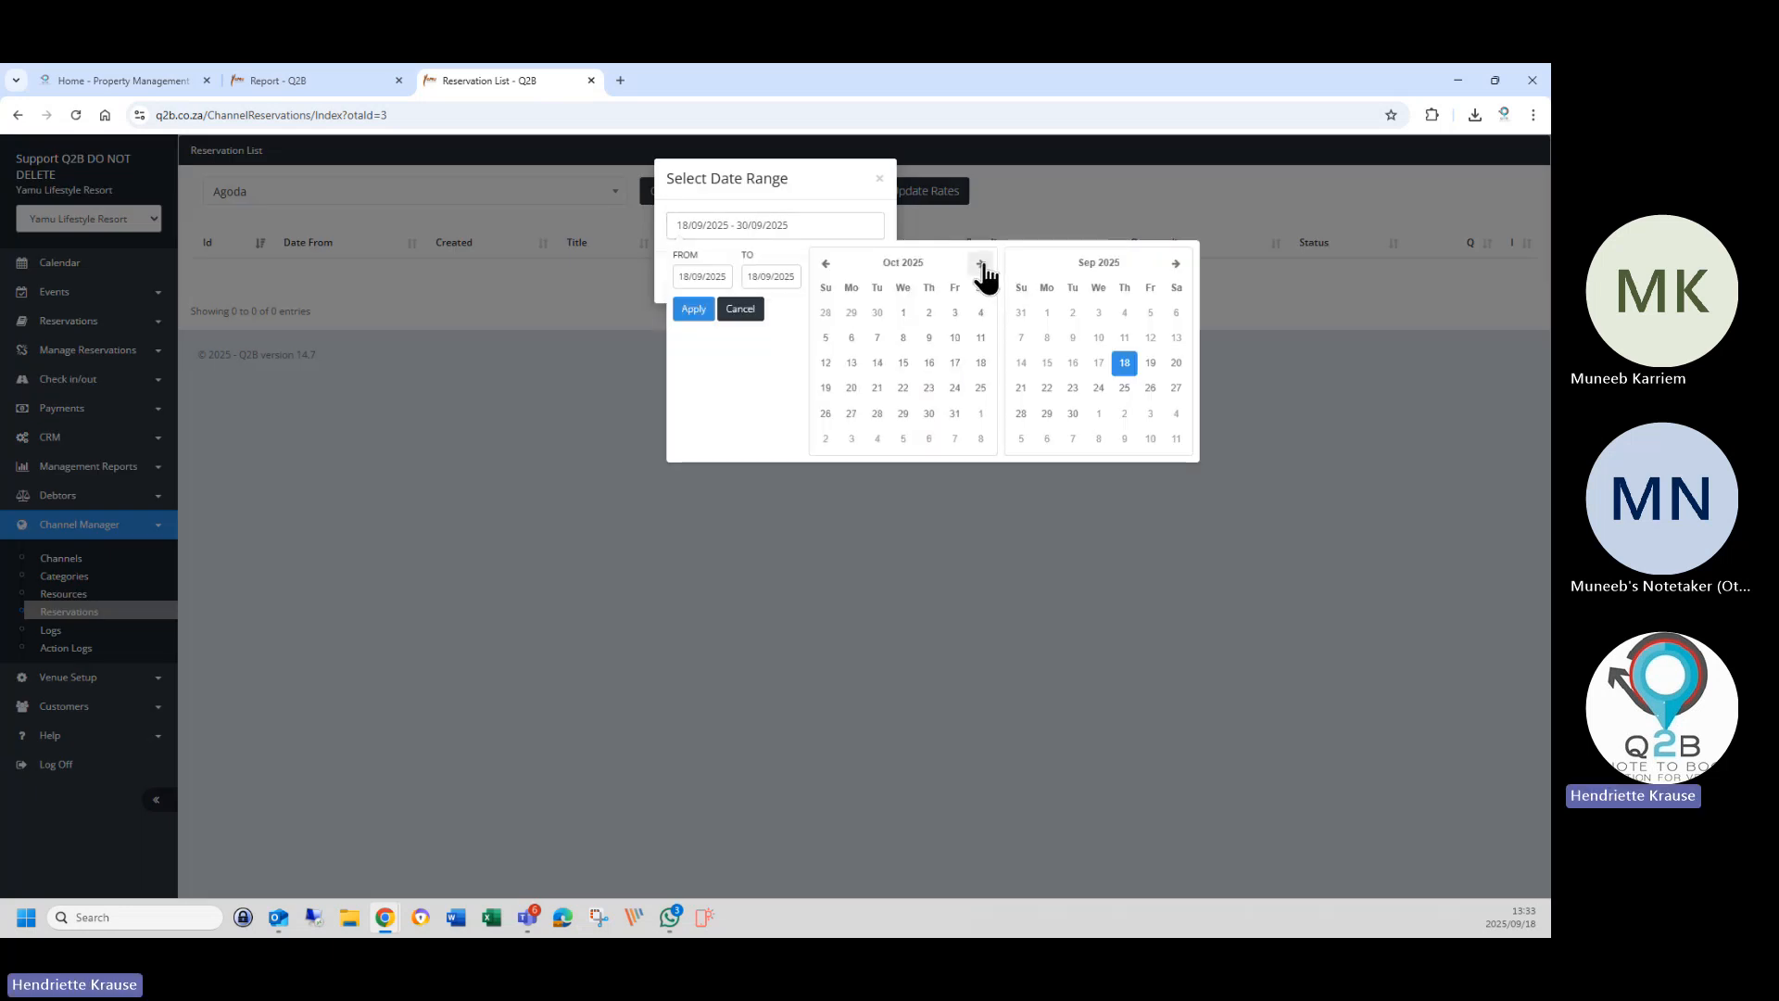
click(980, 264)
click(980, 264)
click(981, 264)
click(826, 263)
click(852, 313)
Set the end date to 31 July 2026, apply the range and send the Agoda rate update.
click(859, 317)
click(1175, 264)
click(1175, 264)
click(1175, 264)
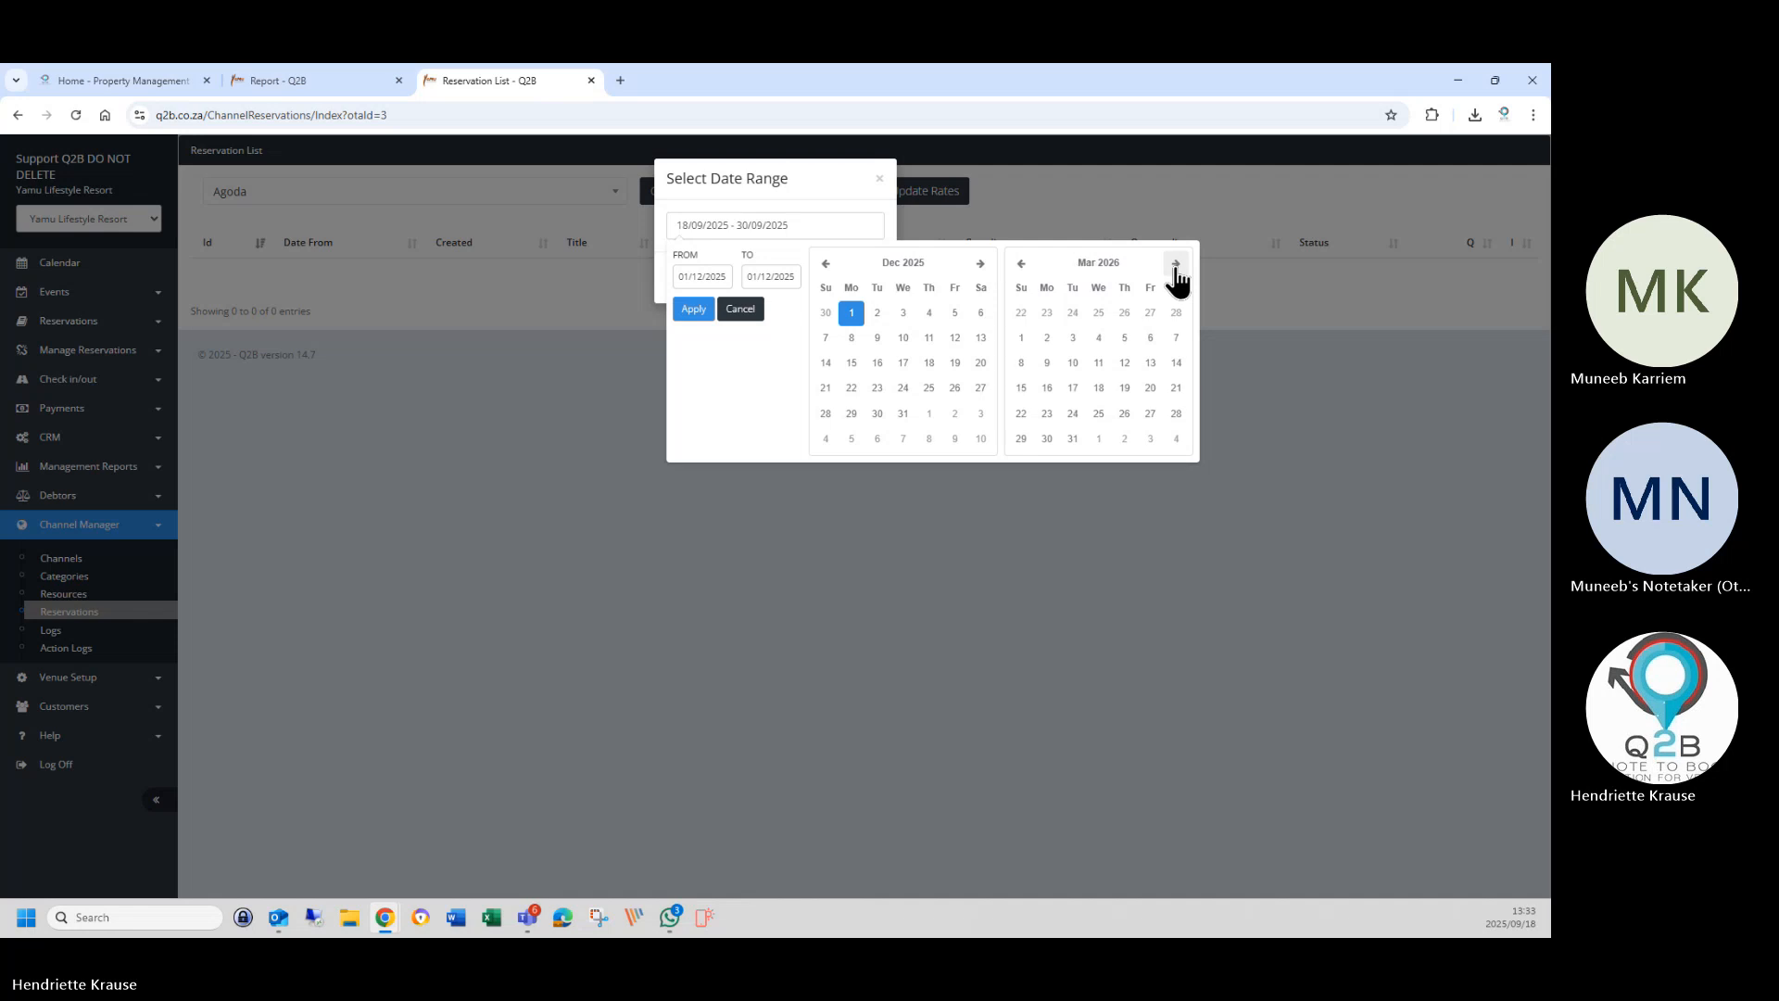
click(1175, 264)
click(1175, 264)
click(1175, 264)
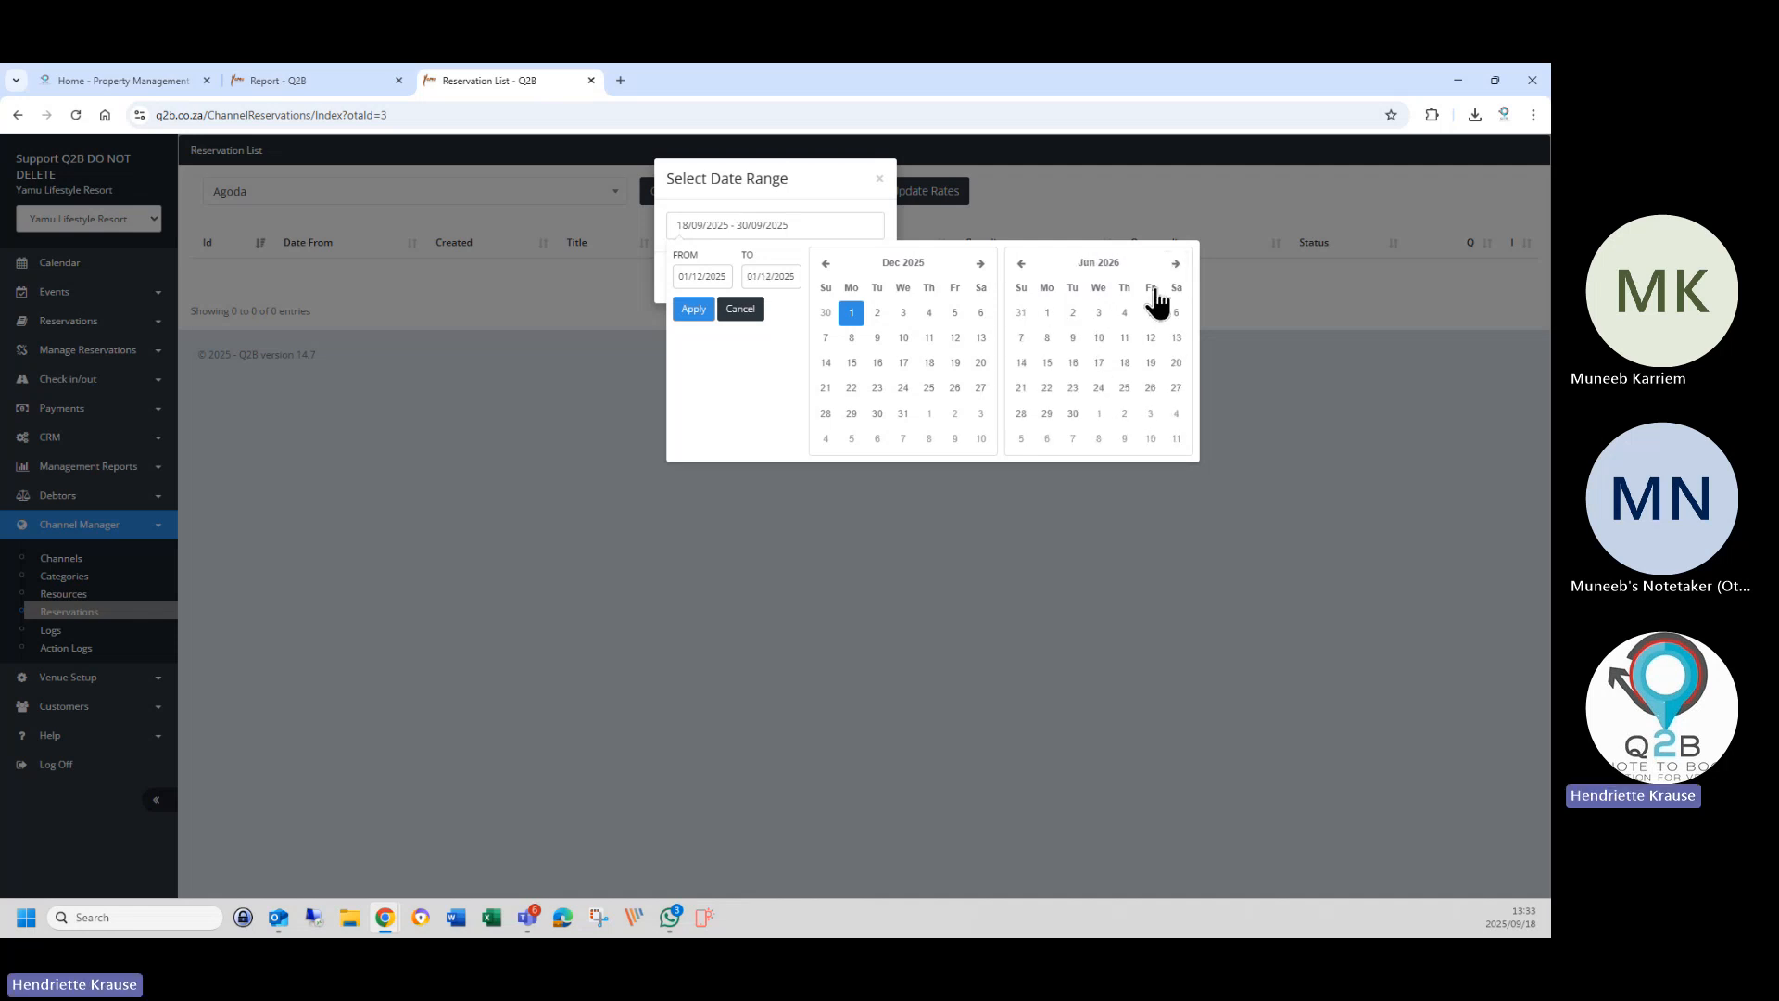
click(1175, 265)
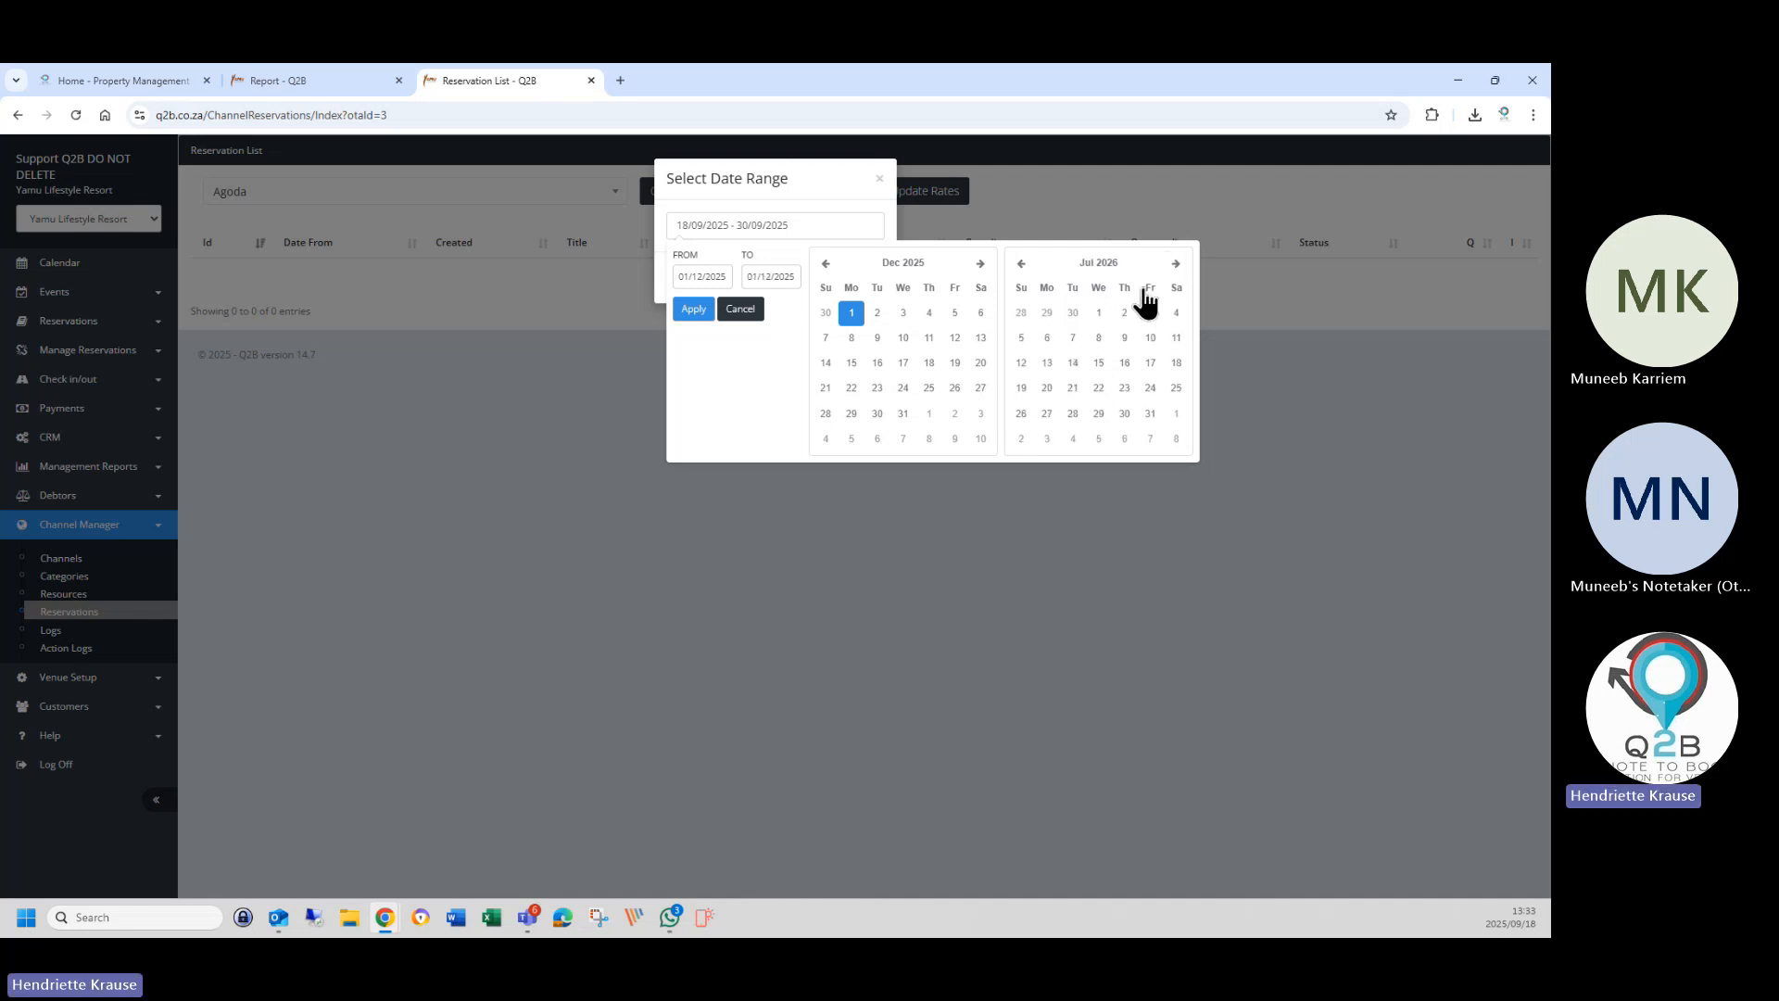
click(1149, 415)
click(697, 310)
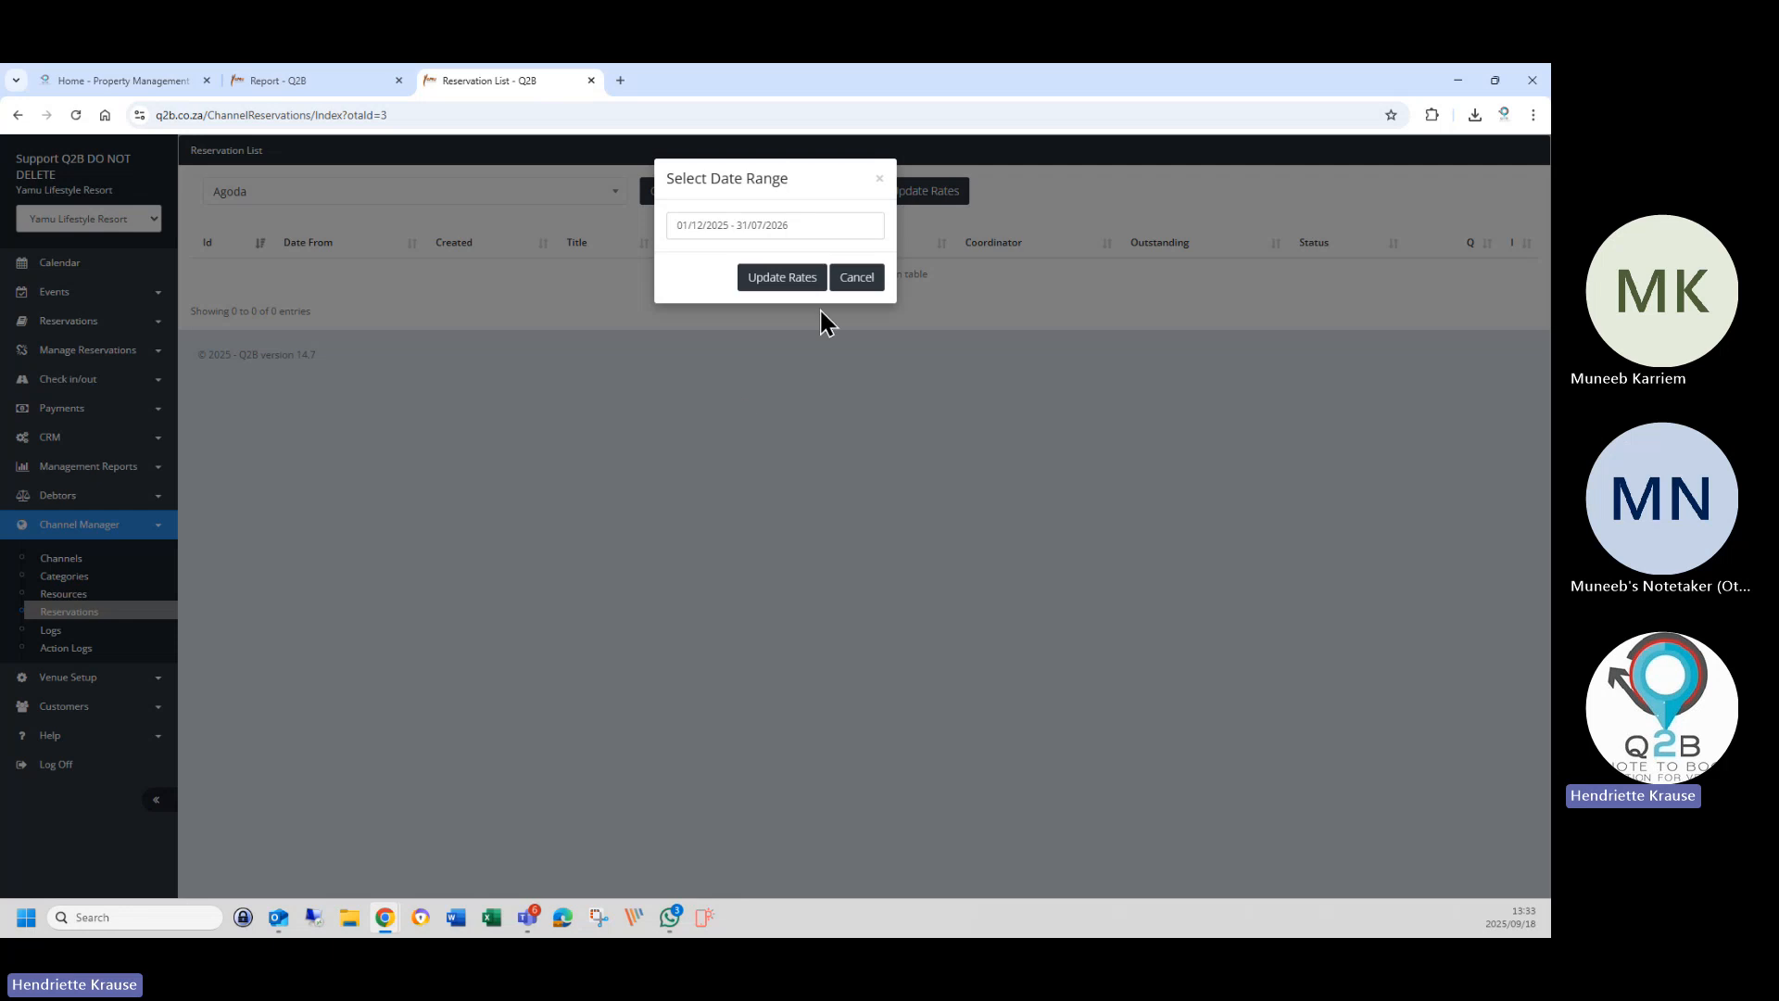
click(801, 283)
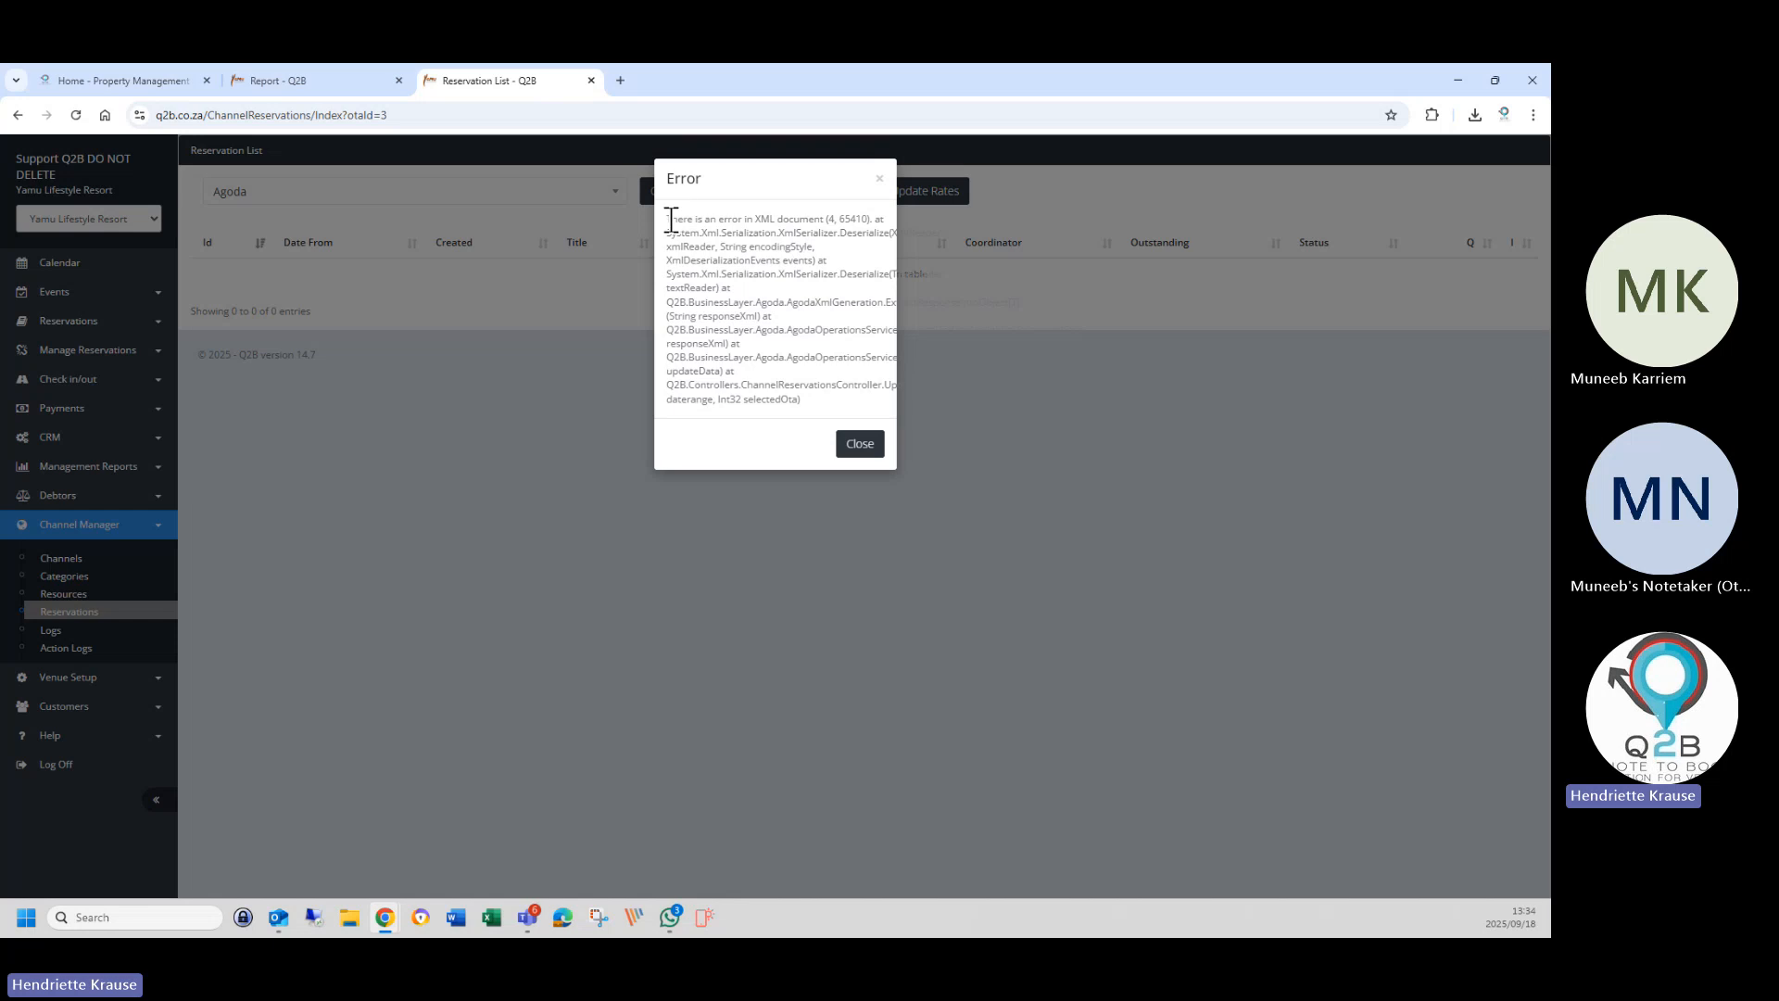
Copy the Agoda rate update's XML document error (4, 65410) message text to the clipboard.
mouse_move(666, 221)
mouse_down()
mouse_move(751, 258)
mouse_move(809, 398)
mouse_up()
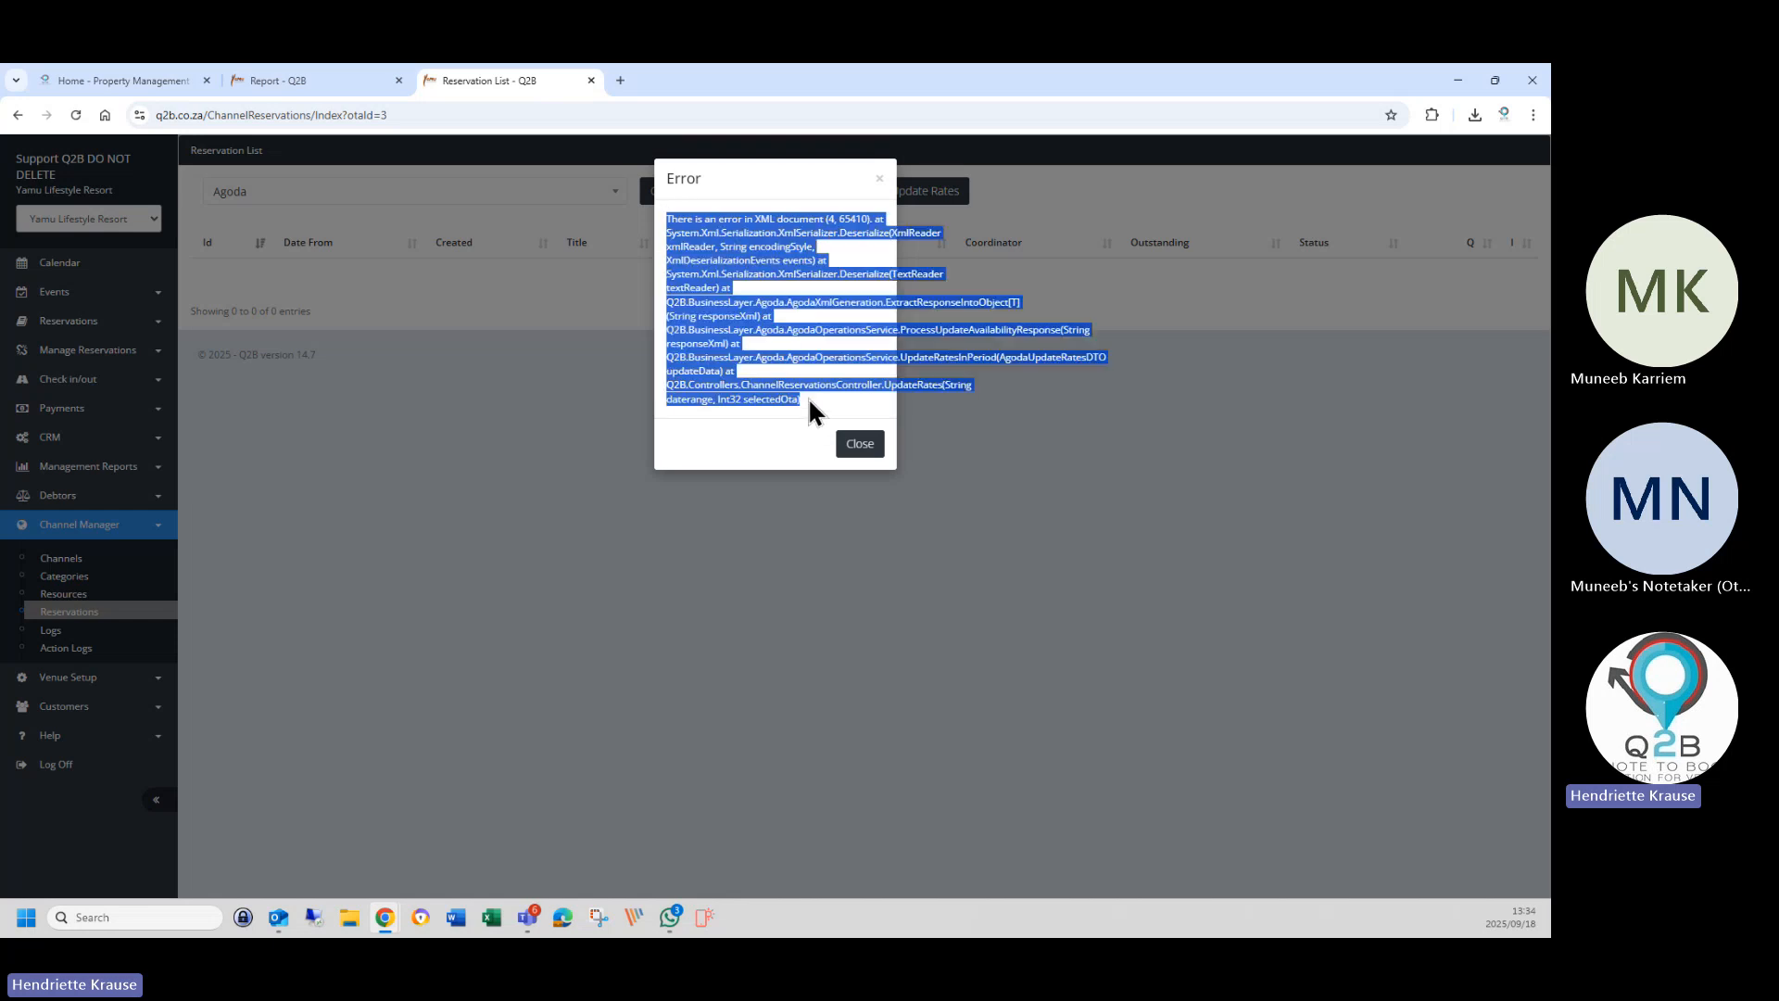
right_click(711, 389)
click(738, 407)
key(alt+Tab)
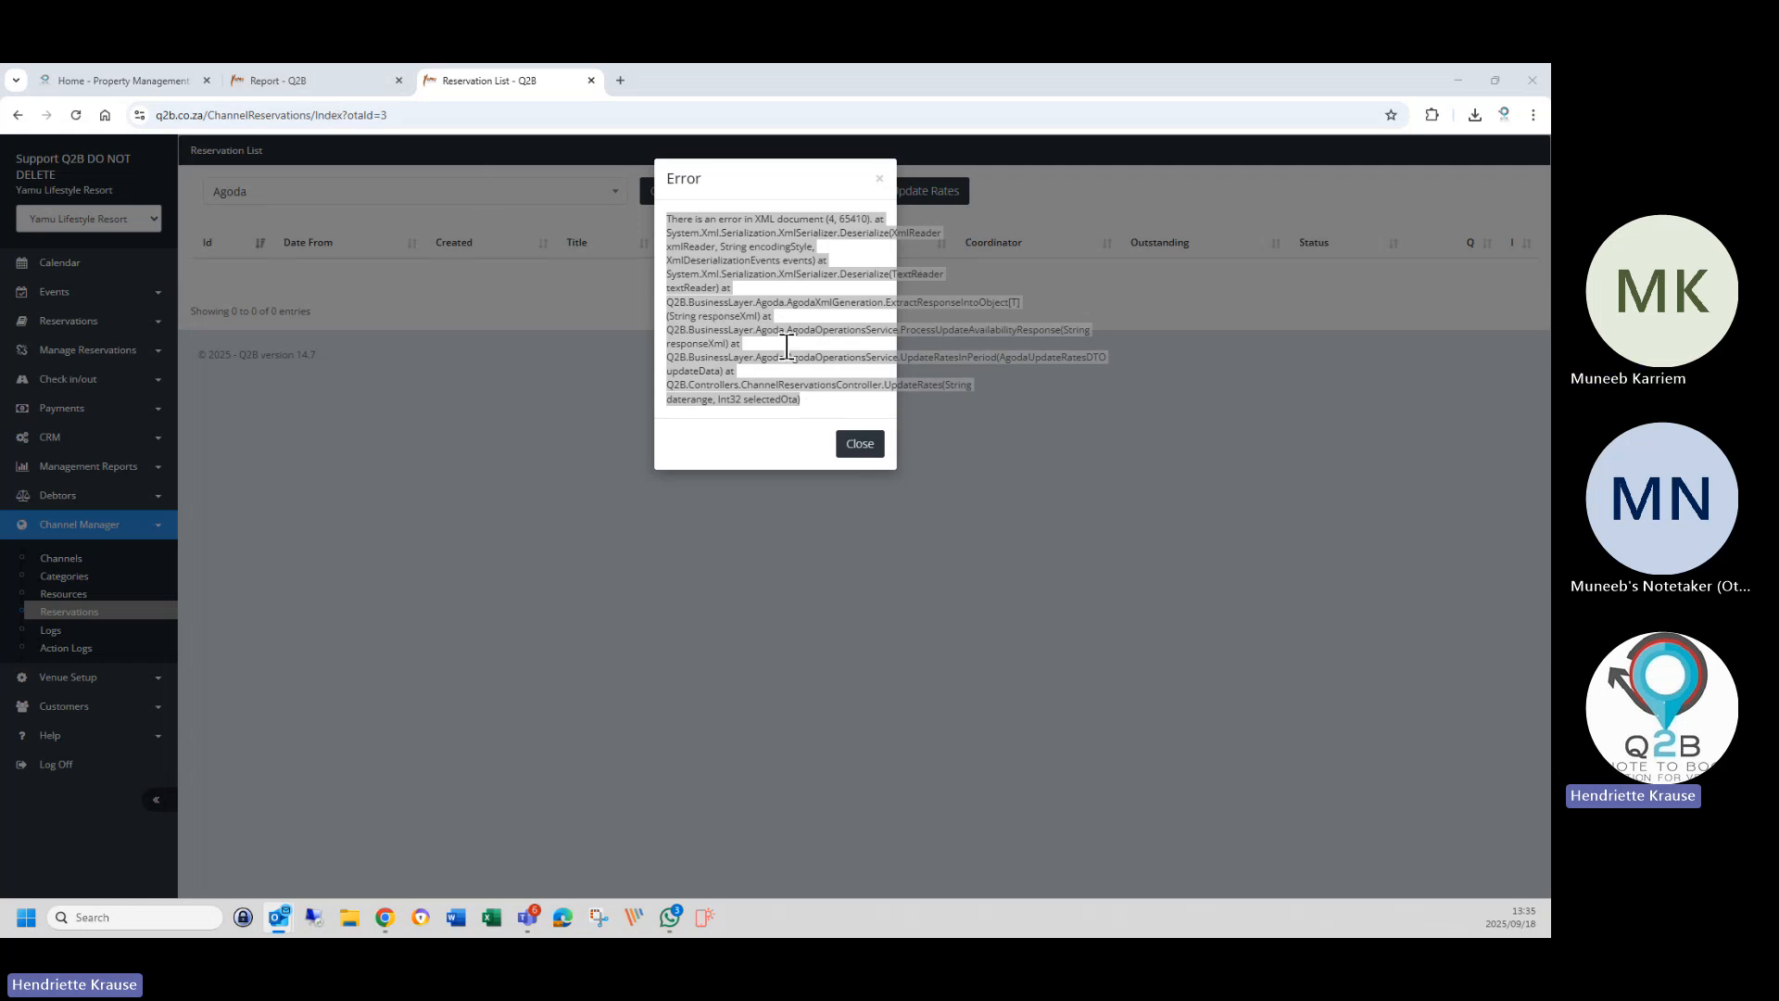
Close the Agoda XML error message and open the booking channel dropdown.
click(861, 446)
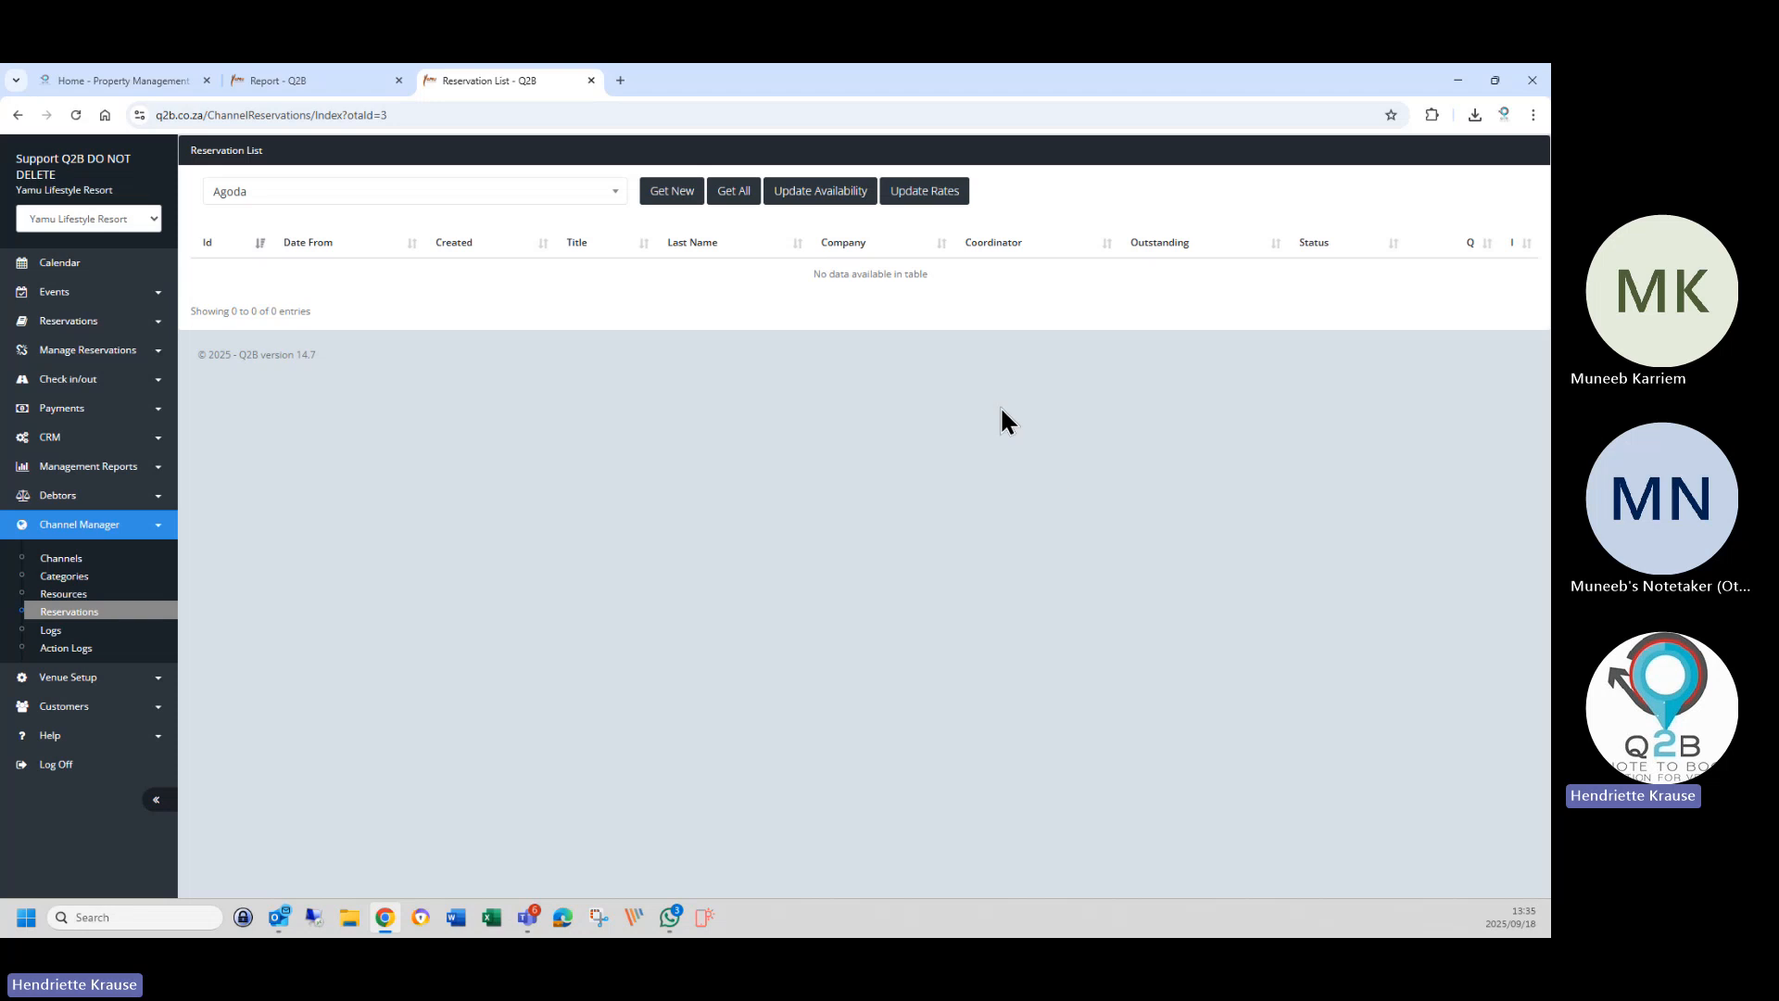
click(228, 193)
Select Booking.com and send a rate update for 01/12/2025 to 31/07/2026.
click(281, 347)
click(913, 192)
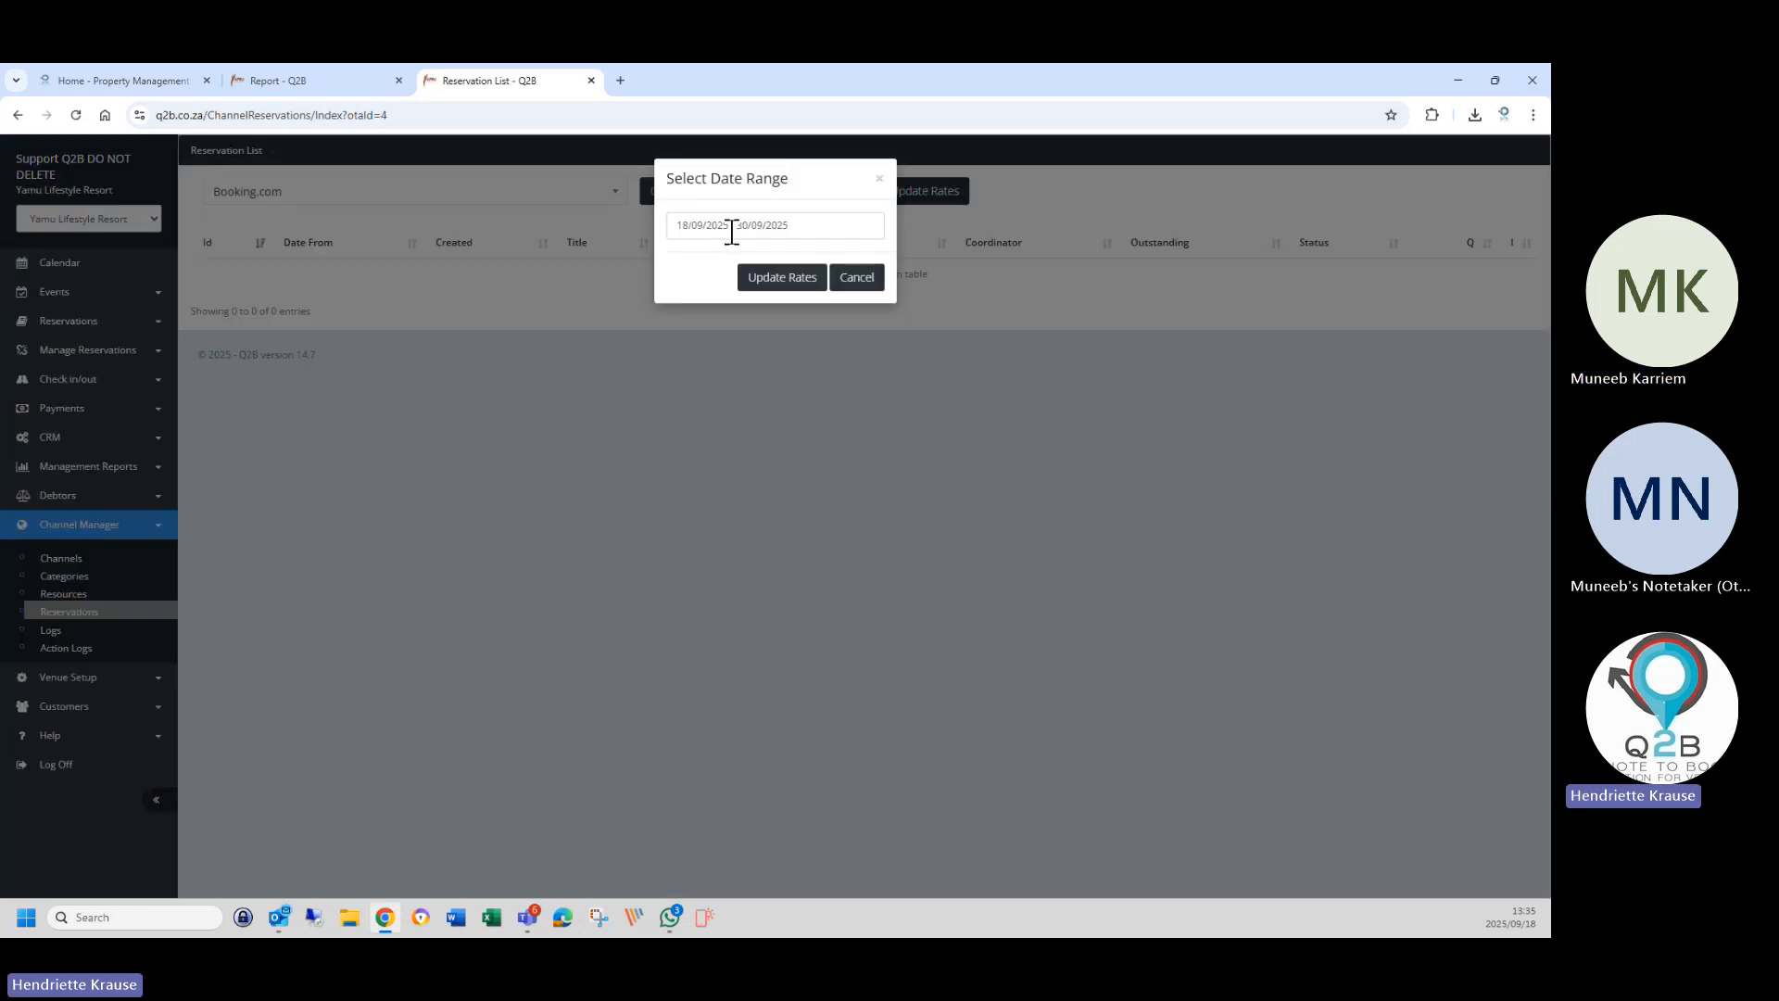
click(732, 231)
click(979, 264)
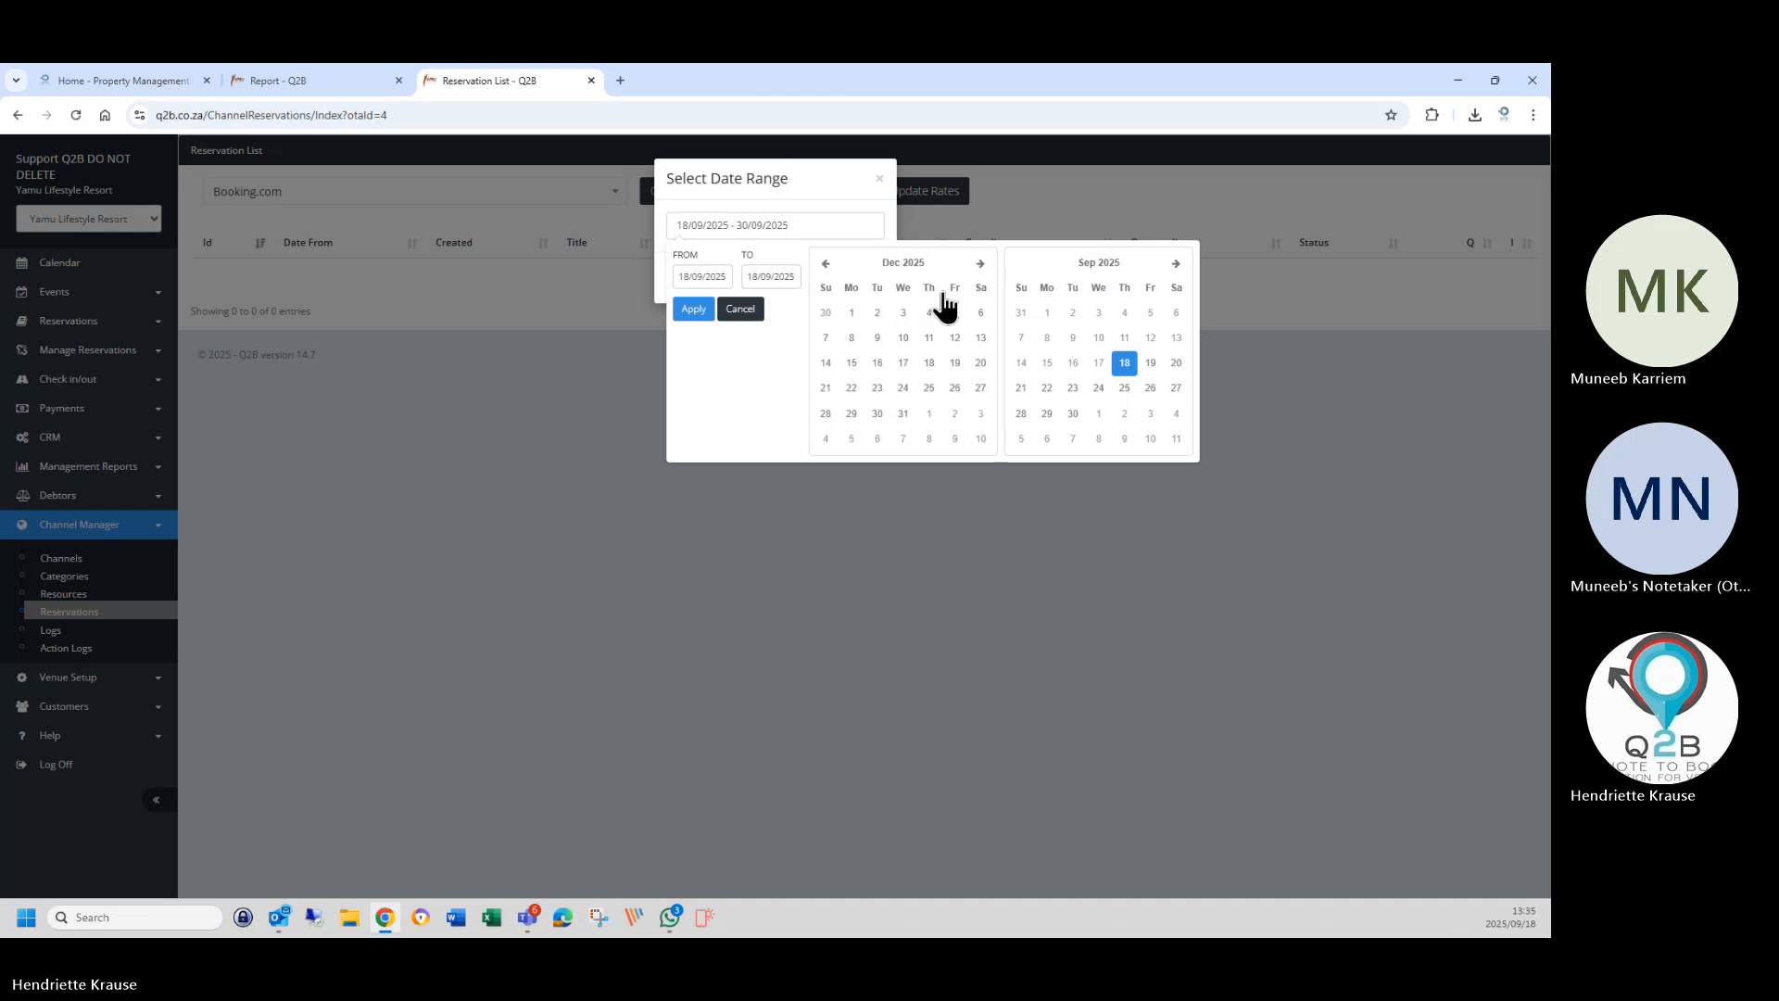
click(852, 313)
click(1173, 265)
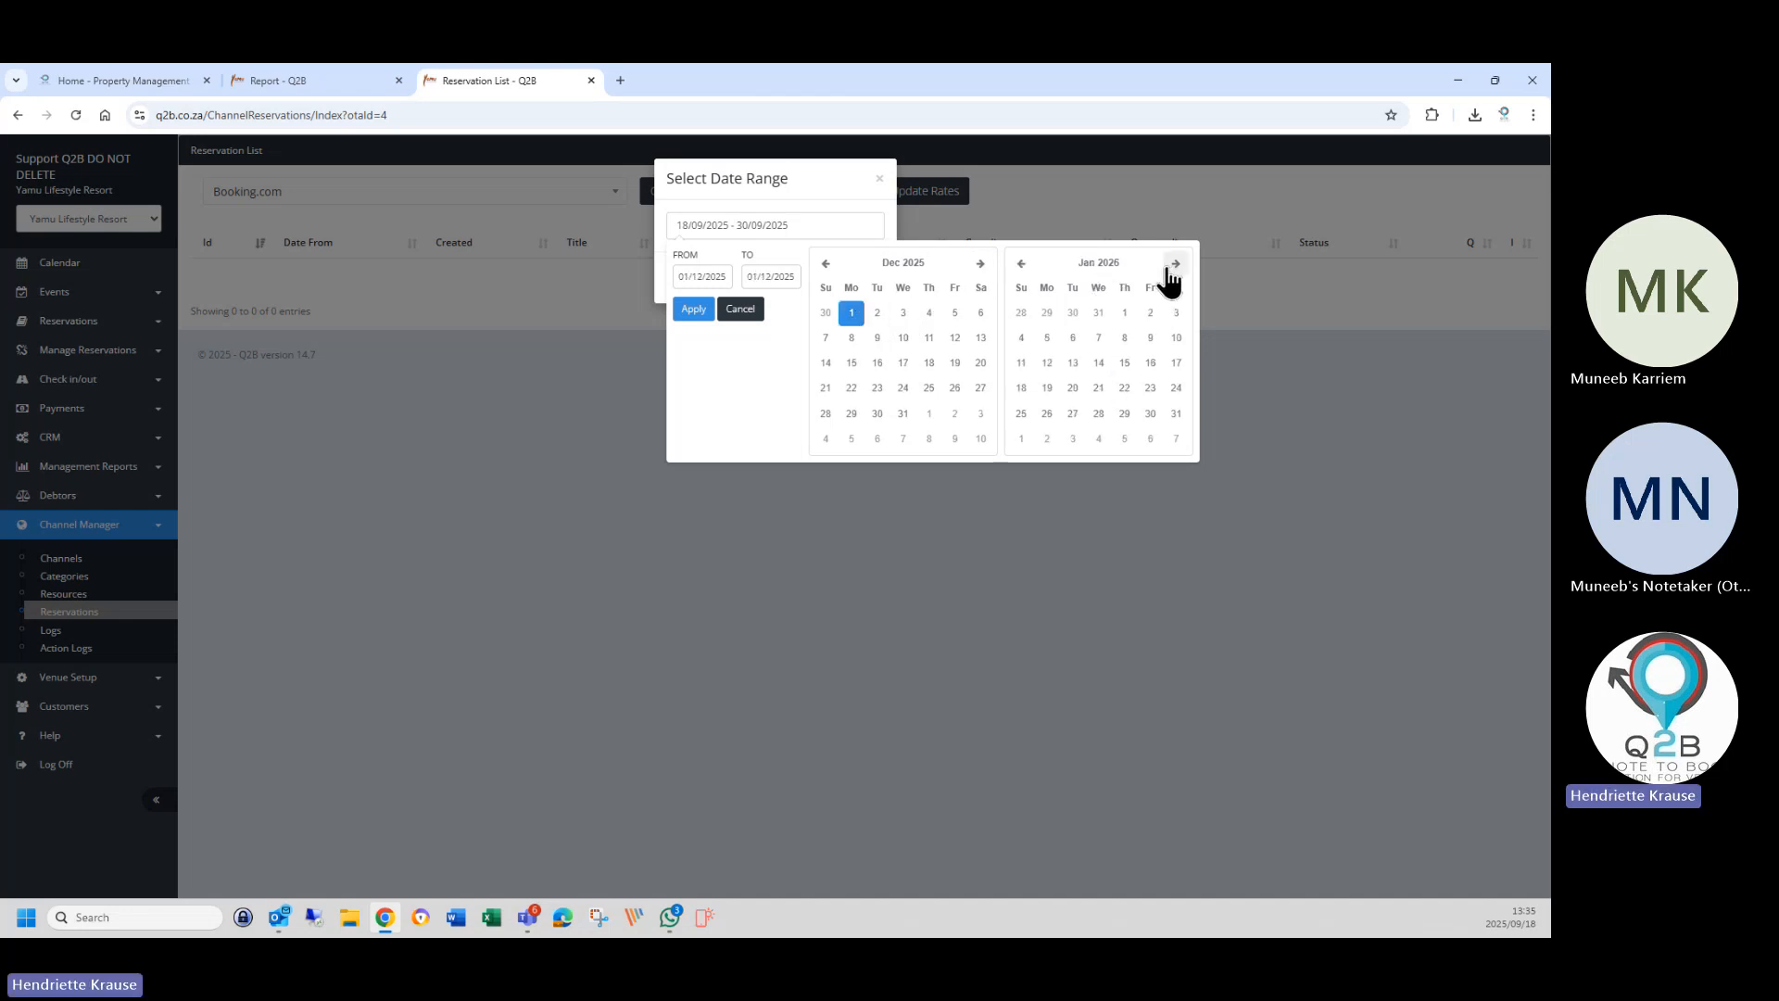
click(1174, 265)
click(1174, 265)
click(1175, 266)
click(1174, 265)
click(1174, 265)
click(1174, 265)
click(1150, 413)
click(694, 309)
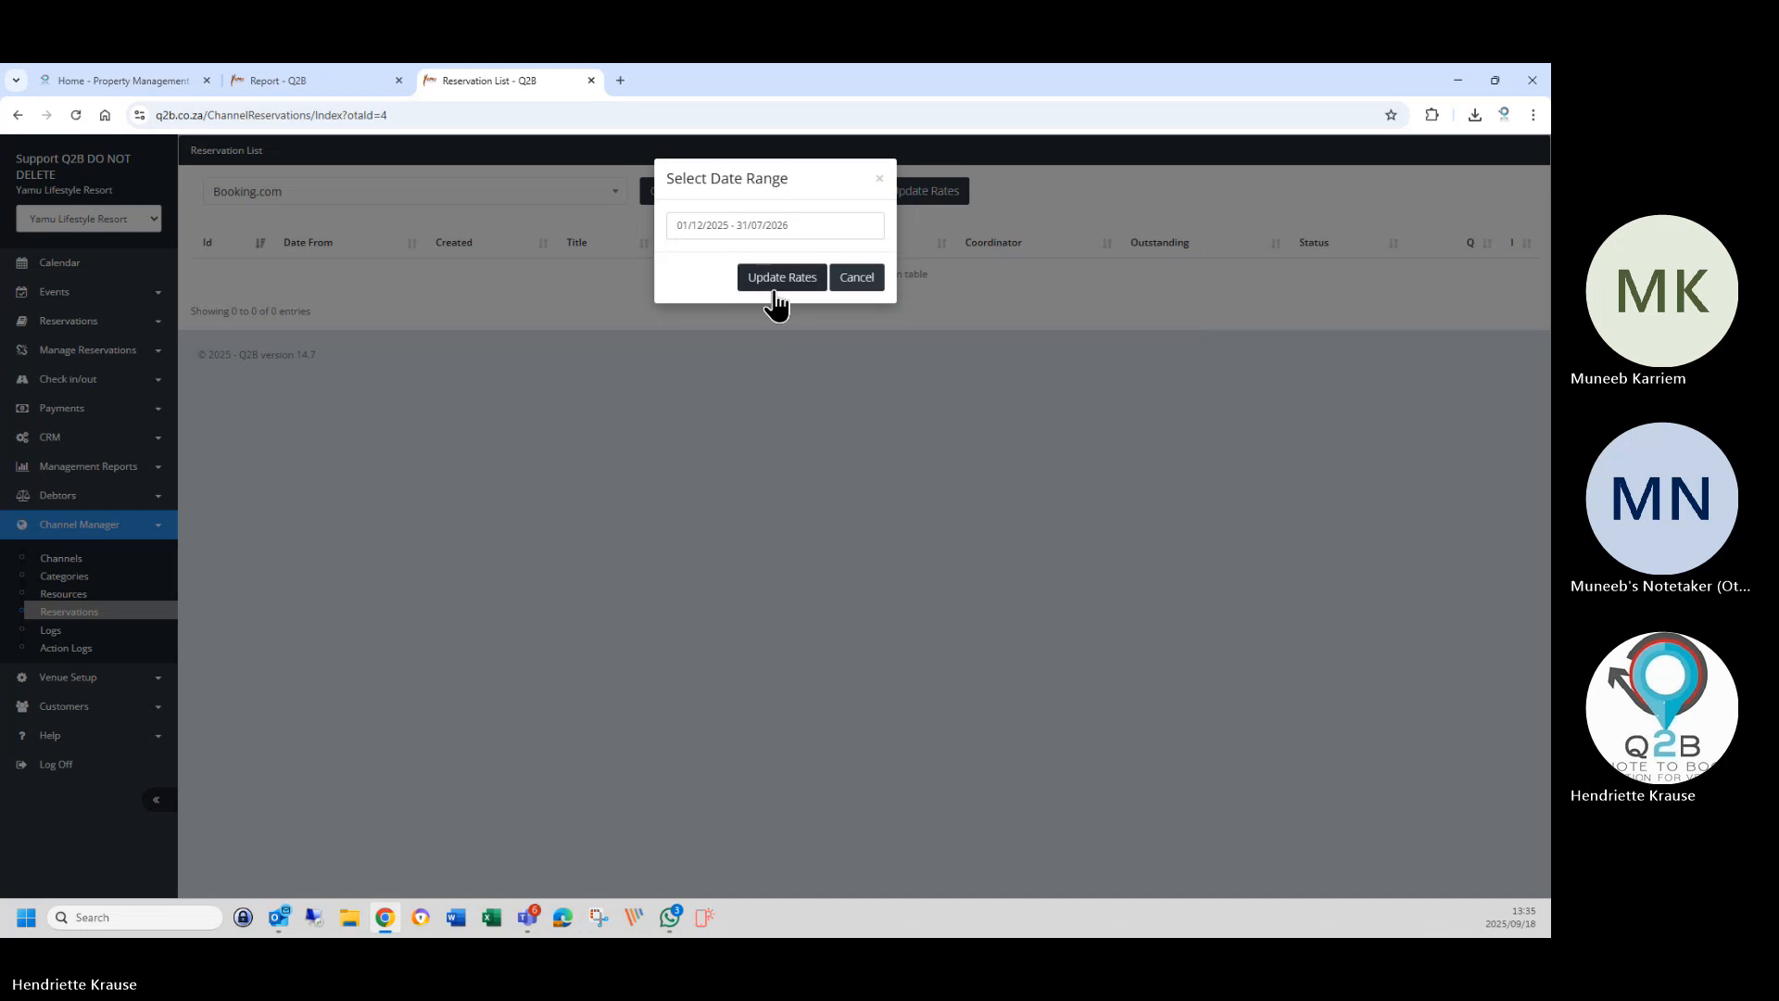
click(776, 288)
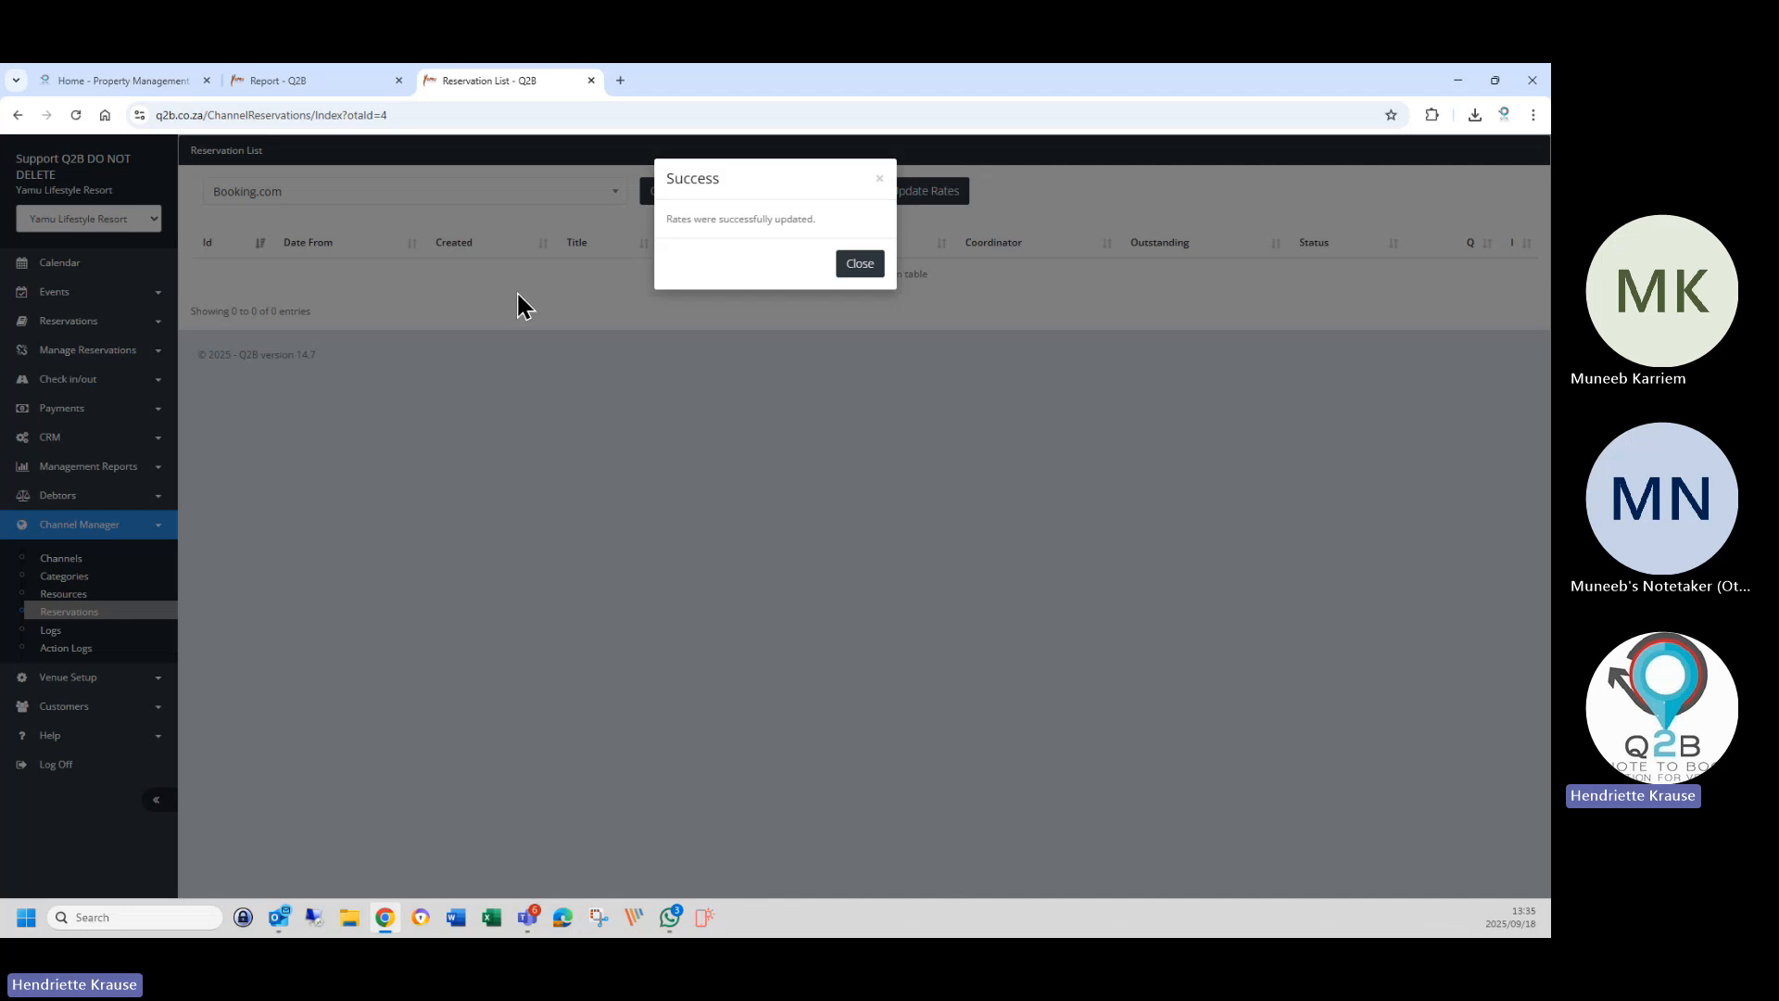
click(861, 264)
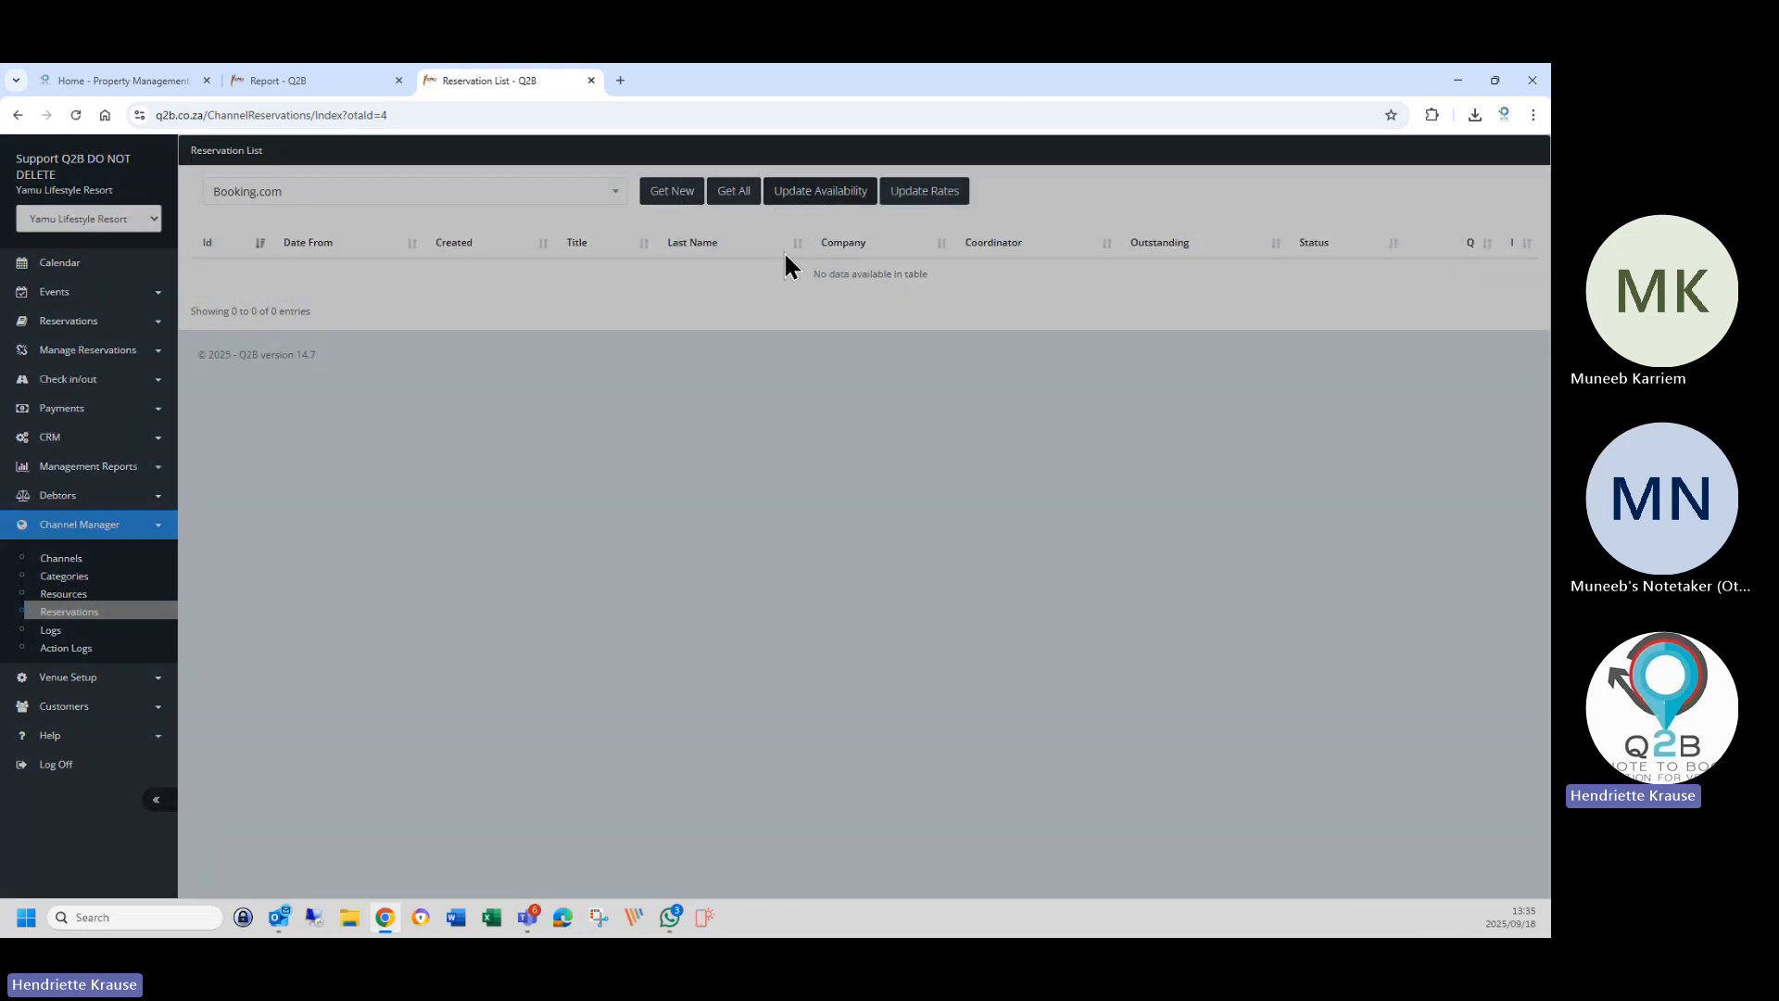
Send a Booking.com availability update for 01/12/2025 to 31/07/2026.
click(820, 191)
click(769, 227)
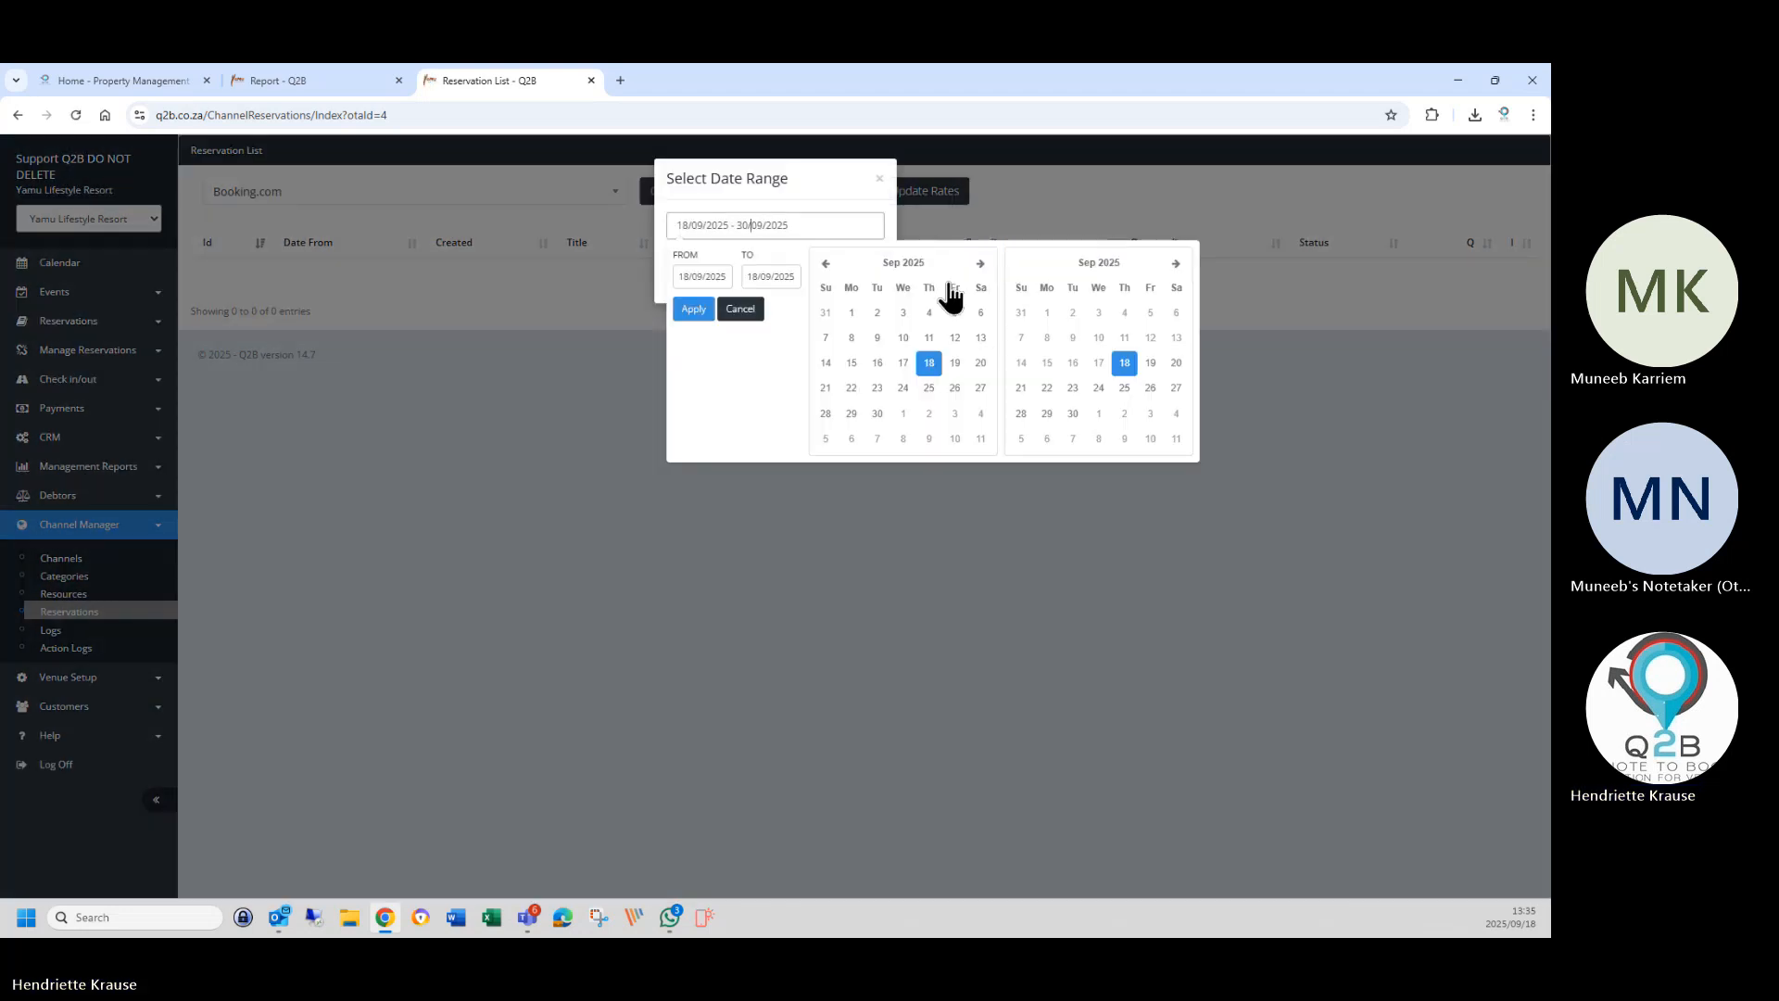
click(980, 264)
click(979, 264)
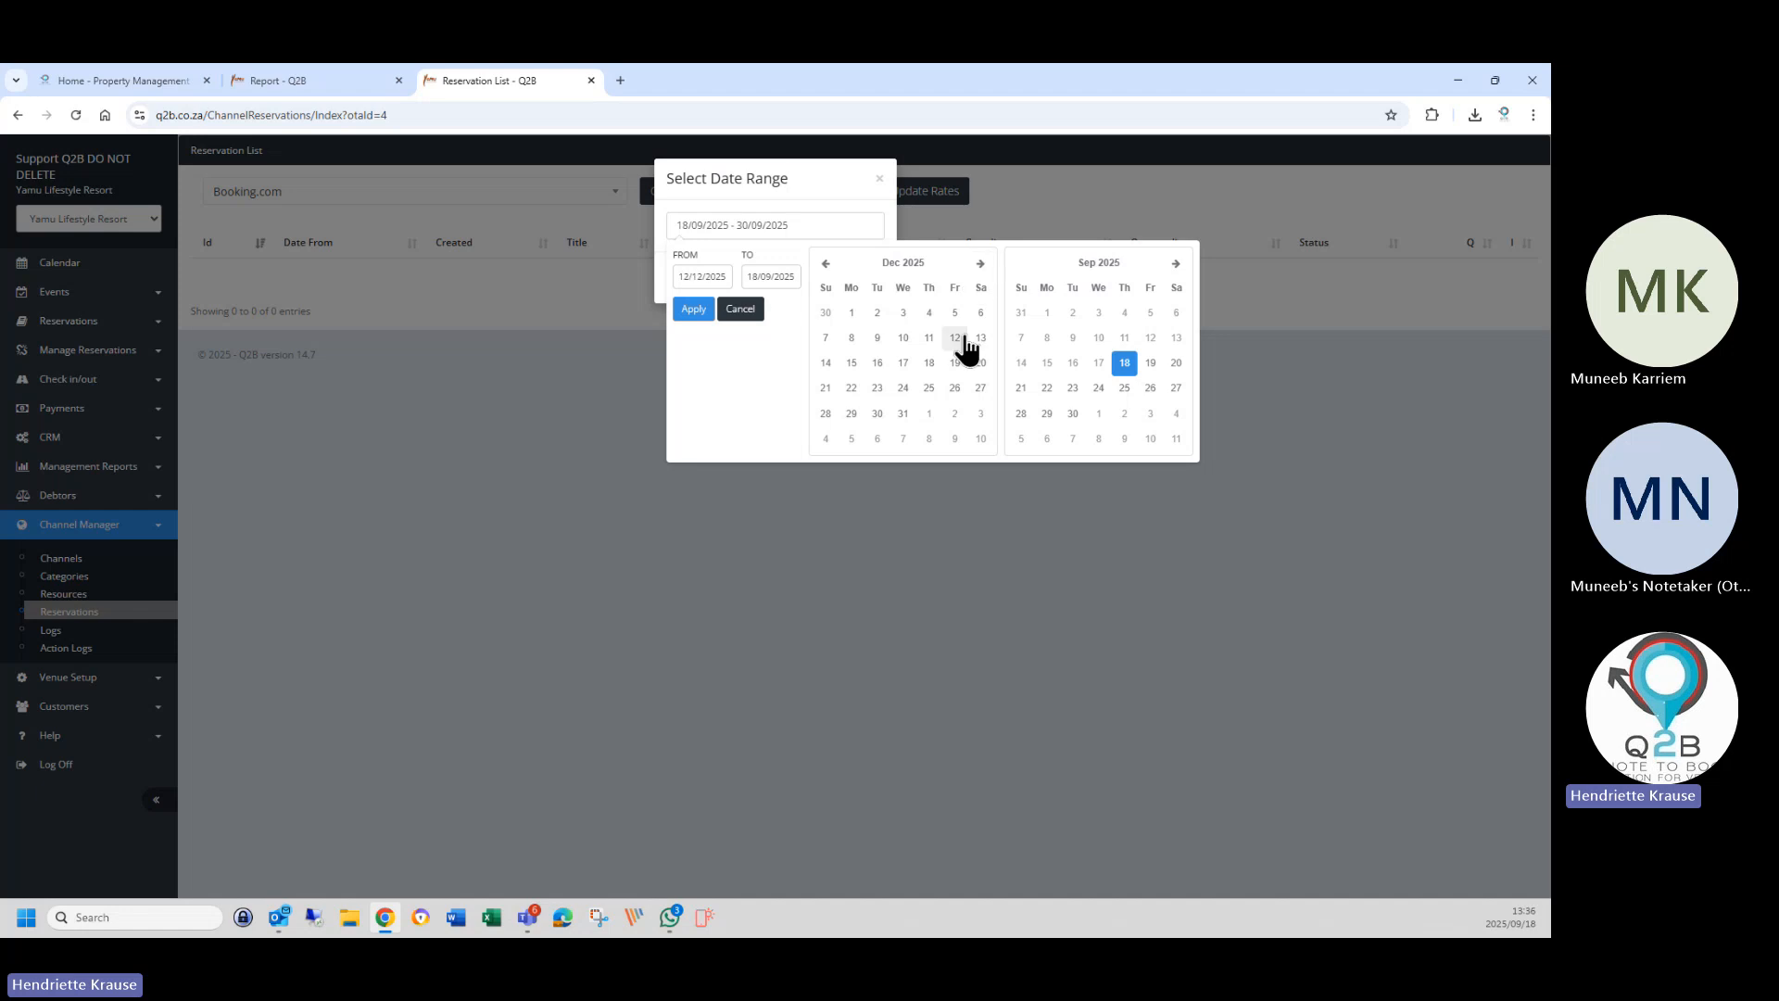
click(850, 313)
click(1176, 264)
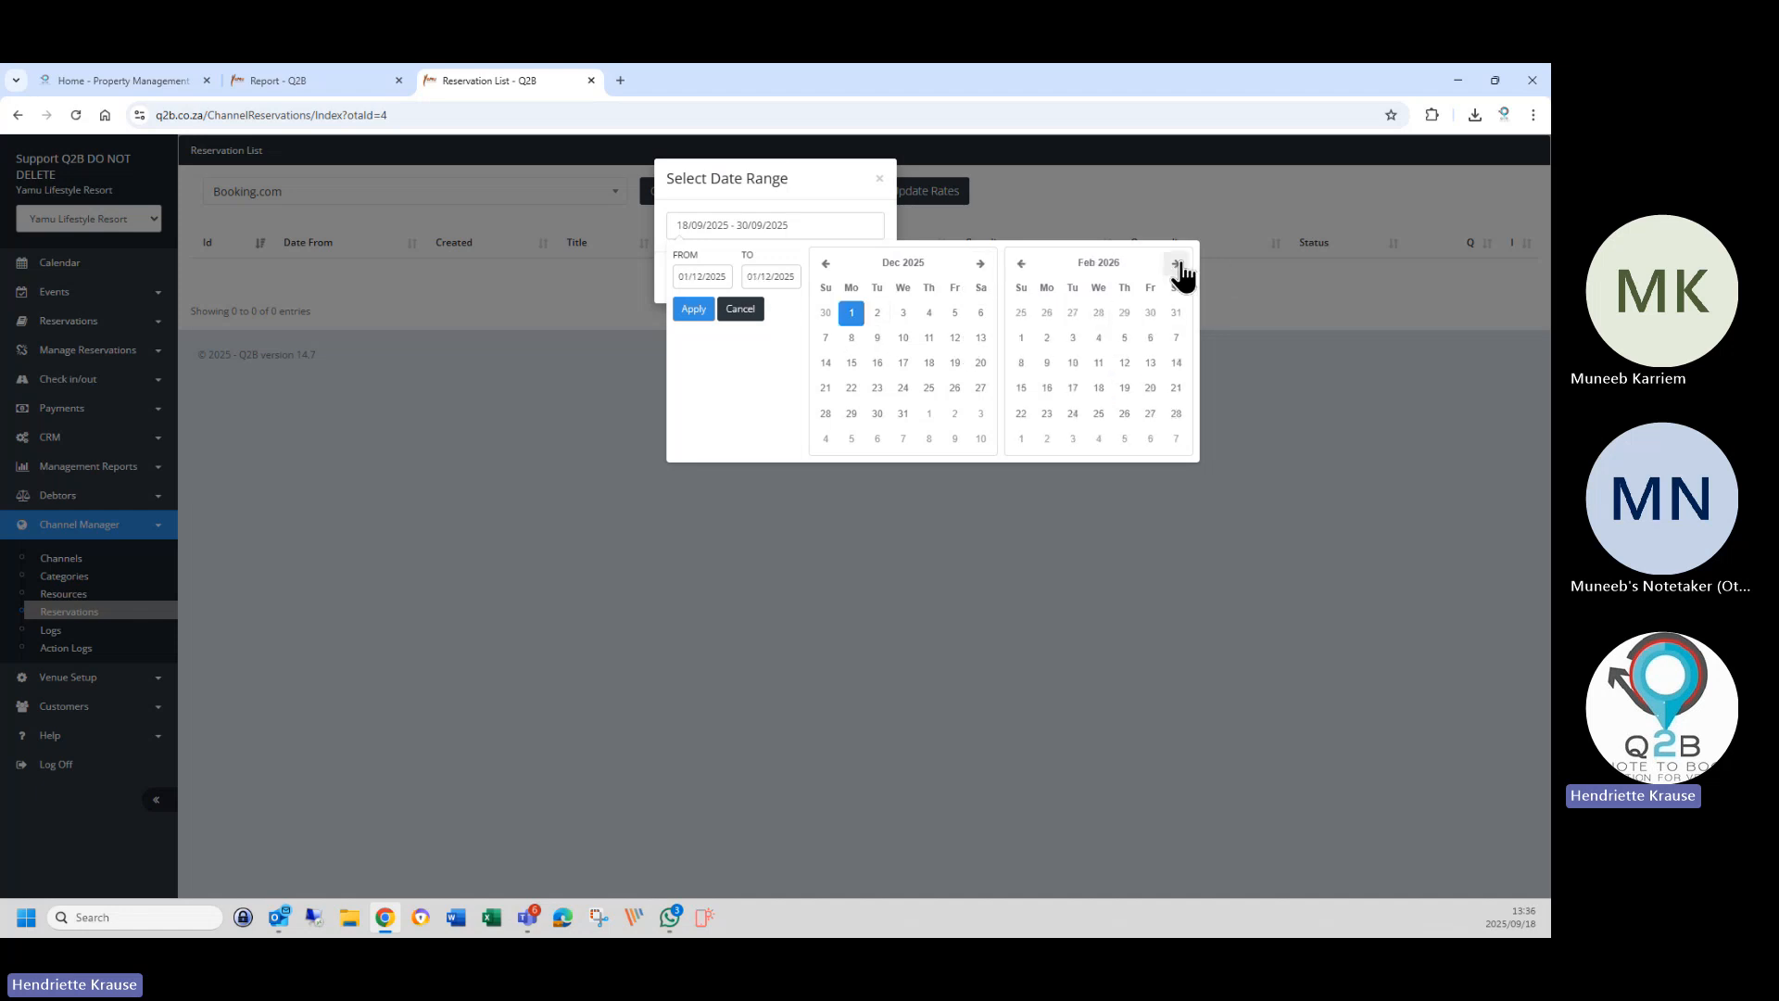
click(1176, 264)
click(1176, 265)
click(1176, 264)
click(1176, 264)
click(1176, 264)
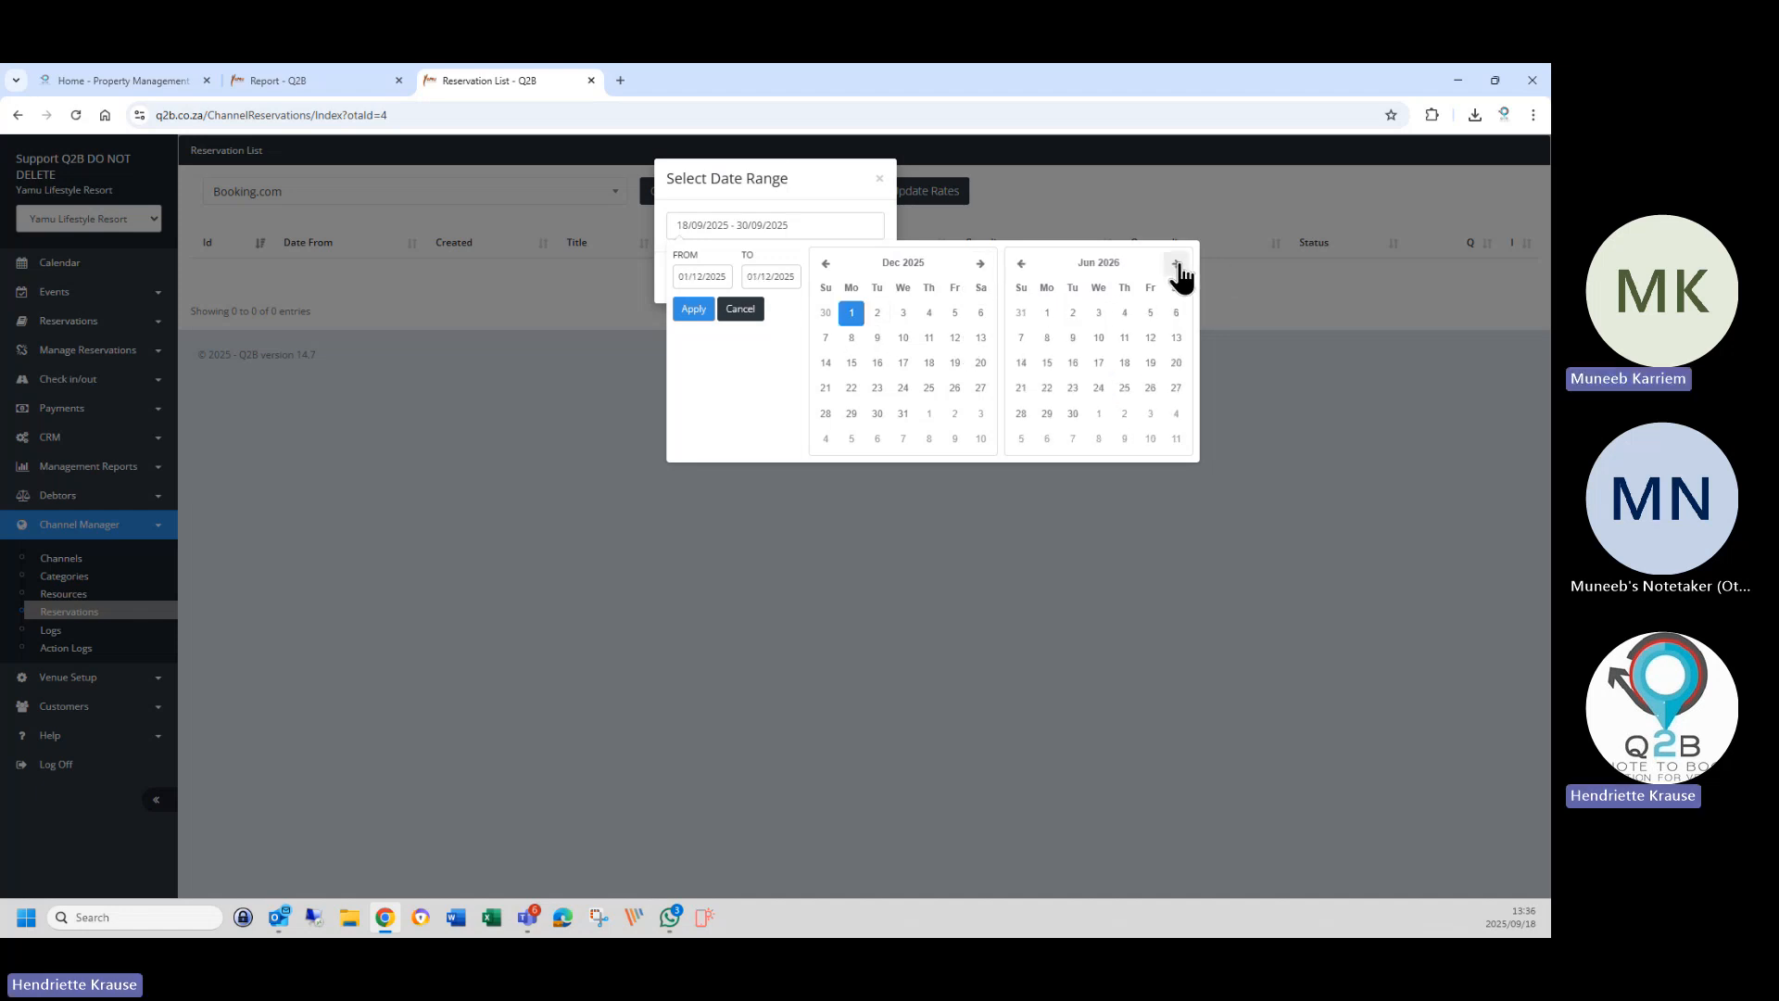
click(1176, 264)
click(1150, 414)
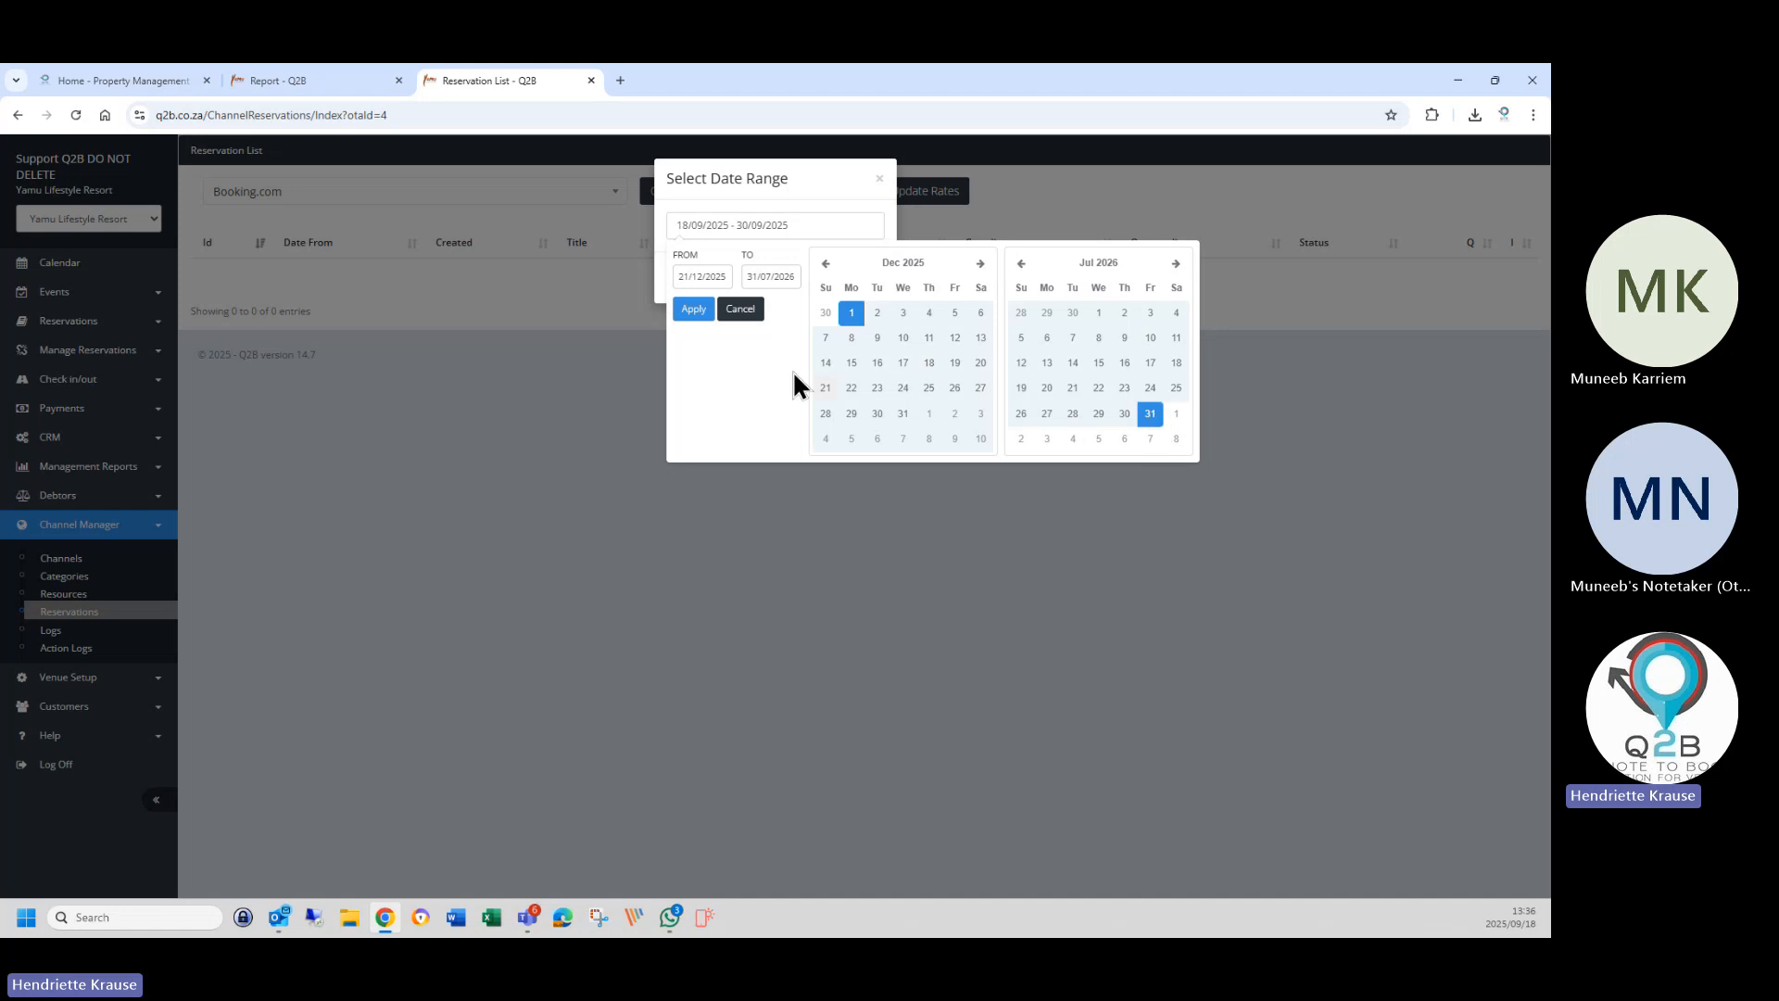
click(693, 308)
click(799, 278)
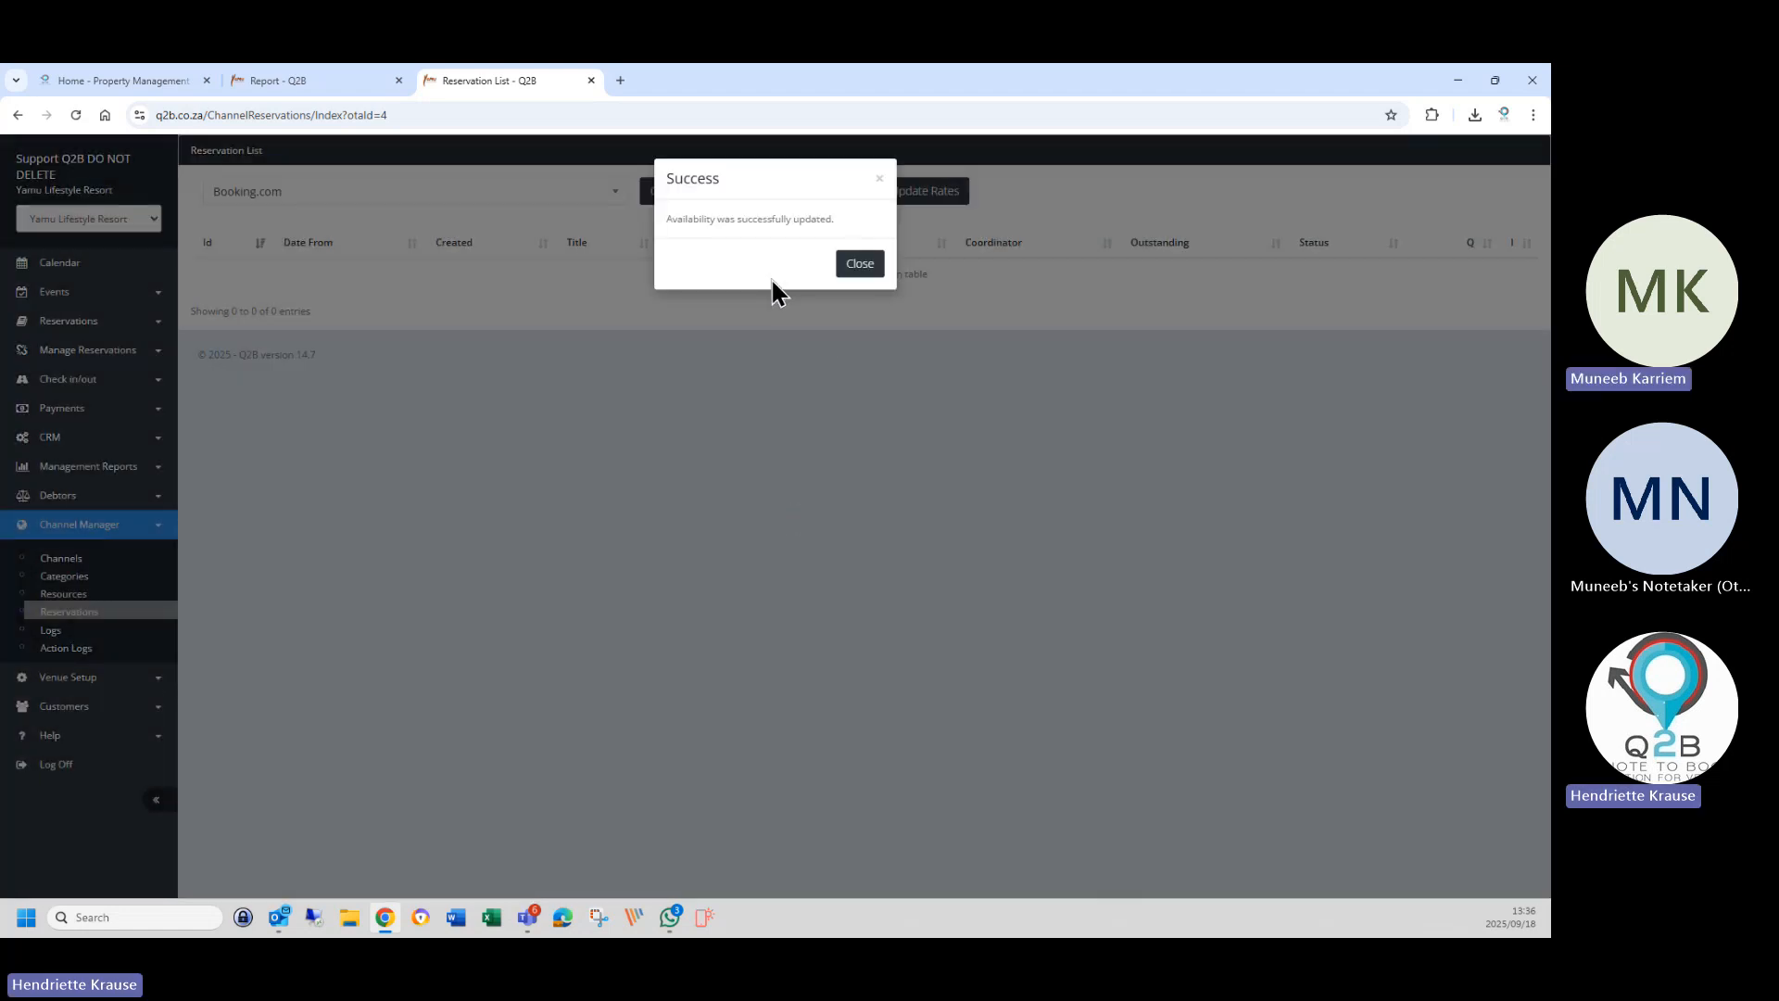
click(860, 264)
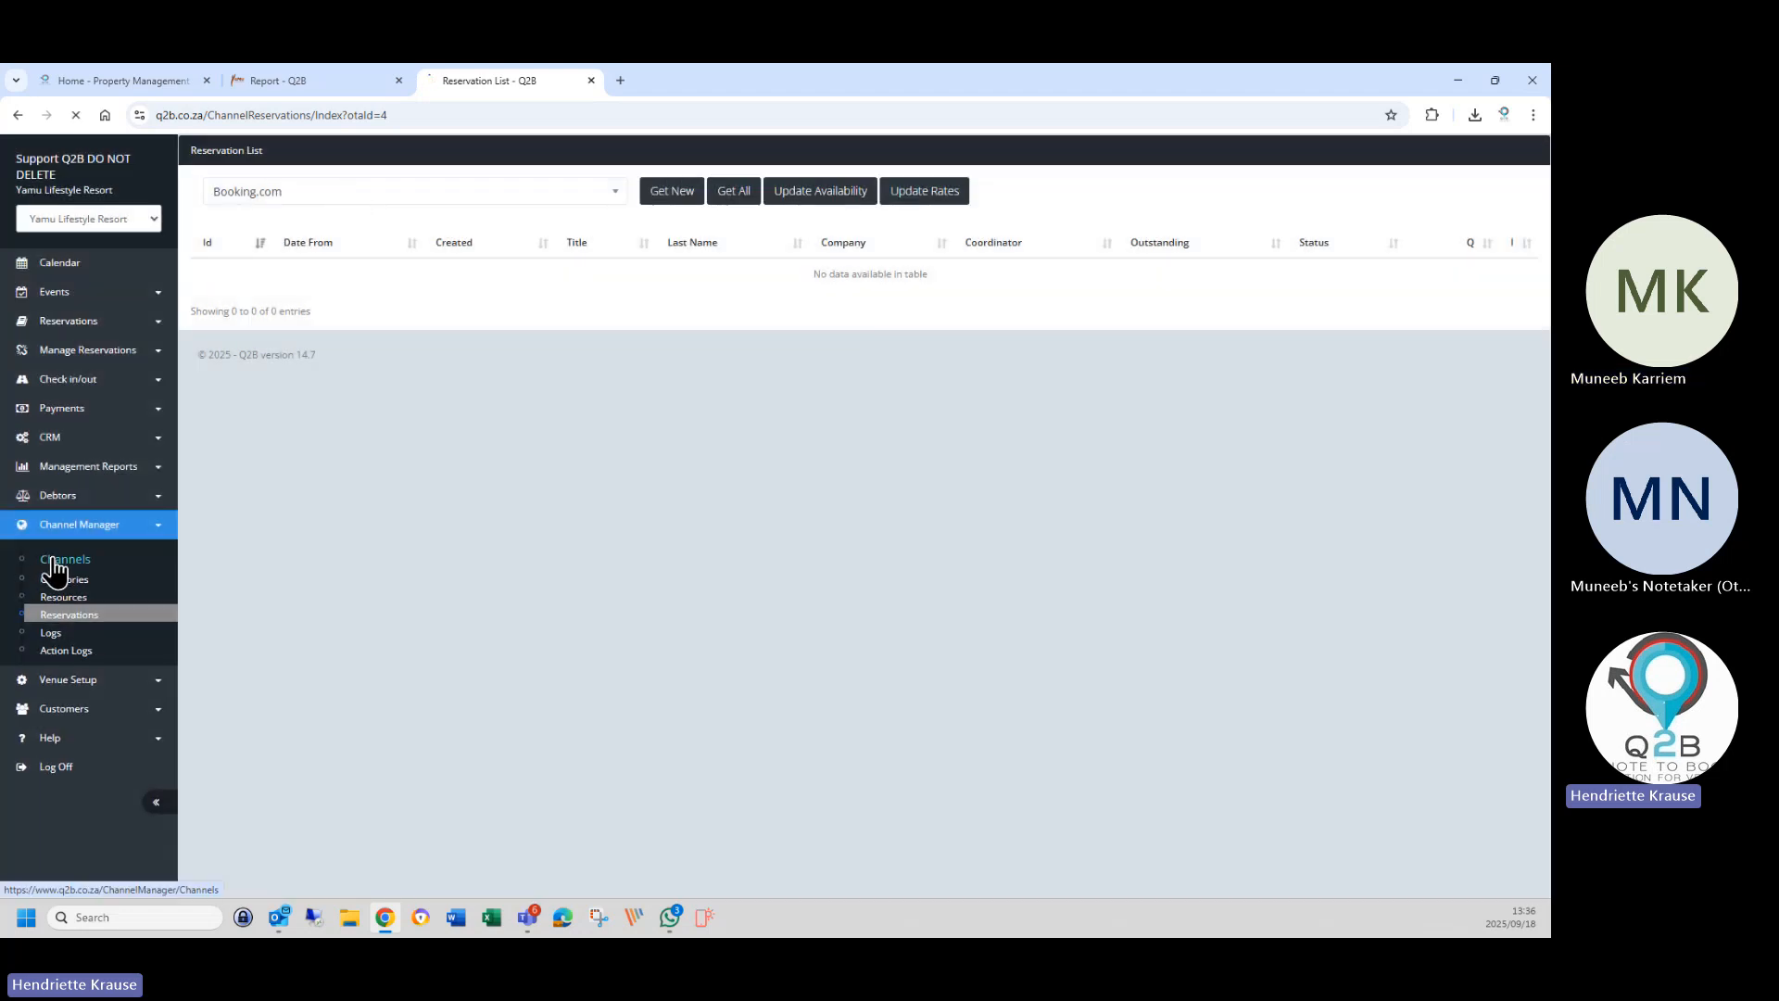
click(60, 558)
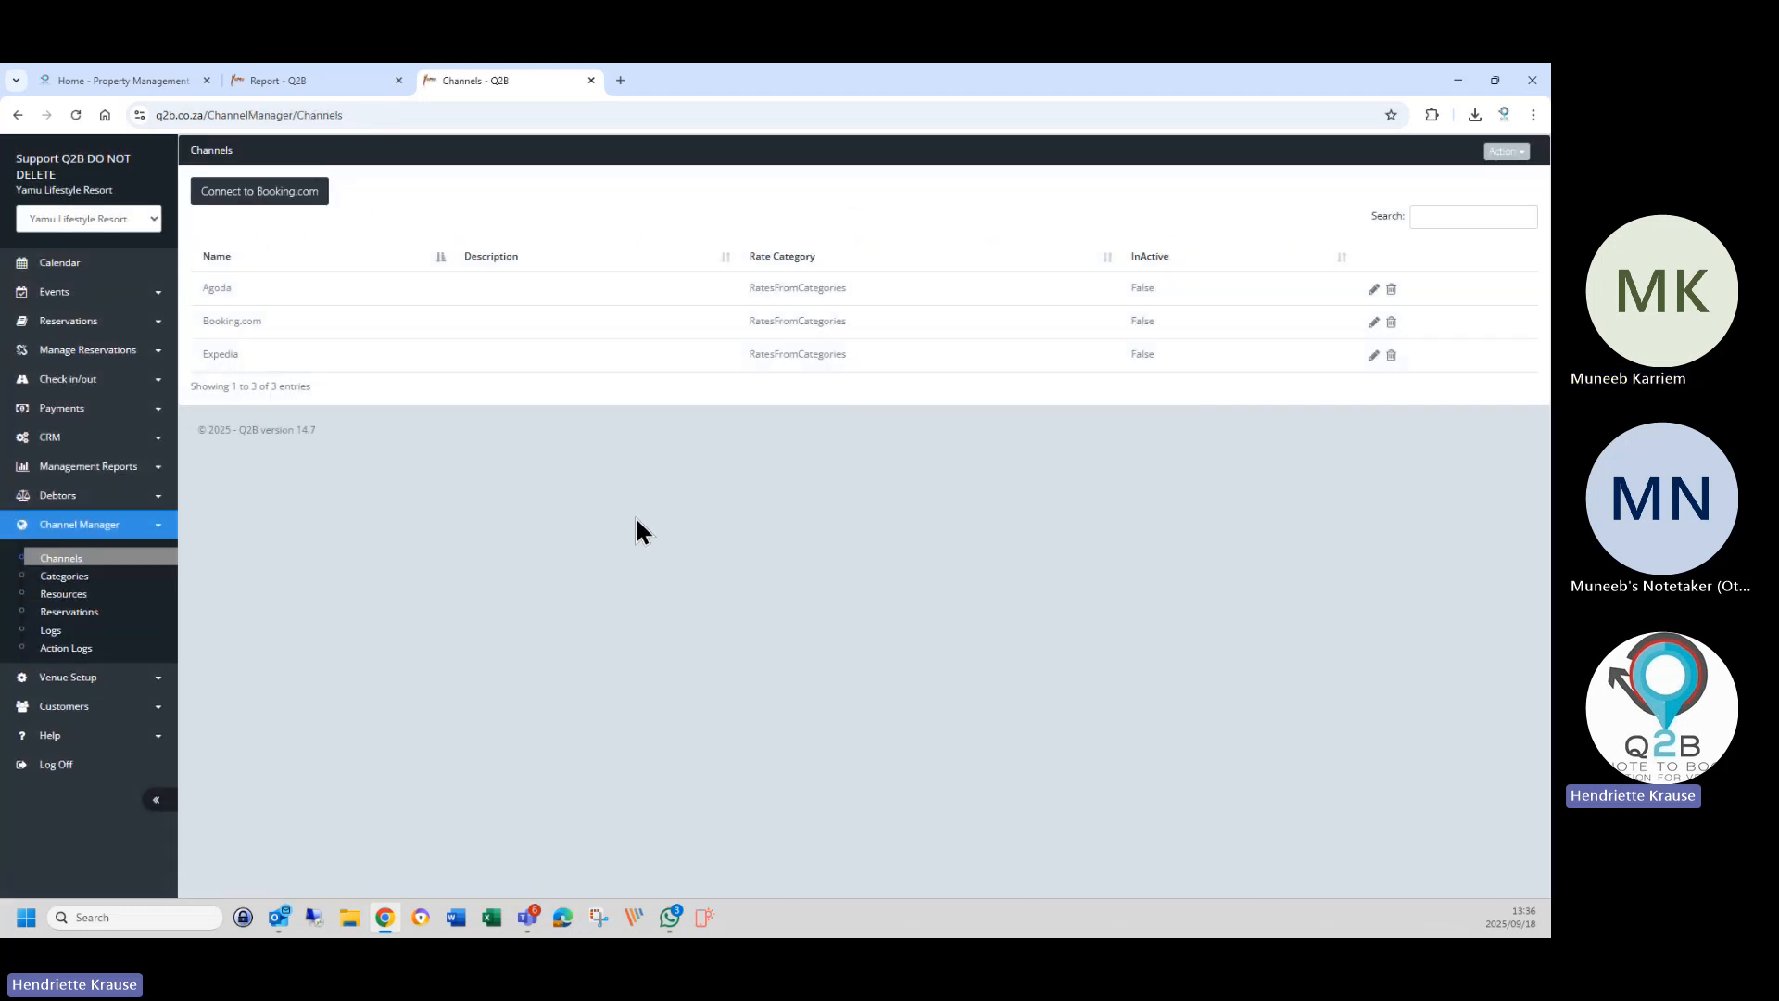
Switch the reservation list to Expedia and send a rate update for 01/12/2025 to 31/07/2026.
click(72, 613)
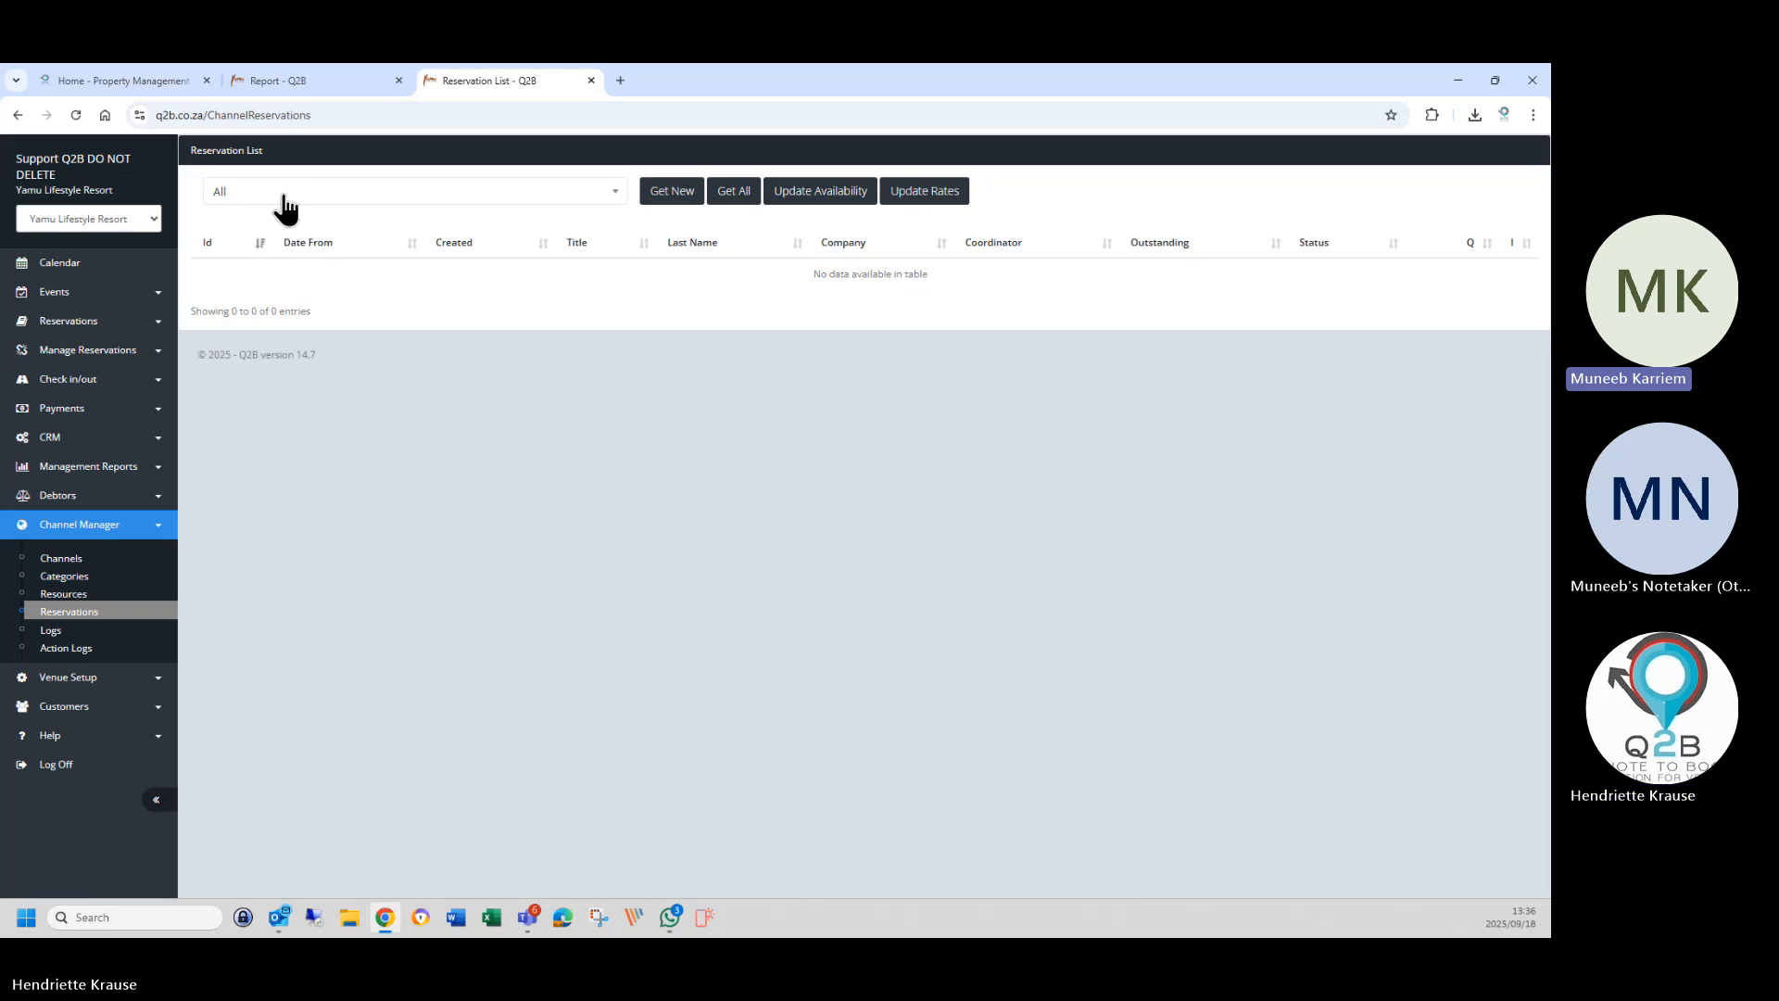
click(278, 200)
click(386, 304)
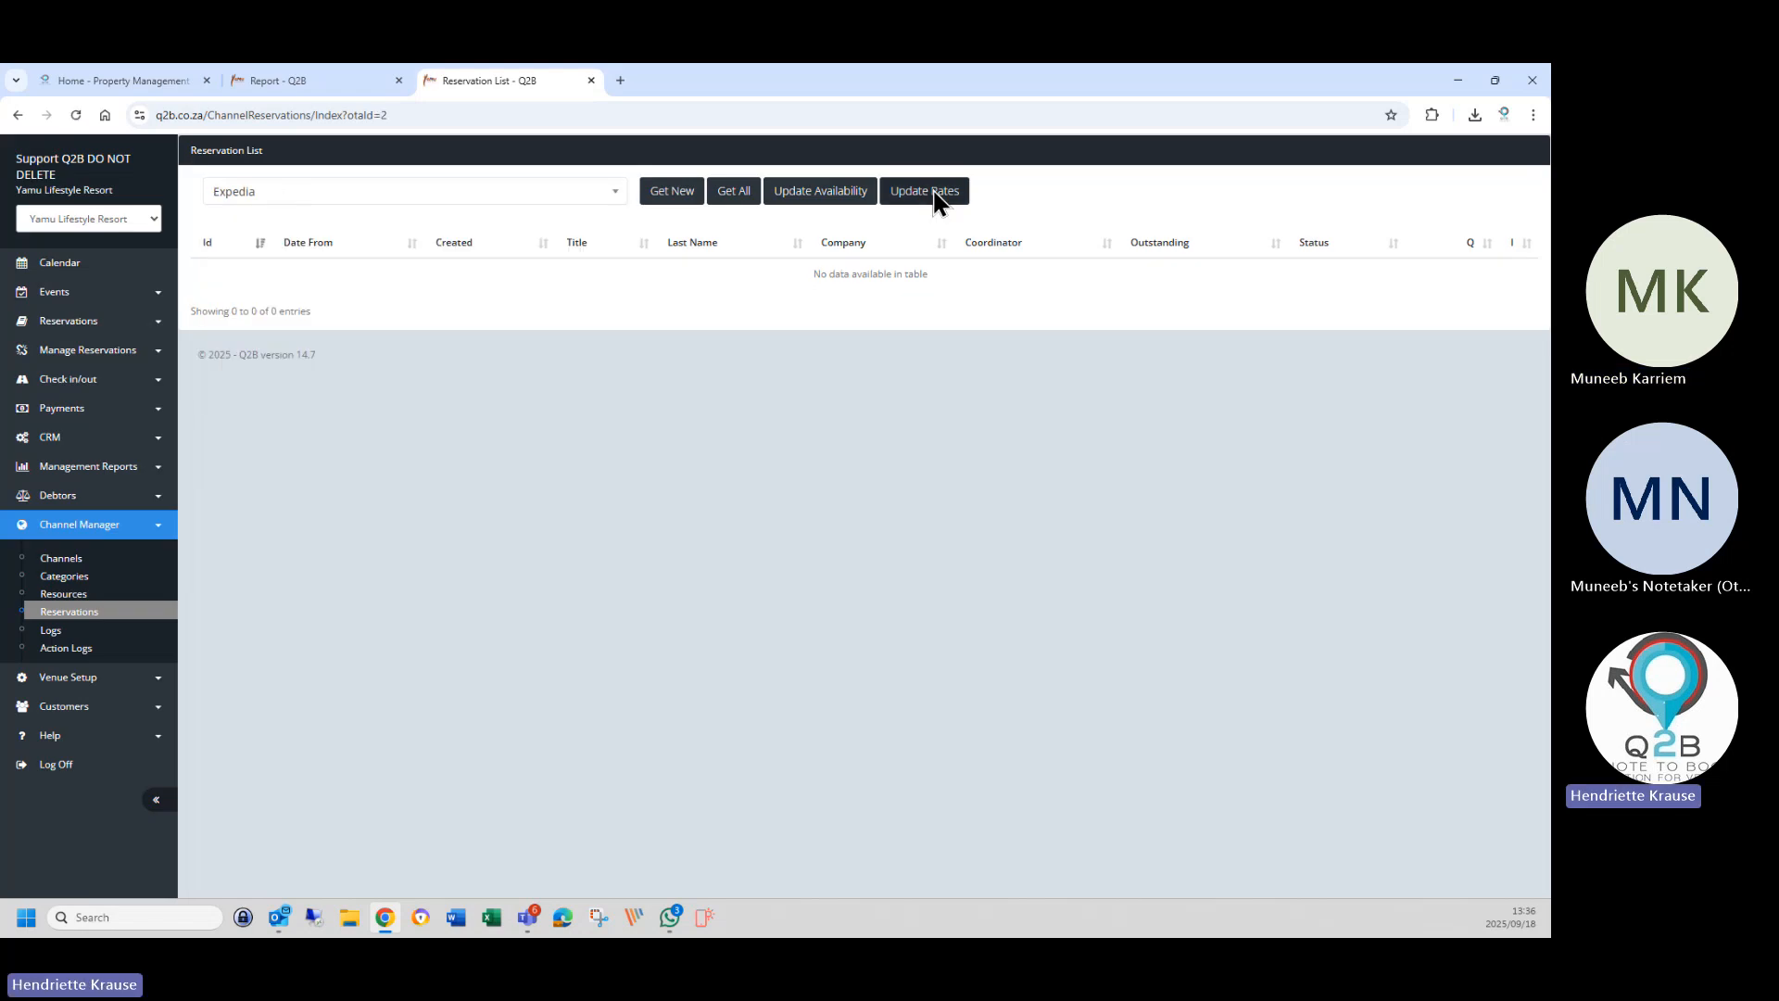
click(929, 192)
click(738, 224)
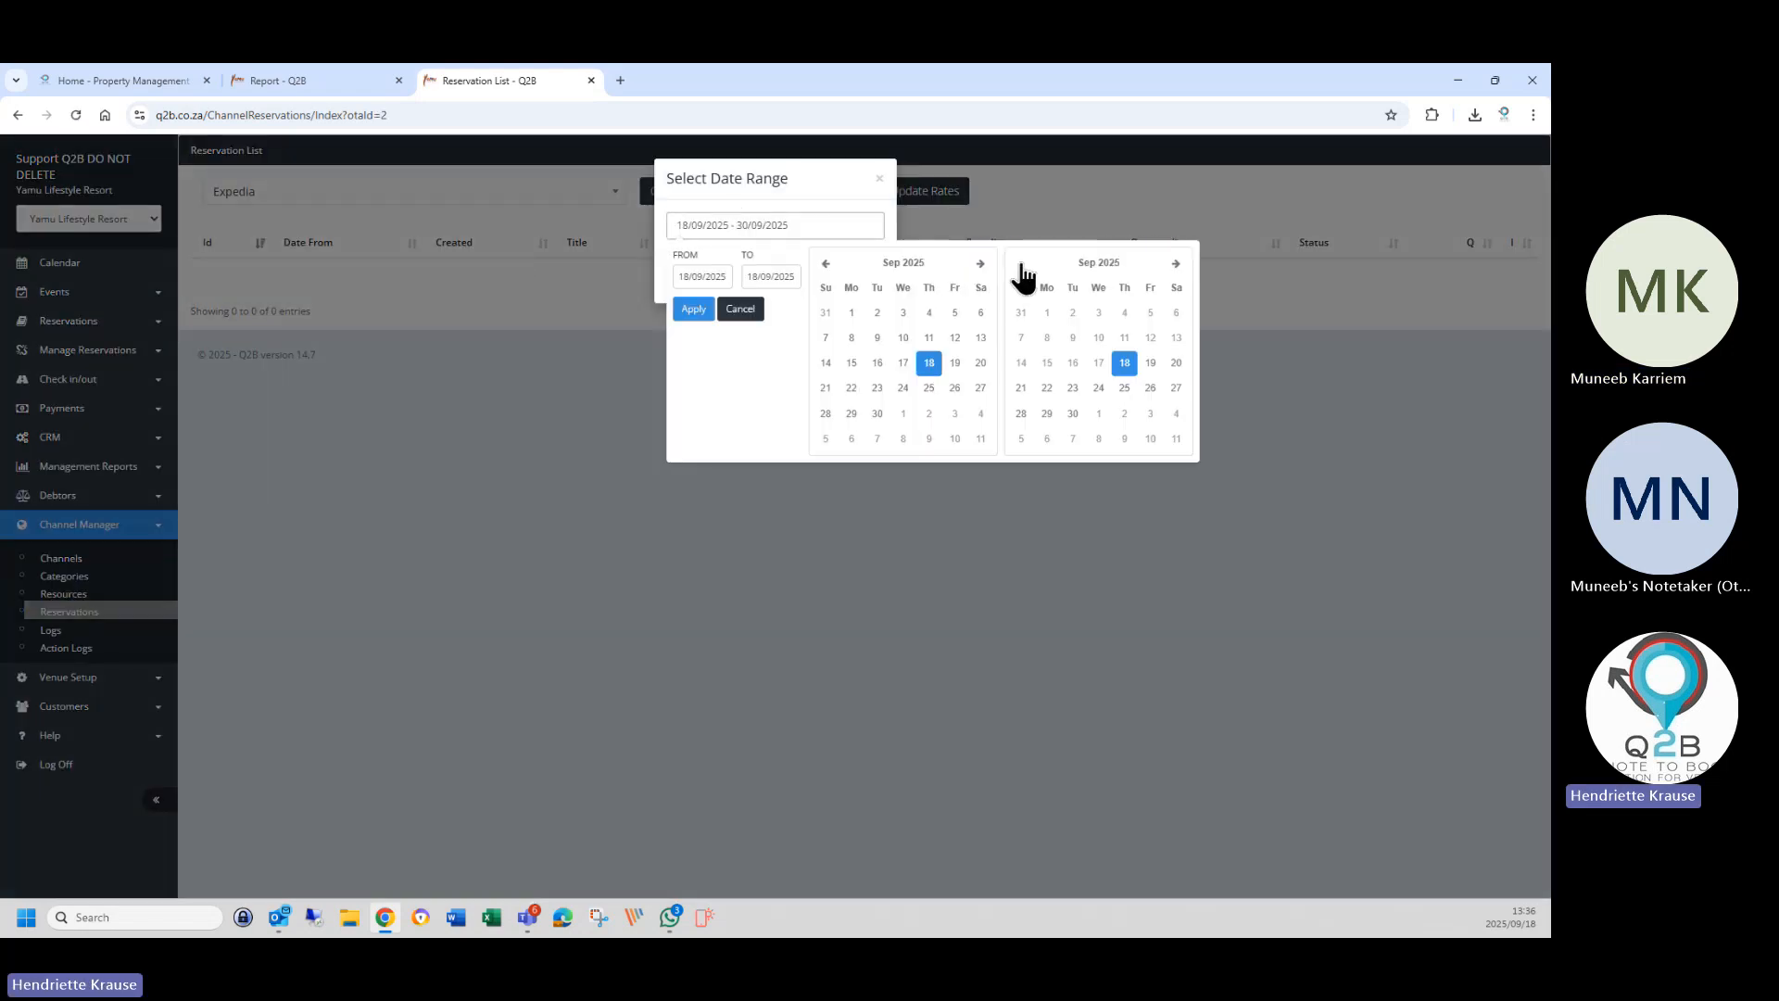
click(979, 264)
click(980, 264)
click(980, 264)
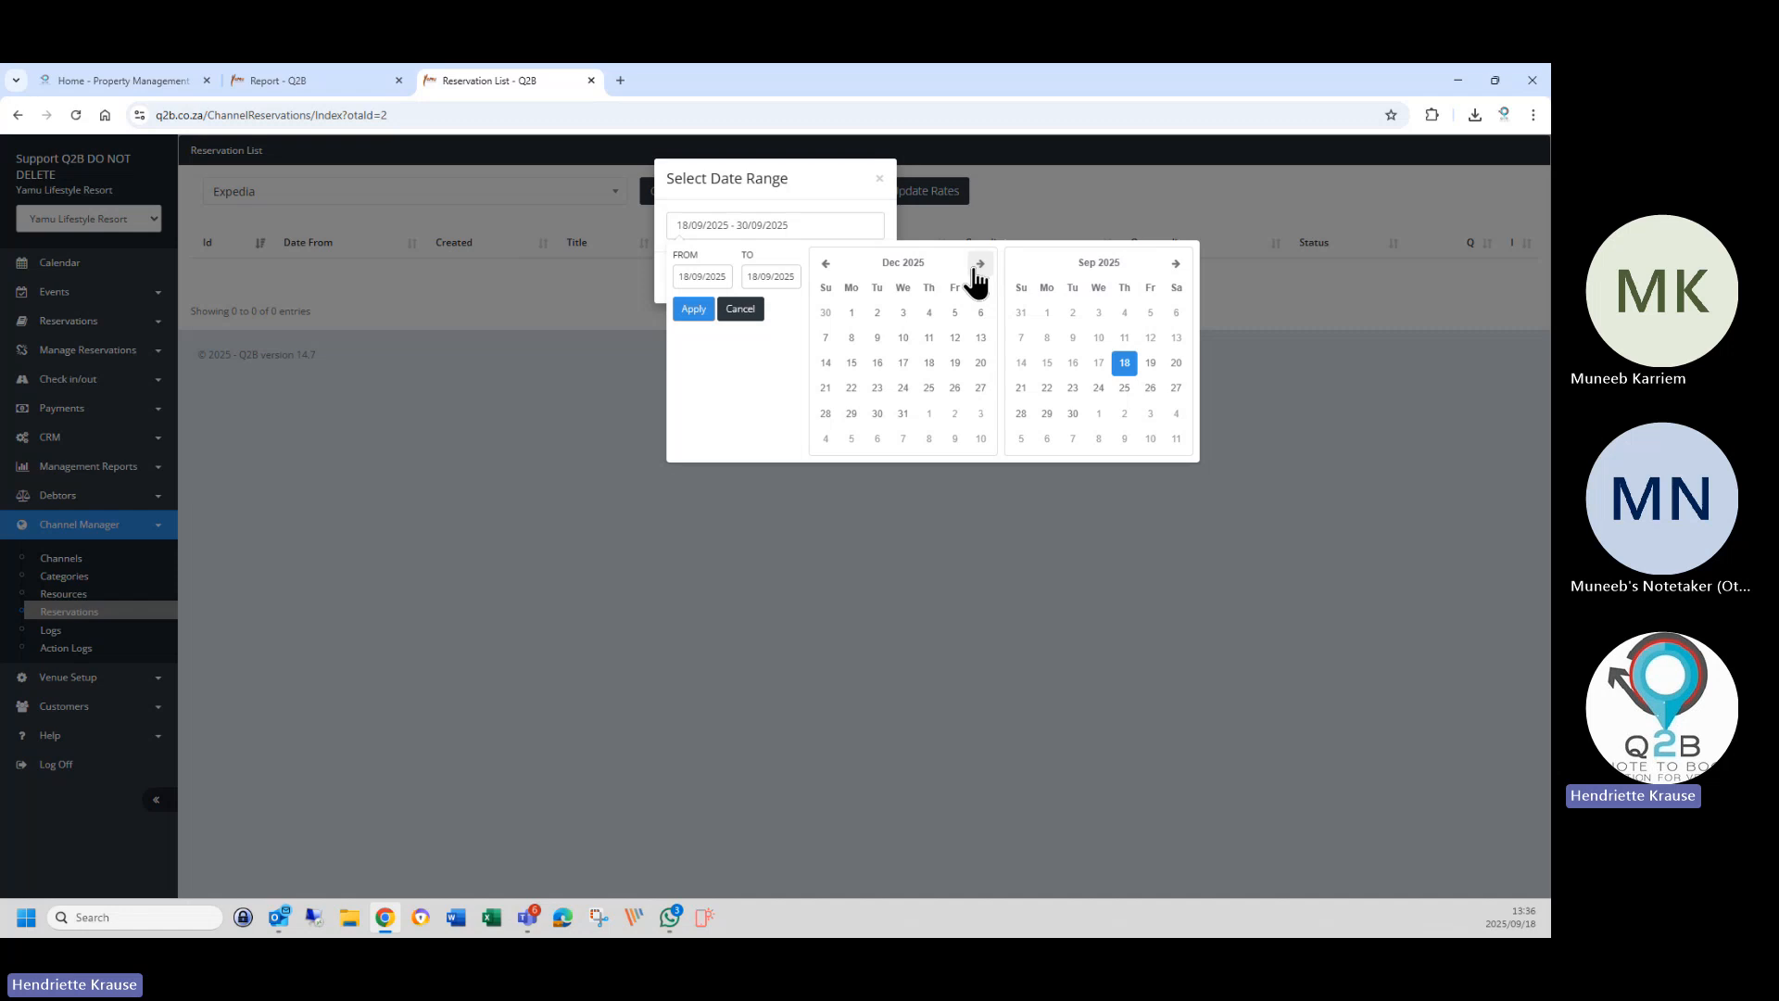
click(852, 312)
click(1176, 264)
click(1175, 264)
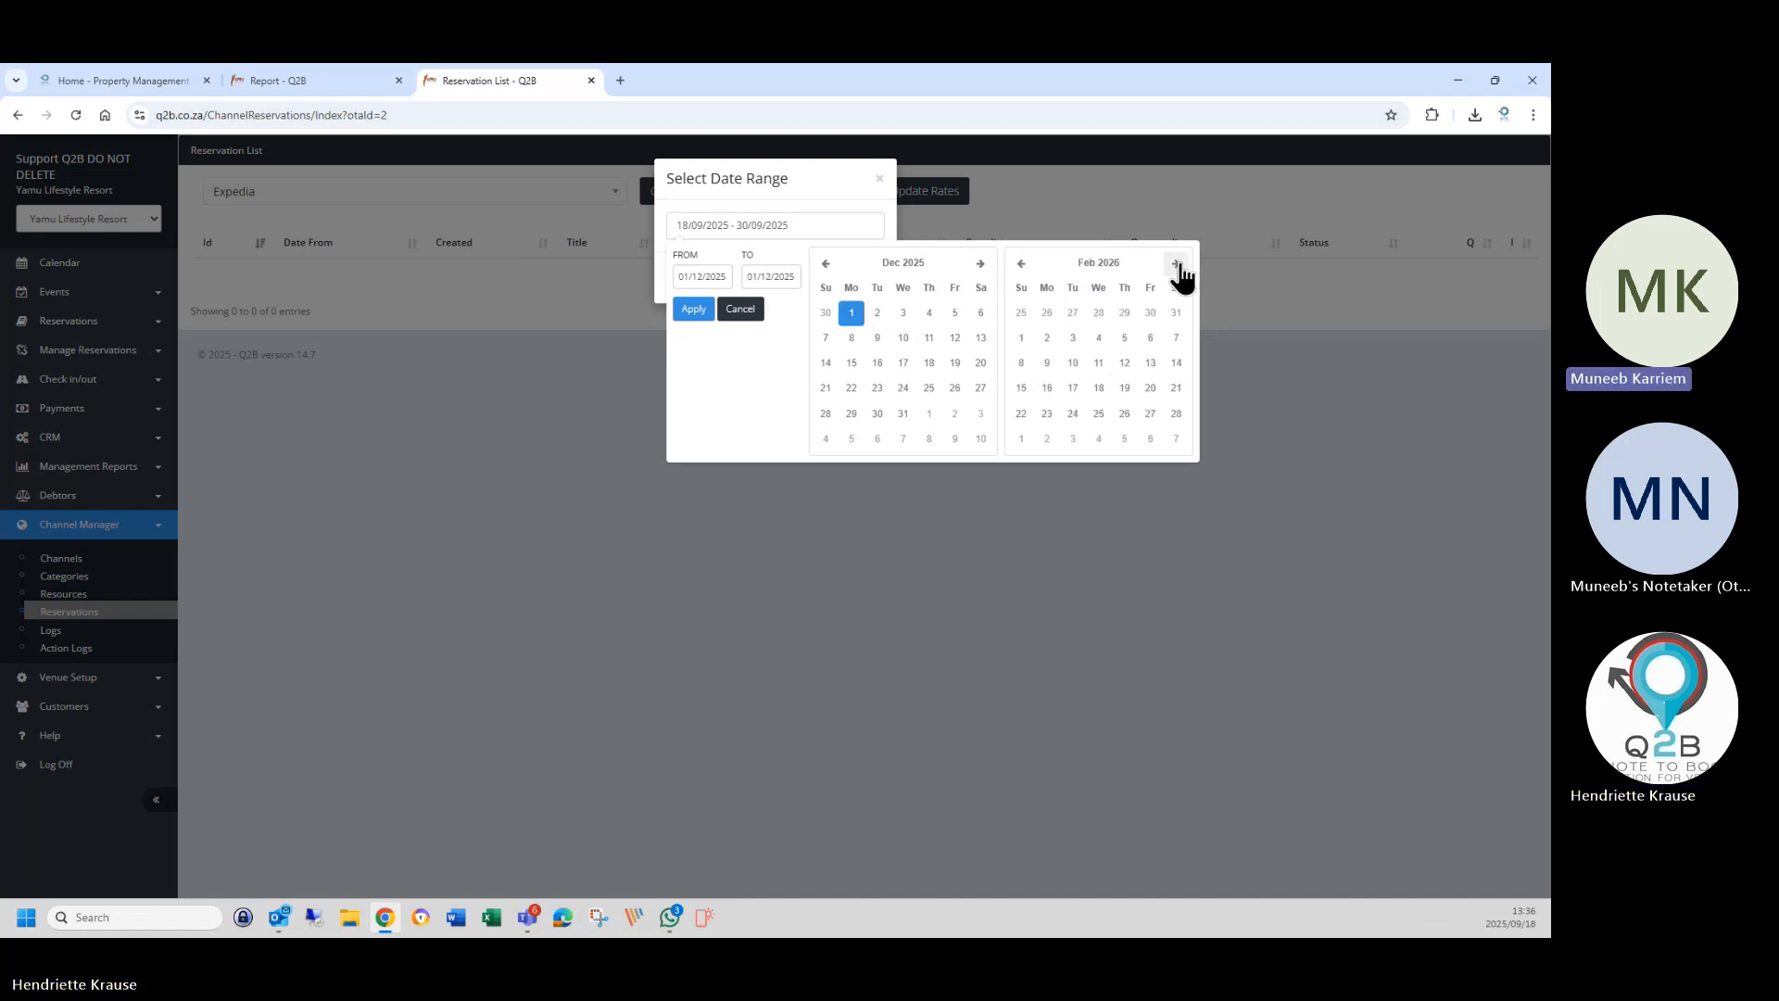
click(1175, 264)
click(1175, 264)
click(1175, 264)
click(1175, 264)
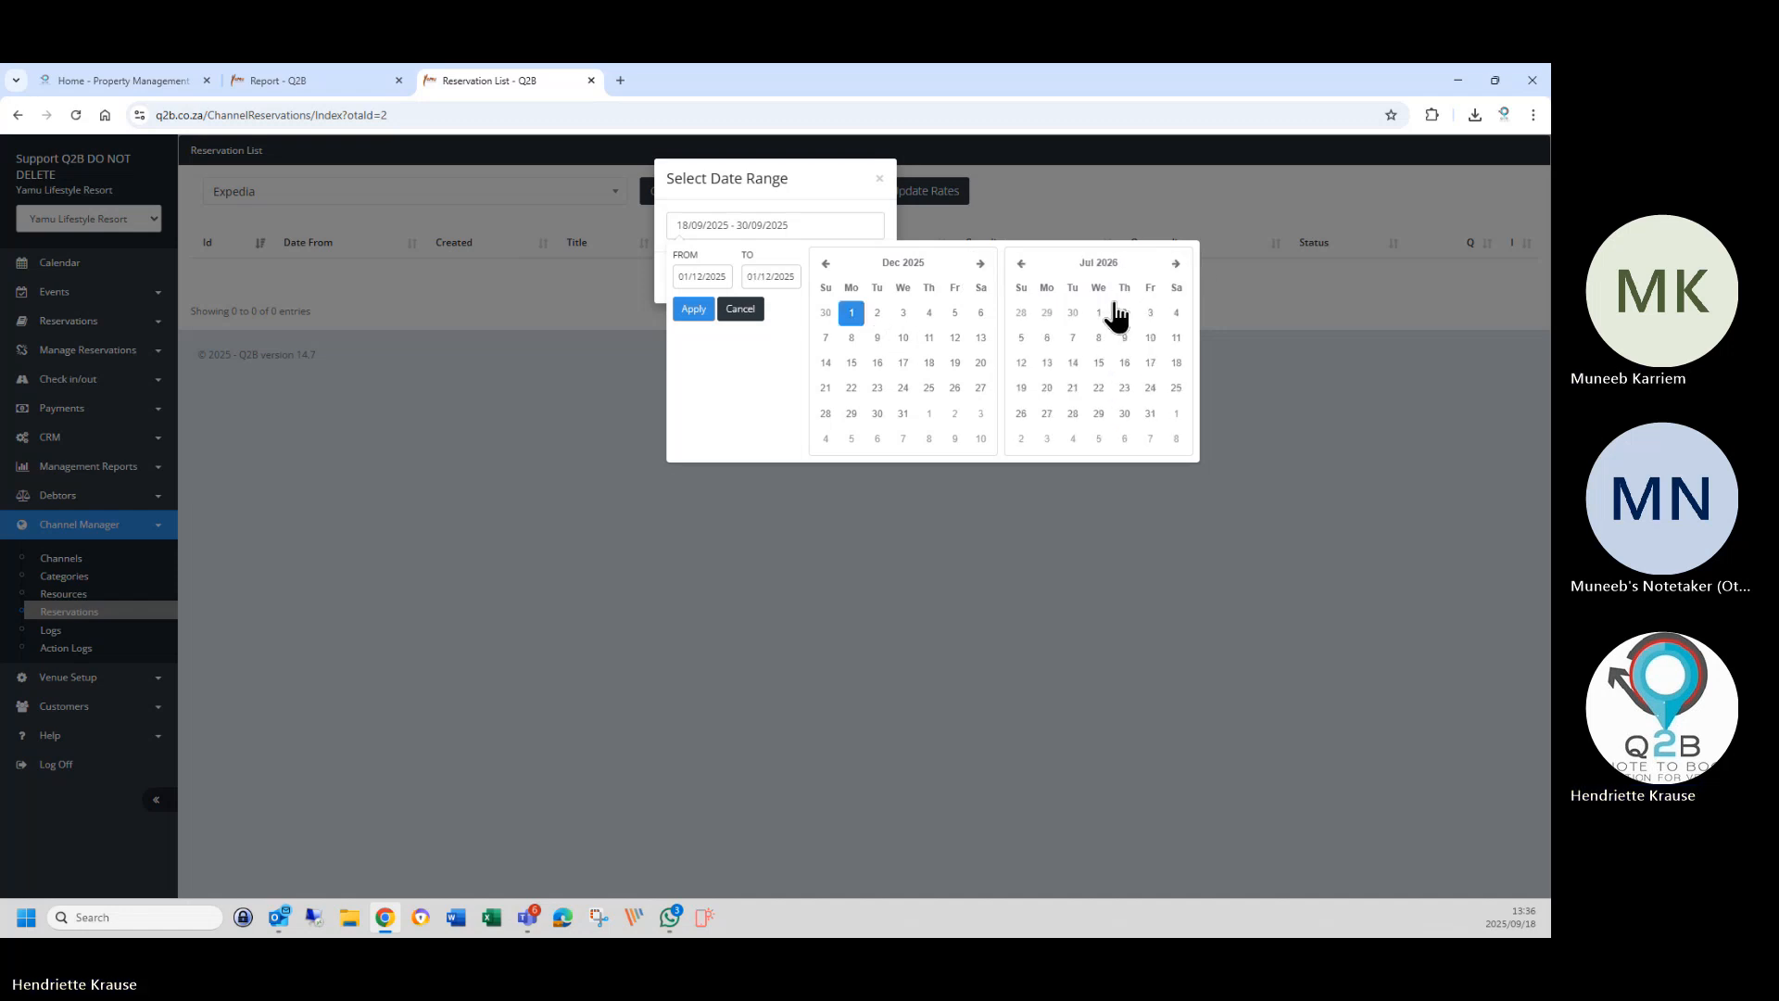
click(1150, 413)
click(693, 308)
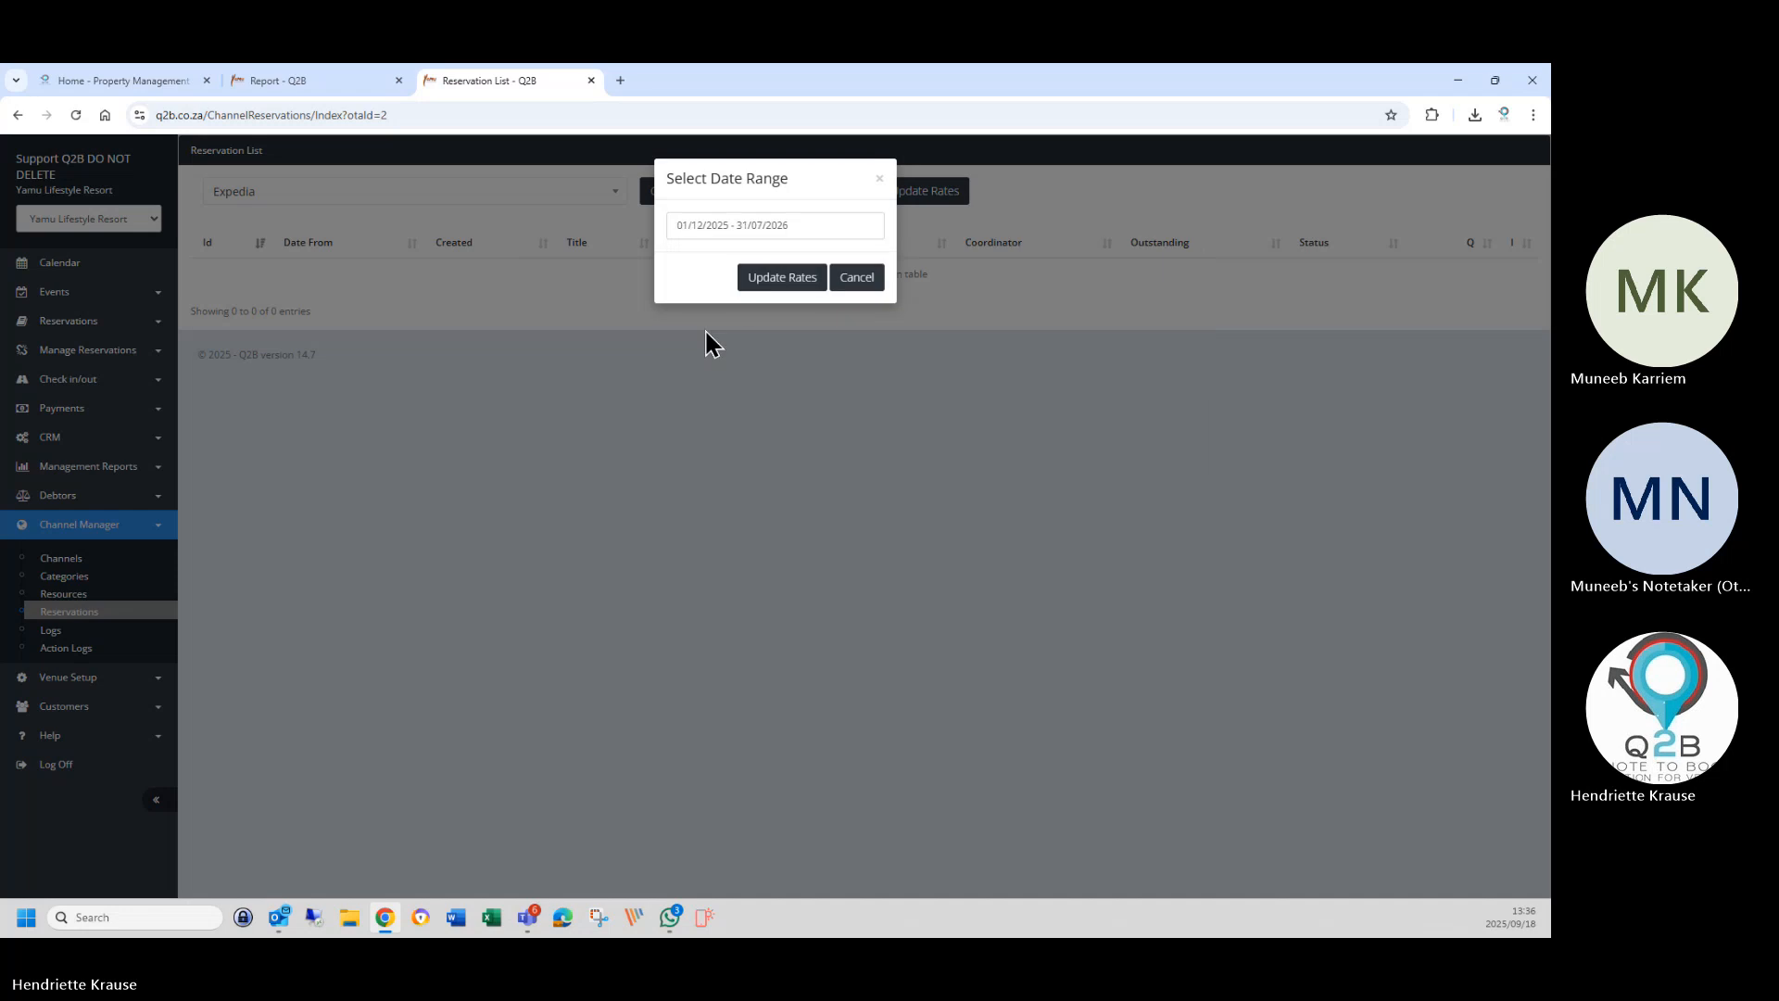
click(764, 280)
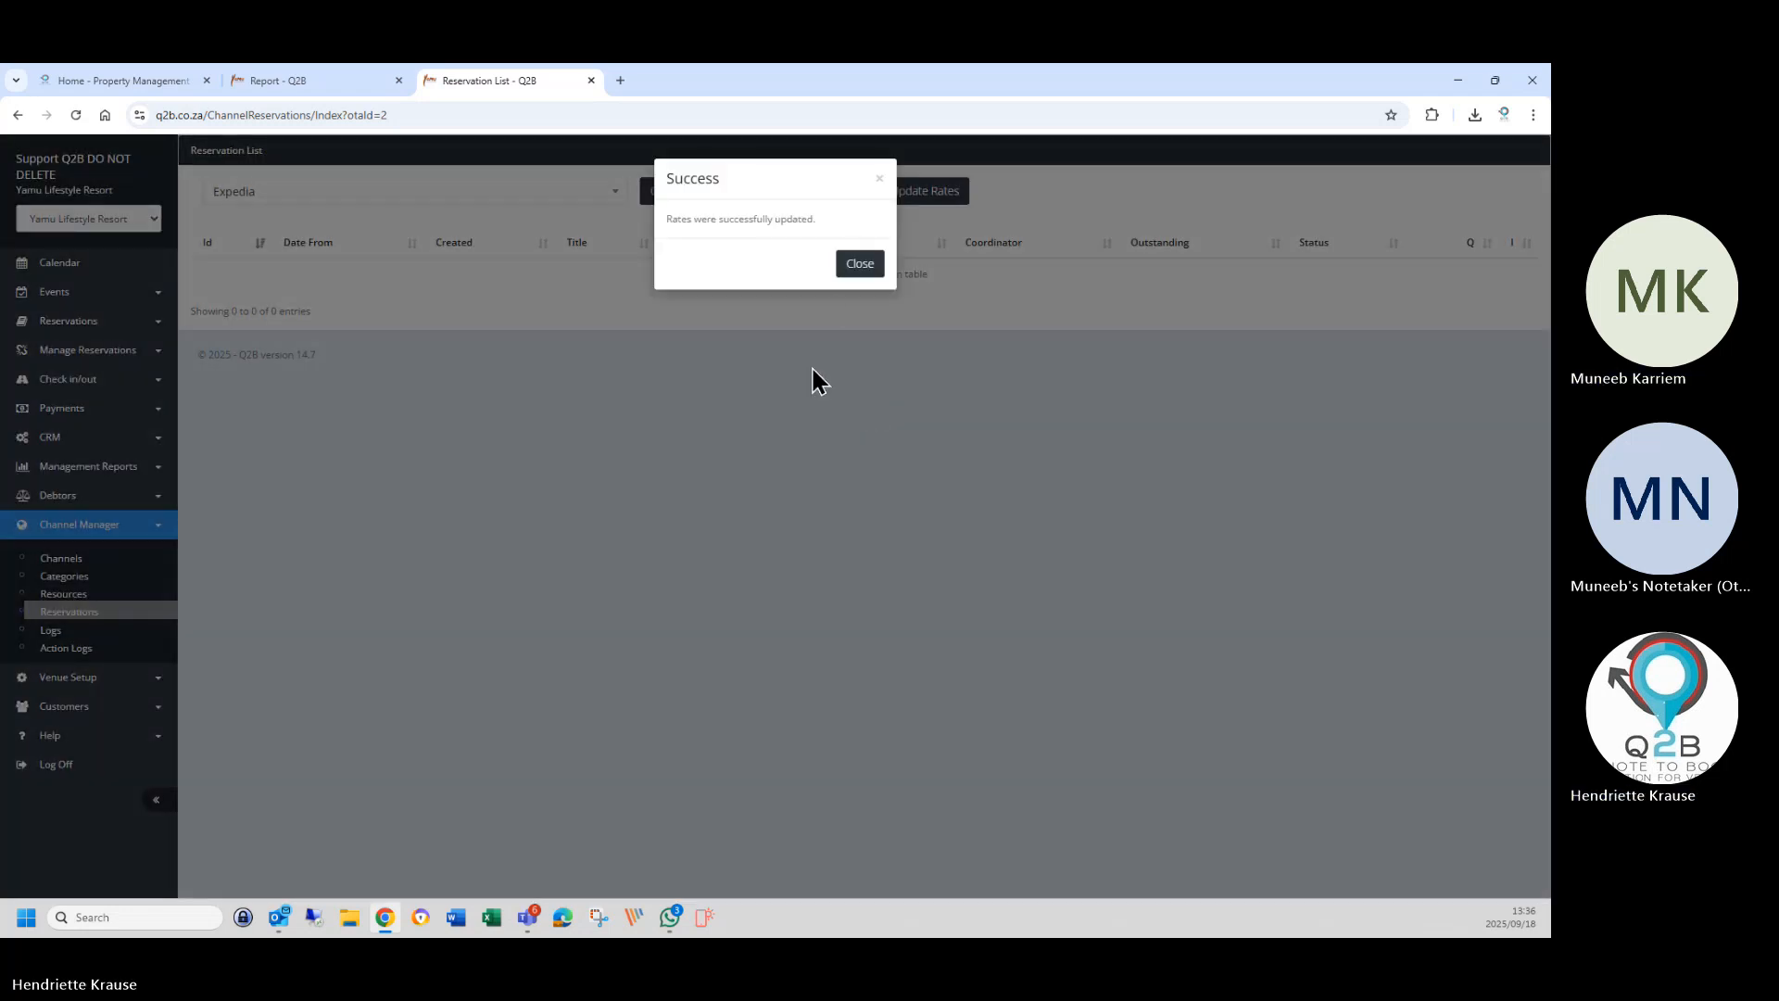
click(860, 264)
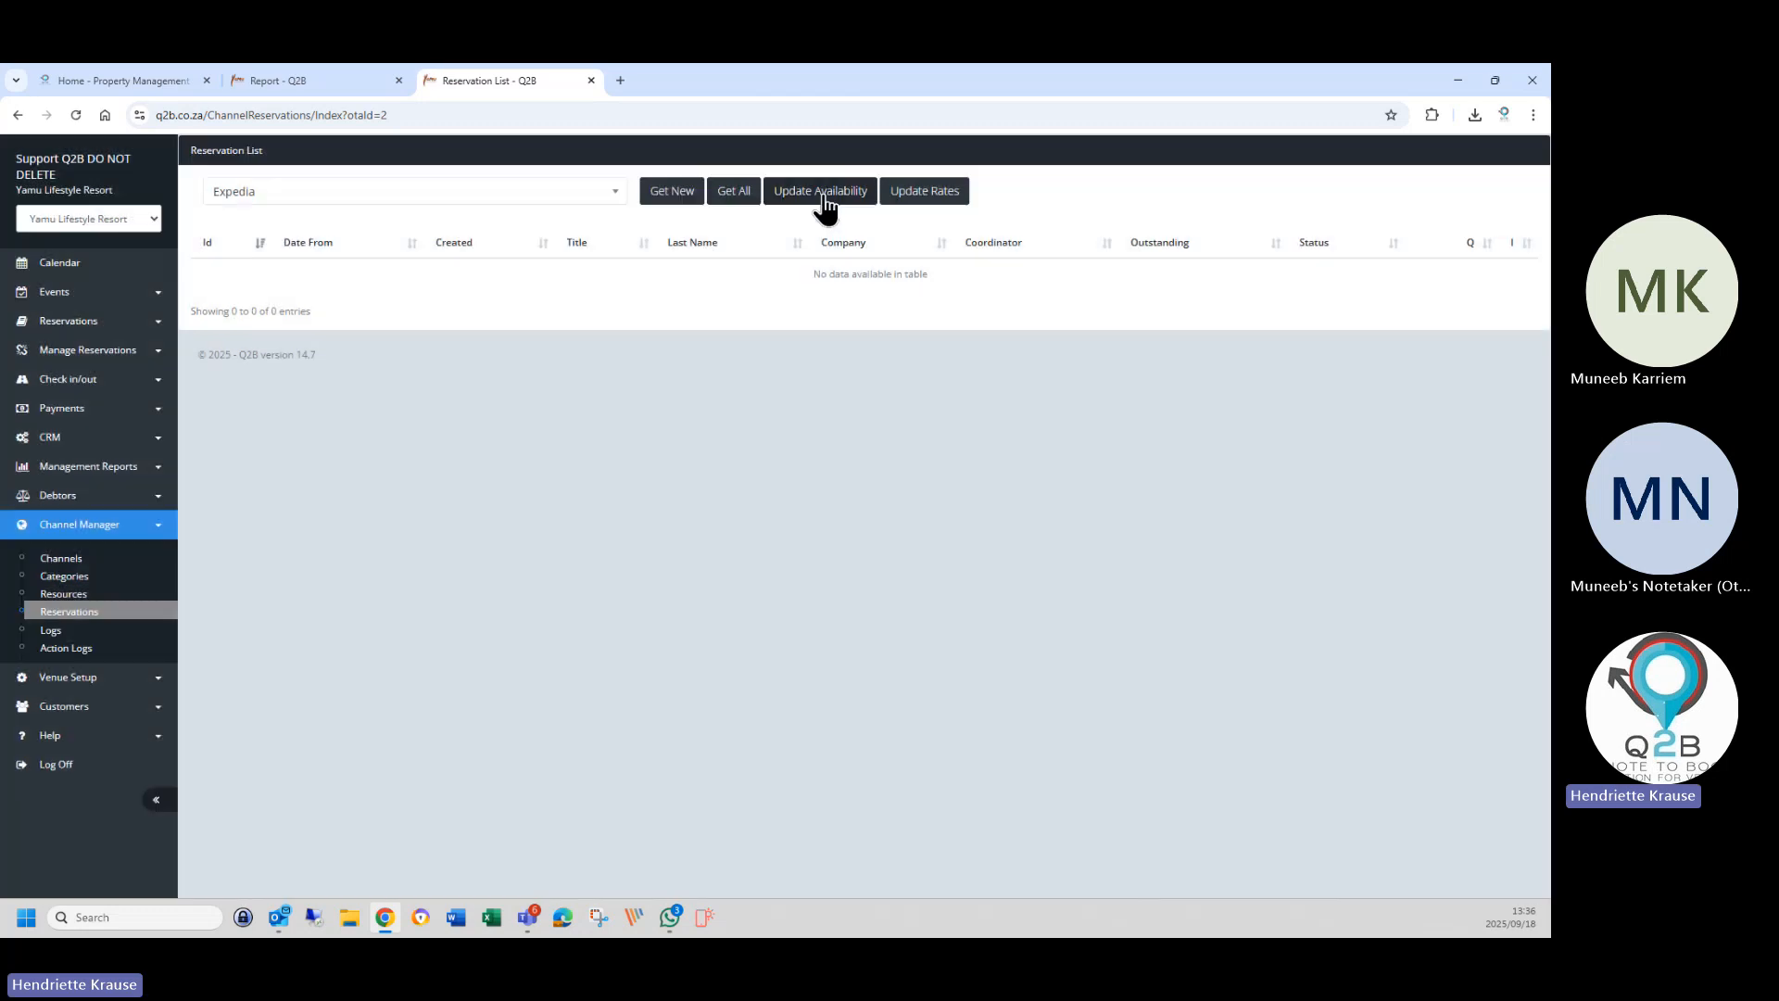
Send an Expedia availability update for 01/12/2025 to 31/07/2026.
click(825, 206)
click(712, 225)
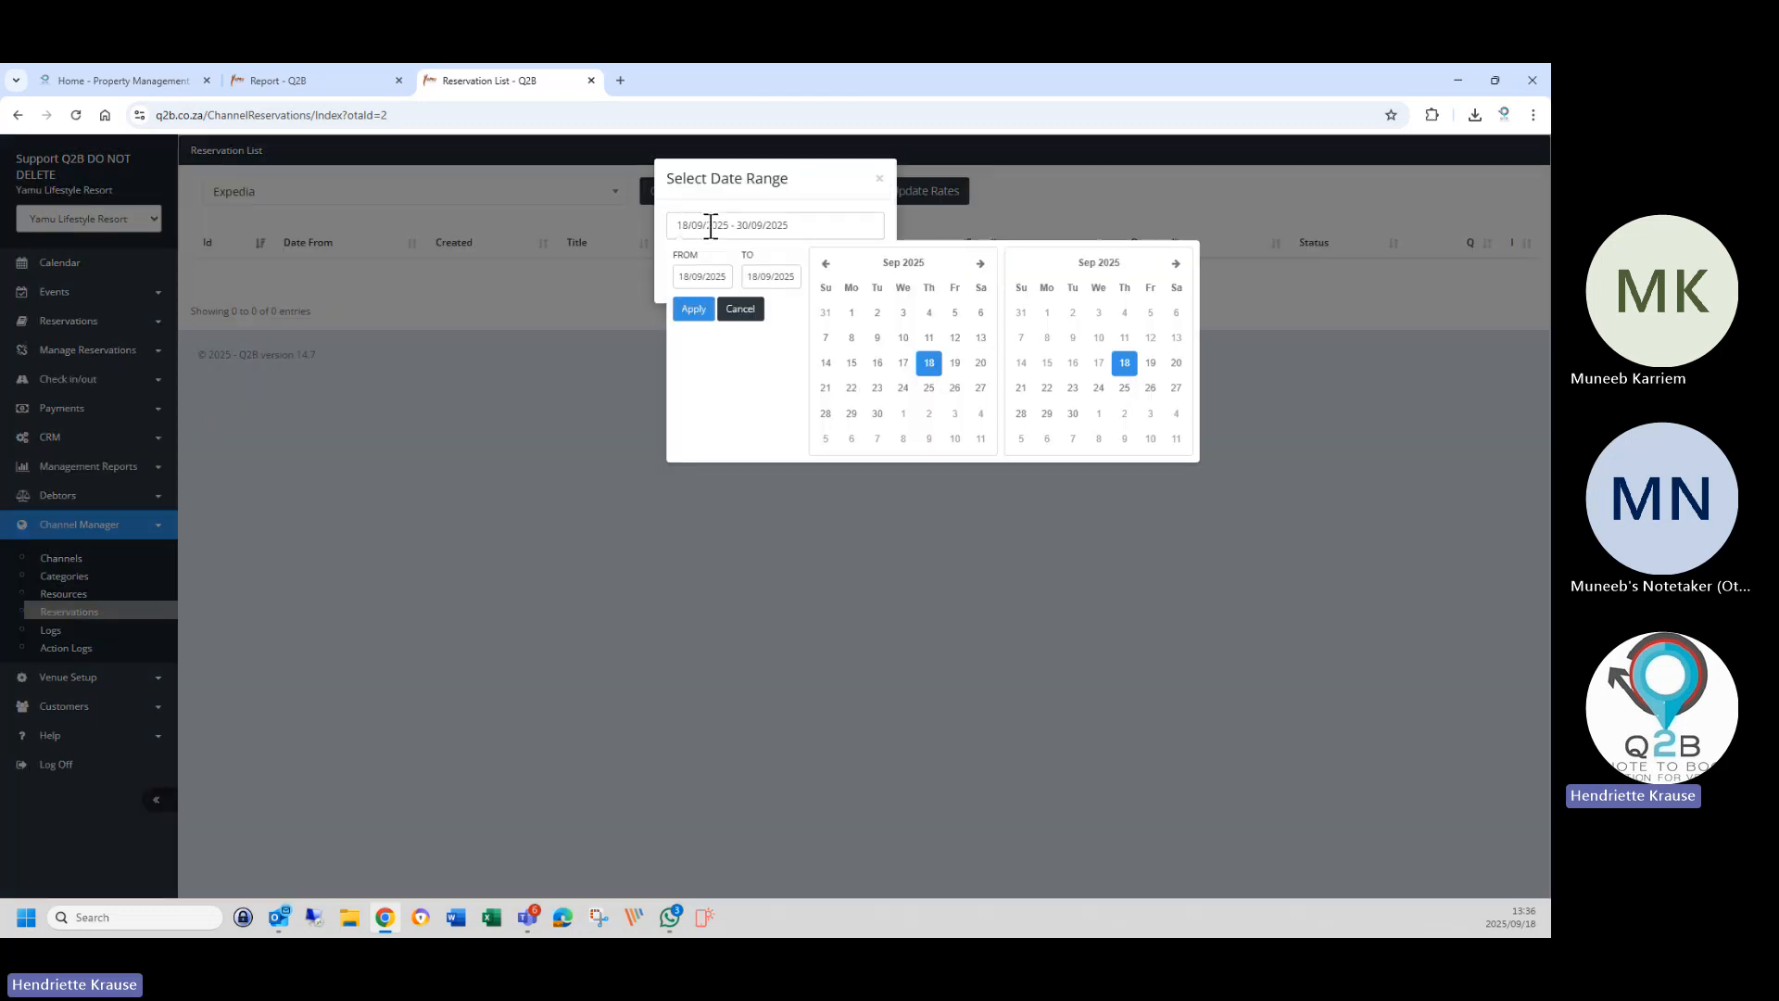
click(980, 264)
click(980, 264)
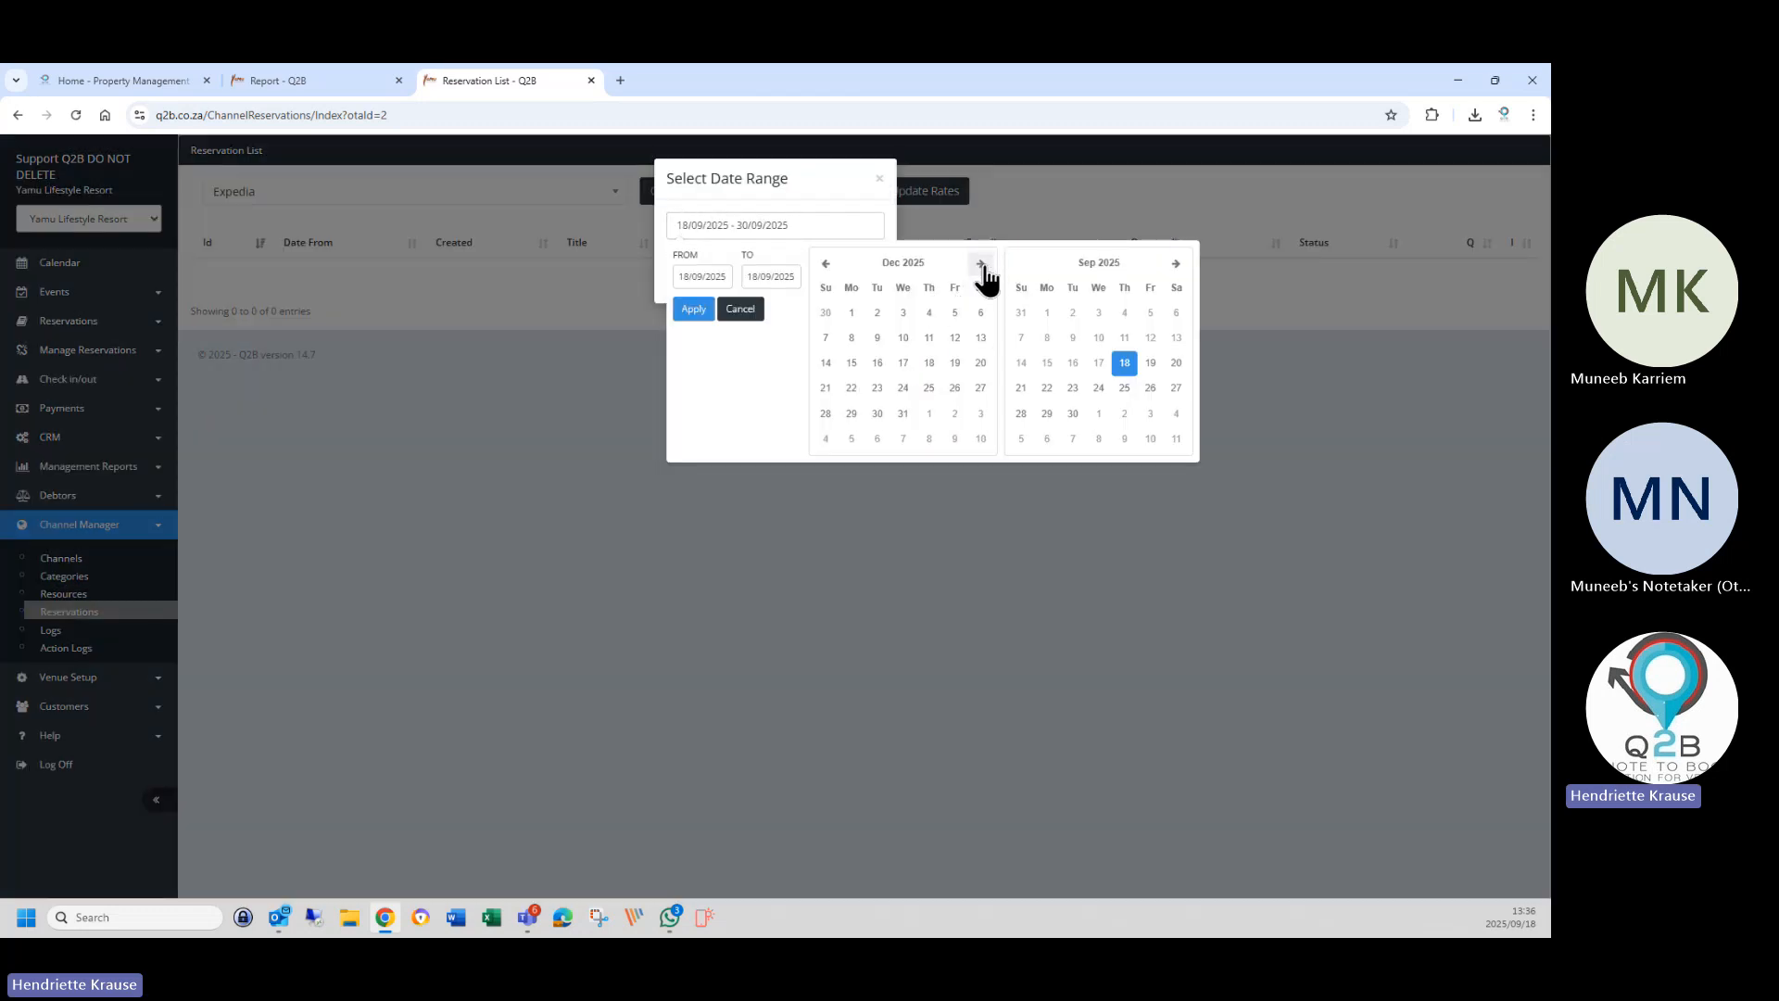
click(980, 264)
click(850, 313)
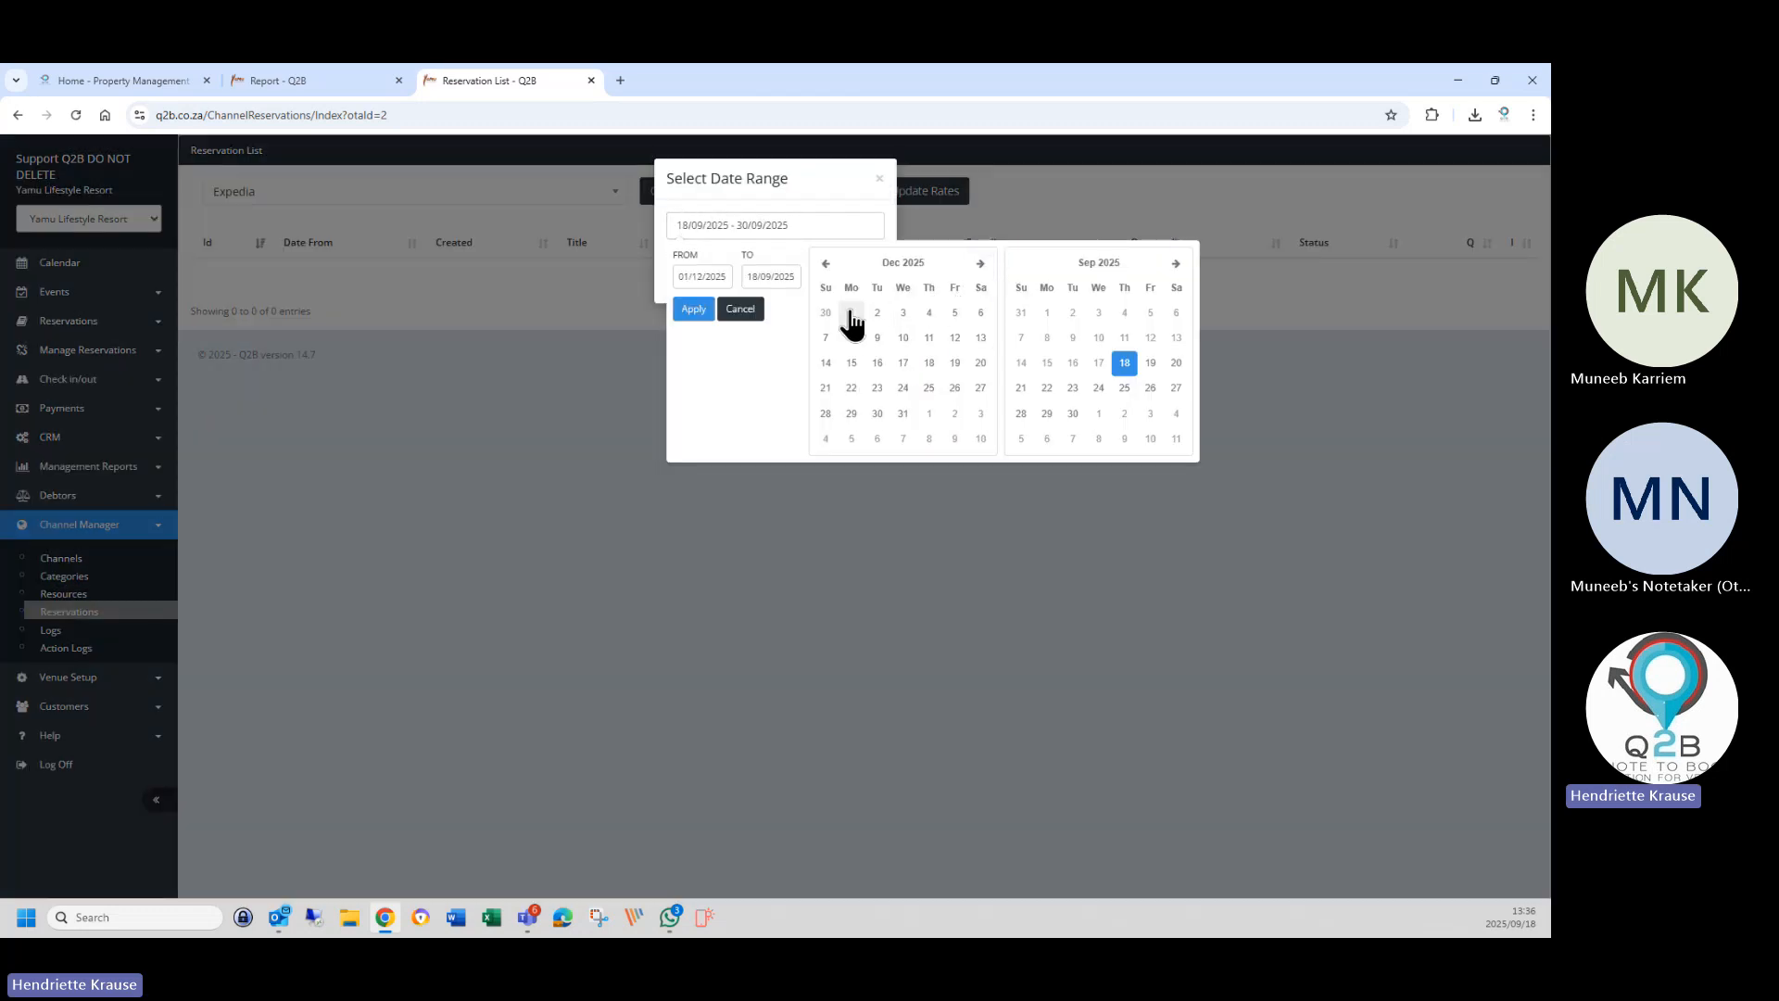
click(1177, 265)
click(1177, 266)
click(1177, 266)
click(1177, 266)
click(1176, 266)
click(1177, 266)
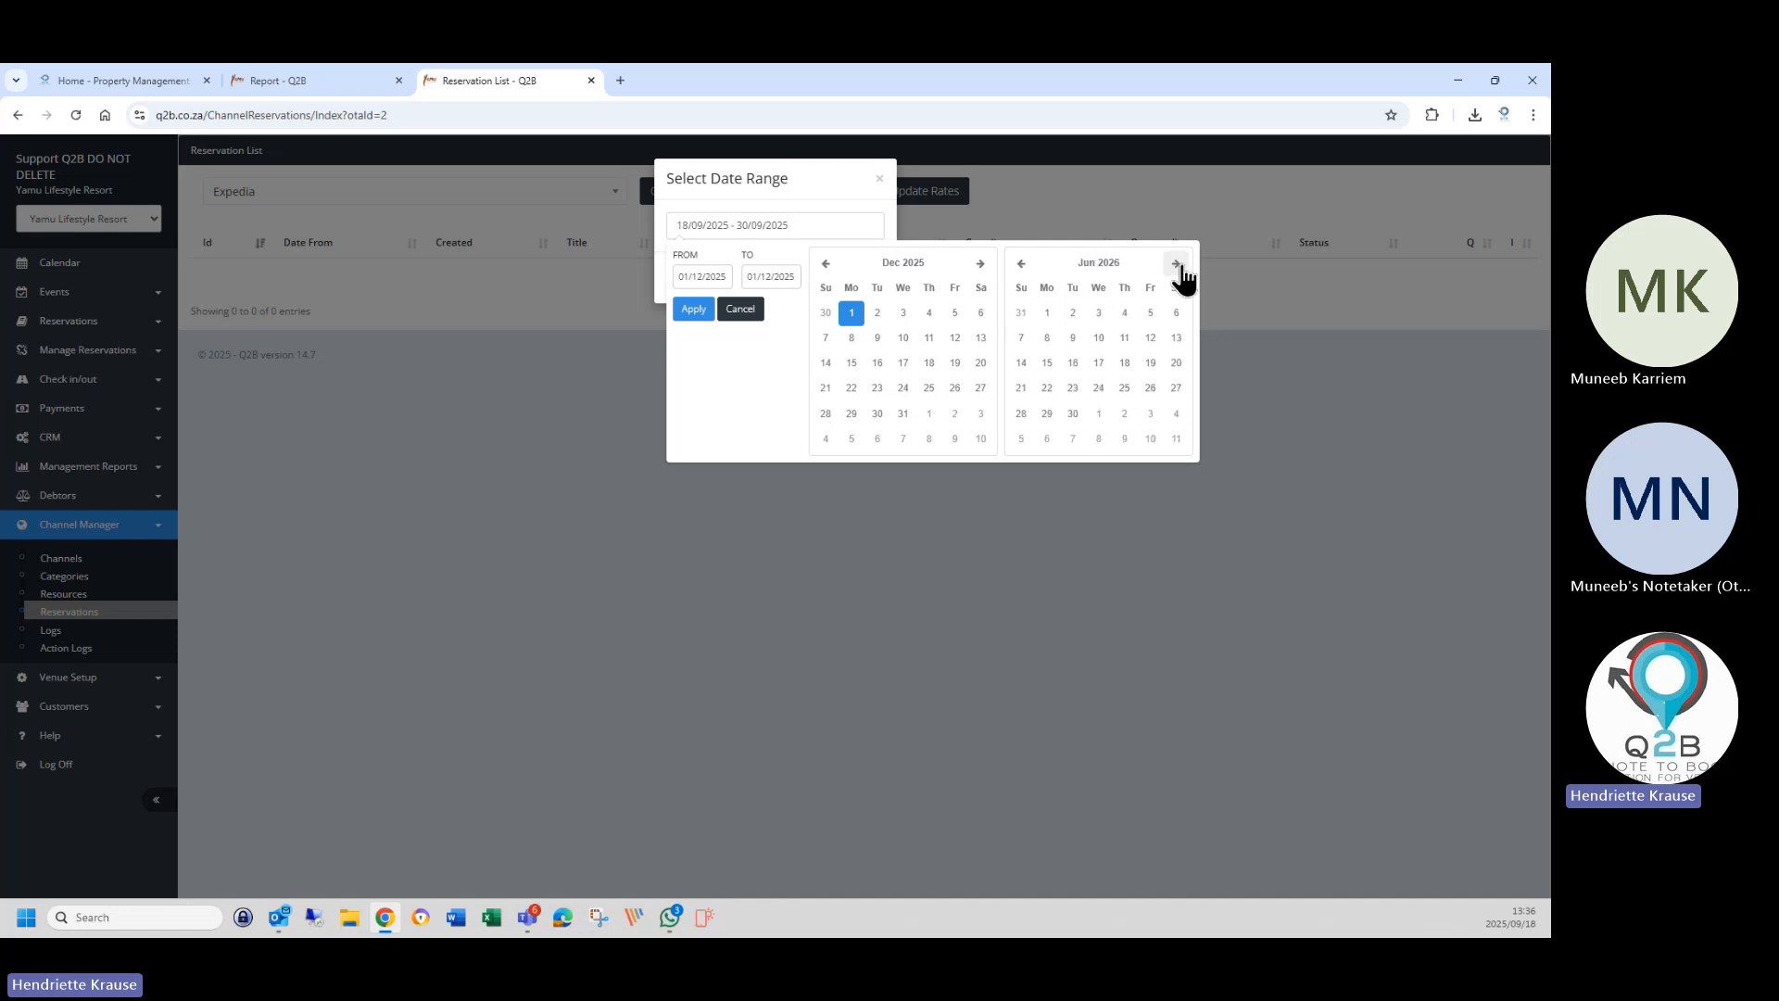
click(1177, 266)
click(1150, 413)
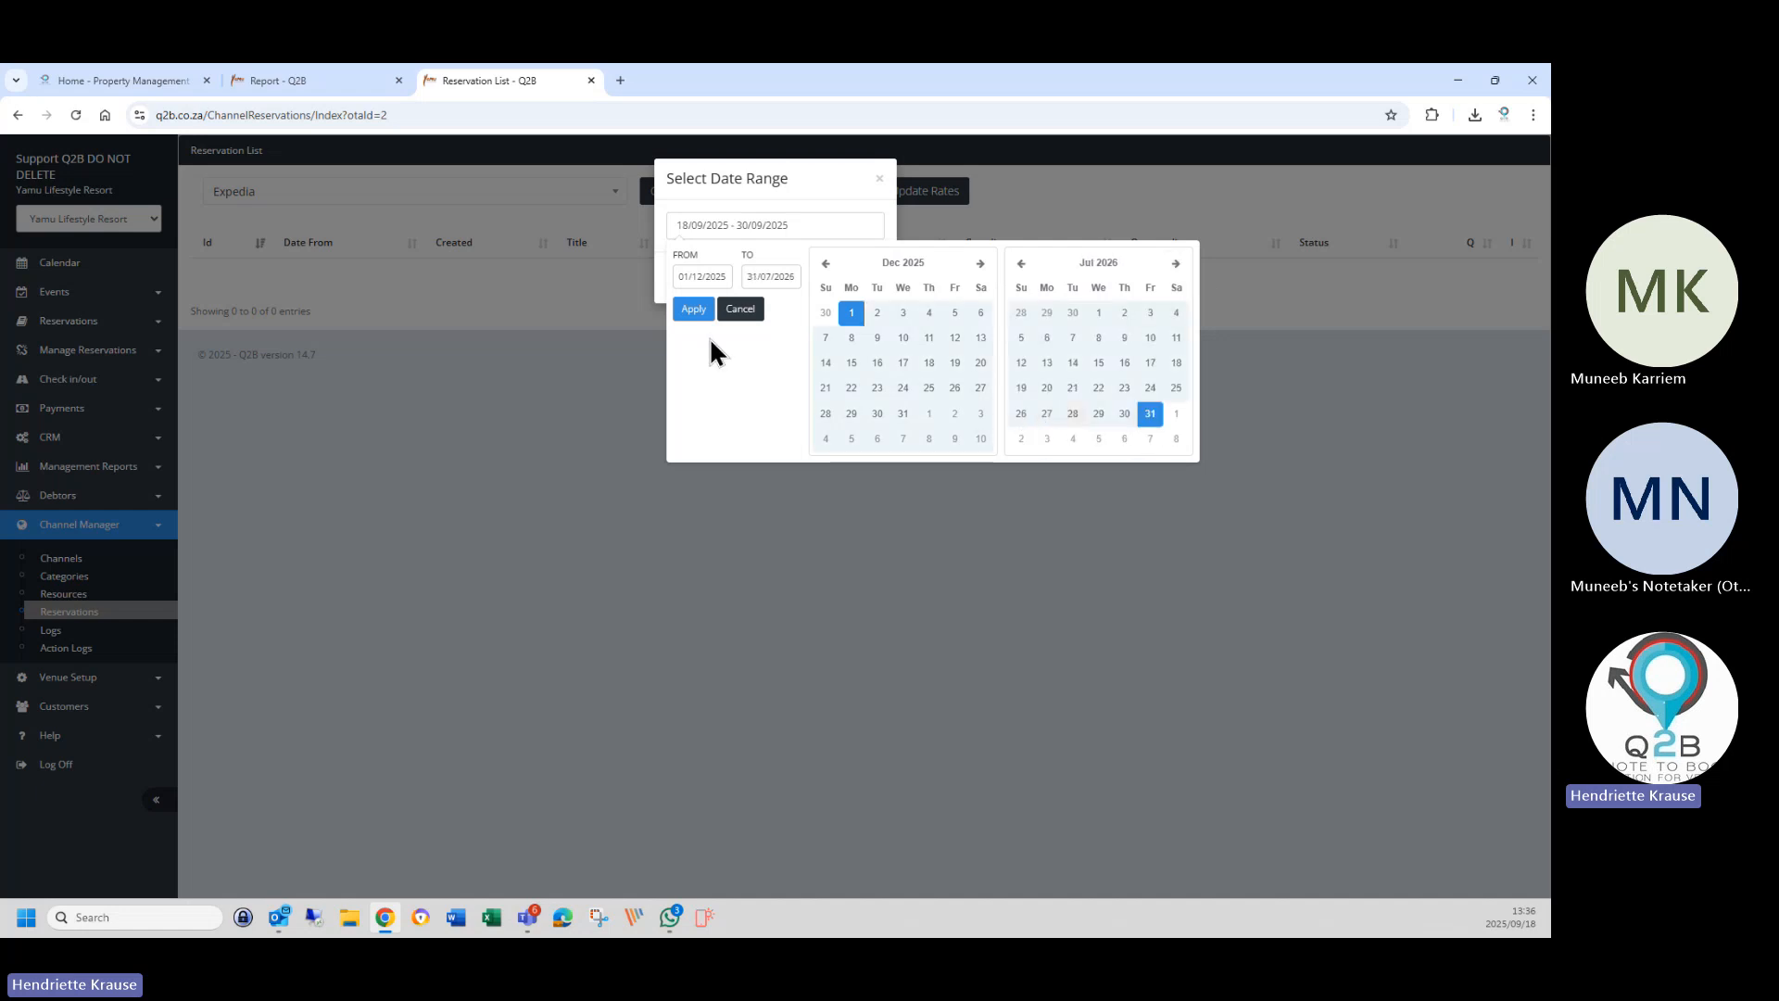
click(709, 313)
click(752, 277)
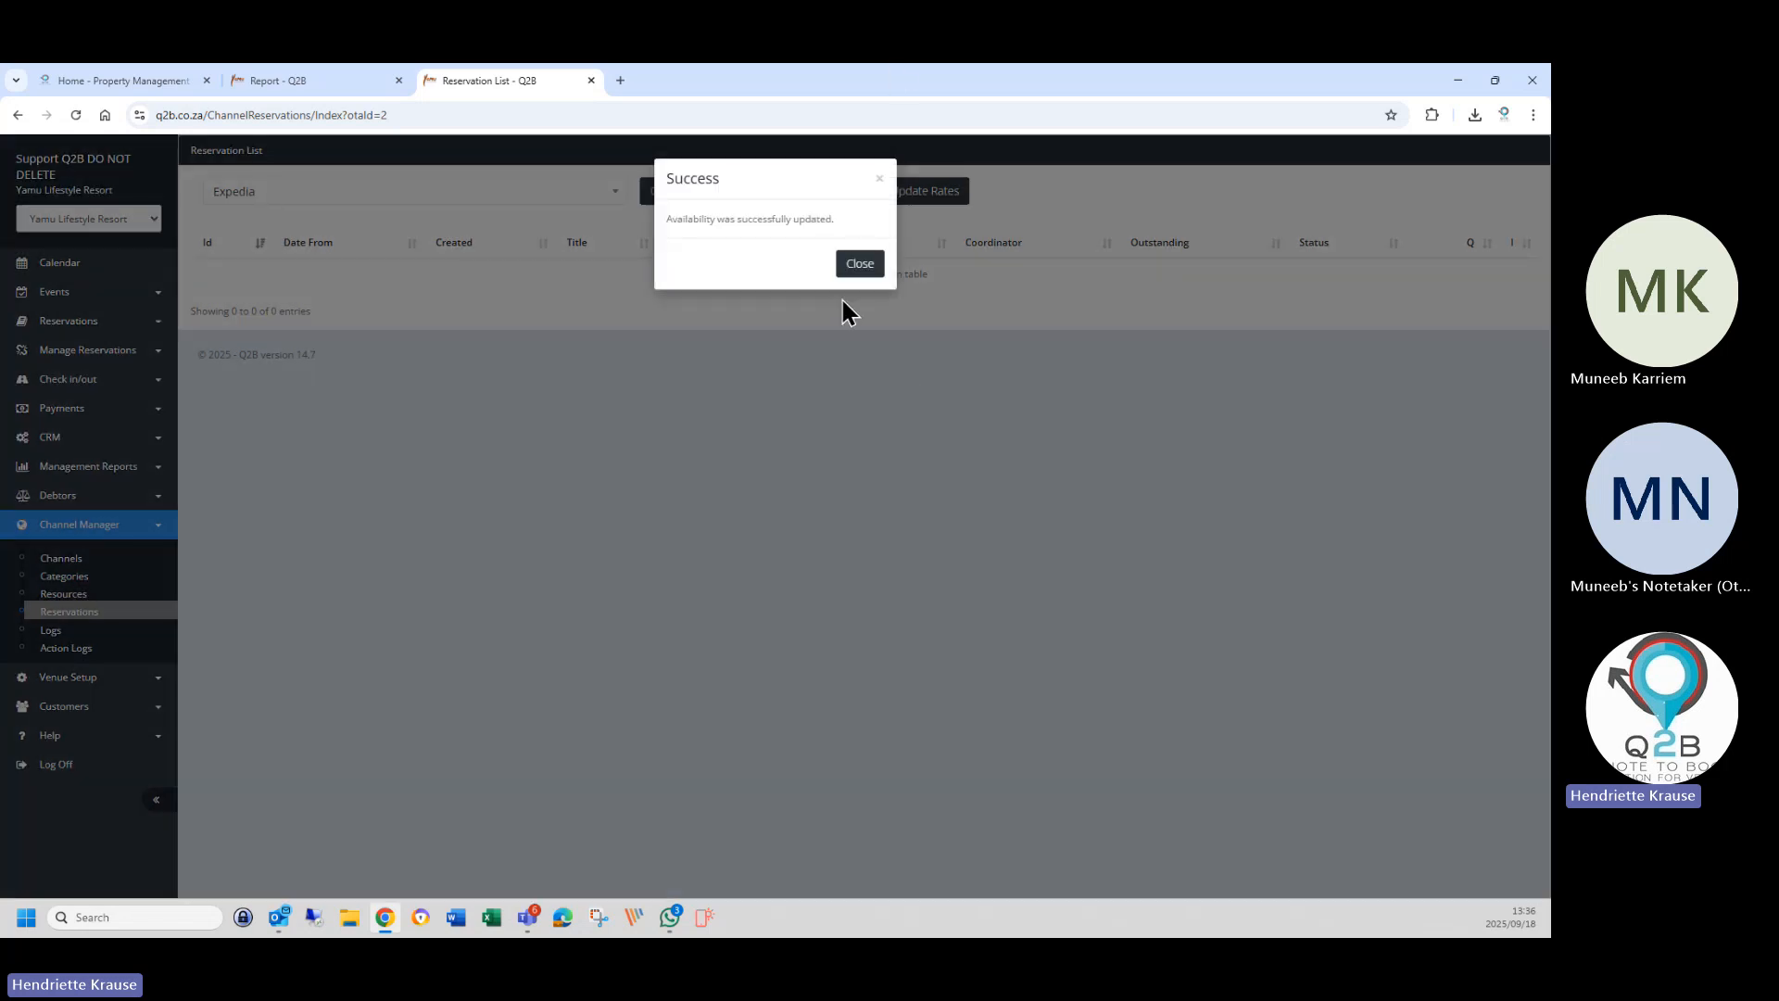
click(849, 267)
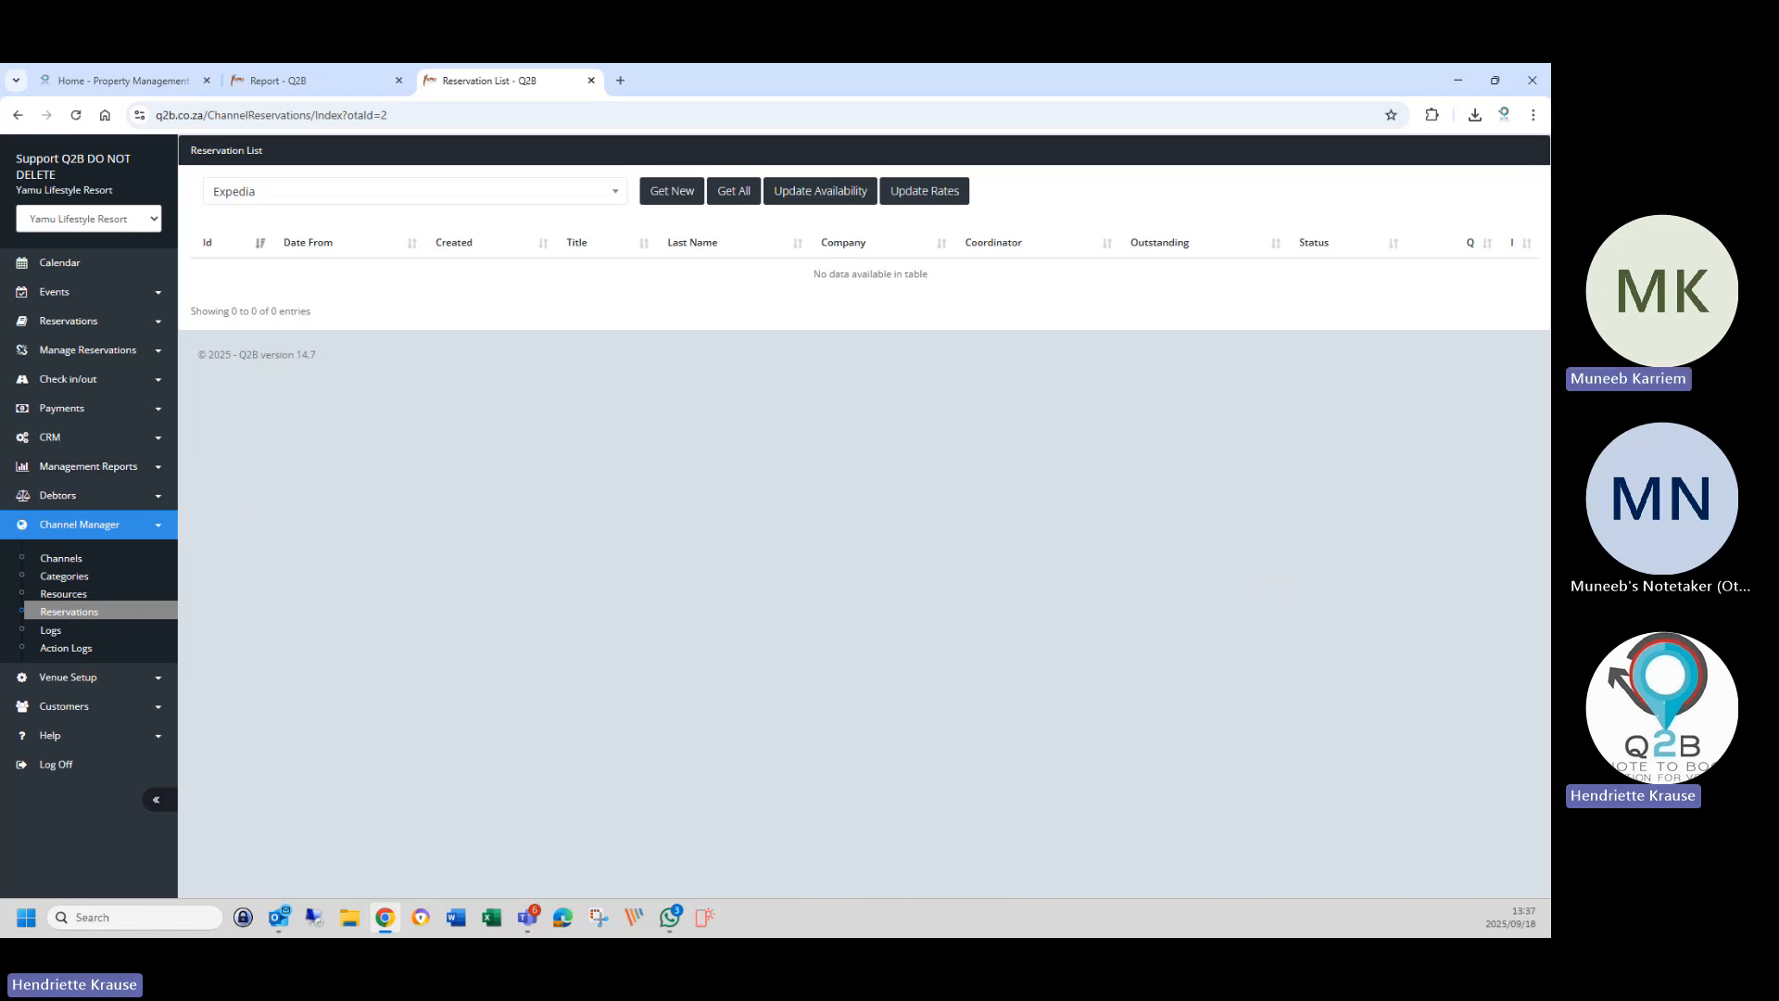
click(61, 558)
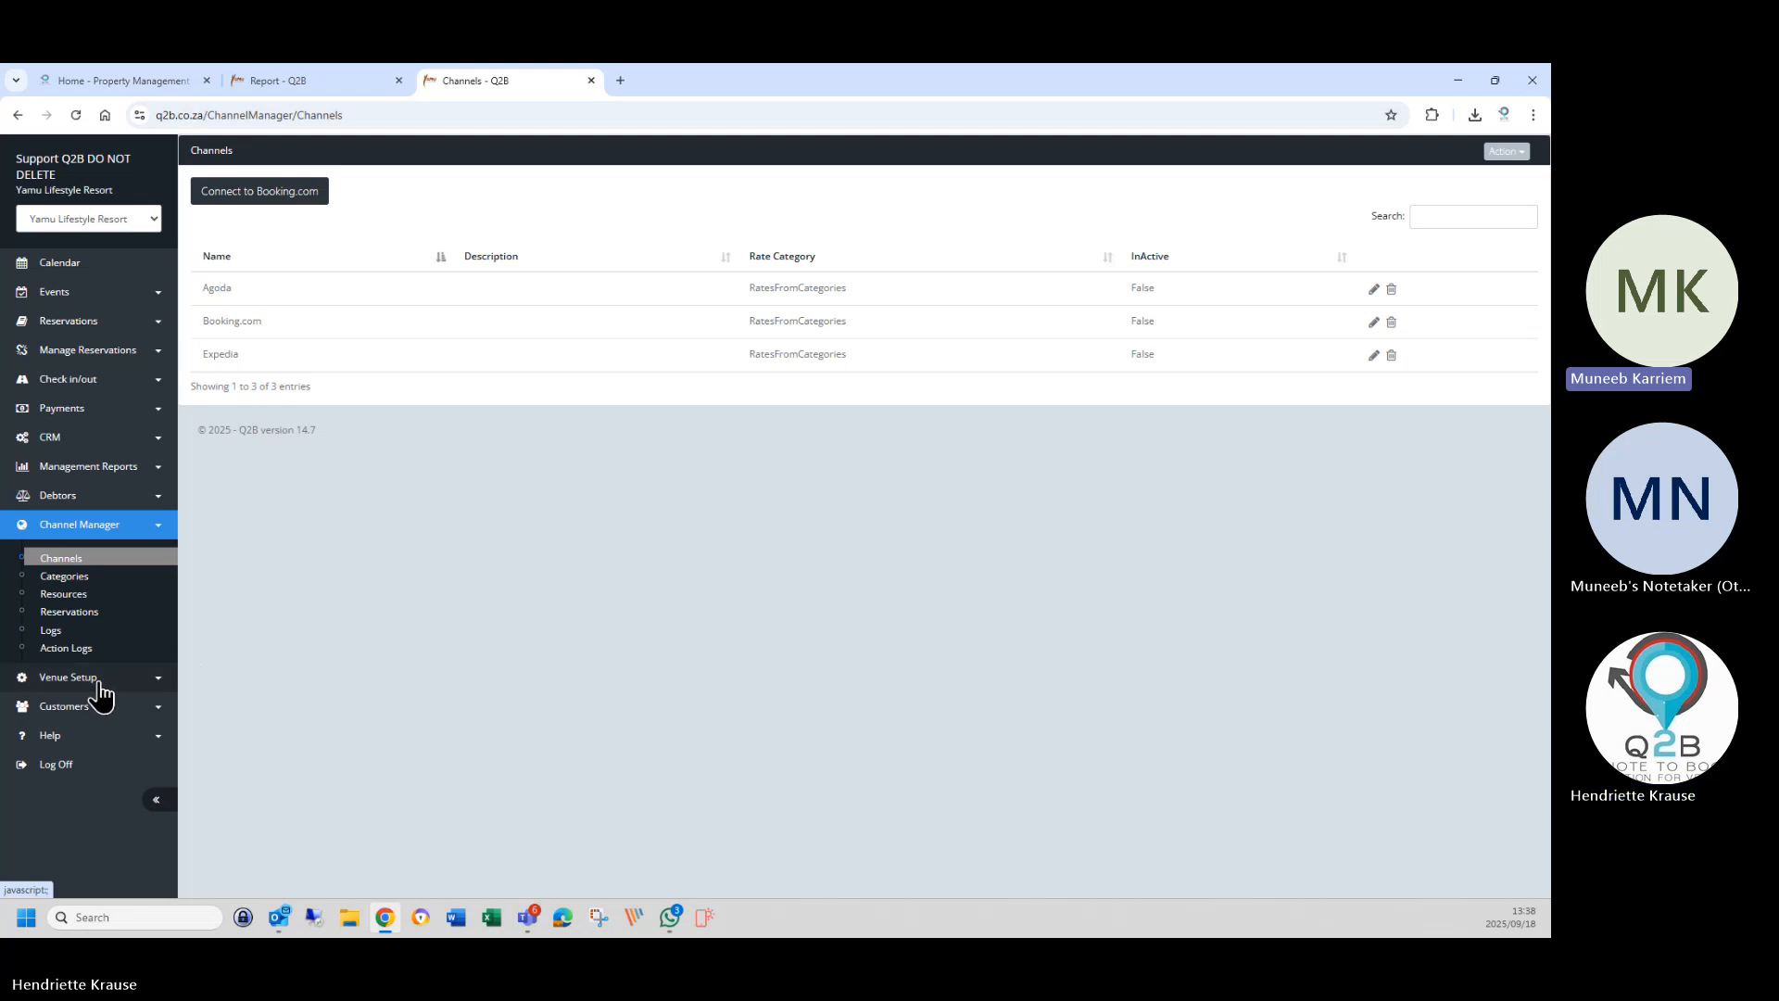
Expand the Reservations, Manage Reservations and Venue Setup sidebar groups.
click(82, 330)
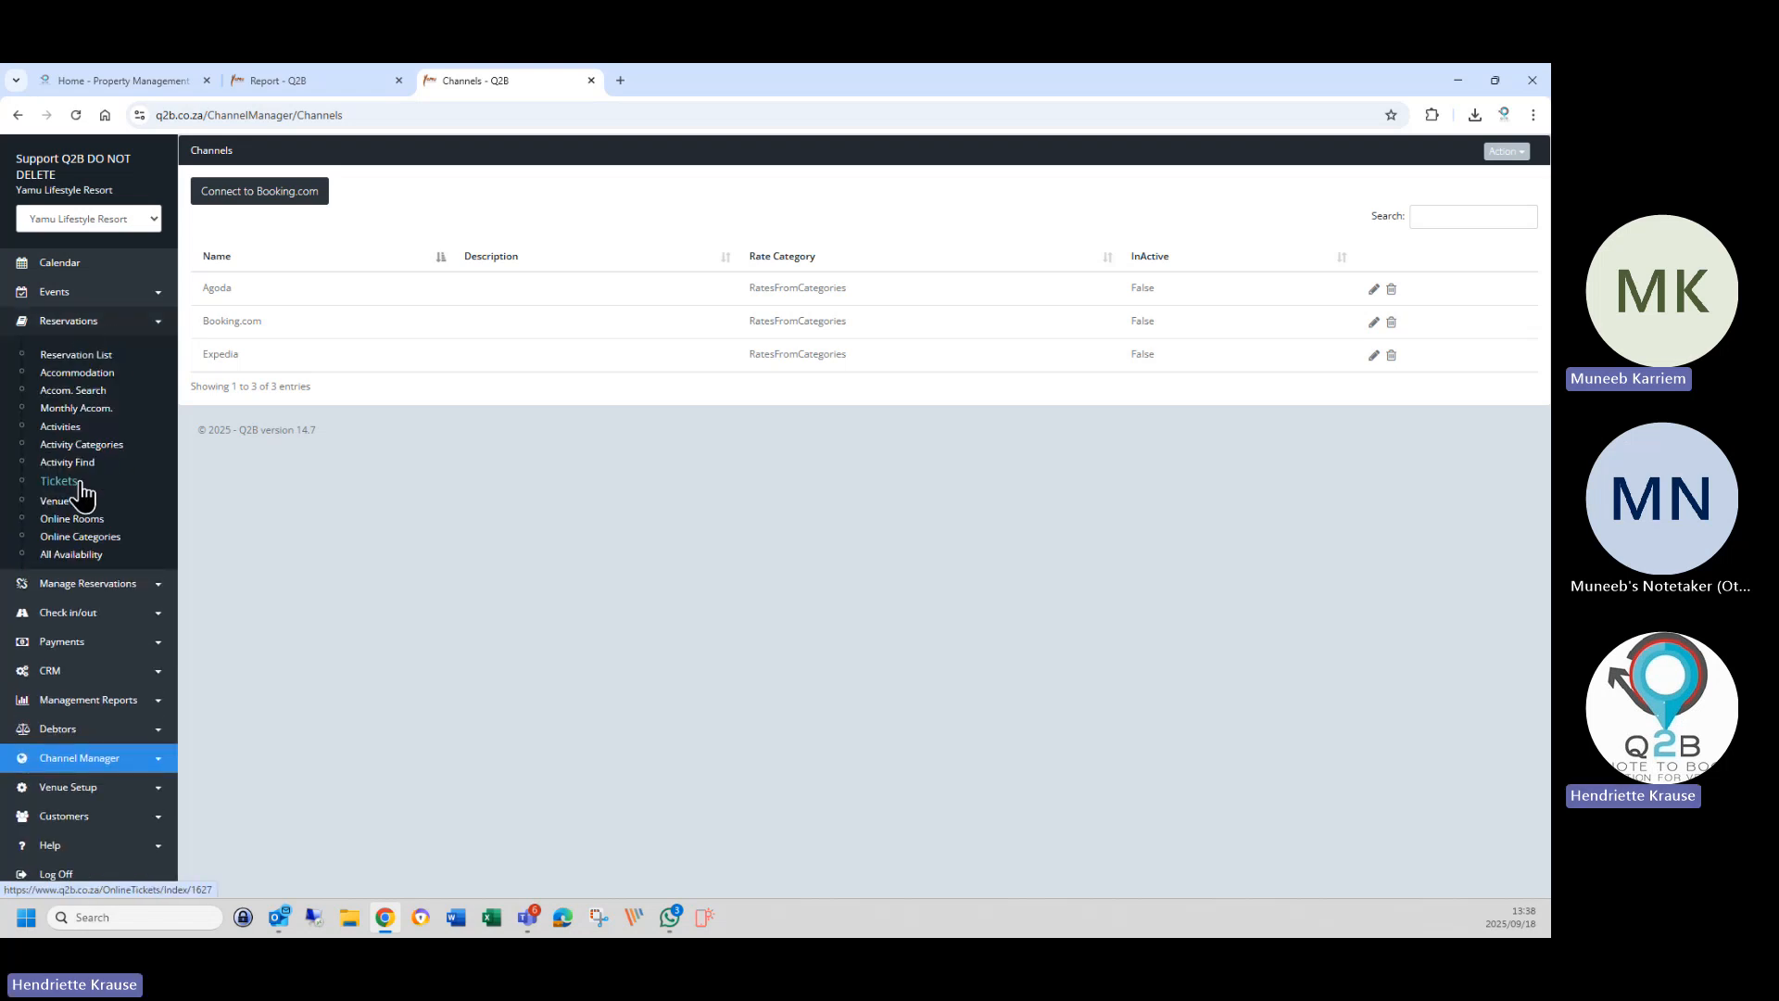
click(86, 584)
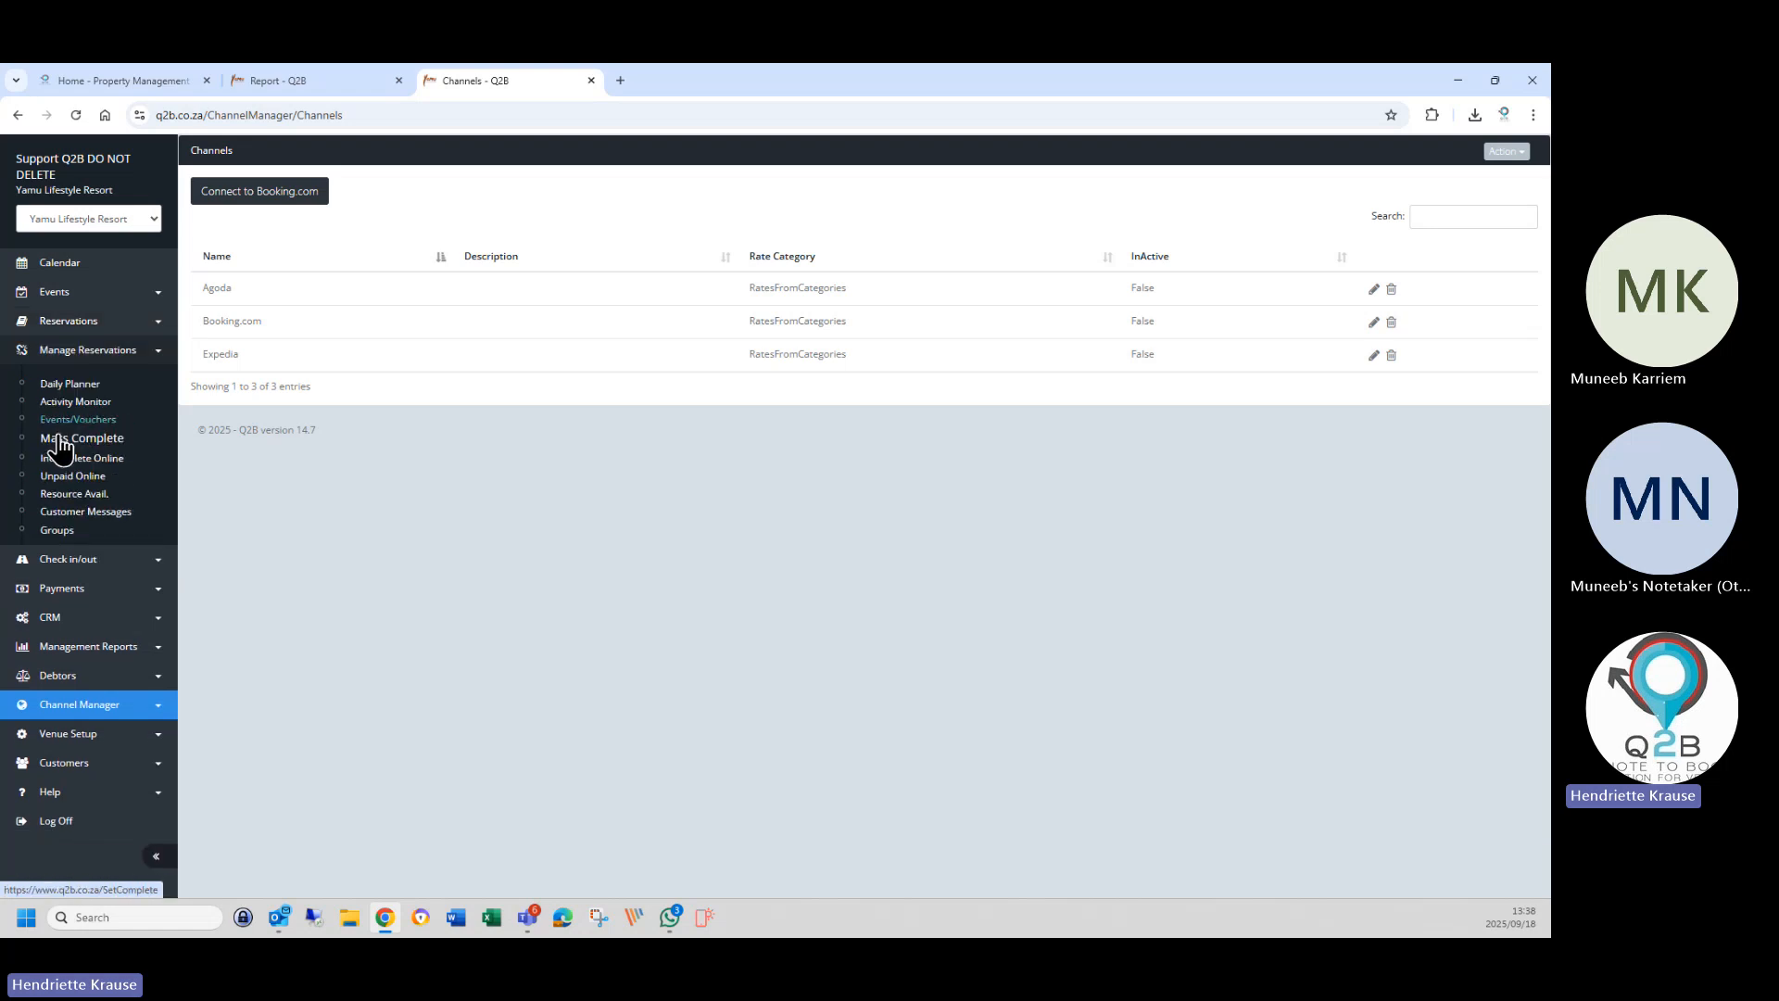
click(69, 457)
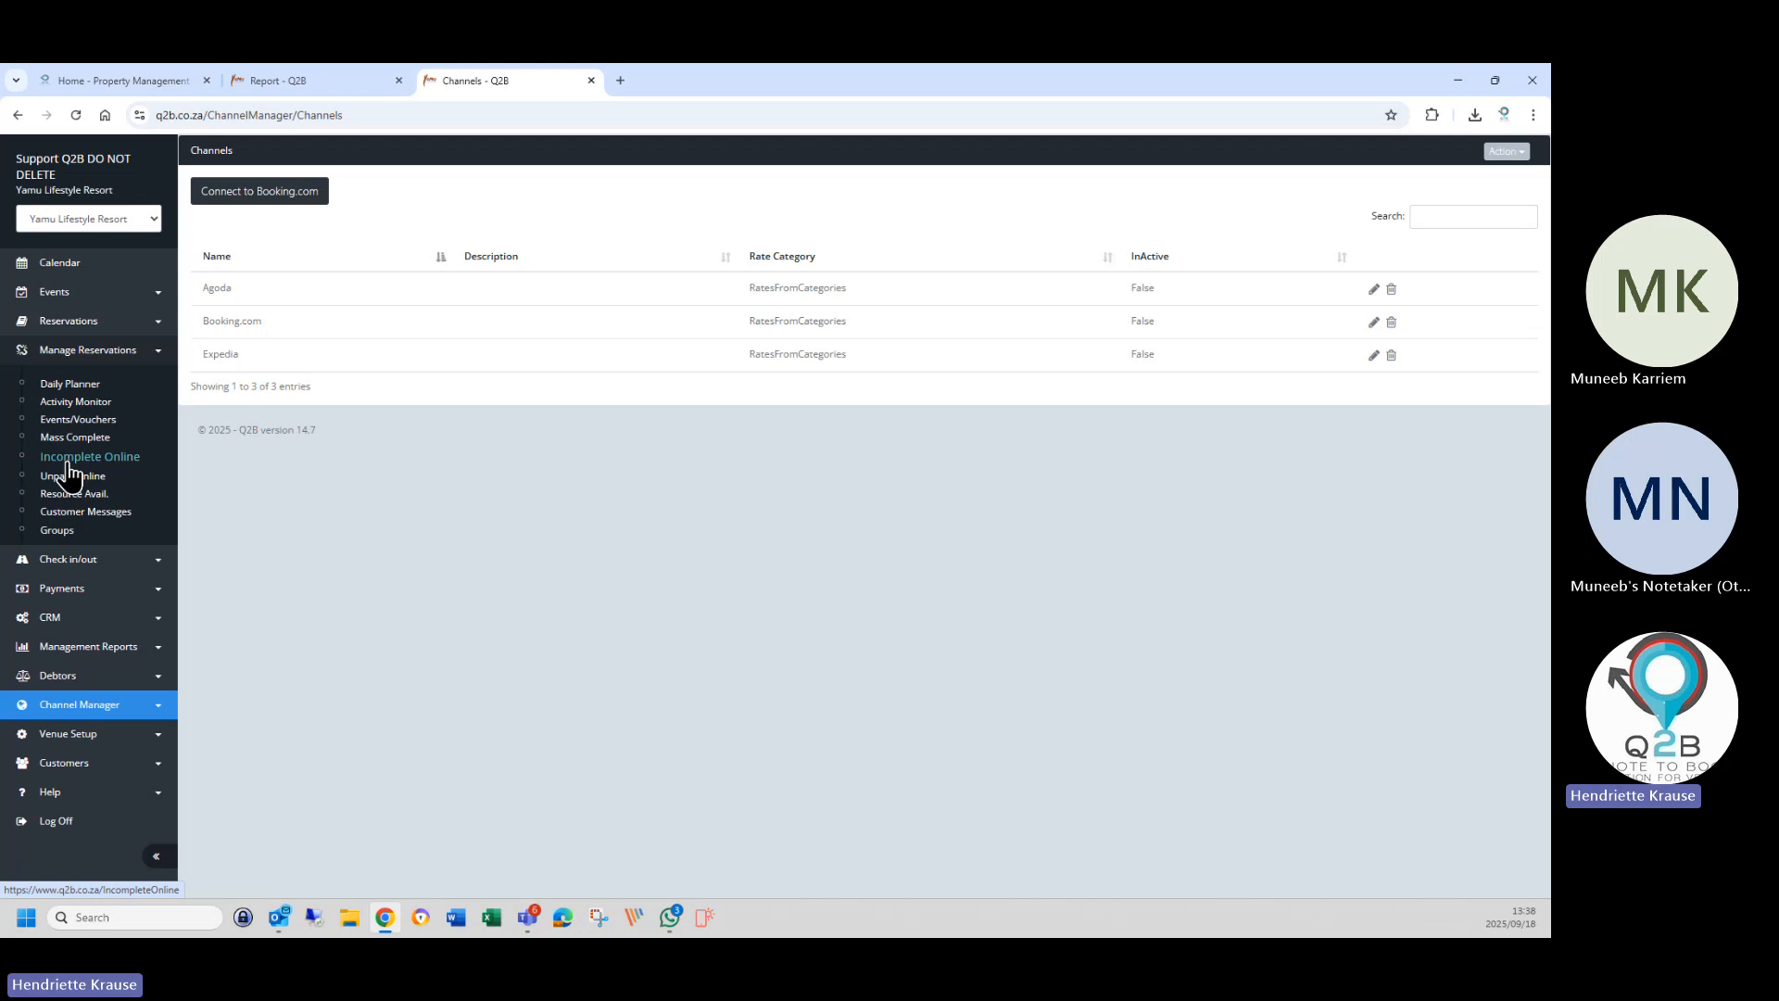
click(70, 731)
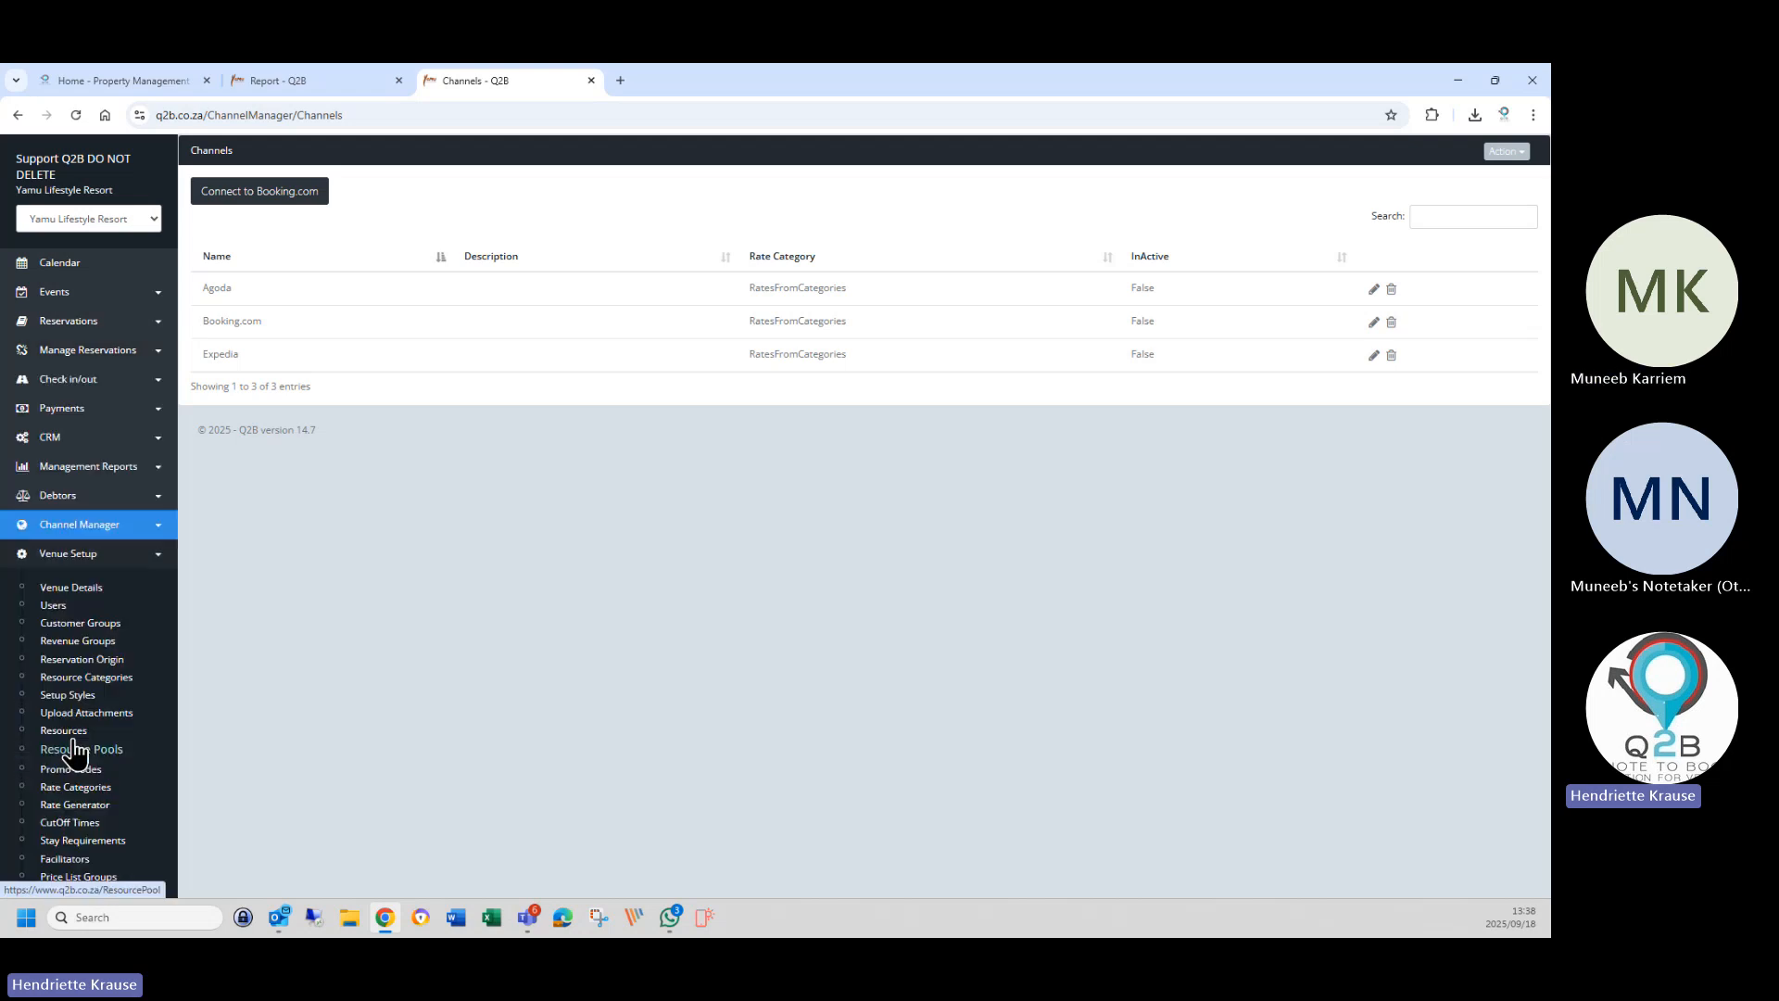
View Resource Categories, then bring up the Resources list.
click(76, 677)
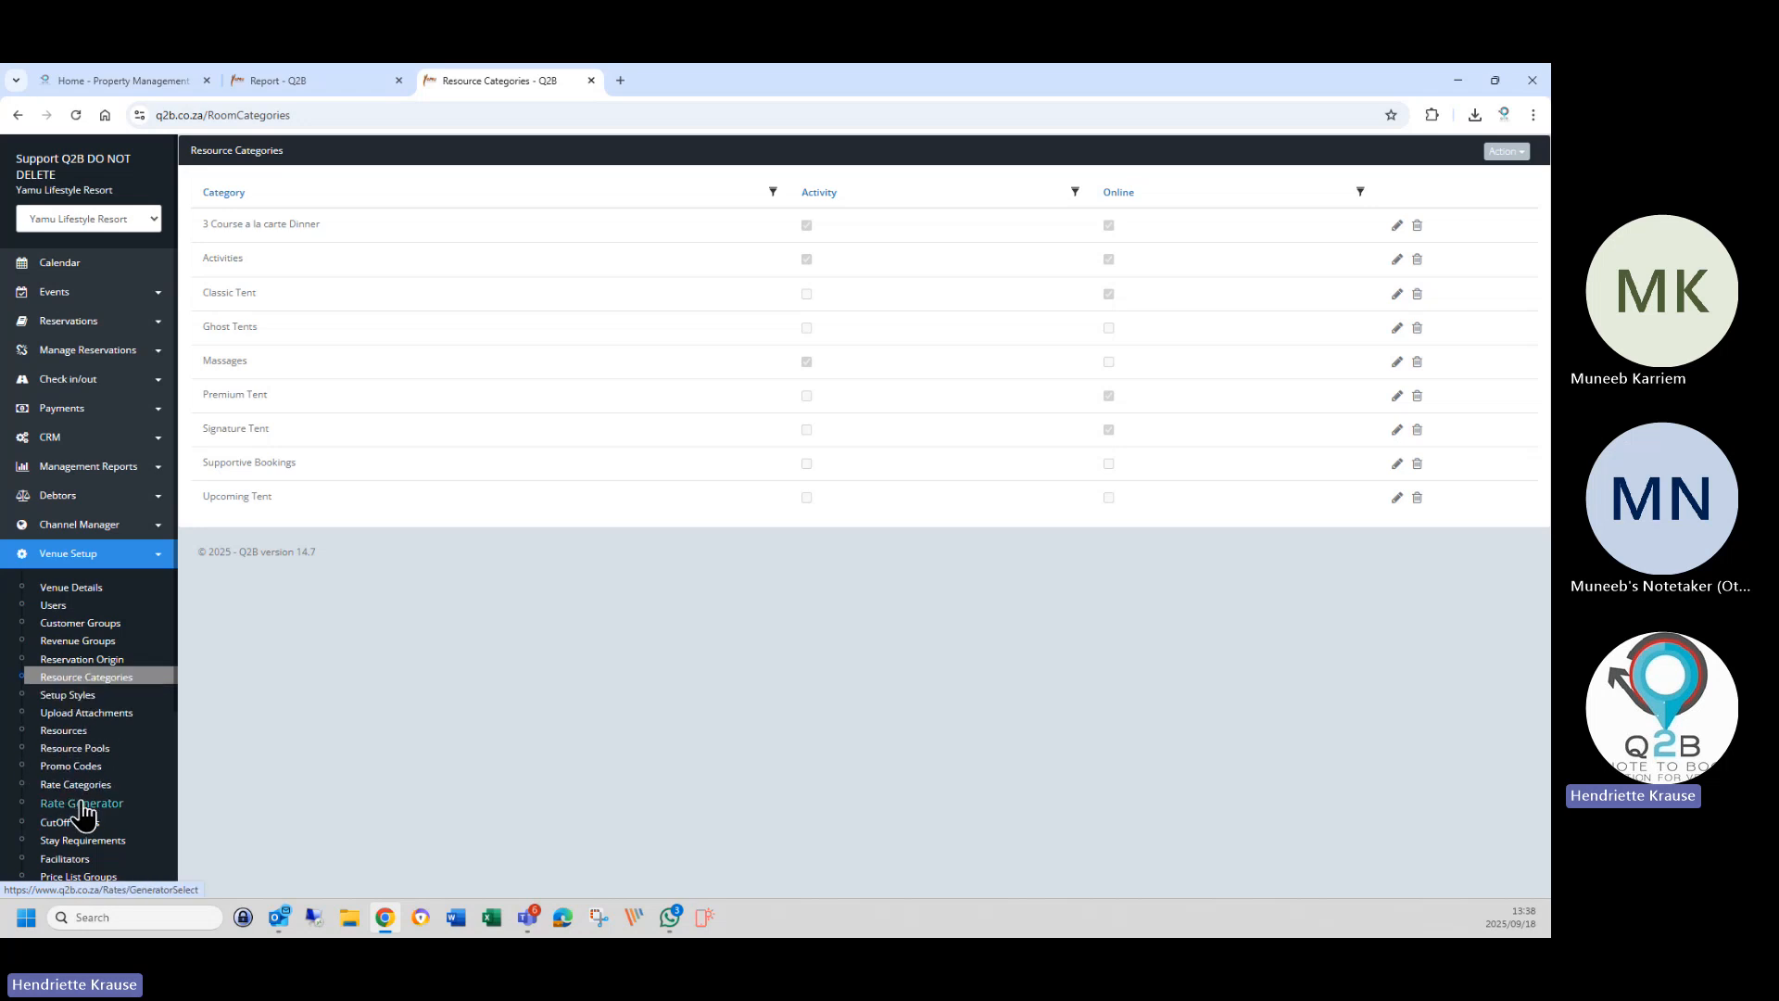
click(65, 734)
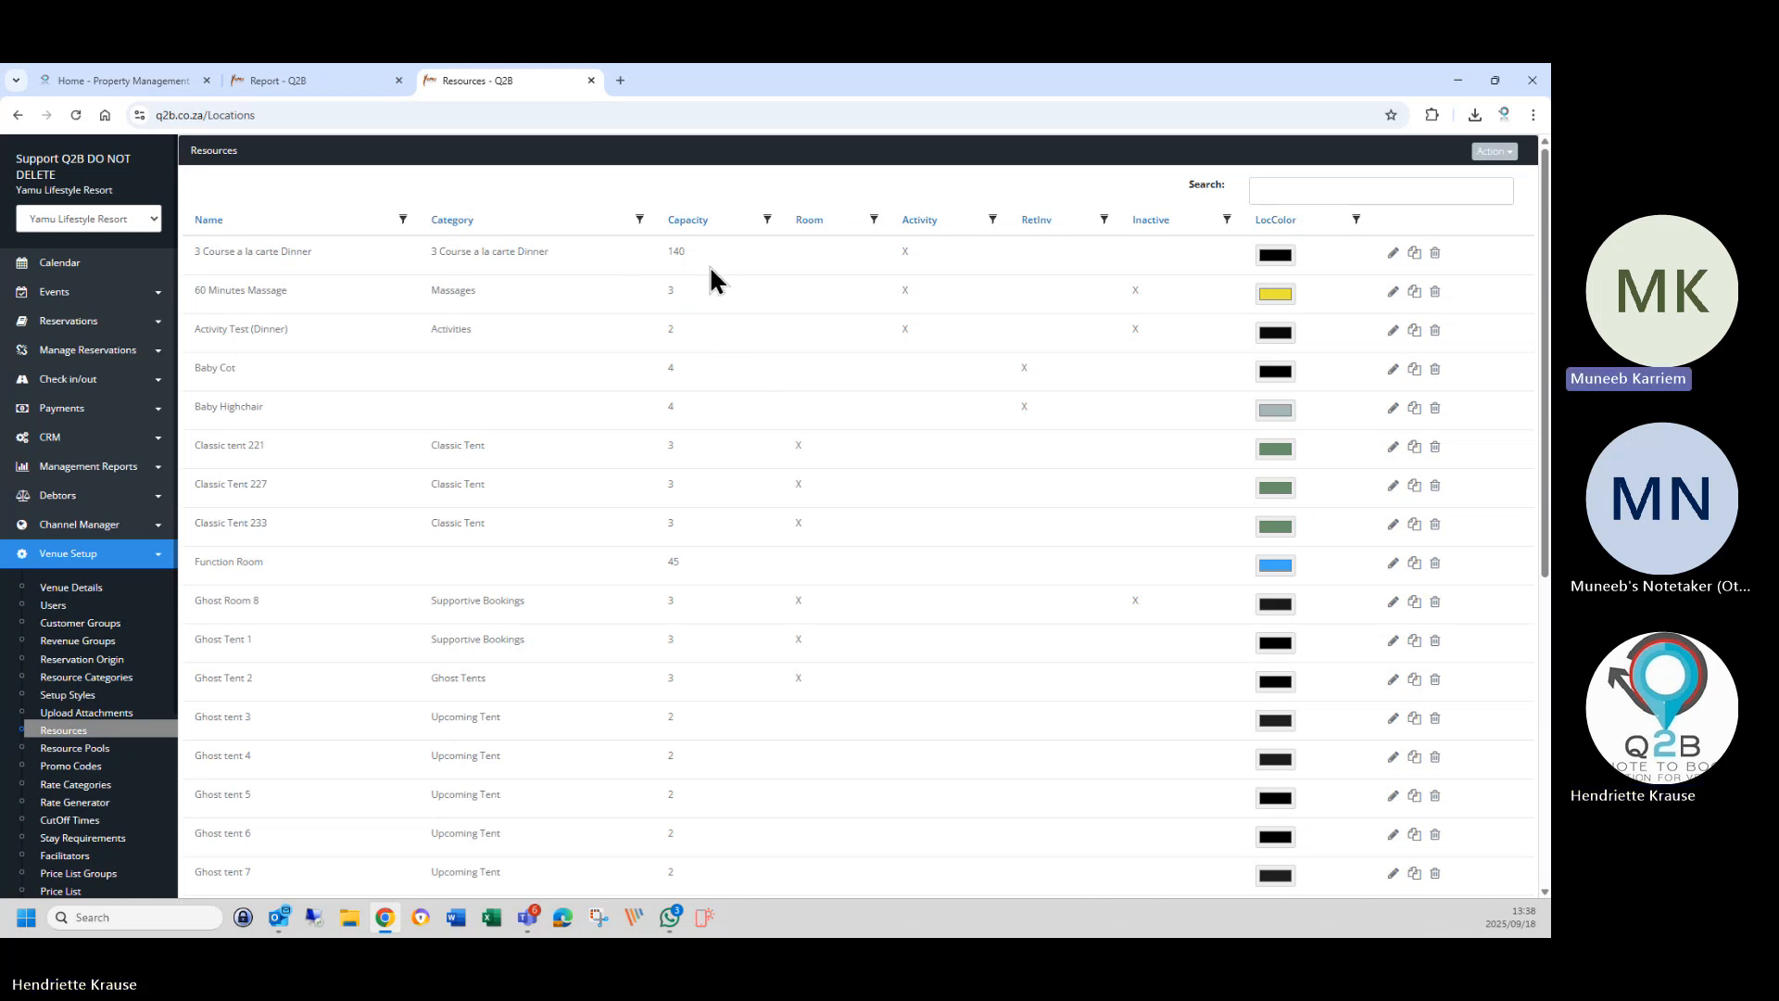
Filter the resources by 'sunset' and open Sunset Cruise for editing.
click(1334, 192)
text(sunset)
key(Return)
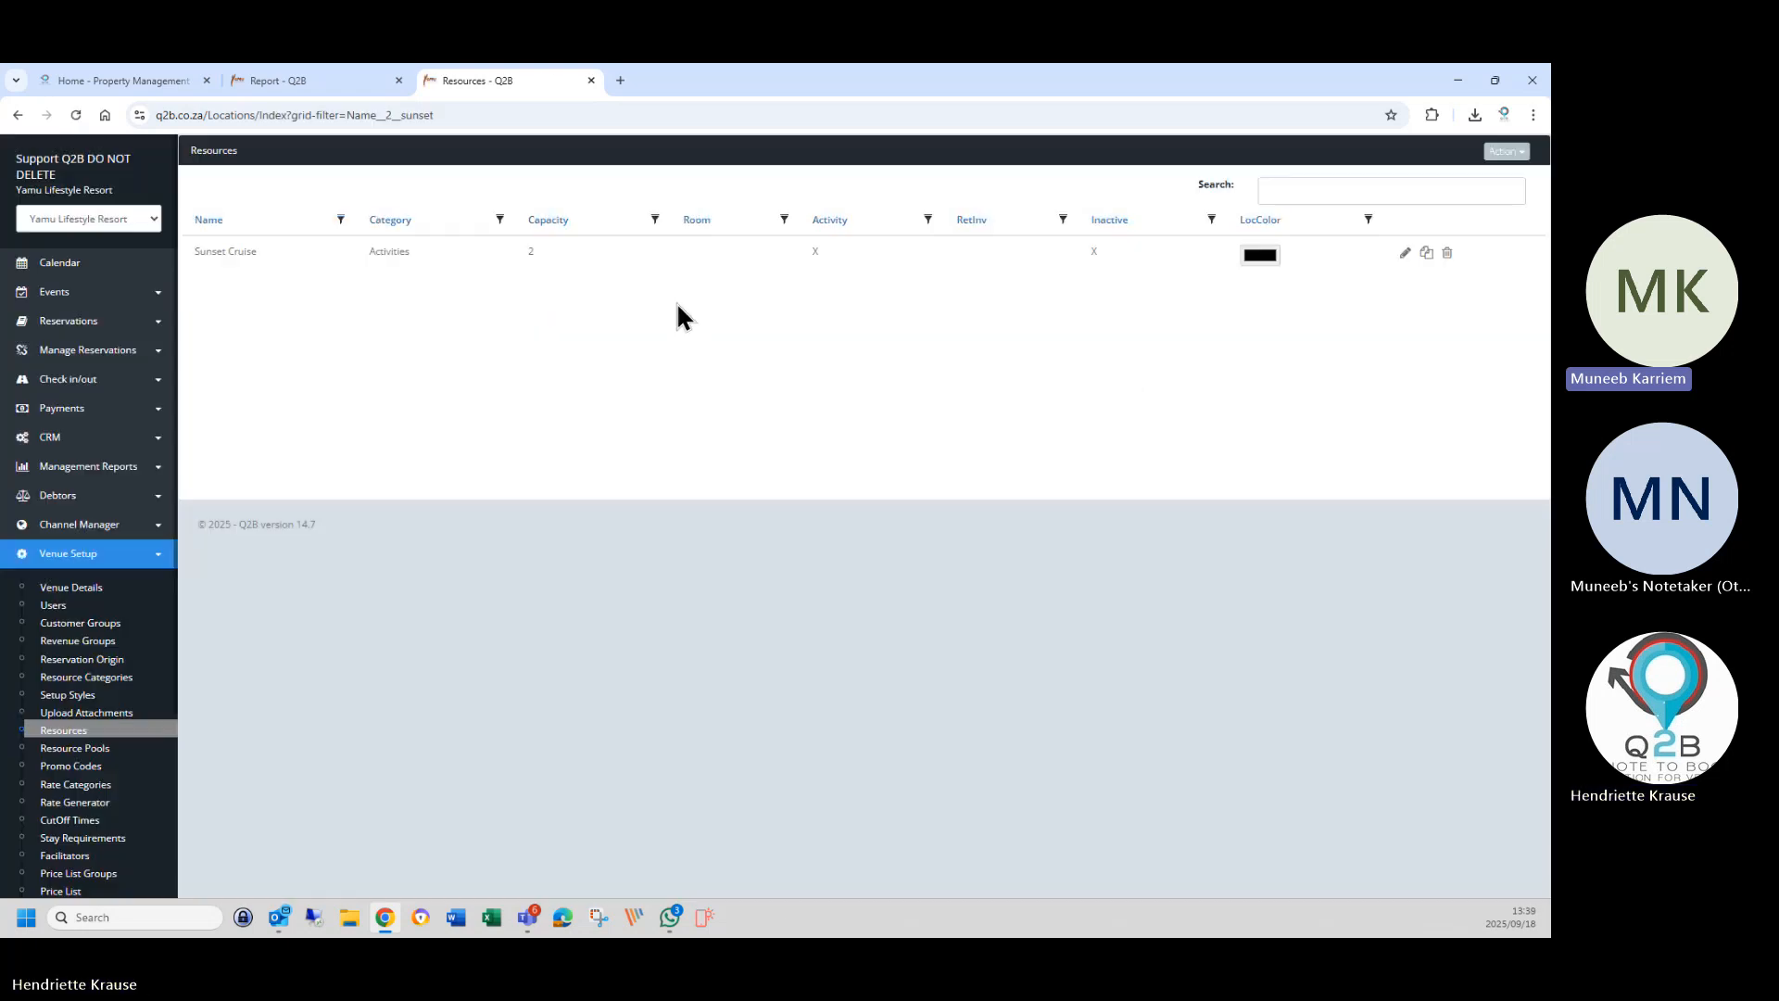
click(1405, 254)
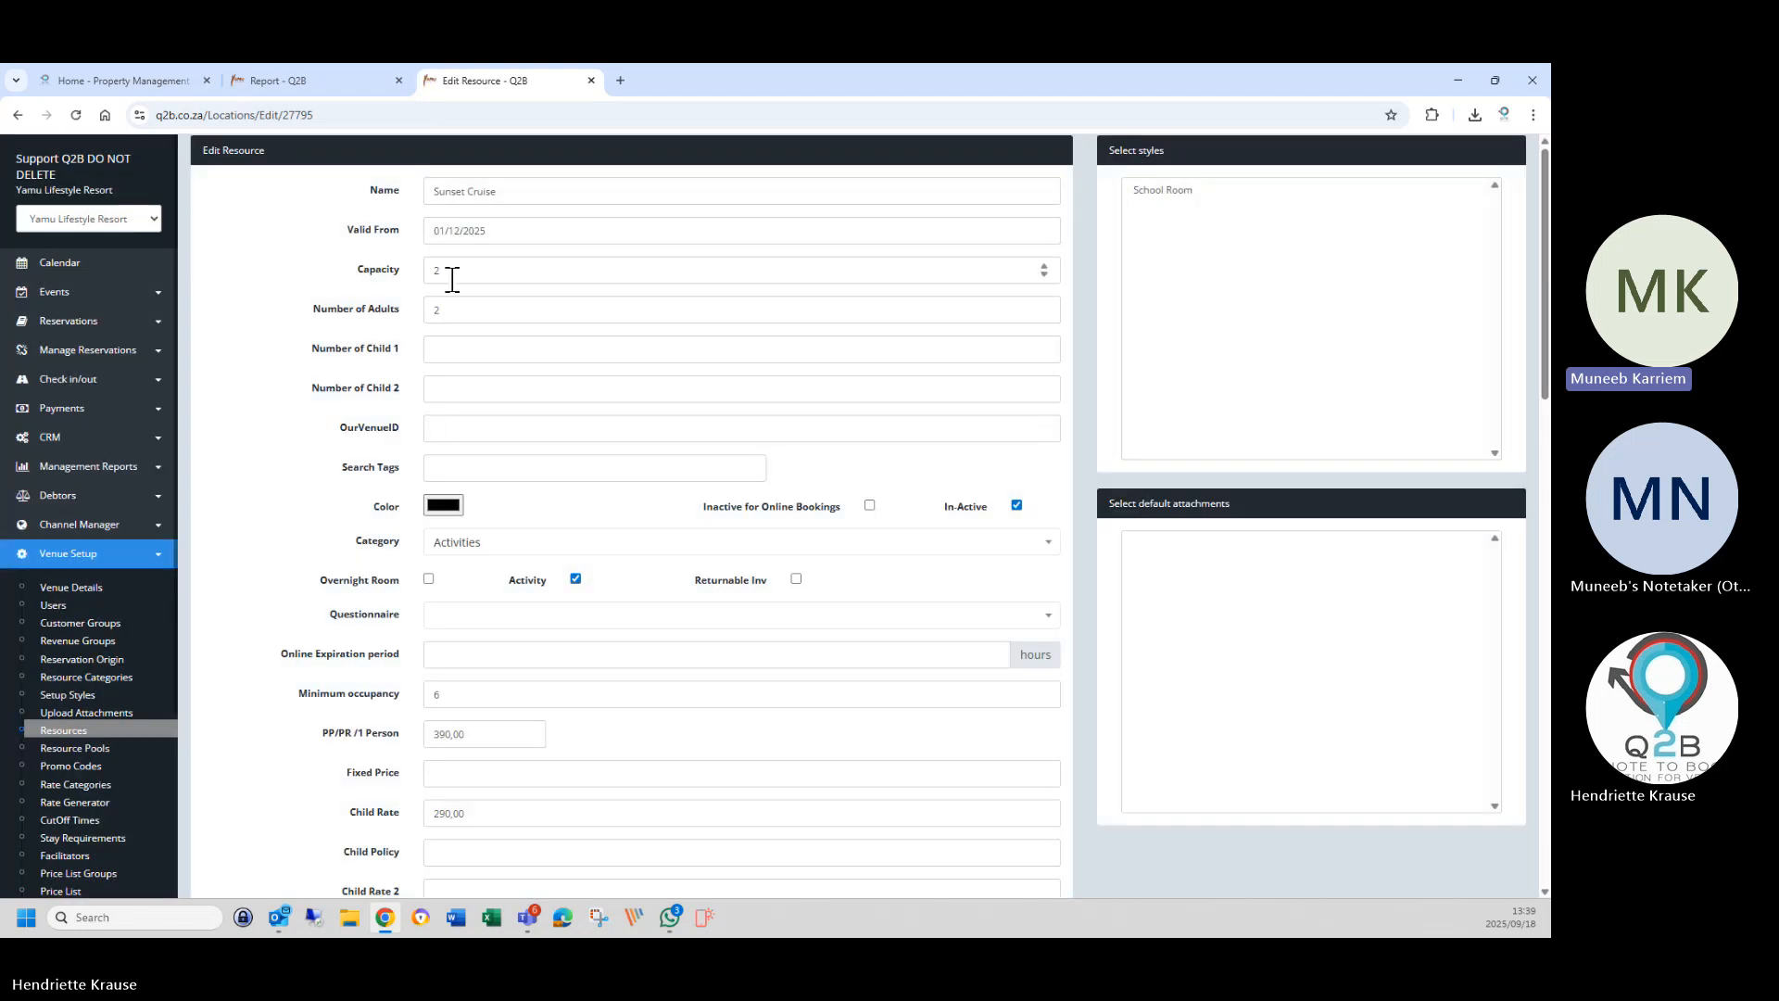
Set capacity to 6, empty Number of Adults, and change Minimum occupancy to 2.
double_click(448, 273)
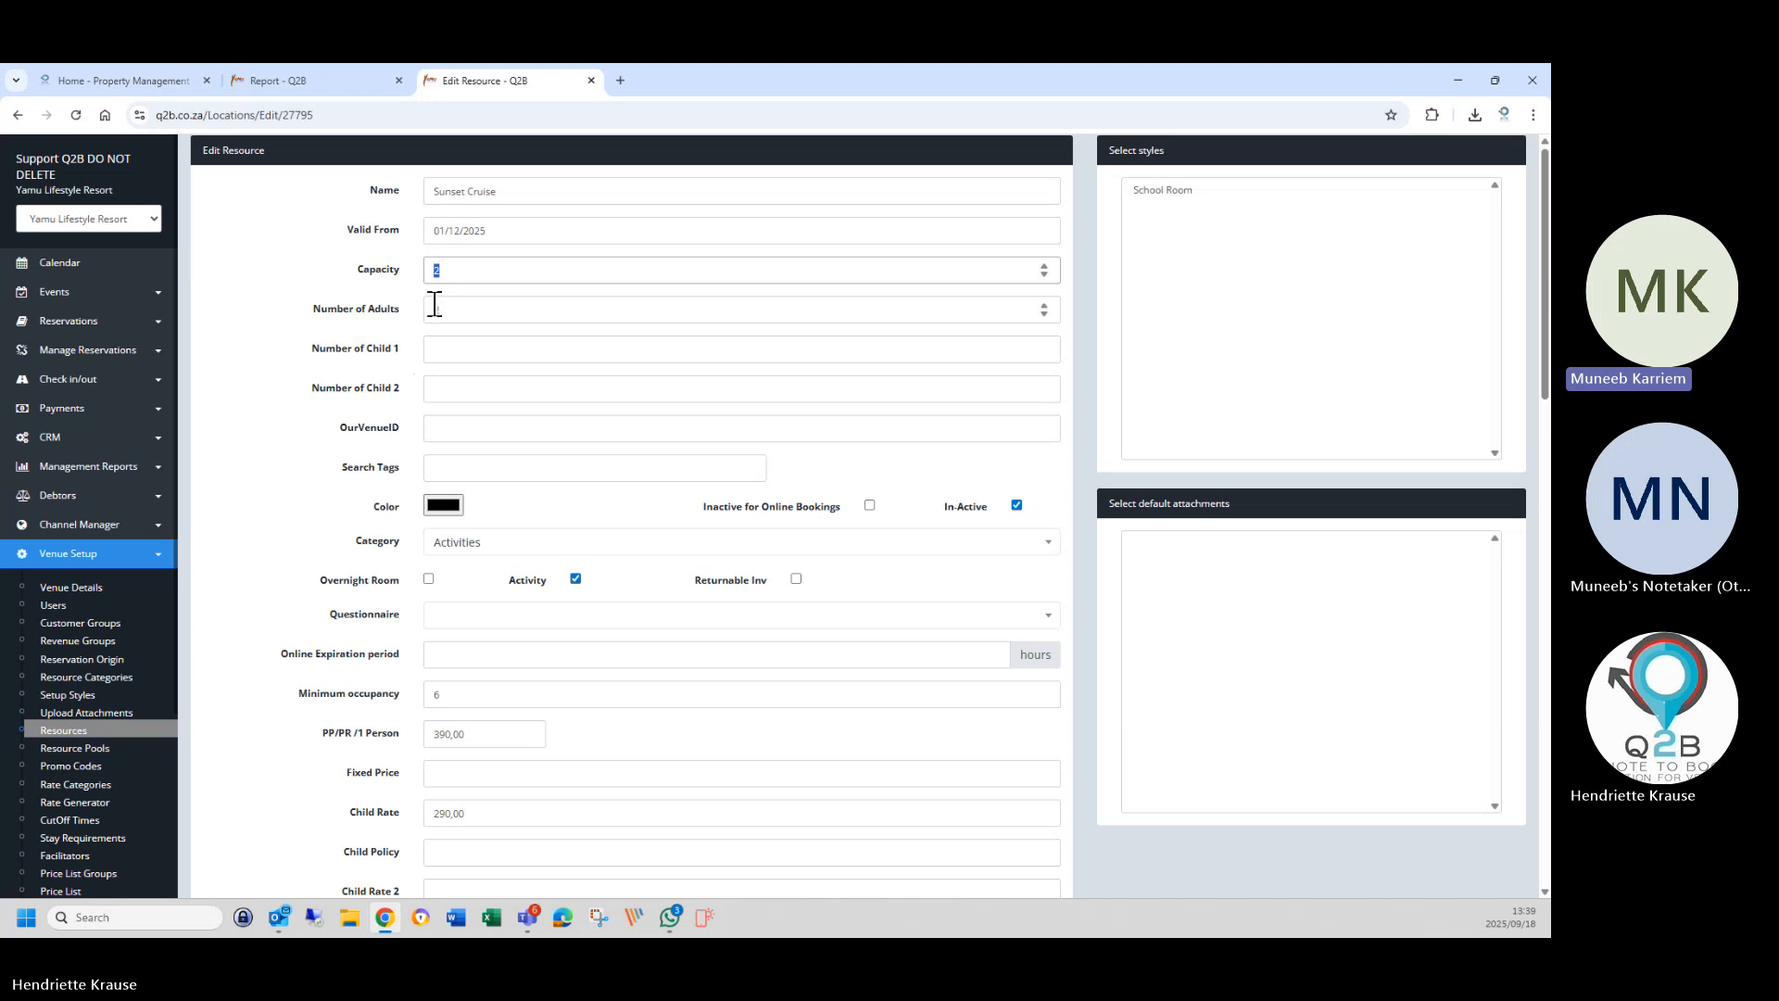
text(4)
key(Tab)
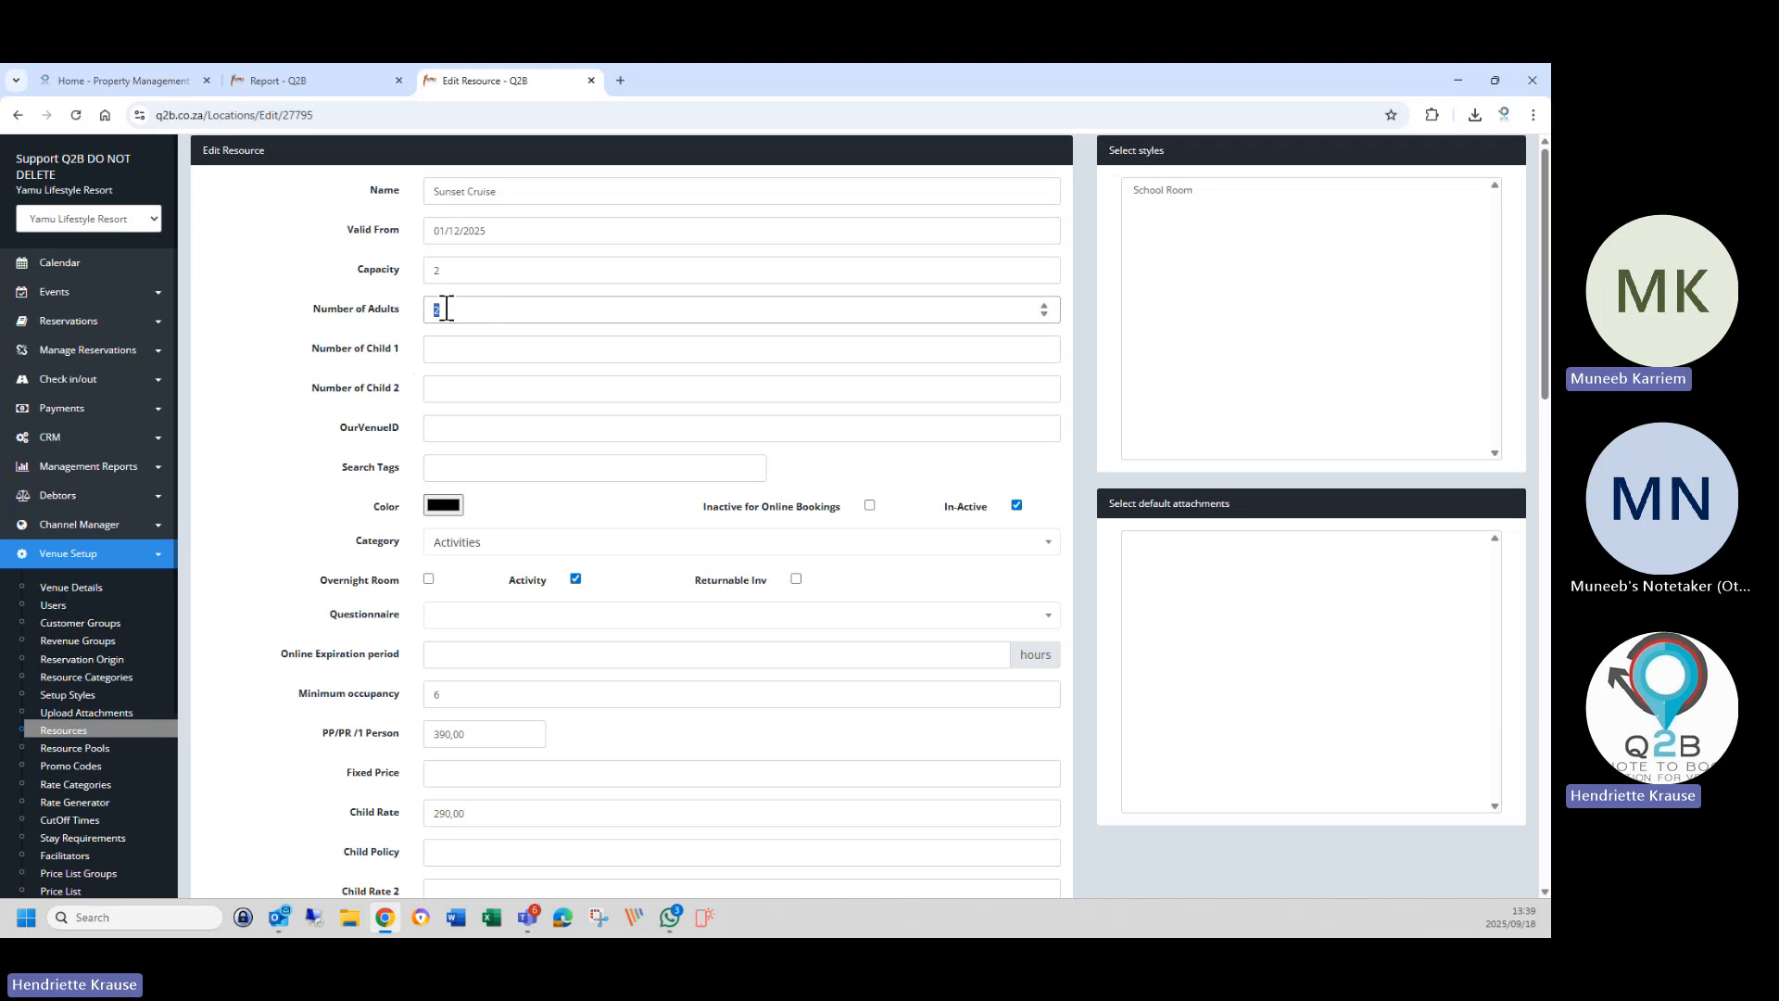
click(443, 270)
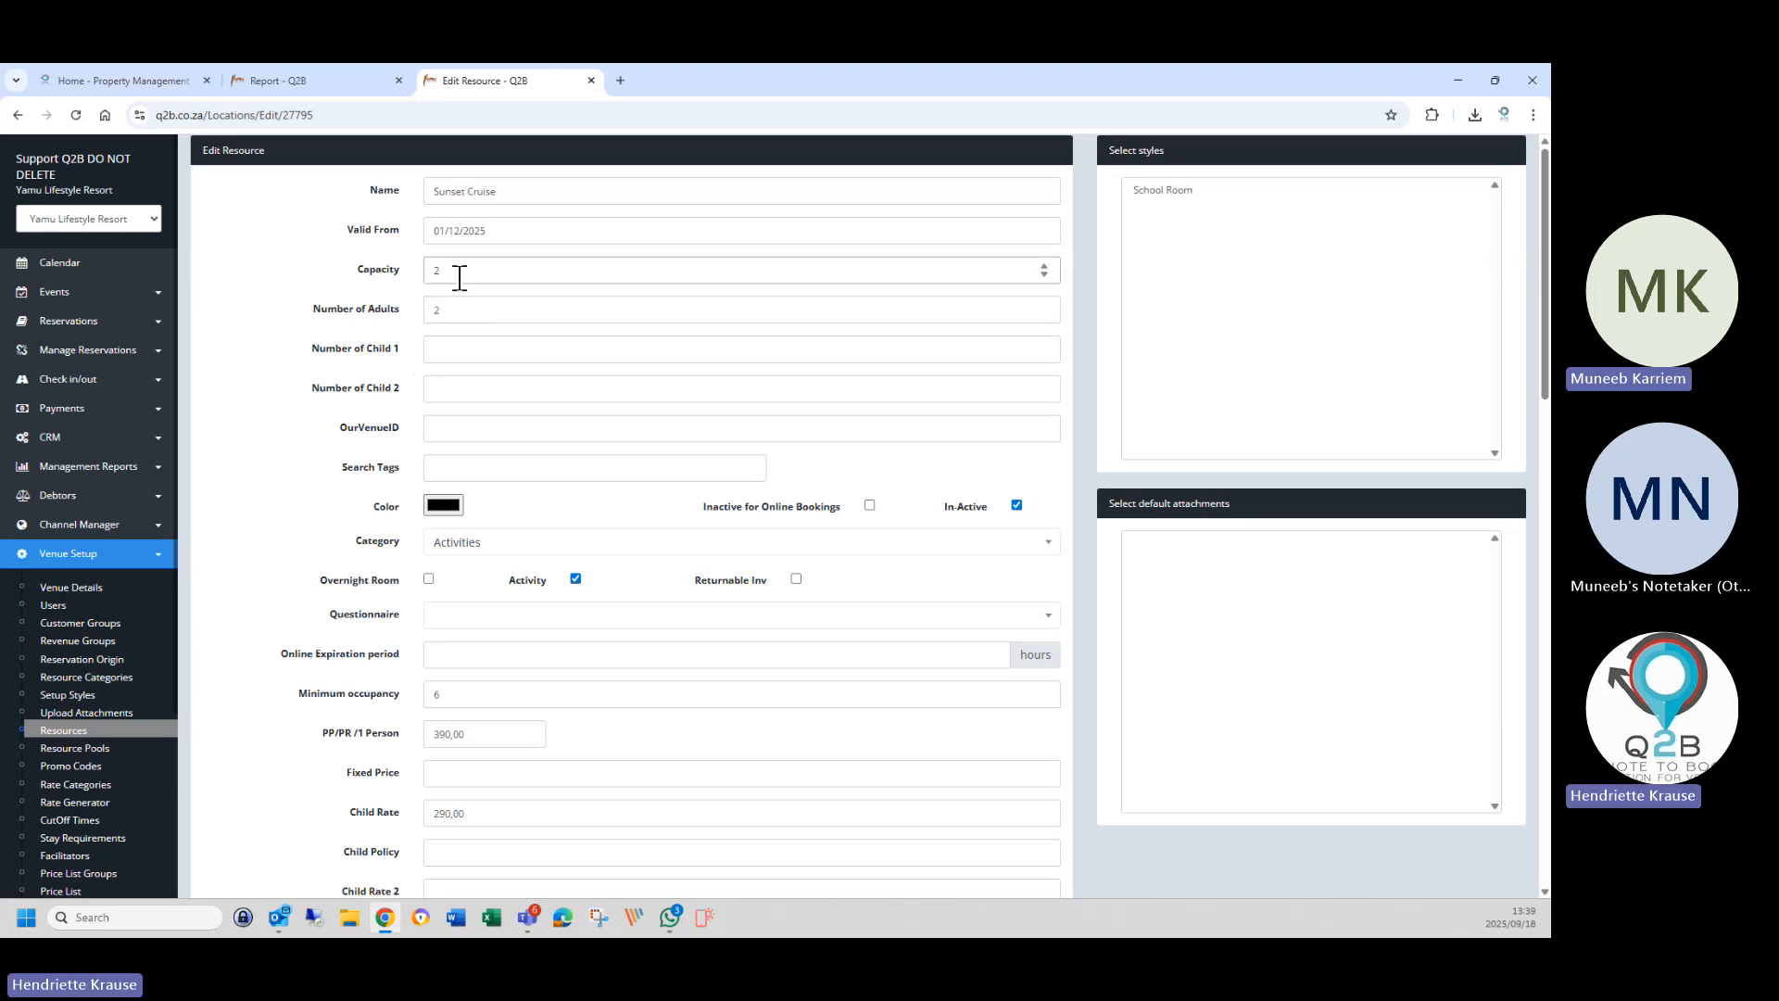
double_click(457, 270)
double_click(449, 310)
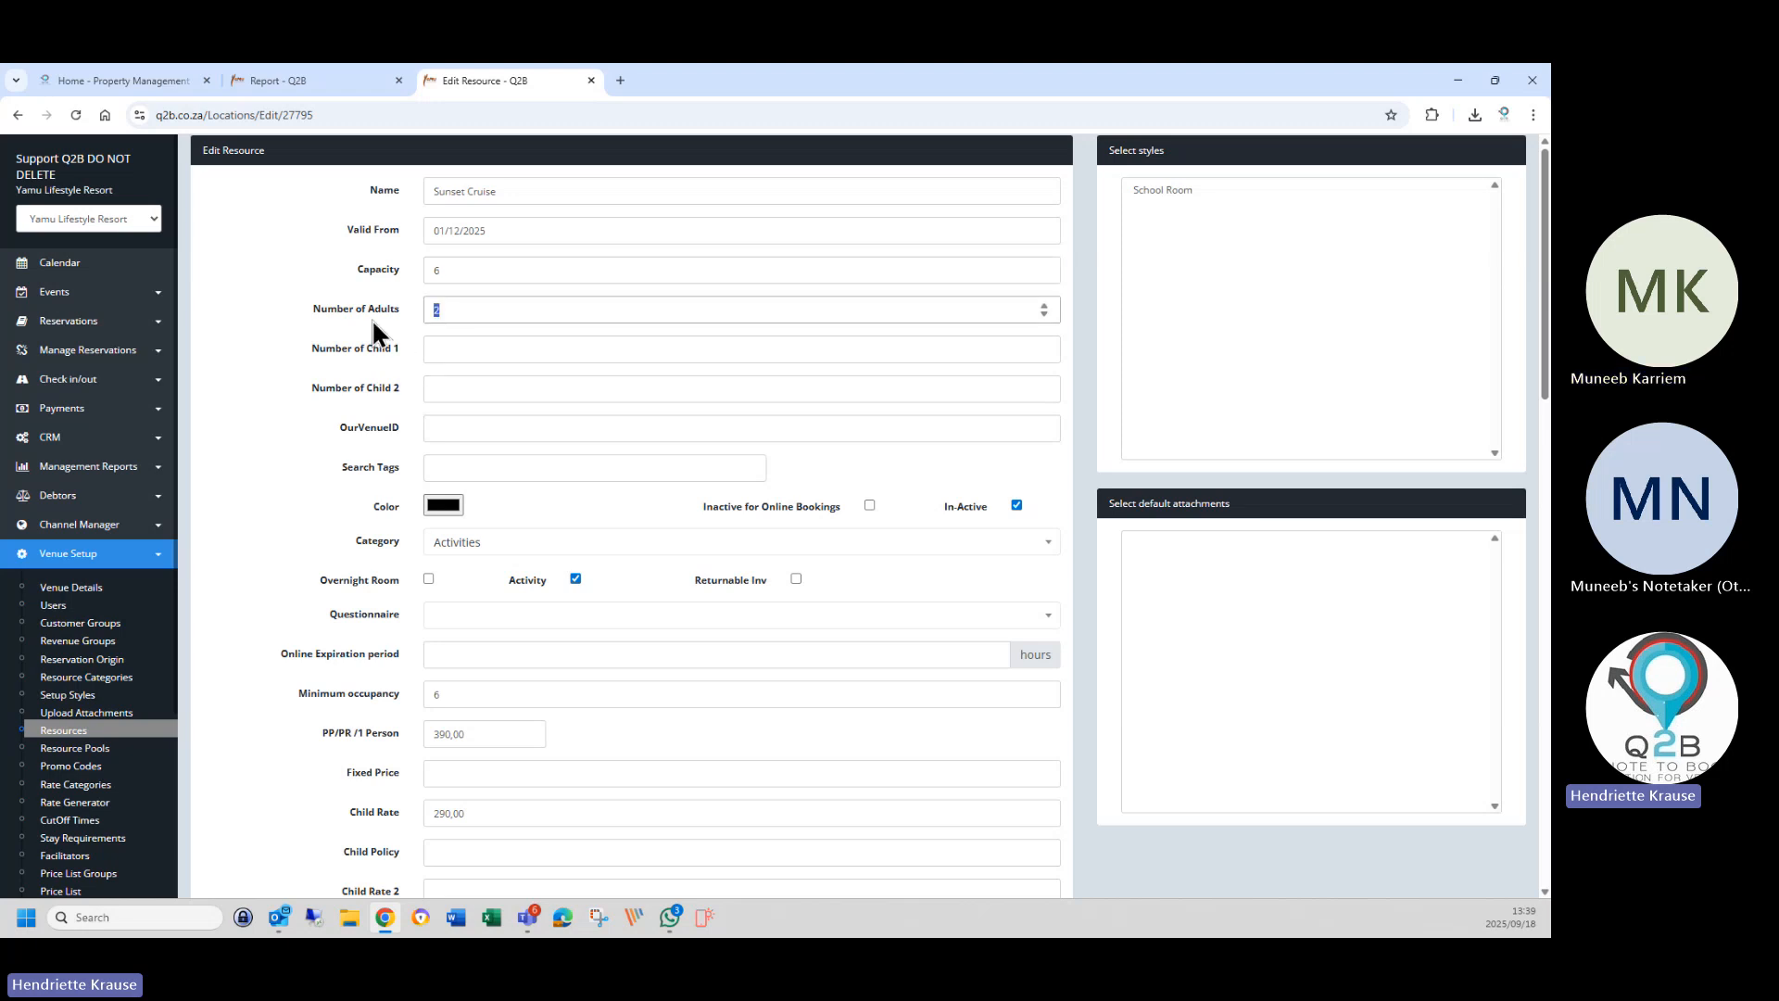
key(BackSpace)
drag(476, 699, 377, 703)
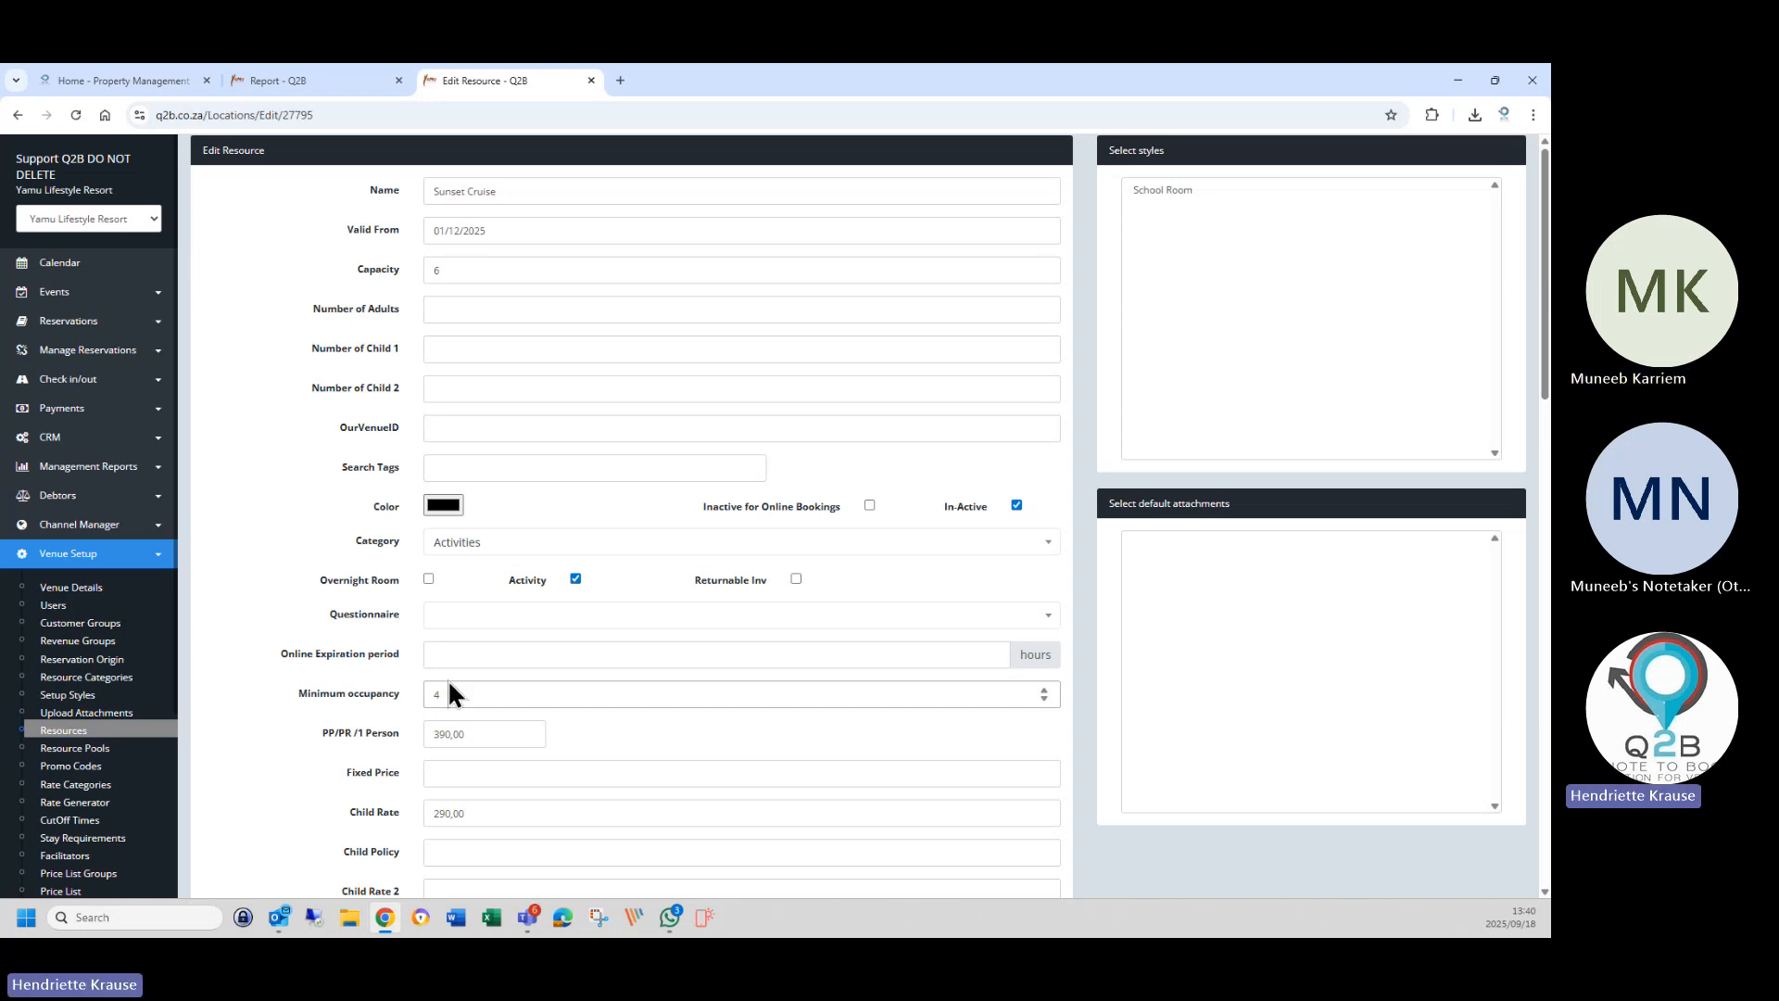
click(452, 694)
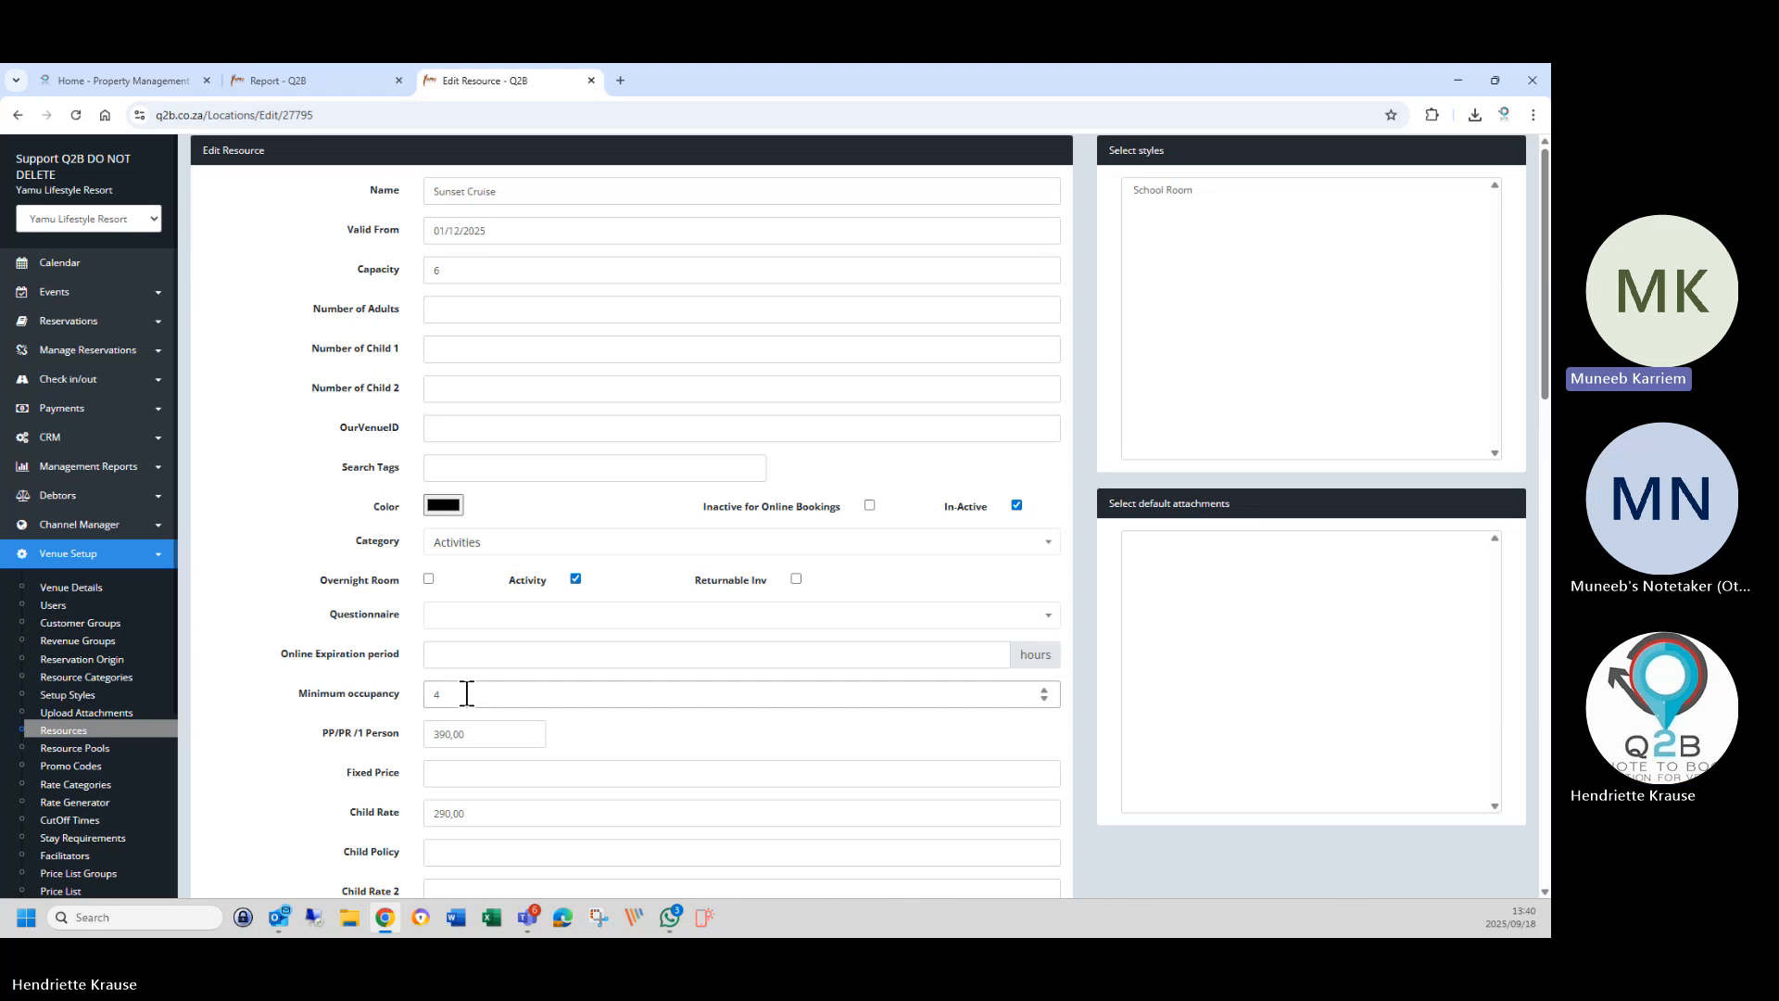
drag(467, 693, 420, 695)
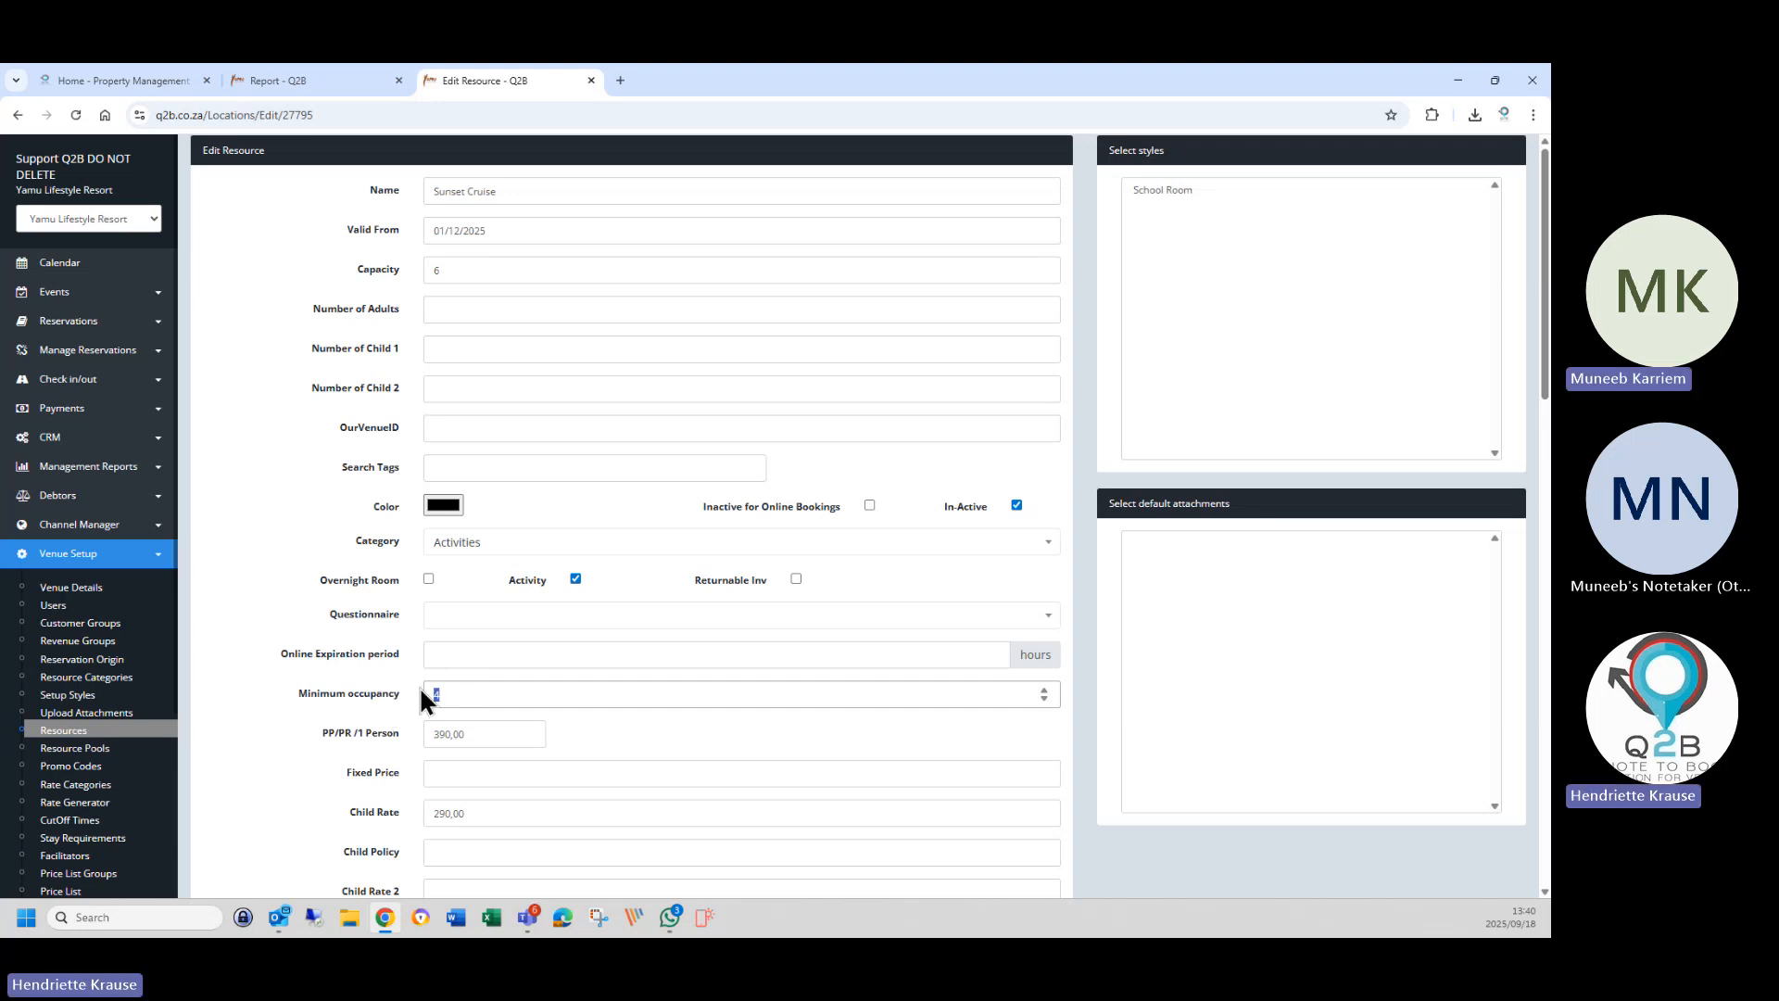
text(2)
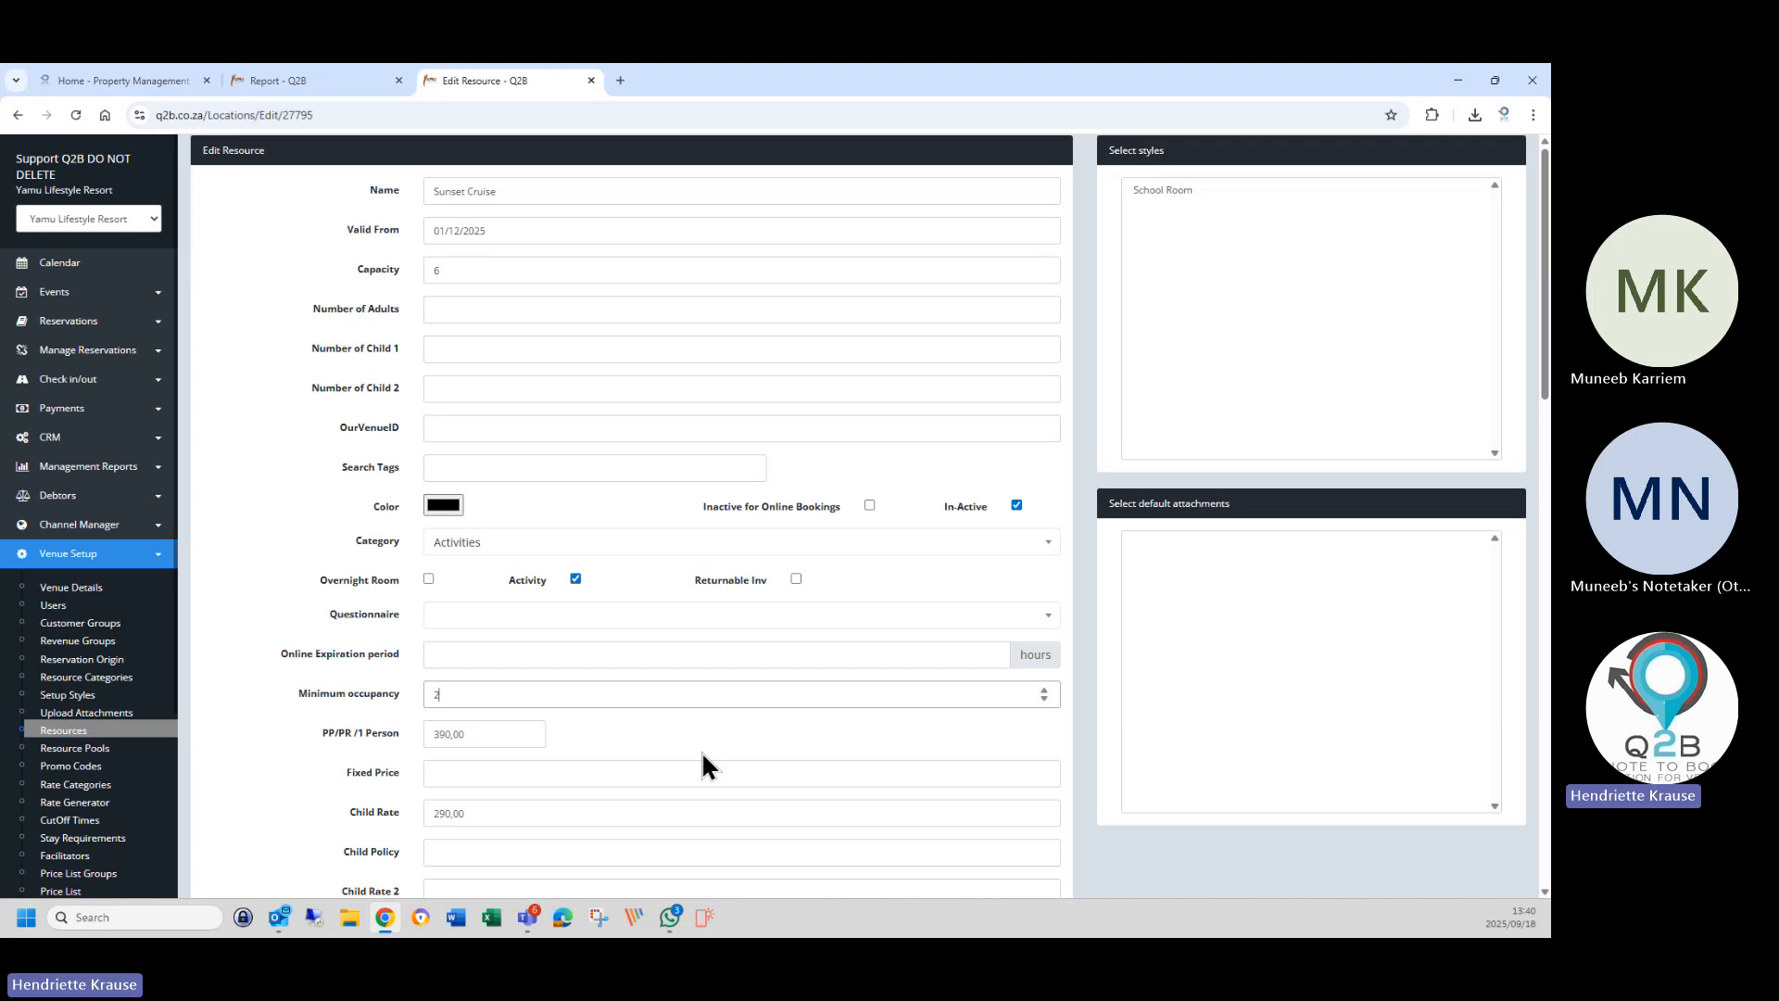
Move the 290,00 child rate into the second child rate field.
scroll(342, 675, down, 1)
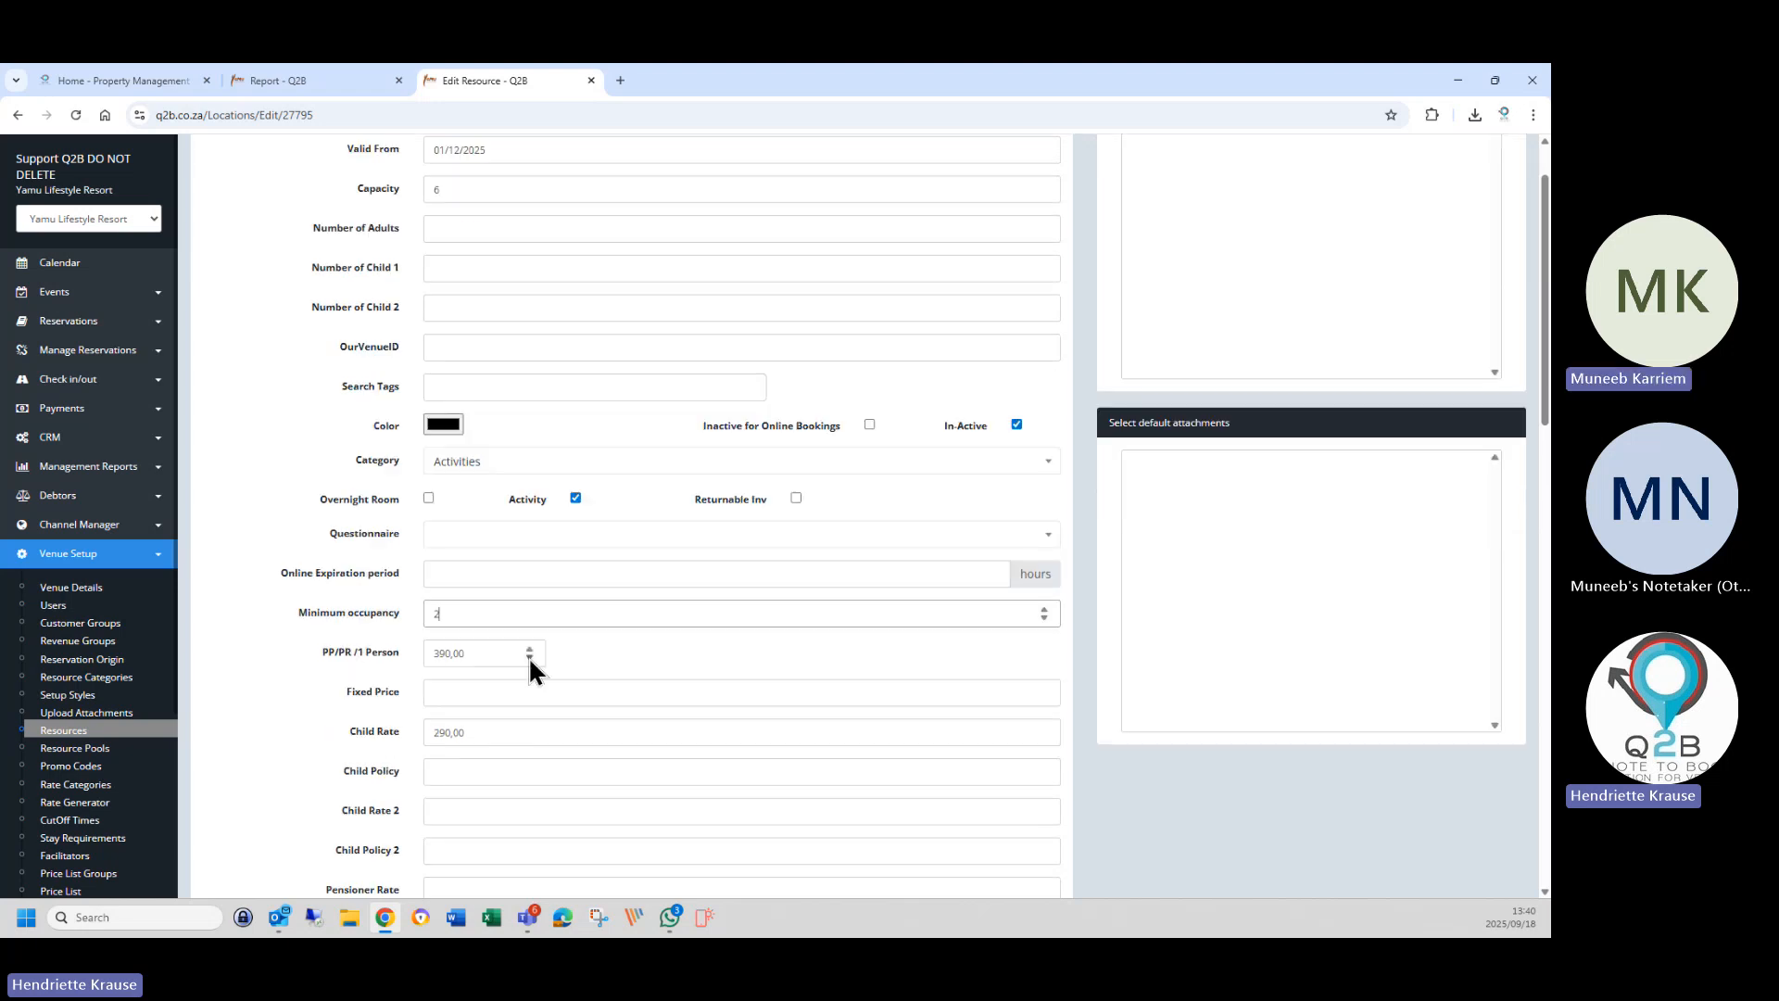
click(486, 654)
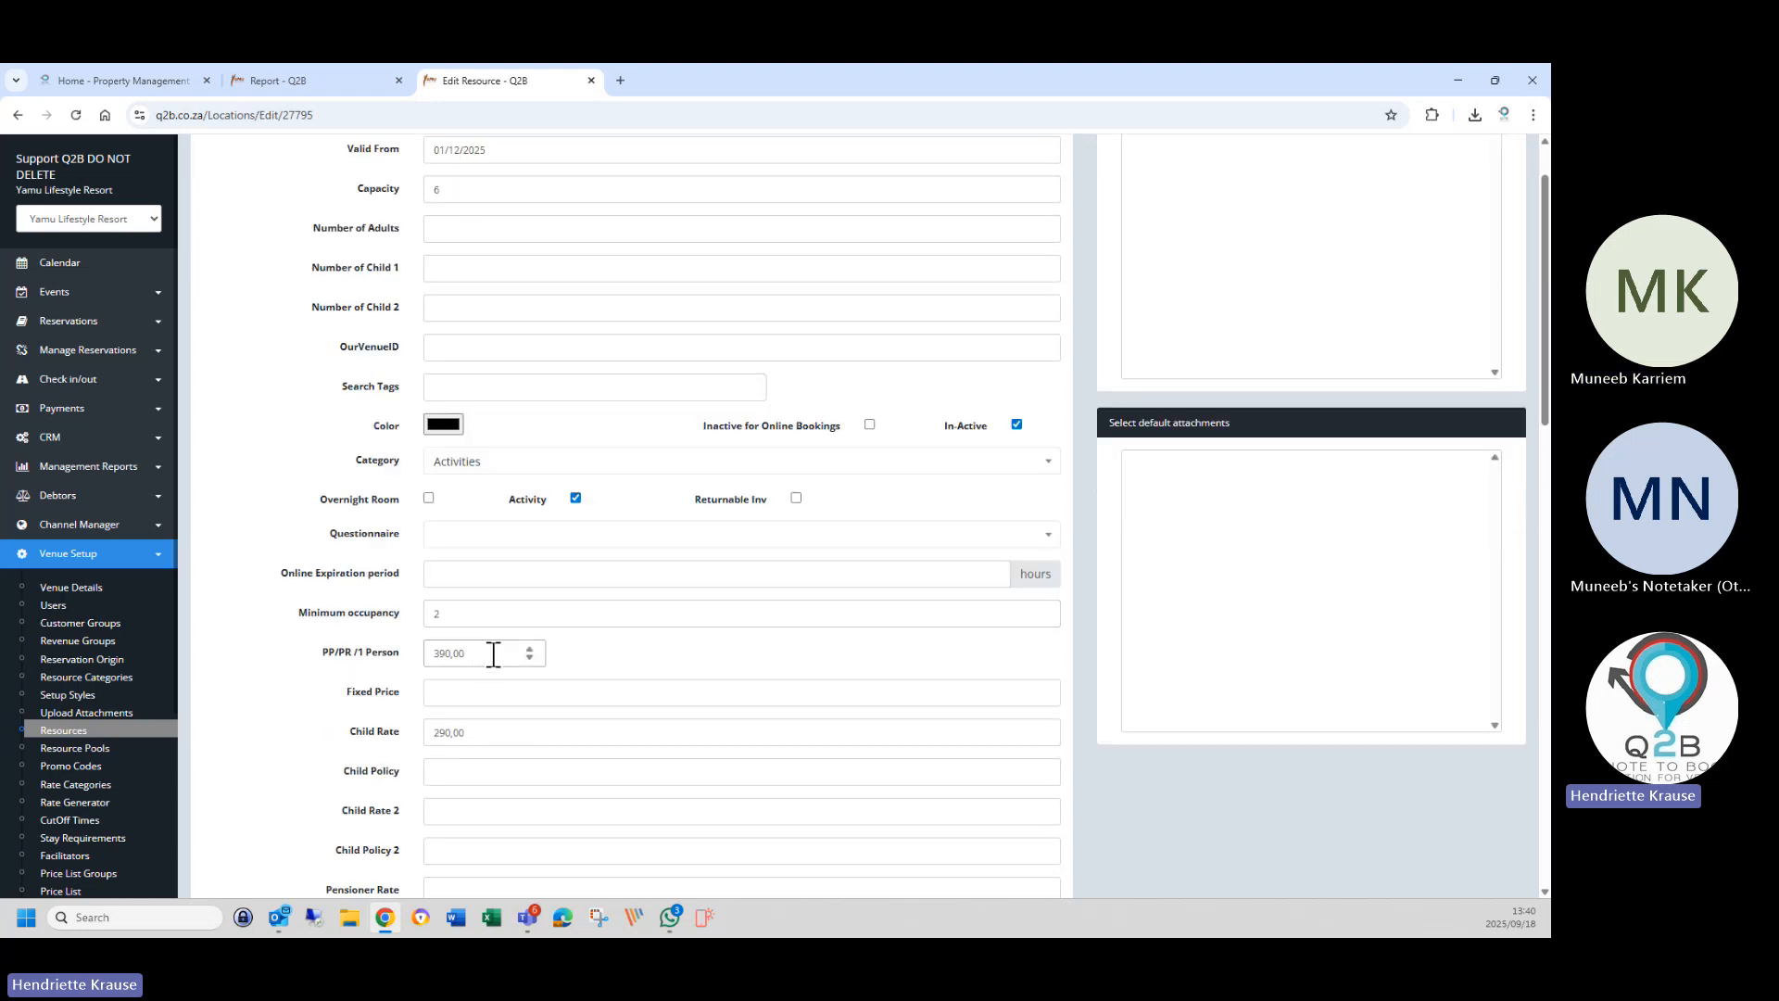
drag(498, 653, 412, 656)
click(449, 738)
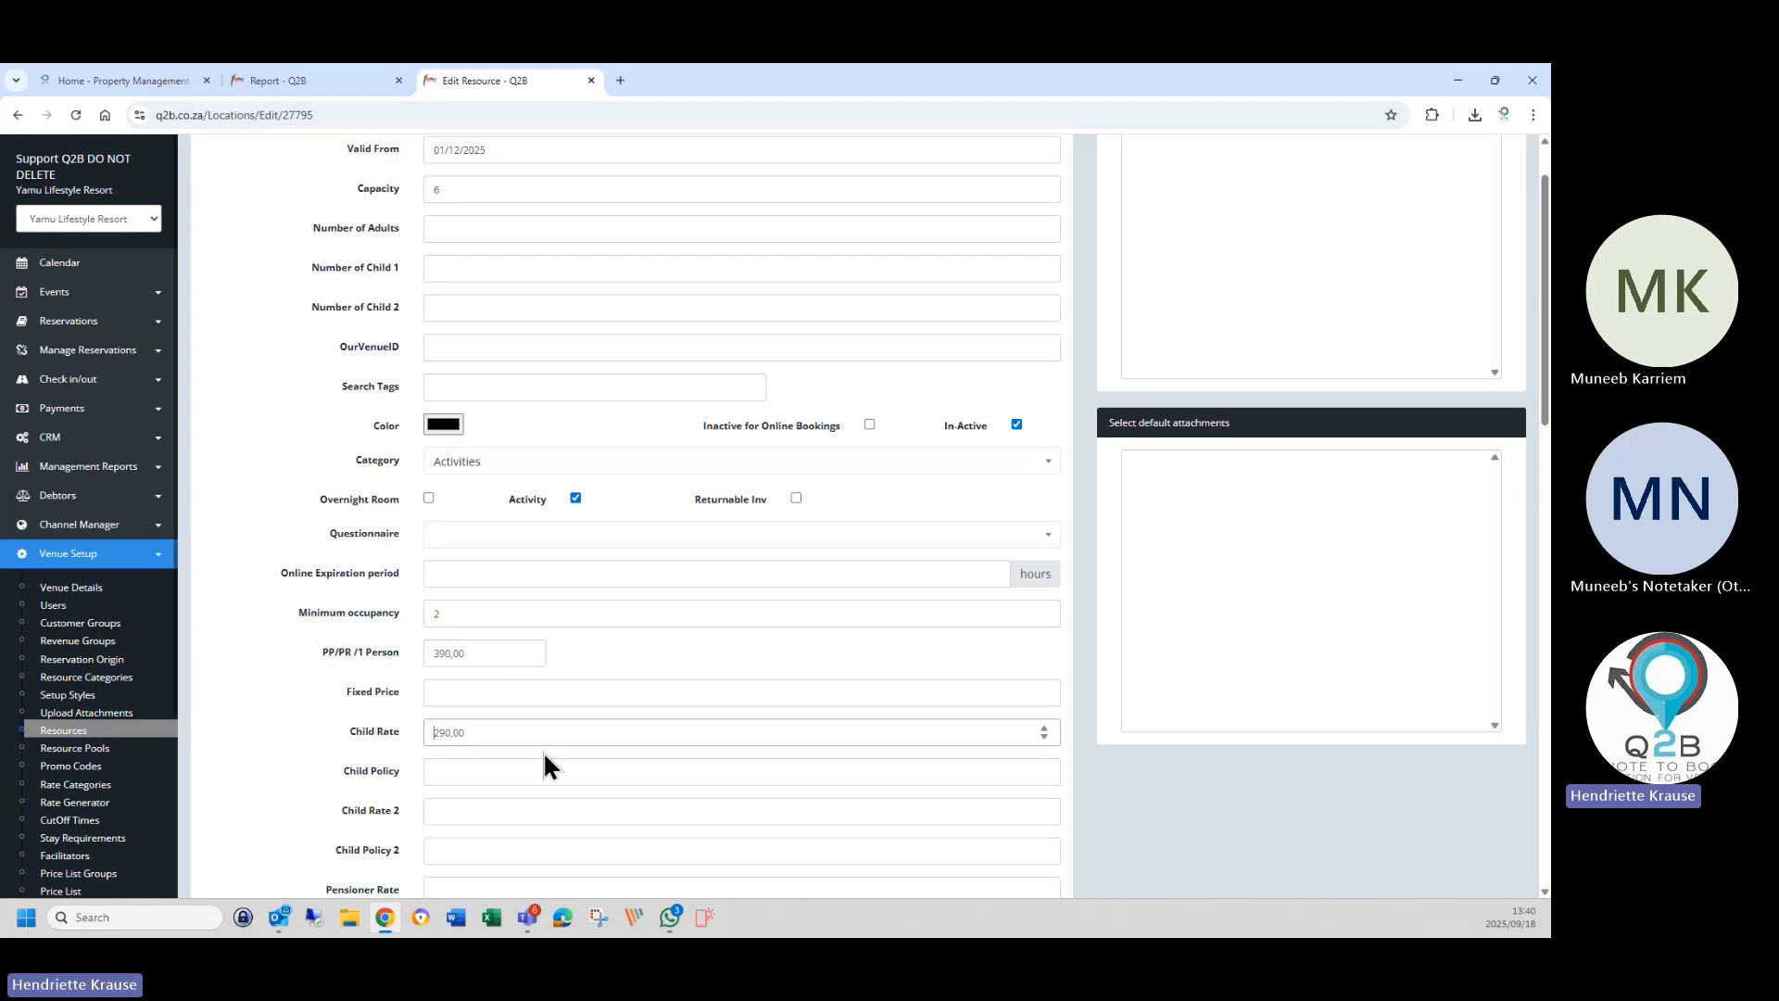
click(457, 771)
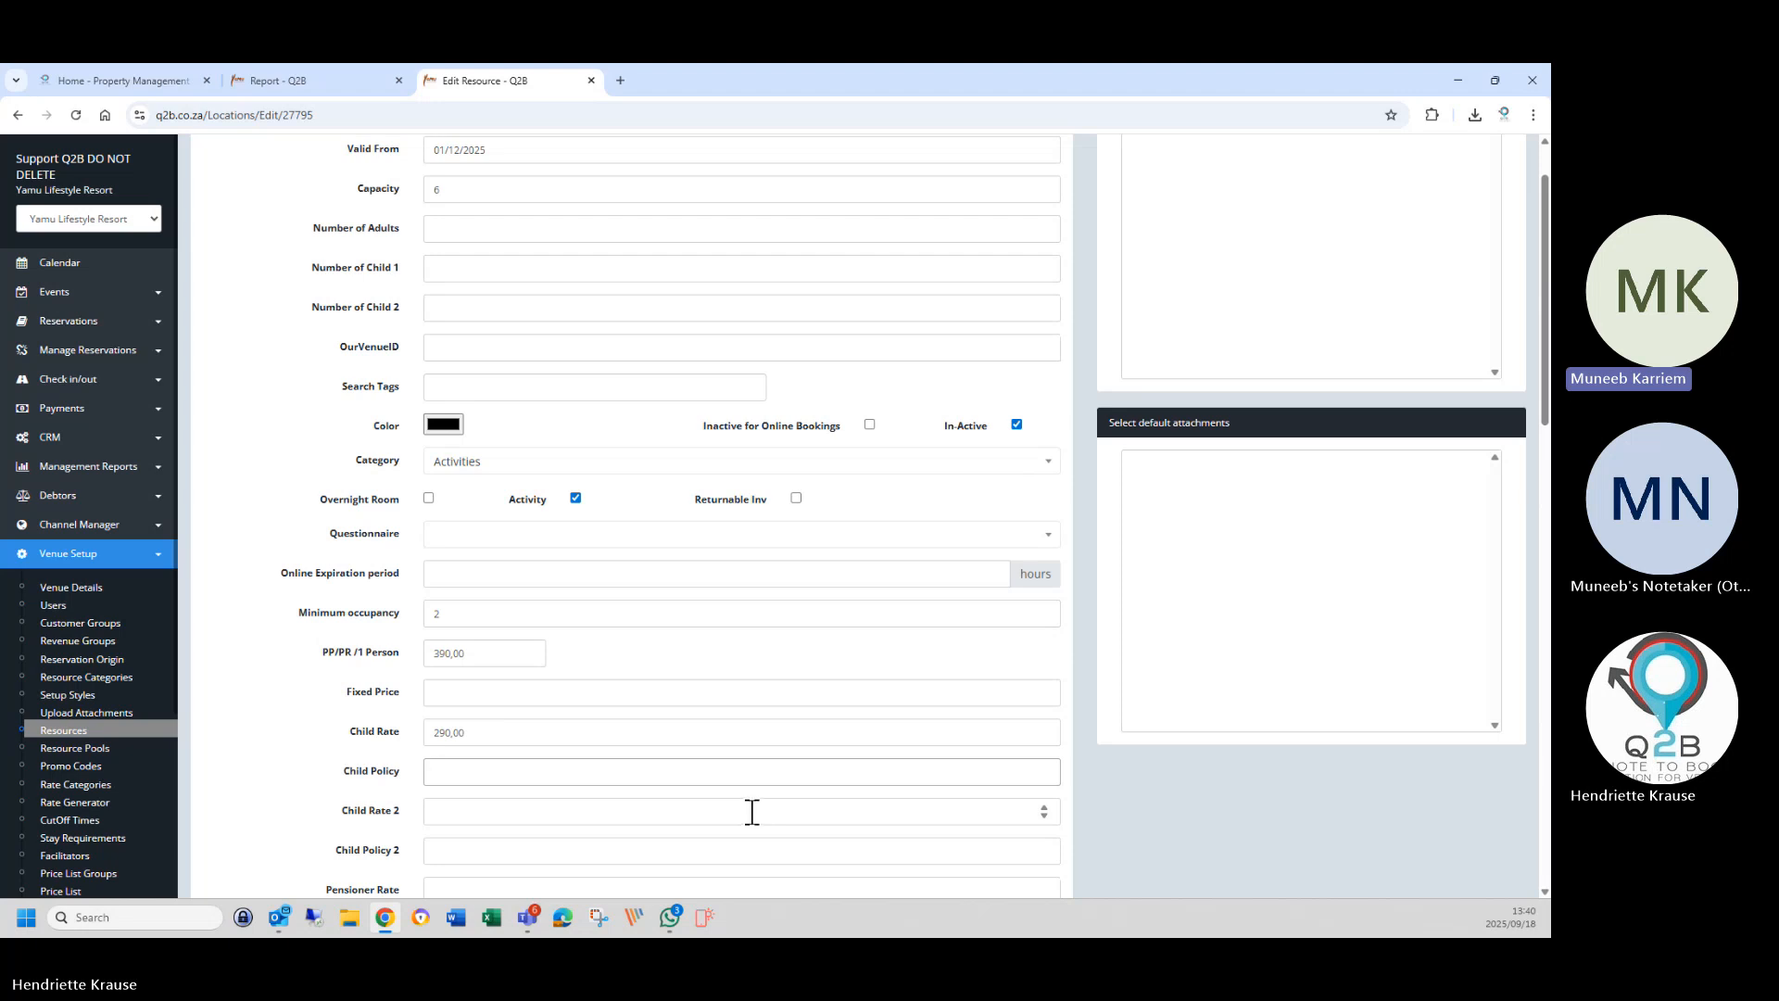
click(499, 734)
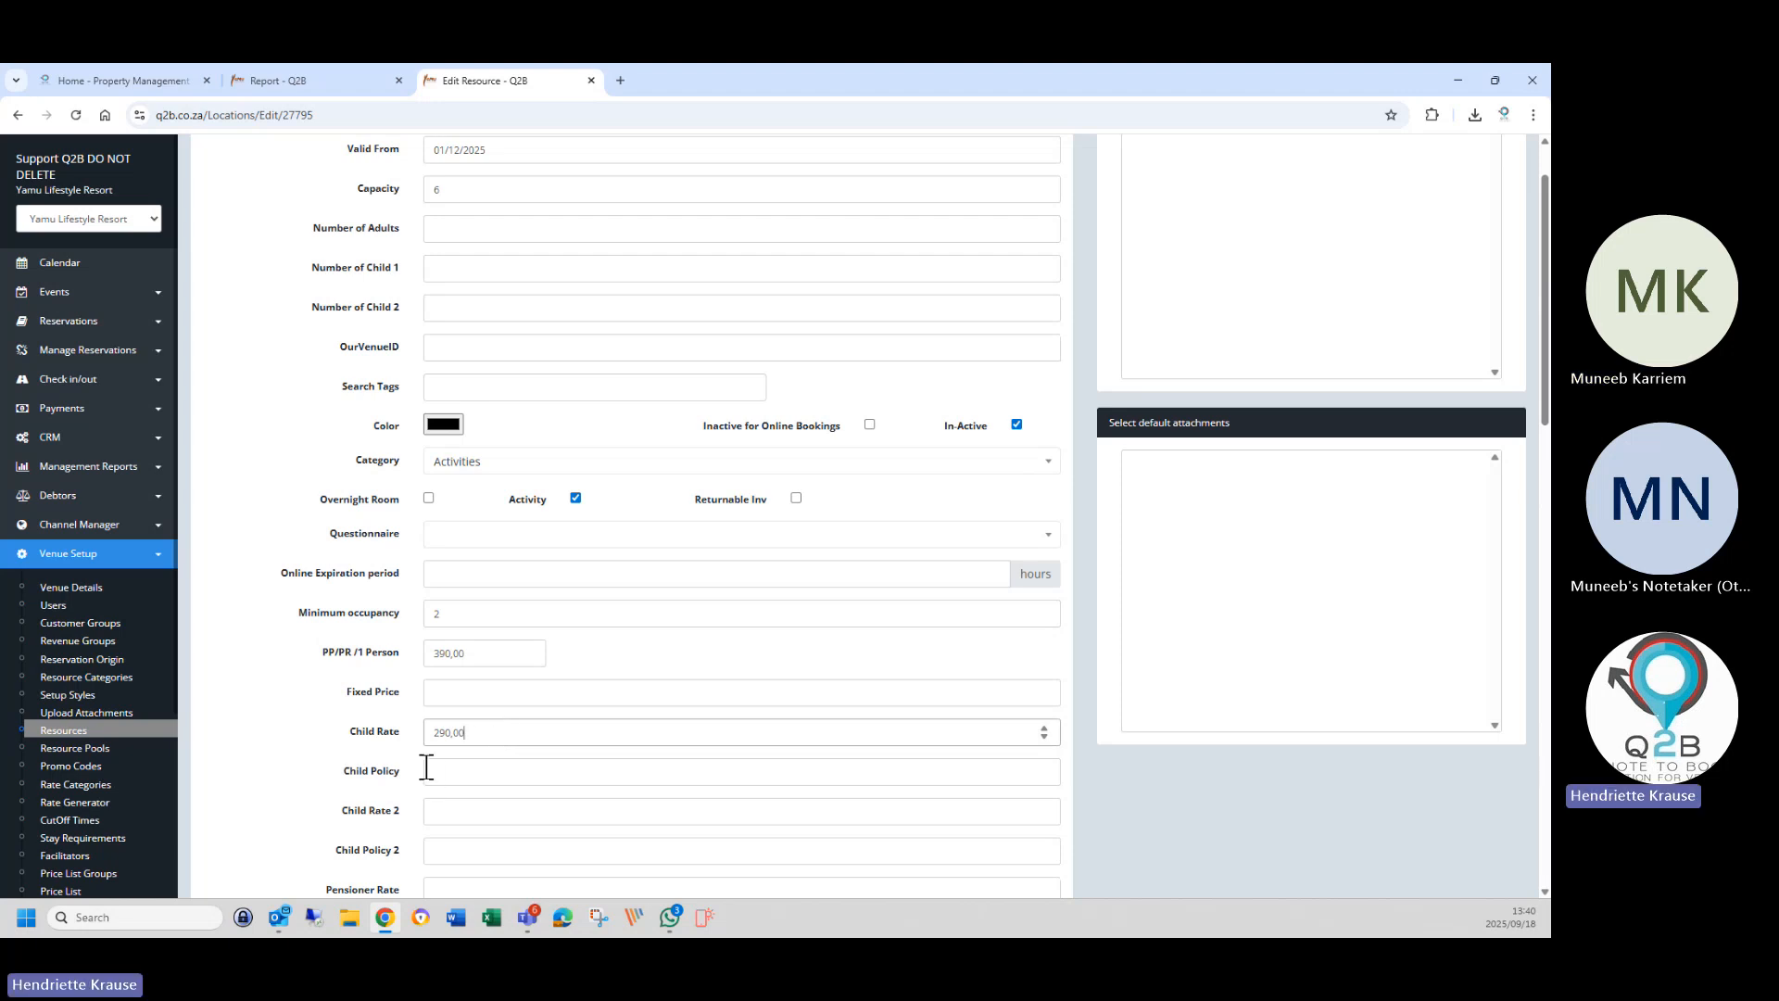
click(459, 823)
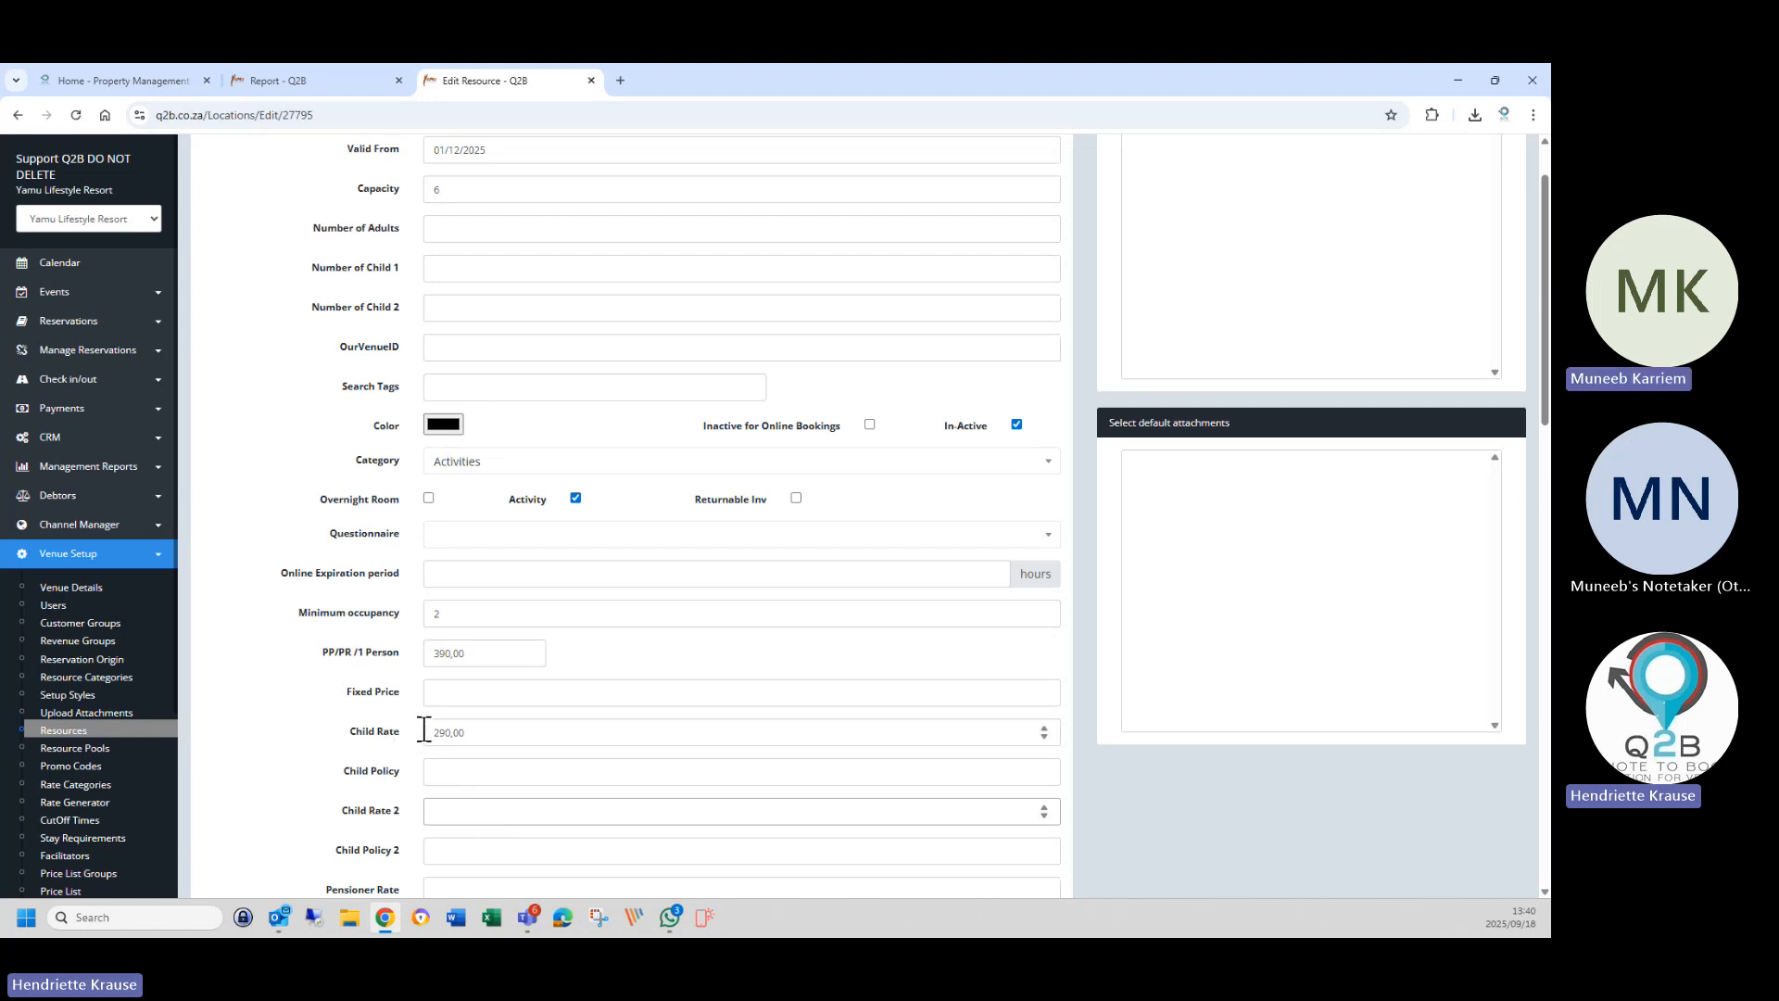
click(458, 771)
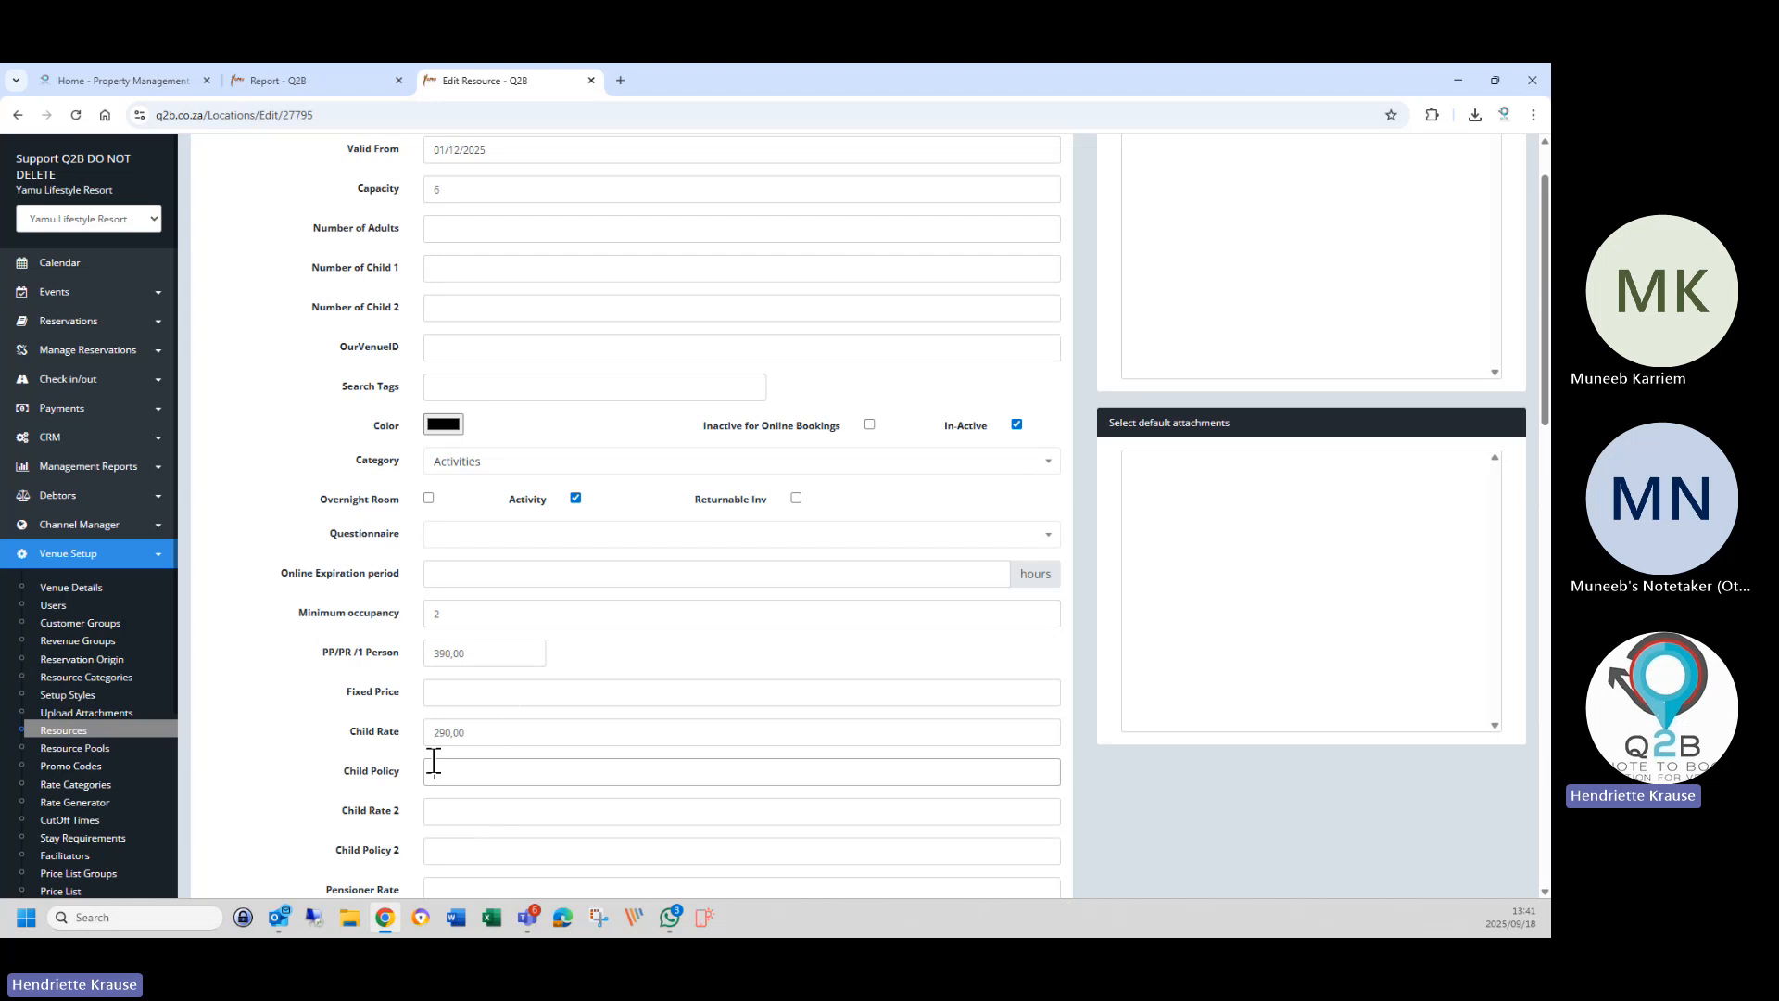
double_click(474, 733)
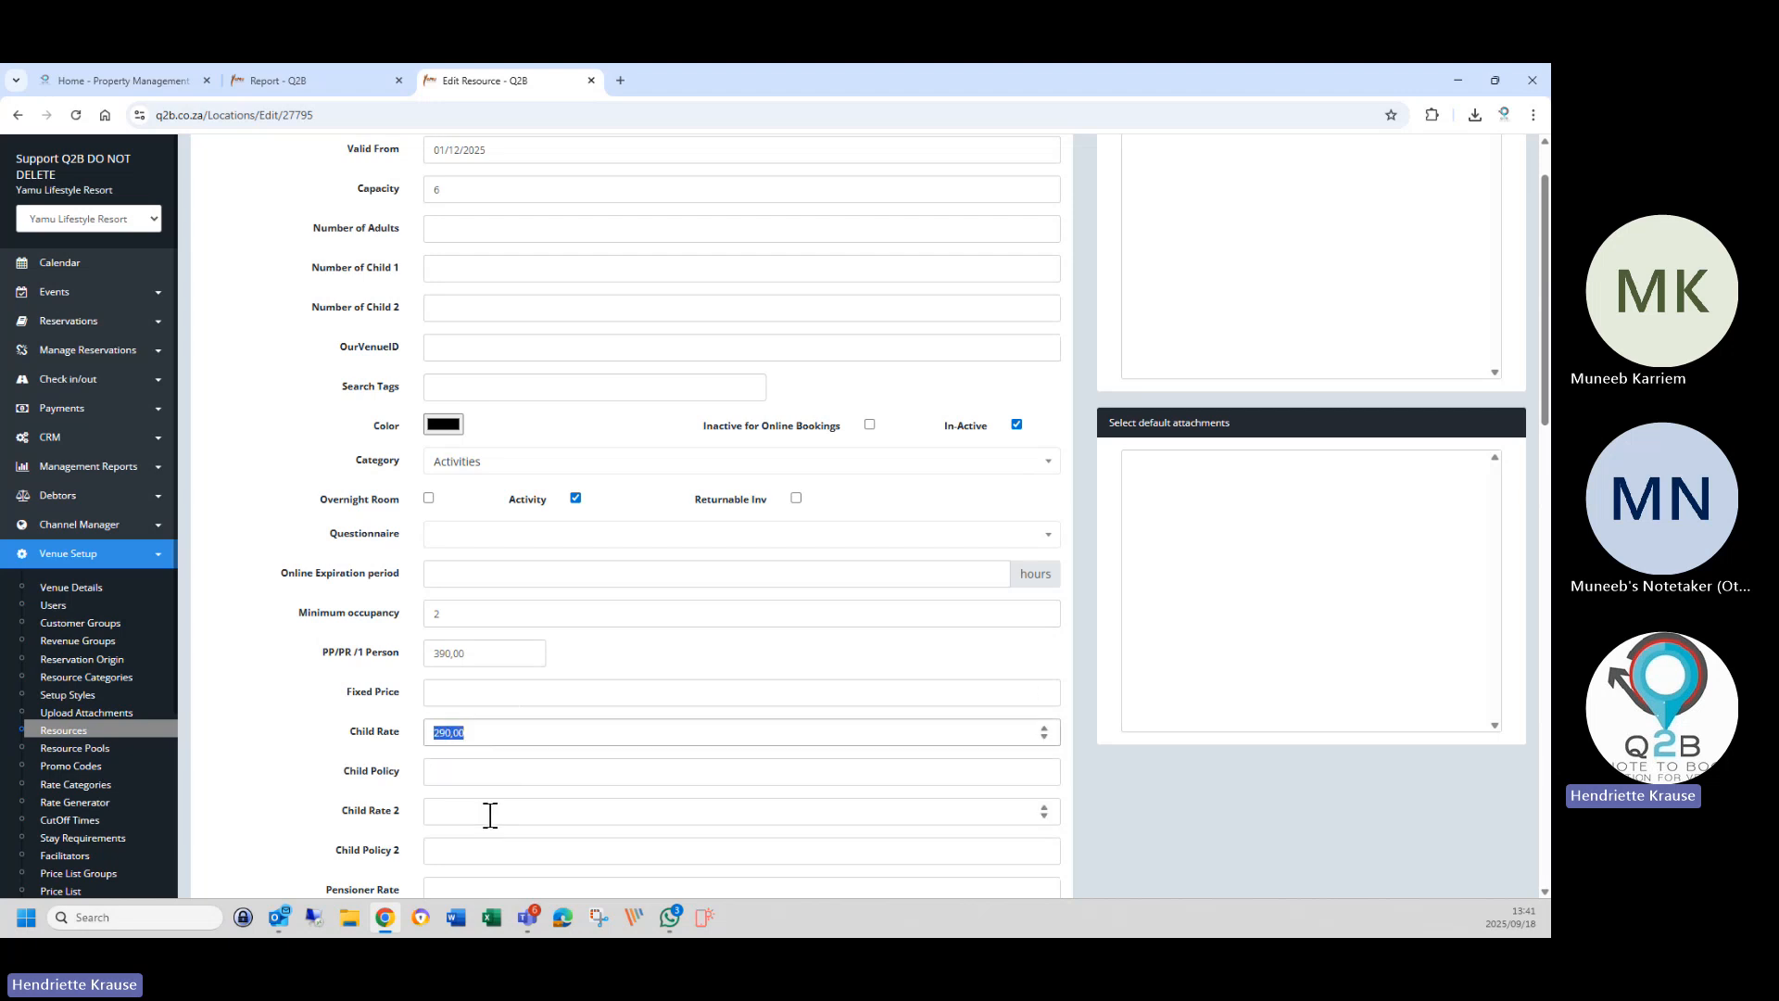
drag(449, 733, 455, 813)
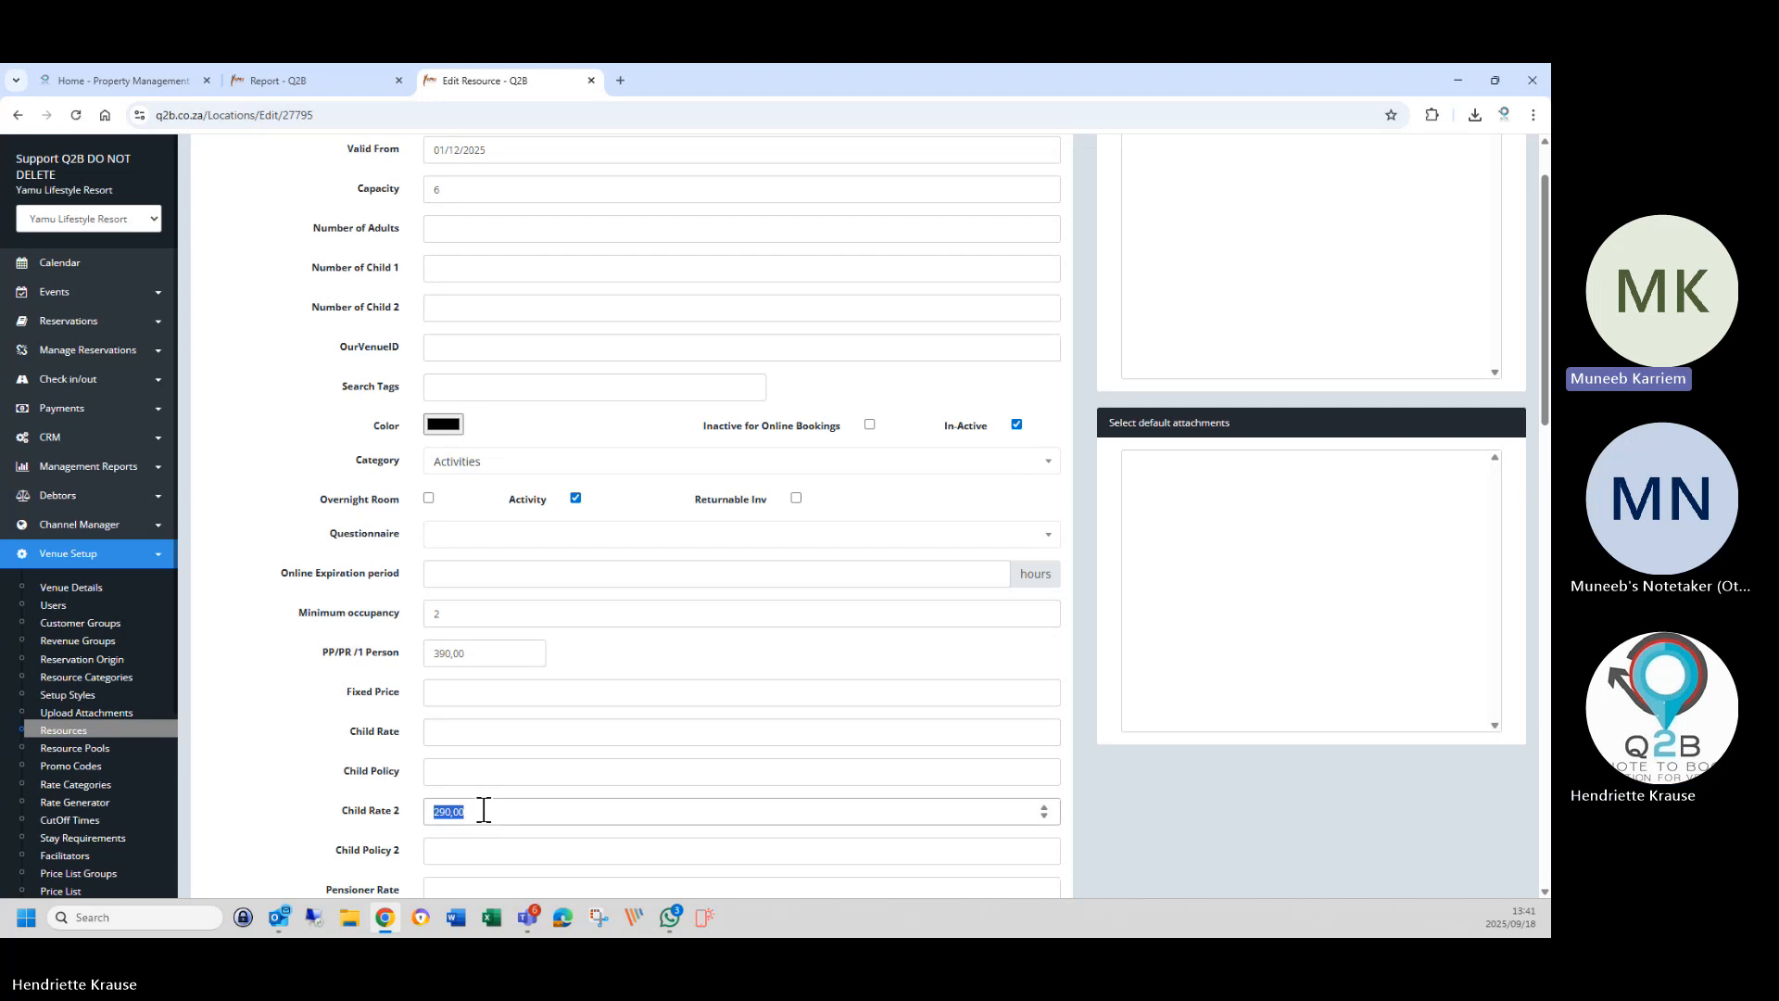
click(493, 764)
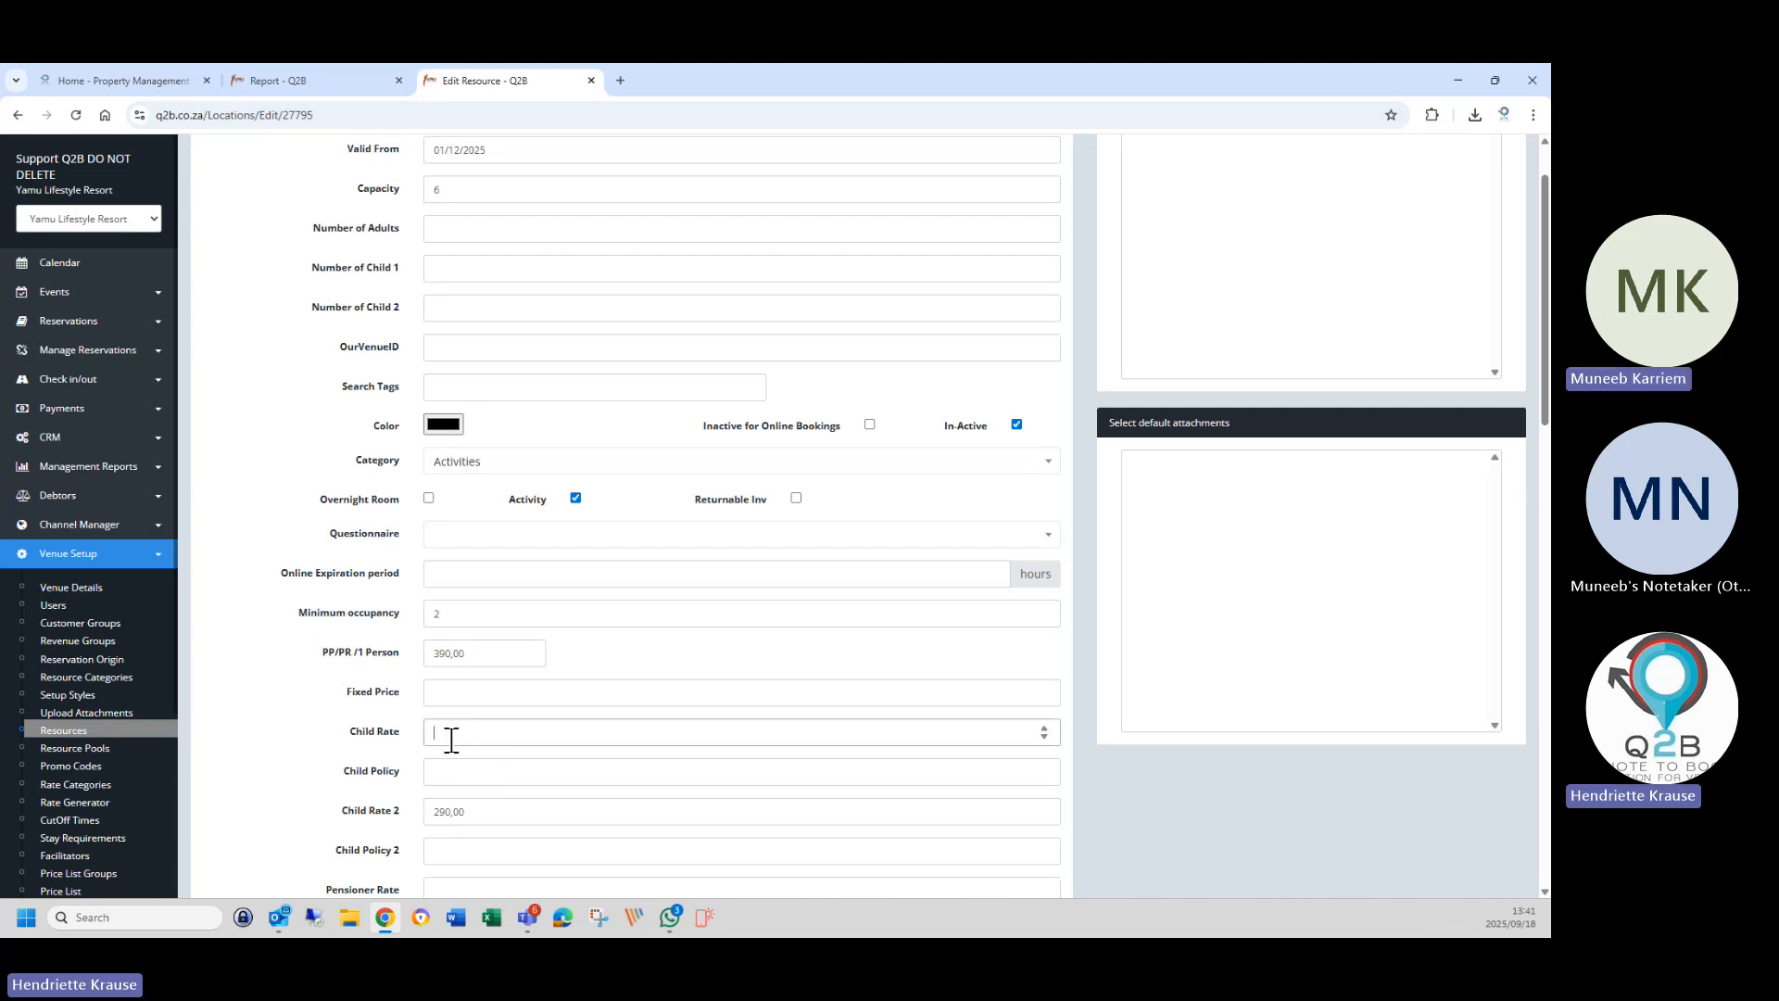
mouse_move(476, 810)
mouse_down()
mouse_move(419, 813)
mouse_move(459, 748)
mouse_move(461, 802)
mouse_up()
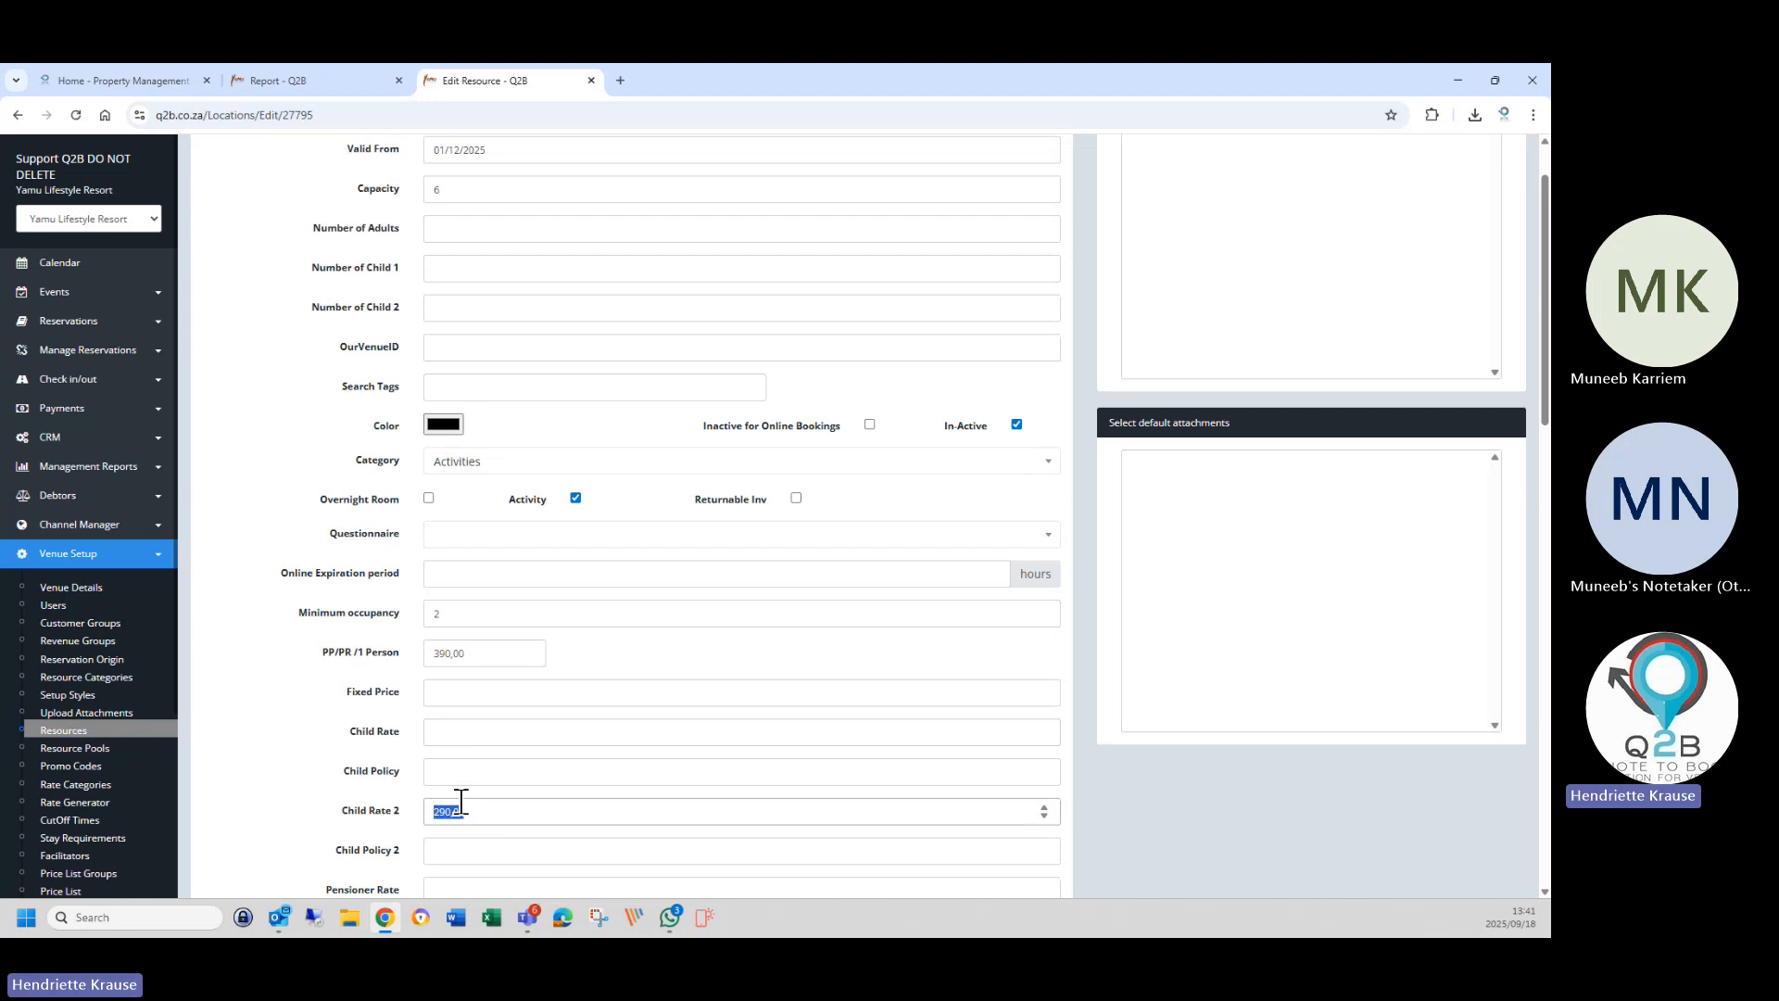
Set Child Rate 0 with policies '0 - 4 yrs Free (no seating)' and '5 - 12 yrs (seating included)'.
click(455, 741)
text(0)
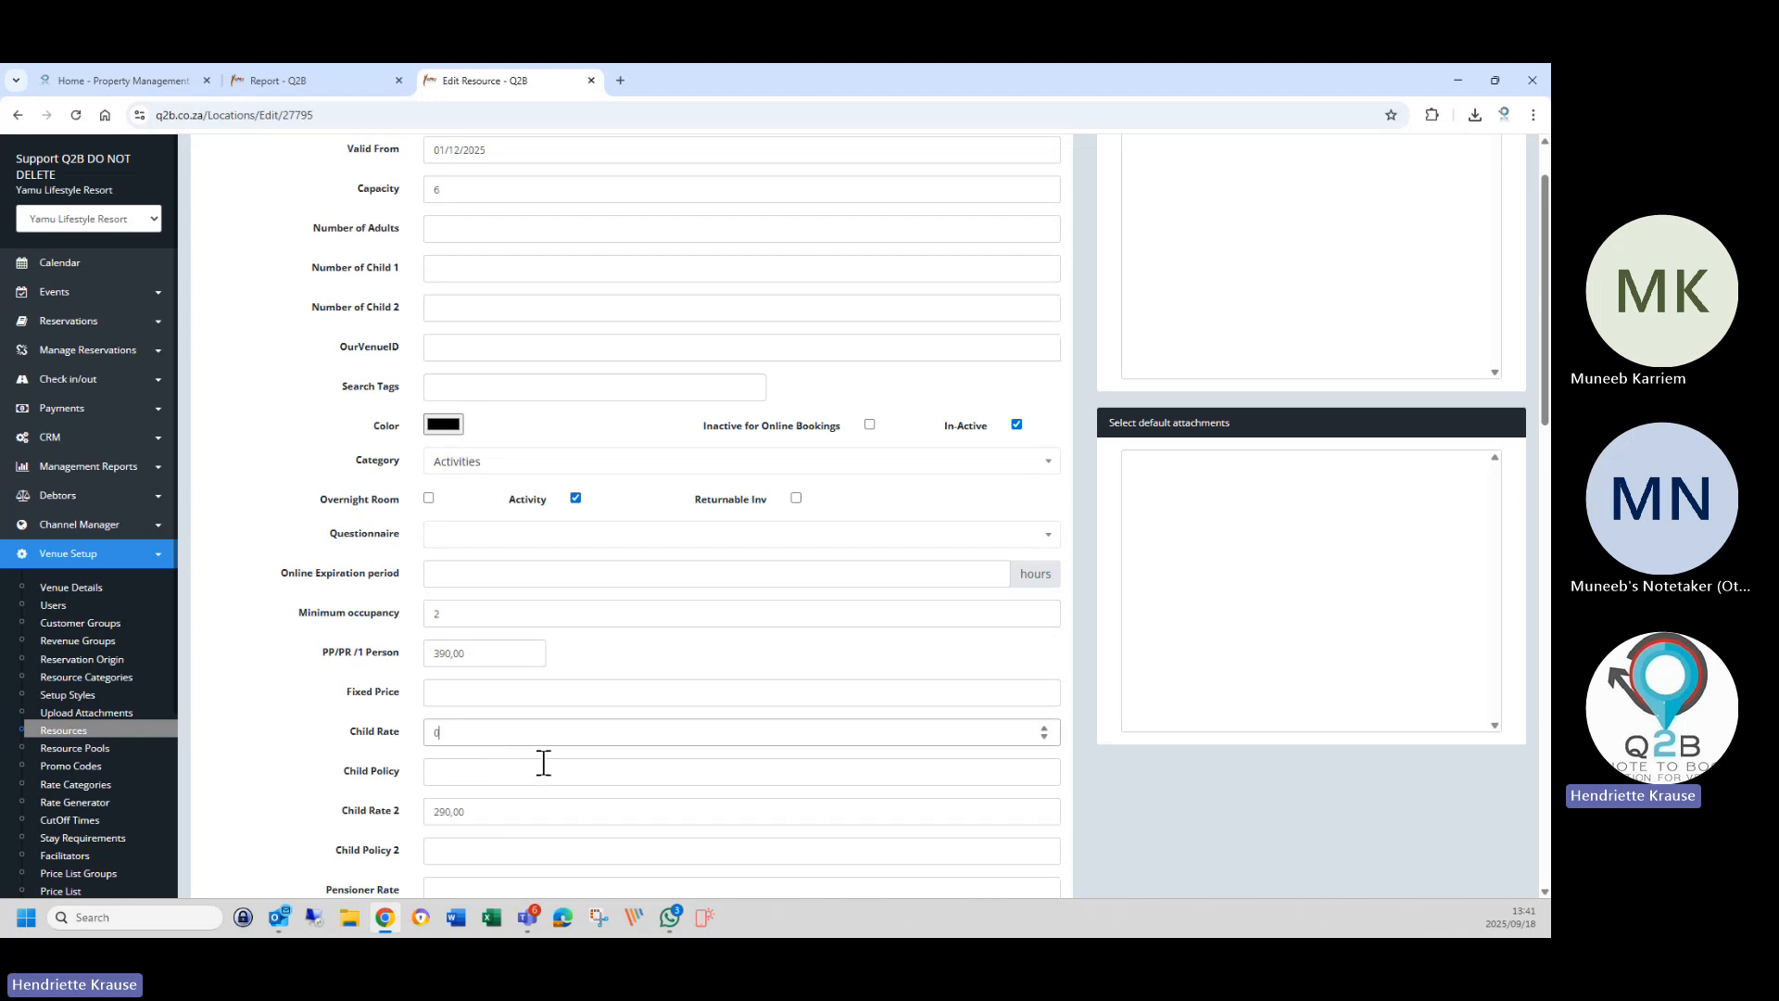
click(530, 775)
text(0)
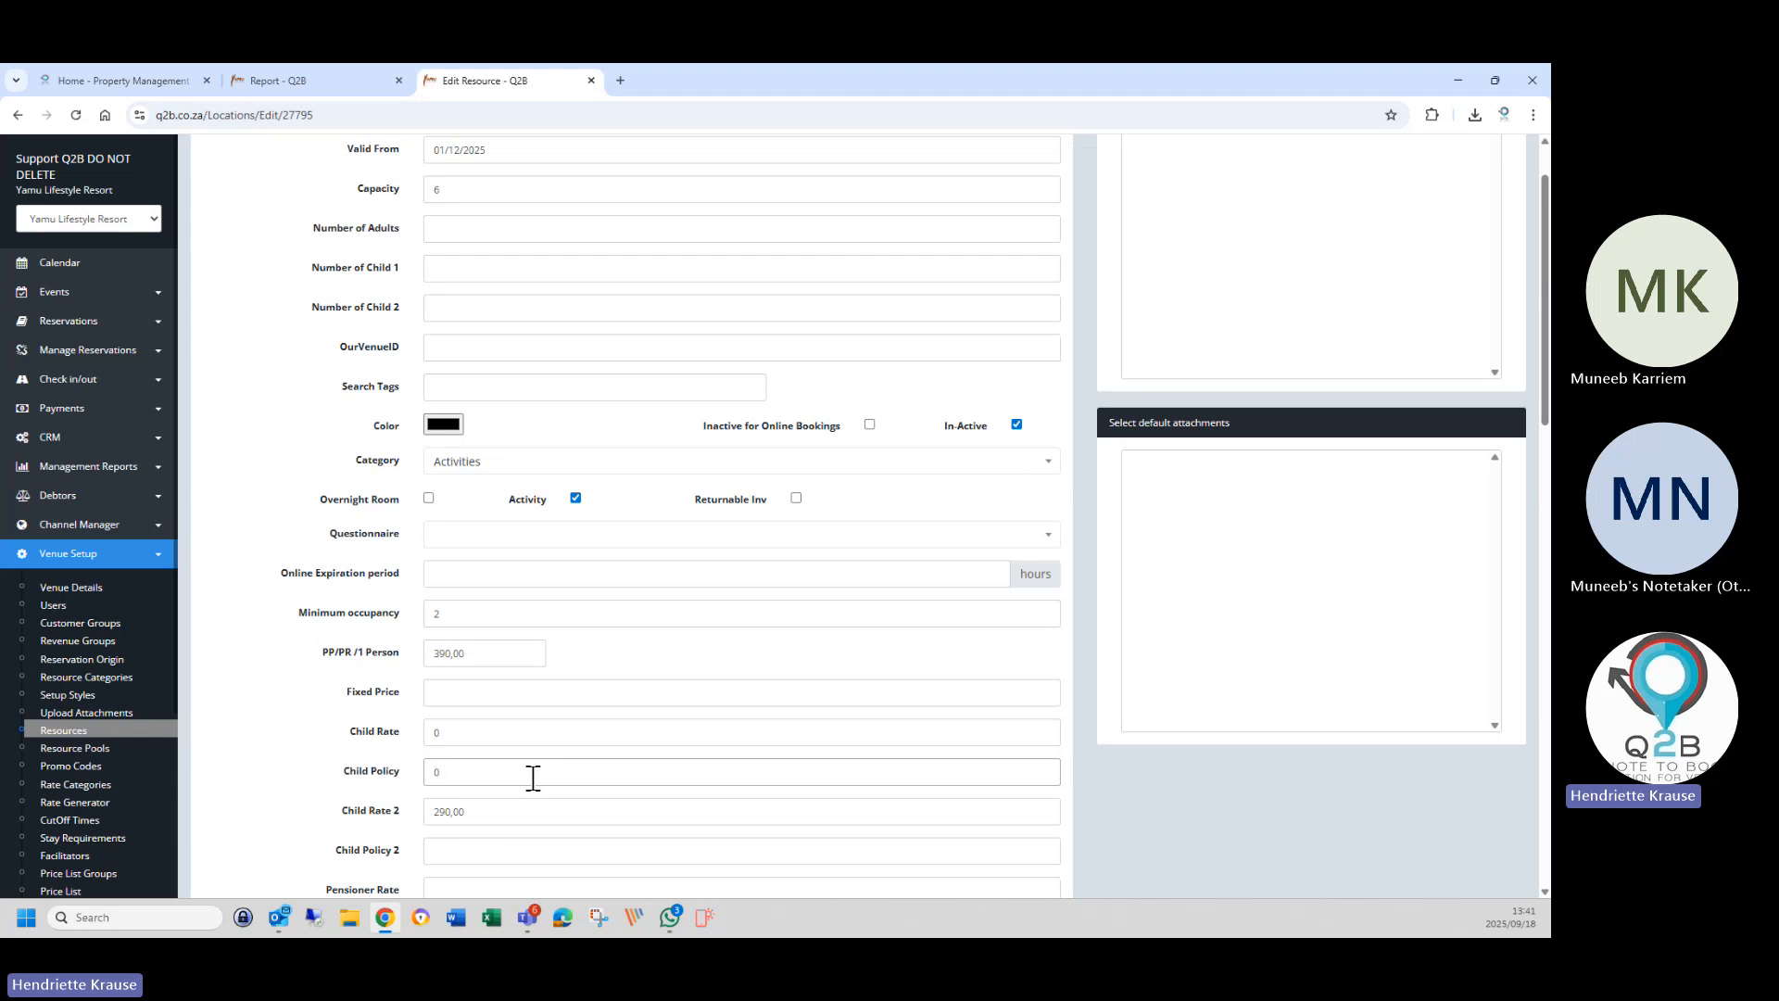
text(4 - 4 yrs Free (no)
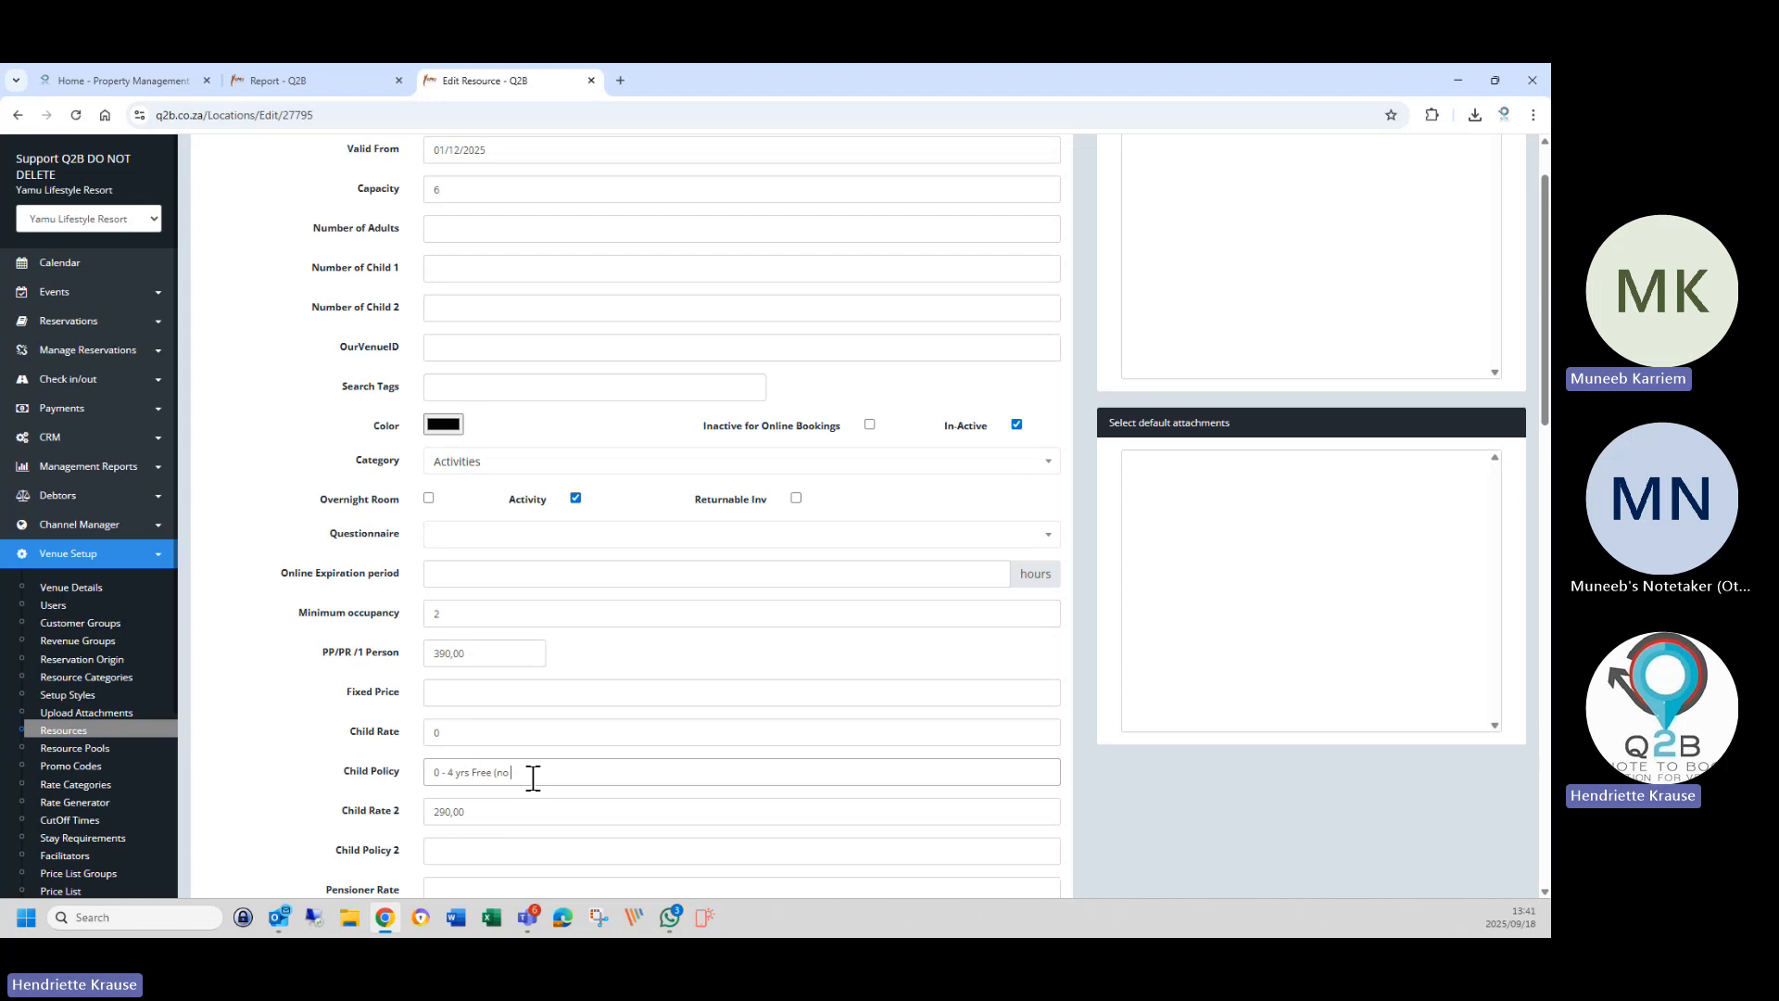
text( seating))
click(450, 853)
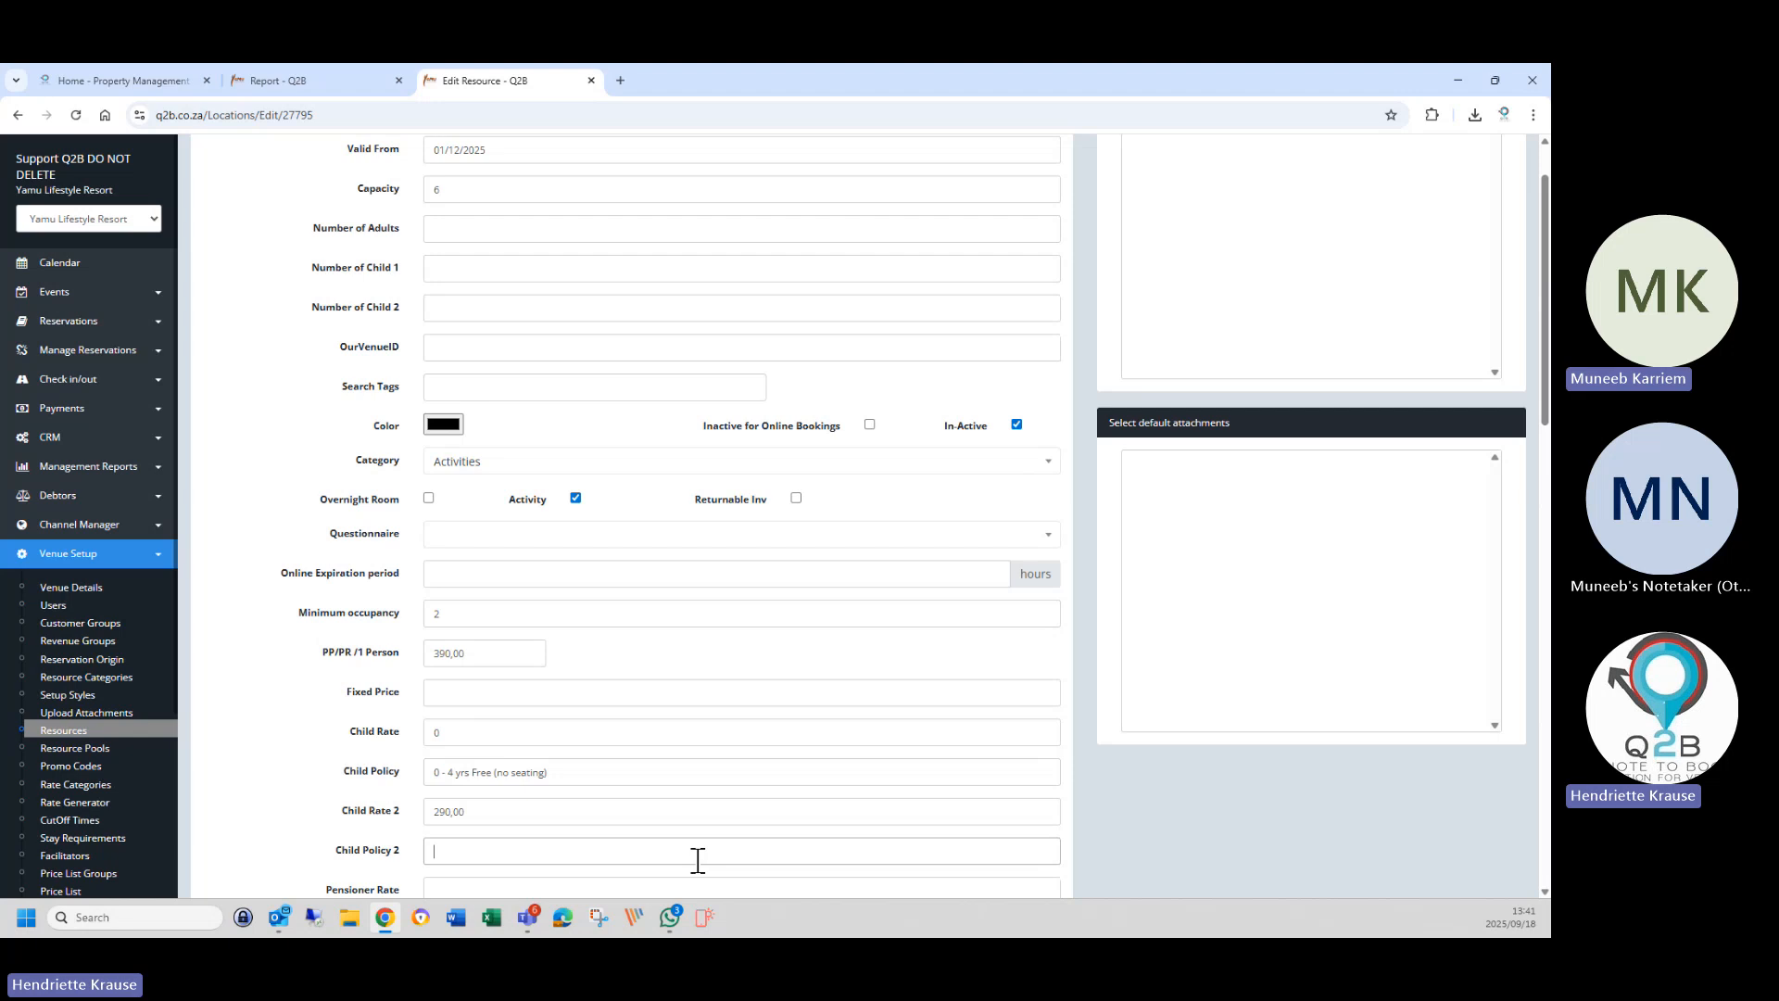
text(4)
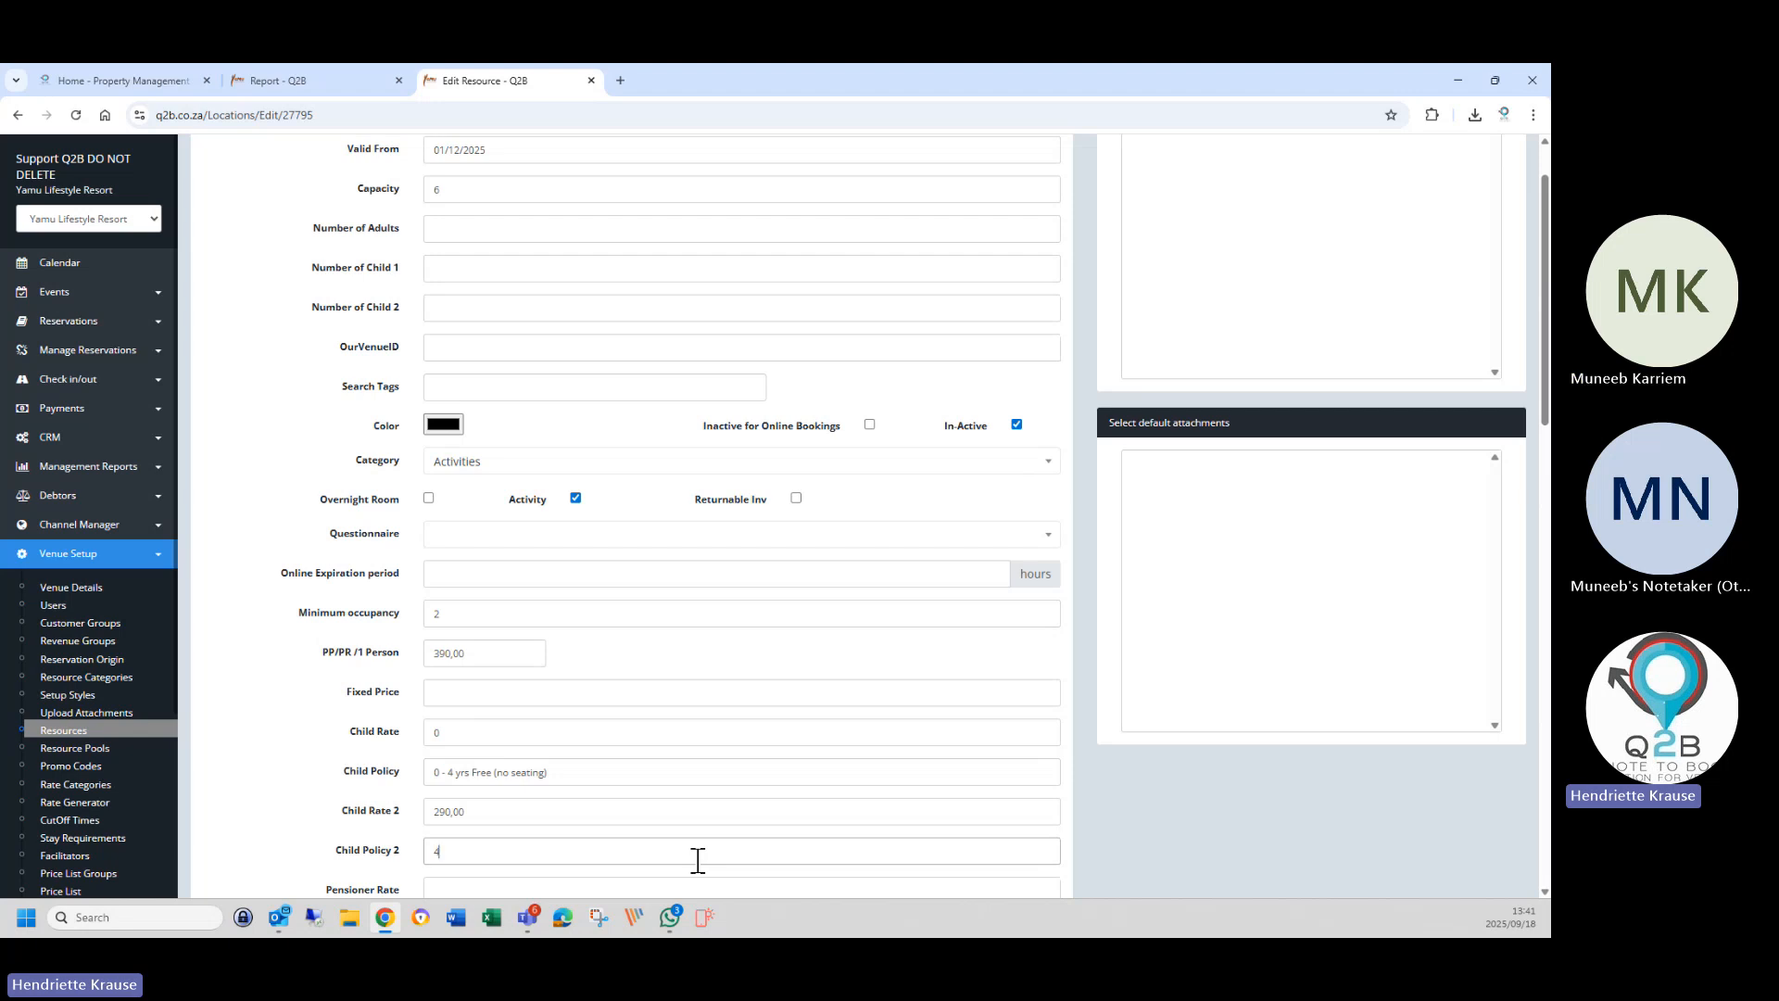
text(-)
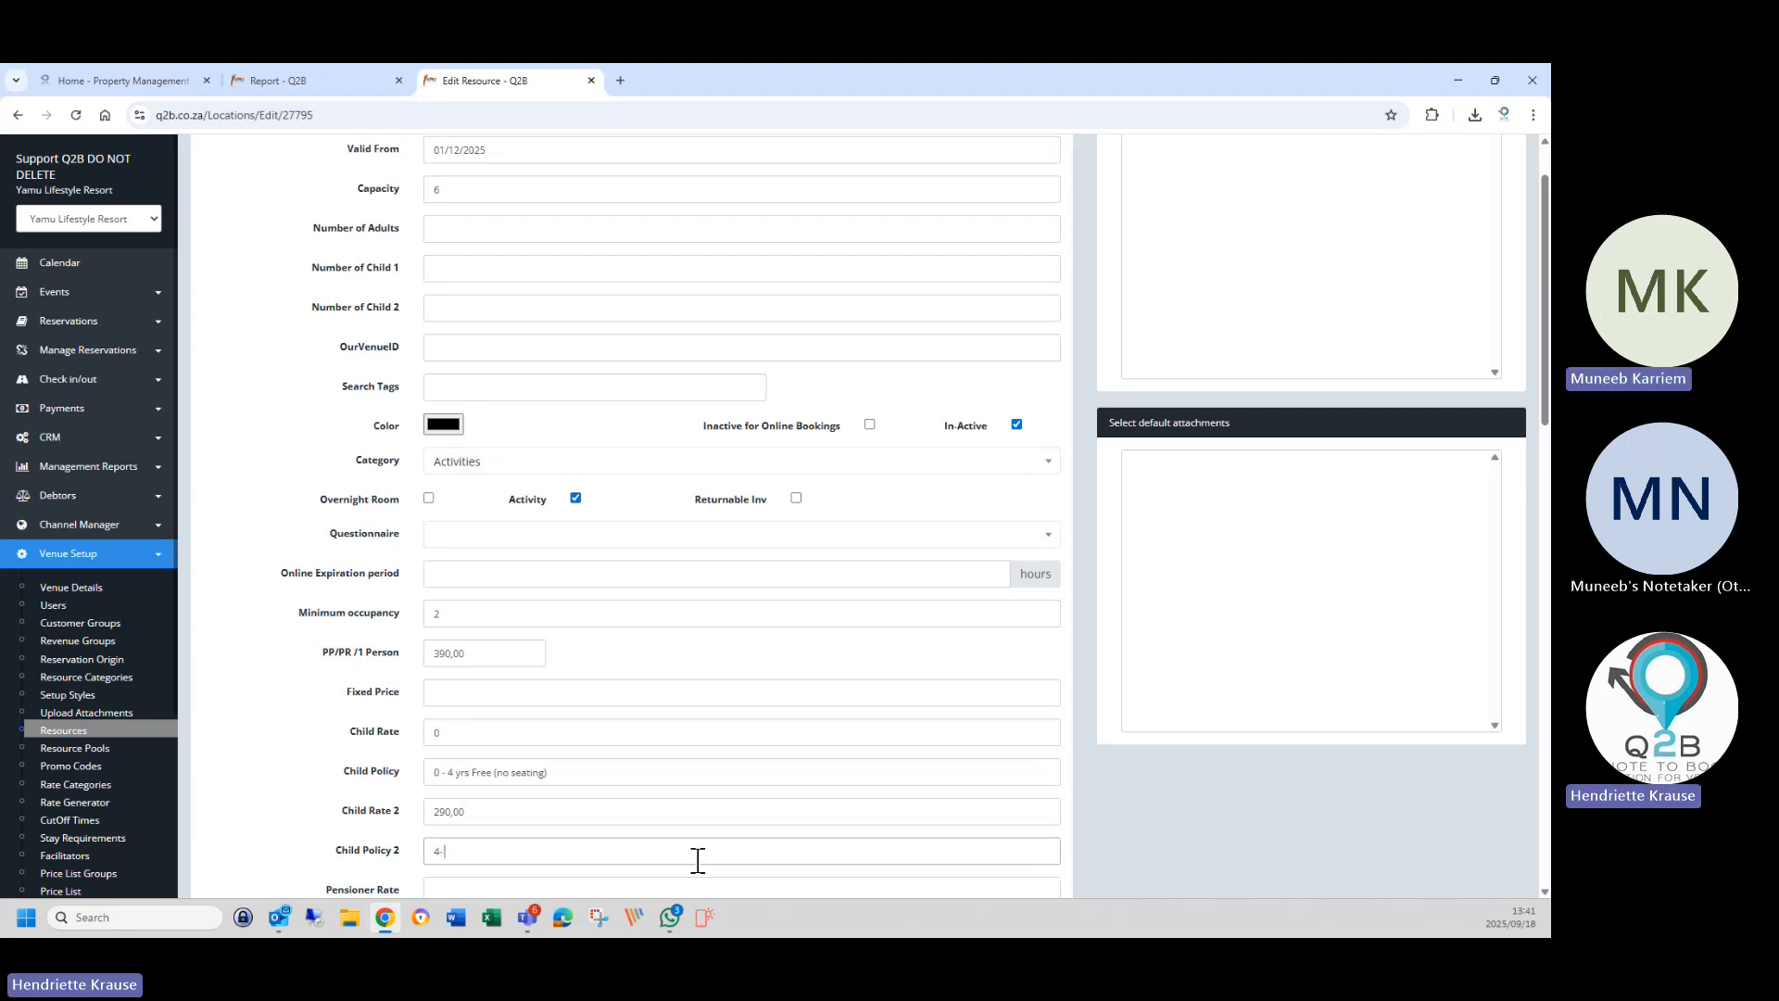
key(BackSpace)
key(BackSpace)
text(5 -)
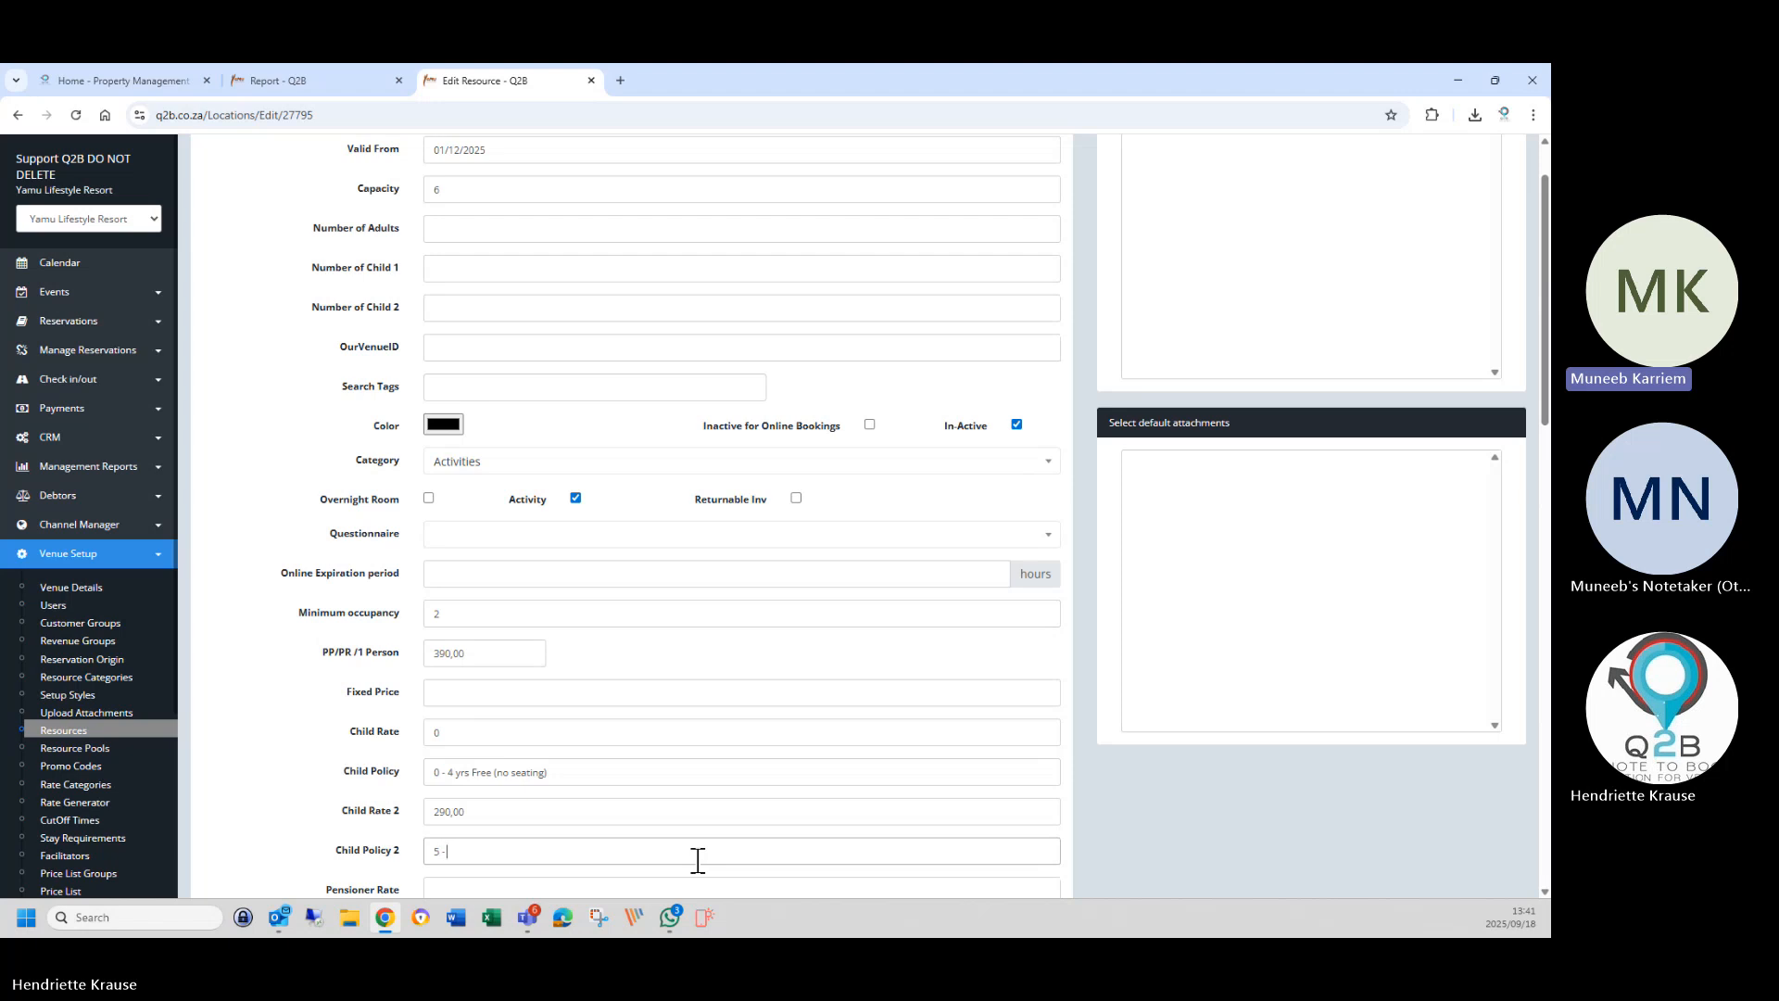
text( 12 yrs ()
text(seating incl)
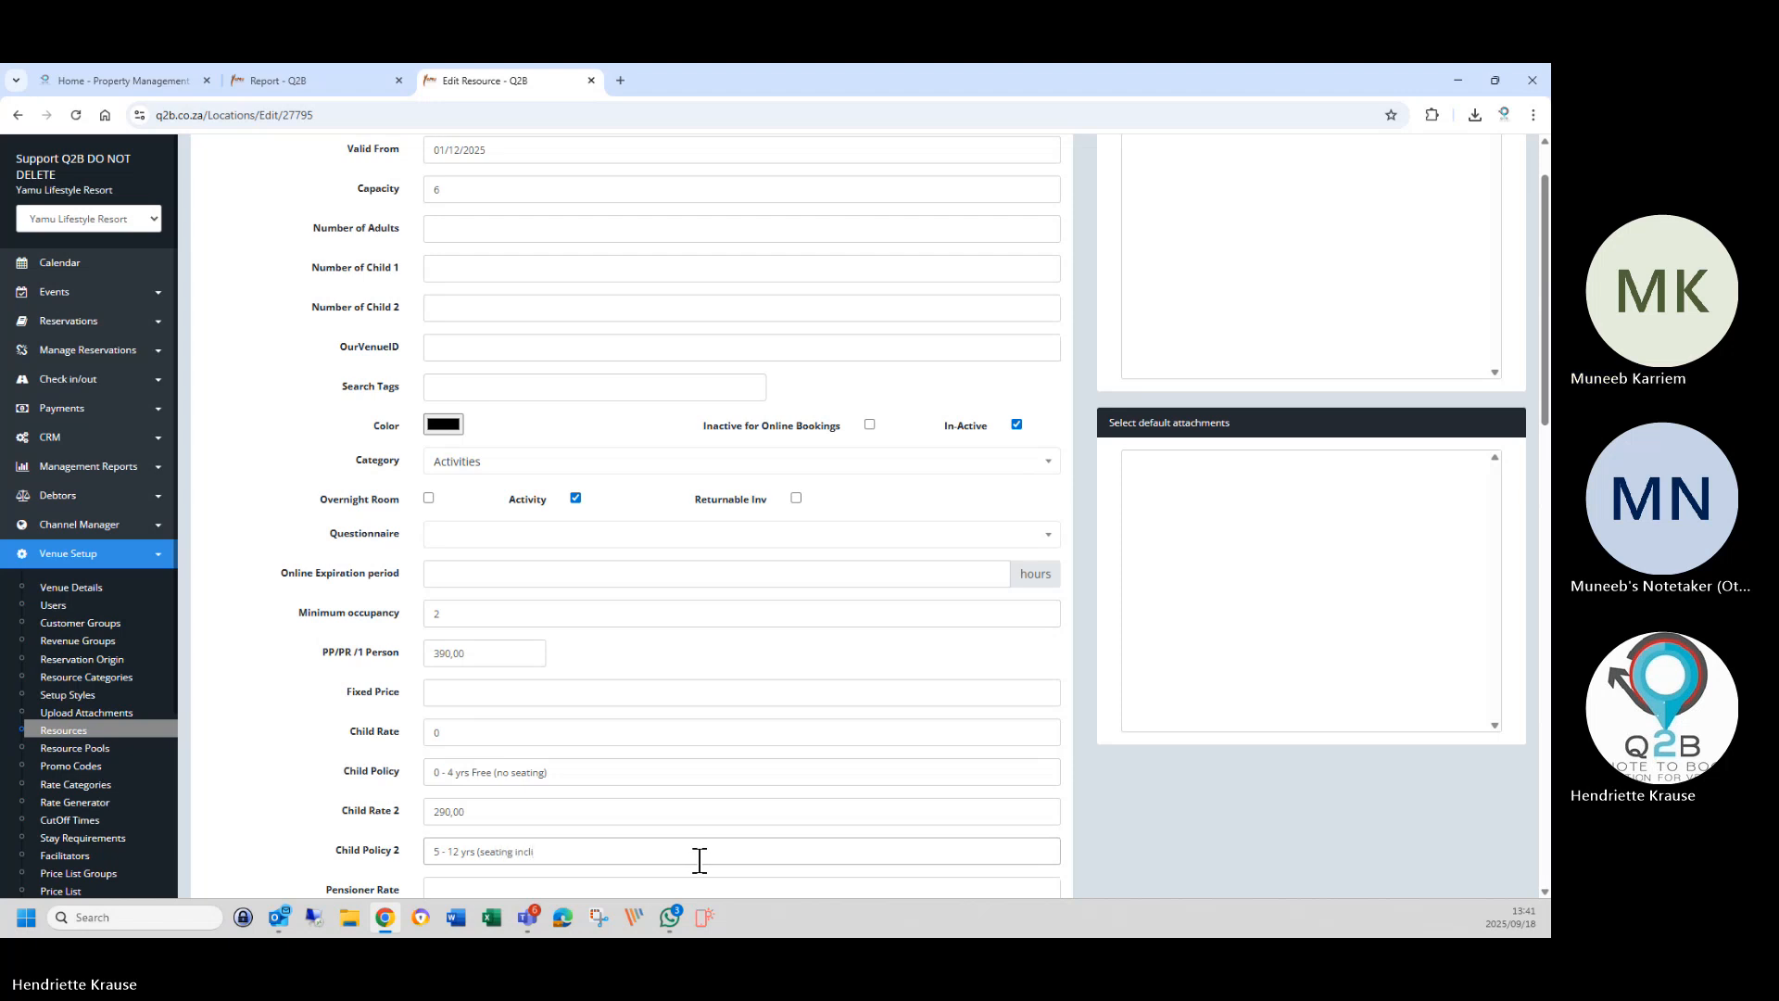
text(uded)
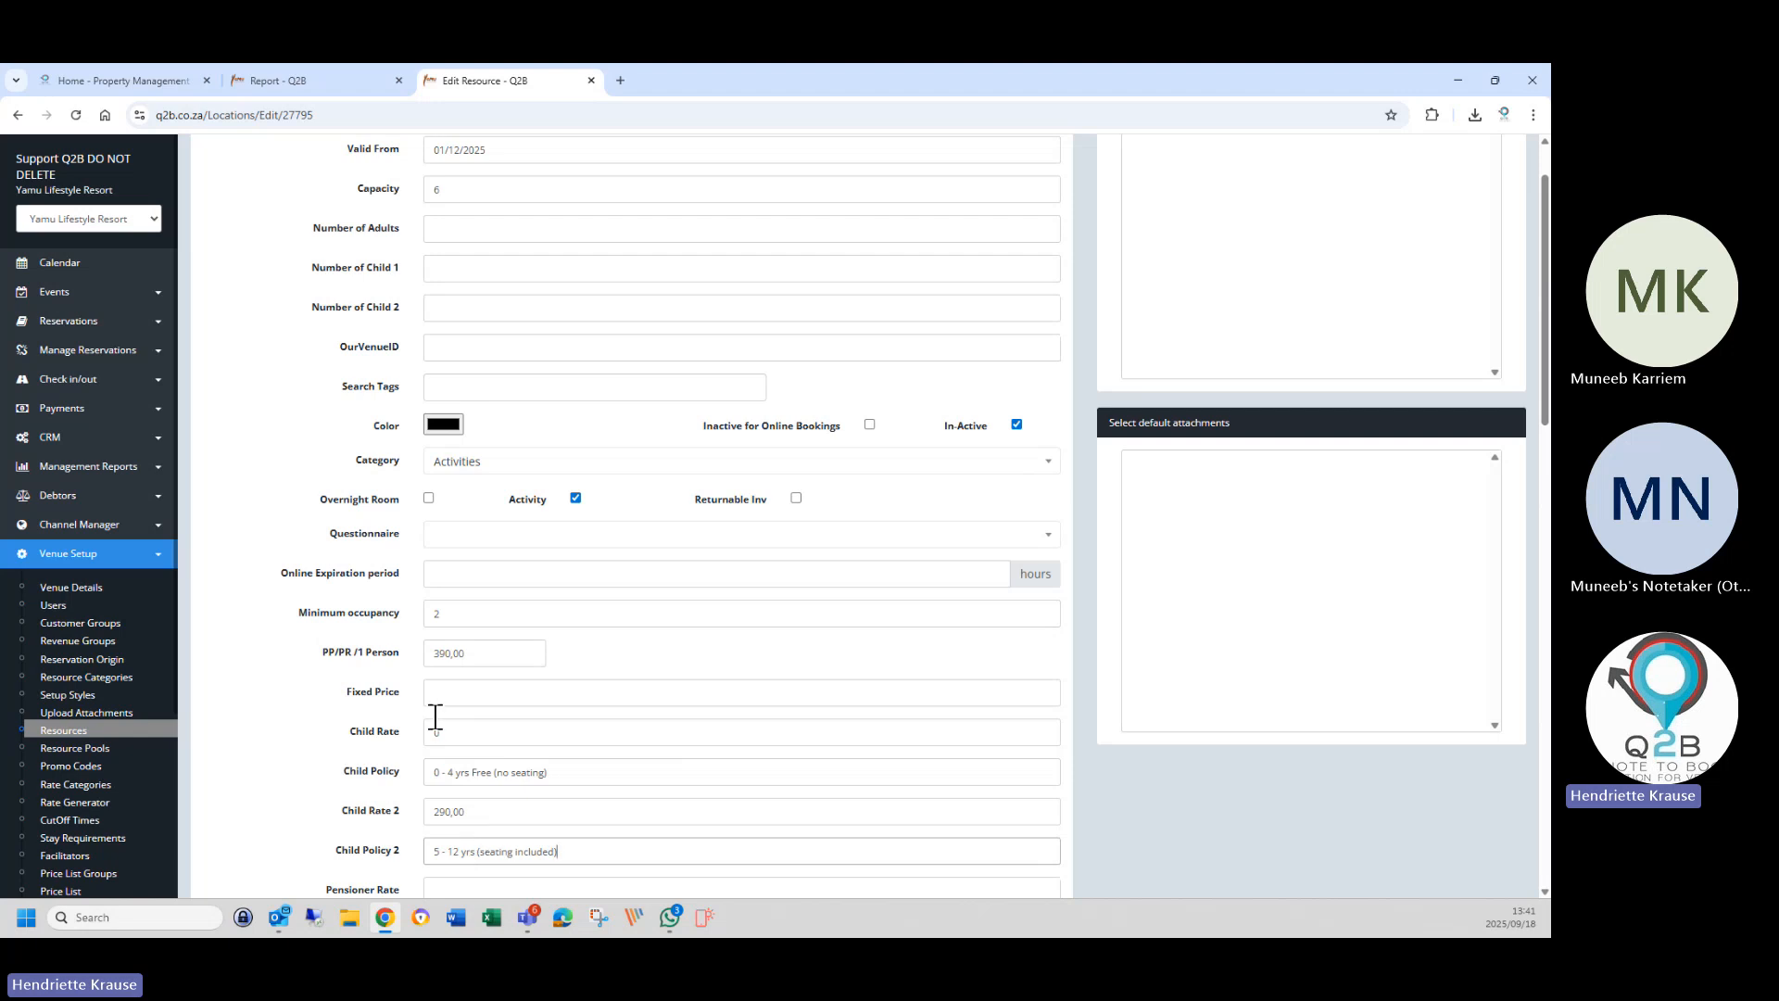
Write the Rate Note 'Rate applicable per person or child ( 0 - 4 yrs no seating'.
scroll(445, 820, down, 3)
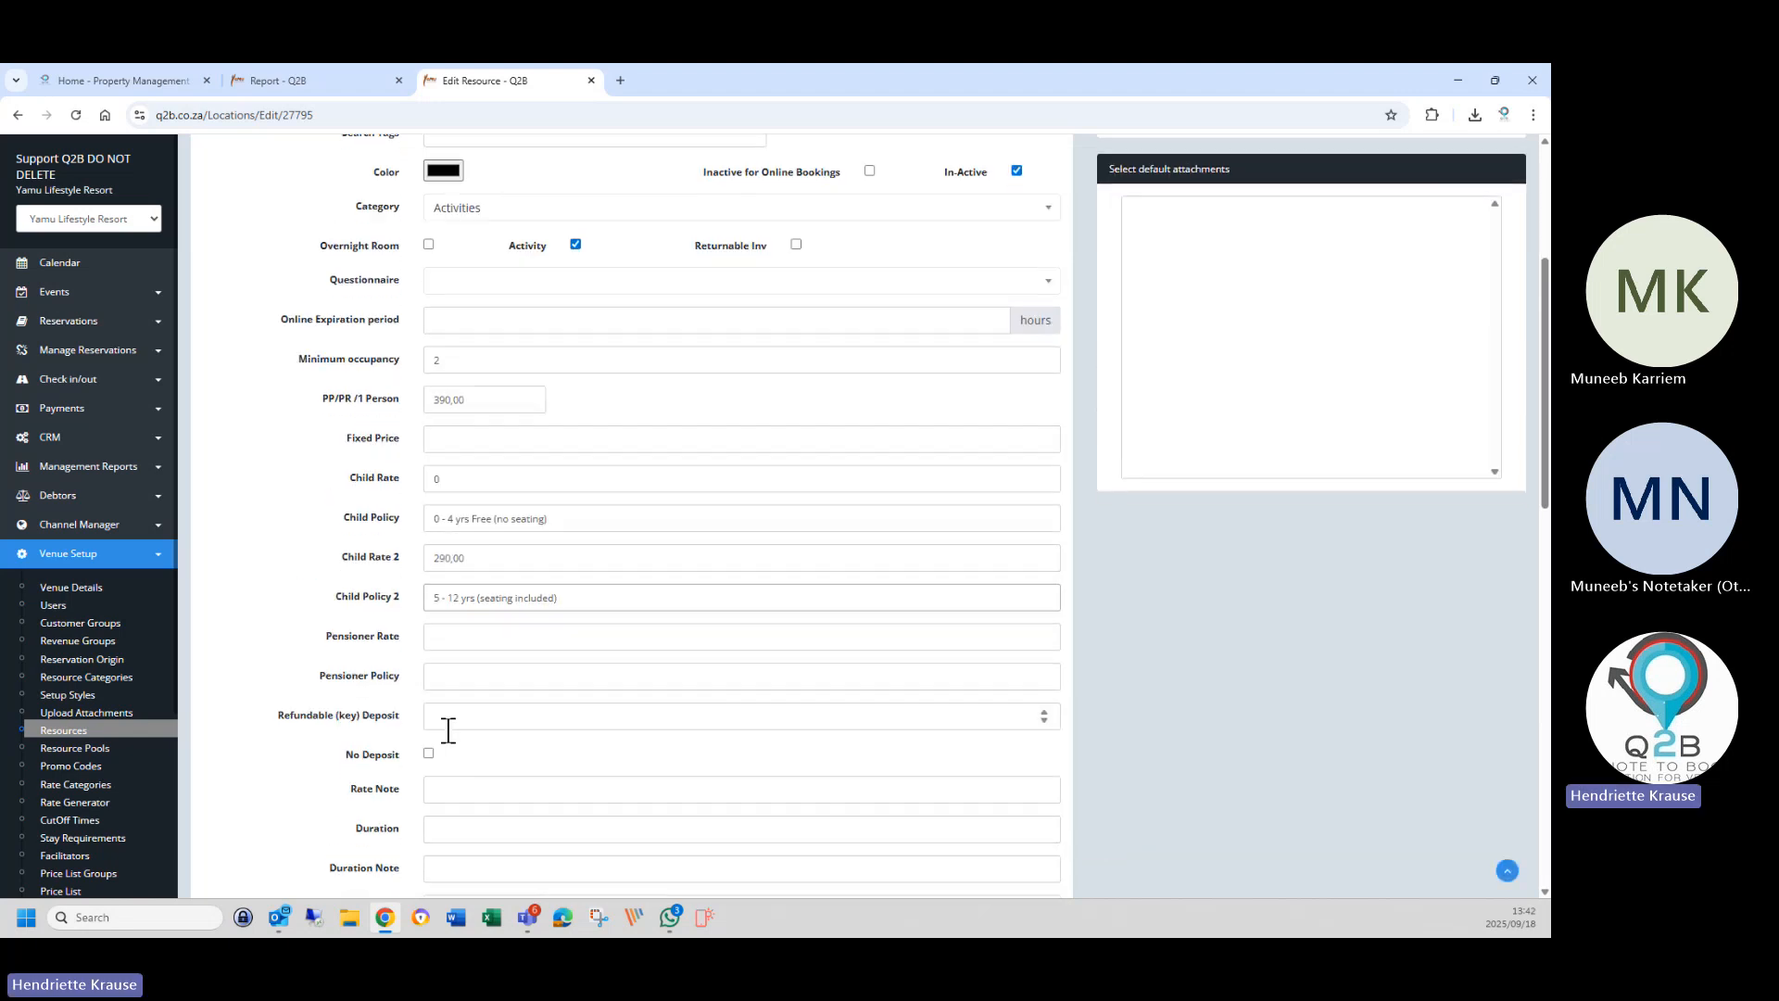
scroll(448, 730, down, 3)
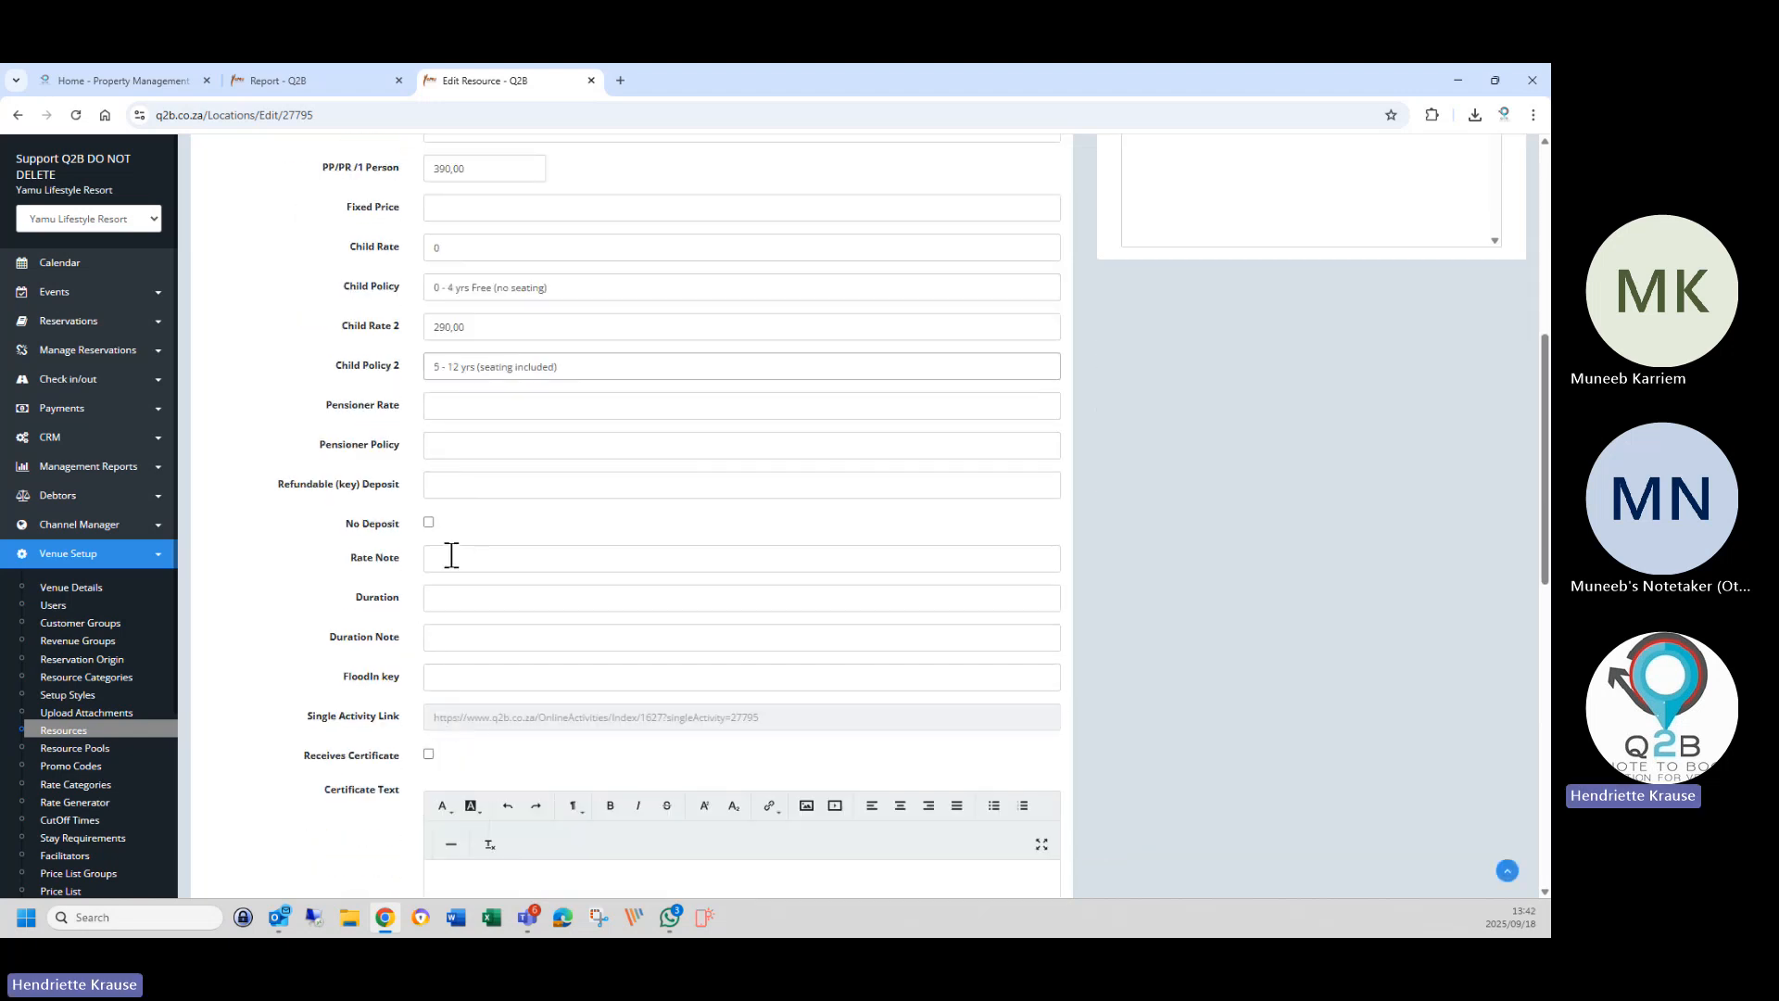
click(452, 557)
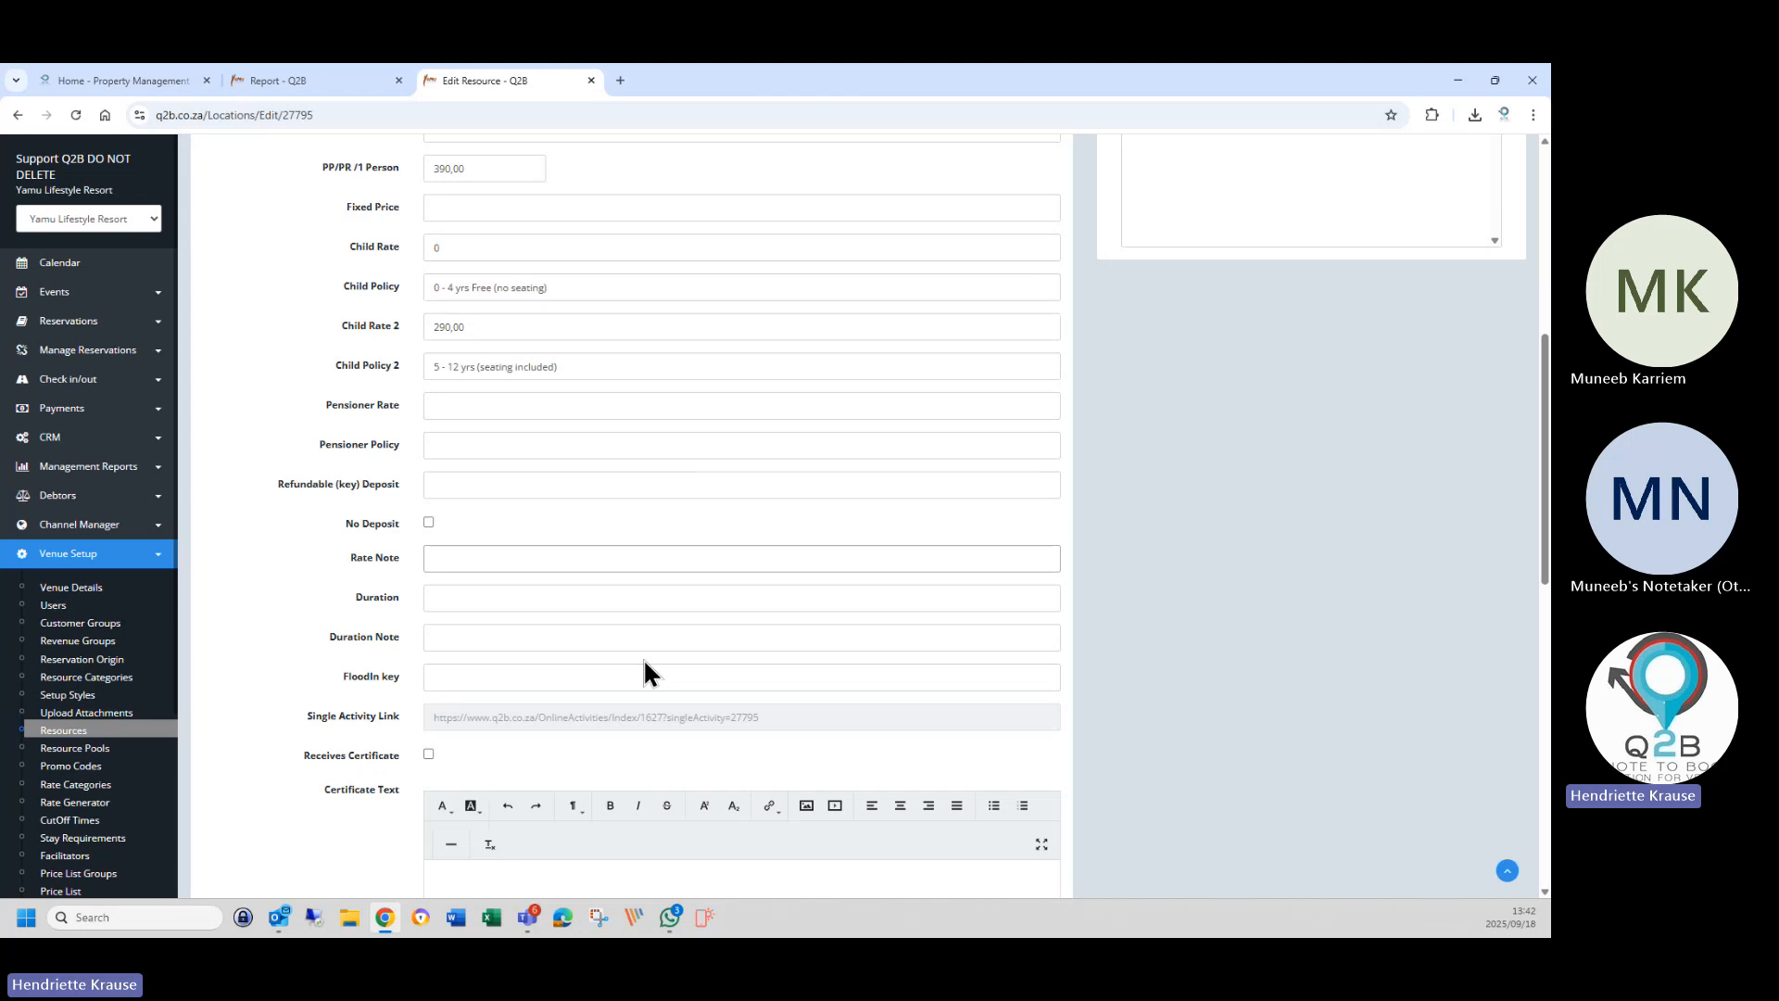
text(Rate appl)
text(ble per person or child ( 04)
key(BackSpace)
text(- 4)
text( yrs mu)
text(s)
key(BackSpace)
text(ust)
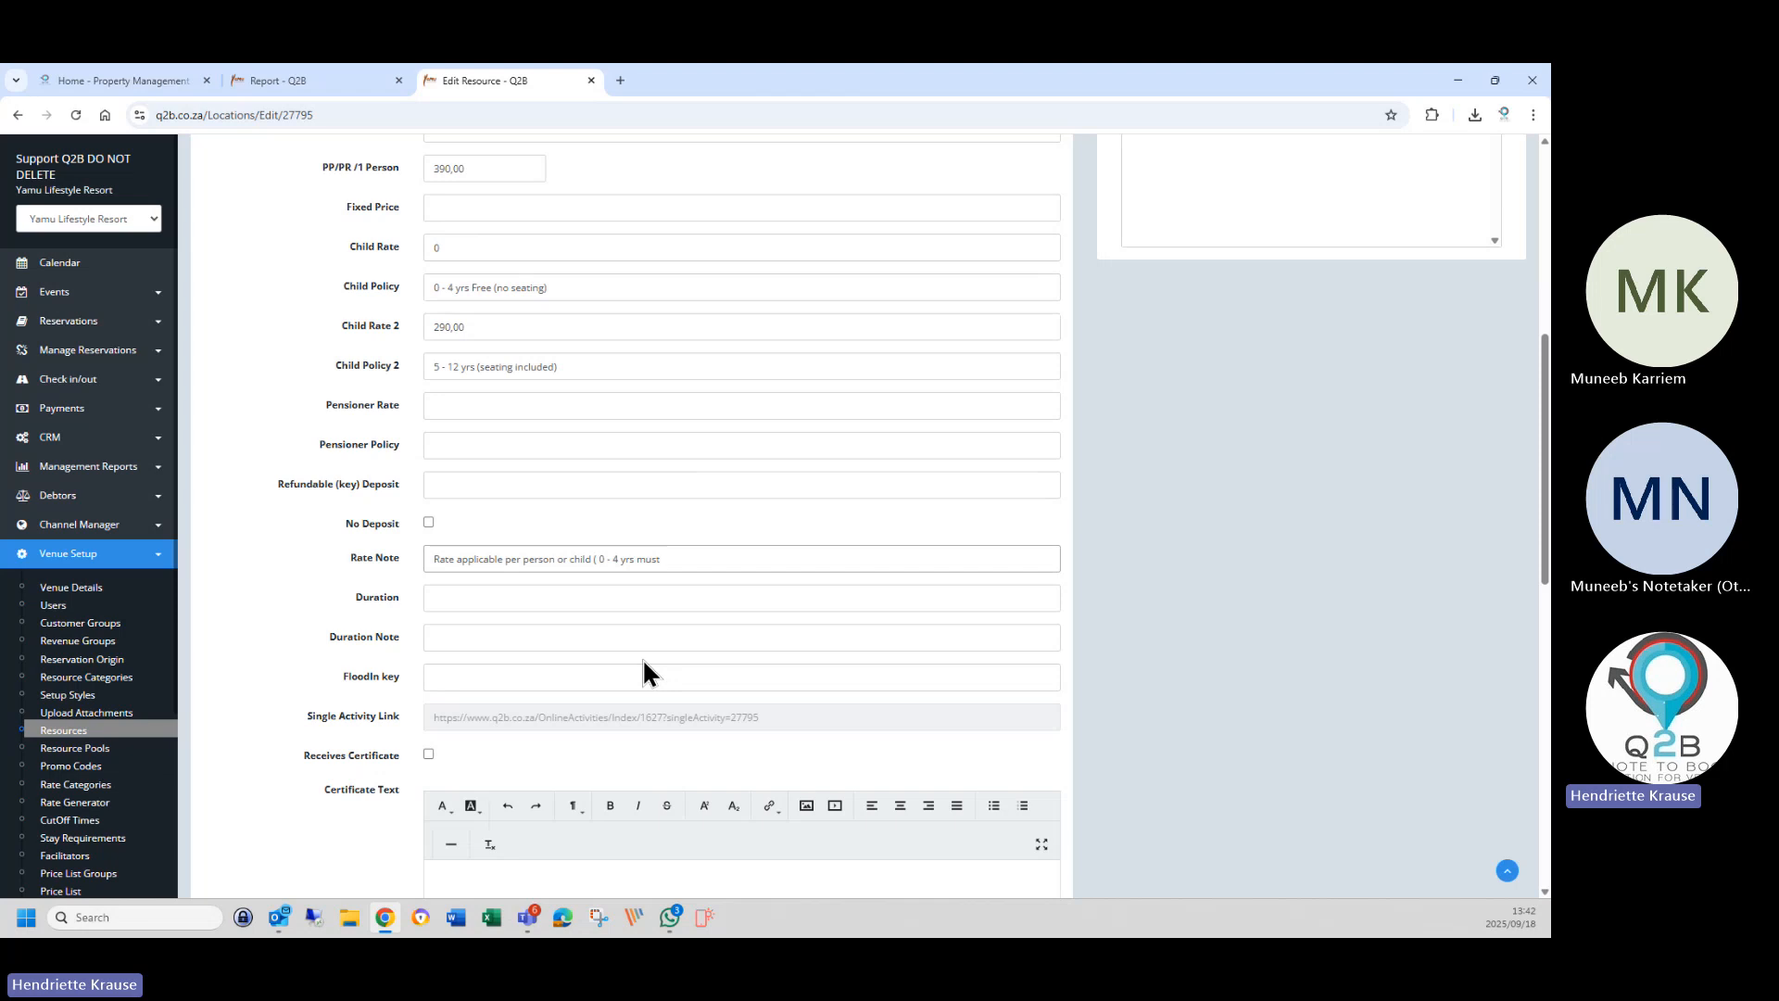
key(BackSpace)
key(BackSpace)
key(BackSpace)
key(BackSpace)
key(BackSpace)
key(BackSpace)
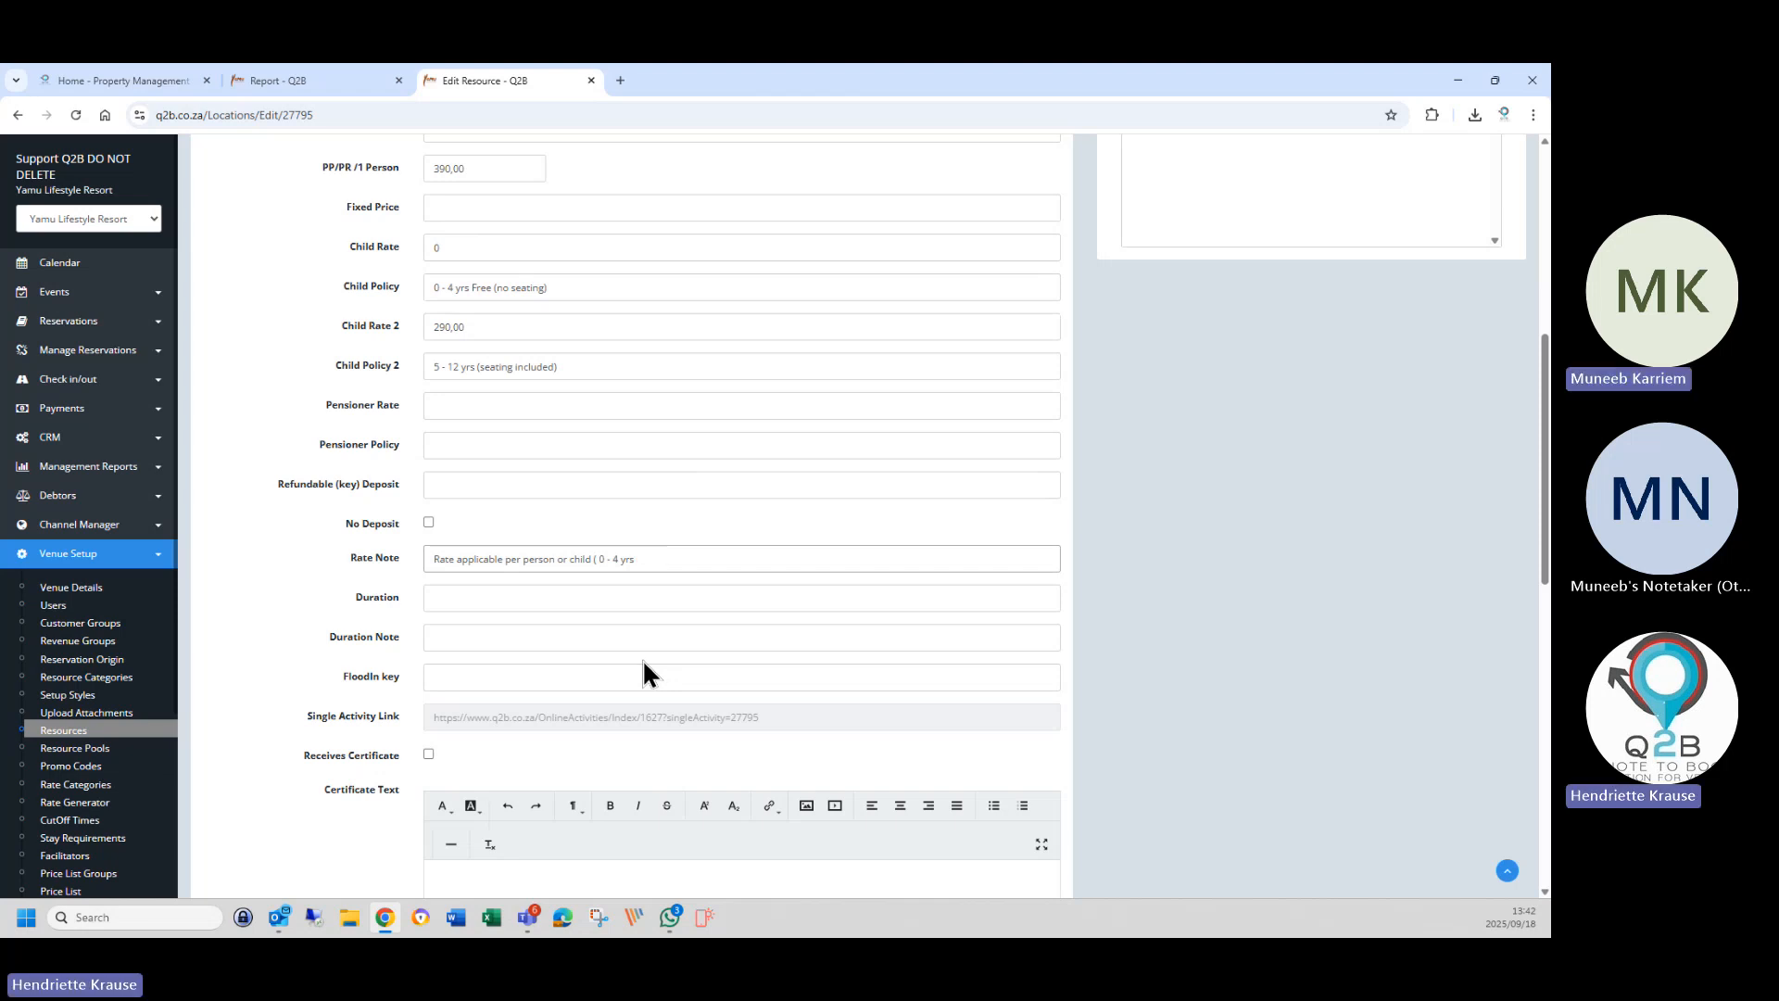
text(no sea)
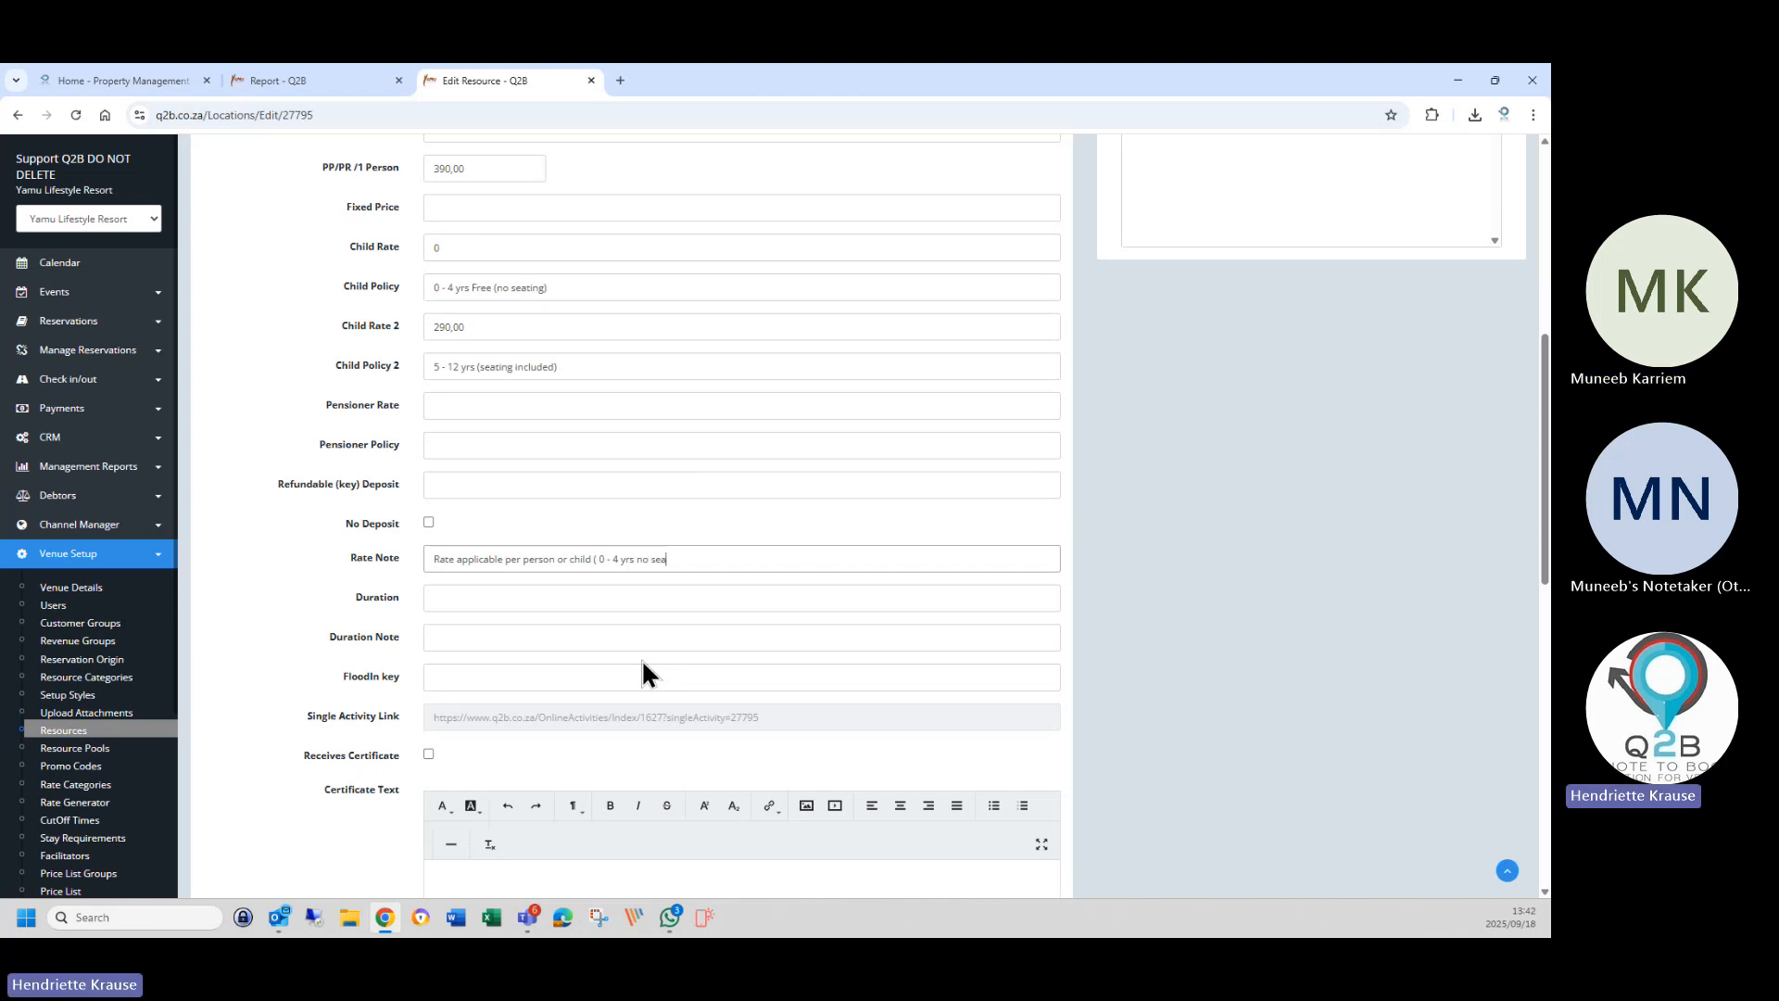
text(ting -)
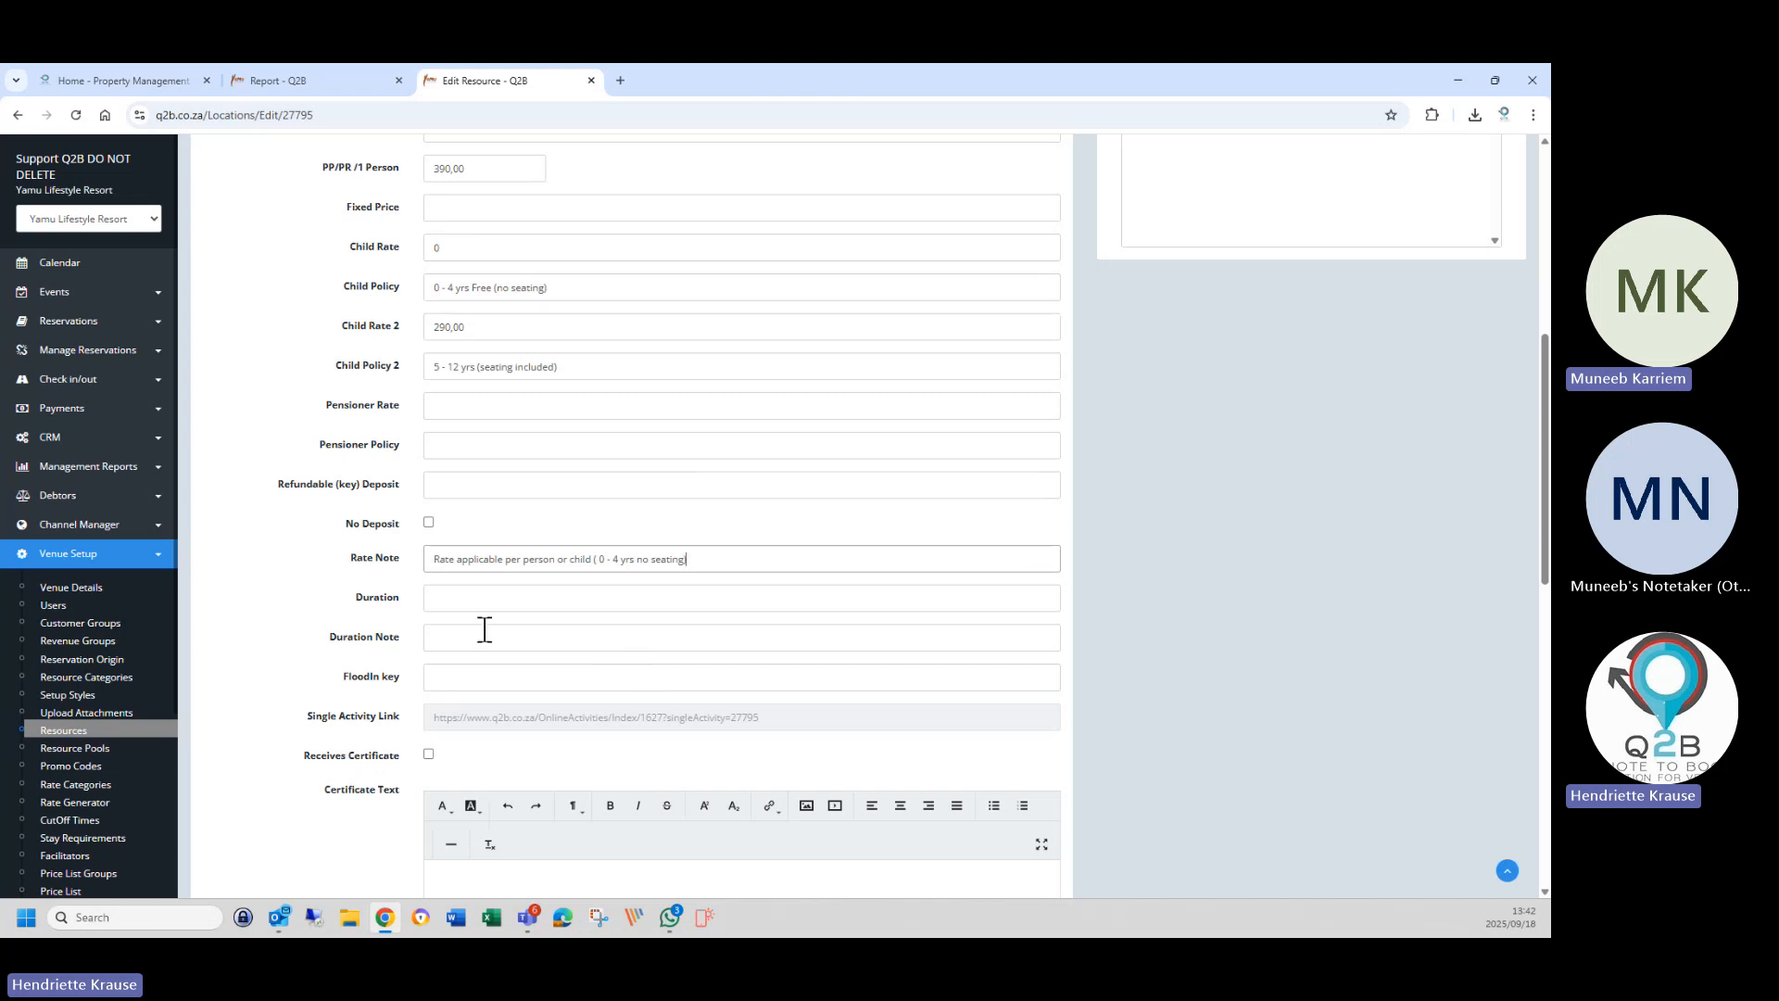
Enter Duration 2 and Duration Note 'Arrival 15 minutes before departure'.
click(465, 597)
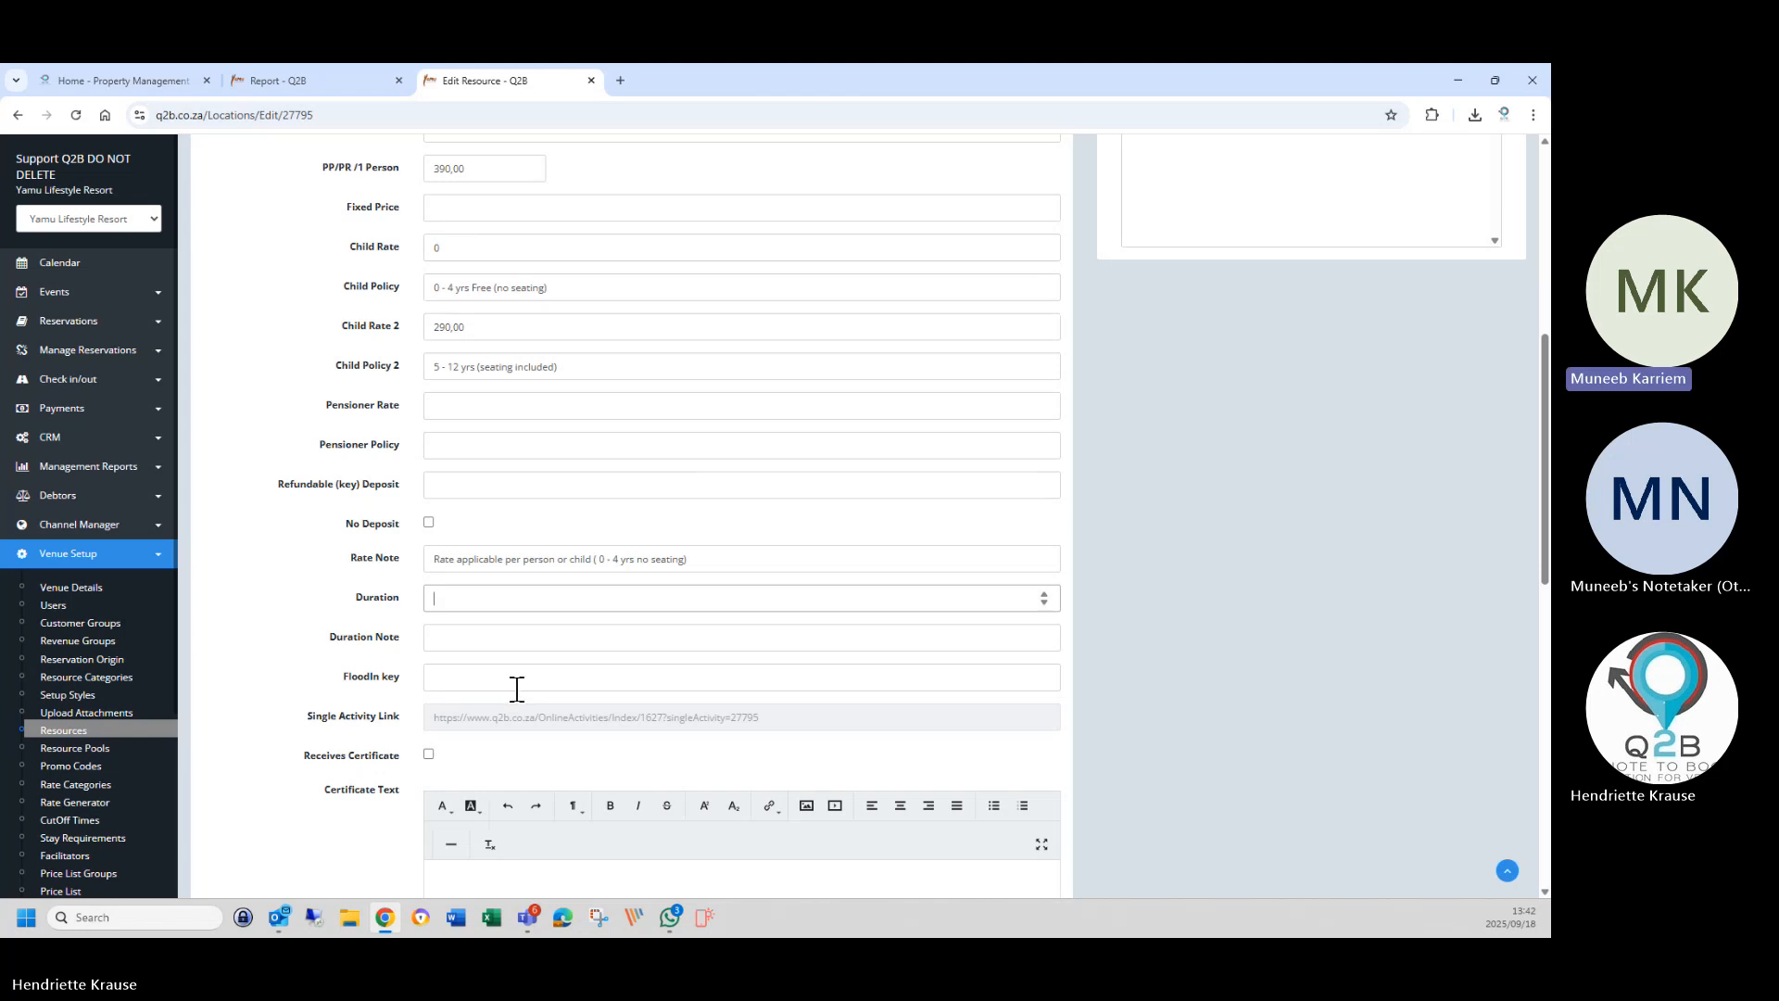
text(2)
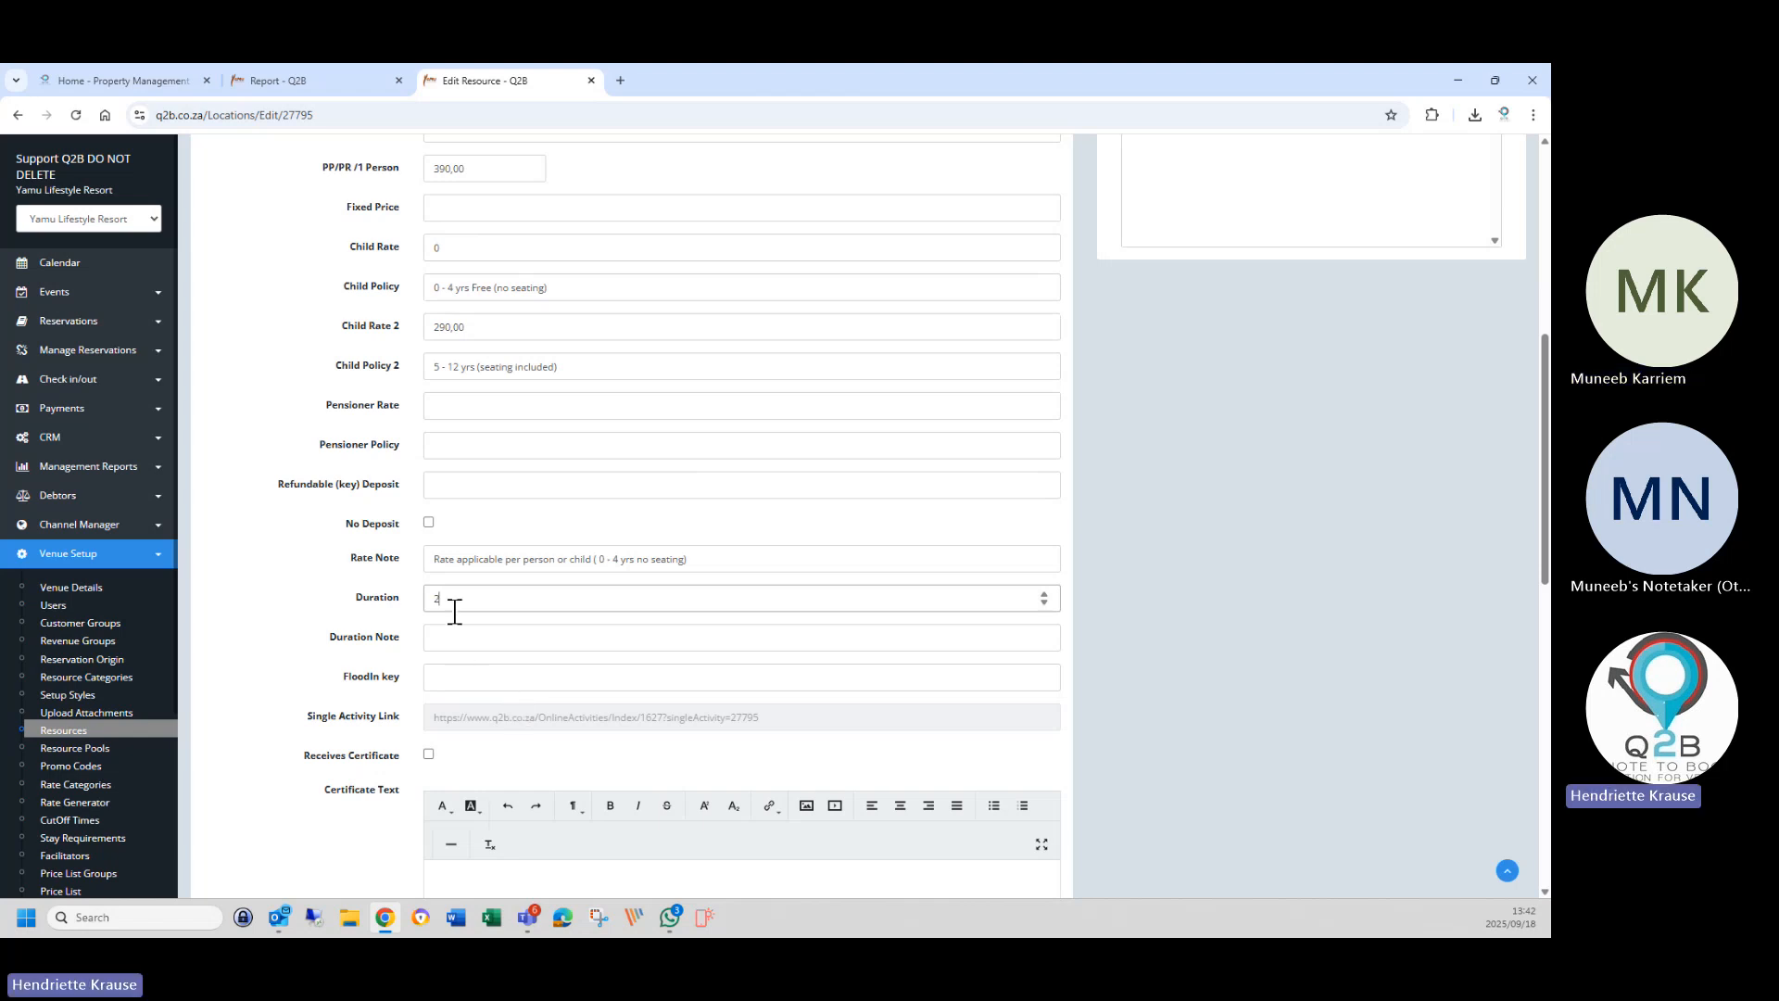
click(454, 639)
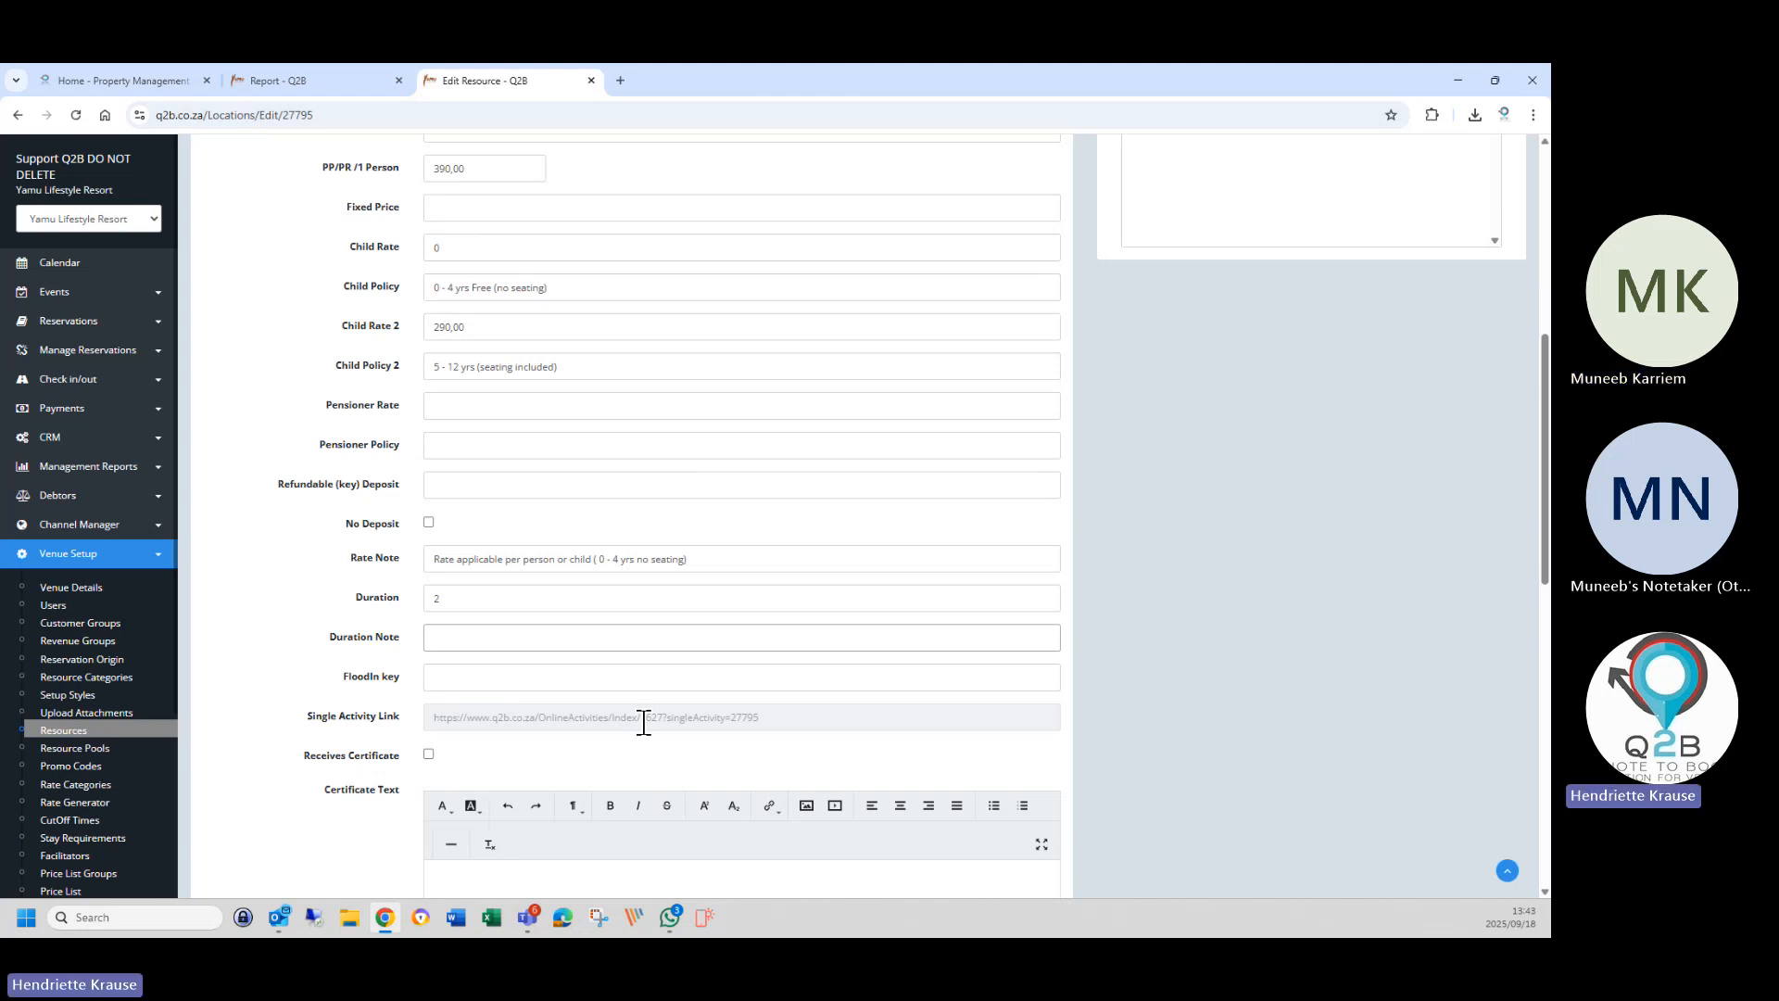
text(Arri)
text(ve)
text(l)
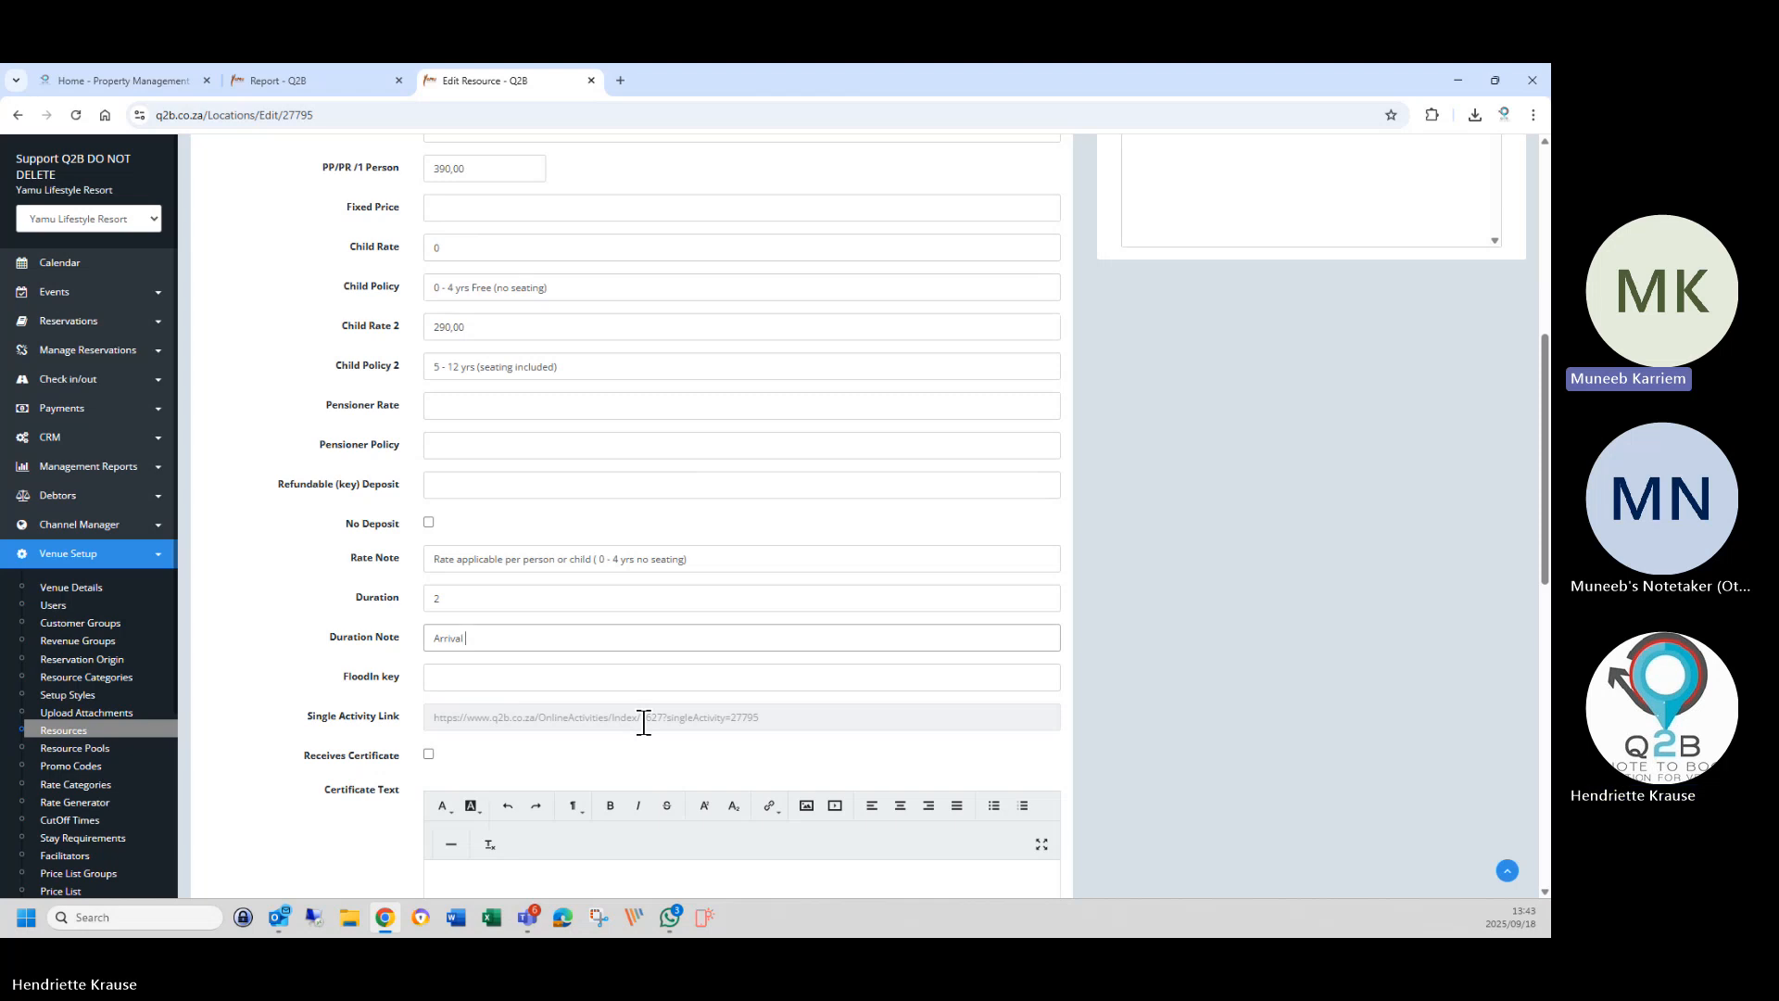
text( 15)
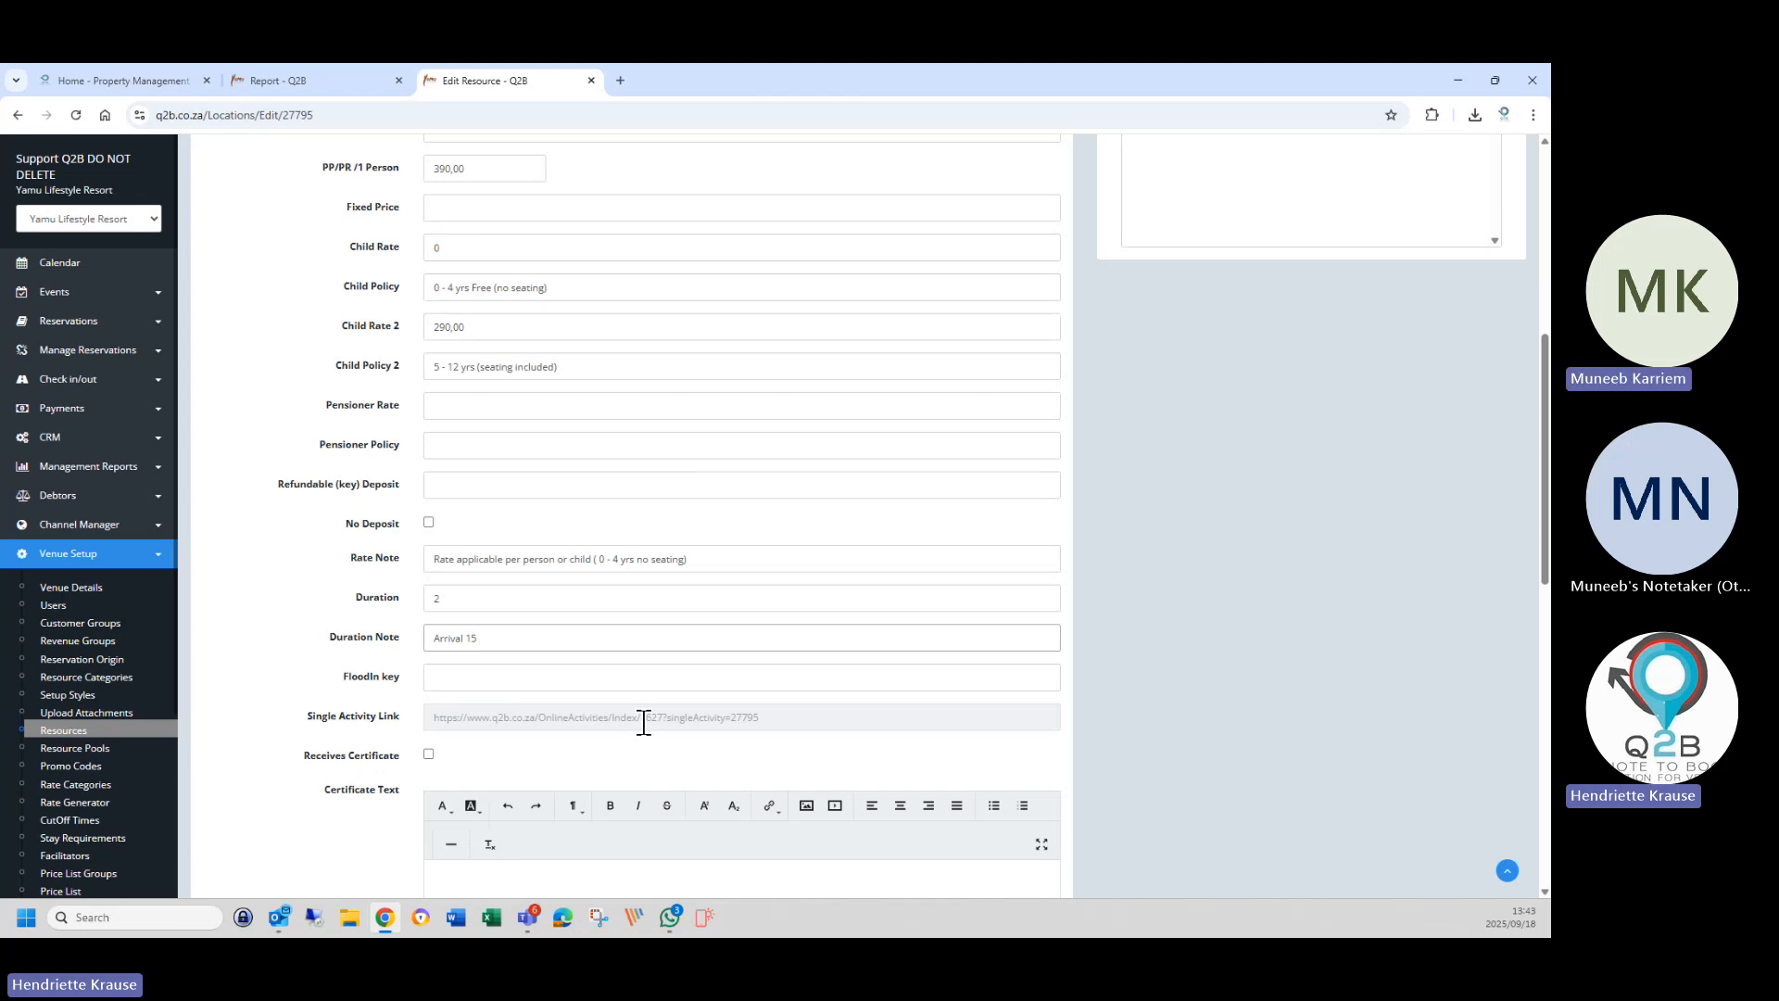
text(minute)
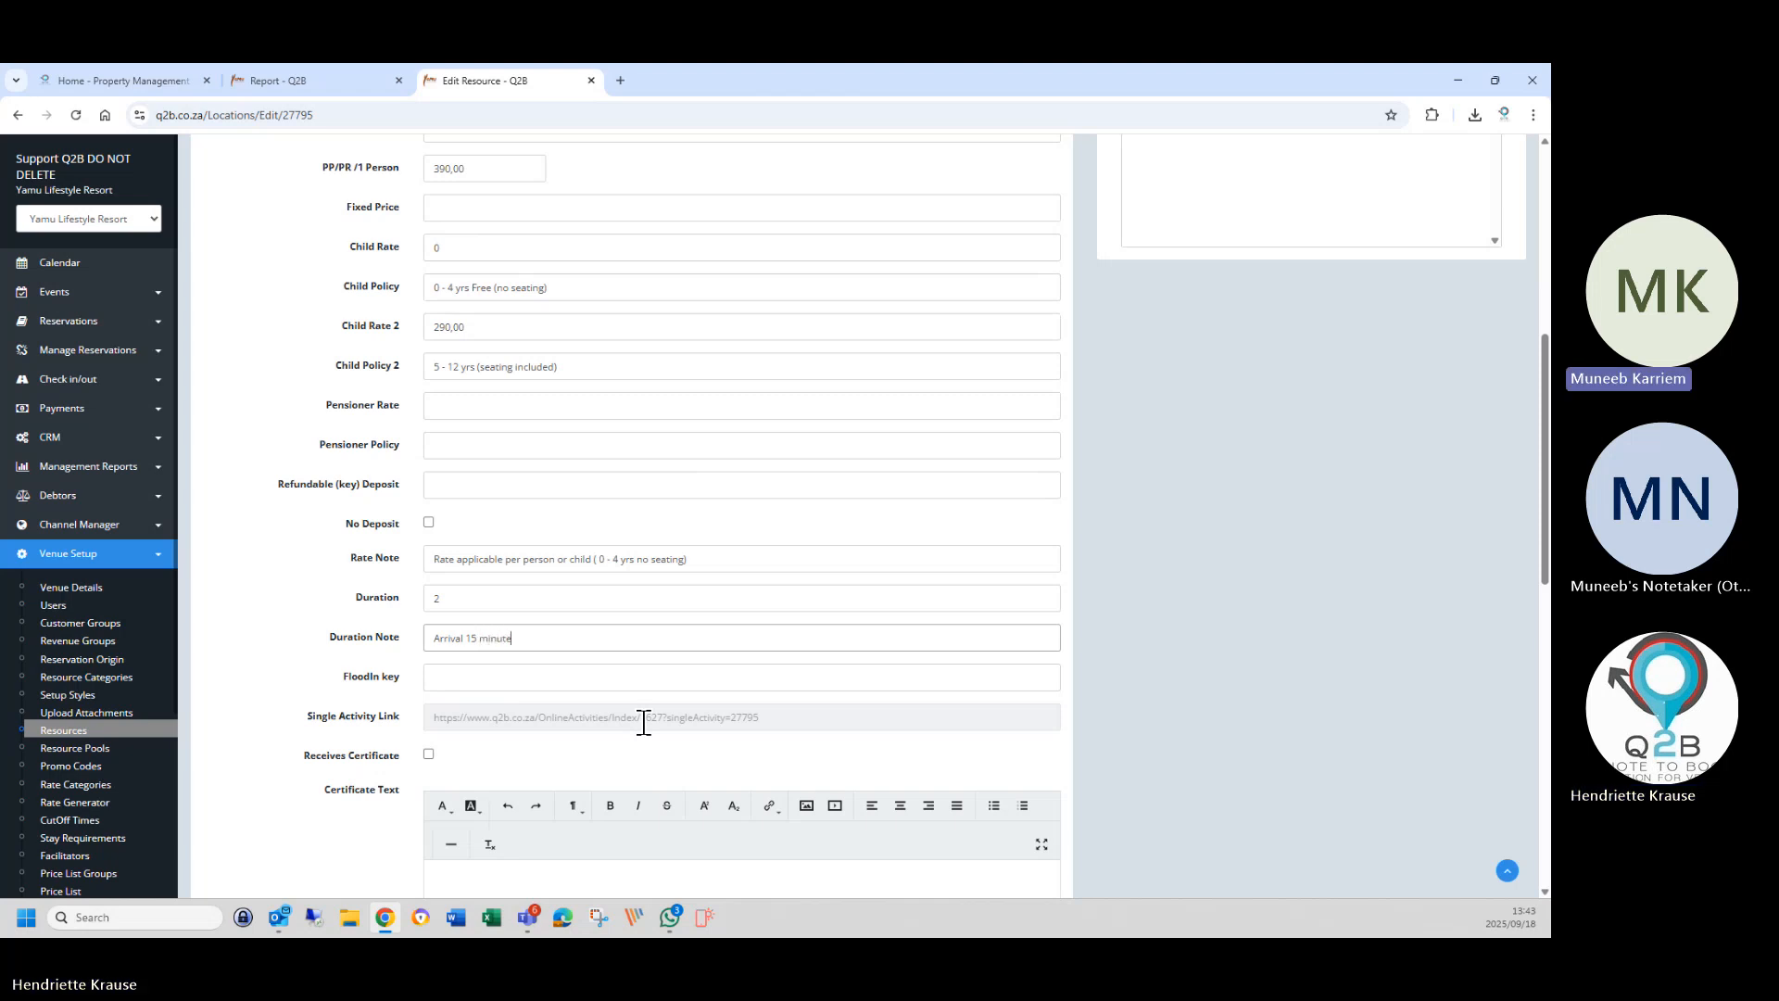
text(s before deapr)
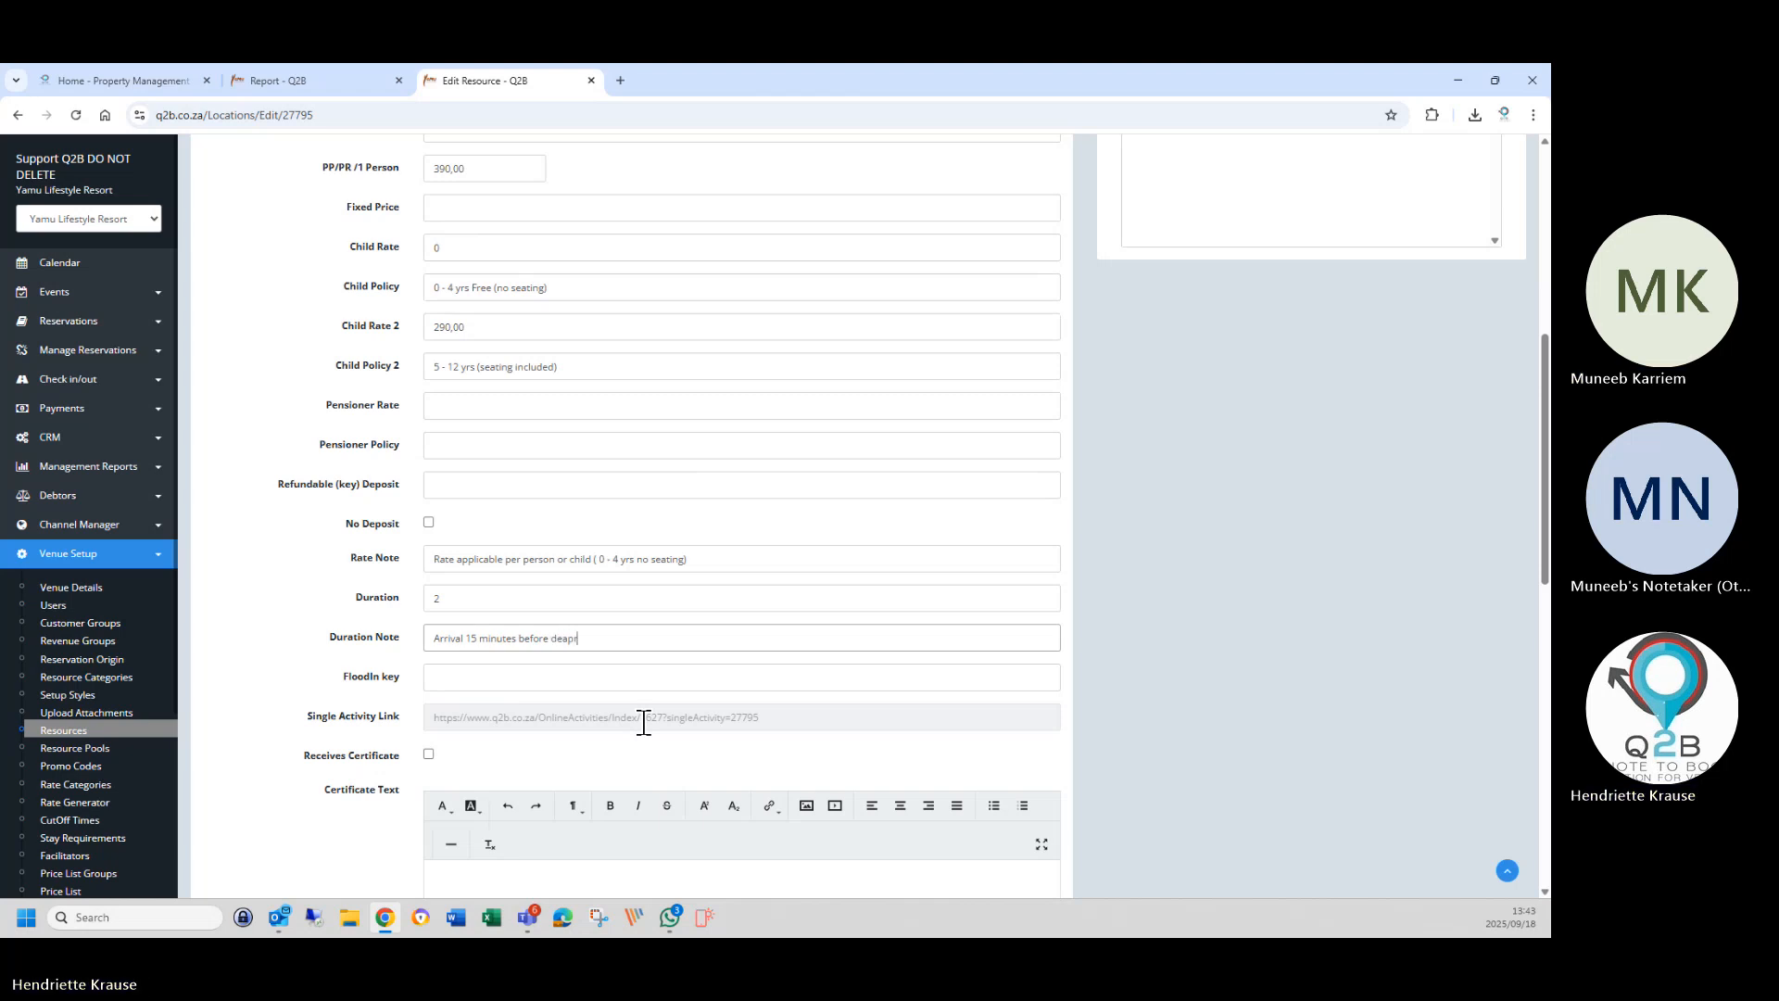
key(BackSpace)
key(BackSpace)
key(BackSpace)
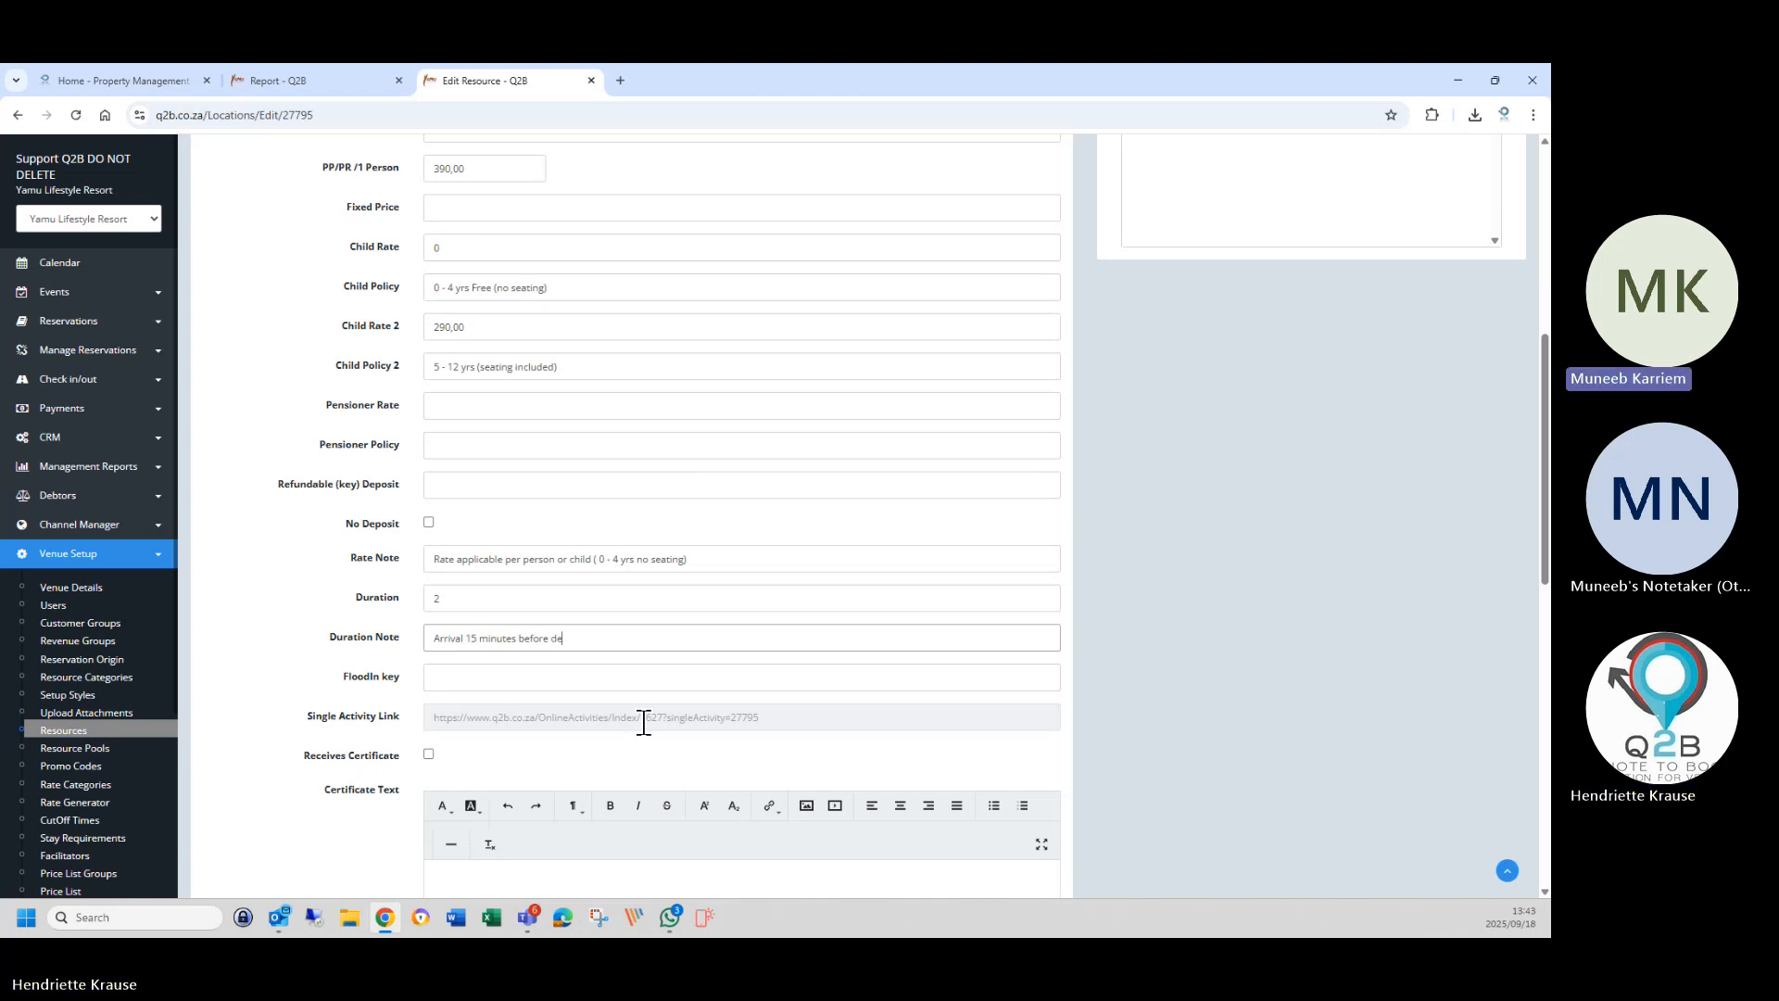
text(parture)
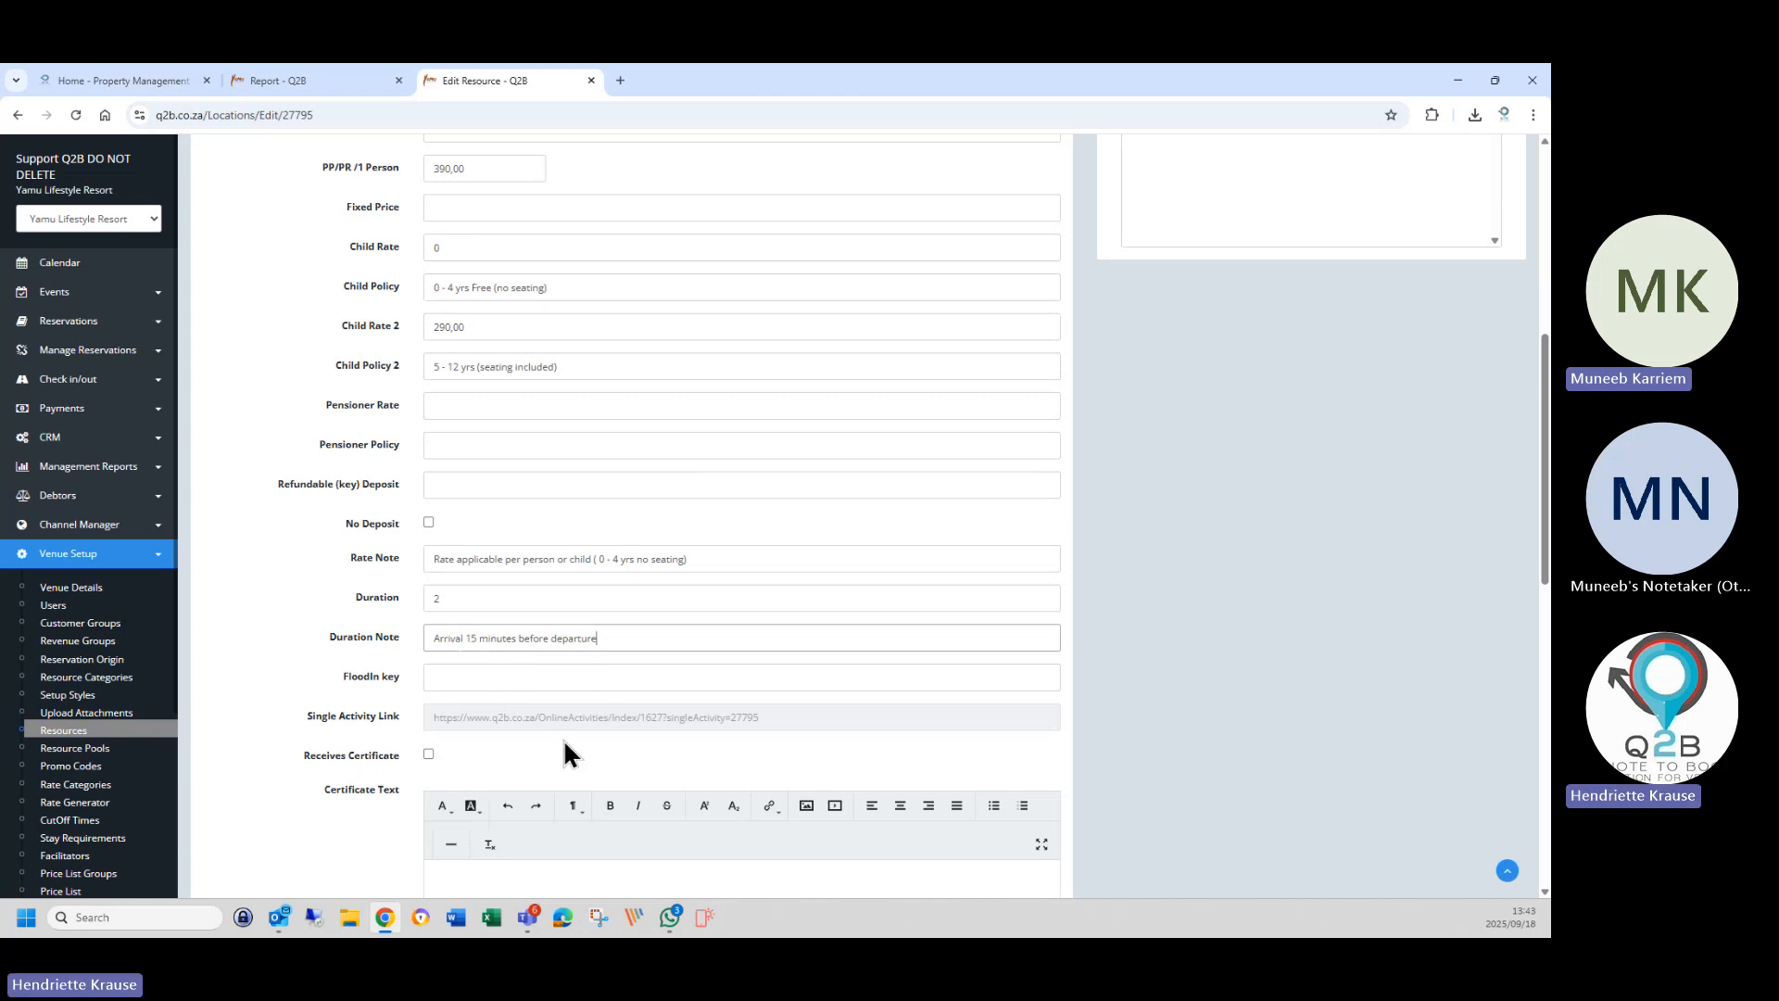
scroll(561, 739, down, 10)
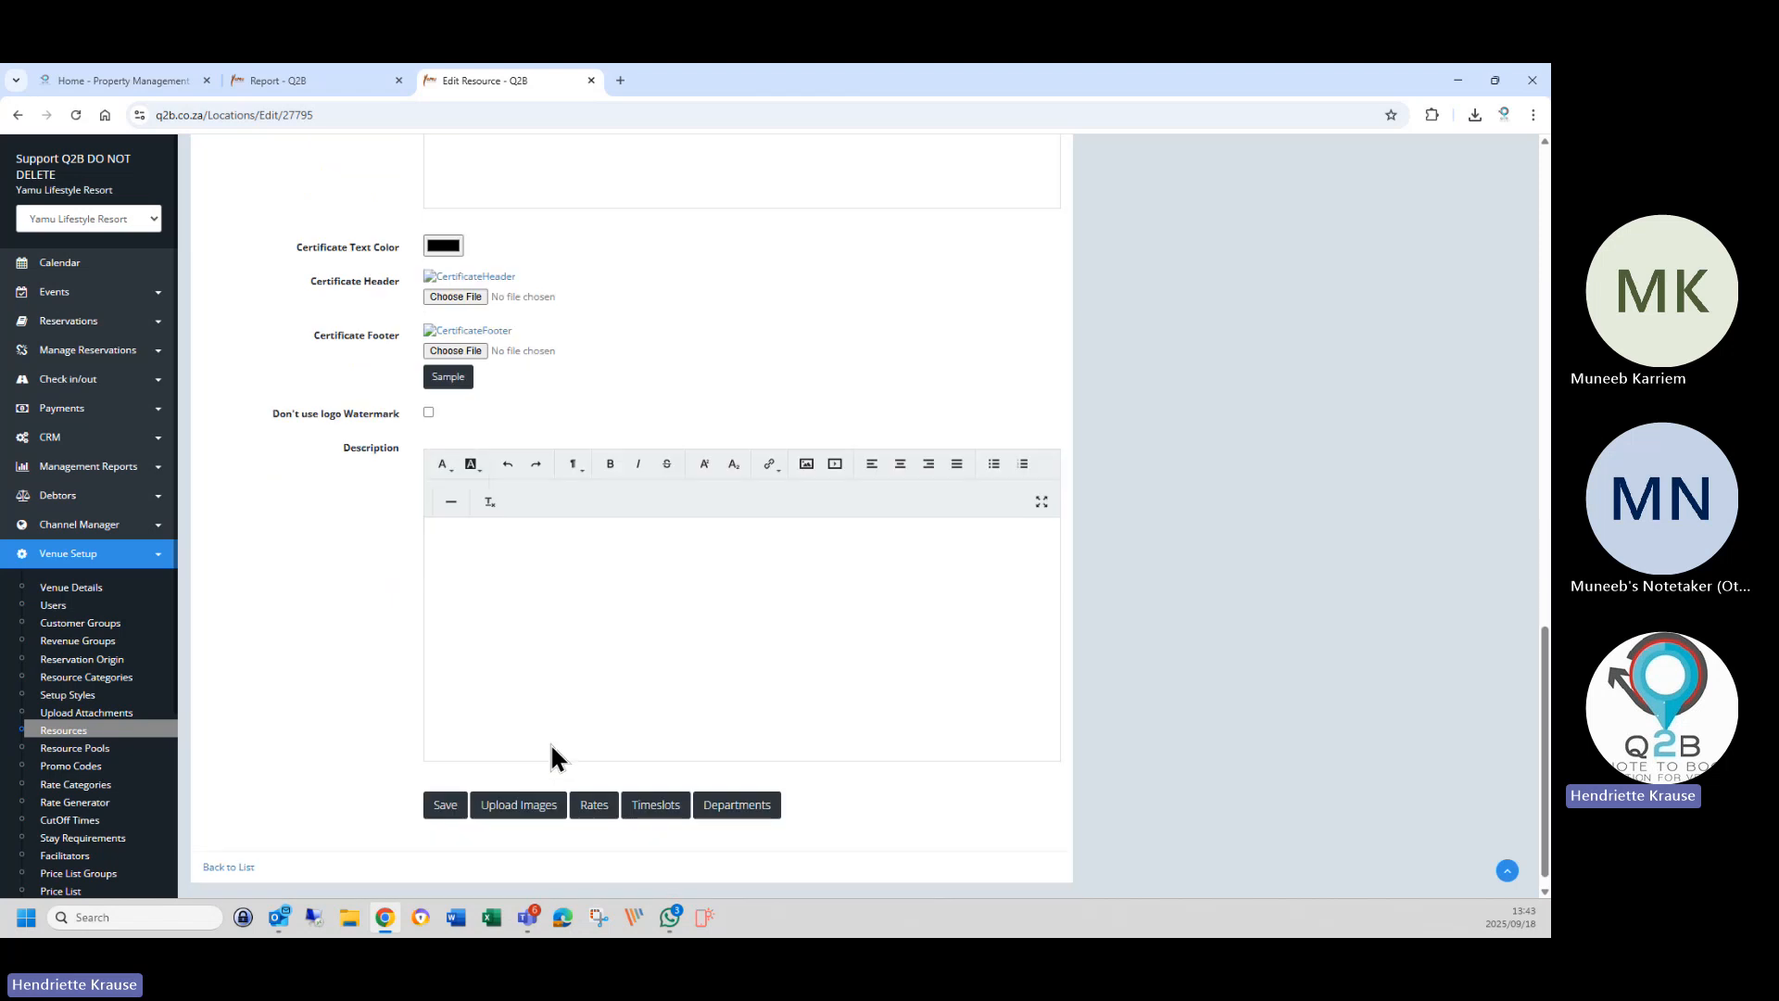
Save Sunset Cruise, check its timeslots, and save the edit form again.
click(449, 790)
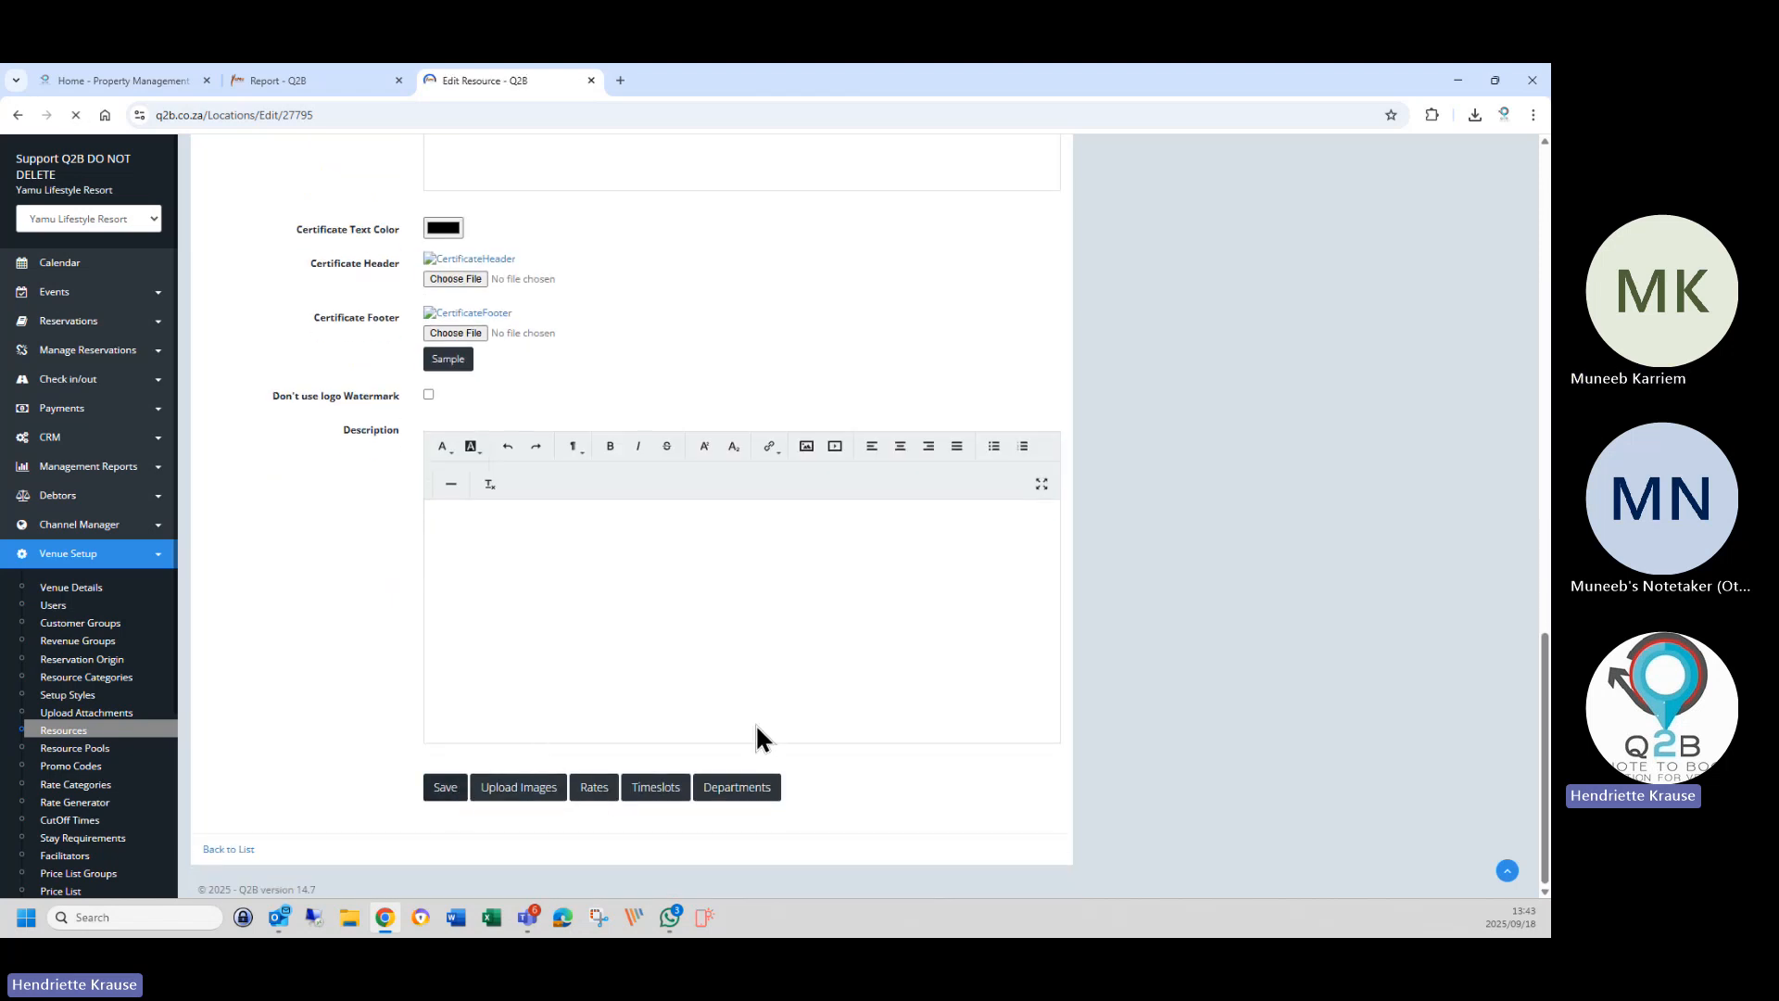
scroll(714, 723, down, 15)
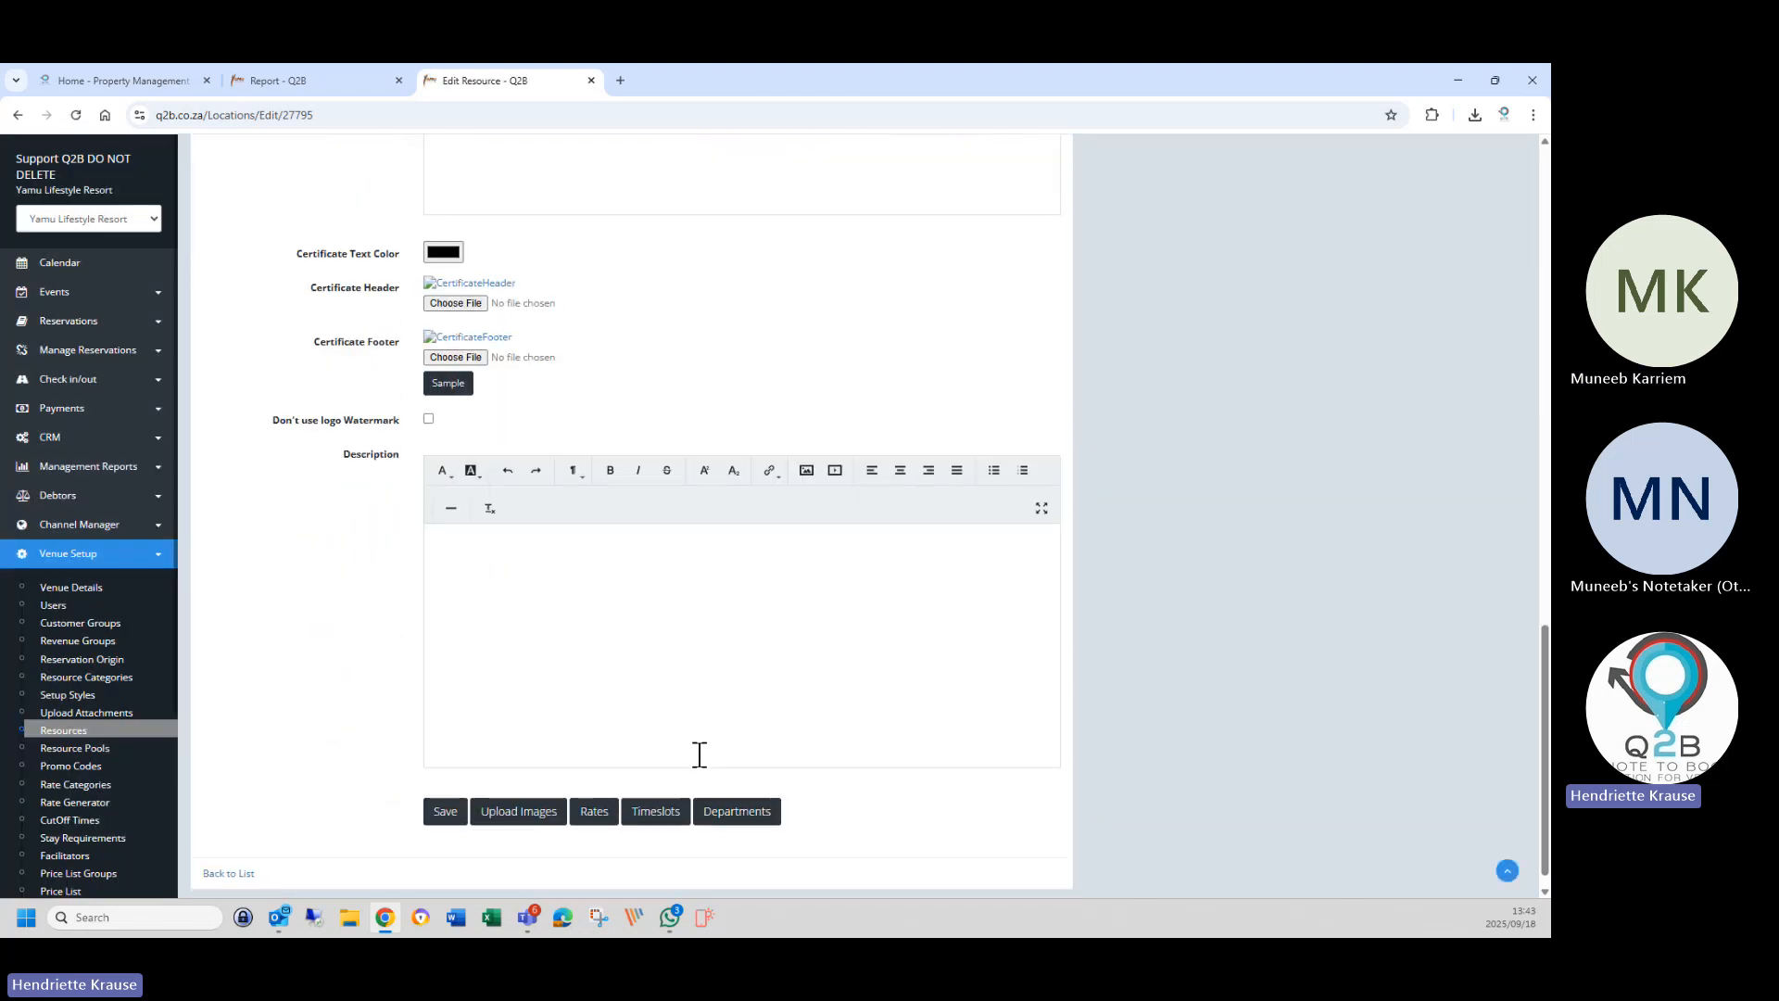
click(636, 819)
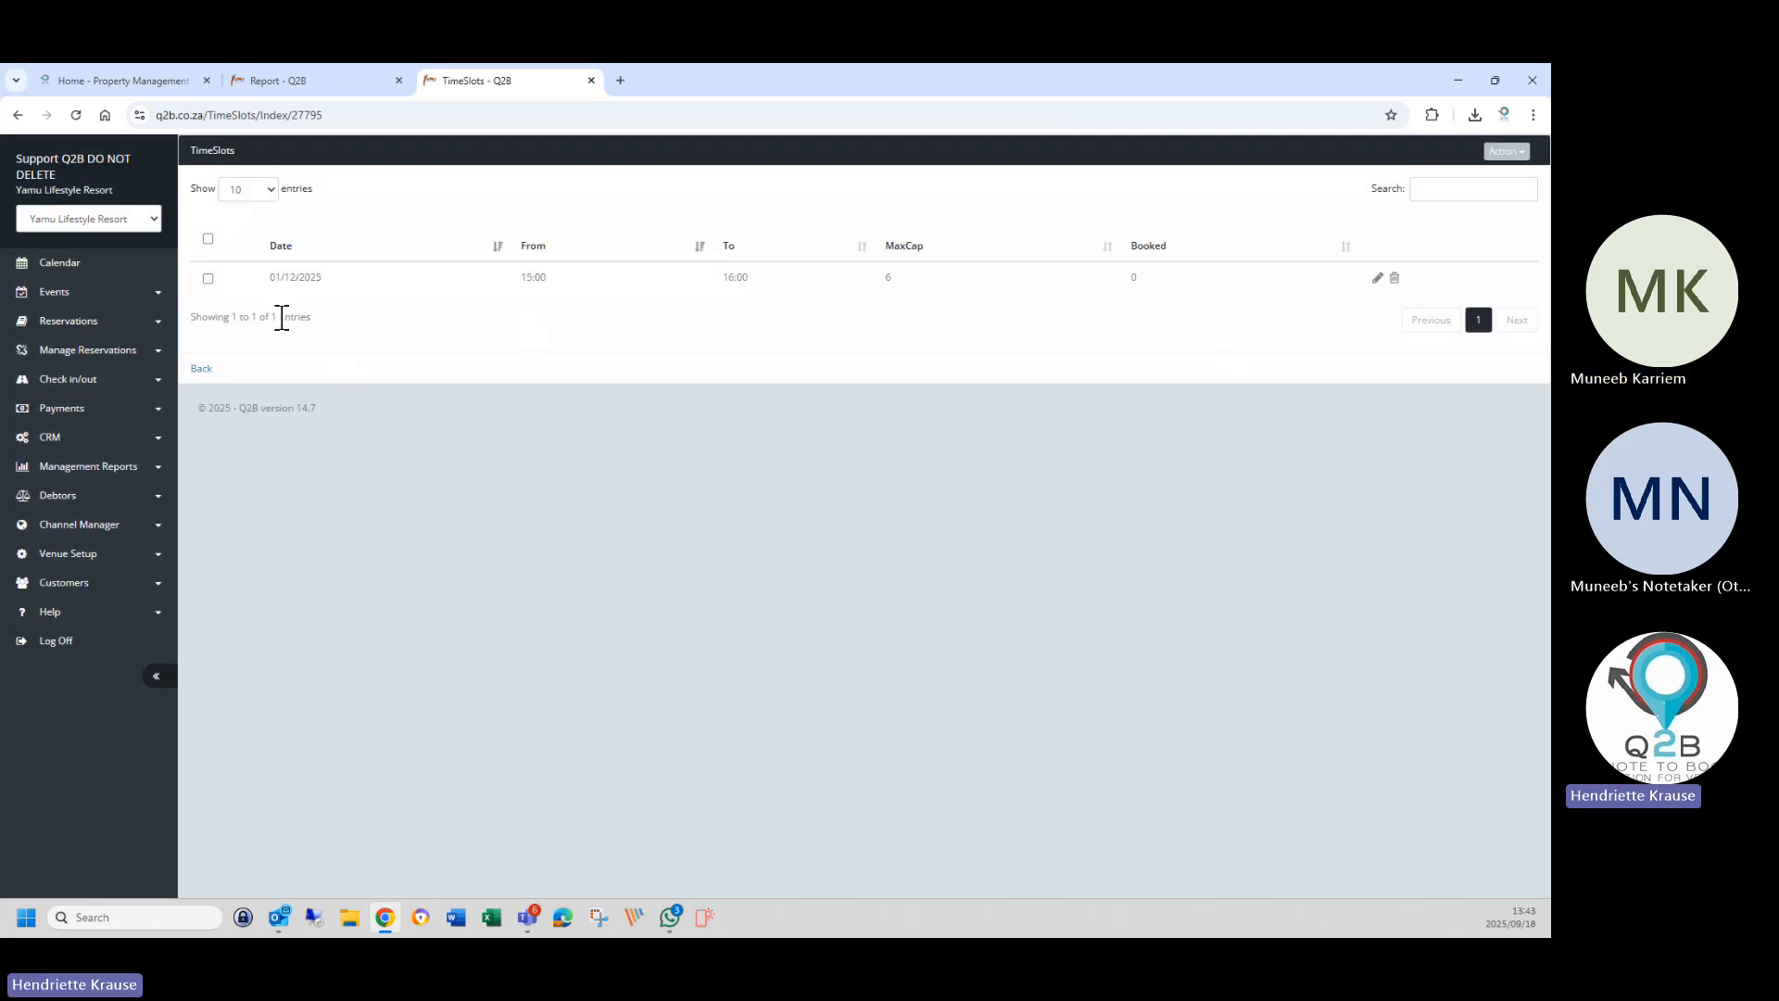
click(197, 369)
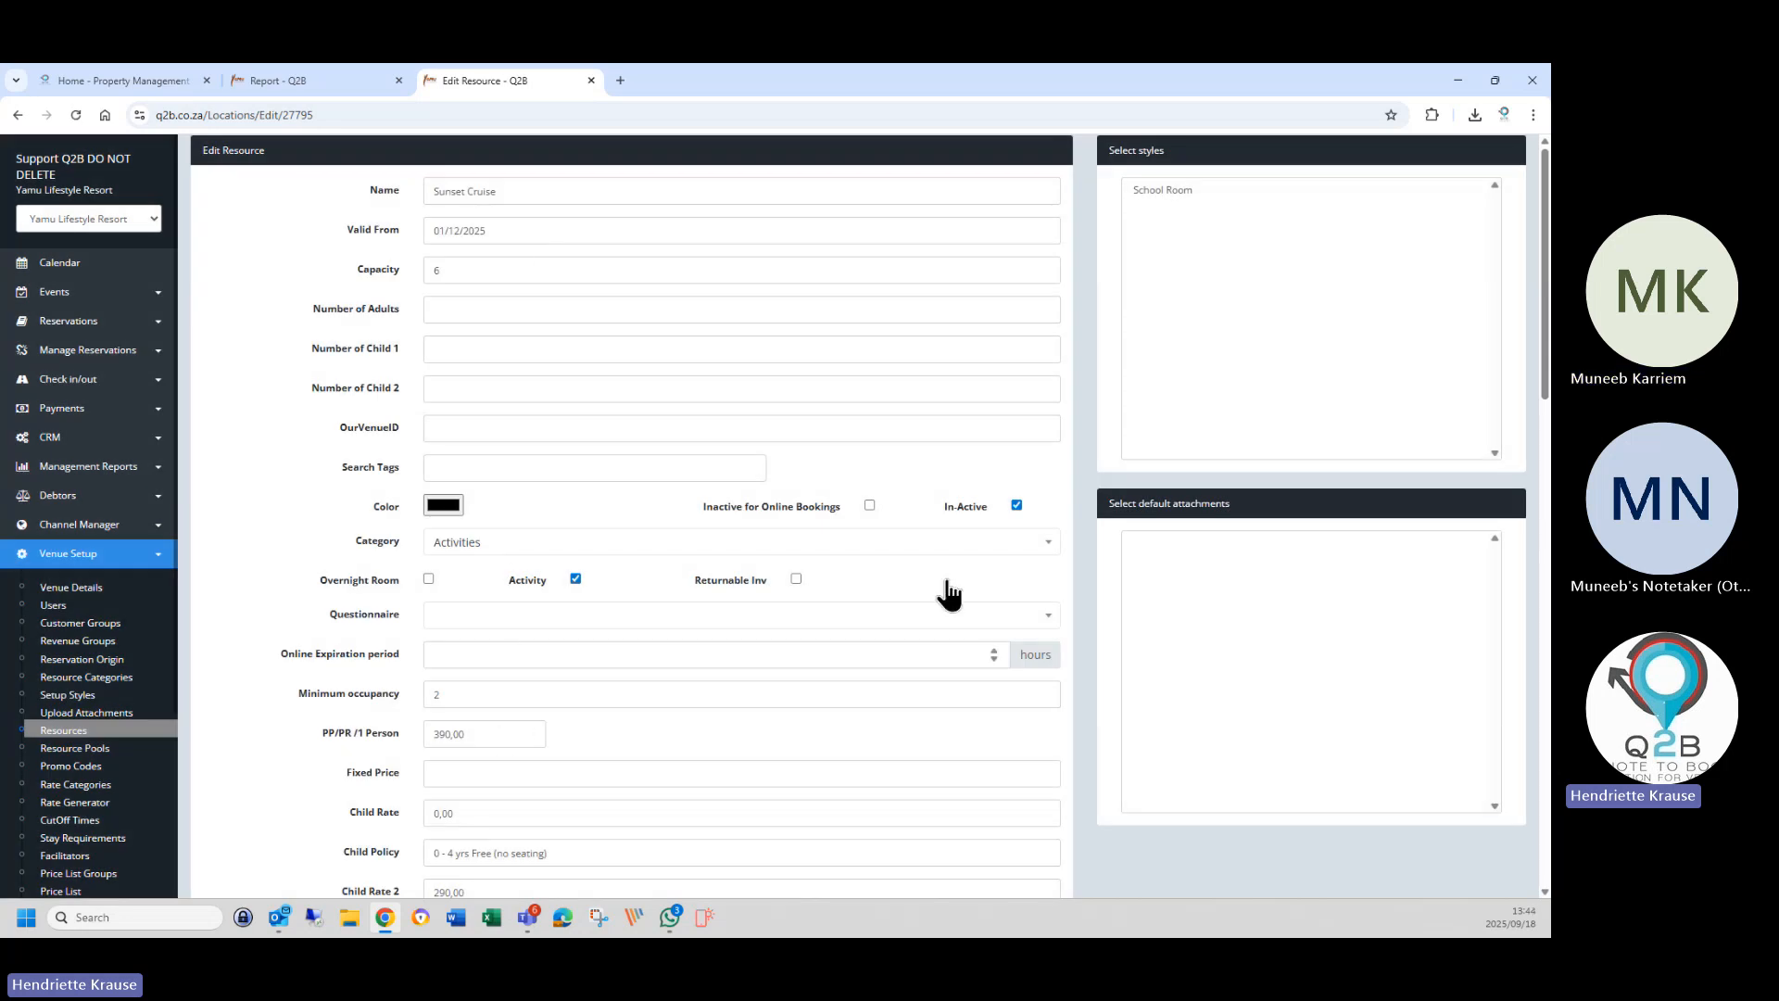
scroll(955, 583, down, 12)
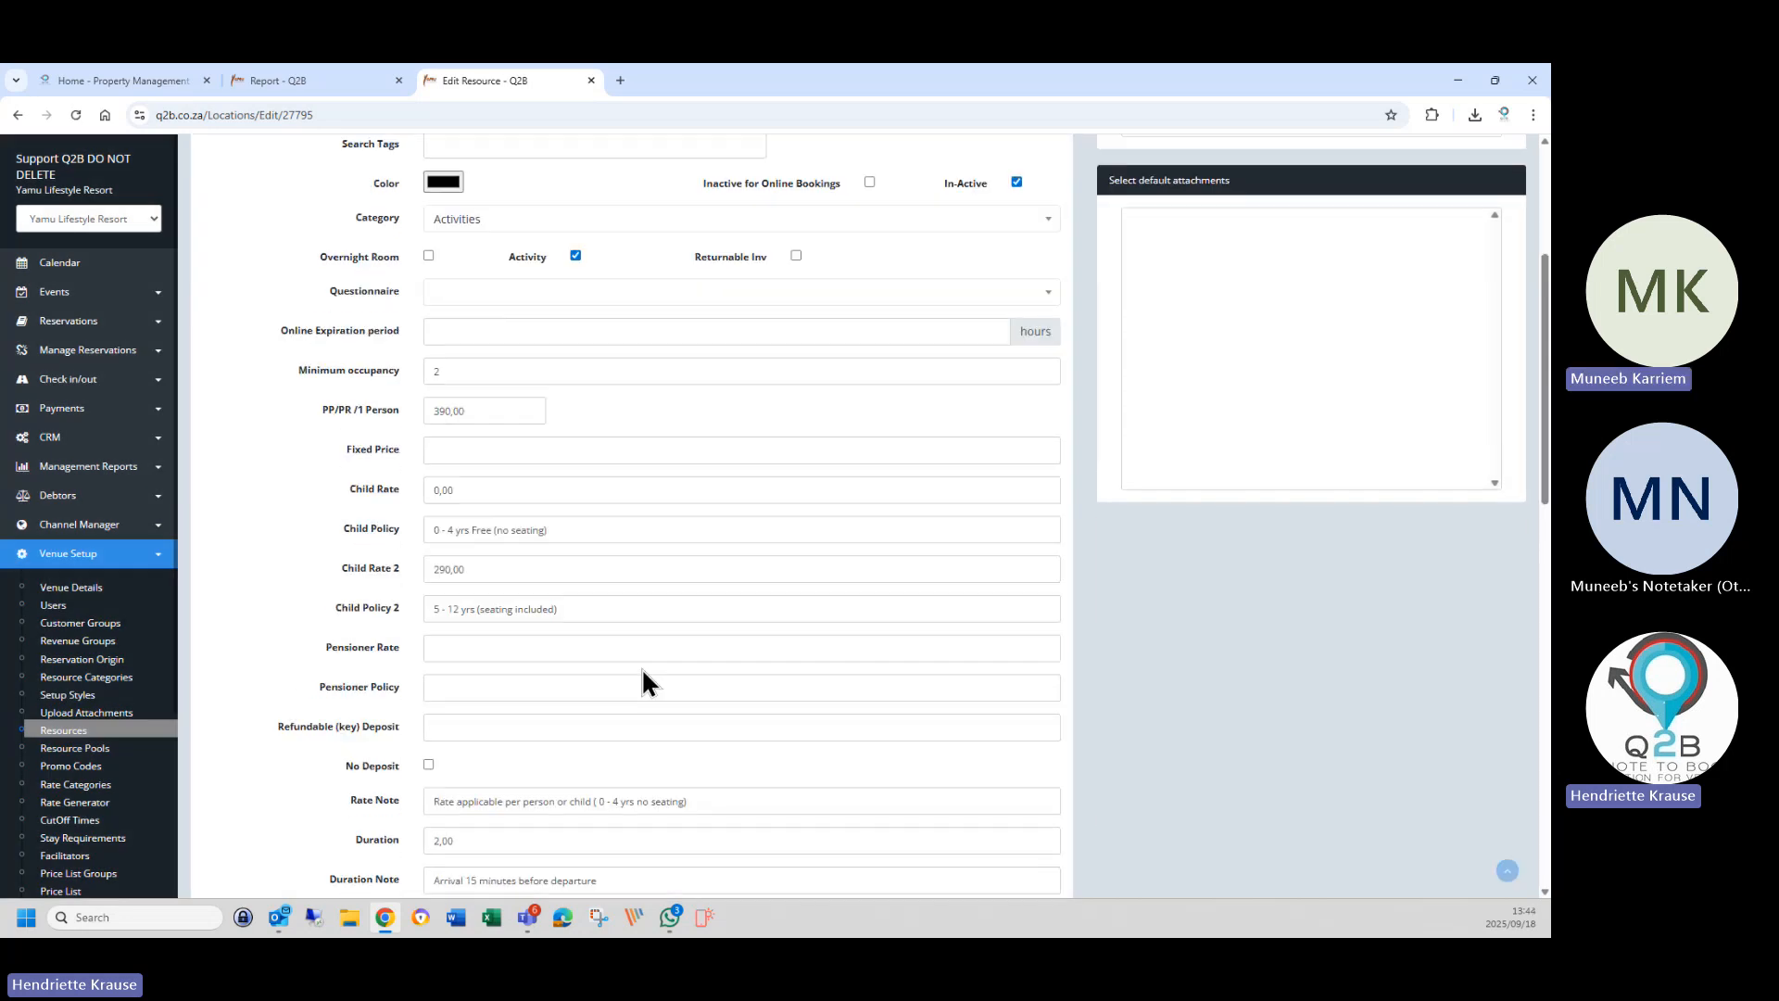
scroll(494, 737, down, 4)
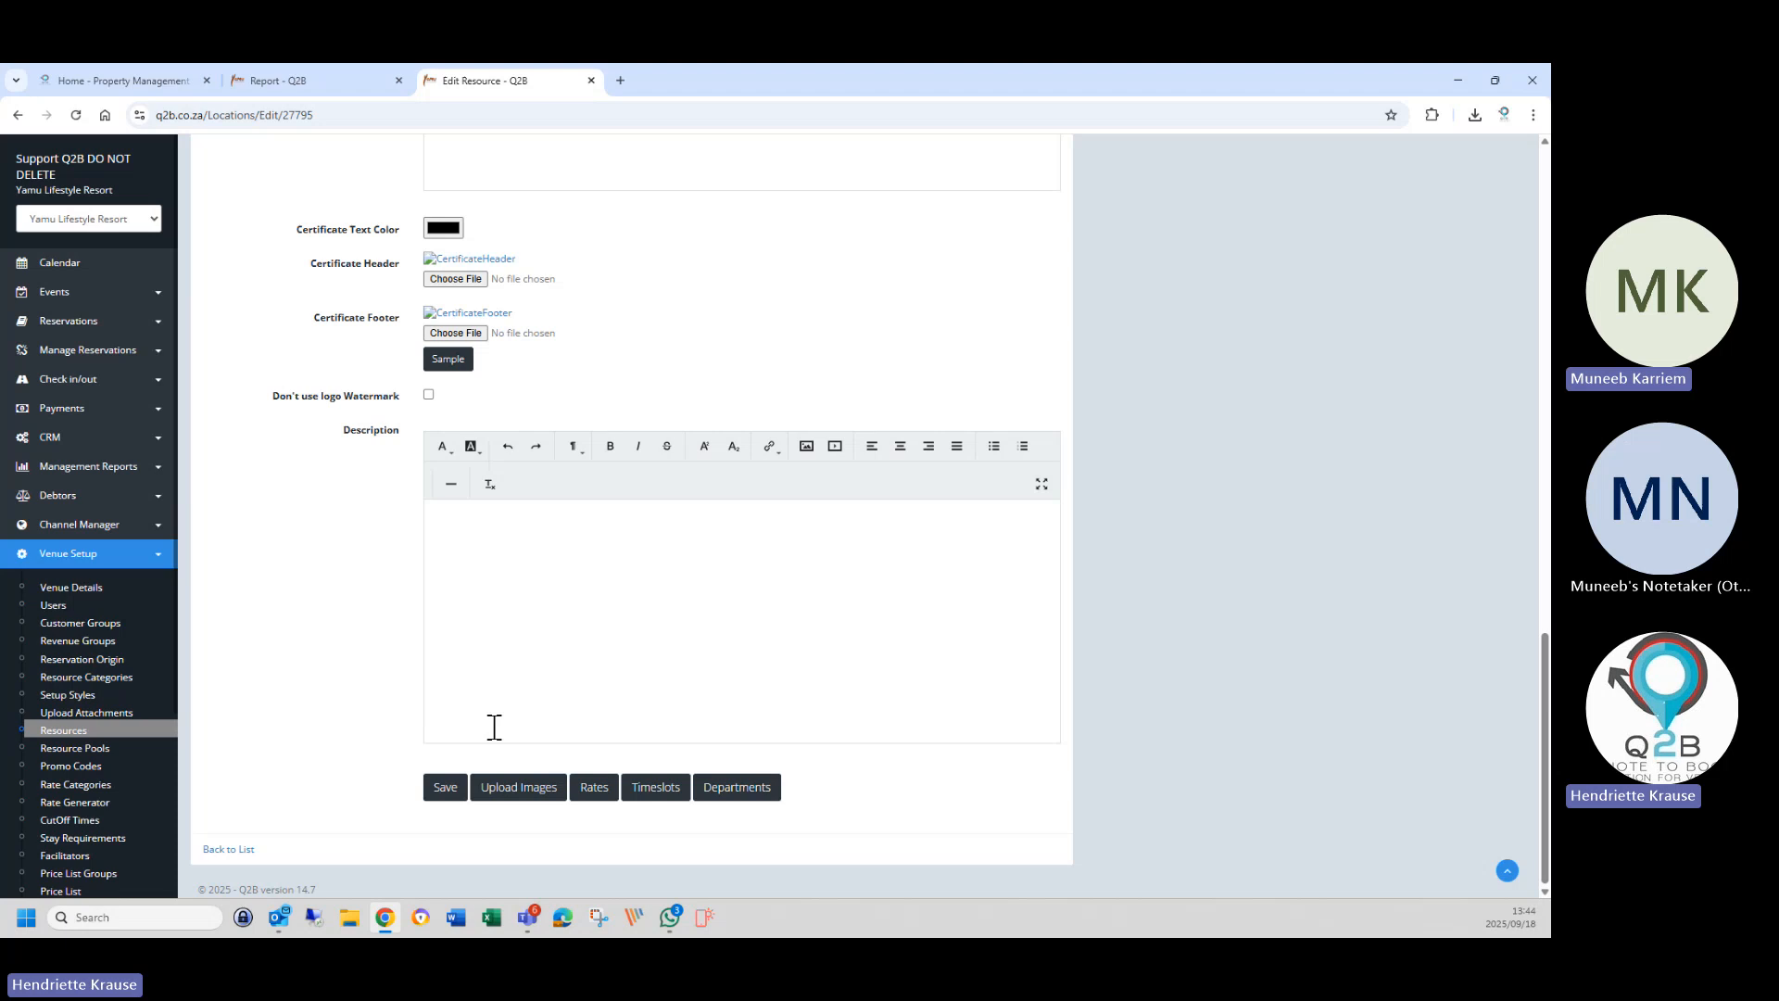
click(443, 789)
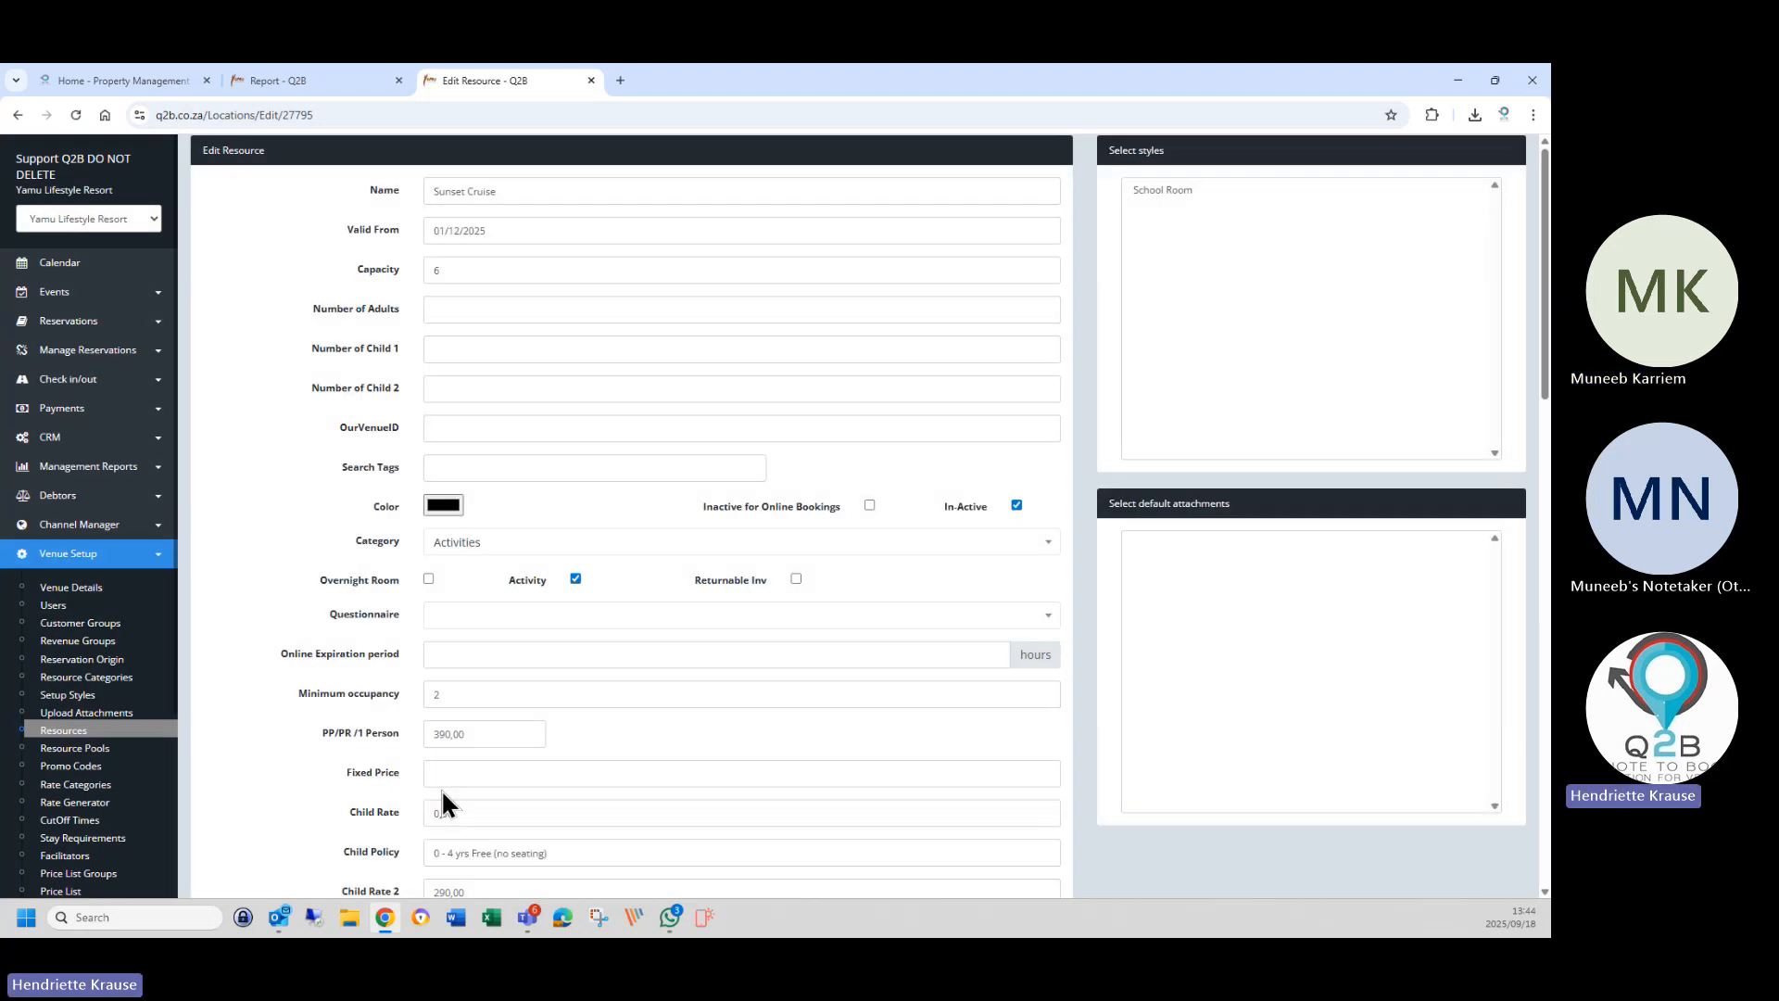
Open the Accommodation profile under Resources > CRM > CRM Profile and its Deposit due reminder.
click(130, 734)
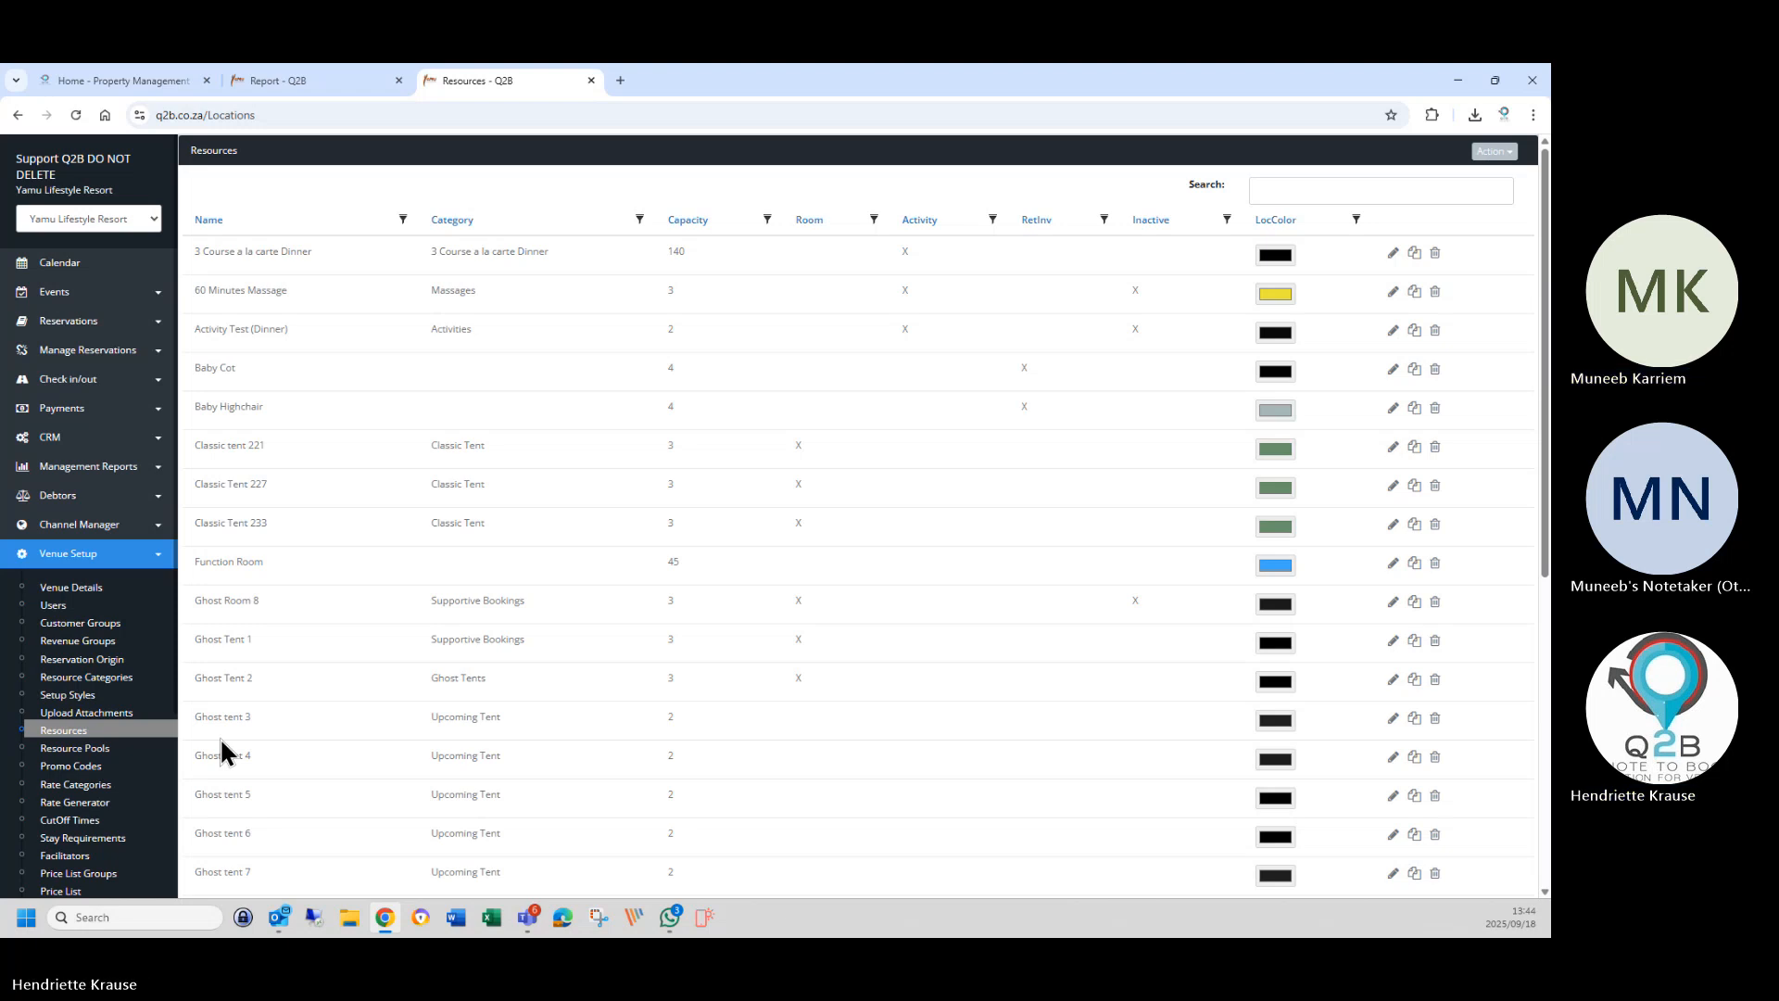
click(73, 438)
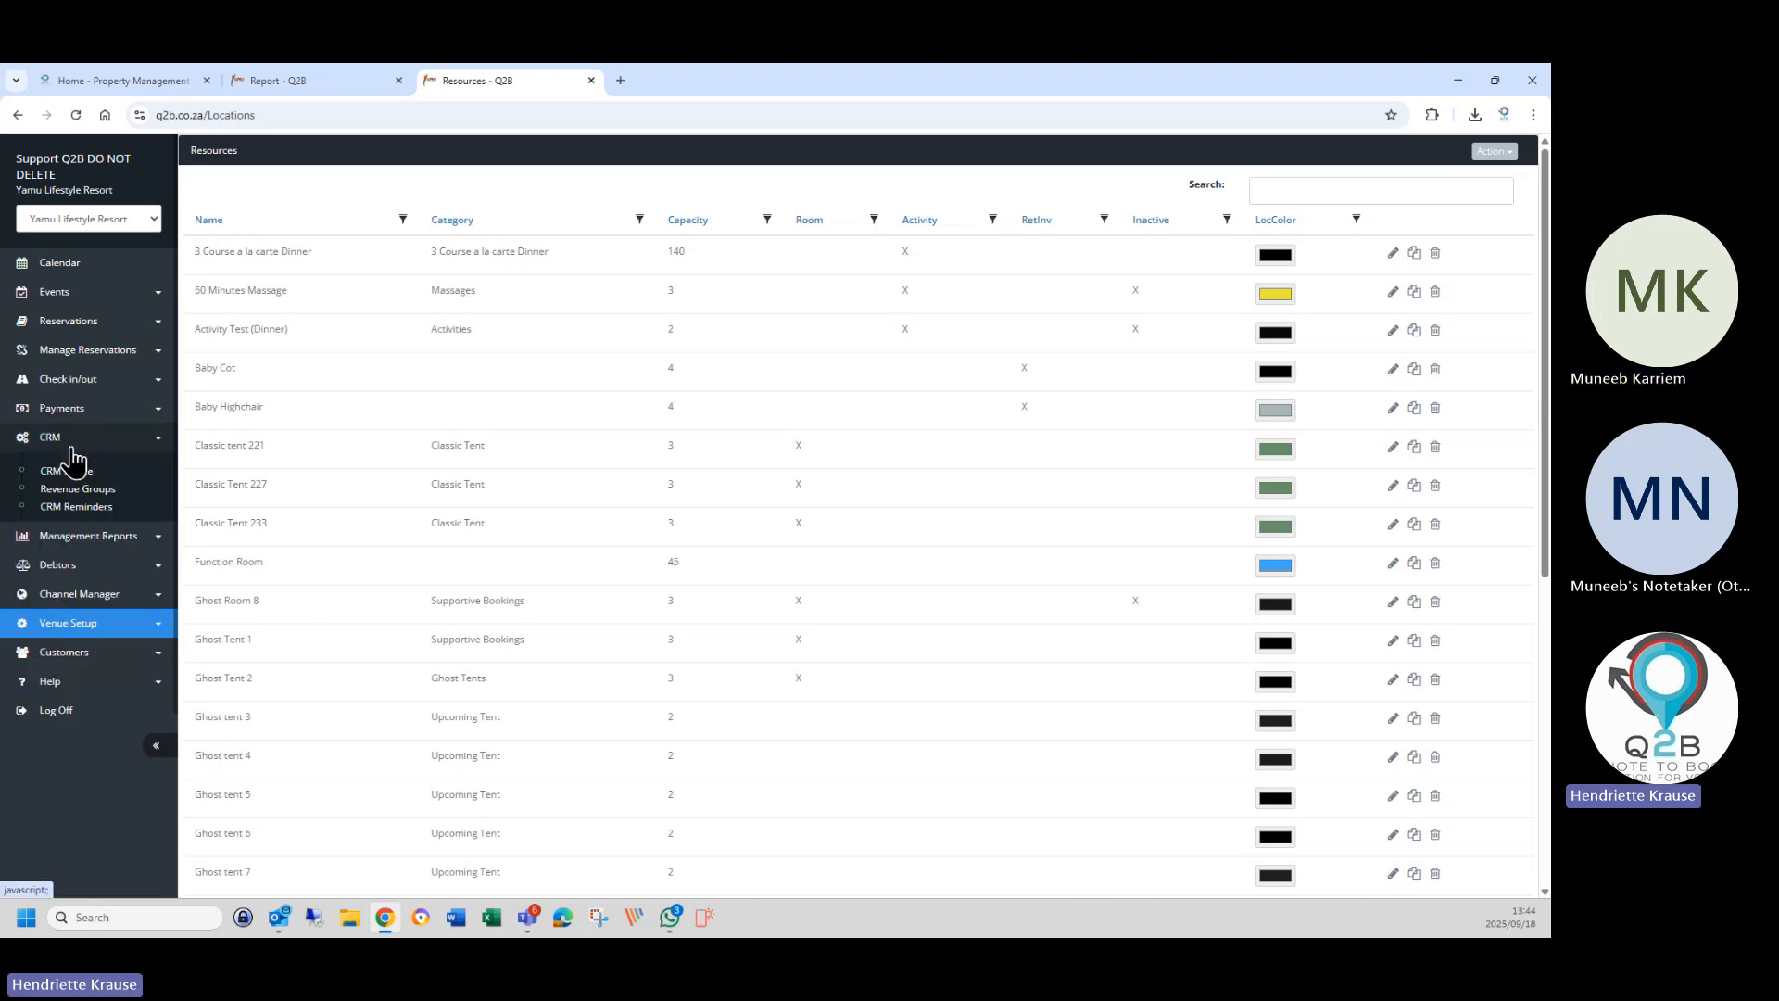
click(72, 470)
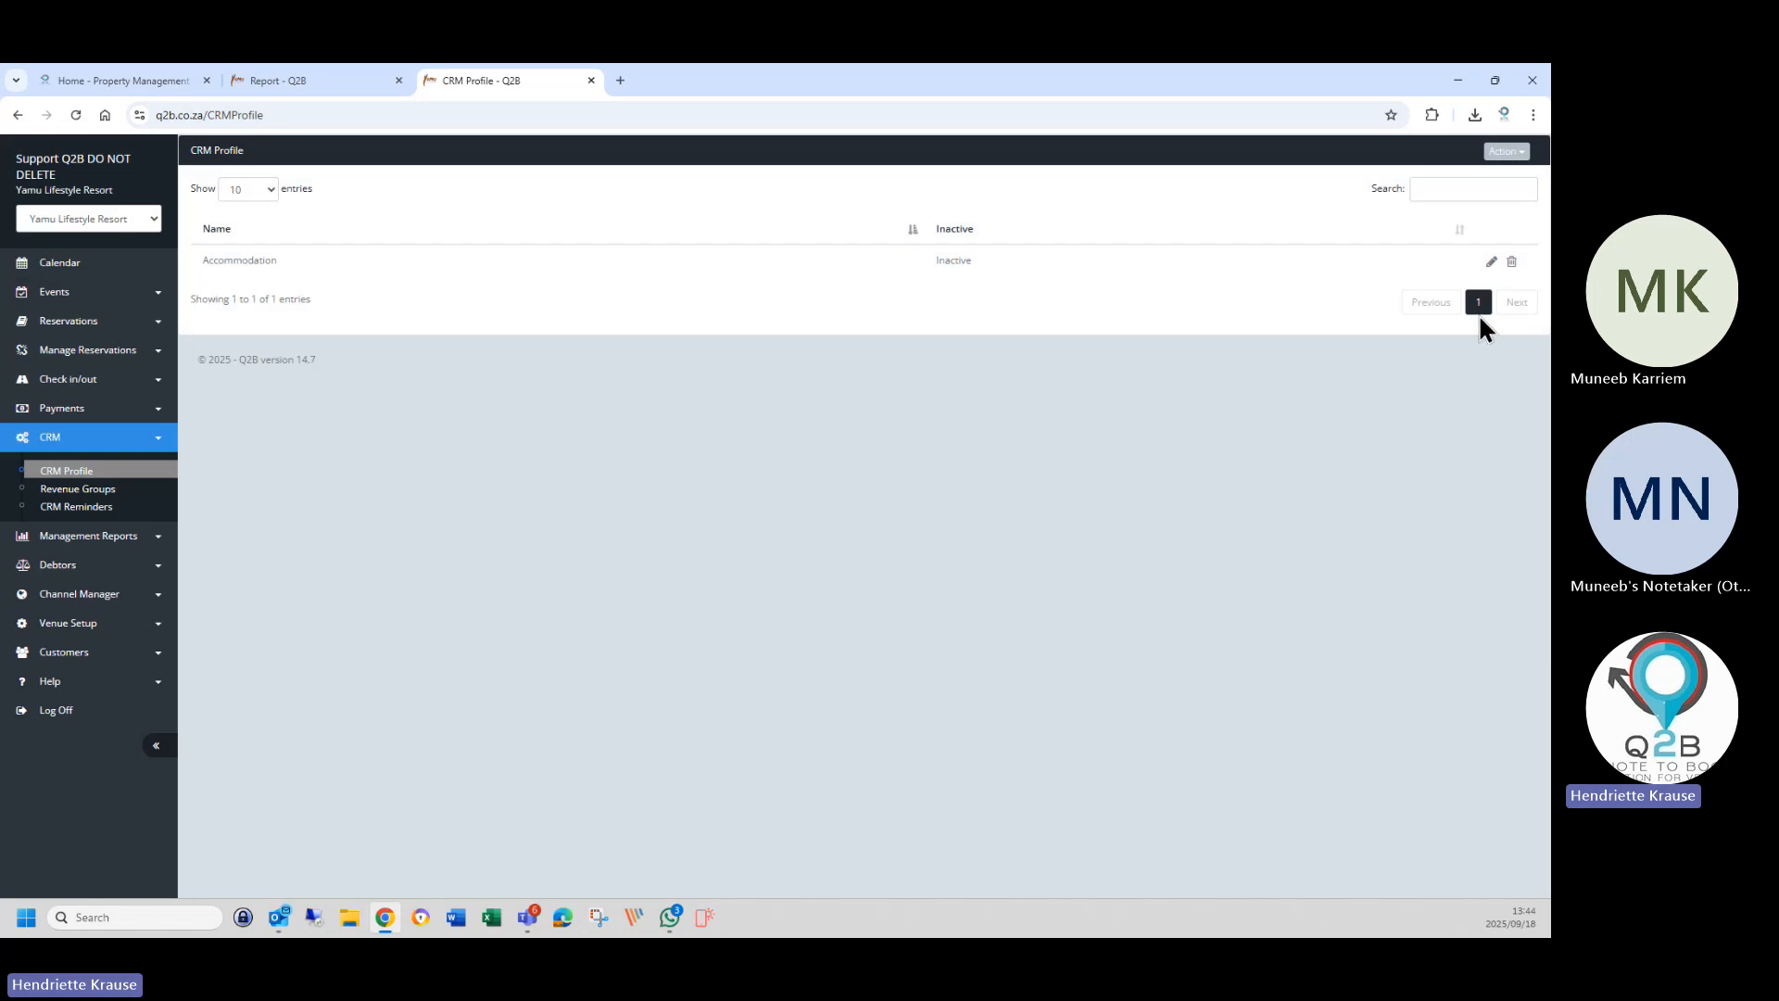
click(1491, 261)
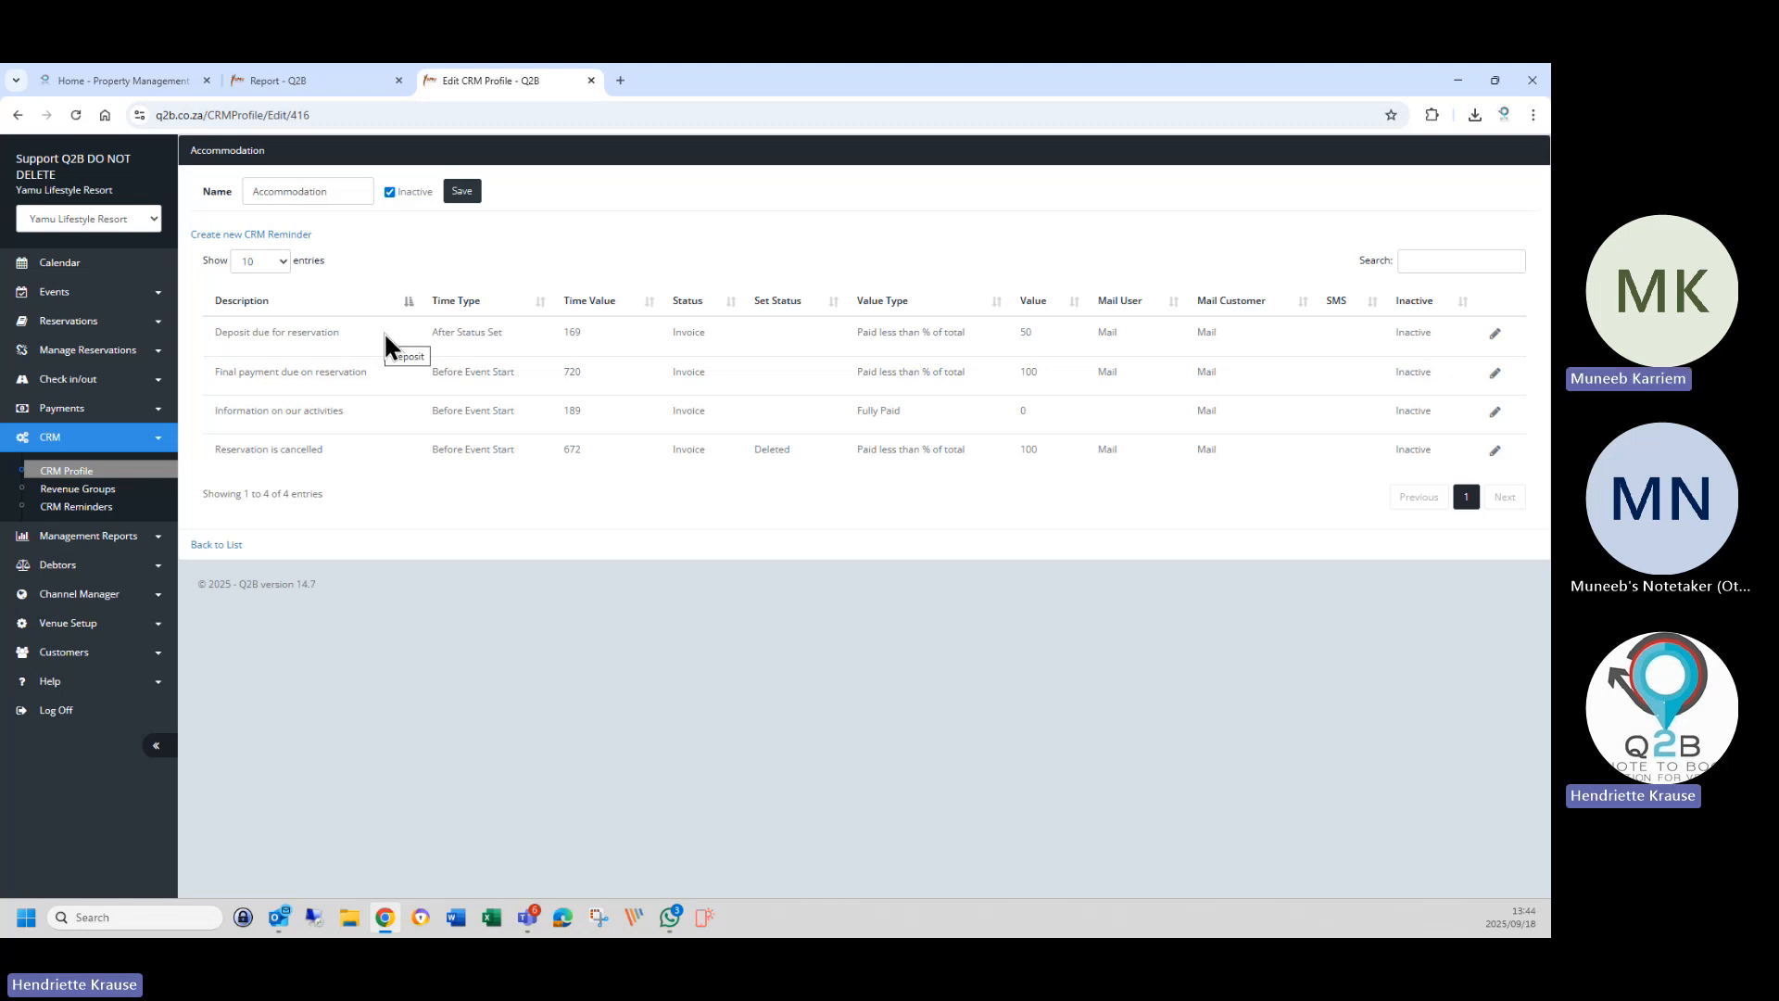
click(1494, 335)
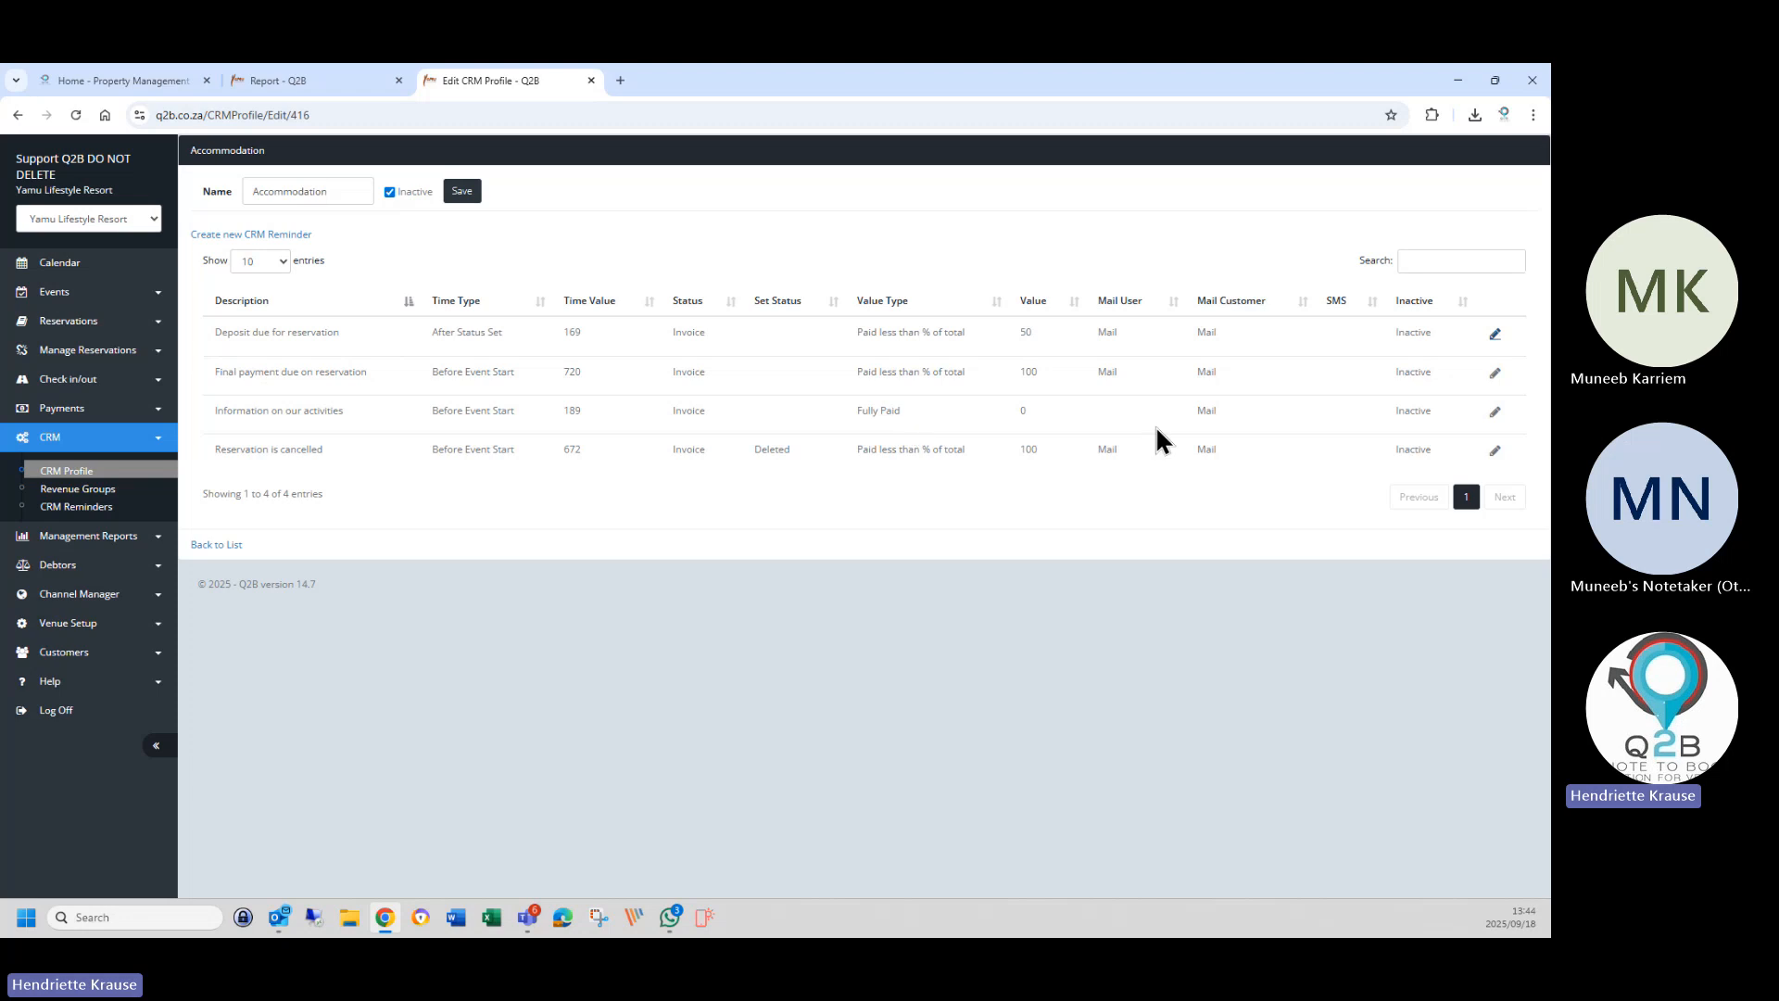
Keep the trigger as After Status Set and change the Time Value from 169 to 168 hours.
click(1496, 337)
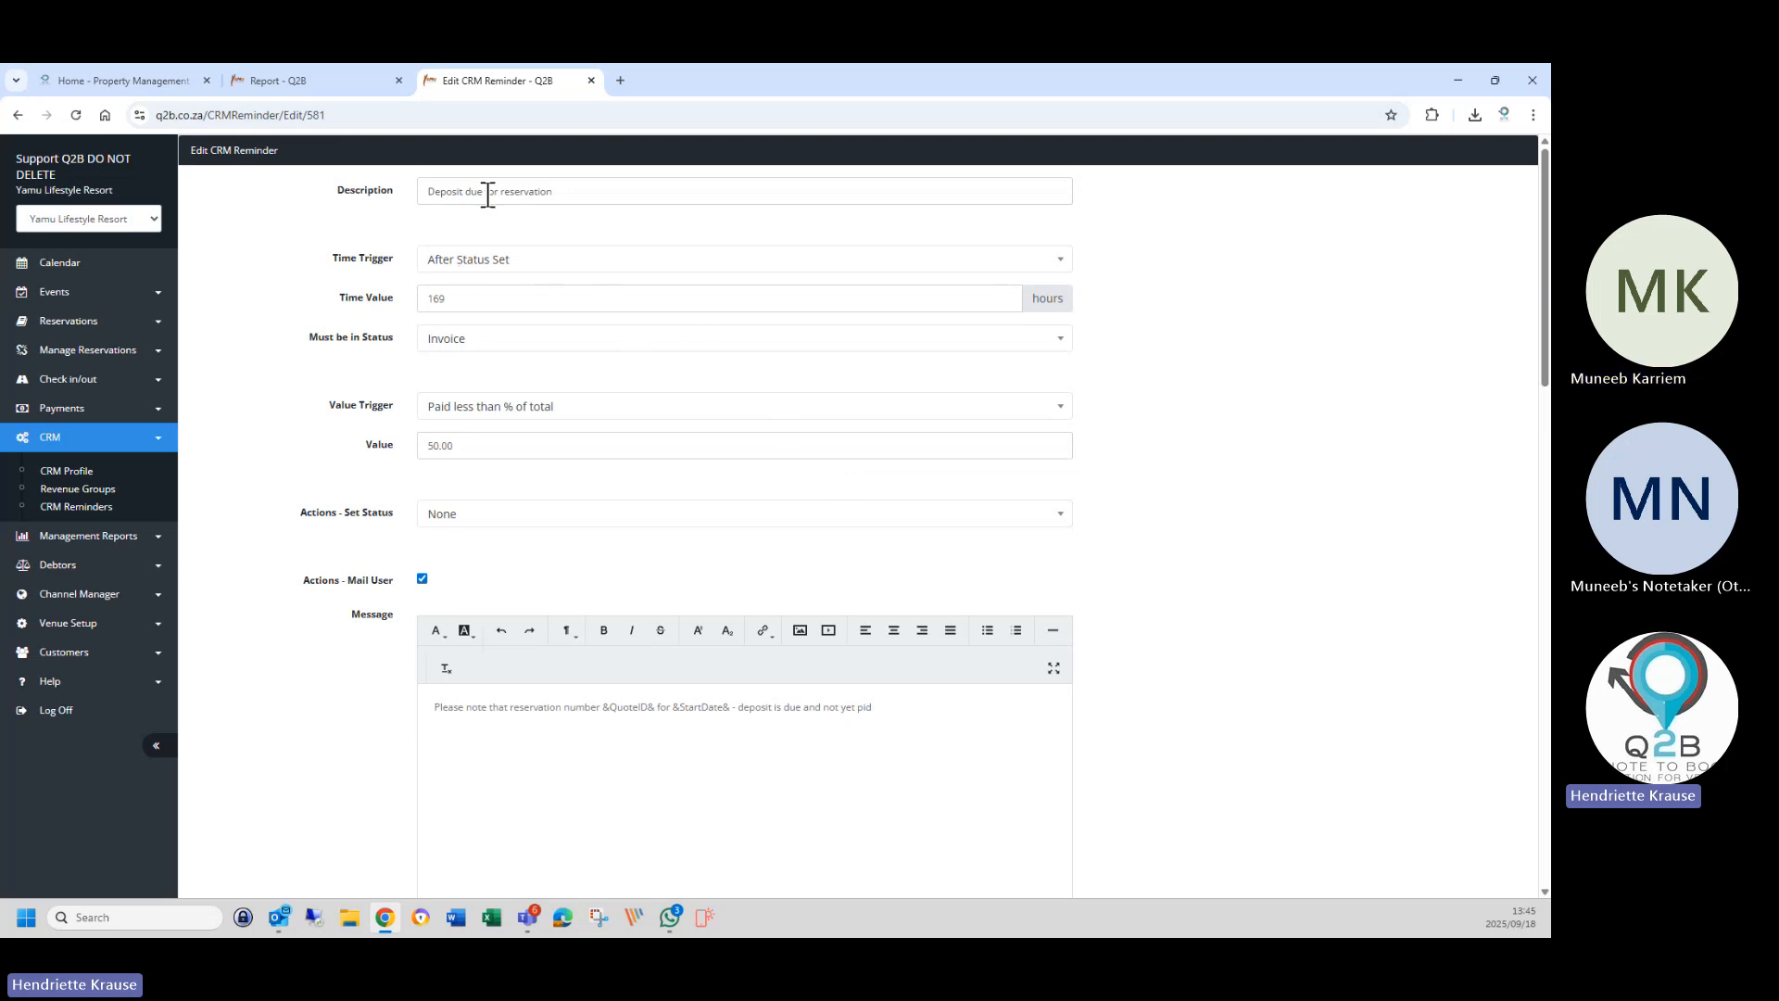
click(458, 271)
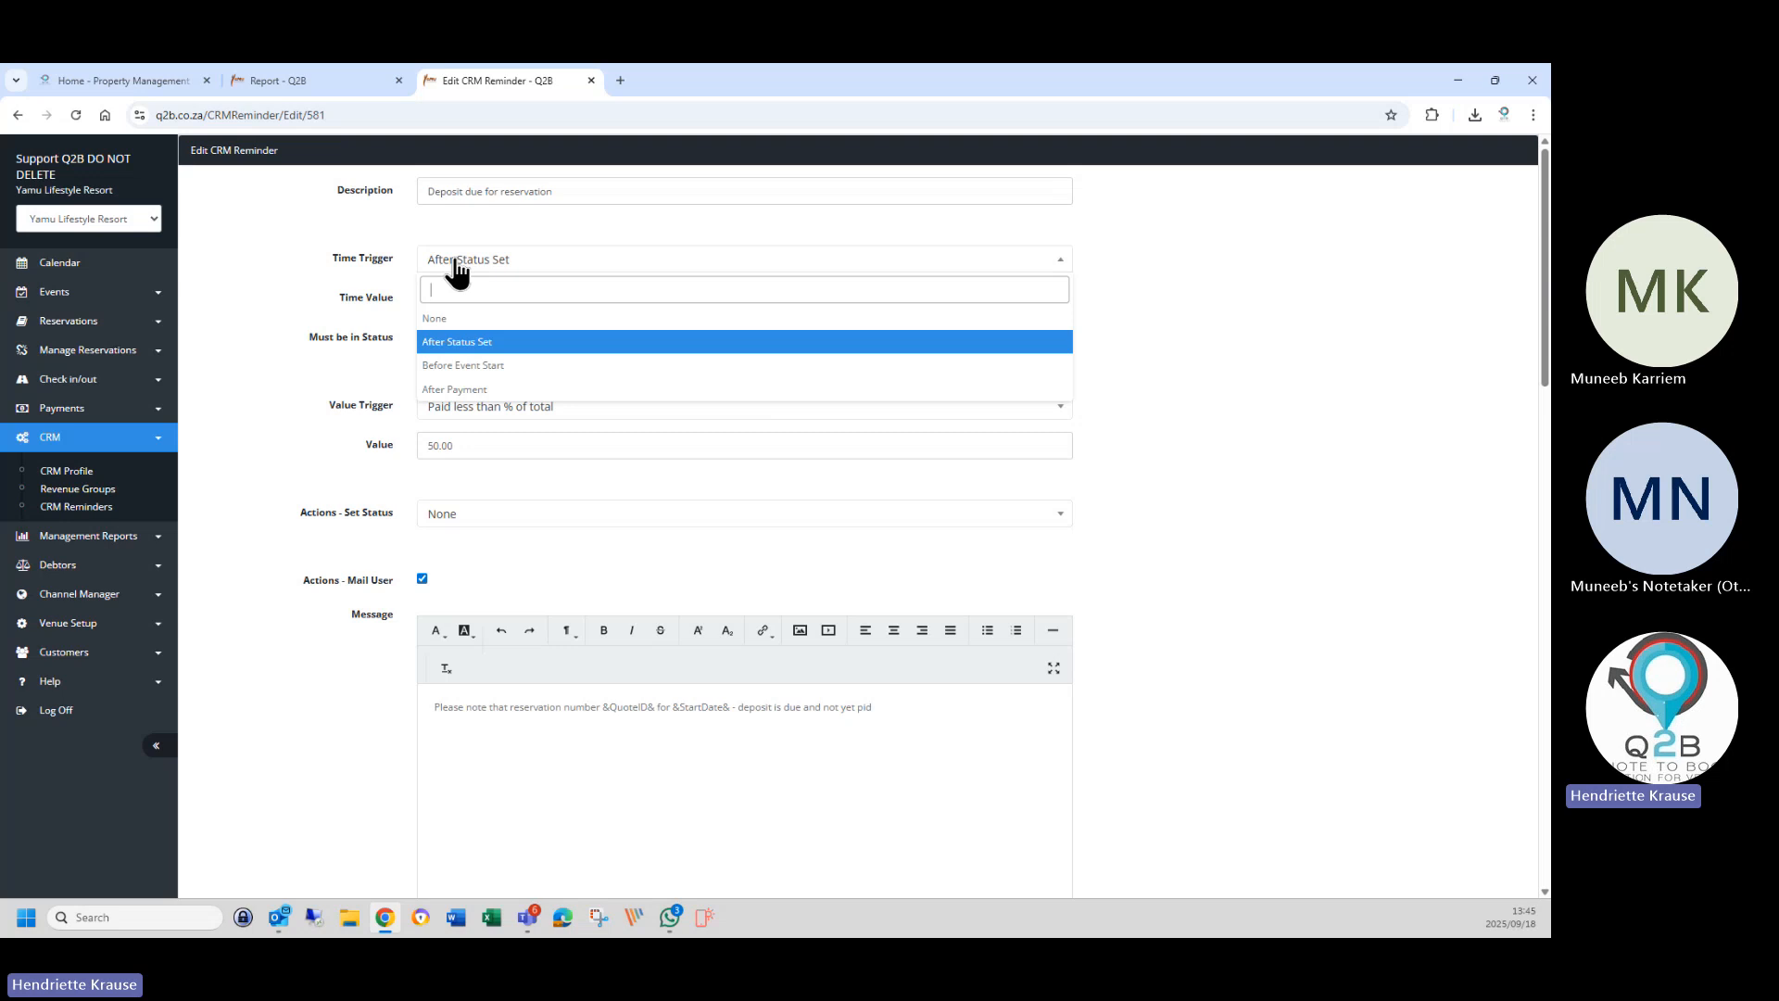
click(458, 269)
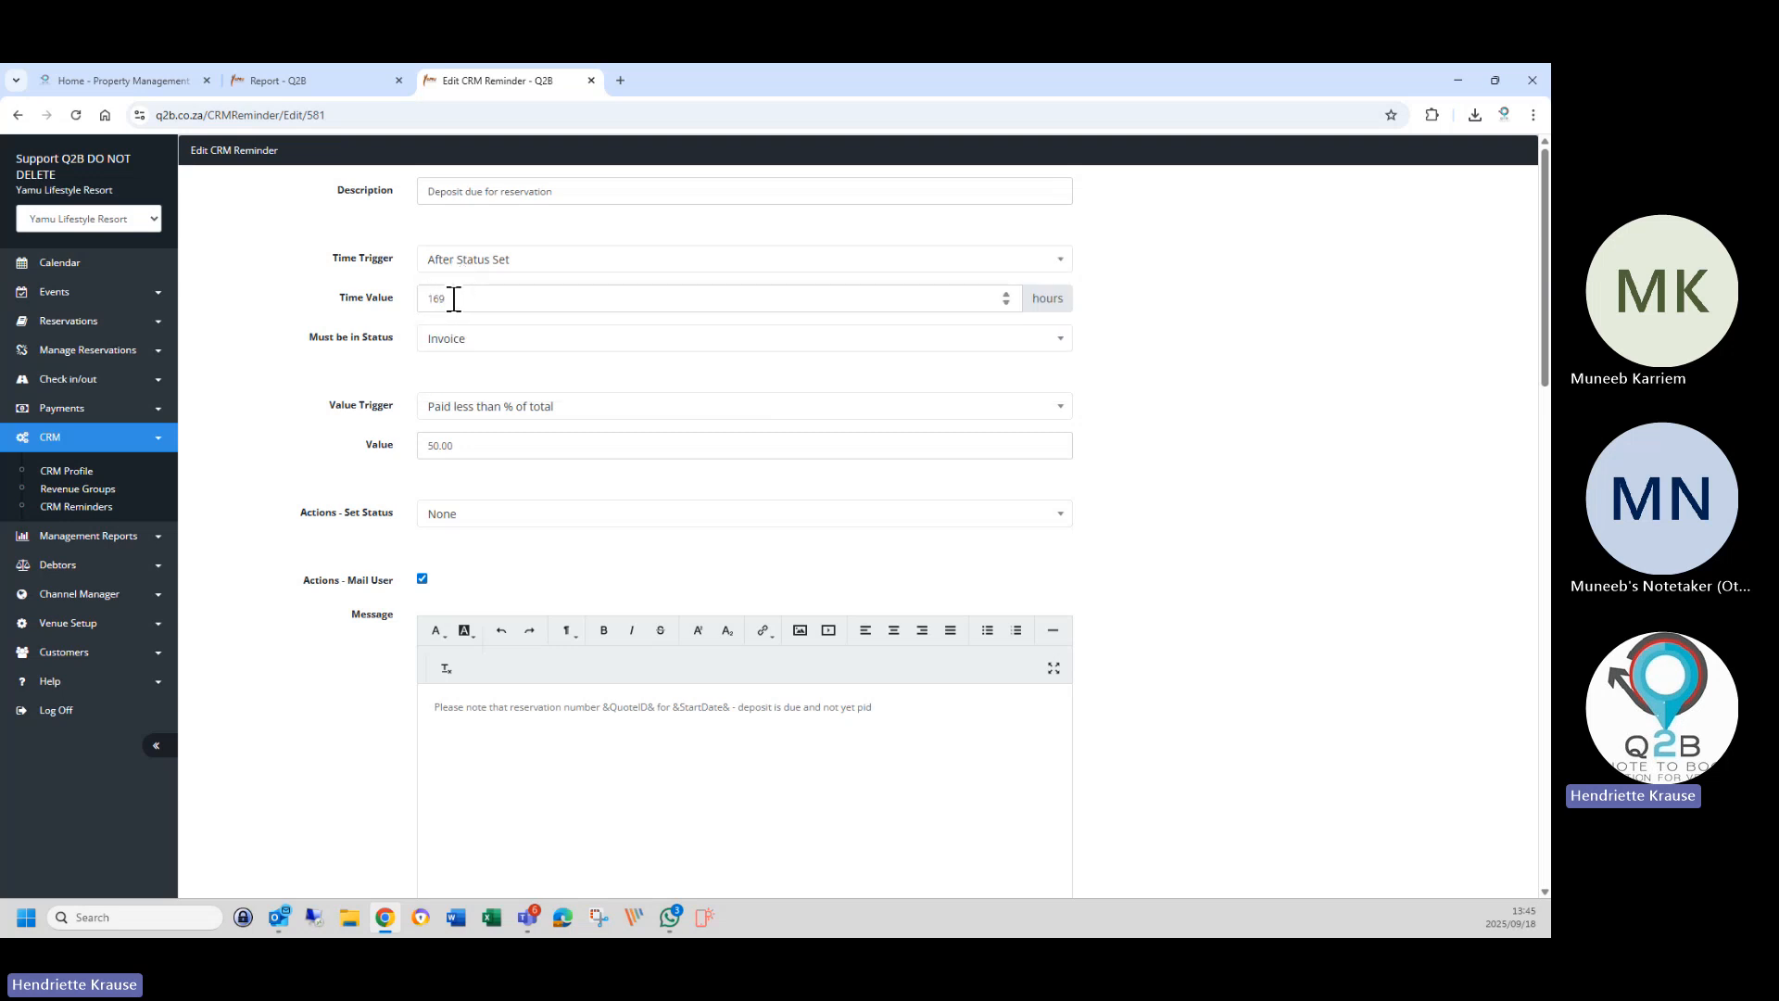
click(454, 298)
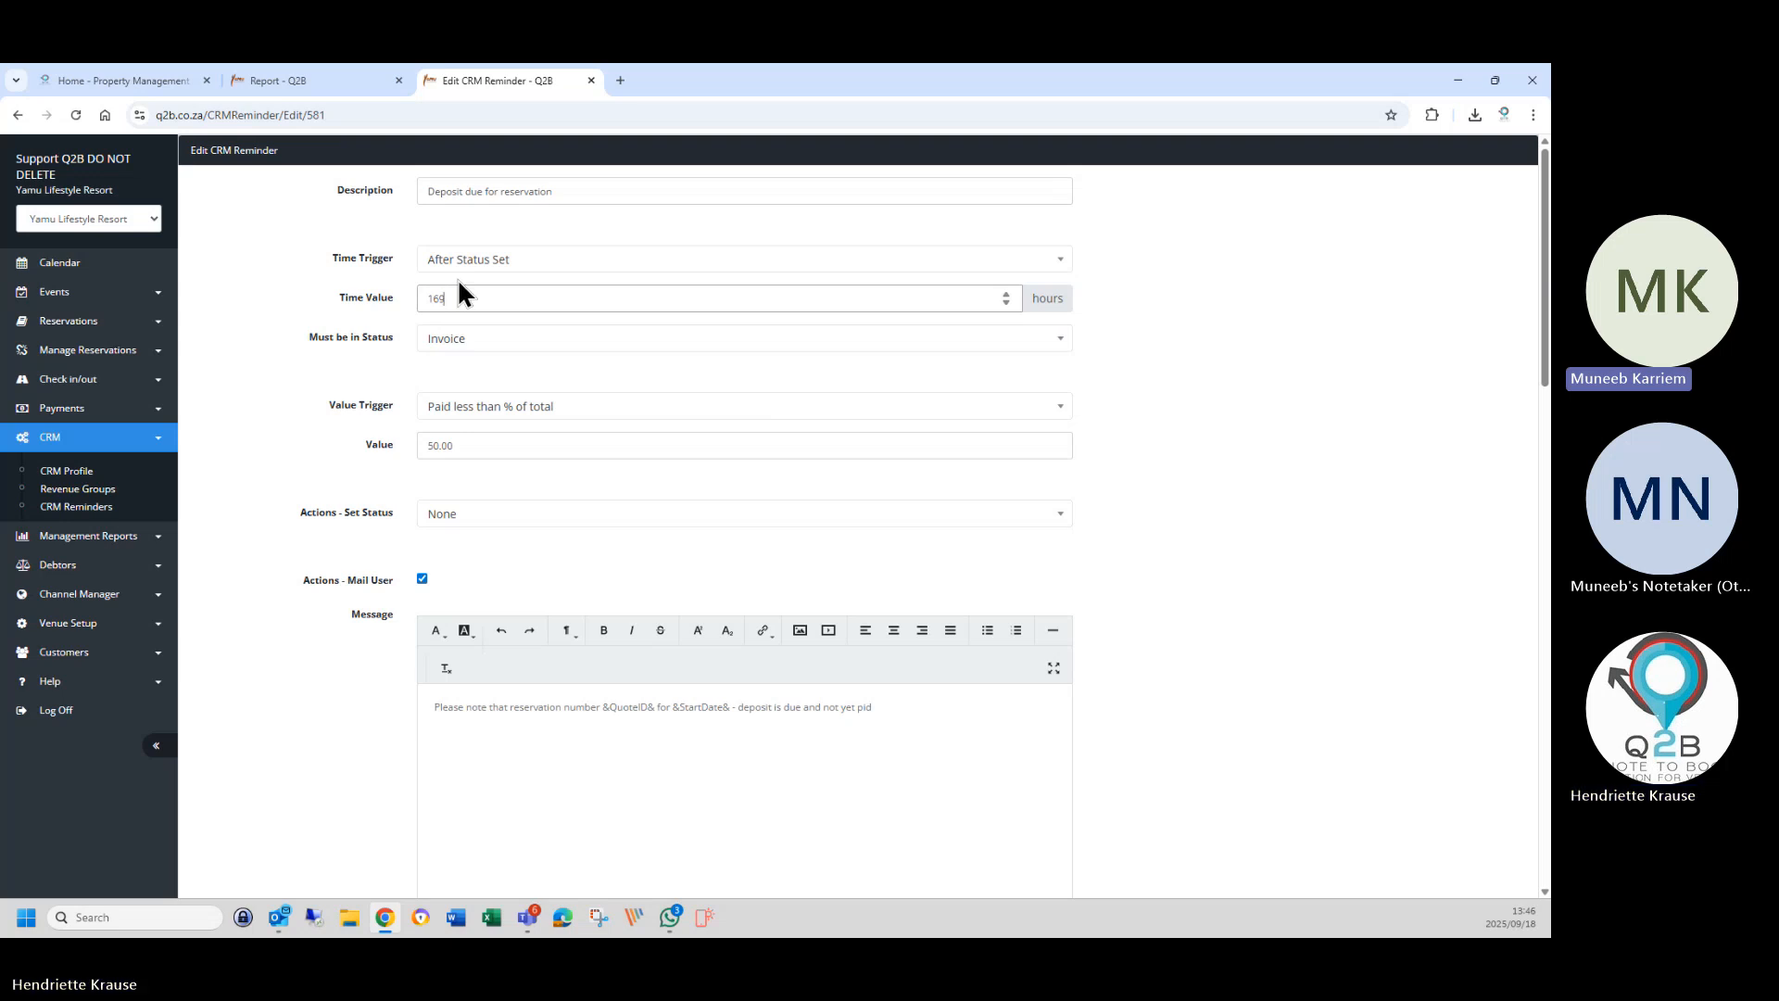
key(BackSpace)
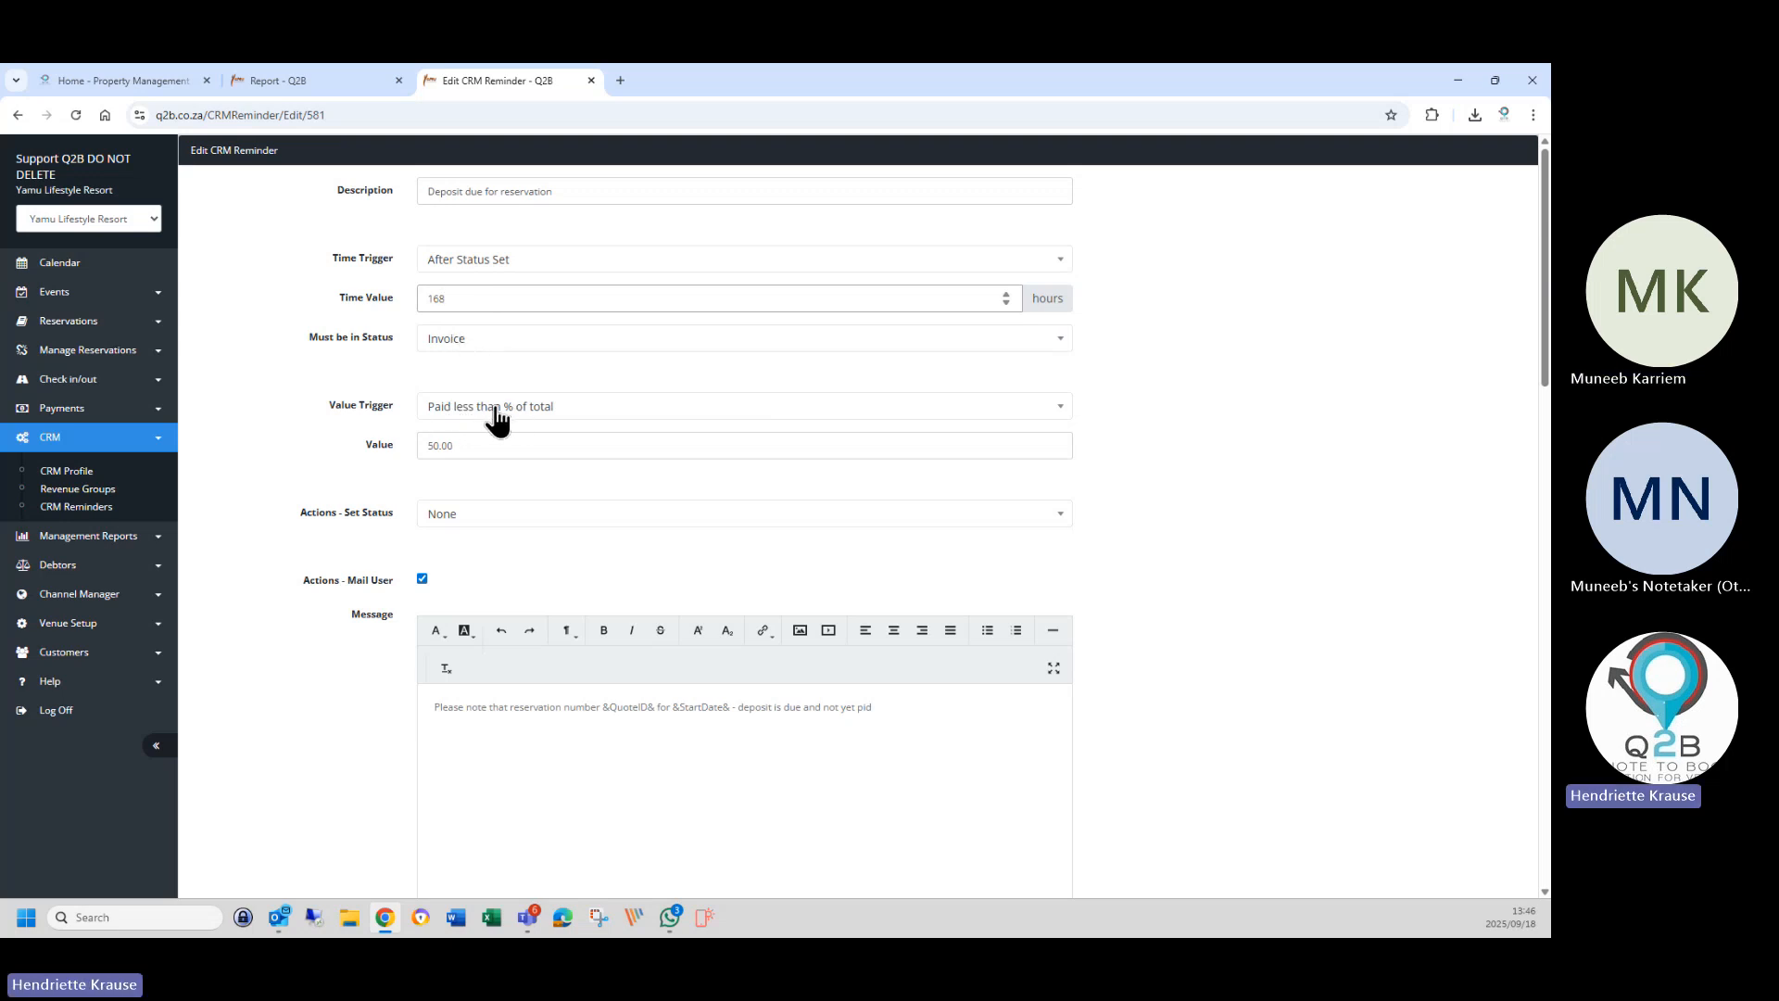
drag(453, 448, 420, 455)
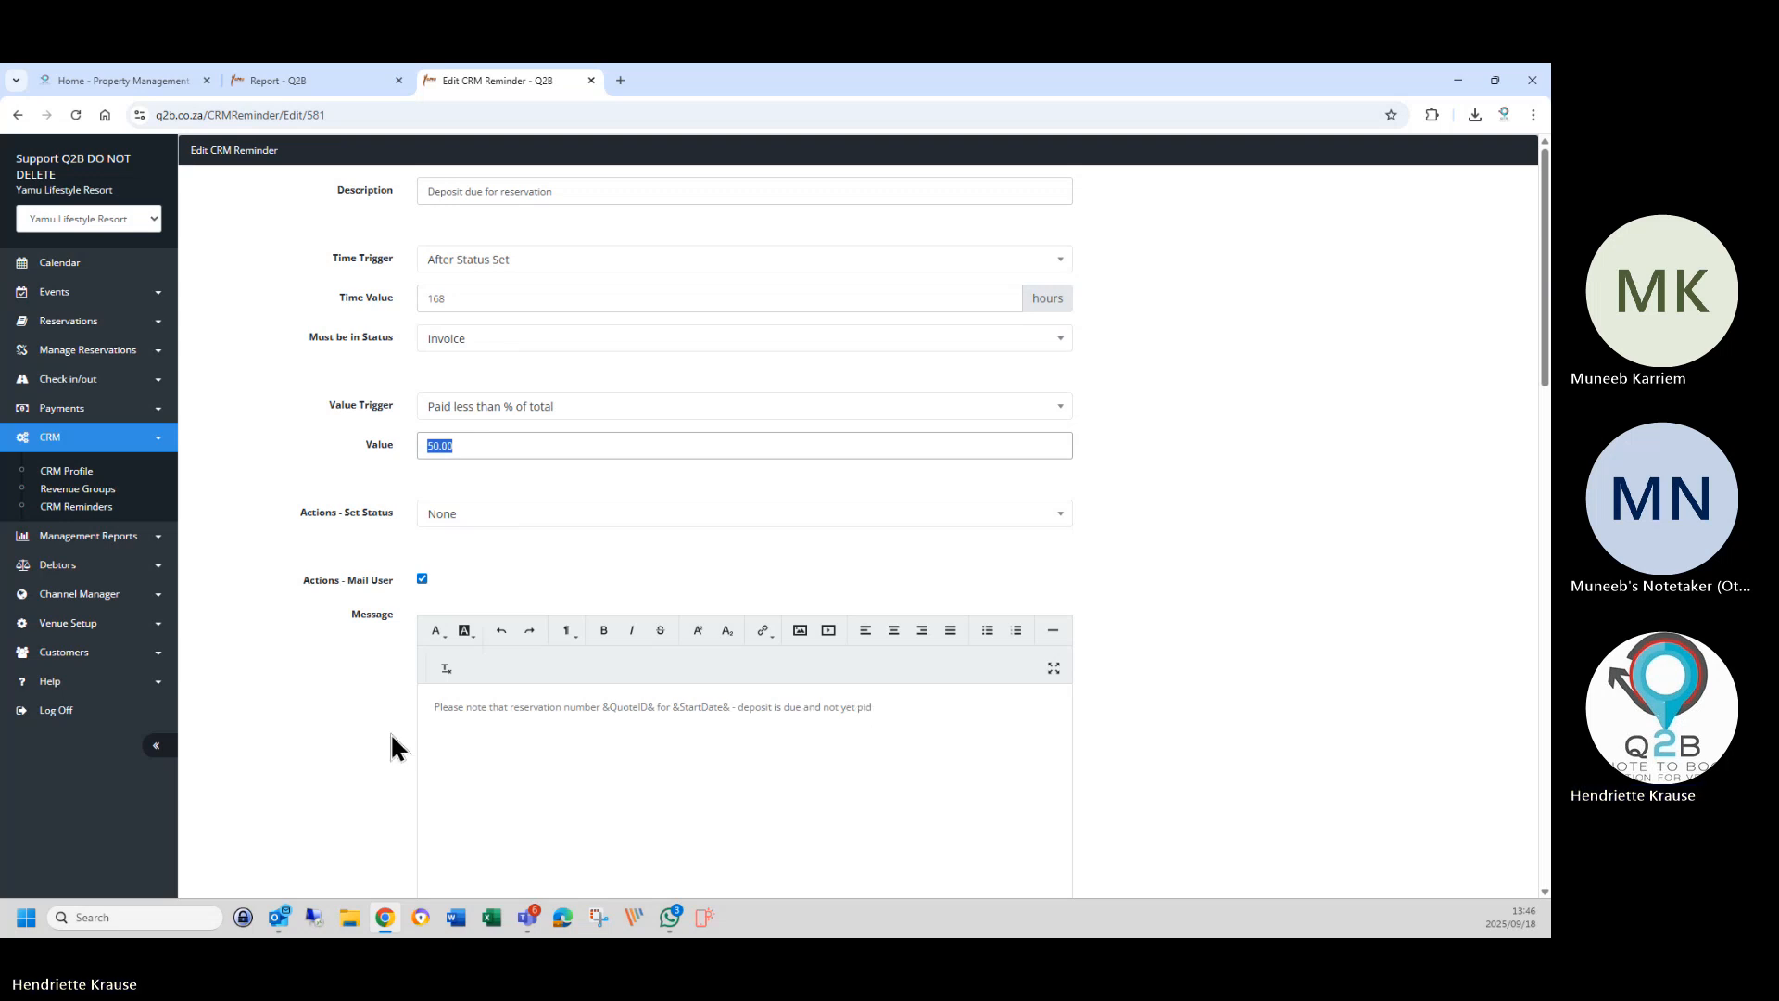
Delete Mr/Mrs from the greeting in the reminder's customer message.
scroll(330, 701, down, 5)
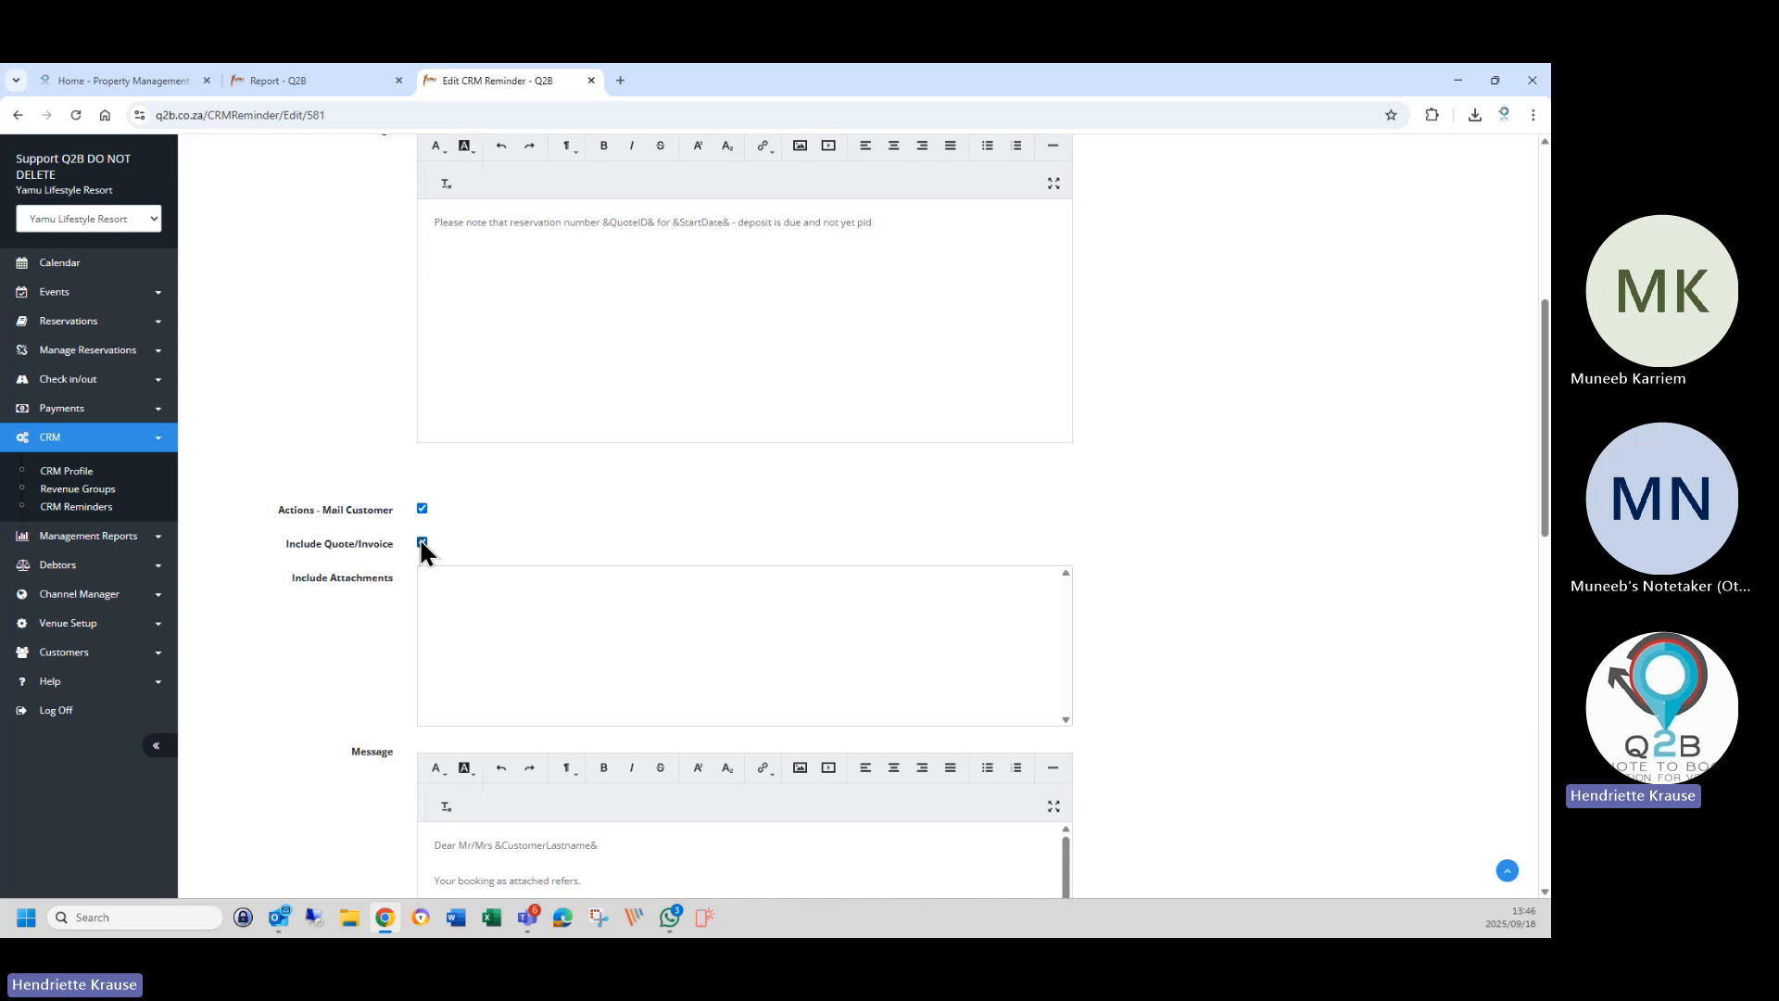
scroll(389, 648, down, 3)
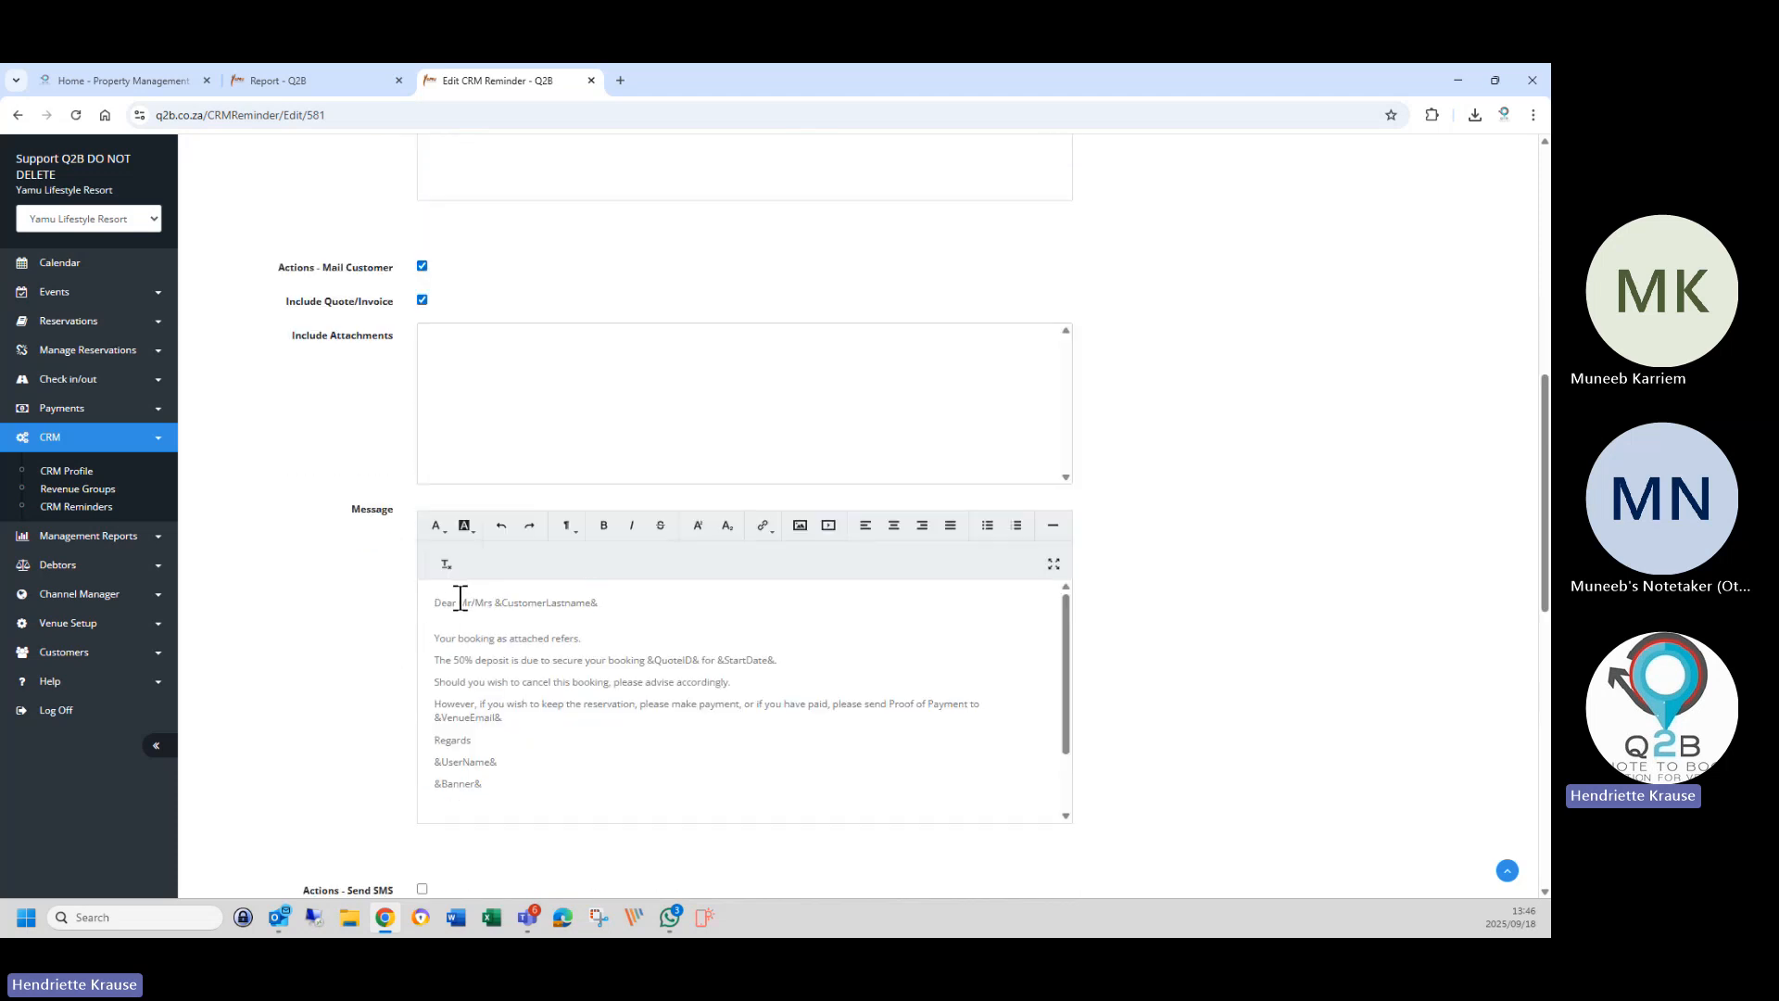
drag(461, 600, 493, 602)
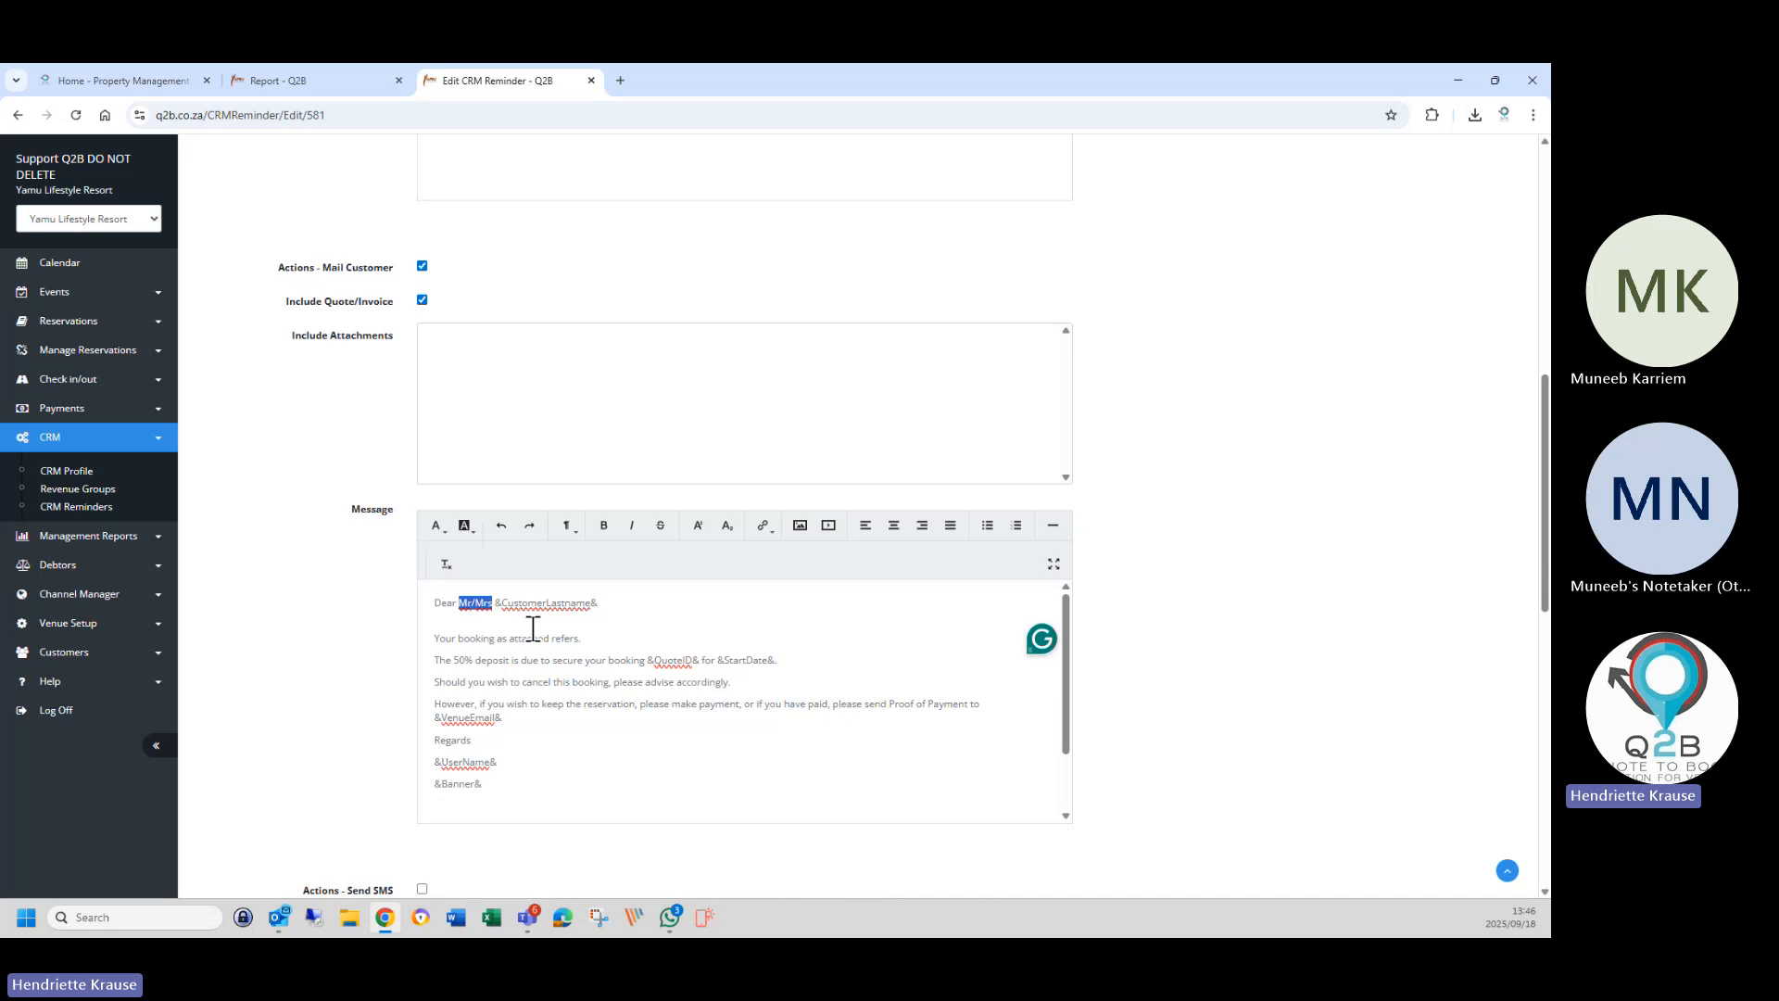
key(BackSpace)
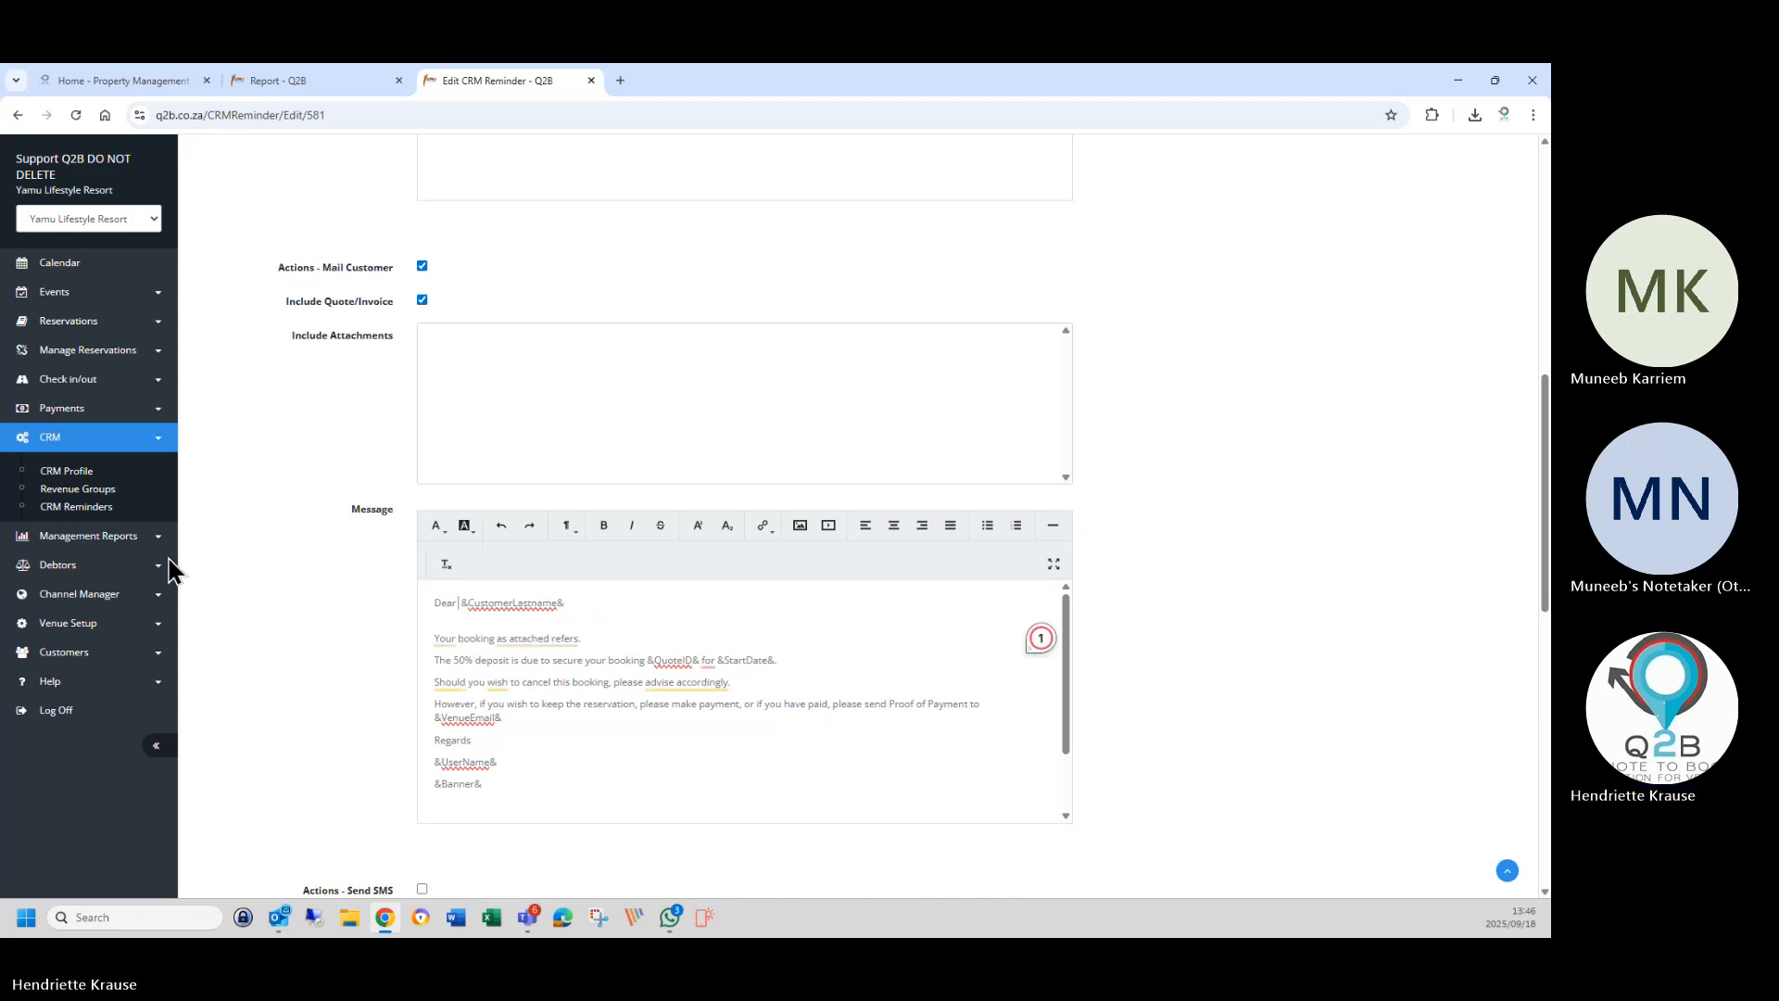
Open Venue Setup > Venue Details in a new browser tab.
right_click(78, 628)
key(Escape)
click(70, 625)
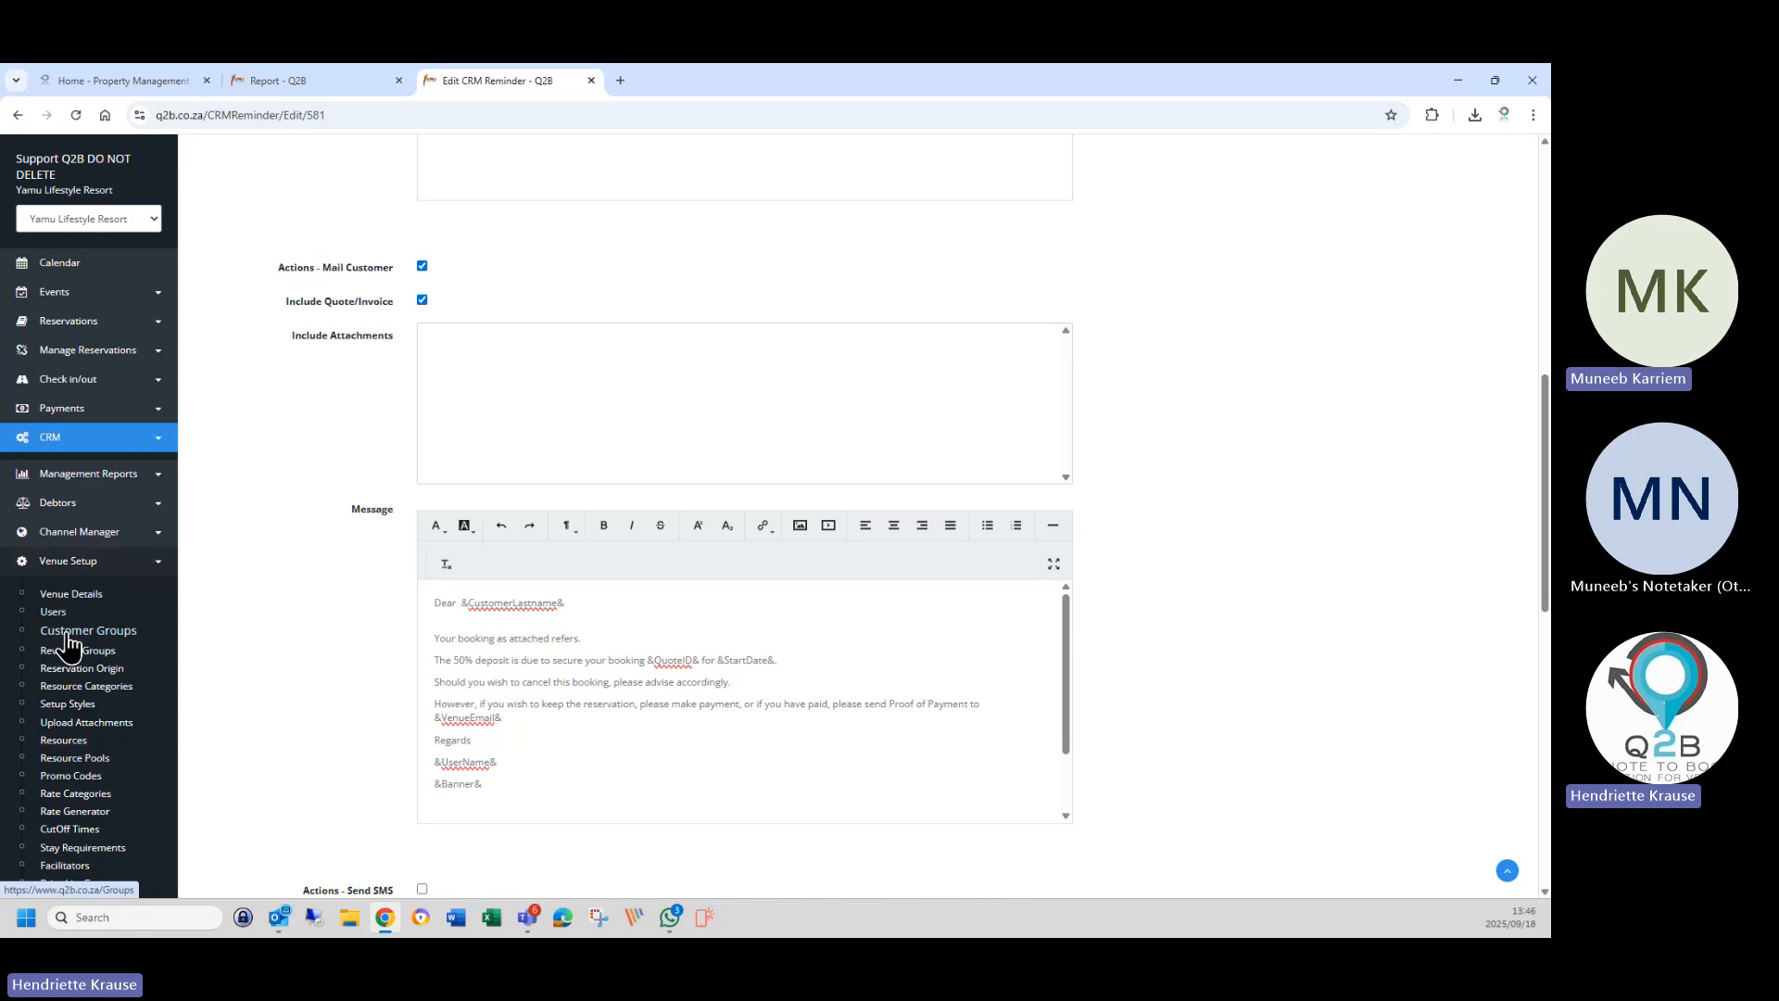
right_click(66, 591)
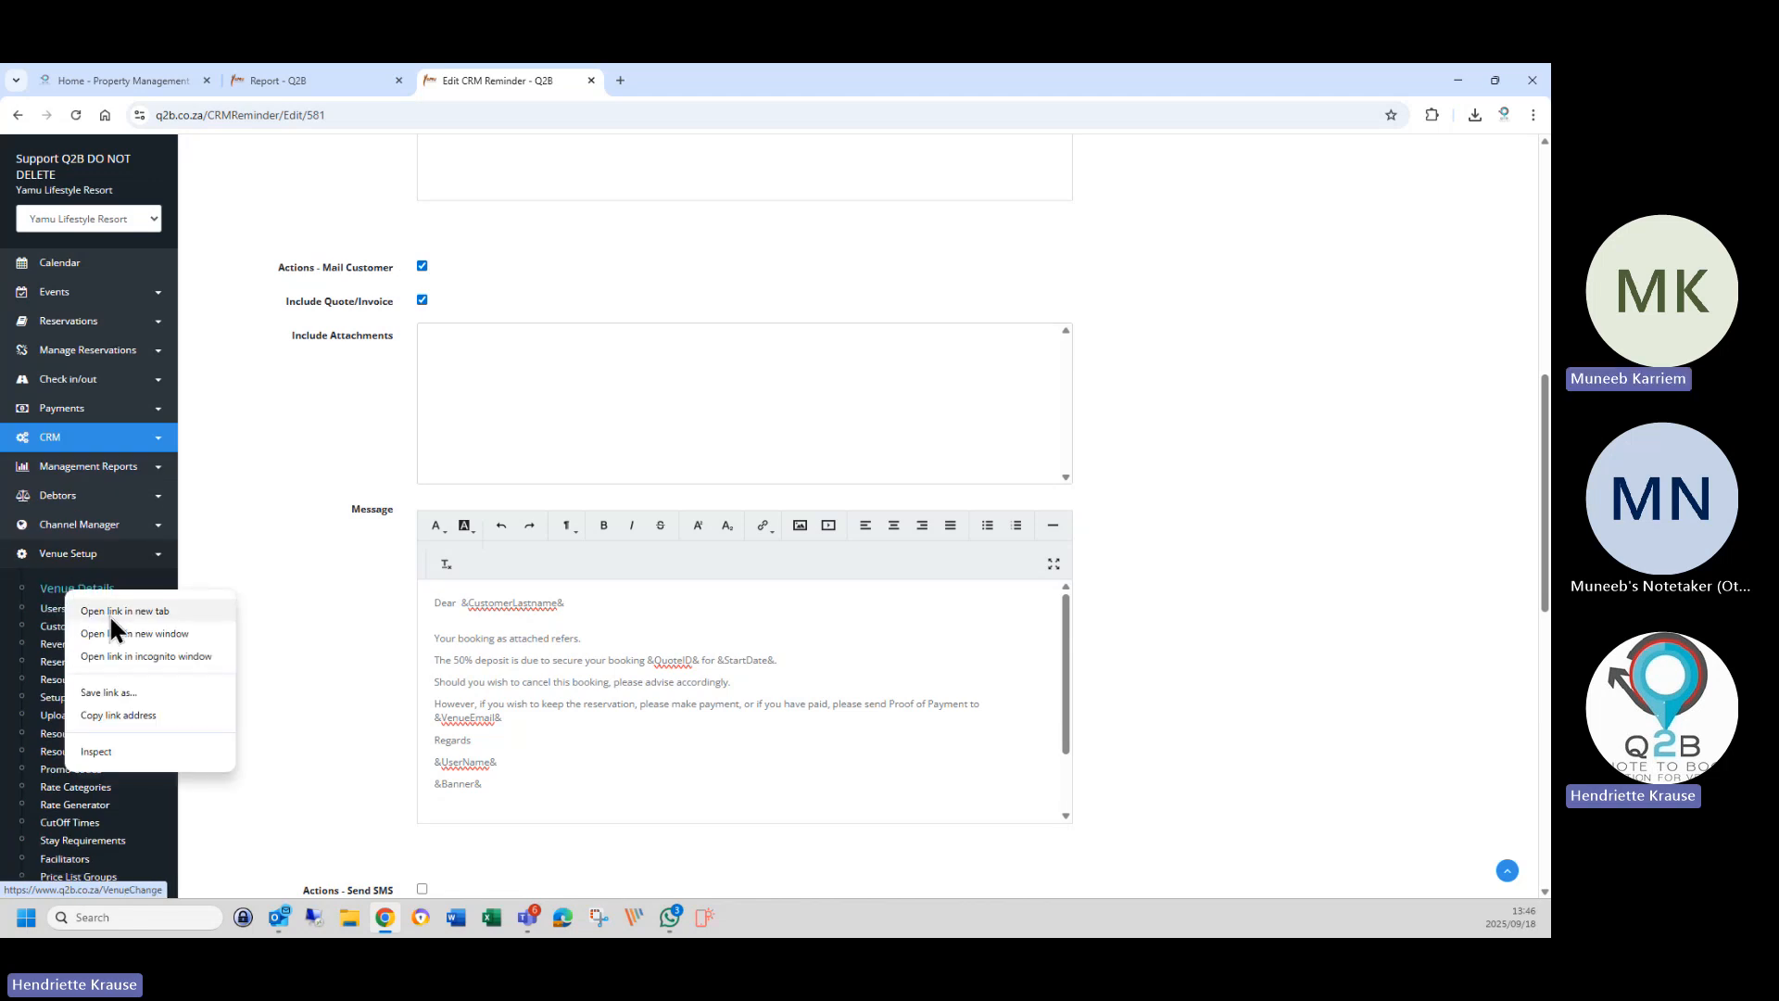
click(136, 610)
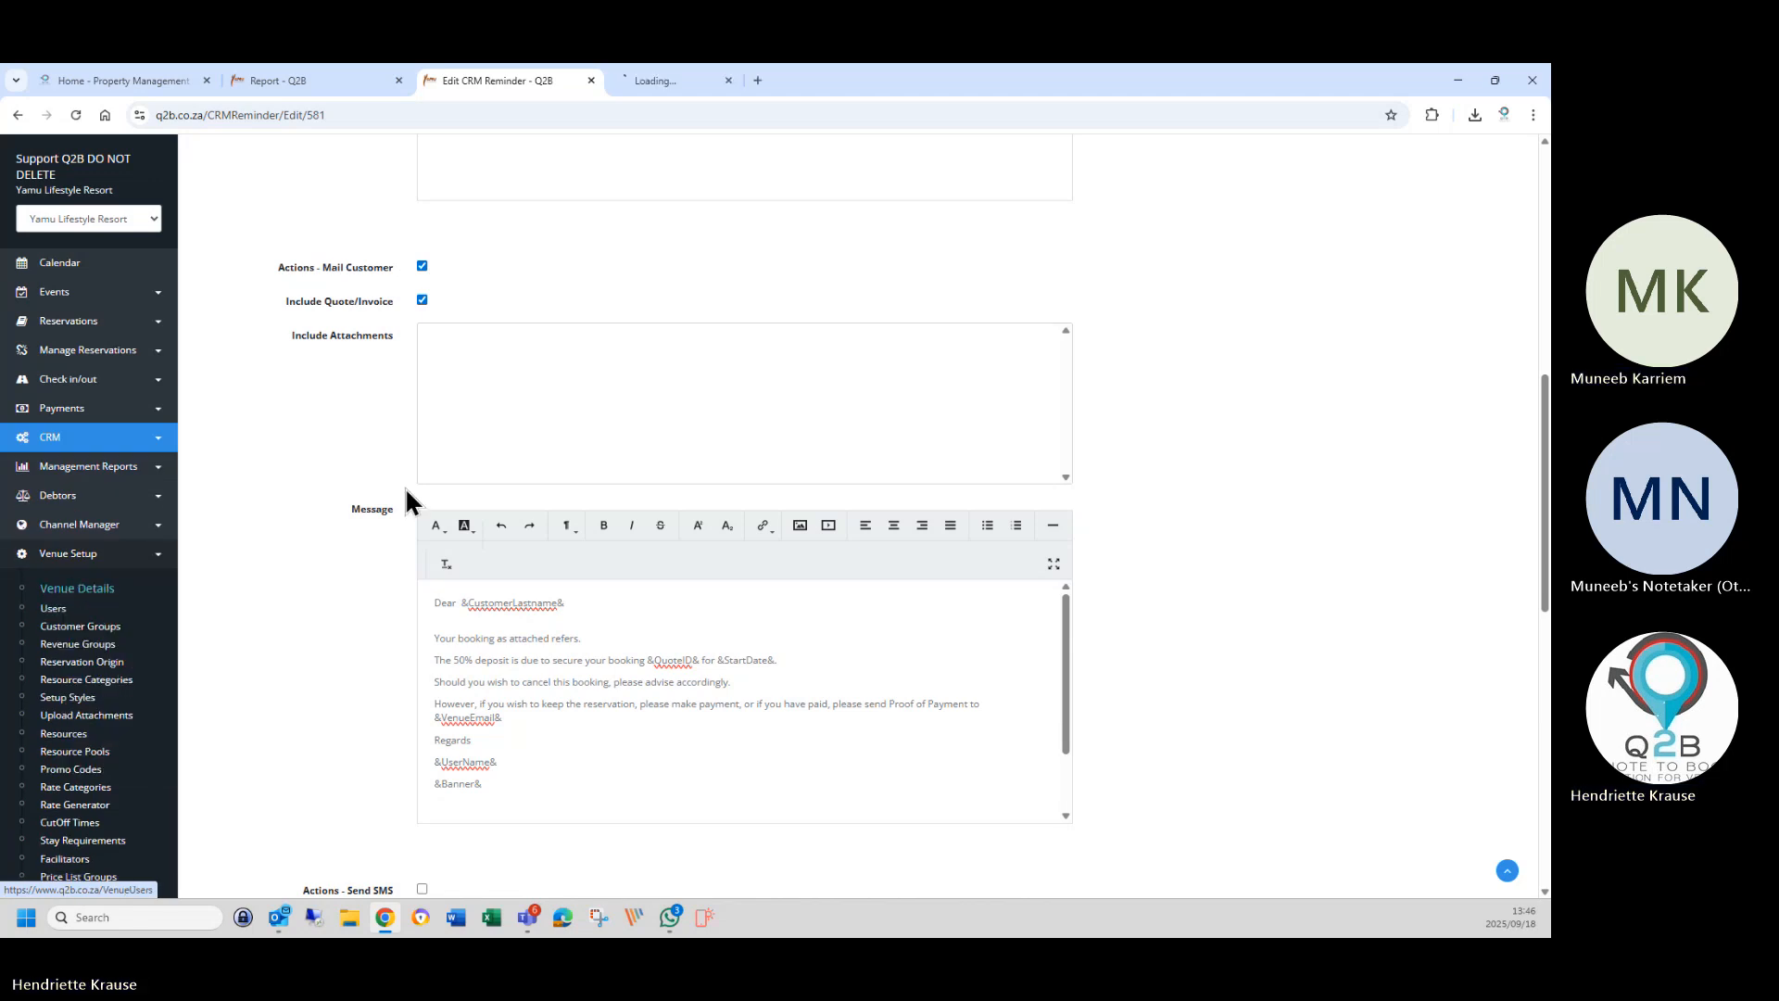
click(655, 85)
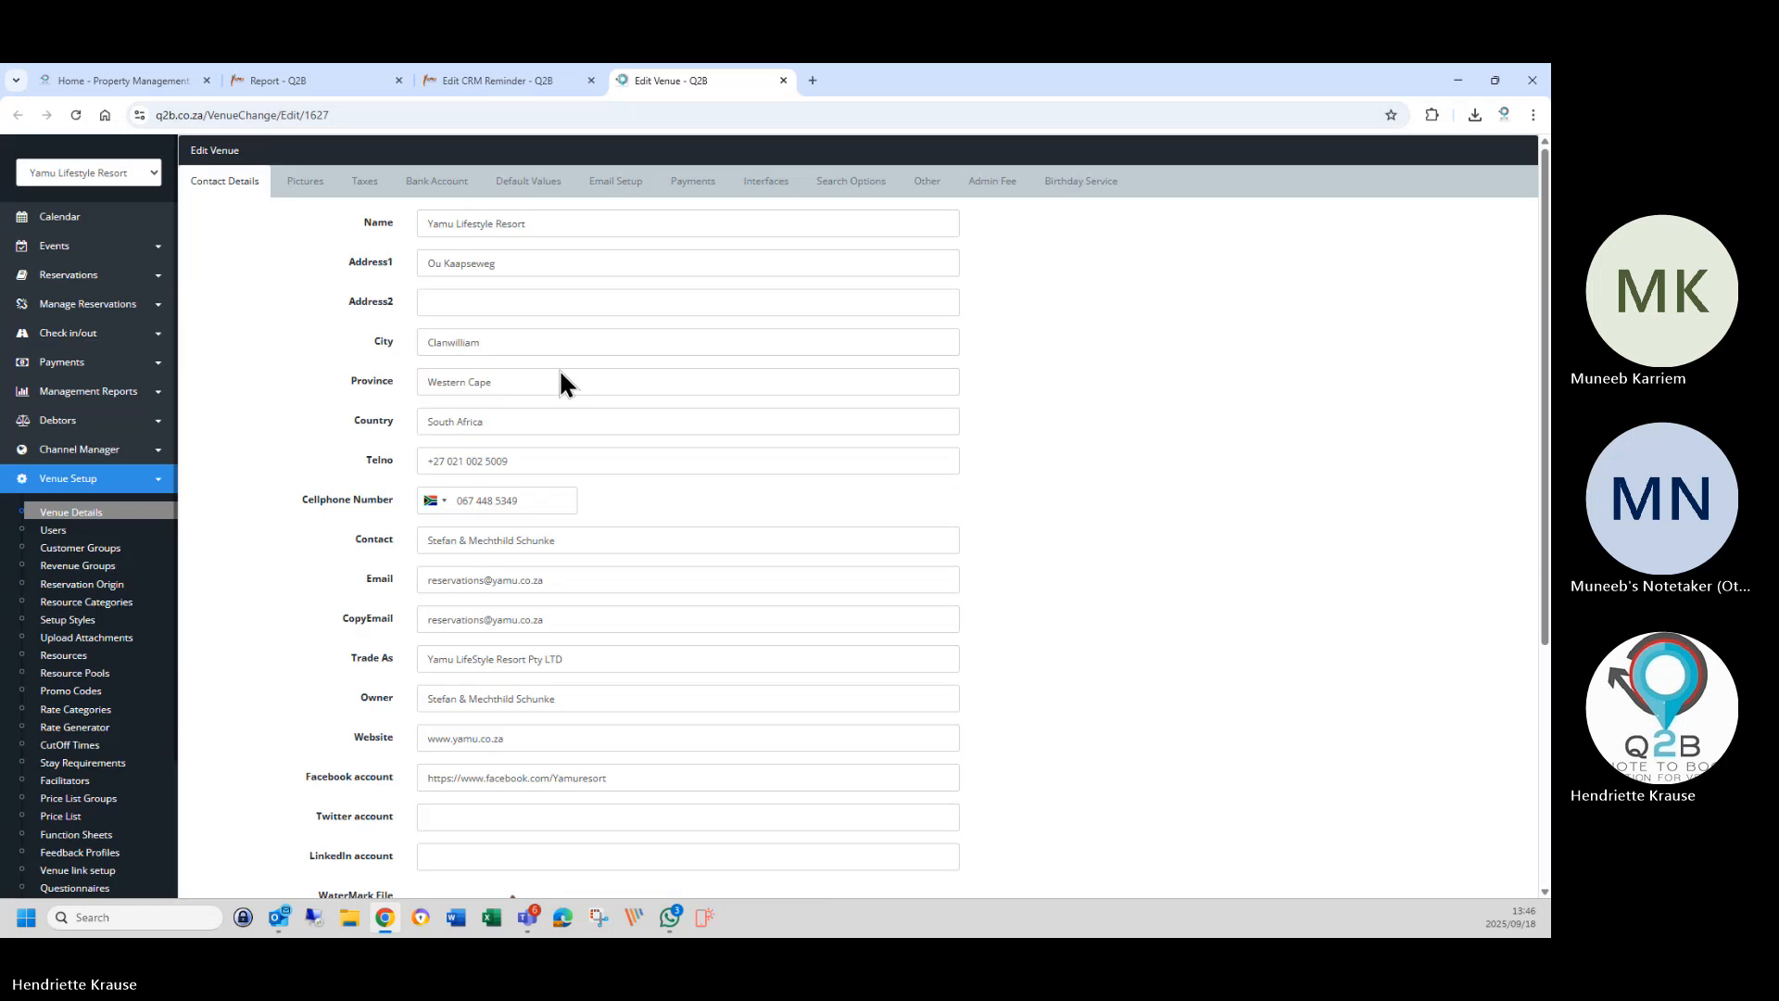
Copy the first and last name placeholders from the EnqMail template's greeting.
click(621, 185)
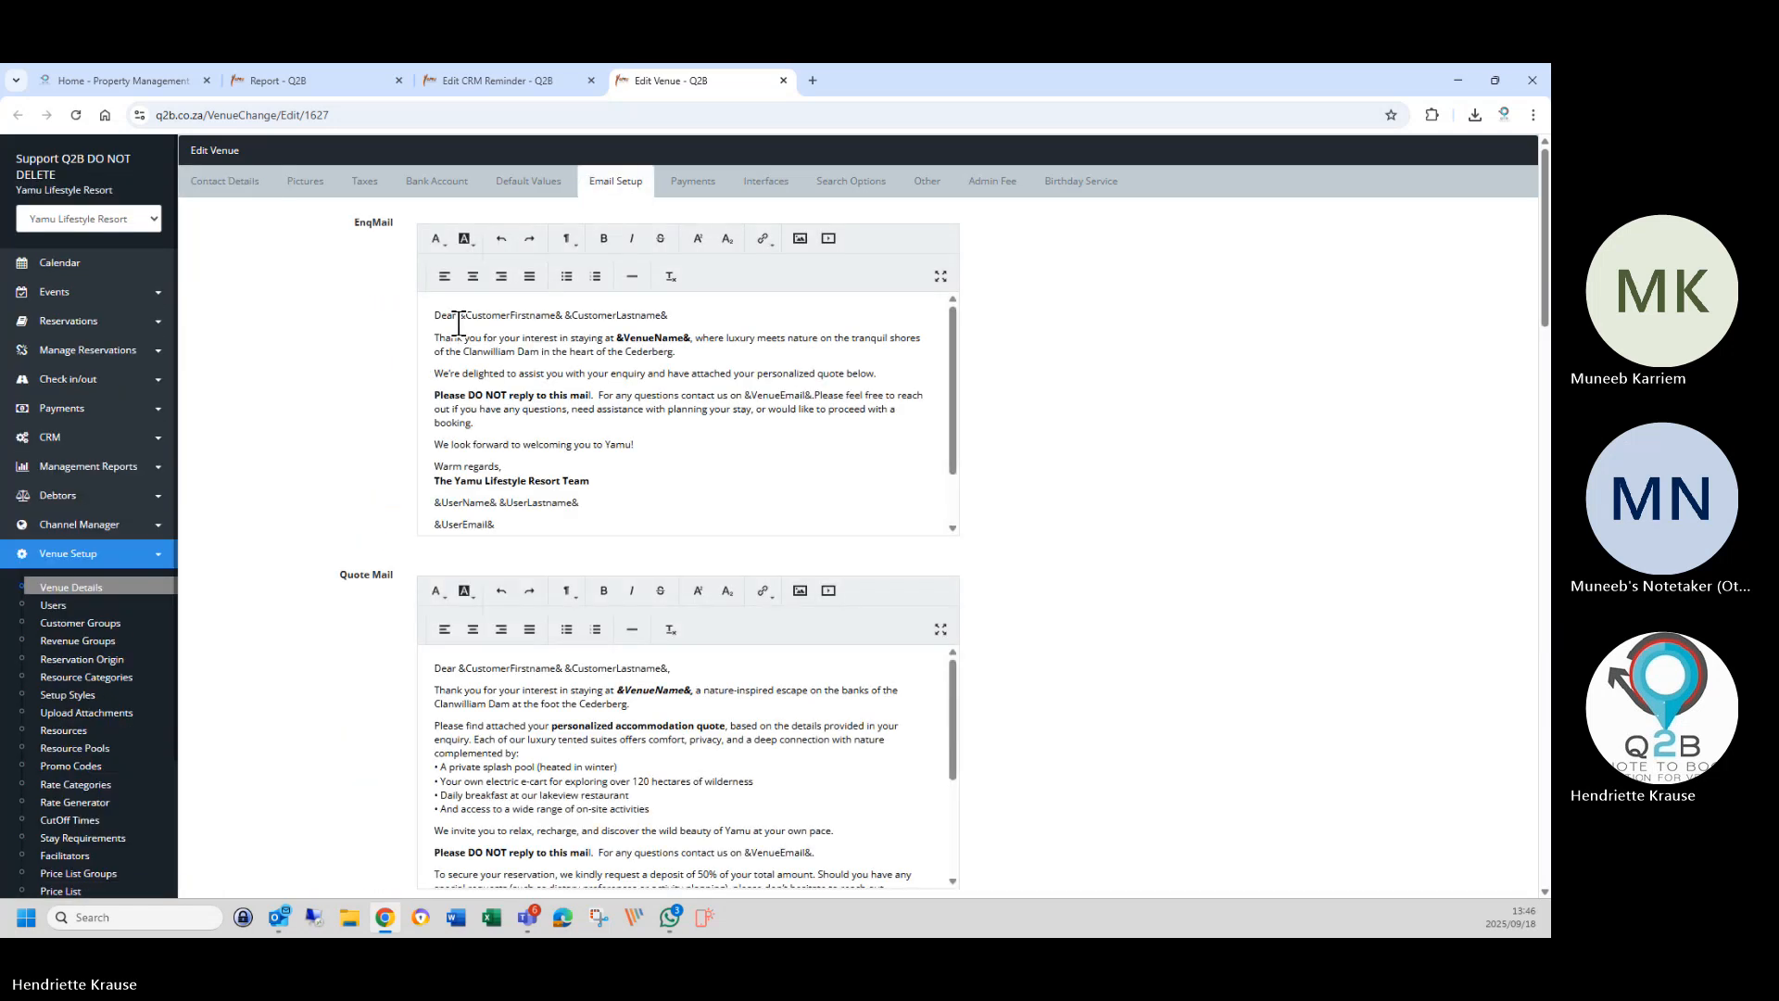
drag(459, 315, 667, 316)
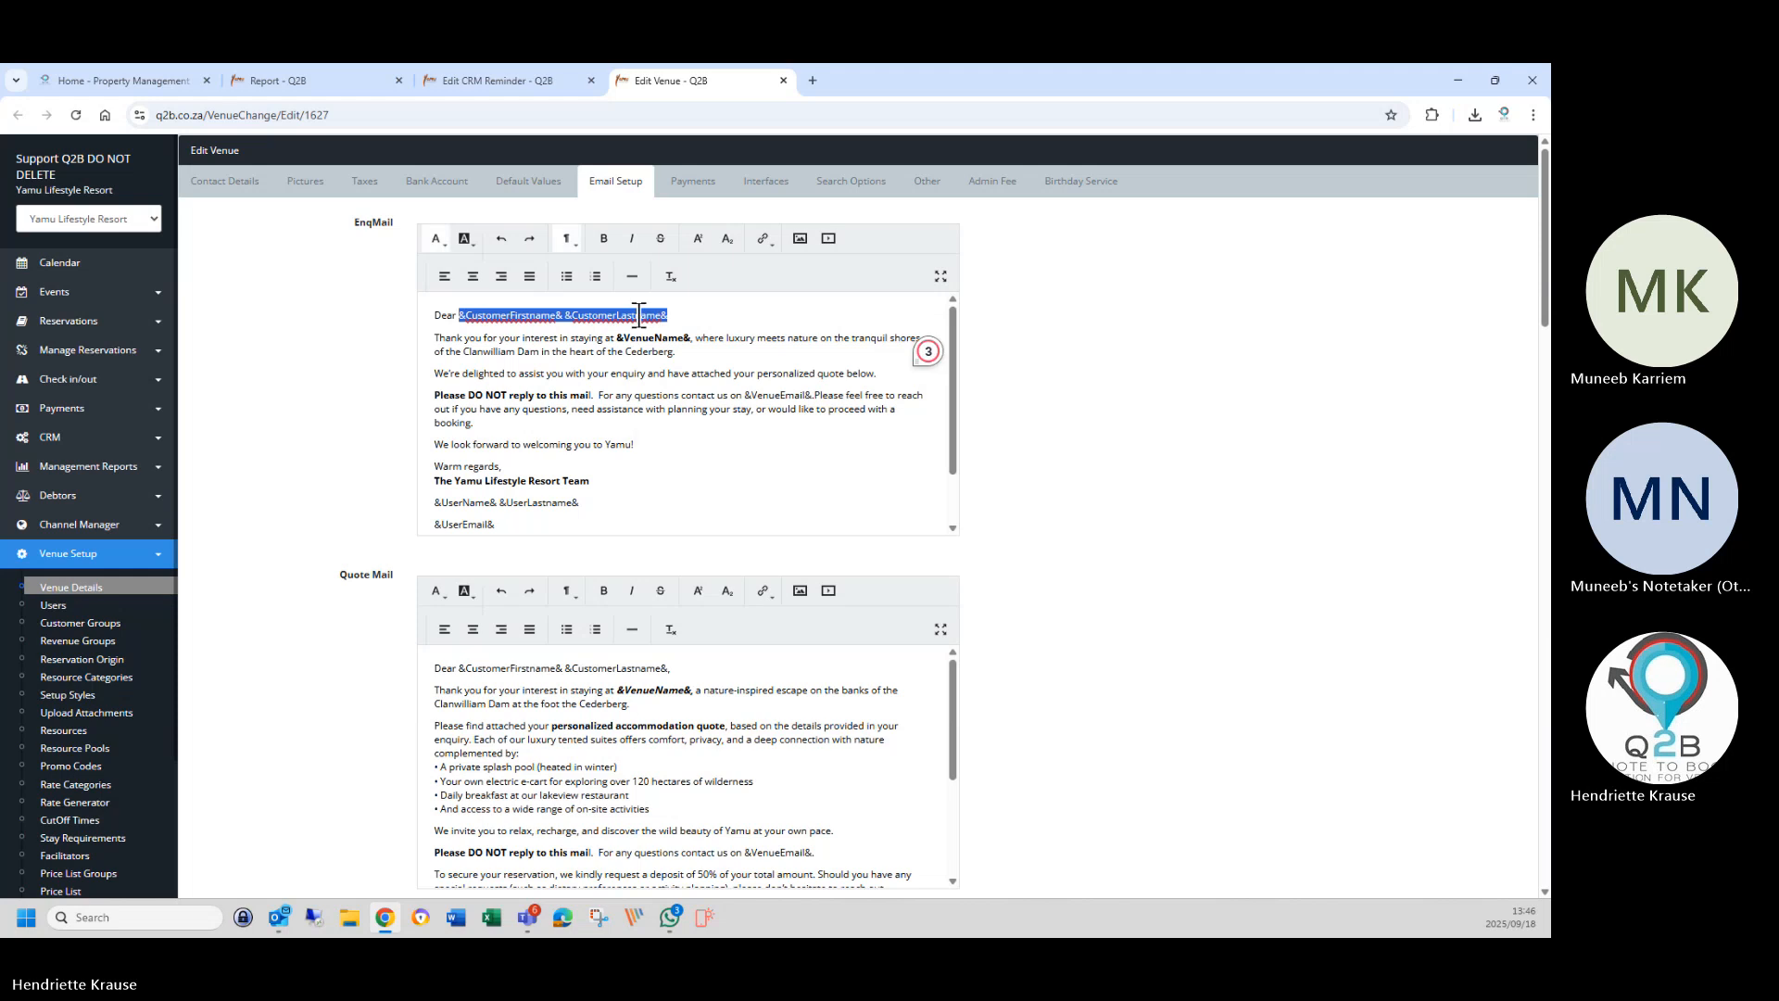
right_click(665, 336)
click(669, 392)
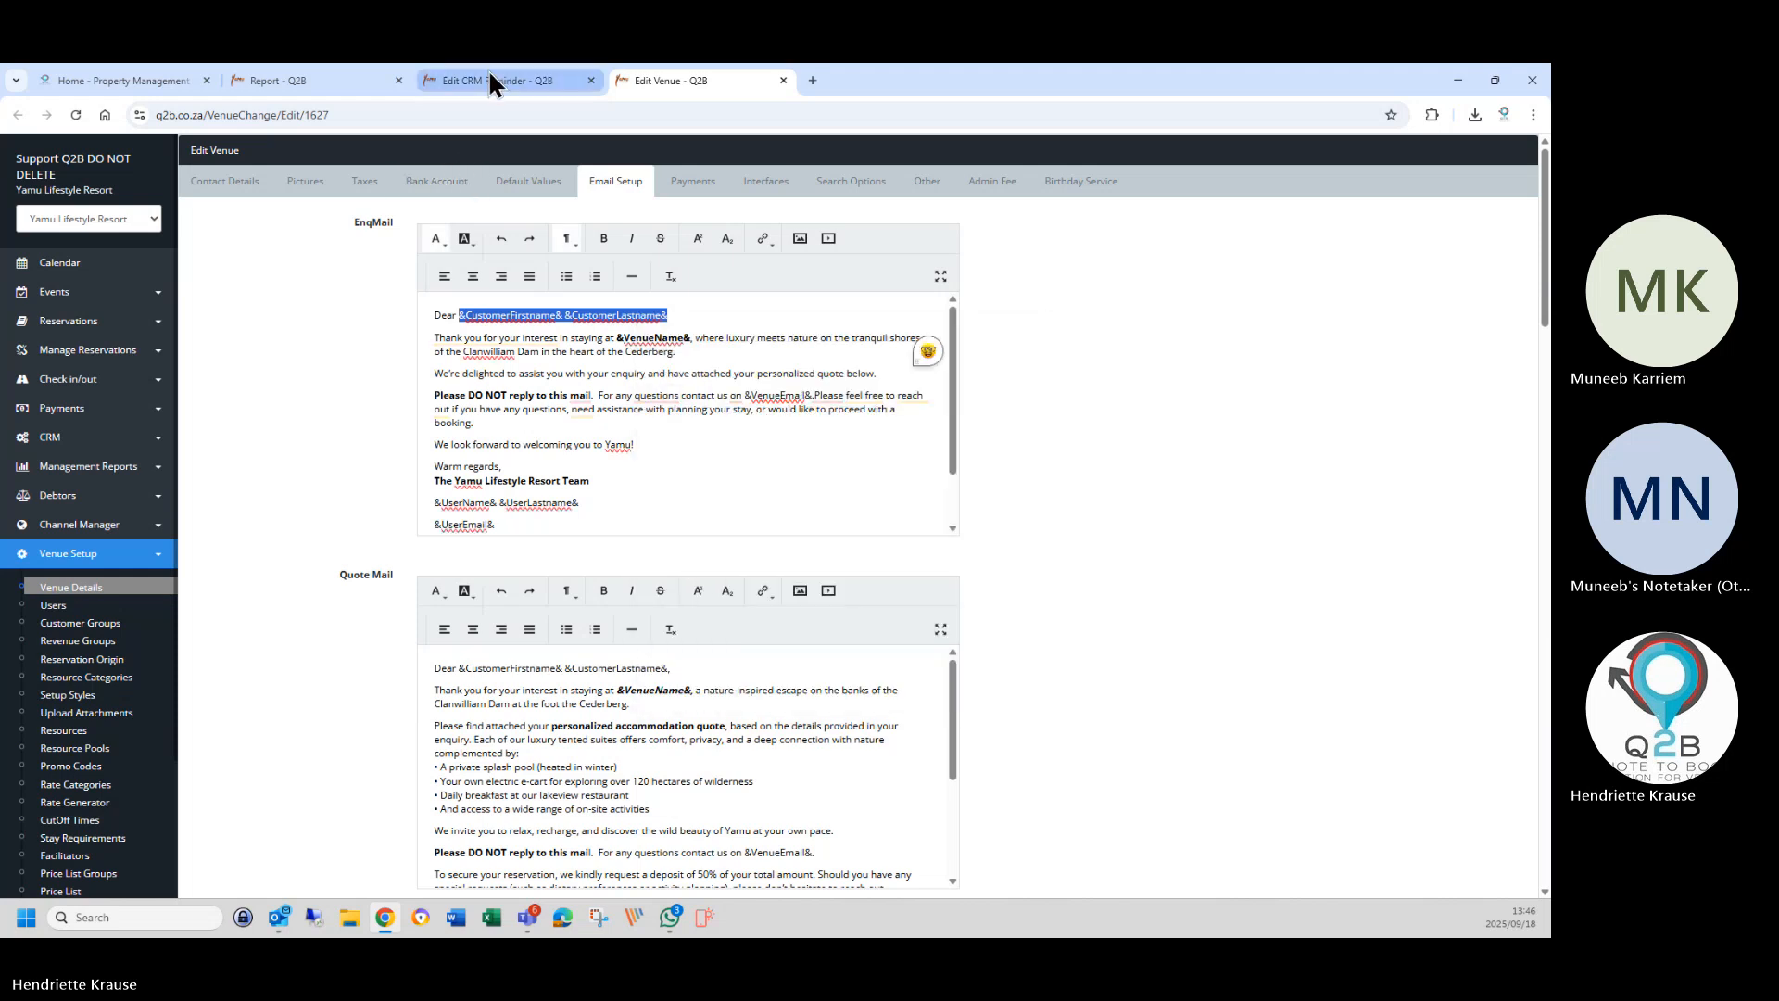
Replace &CustomerLastname& in the reminder greeting with both pasted name placeholders.
click(454, 80)
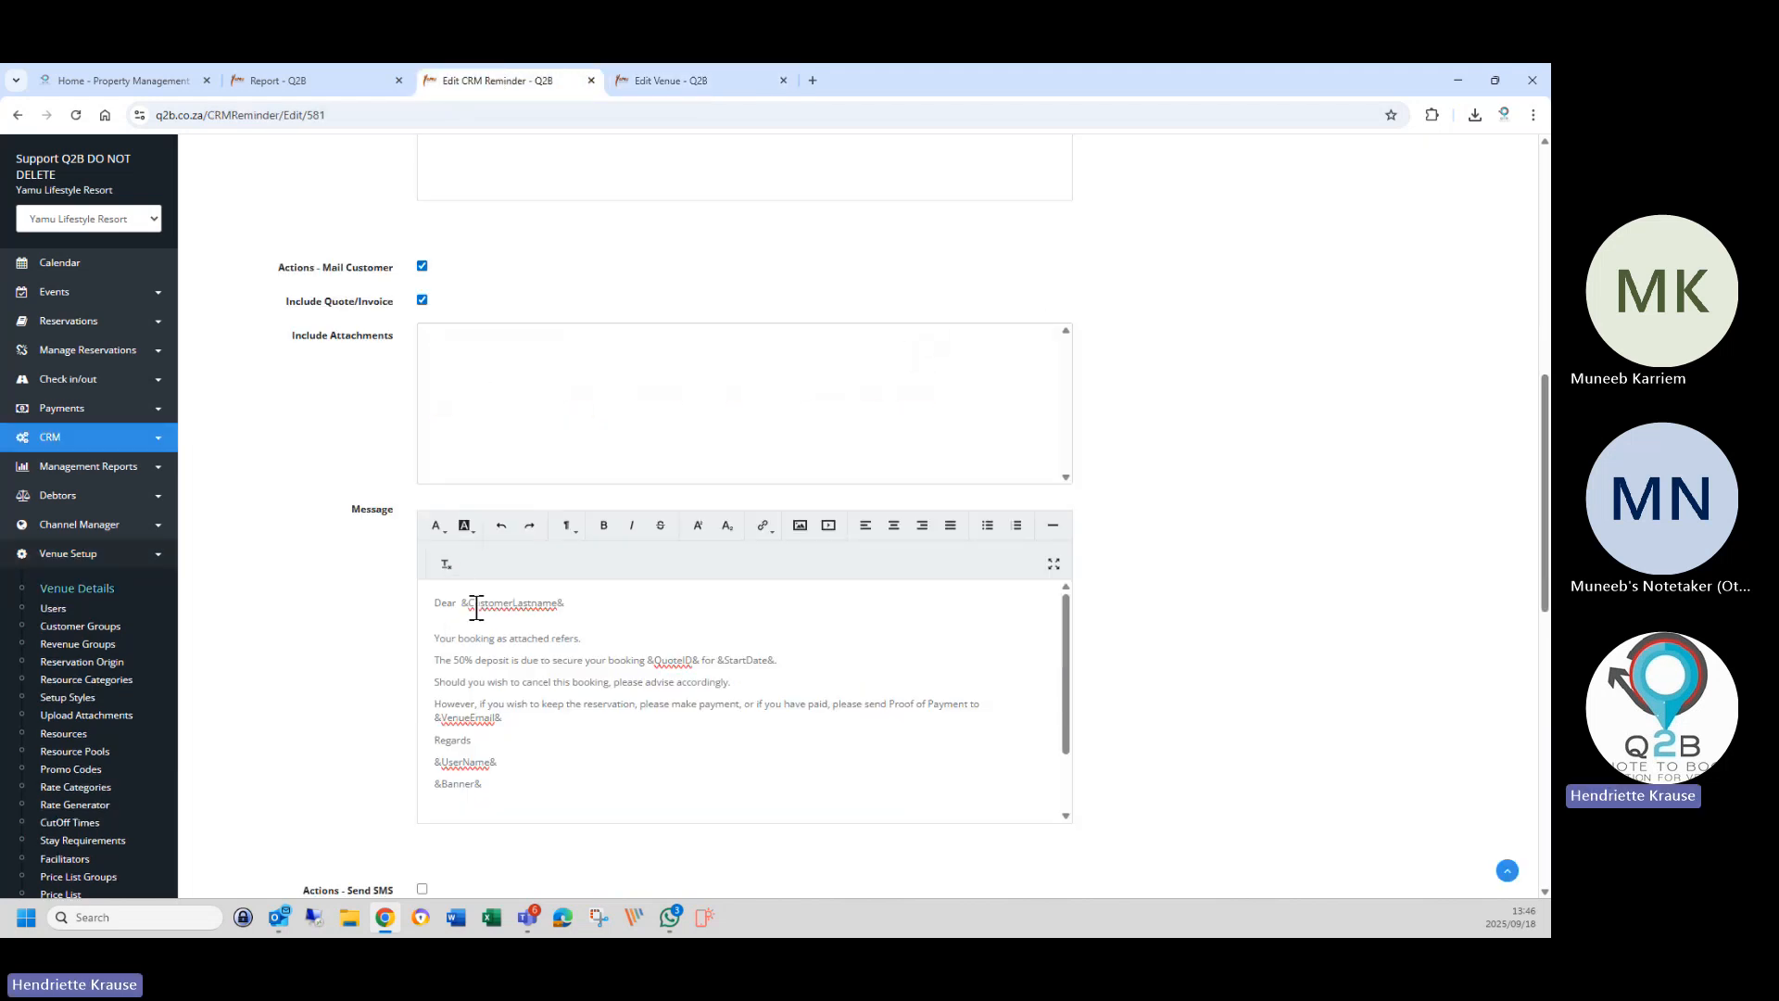
drag(461, 608, 567, 604)
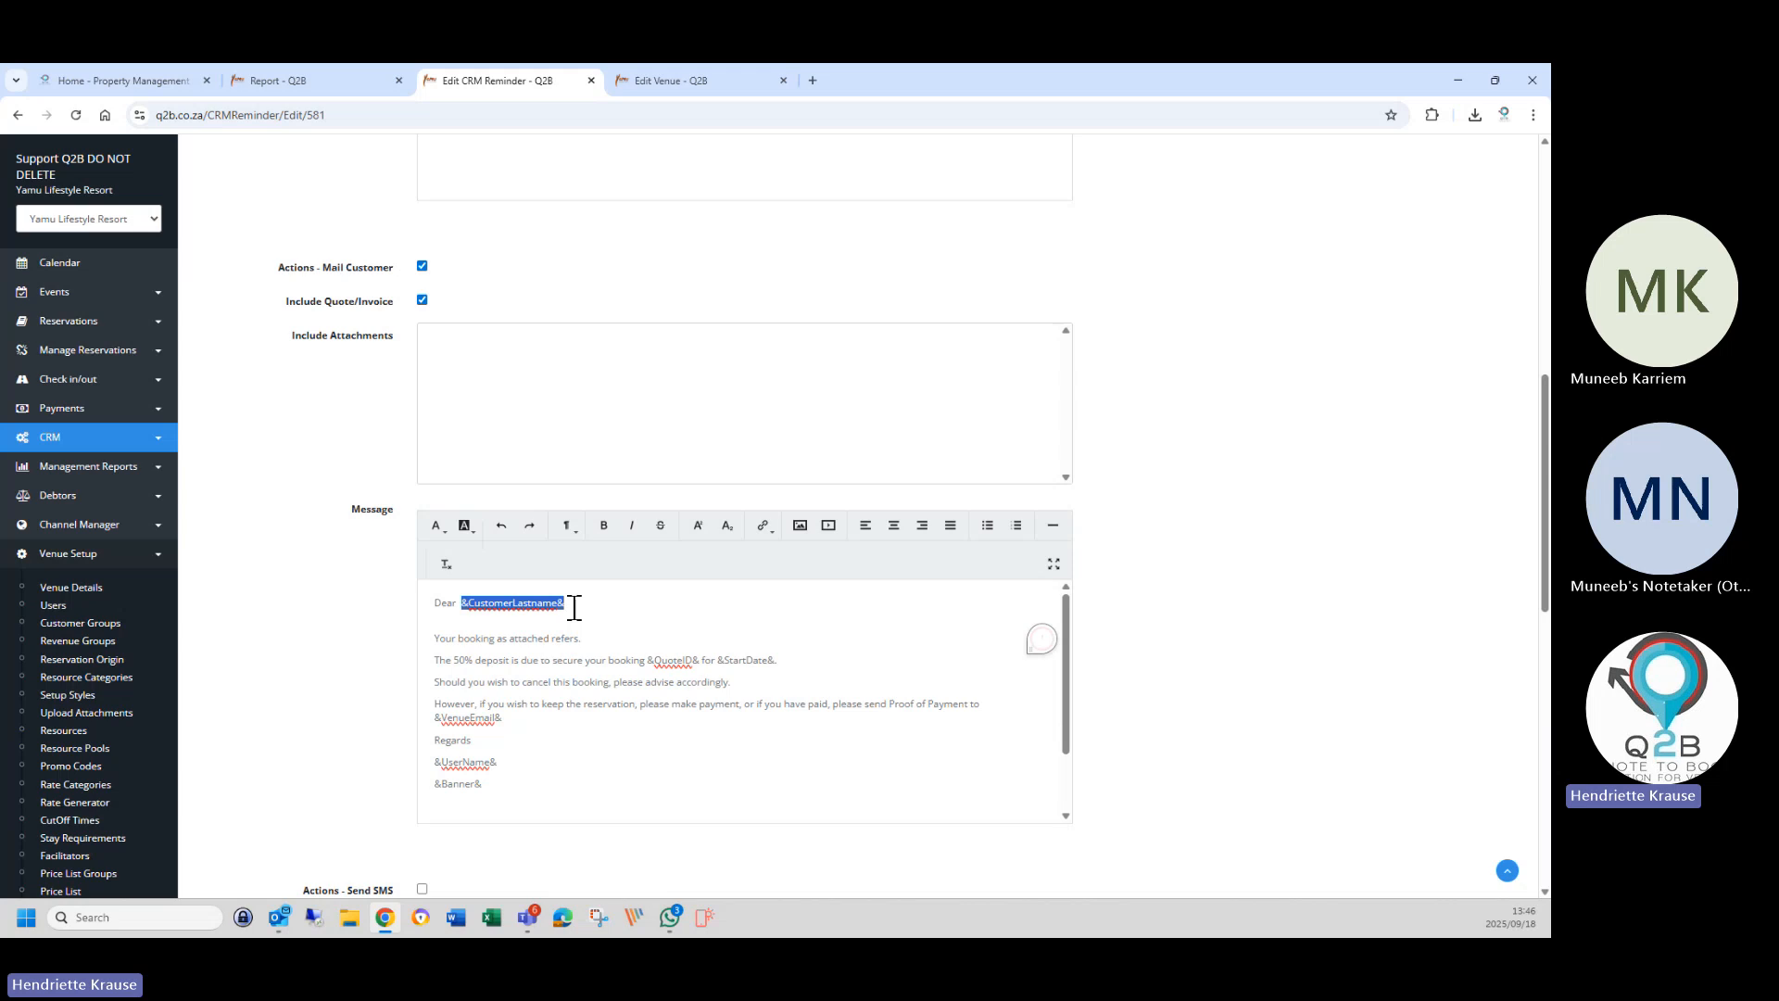
right_click(519, 604)
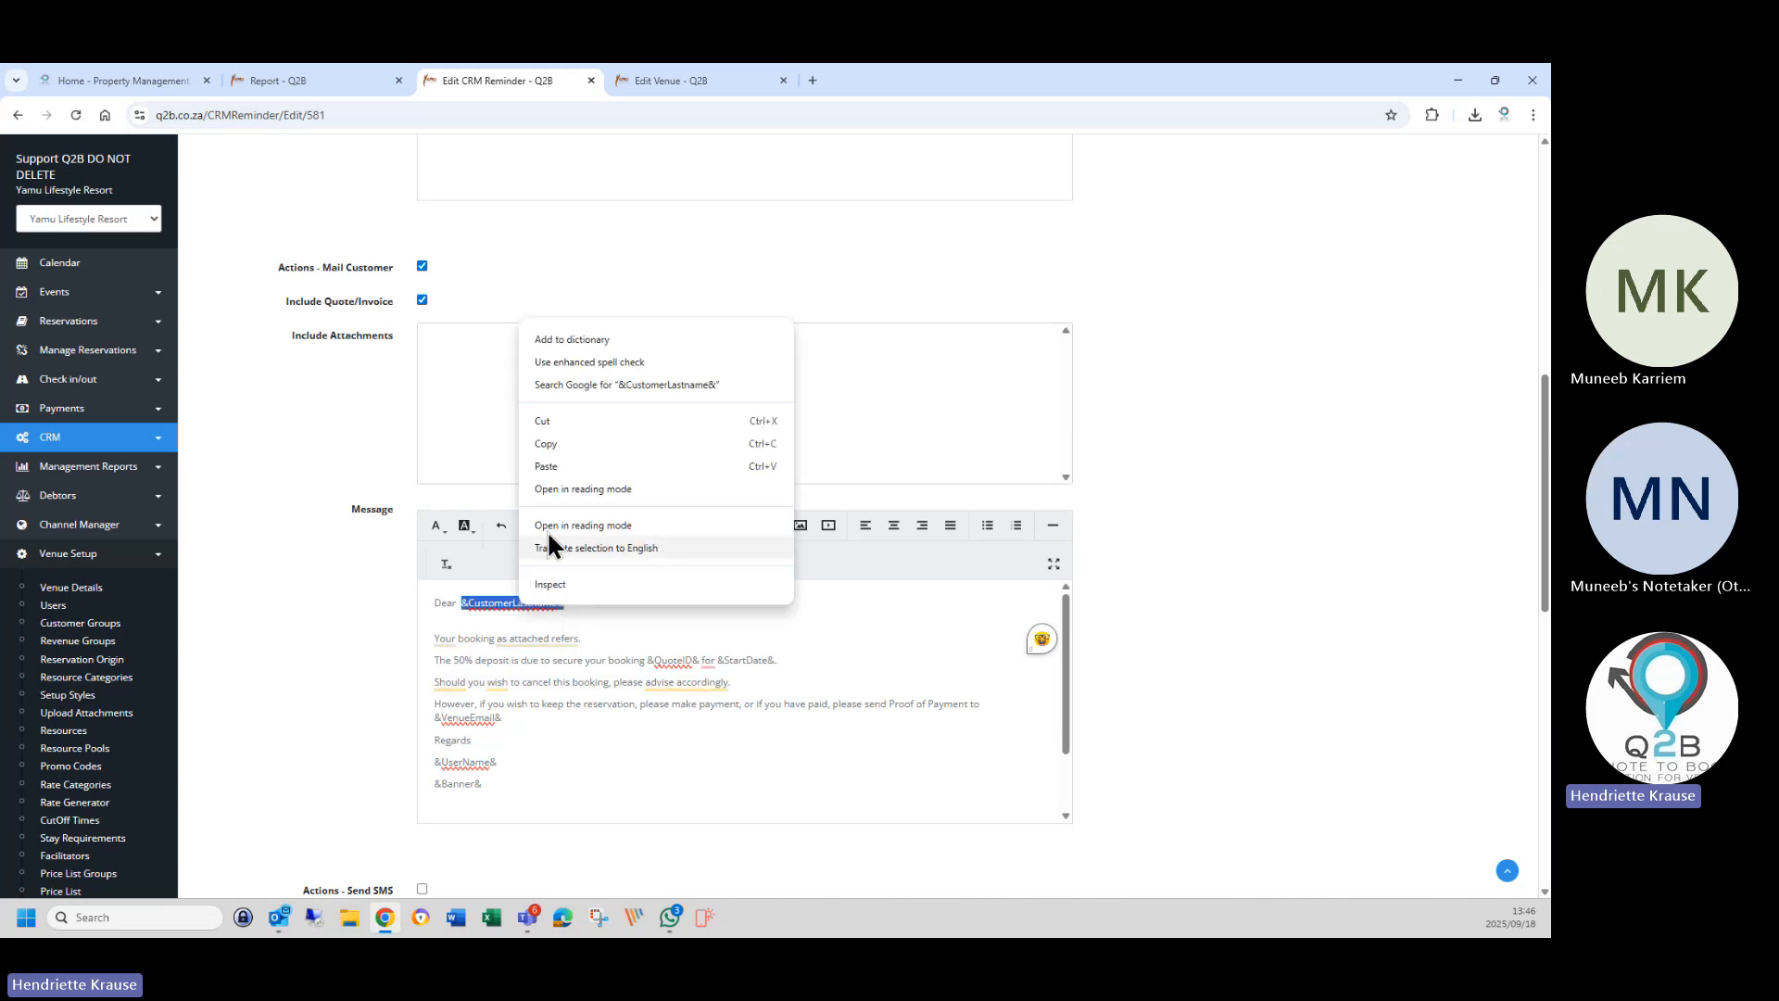
click(547, 466)
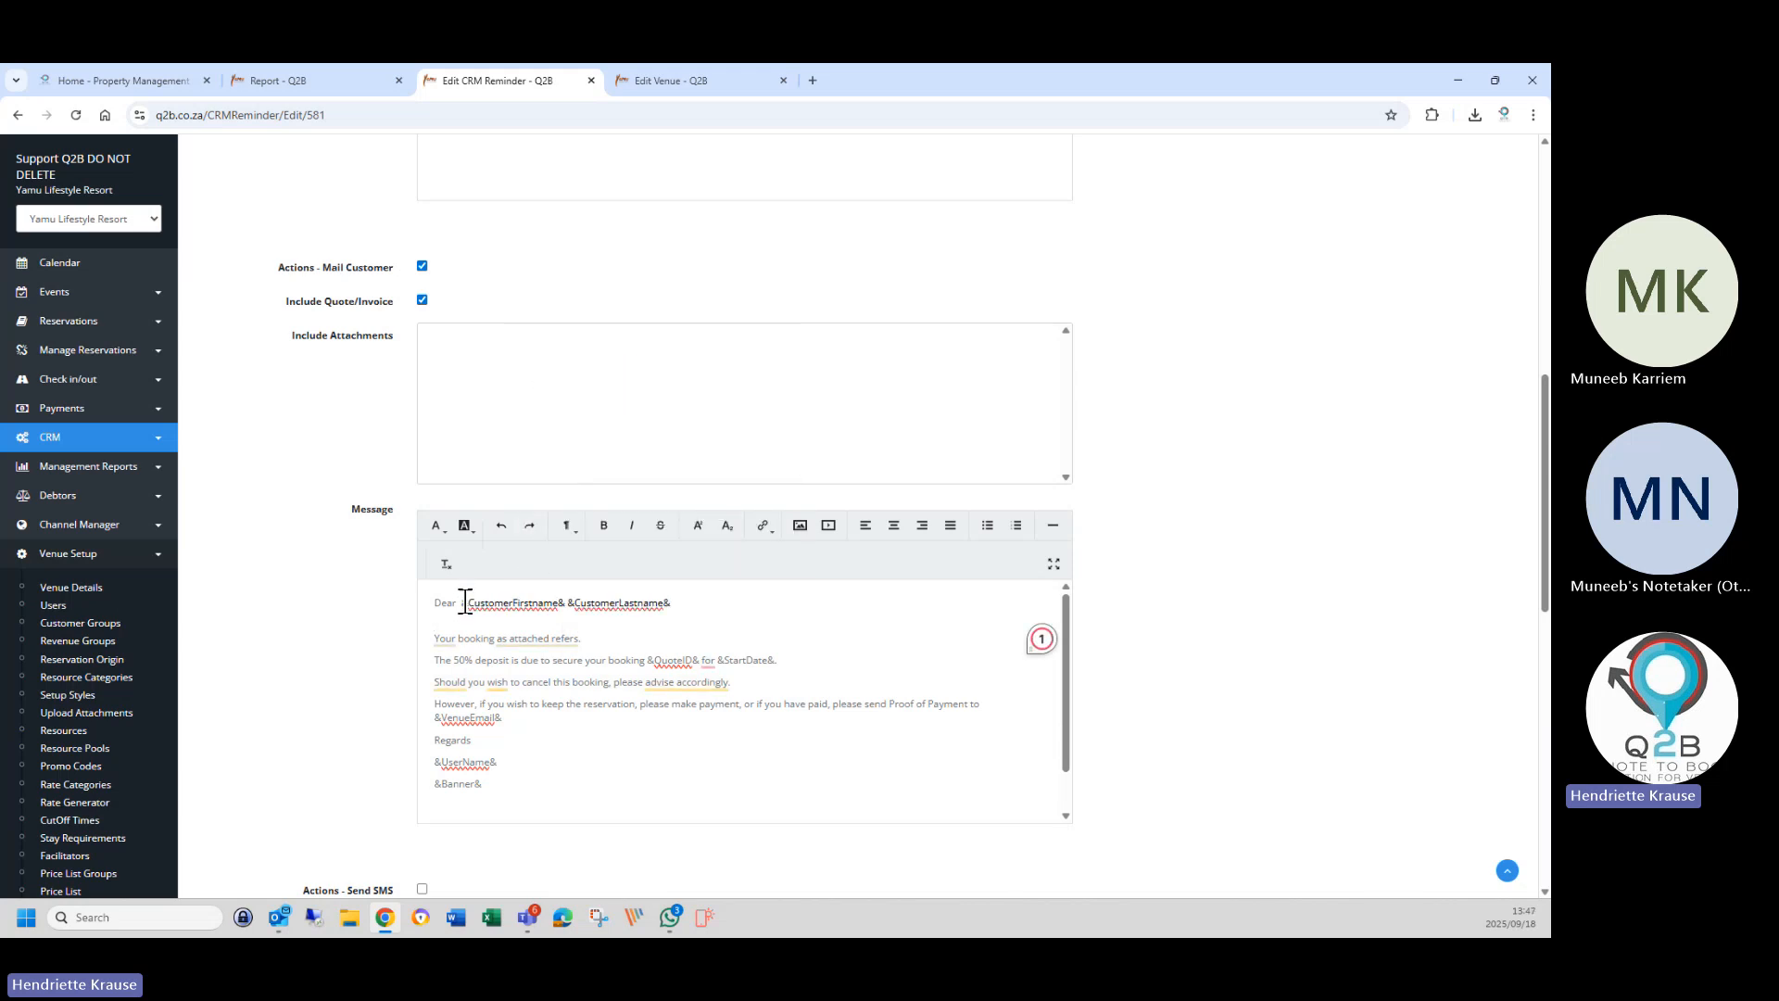
Re-paste &CustomerFirstname& &CustomerLastname& after Dear as plain text, removing the extra space.
drag(461, 603, 675, 603)
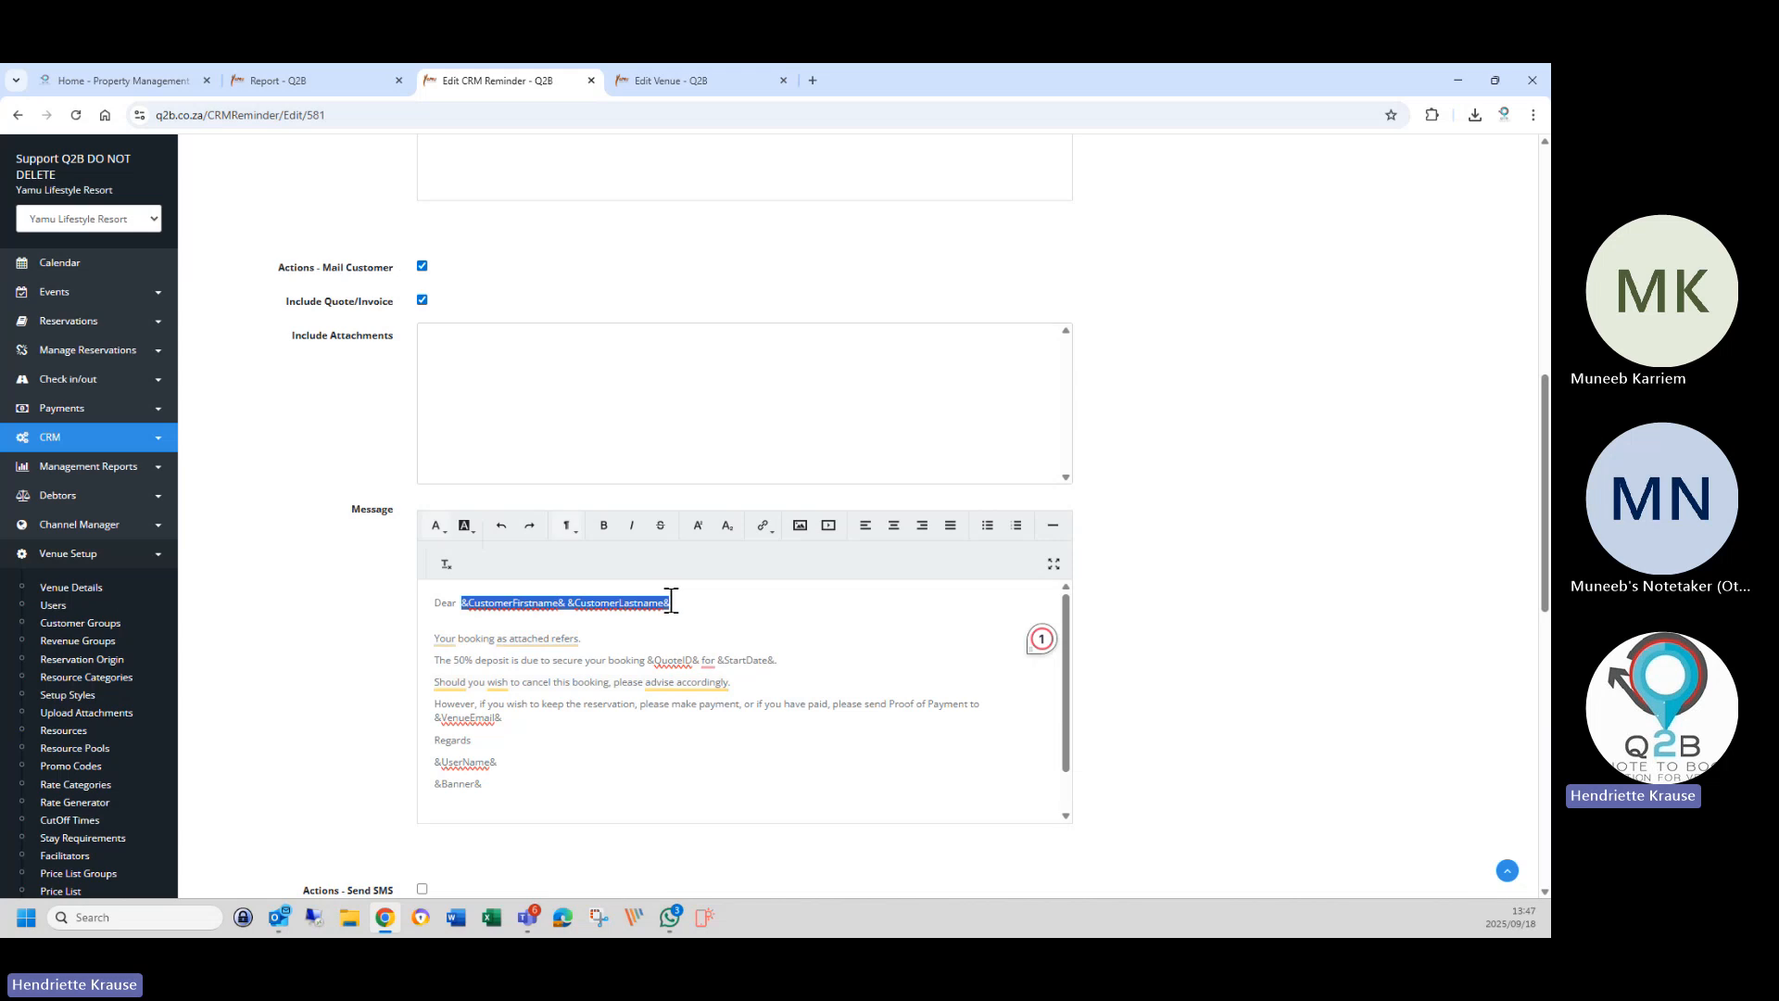
key(BackSpace)
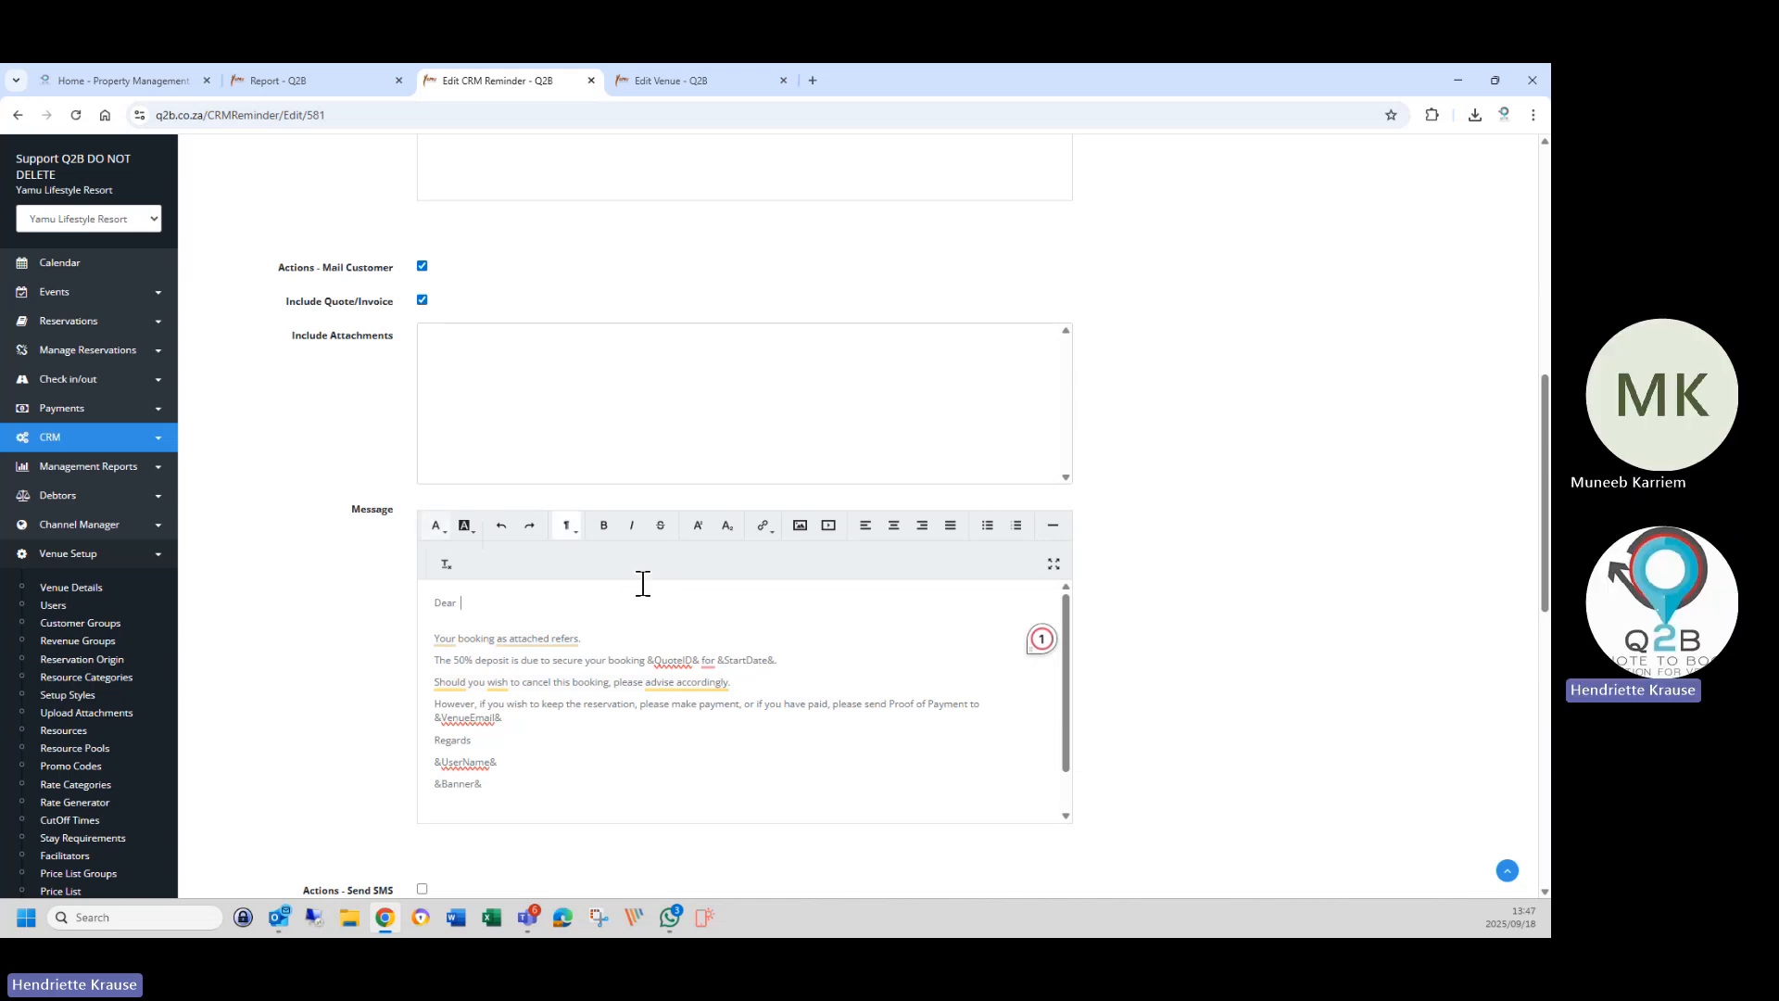
right_click(476, 600)
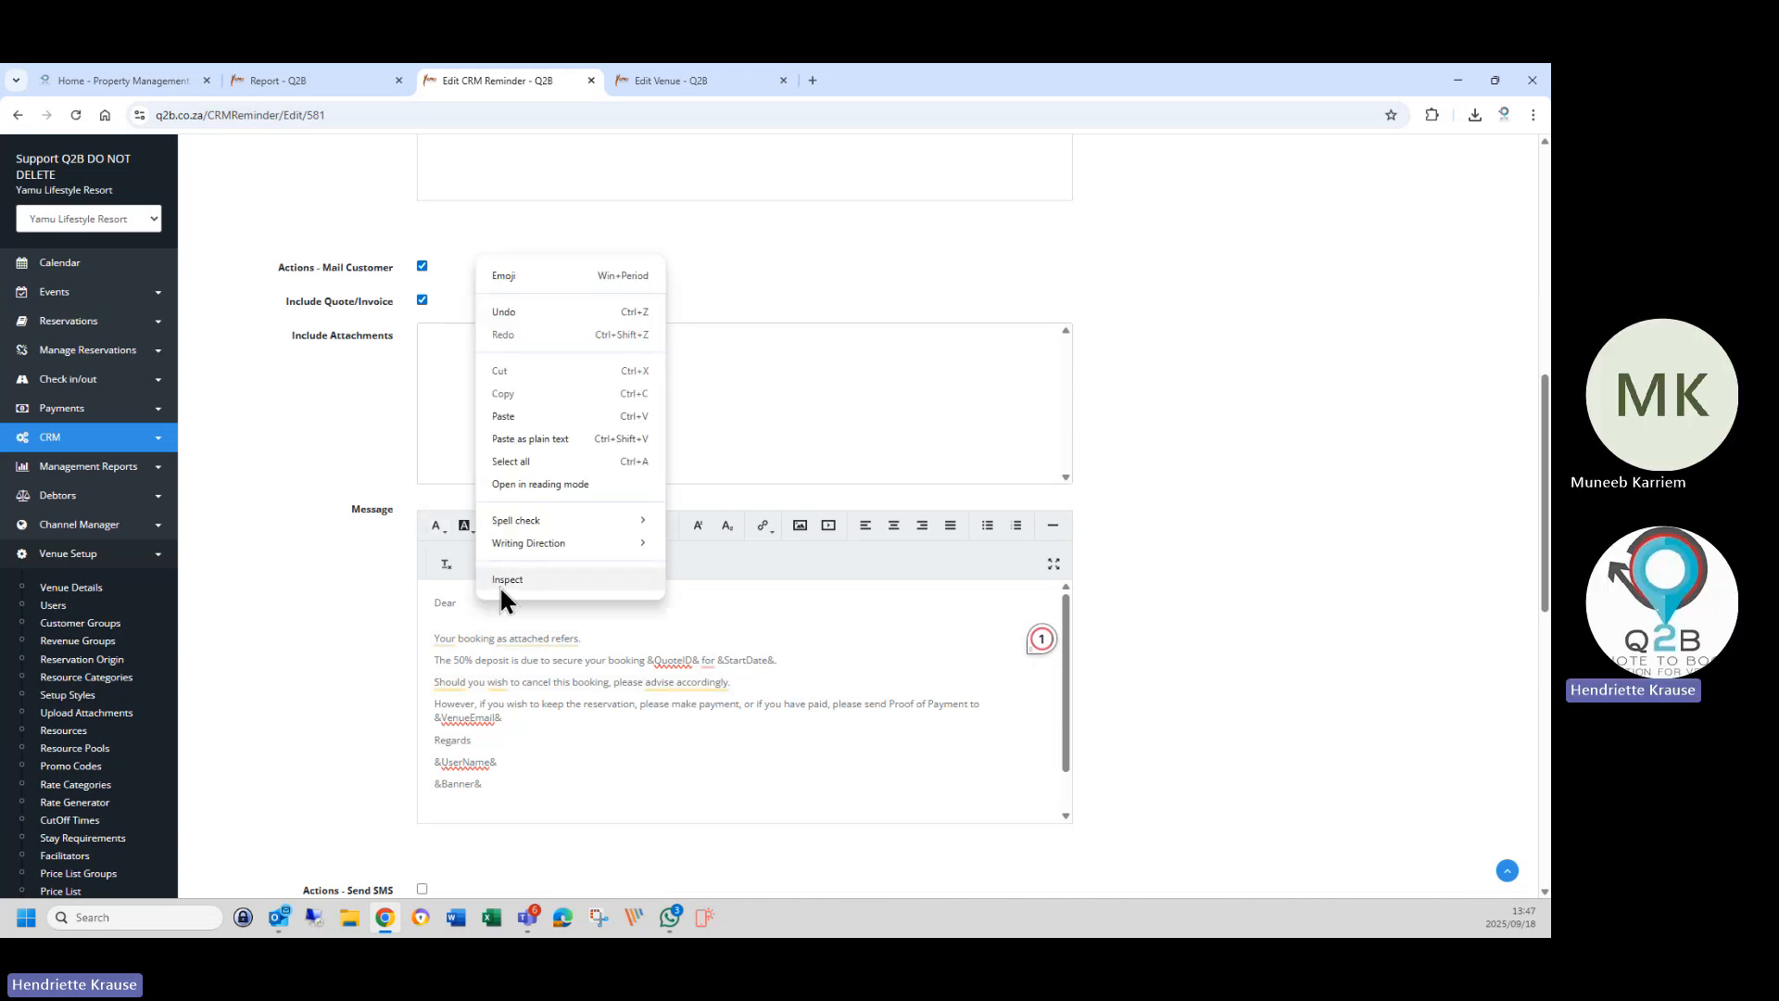
click(515, 438)
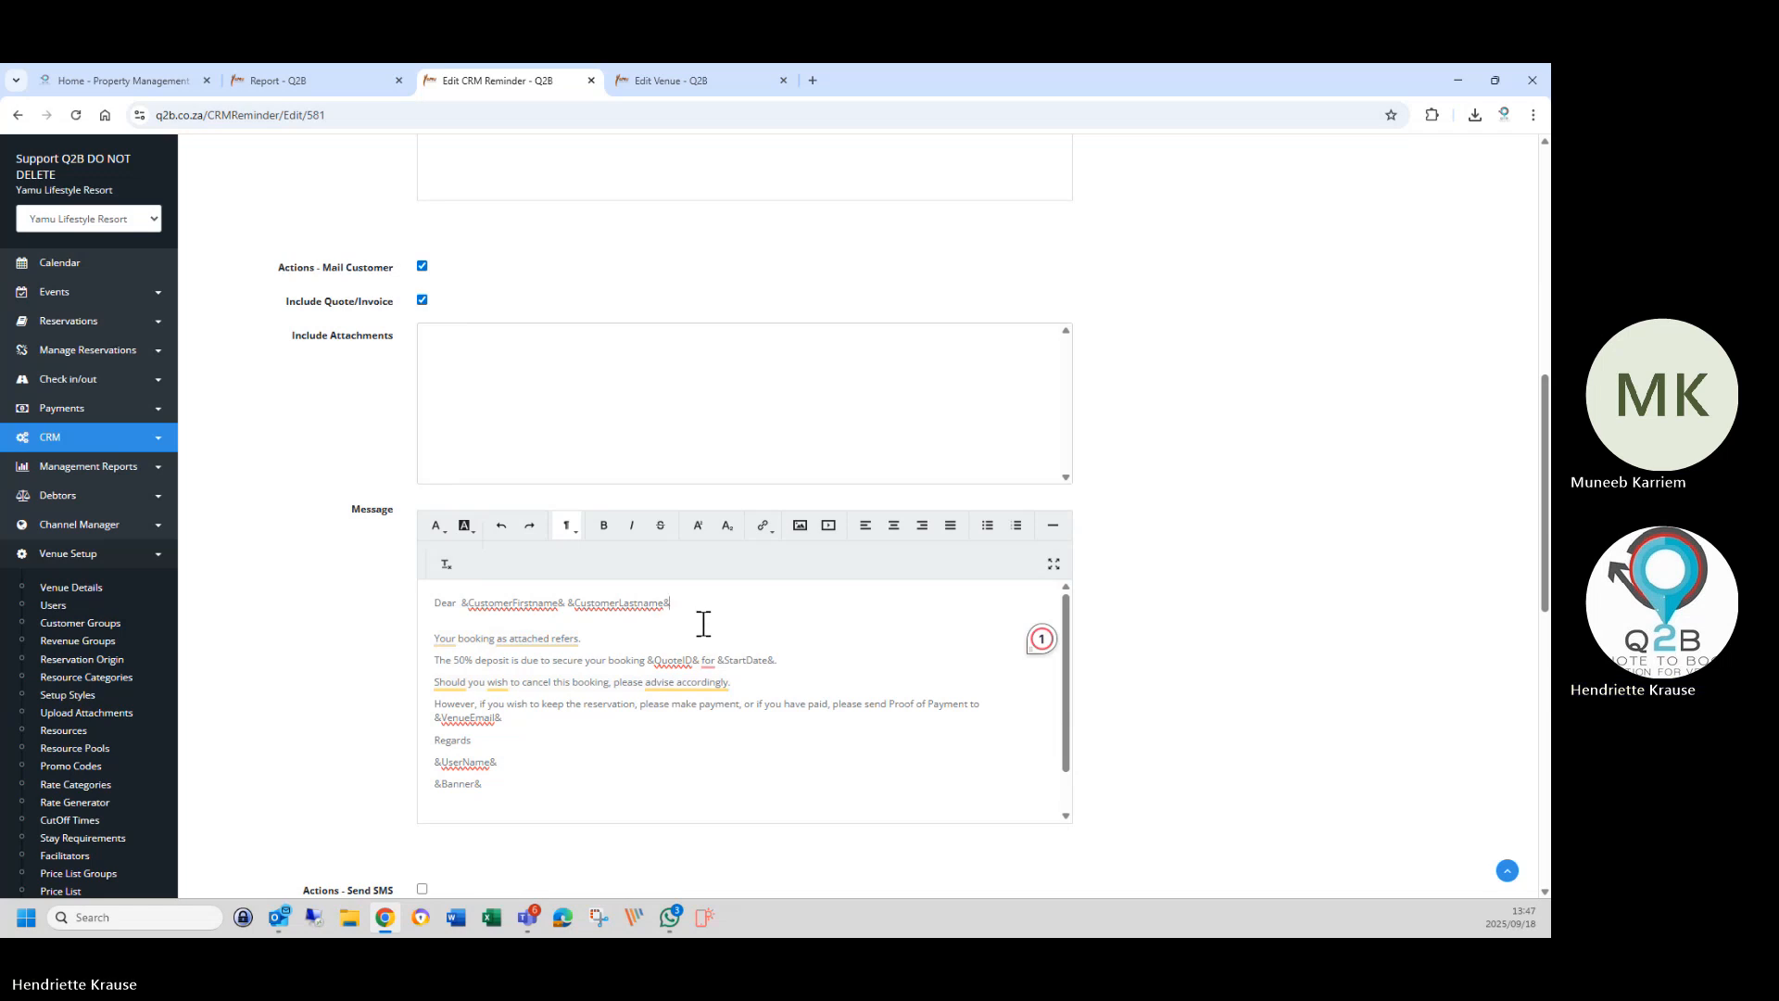
click(459, 604)
key(BackSpace)
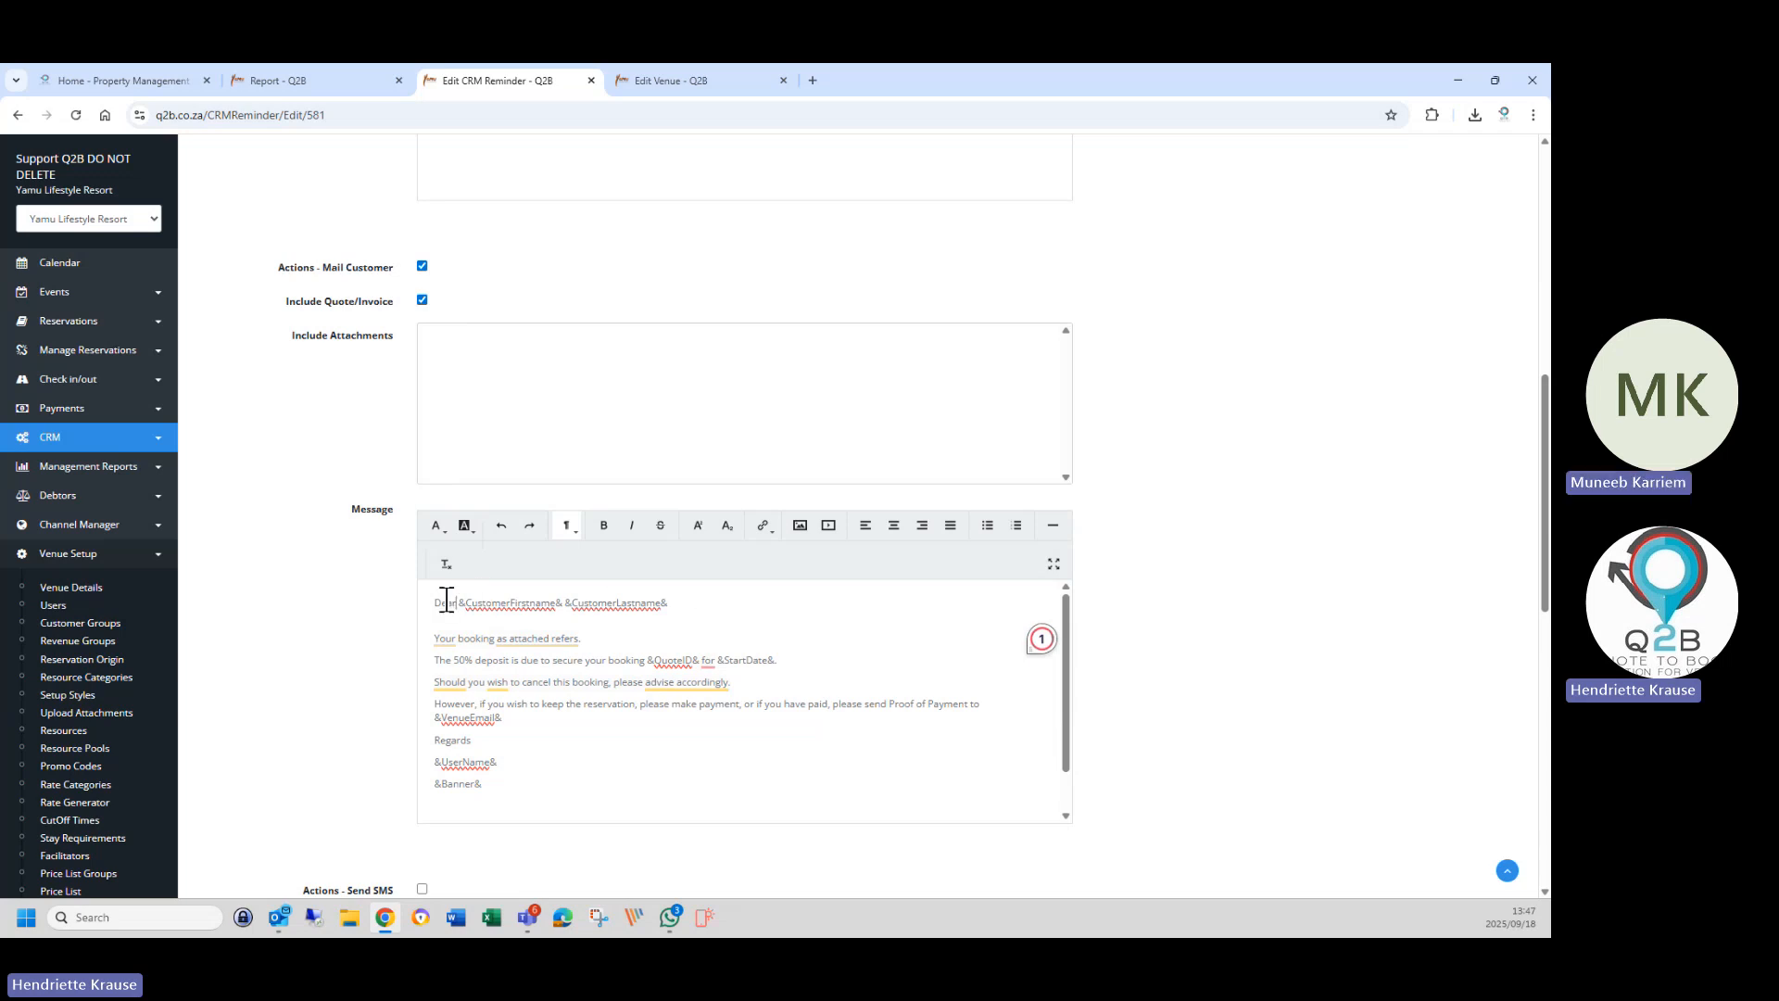
drag(458, 603, 731, 608)
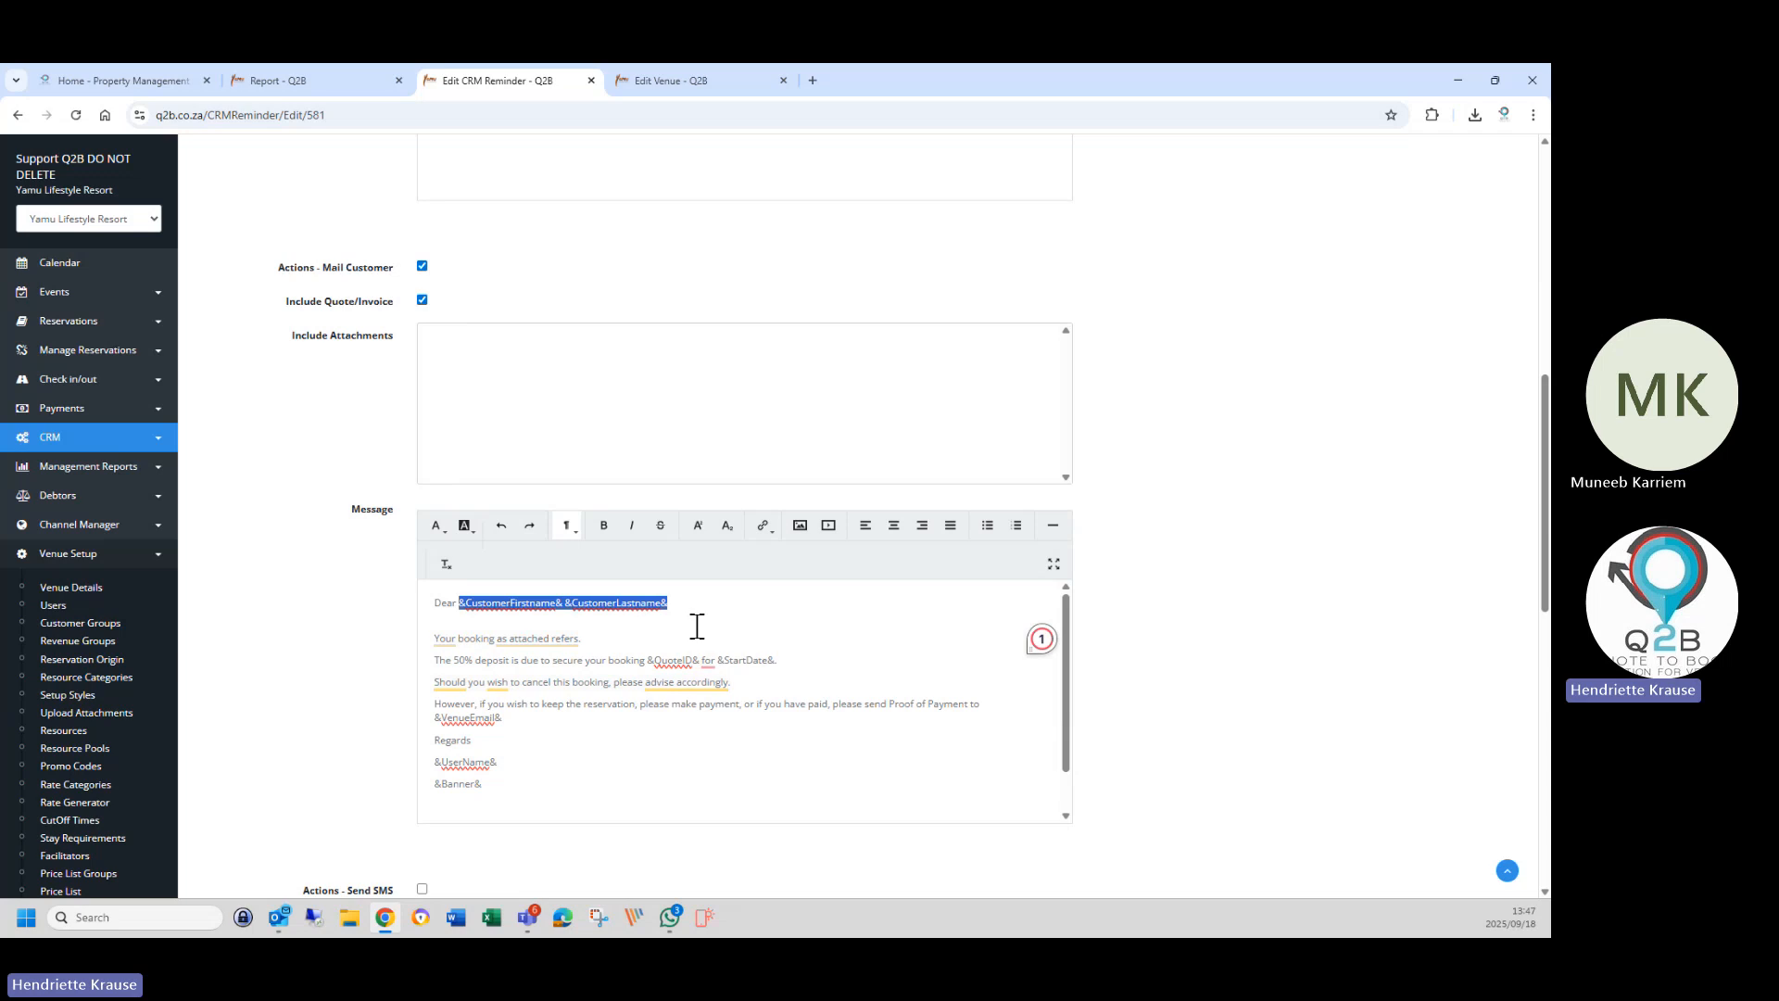
click(693, 626)
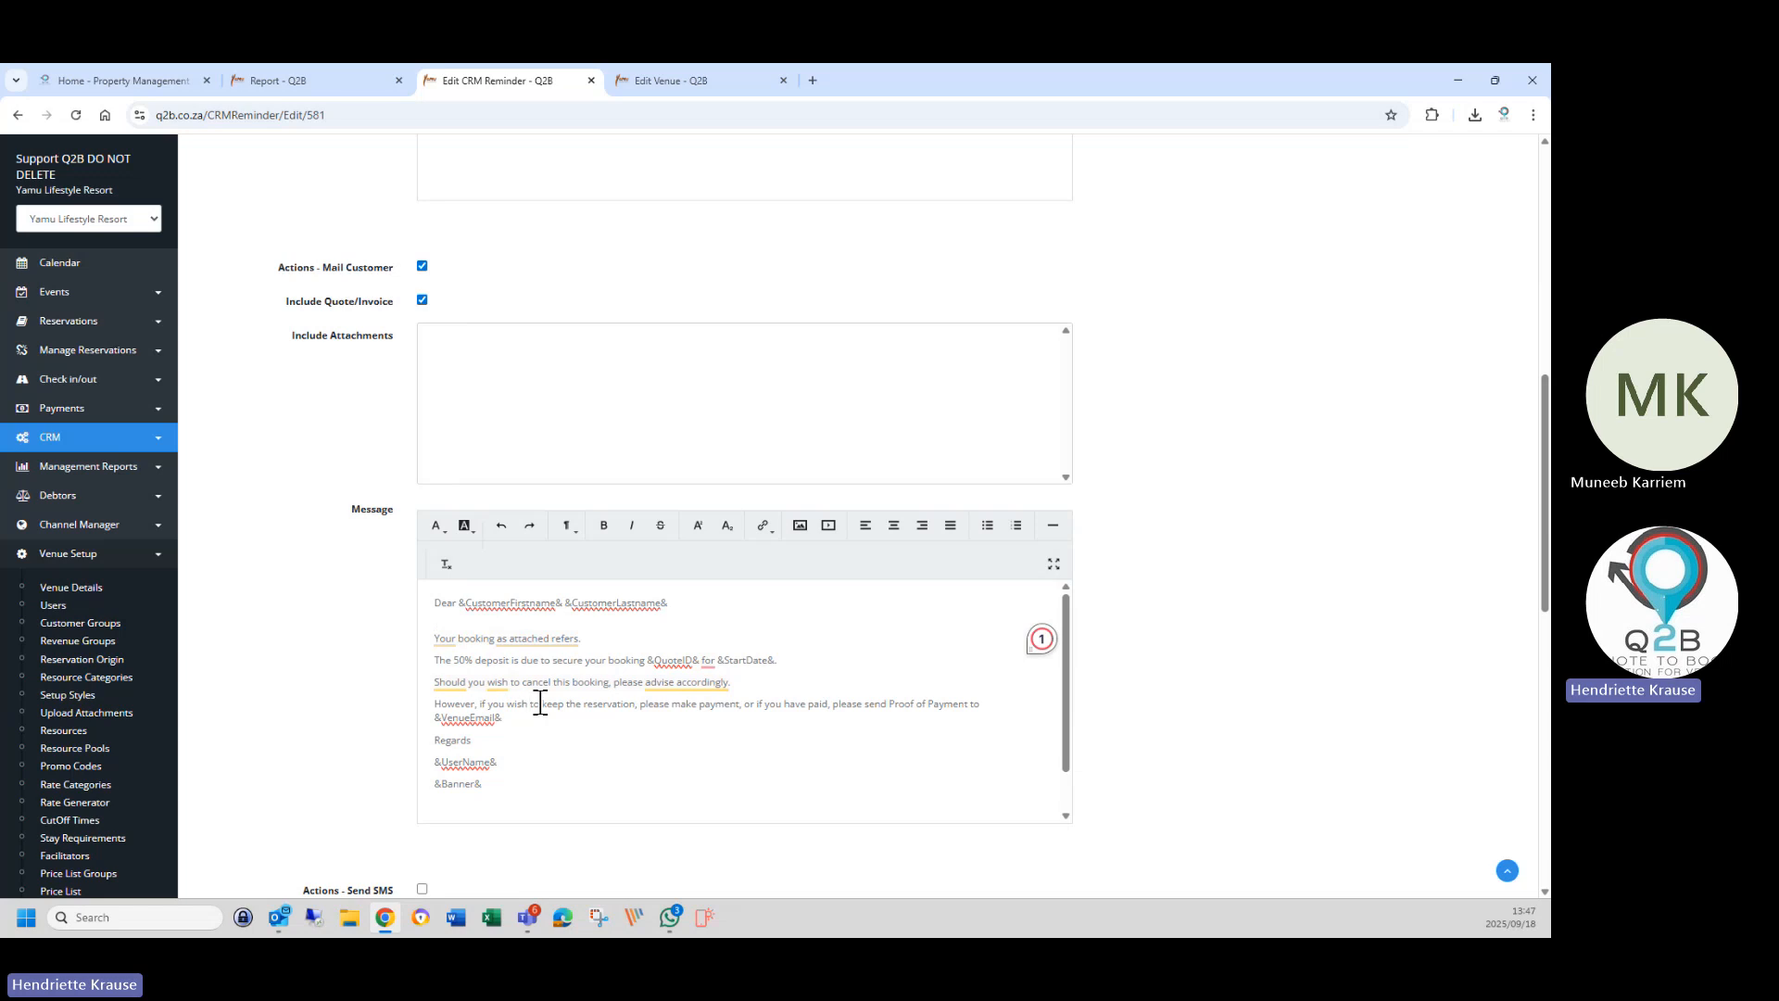
mouse_move(663, 687)
Show the venue's Payments settings: currency ZAR, No Online Payment, EFT enabled.
click(656, 80)
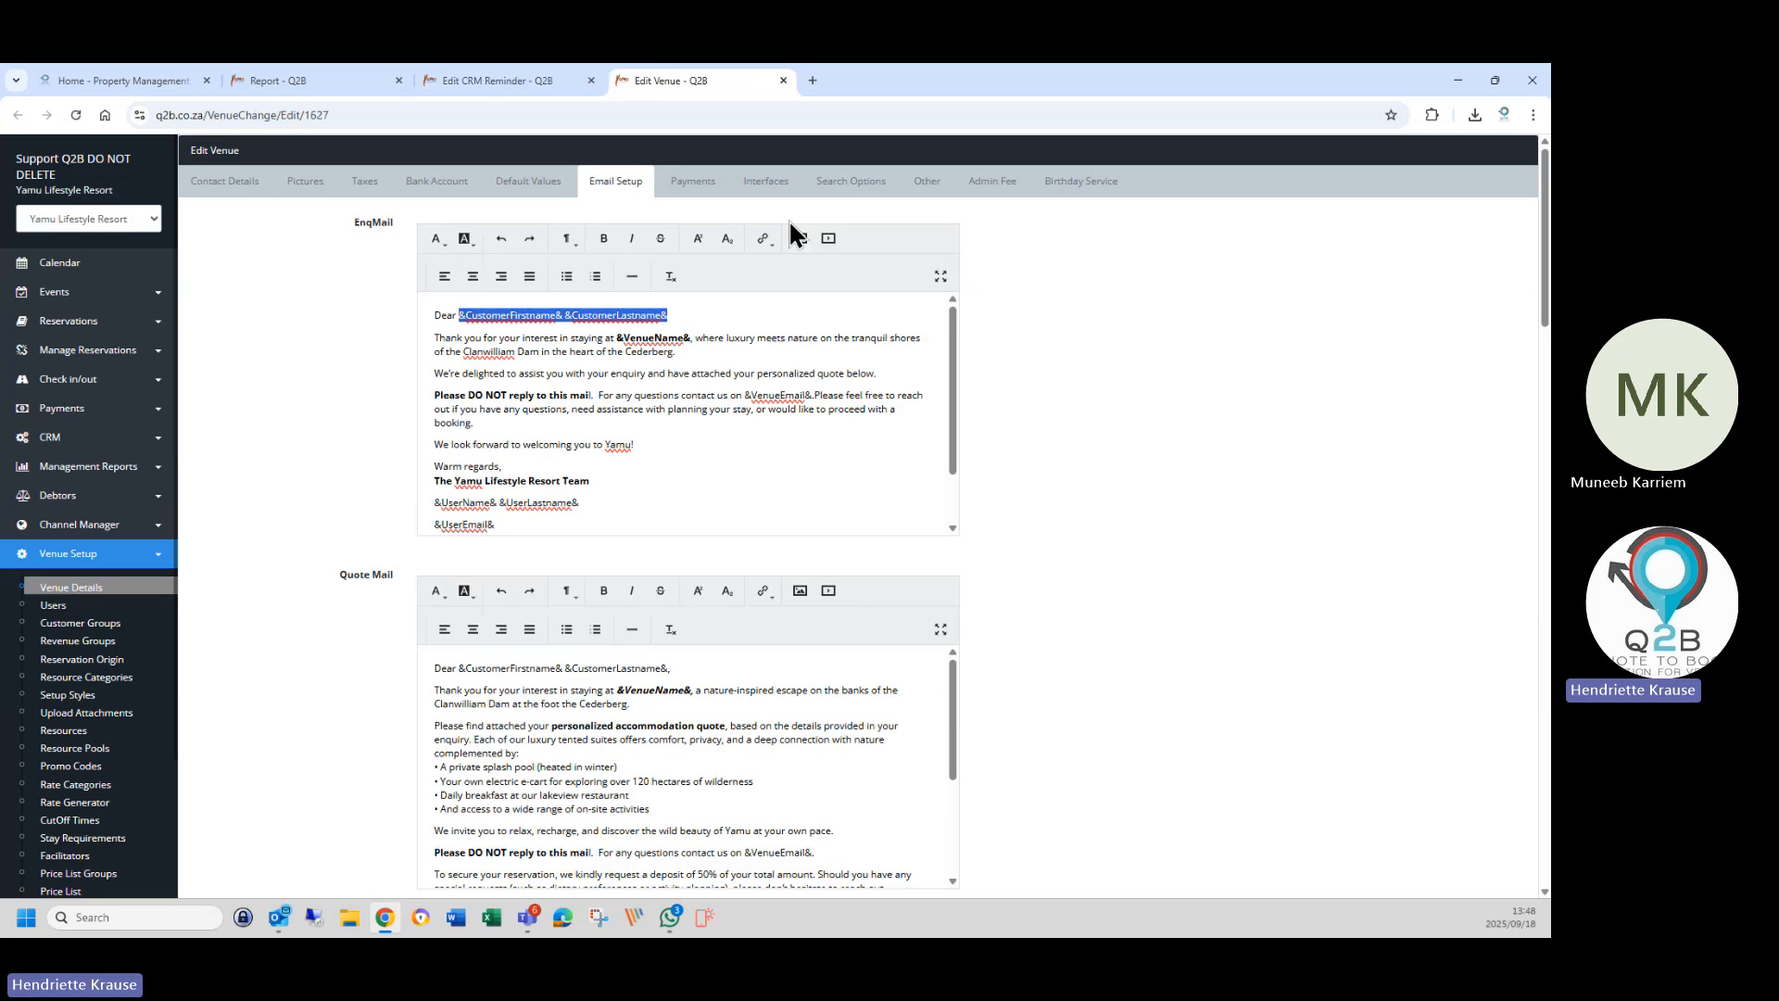
click(686, 179)
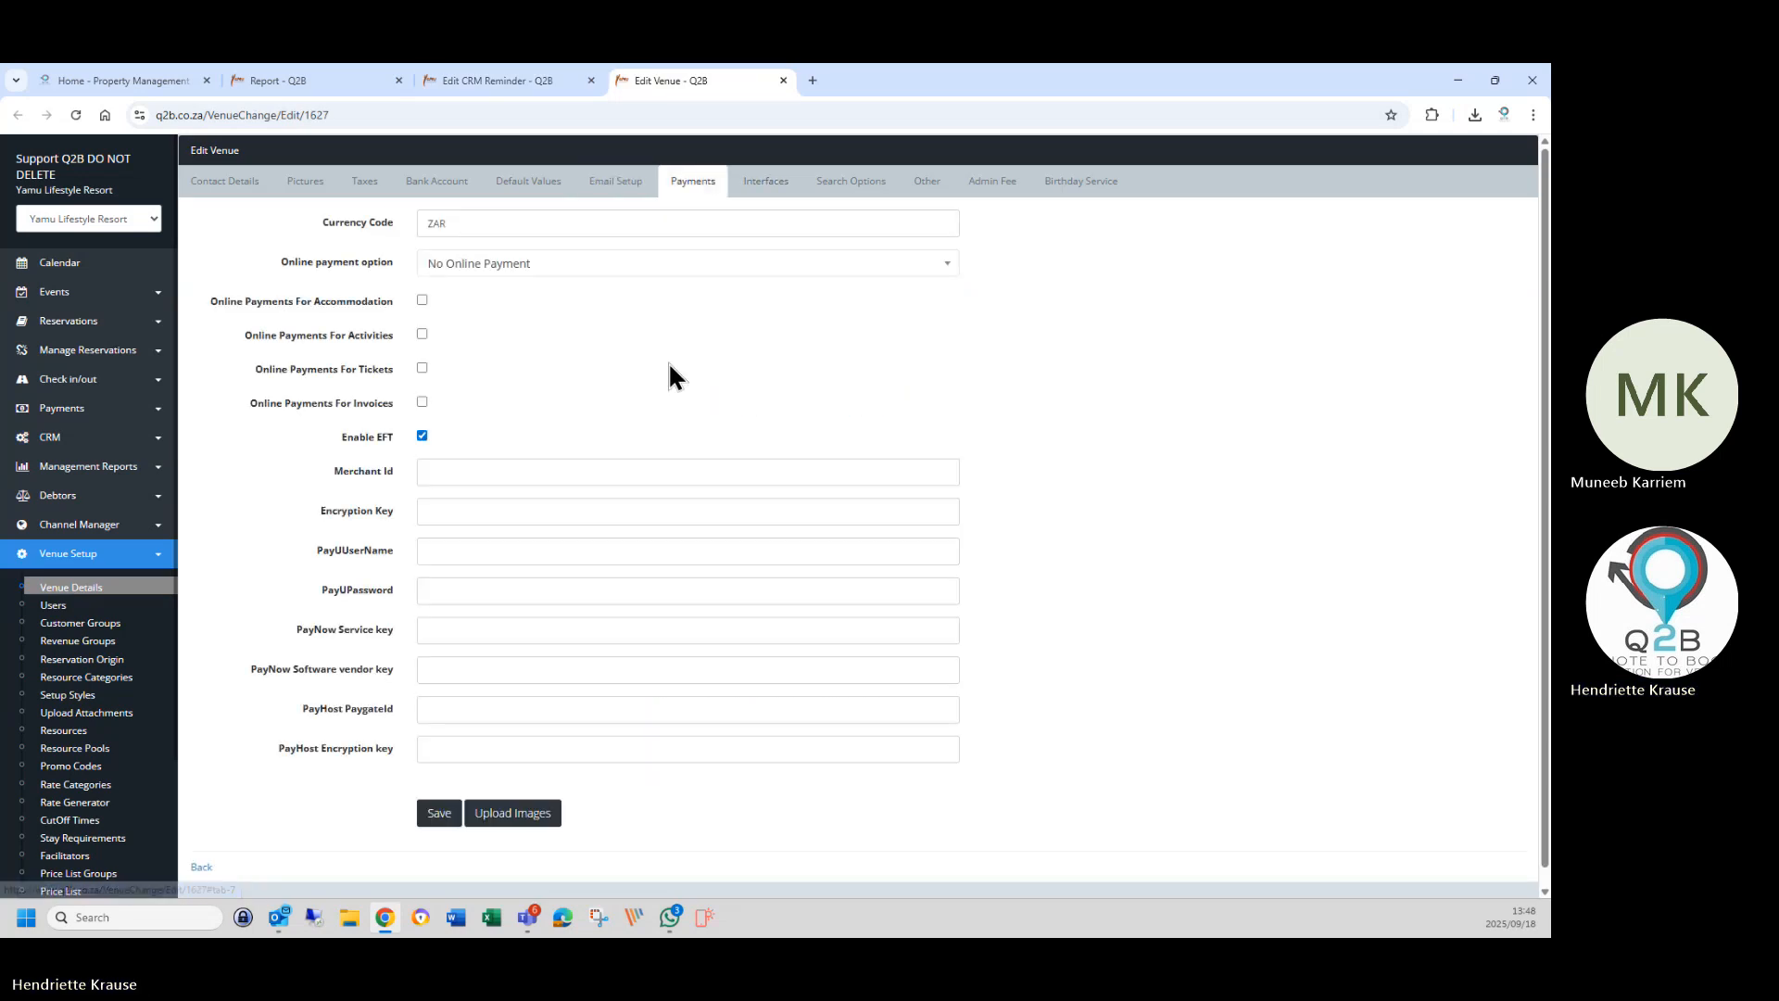
click(443, 78)
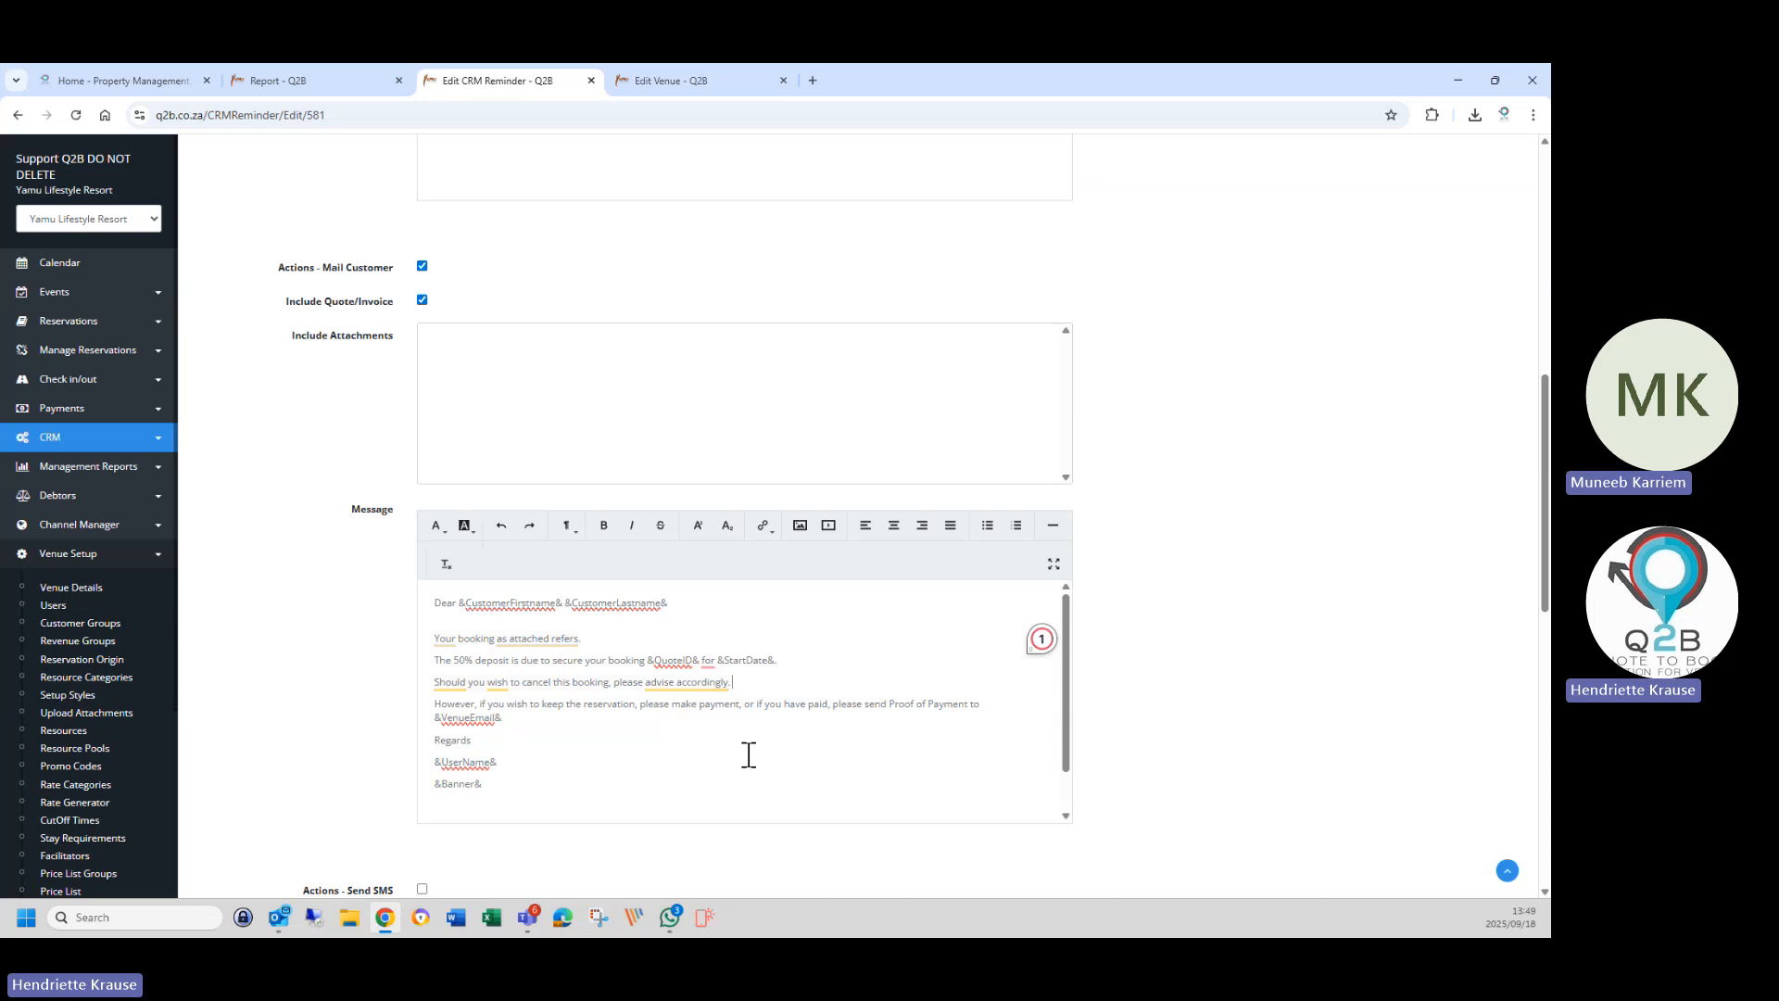
click(675, 82)
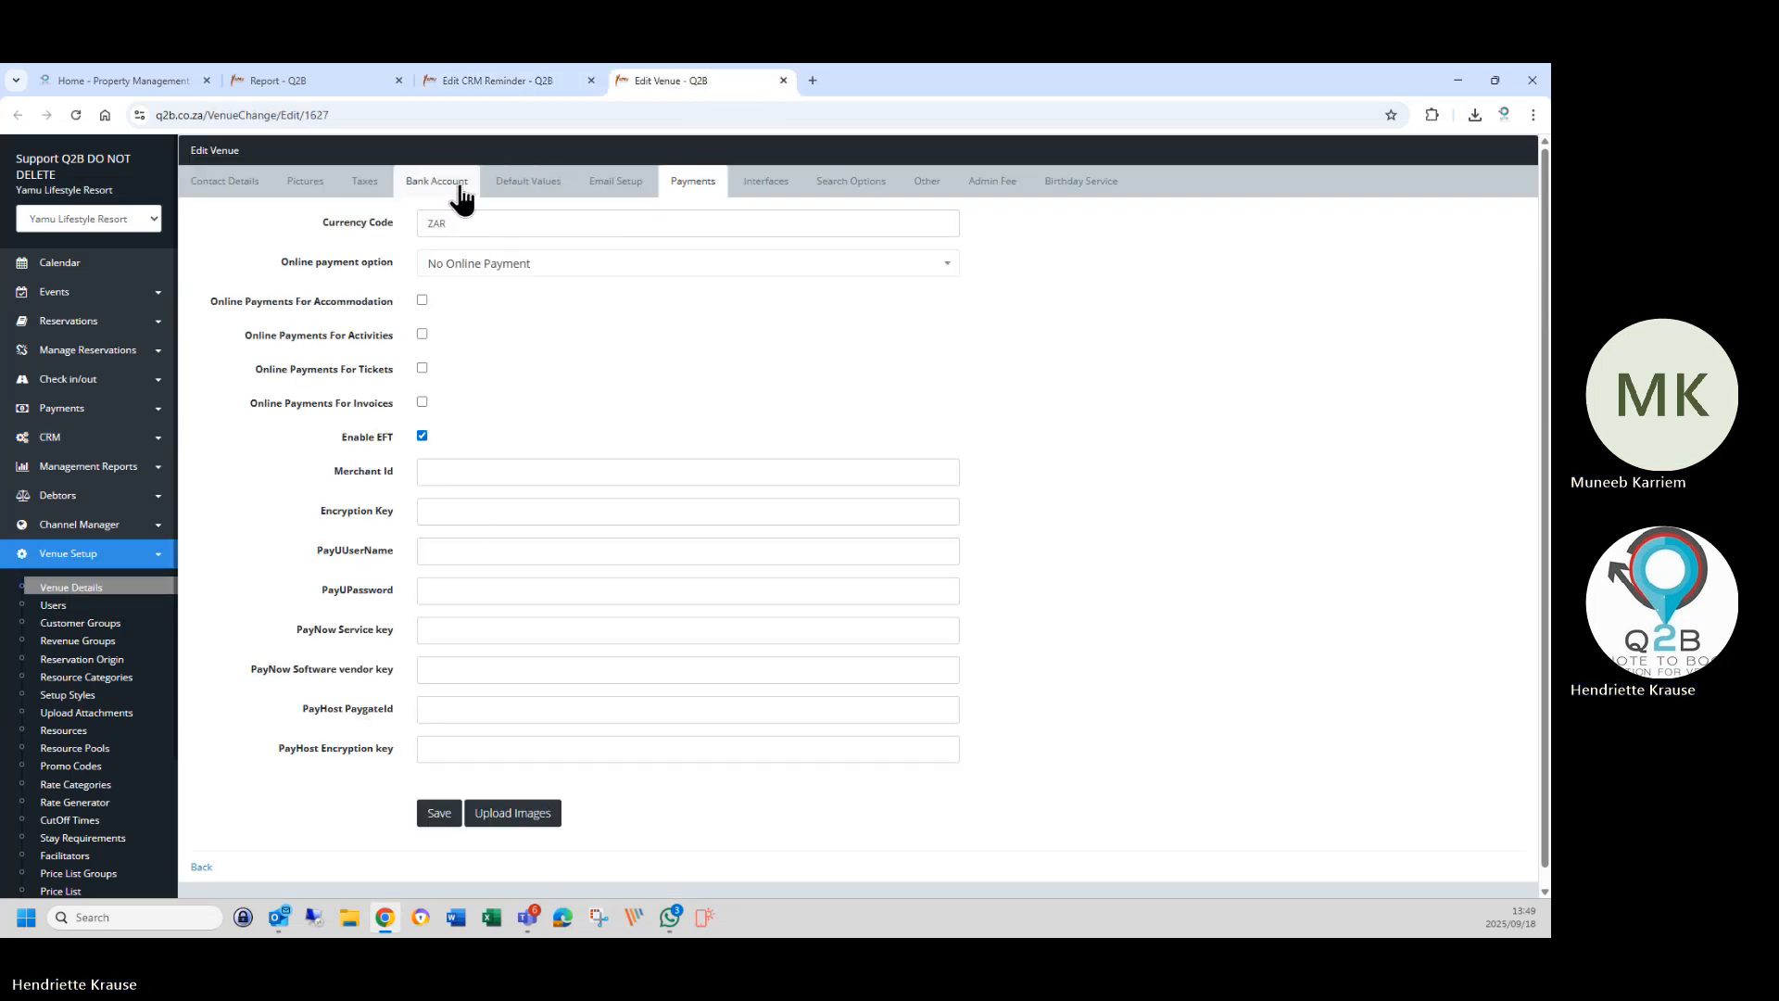
In Default Values, add then delete a payment-link line in Terms and Conditions.
click(533, 180)
scroll(474, 830, down, 6)
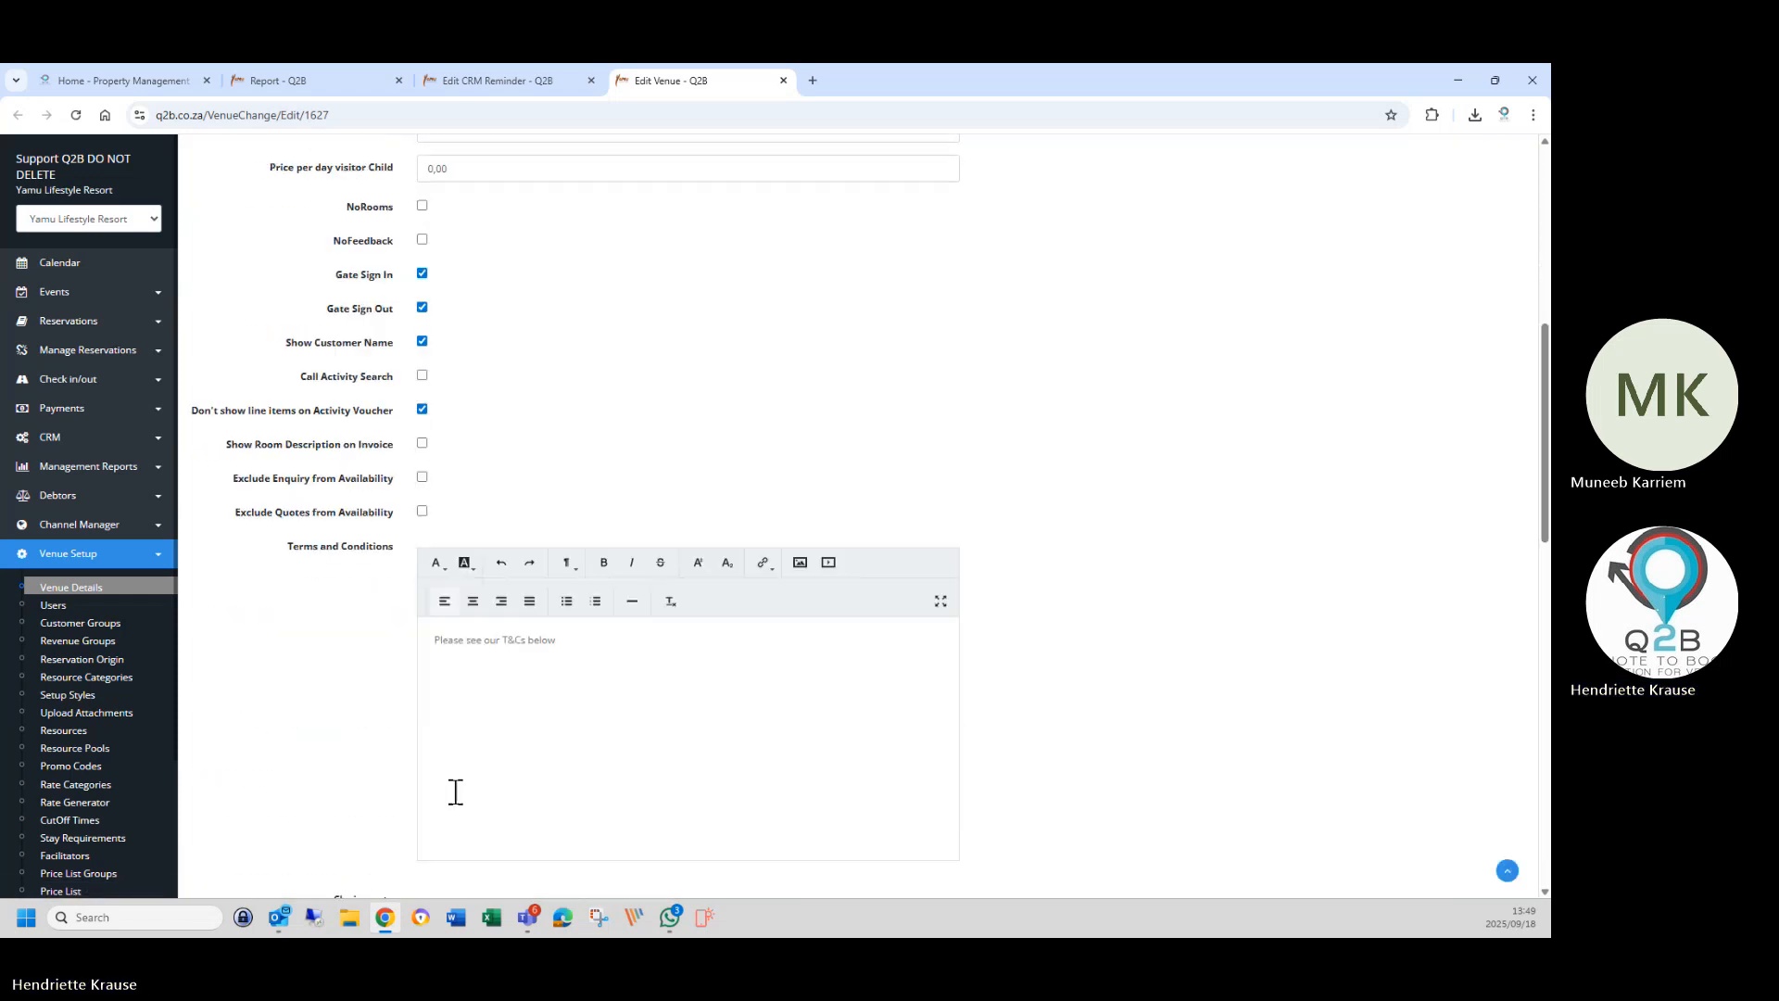
click(576, 620)
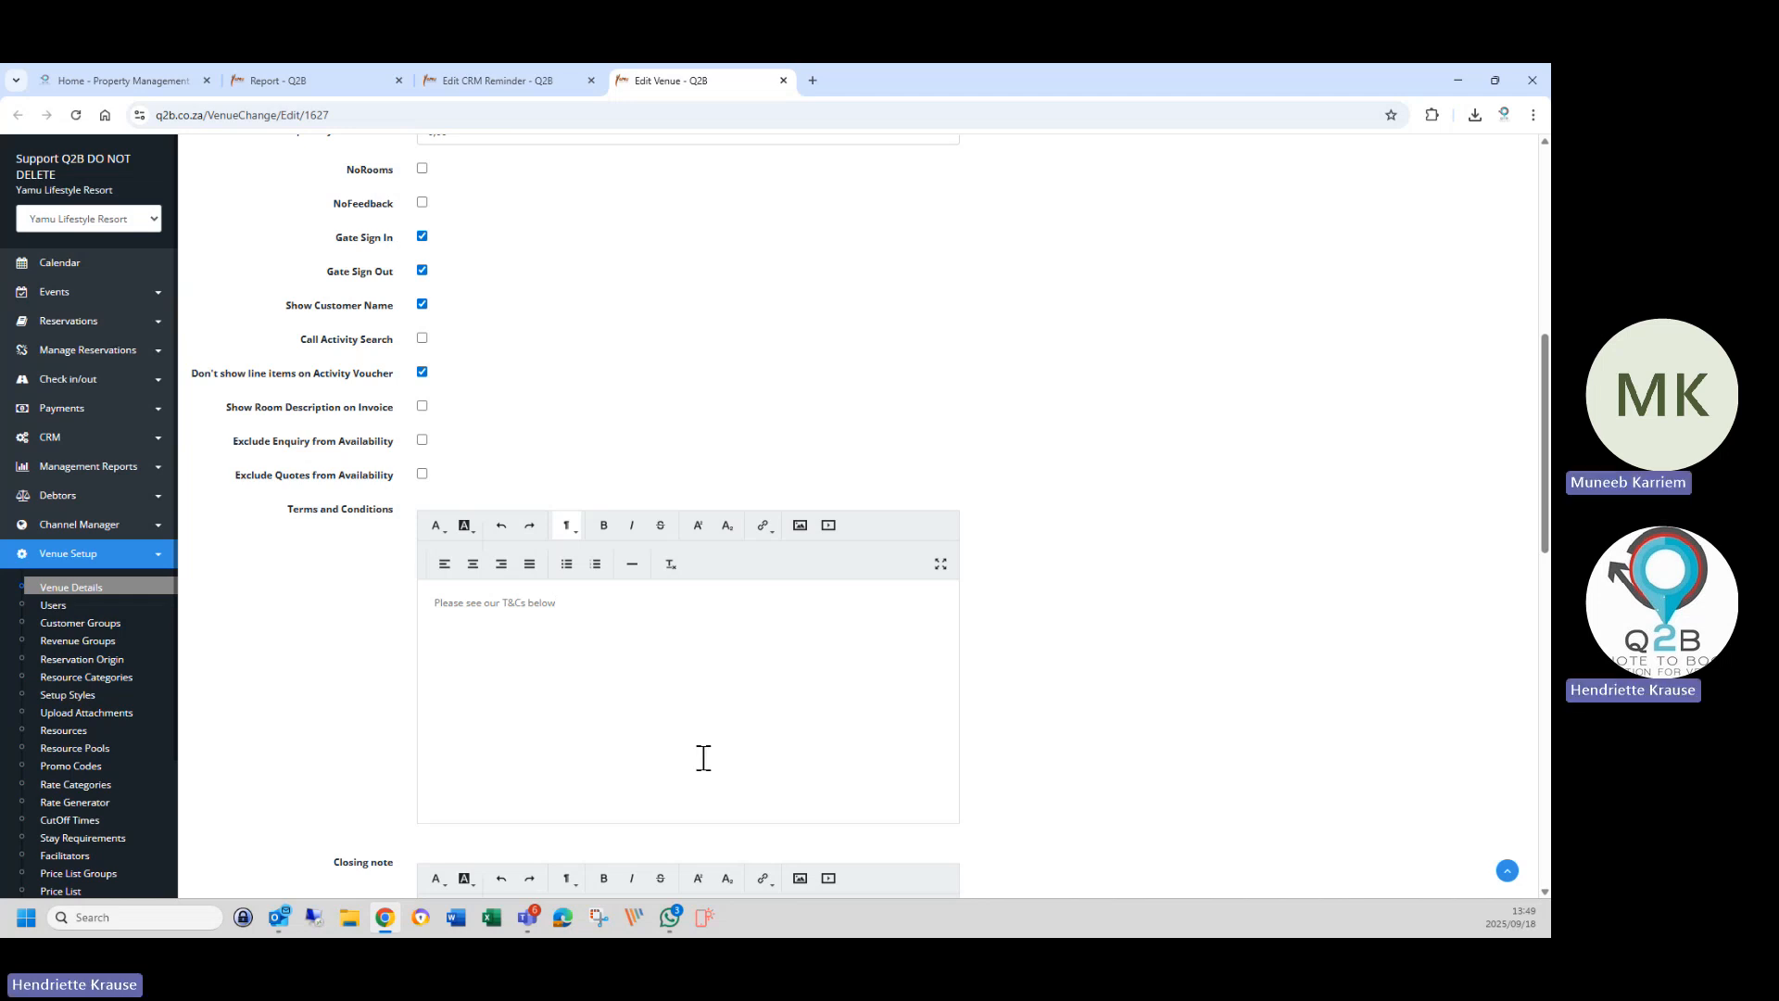
text(You)
text( wr)
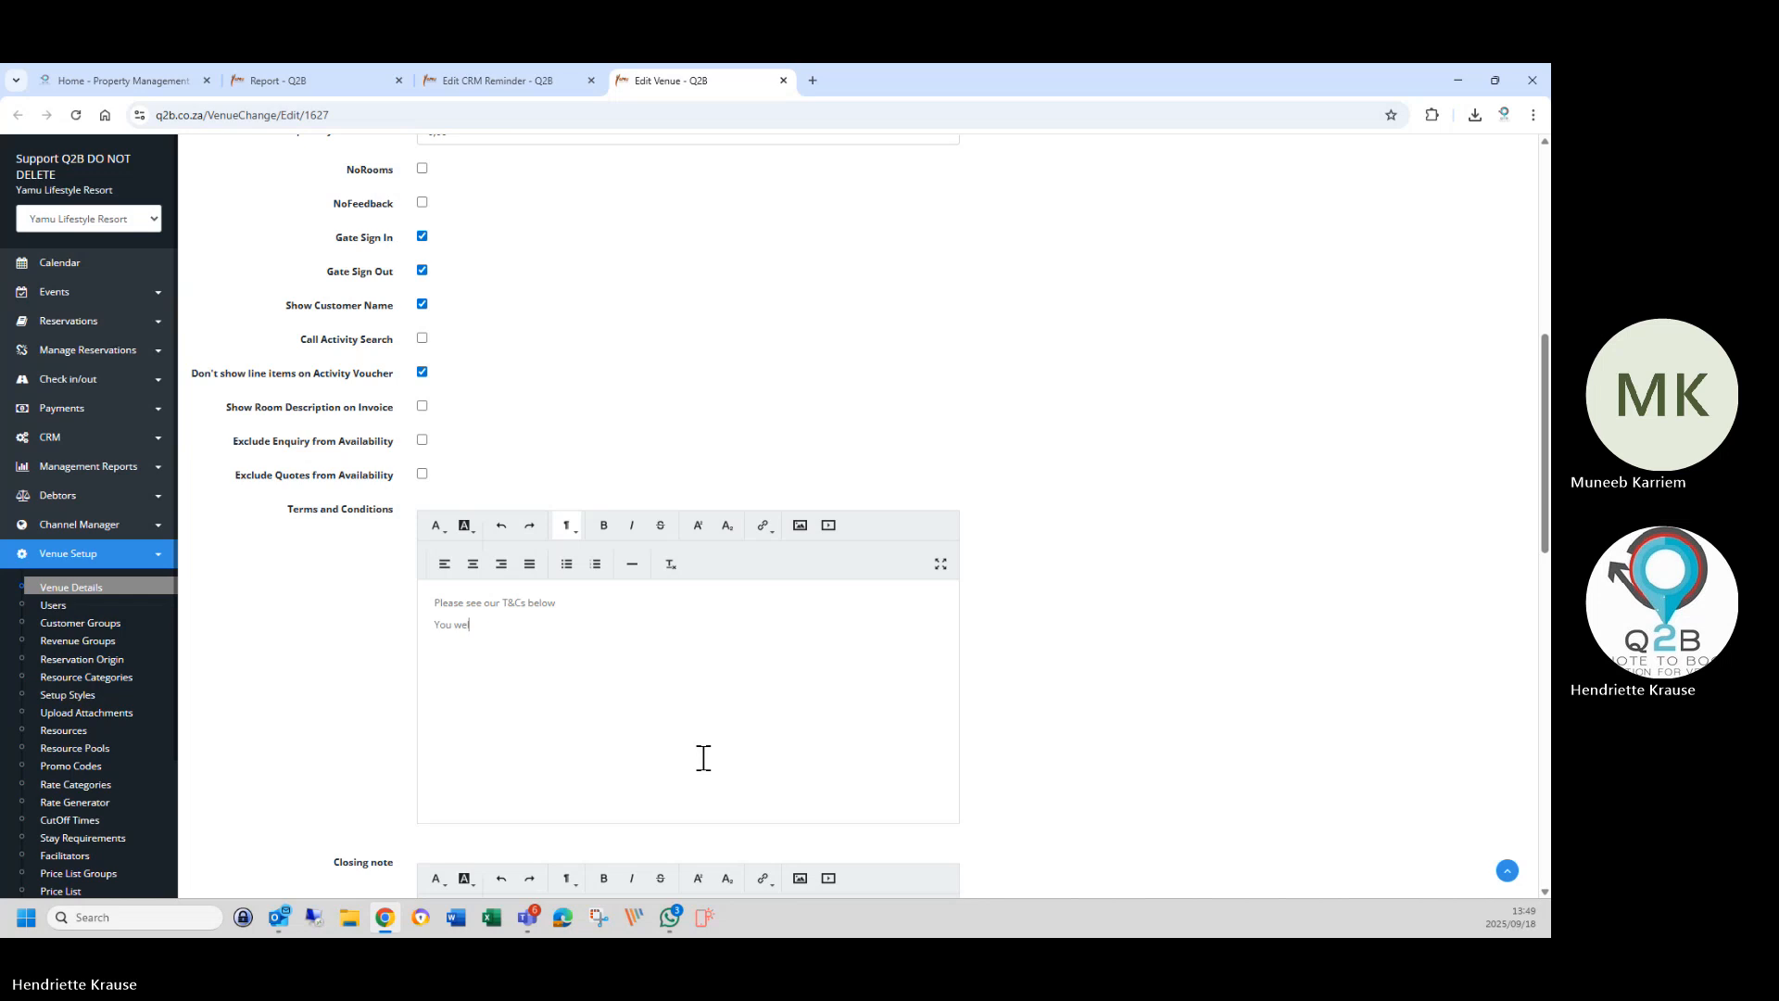
text(lcome to pay)
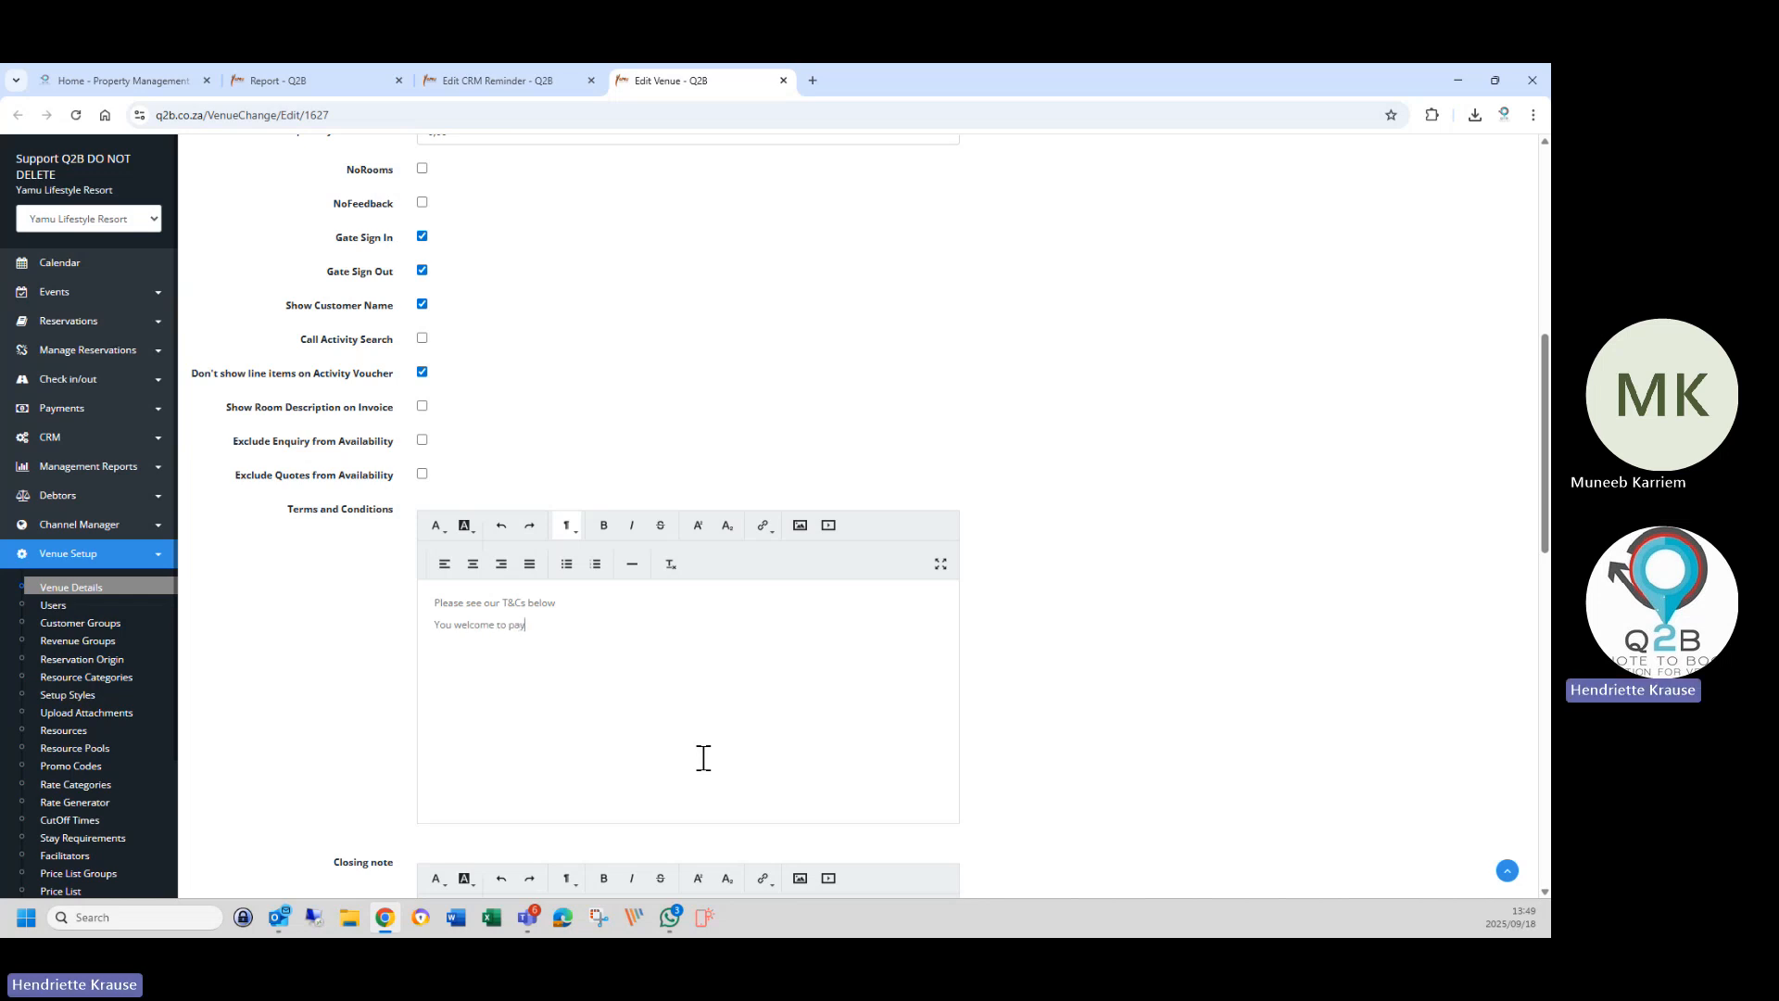
text( us via this payment link)
click(673, 638)
drag(434, 625, 630, 621)
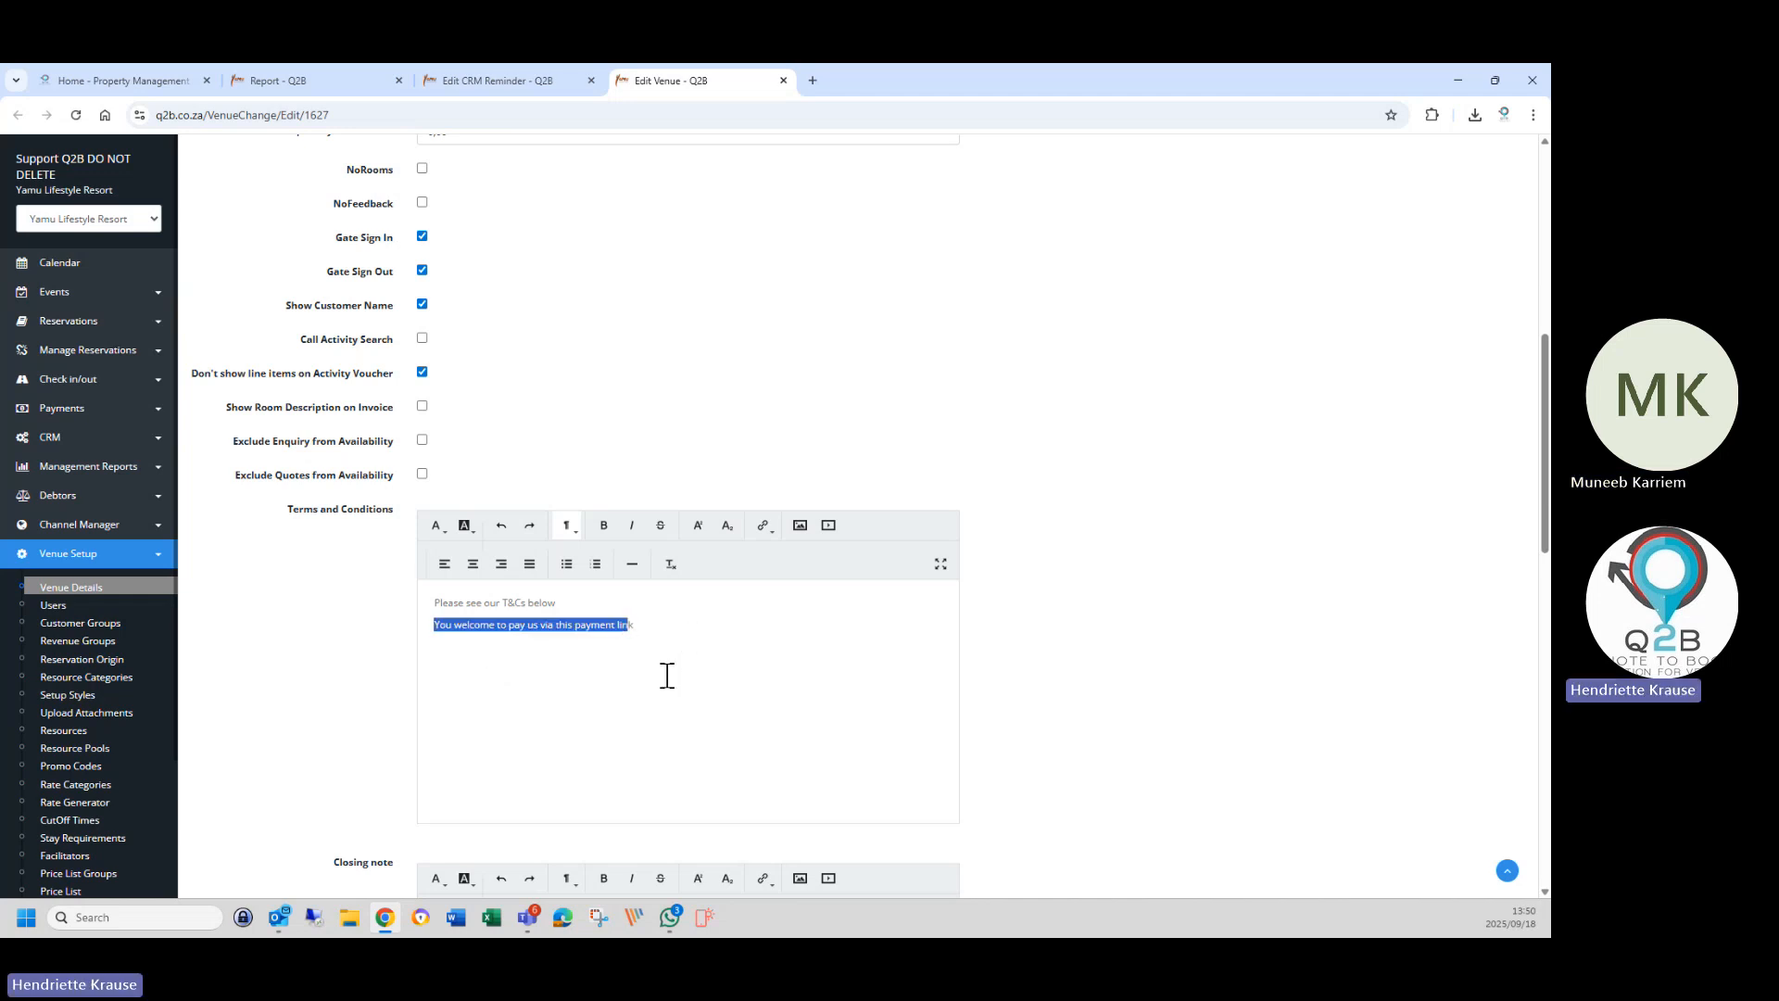
key(BackSpace)
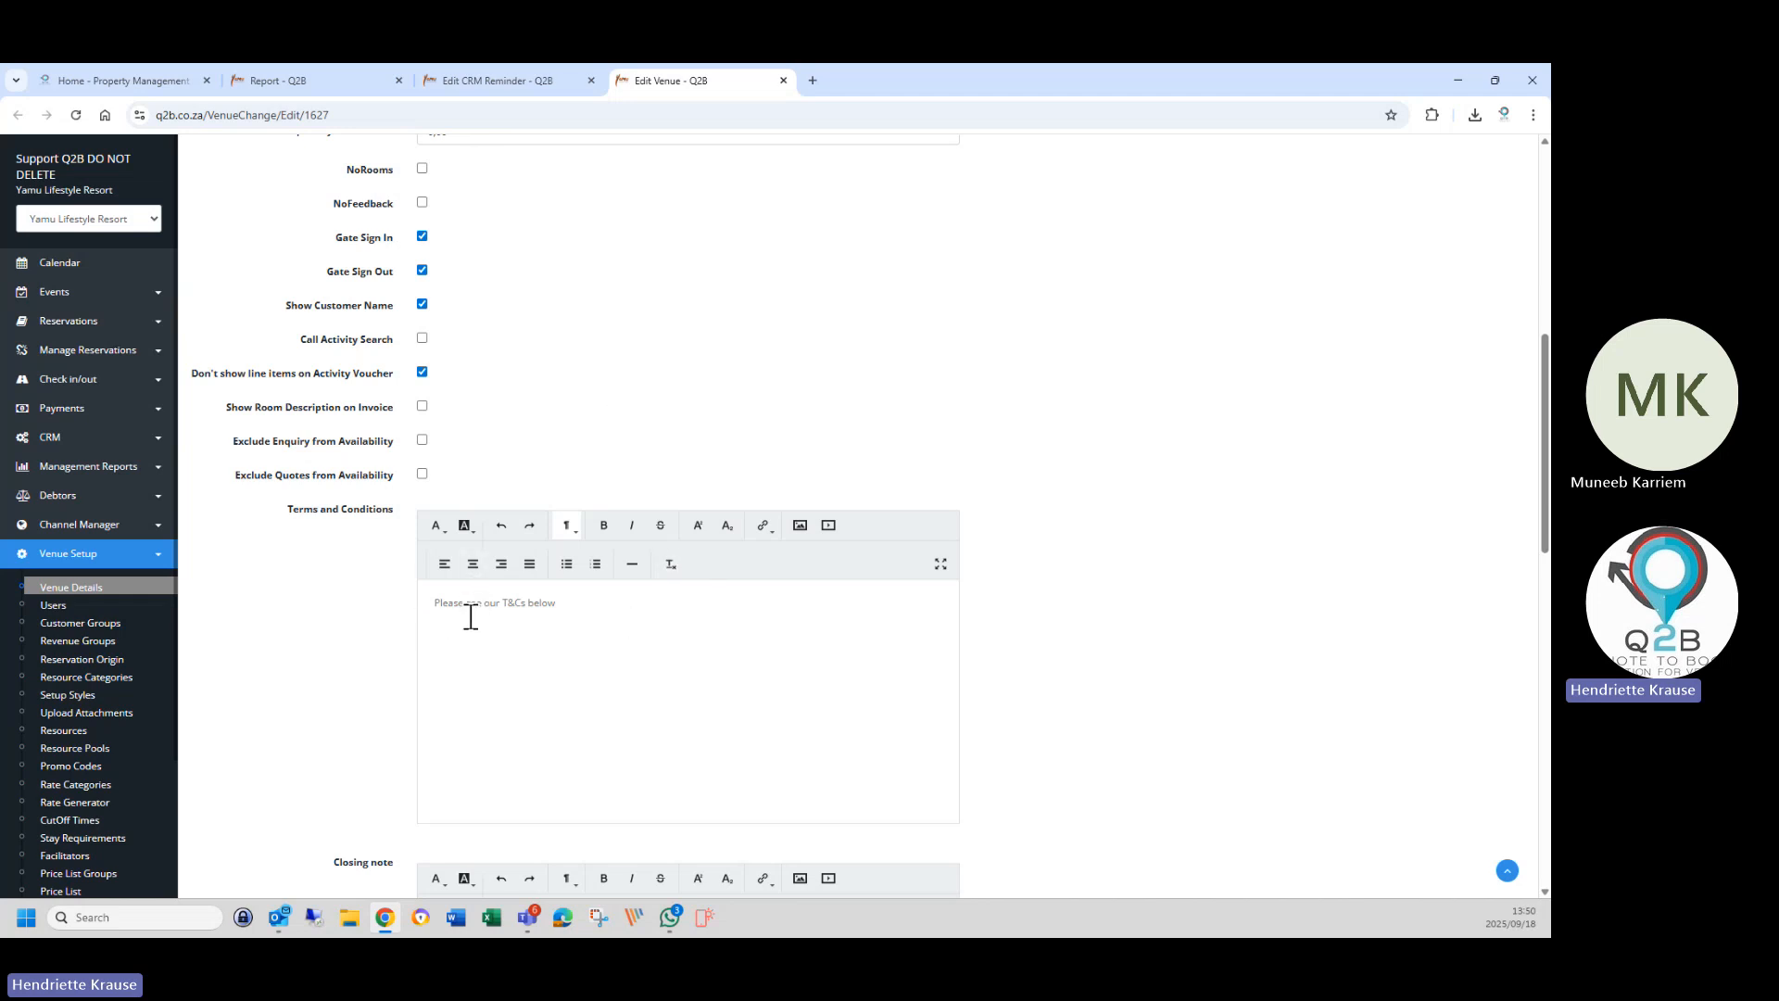
Save the venue's default values.
scroll(391, 674, down, 1)
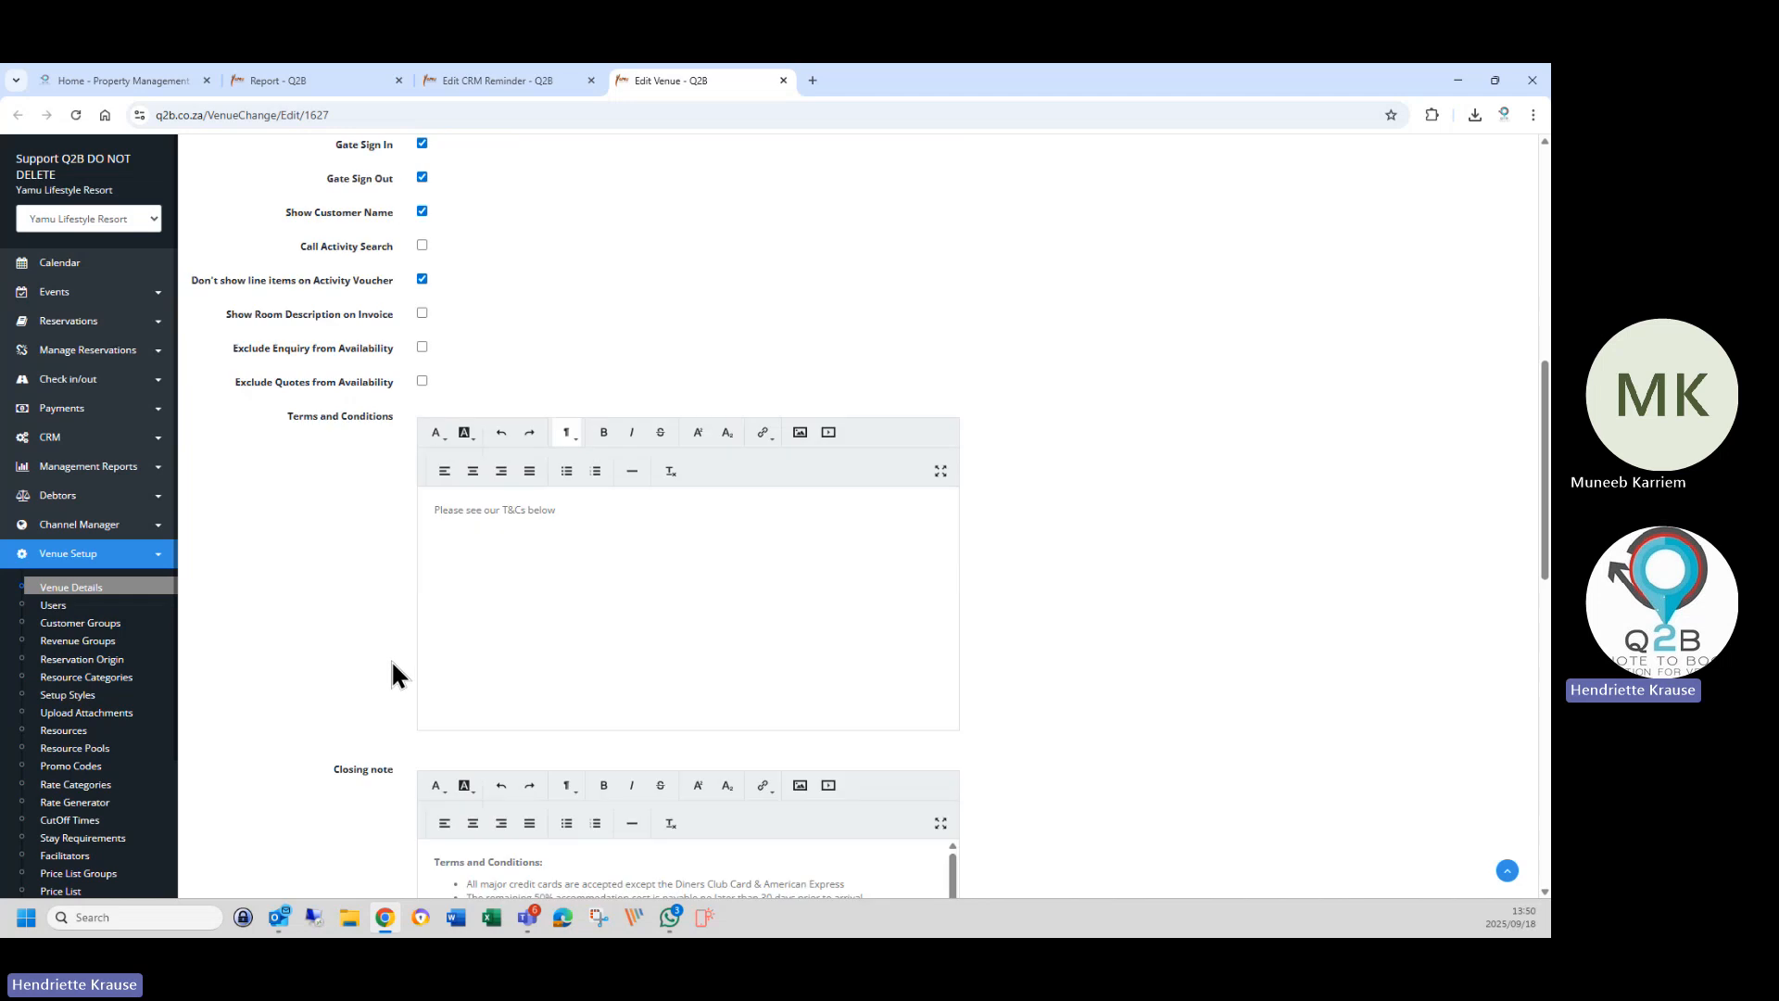
scroll(391, 674, down, 10)
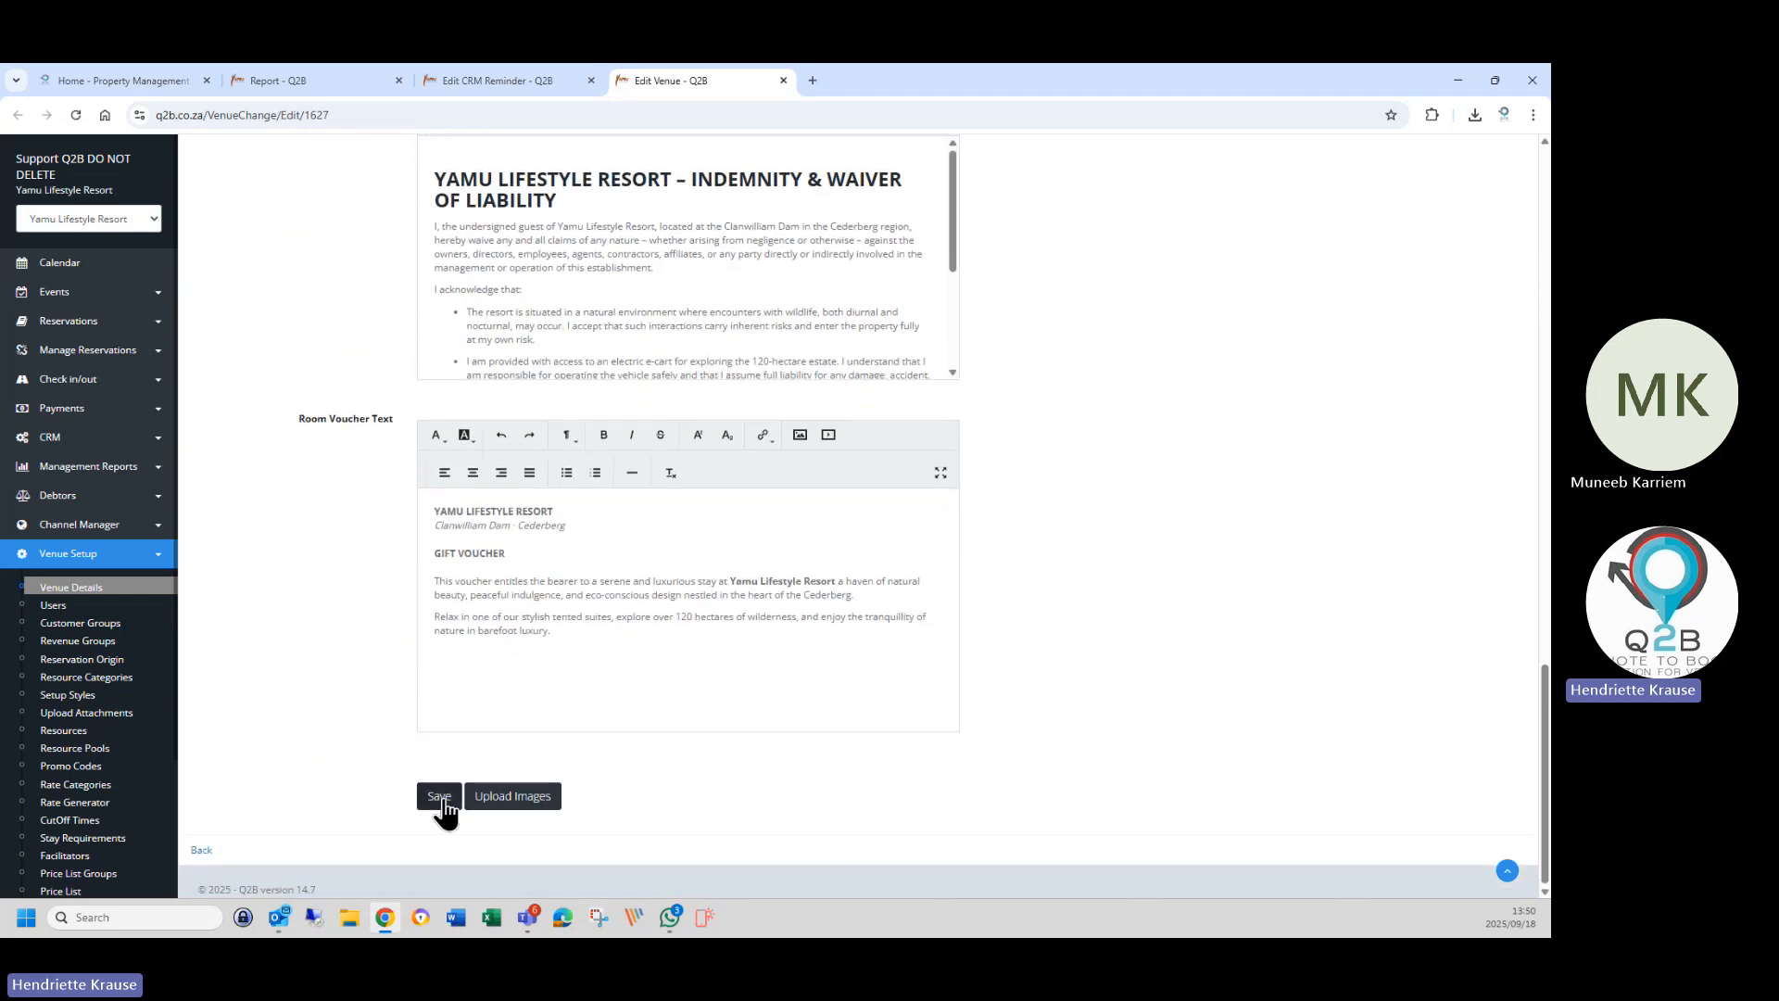
click(441, 798)
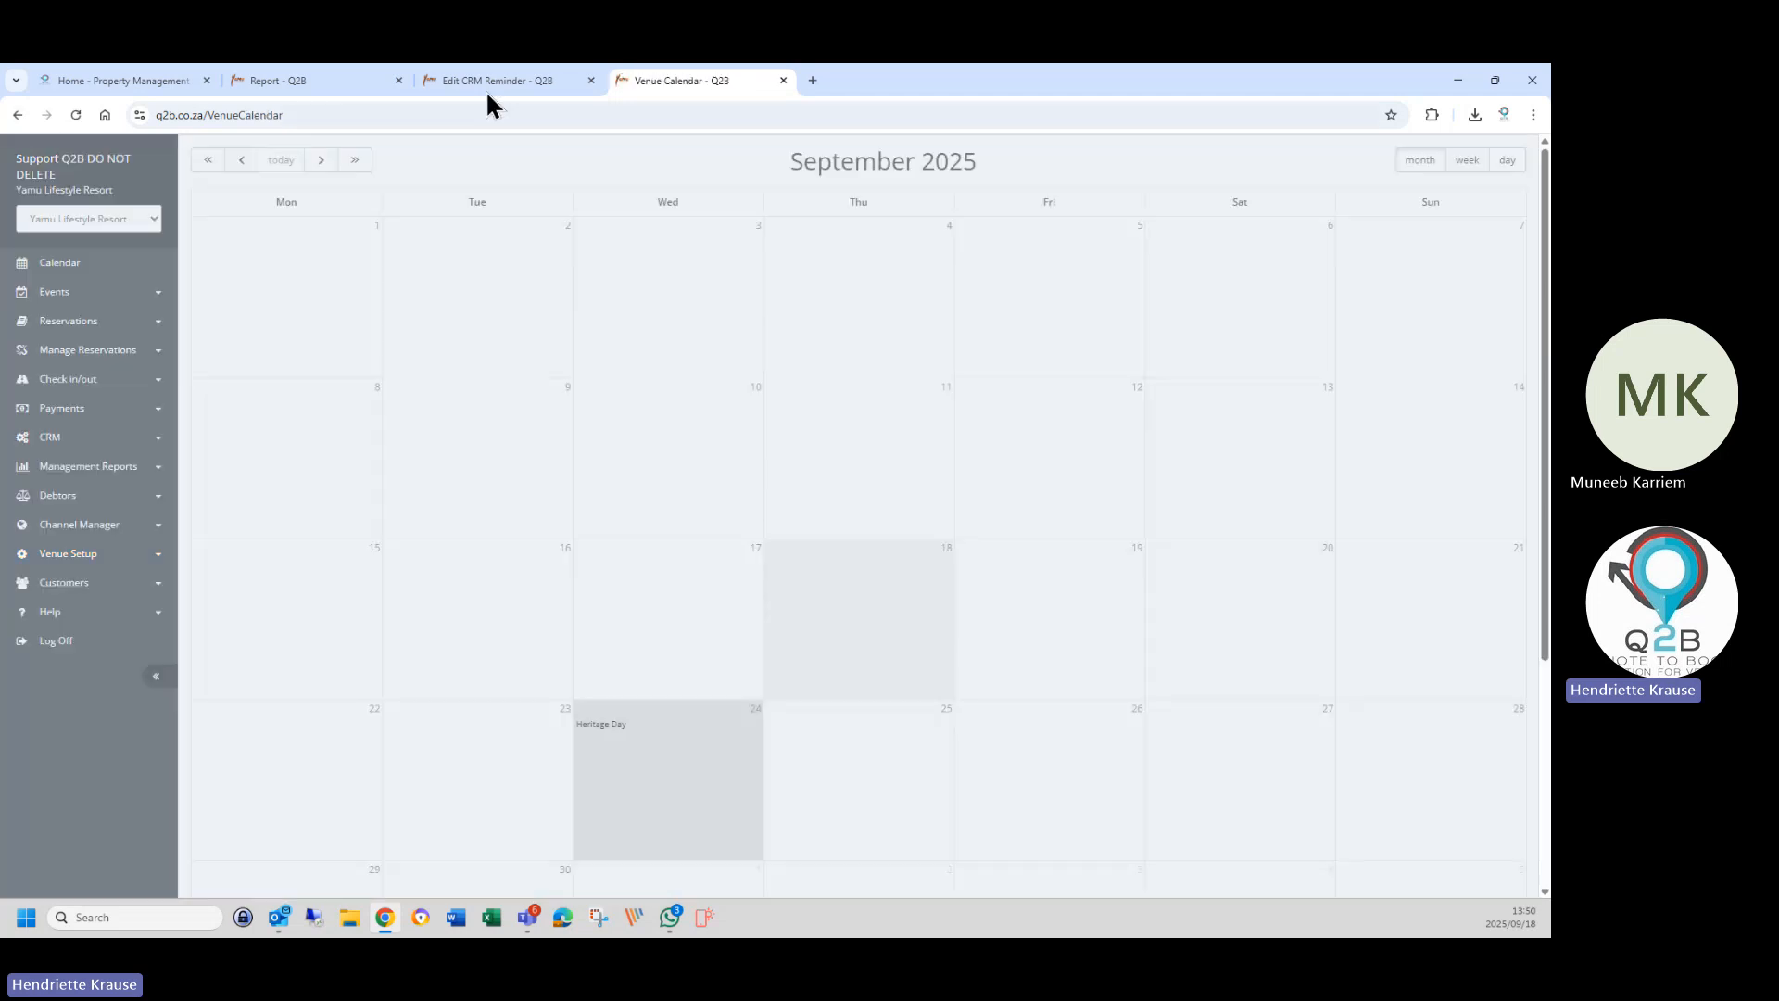
Check the &UserName& sign-off in the reminder message, then show the September 2025 Venue Calendar.
click(486, 84)
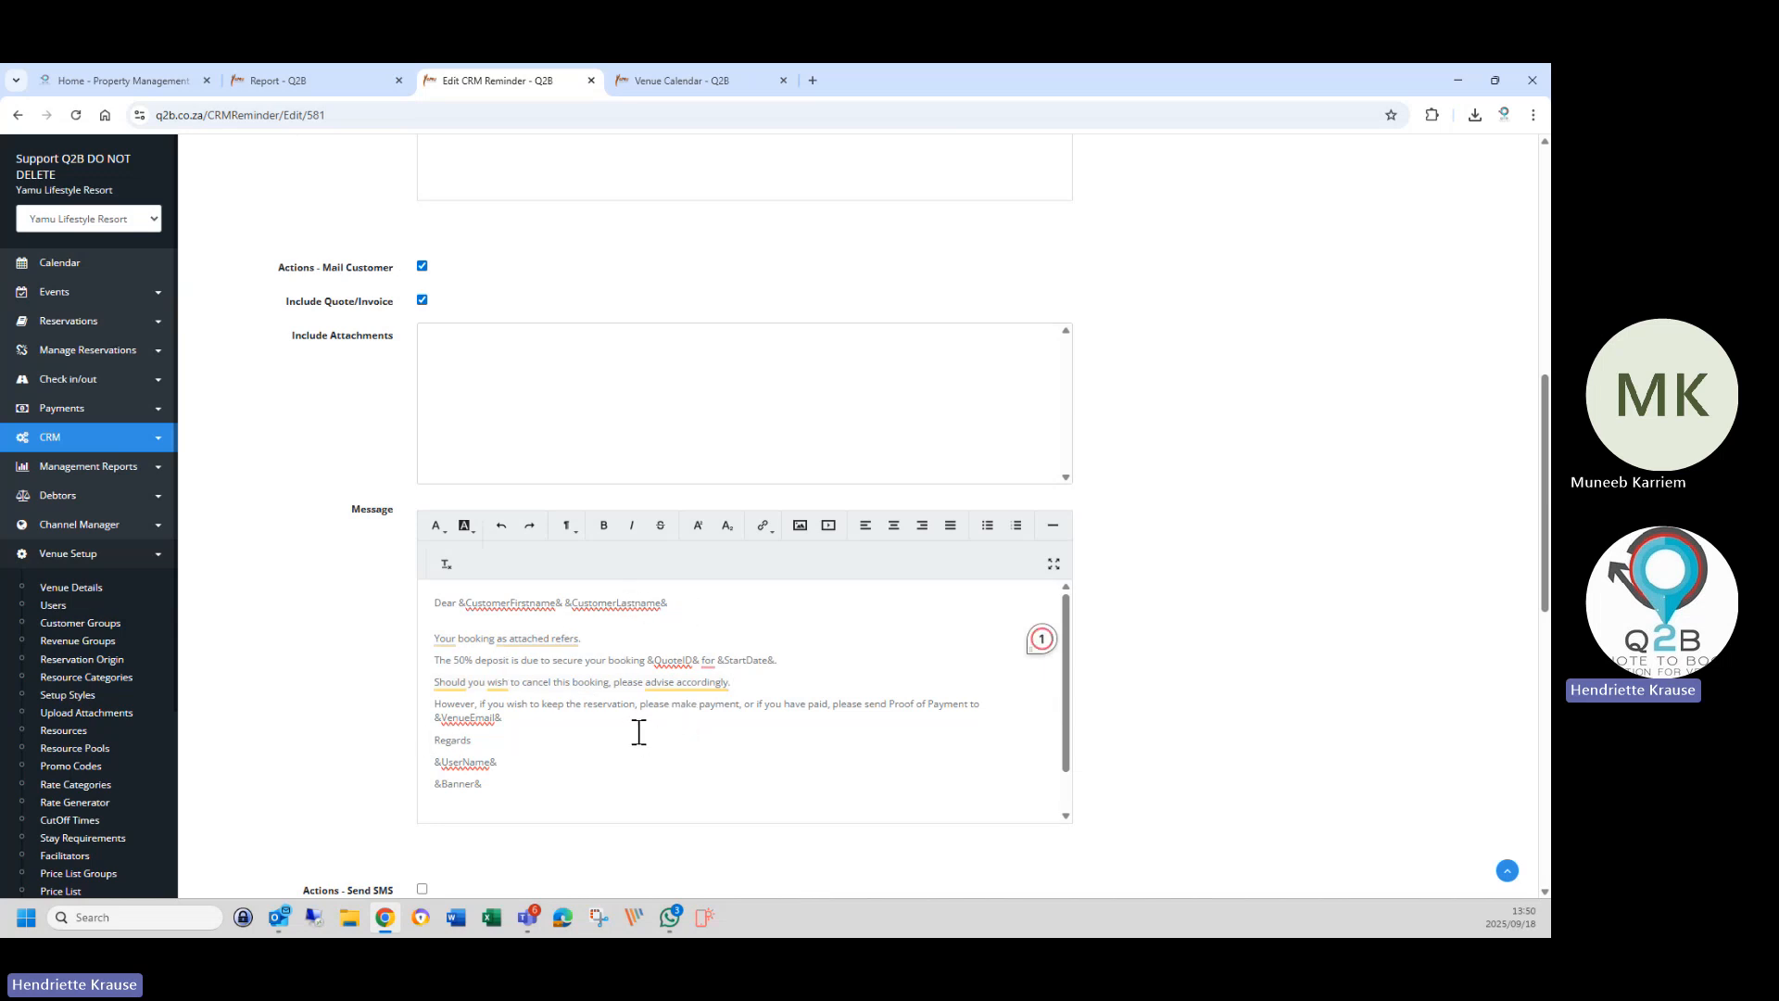
click(537, 719)
drag(431, 762, 532, 765)
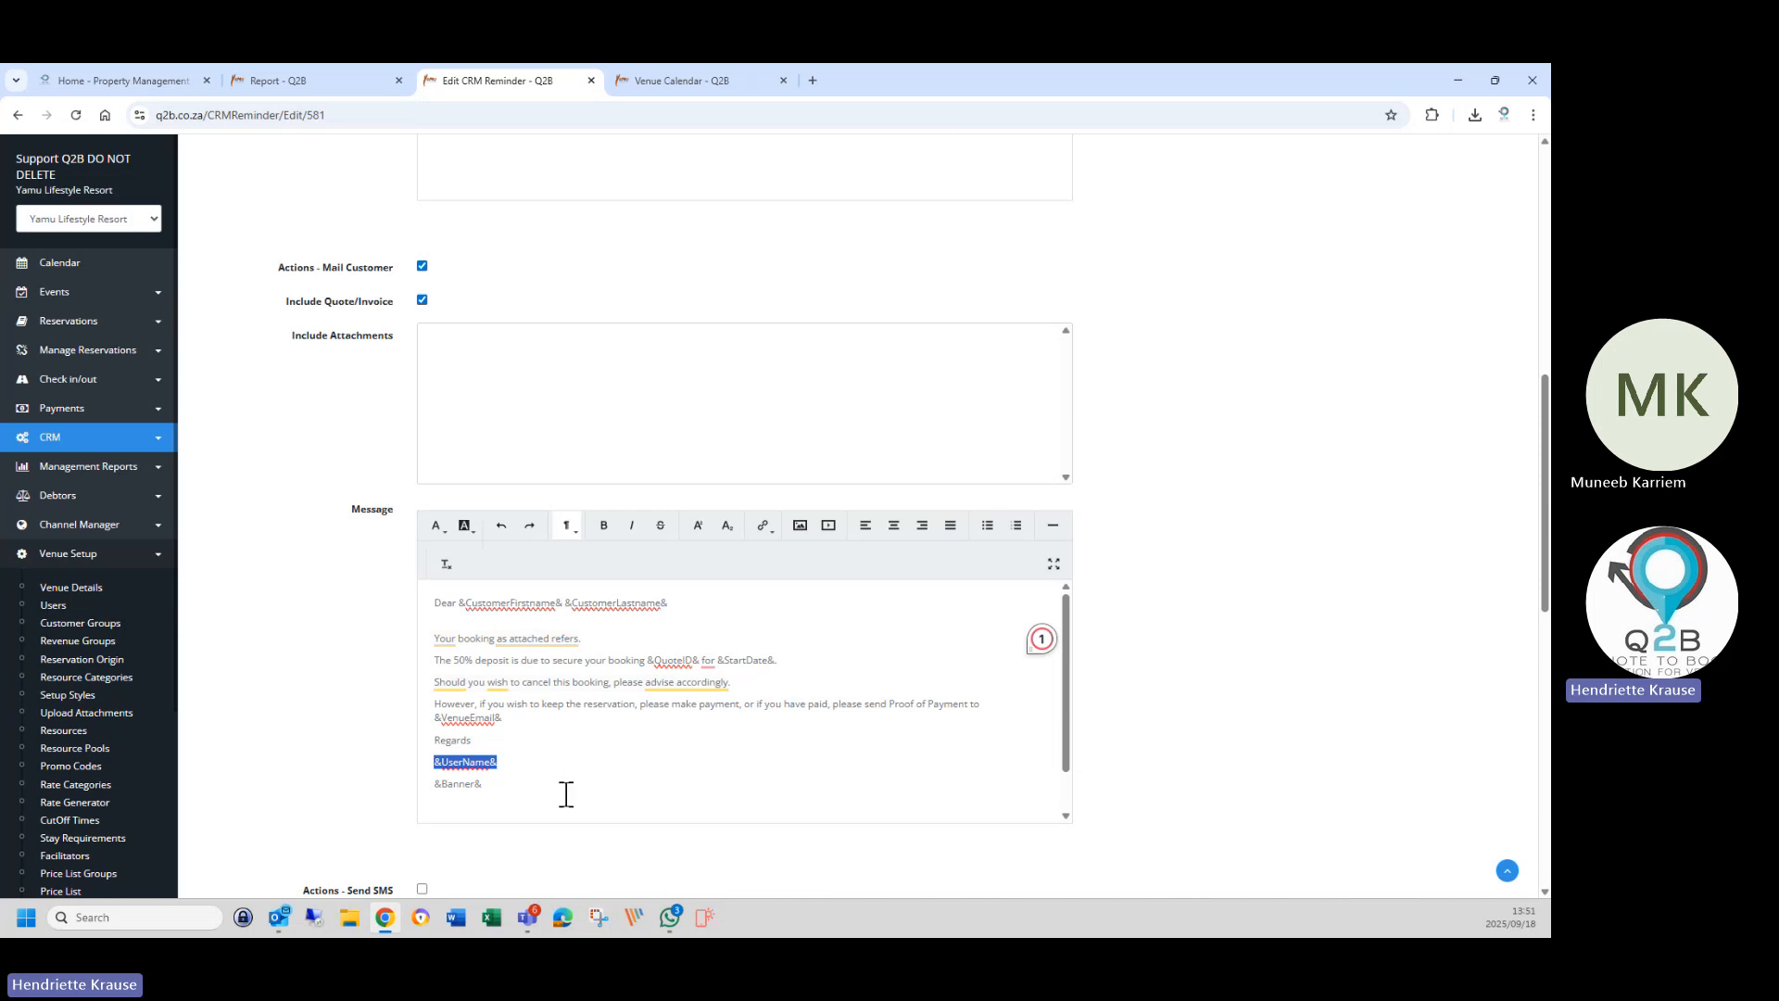
click(699, 80)
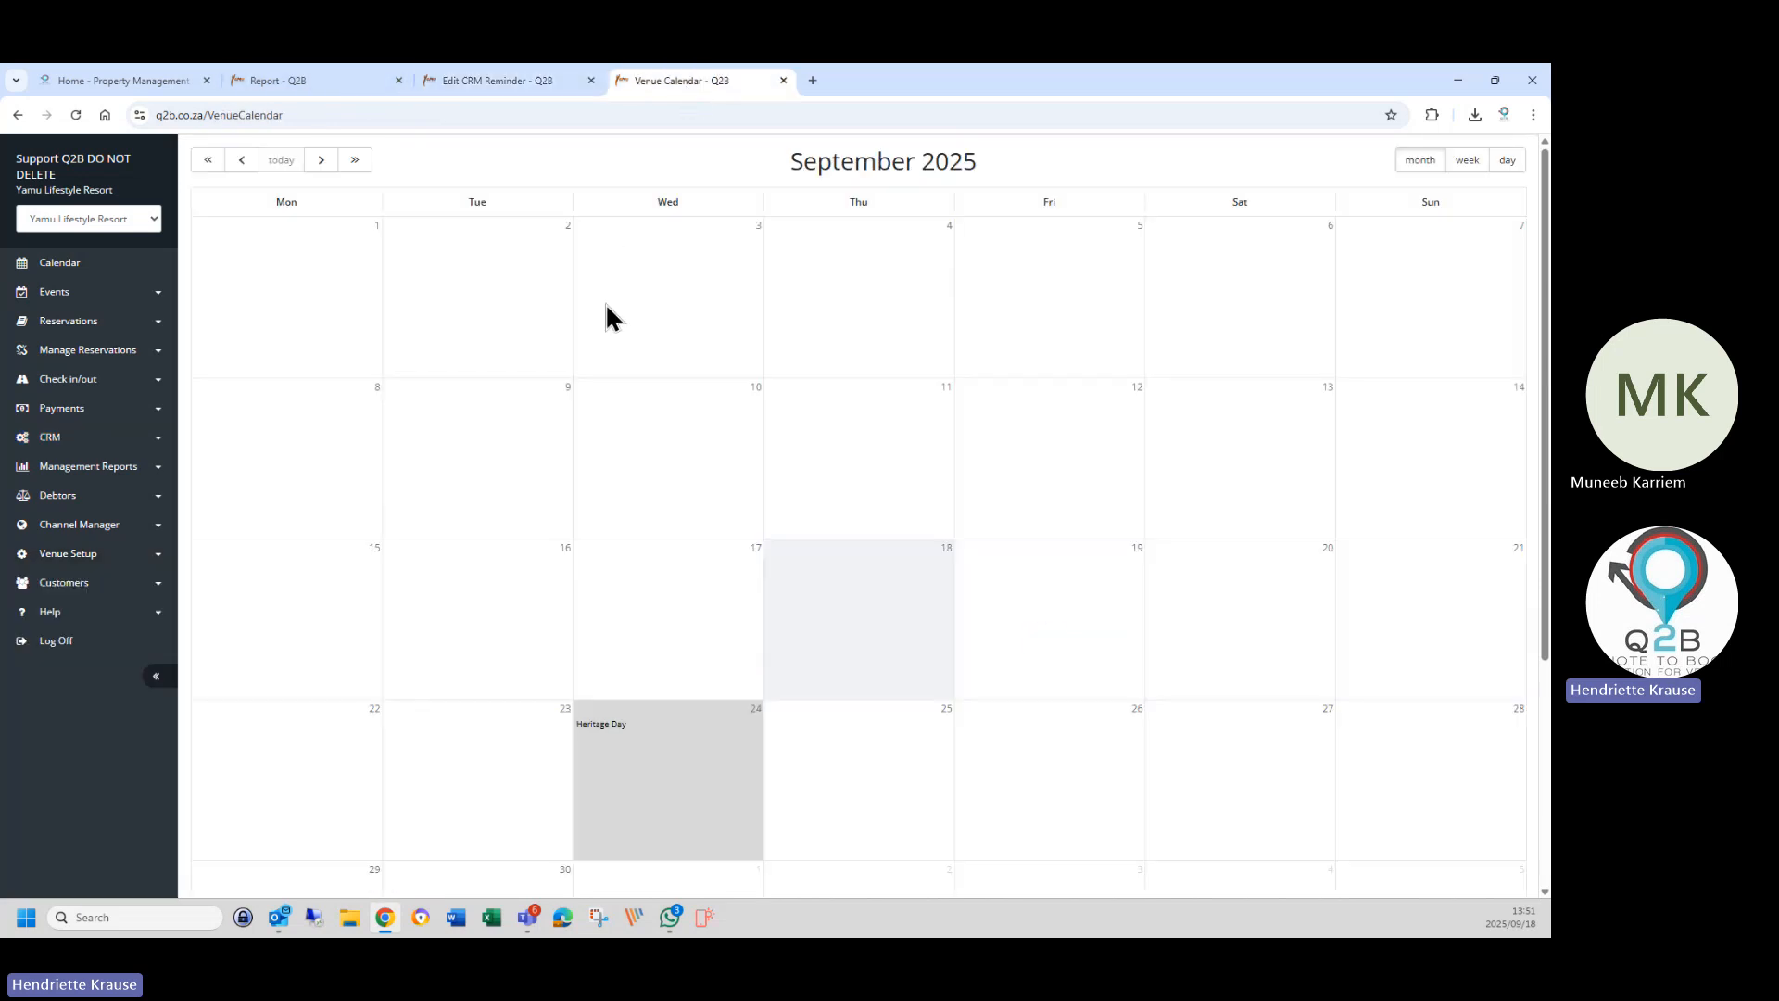
click(69, 554)
click(77, 593)
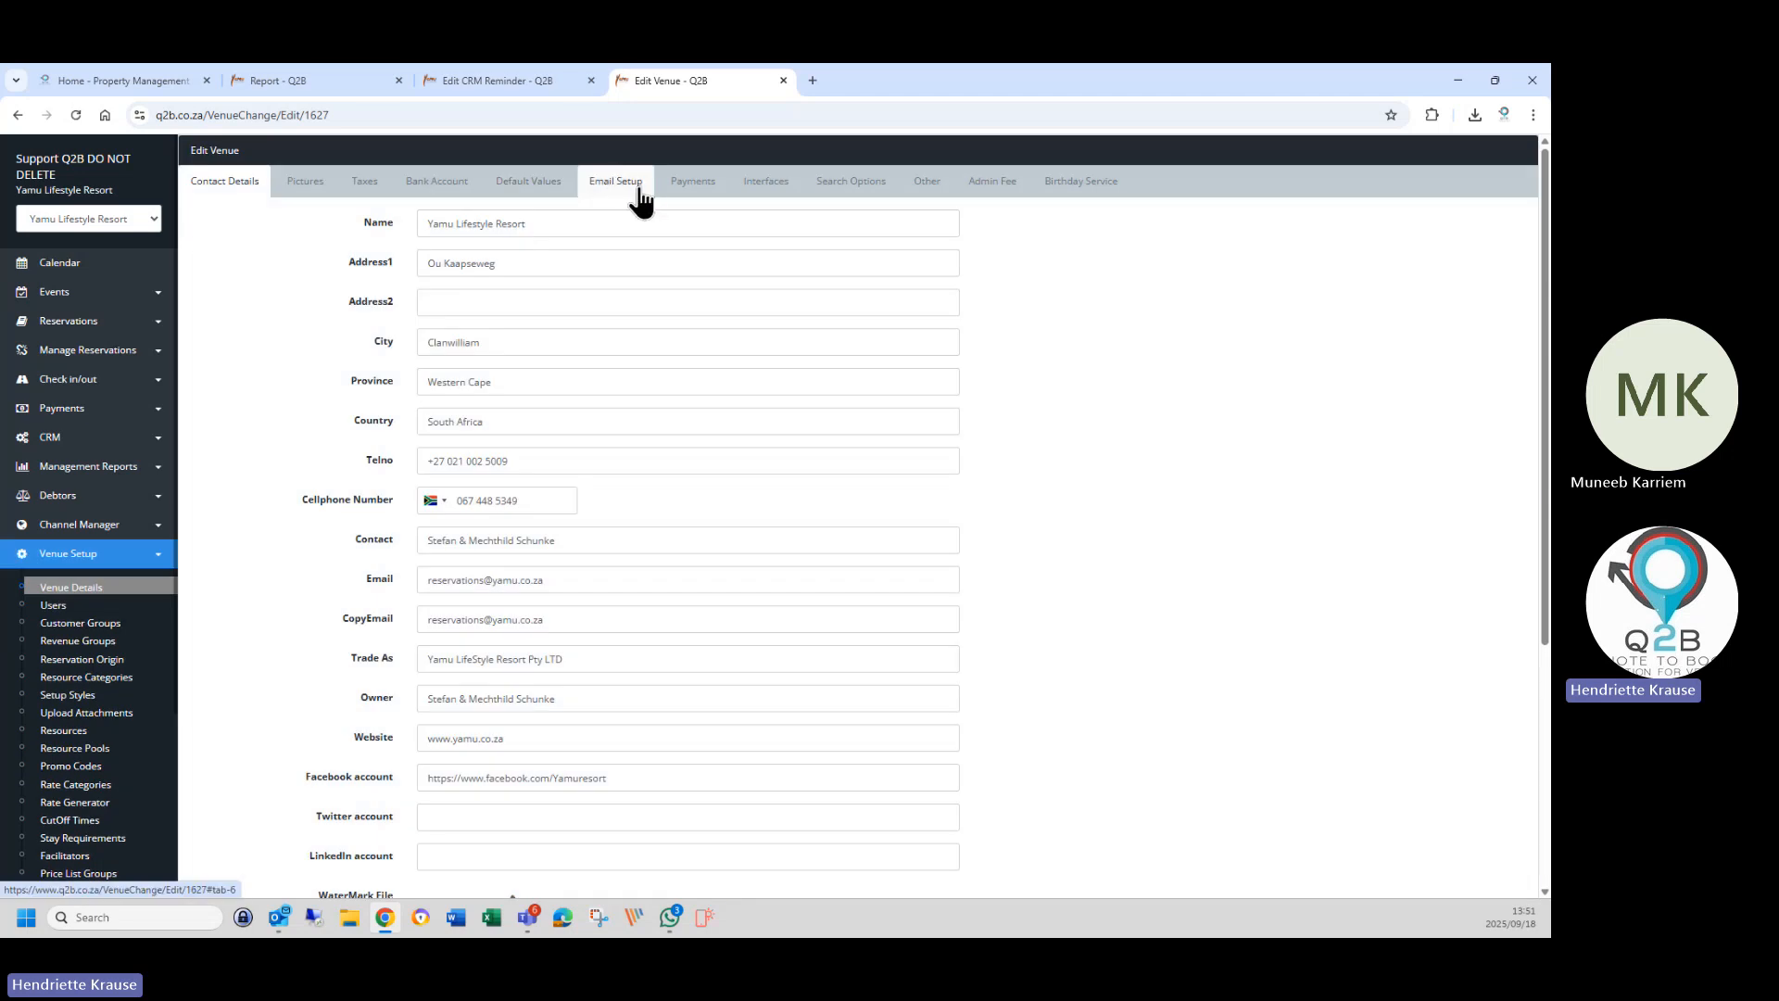
click(641, 197)
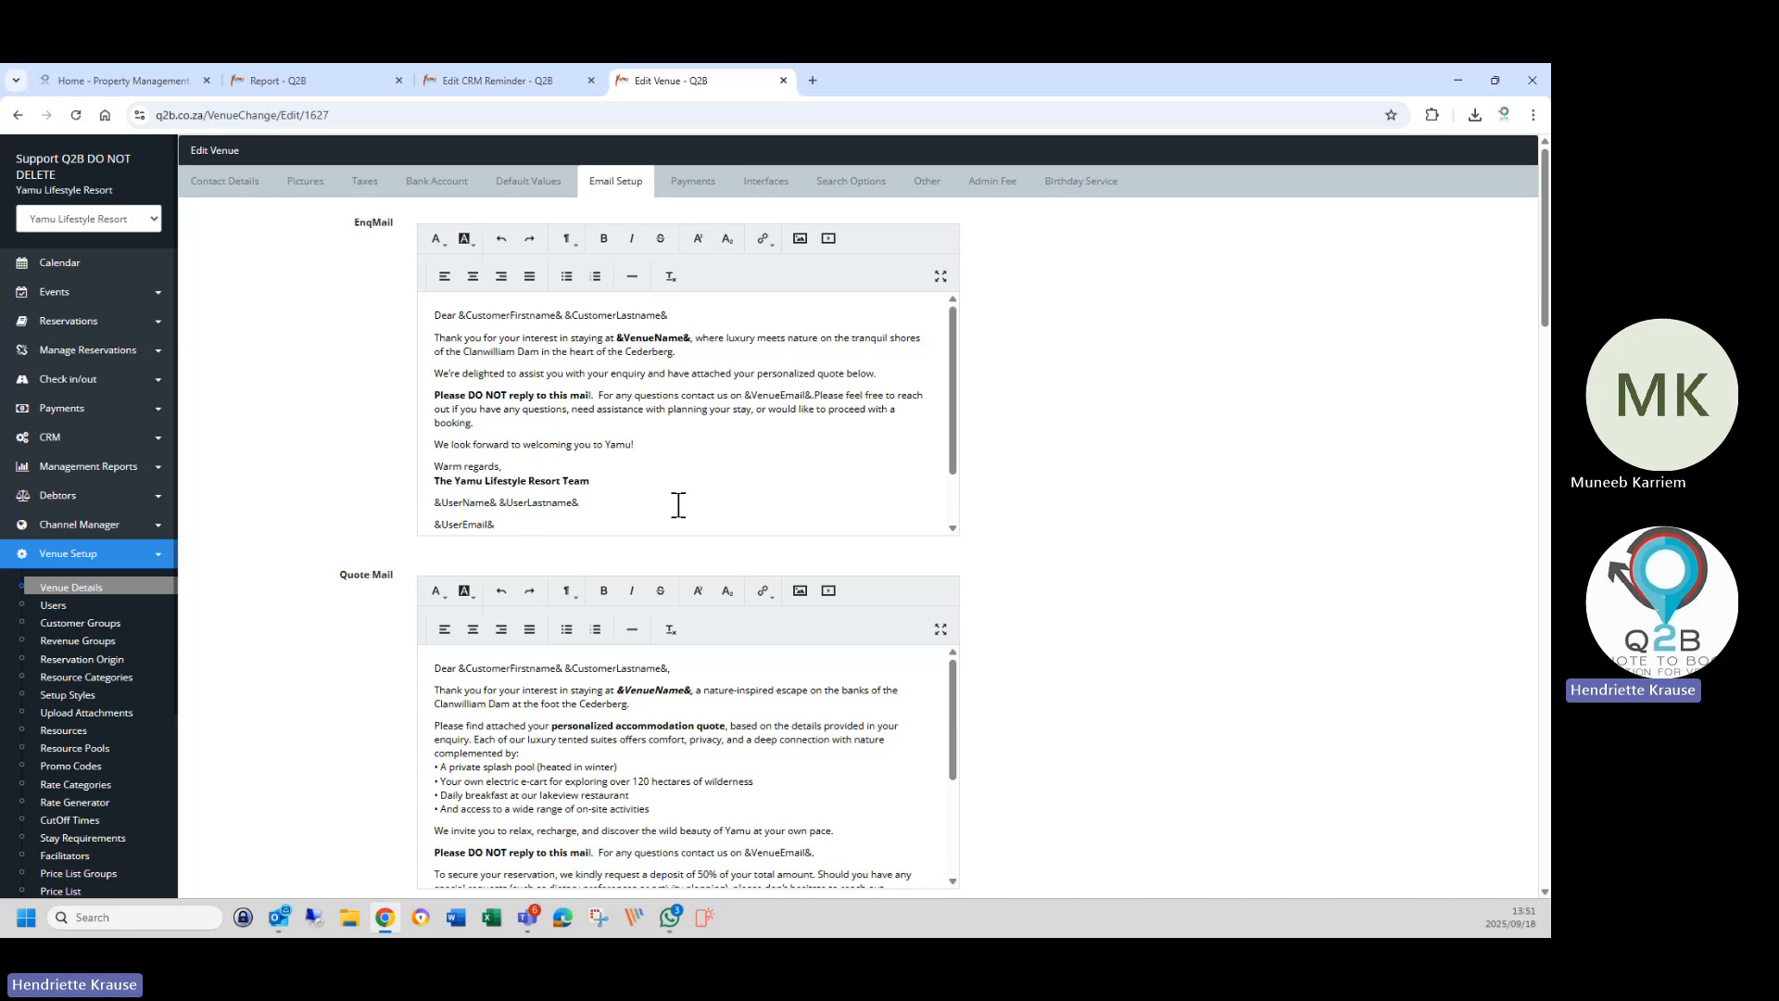
drag(616, 337, 696, 334)
right_click(676, 343)
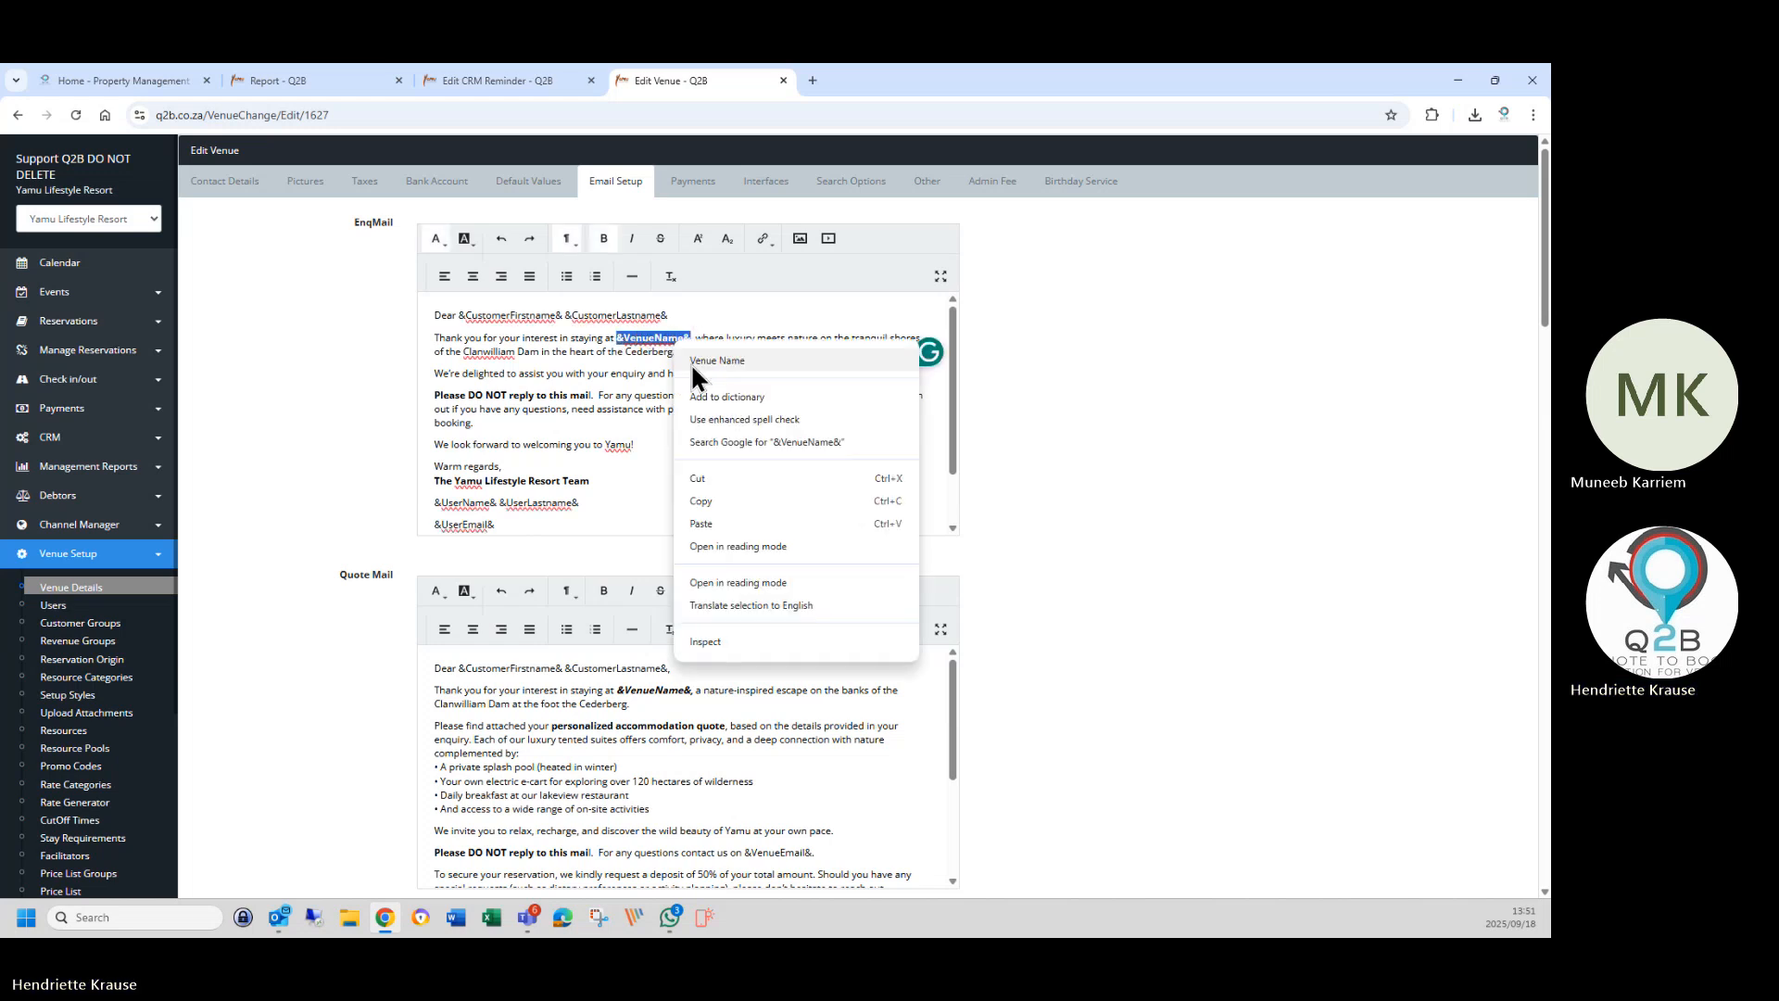
click(720, 502)
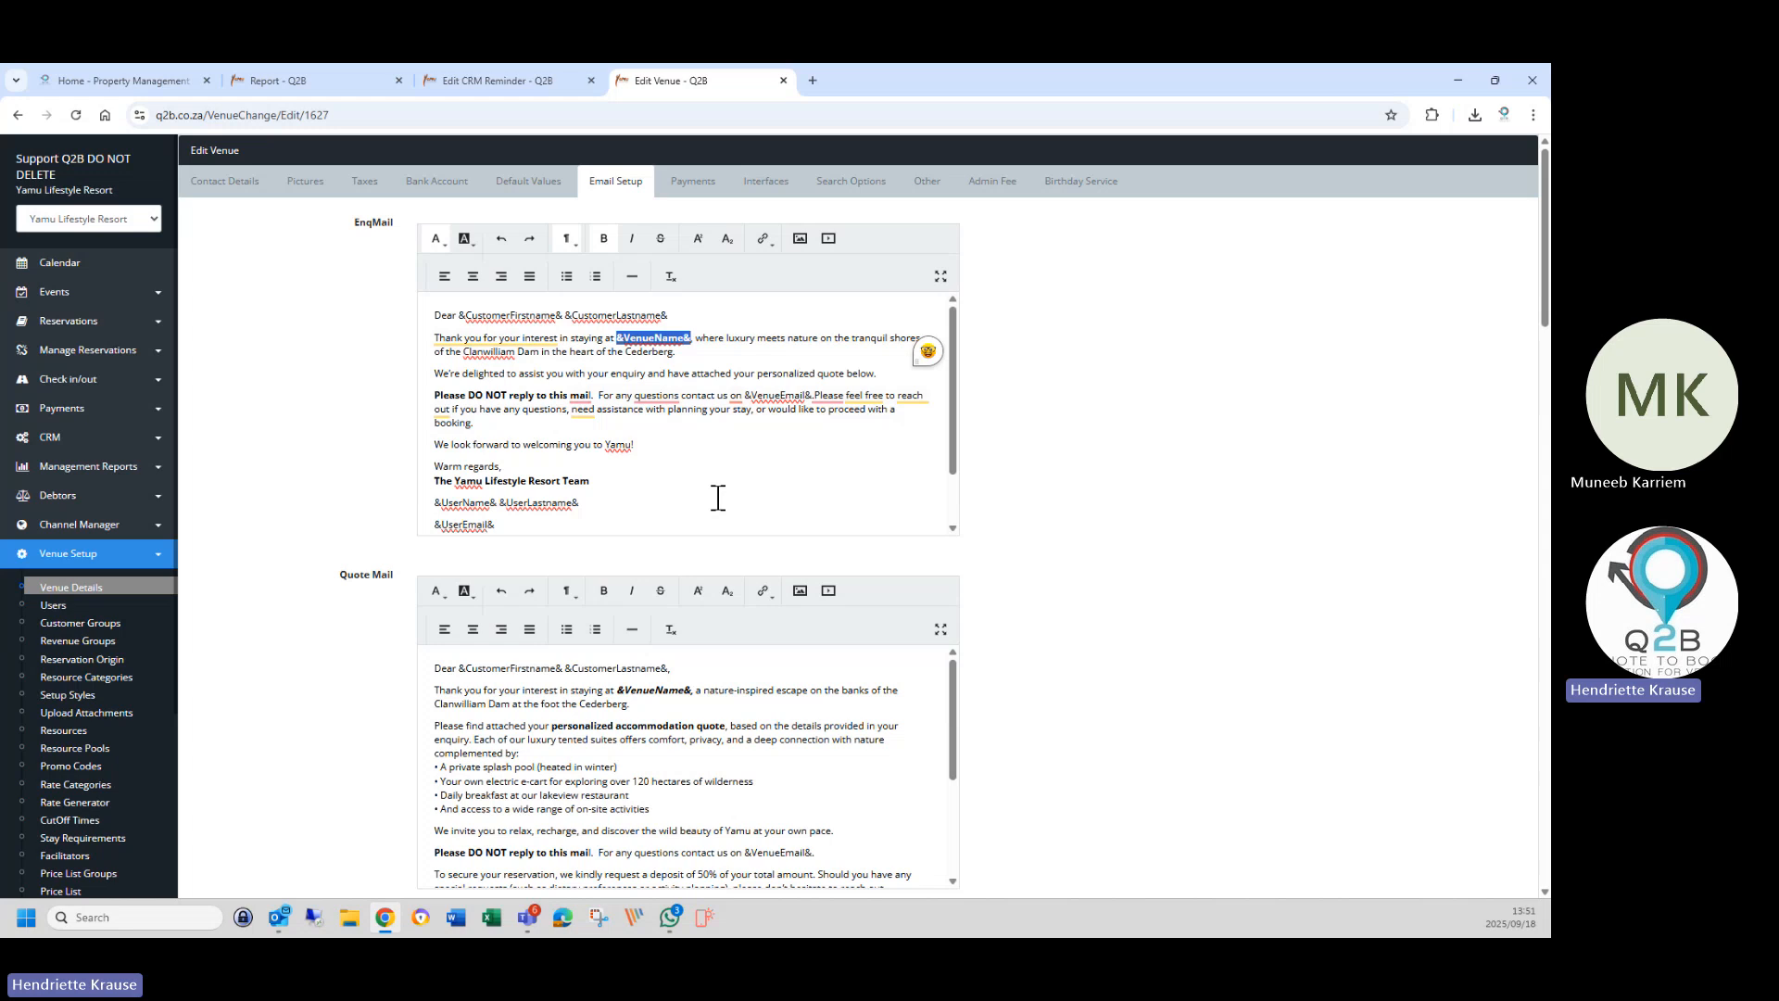
click(502, 83)
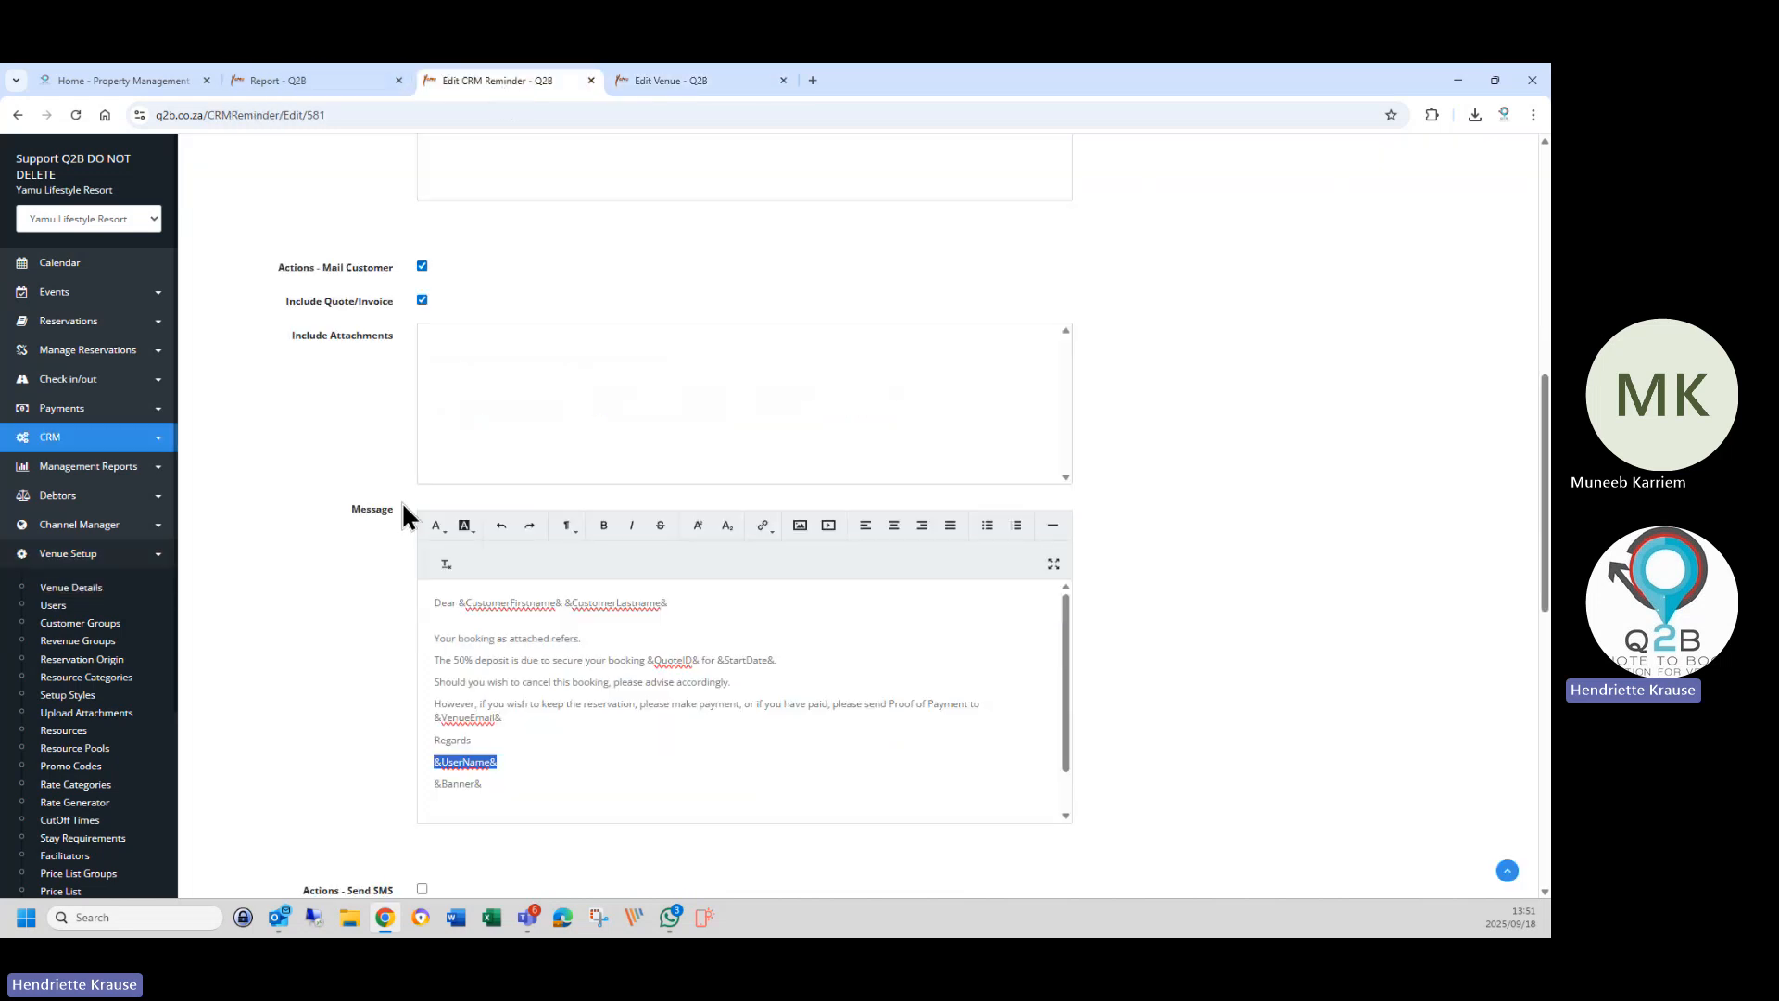
click(512, 762)
drag(436, 762, 516, 760)
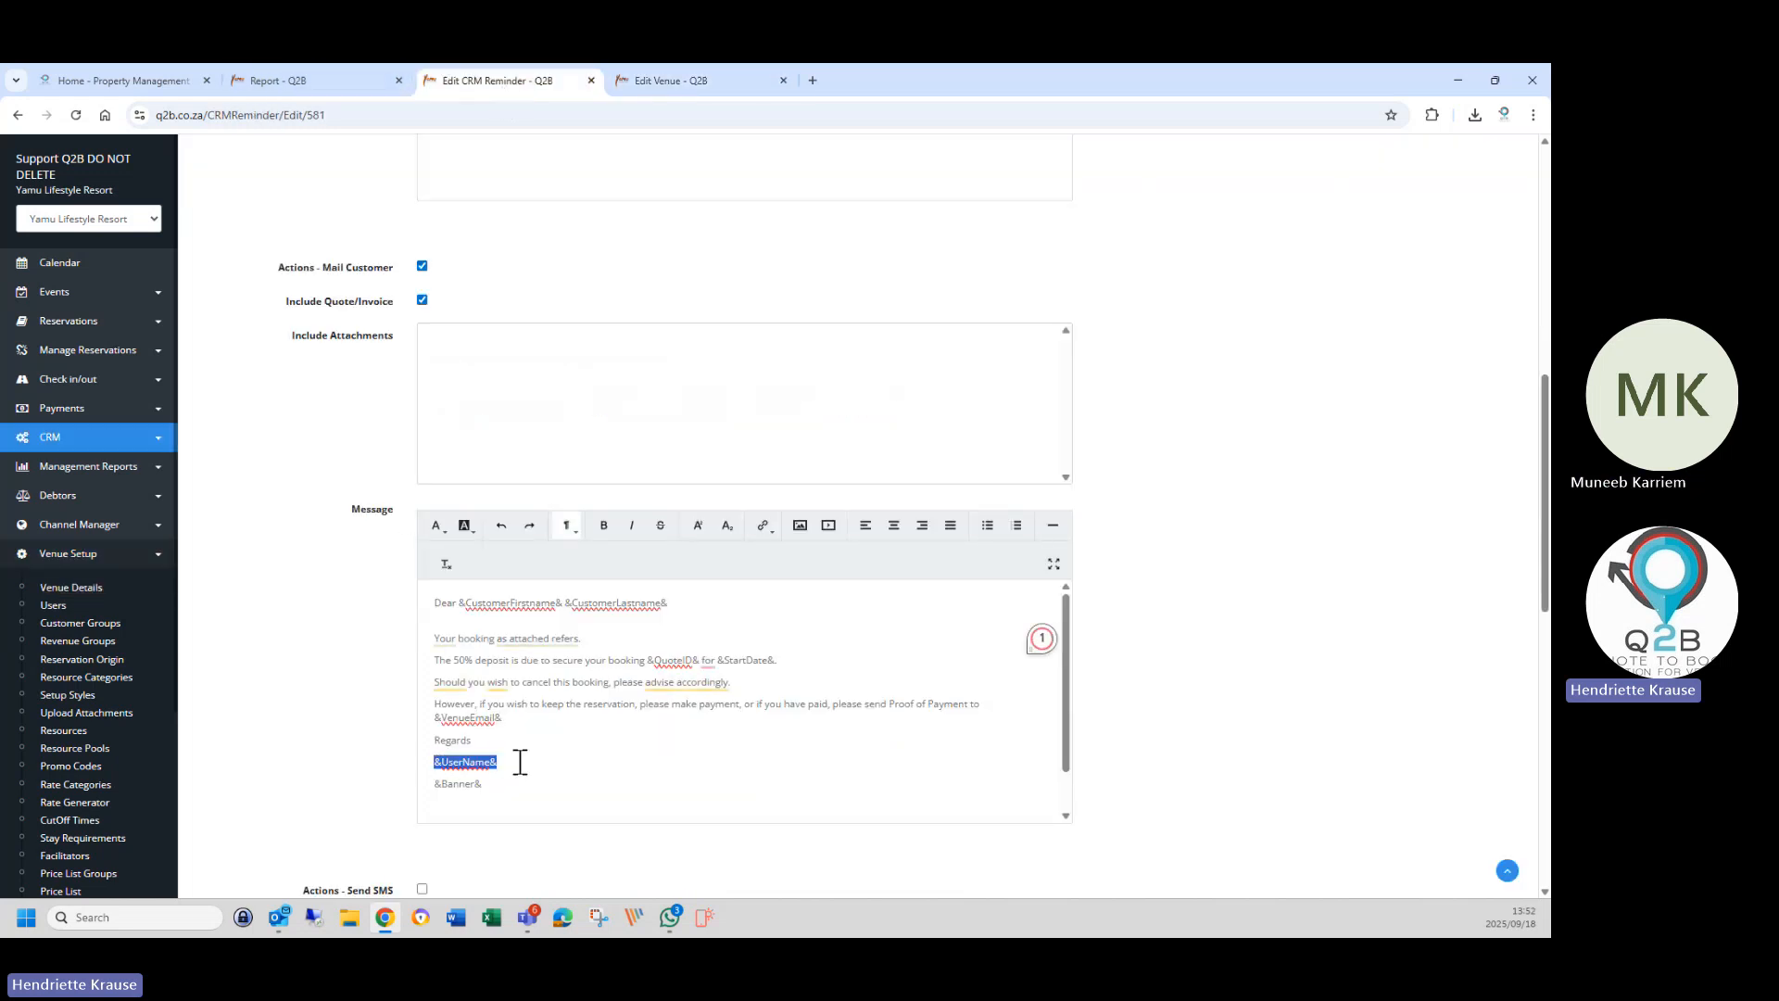
right_click(482, 762)
click(508, 621)
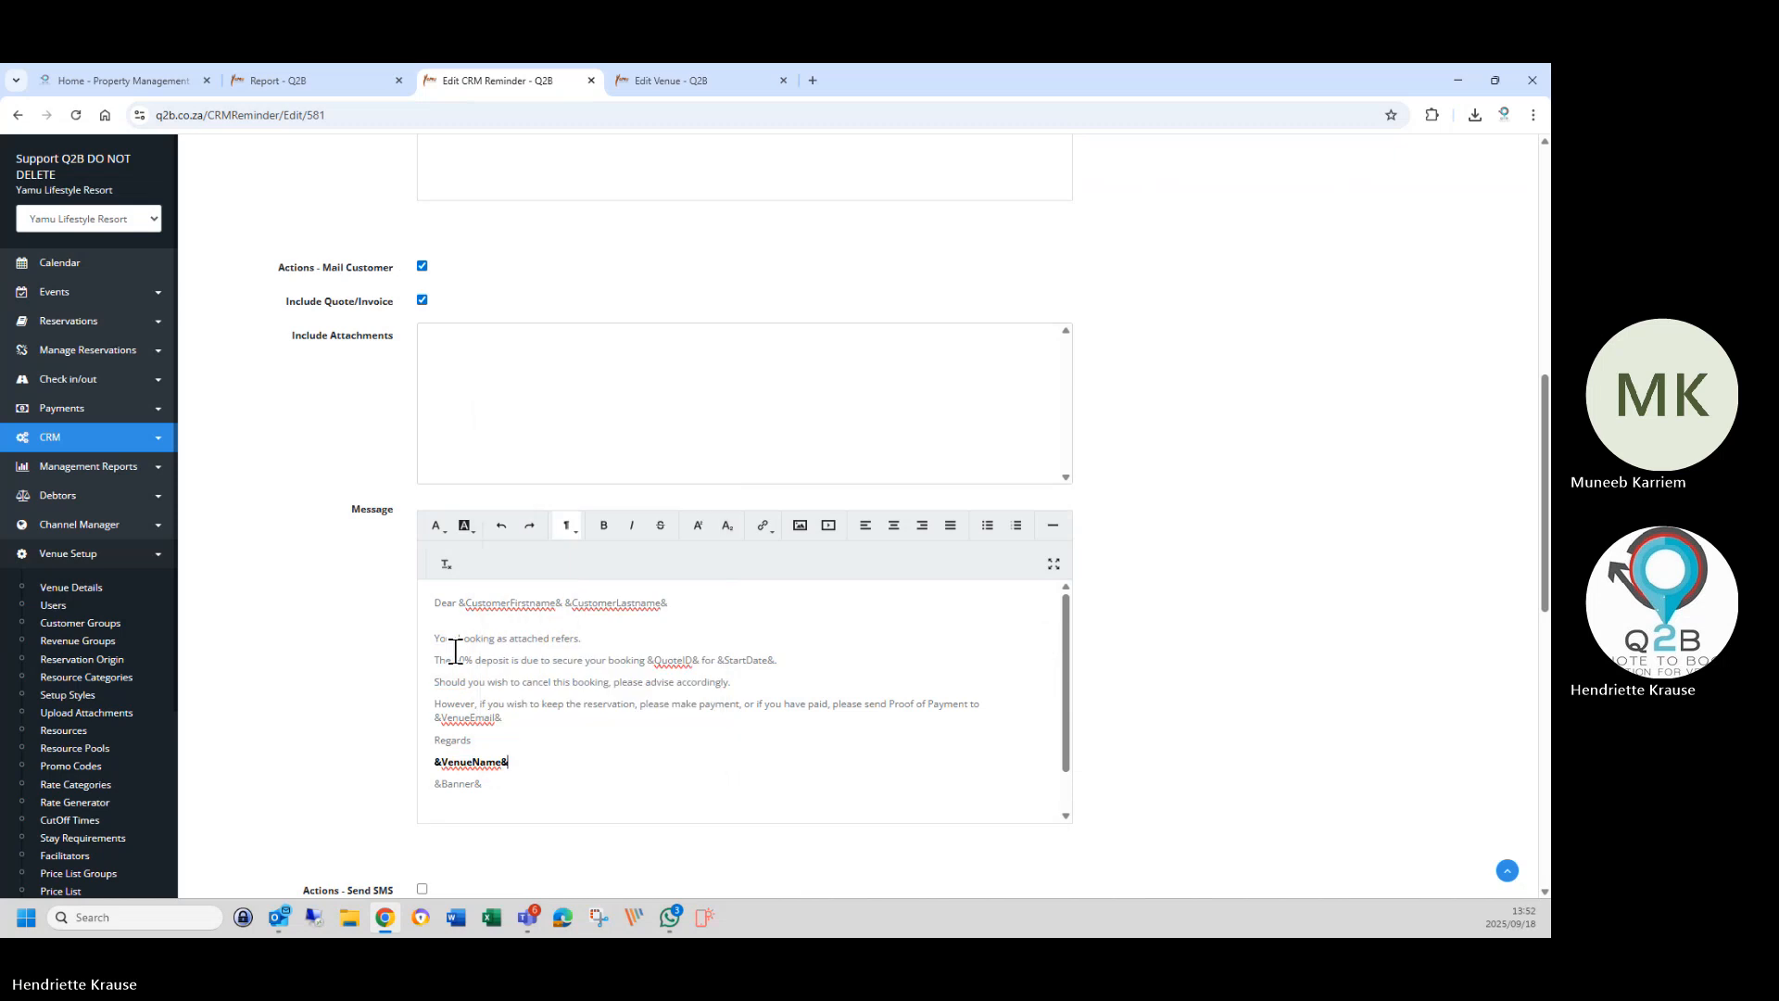
drag(434, 761, 510, 762)
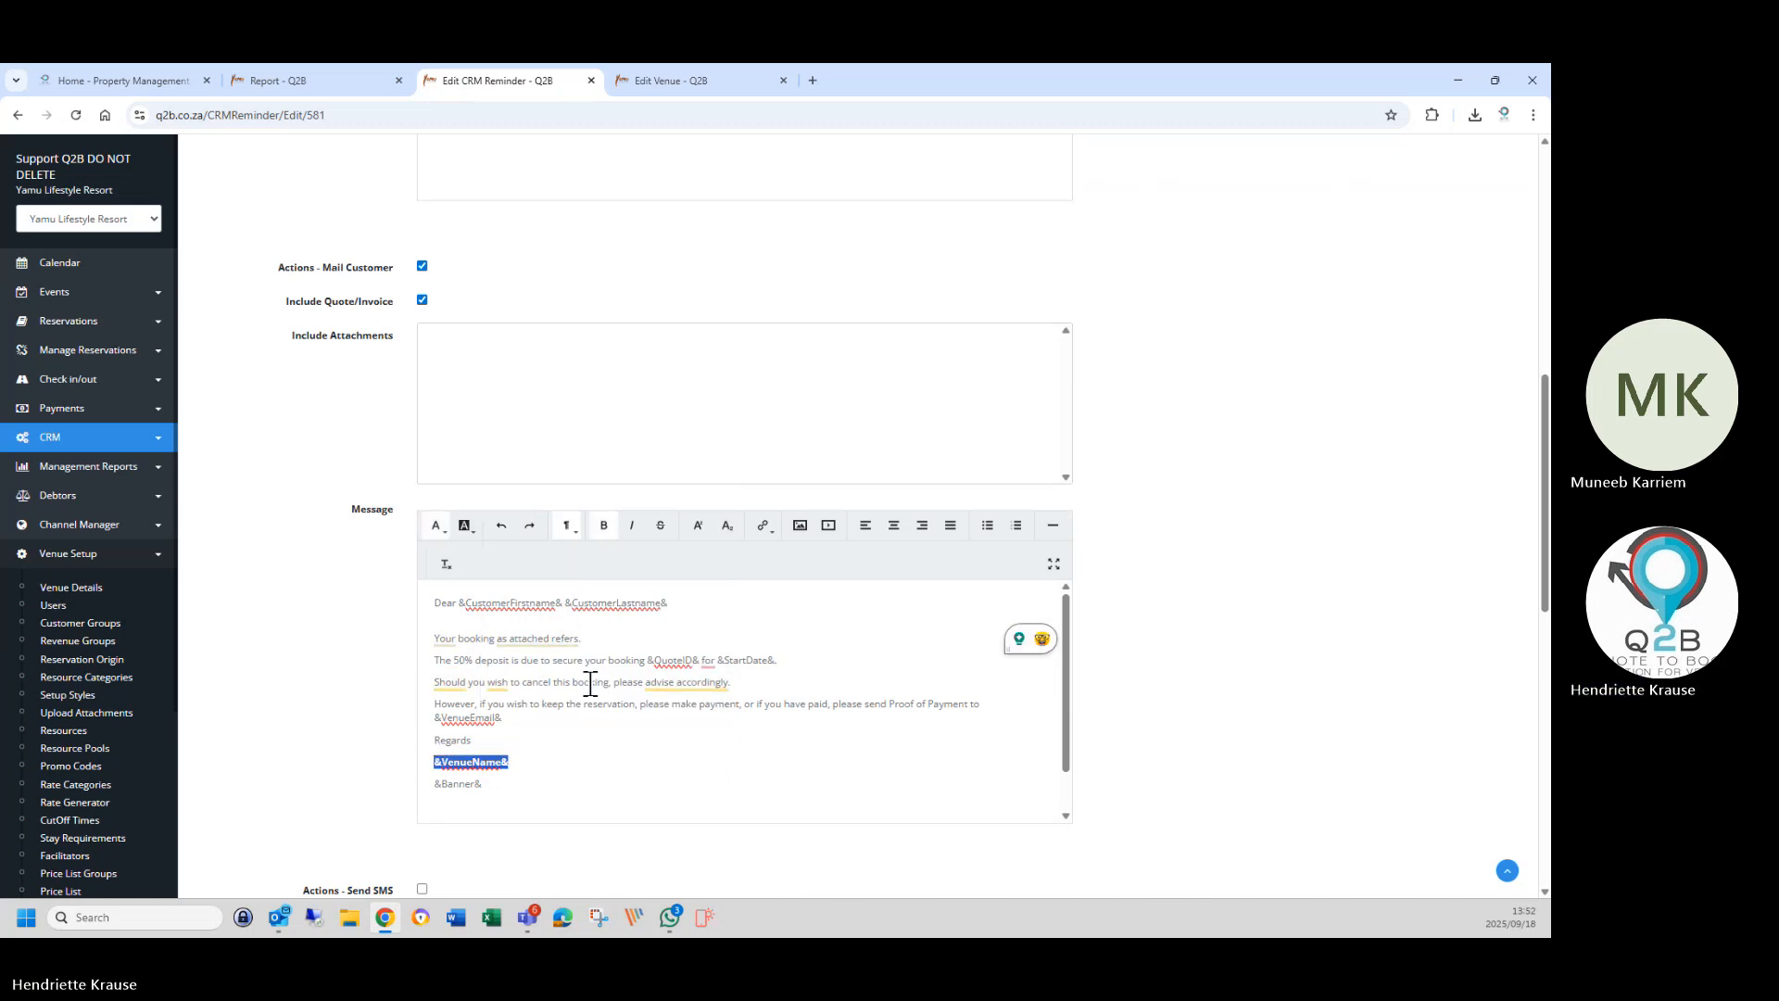
click(600, 530)
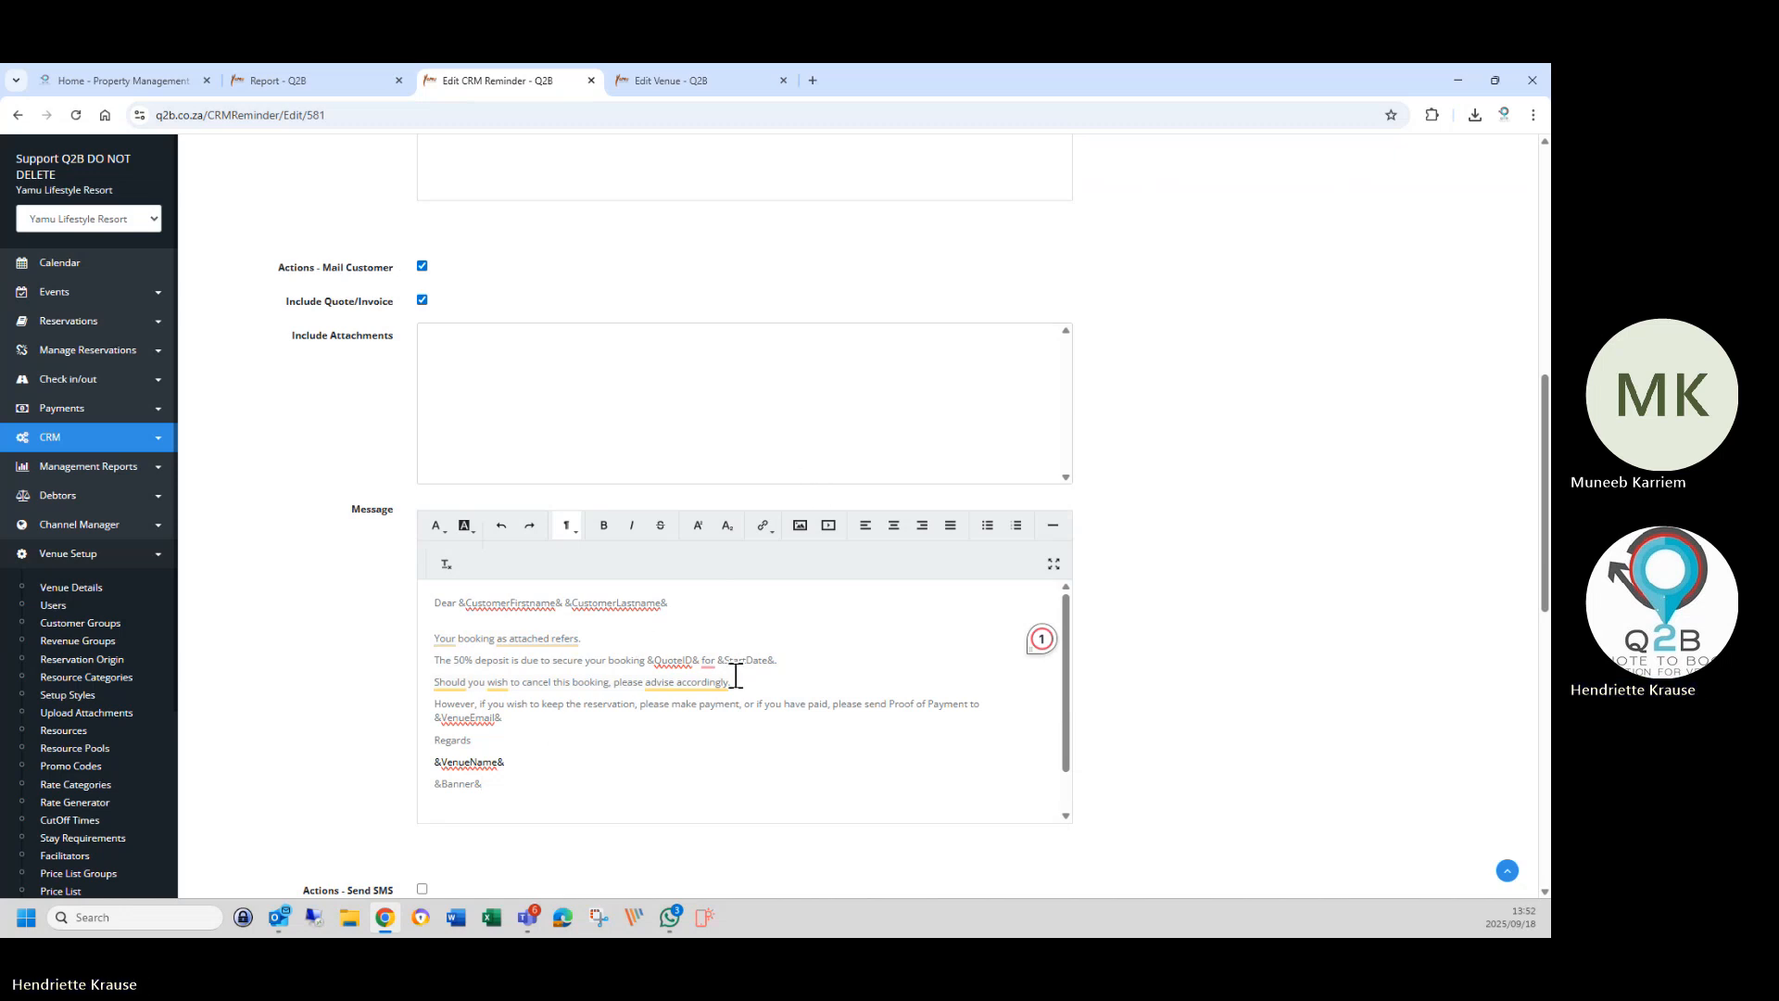
Untick and re-tick Send Miscellaneous mail so Include reservation is cleared, Emails left empty.
mouse_move(709, 660)
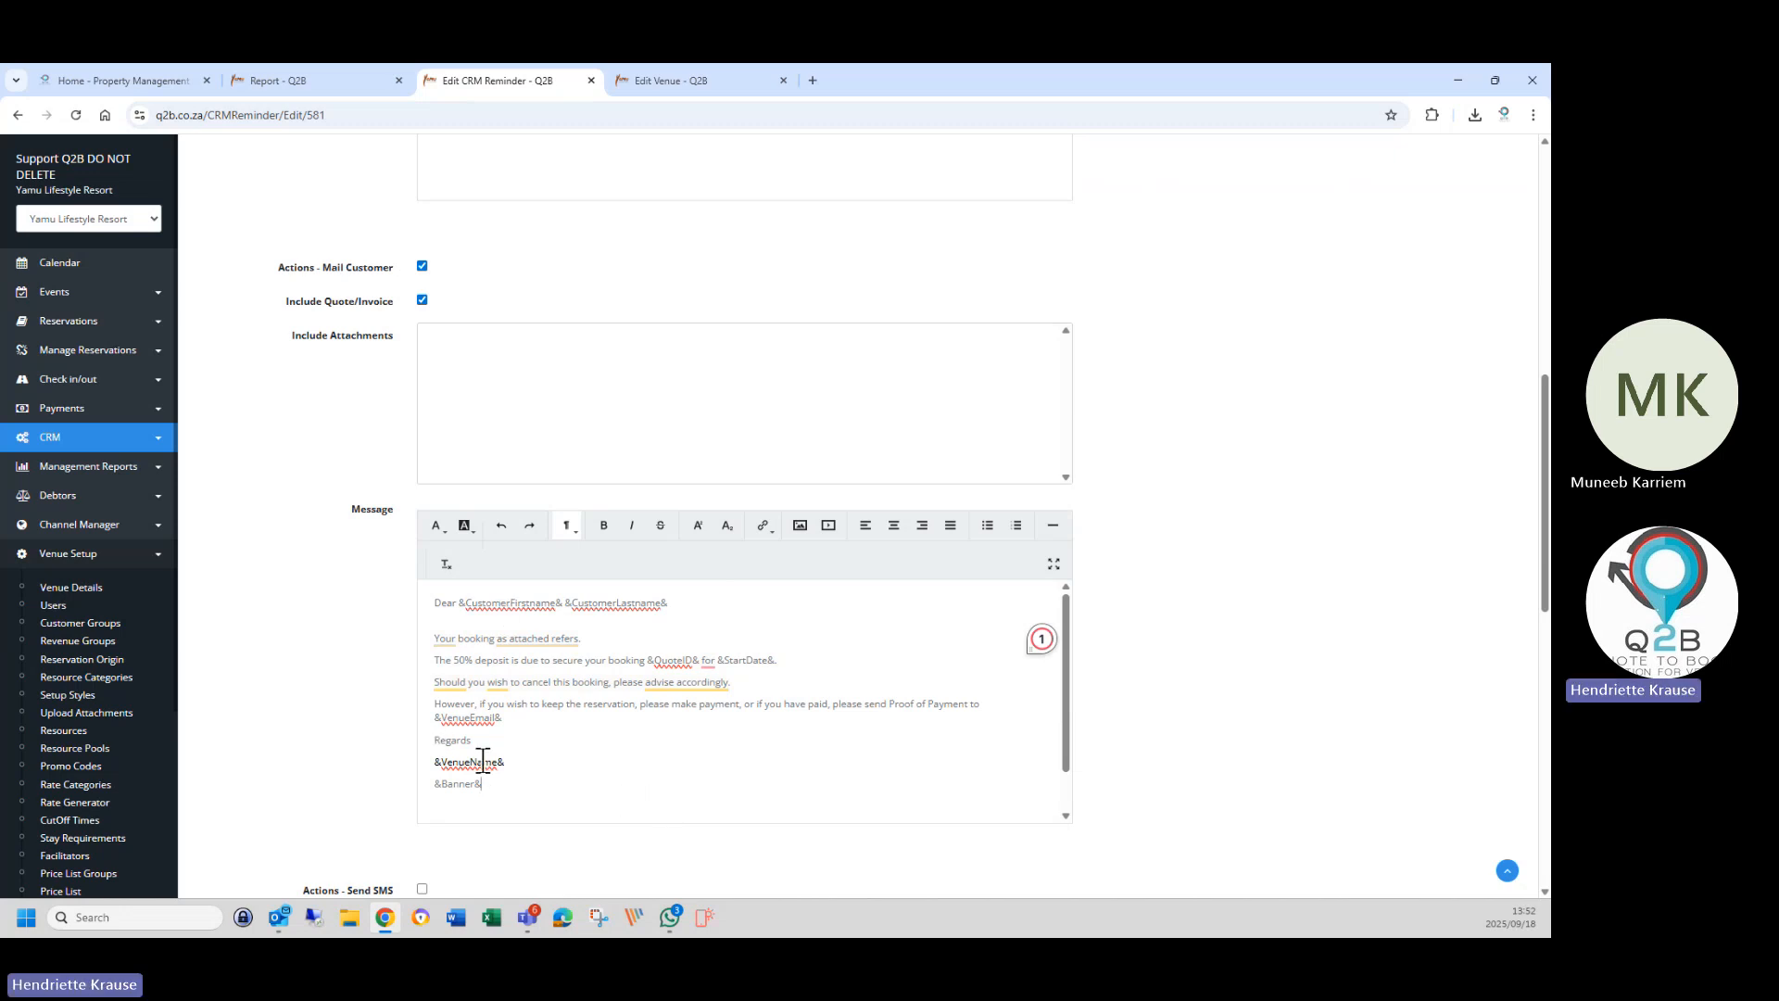
scroll(520, 782, up, 2)
scroll(526, 781, up, 6)
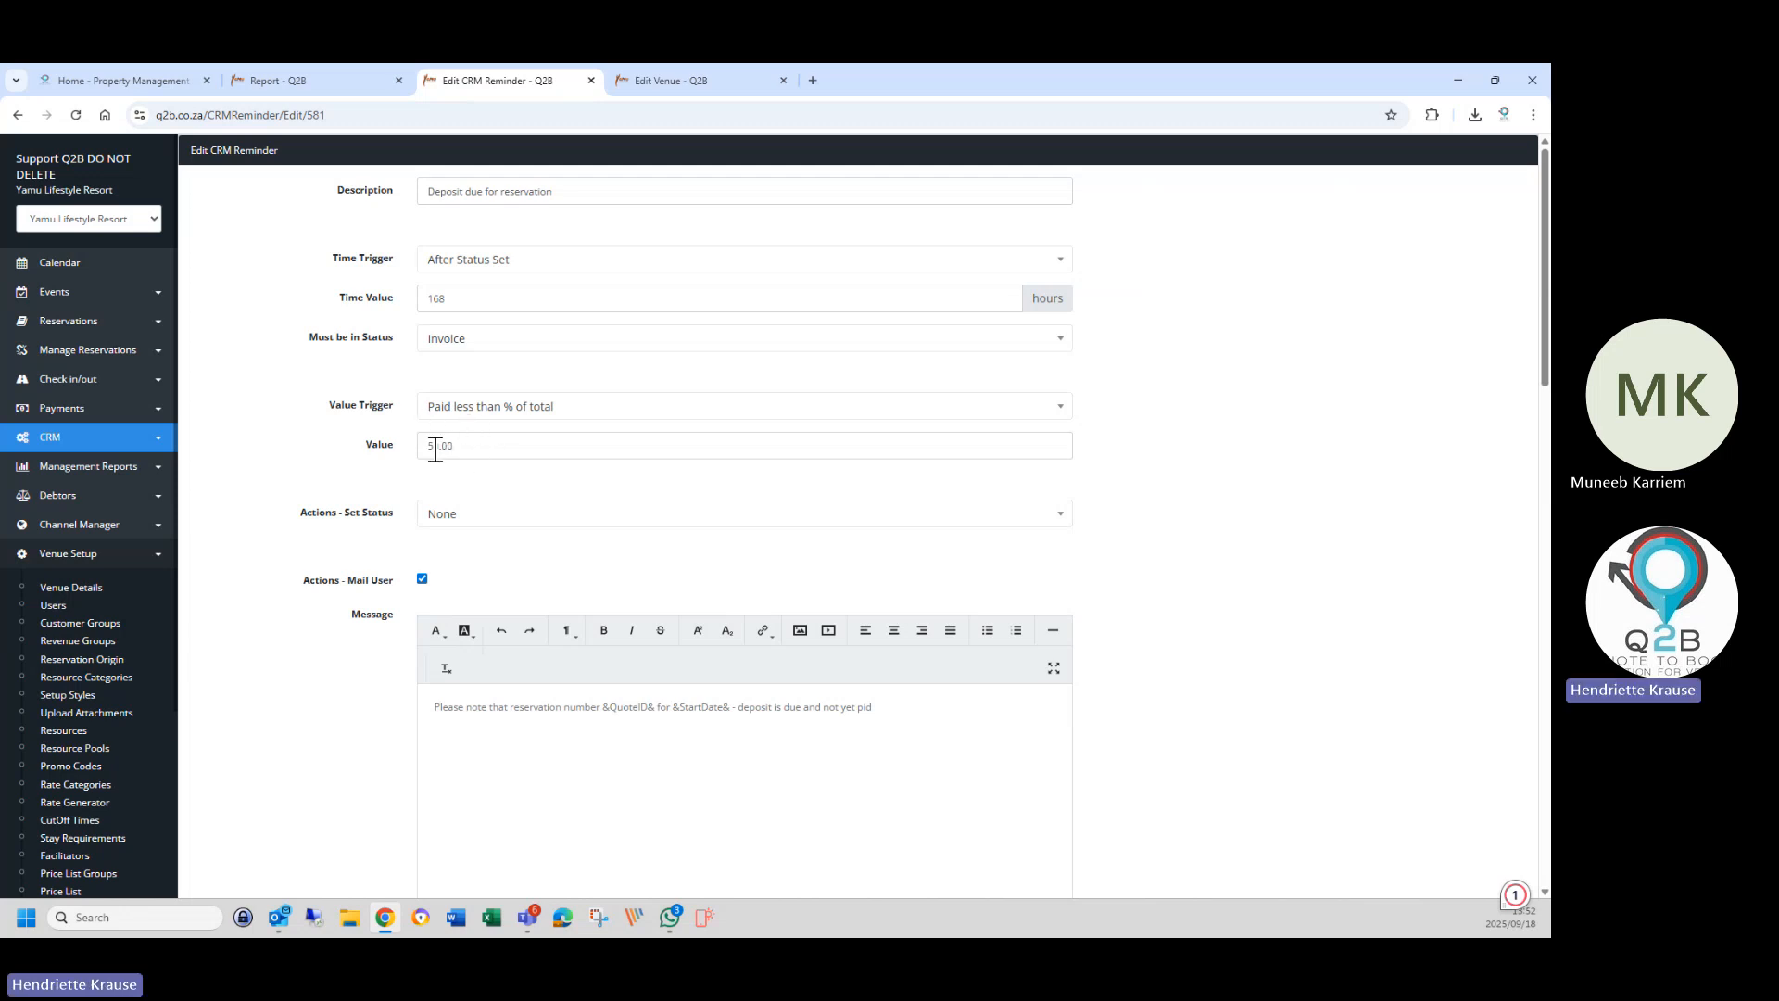
scroll(474, 561, down, 10)
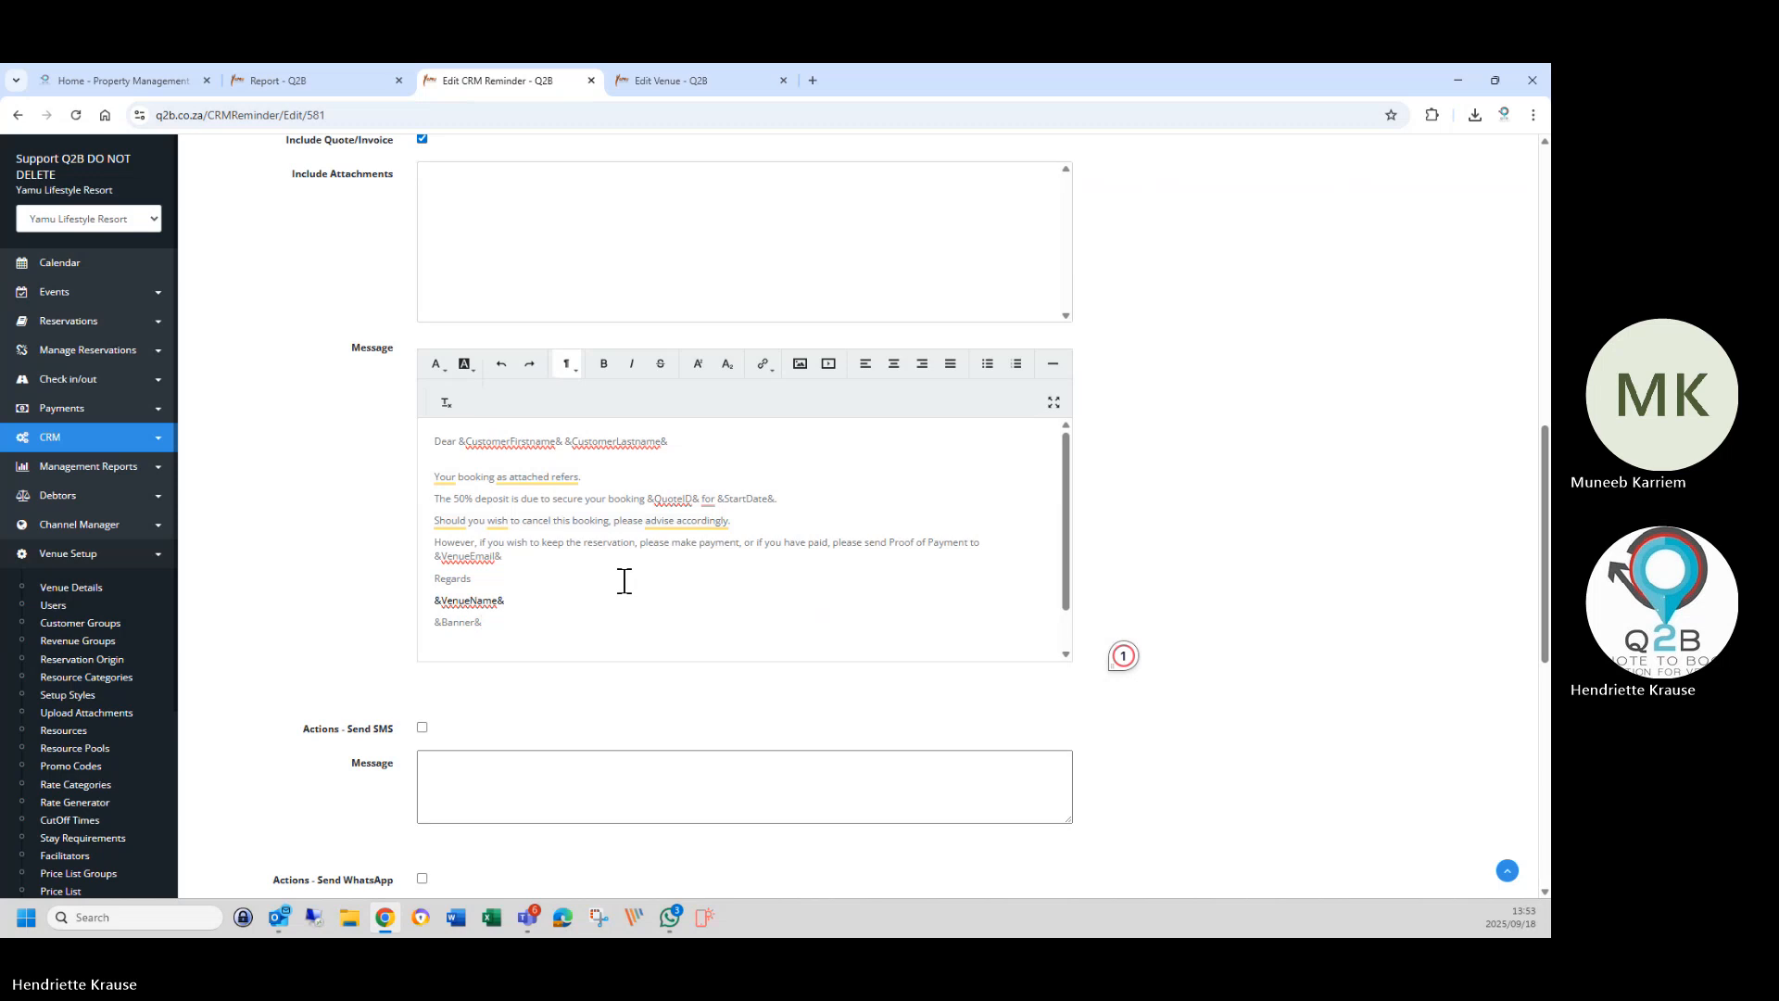
scroll(625, 581, down, 1)
scroll(306, 597, down, 5)
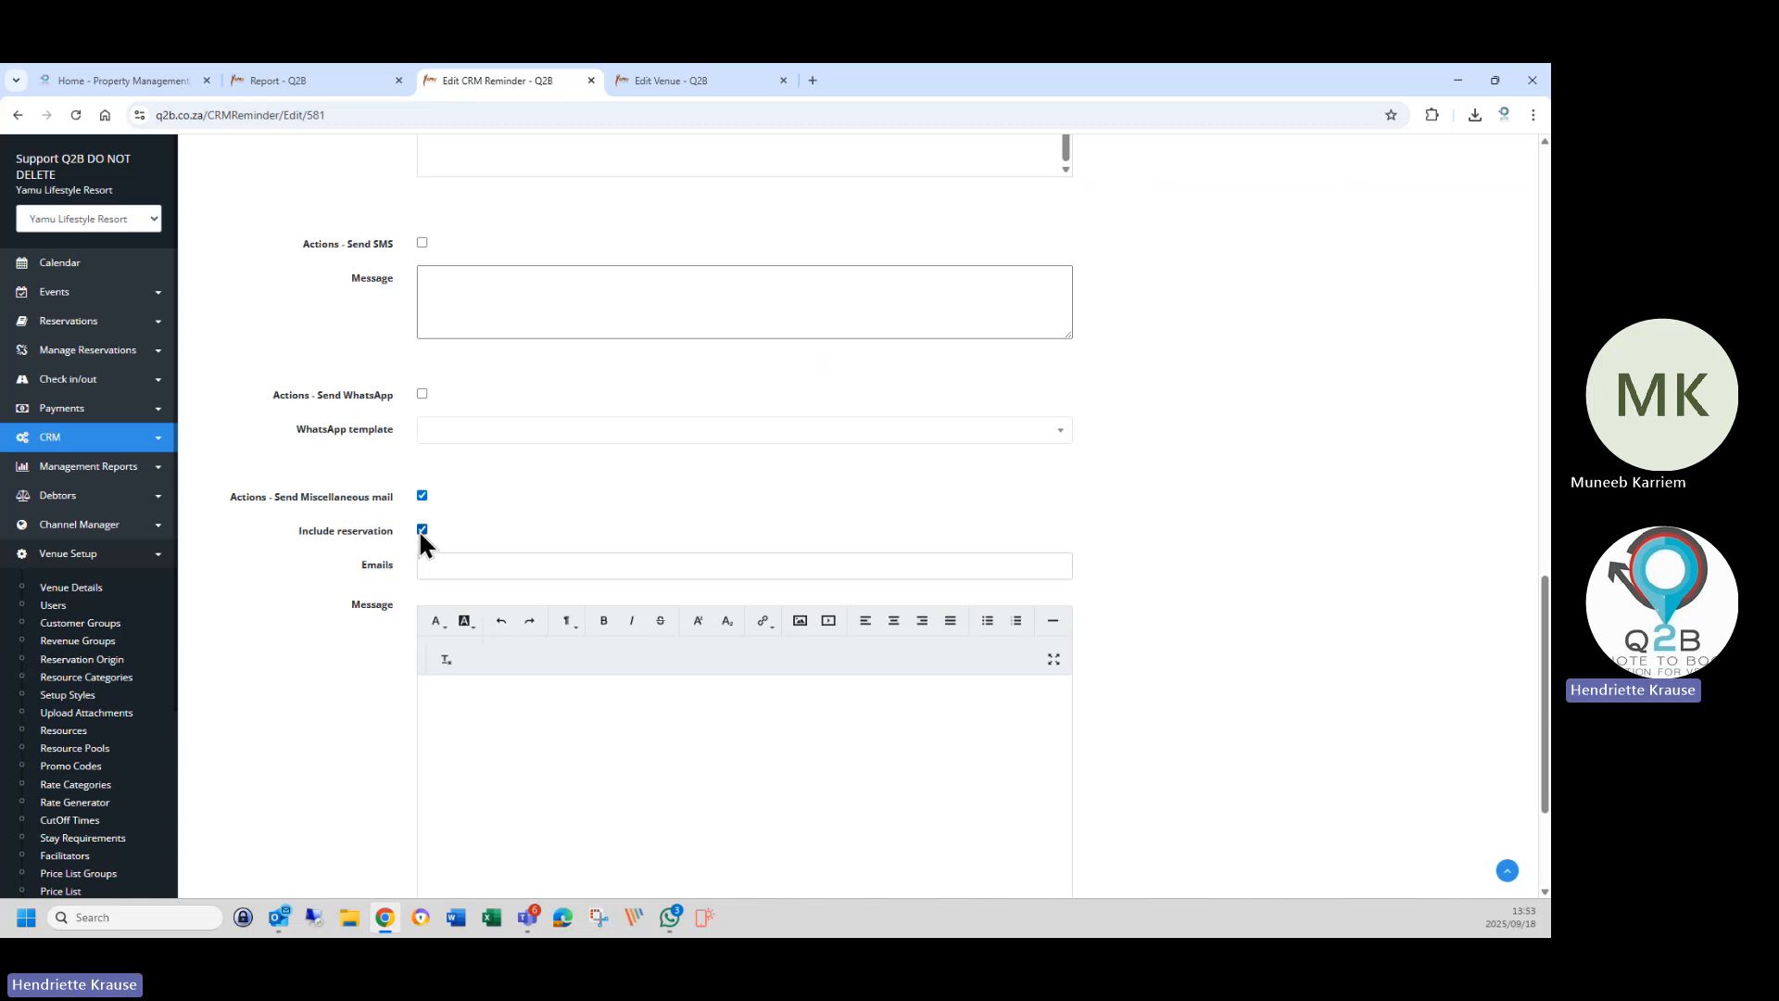
click(422, 497)
click(440, 567)
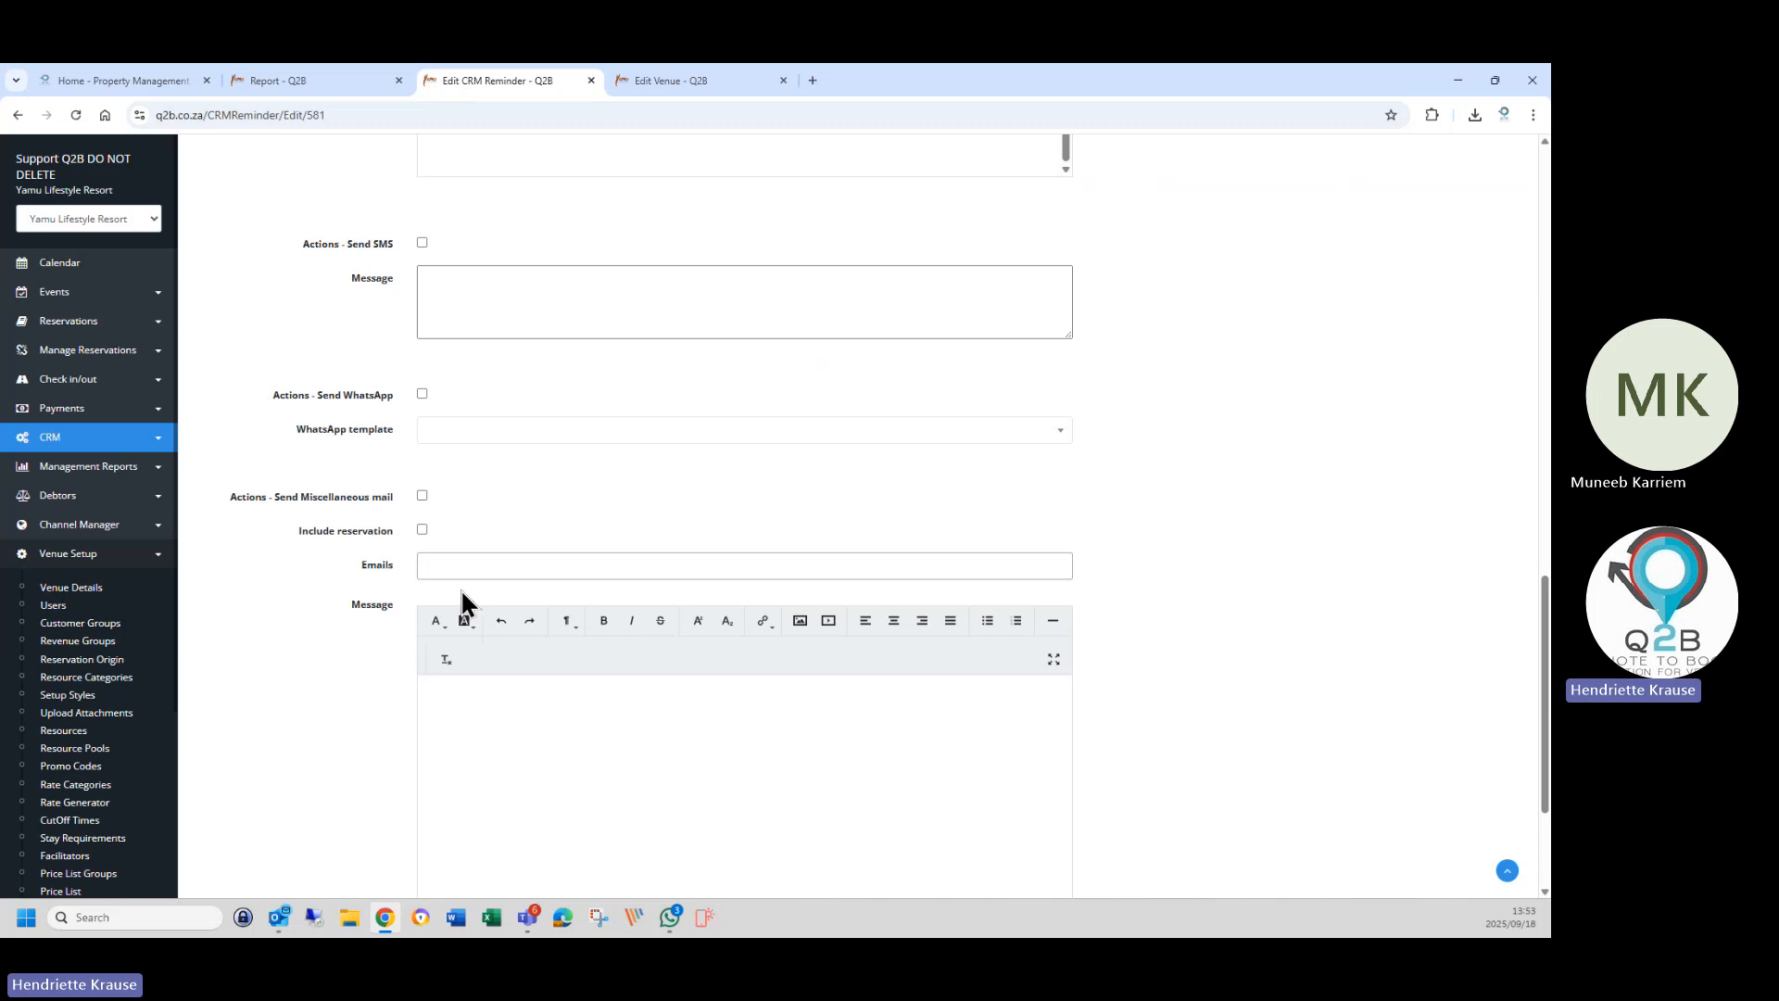
click(426, 497)
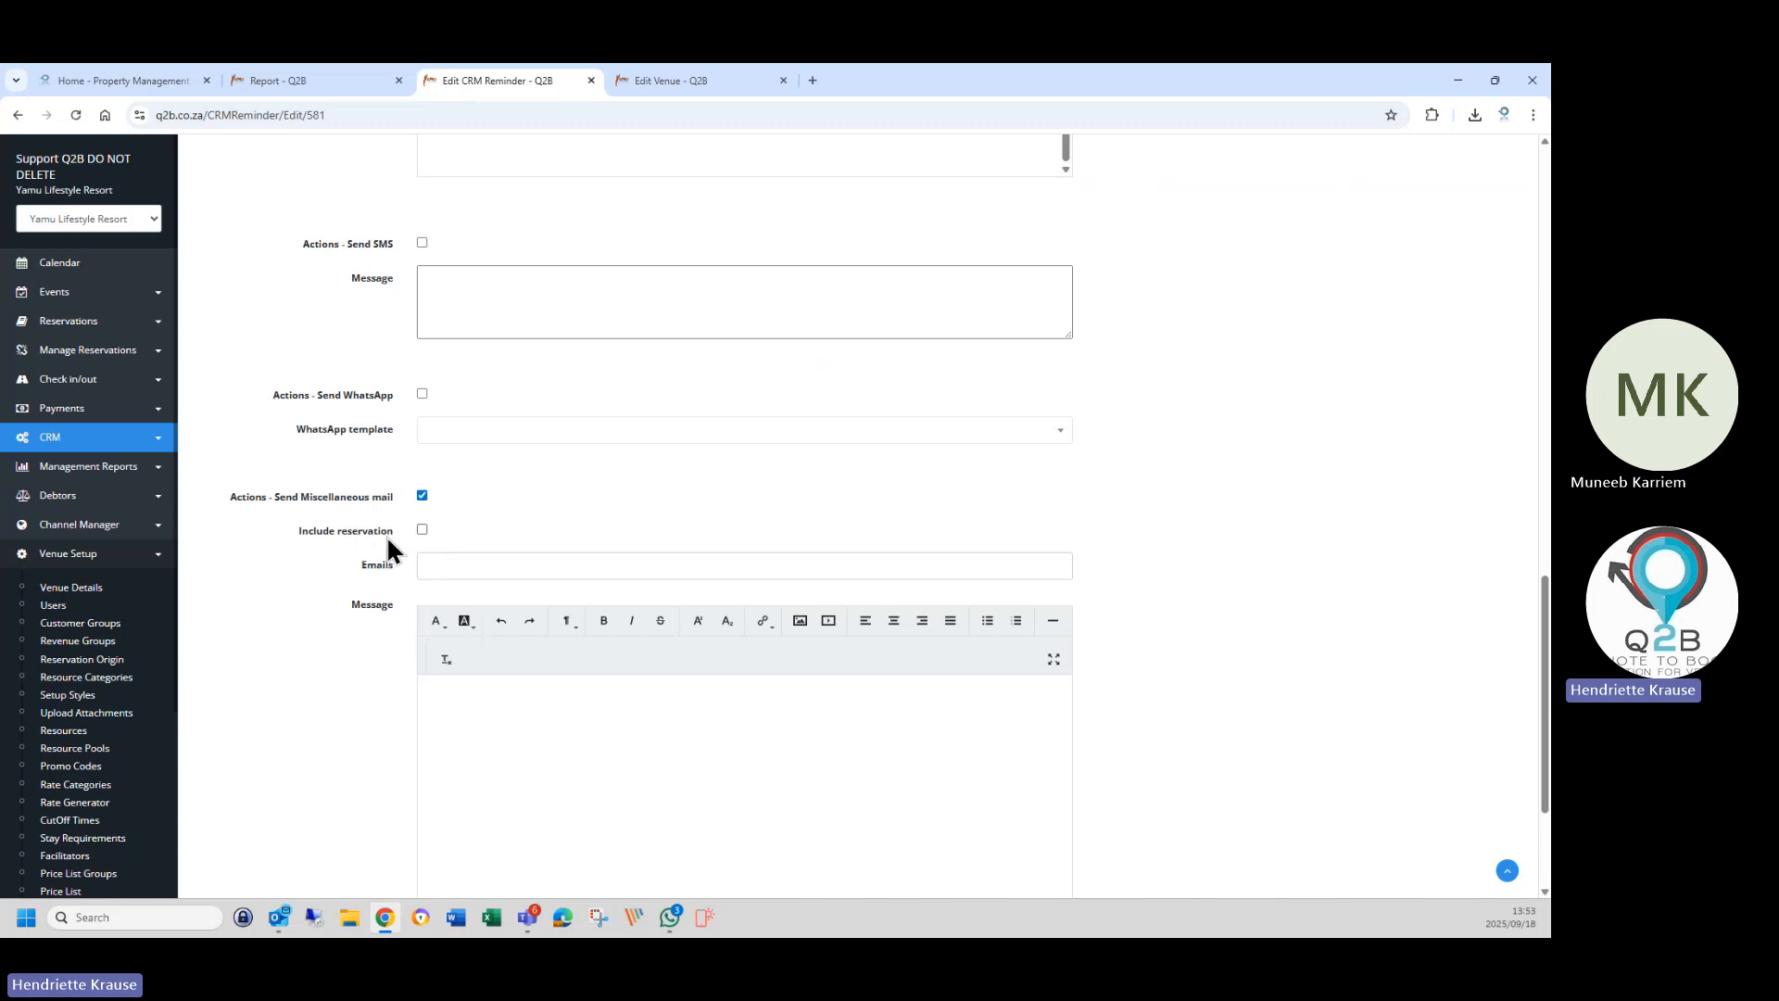
Tick Include reservation, enter a recipient's e-mail address in Emails, then delete it again.
click(422, 530)
click(456, 566)
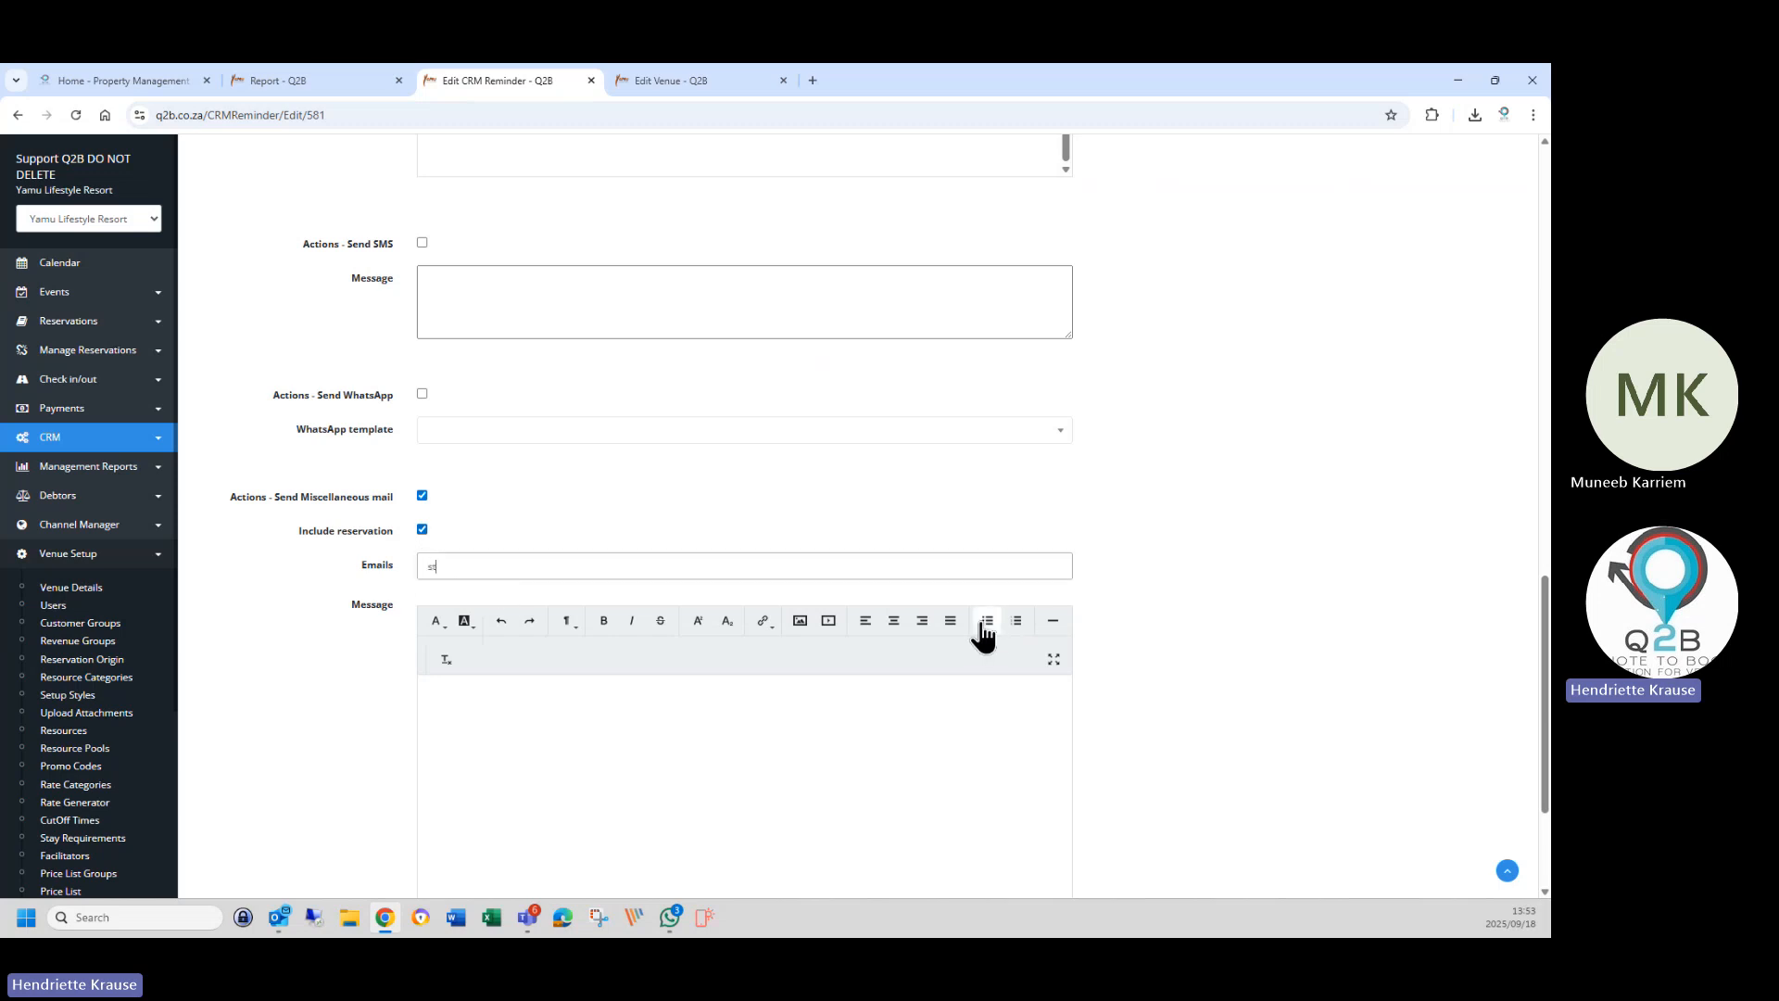
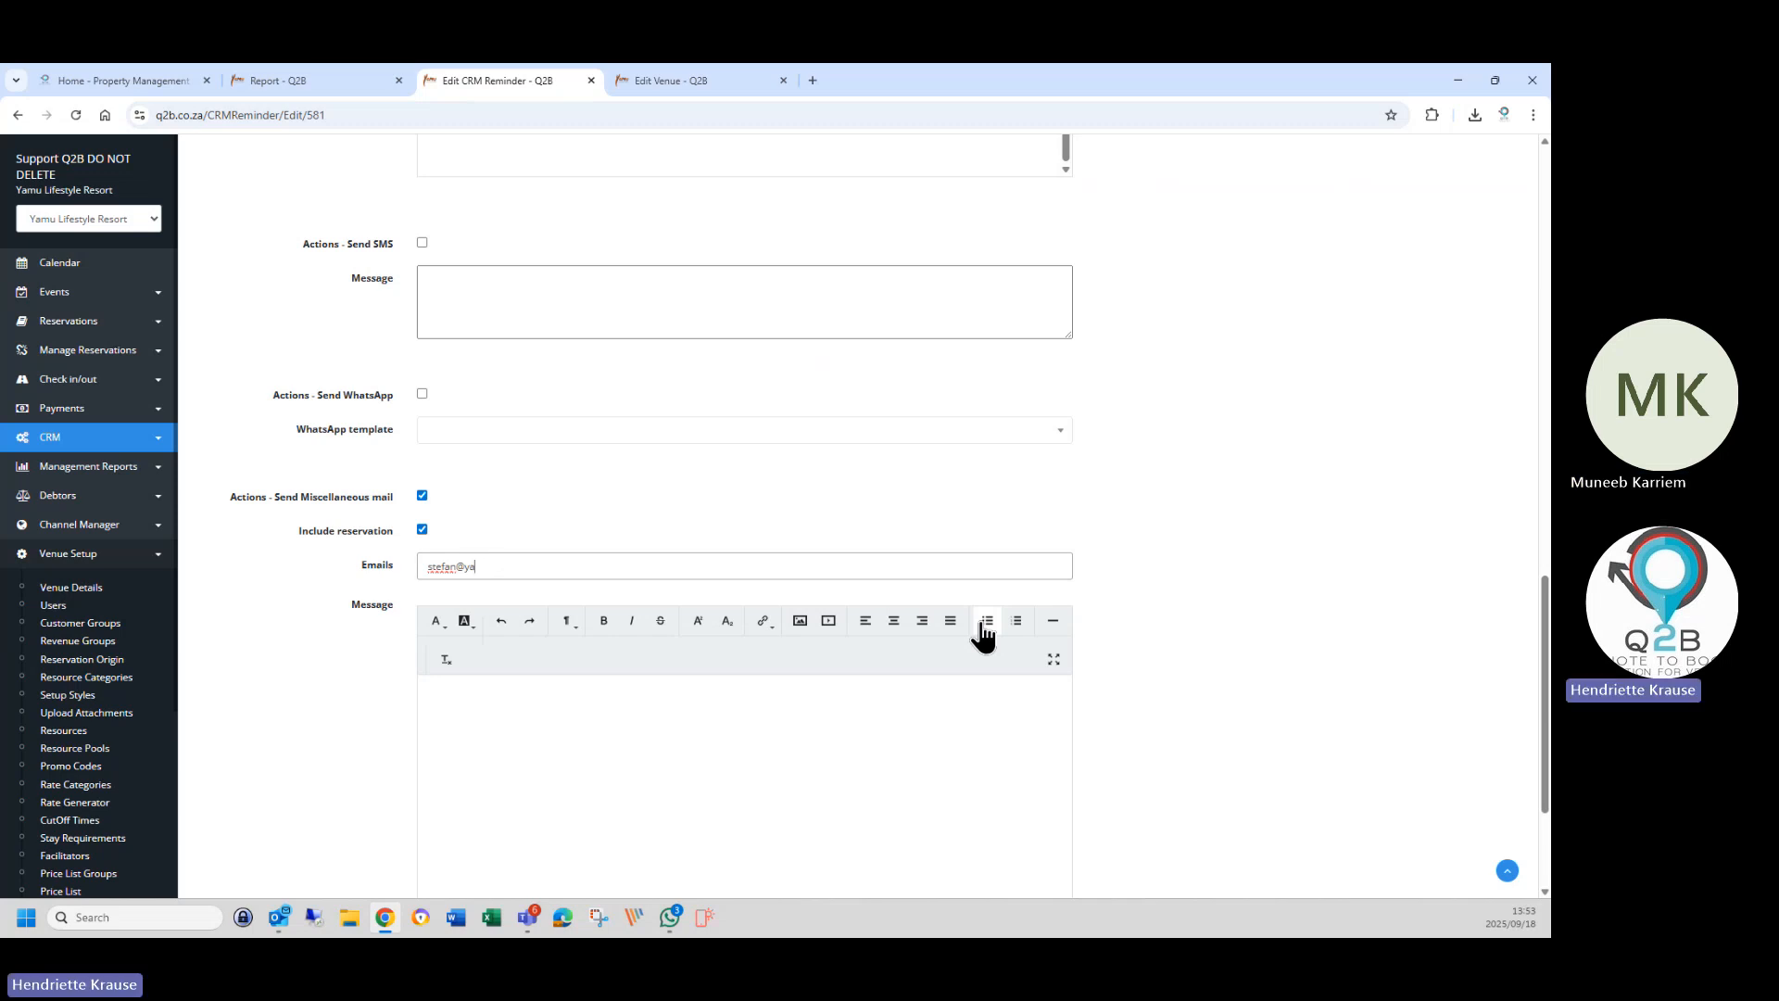
drag(425, 567, 587, 568)
key(BackSpace)
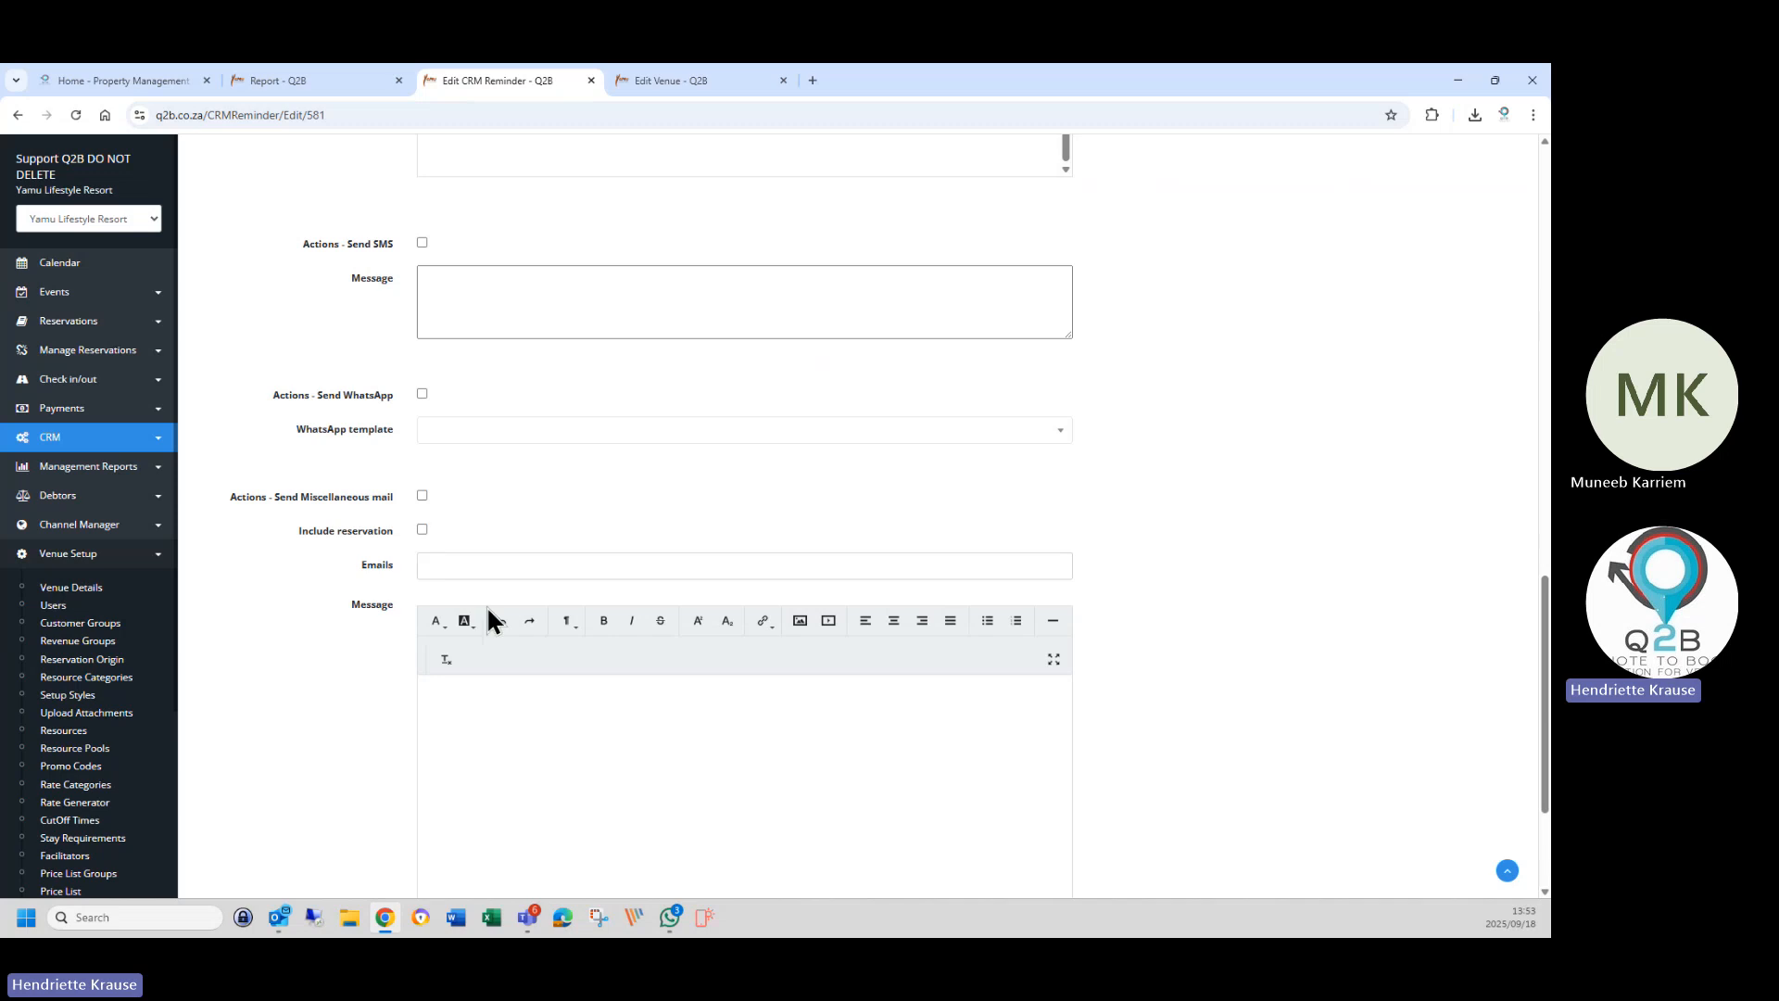
Save the deposit reminder so it is listed at 168 hours in the Accommodation profile.
scroll(519, 612, up, 5)
scroll(519, 575, up, 10)
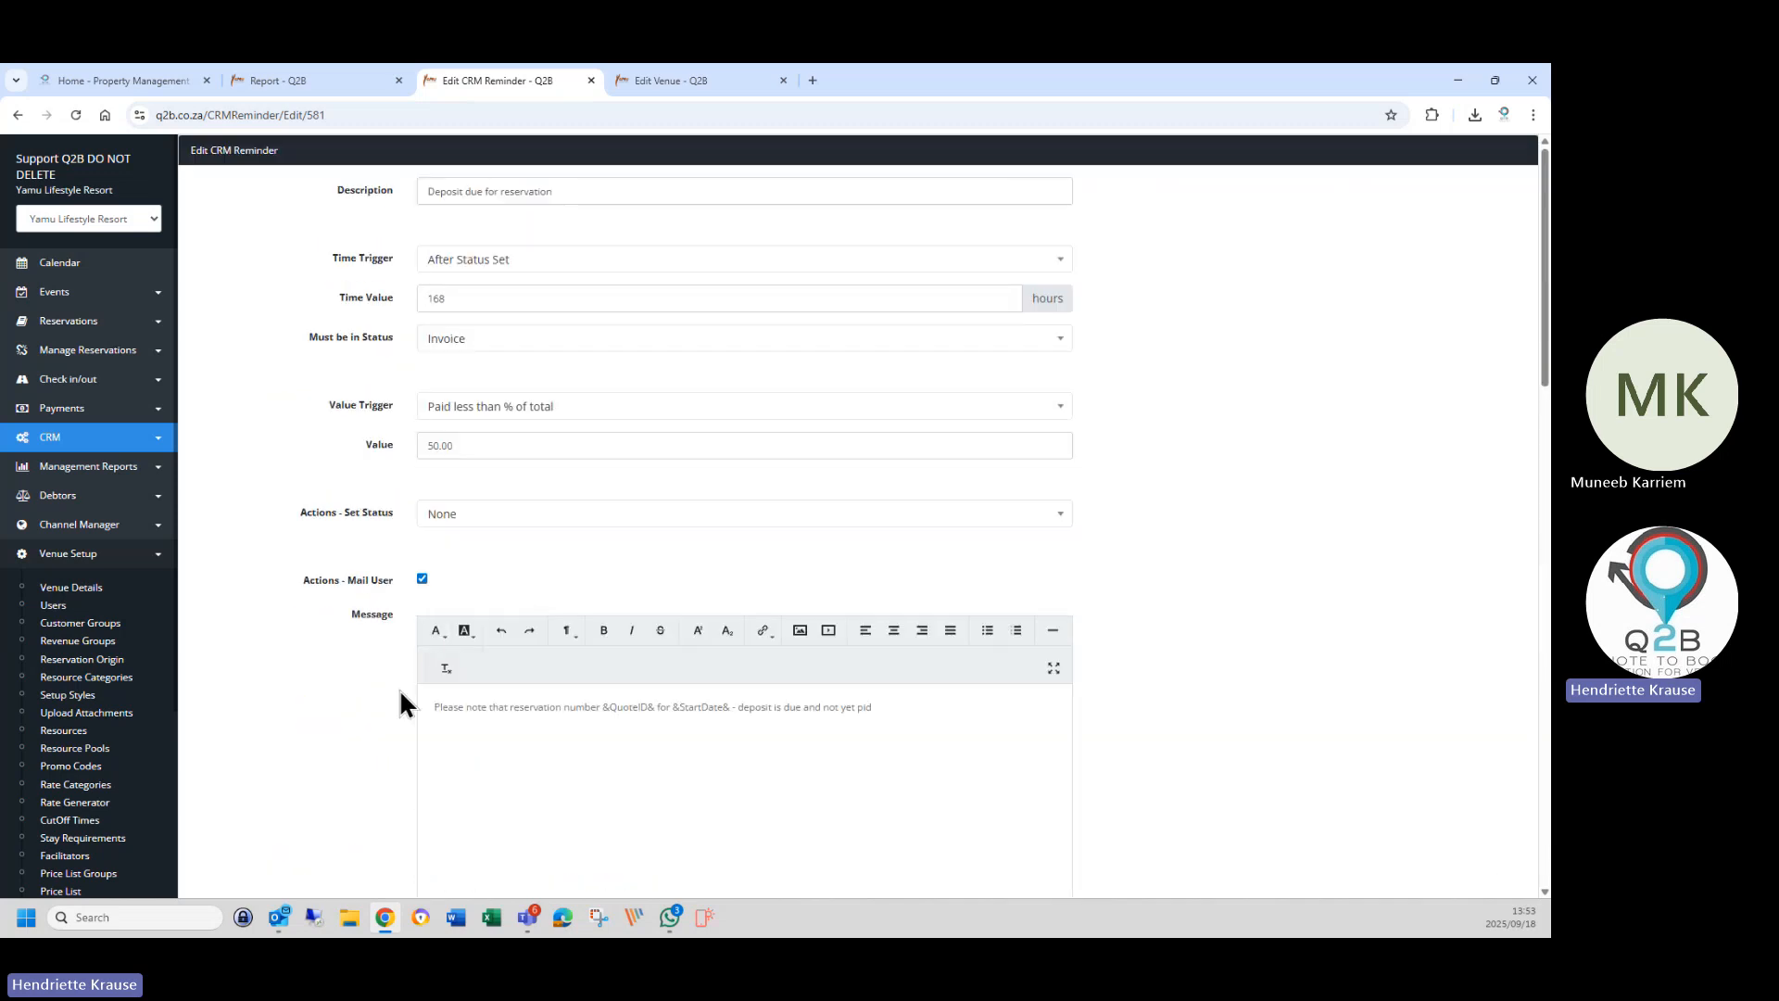
scroll(382, 707, down, 6)
scroll(382, 708, up, 3)
scroll(314, 420, up, 1)
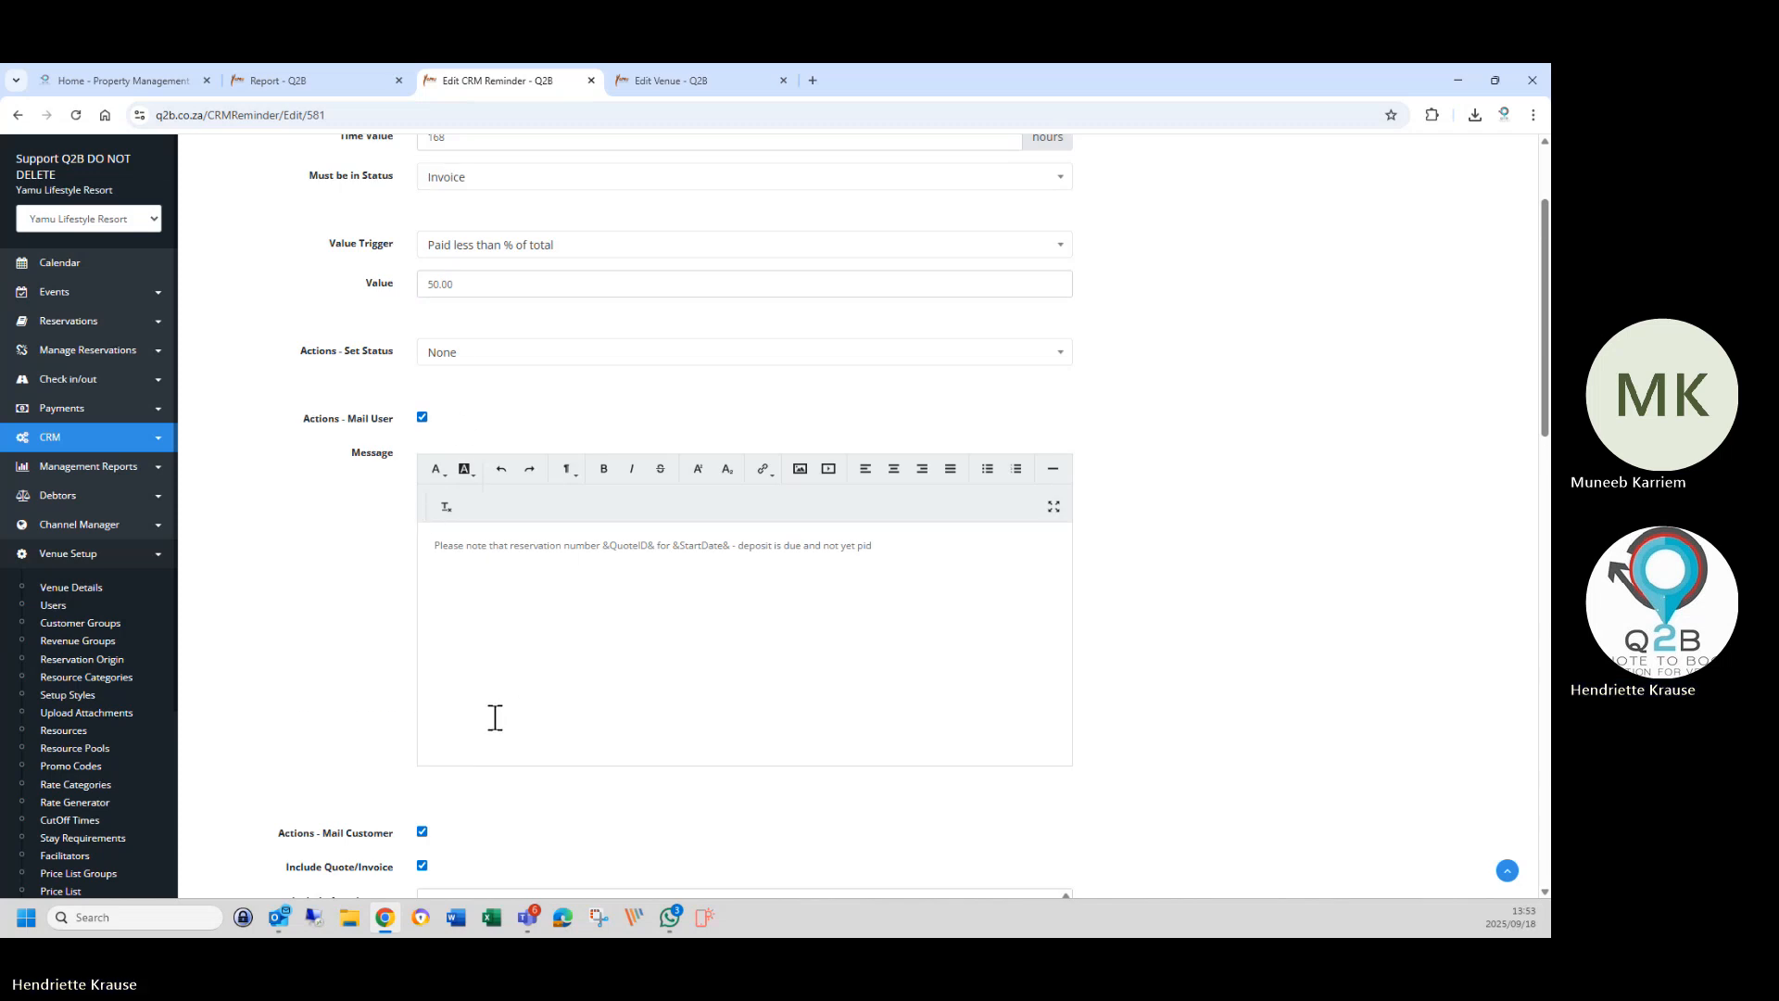
scroll(491, 716, down, 3)
scroll(489, 706, down, 9)
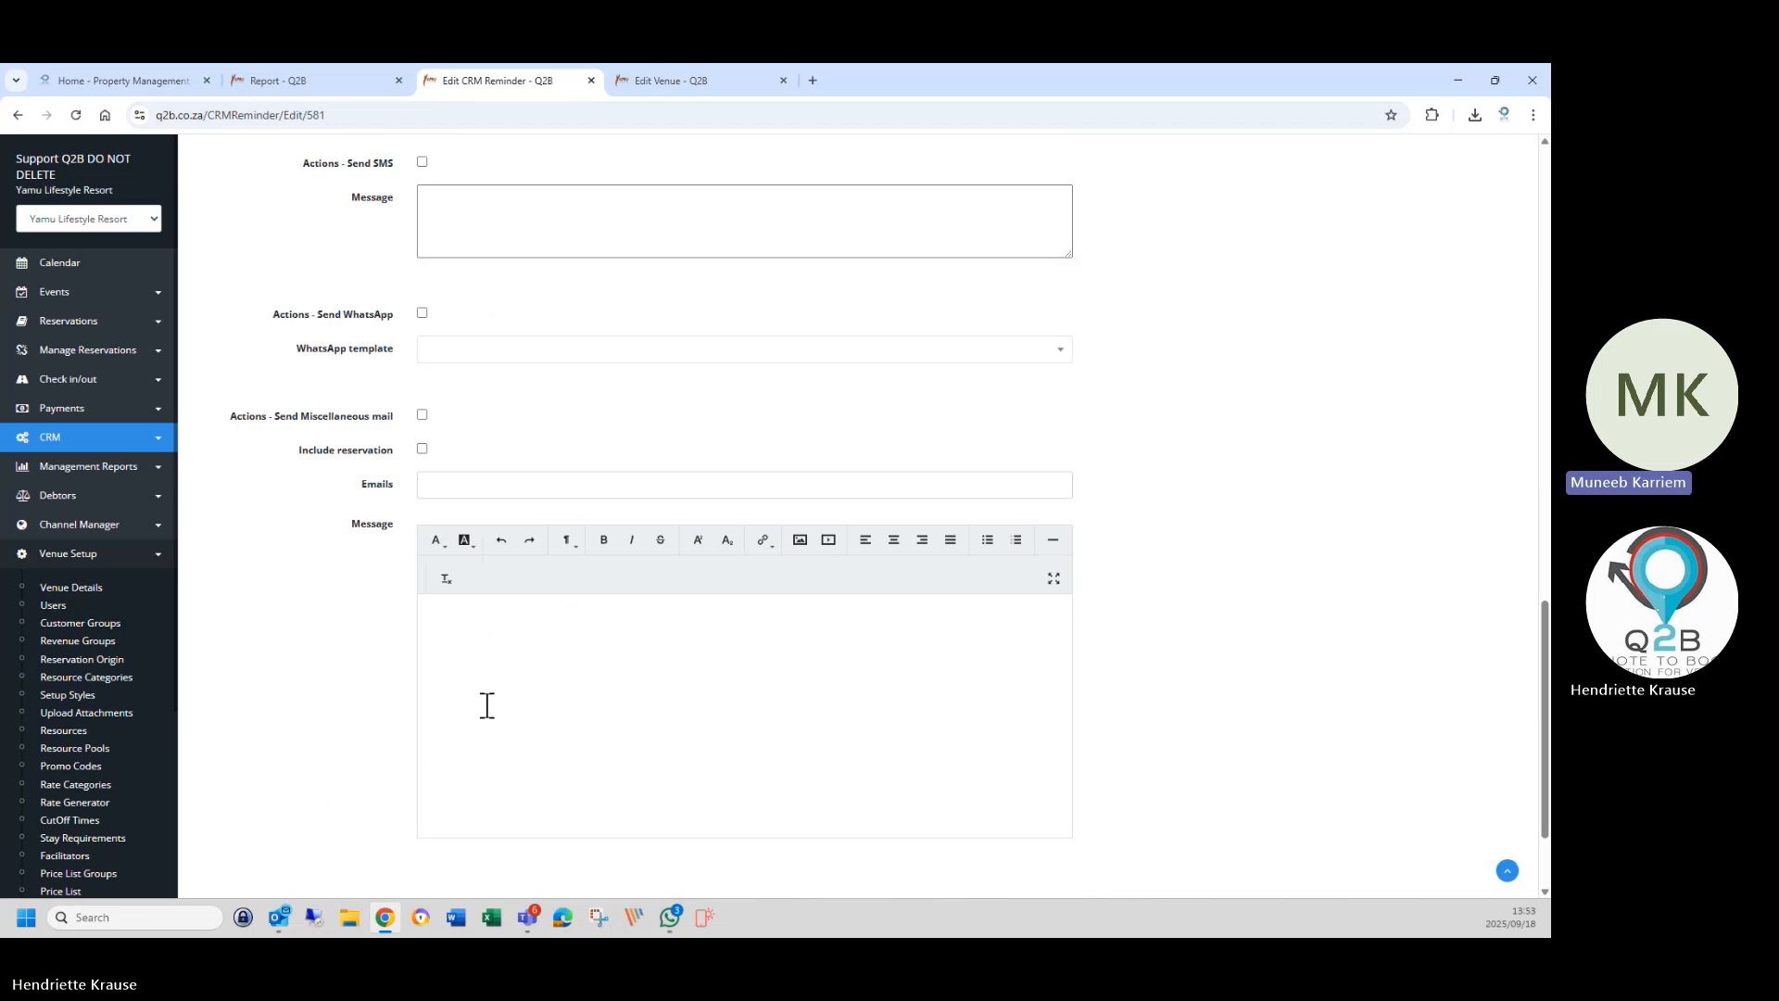
click(438, 795)
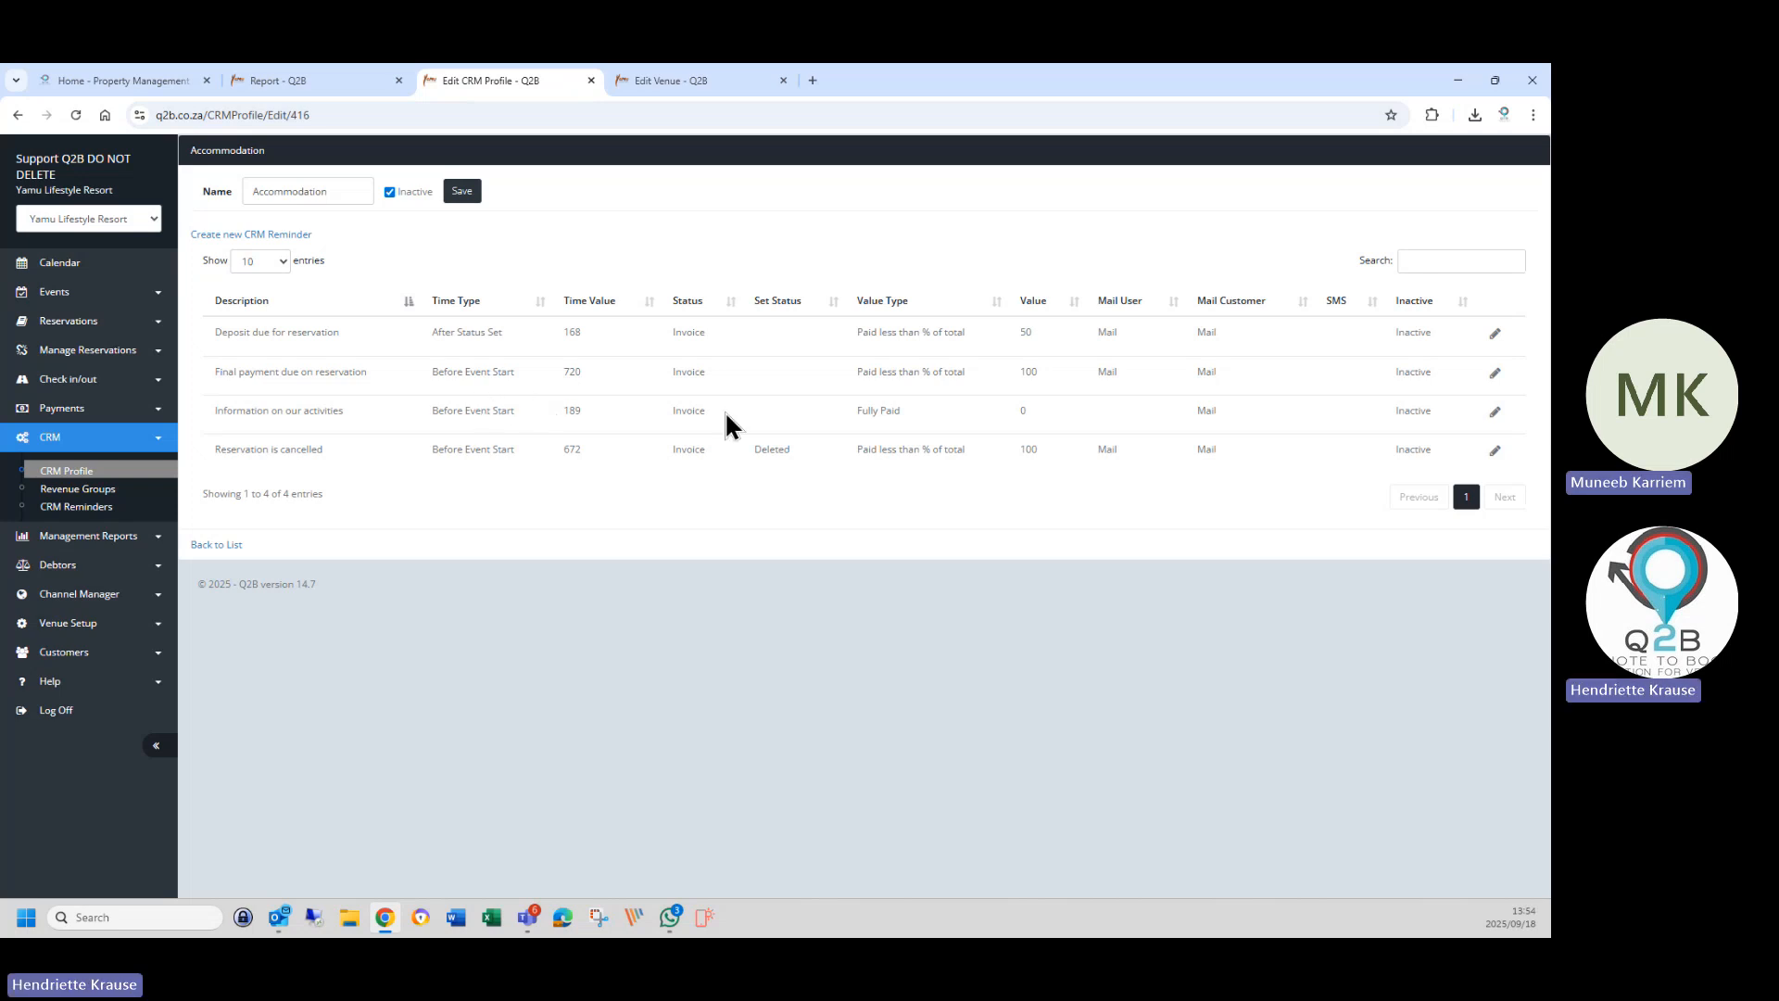
Open the Final payment due on reservation reminder (720 hours before event start) for editing.
click(1495, 372)
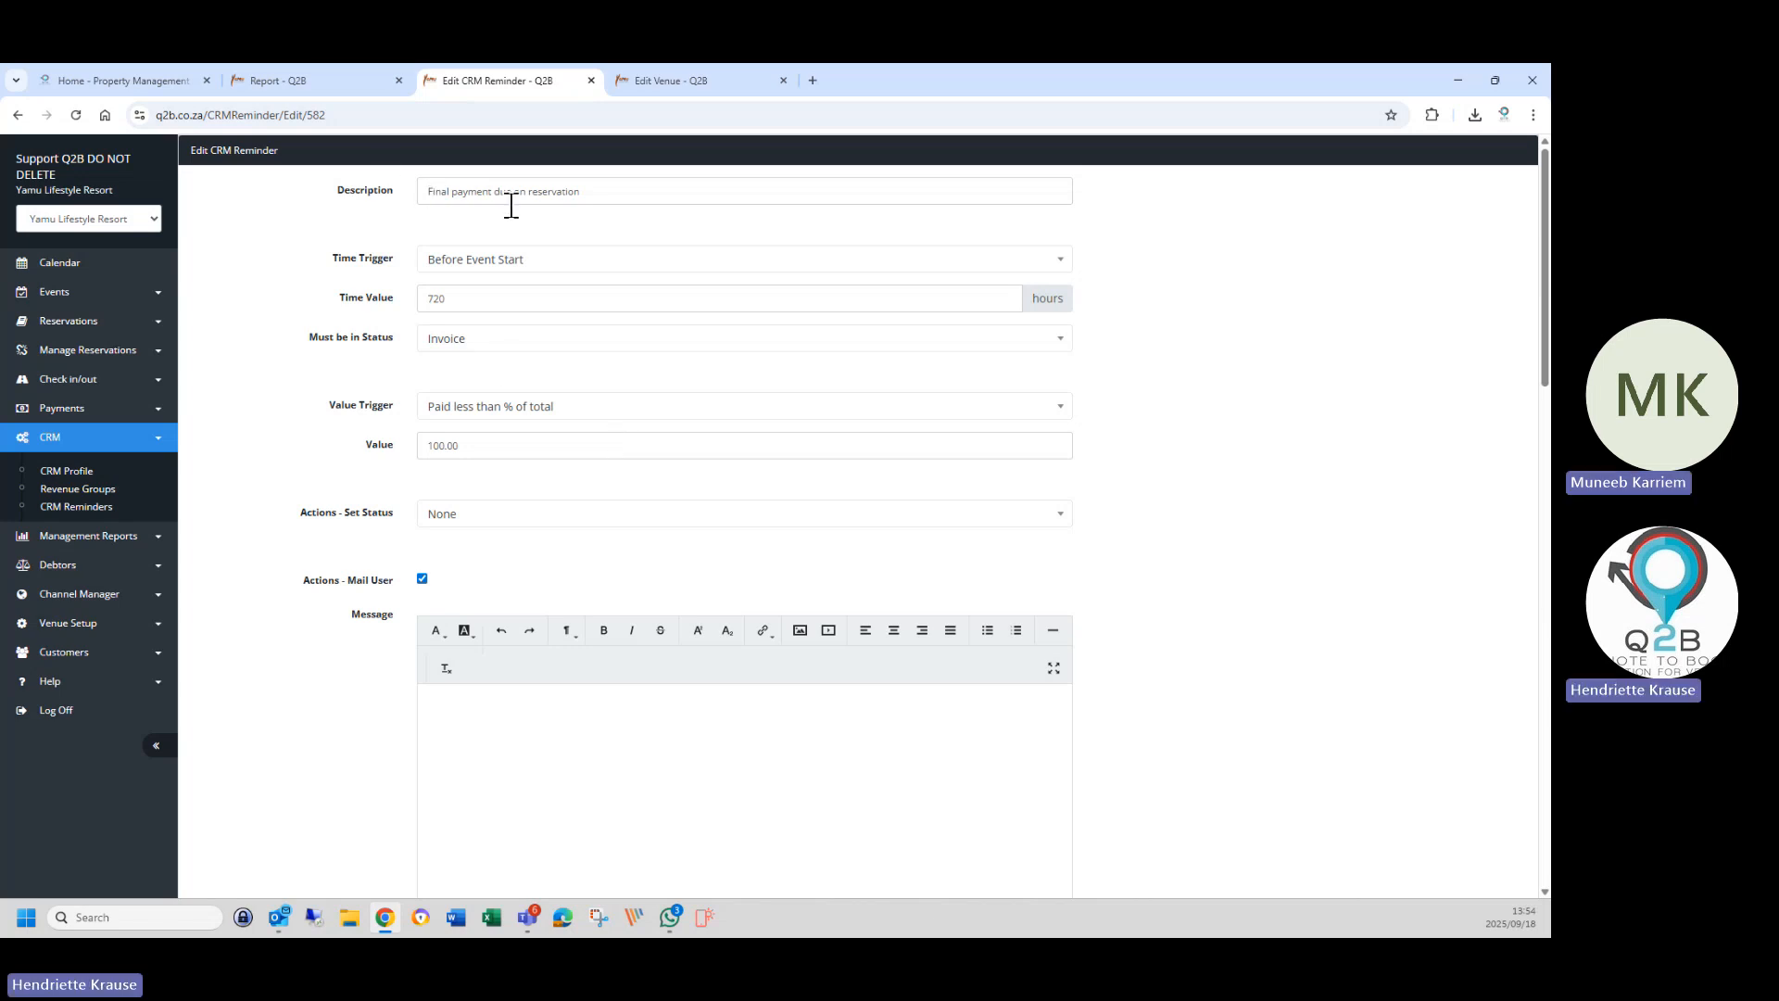
click(447, 268)
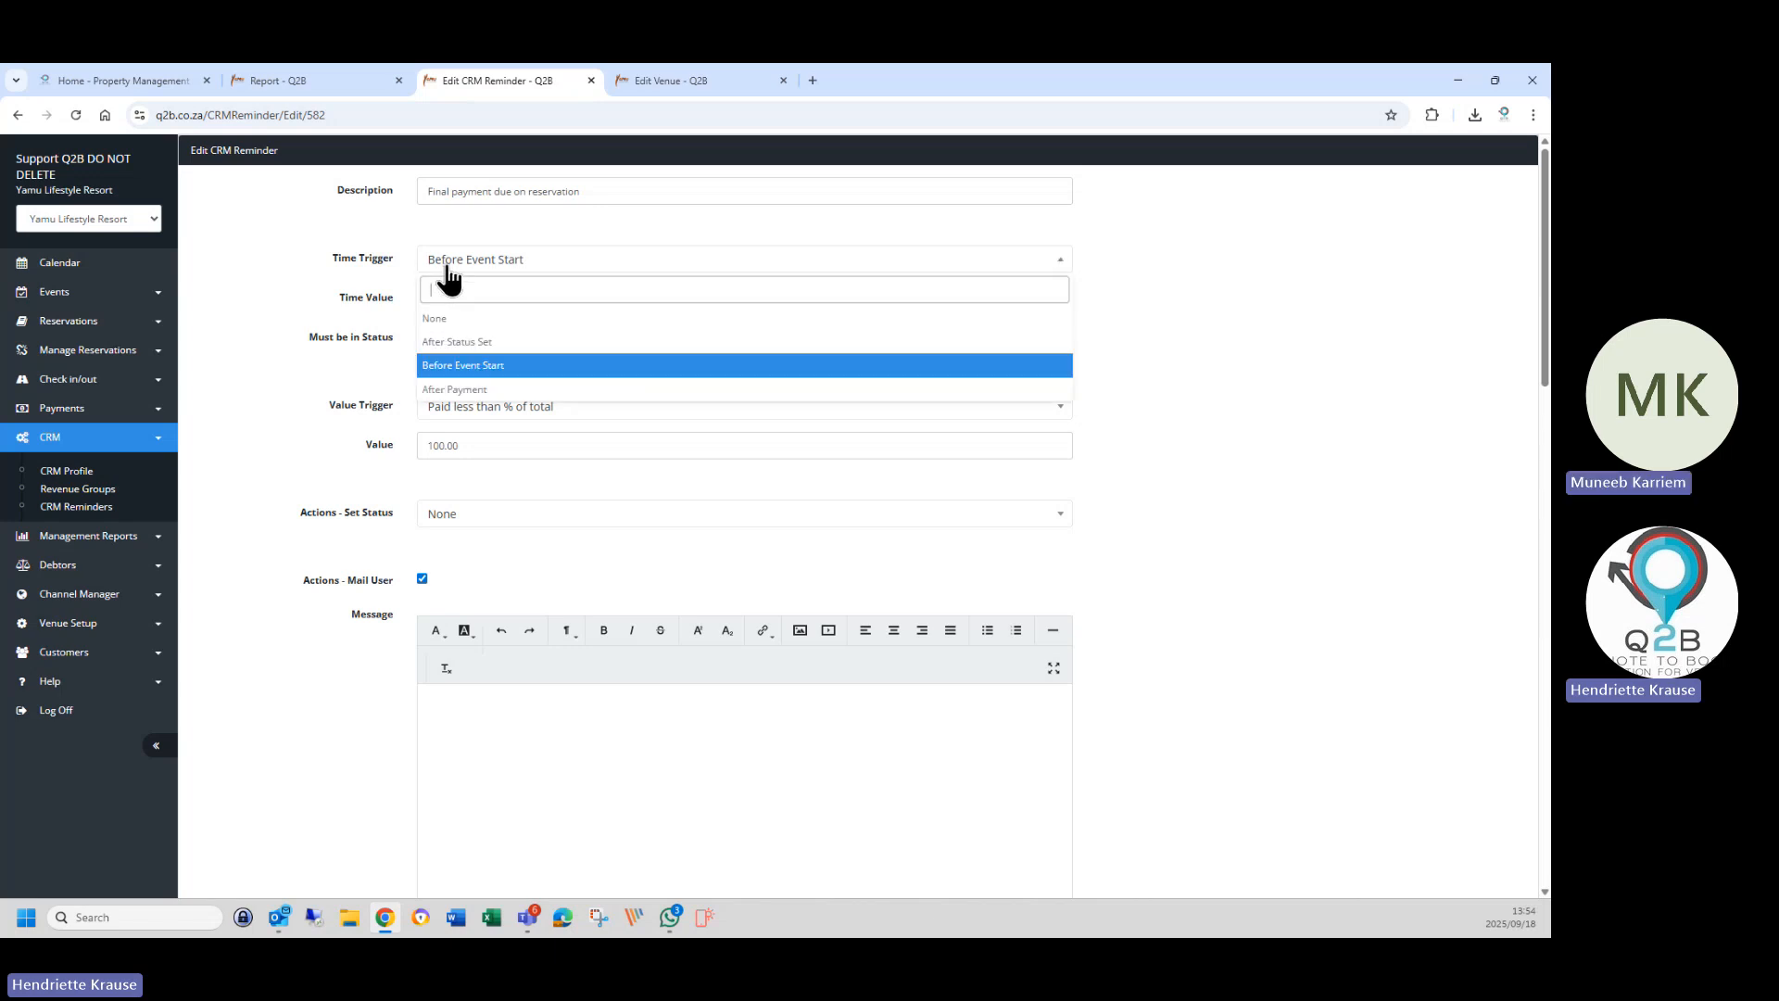
click(469, 367)
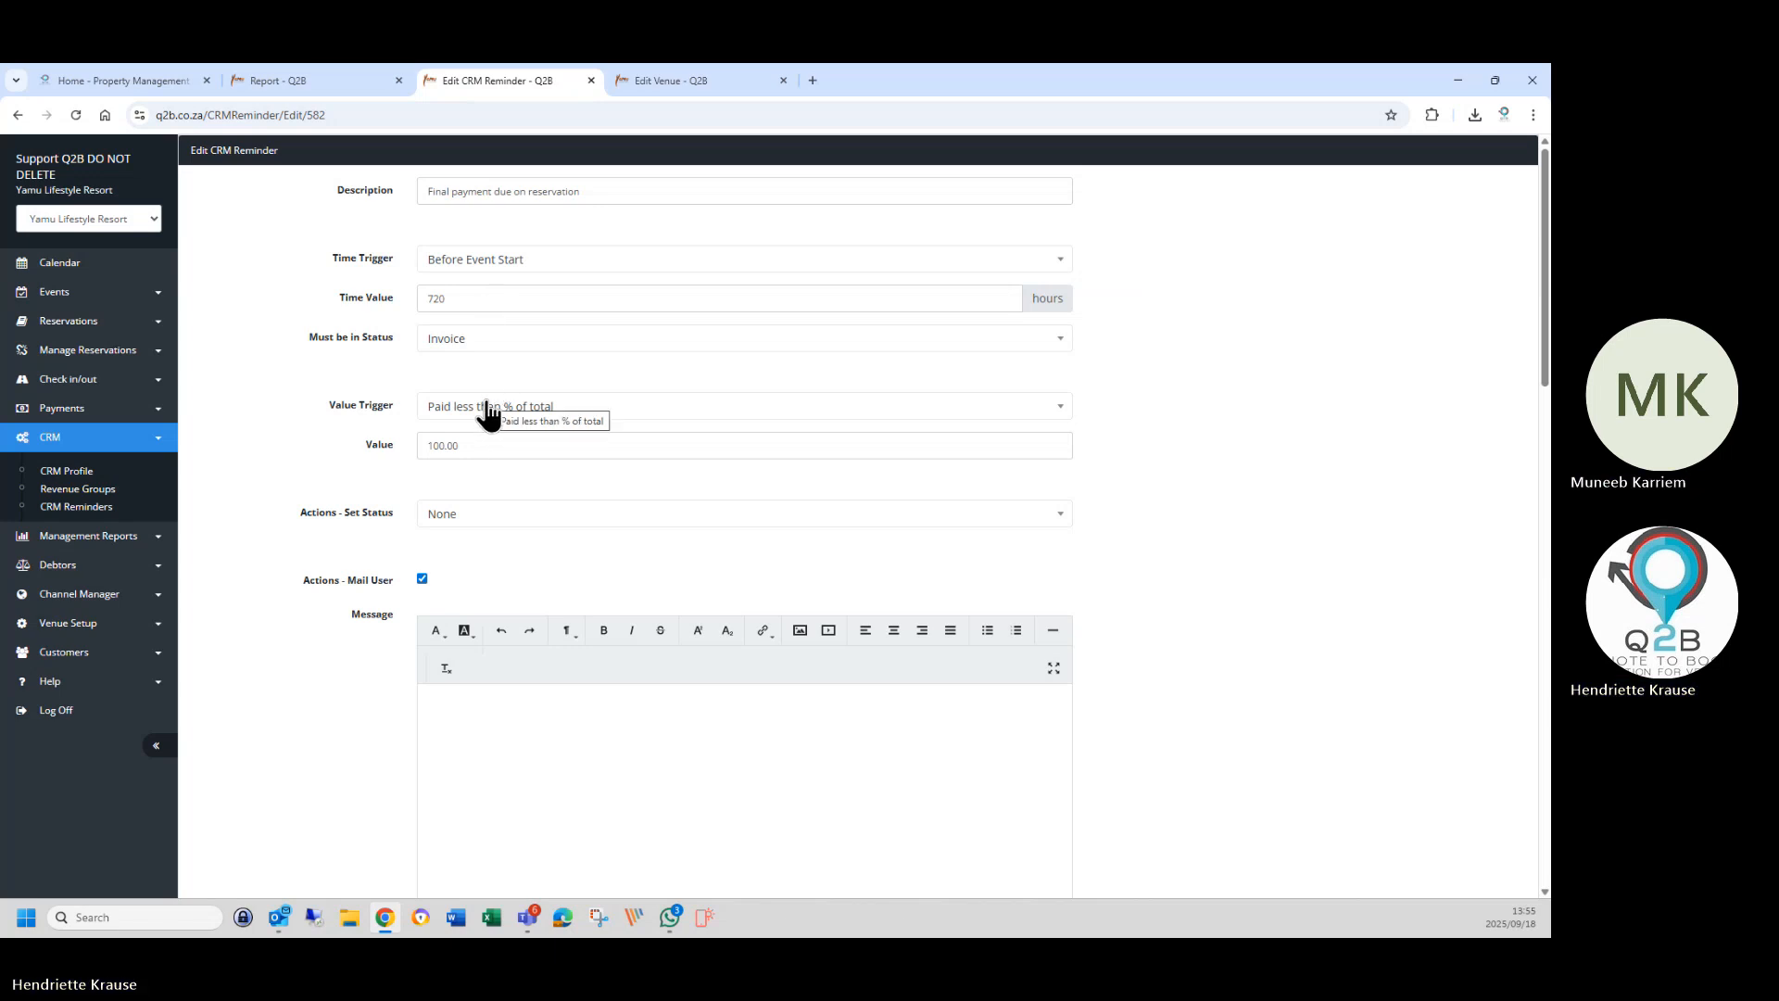
right_click(80, 330)
Open the Reservations > Reservation List in a new browser tab.
click(686, 91)
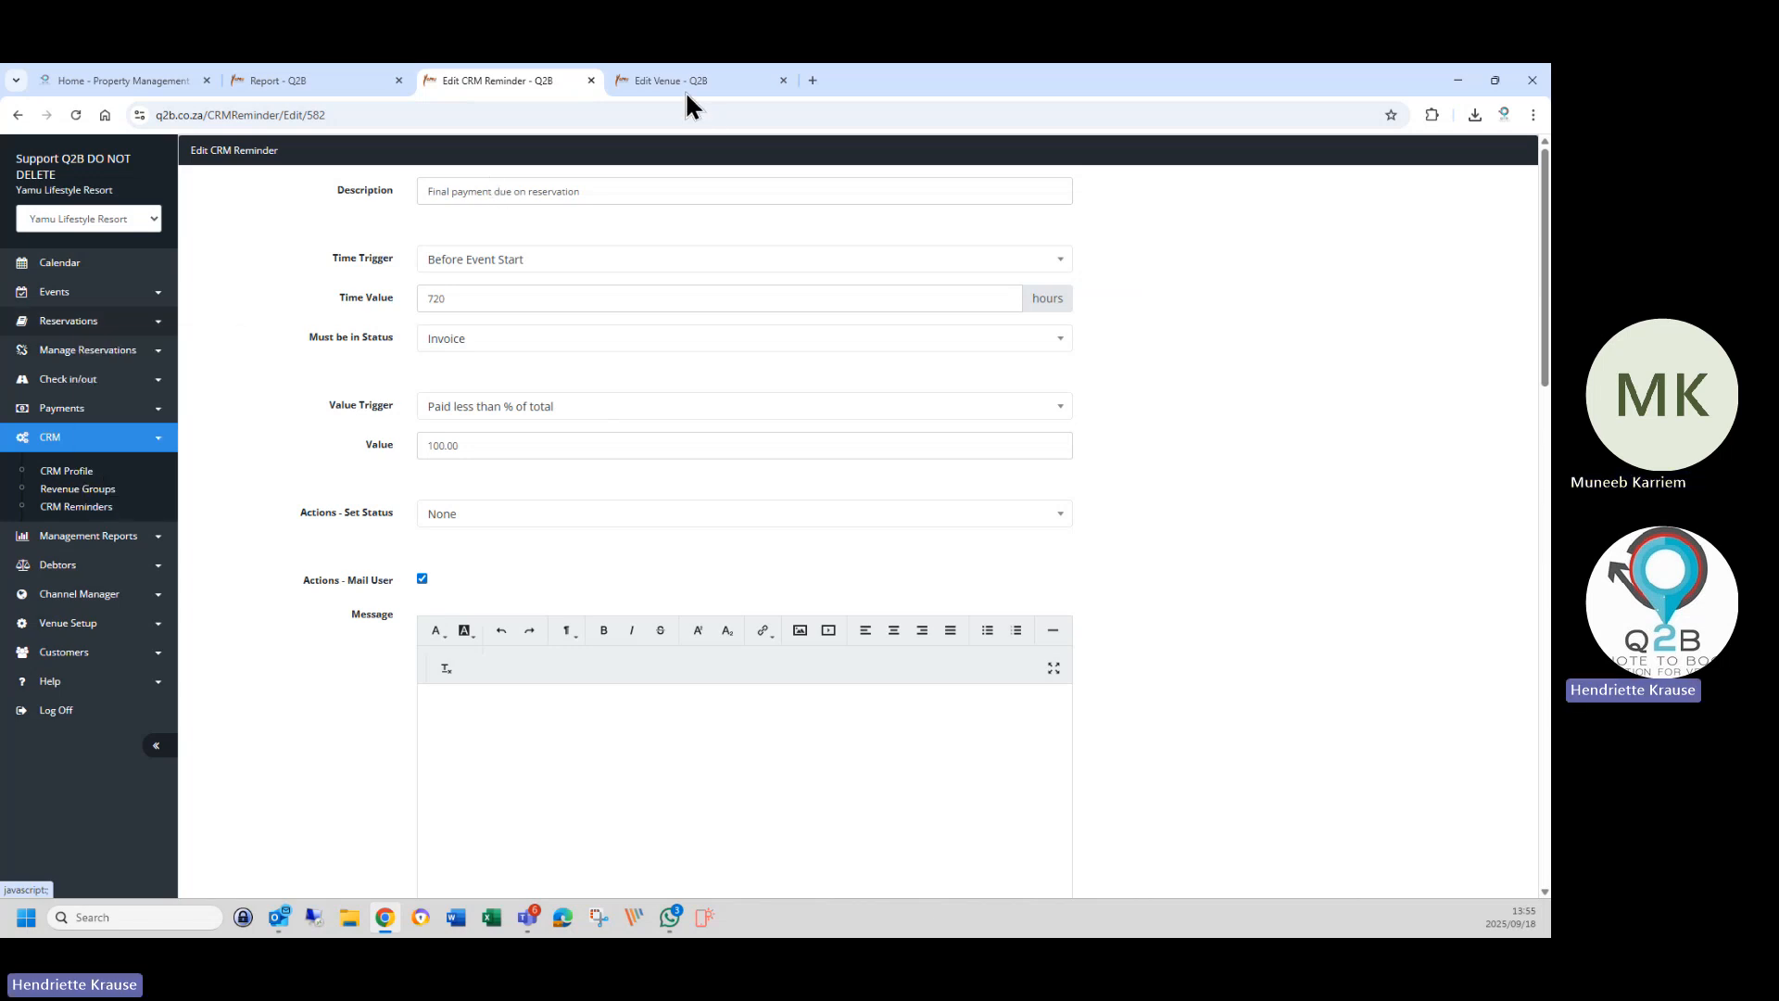
click(686, 83)
click(79, 325)
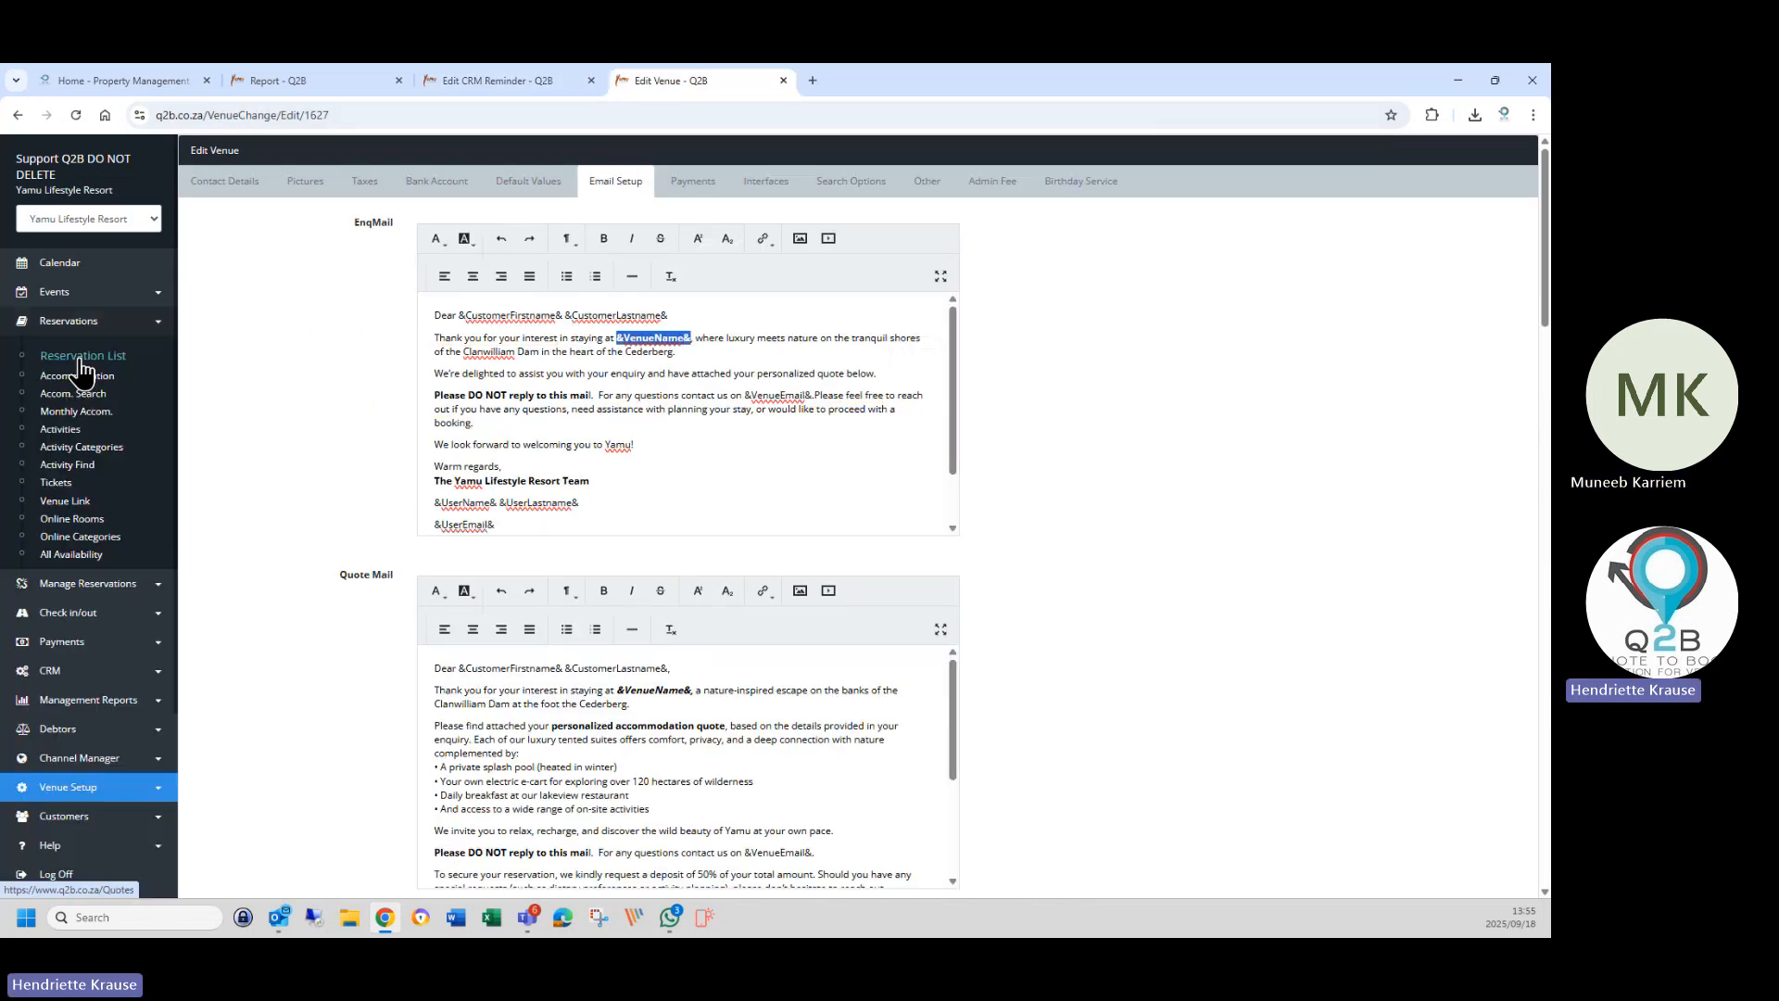
right_click(83, 358)
click(166, 381)
click(862, 82)
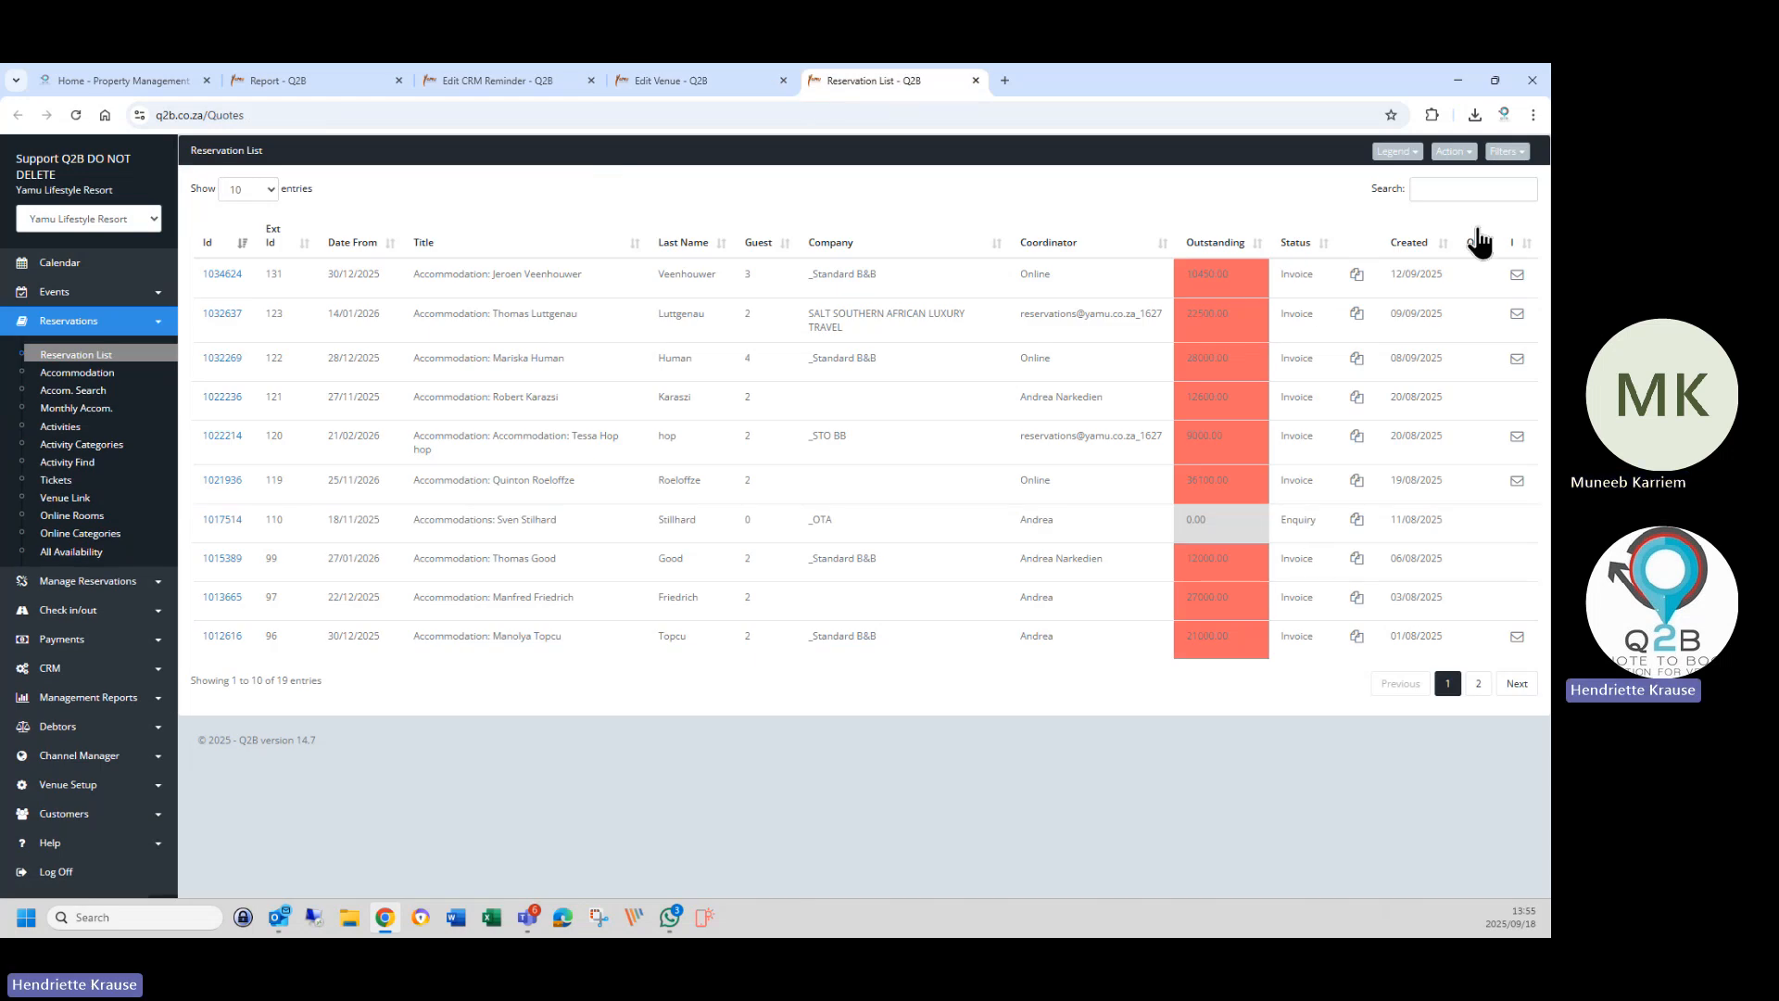
Filter the reservation list to Completed, which shows none, then return to the reminder's edit form.
click(1453, 152)
click(1501, 154)
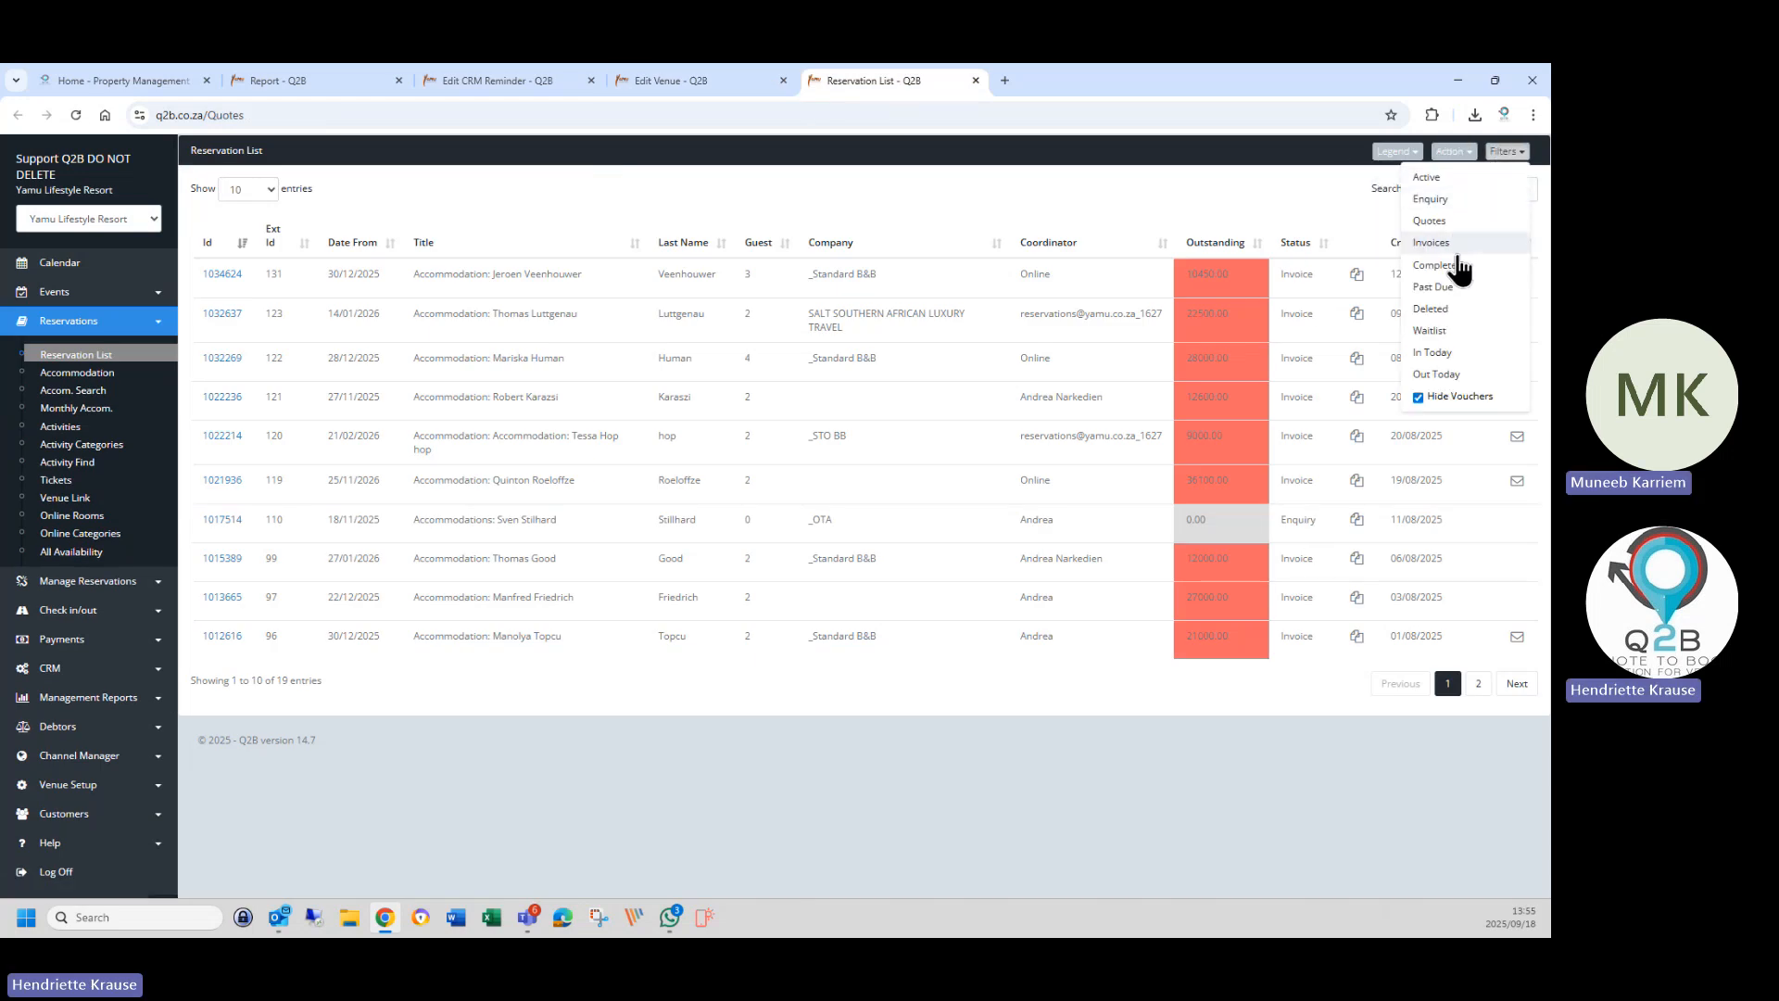
click(1439, 270)
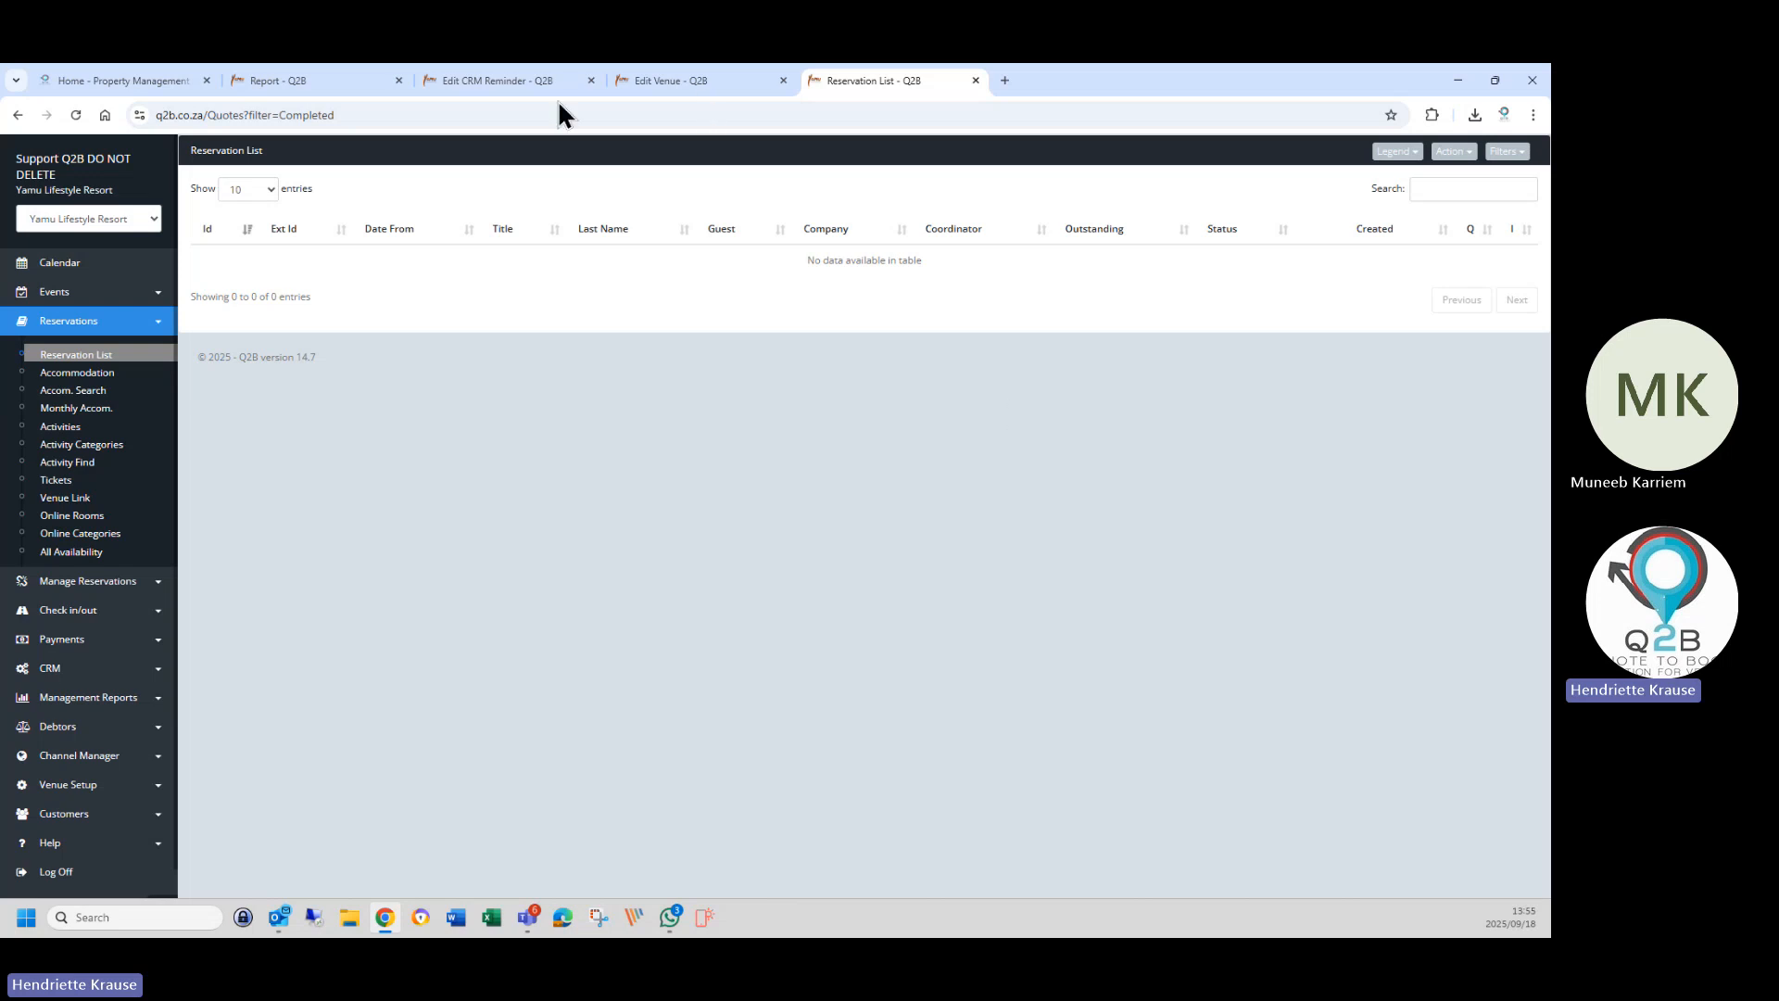
click(508, 79)
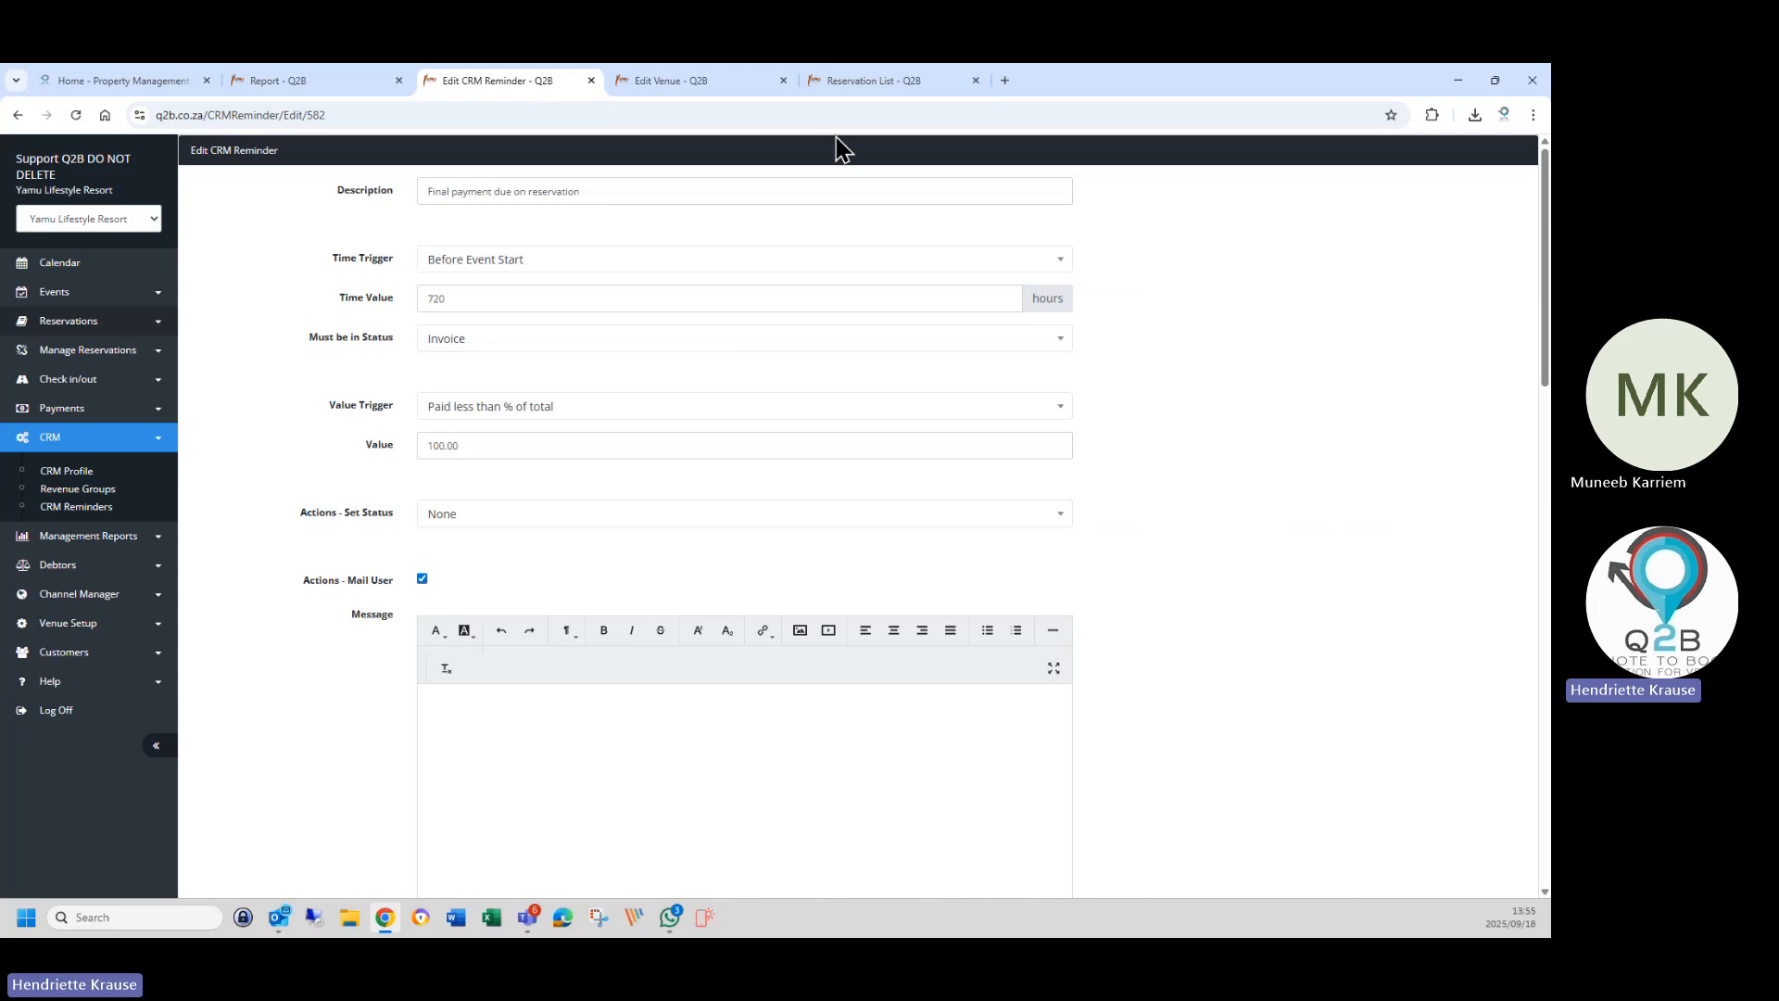
click(841, 80)
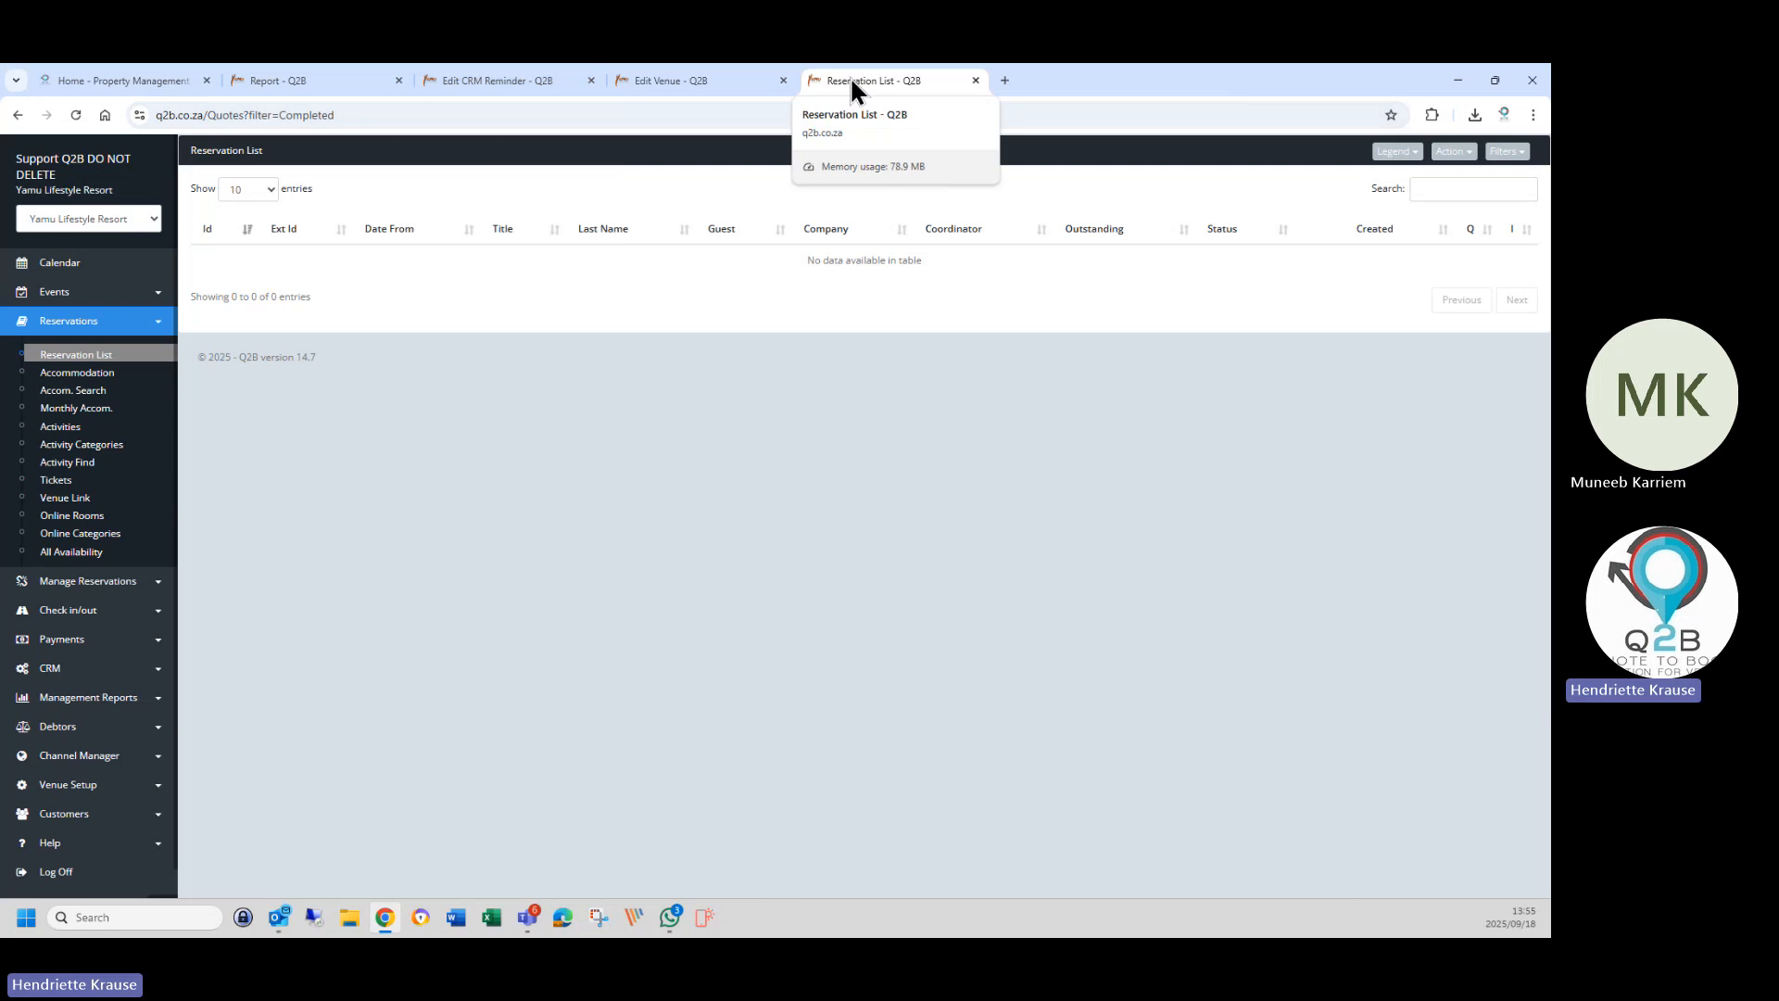
click(476, 82)
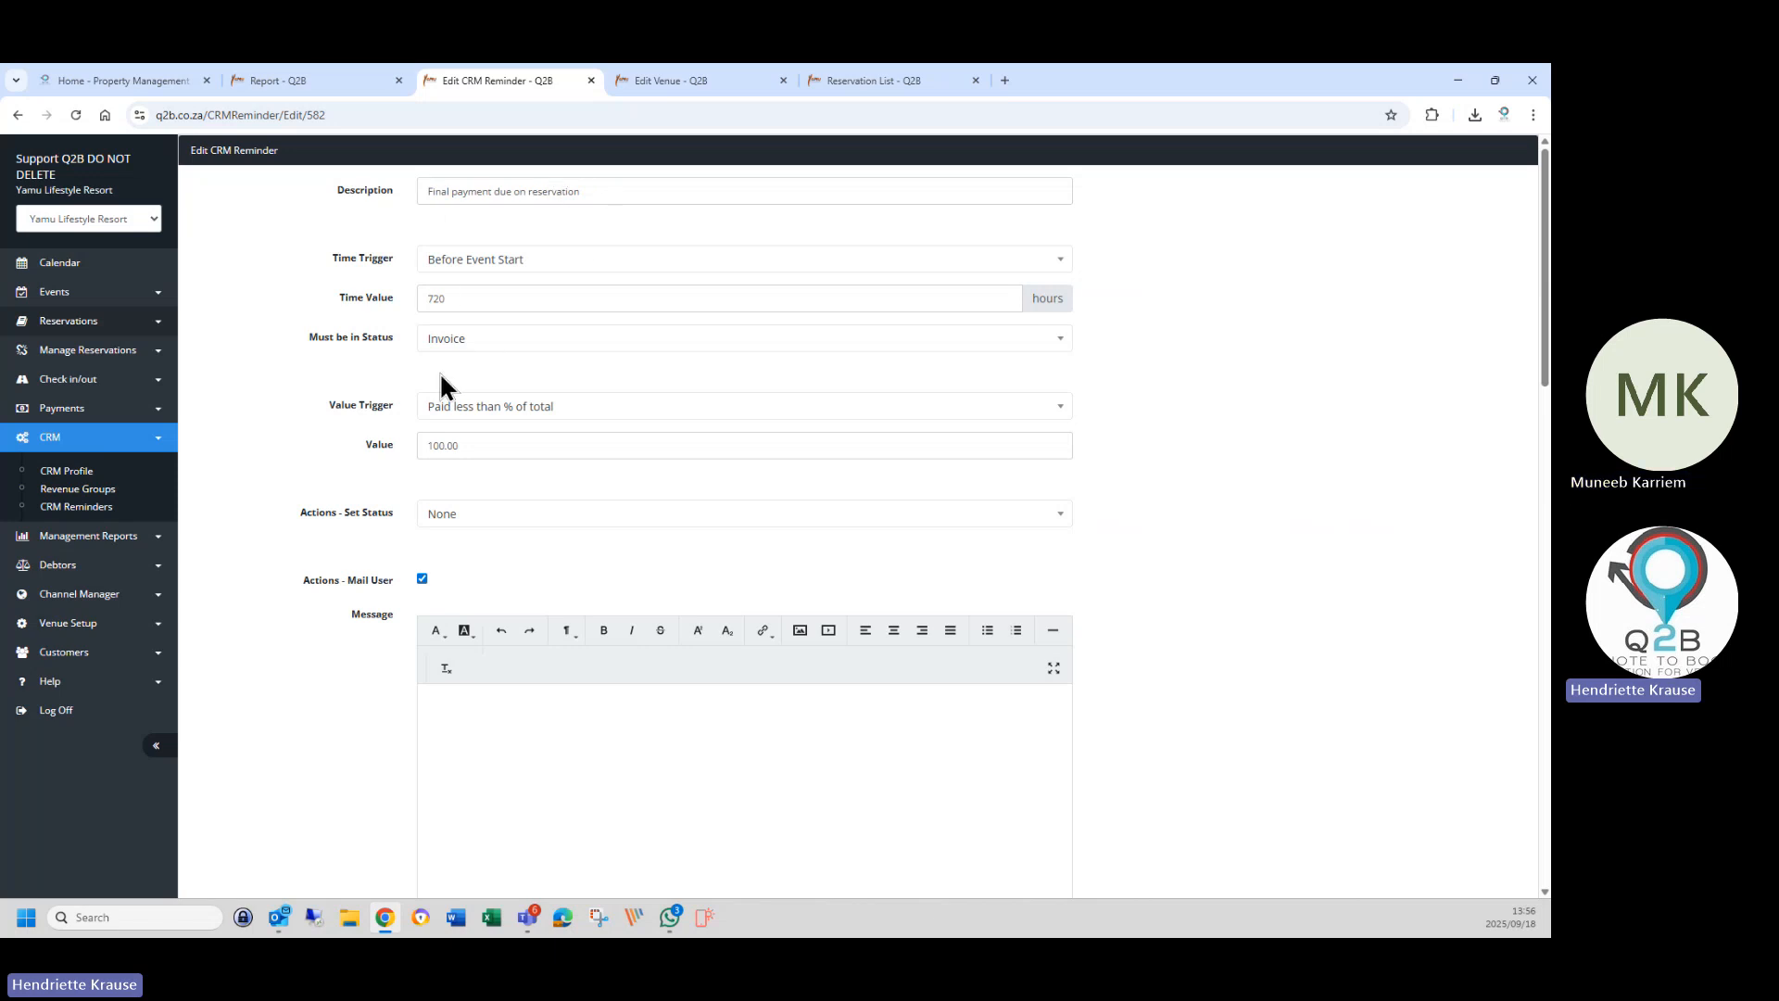
click(462, 449)
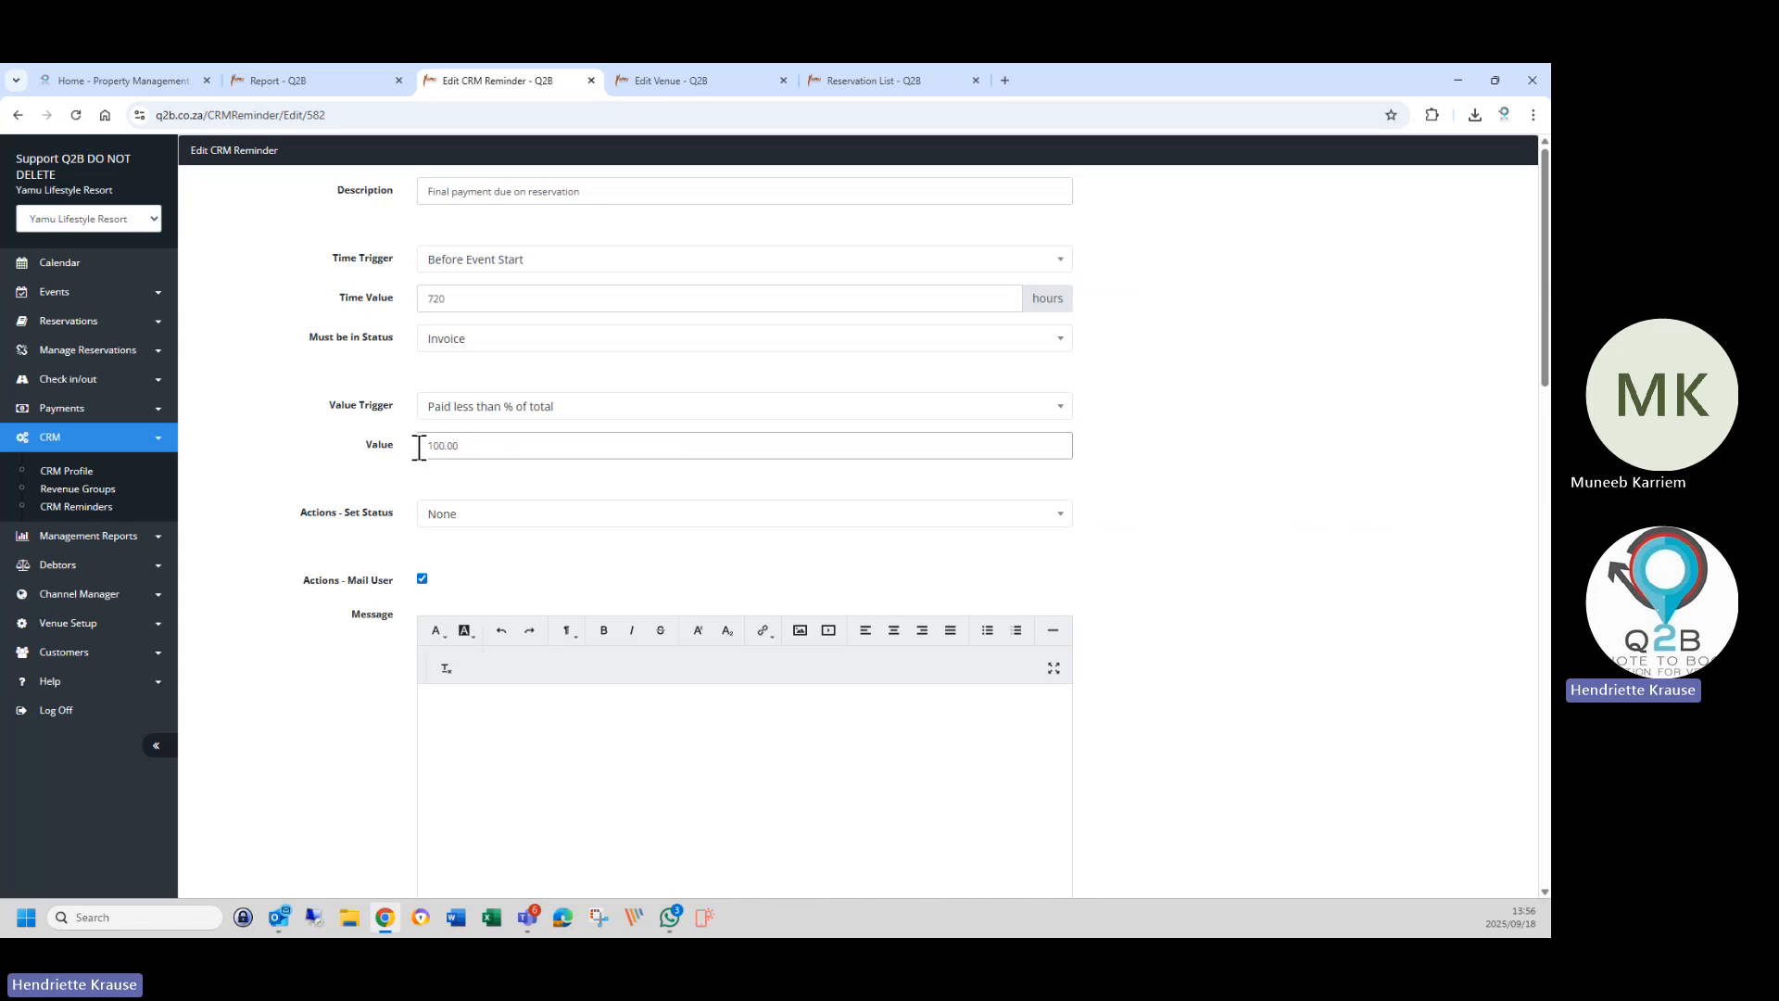
drag(417, 445, 474, 497)
scroll(501, 699, down, 2)
click(536, 593)
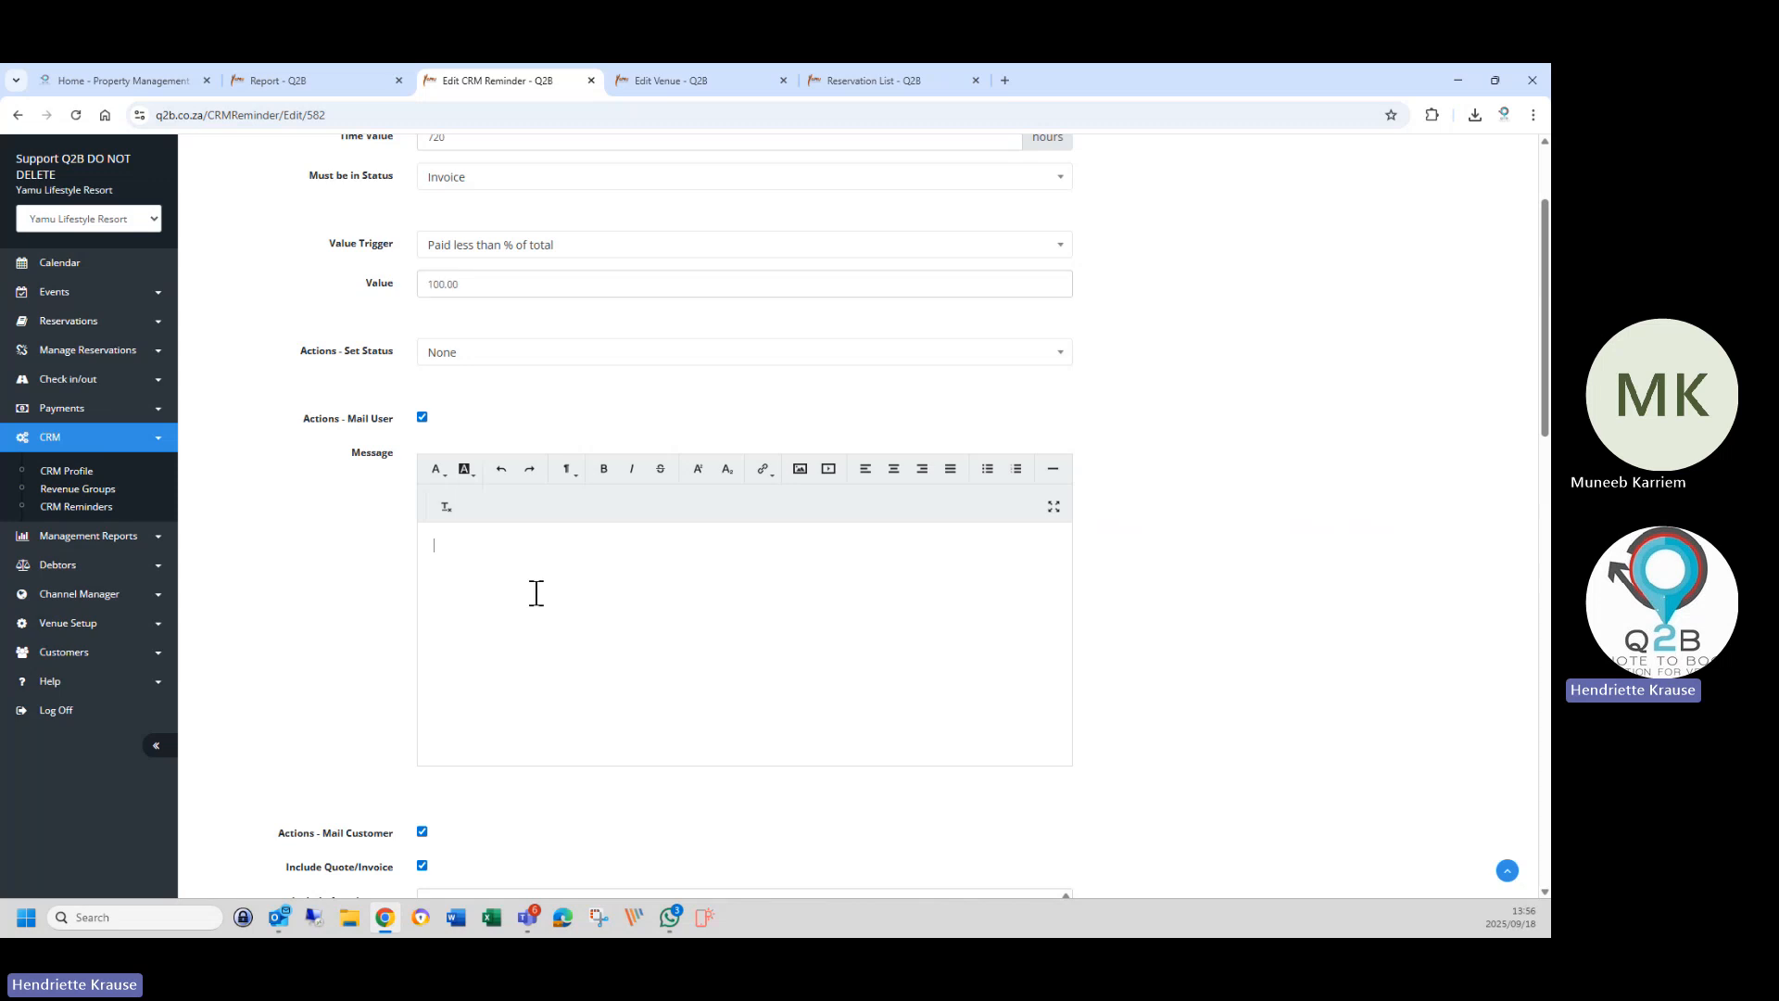
scroll(521, 600, down, 8)
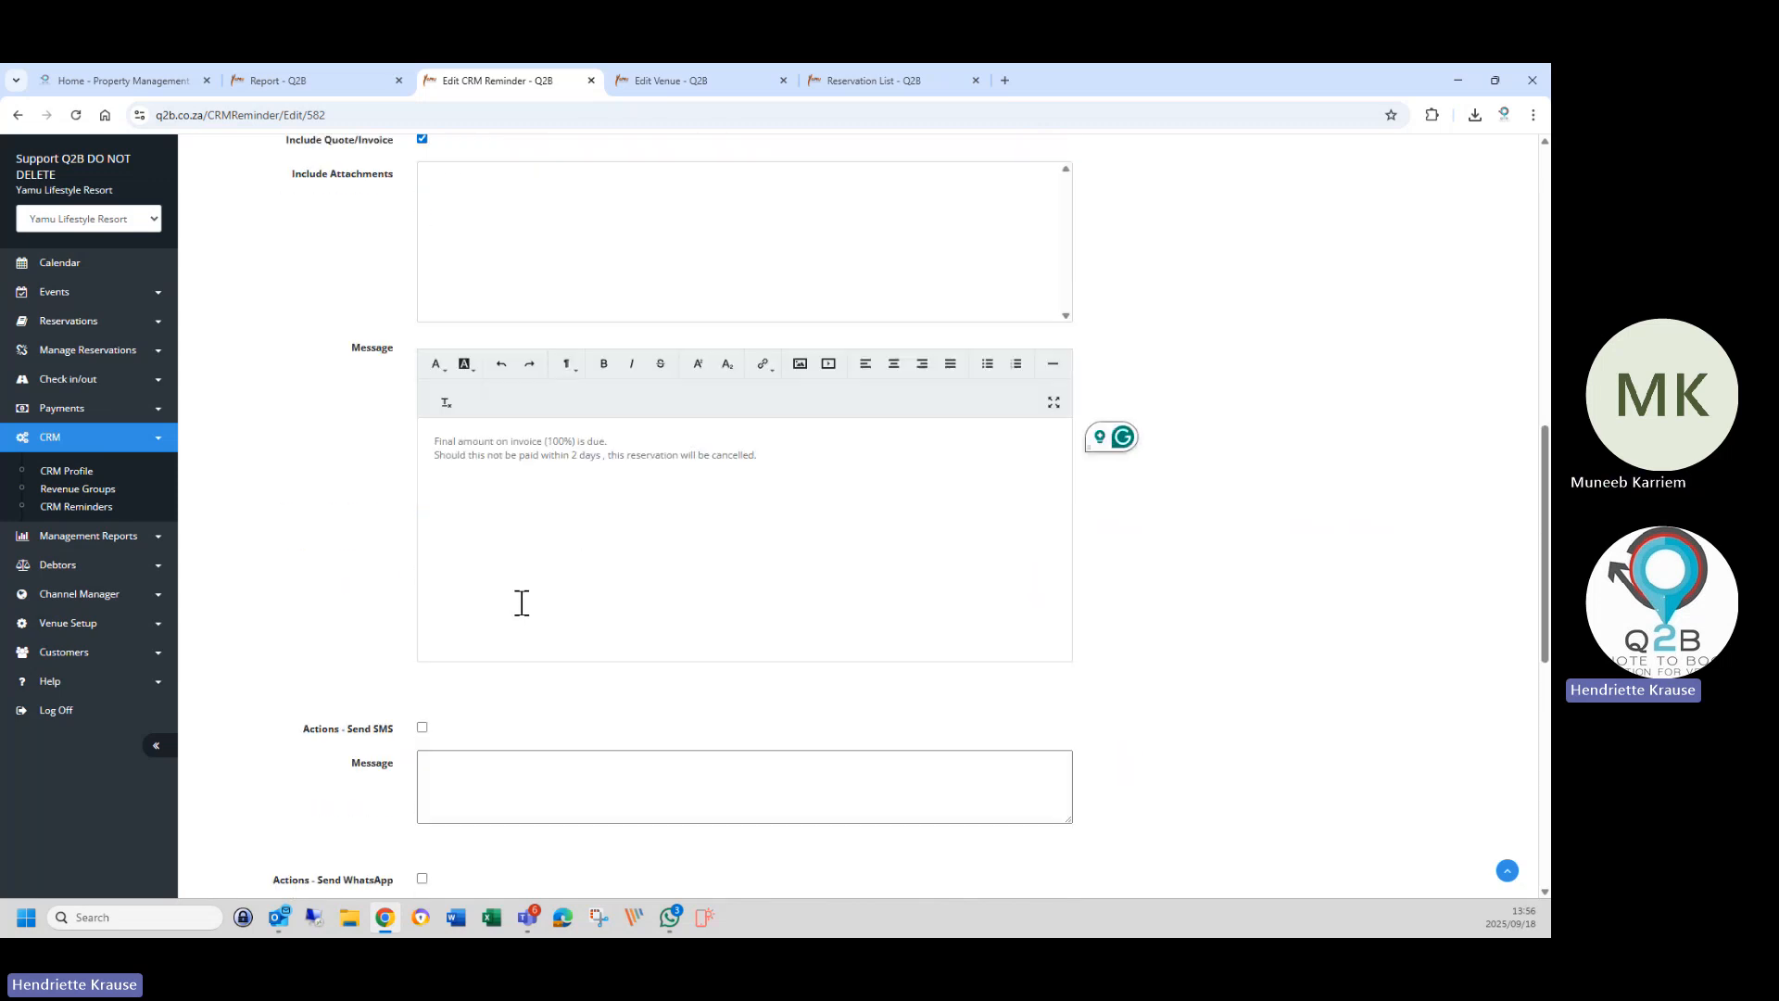
scroll(522, 603, up, 4)
scroll(524, 600, down, 6)
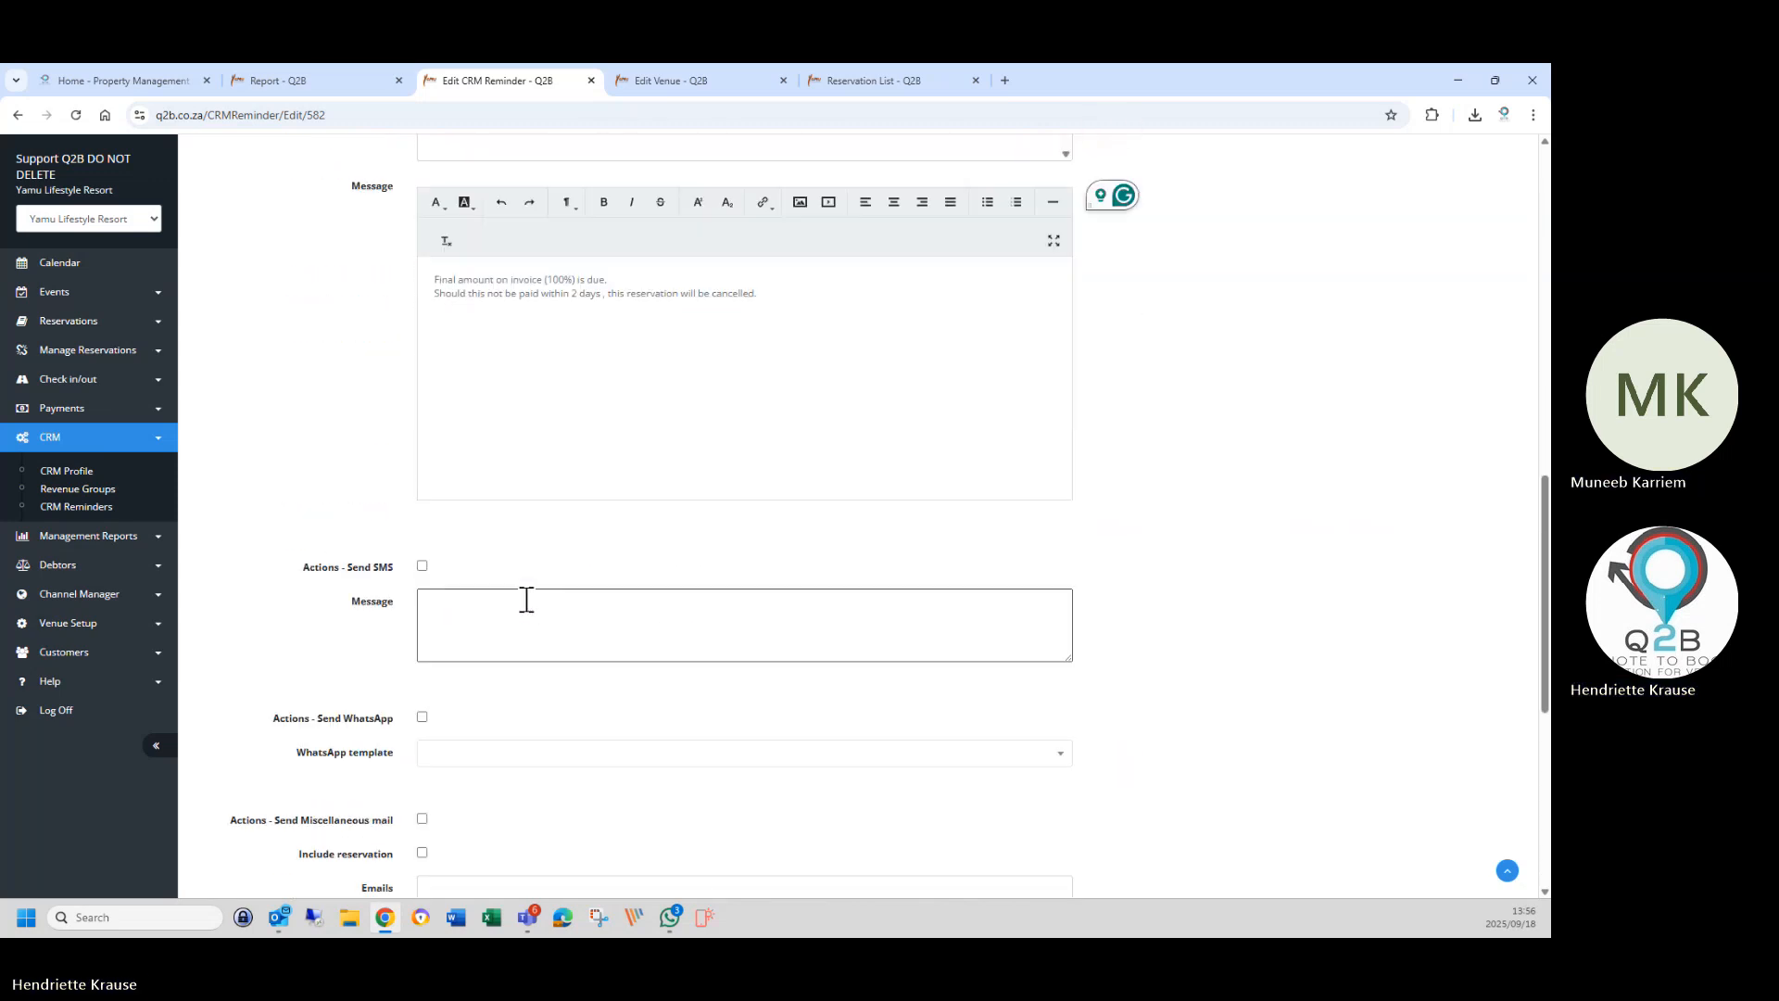
scroll(527, 601, up, 10)
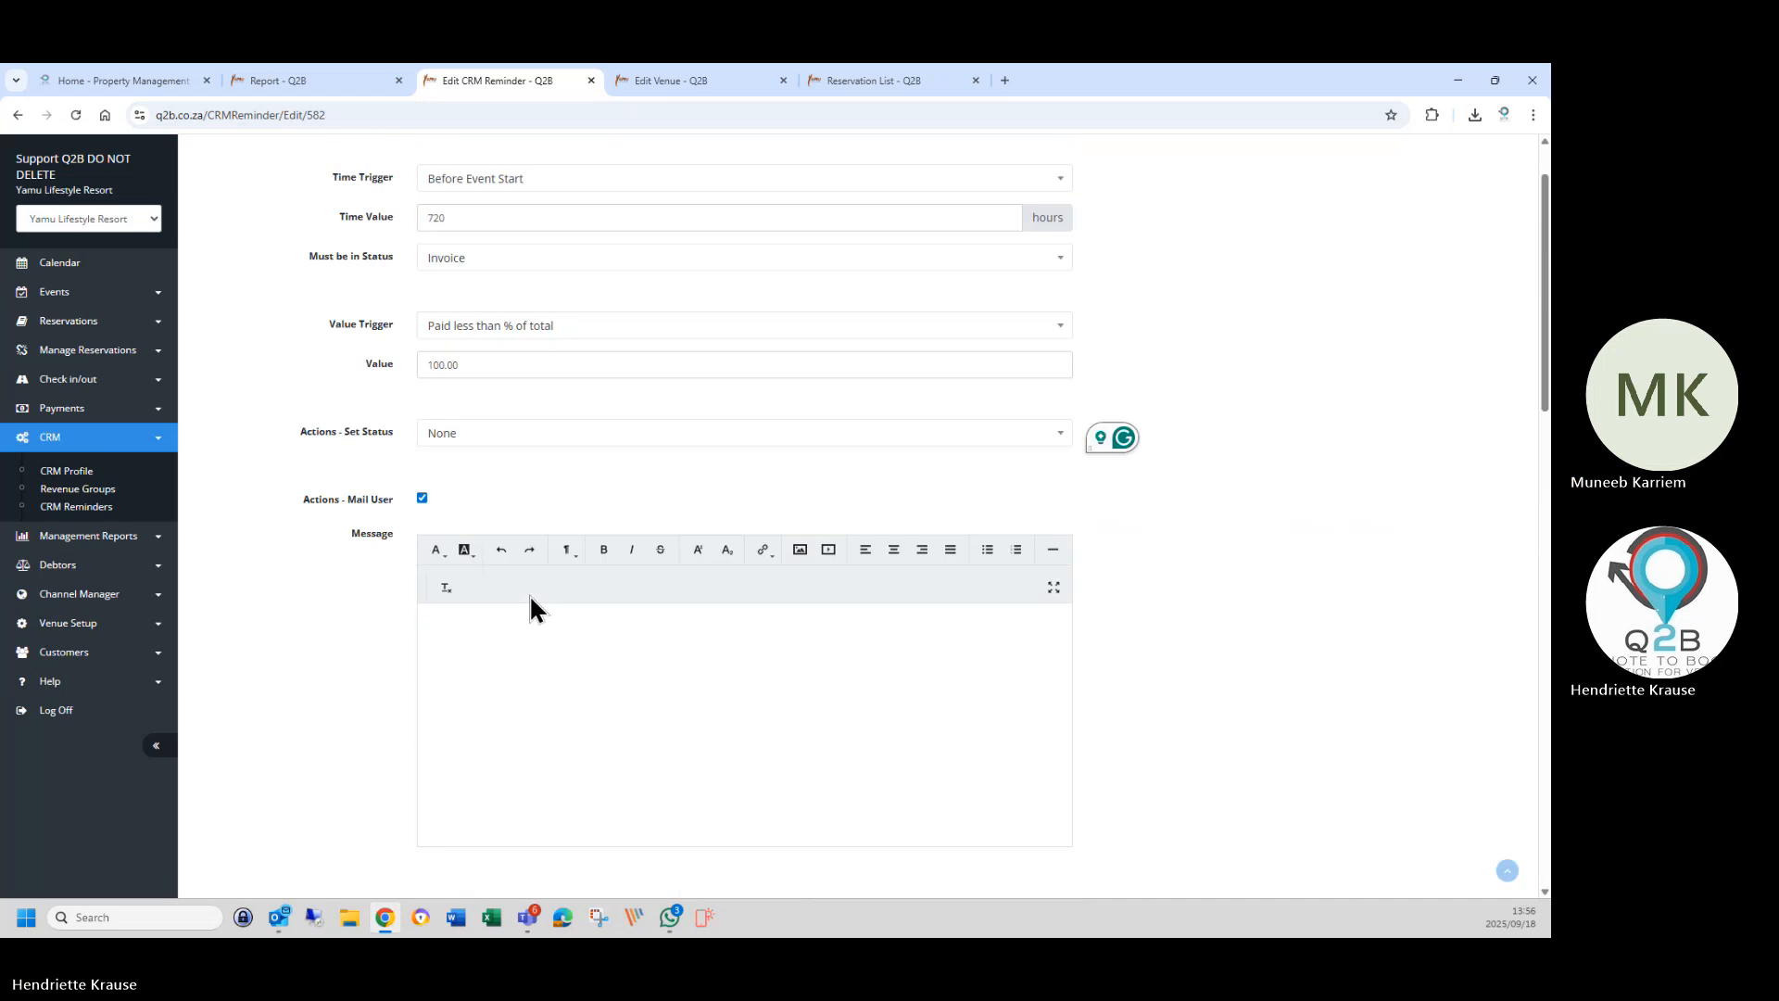
scroll(533, 595, up, 2)
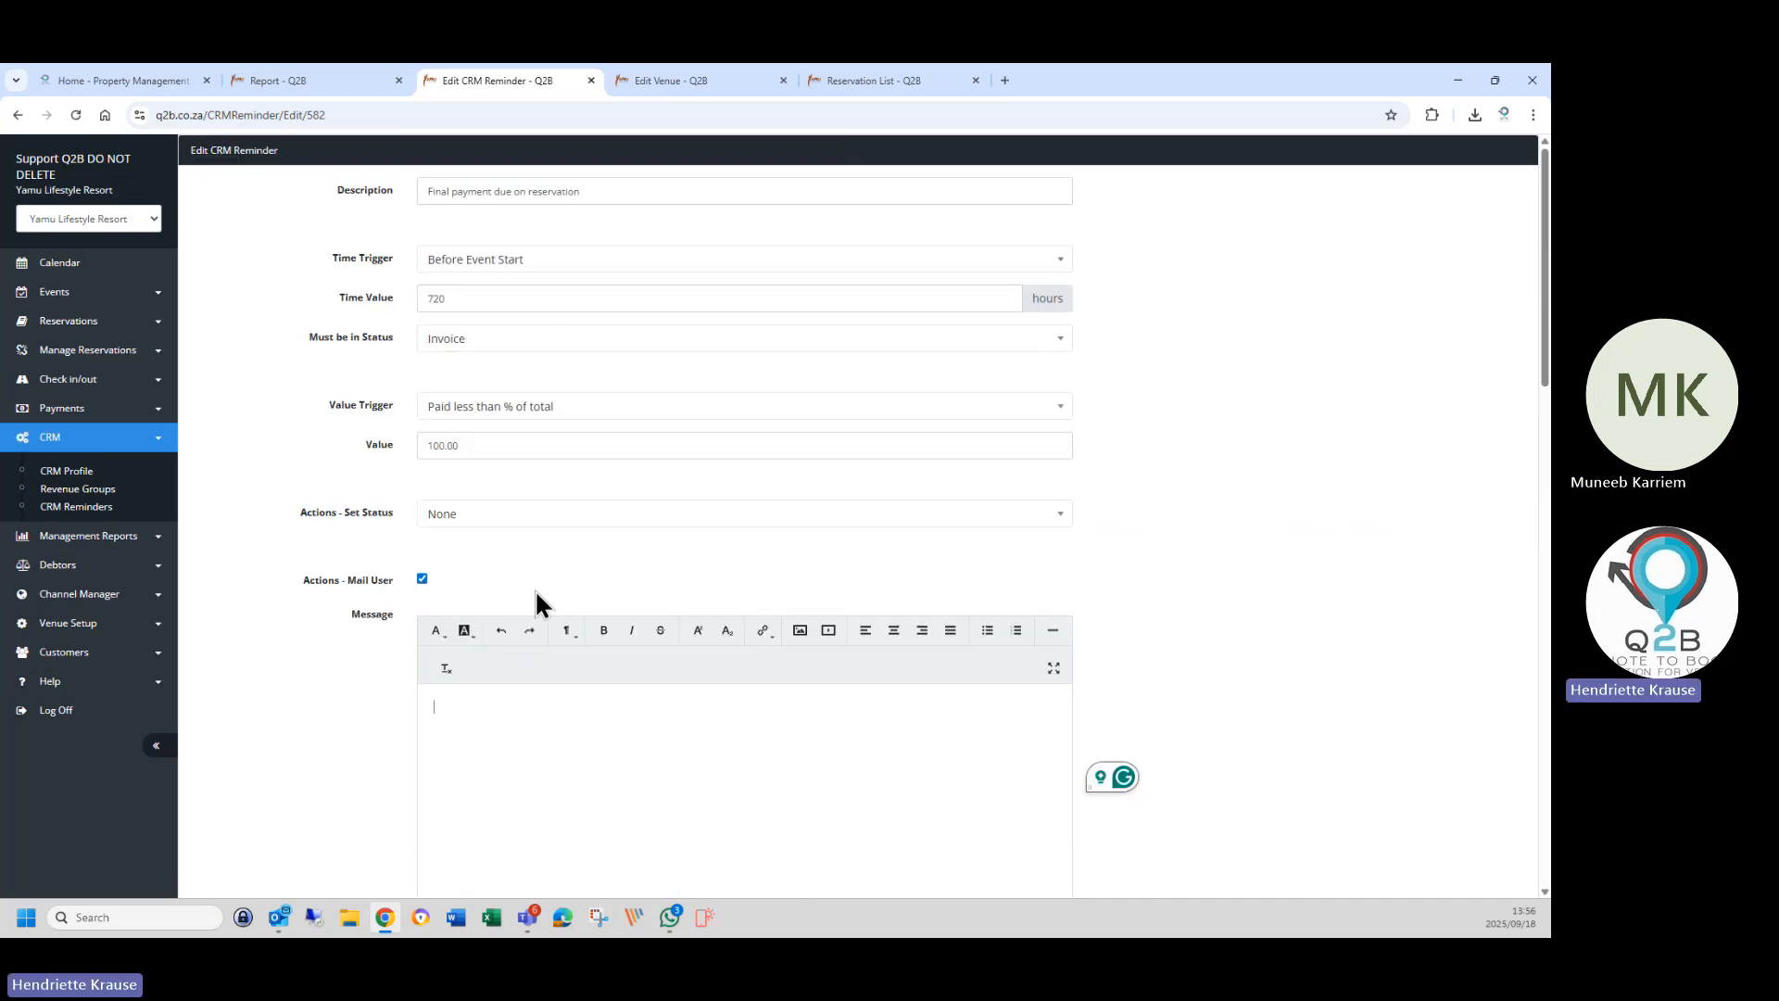
Copy the entire Invoice Mail body text from the Edit Venue page, then go back to the reminder form.
click(676, 81)
scroll(444, 704, down, 5)
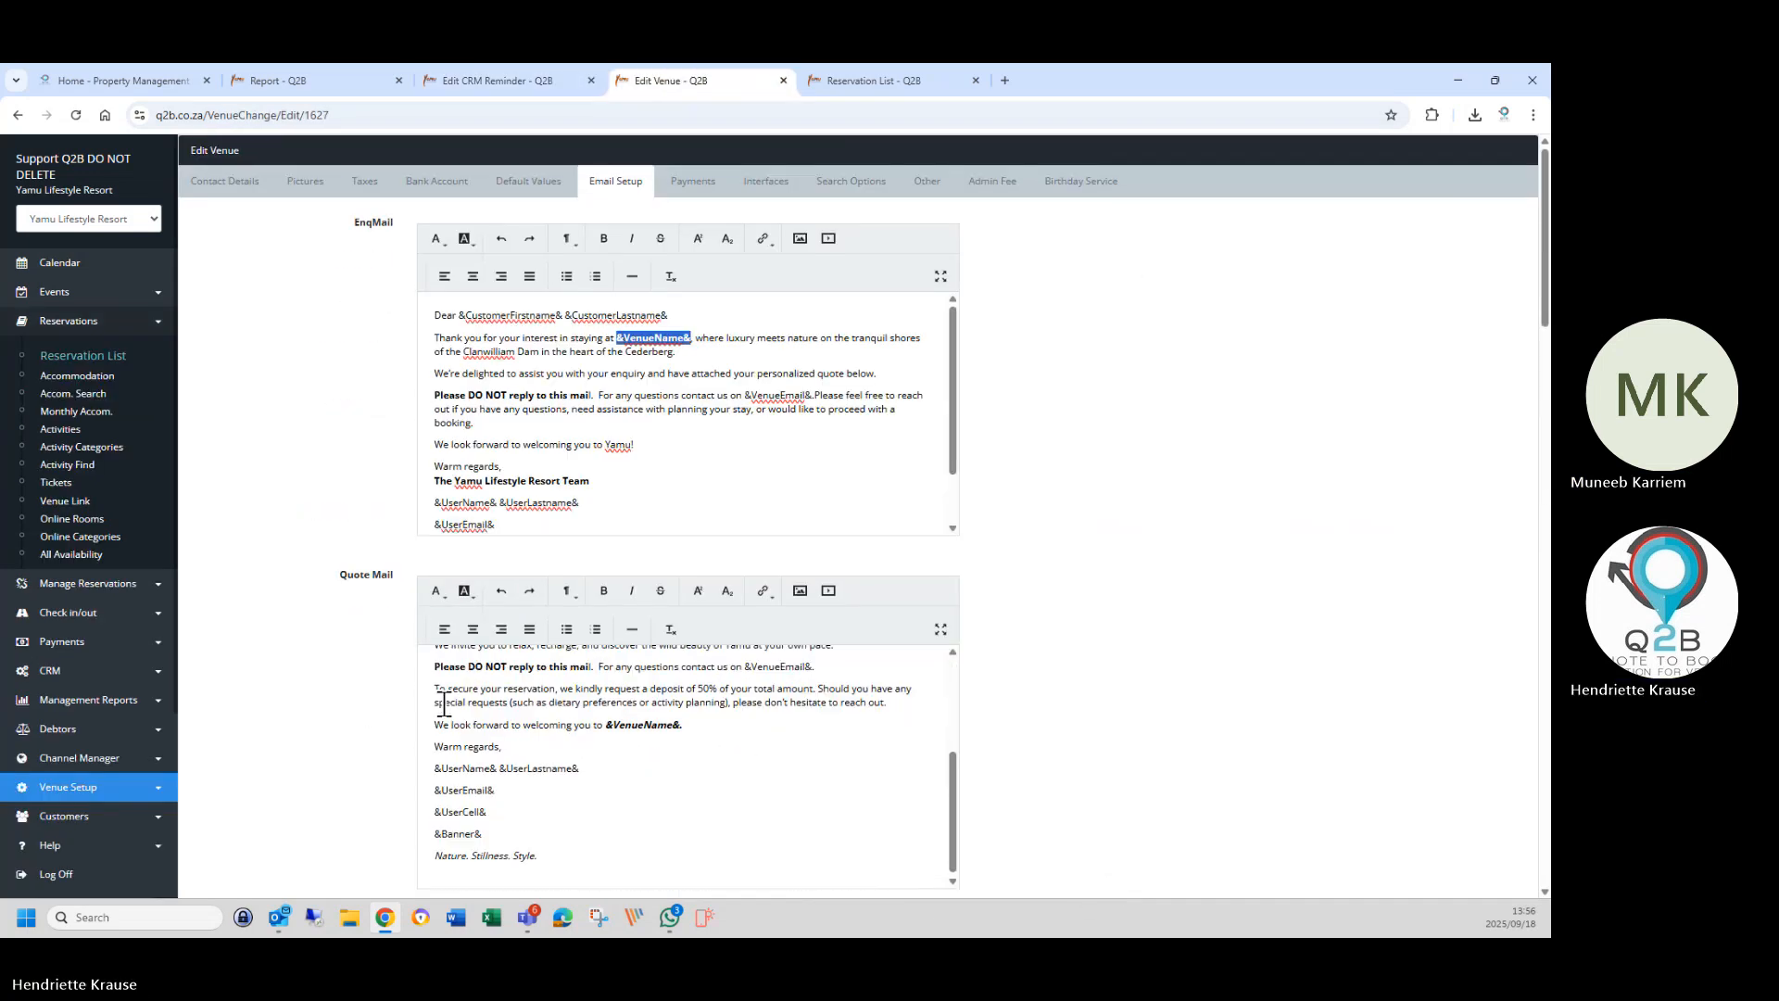
scroll(444, 704, down, 7)
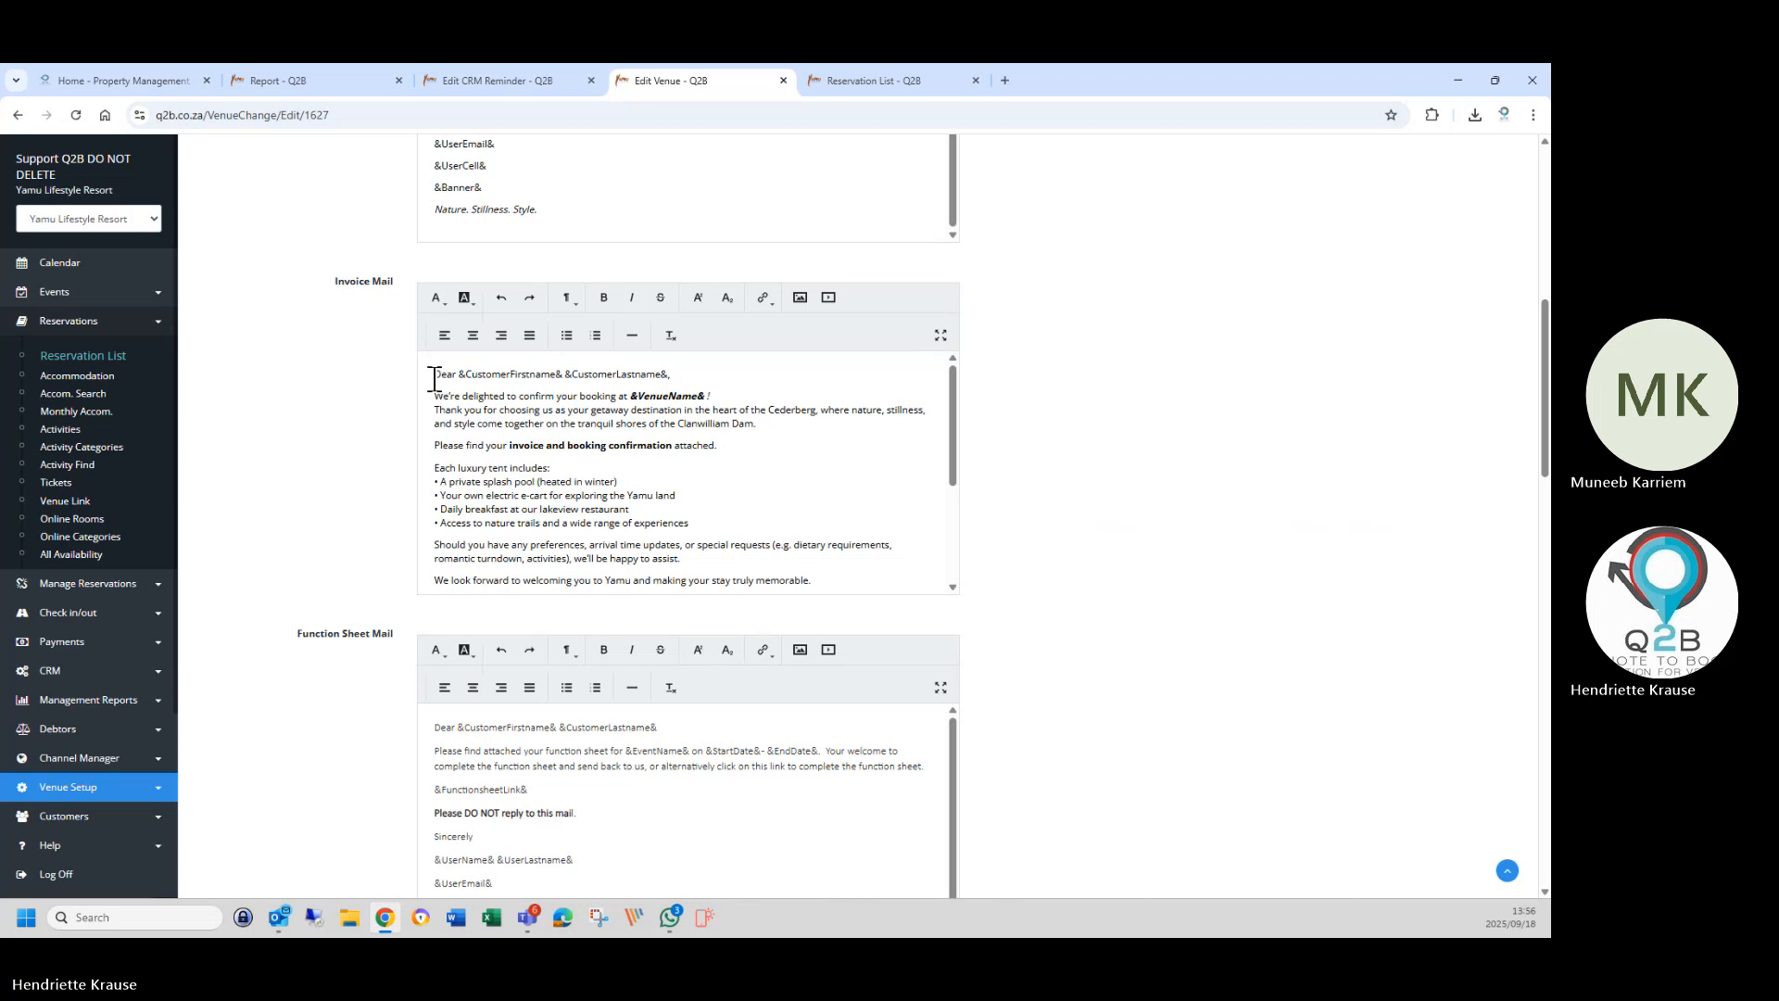
drag(433, 378, 807, 581)
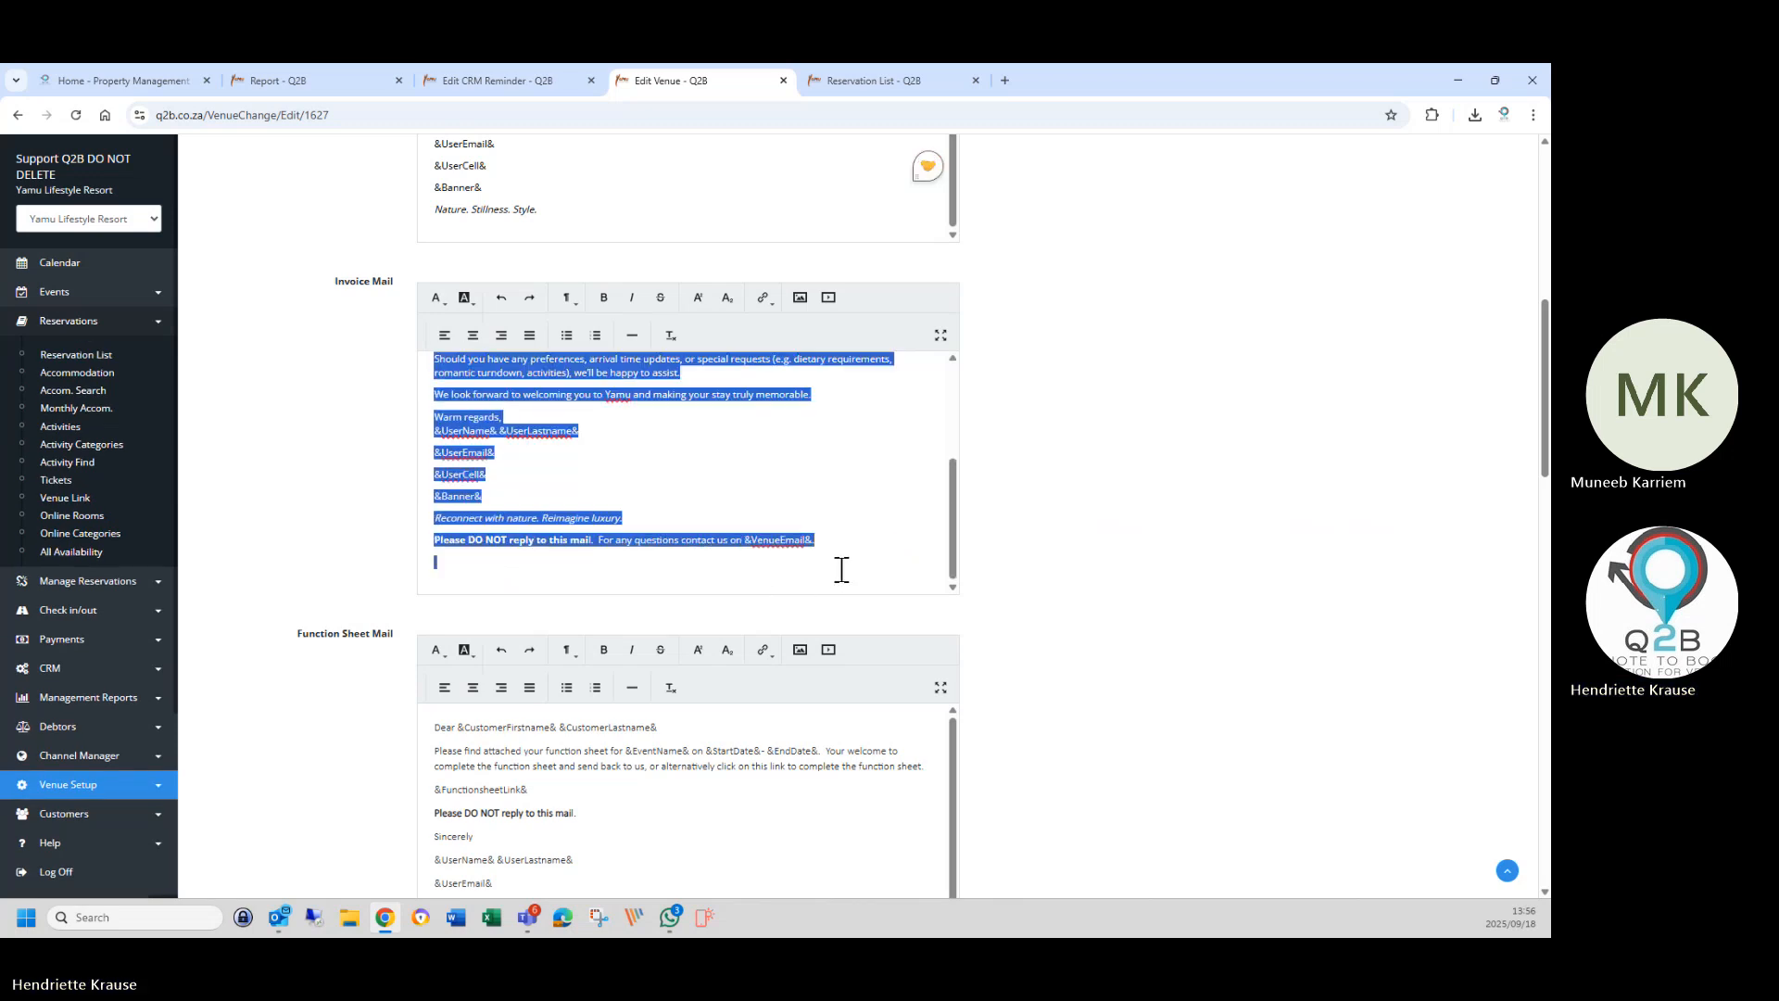
right_click(502, 519)
click(526, 204)
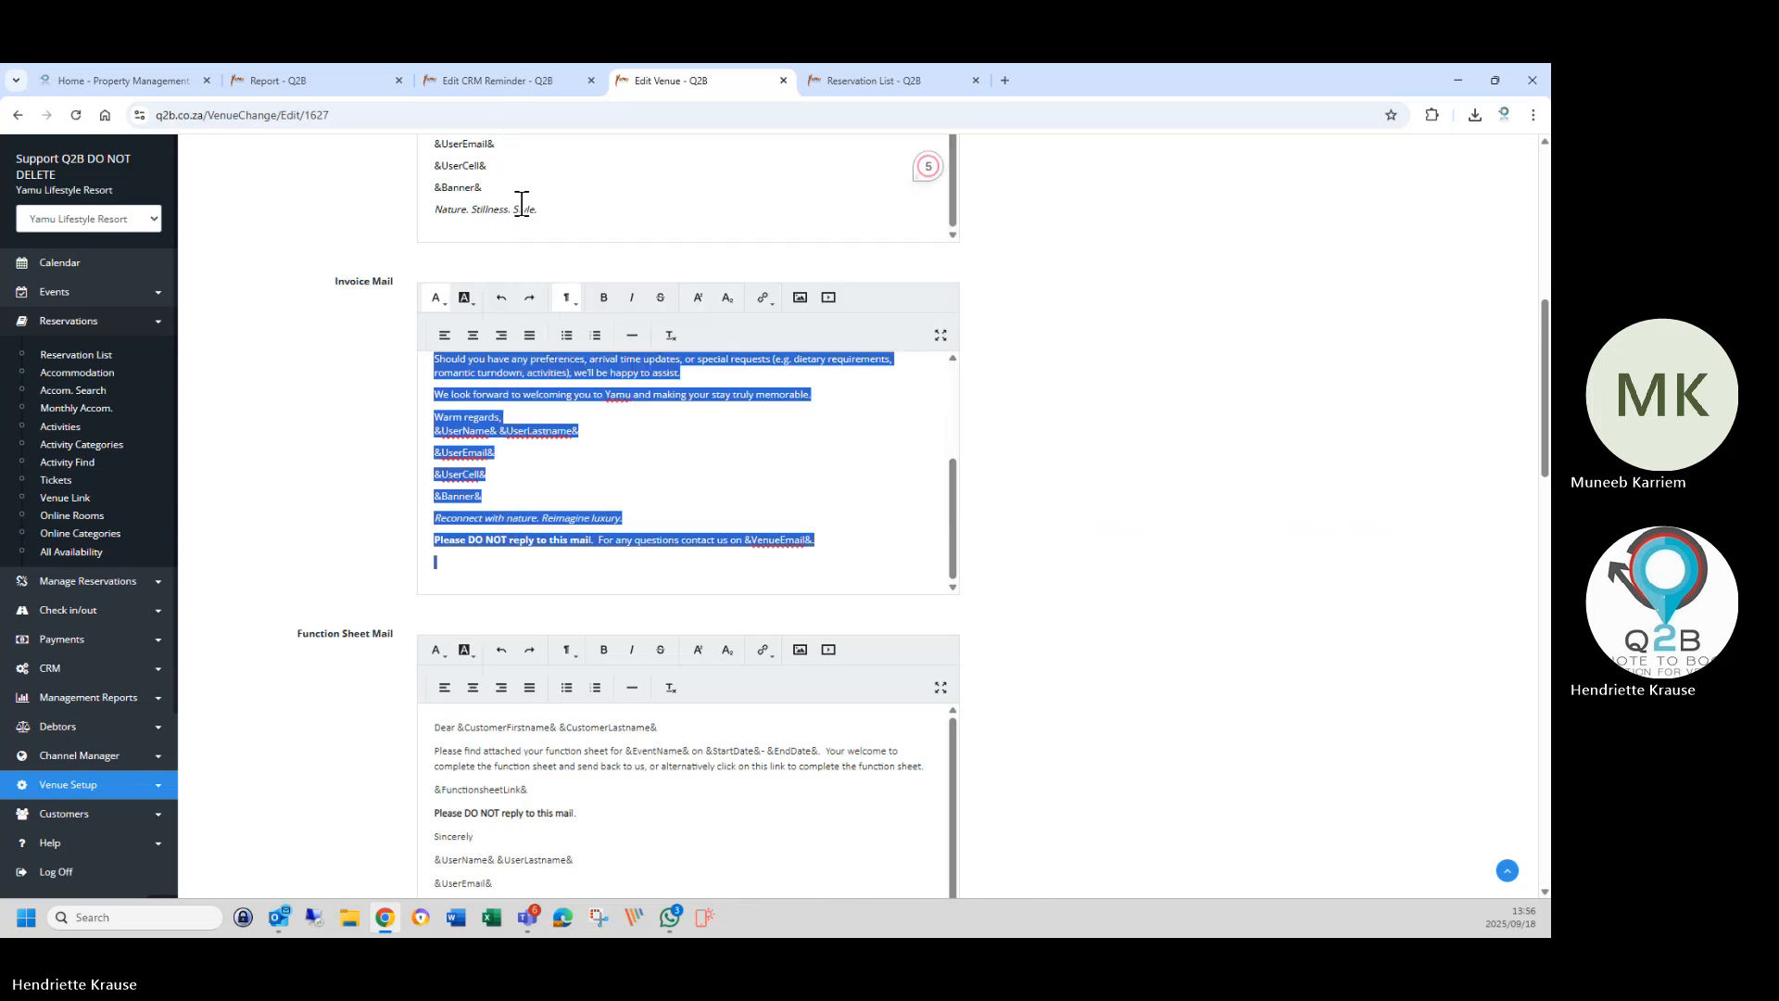
click(502, 84)
scroll(429, 723, down, 10)
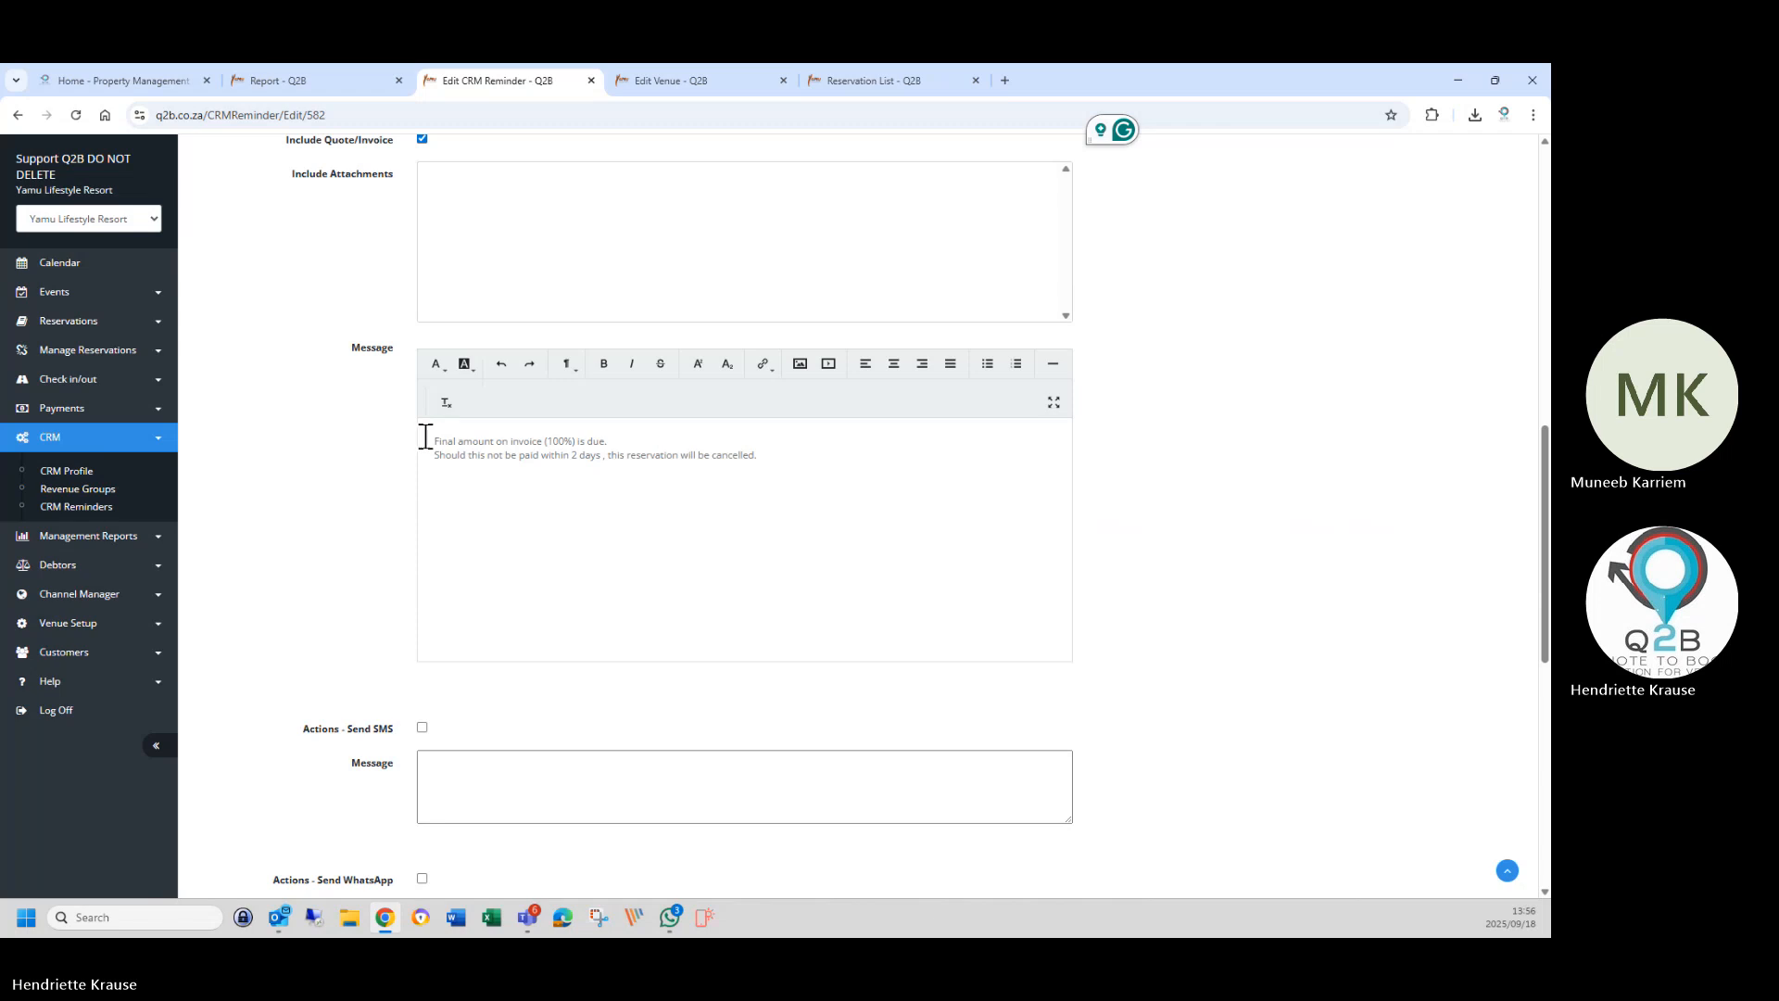
Insert blank lines above 'Final amount on invoice (100%) is due.' in the customer message.
drag(430, 438, 811, 486)
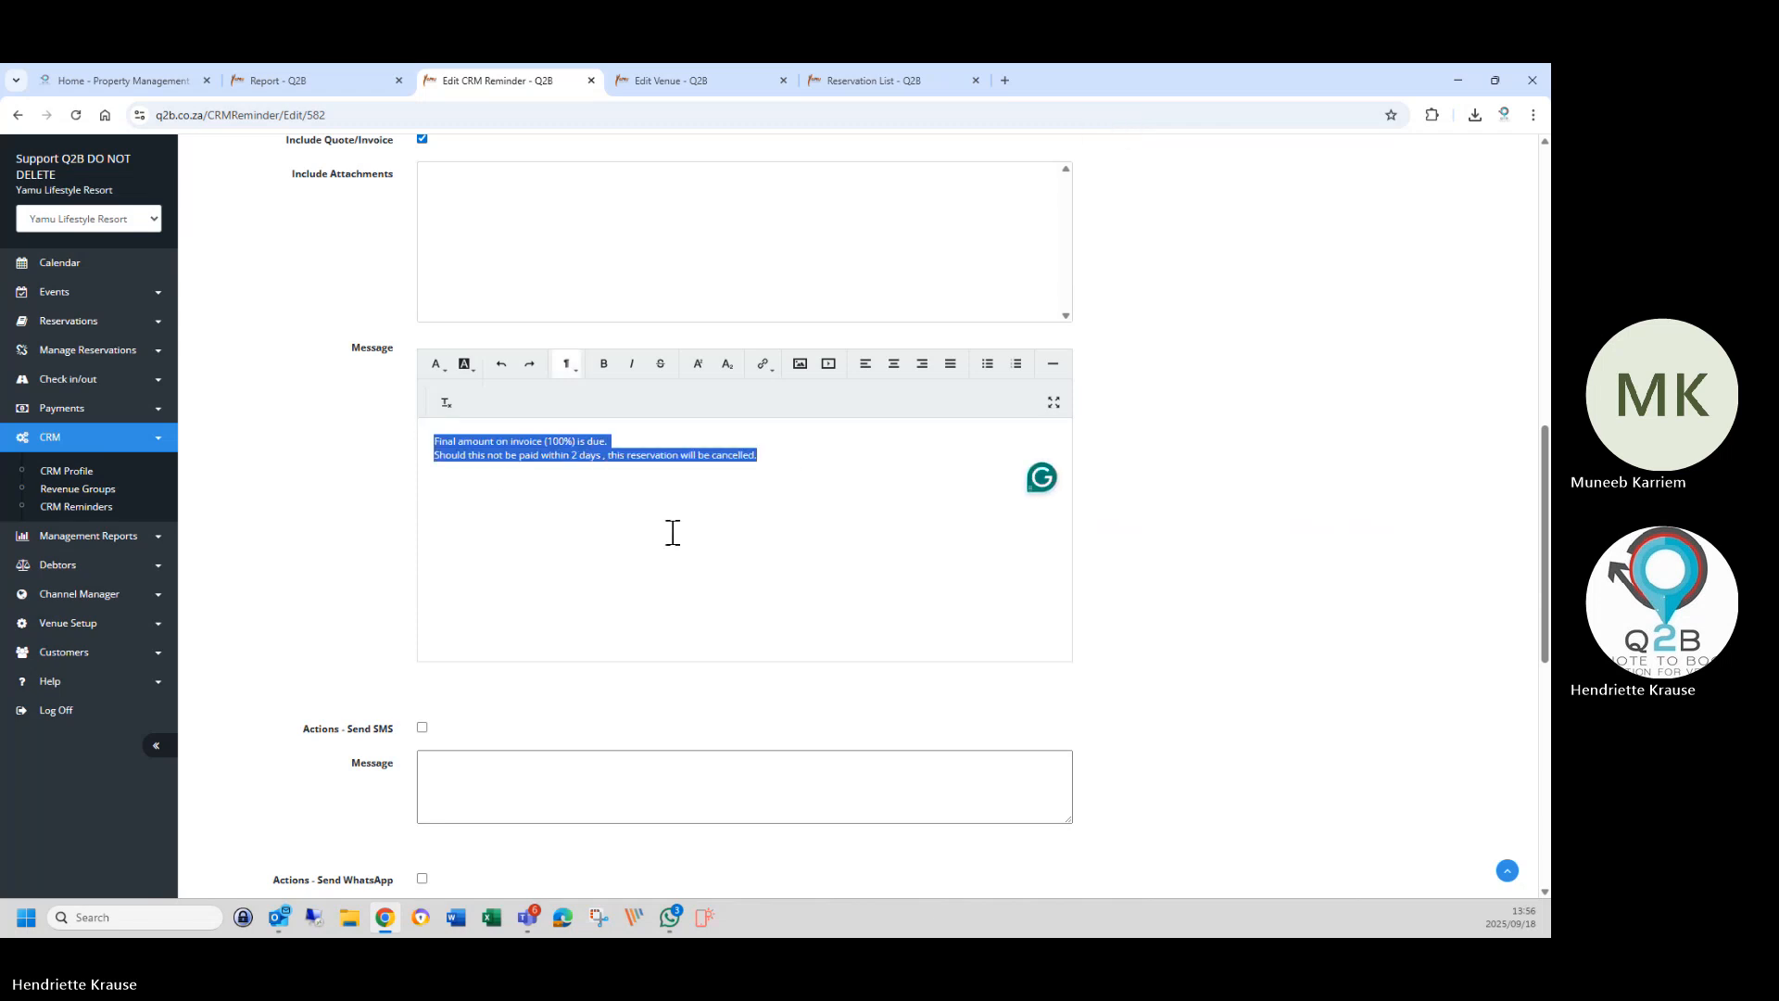
click(448, 489)
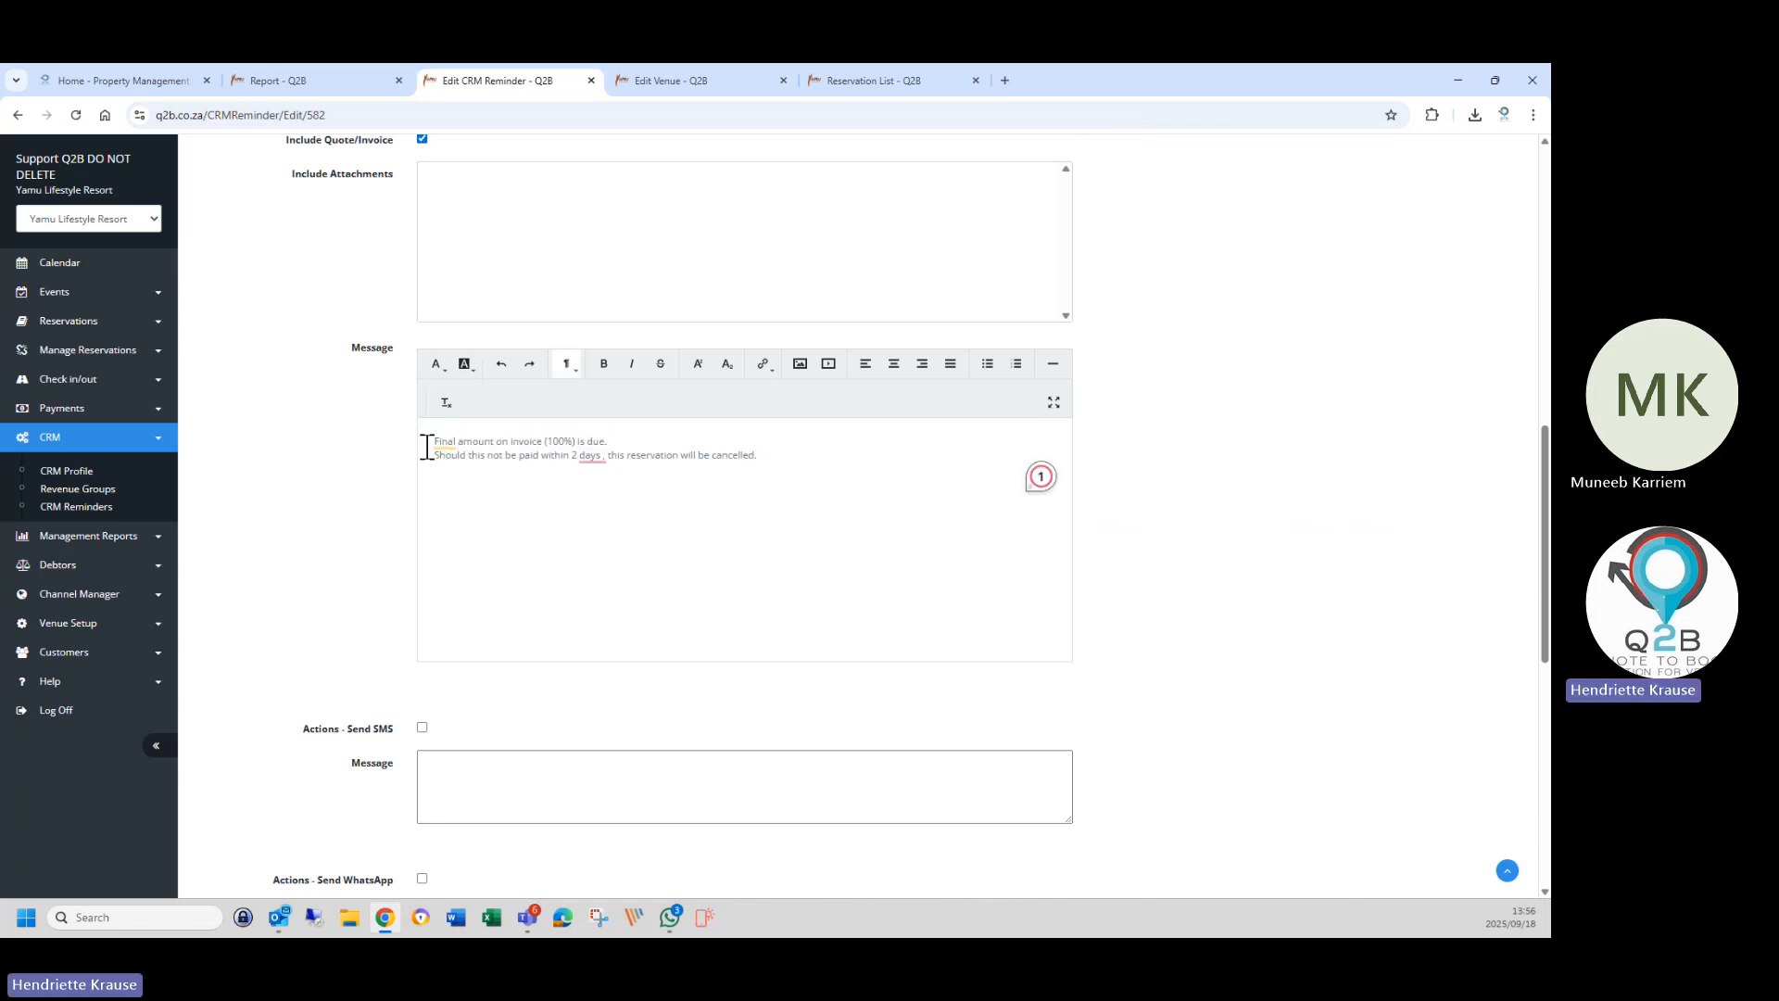
drag(430, 441, 802, 476)
click(621, 510)
drag(429, 437, 832, 472)
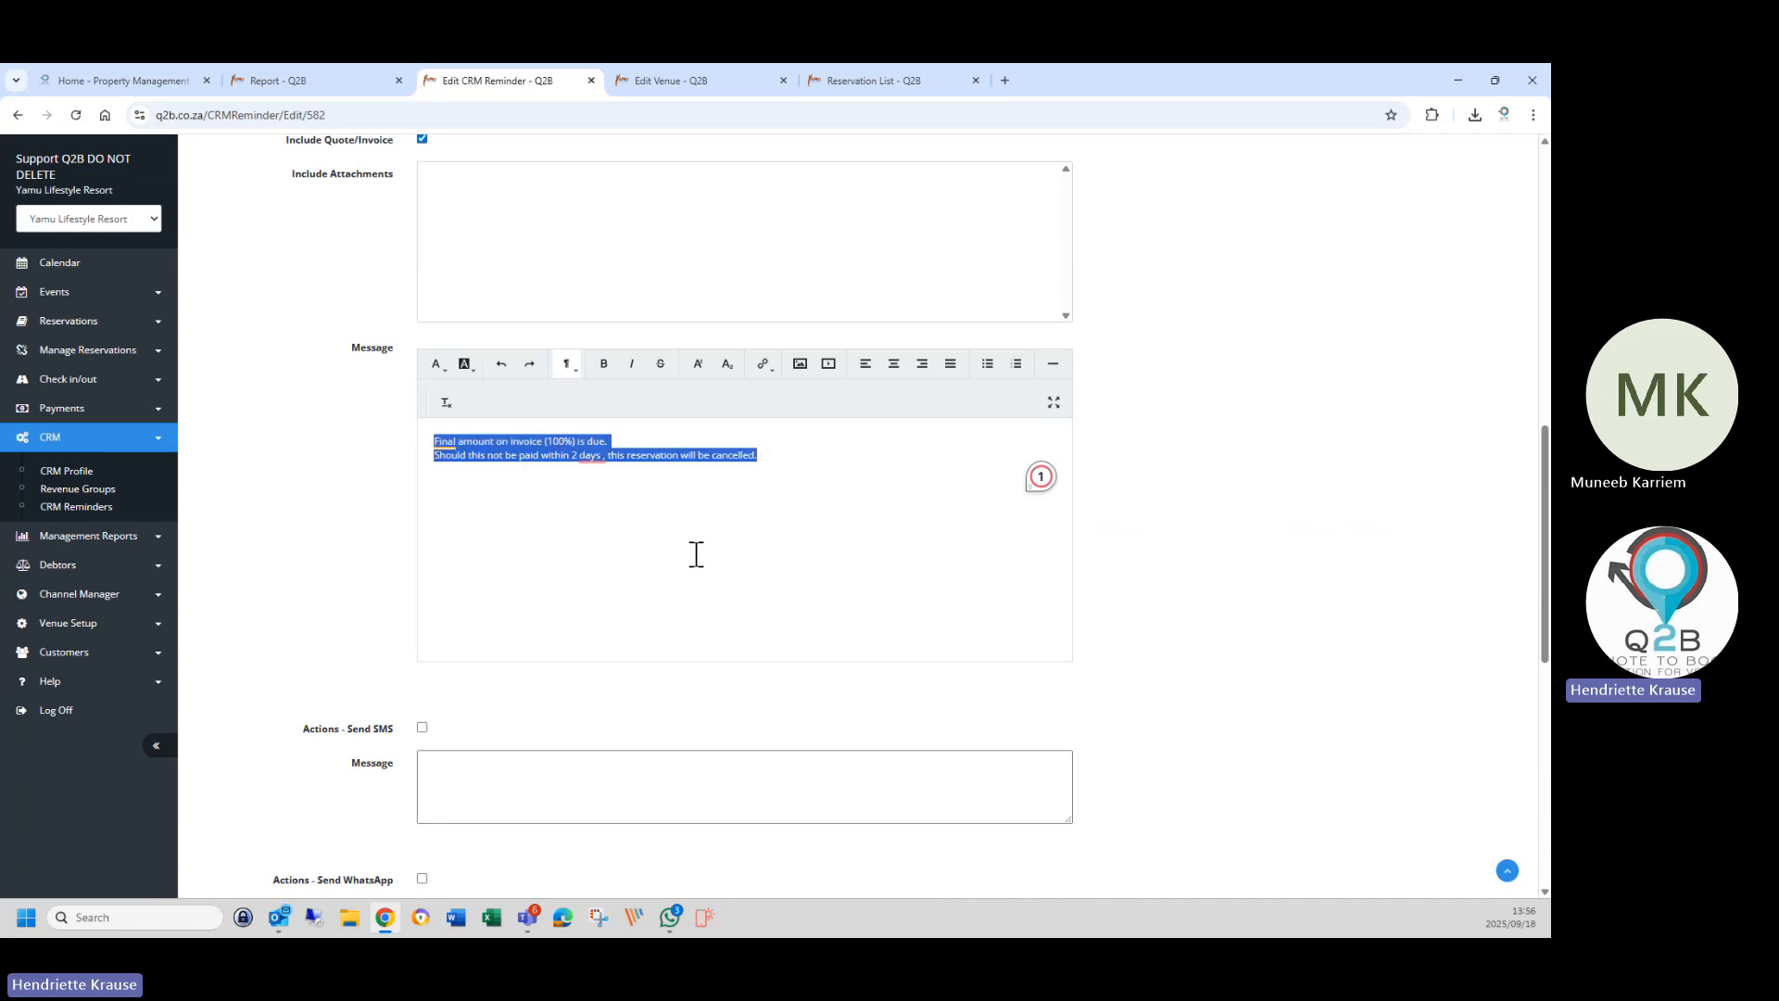
click(657, 531)
click(433, 441)
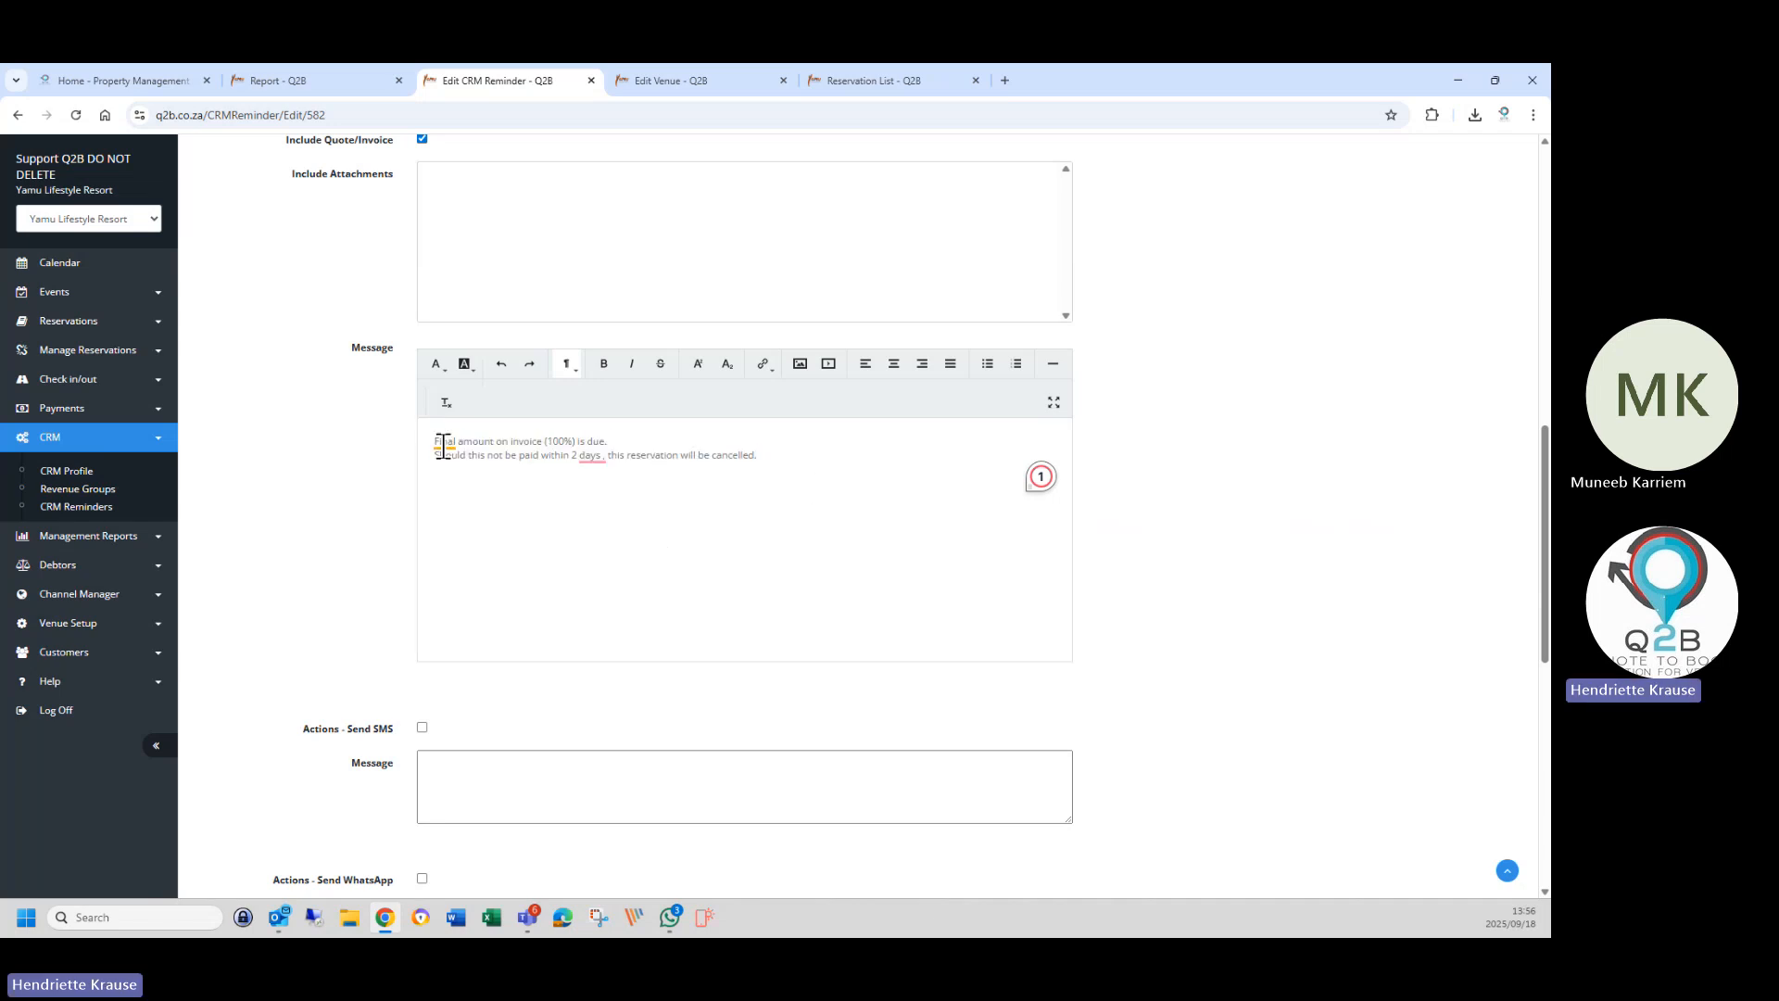
key(Return)
key(Return)
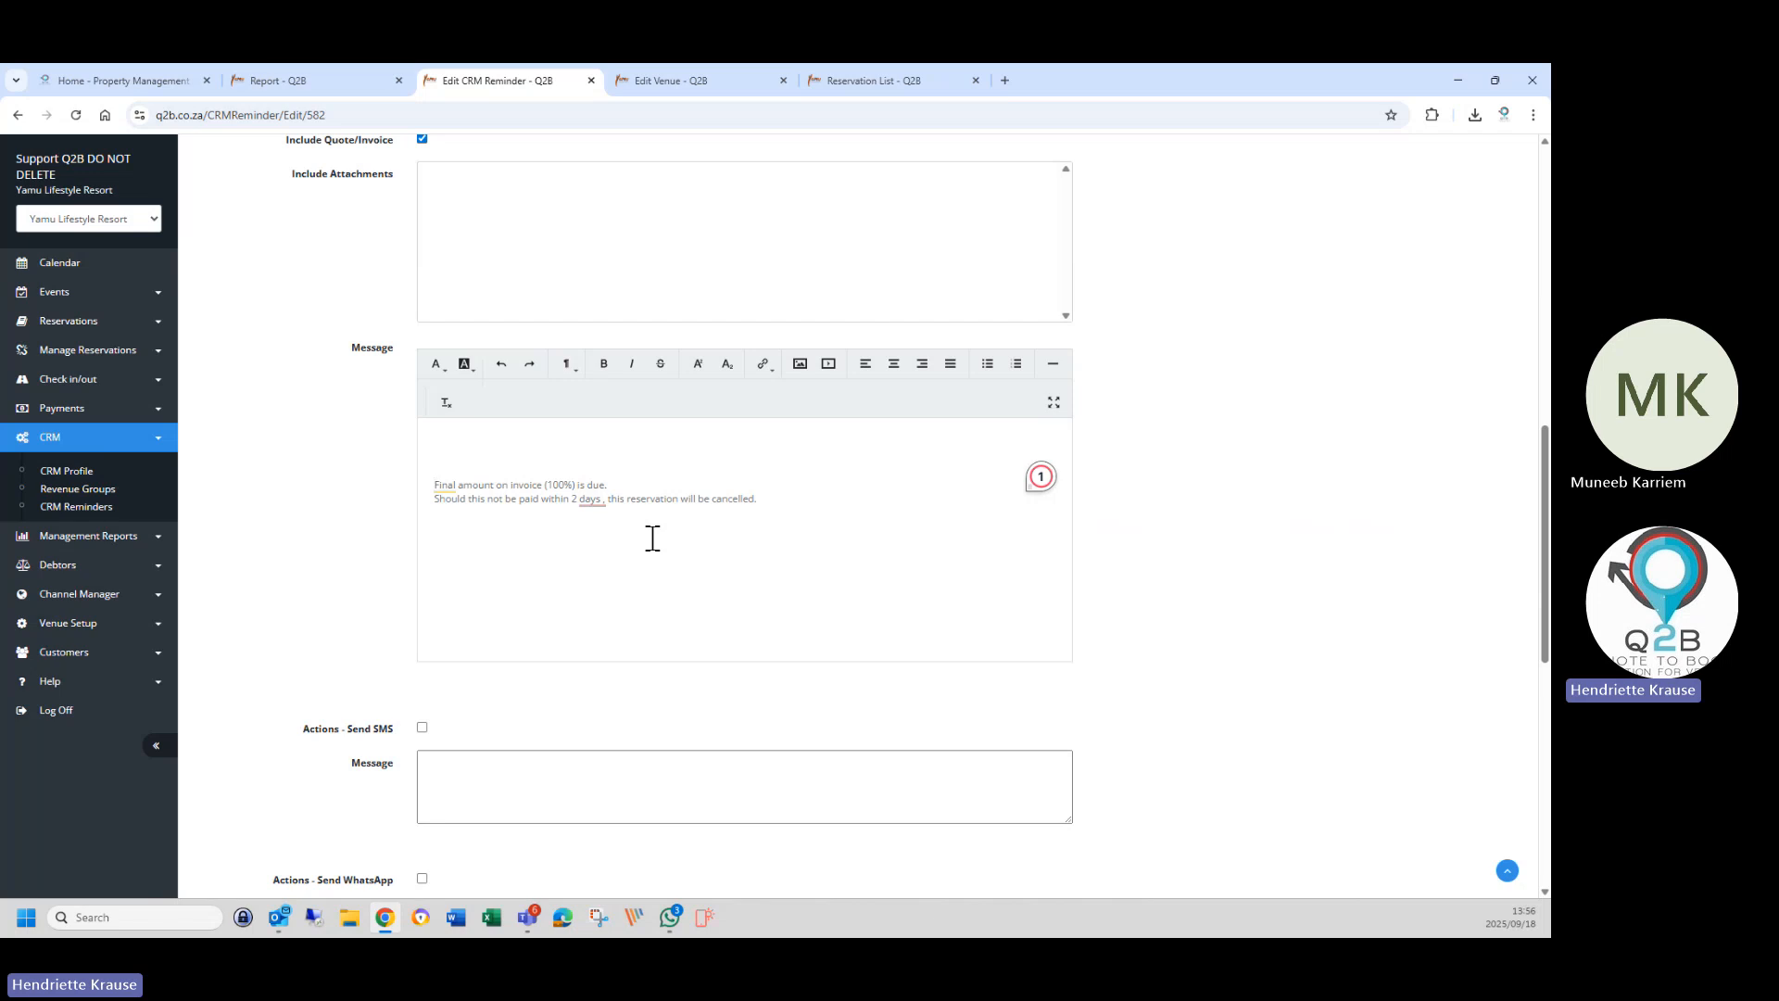
Paste the Invoice Mail text, beginning 'We're delighted to confirm your booking at &VenueName&', on the top line.
click(491, 430)
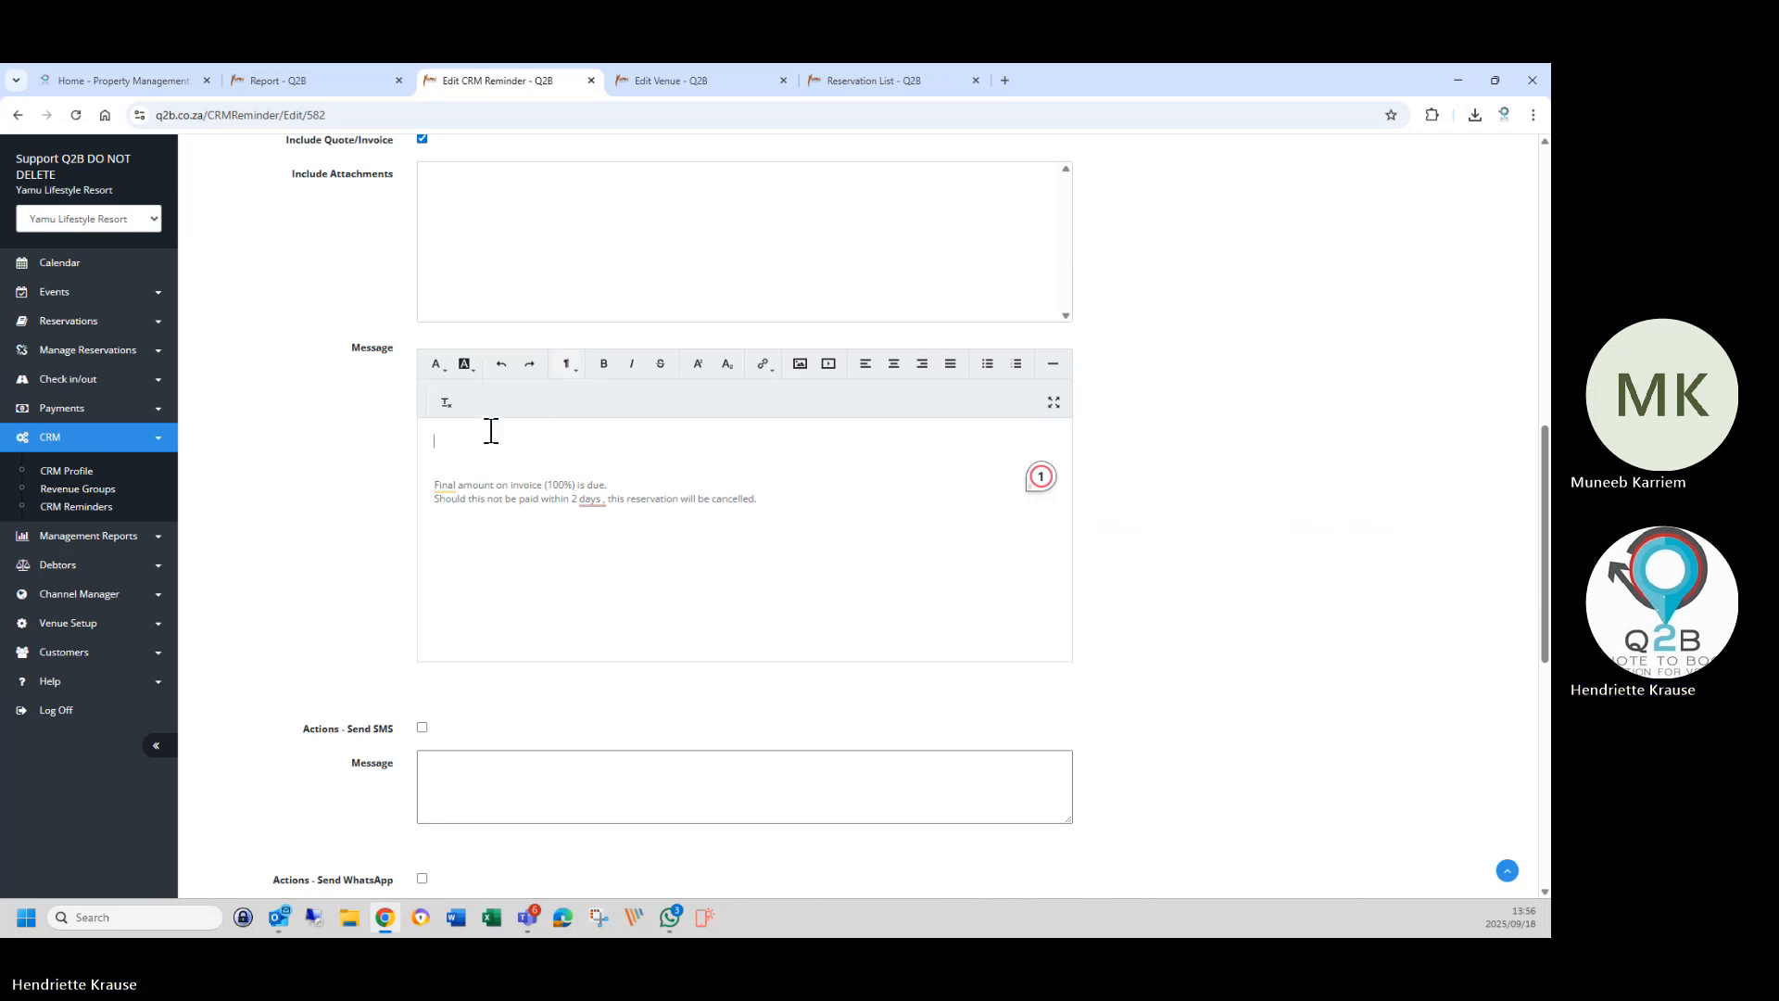
right_click(492, 437)
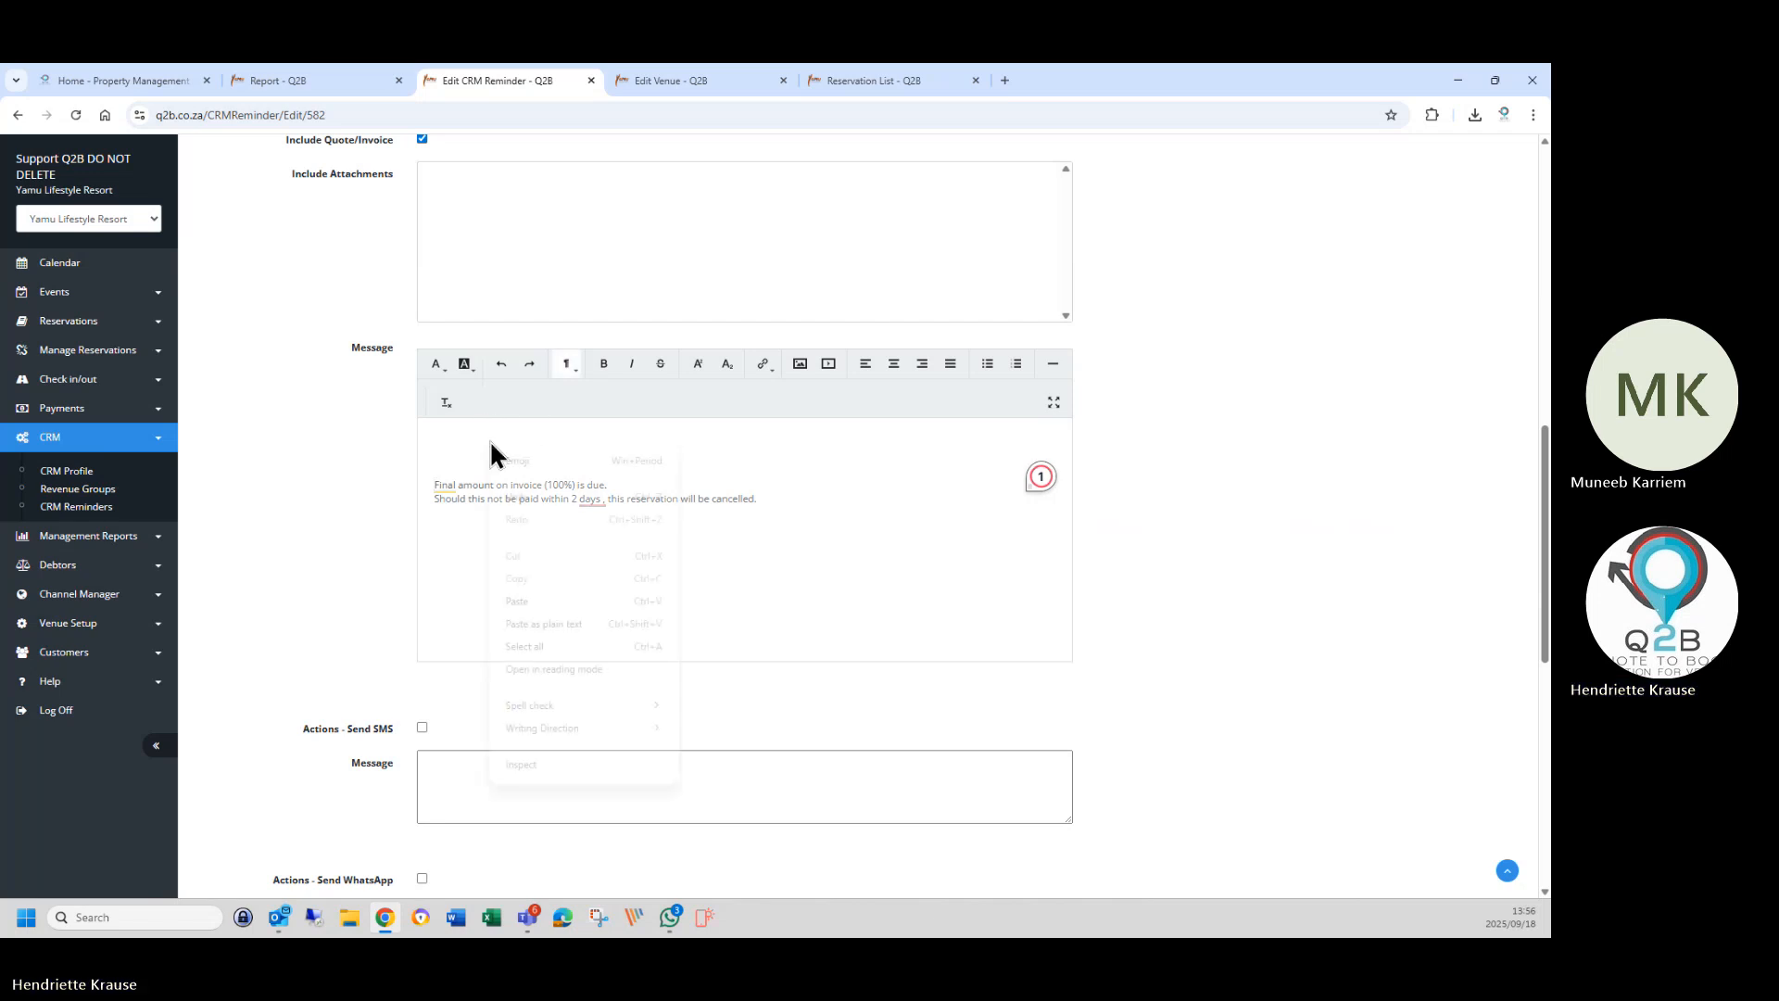
click(519, 602)
scroll(612, 611, up, 8)
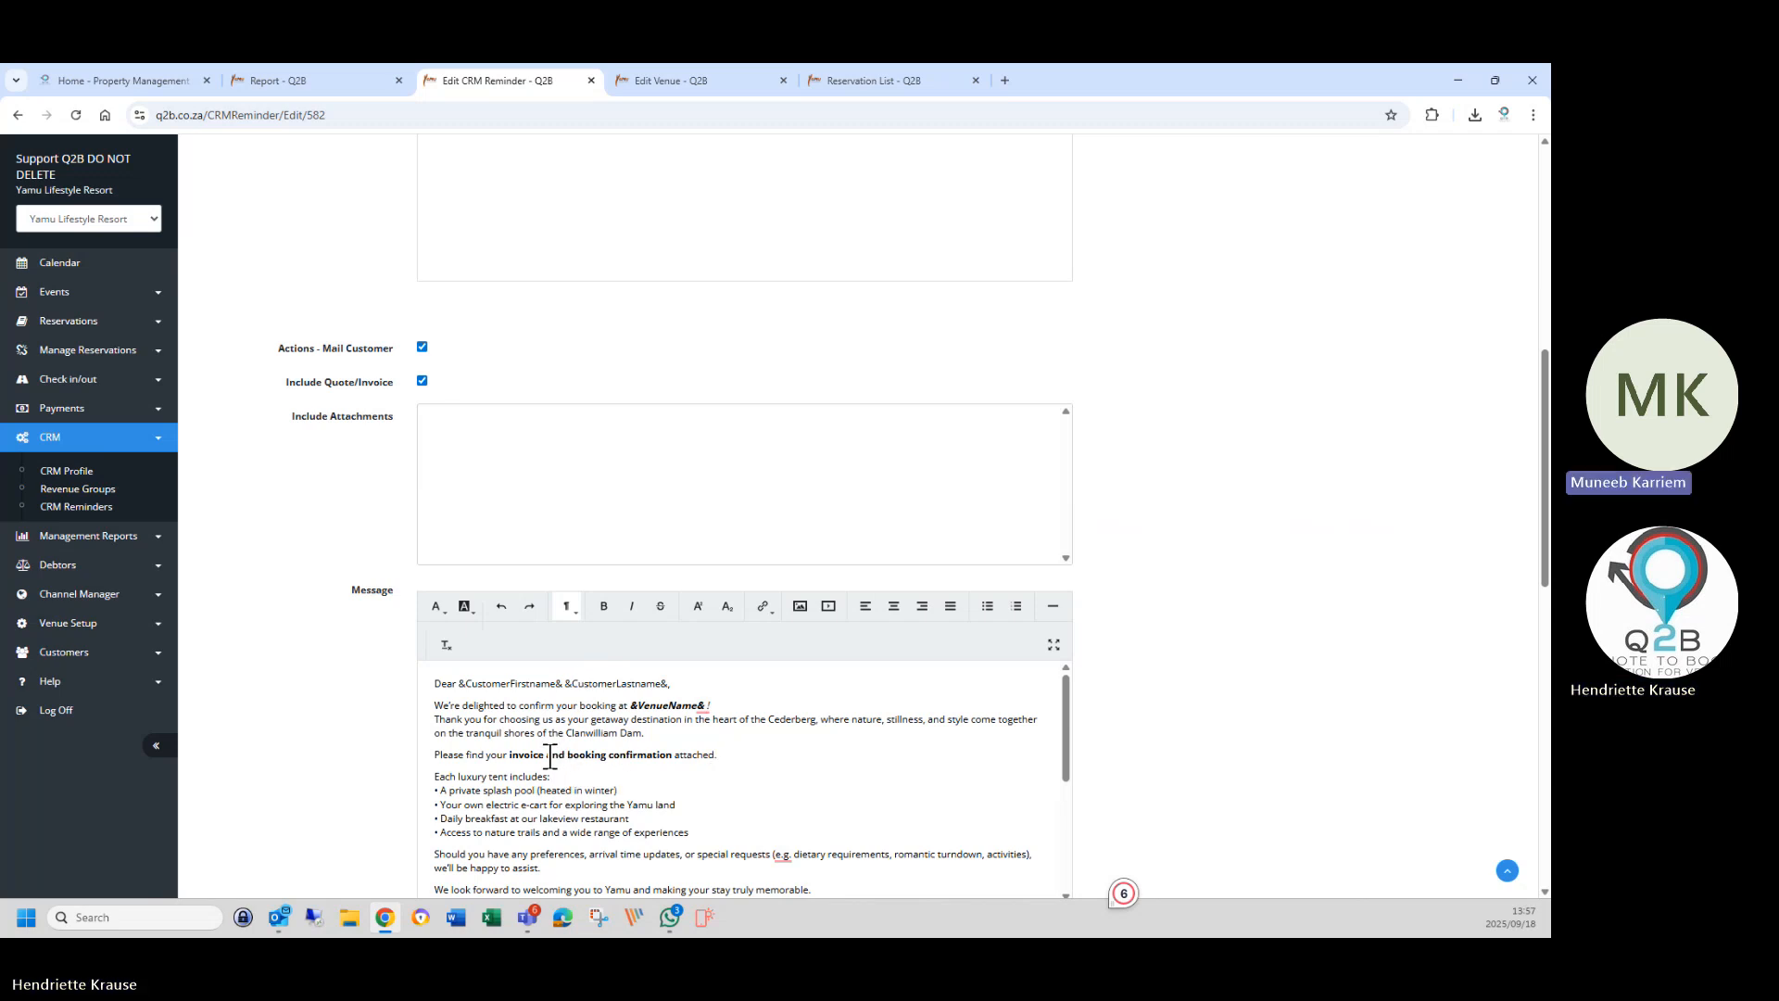
Delete the words 'and booking confirmation' and the leftover extra space from the pasted message.
drag(550, 756, 680, 760)
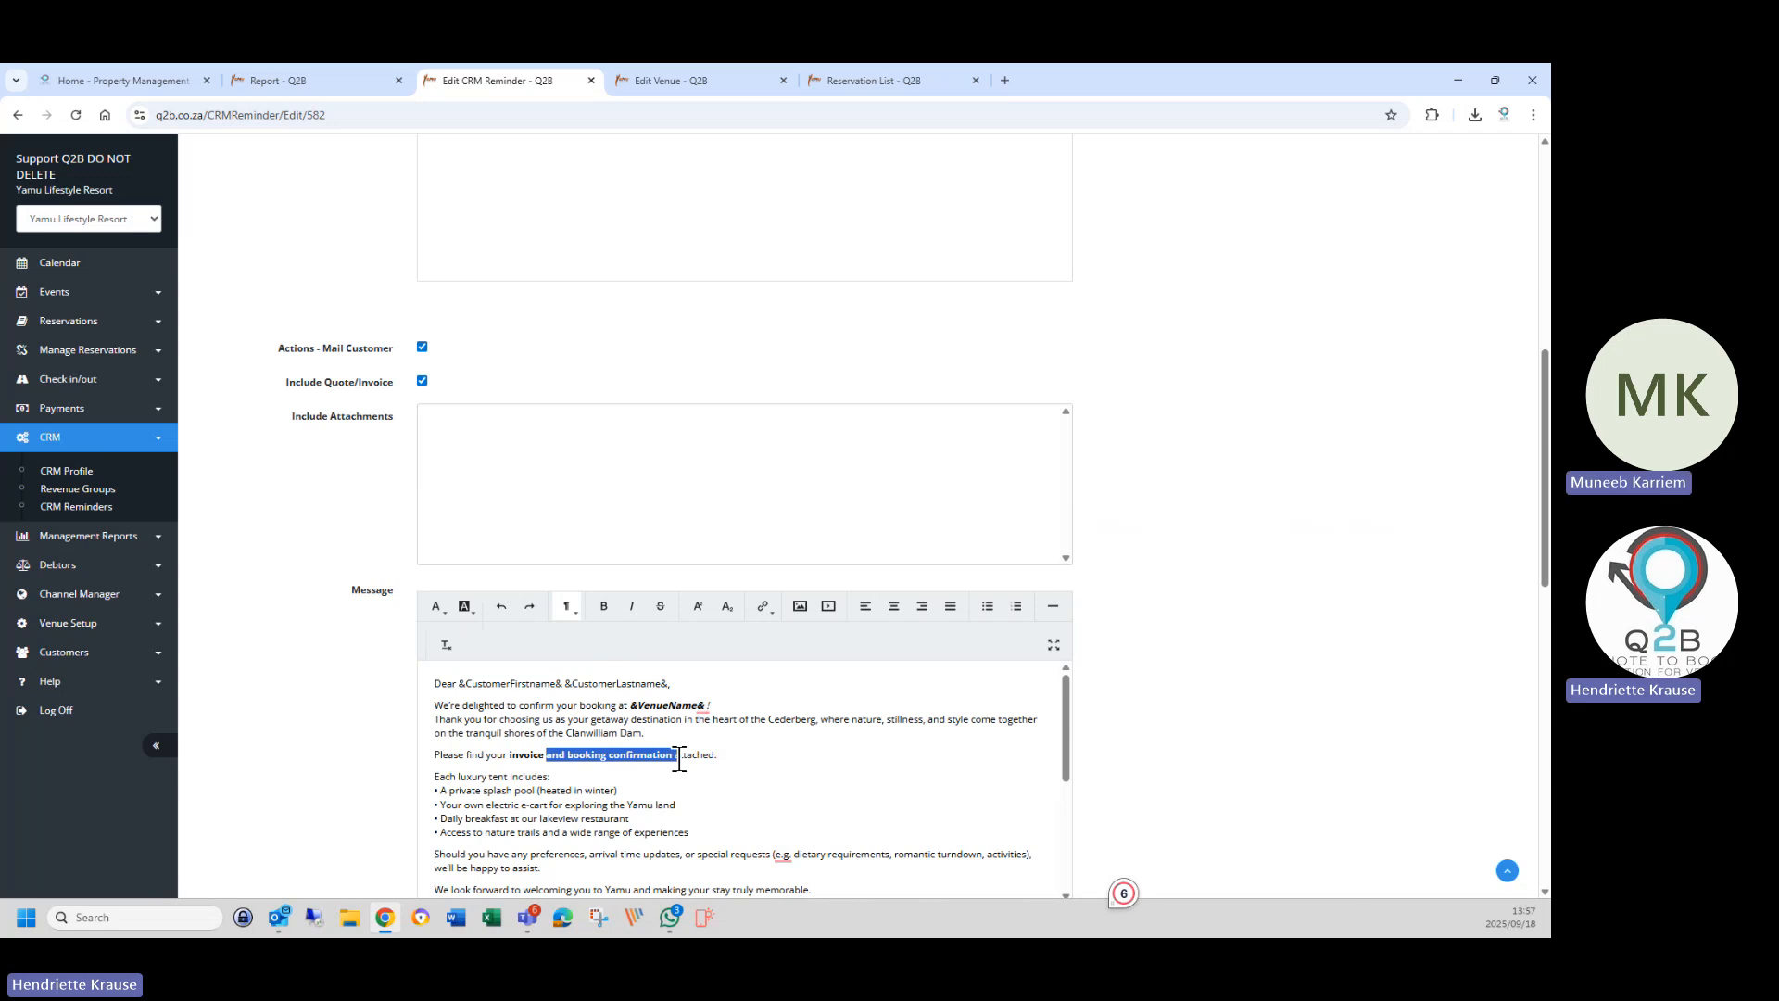
key(BackSpace)
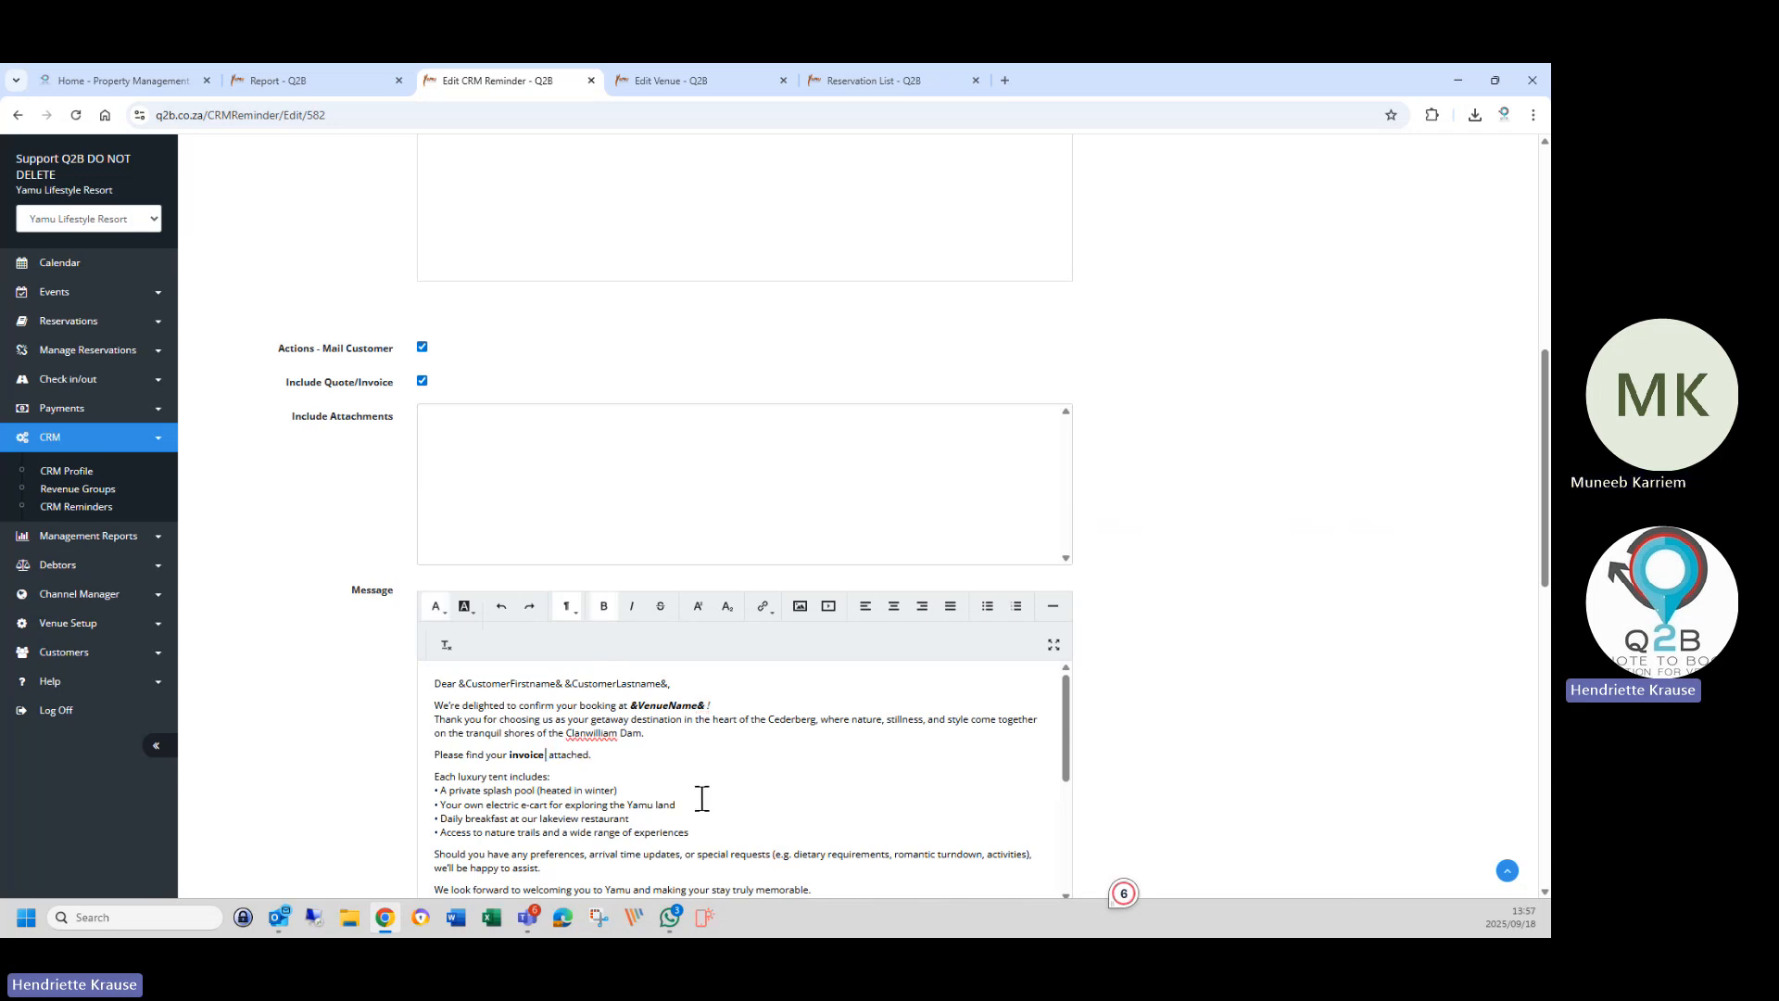
key(BackSpace)
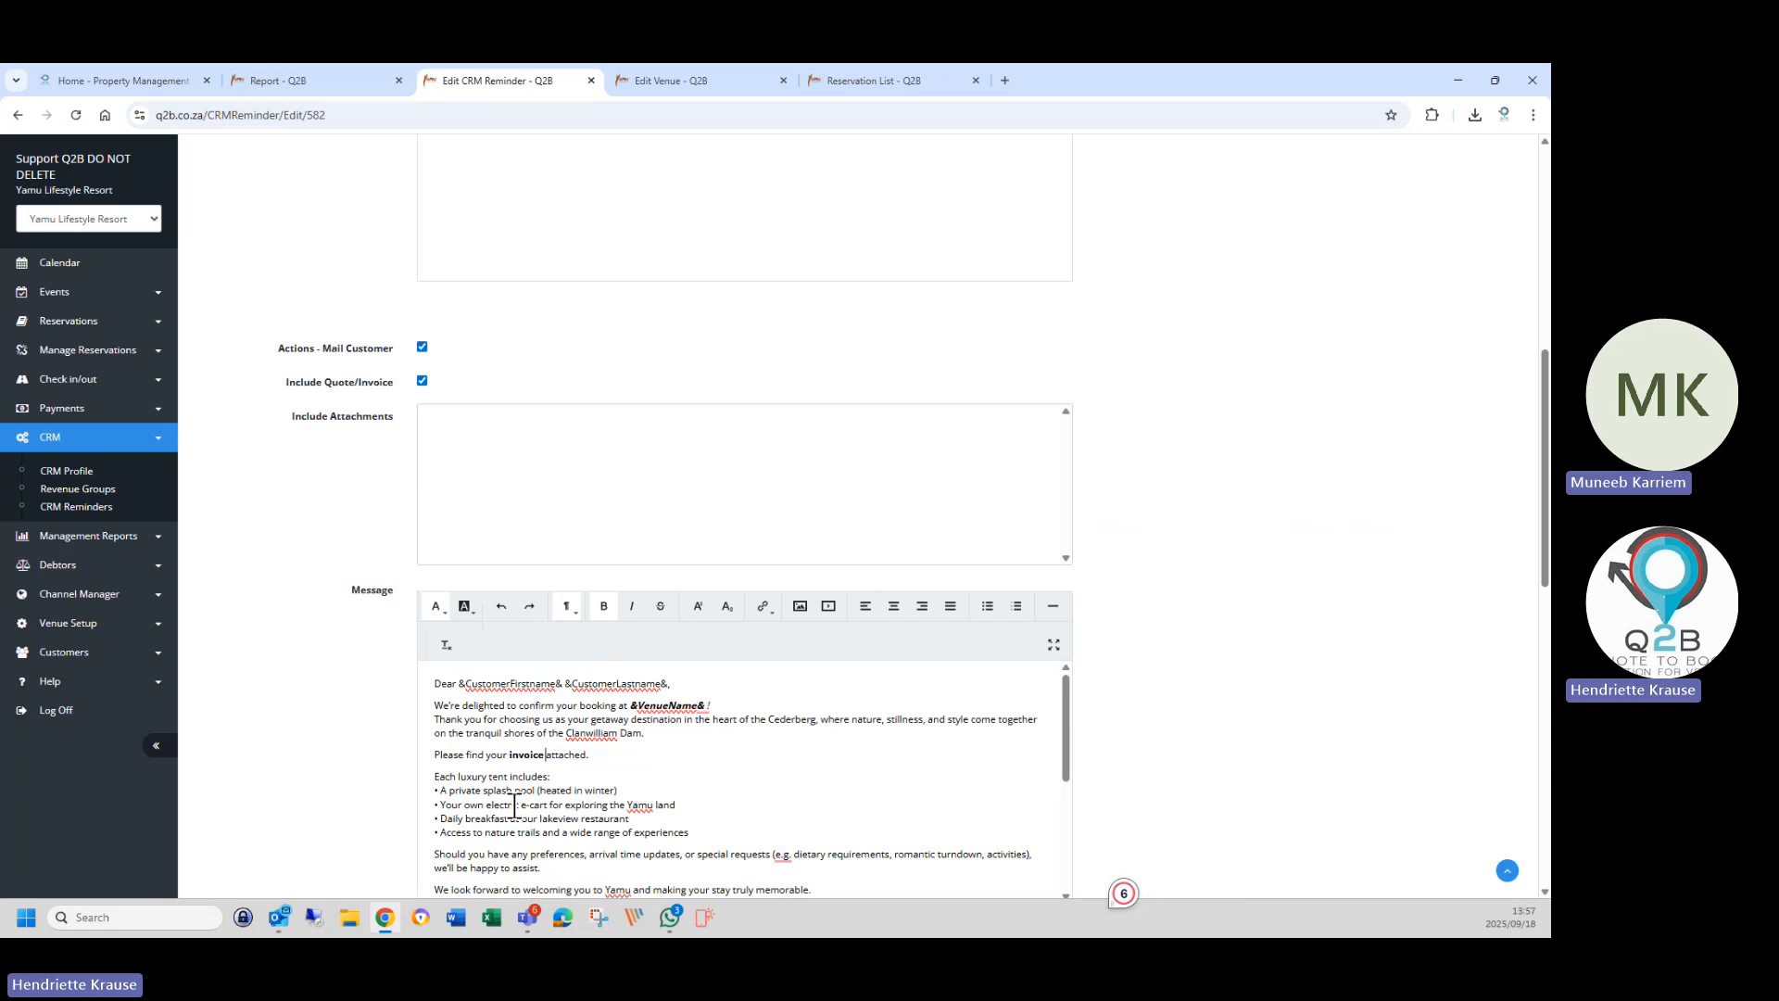
scroll(515, 805, down, 1)
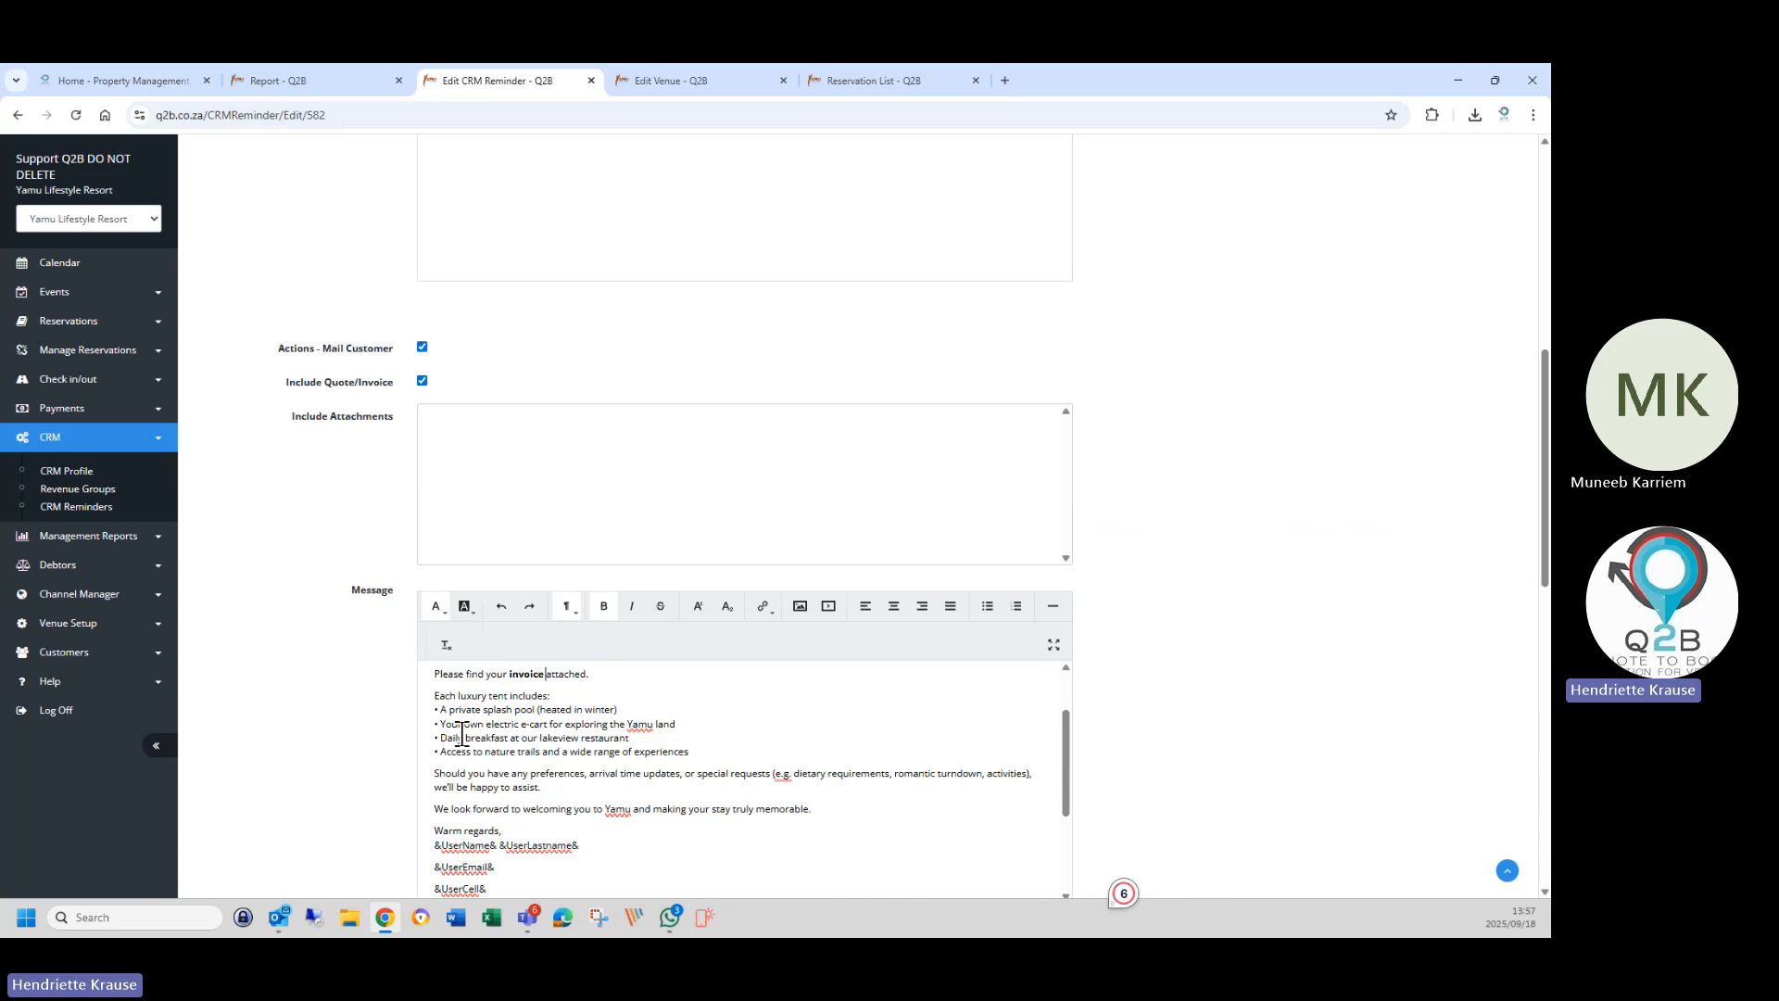
Delete the invoice-attached line and the luxury tent features list, including the leftover empty line.
drag(430, 672, 706, 752)
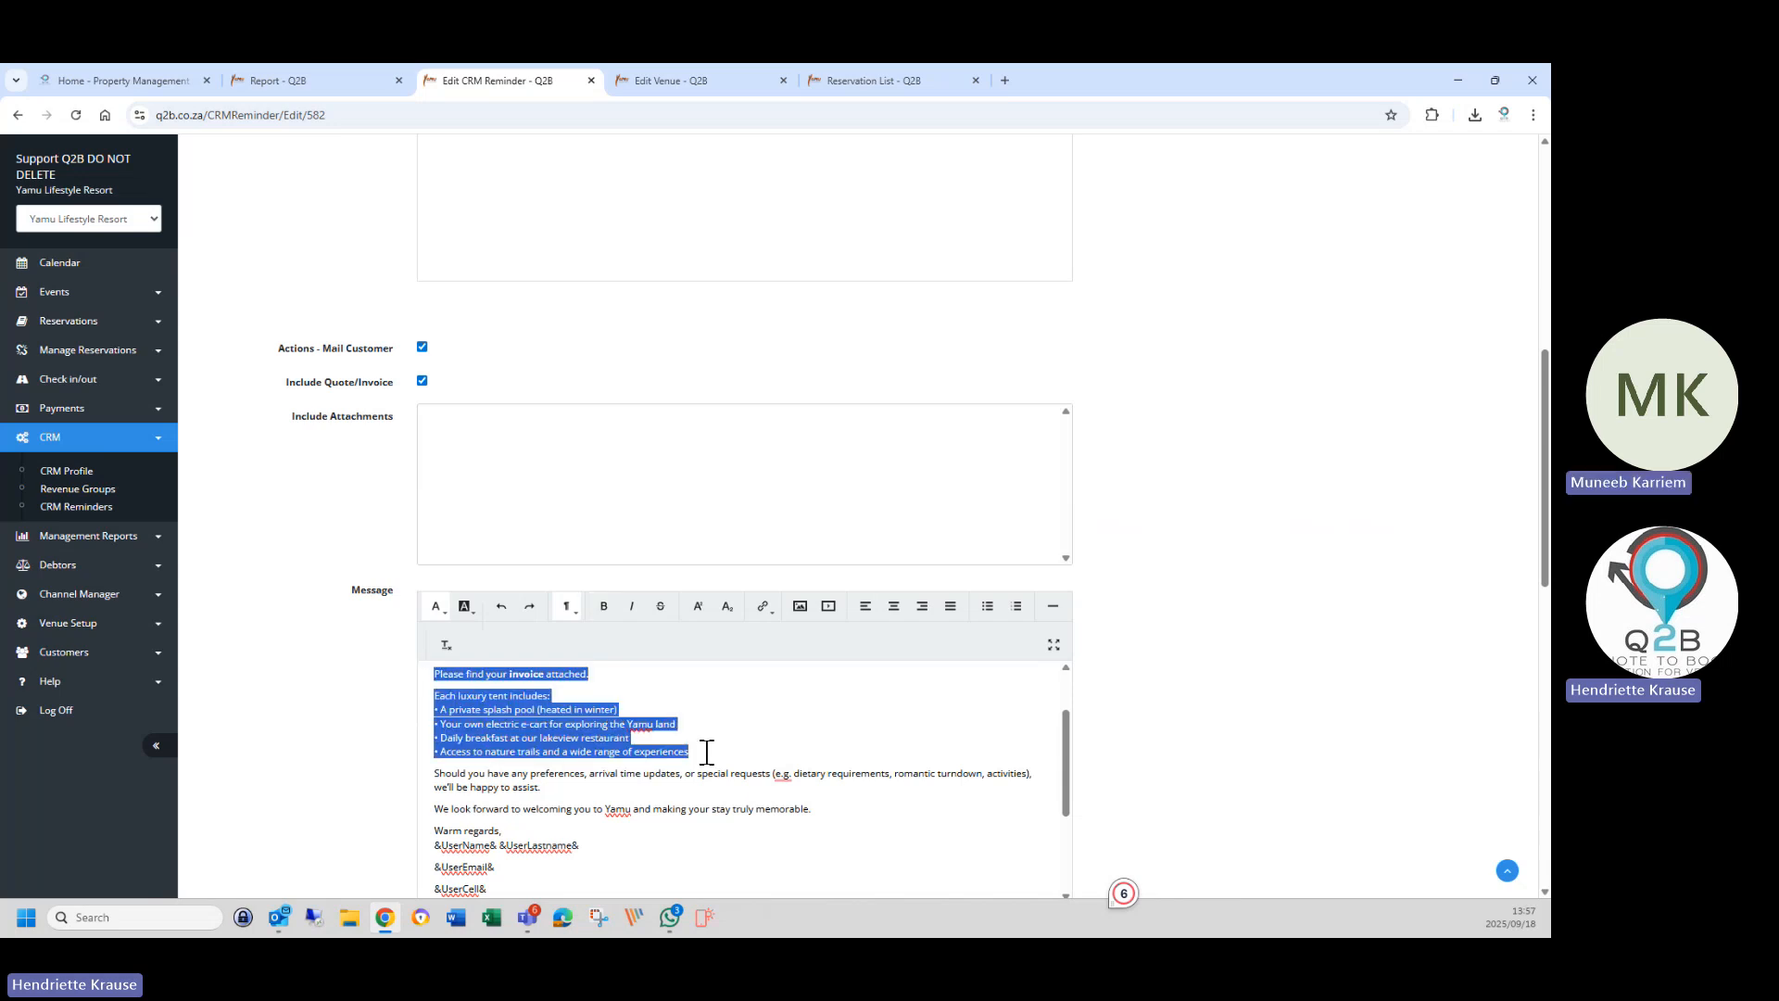
key(BackSpace)
key(Delete)
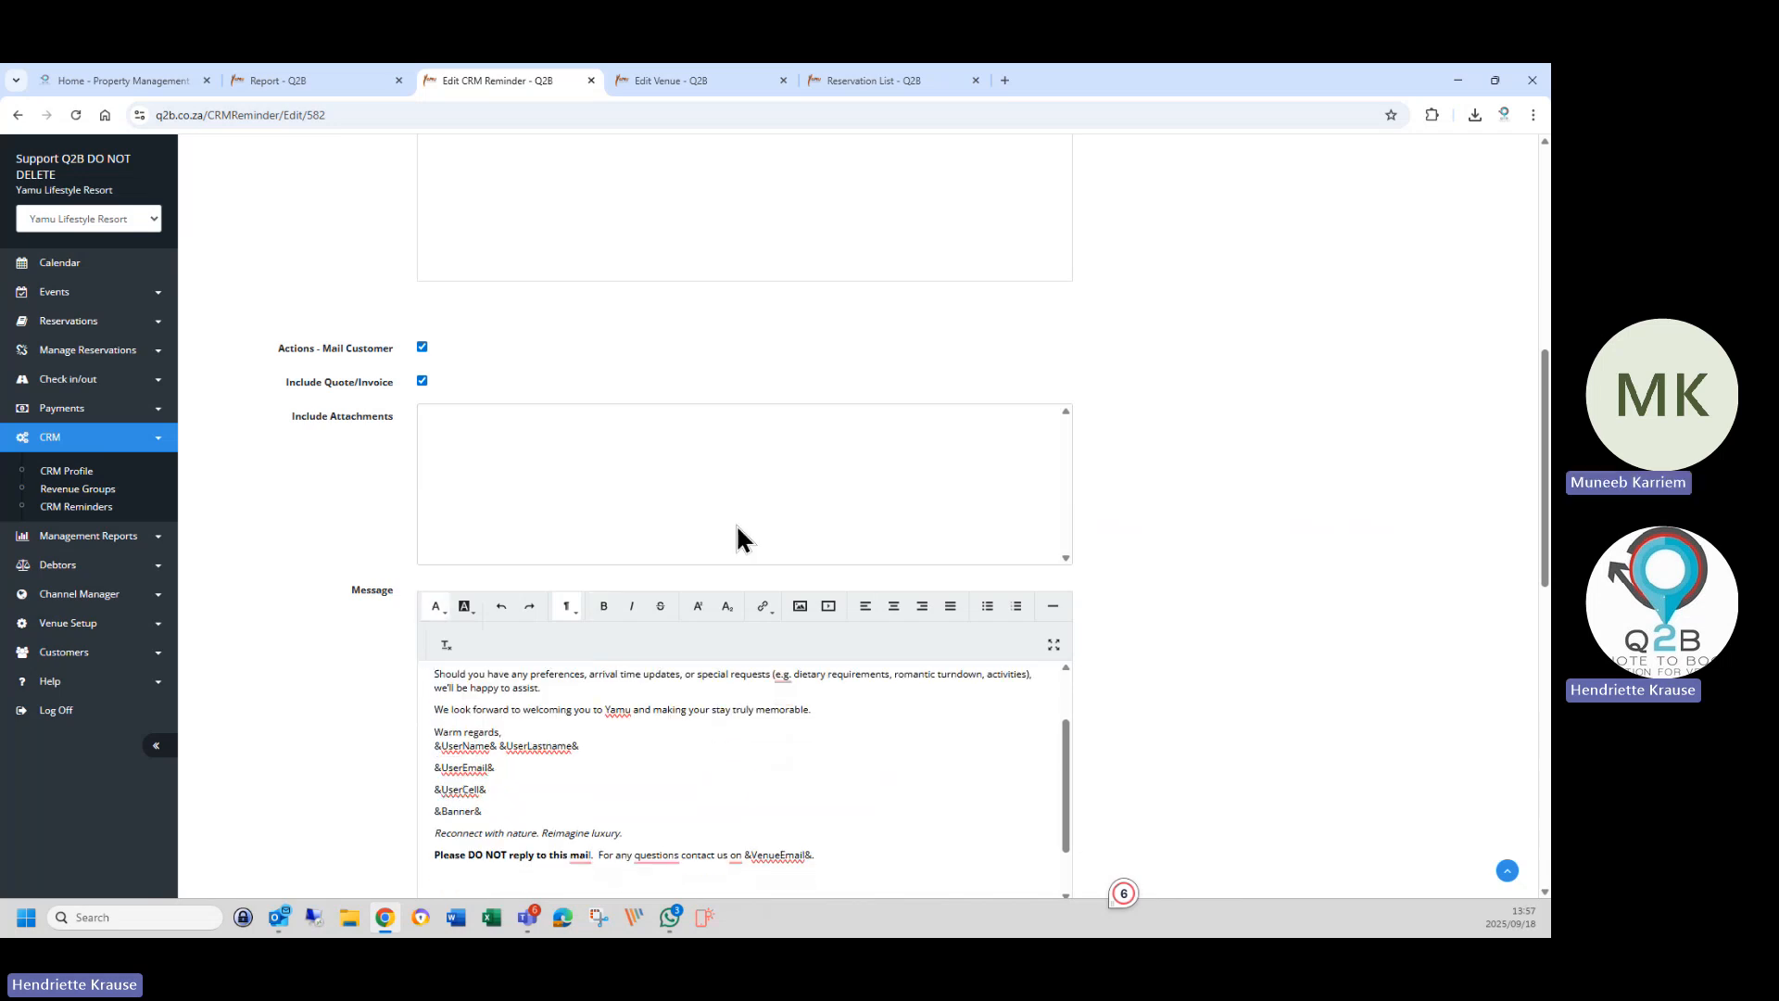
scroll(614, 719, up, 2)
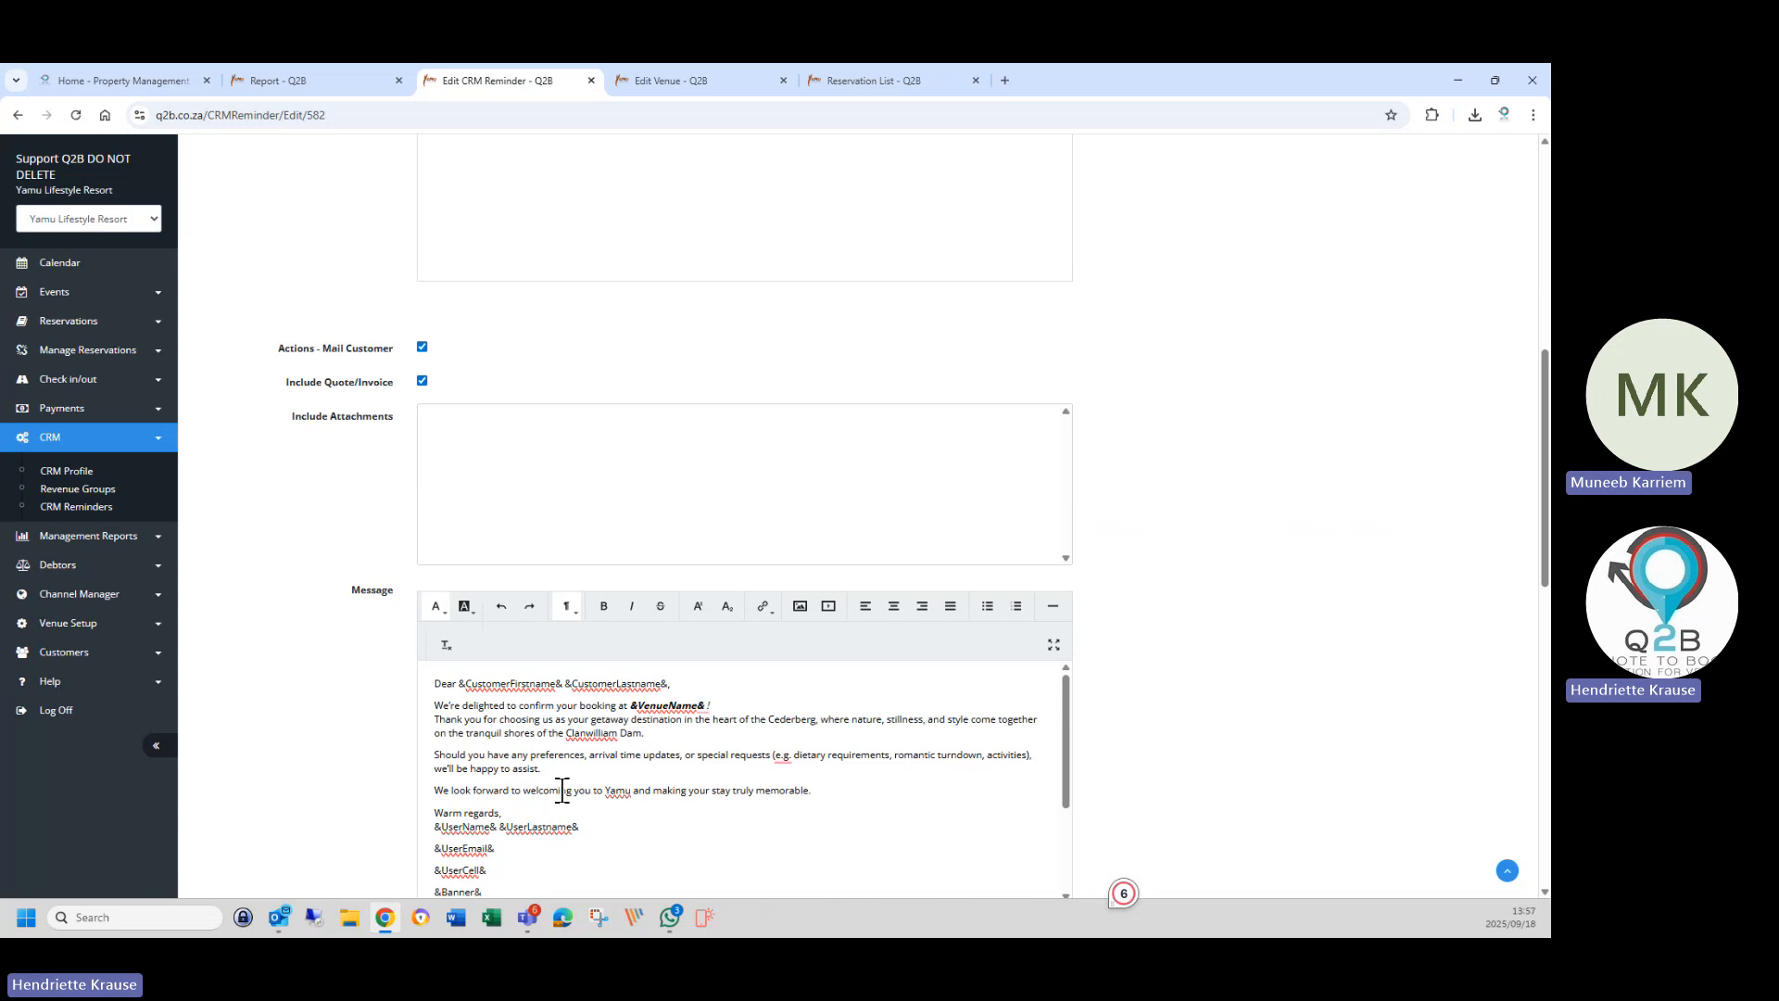
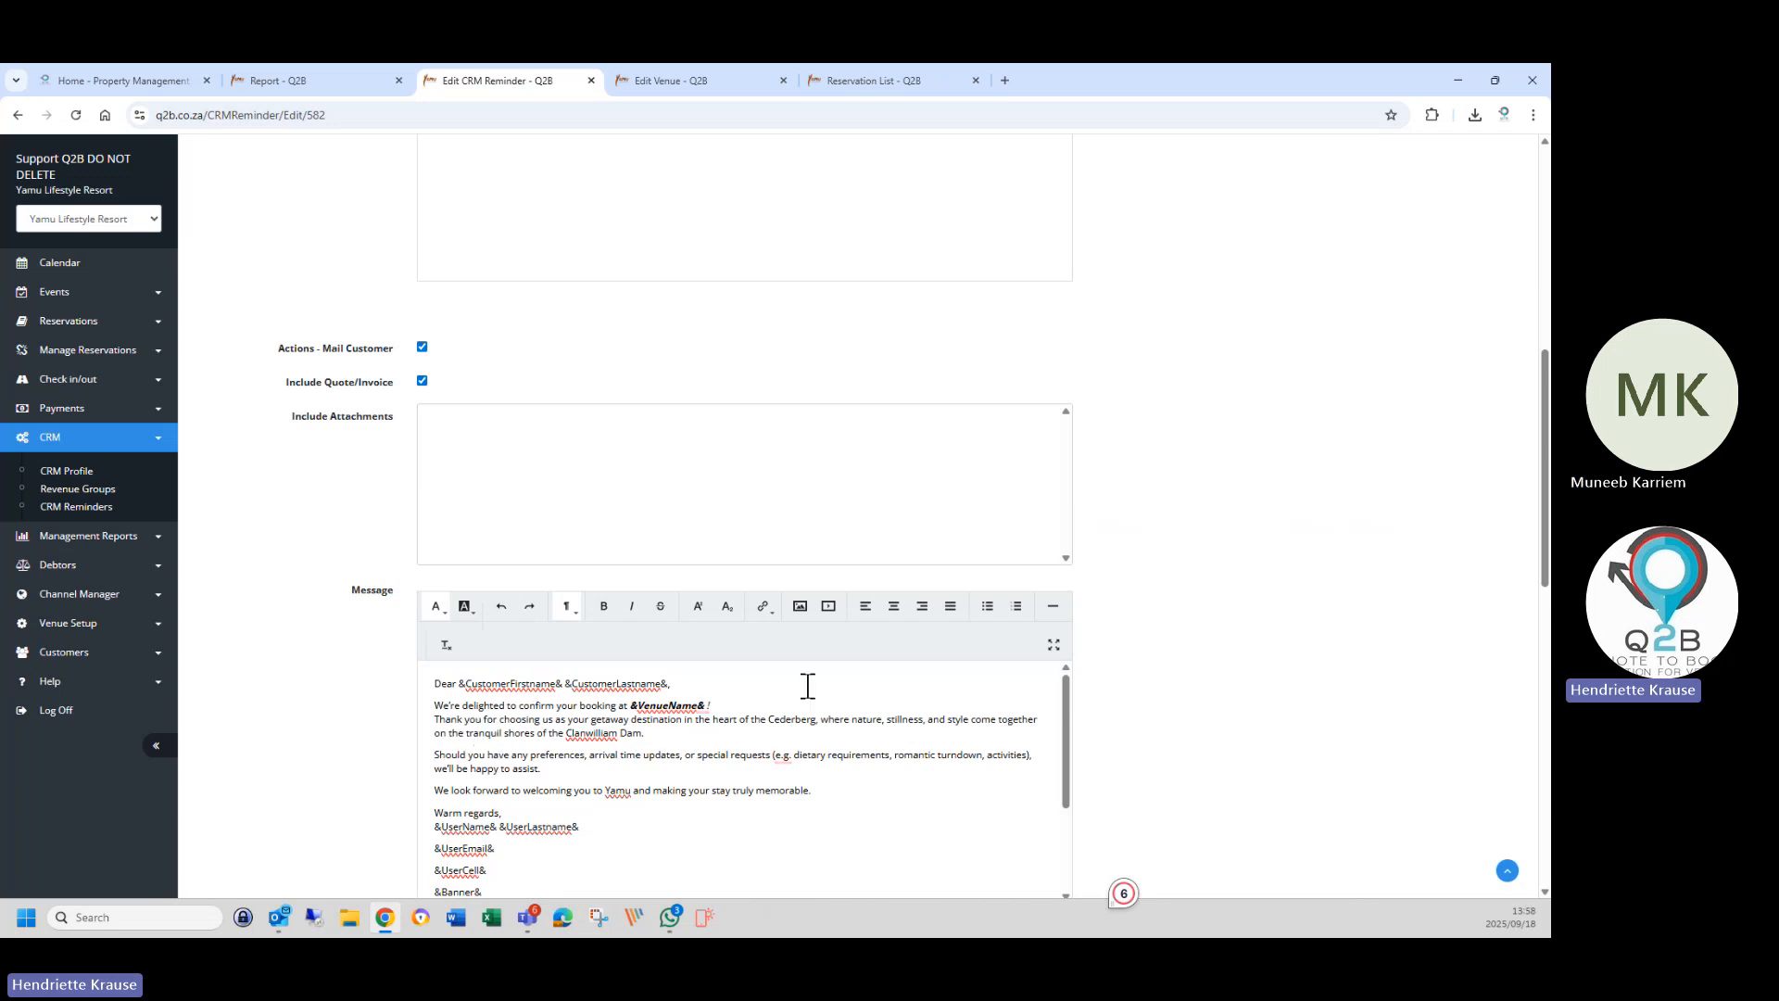
After the Clanwilliam Dam paragraph, add a line requiring the final full Invoice payment before arrival.
click(956, 707)
key(Return)
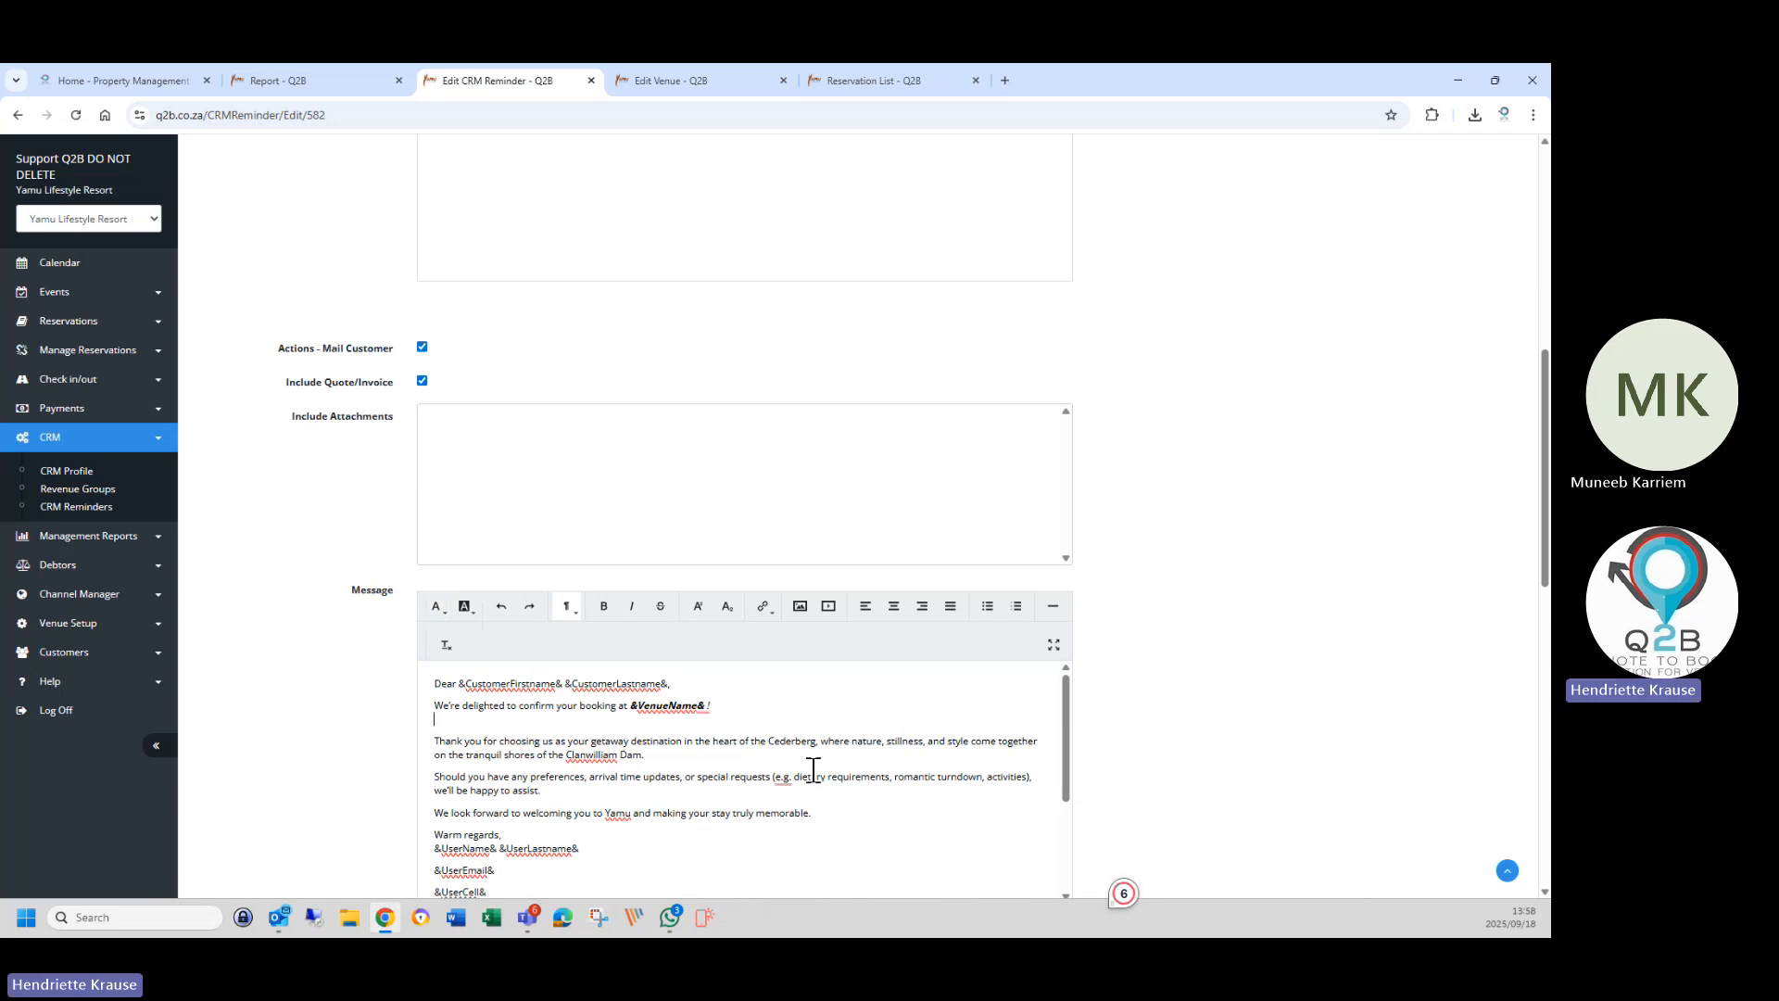
click(660, 754)
key(Return)
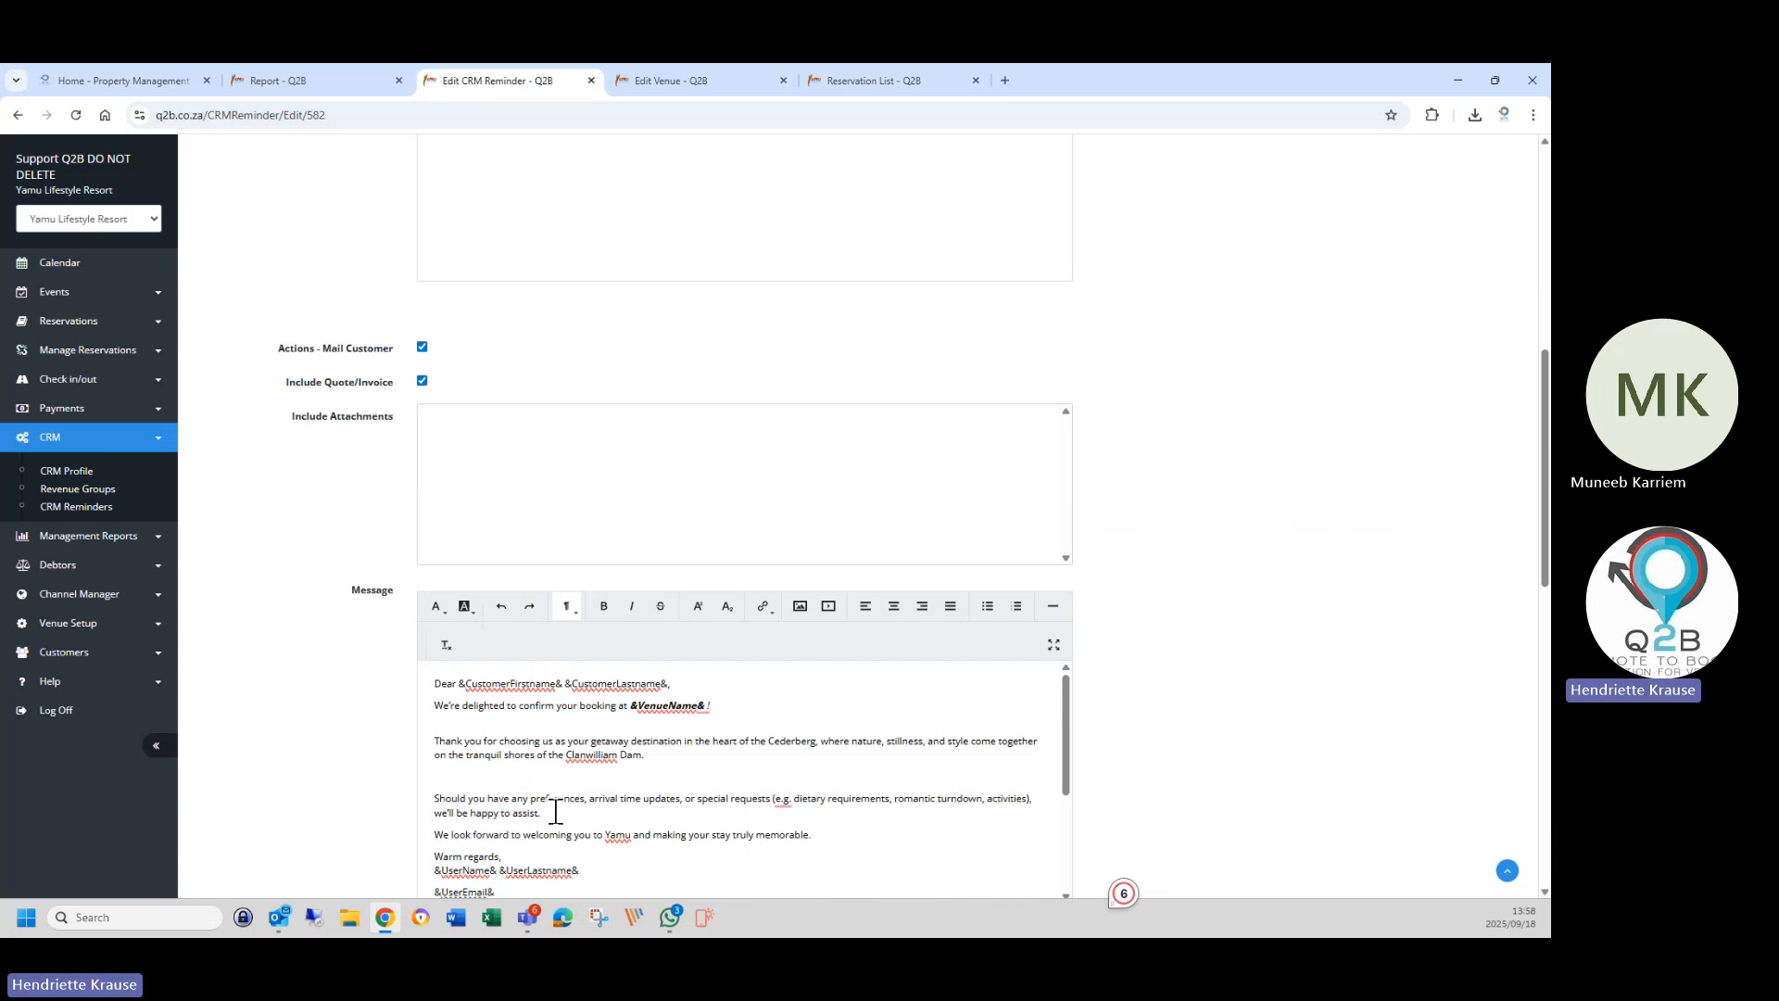
text(Ple)
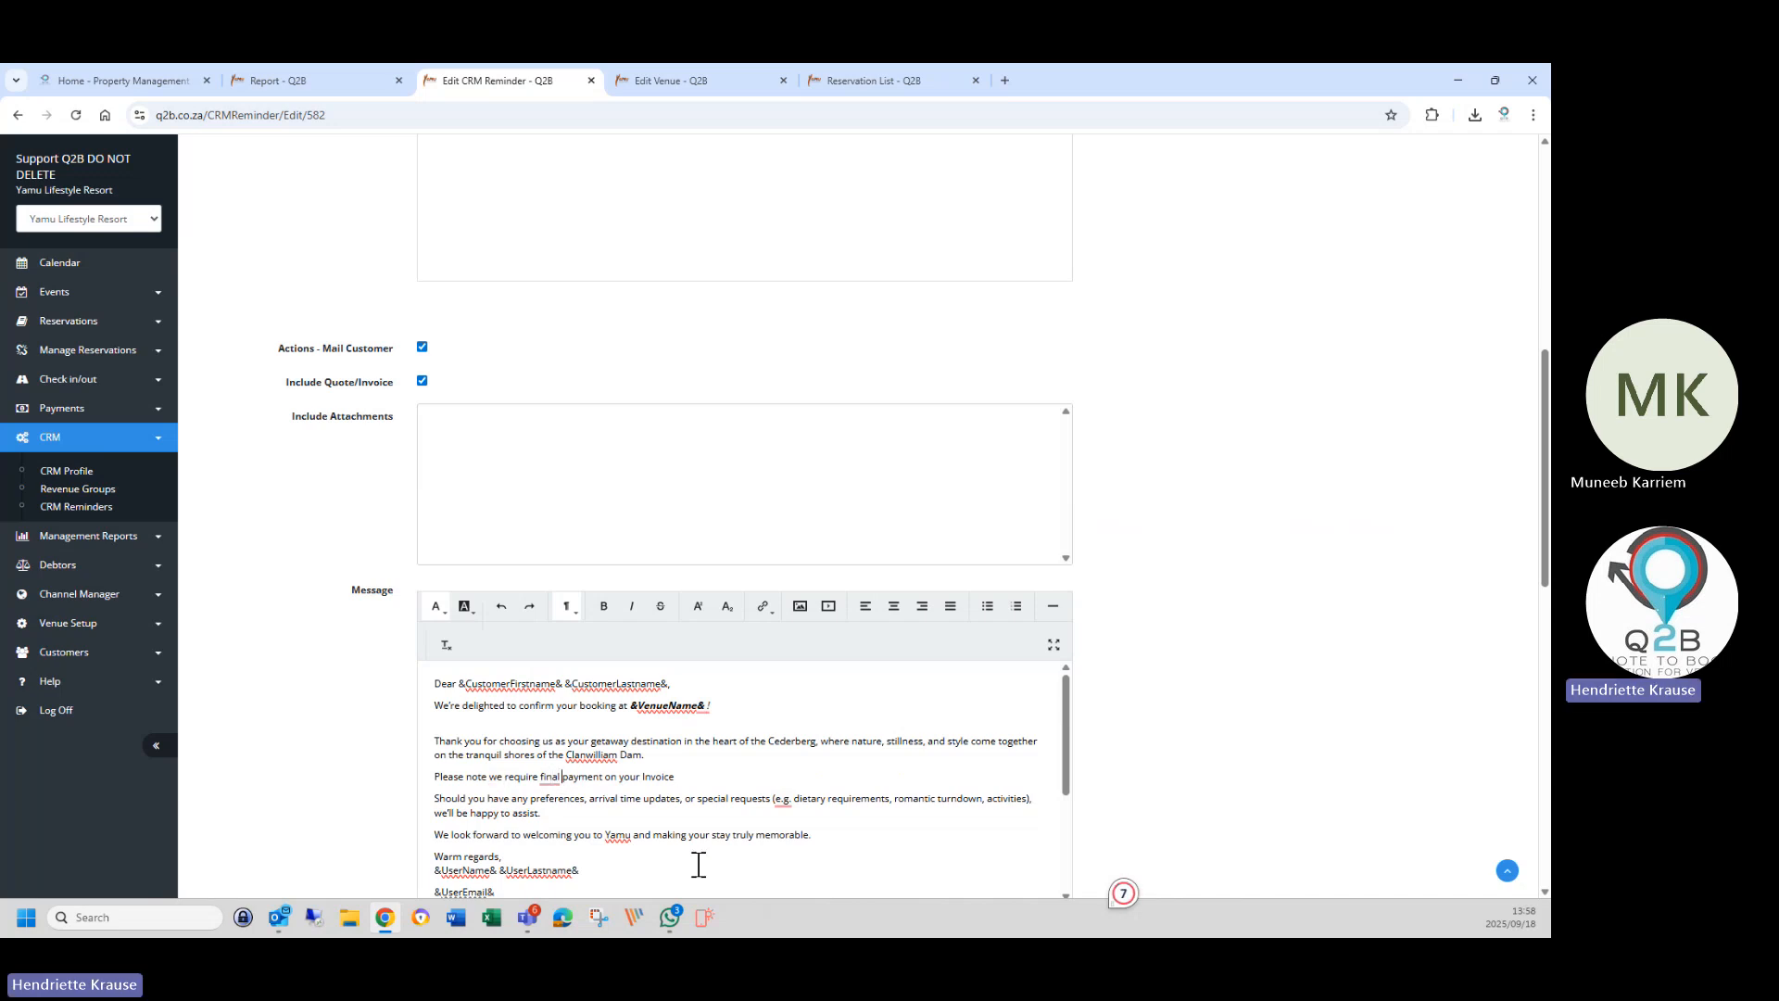
text(full)
text(before arrival)
mouse_move(549, 778)
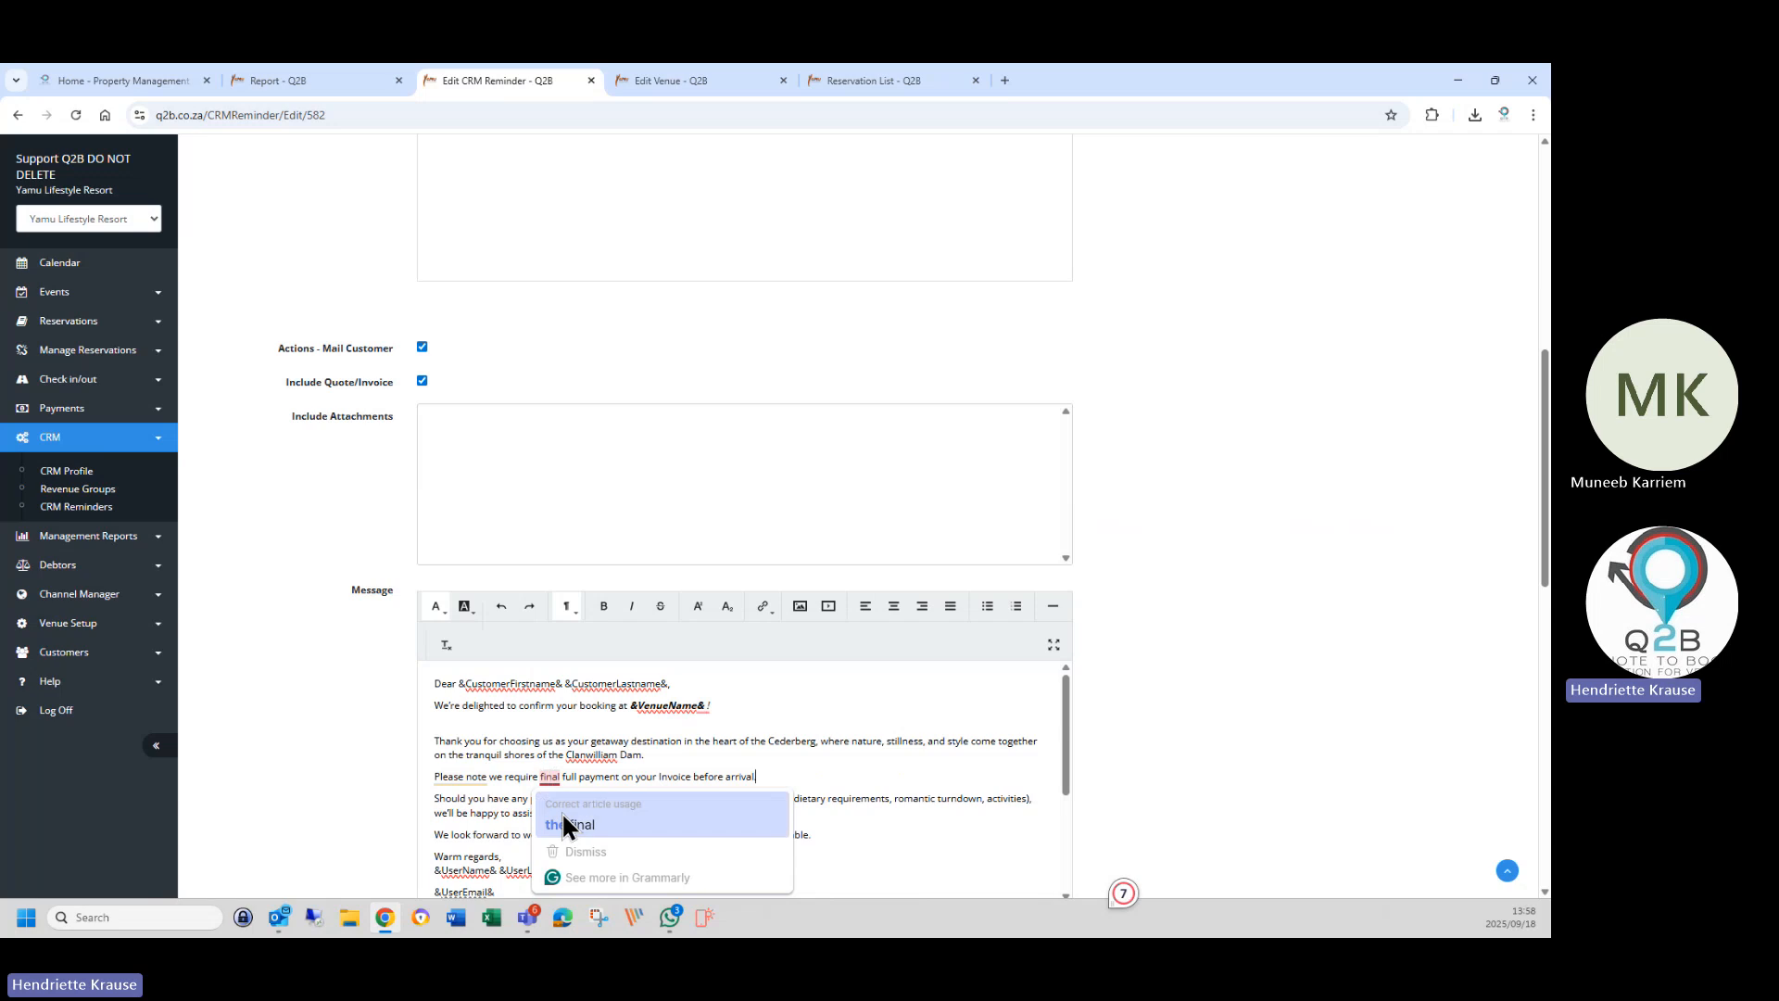
click(568, 824)
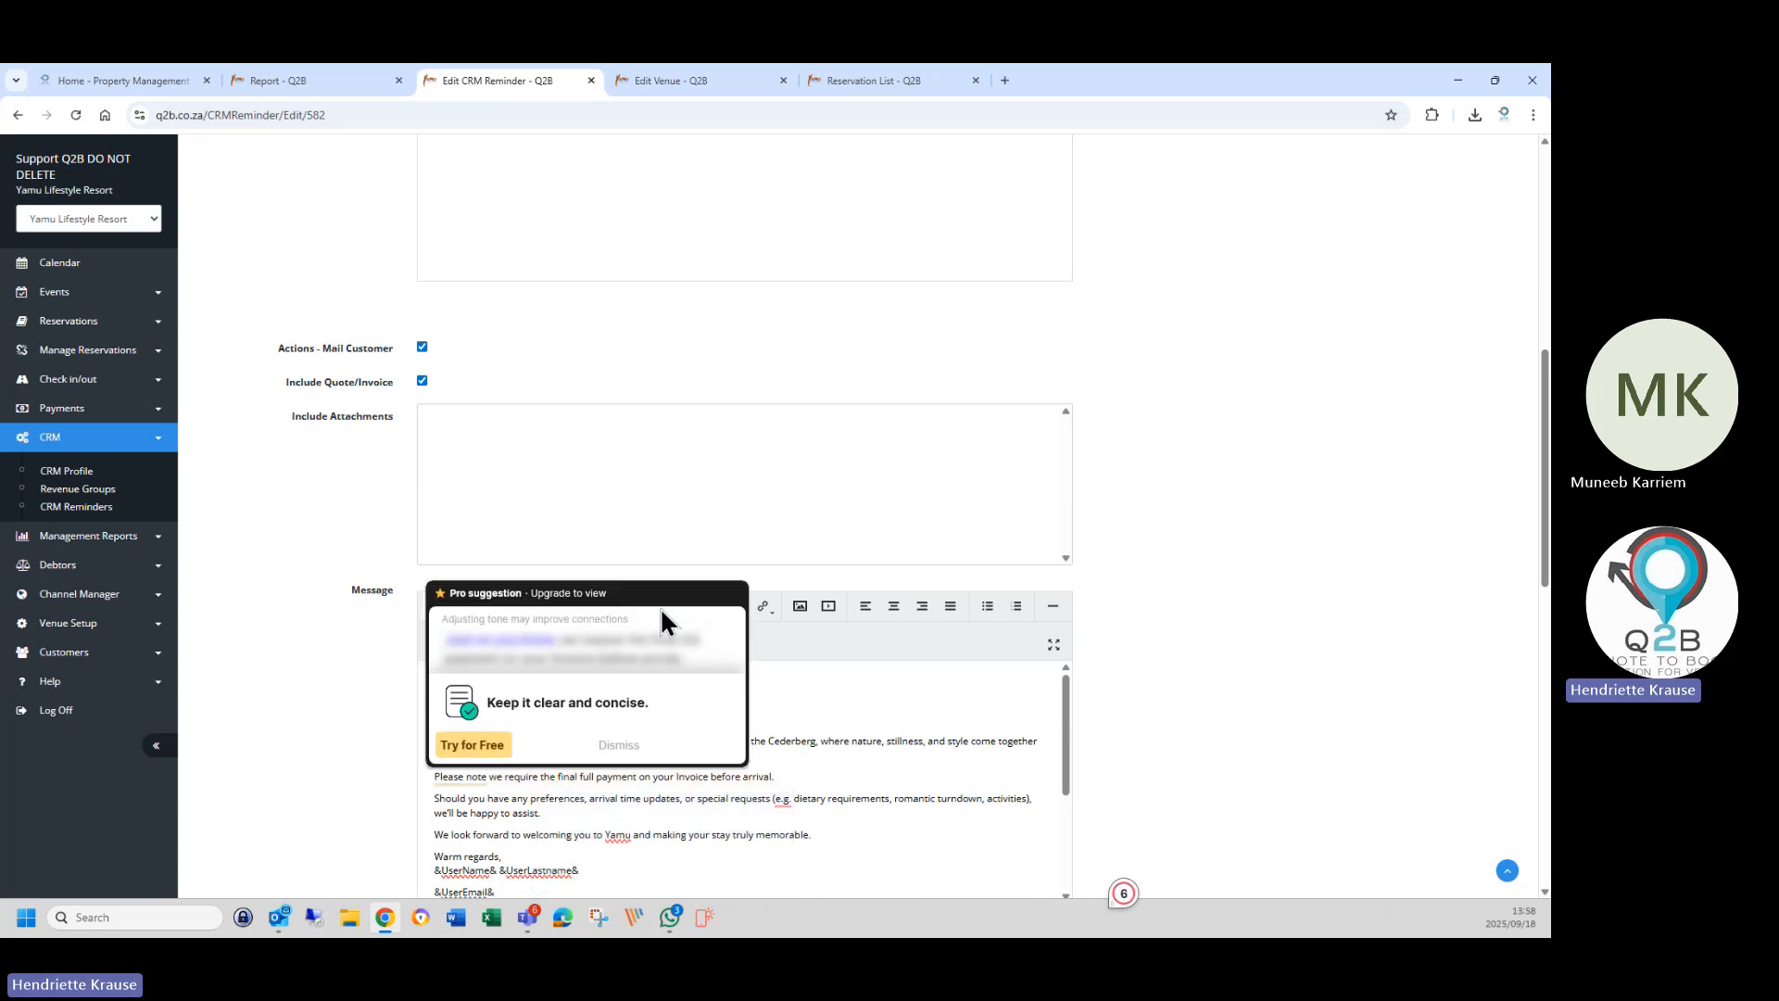
scroll(580, 397, up, 15)
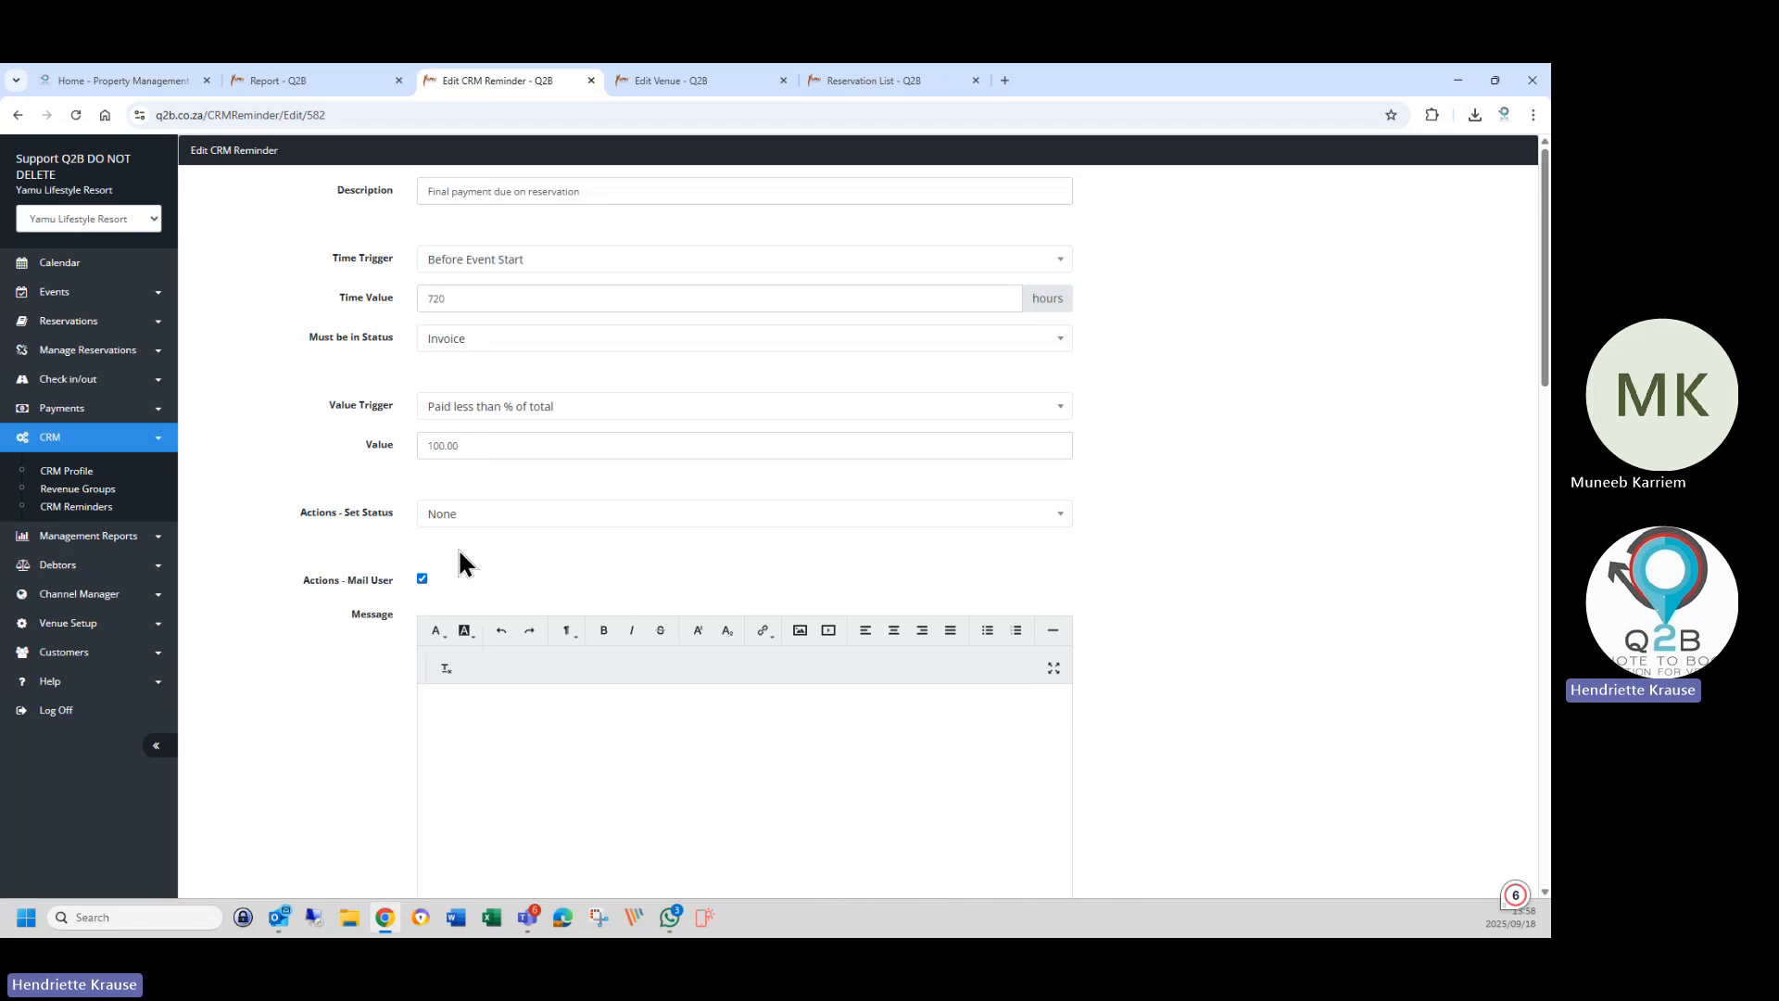
Enter 'Final Payment Due' in the empty Mail User Message editor.
scroll(461, 554, down, 5)
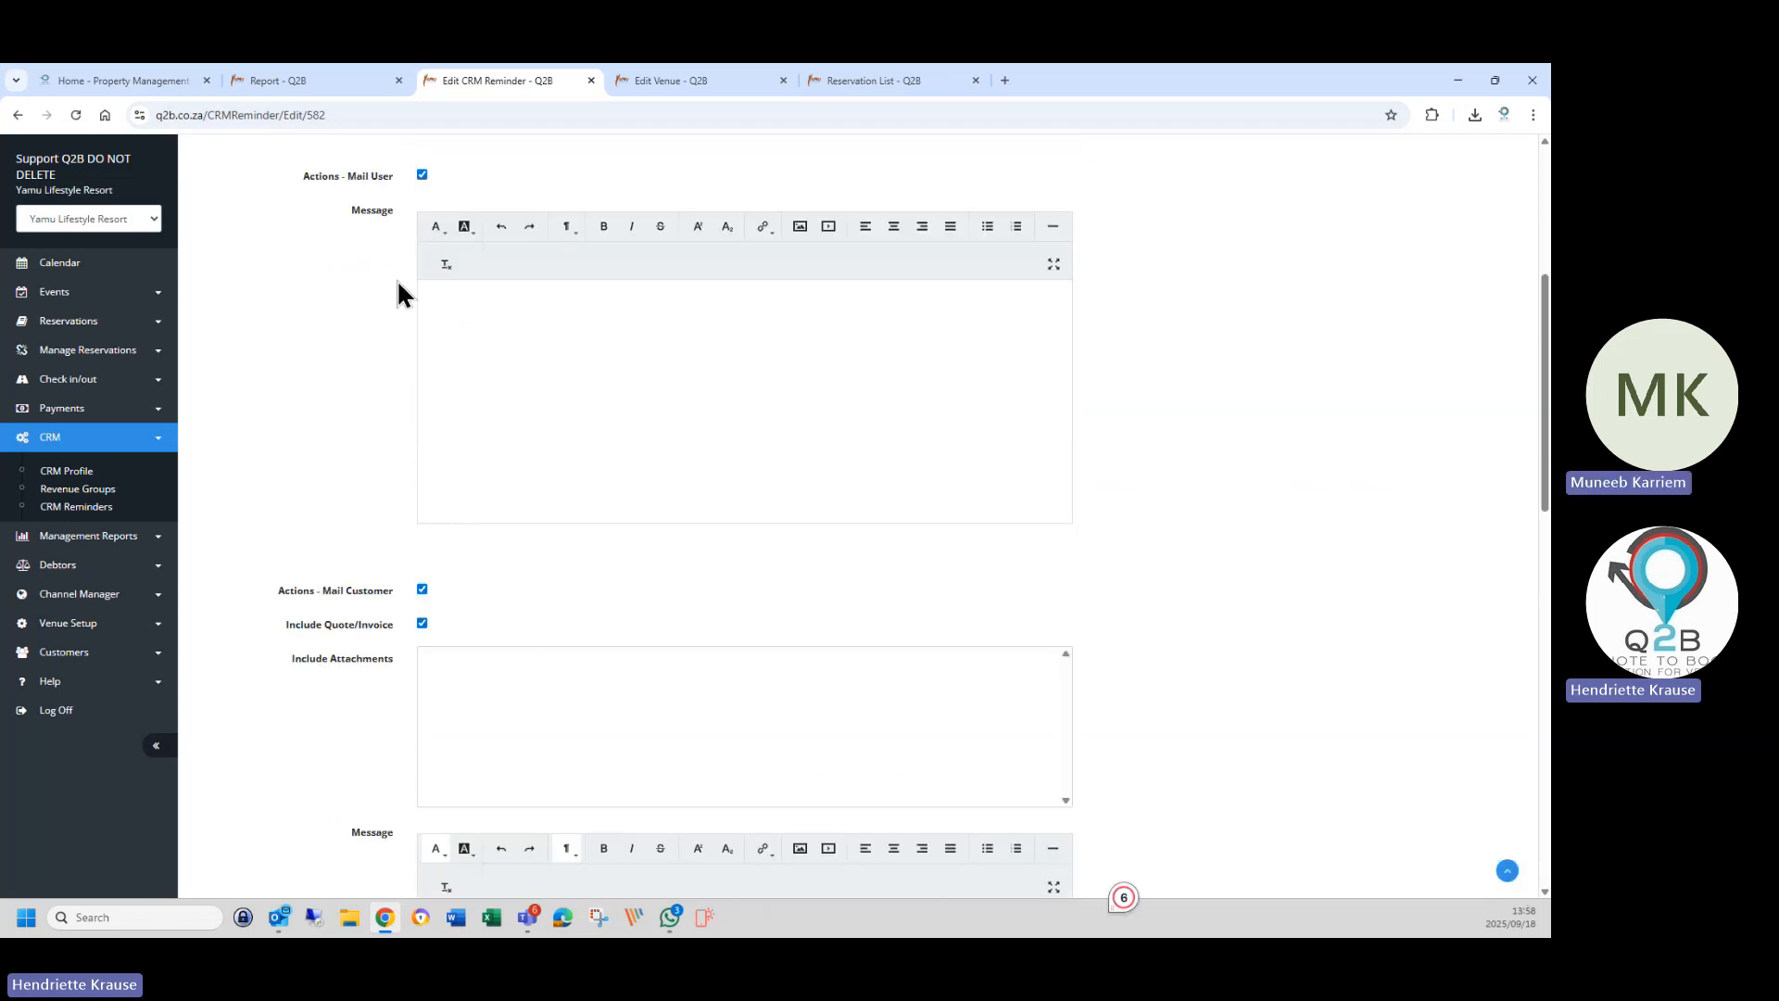
scroll(670, 684, down, 5)
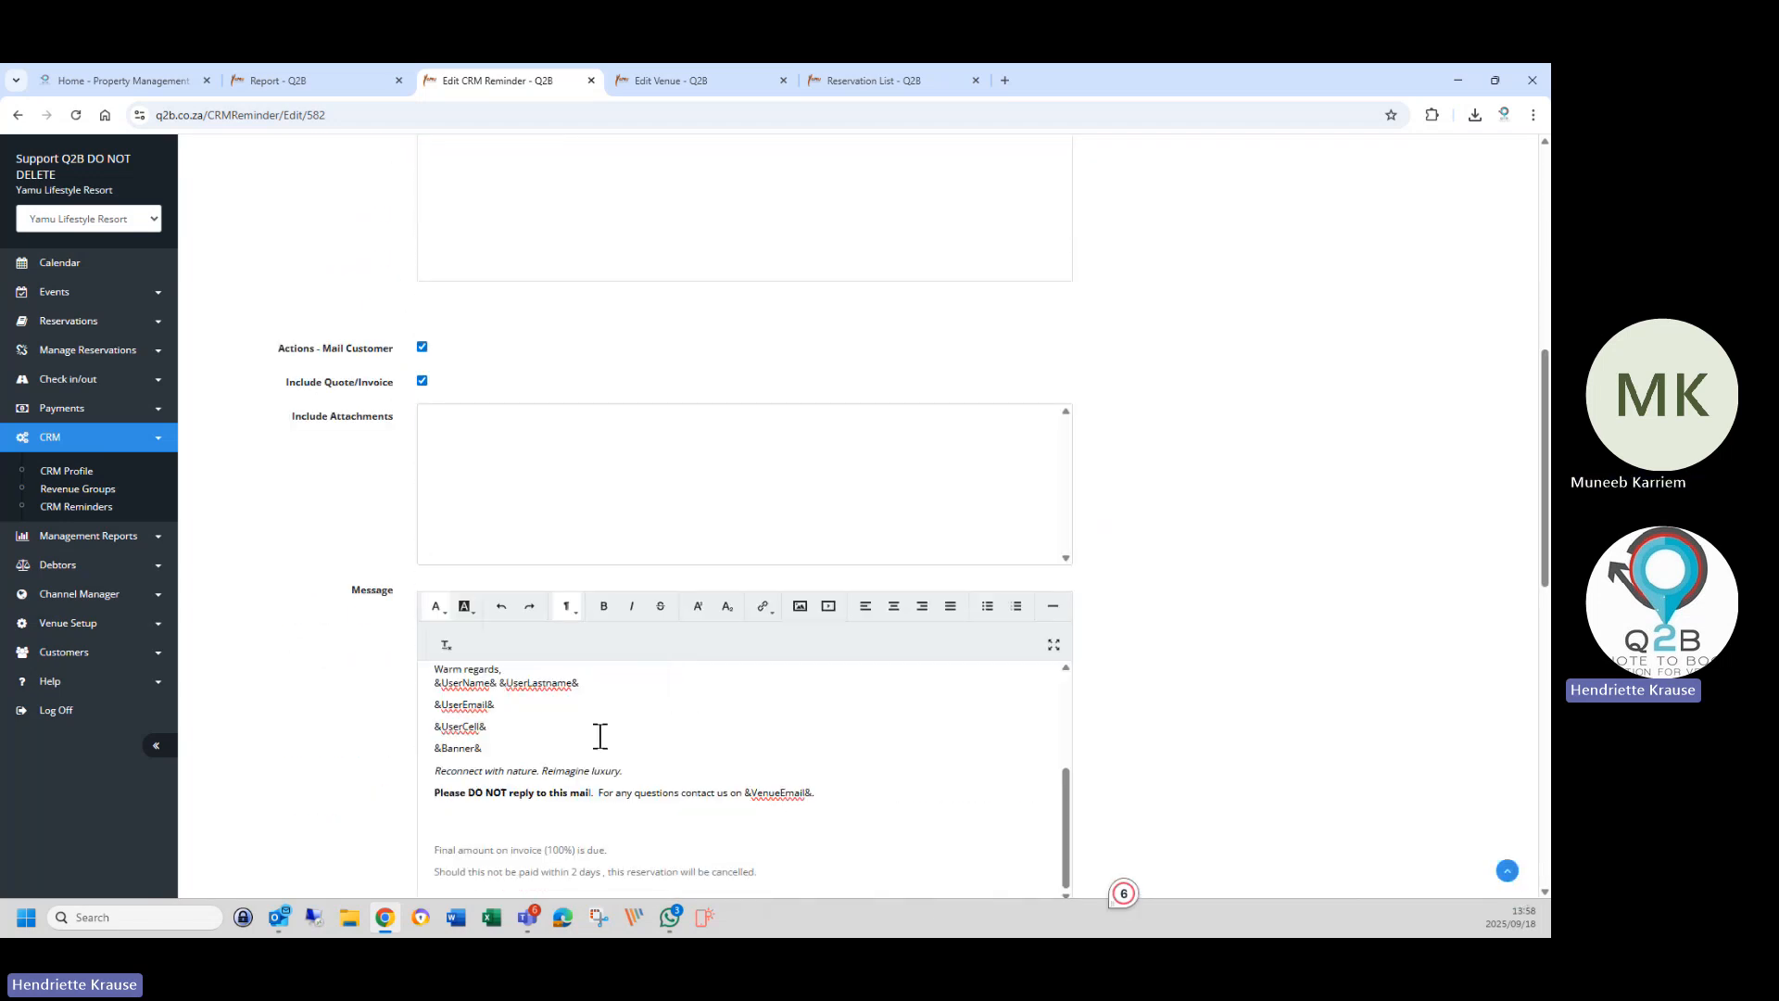
scroll(599, 735, up, 3)
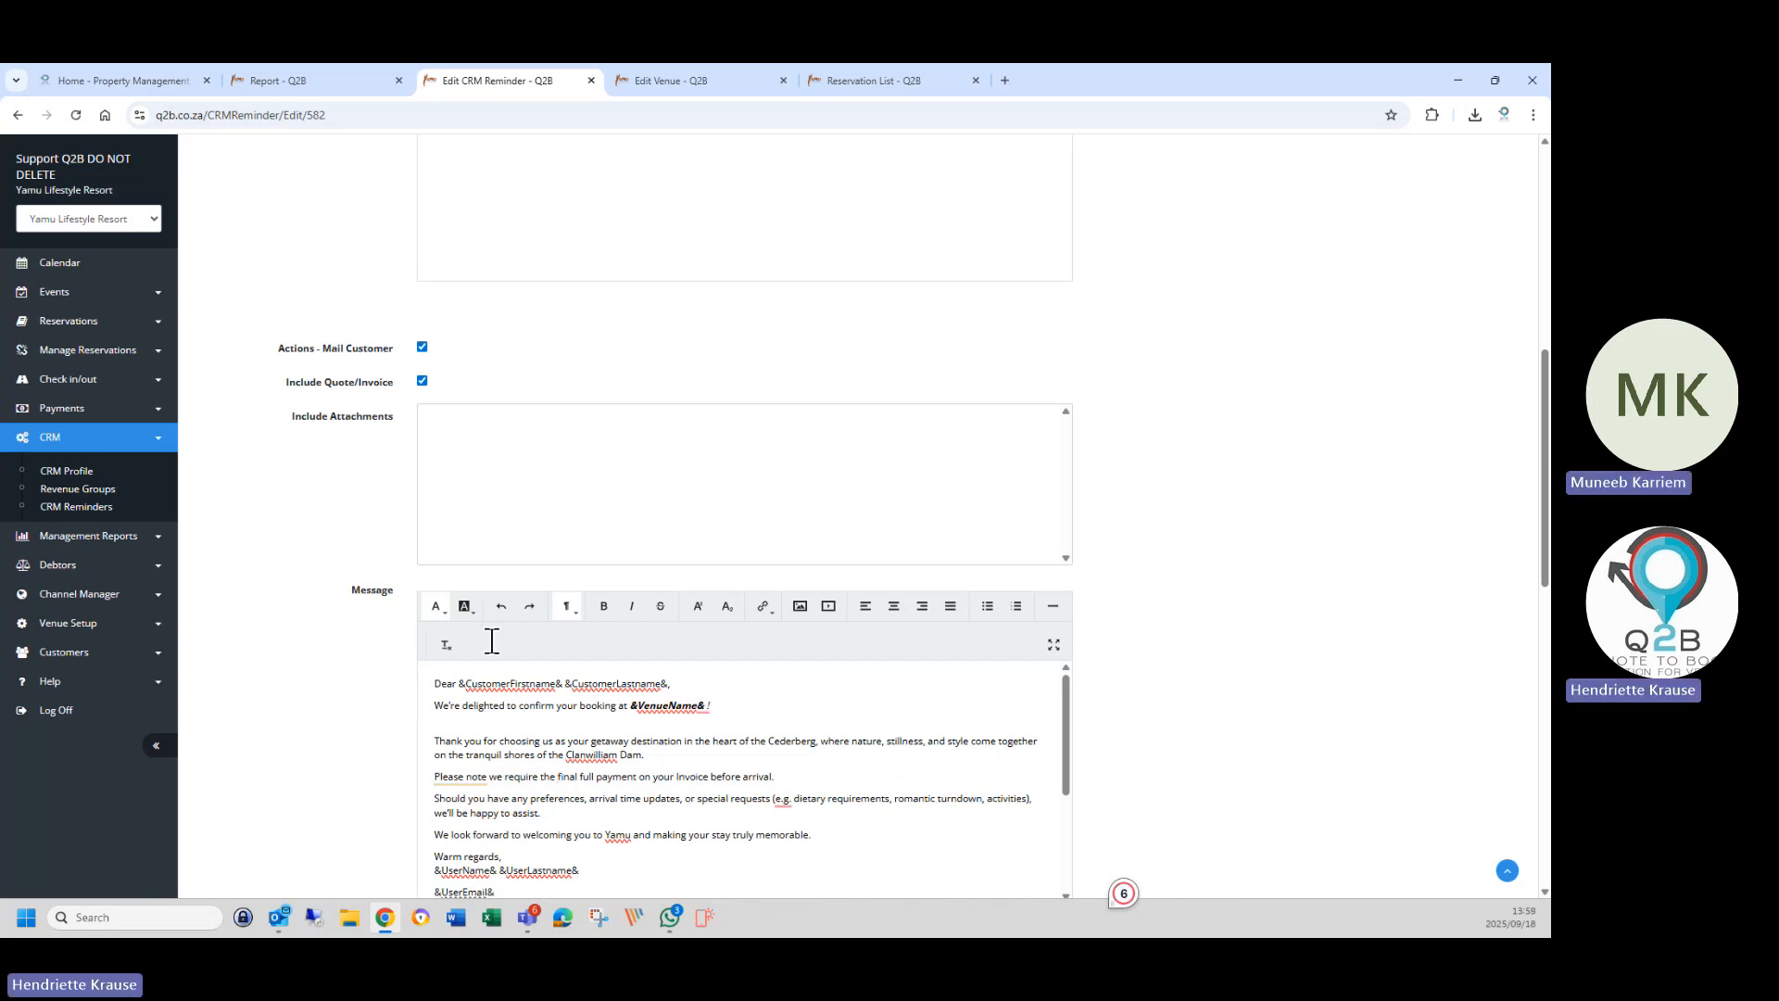
scroll(528, 414, up, 4)
click(469, 406)
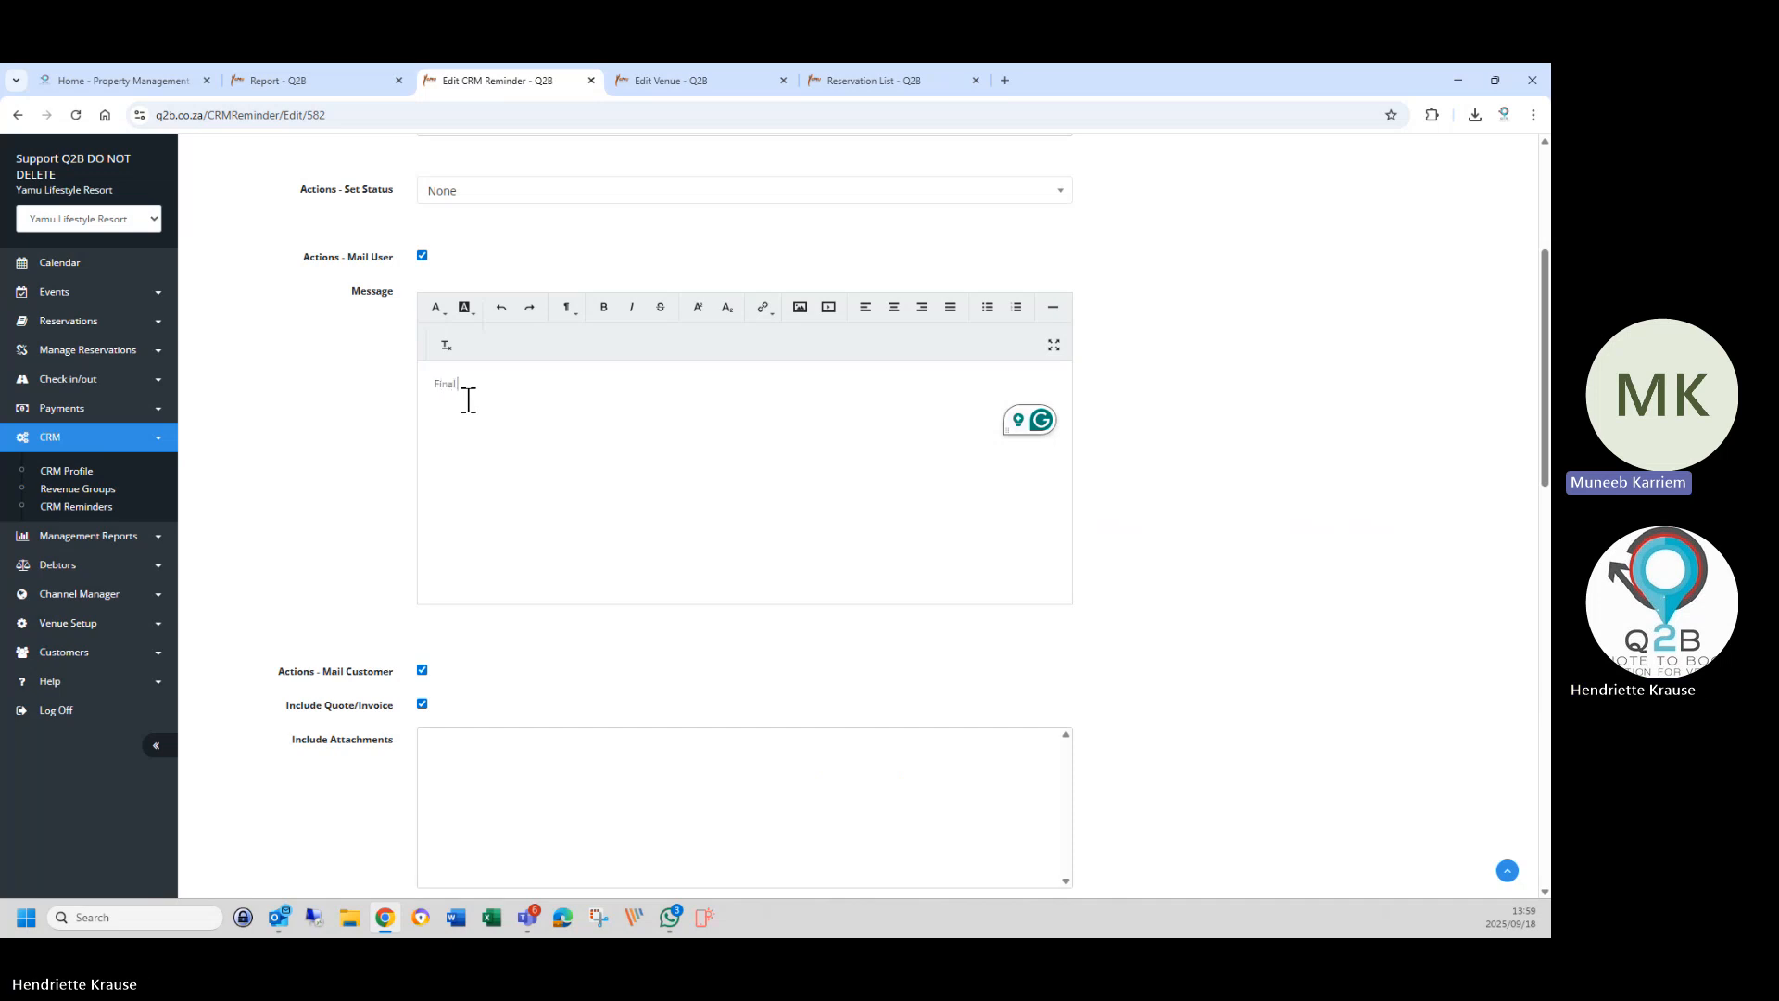
text(Payment Due)
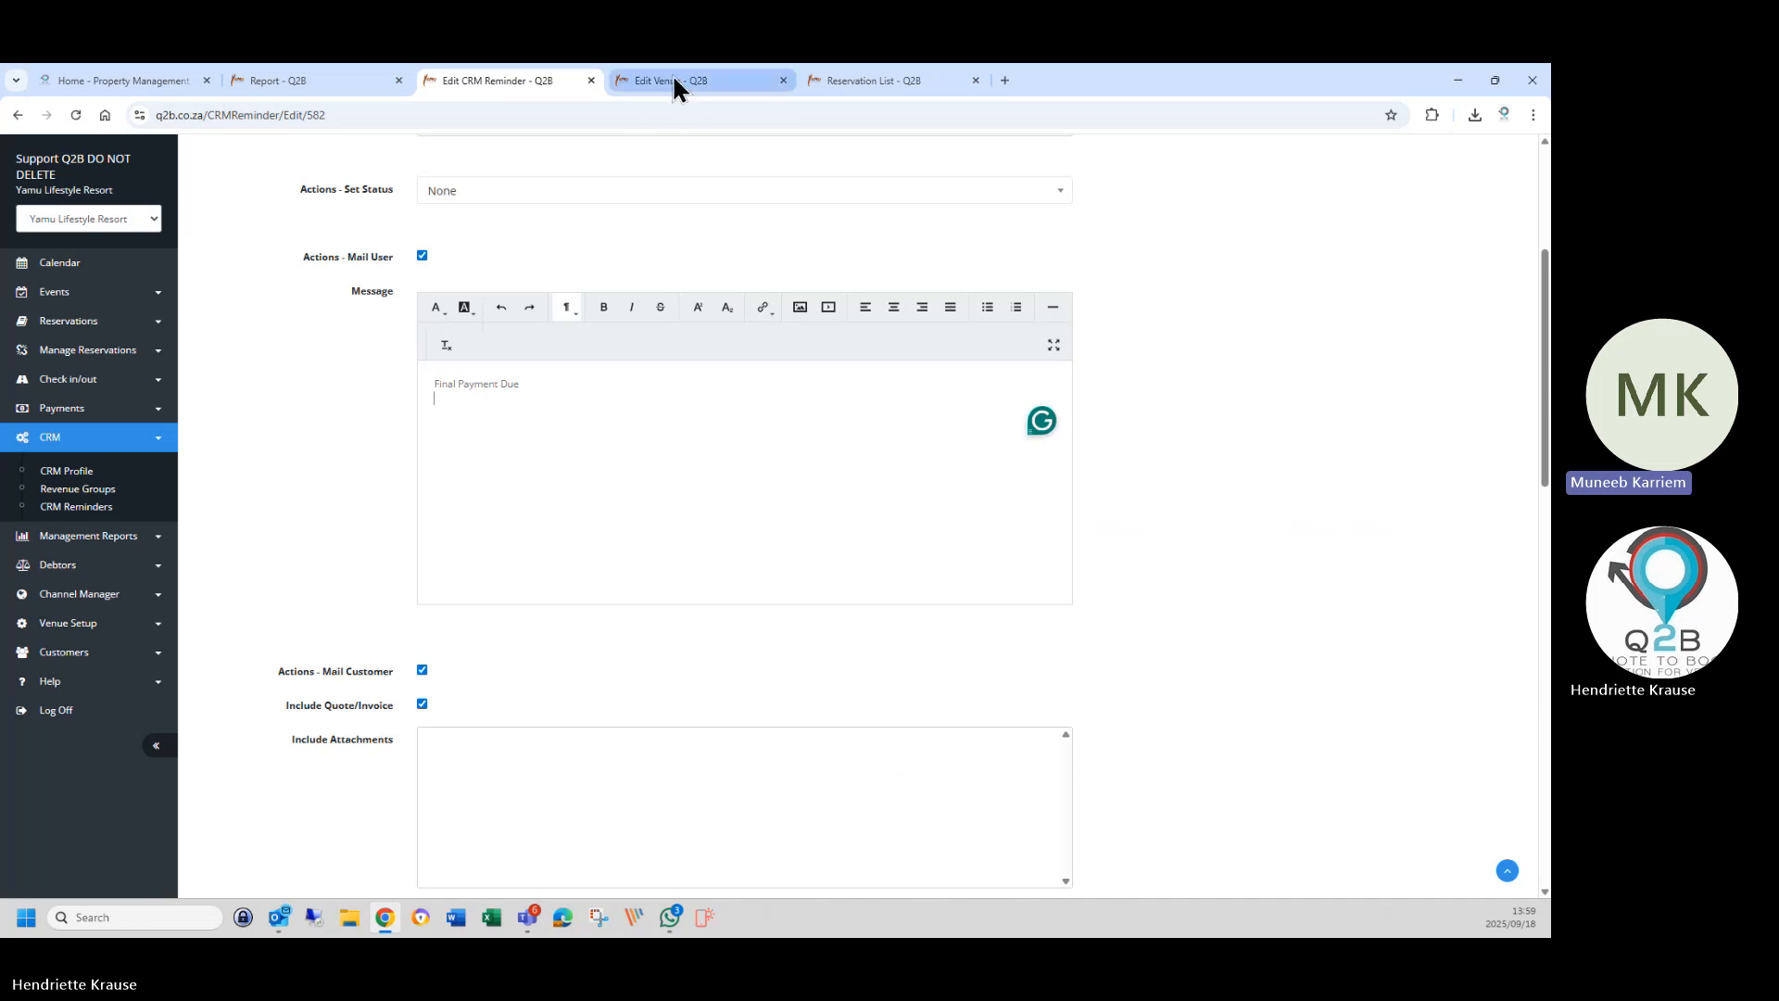
Check the Edit Venue page for reference and return to the reminder being edited.
mouse_move(673, 78)
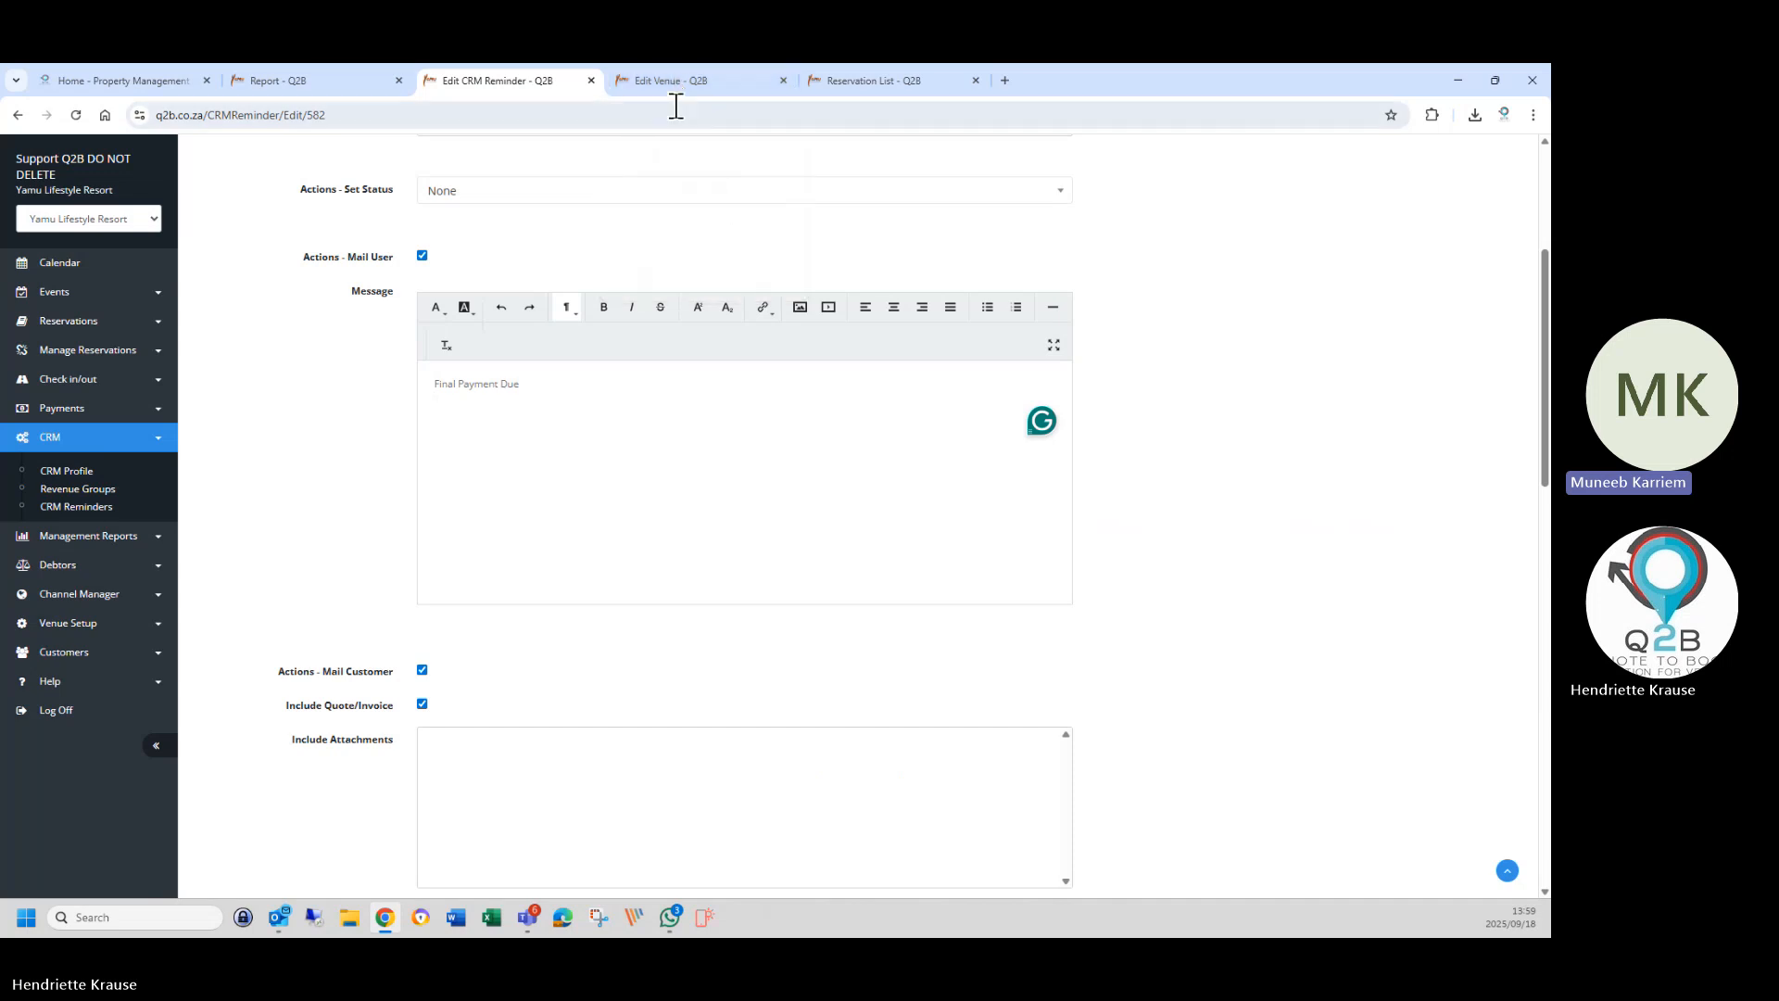
click(675, 81)
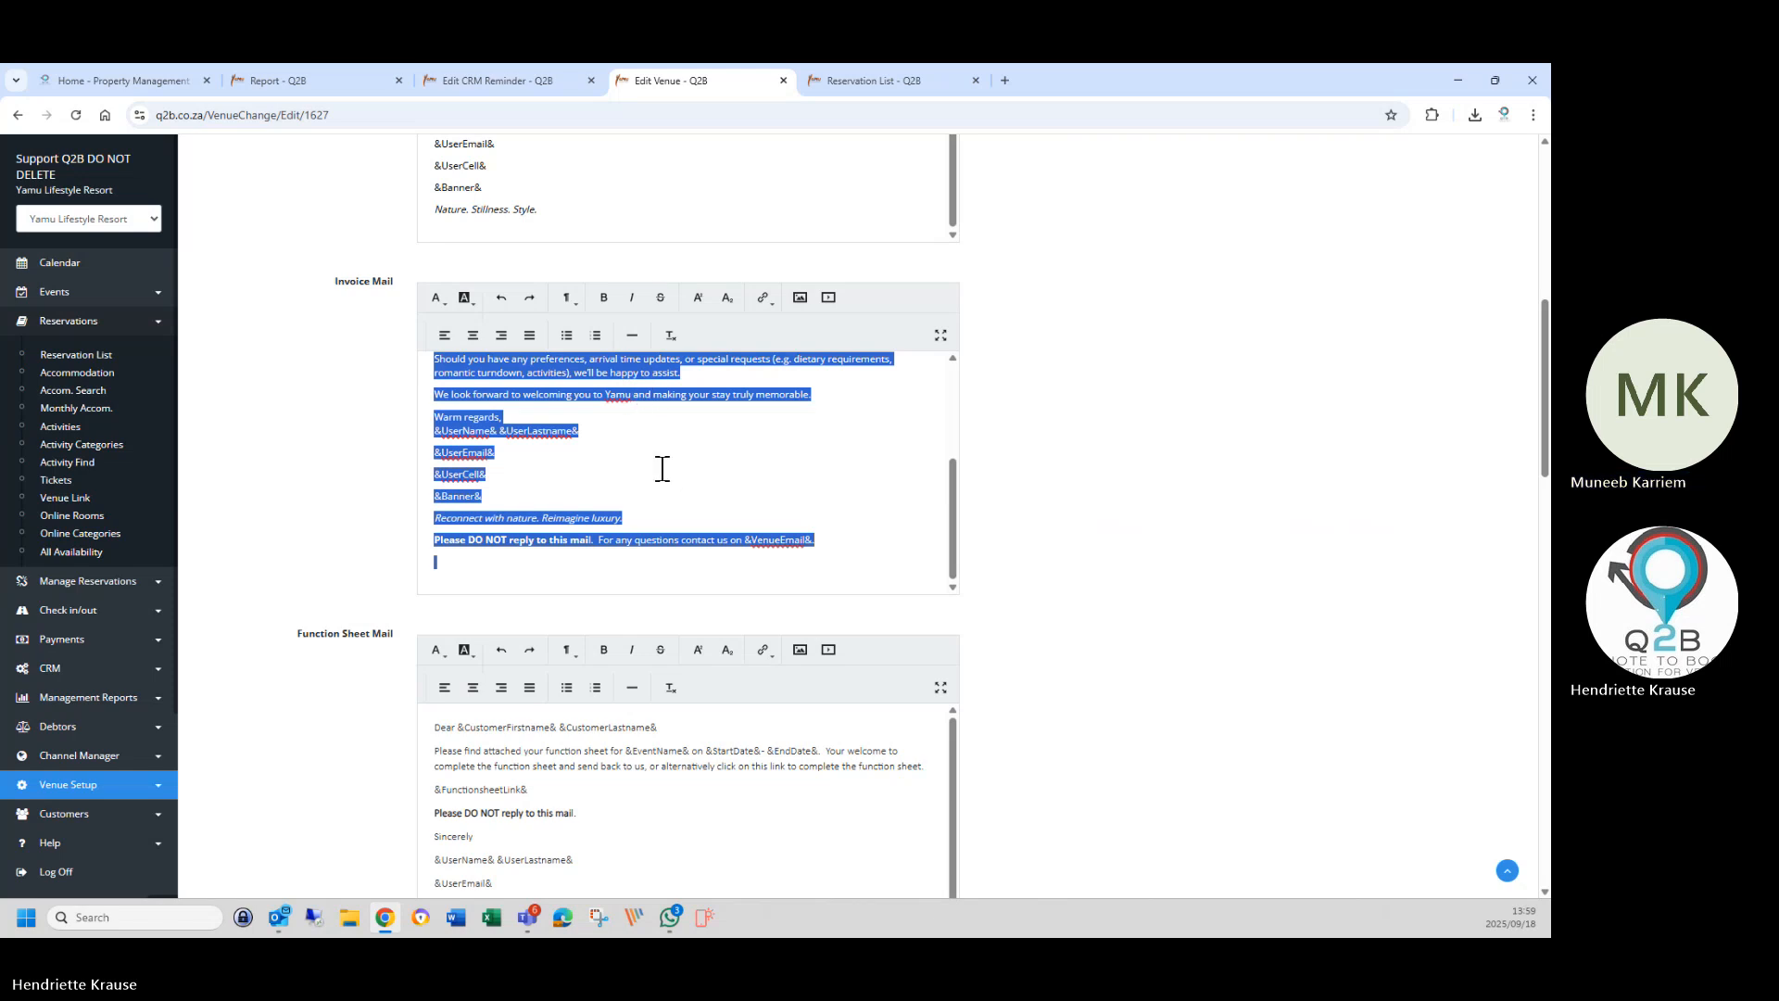
click(487, 80)
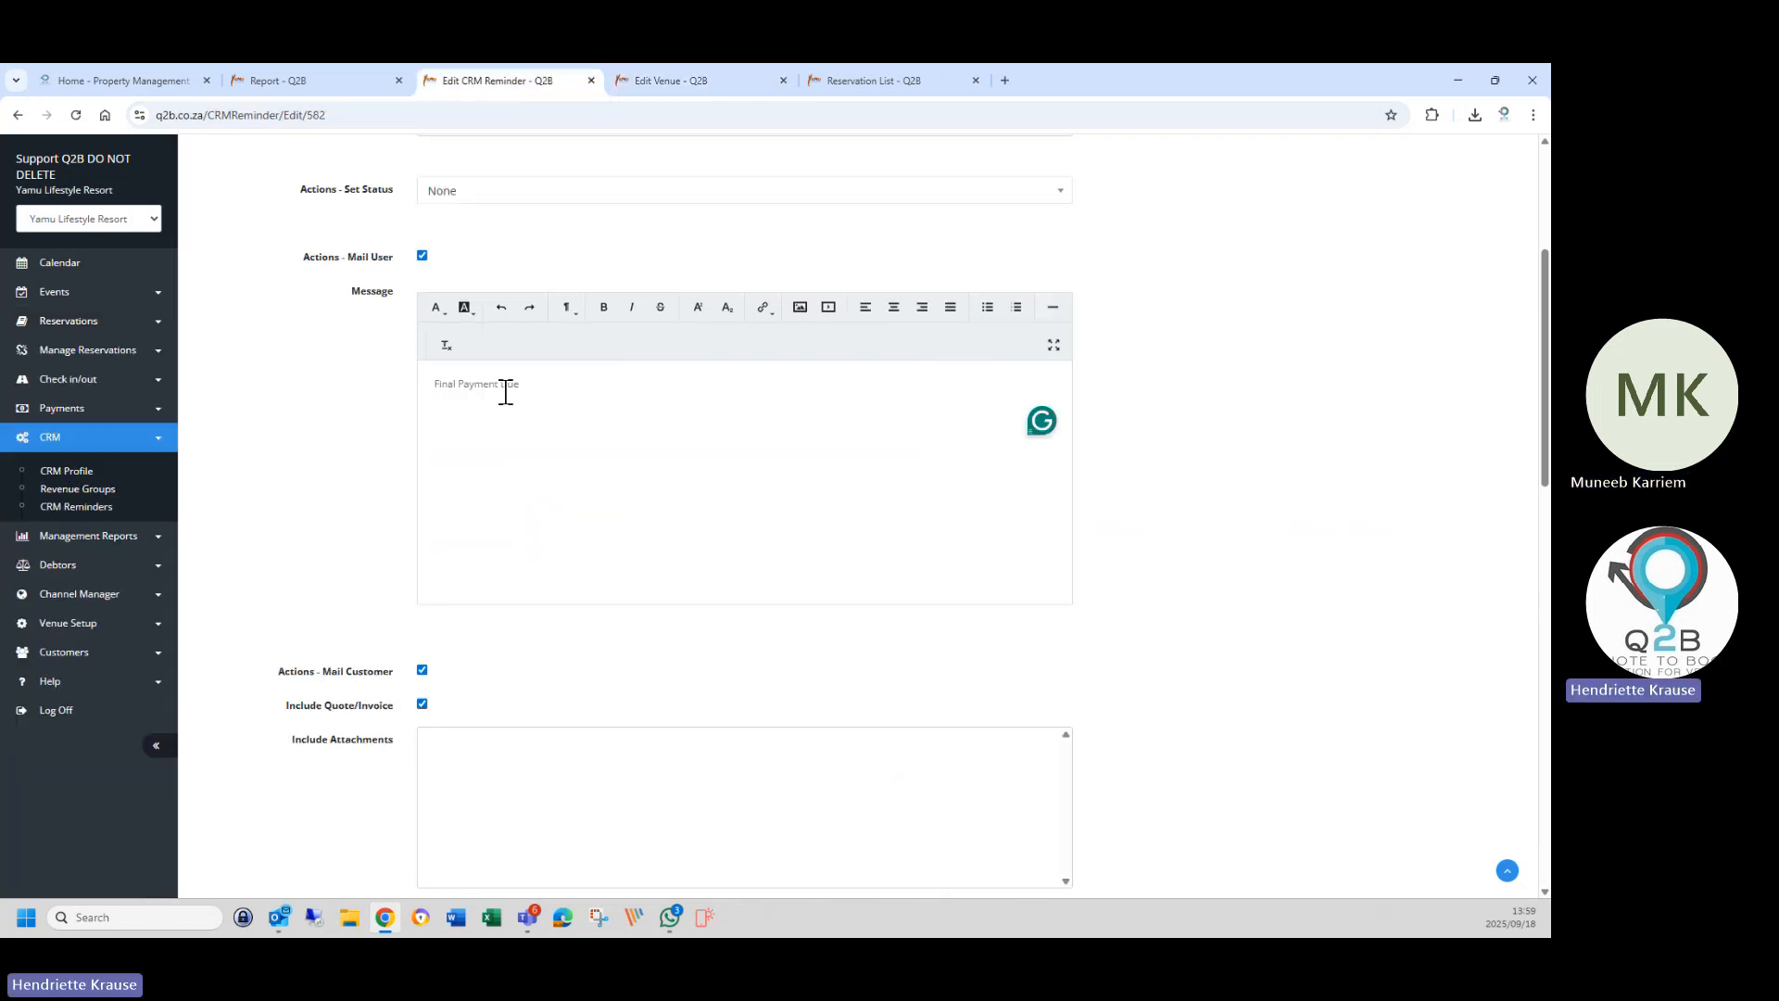
scroll(500, 389, up, 3)
scroll(497, 392, up, 1)
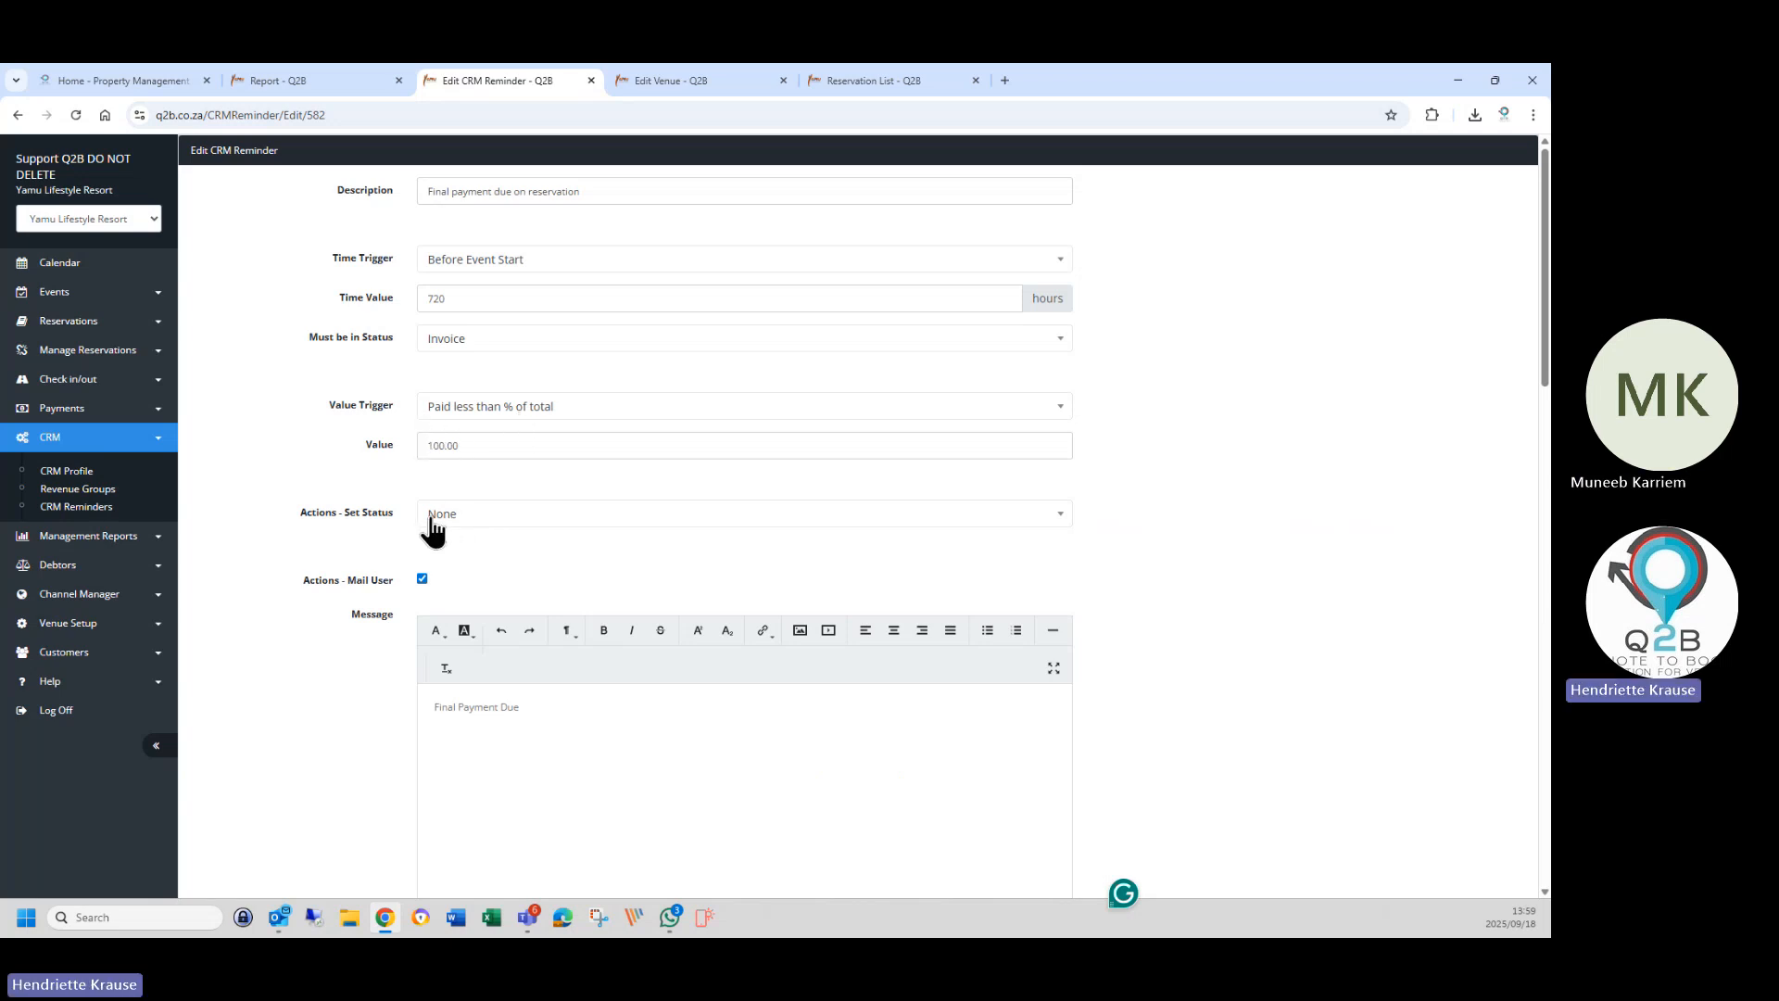
Copy the &CustomerFirstname& &CustomerLastname& placeholders from the customer message's Dear line.
scroll(481, 732, down, 3)
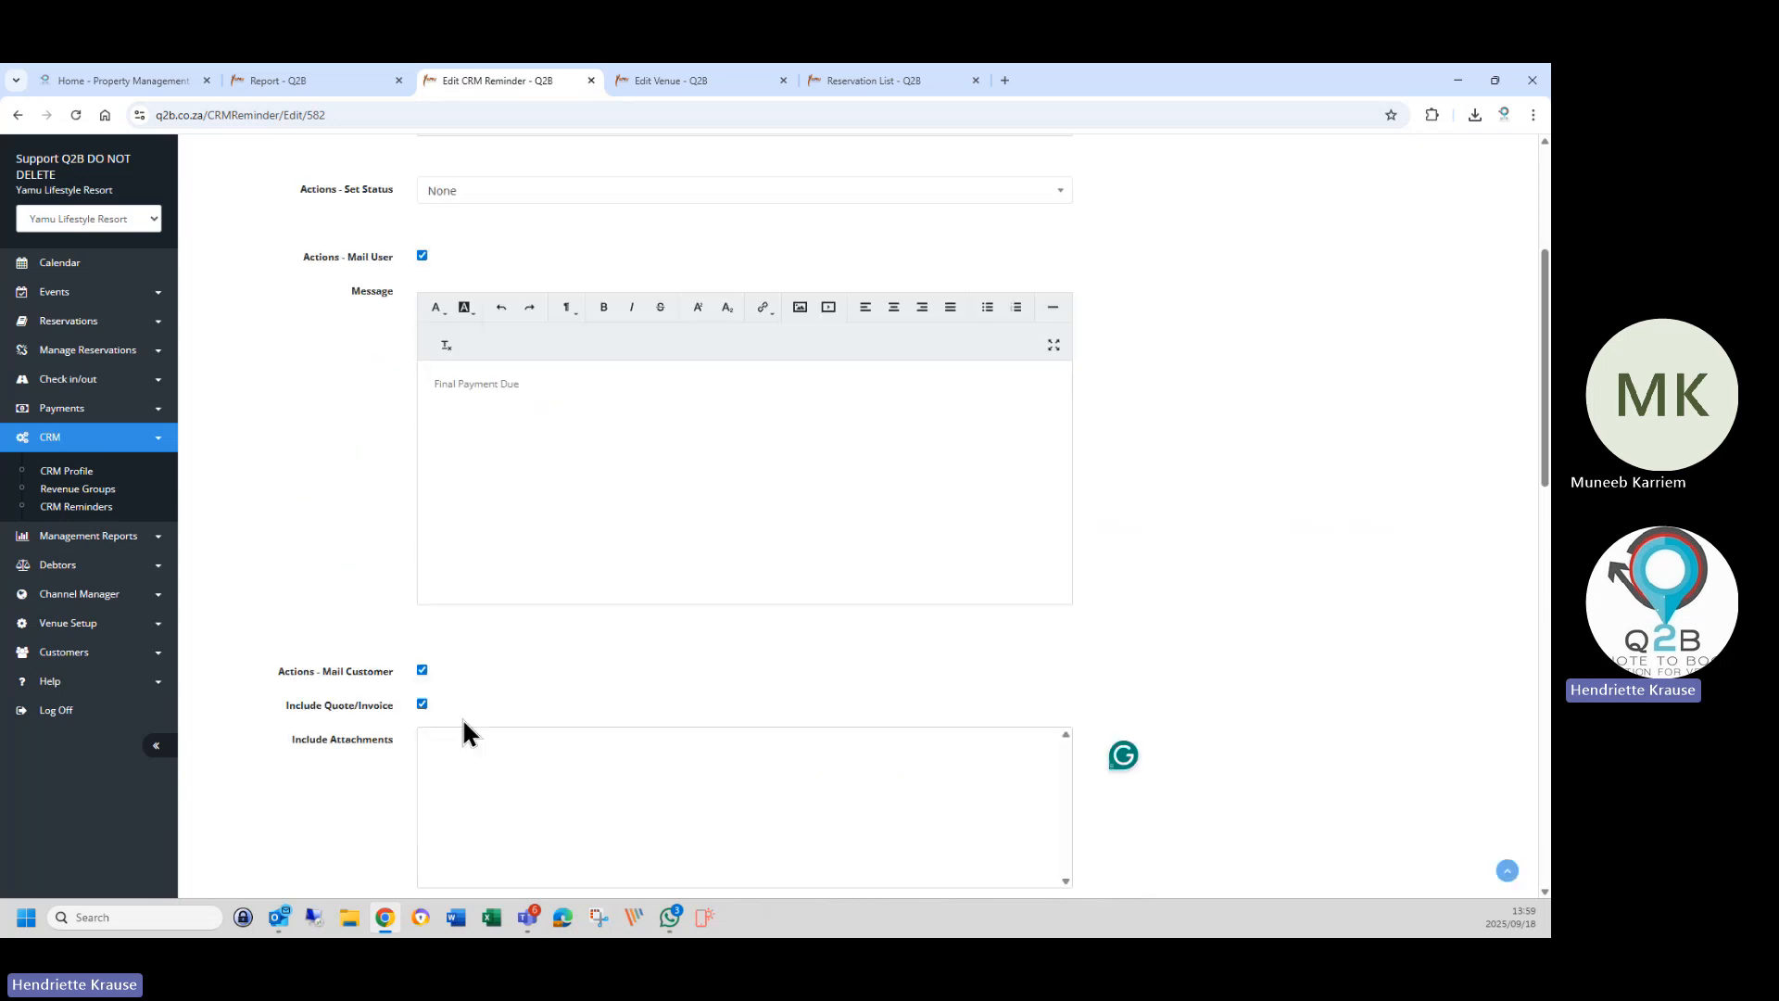
scroll(564, 869, down, 3)
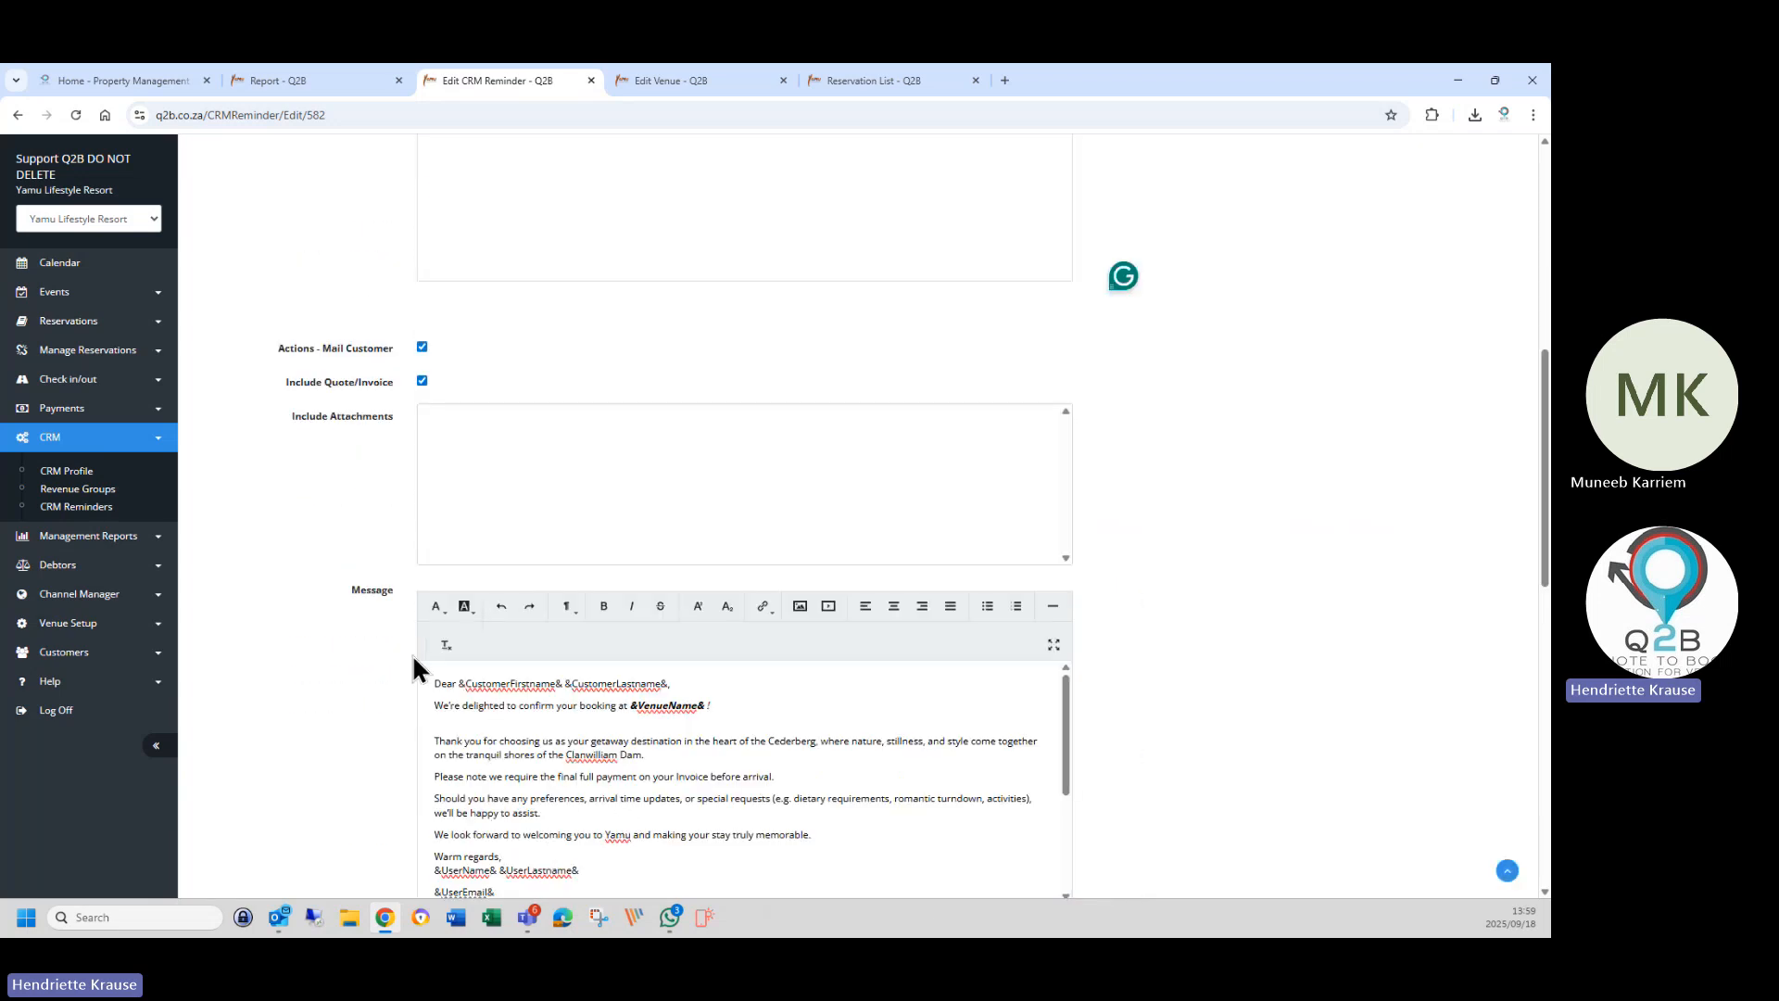
drag(461, 684, 669, 684)
right_click(660, 684)
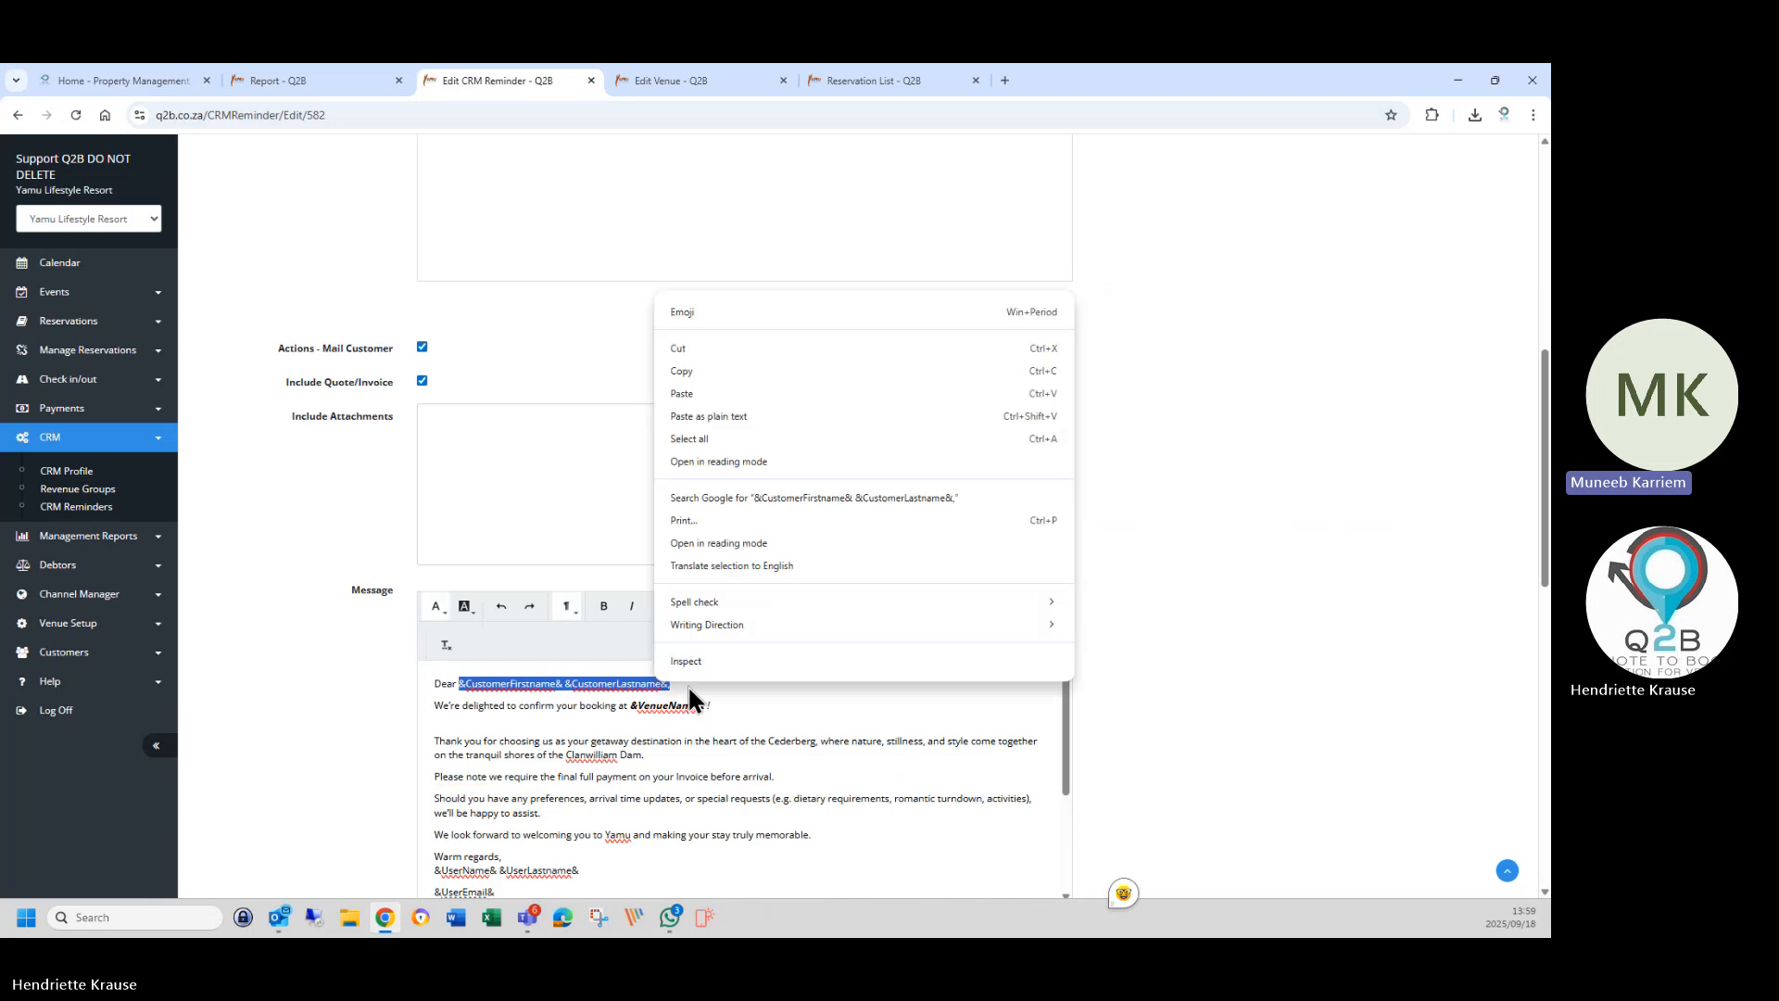
click(683, 370)
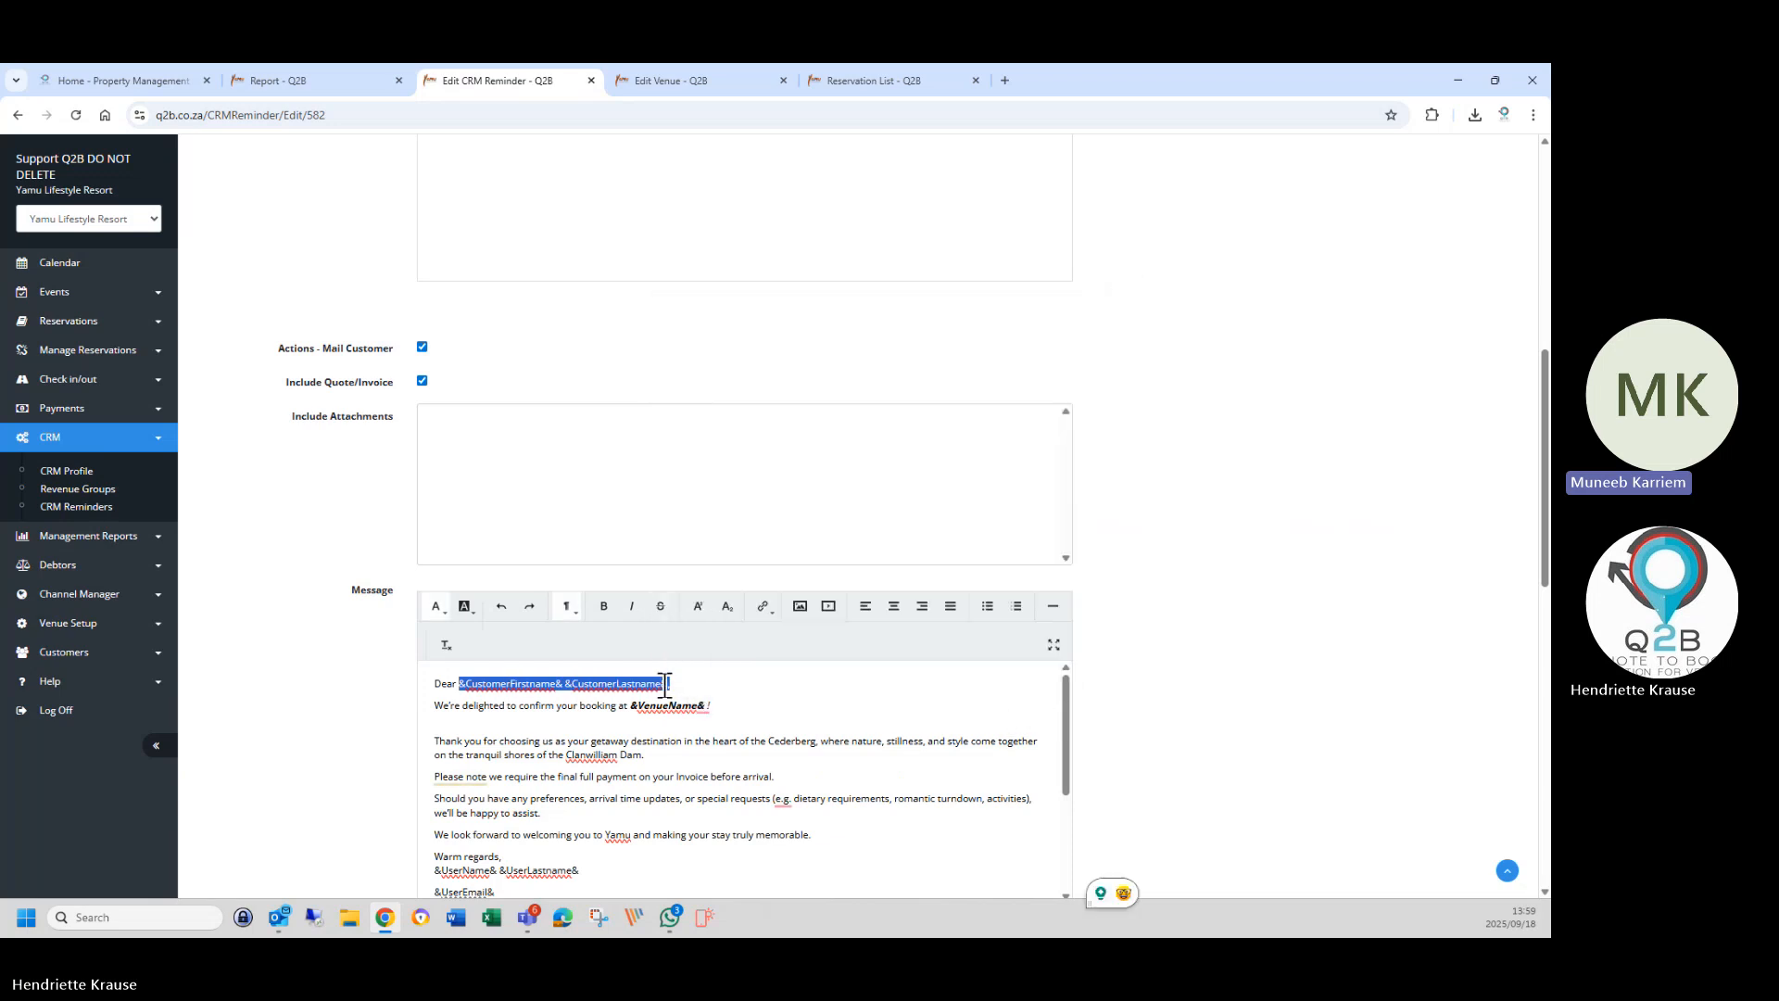
click(832, 706)
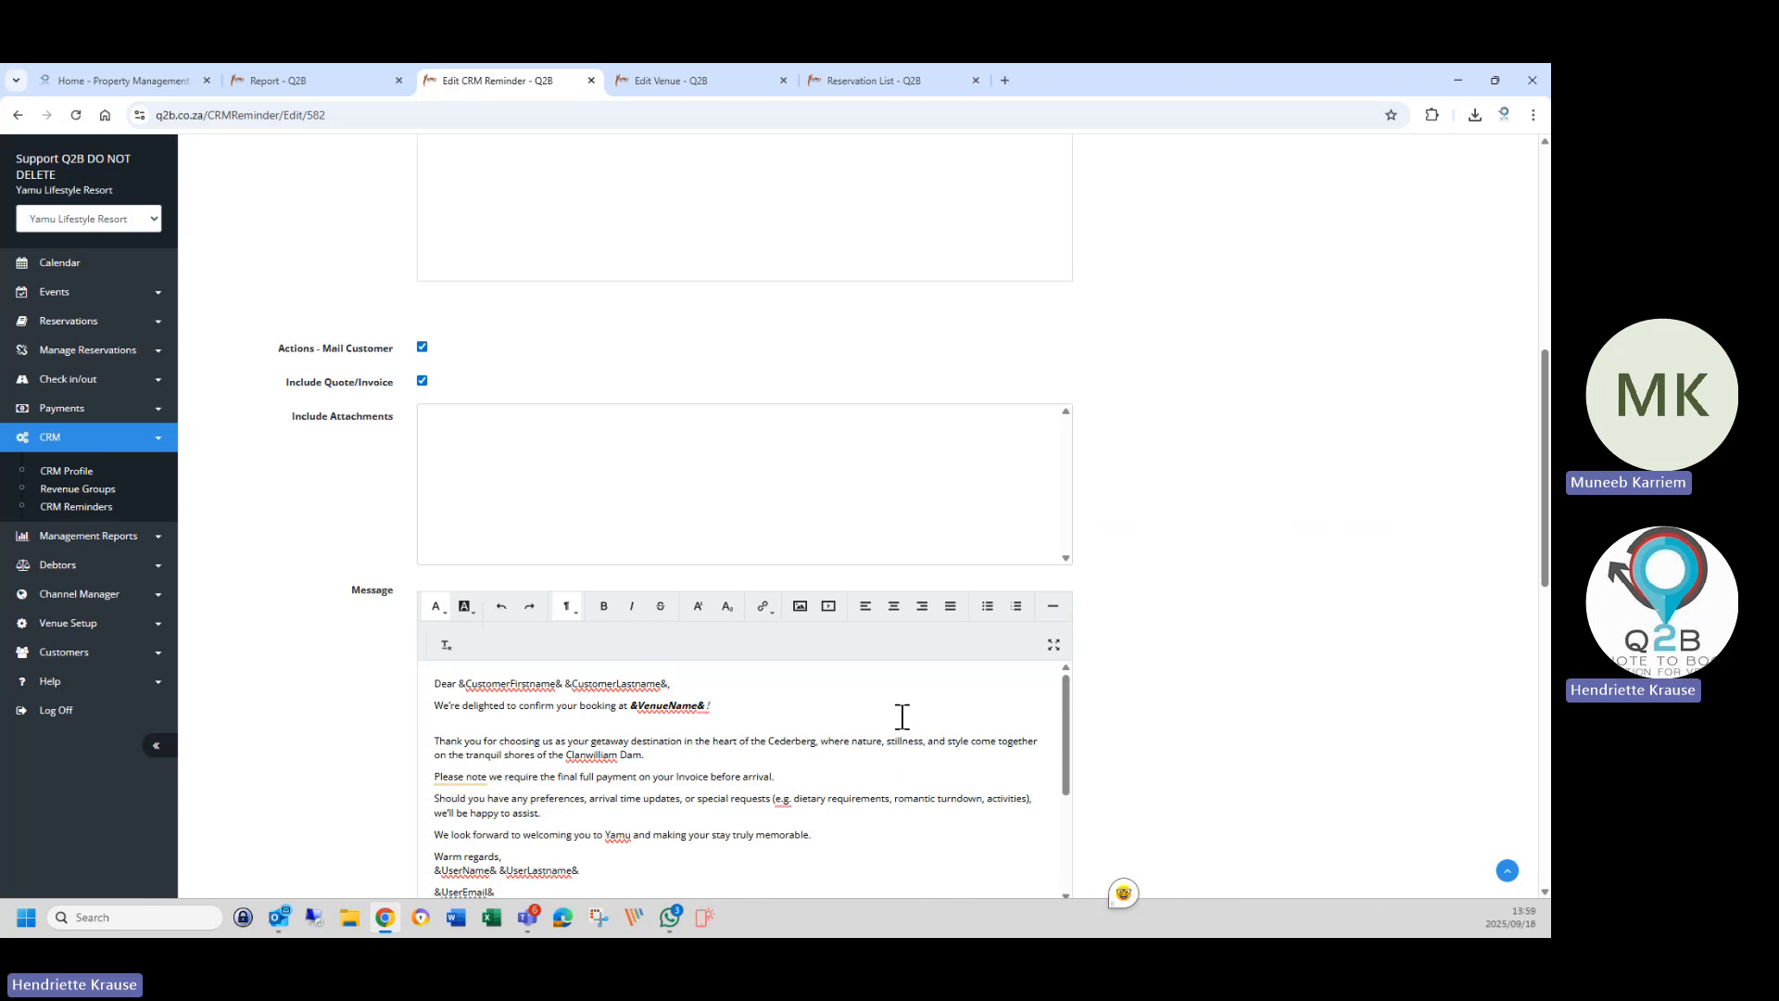
scroll(547, 569, up, 3)
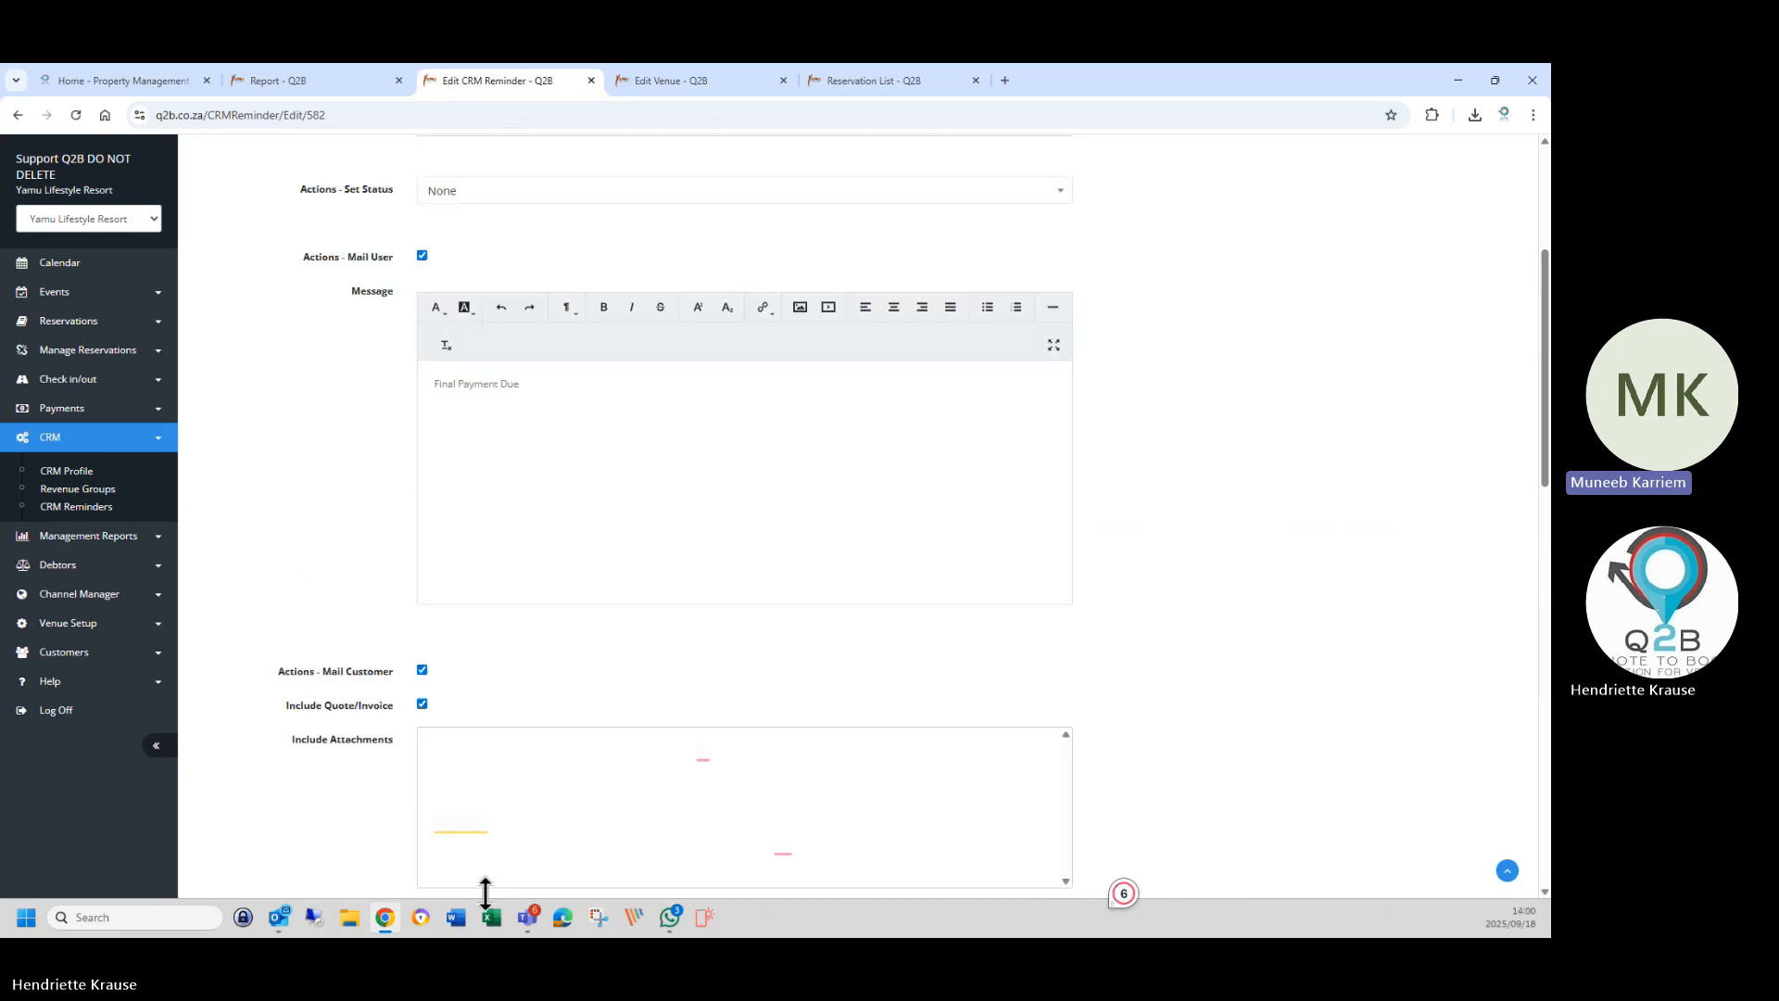
scroll(516, 702, down, 3)
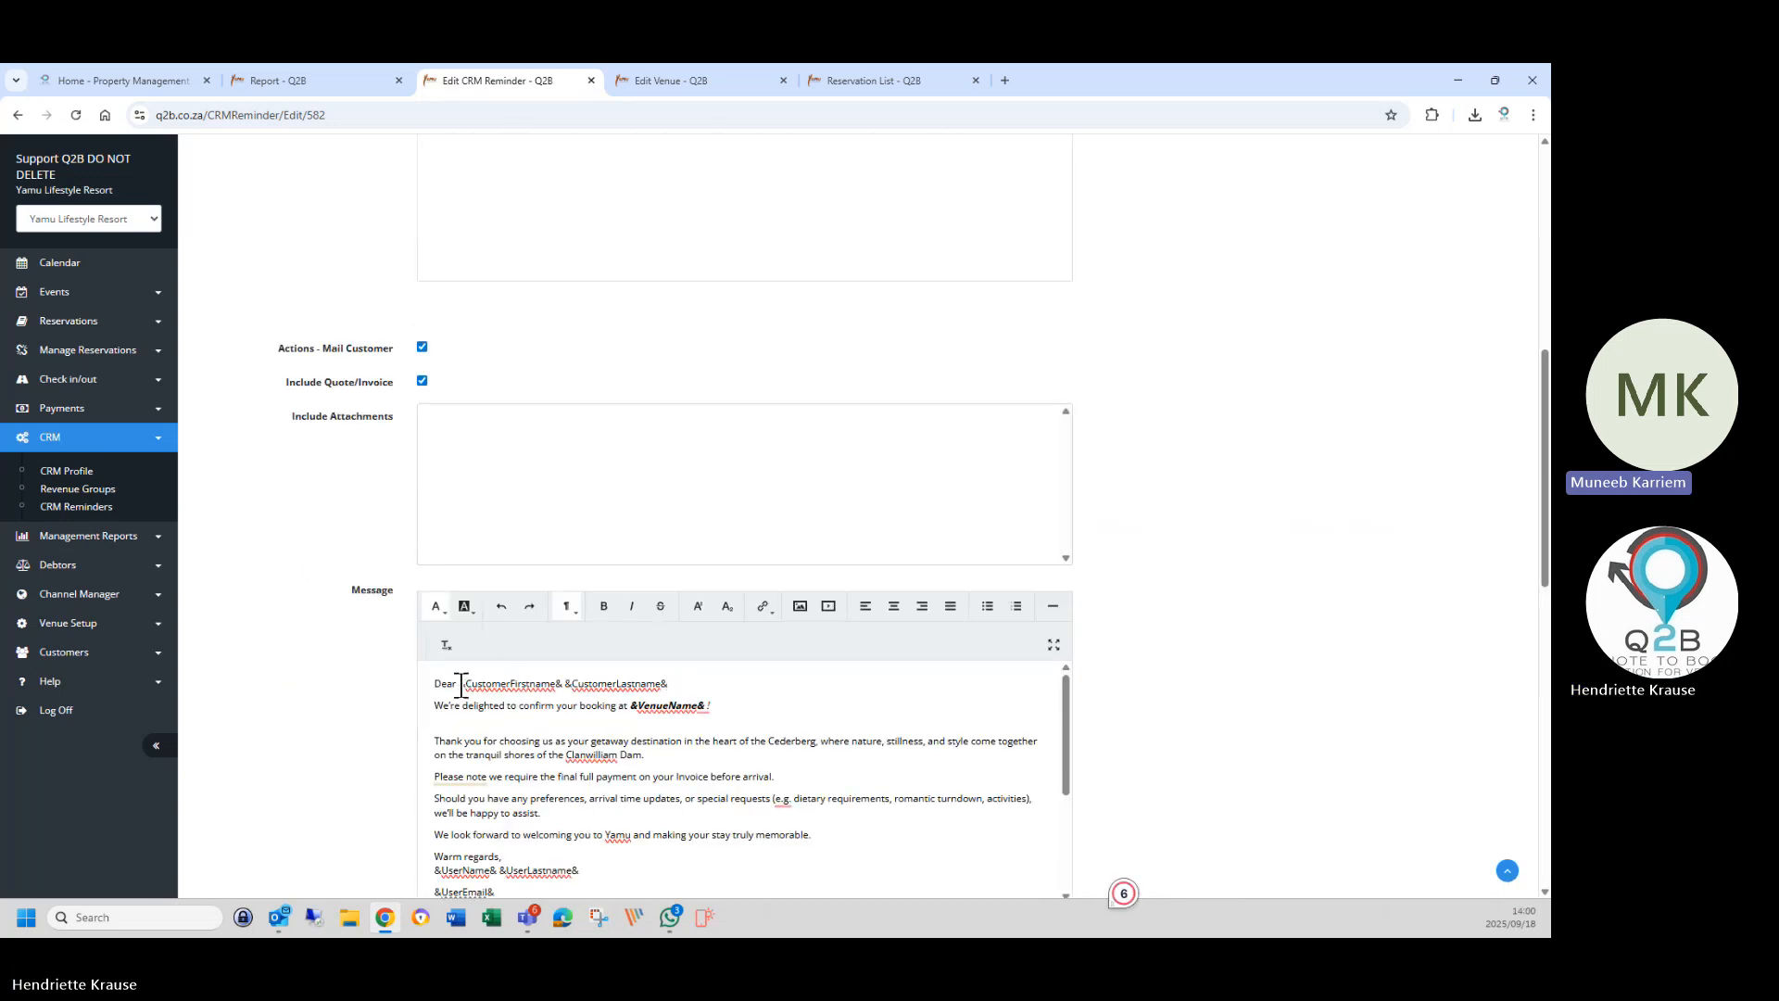
drag(458, 683, 669, 683)
right_click(649, 686)
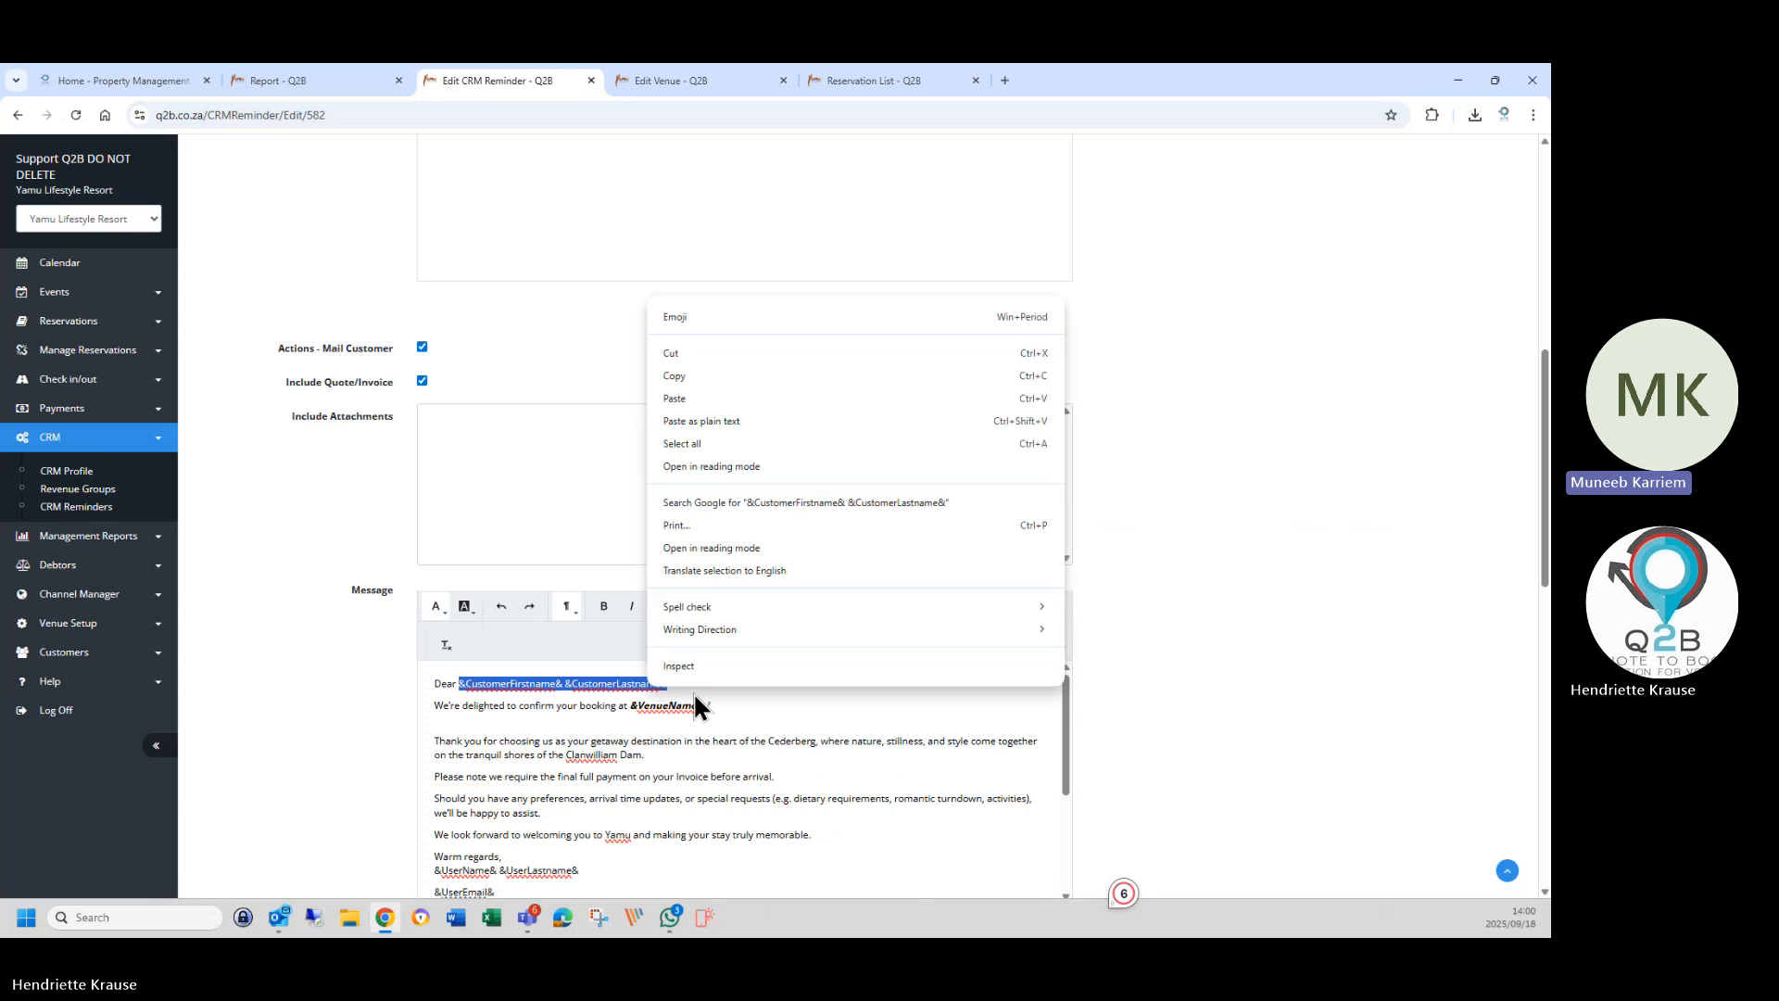
click(669, 376)
Paste the customer name placeholders after 'Final Payment Due -' and bring up Edit Venue.
scroll(604, 431, up, 3)
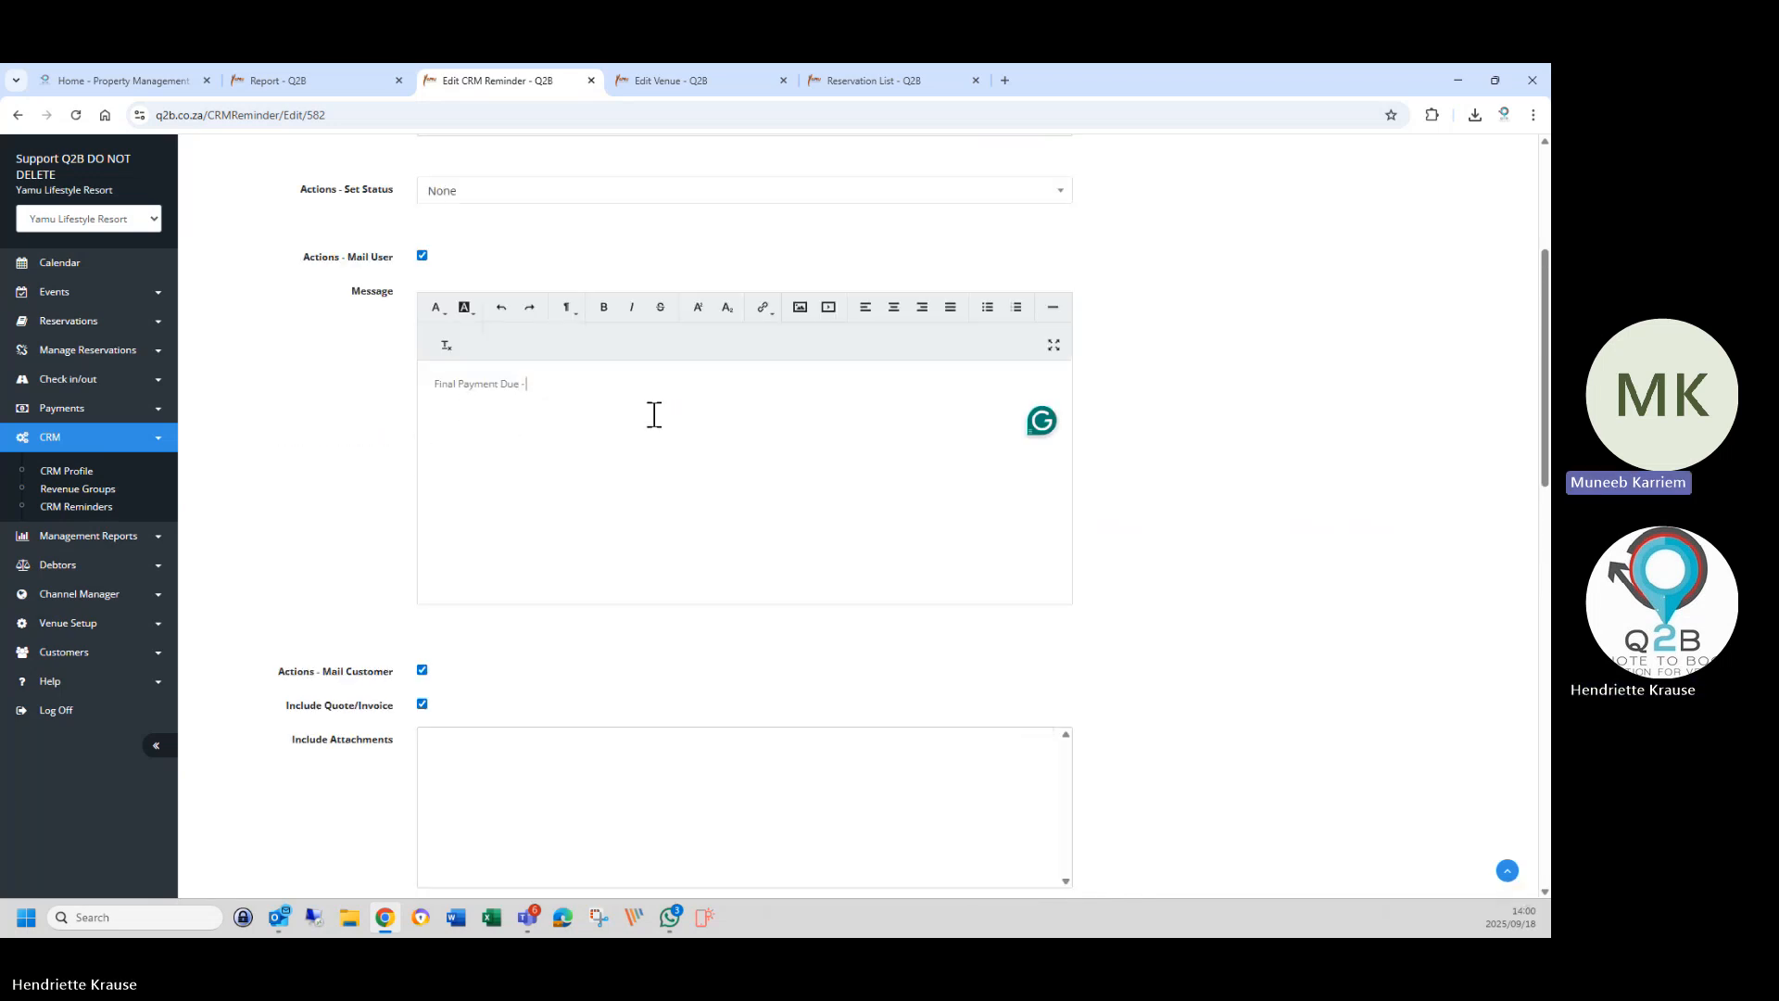
key(ctrl+v)
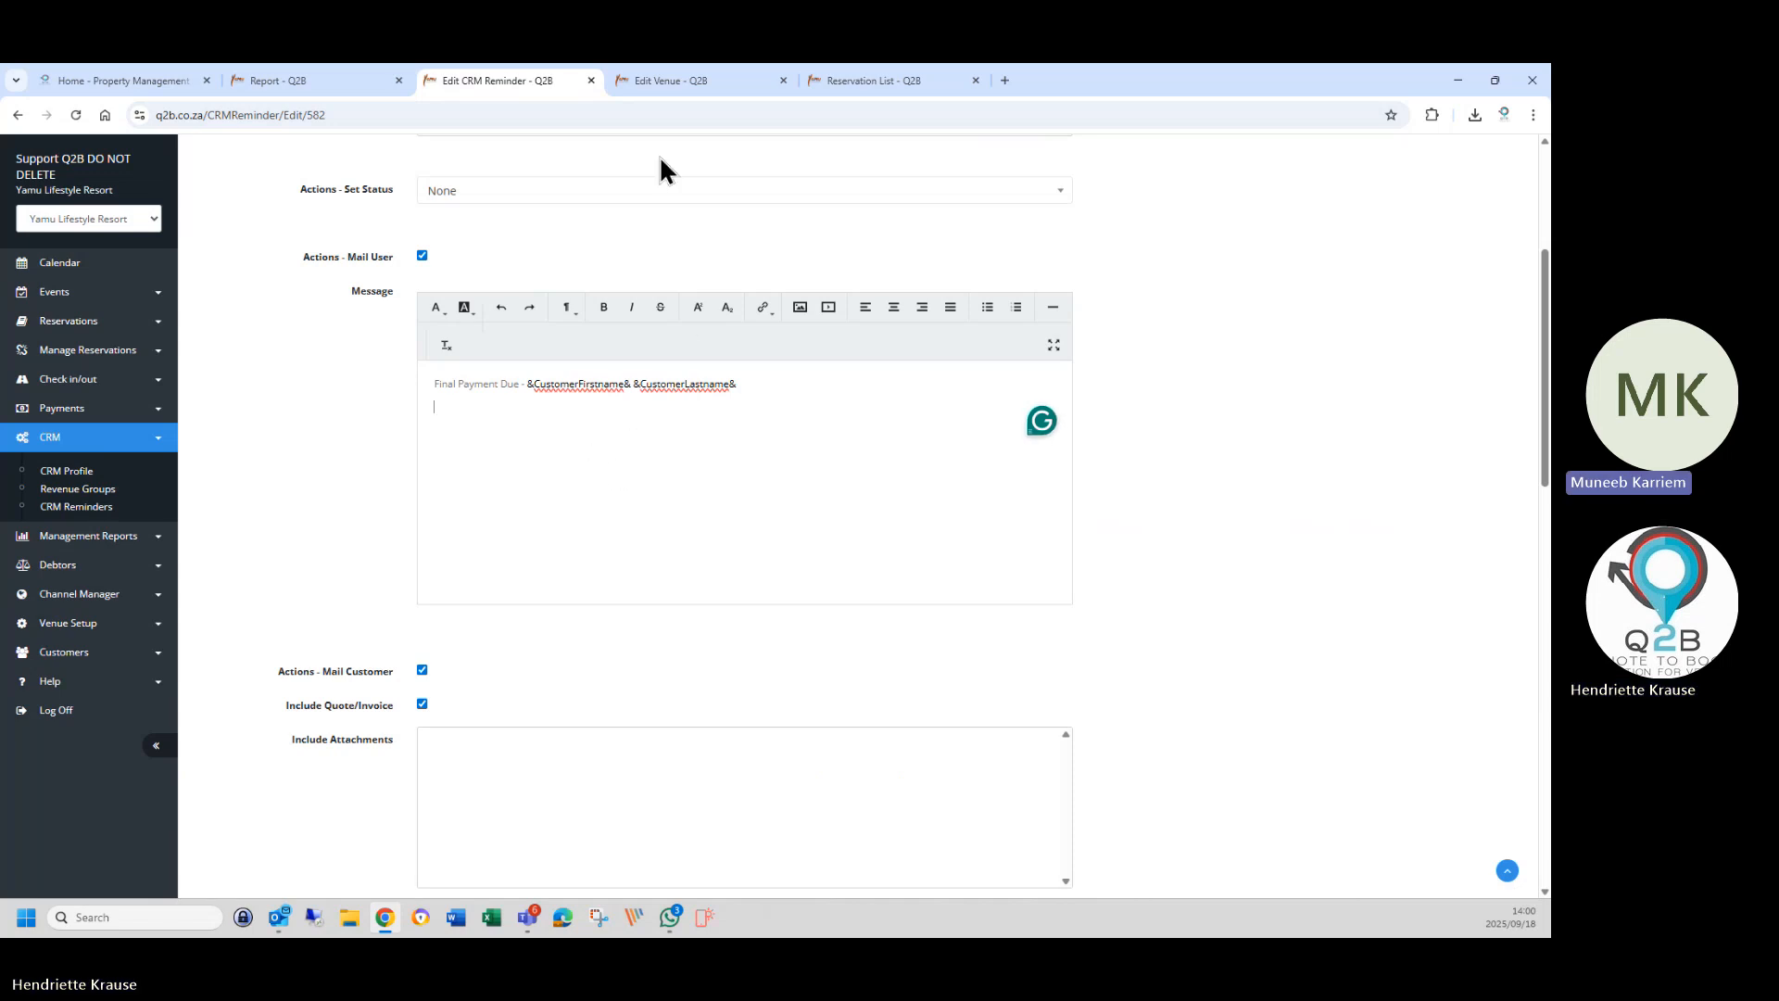
click(708, 80)
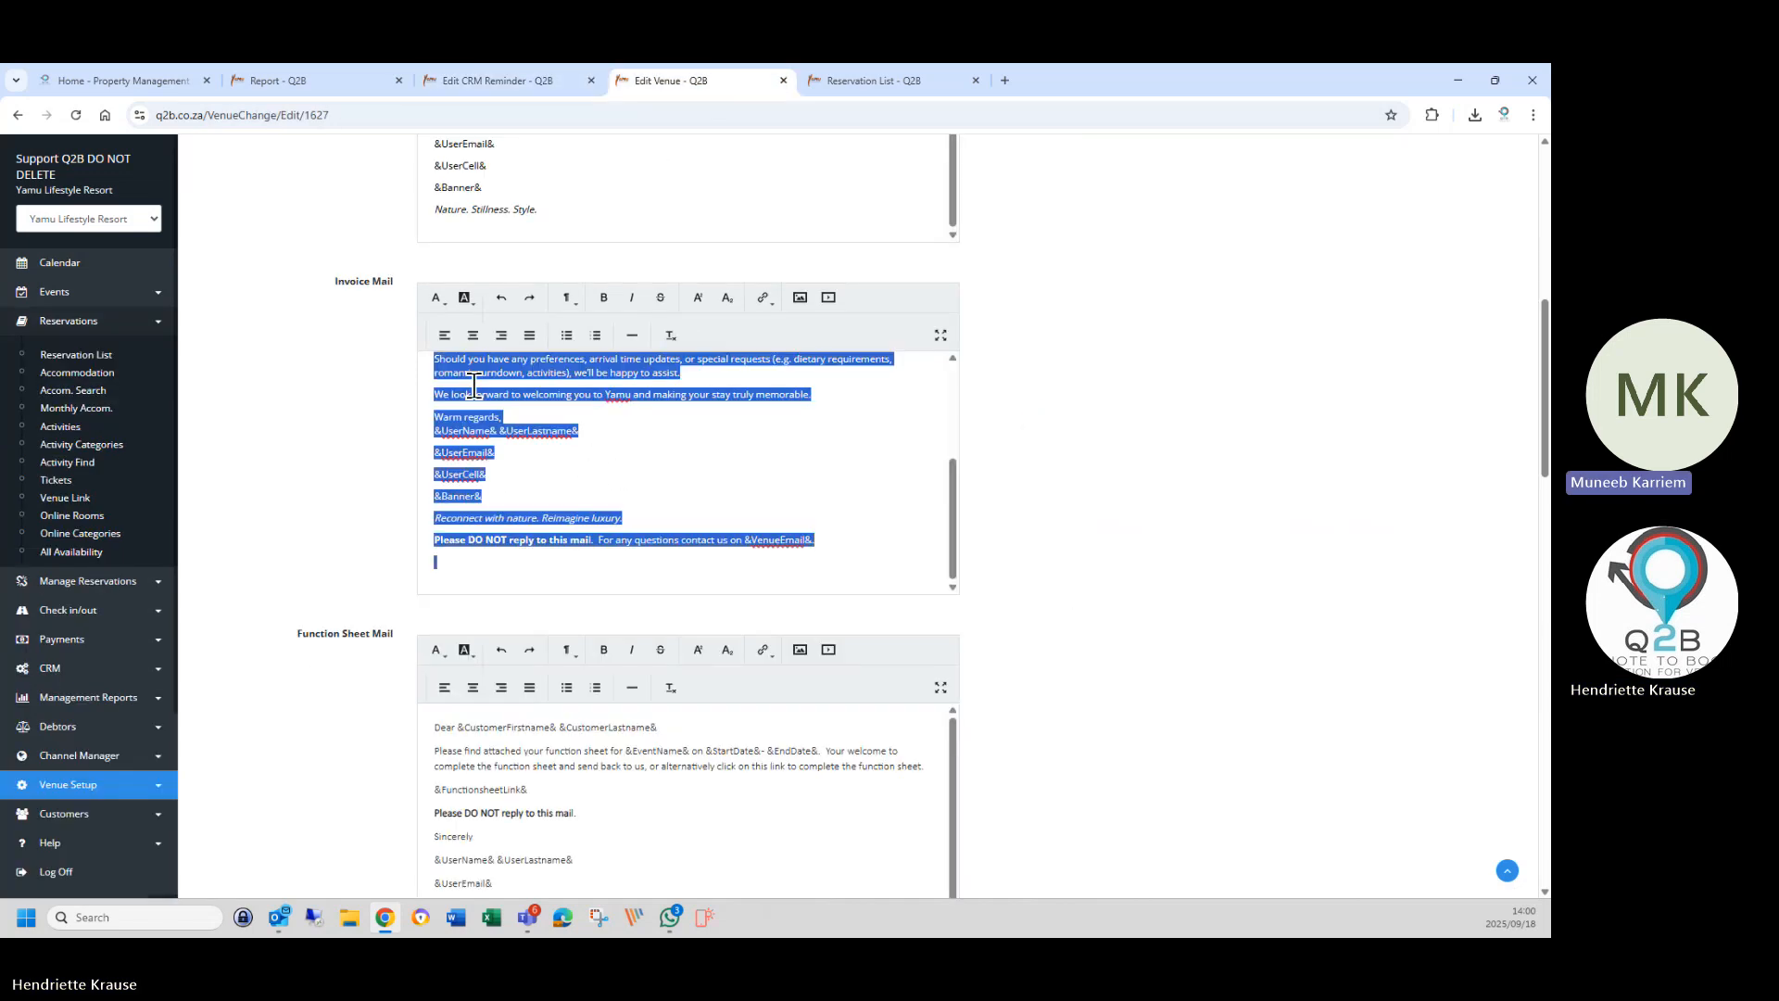
Open the Accommodation profile's 'Deposit due for reservation' reminder in a new CRM Profile tab.
click(63, 671)
right_click(97, 484)
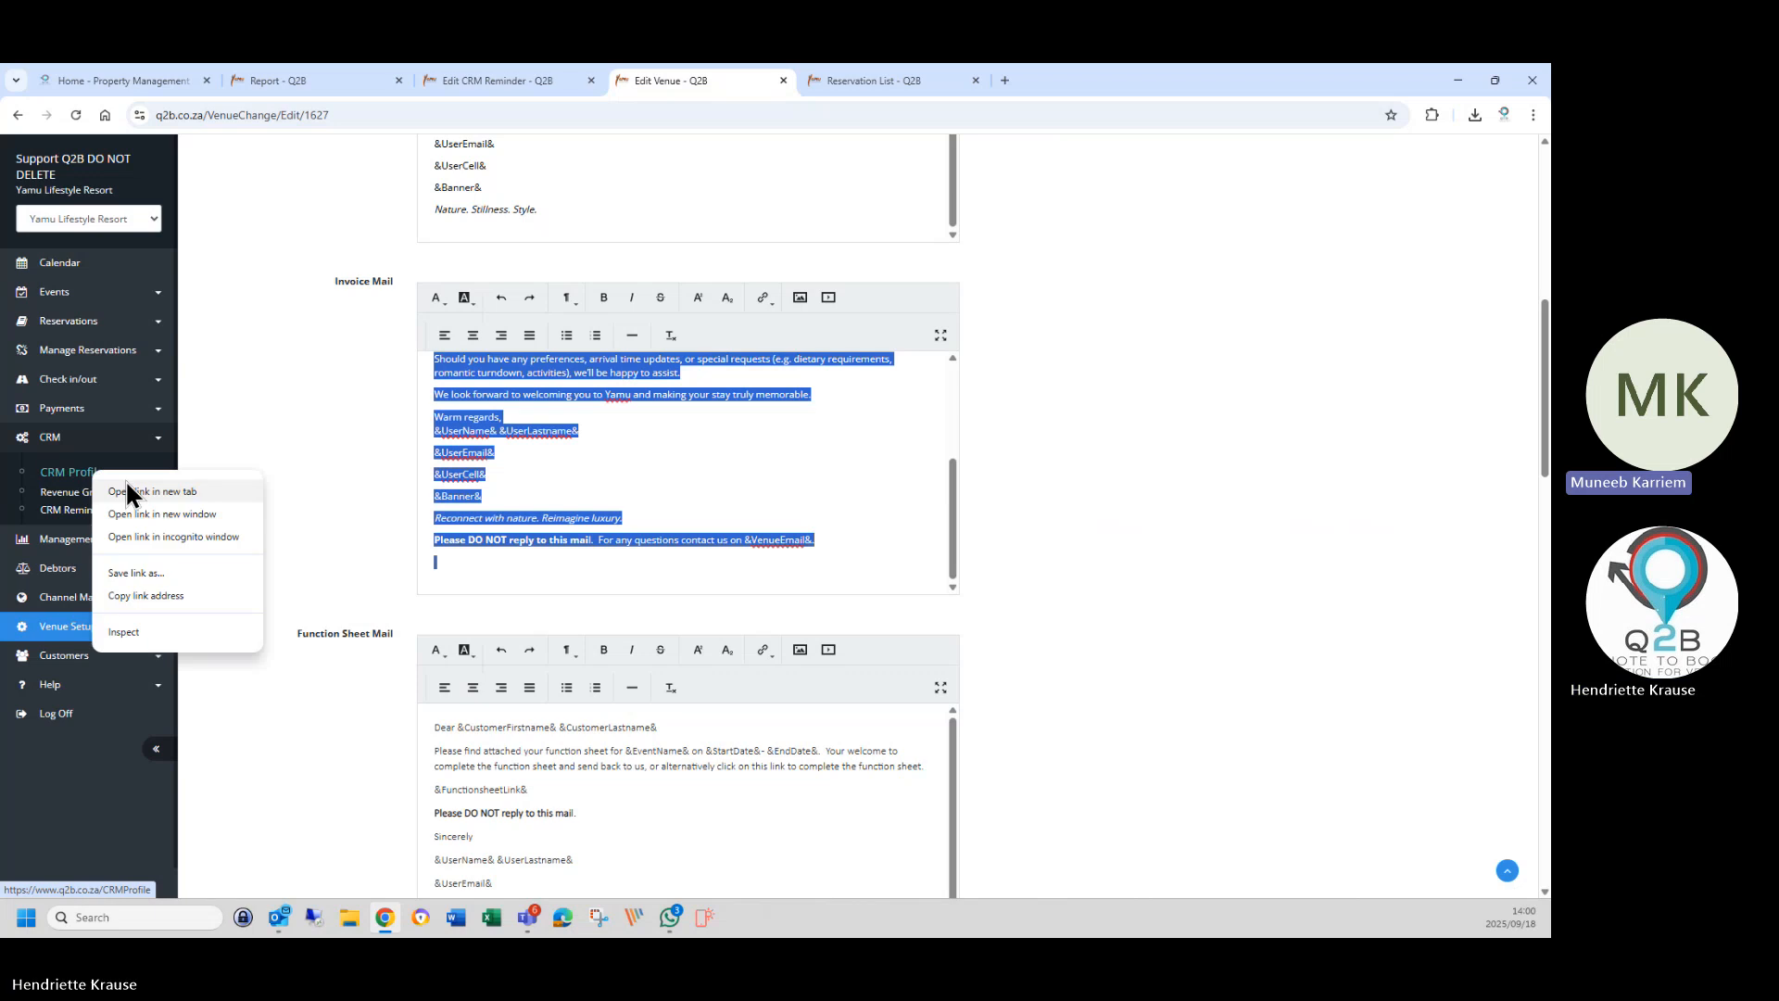
click(127, 489)
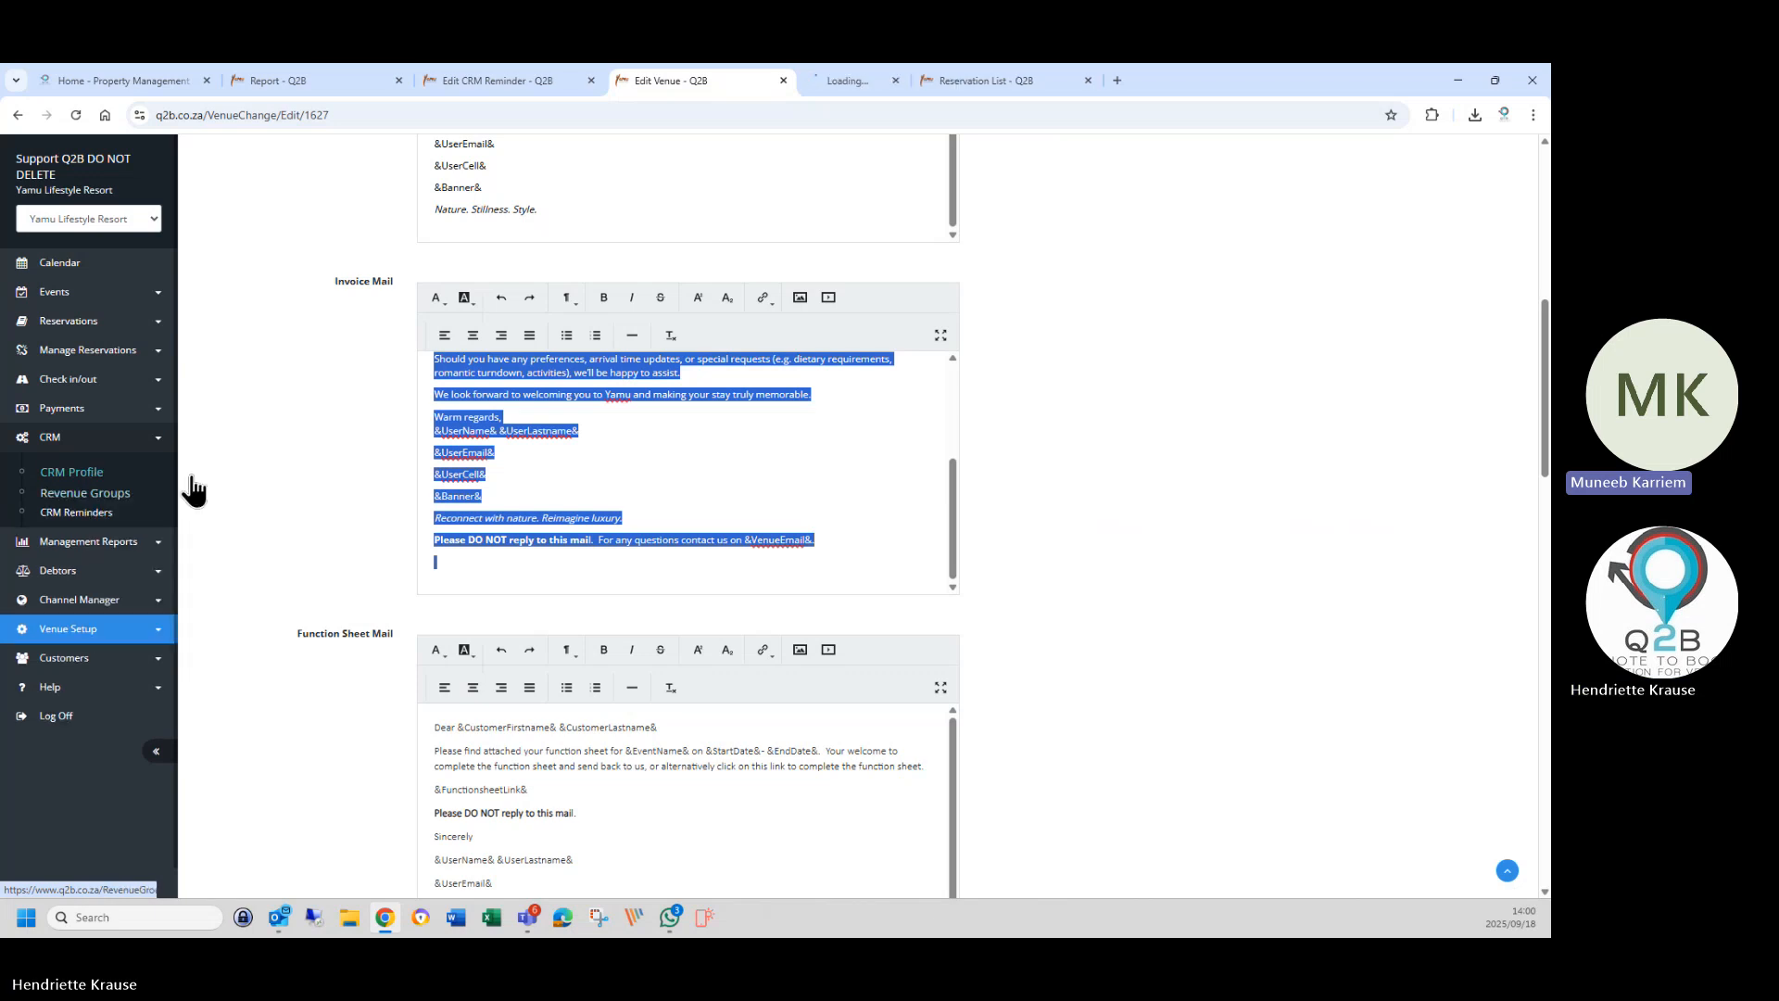
click(852, 85)
click(1494, 260)
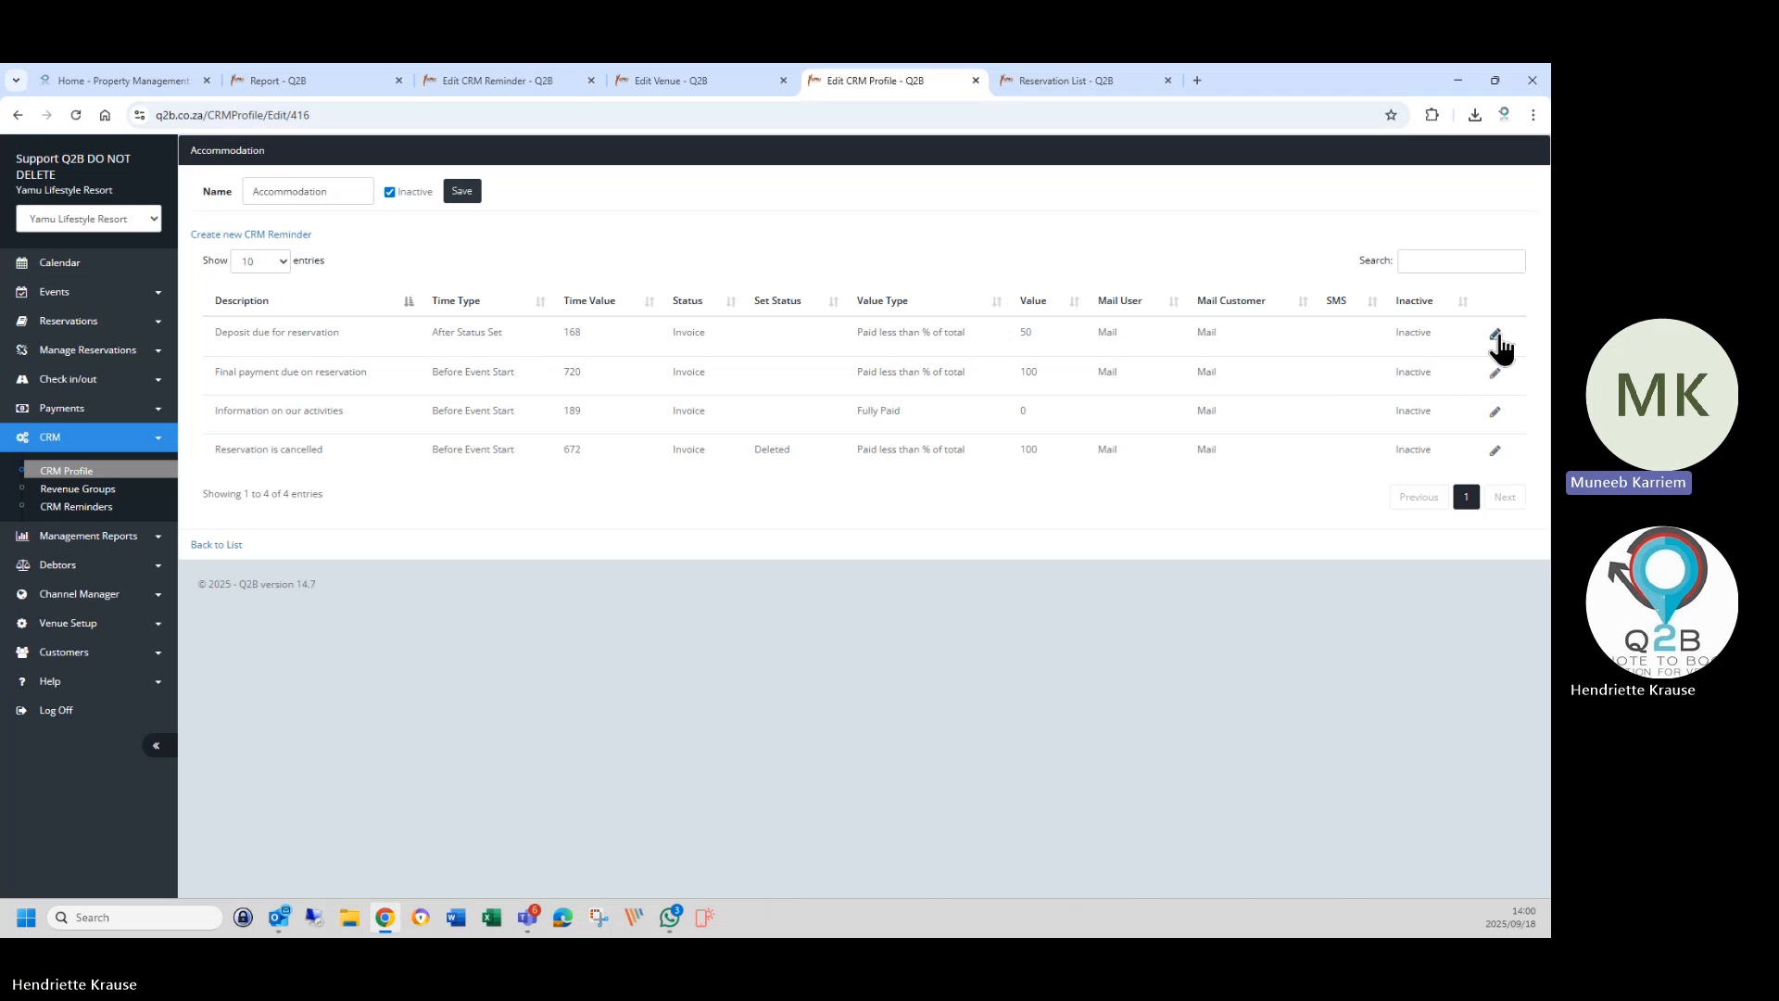
click(1498, 337)
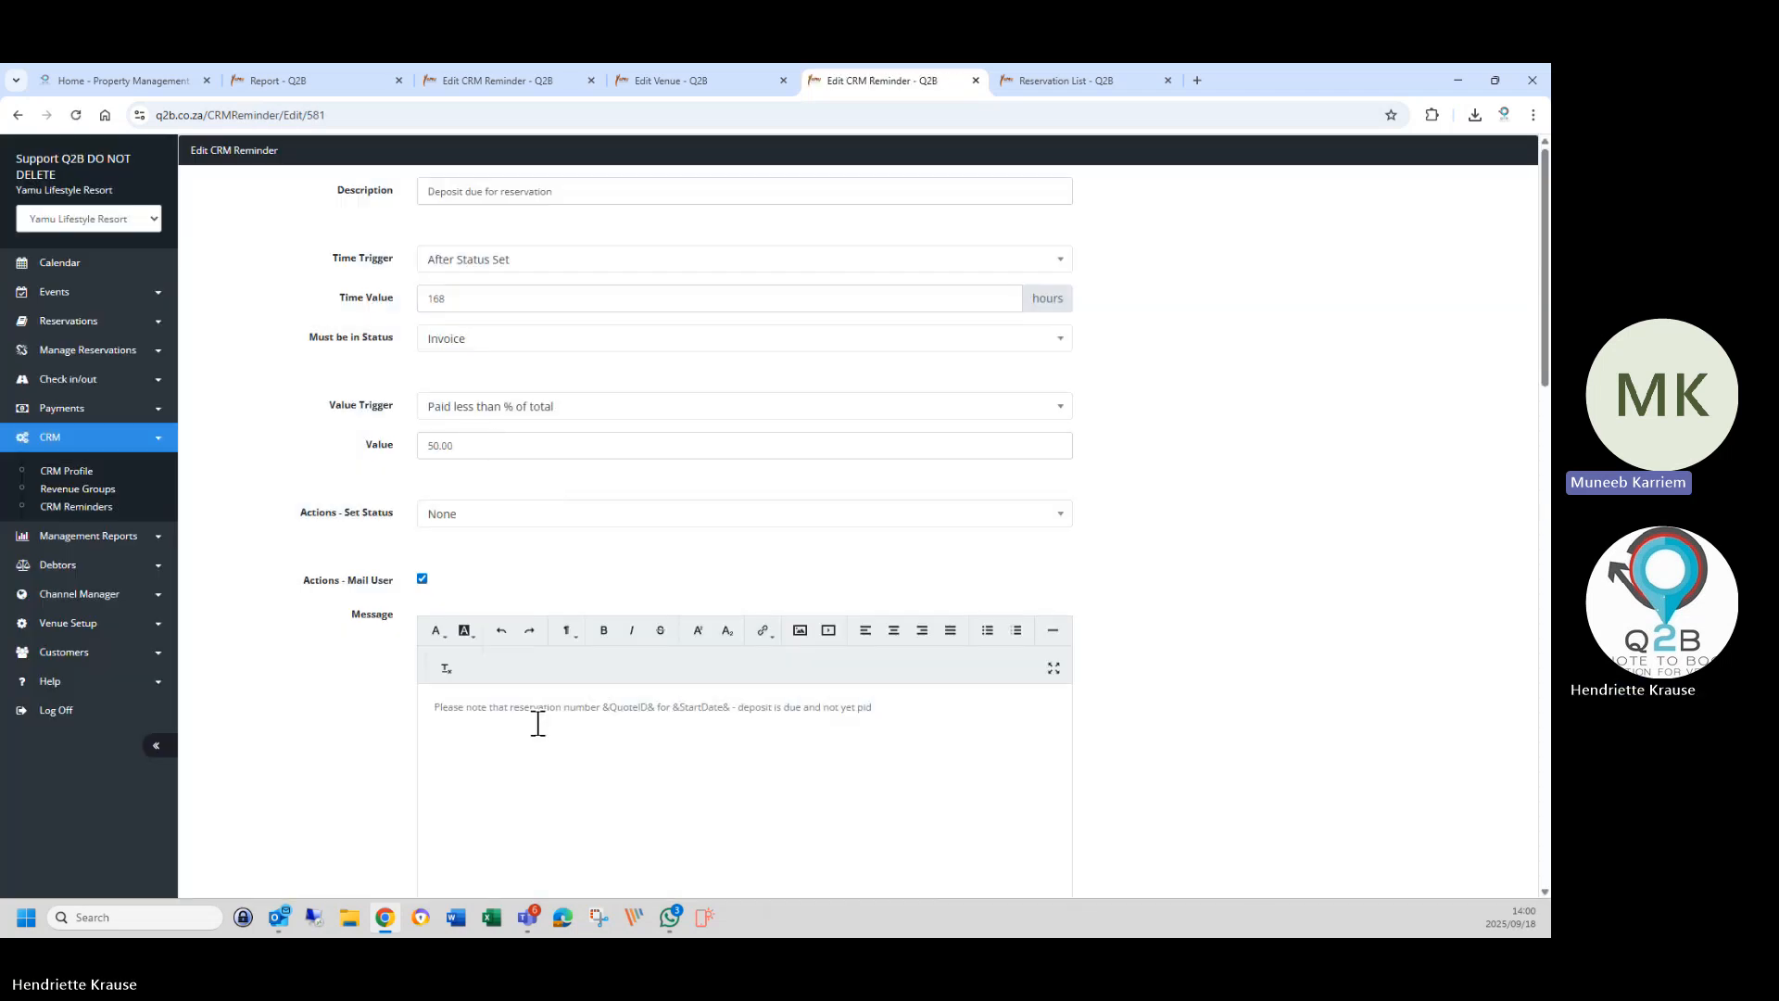
Copy '&QuoteID& for &StartDate&' from the deposit reminder and return to the final payment reminder.
drag(604, 712, 721, 721)
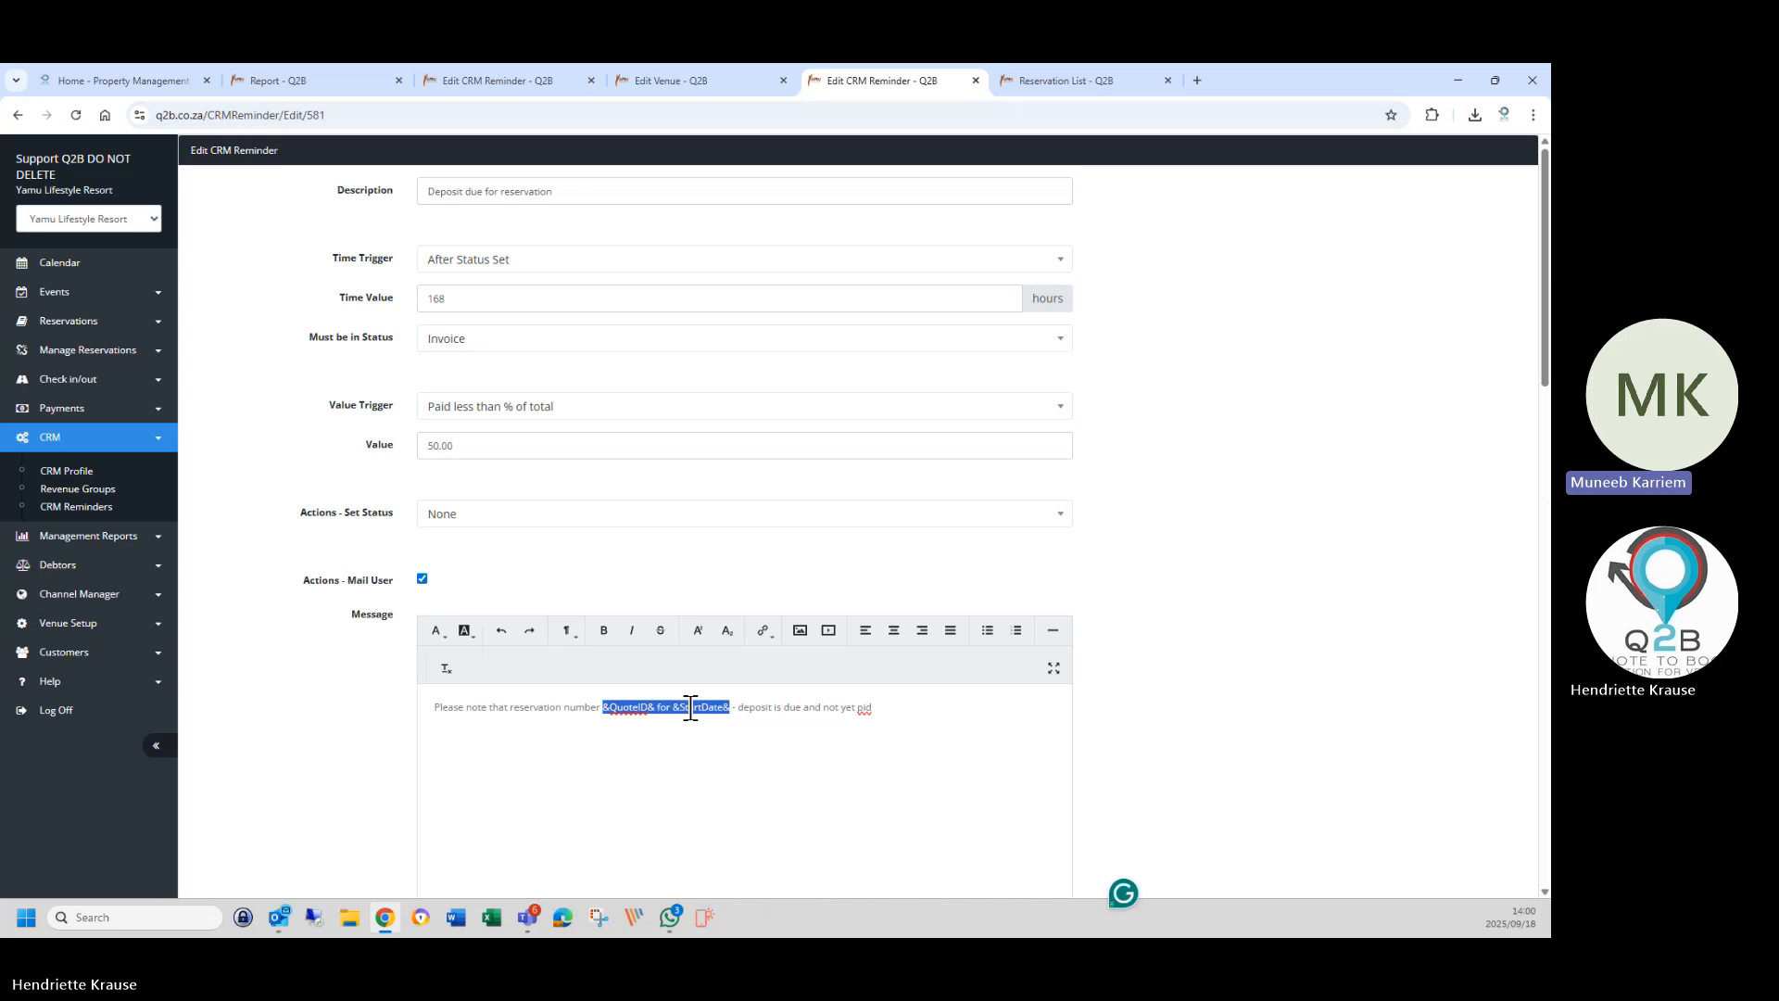
right_click(721, 719)
click(720, 401)
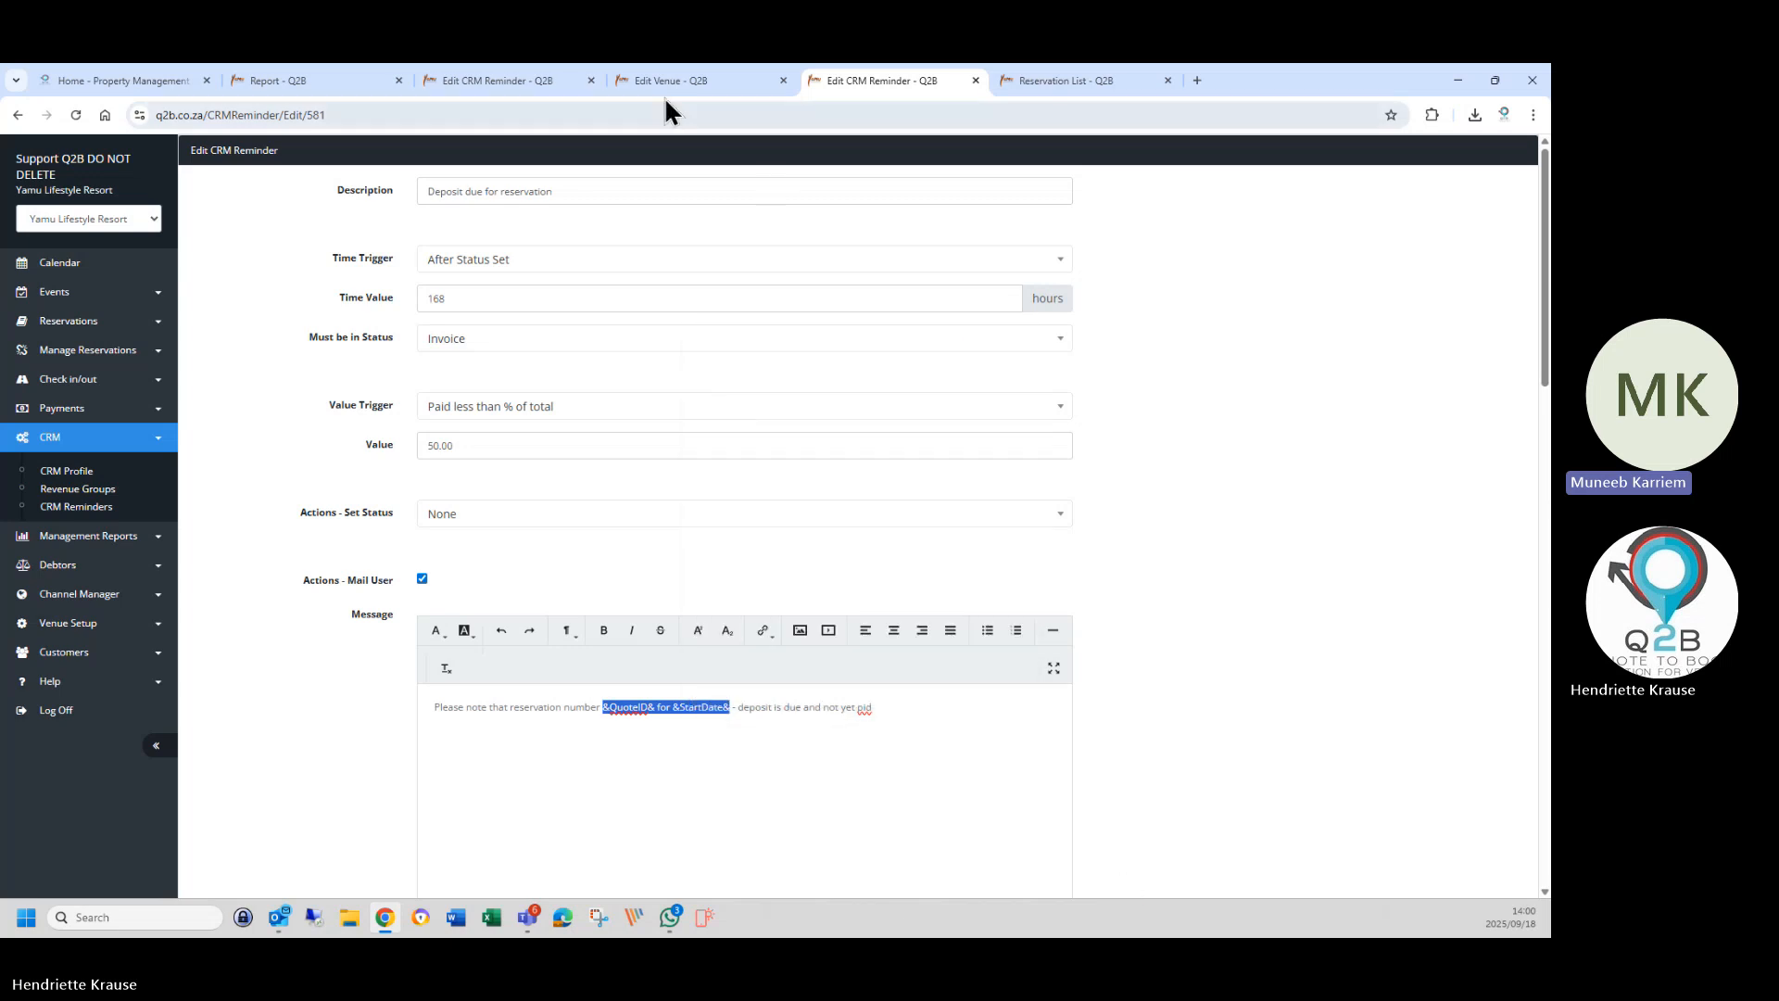
click(702, 80)
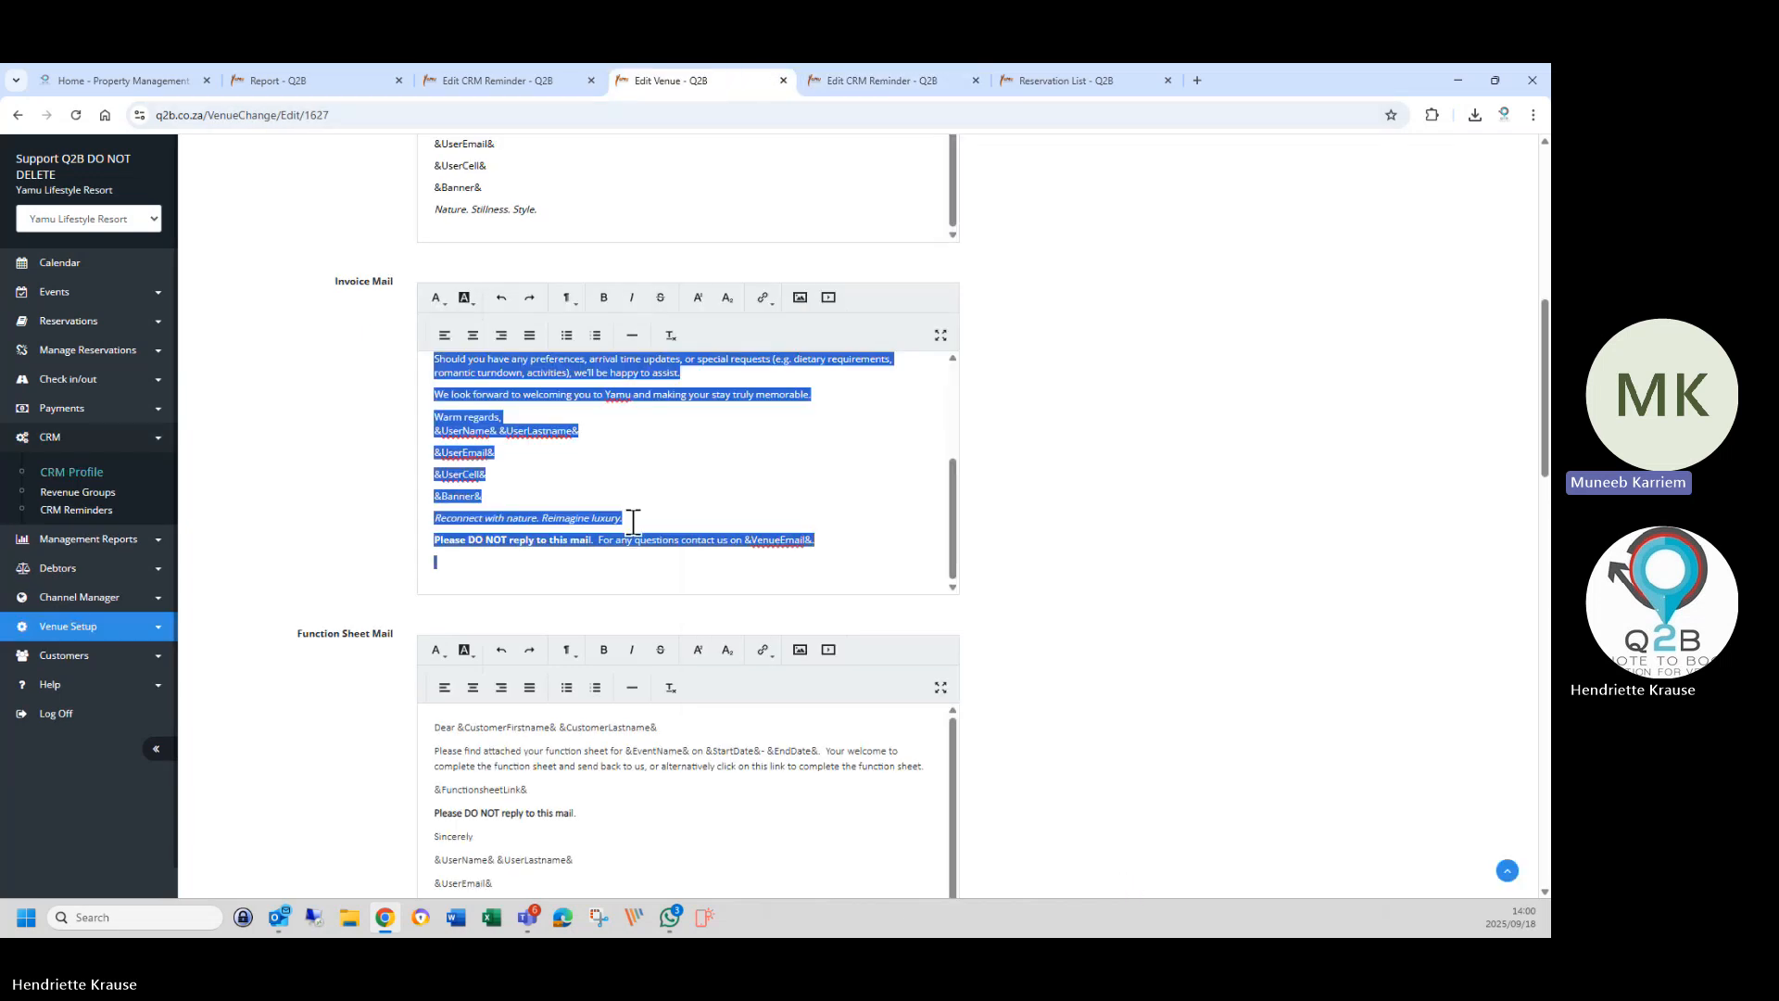
click(521, 88)
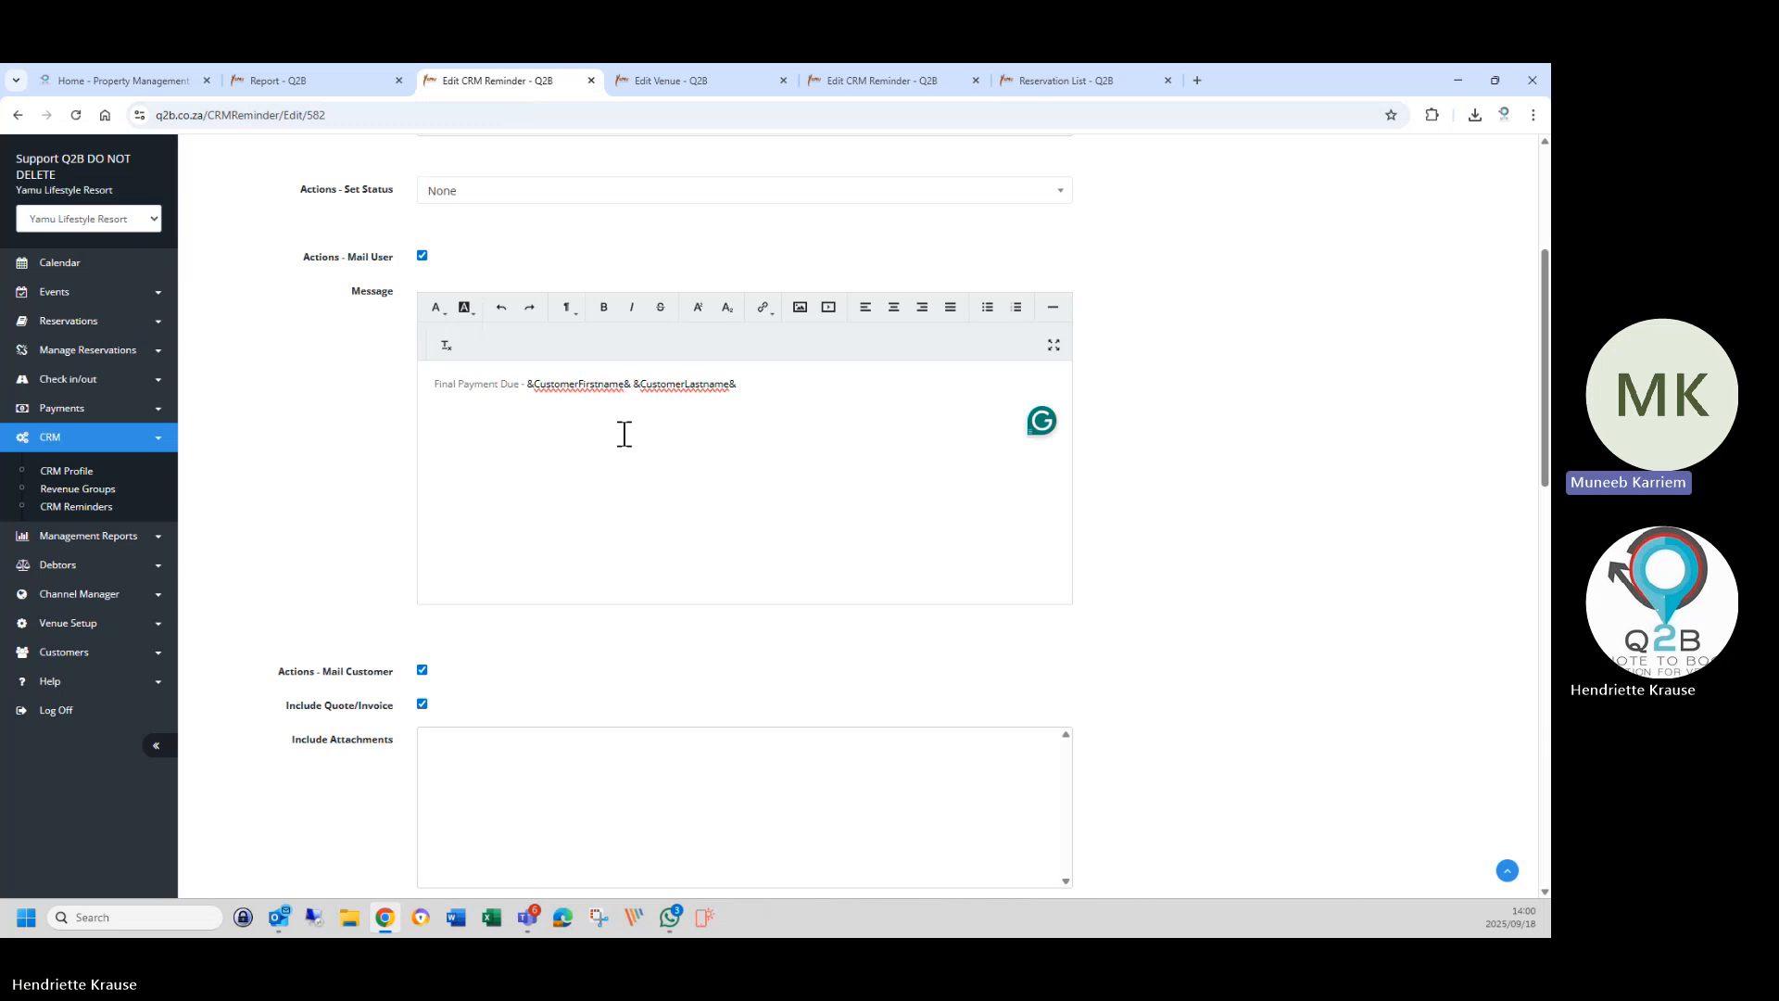
Paste '&QuoteID& for &StartDate&' into the user message and move the customer name placeholders onto their own line.
right_click(499, 442)
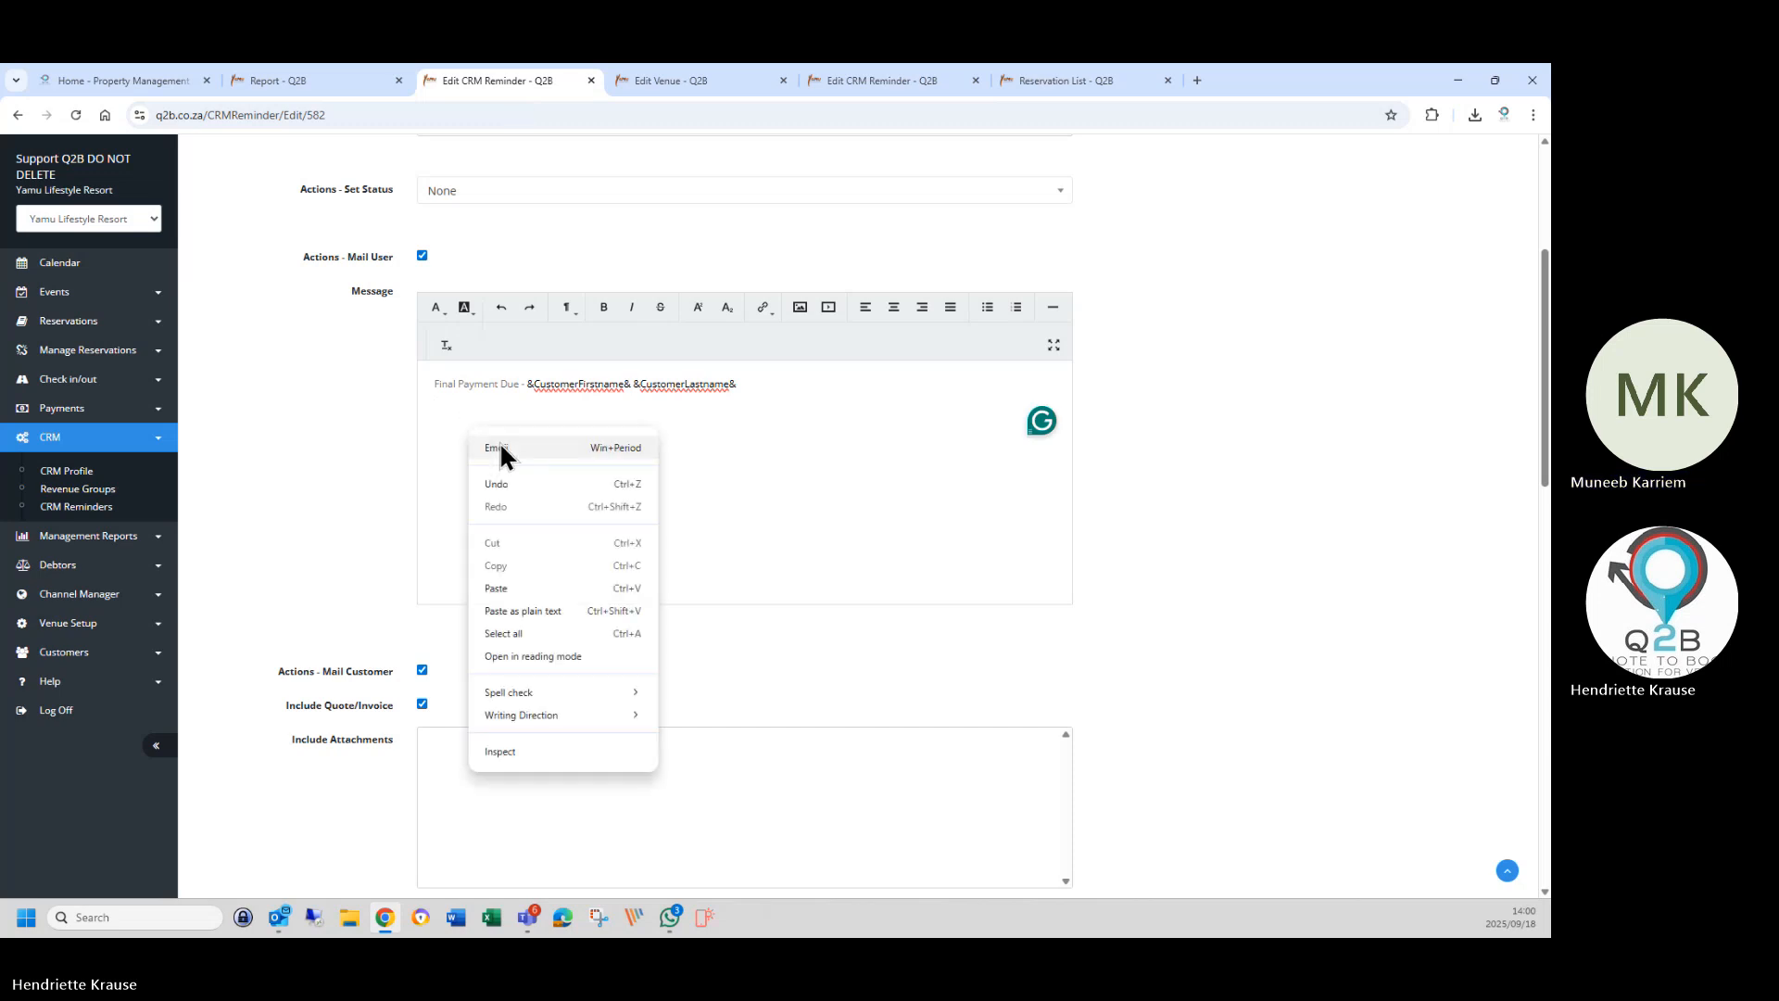
click(493, 582)
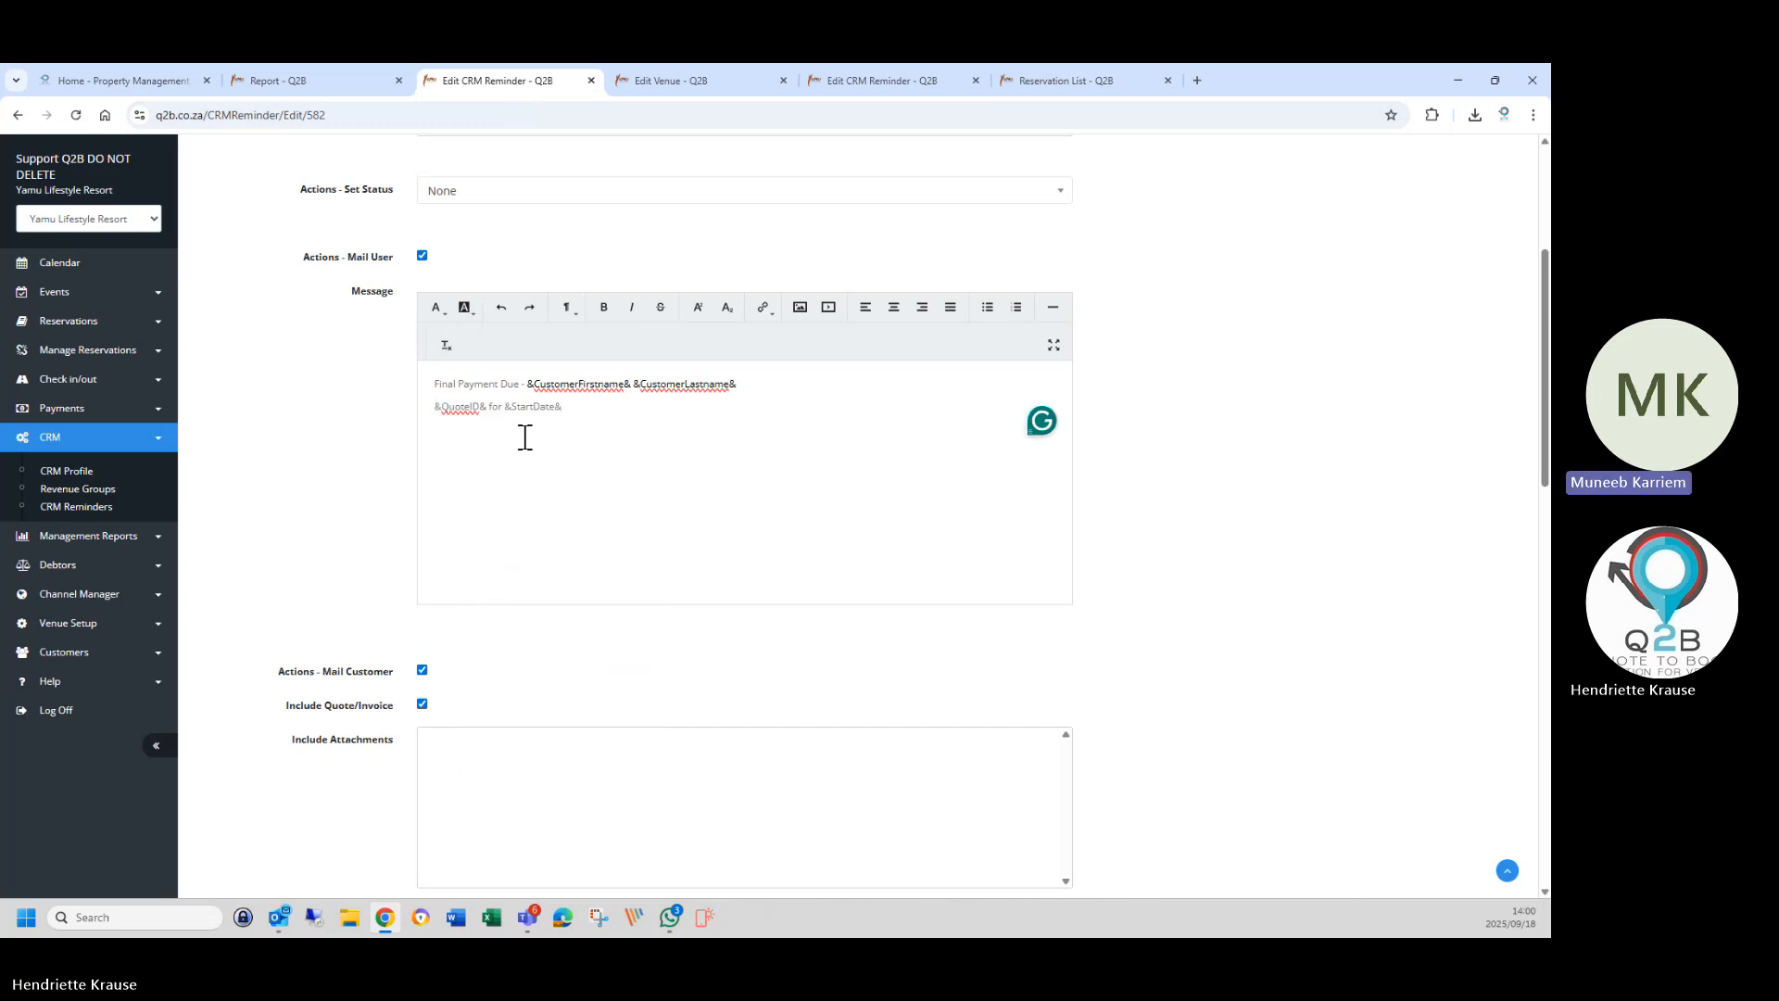
click(526, 383)
key(Return)
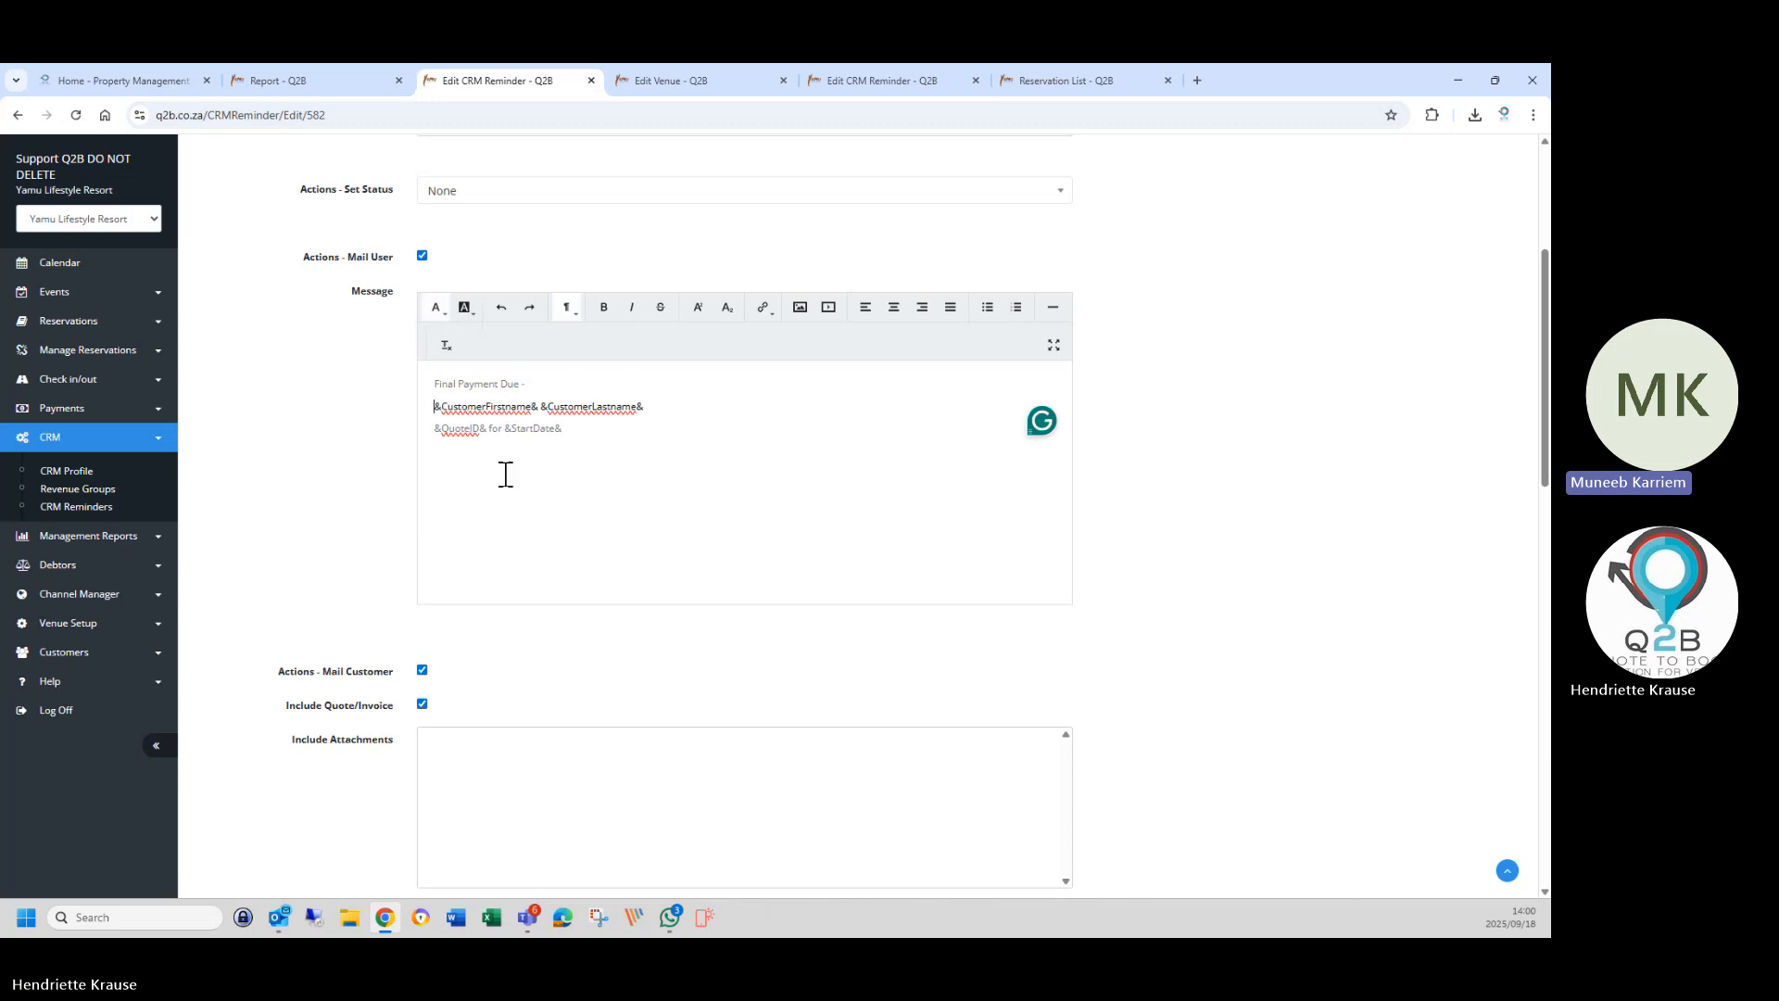
drag(434, 406, 665, 459)
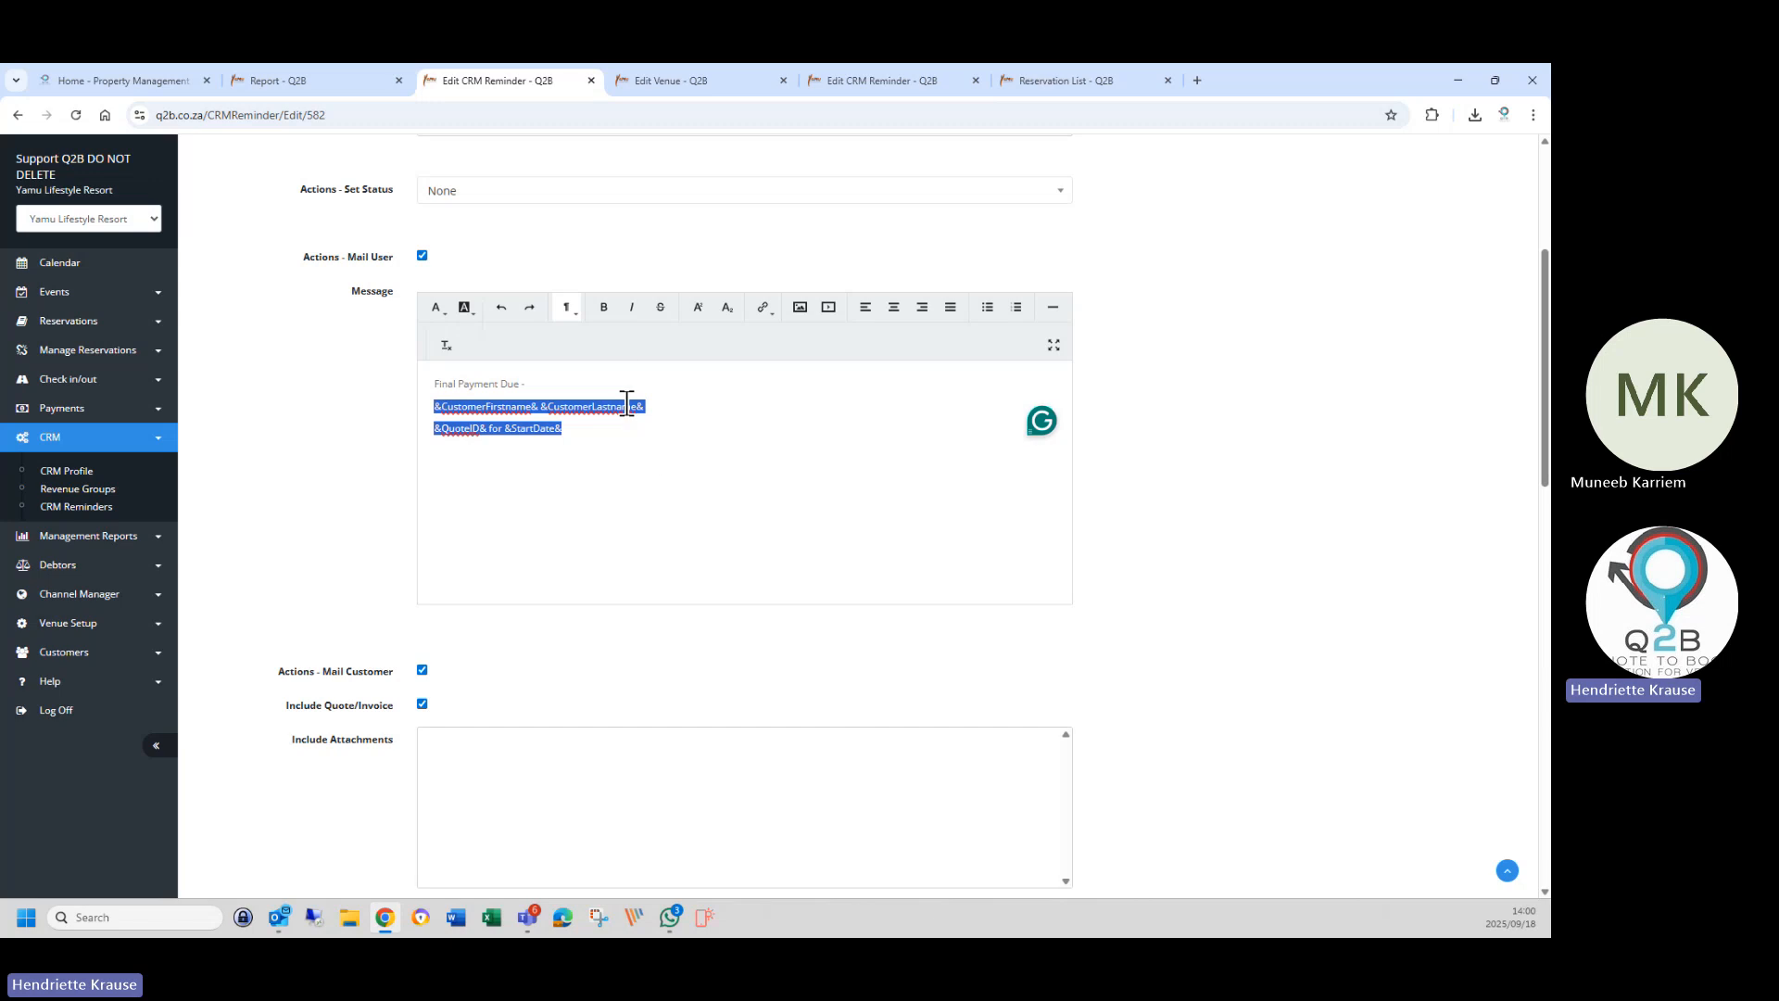
click(648, 464)
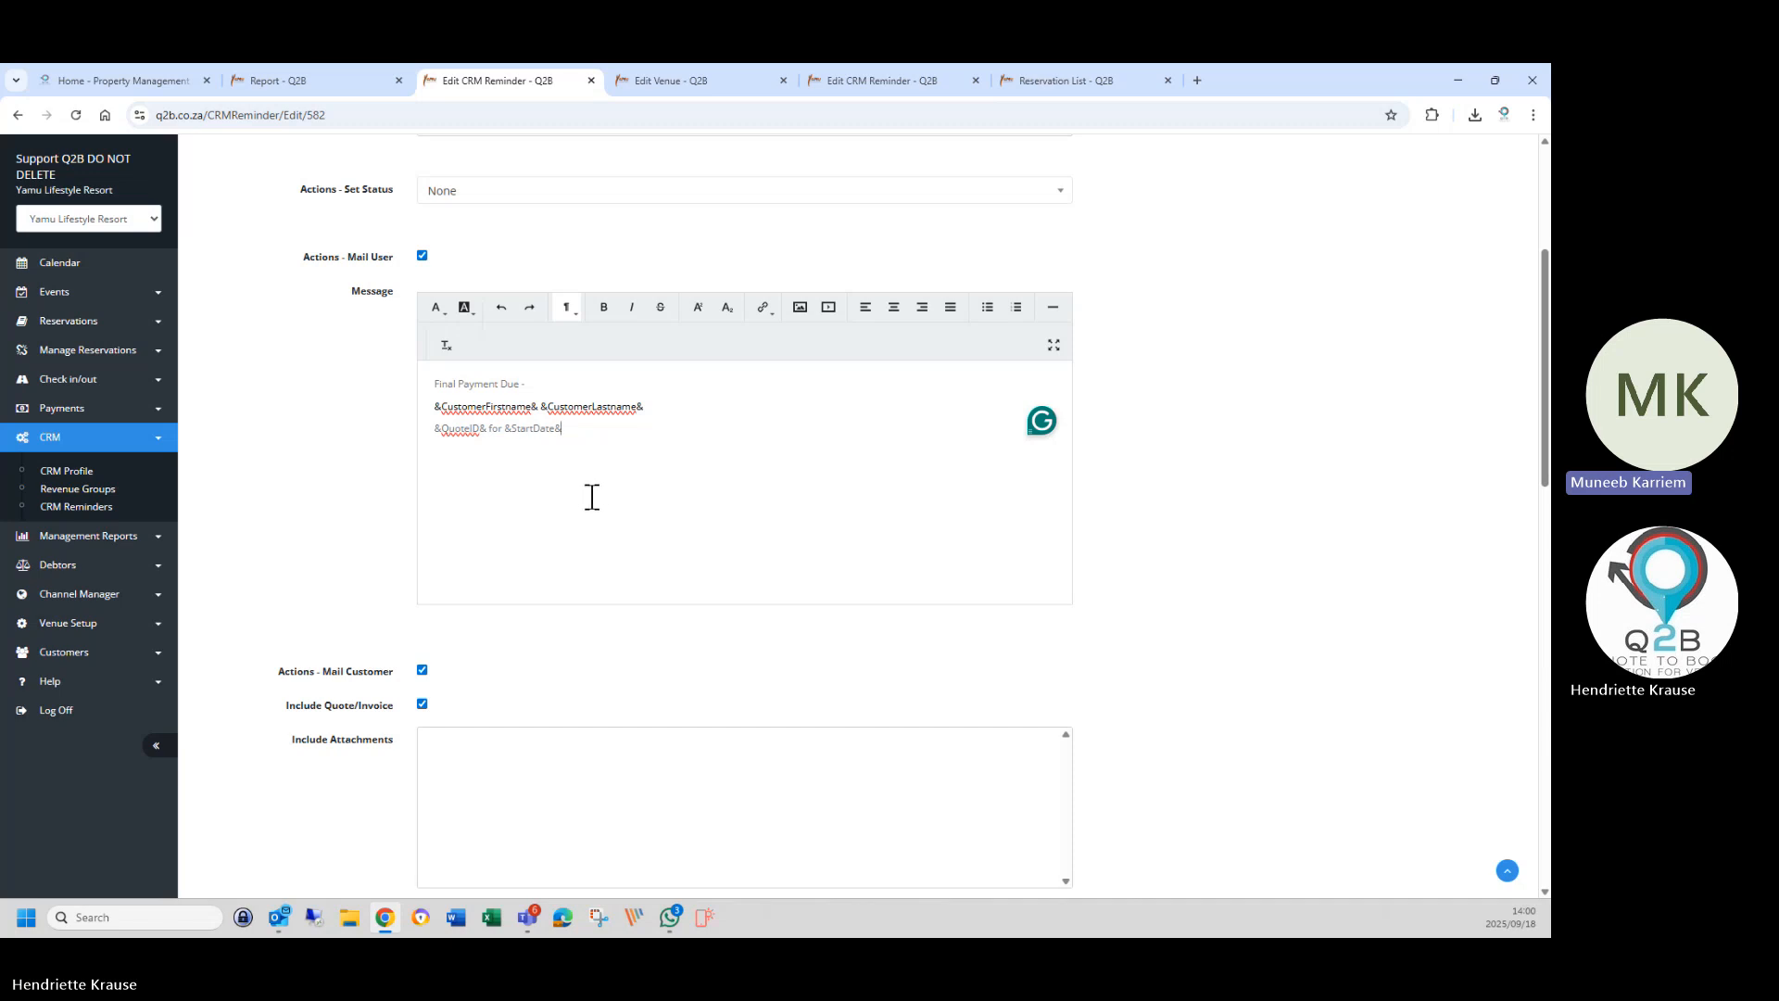
scroll(592, 498, down, 3)
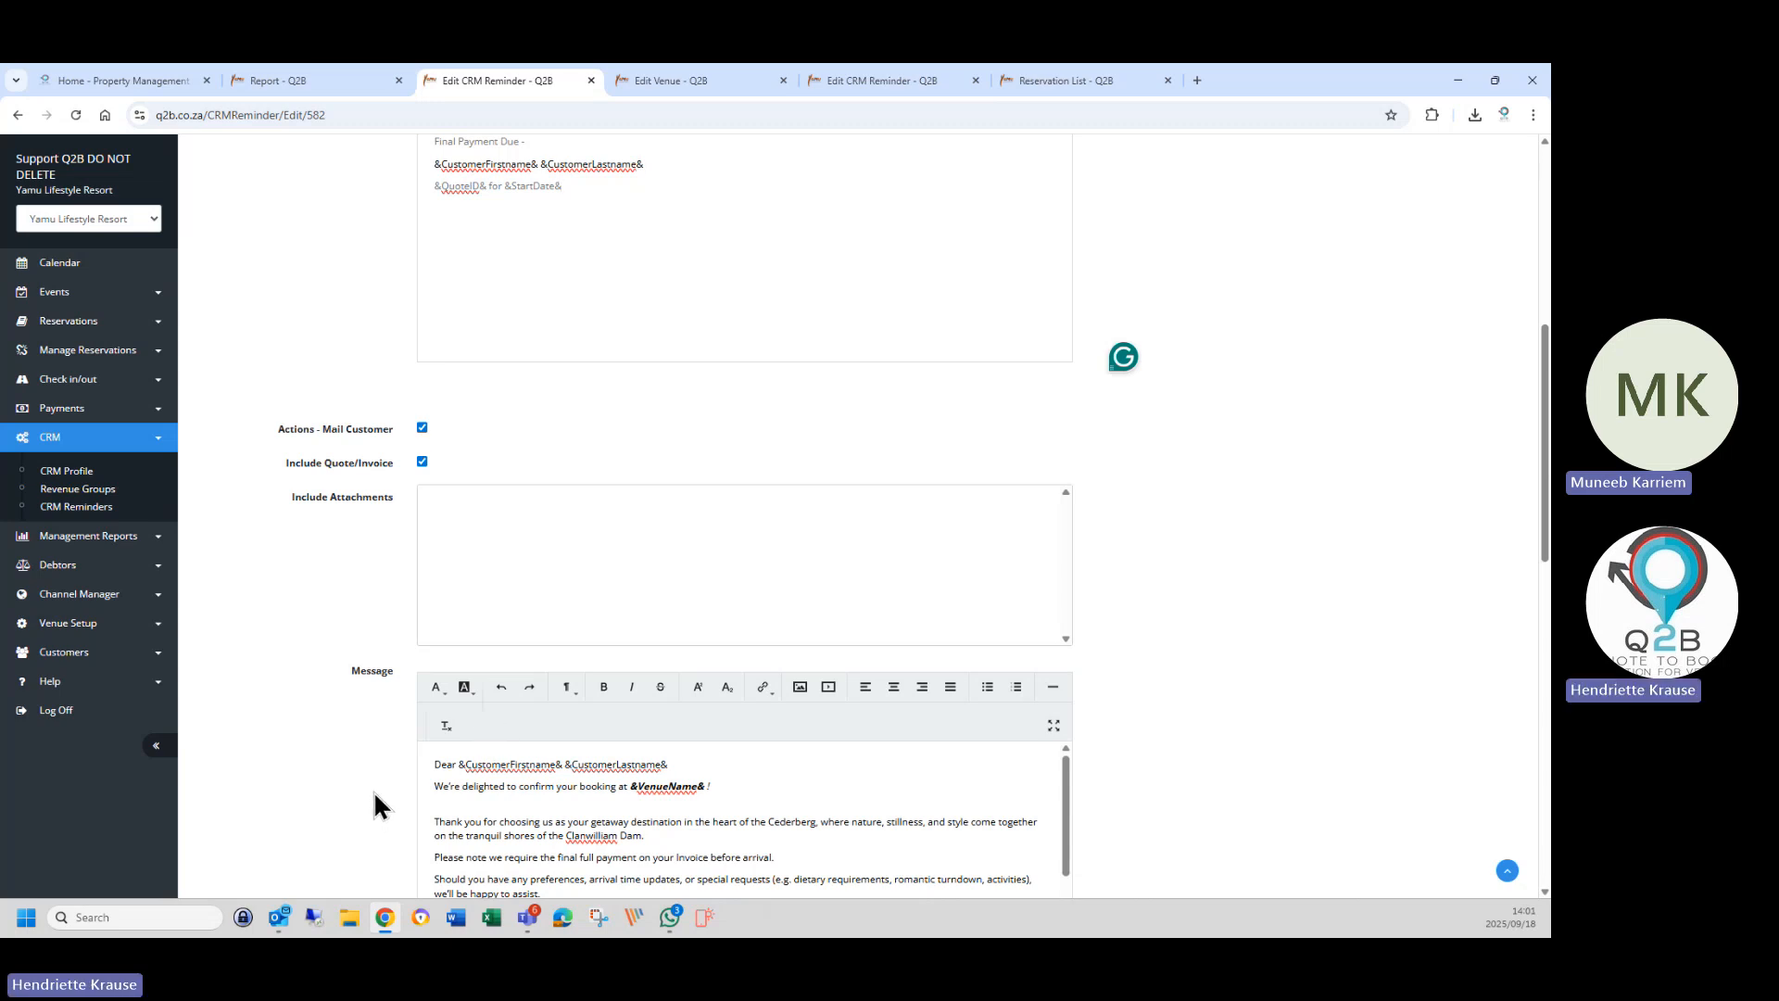
Remove the empty line under the booking sentence and add a paragraph break before the thank-you paragraph.
click(474, 800)
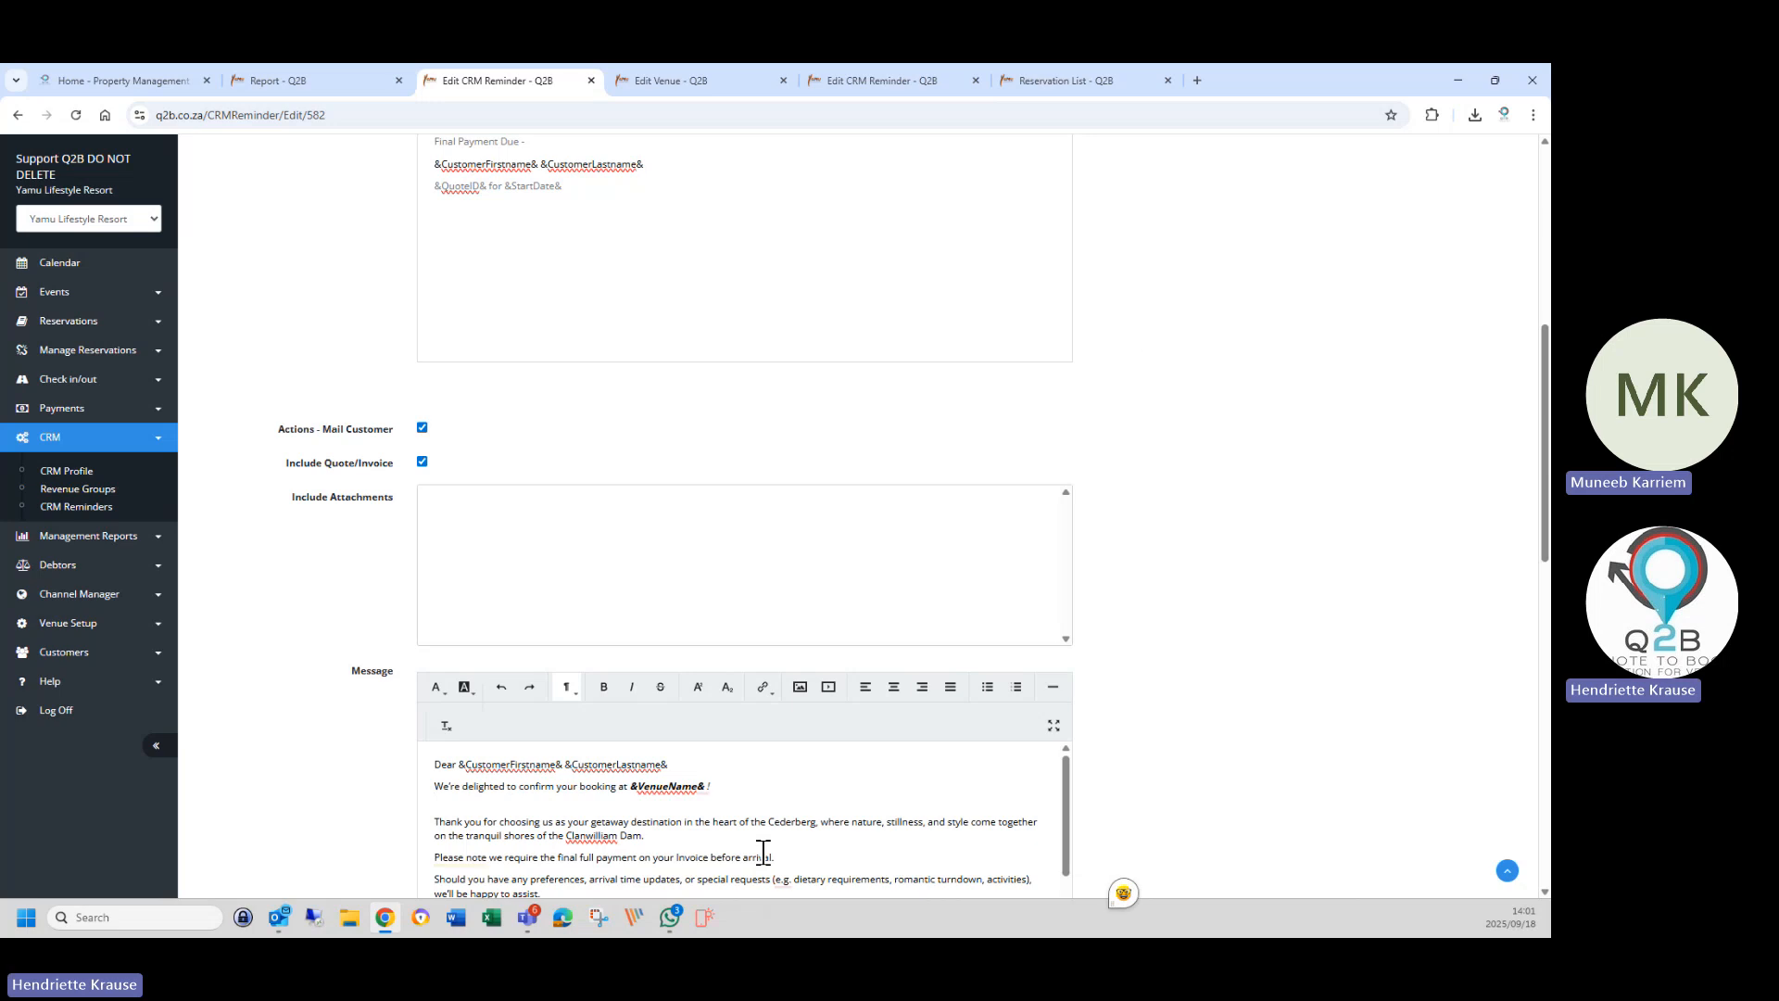
key(Delete)
key(Return)
Cut the customer message body from the booking sentence to the signature, leaving the Dear greeting.
scroll(581, 793, down, 3)
scroll(358, 765, down, 2)
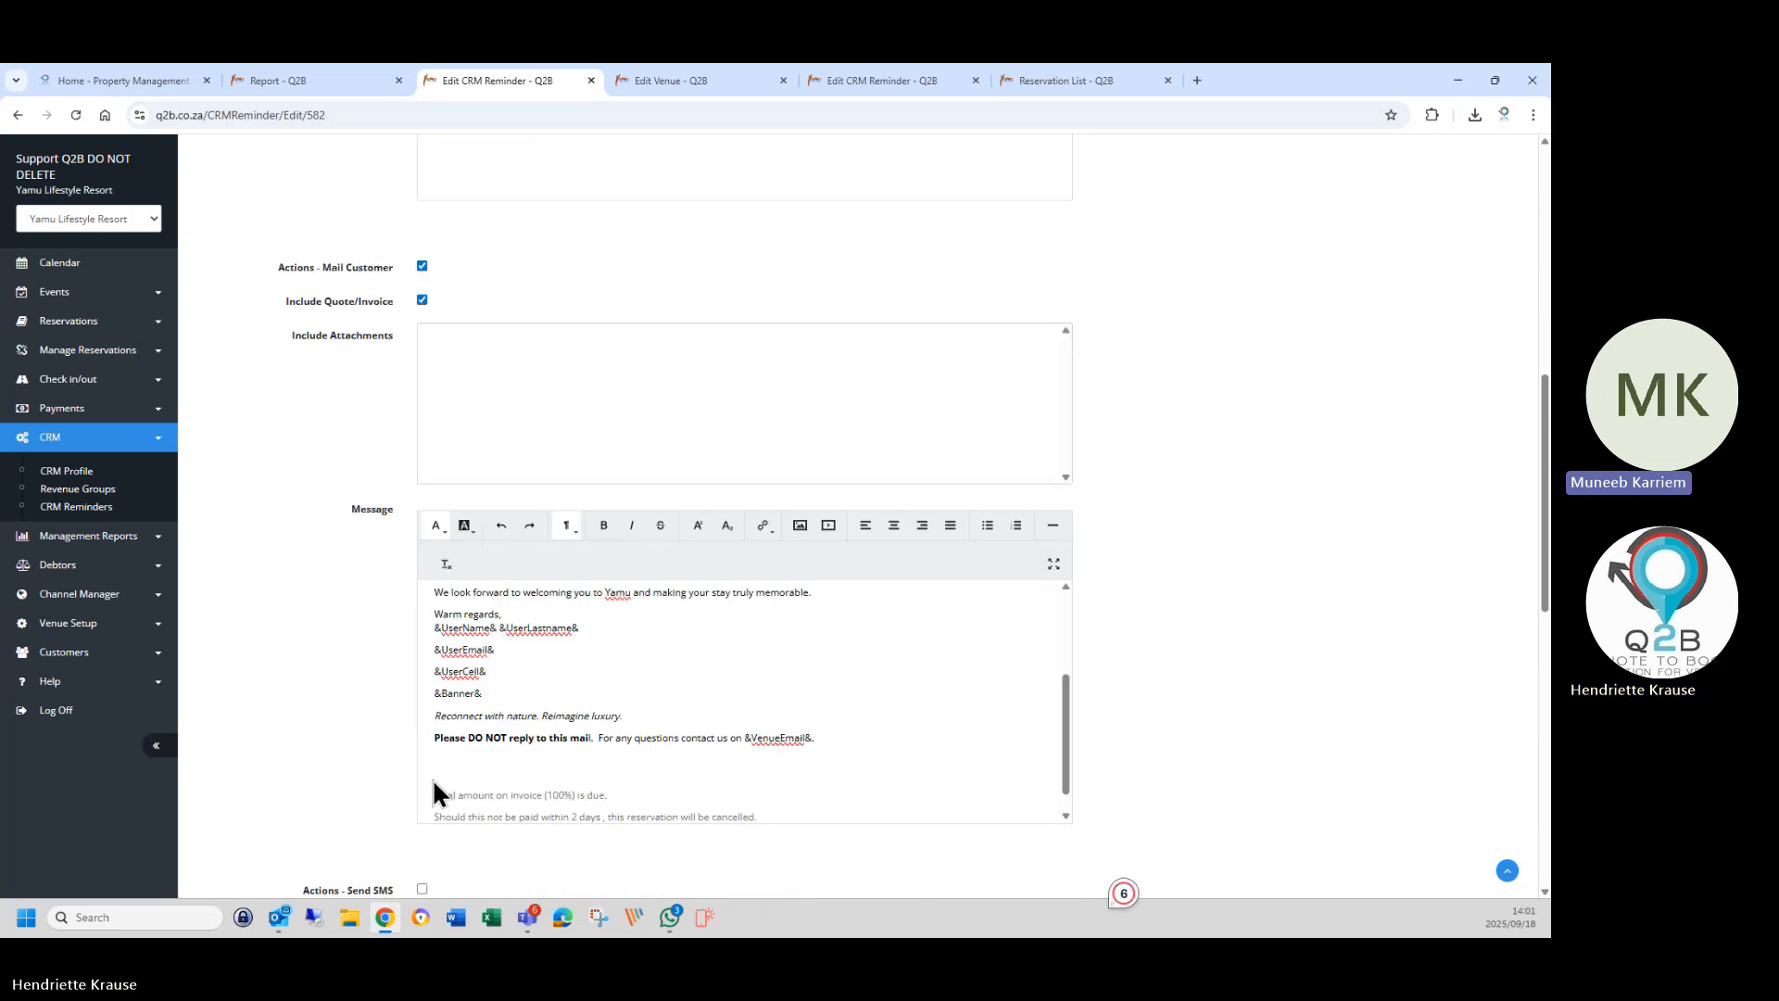
scroll(432, 777, up, 3)
drag(431, 624, 763, 794)
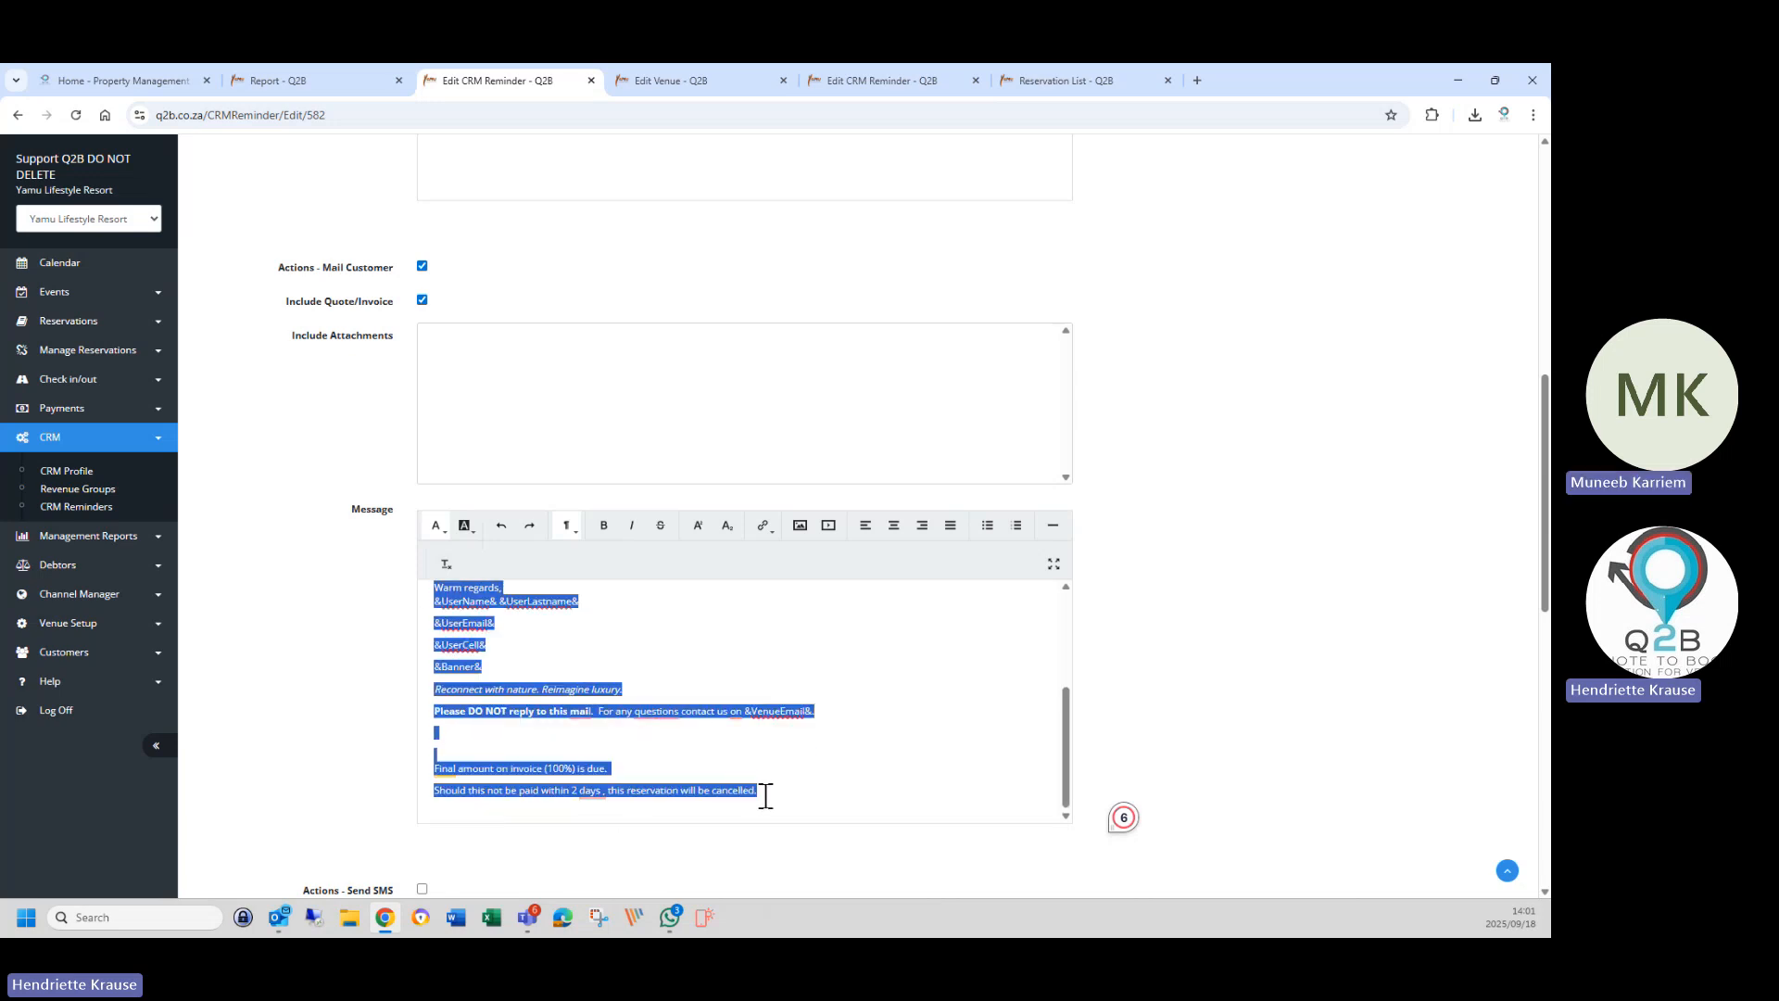
right_click(564, 661)
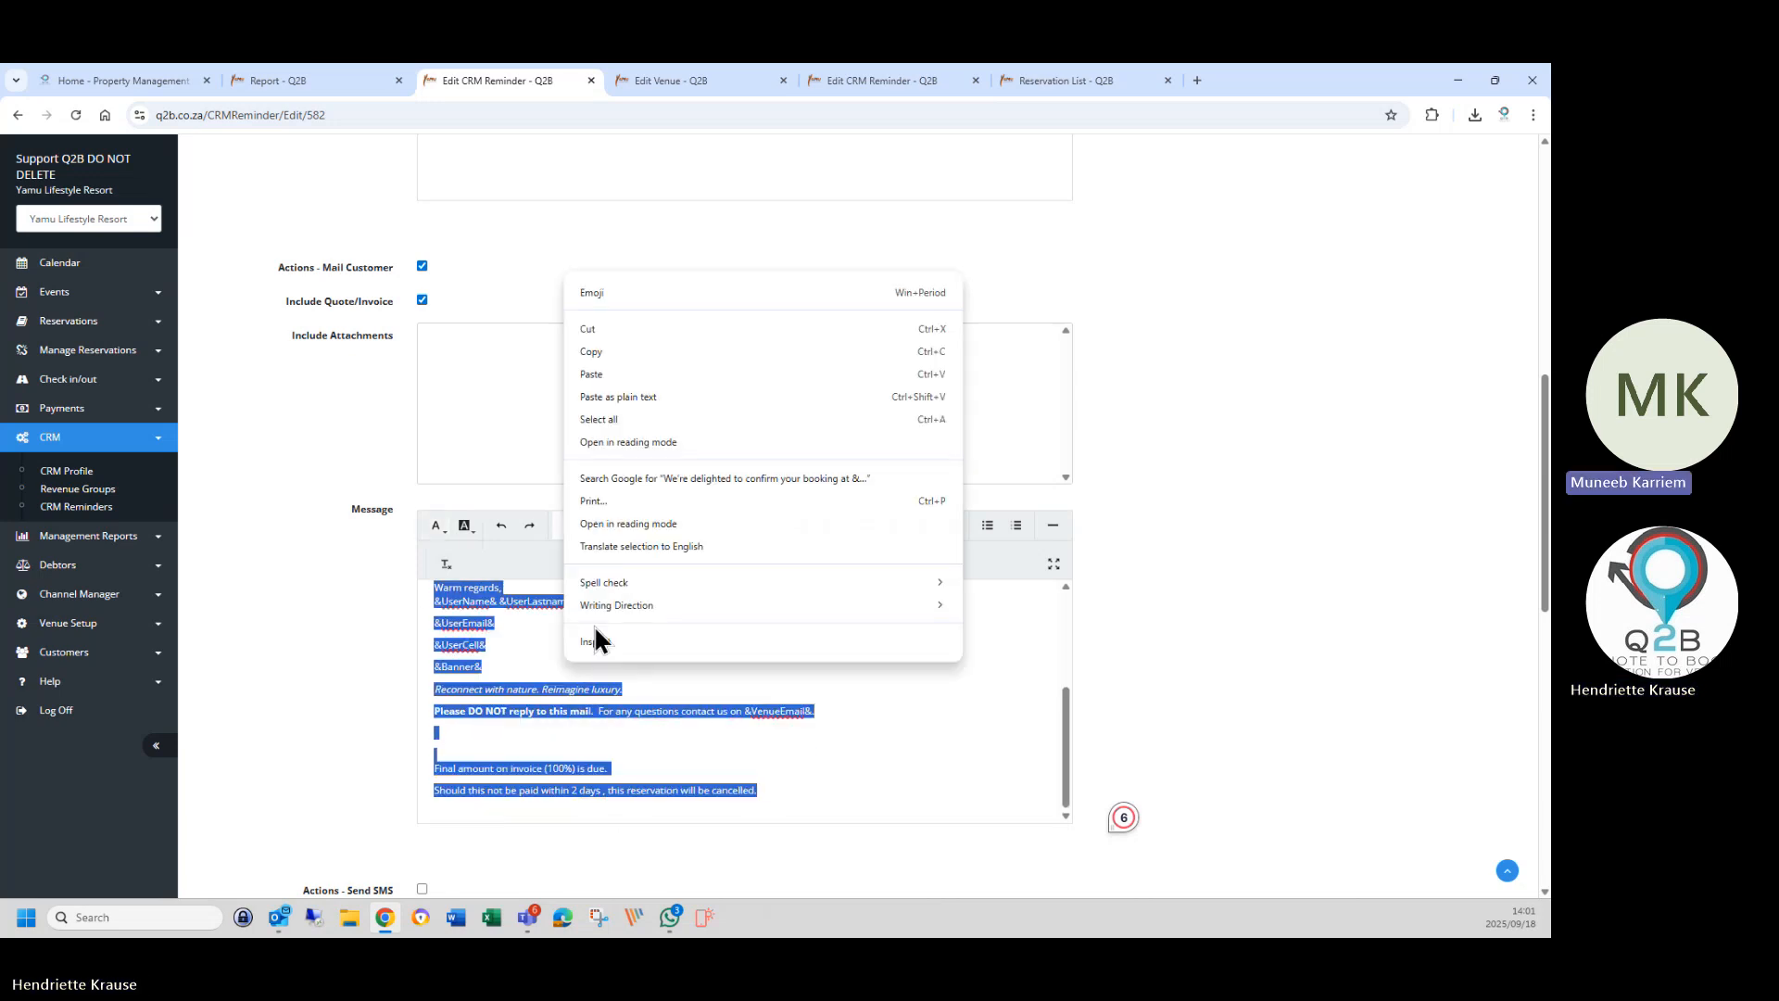
click(596, 333)
scroll(547, 556, up, 3)
Paste the message body back under the greeting and remove the blank lines above the thank-you paragraph.
scroll(464, 751, down, 2)
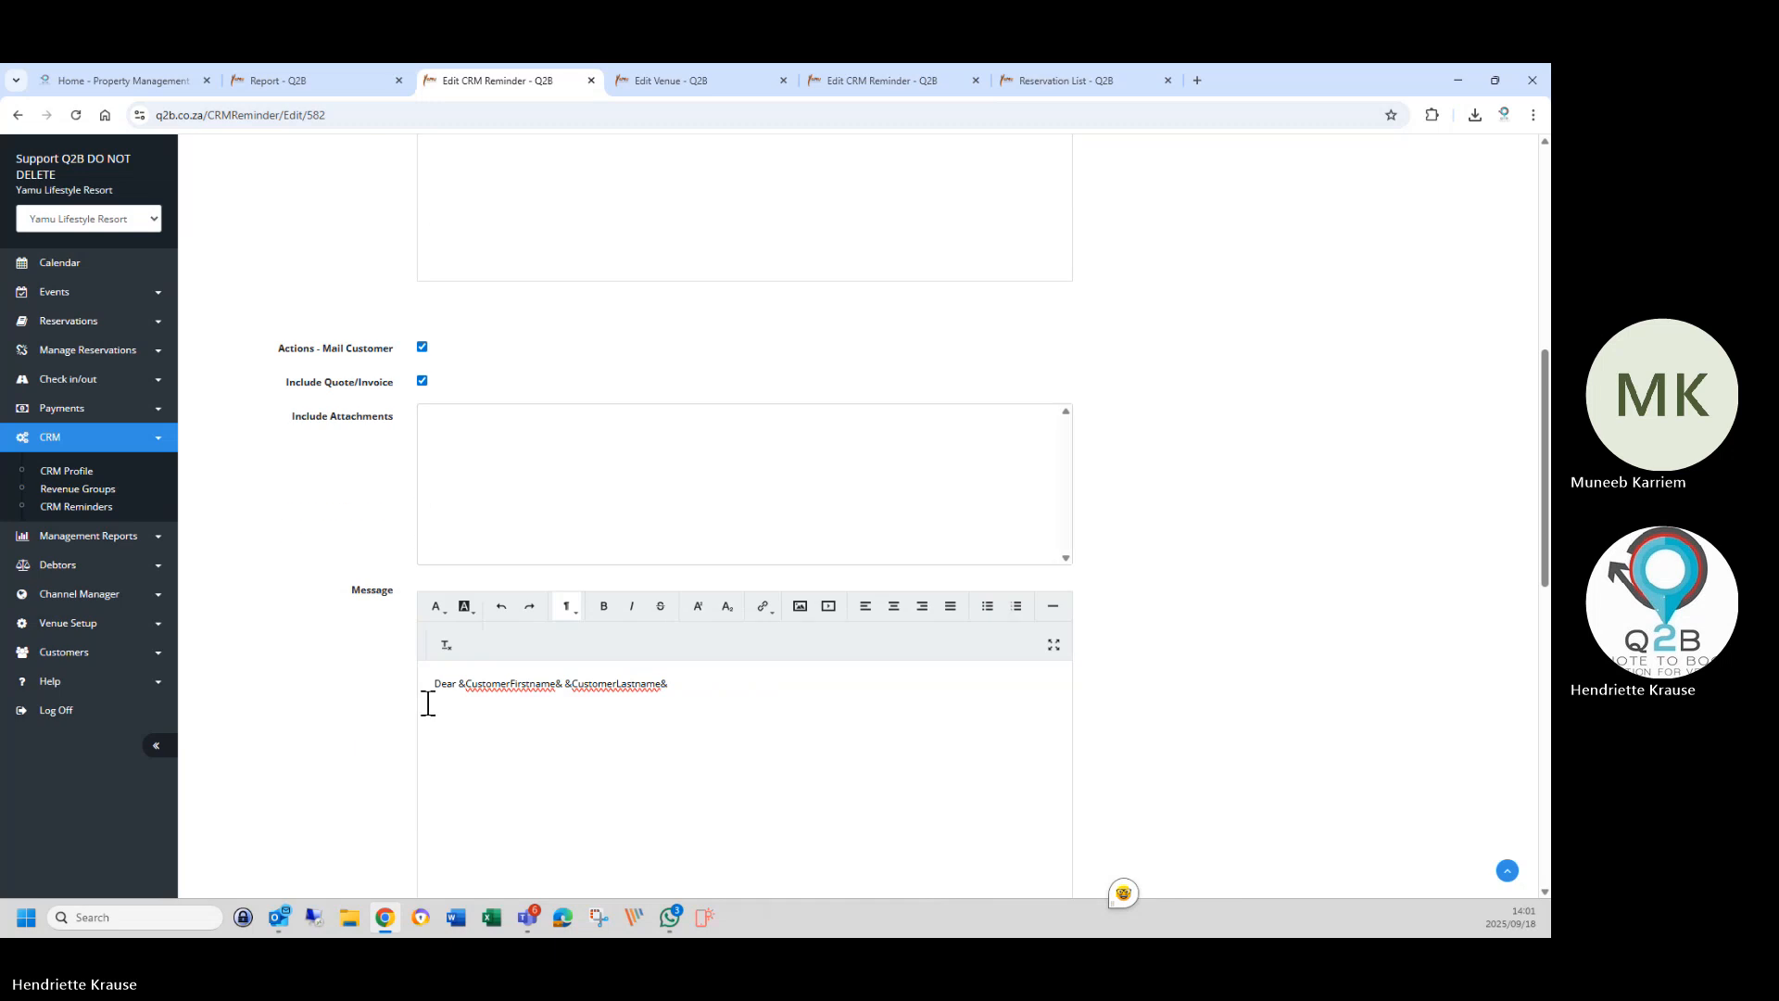
right_click(438, 720)
click(506, 556)
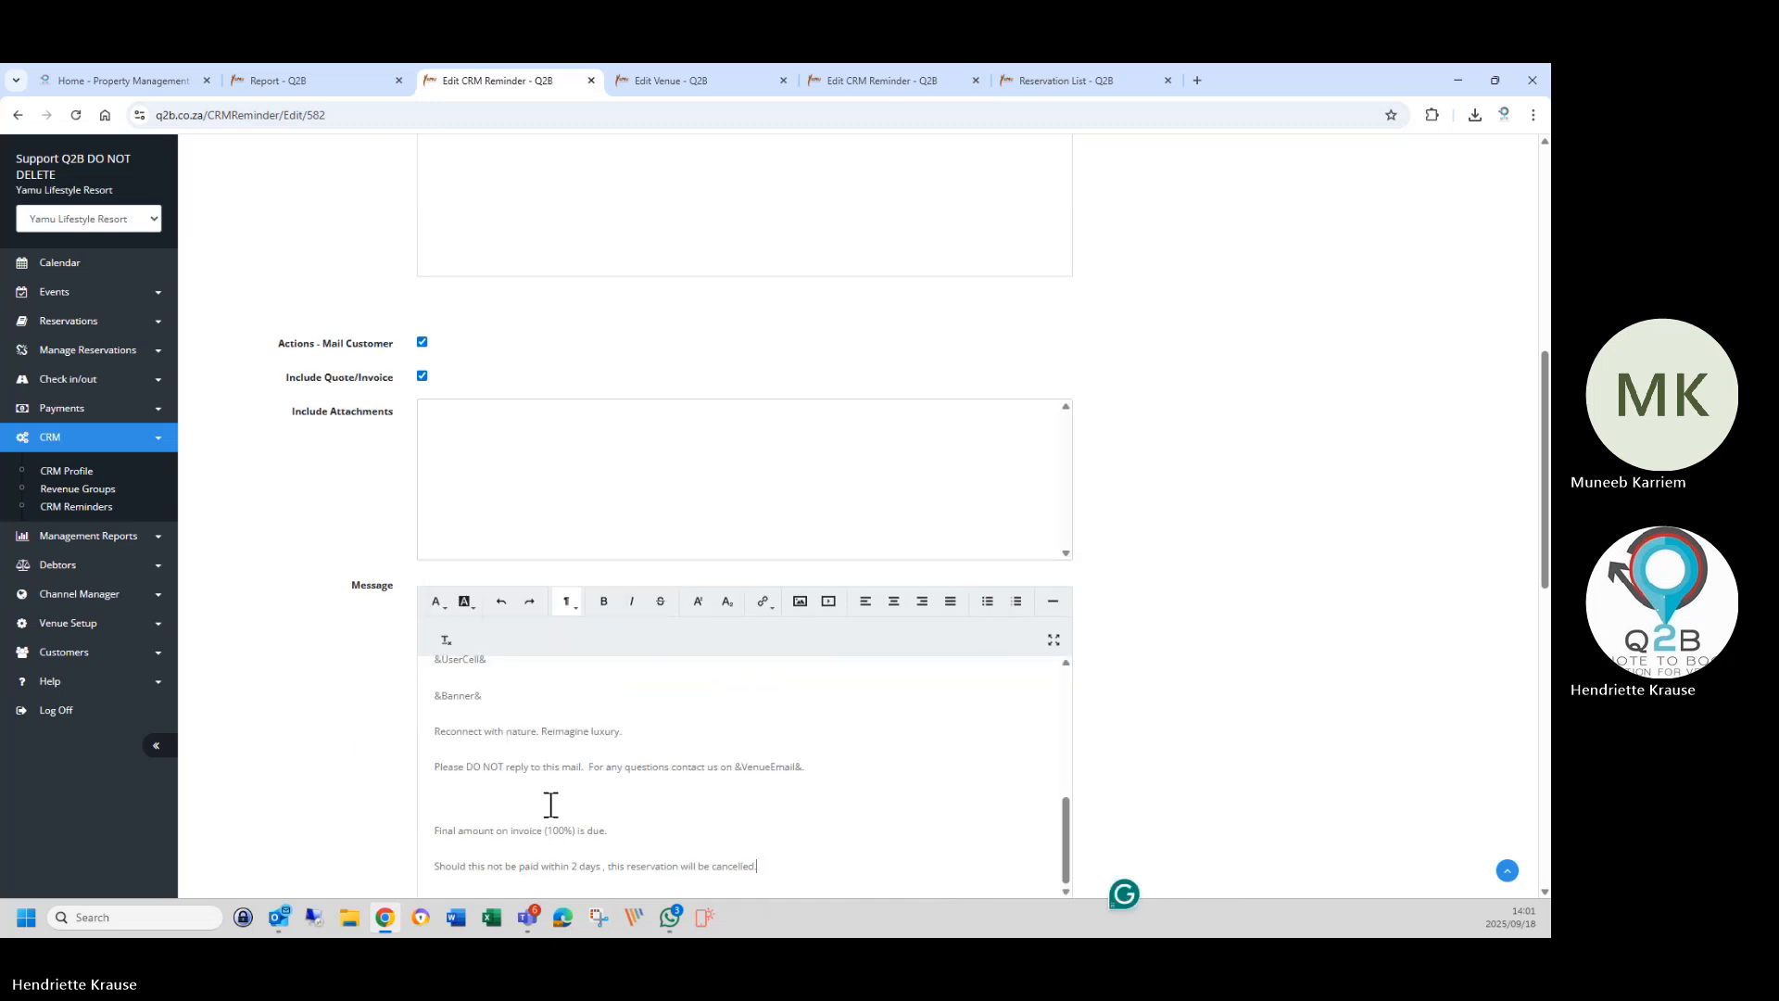
scroll(543, 802, up, 6)
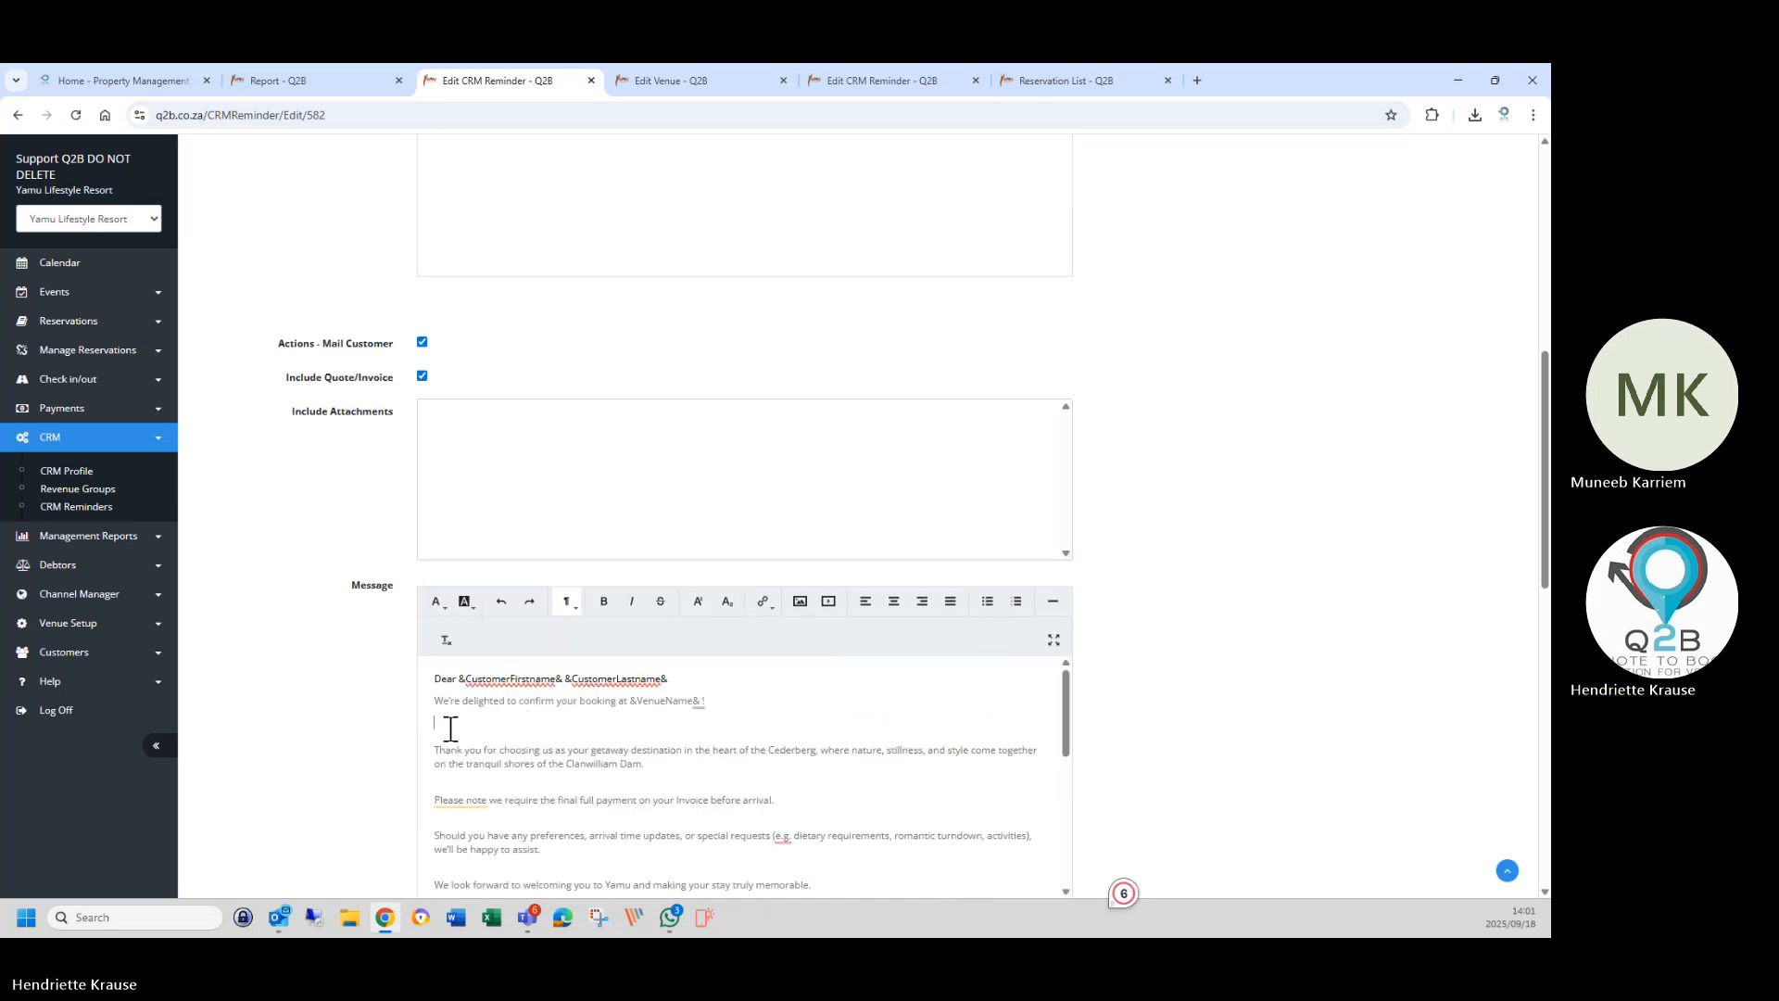
key(BackSpace)
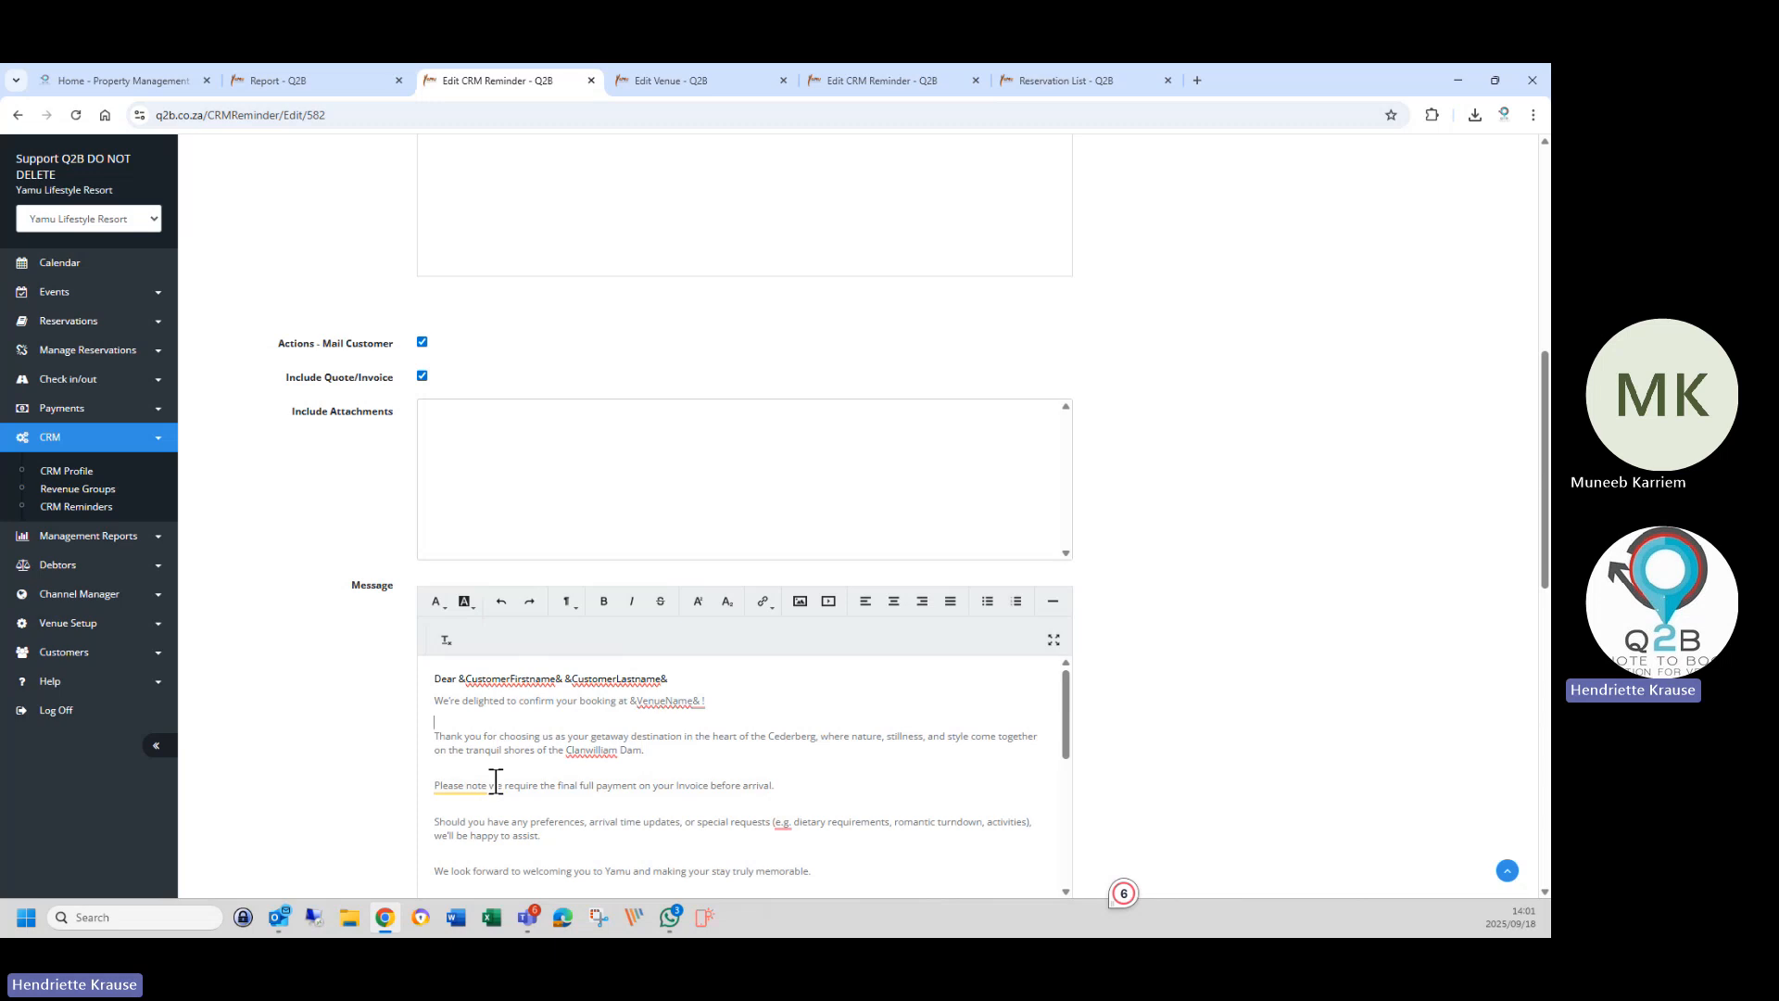
key(BackSpace)
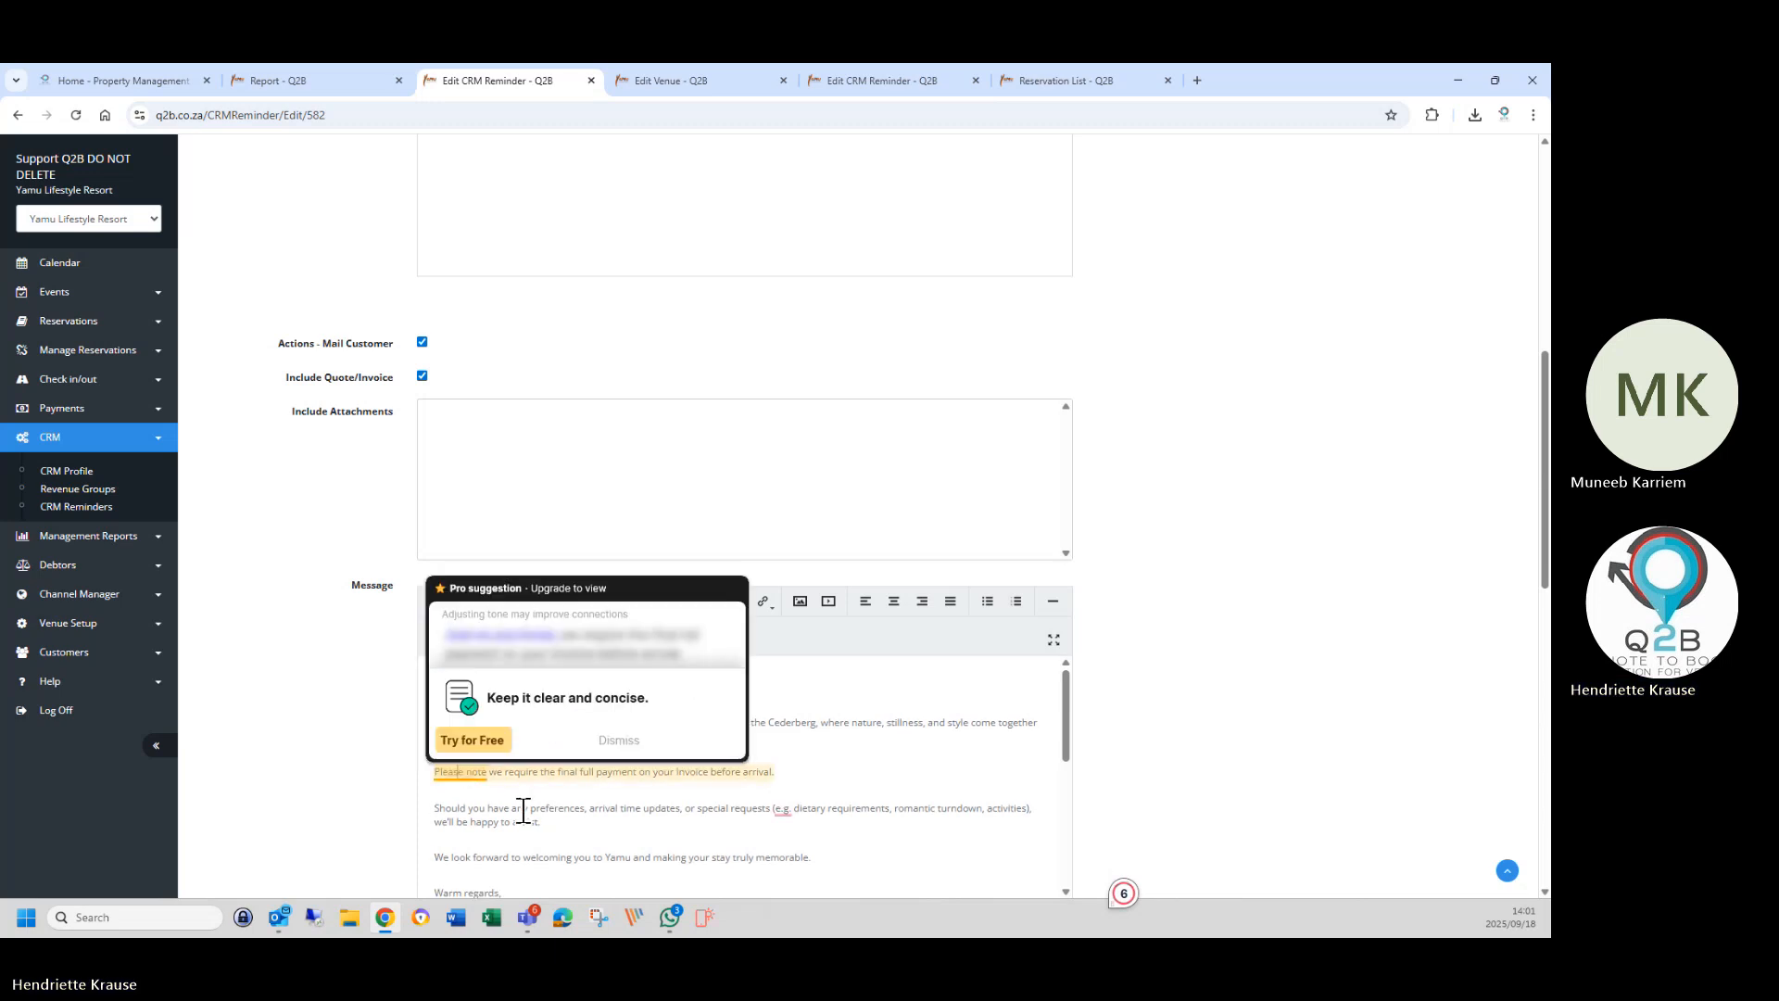
Make the final full payment notice bold and remove the blank lines around it.
click(609, 765)
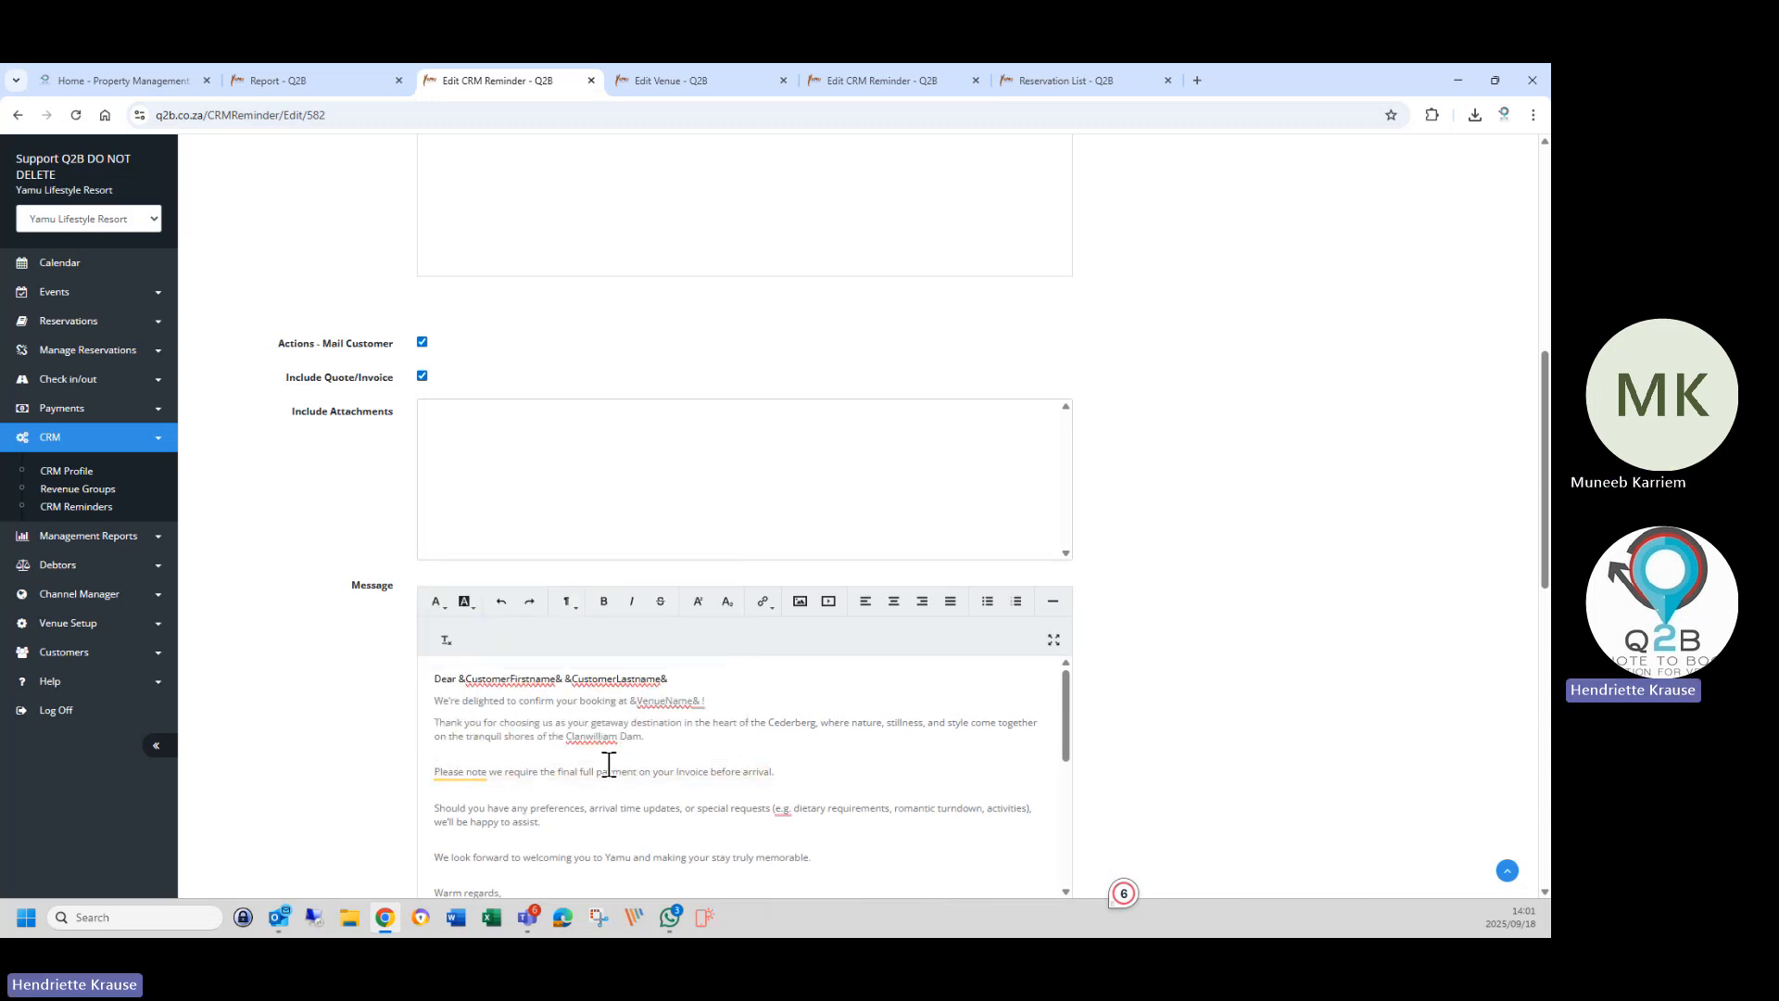
key(BackSpace)
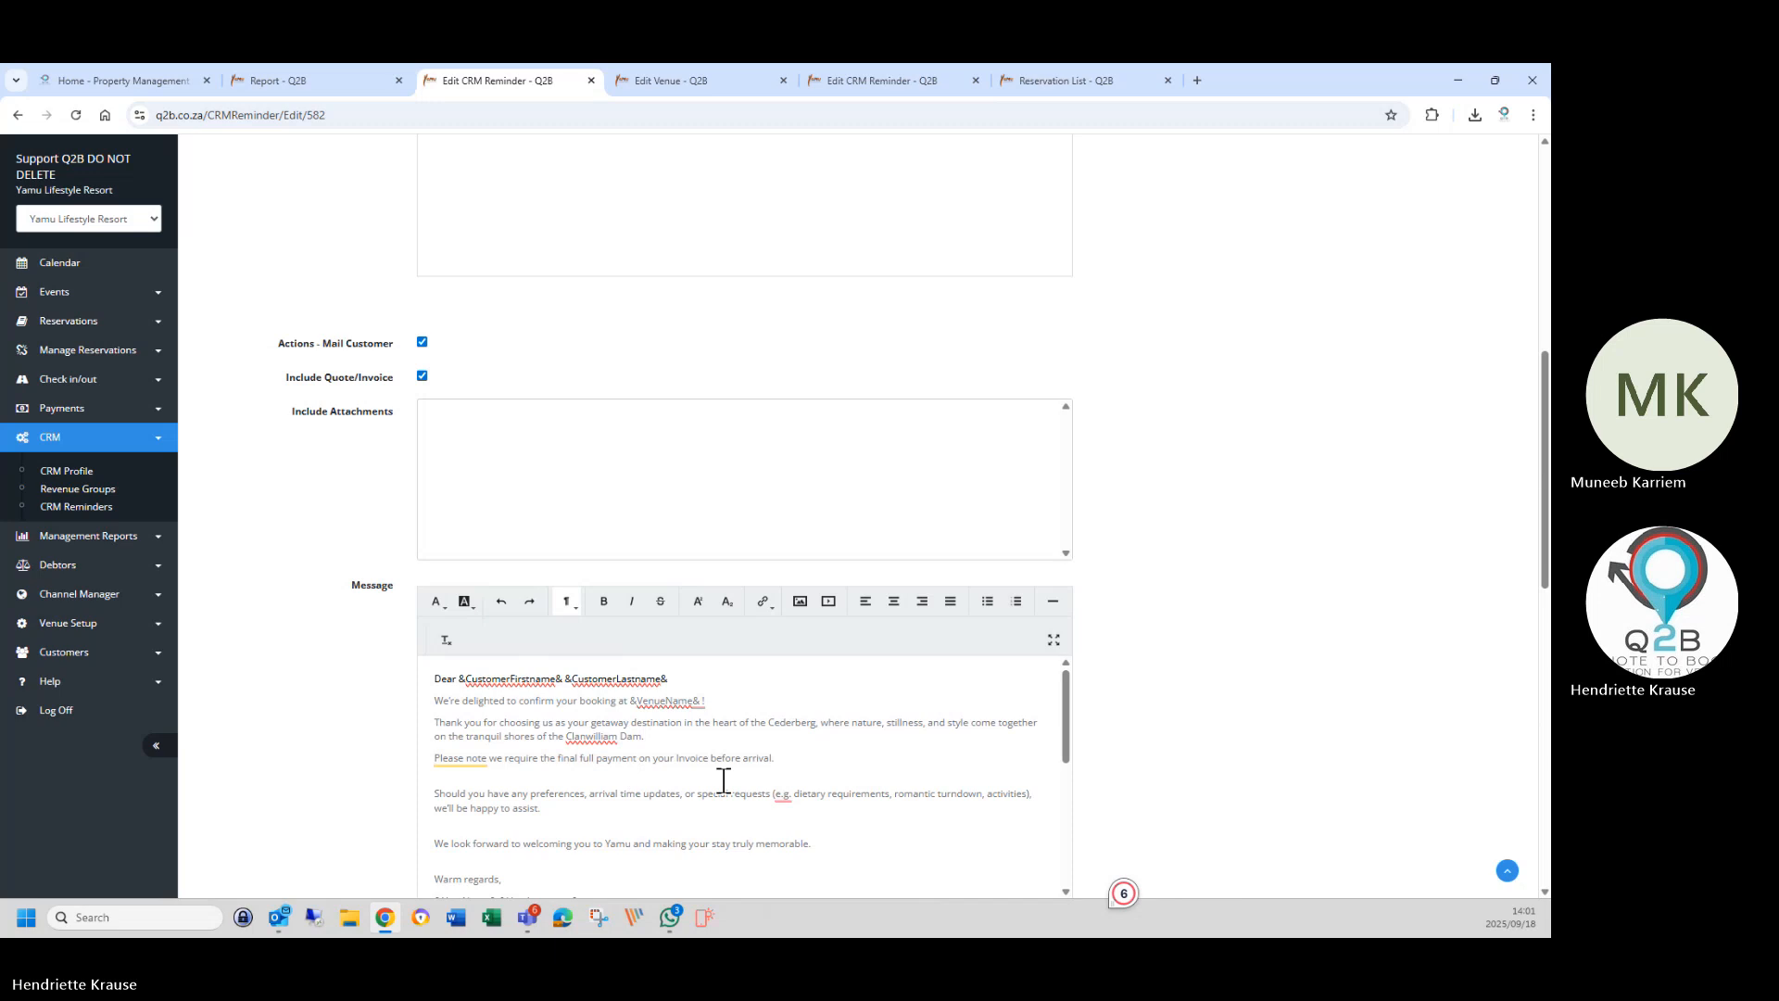
drag(813, 768, 434, 758)
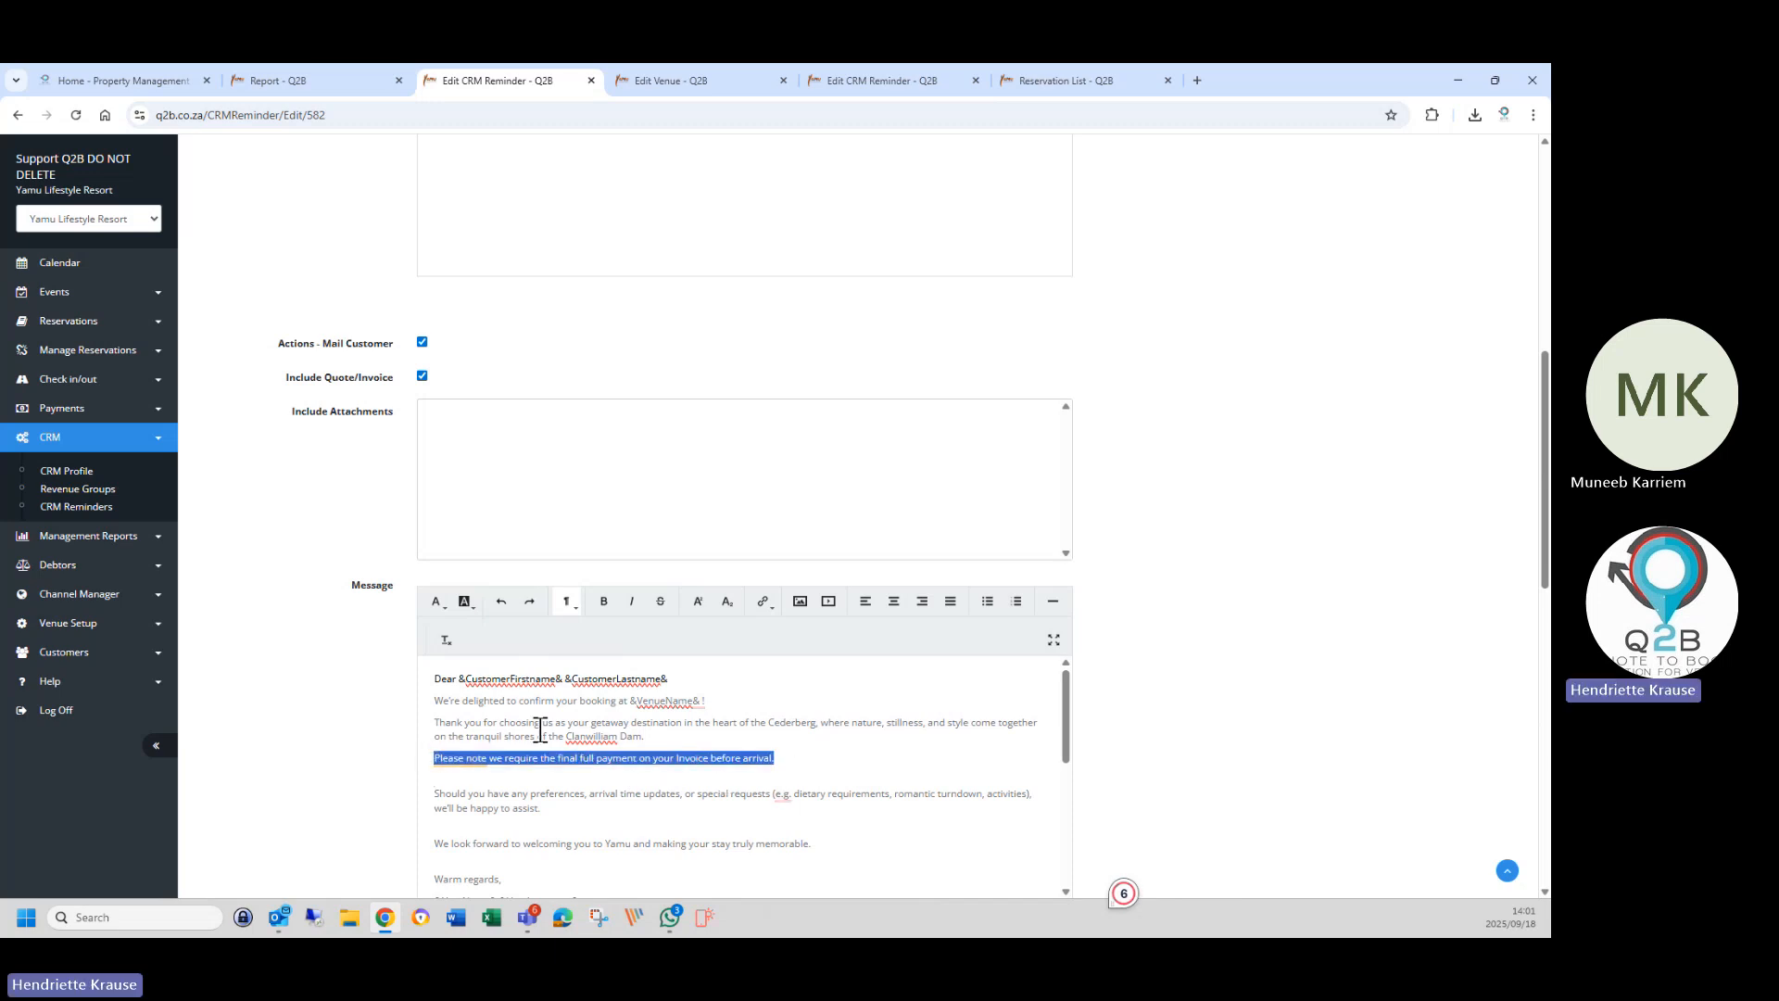
click(603, 601)
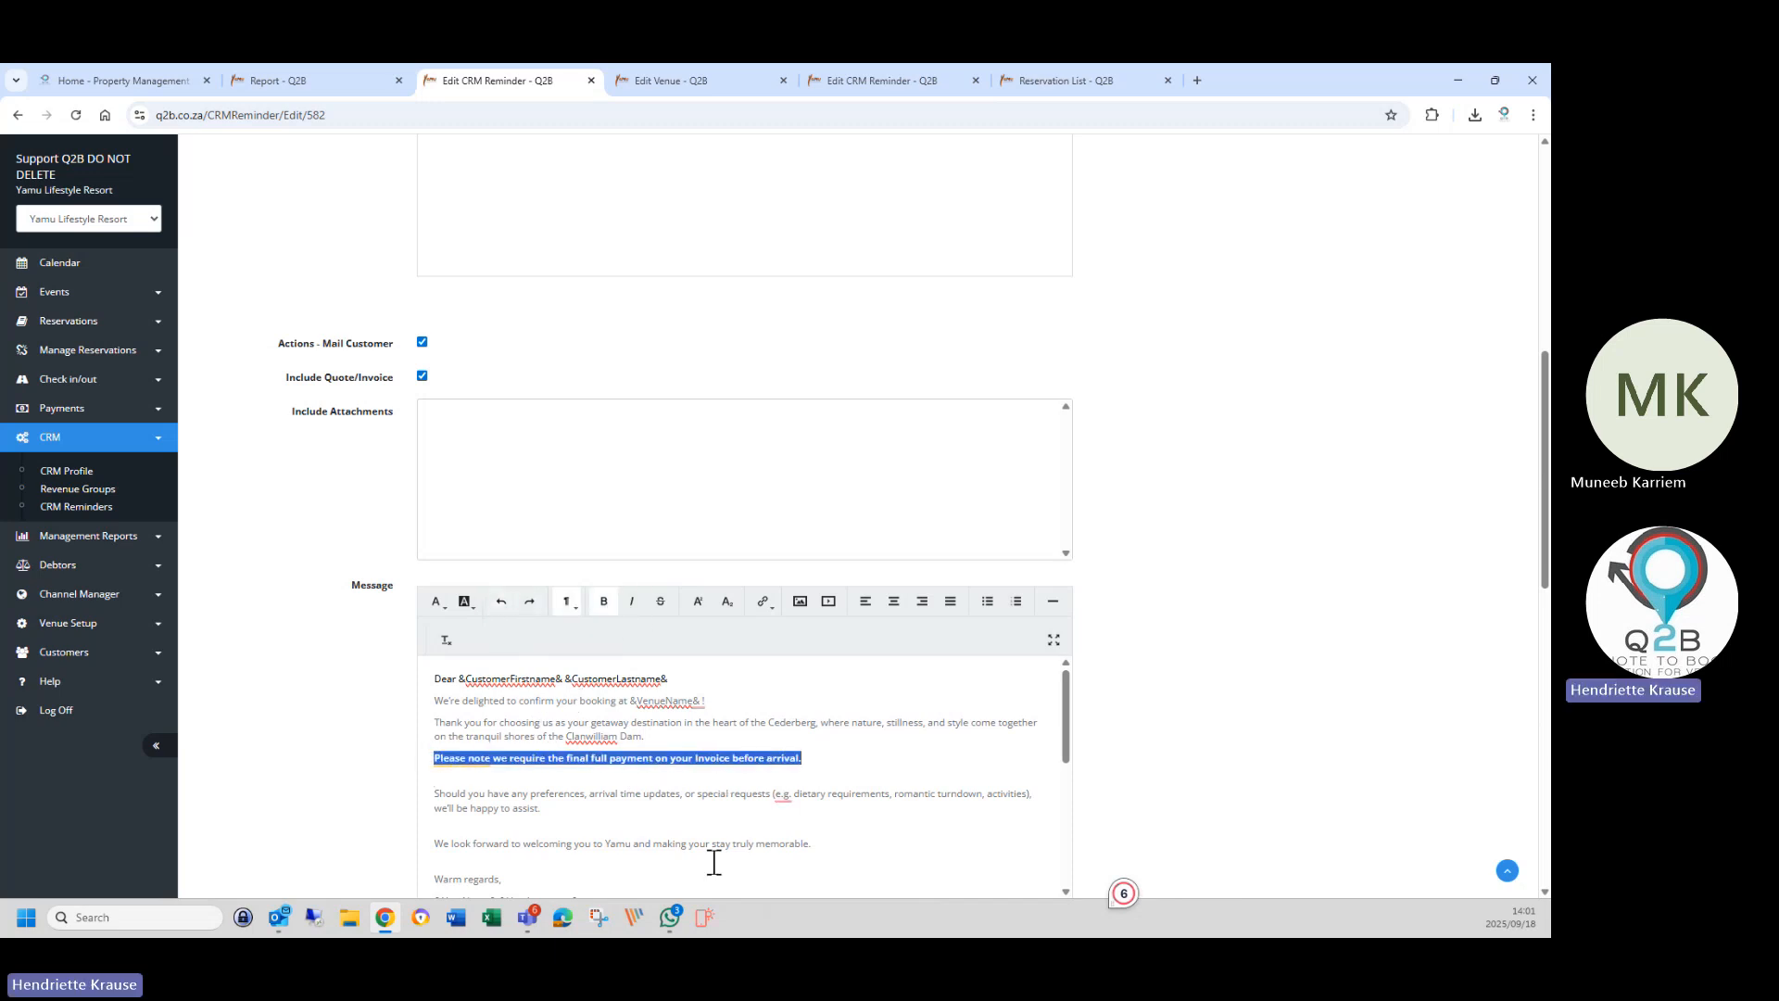
click(714, 862)
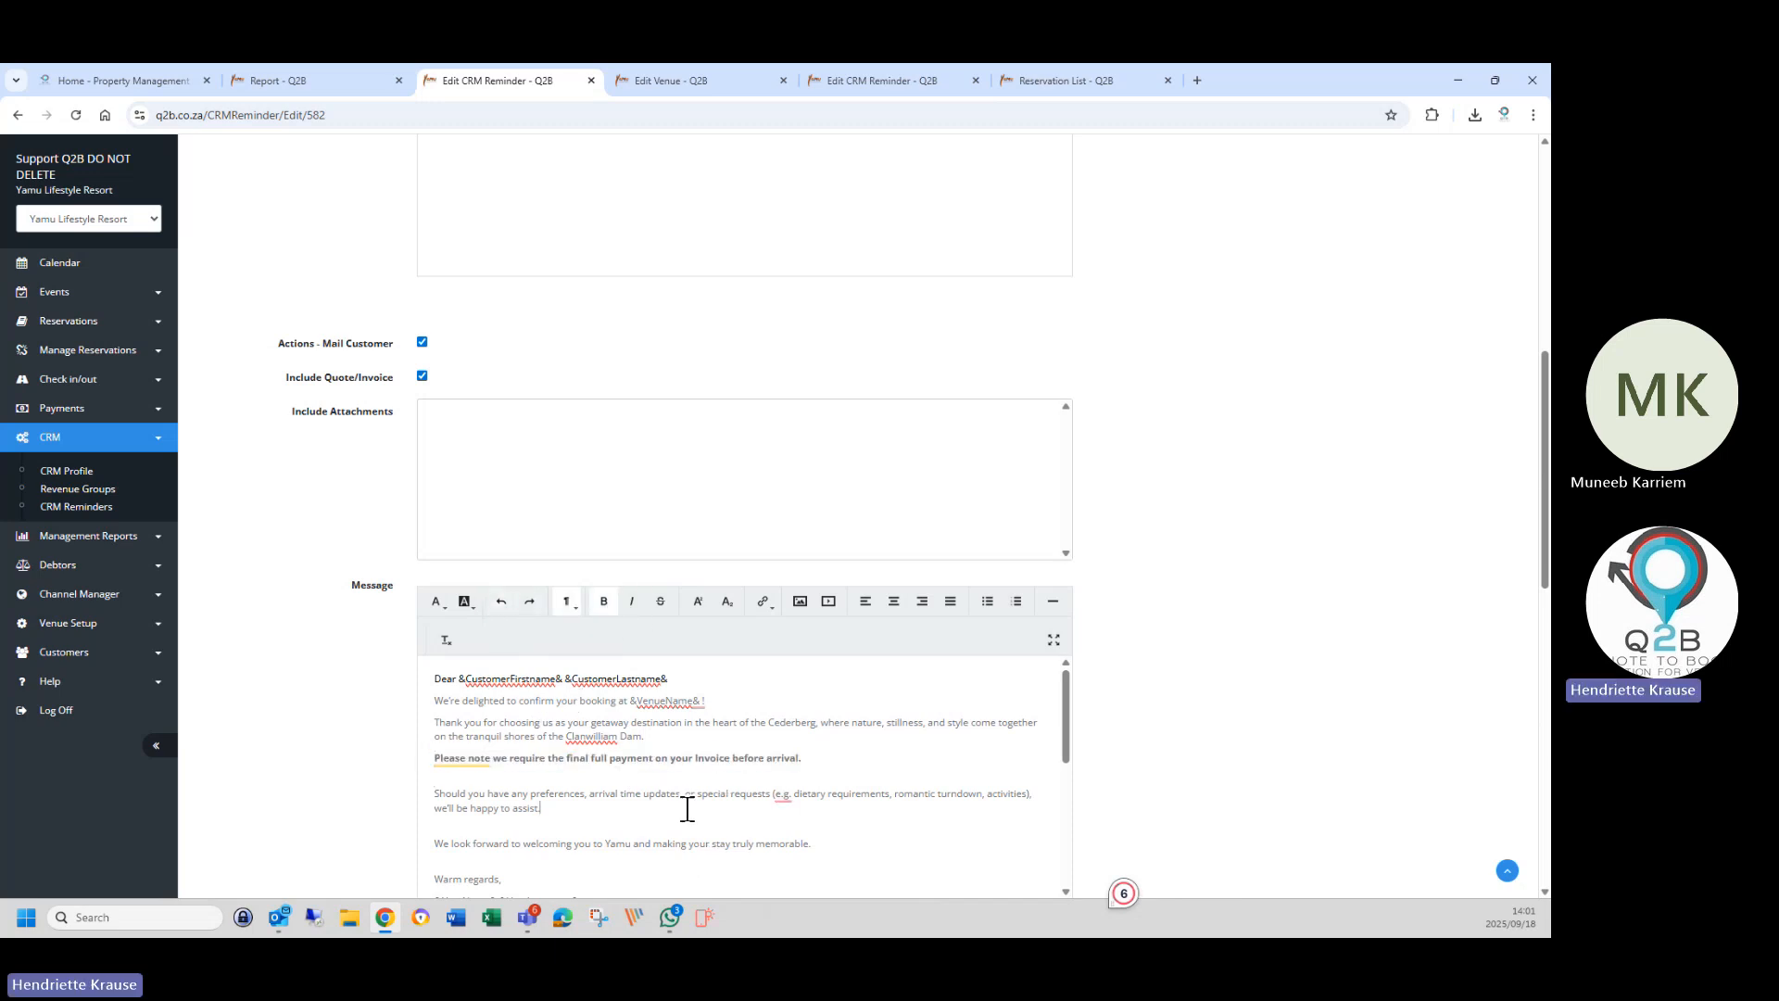
click(477, 783)
key(Delete)
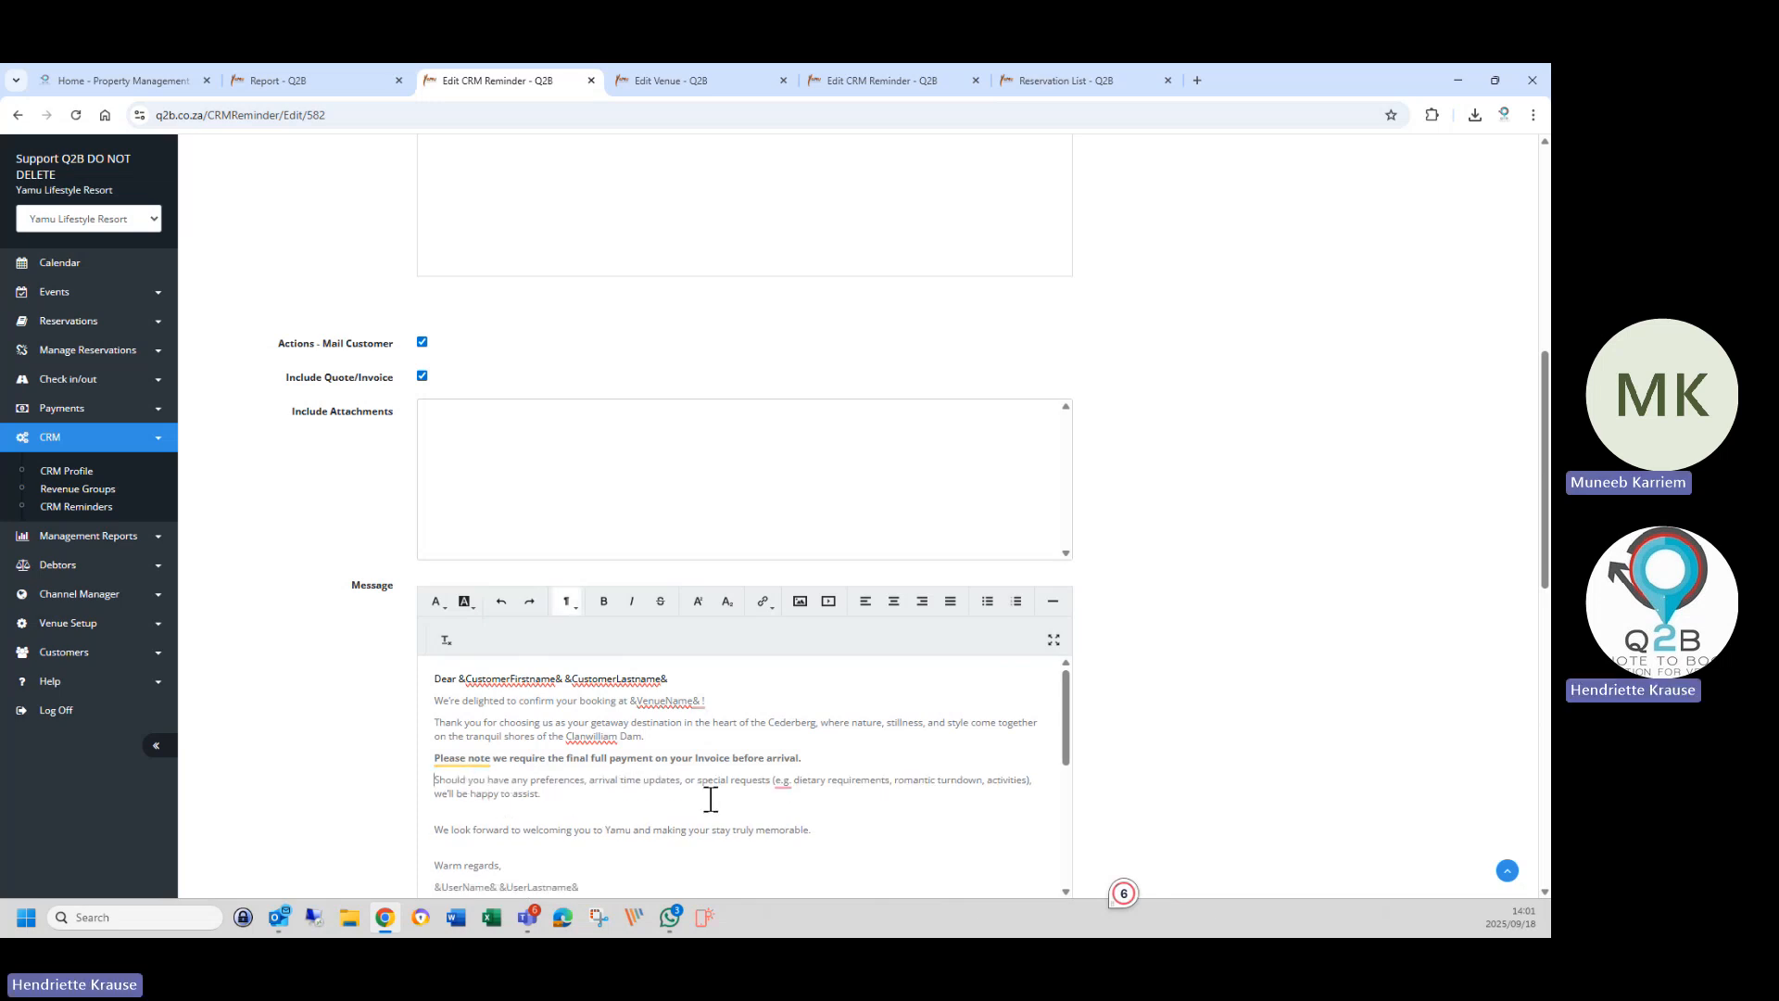
Accept the 'e.g.,' punctuation fix and remove the blank lines above the welcoming sentence and Warm regards.
right_click(782, 787)
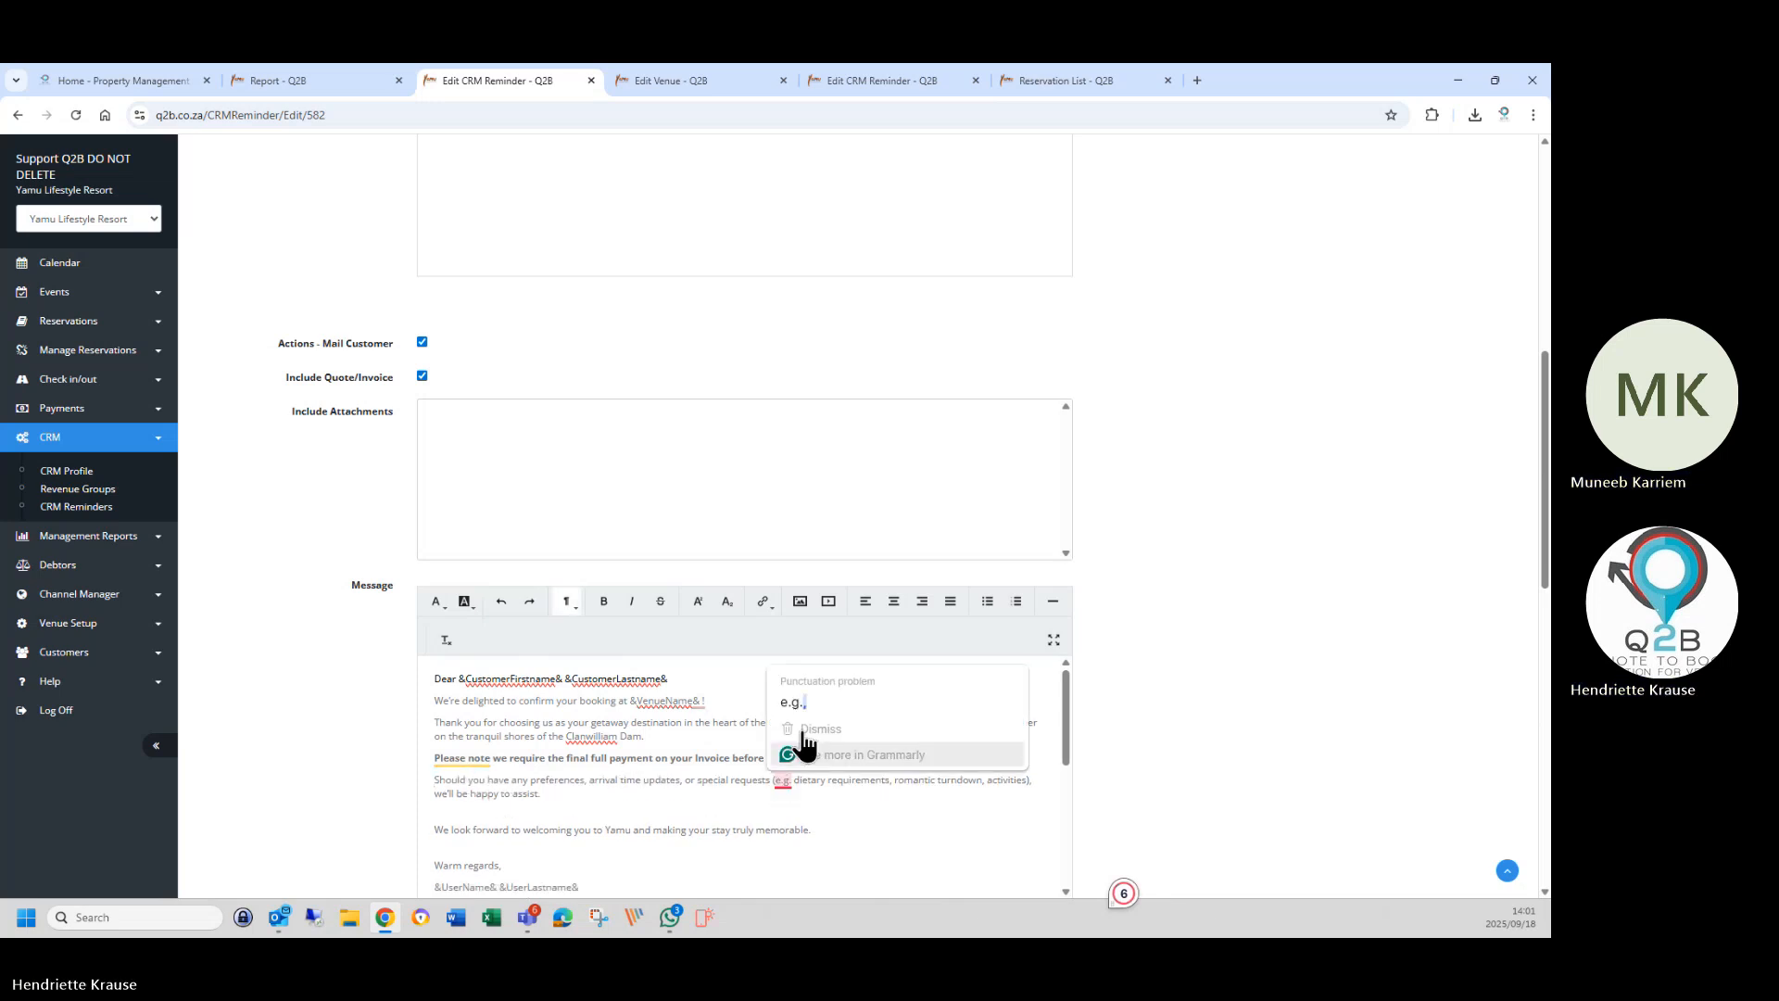
click(819, 747)
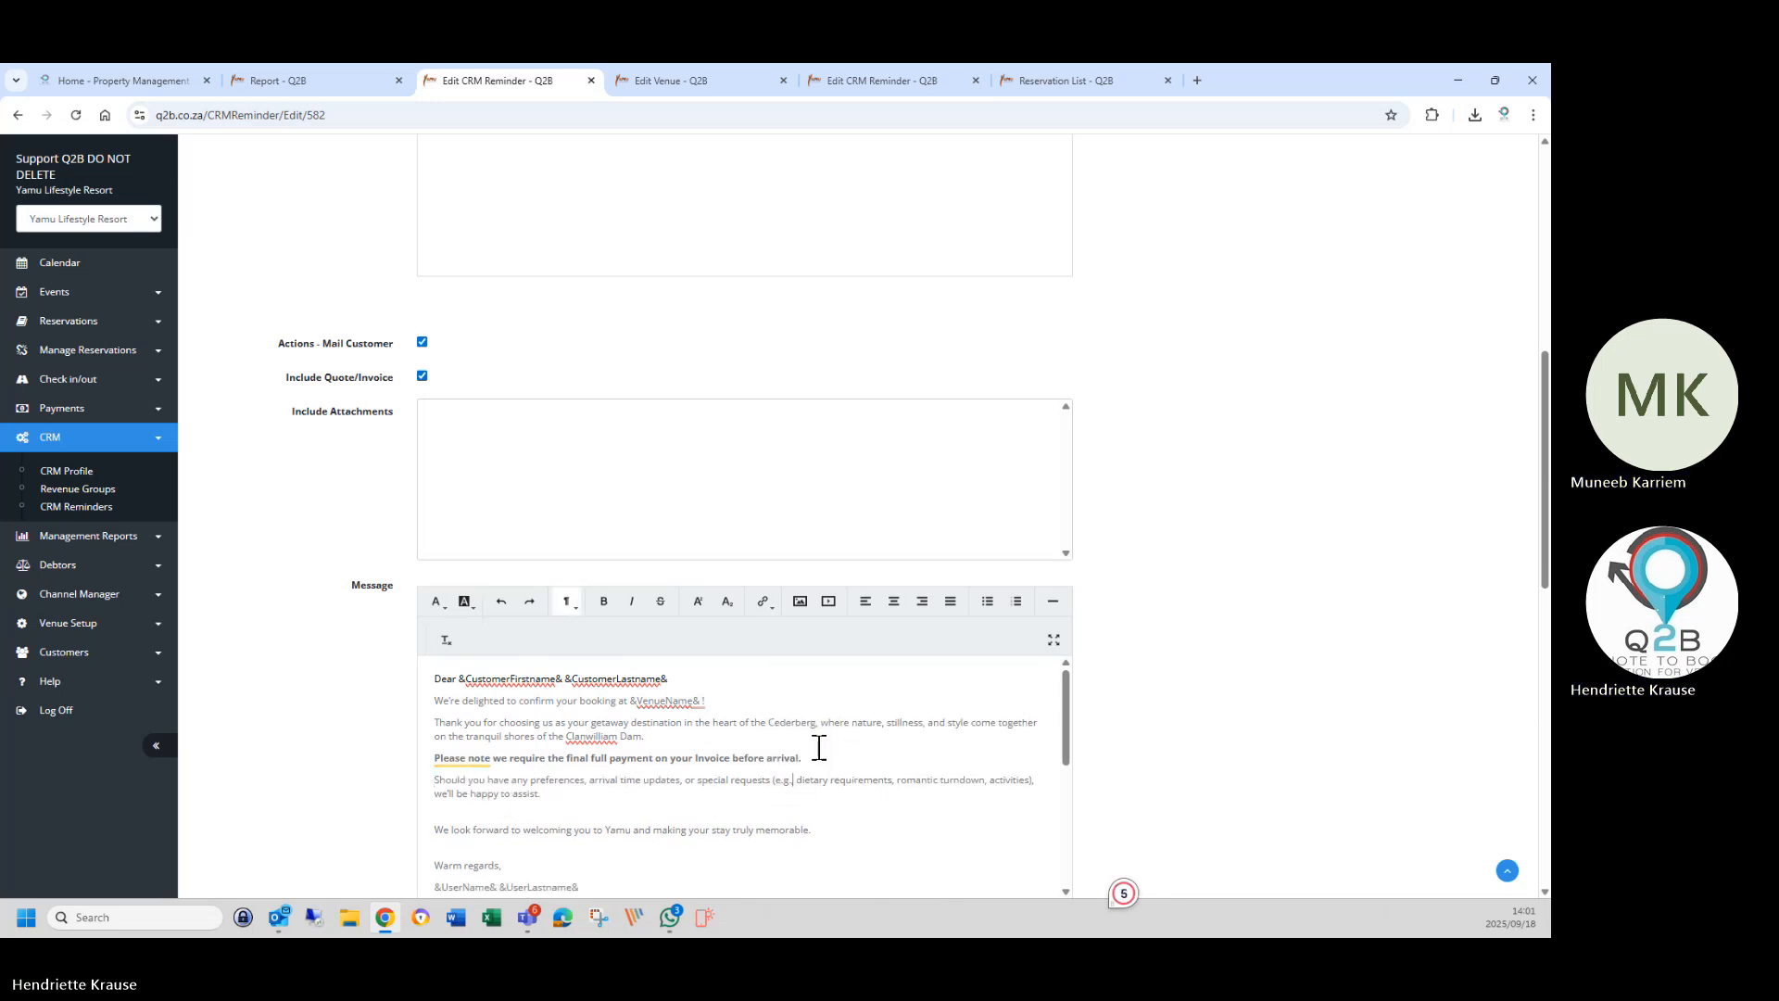
click(475, 819)
key(Delete)
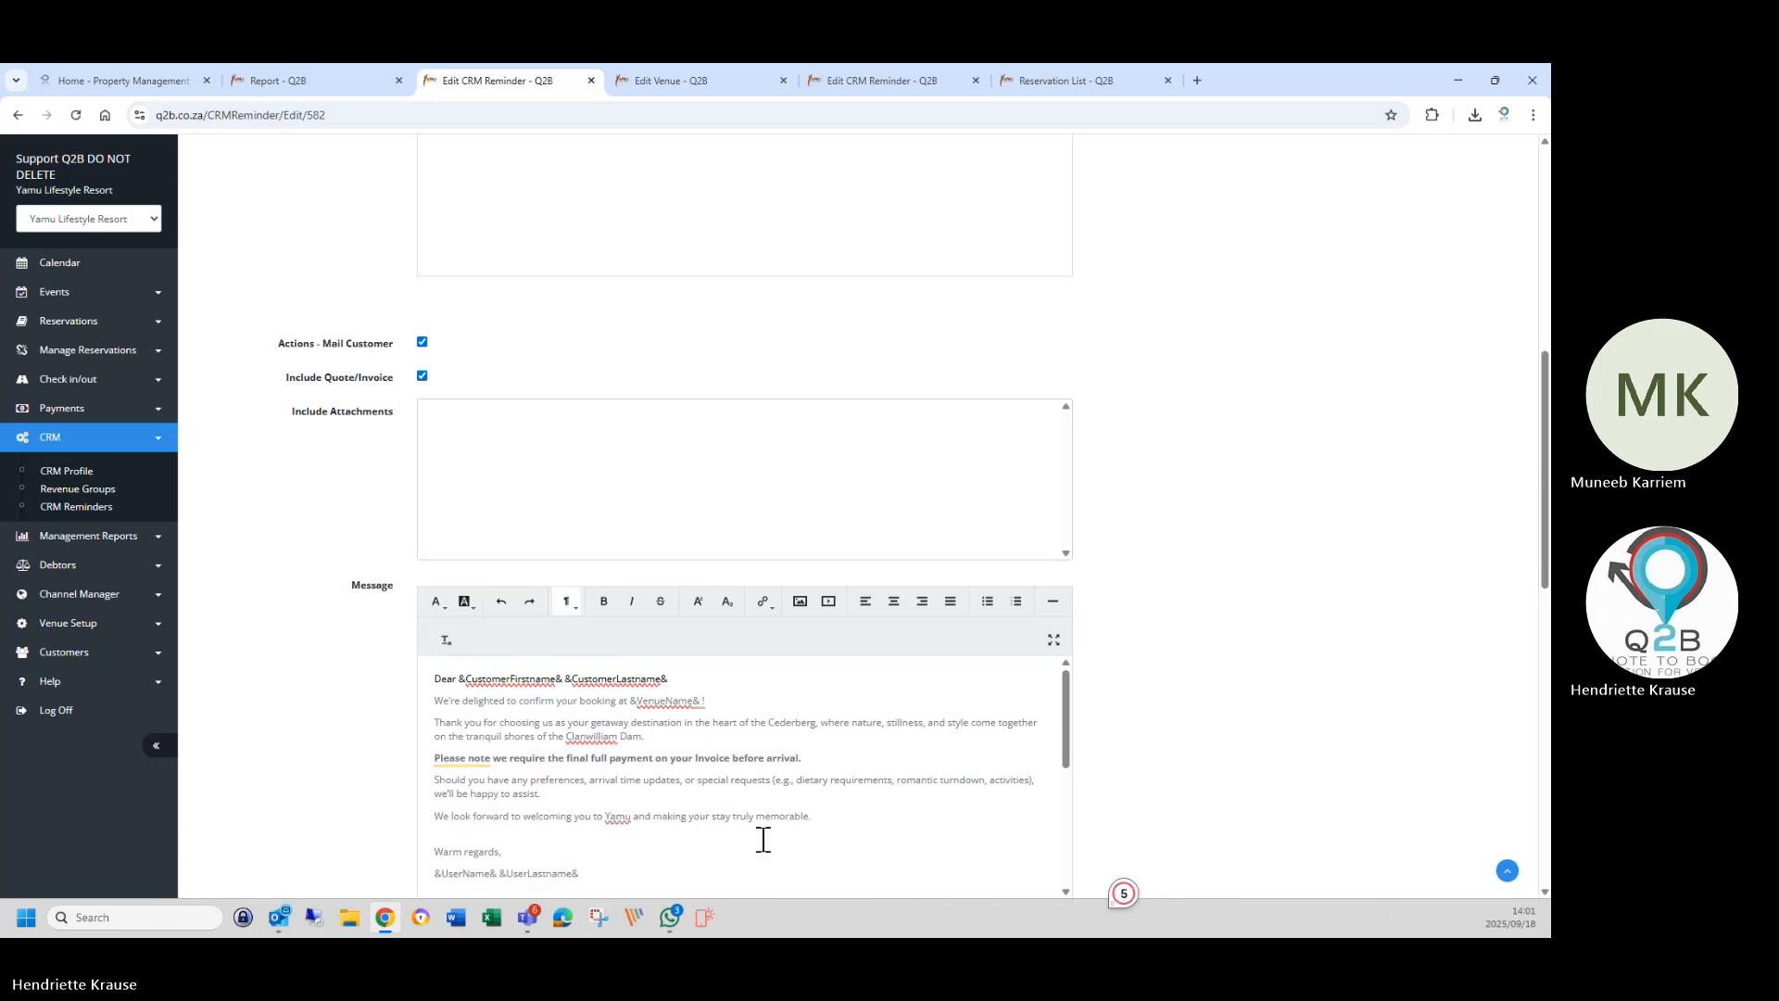
click(469, 834)
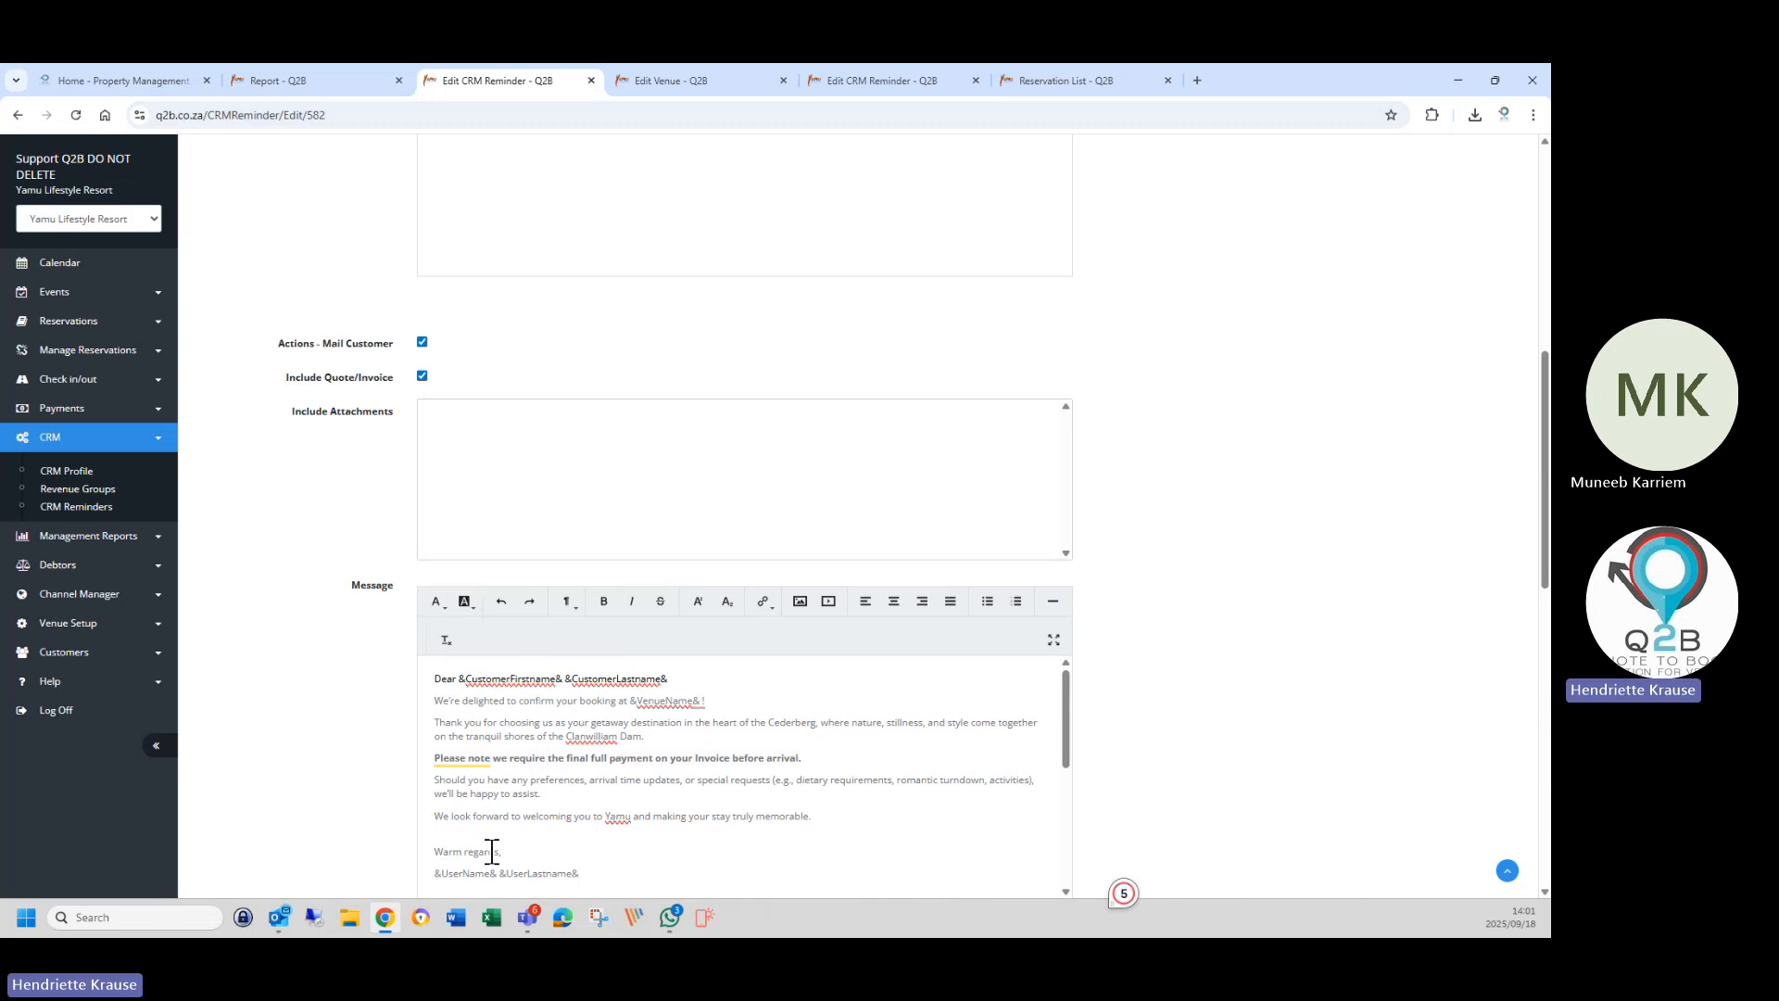
key(Delete)
scroll(545, 852, down, 1)
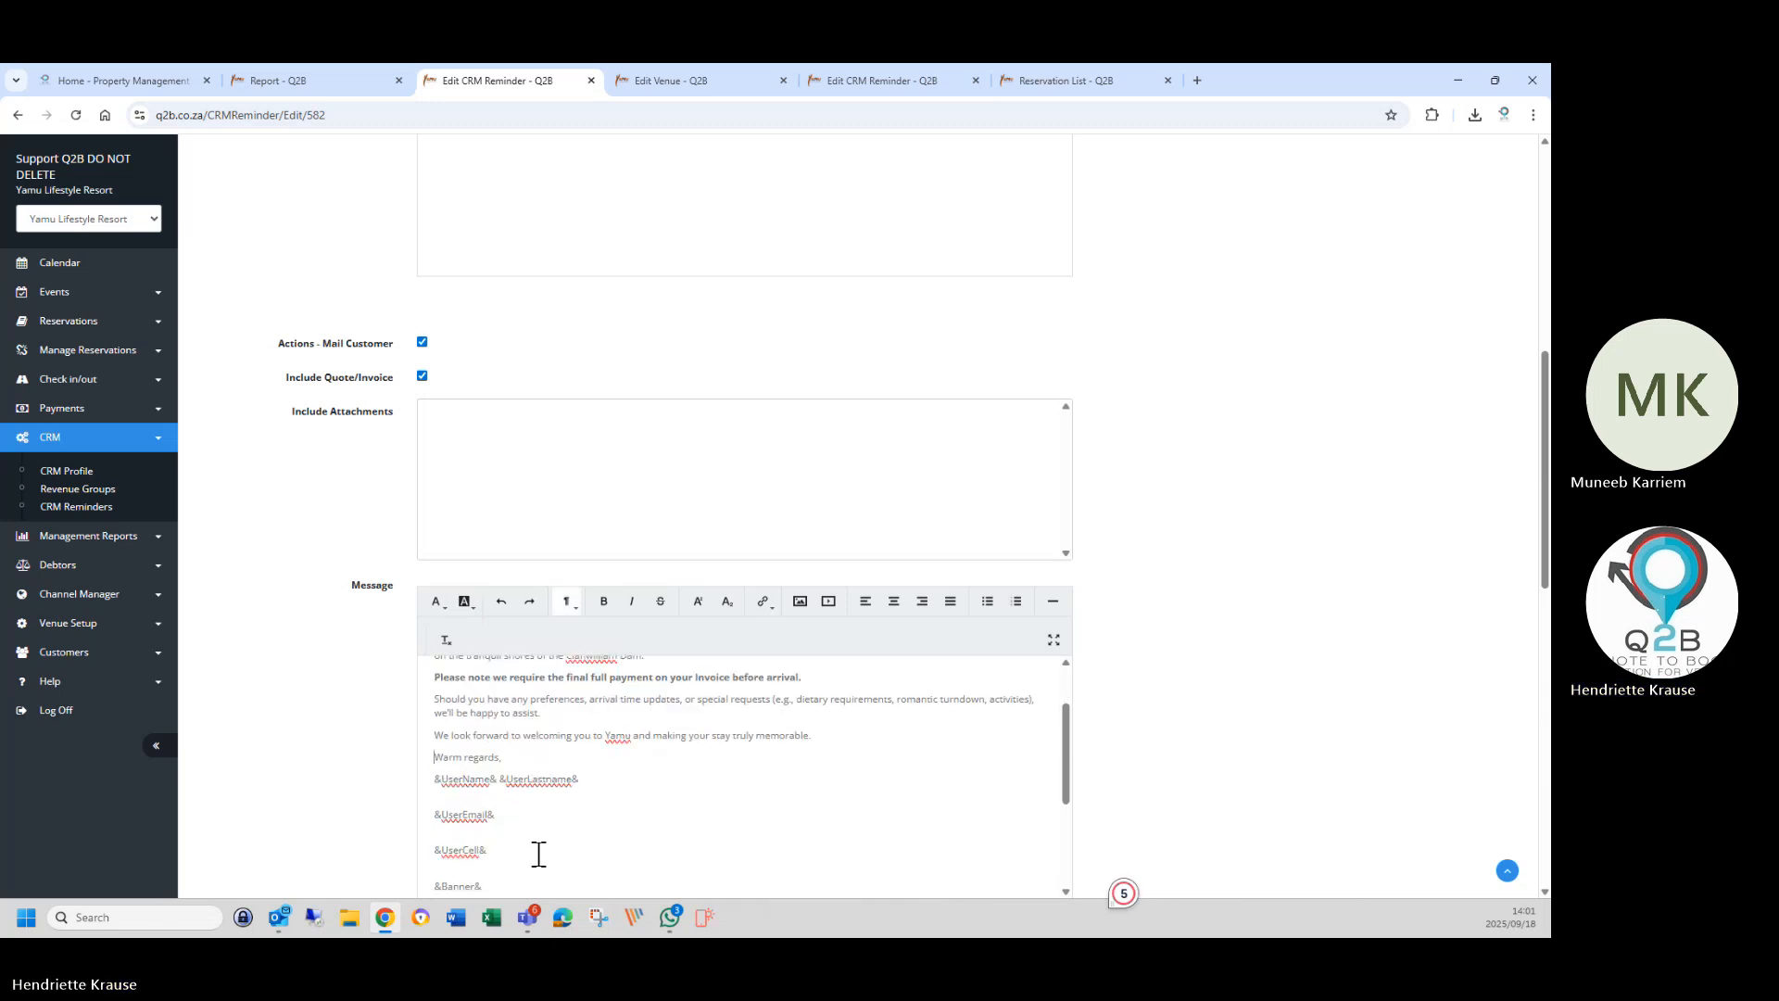
Remove the blank lines around the user placeholders in the signature and delete &UserCell&.
click(437, 799)
key(Delete)
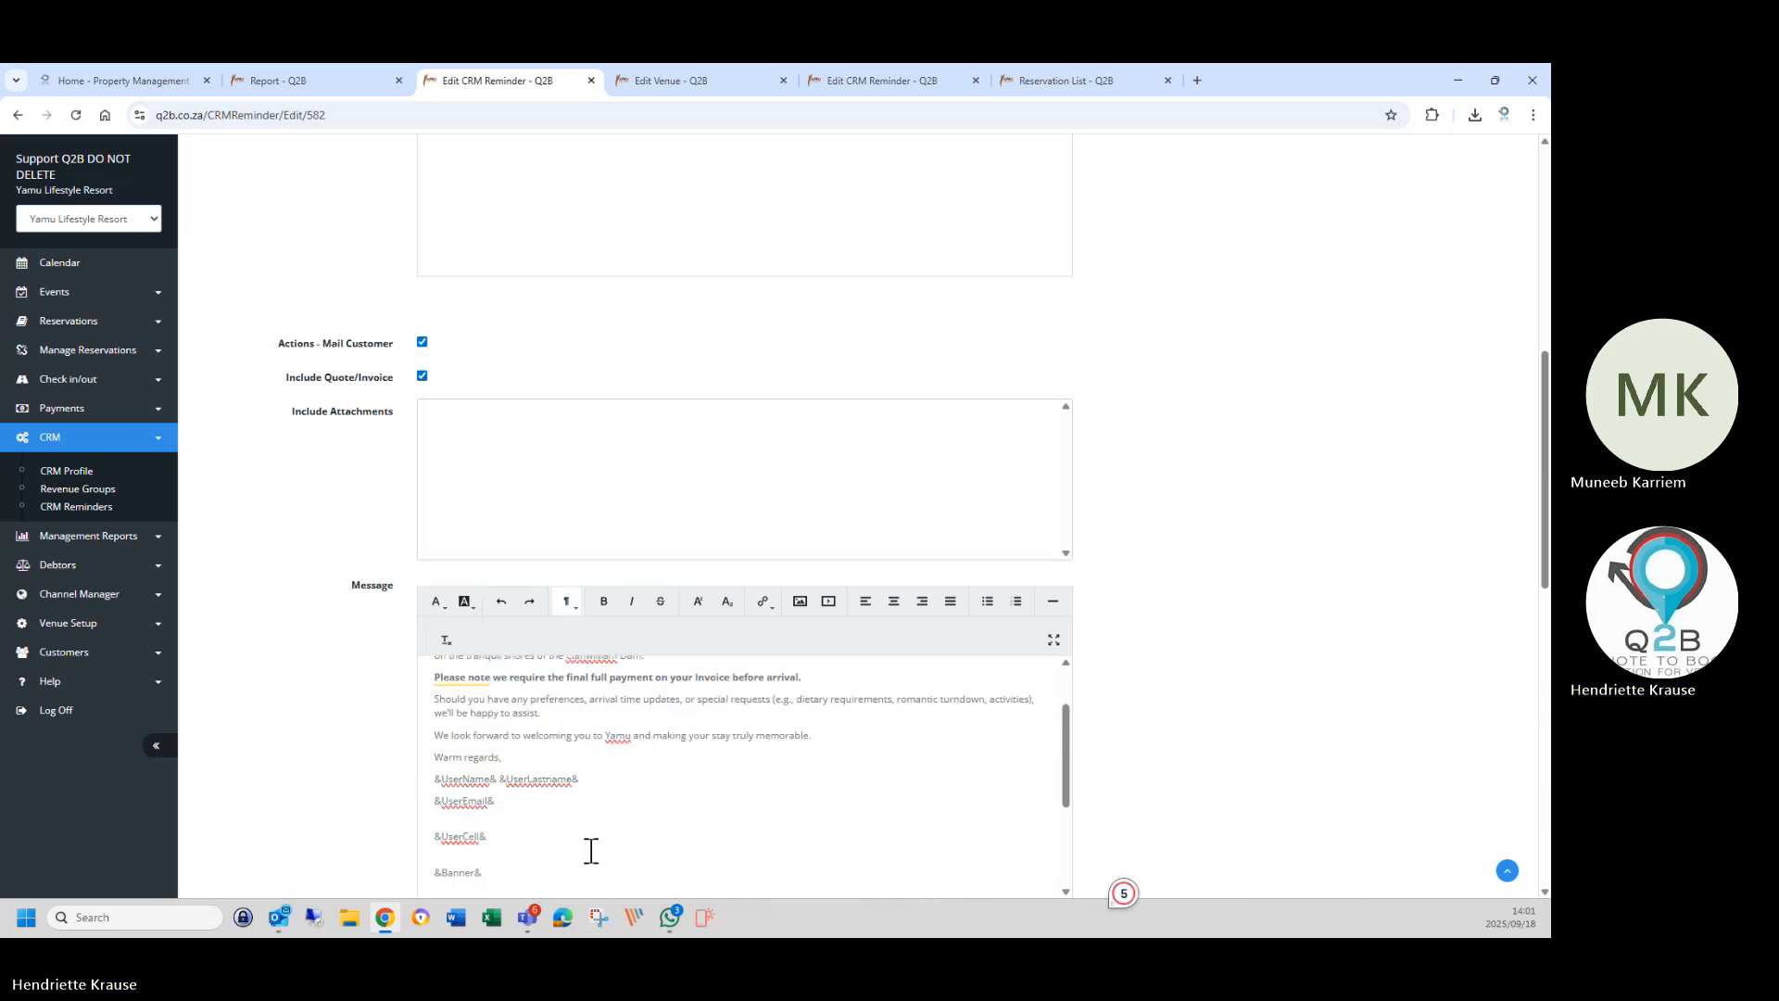
click(478, 823)
key(Delete)
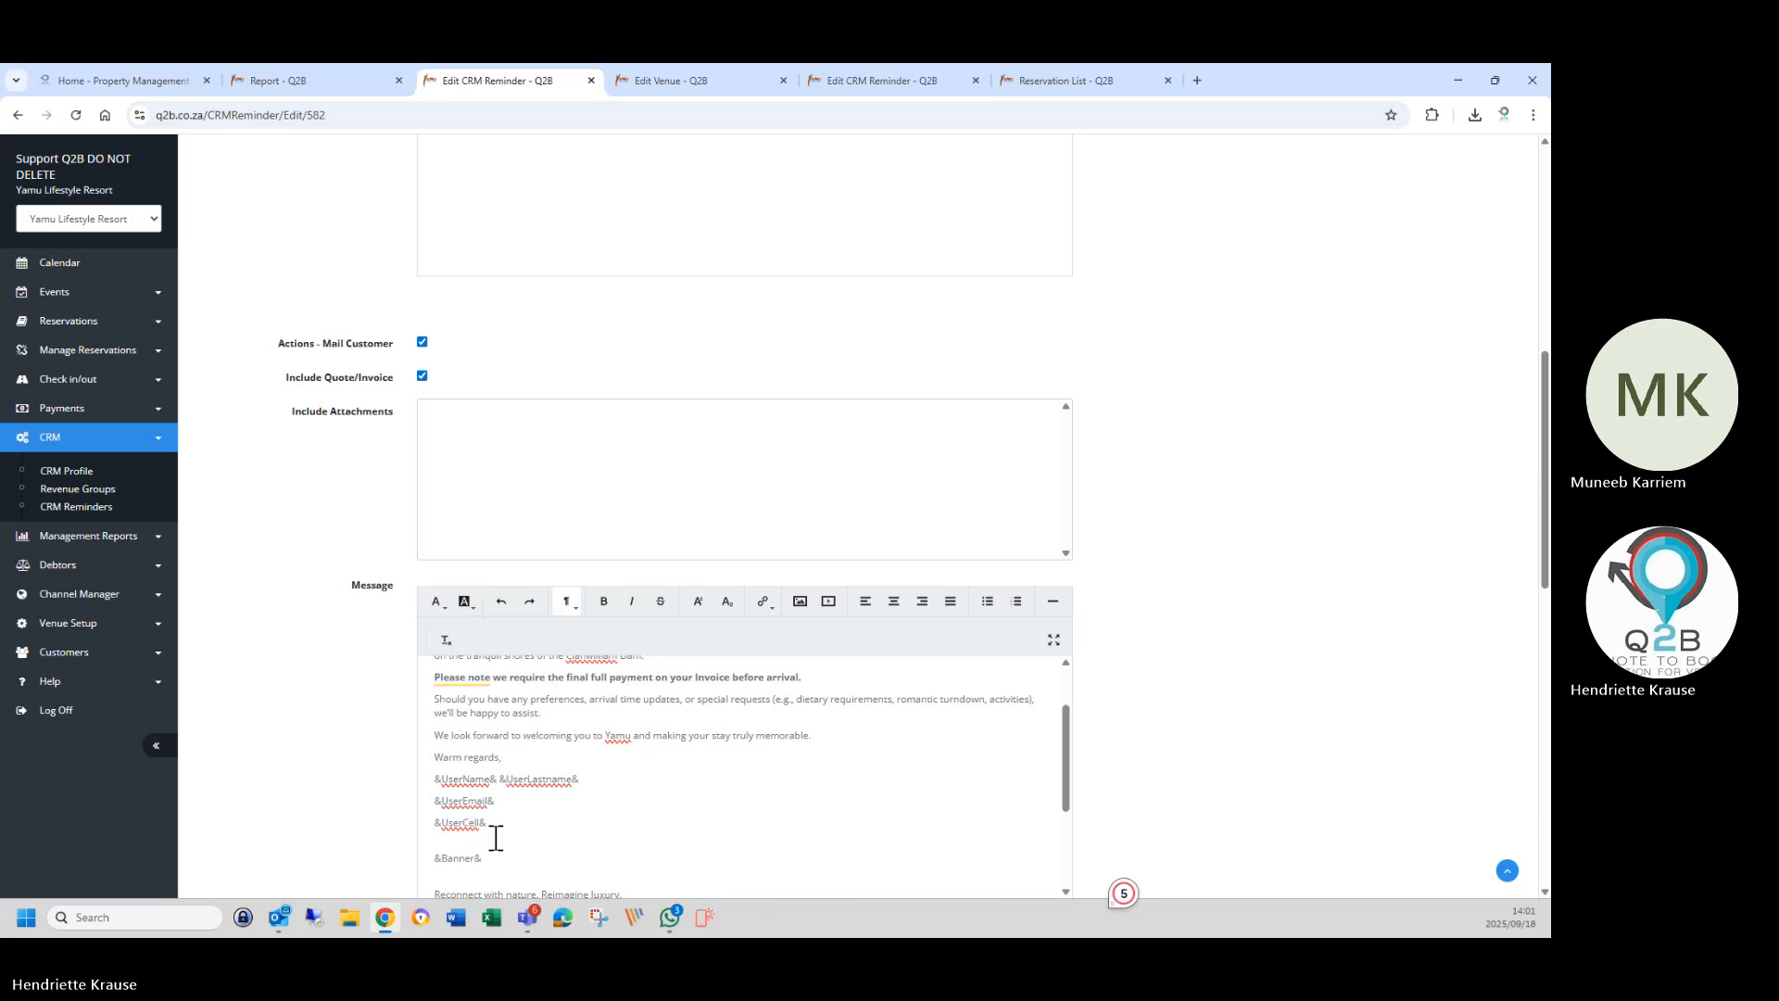
drag(435, 823, 530, 830)
key(Delete)
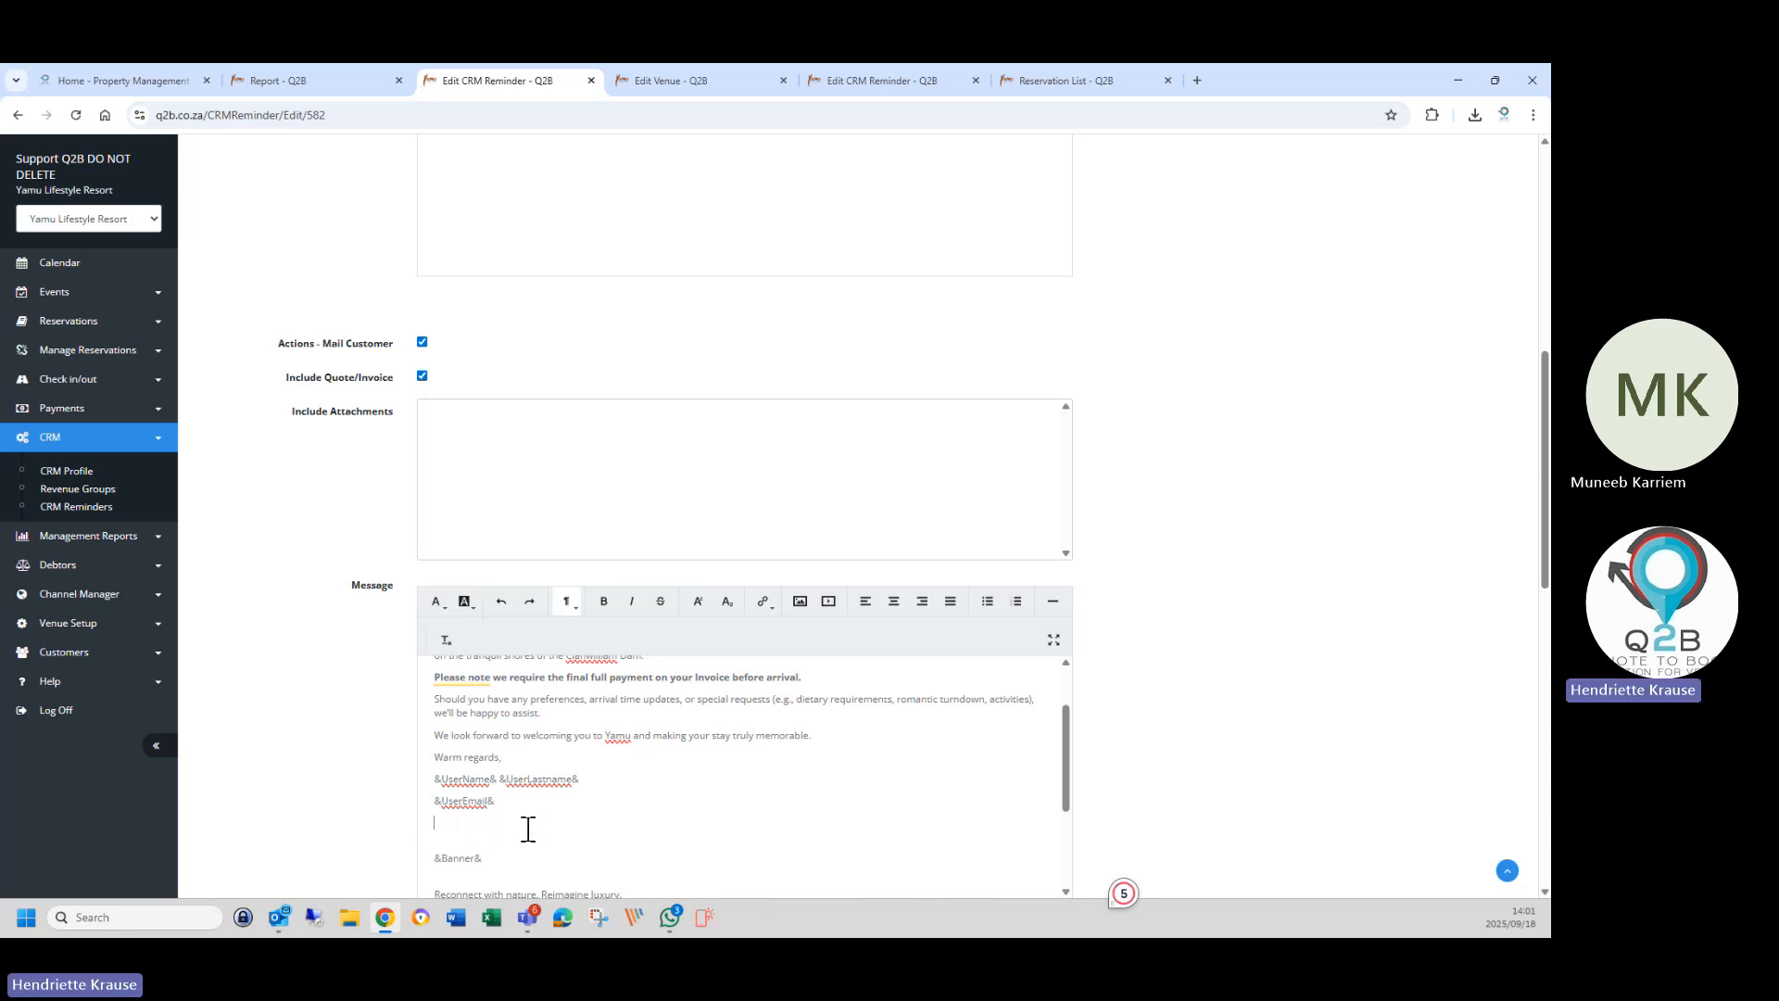
key(Delete)
key(Delete)
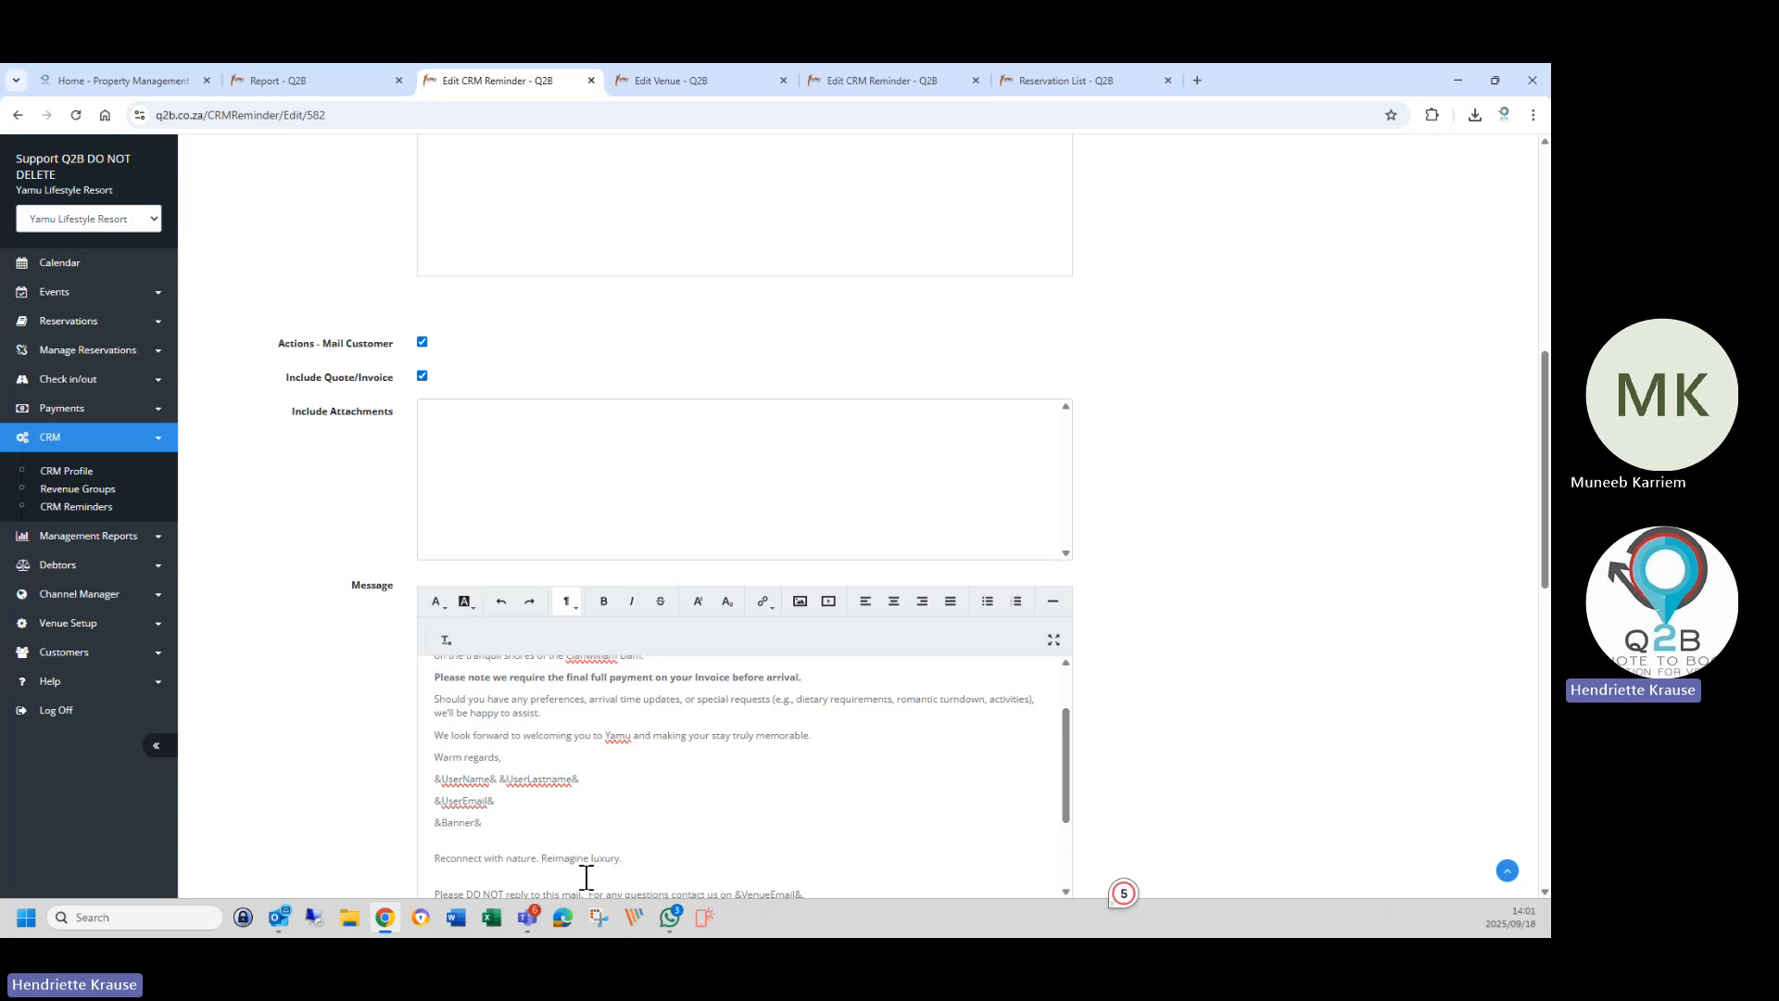
Remove the blank gap above the do-not-reply line and select &Banner&.
scroll(584, 874, down, 3)
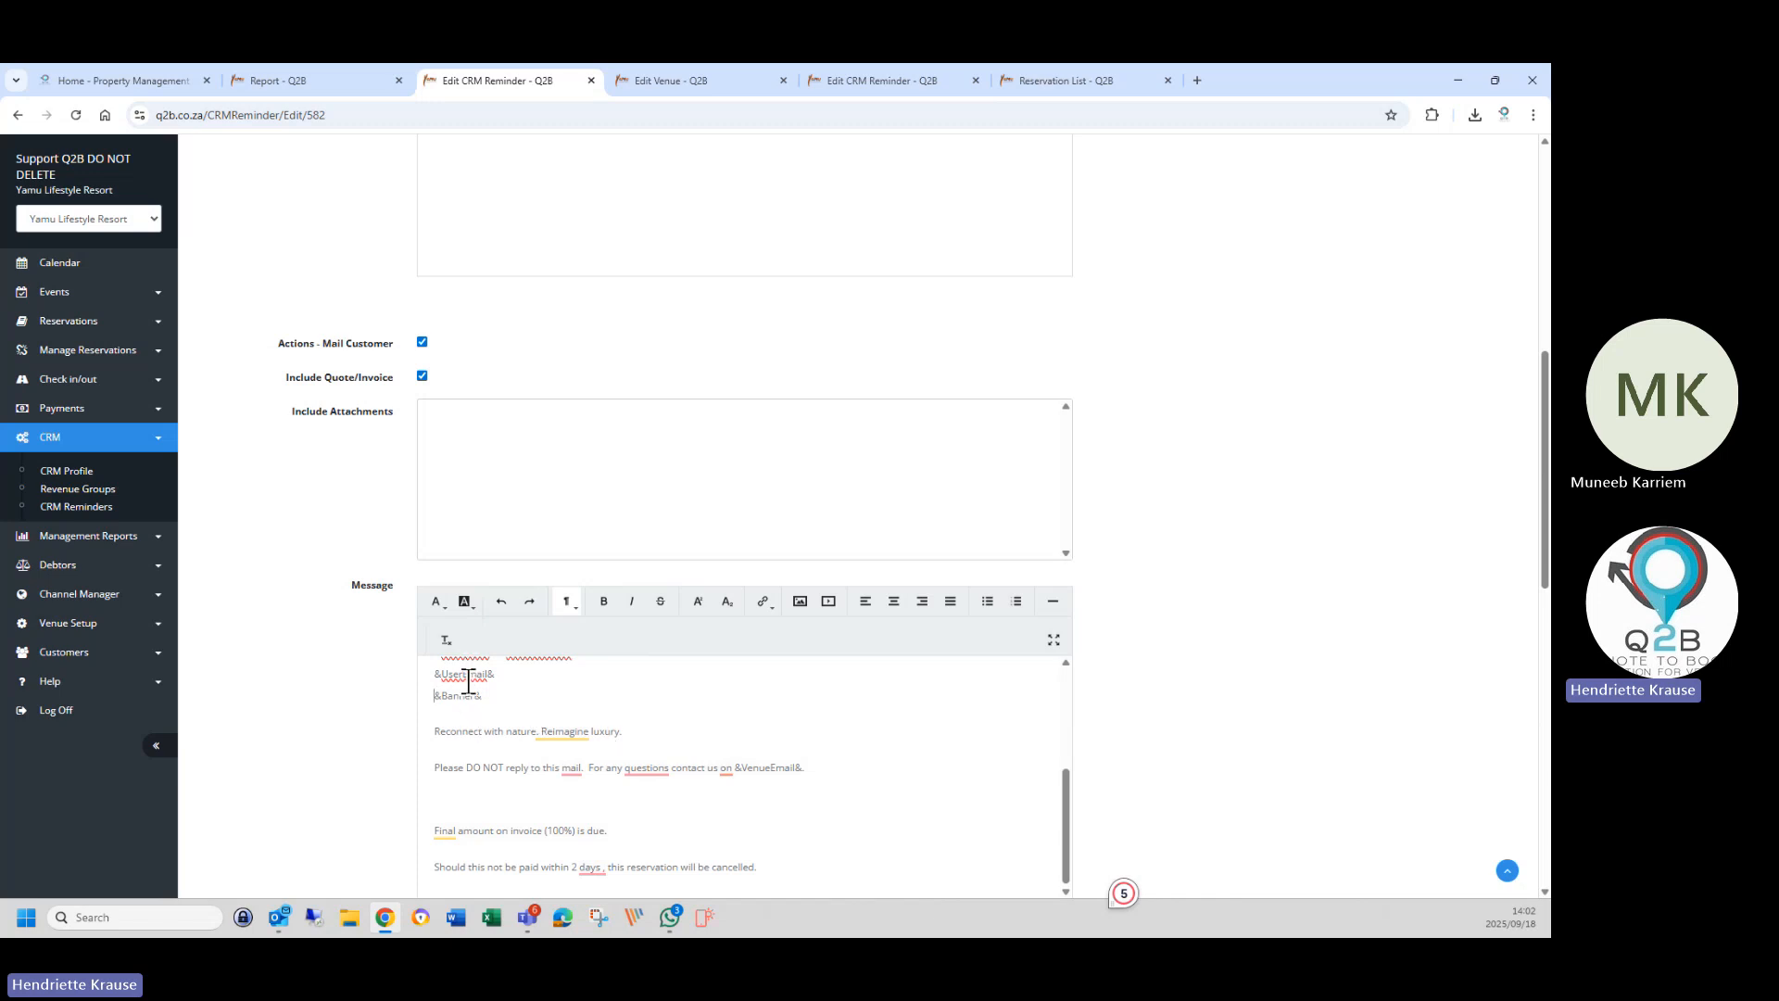
click(480, 764)
key(BackSpace)
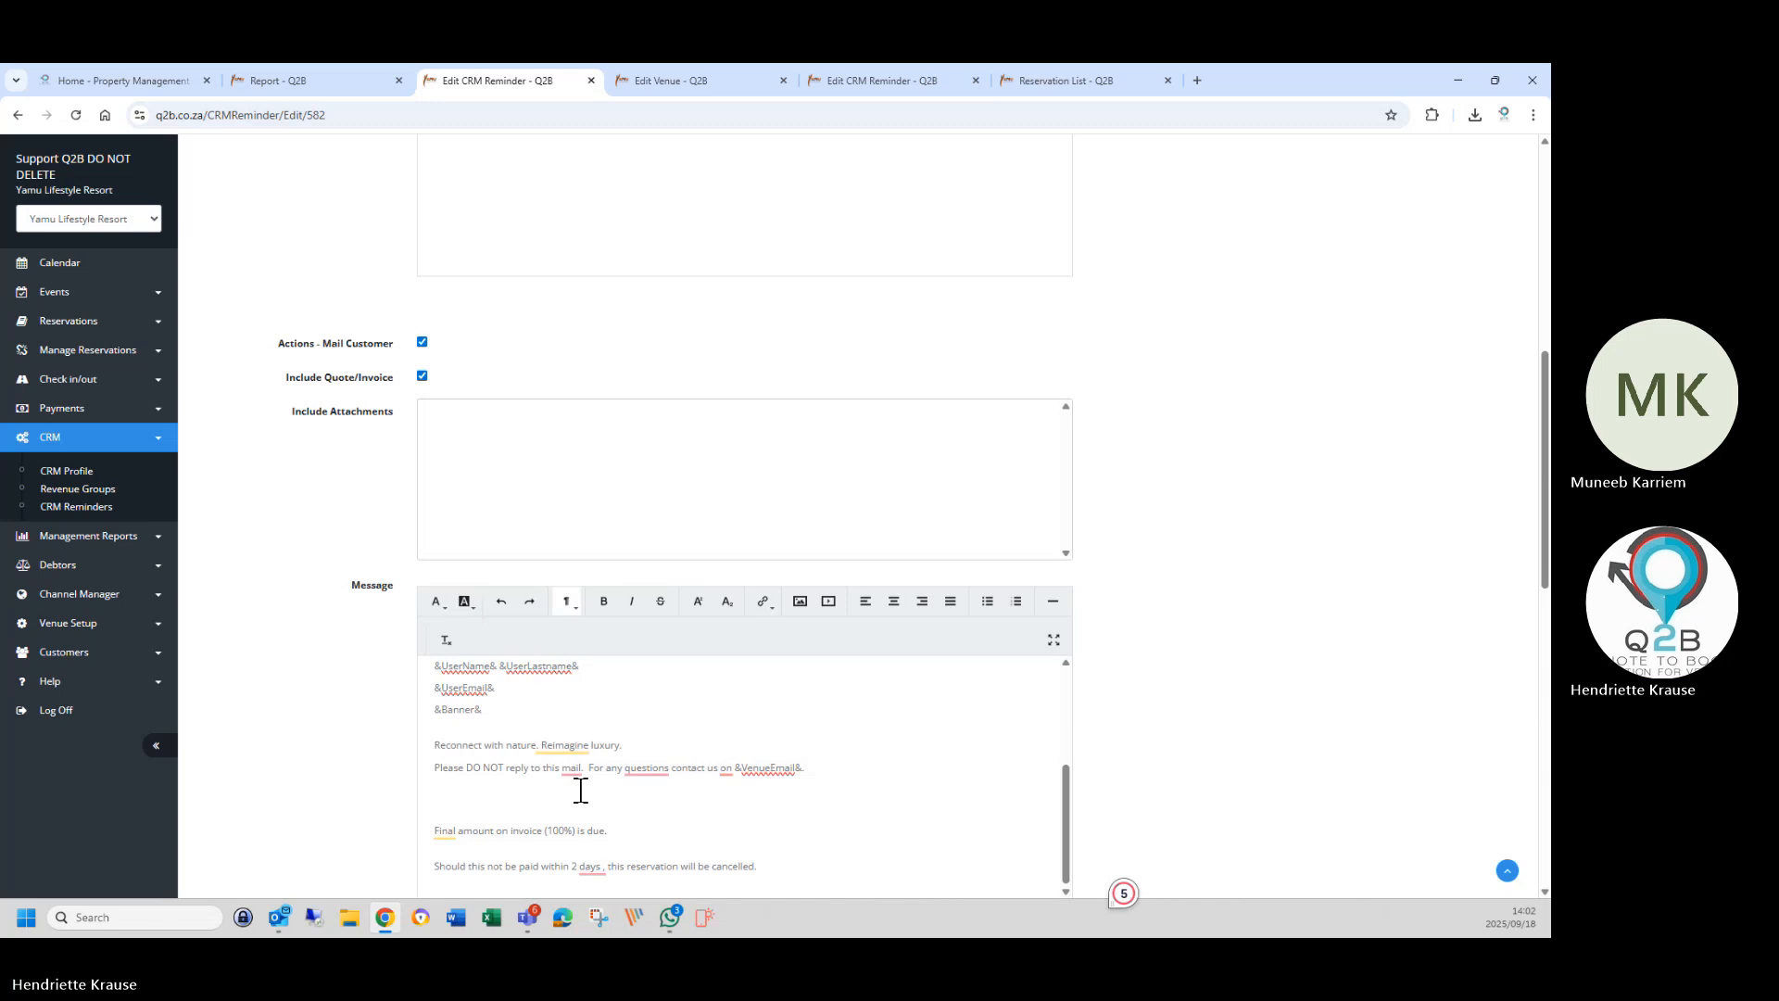
drag(433, 709, 500, 710)
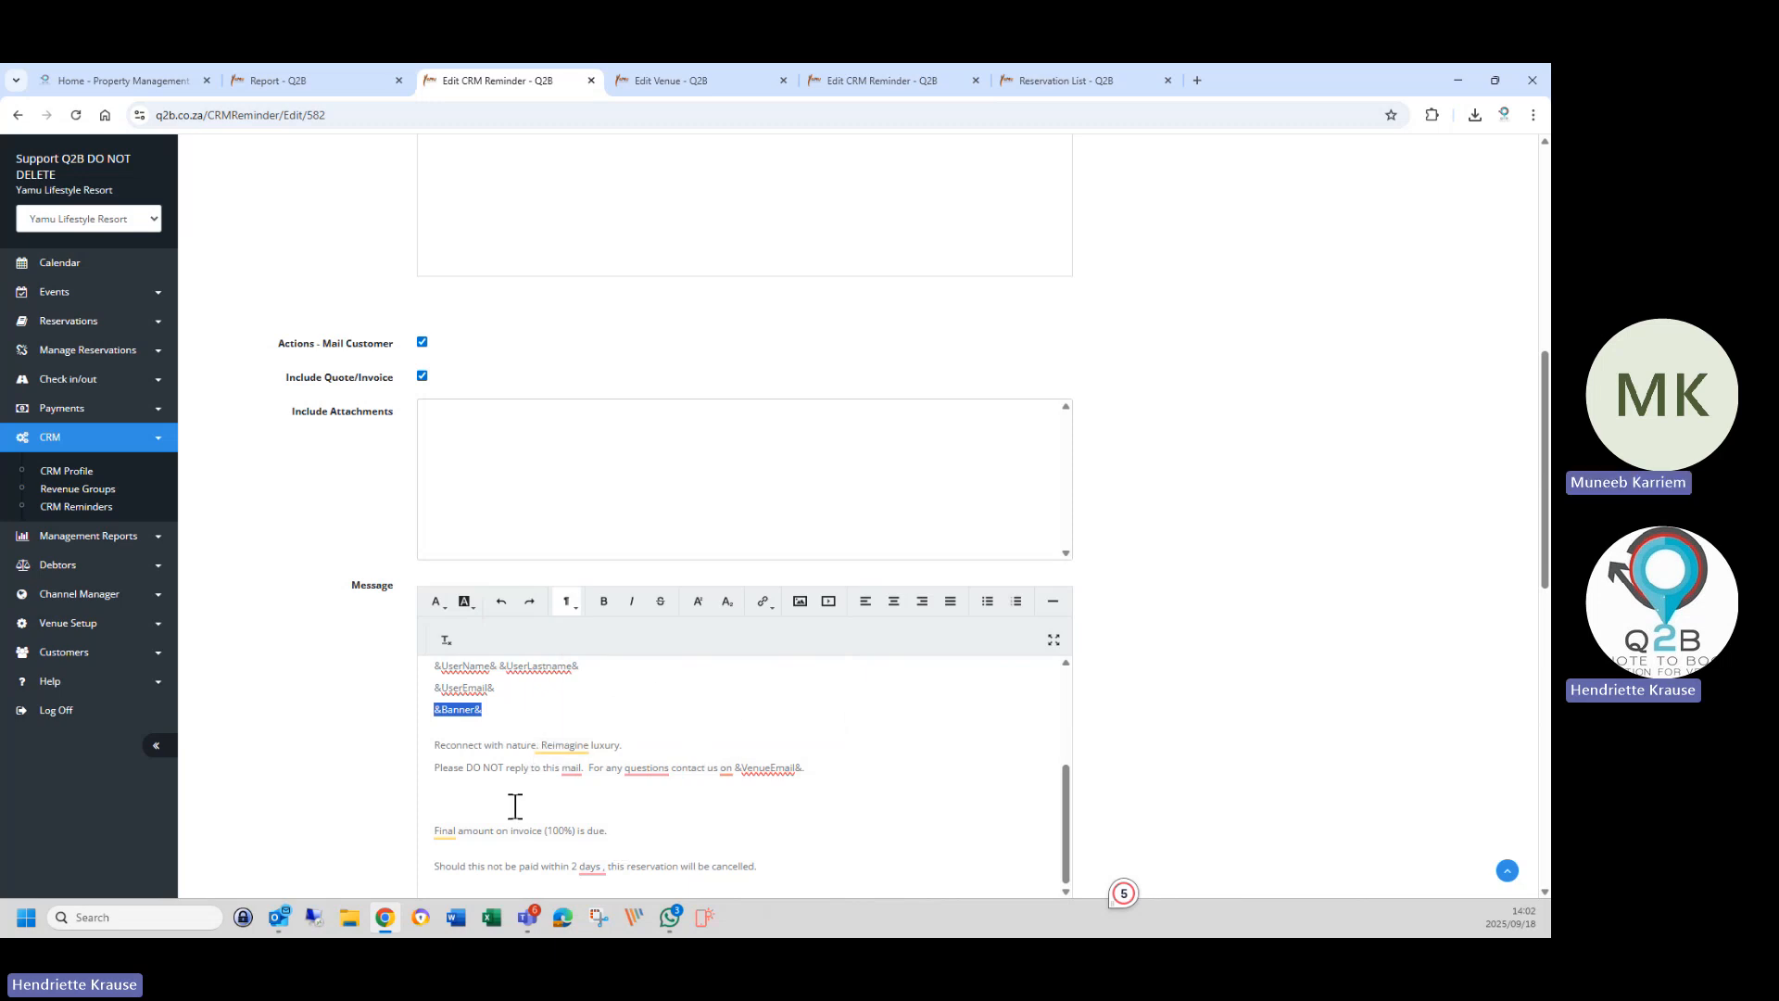
Style 'Reconnect with nature. Reimagine luxury.' as bold white text on a black background.
drag(428, 744, 627, 739)
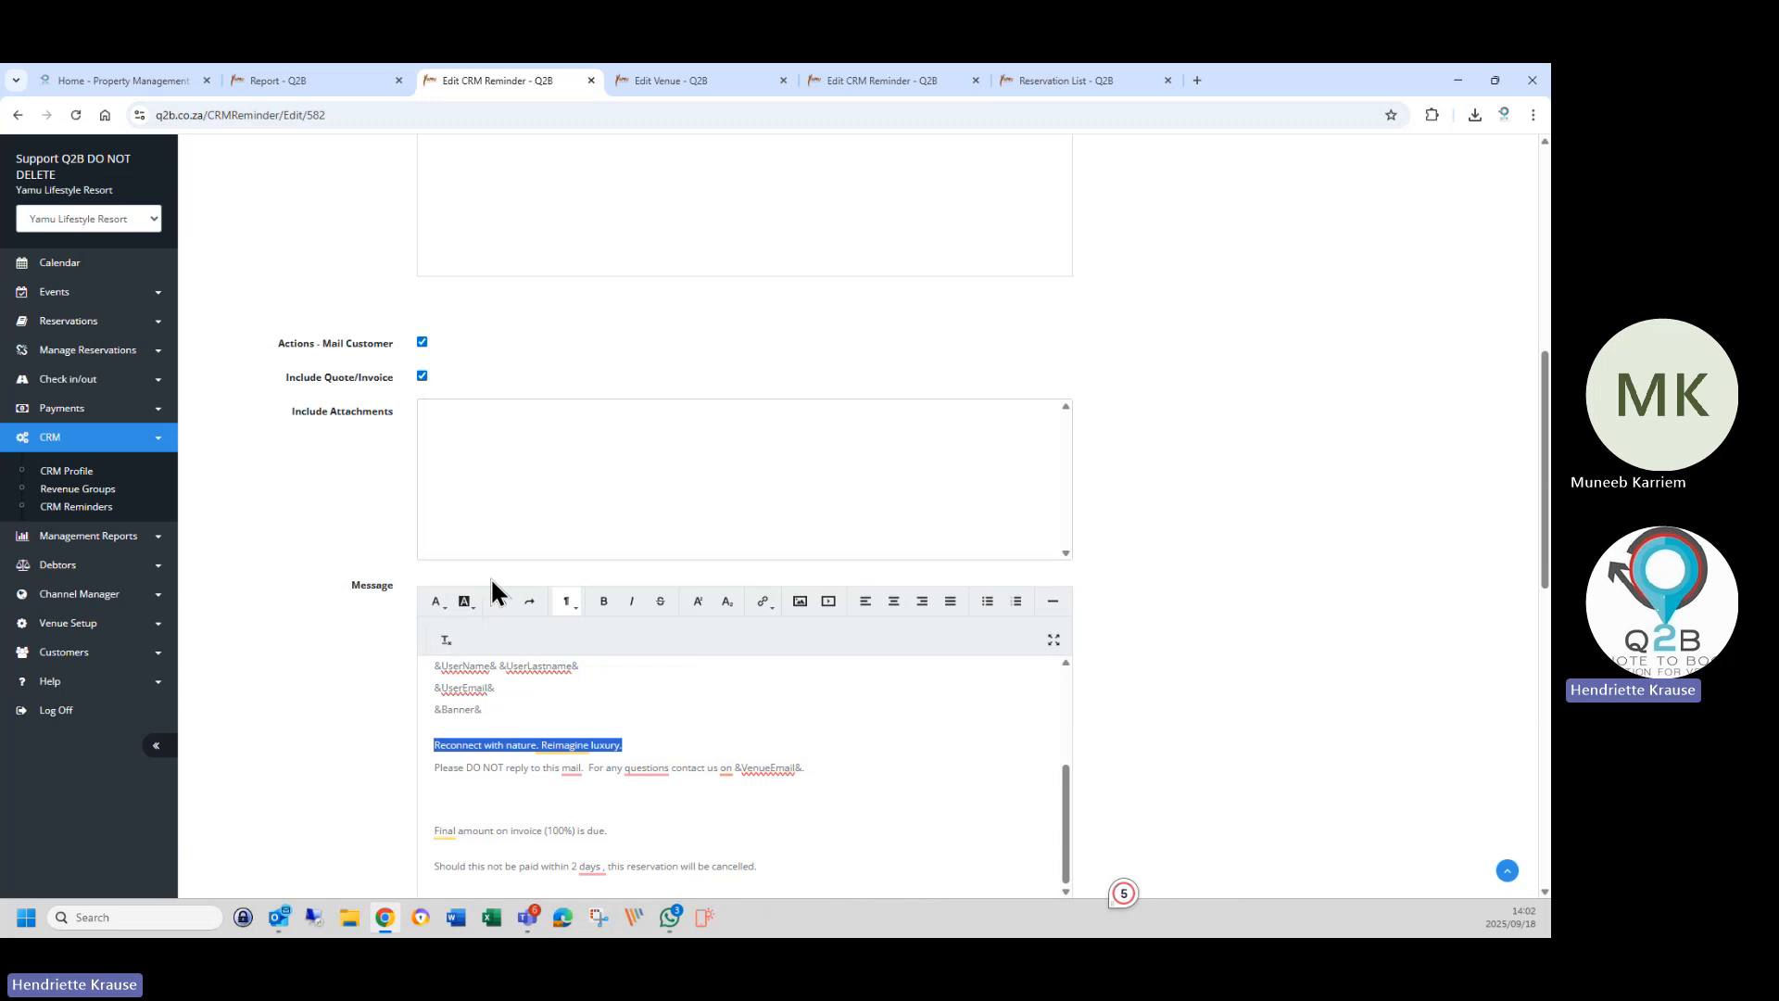
click(471, 604)
click(484, 635)
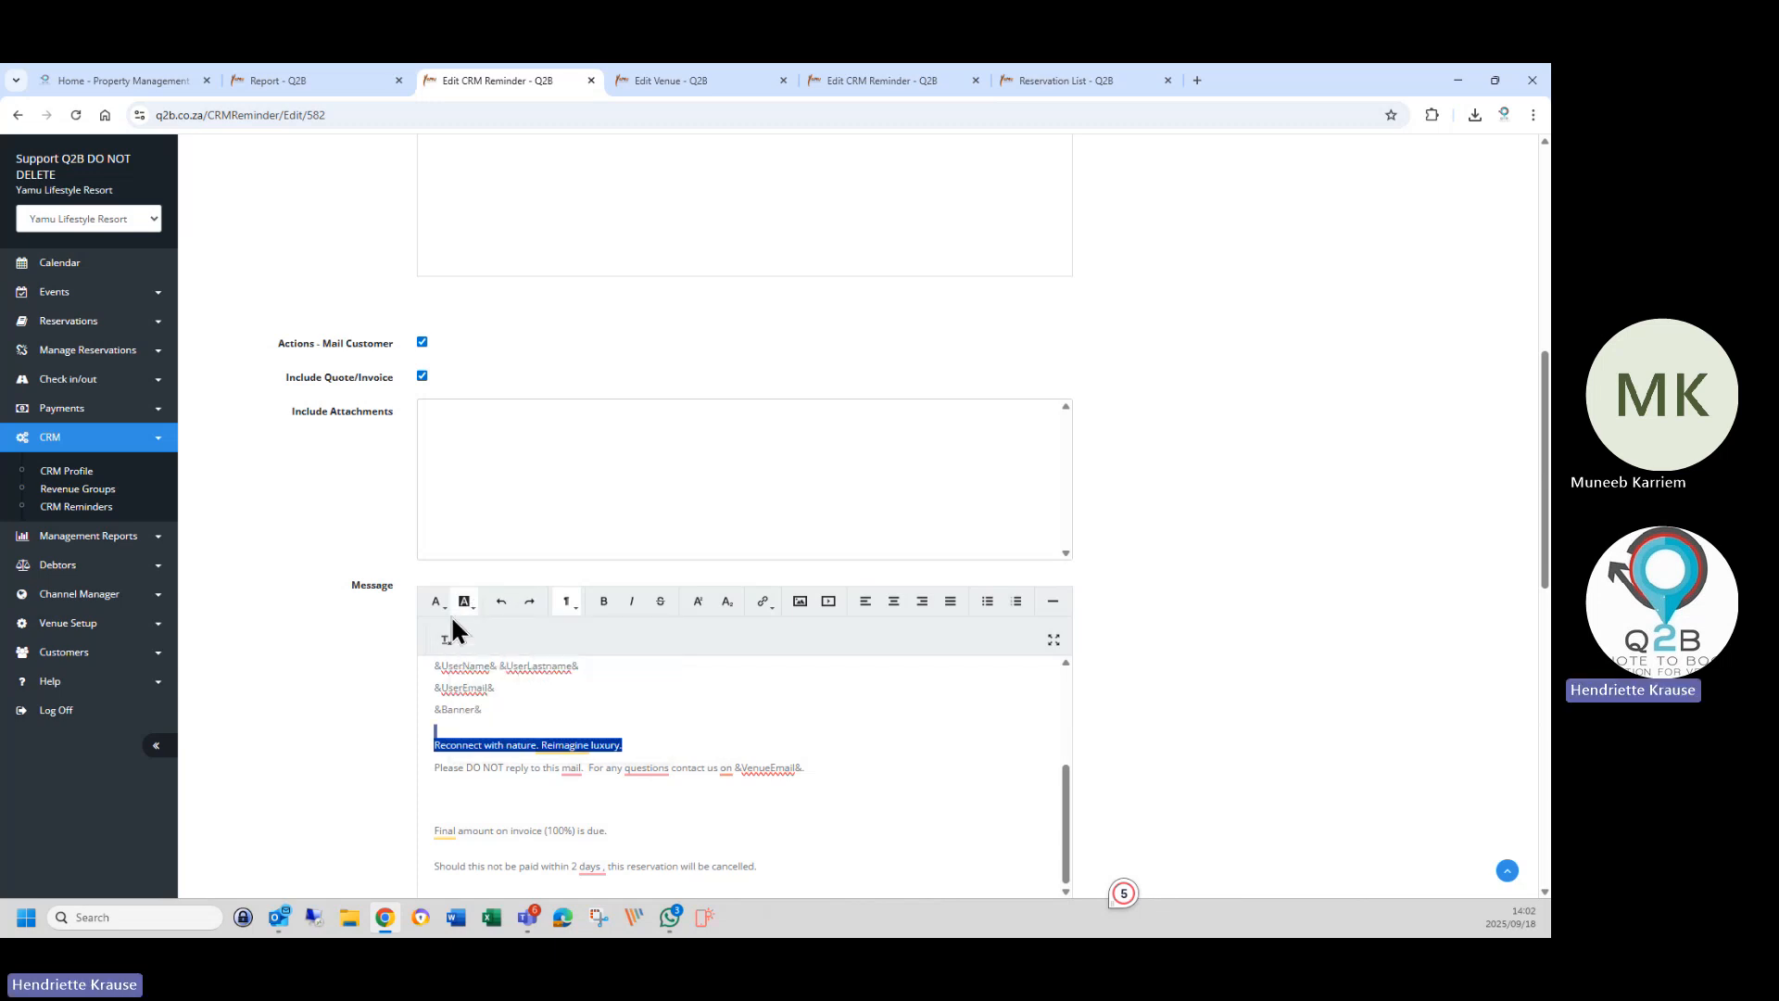
click(440, 604)
click(456, 634)
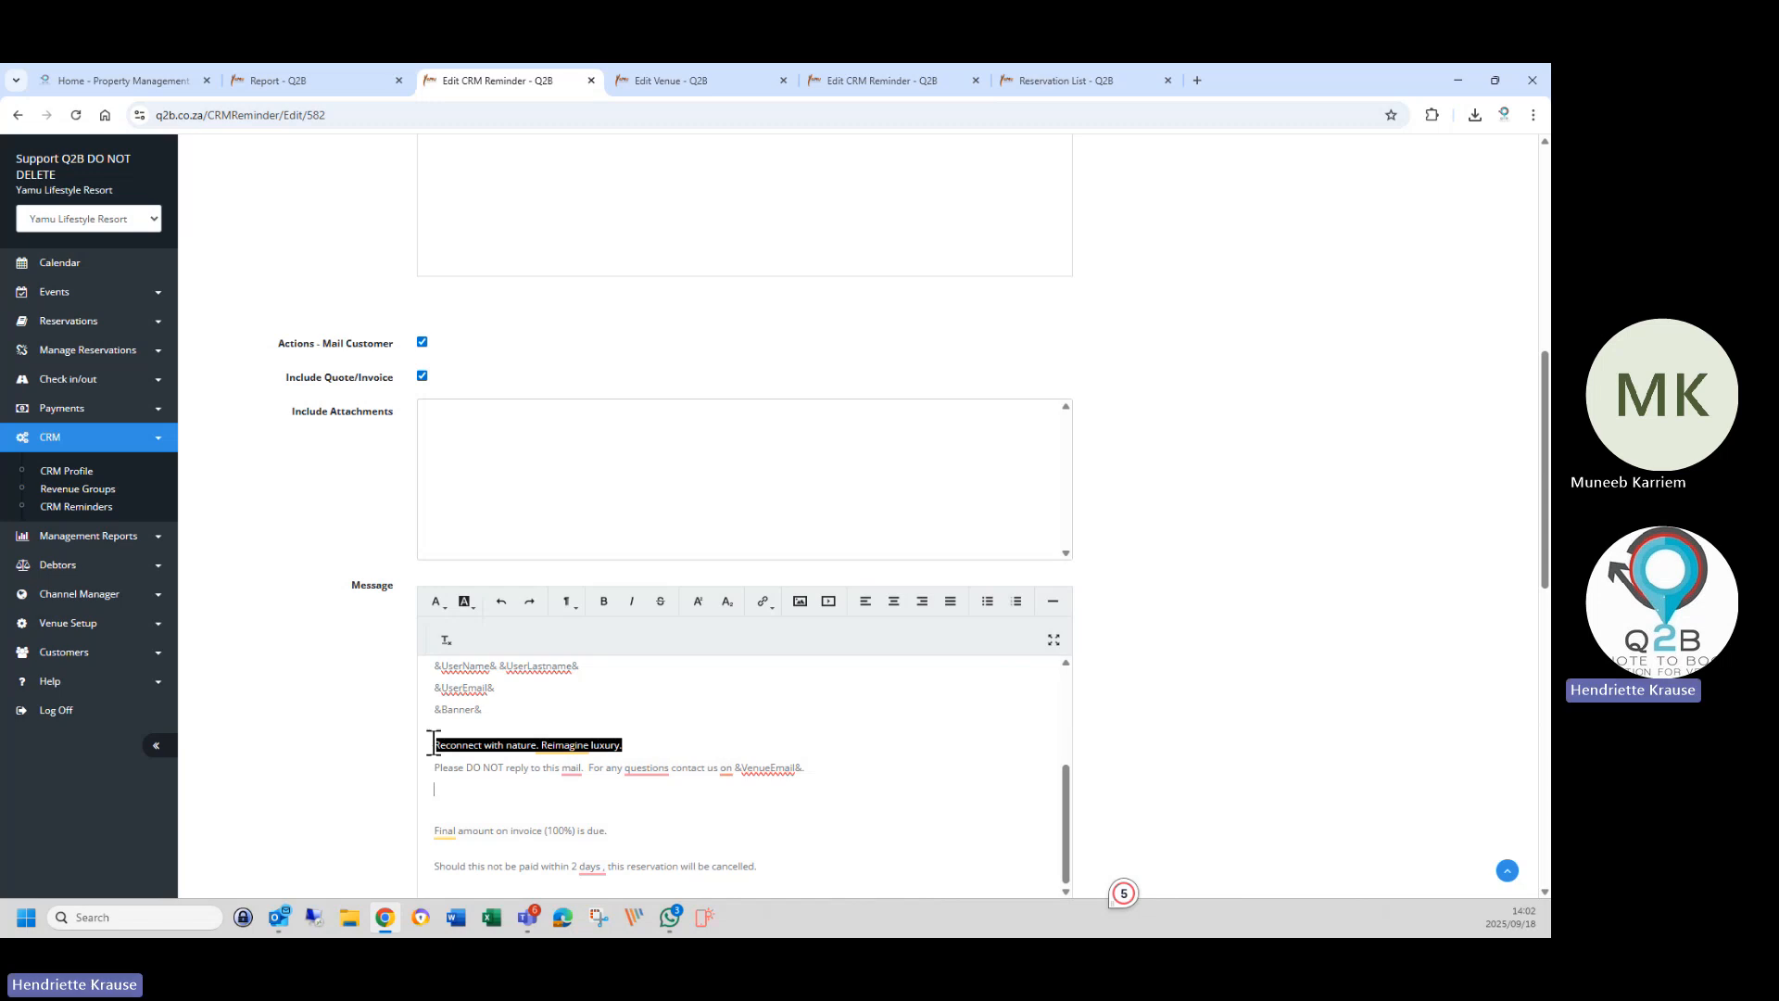
drag(432, 745, 634, 747)
click(603, 602)
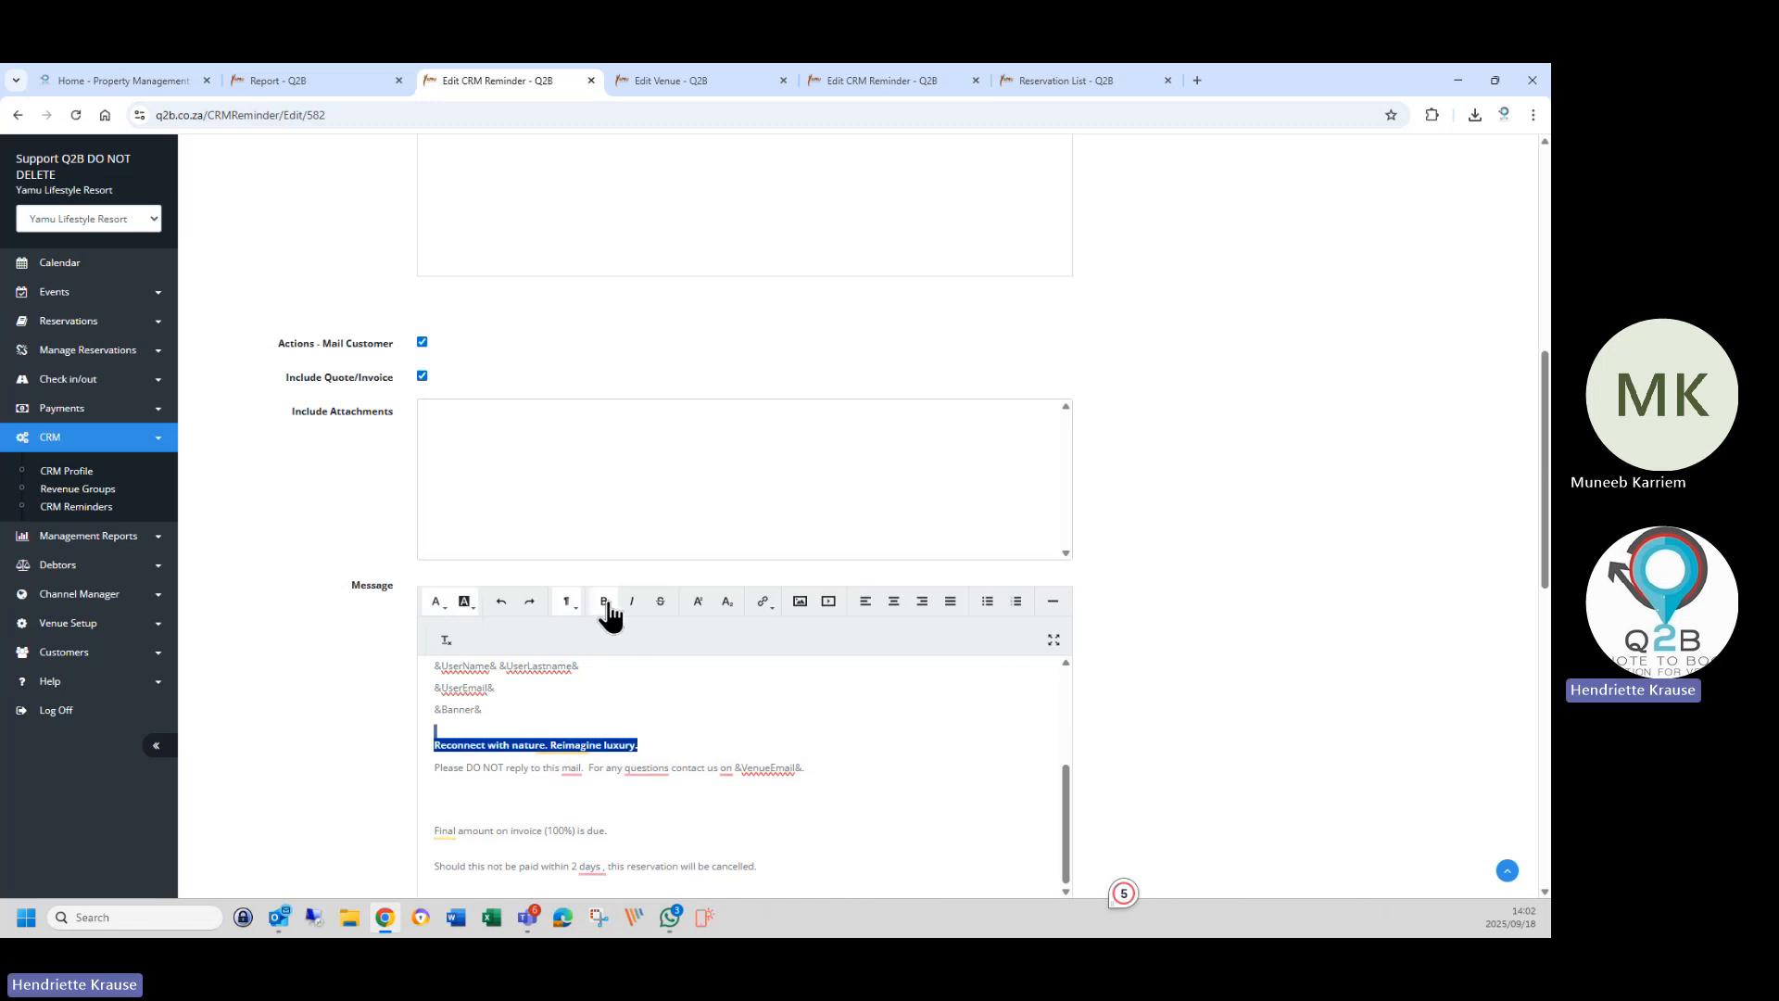
click(675, 781)
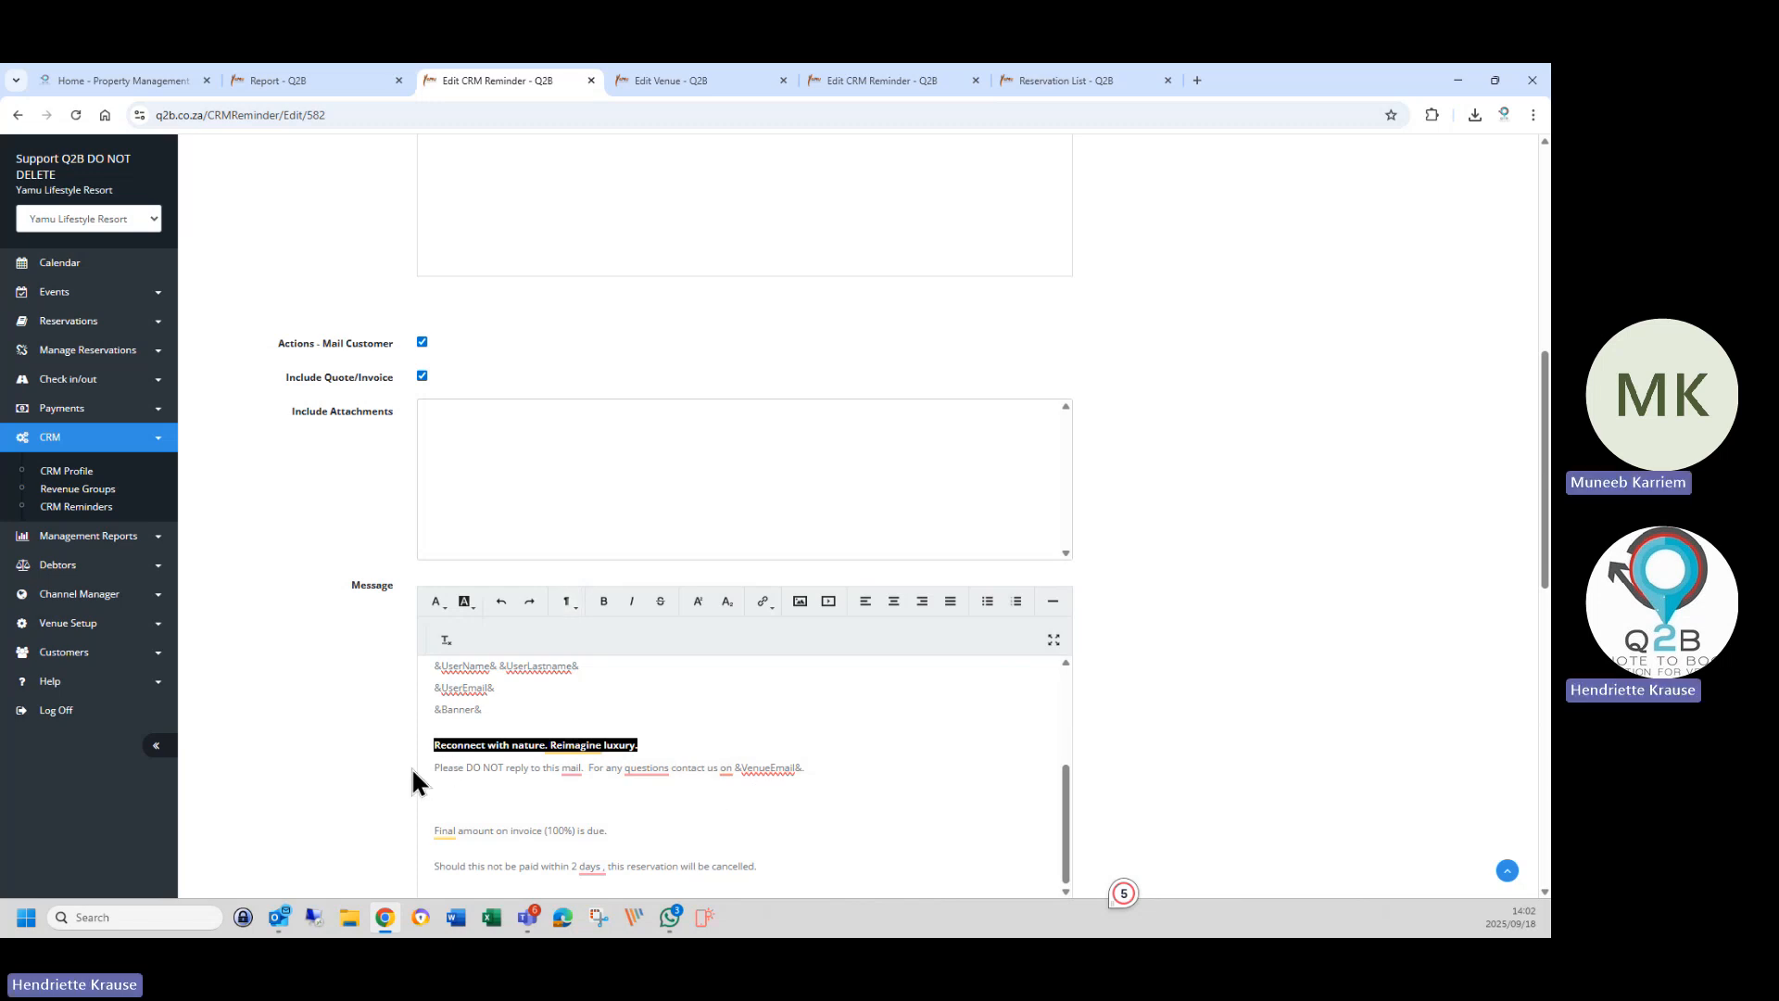
Move the 'Please DO NOT reply' line onto a new line after 'memorable.'.
drag(437, 768, 830, 775)
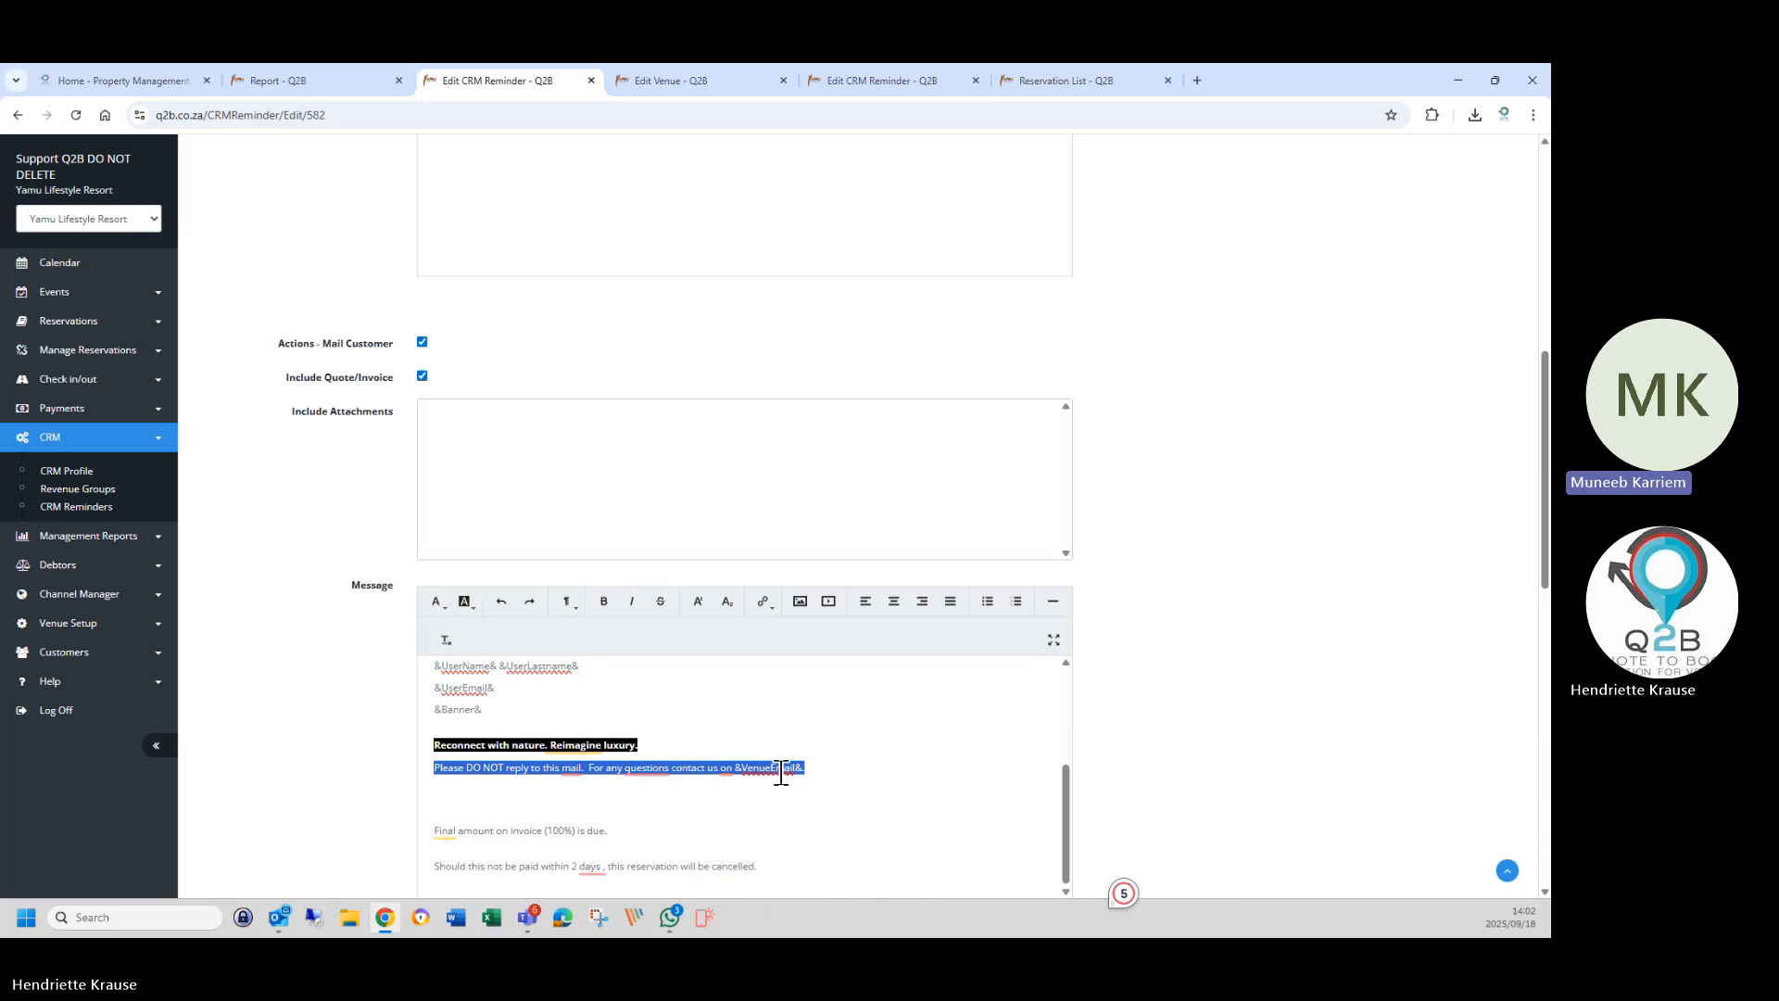
right_click(798, 783)
click(813, 439)
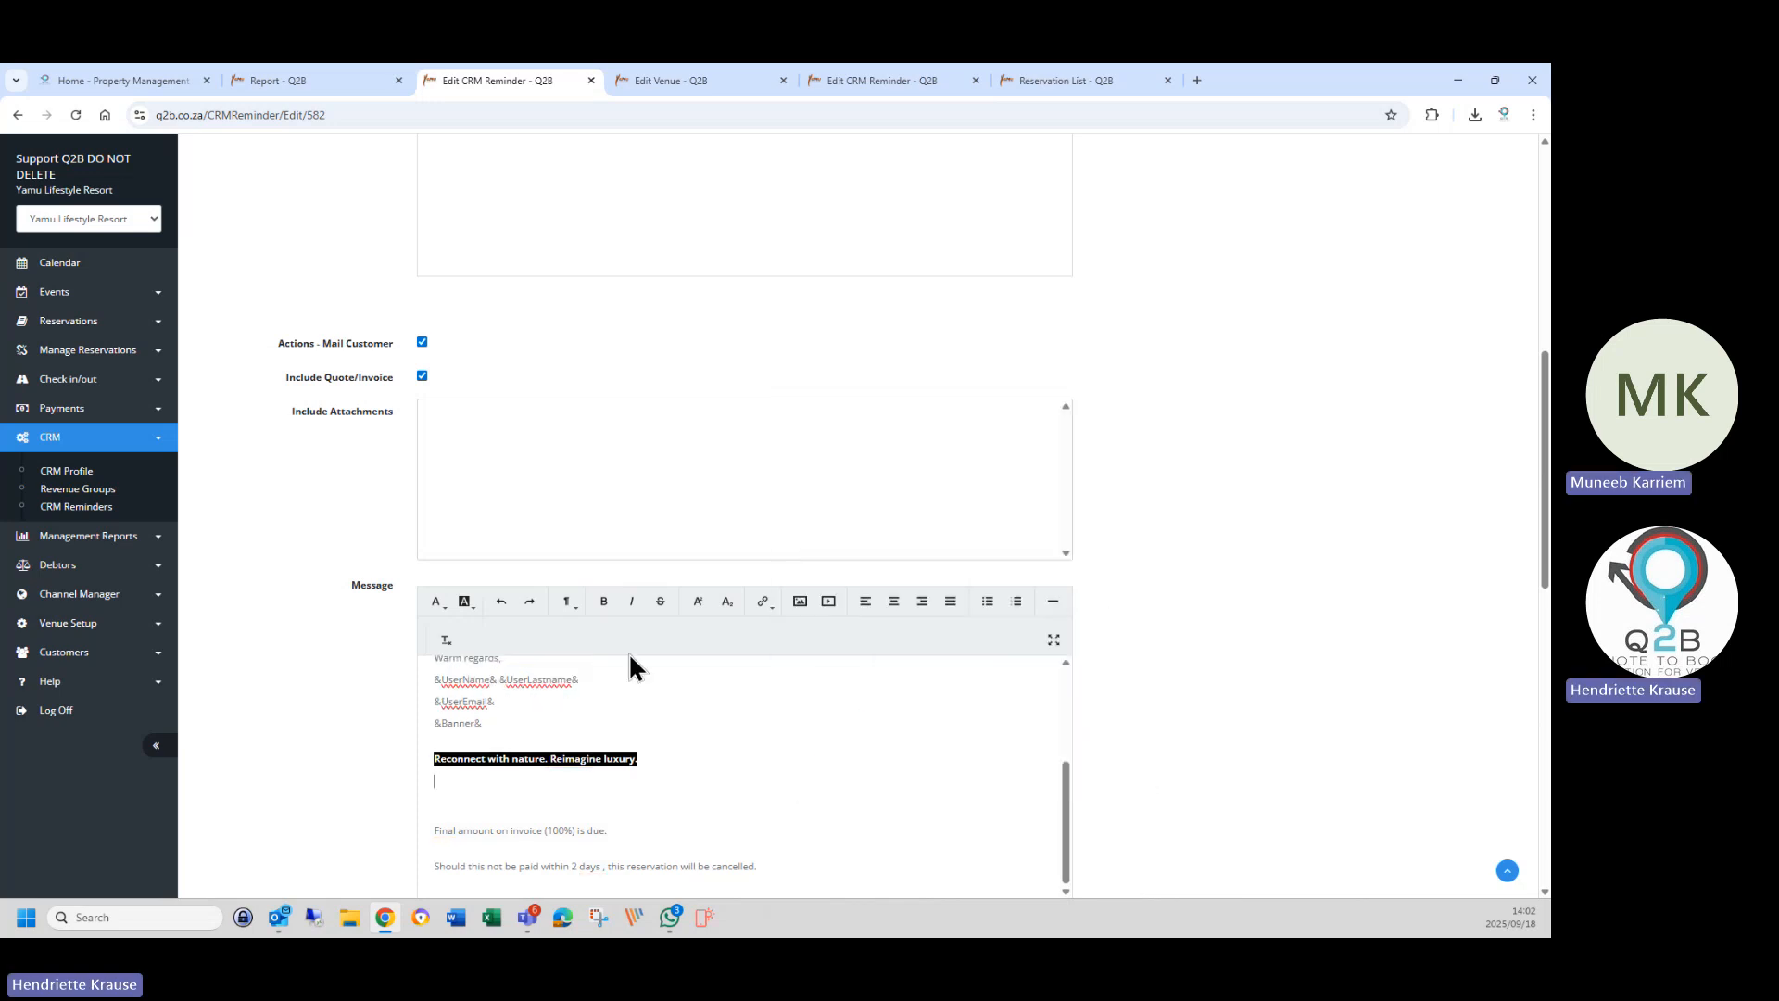
scroll(626, 741, up, 3)
scroll(544, 797, down, 2)
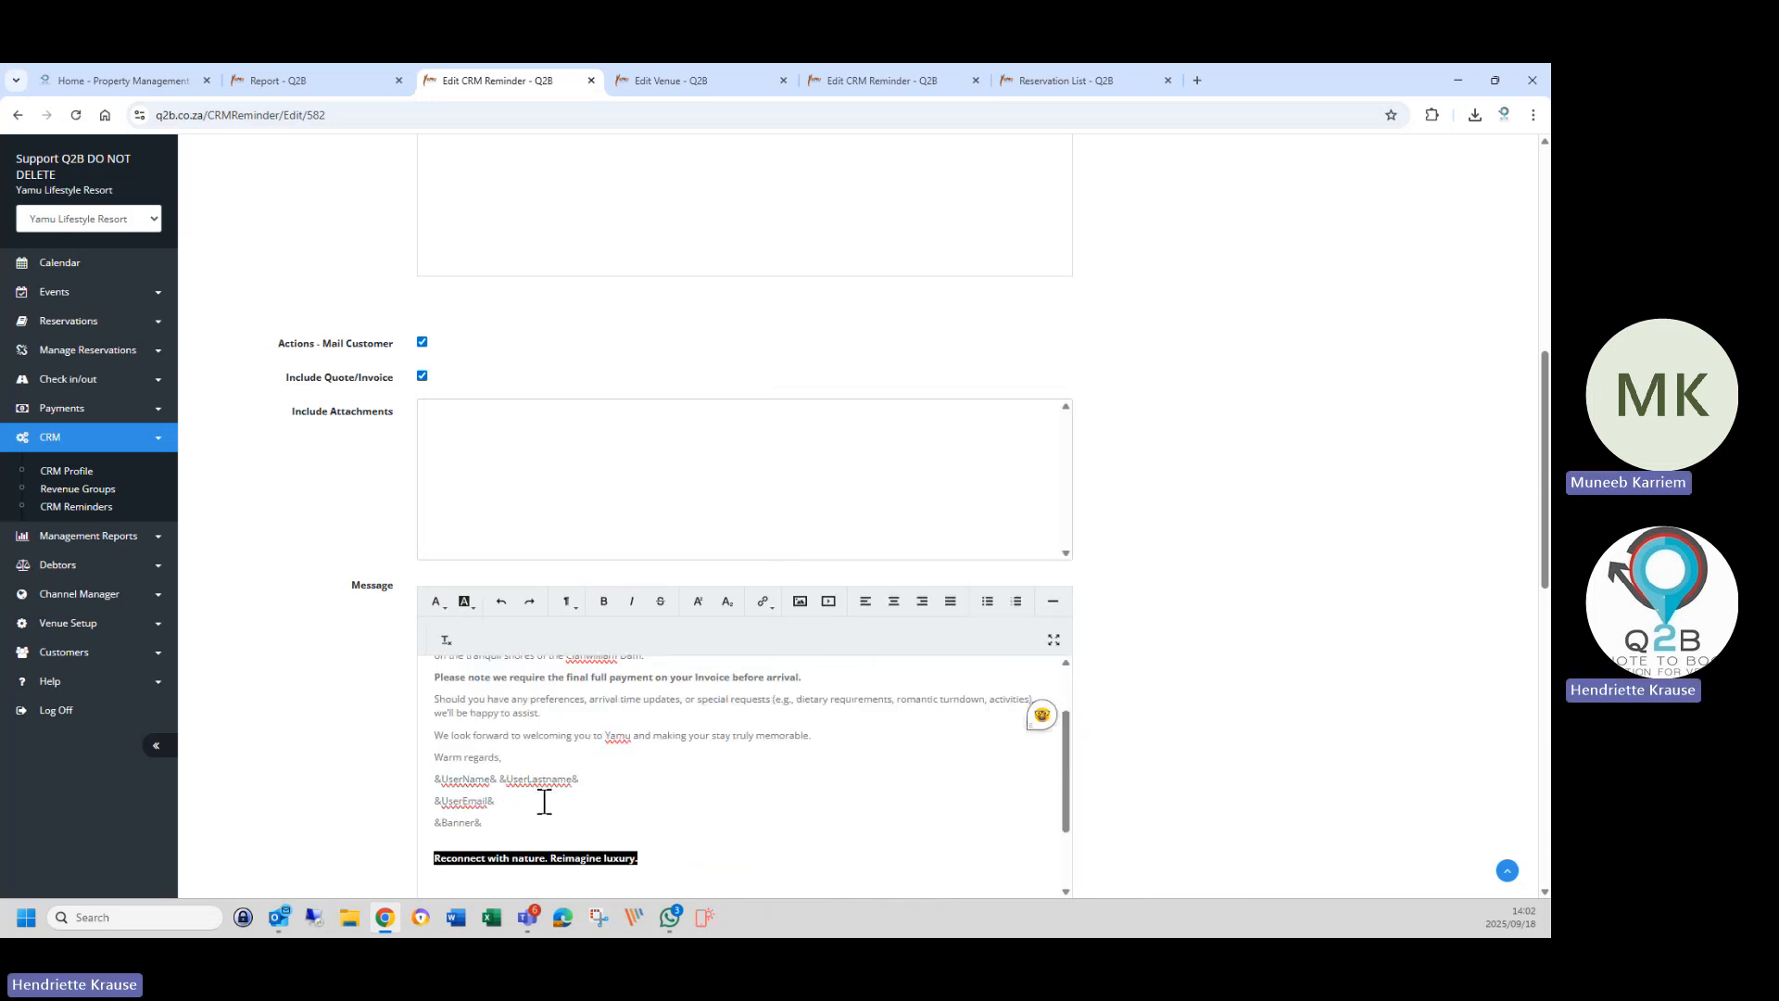
click(843, 734)
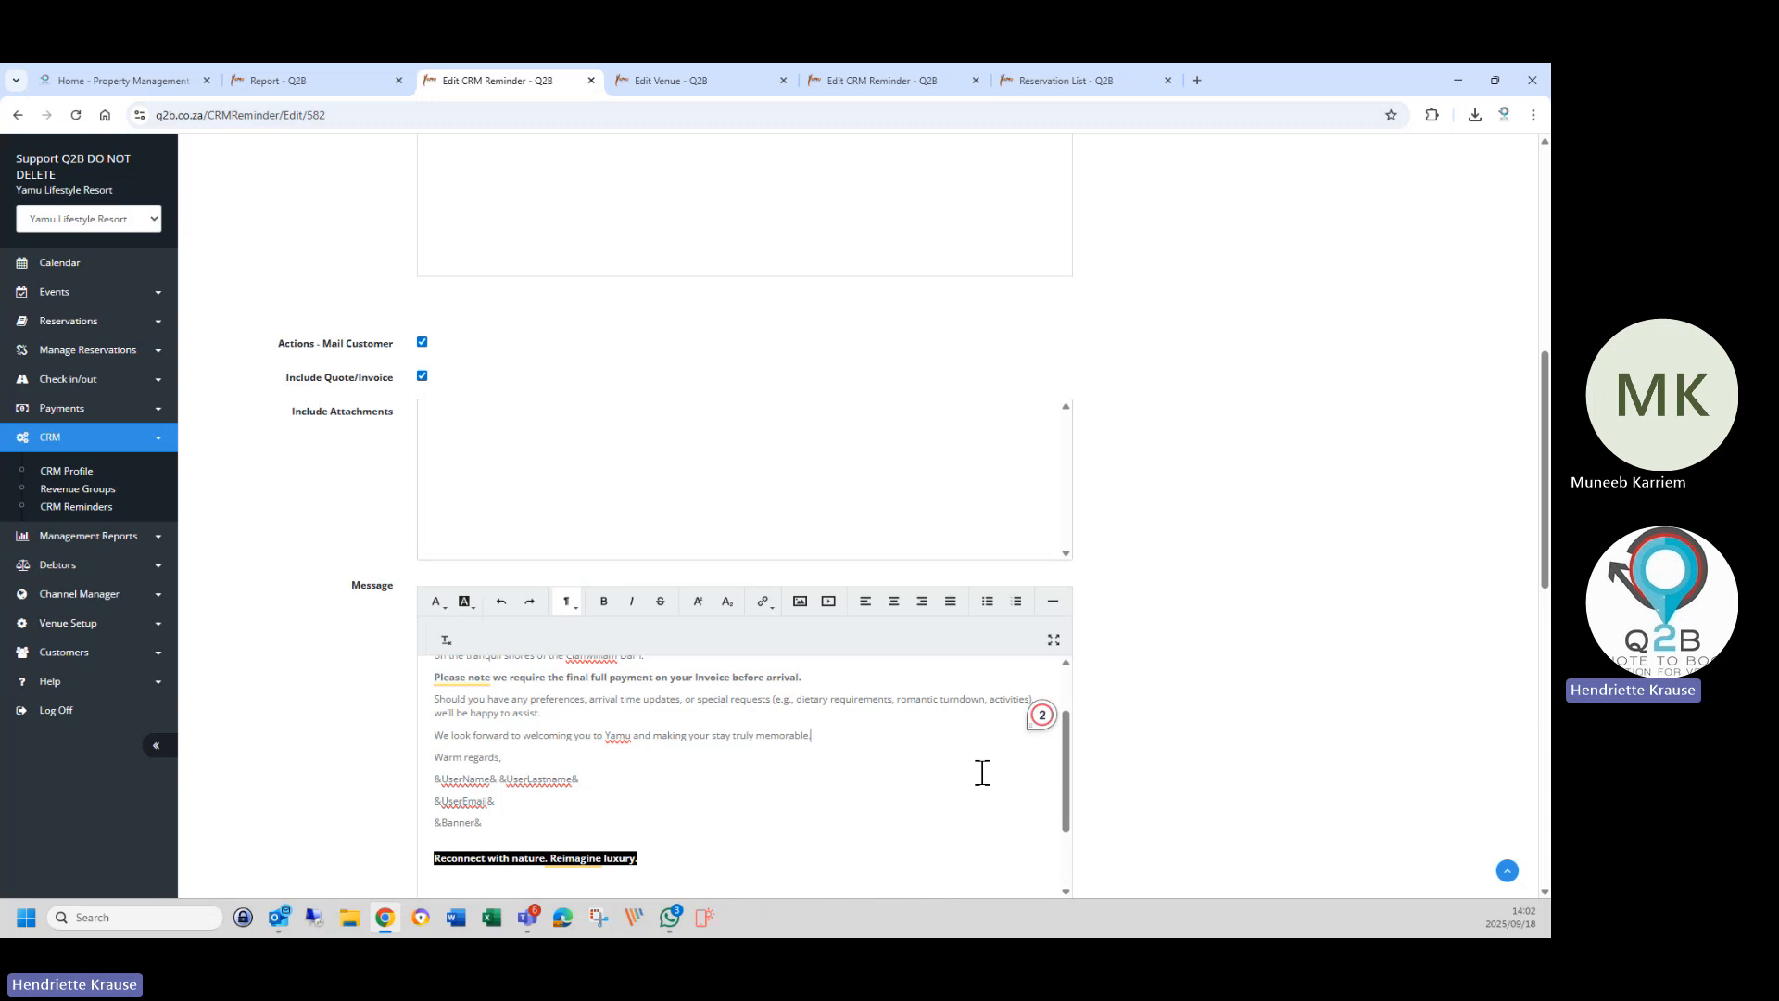
key(Return)
key(ctrl+v)
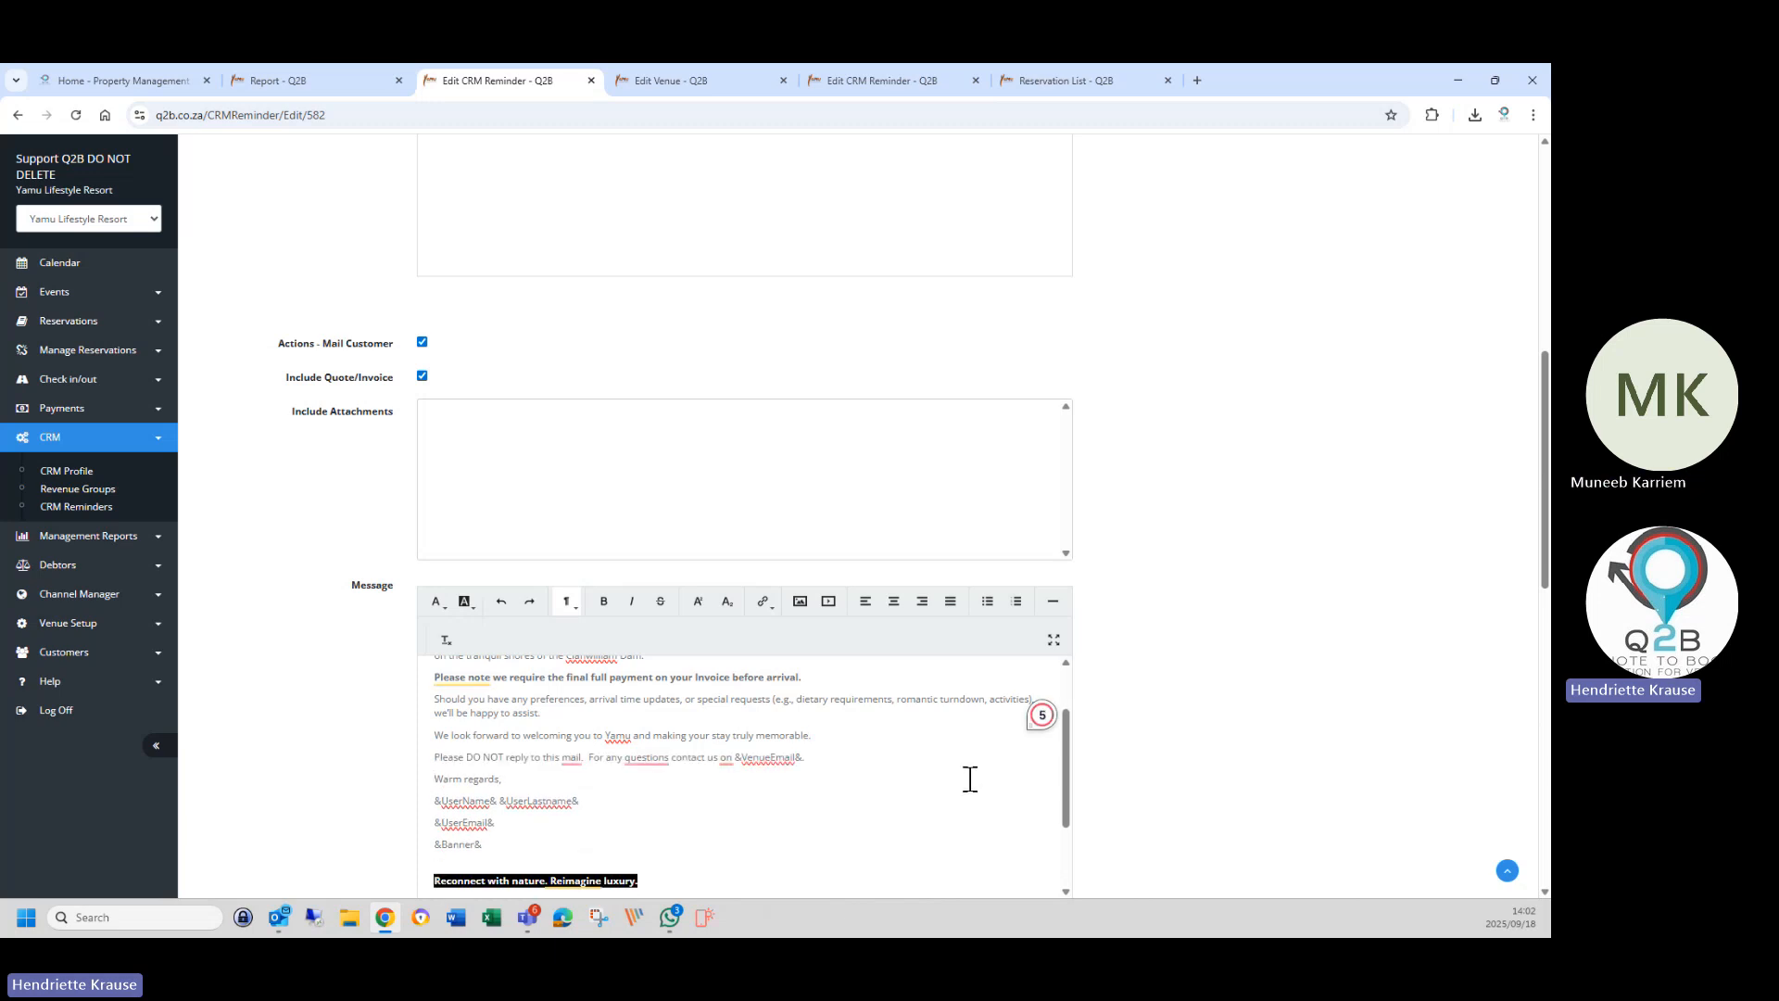
Delete the &UserEmail& and &UserName& &UserLastname& placeholders from the sign-off.
scroll(599, 834, down, 2)
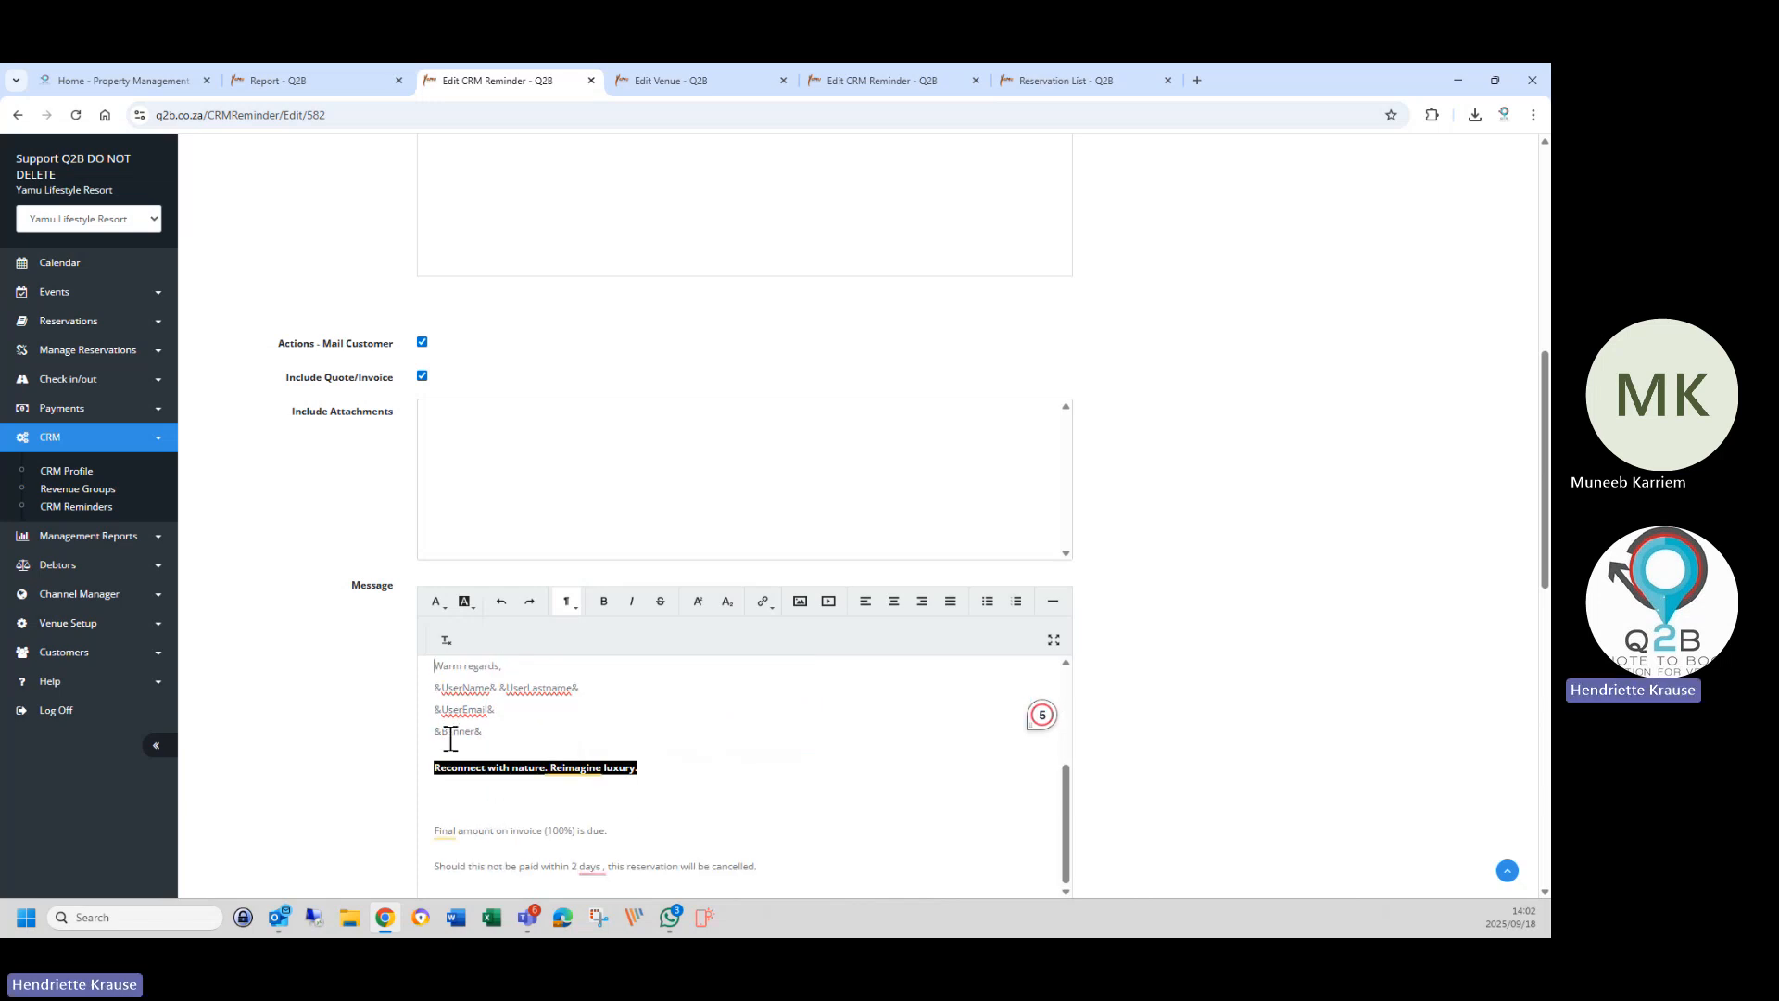
drag(429, 709, 534, 721)
key(BackSpace)
key(BackSpace)
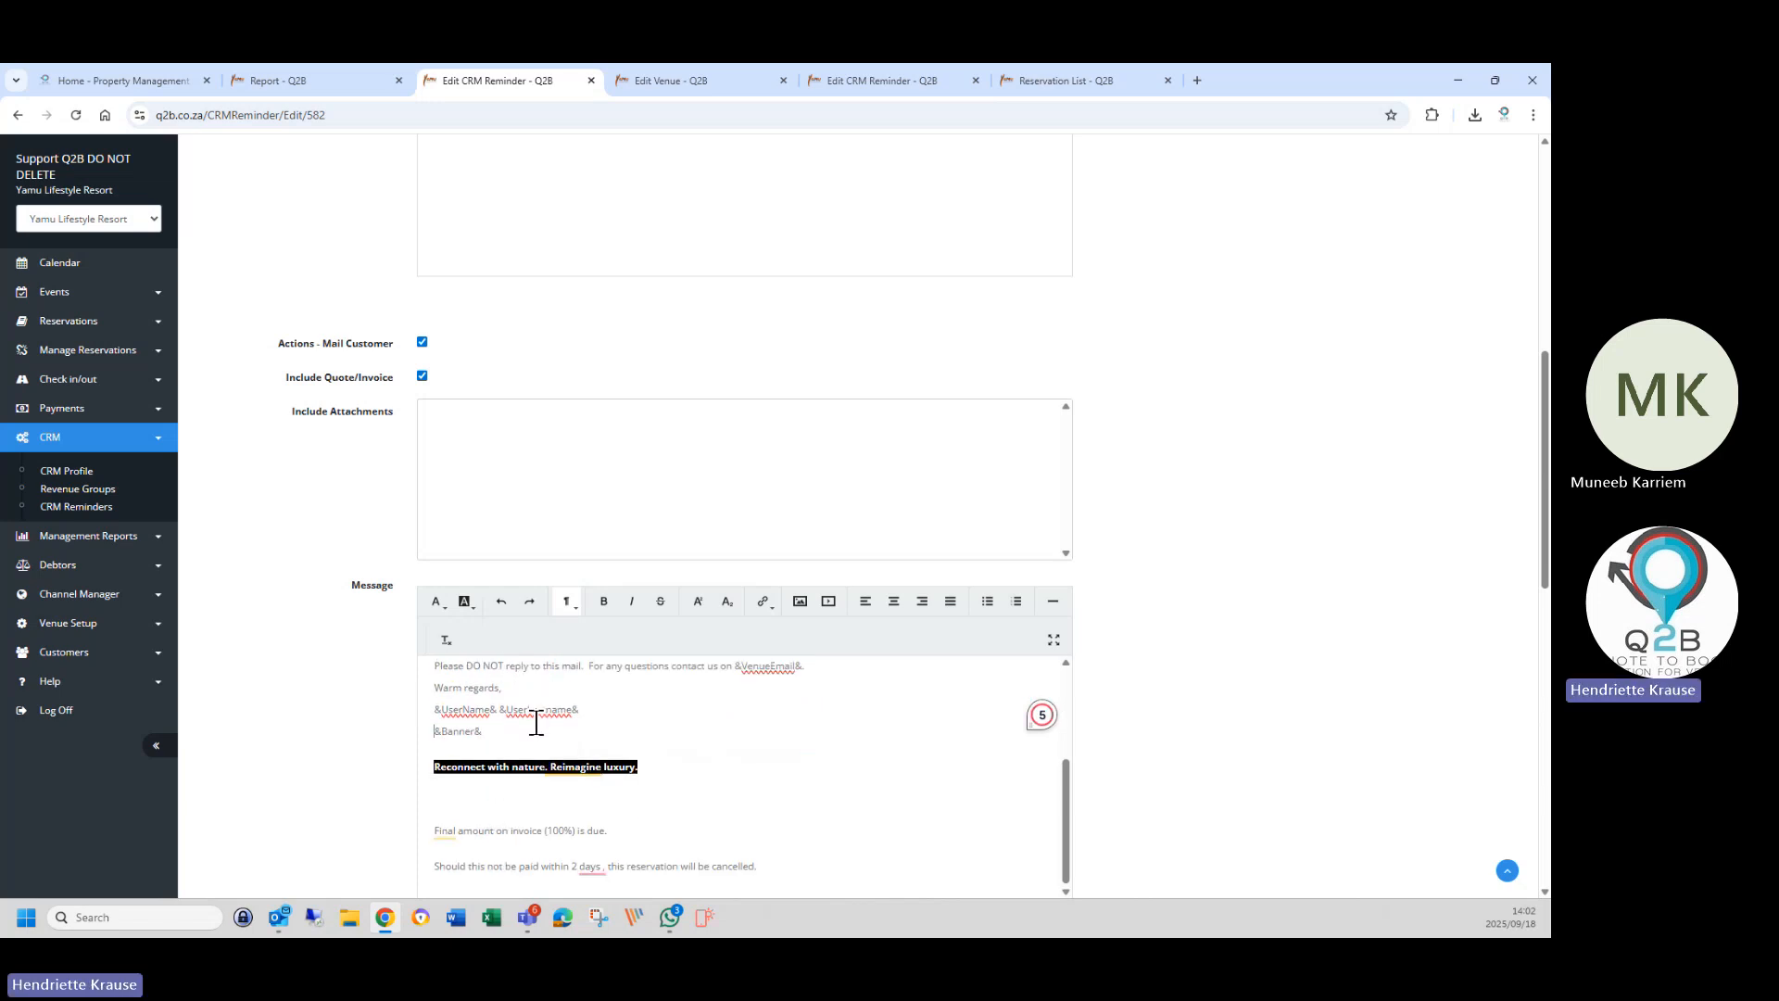
drag(434, 710, 619, 714)
key(BackSpace)
scroll(580, 727, up, 10)
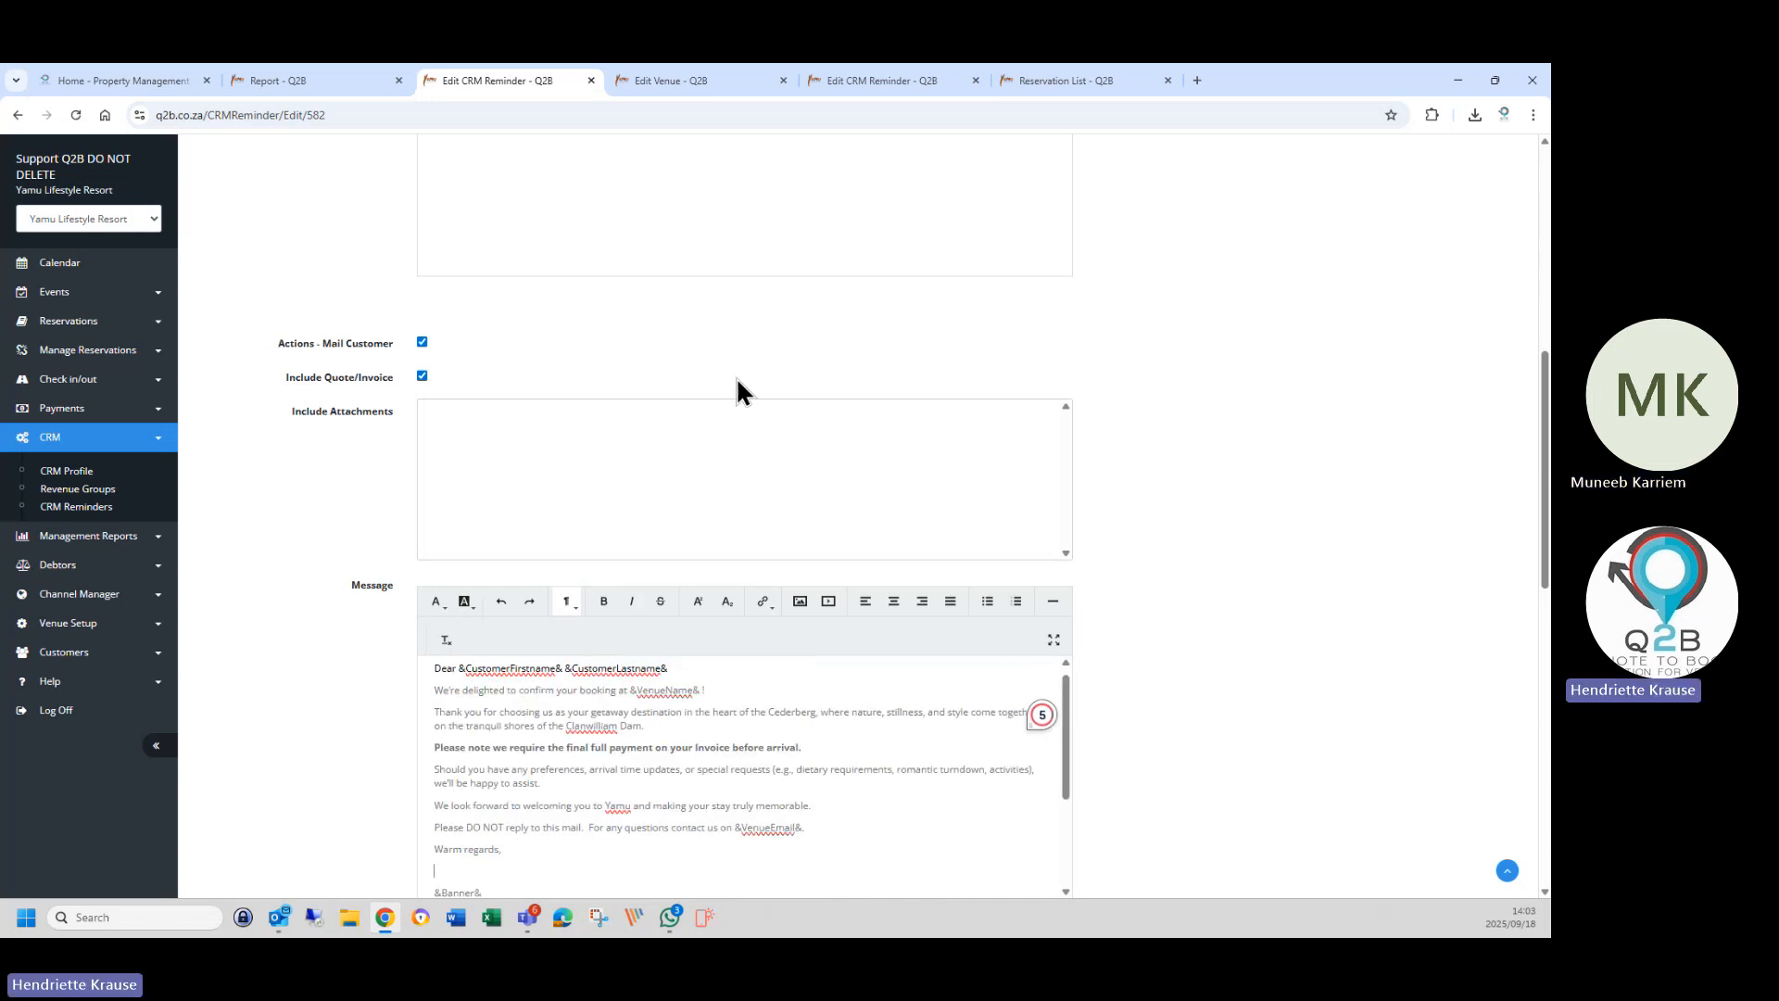
Copy the &VenueName& placeholder from the venue's Invoice Mail text on the Edit Venue page.
click(728, 81)
click(556, 547)
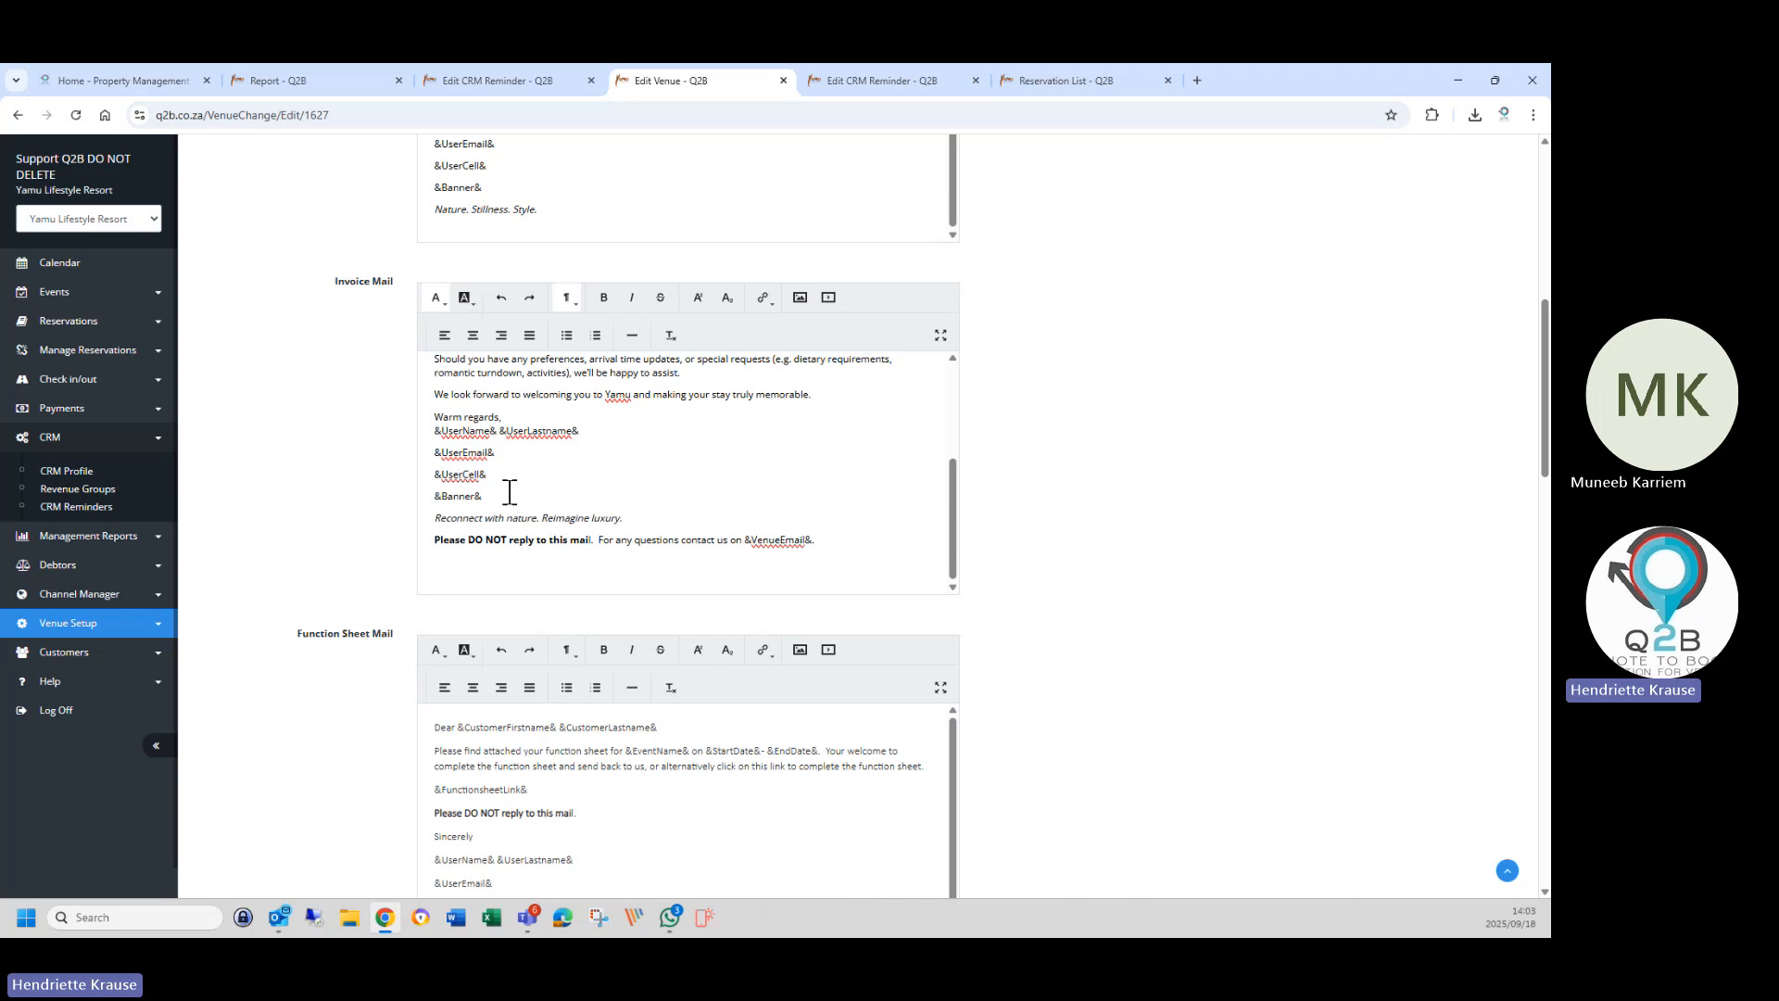
scroll(563, 484, up, 3)
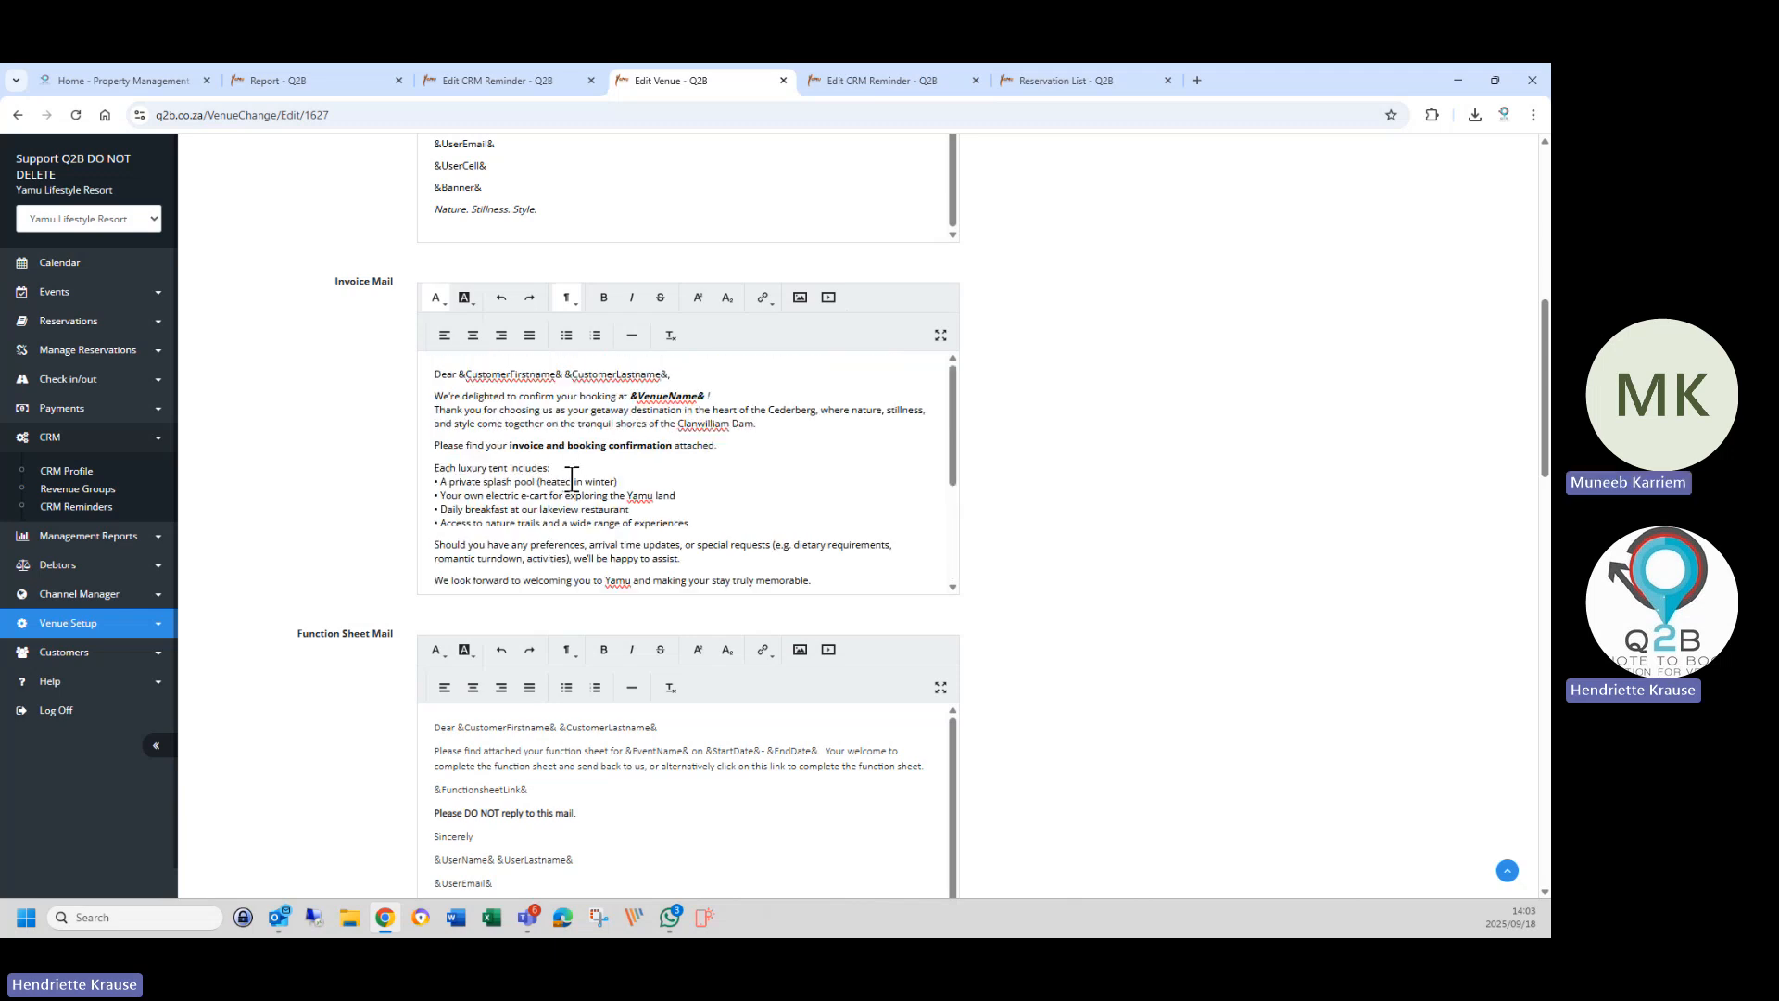
scroll(565, 209, up, 3)
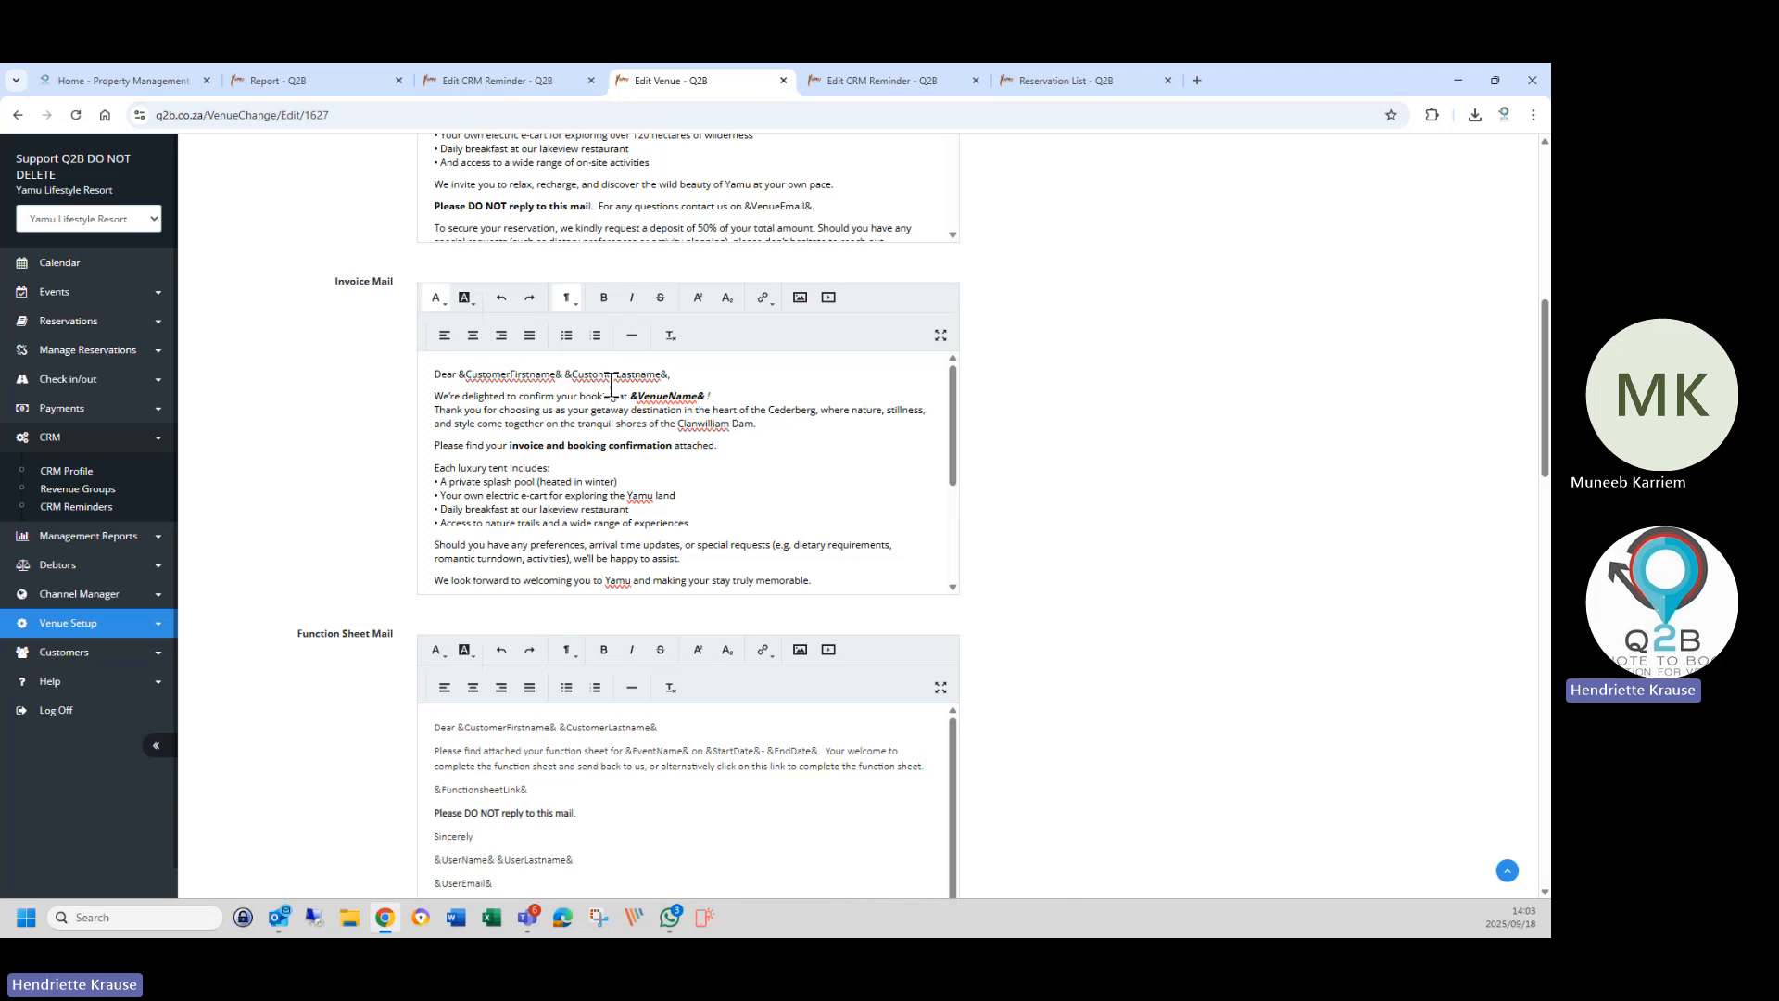
drag(632, 396, 695, 398)
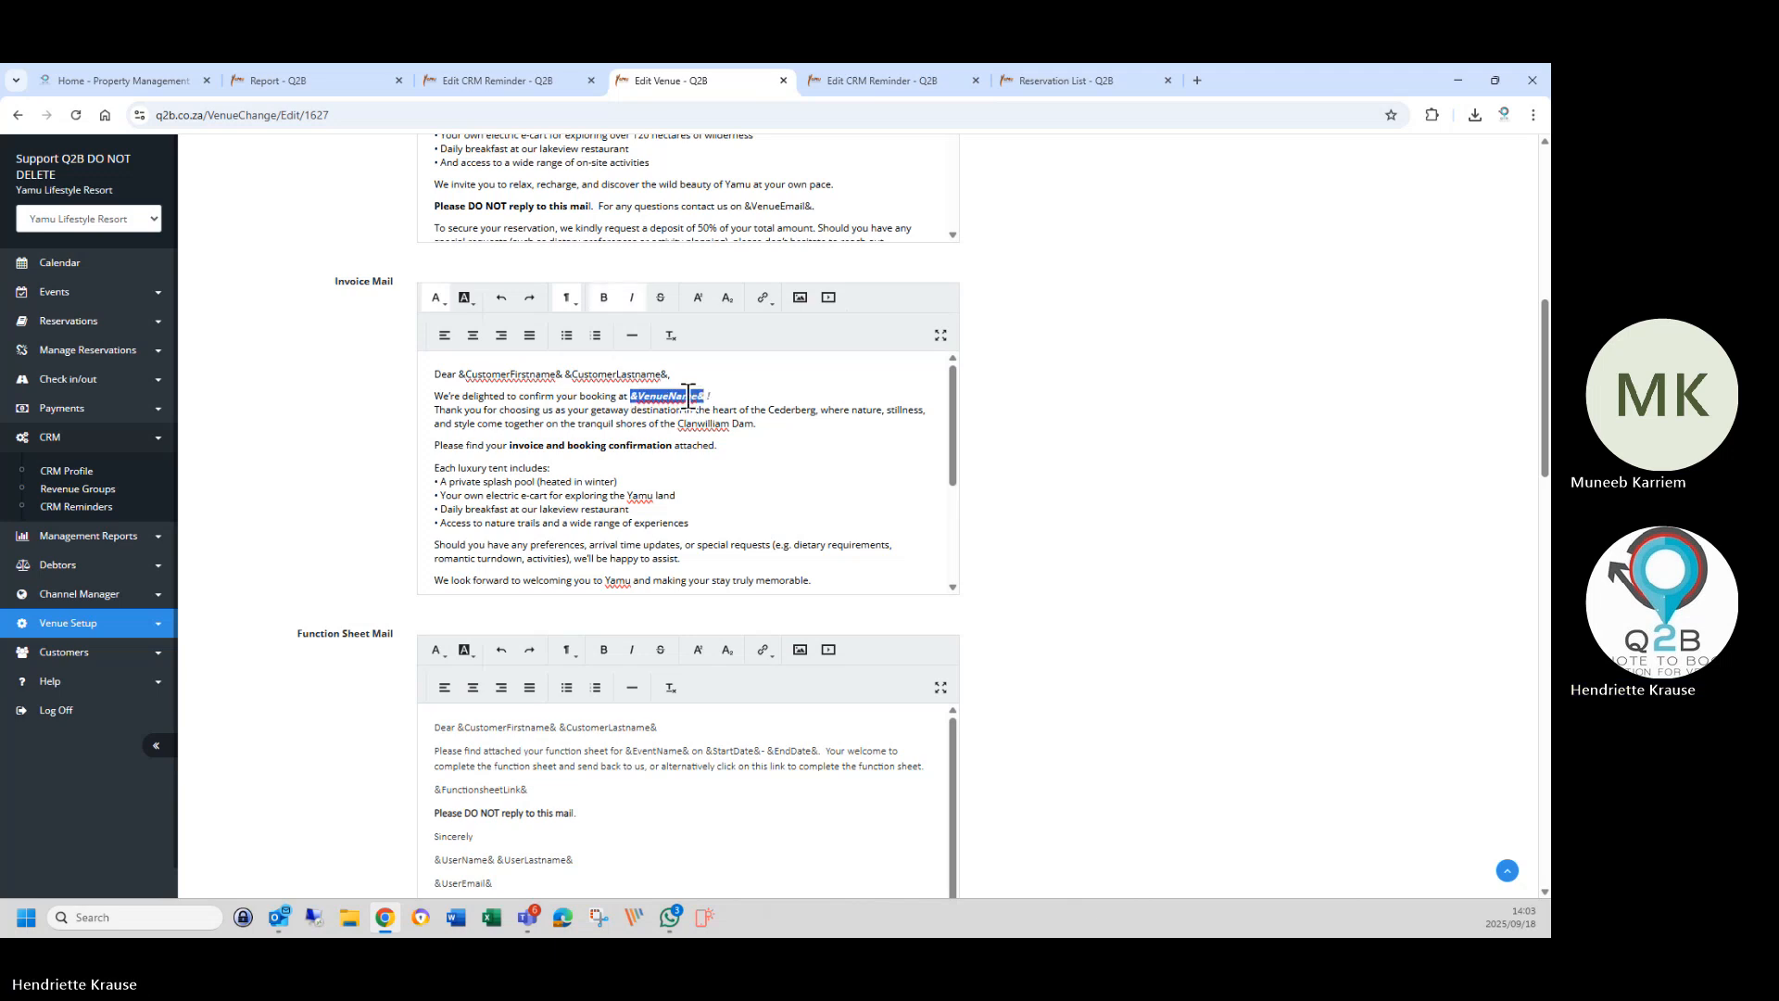
right_click(693, 400)
click(720, 557)
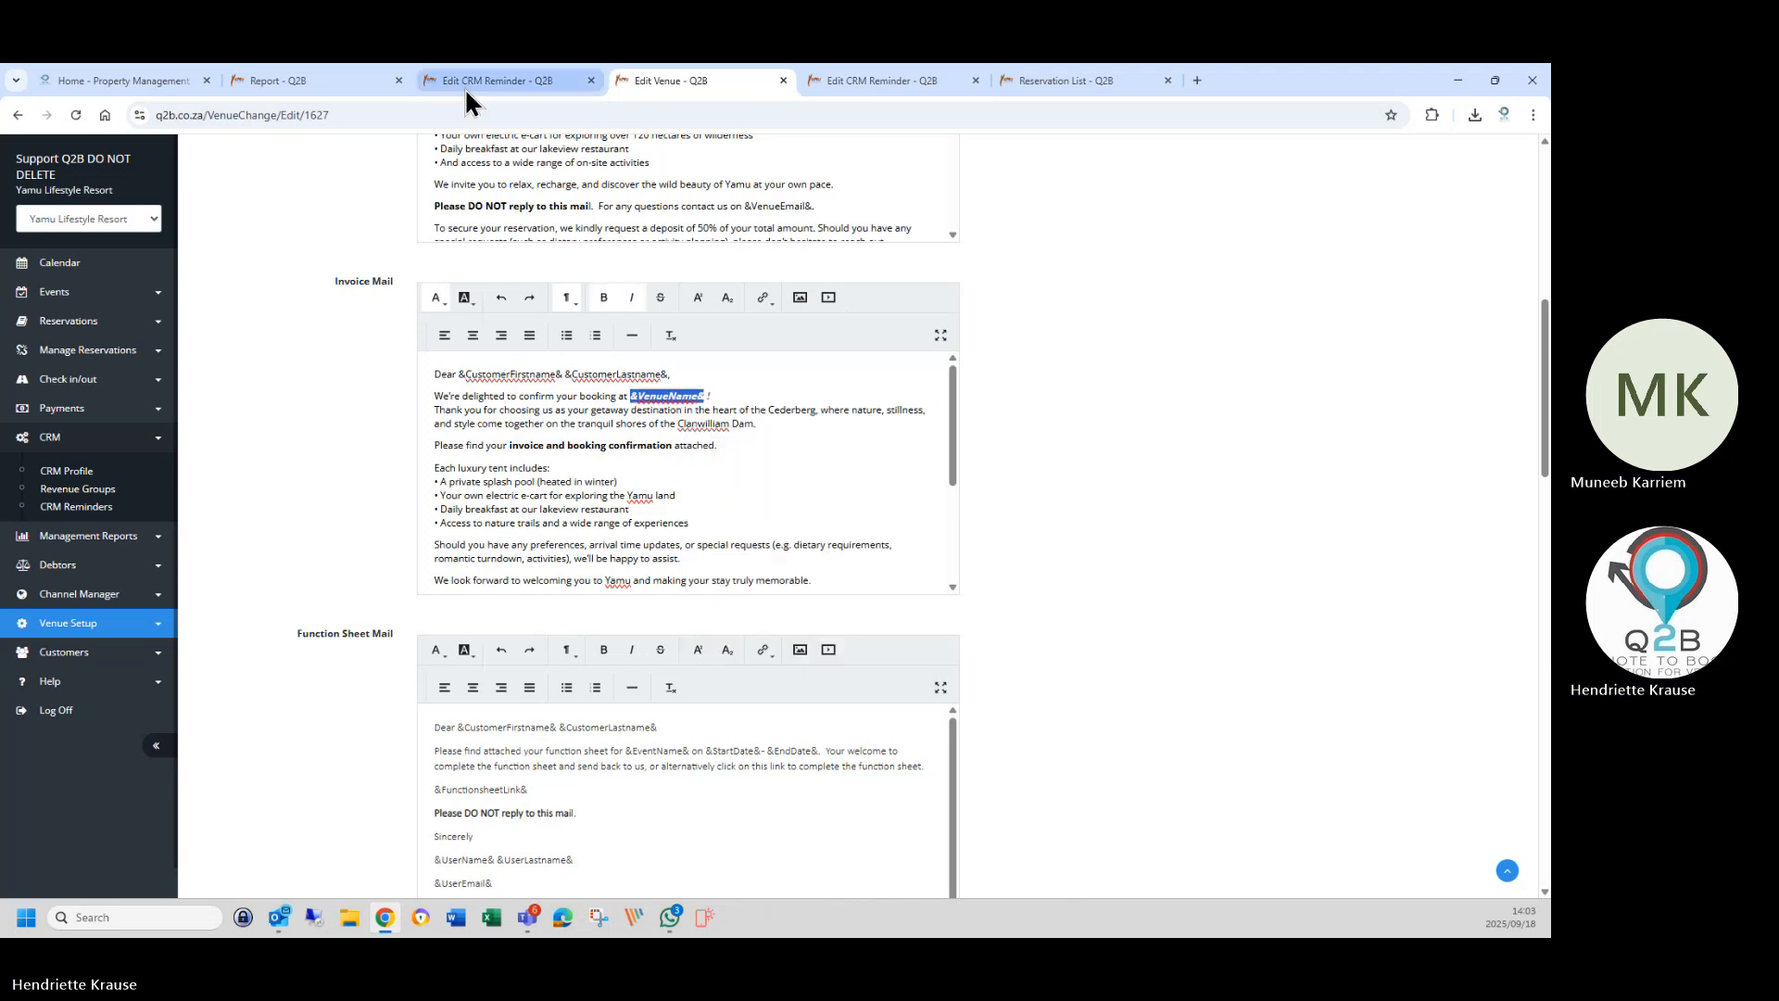
Paste &VenueName& above &Banner& in the reminder sign-off and remove its bold.
click(480, 82)
scroll(587, 739, down, 2)
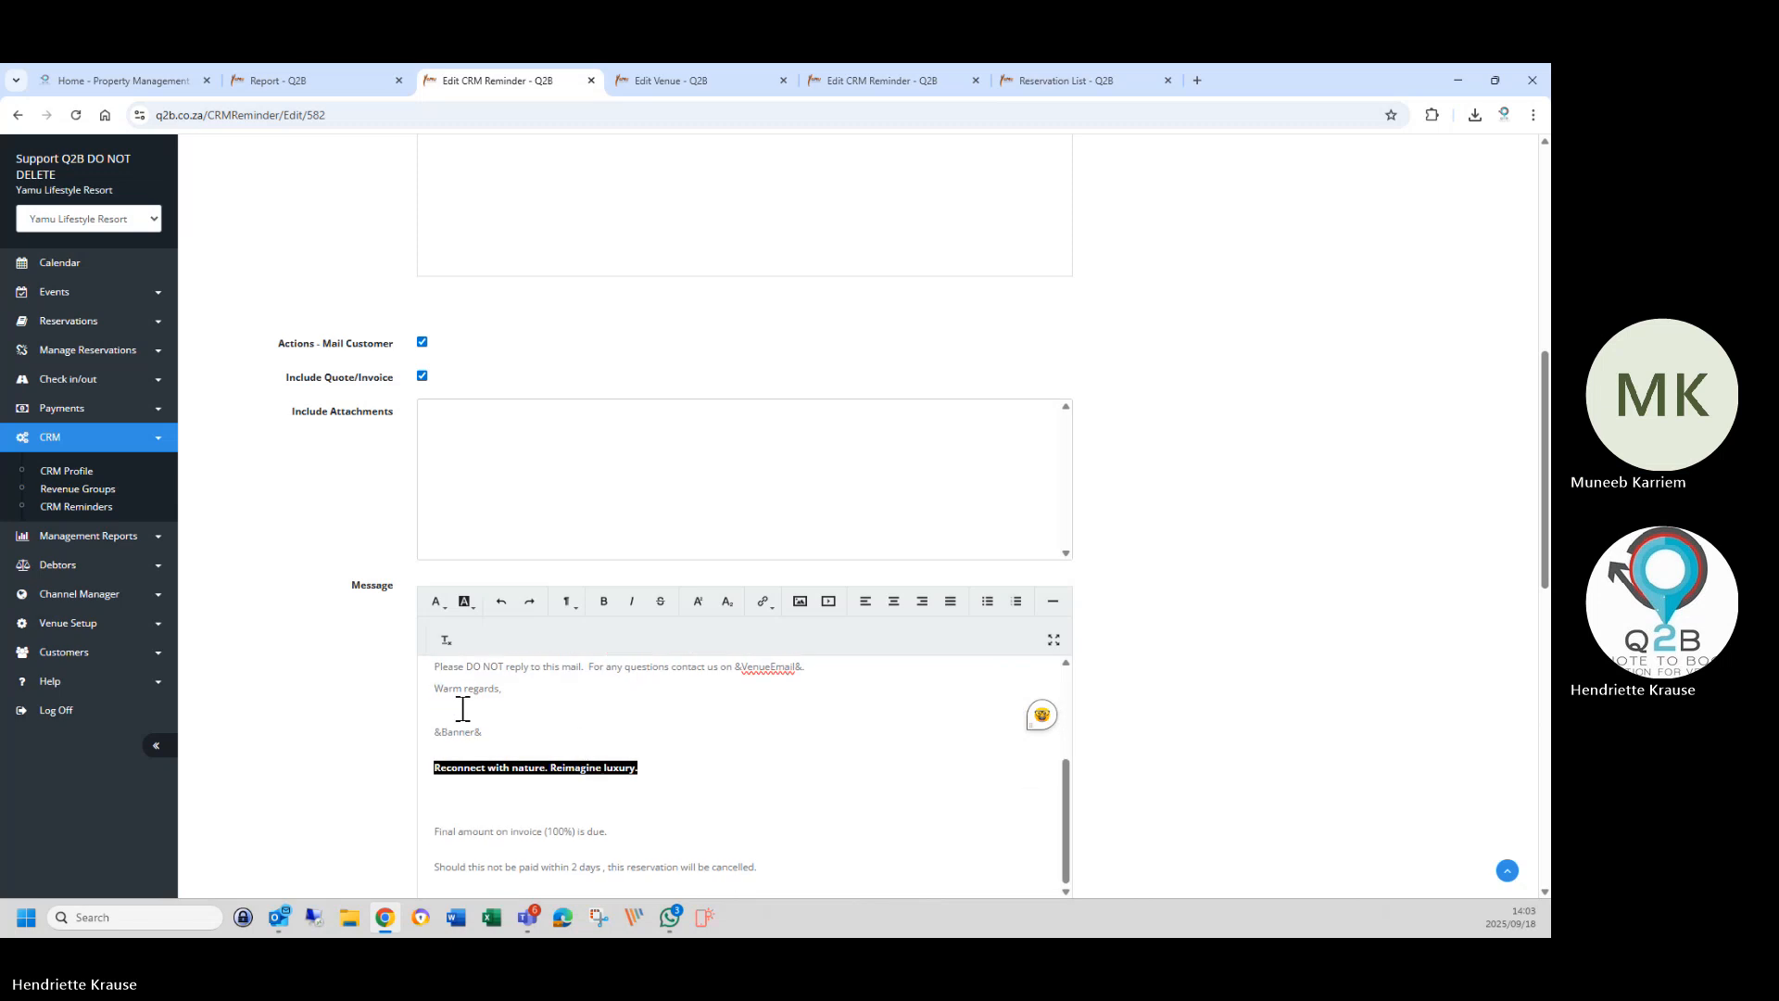
right_click(454, 714)
click(491, 529)
drag(434, 710, 556, 710)
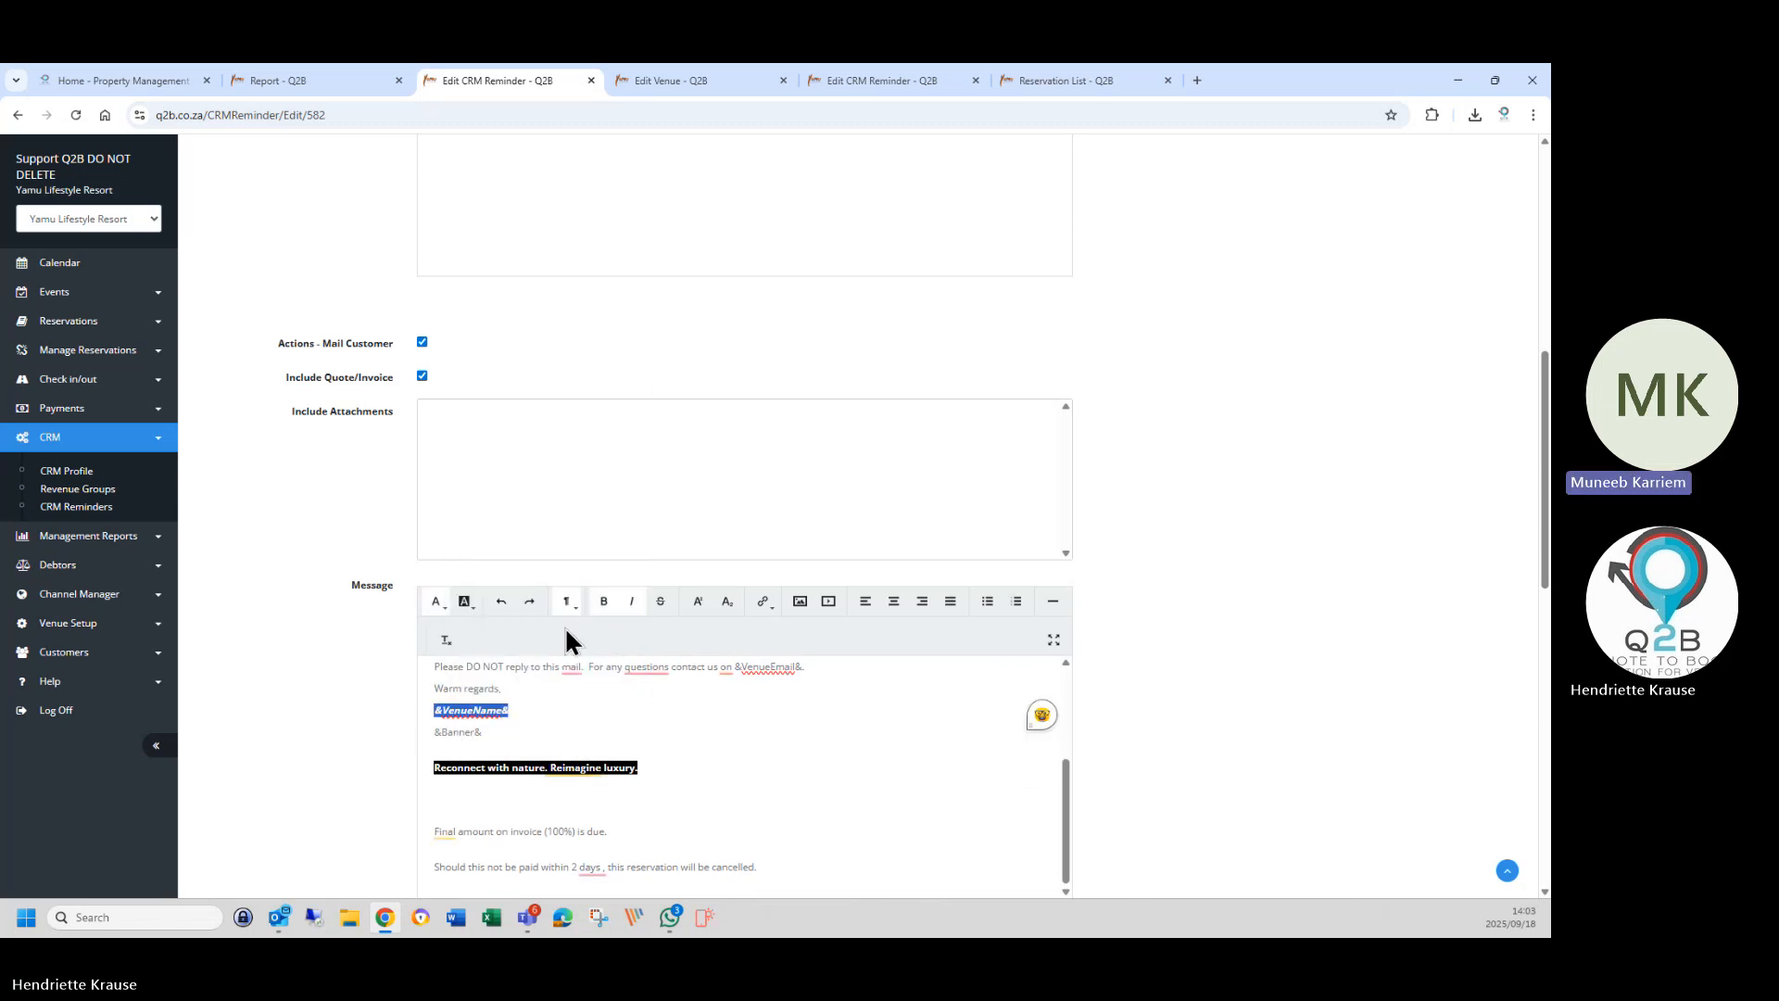
click(603, 602)
click(496, 749)
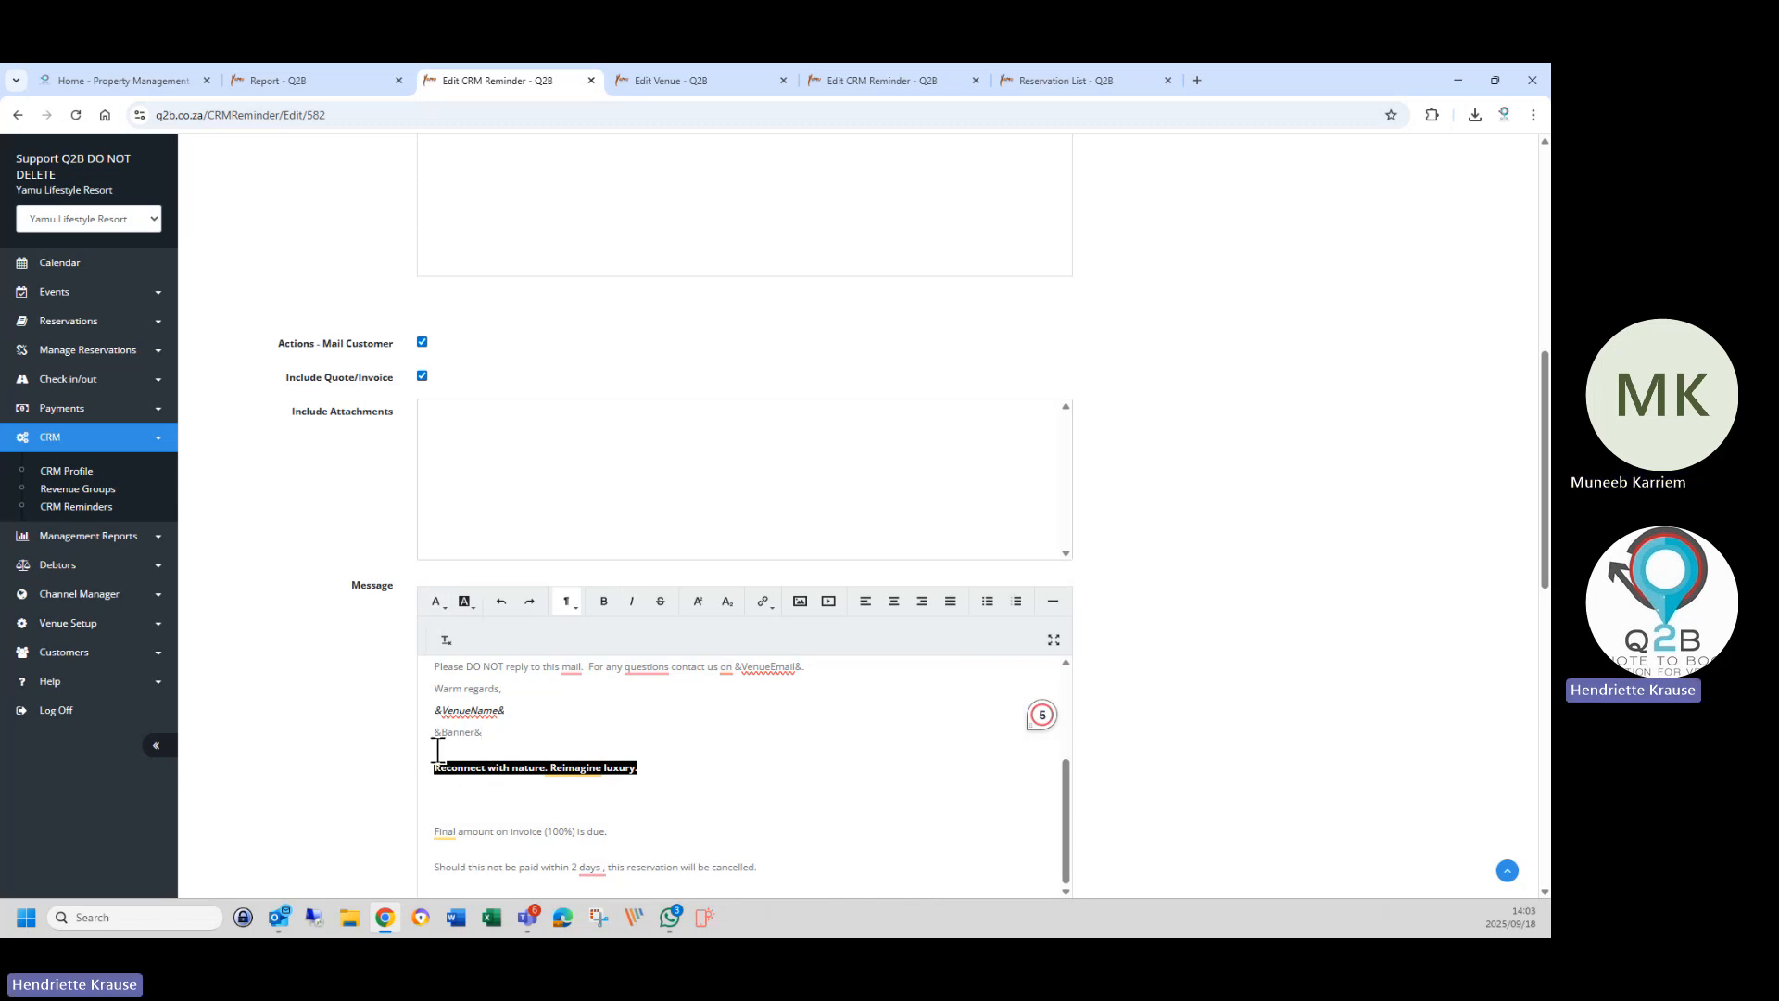
Delete the empty line above the slogan.
click(649, 773)
click(513, 729)
key(Delete)
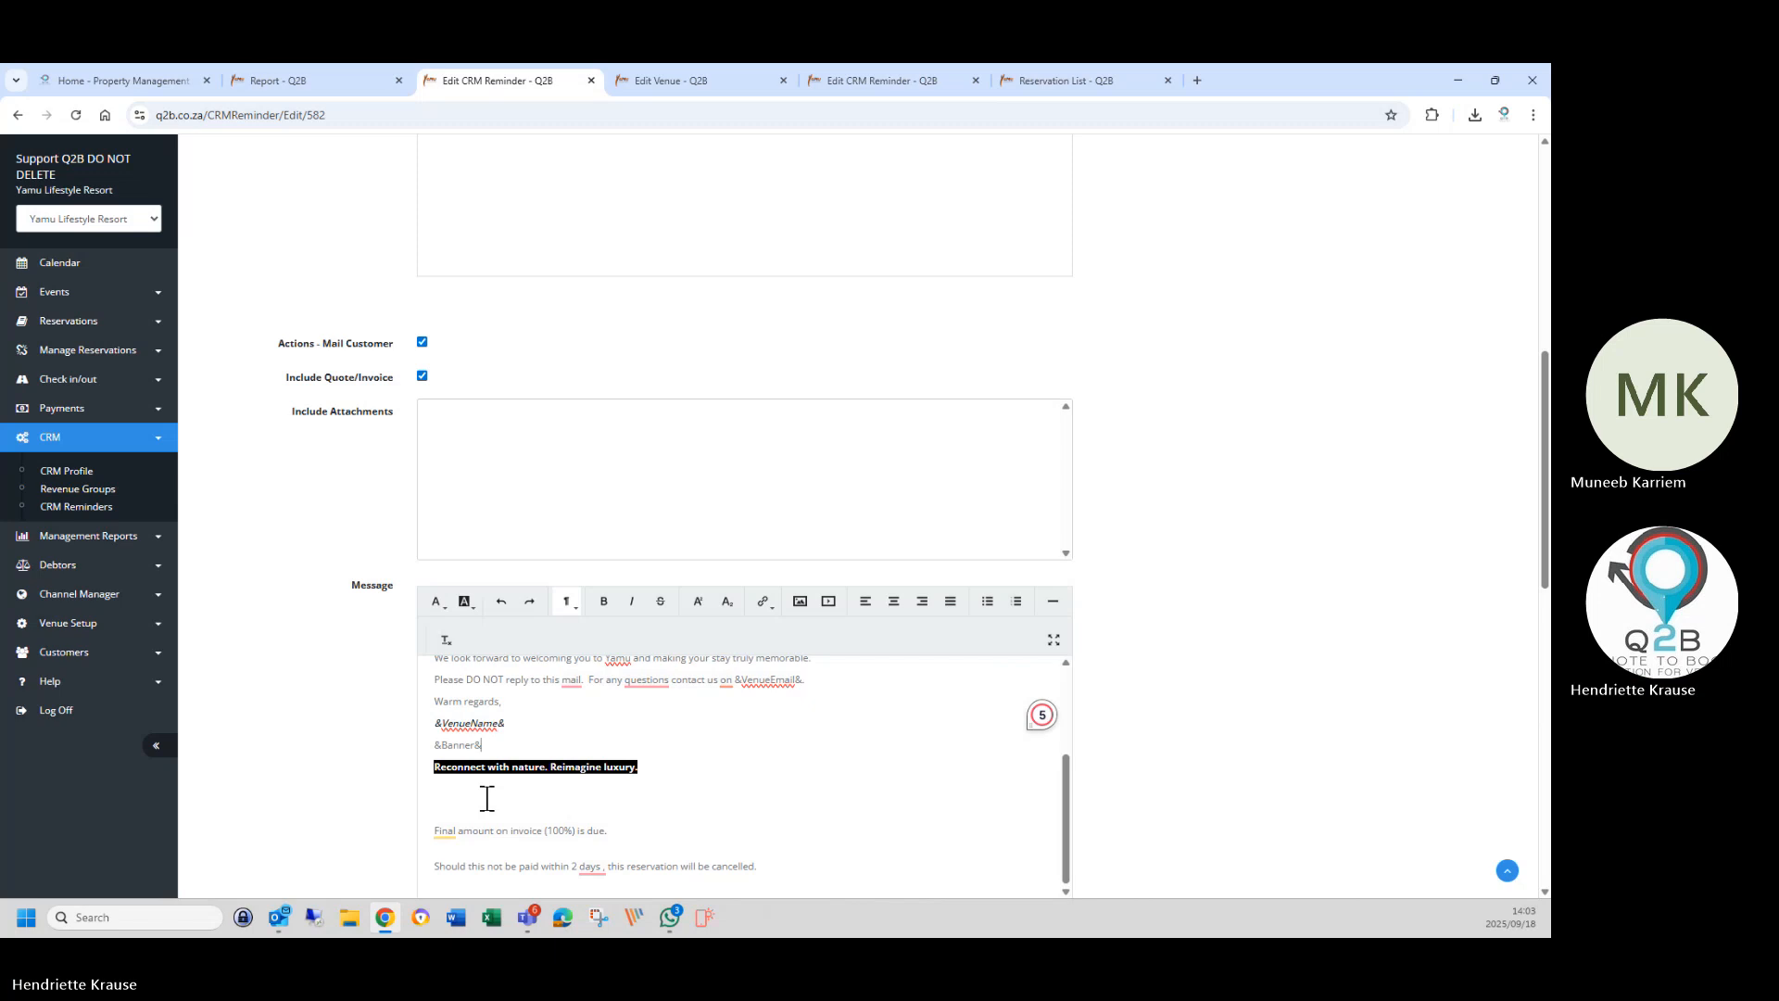
scroll(485, 798, down, 1)
Delete the empty line plus the 'Final amount (100%) is due' and cancellation lines, ending the mail at the slogan.
click(456, 721)
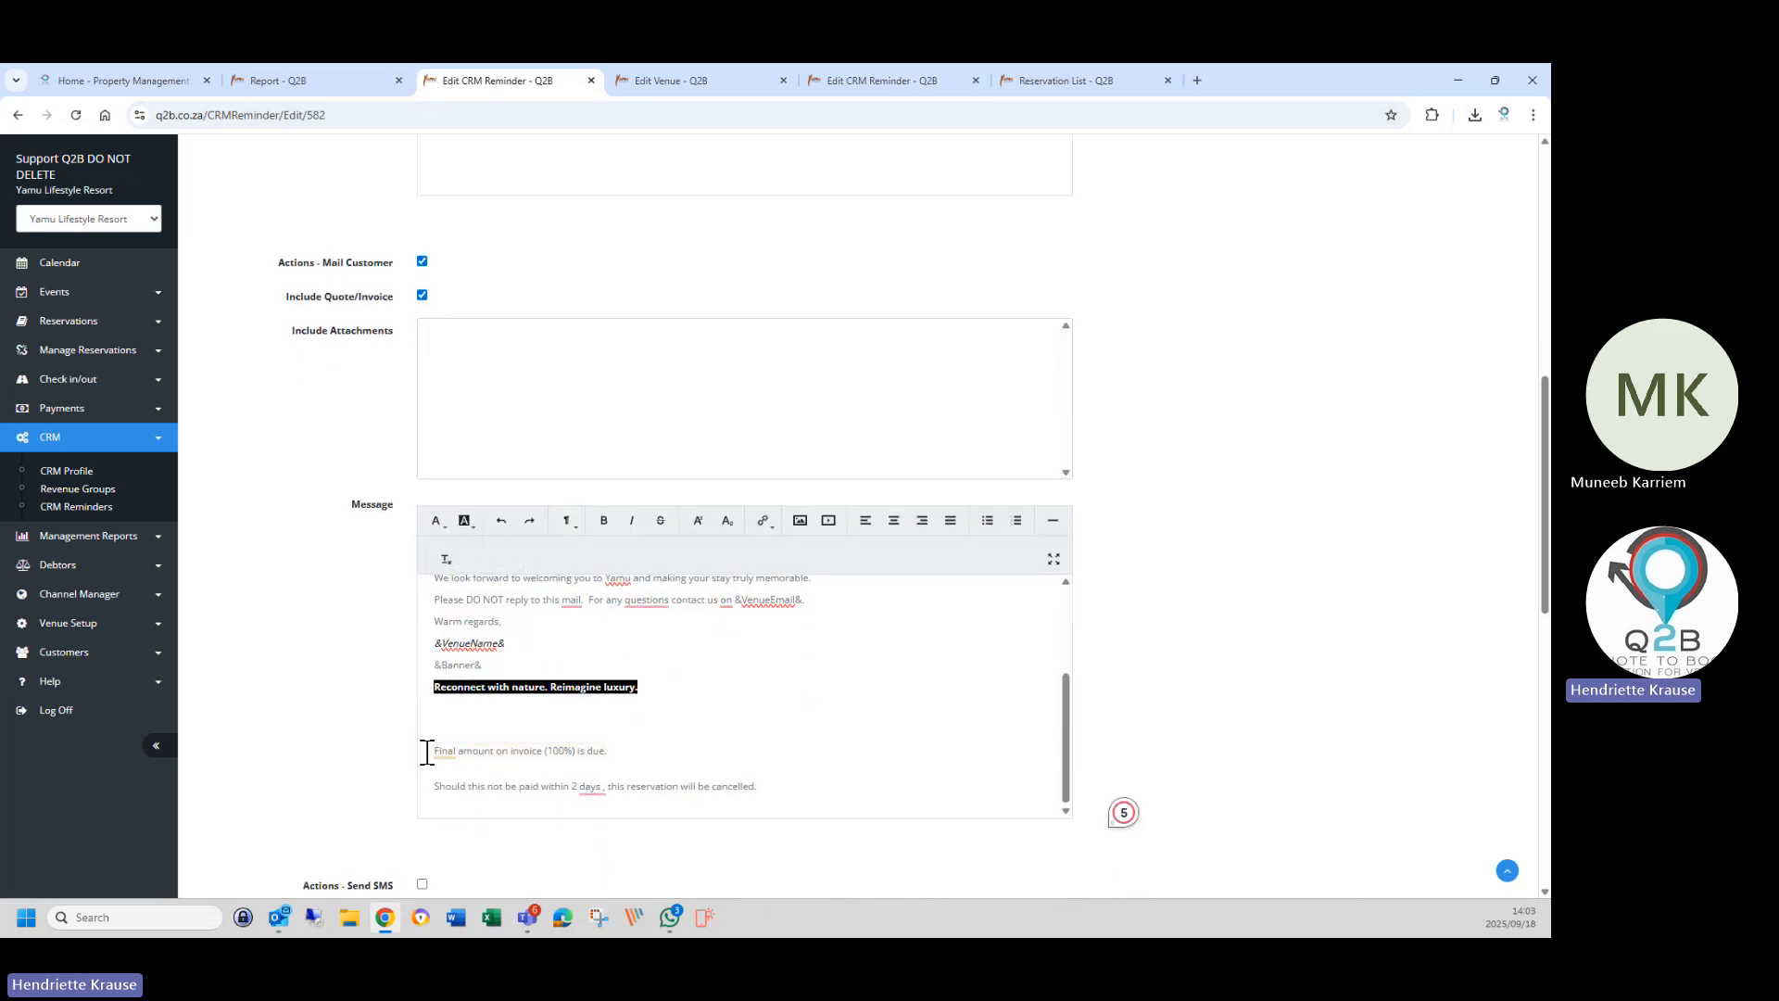
drag(431, 718, 544, 821)
click(547, 808)
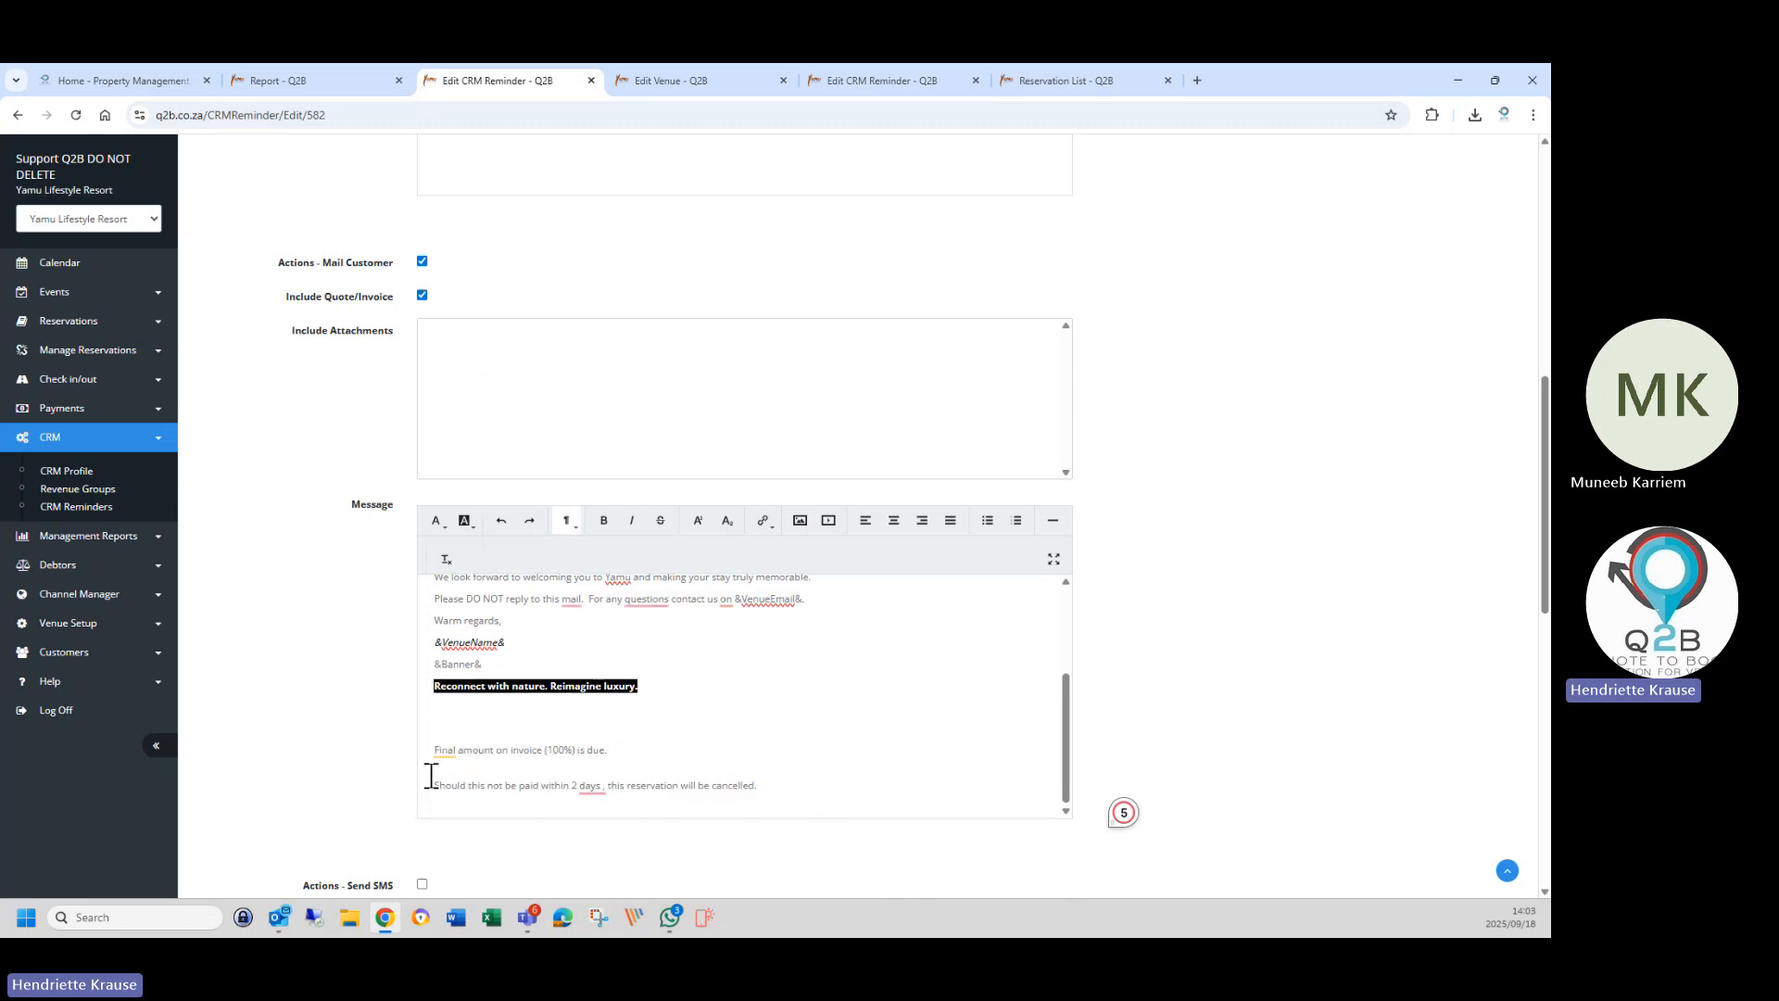
drag(434, 720, 764, 791)
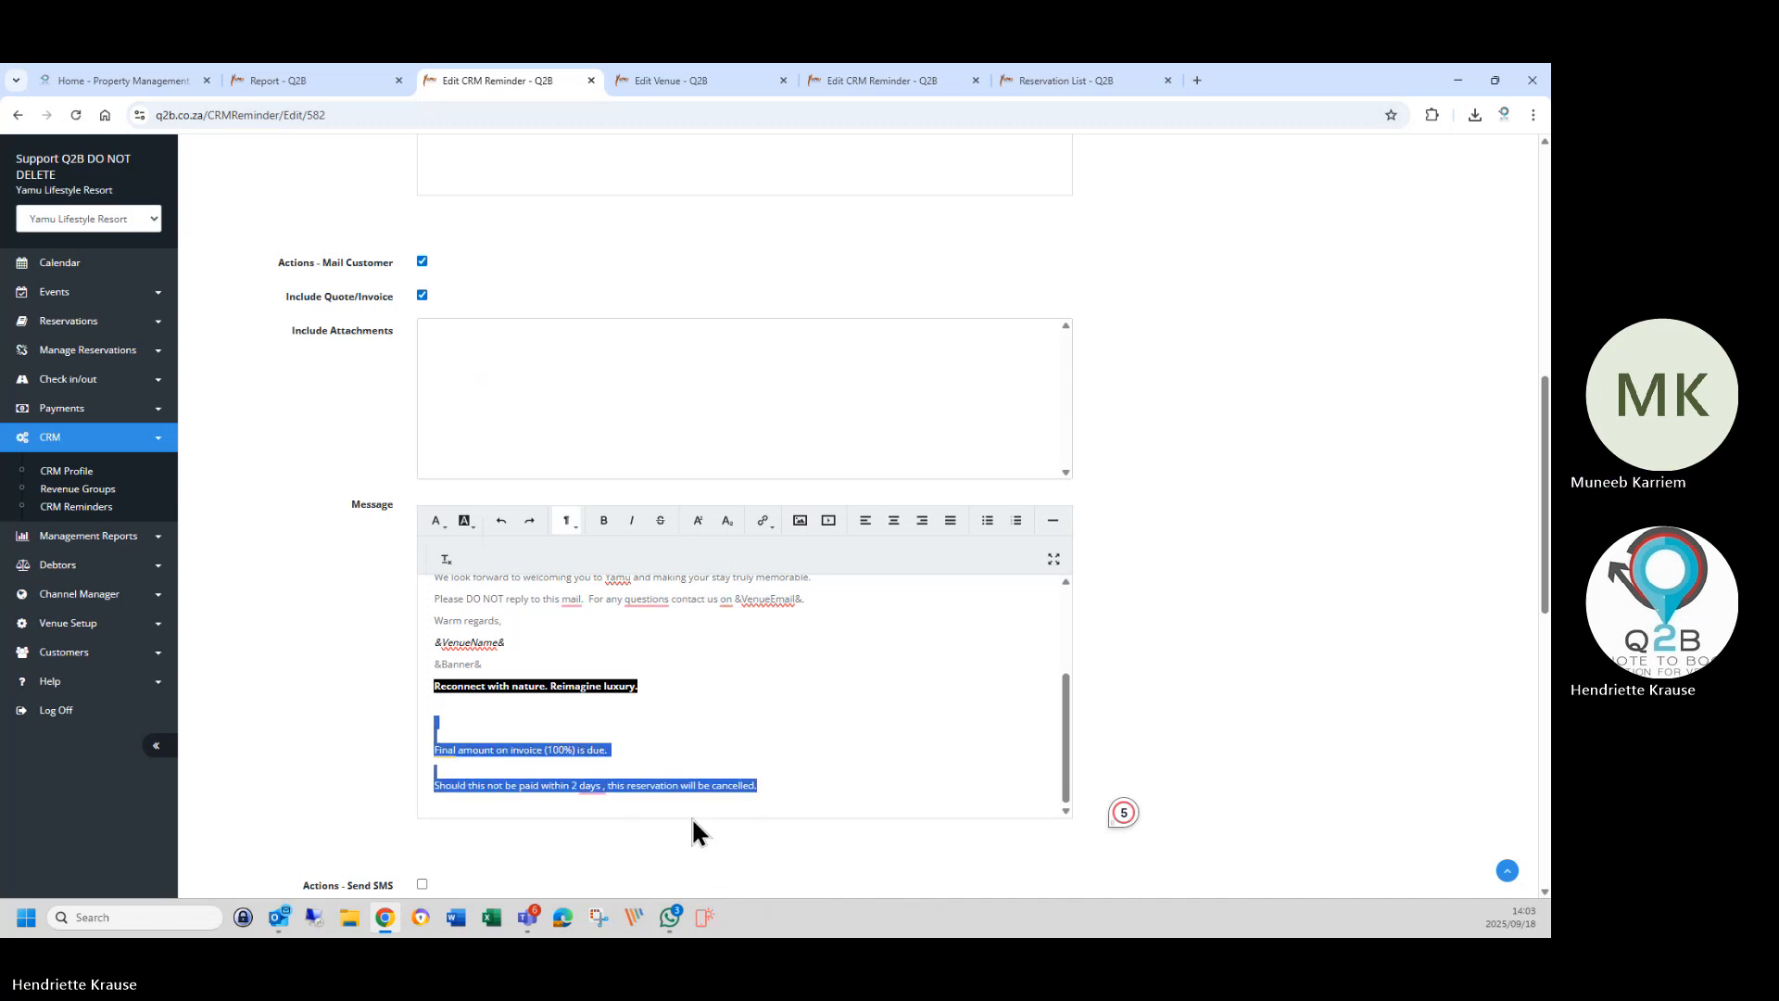
key(BackSpace)
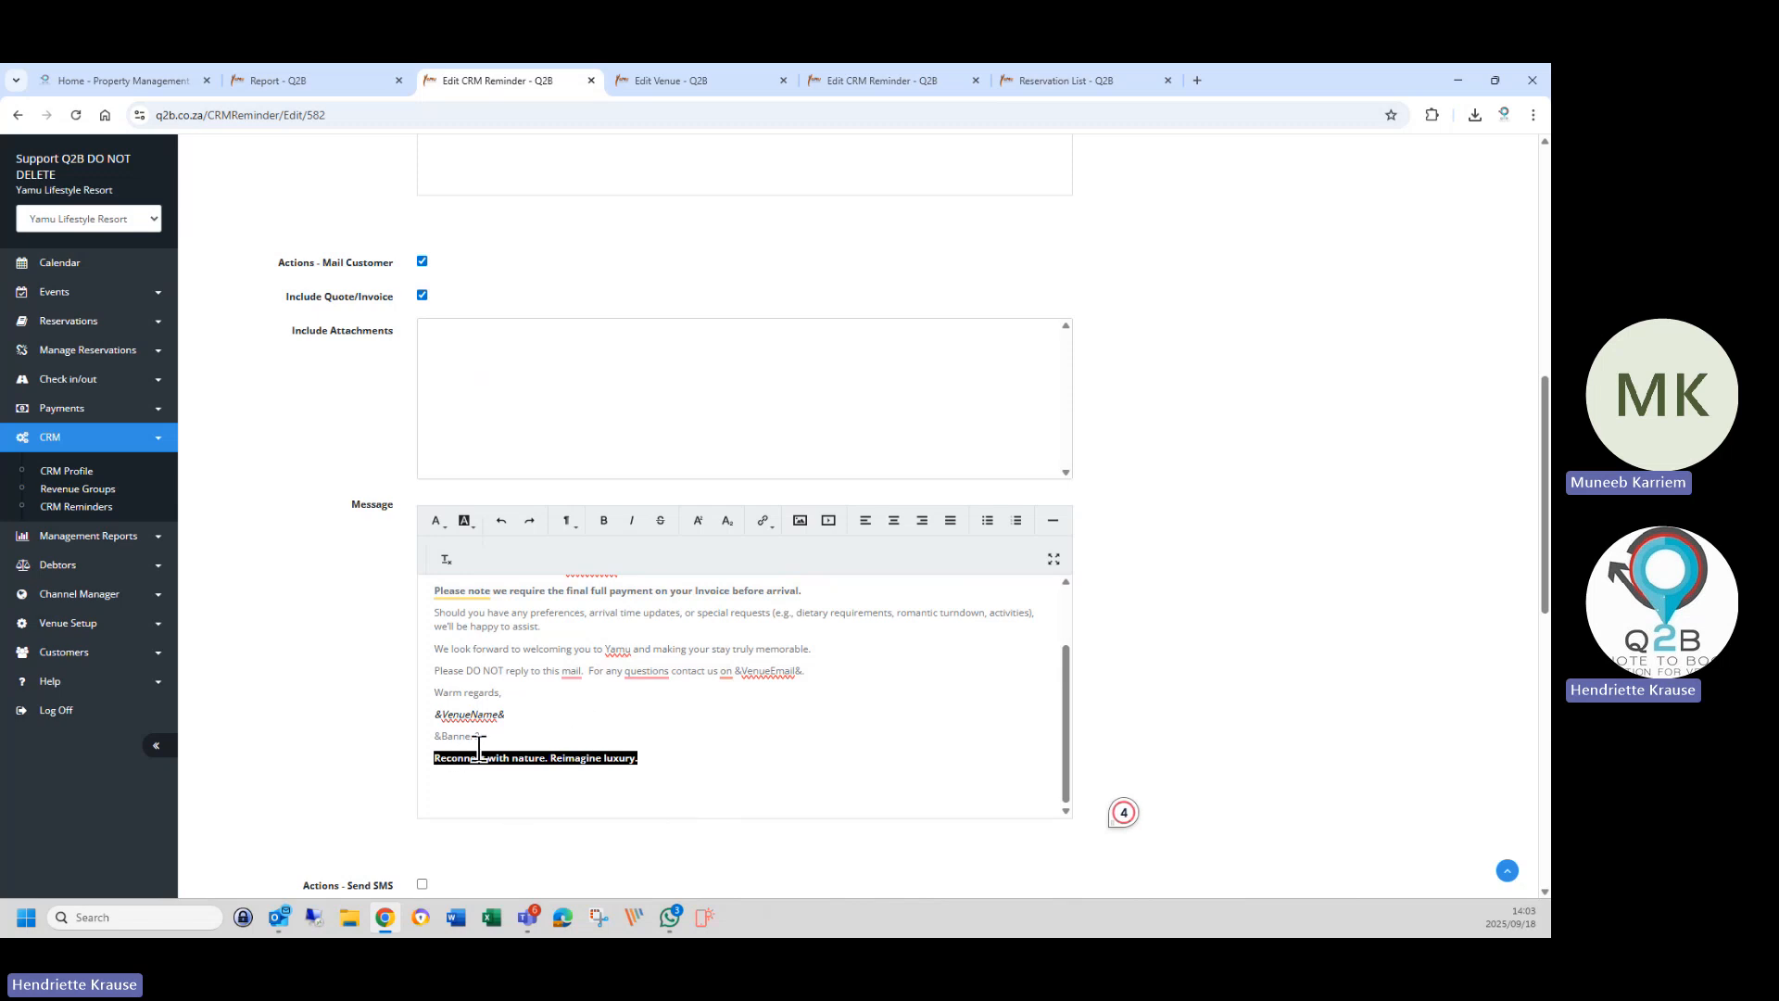
Review the edited final payment reminder form and save it.
scroll(679, 741, up, 1)
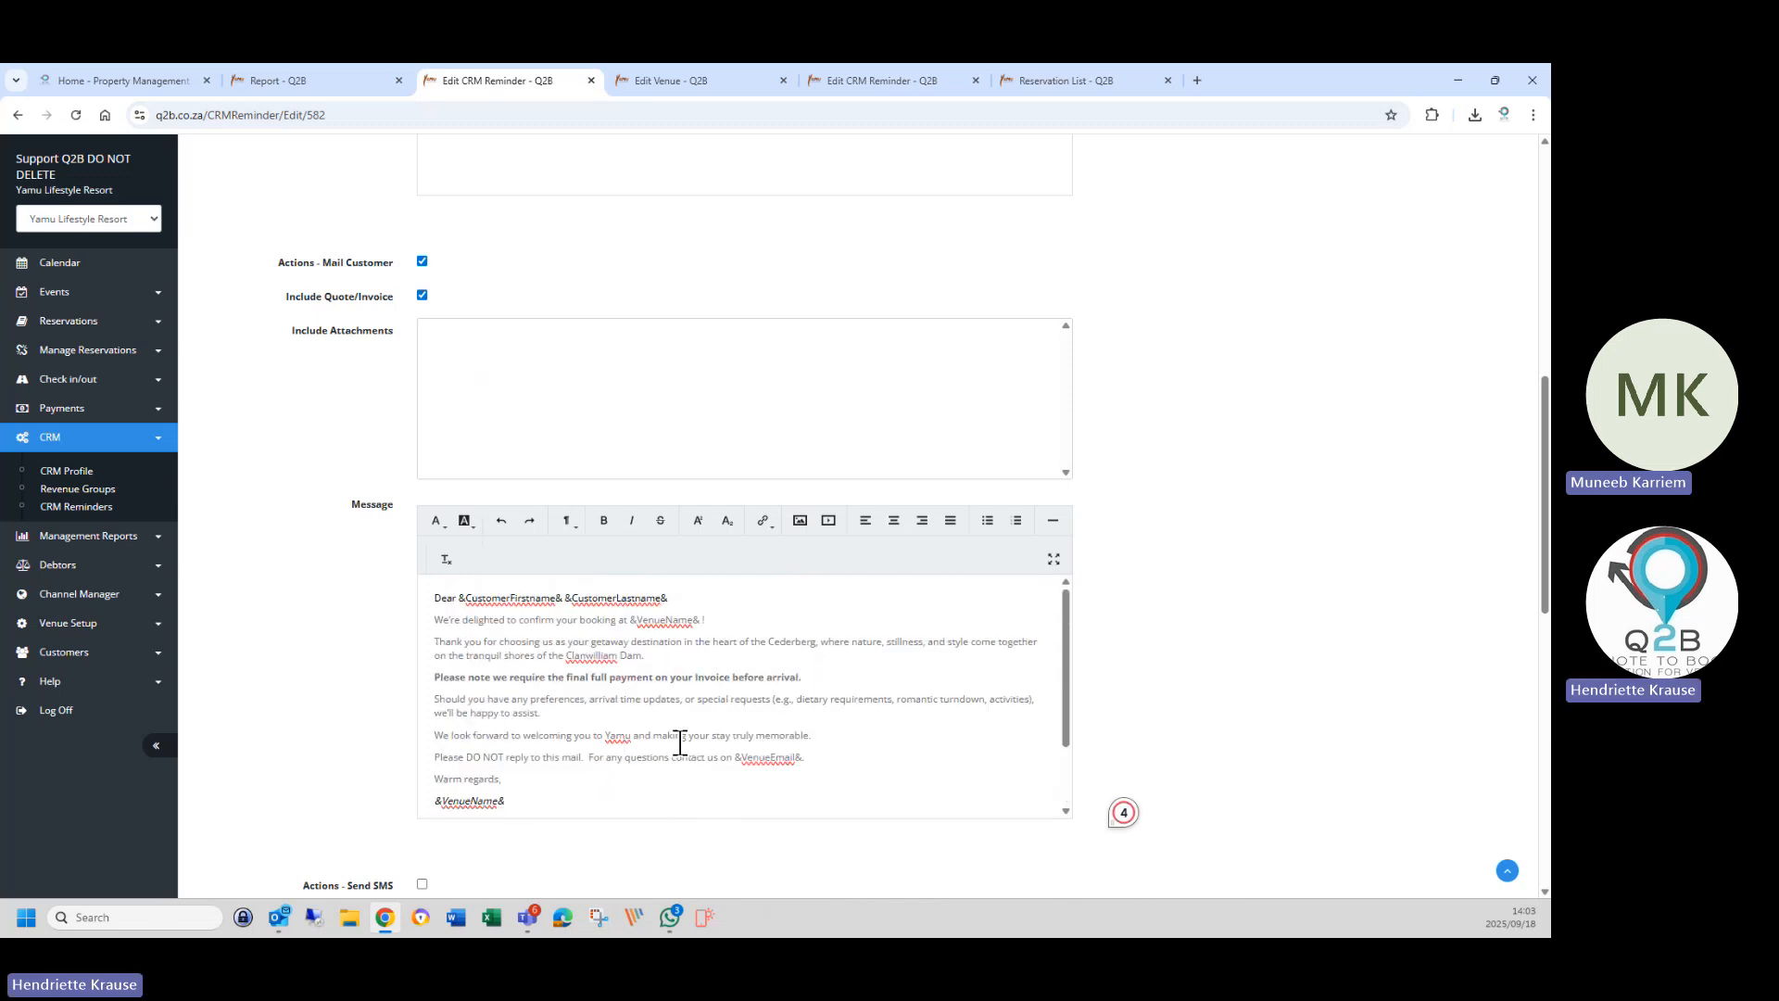
scroll(659, 734, up, 3)
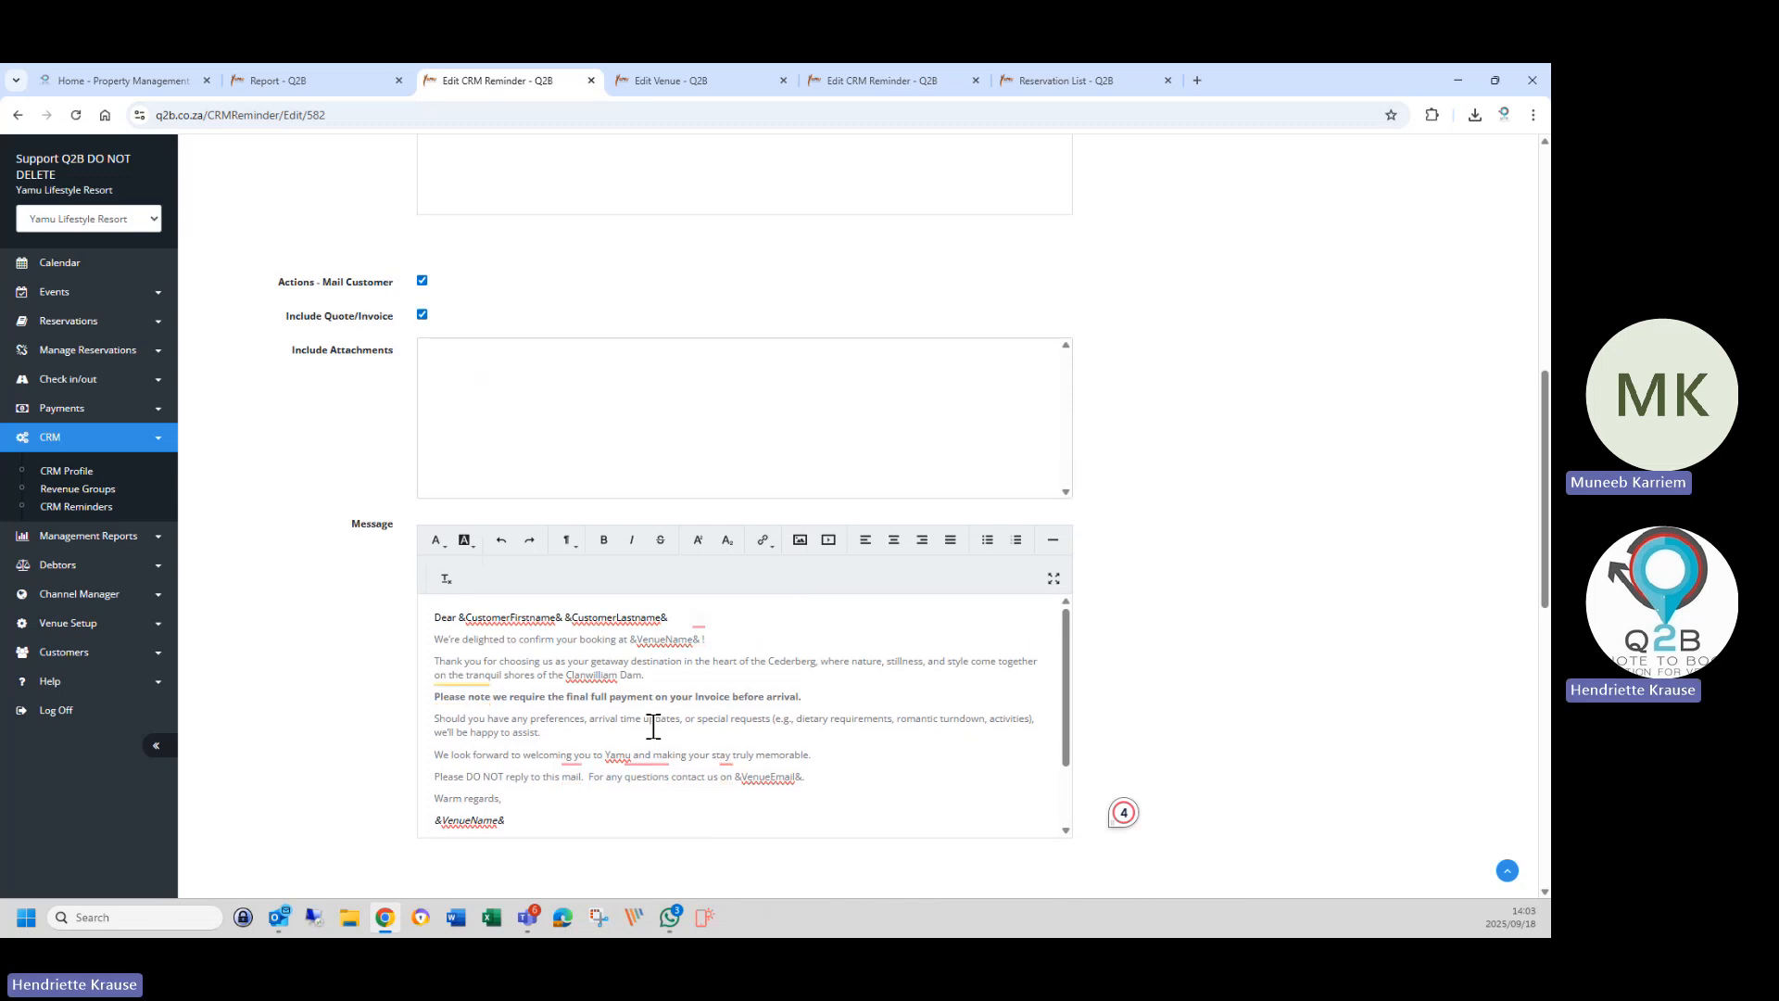
scroll(669, 721, up, 5)
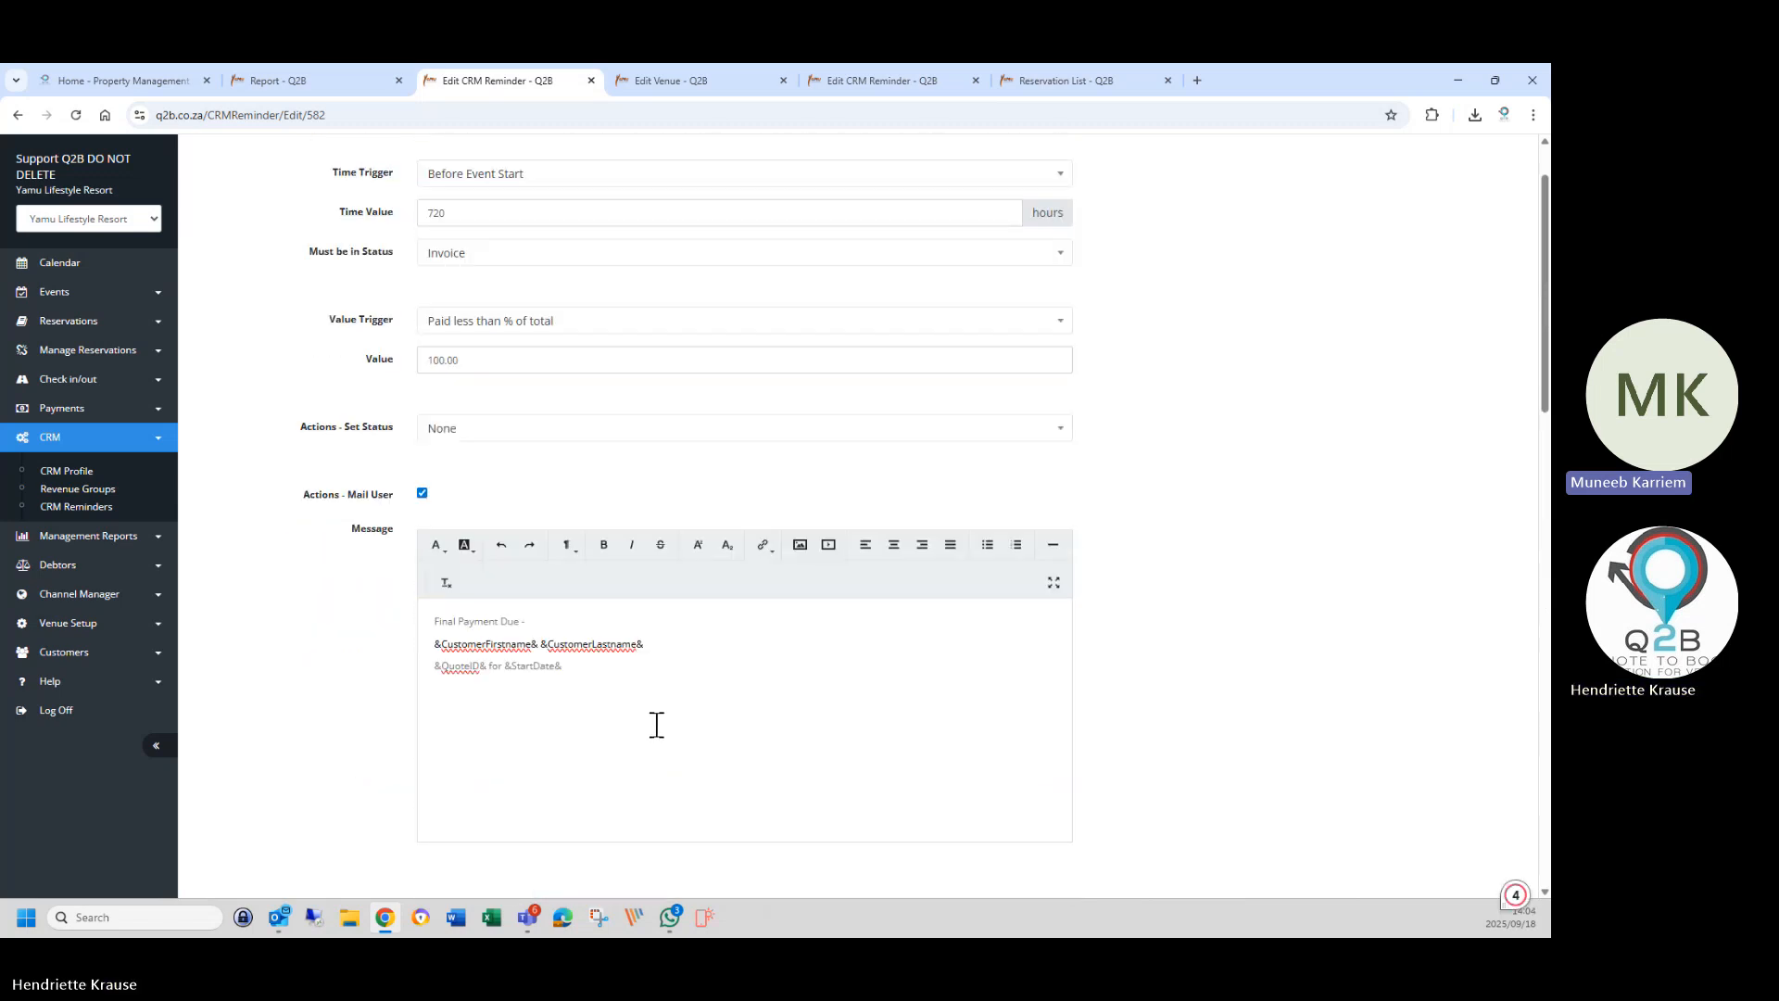
scroll(655, 734, down, 10)
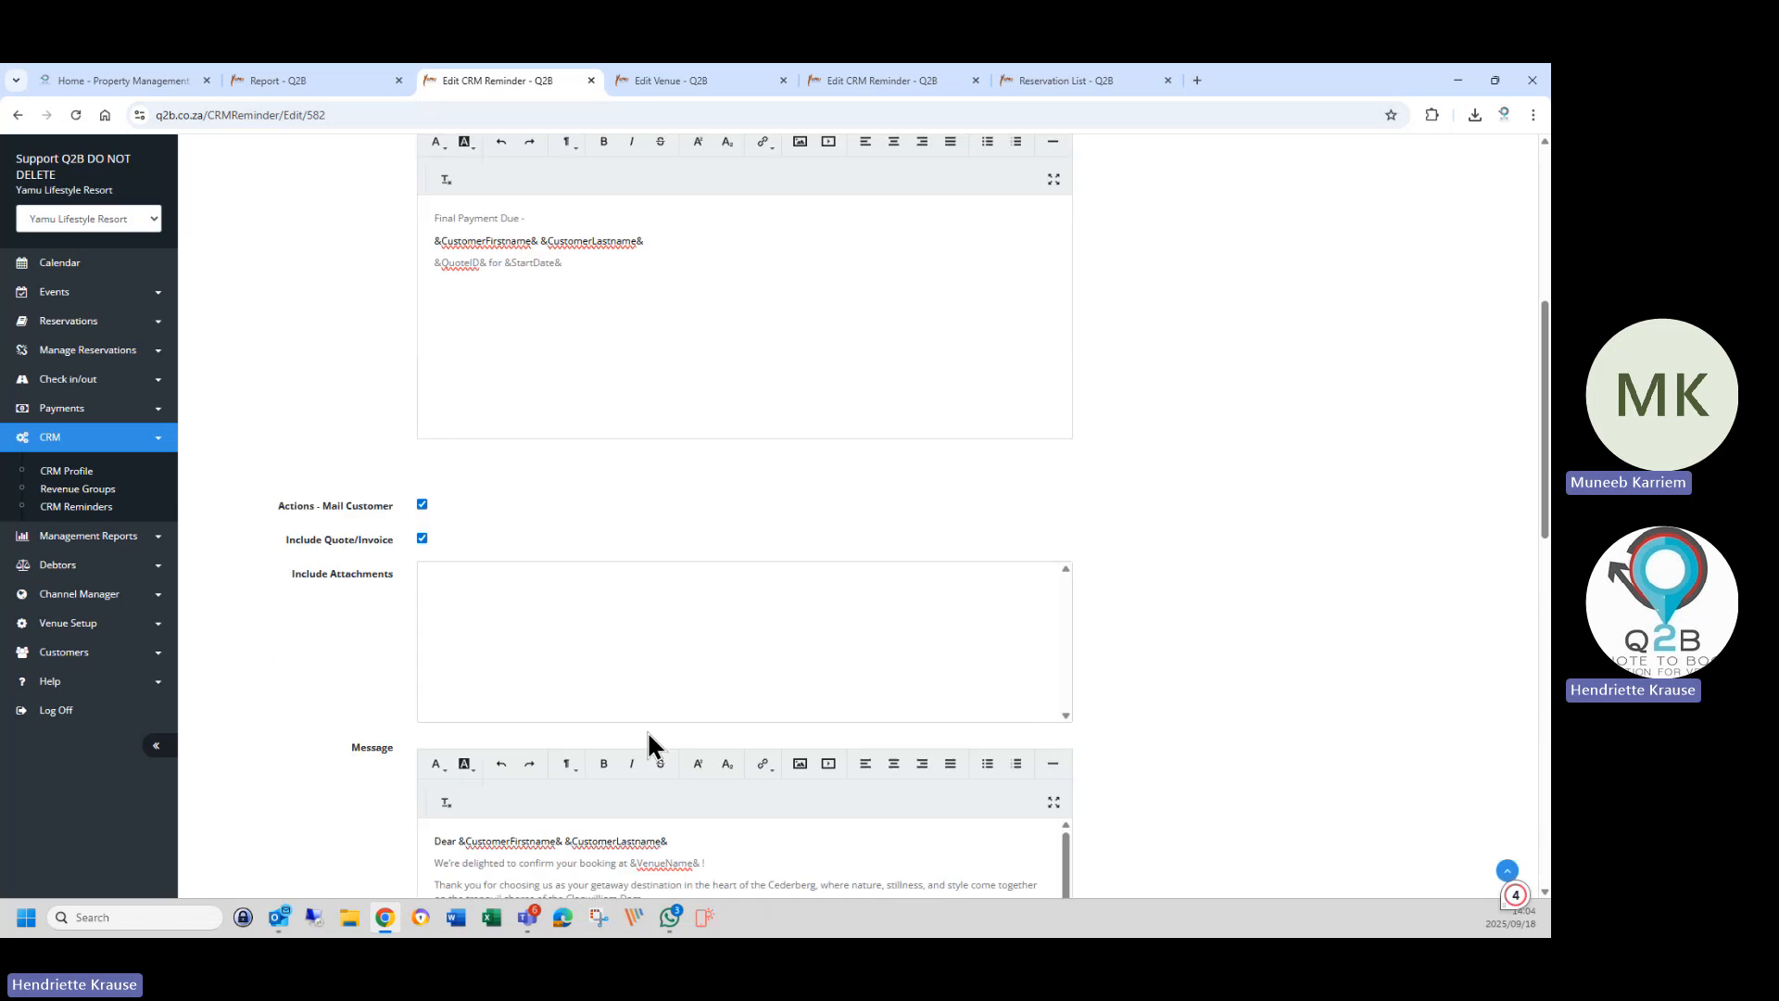
scroll(382, 802, down, 5)
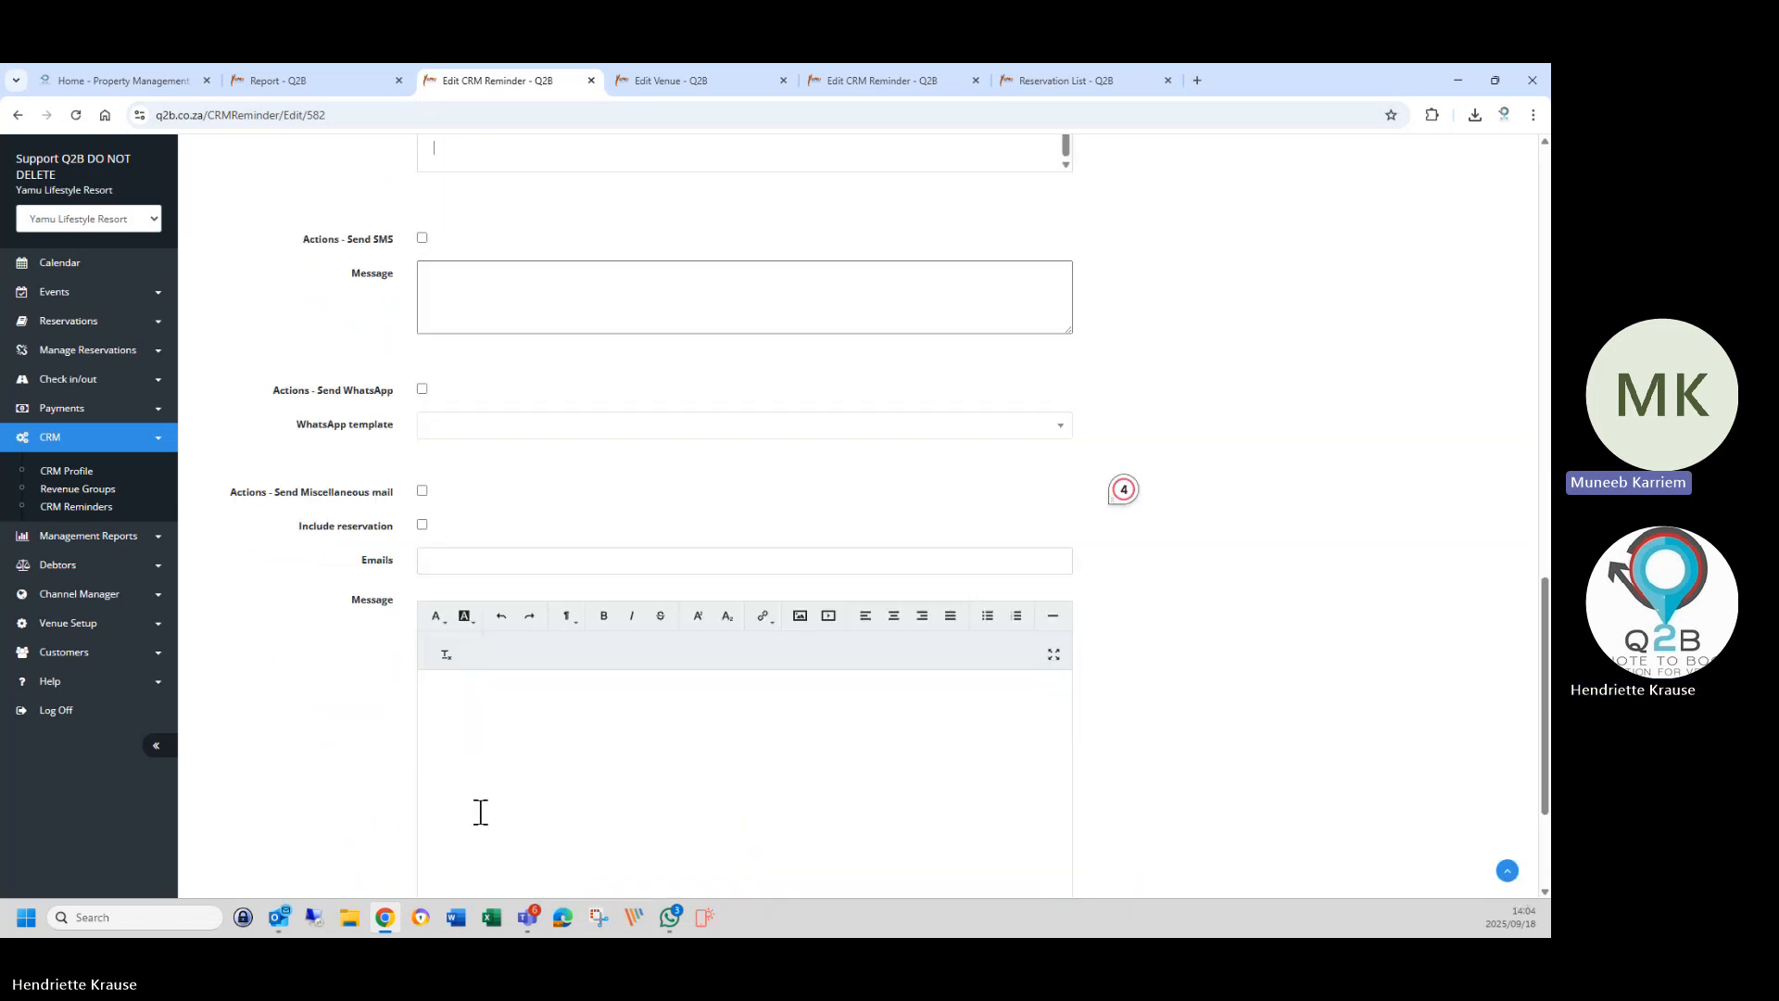
scroll(452, 761, up, 3)
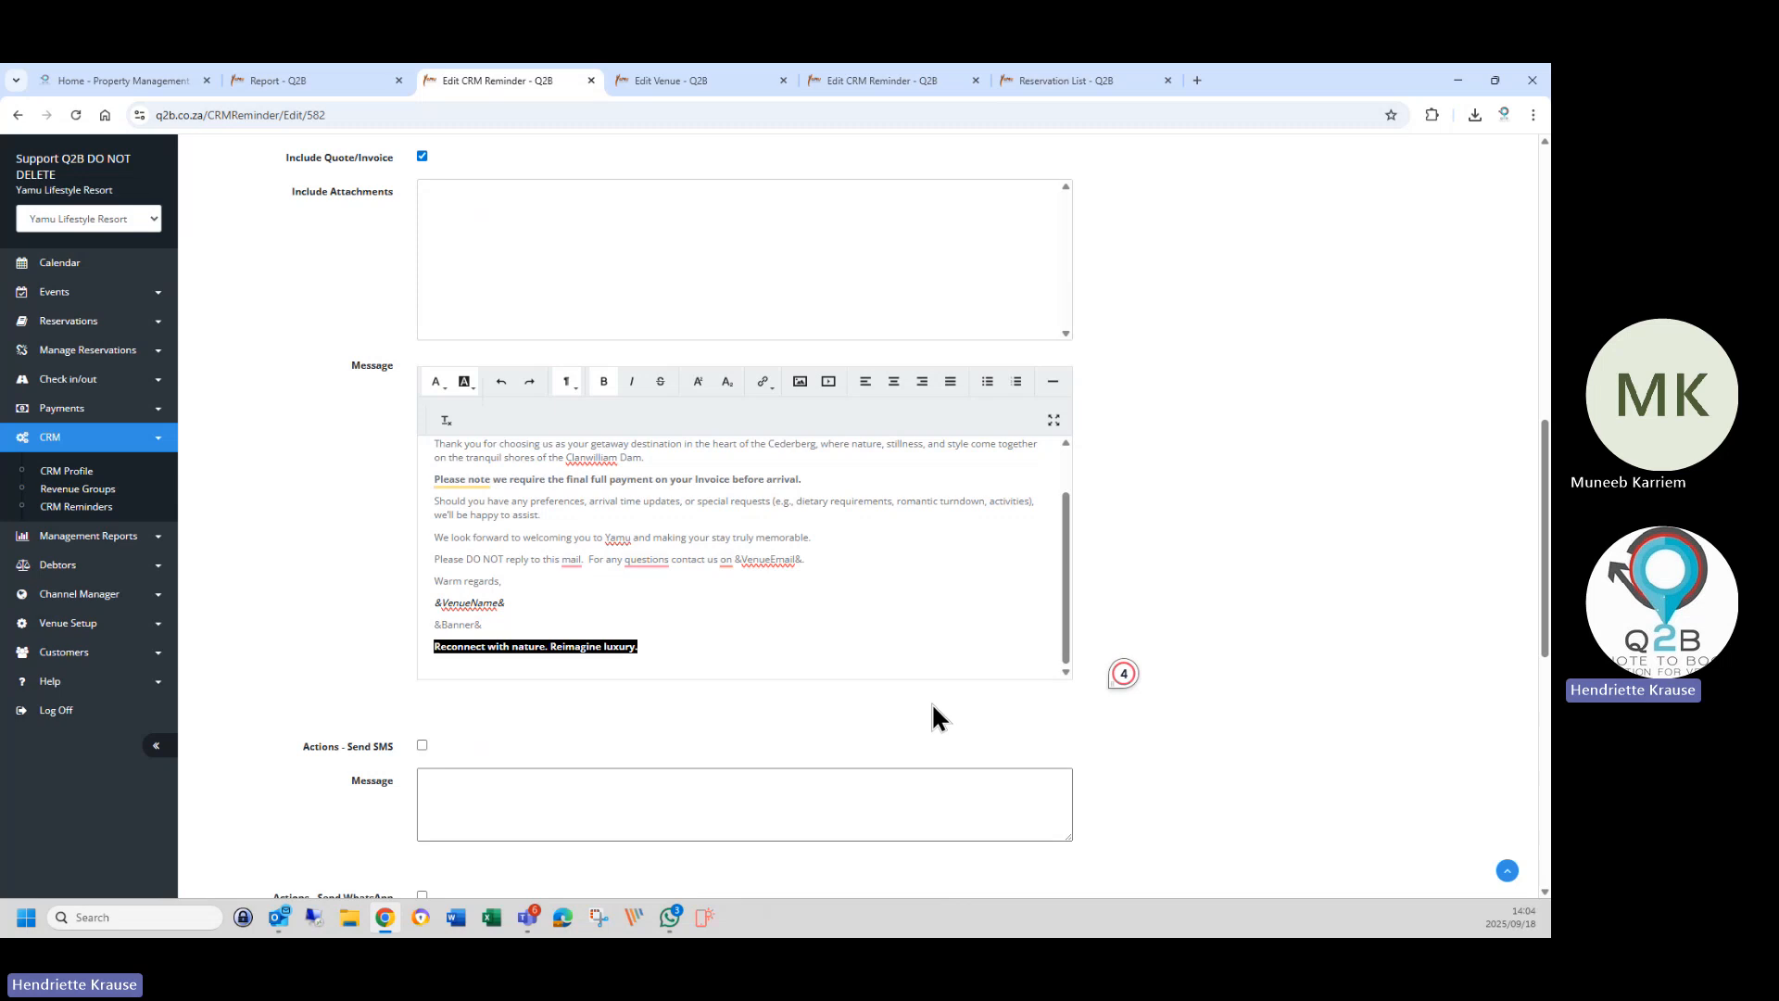
scroll(506, 568, up, 3)
scroll(302, 599, down, 8)
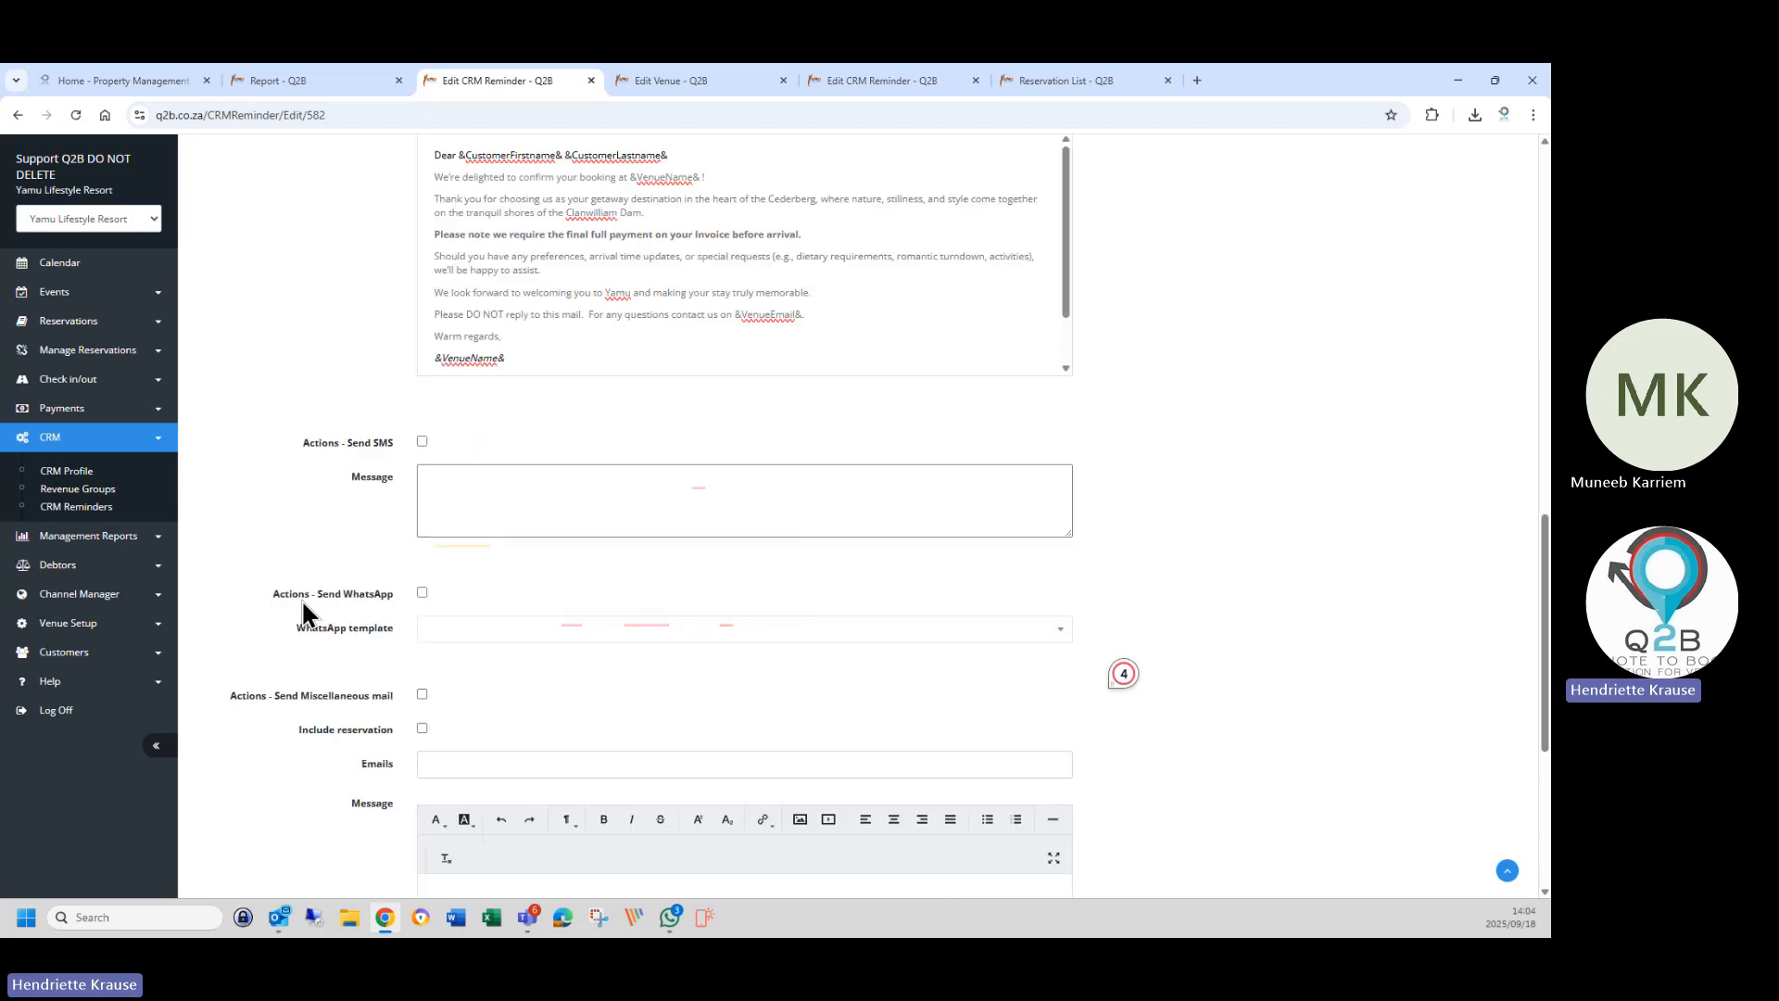
click(439, 796)
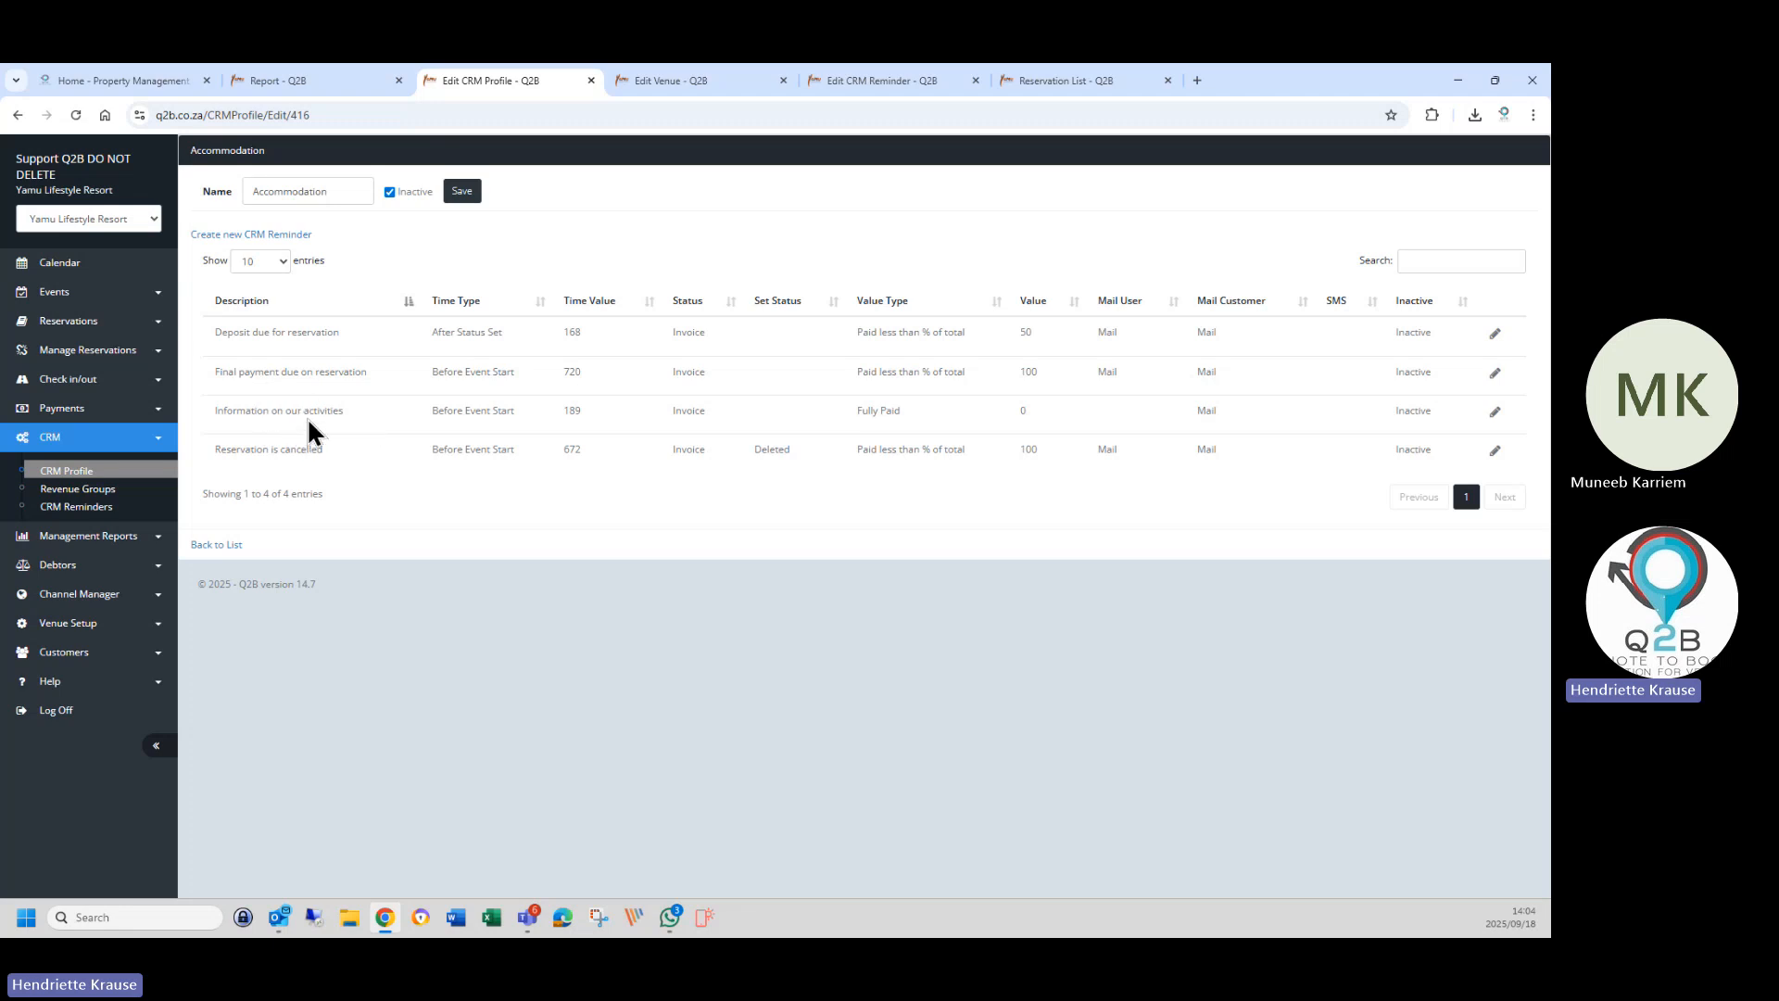
Edit the 'Information on our activities' reminder (189 hours before event, fully paid Invoices).
click(1495, 412)
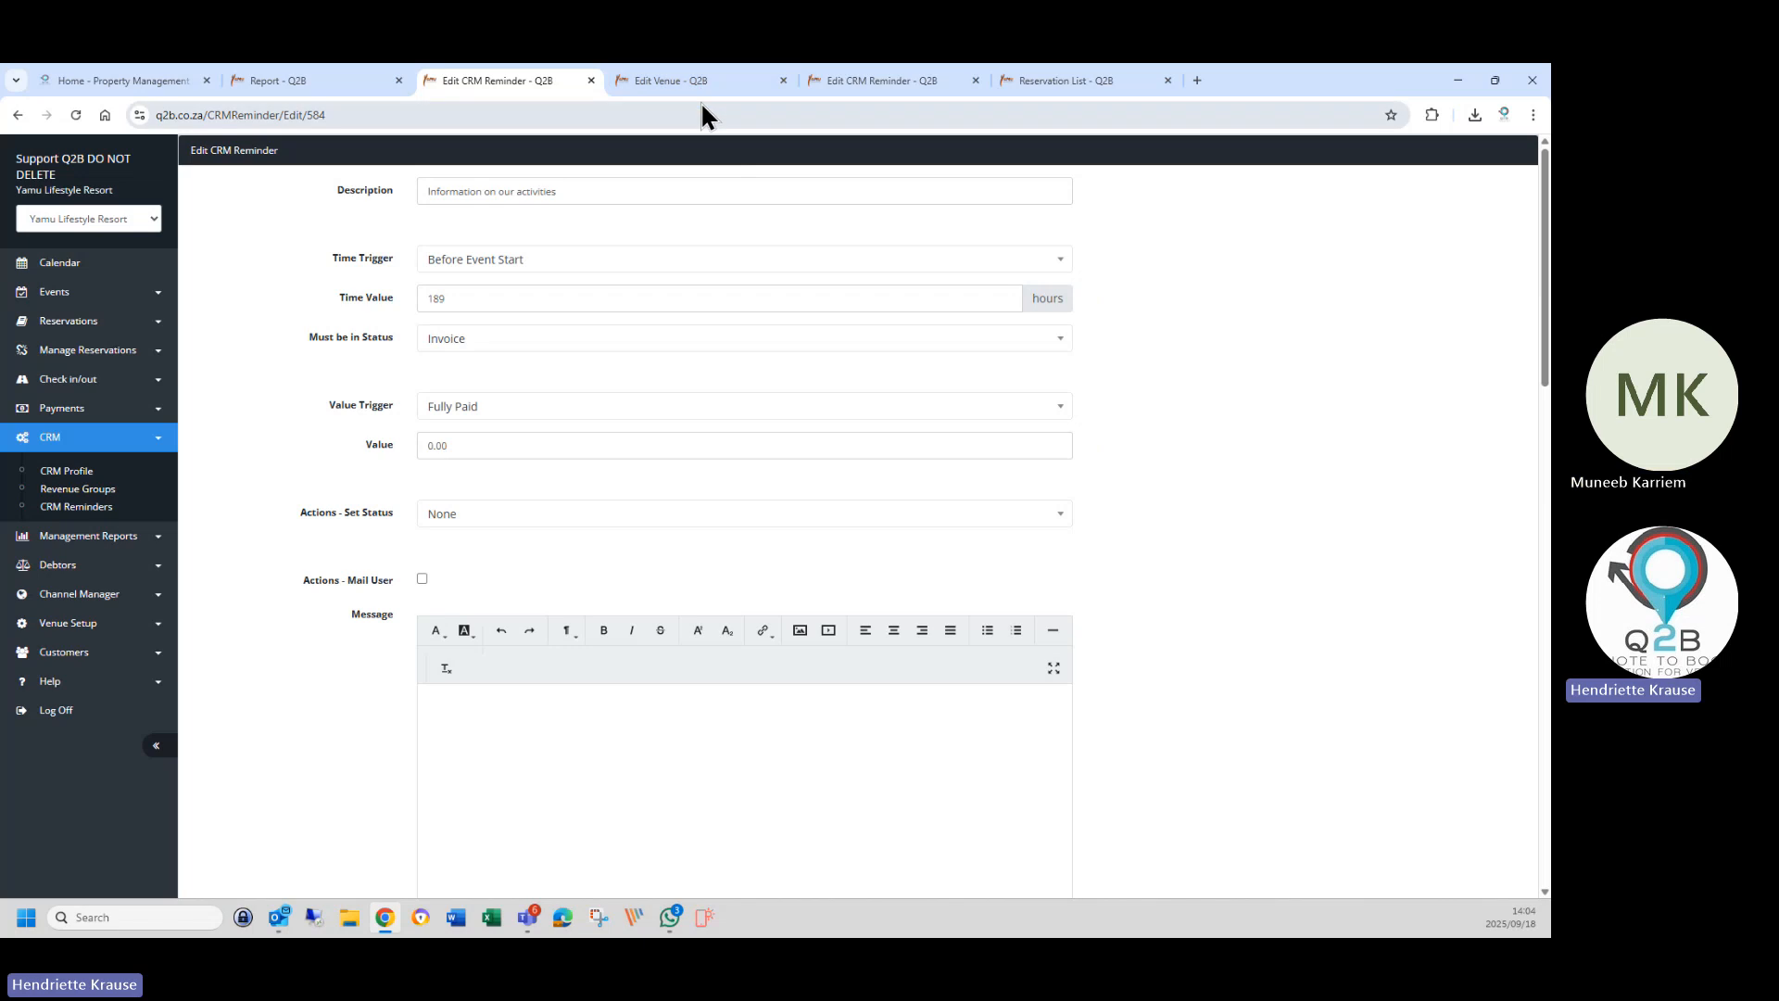
Keep Invoice as the required status and change the value trigger from Fully Paid to Deposit Paid.
mouse_move(701, 93)
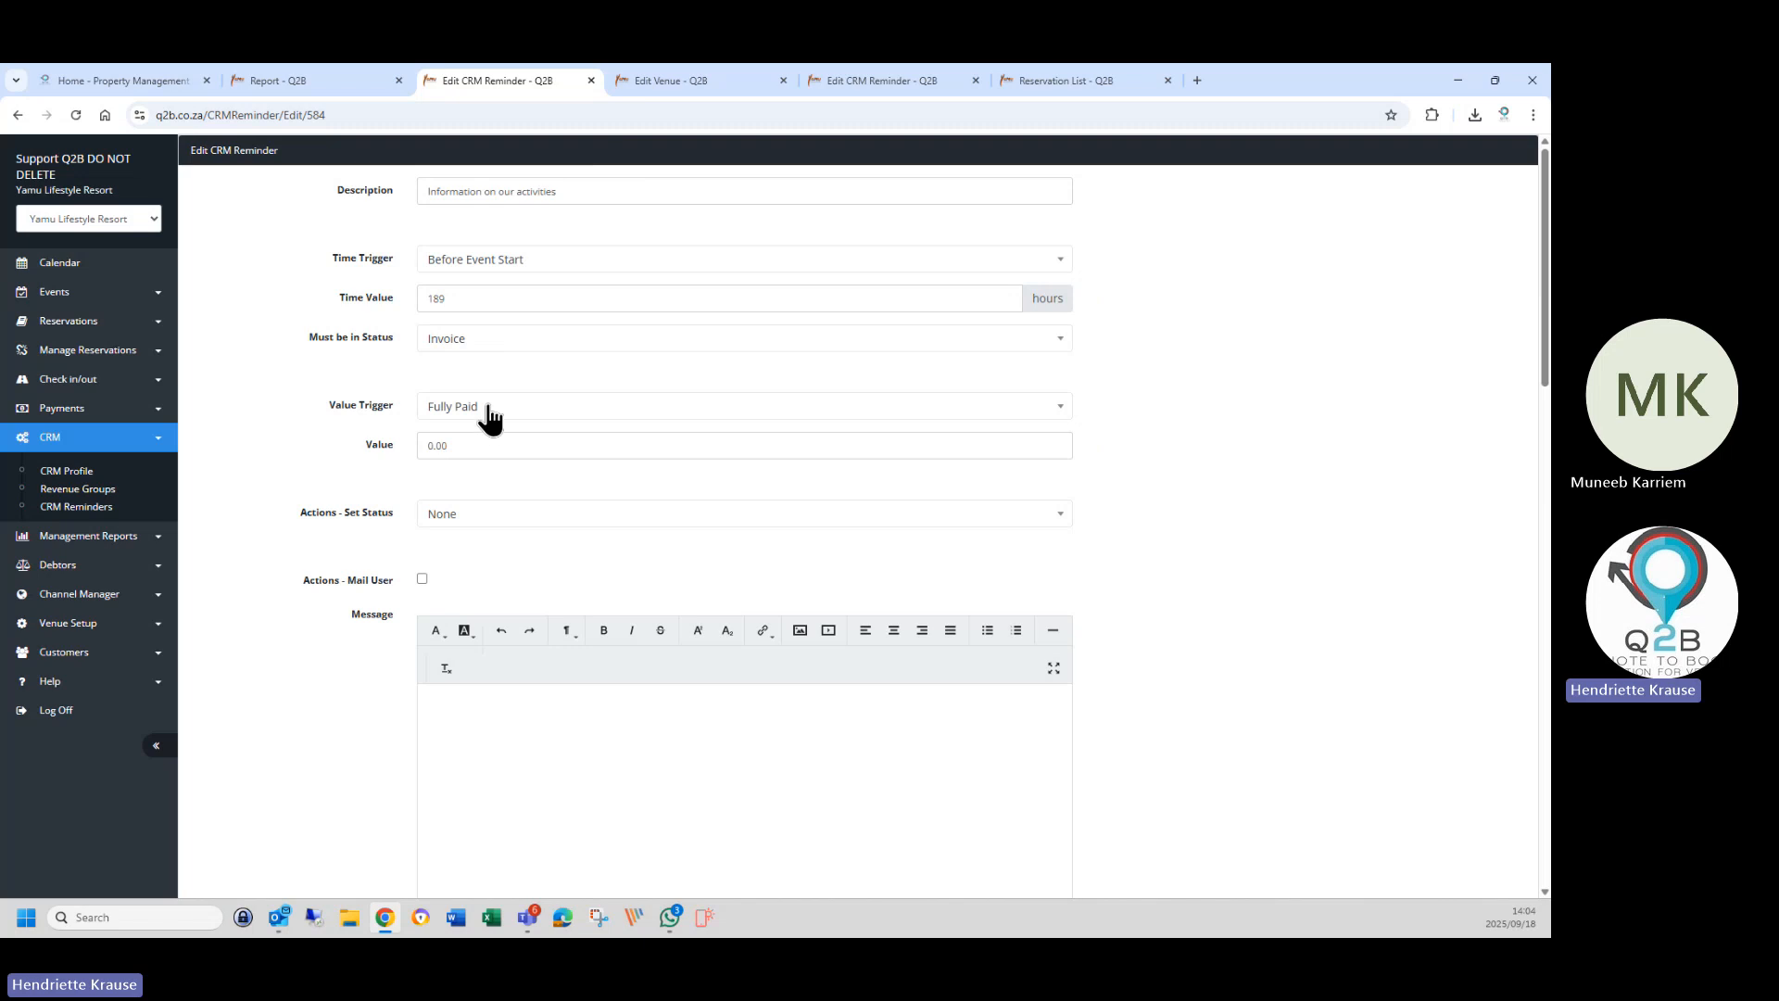
click(436, 342)
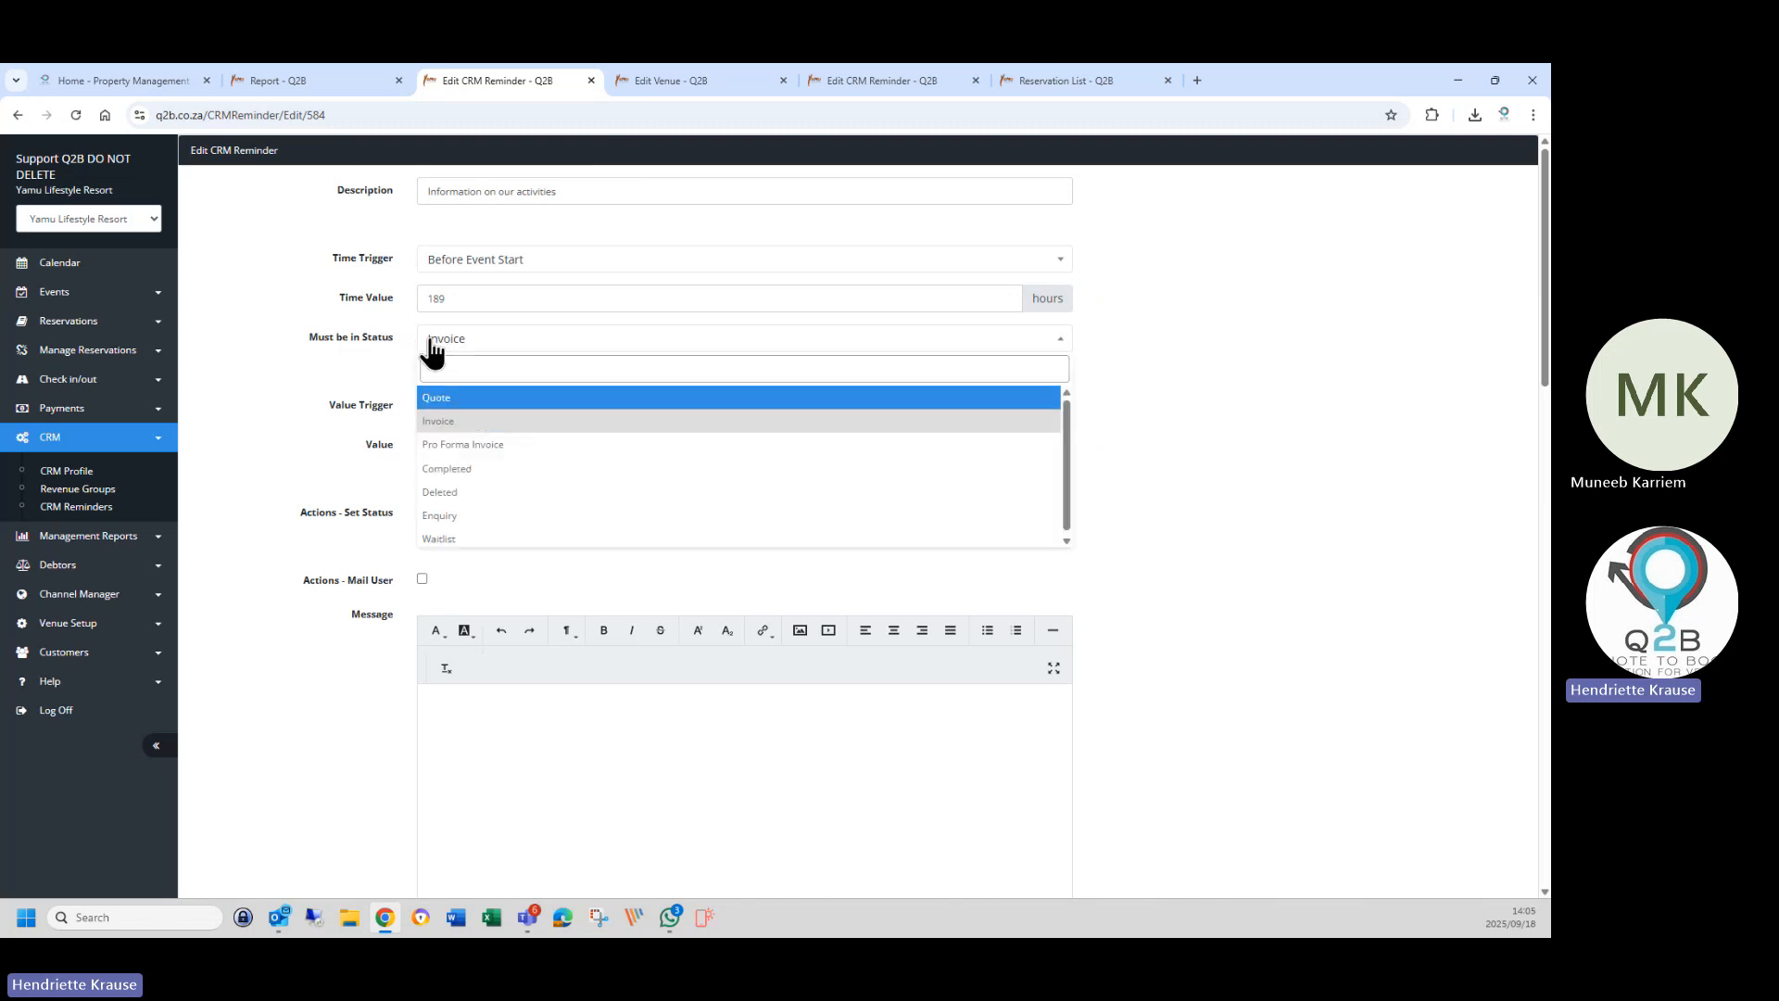
click(422, 415)
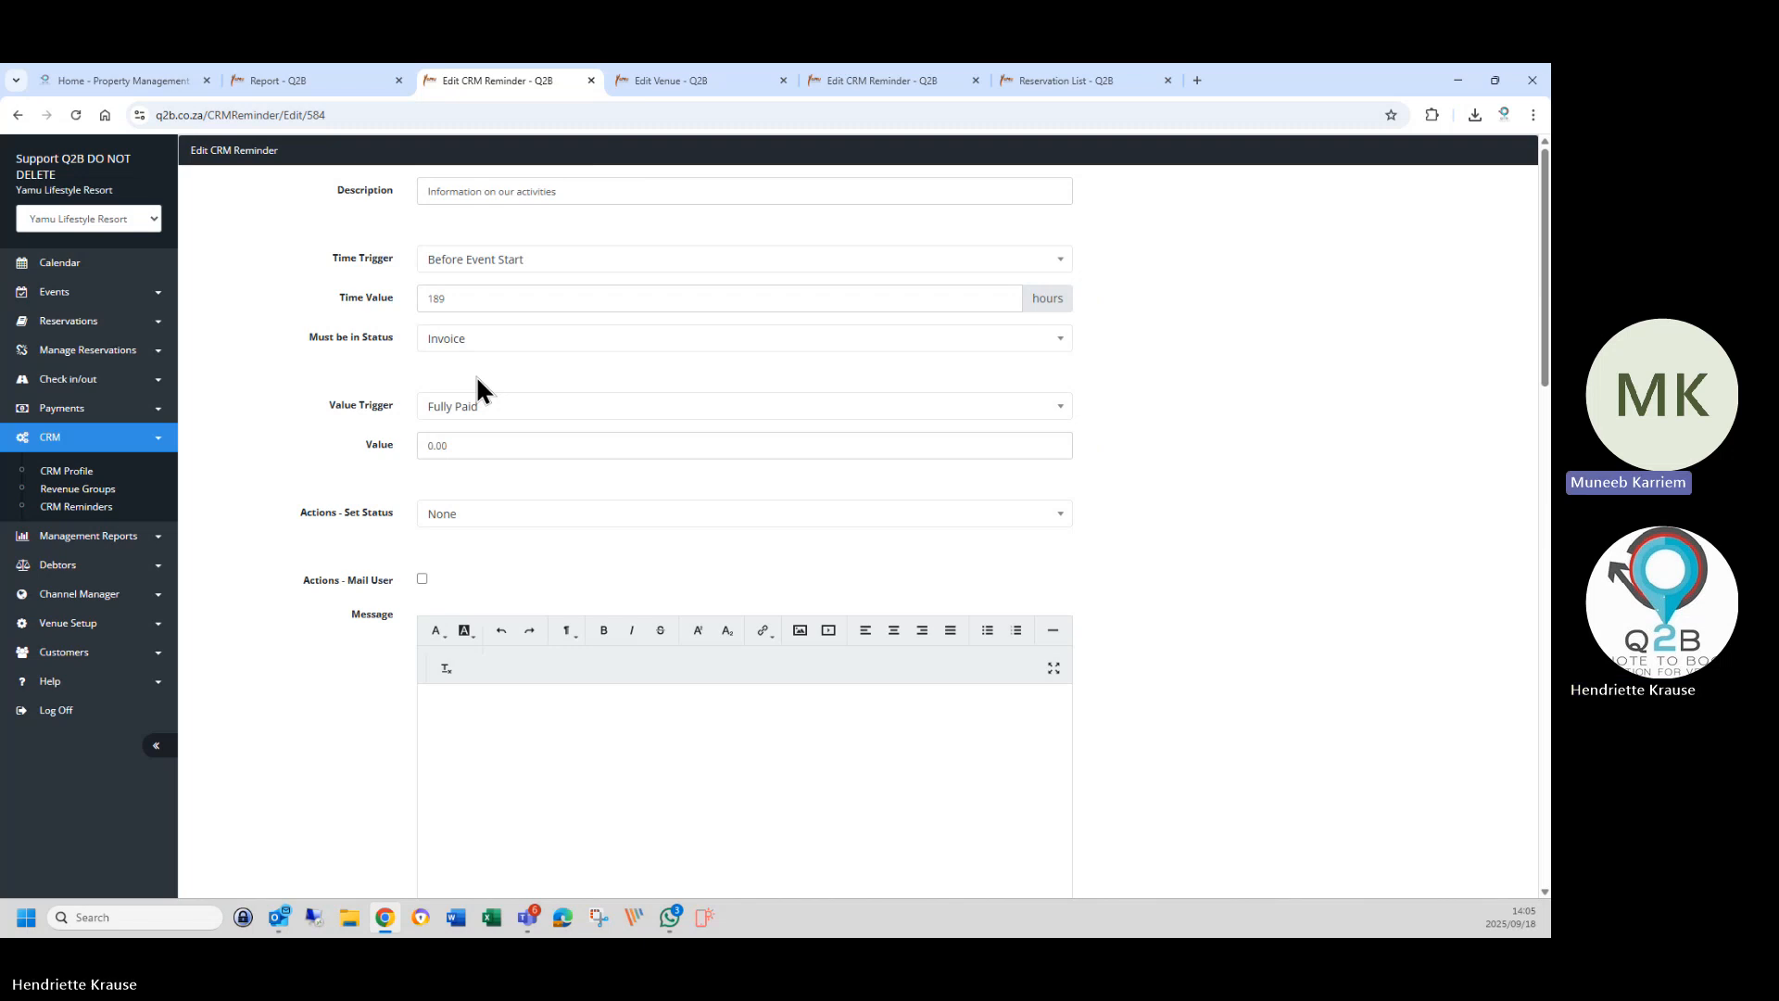
click(488, 408)
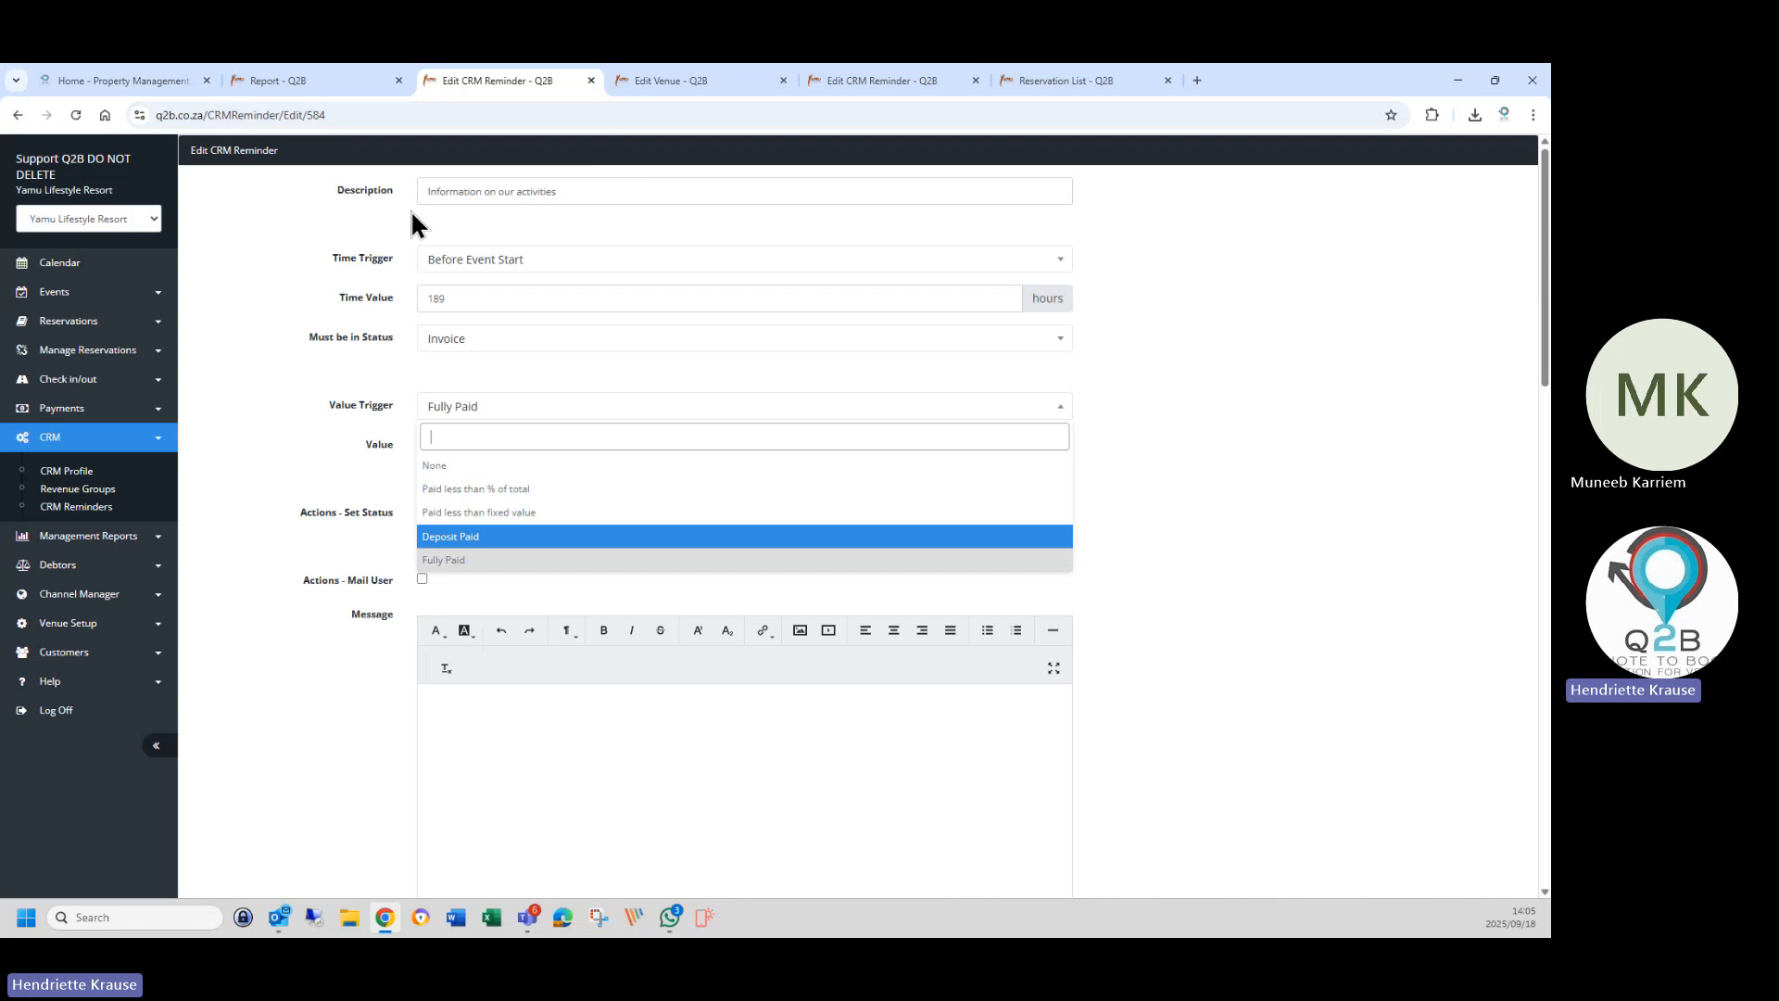
drag(419, 191, 587, 195)
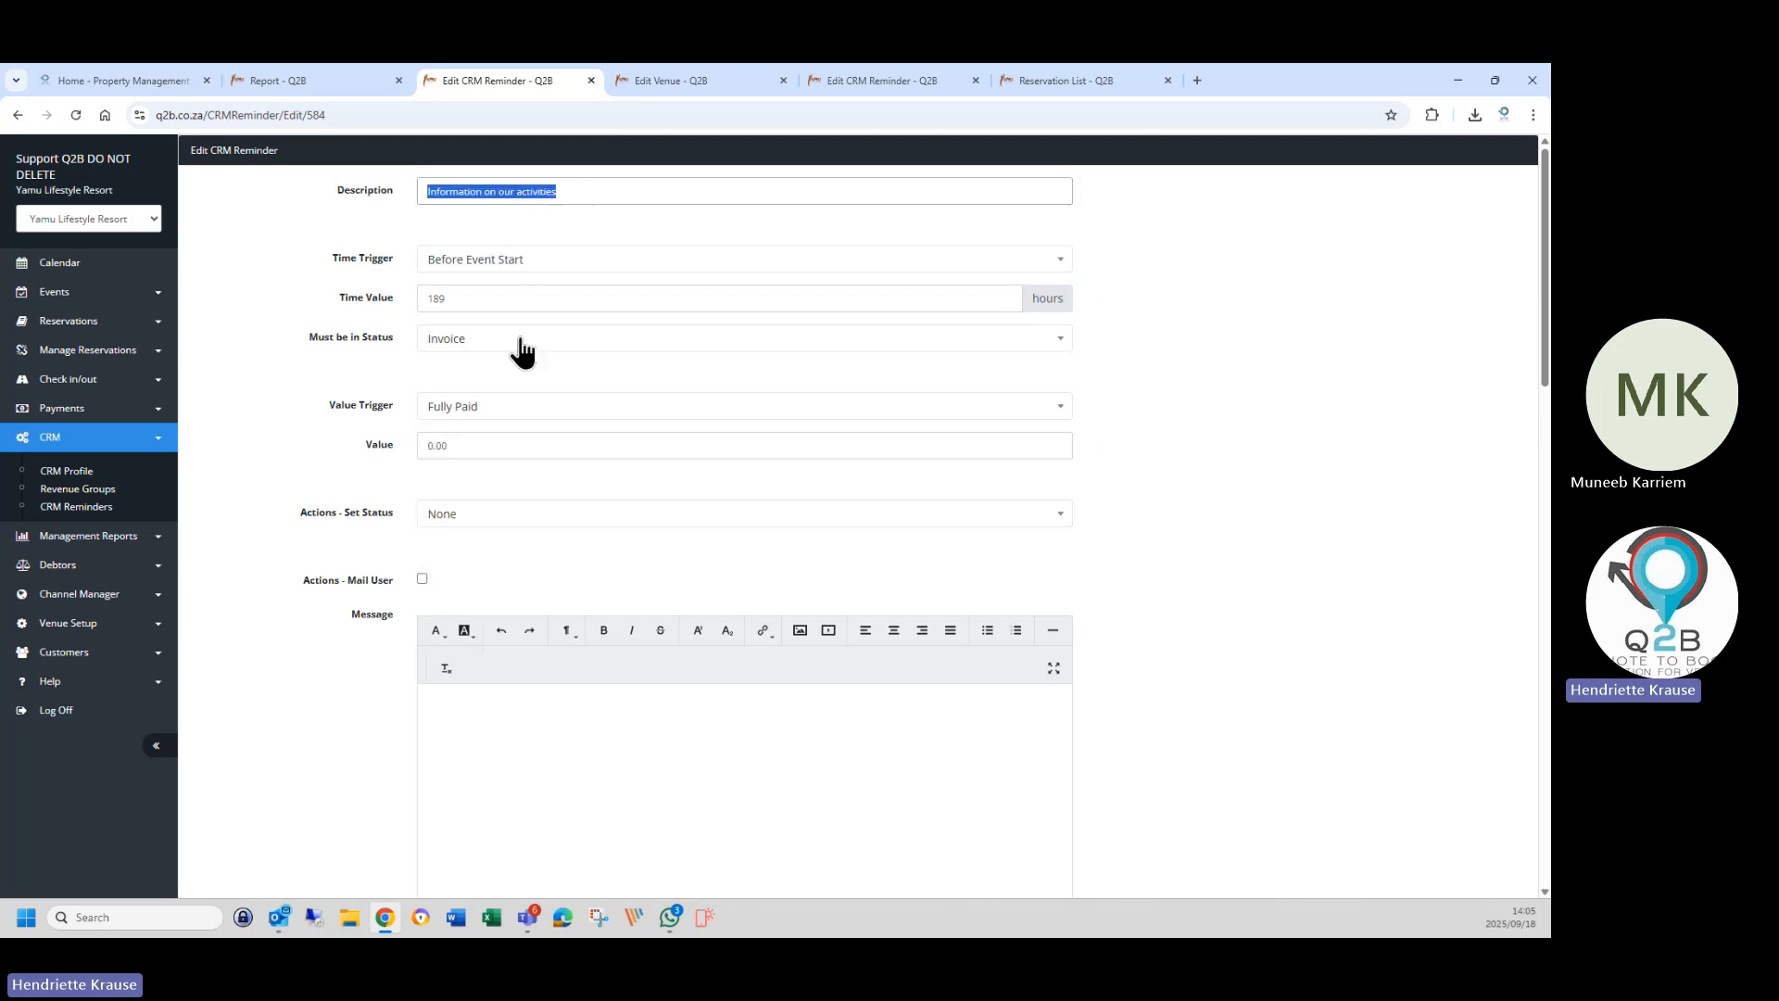
click(451, 410)
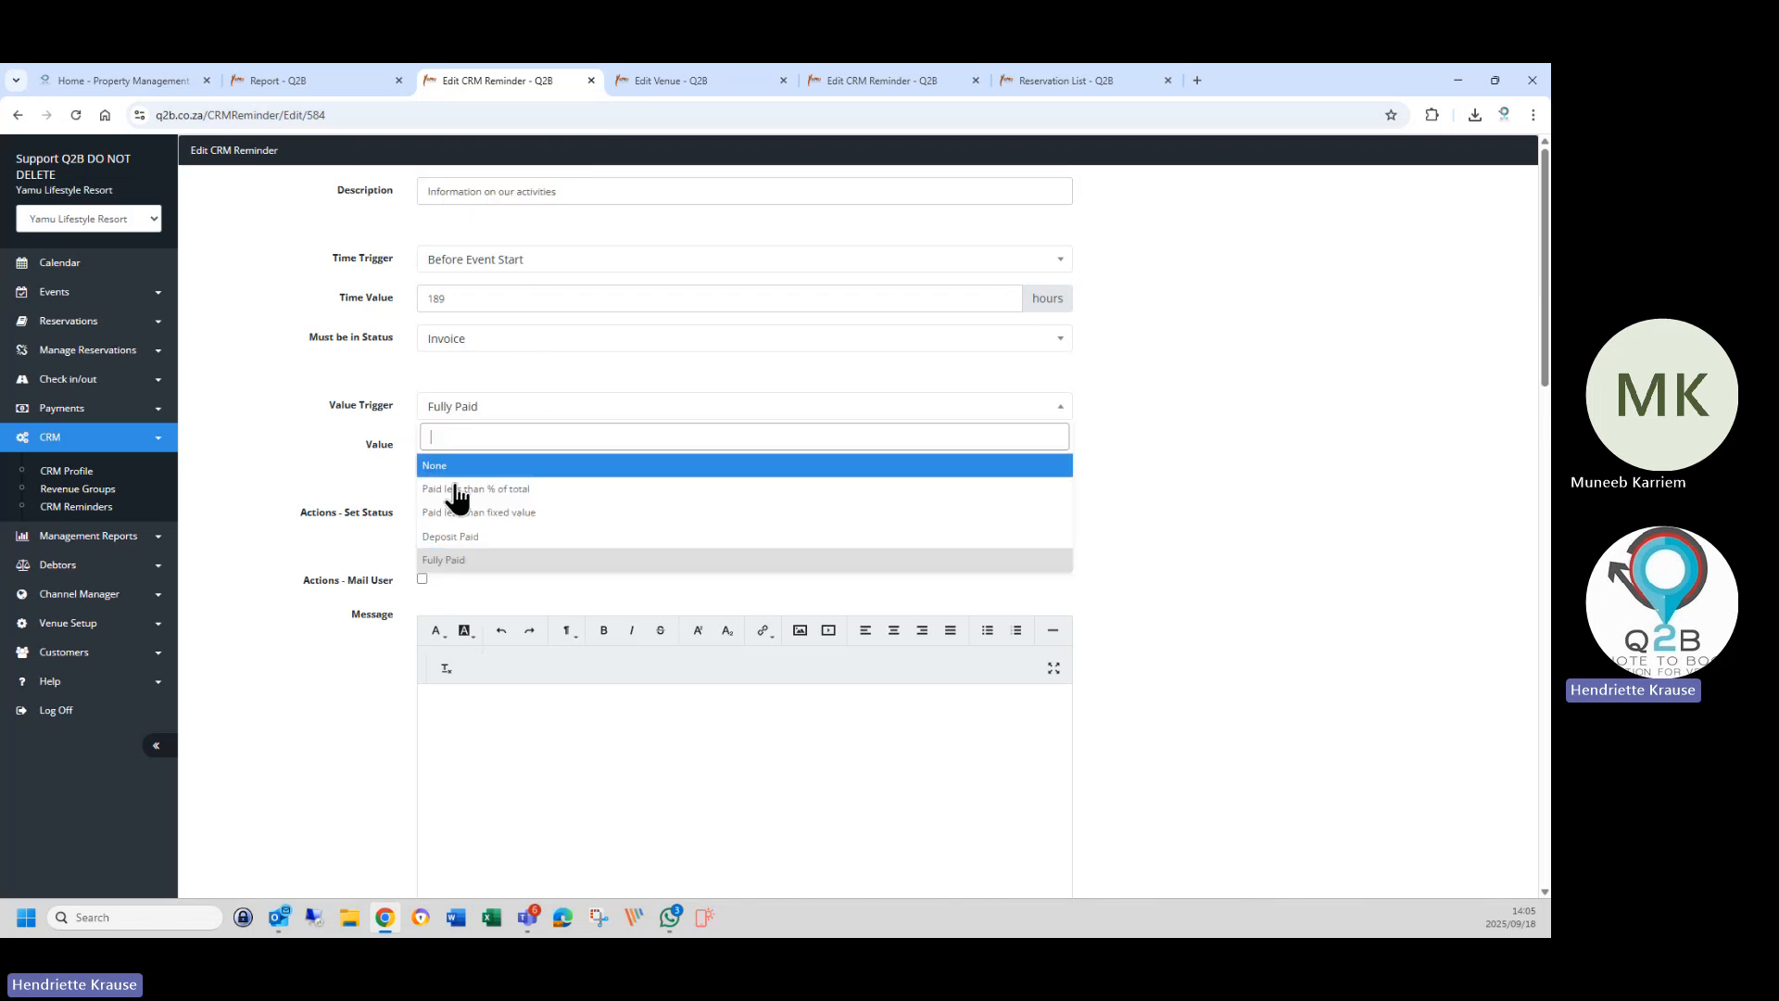
click(455, 539)
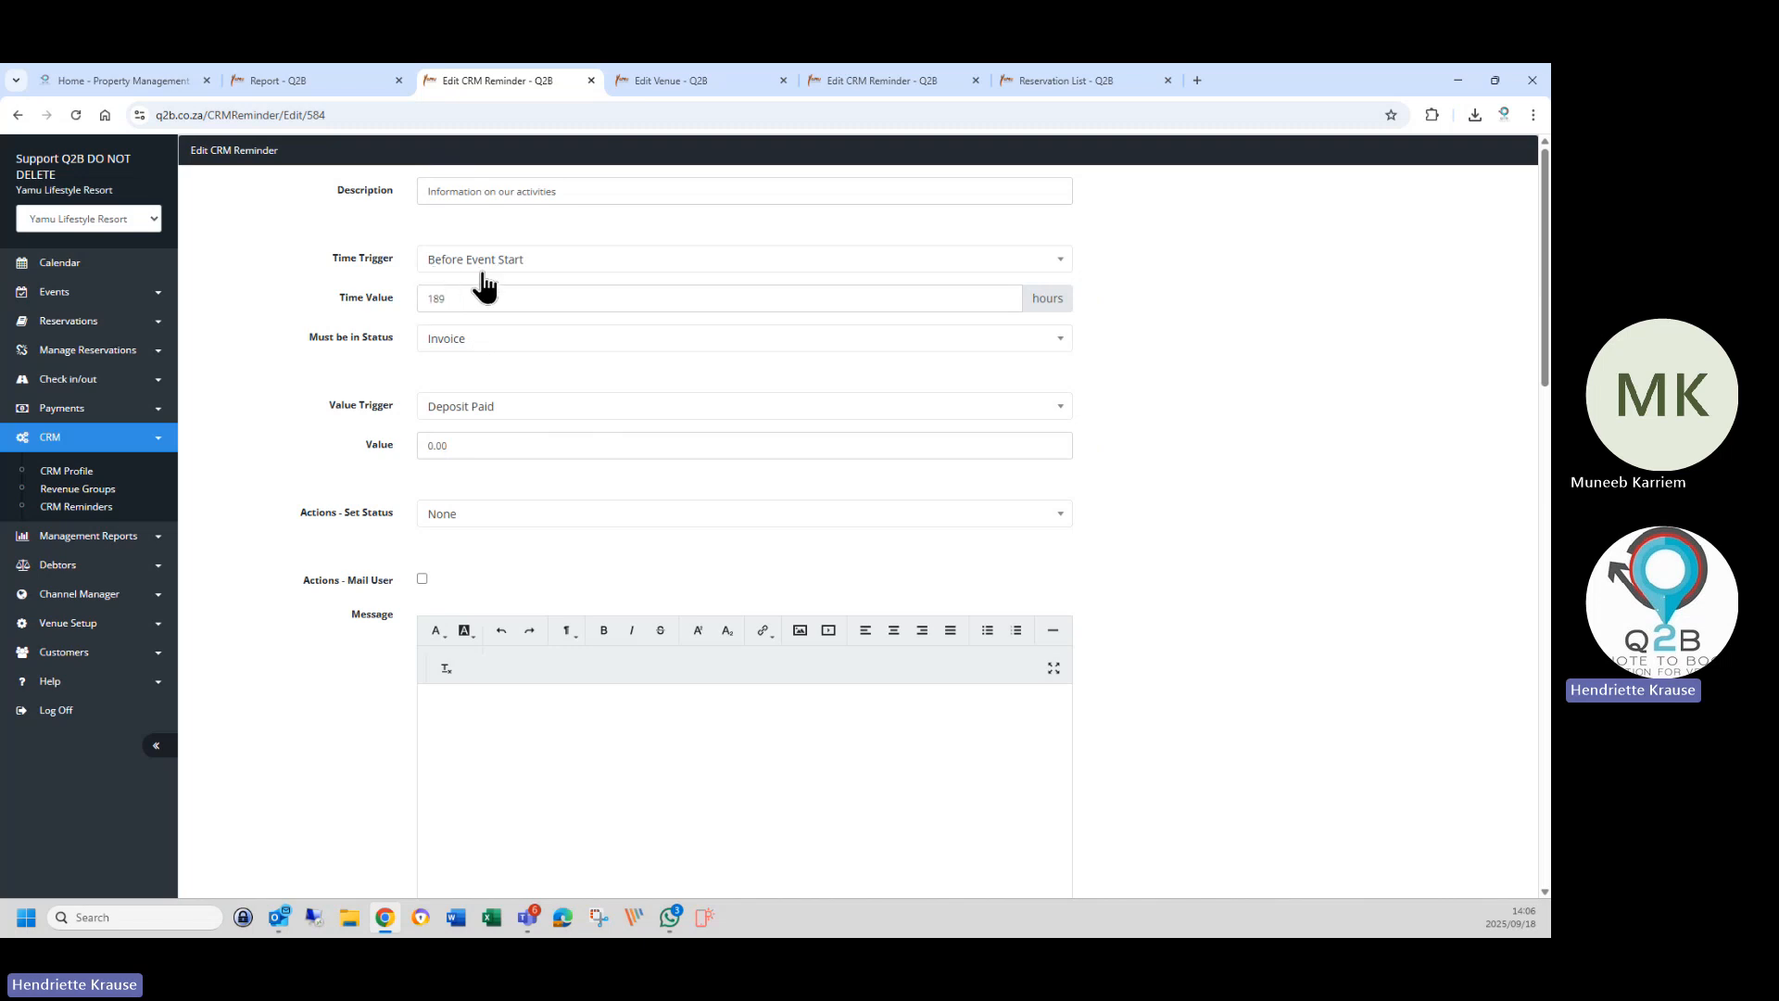
Change the reminder's Time Value from 189 to 336 hours before event start.
double_click(443, 297)
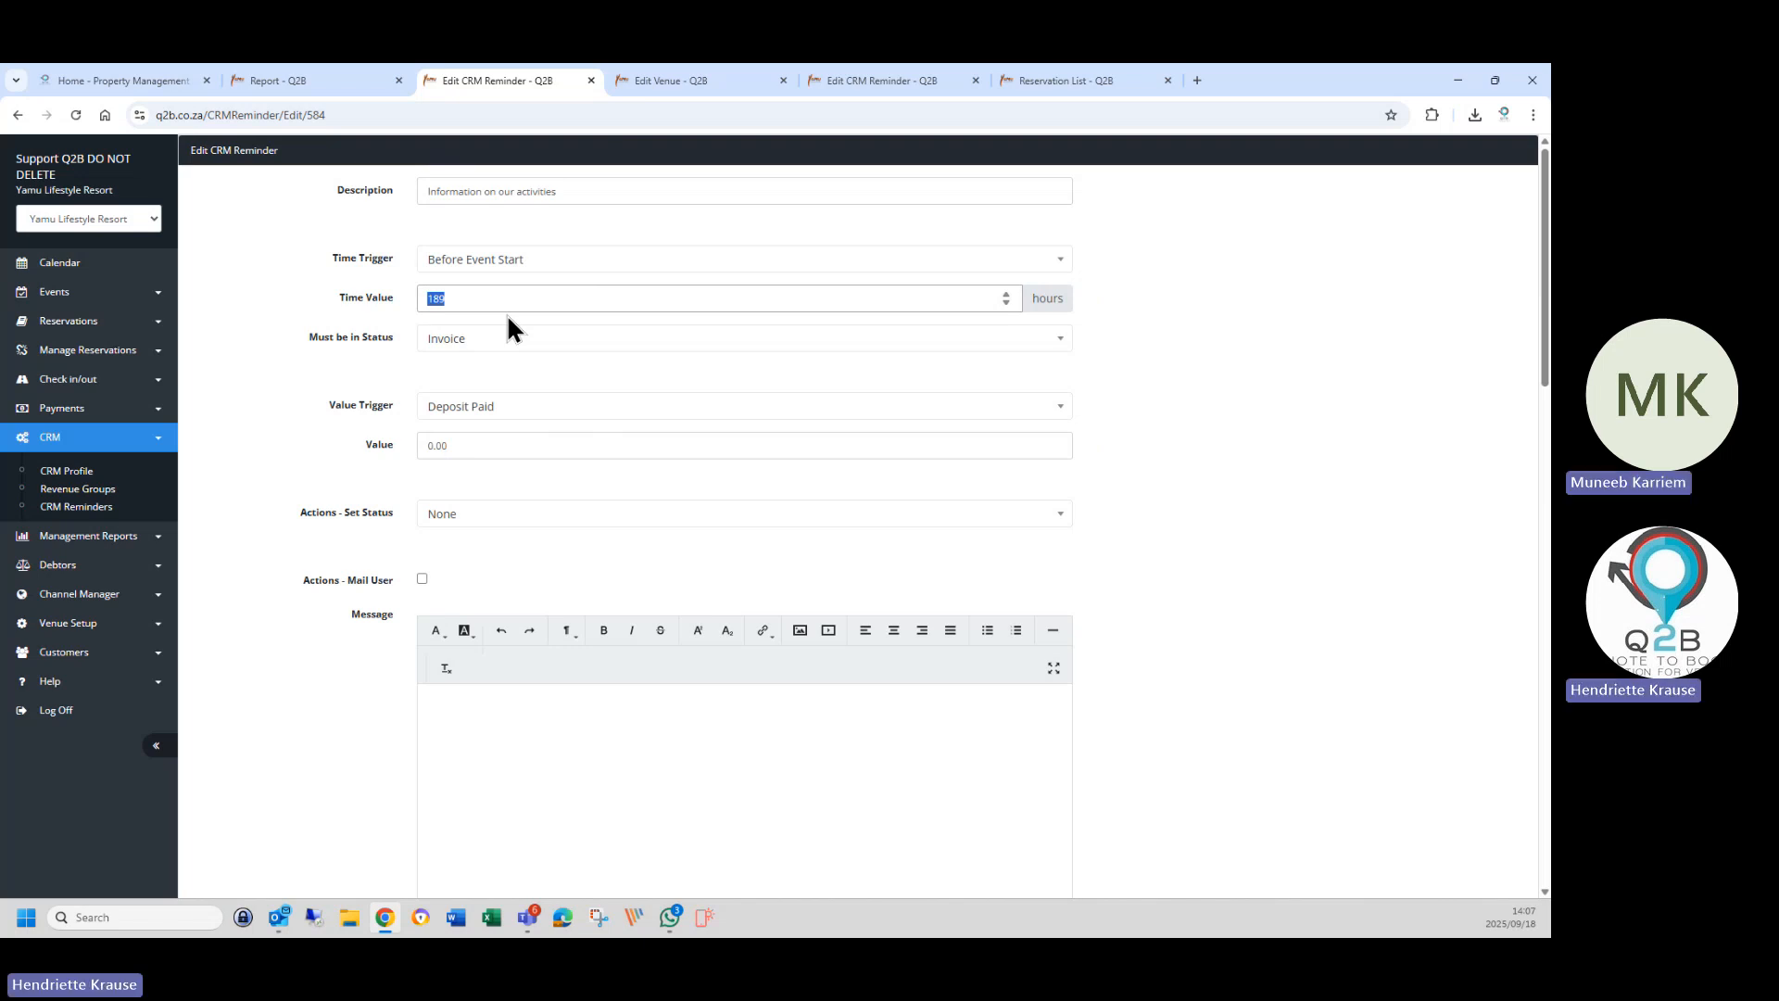
text(336)
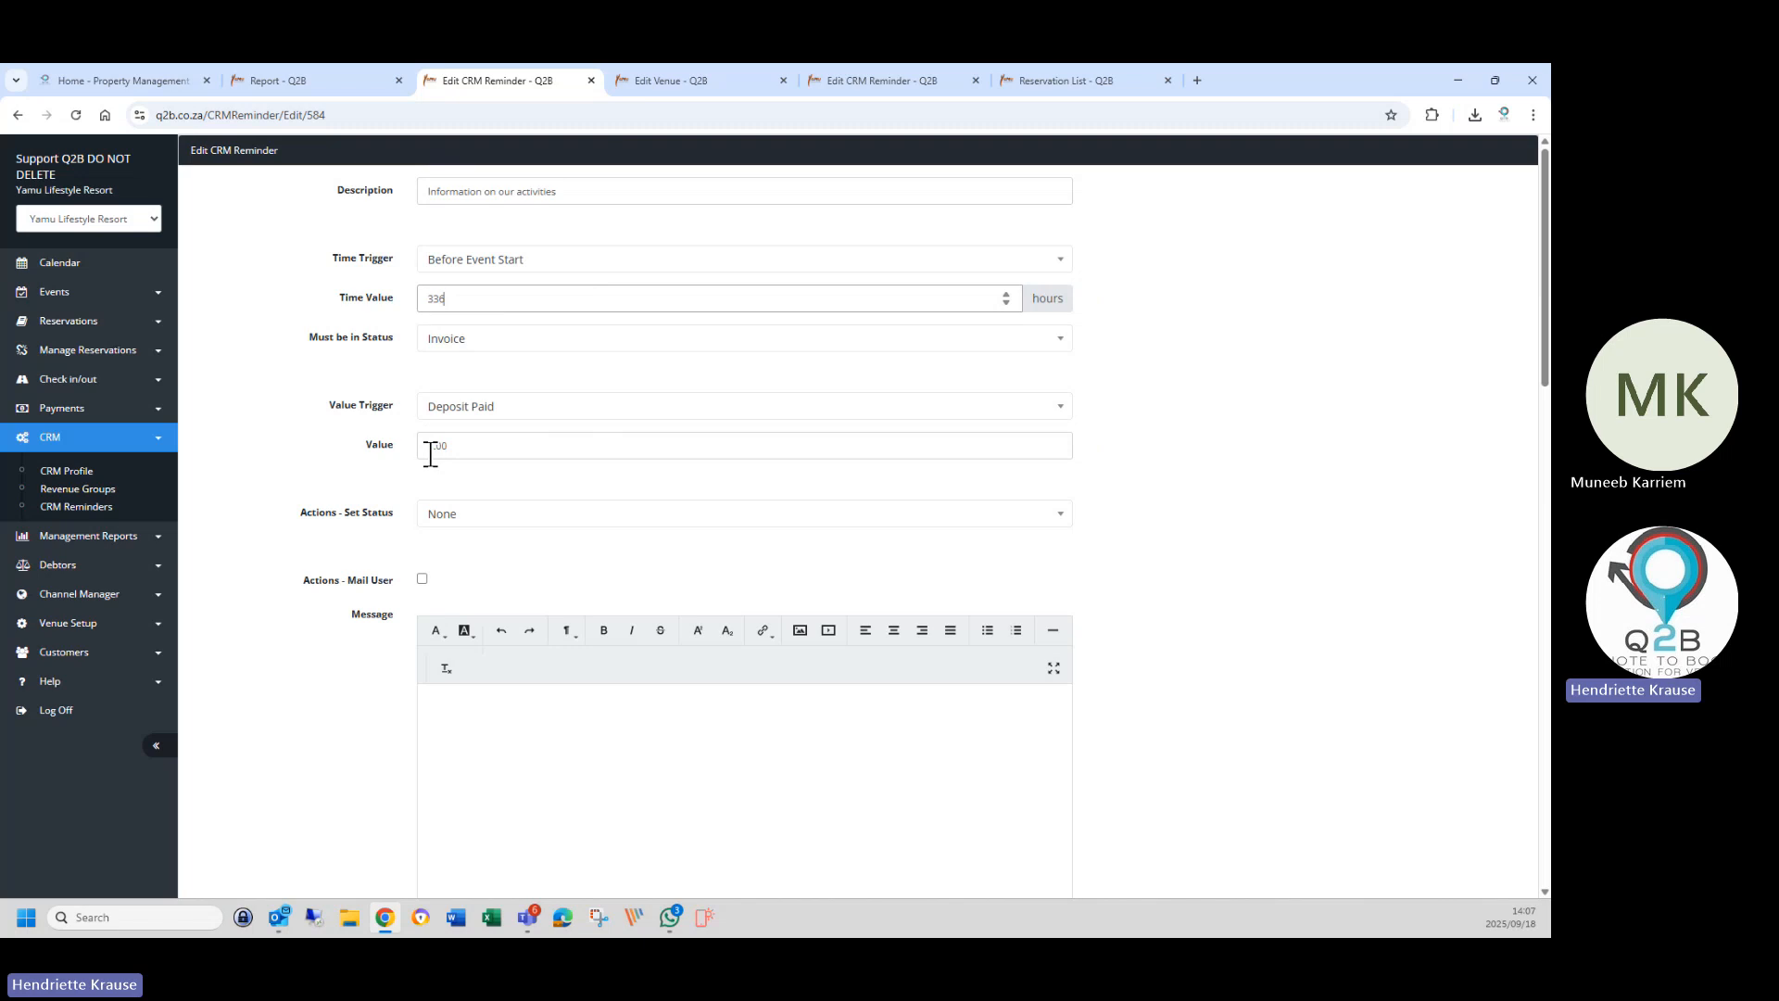
scroll(452, 567, down, 8)
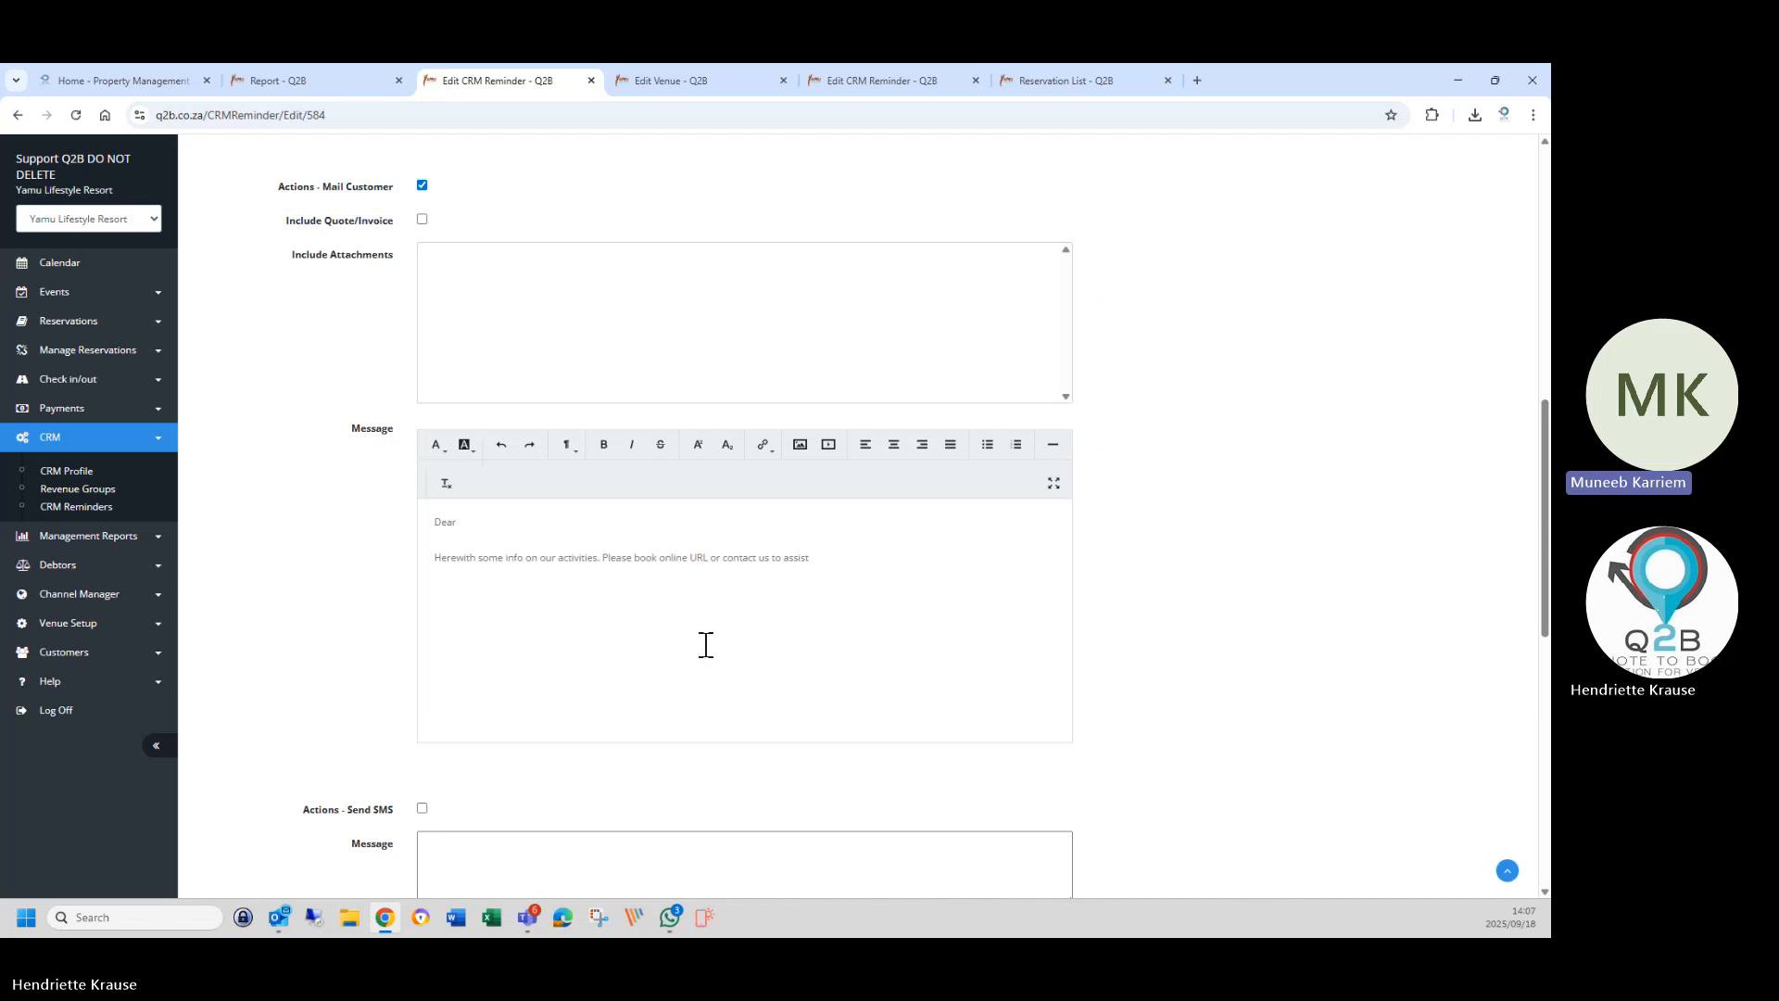
scroll(707, 644, up, 10)
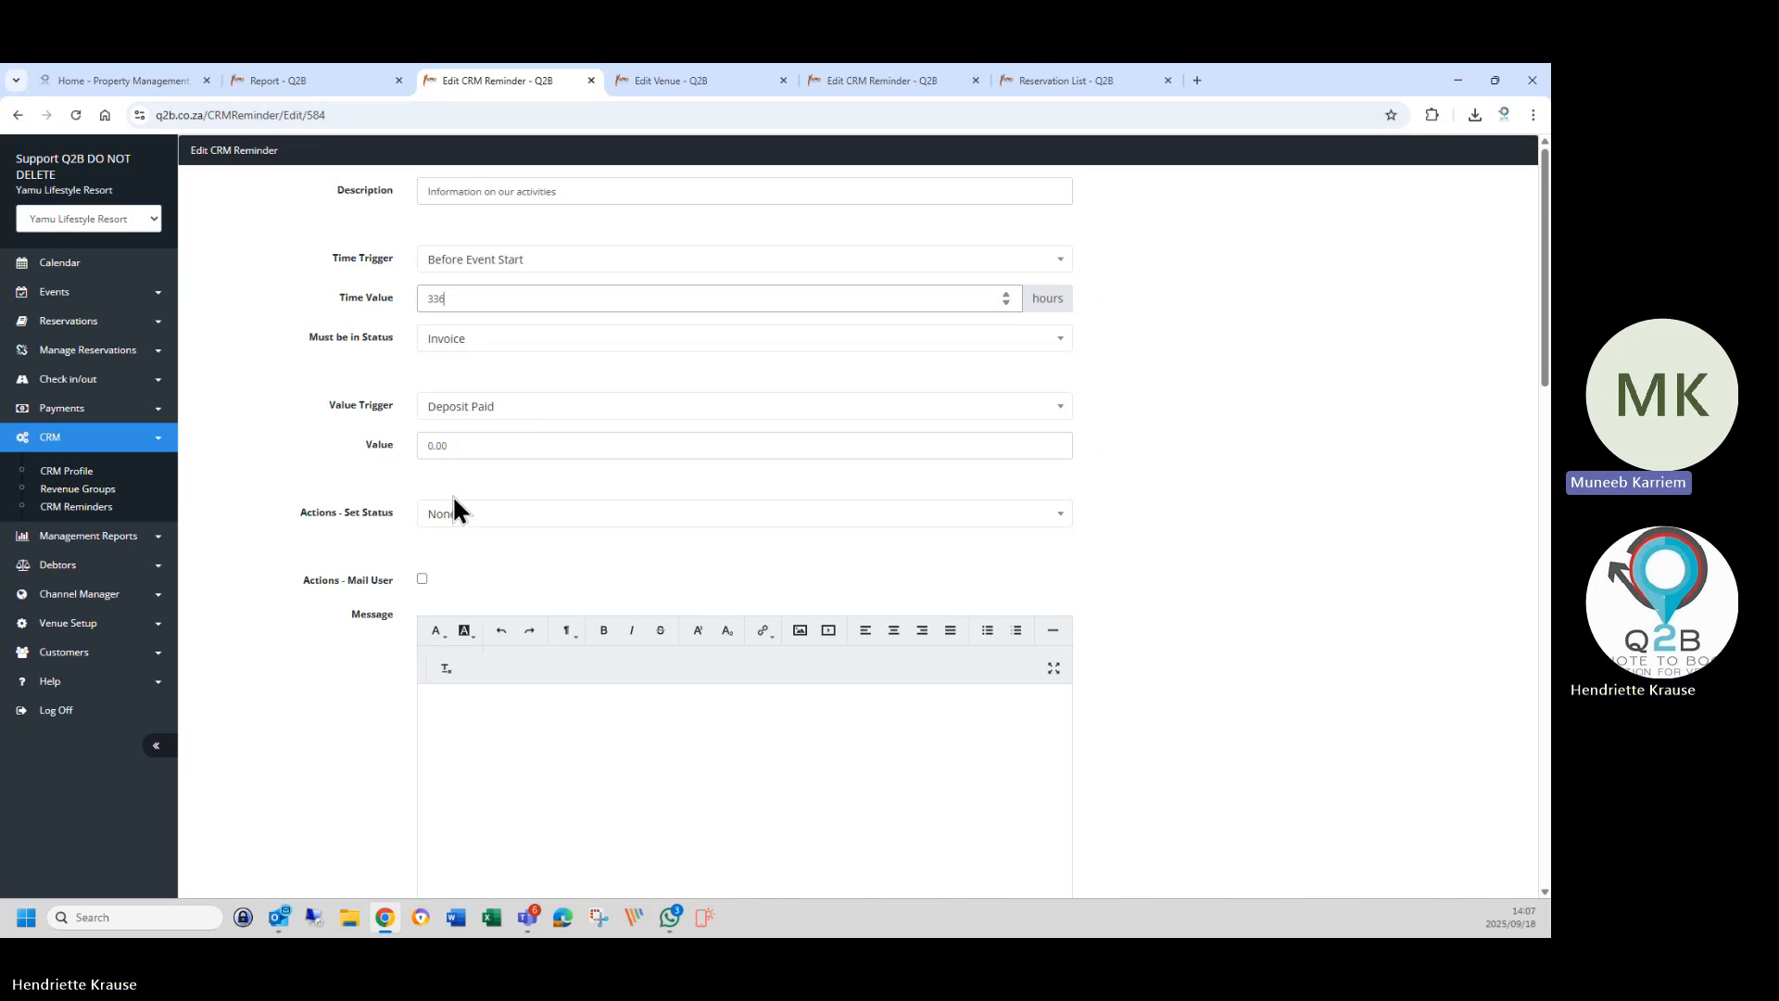
Confirm Deposit Paid as the value trigger and go back to the Edit Venue page.
click(446, 413)
click(458, 541)
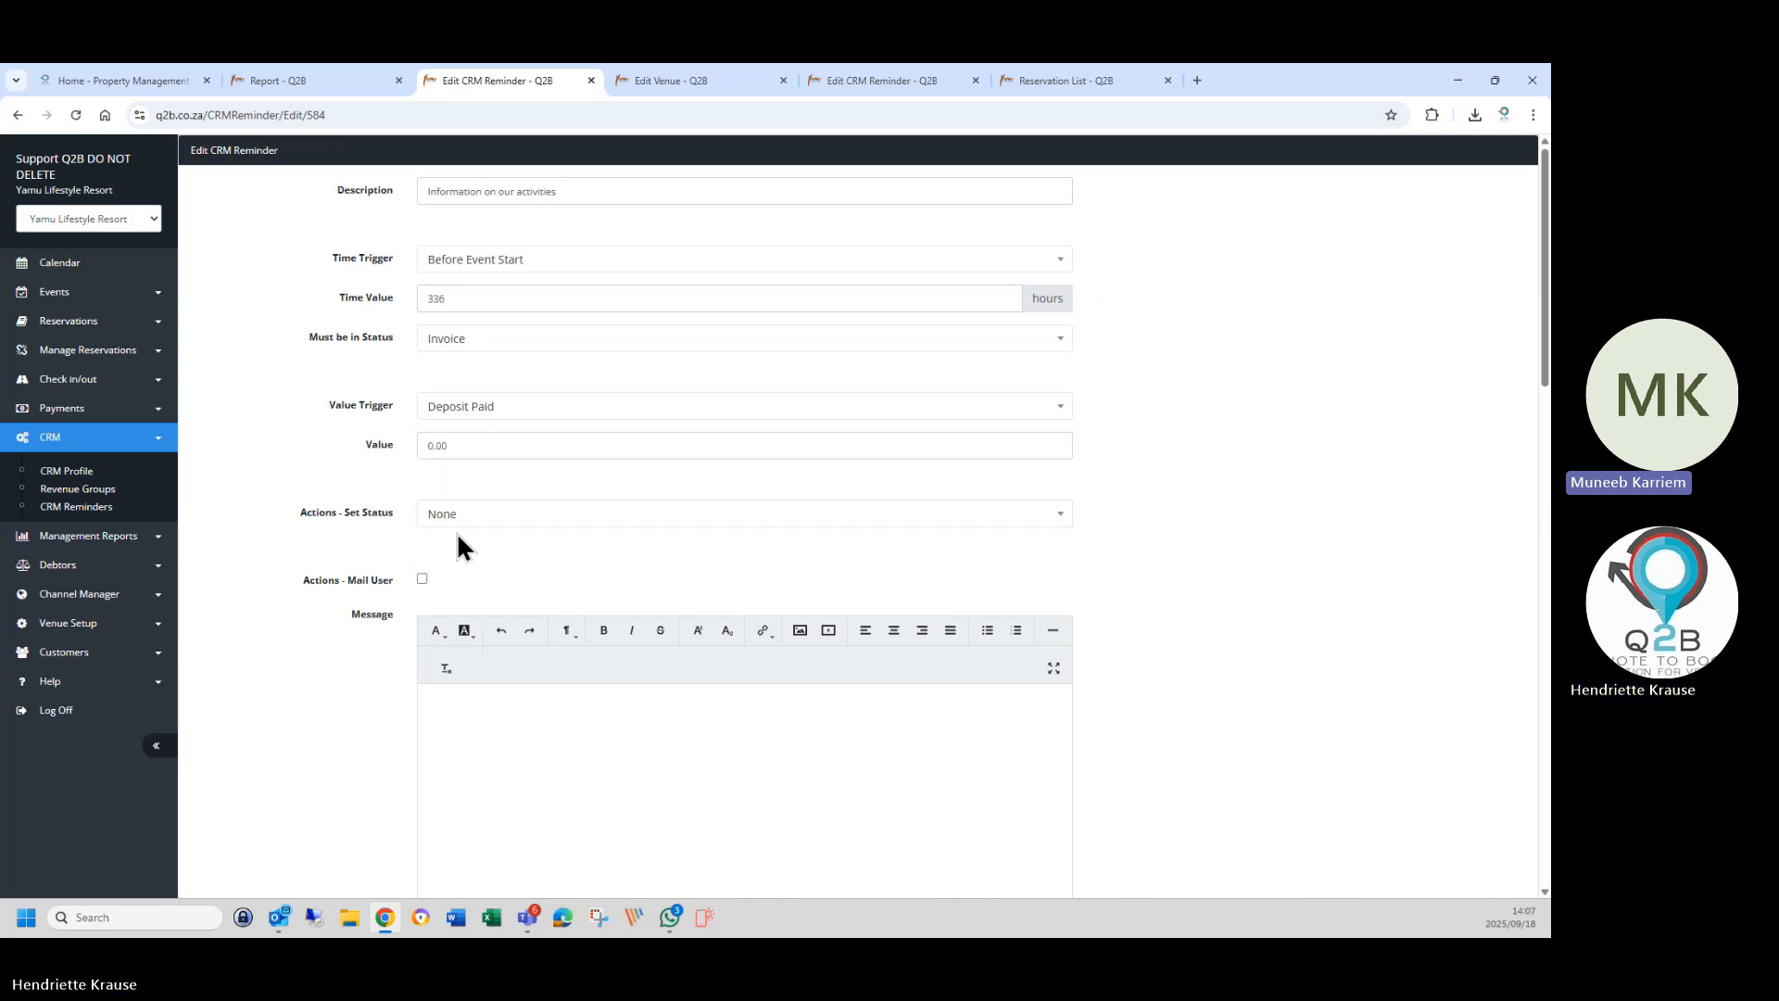
click(459, 414)
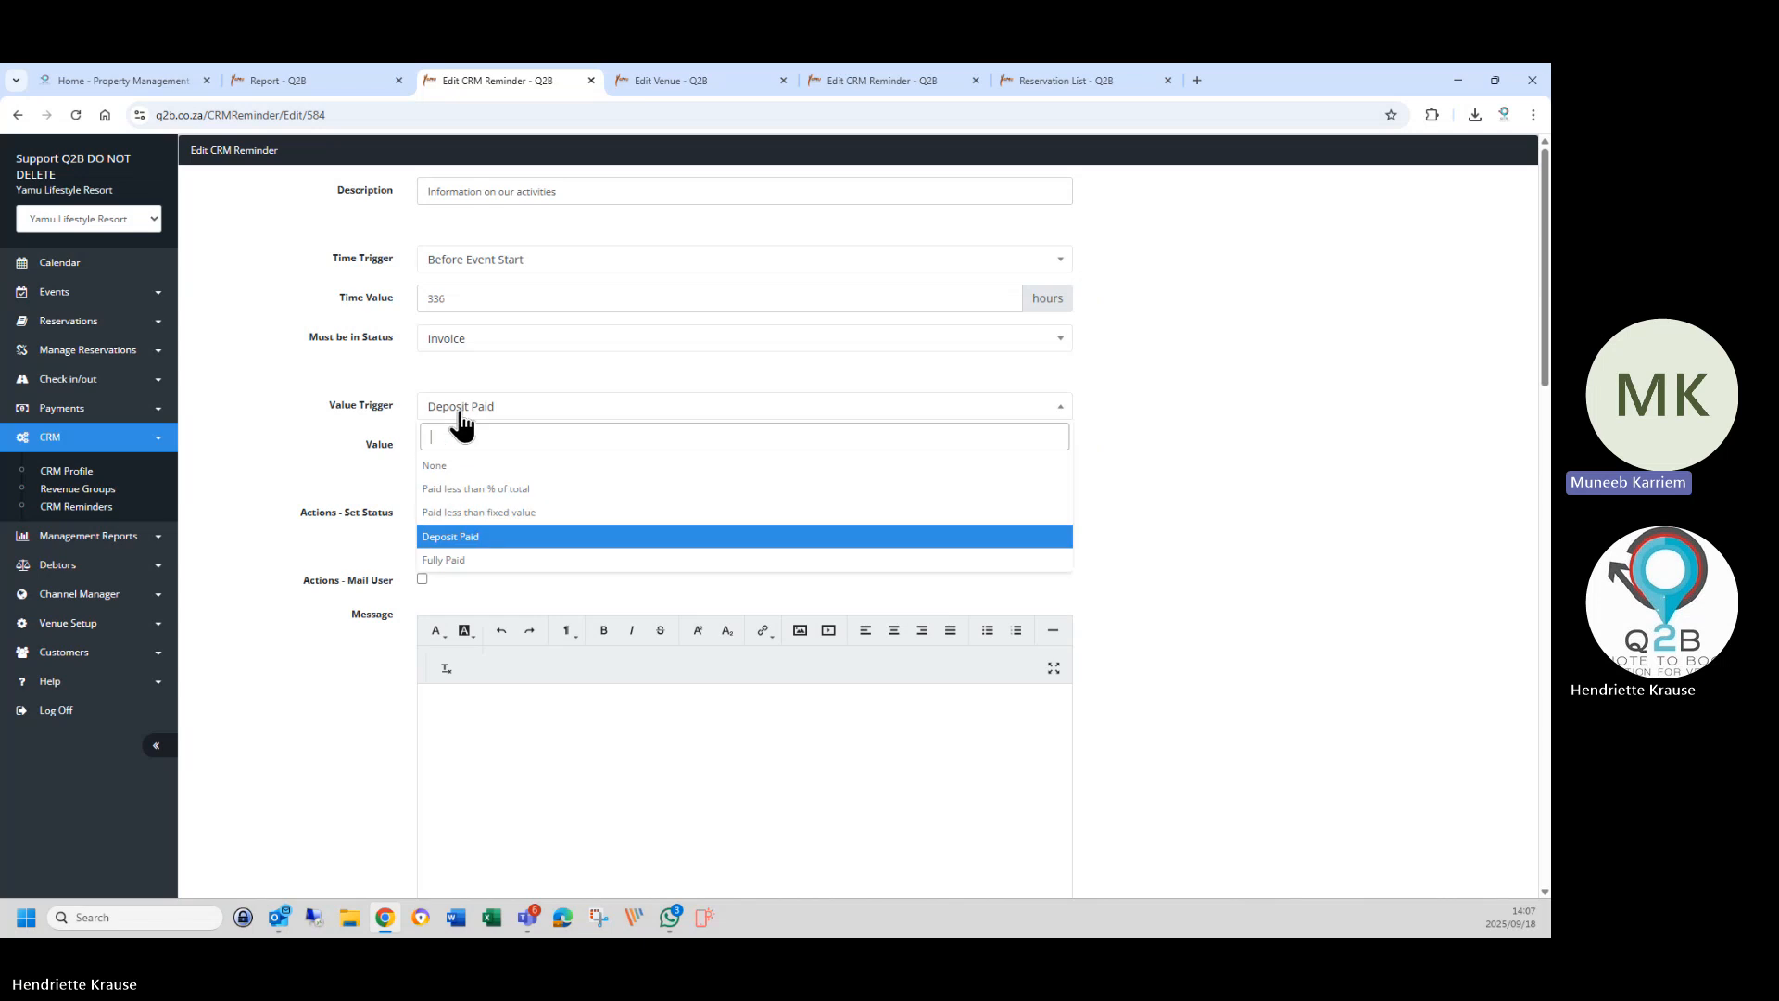
click(488, 547)
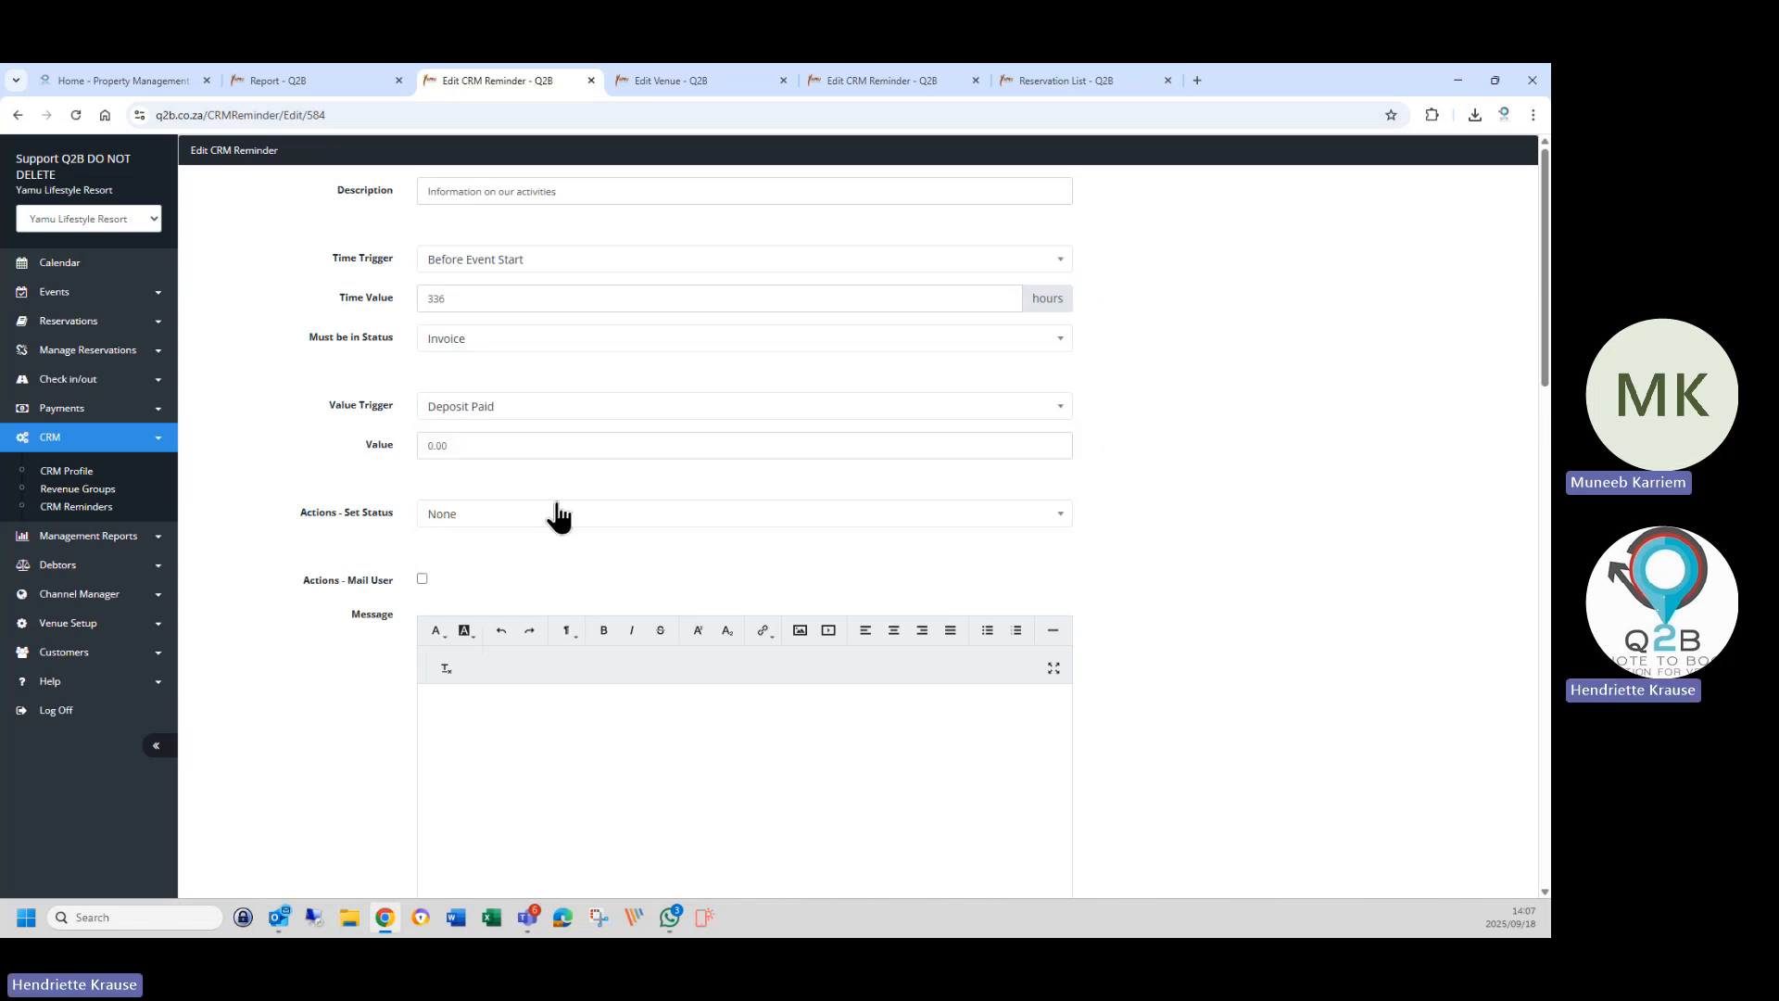
click(686, 81)
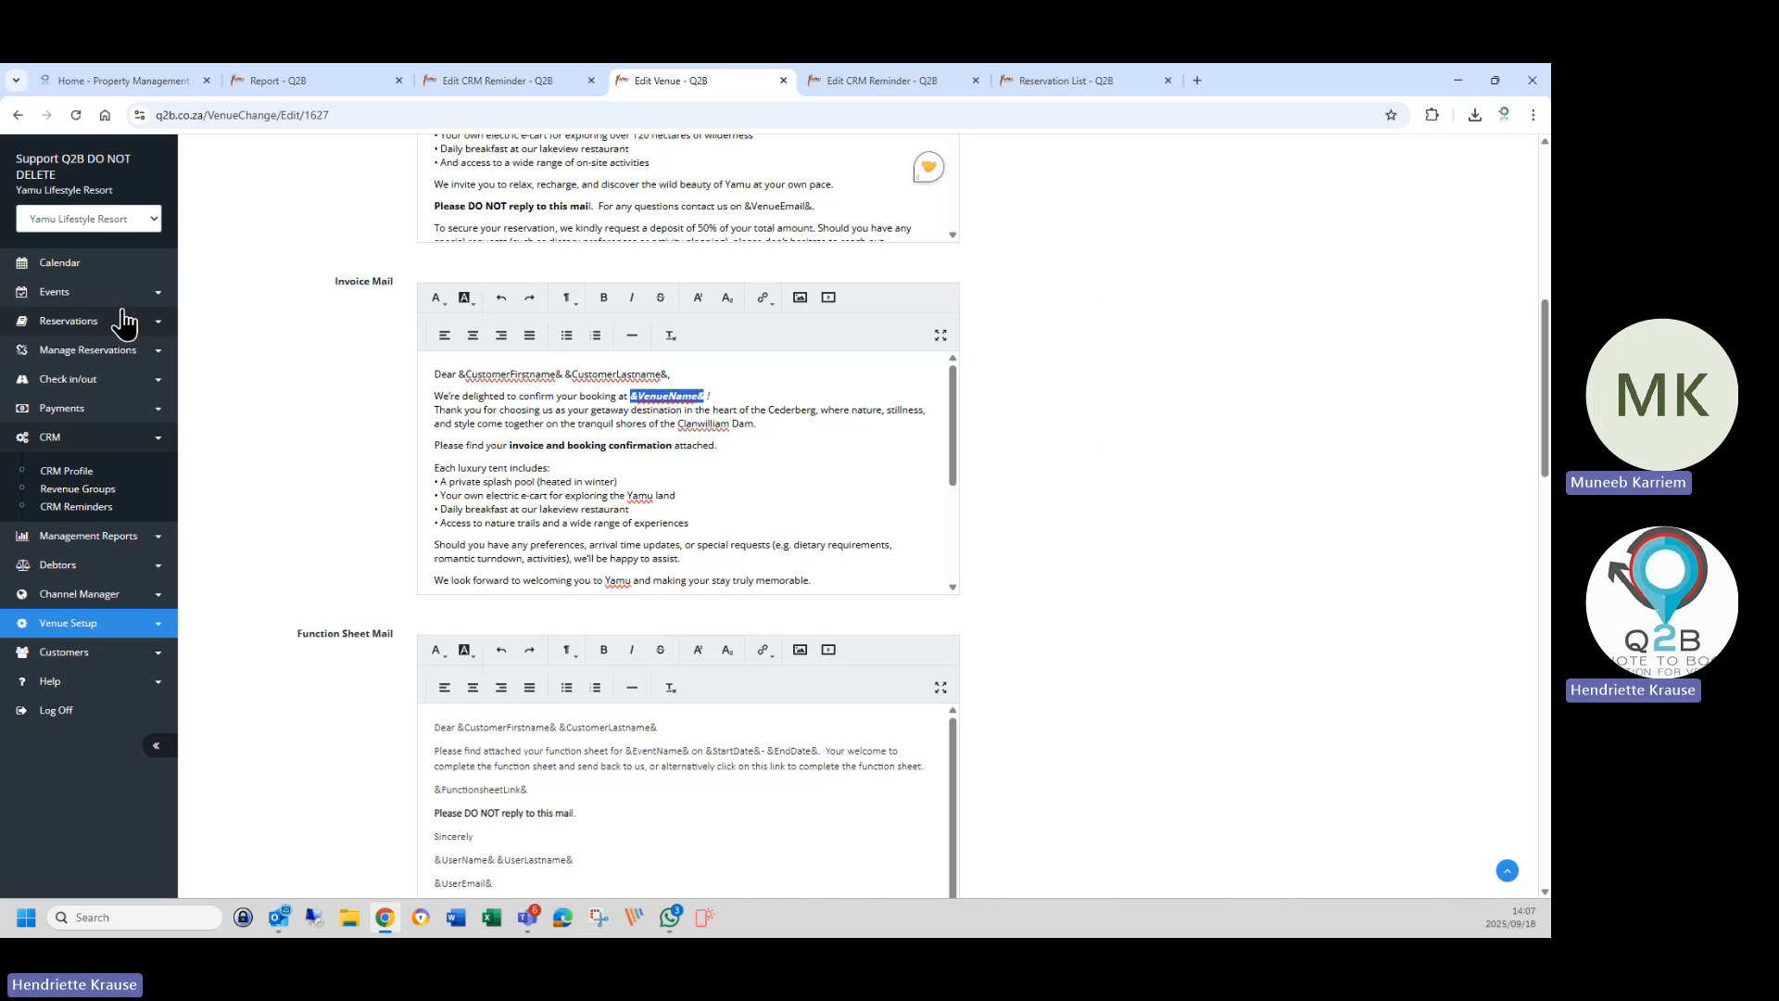
Open the Activity Categories online booking page from the Reservations menu.
click(69, 321)
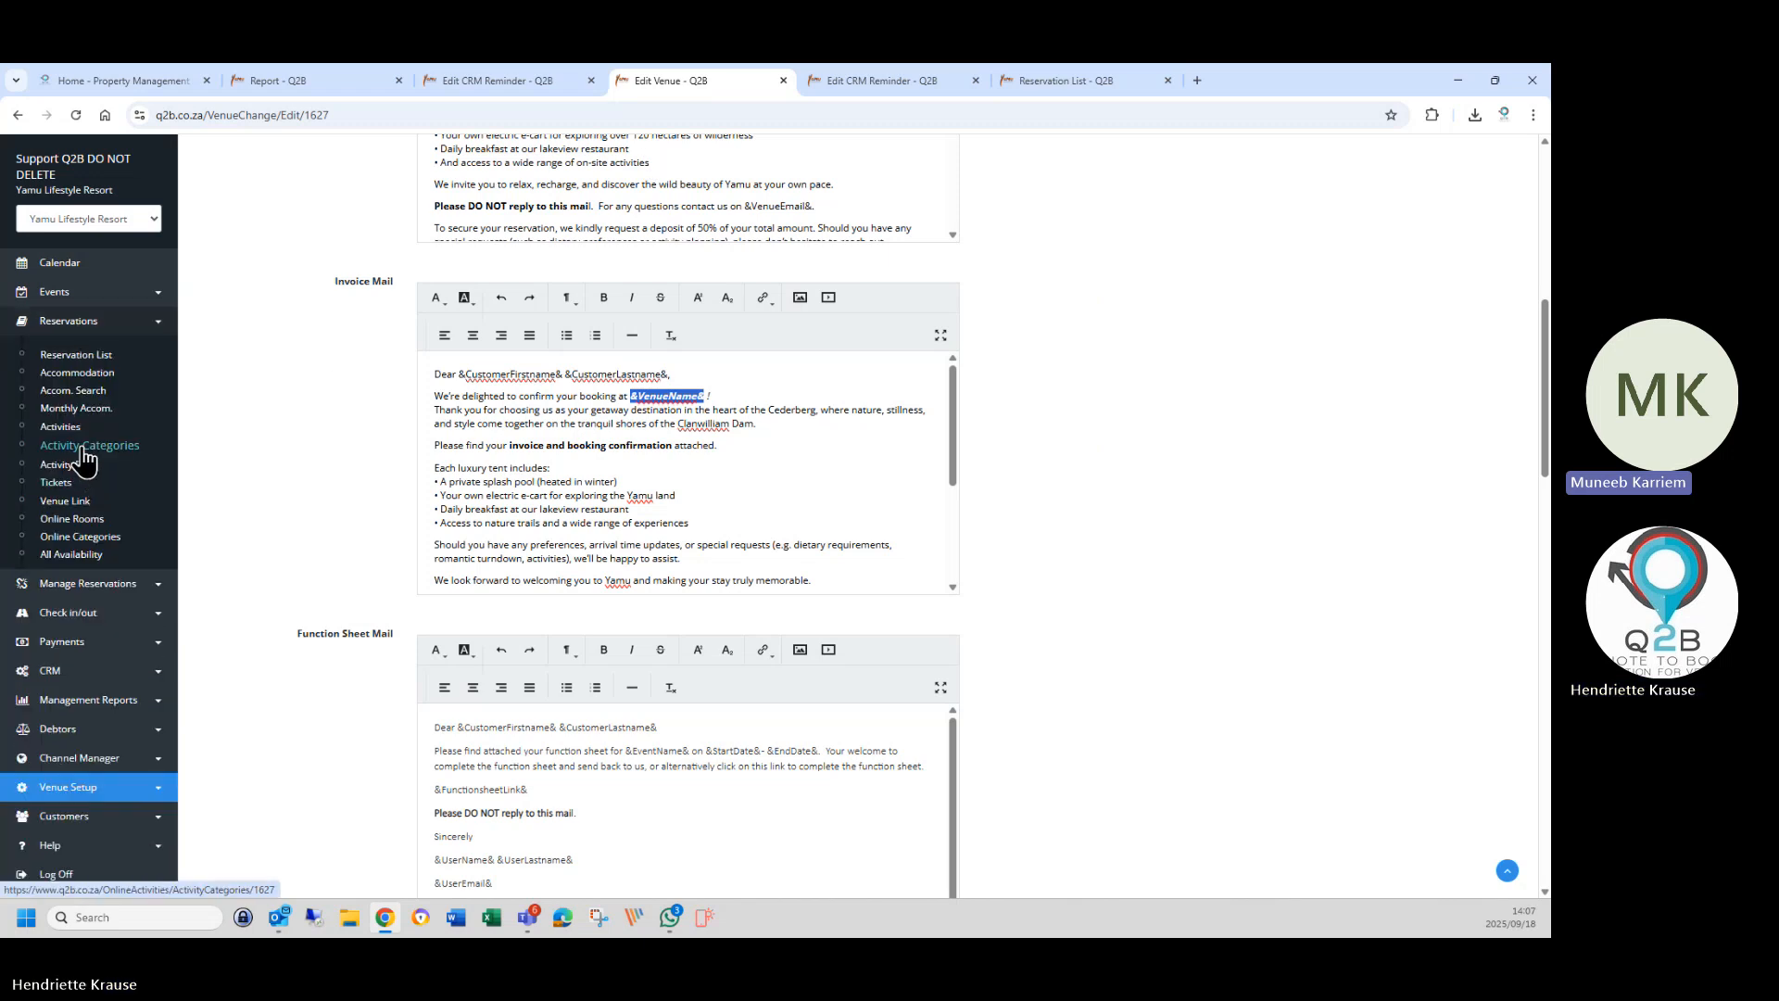
right_click(83, 449)
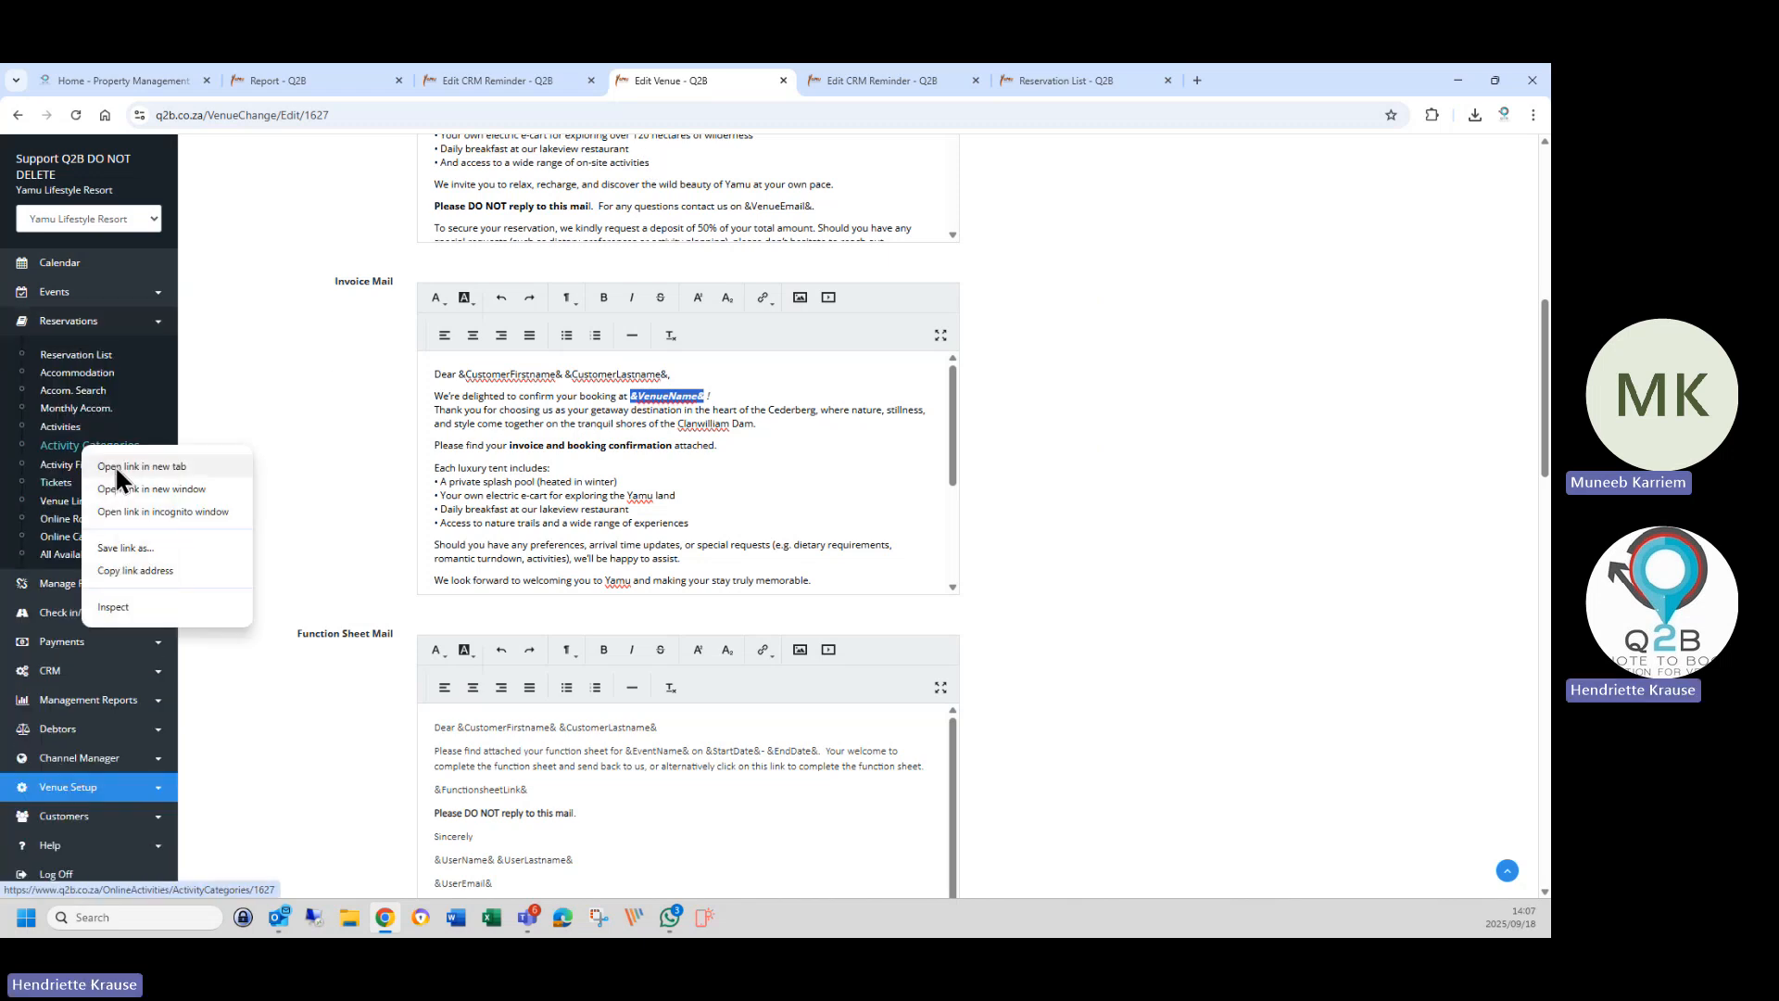
click(66, 448)
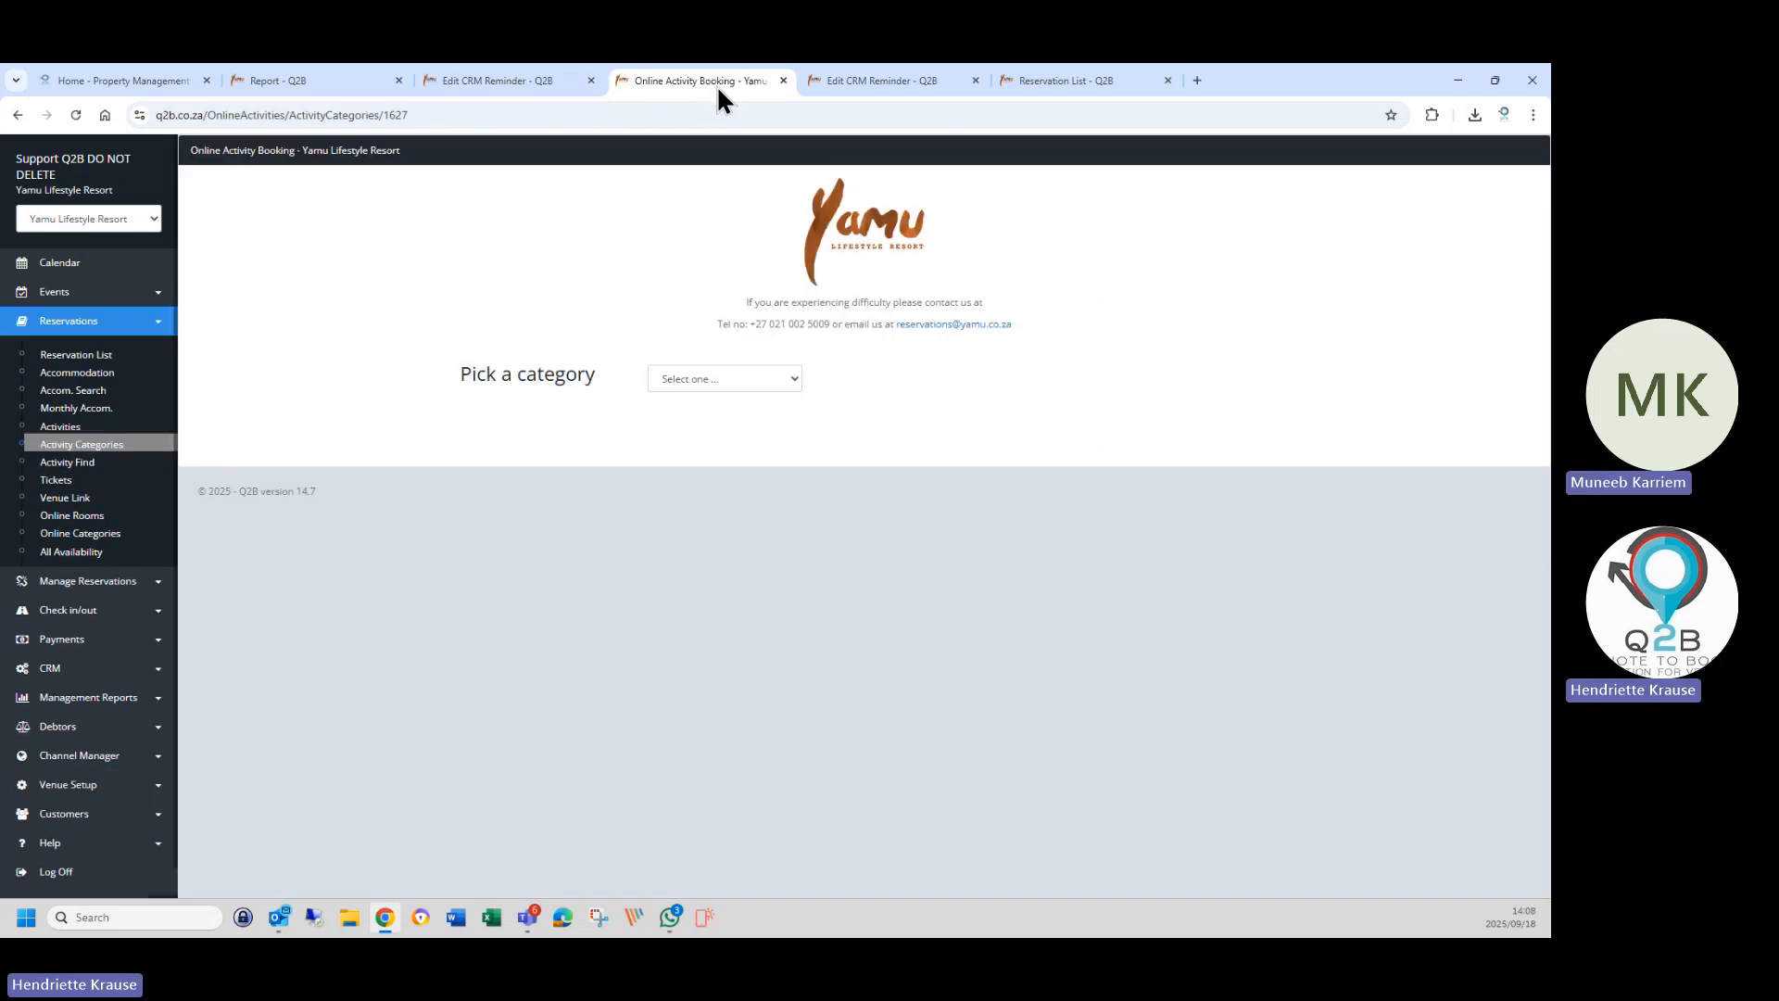
click(716, 379)
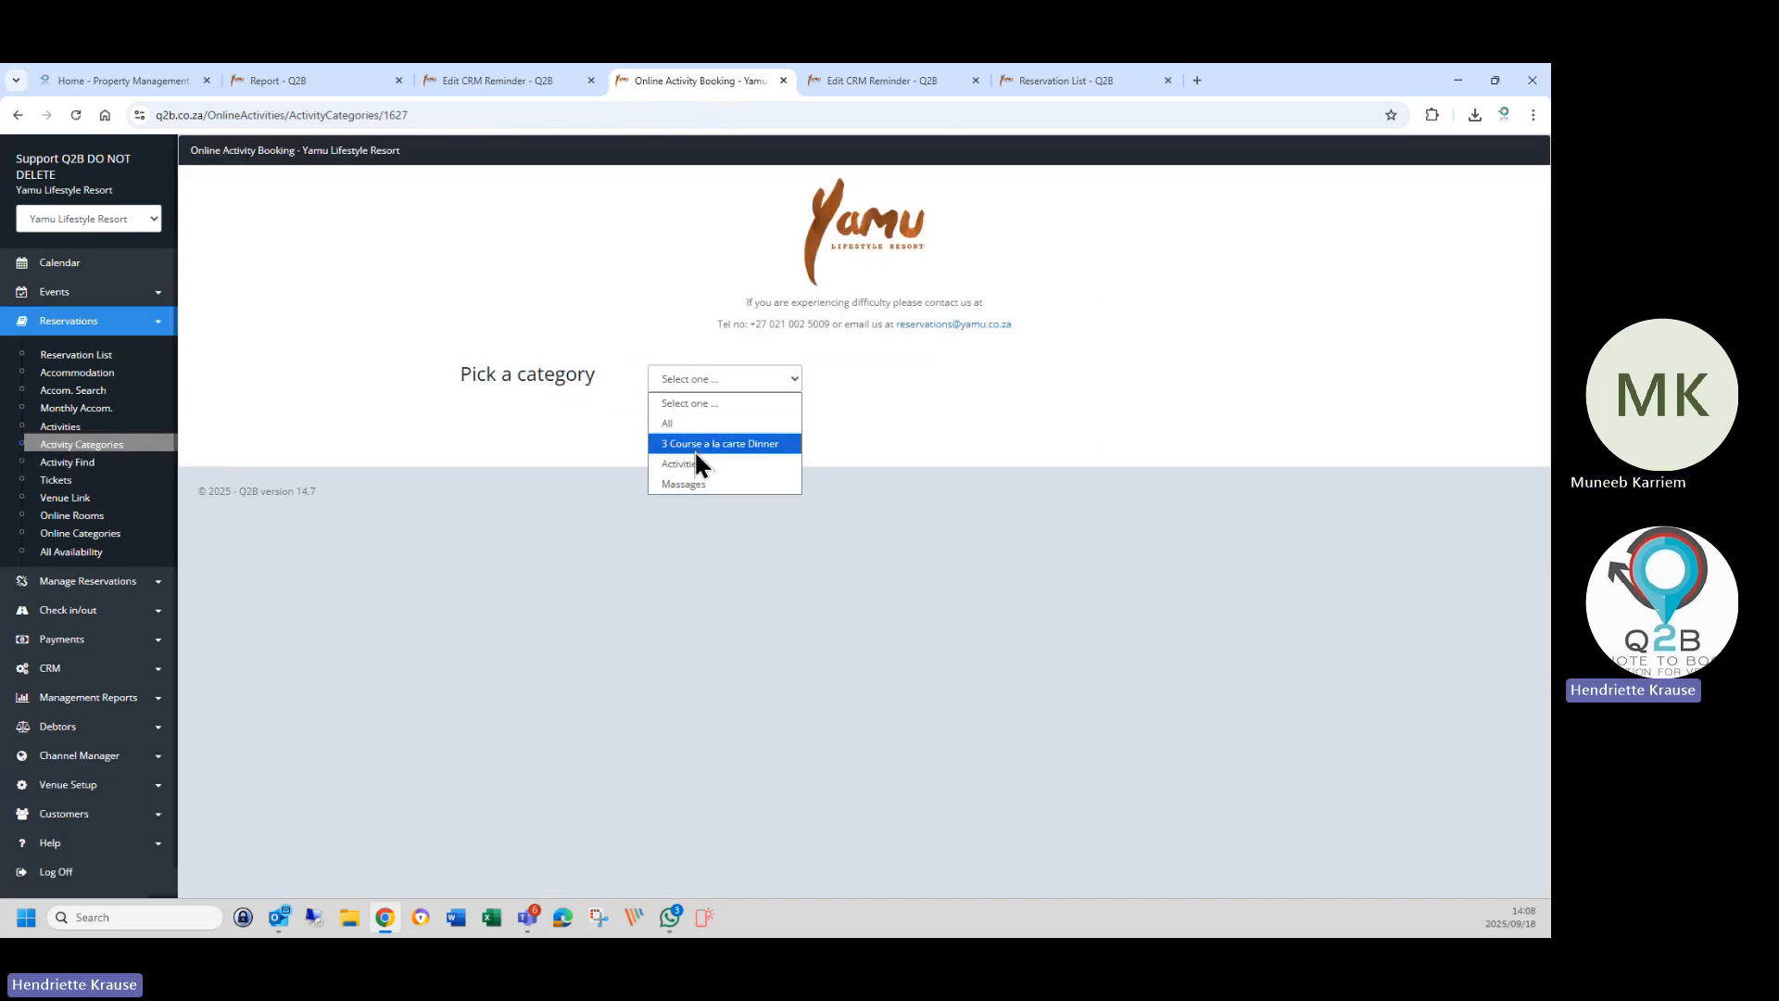
click(416, 118)
Copy the booking page's web address and return to the activities reminder form.
click(416, 118)
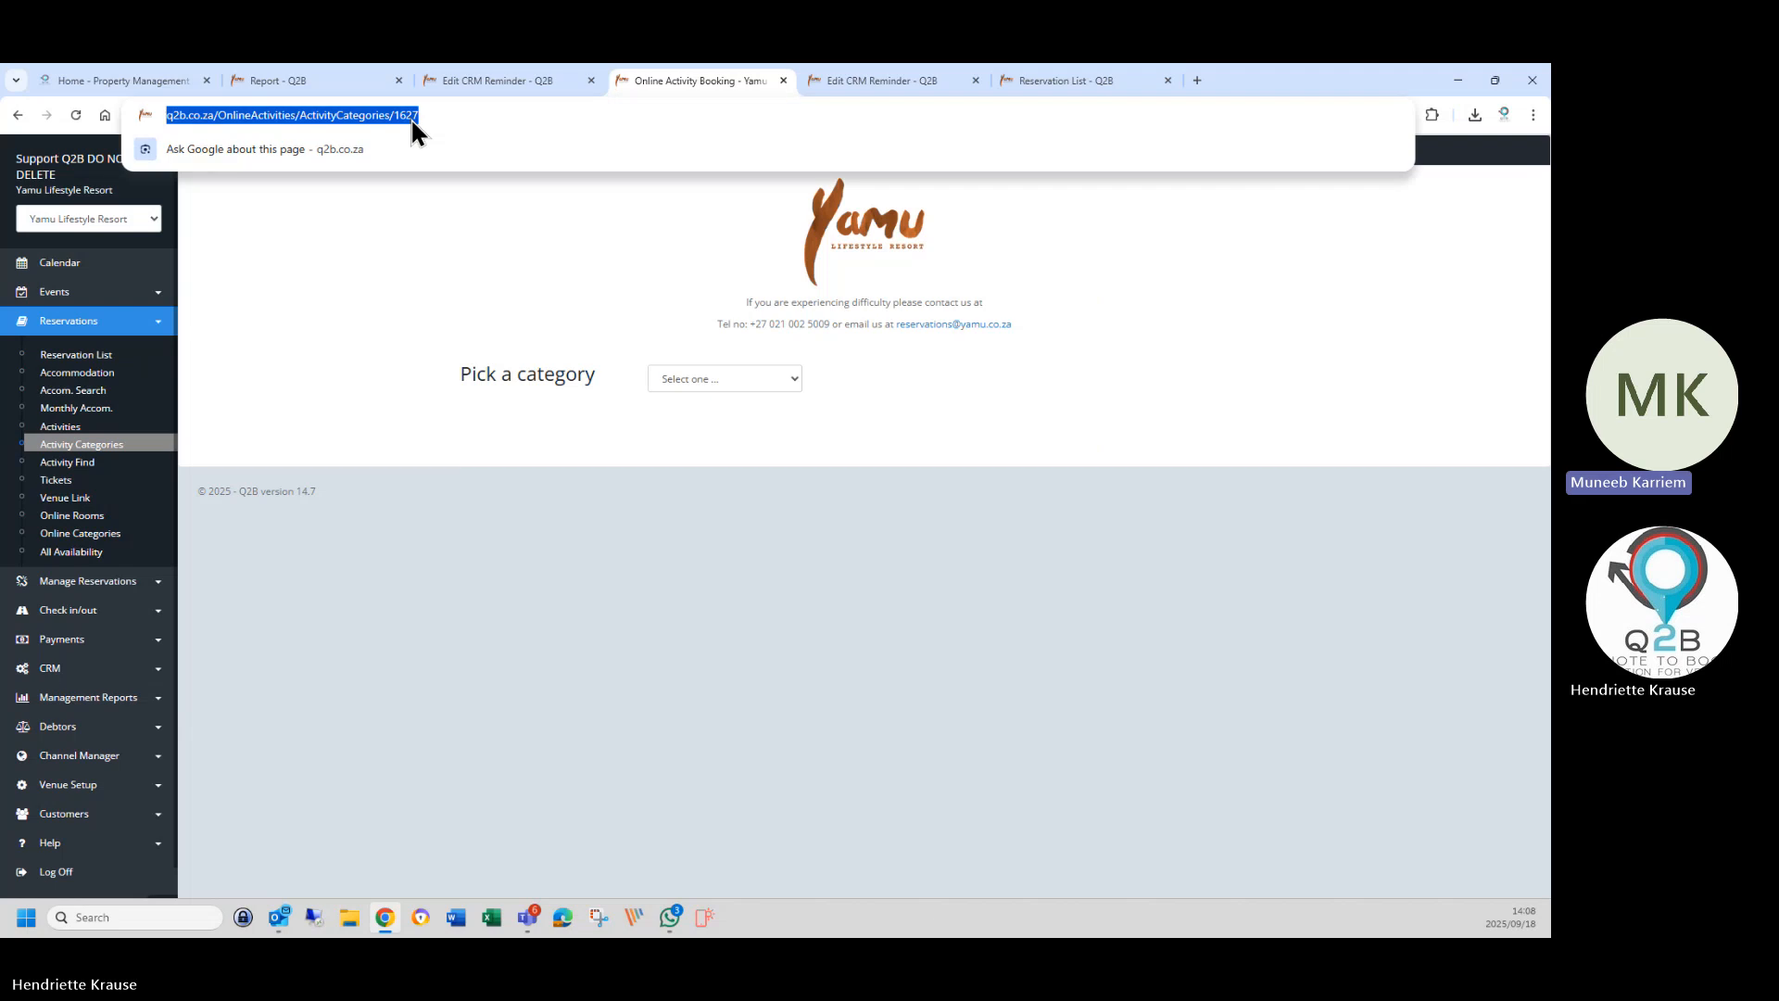
right_click(409, 119)
click(459, 274)
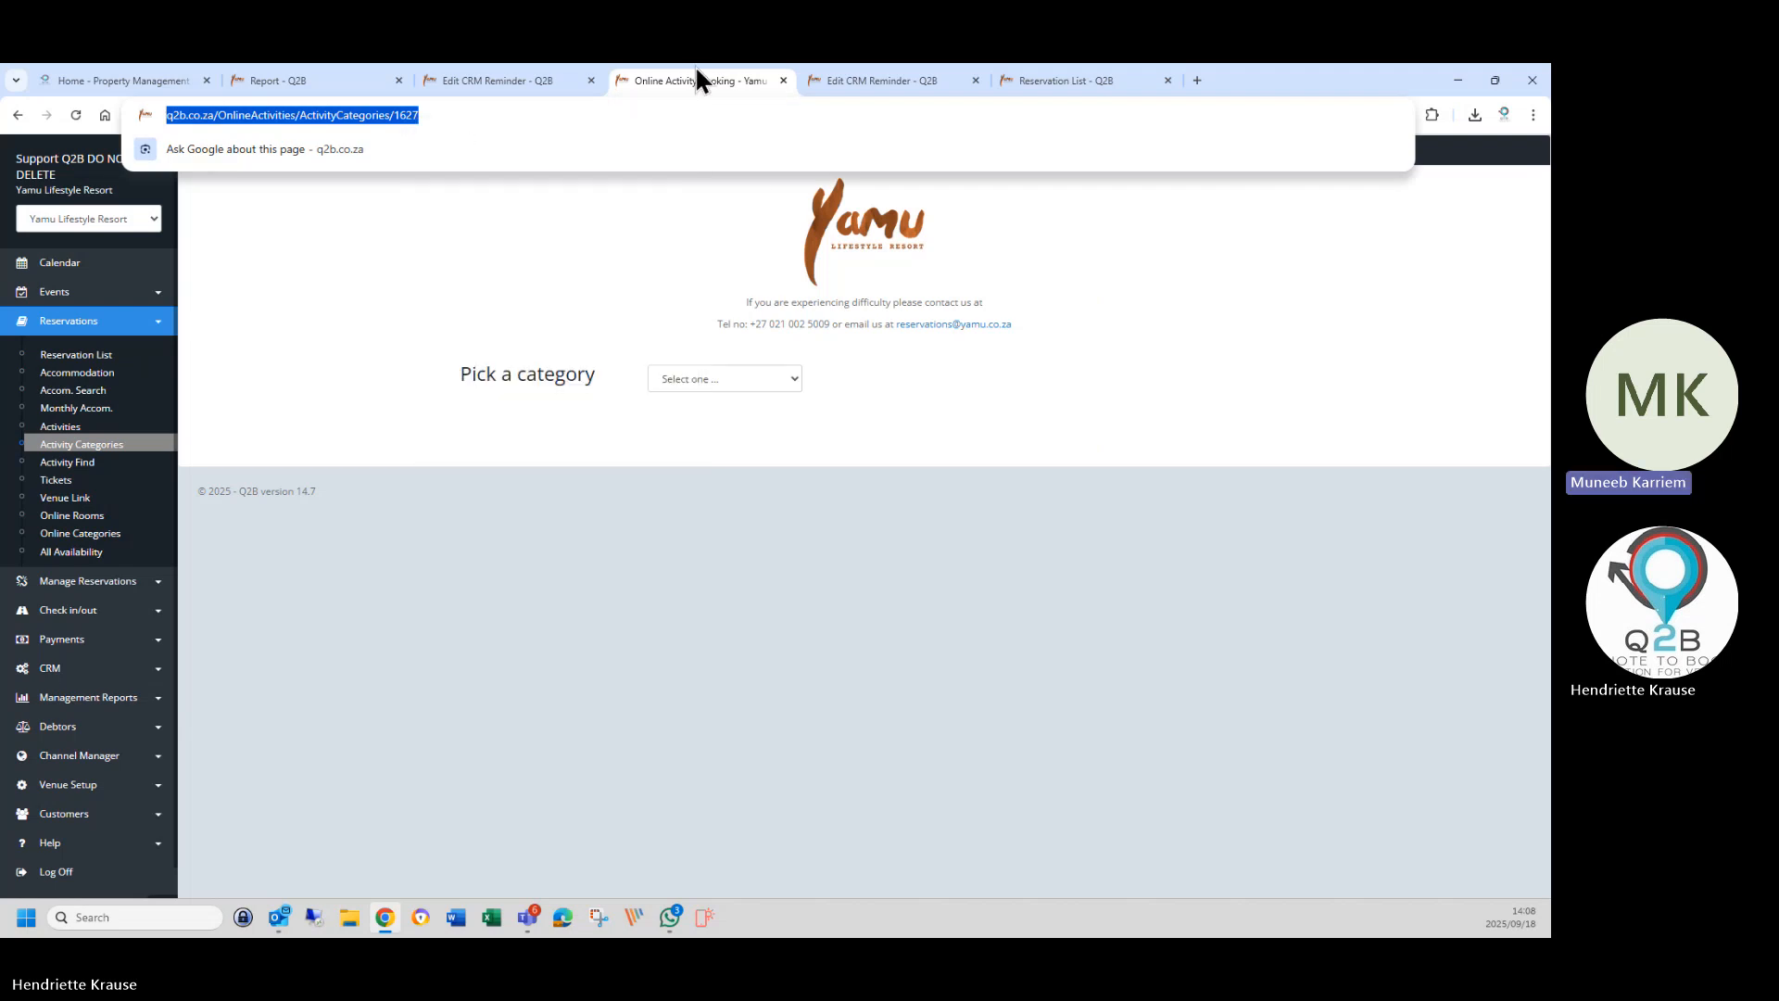
click(535, 80)
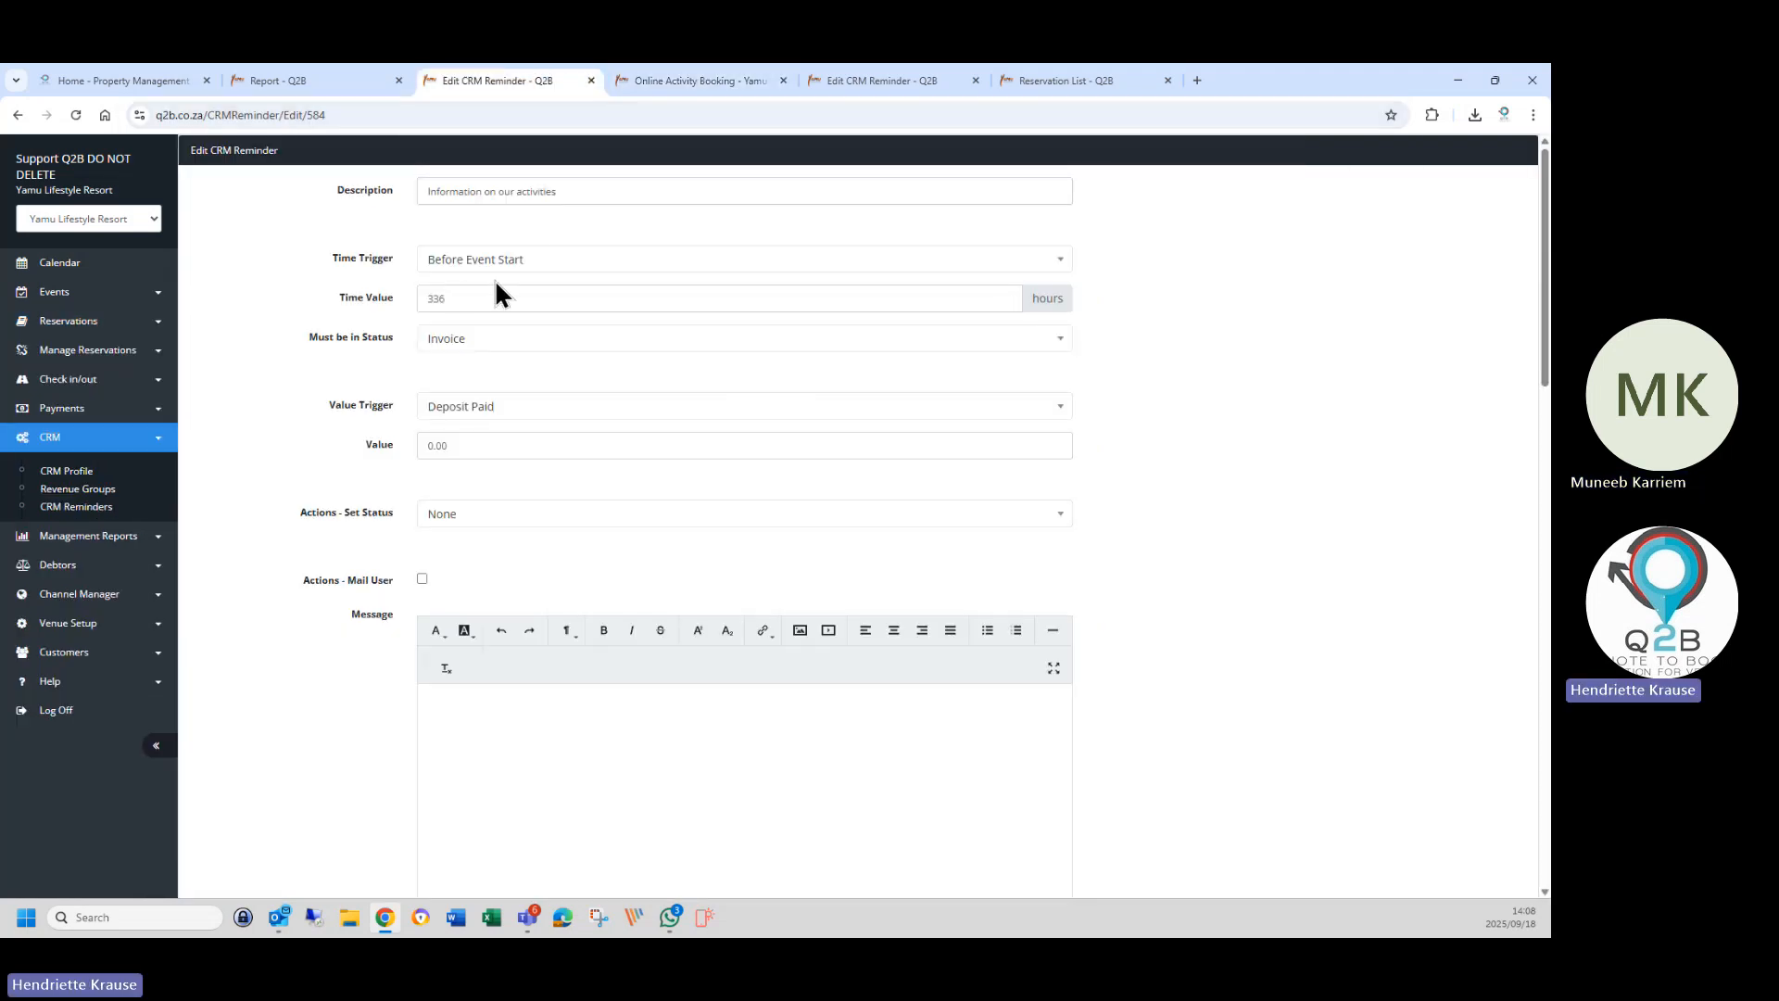
Paste the ActivityCategories/1627 booking link into the message, with 'Herewith…' moved to its own line.
scroll(499, 576, down, 7)
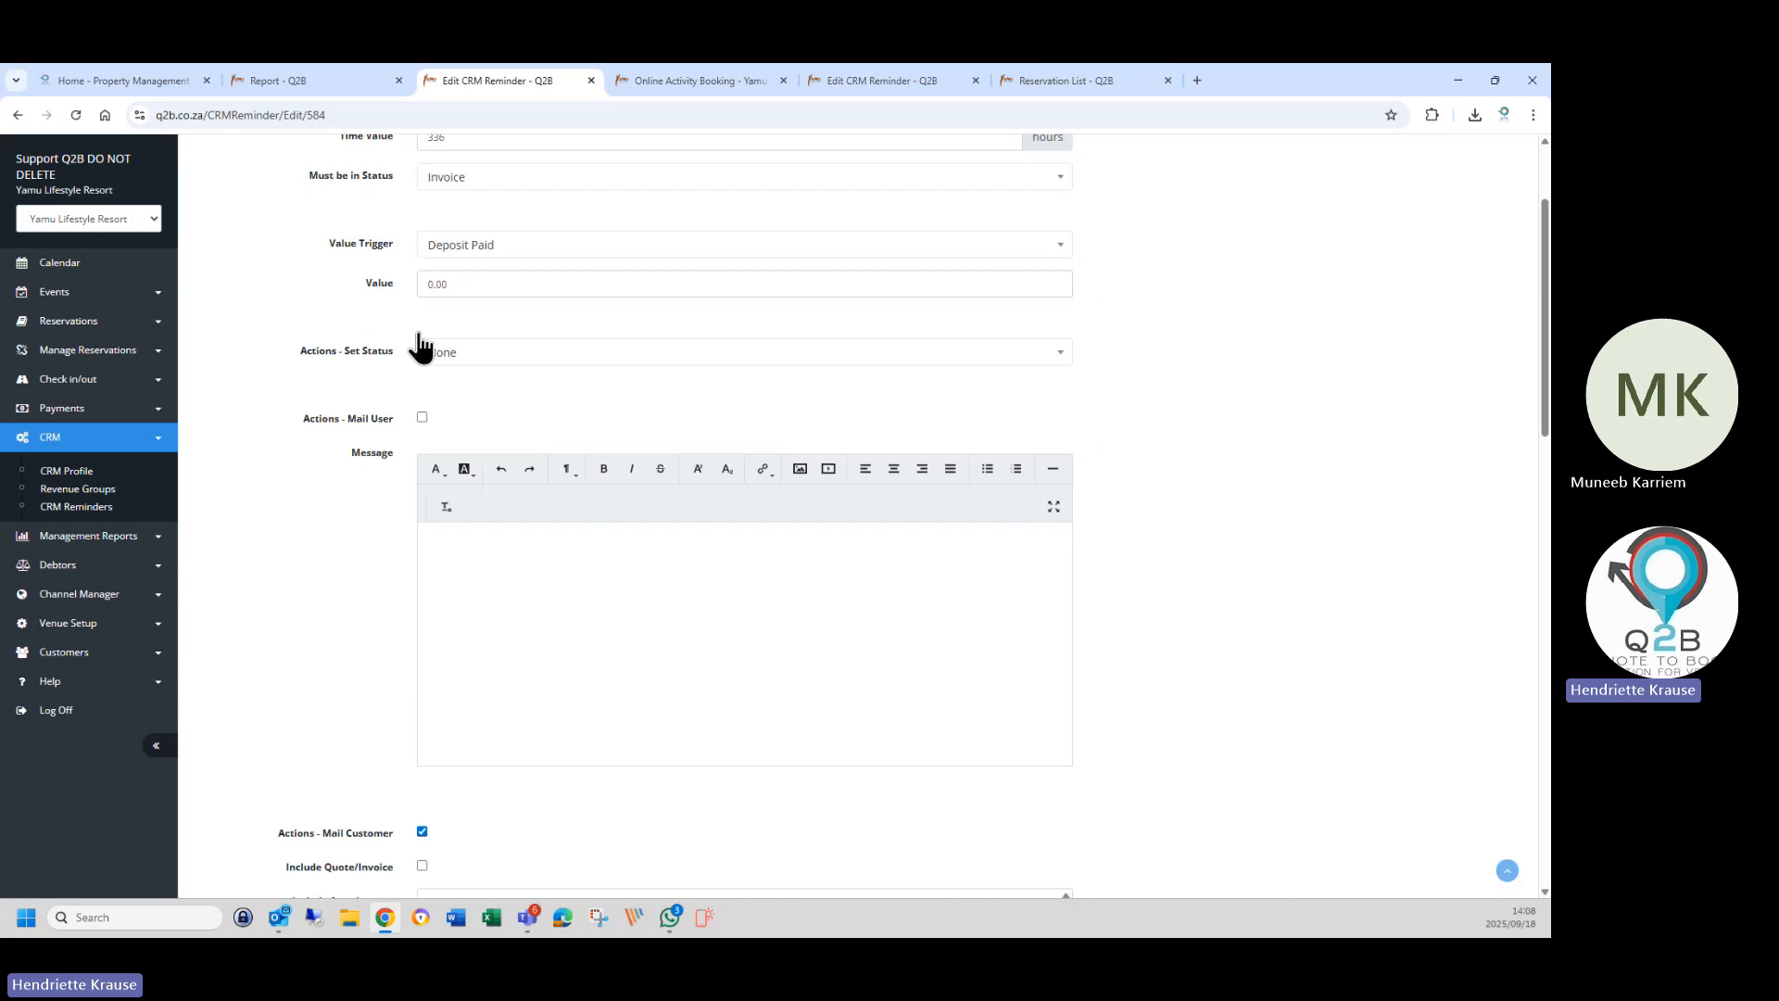
scroll(461, 630, down, 2)
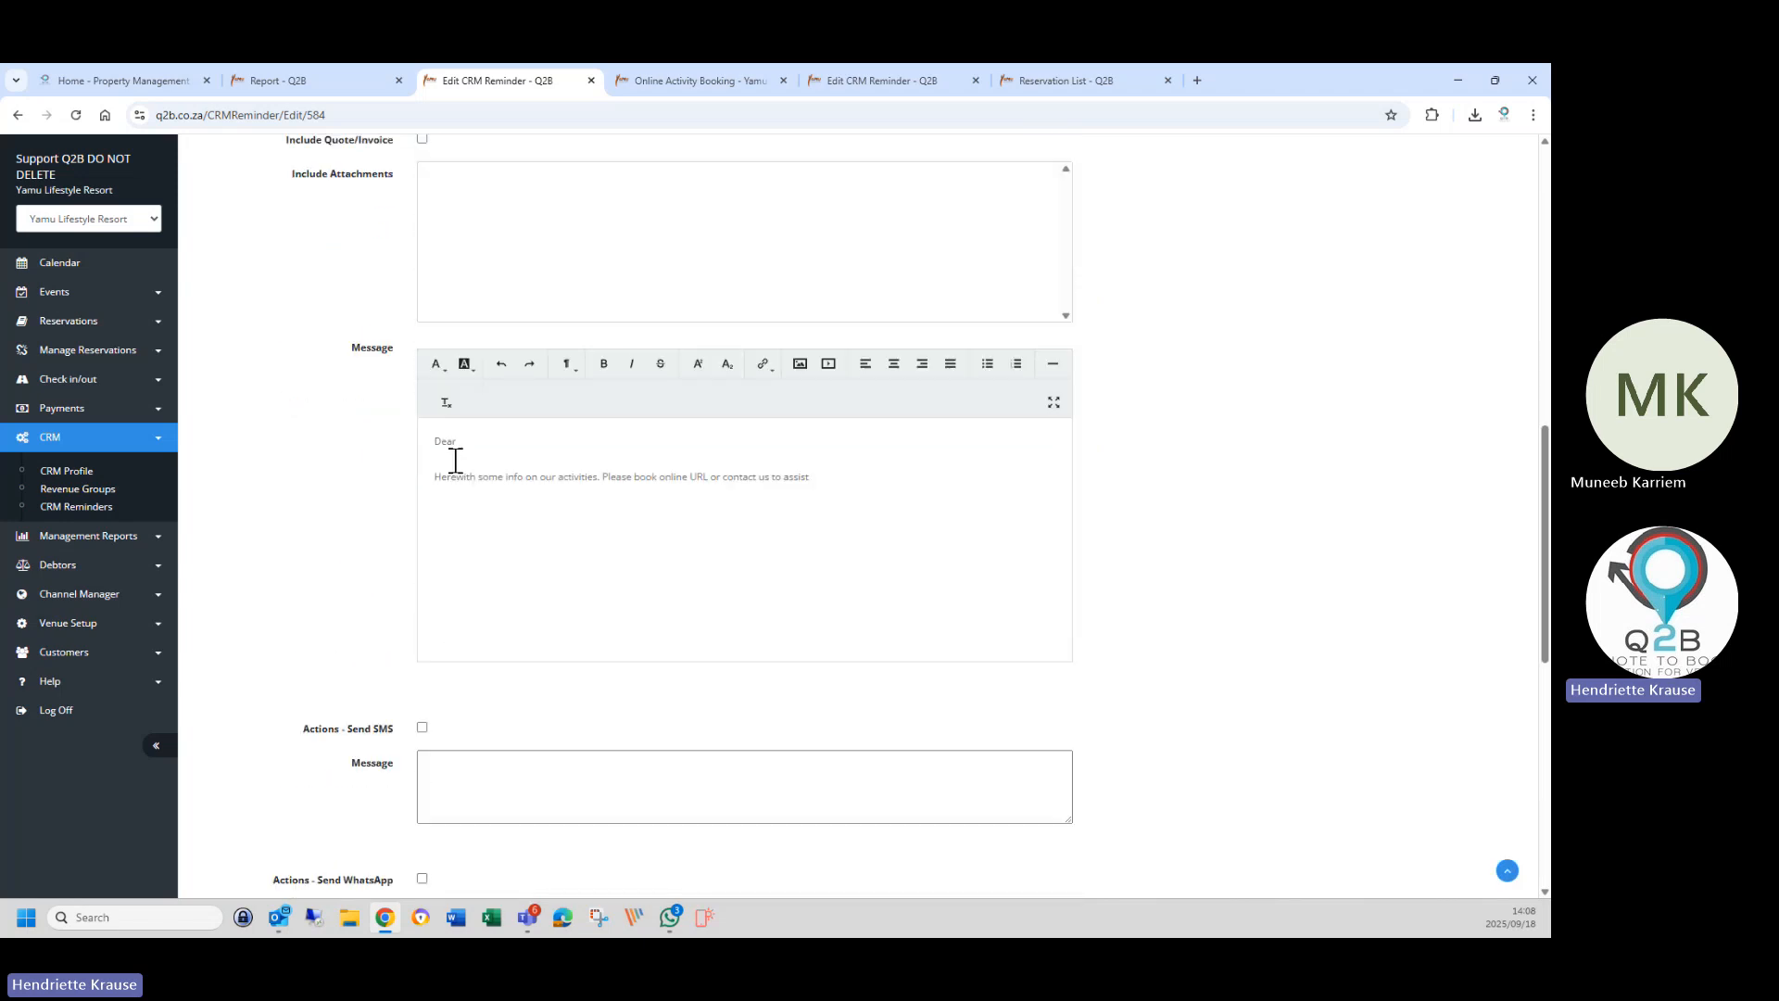
click(449, 477)
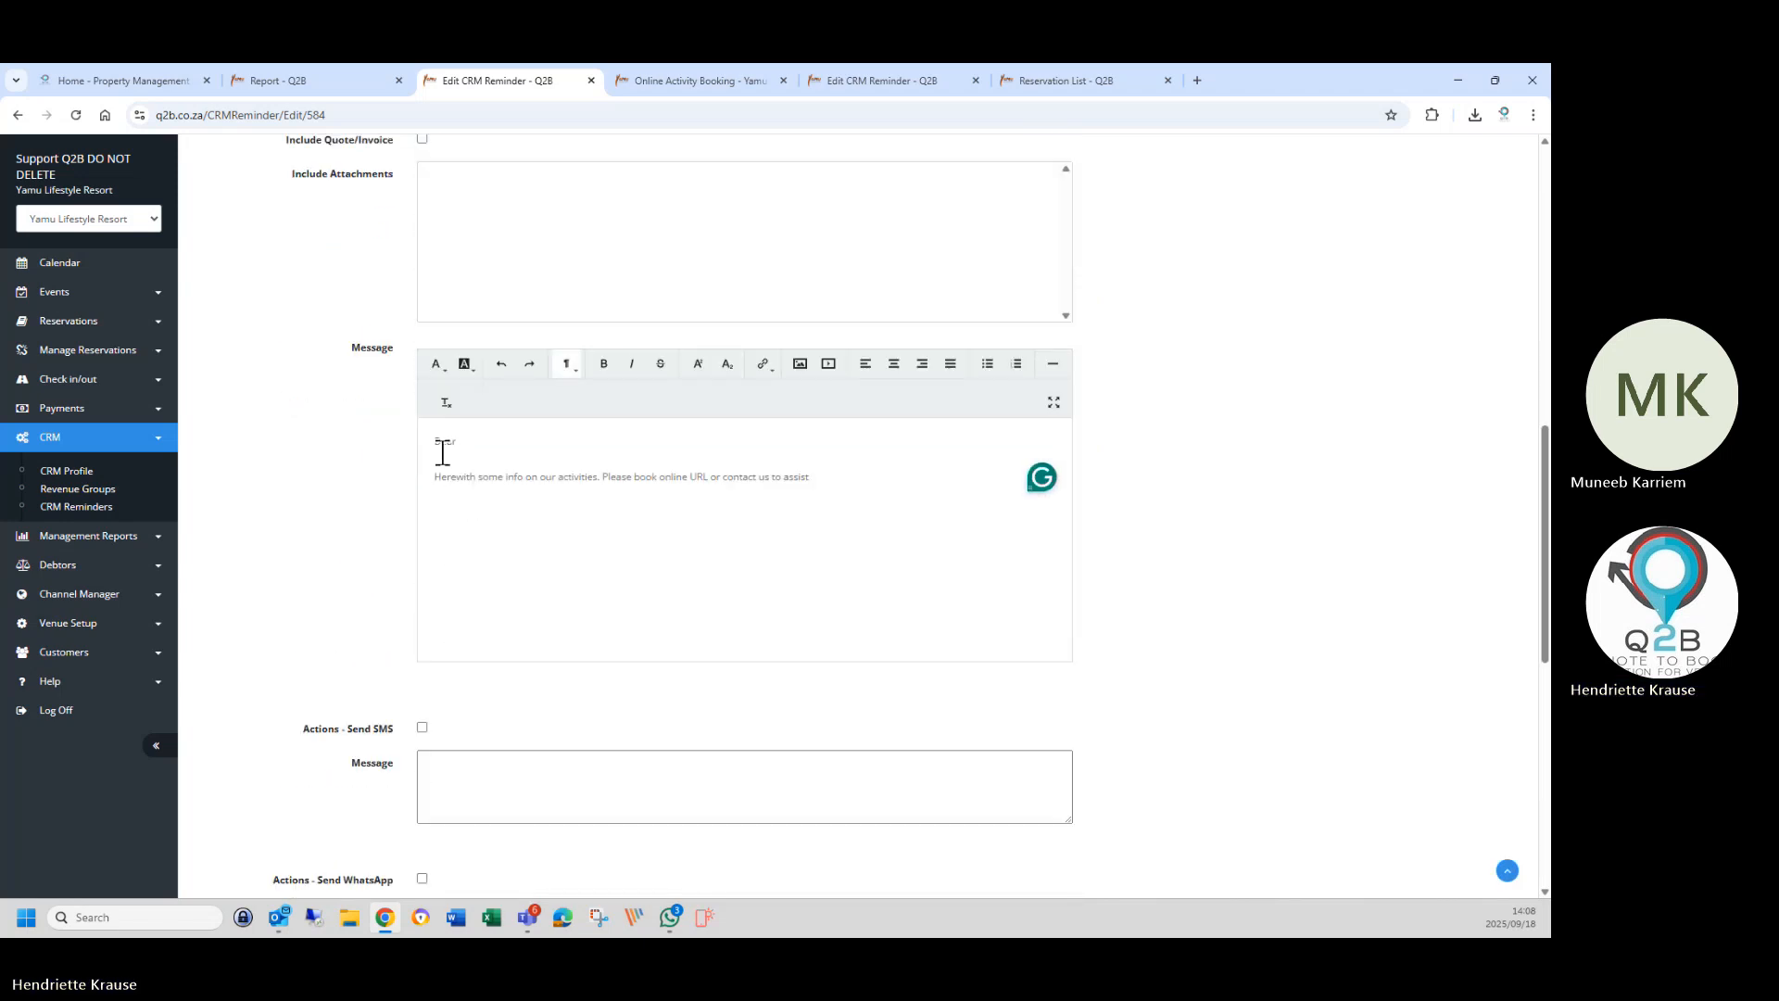
click(438, 508)
key(ctrl+v)
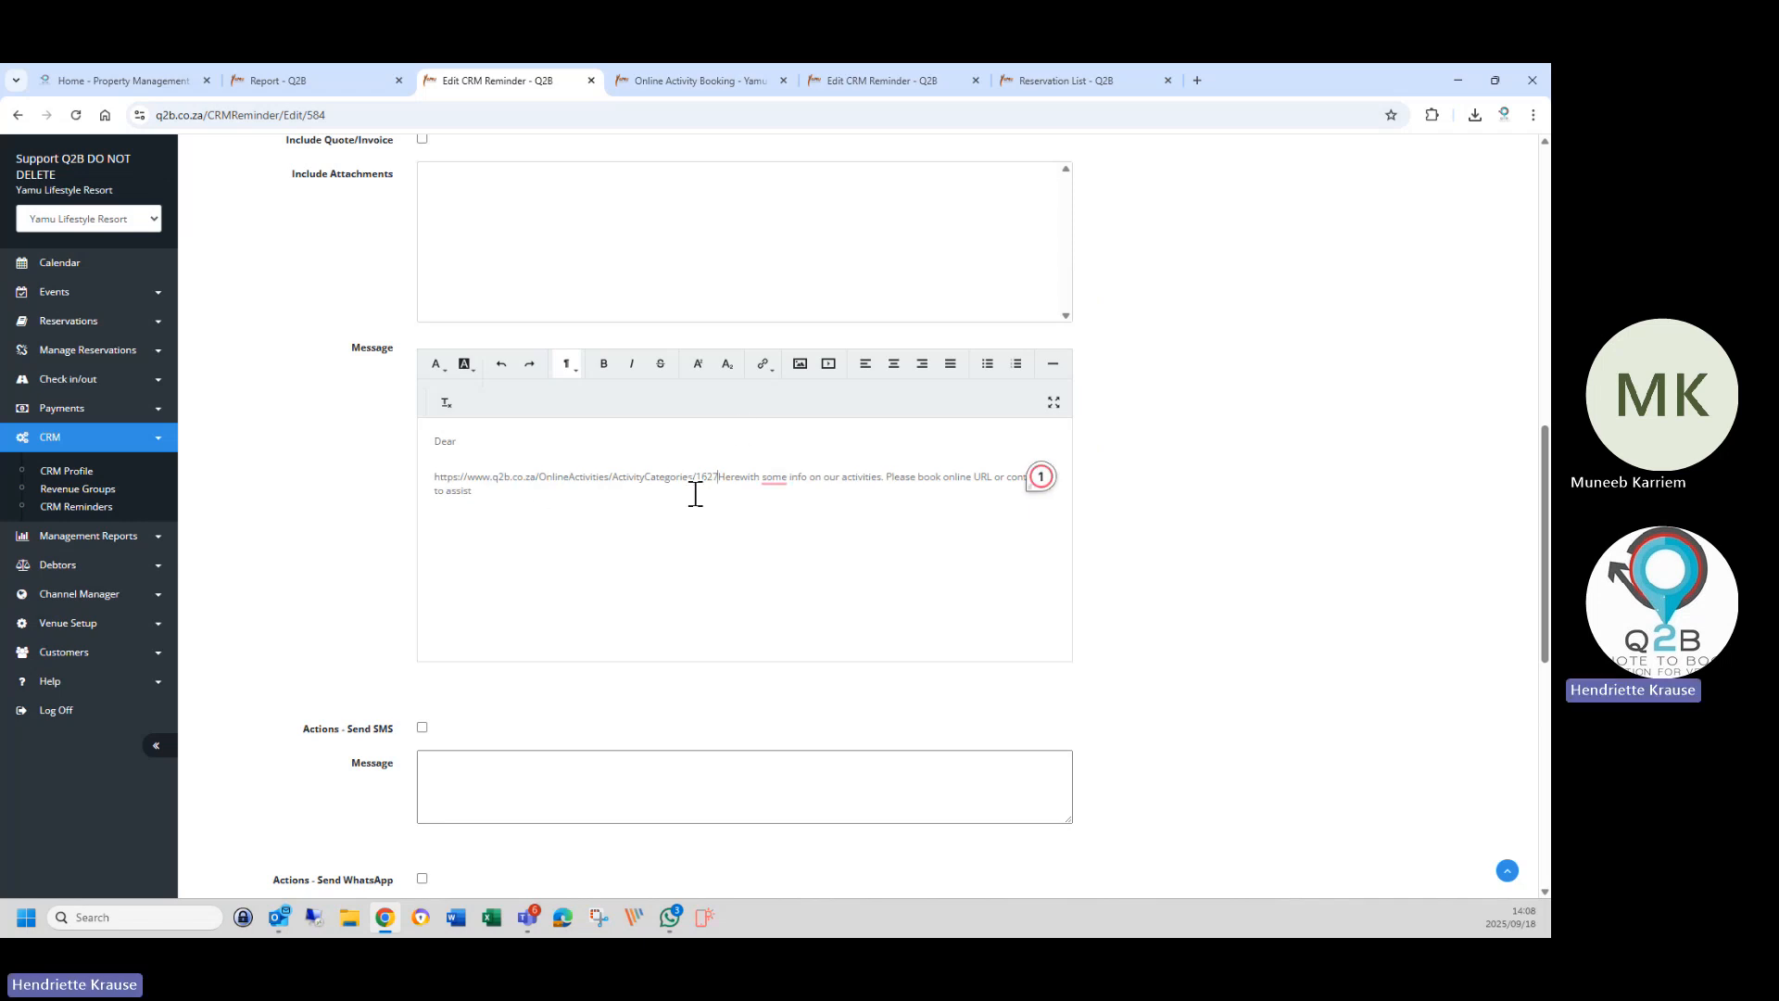
key(Return)
key(Return)
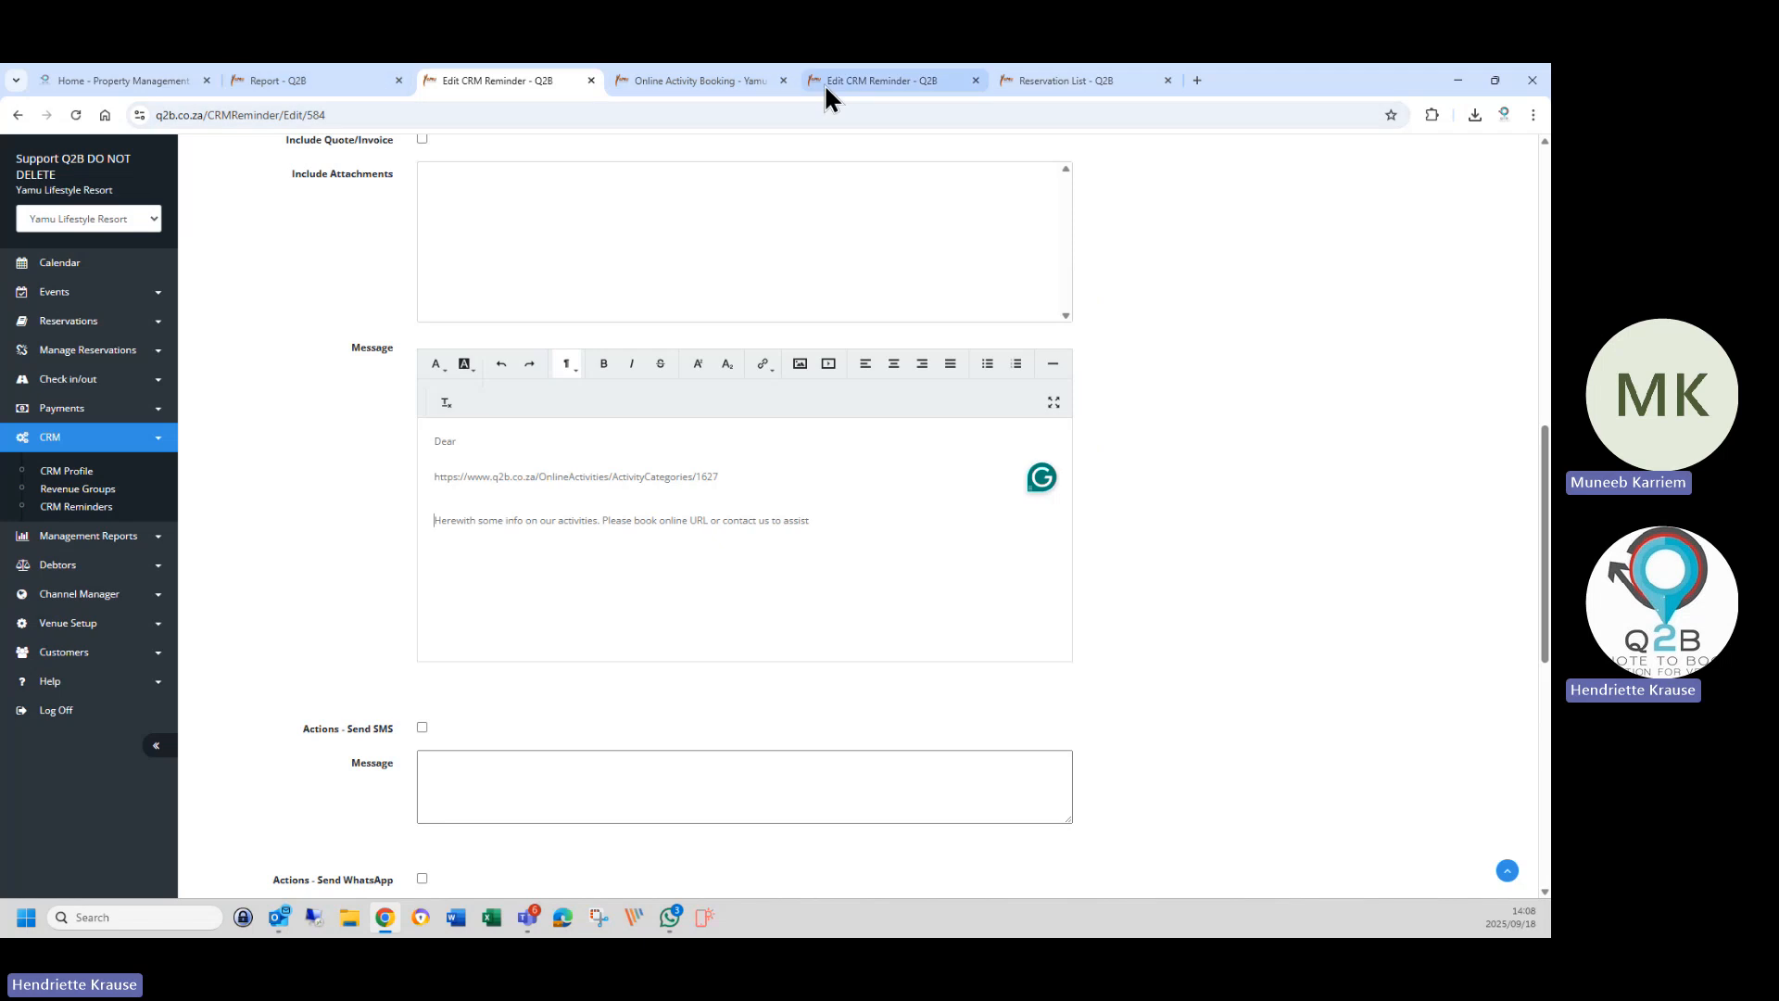
scroll(700, 247, up, 1)
scroll(700, 247, up, 7)
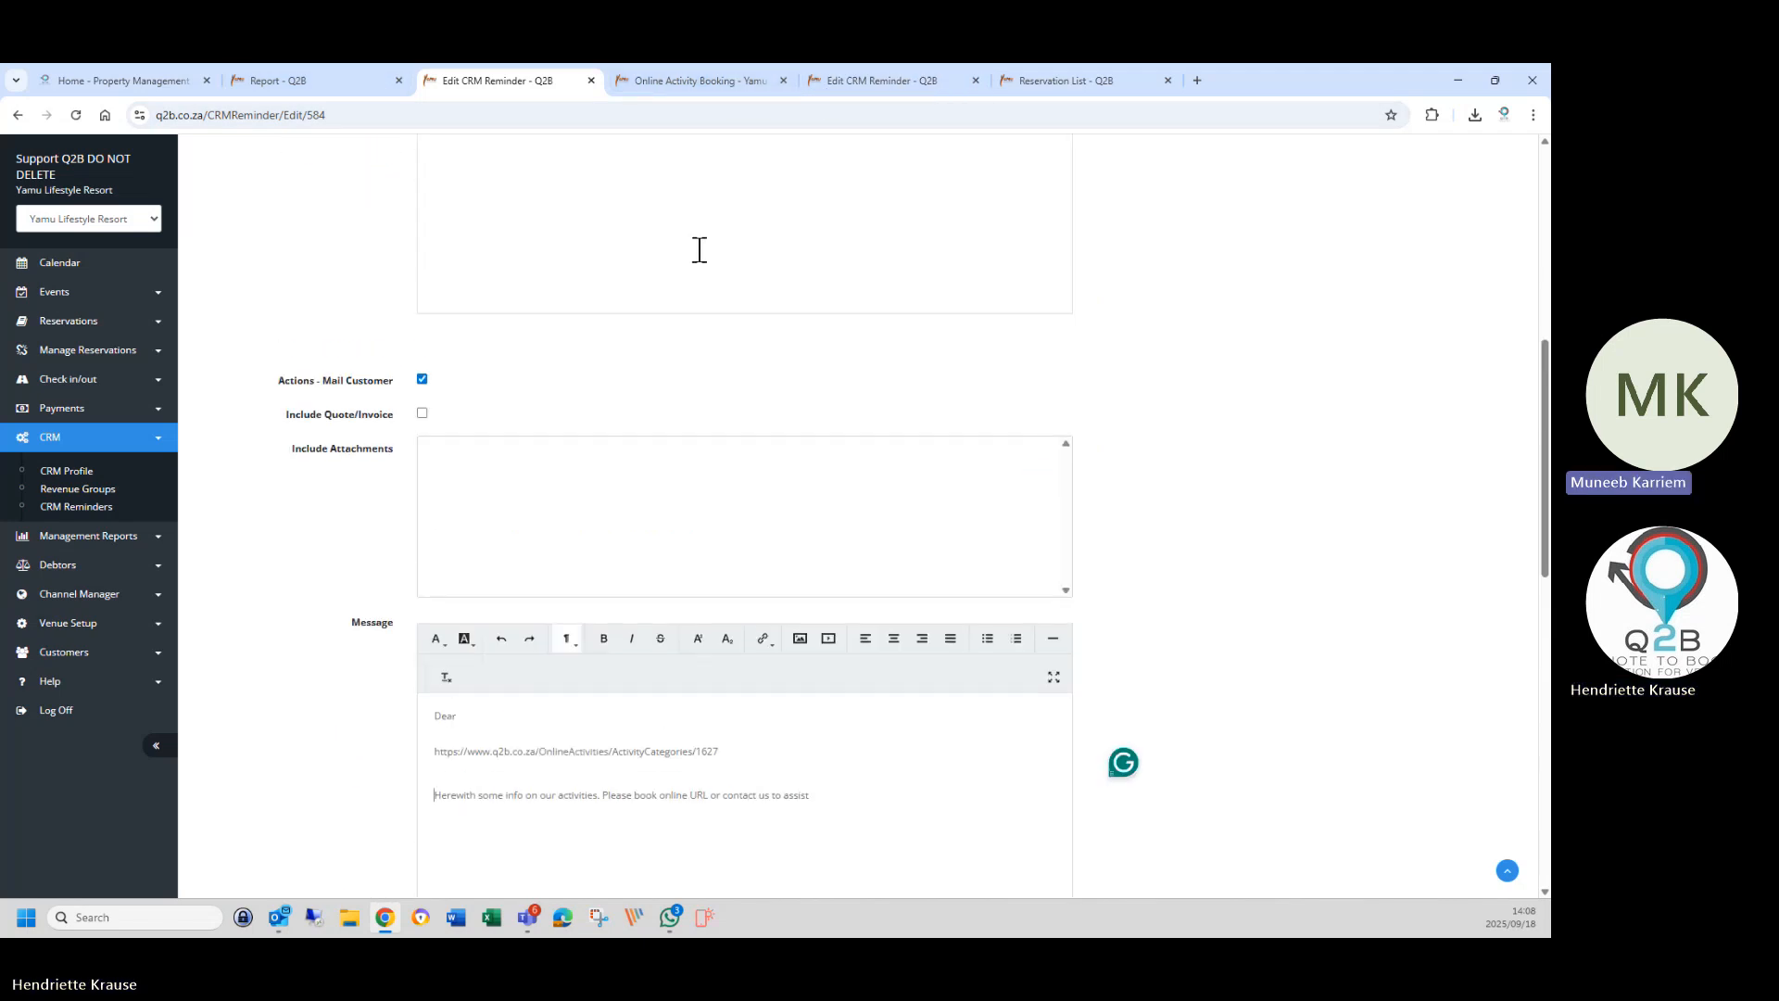
Open Venue Details from Venue Setup in a new tab.
click(739, 84)
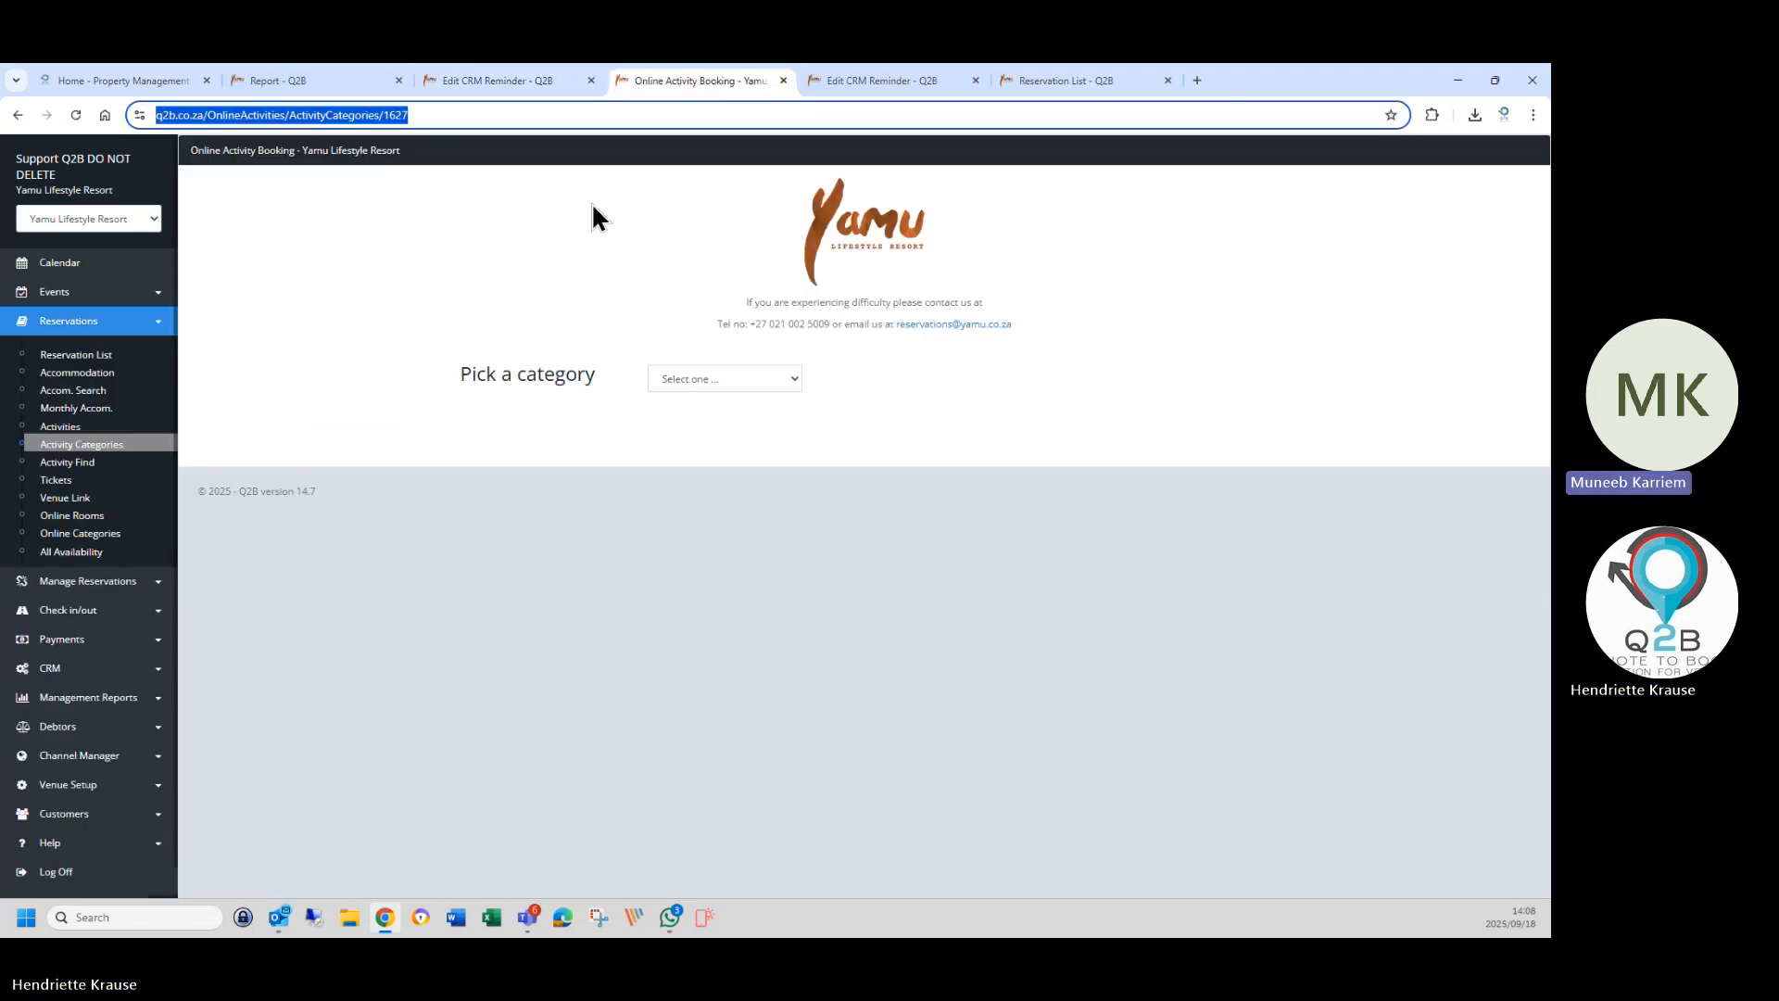
click(87, 787)
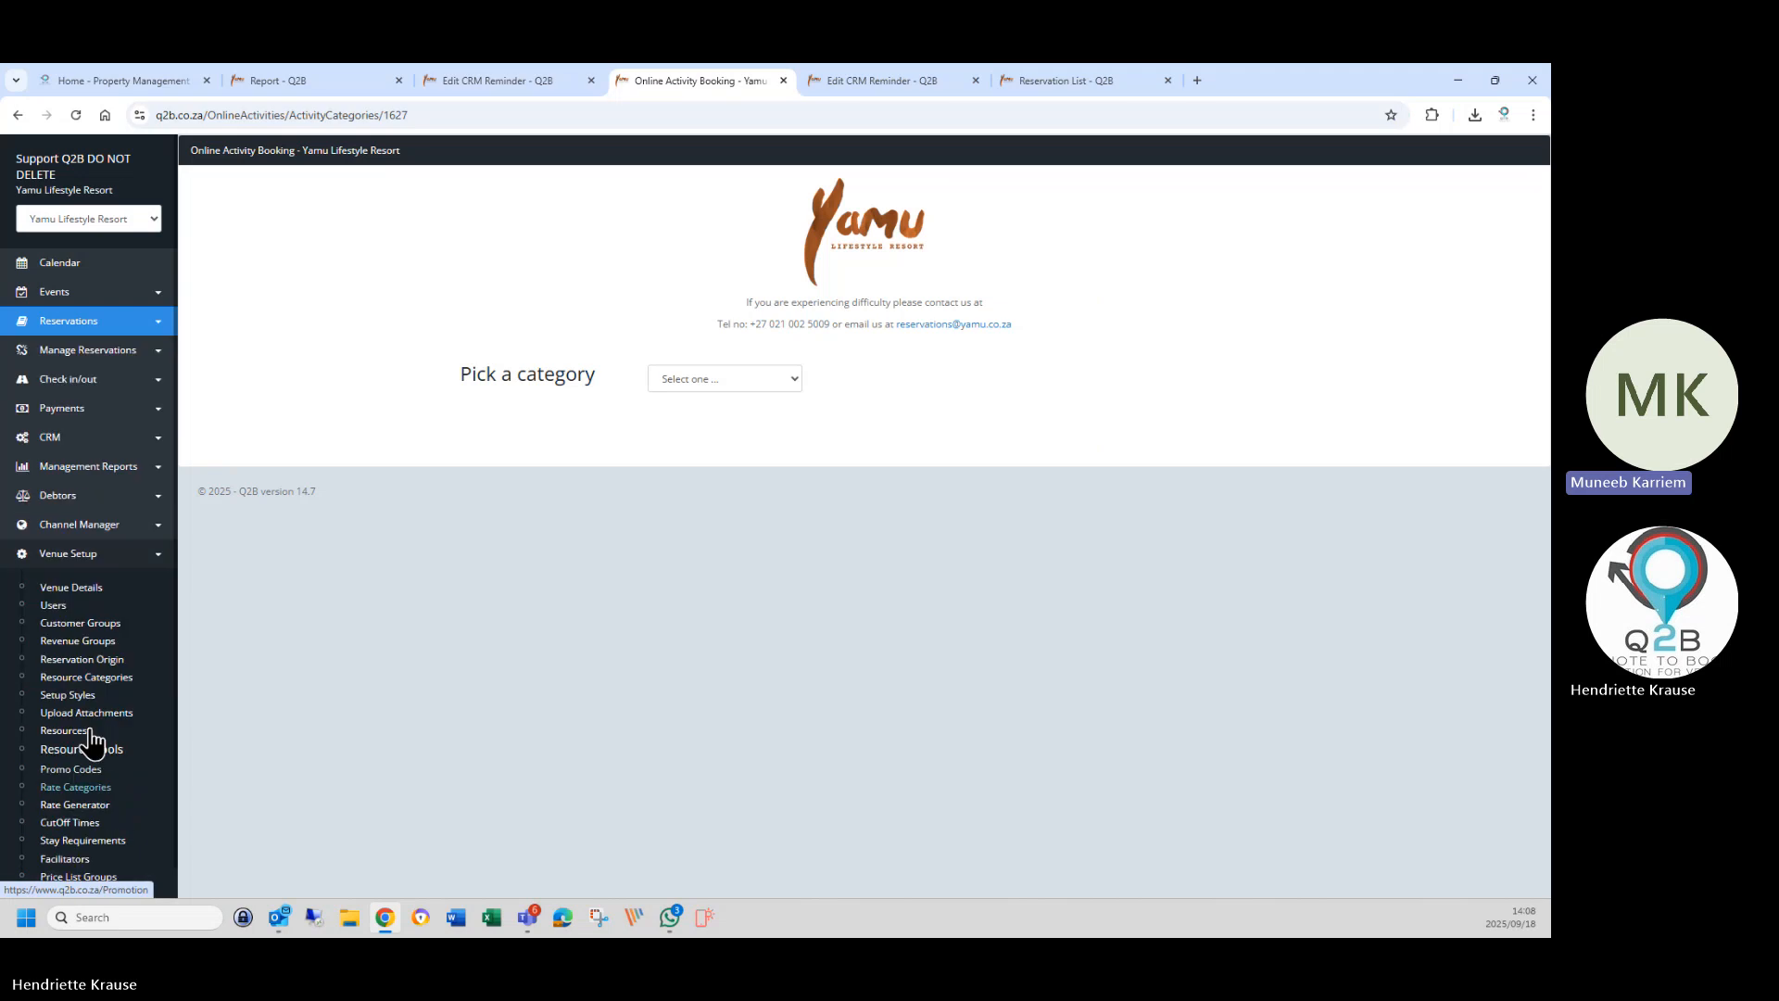
right_click(65, 589)
click(102, 605)
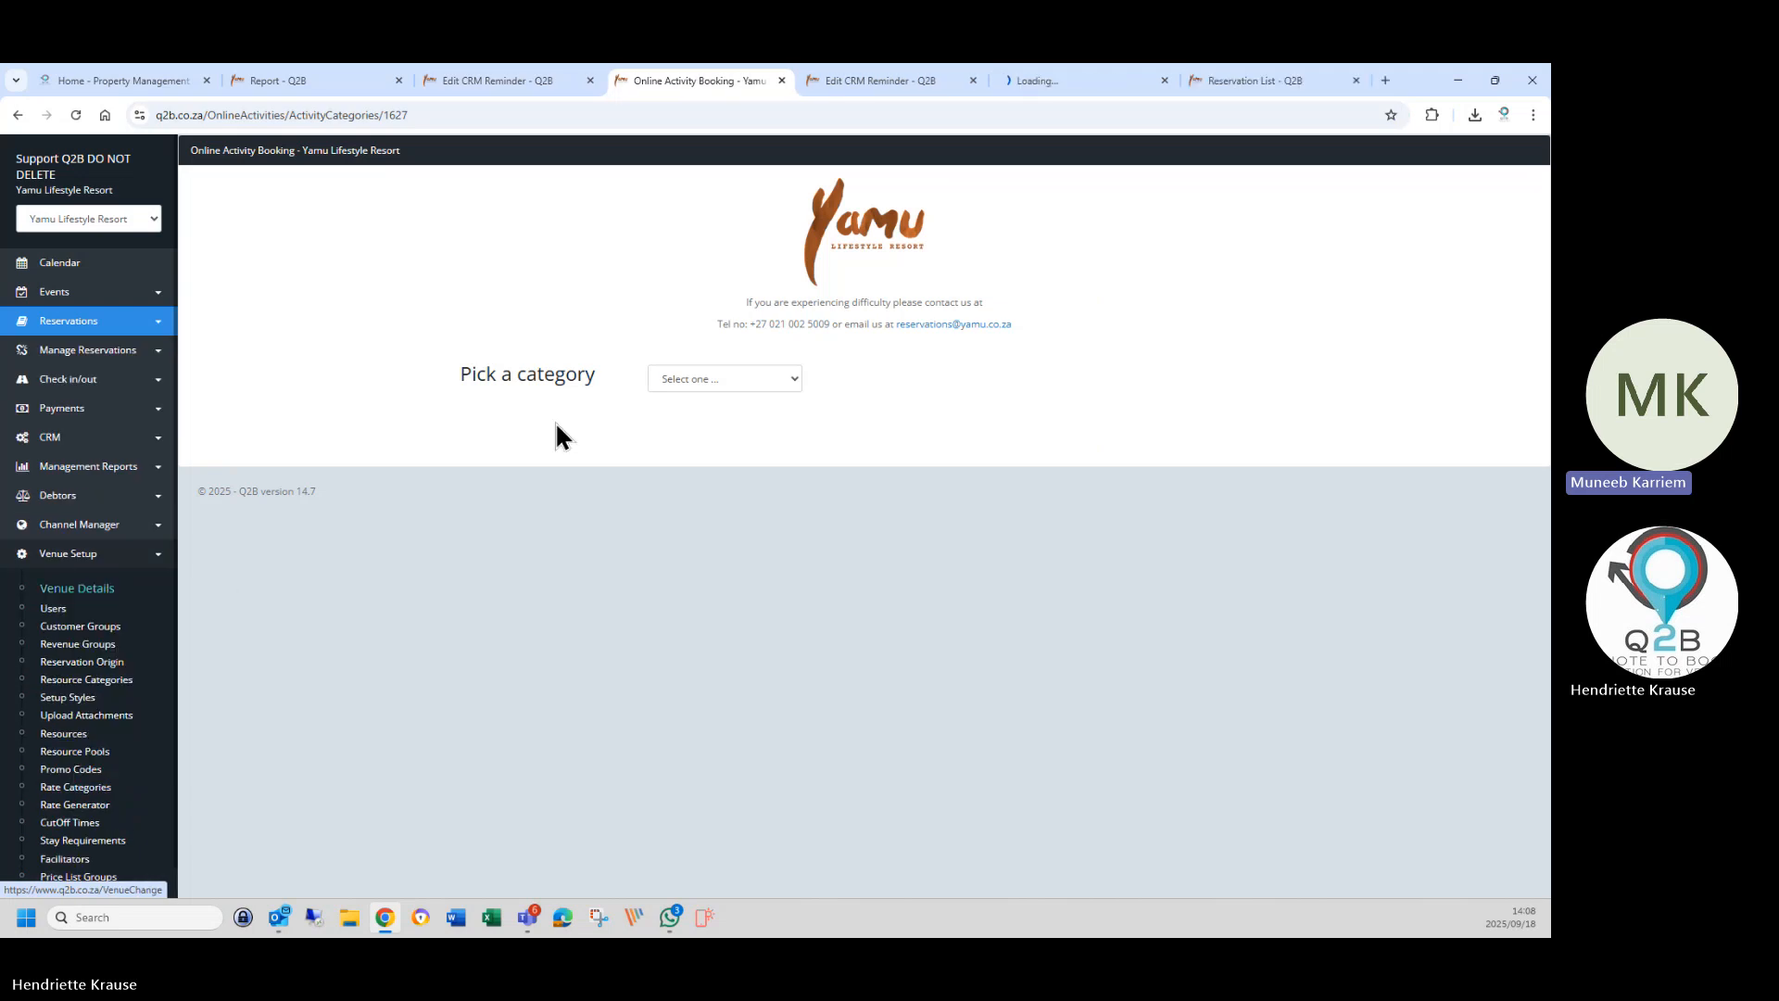
click(1016, 81)
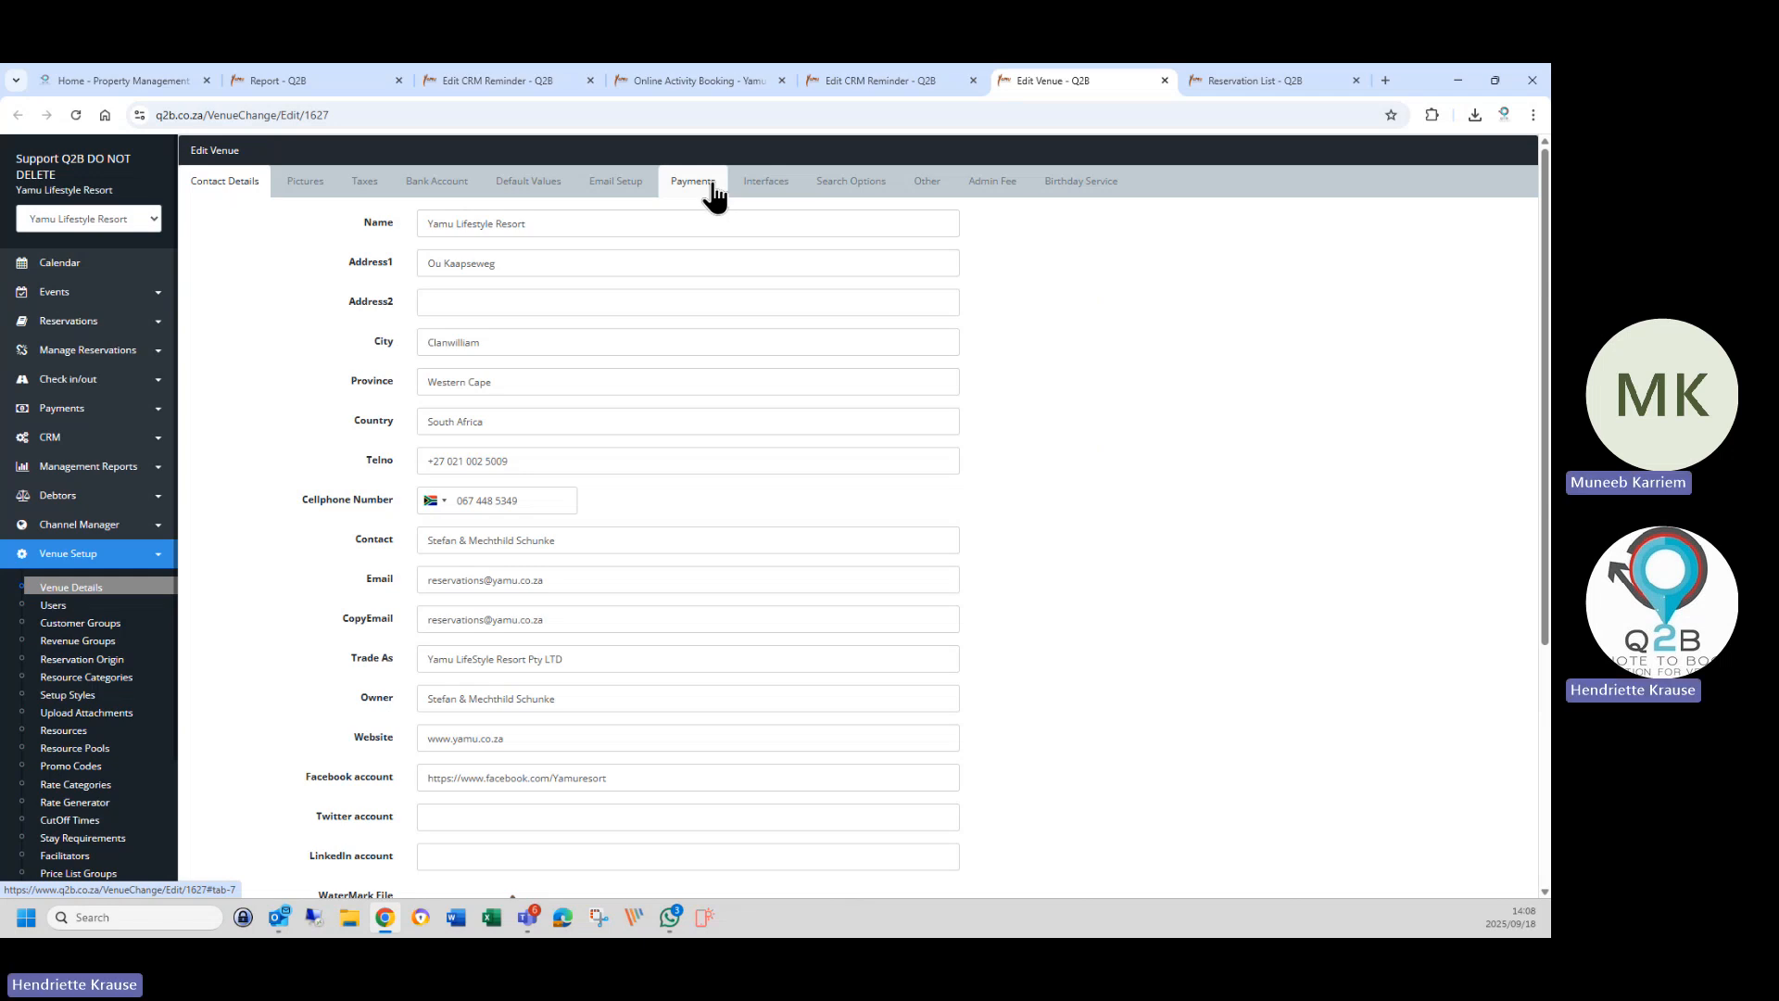
Copy the full Invoice Mail template text from the venue's Email Setup.
click(628, 188)
scroll(576, 649, down, 3)
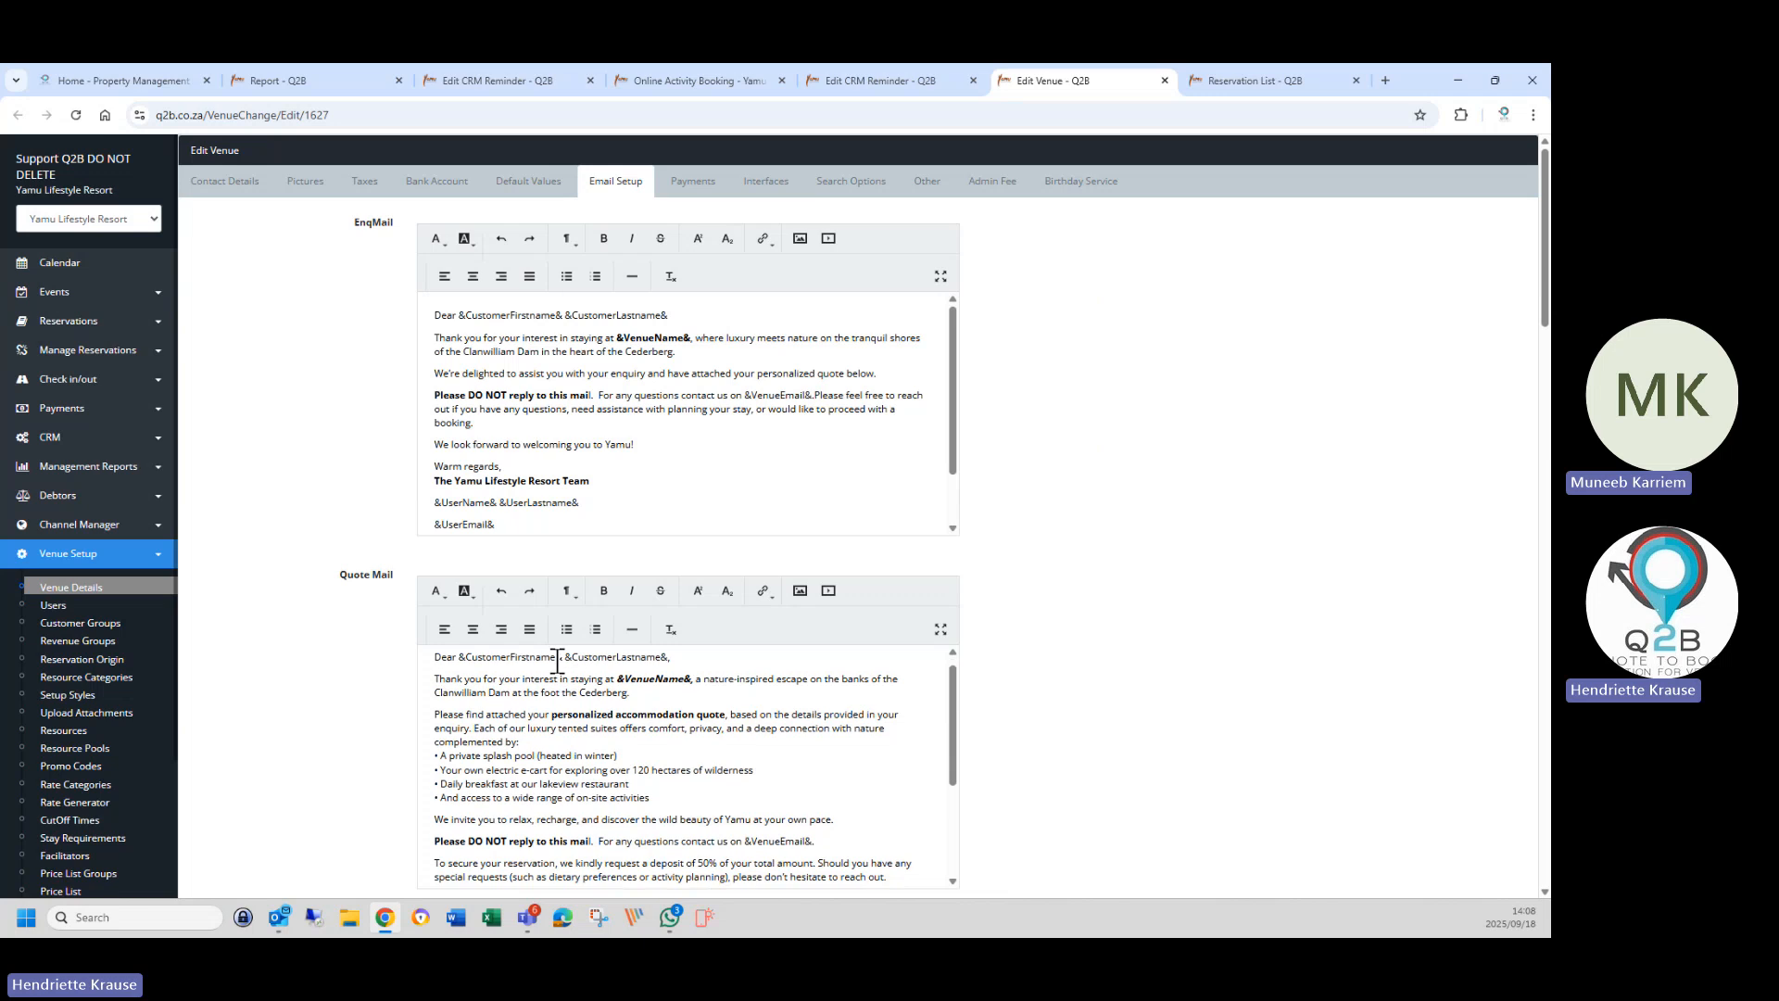
scroll(334, 697, down, 2)
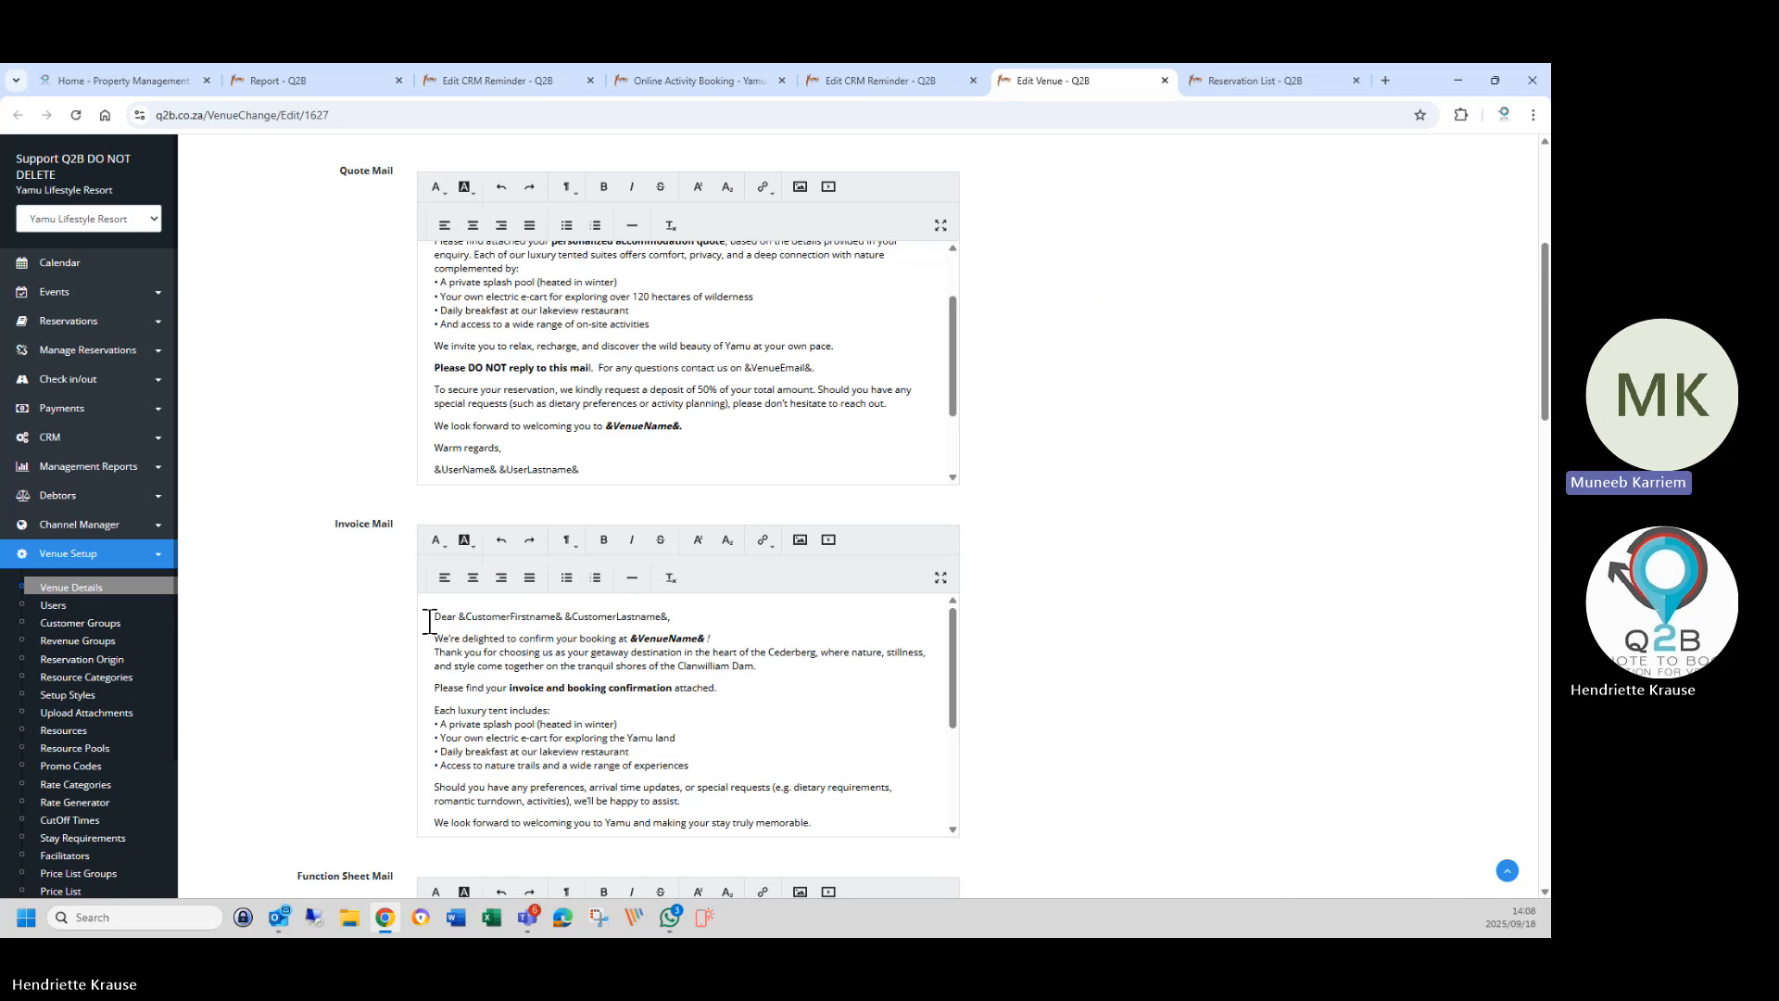
drag(429, 619, 815, 783)
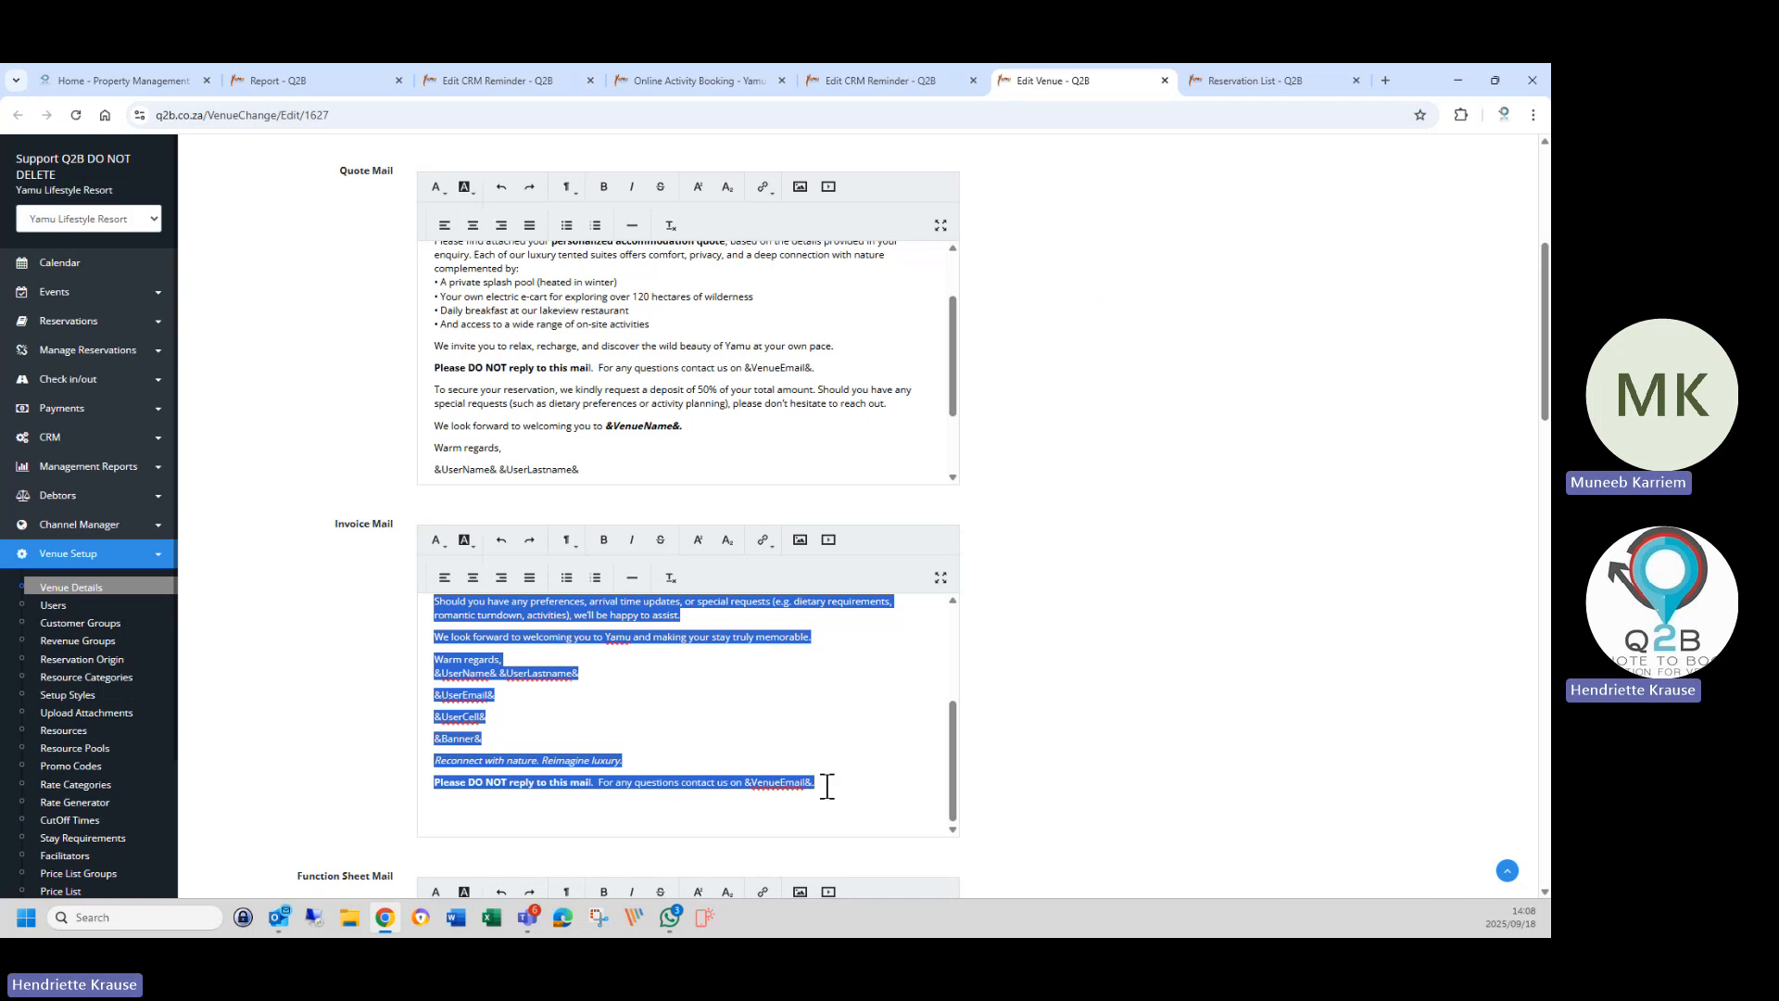
right_click(537, 641)
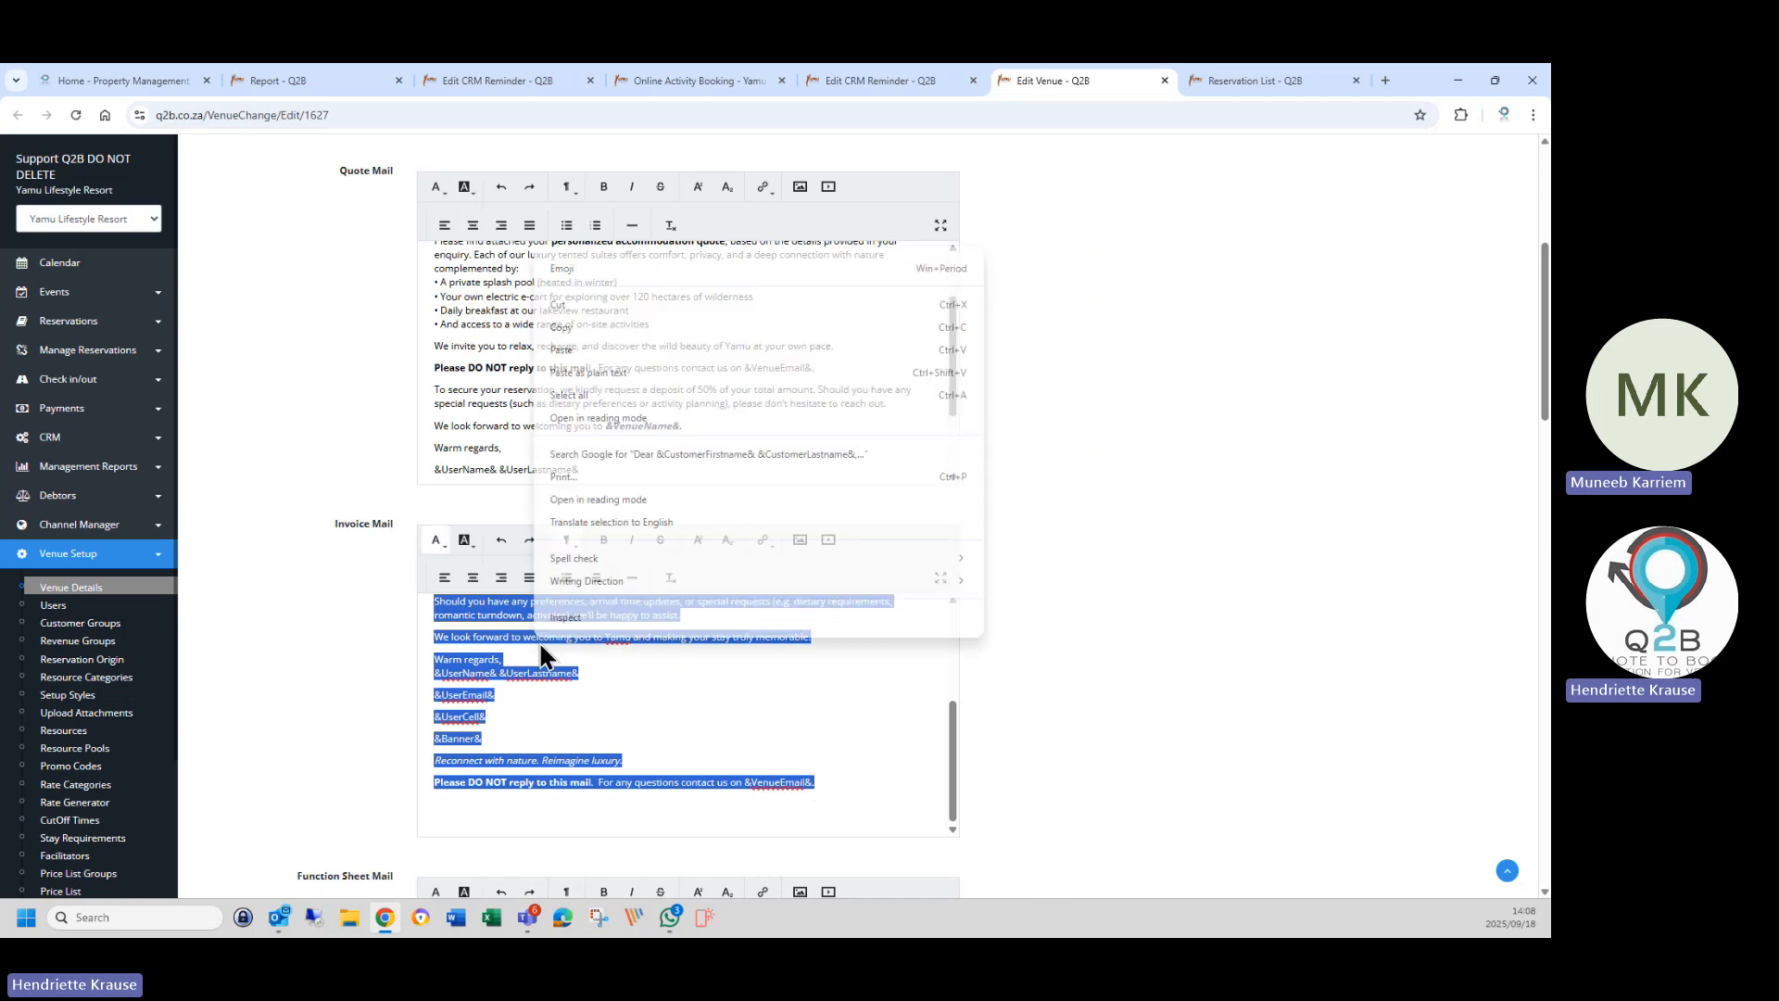
click(569, 326)
Replace the lone 'Dear' in the reminder message with the pasted Invoice Mail template.
click(491, 80)
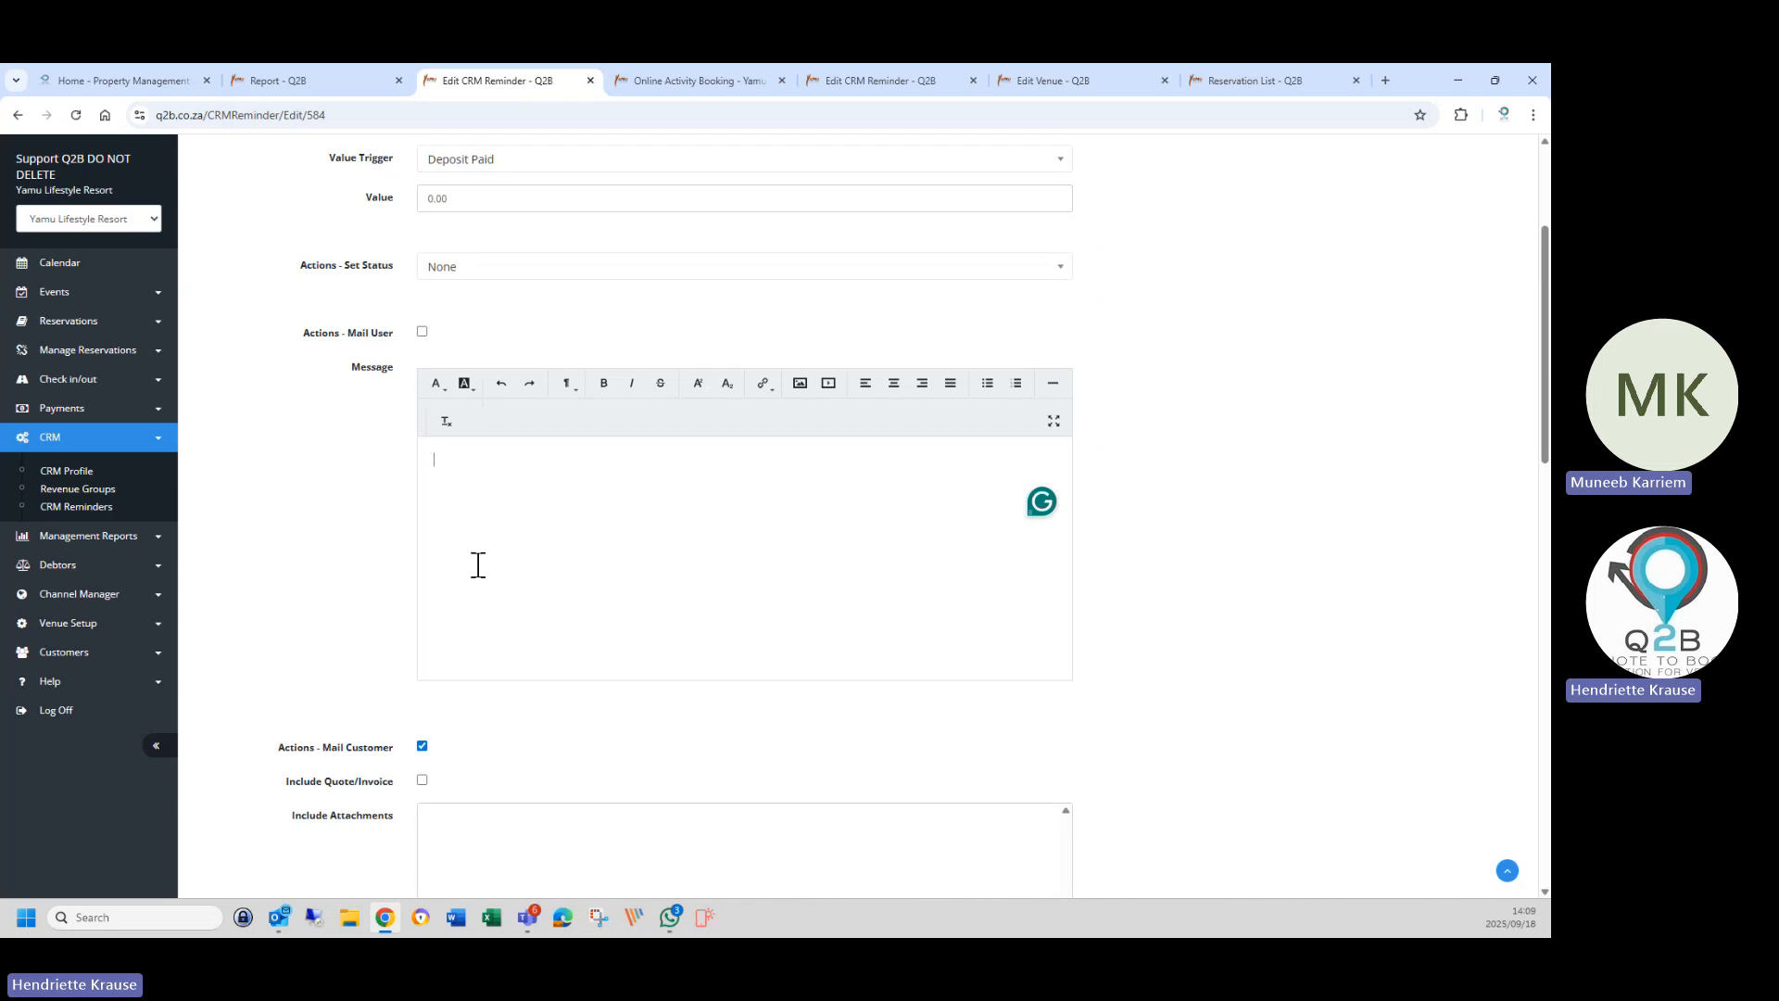
scroll(477, 564, down, 5)
scroll(476, 564, down, 1)
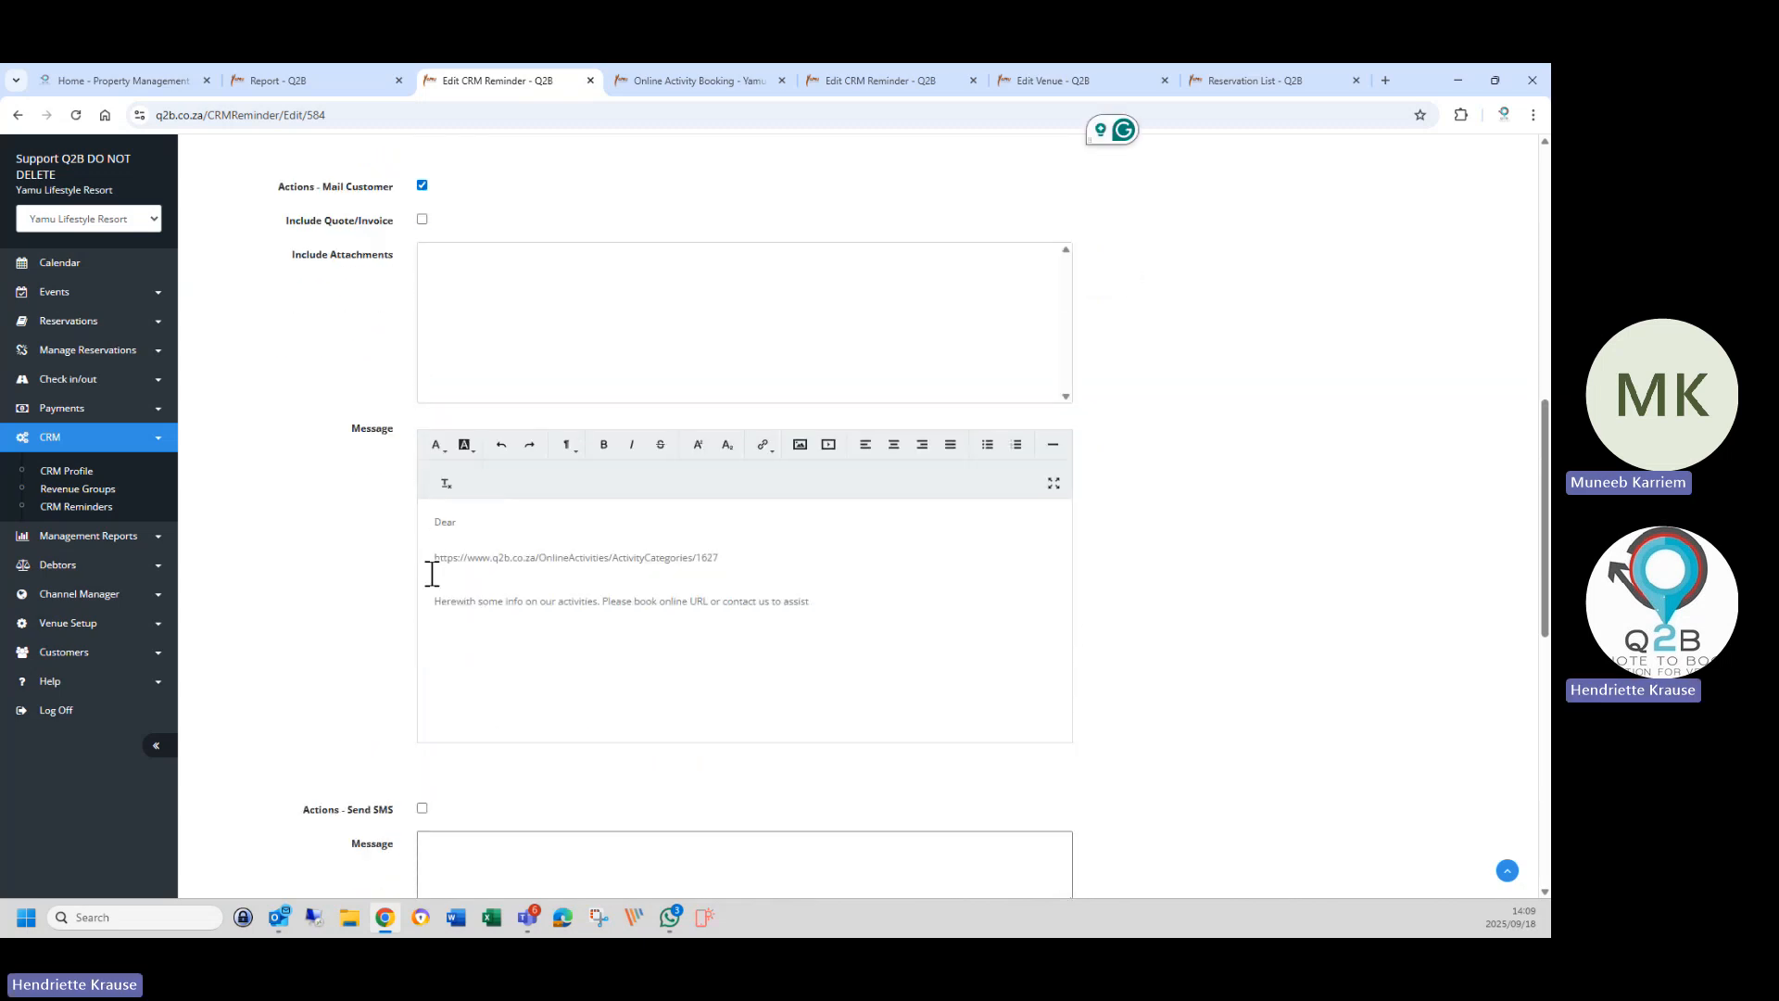
drag(429, 521, 511, 525)
key(BackSpace)
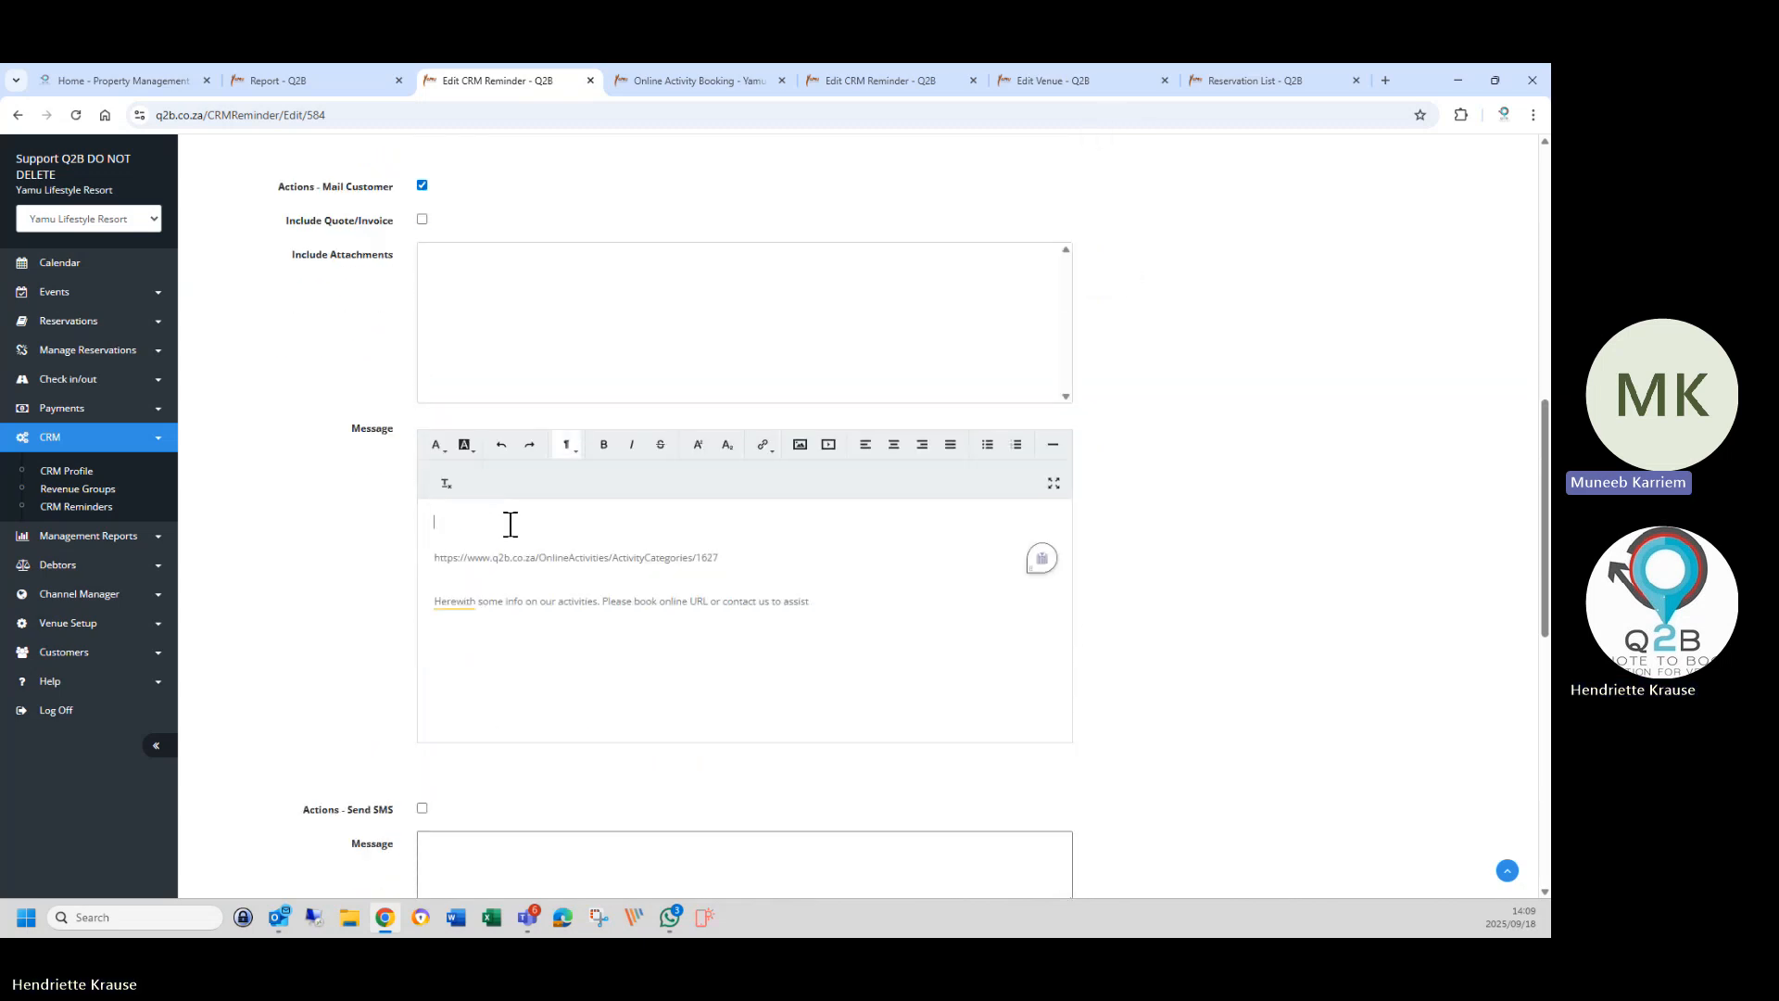
key(ctrl+v)
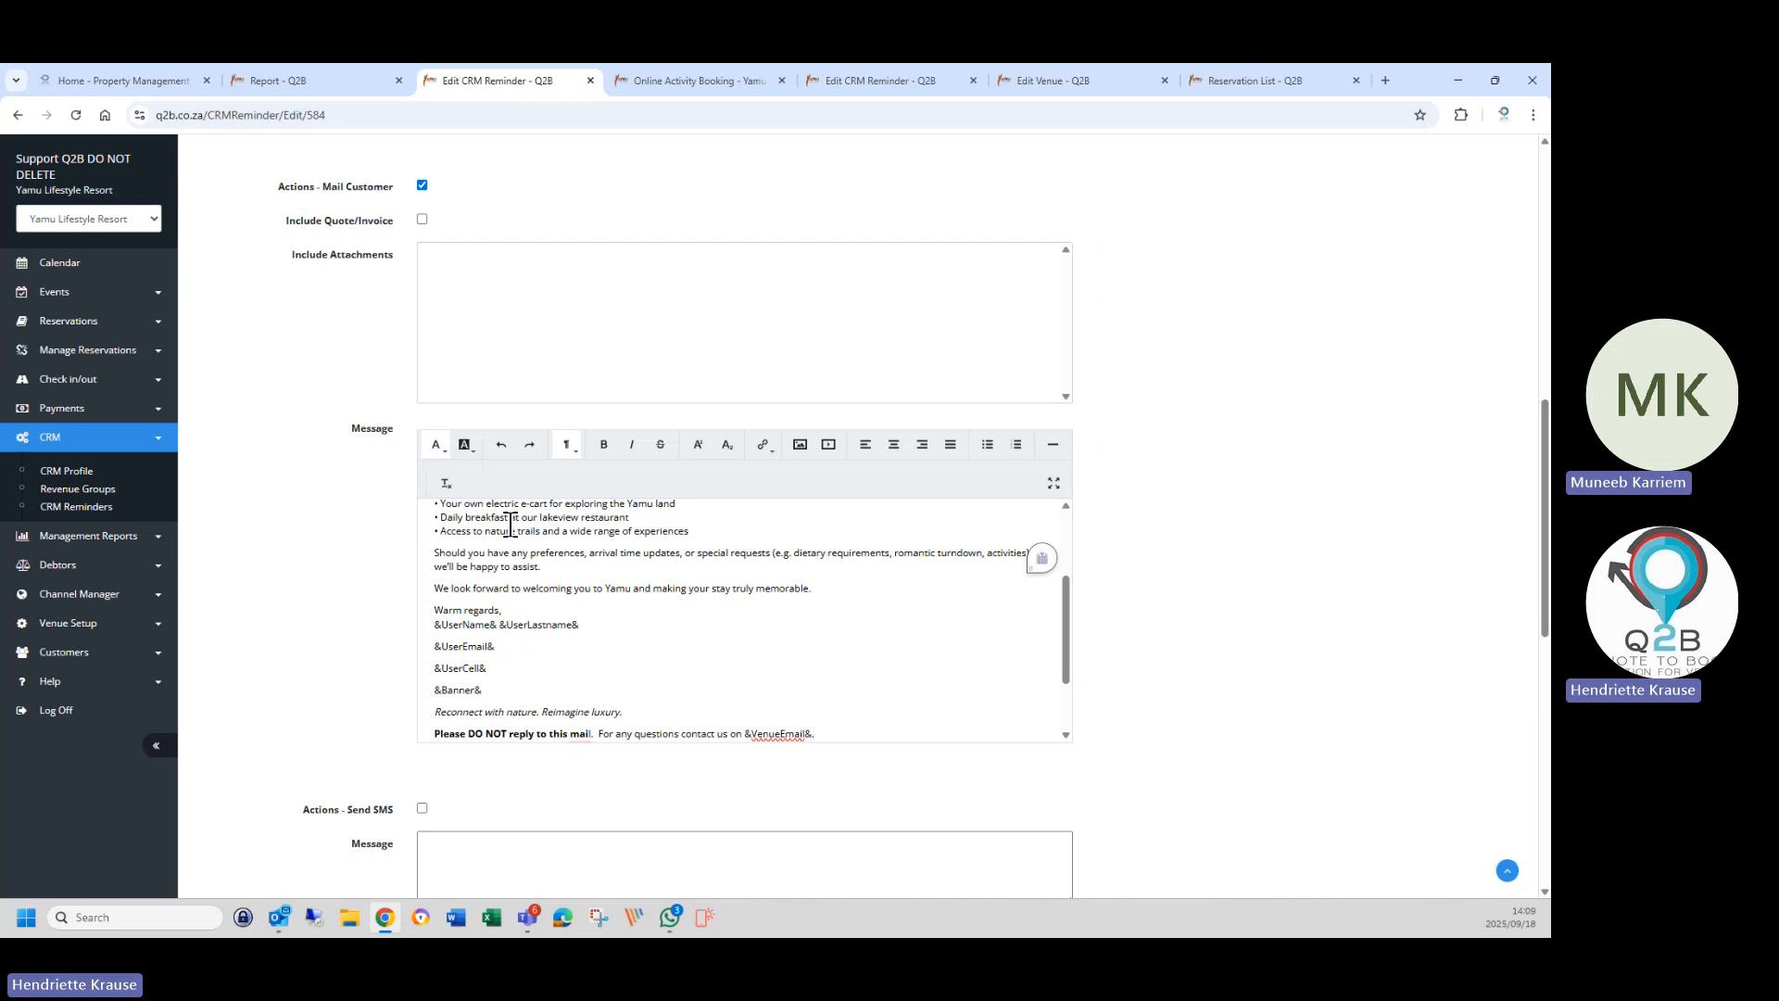
Delete the booking-confirmation and preferences paragraphs and correct 'question' to 'questions'.
scroll(511, 524, up, 6)
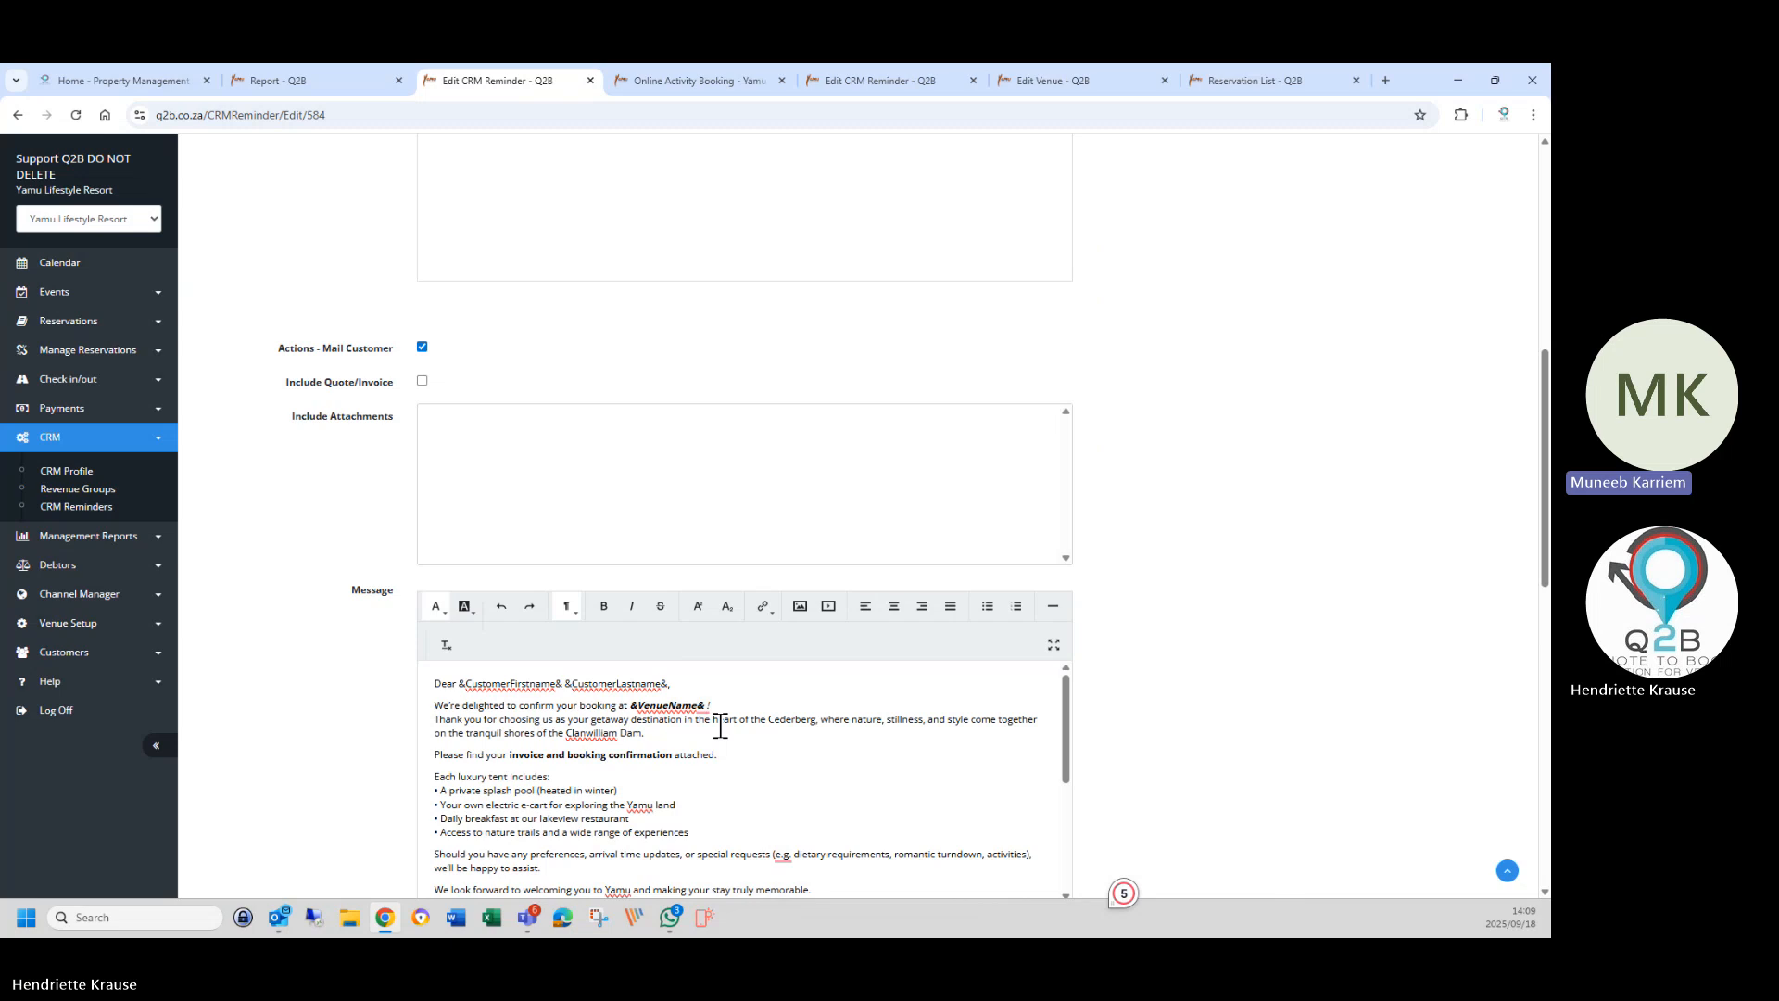
drag(434, 703, 748, 830)
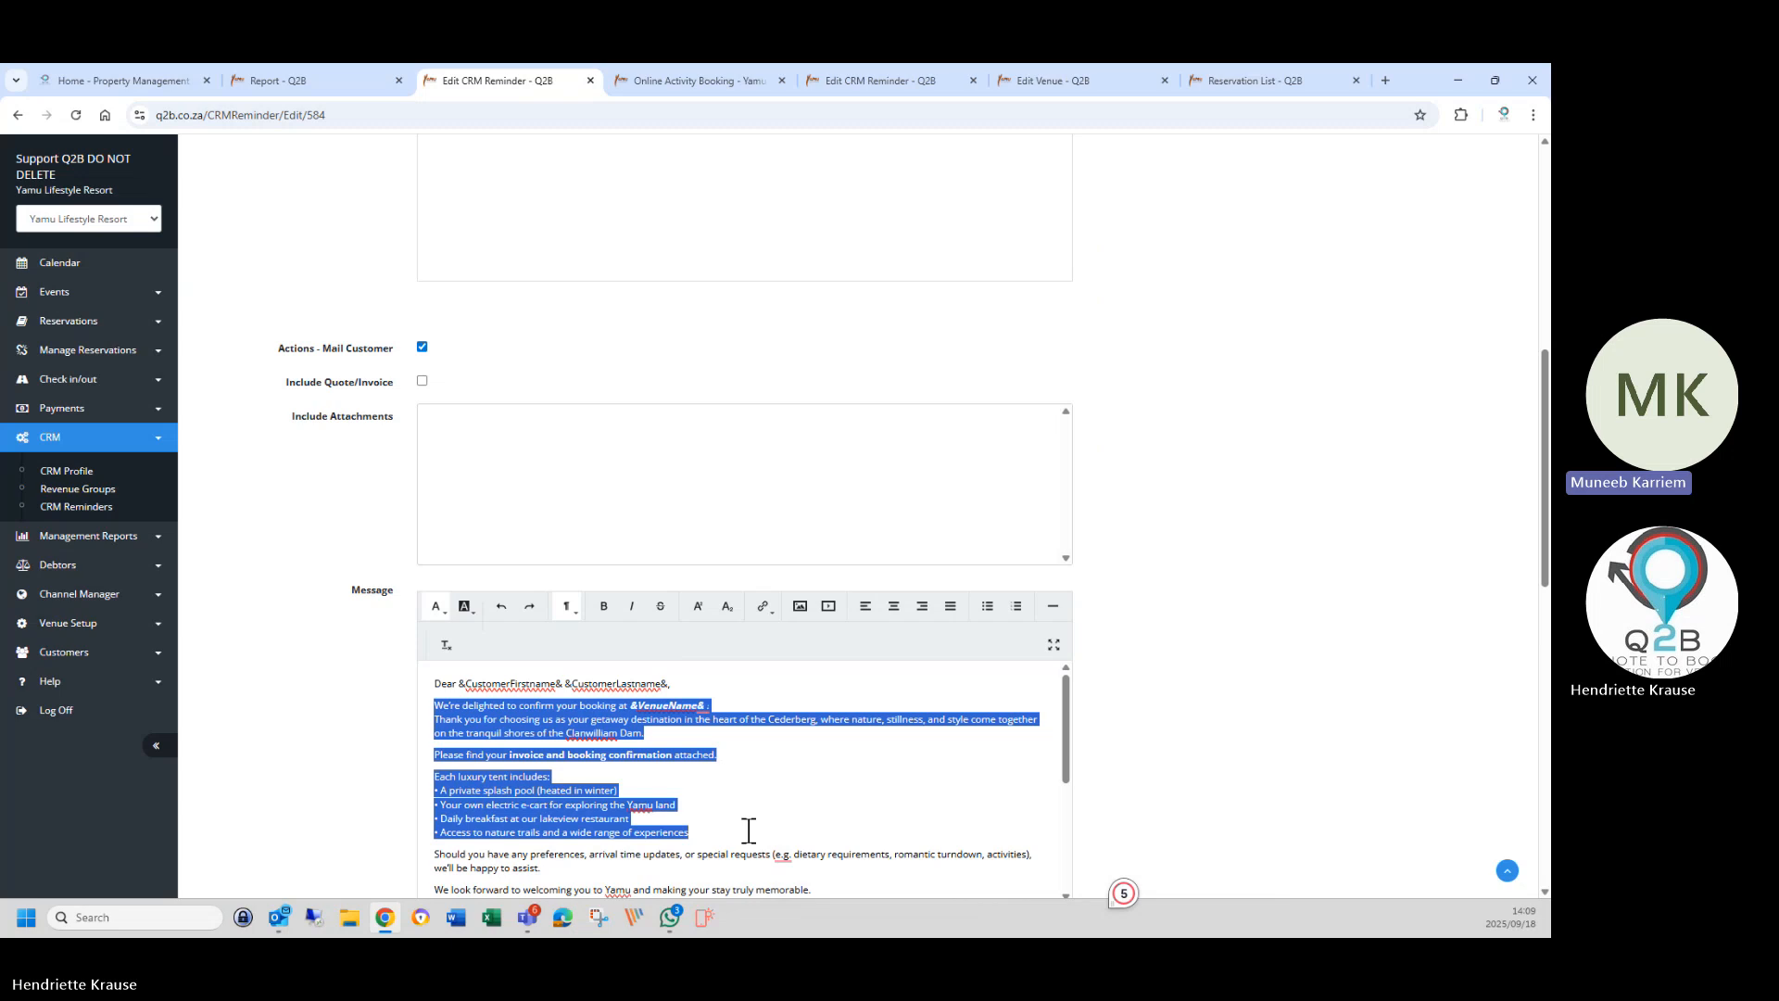
drag(748, 830, 749, 865)
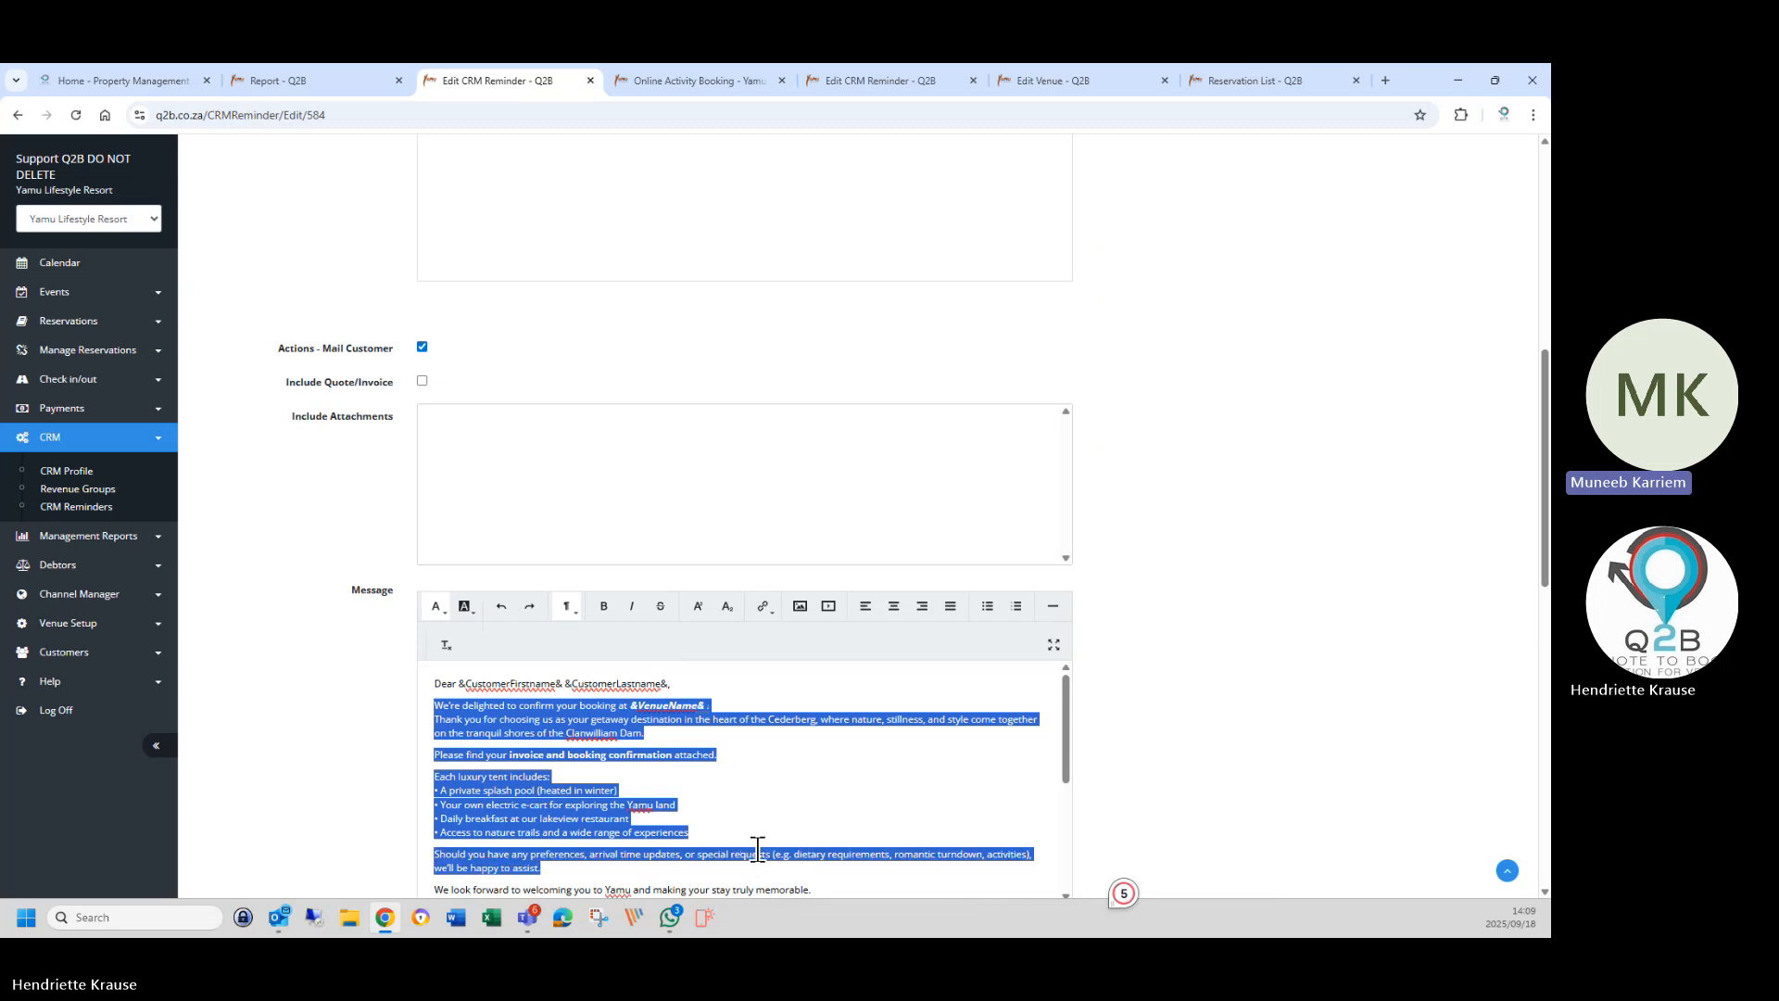
key(BackSpace)
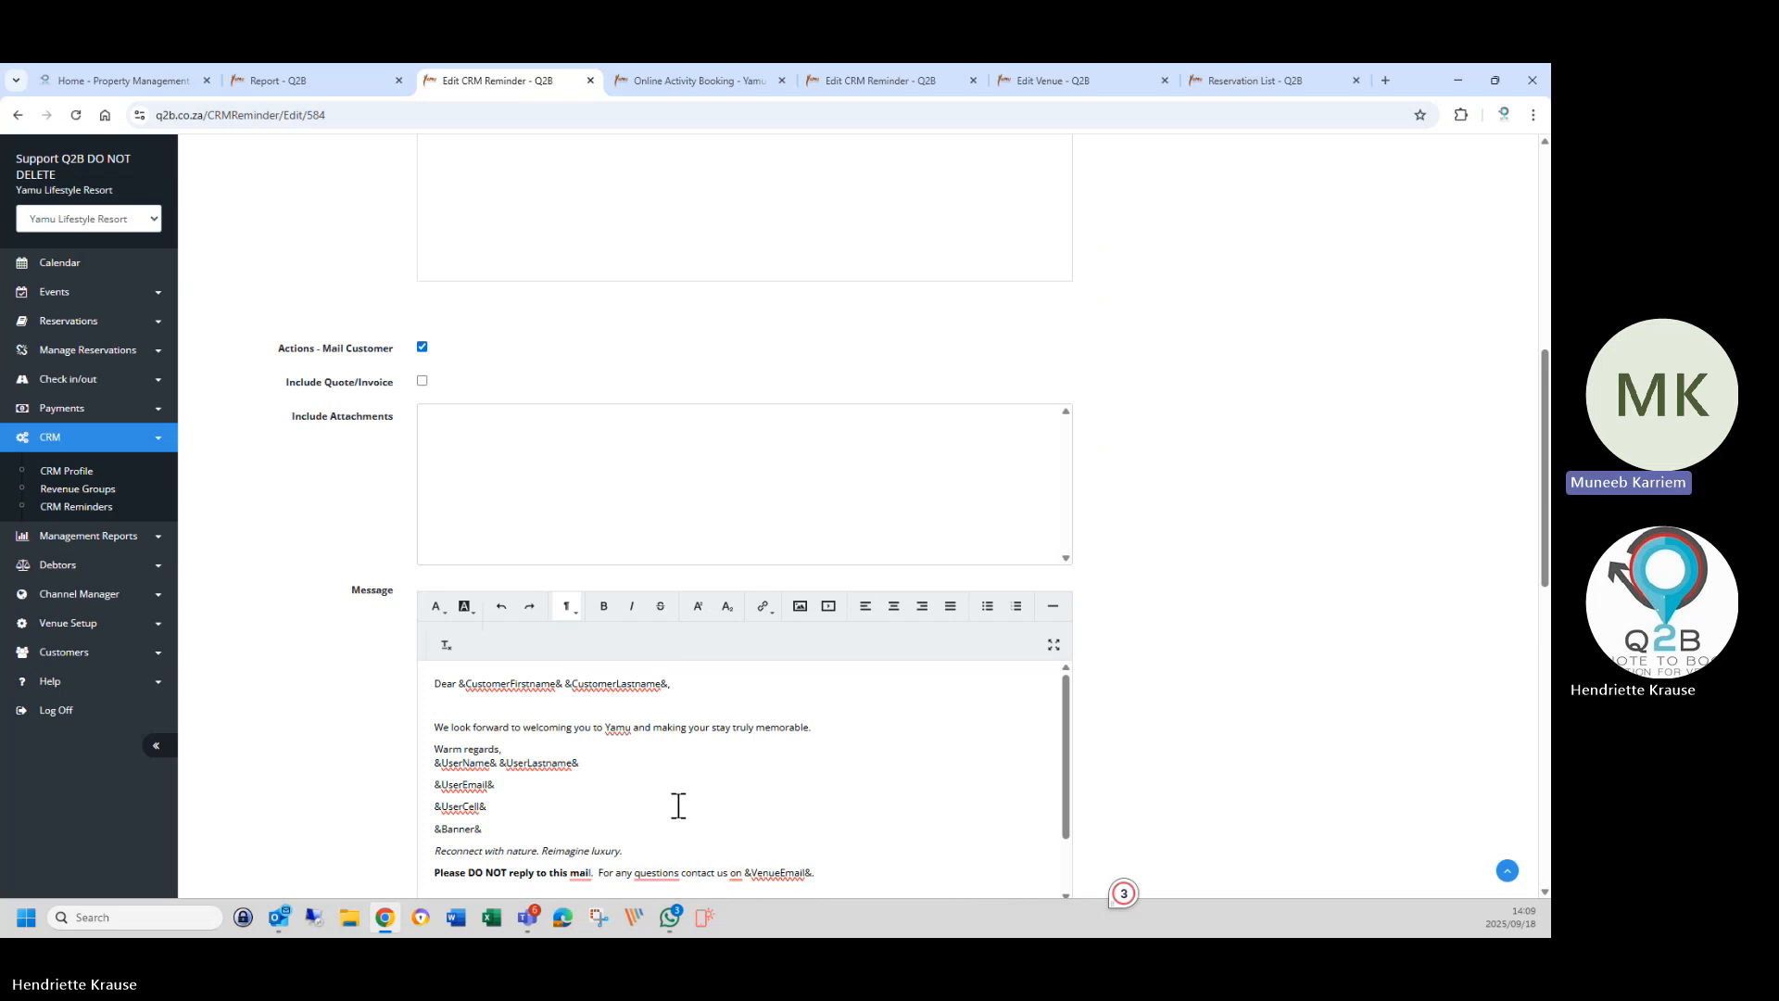
scroll(678, 805, down, 1)
right_click(676, 805)
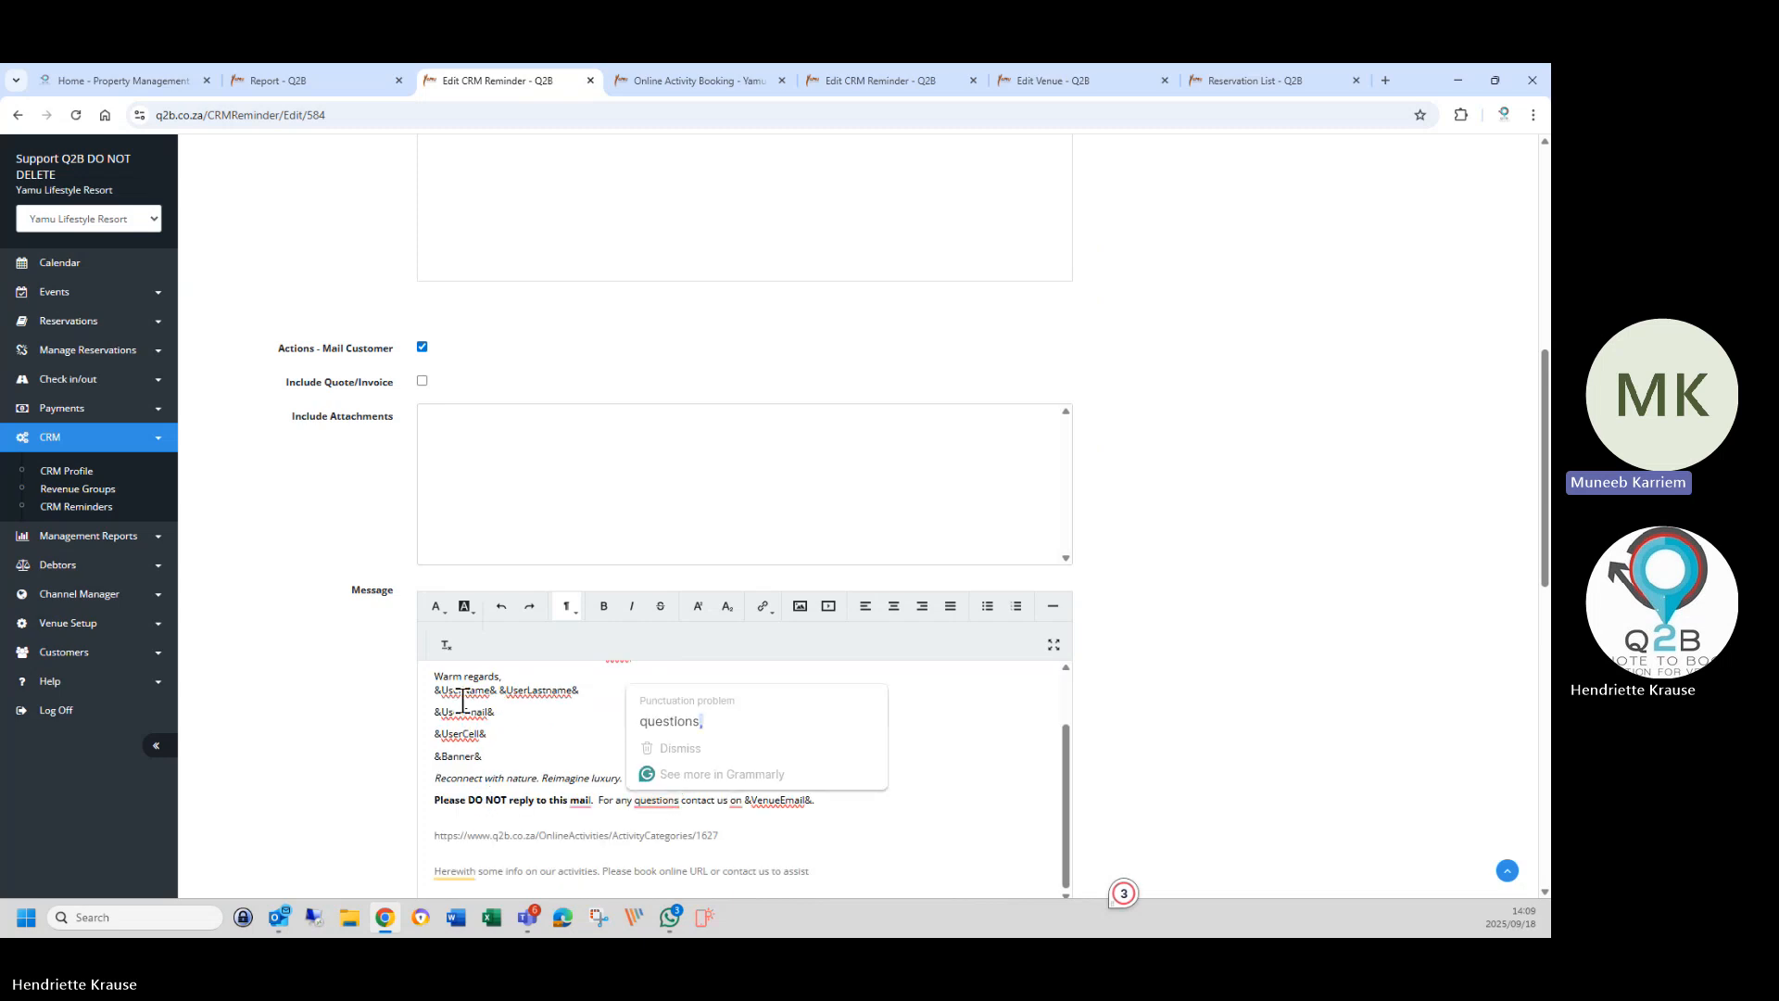
click(671, 720)
scroll(461, 742, up, 1)
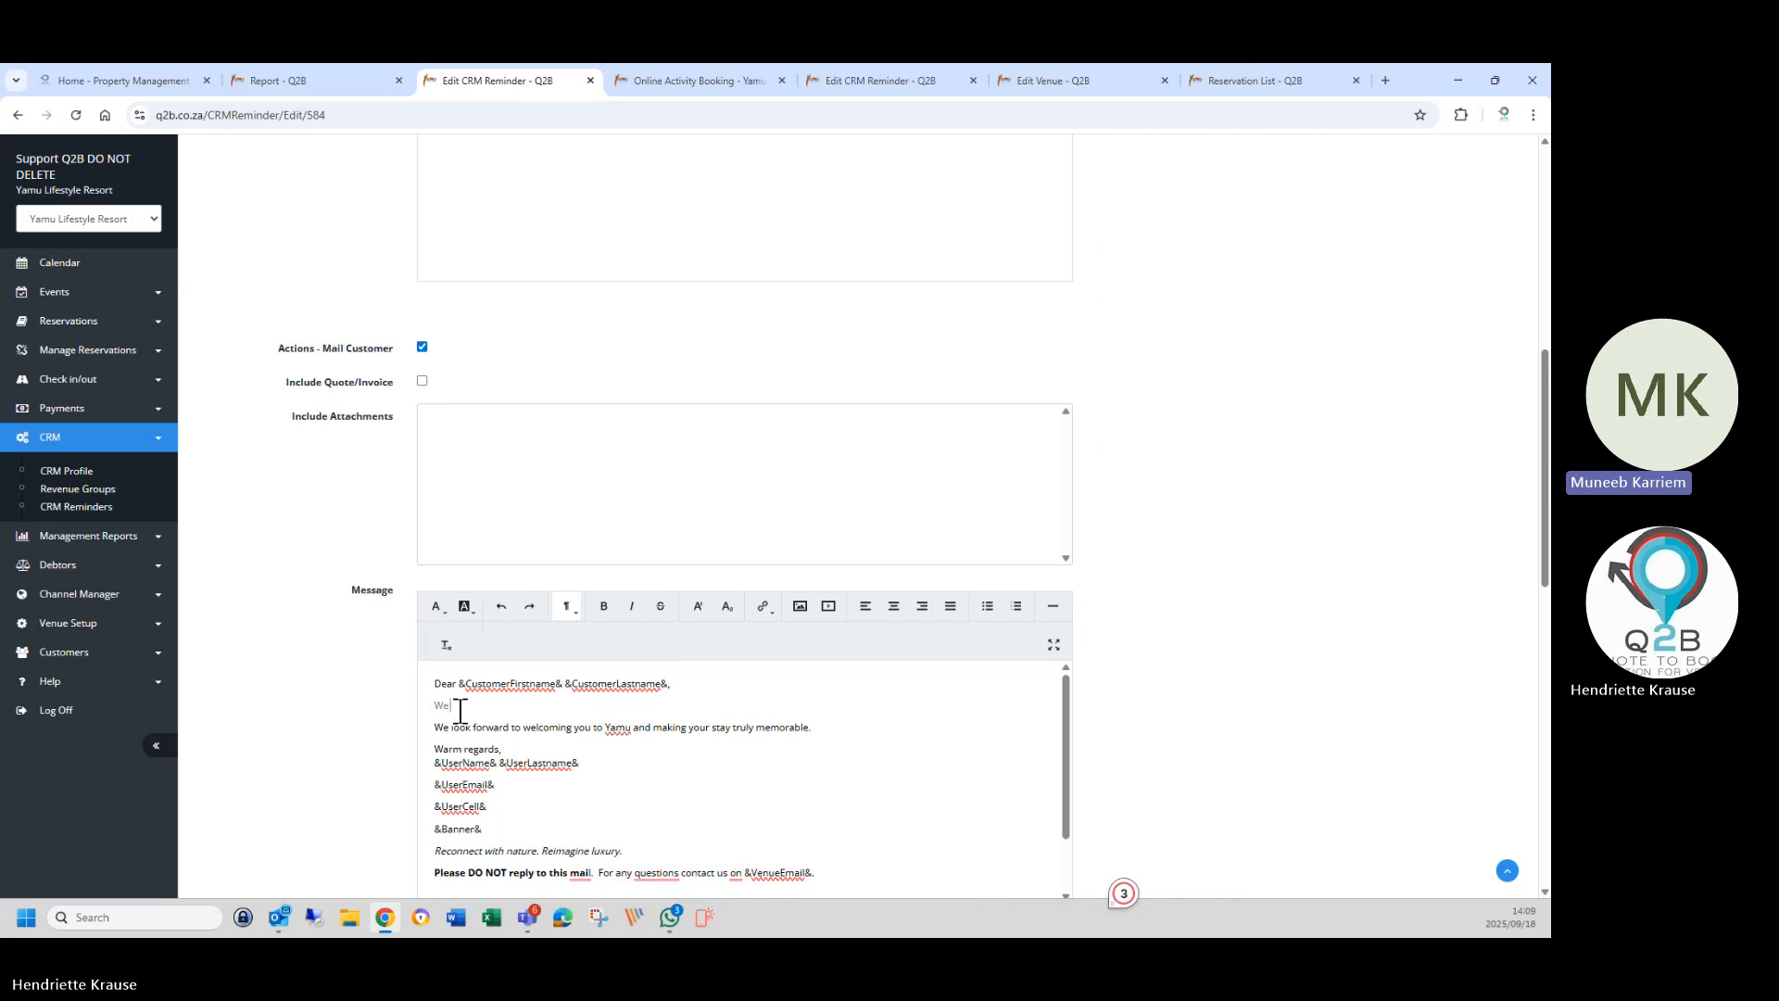
Add a comma after the greeting and start a new line reading 'Offer the following:'.
text(e)
click(707, 683)
key(Return)
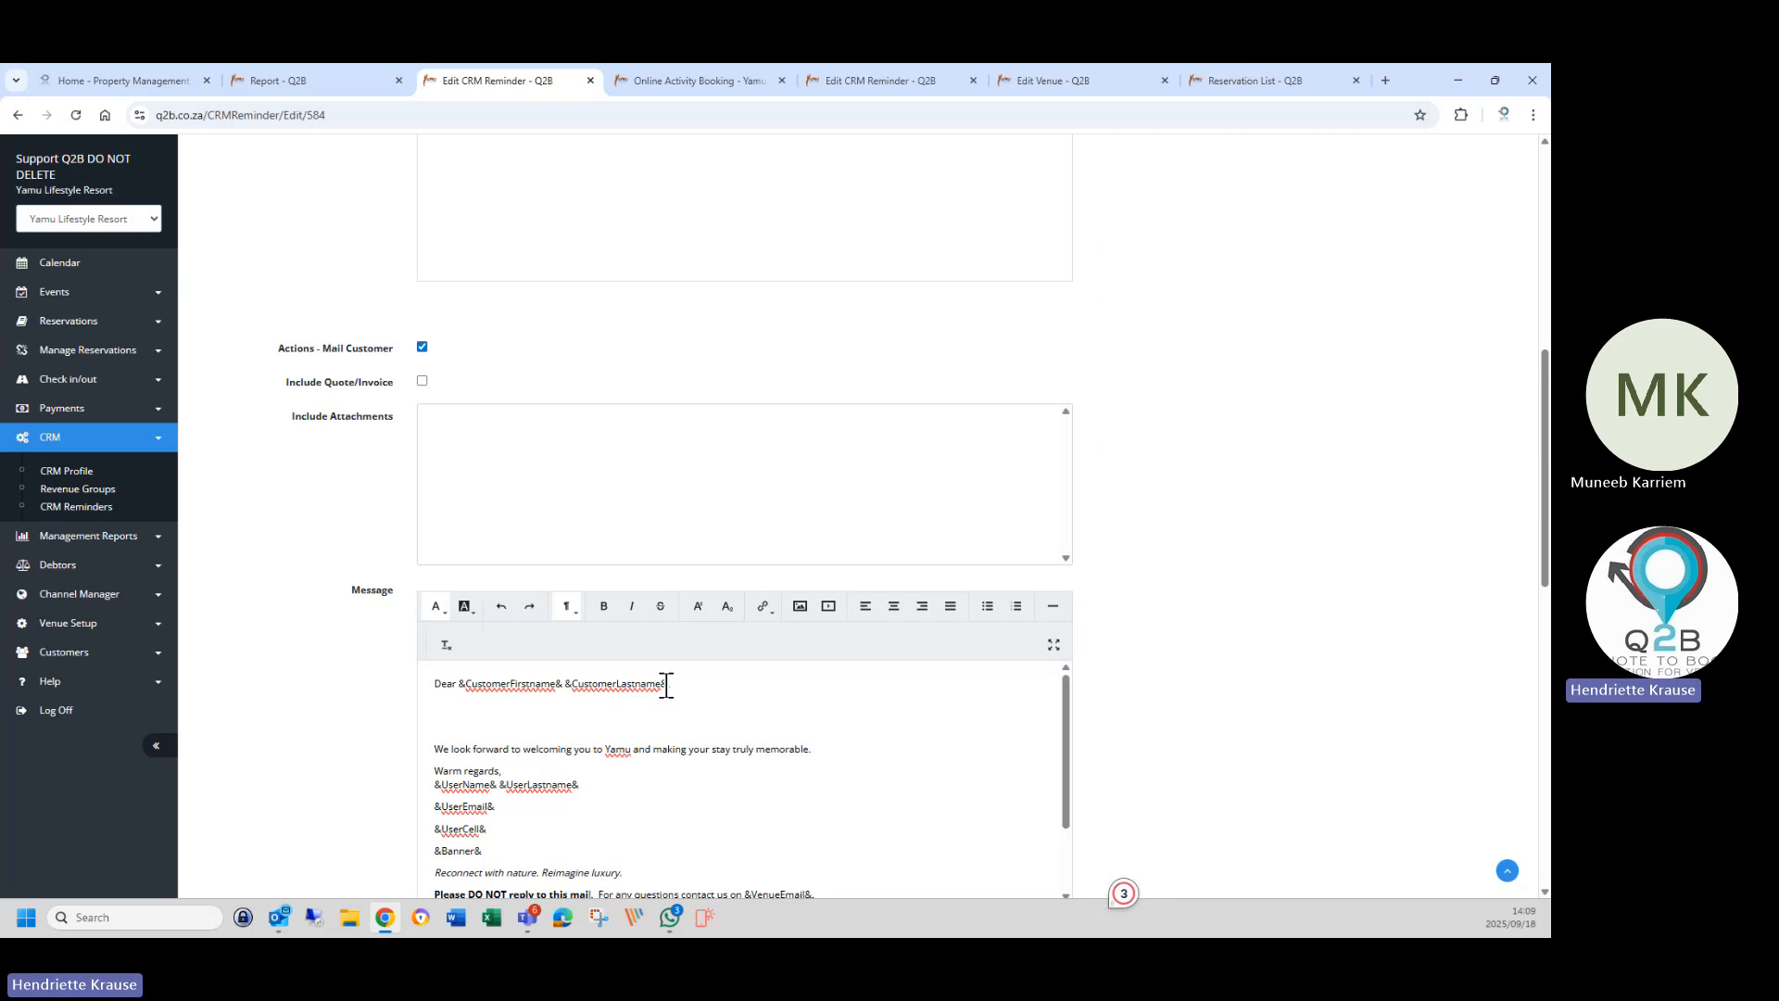
text(,)
key(Return)
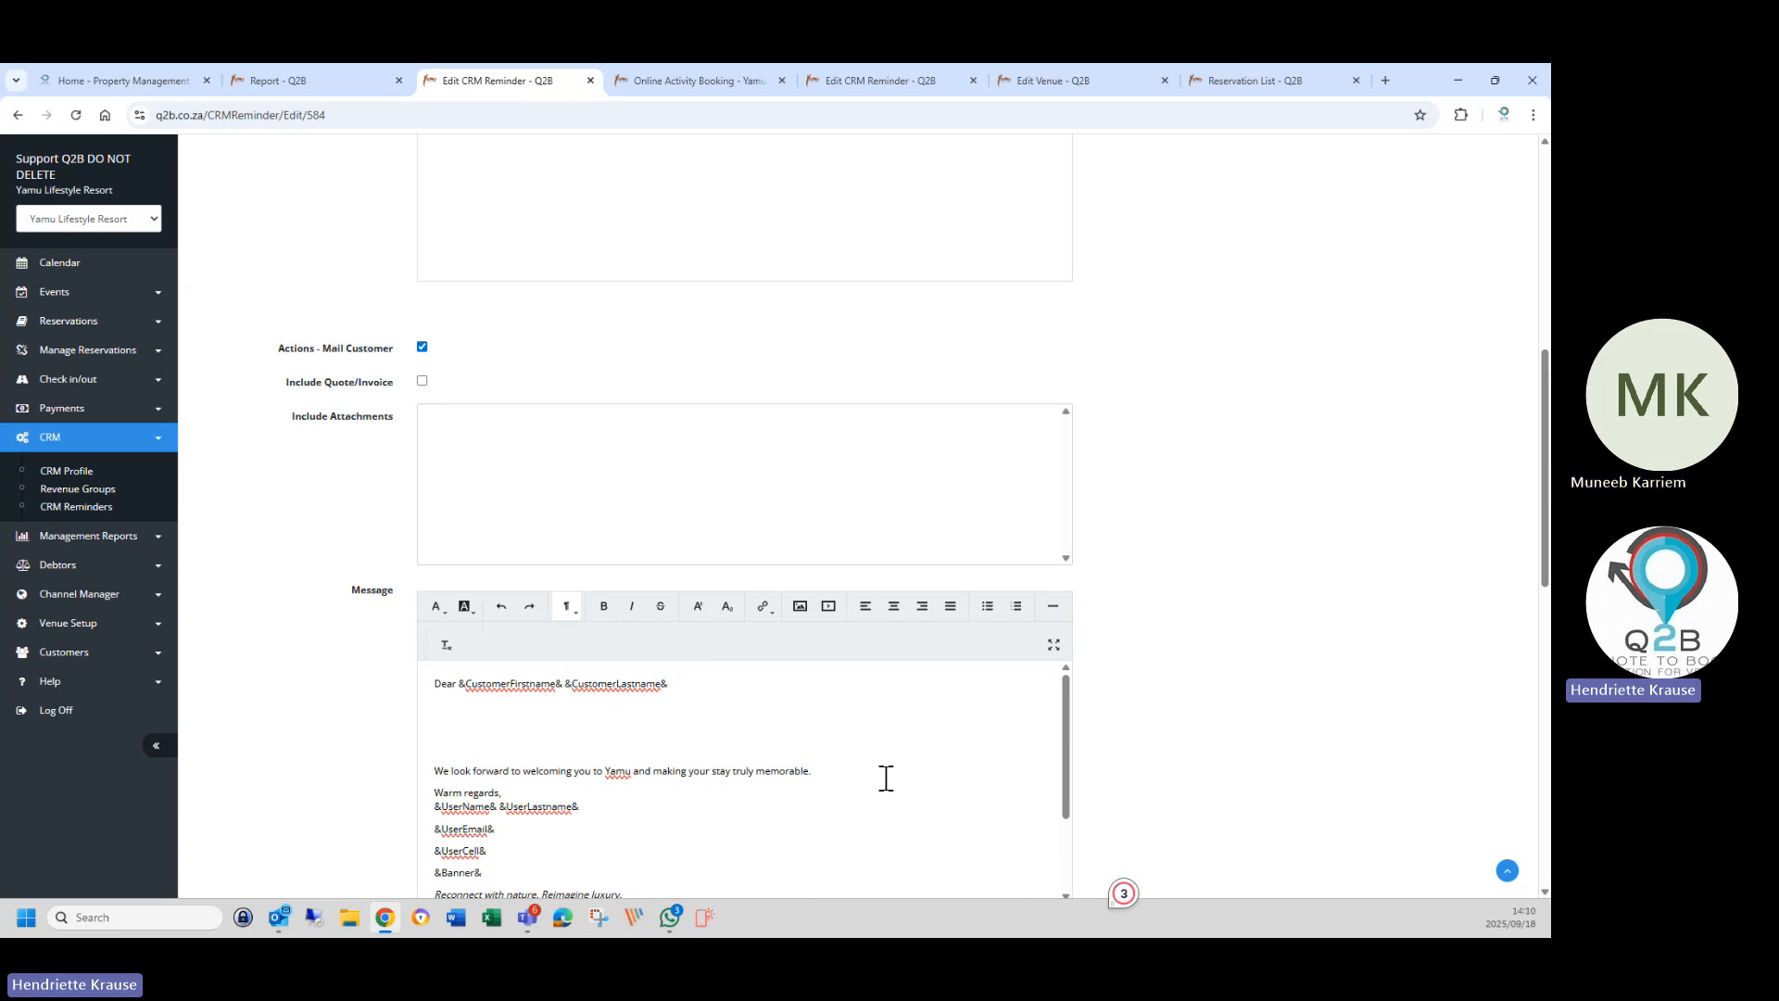
text(Offer Activitie)
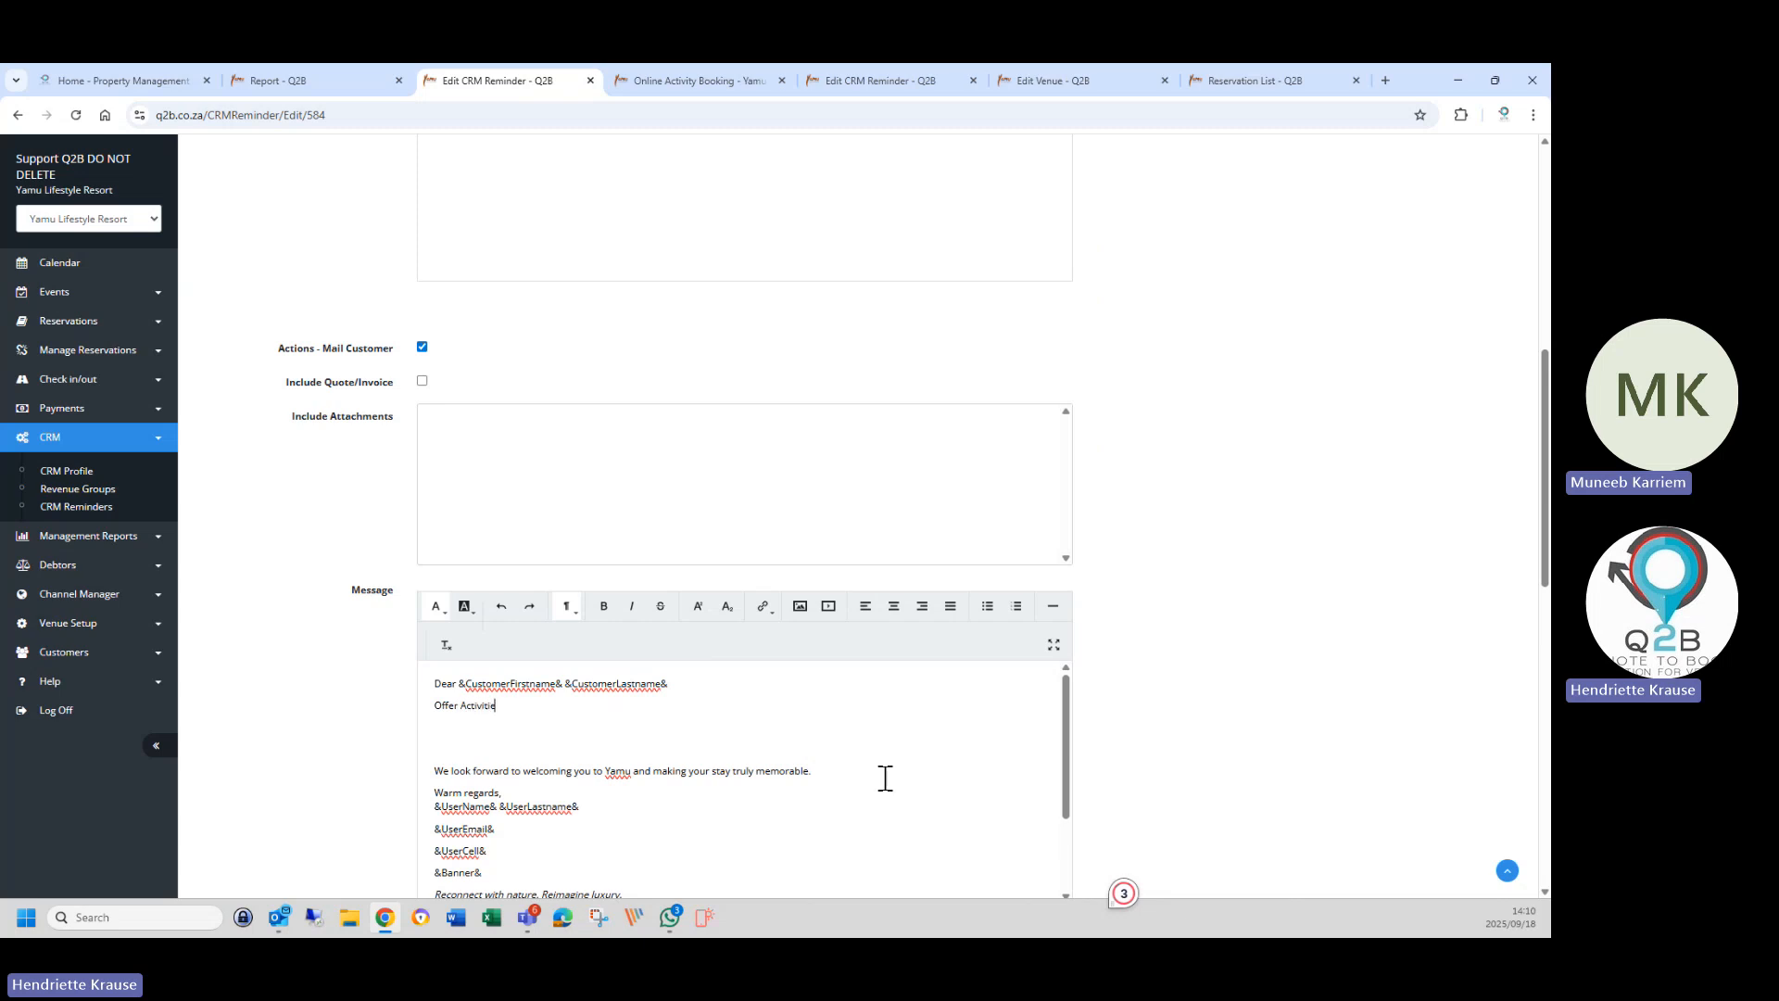
key(BackSpace)
key(BackSpace)
key(BackSpace)
key(BackSpace)
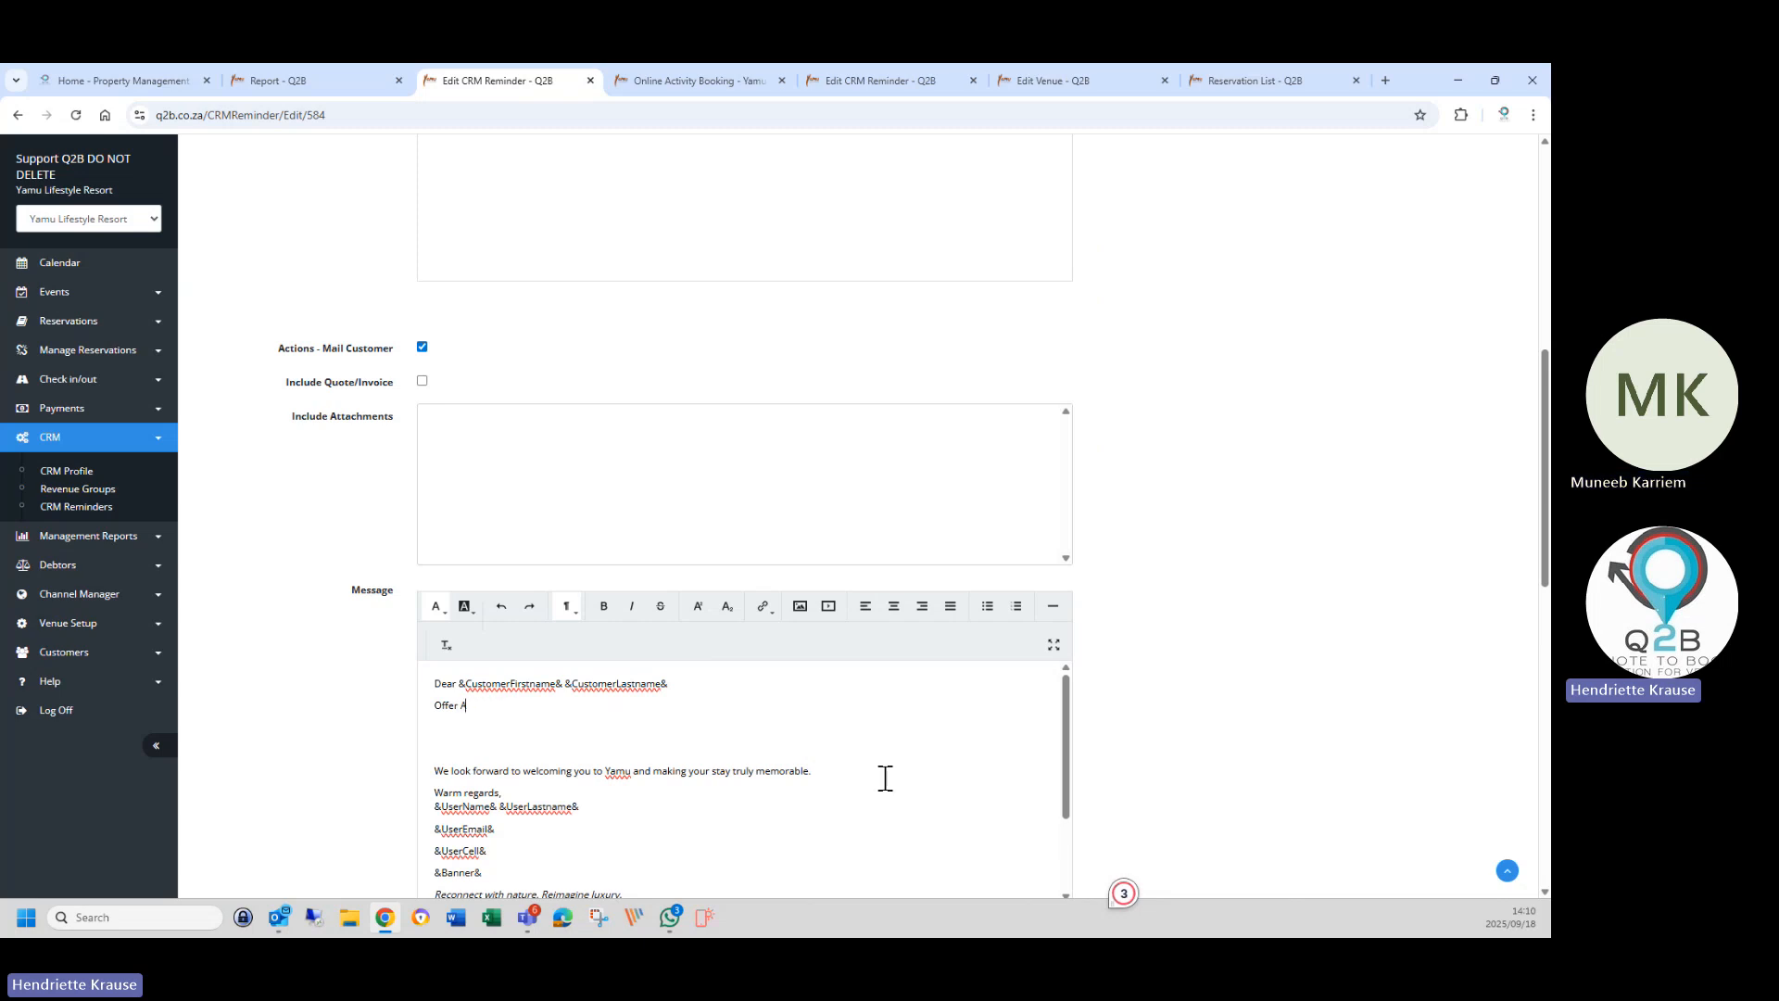
text(er the following:)
Move the 'Please DO NOT reply' line up above 'We look forward…'.
scroll(498, 799, down, 2)
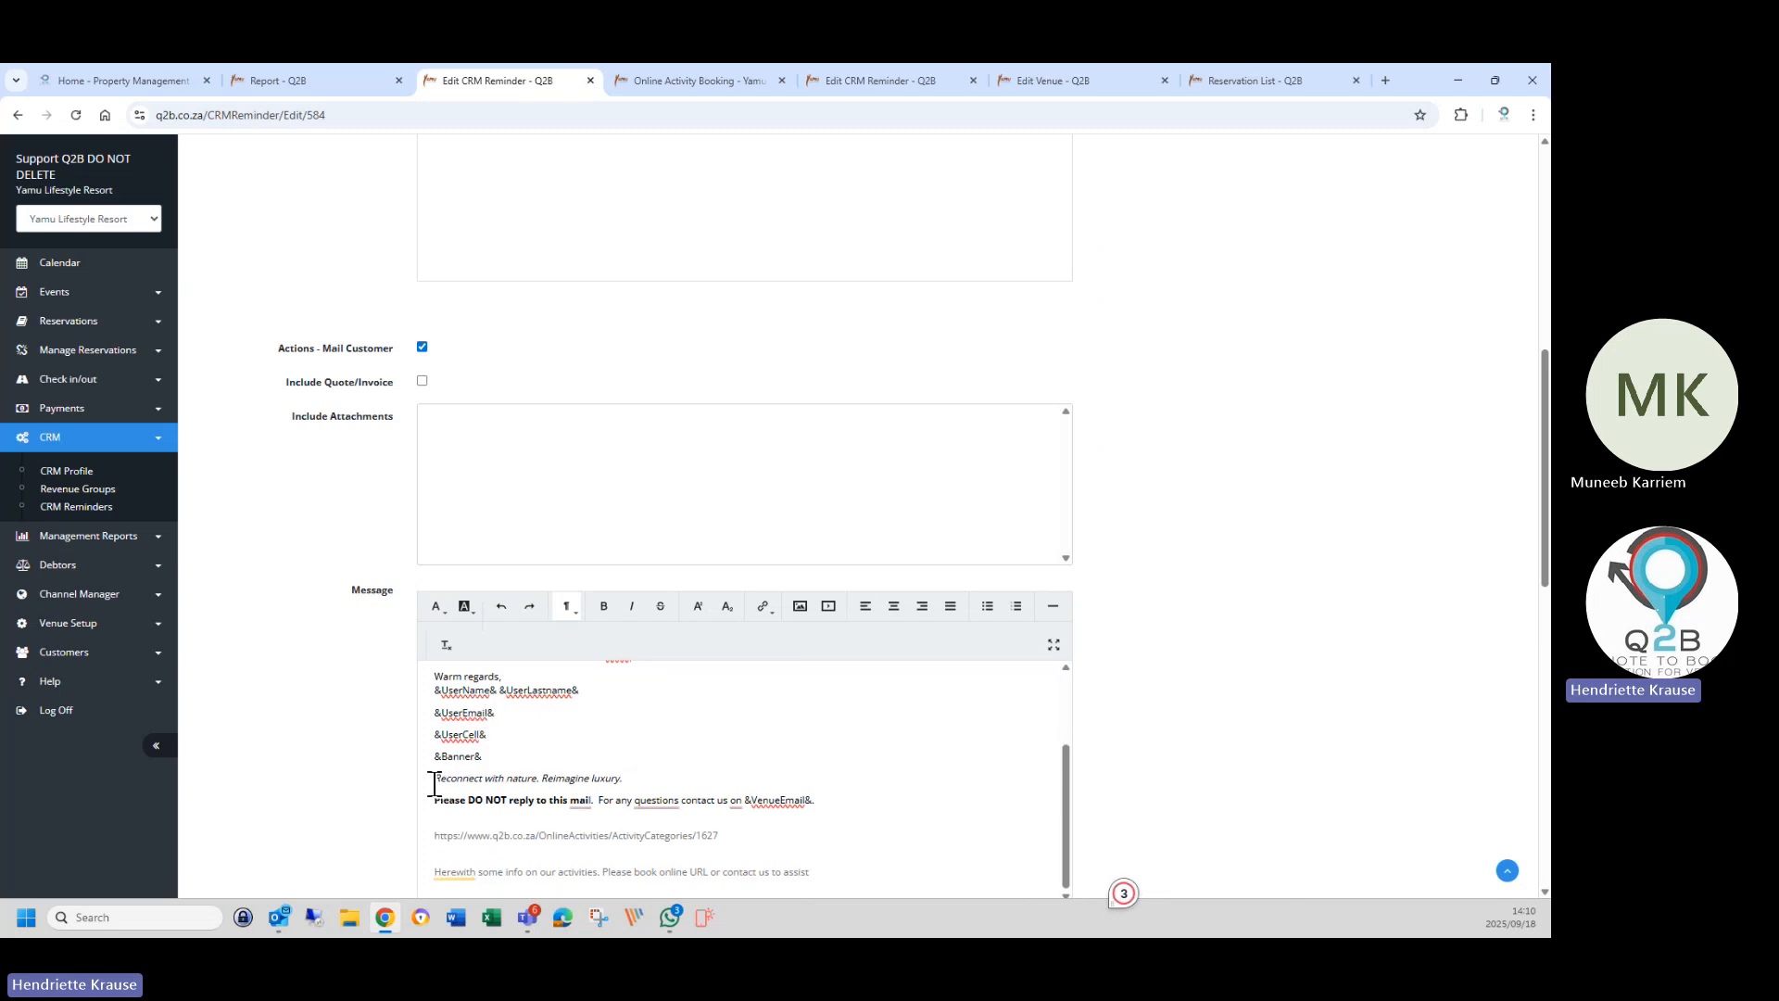
drag(433, 784, 623, 778)
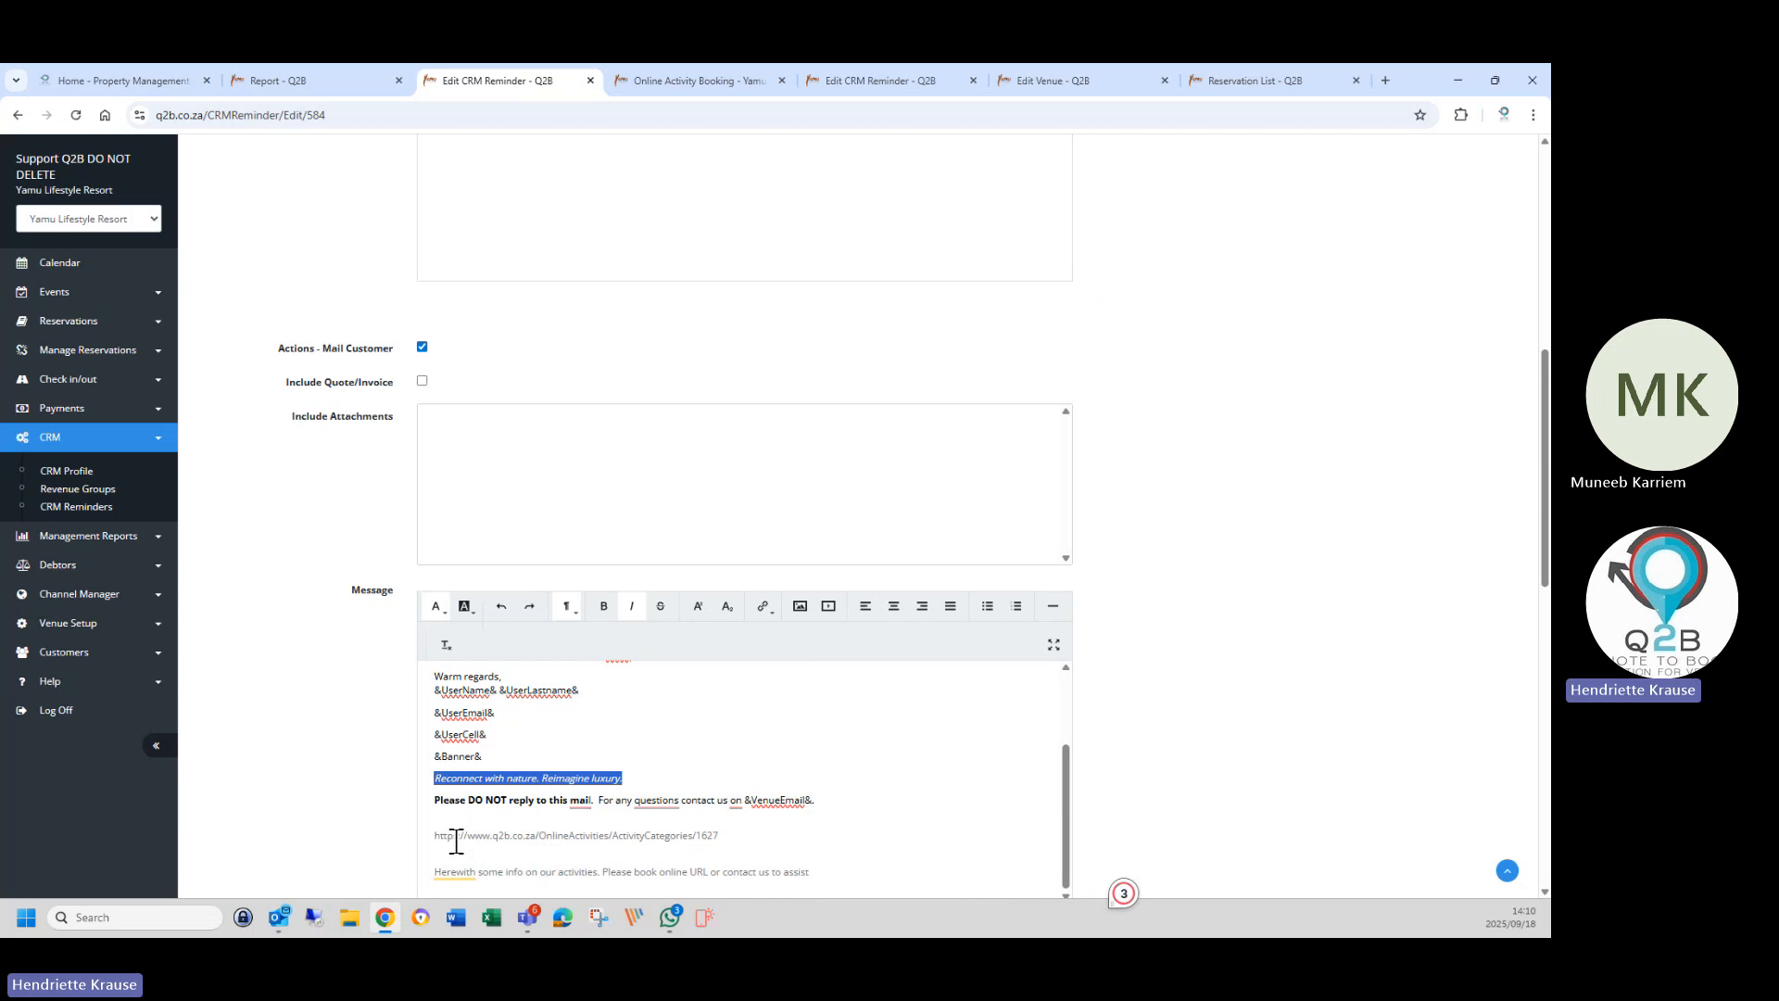
click(433, 817)
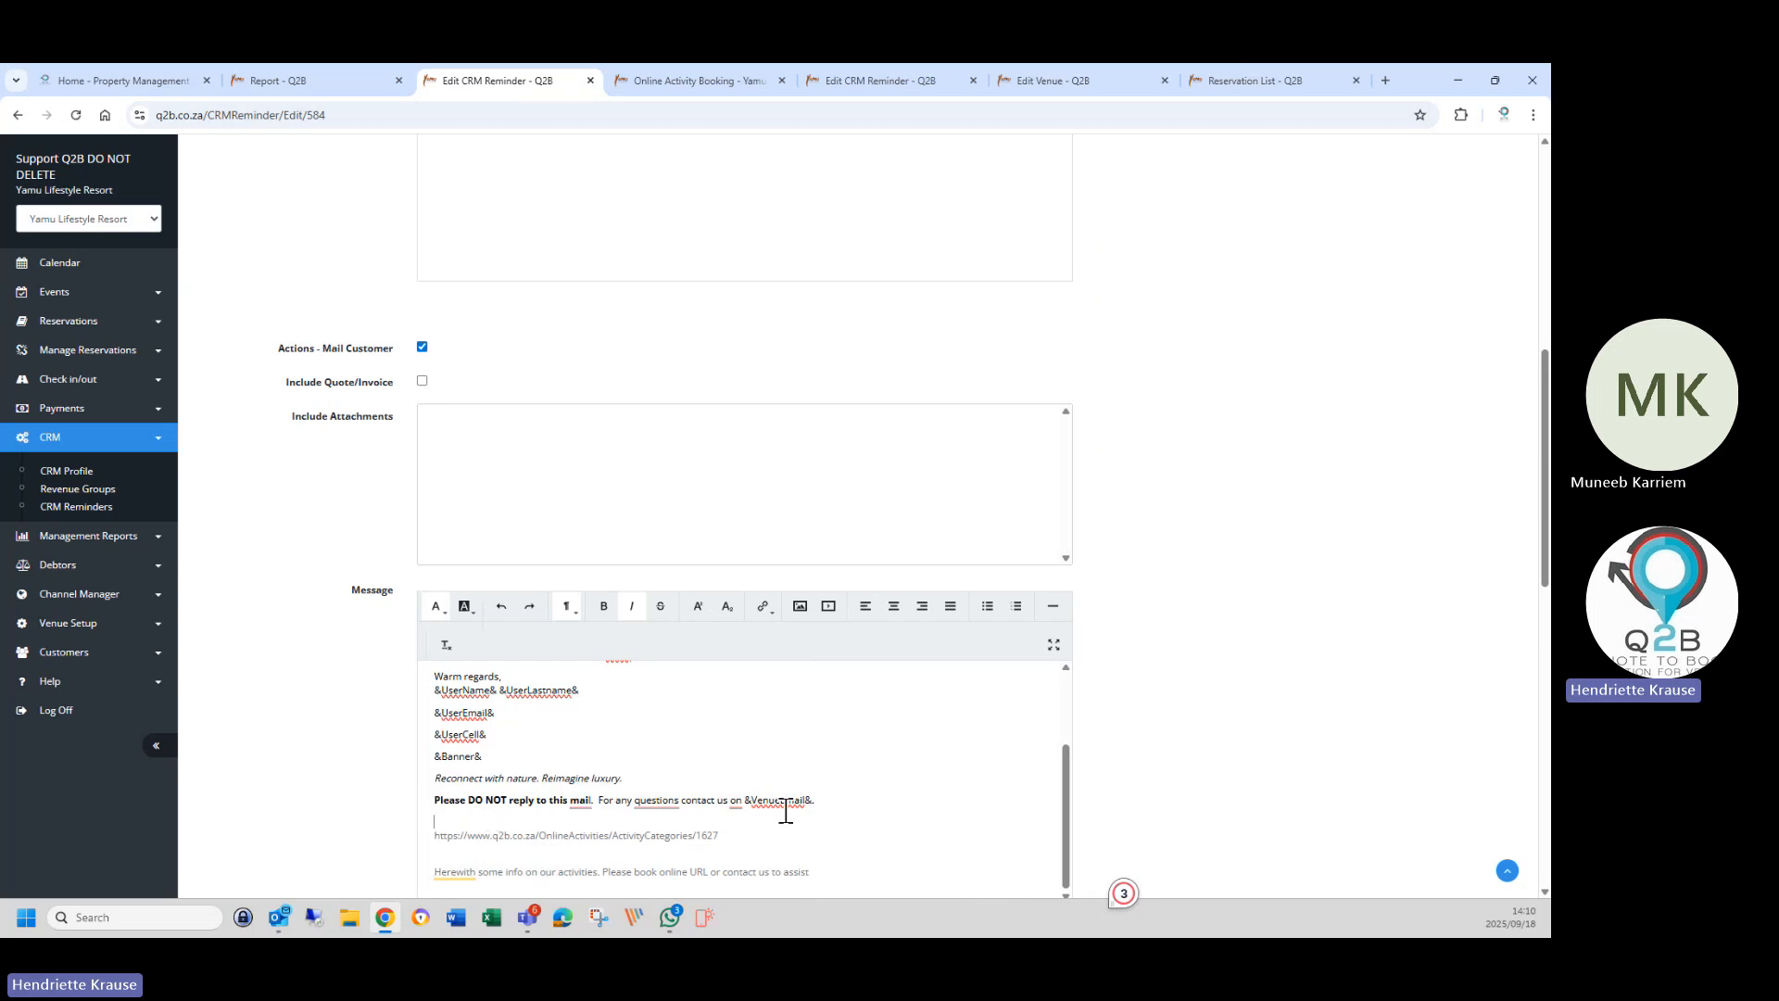
drag(435, 803, 709, 767)
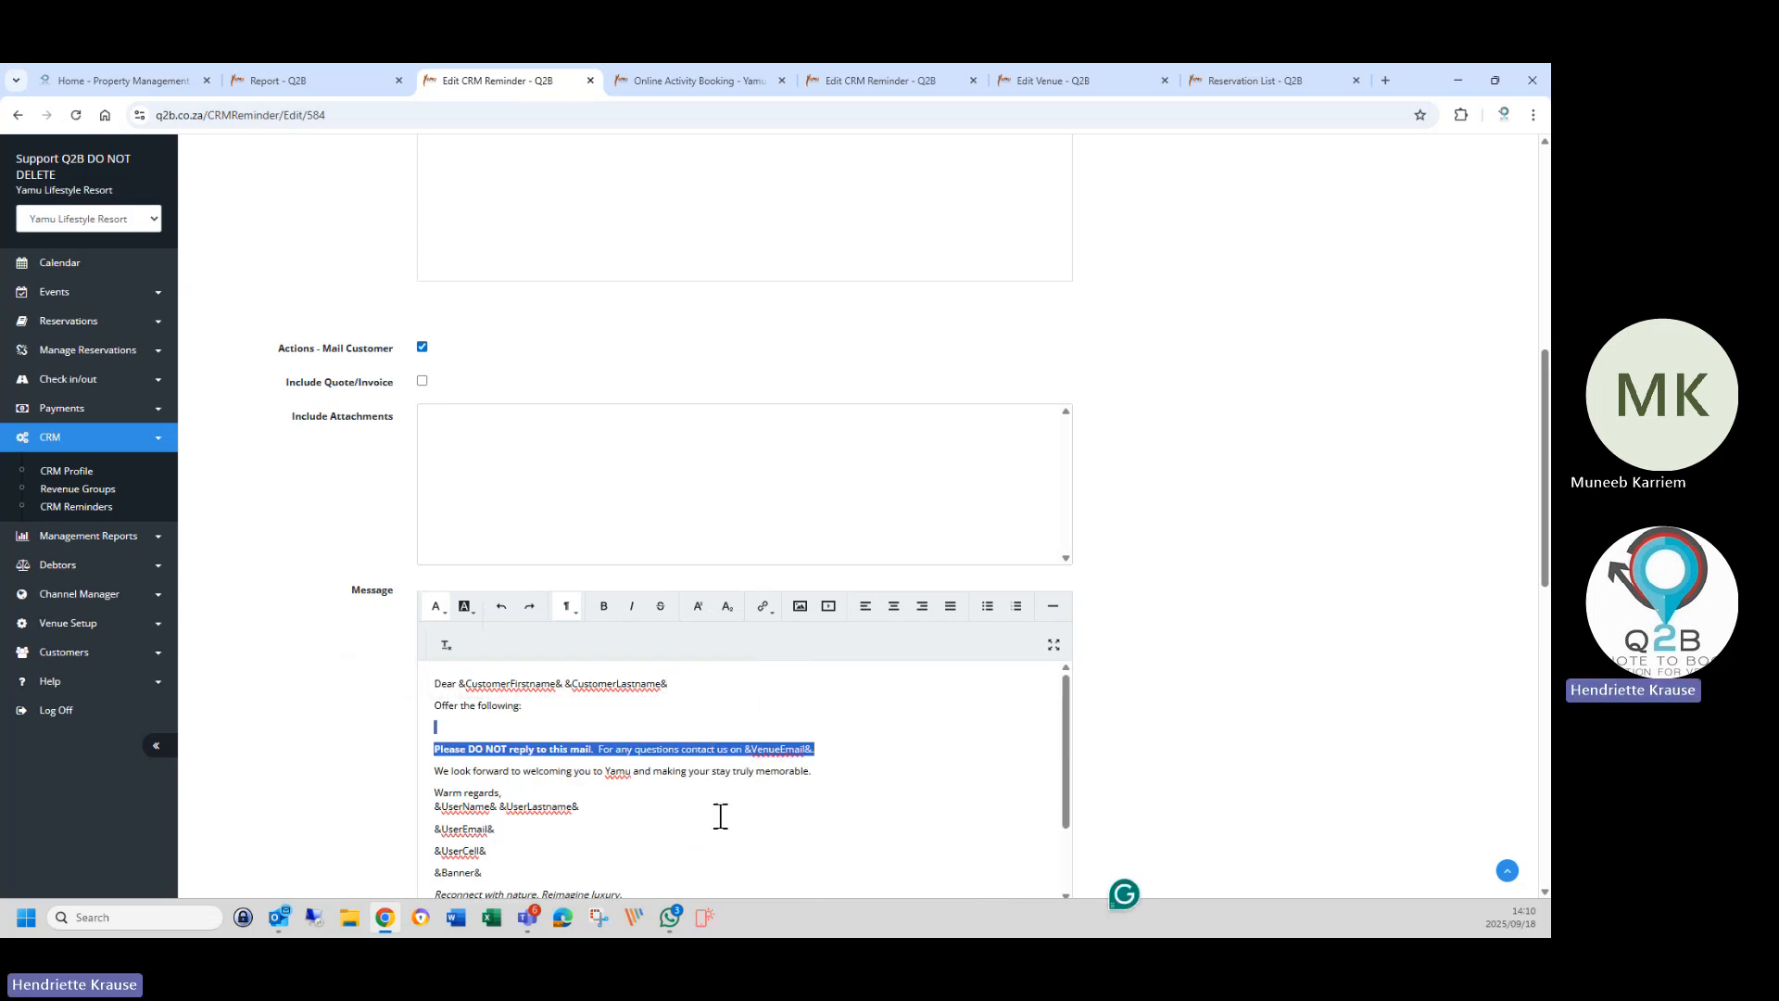
Cut the activities booking link out of the bottom of the message.
scroll(741, 858, down, 4)
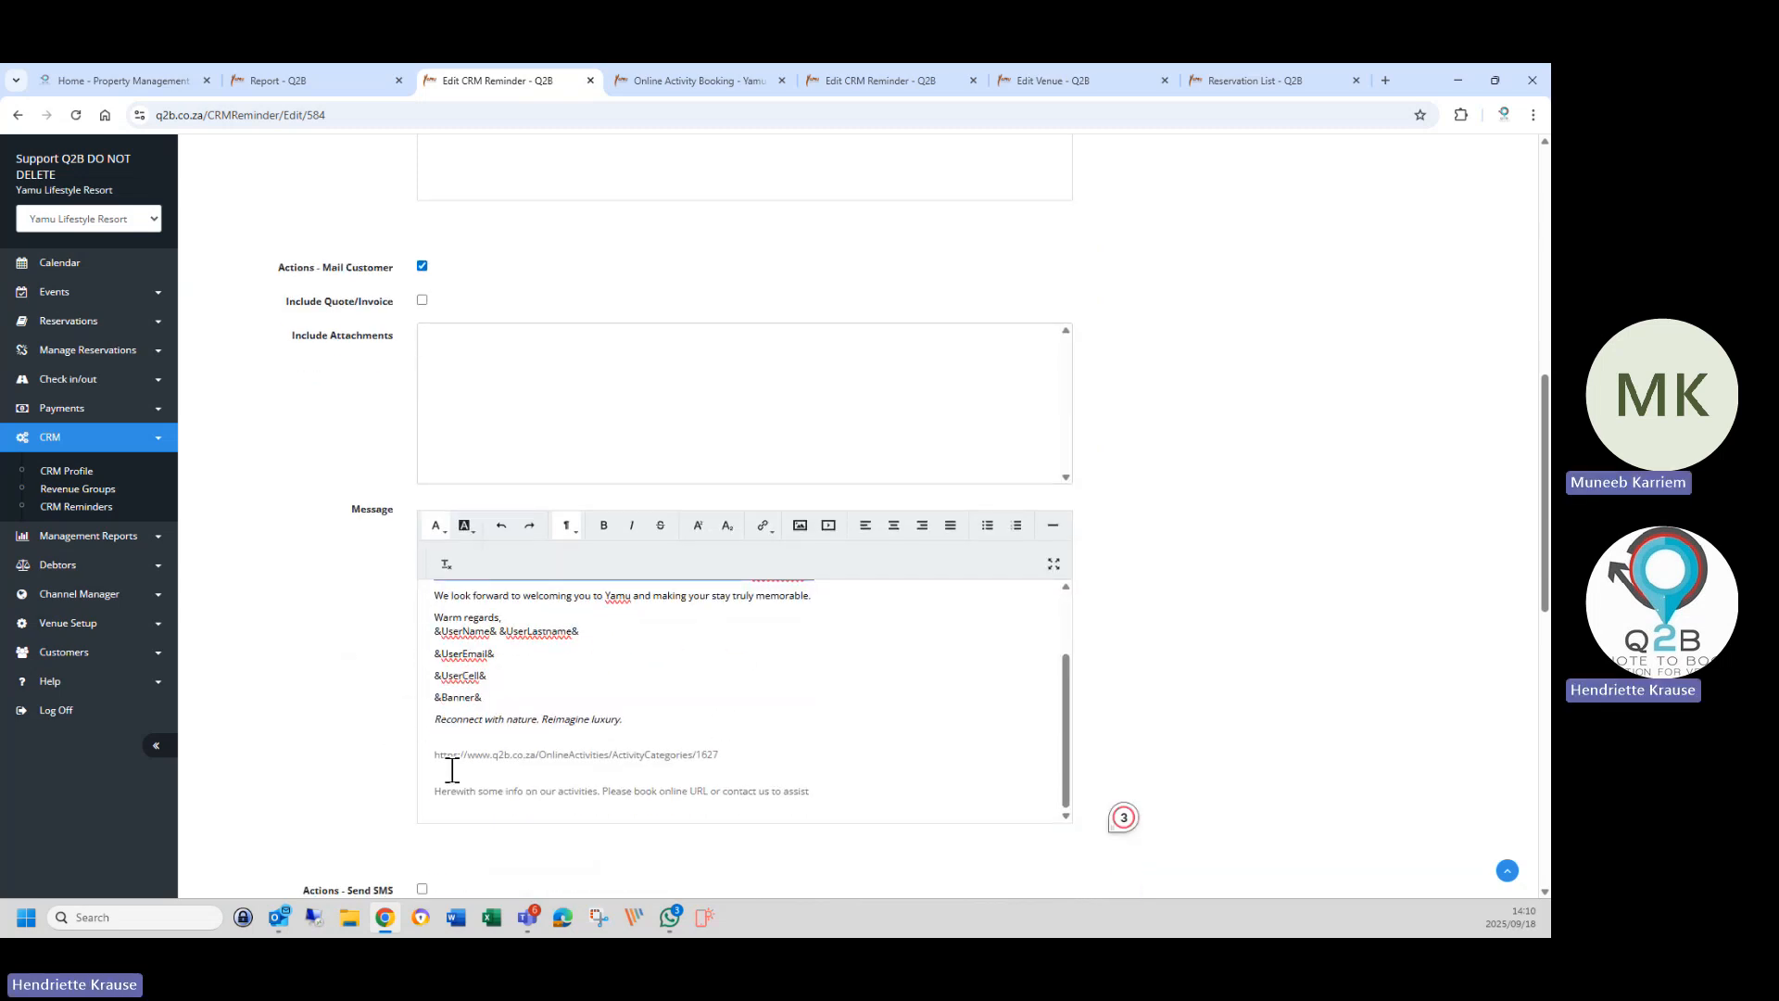
drag(434, 755, 734, 749)
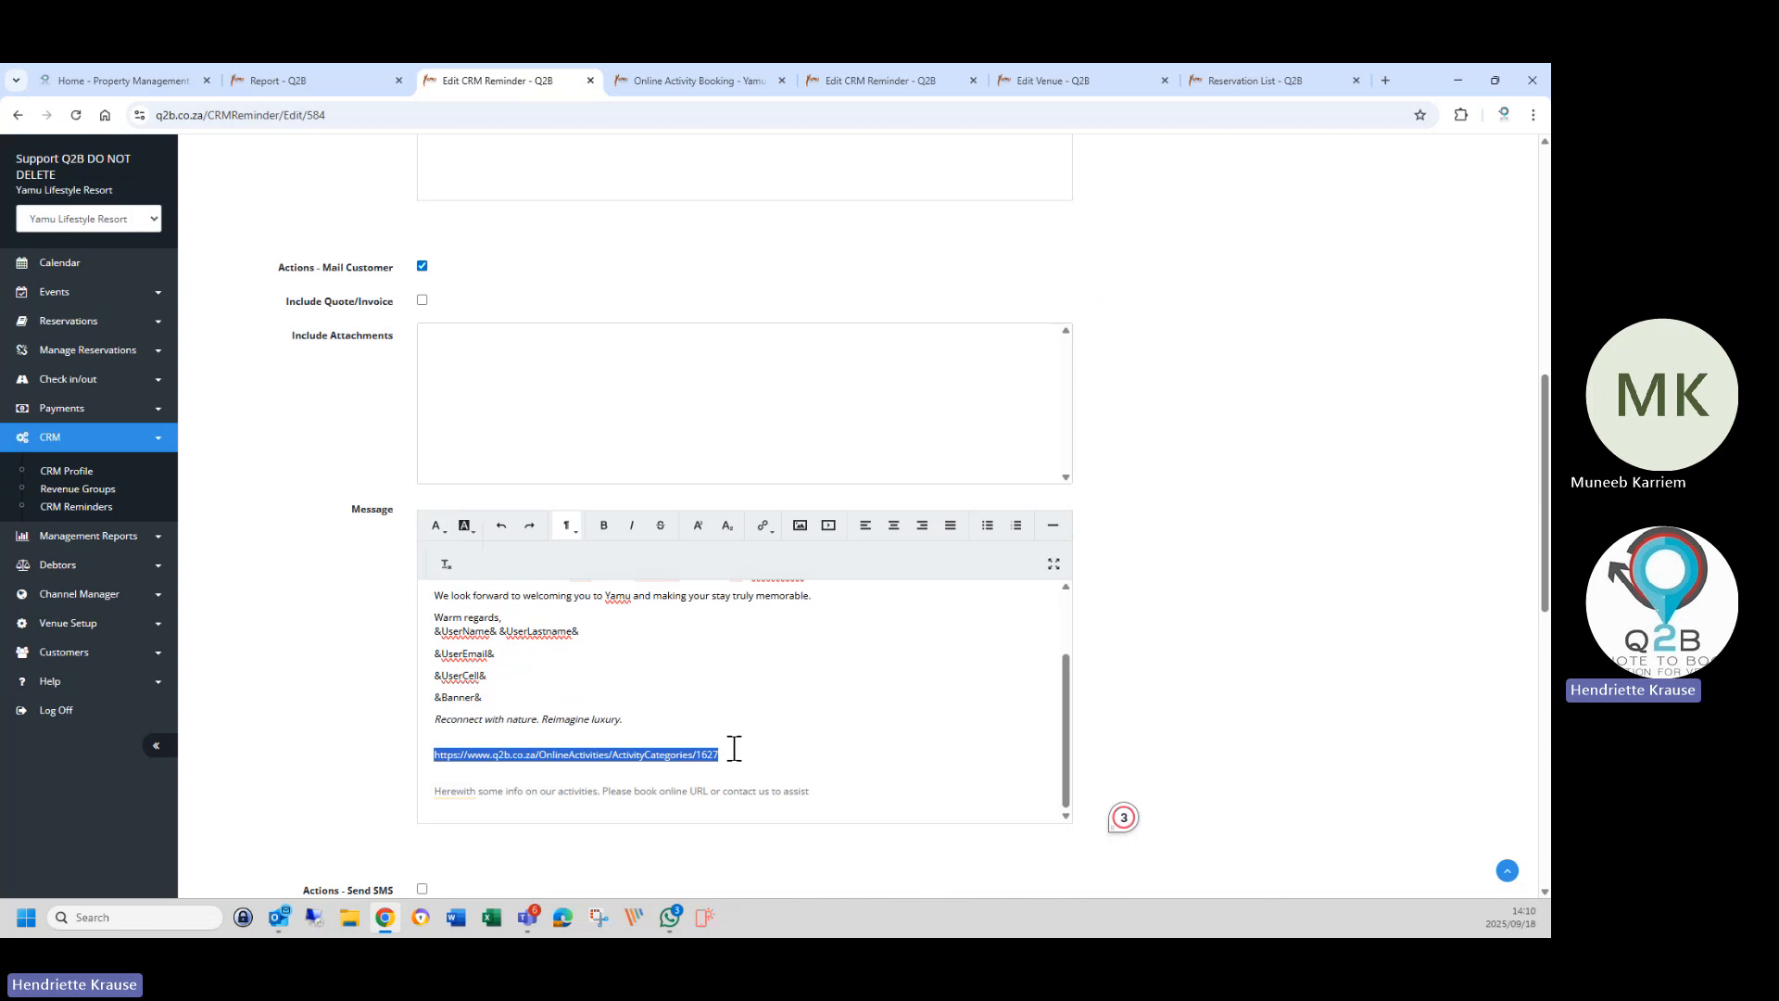
right_click(710, 752)
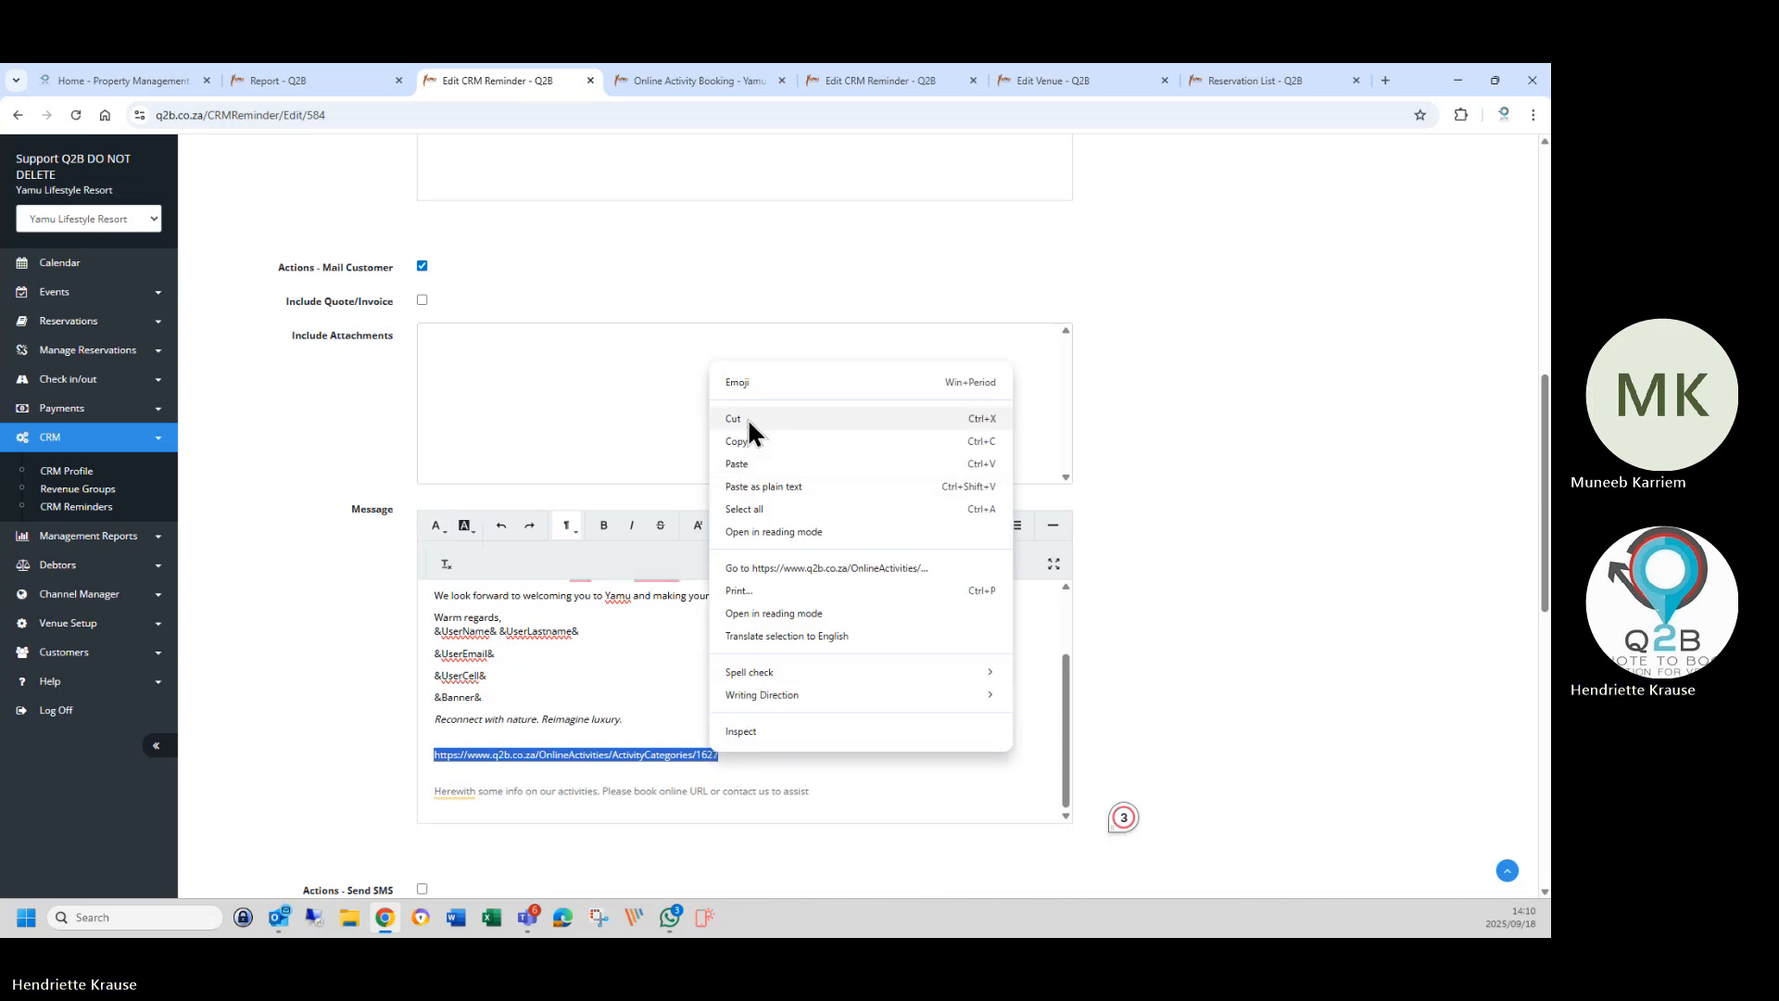
click(747, 417)
scroll(719, 699, up, 5)
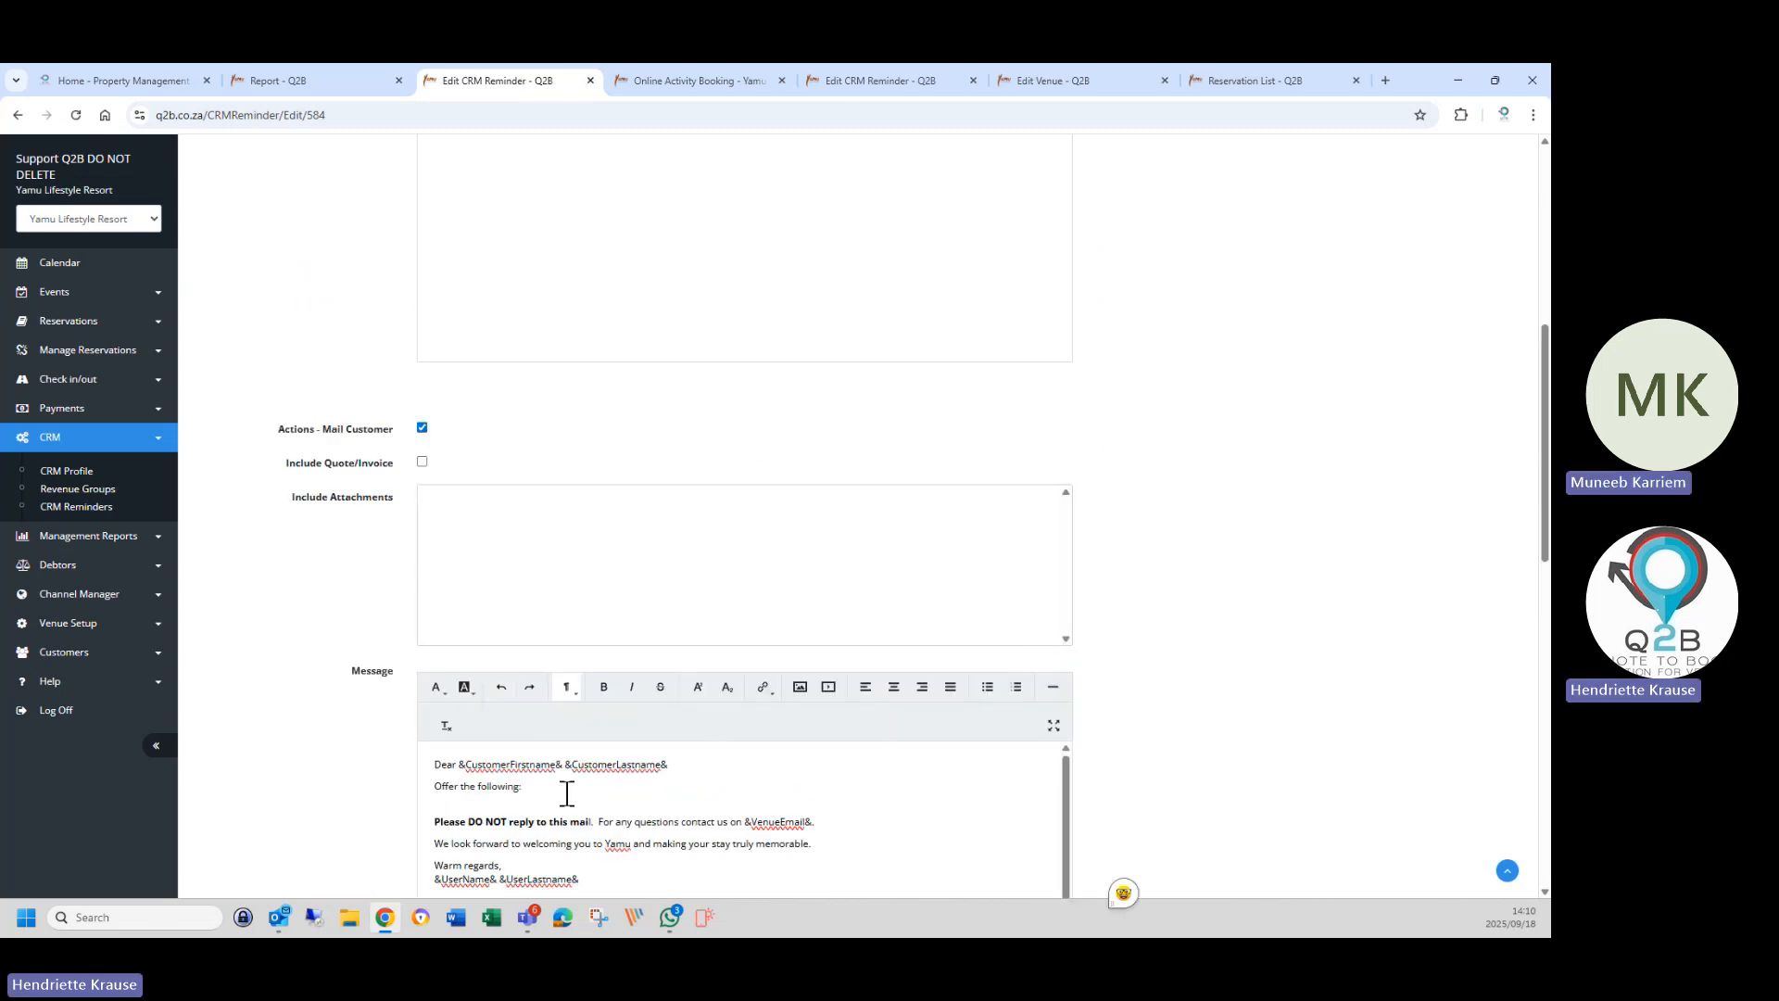
Add a 'To book your Activities: Click here' line, linking 'Click here' to the activity categories page.
click(567, 794)
key(Return)
key(Return)
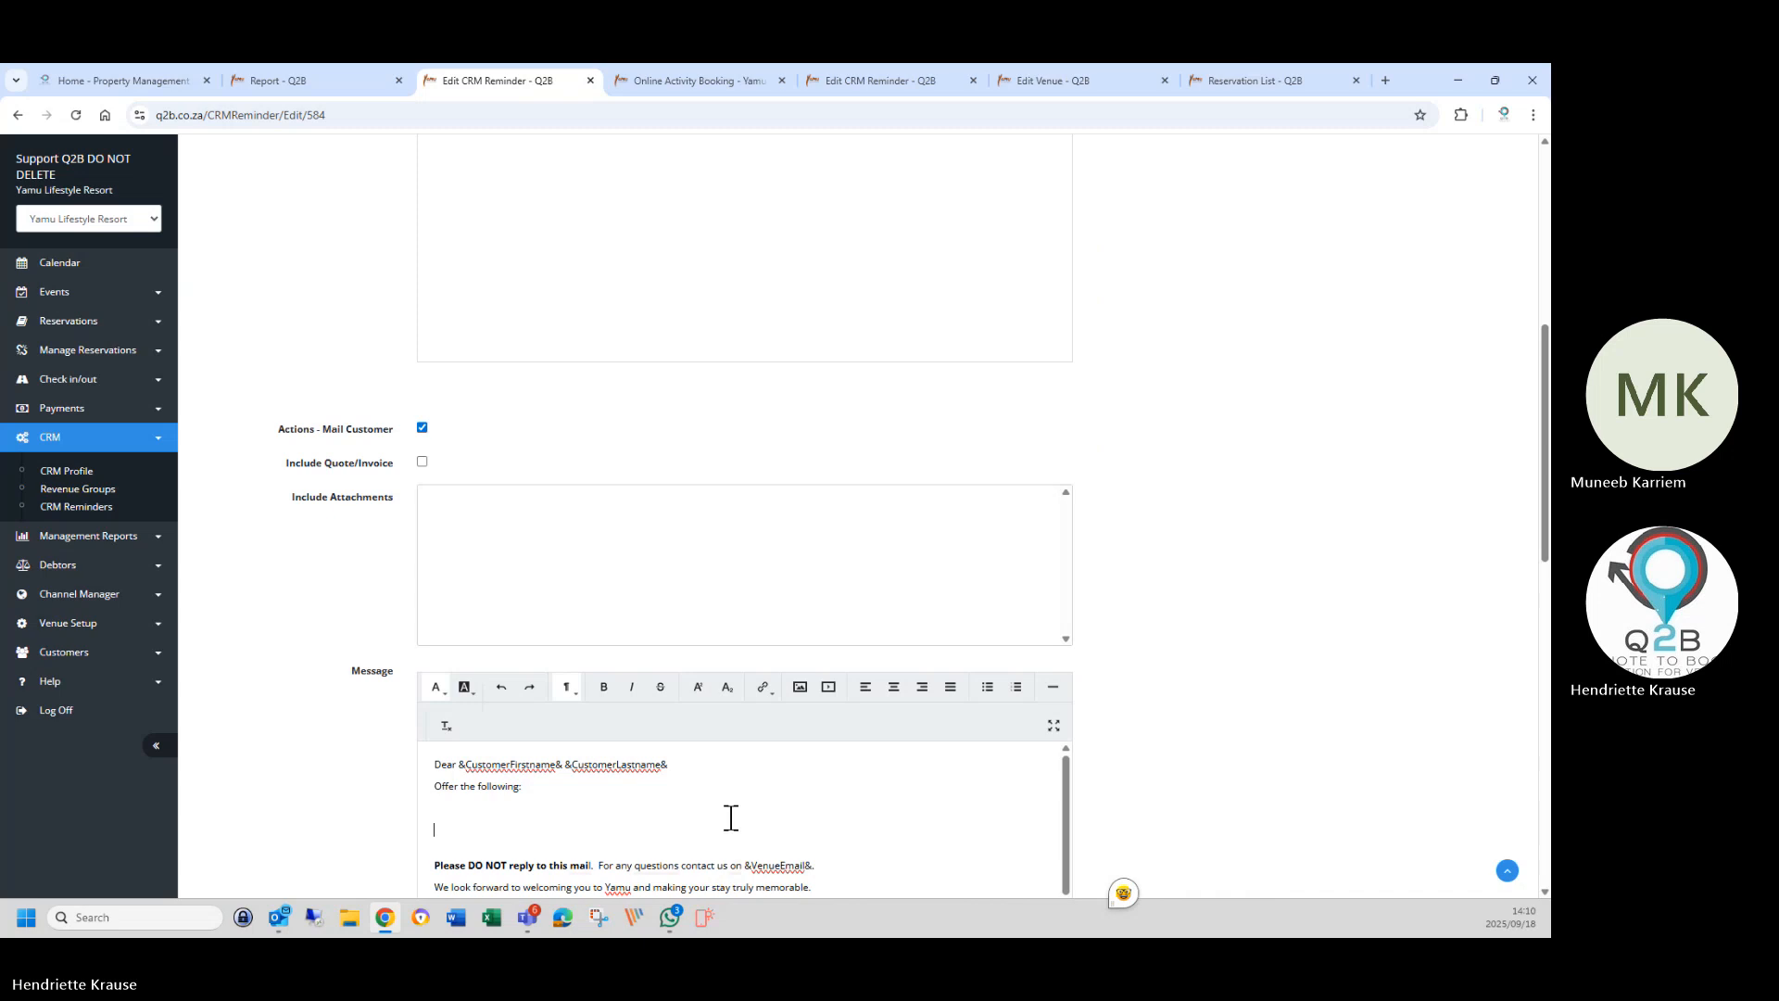
text(To book your Activ)
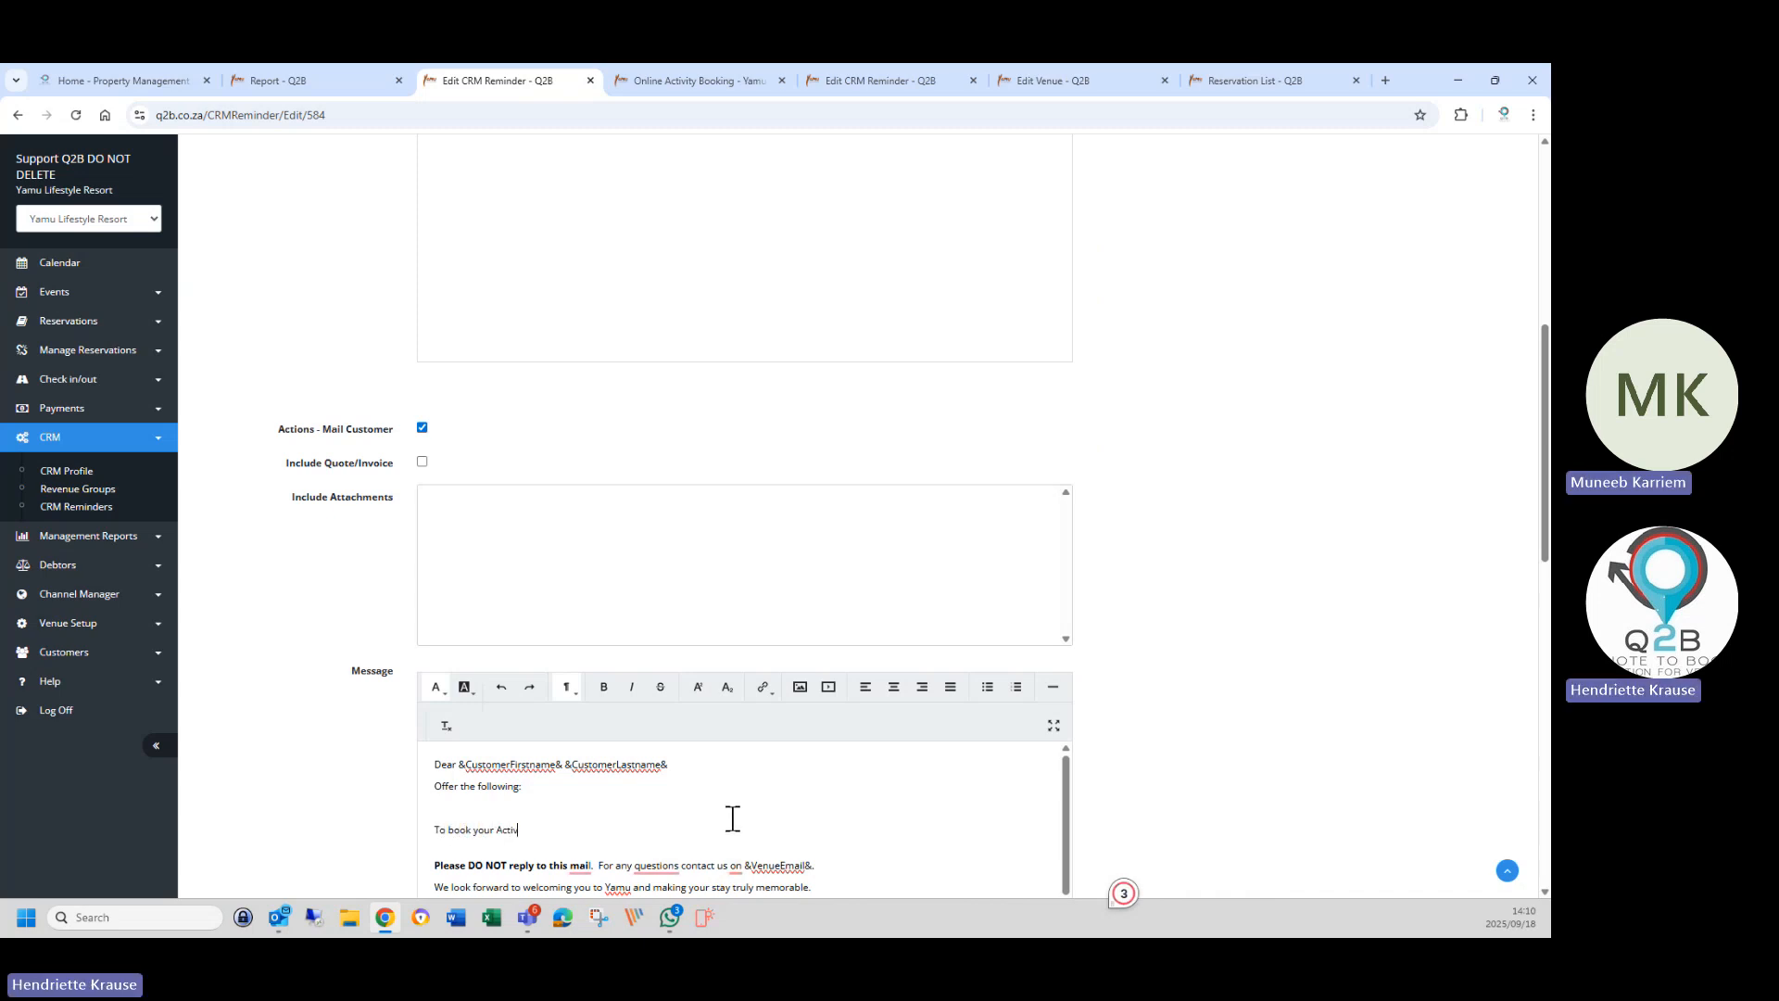
text(ties: Click here)
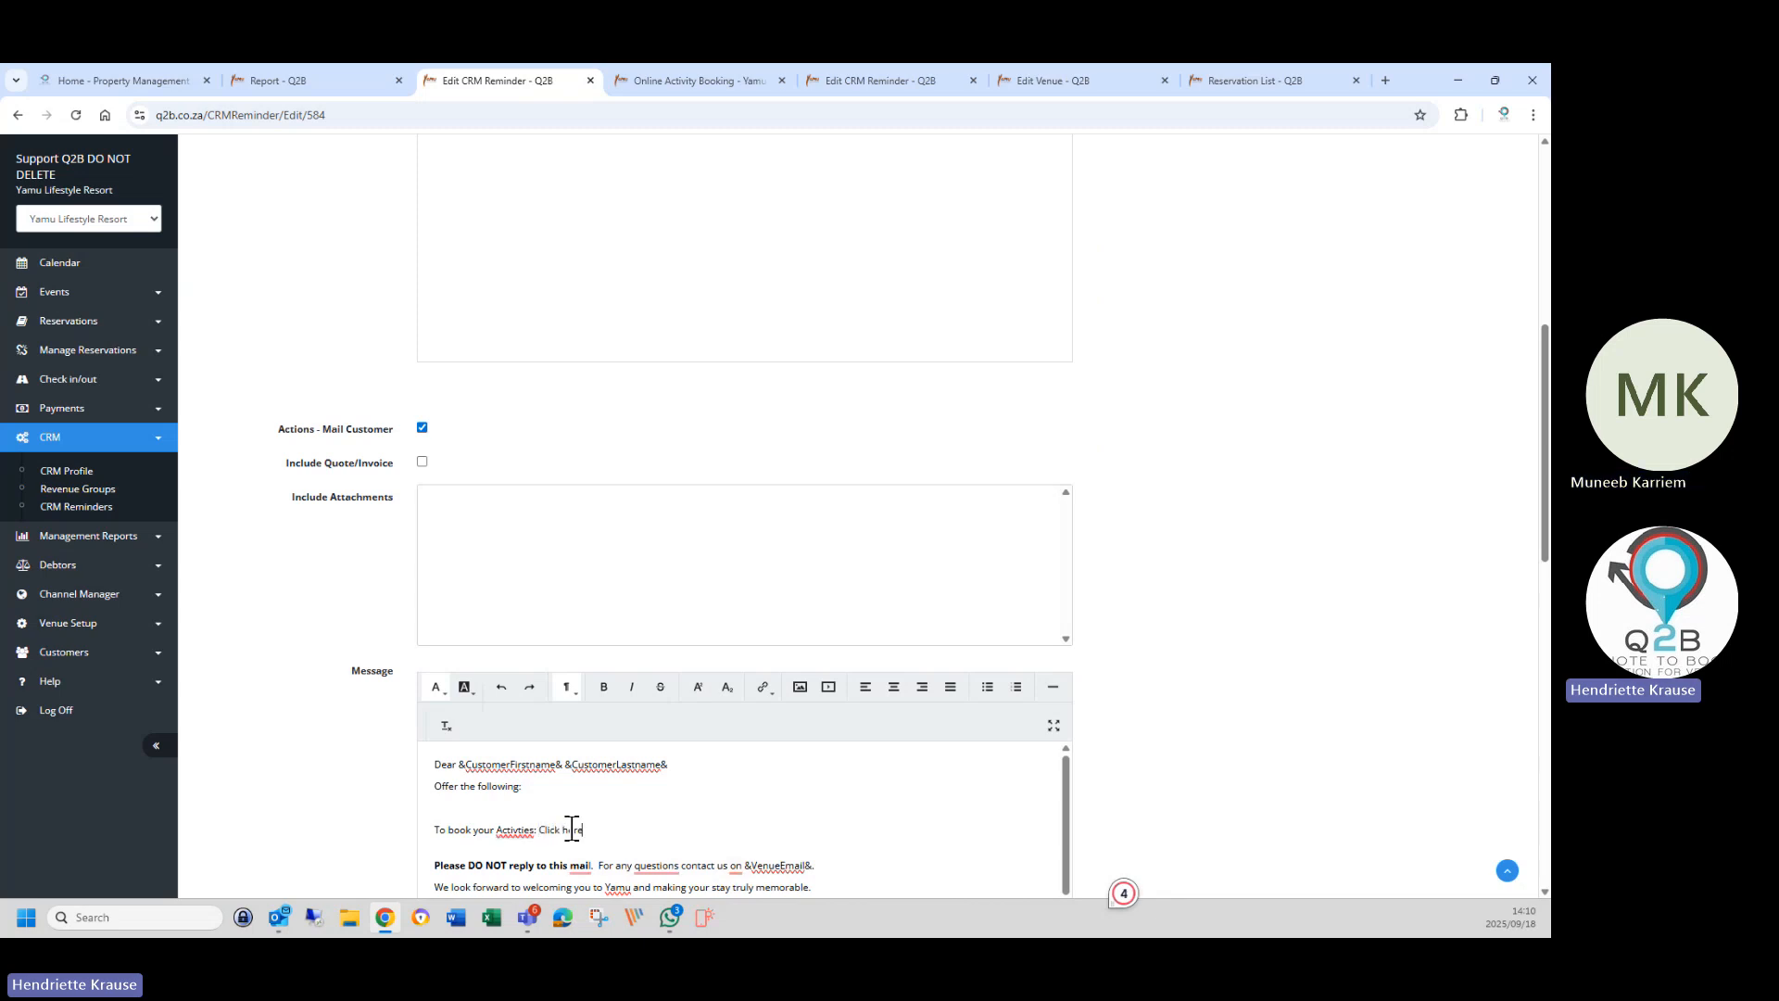
drag(542, 832, 589, 830)
click(763, 687)
click(813, 721)
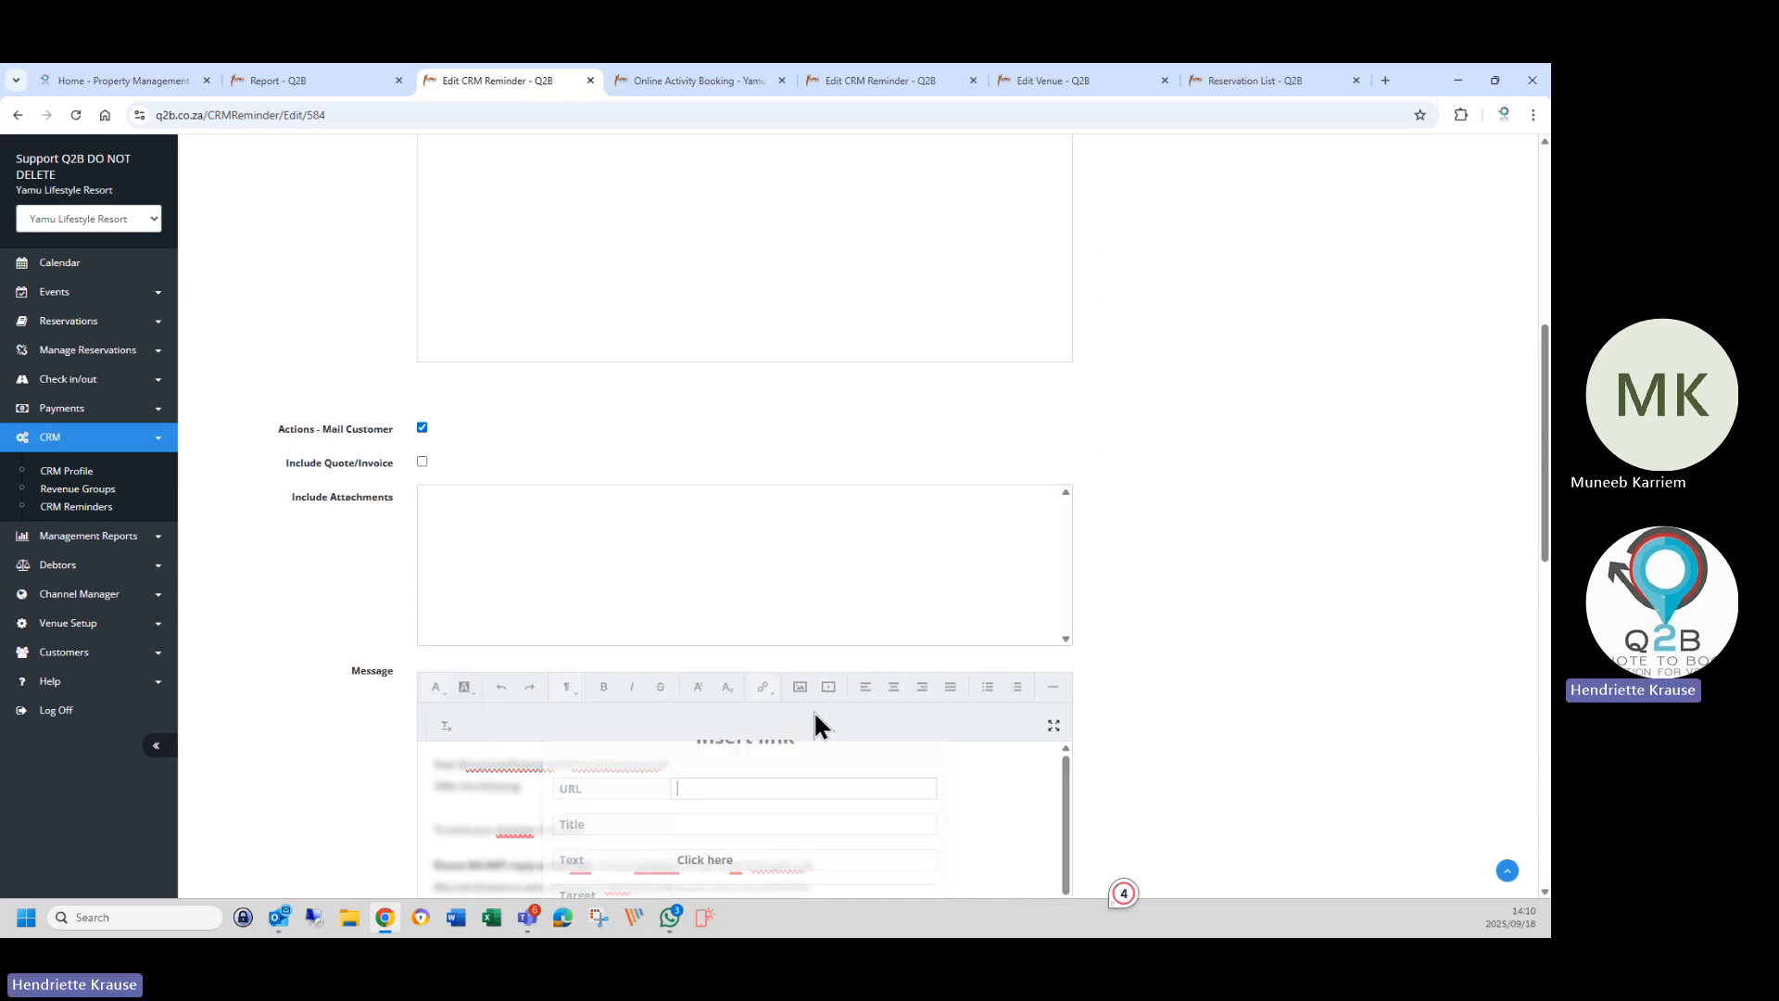
right_click(711, 820)
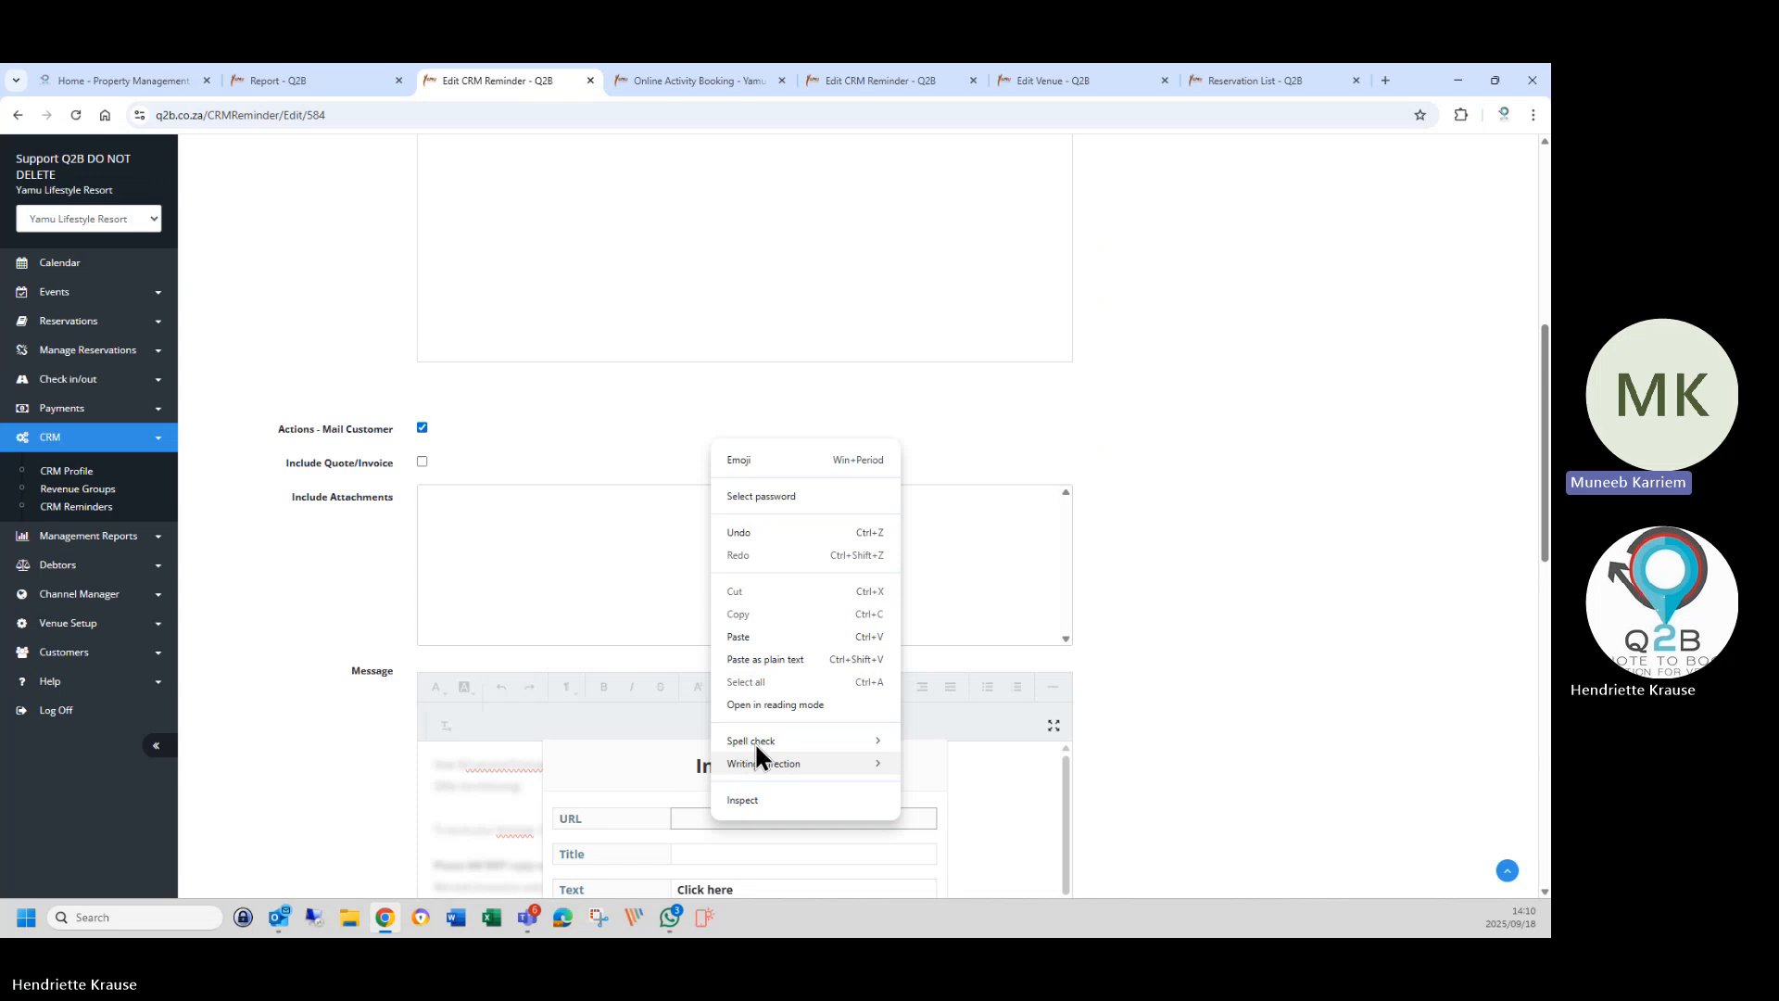
click(752, 636)
scroll(639, 793, down, 3)
scroll(640, 795, down, 1)
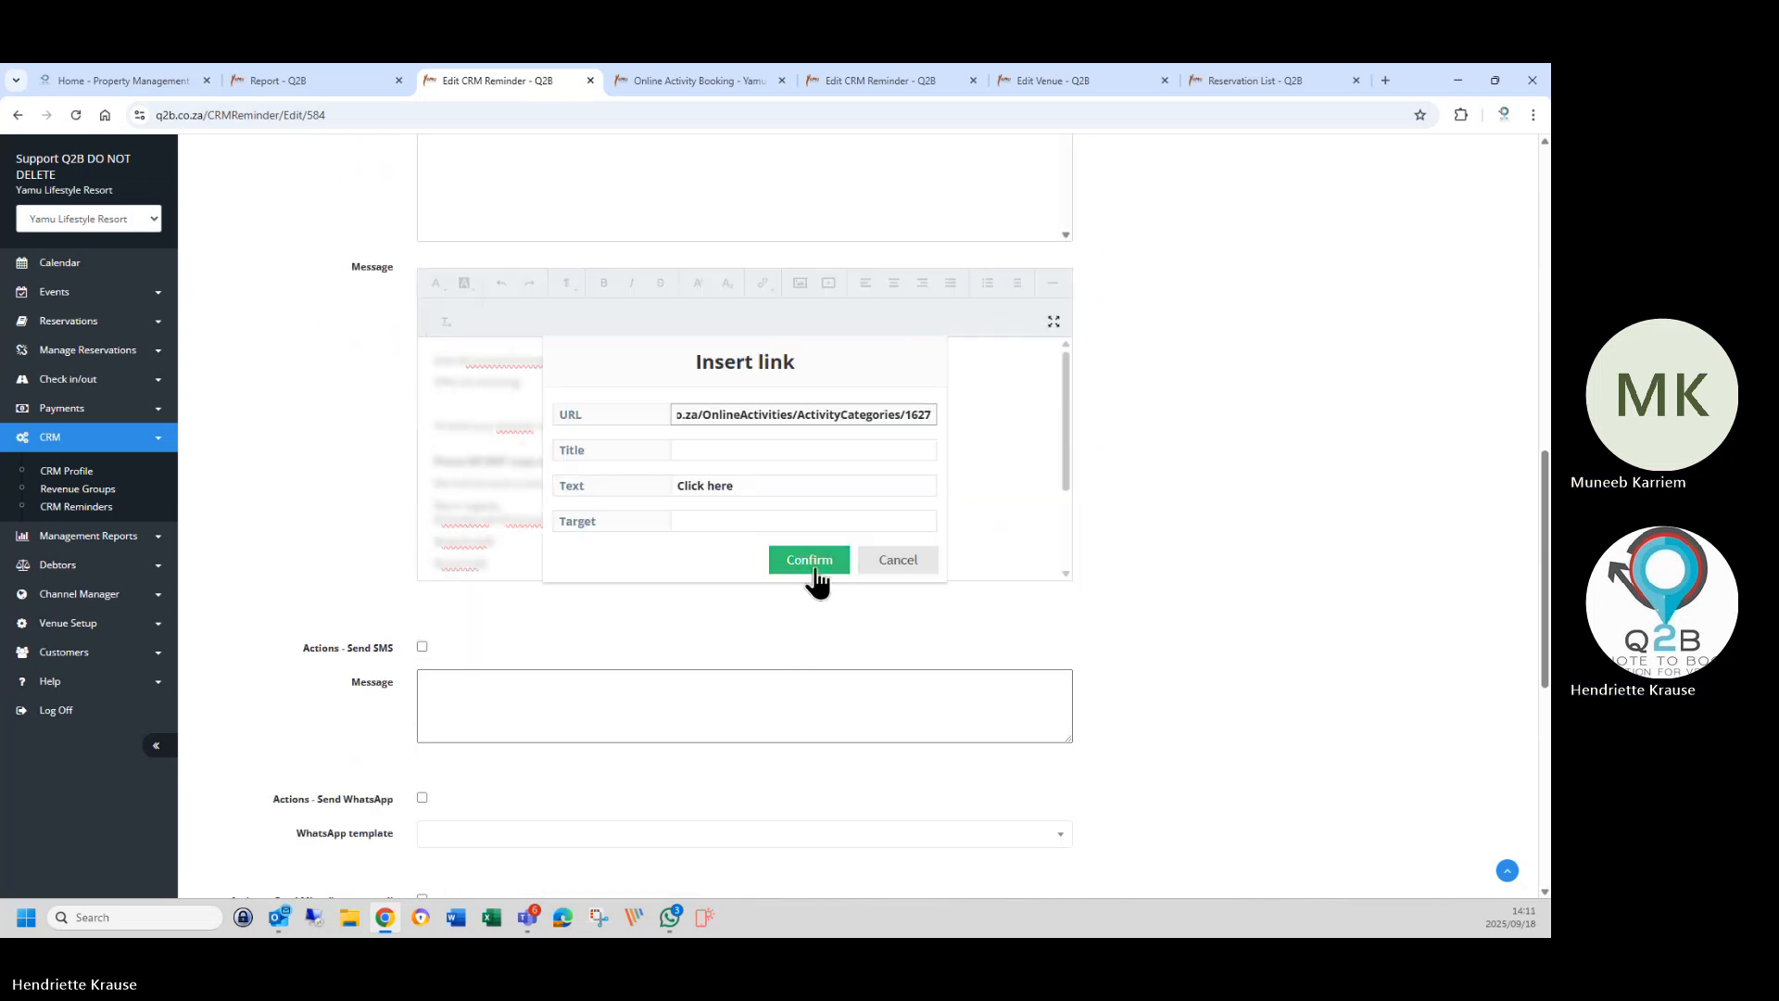
click(813, 567)
click(640, 608)
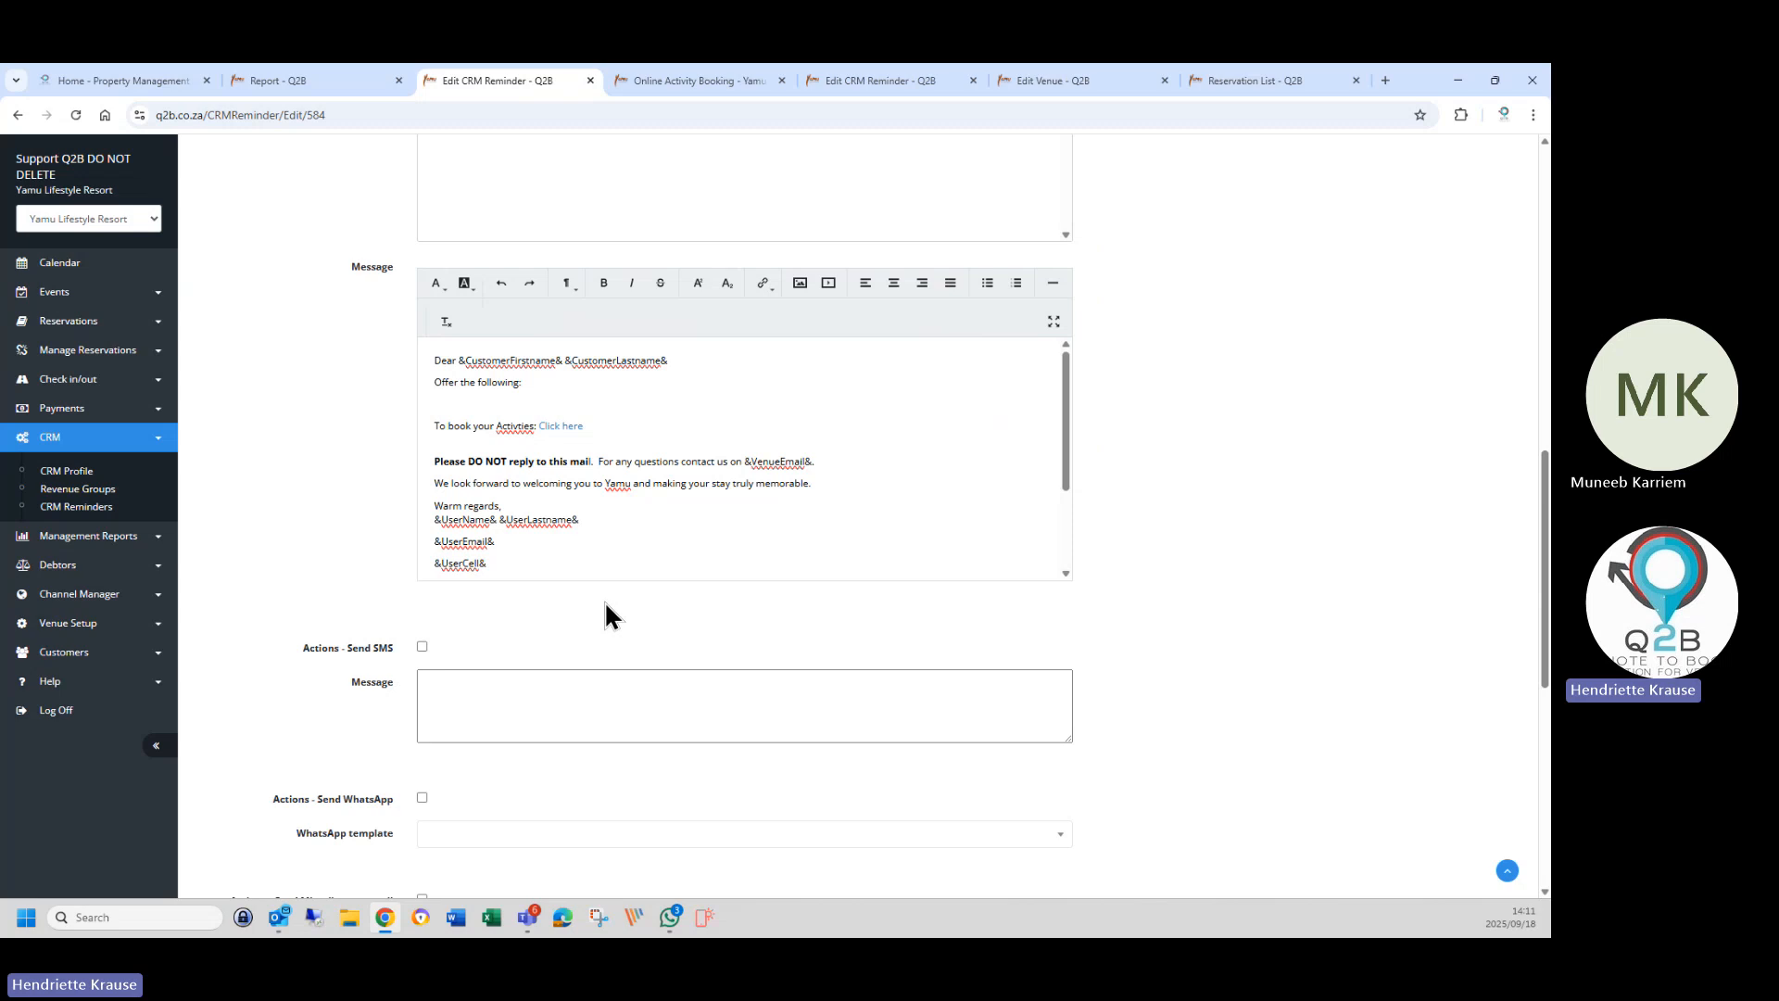
Delete the leftover 'Herewith some info' activities line and save the reminder.
scroll(608, 544, down, 2)
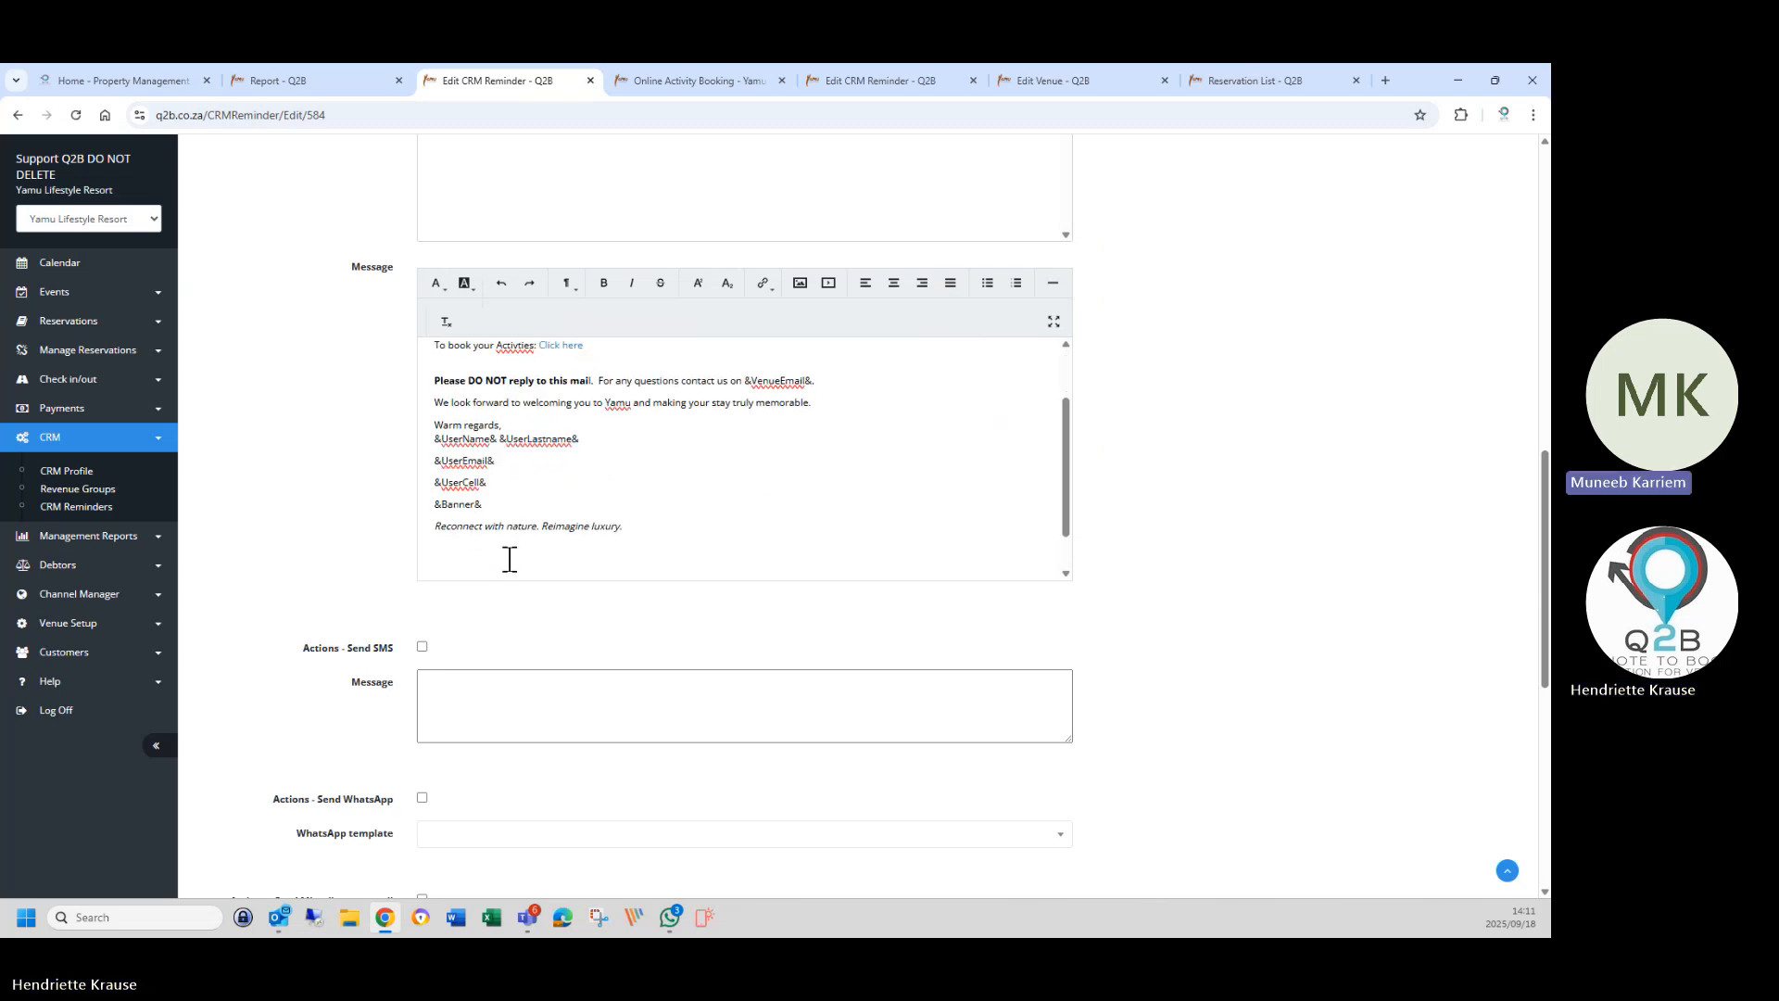
scroll(615, 525, down, 1)
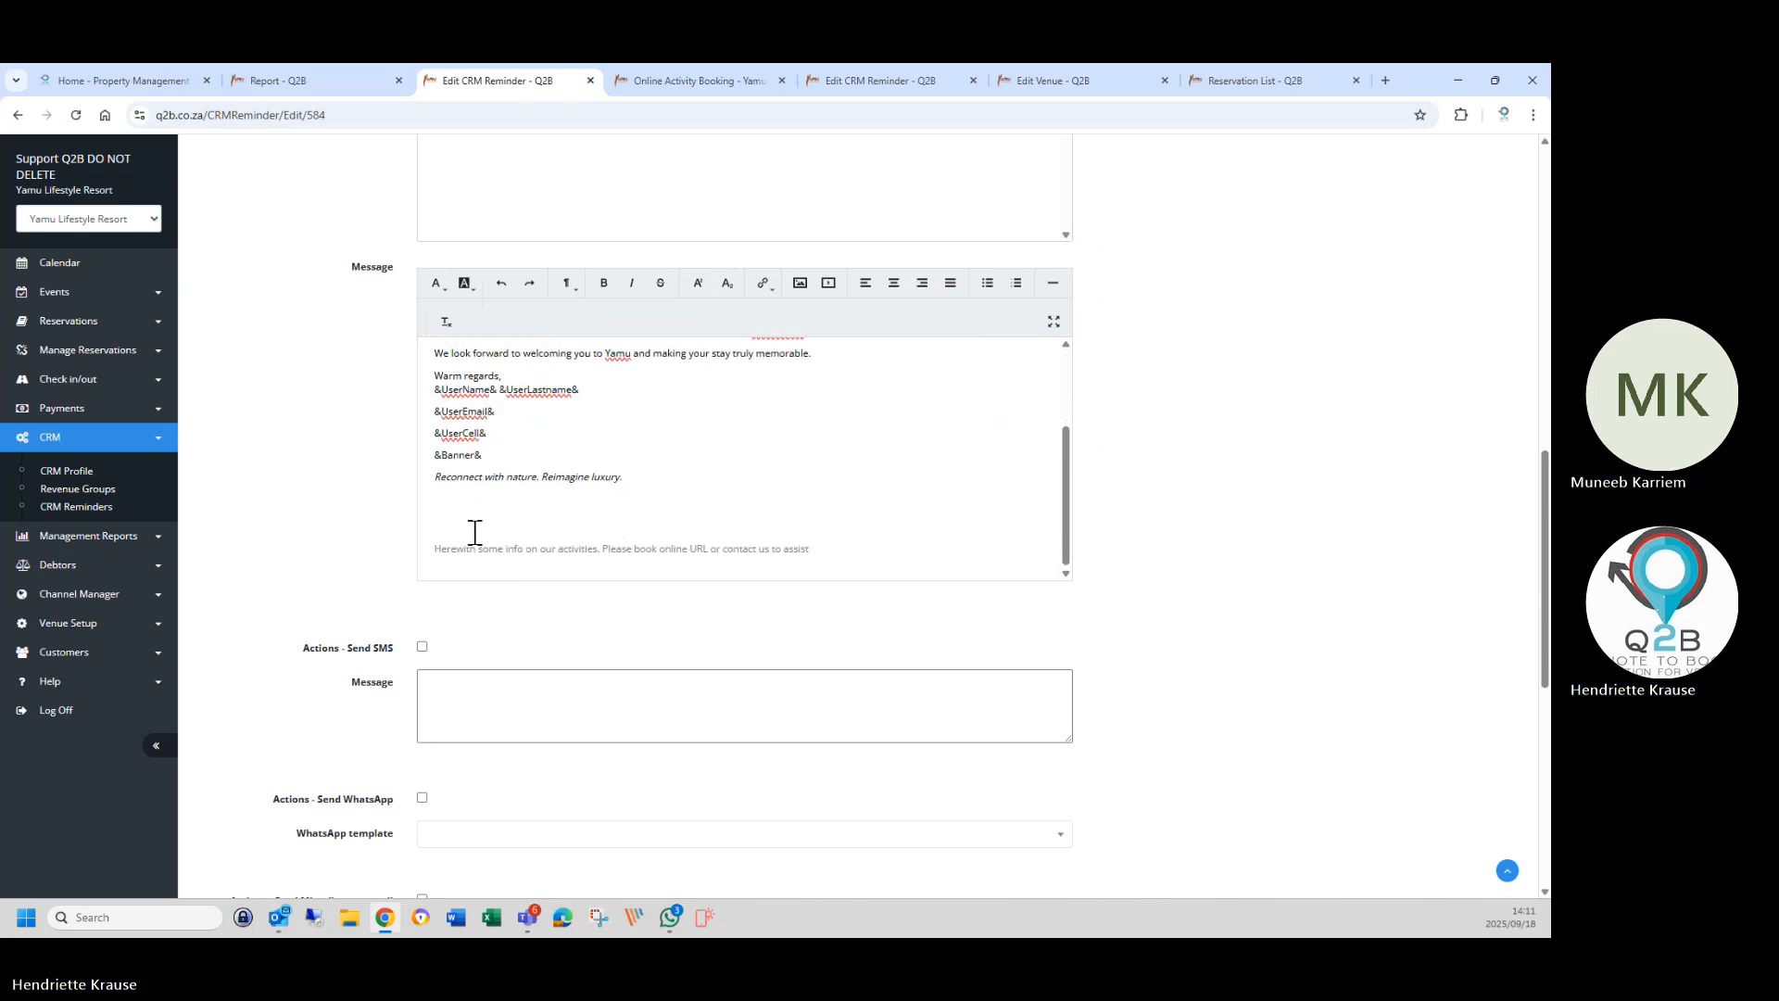
drag(441, 505, 854, 559)
key(BackSpace)
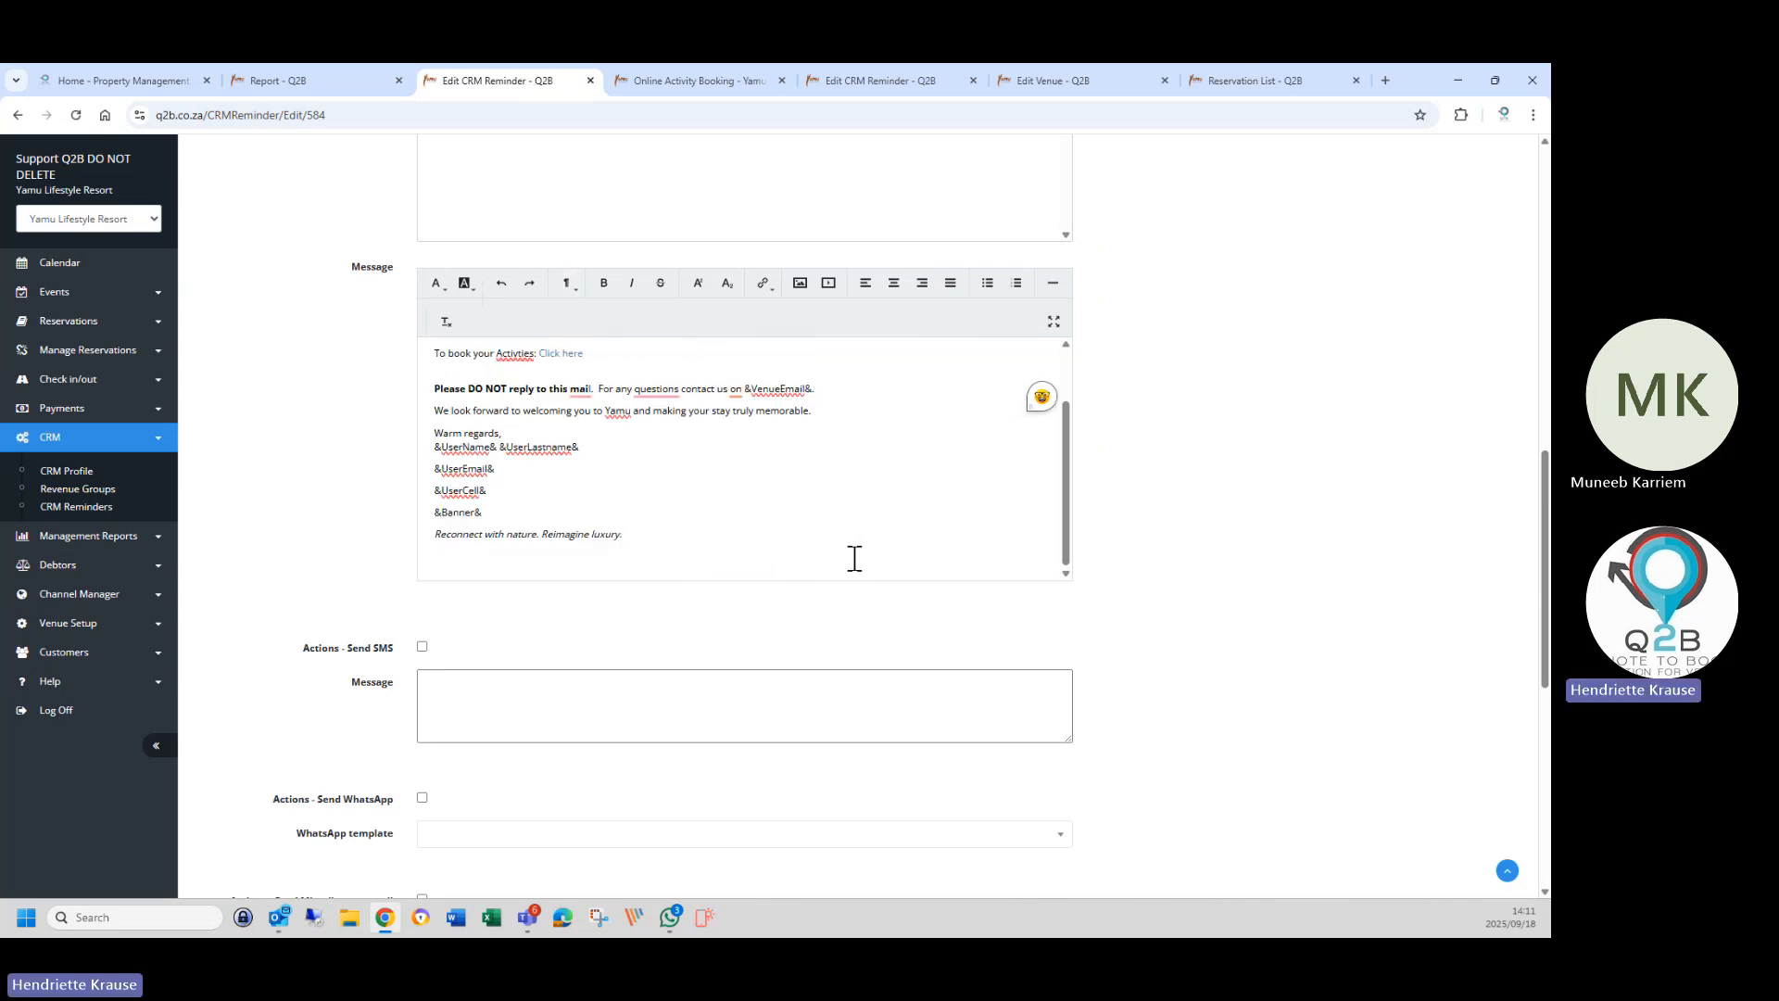
scroll(853, 555, up, 2)
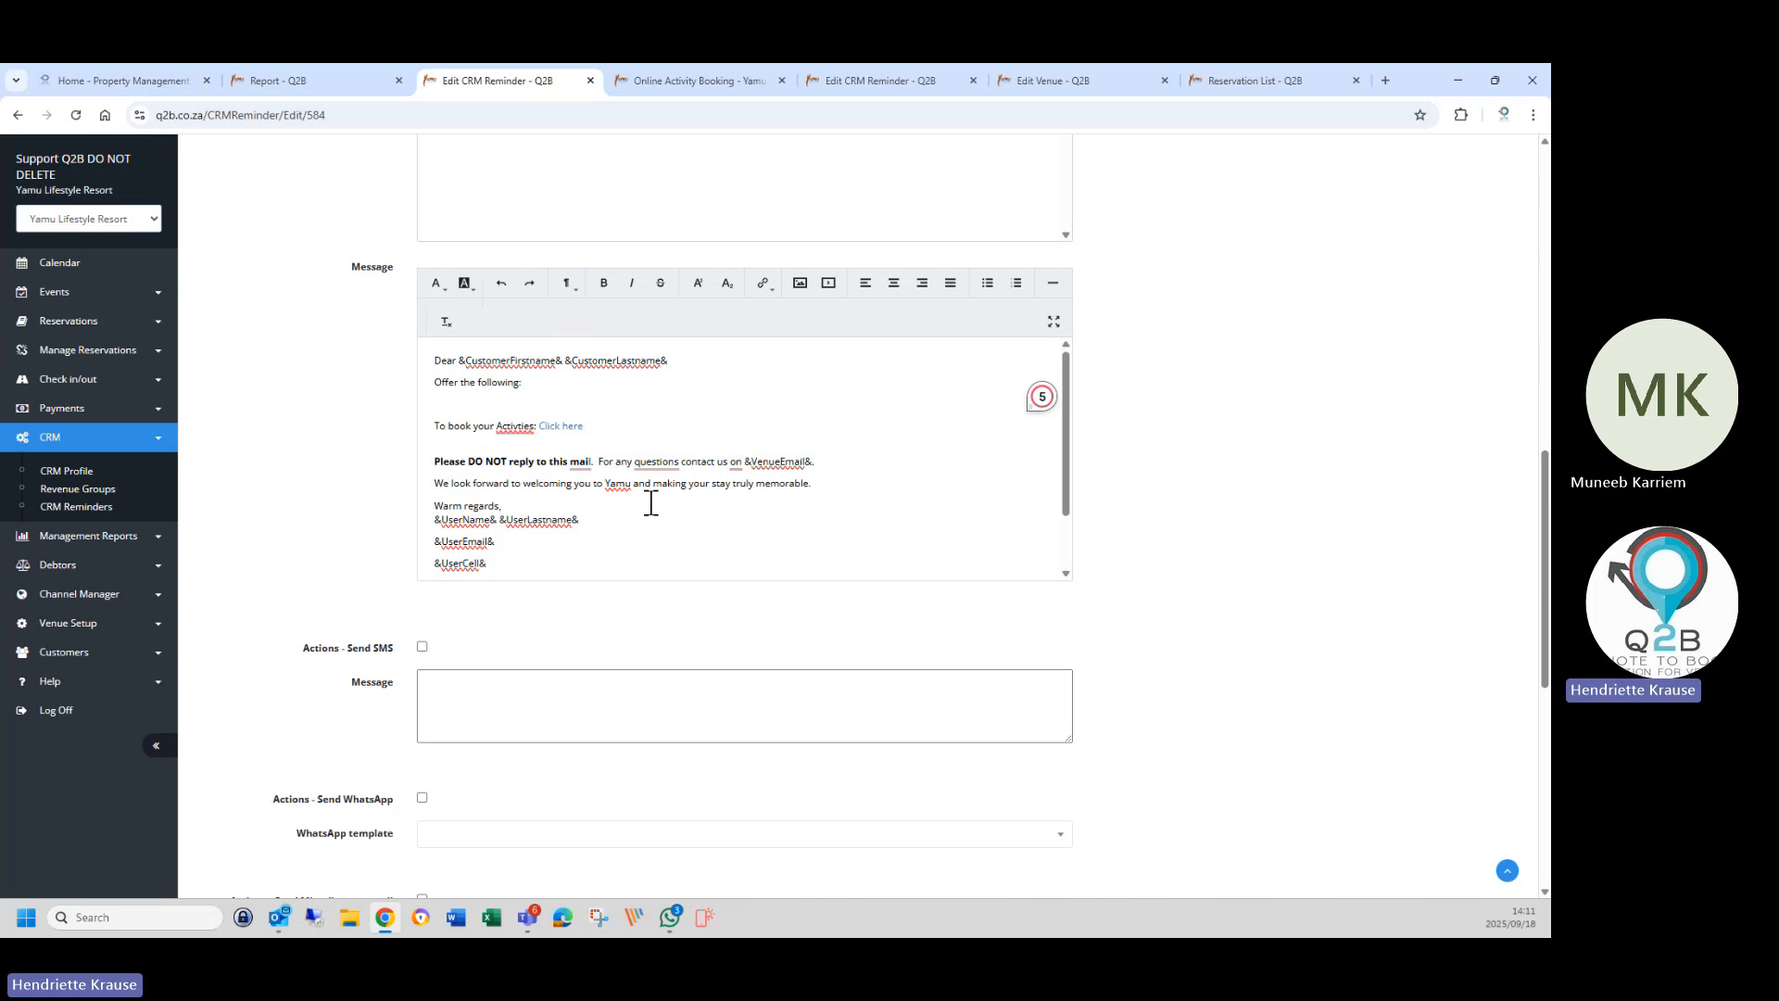
scroll(497, 743, up, 3)
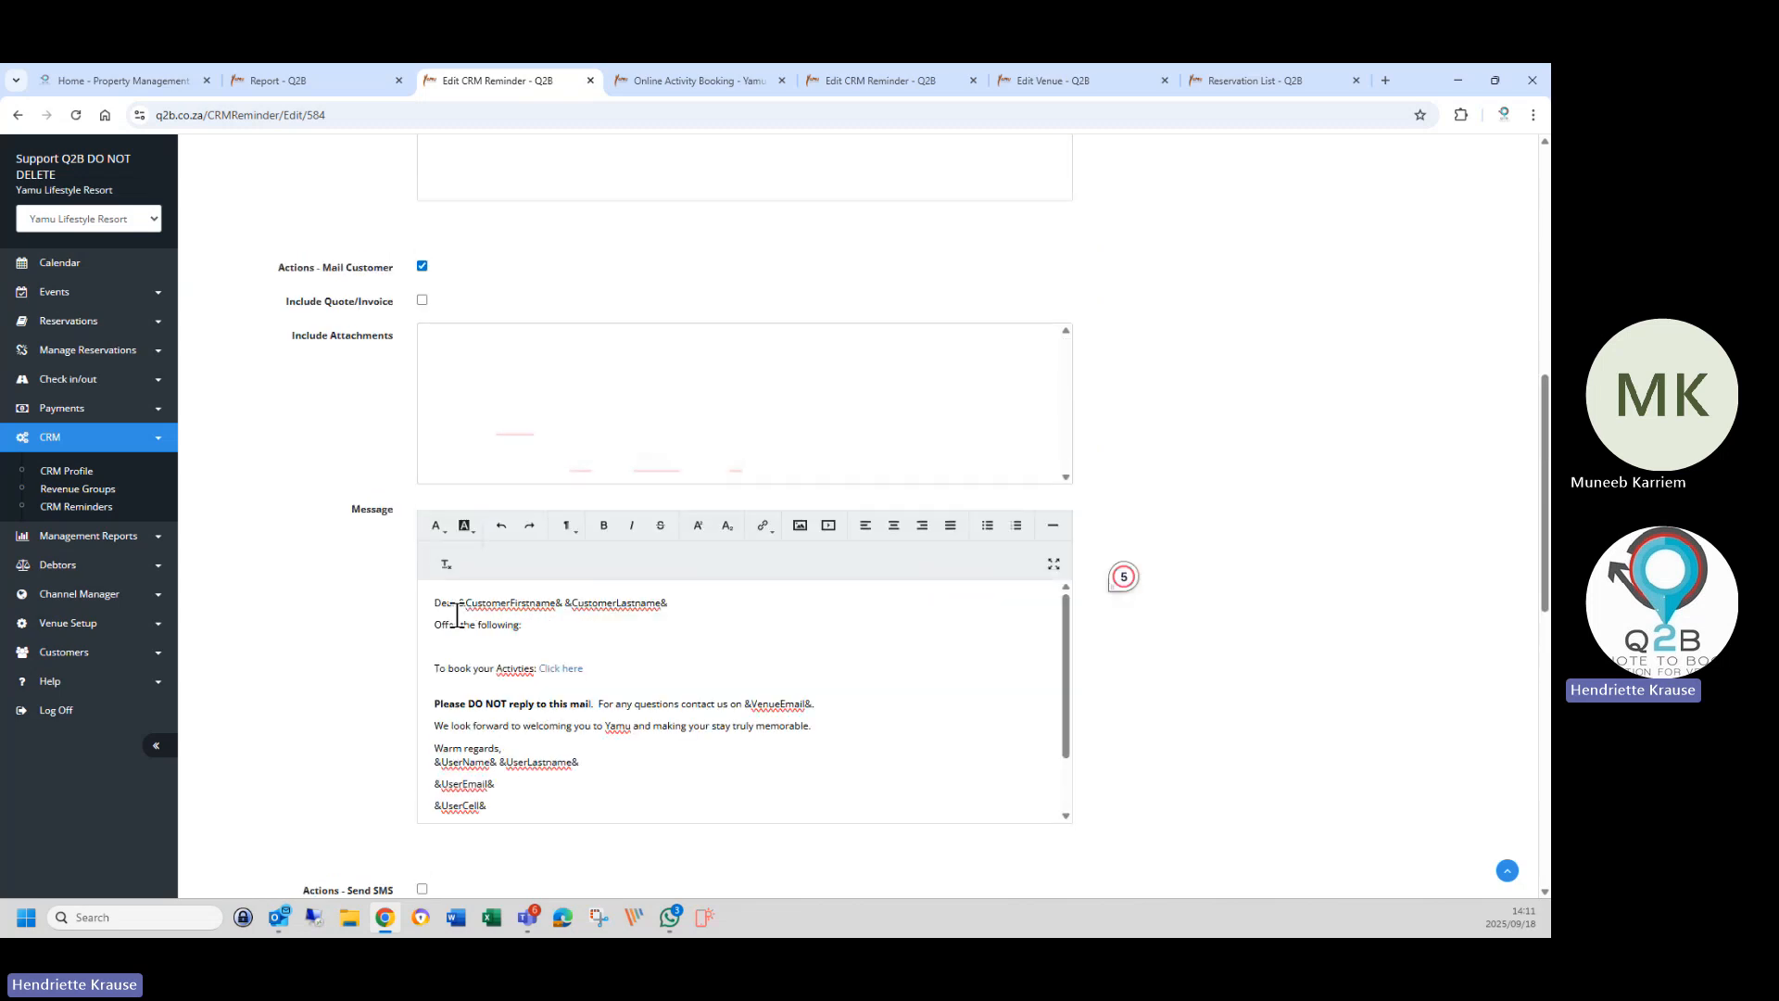
scroll(666, 778, down, 1)
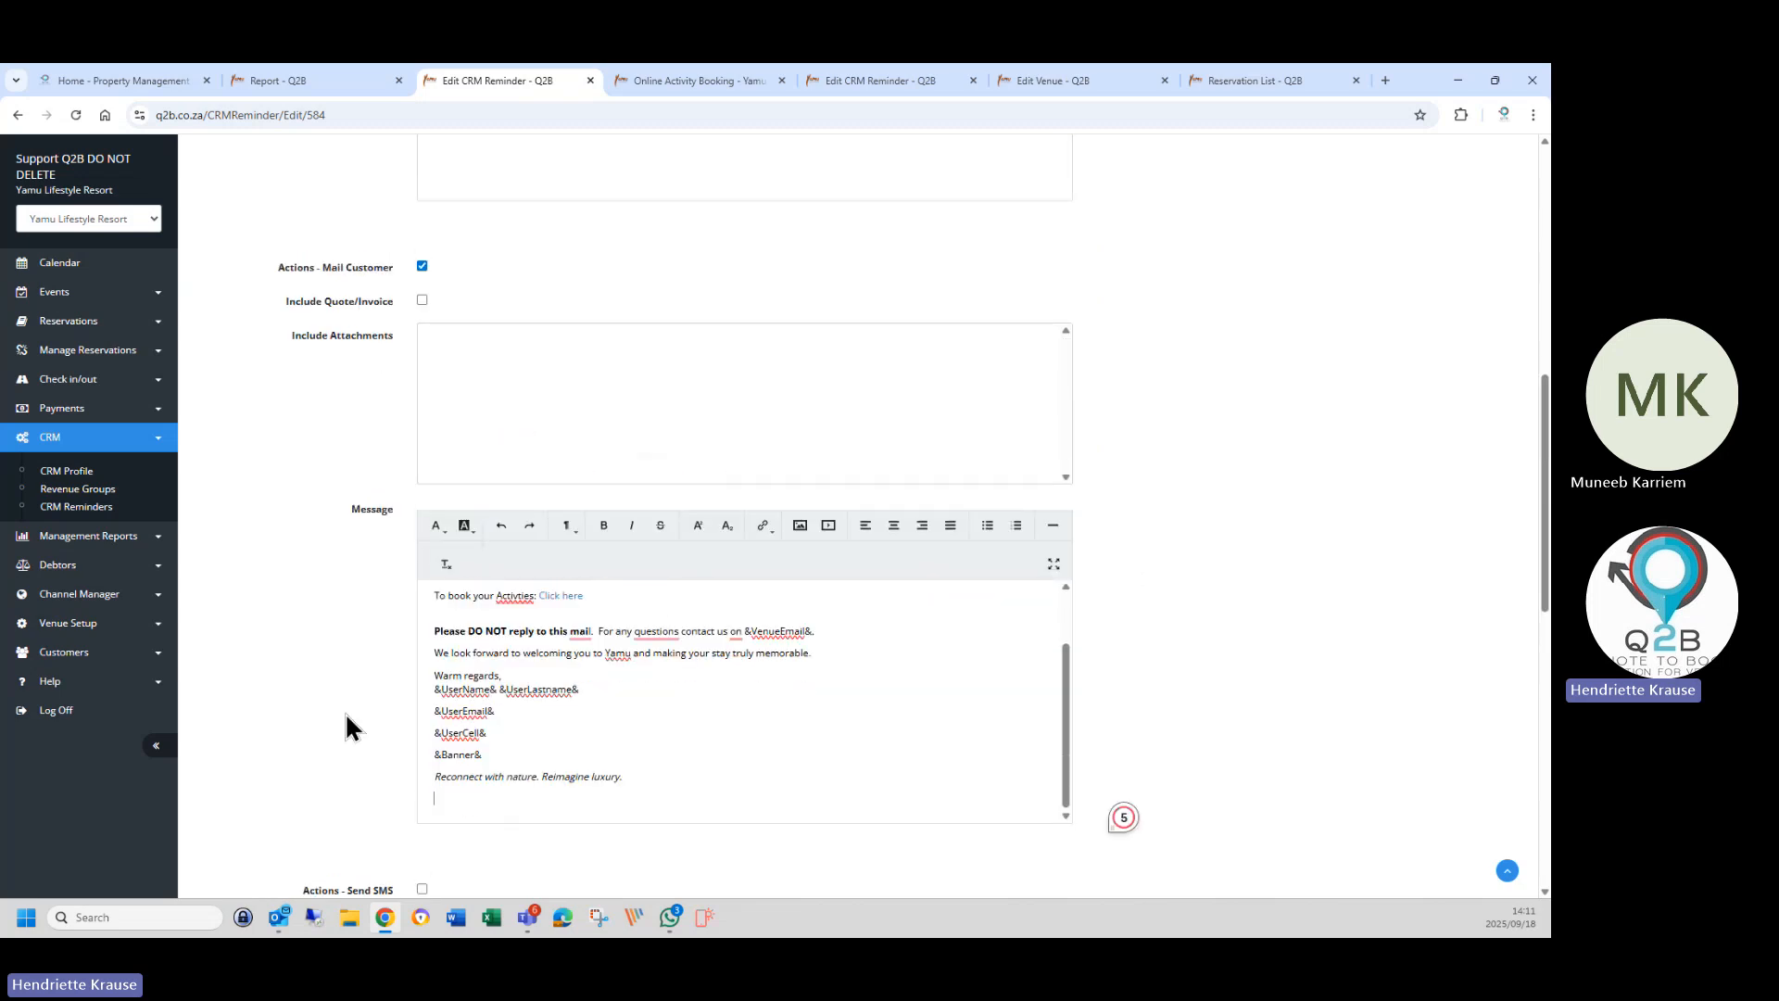
scroll(362, 711, down, 8)
scroll(410, 704, down, 3)
click(437, 797)
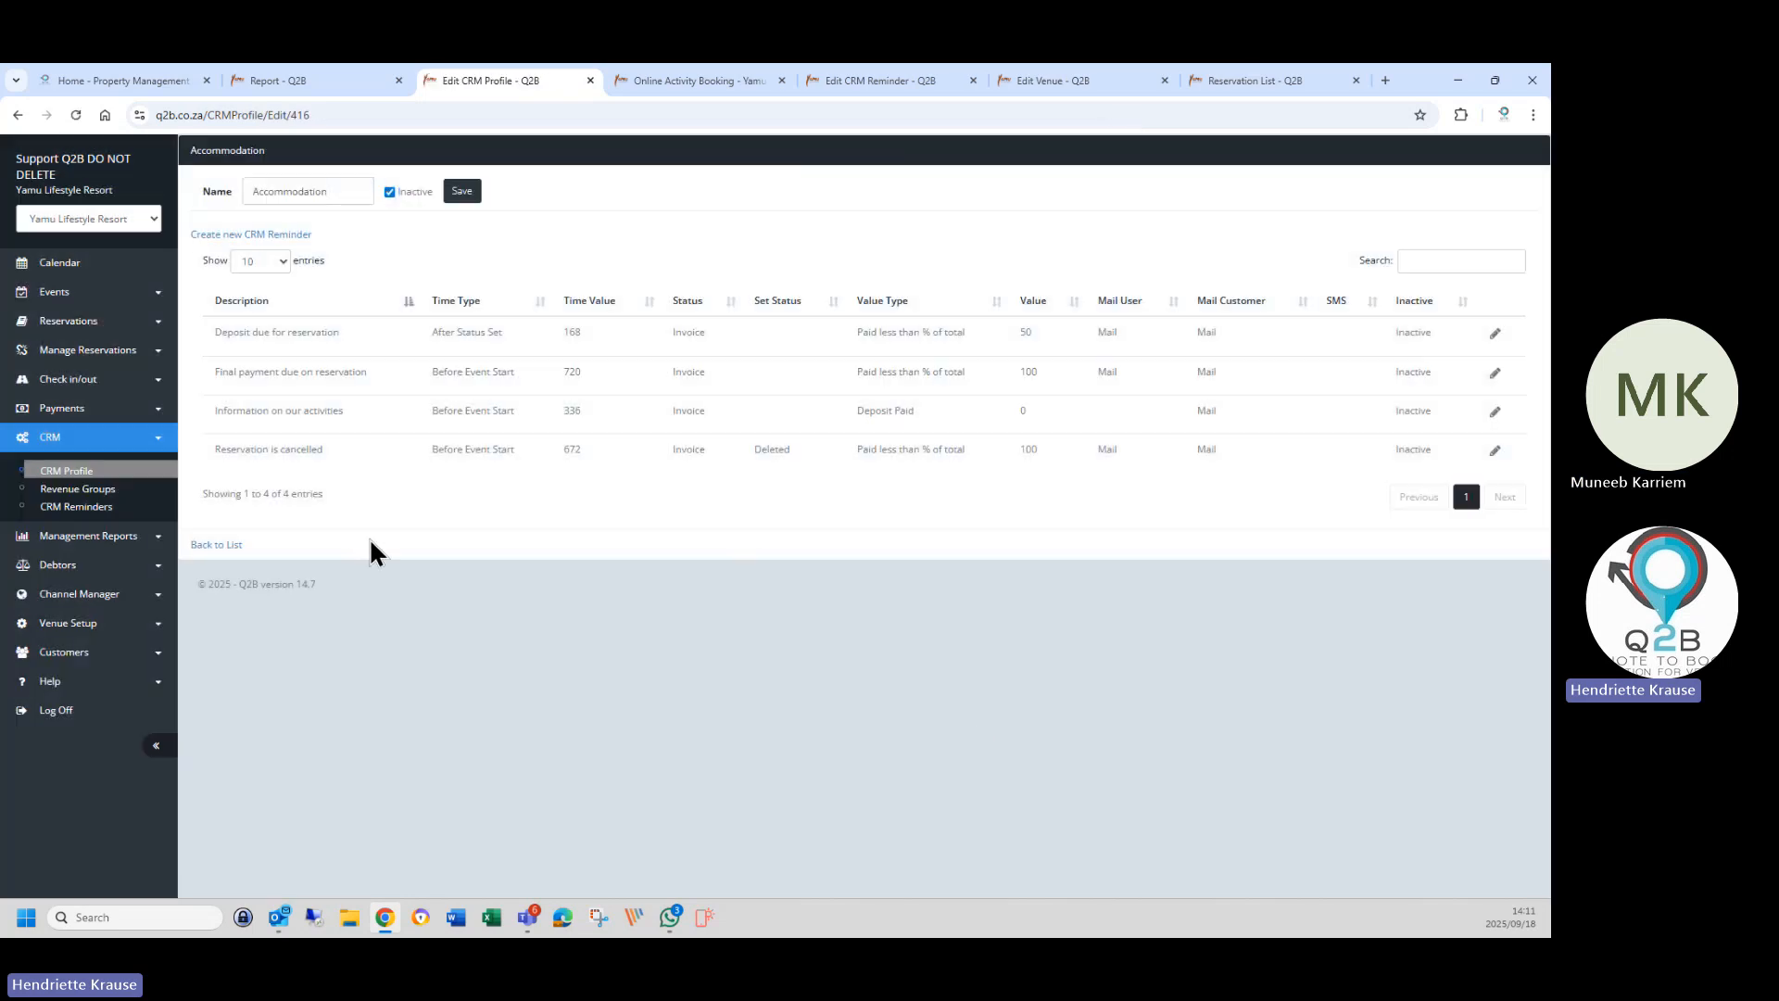
Edit the 'Reservation is cancelled' reminder row in the Accommodation CRM profile list.
click(1495, 452)
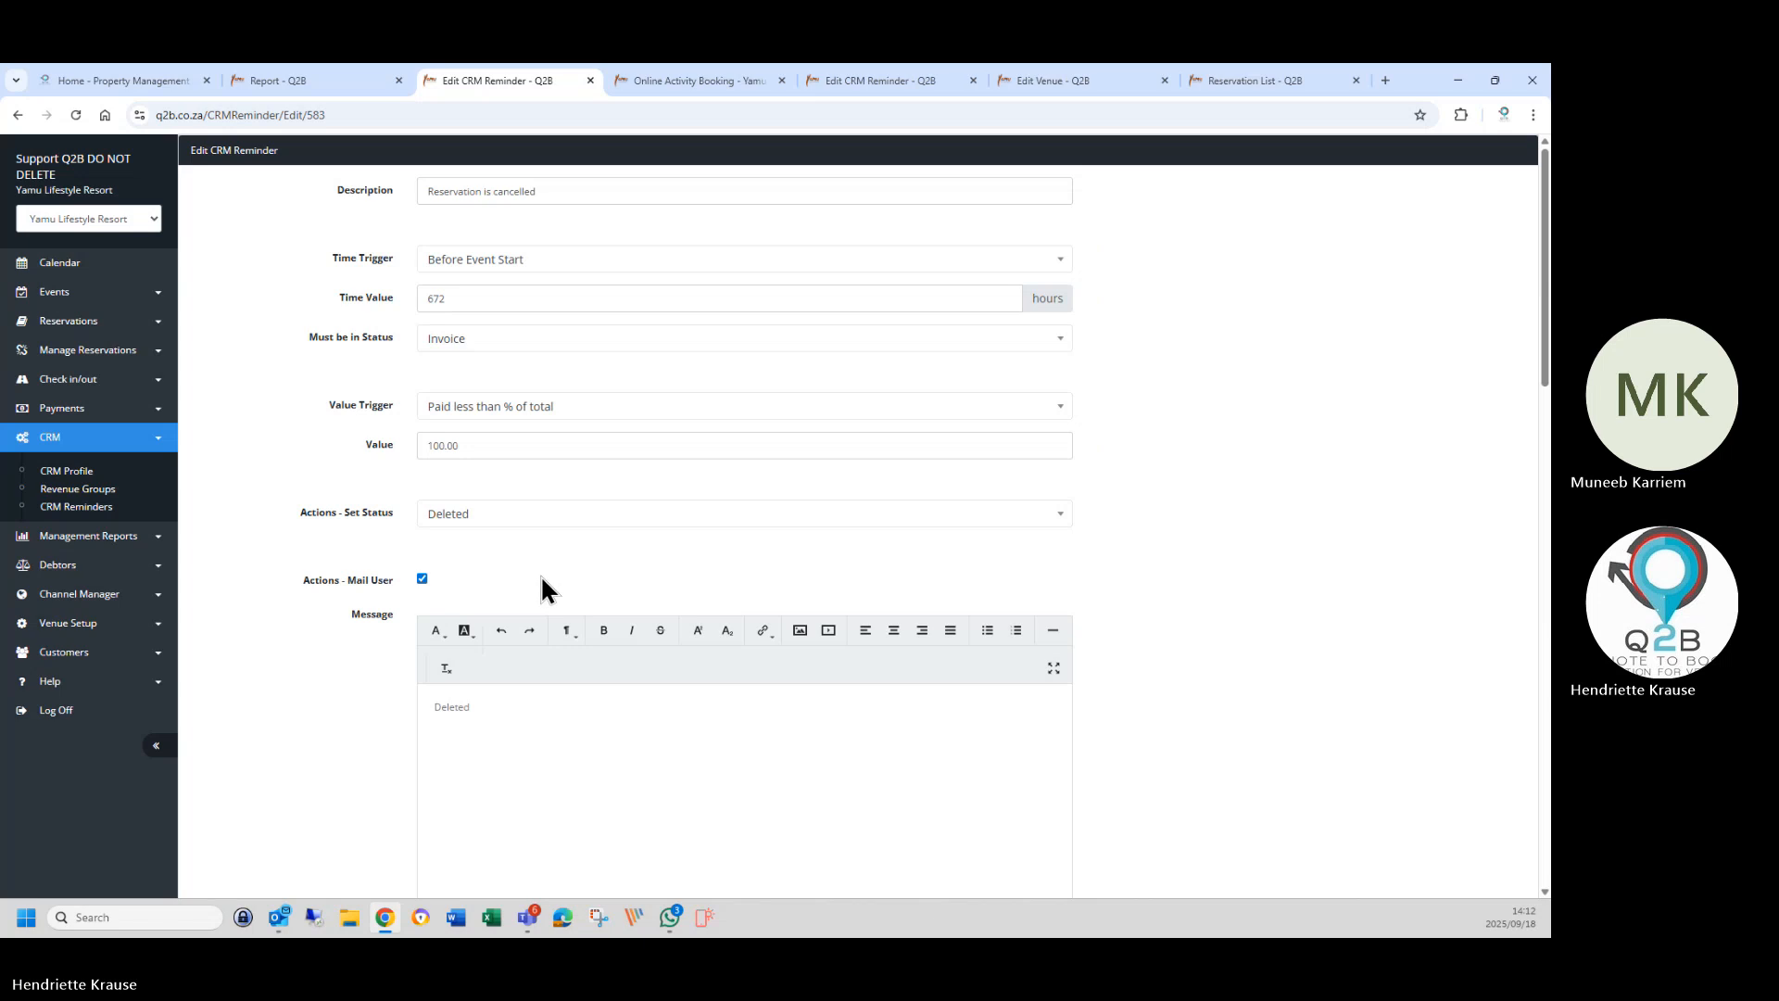
Change the reminder's Set Status action from Deleted to None.
click(452, 519)
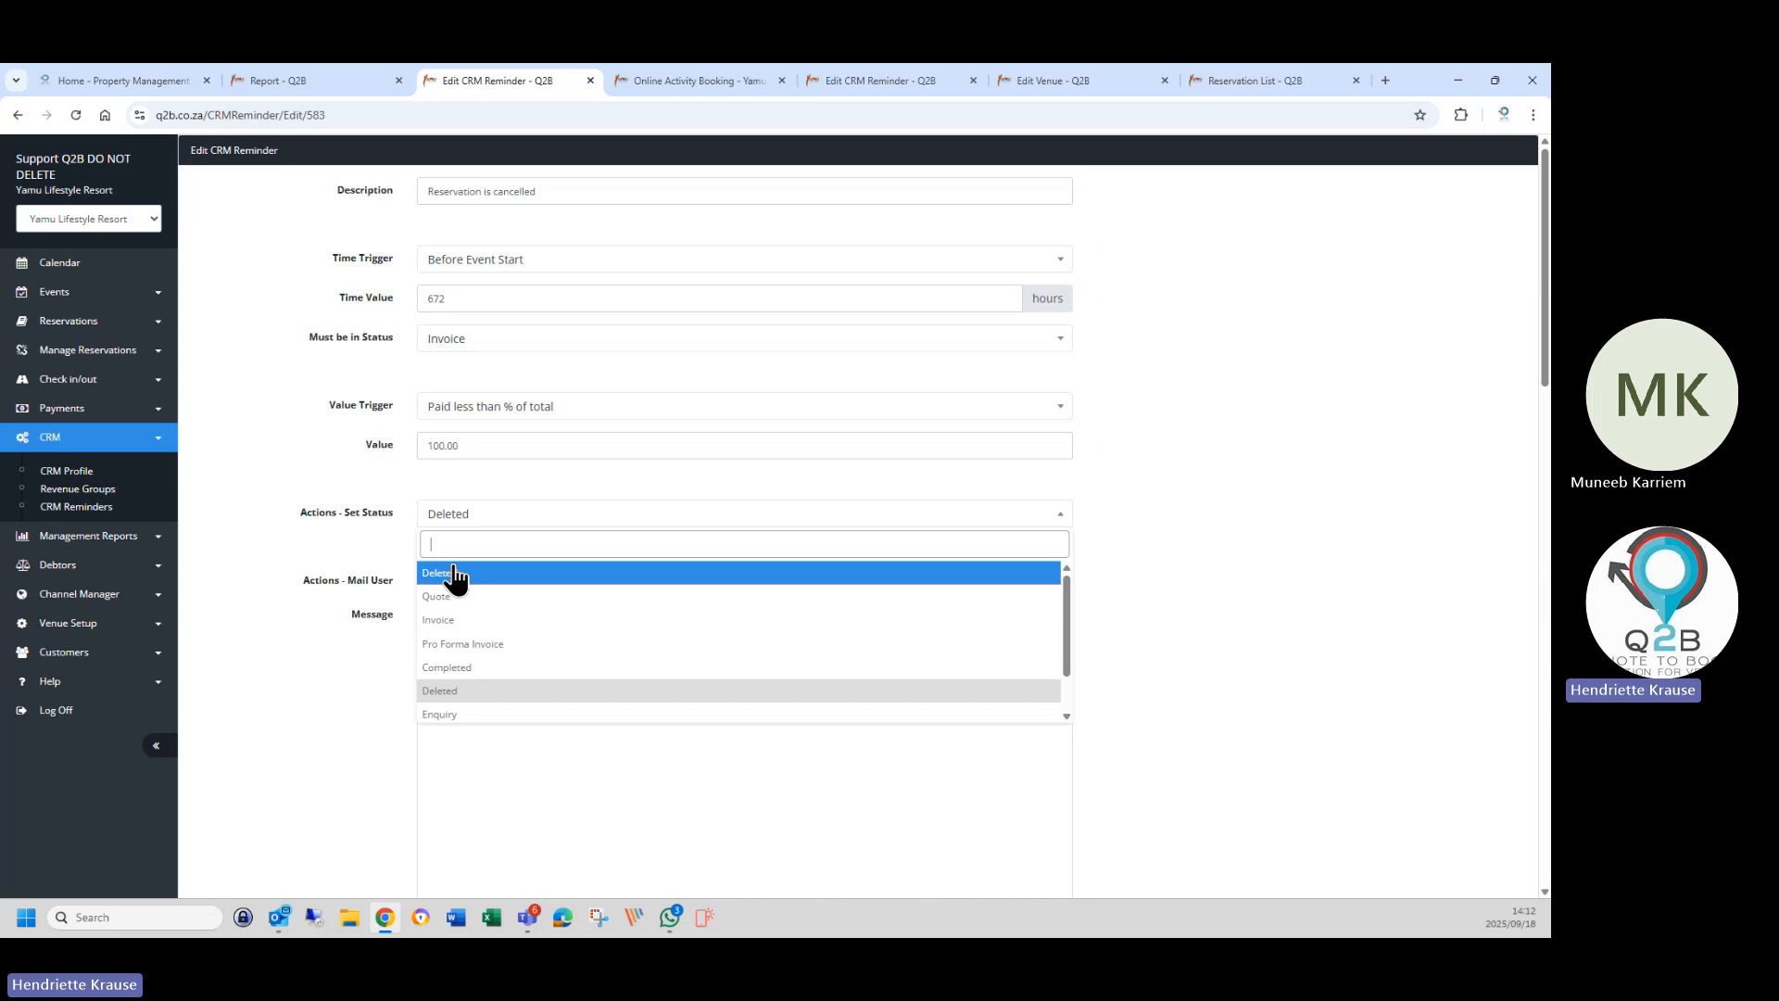
click(454, 574)
click(447, 517)
scroll(474, 706, down, 1)
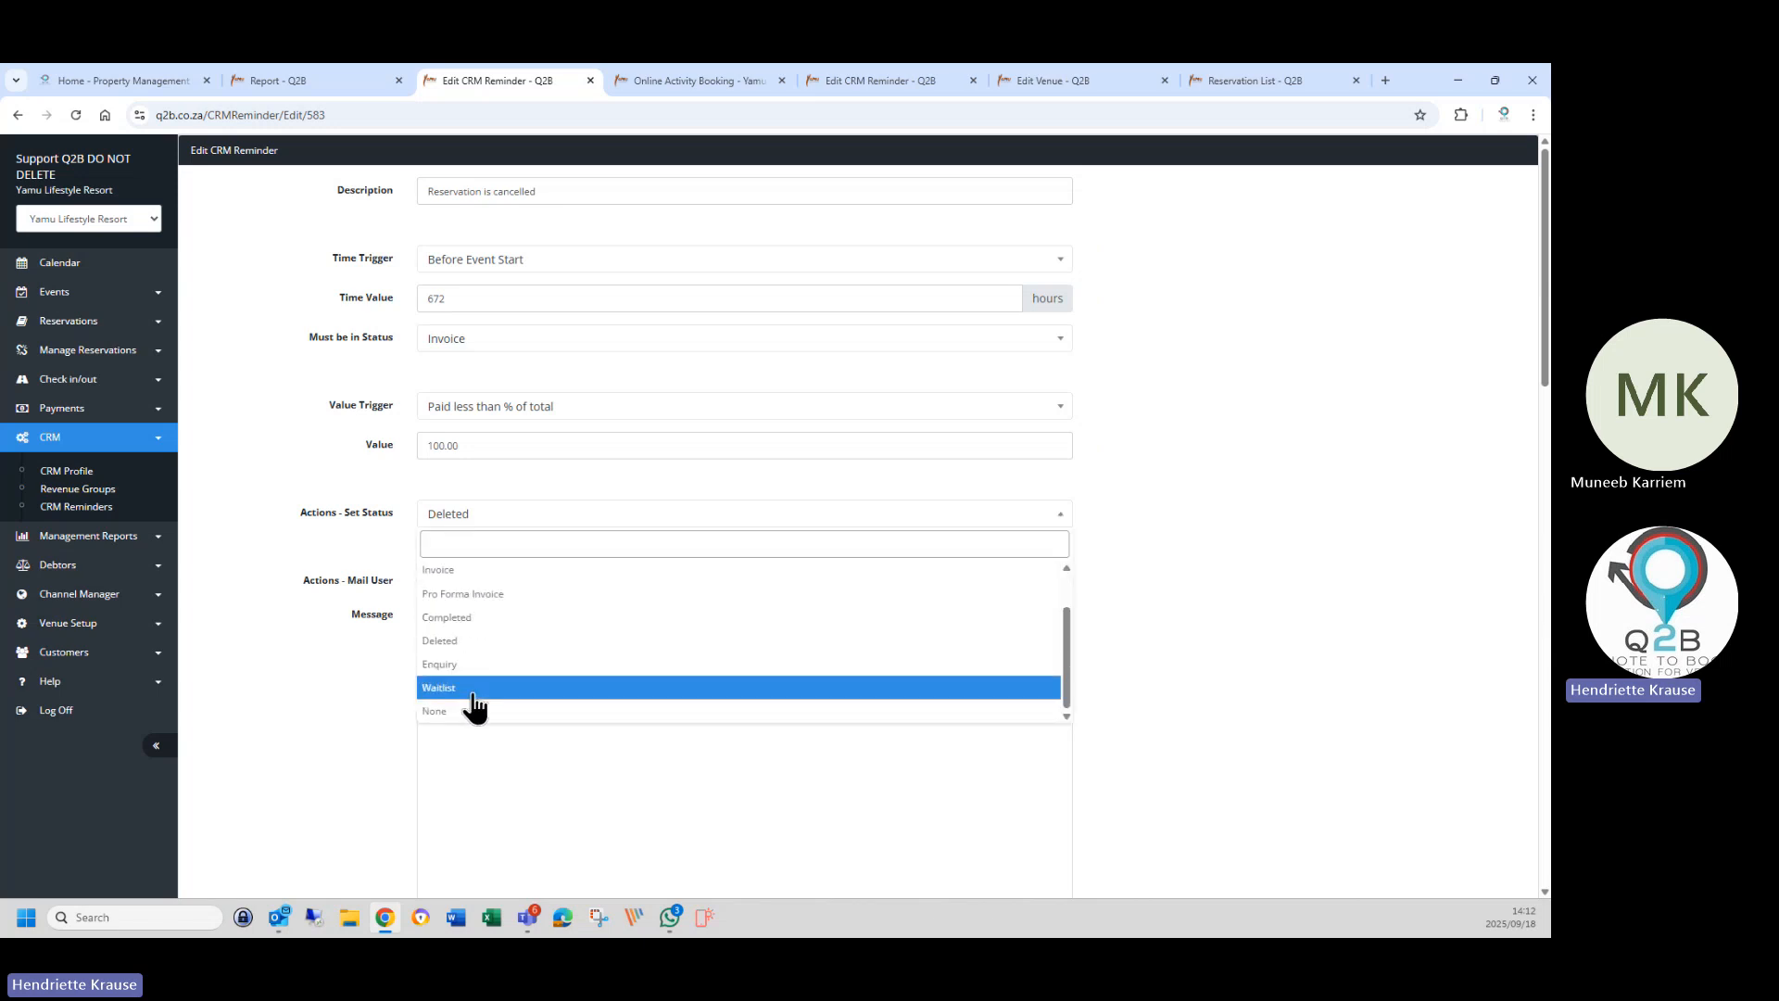
click(463, 711)
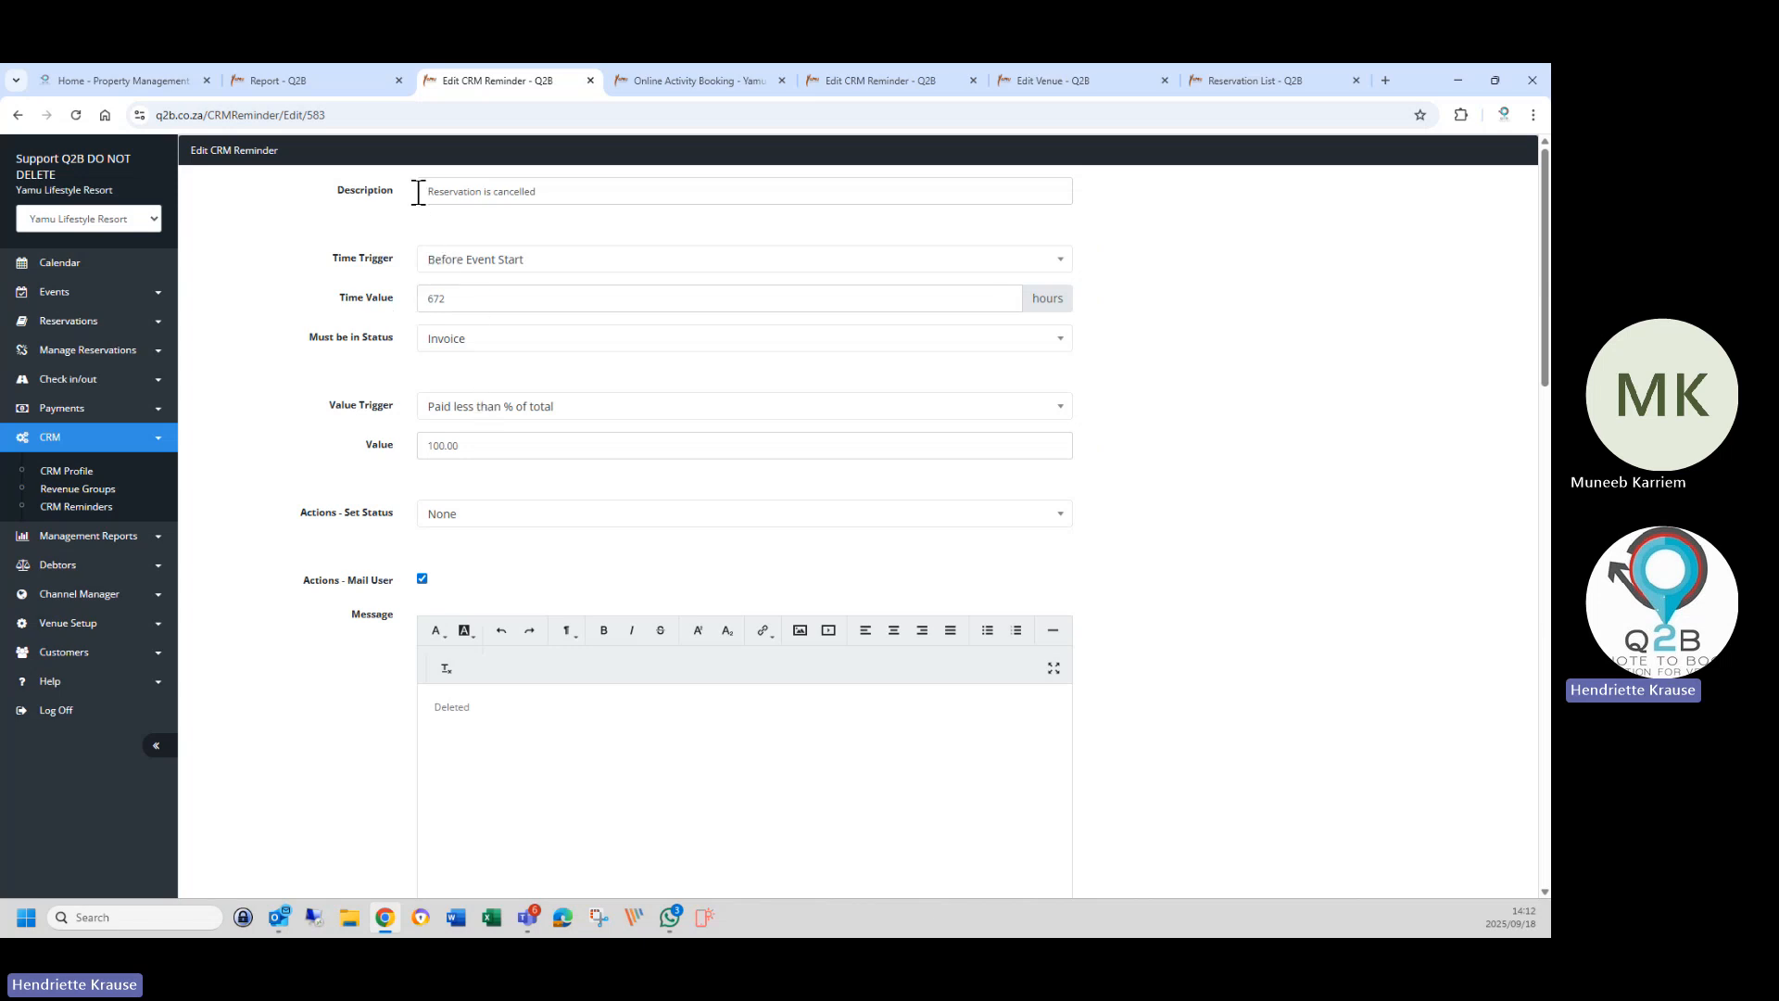
Rename the reminder description to 'Full Payment not received'.
click(572, 201)
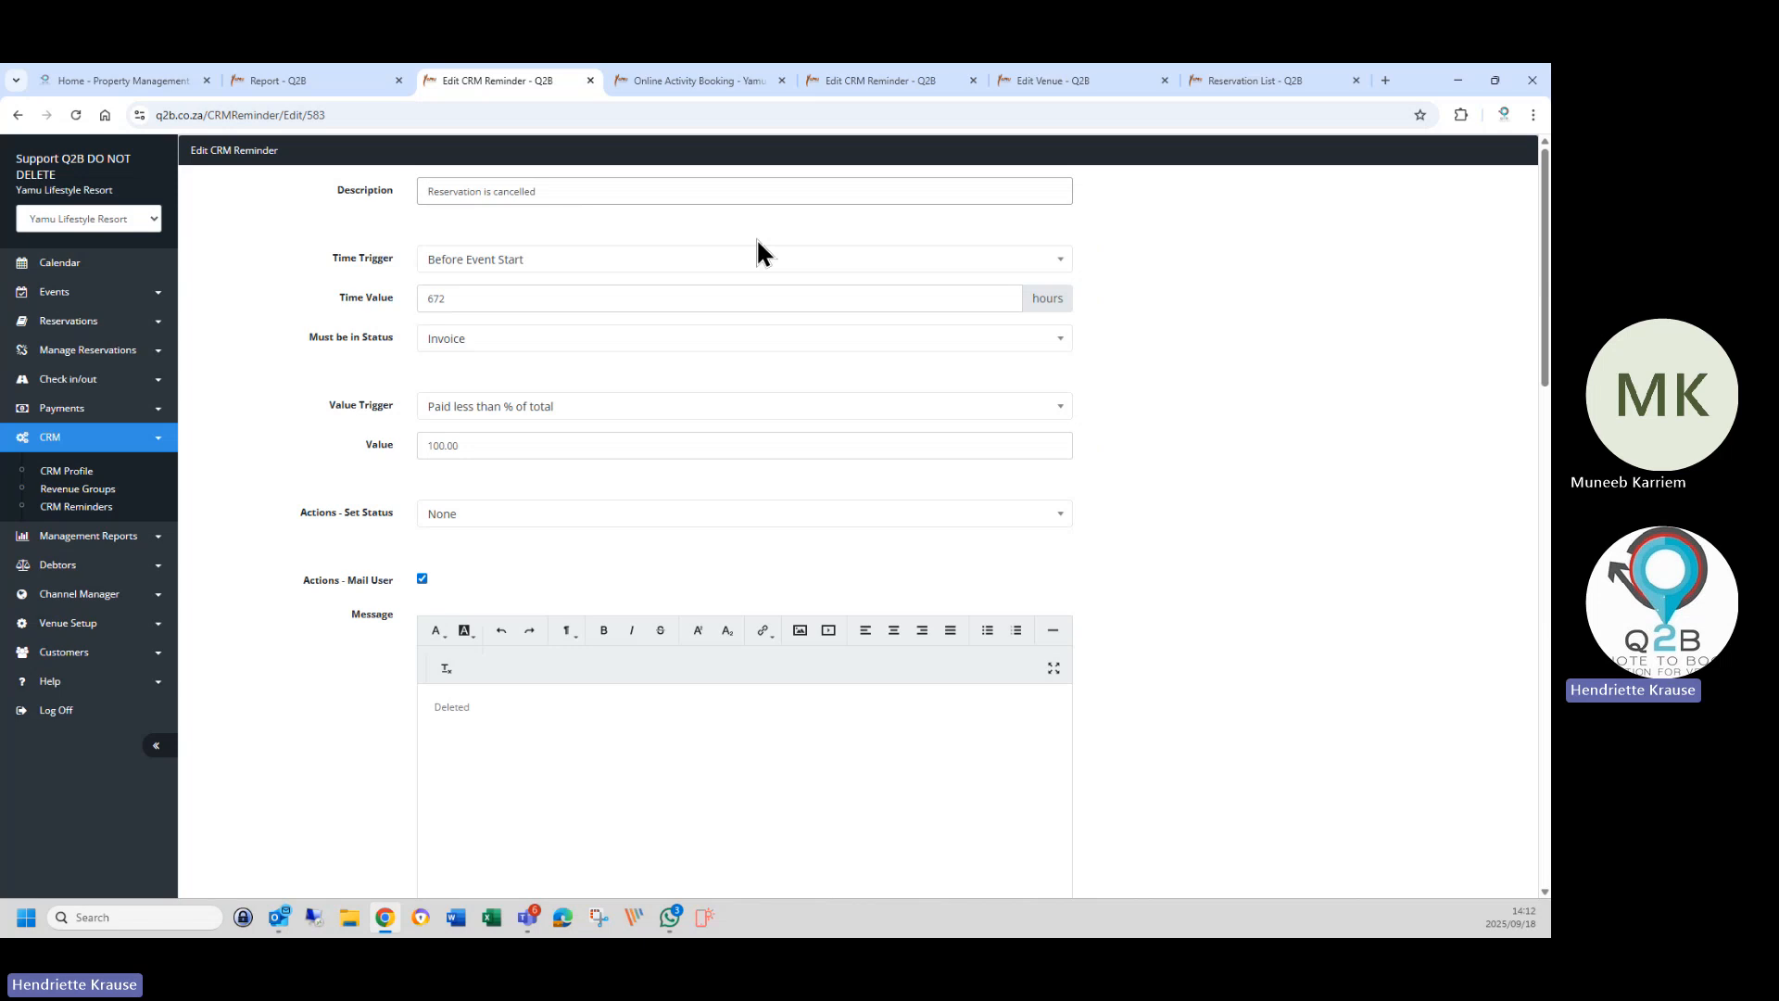
text(No Pay)
key(BackSpace)
key(BackSpace)
key(BackSpace)
key(BackSpace)
key(BackSpace)
key(BackSpace)
text(Full)
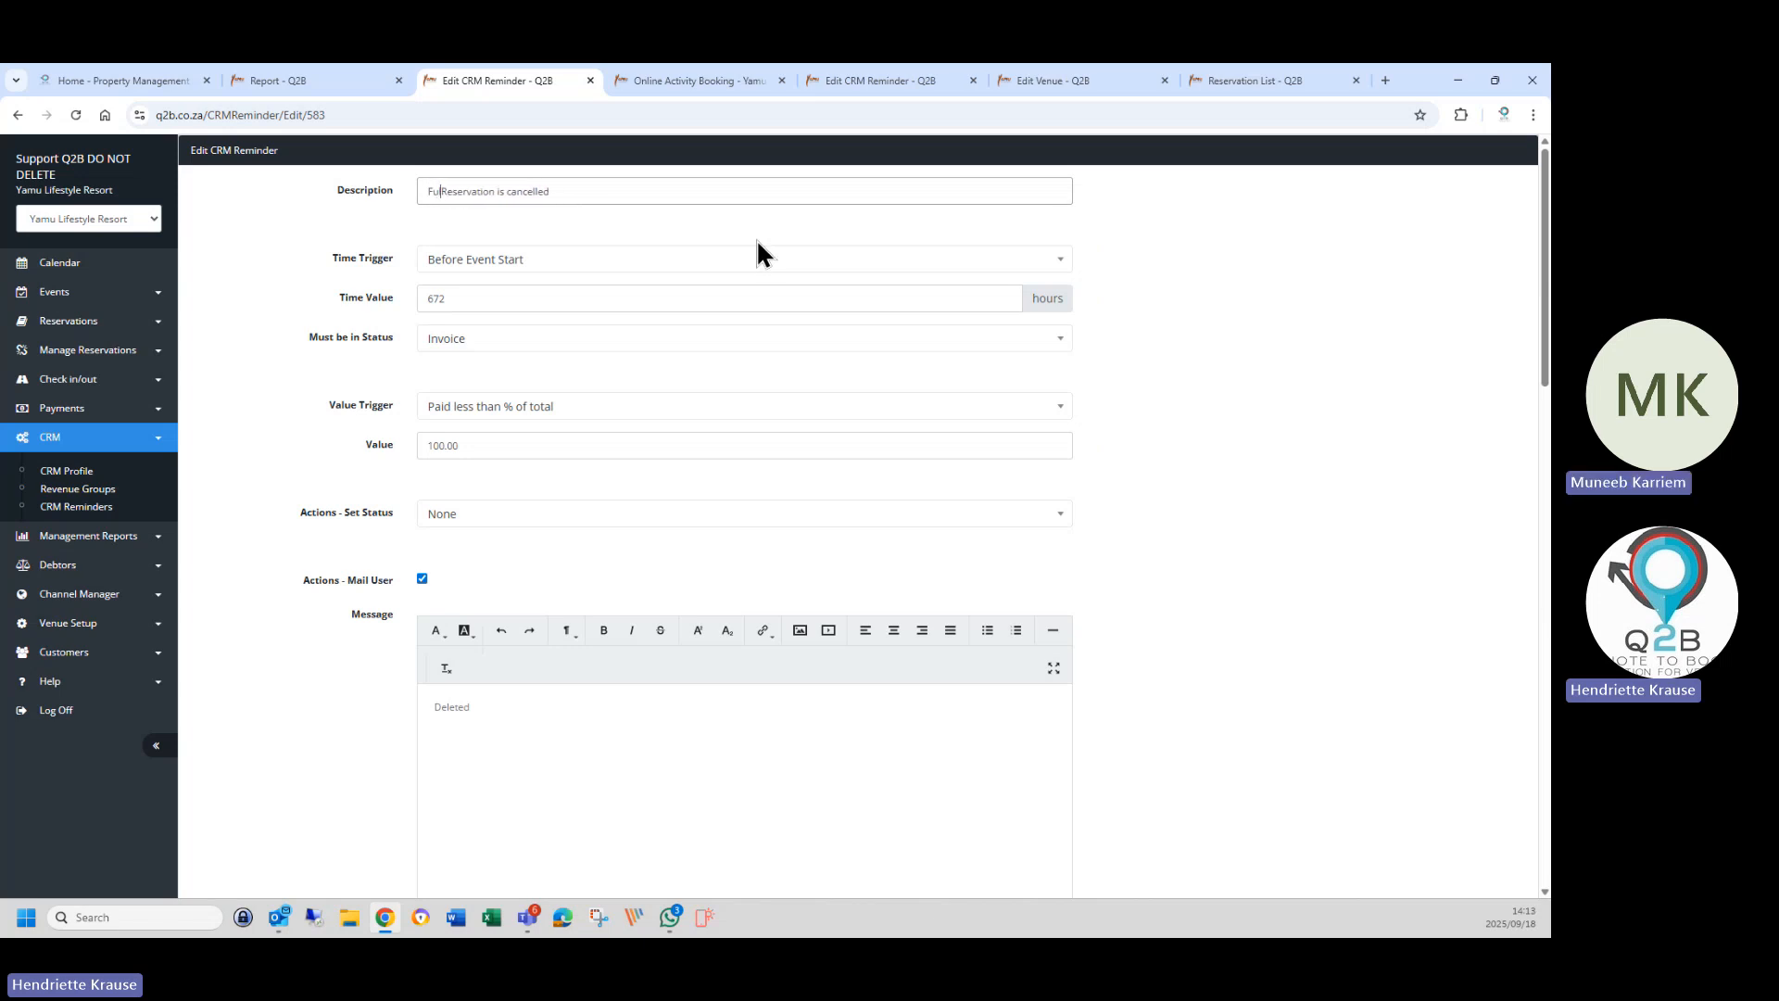
text( Payment not received)
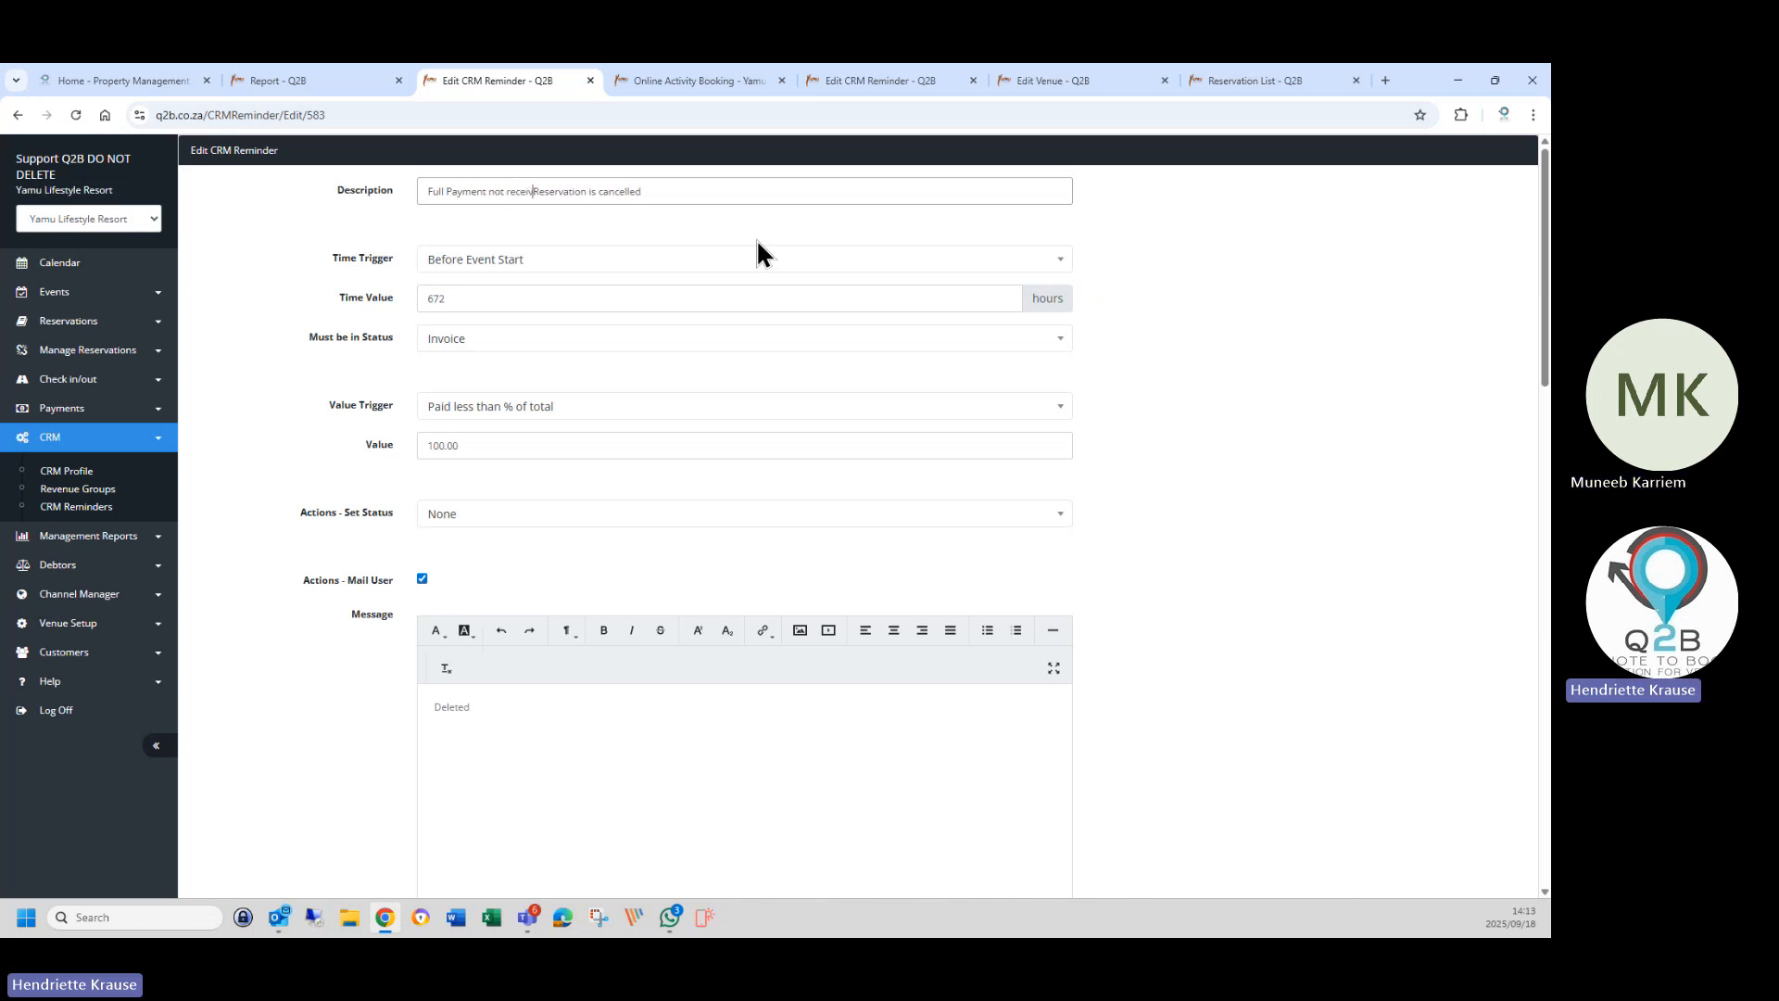
key(Delete)
key(Delete)
key(Delete)
key(Delete)
key(Delete)
key(Delete)
key(Delete)
key(Delete)
key(Delete)
key(Delete)
key(Delete)
key(Delete)
key(Delete)
key(Delete)
key(Delete)
key(Delete)
key(Delete)
key(Delete)
key(Delete)
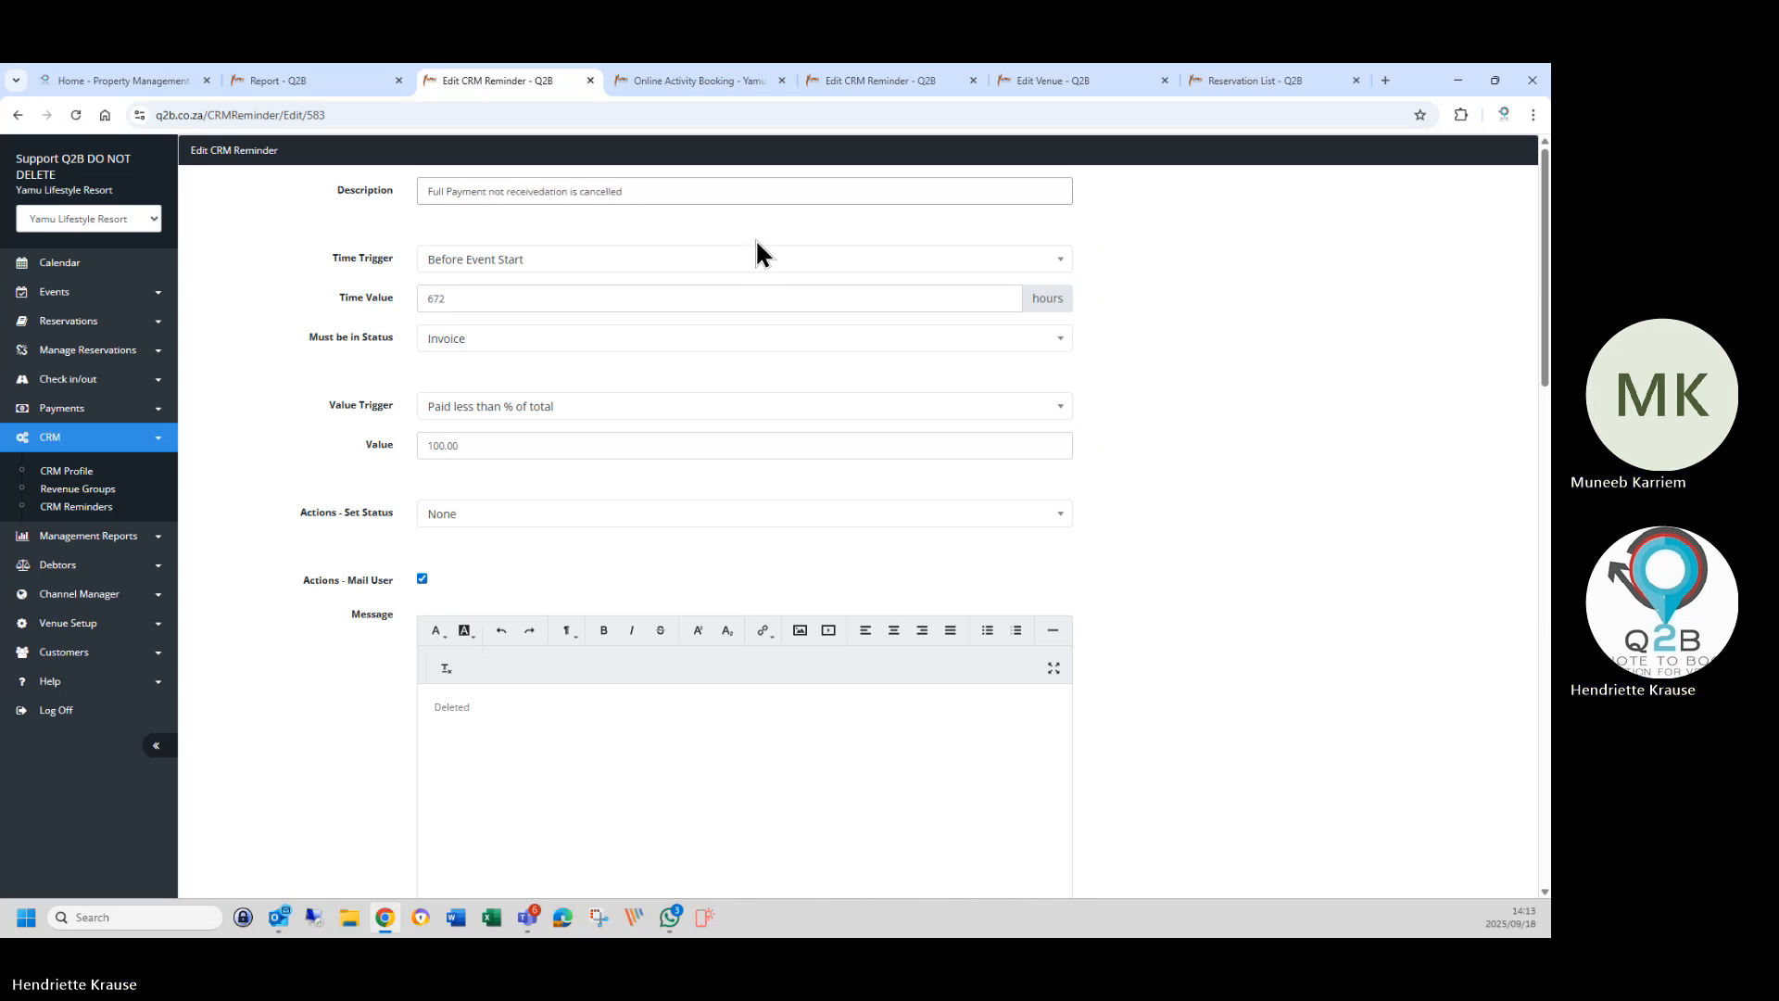
key(Delete)
key(Delete)
key(Delete)
key(Delete)
key(Delete)
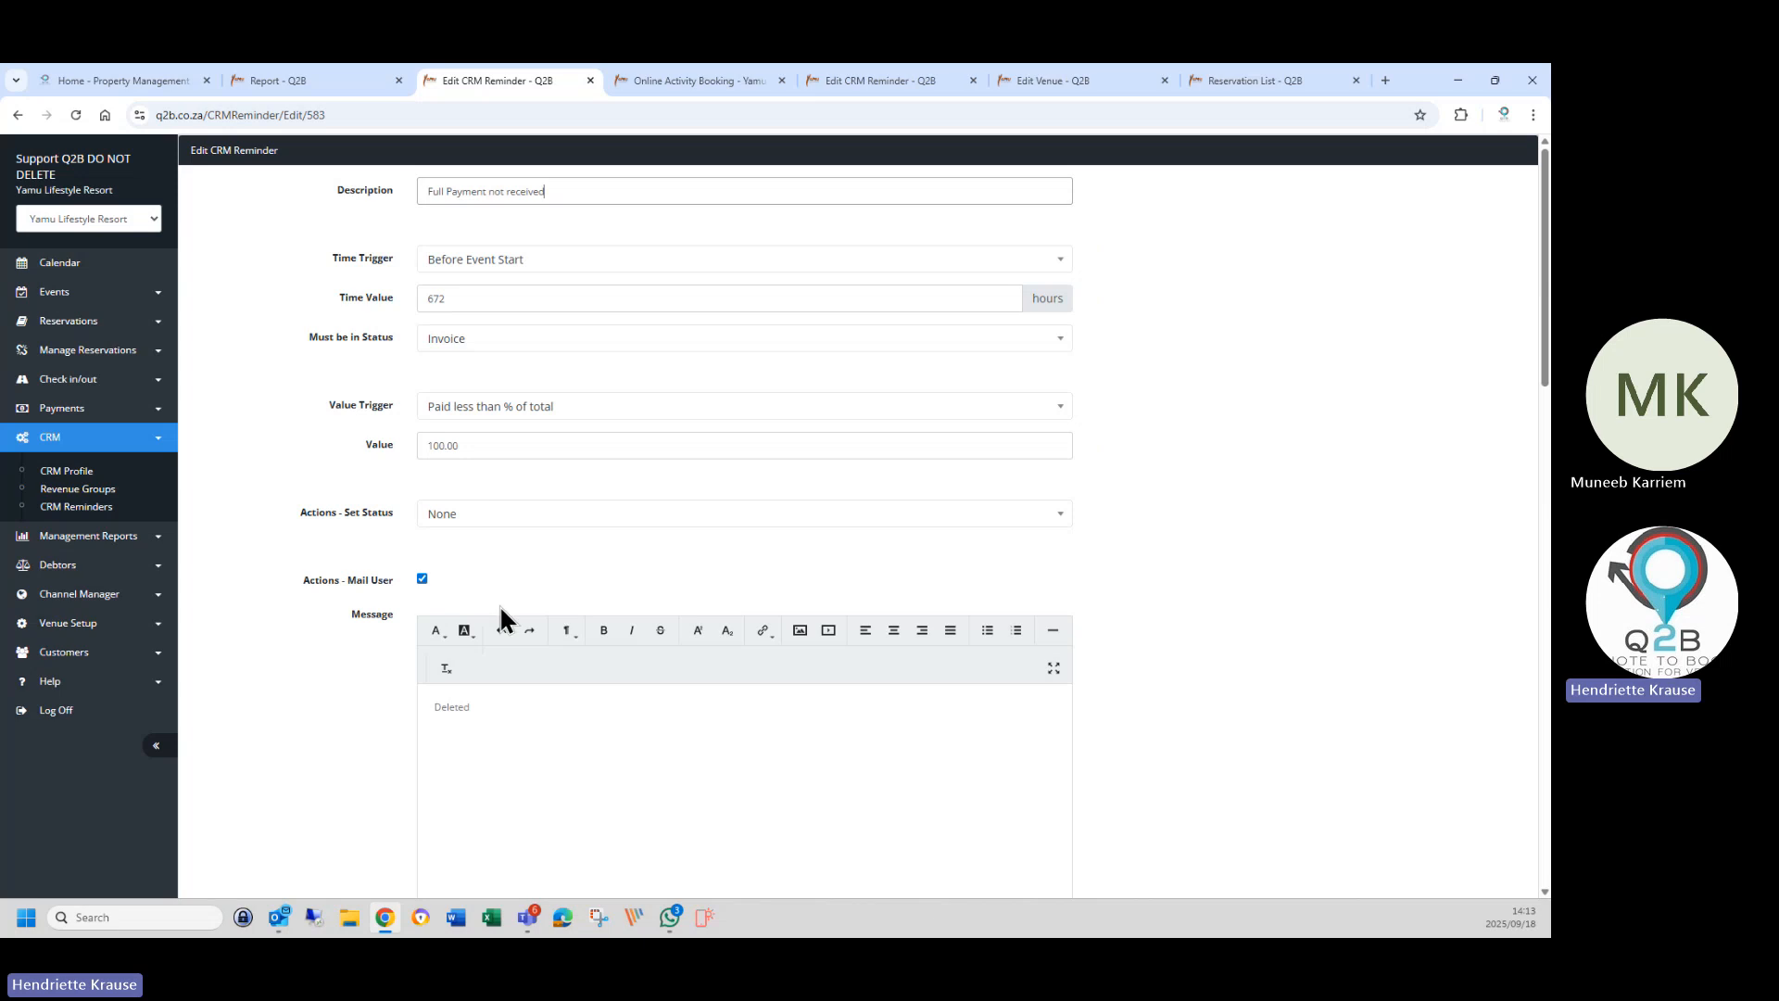
Replace the user mail message 'Deleted' with 'Full payment outstanding'.
scroll(443, 619, down, 2)
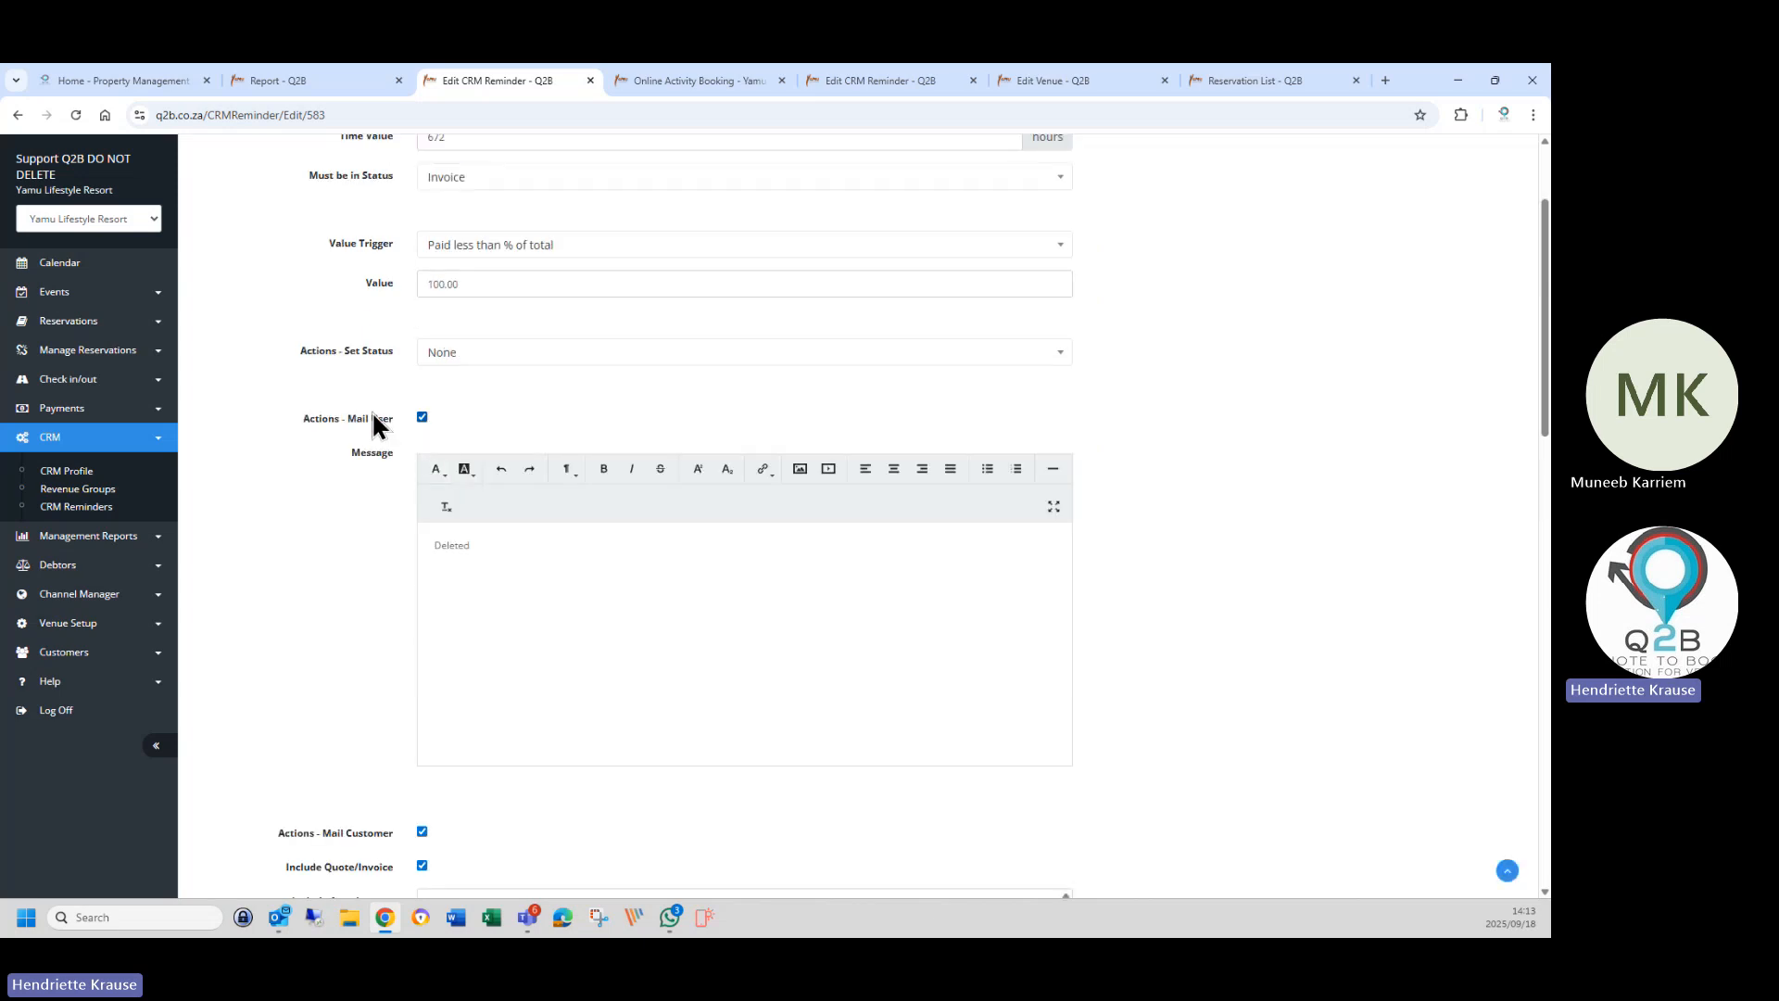
drag(431, 547, 500, 548)
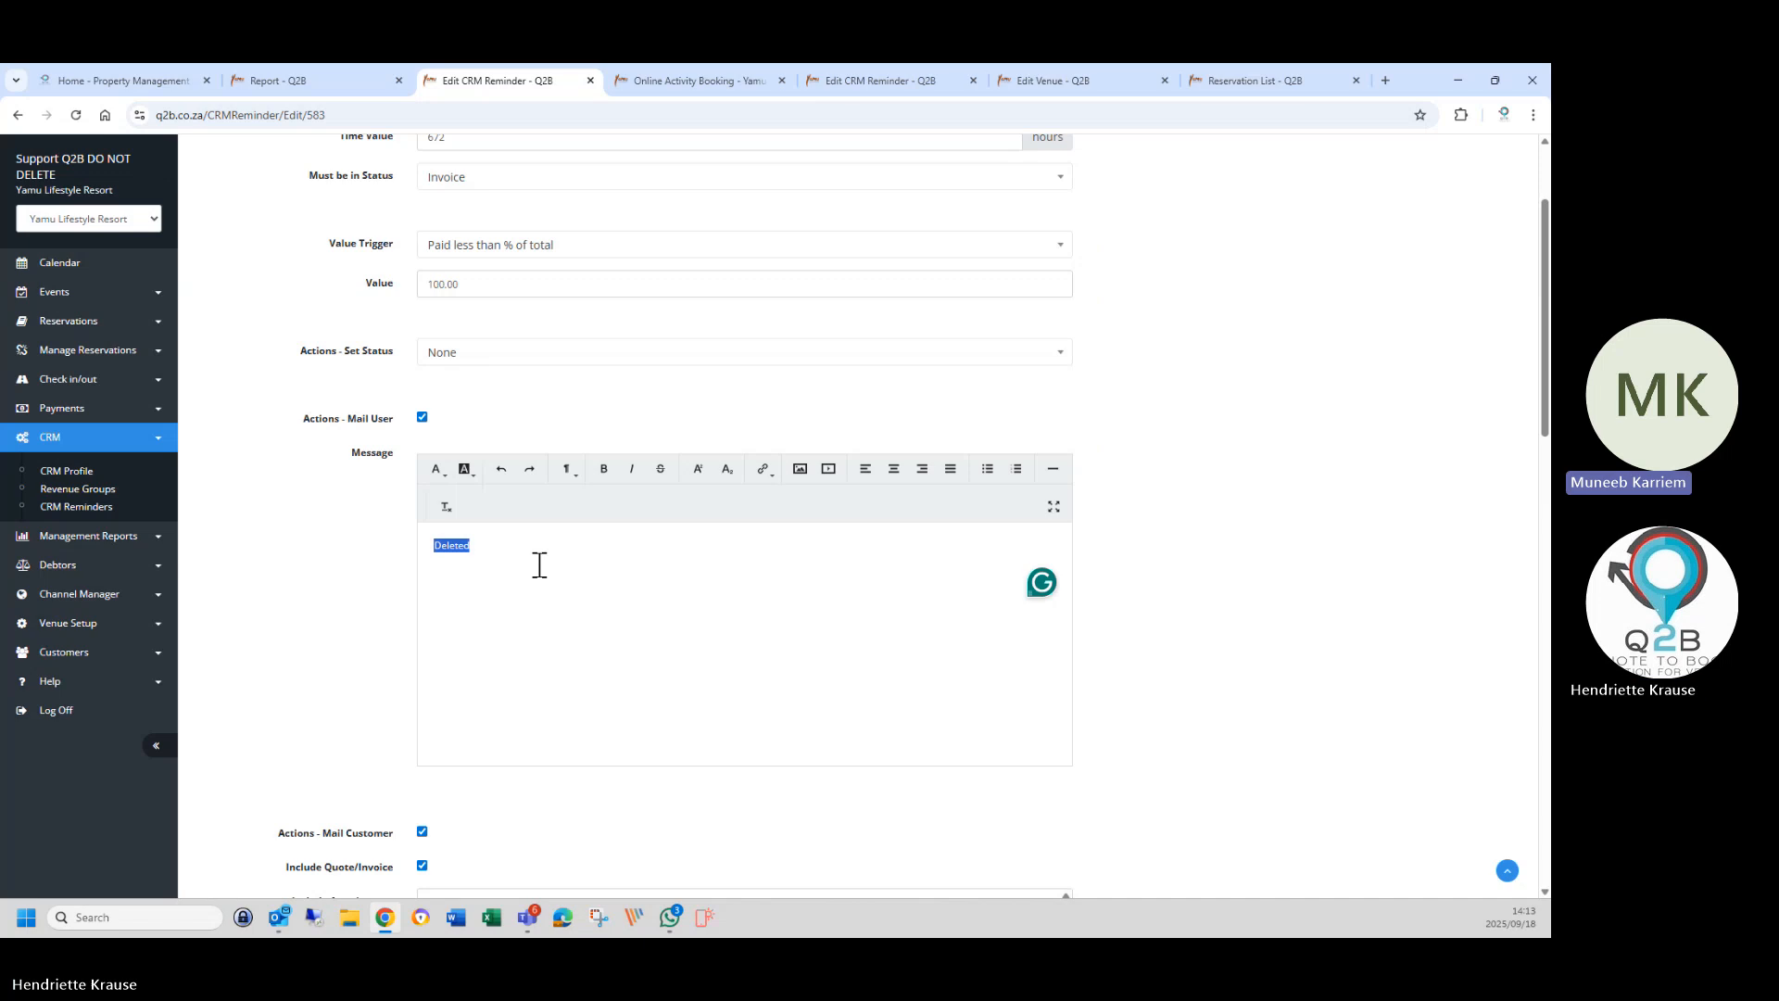
text(Full paym)
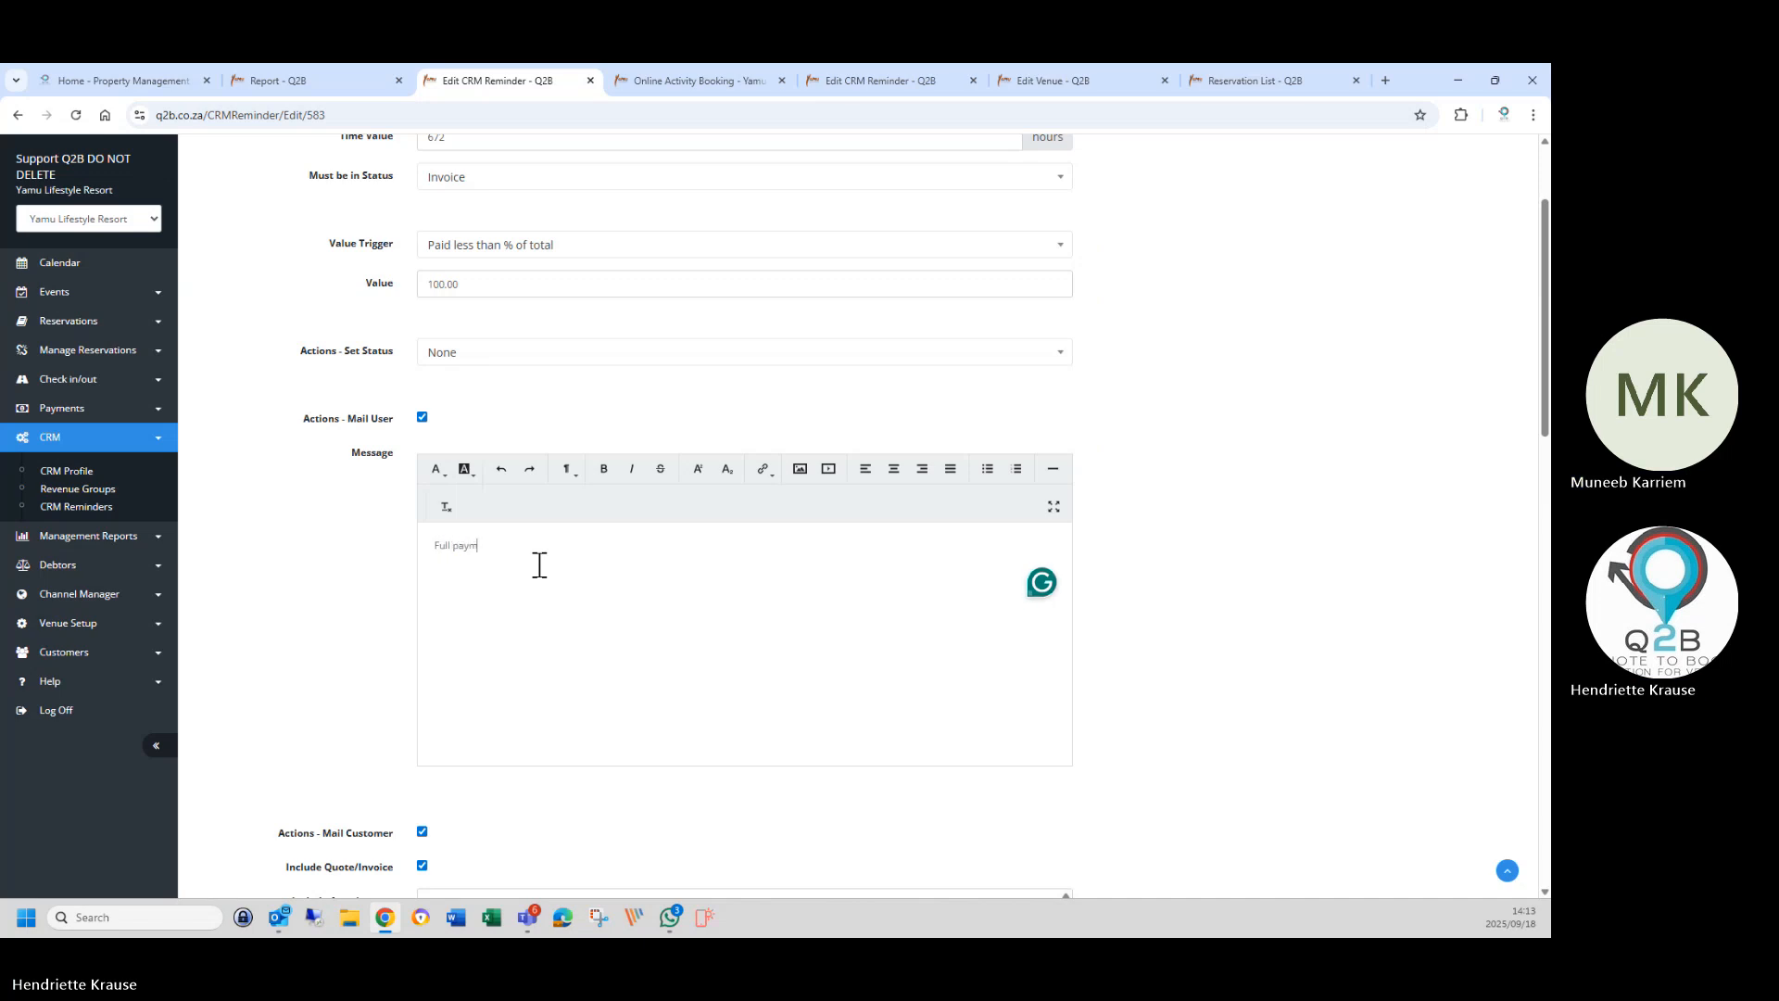
text(ent outstanding)
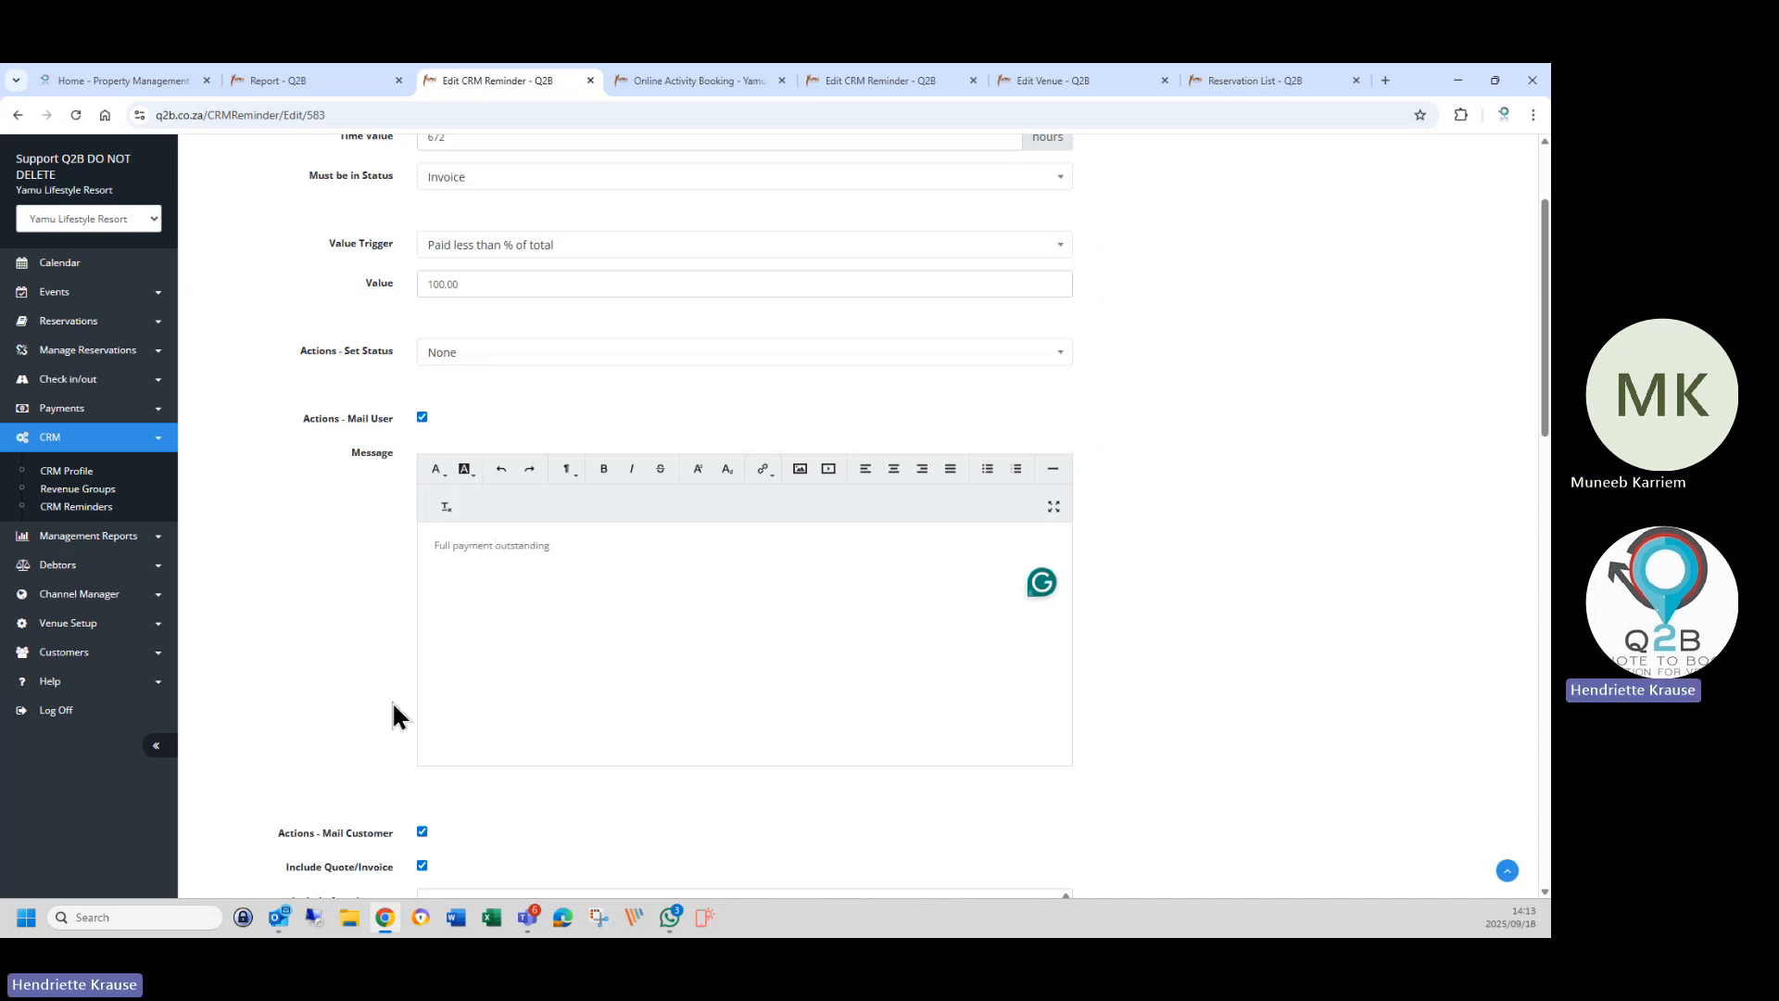
Select the entire customer cancellation message text.
scroll(390, 782, down, 2)
scroll(387, 776, down, 1)
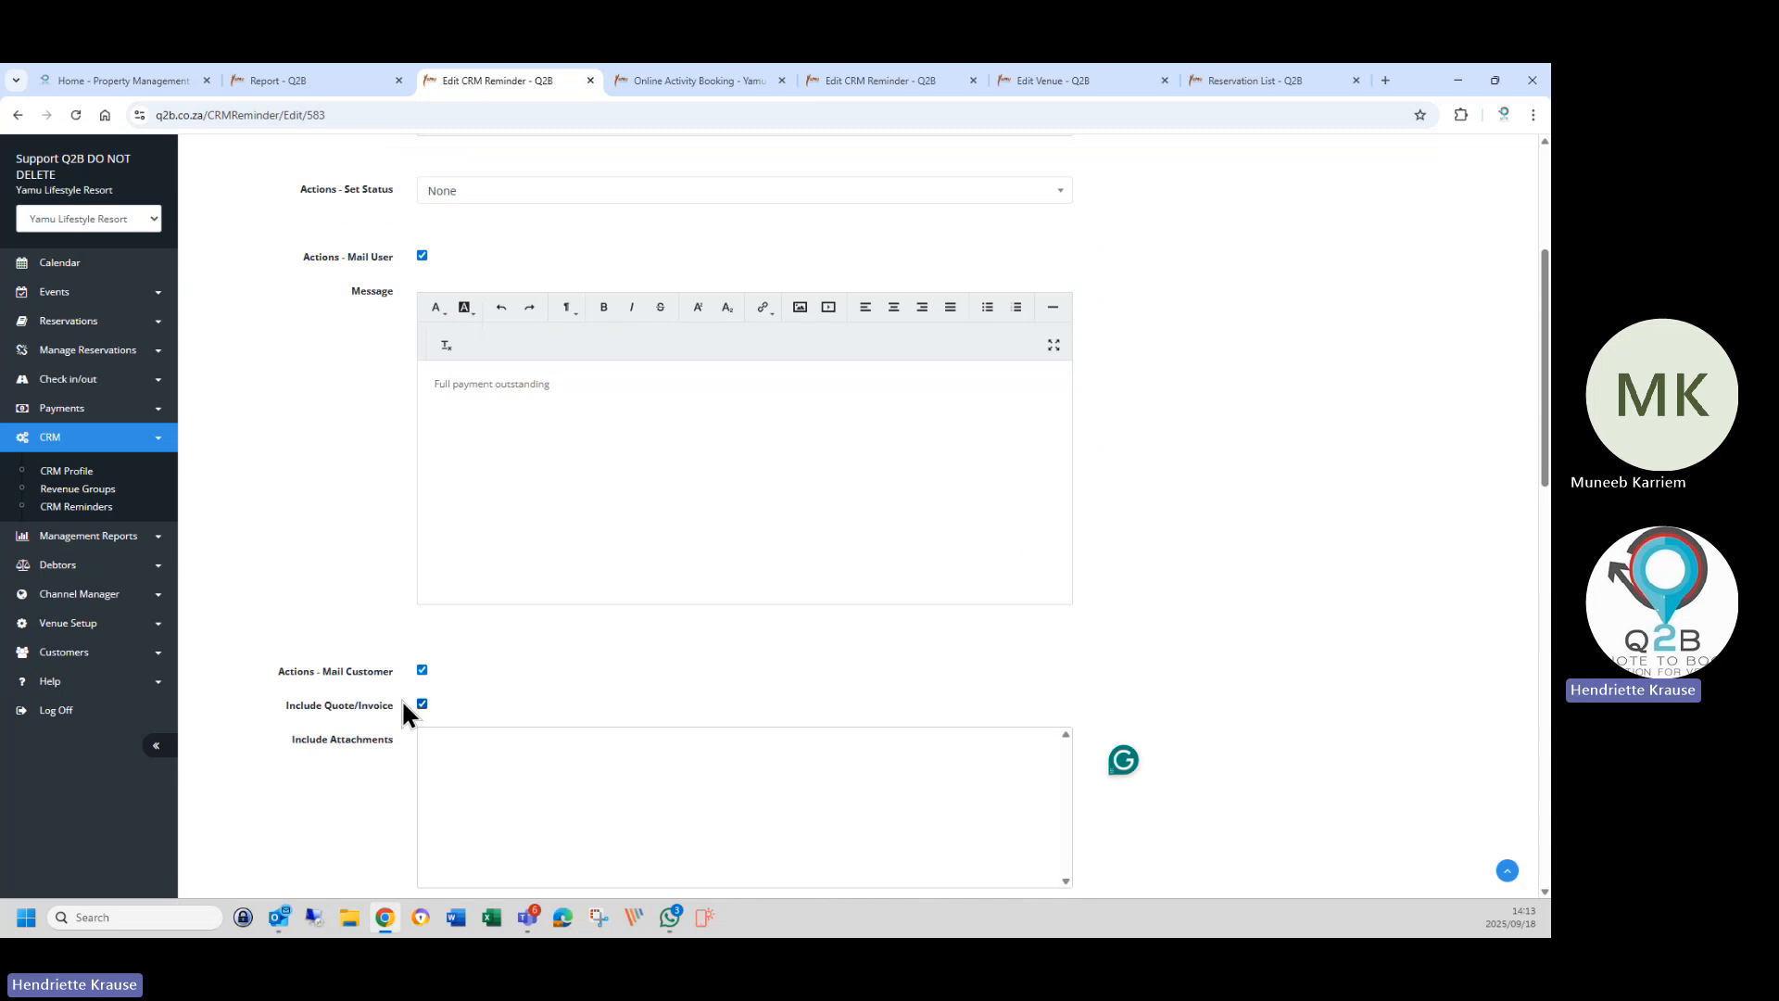
scroll(417, 715, down, 5)
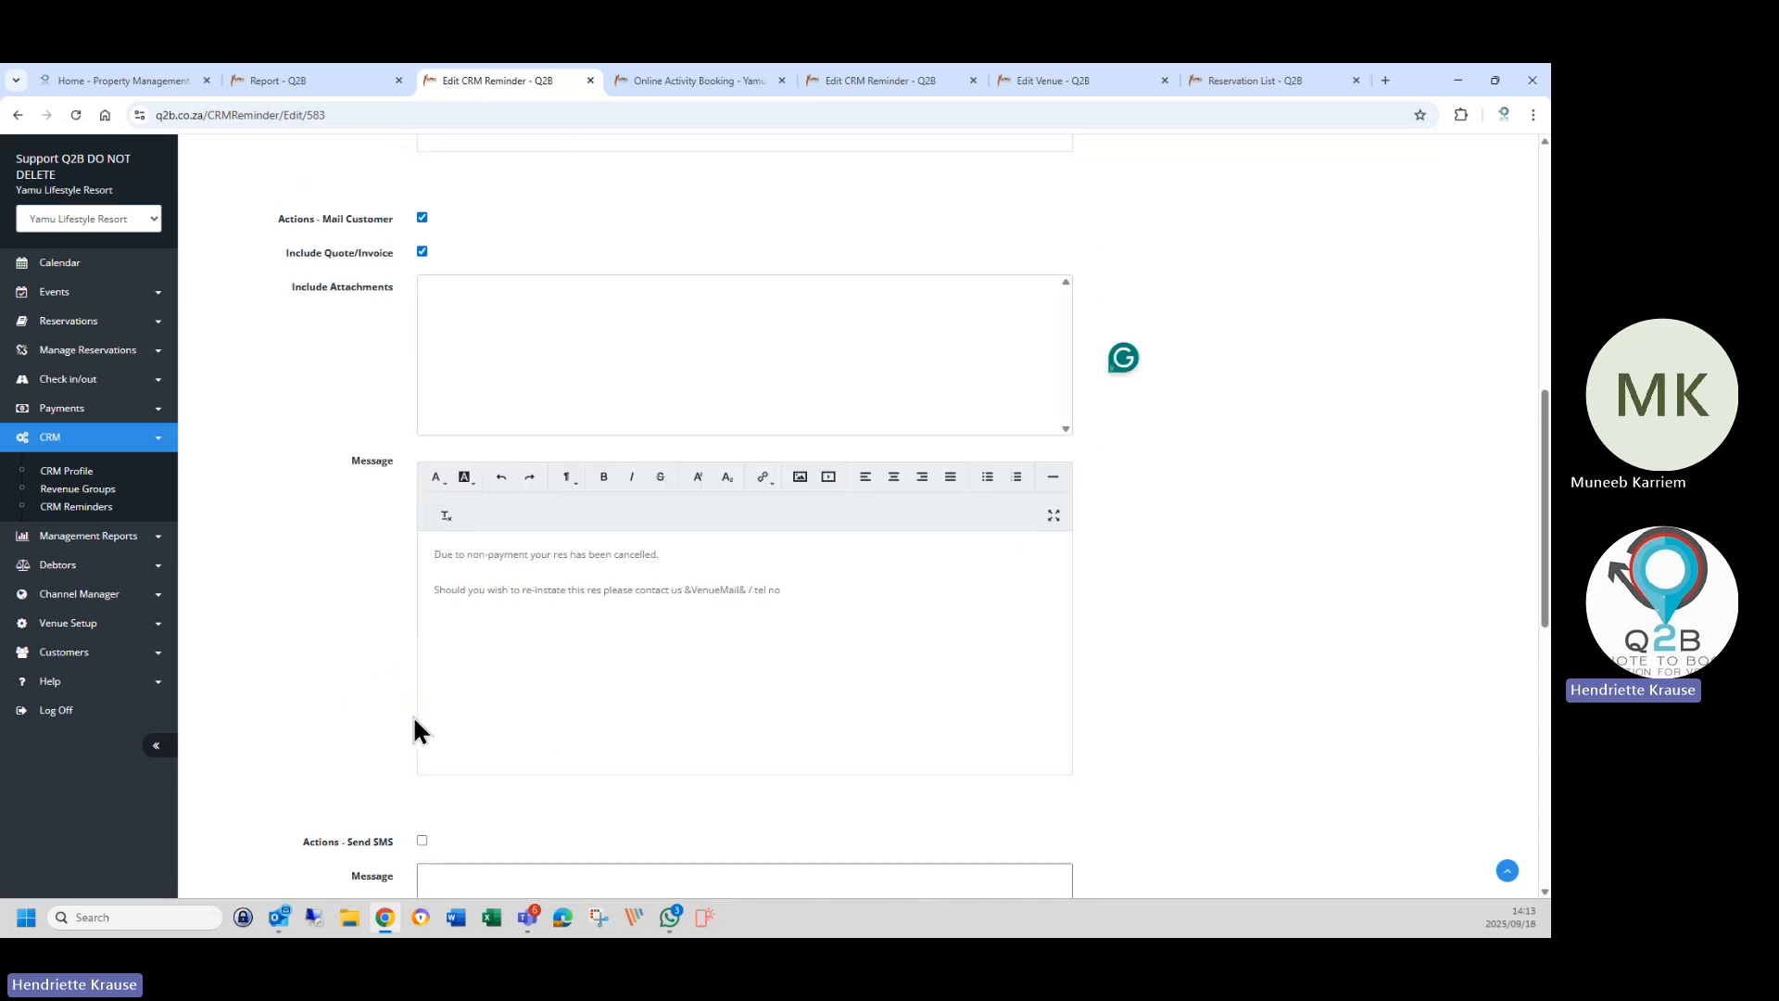
drag(431, 519, 814, 560)
click(680, 643)
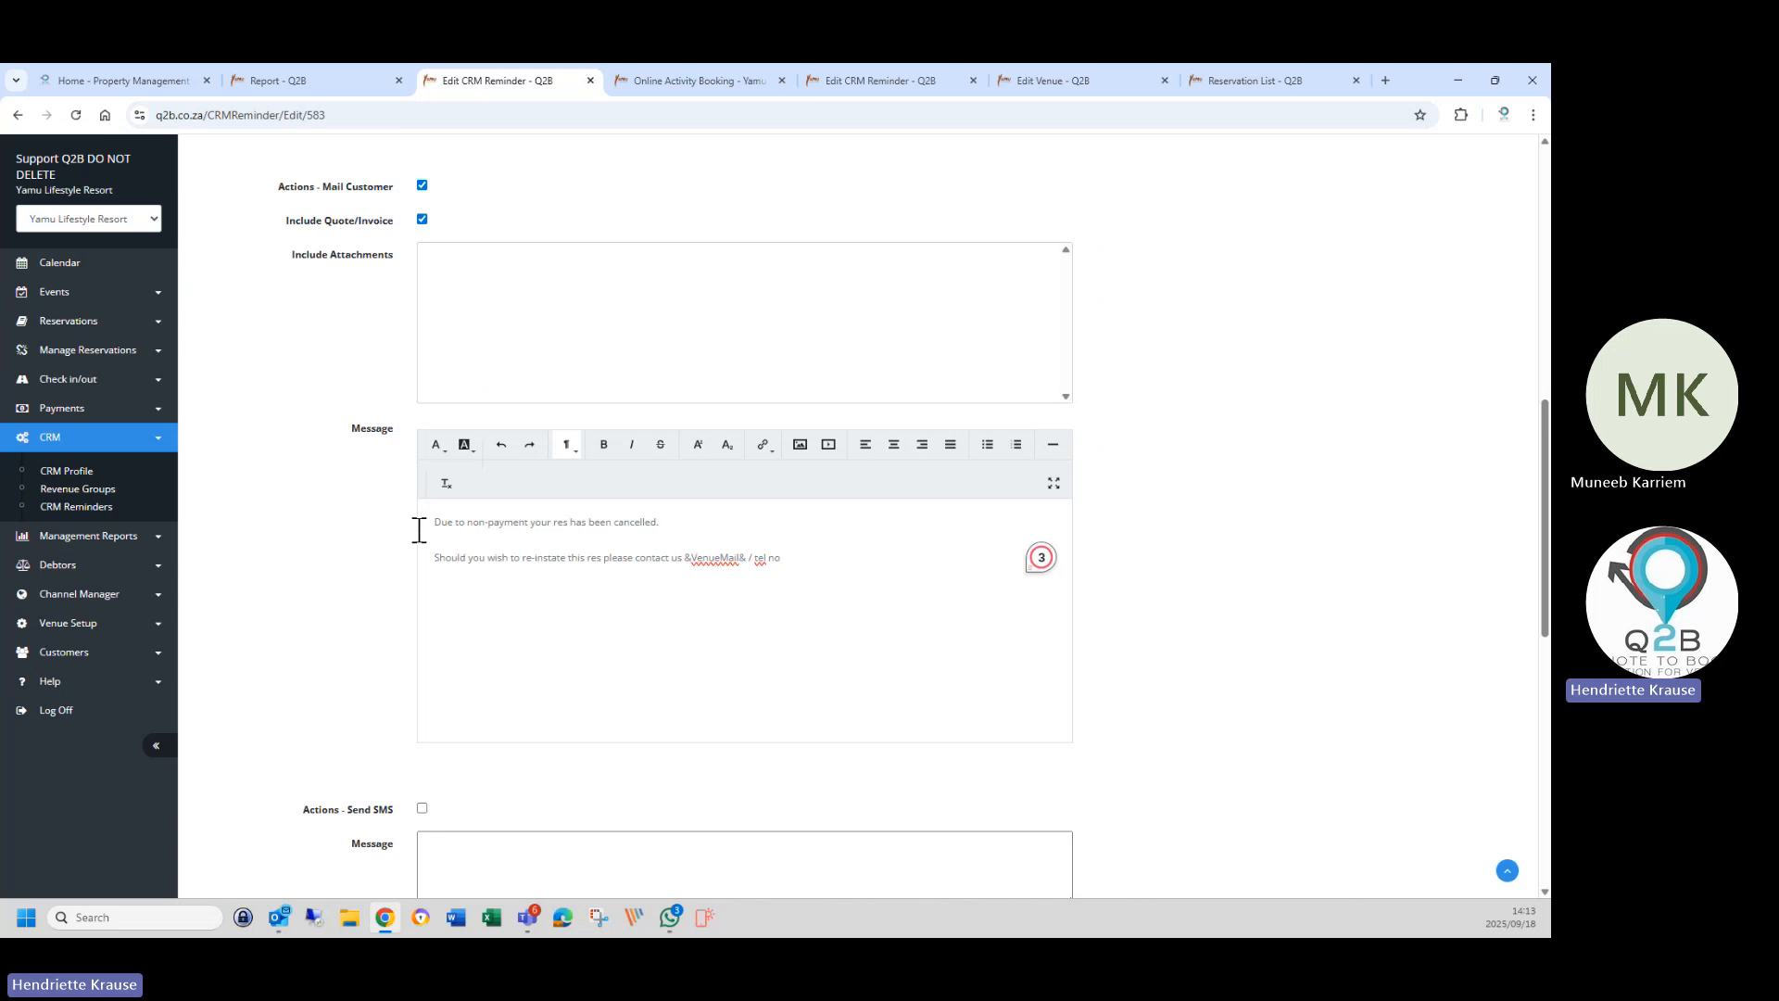
drag(429, 509, 814, 554)
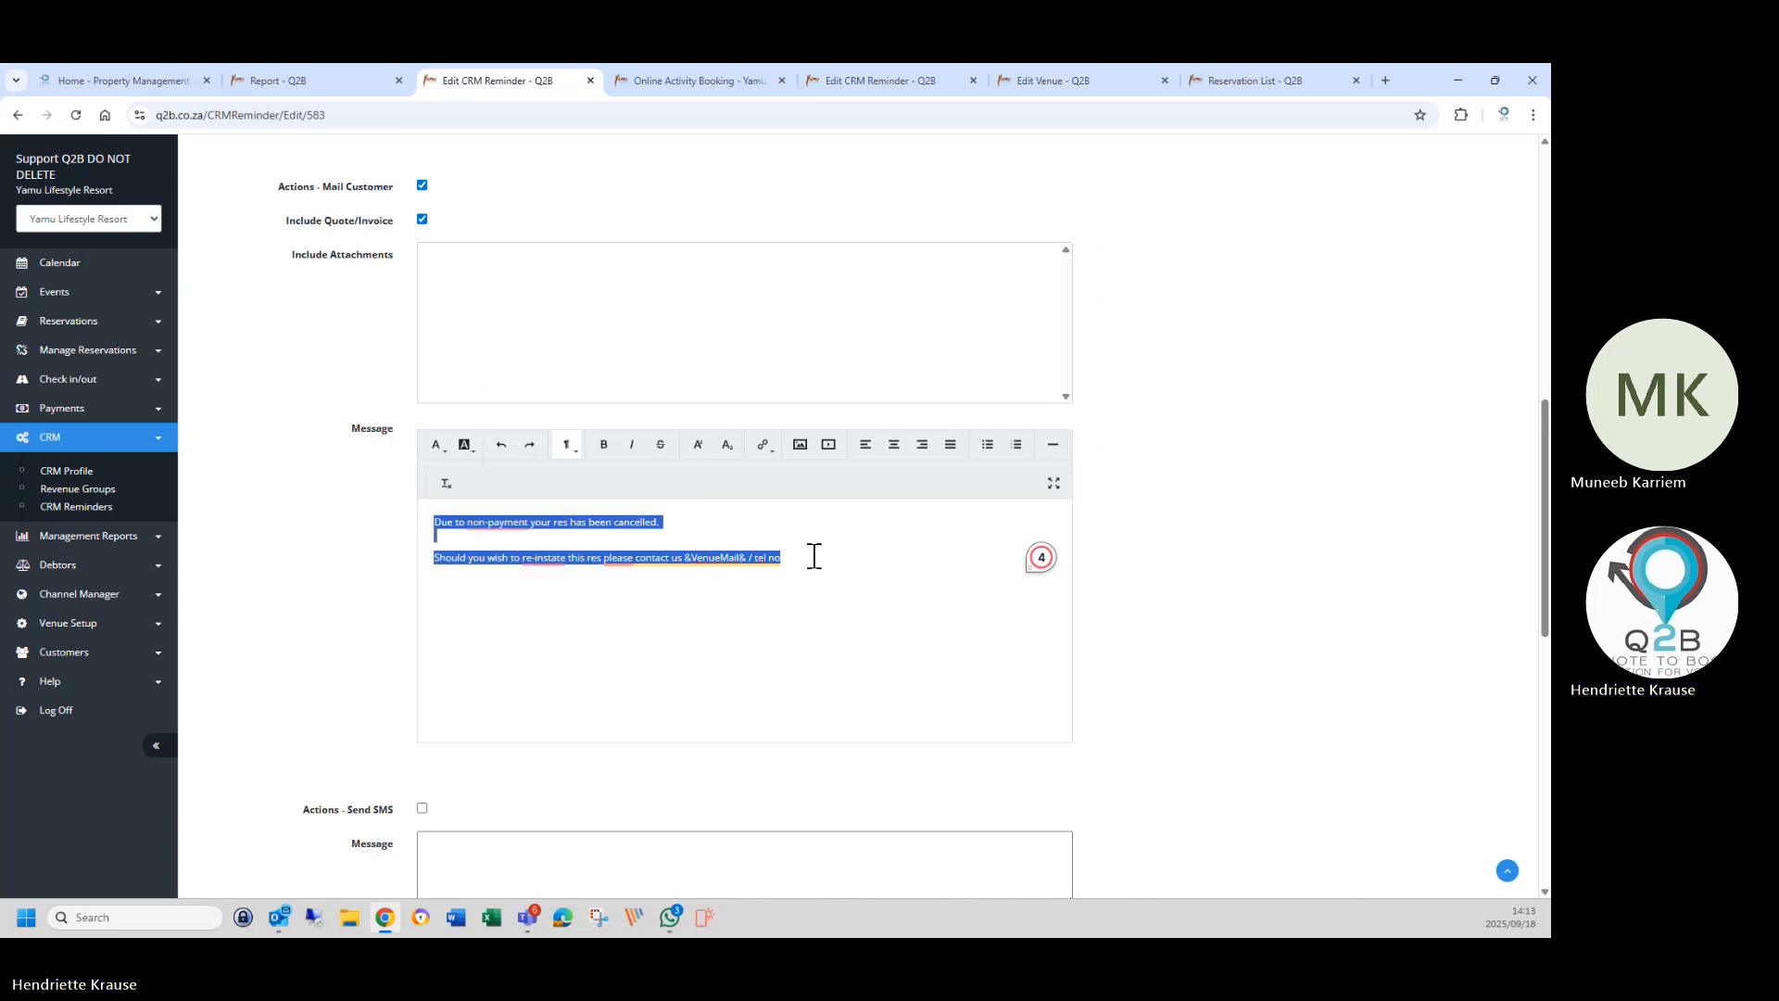
Replace the customer message with the venue's Invoice Mail text copied from the Edit Venue tab.
key(BackSpace)
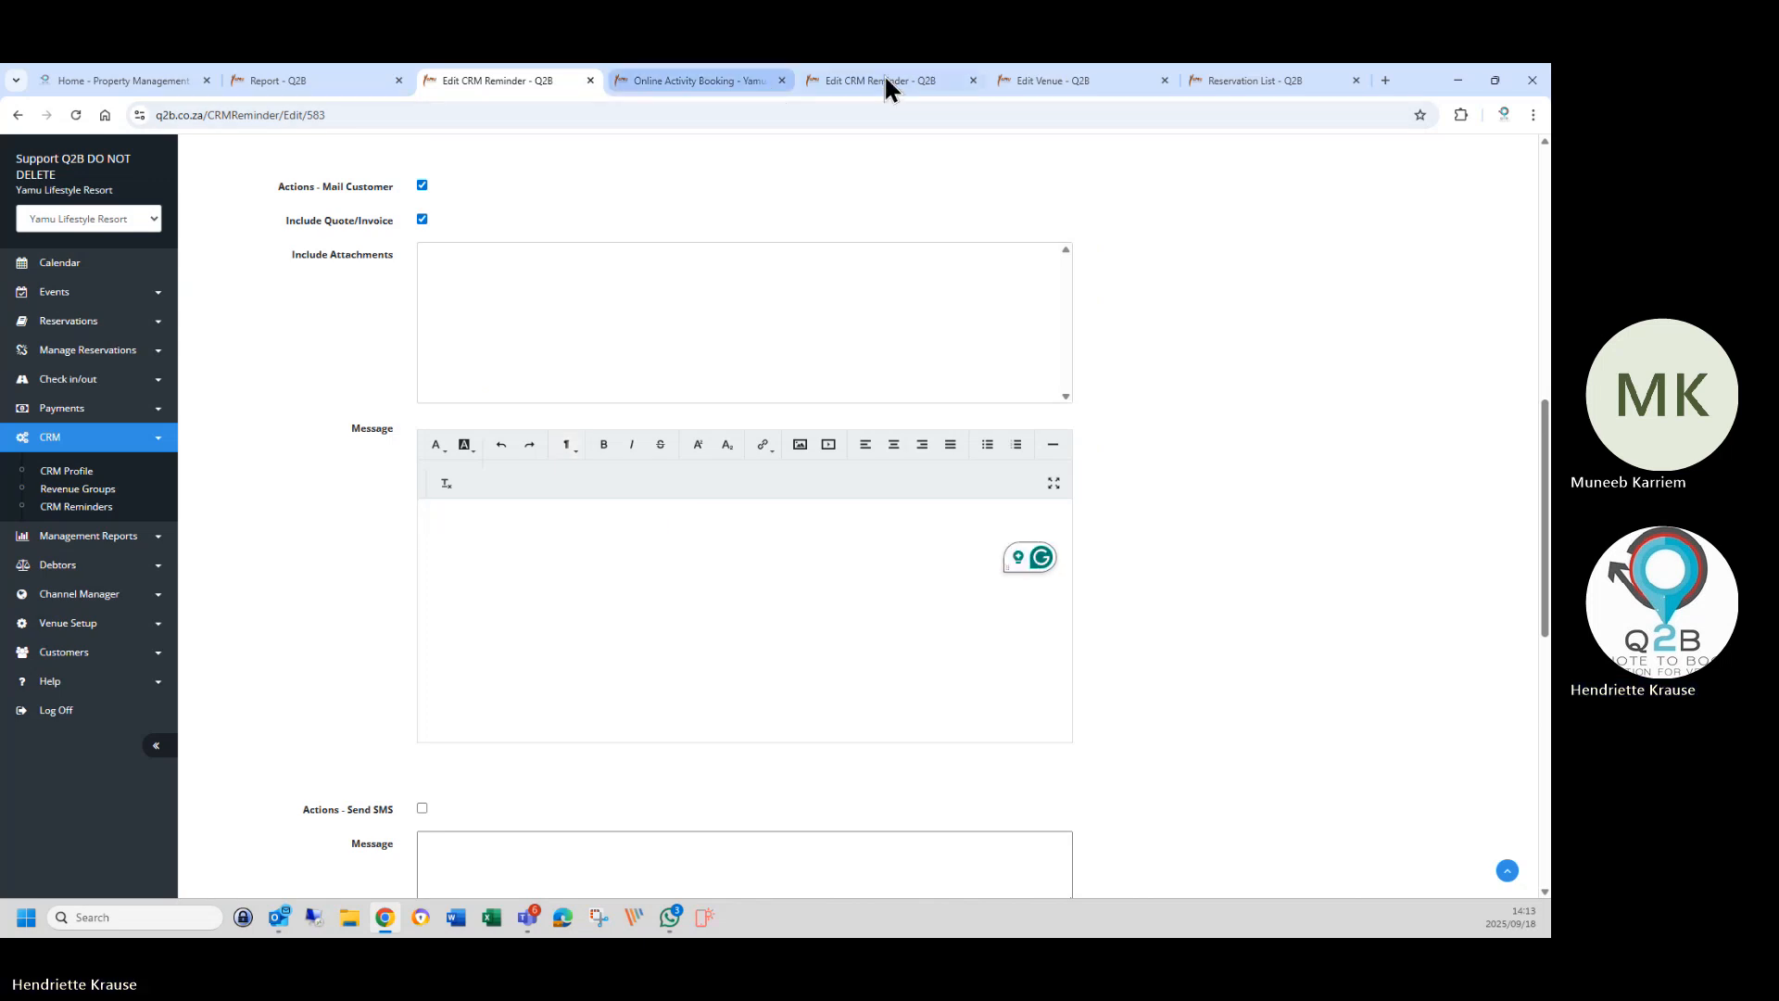
click(1055, 83)
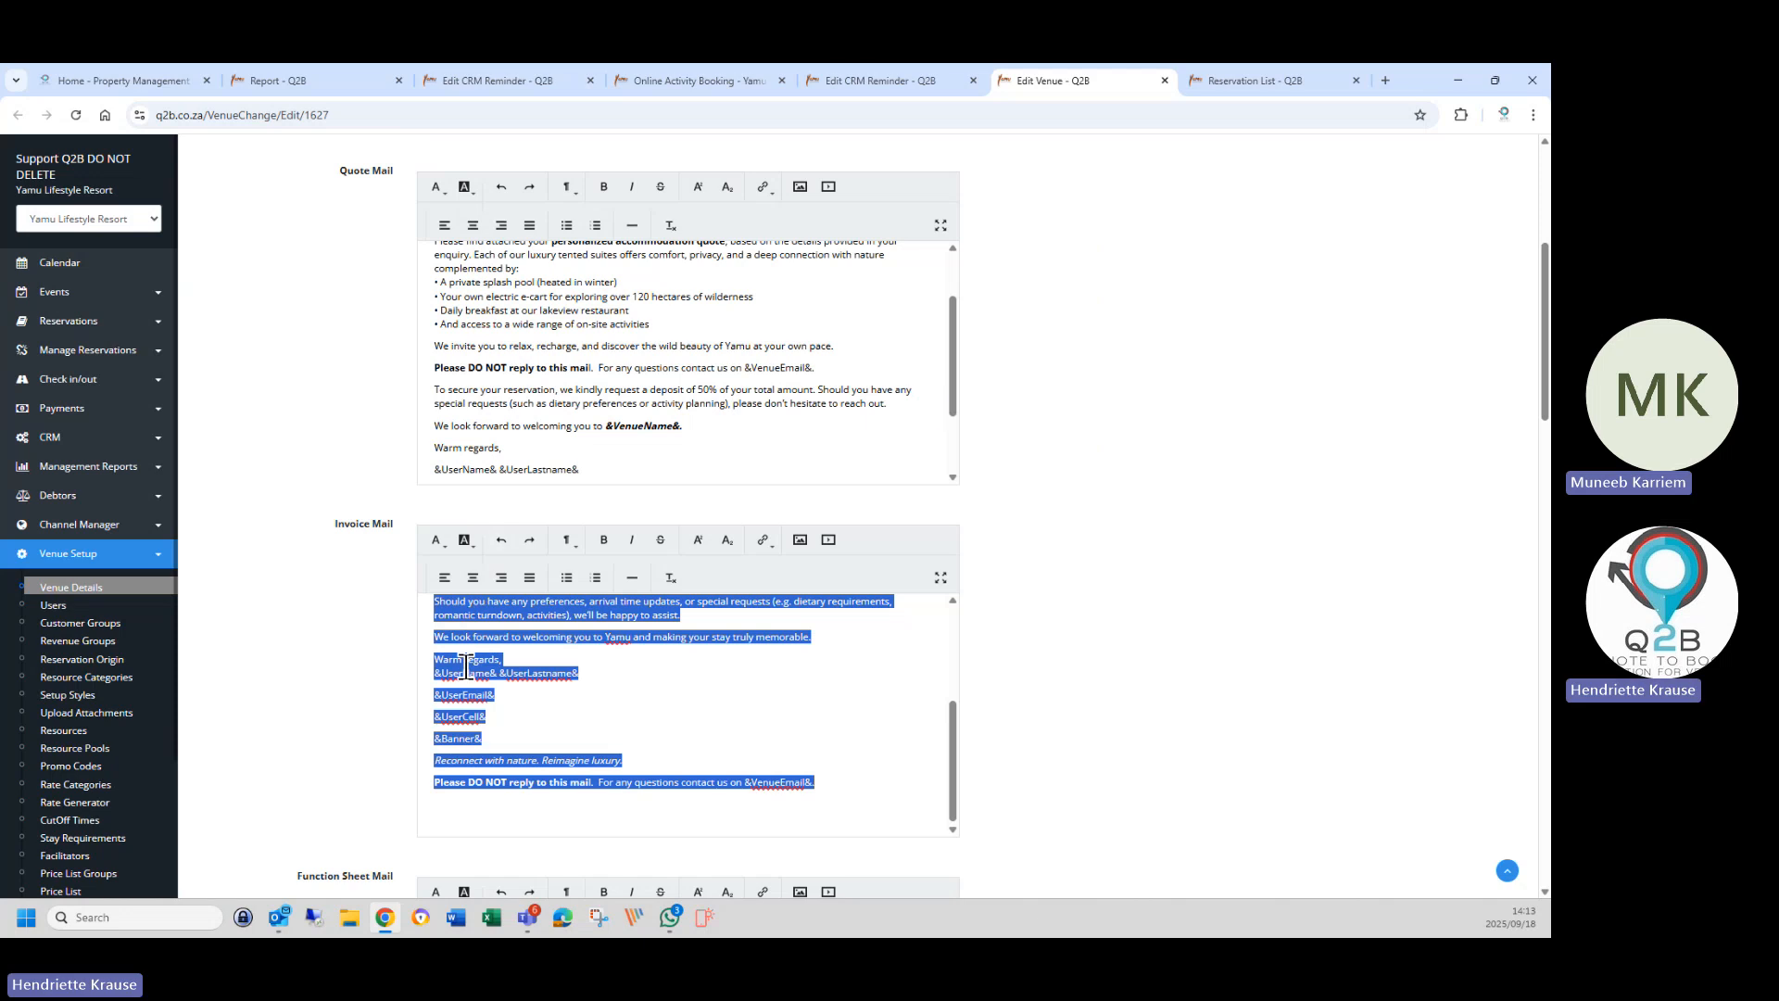
right_click(534, 671)
click(506, 344)
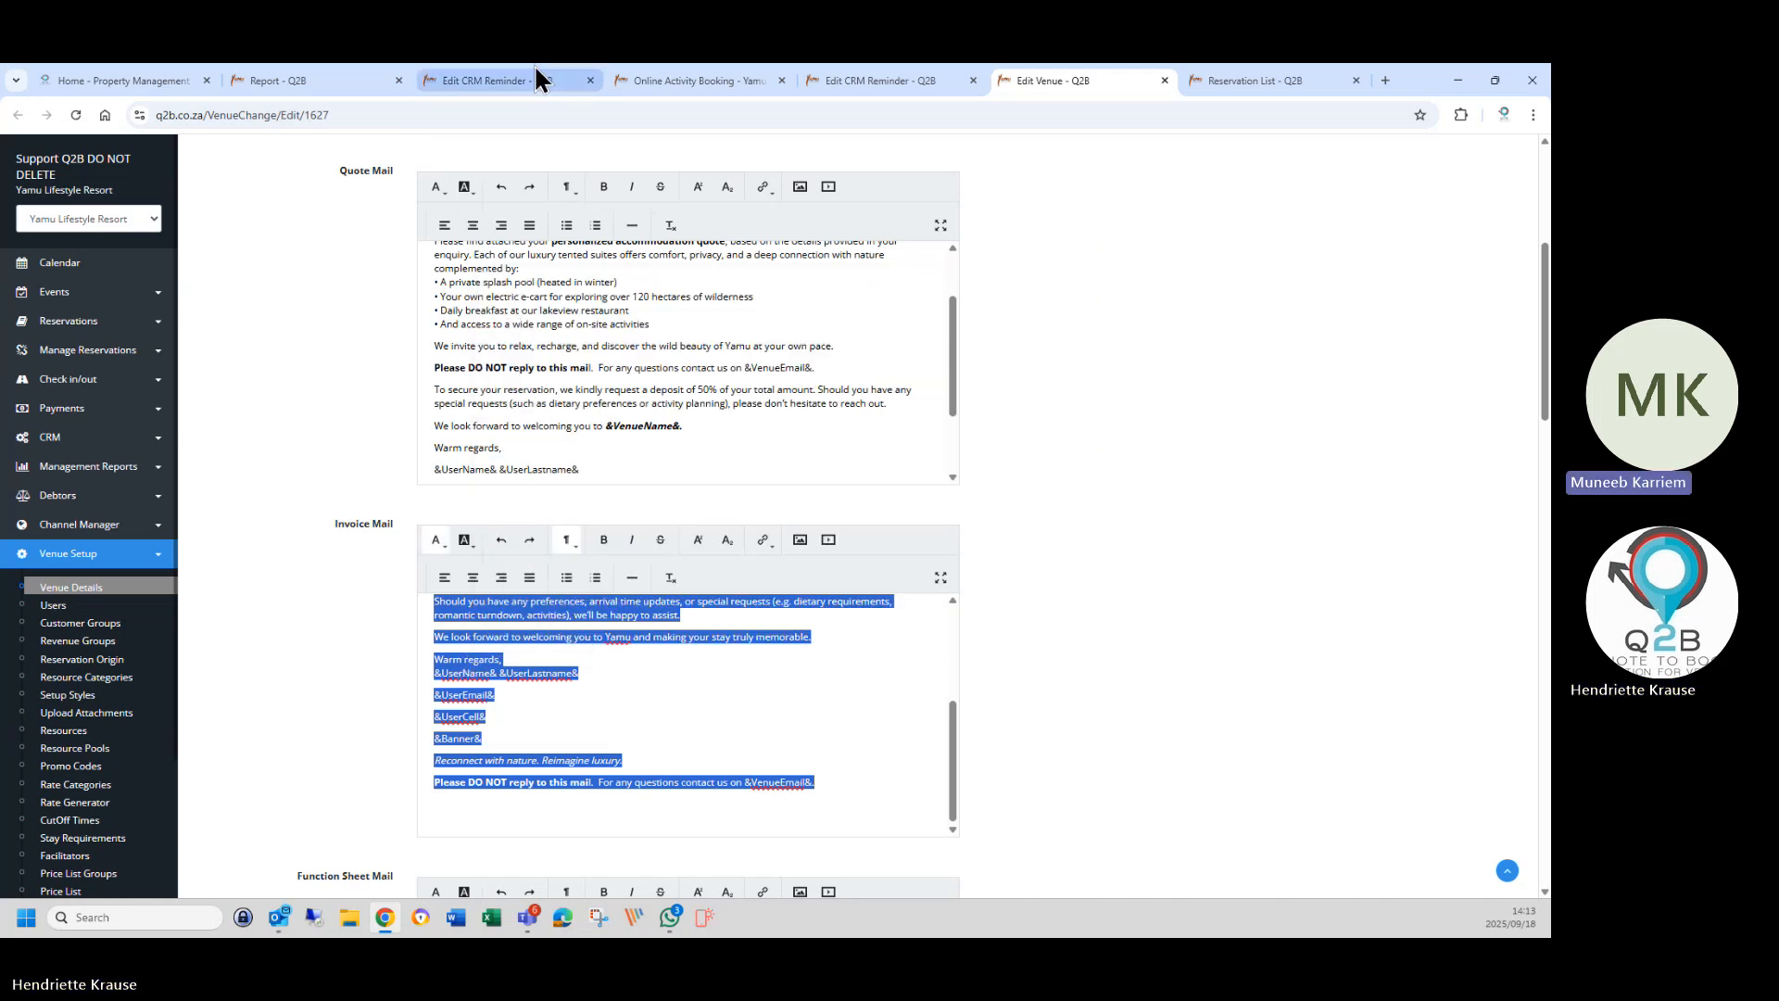
click(492, 81)
click(449, 532)
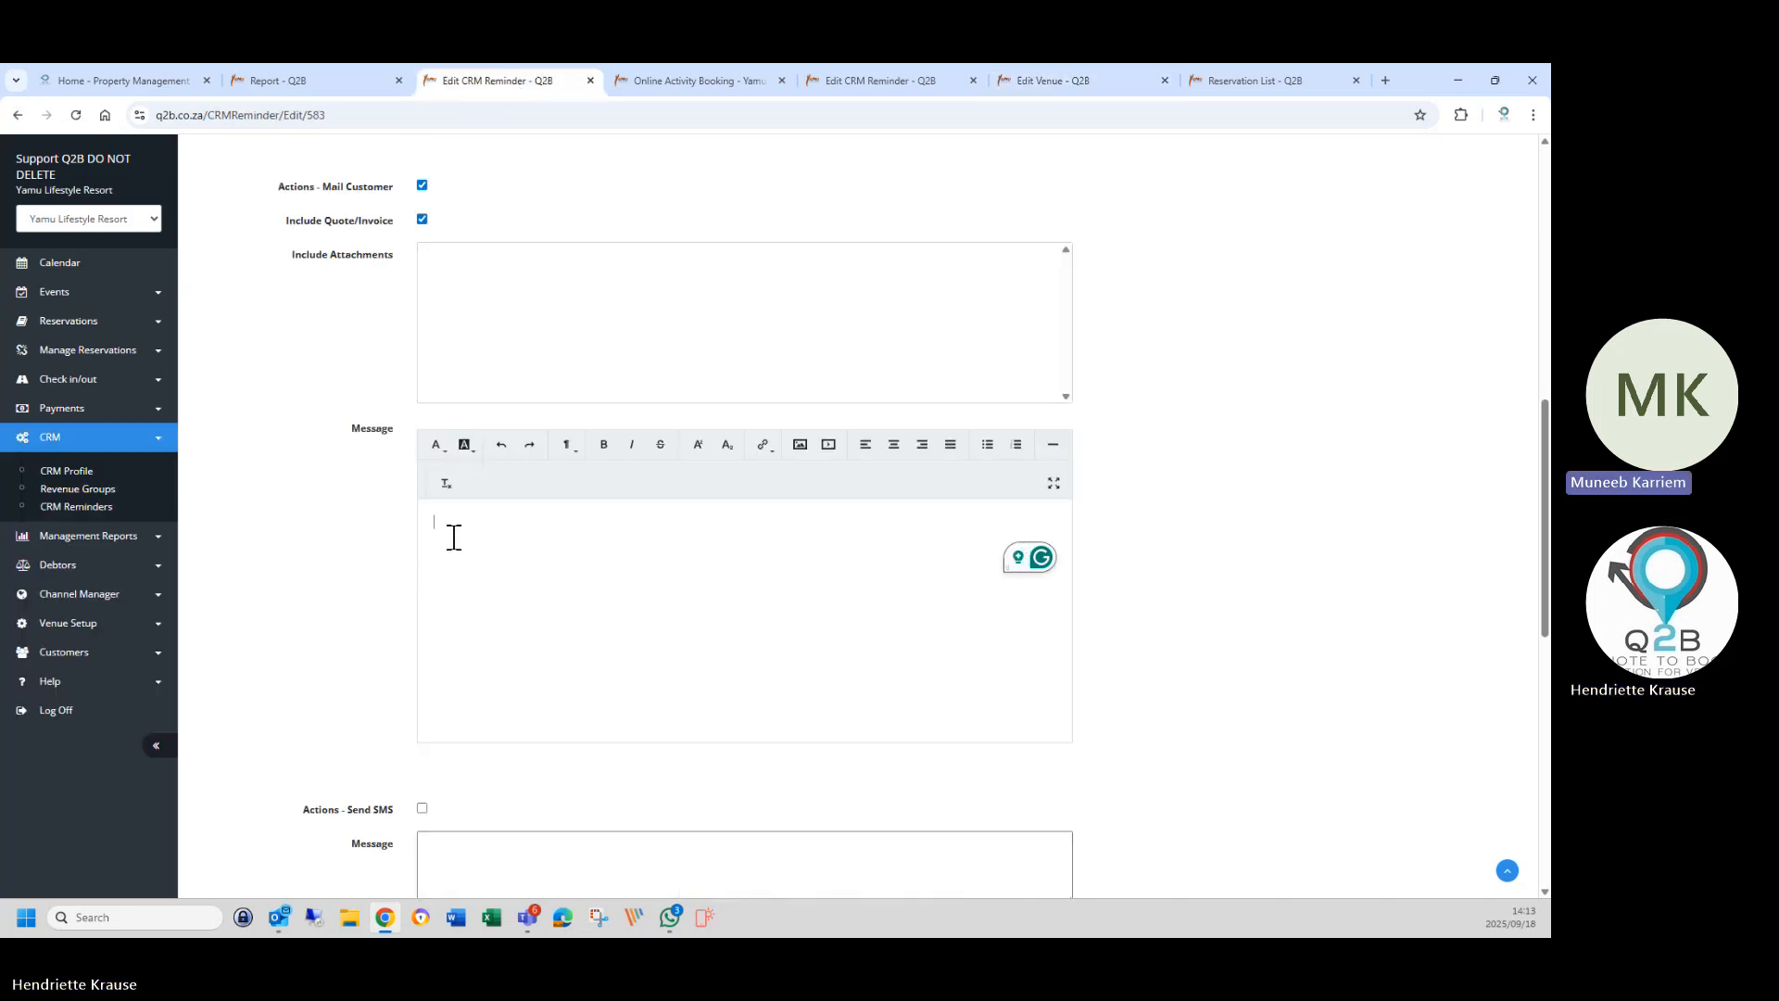
right_click(464, 546)
click(500, 697)
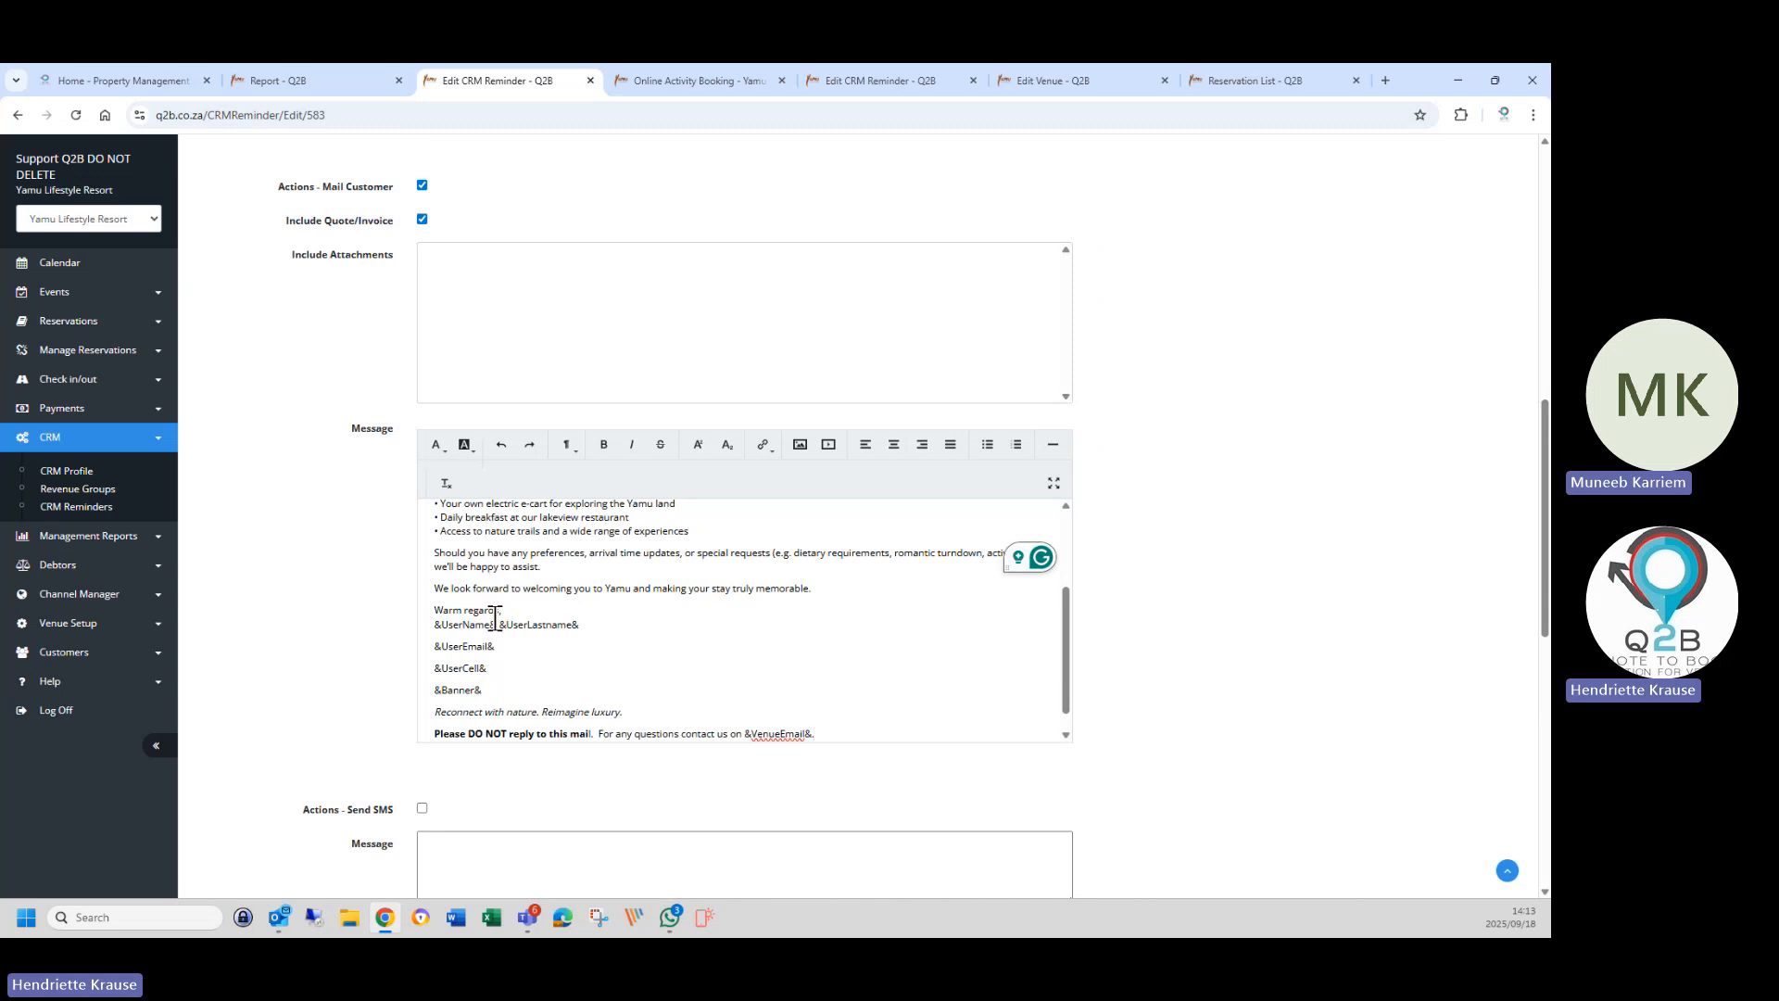
Remove the greeting's trailing comma and the booking-confirmation and tent features paragraphs.
scroll(493, 686, up, 5)
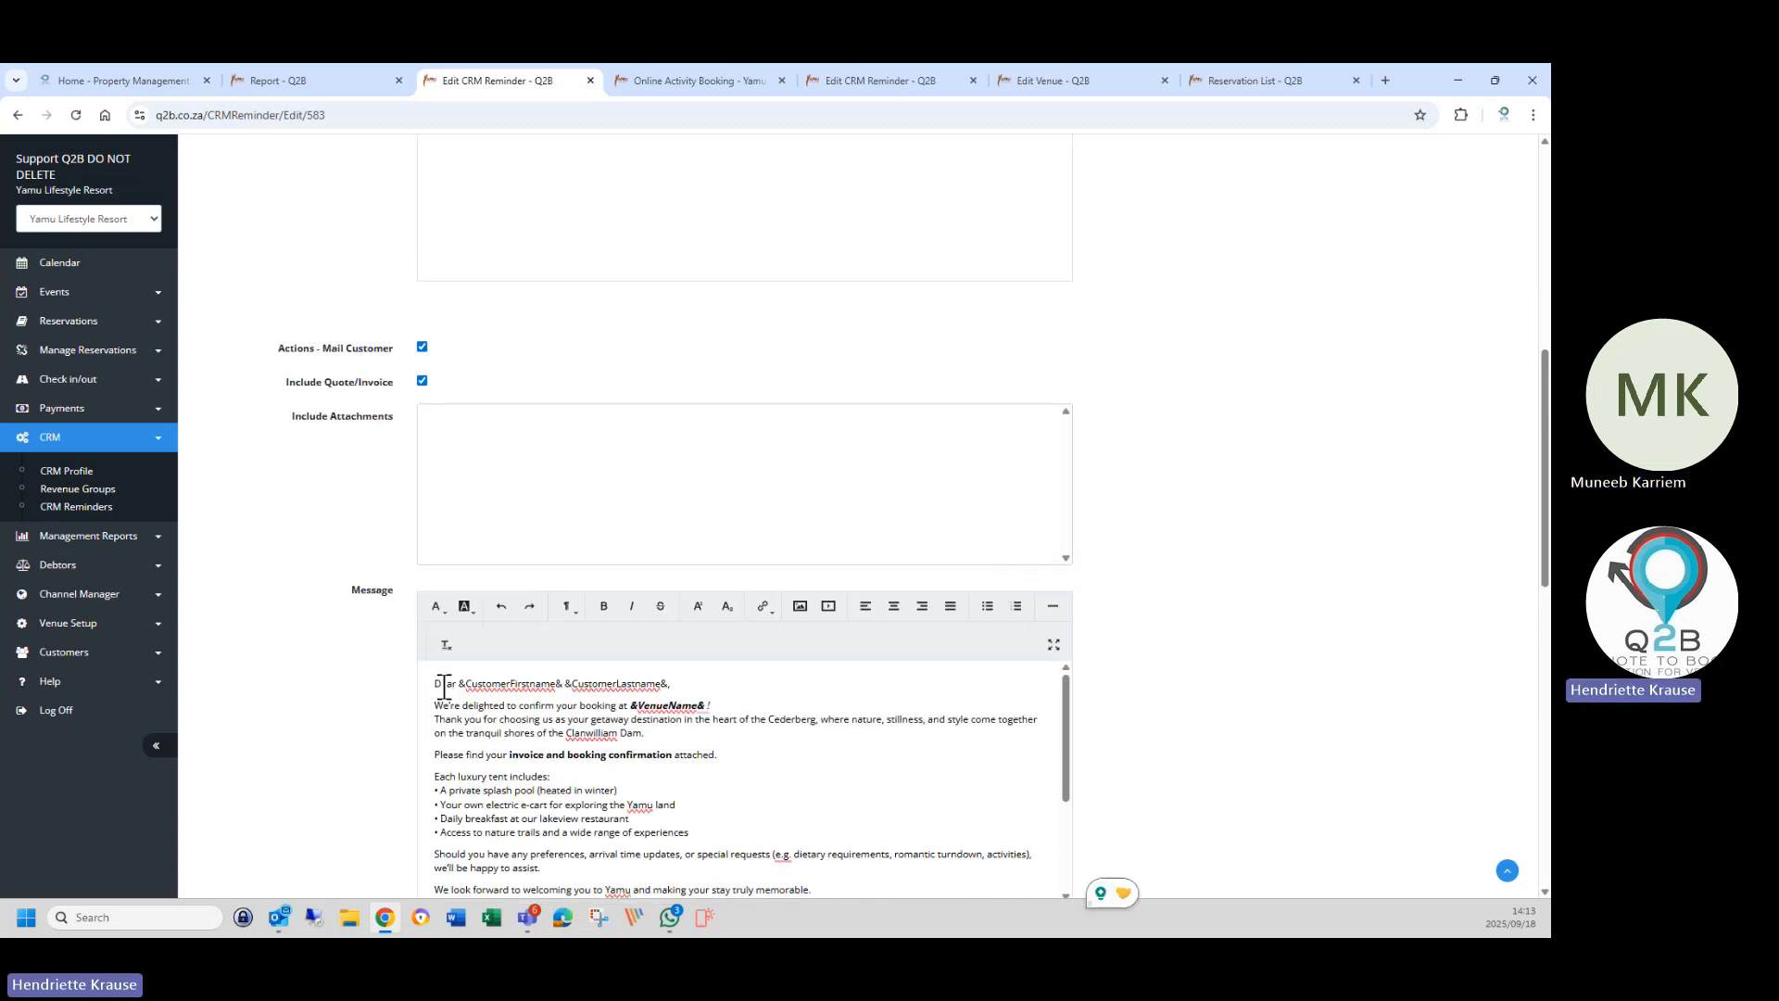
click(673, 684)
key(BackSpace)
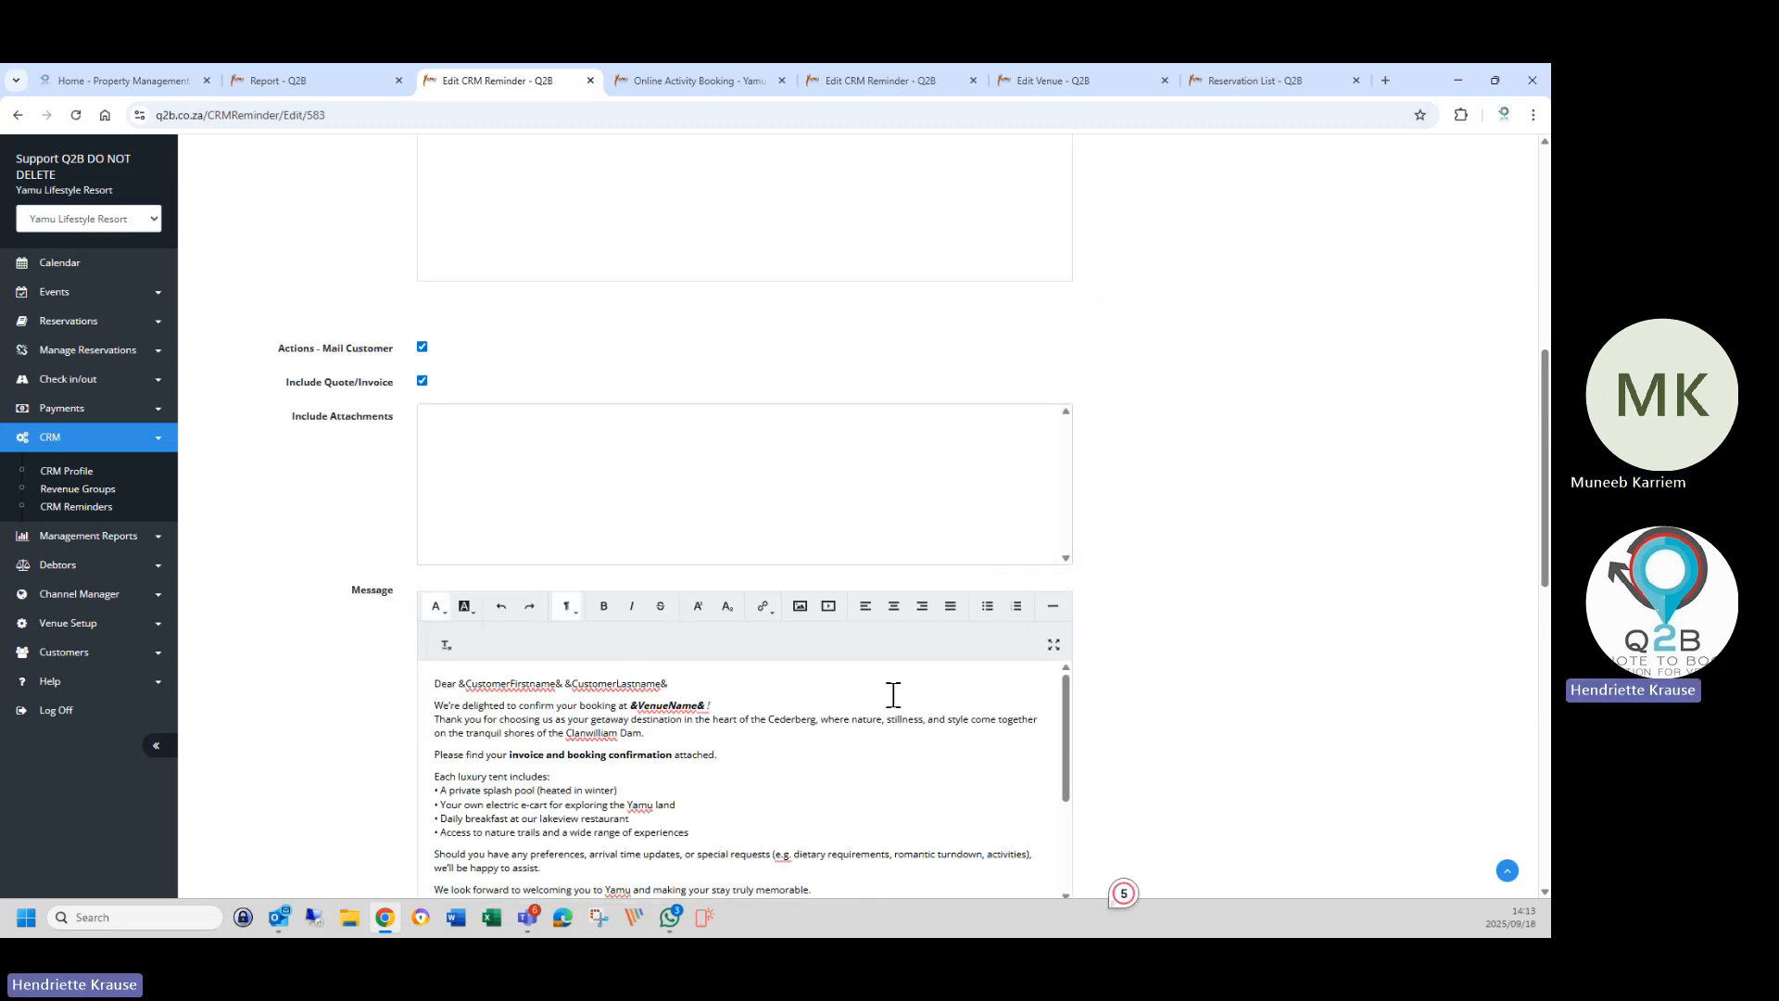
drag(435, 705, 764, 760)
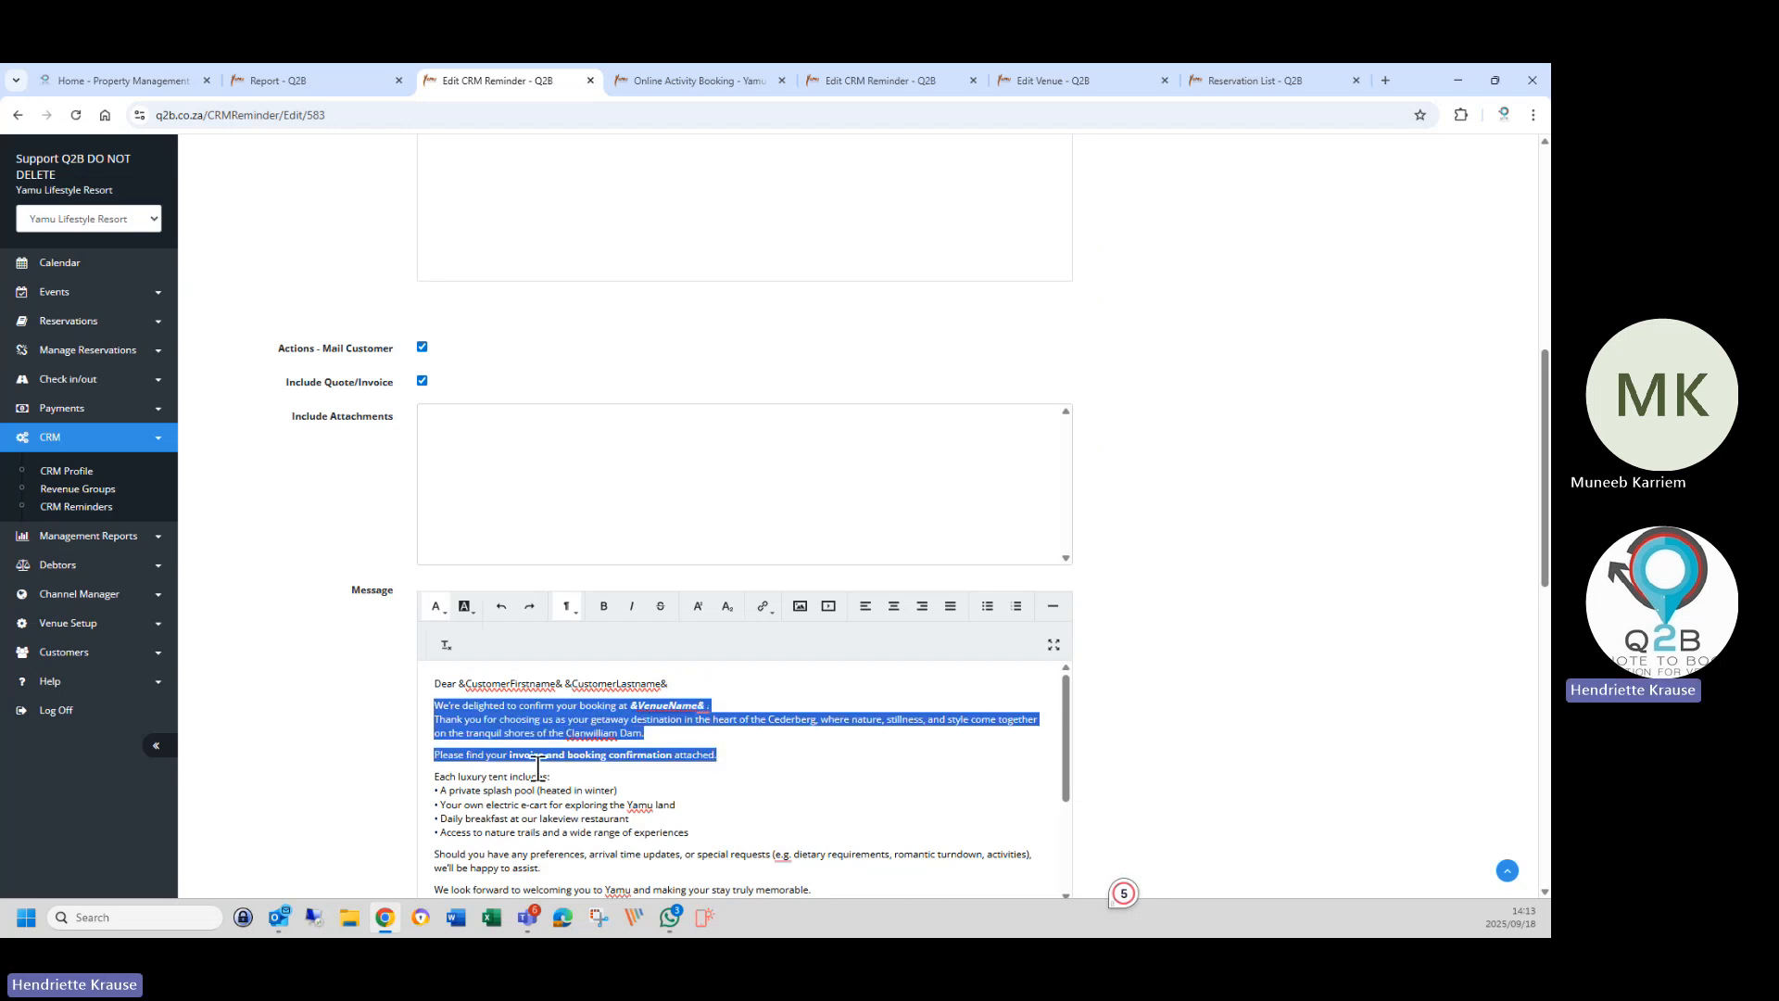
drag(433, 712, 697, 836)
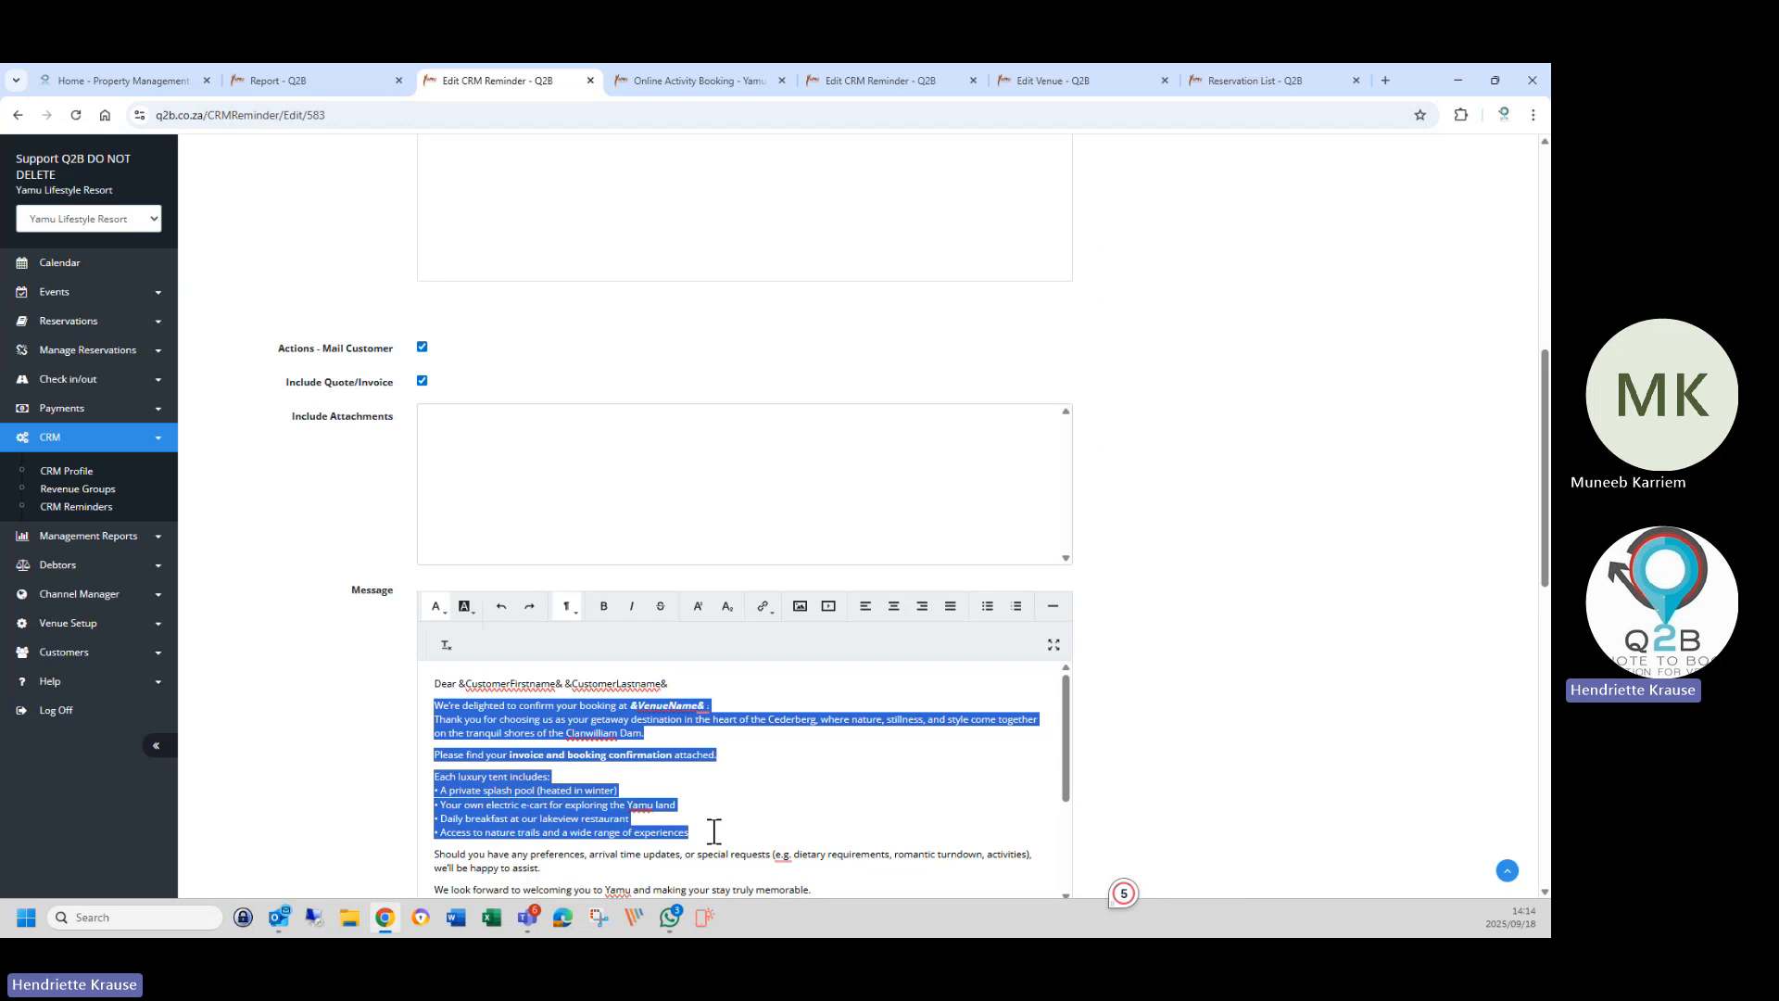
drag(713, 831, 713, 864)
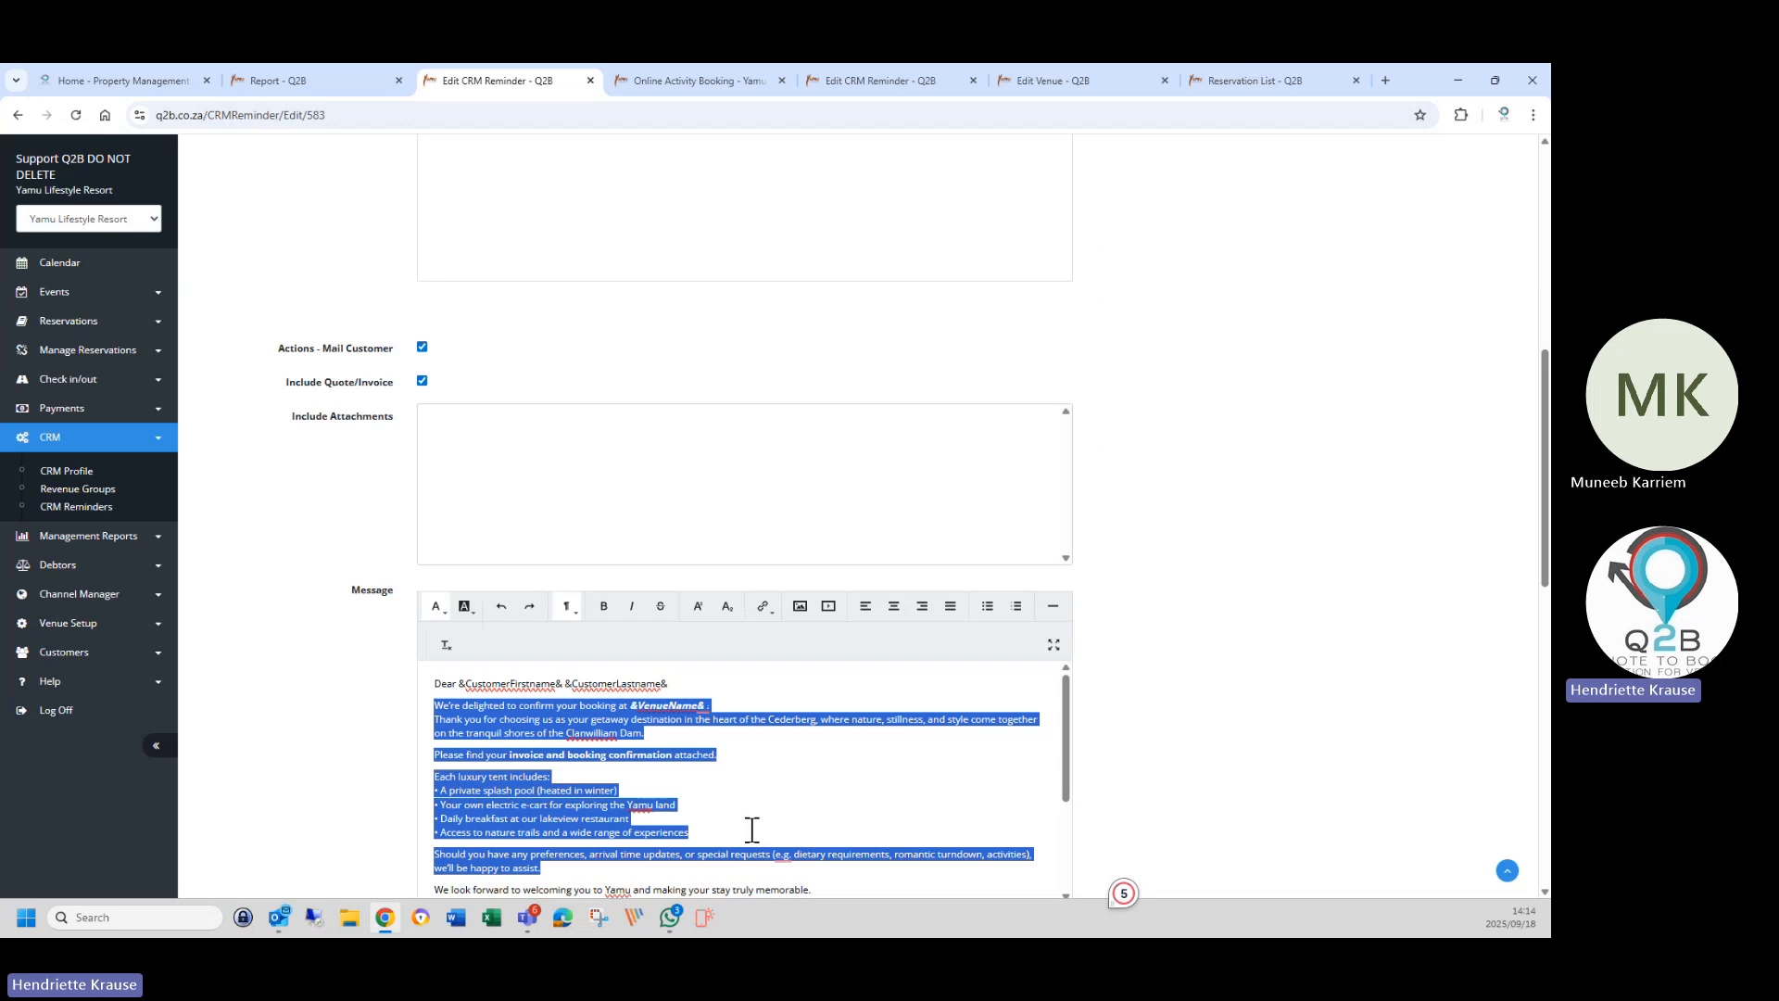
key(BackSpace)
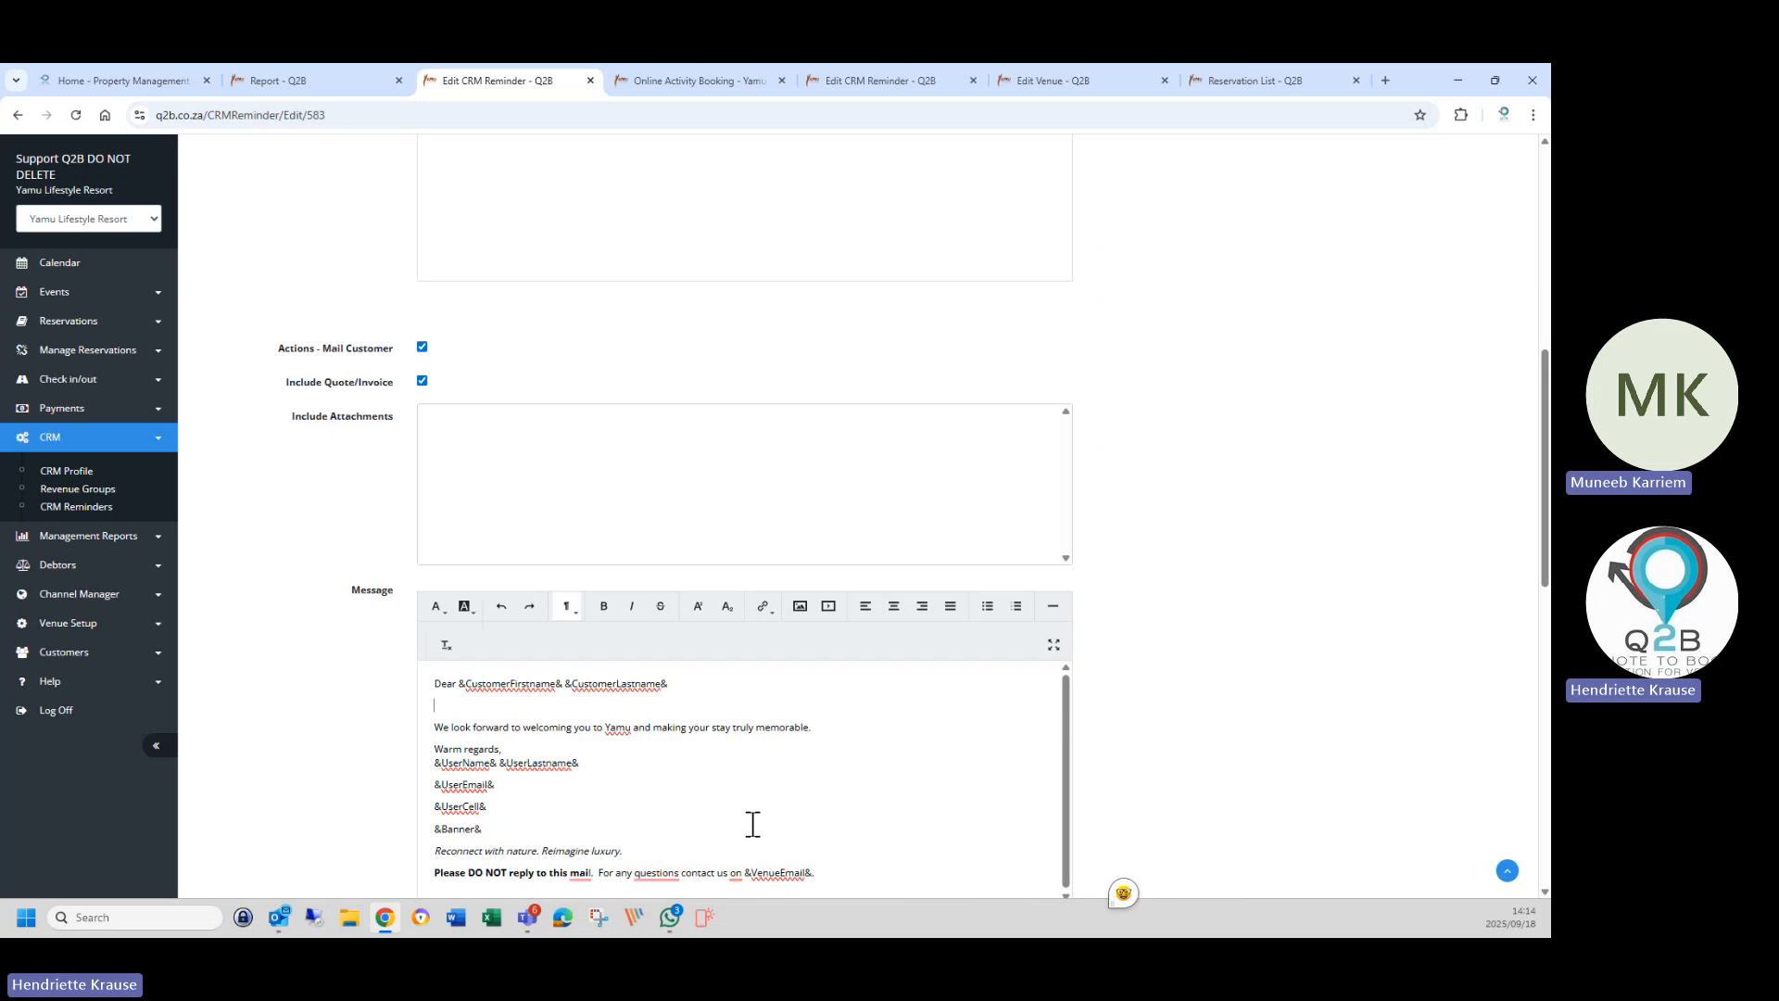
Type 'We didn't receive your full payment' under the greeting, correcting the spelling of didn't.
text(We didn)
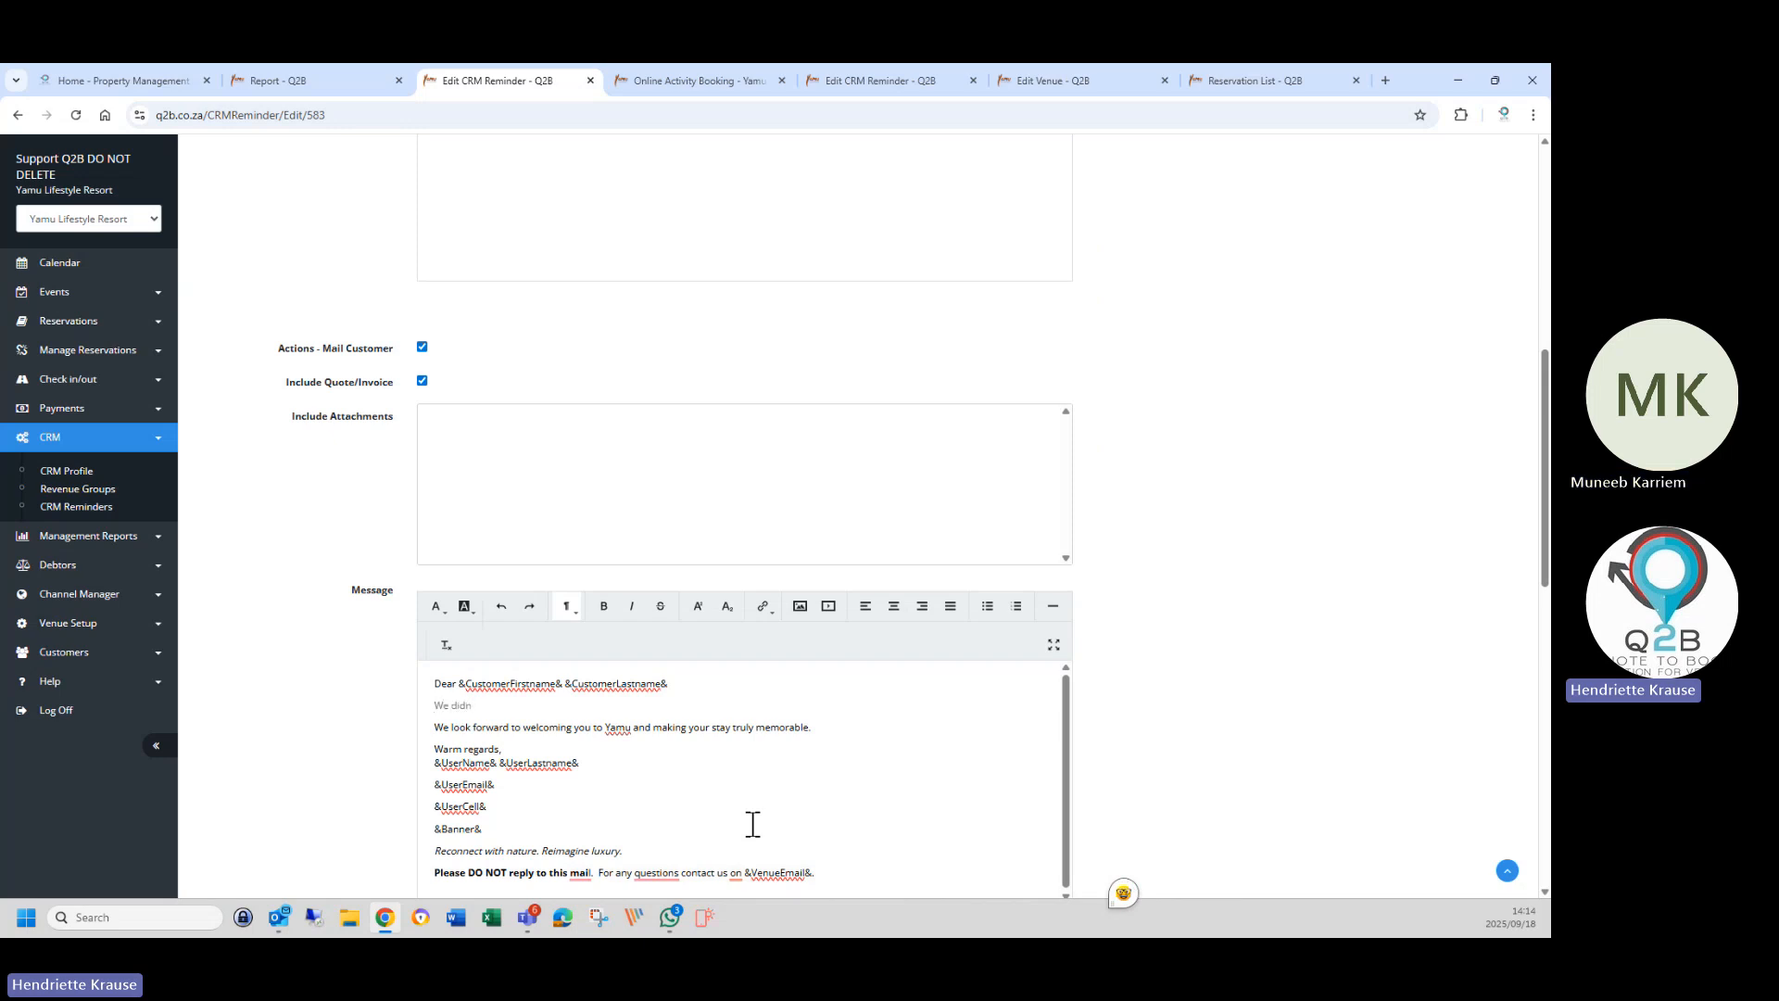
text(t)
key(BackSpace)
text('t receive your full payment)
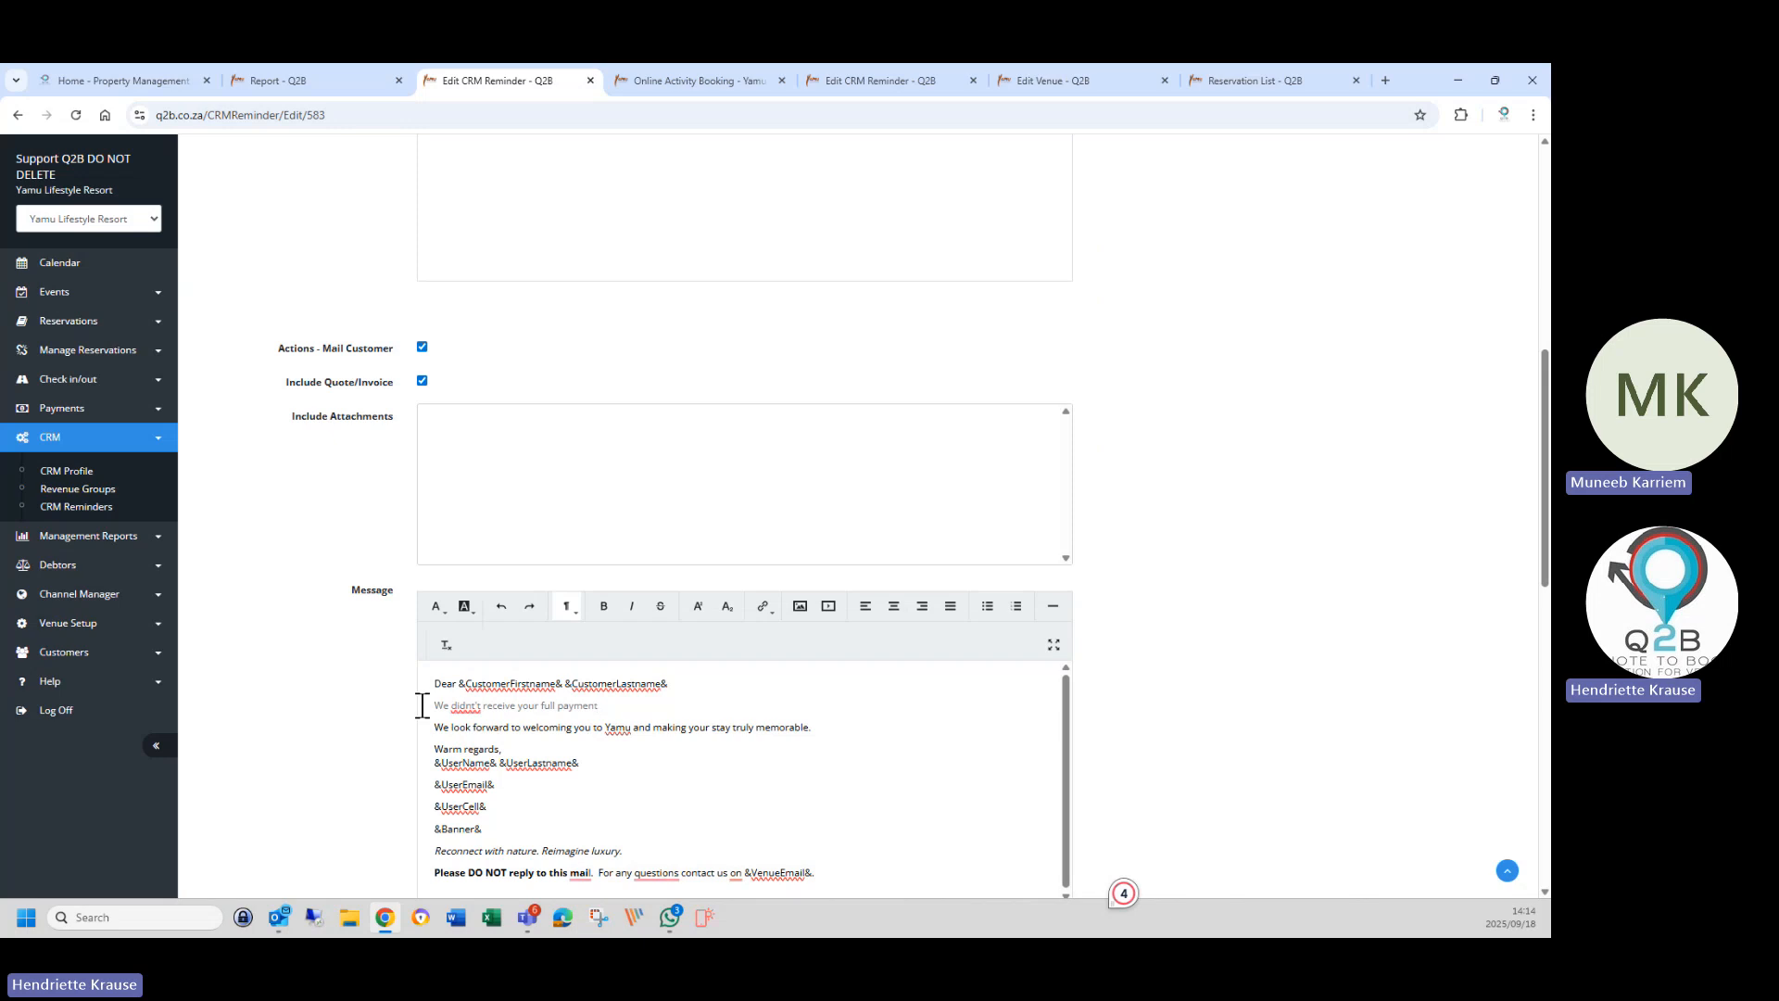
right_click(469, 707)
click(477, 735)
click(608, 707)
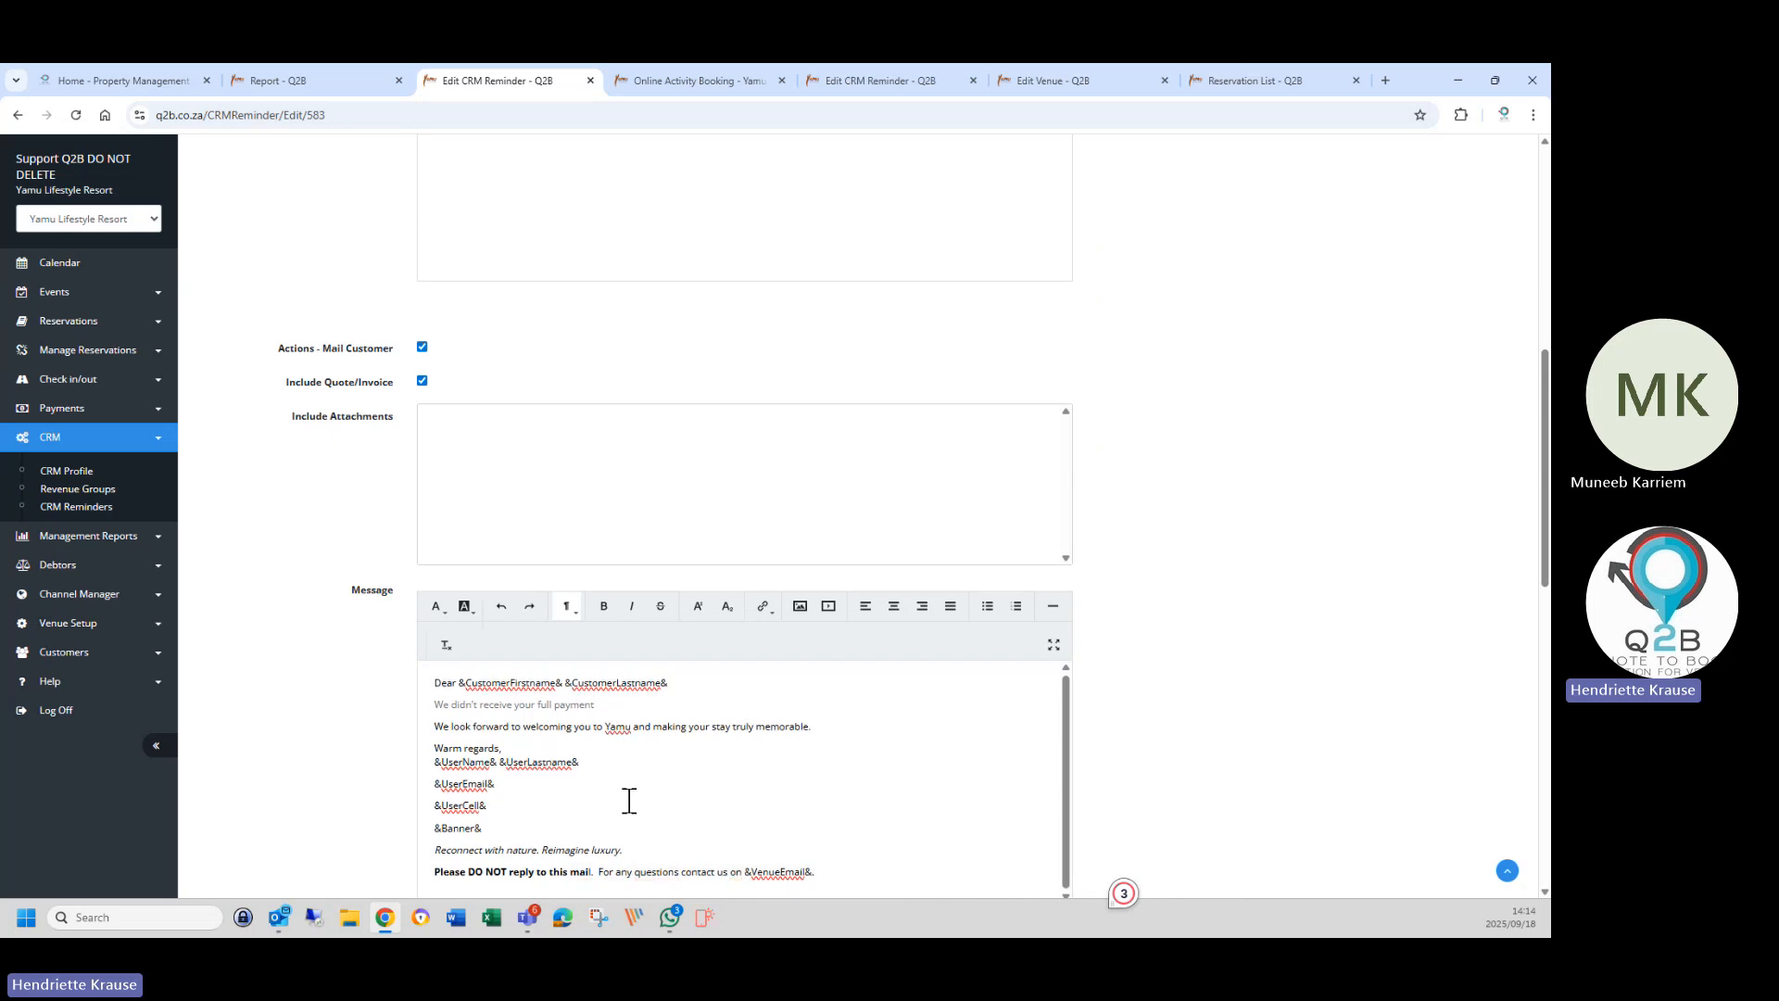
scroll(629, 801, down, 2)
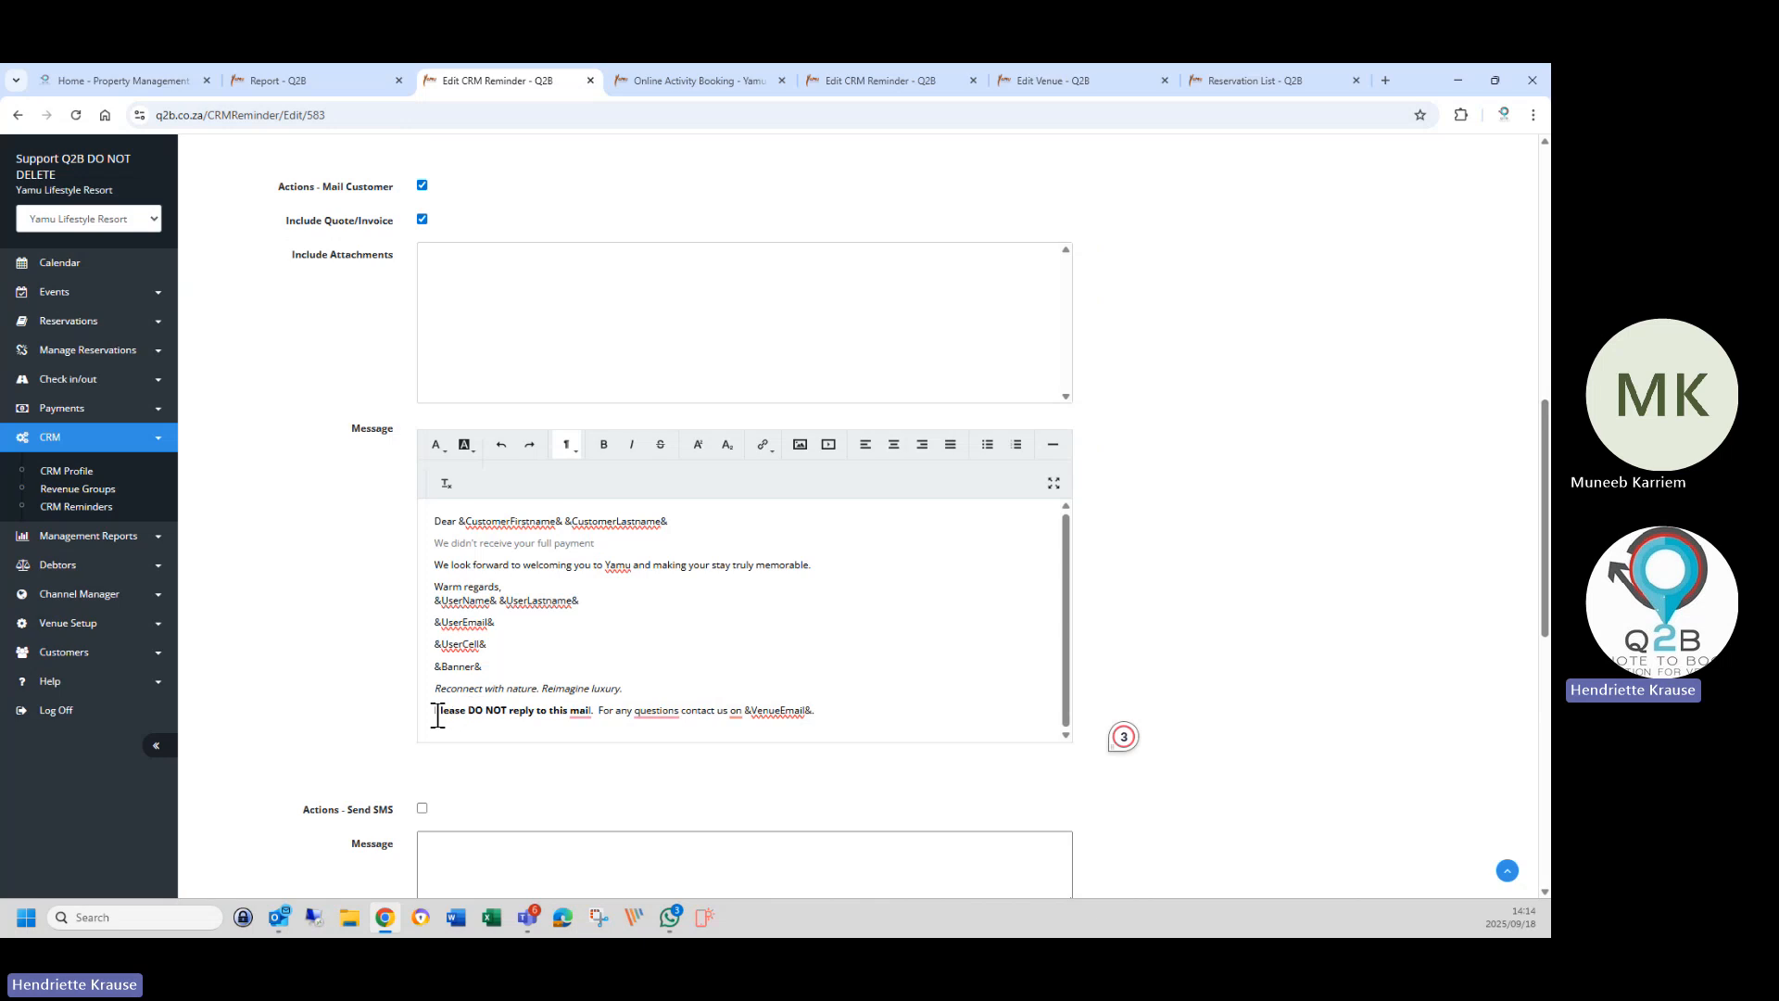
Move the 'Please DO NOT reply' sentence to its own line directly above Warm regards.
drag(438, 715, 846, 734)
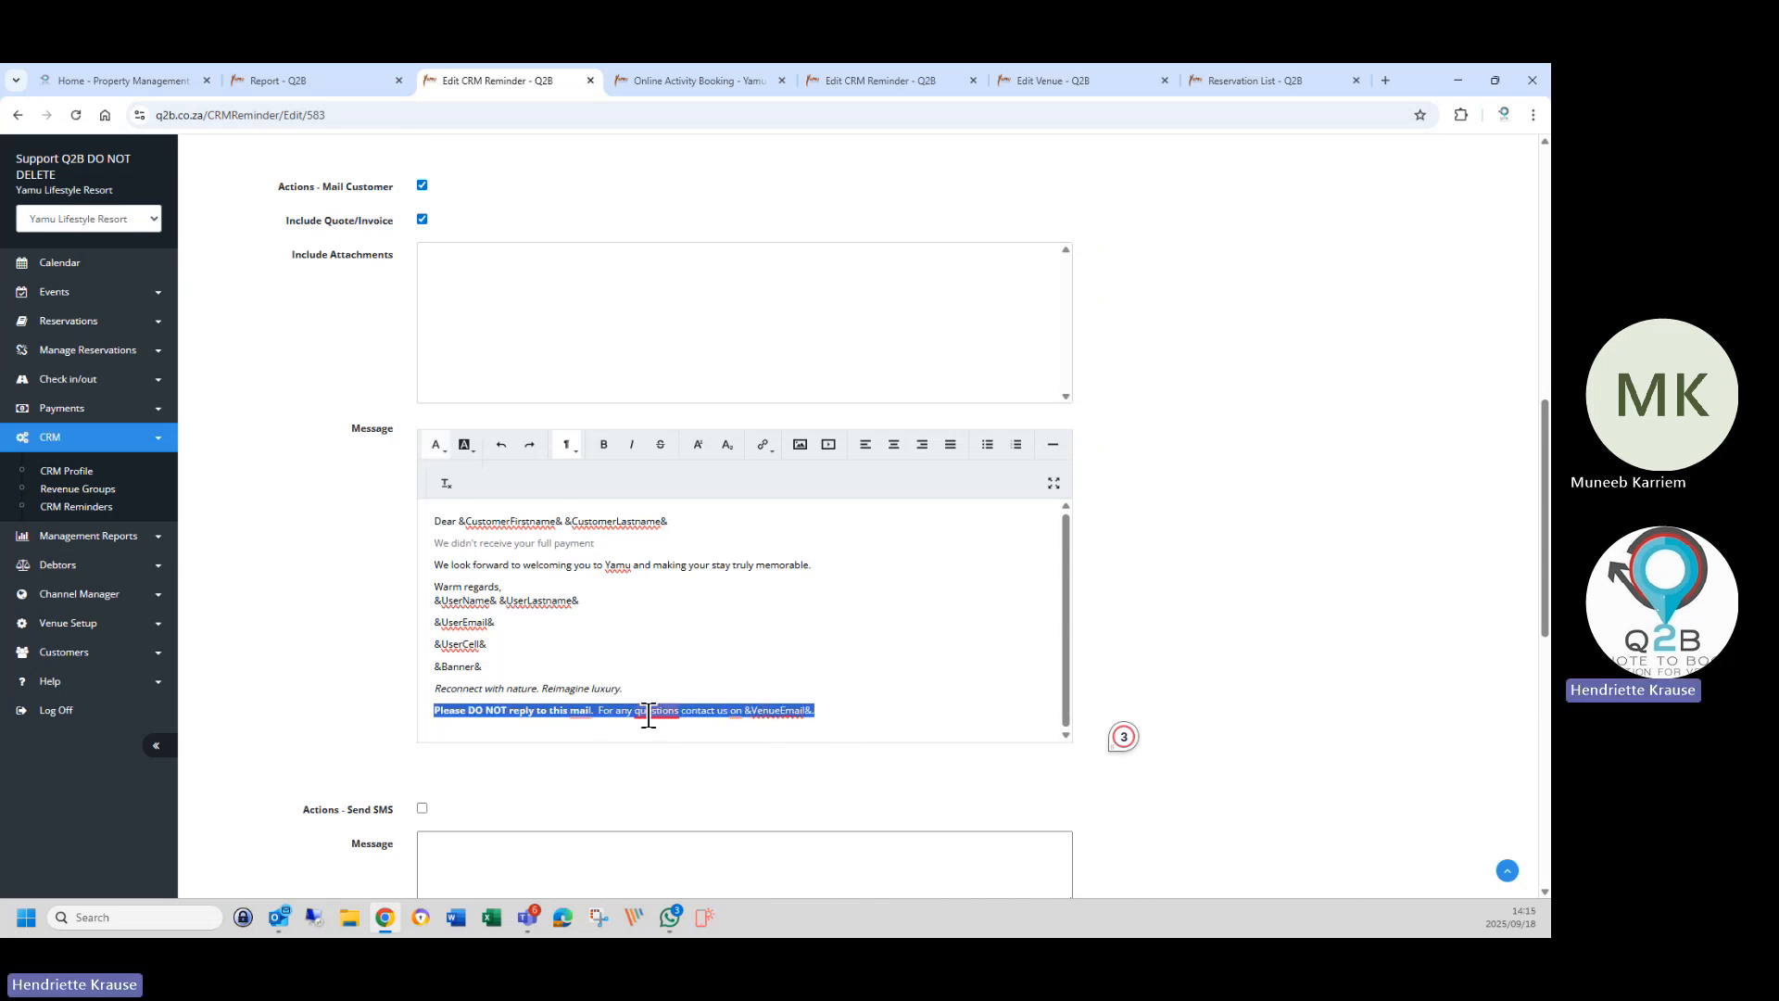
drag(648, 714, 585, 582)
click(435, 587)
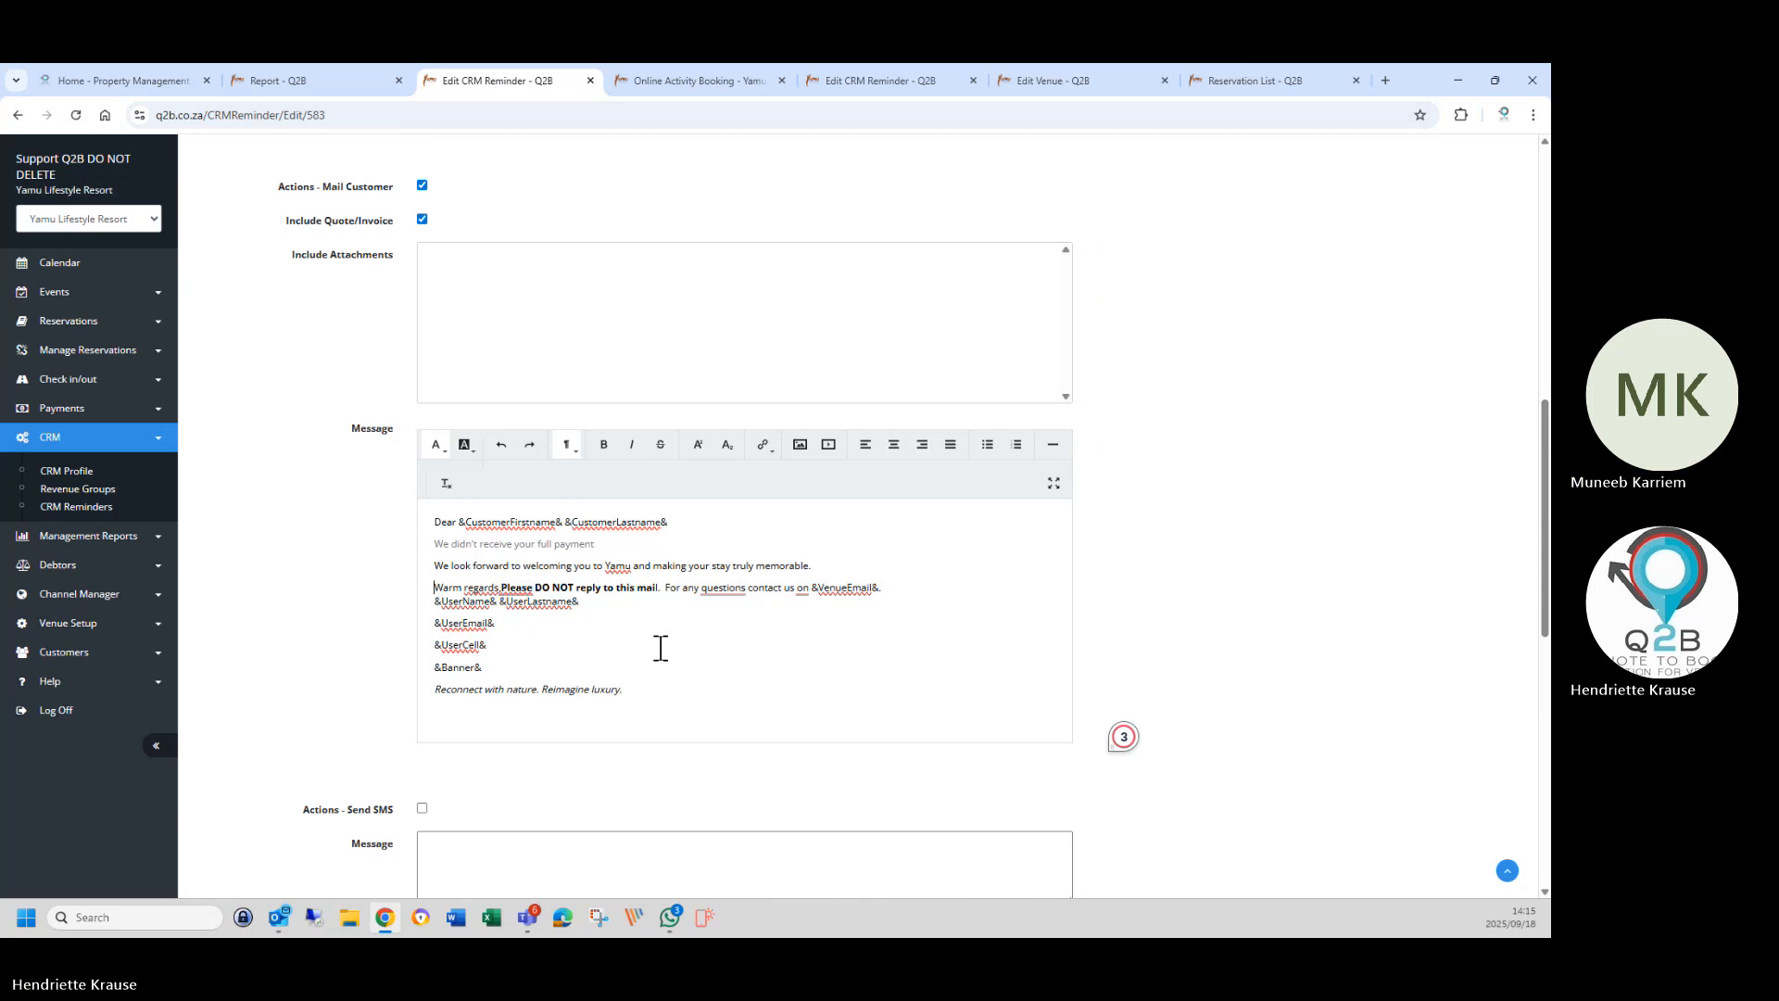
key(Return)
key(Return)
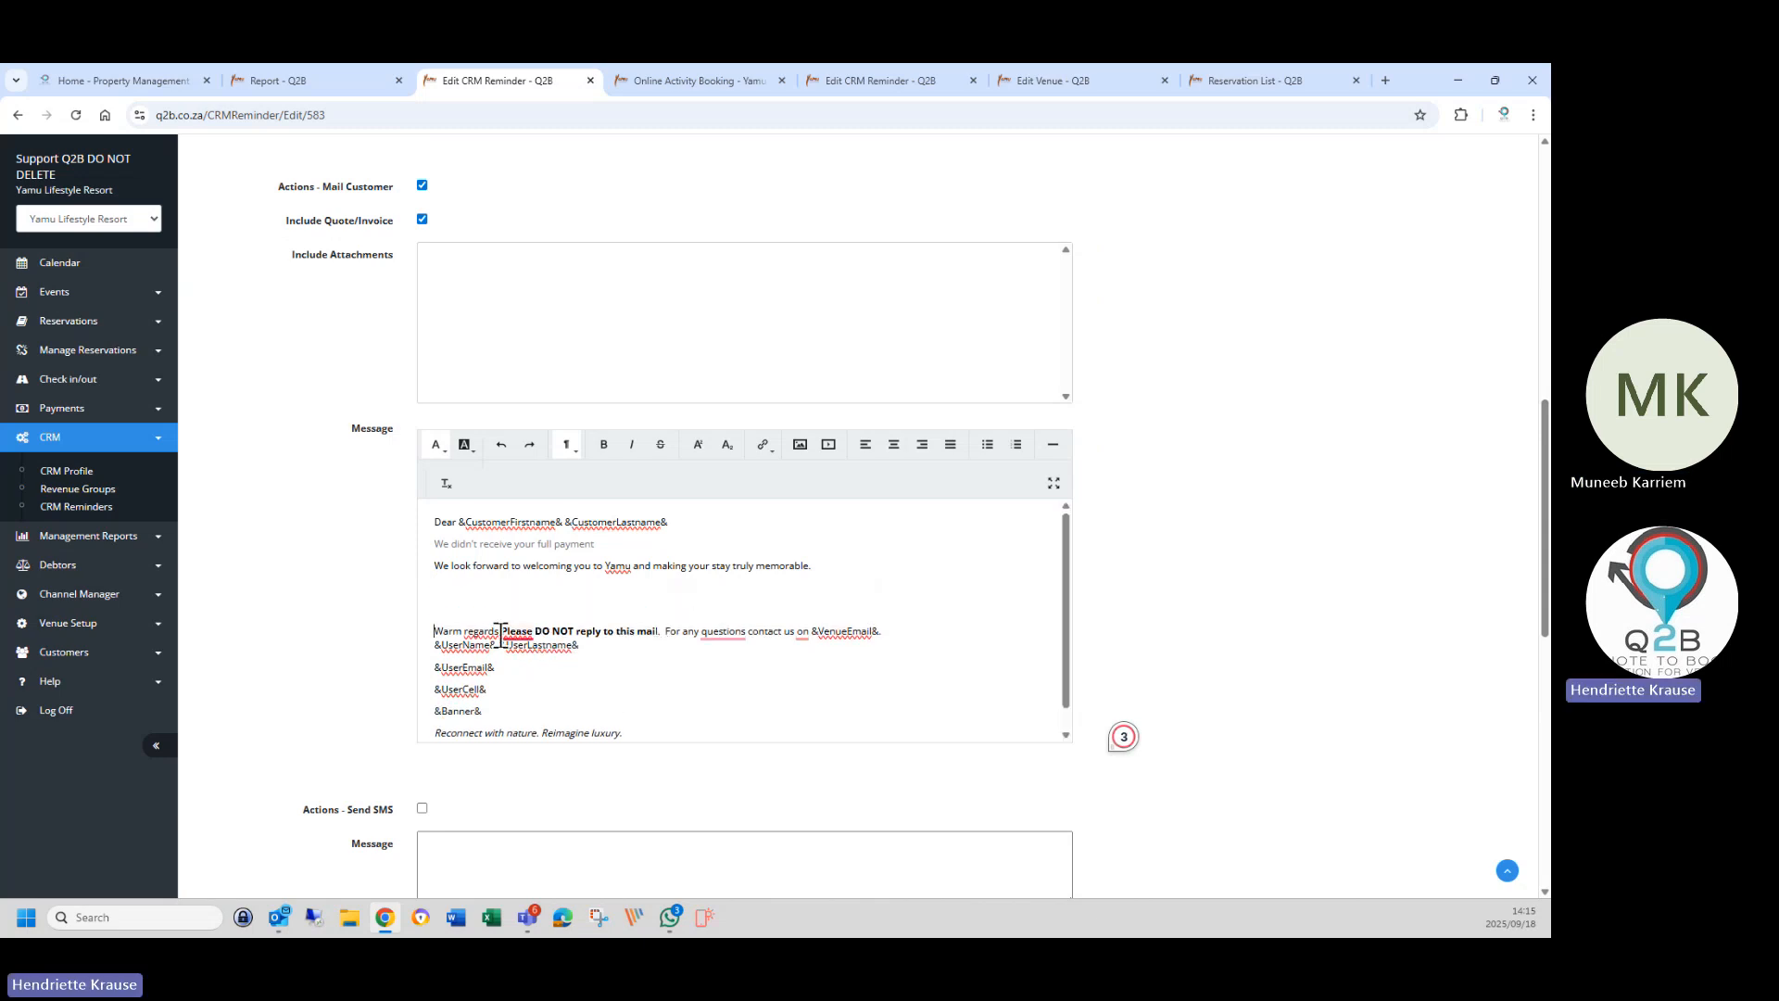
click(500, 636)
drag(500, 634, 882, 630)
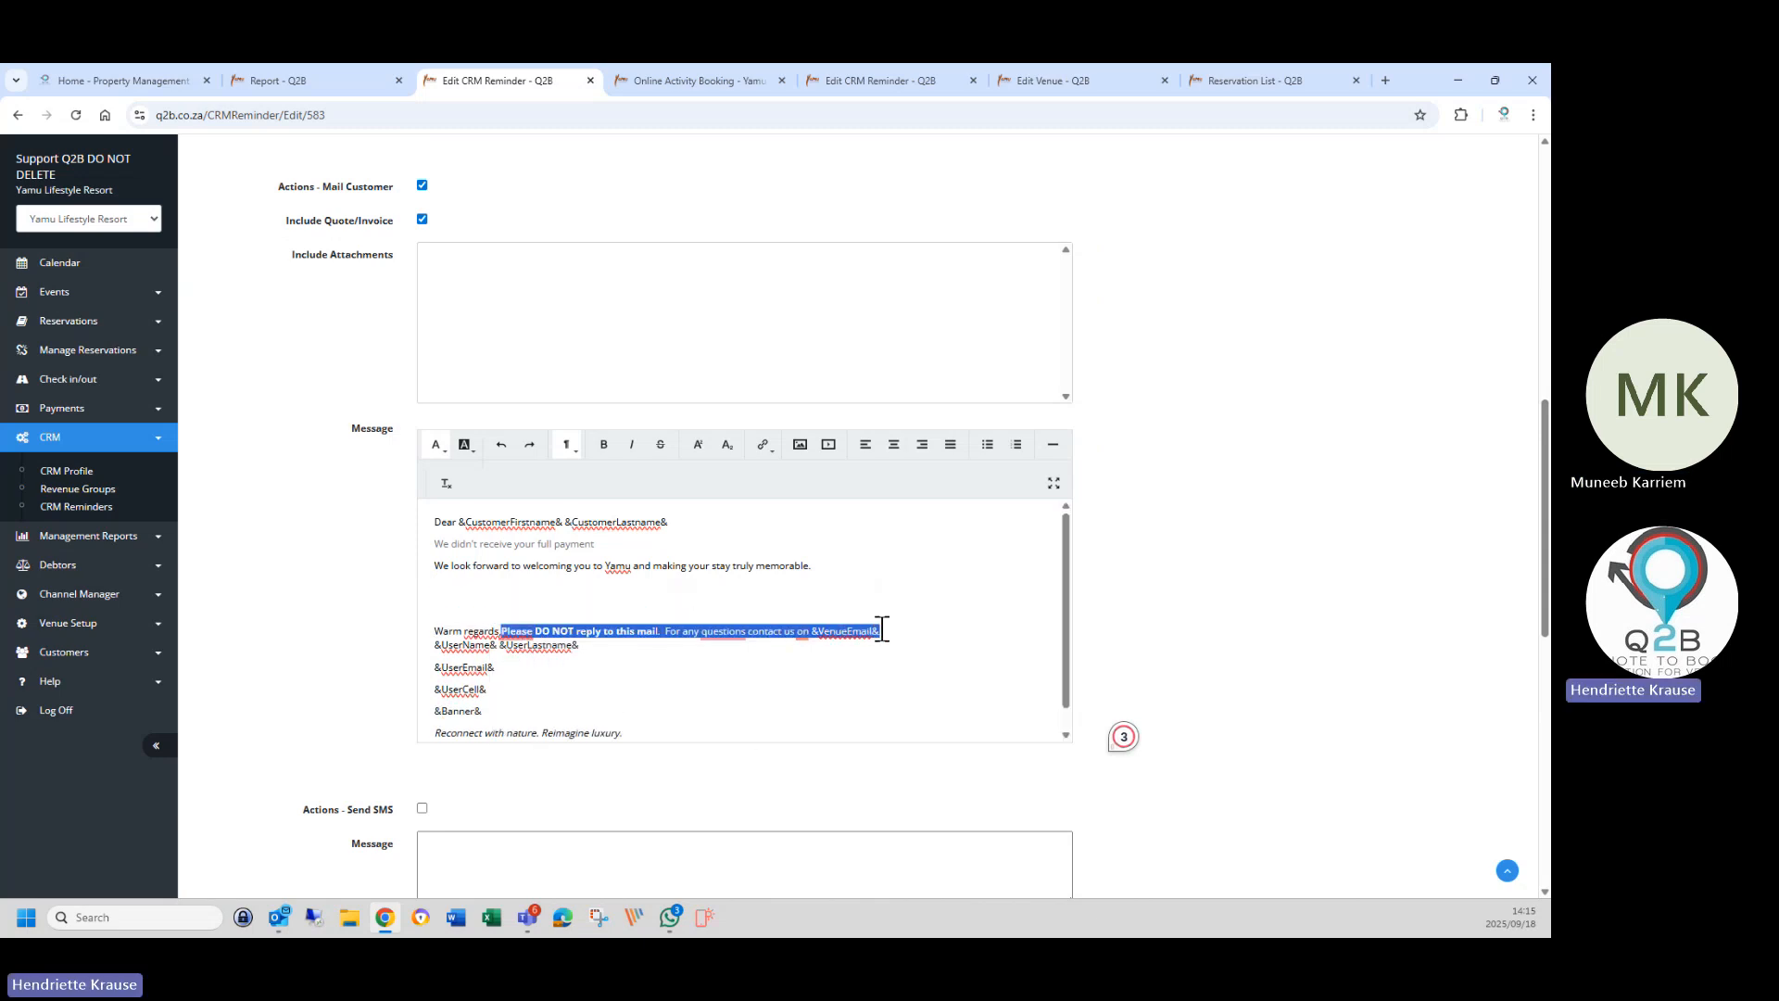
triple_click(604, 628)
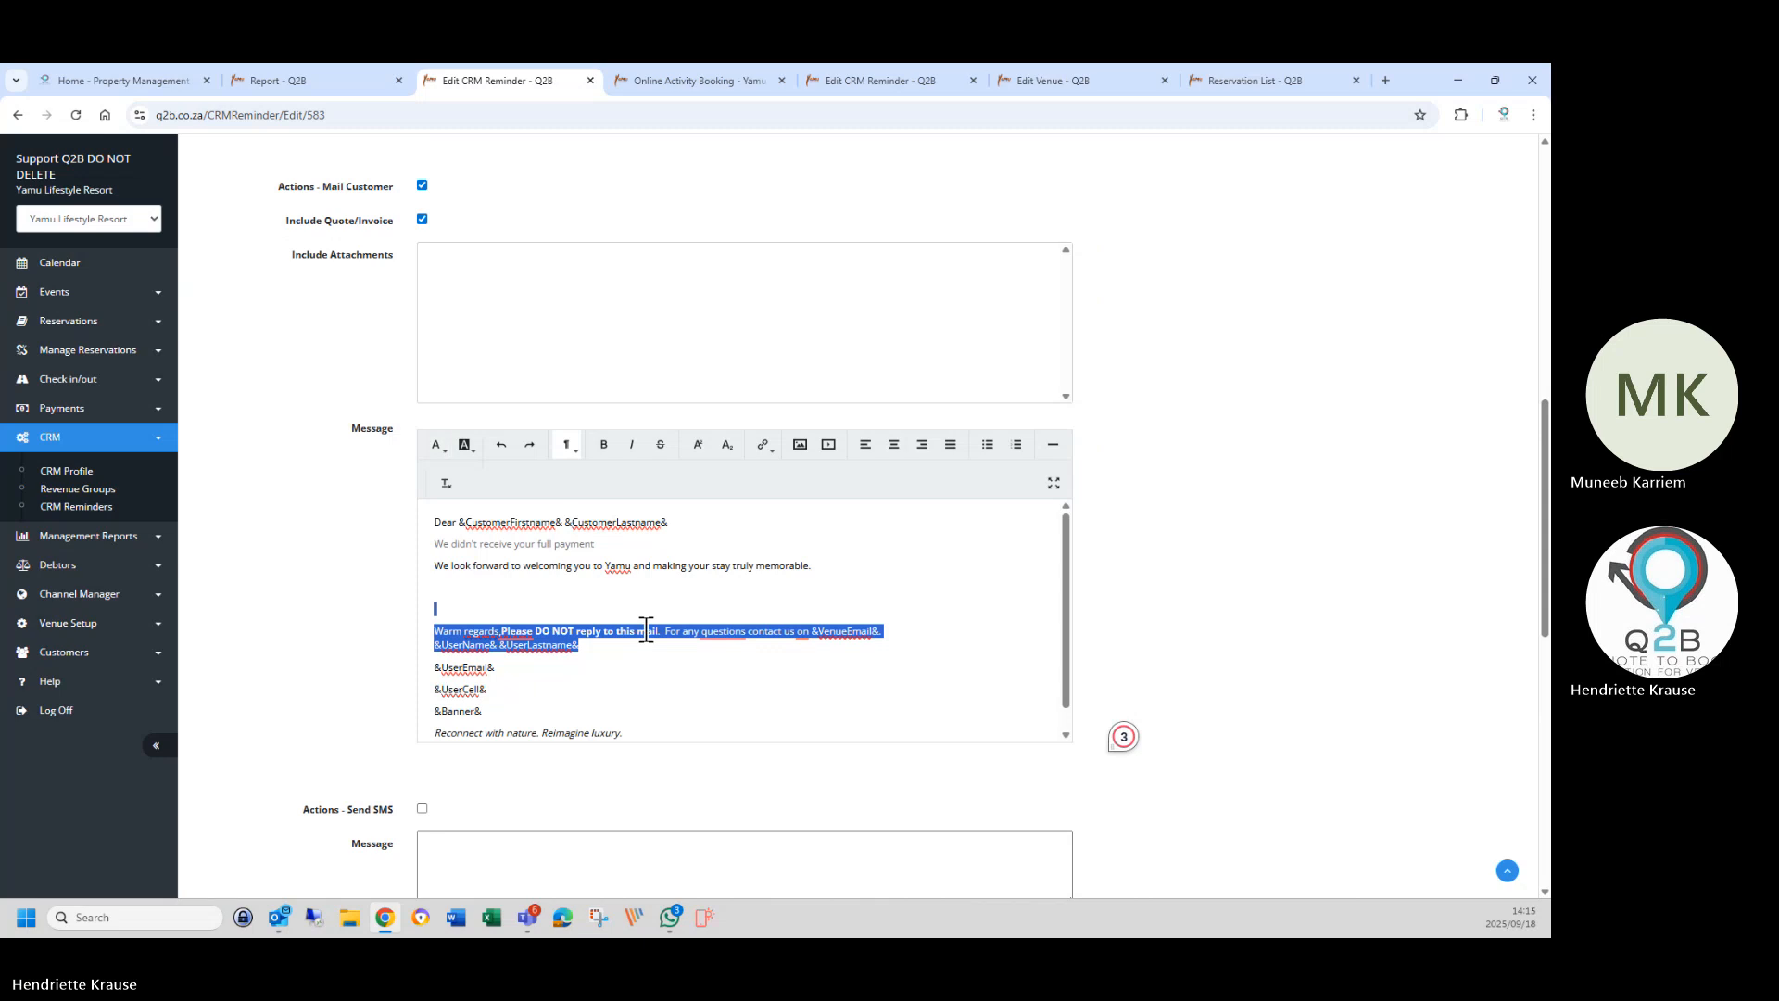
click(646, 630)
click(502, 633)
drag(502, 633, 882, 631)
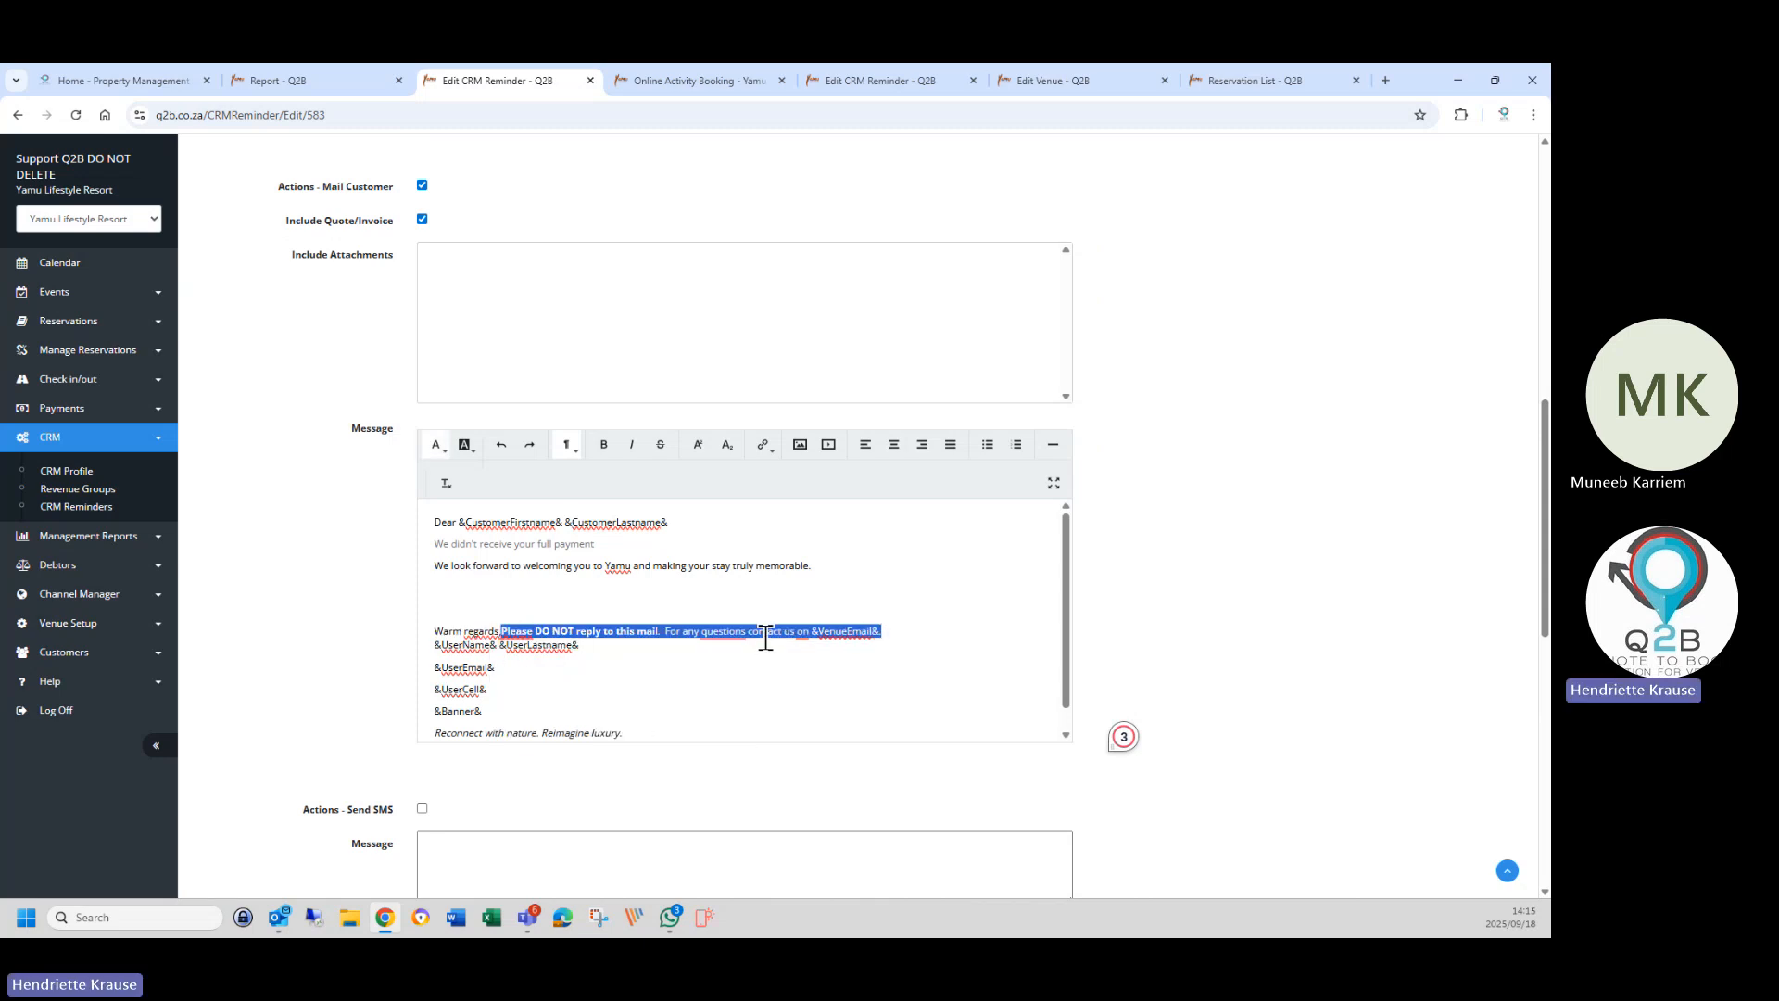
drag(766, 638, 735, 611)
click(810, 727)
click(440, 590)
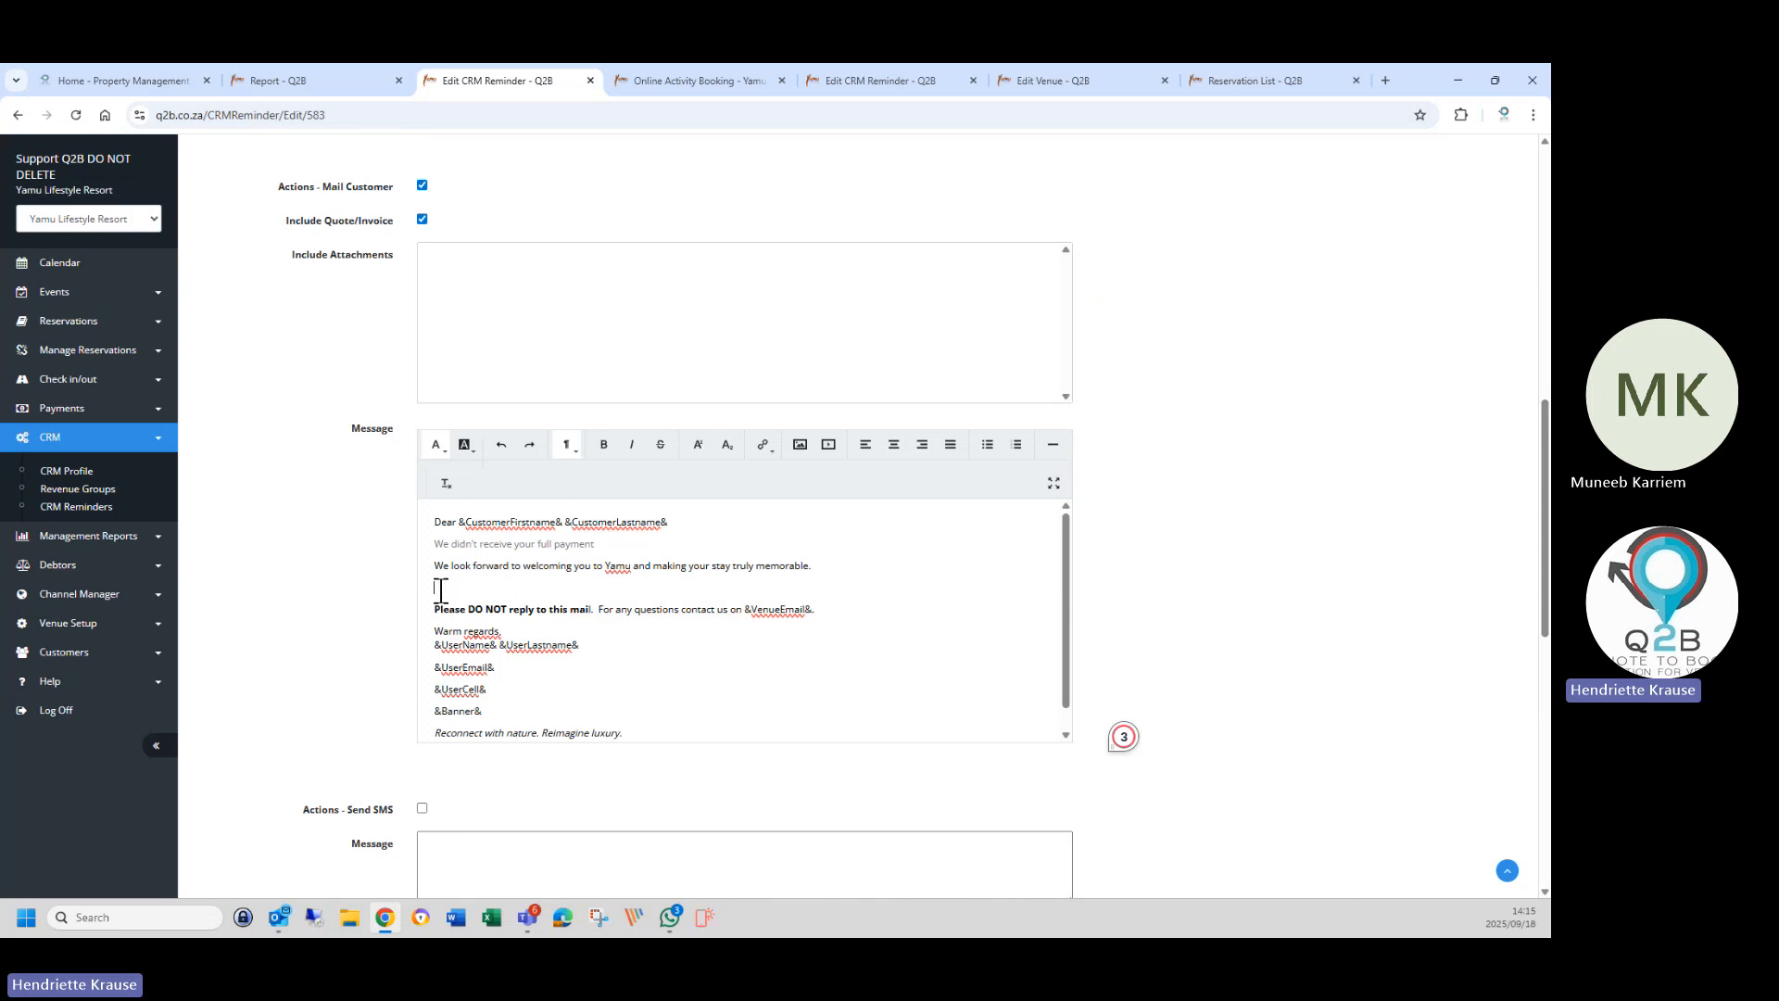
key(Delete)
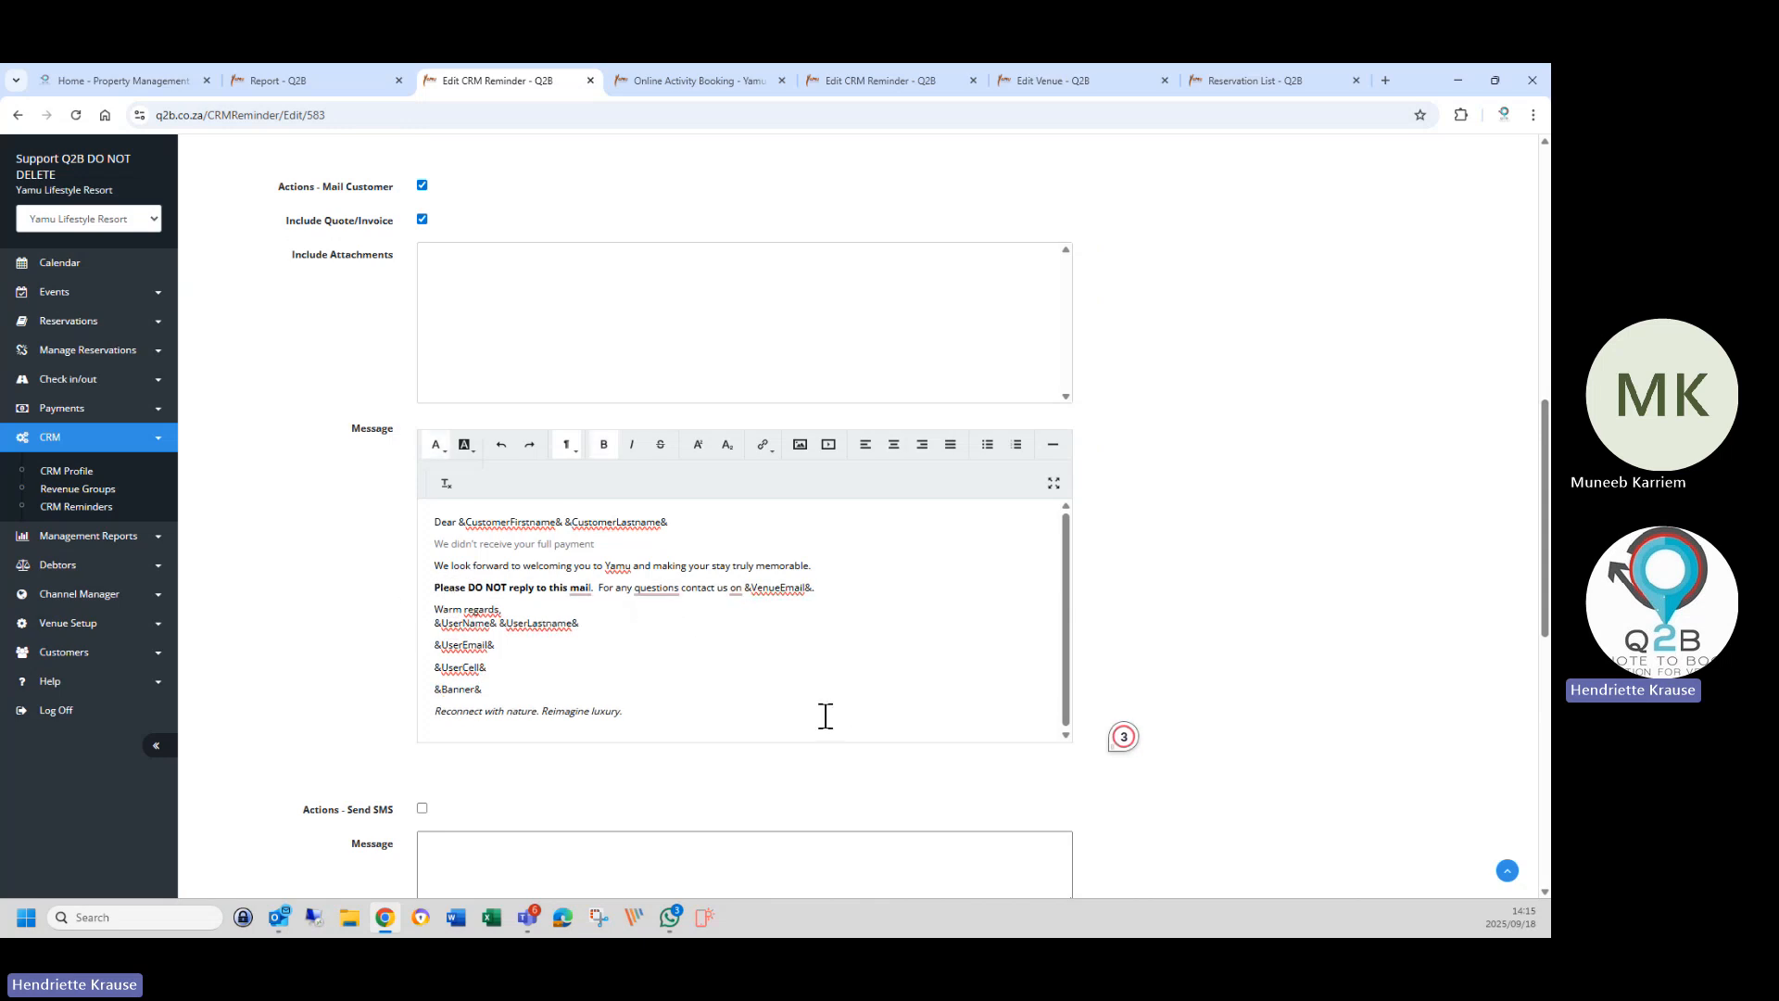
Add a comma after 'questions', change 'on' to 'at' before &VenueEmail&, and save the reminder.
right_click(659, 587)
click(682, 634)
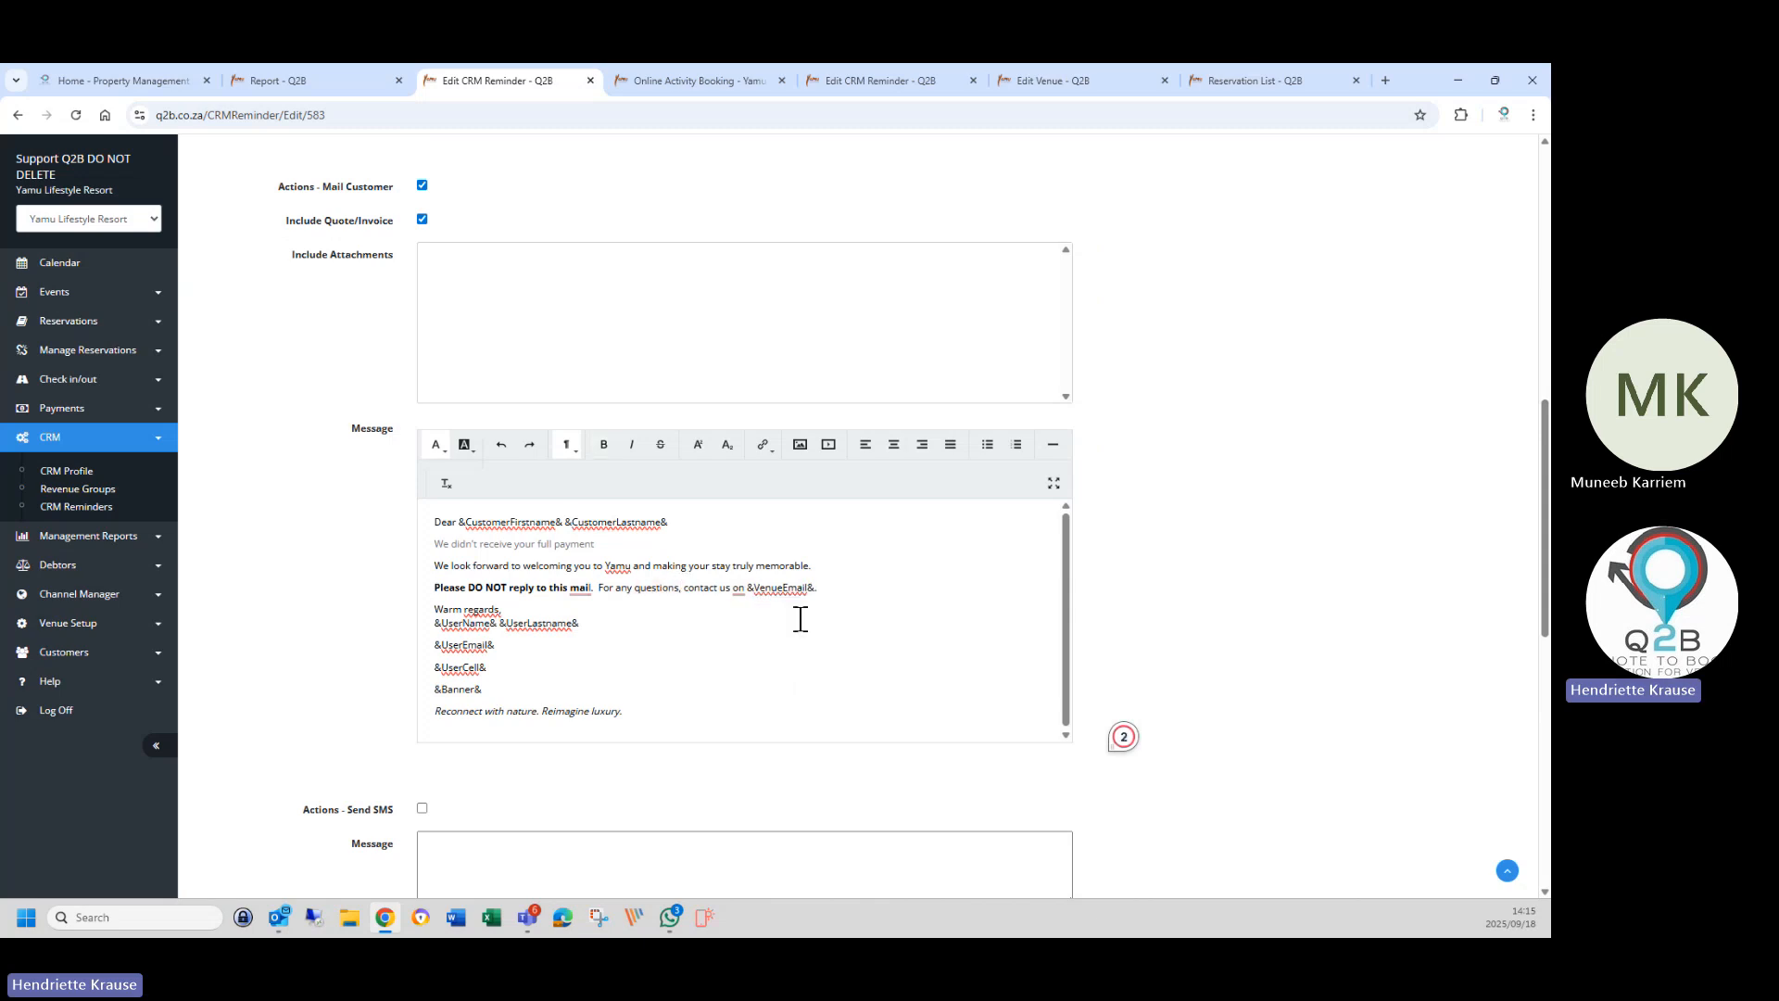
mouse_move(741, 590)
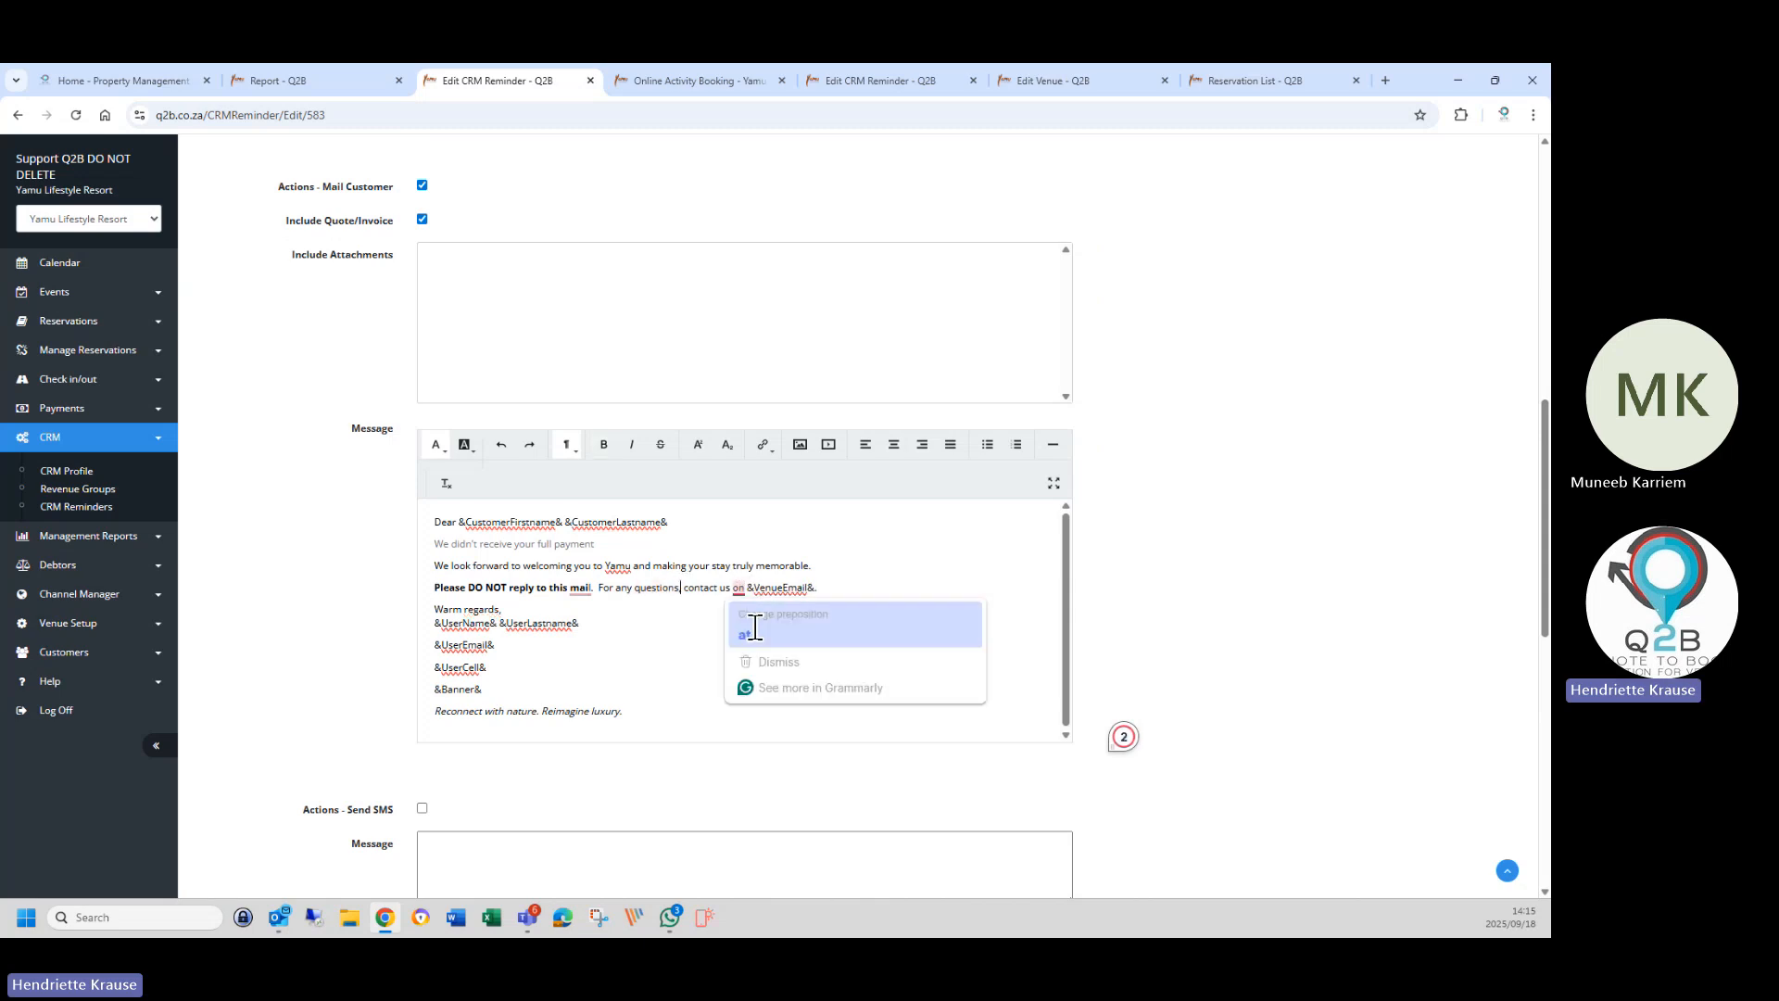
click(745, 635)
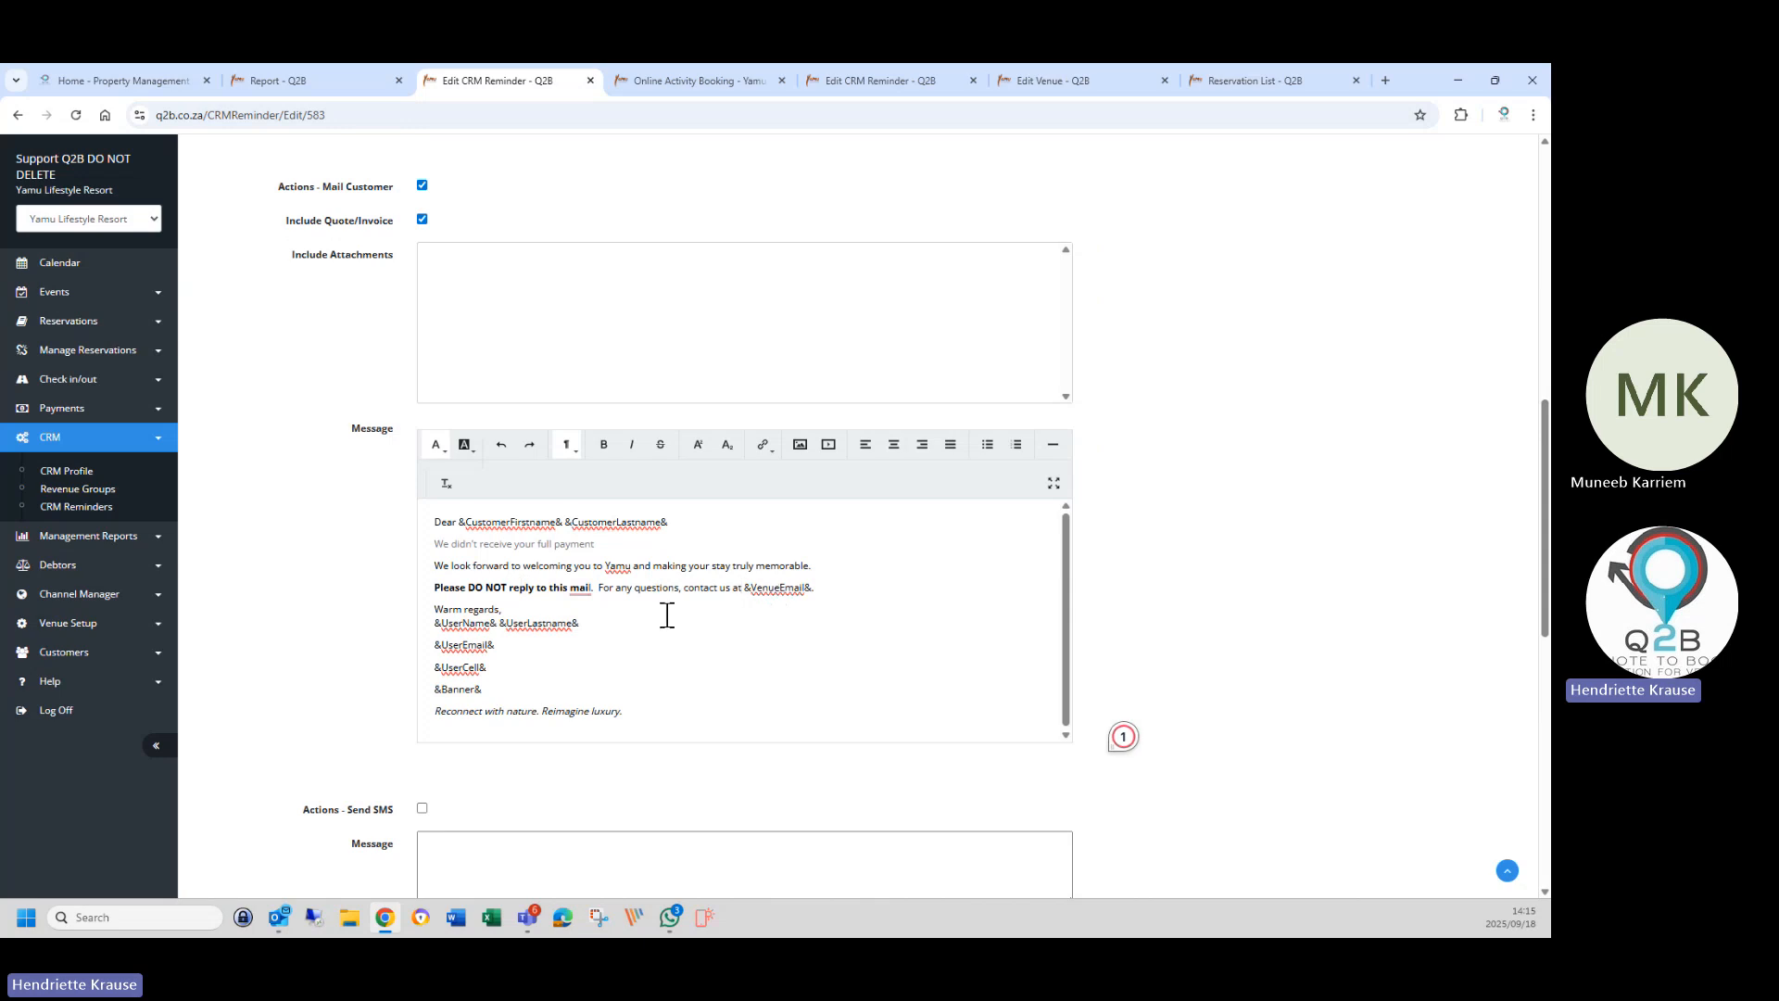
drag(743, 586, 814, 589)
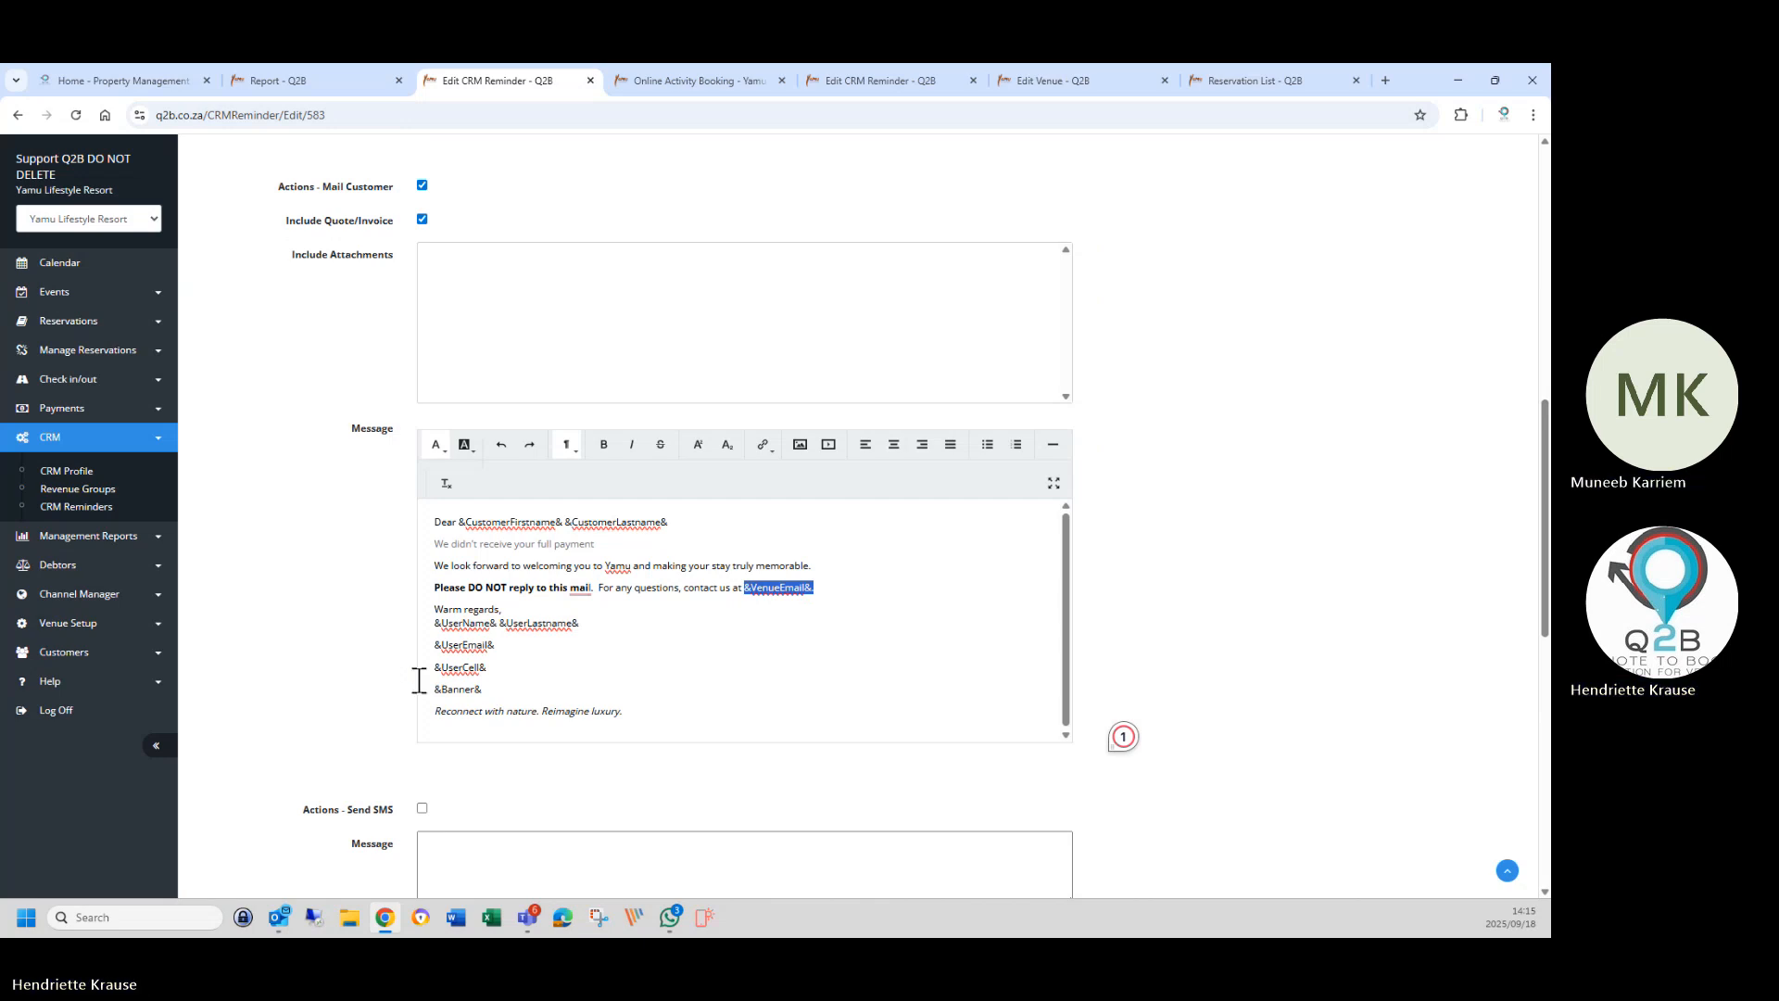
click(500, 623)
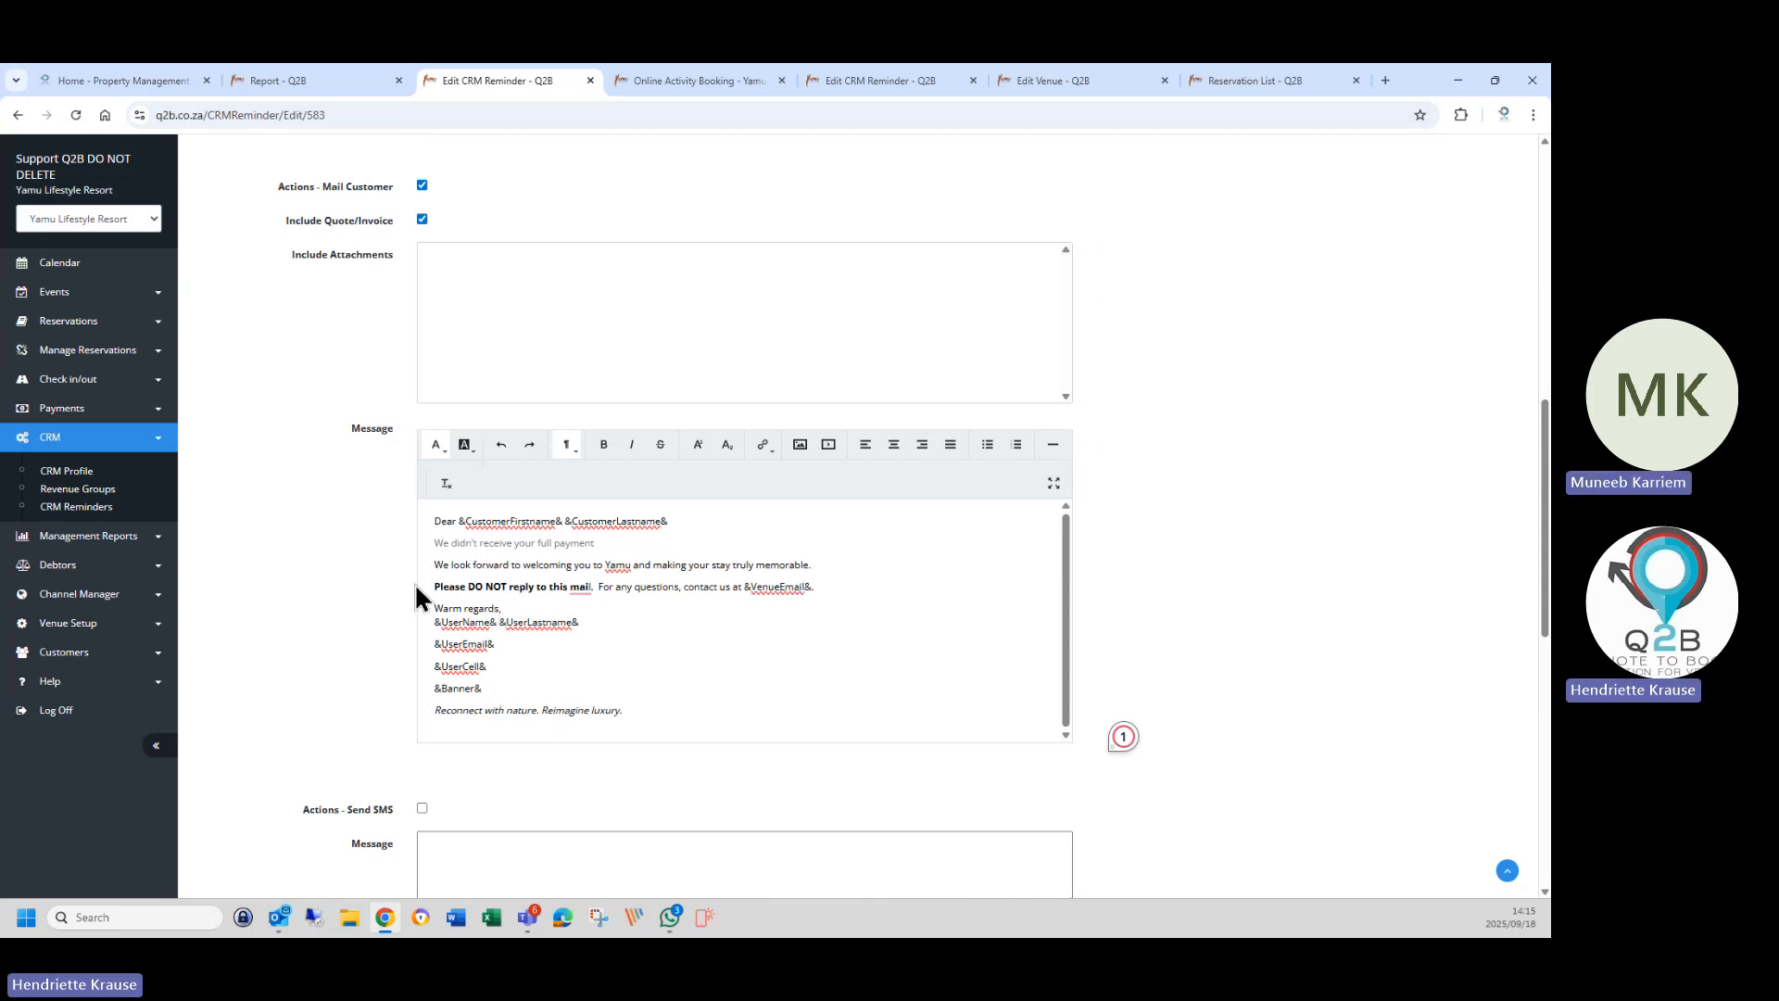
scroll(502, 792, down, 1)
scroll(386, 769, down, 9)
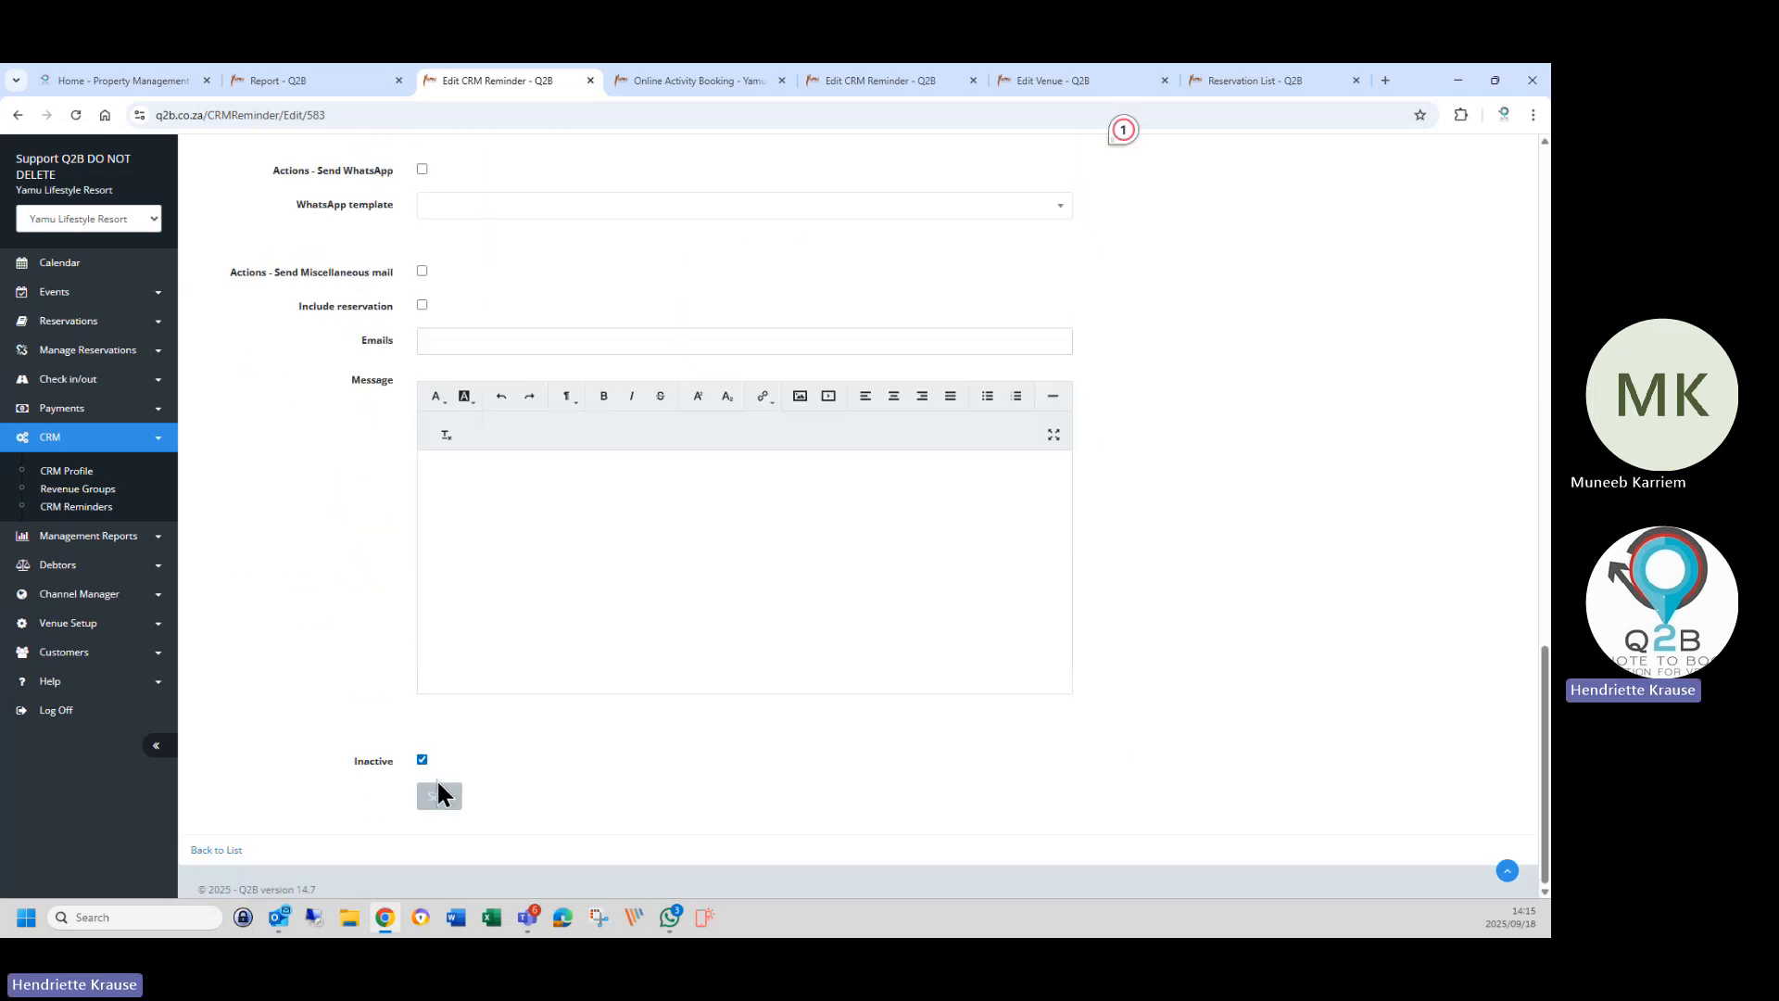
click(439, 799)
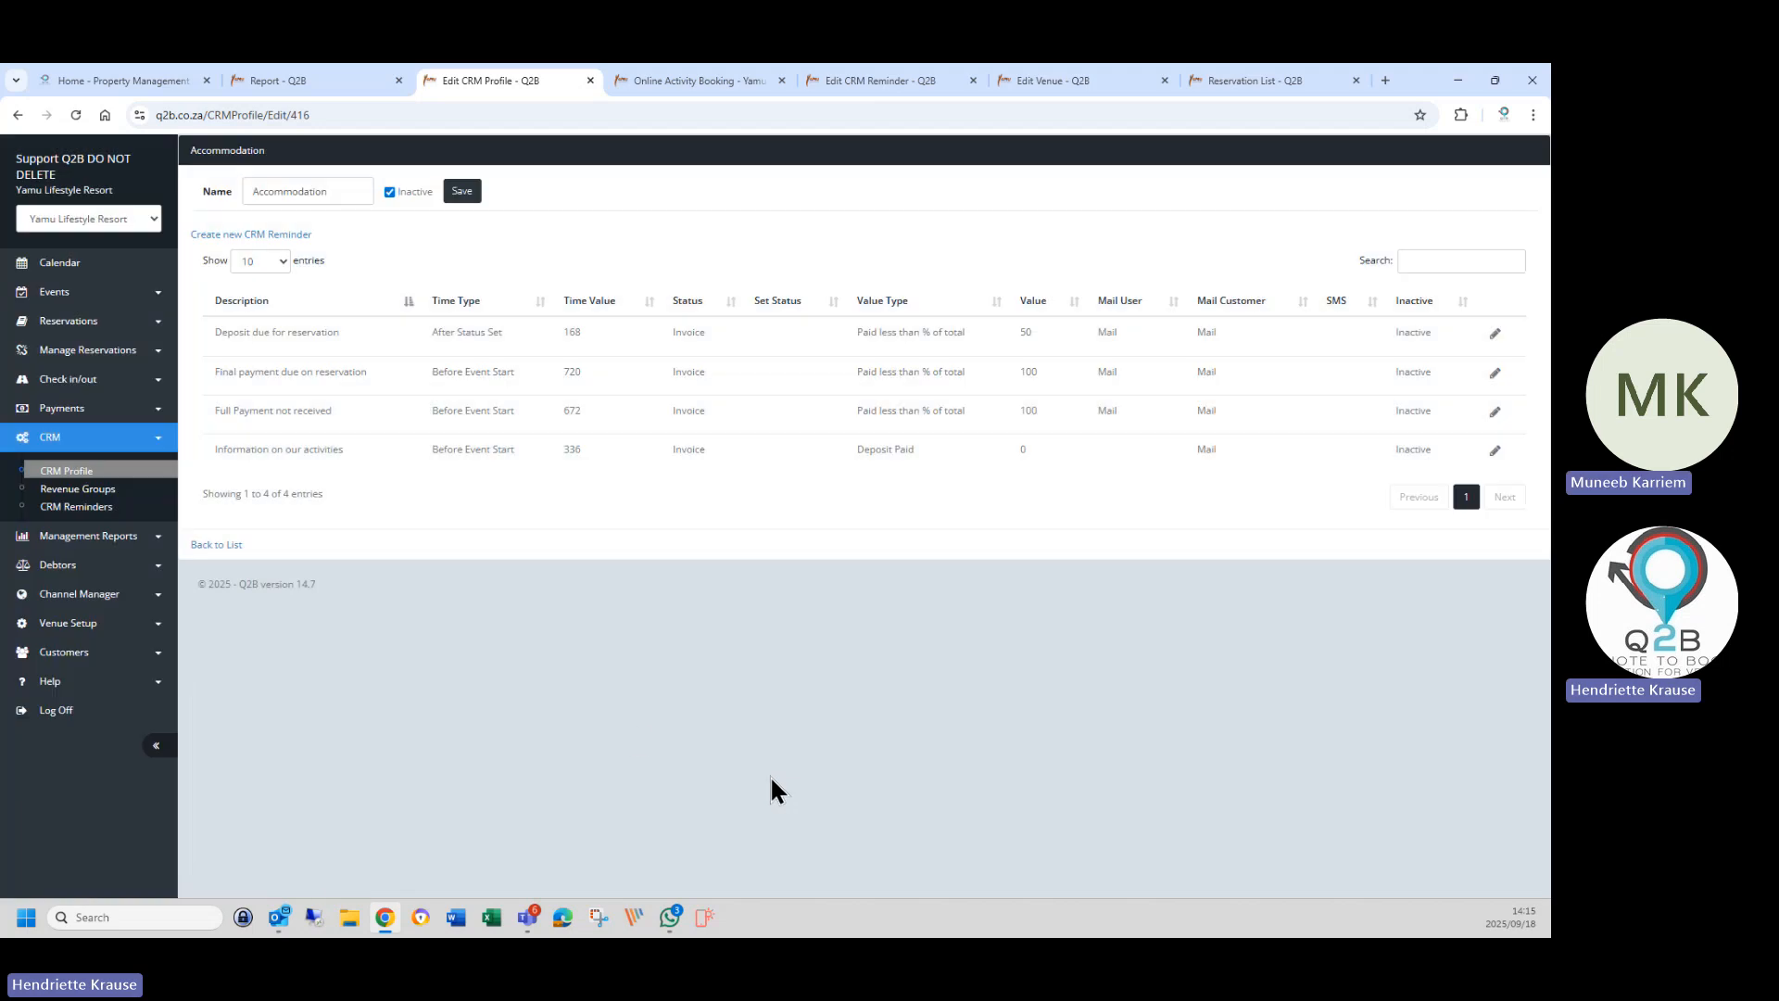
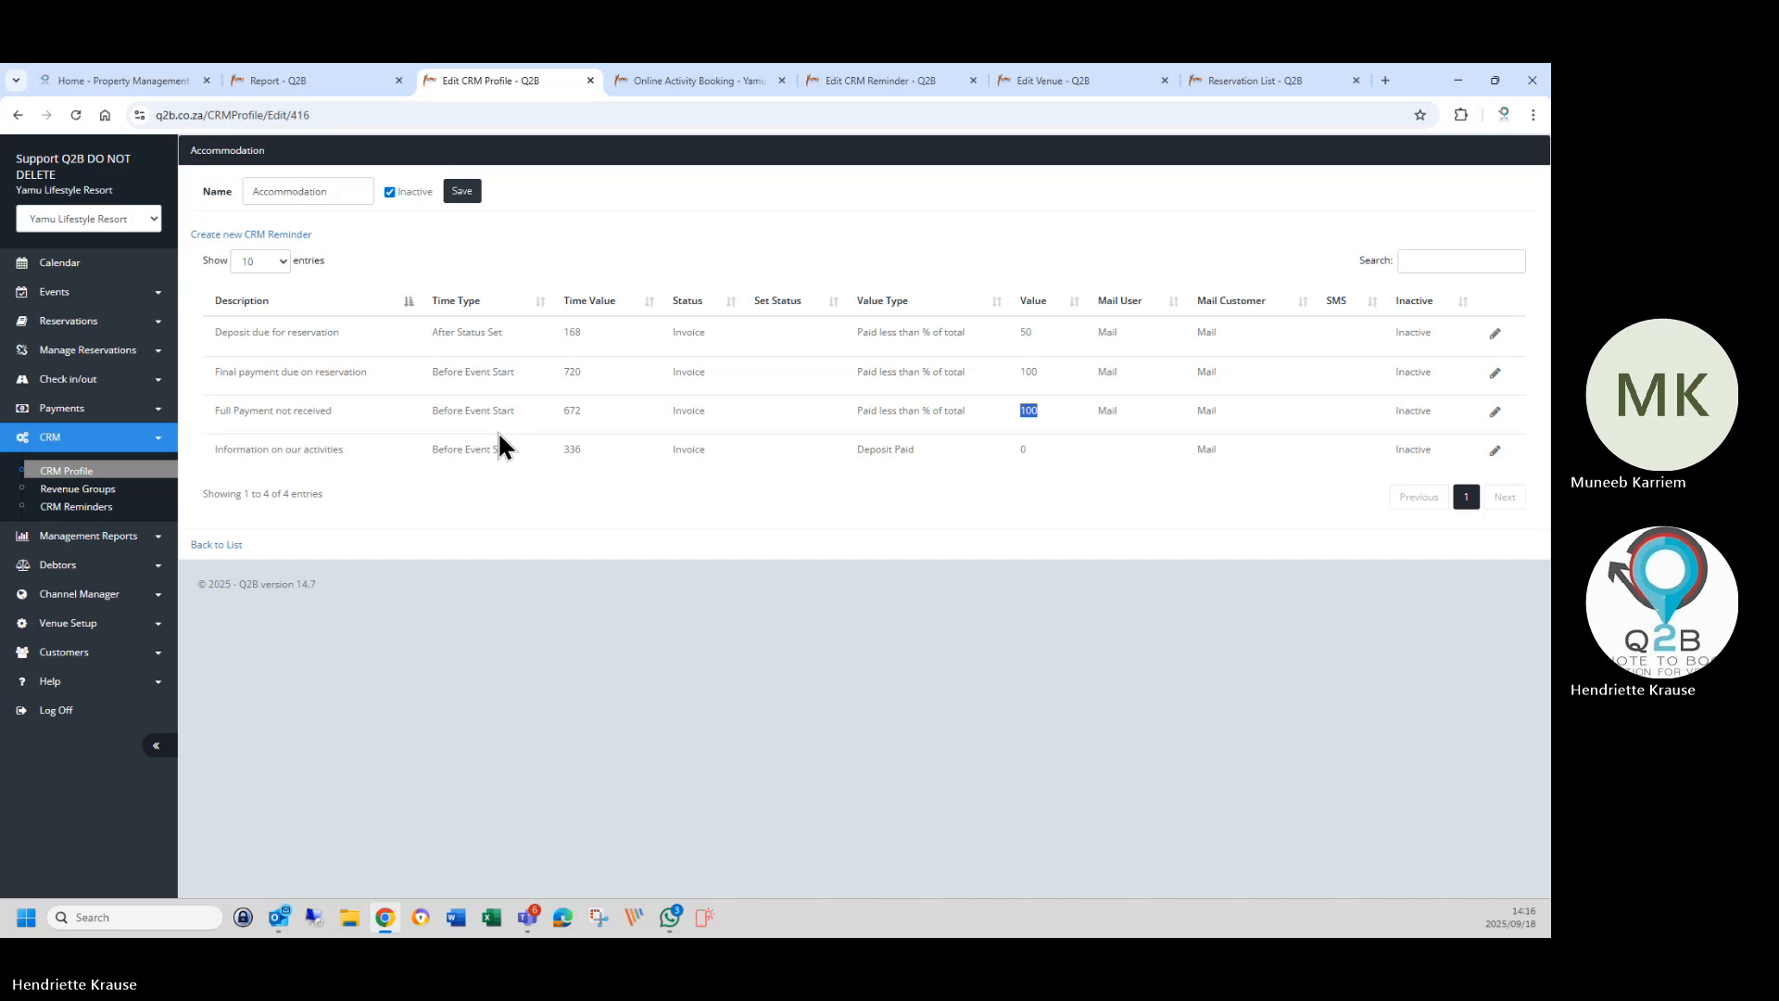
Create reminder 'Delete customer booking - not paid' firing 336 hours before event start.
click(222, 234)
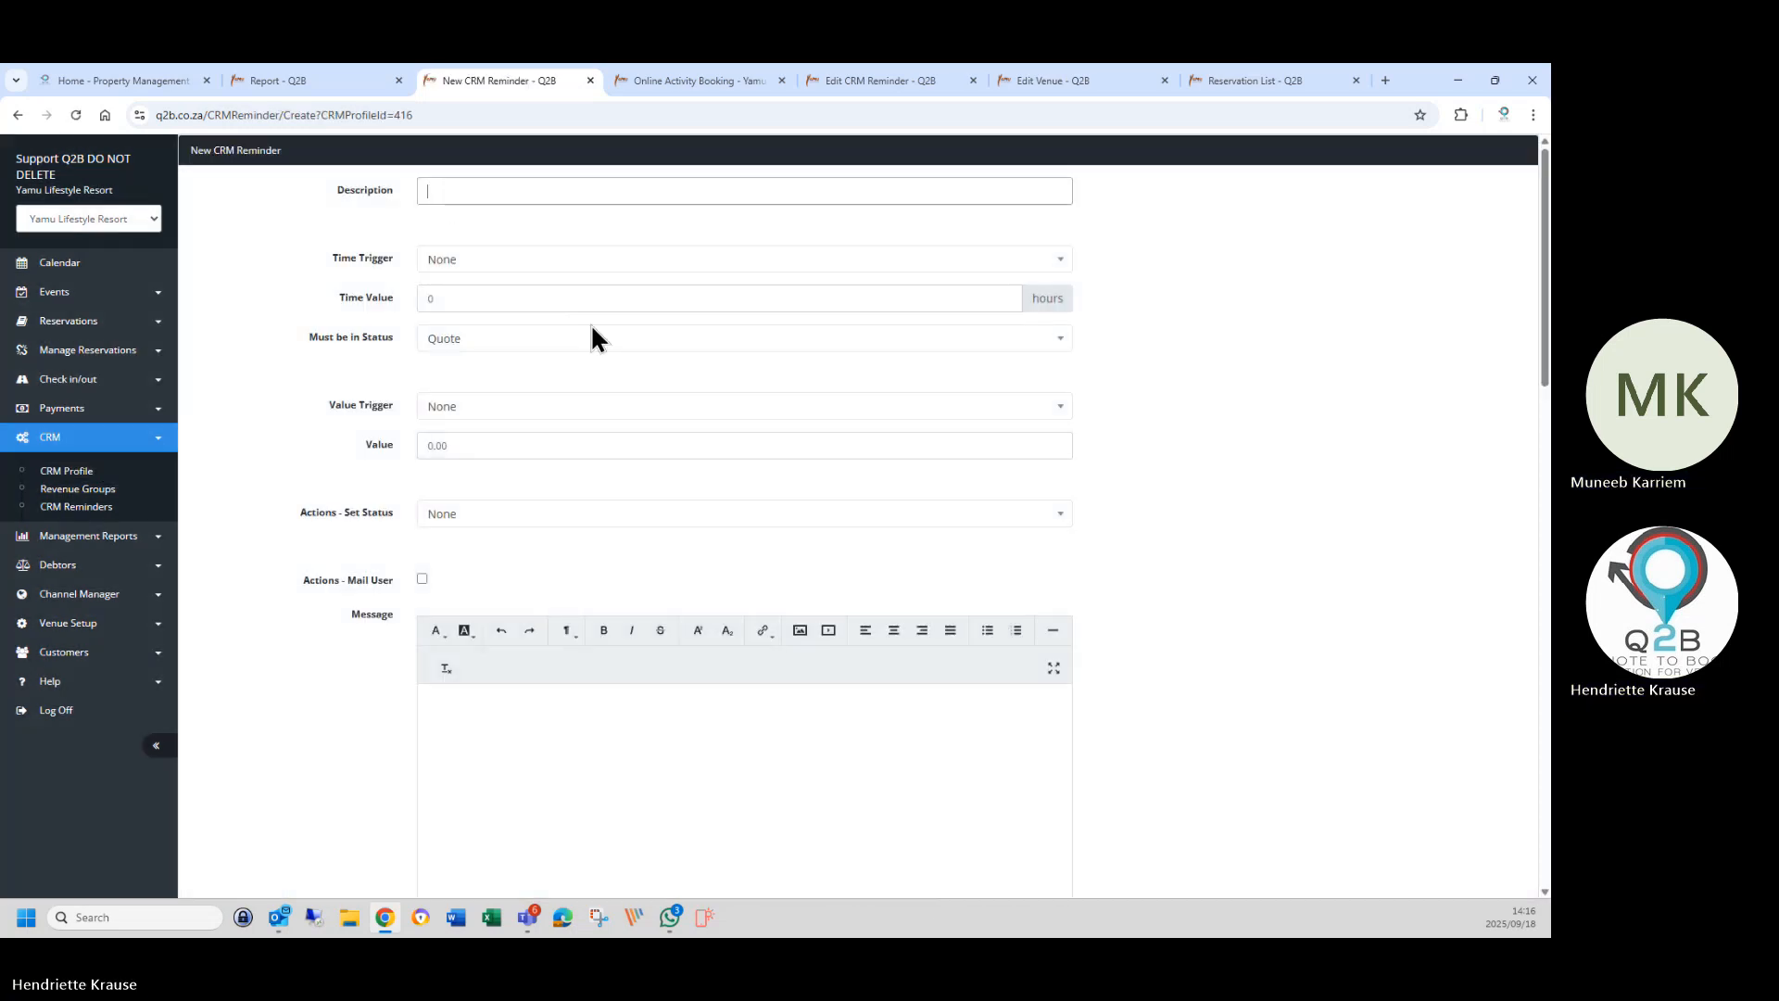
text(Delet)
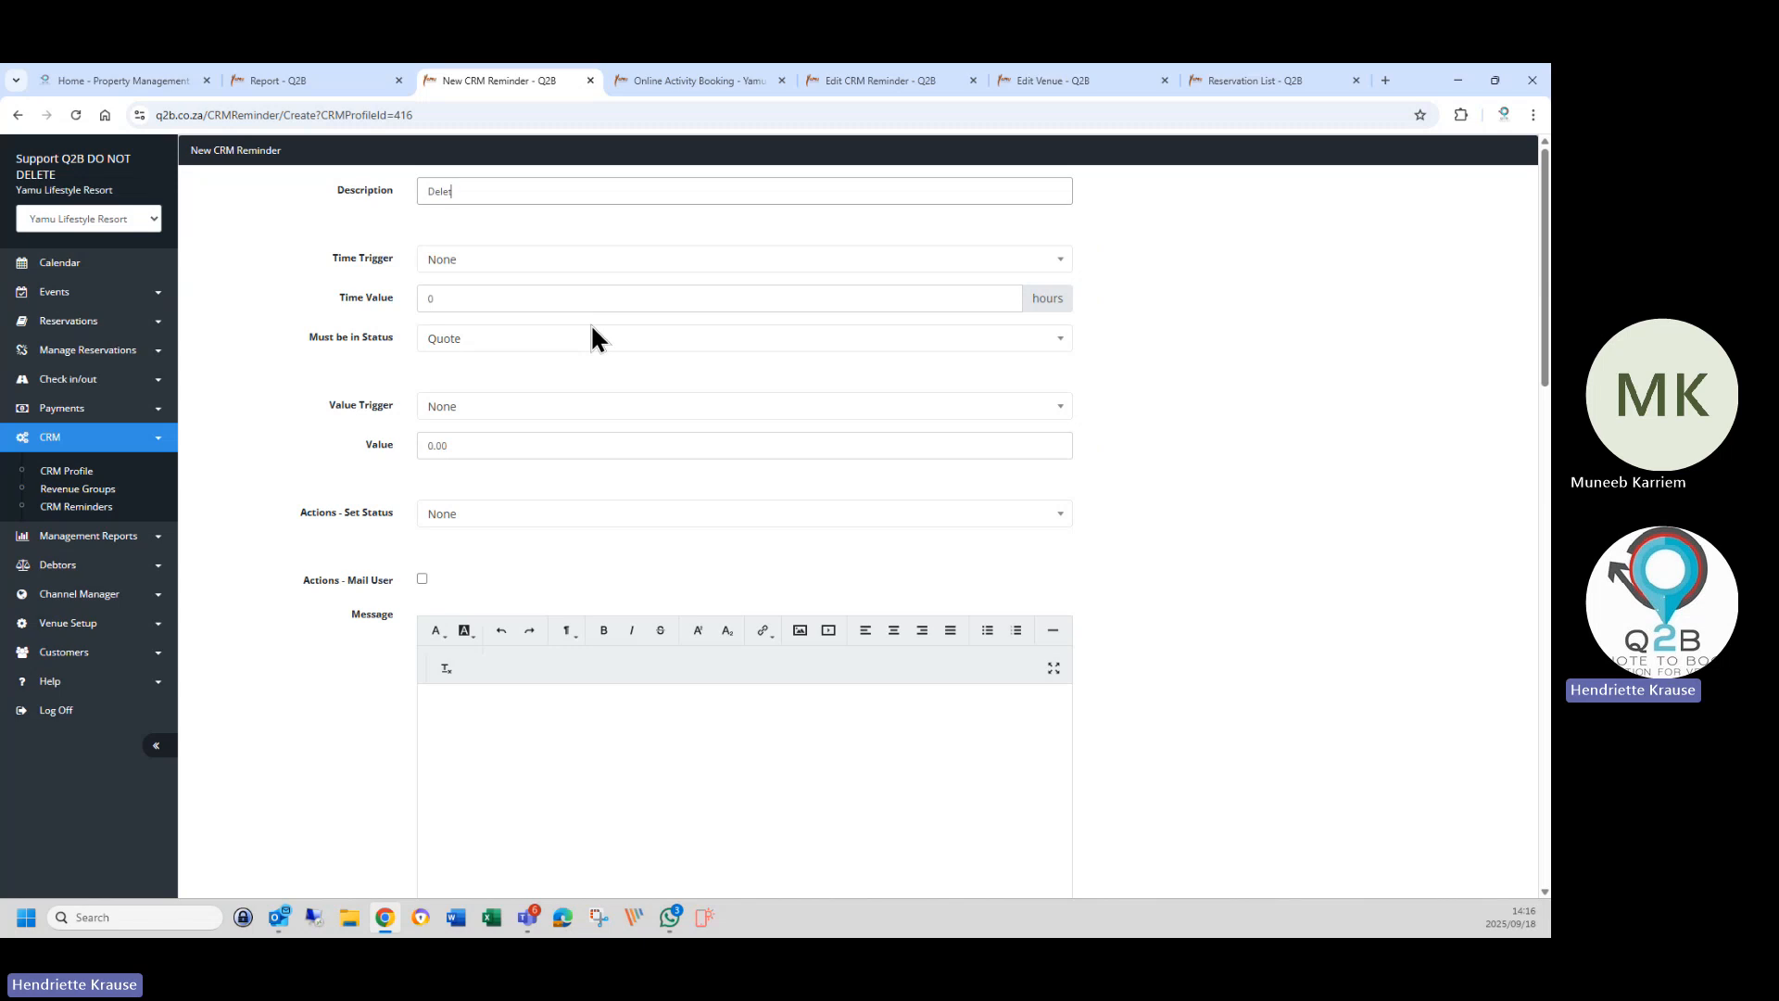
text(e customer booking - not paid)
click(443, 262)
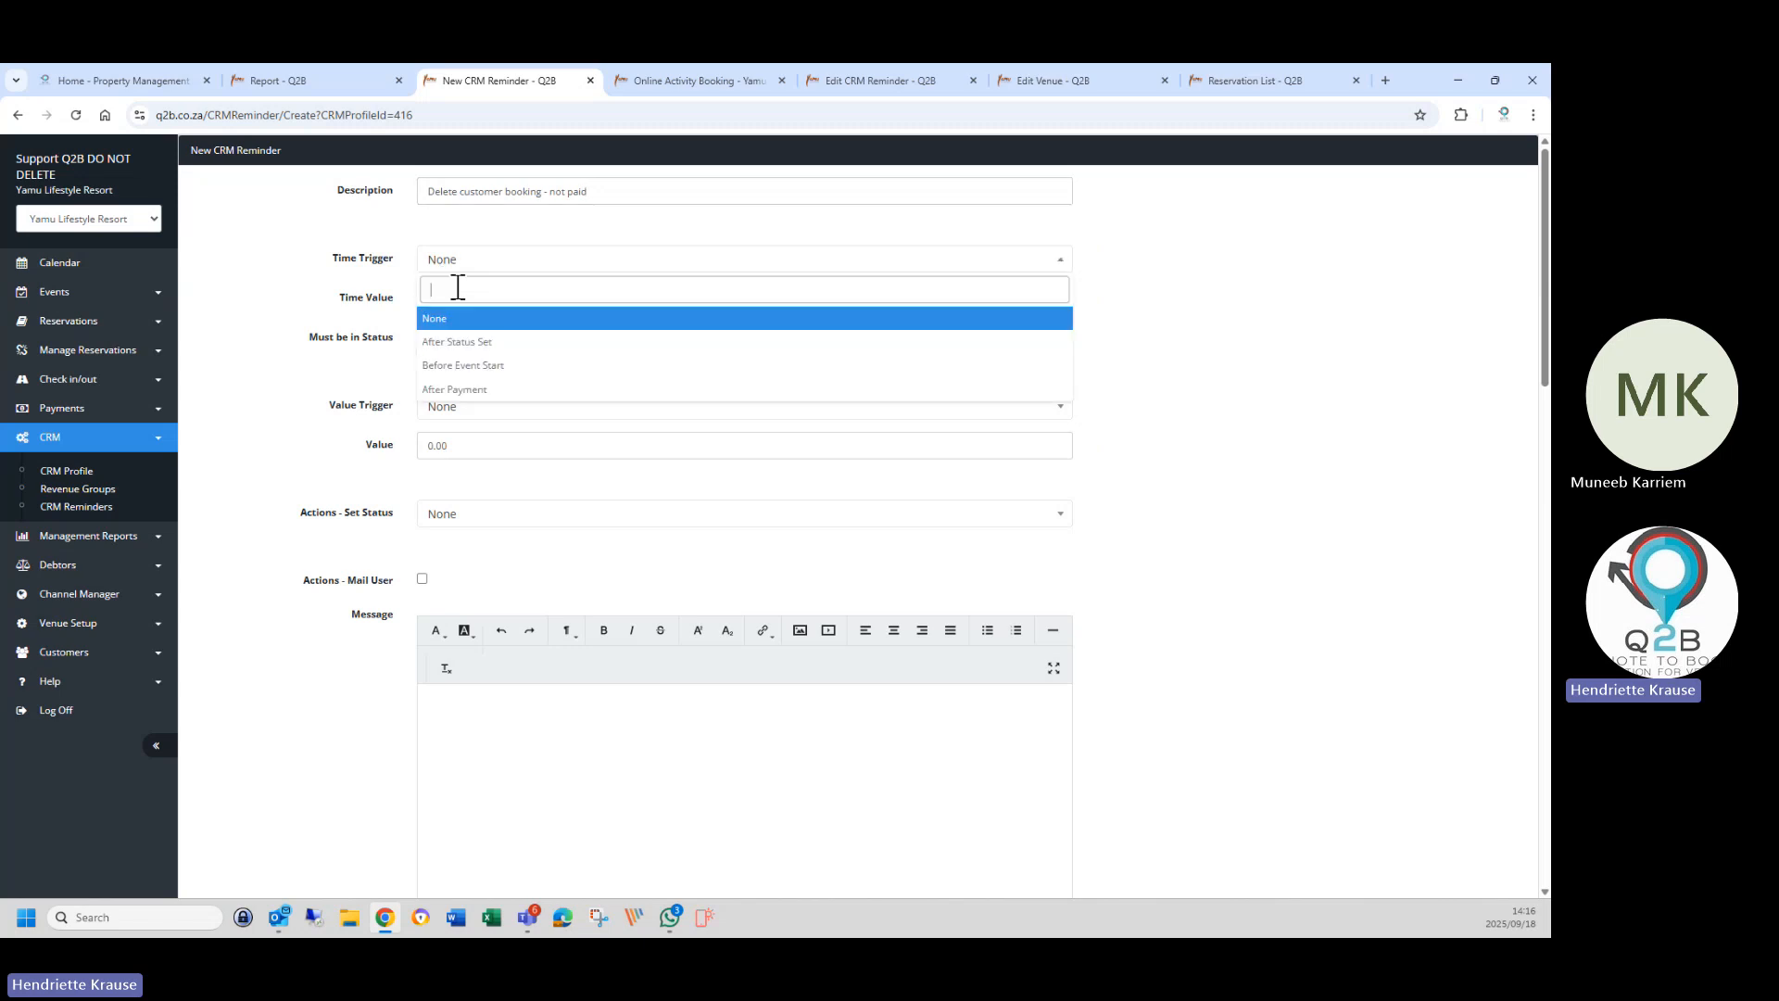
click(489, 371)
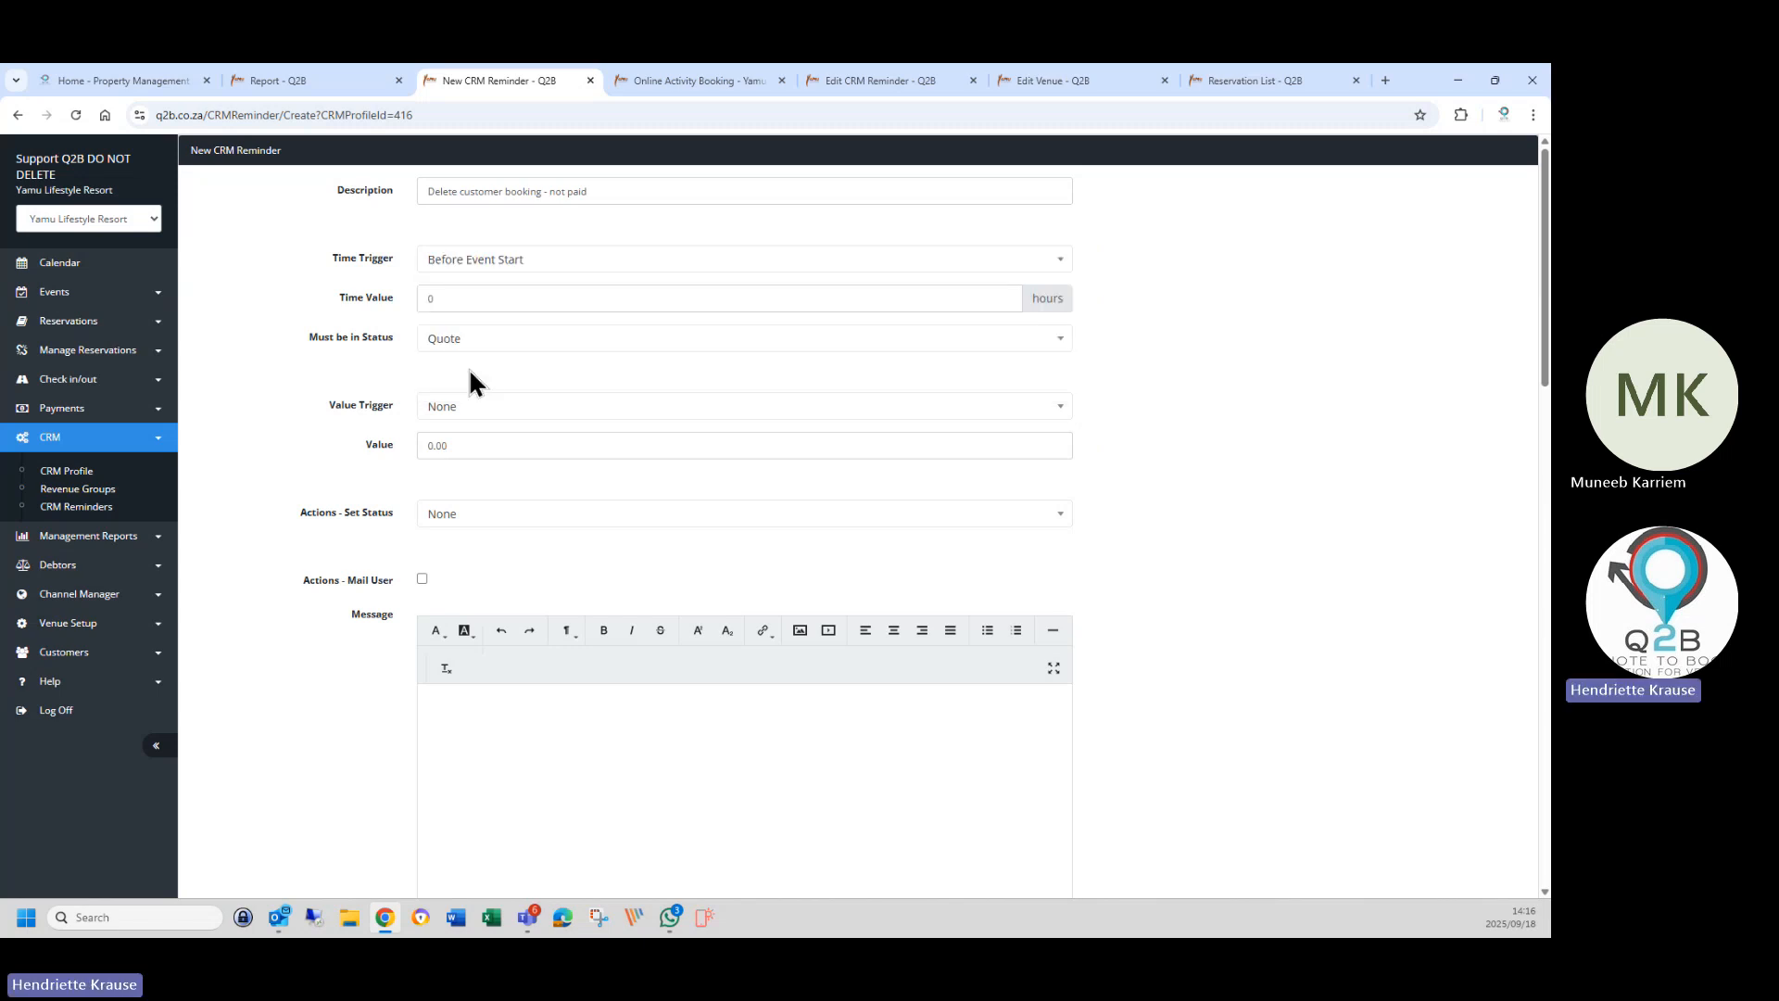
double_click(451, 297)
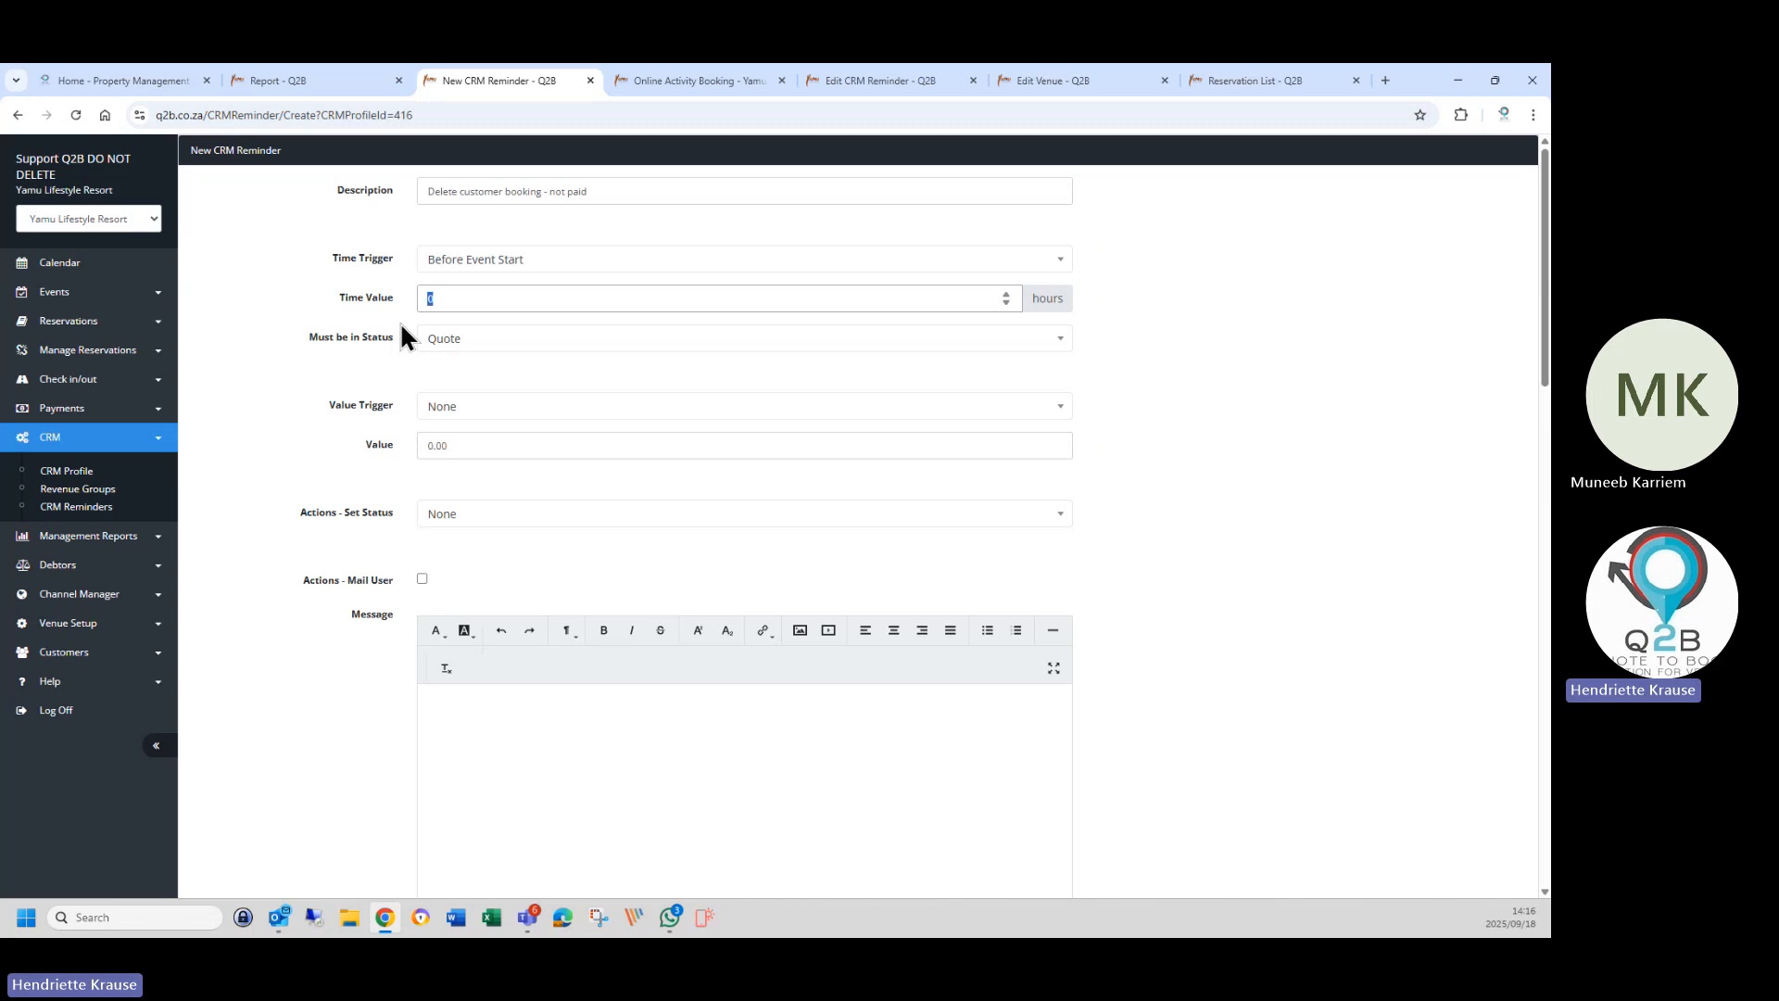
text(336)
Require Invoice status and trigger when paid is less than 100% of total.
click(464, 341)
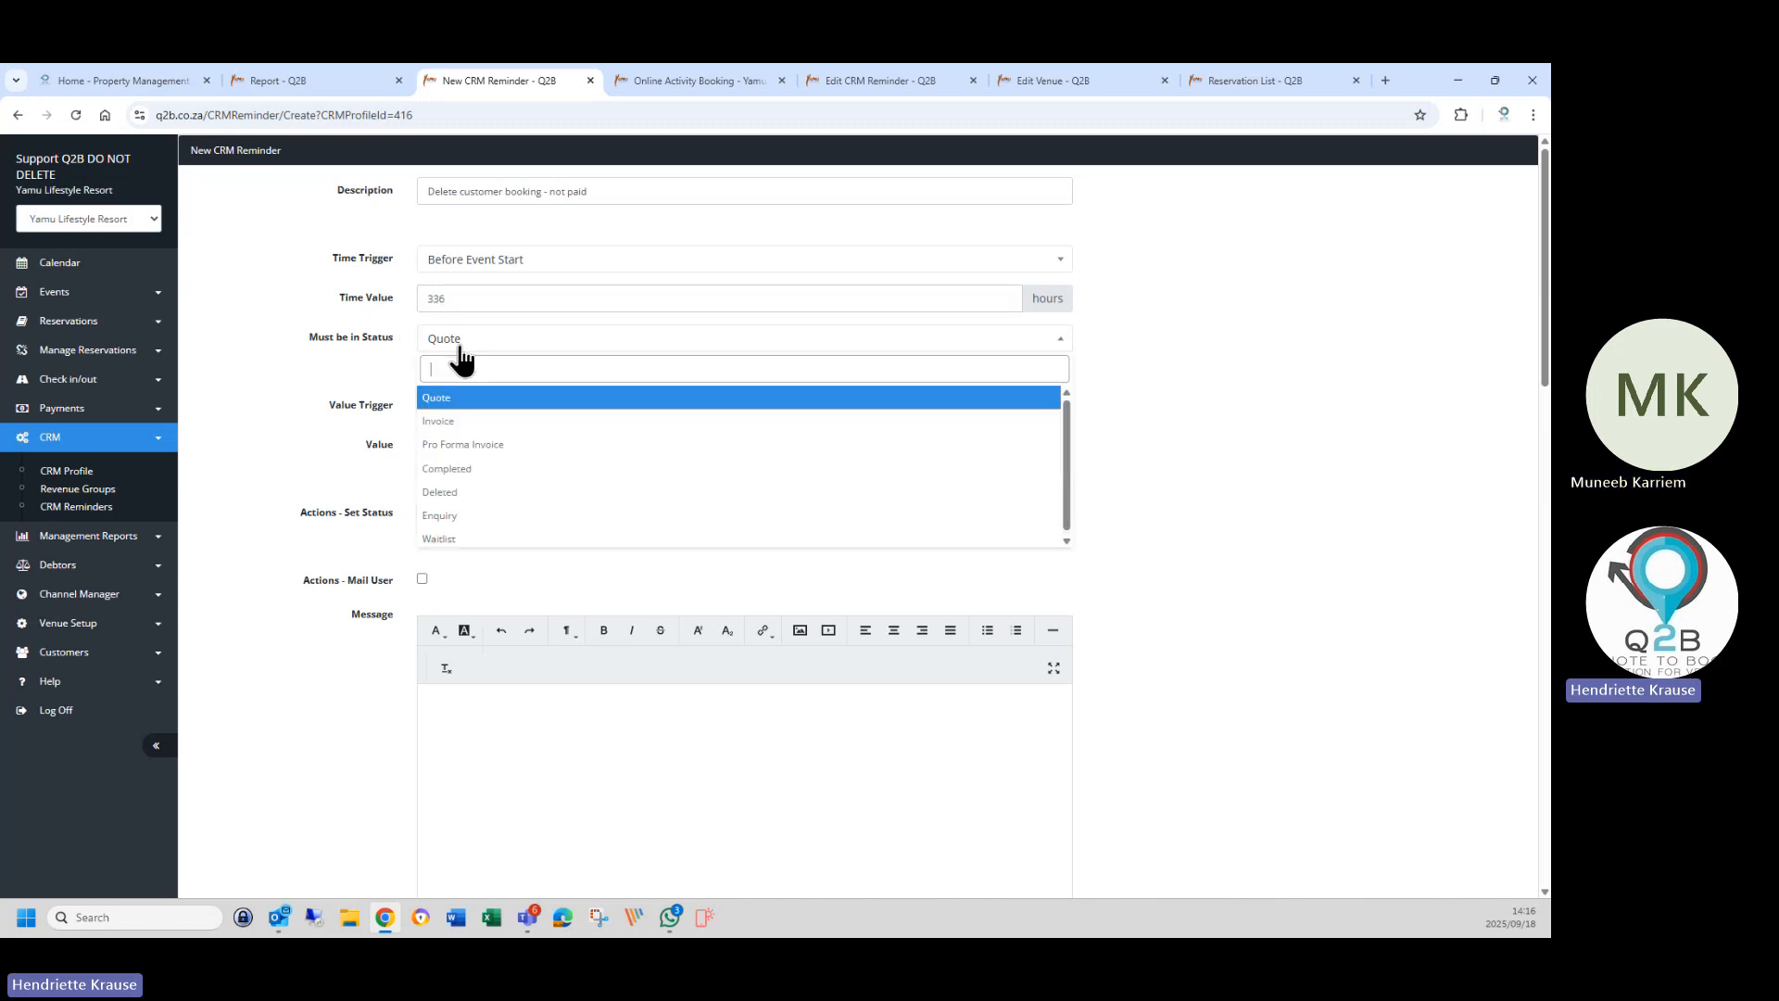
click(445, 425)
click(431, 410)
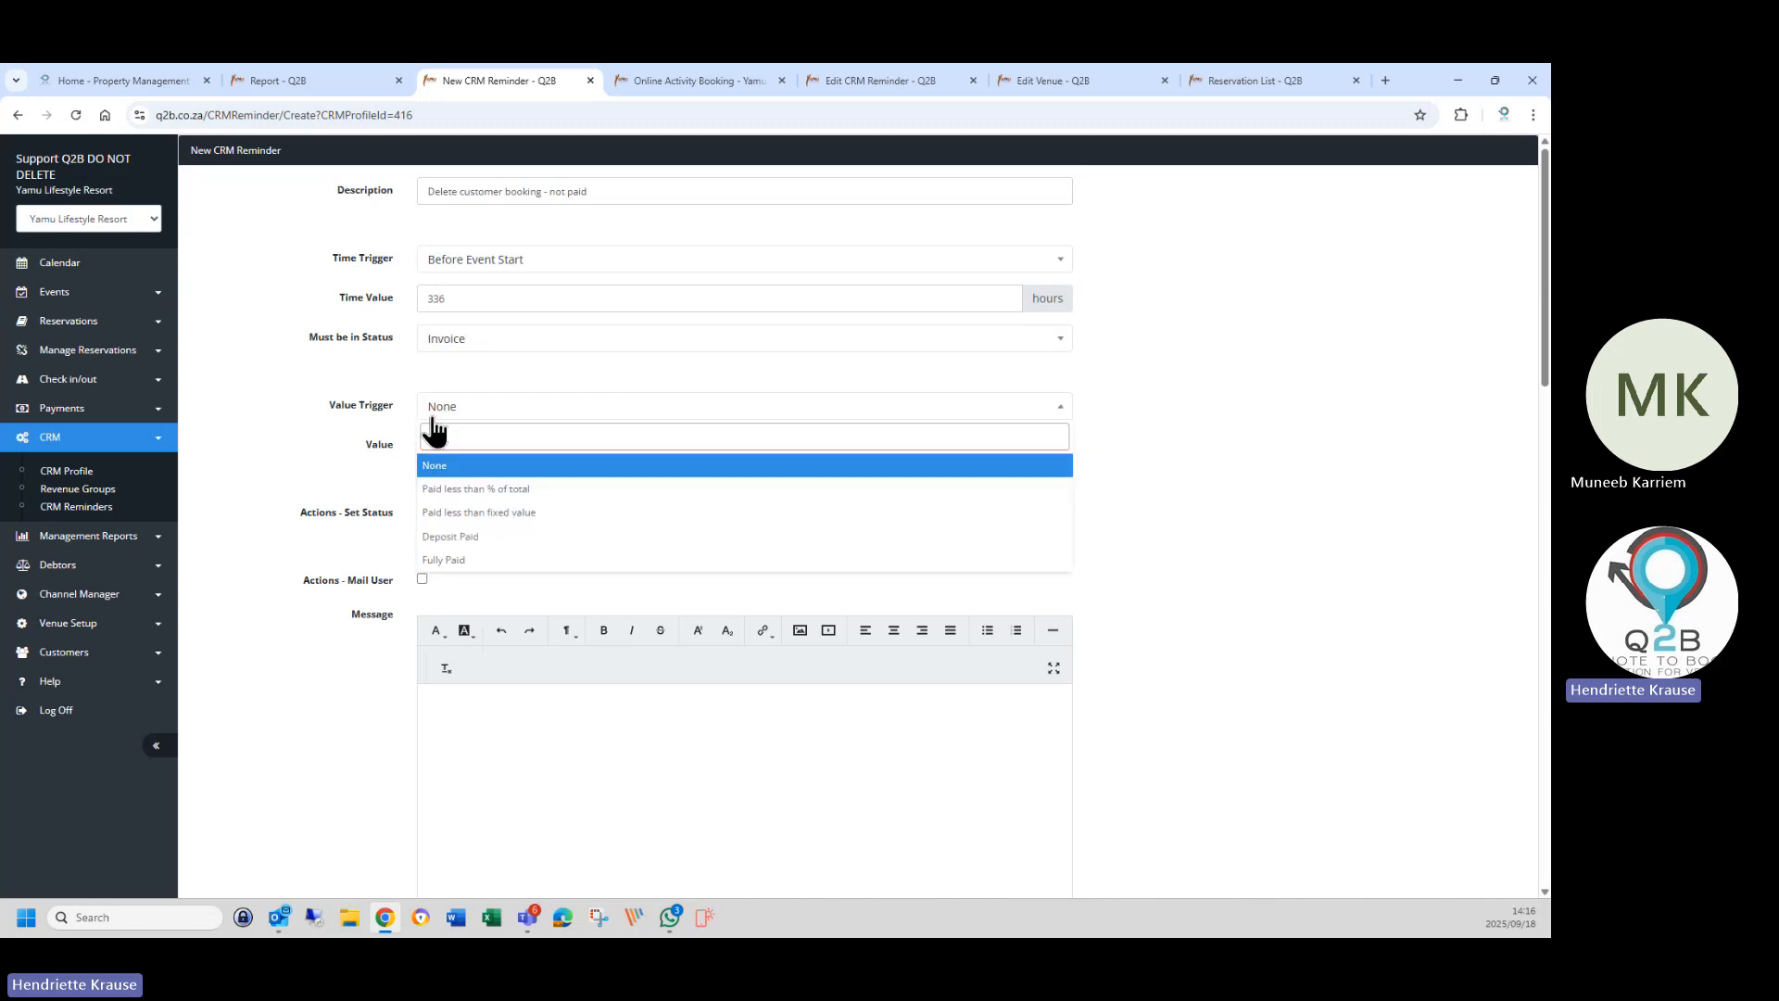
click(503, 490)
click(464, 443)
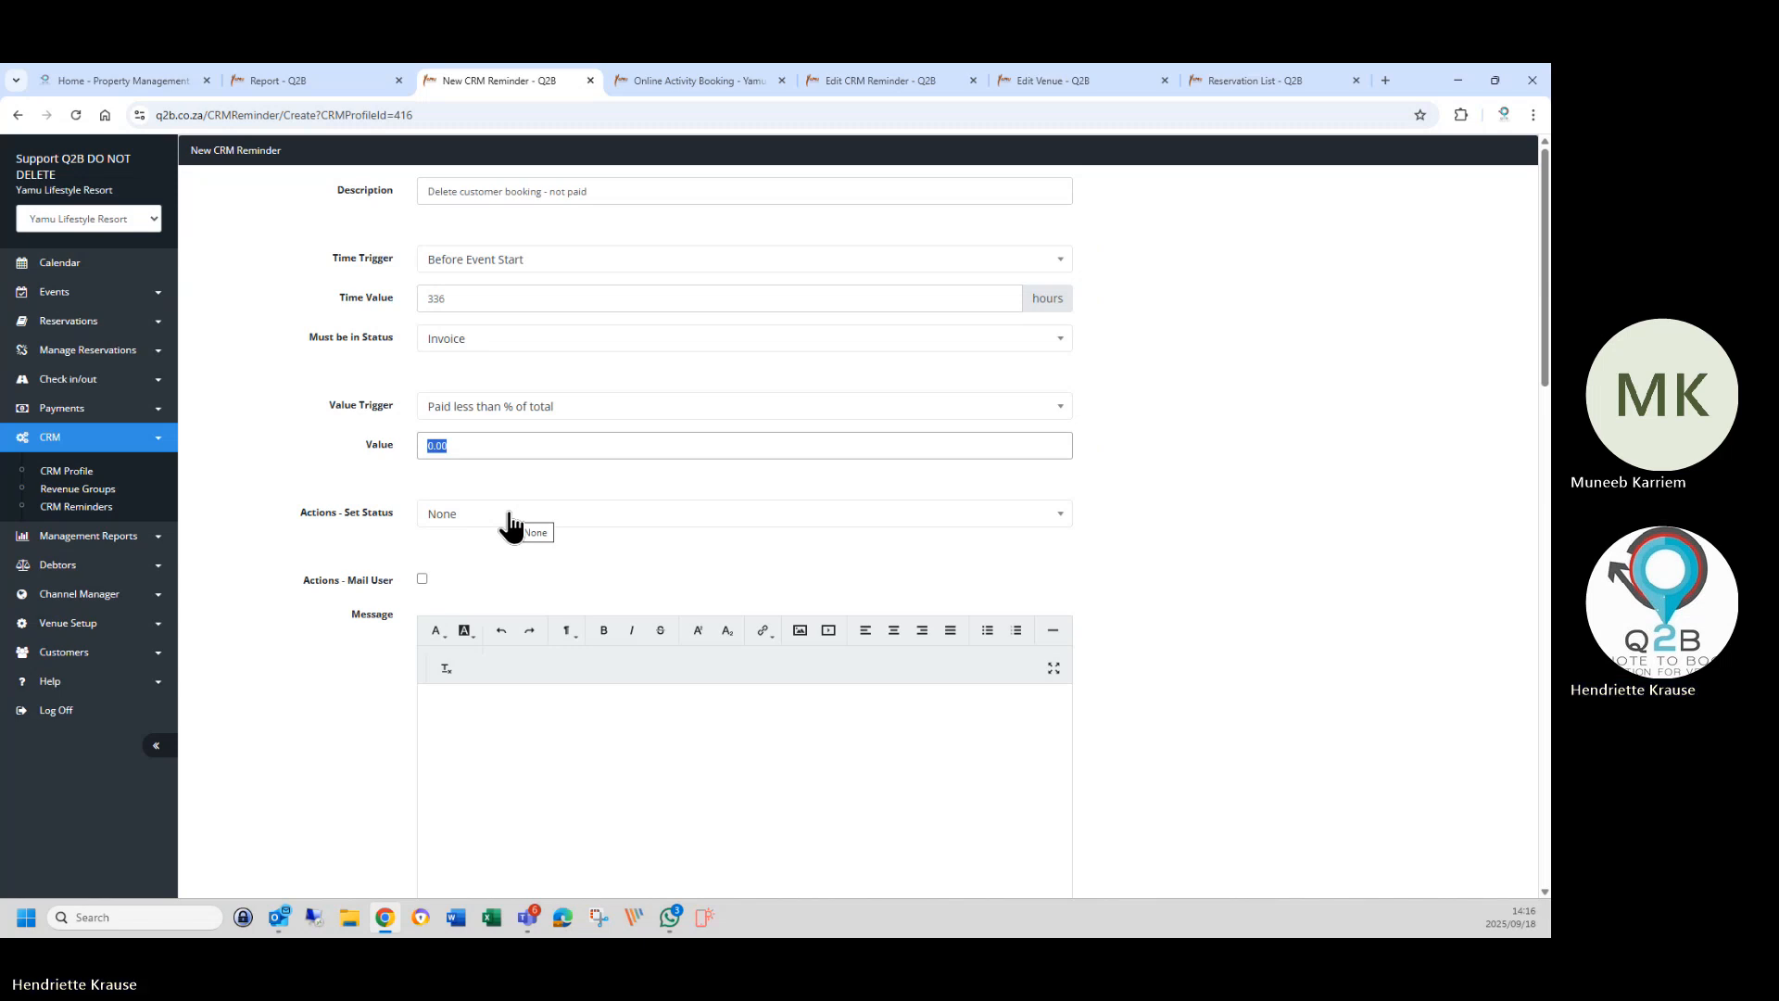
text(100)
Set the status to apply to Deleted, then reopen the status list.
click(486, 517)
click(463, 692)
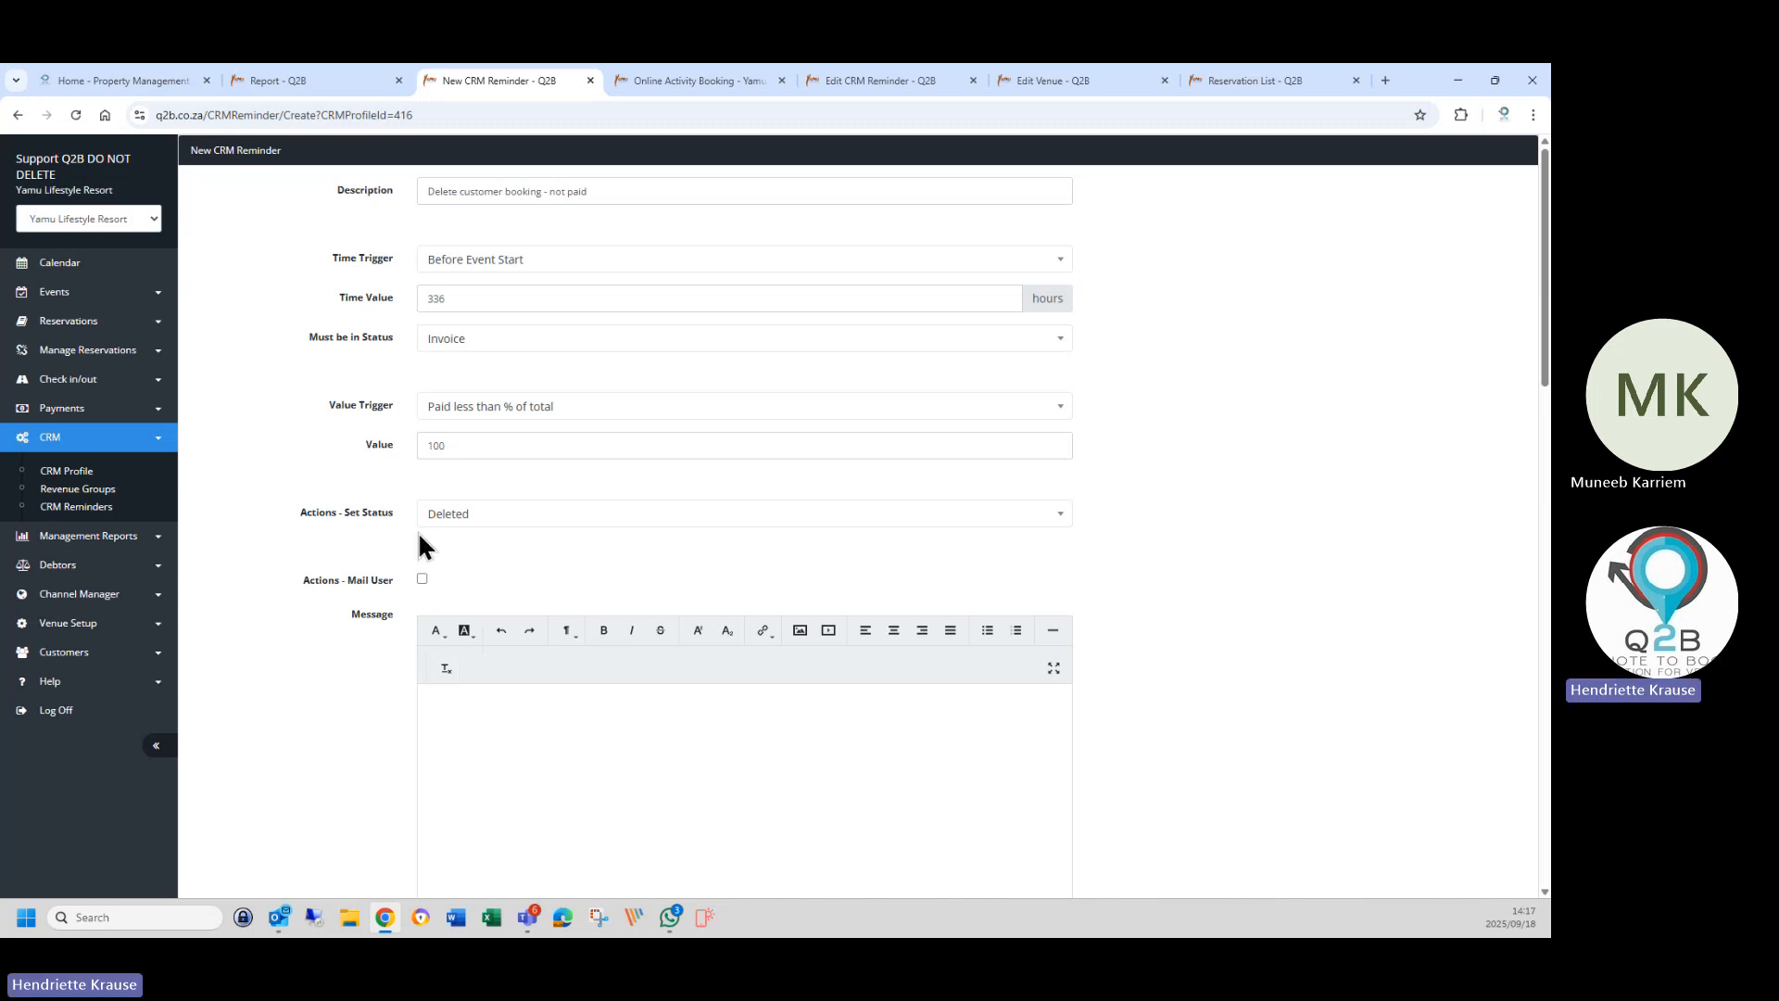
click(492, 513)
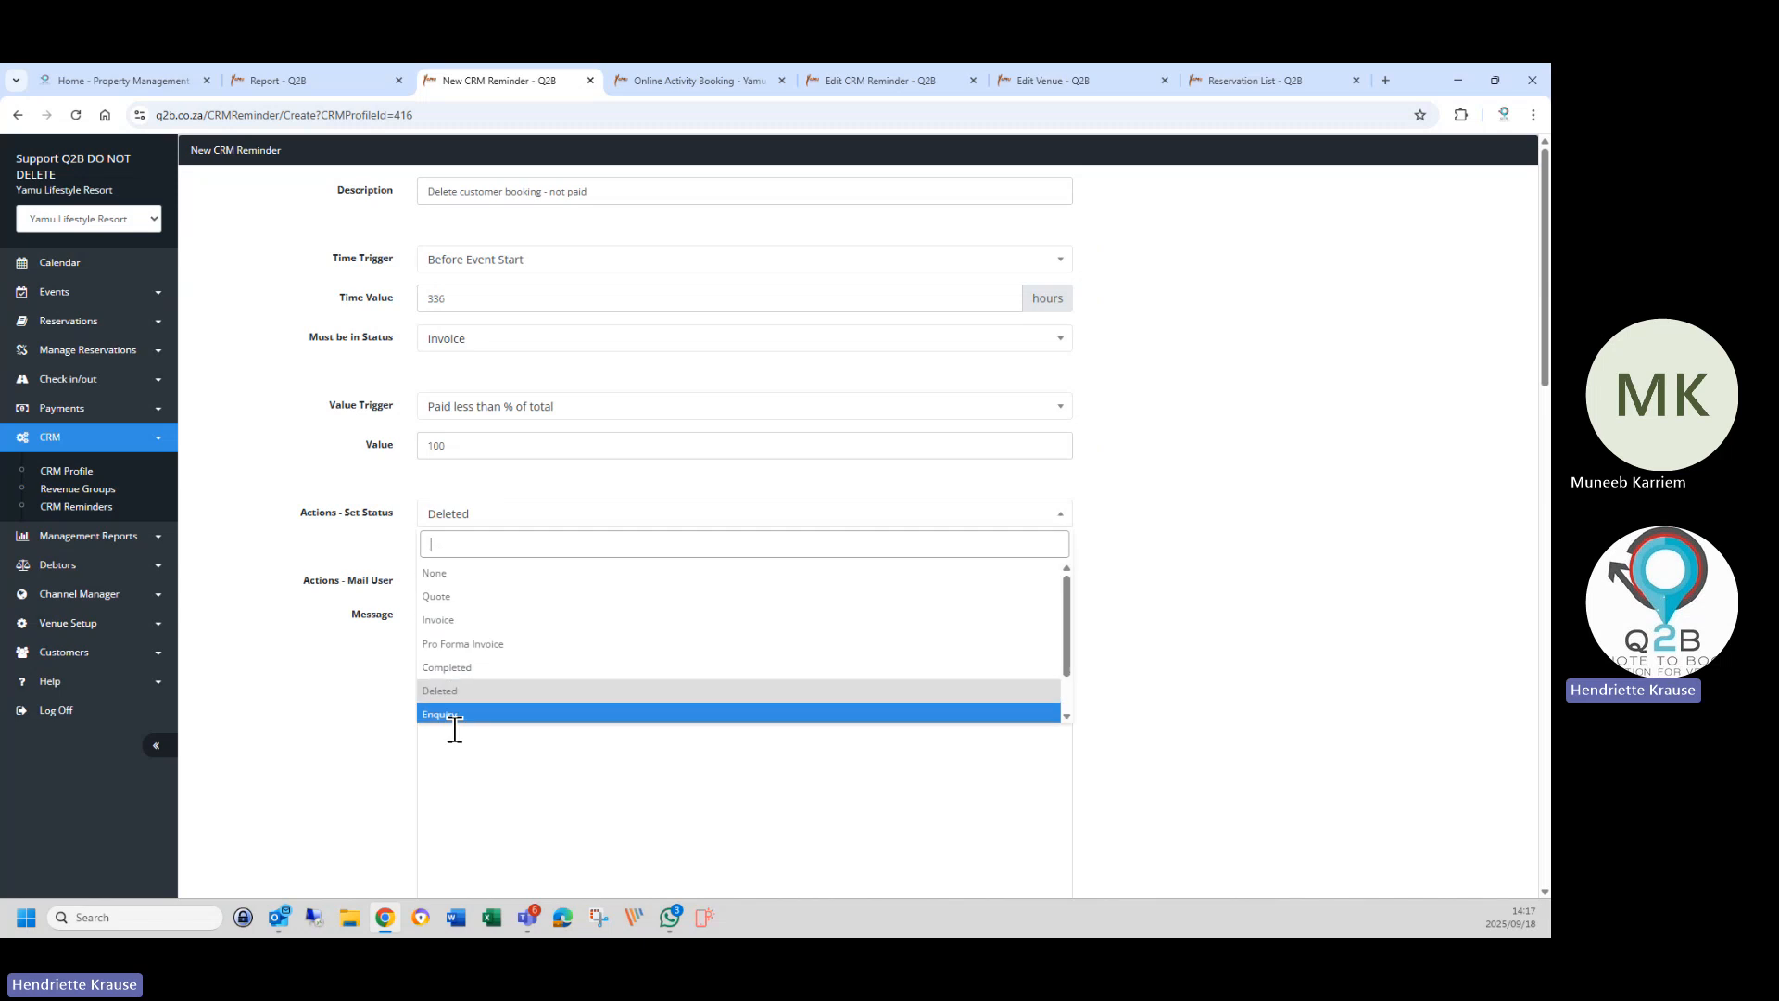
scroll(449, 723, down, 2)
Apply no status change and mail the user 'Follow up with client - Full payment not received.'.
click(450, 711)
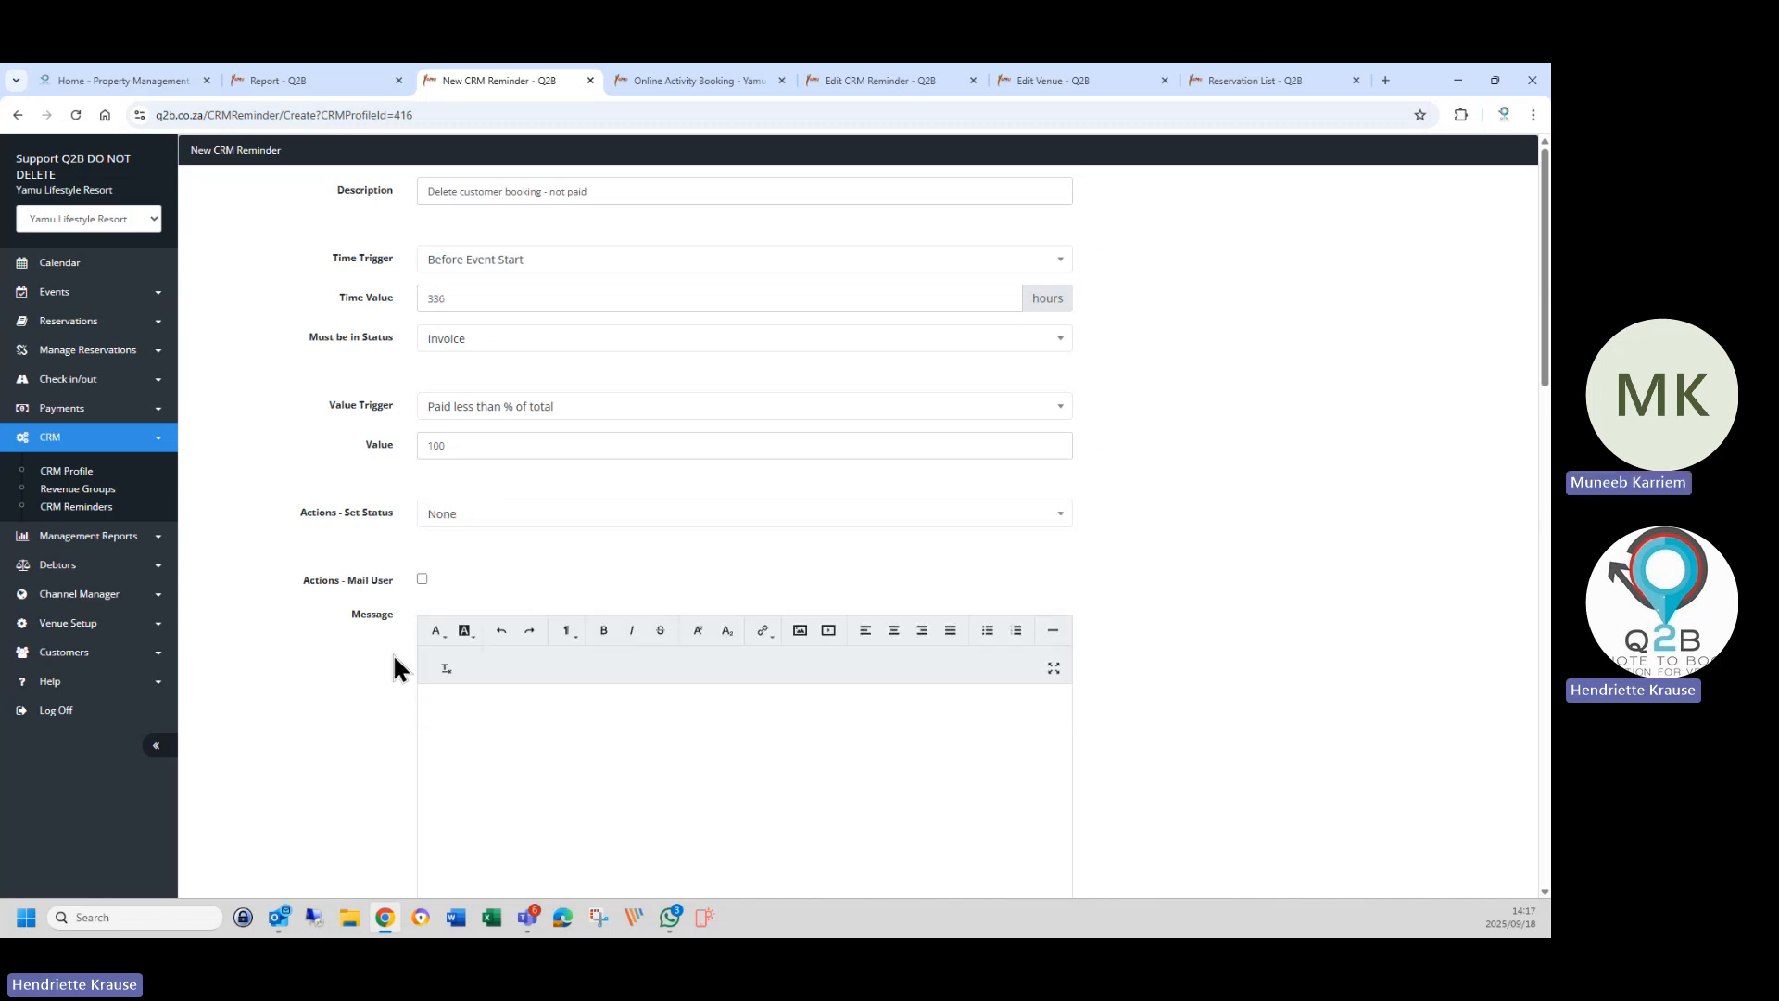
click(422, 578)
text(Follow up)
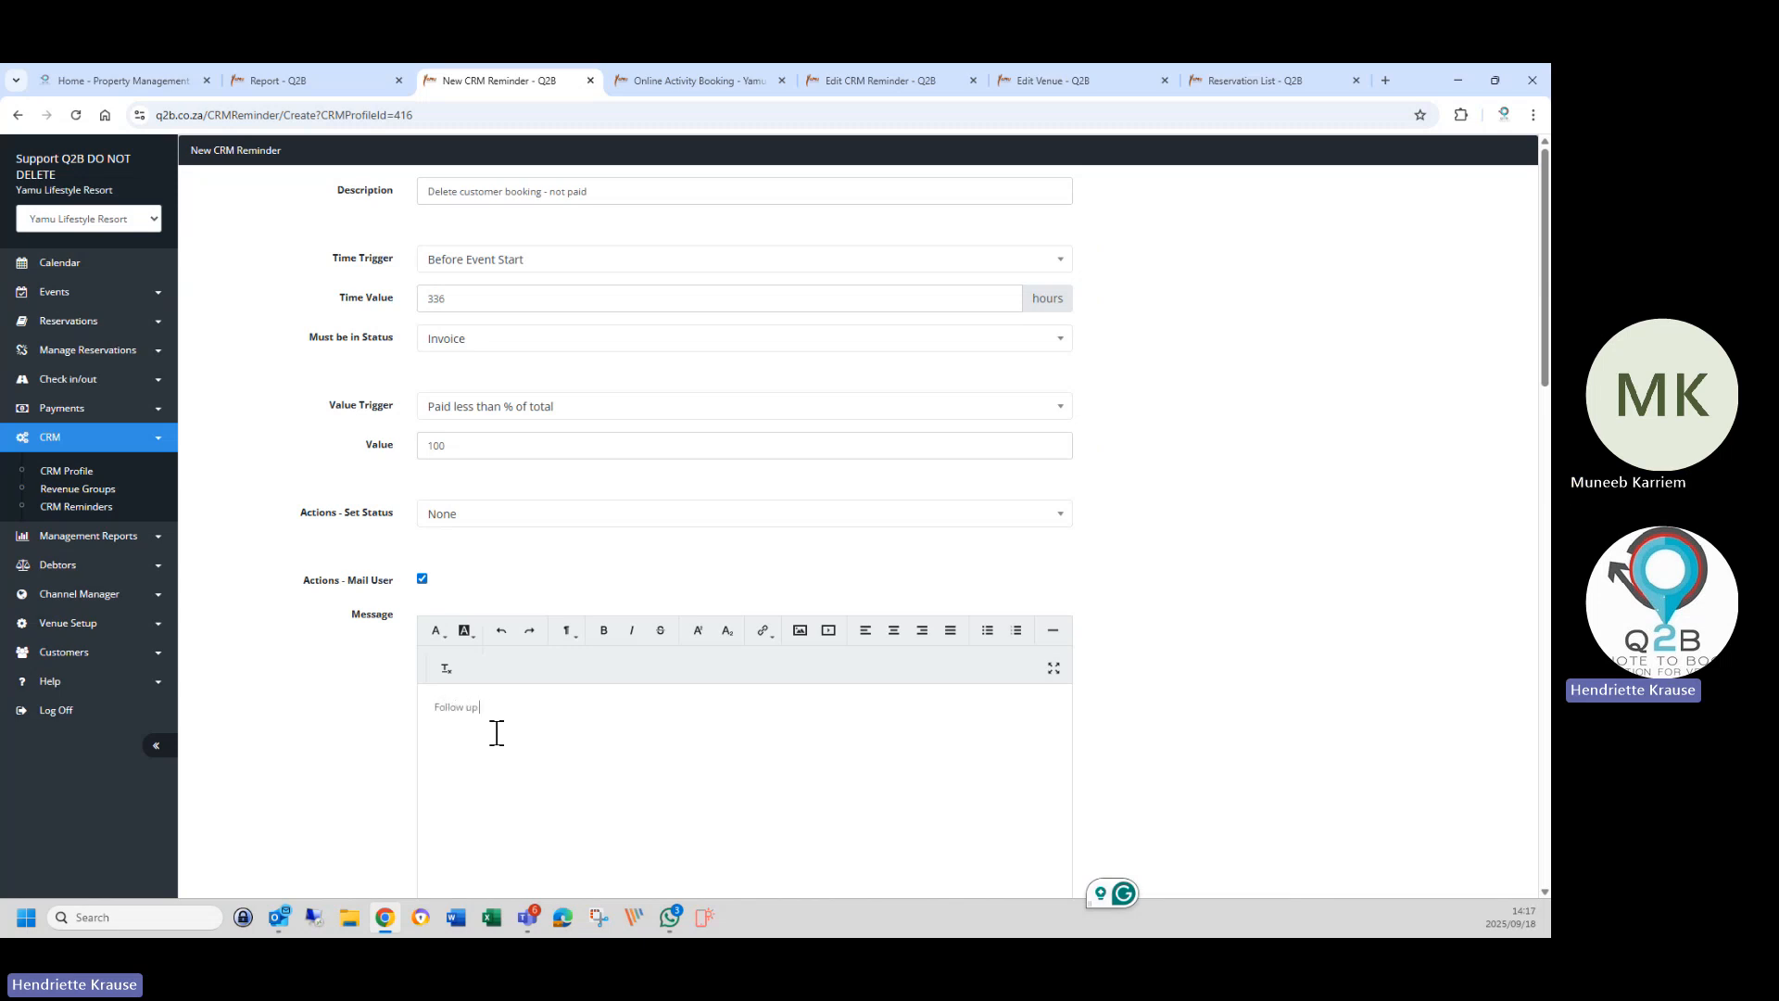
text( with client - Full paymen)
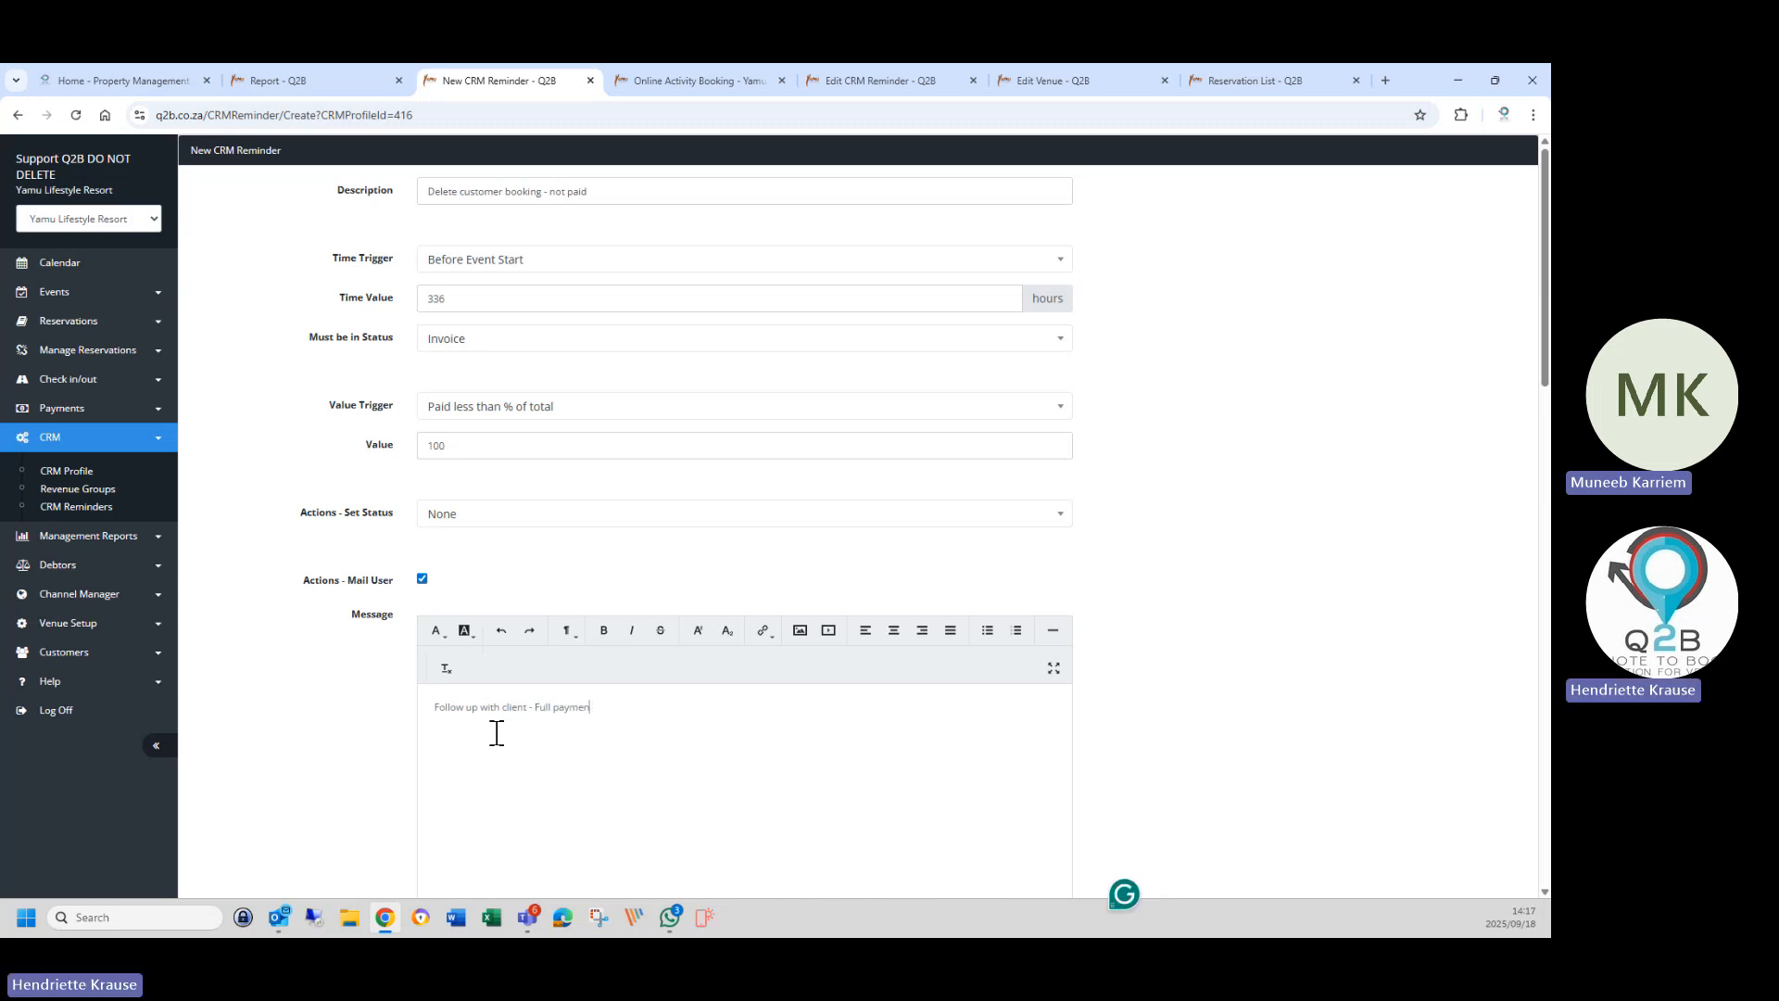
text(t not re)
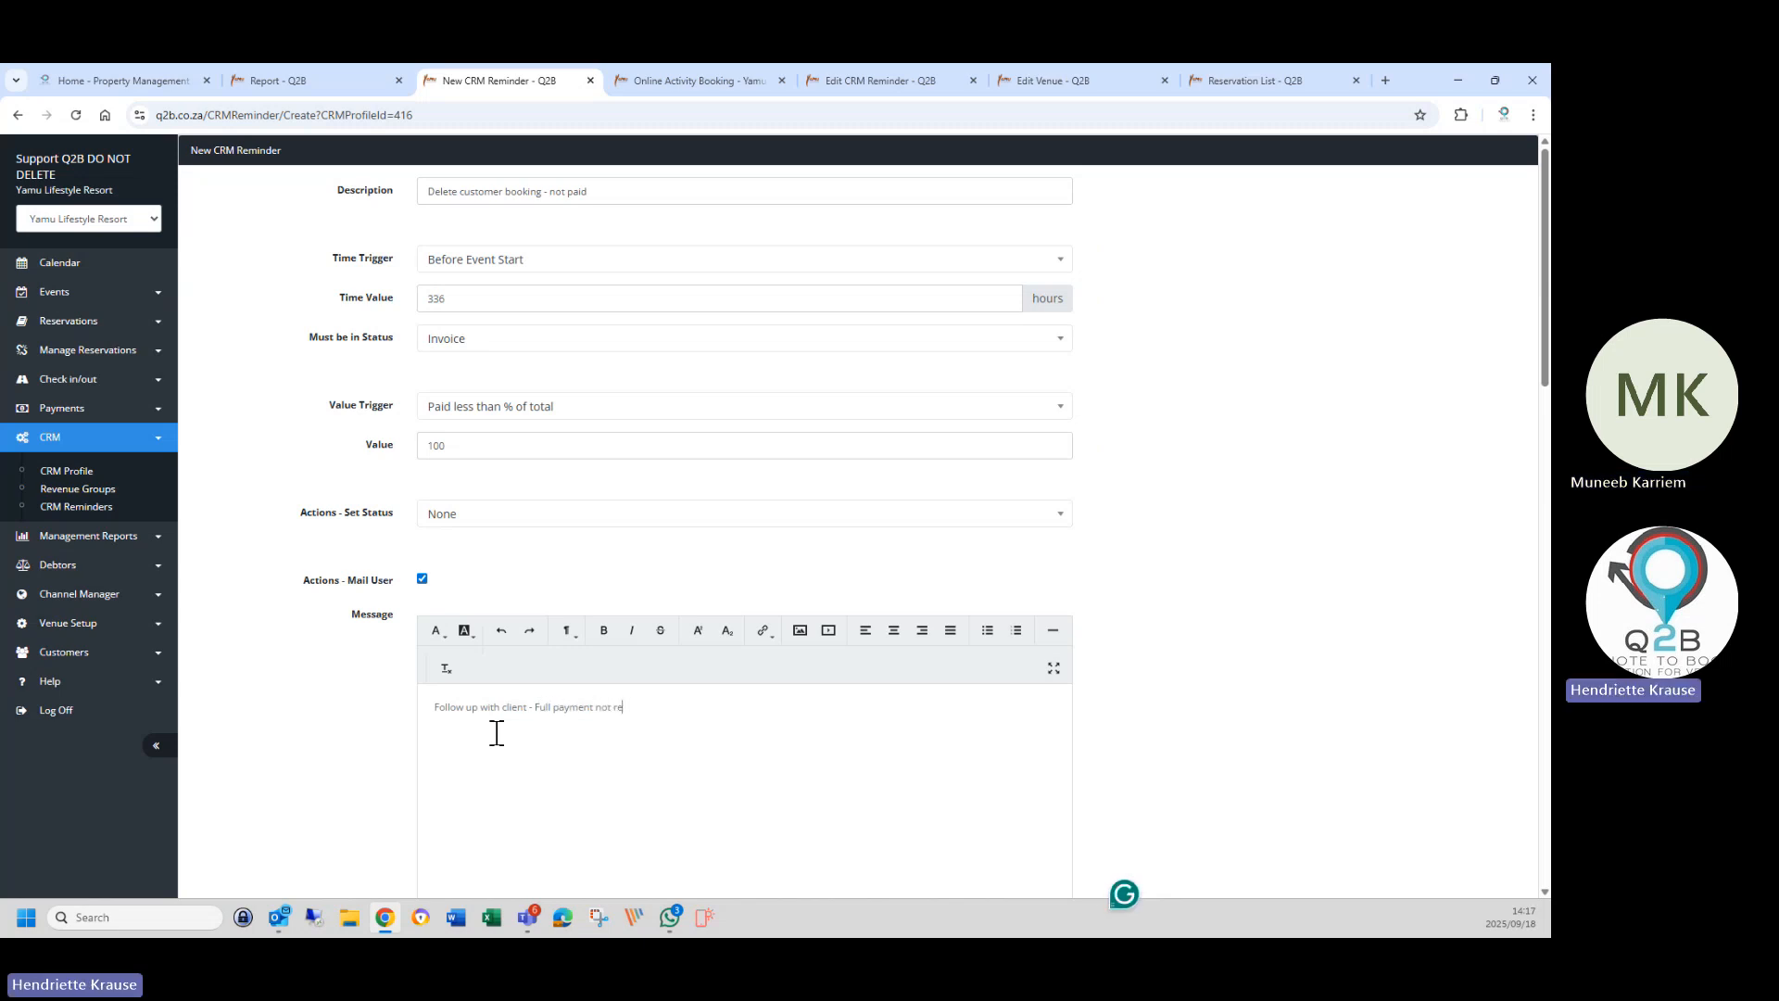
text(ceived.)
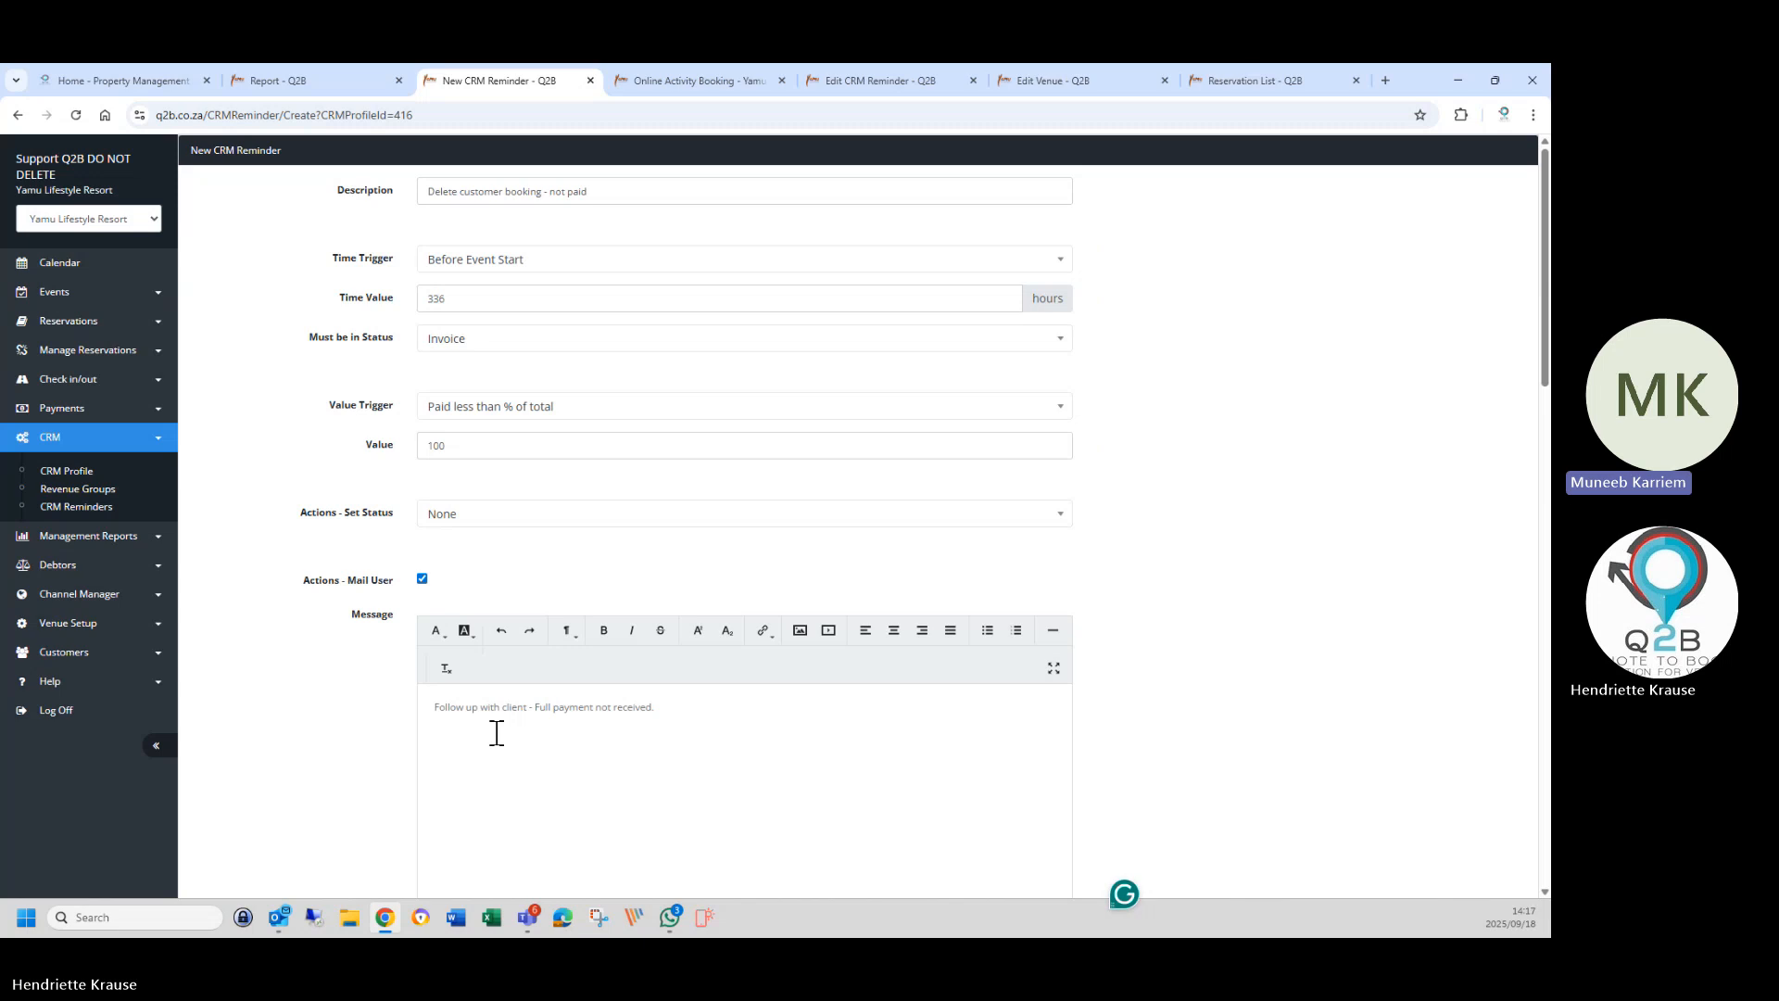
Mark the new reminder Inactive and save it.
scroll(378, 749, down, 5)
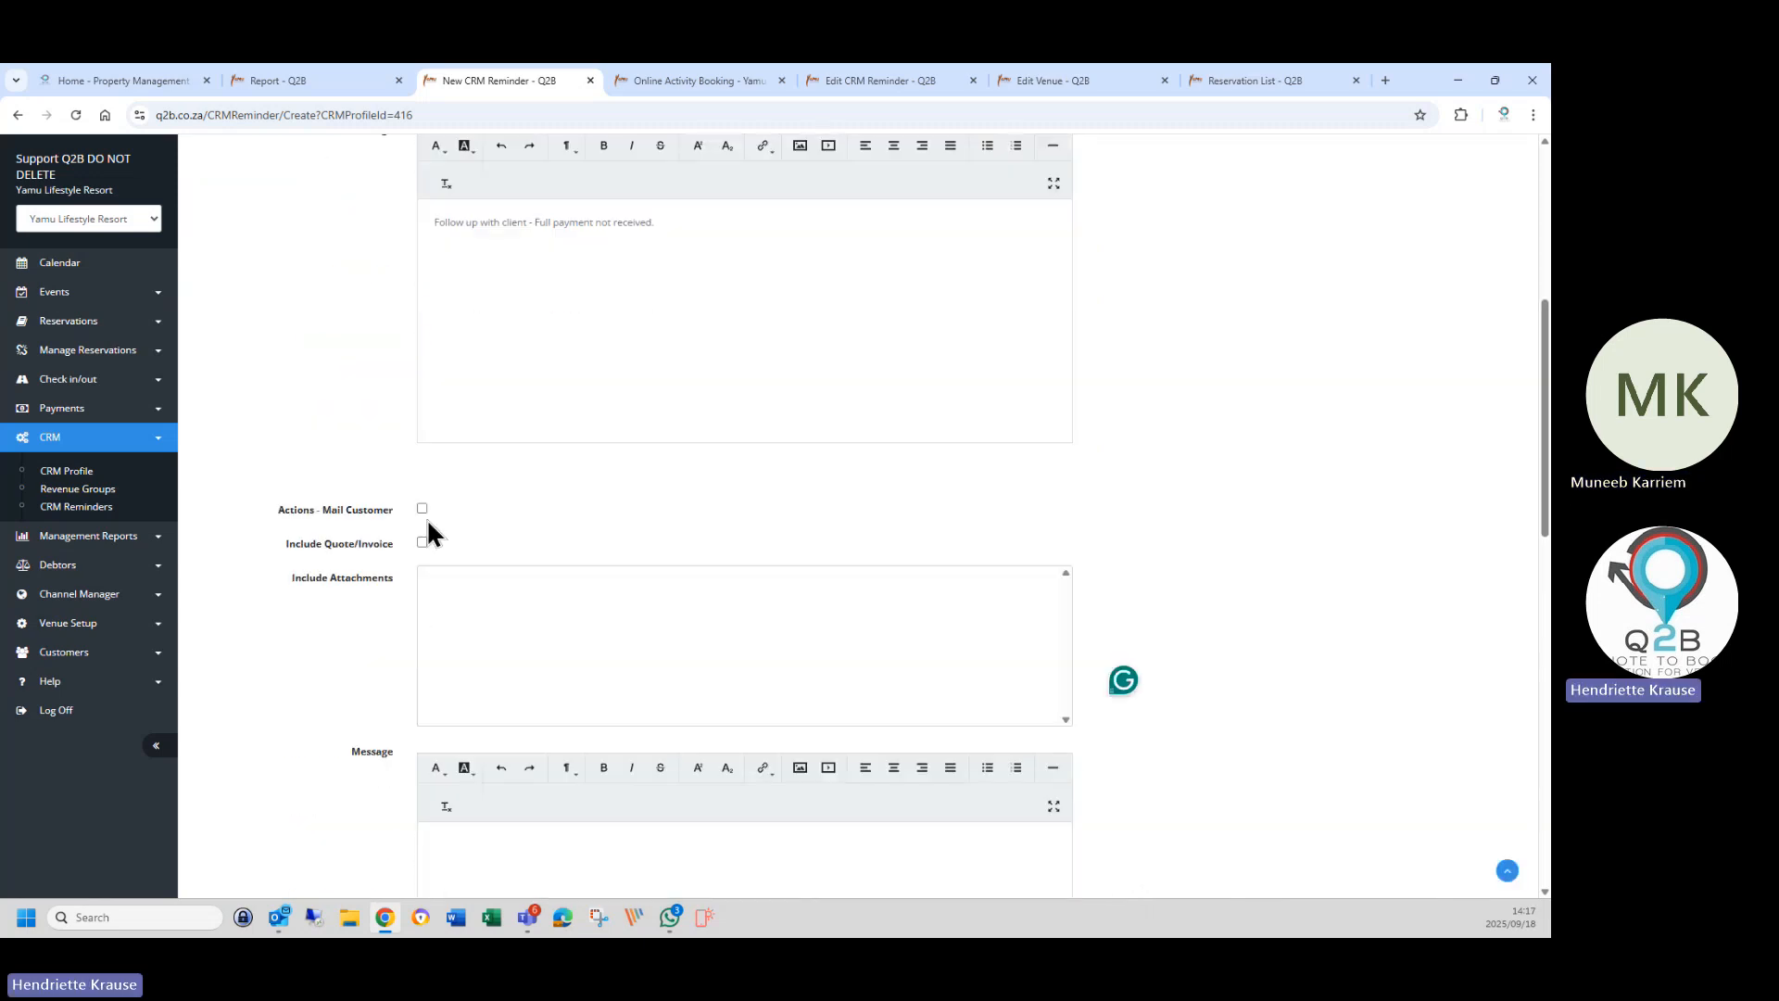
scroll(378, 775, down, 10)
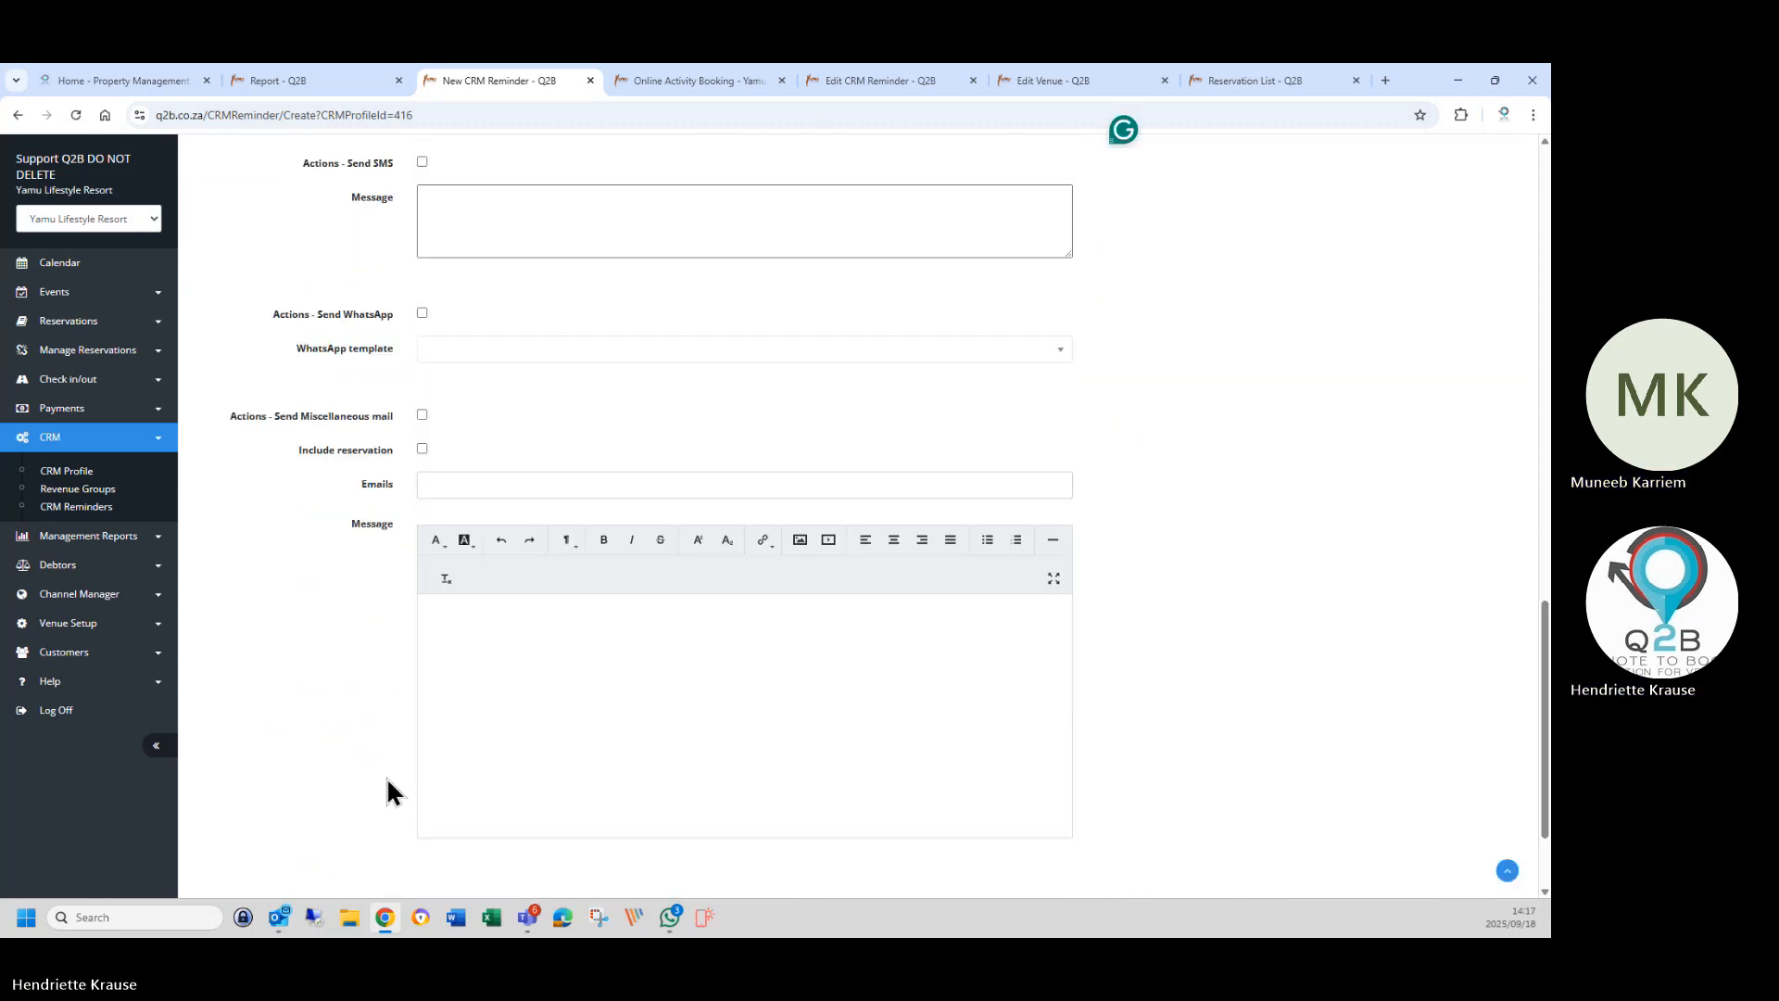
scroll(387, 777, down, 2)
click(422, 760)
click(436, 794)
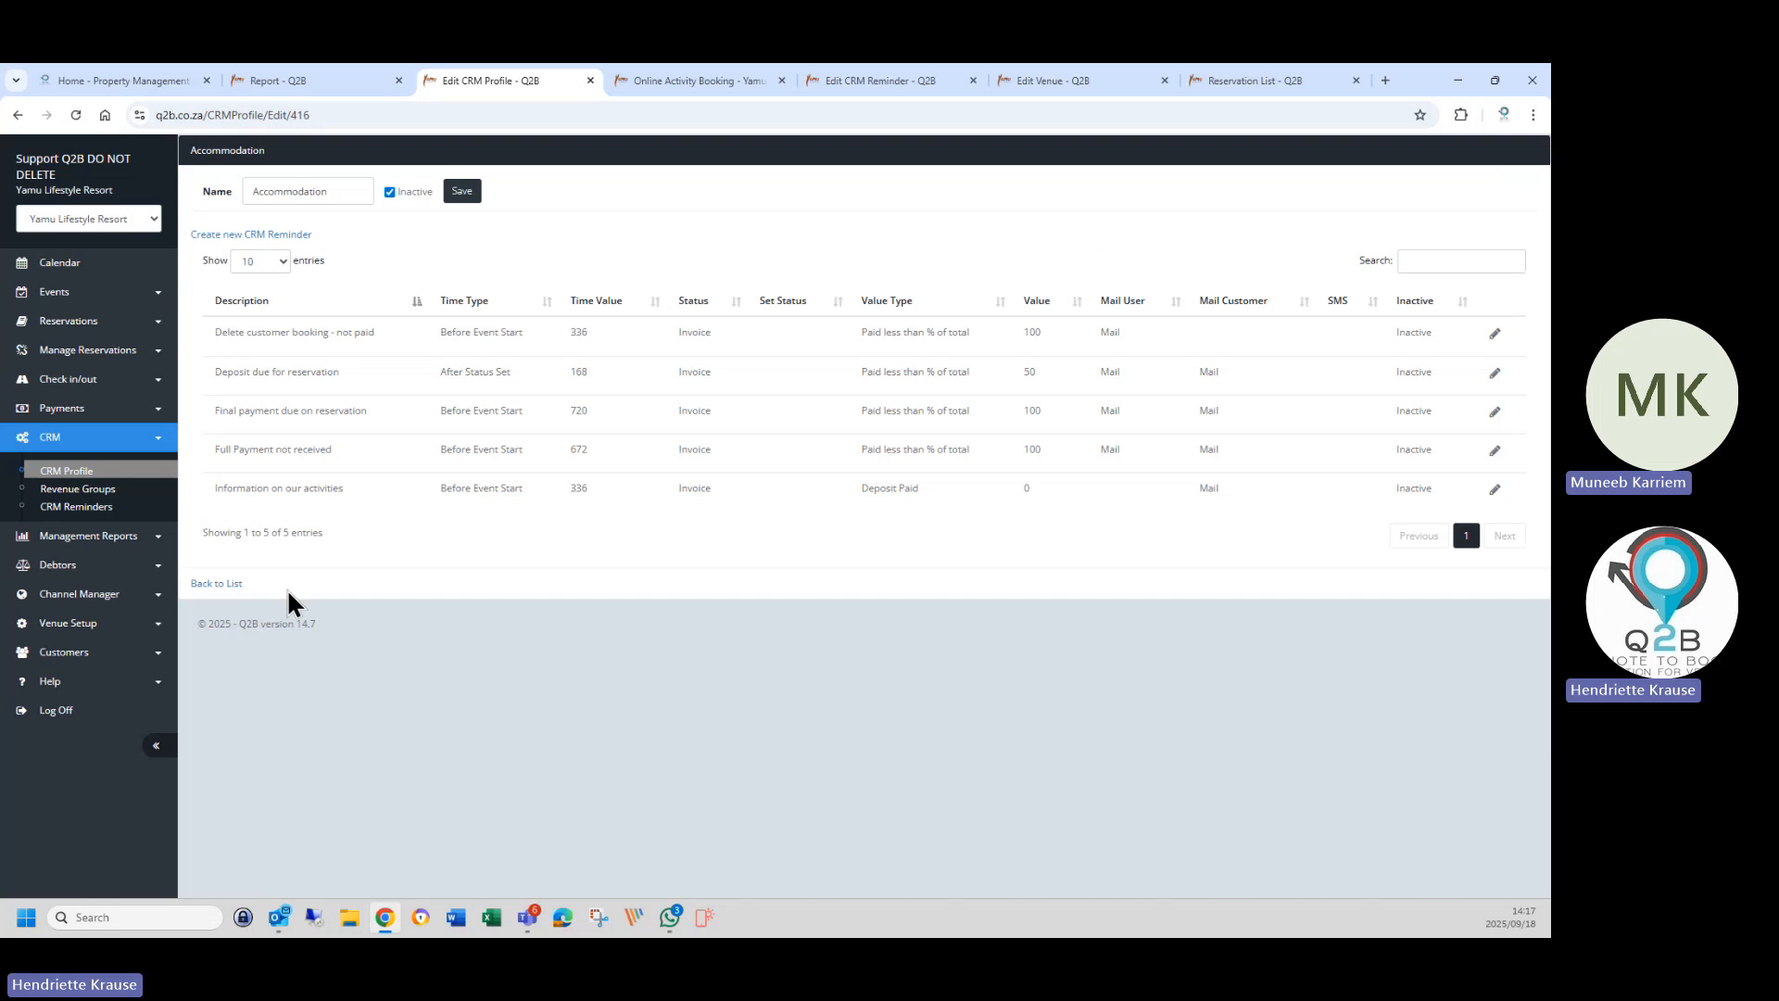
Give Accommodation Revenue the Accommodation CRM profile and Accommodation Feedback profile, and save.
click(74, 490)
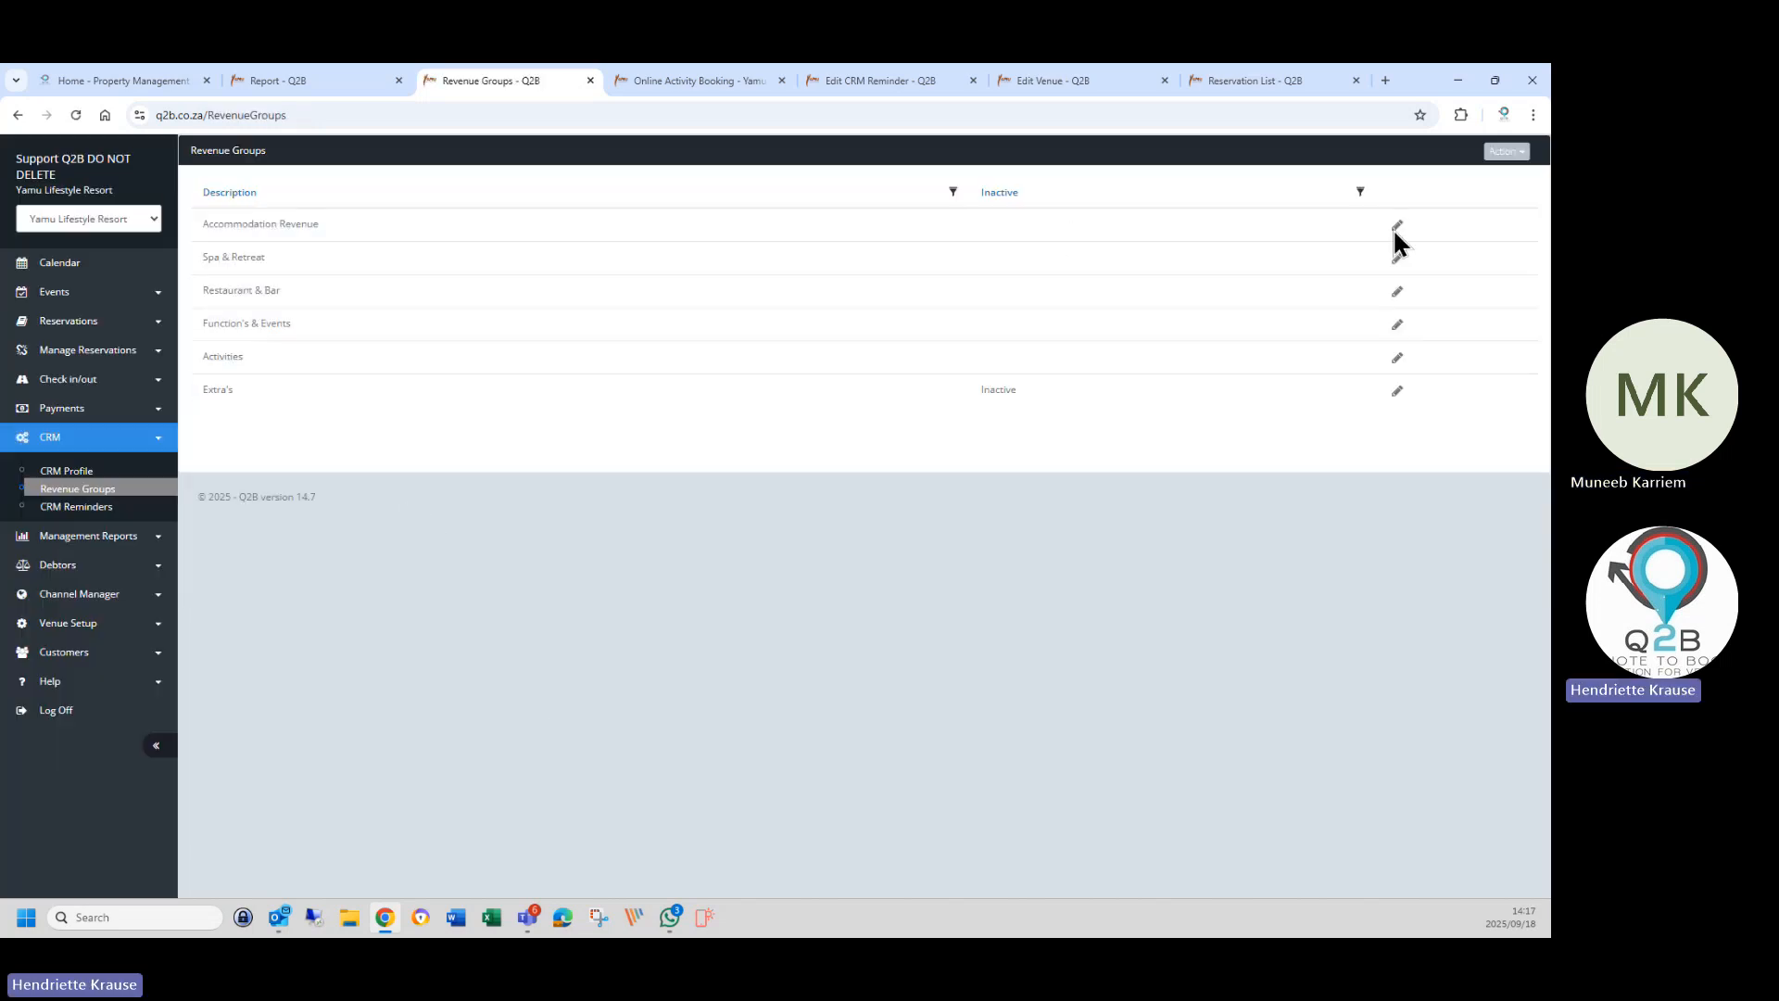
click(1397, 230)
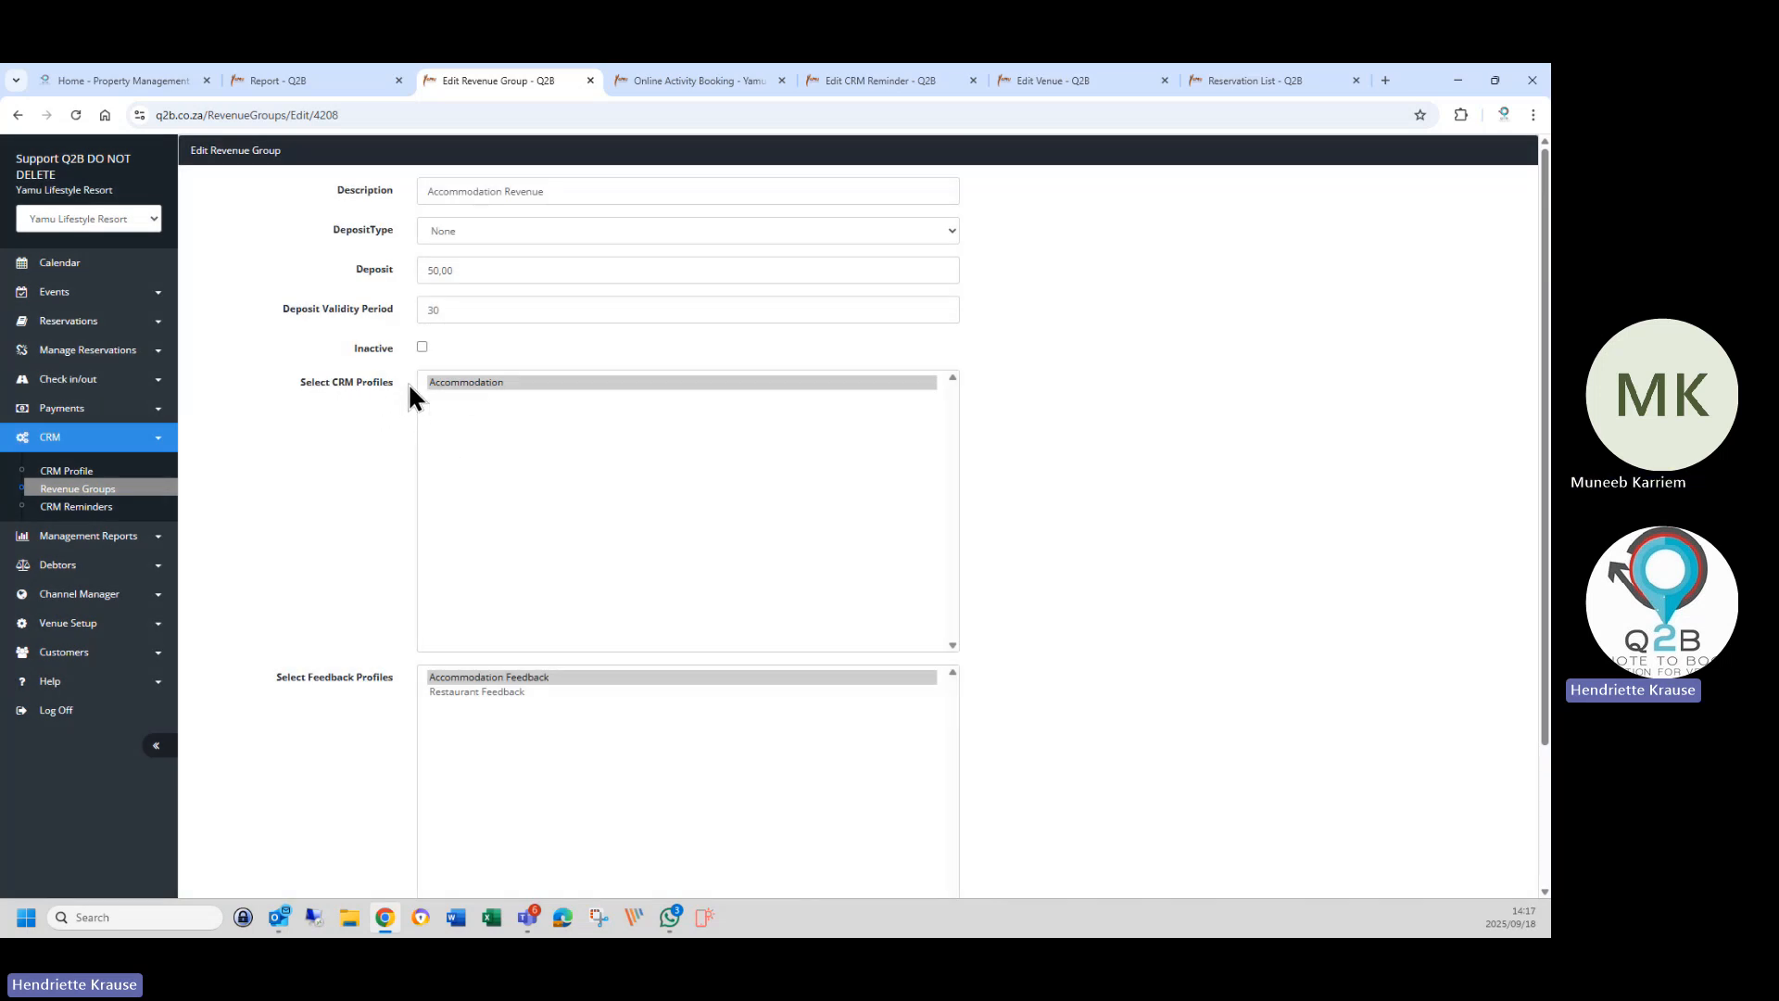
click(481, 382)
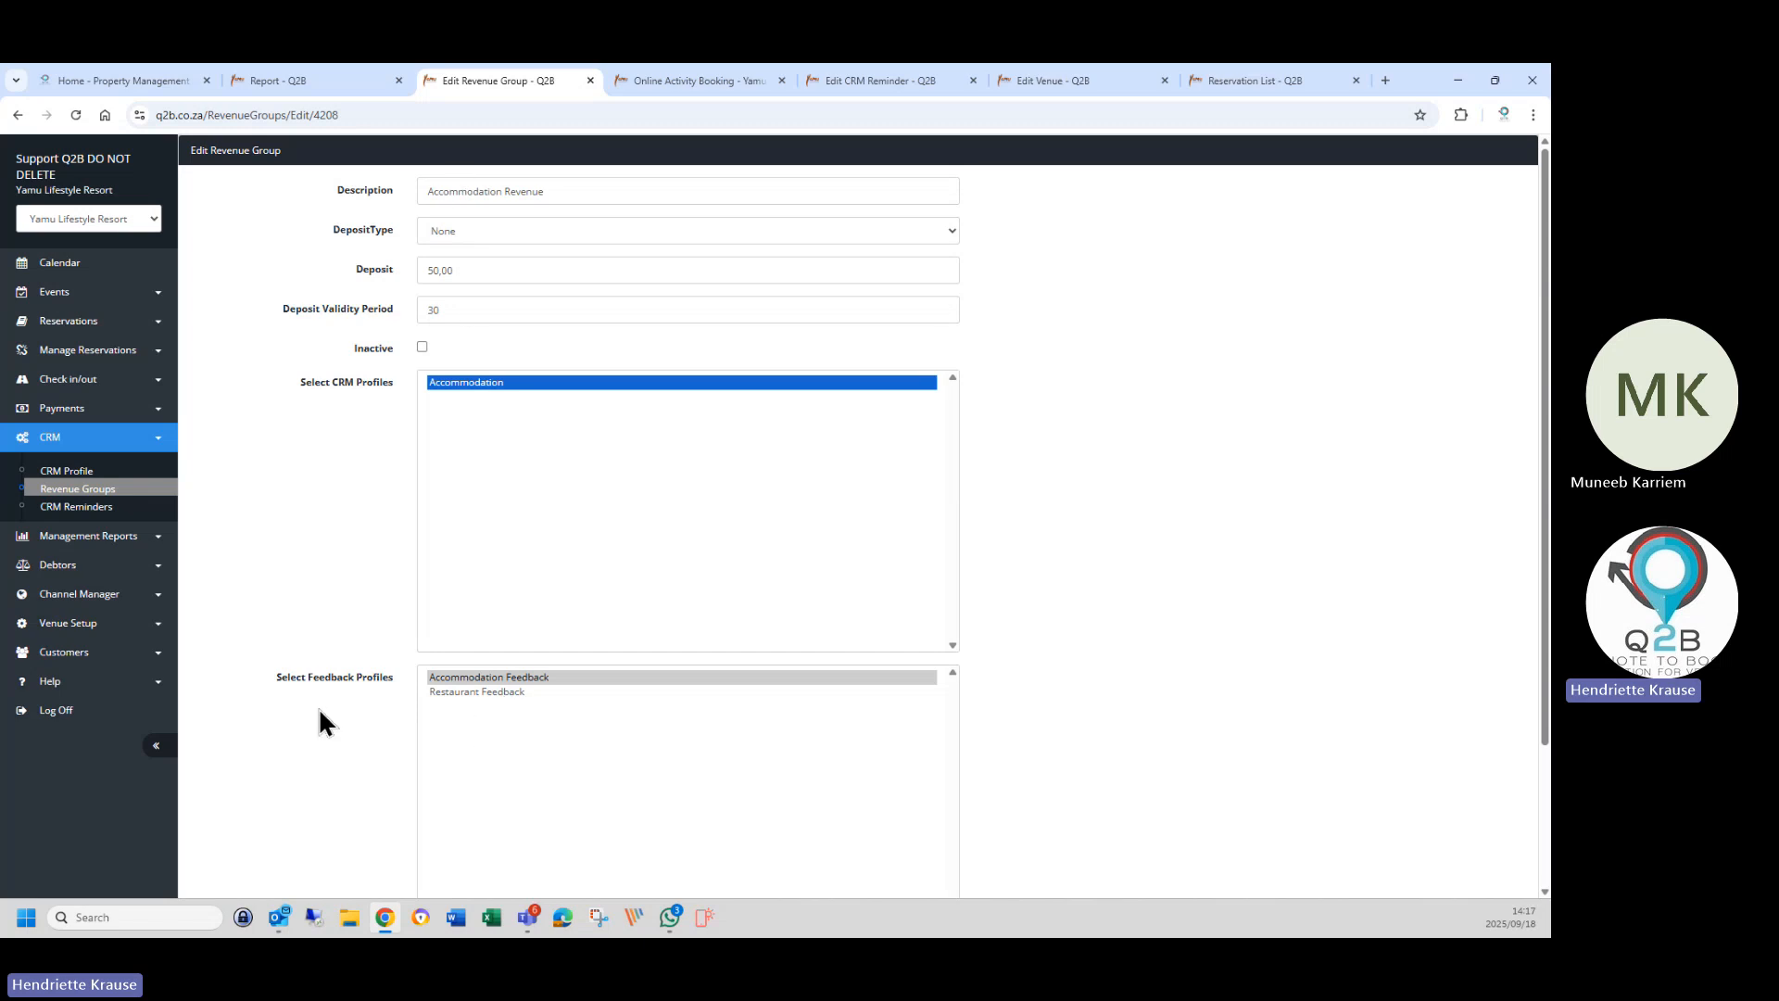
click(451, 682)
scroll(315, 730, down, 2)
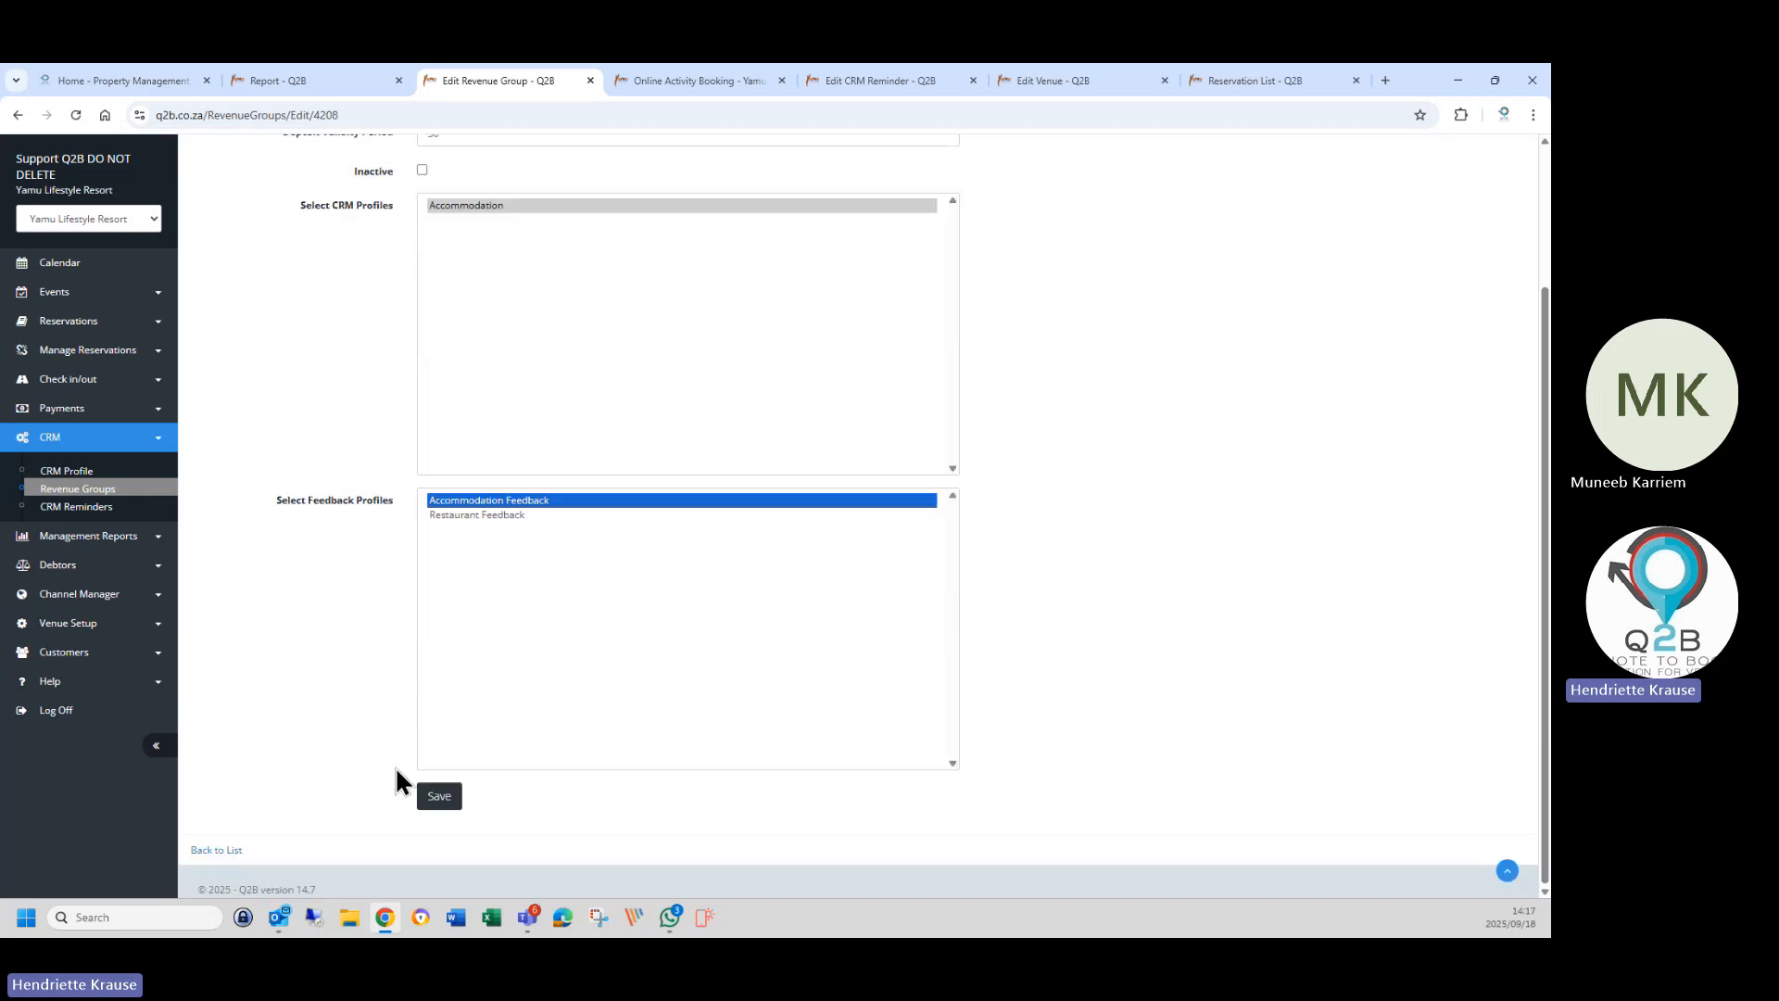
click(454, 803)
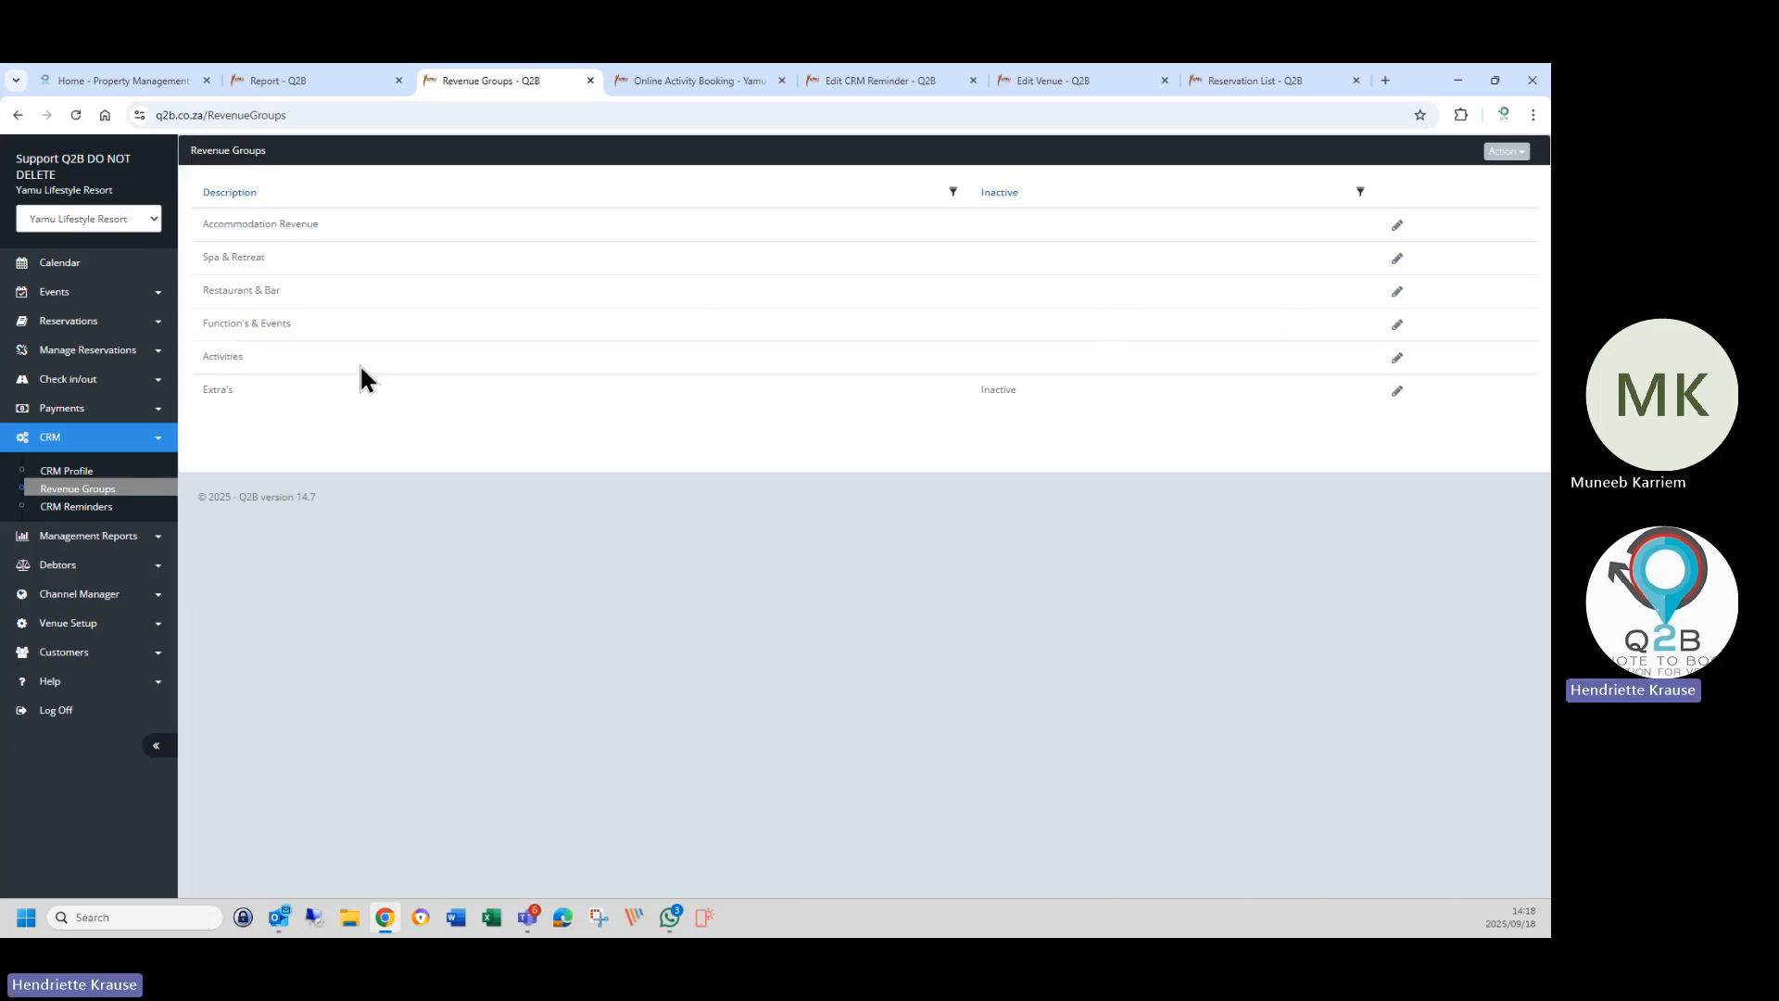
Review the Activities revenue group and the Accommodation CRM profile, then open the reminder report.
click(1396, 360)
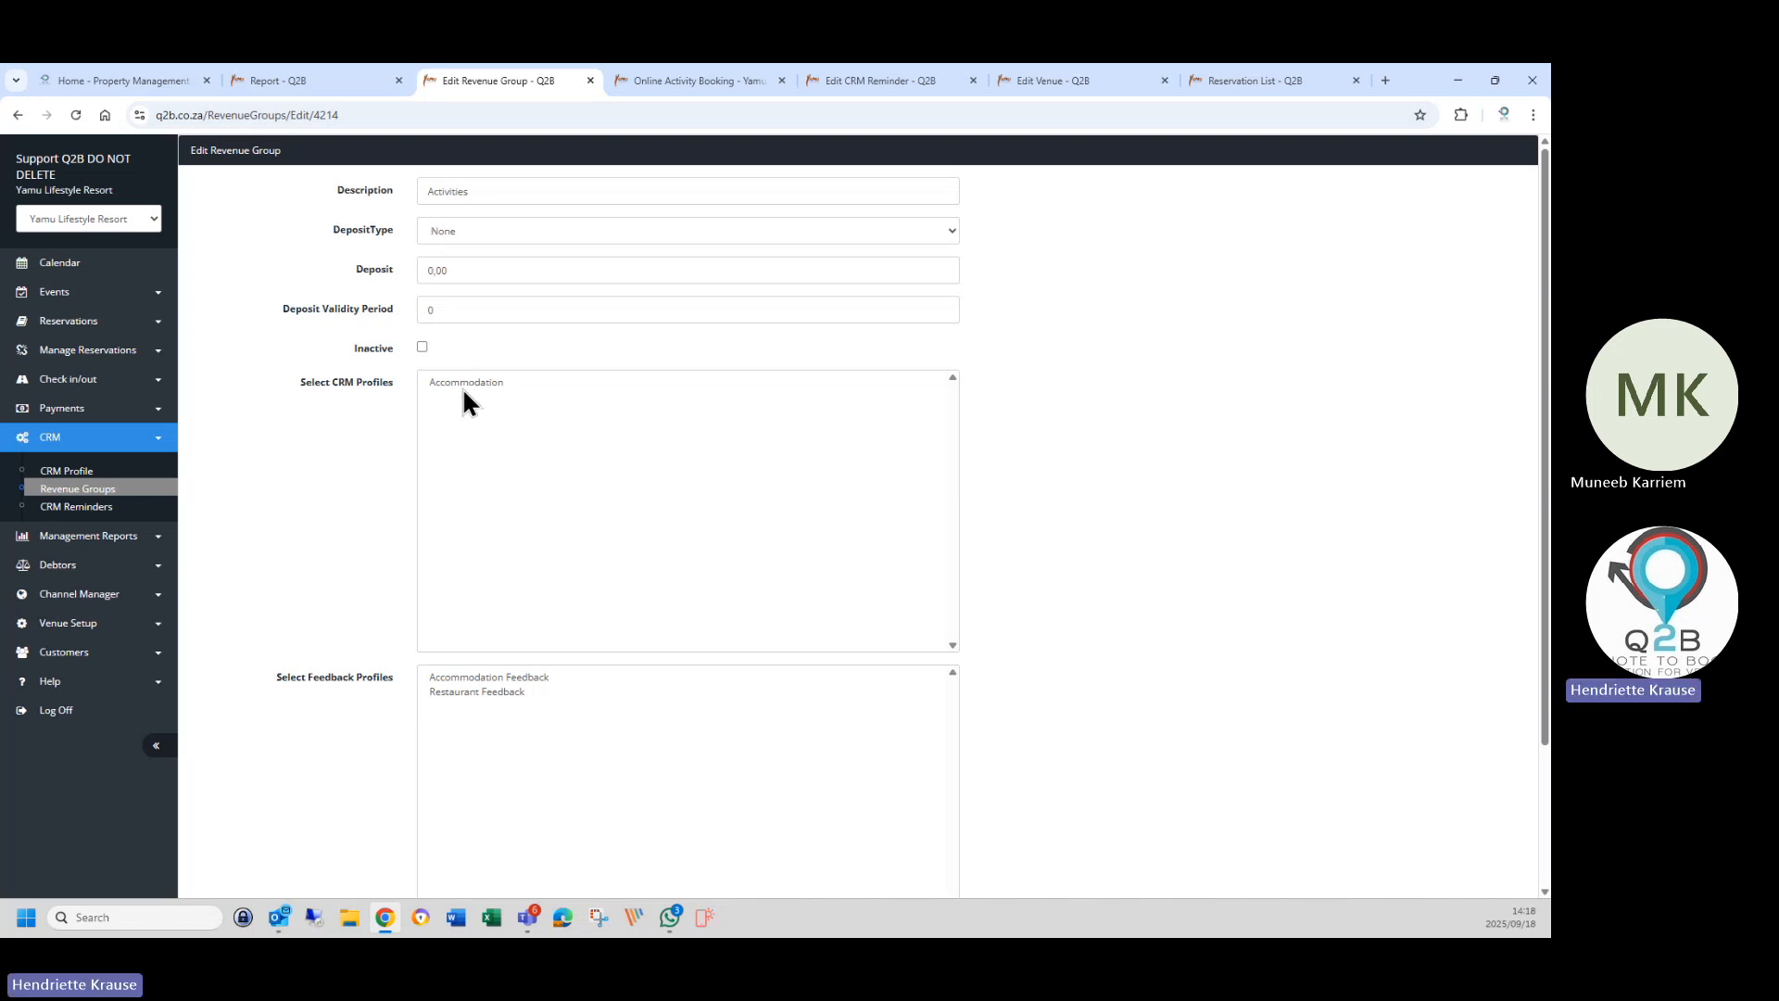
scroll(407, 712, down, 2)
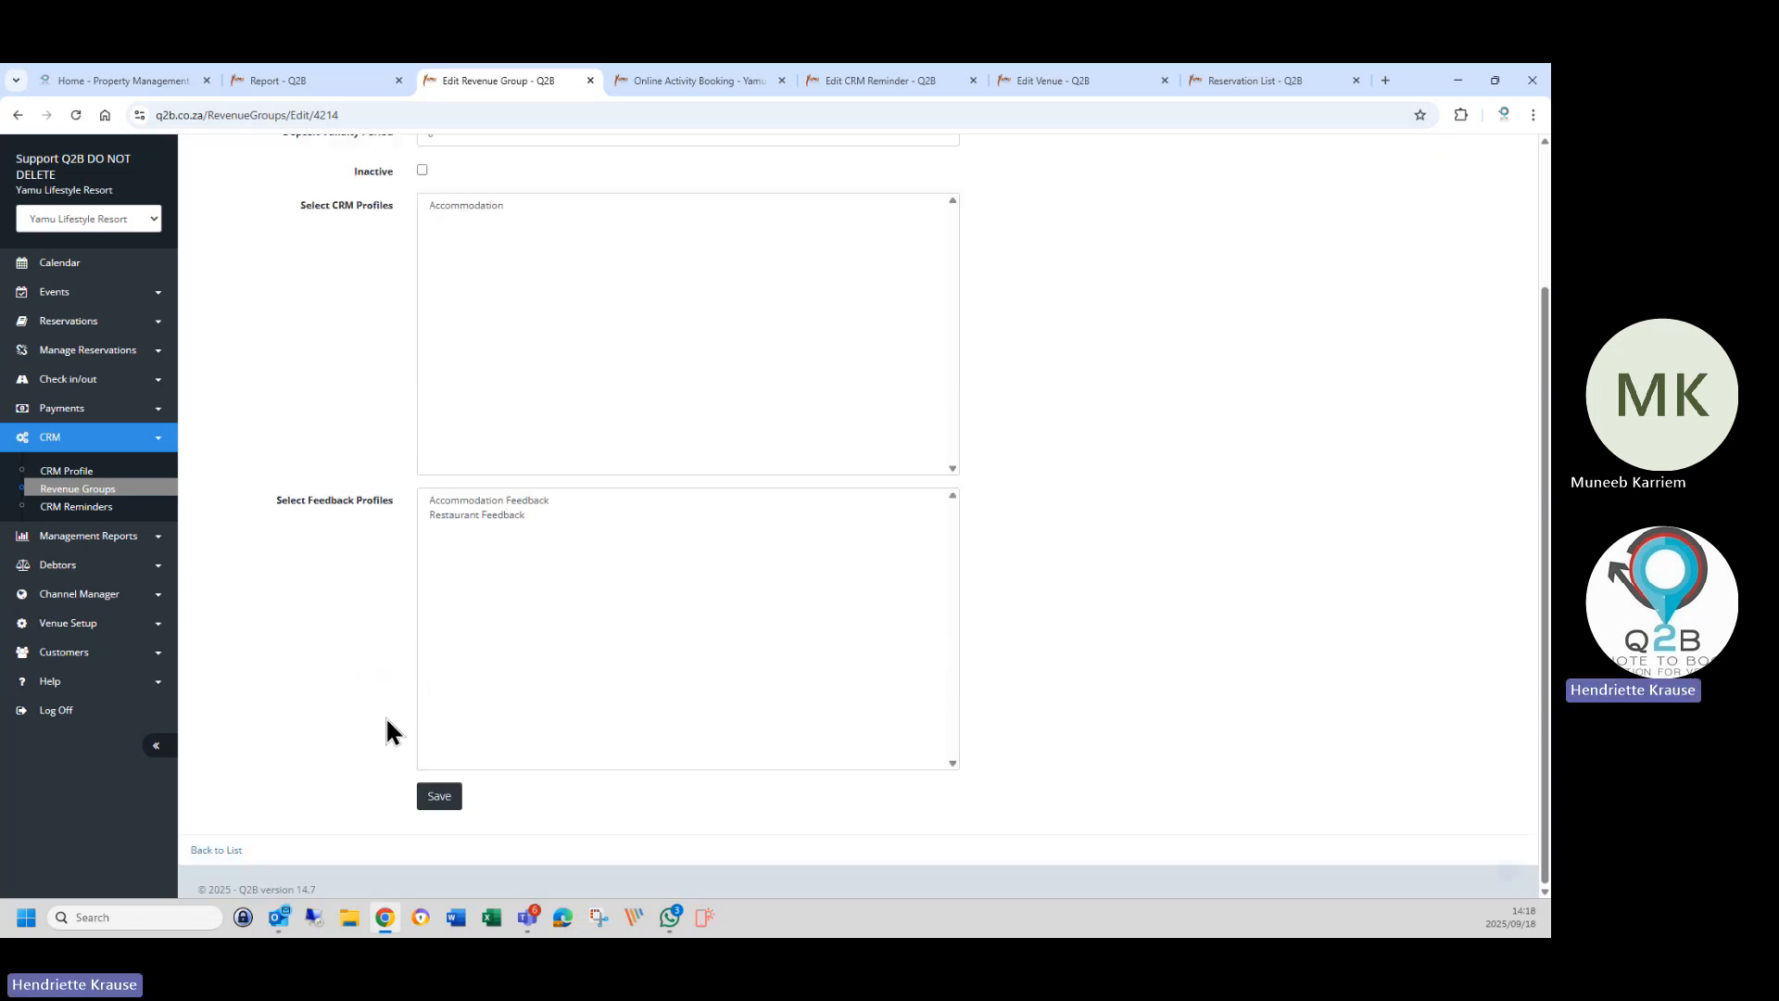
click(218, 849)
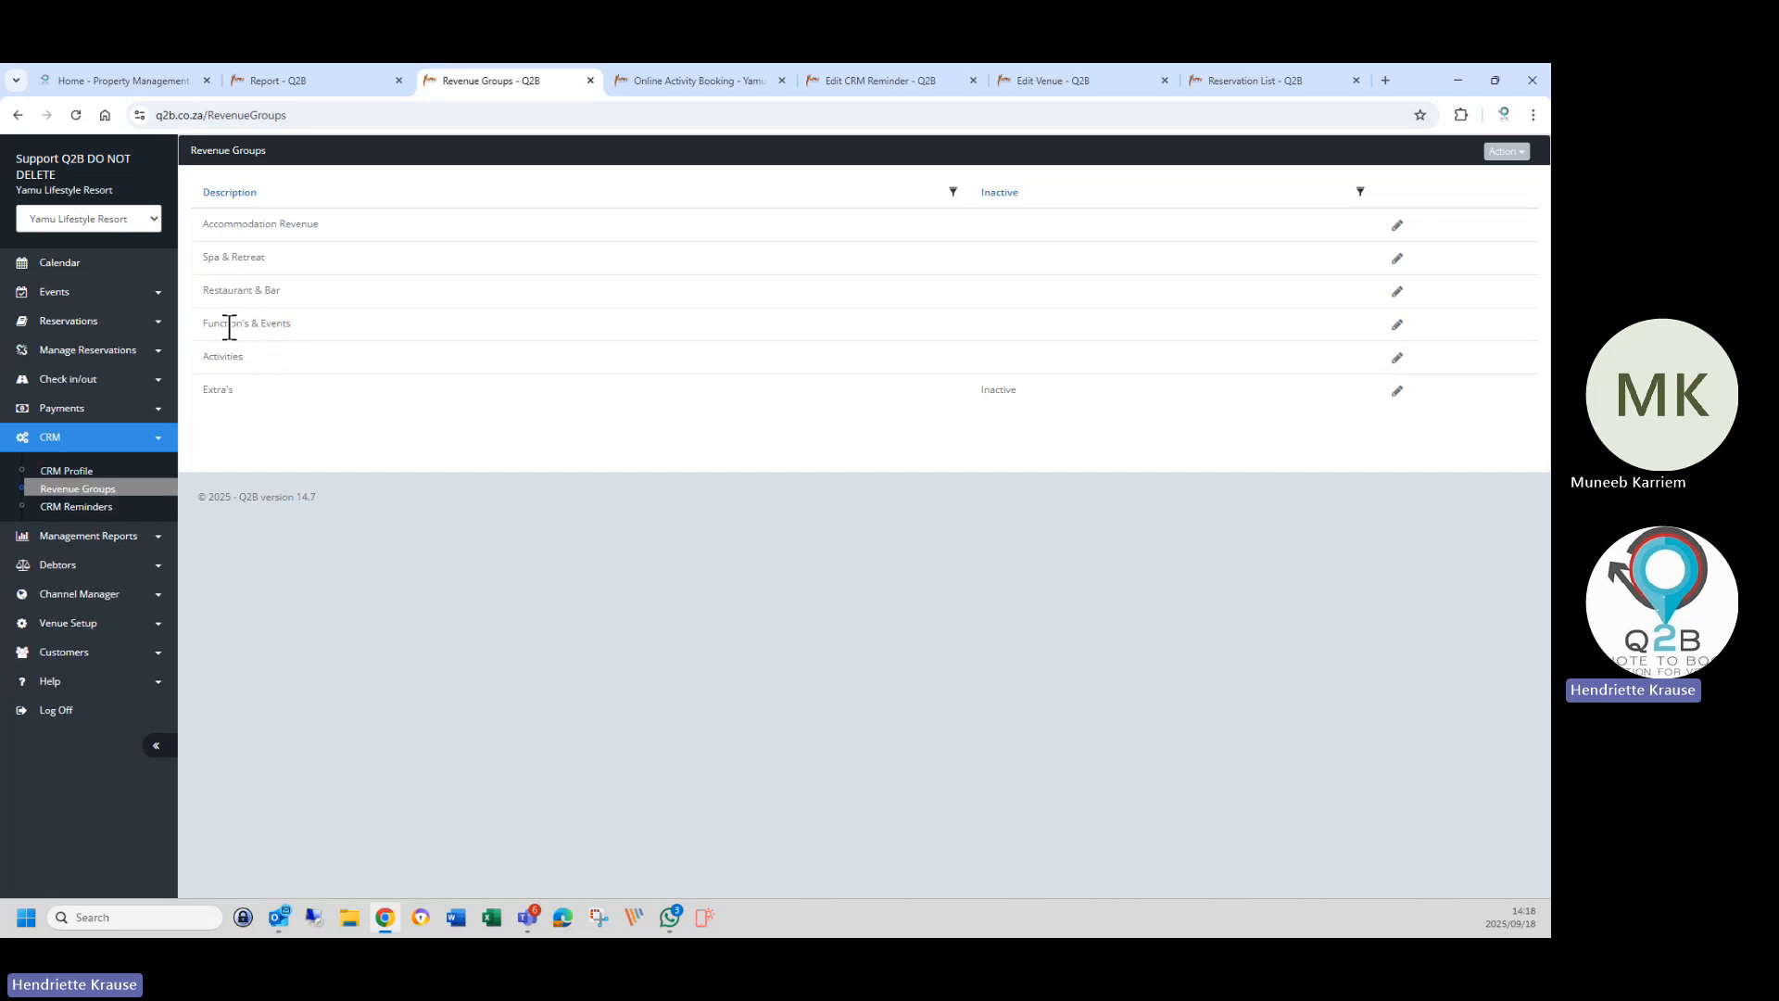
click(104, 476)
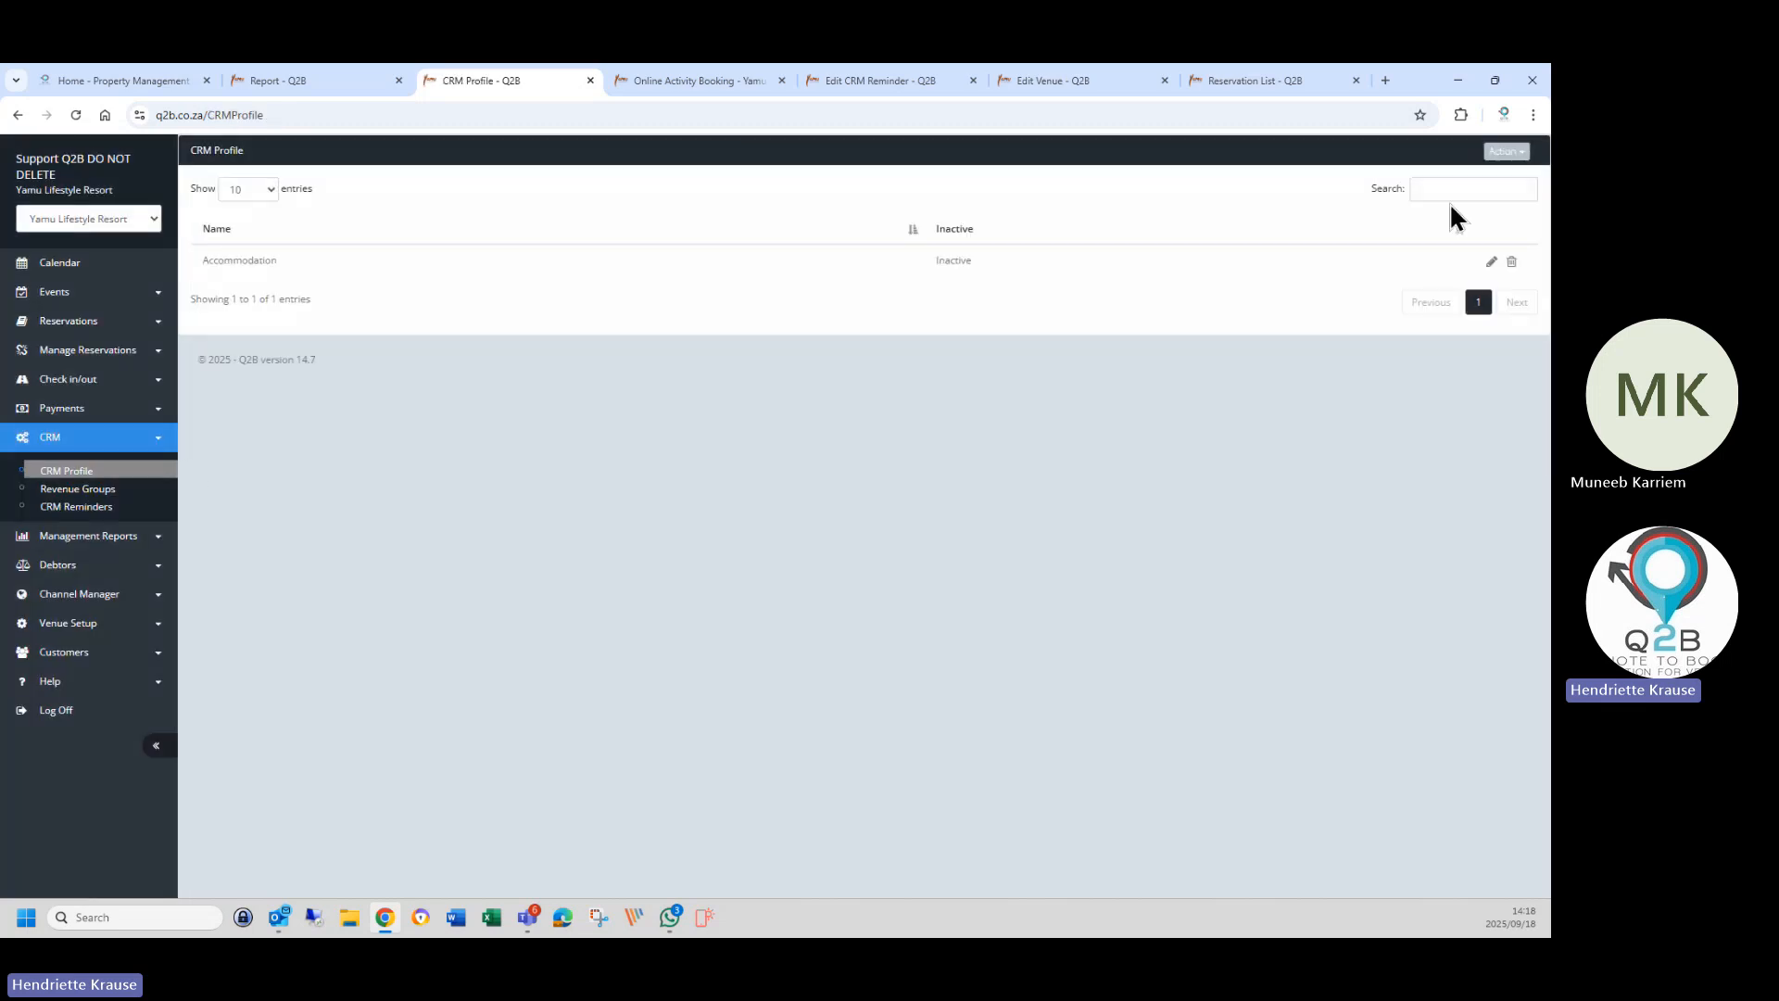
click(1491, 261)
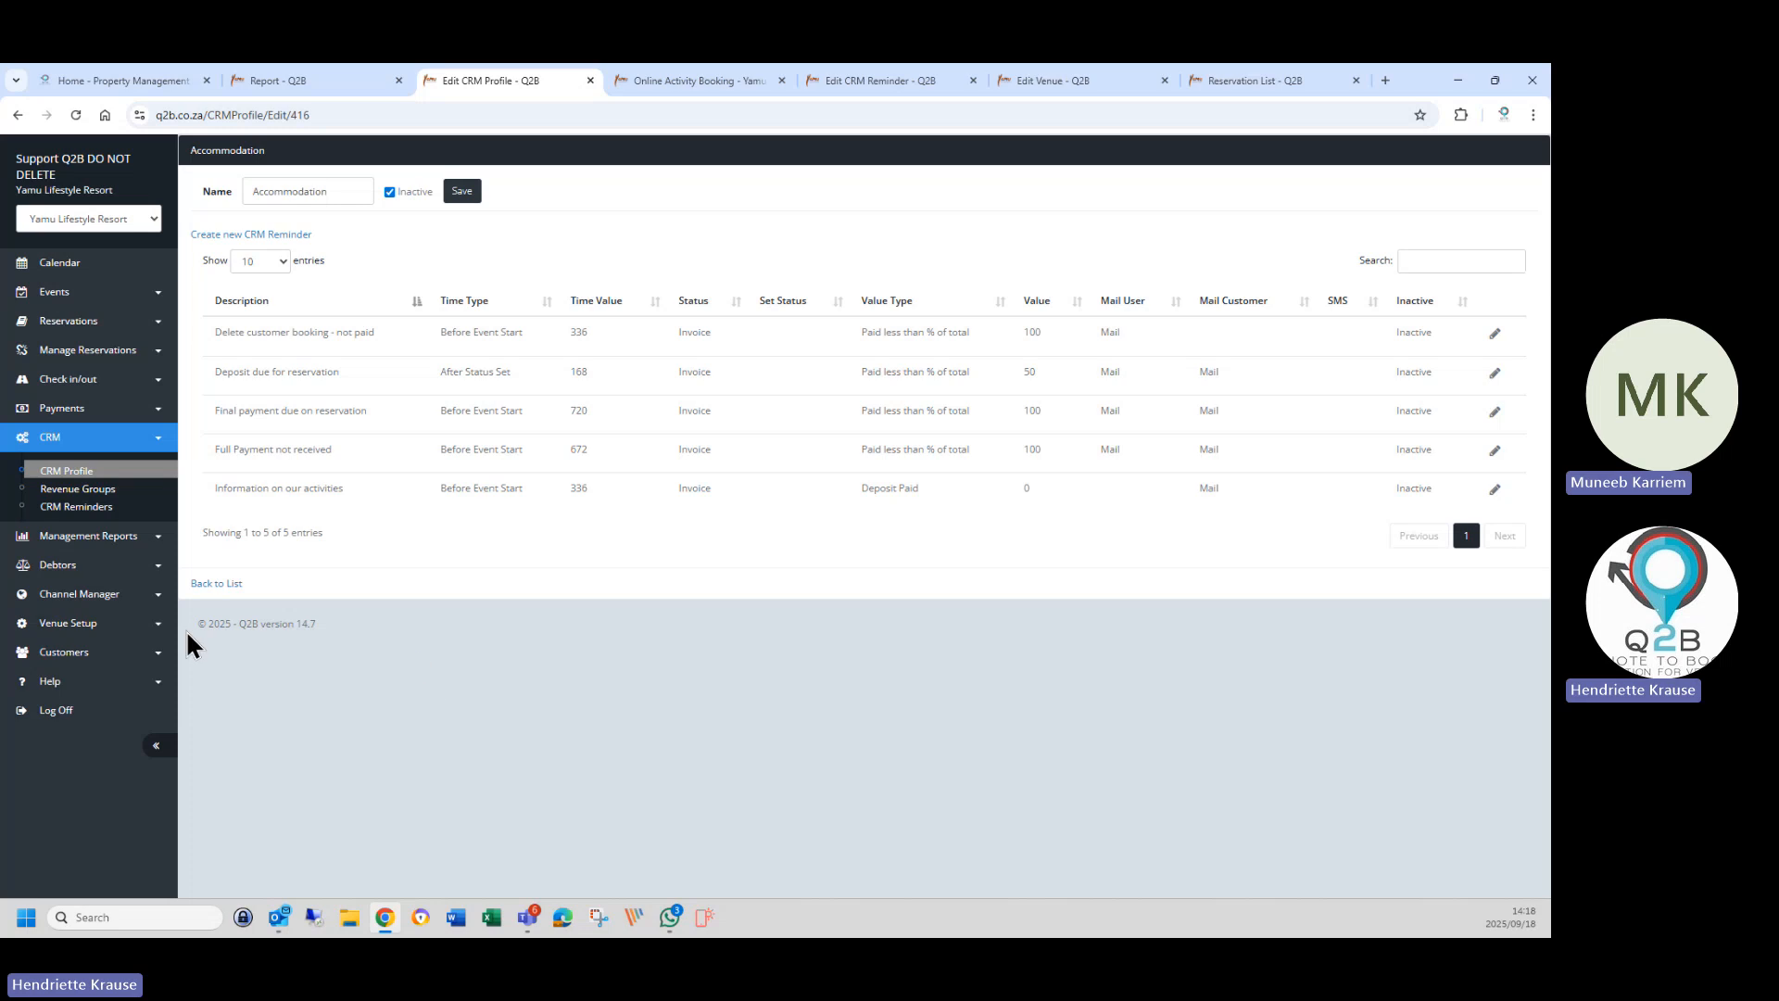
click(66, 507)
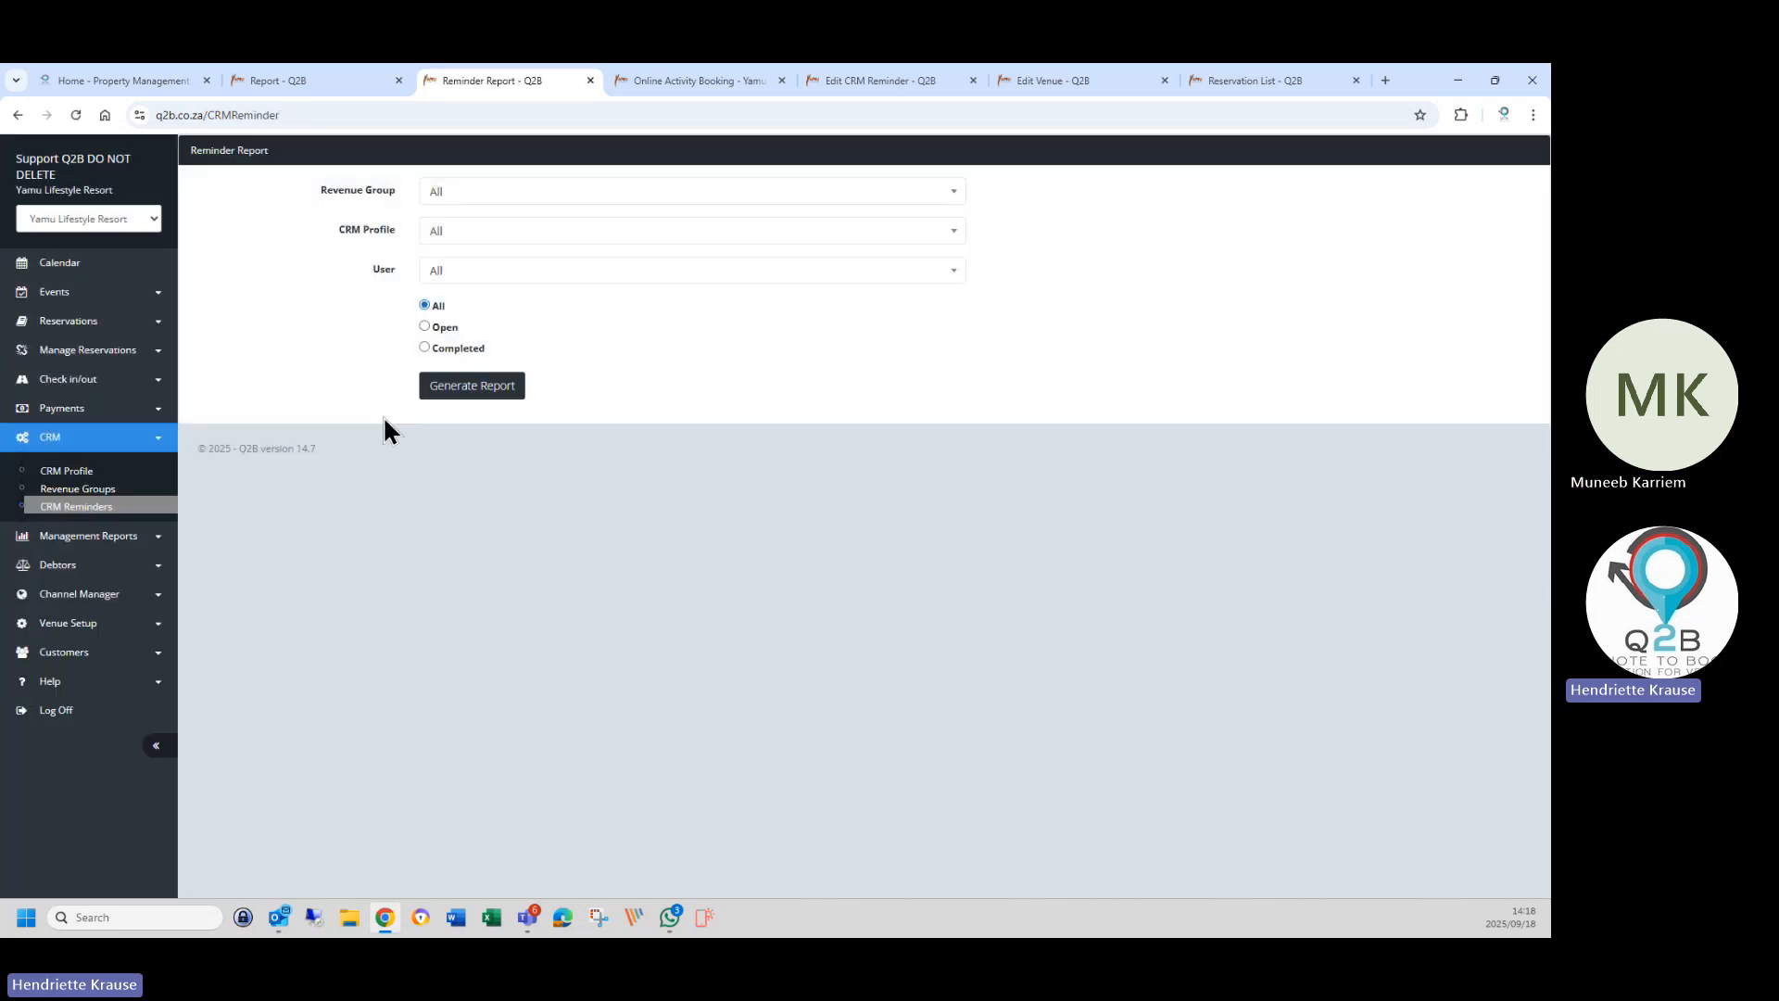
Generate the open-reminders report for Accommodation Revenue and the Accommodation profile.
click(473, 195)
click(500, 278)
click(449, 237)
click(464, 314)
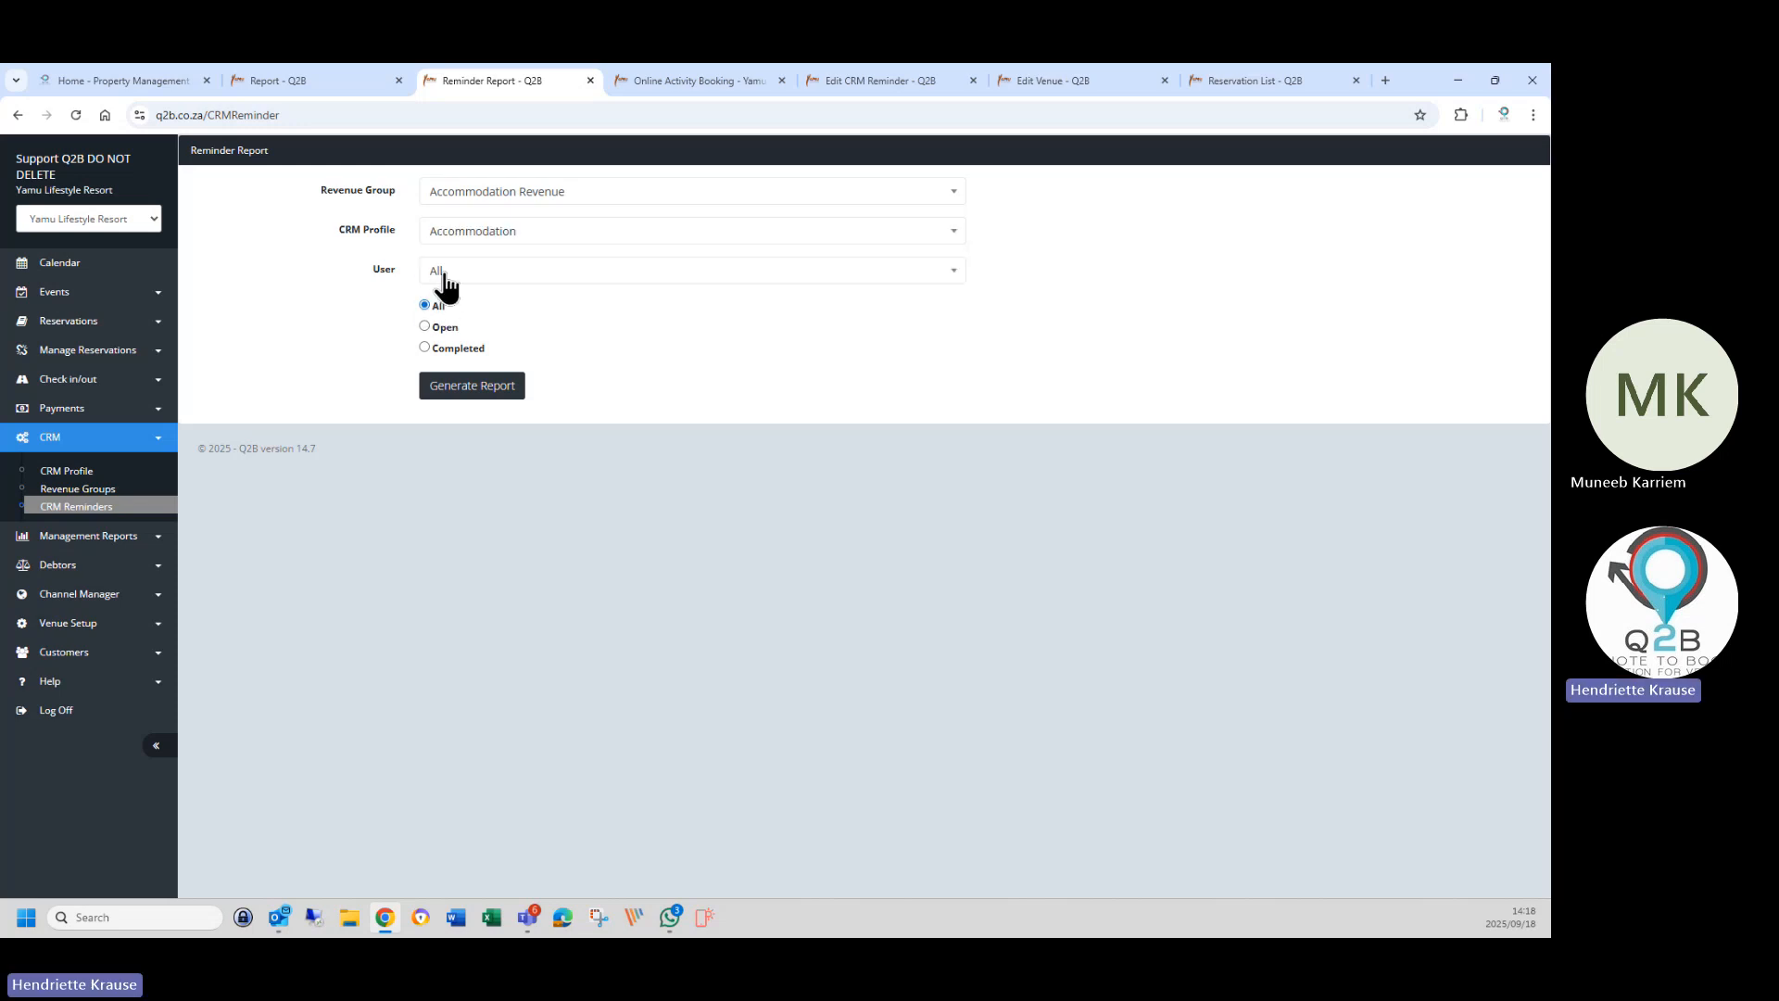
click(436, 327)
click(464, 385)
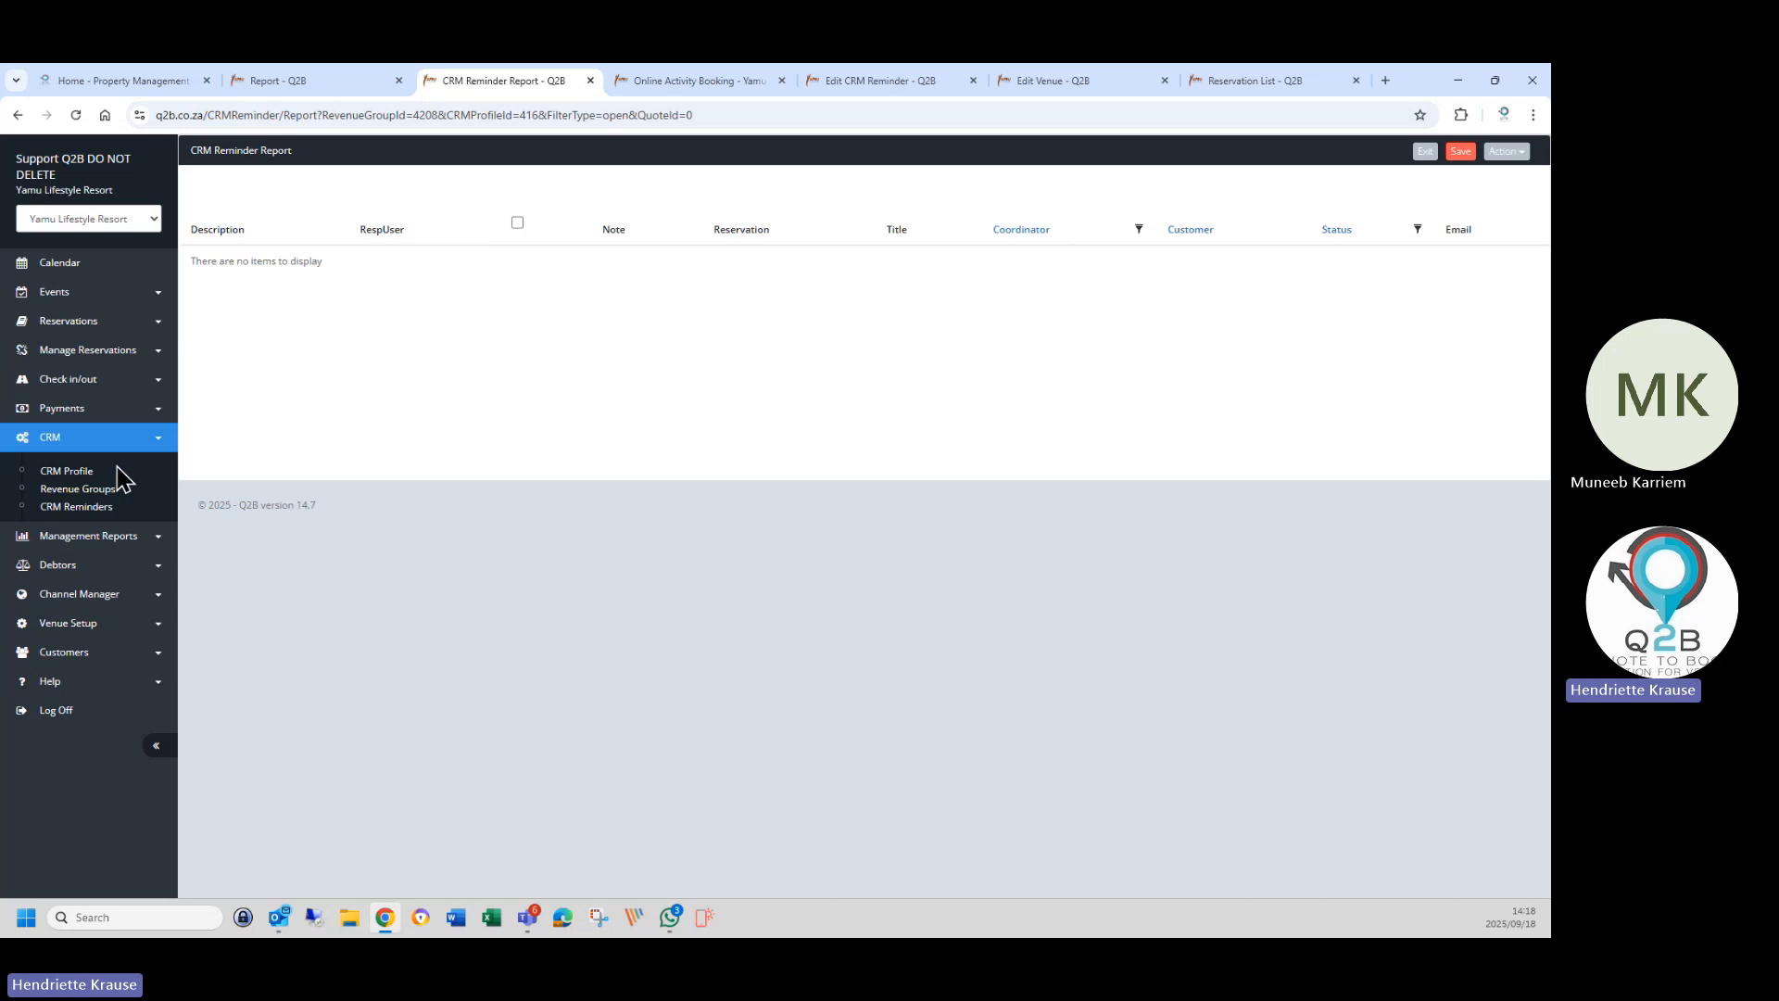
Regenerate the report for Accommodation Revenue, Accommodation profile and one selected user.
click(84, 508)
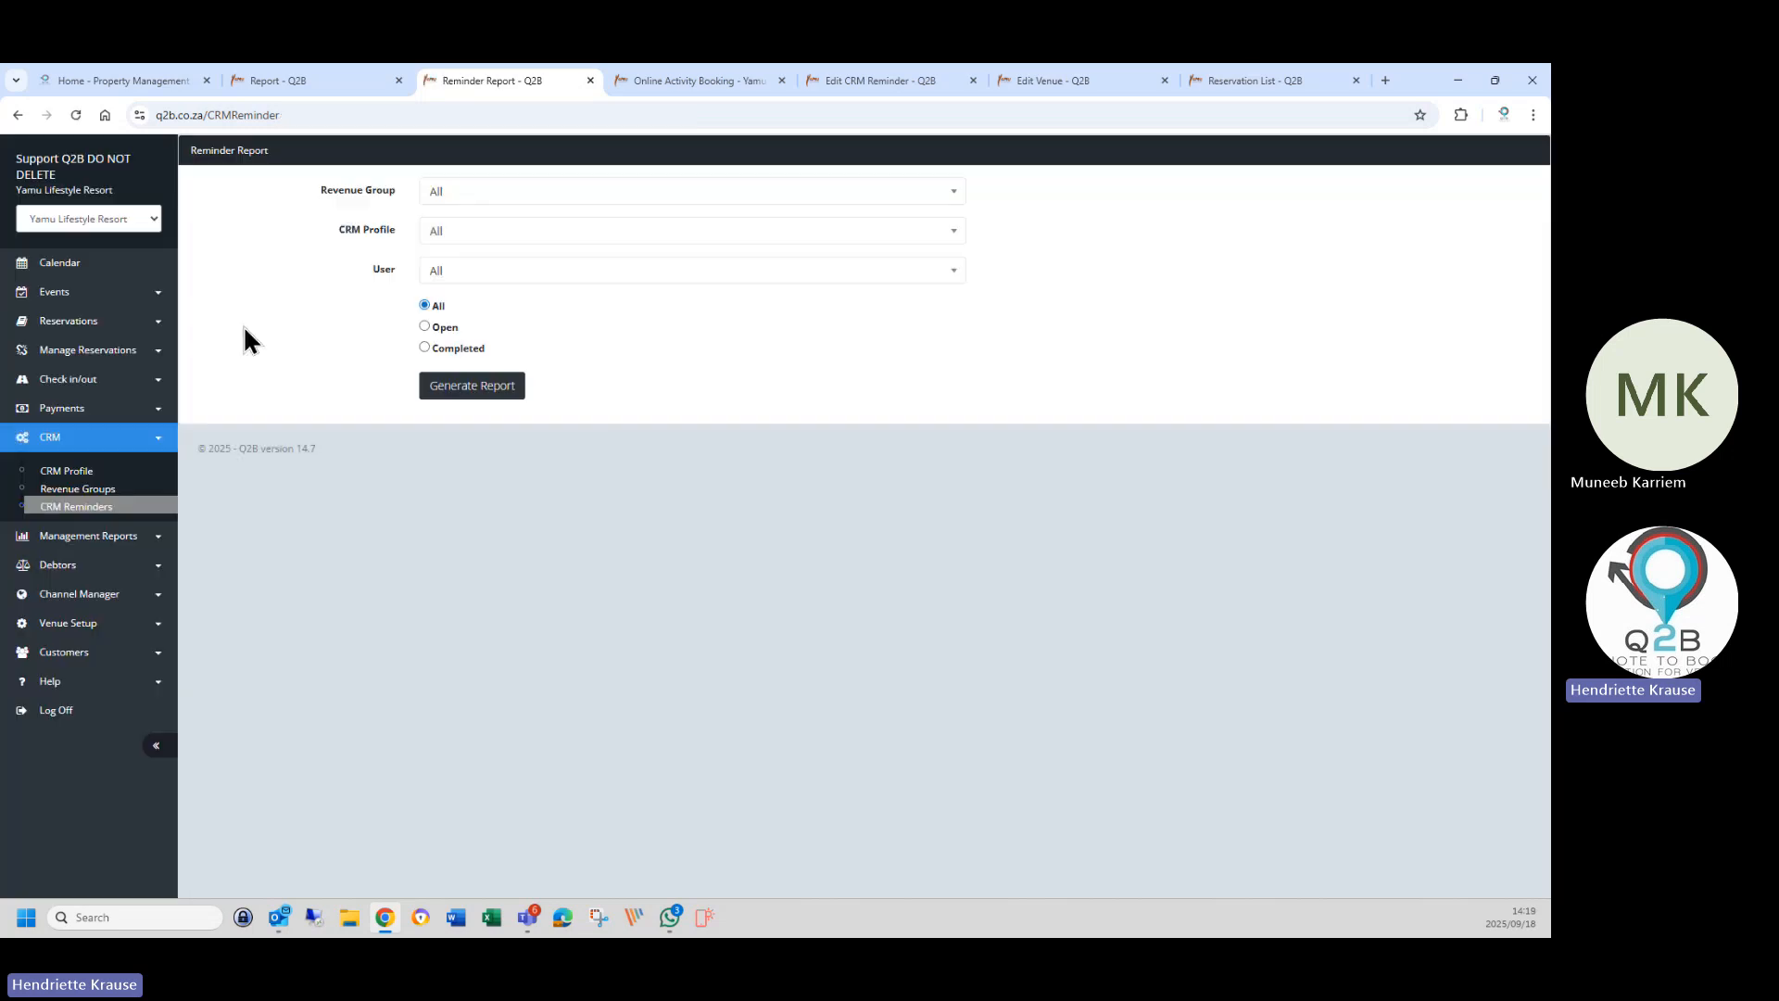
click(456, 206)
click(449, 270)
click(449, 238)
click(462, 315)
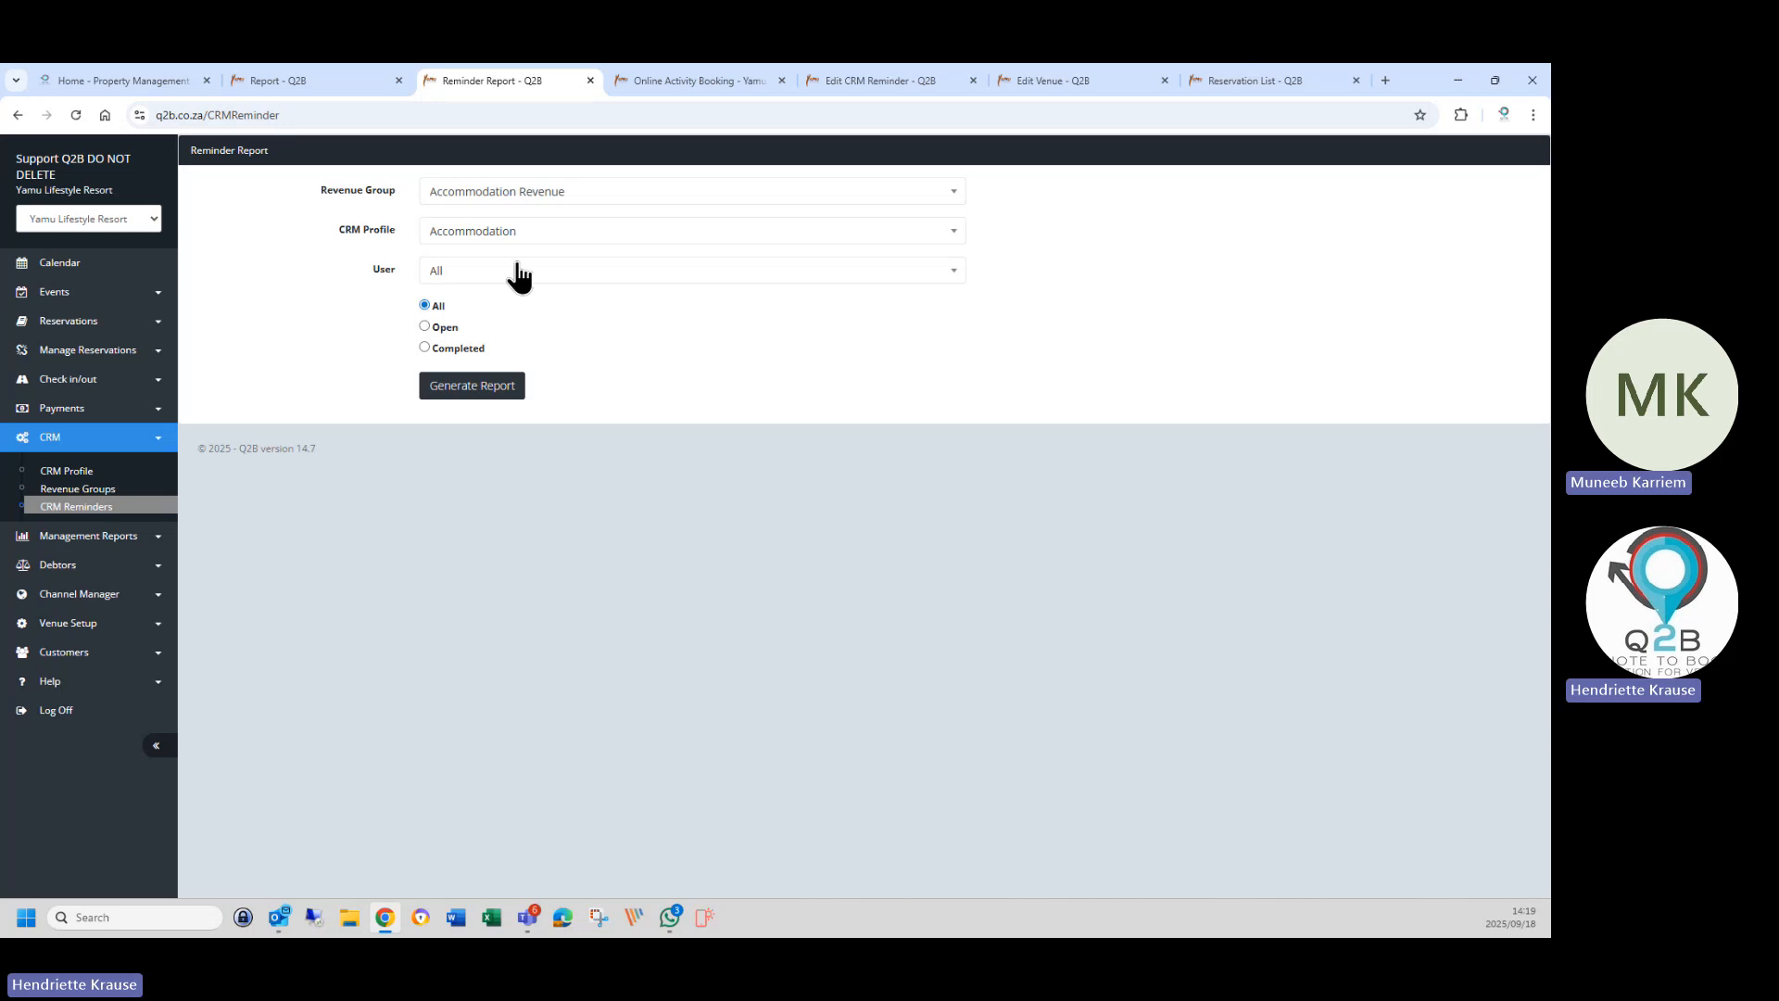
click(514, 273)
scroll(500, 405, down, 3)
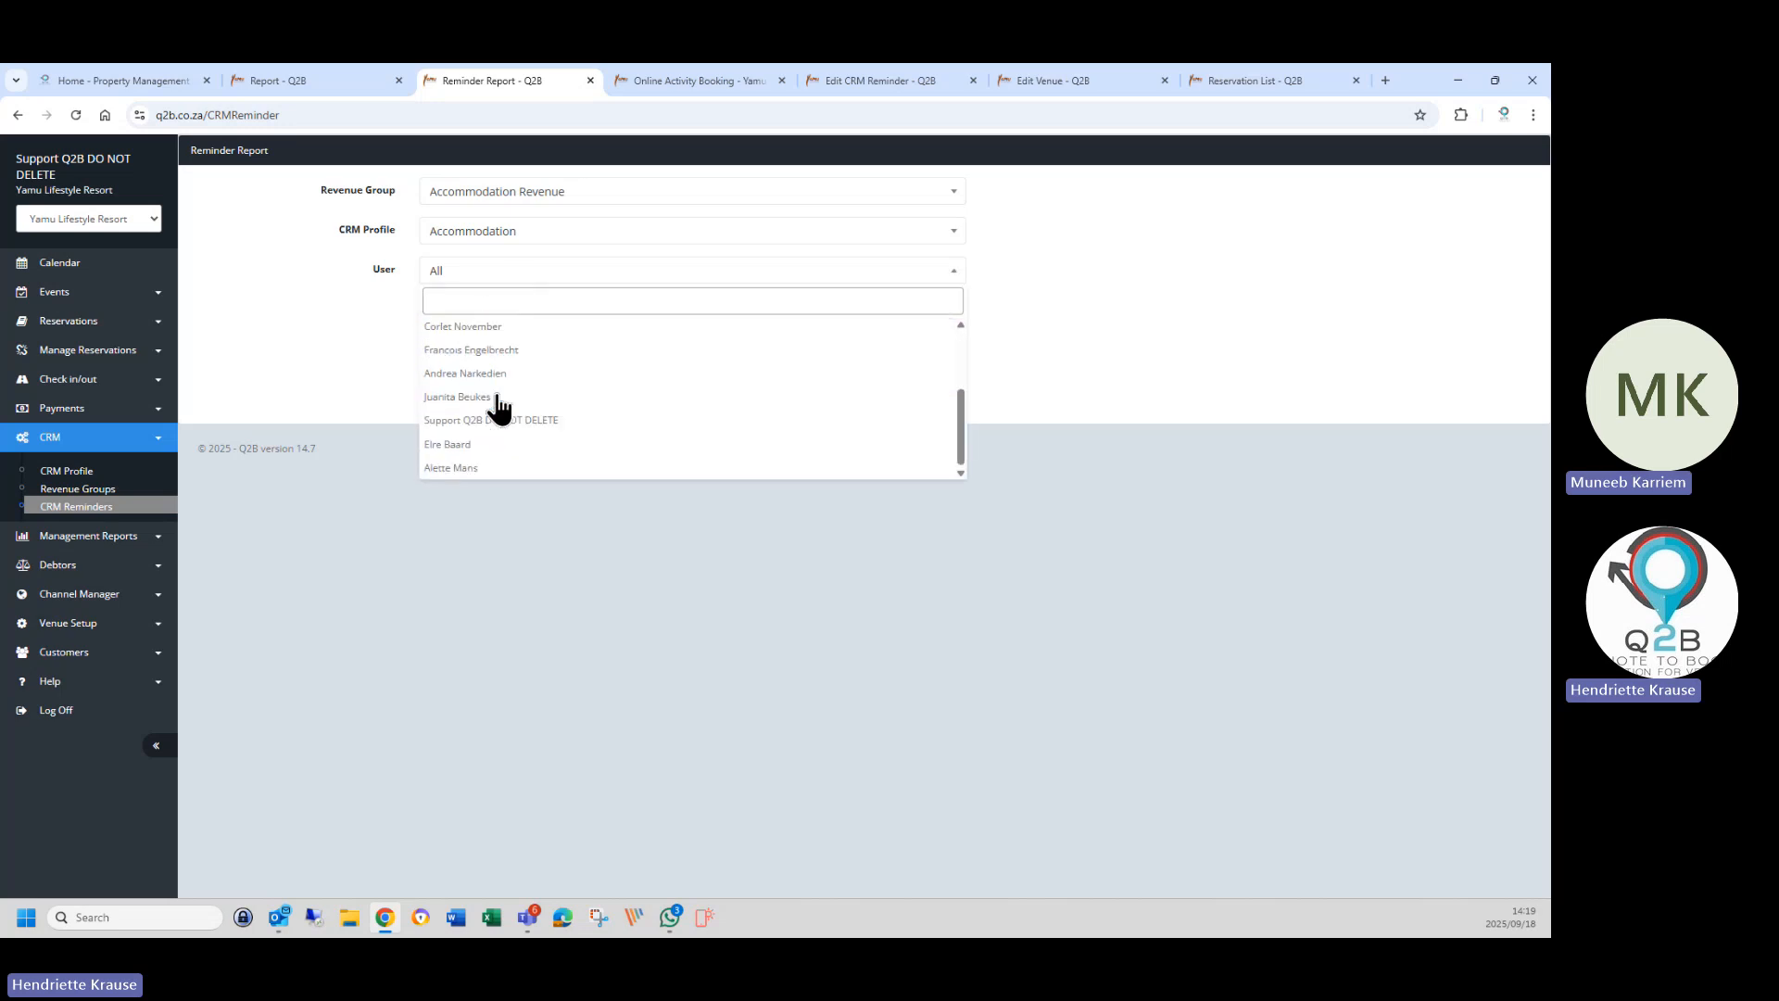
click(489, 375)
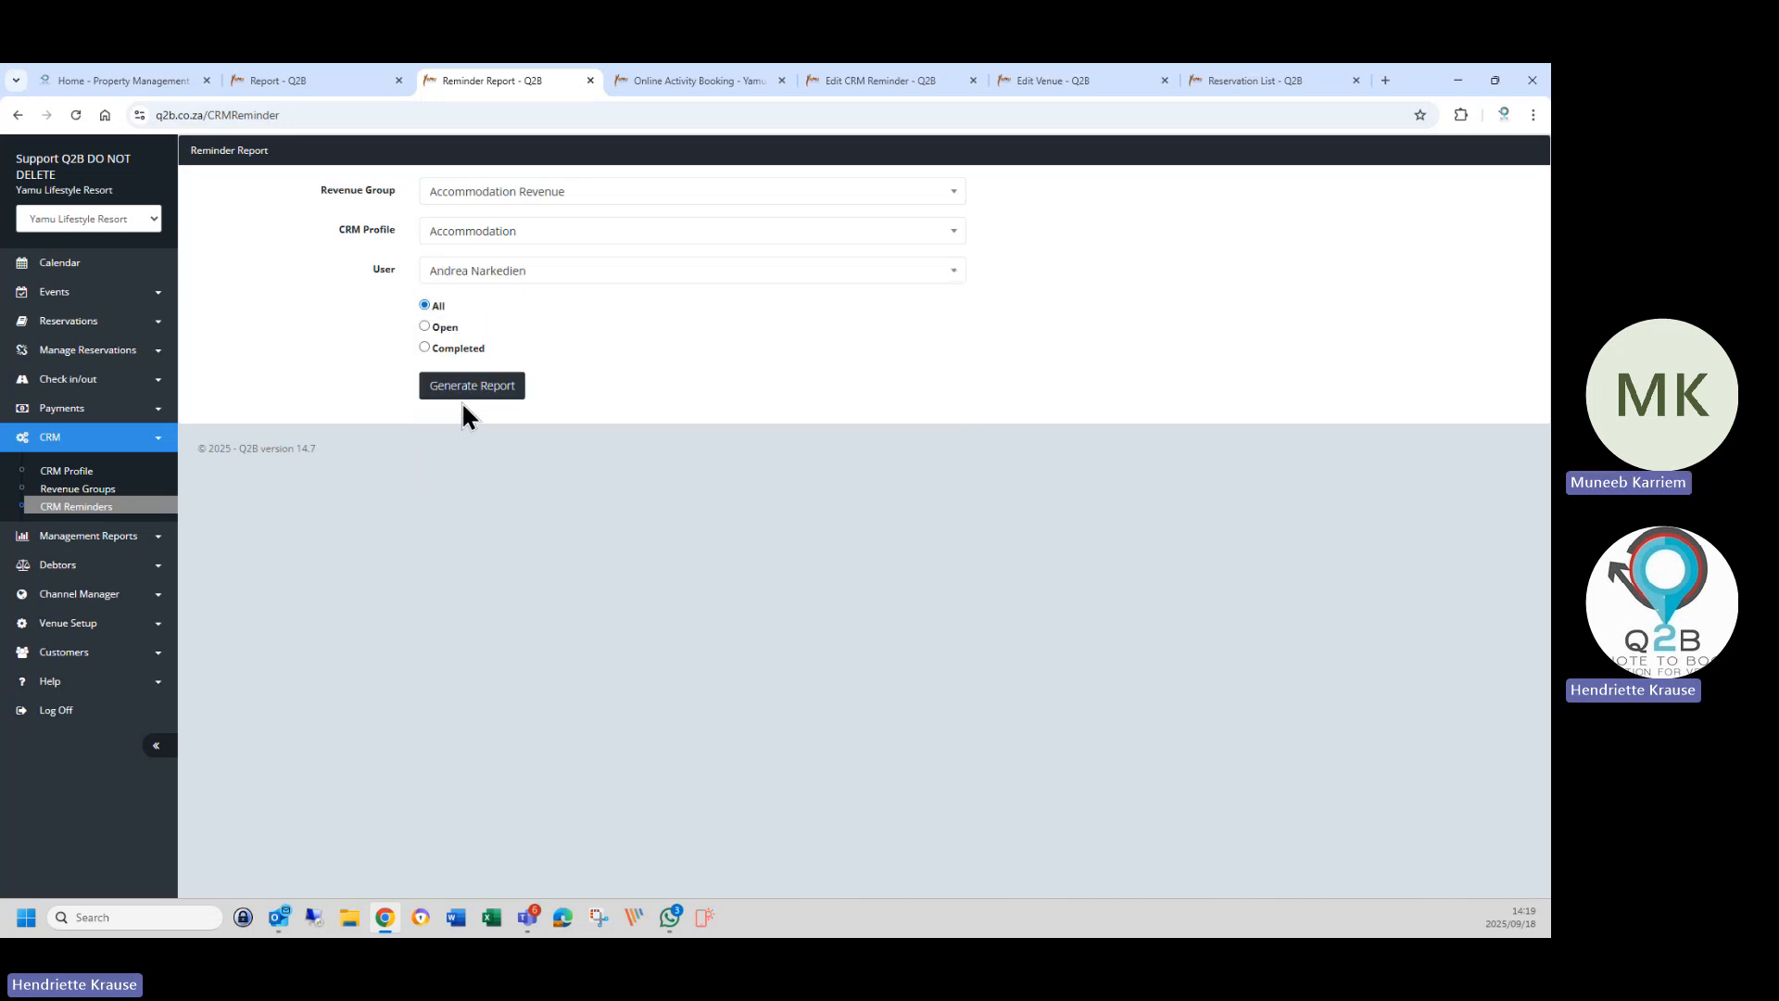
click(458, 396)
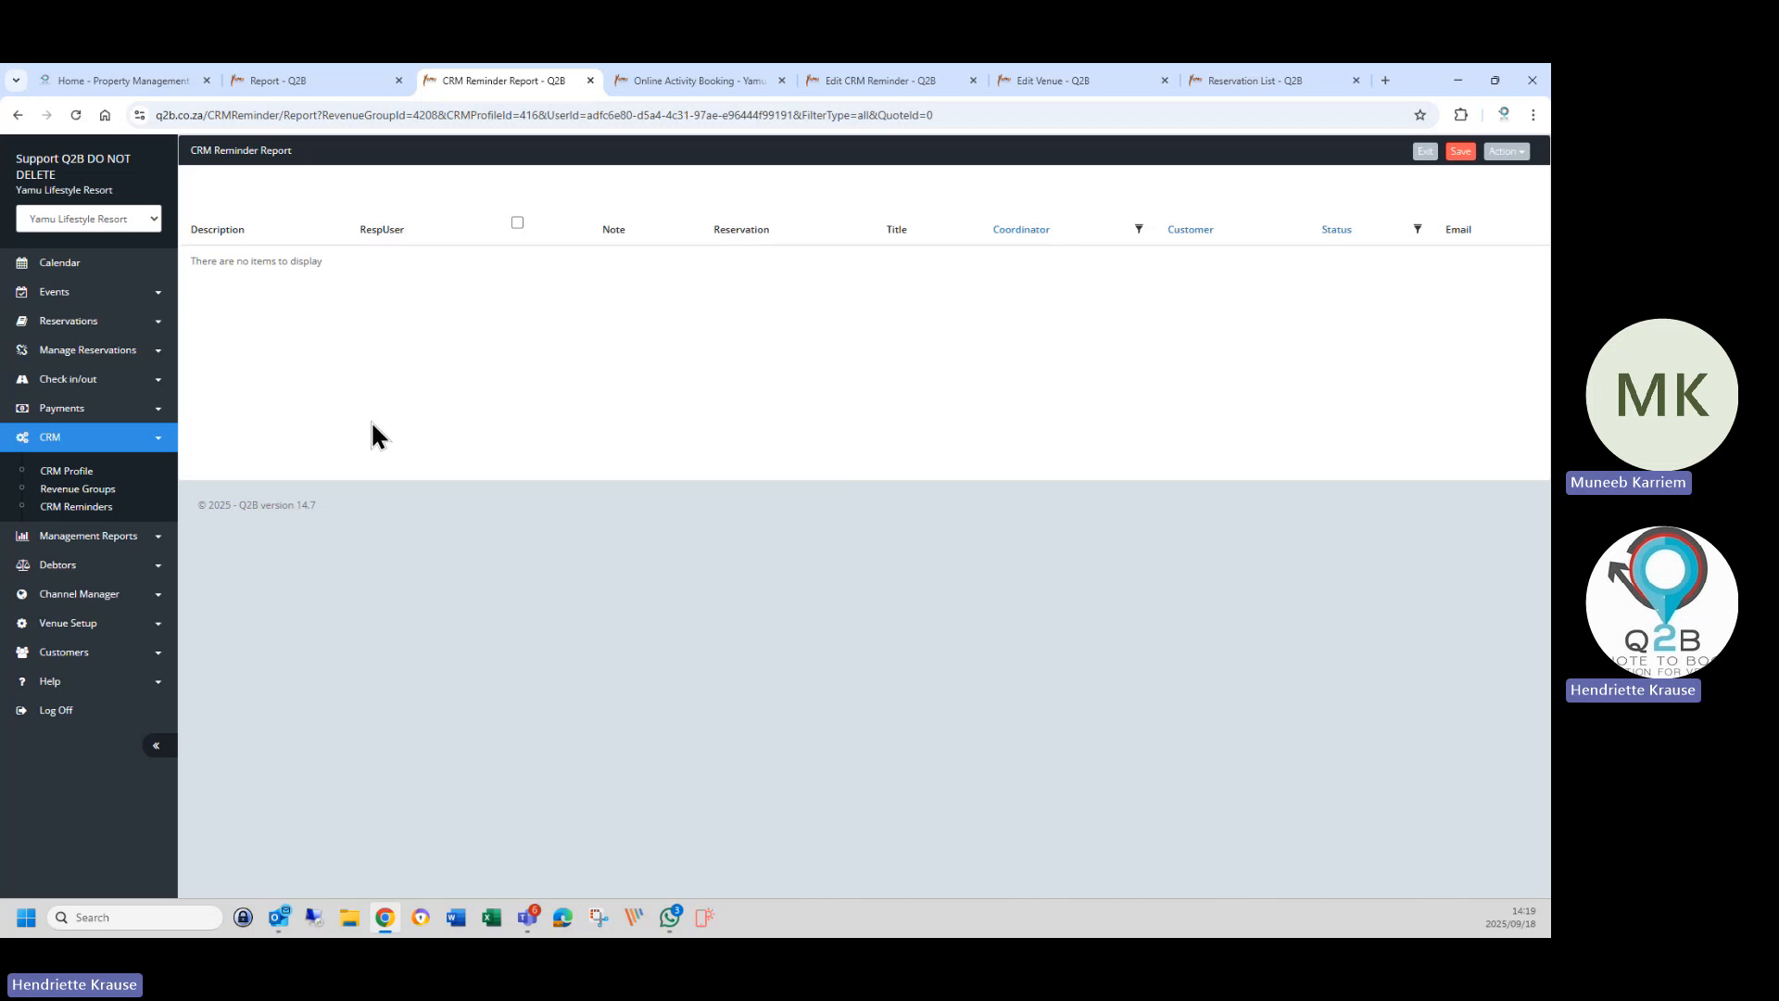
Log off and close the Online Activity Booking, Edit CRM Reminder, Edit Venue and Reservation List tabs.
click(56, 711)
click(780, 81)
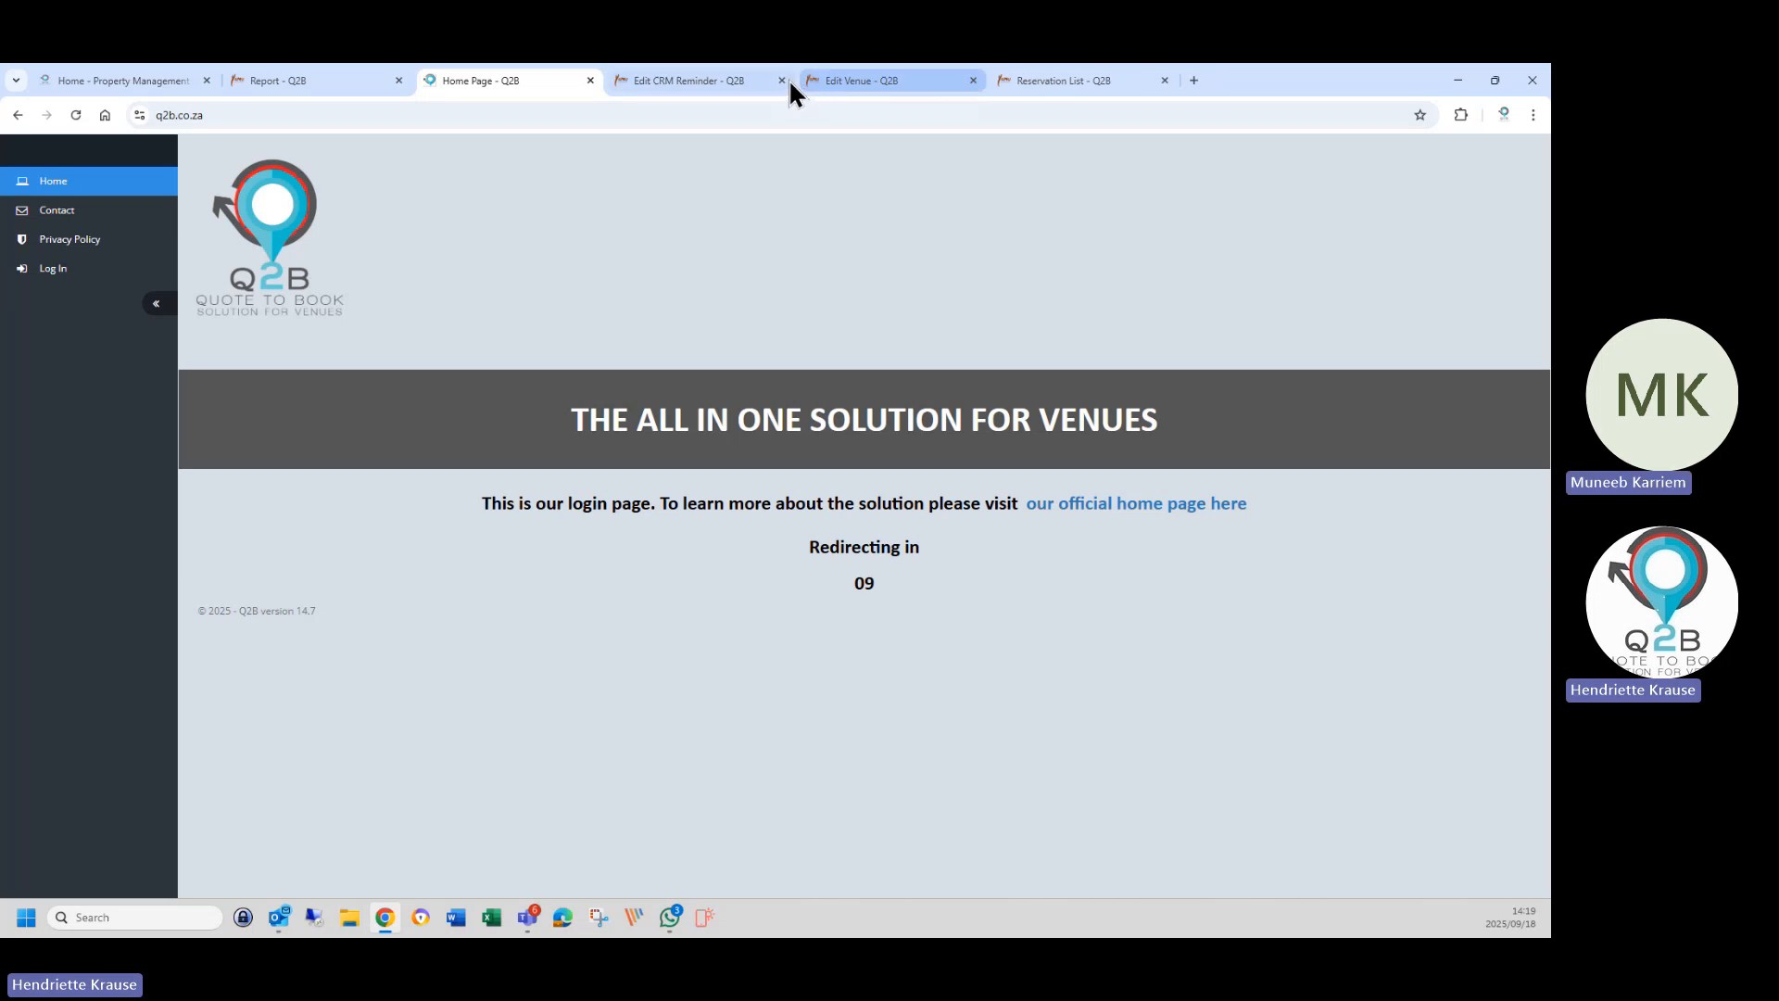
click(804, 81)
click(781, 80)
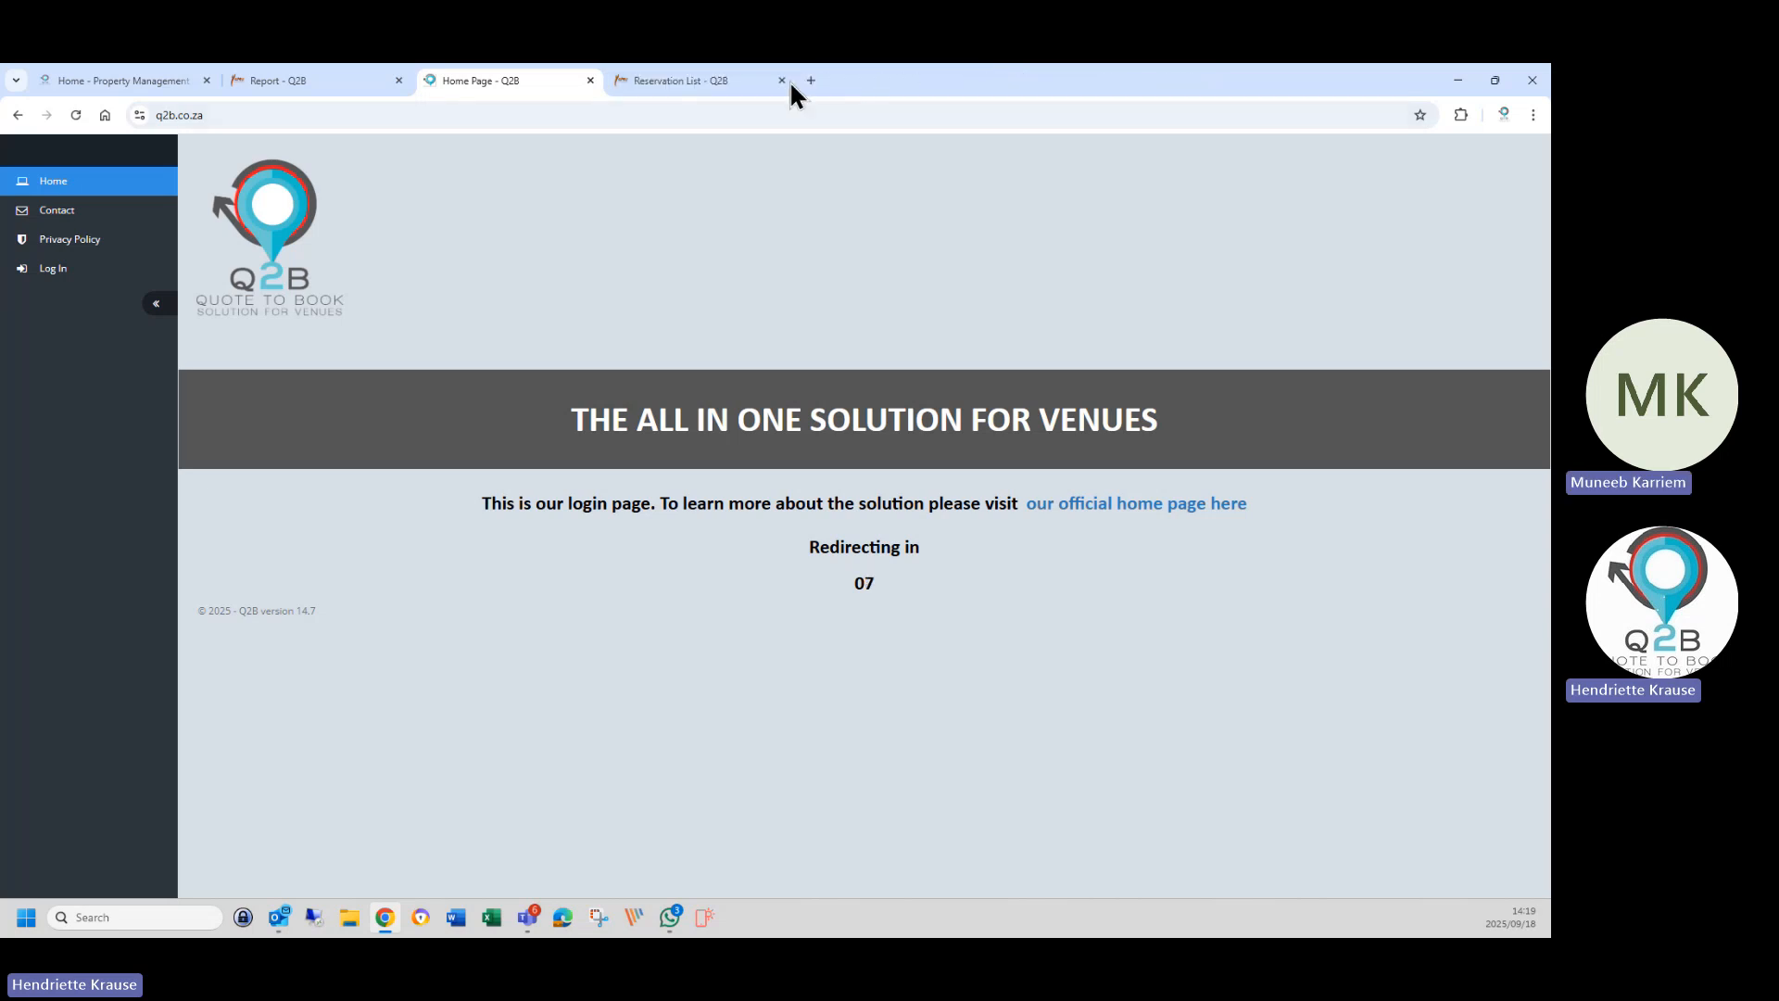
click(789, 80)
click(782, 81)
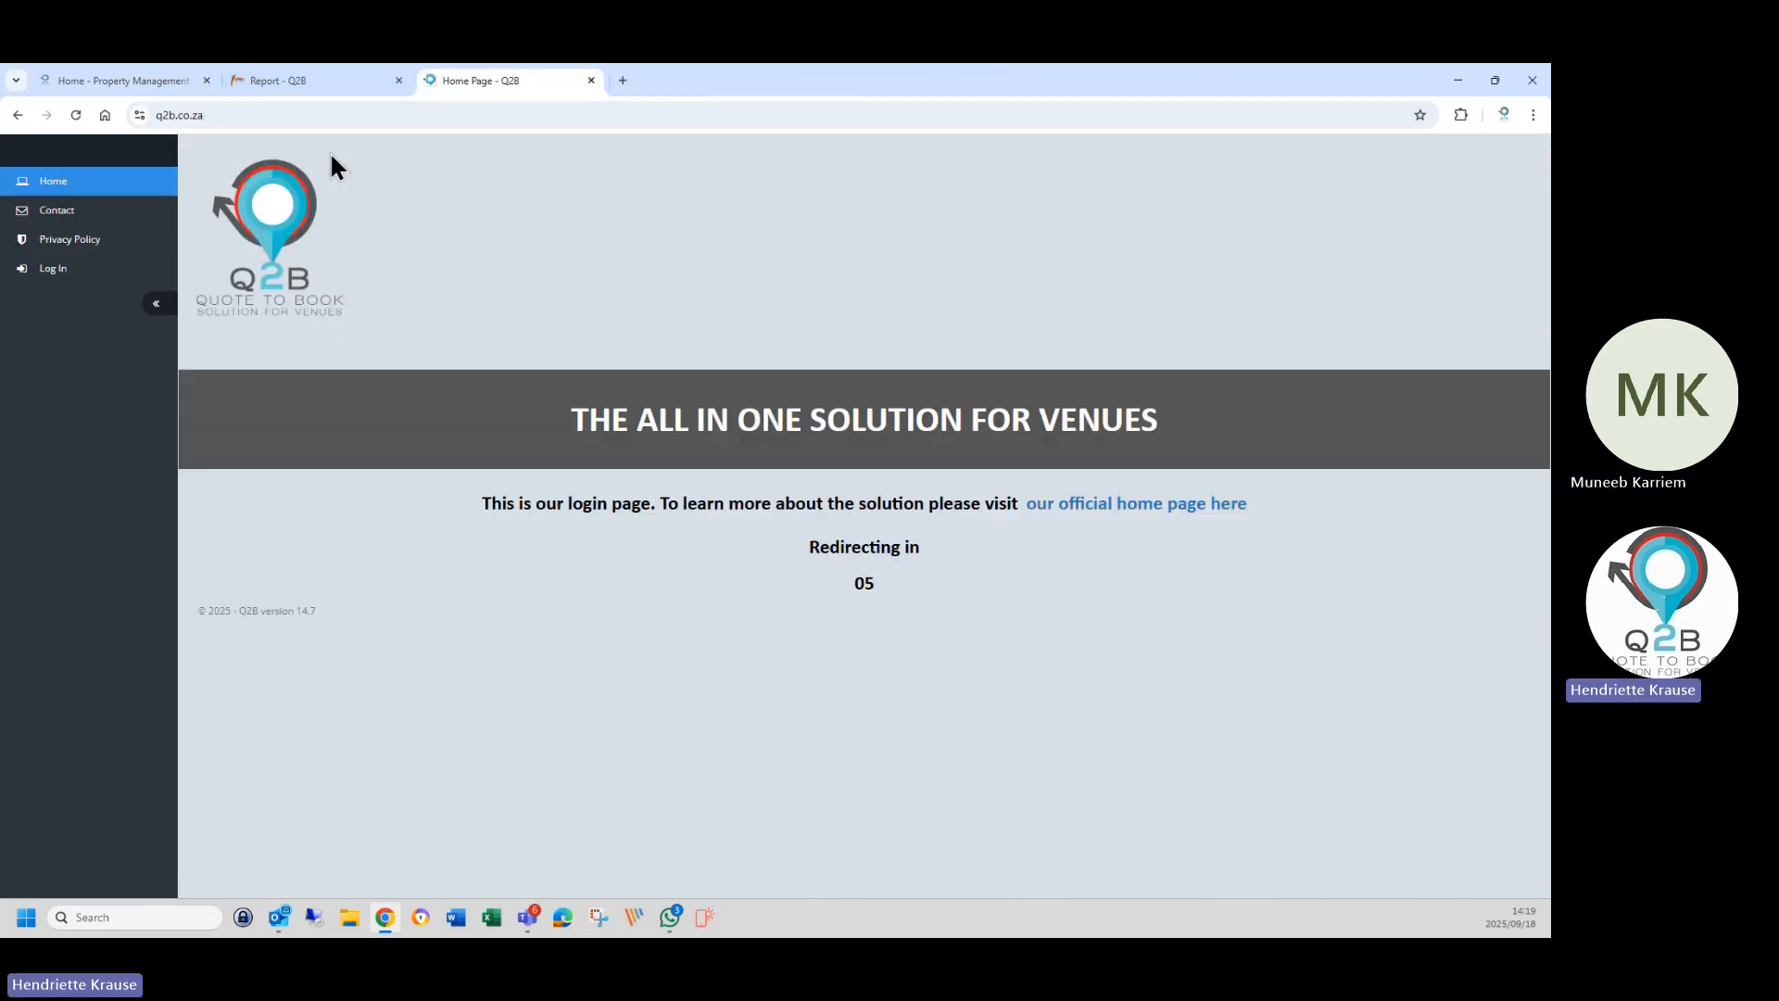
click(354, 80)
scroll(63, 563, down, 2)
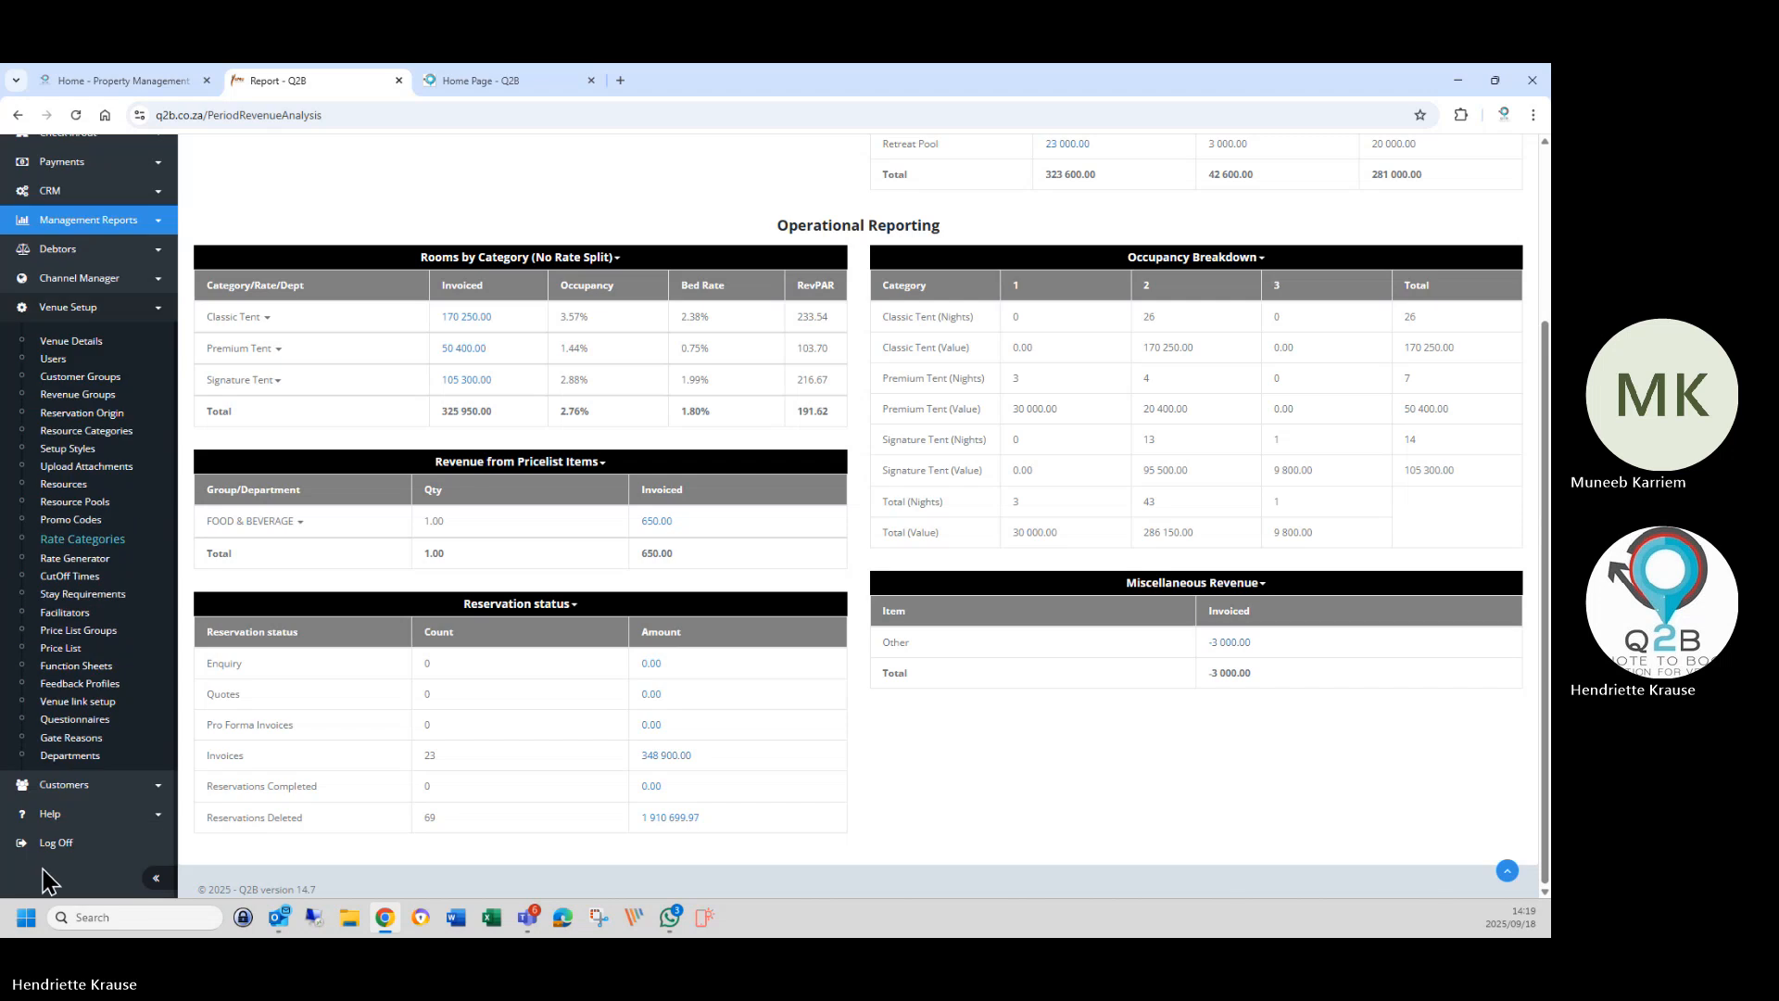
click(56, 845)
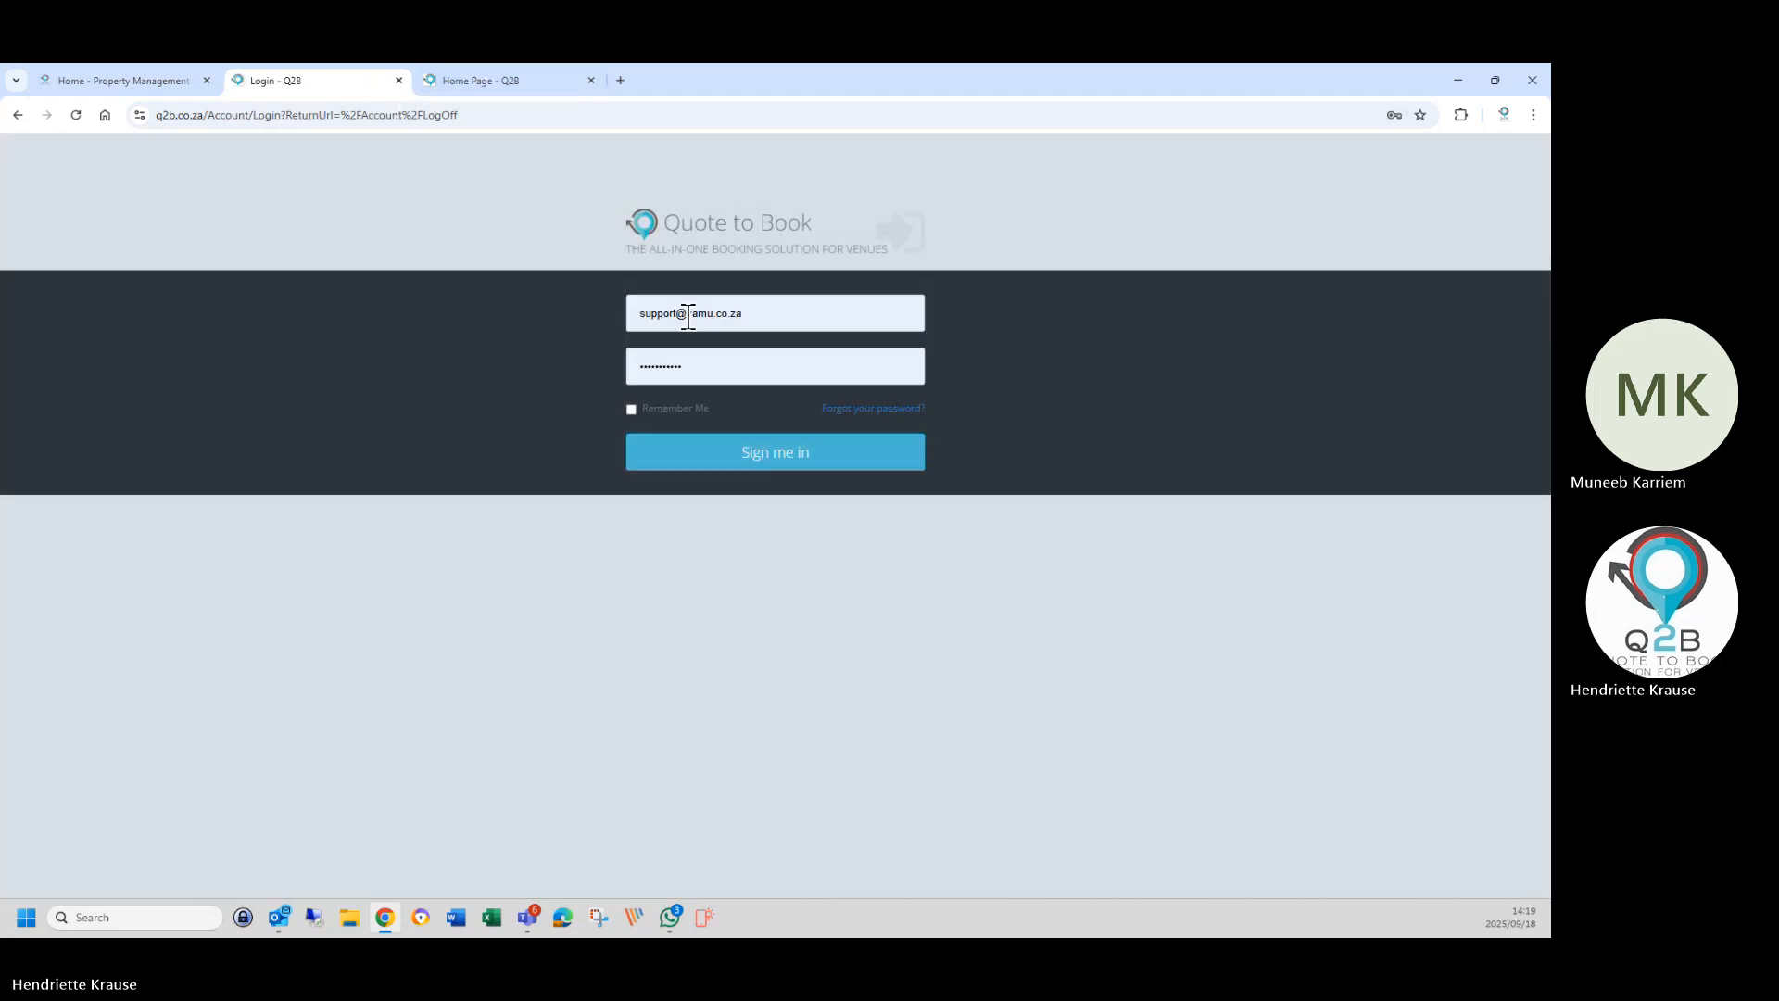
Sign in with the saved sales account to The Amazing All in One Venue.
triple_click(799, 313)
text(sale)
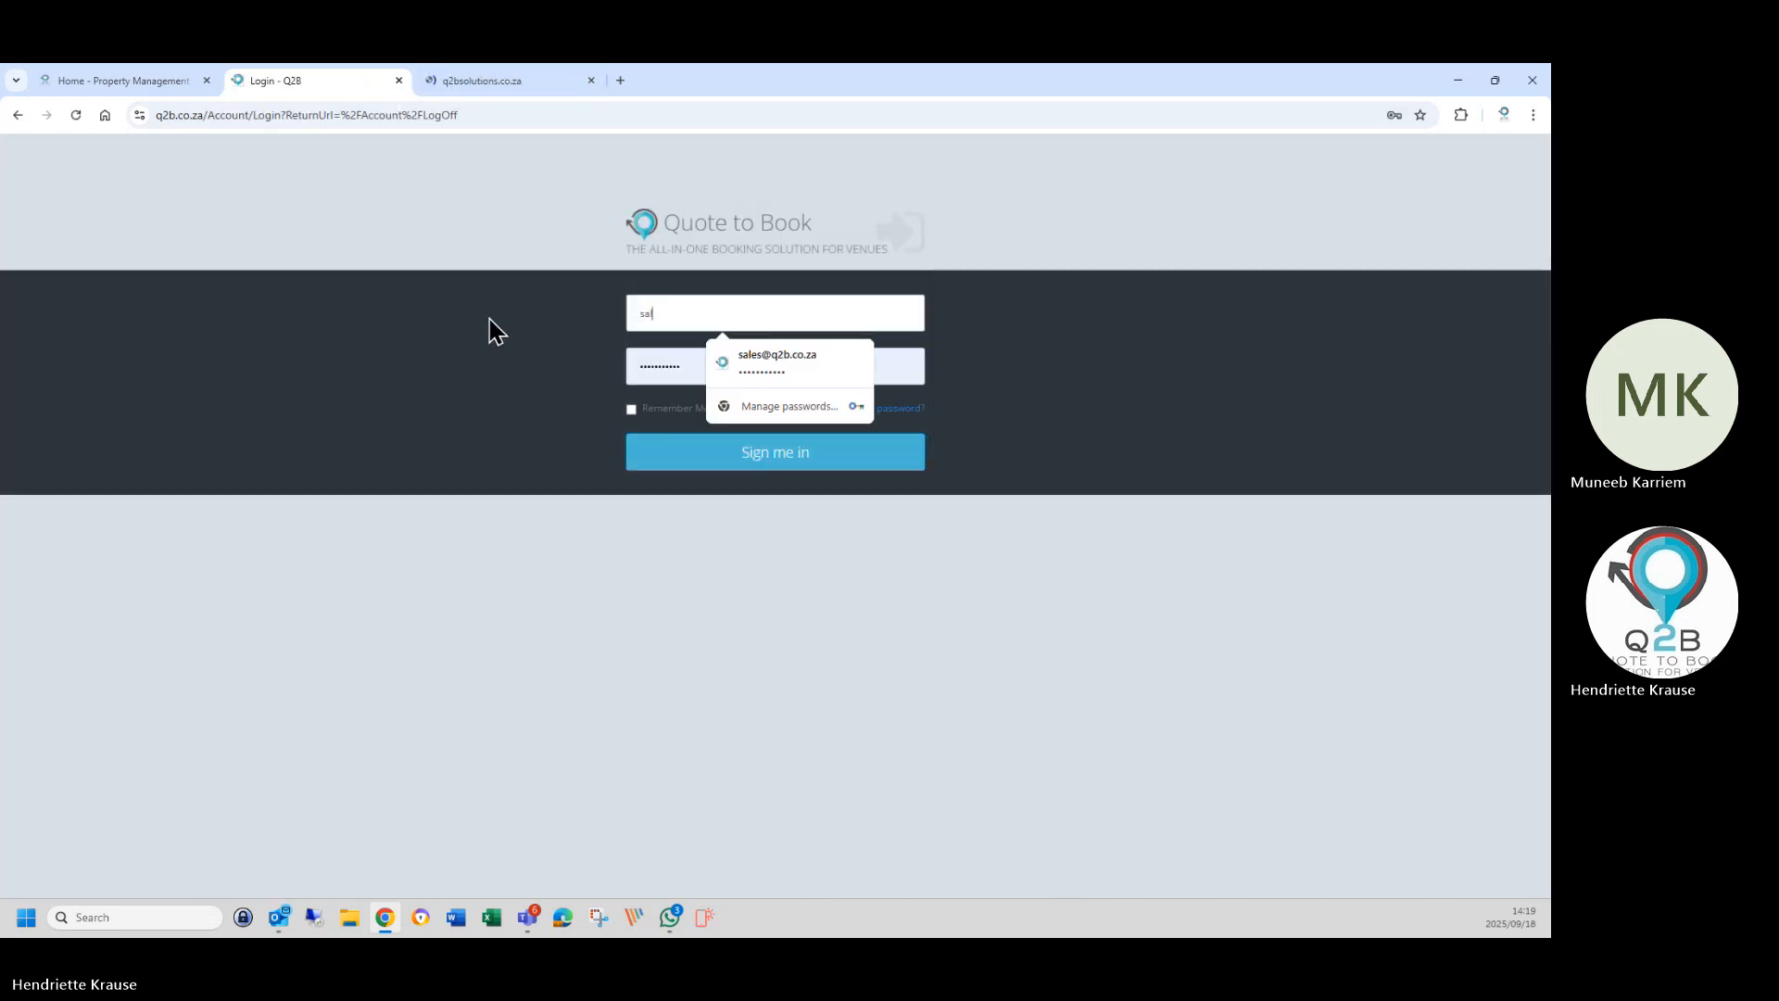
click(740, 363)
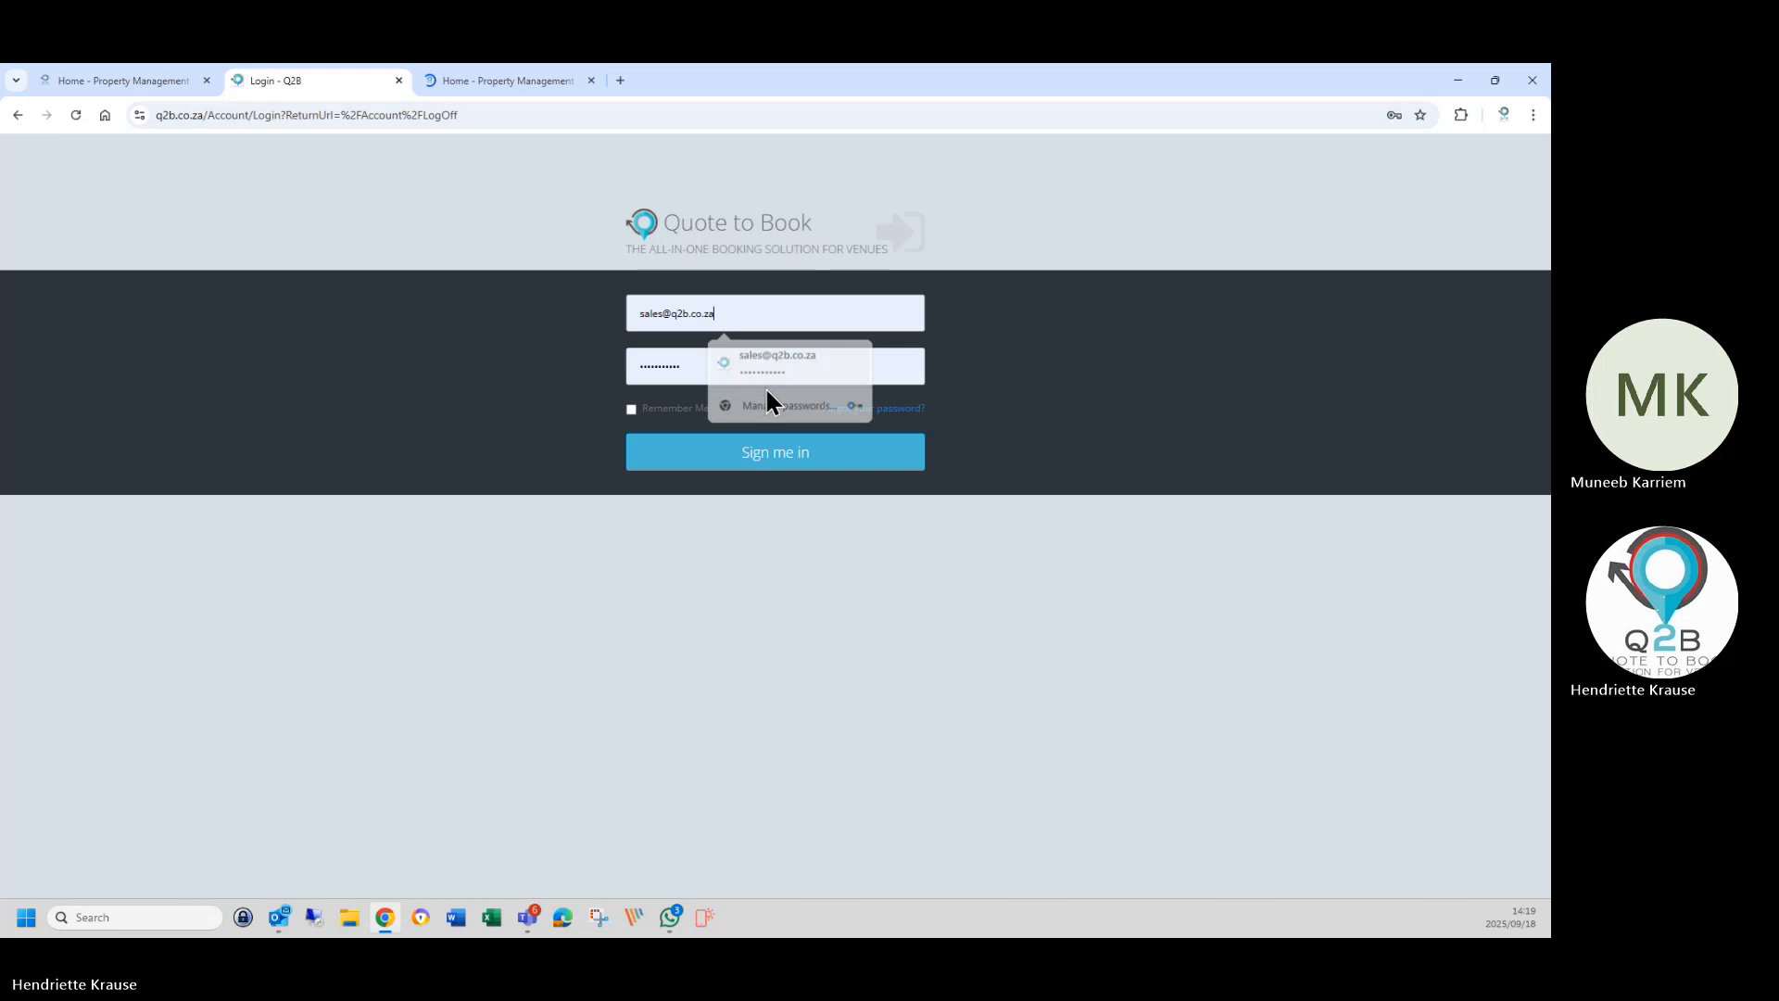
click(754, 463)
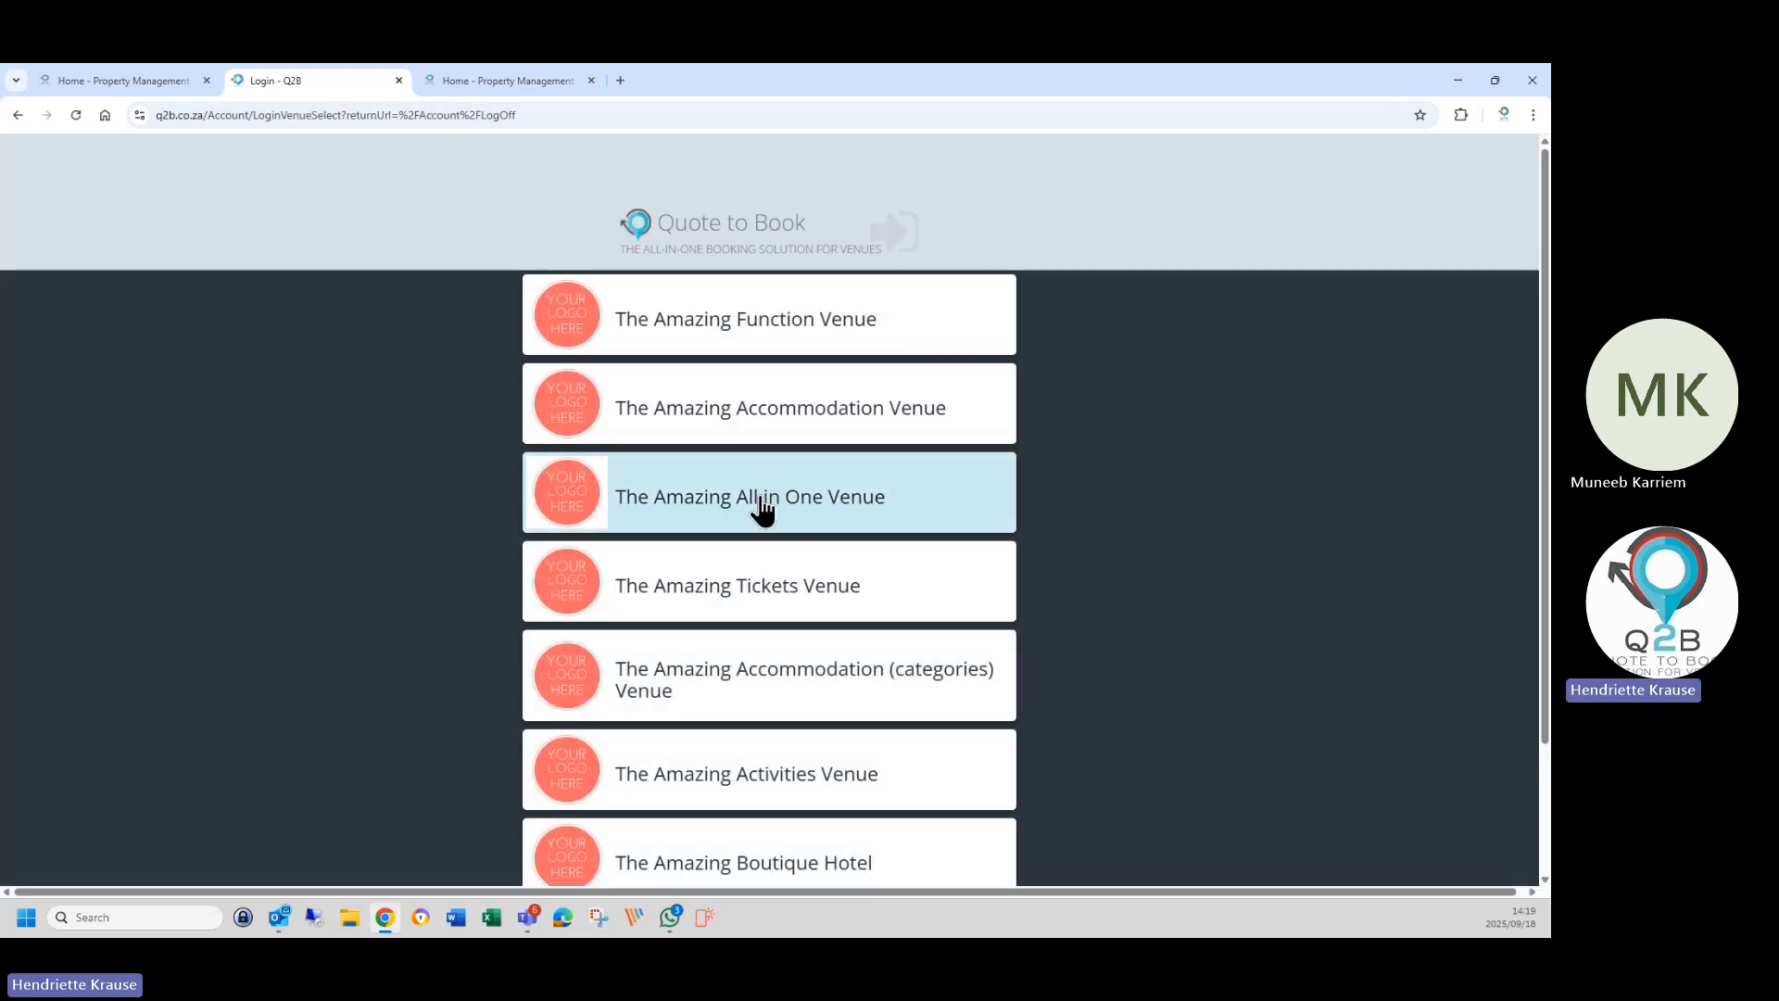
click(759, 507)
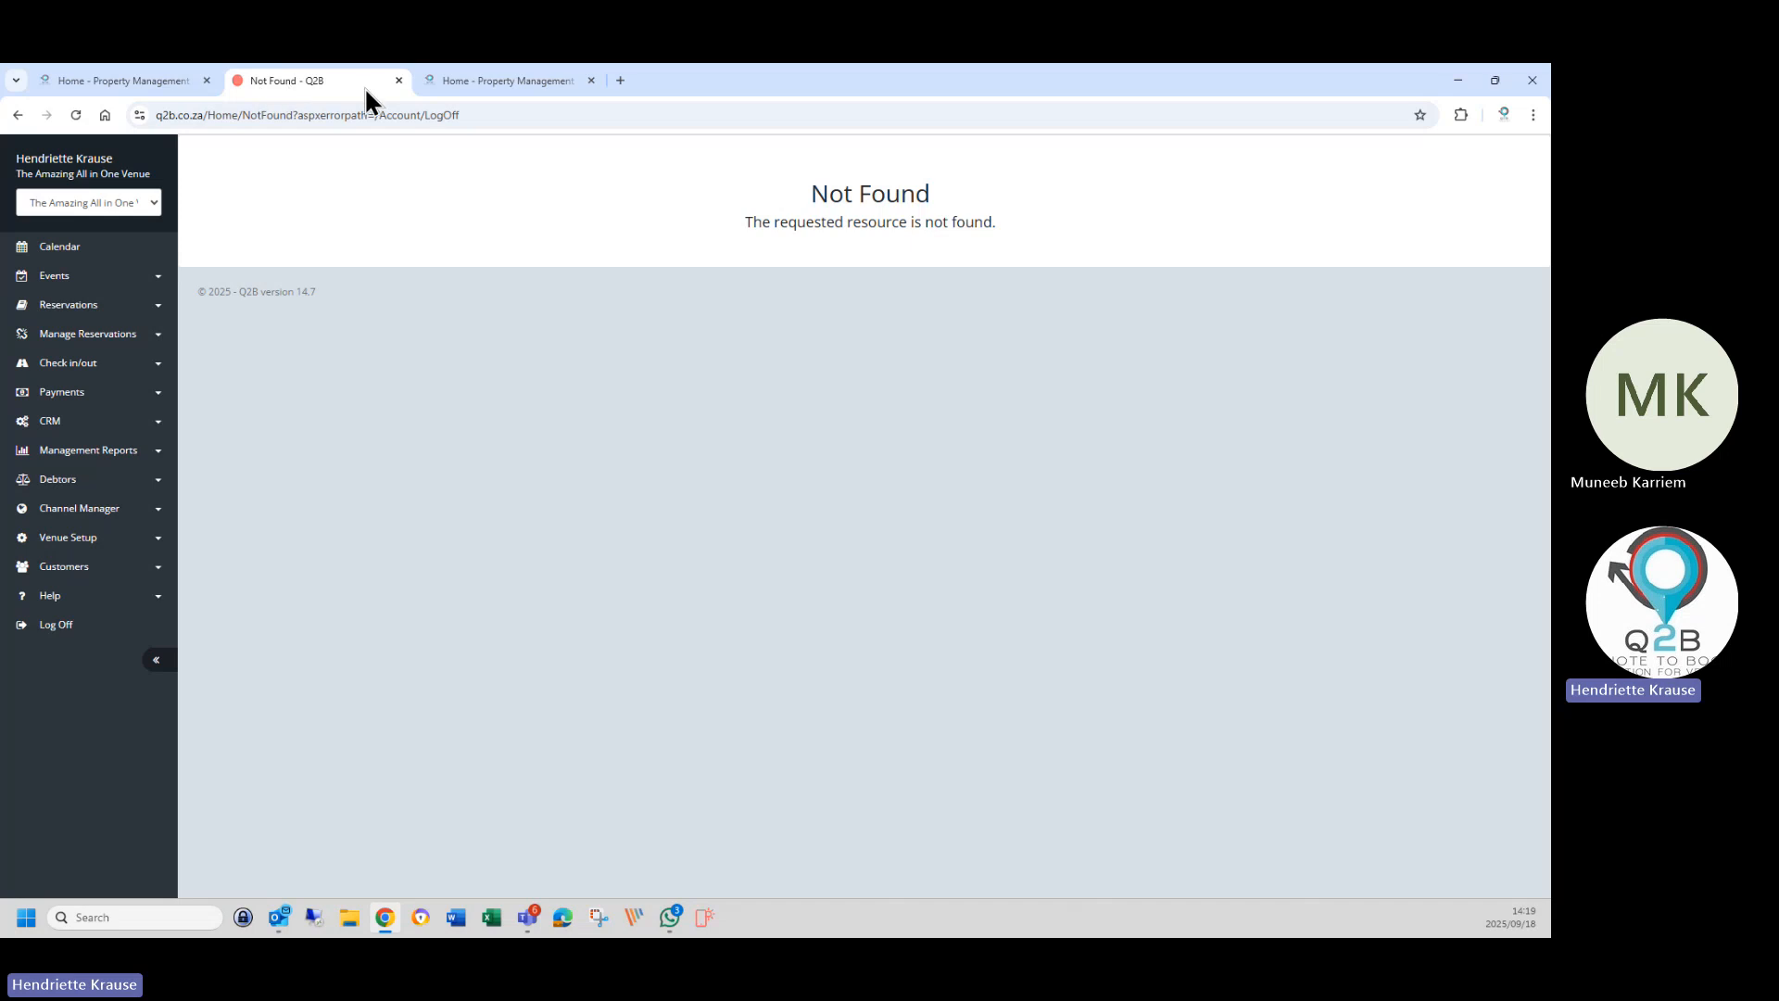
click(590, 81)
click(80, 547)
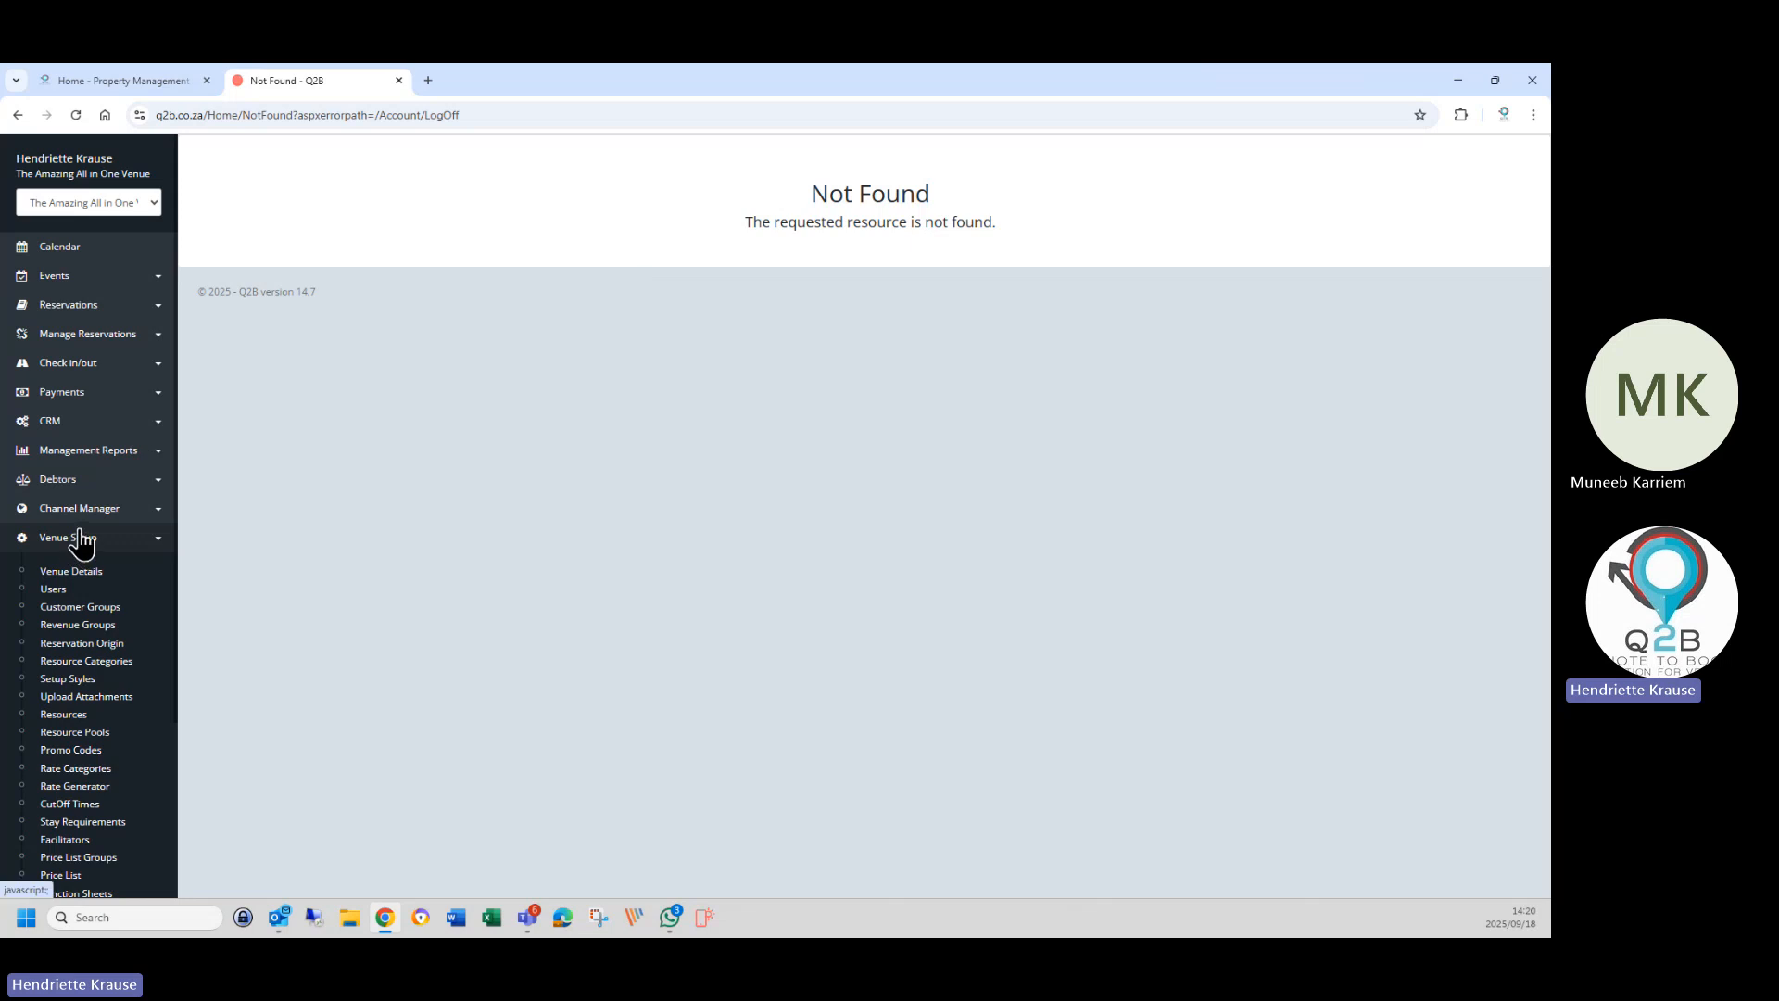
Generate the CRM reminder report with default filters and glance at the CRM profiles.
click(51, 422)
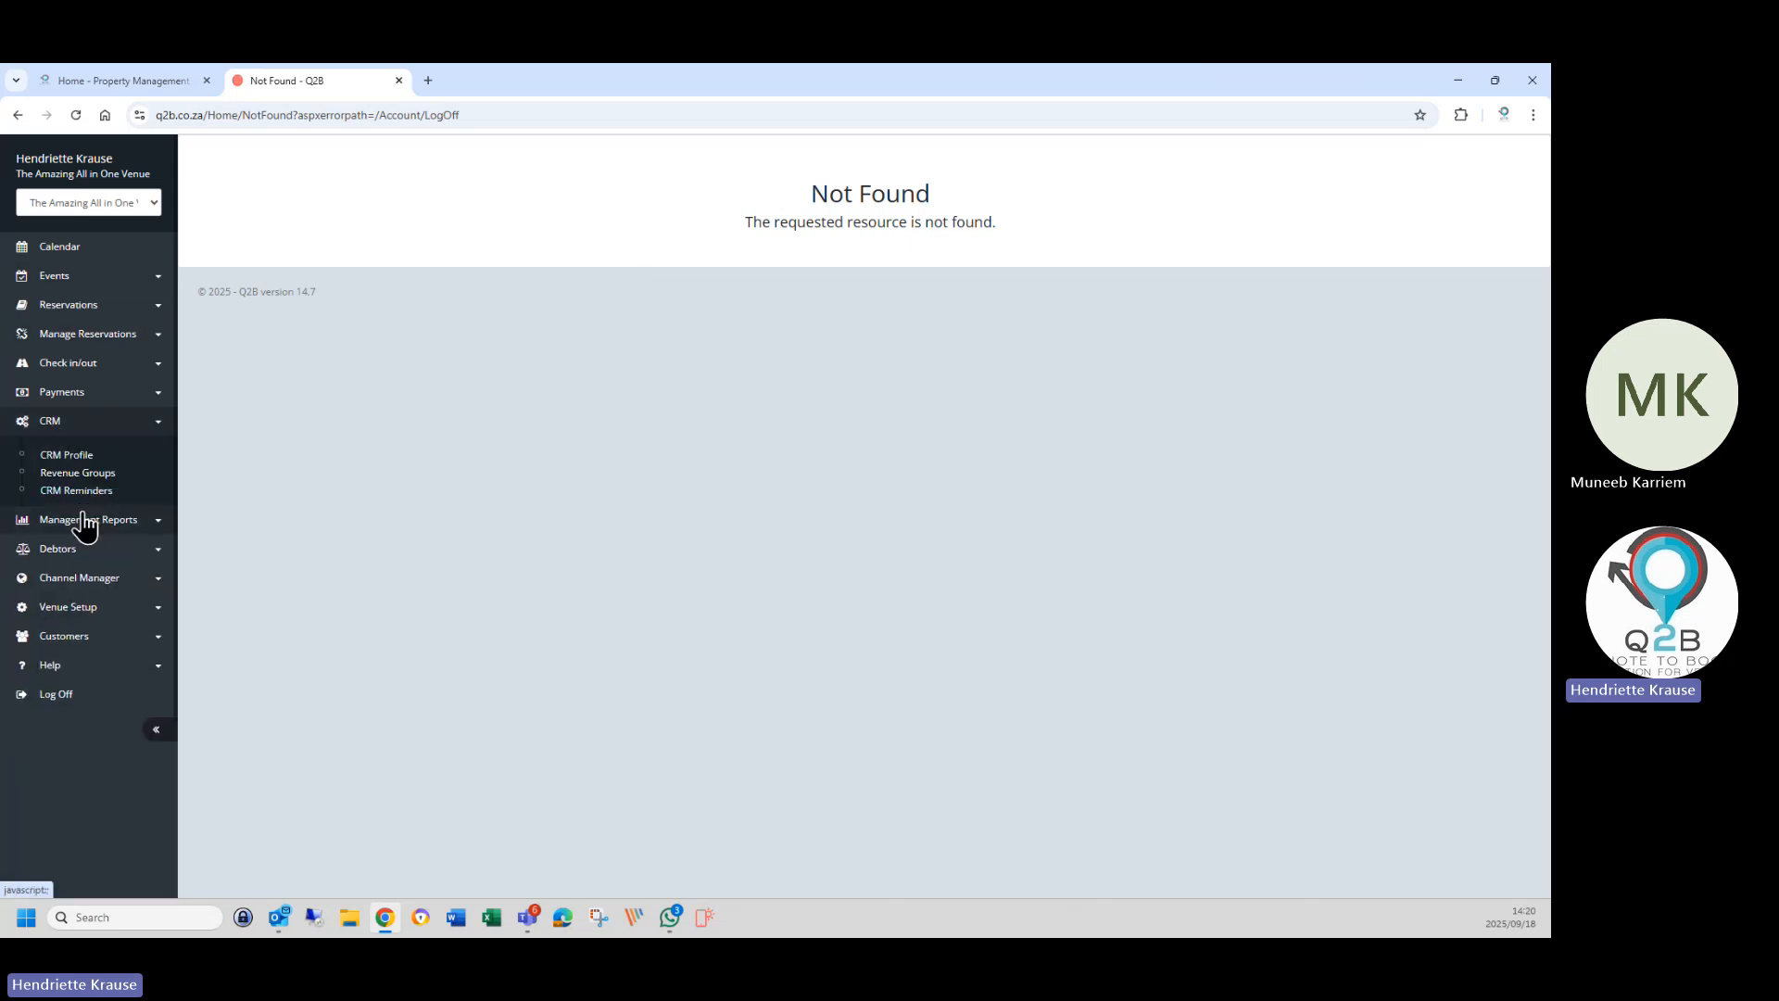
click(76, 490)
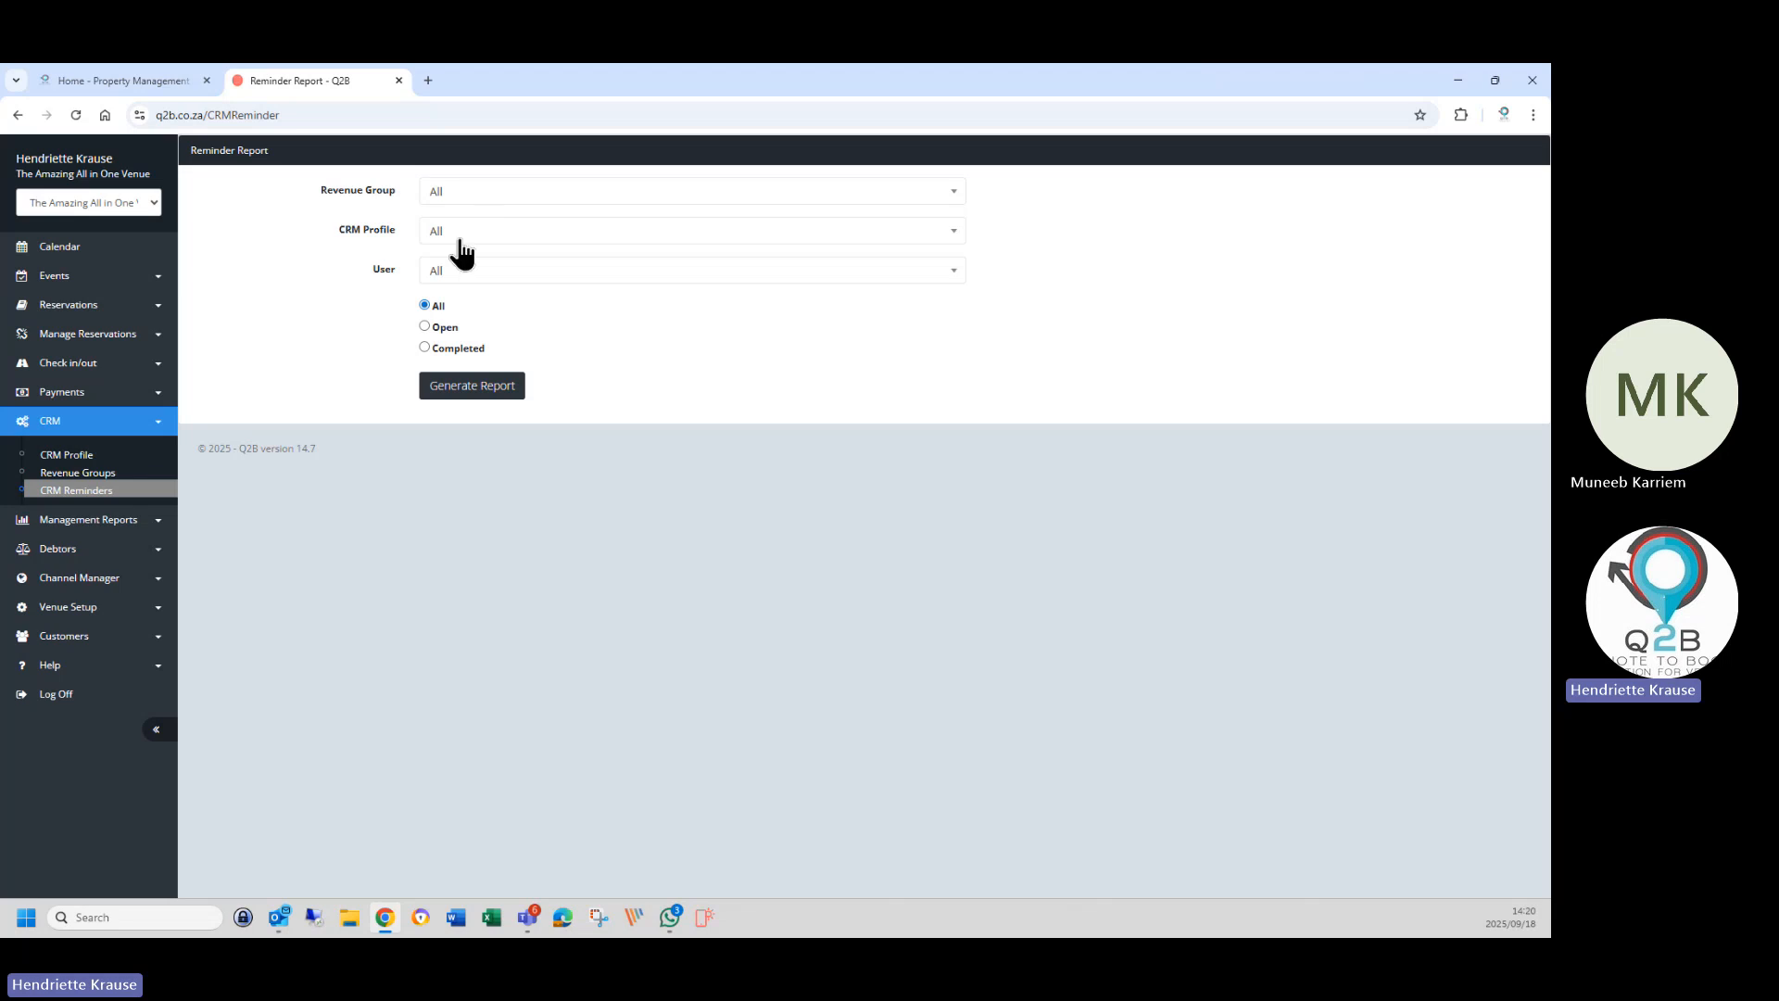
click(469, 385)
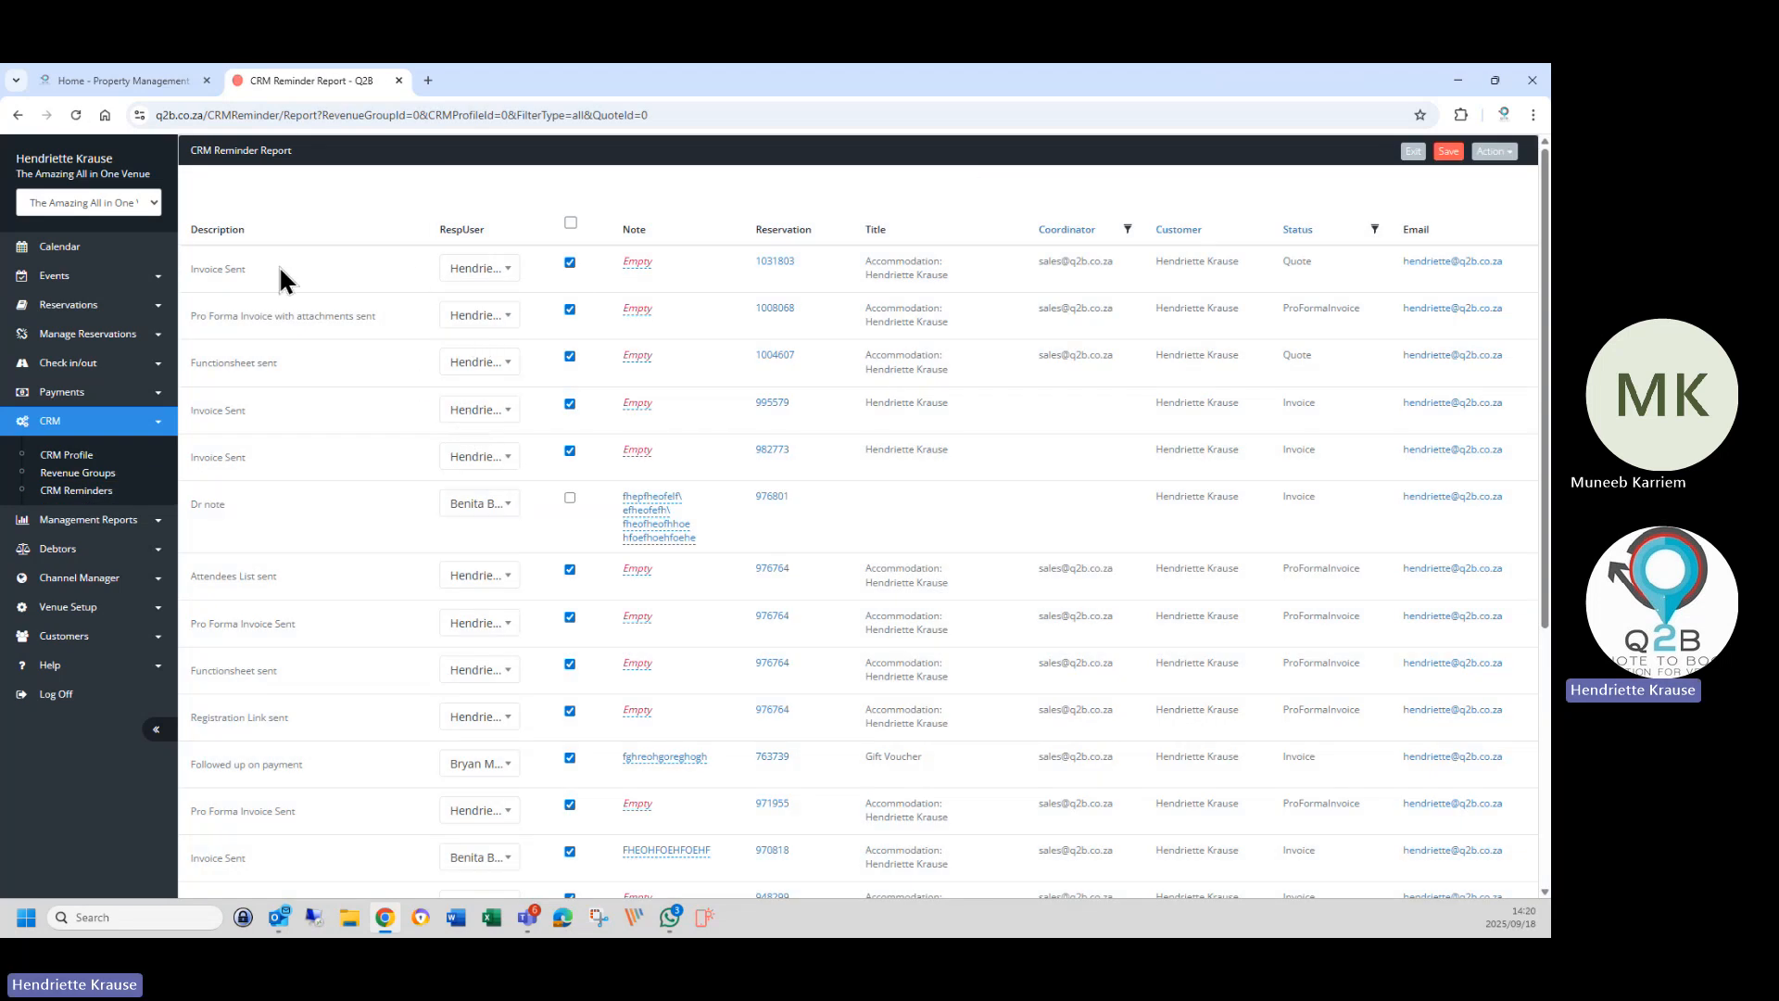
click(69, 455)
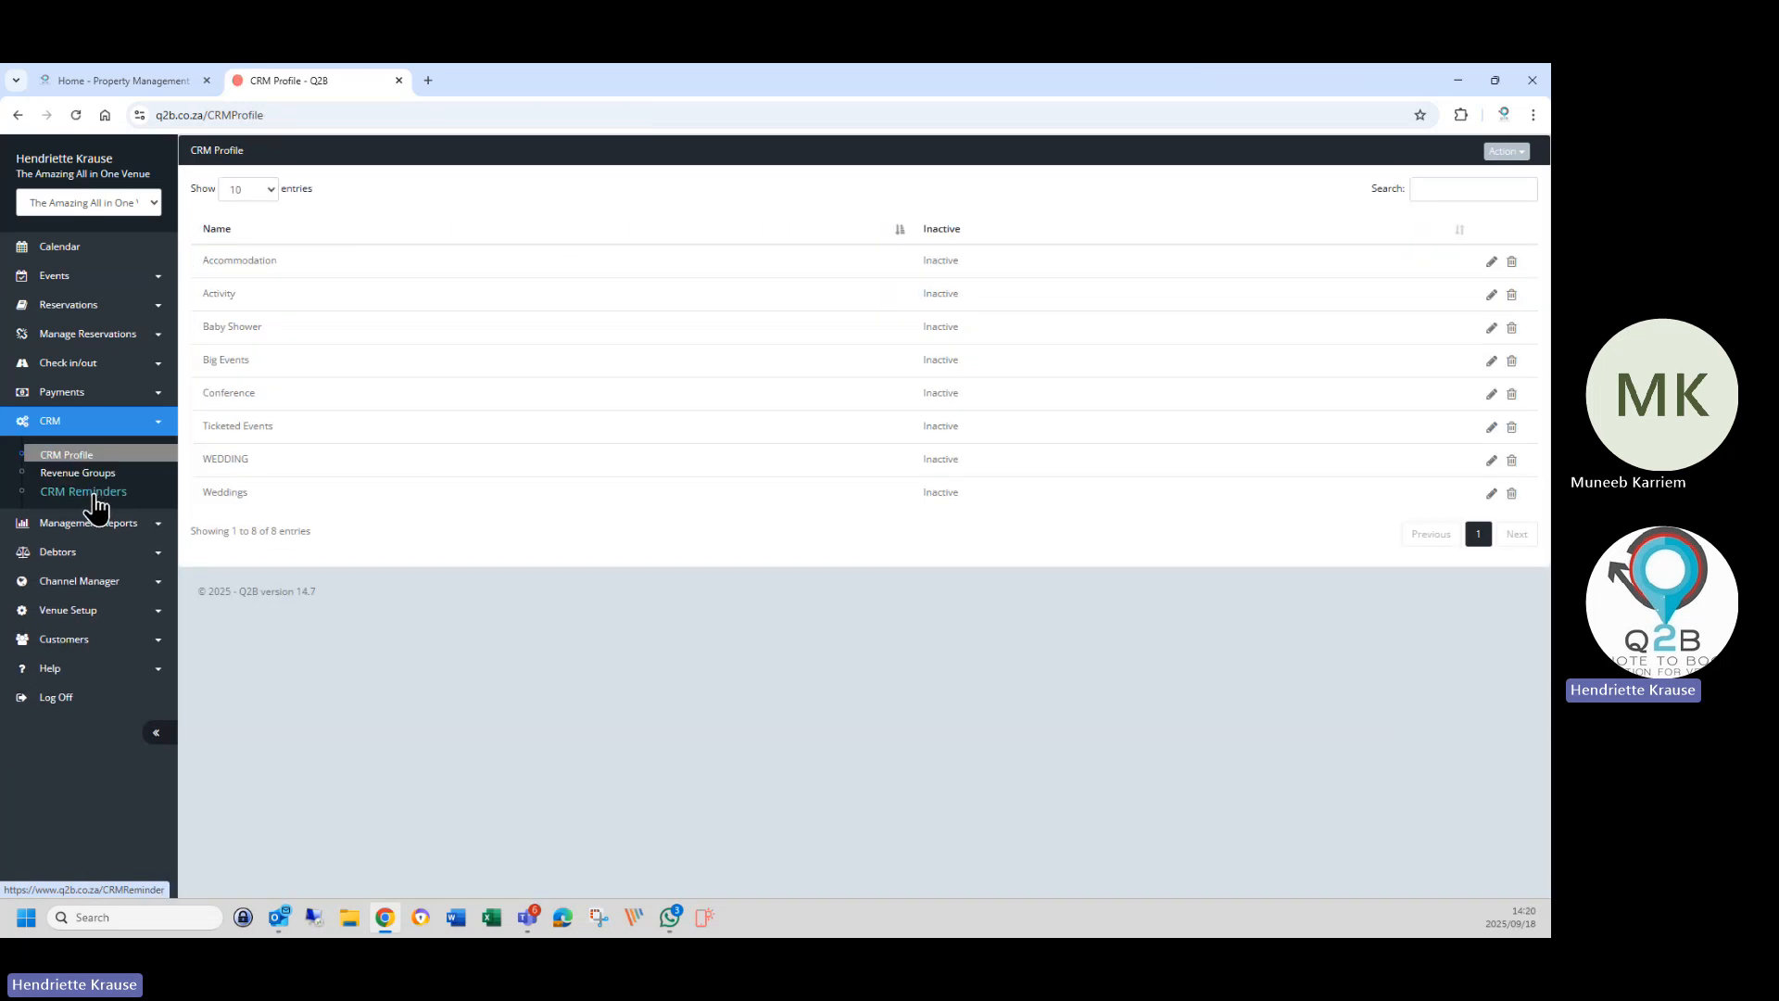
click(93, 507)
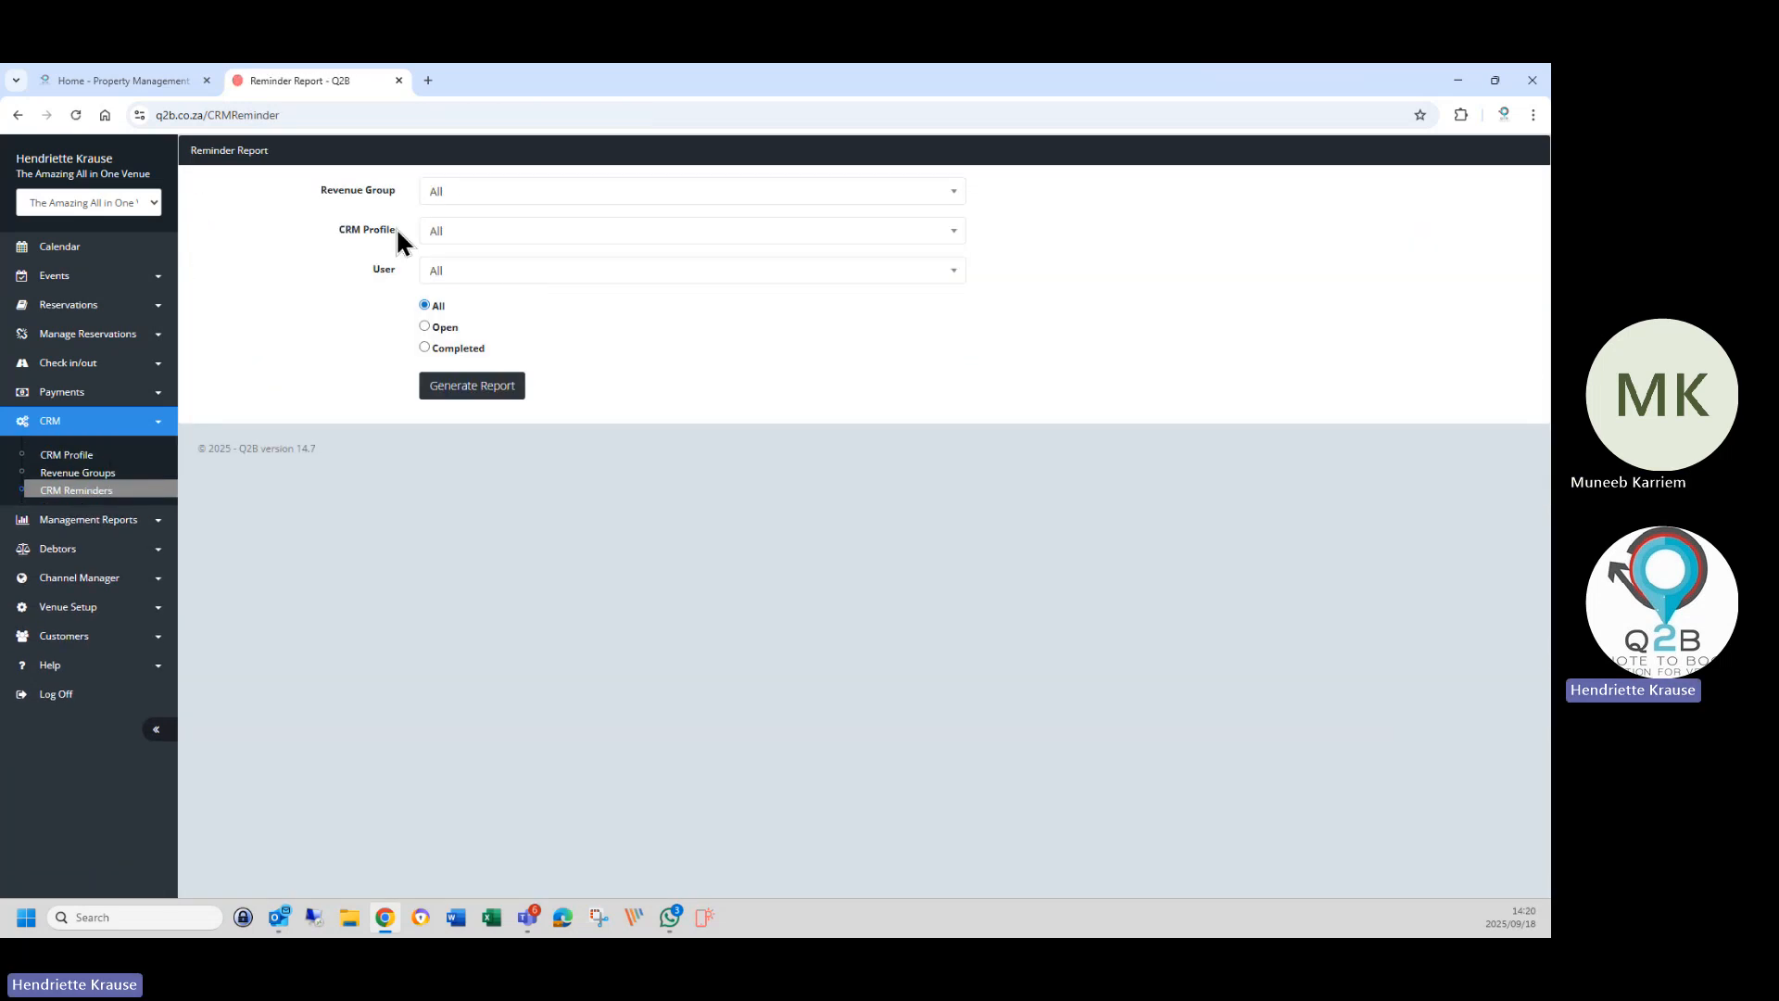
Generate the open reminders report for Accommodation revenue group and profile, all users.
click(452, 231)
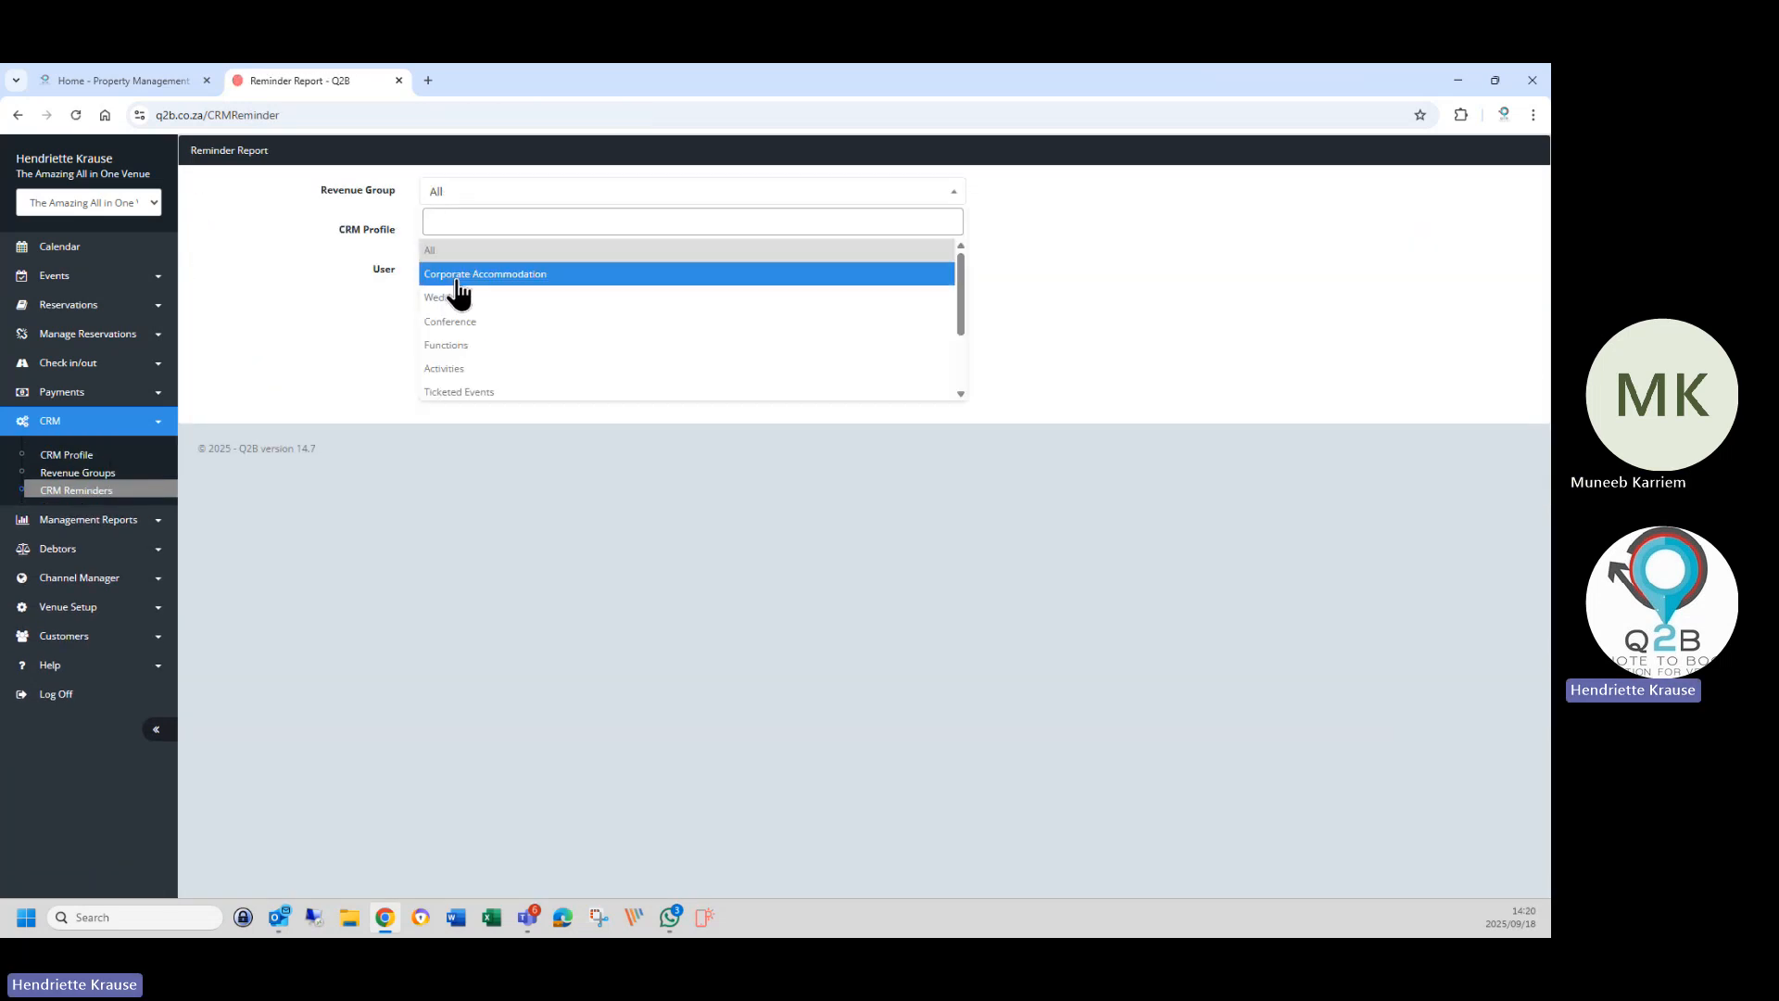
scroll(484, 366, down, 1)
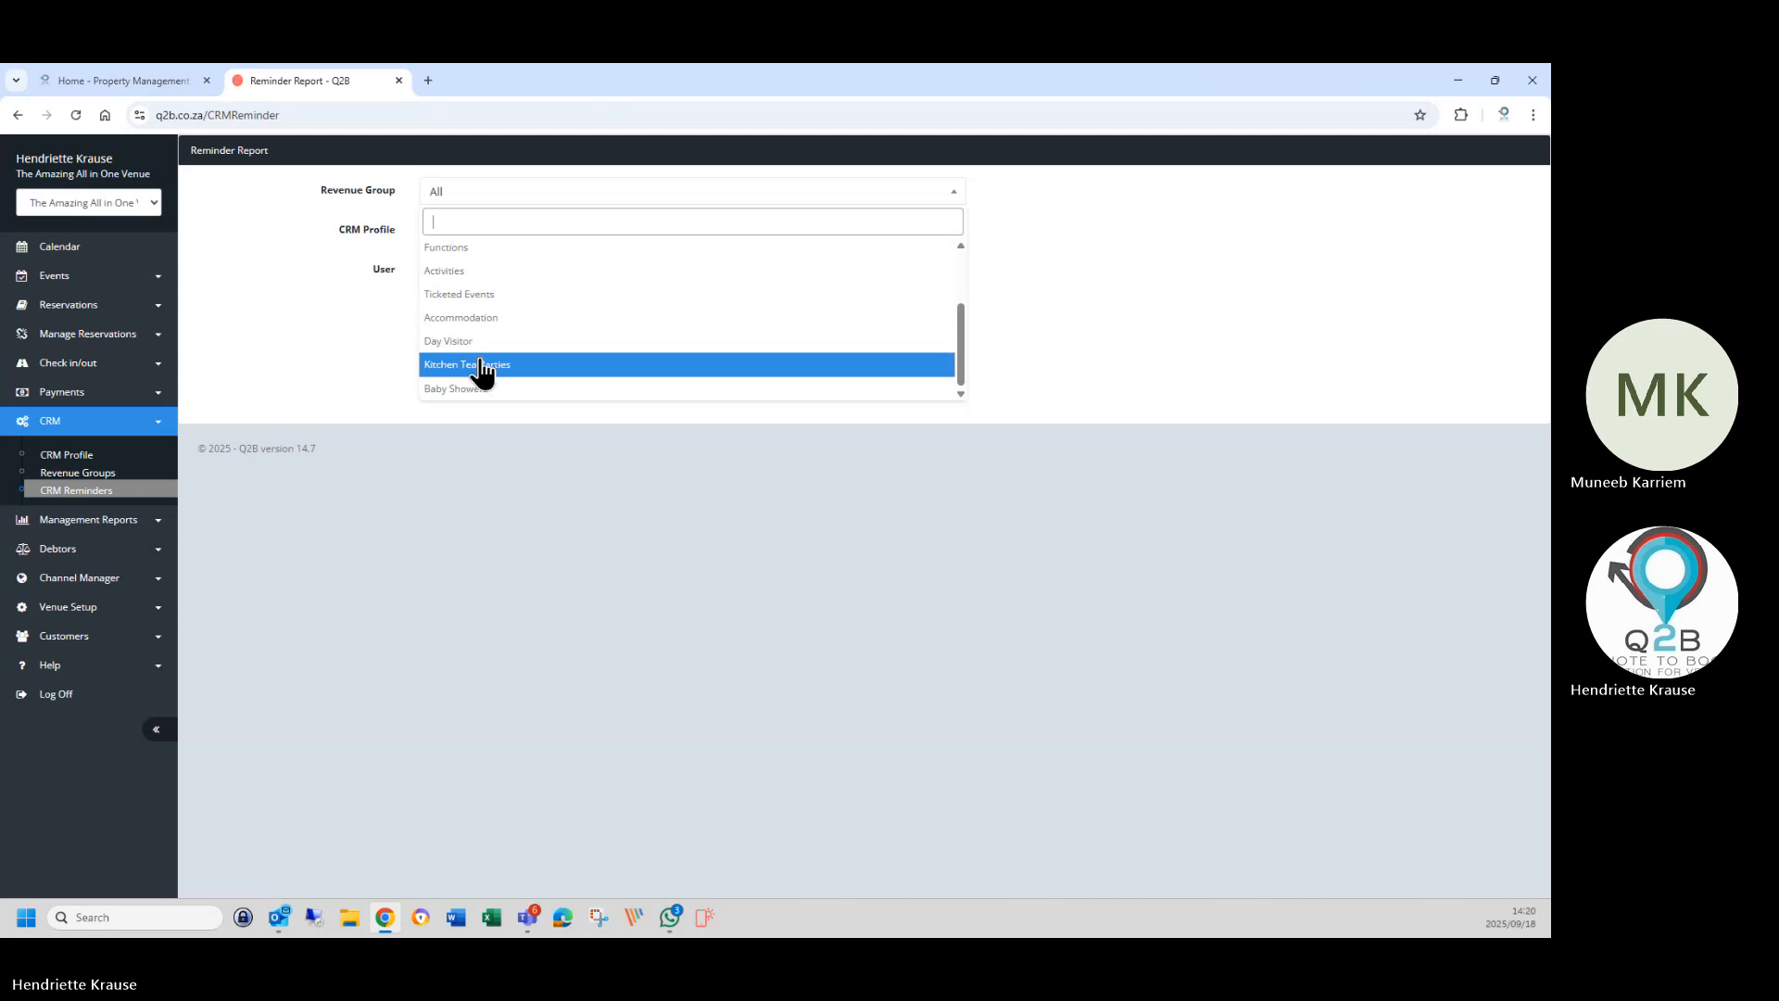
click(468, 317)
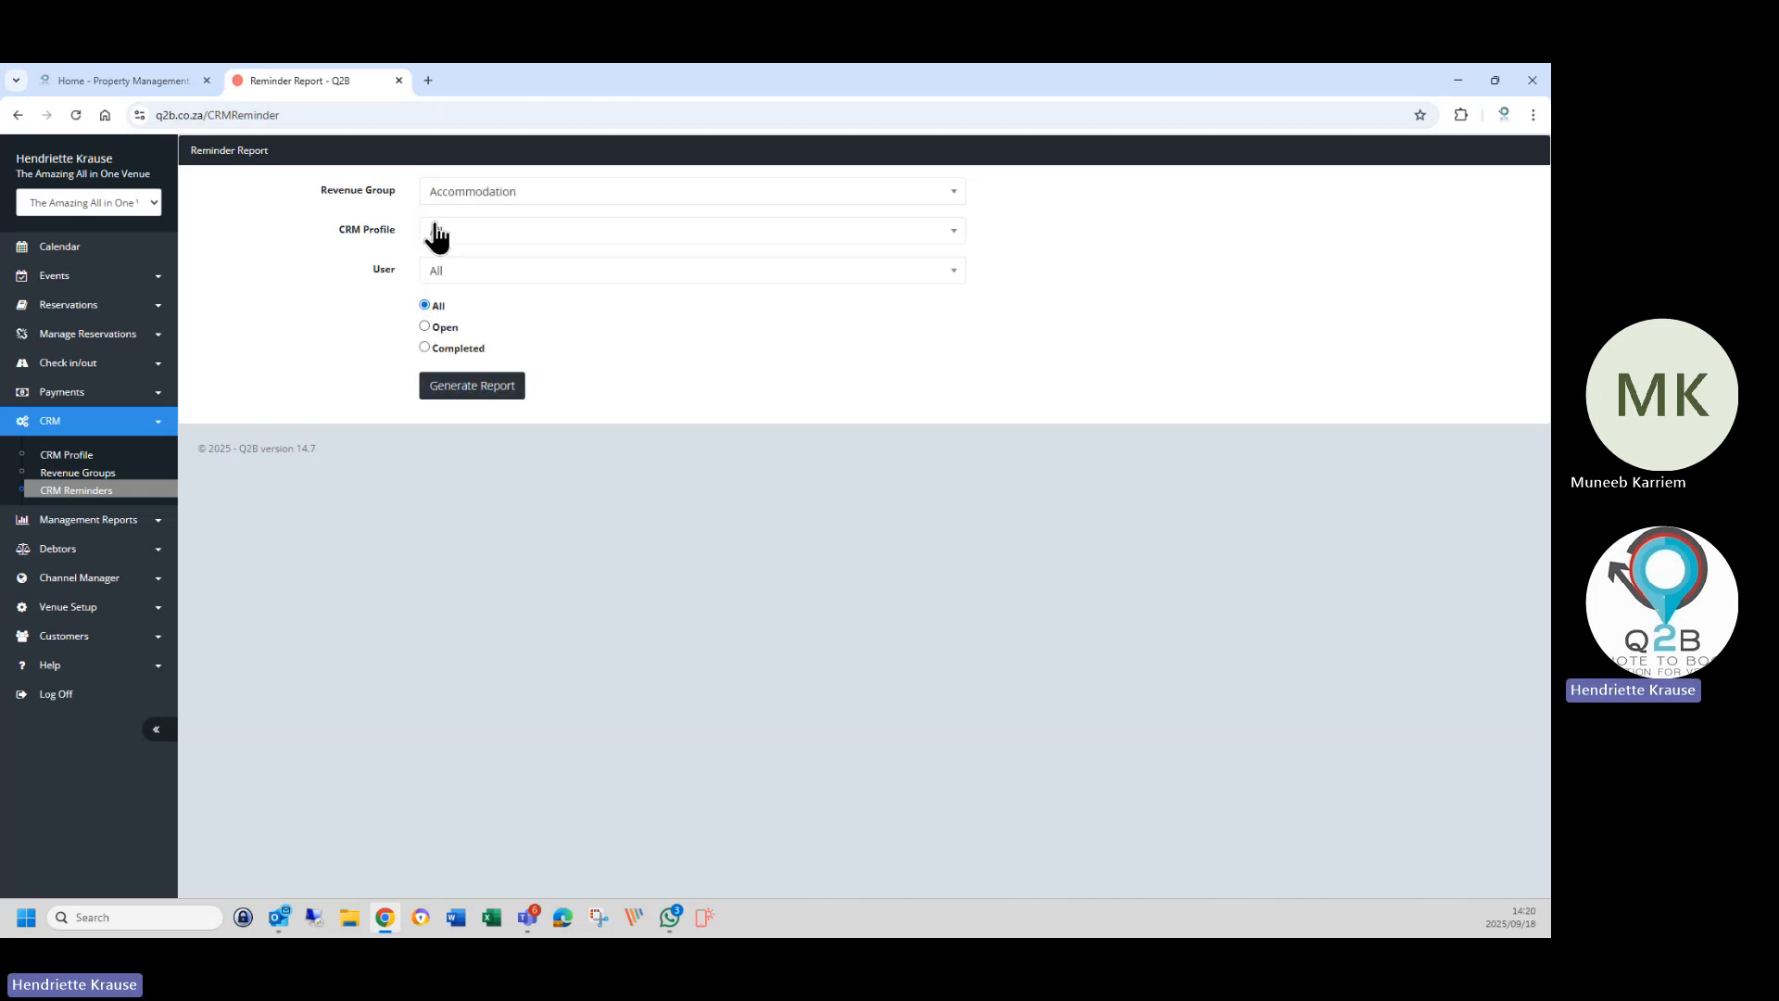
click(440, 233)
click(483, 361)
click(466, 271)
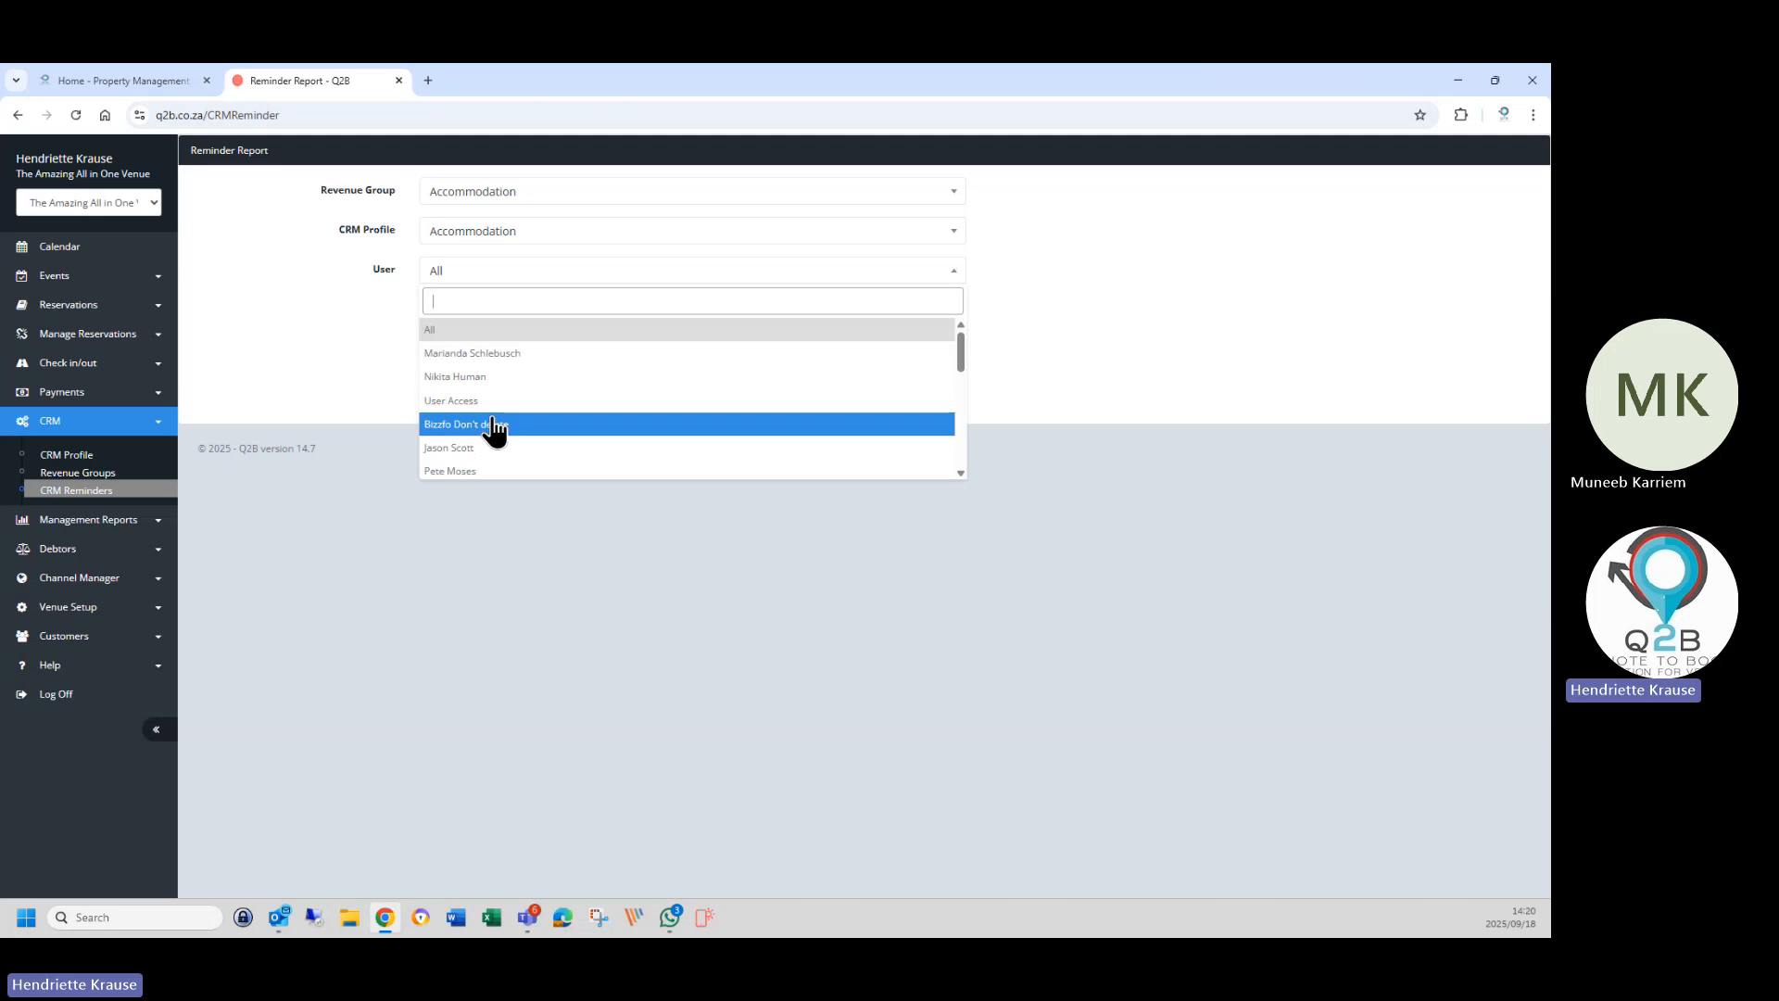
scroll(484, 427, down, 2)
scroll(479, 451, down, 2)
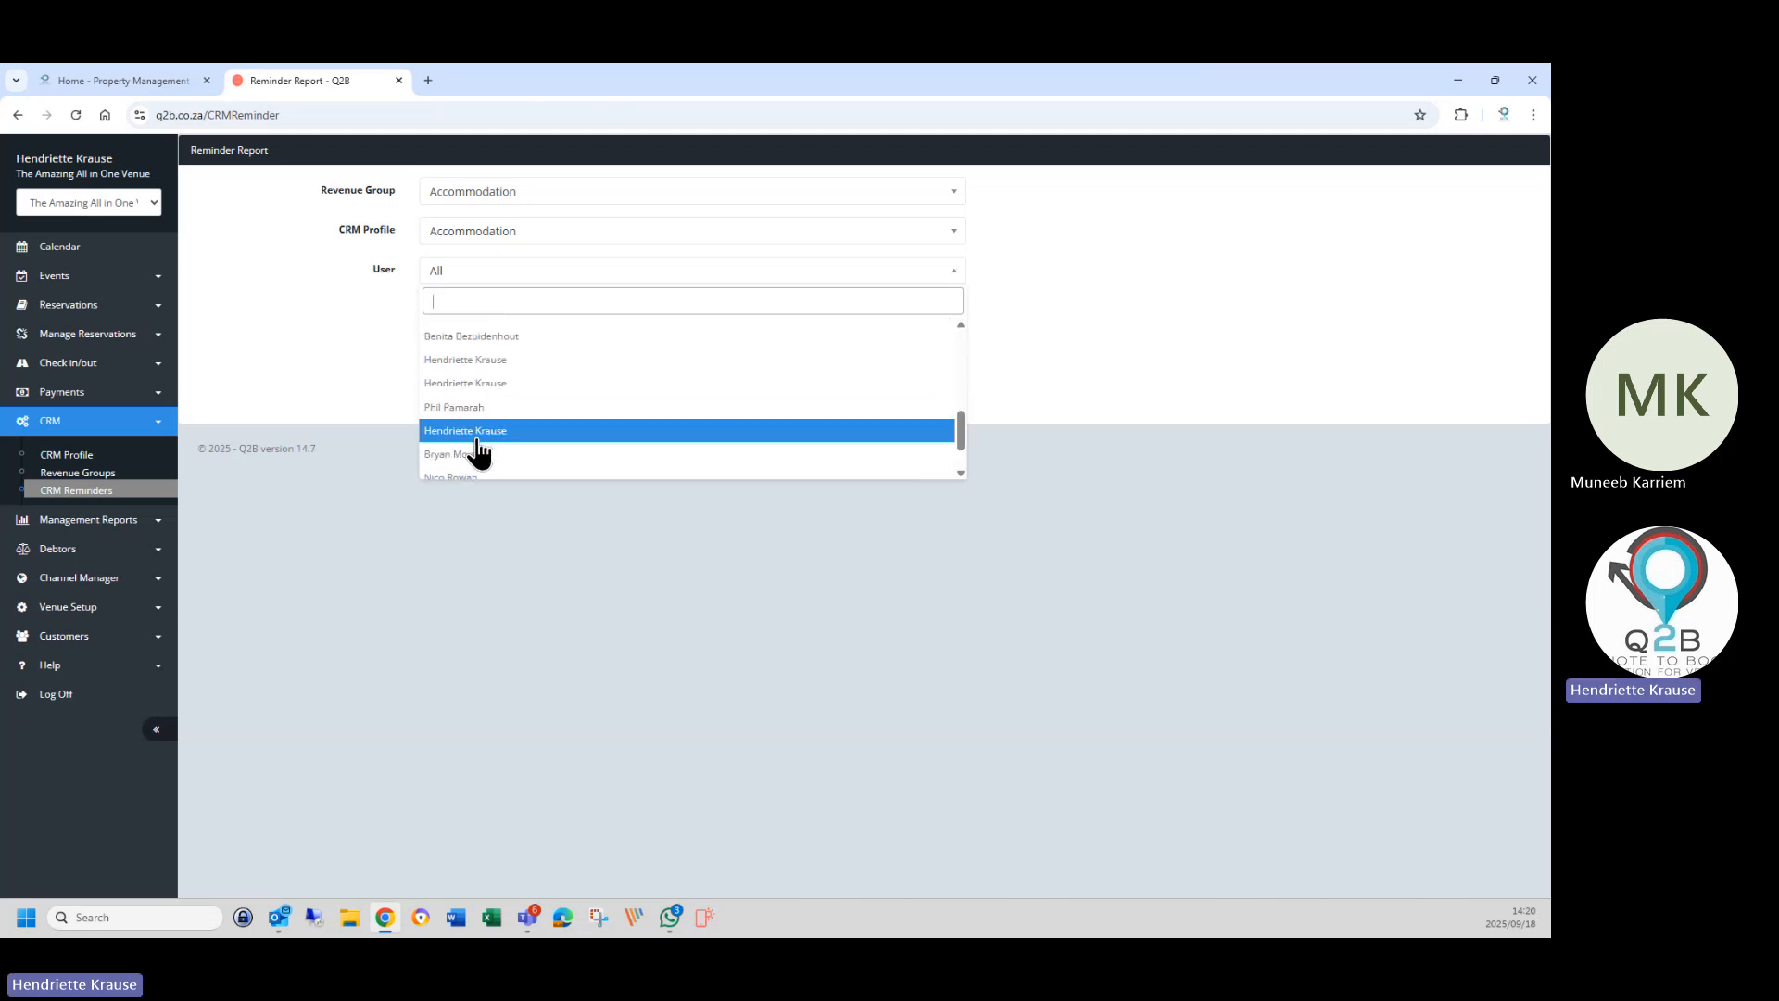
click(419, 274)
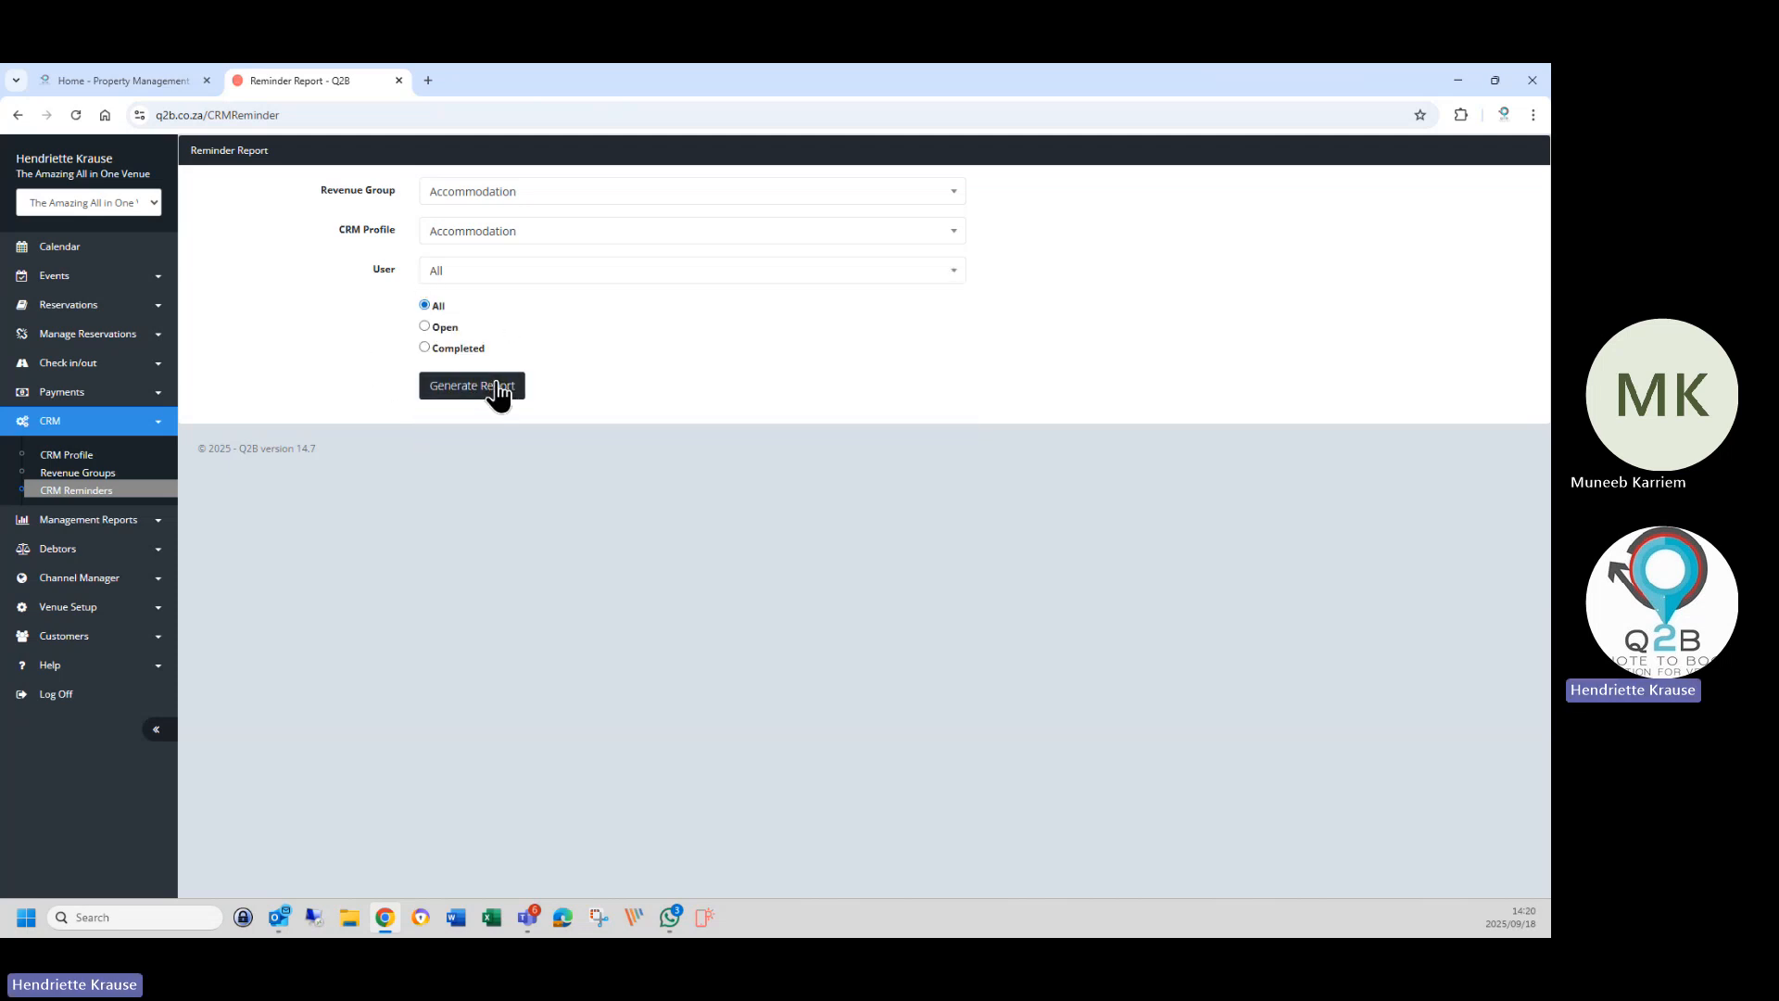
click(425, 326)
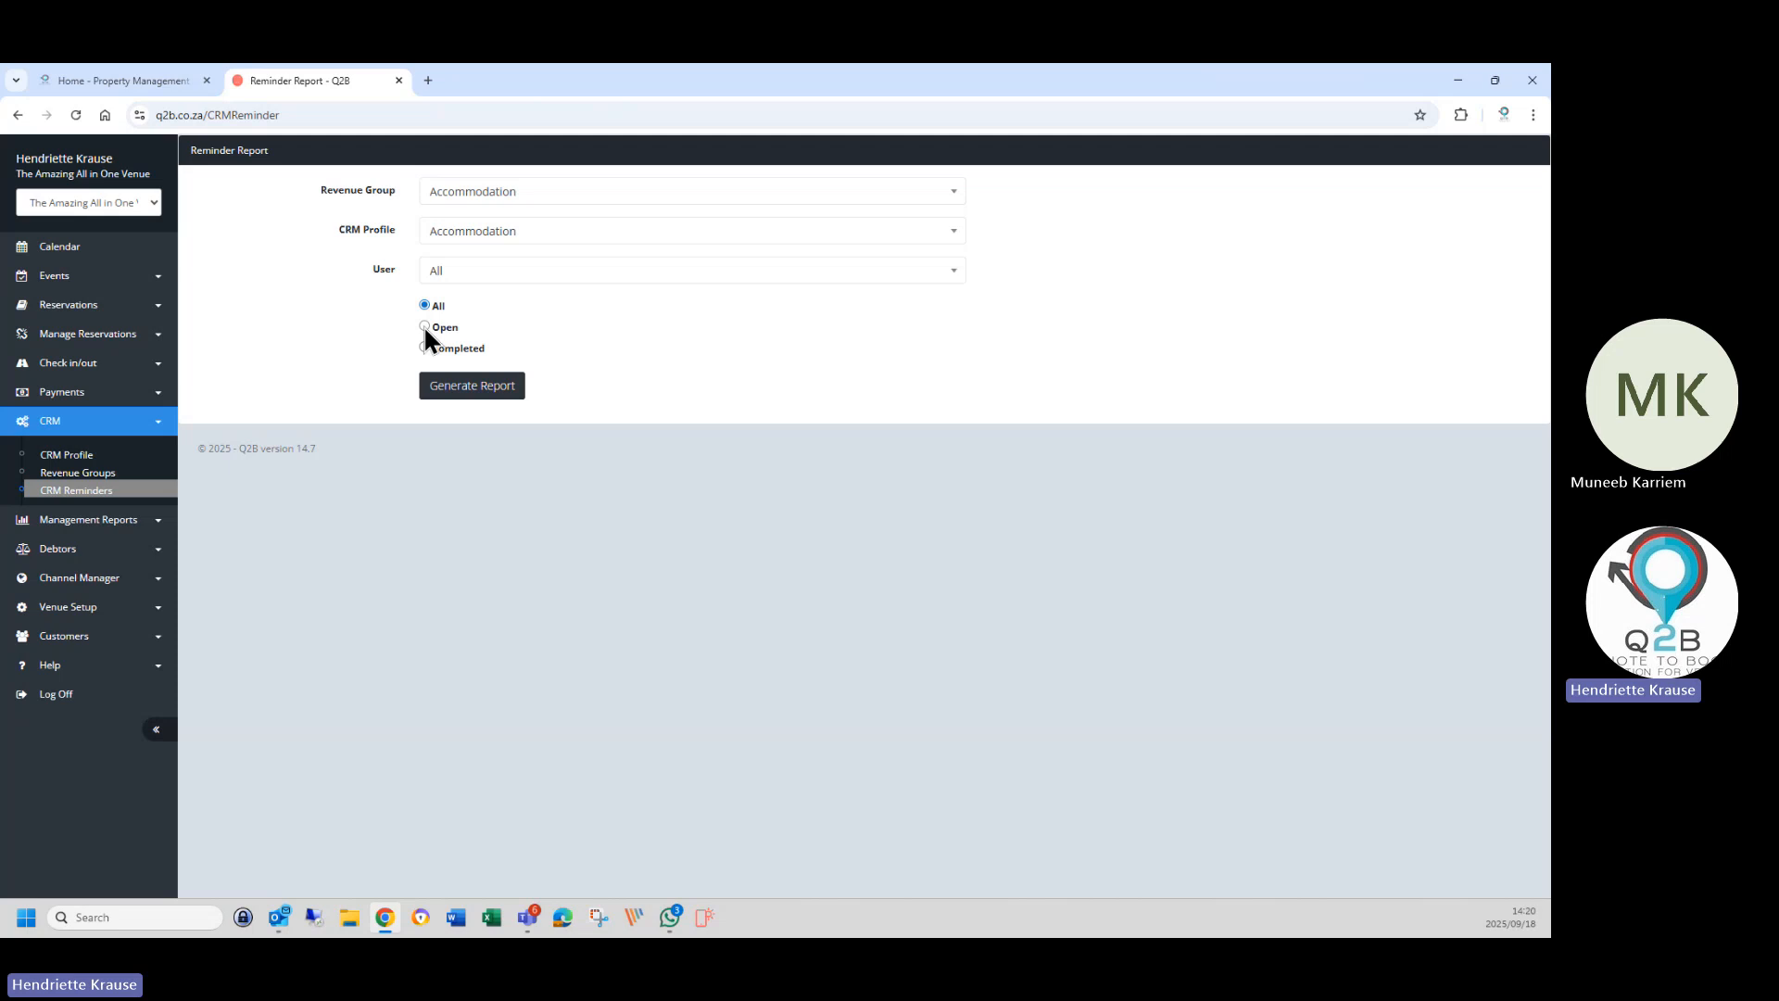
click(467, 390)
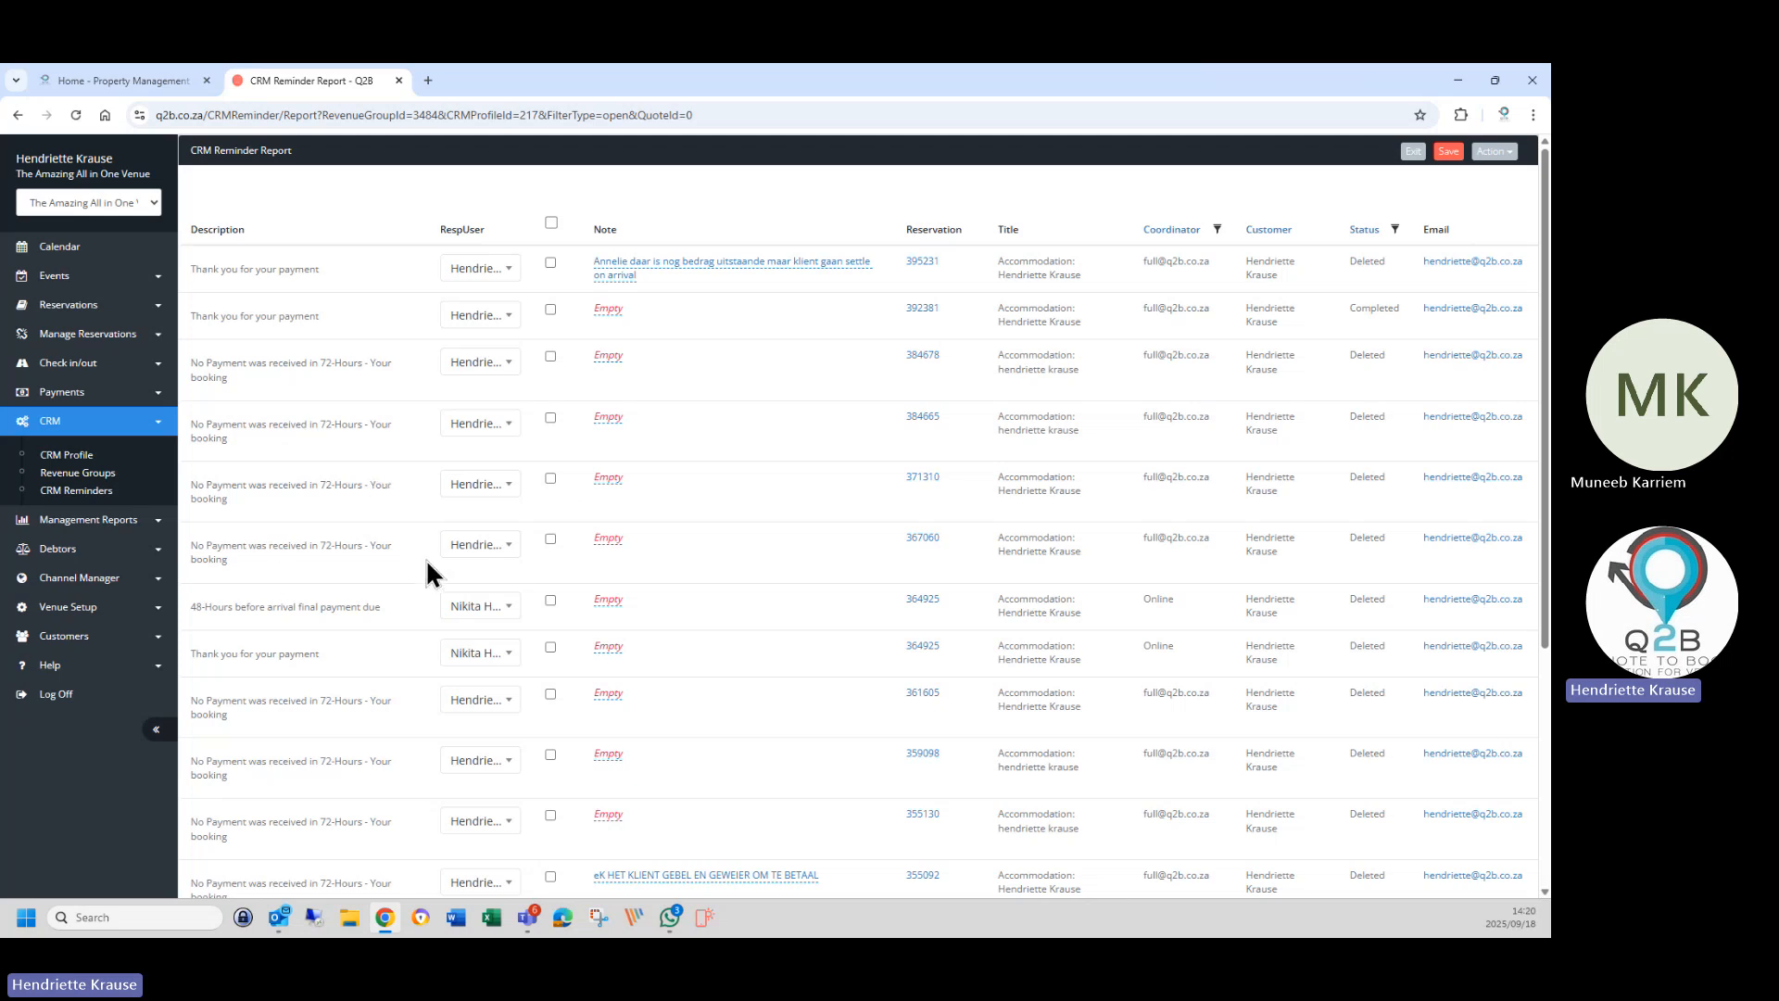
Reassign responsible users on the first two payment reminders, keeping reminder 371310 unchanged.
click(480, 608)
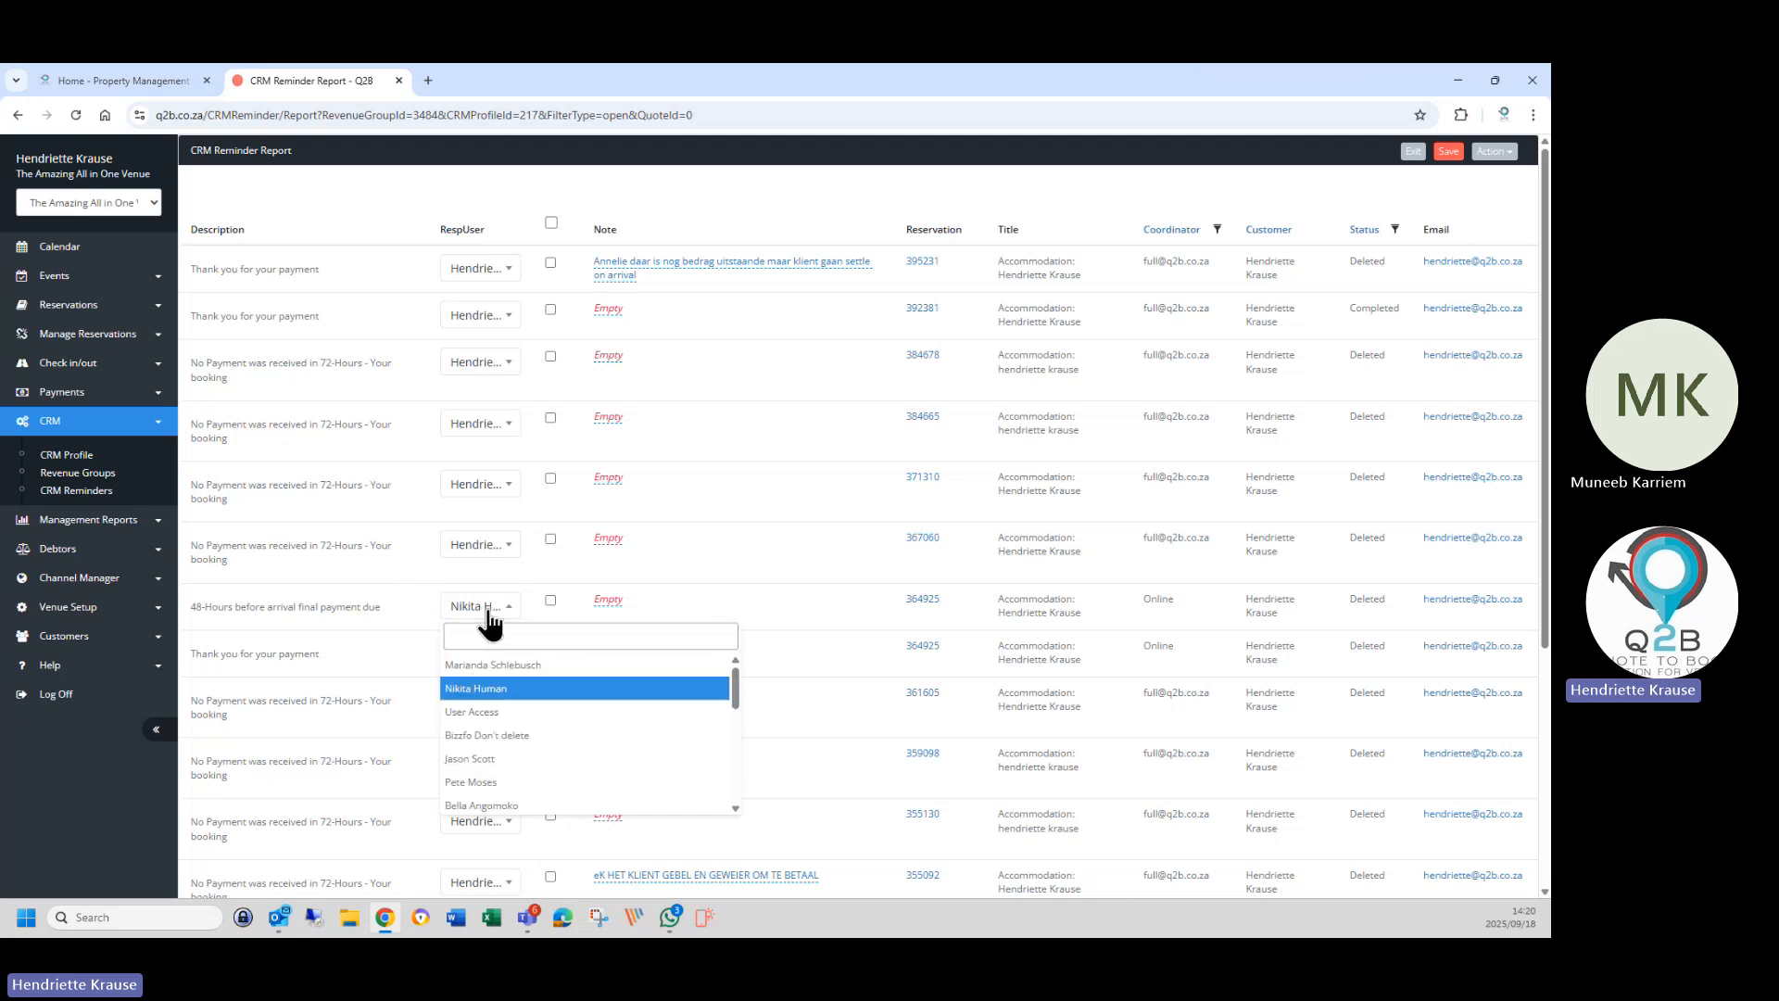
click(491, 665)
click(499, 658)
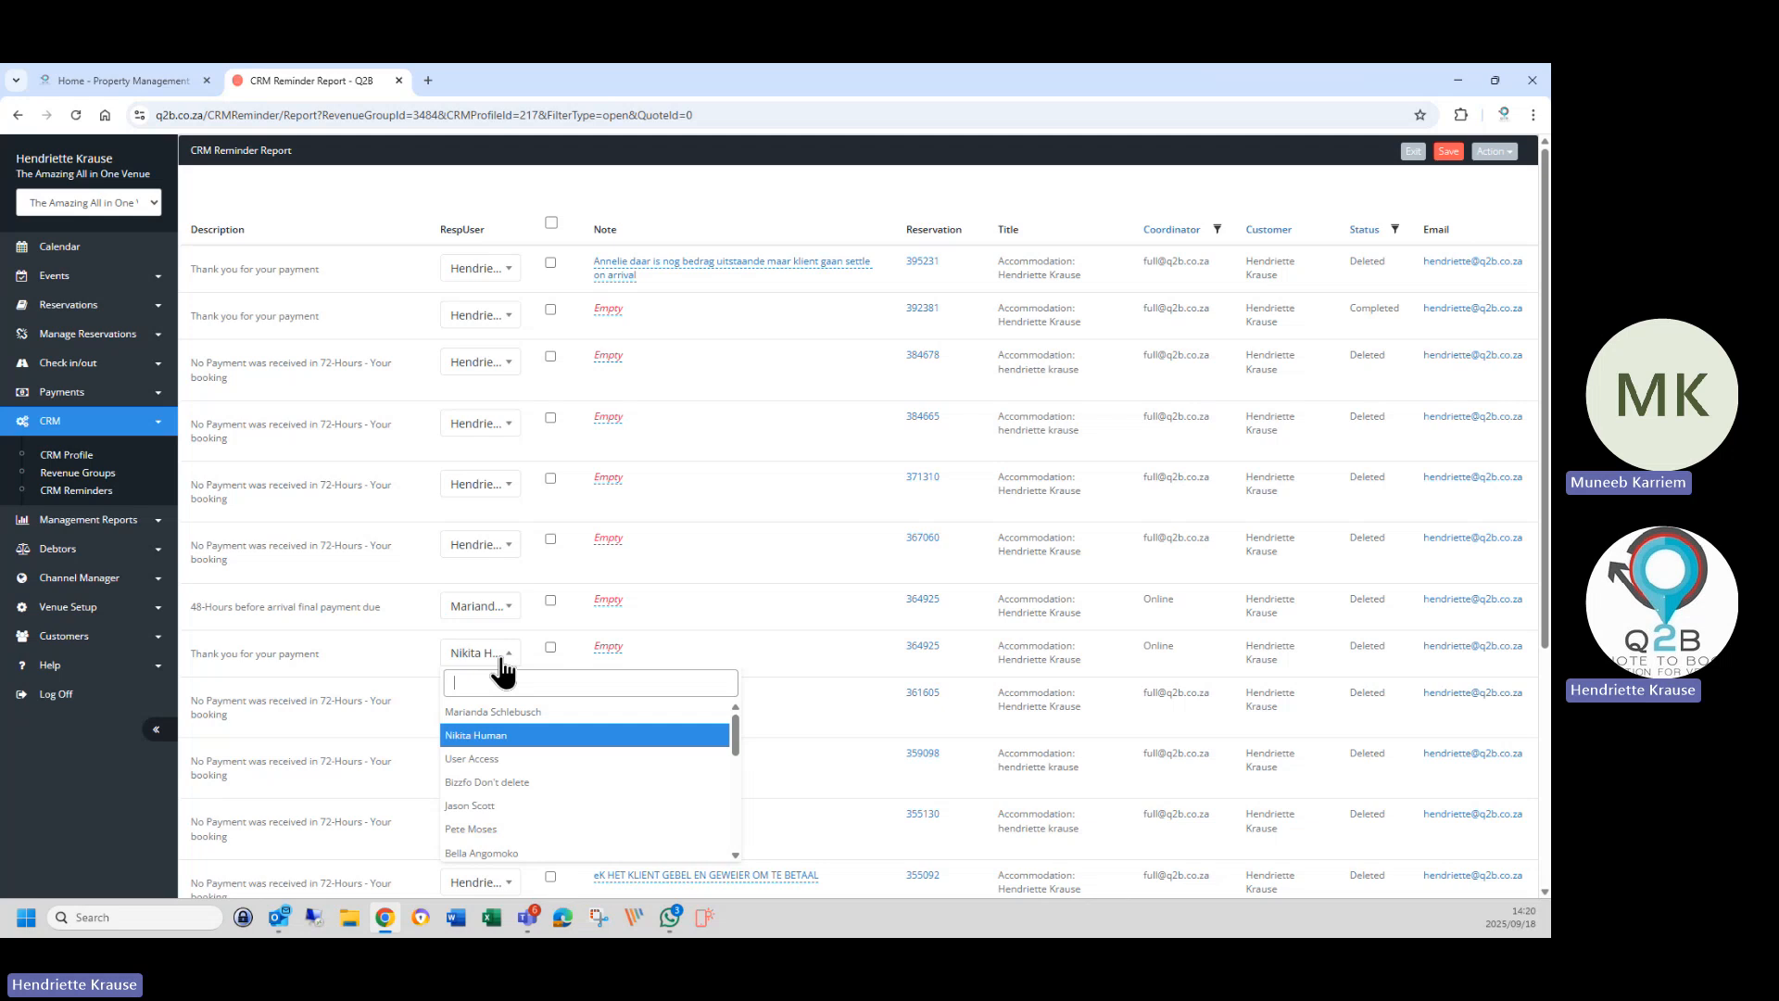
click(497, 714)
click(499, 711)
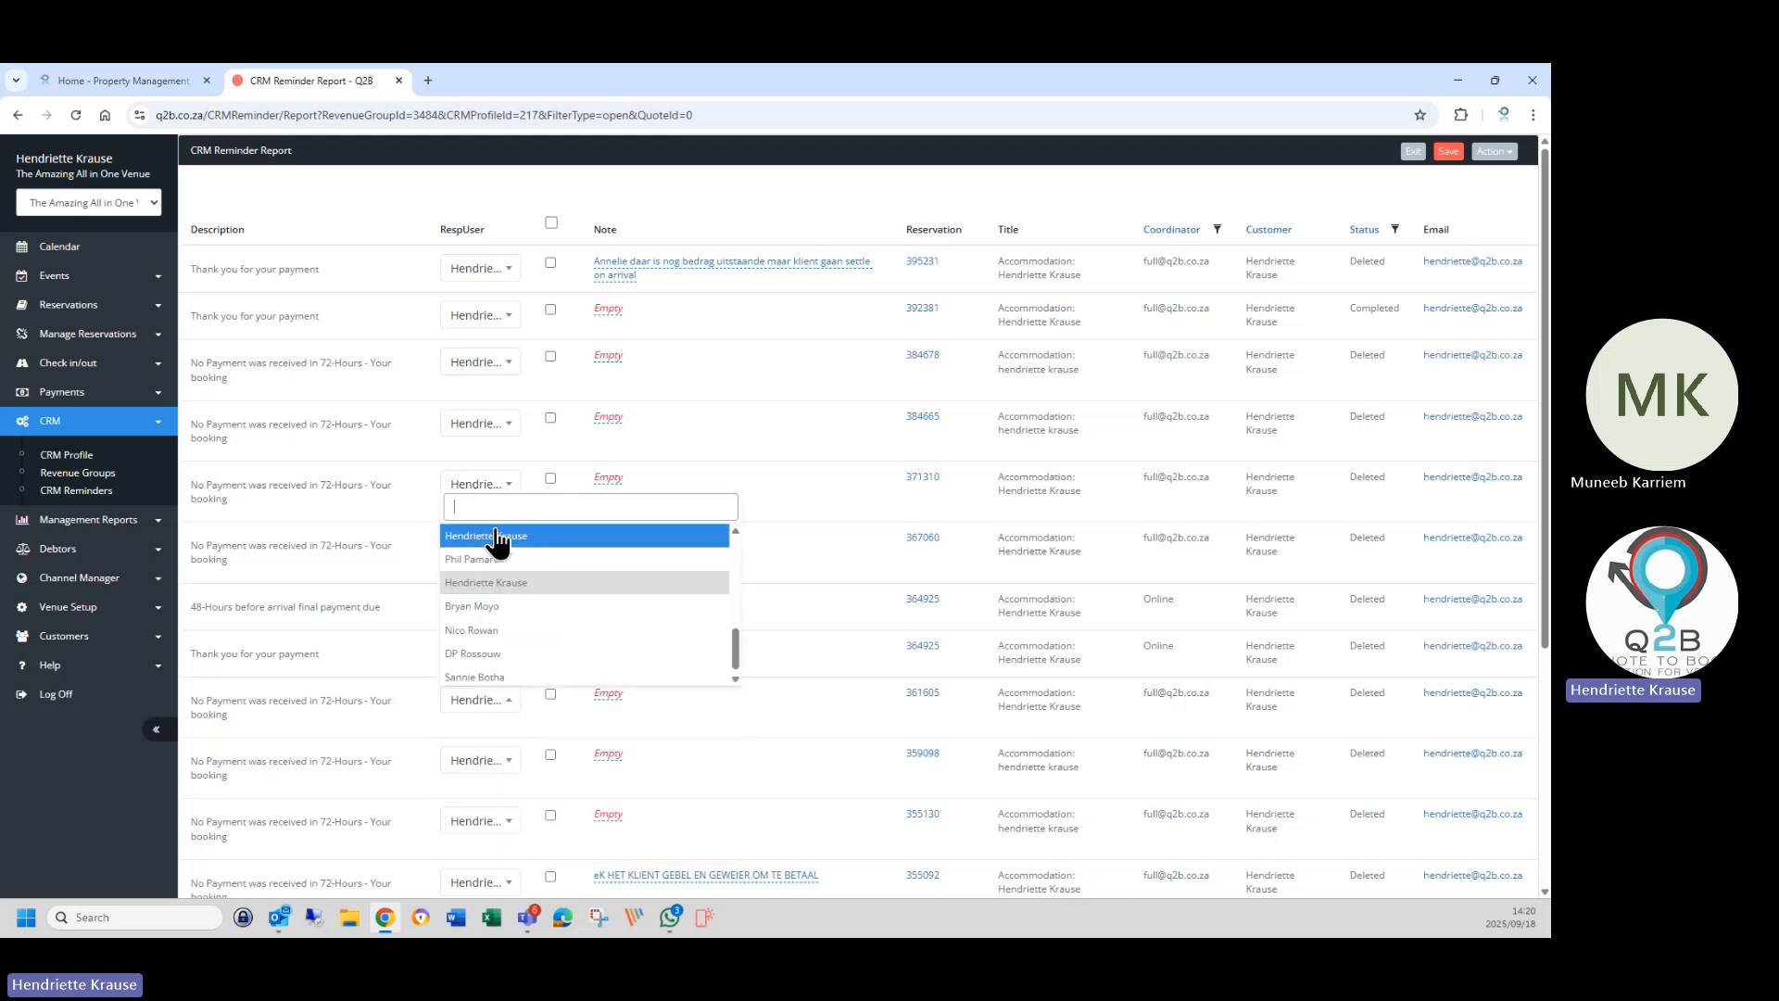
click(484, 582)
scroll(480, 695, down, 1)
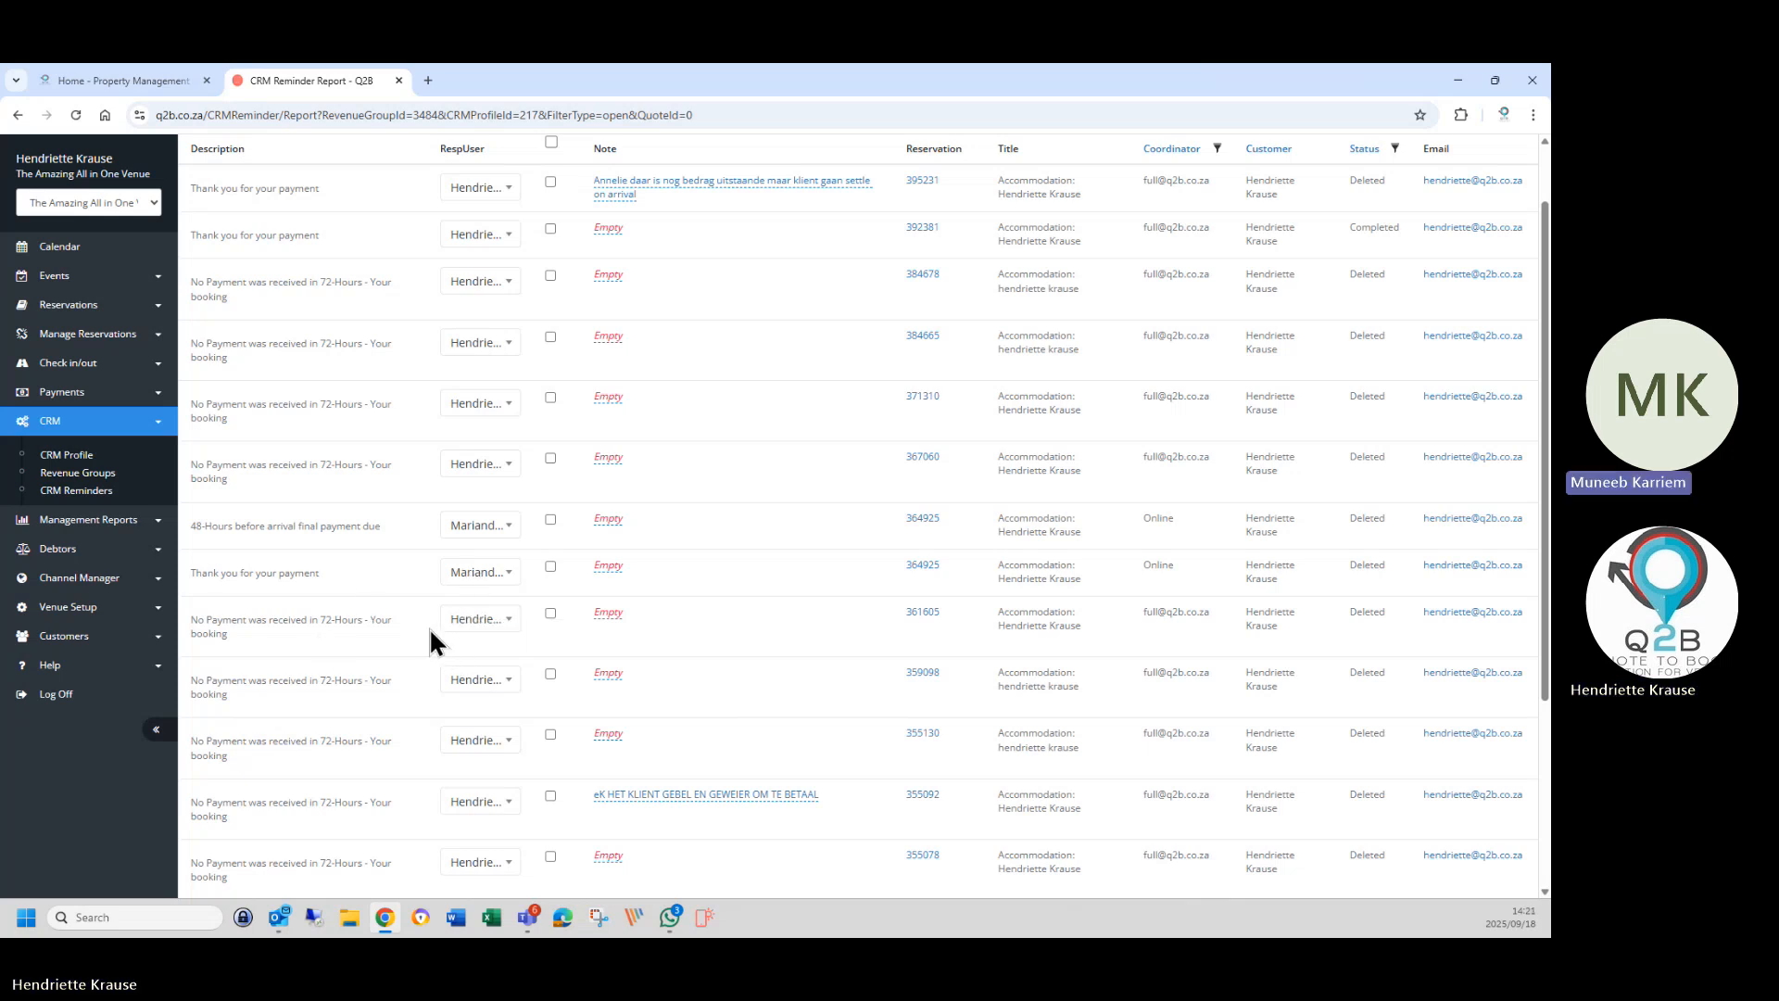
Assign new responsible users to reminders 361605 and 359098.
click(492, 625)
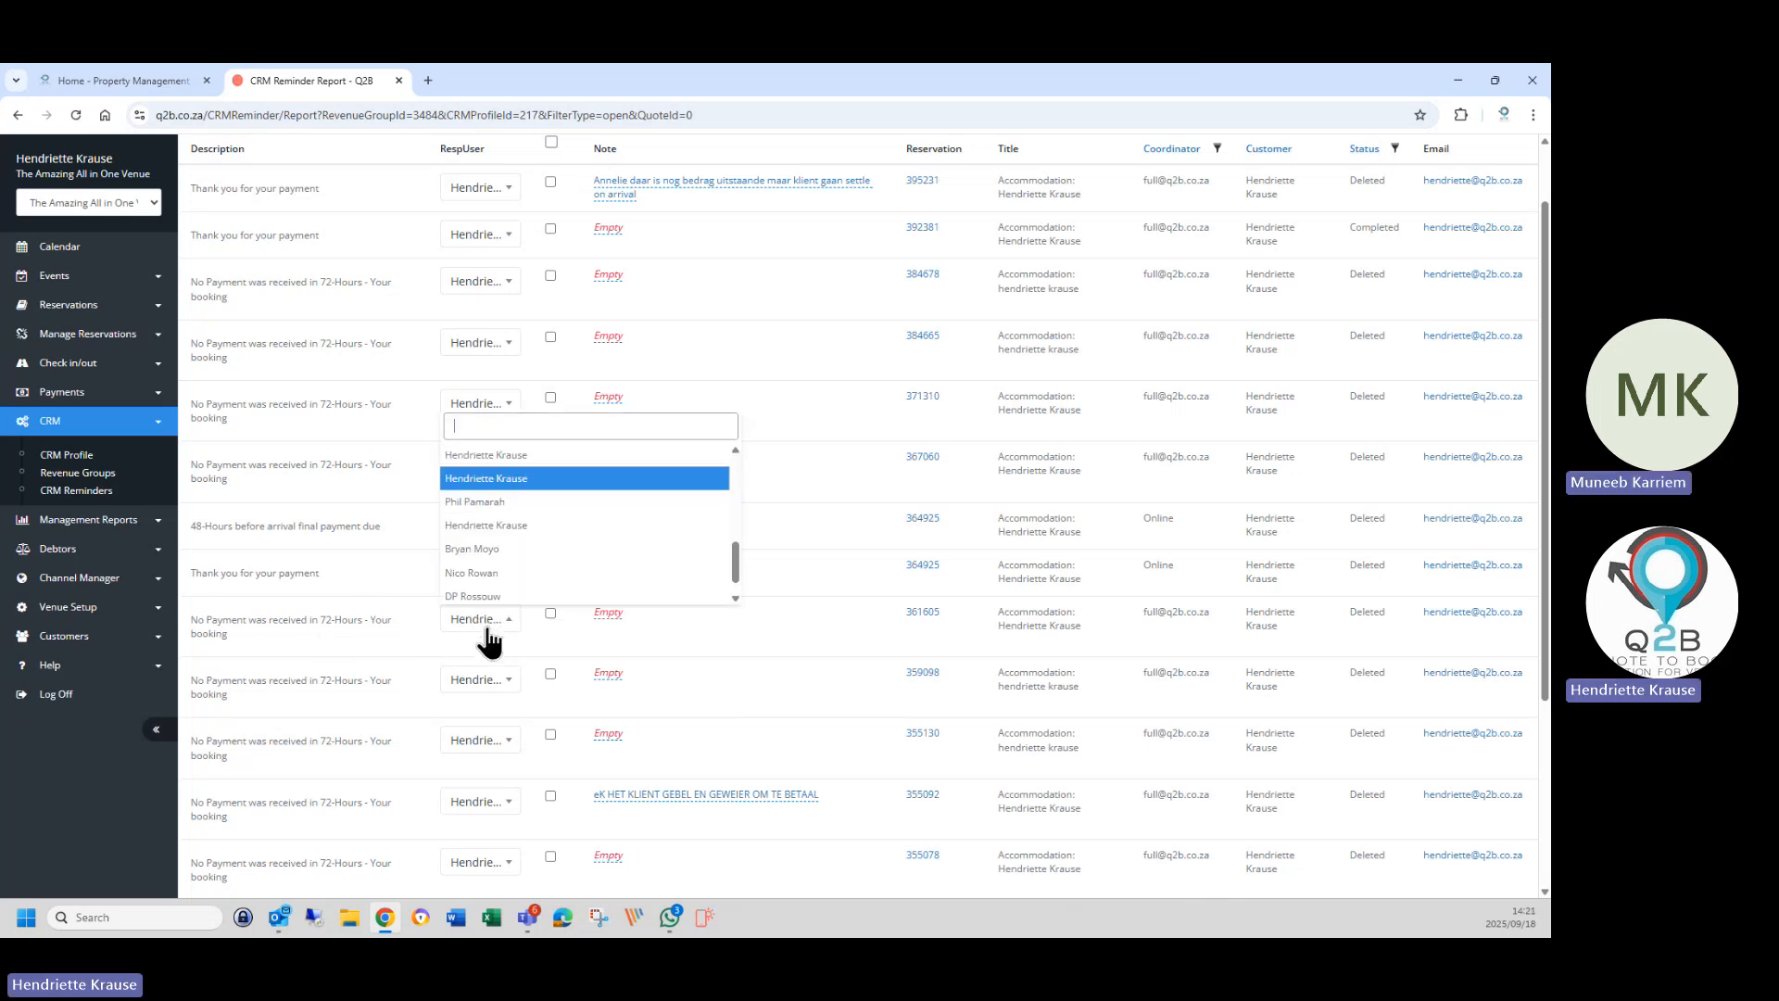
click(478, 549)
click(486, 679)
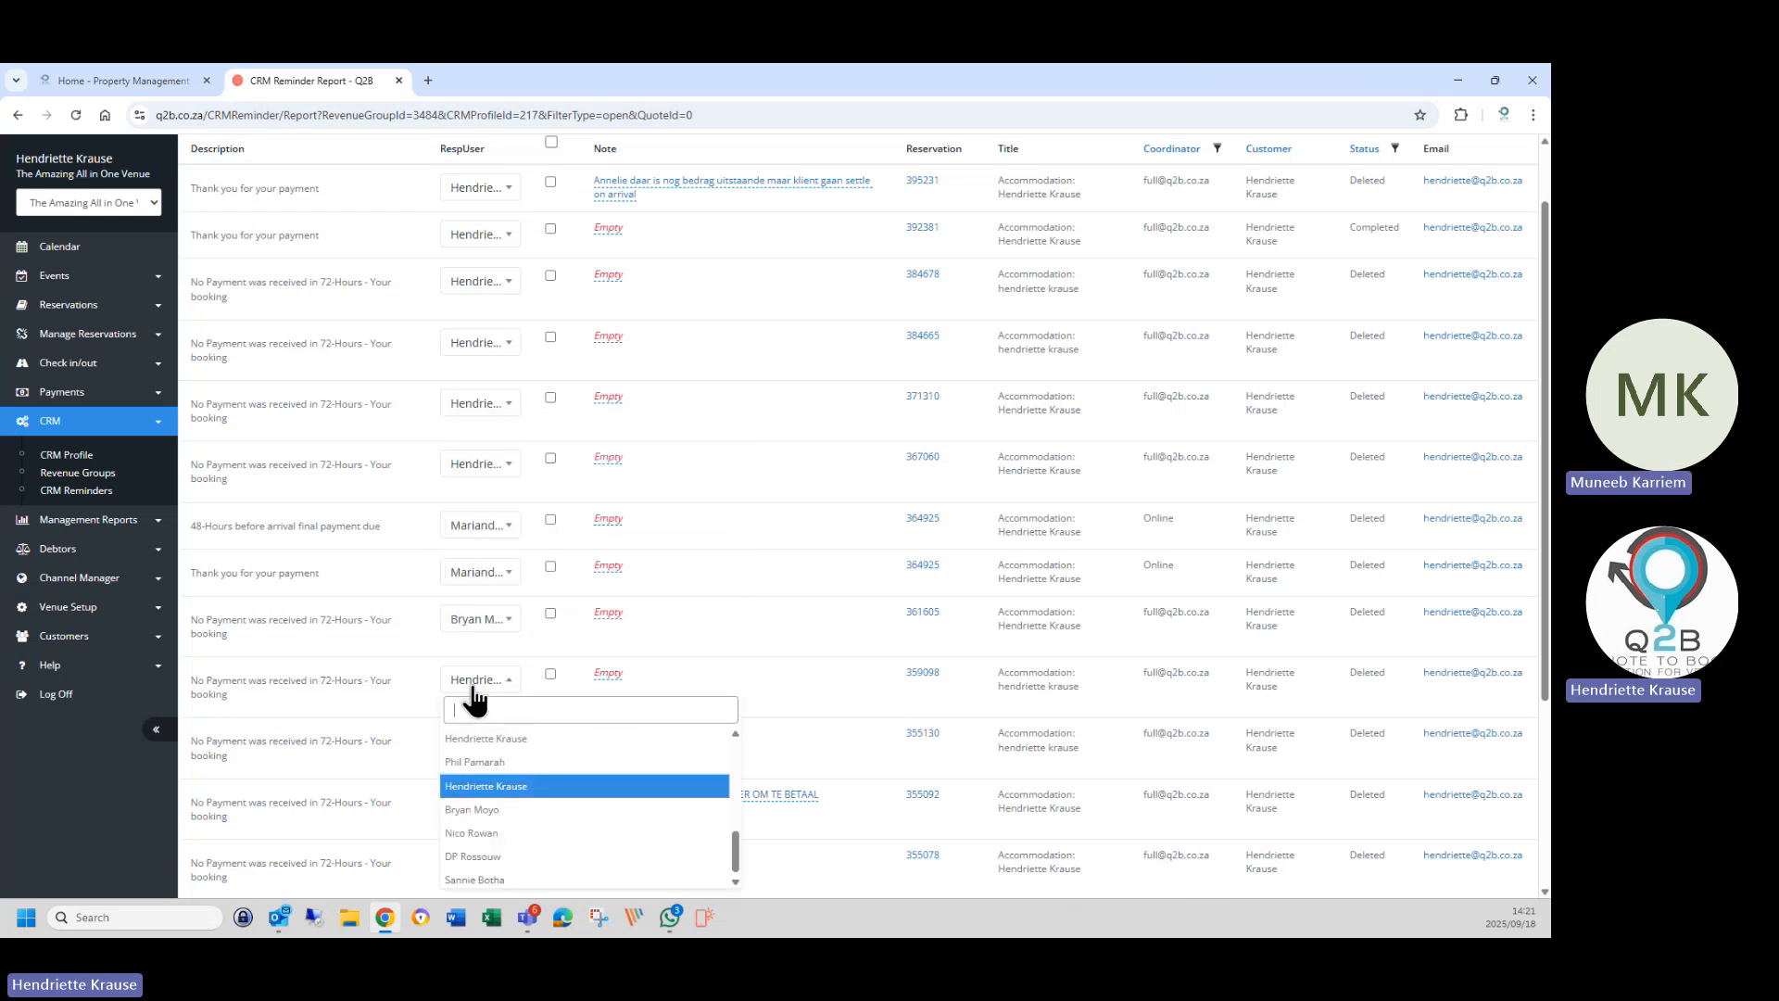
click(477, 762)
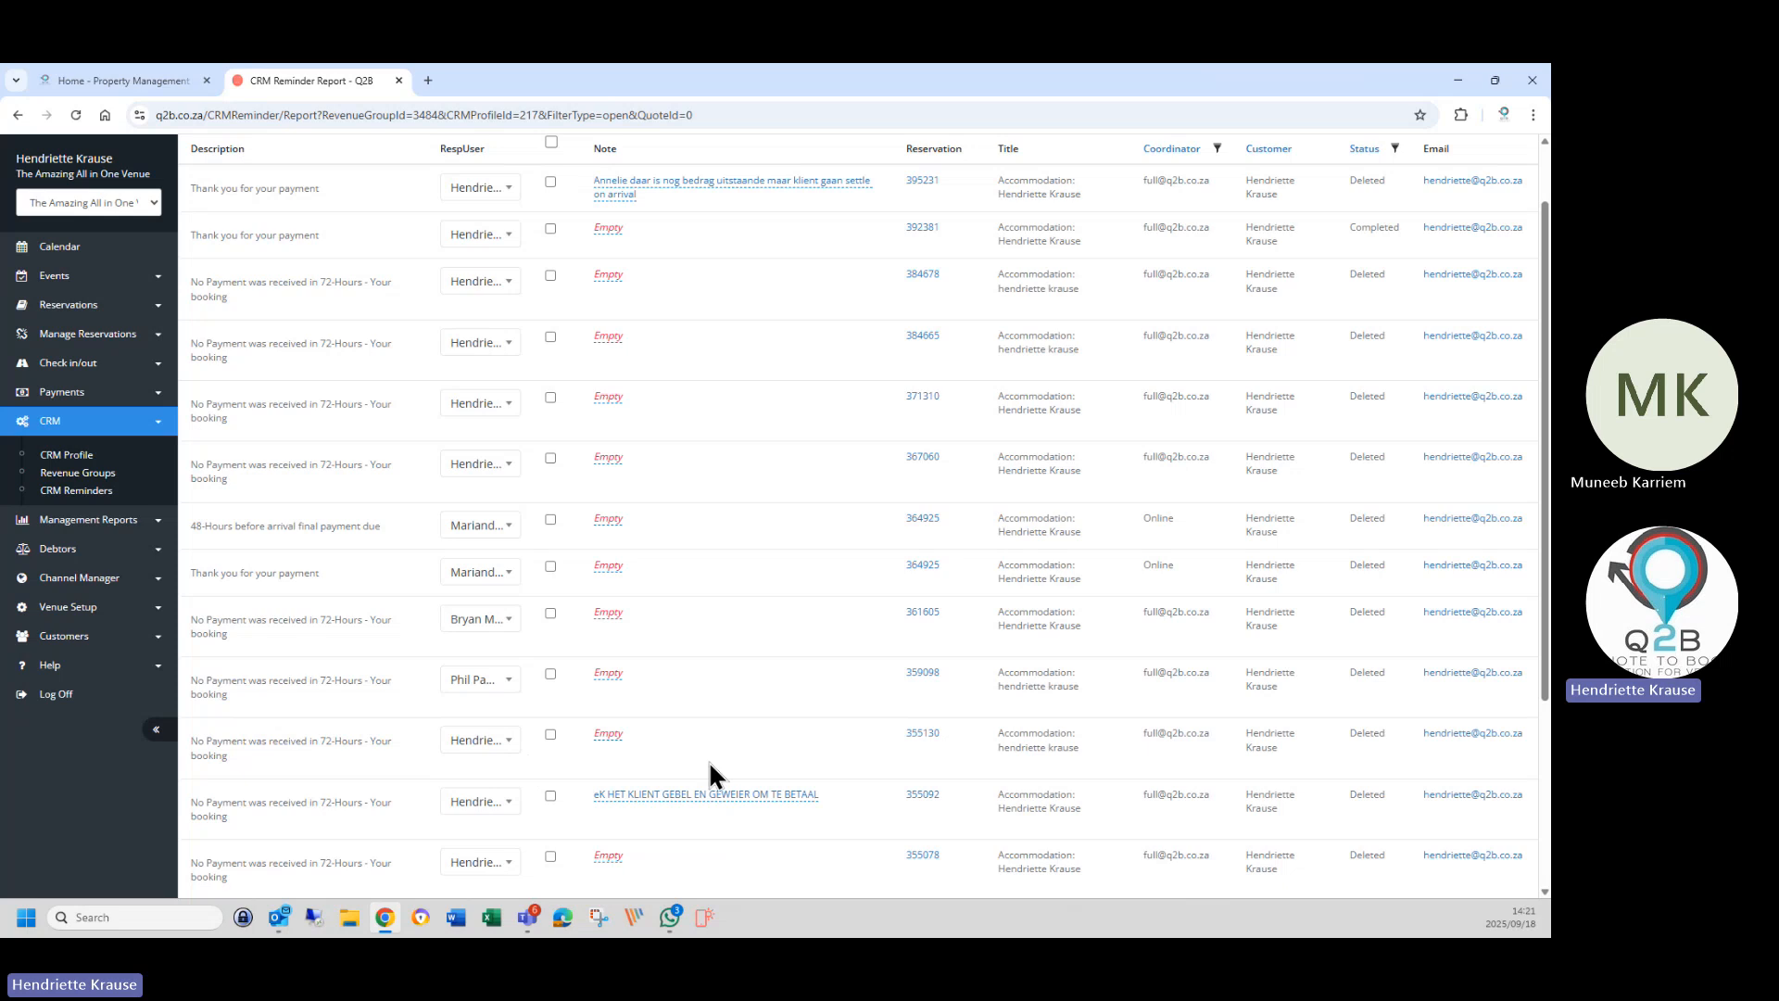
scroll(669, 783, down, 3)
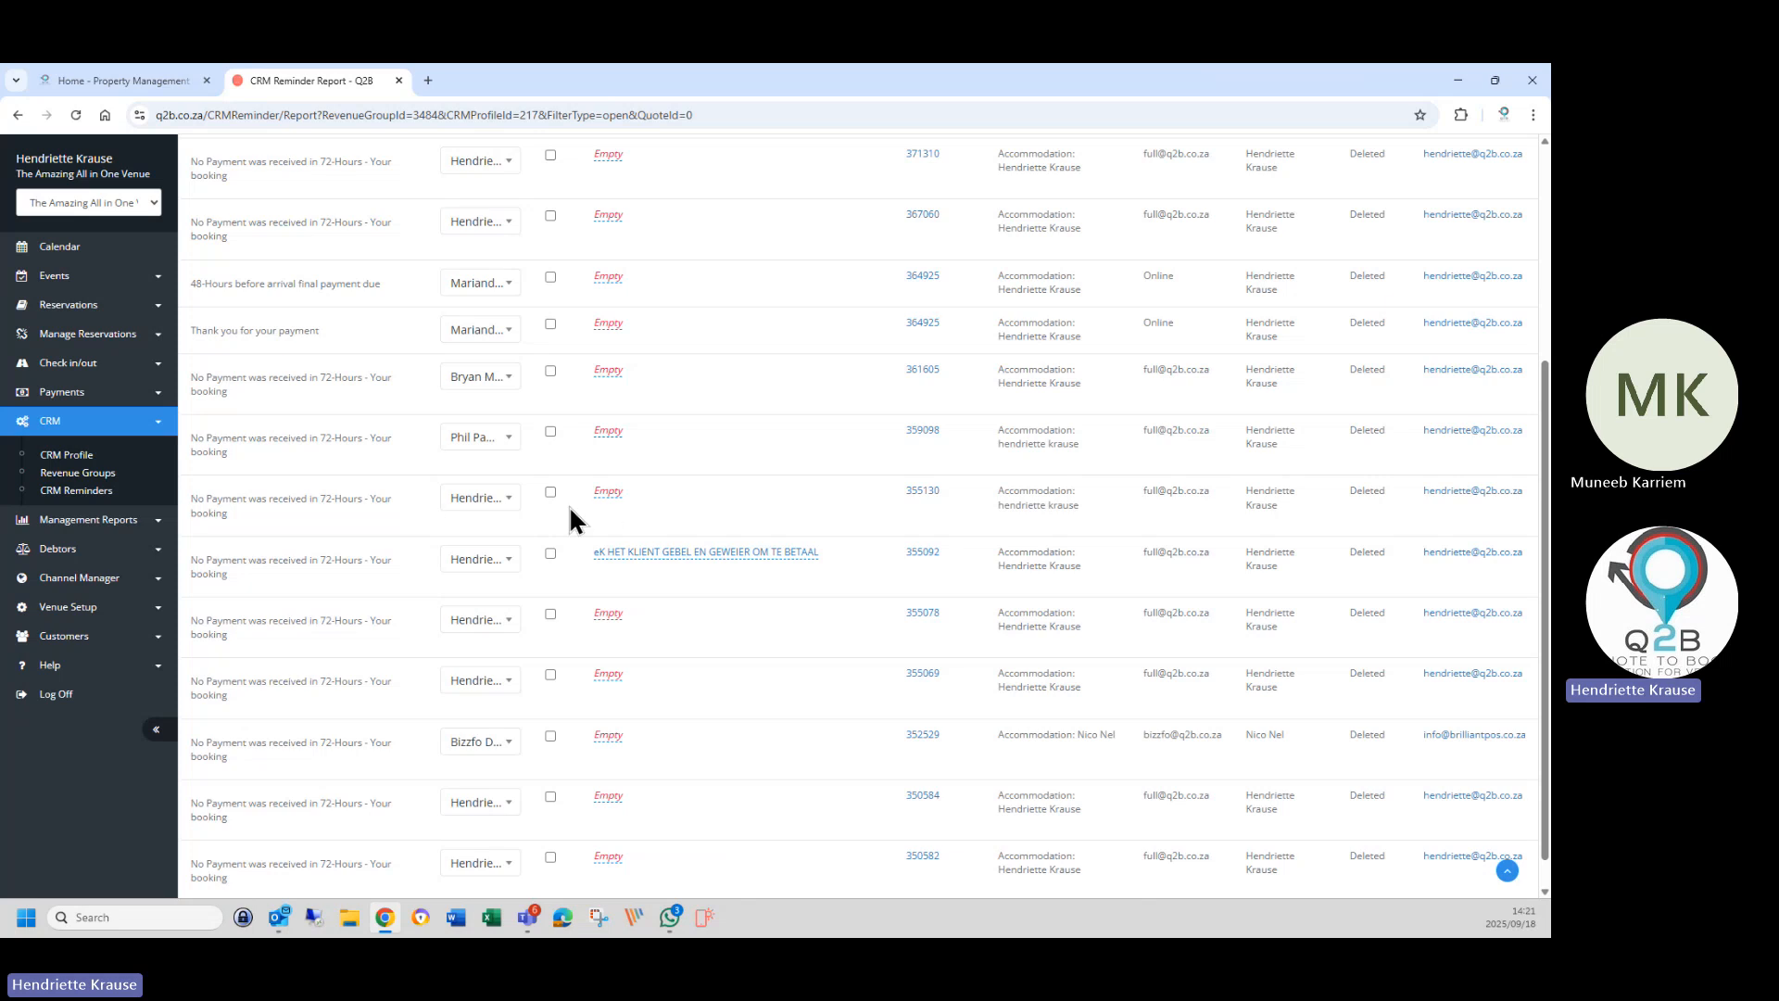
click(607, 493)
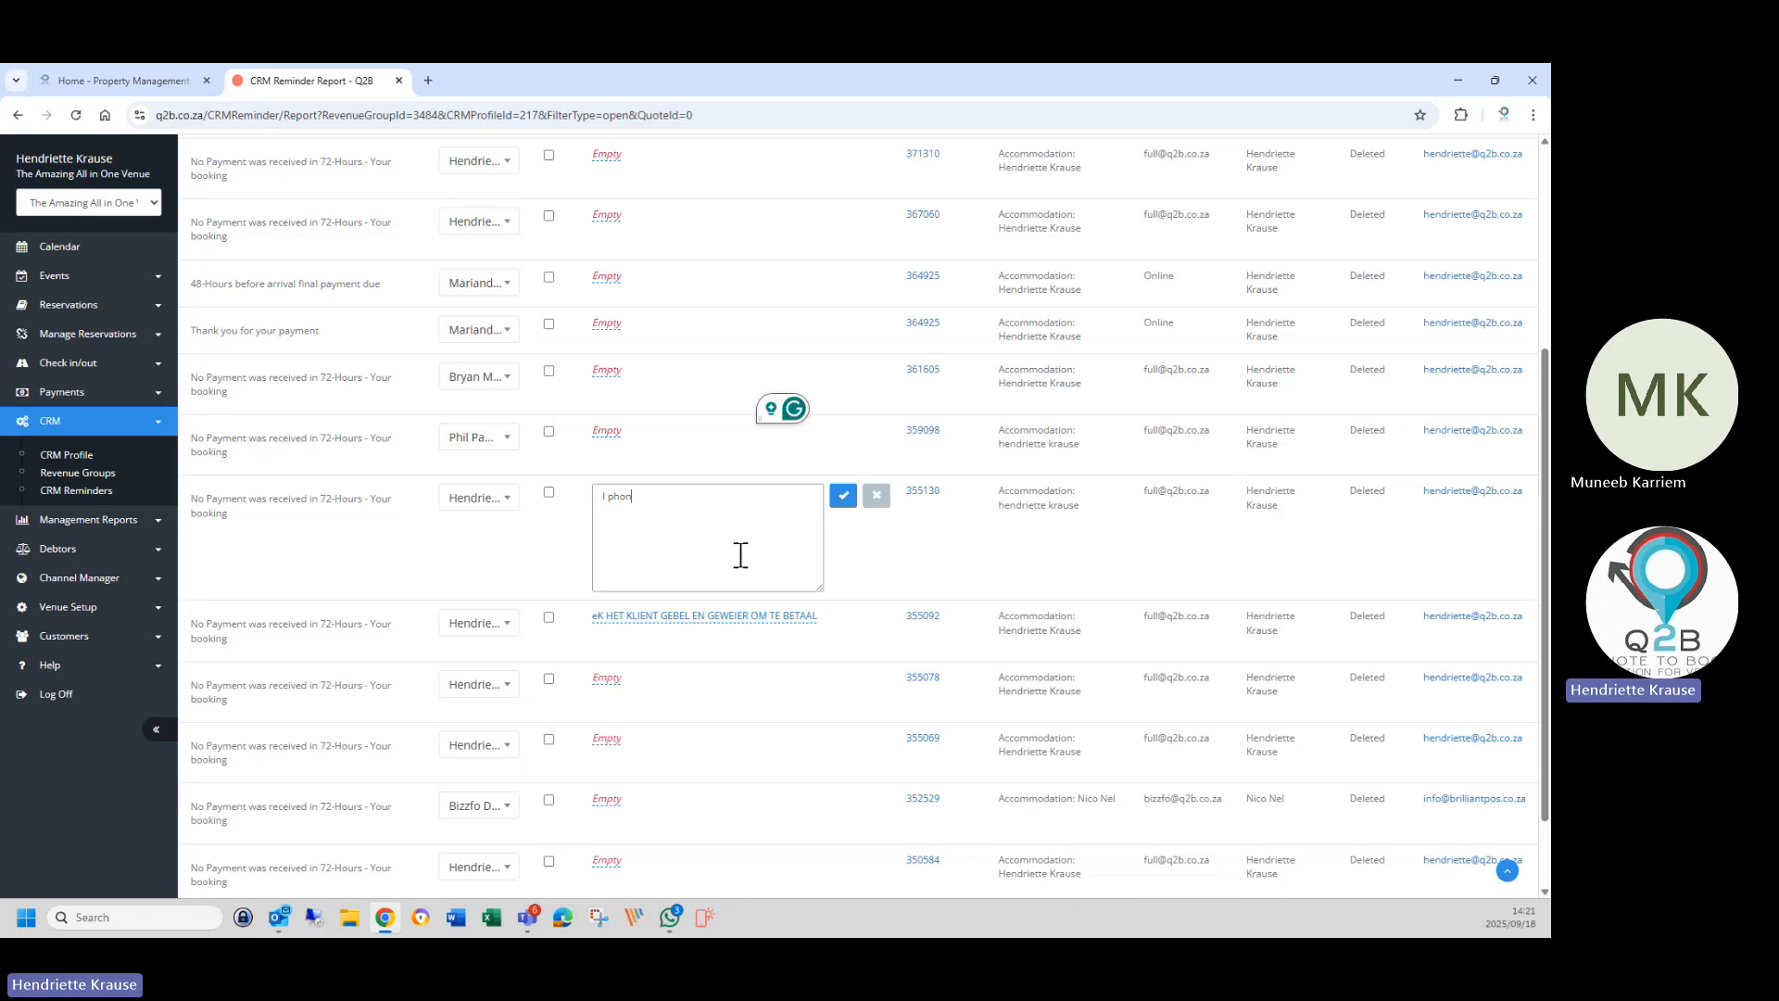
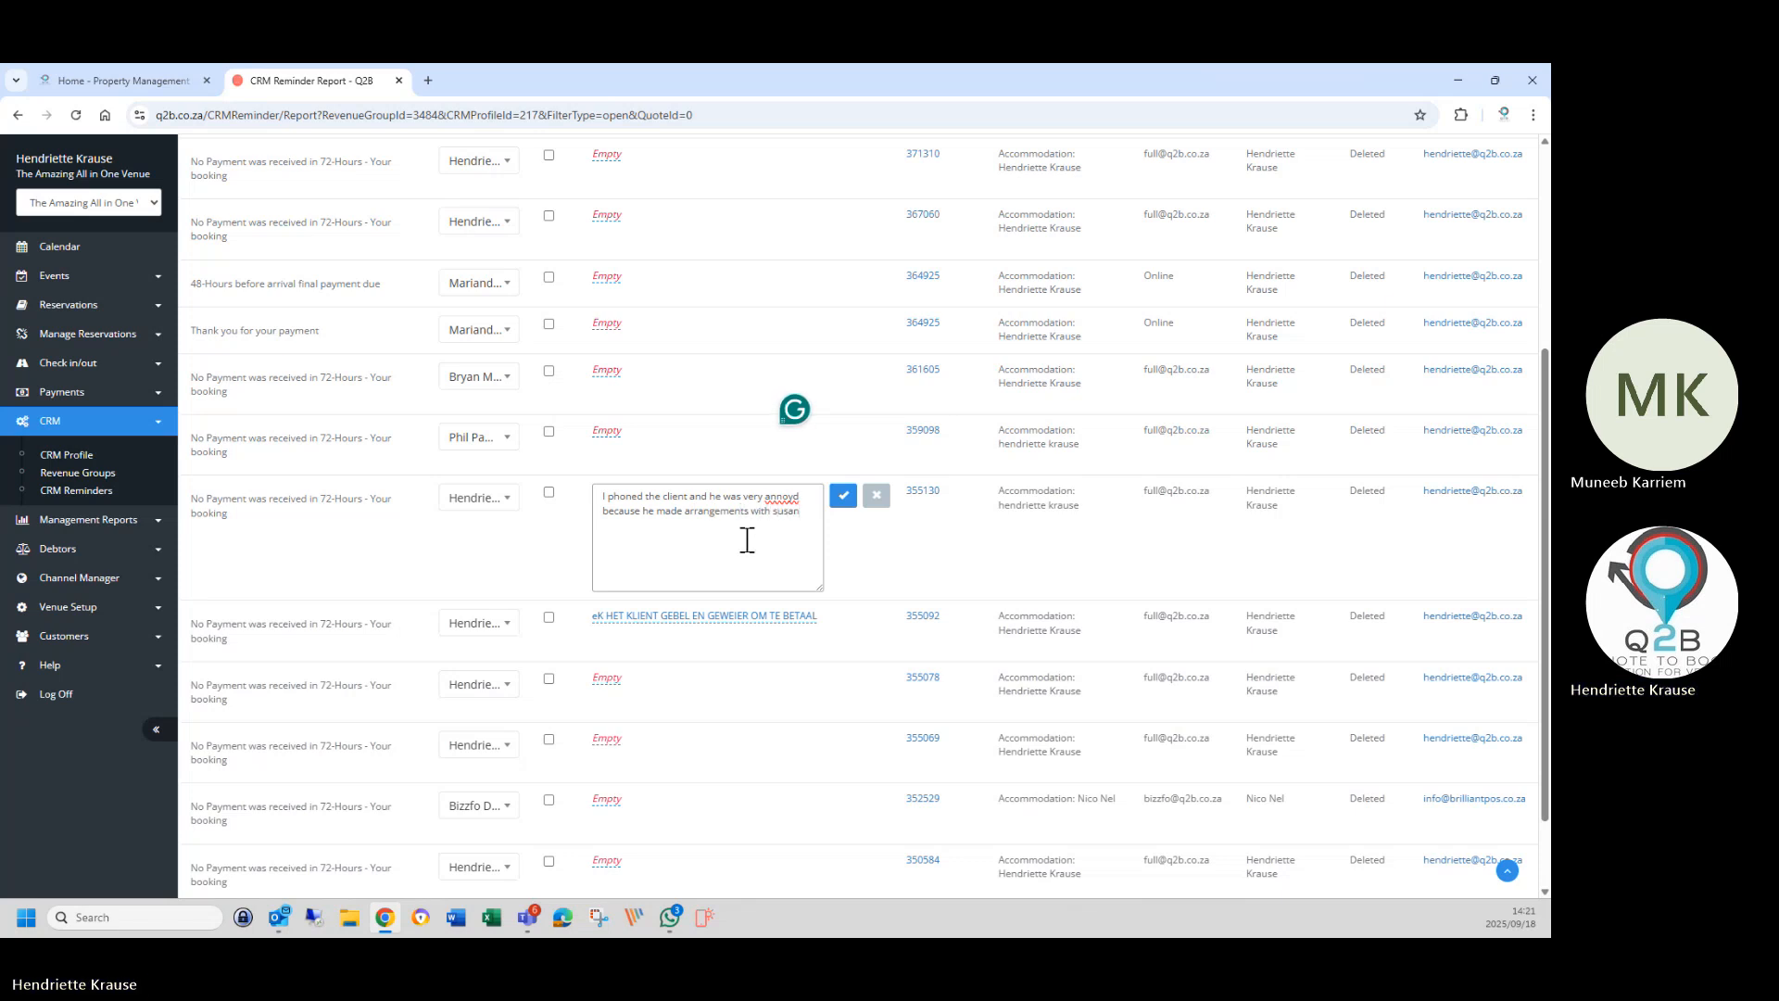
click(841, 508)
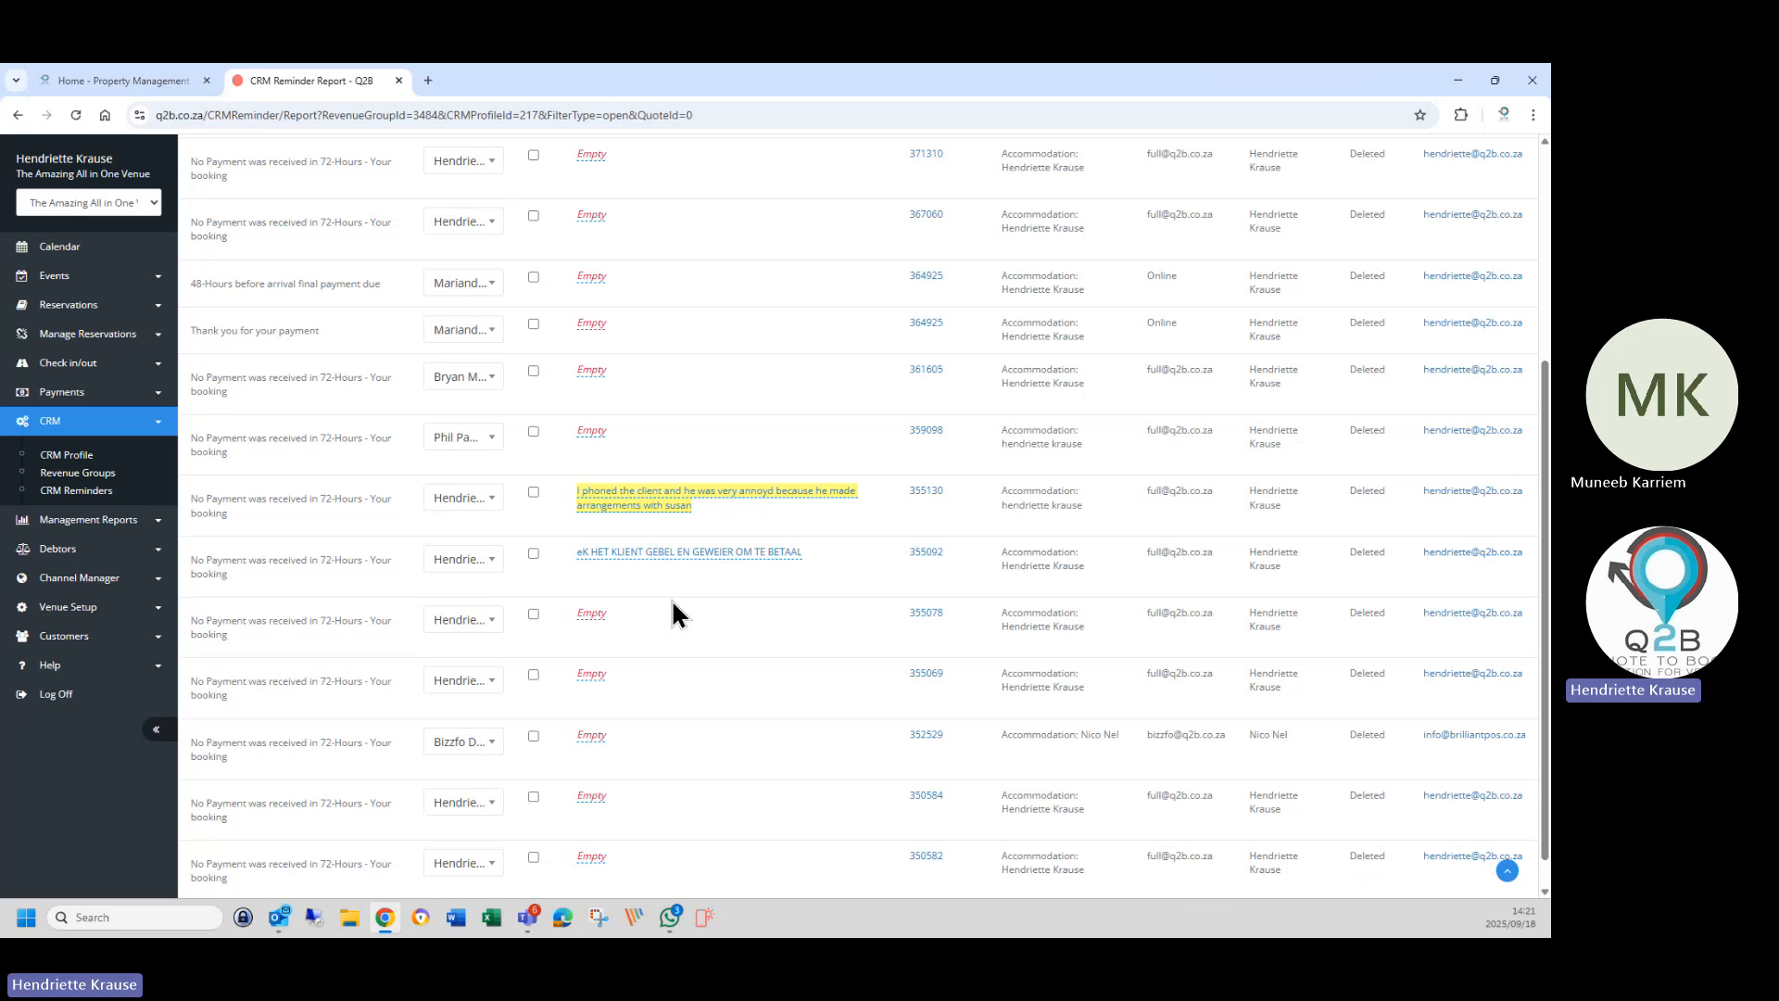
click(493, 499)
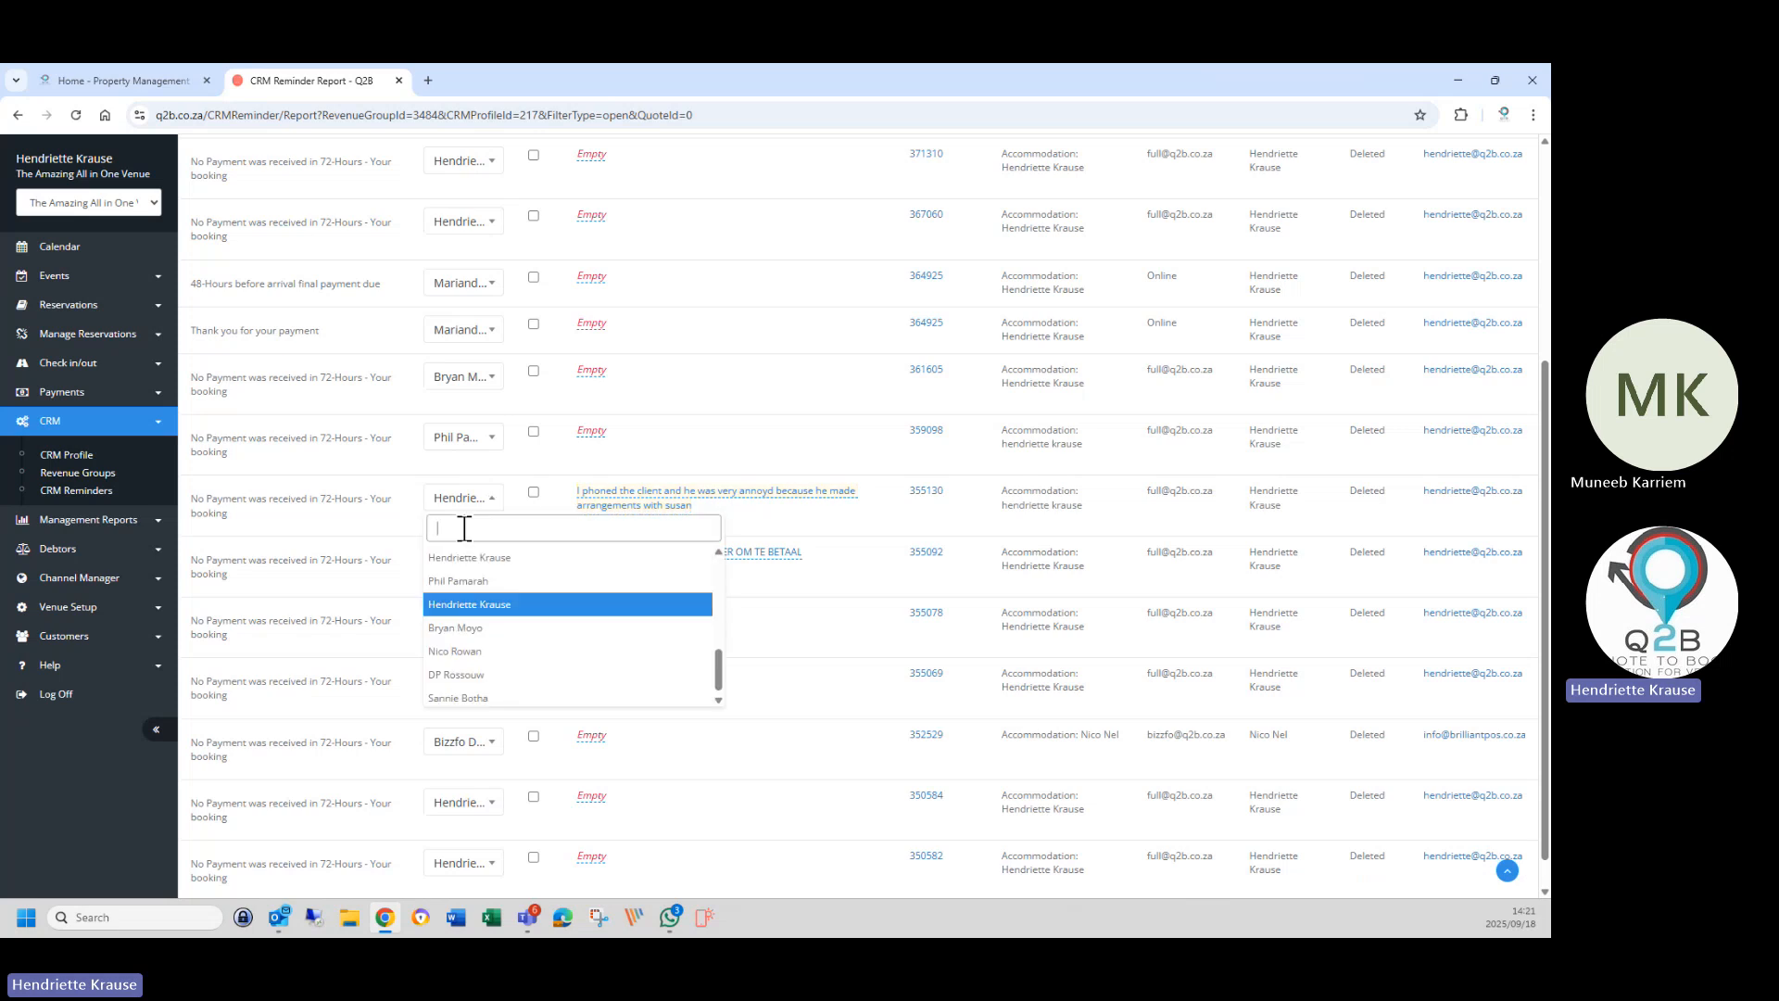
click(477, 697)
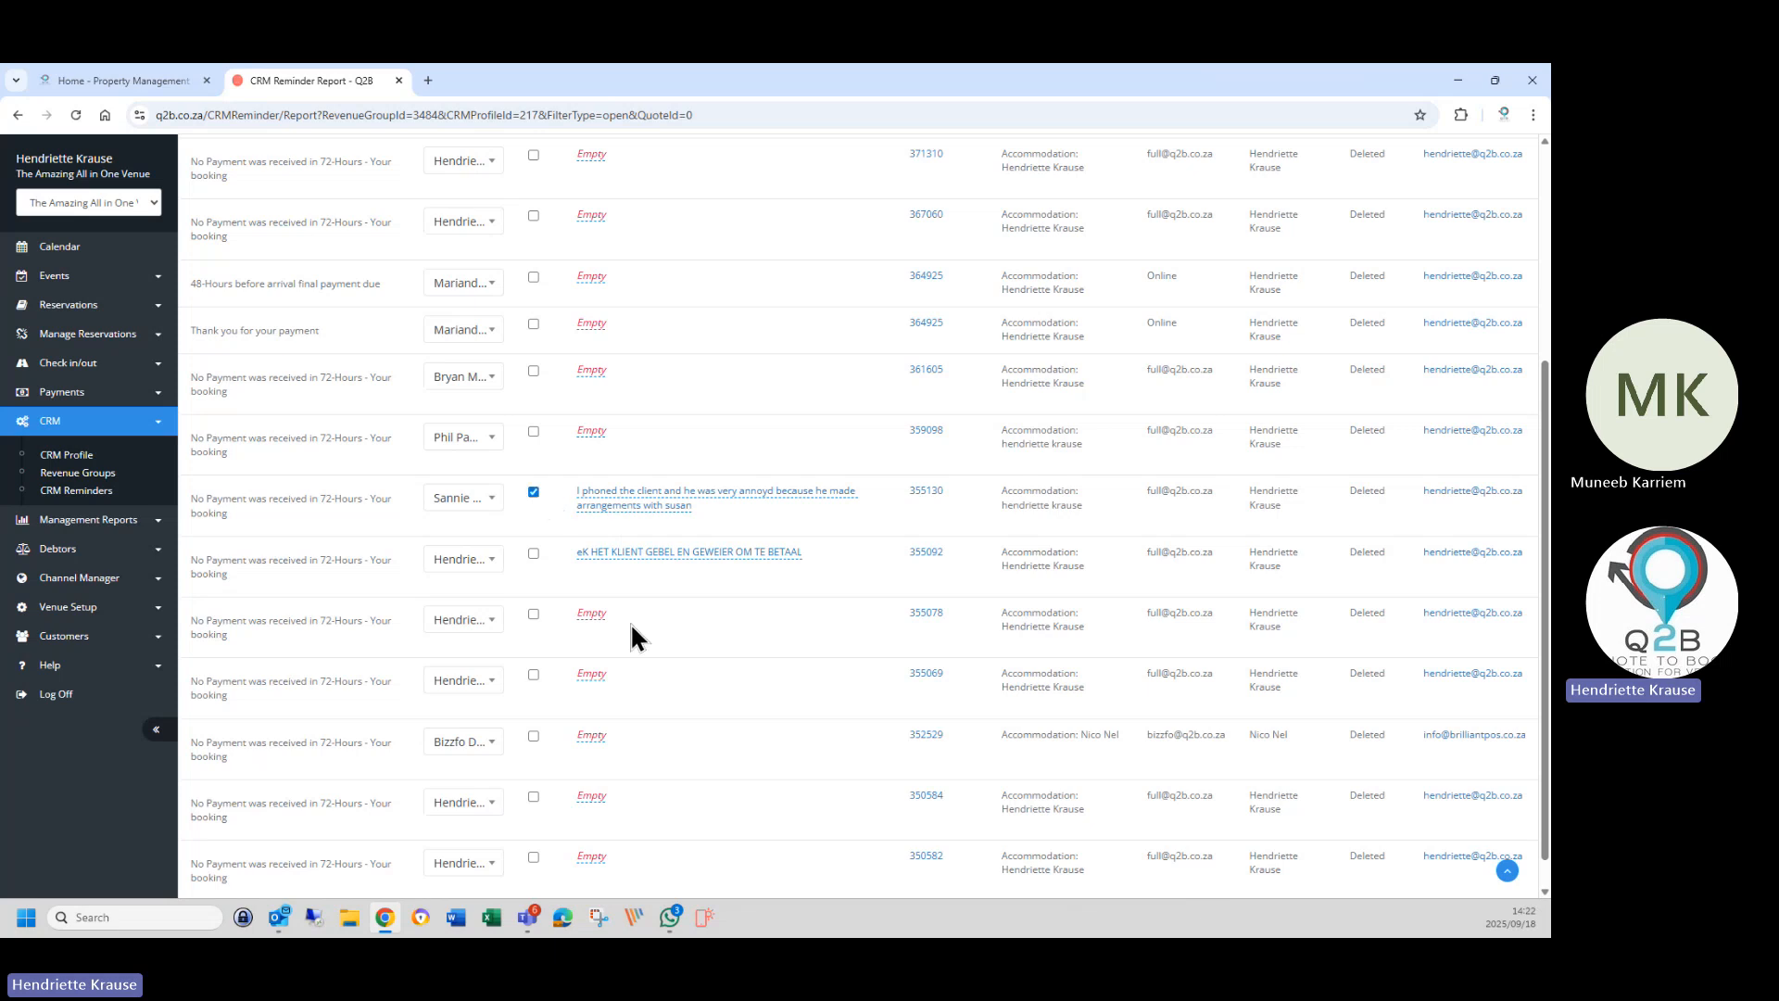
right_click(936, 500)
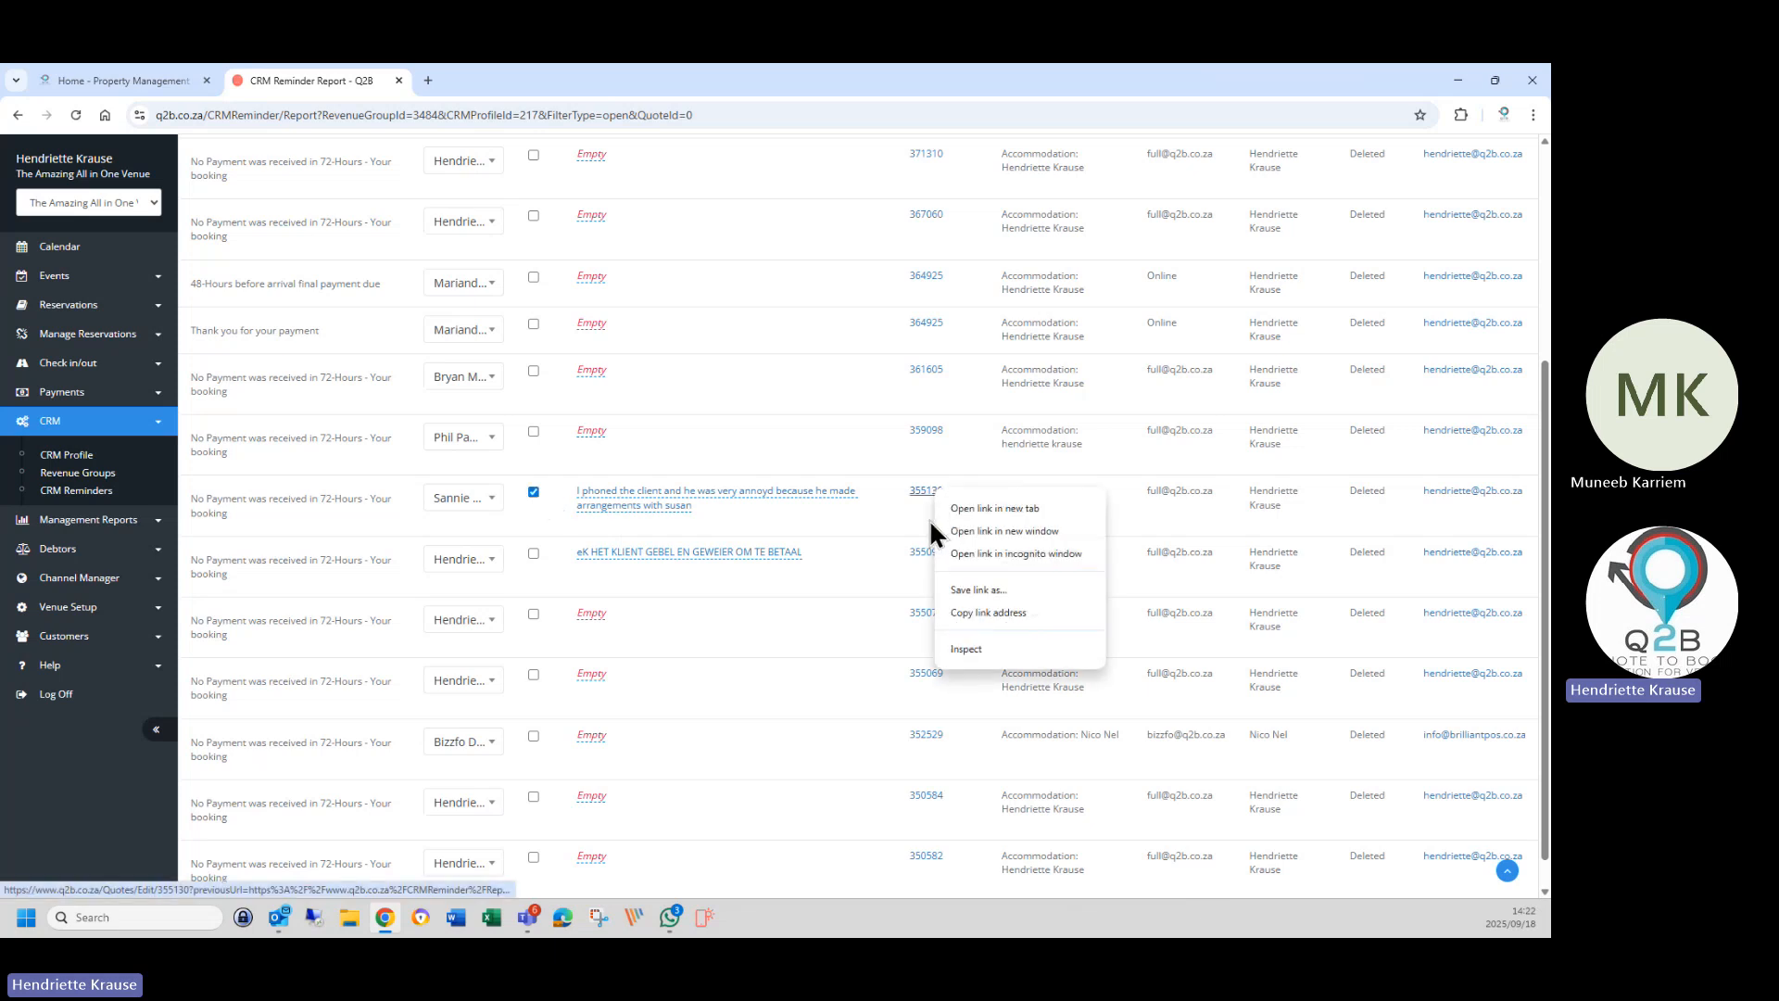
click(954, 509)
click(489, 83)
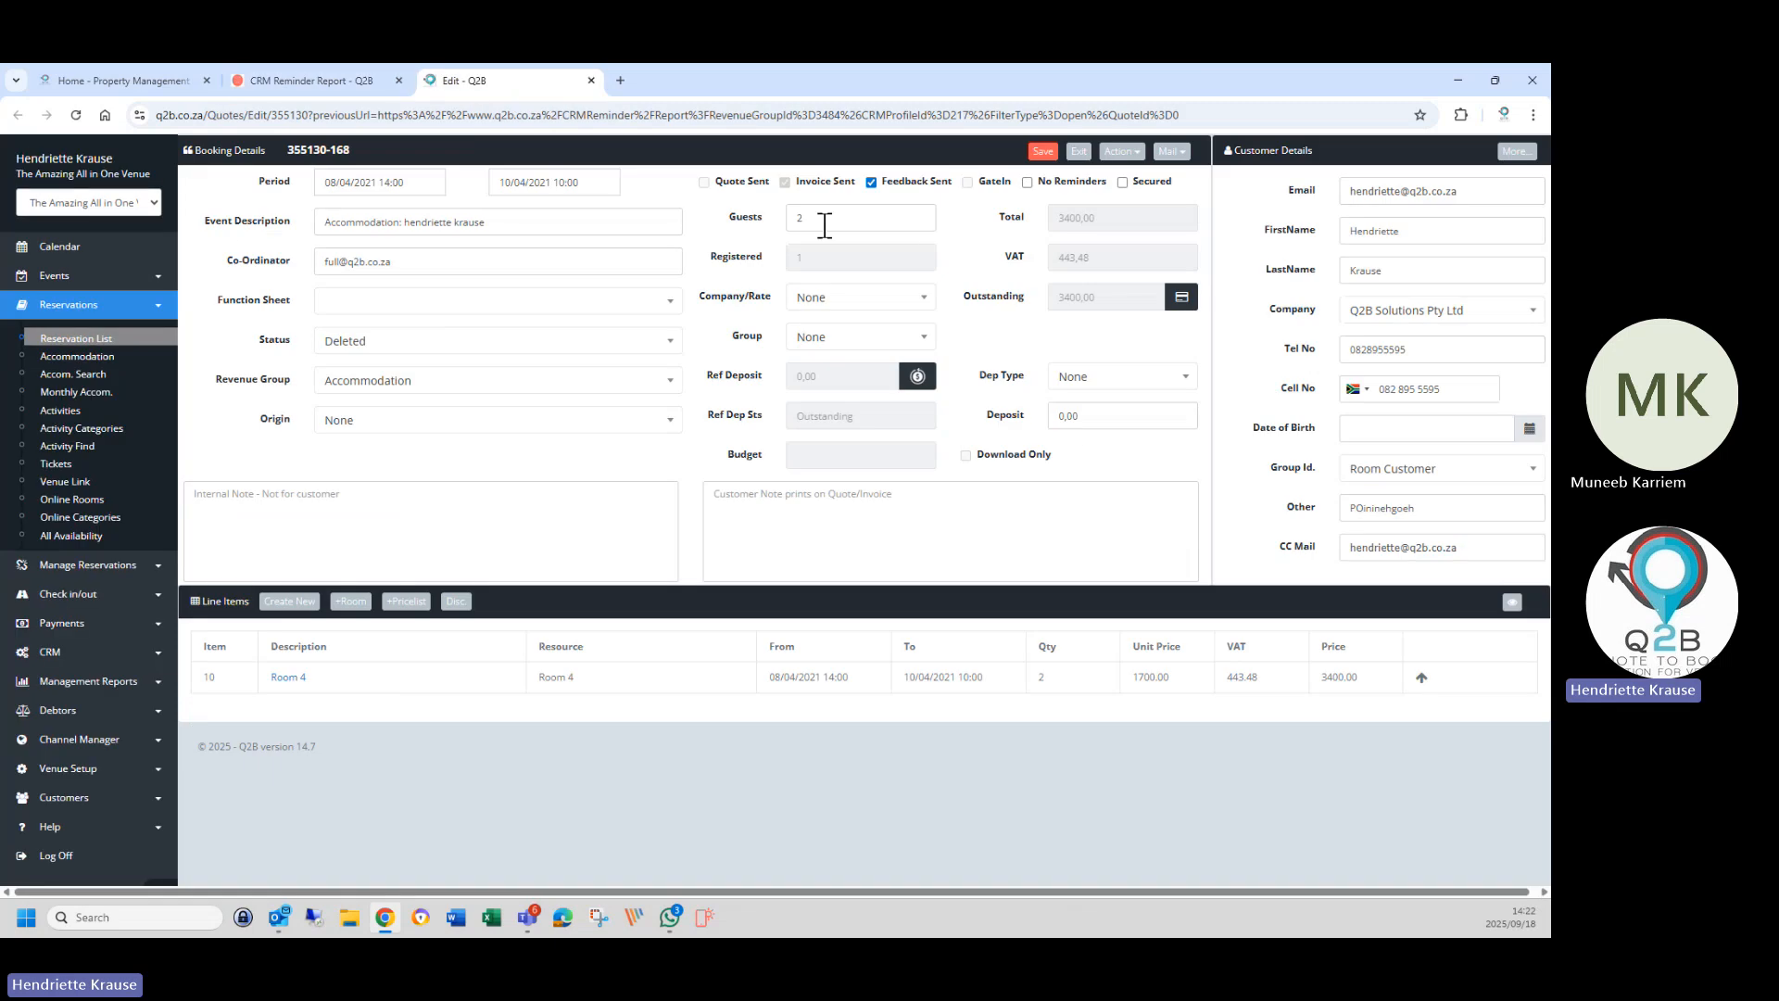
click(1028, 182)
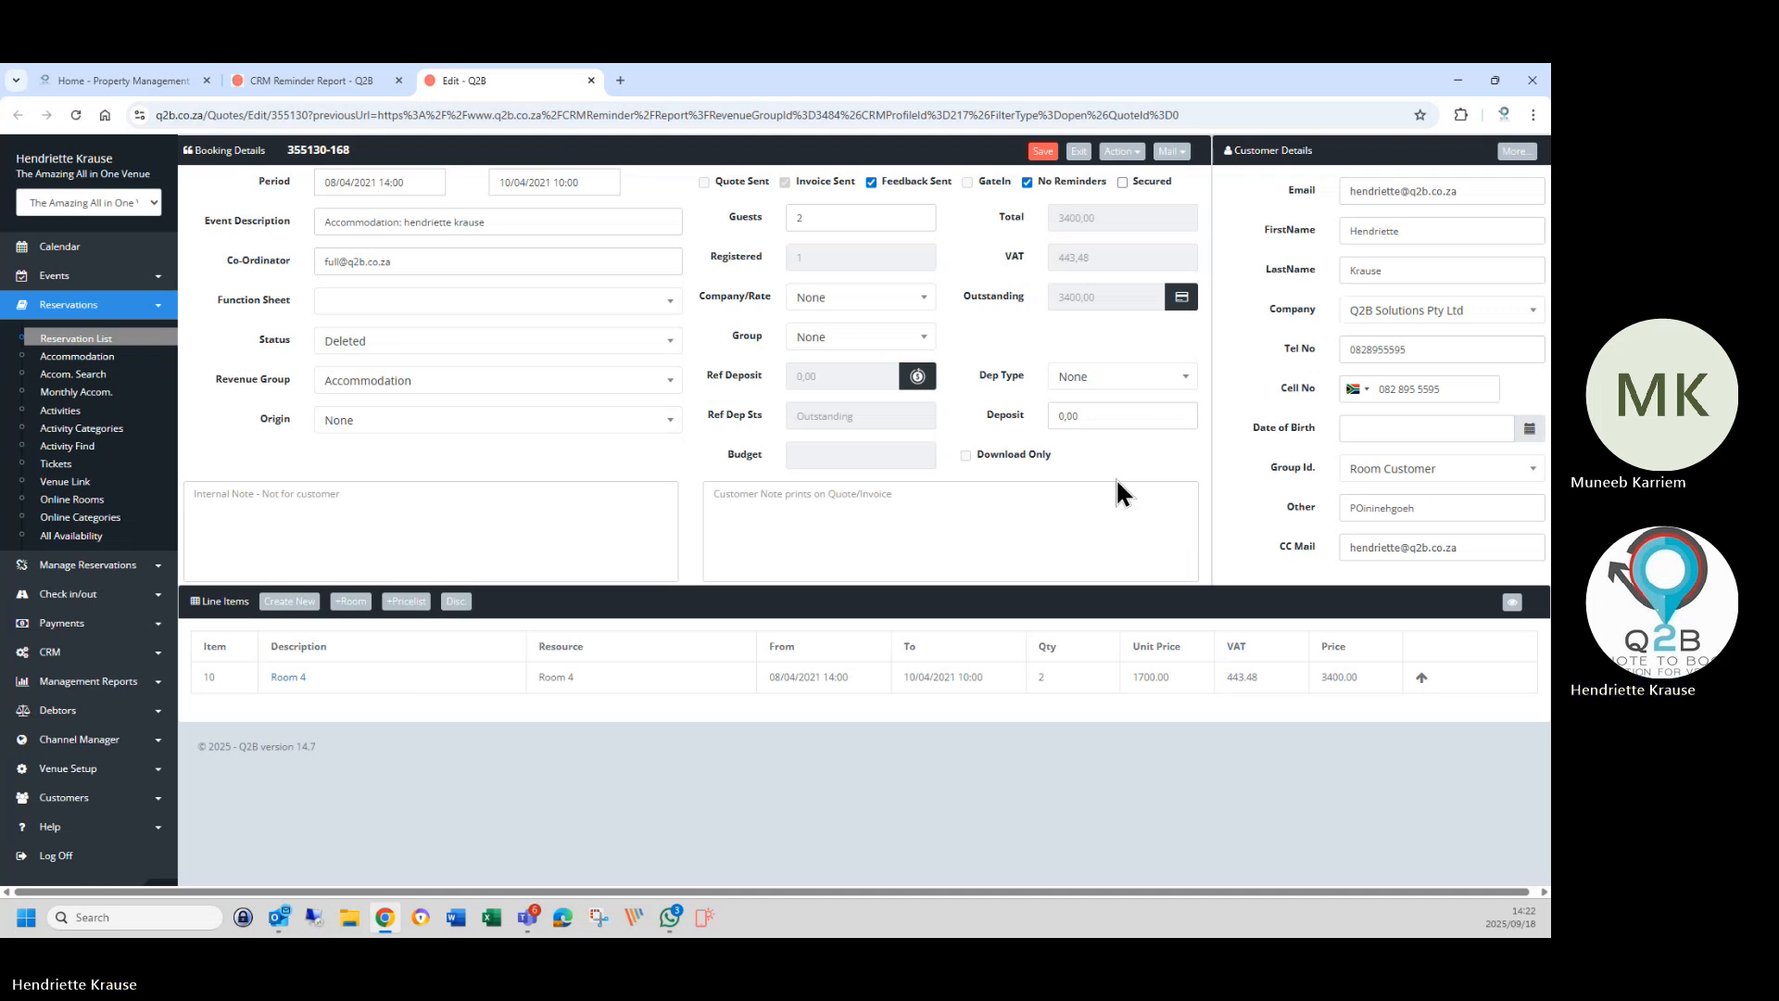
click(1121, 152)
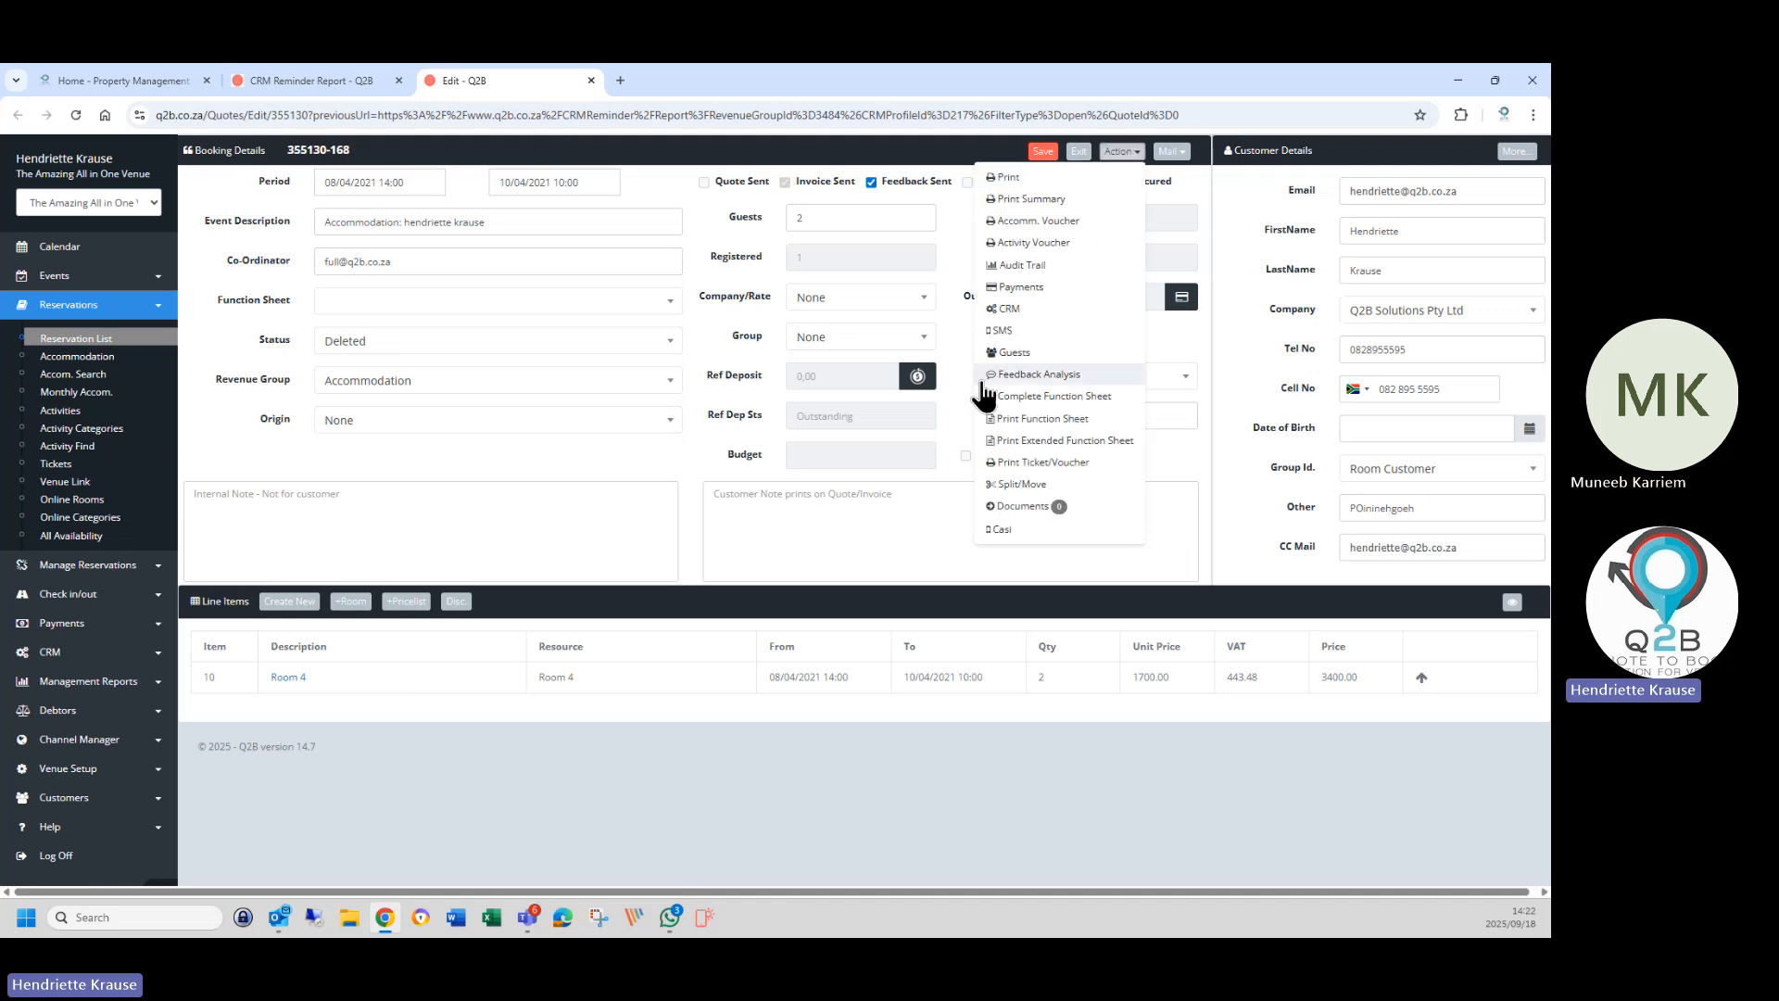
click(1008, 310)
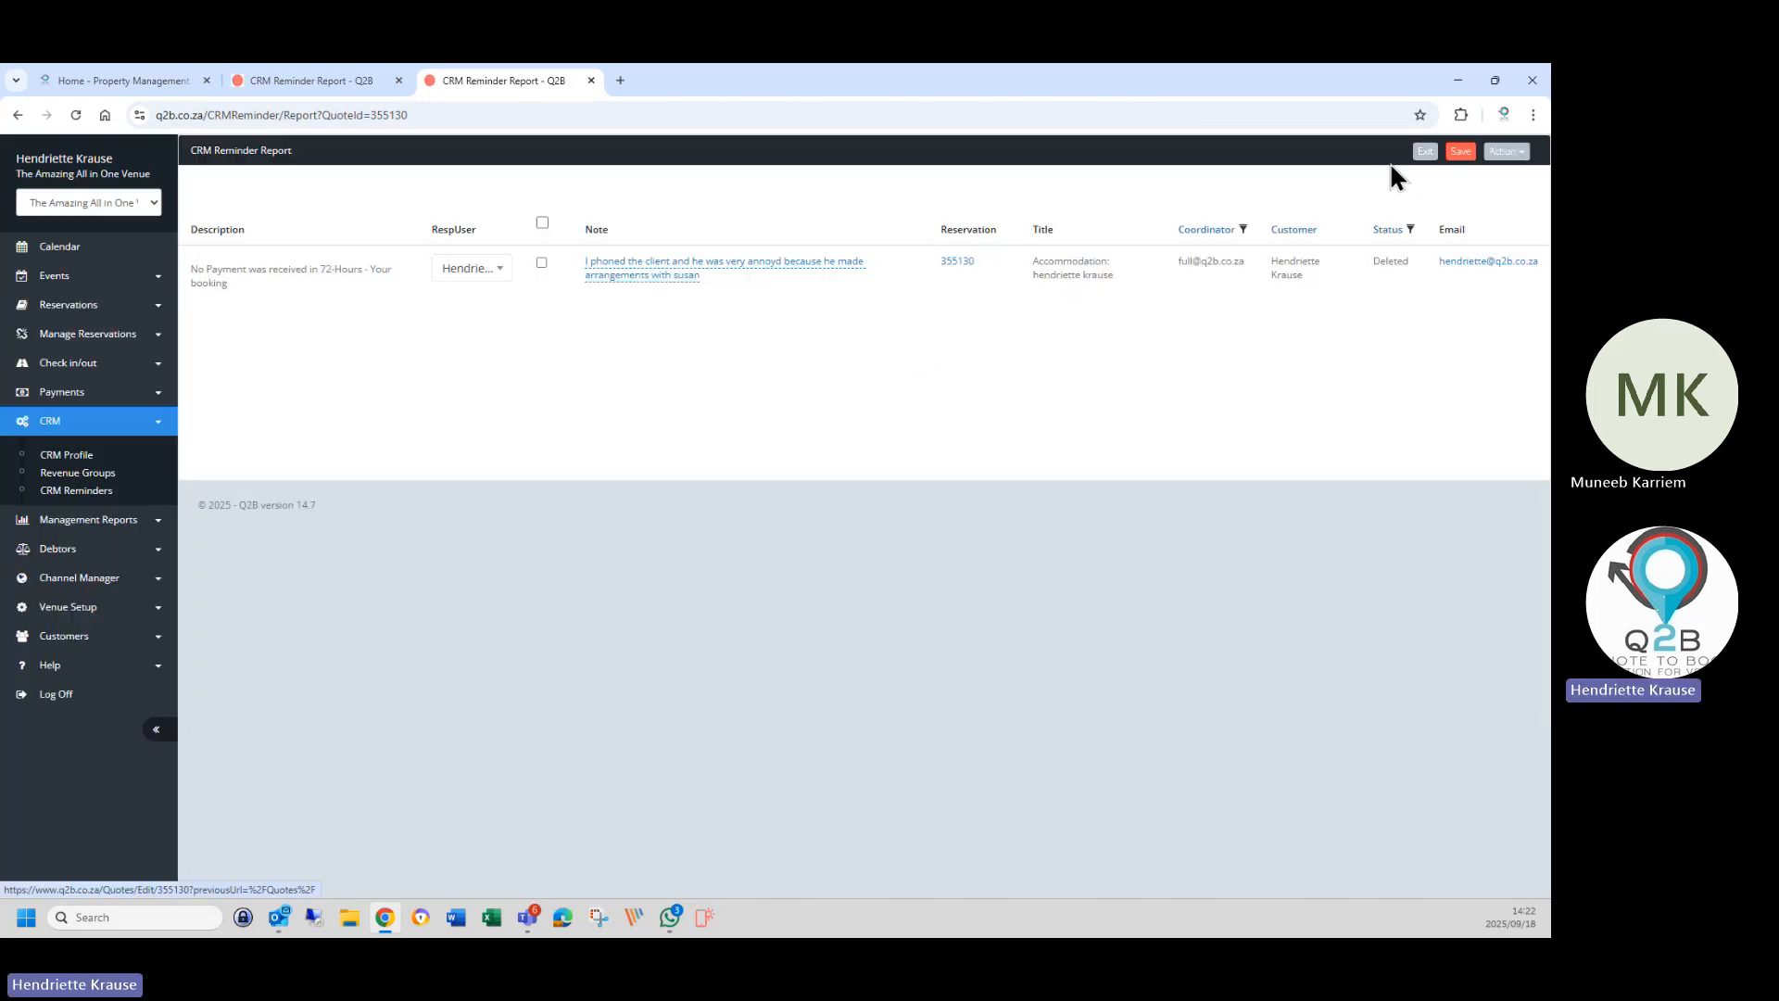
click(1506, 151)
click(1438, 199)
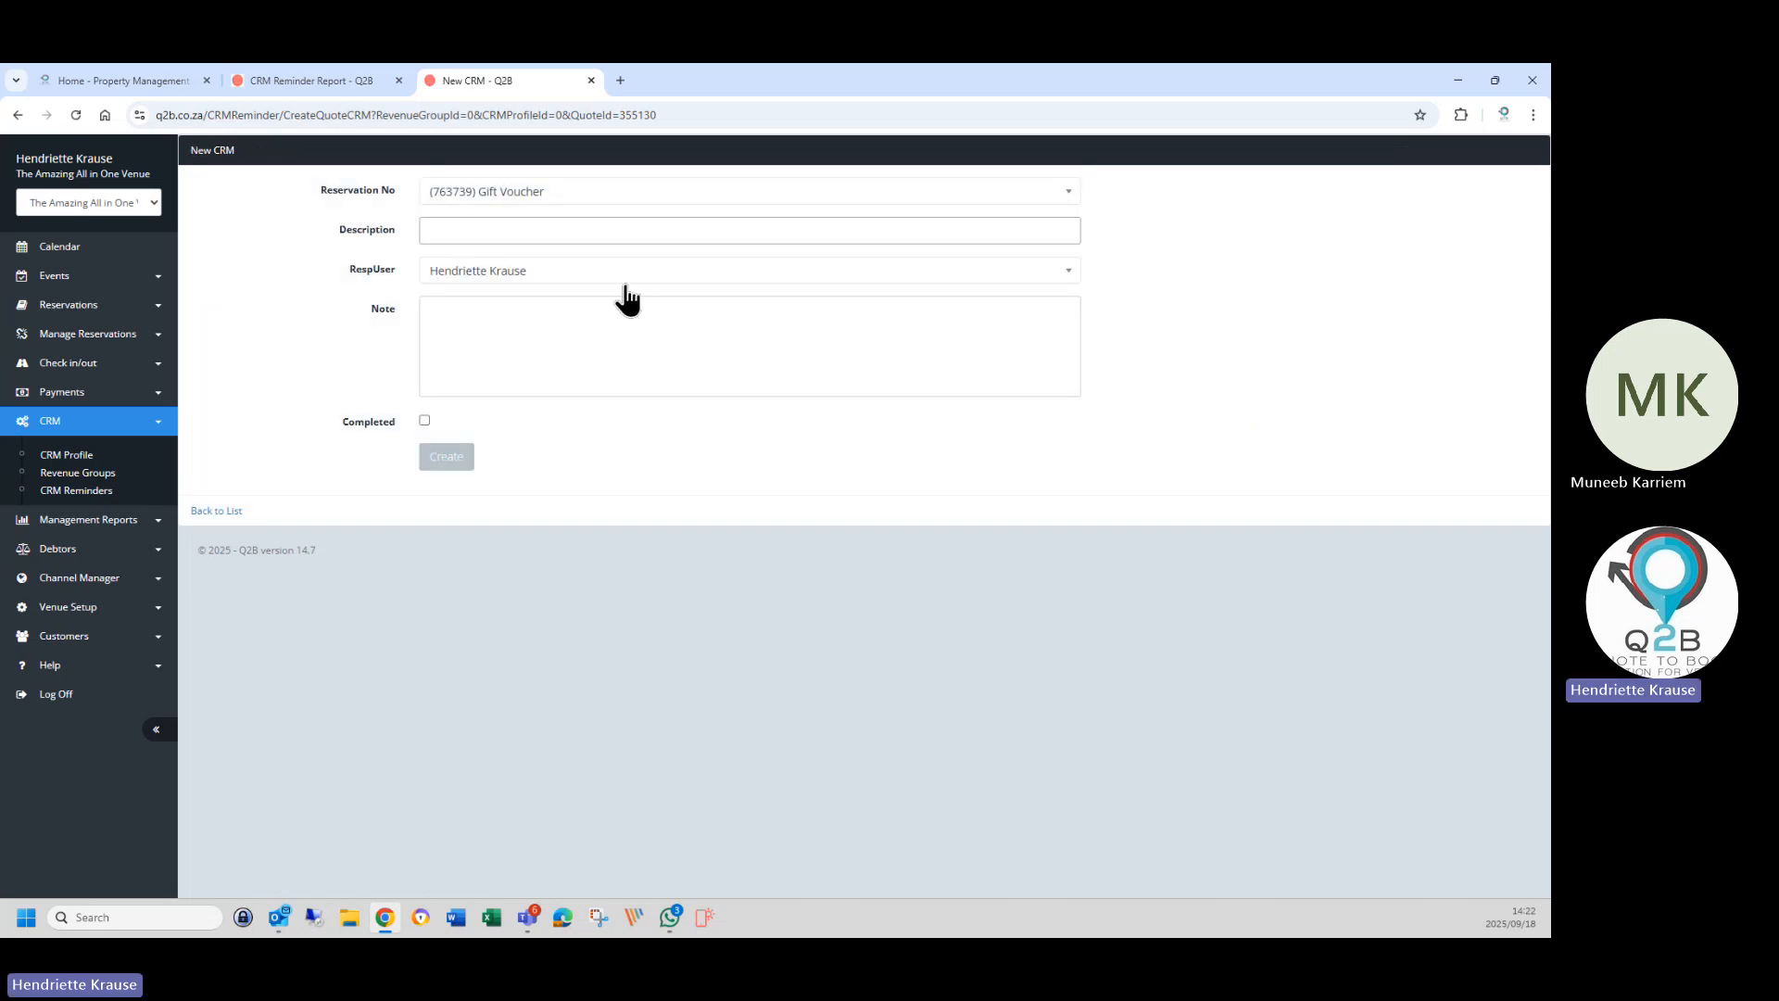
text(Gis)
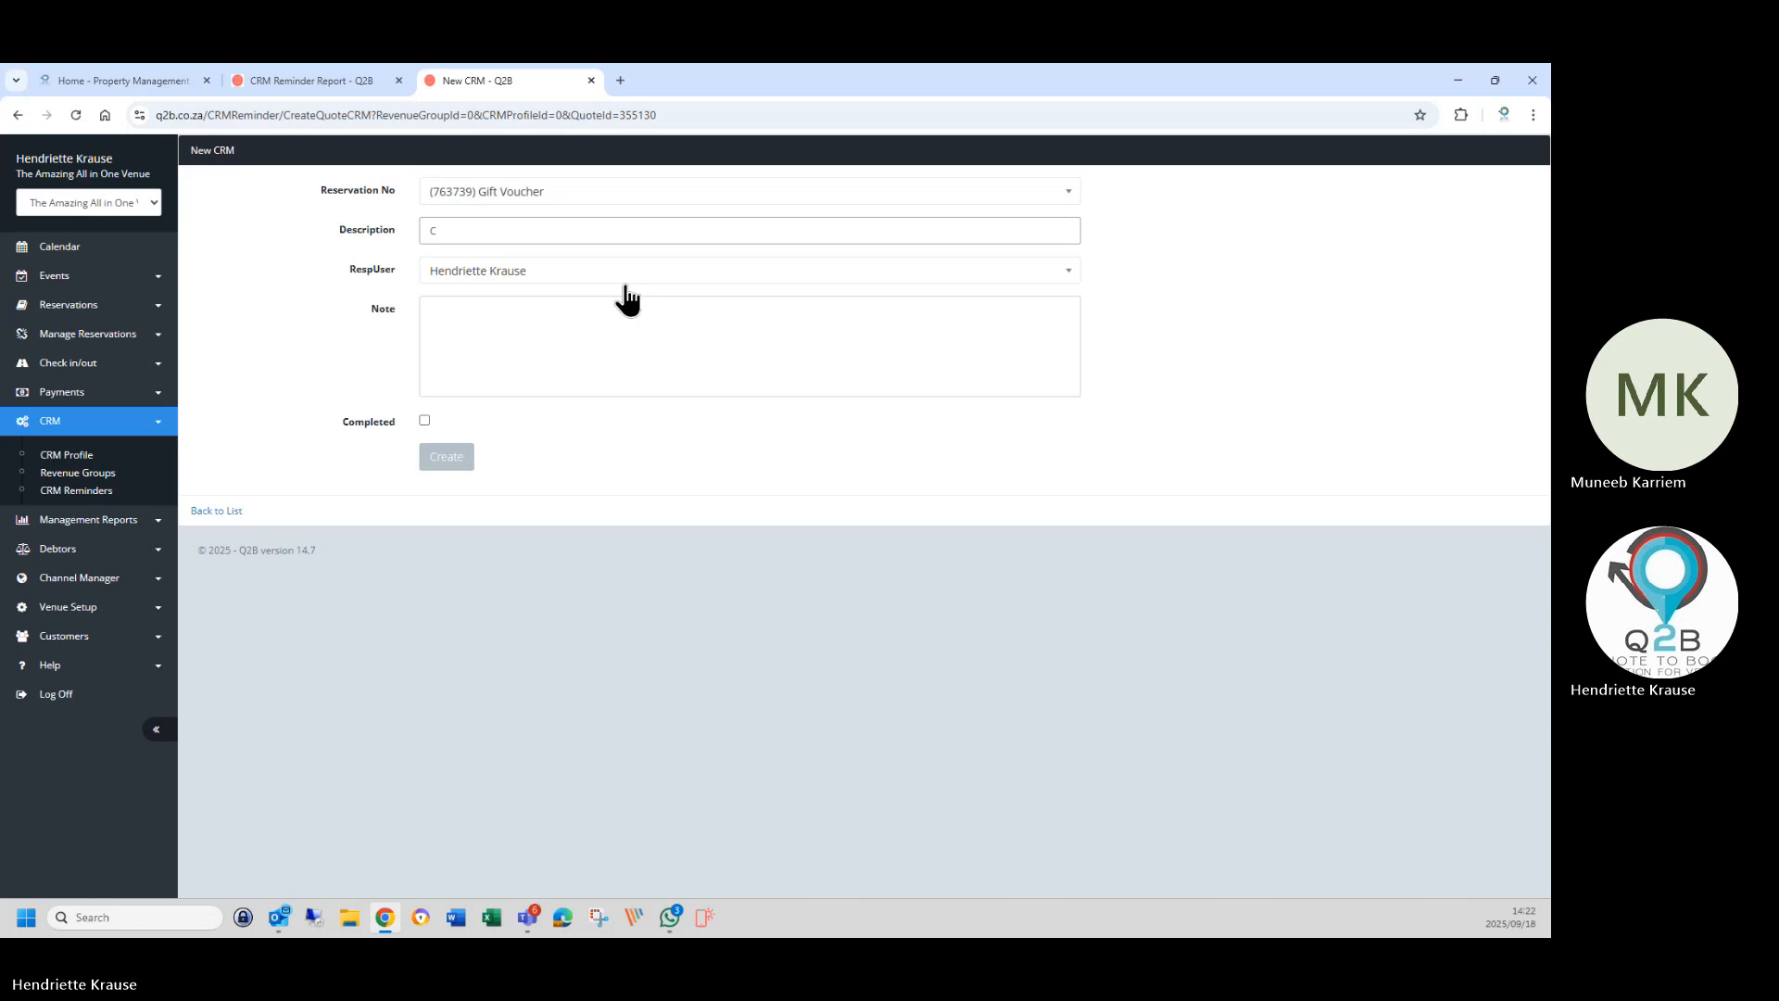
text( payment arr)
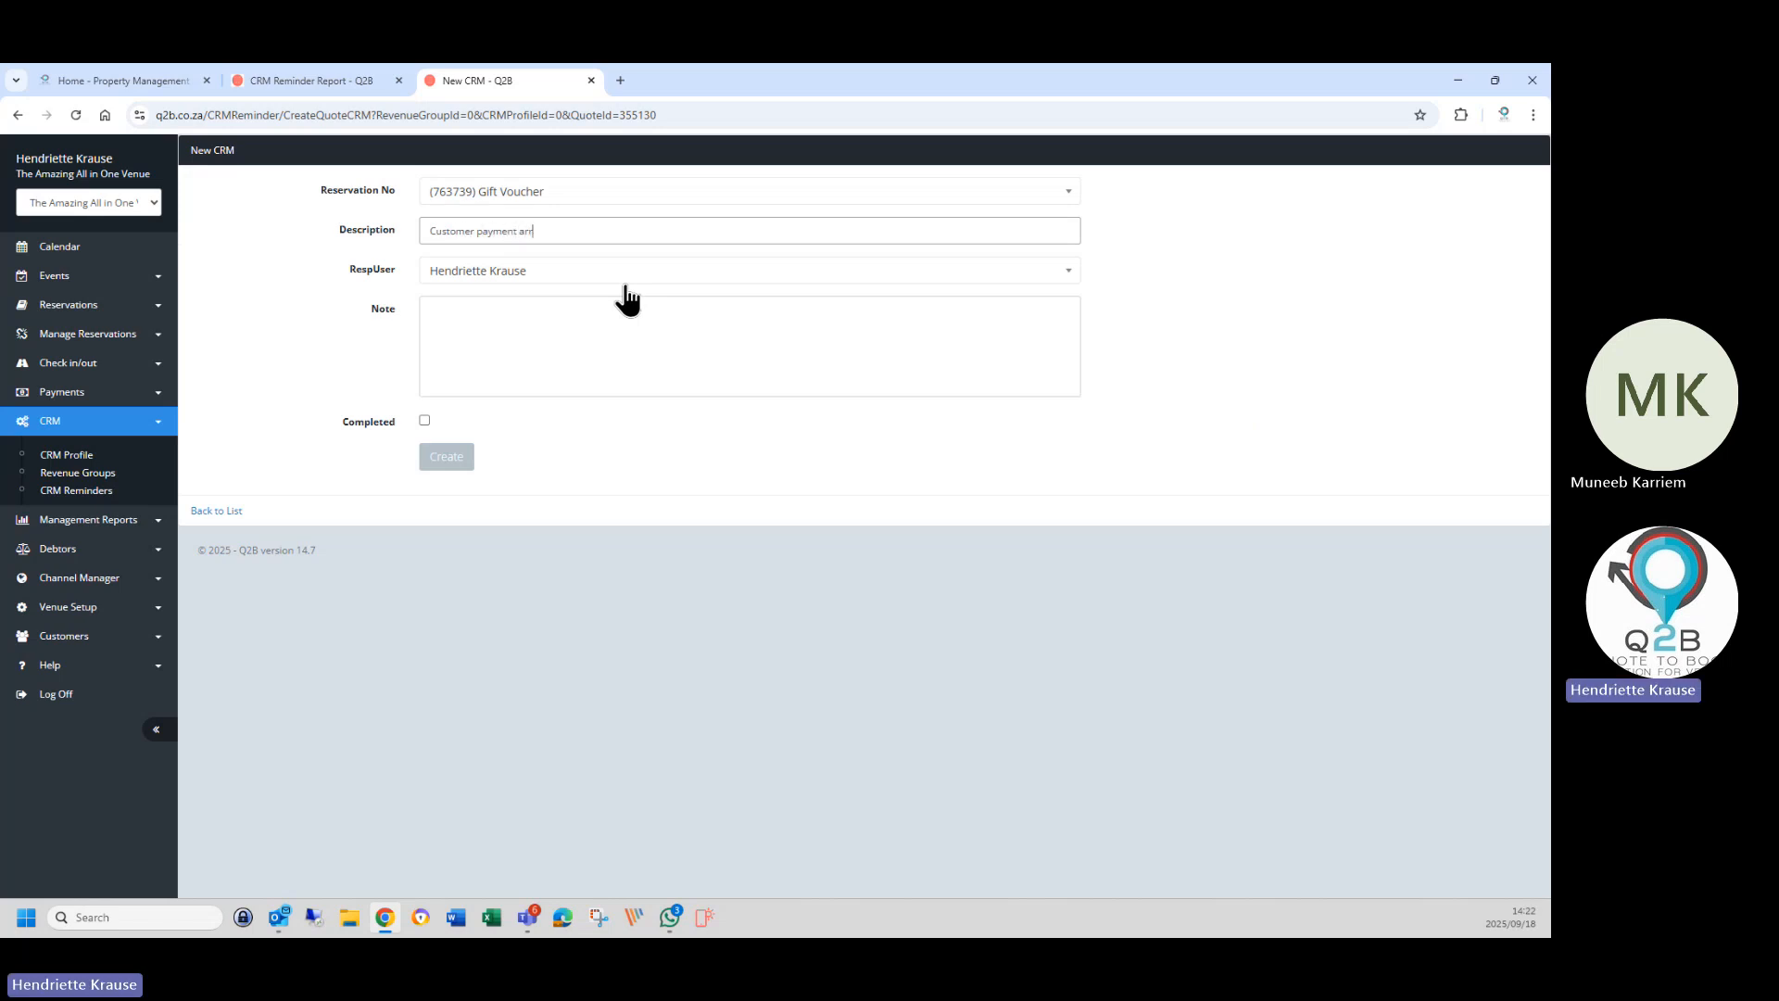
text(angements)
click(486, 316)
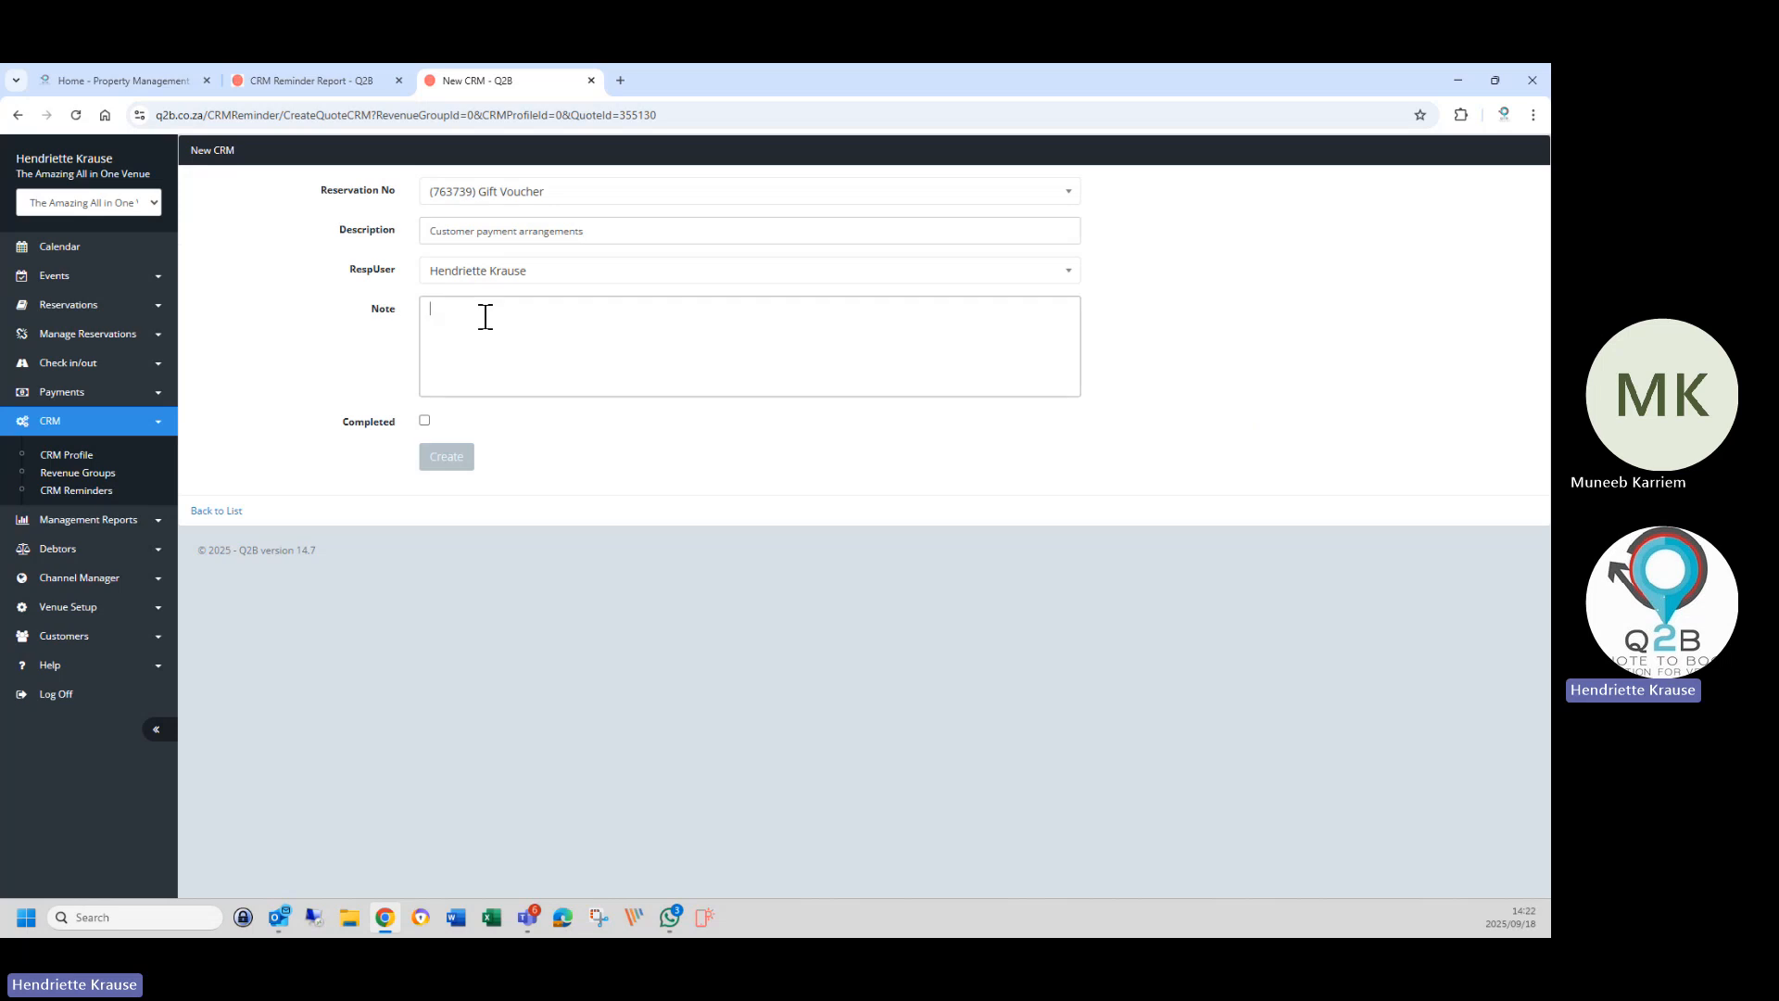
text(Customer made payment arrangeme)
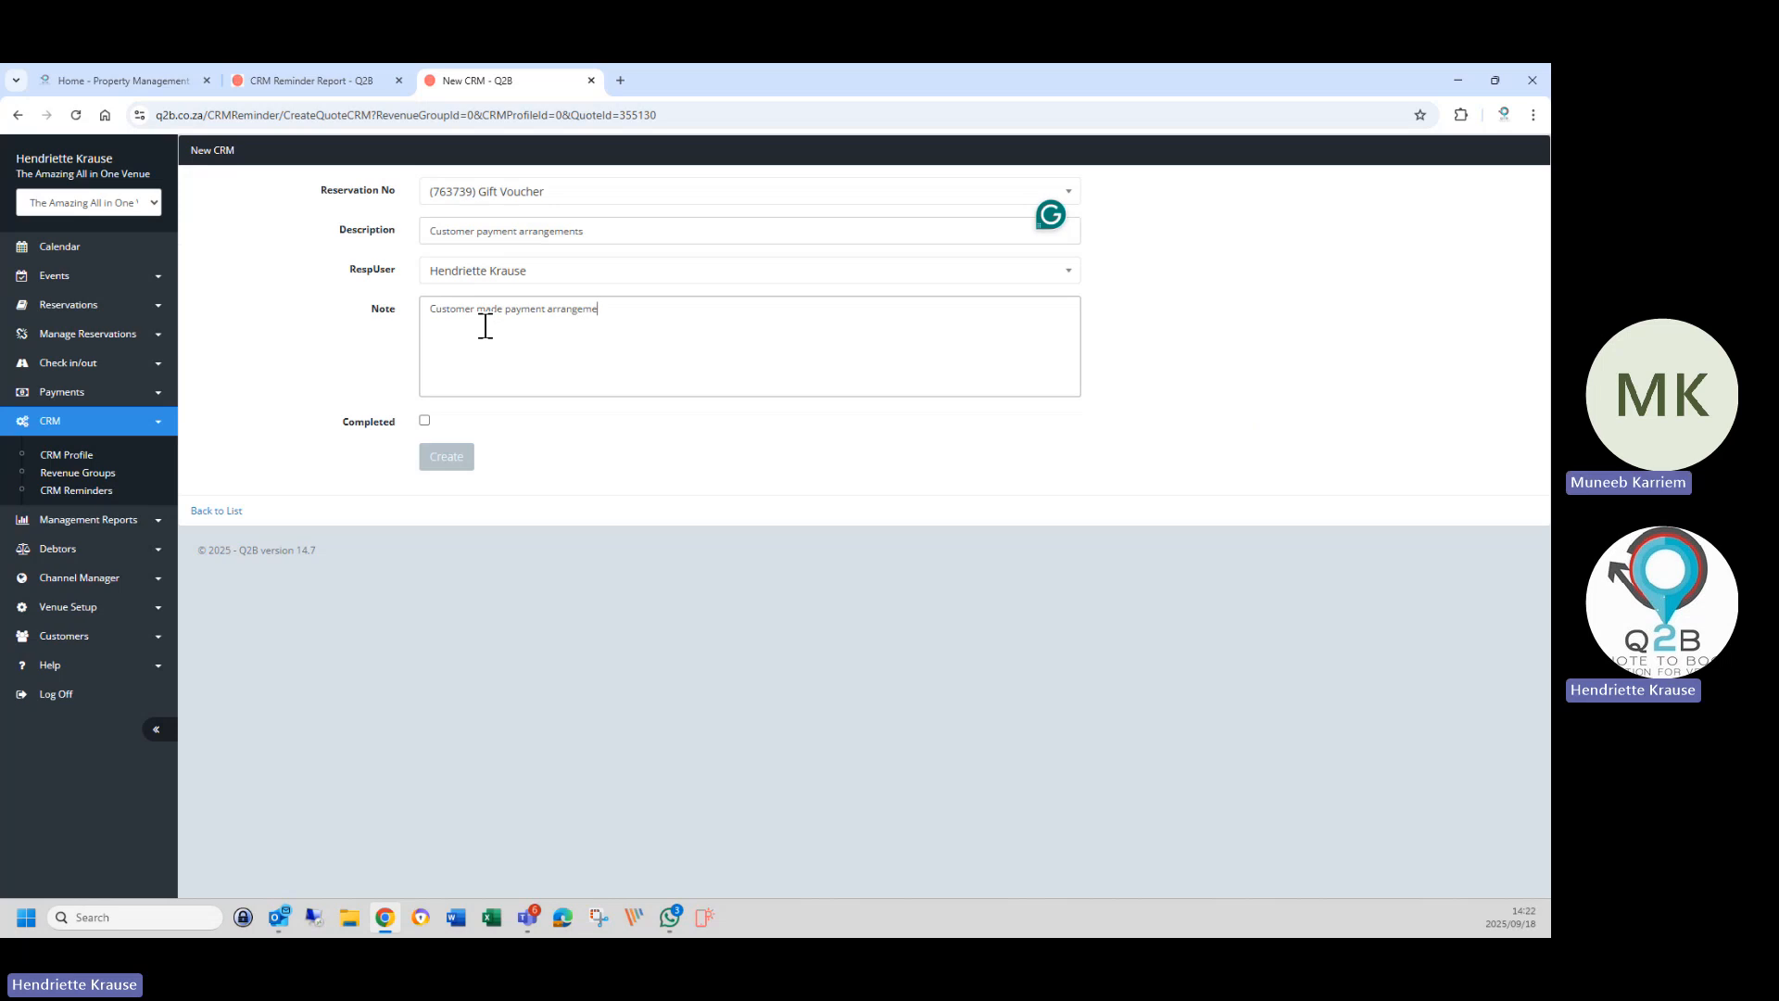
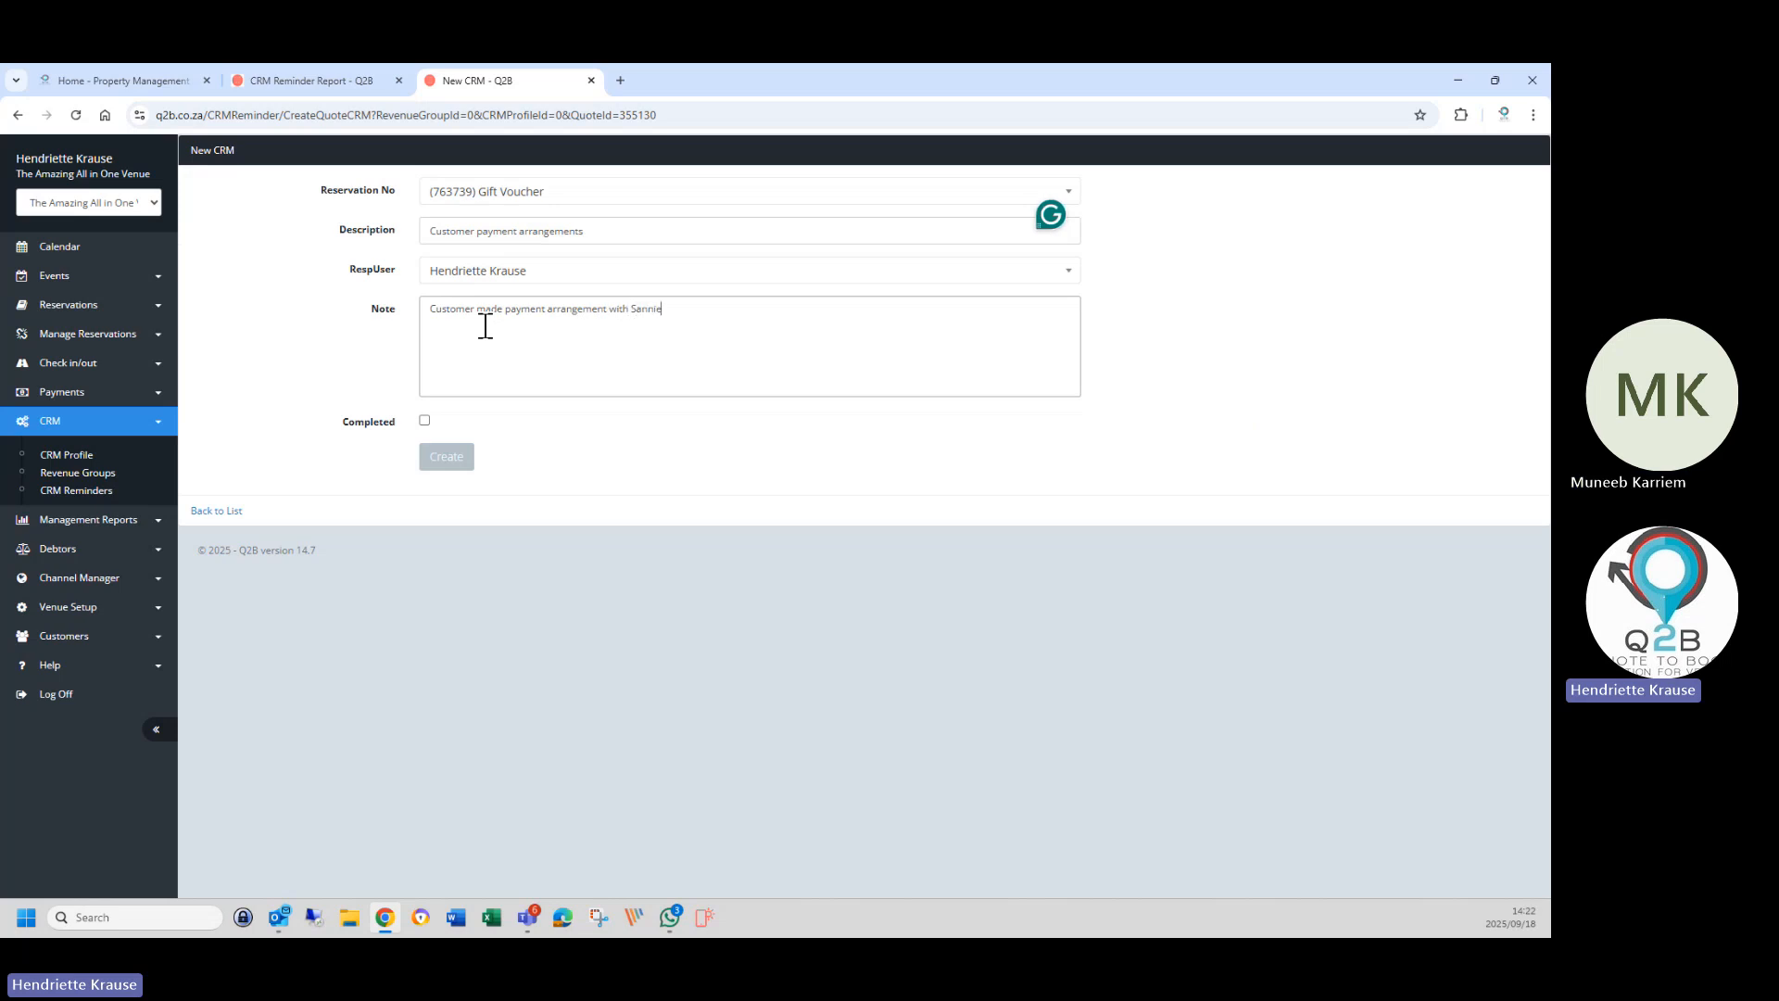
text( - and payming accordingly)
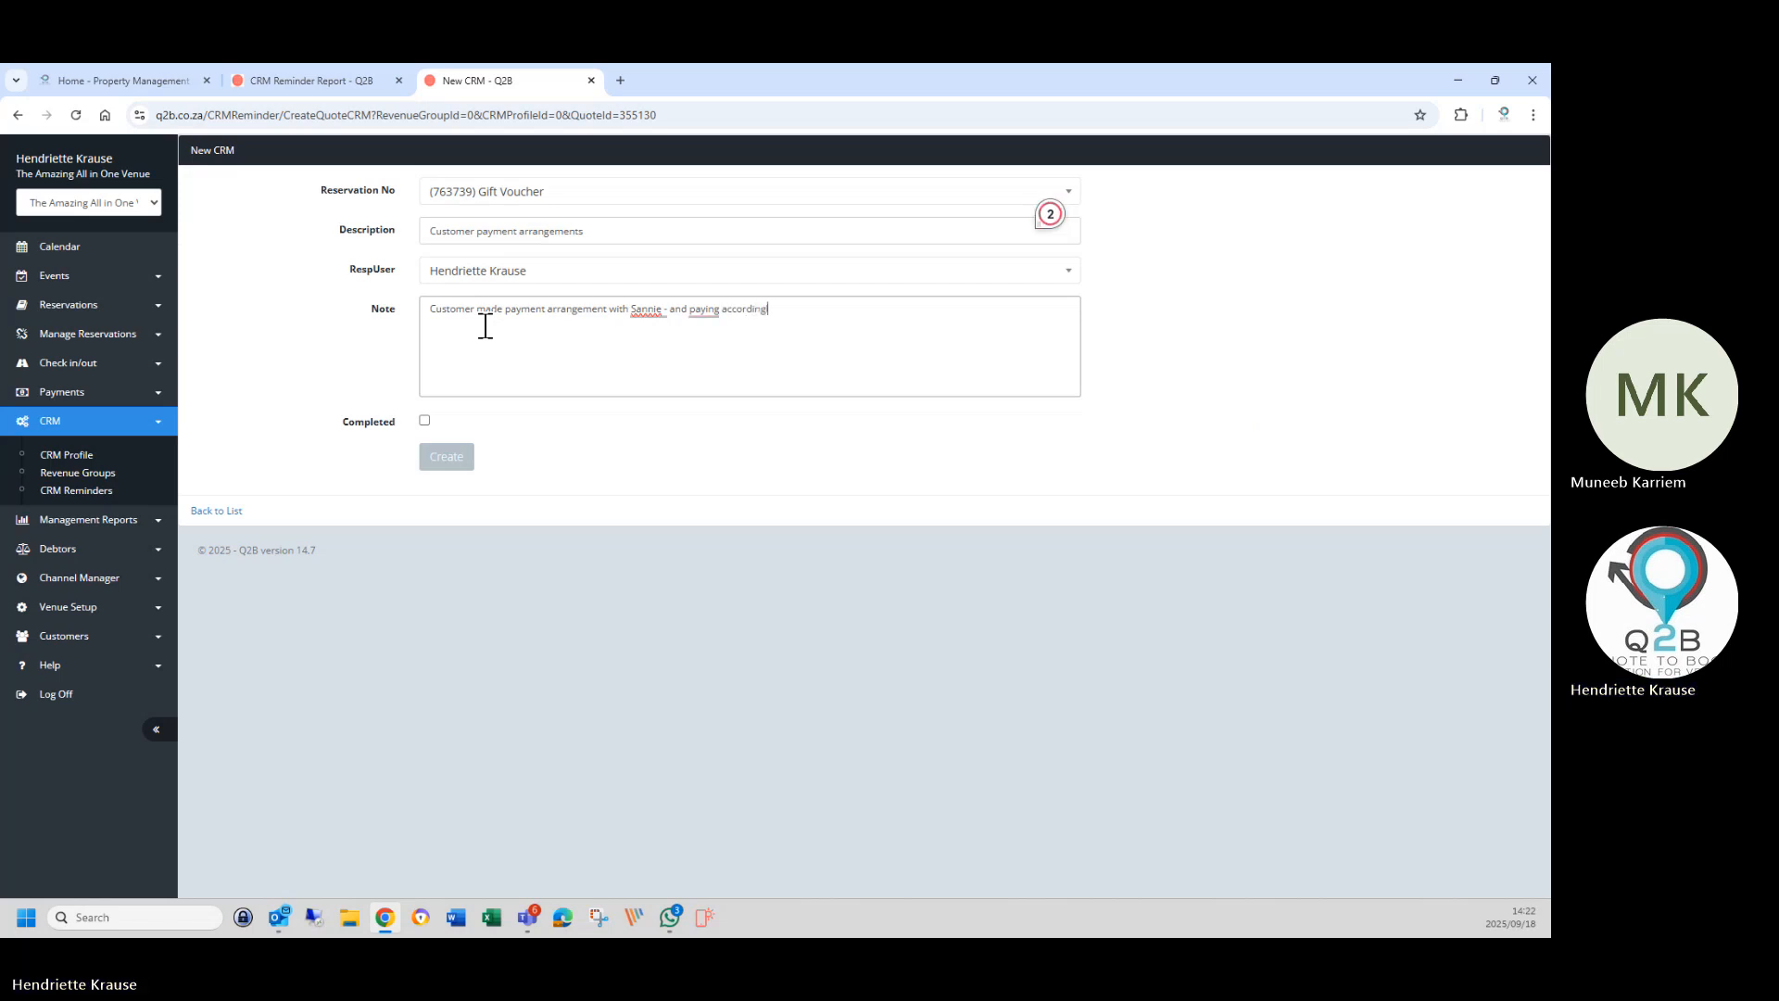
click(425, 421)
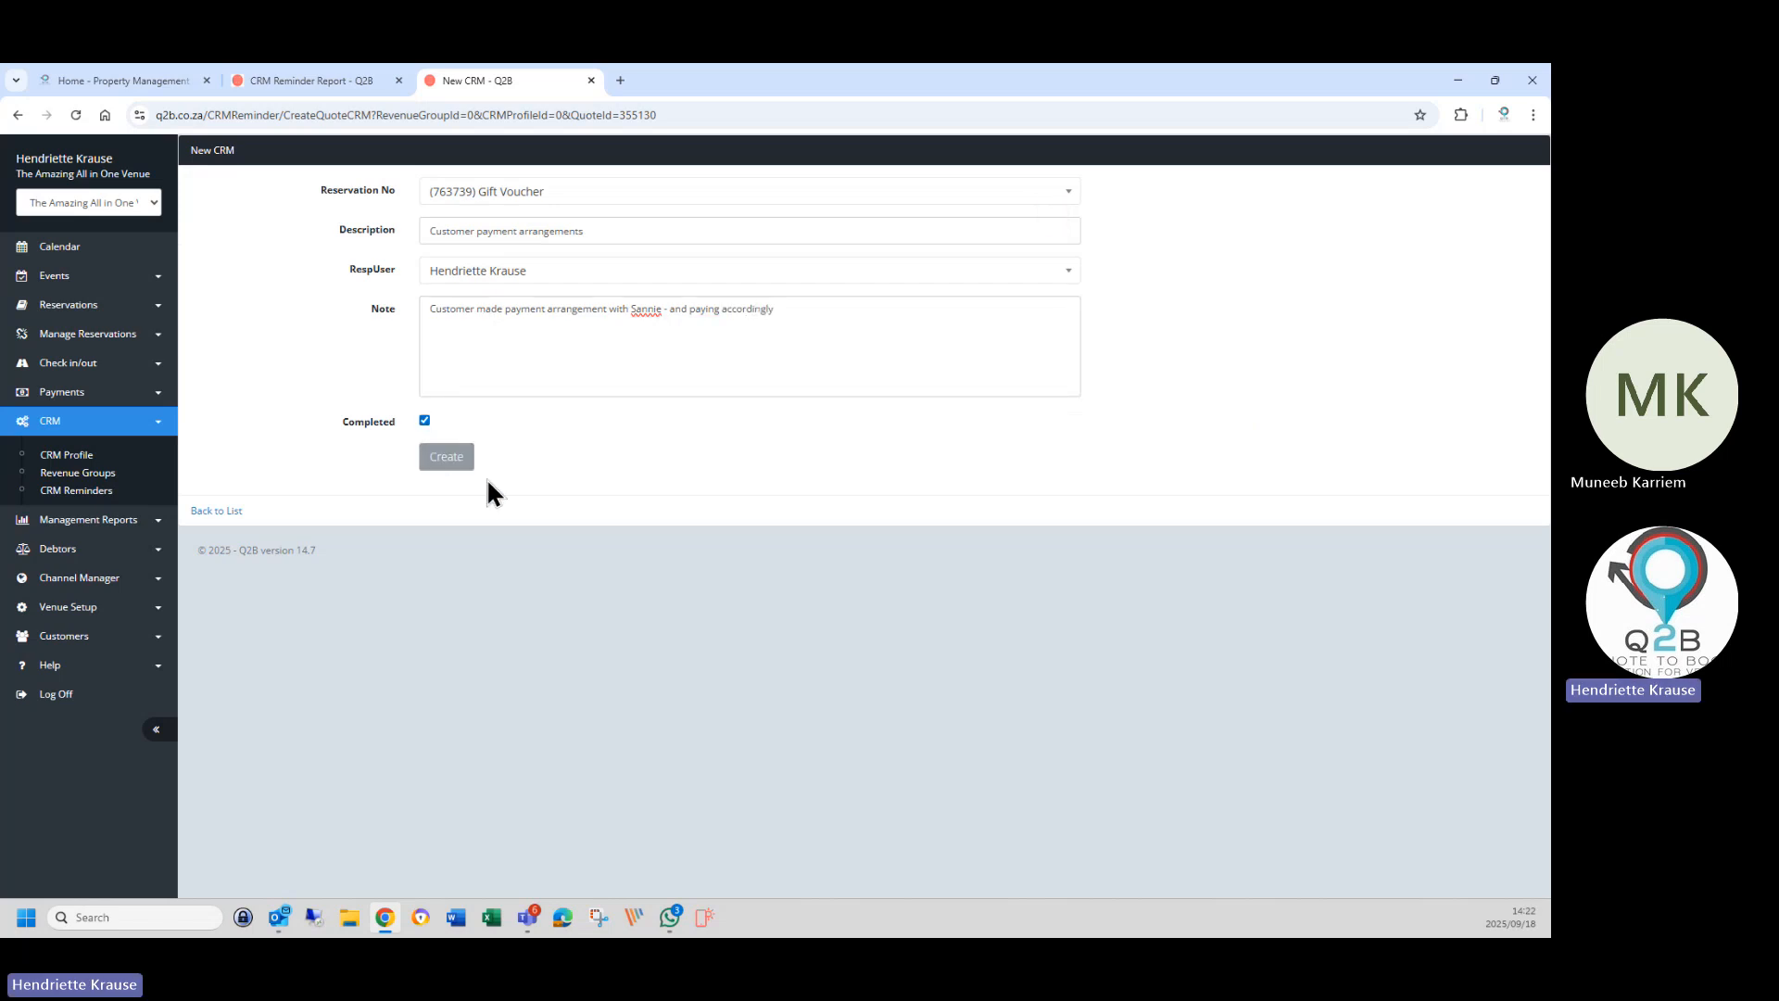
click(449, 460)
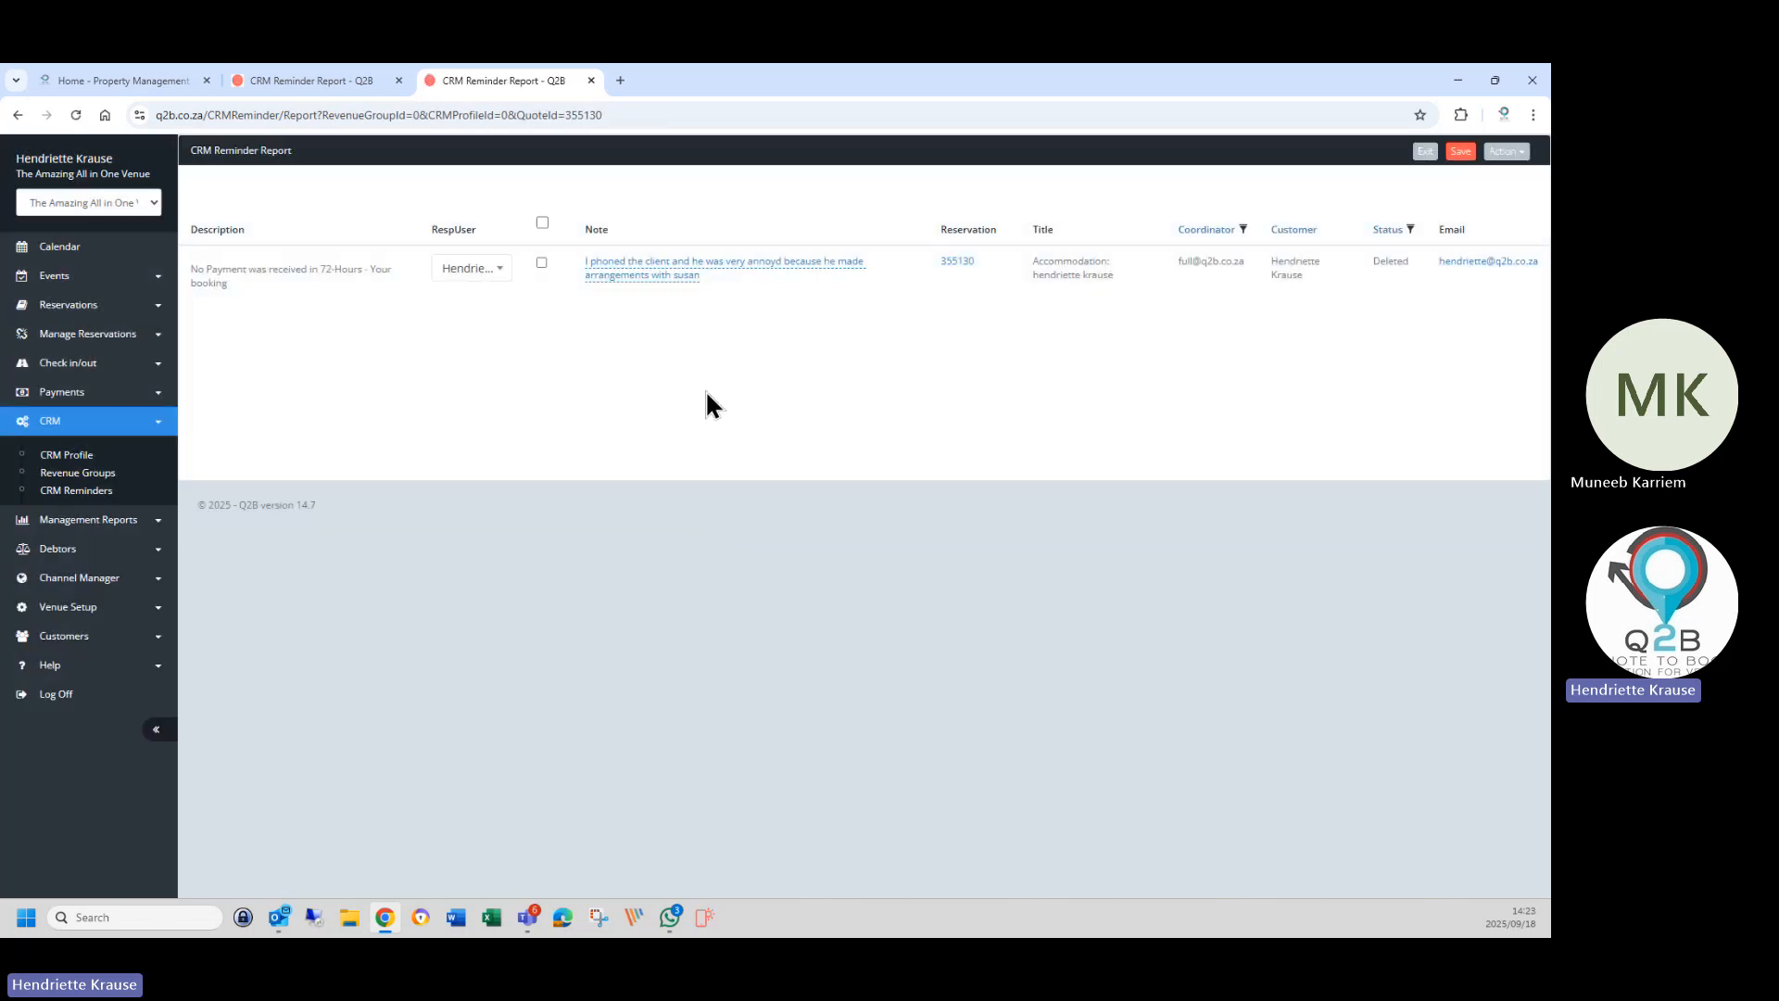
click(1459, 152)
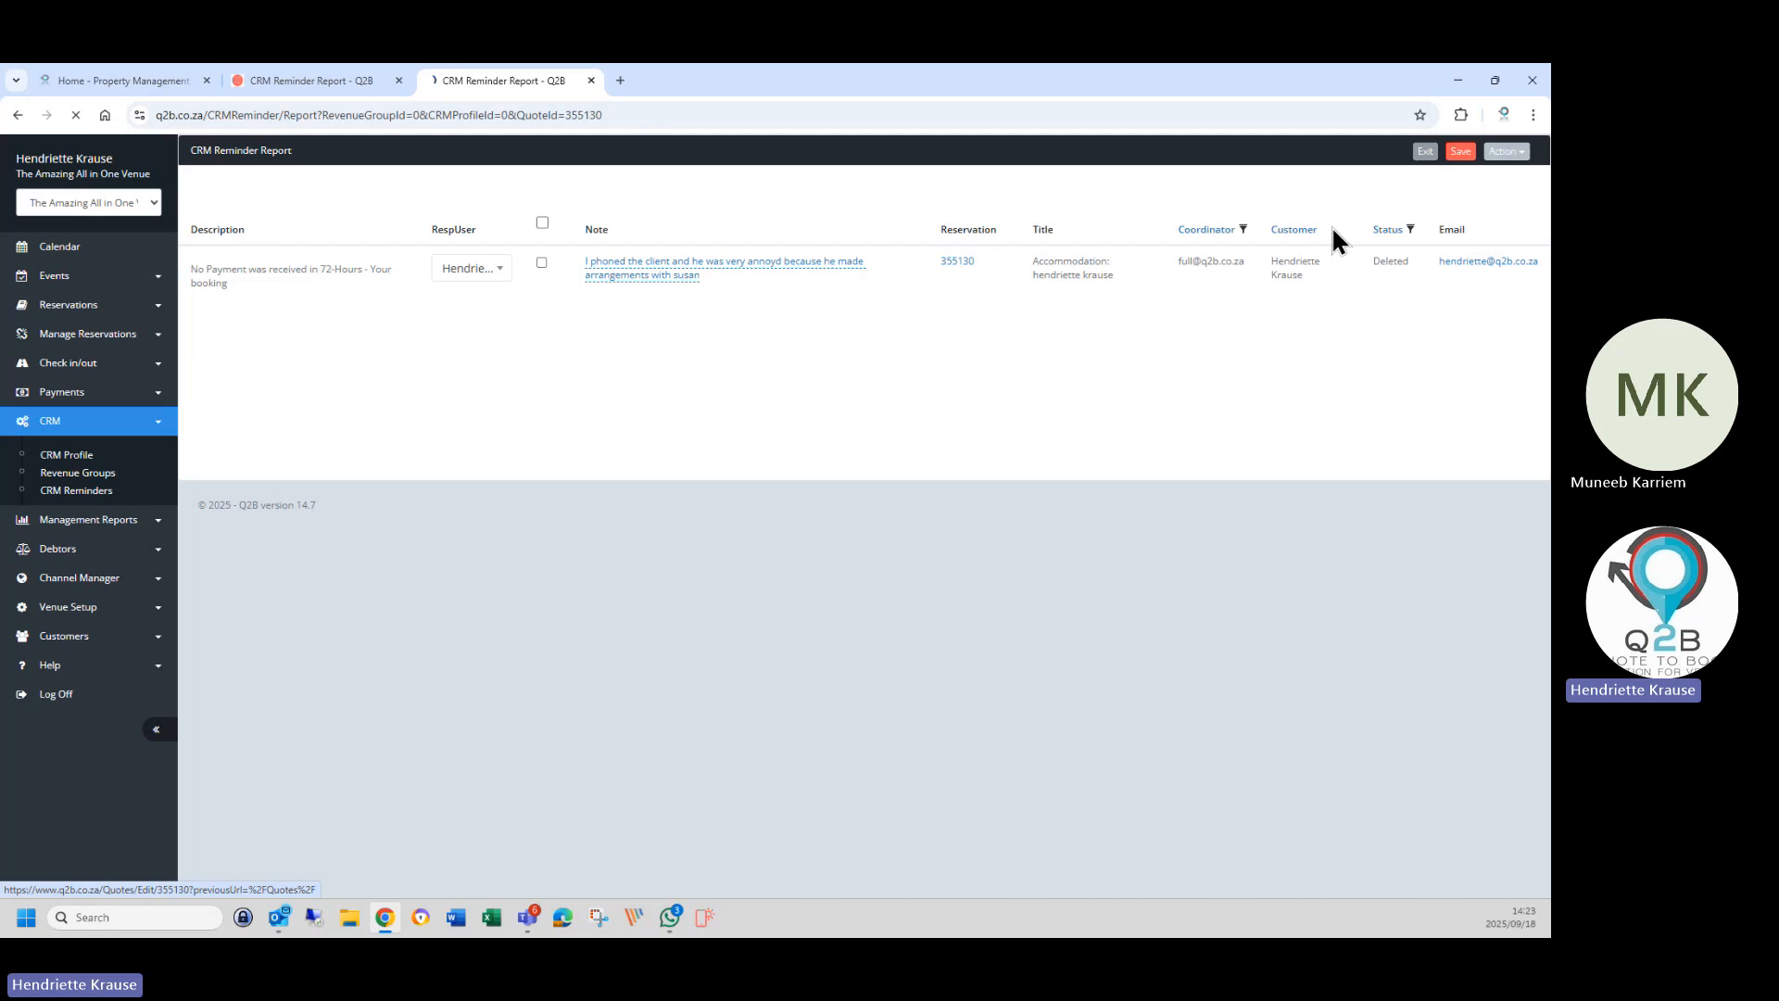
click(1262, 270)
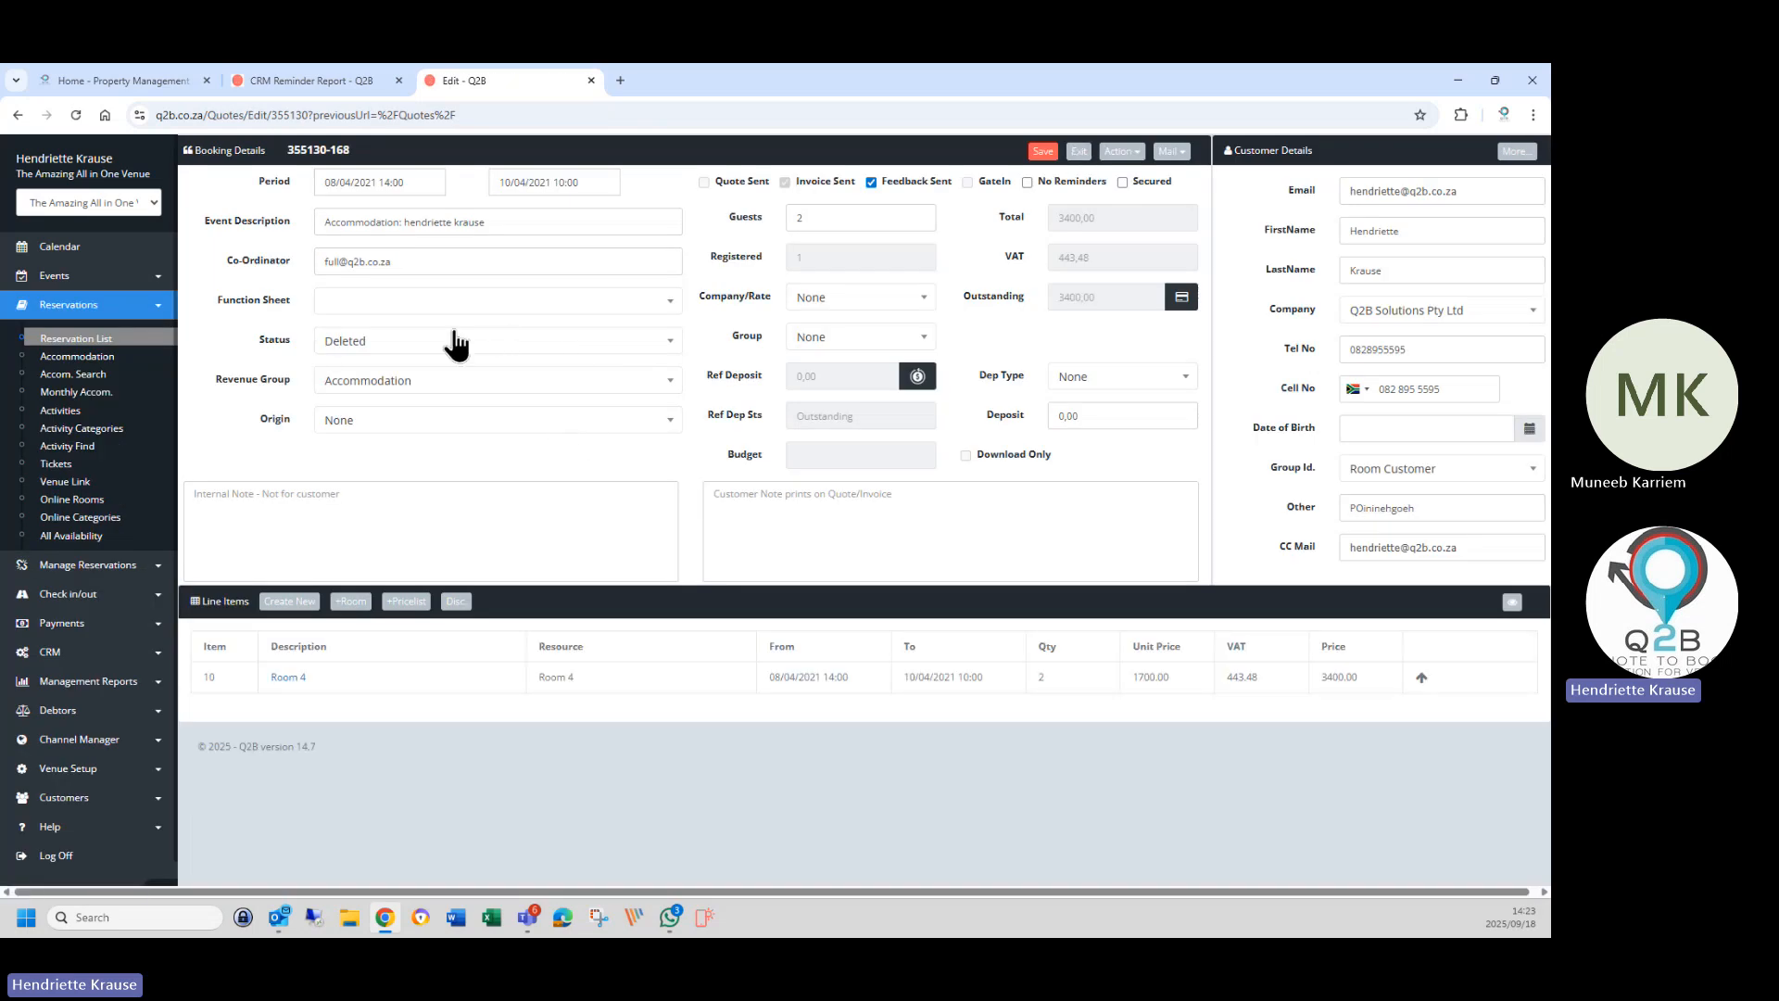
click(1078, 151)
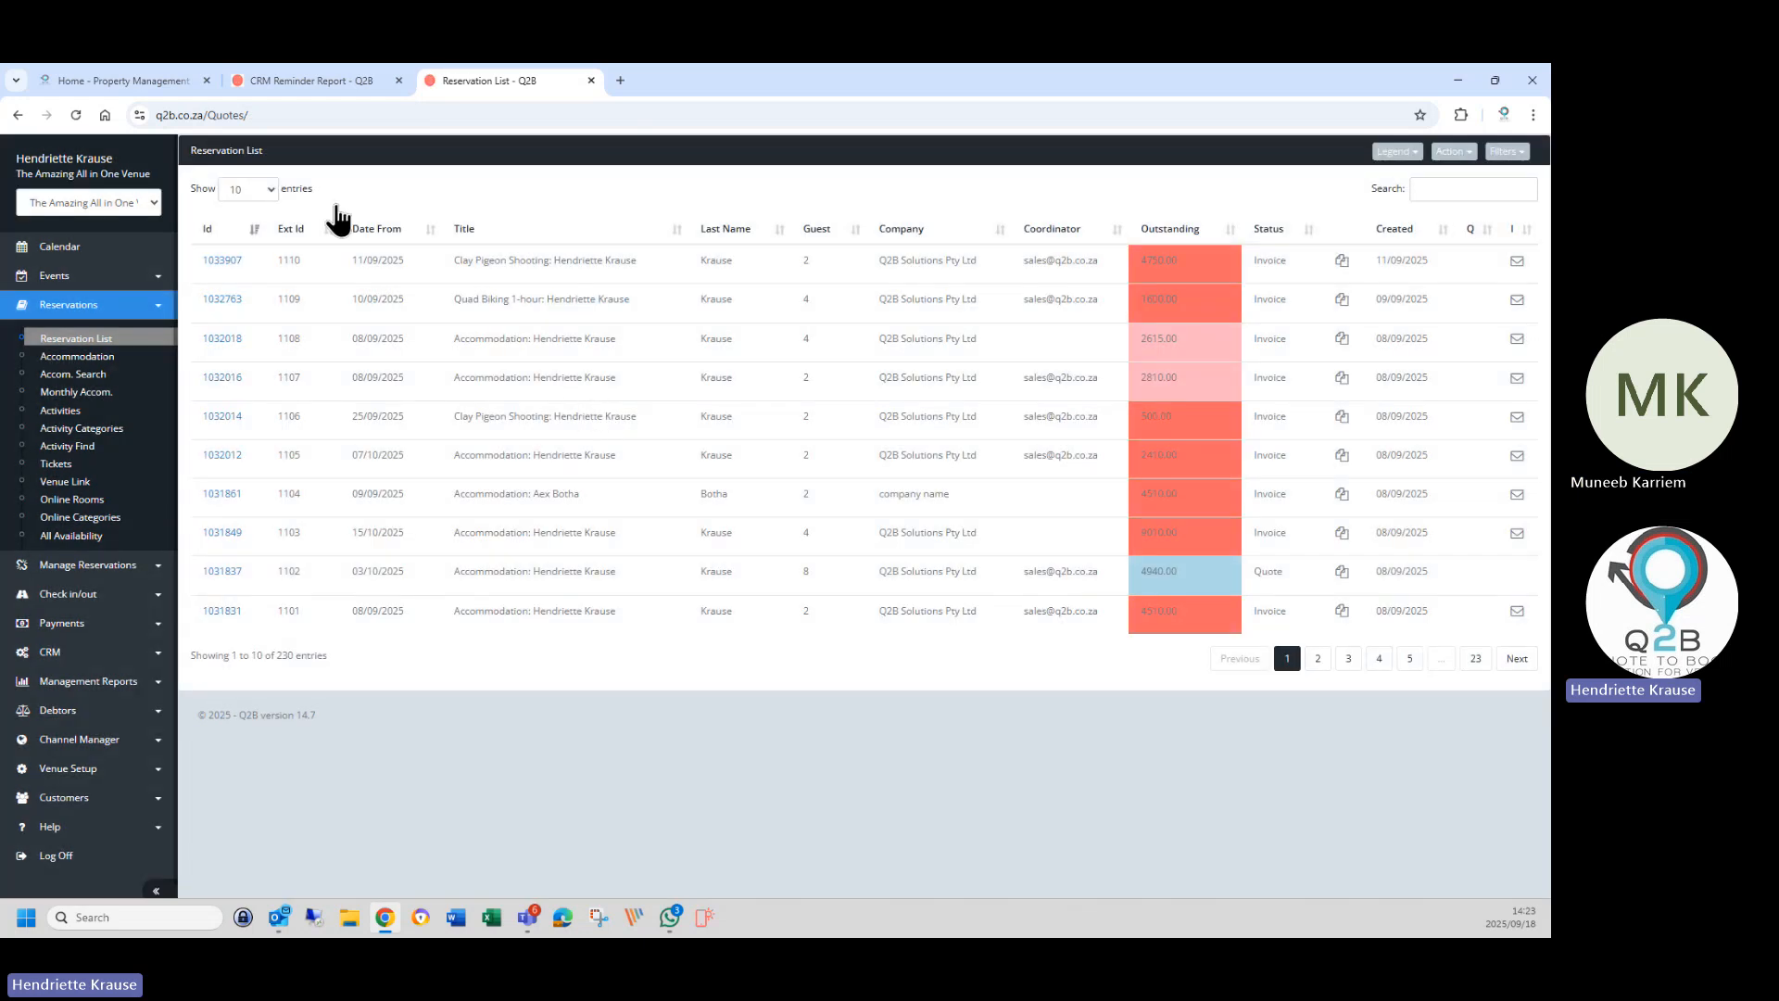
click(298, 87)
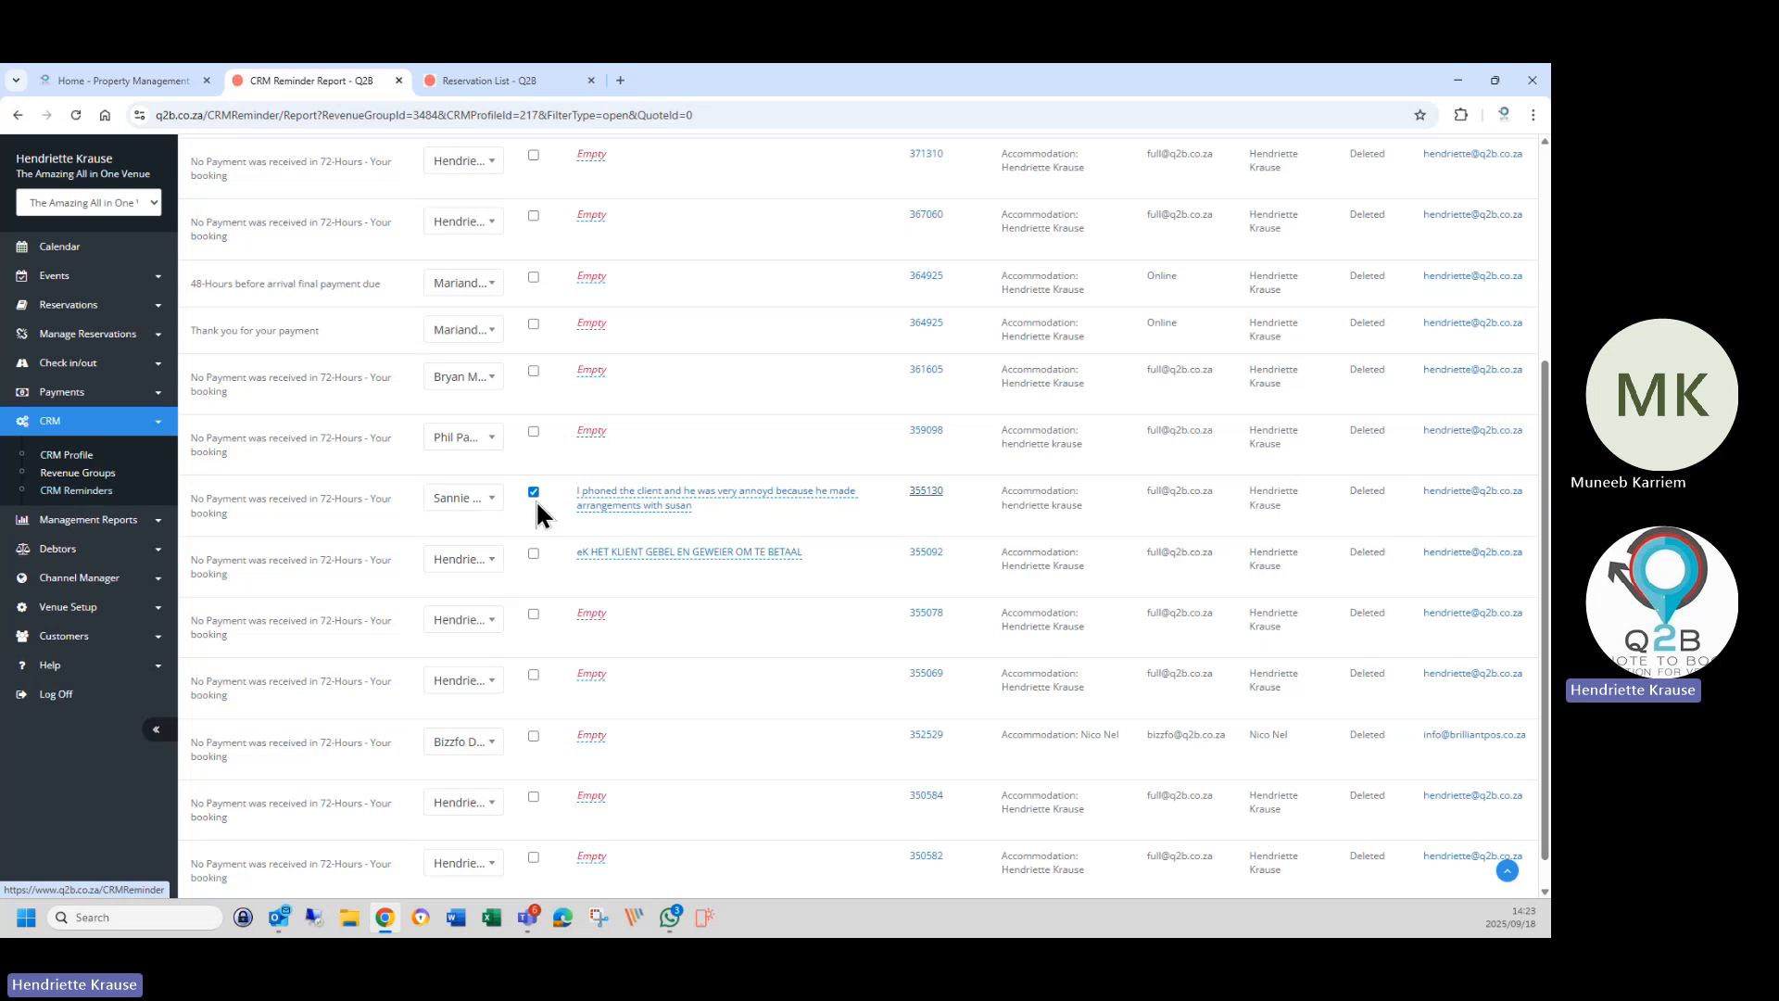
click(93, 496)
Generate the reminder report for the staff user with Accommodation revenue group and CRM profile.
click(466, 193)
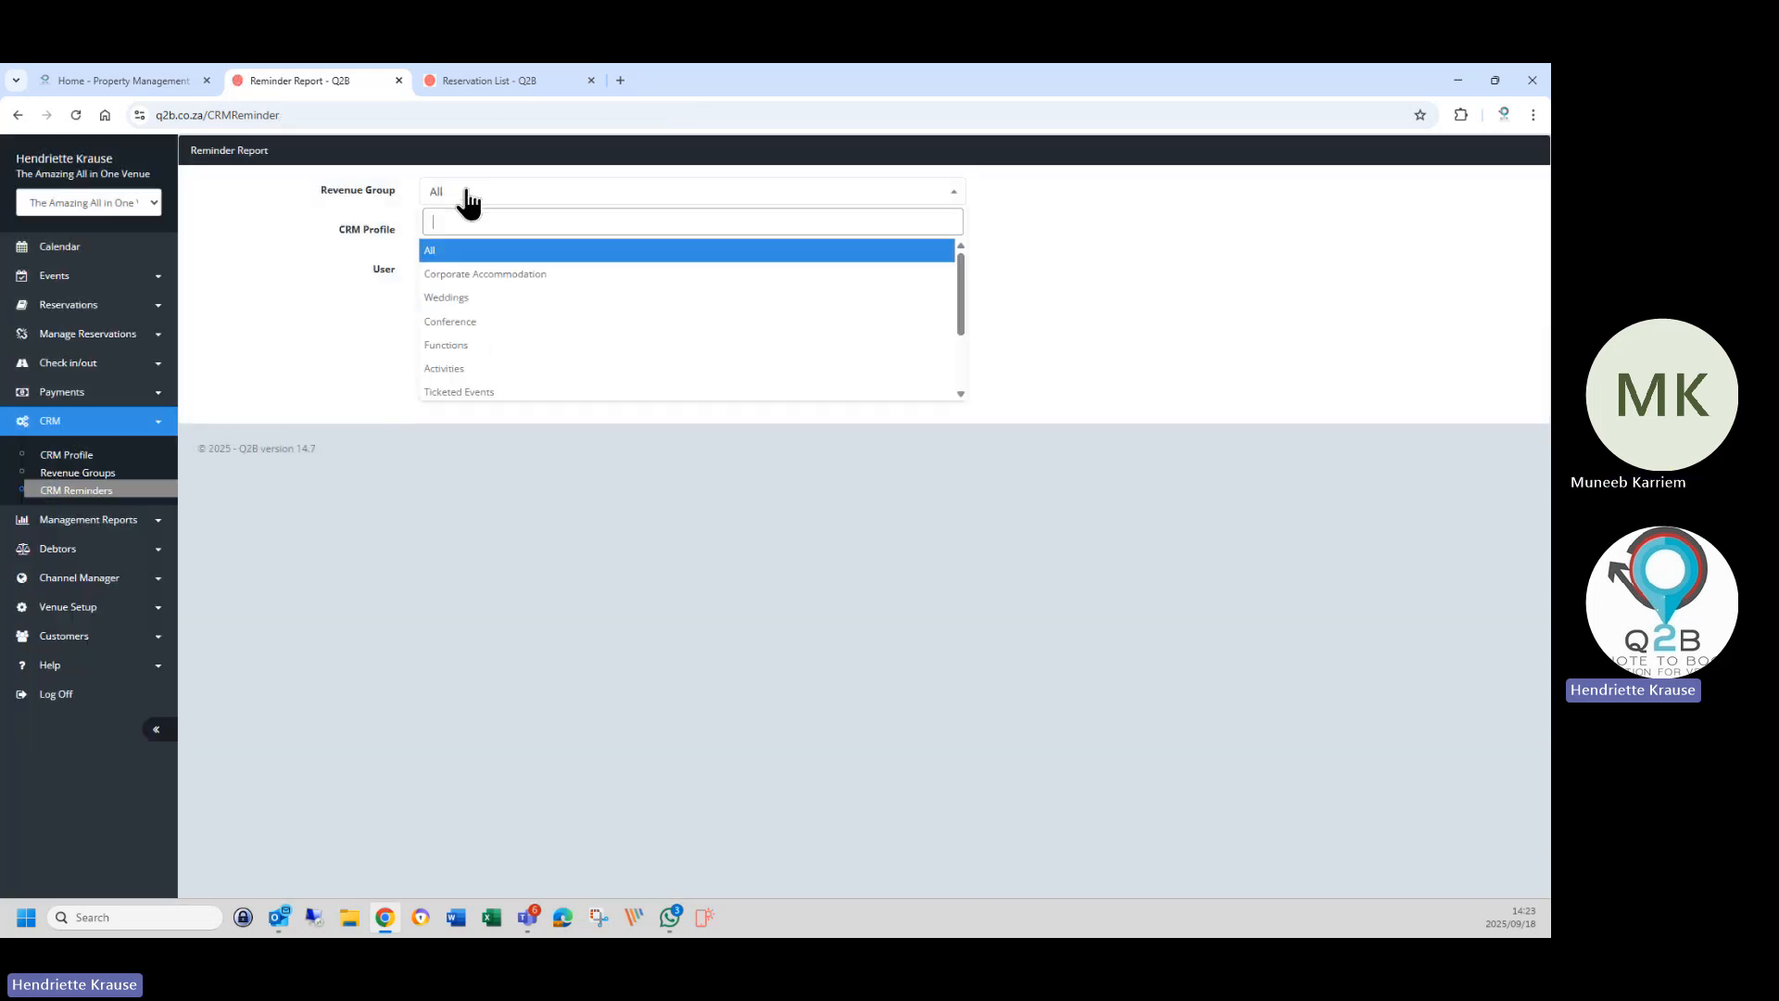
scroll(482, 383, down, 2)
click(472, 360)
click(481, 232)
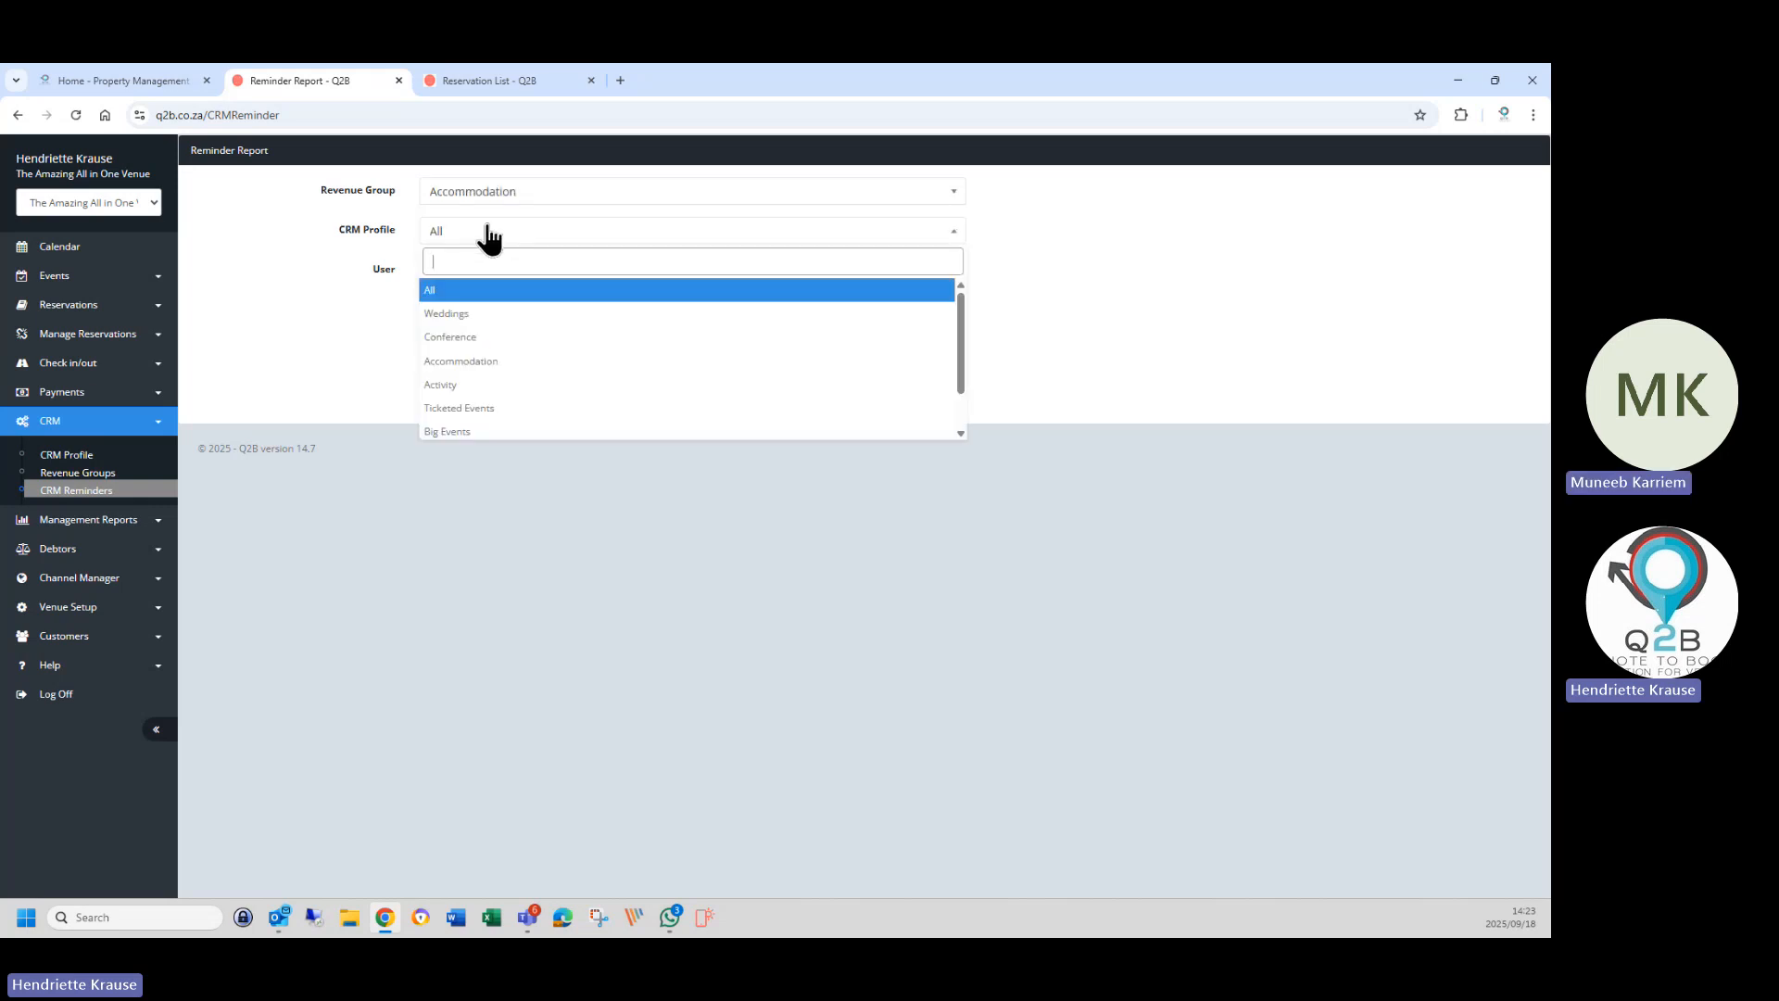
click(475, 362)
click(439, 275)
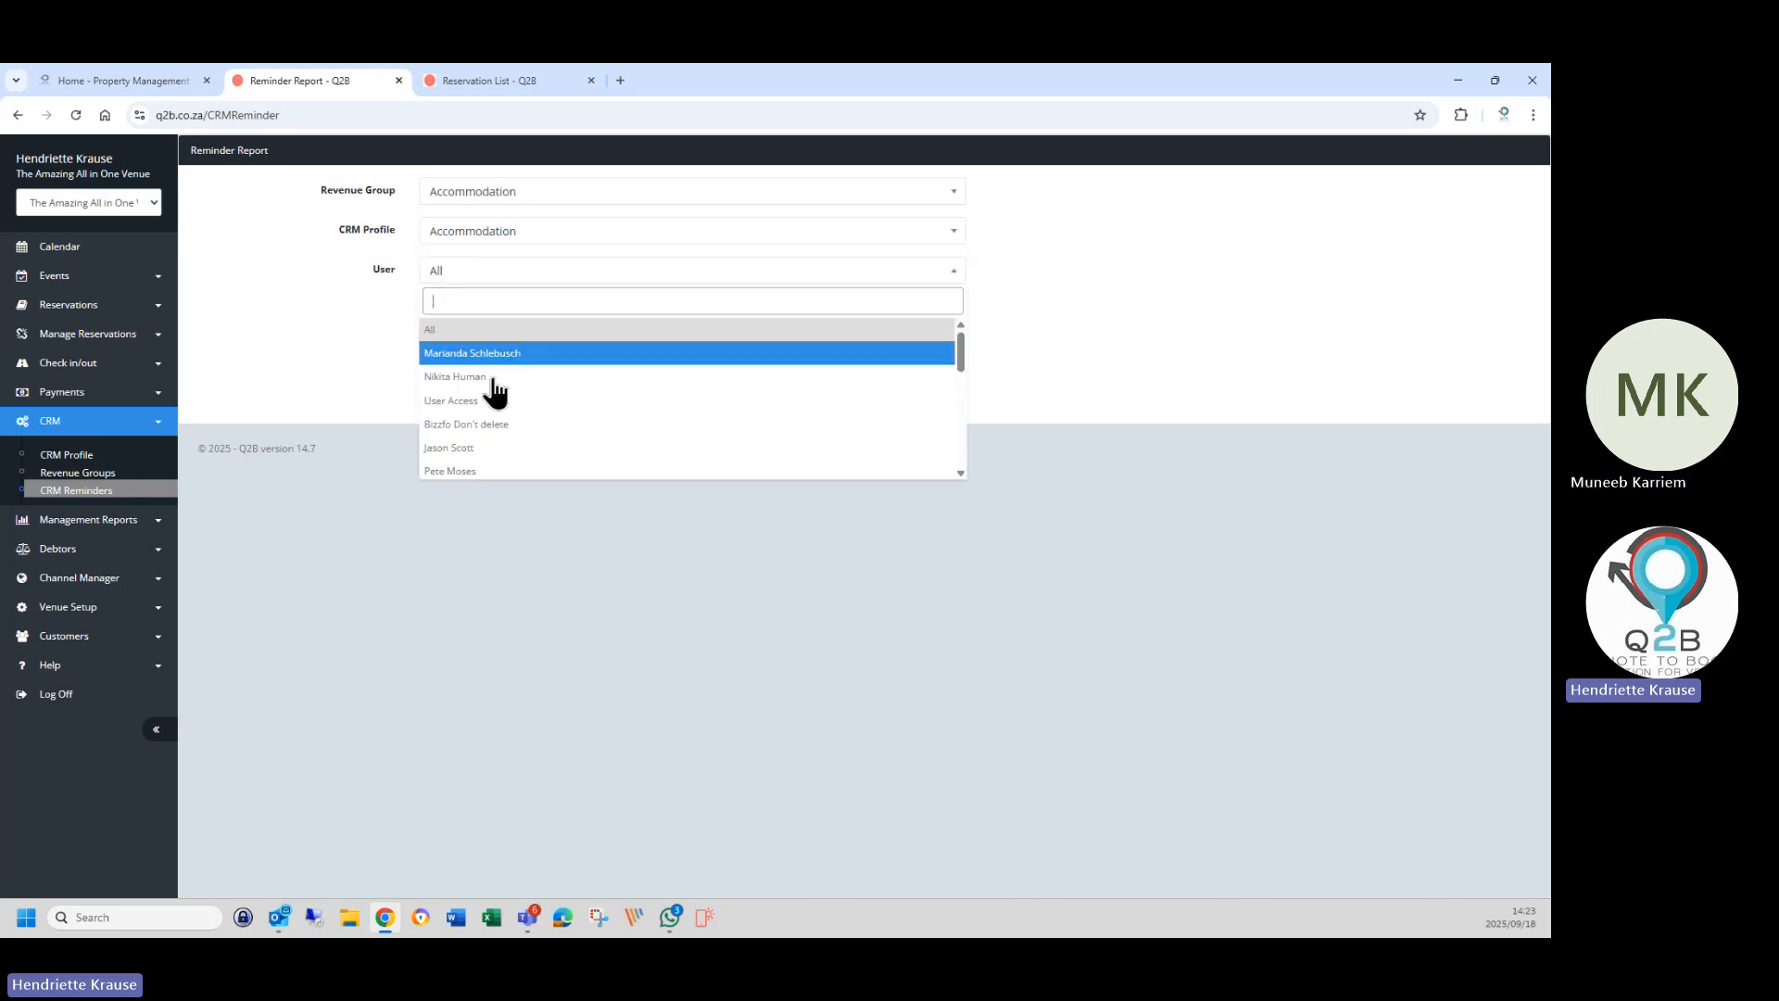
scroll(487, 422, down, 1)
scroll(487, 421, down, 3)
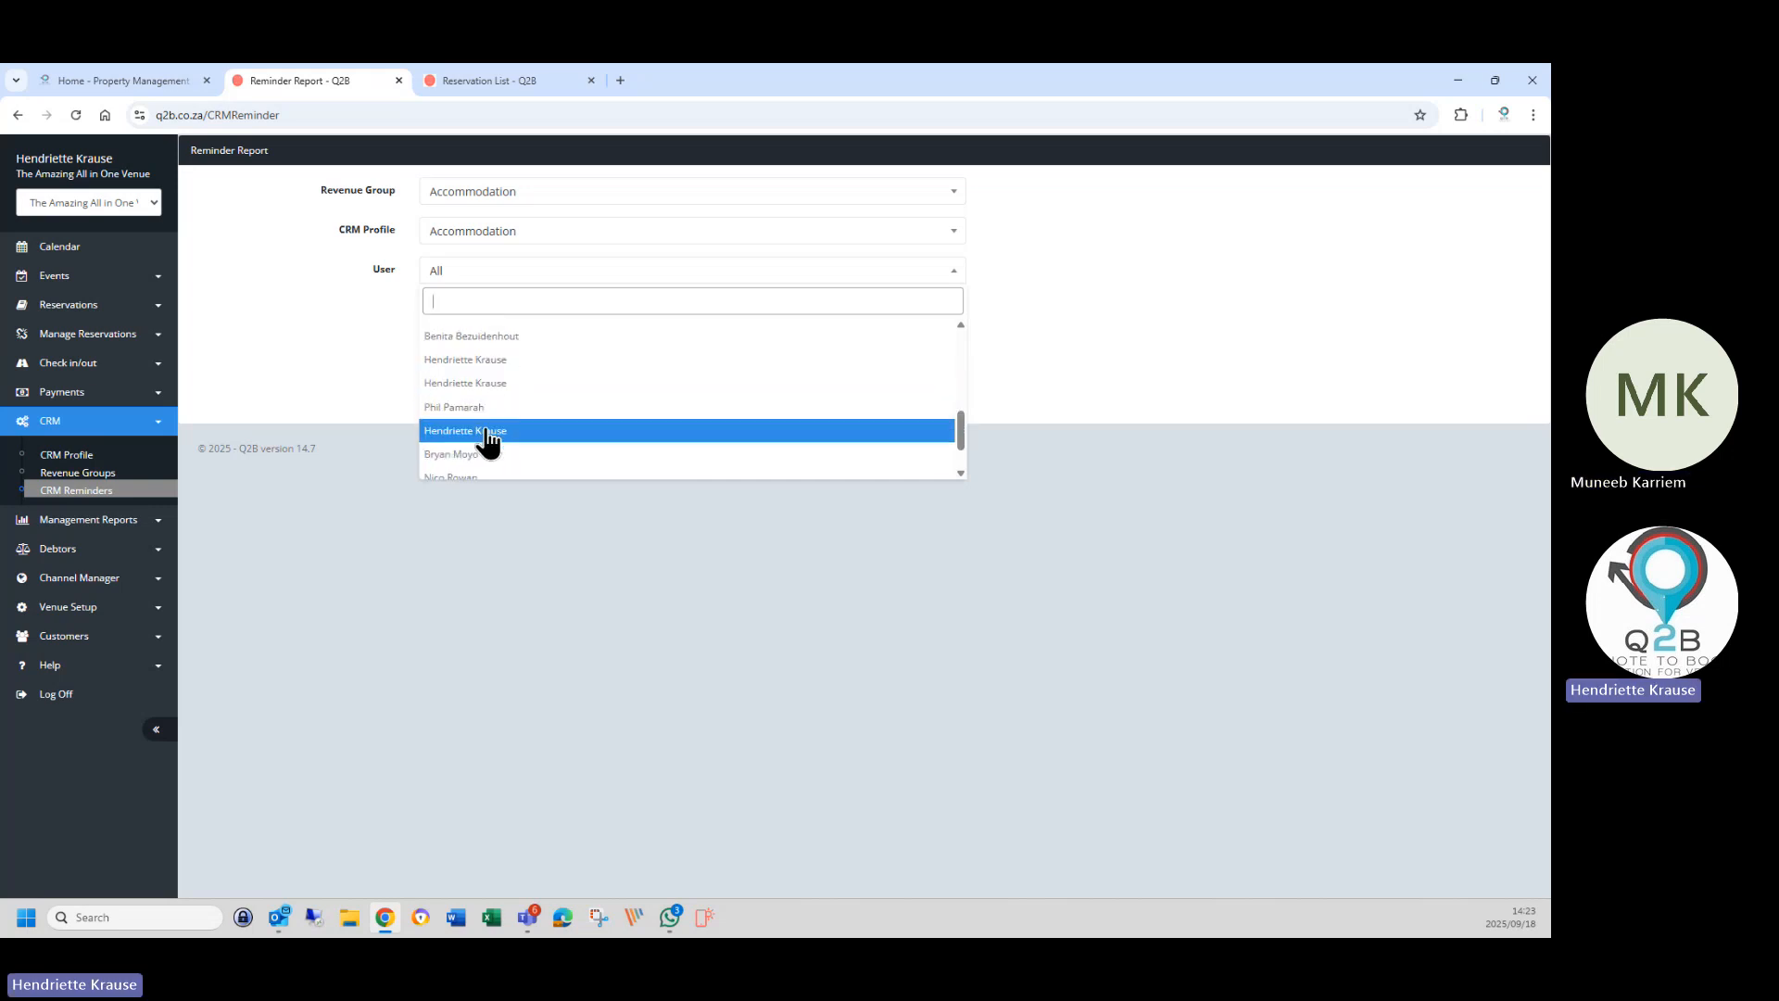
scroll(486, 441, down, 2)
scroll(485, 459, down, 2)
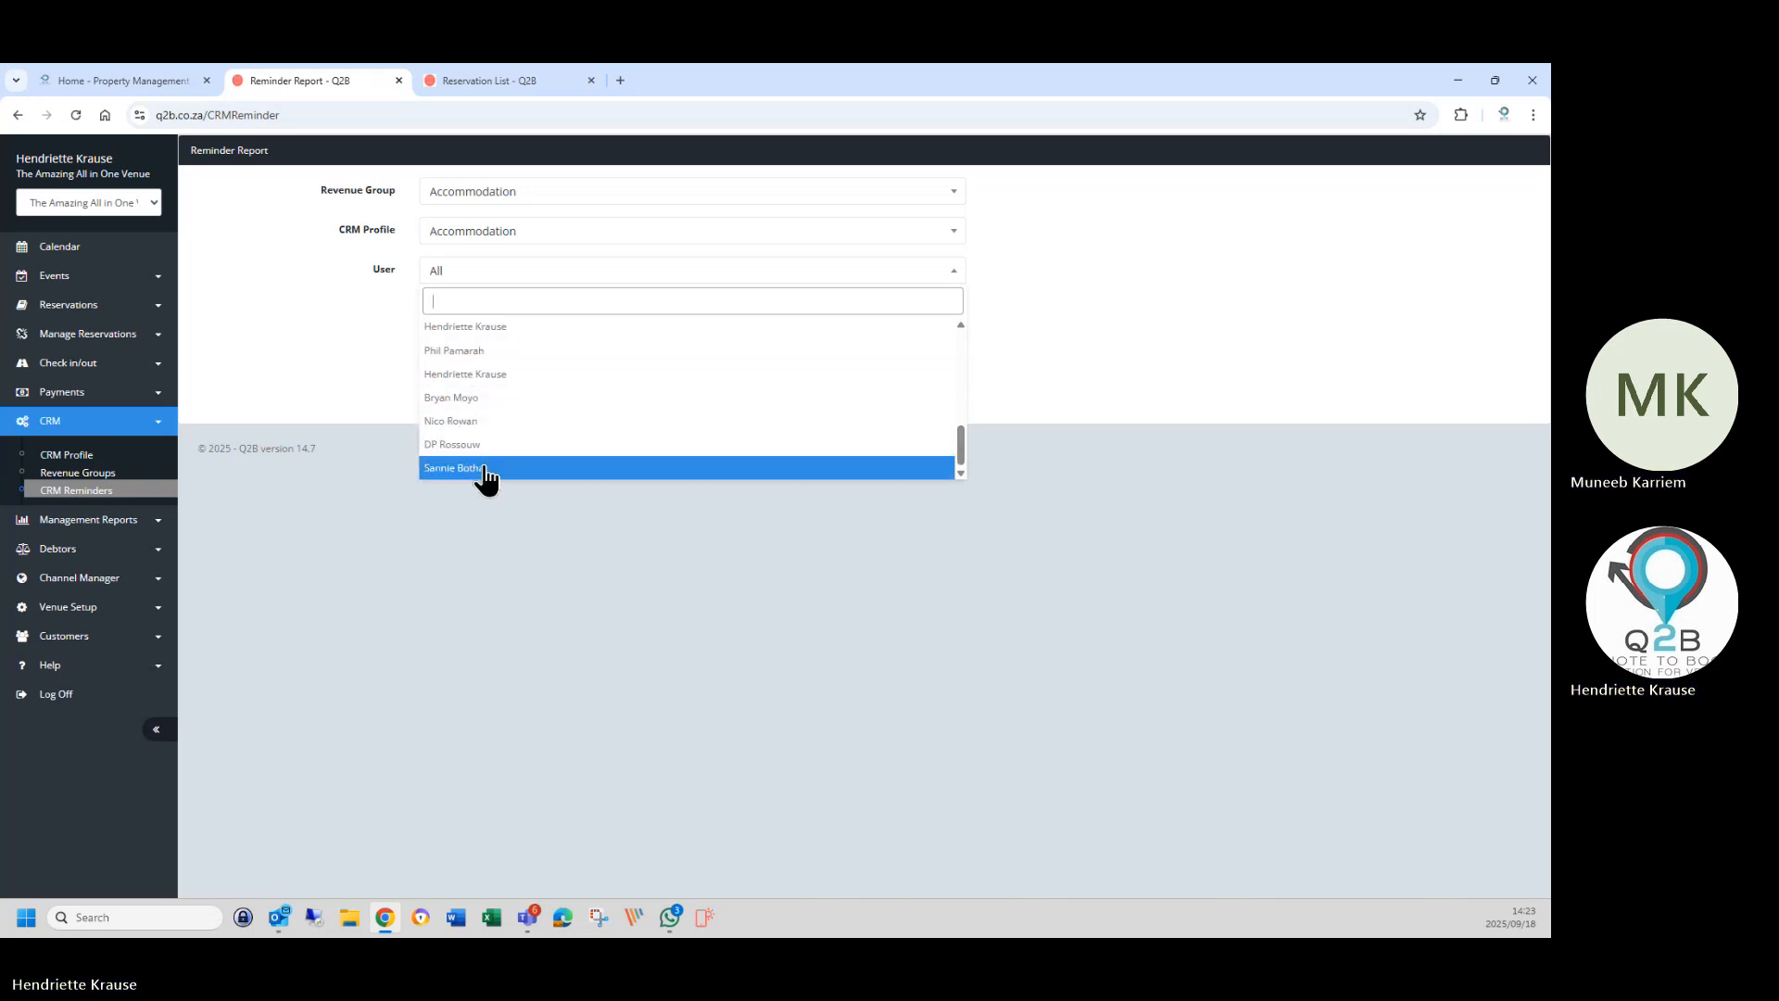
click(486, 468)
click(488, 396)
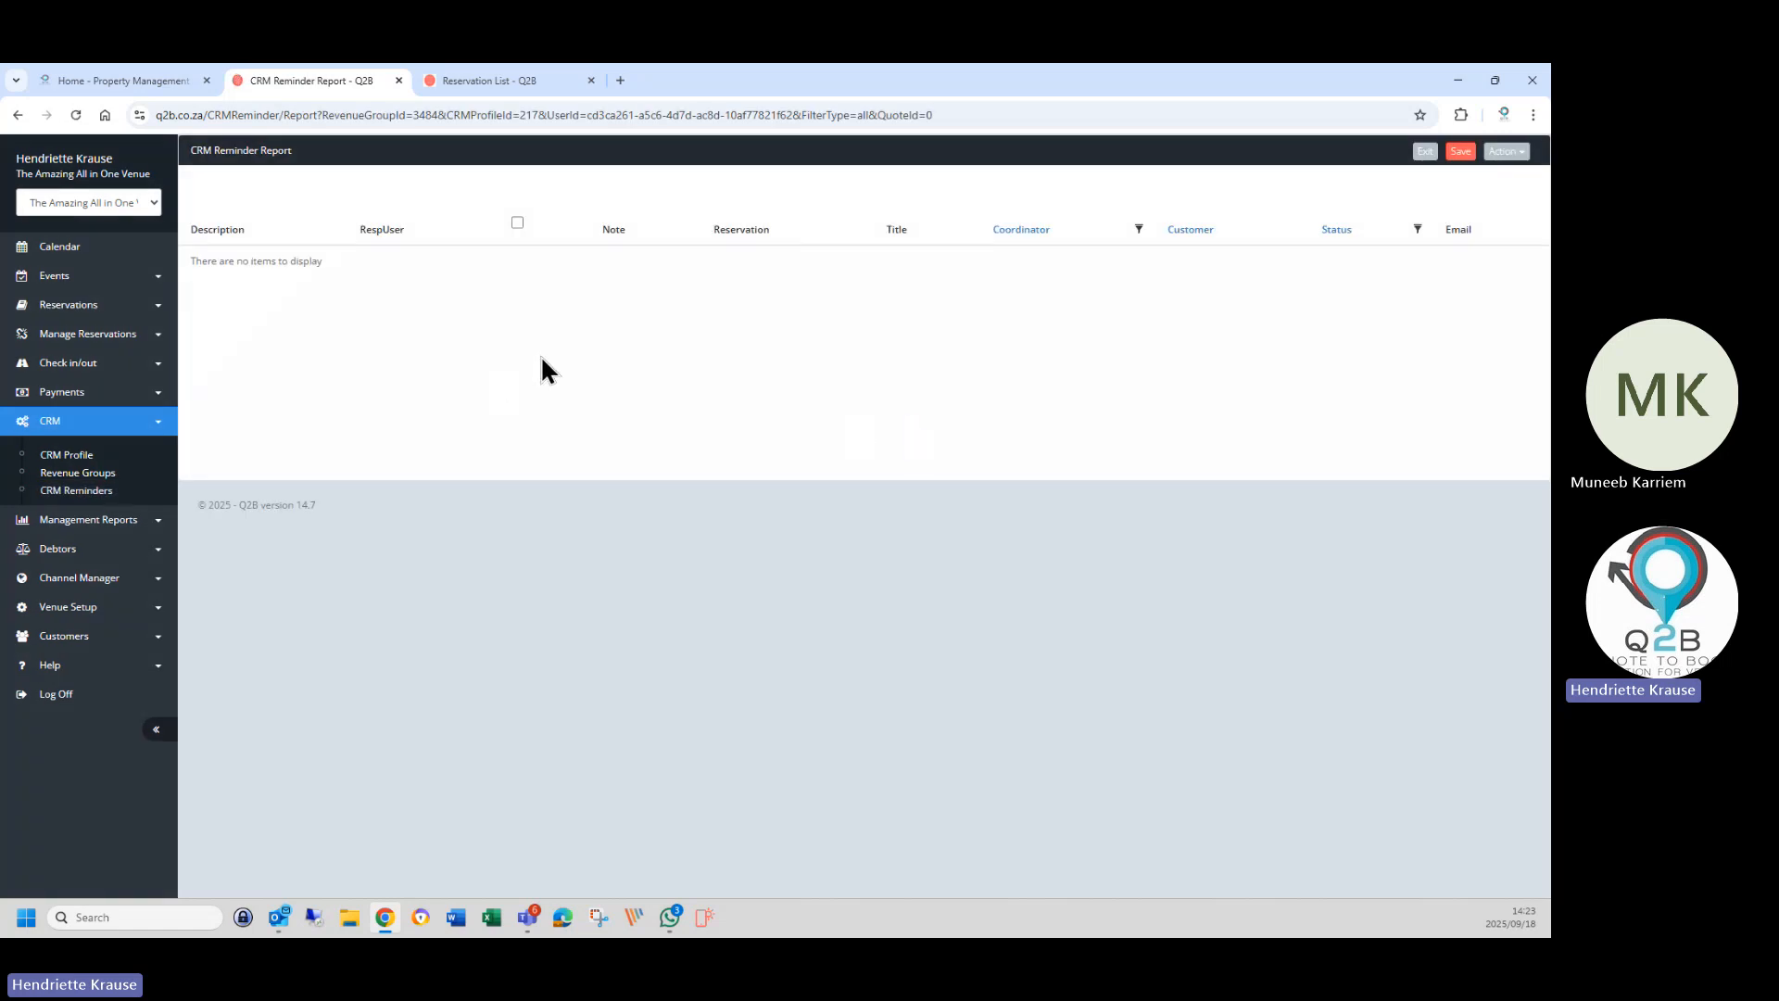
Regenerate the report for the same staff user with Revenue Group and CRM Profile set to All.
click(81, 492)
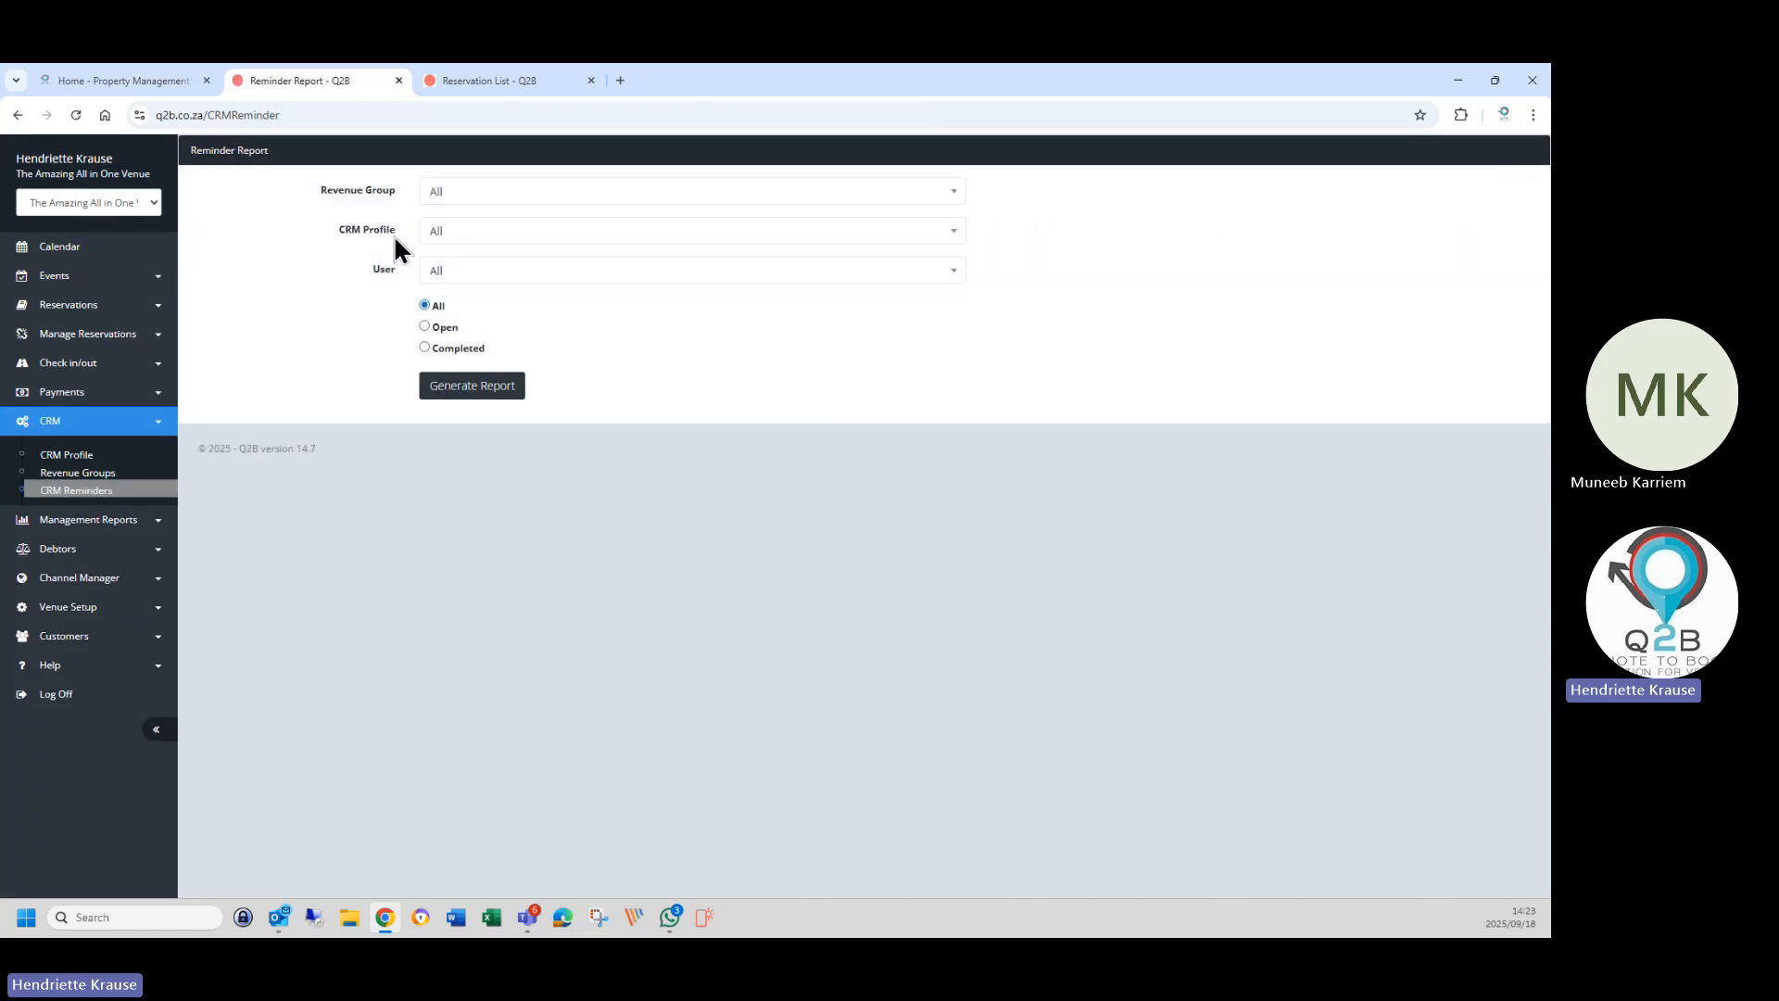
click(454, 193)
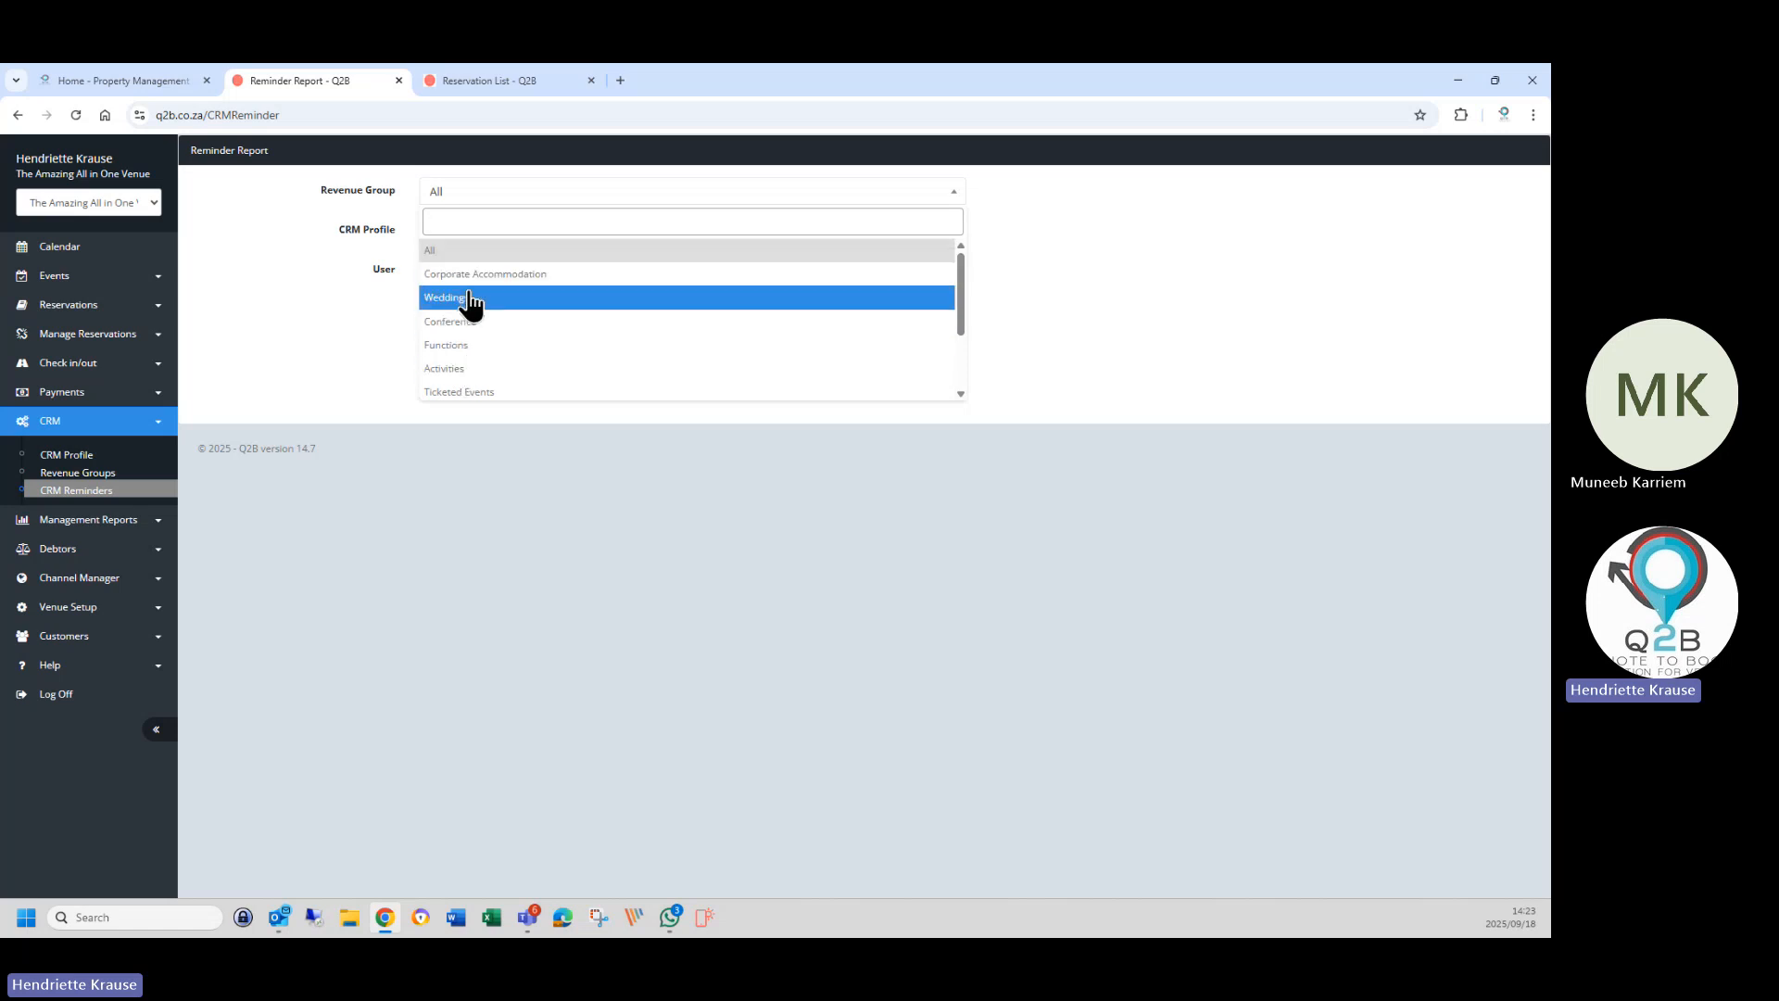
click(459, 253)
click(453, 234)
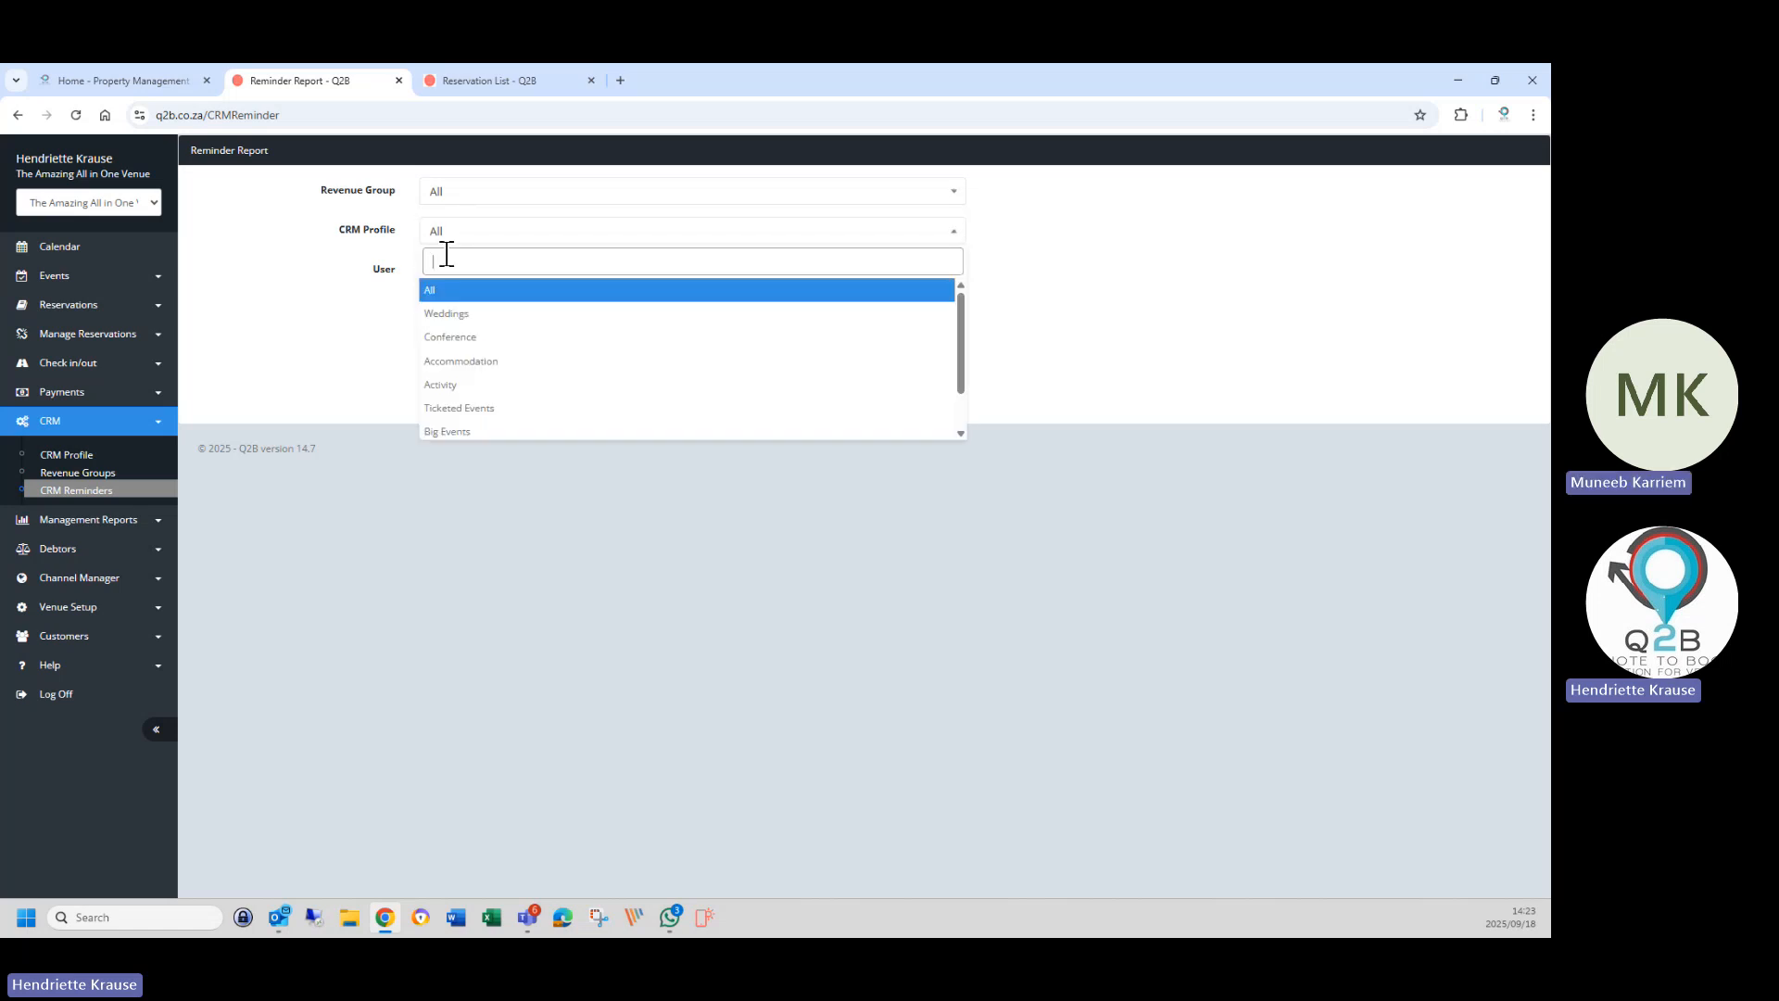
click(434, 290)
click(433, 275)
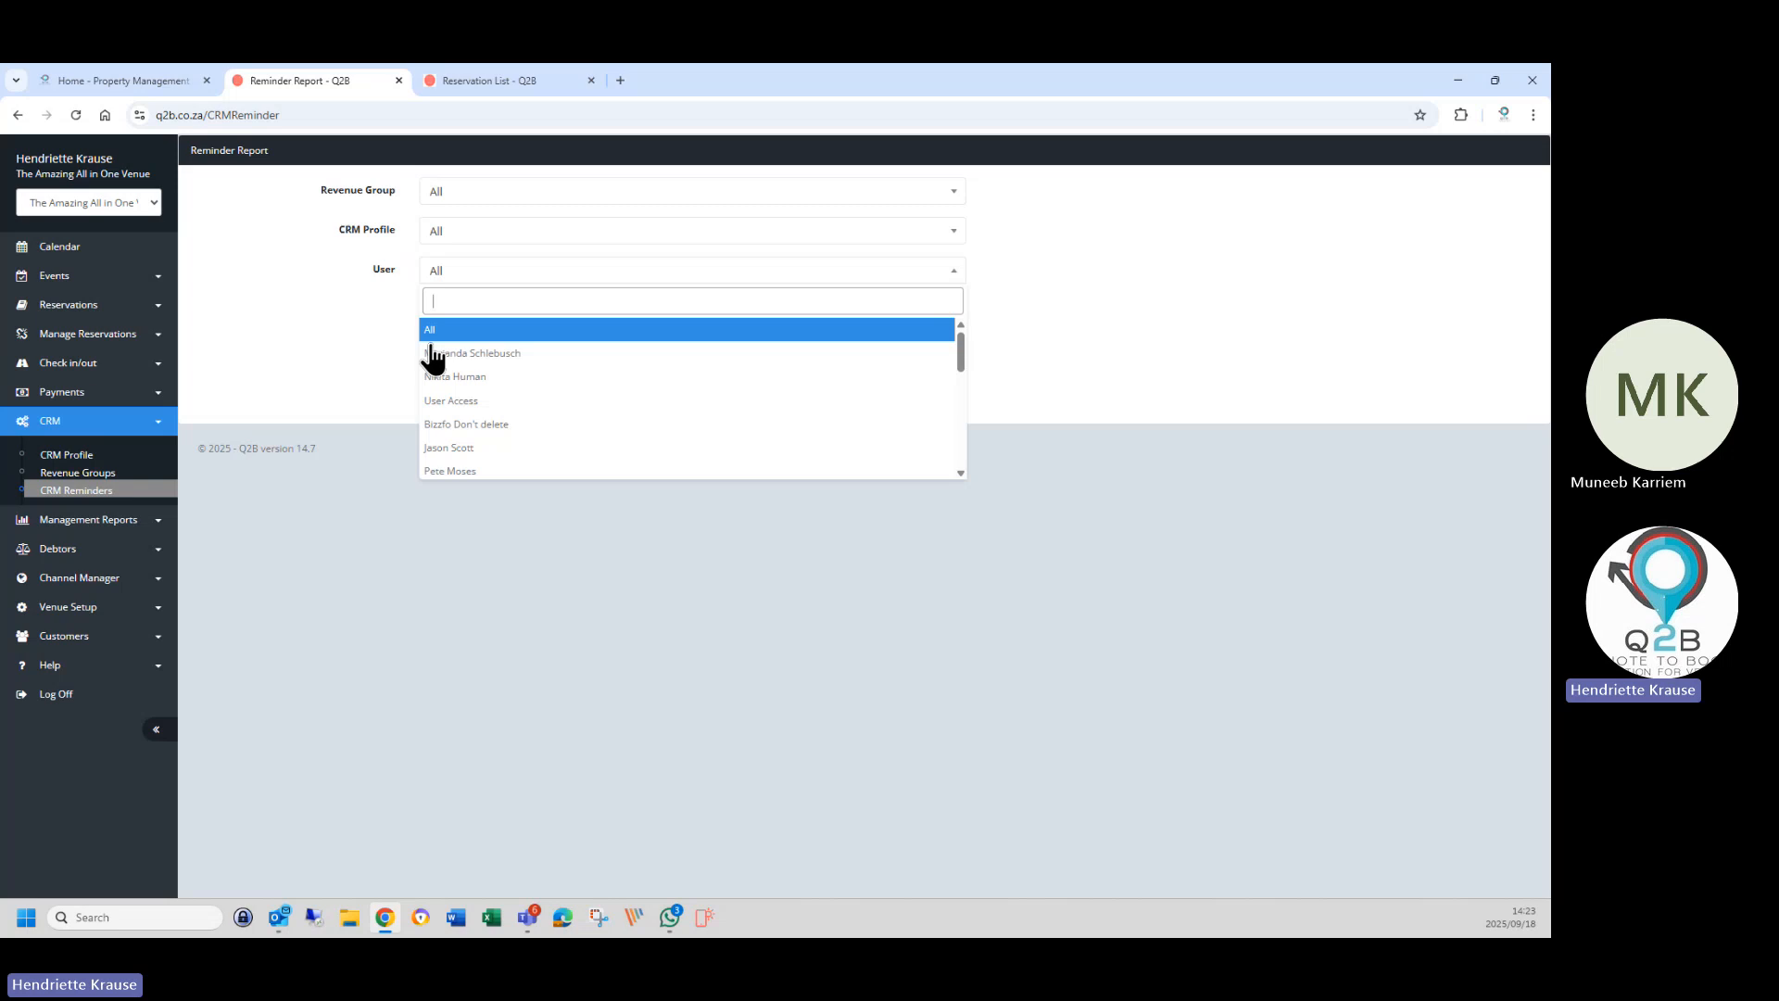
scroll(491, 475, down, 5)
click(471, 461)
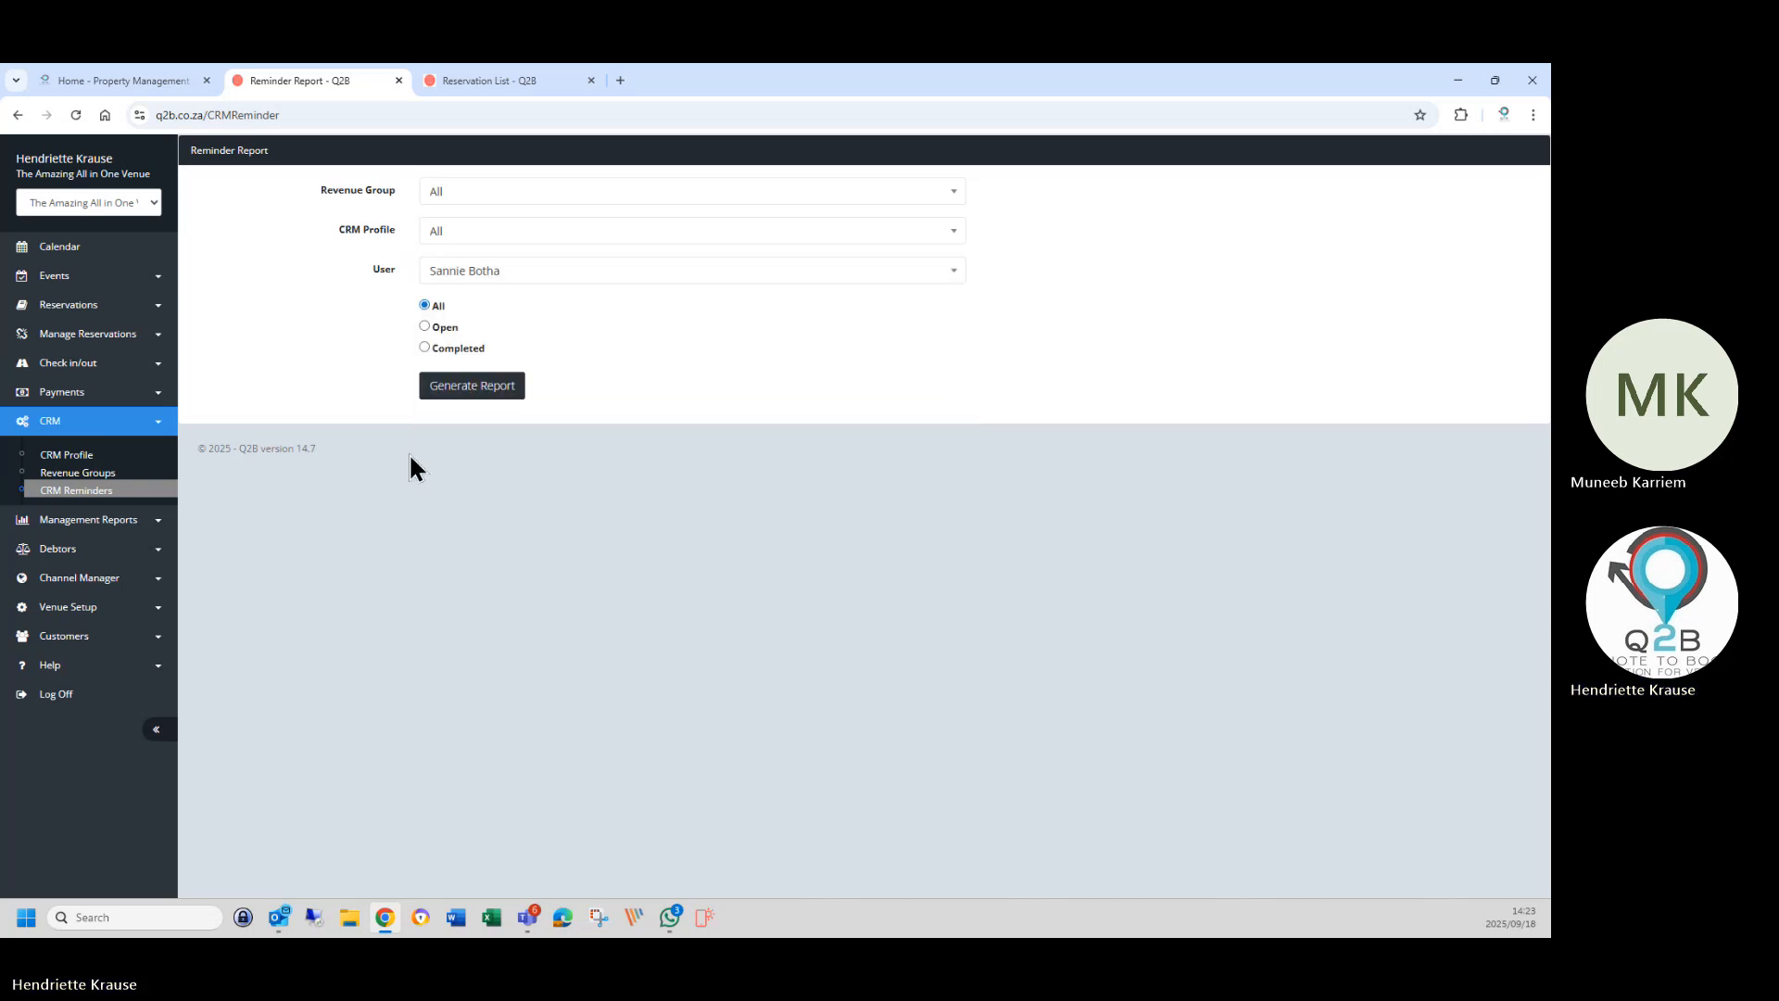
click(466, 389)
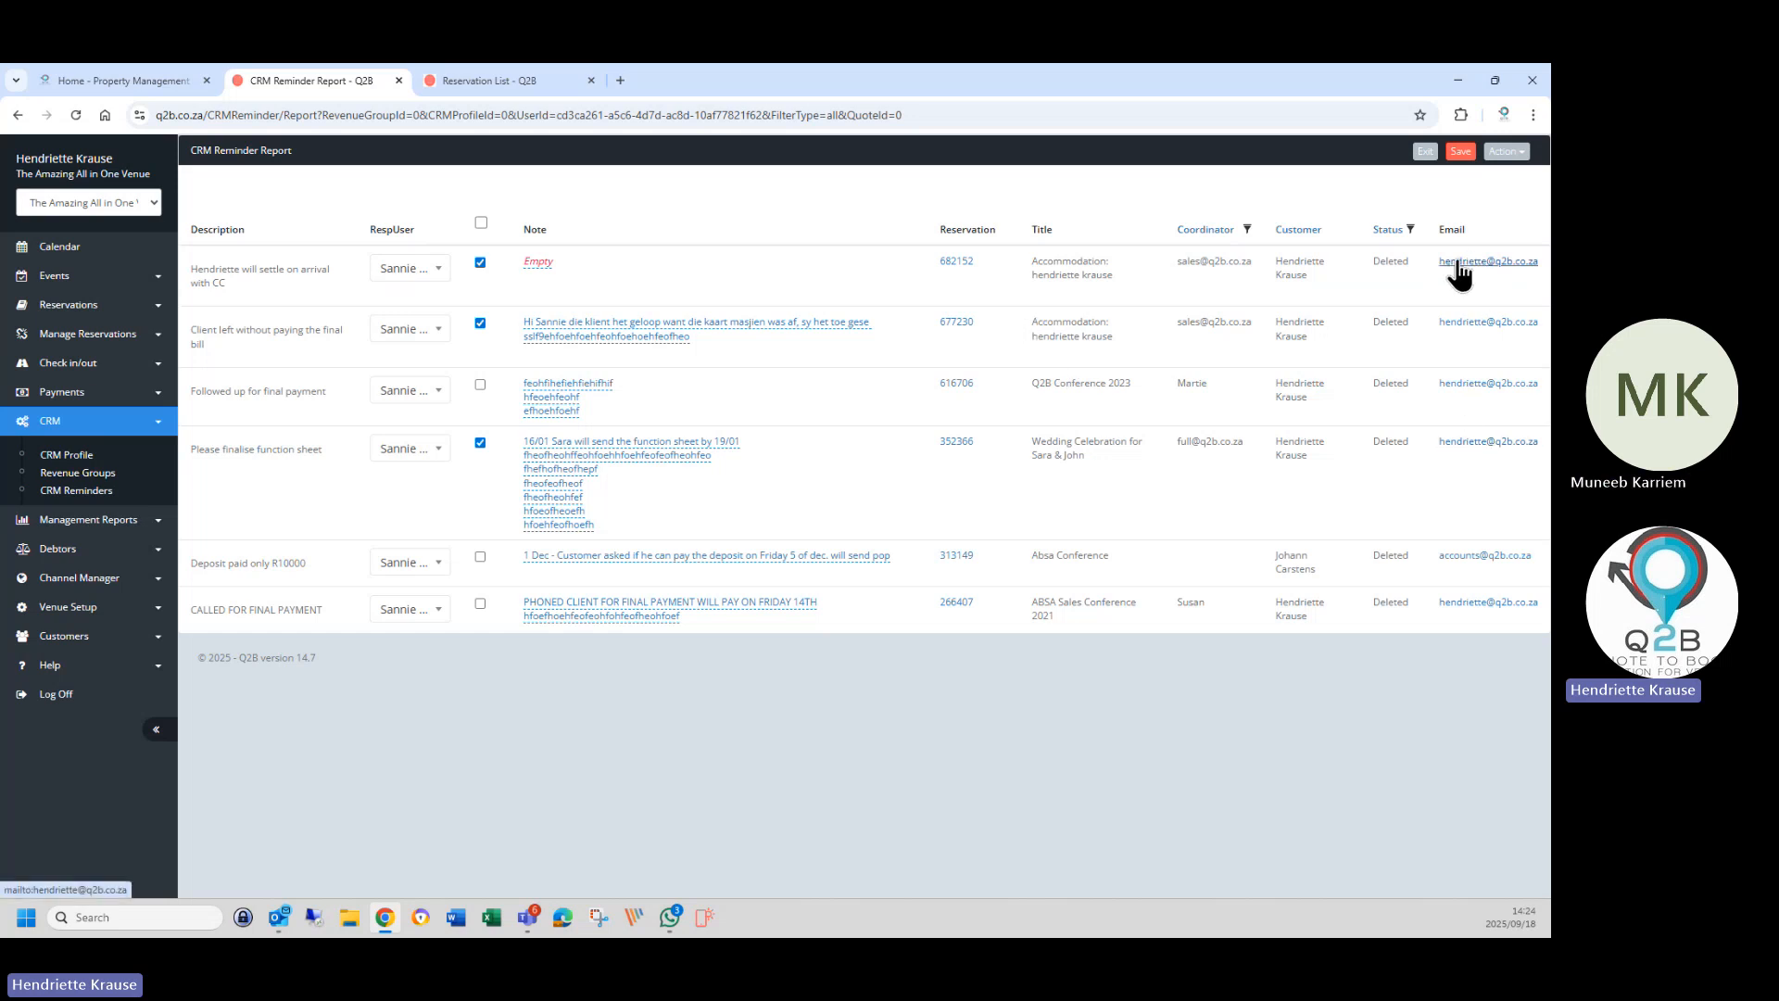
right_click(954, 264)
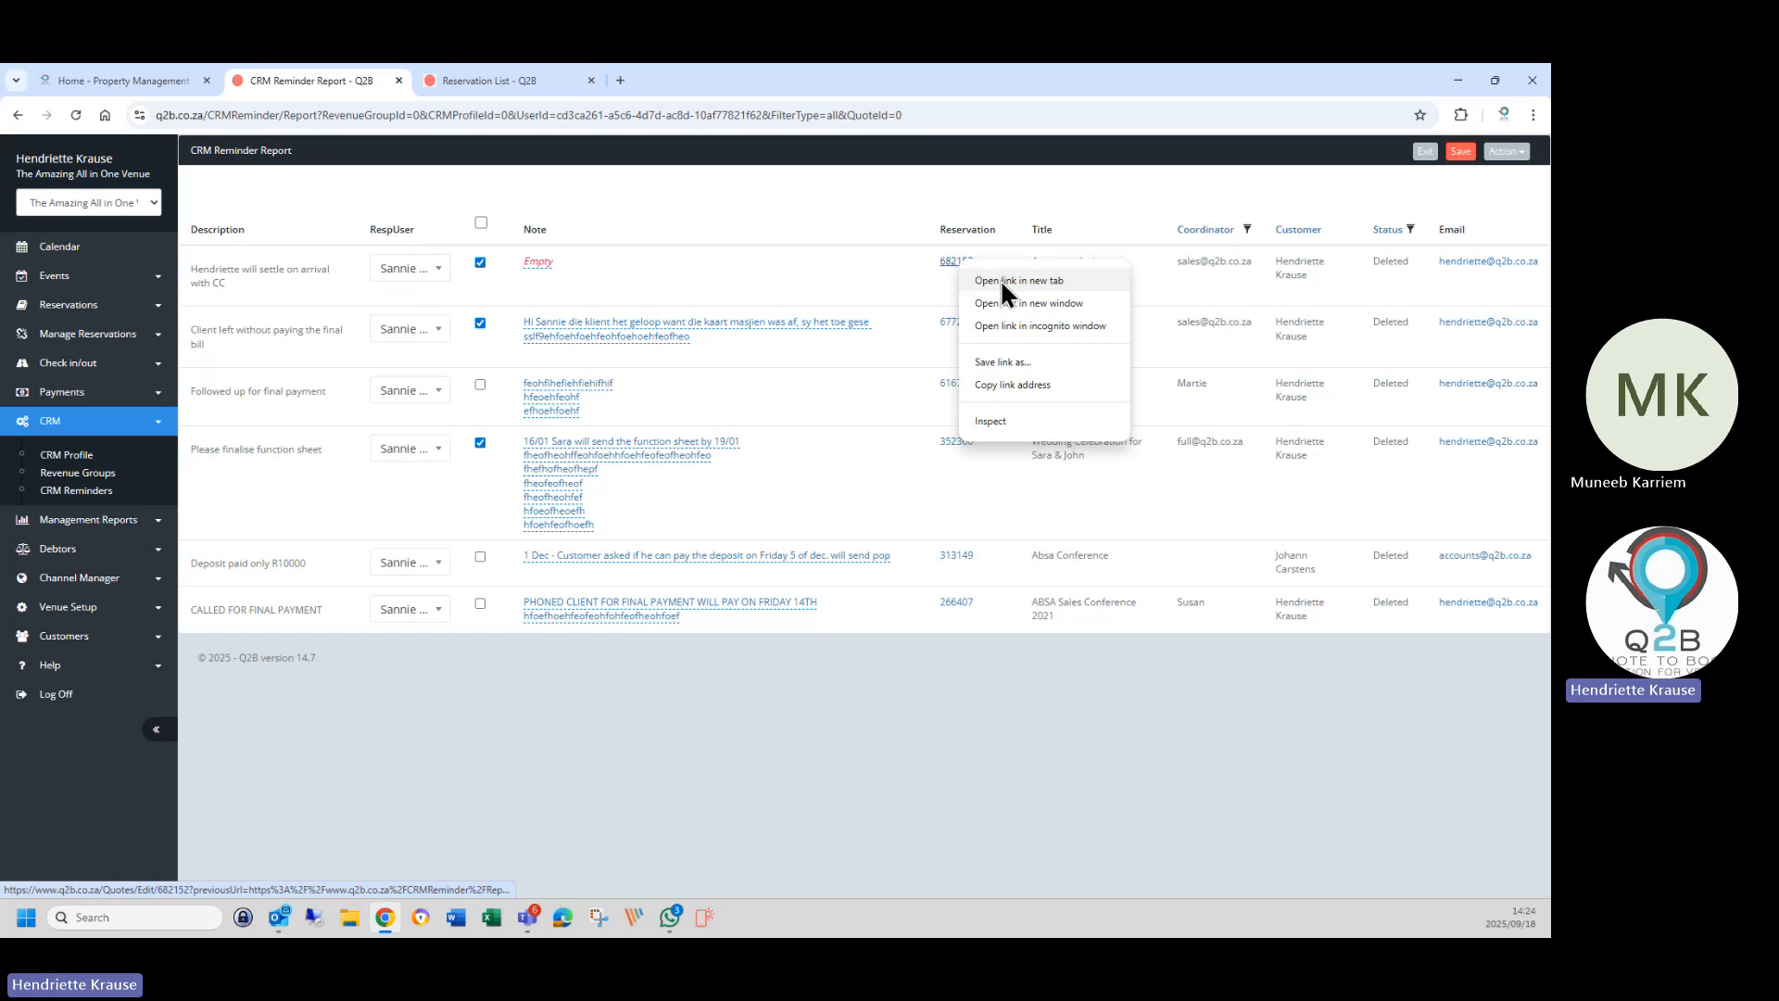
click(1002, 281)
click(676, 82)
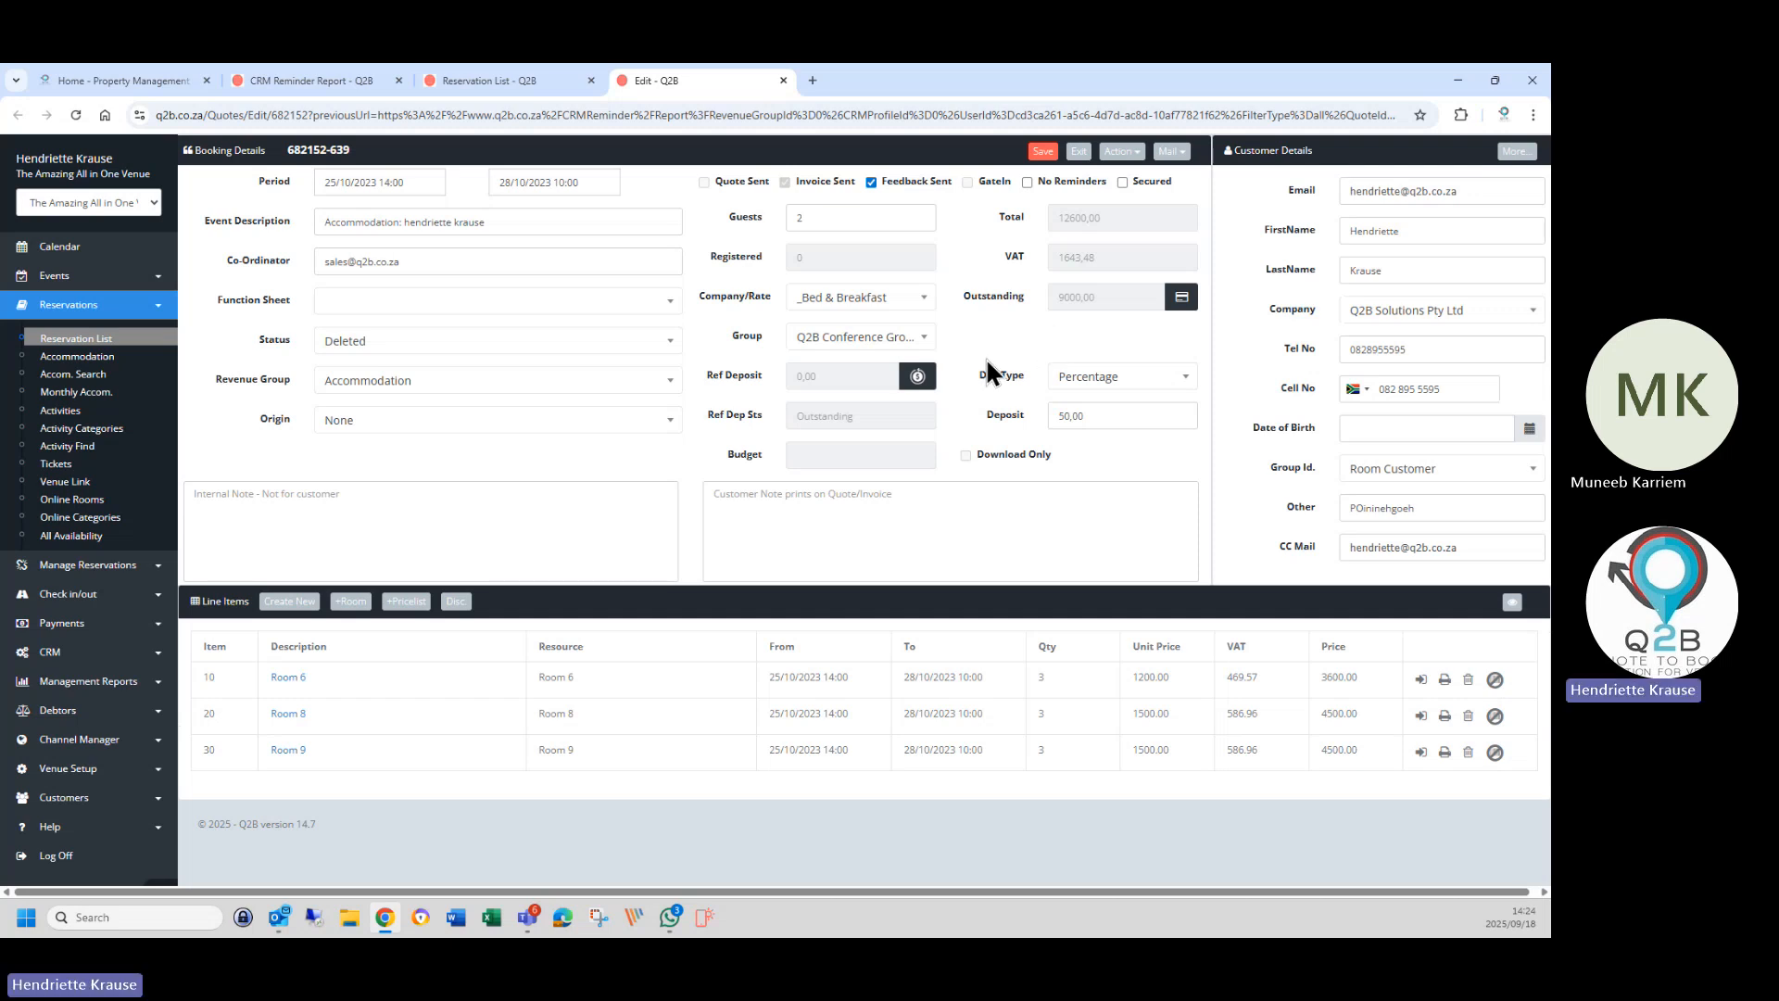
click(909, 538)
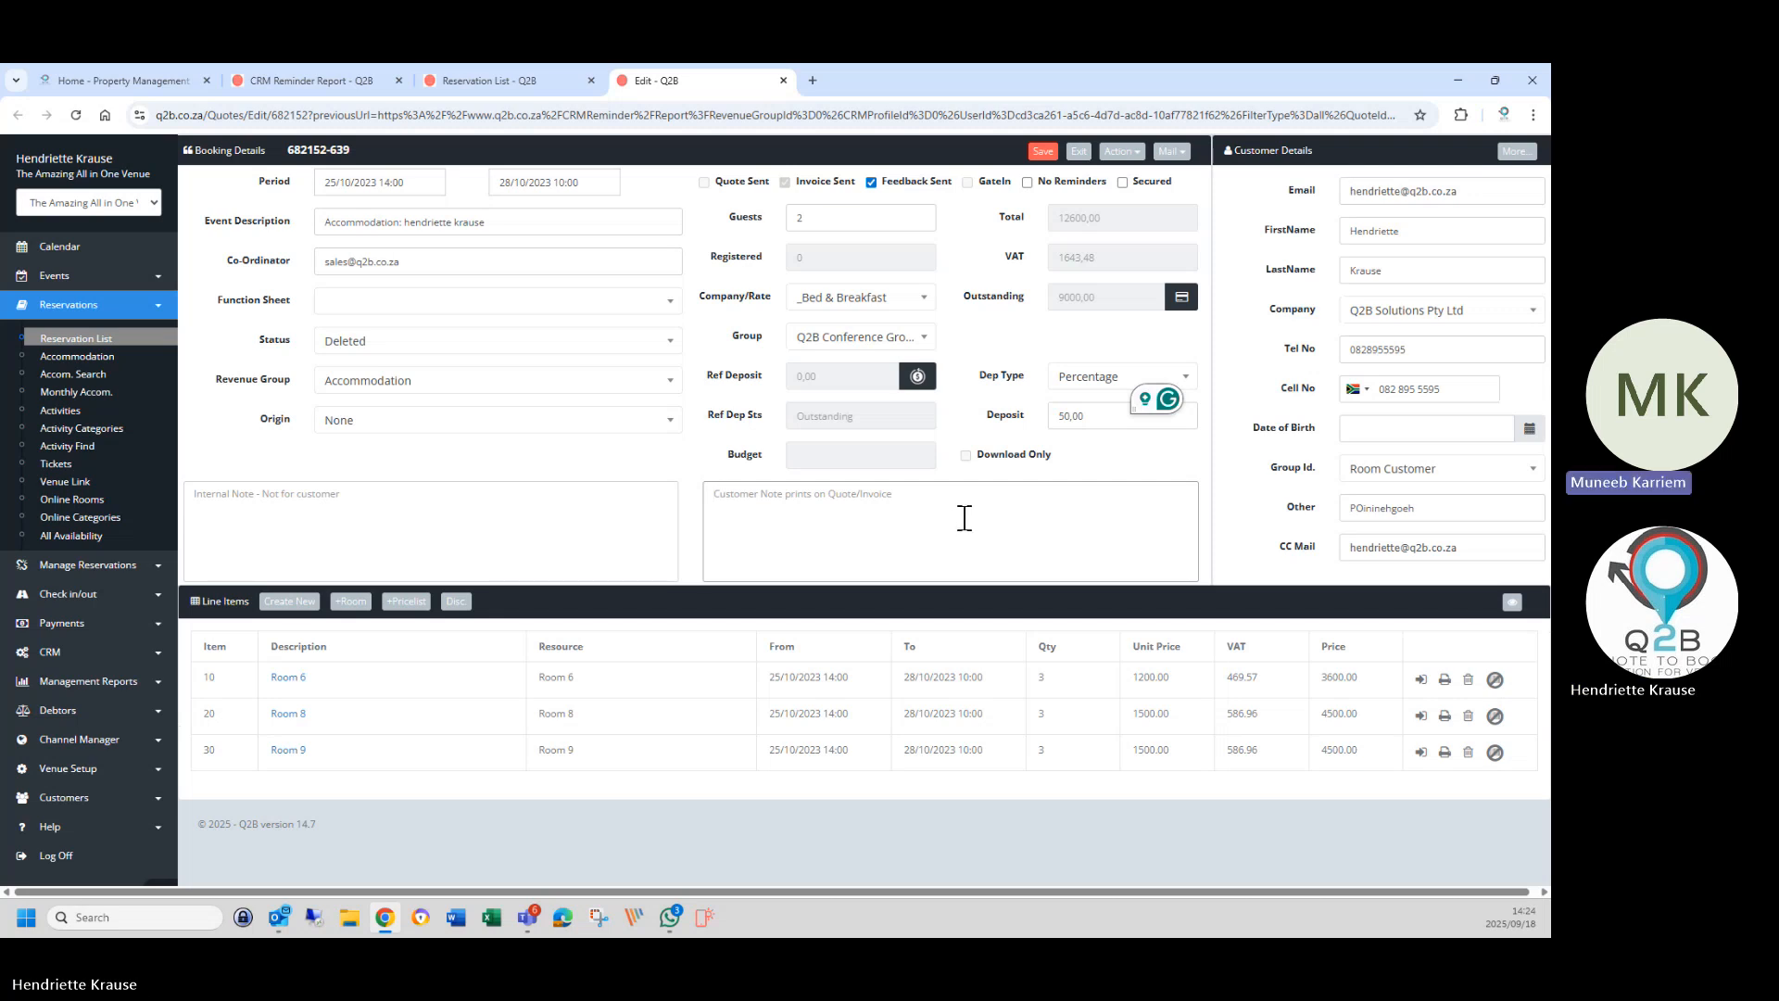
Check the first reminder's Deleted status on the report, then go to the Reservation List.
click(462, 84)
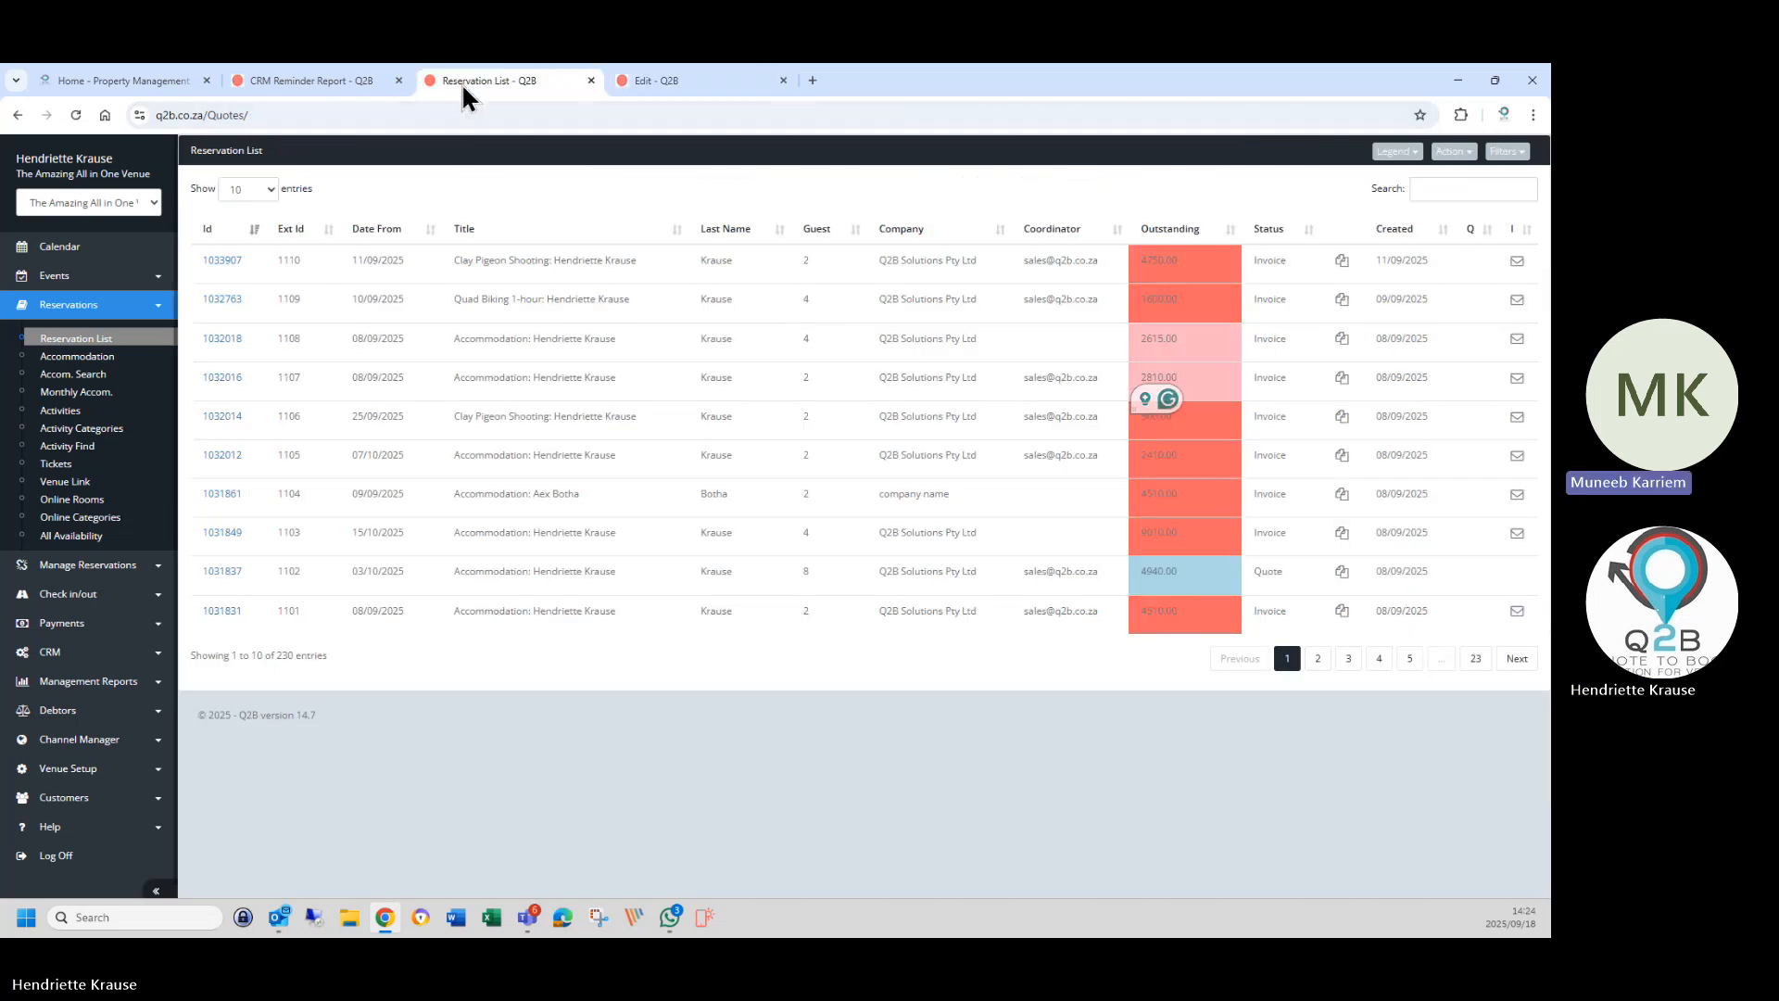
click(334, 83)
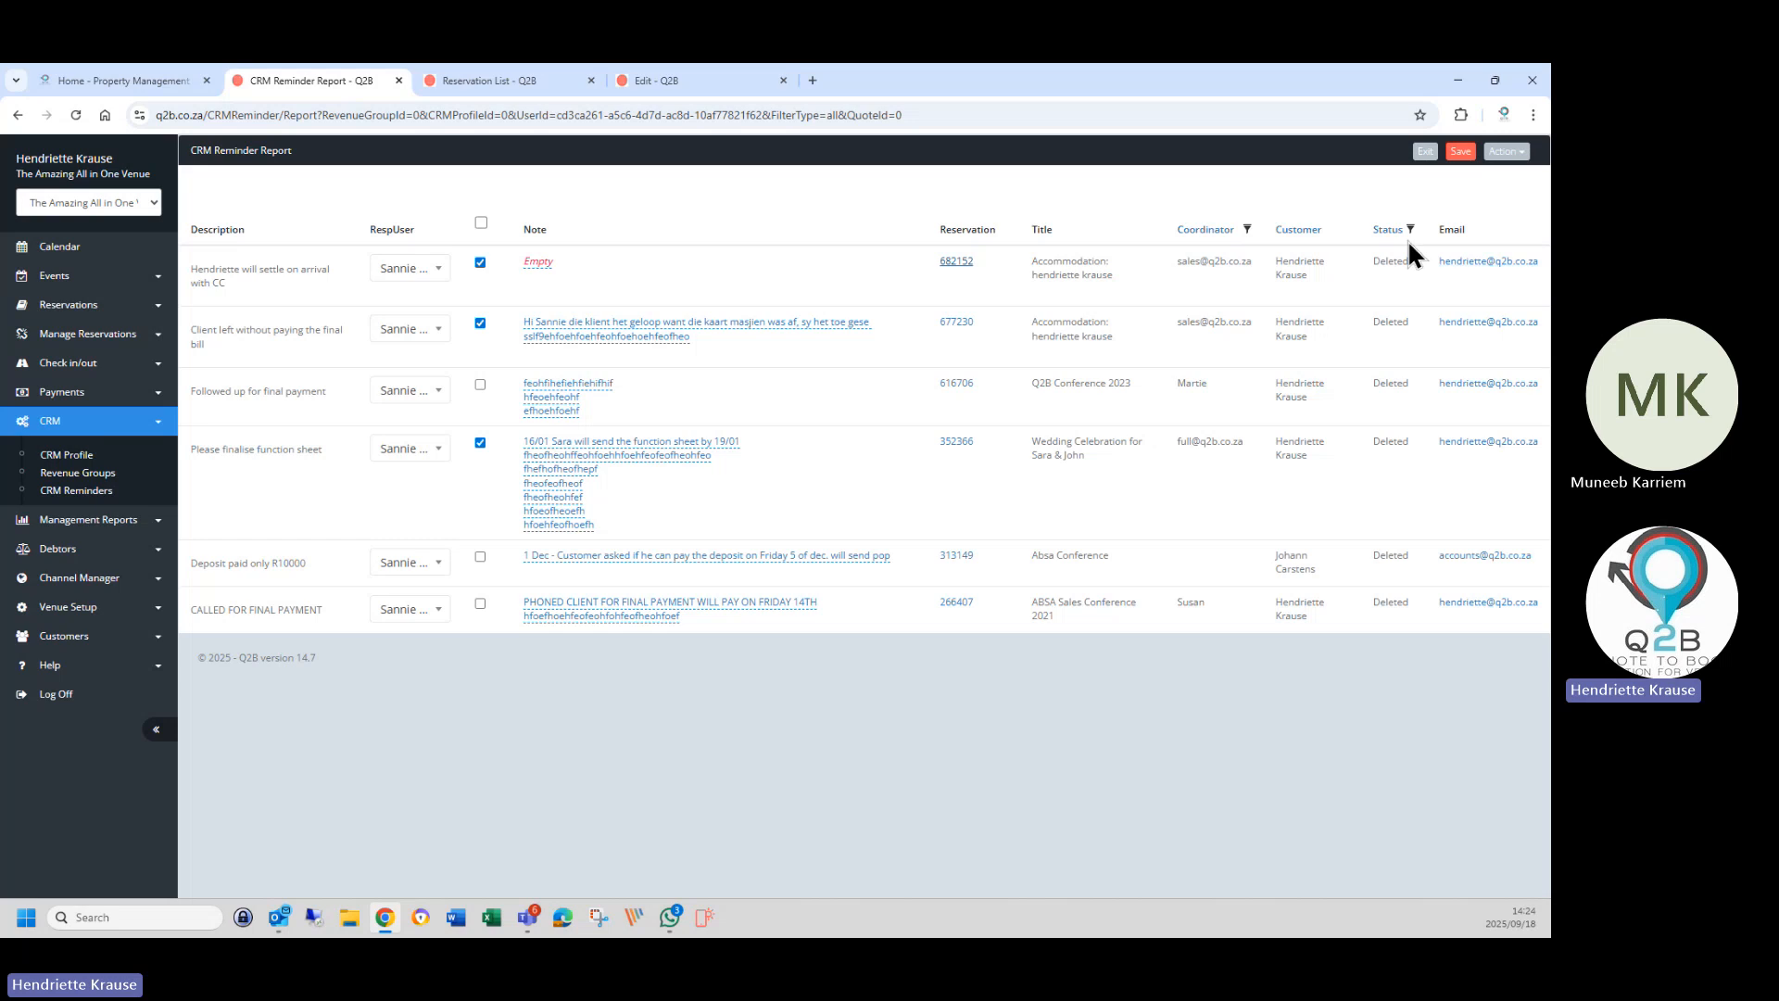
drag(1368, 267, 1408, 269)
click(76, 312)
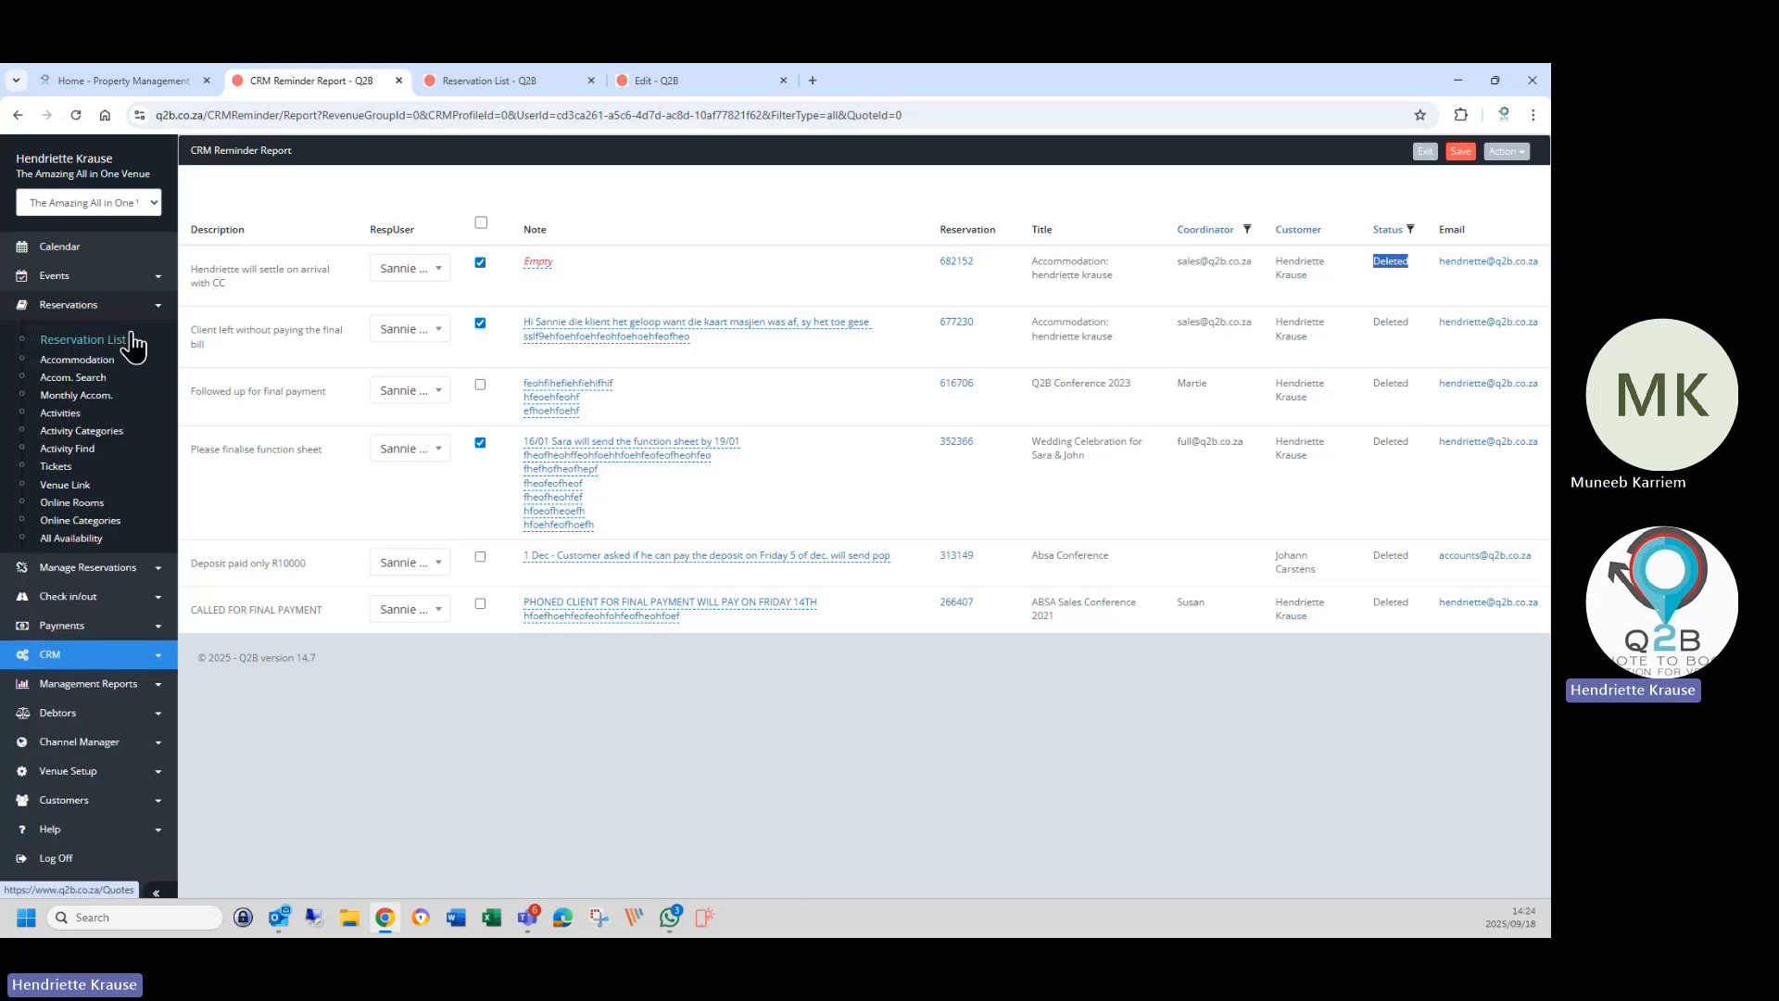
click(485, 78)
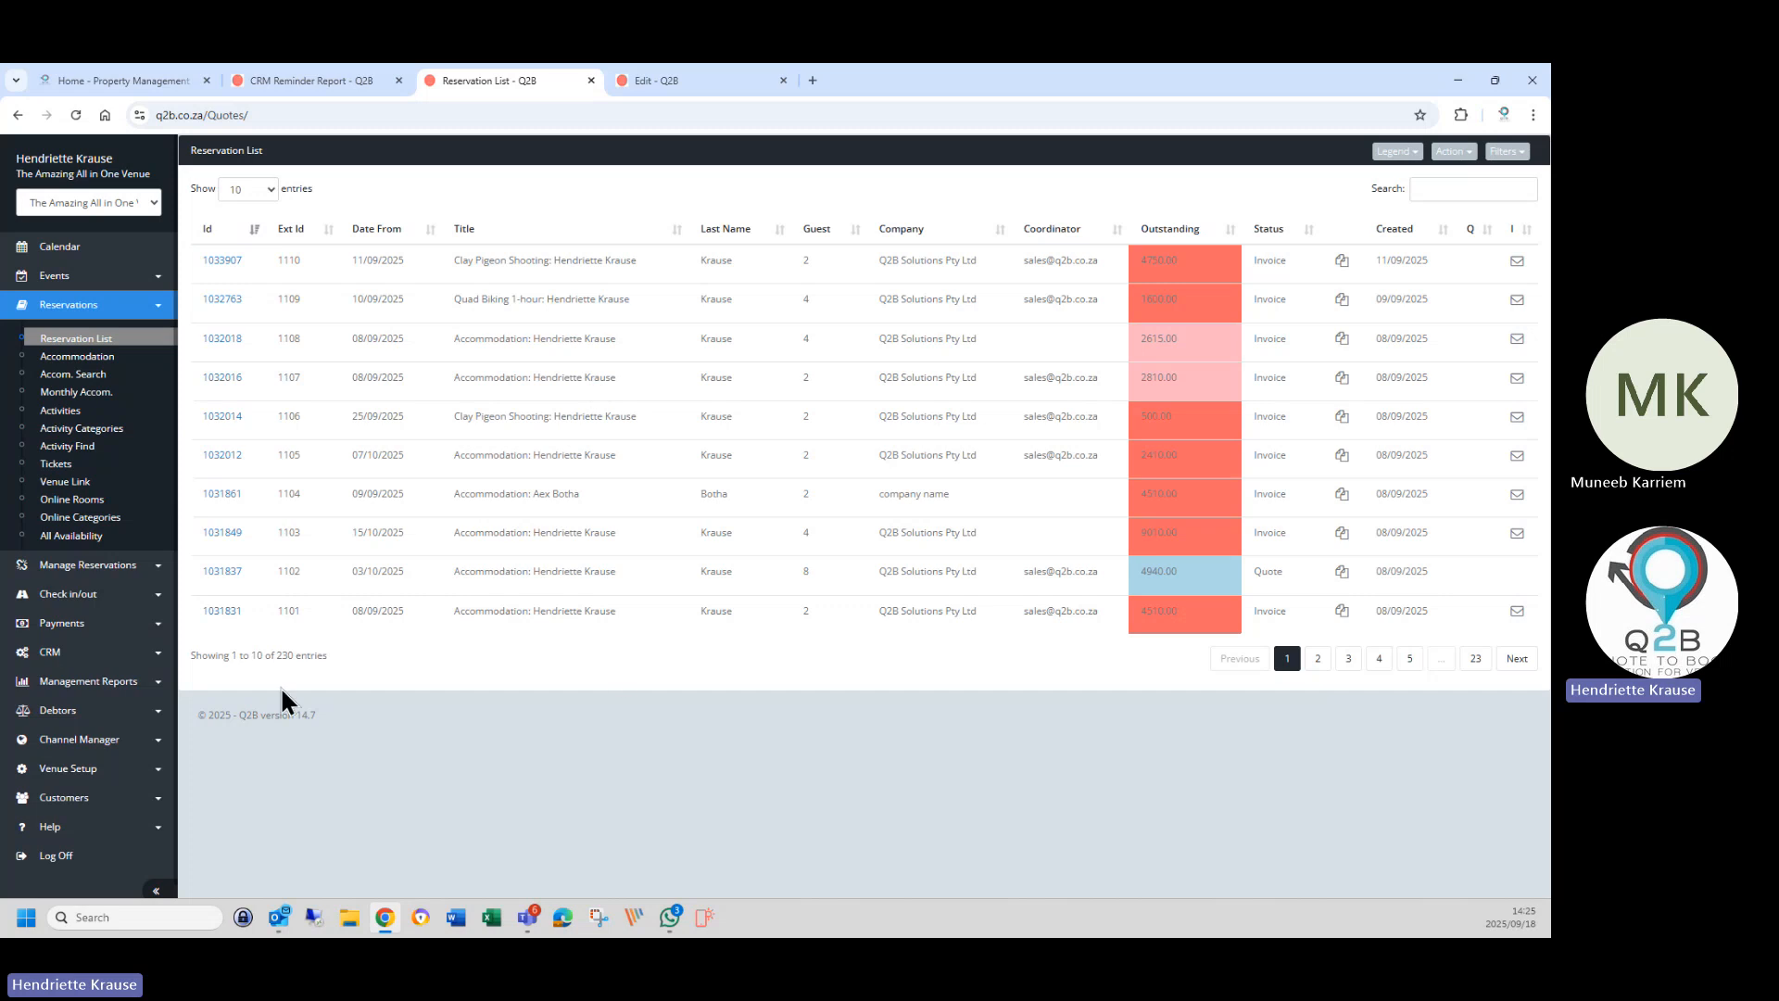
Highlight the Reservation List's 230 entries count, then return to the CRM Reminder Report tab.
drag(276, 657, 315, 658)
click(421, 664)
click(315, 81)
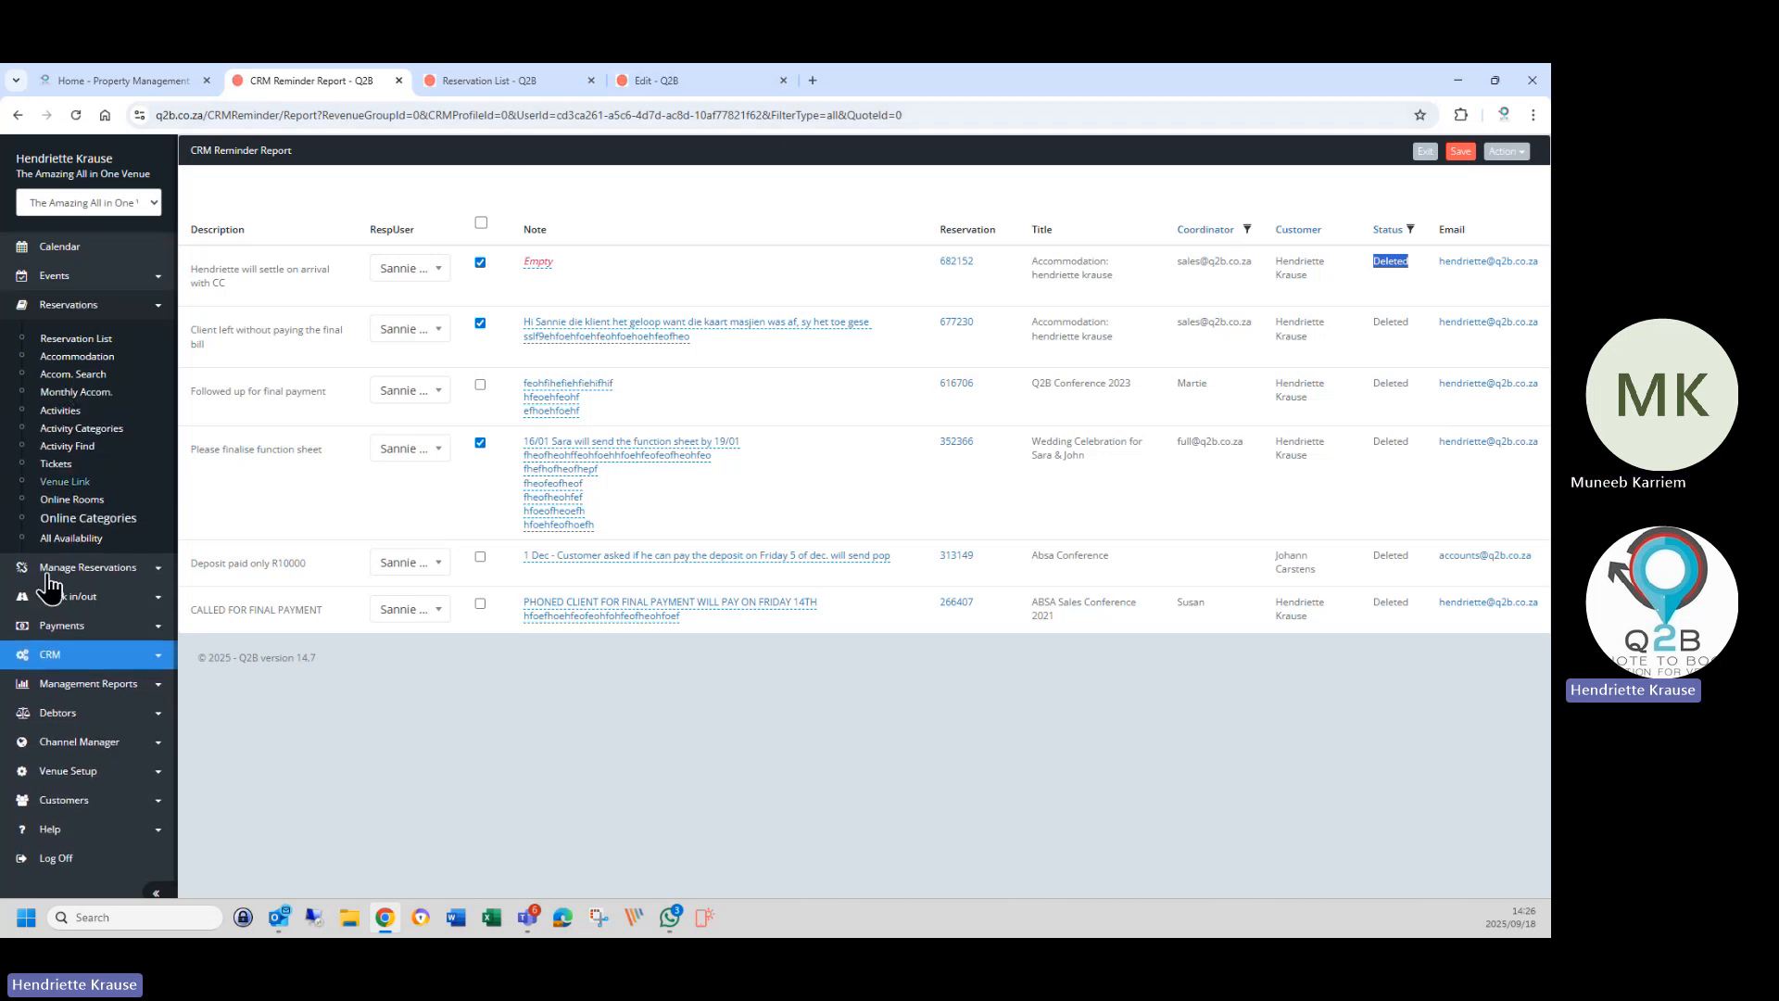
Open the Electronic Pre Check-in & Confirmation reminder under the Accommodation CRM profile.
click(65, 651)
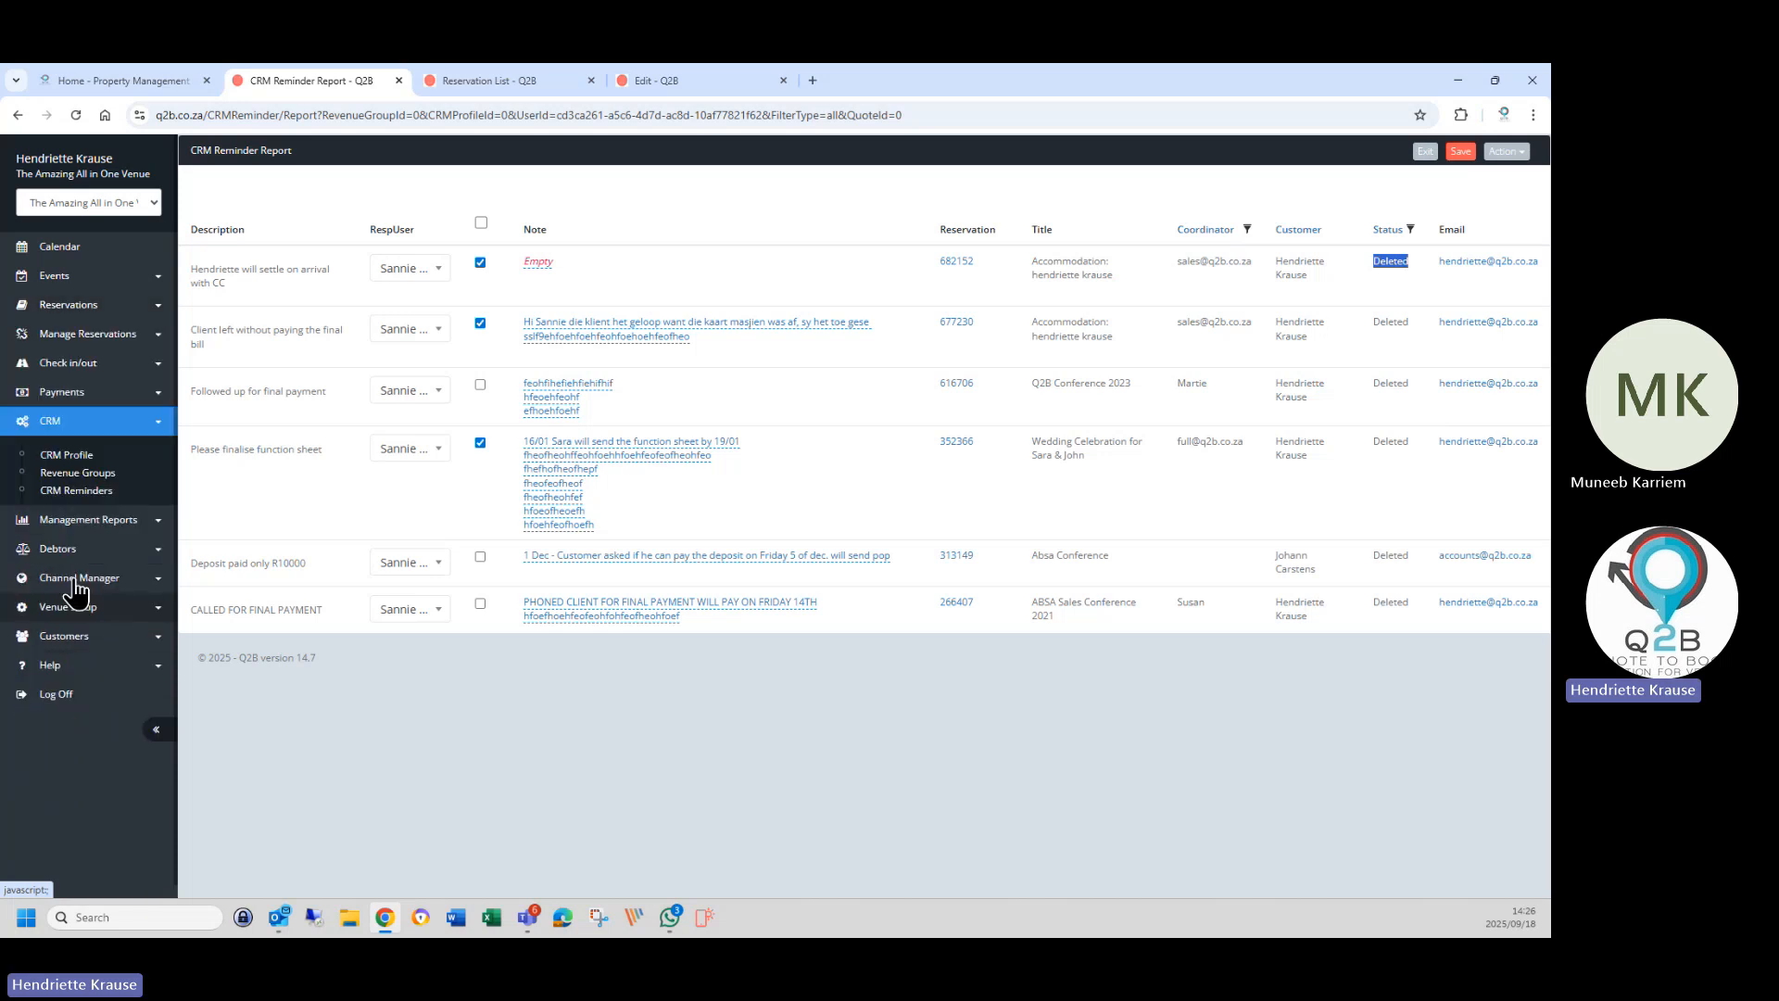
click(70, 456)
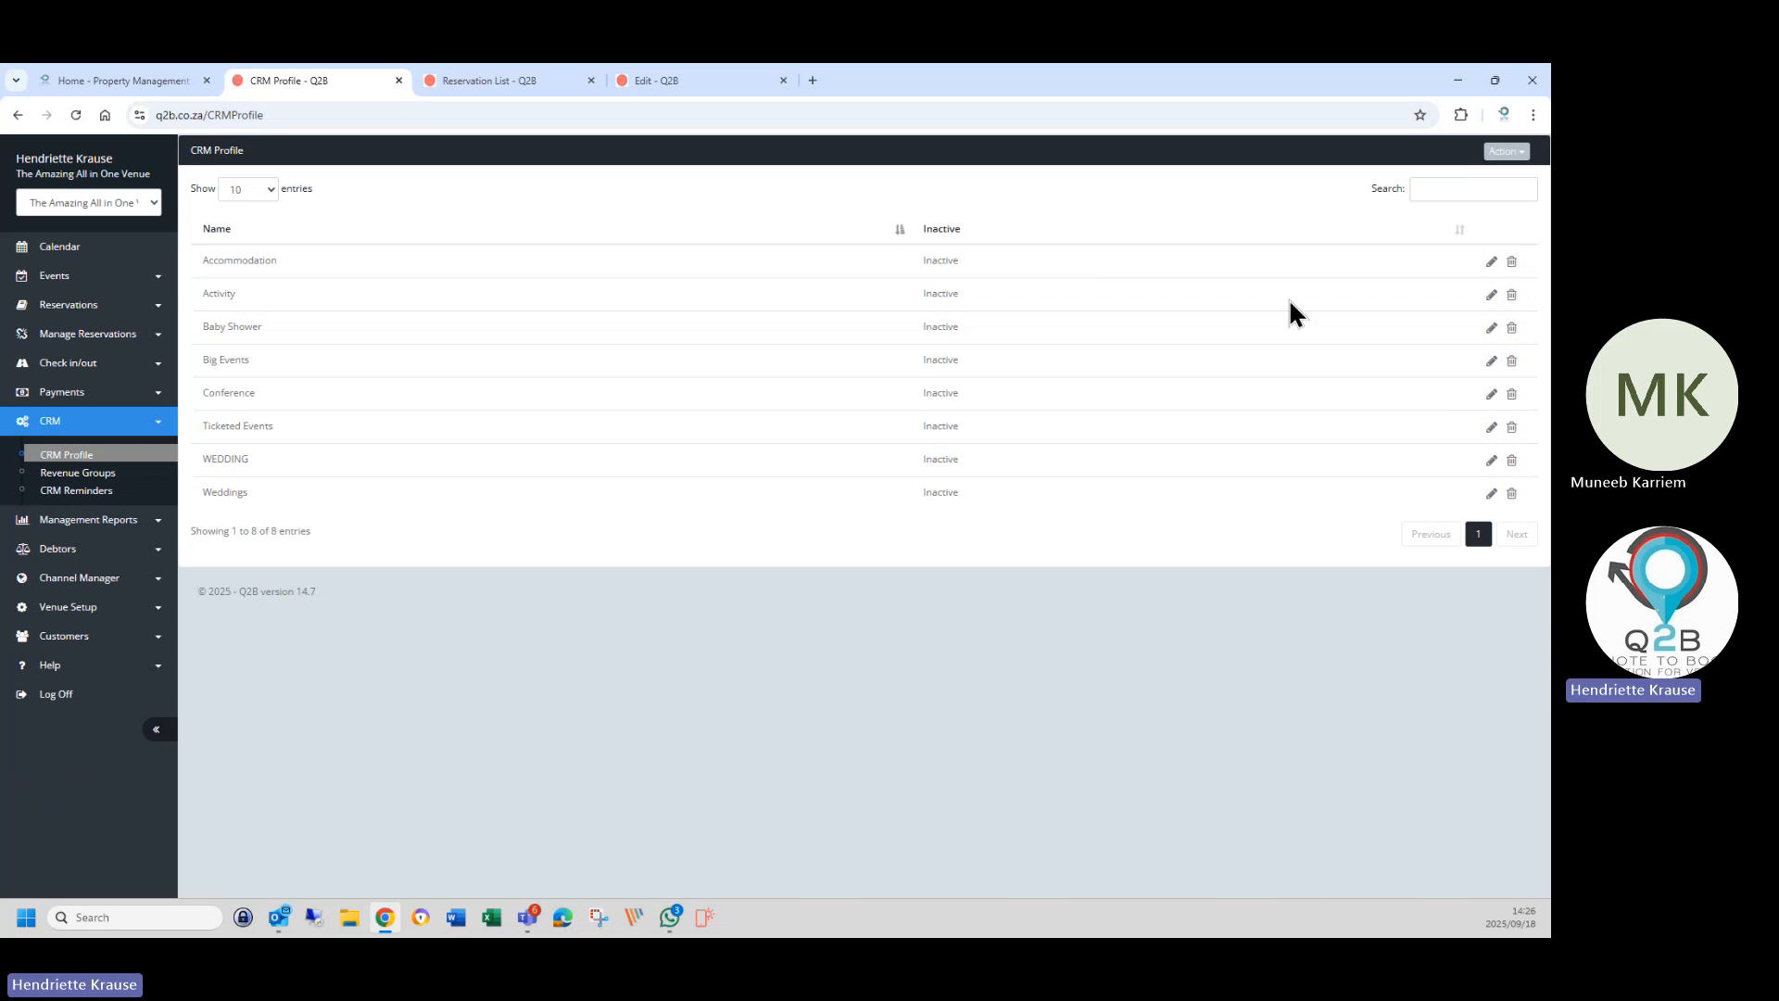
click(1491, 265)
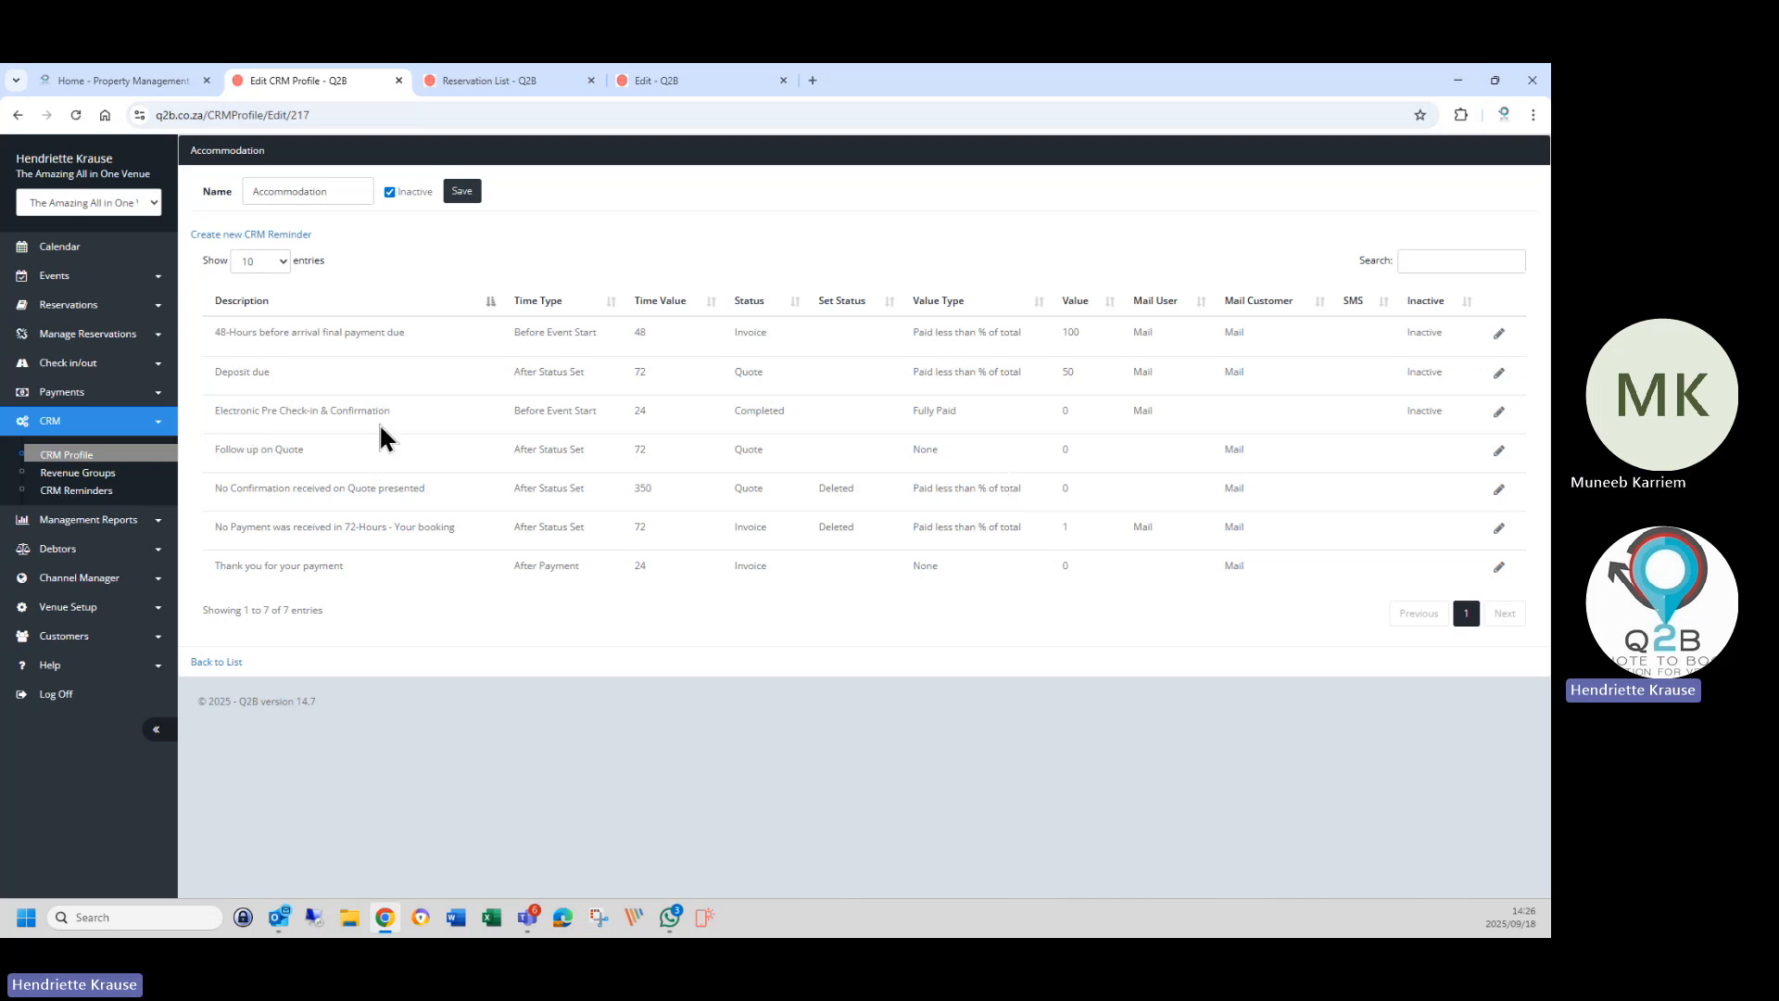
click(1500, 414)
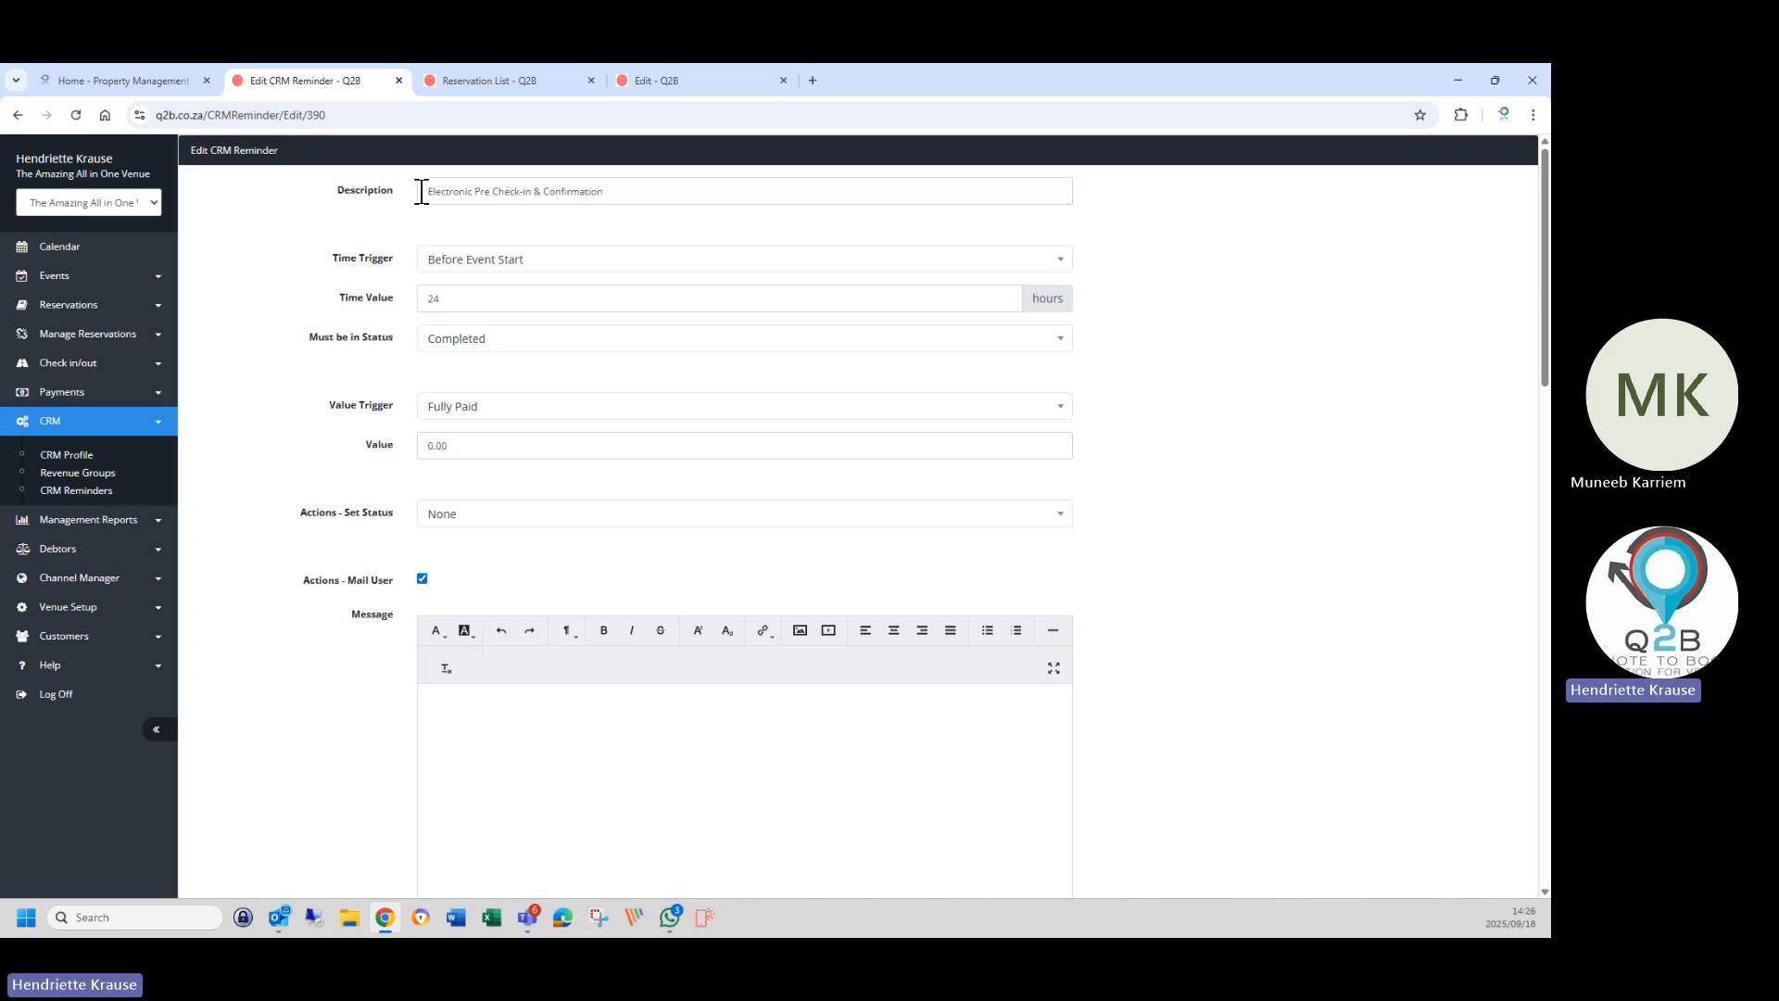
Review the reminder's description and highlight the &AccommodationCheckIn& placeholder in its message.
drag(421, 191, 651, 191)
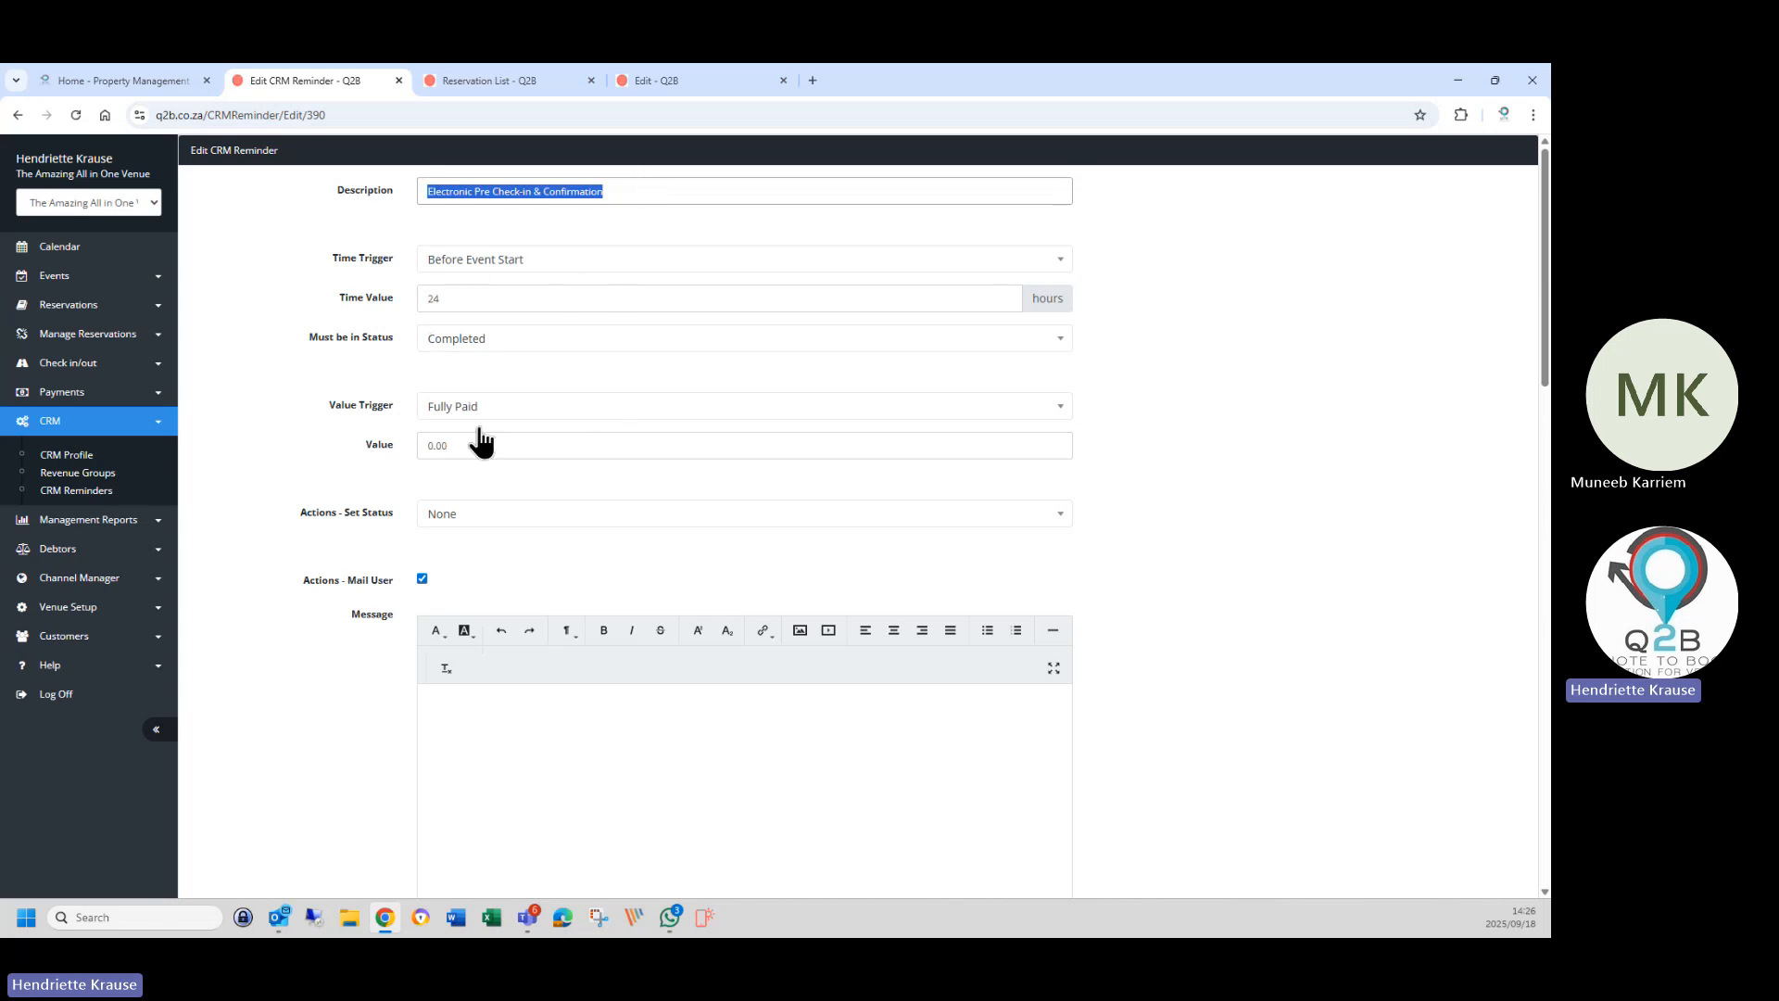
scroll(481, 443, down, 2)
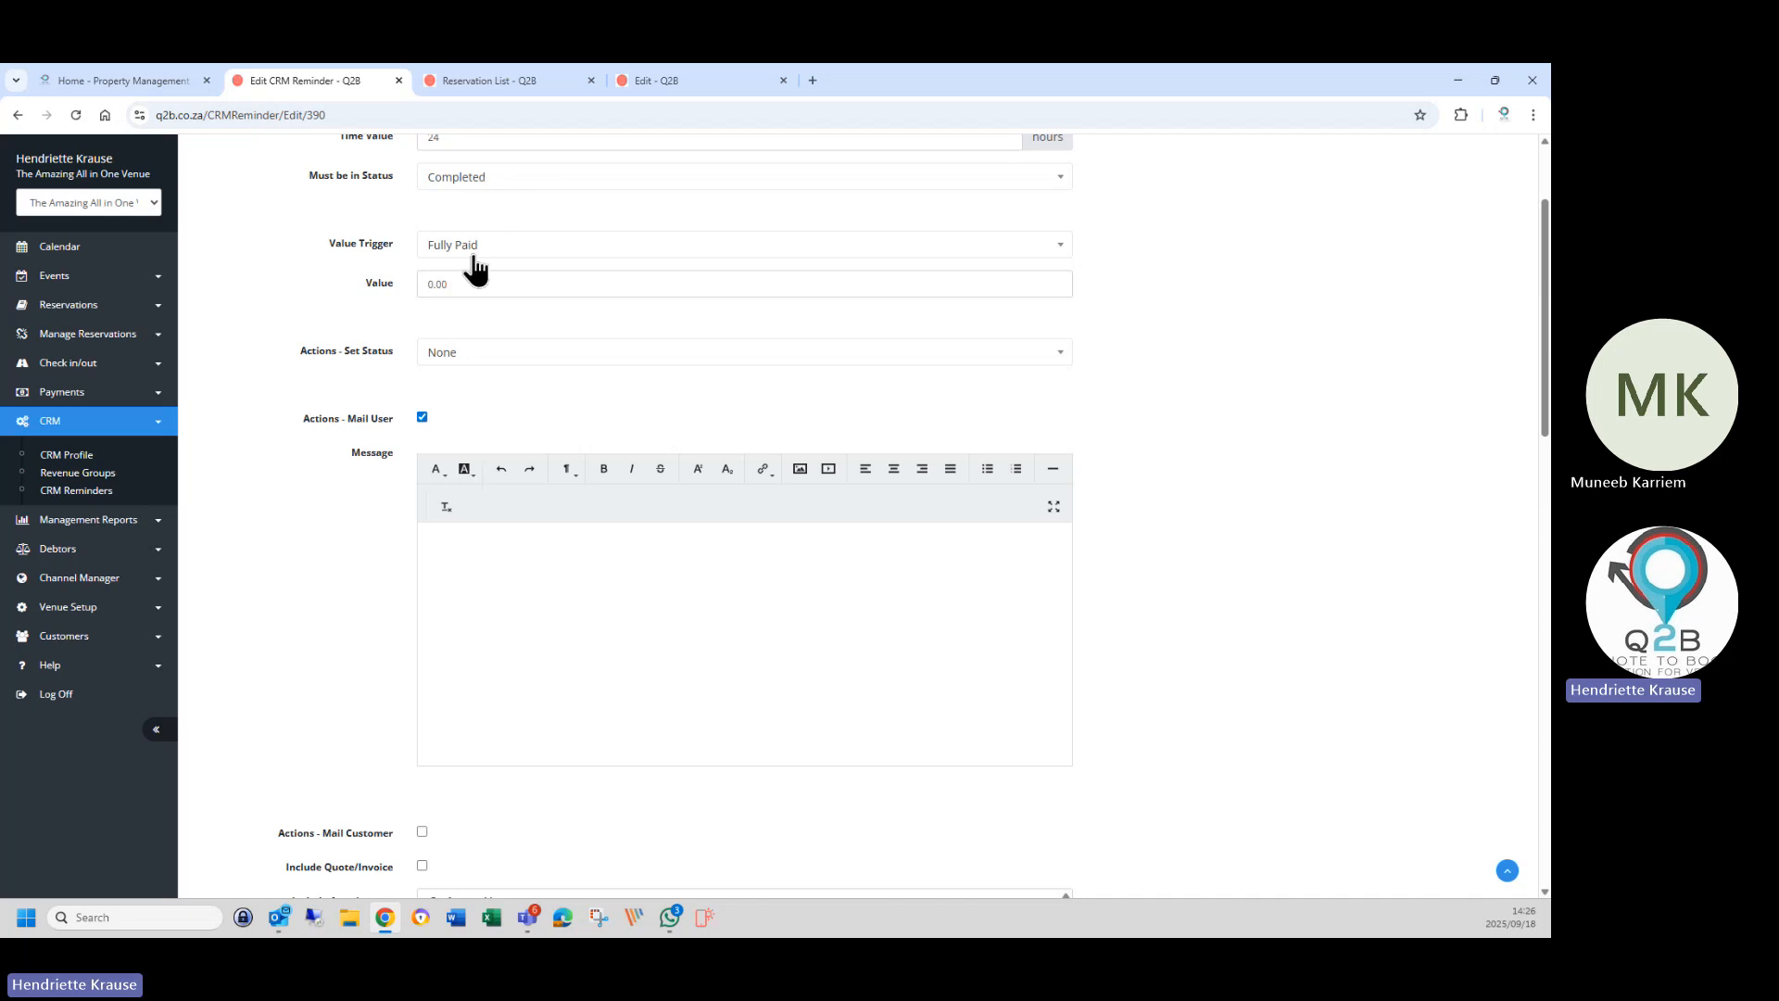
scroll(529, 481, down, 3)
scroll(530, 481, down, 4)
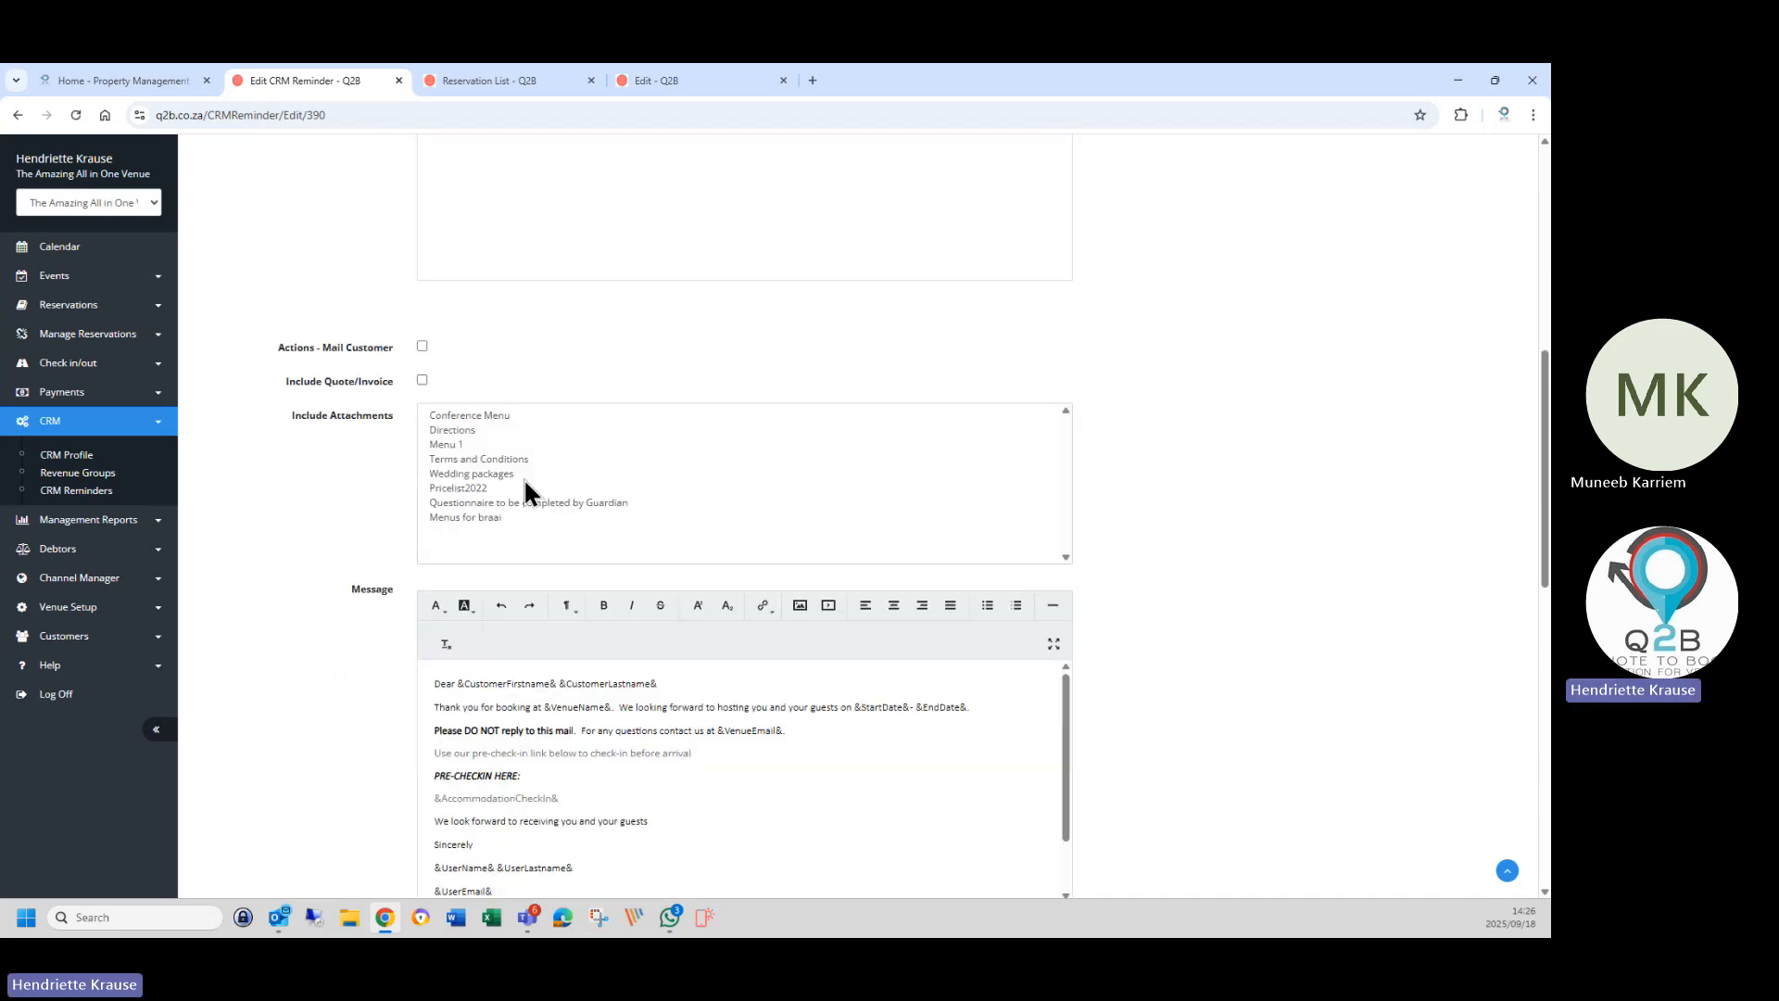
drag(427, 720, 567, 721)
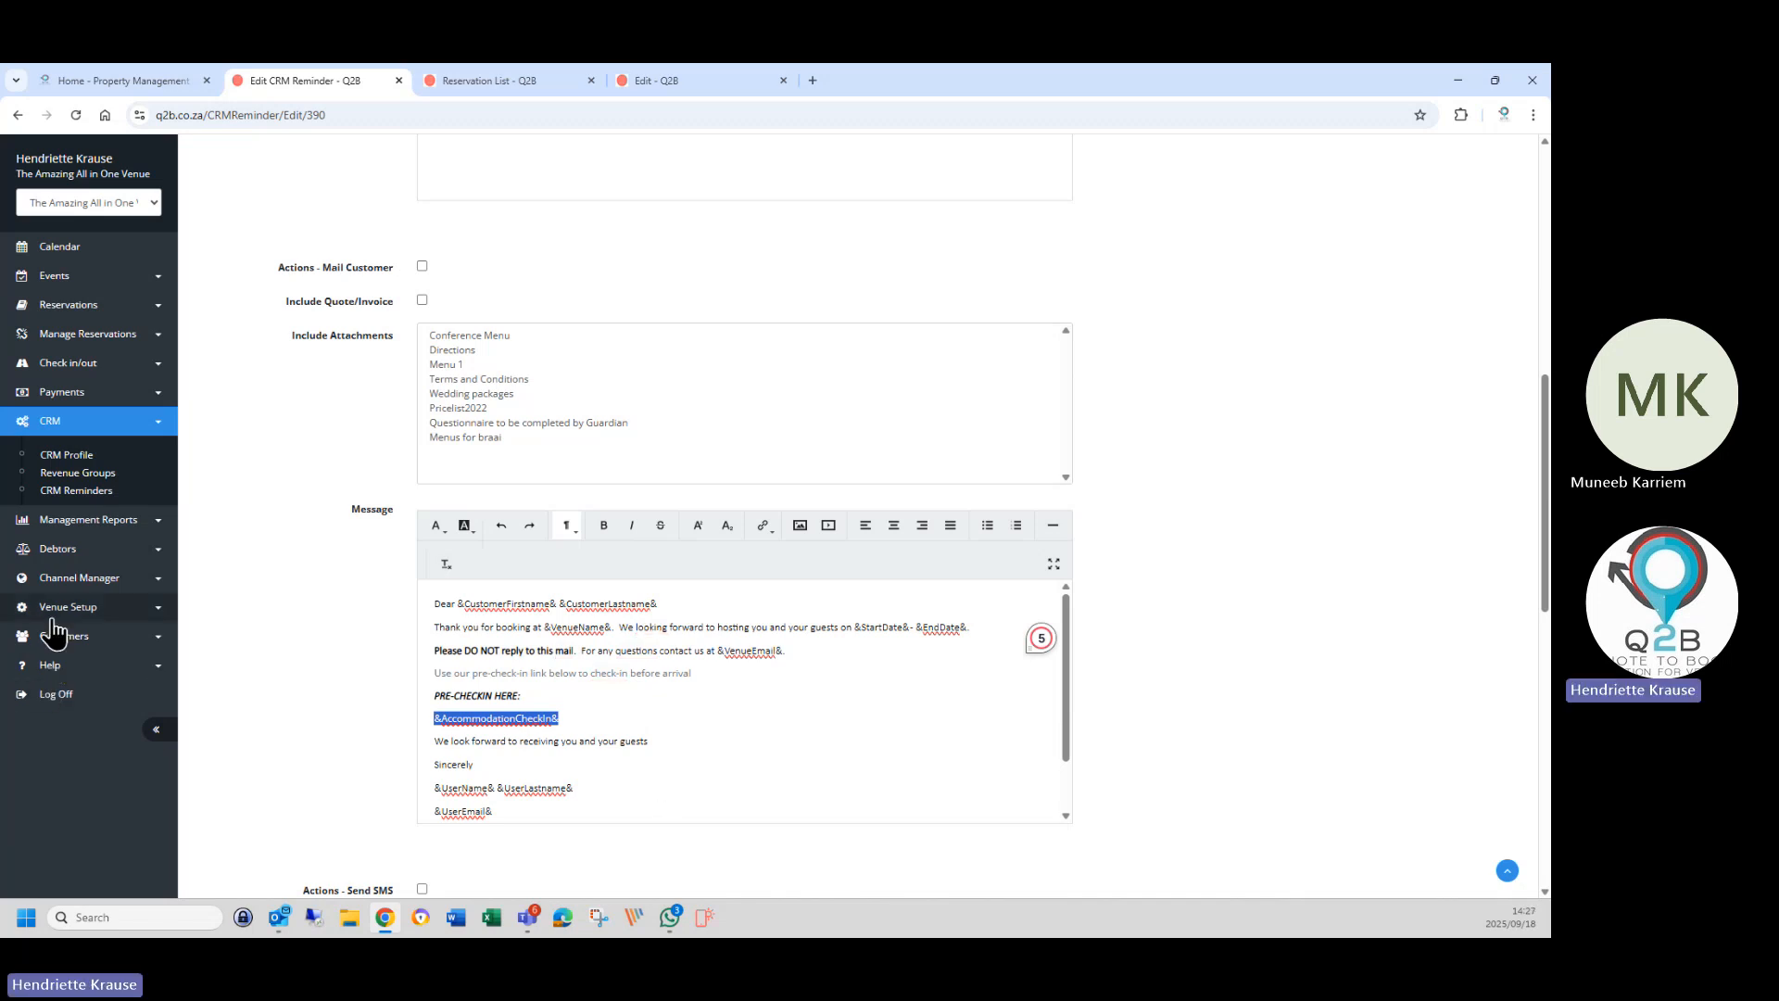
Open the venue calendar and expand the Venue Setup options.
click(65, 365)
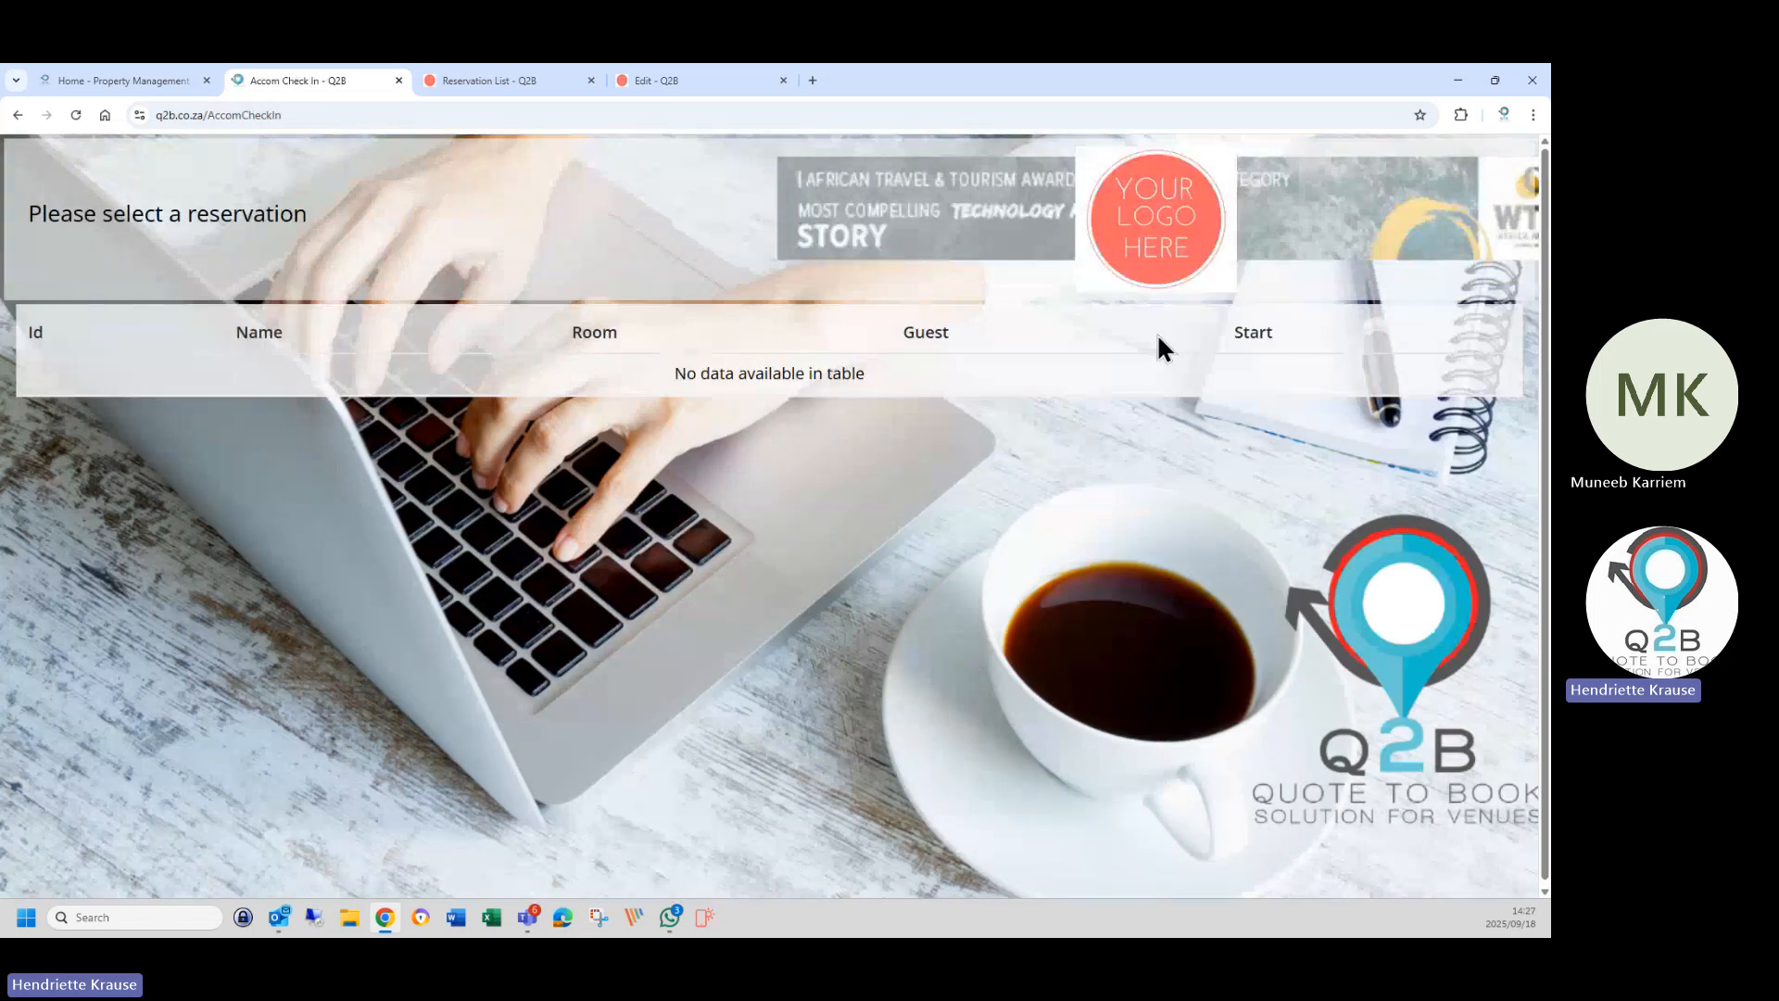
click(1126, 243)
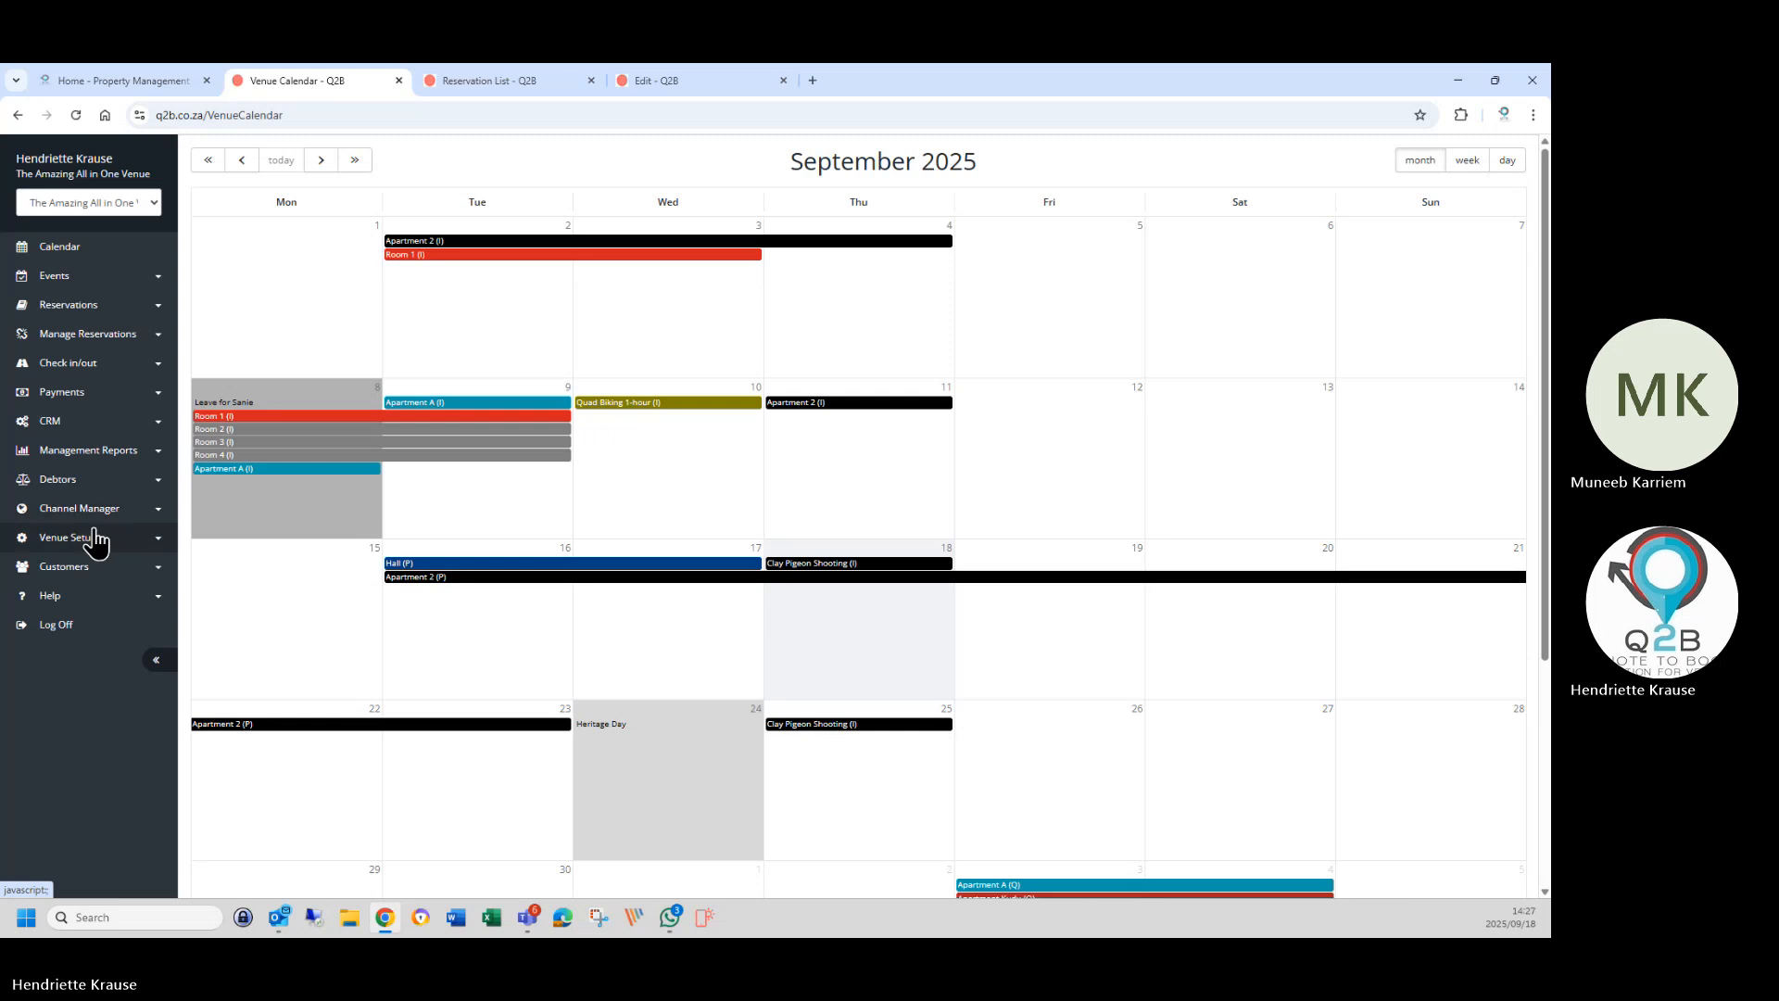
click(58, 545)
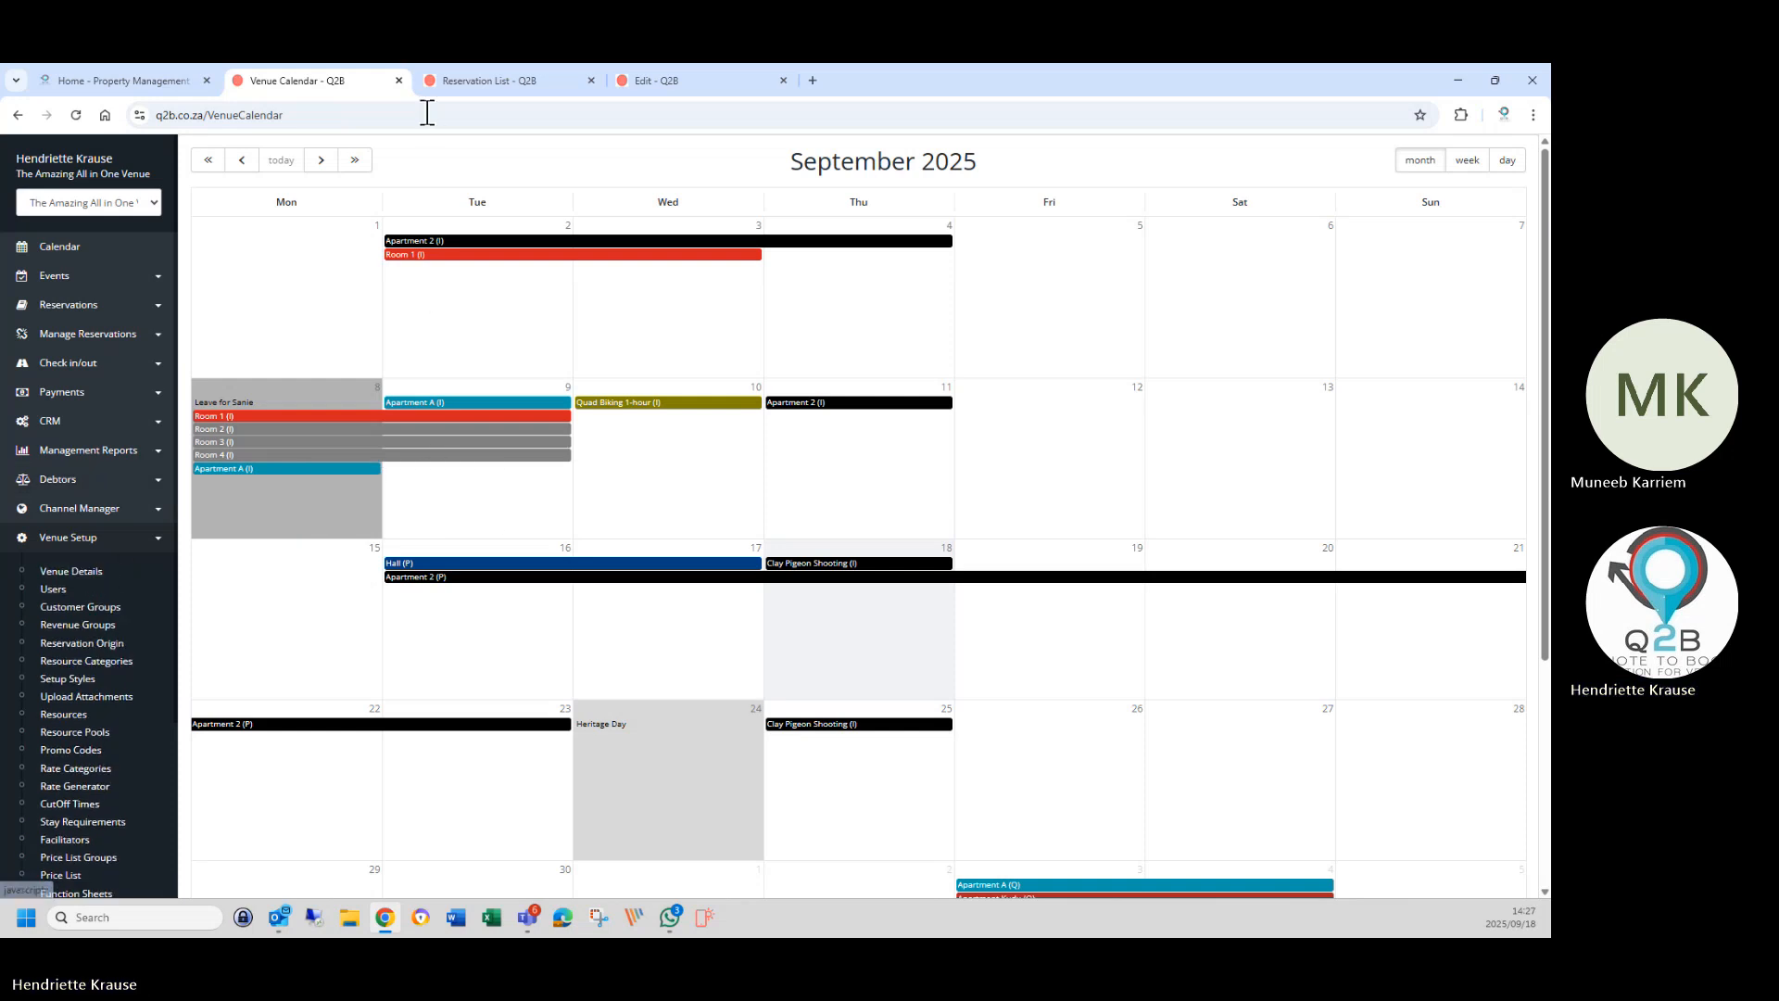
Switch to the Reservation List tab, expand Help, and open a new browser tab.
click(471, 84)
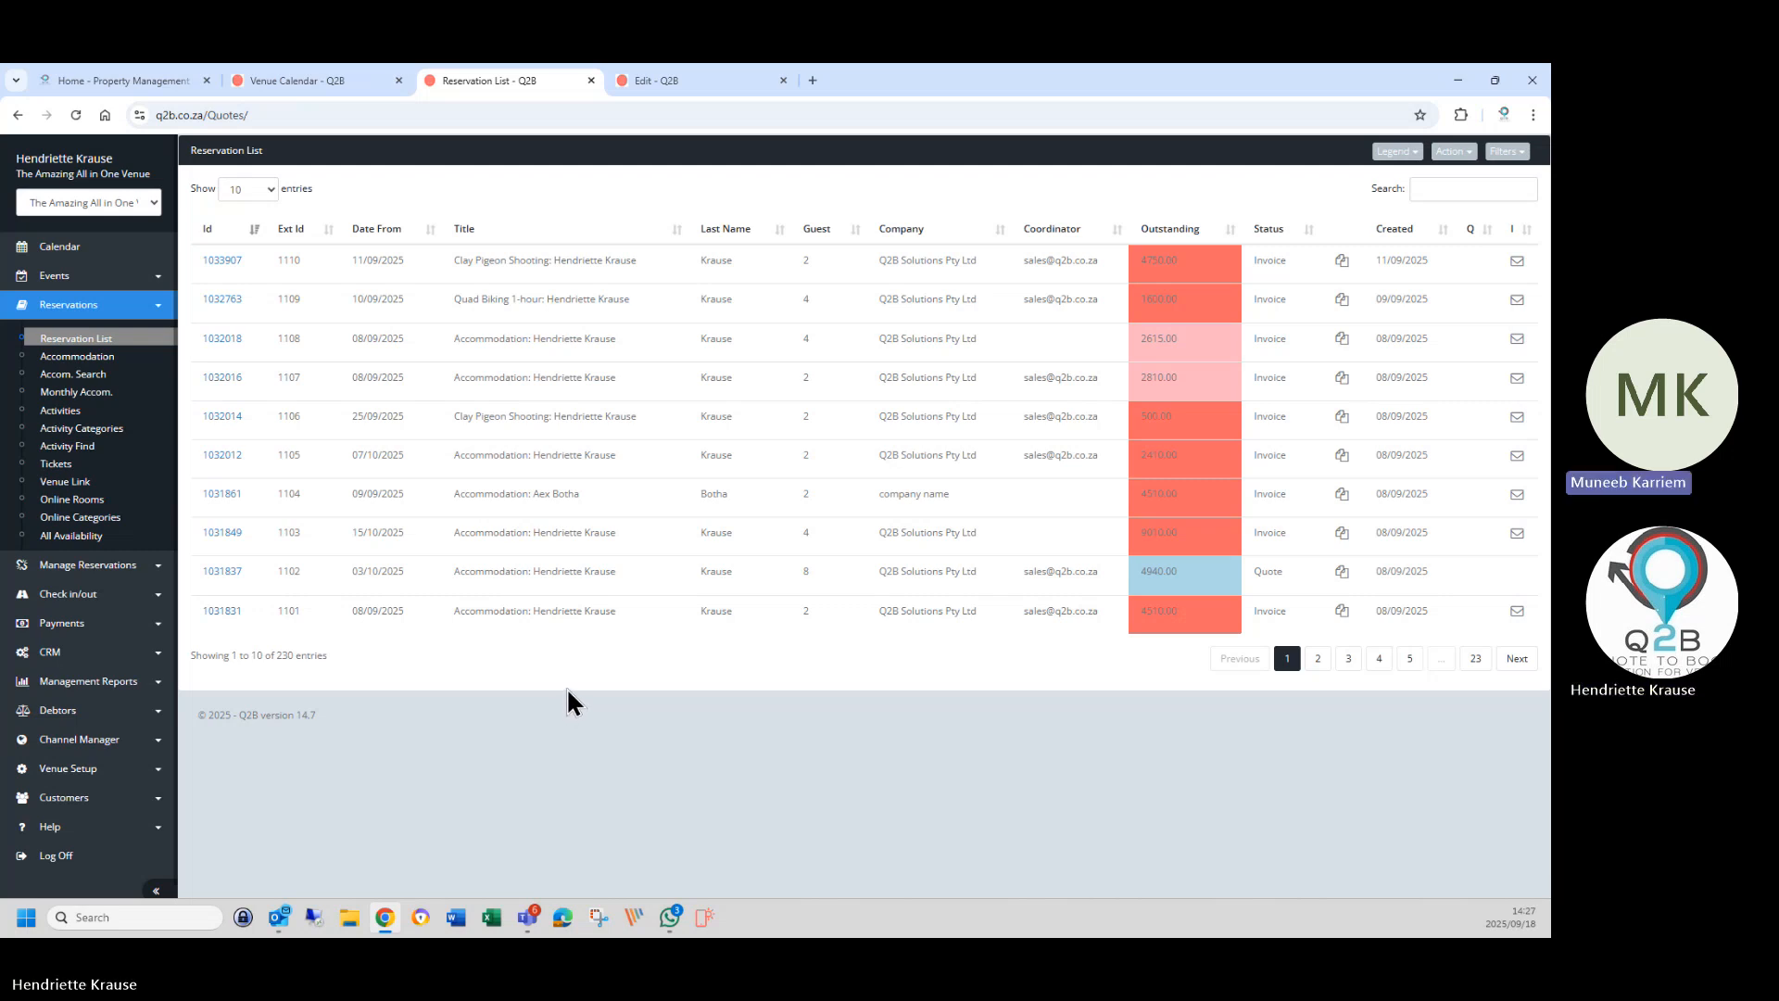
click(54, 829)
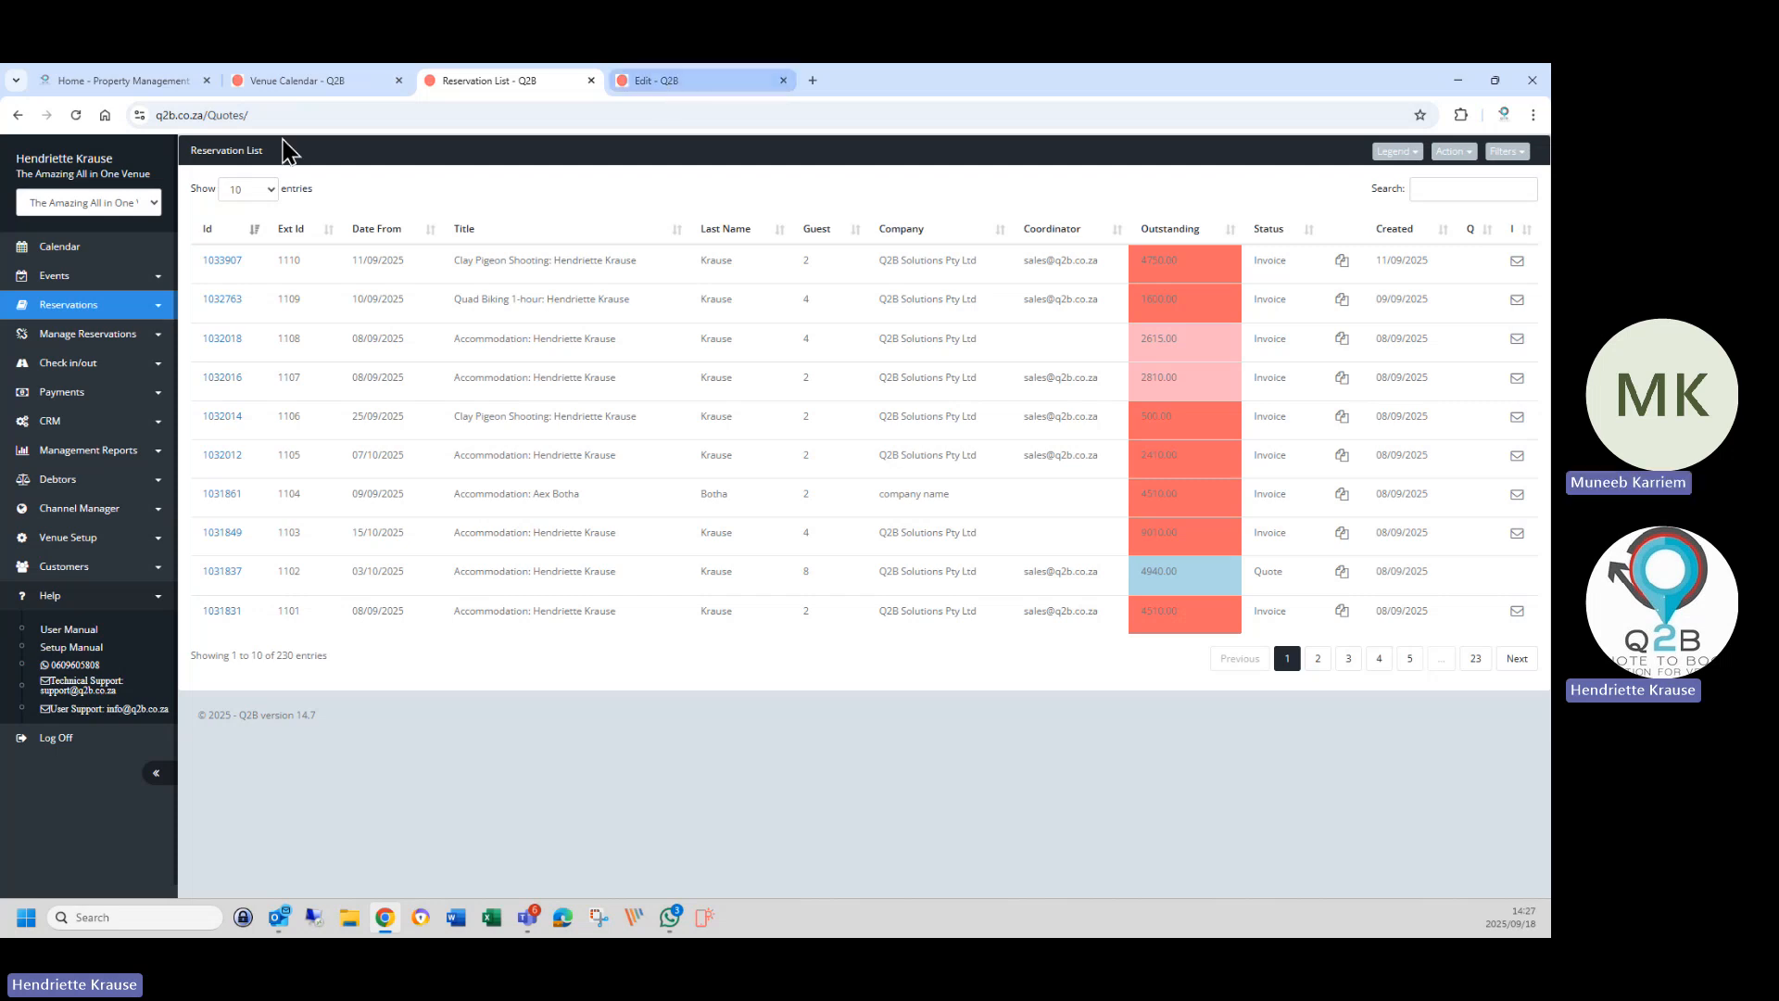
click(812, 80)
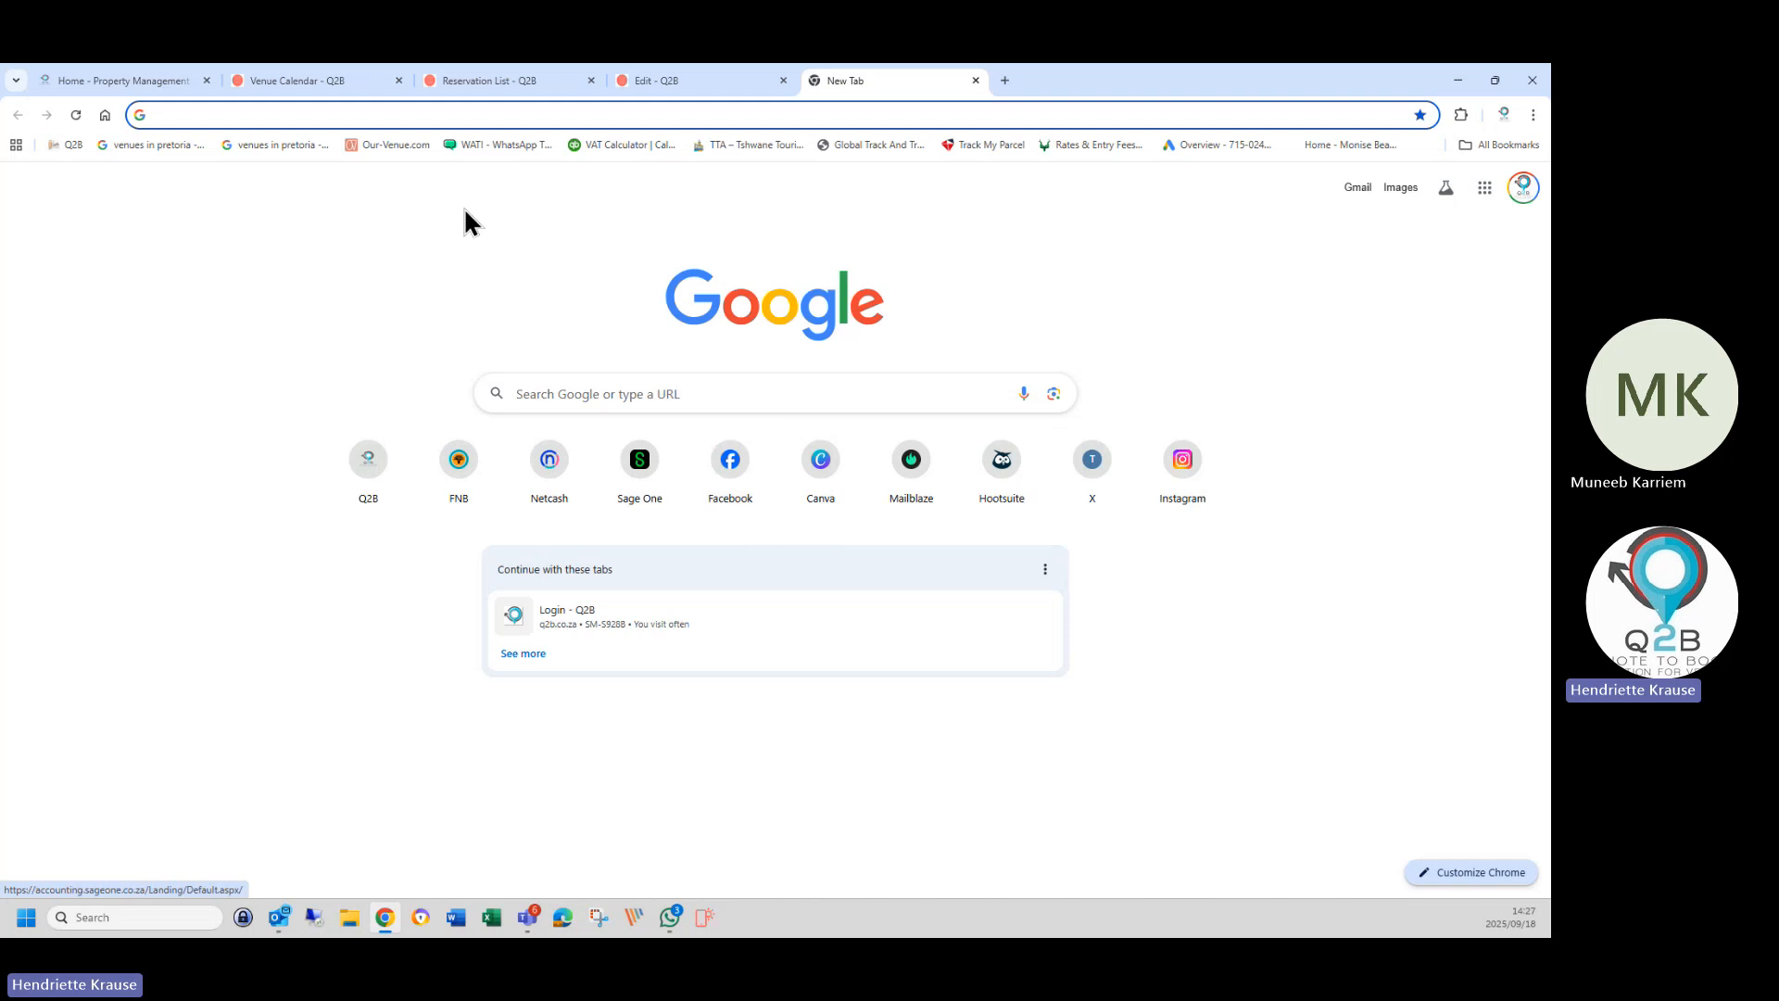
Open the WATI team inbox, then log off Q2B from the booking edit tab.
click(495, 145)
click(749, 74)
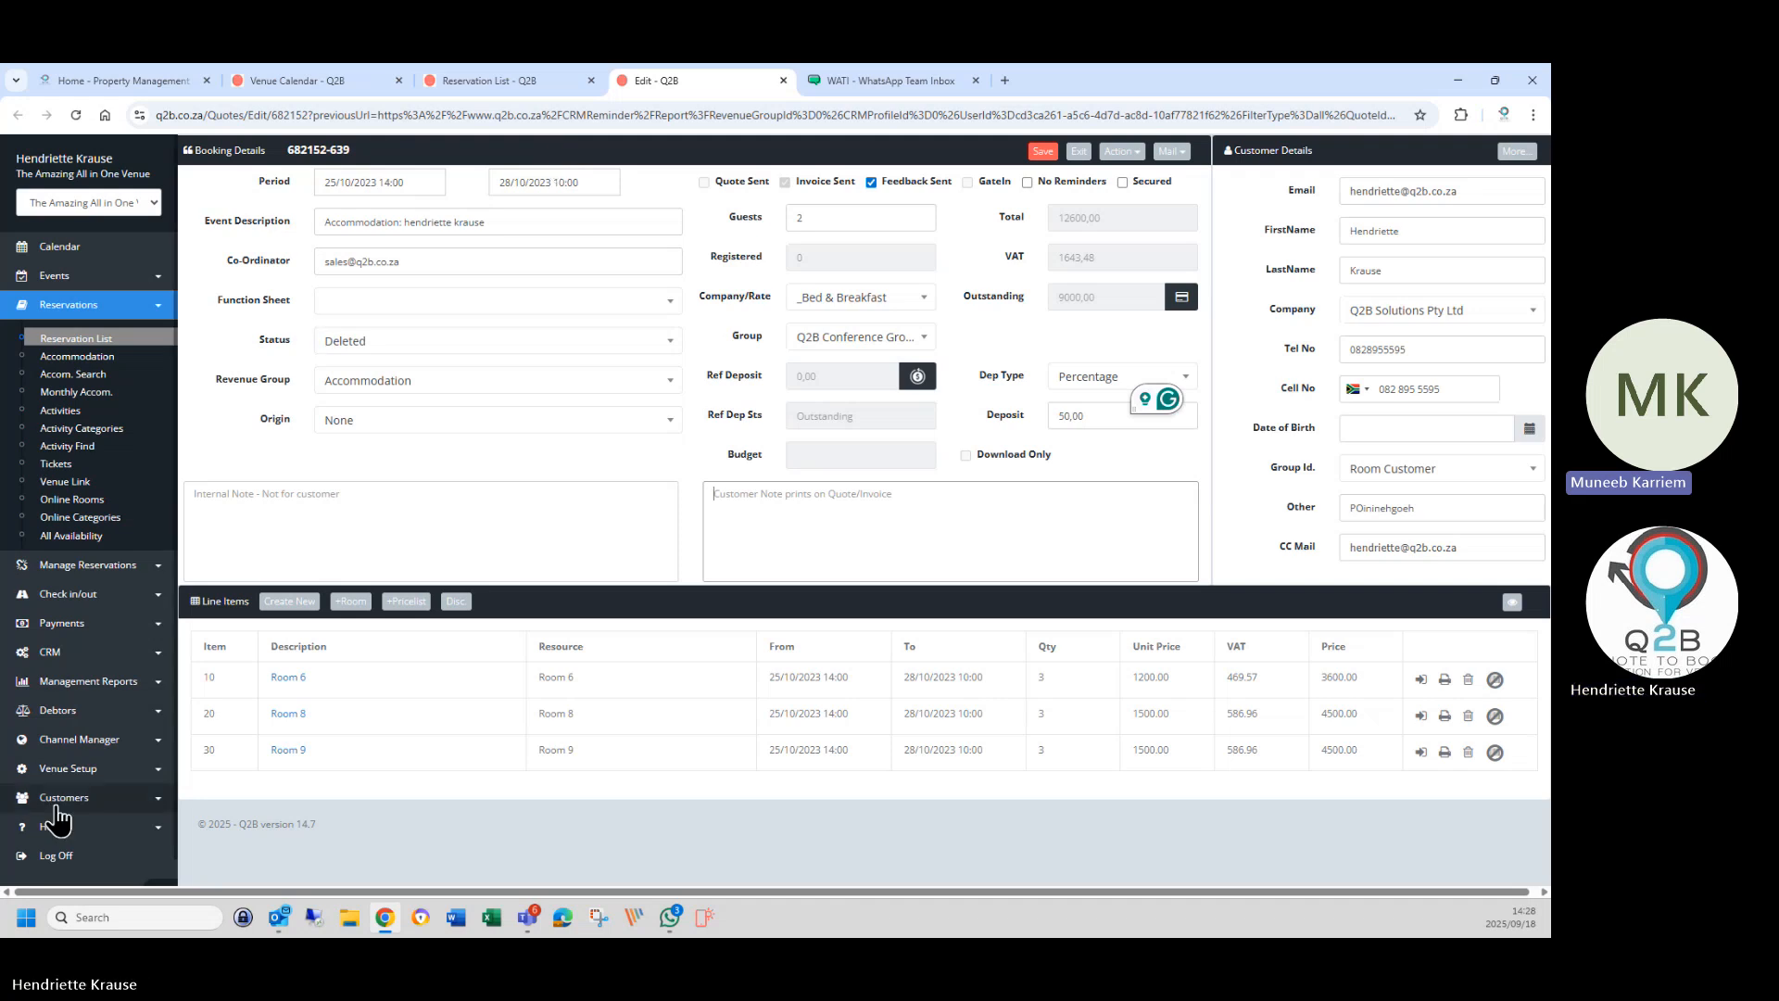
scroll(60, 825, down, 2)
click(69, 833)
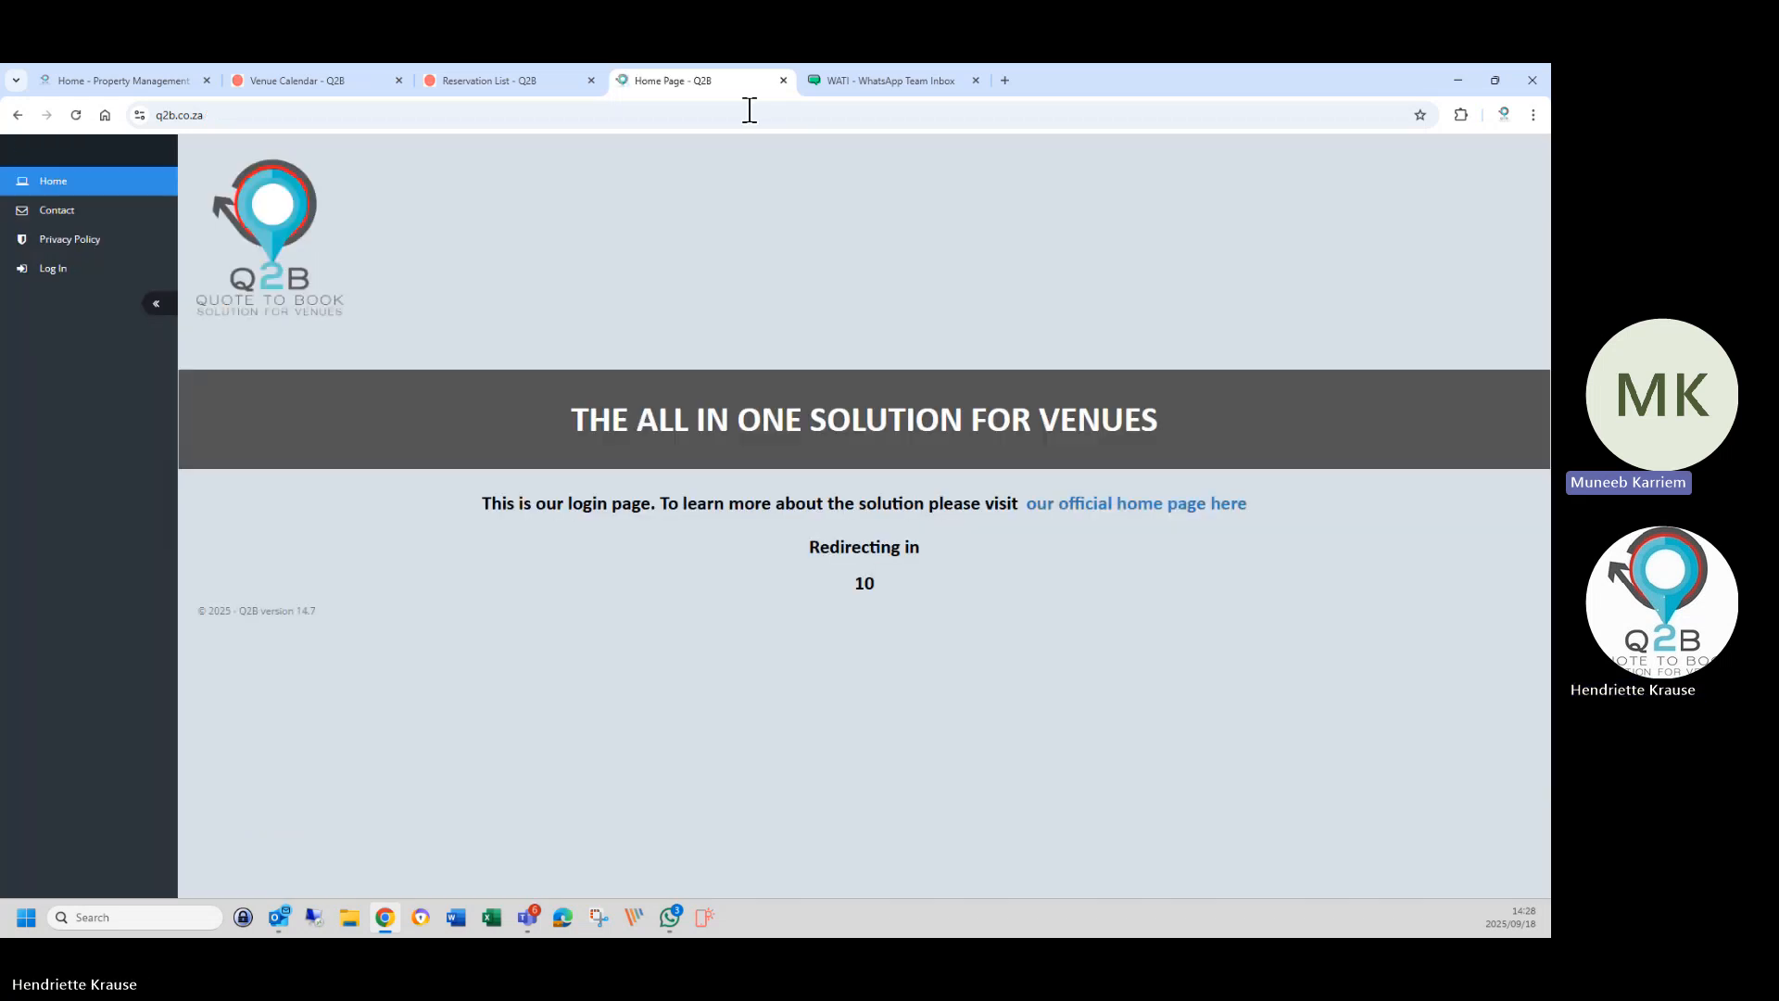
Close the Reservation List and Venue Calendar tabs, then minimize and restore Chrome.
click(590, 80)
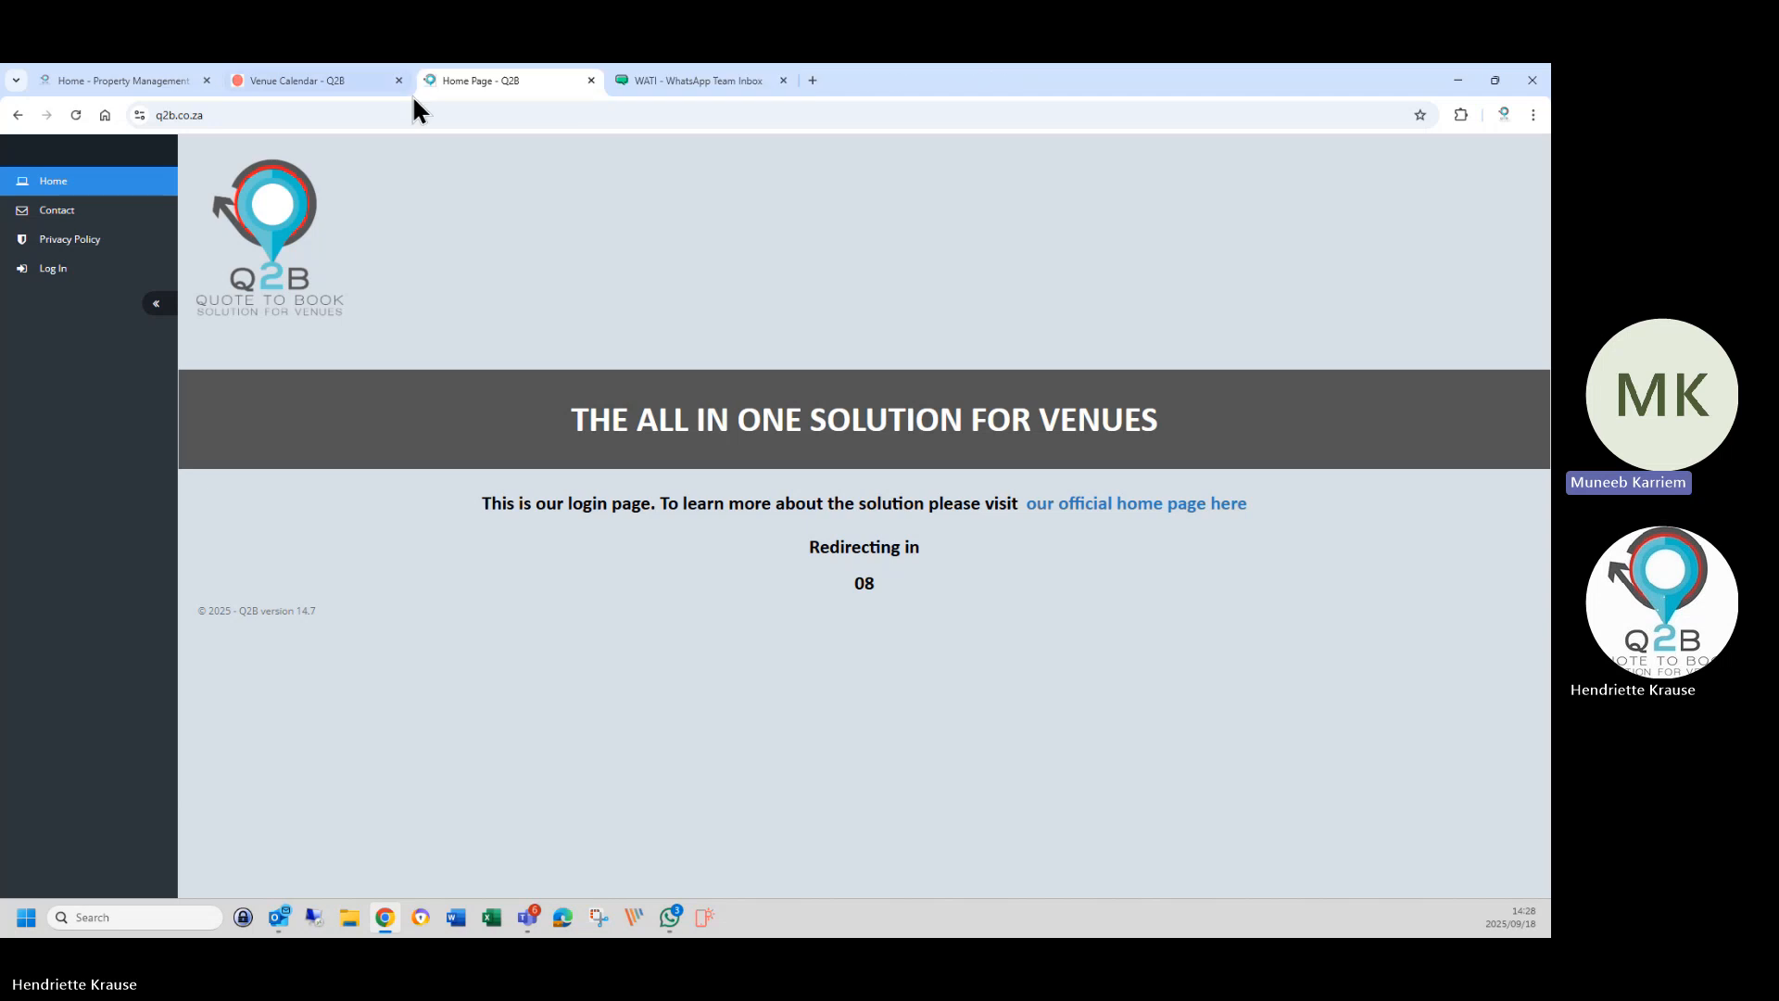
click(387, 83)
click(399, 81)
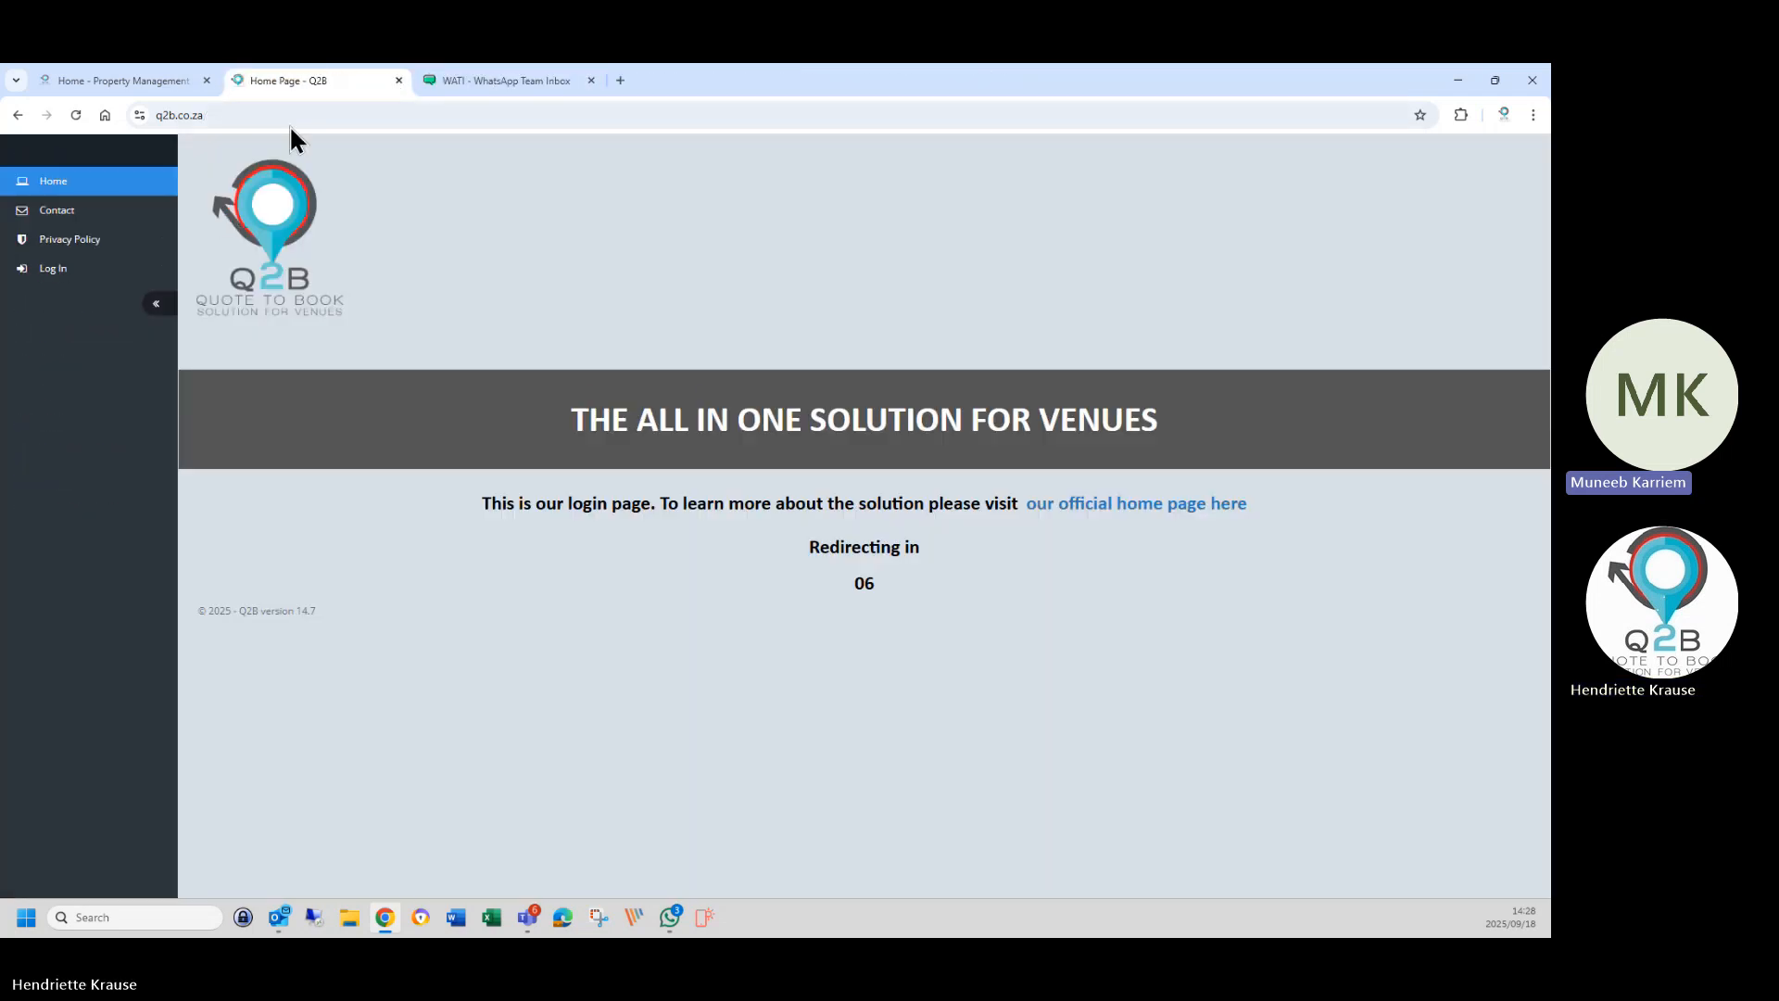
click(1459, 81)
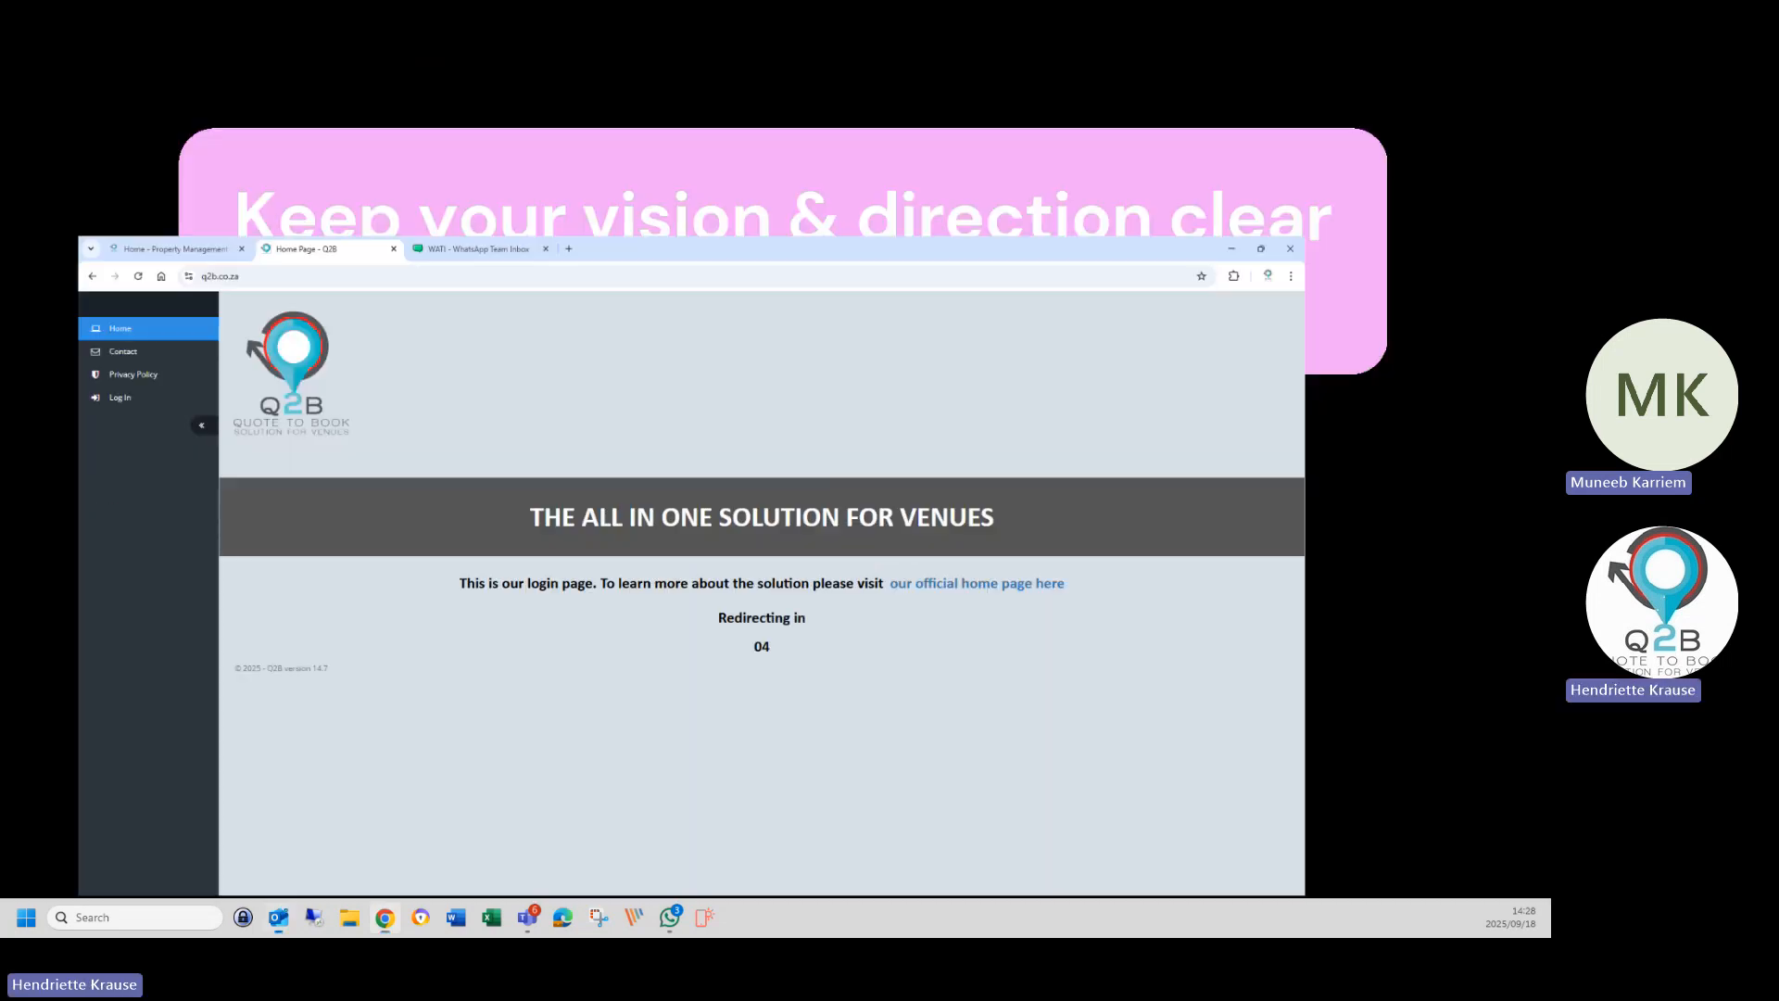
click(385, 917)
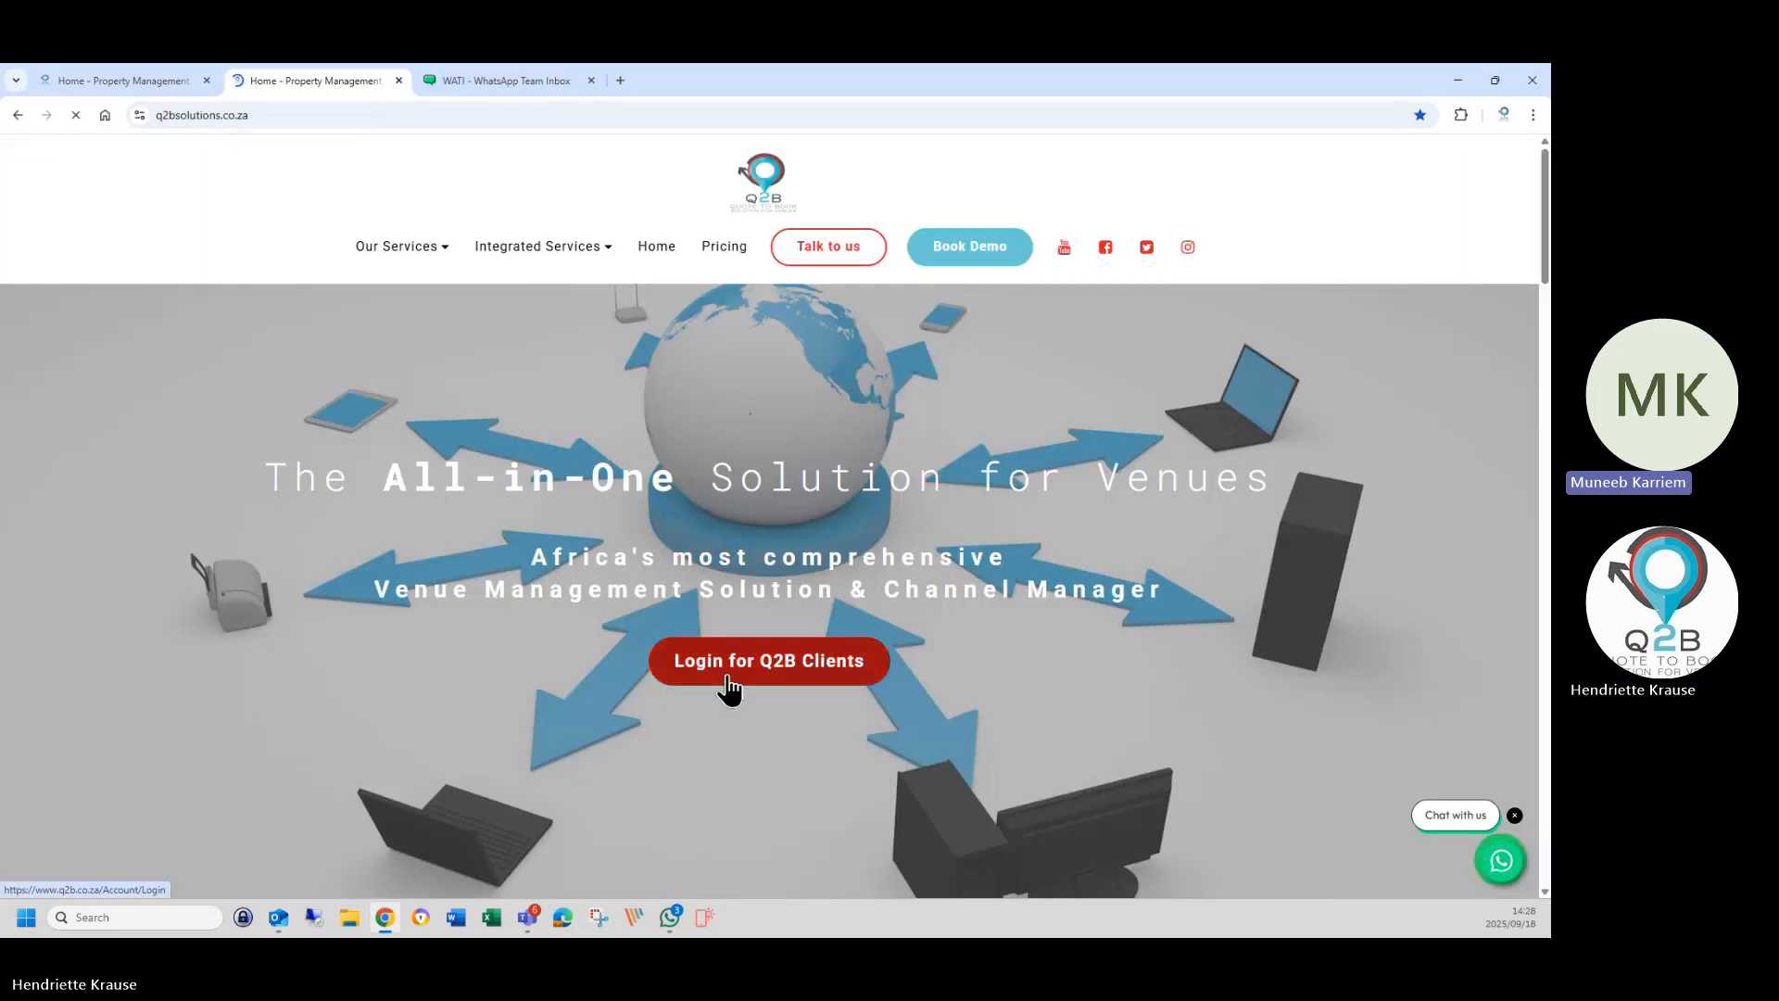
Sign in with the saved support account and open the Yamu Lifestyle Resort venue.
click(728, 677)
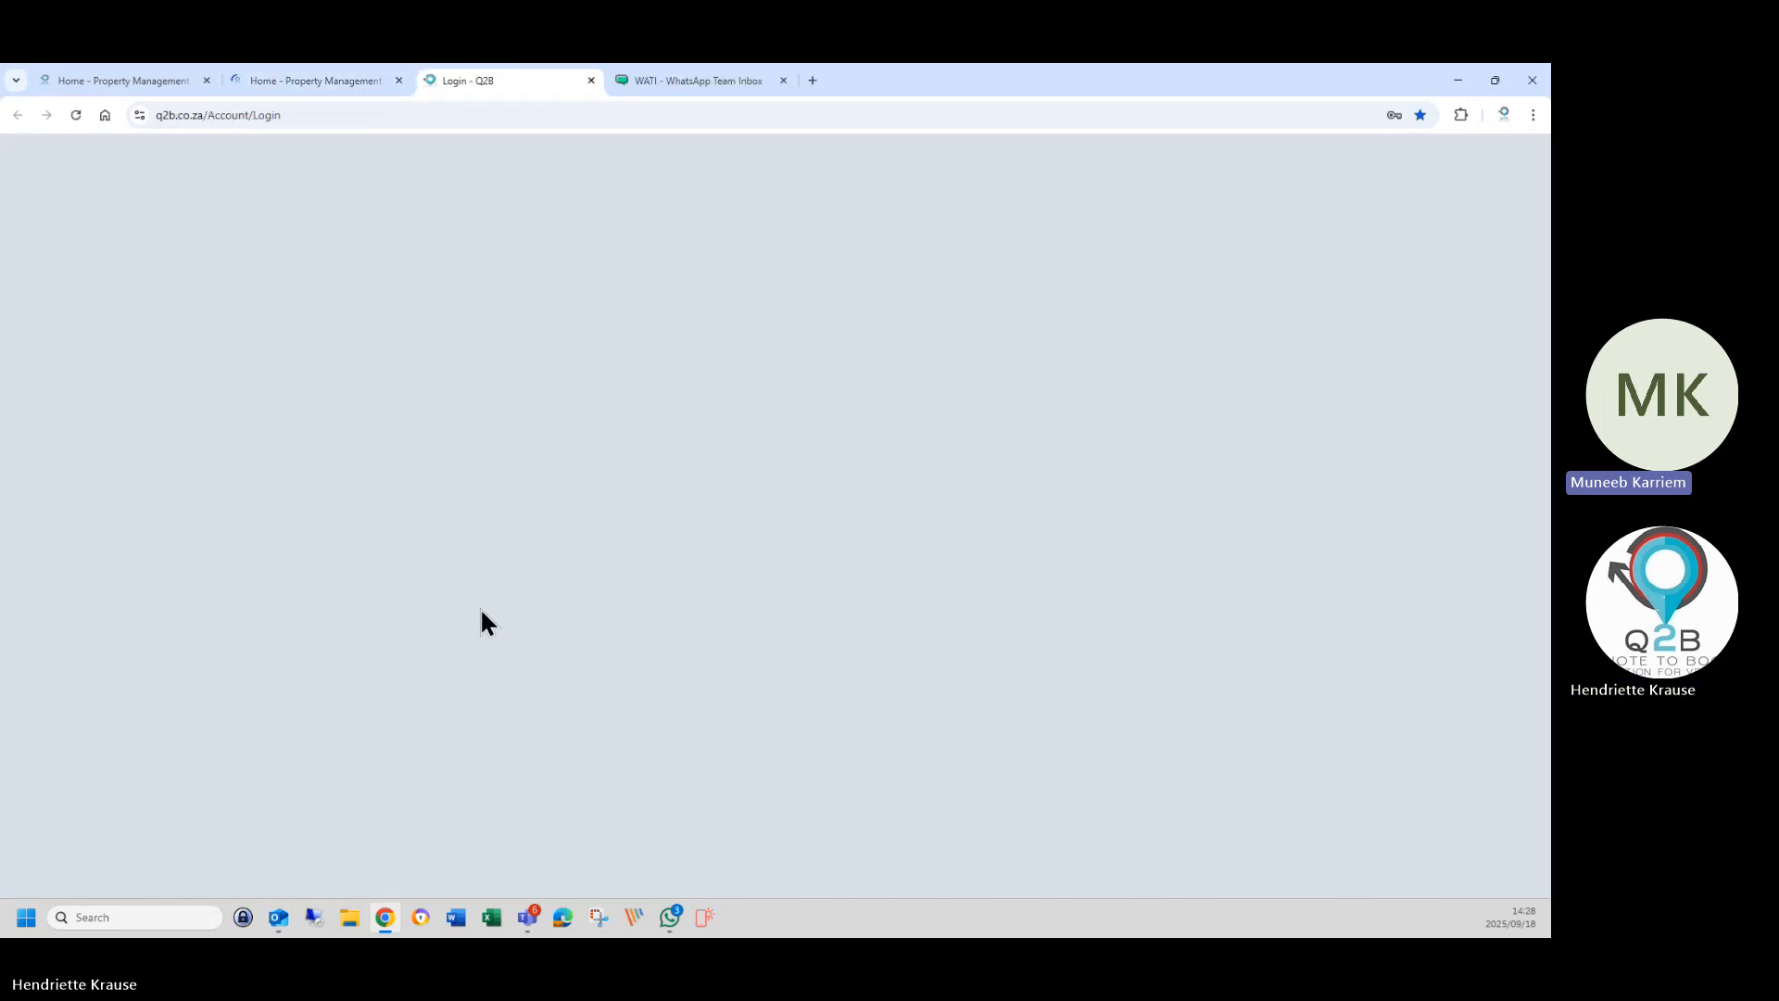
click(739, 310)
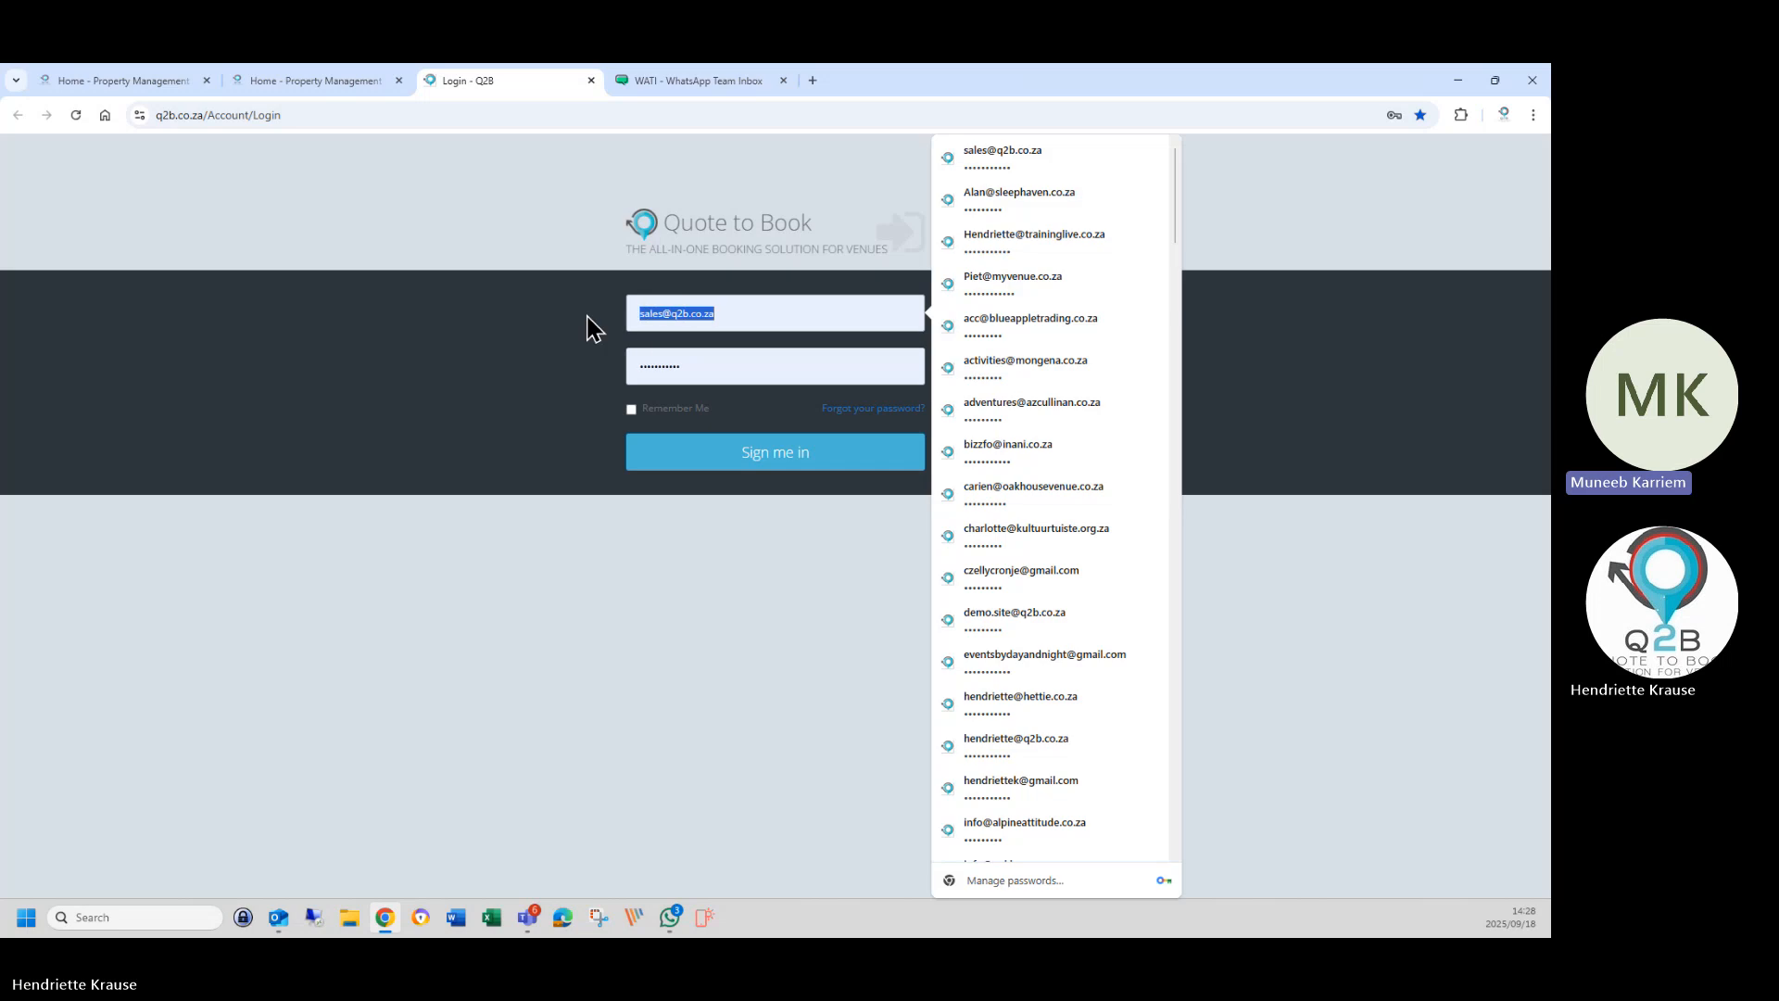
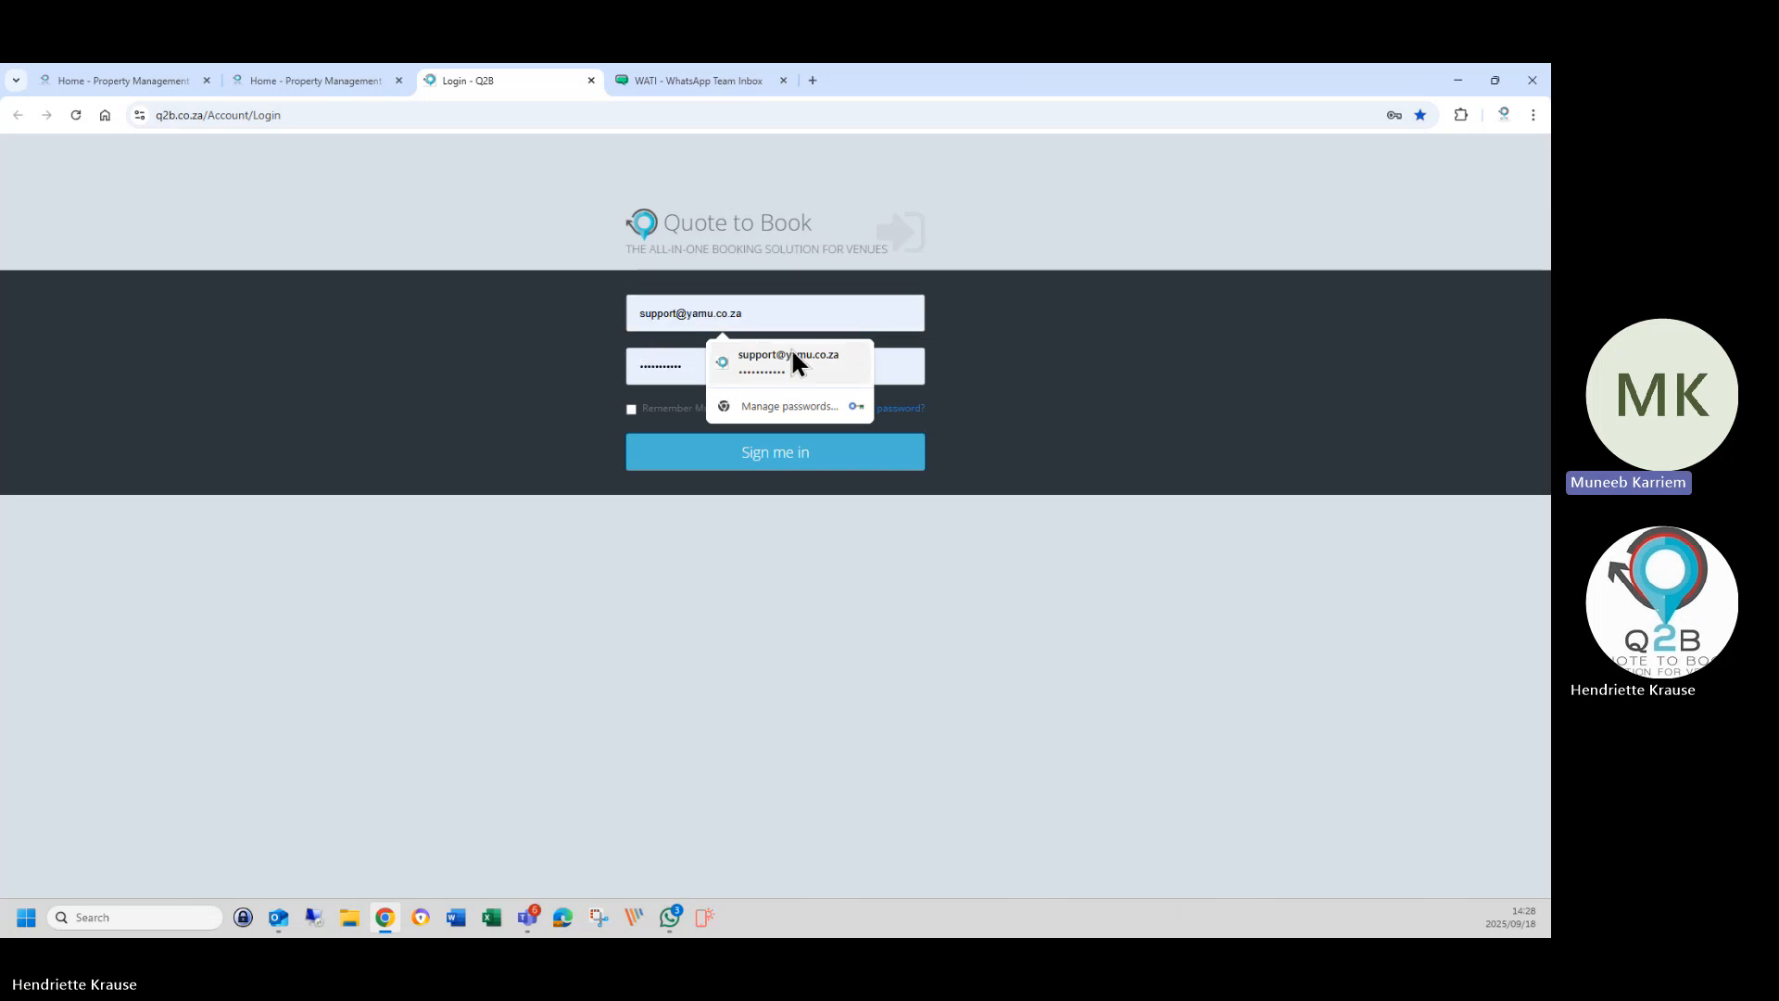
click(793, 356)
click(754, 459)
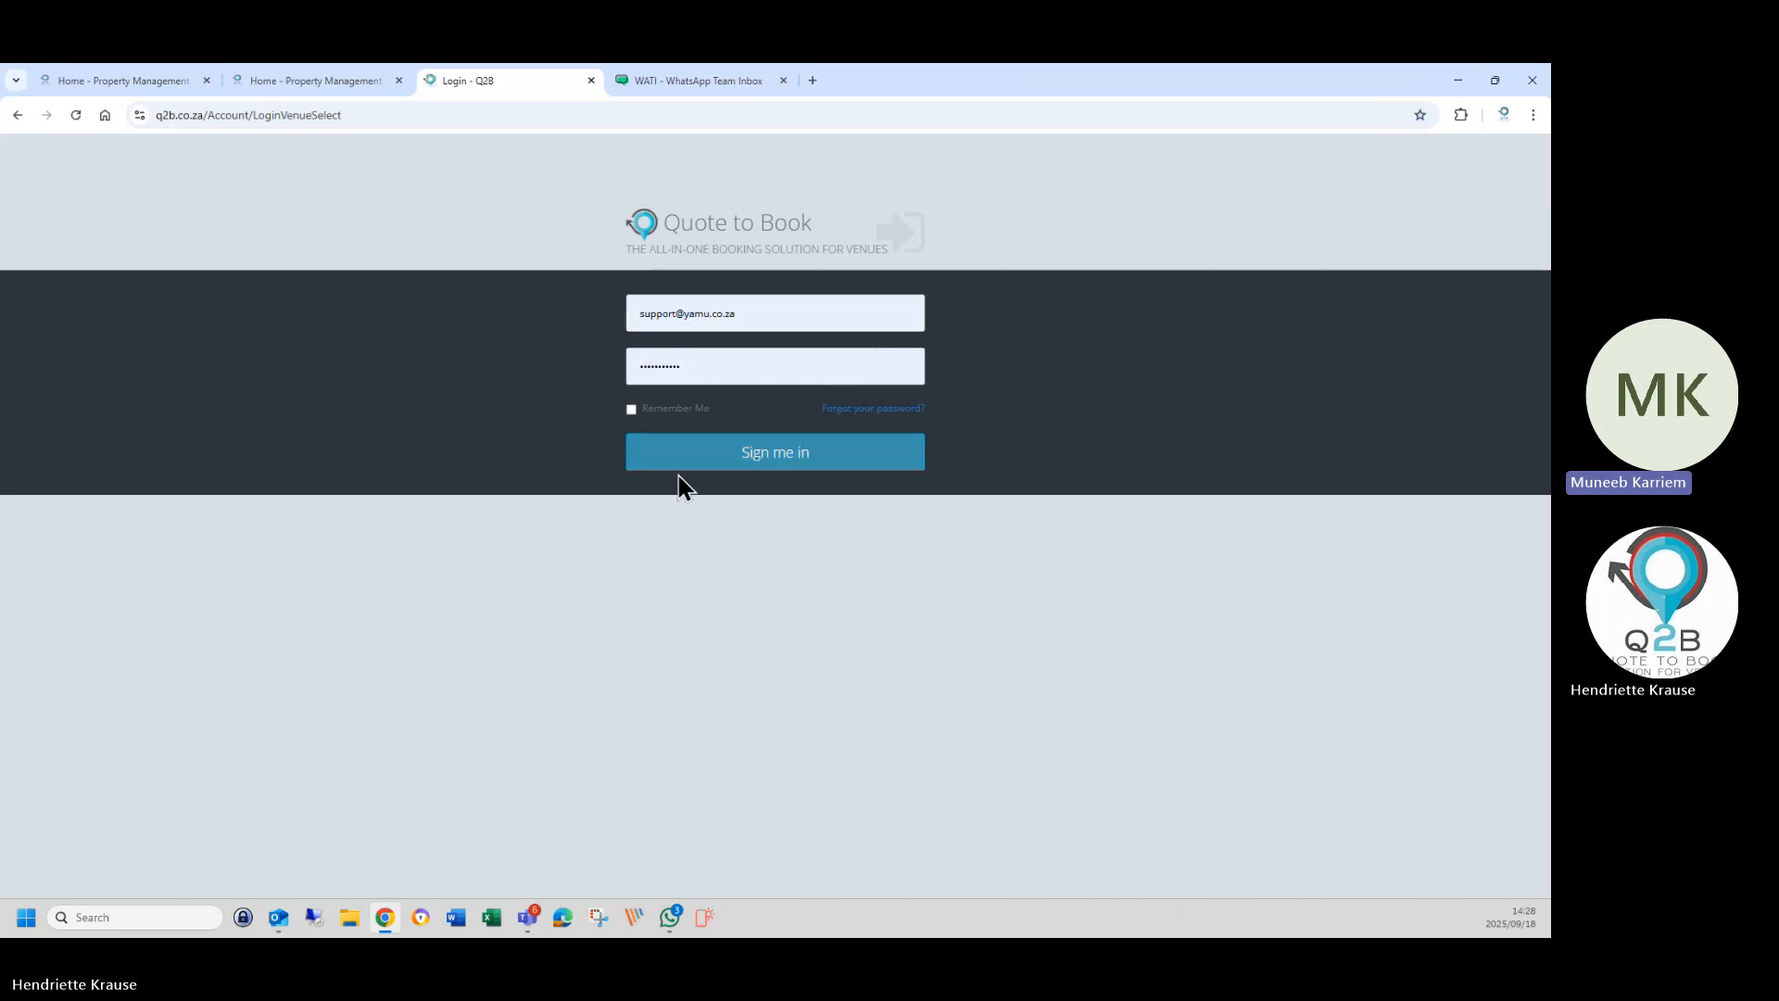
click(683, 419)
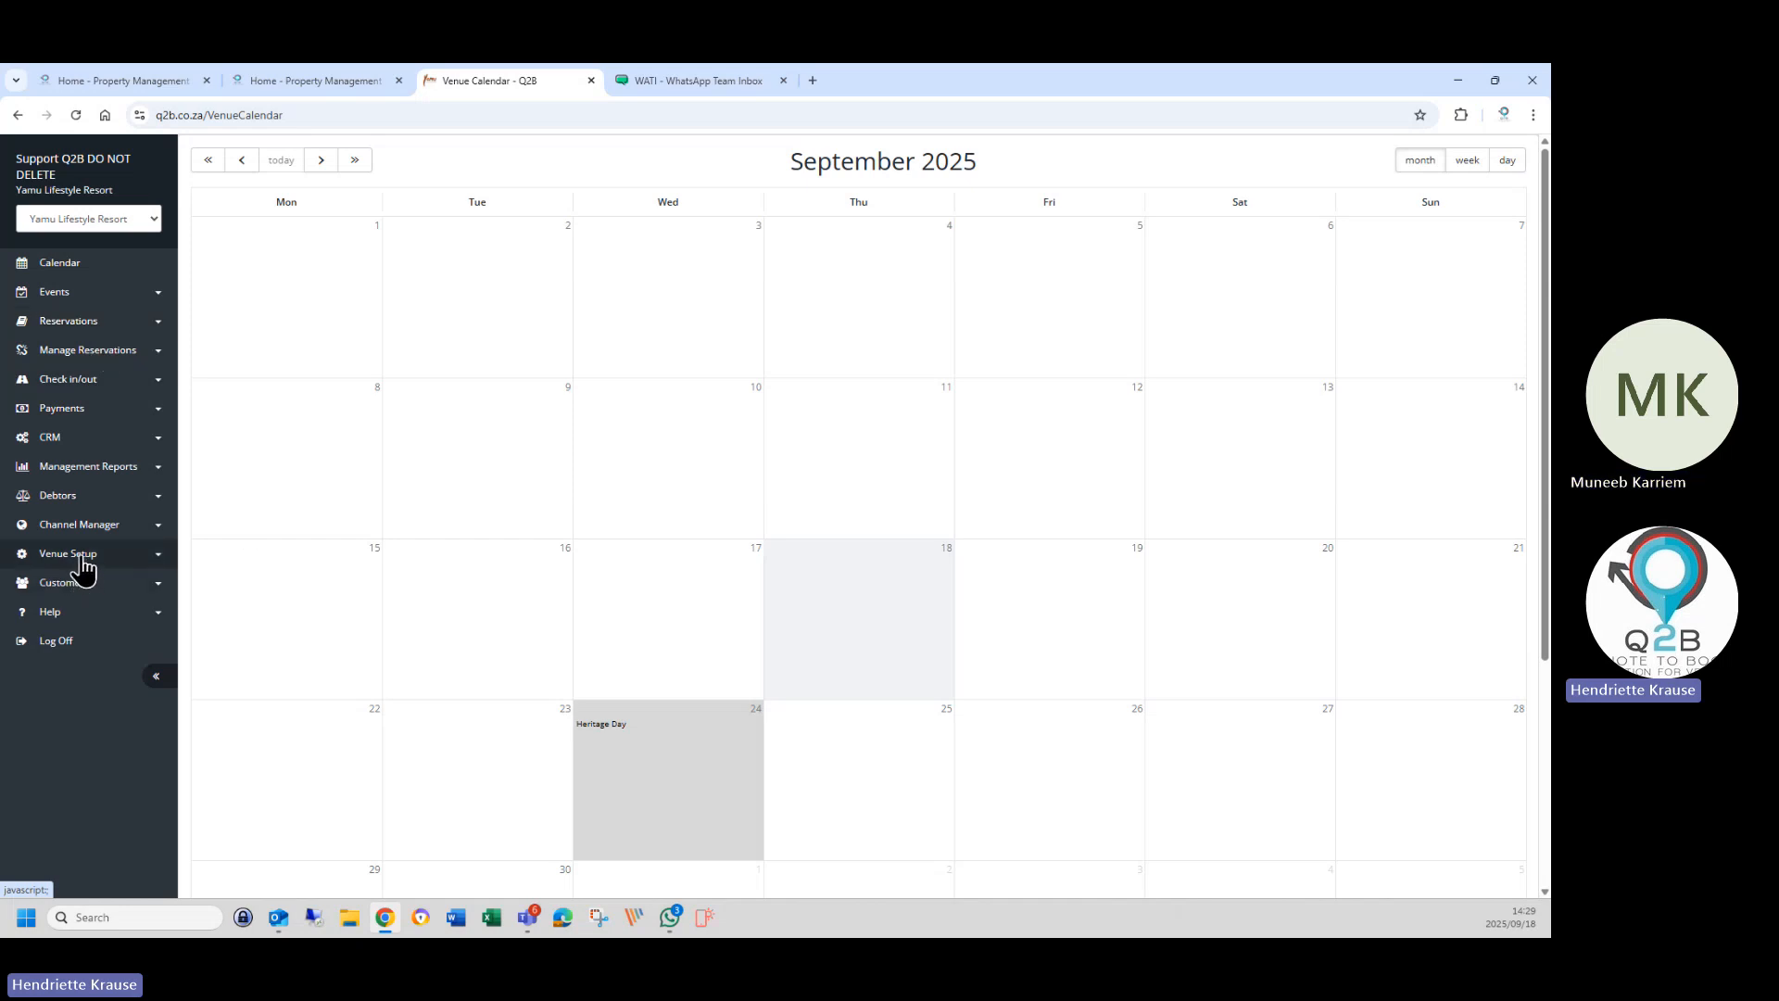
Edit the first Customer List entry, enter CustomerNote 'Steak always eat at table 10', and save.
click(64, 588)
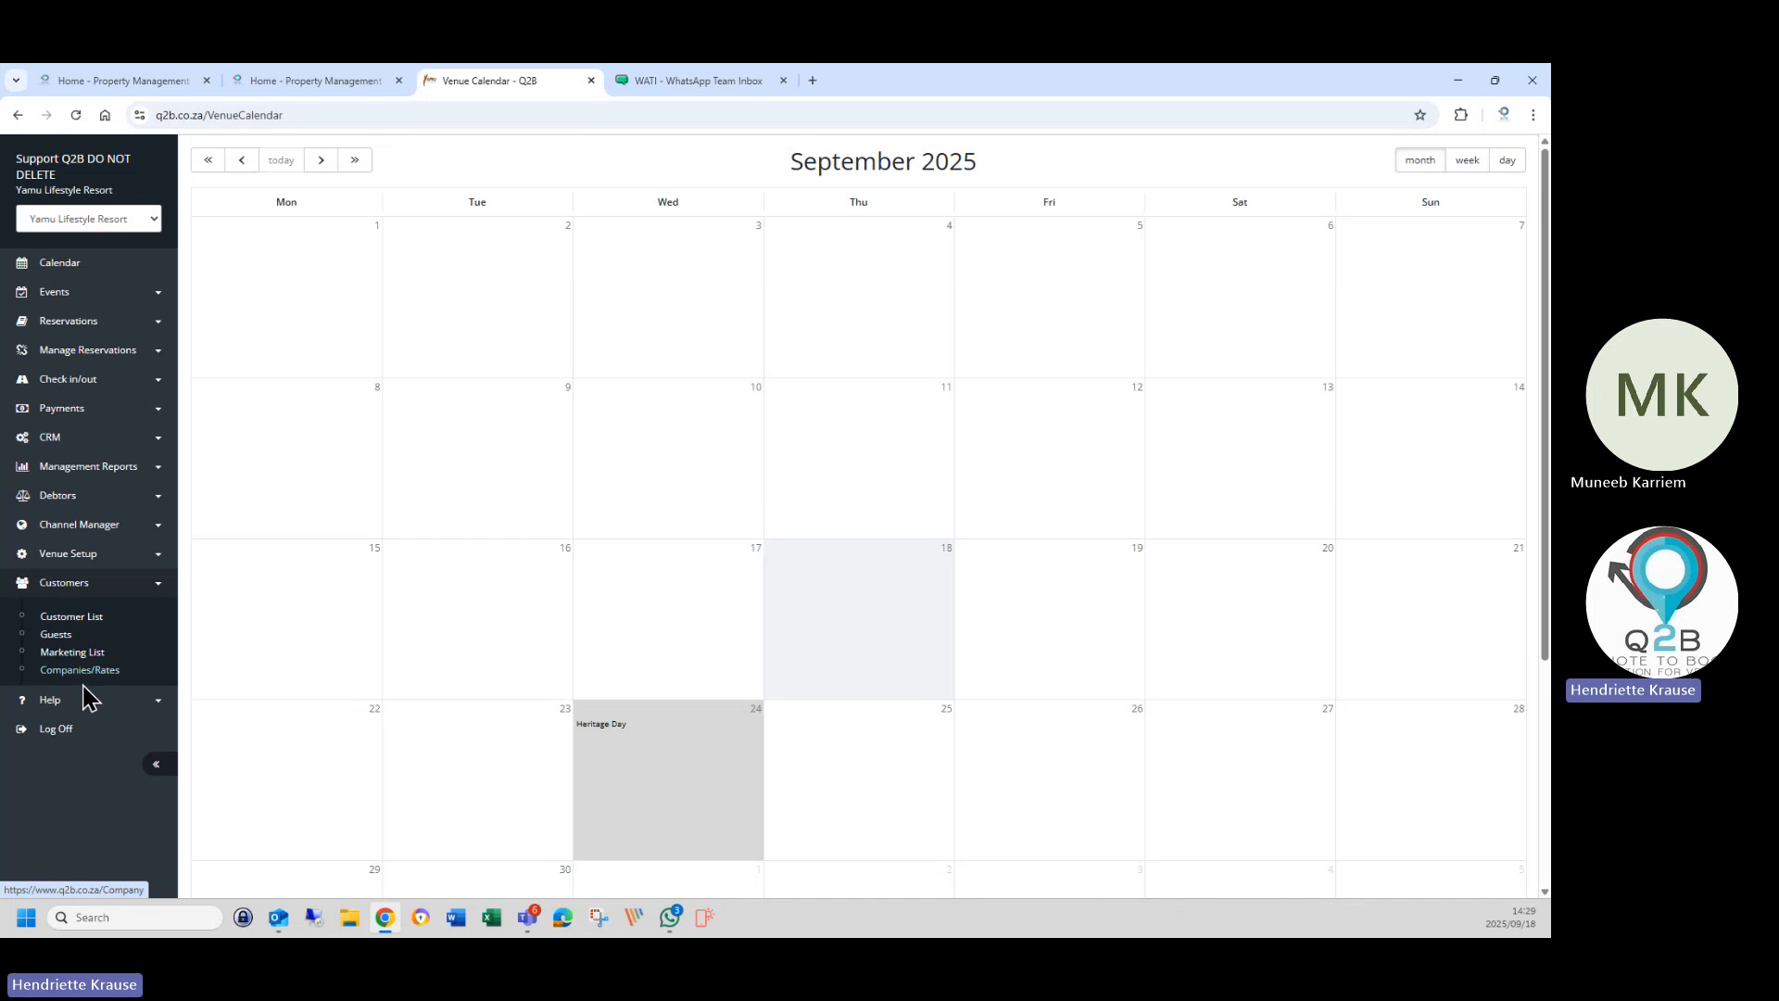
click(70, 620)
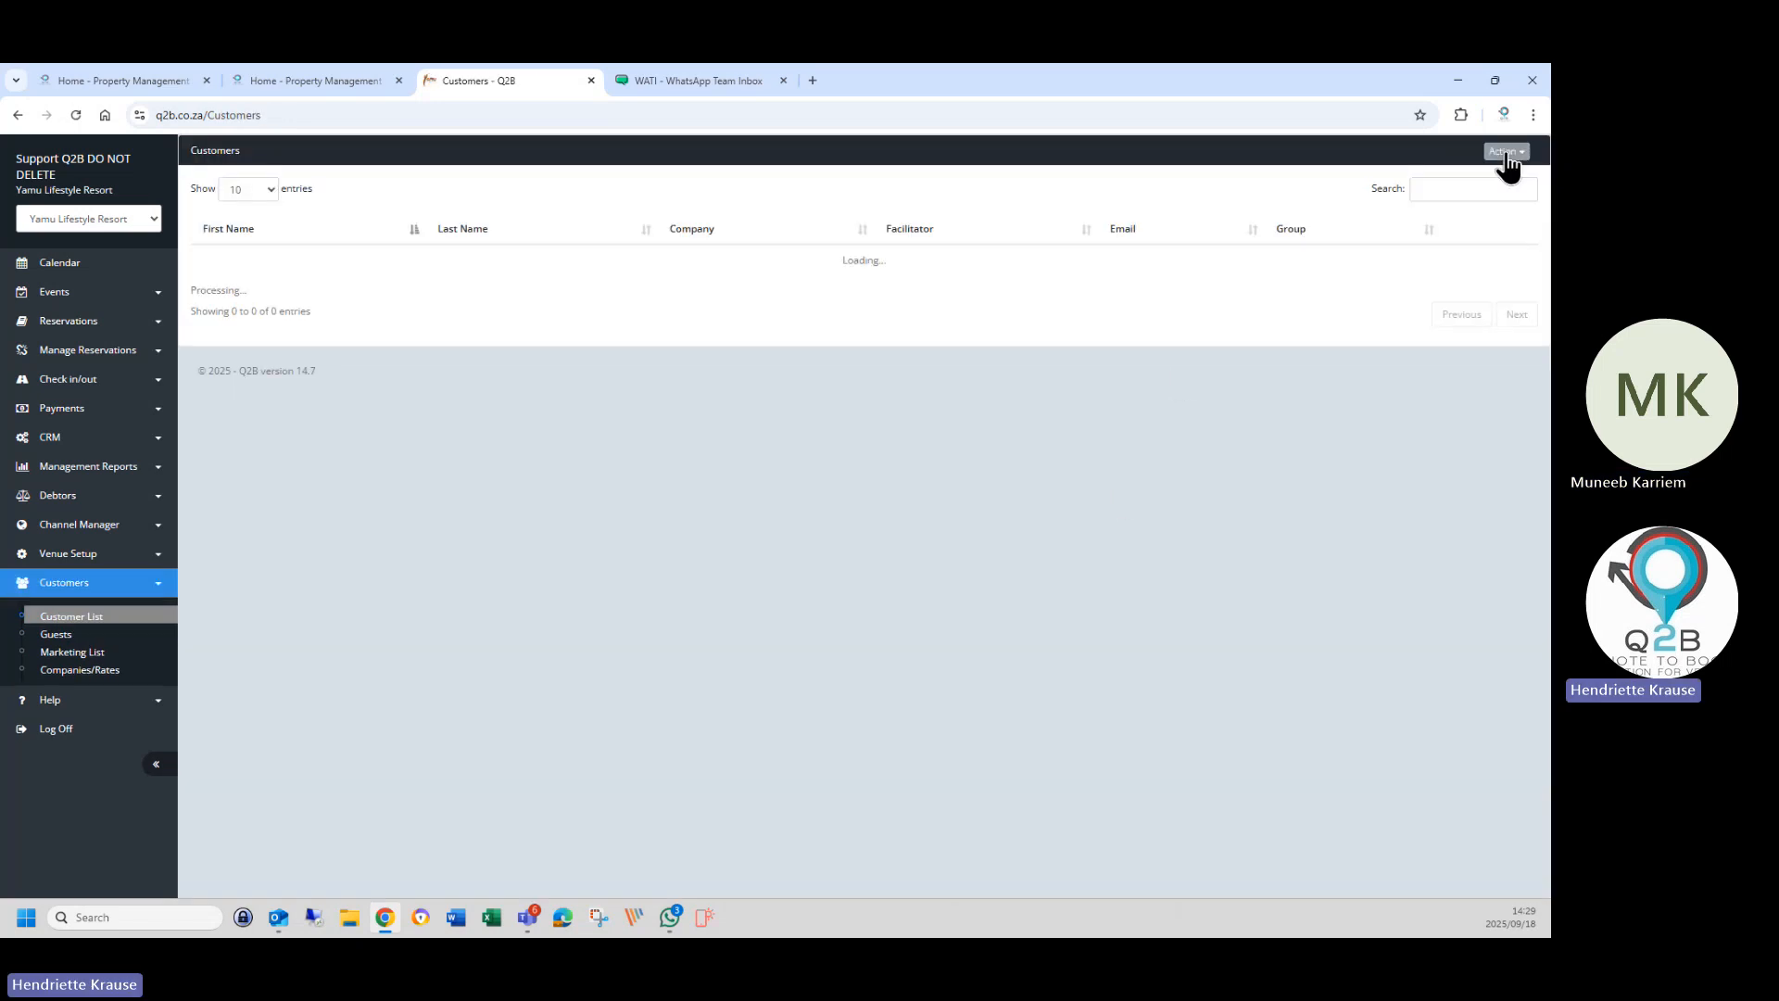
click(1506, 152)
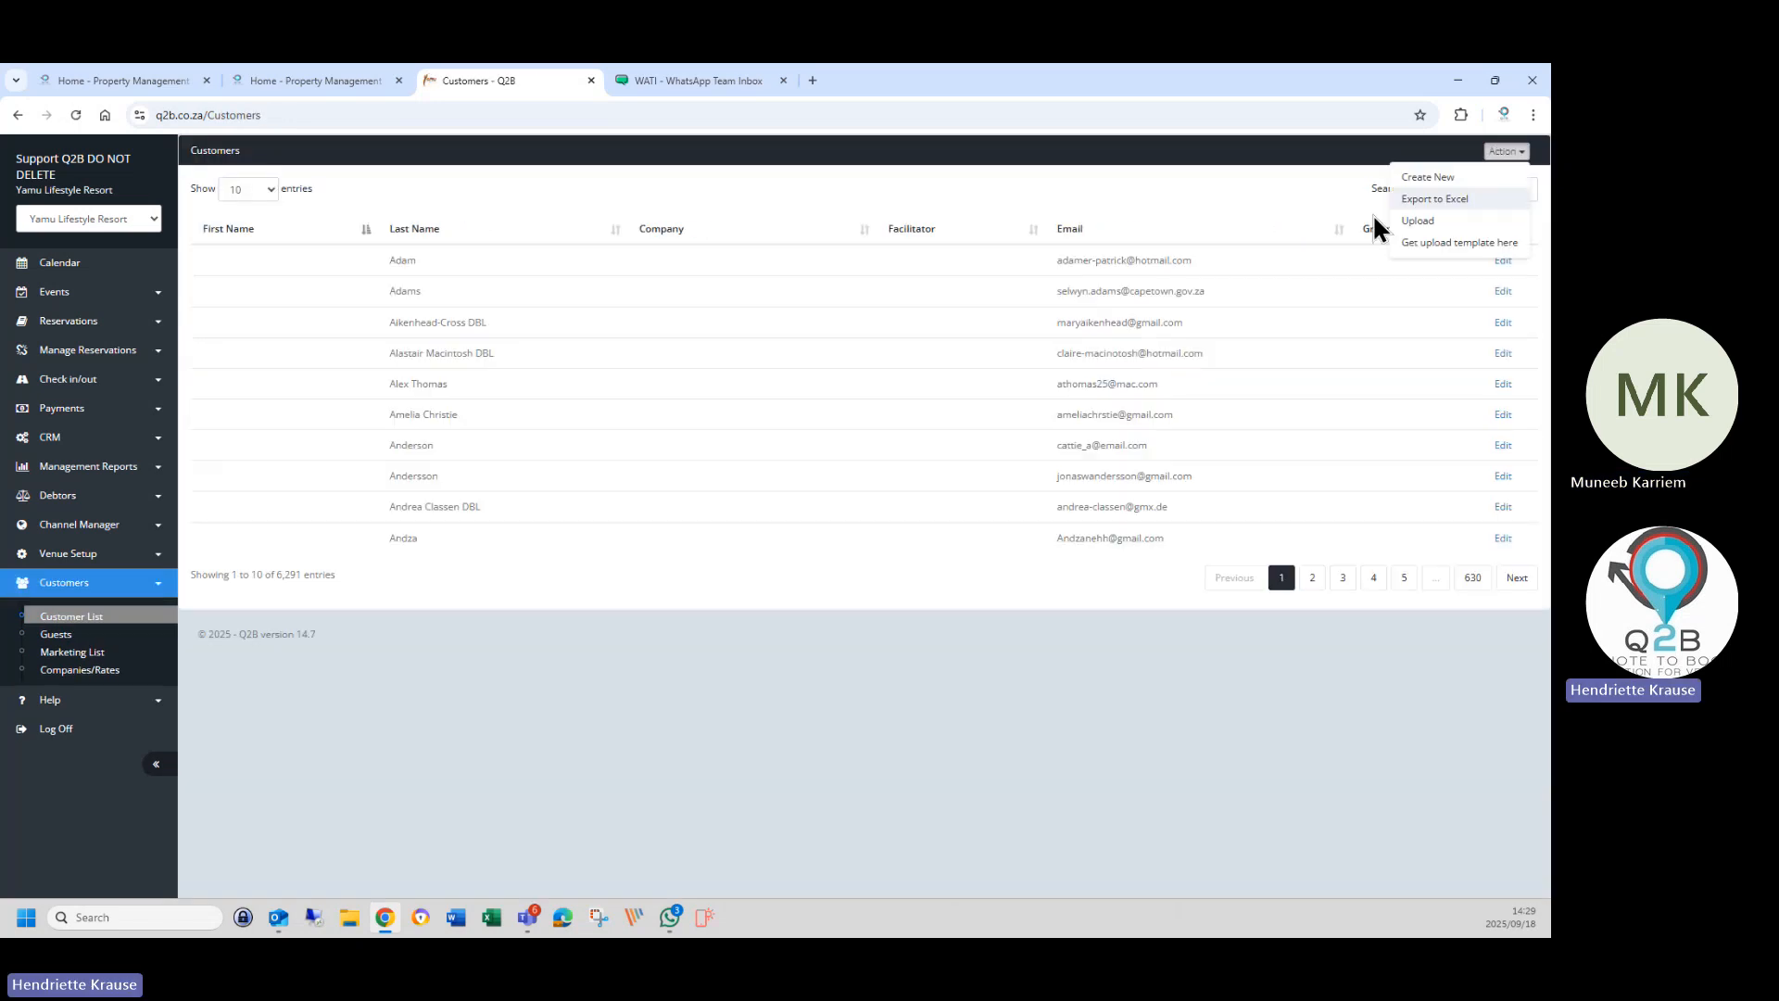
click(1503, 261)
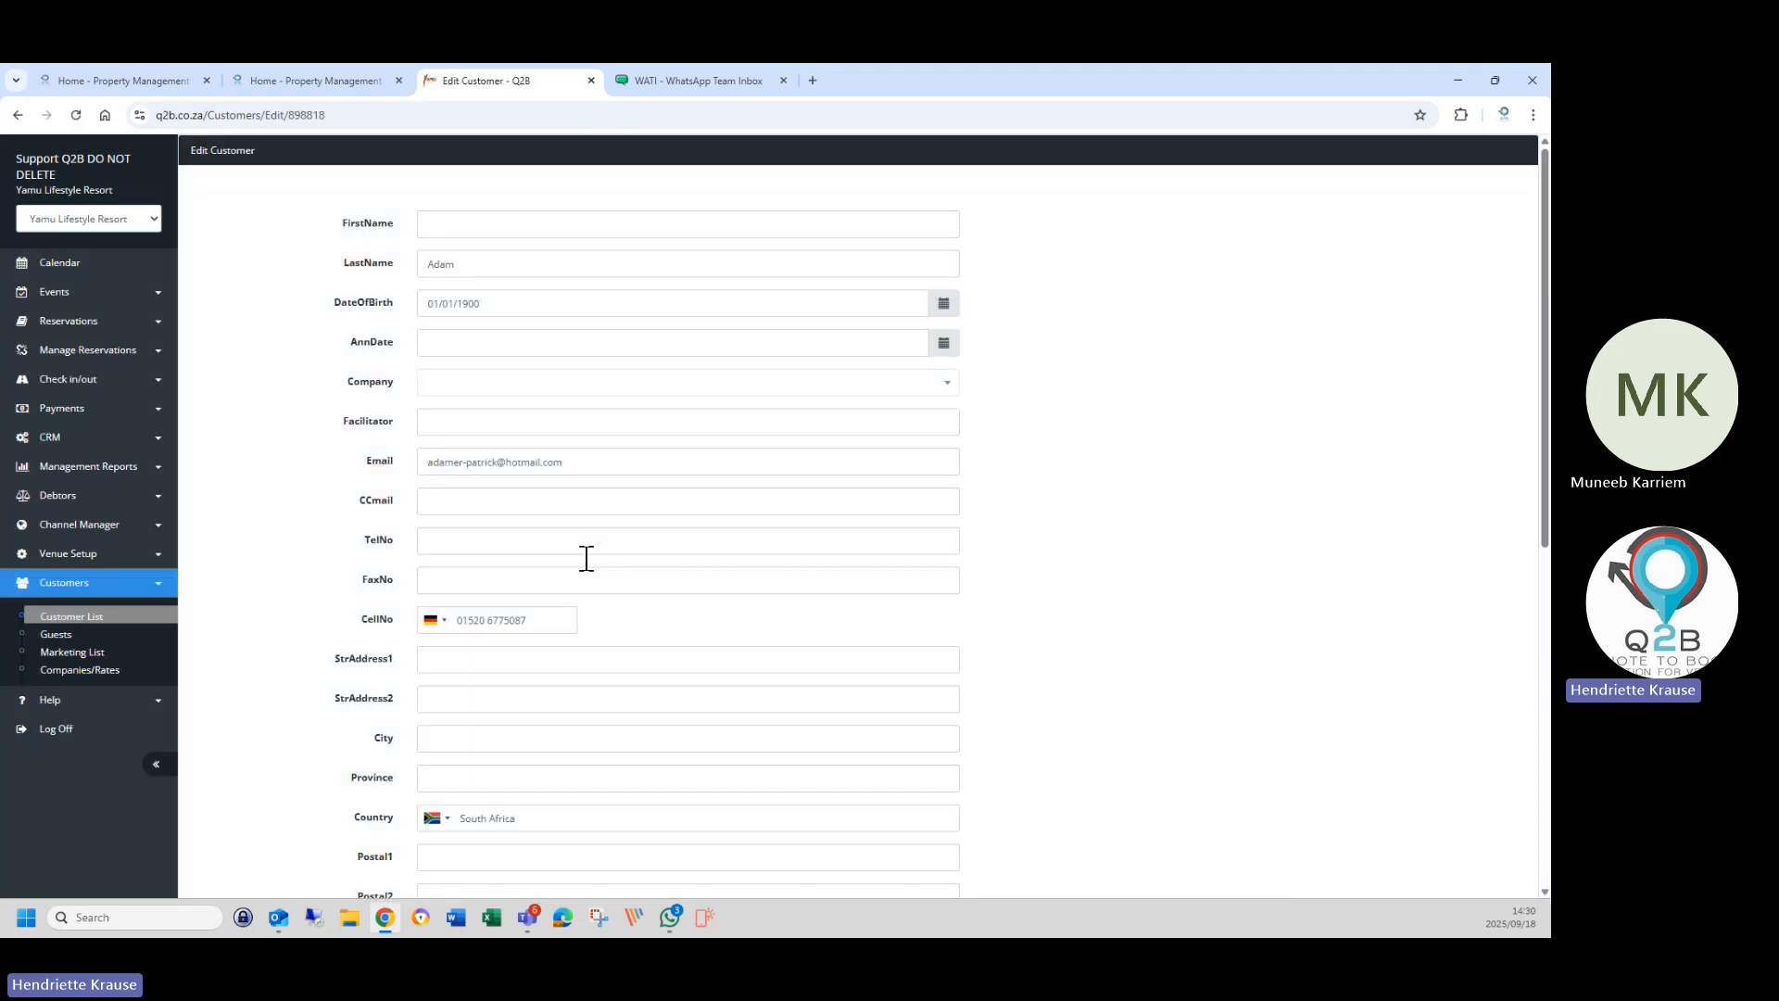
scroll(506, 718, down, 6)
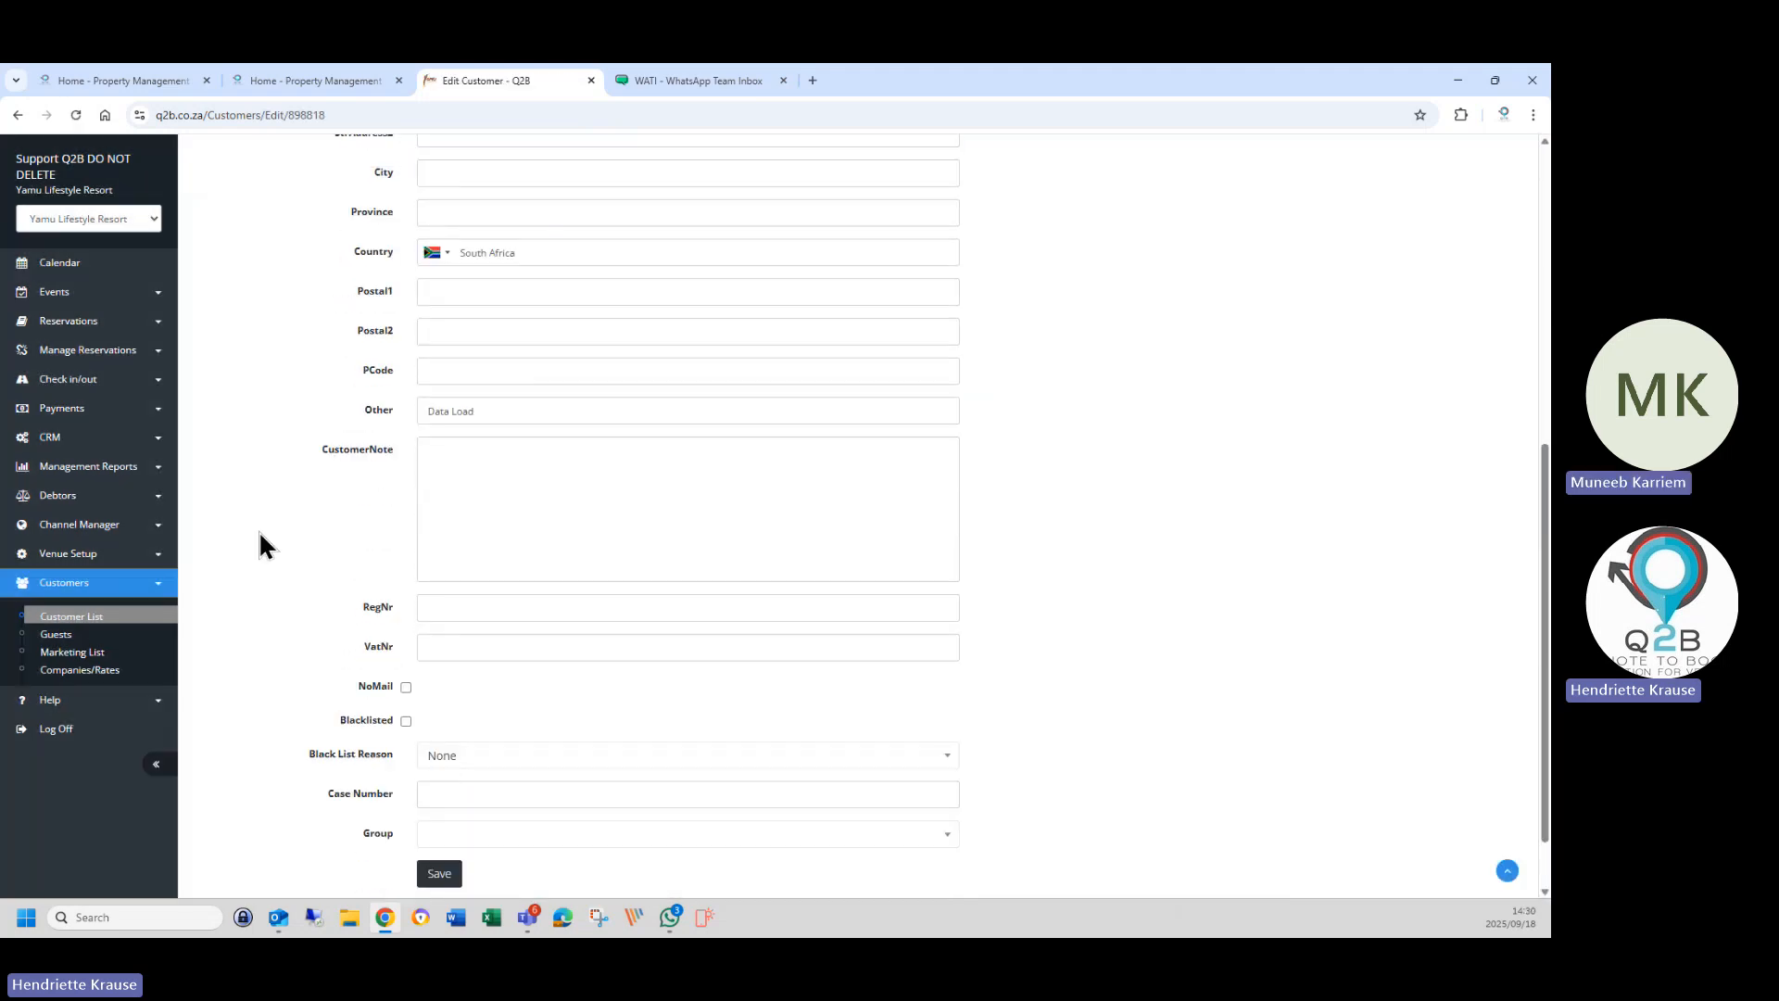
click(484, 460)
text(Stea)
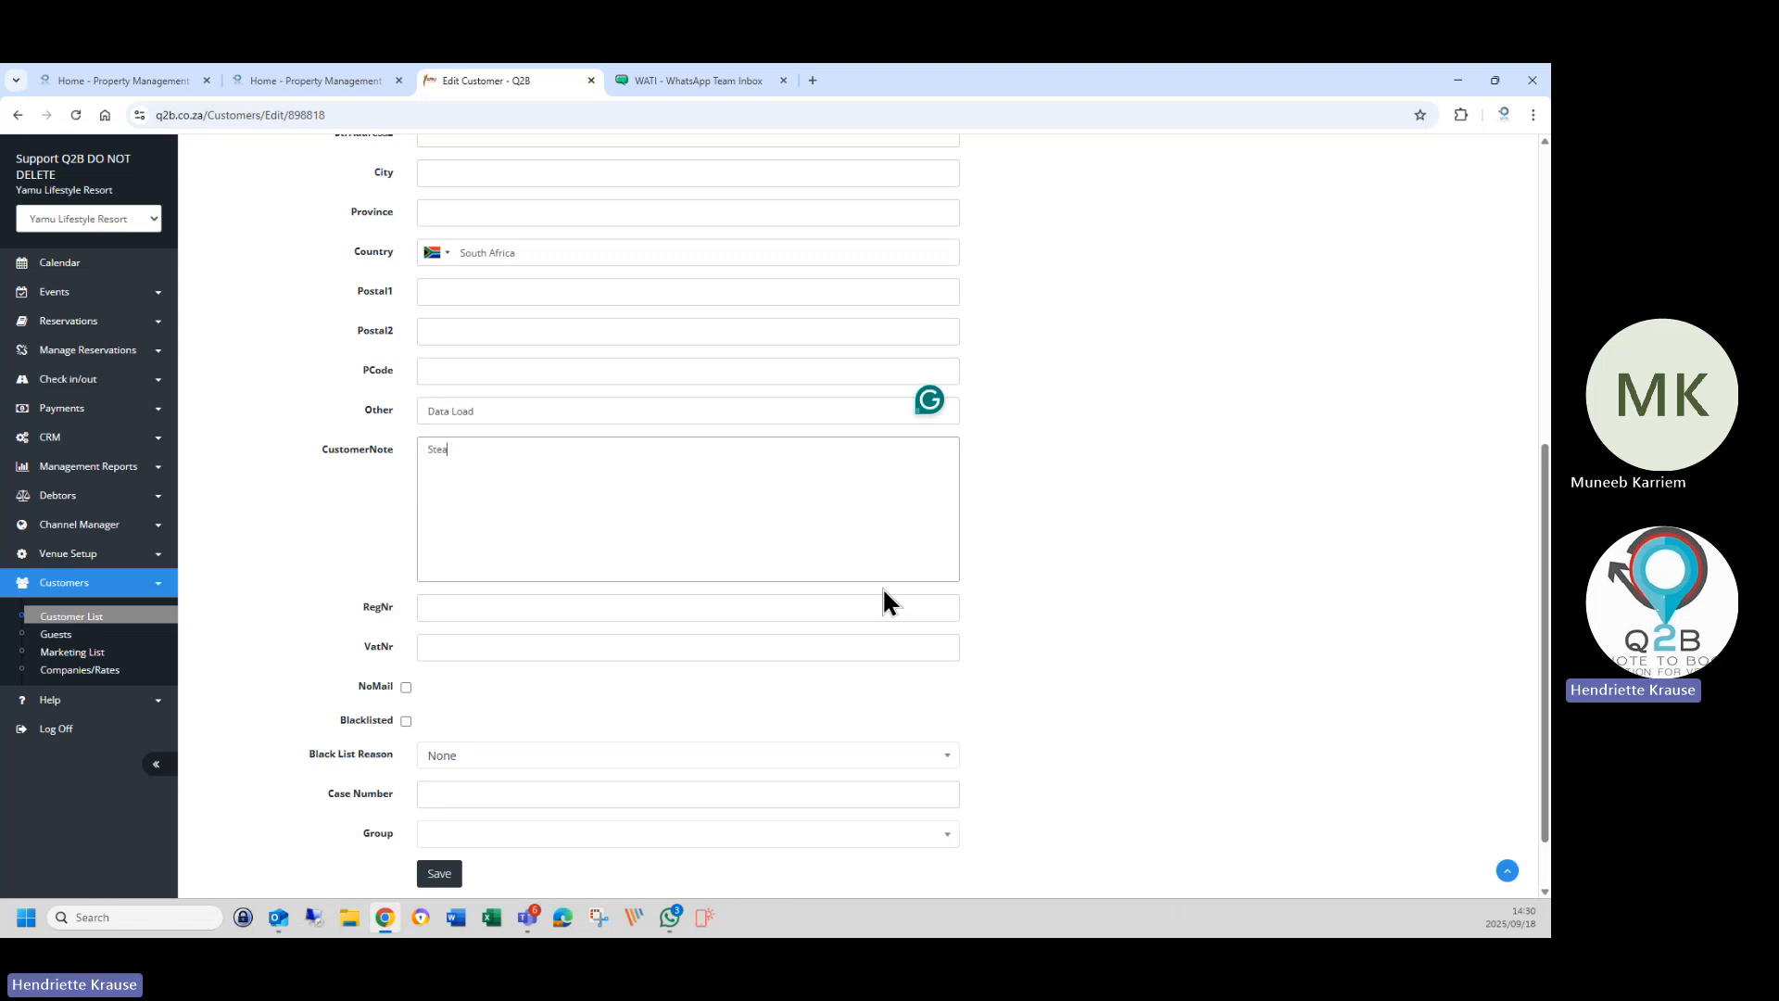
text(k always eat at table 10)
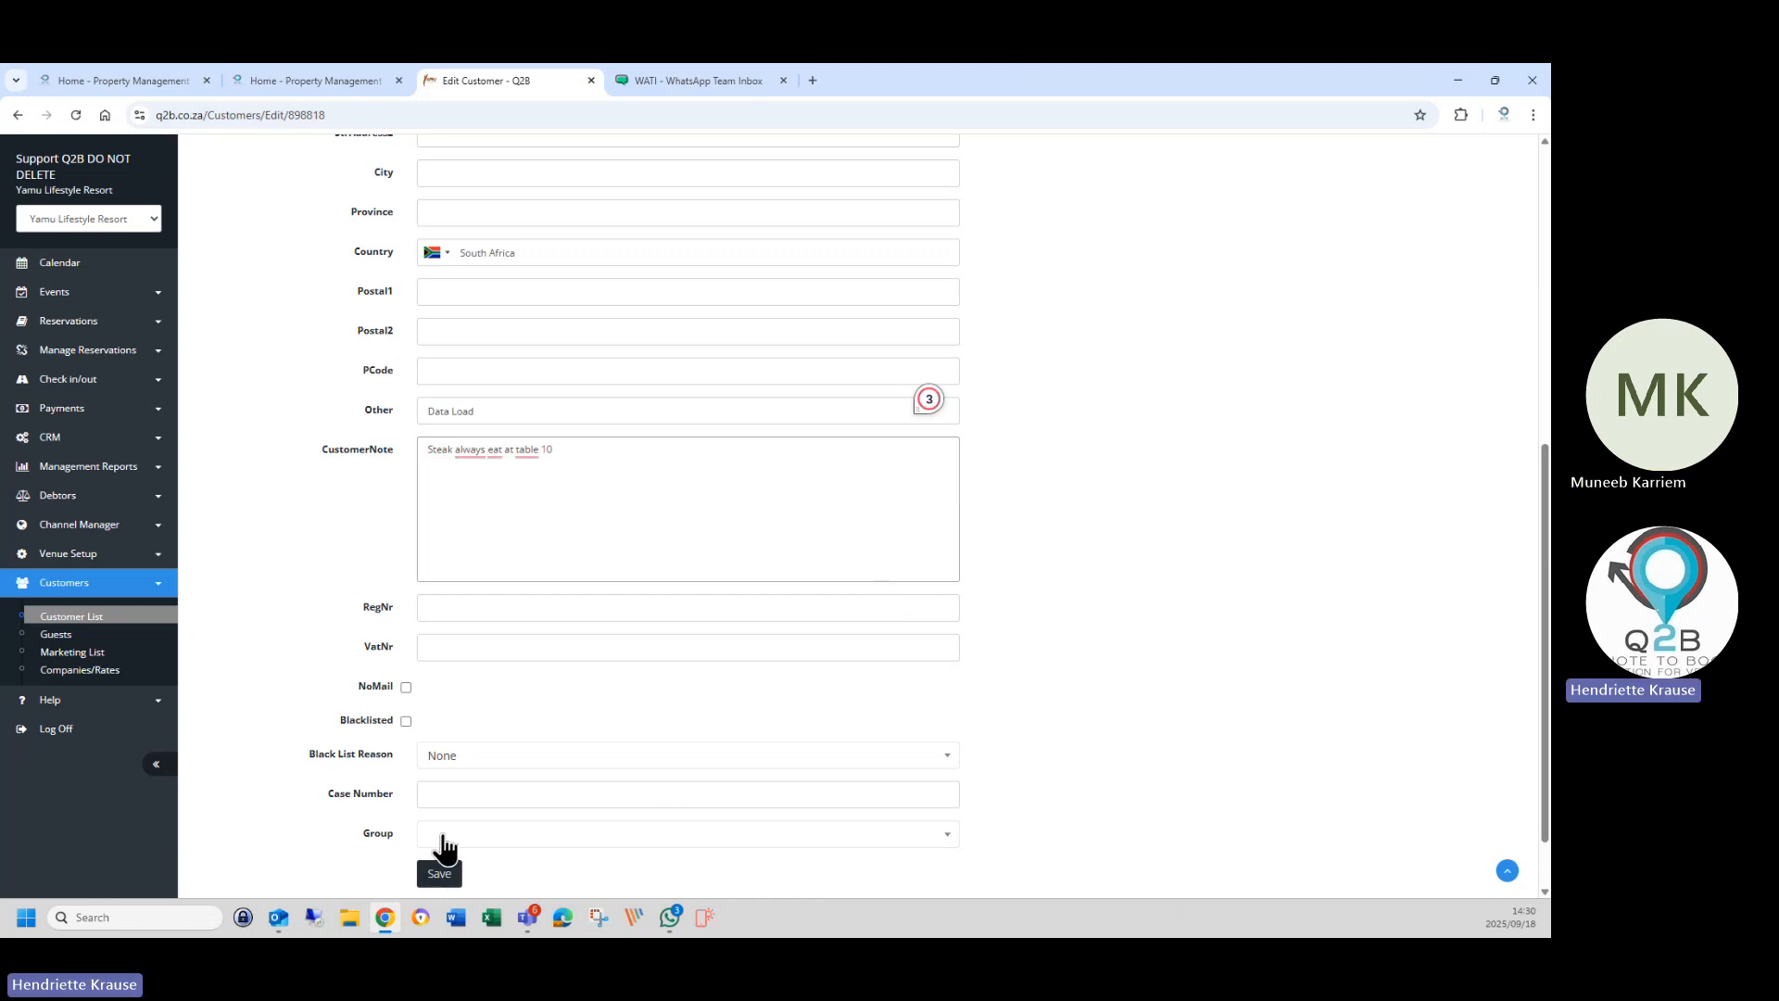
click(439, 874)
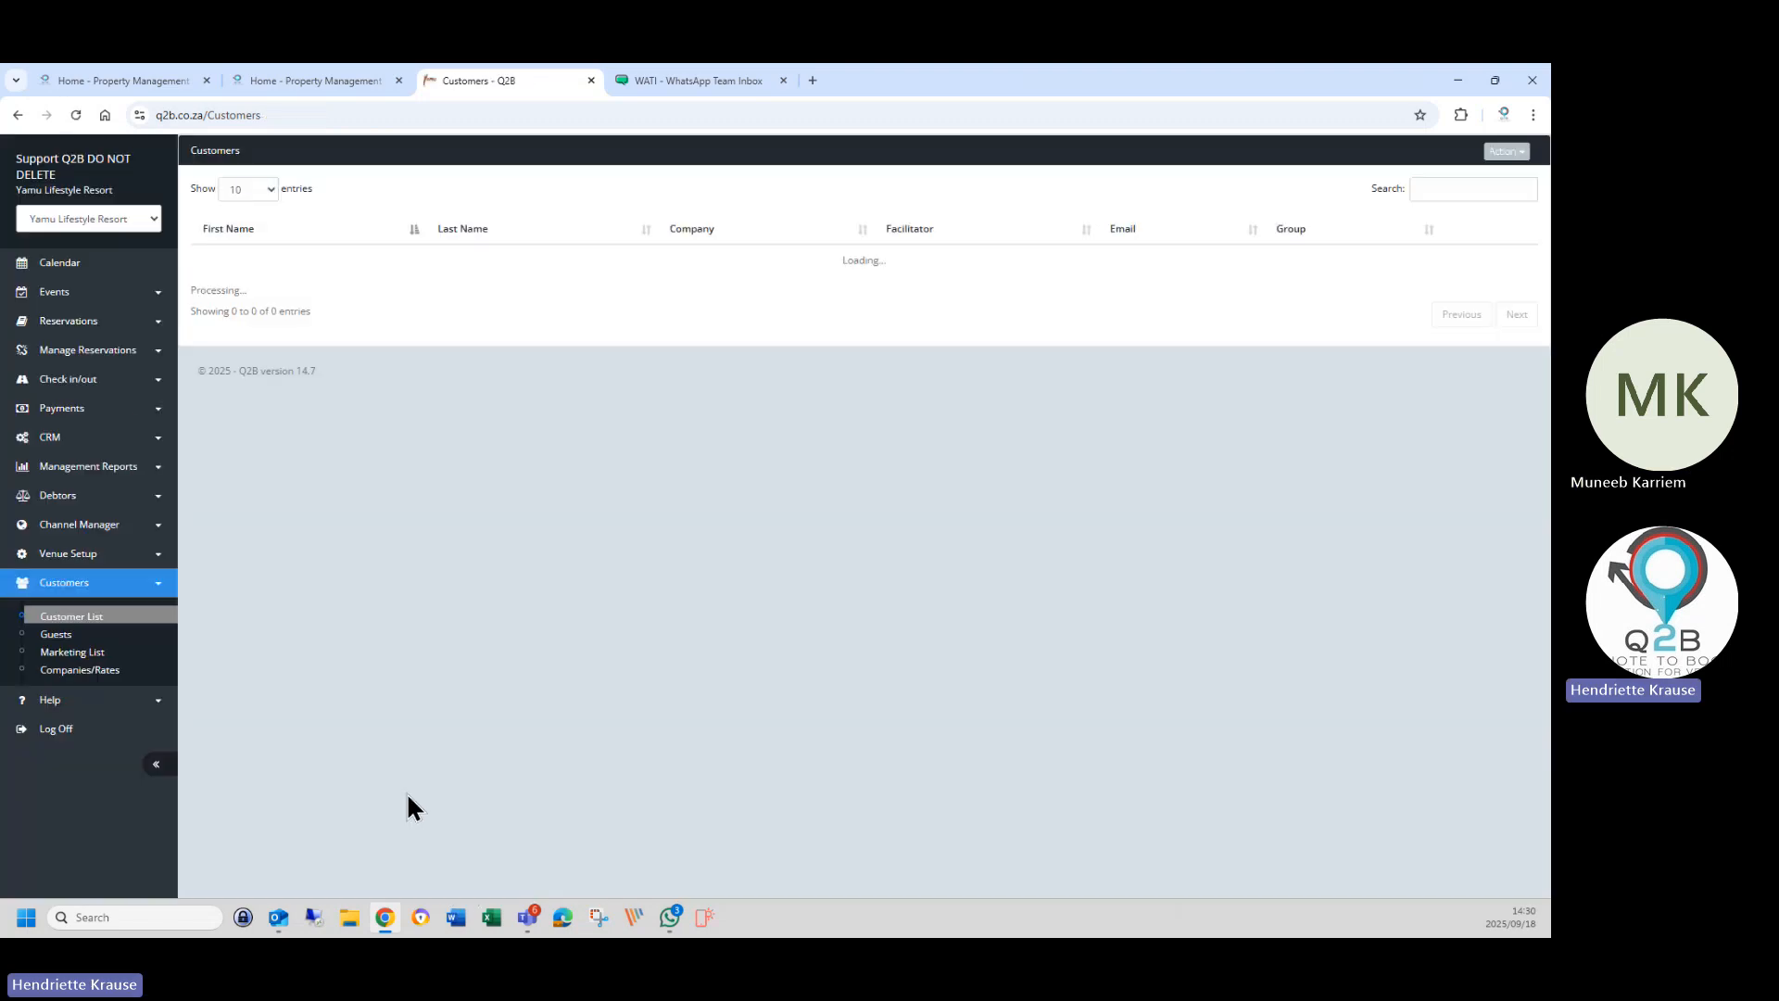
click(65, 322)
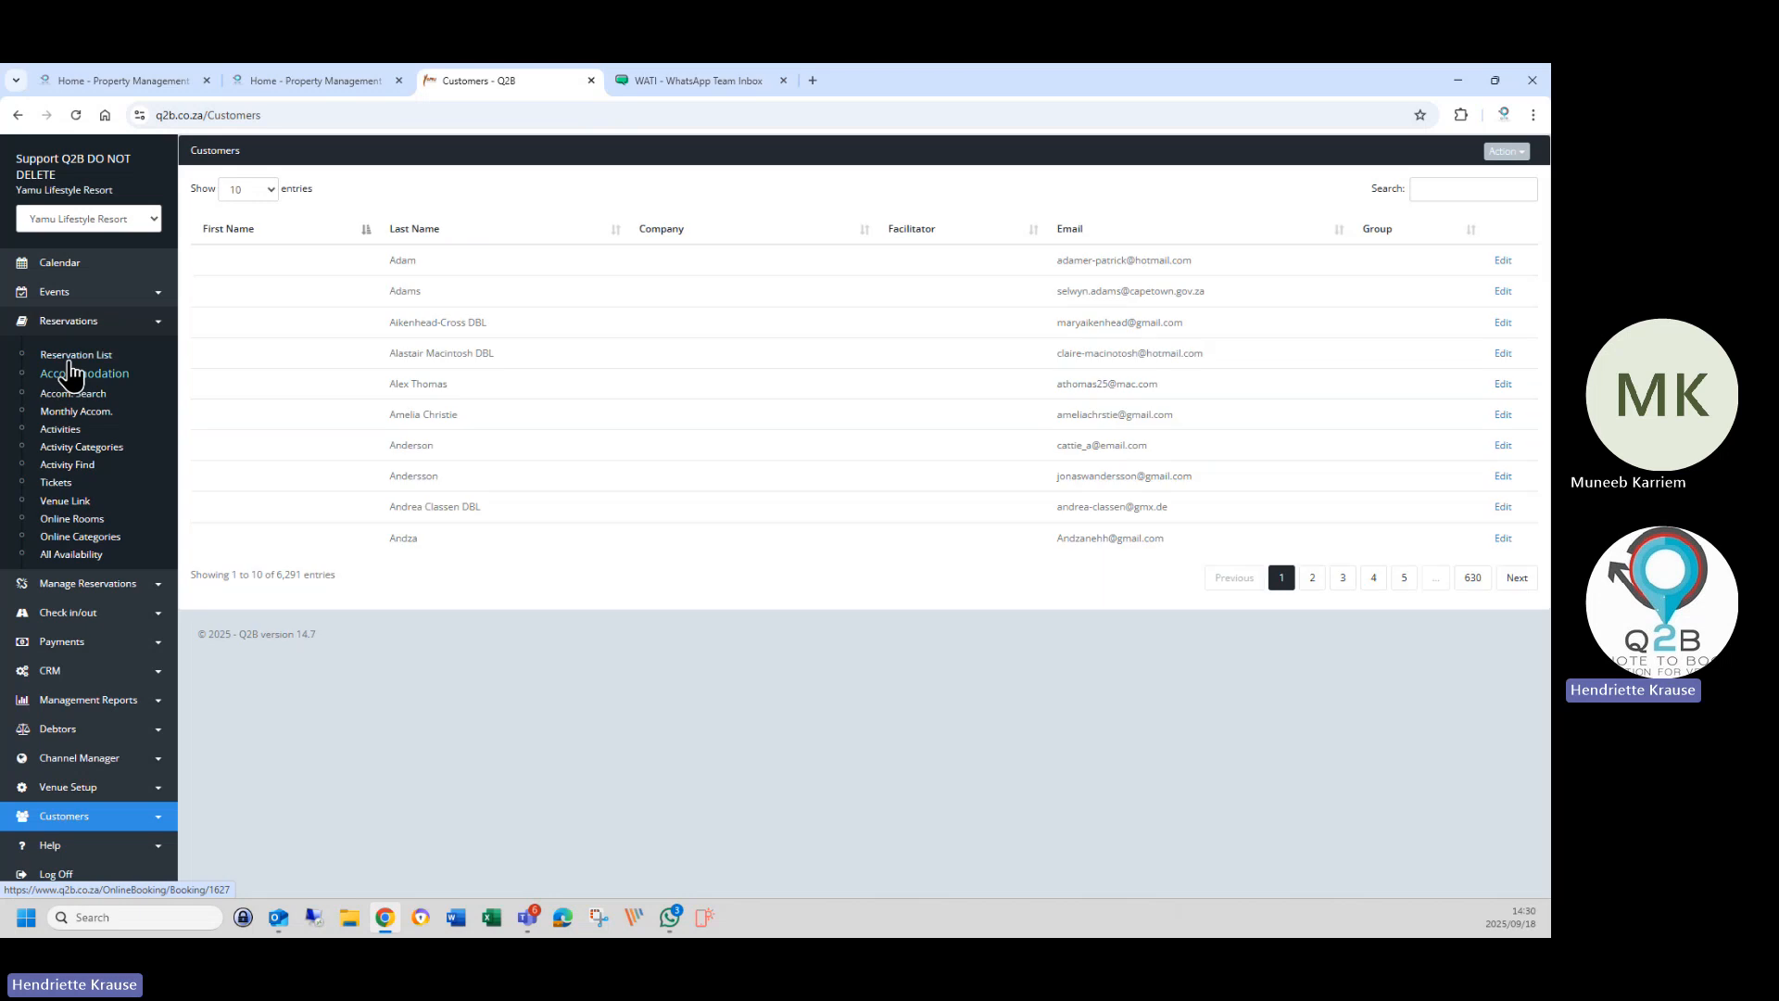
click(76, 355)
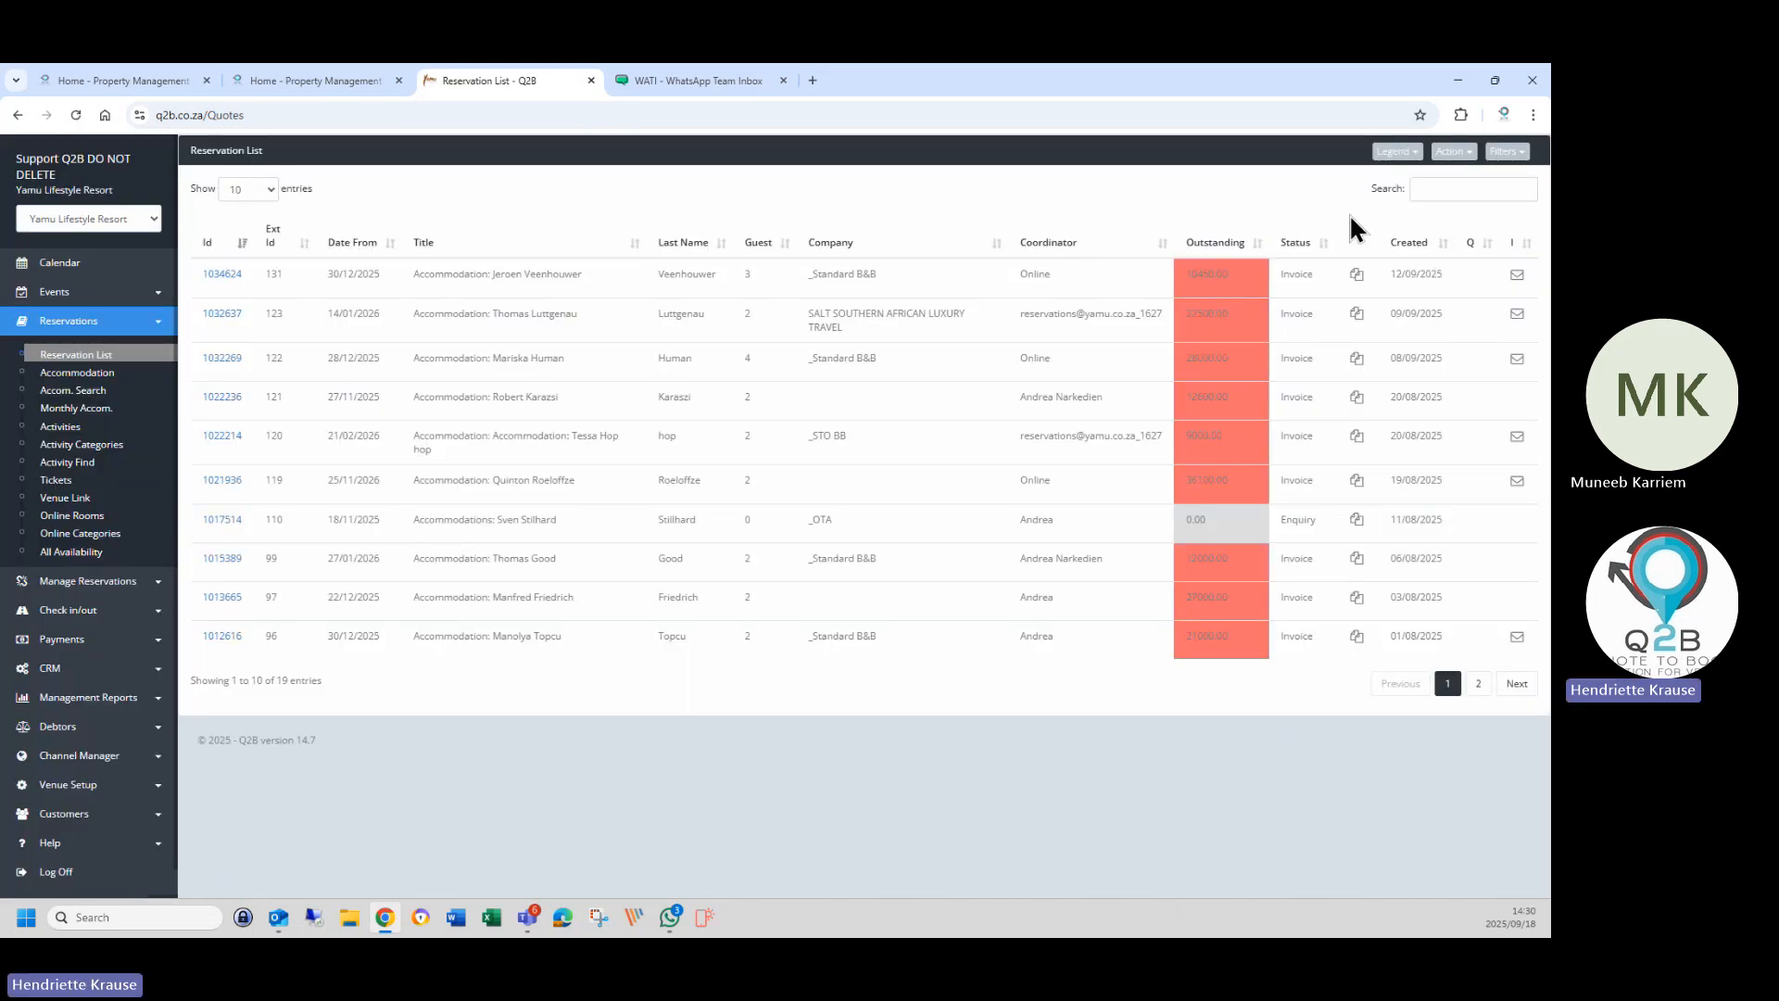
click(223, 276)
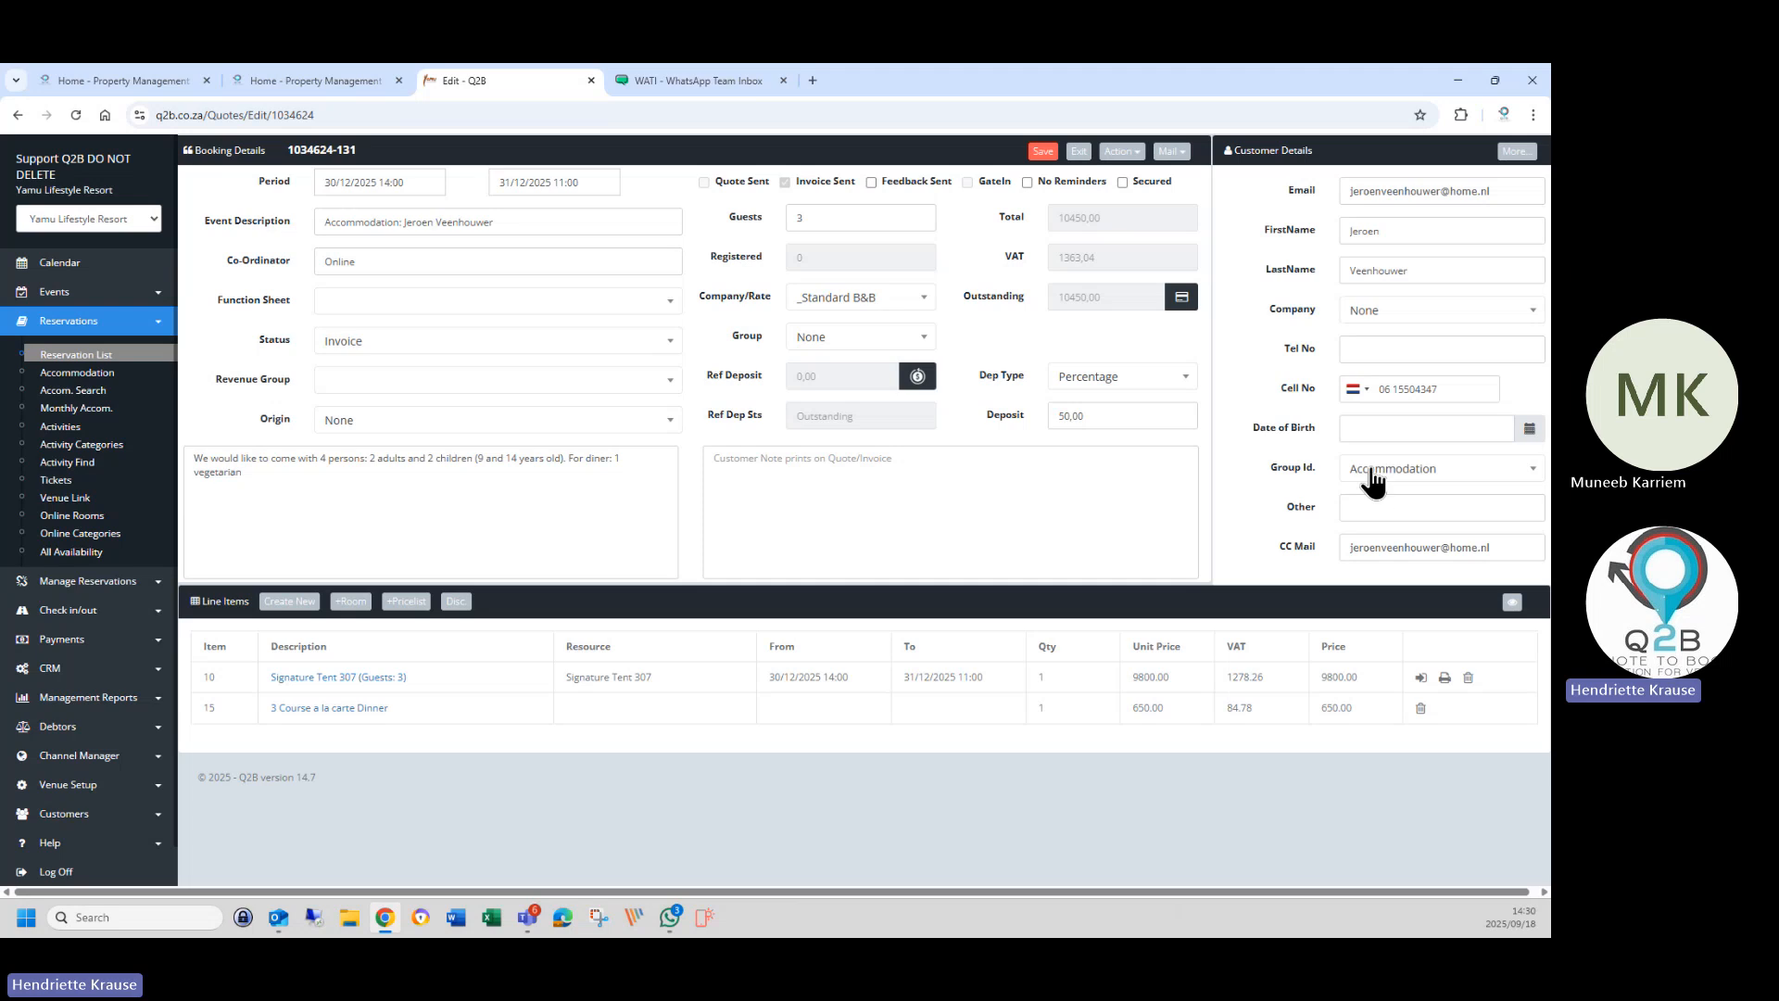
click(1381, 469)
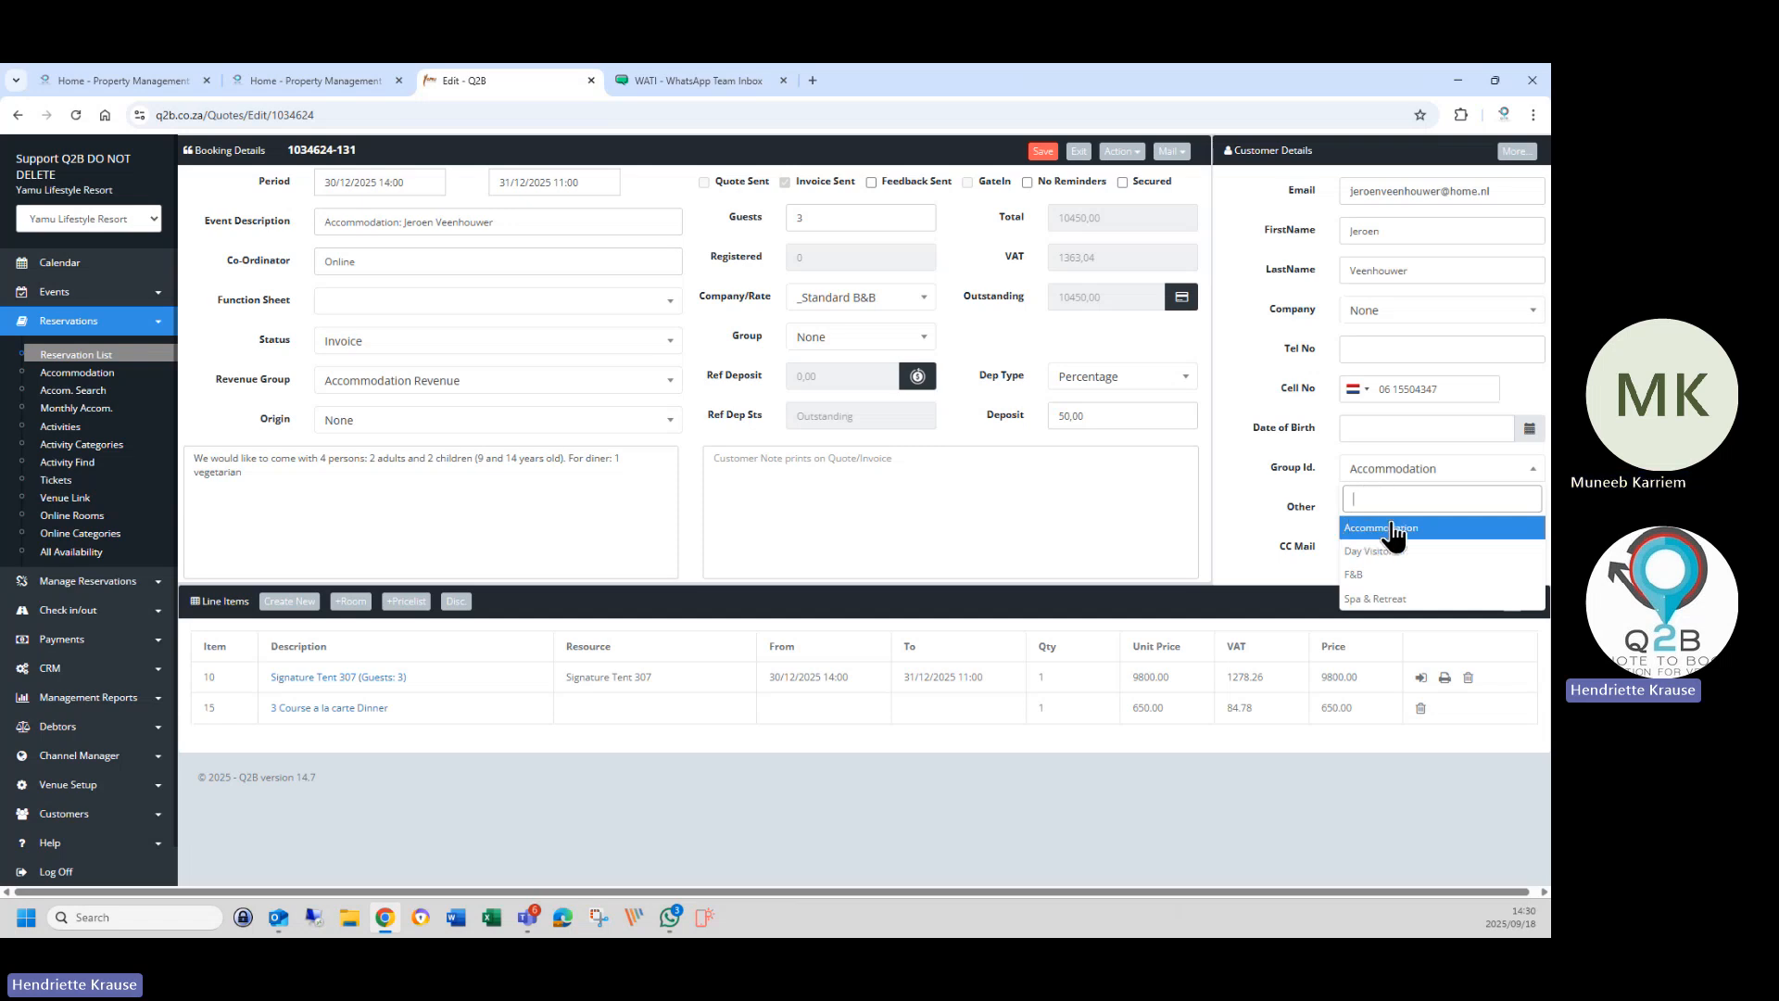
click(70, 816)
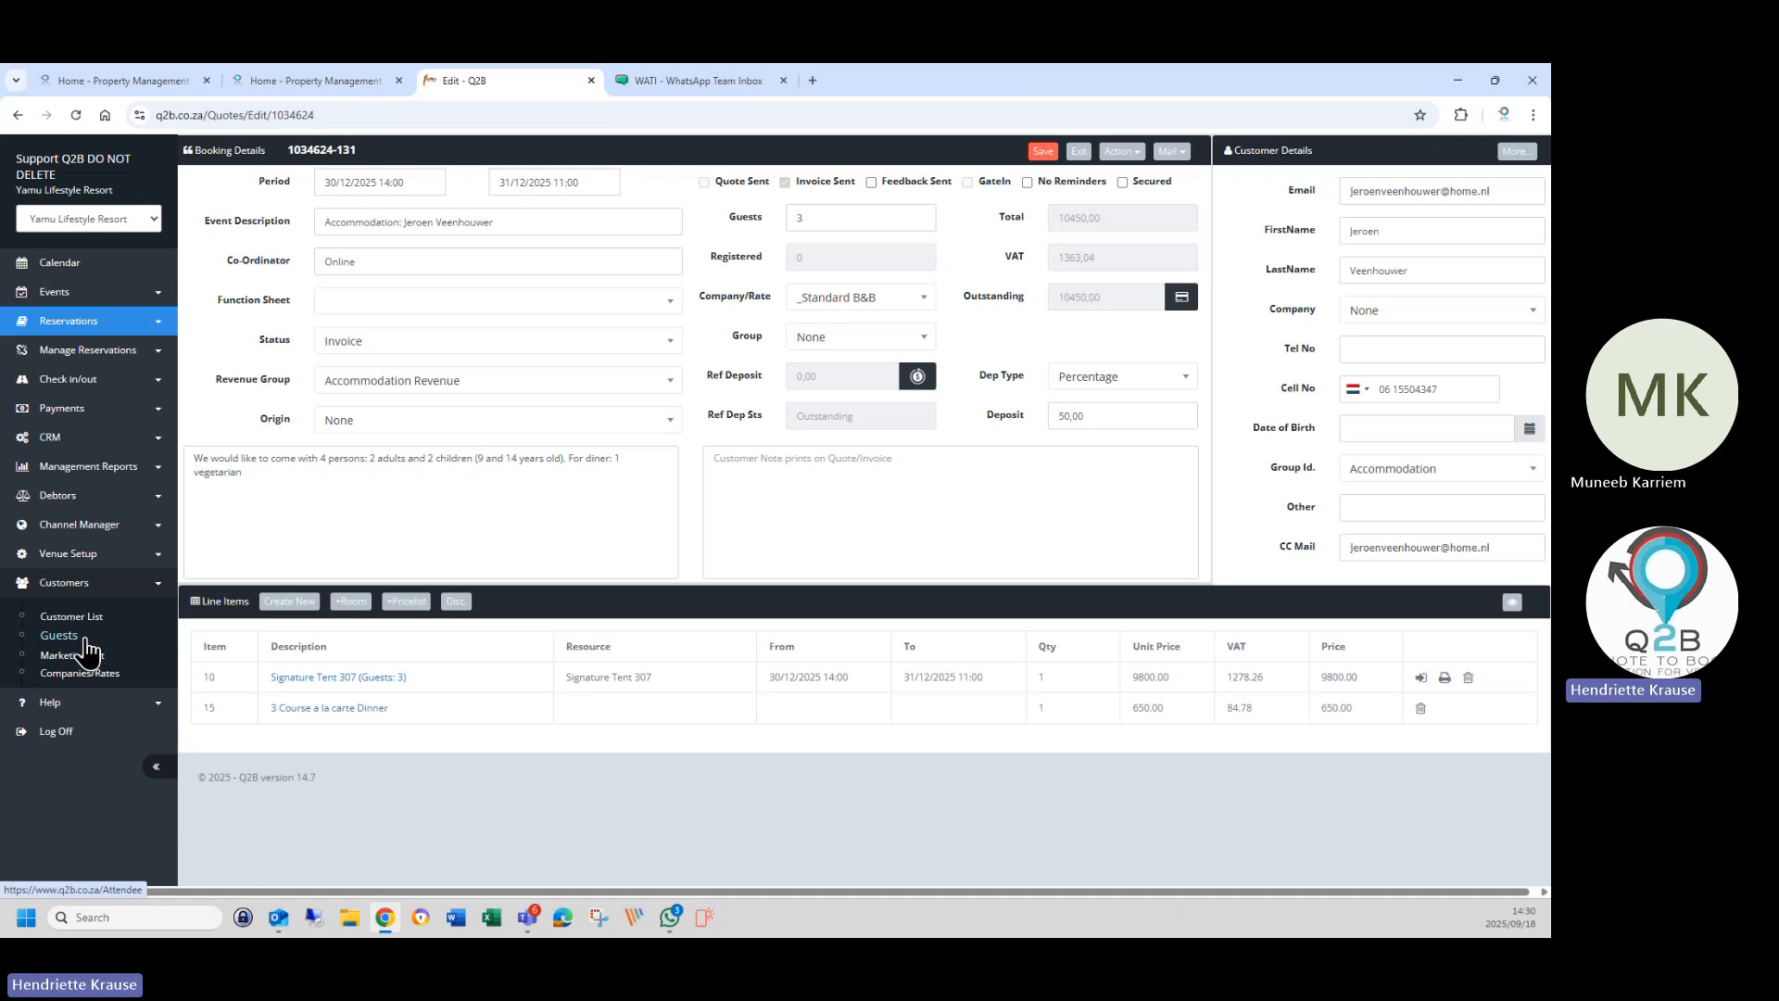
Cut the 'Steak always eat at table 10' text out of the first customer's CustomerNote field.
click(72, 618)
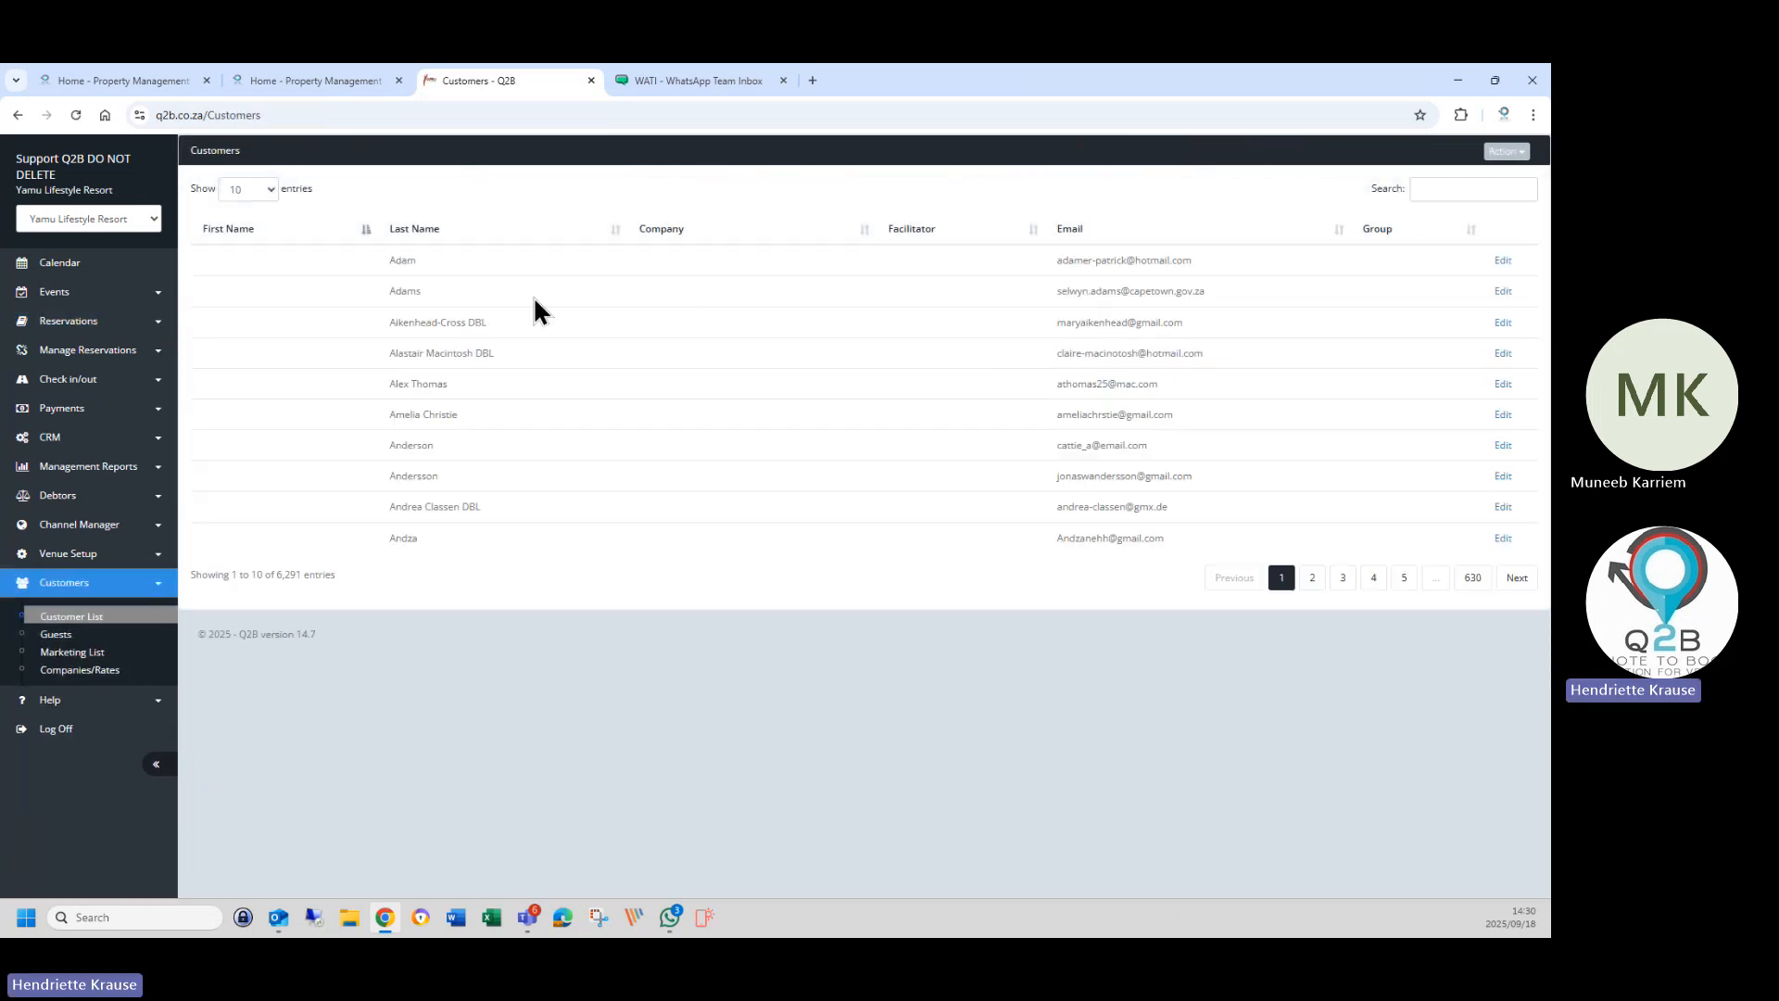
click(1503, 262)
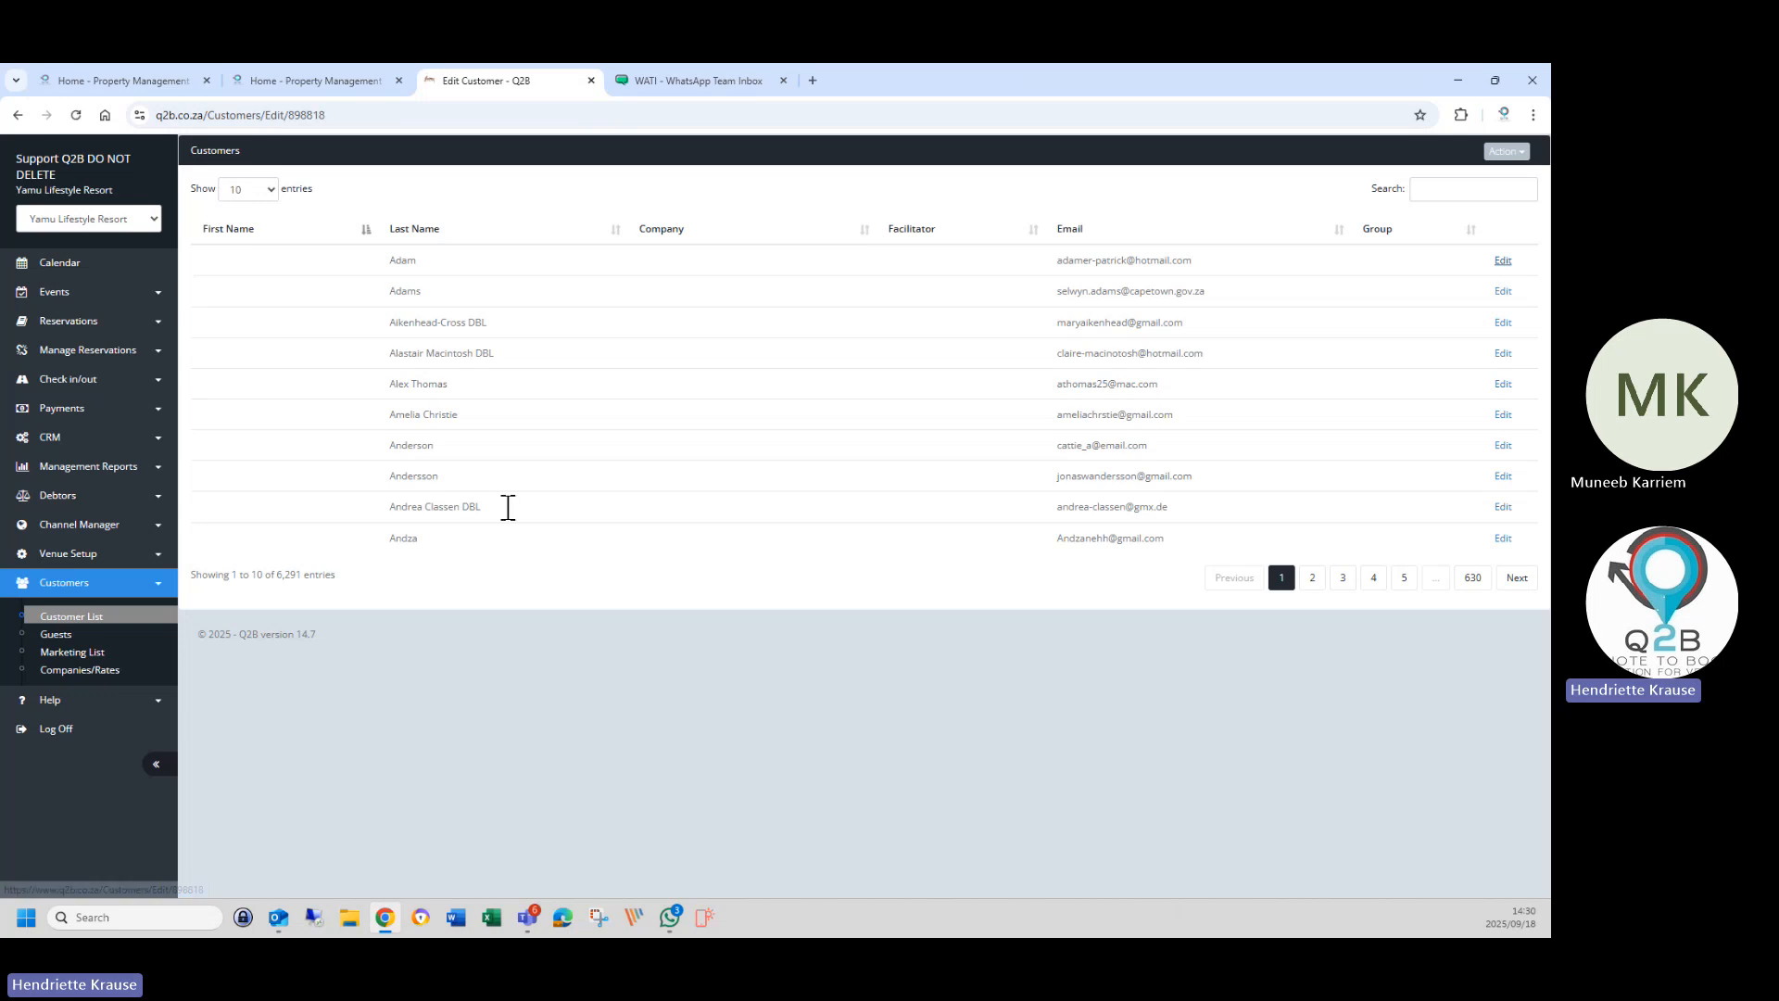
scroll(463, 630, down, 3)
scroll(437, 667, down, 3)
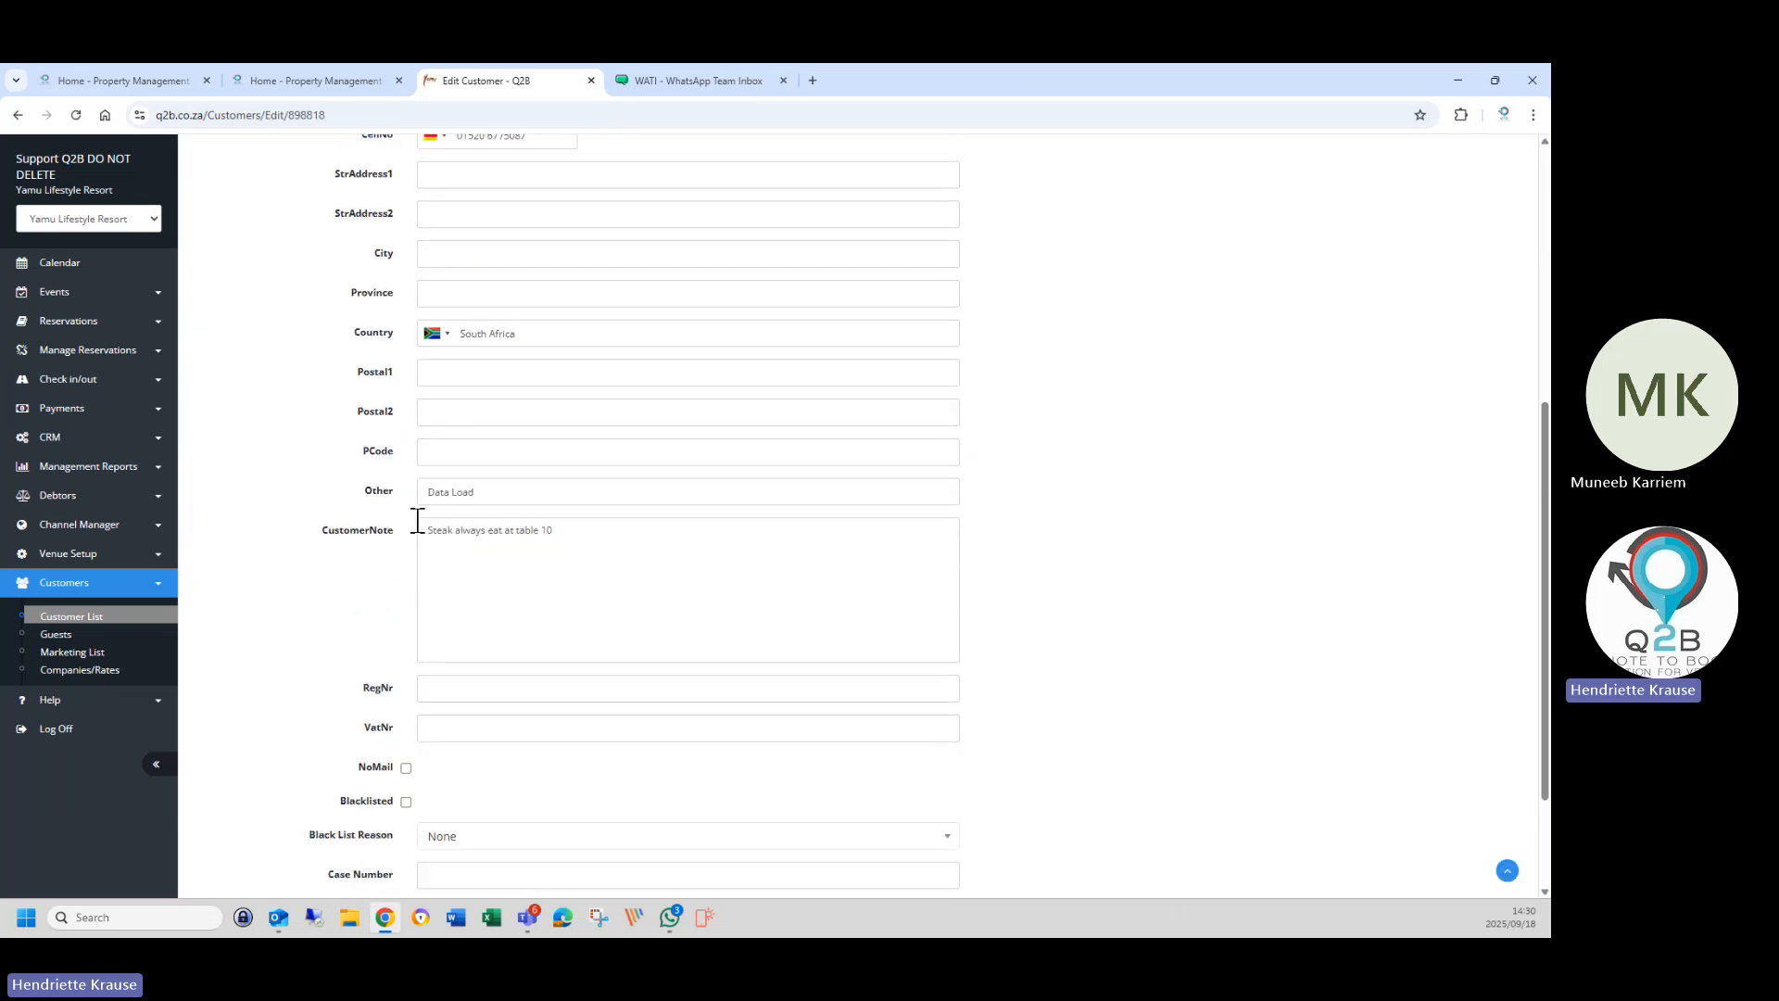
drag(421, 525, 583, 530)
right_click(542, 535)
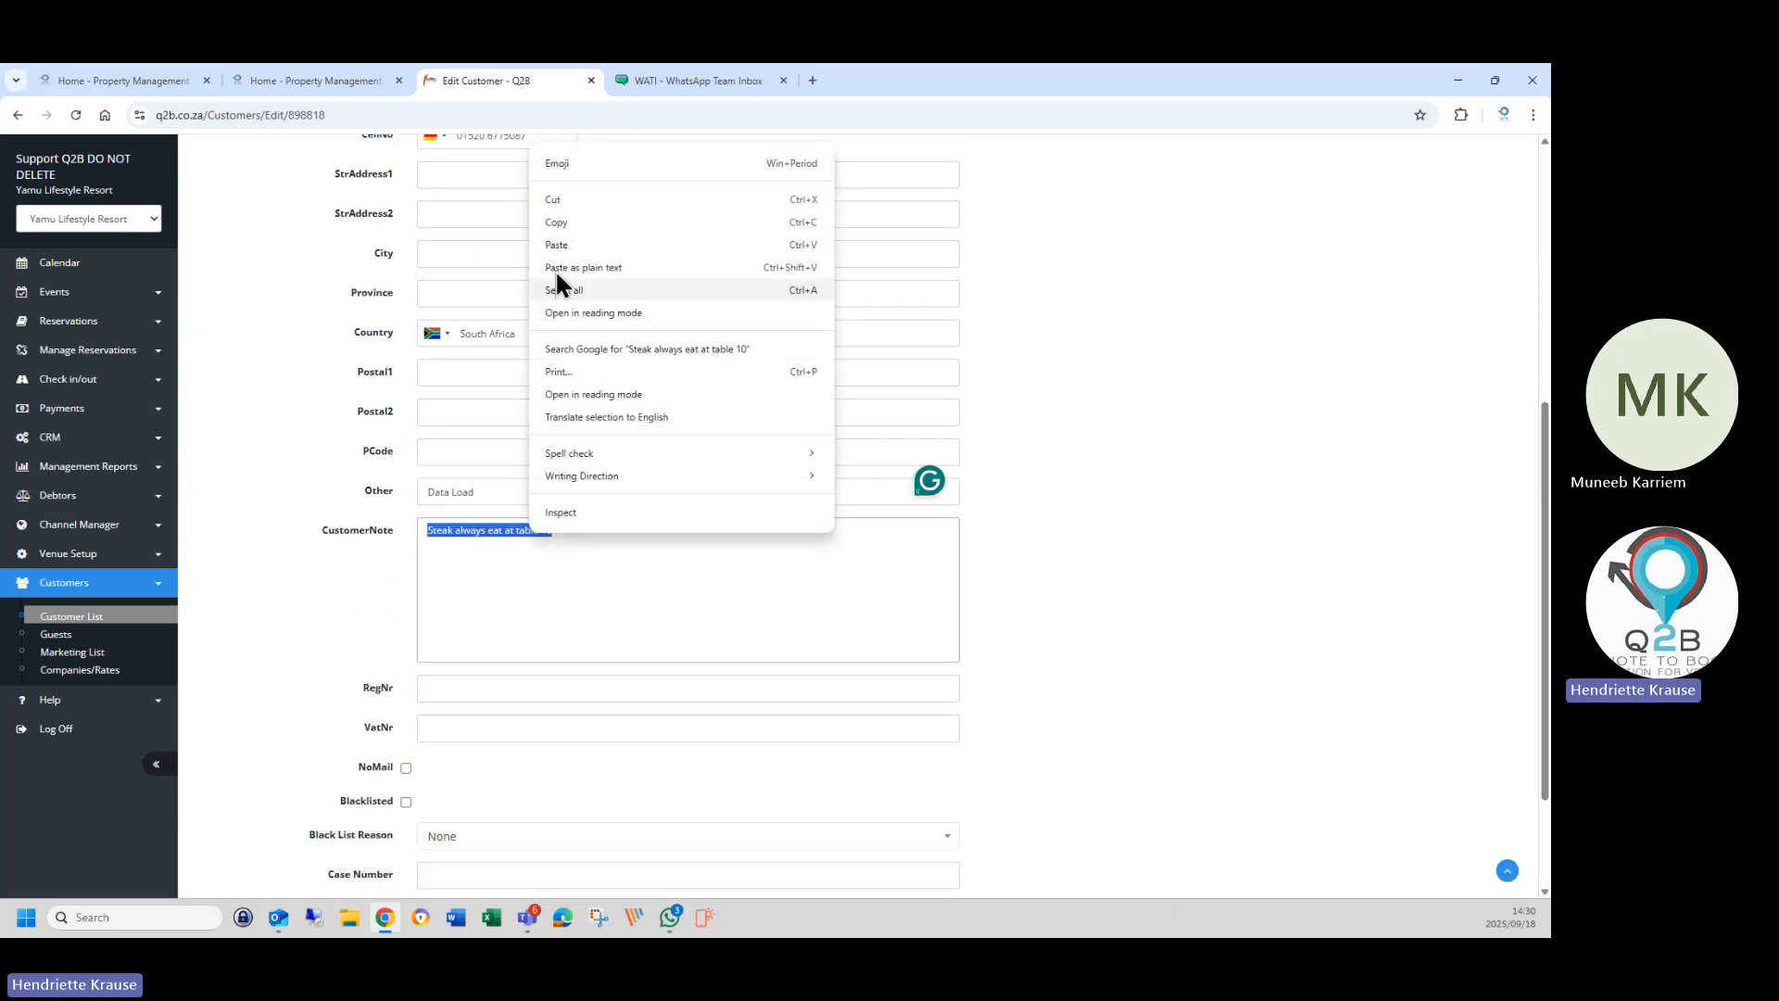
click(558, 202)
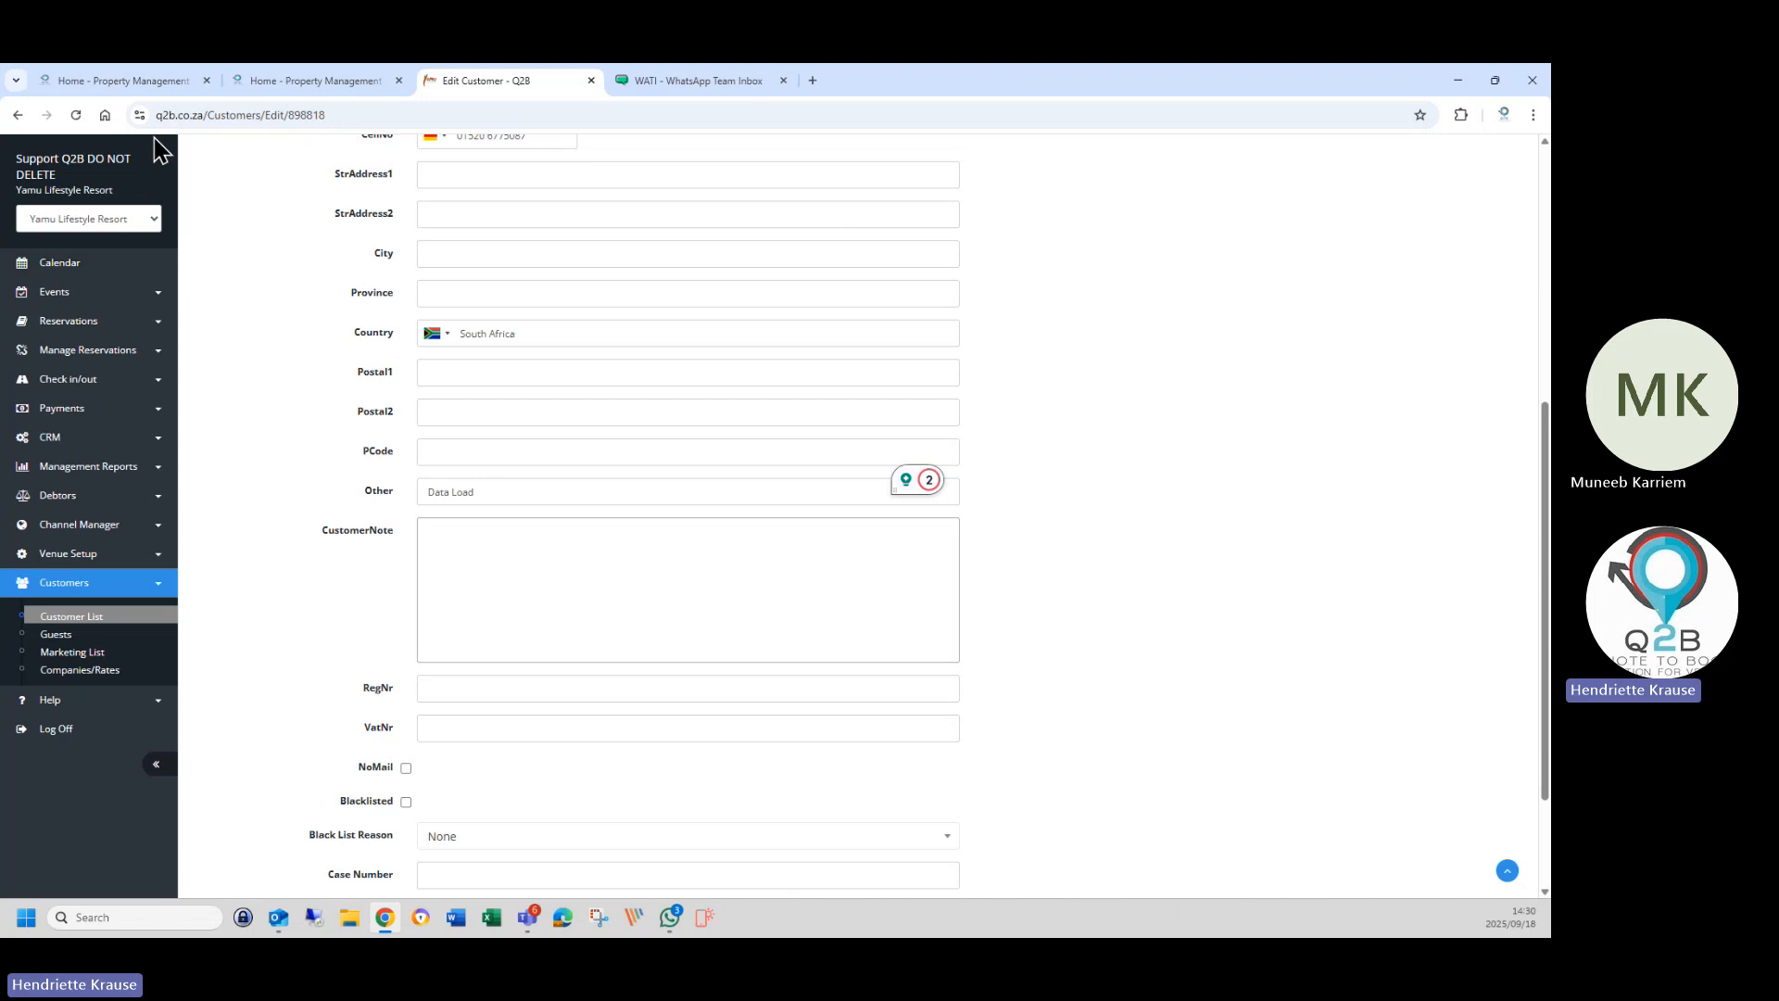
click(82, 329)
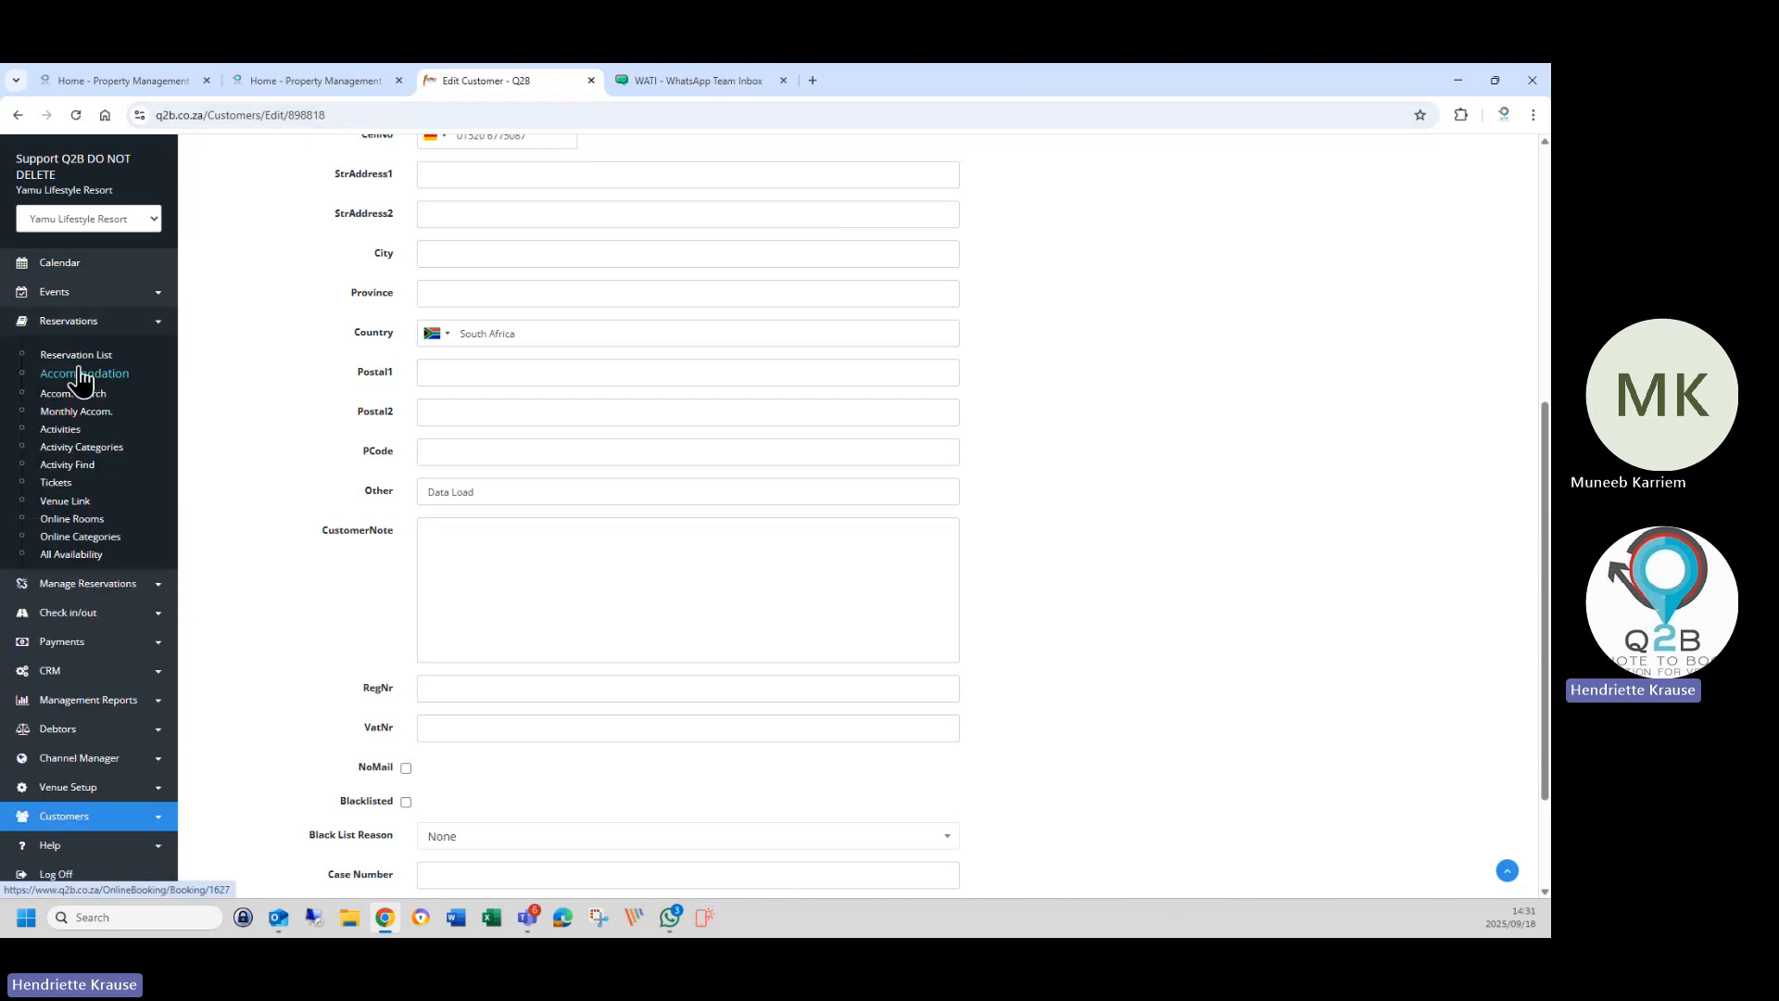
click(82, 356)
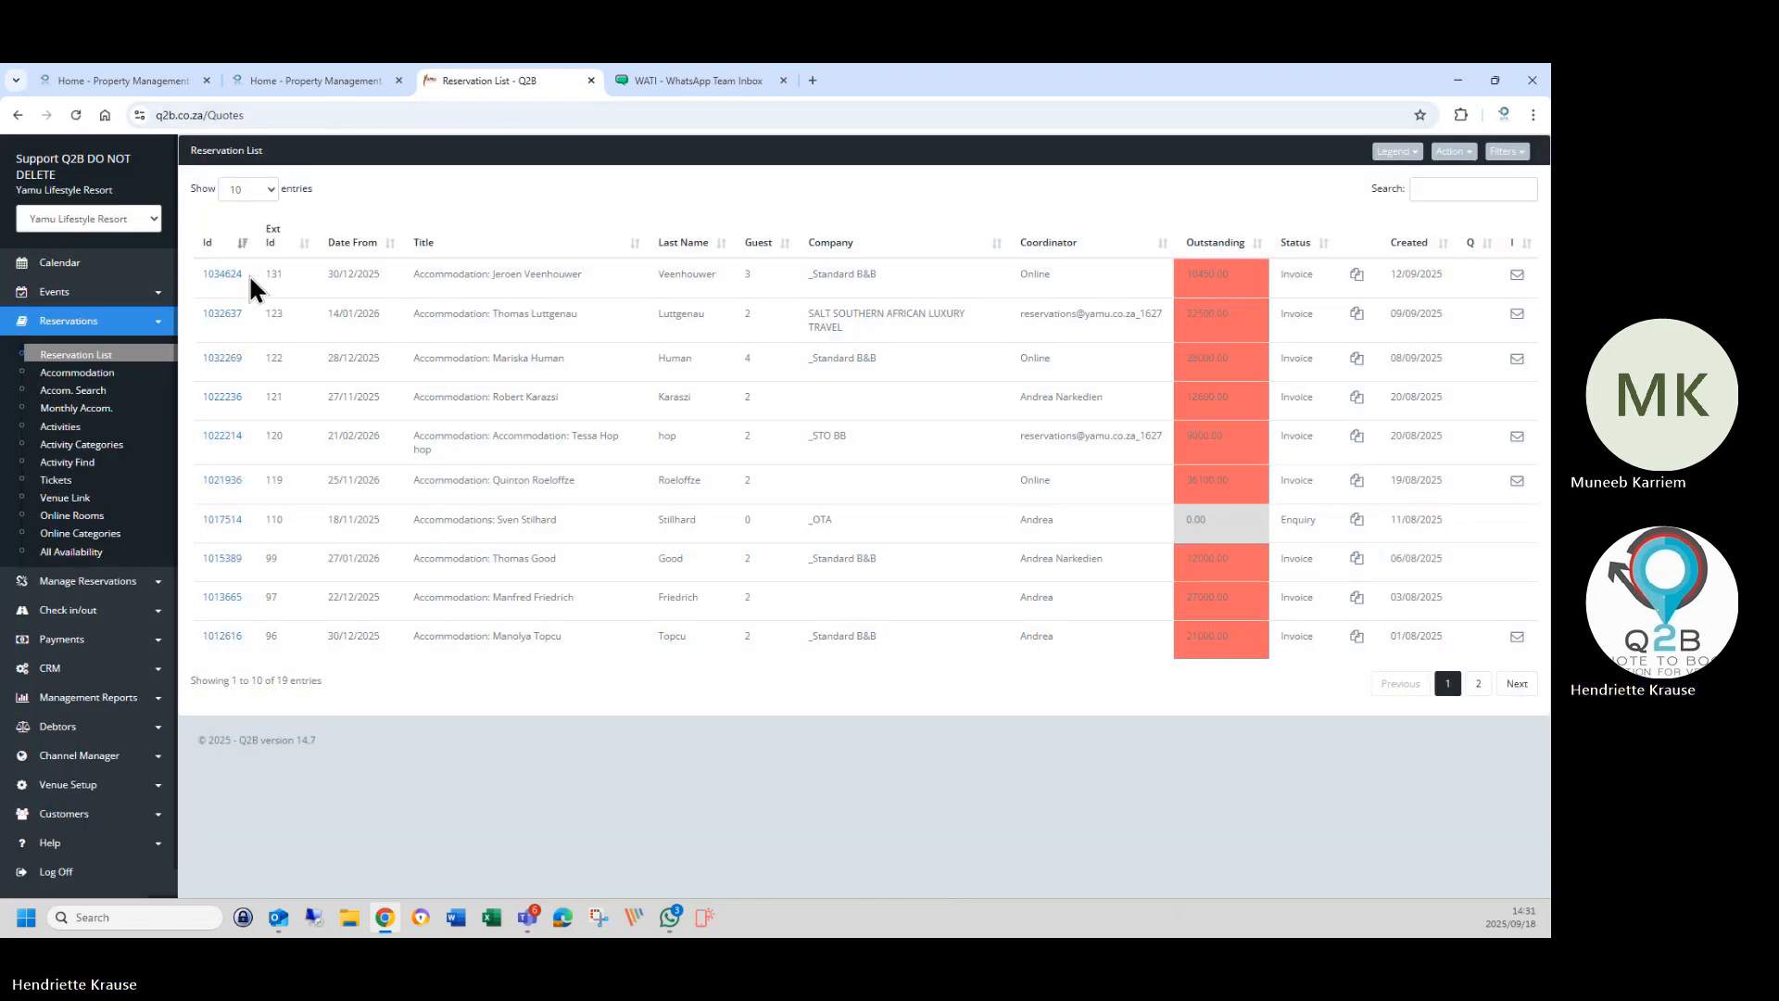
click(238, 277)
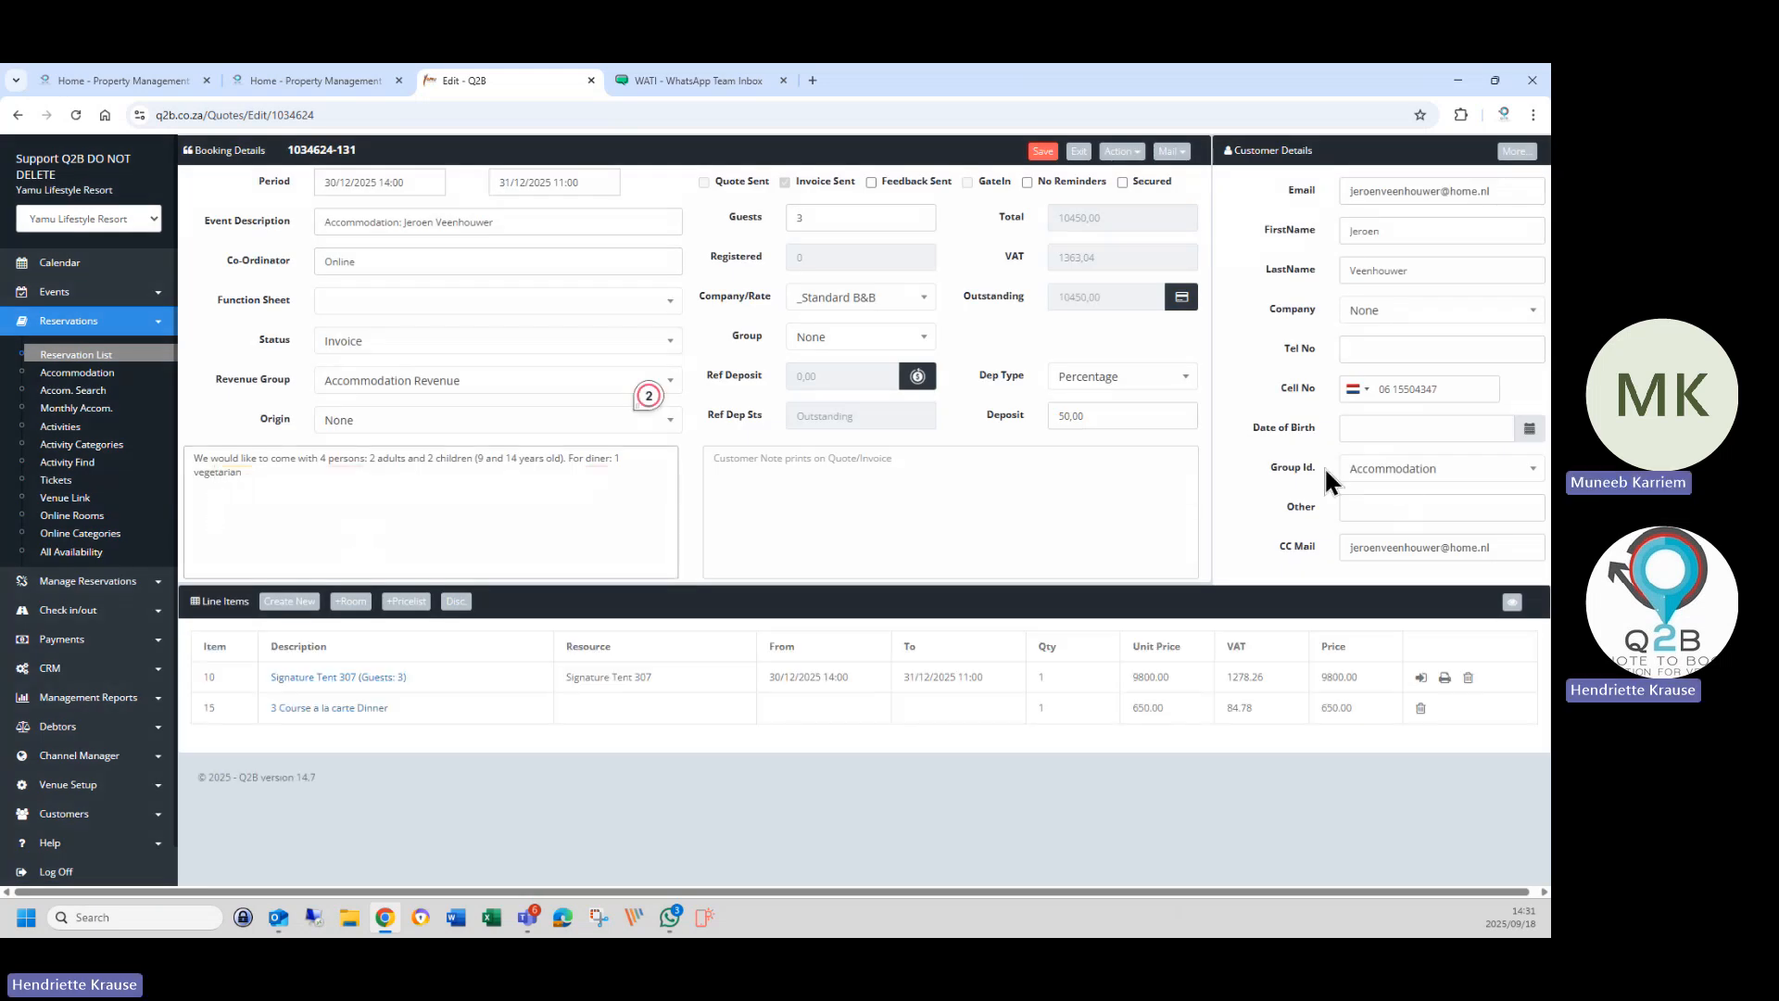
Check the booking's Group Id. (kept as Accommodation) and its guest request notes, then exit to reservations.
click(1362, 471)
click(1358, 527)
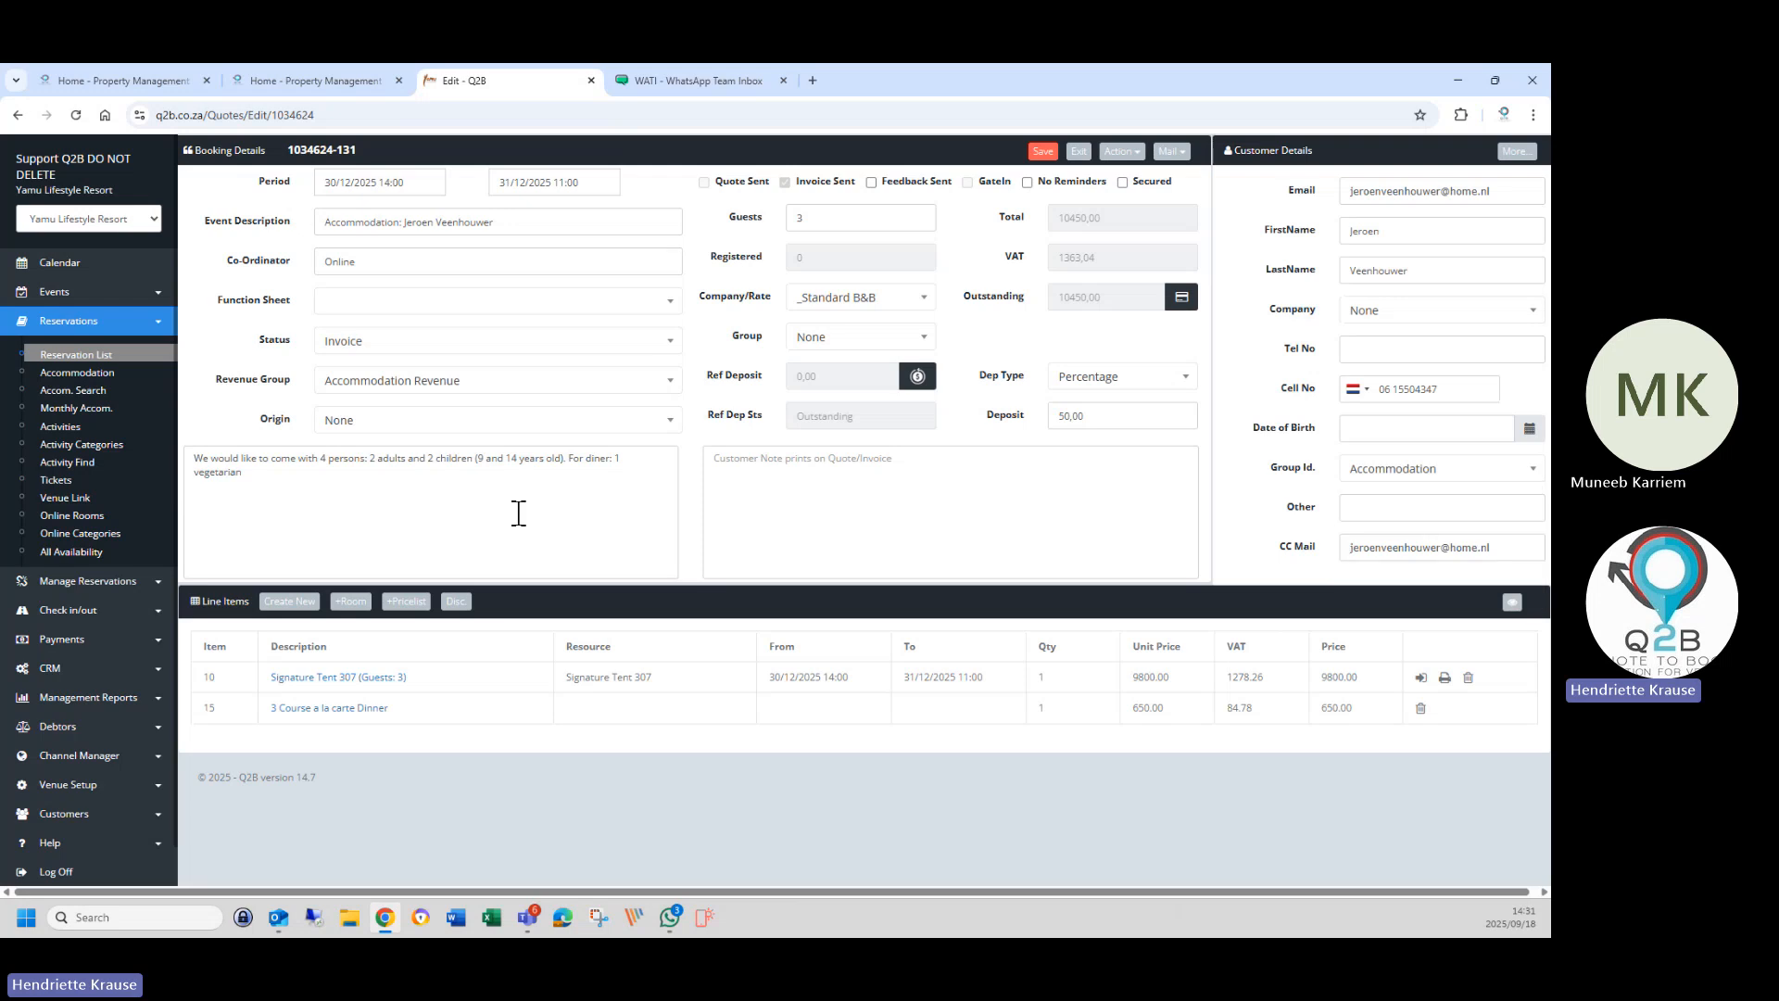
click(238, 504)
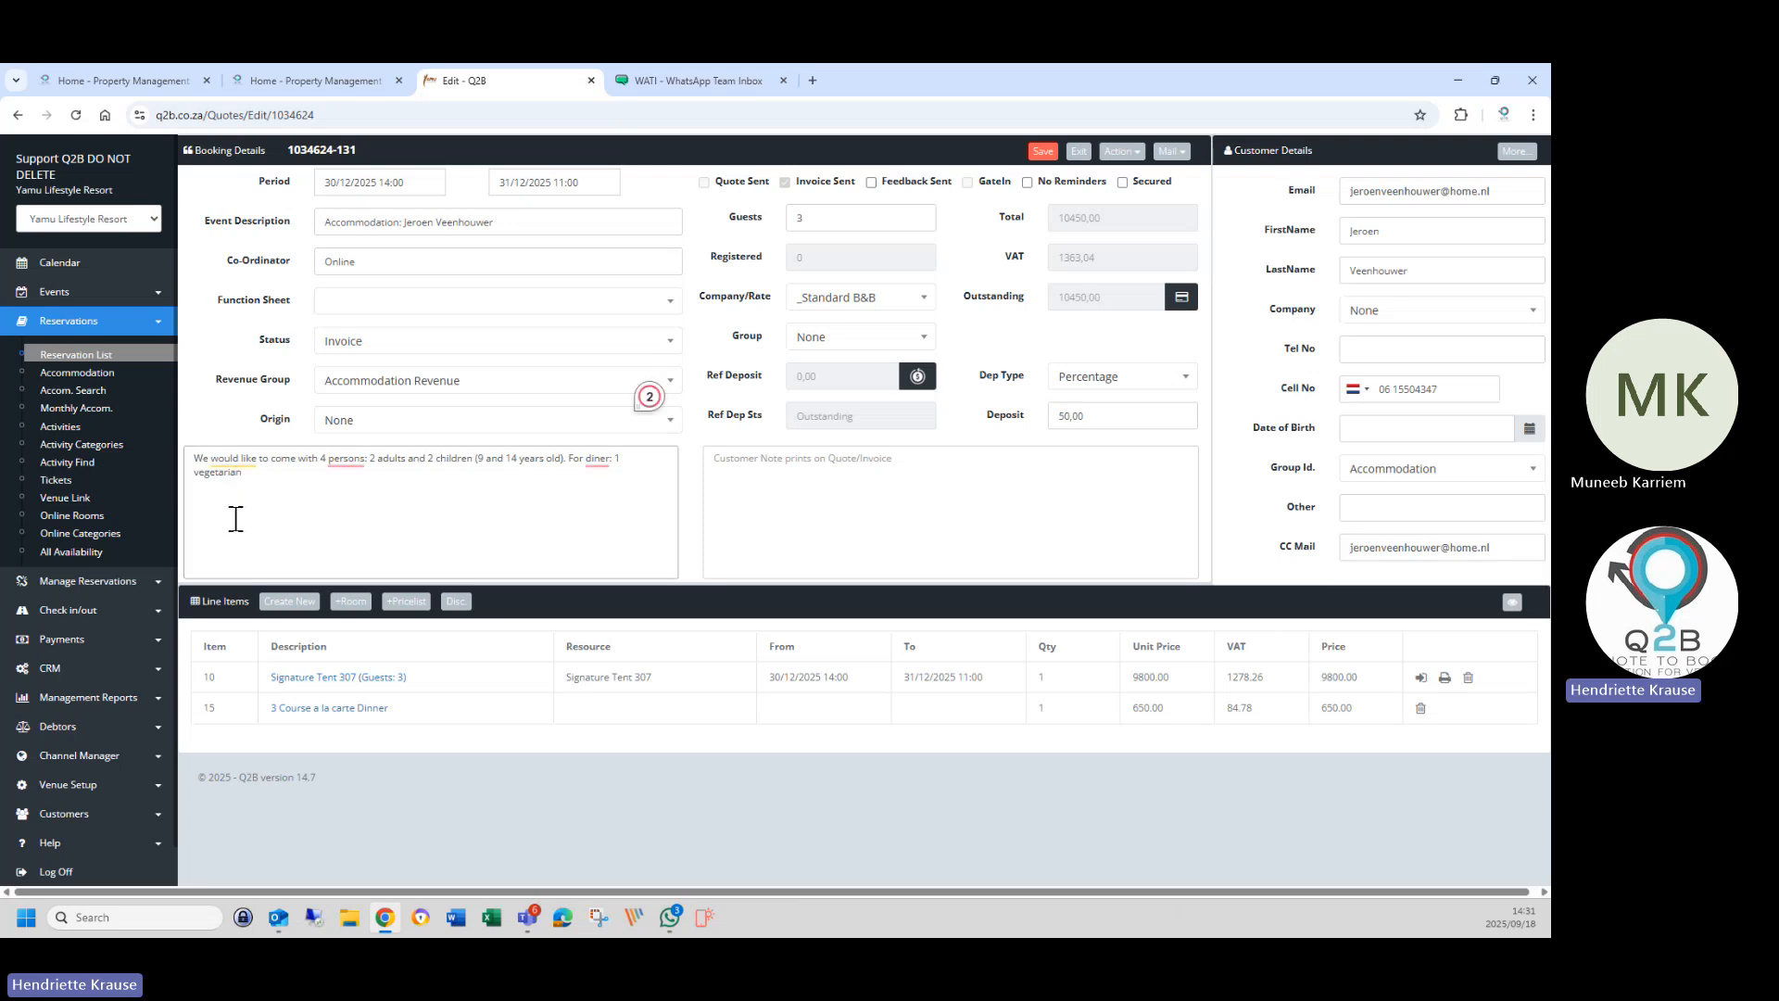
click(414, 497)
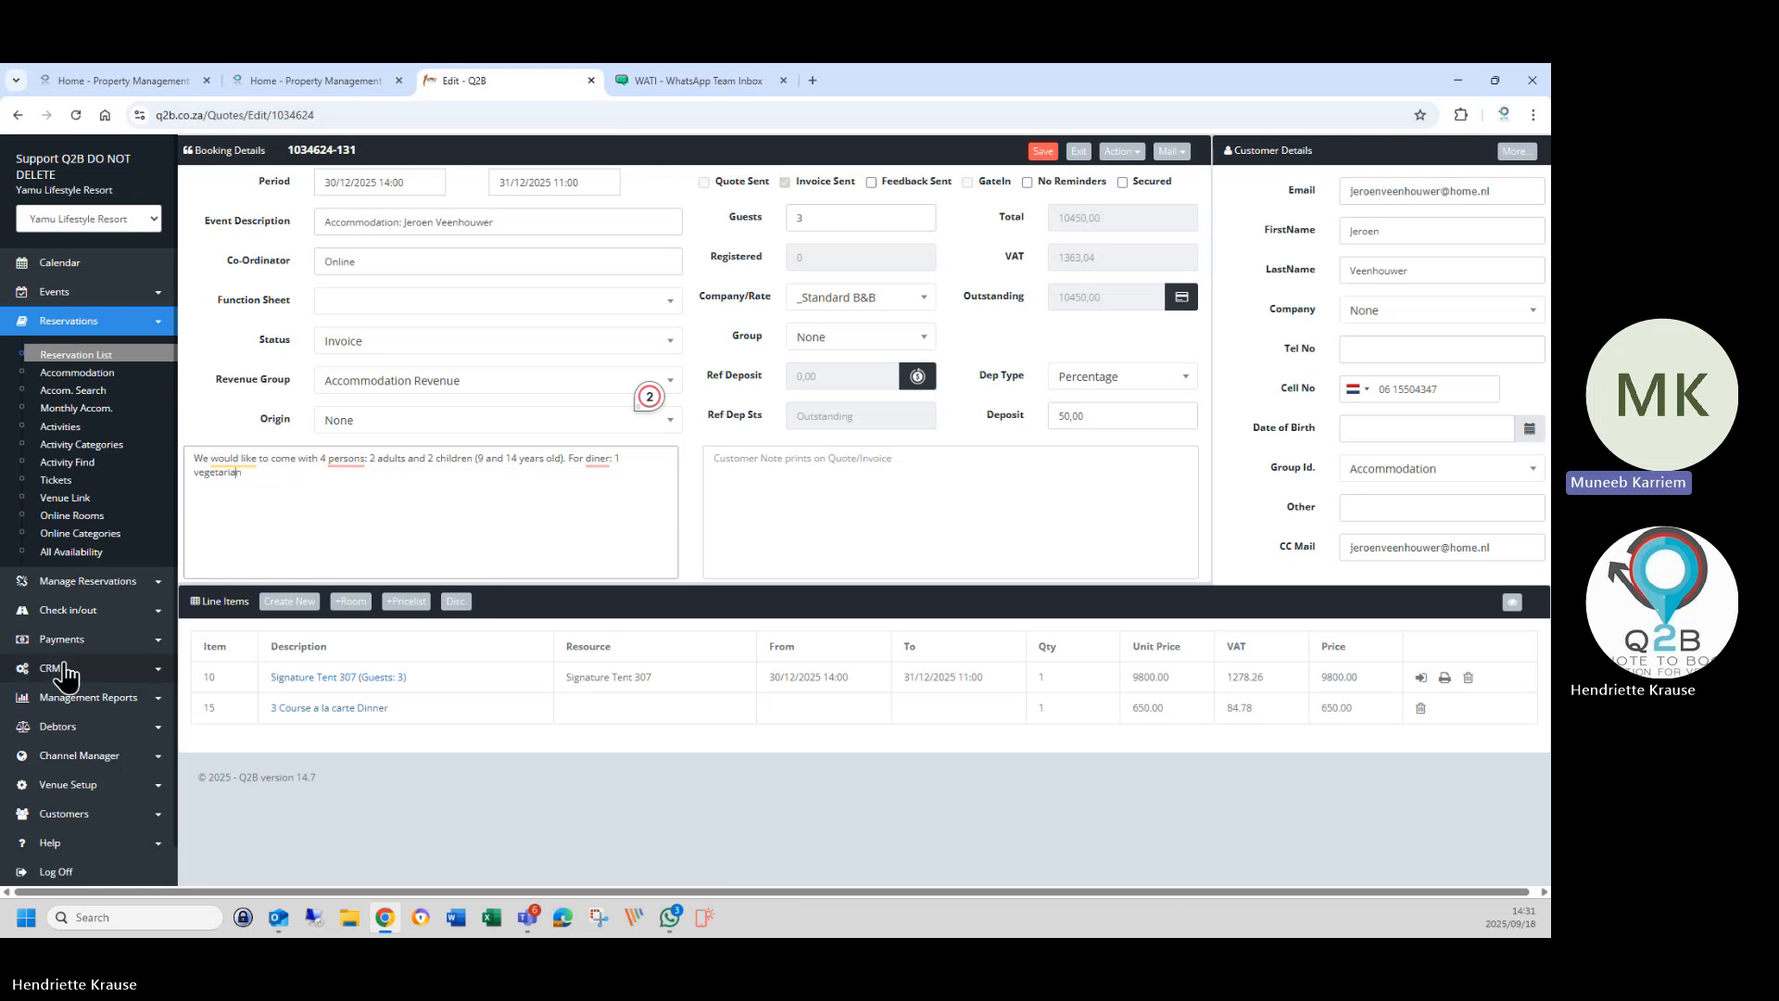
click(79, 787)
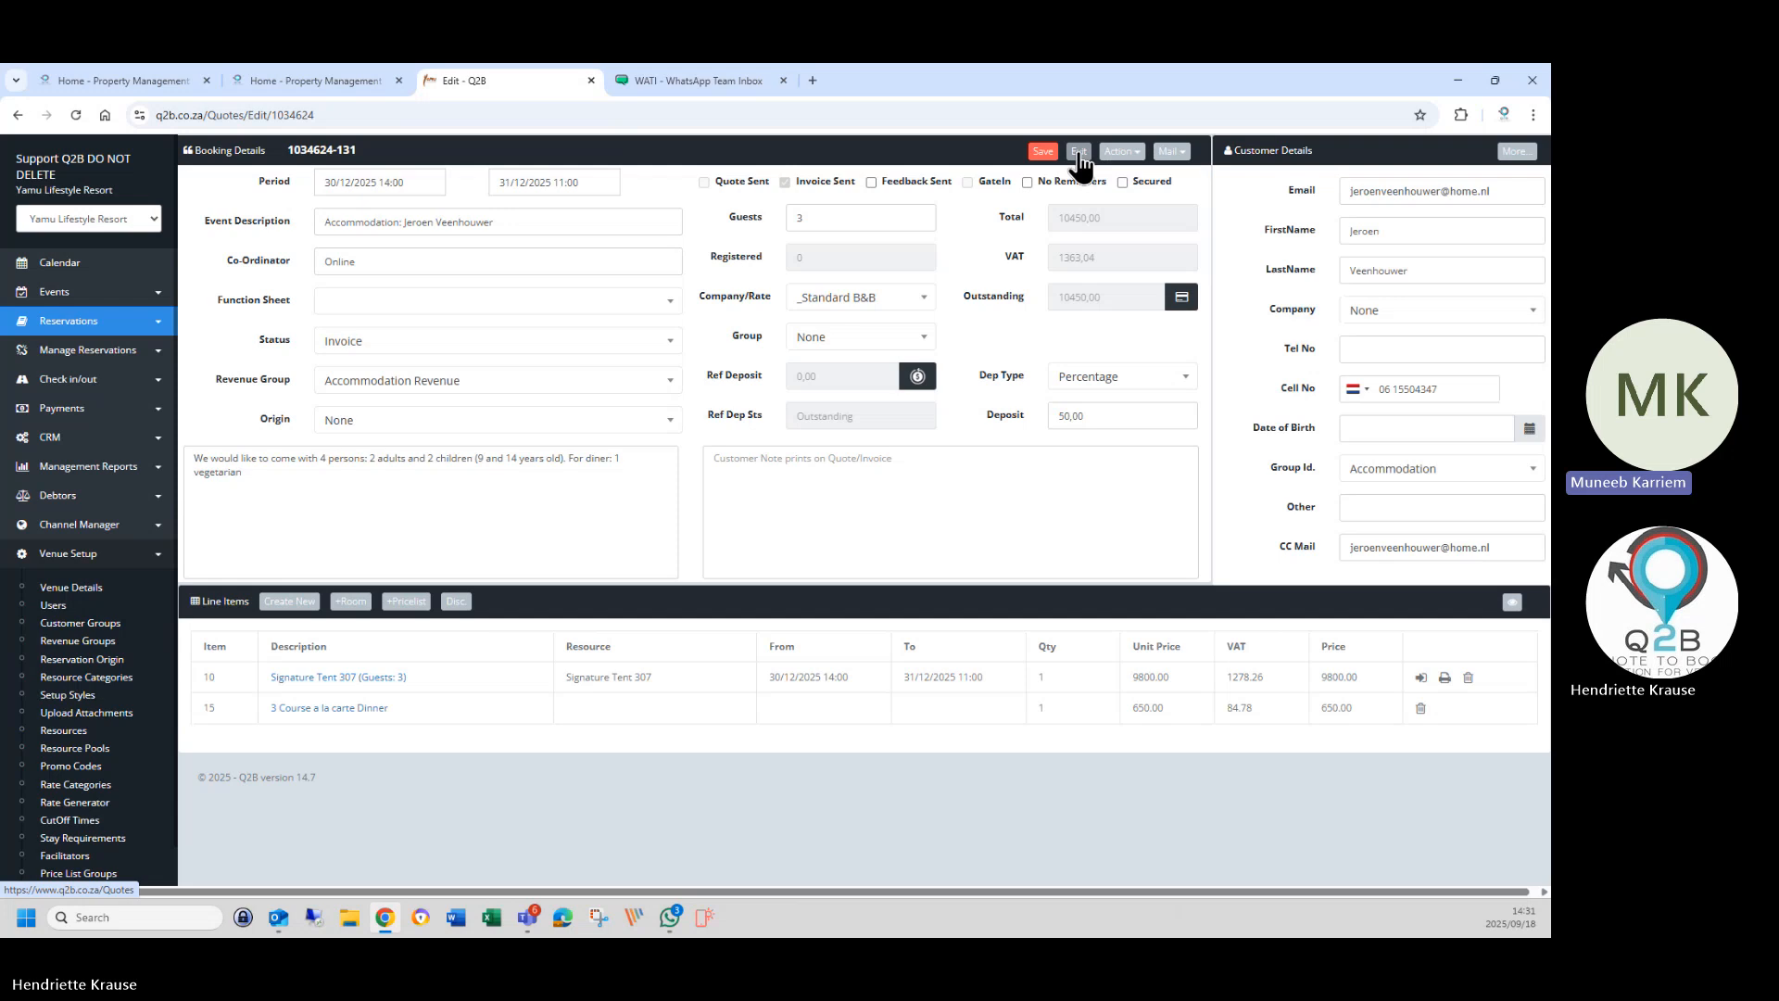
click(1079, 158)
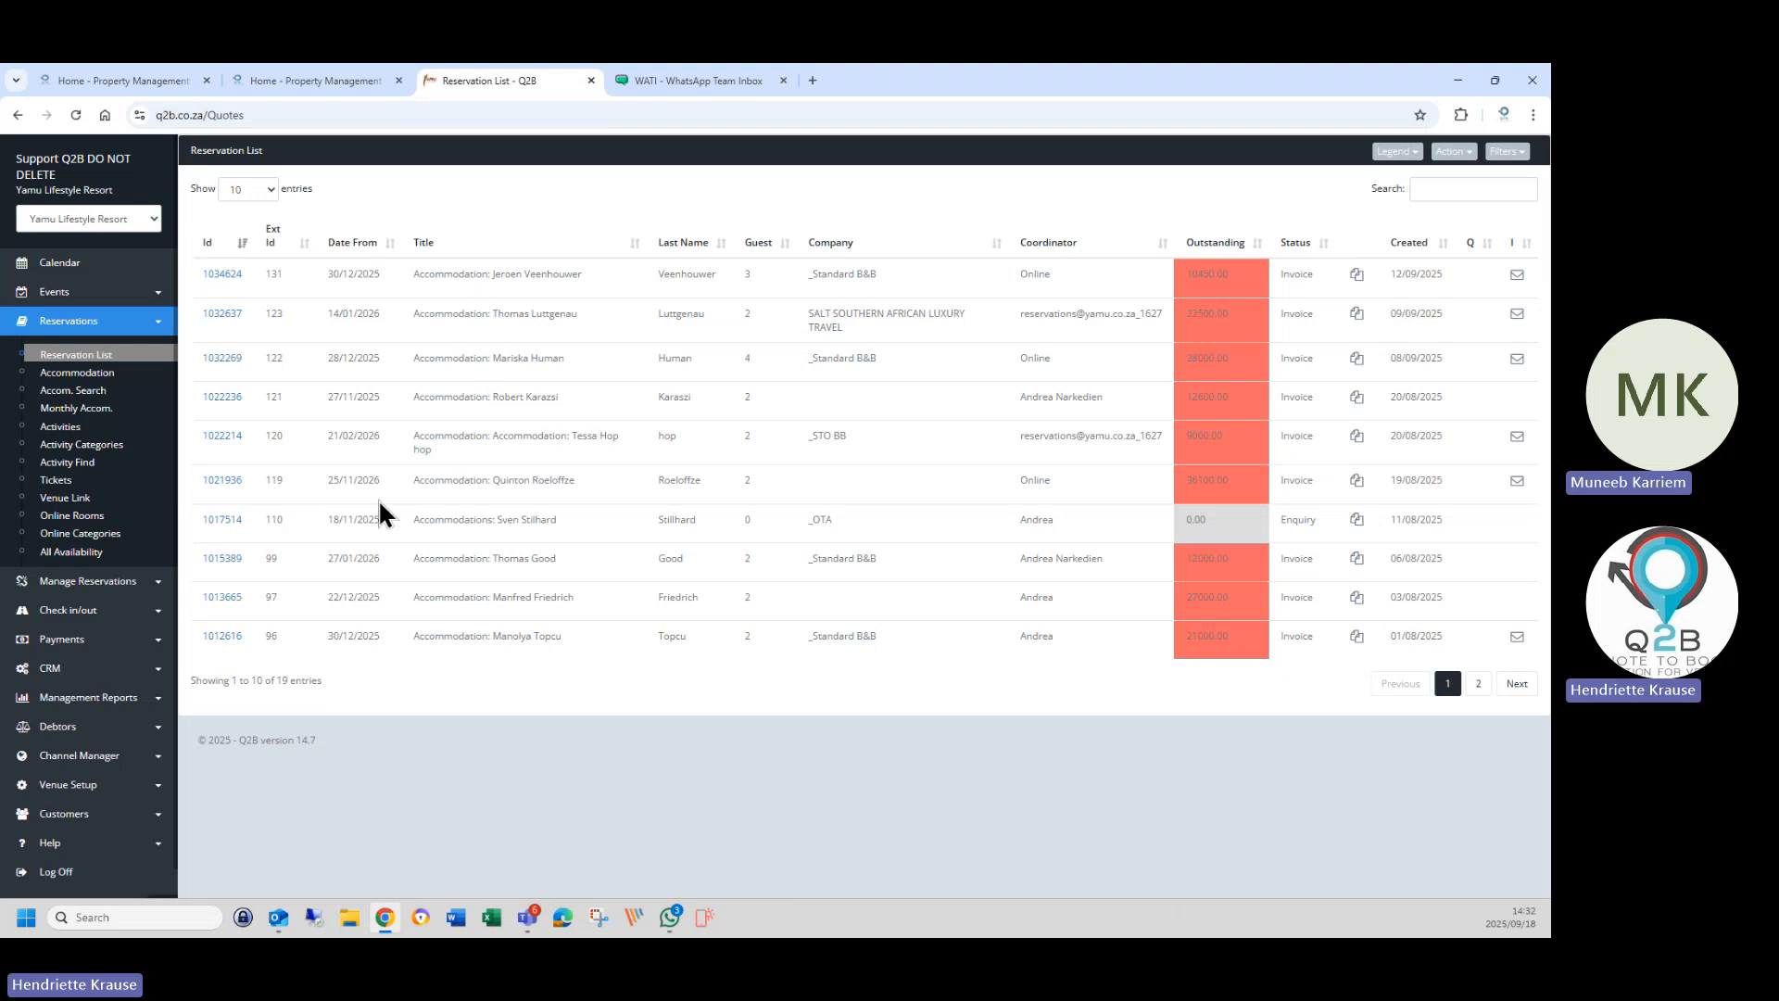
Expand Customers in the sidebar and open the Customer List of 6,291 customers.
click(72, 790)
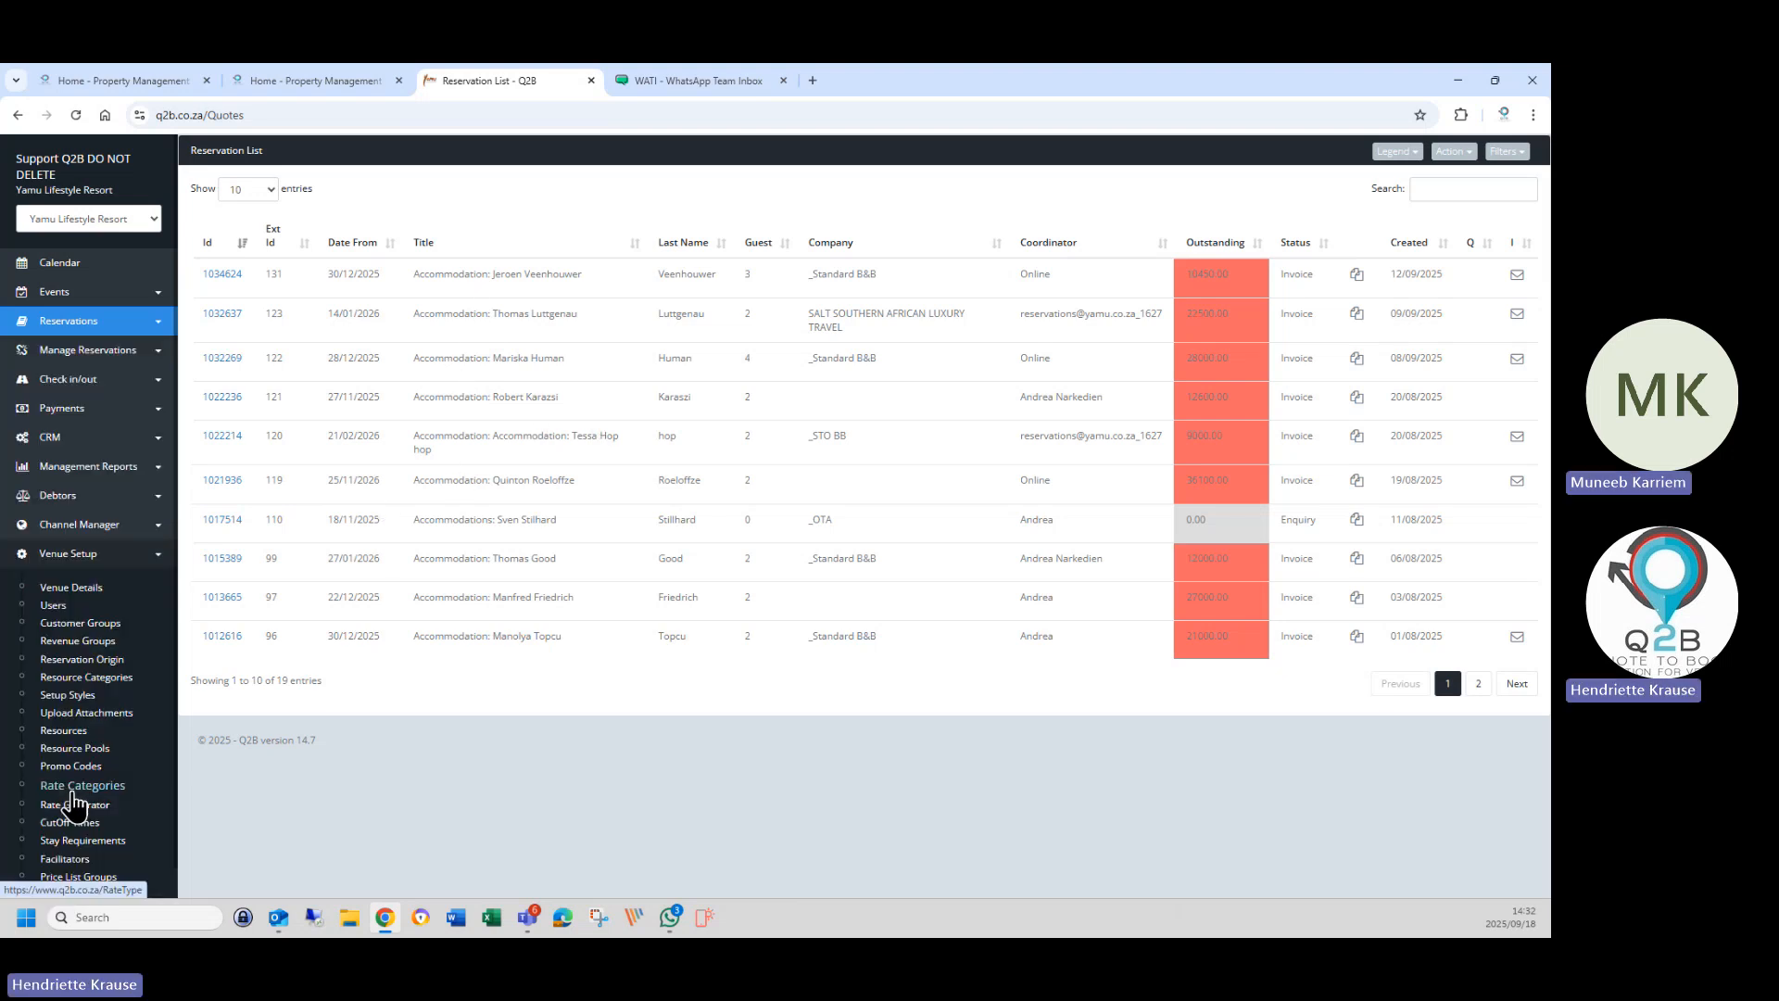
scroll(82, 821, down, 3)
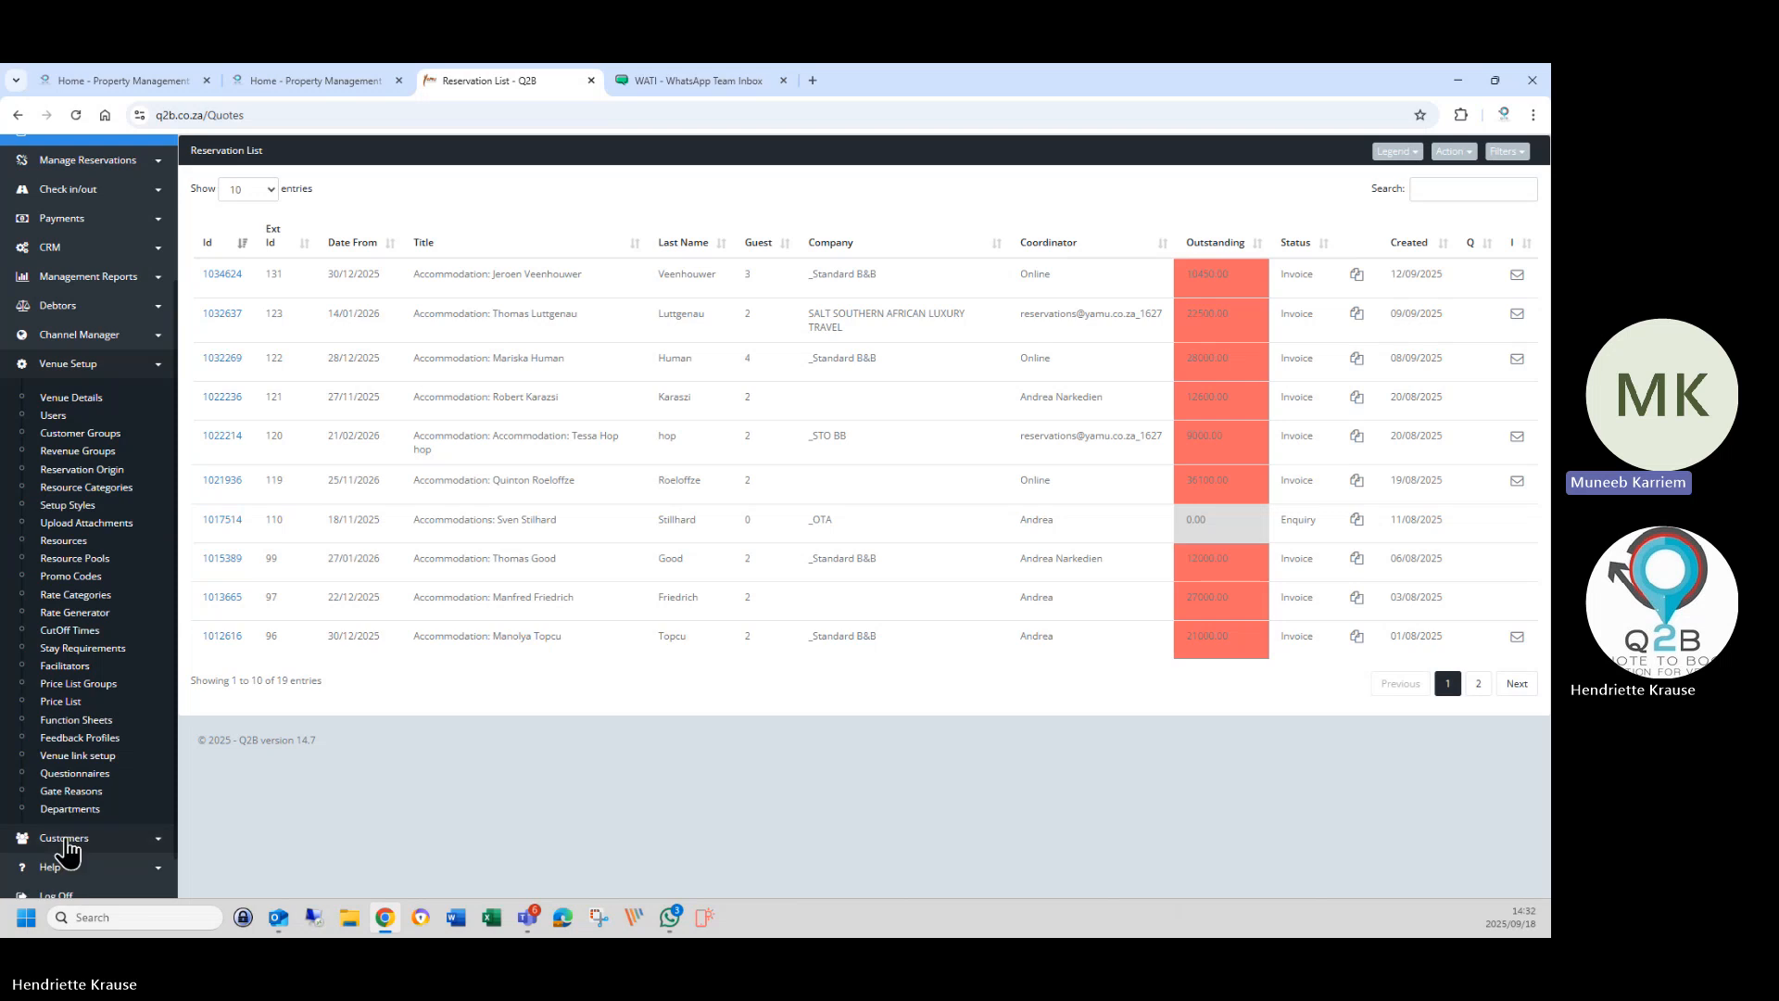
click(63, 844)
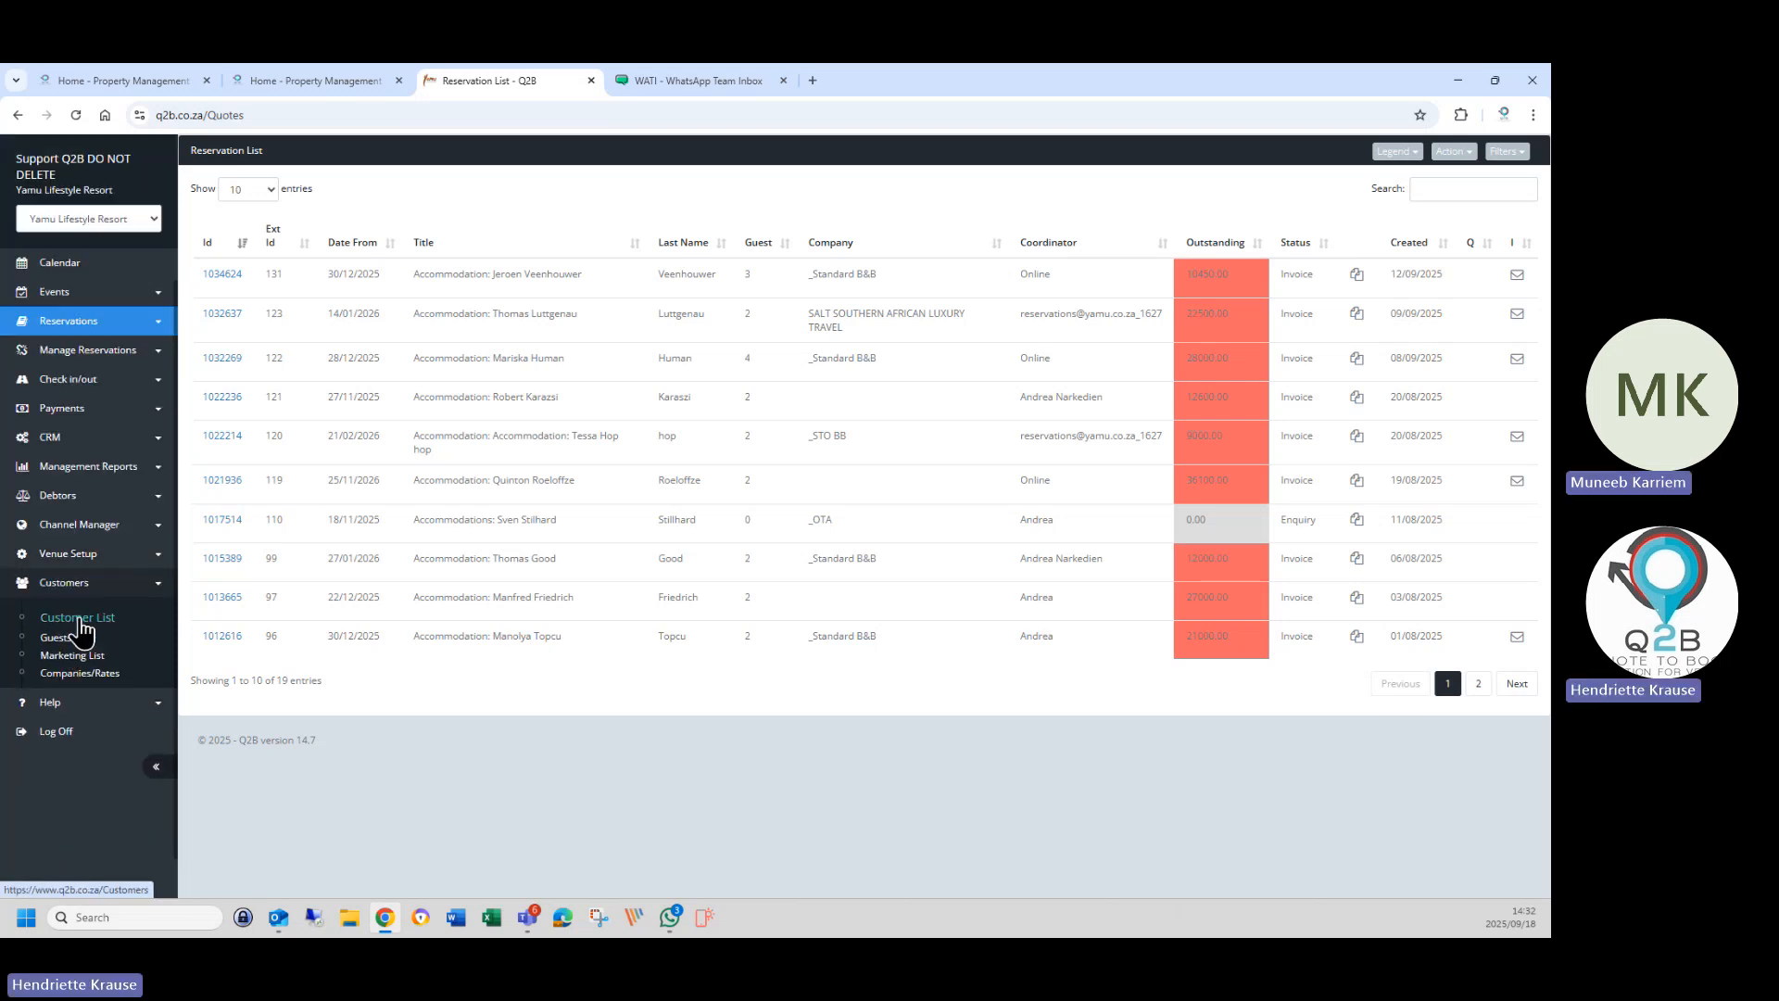
click(71, 616)
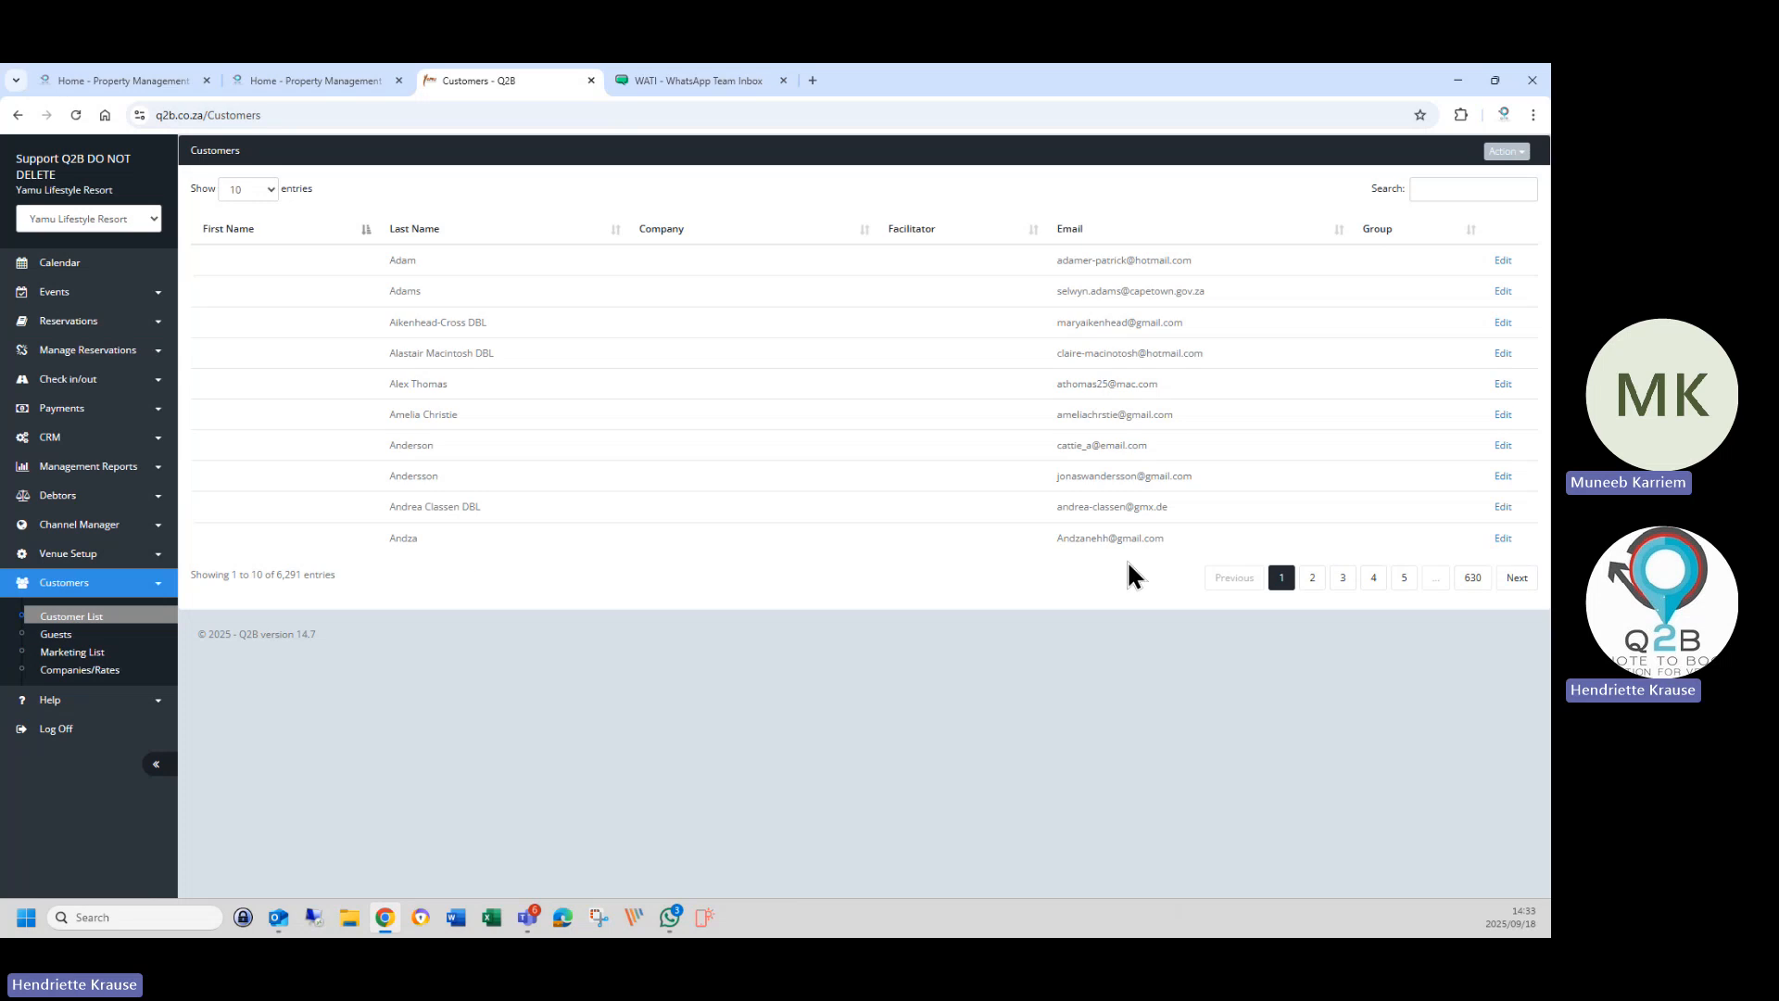
click(1403, 577)
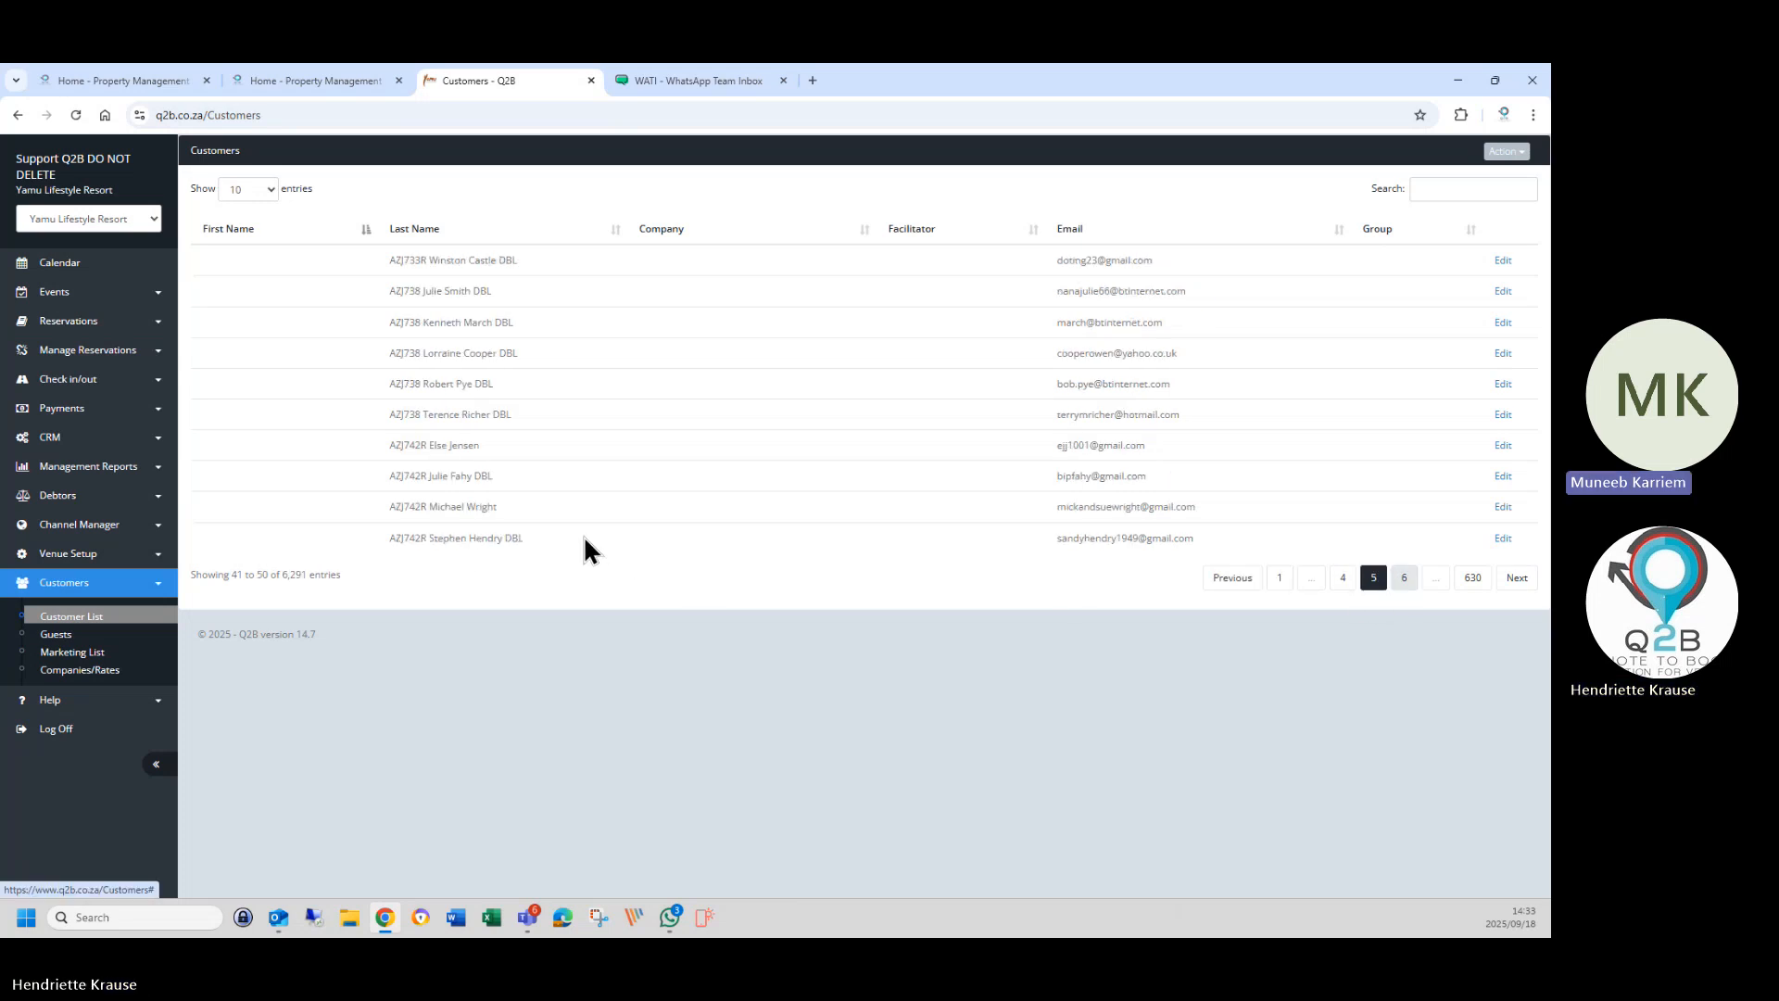
click(1405, 581)
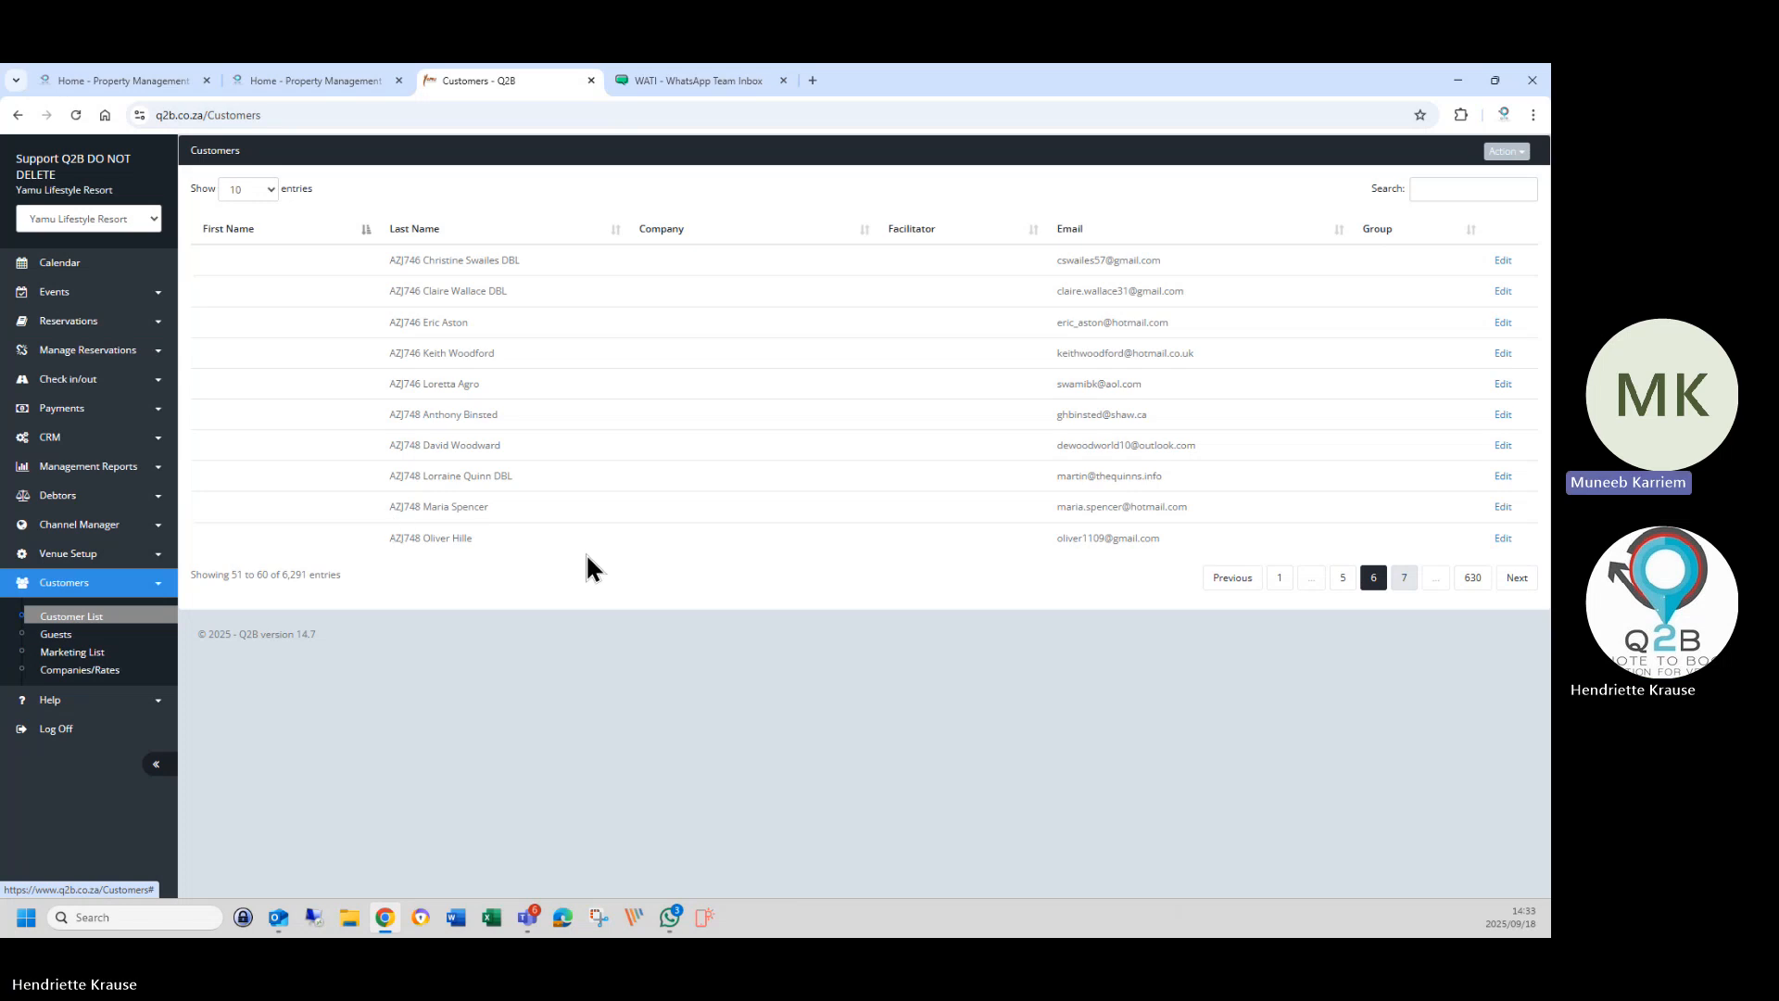
click(1348, 580)
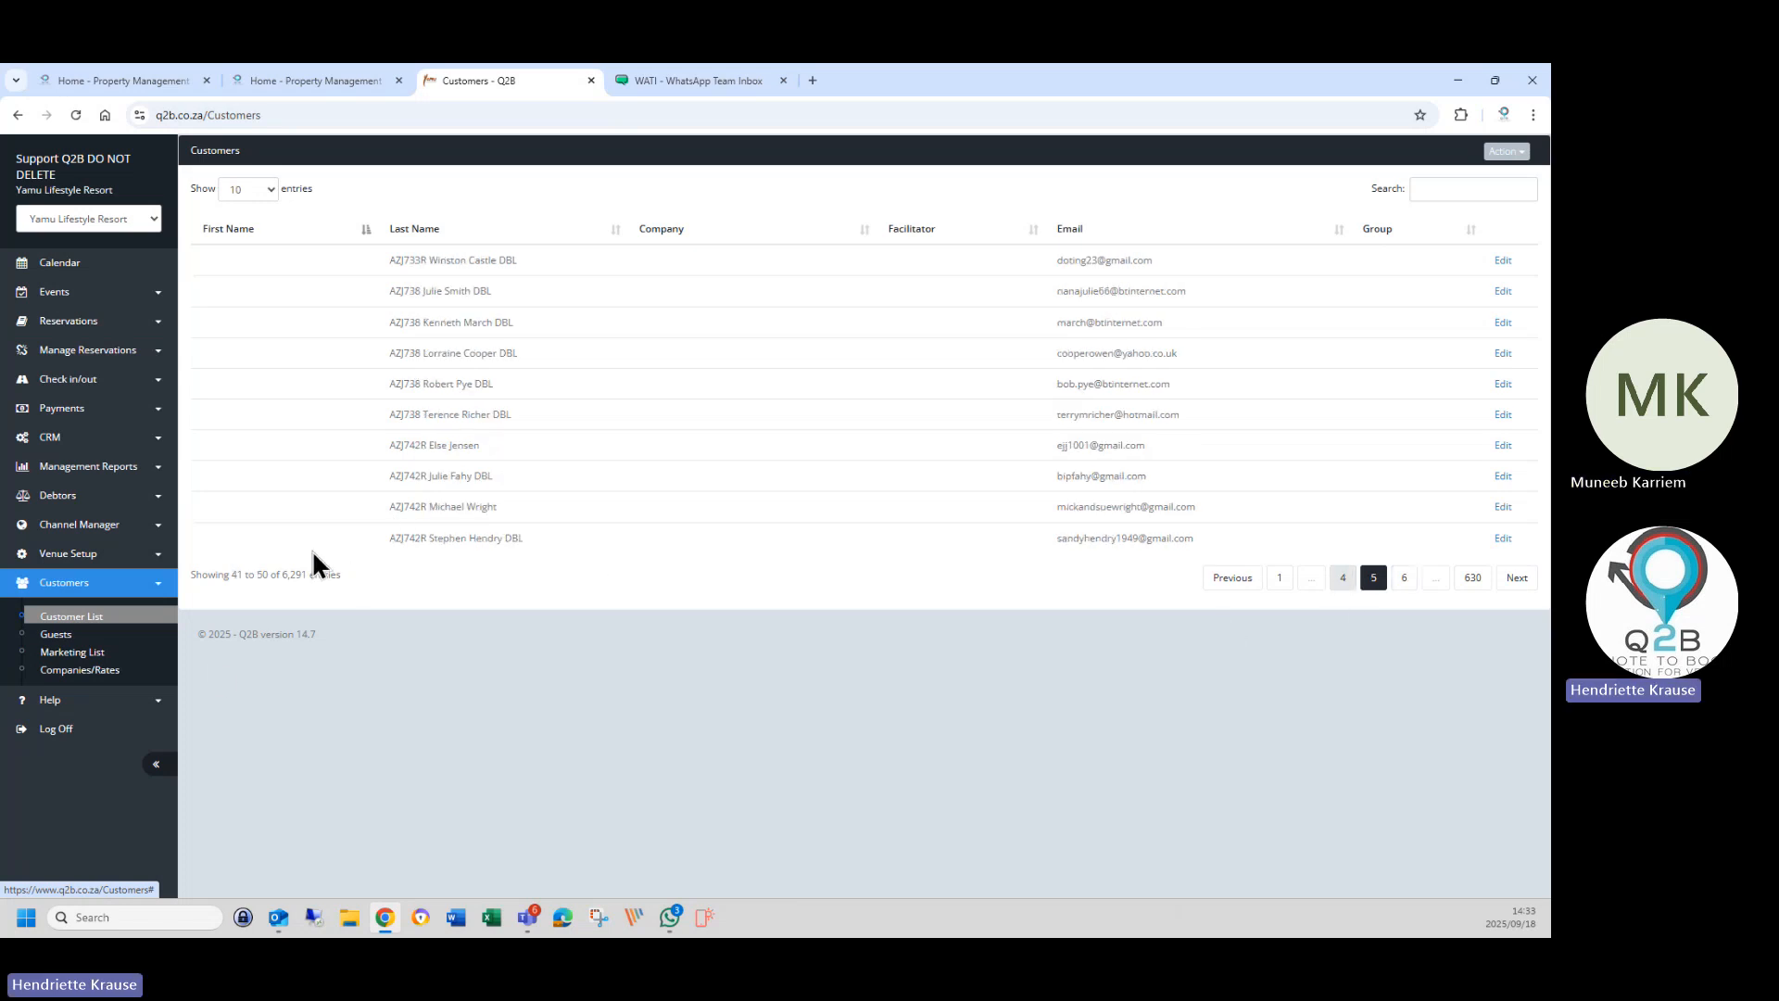
click(70, 617)
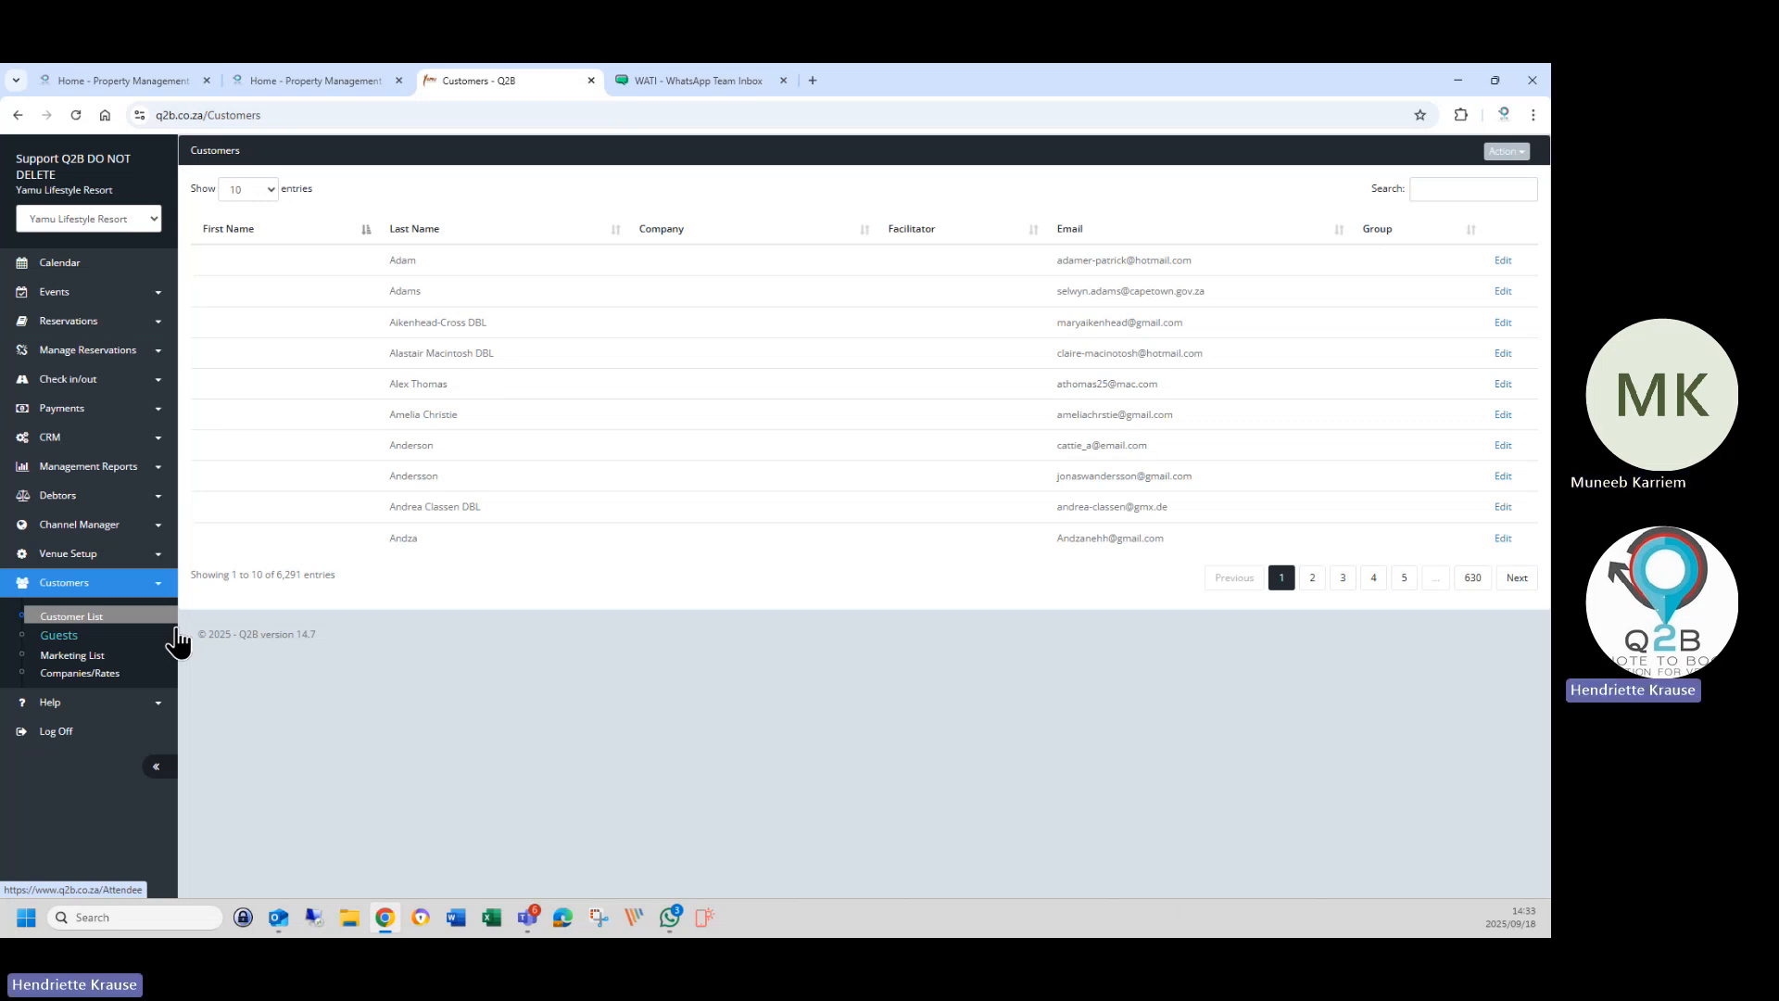
Scroll through the Default Values tab of Venue Details, then open the venue's 11-user Users page.
click(68, 553)
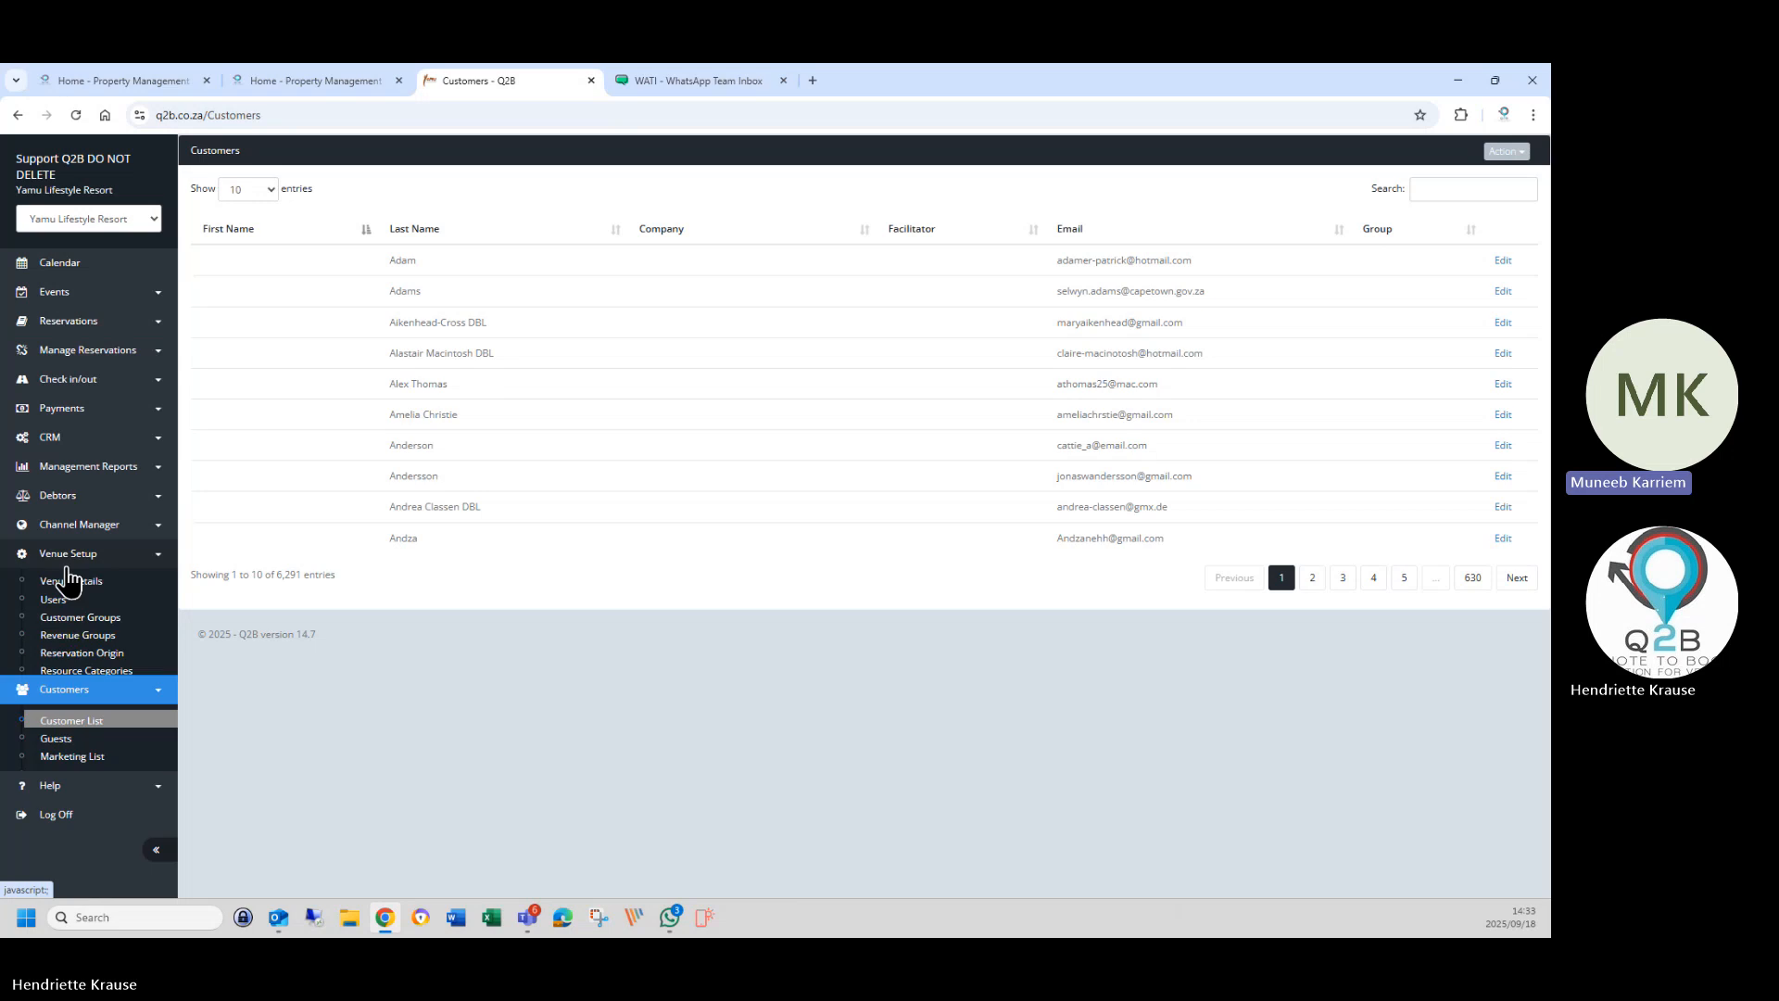
click(76, 589)
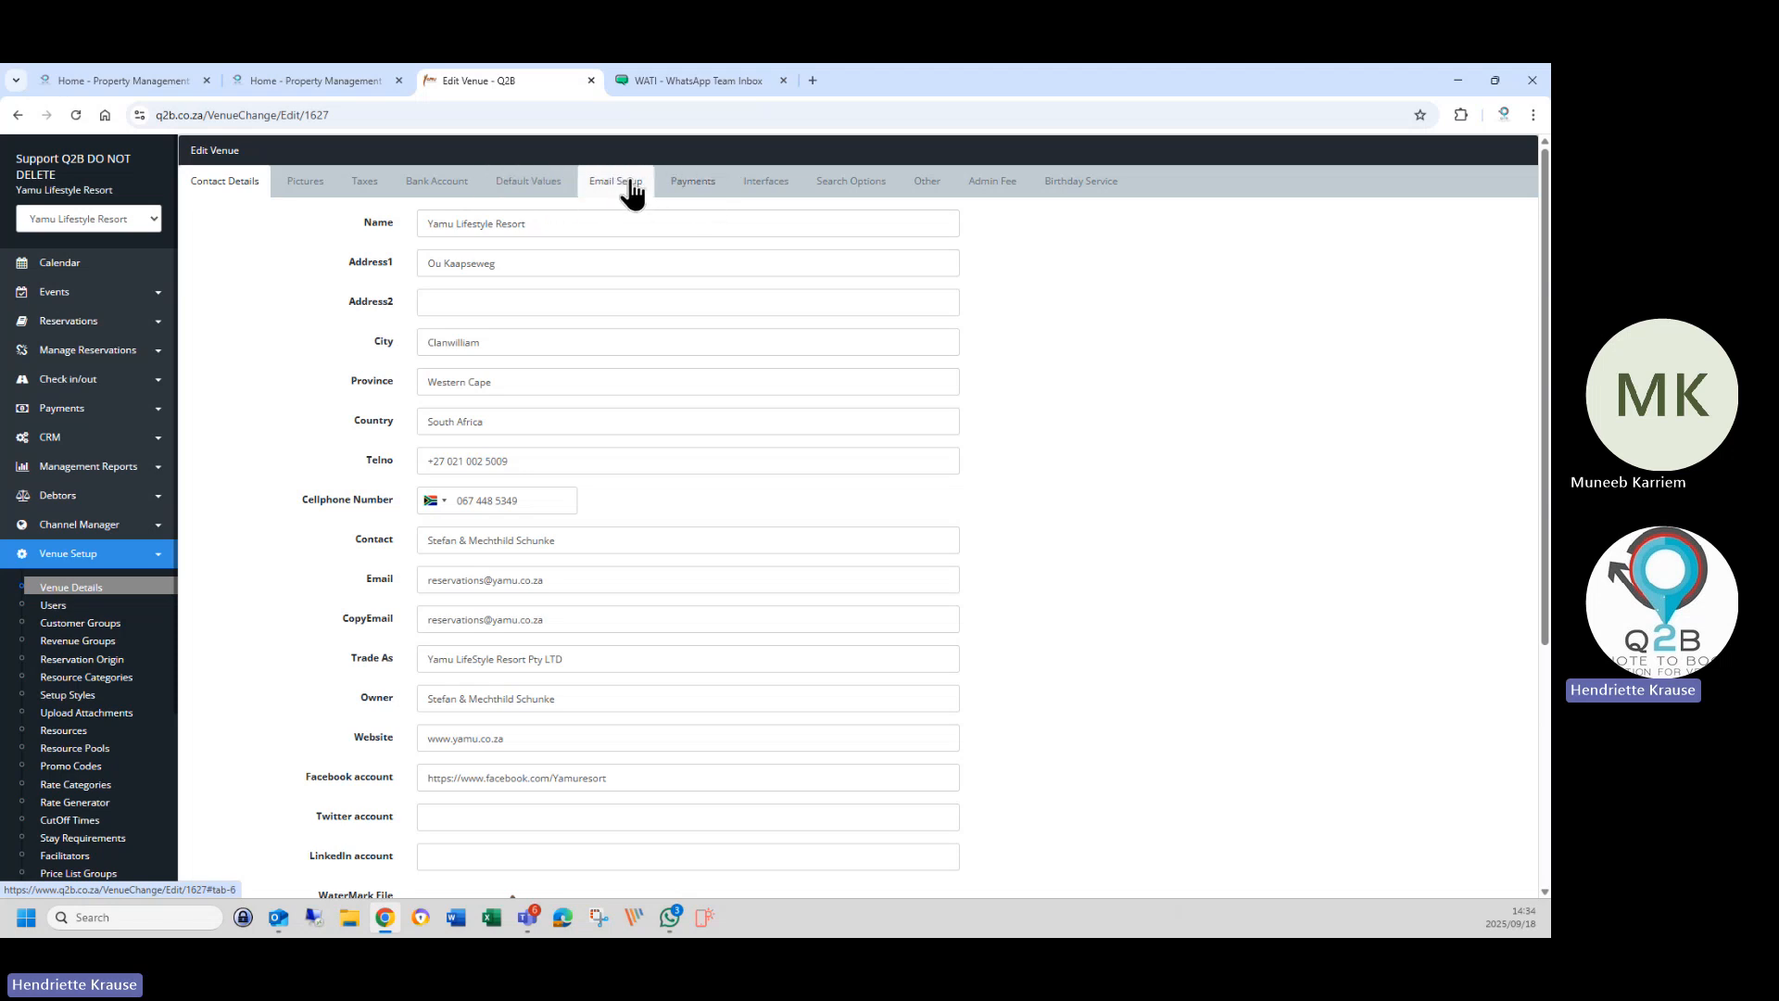
click(515, 182)
scroll(425, 675, down, 1)
scroll(425, 674, down, 3)
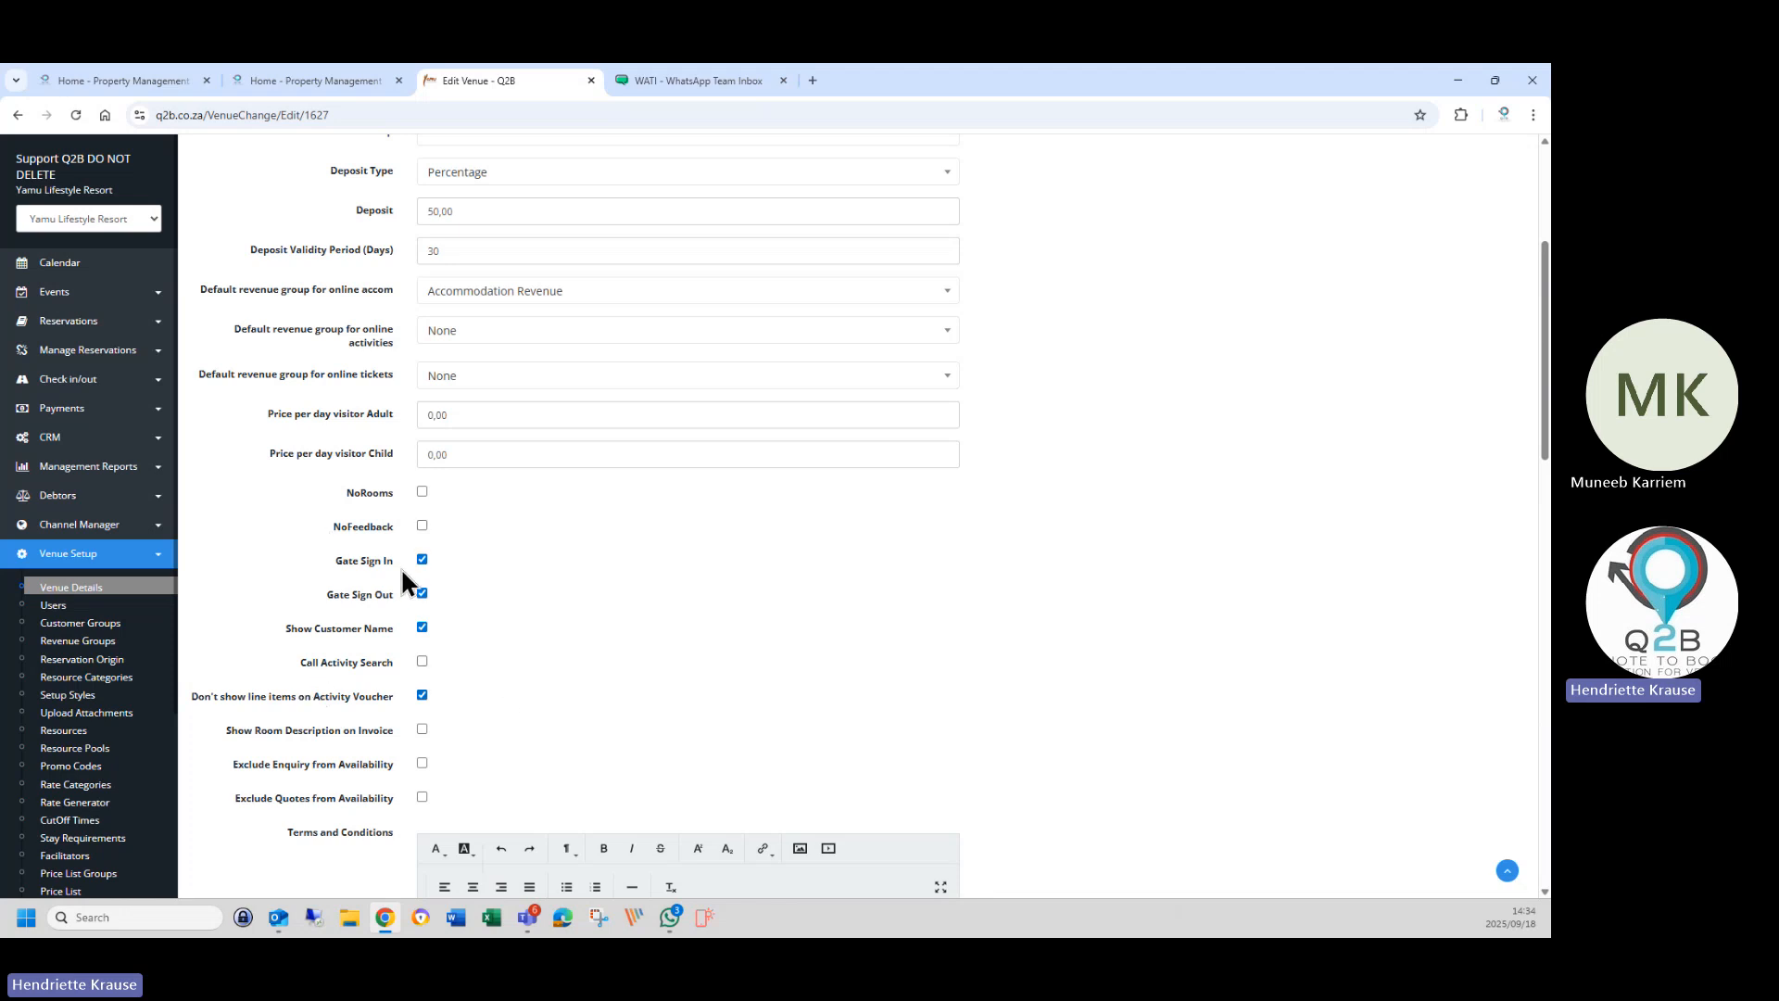
scroll(113, 691, down, 3)
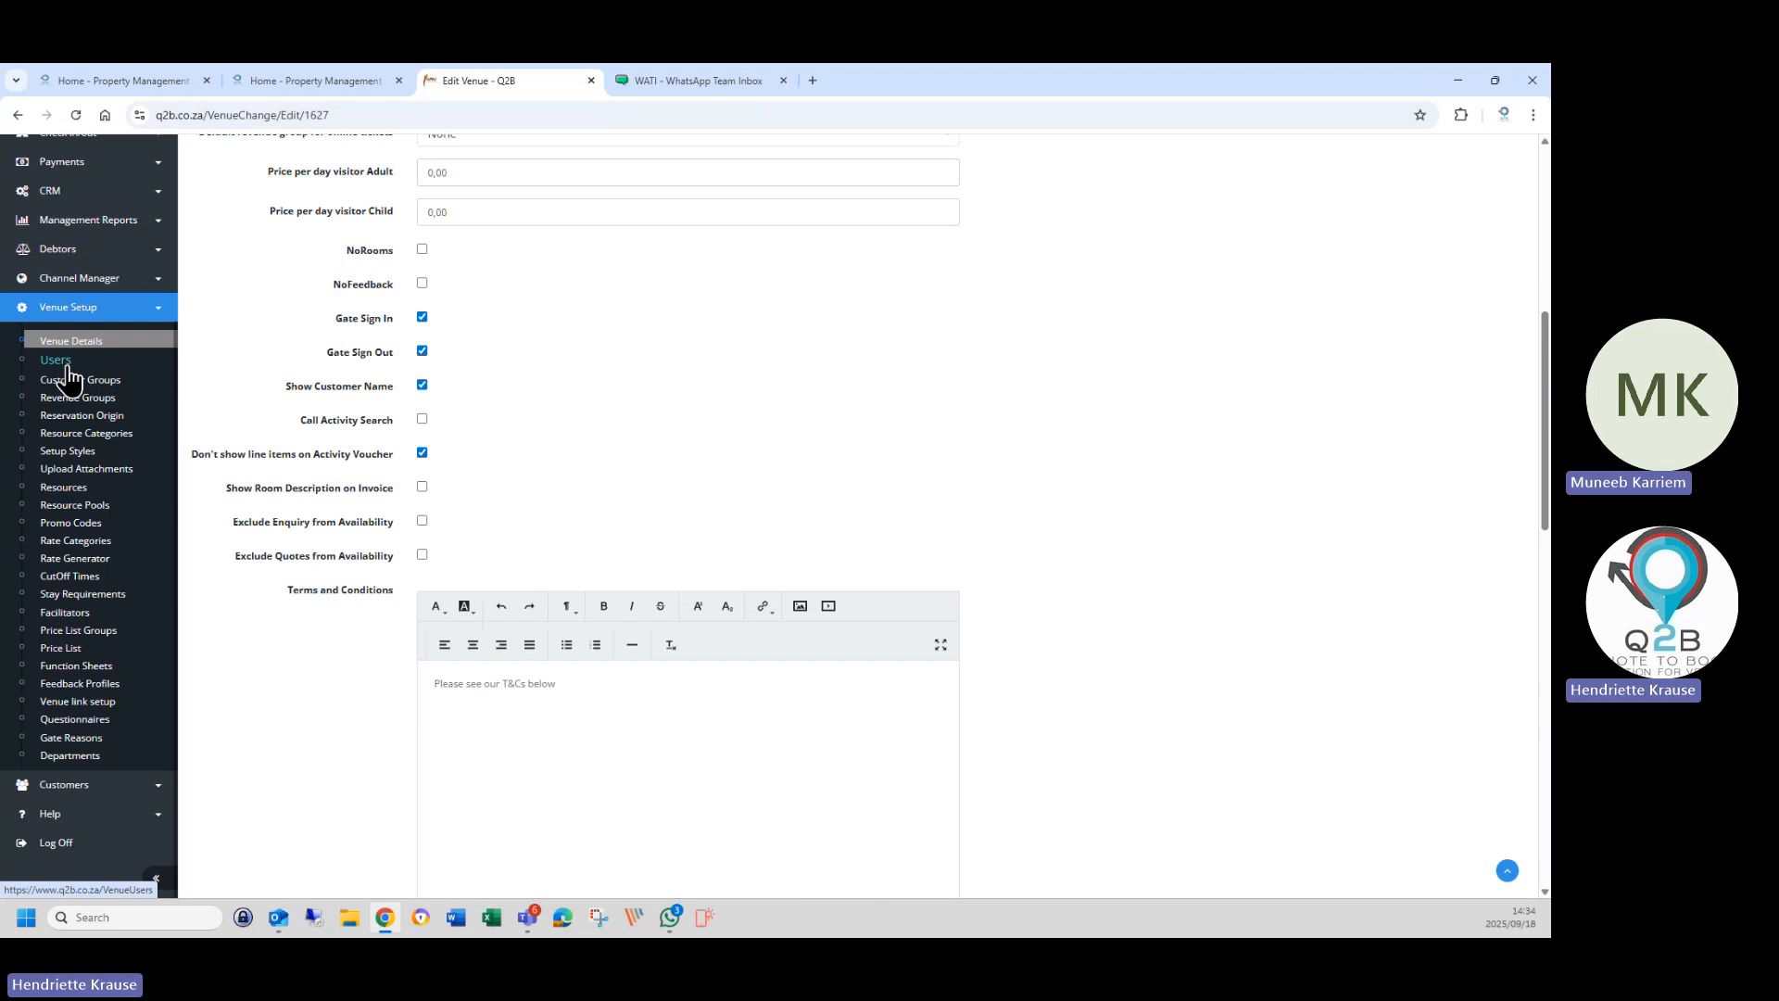
click(69, 369)
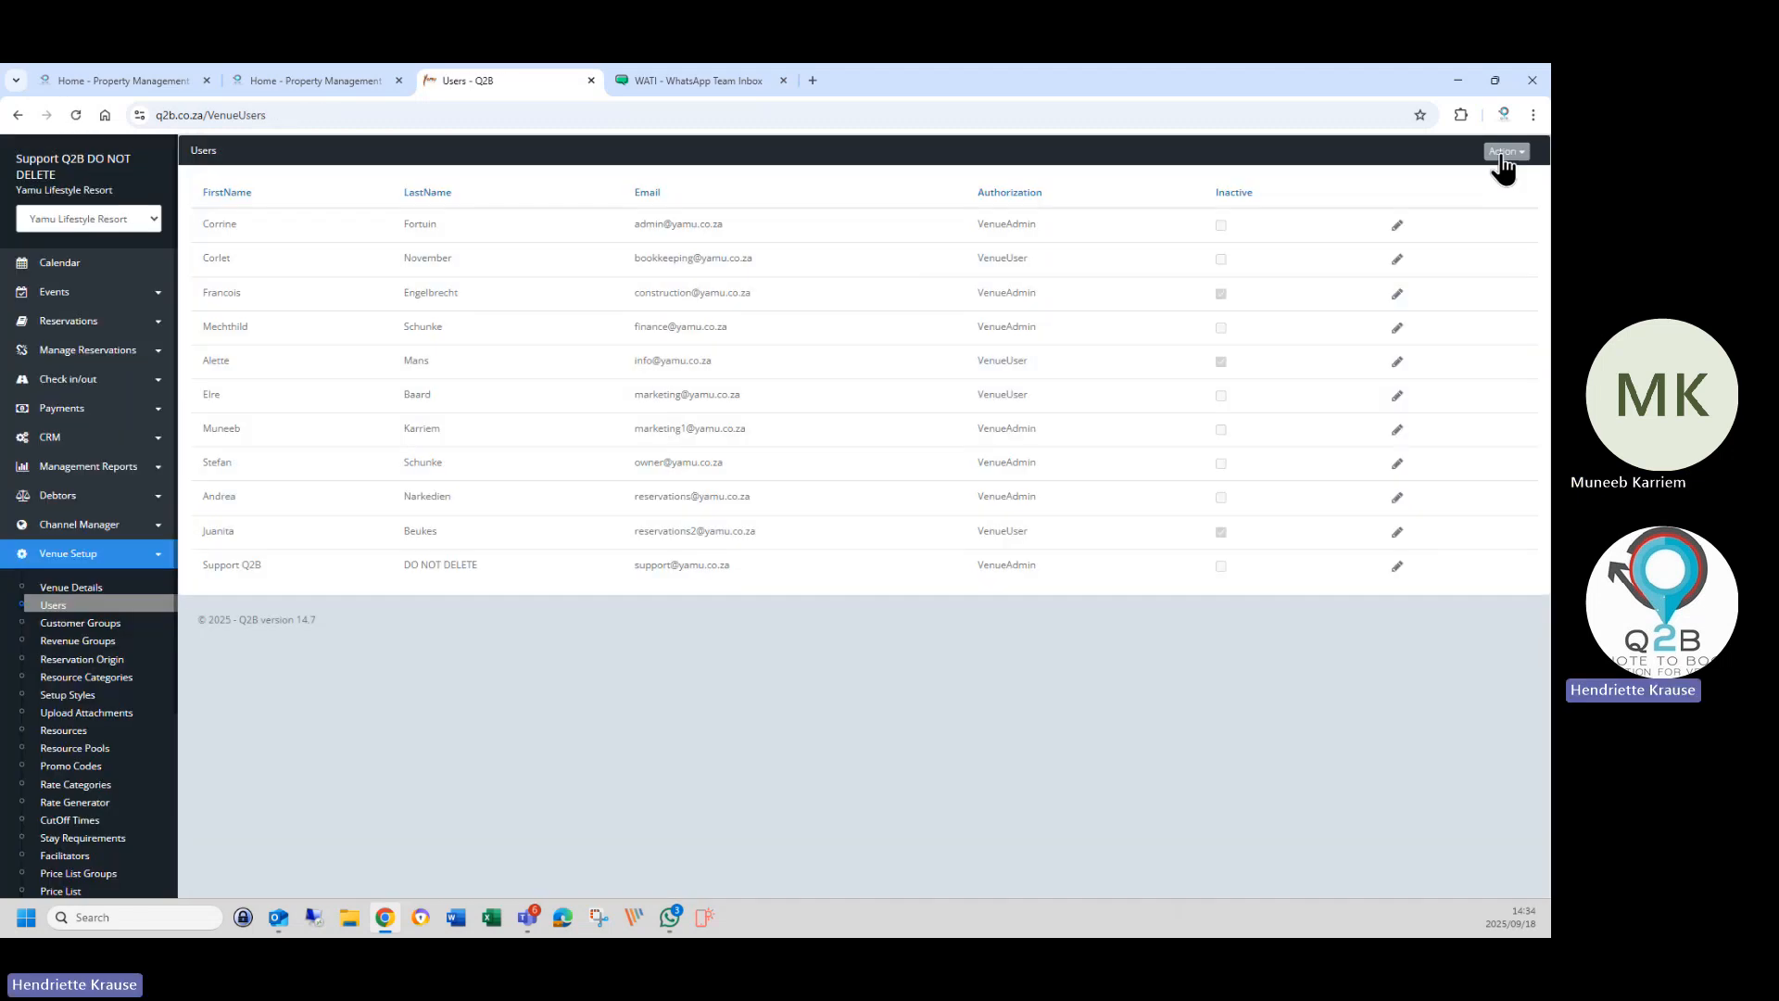
Start a new user named Guard, keeping VenueAdmin authorization.
click(1505, 152)
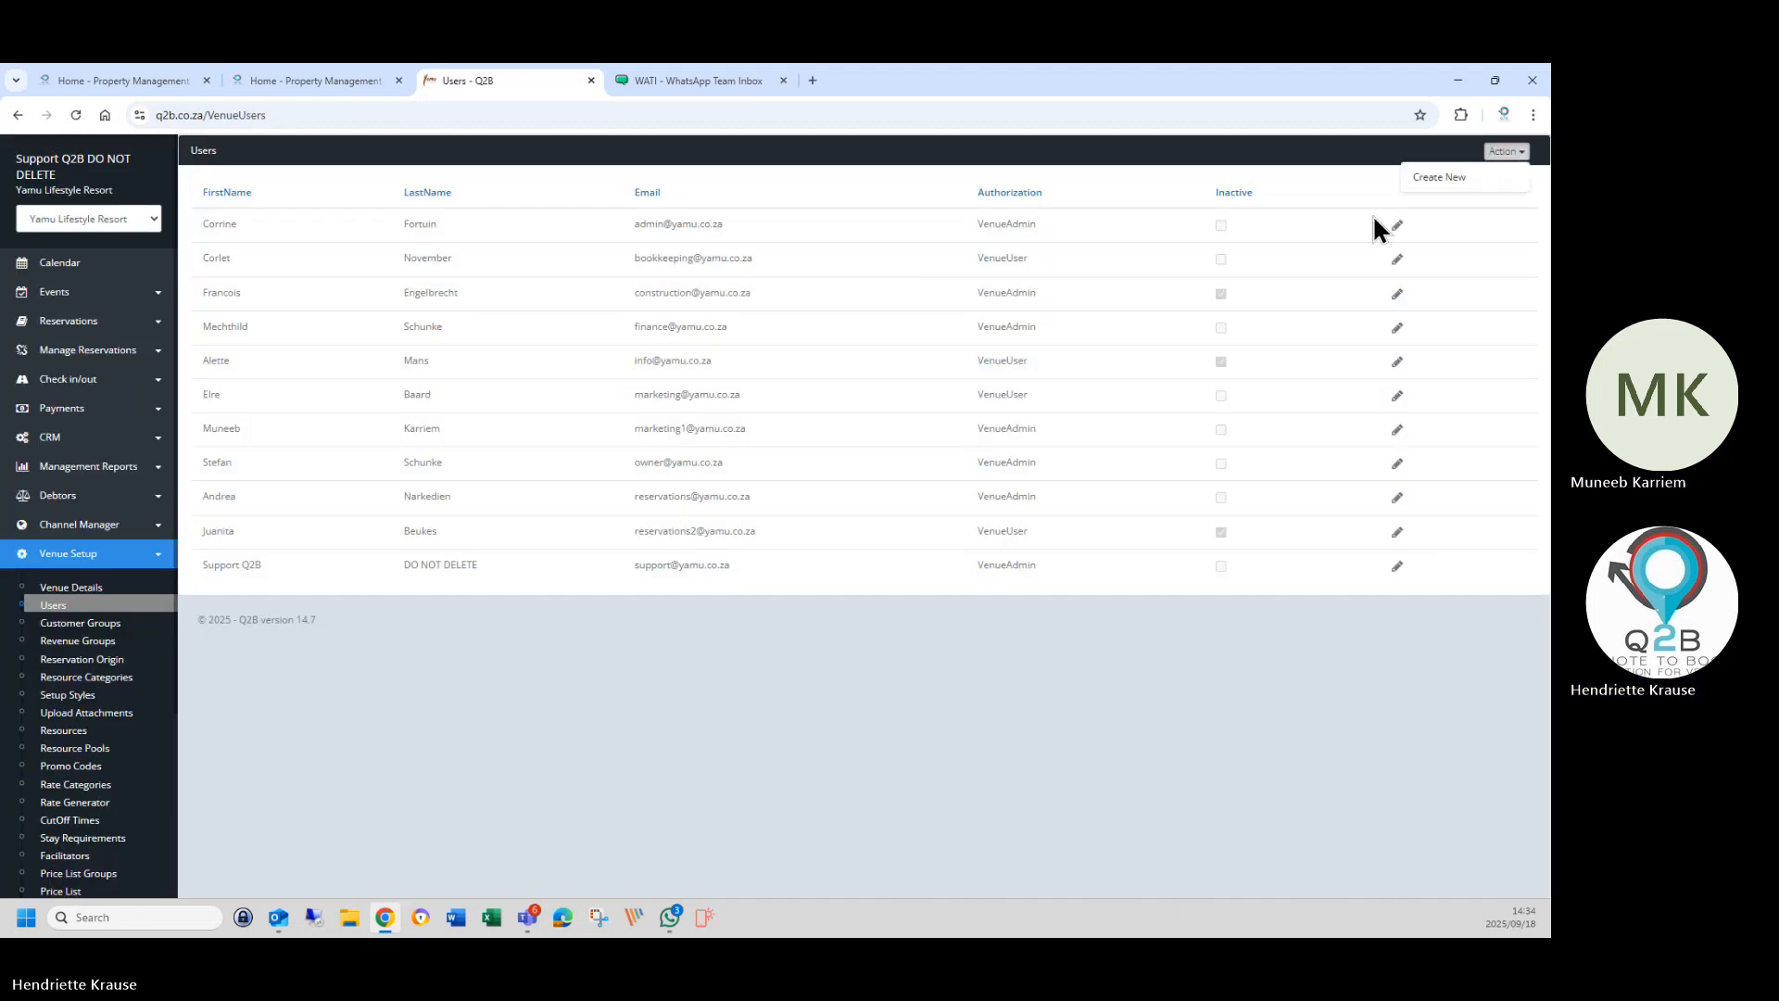
click(1445, 178)
click(520, 226)
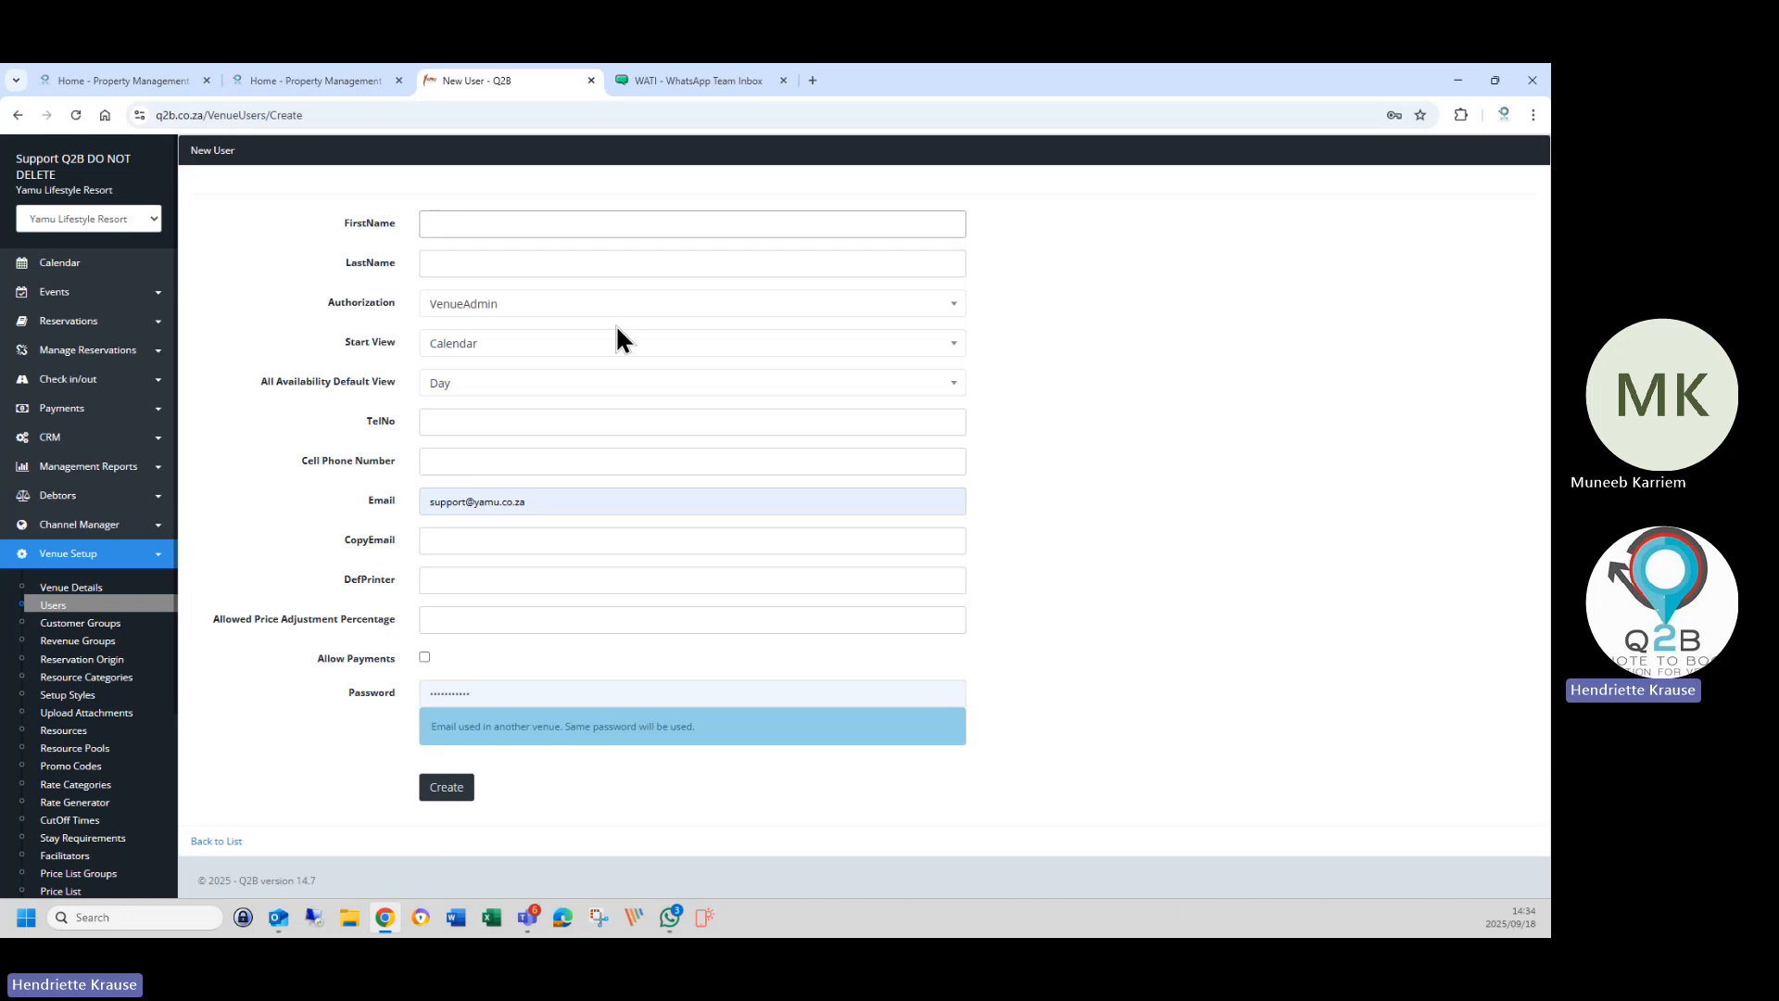
text(Guard)
key(Tab)
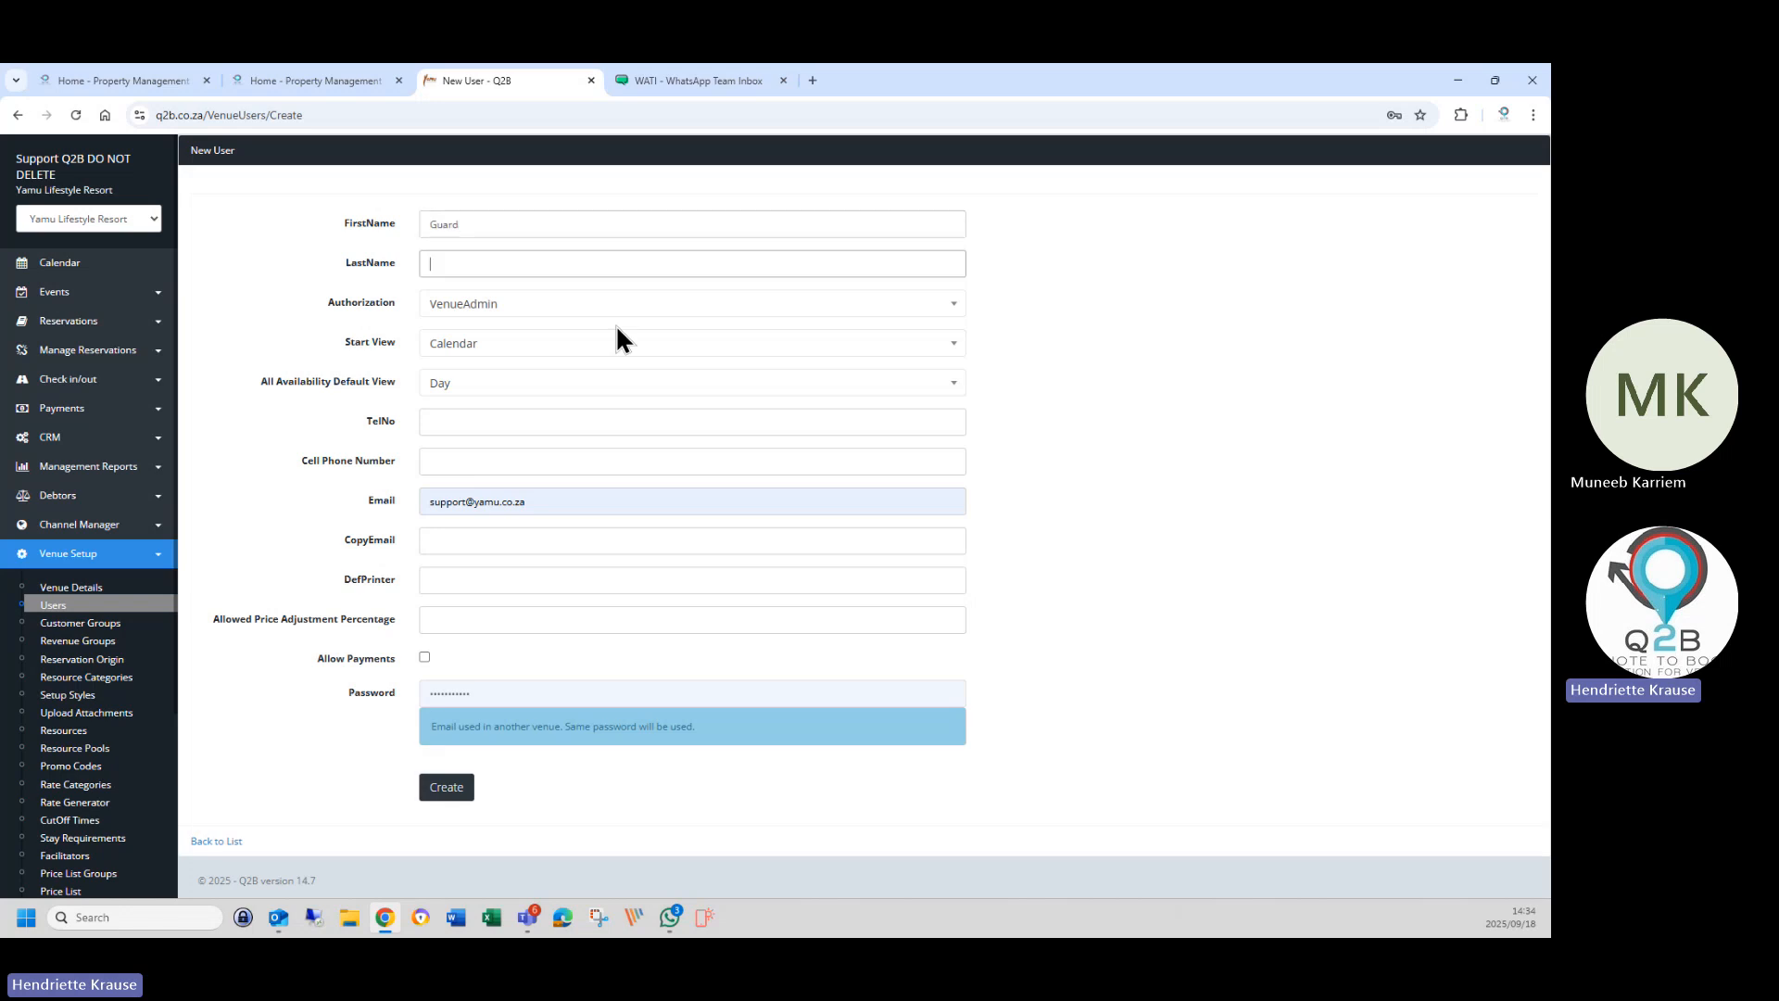
text(Guard)
click(521, 304)
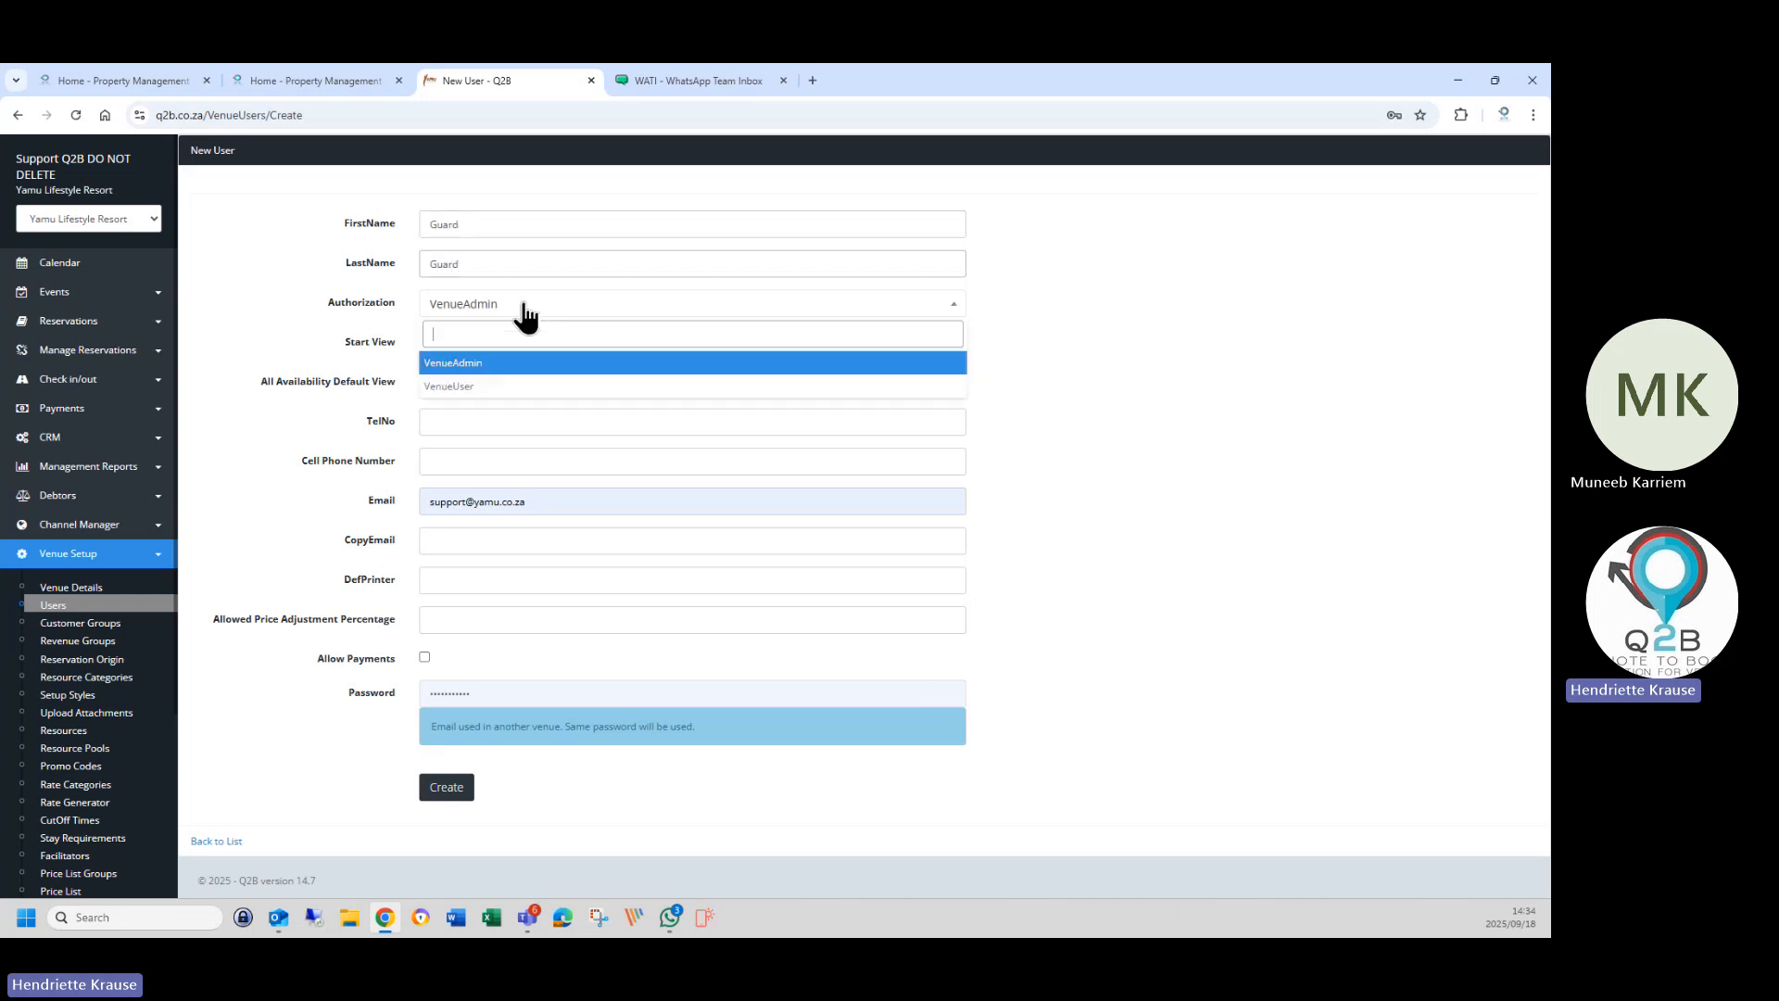
click(473, 405)
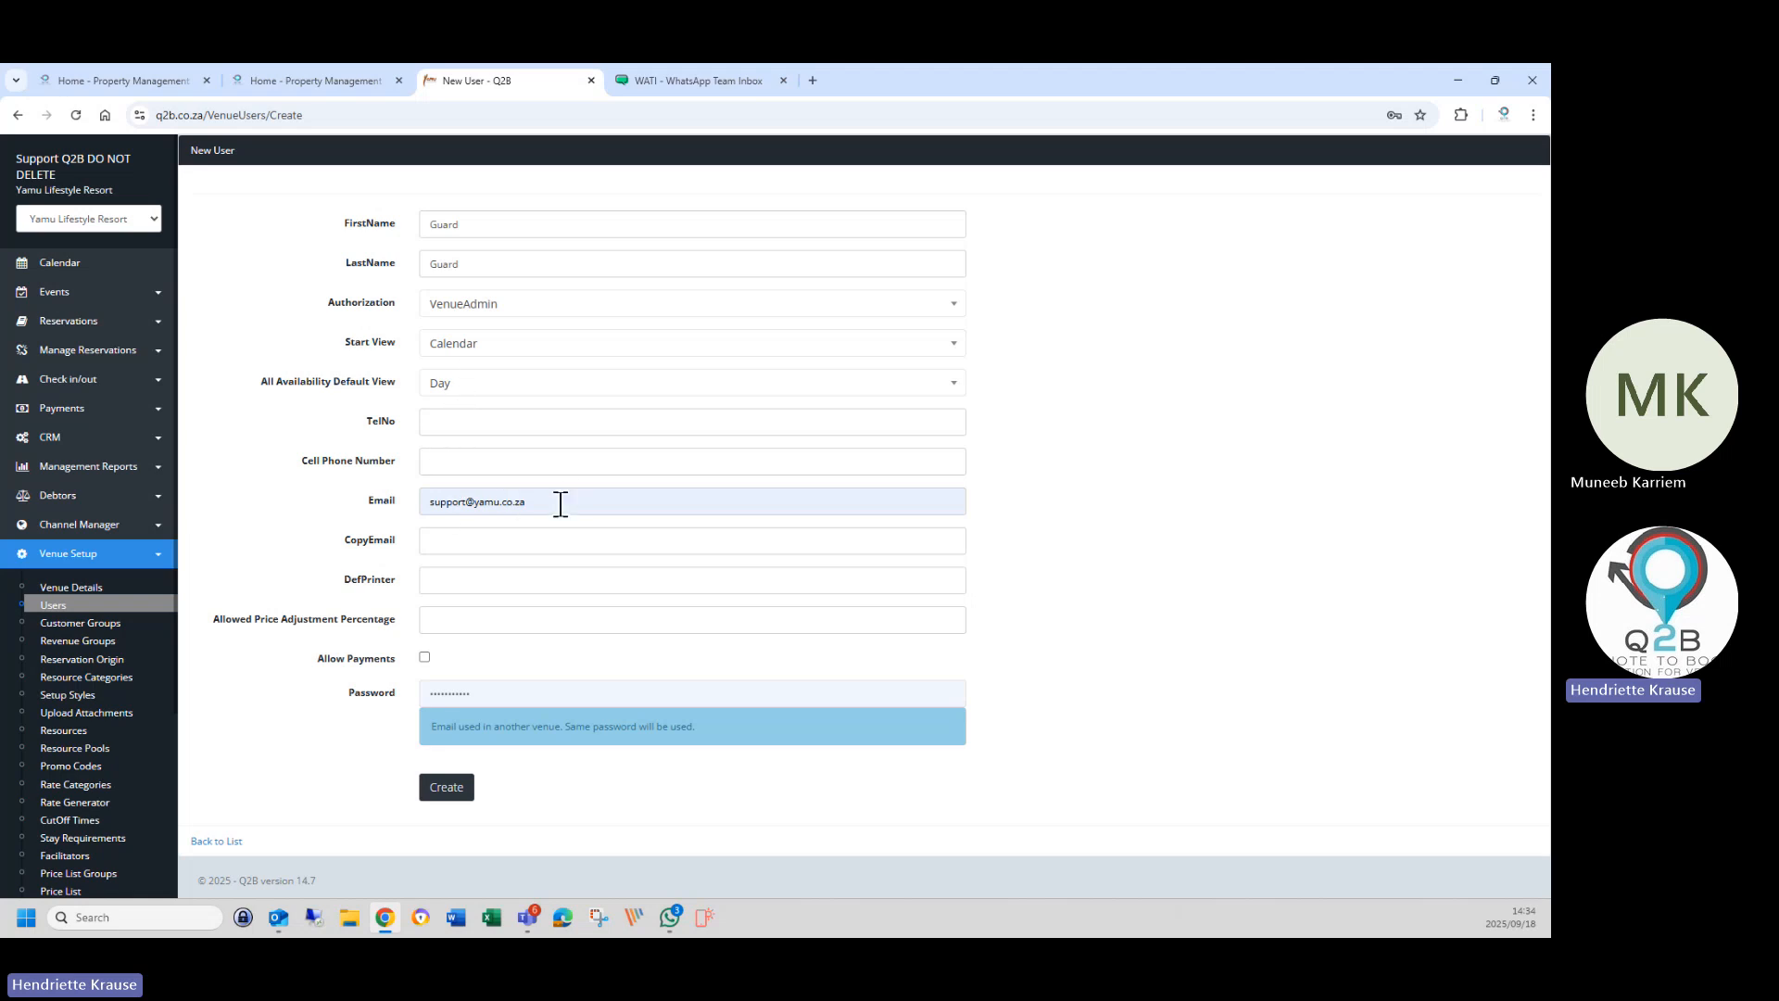
Replace the e-mail with the guard's address, add the reservations copy e-mail, and set price adjustment to 0.
drag(560, 501, 409, 503)
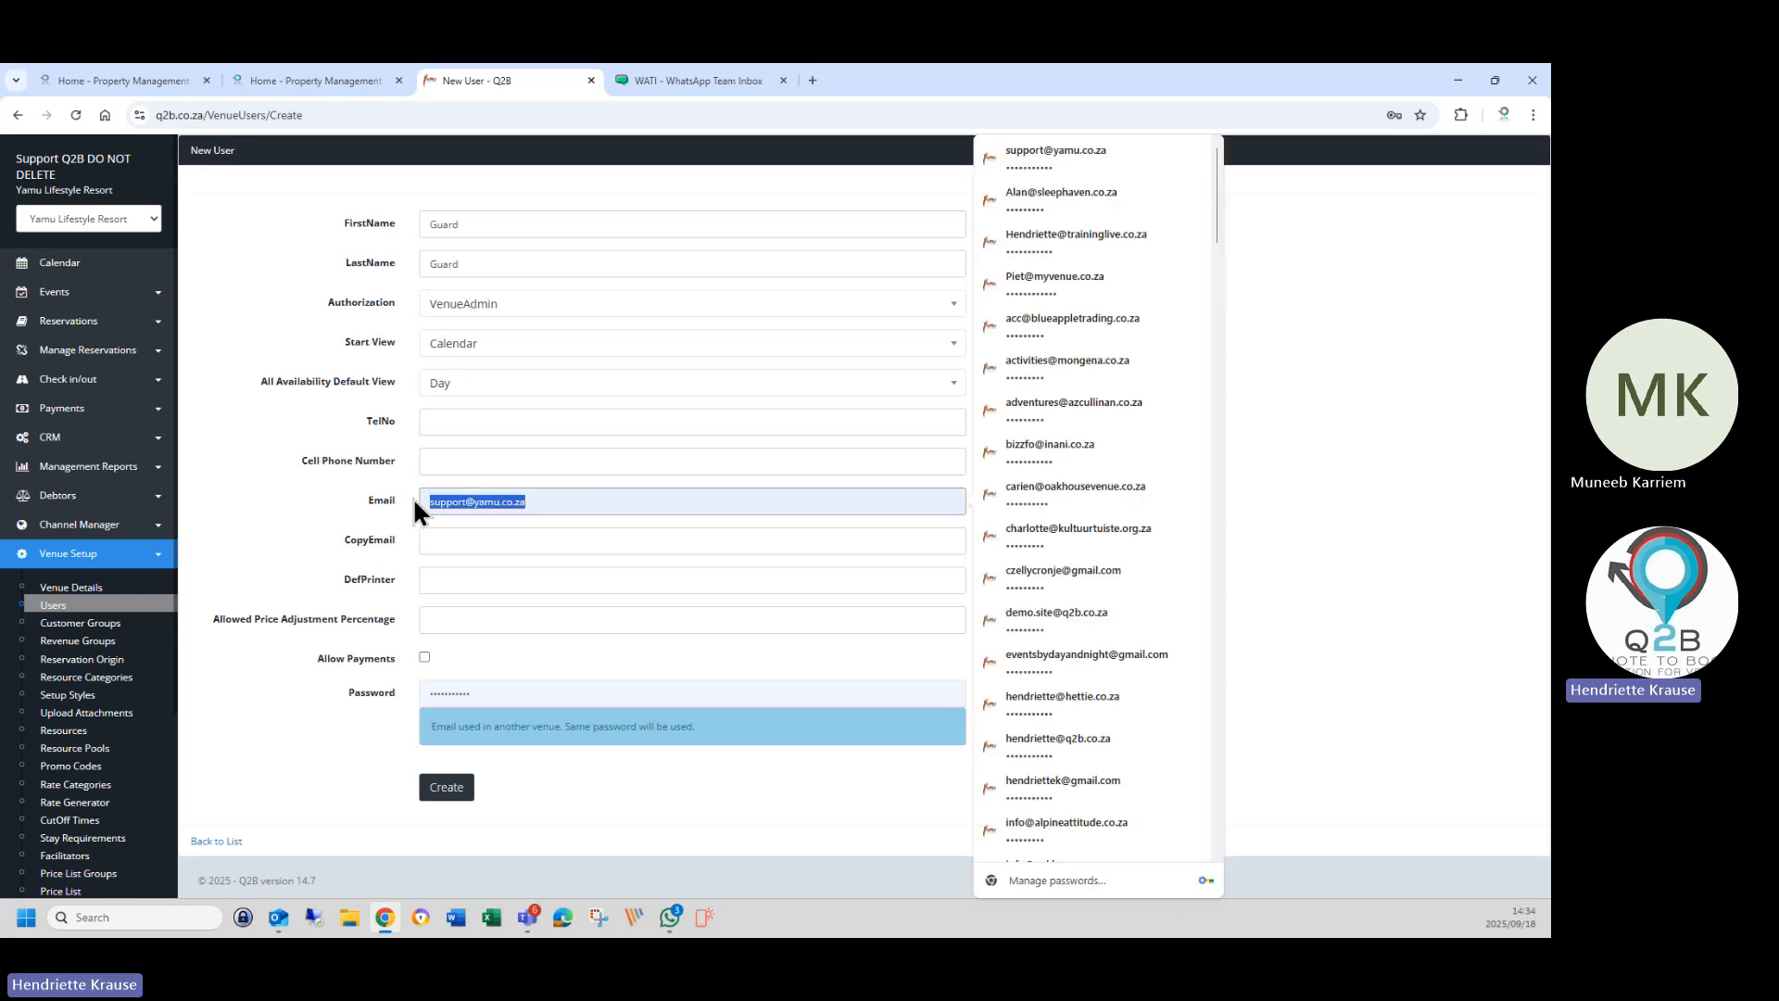
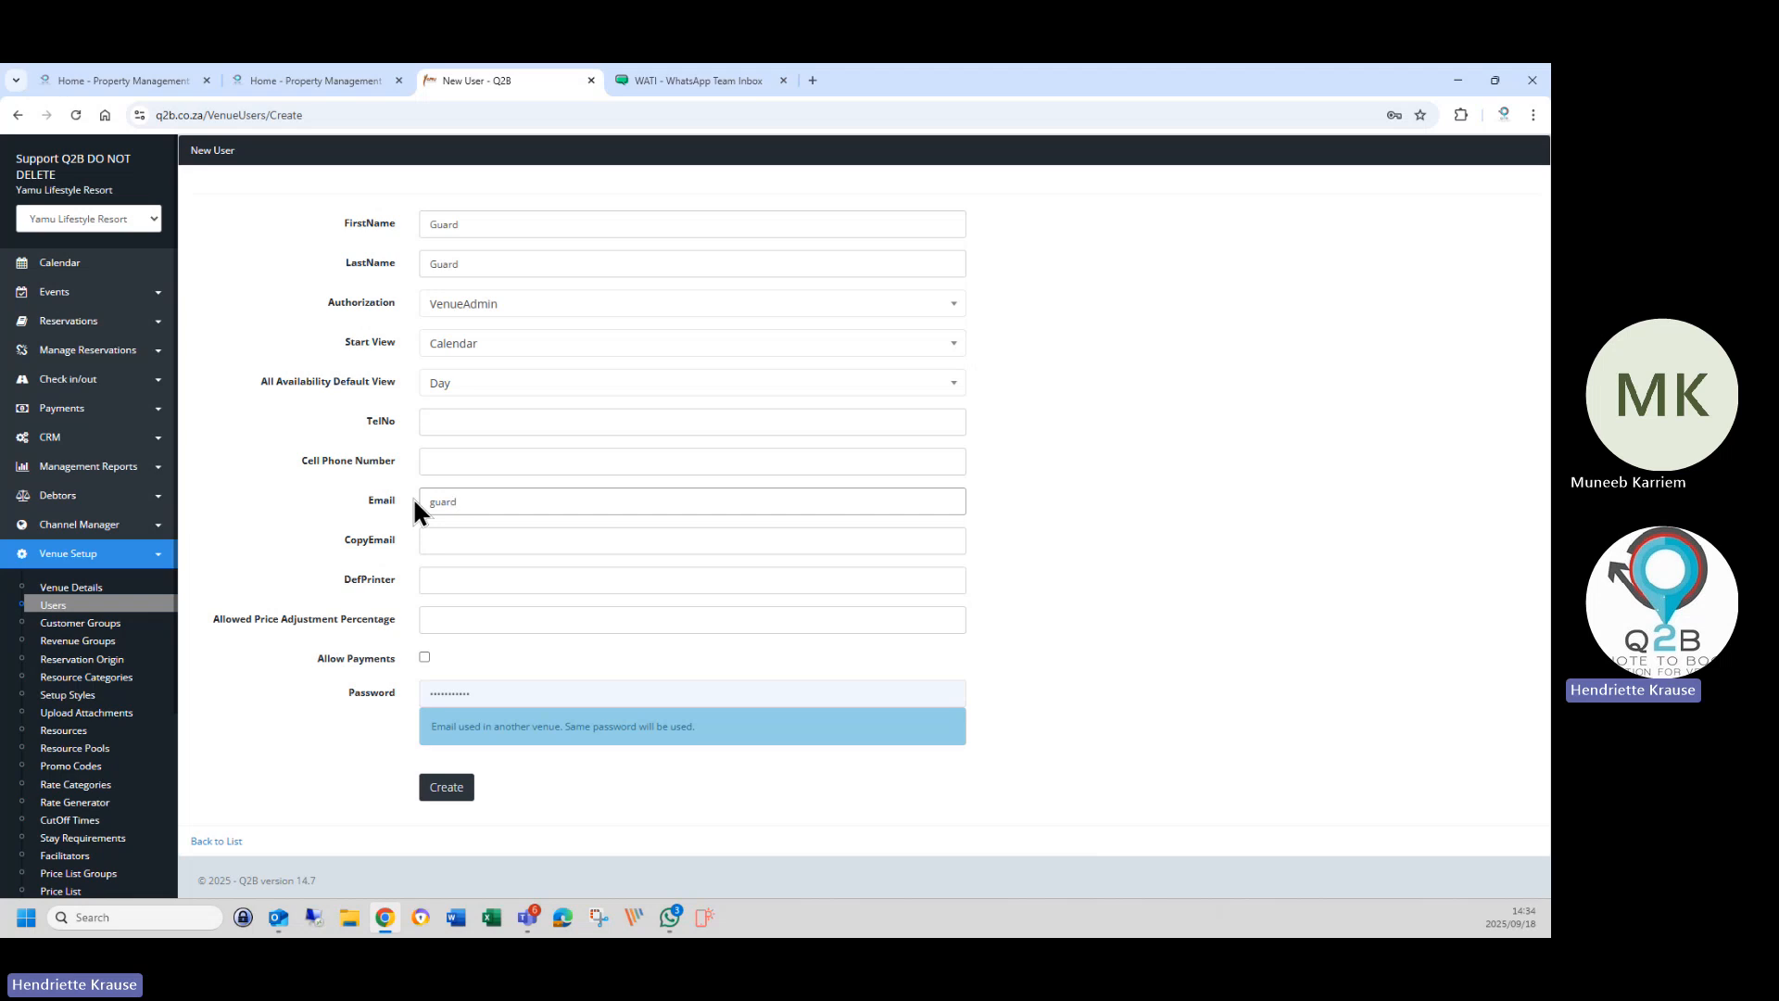
click(438, 541)
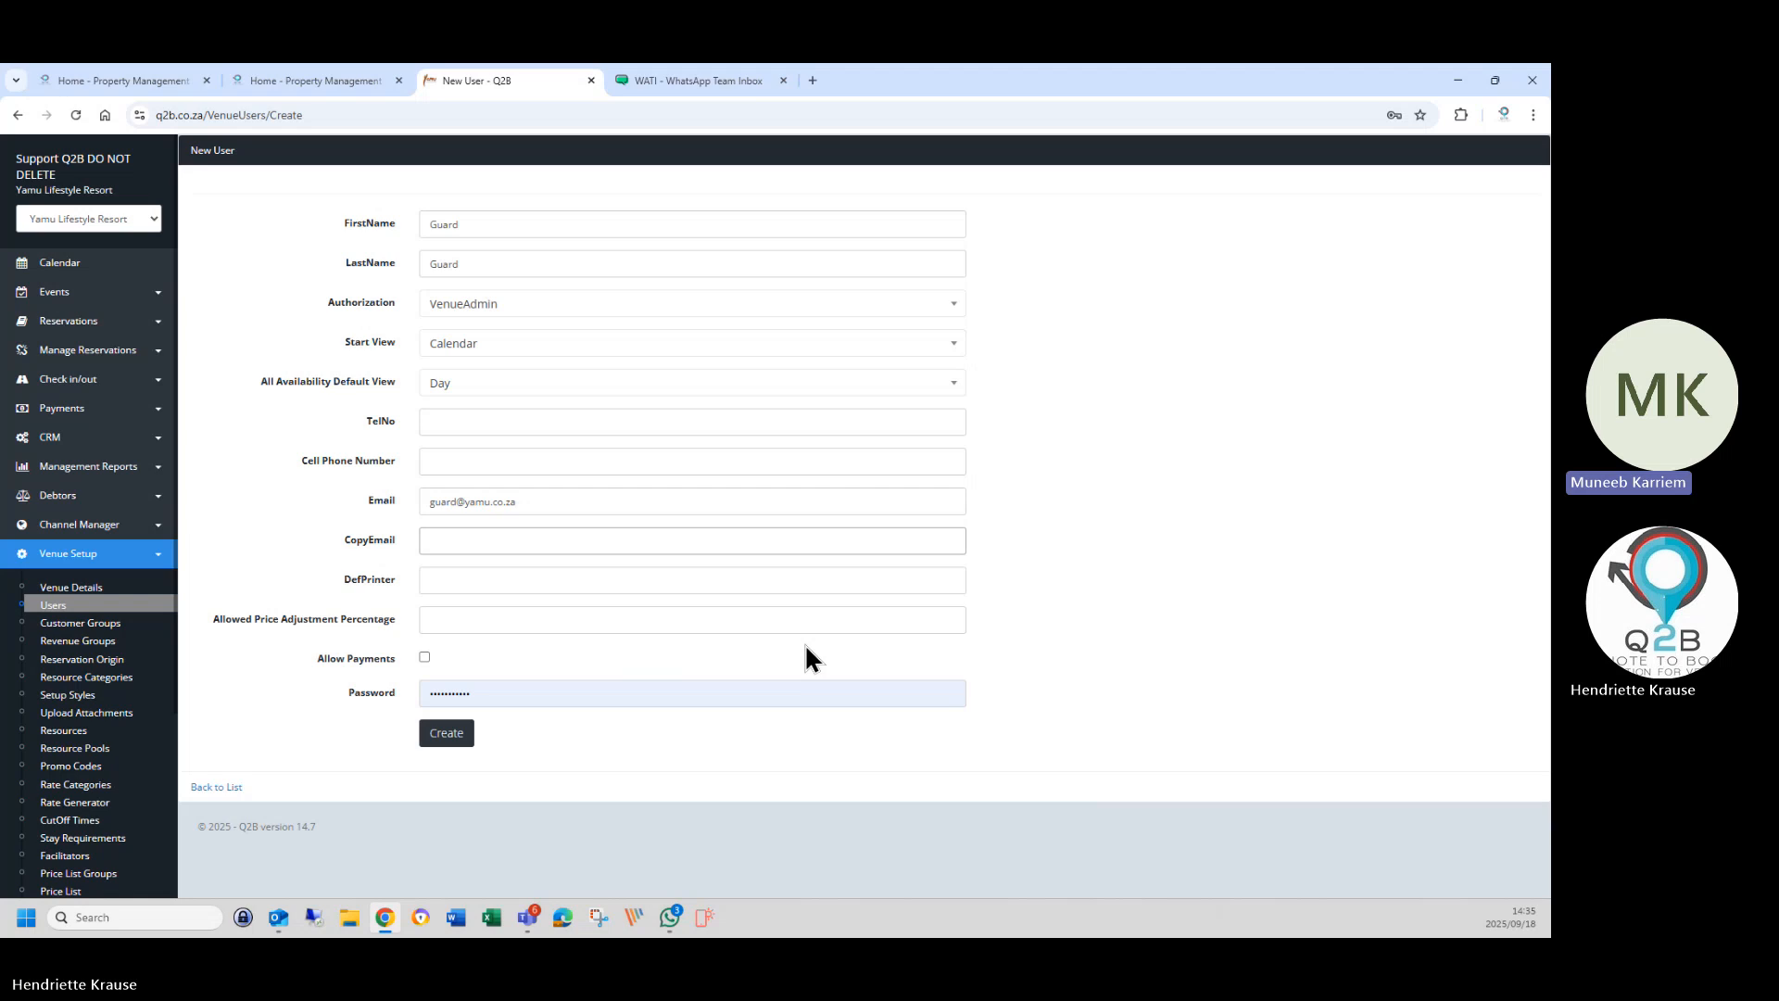
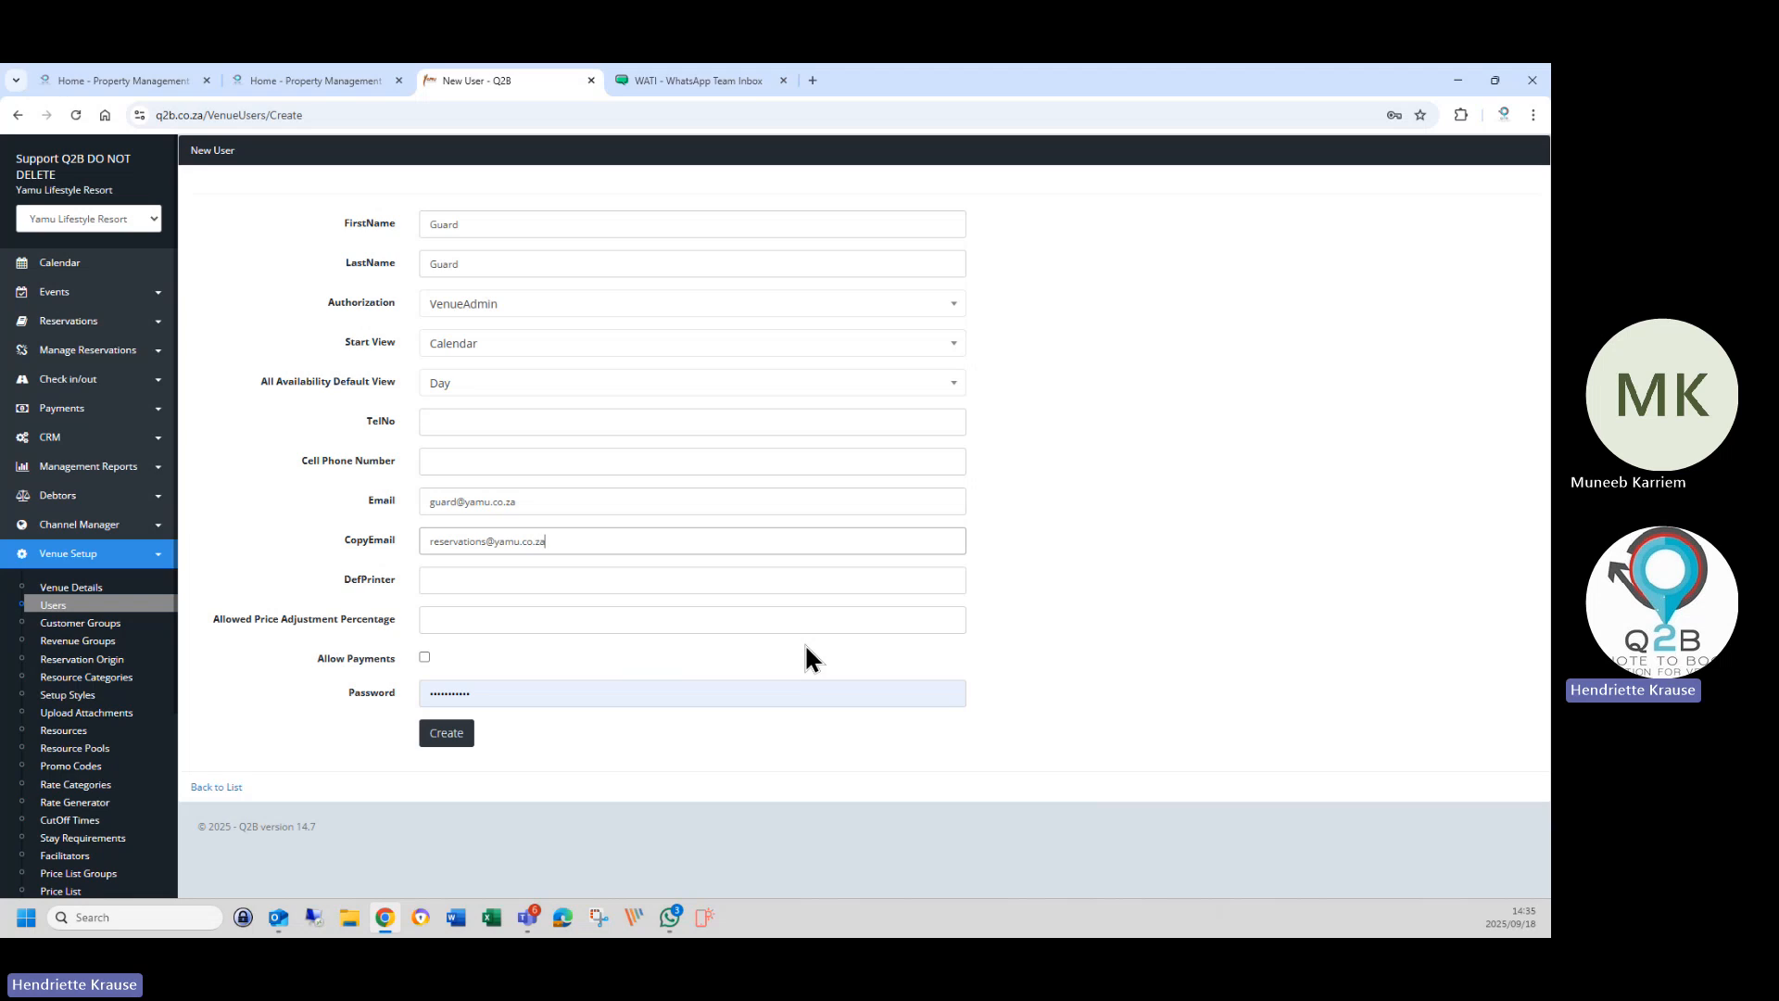
drag(420, 505, 591, 508)
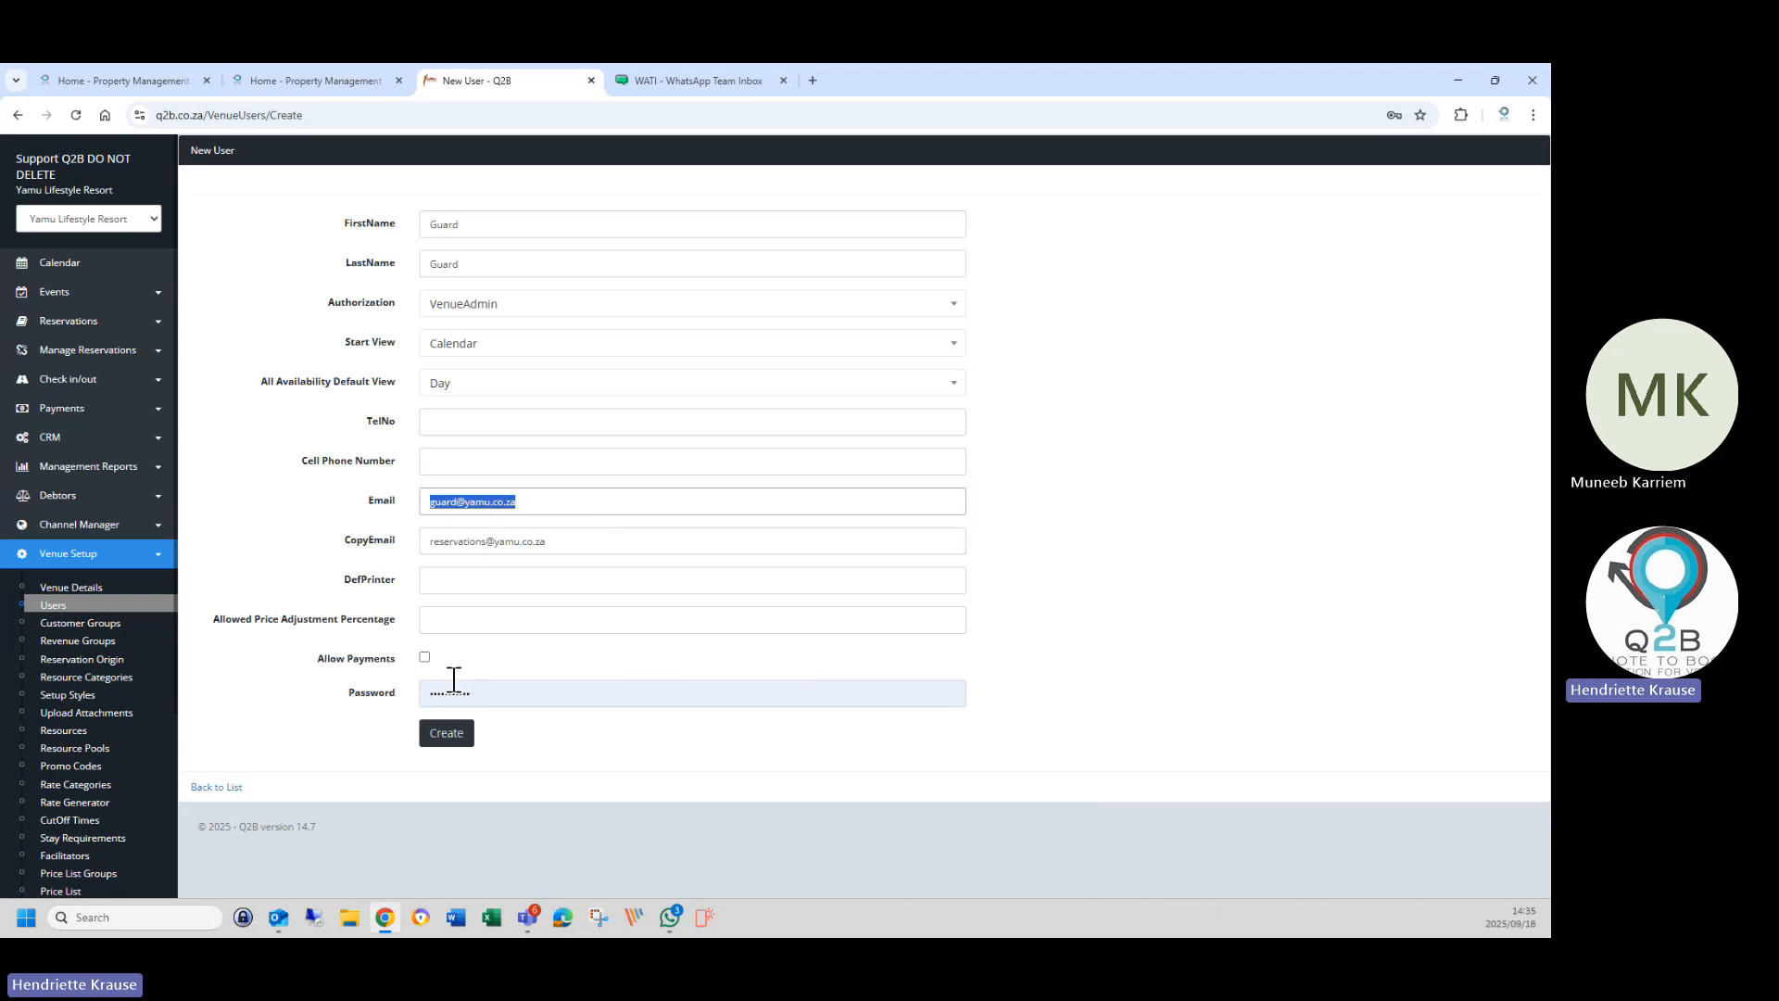
click(432, 611)
text(0)
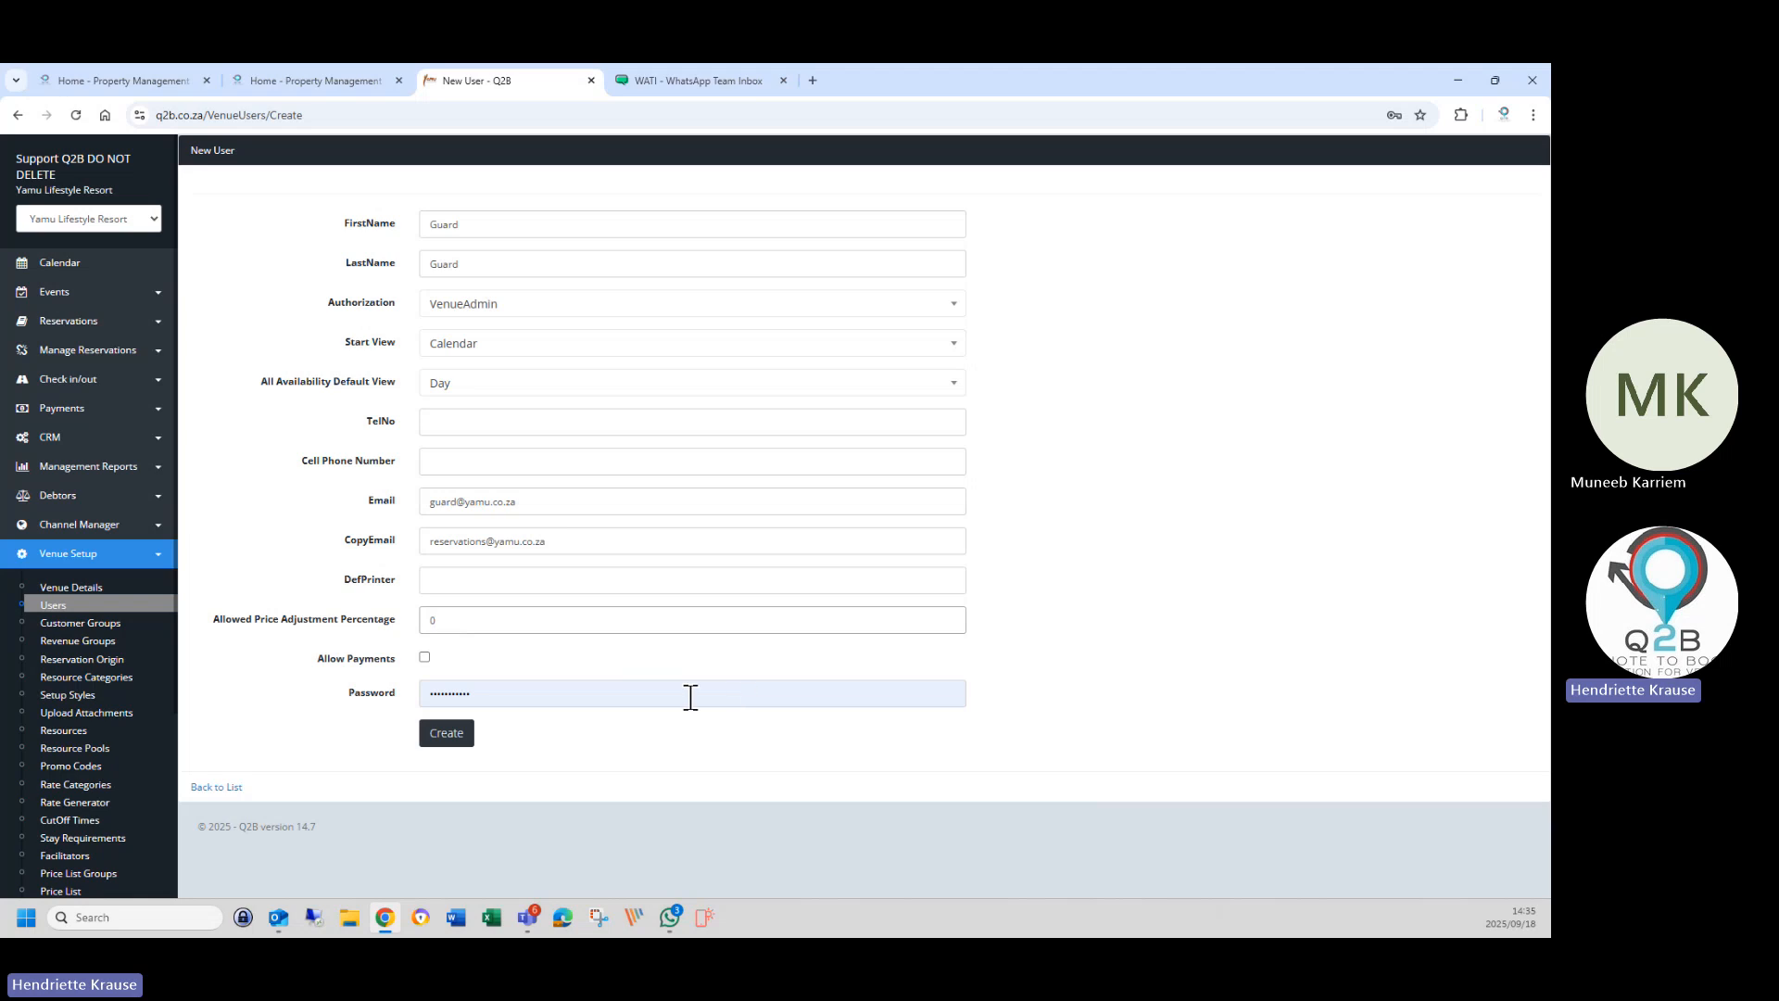
Replace the password with the guard's new password and create the Guard user.
click(505, 693)
drag(504, 693, 393, 695)
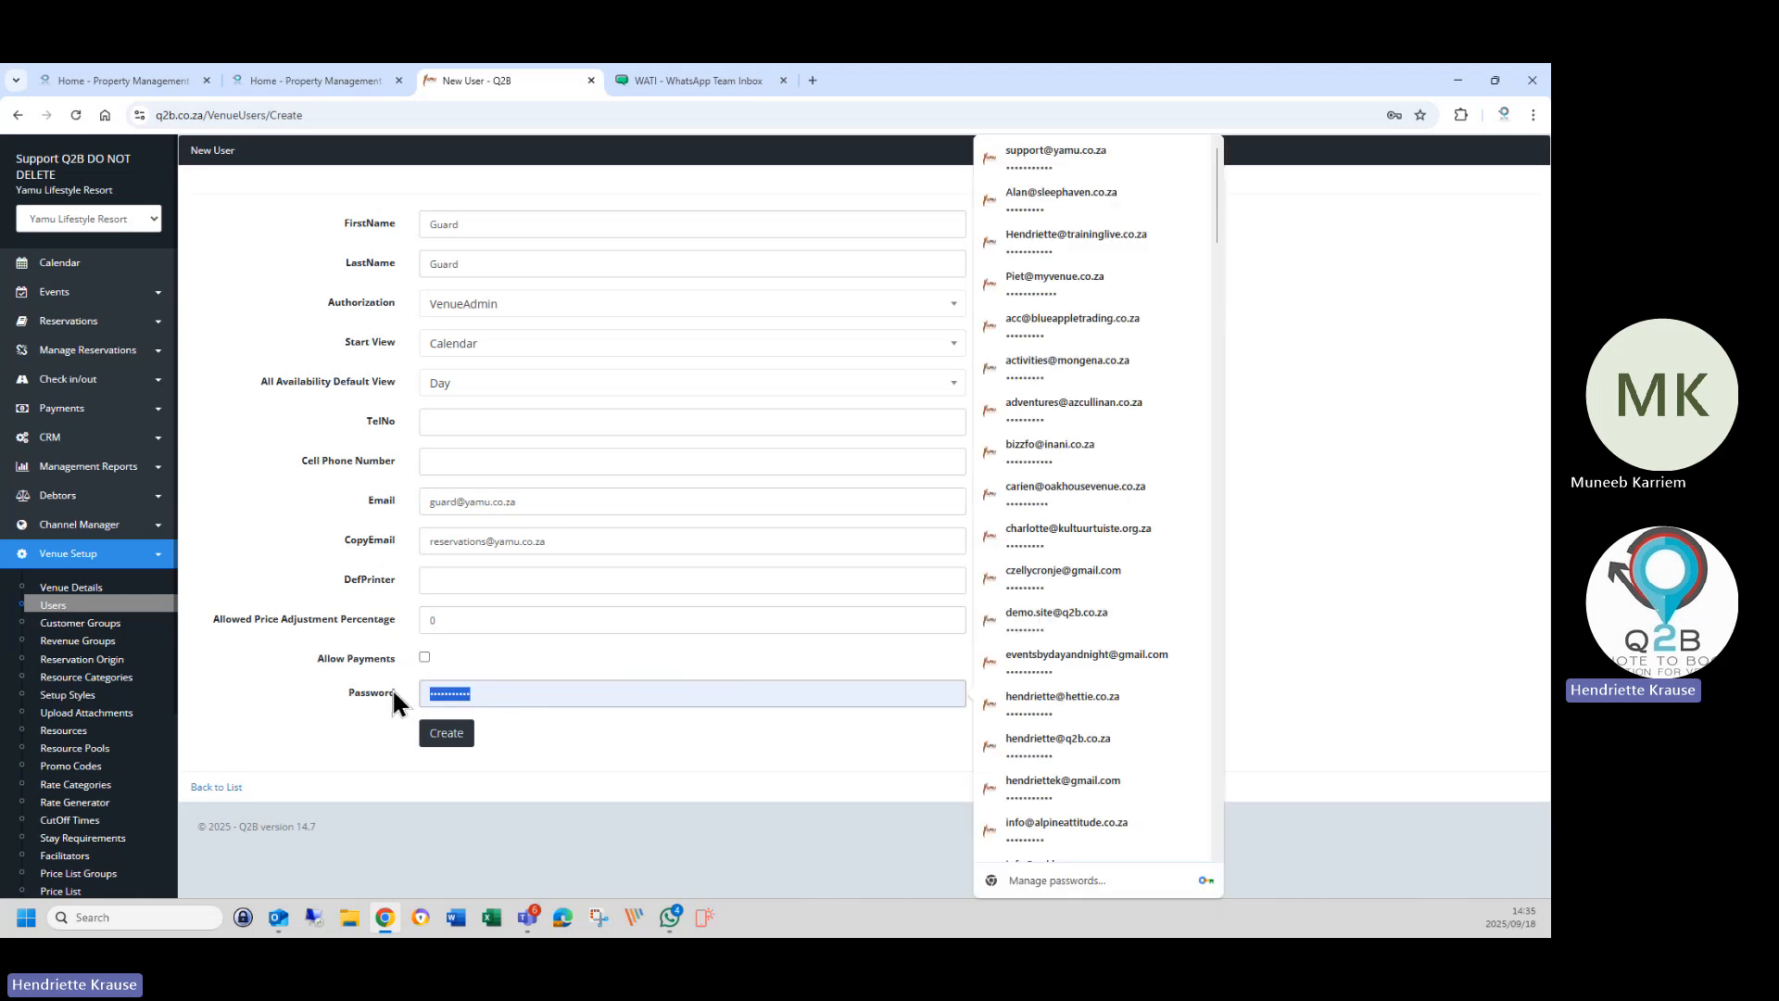
text(G)
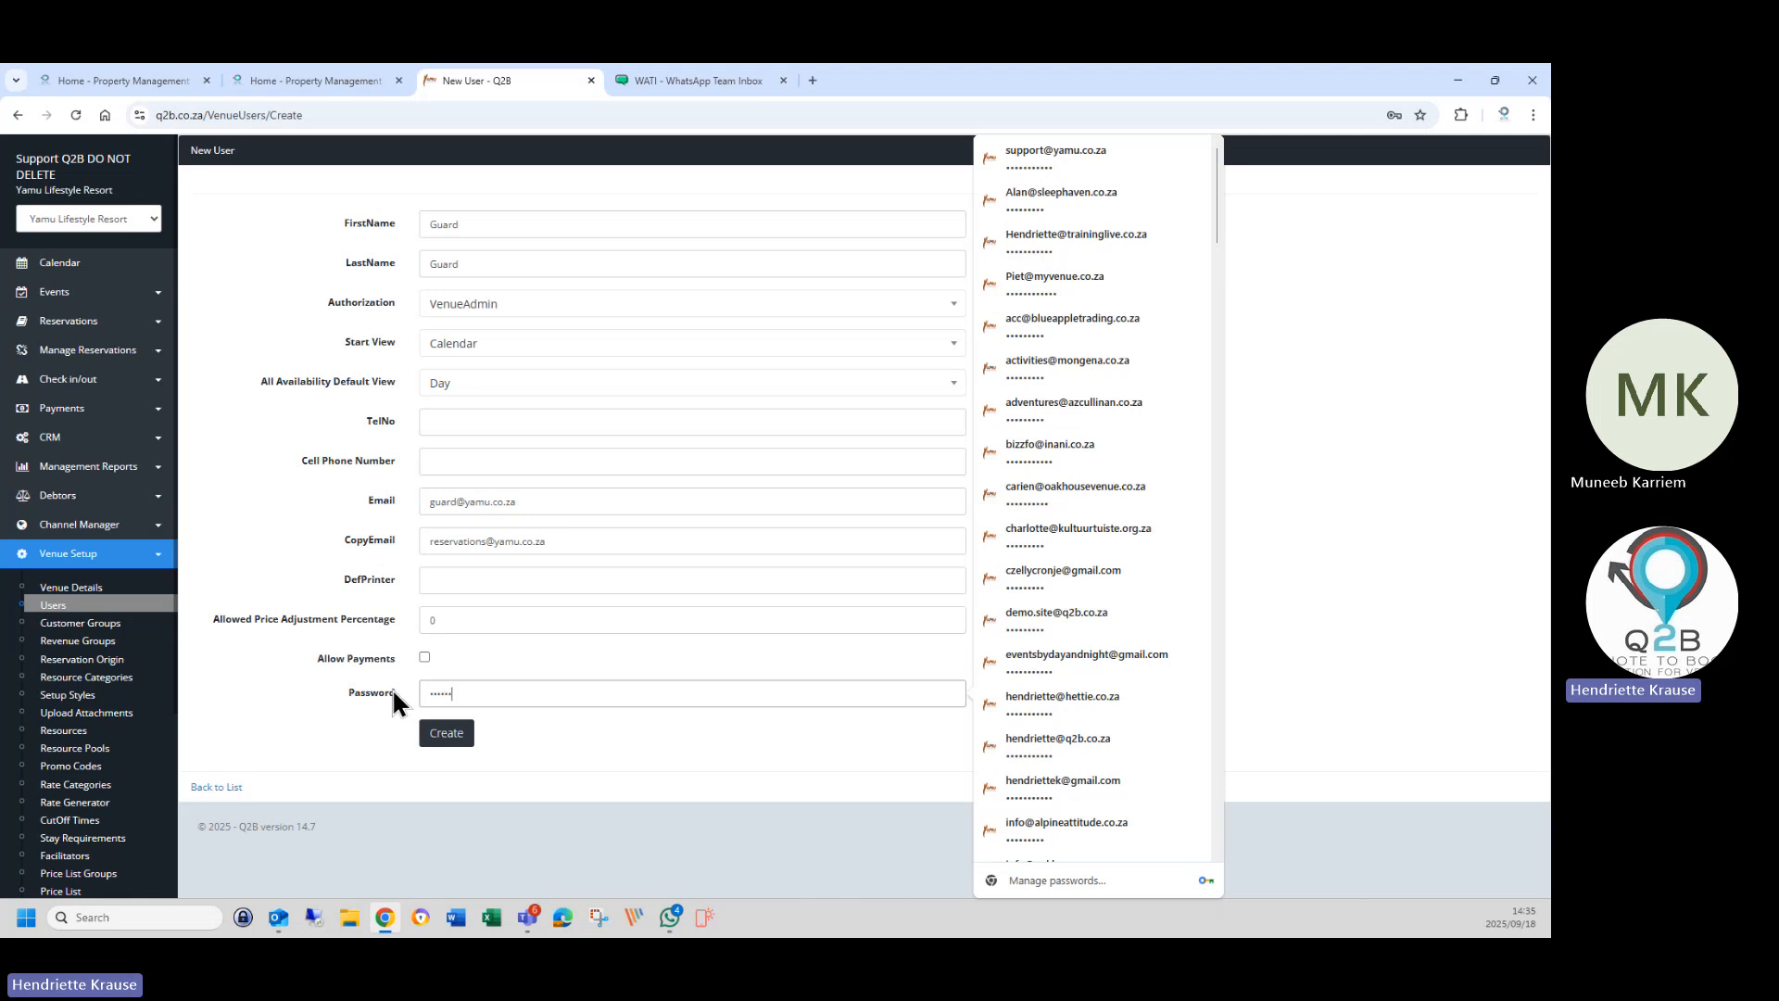
text(•••••••)
click(453, 740)
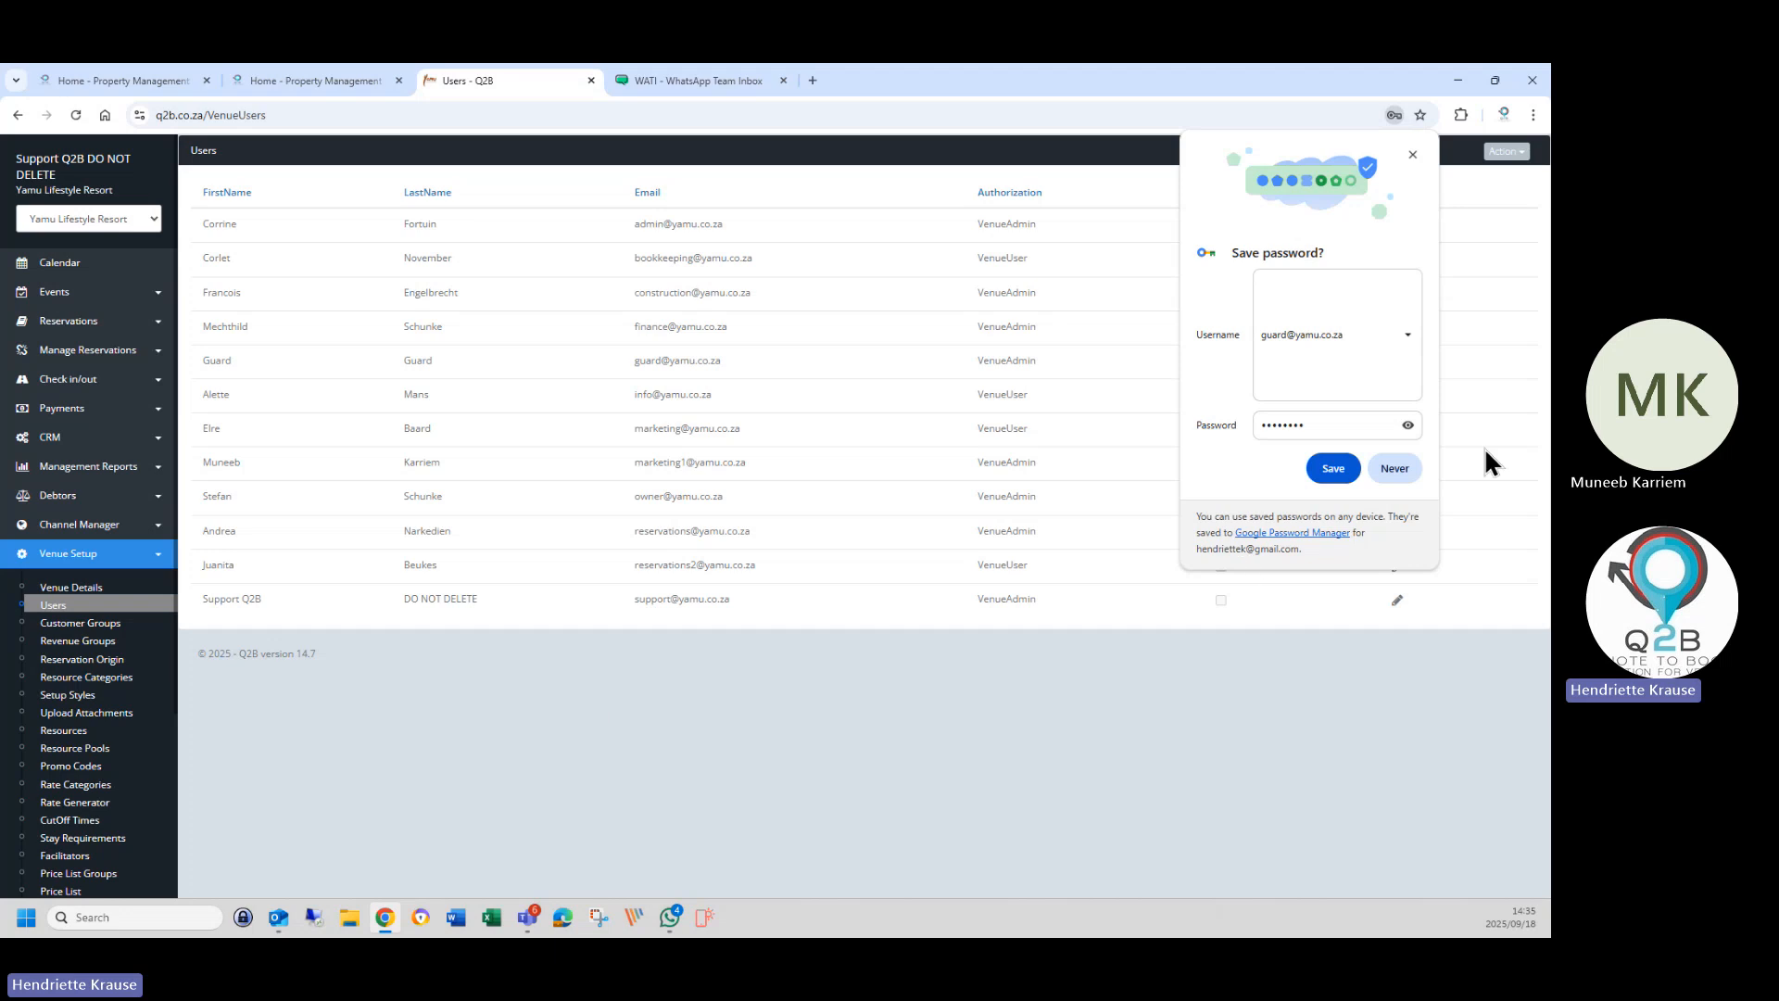
Decline the browser's save-password prompt, glance at Guard's details and return to Users.
click(1375, 468)
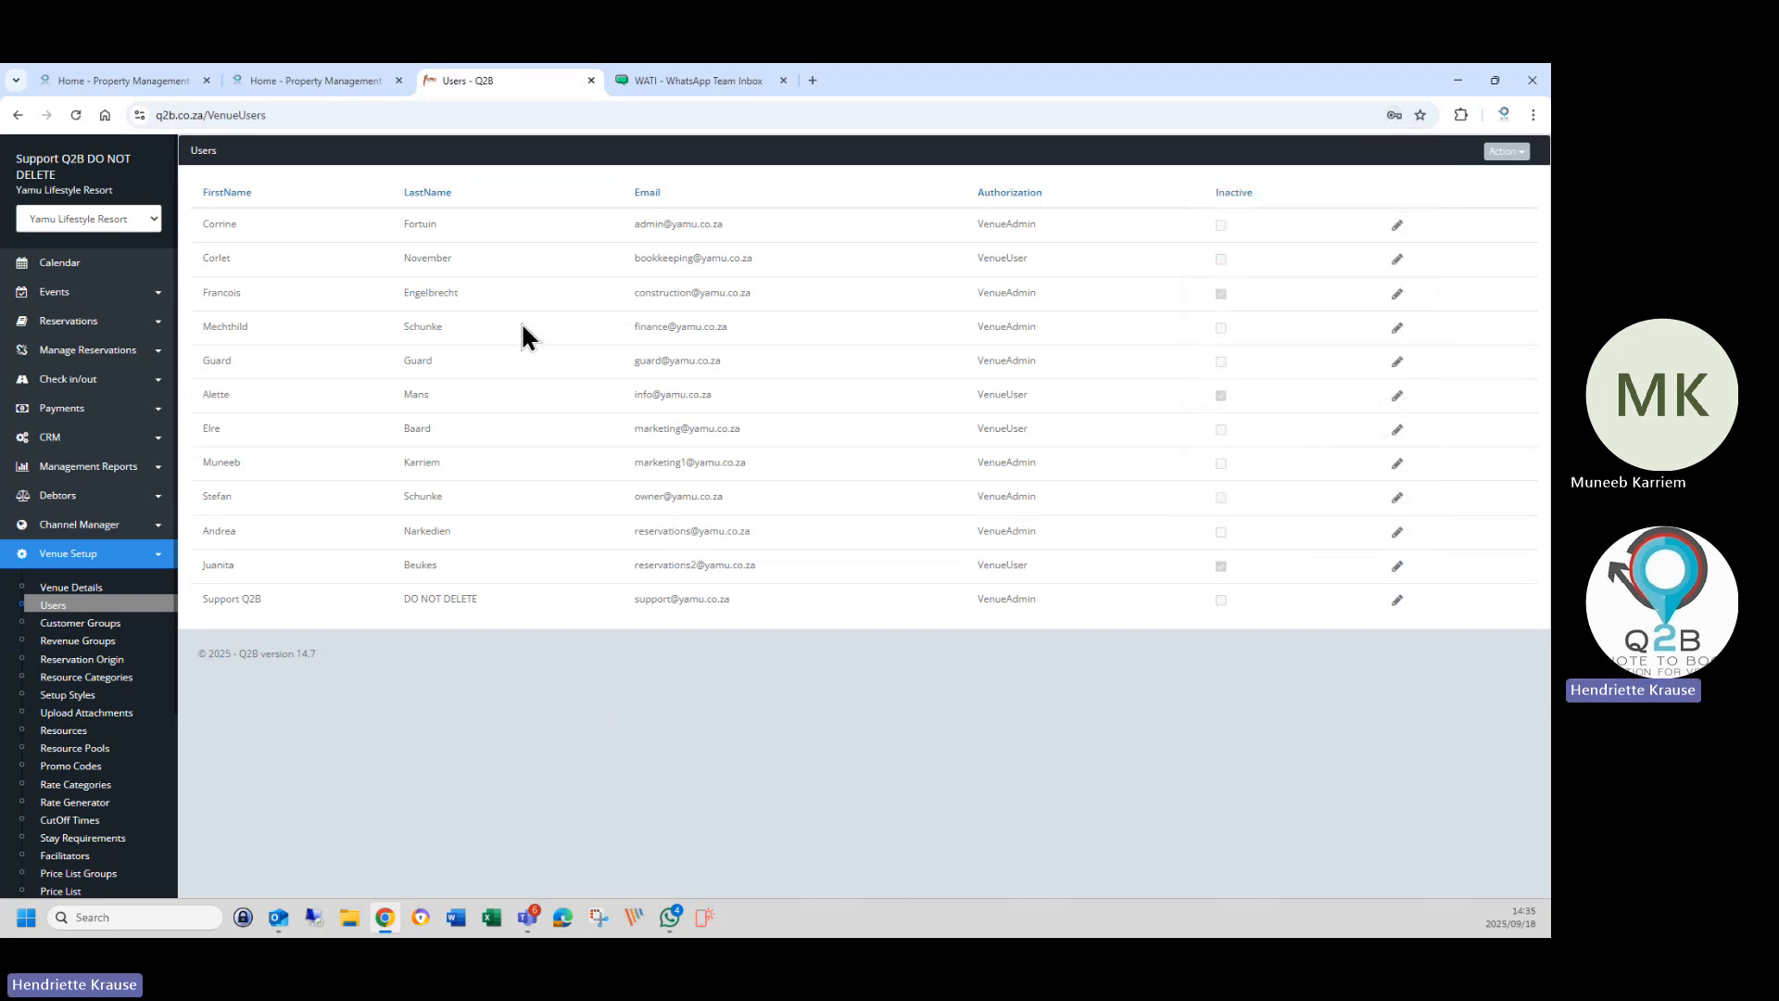
click(1397, 362)
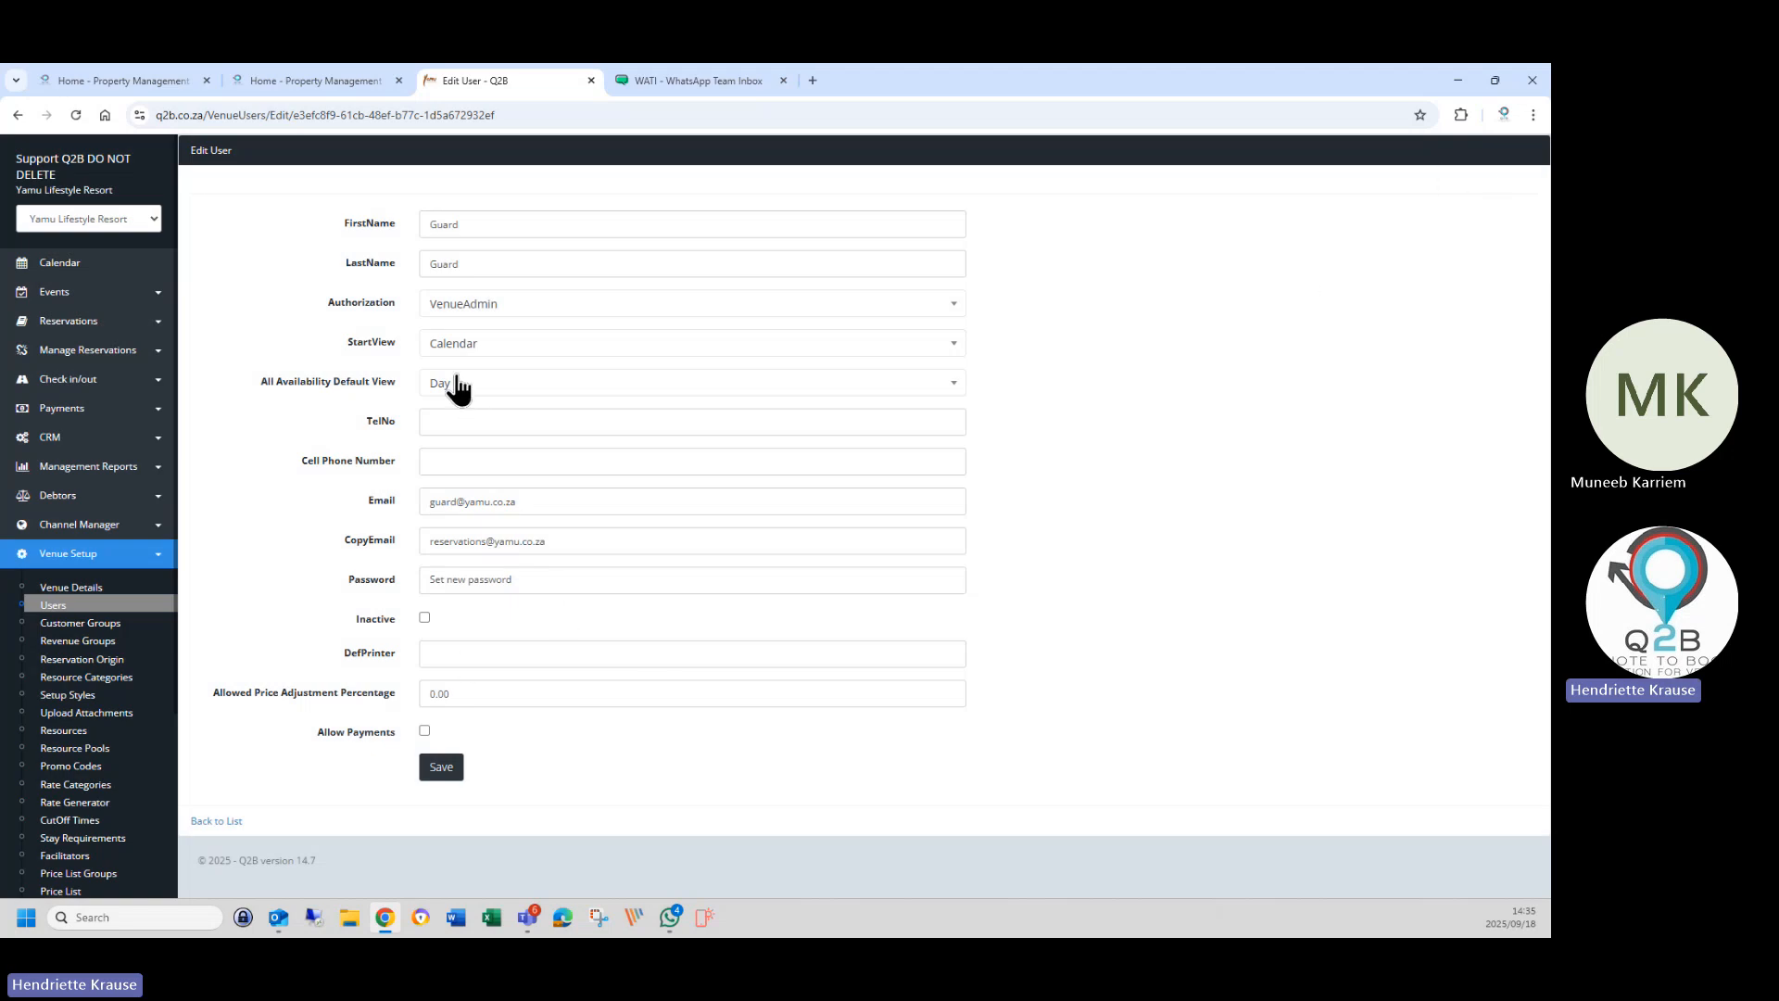
click(215, 822)
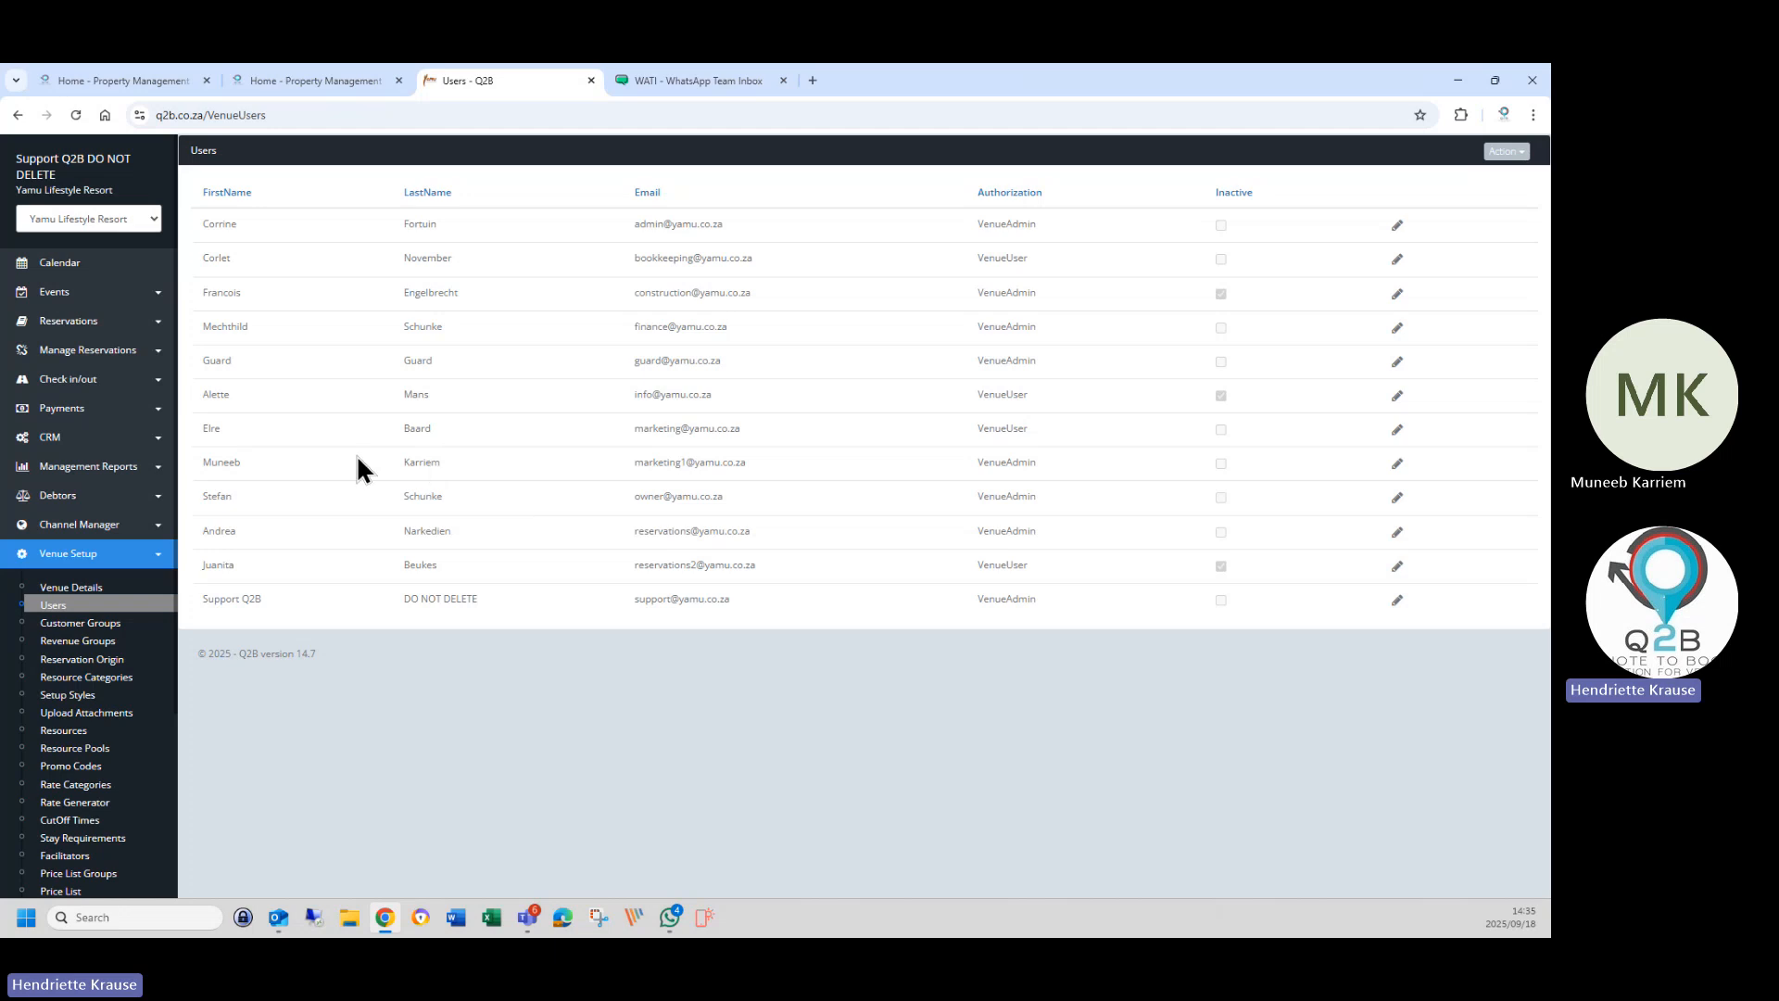
Change Guard's authorization from VenueAdmin to VenueUser, save, and reopen Guard's details.
click(1397, 362)
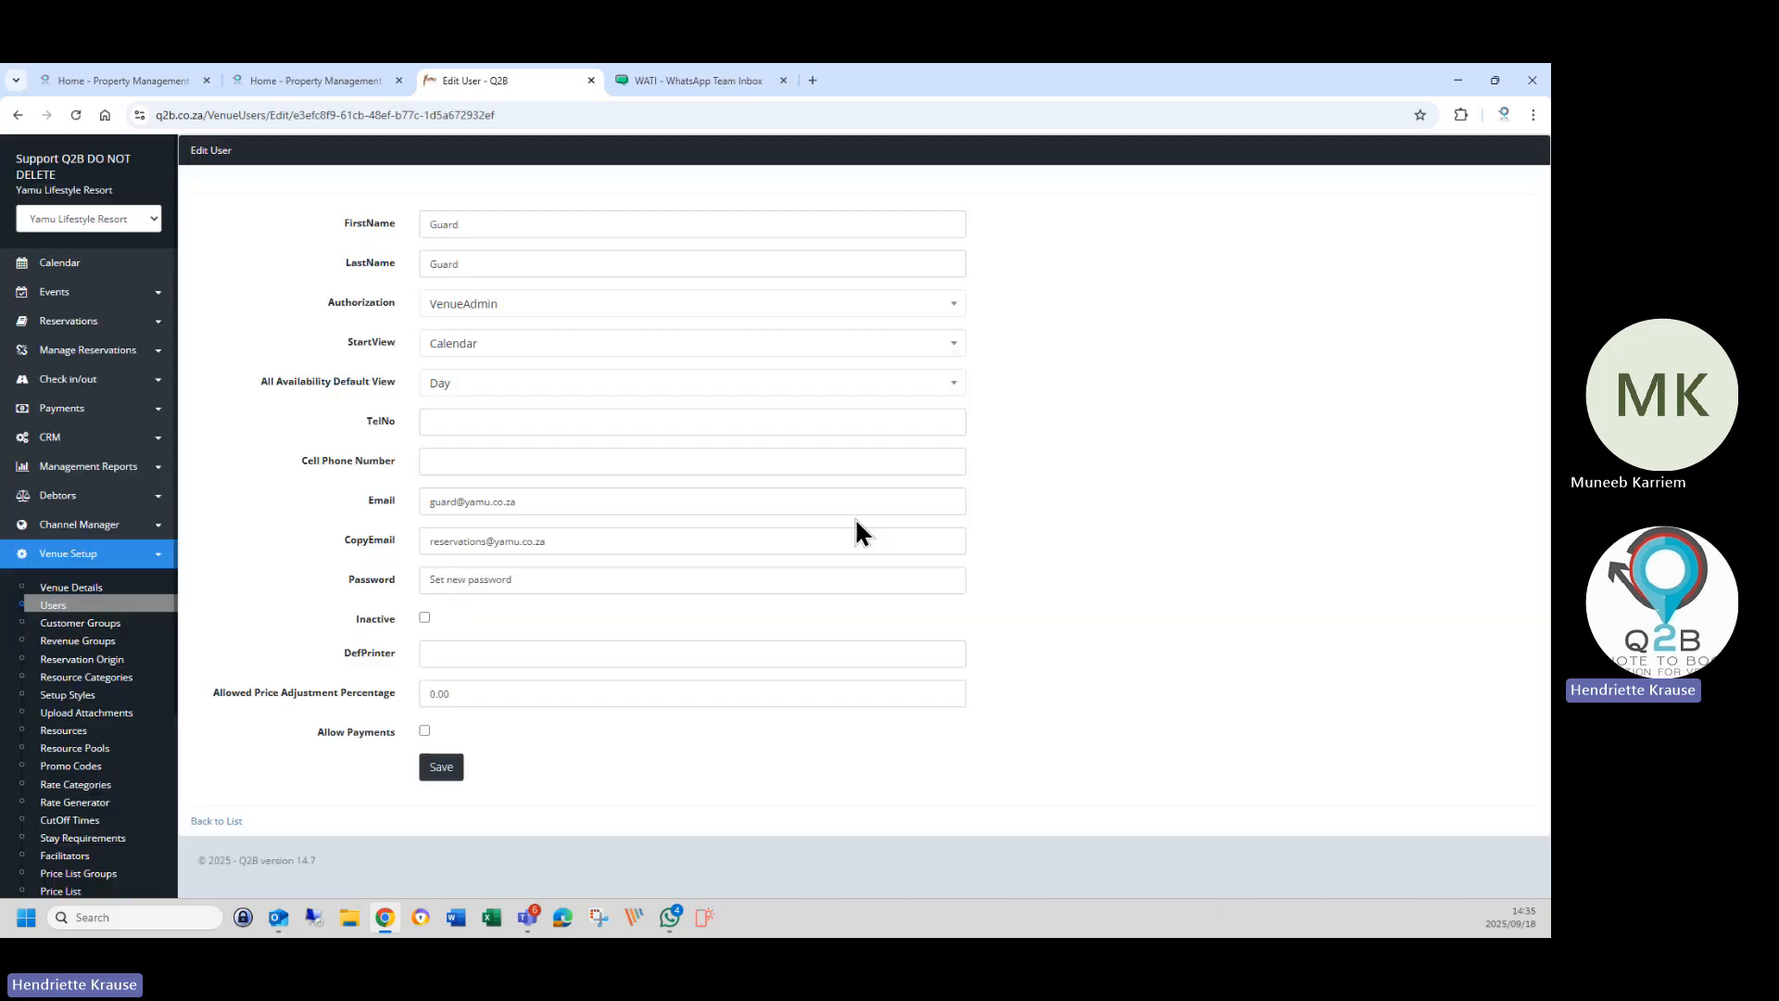
click(461, 307)
click(463, 383)
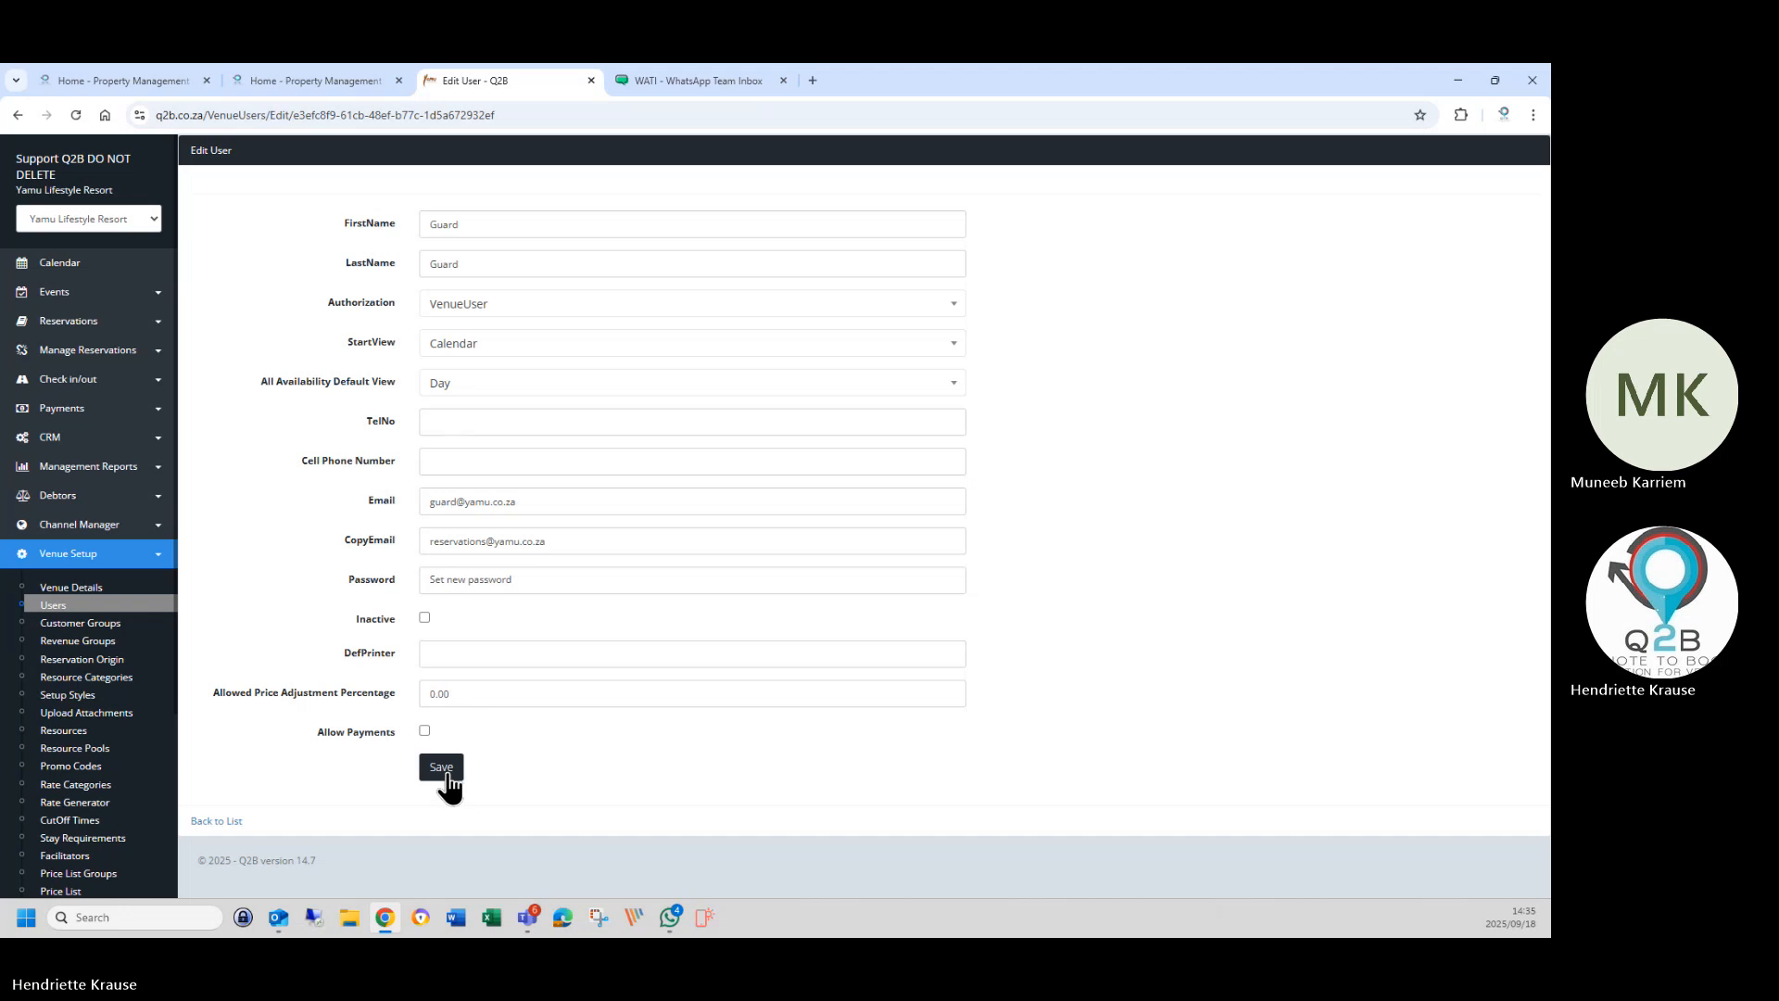
click(442, 778)
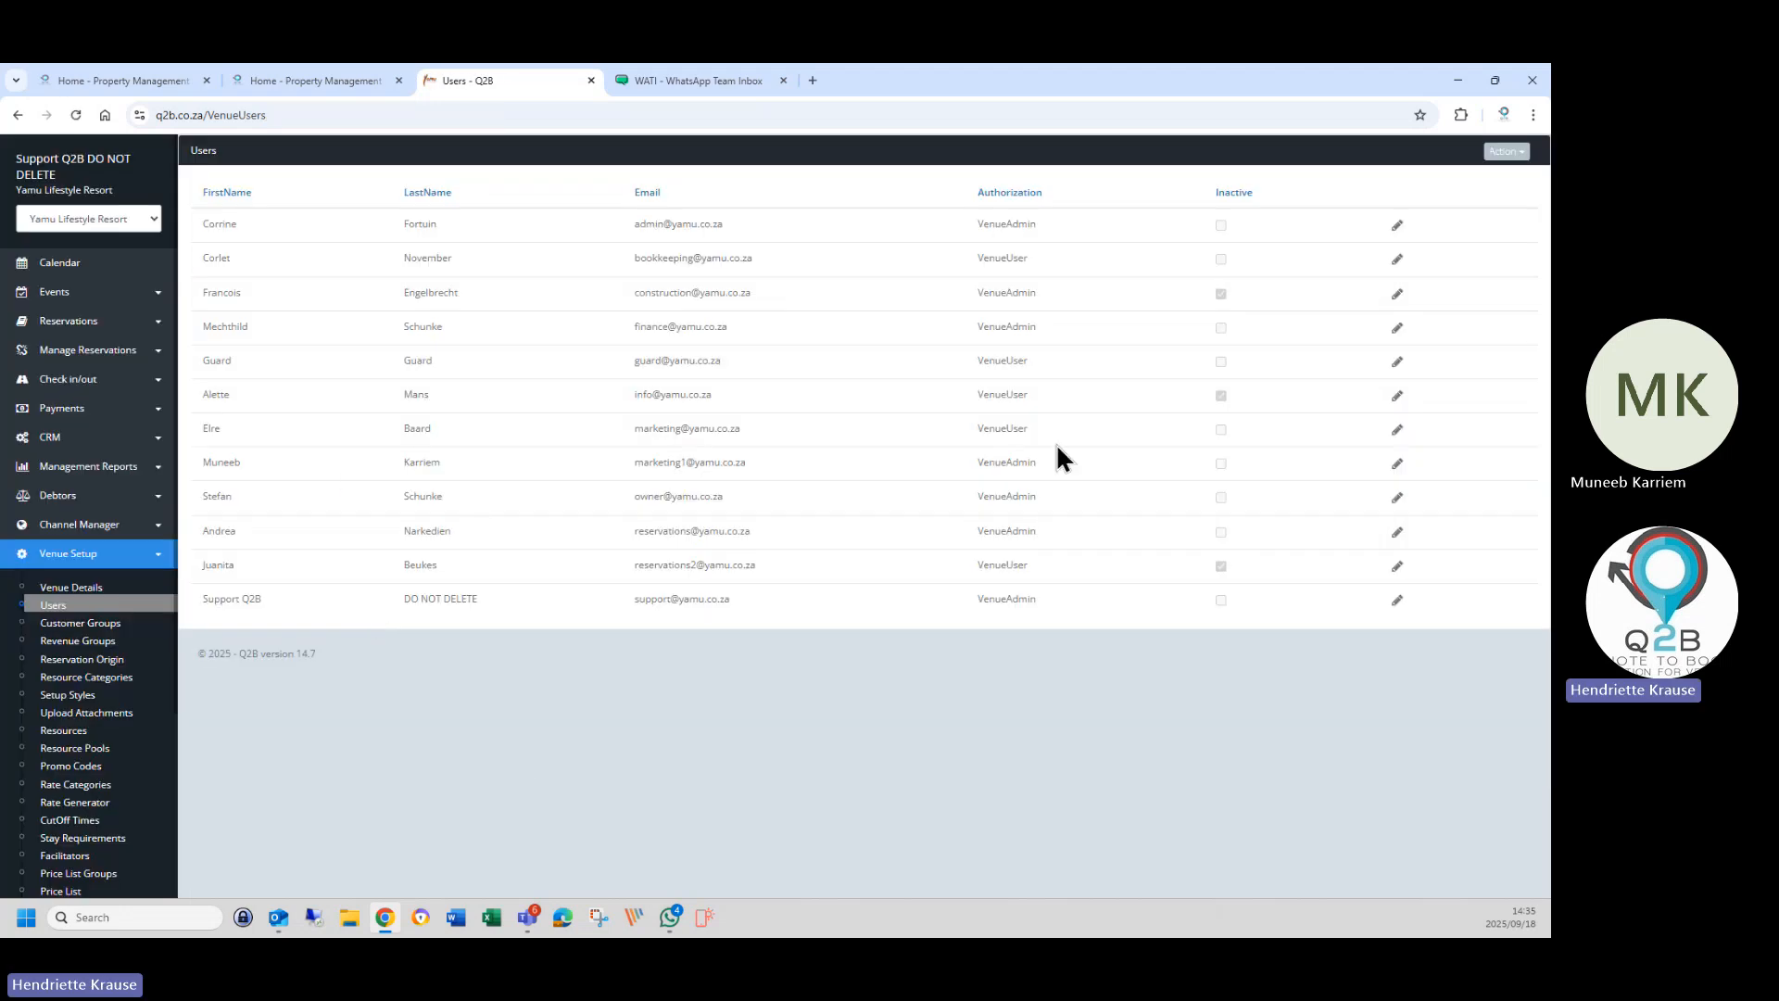
click(1397, 361)
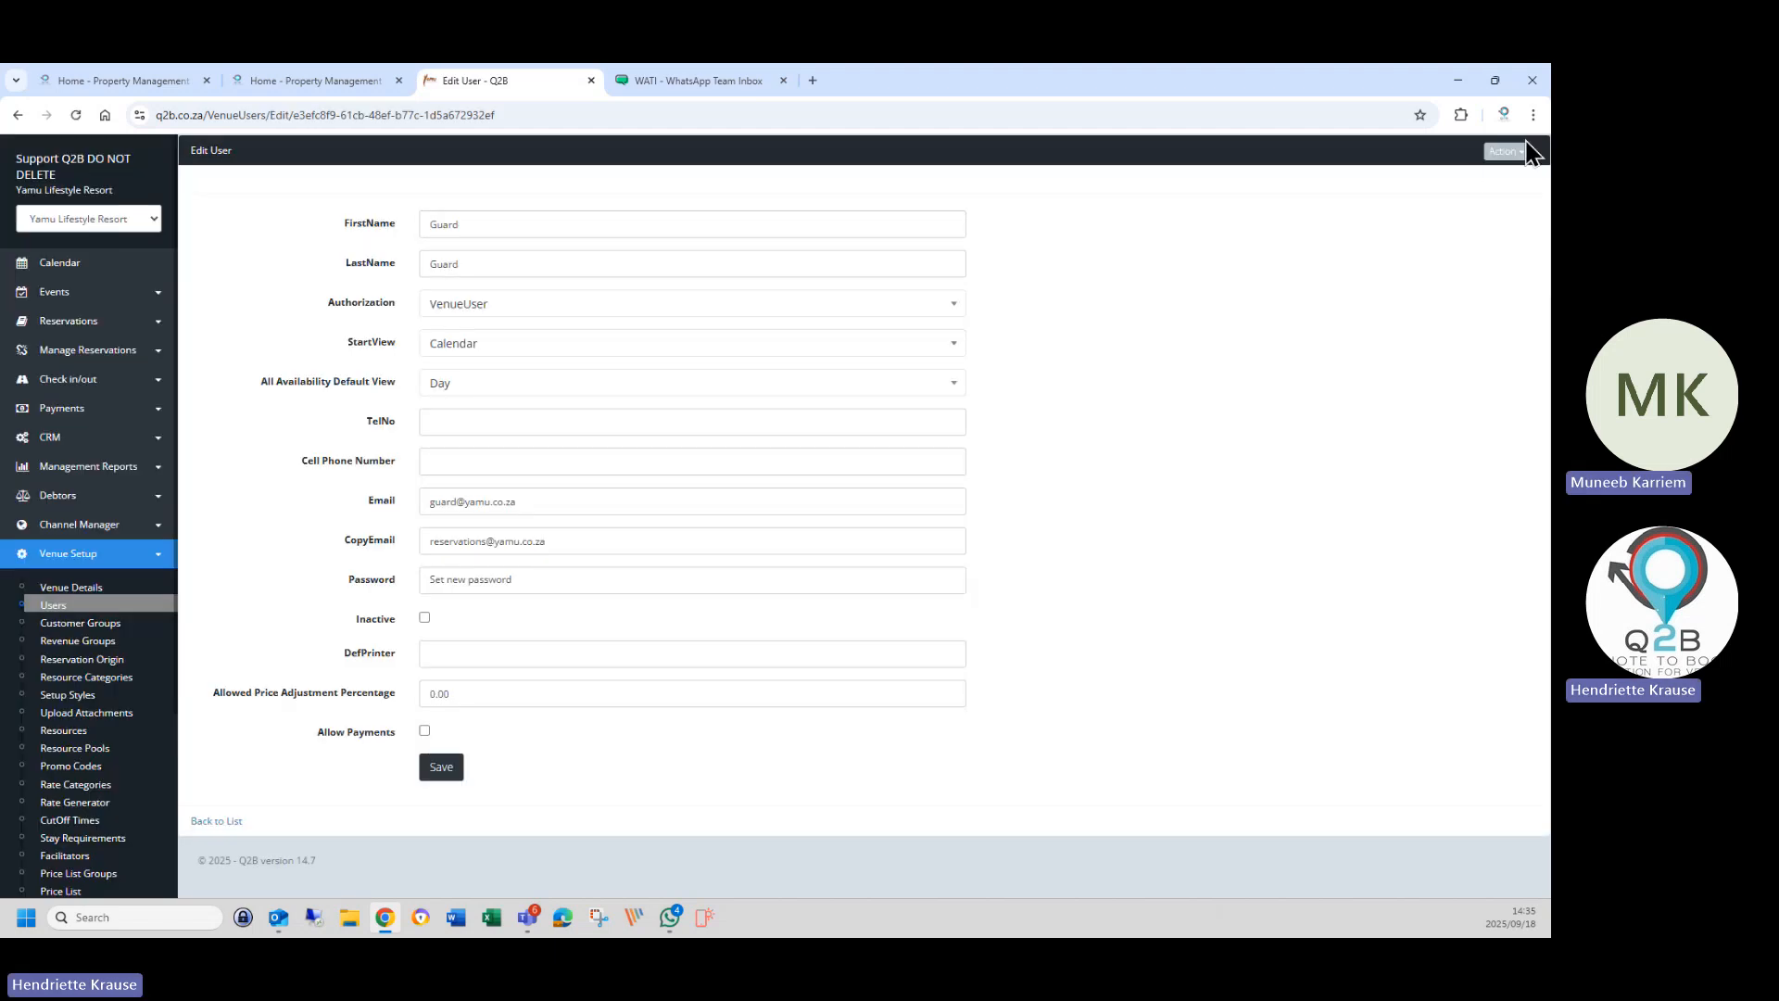
Open Guard's access permissions and show 100 permission rows per page.
click(1520, 151)
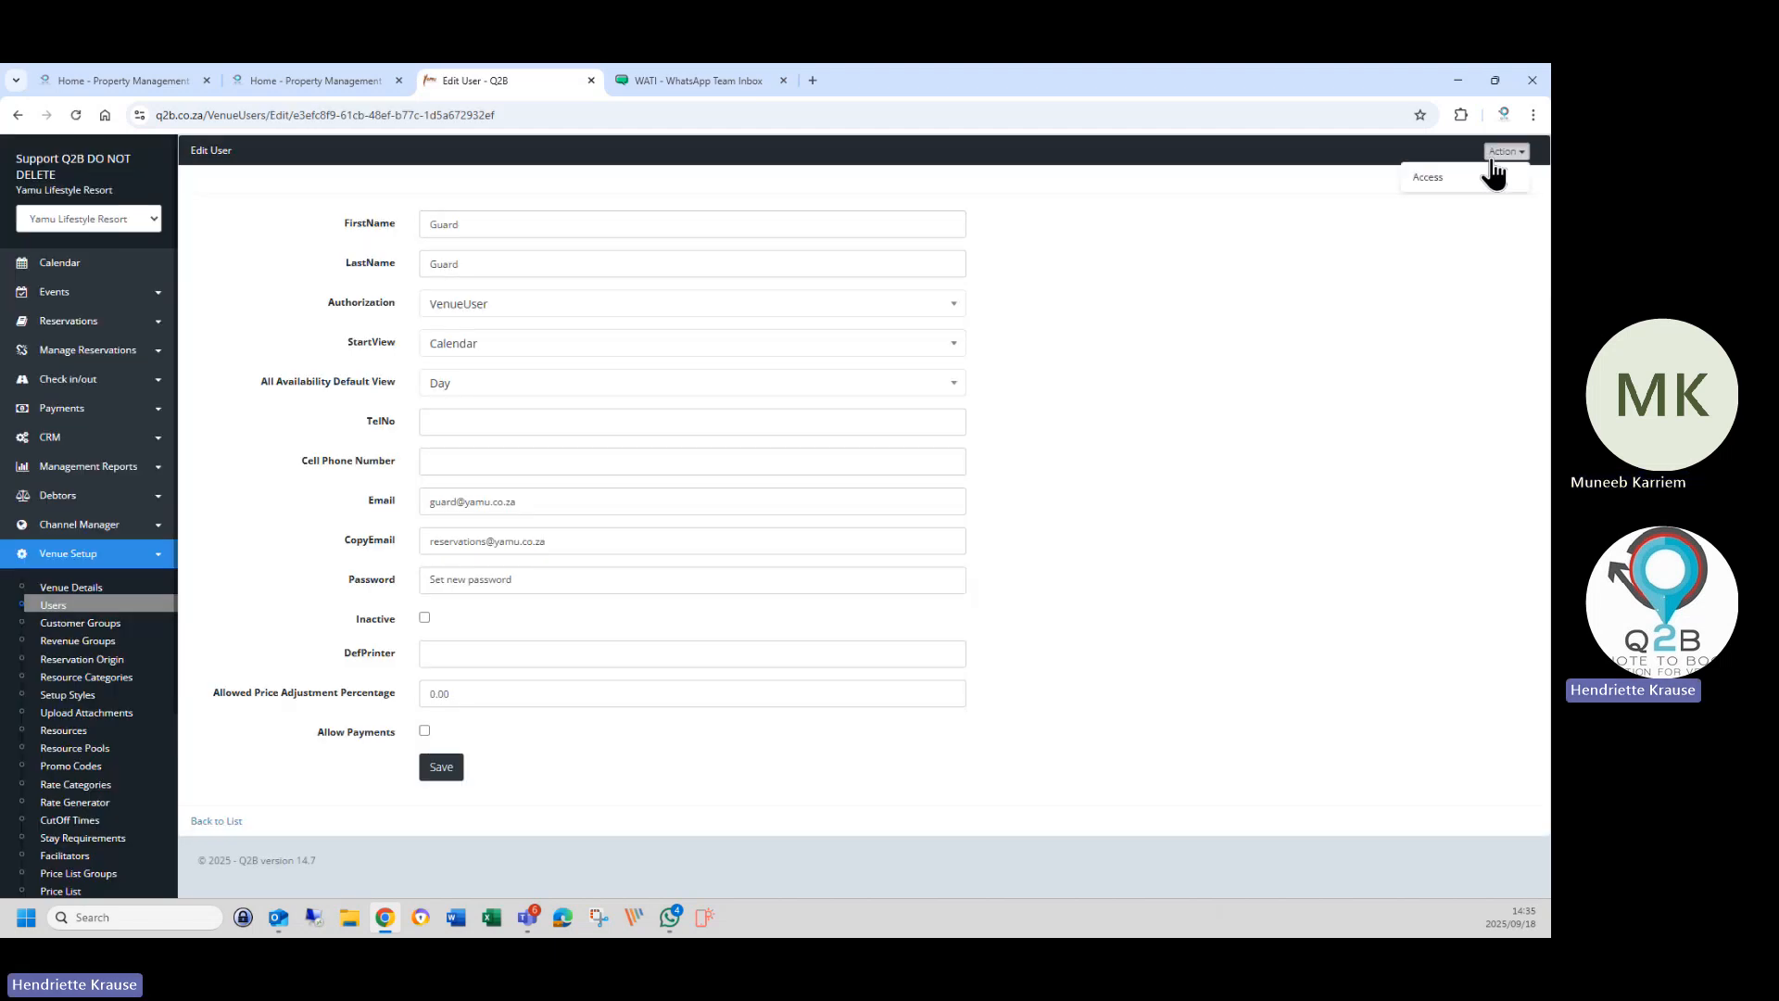
click(1453, 184)
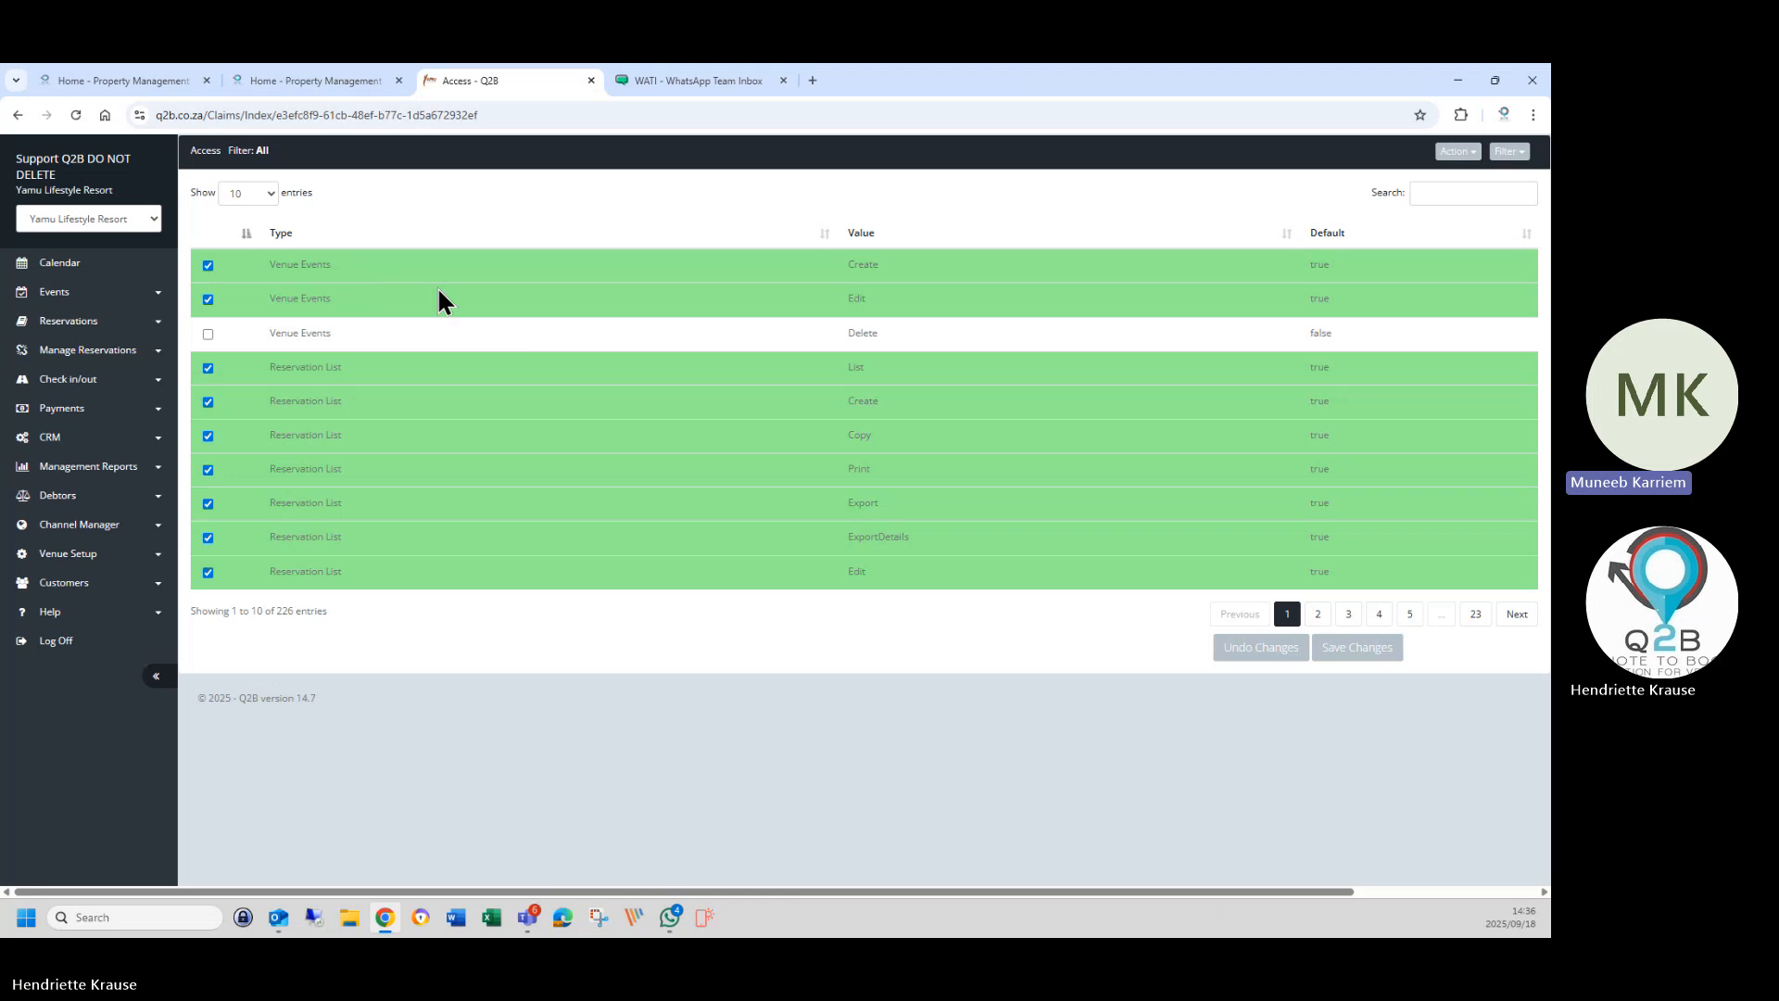
click(249, 192)
click(243, 277)
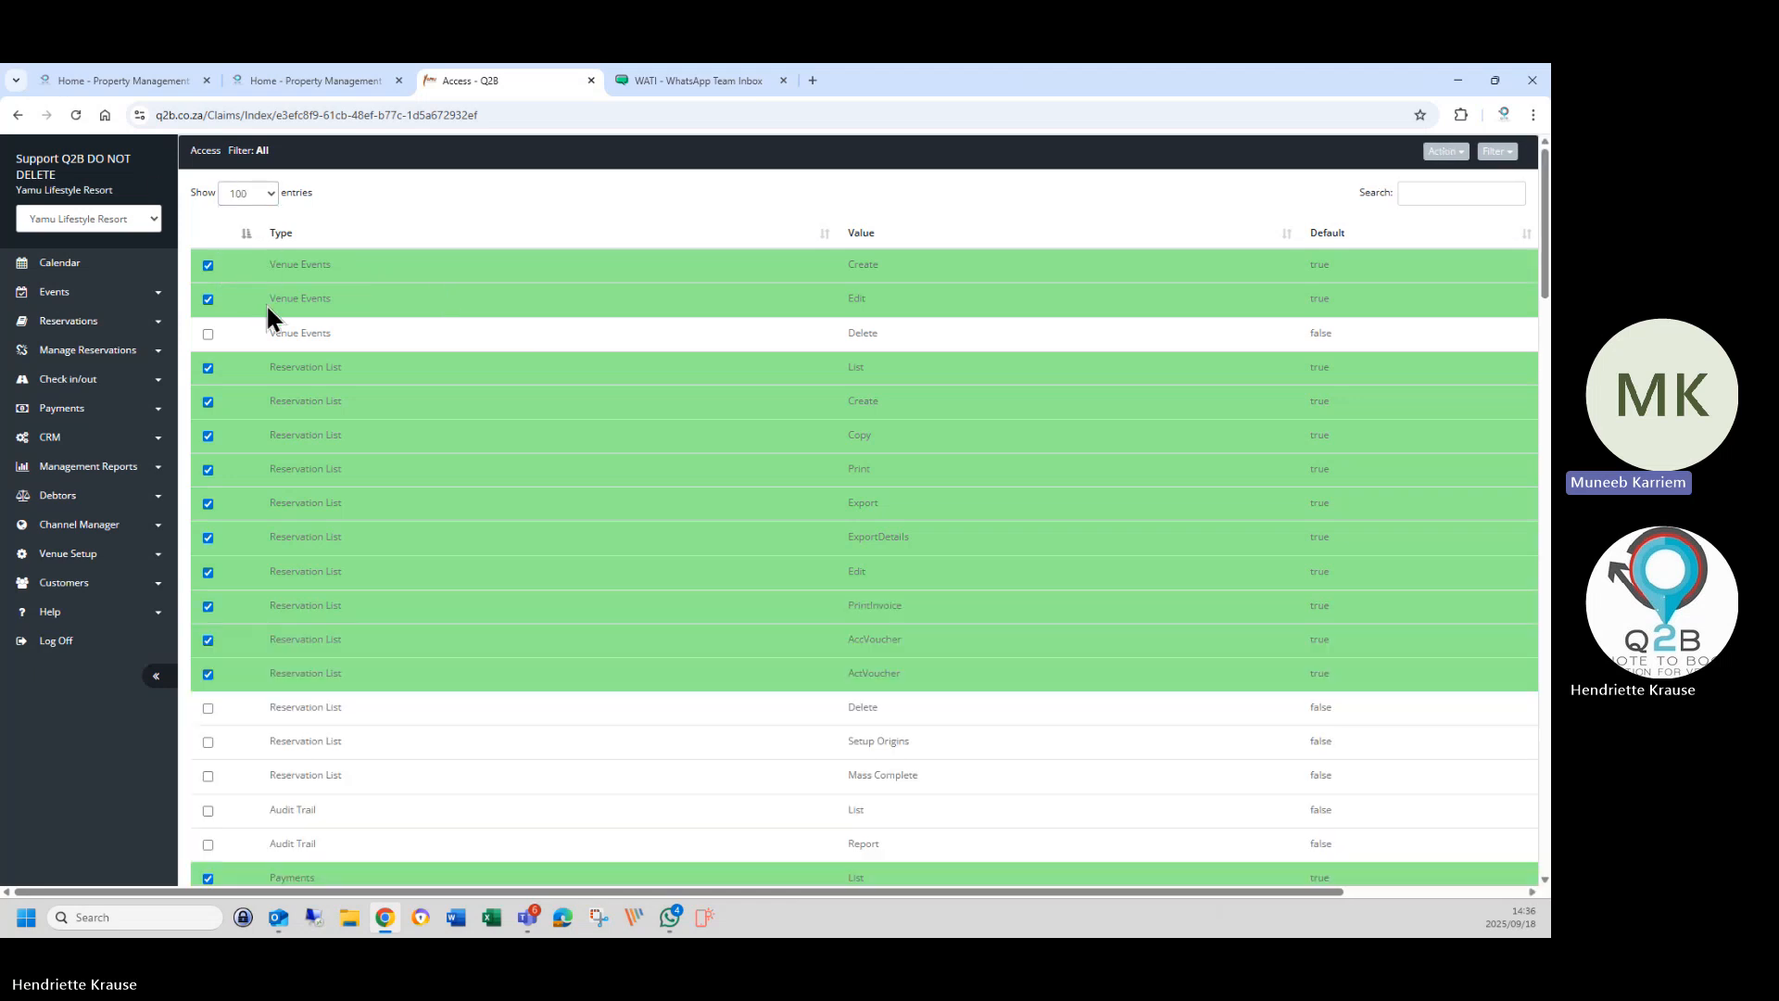
Untick Venue Events Create/Edit and all Reservation List permissions, from List through ActVoucher.
click(292, 265)
click(307, 300)
click(325, 367)
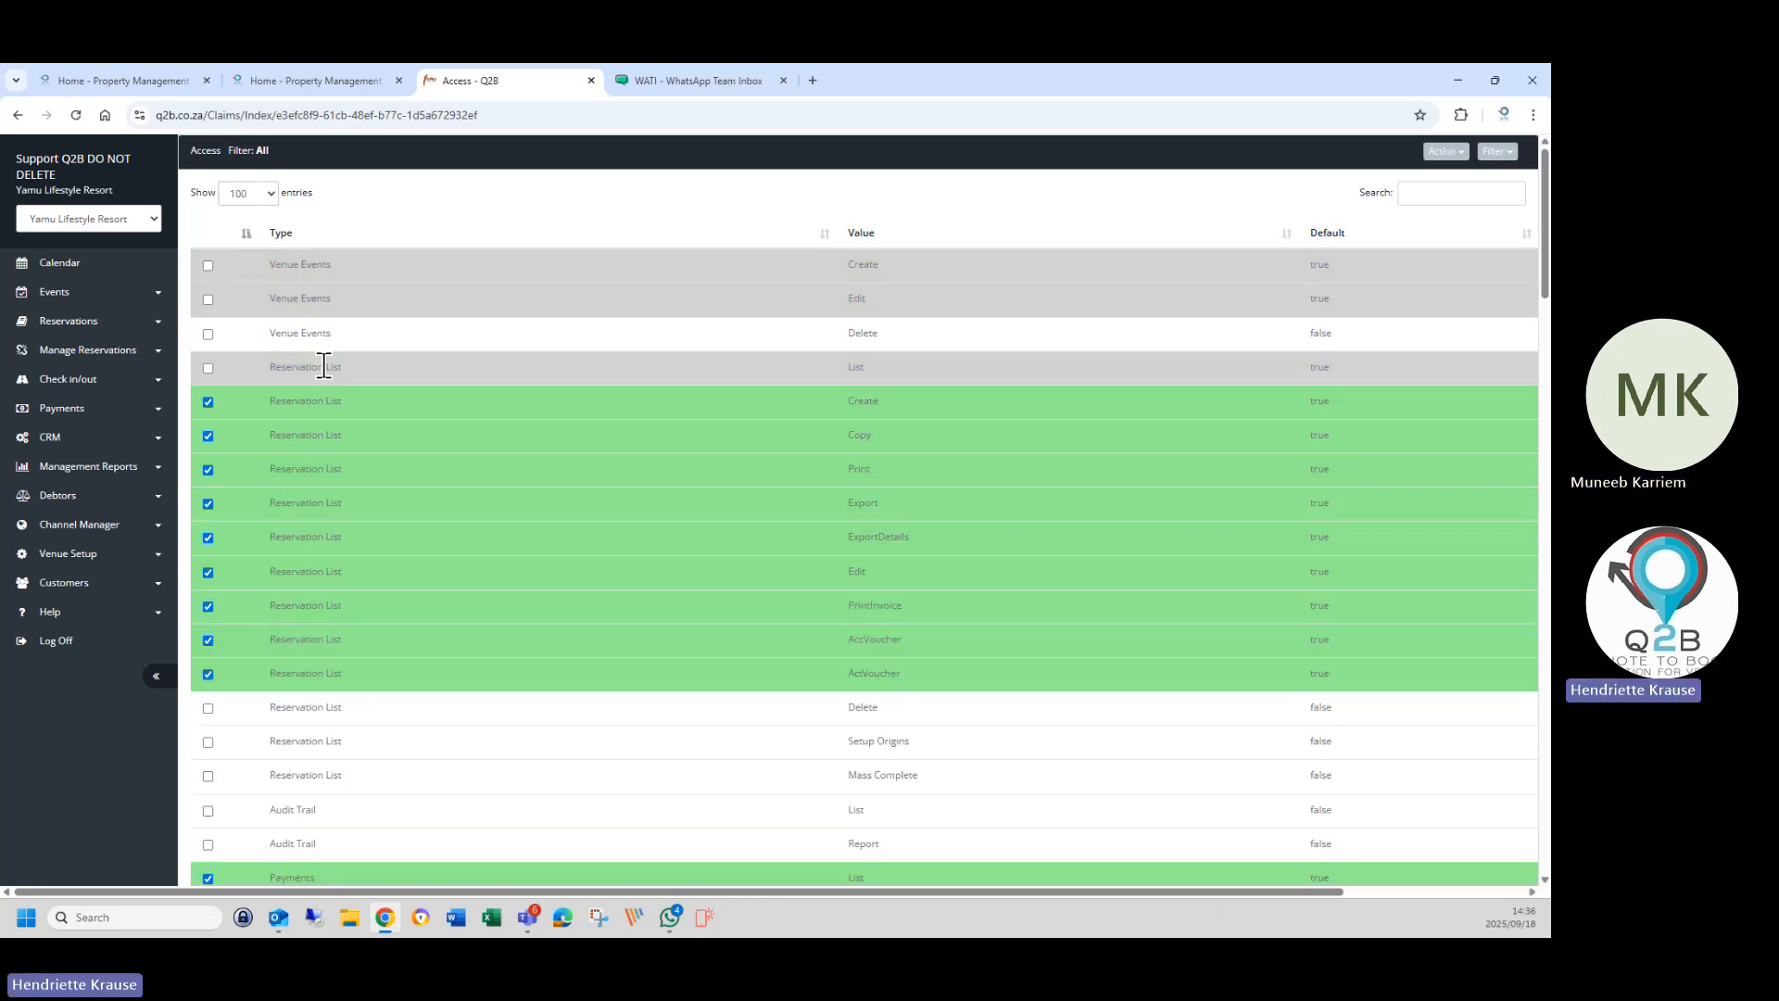
click(332, 402)
click(345, 437)
click(346, 469)
click(348, 503)
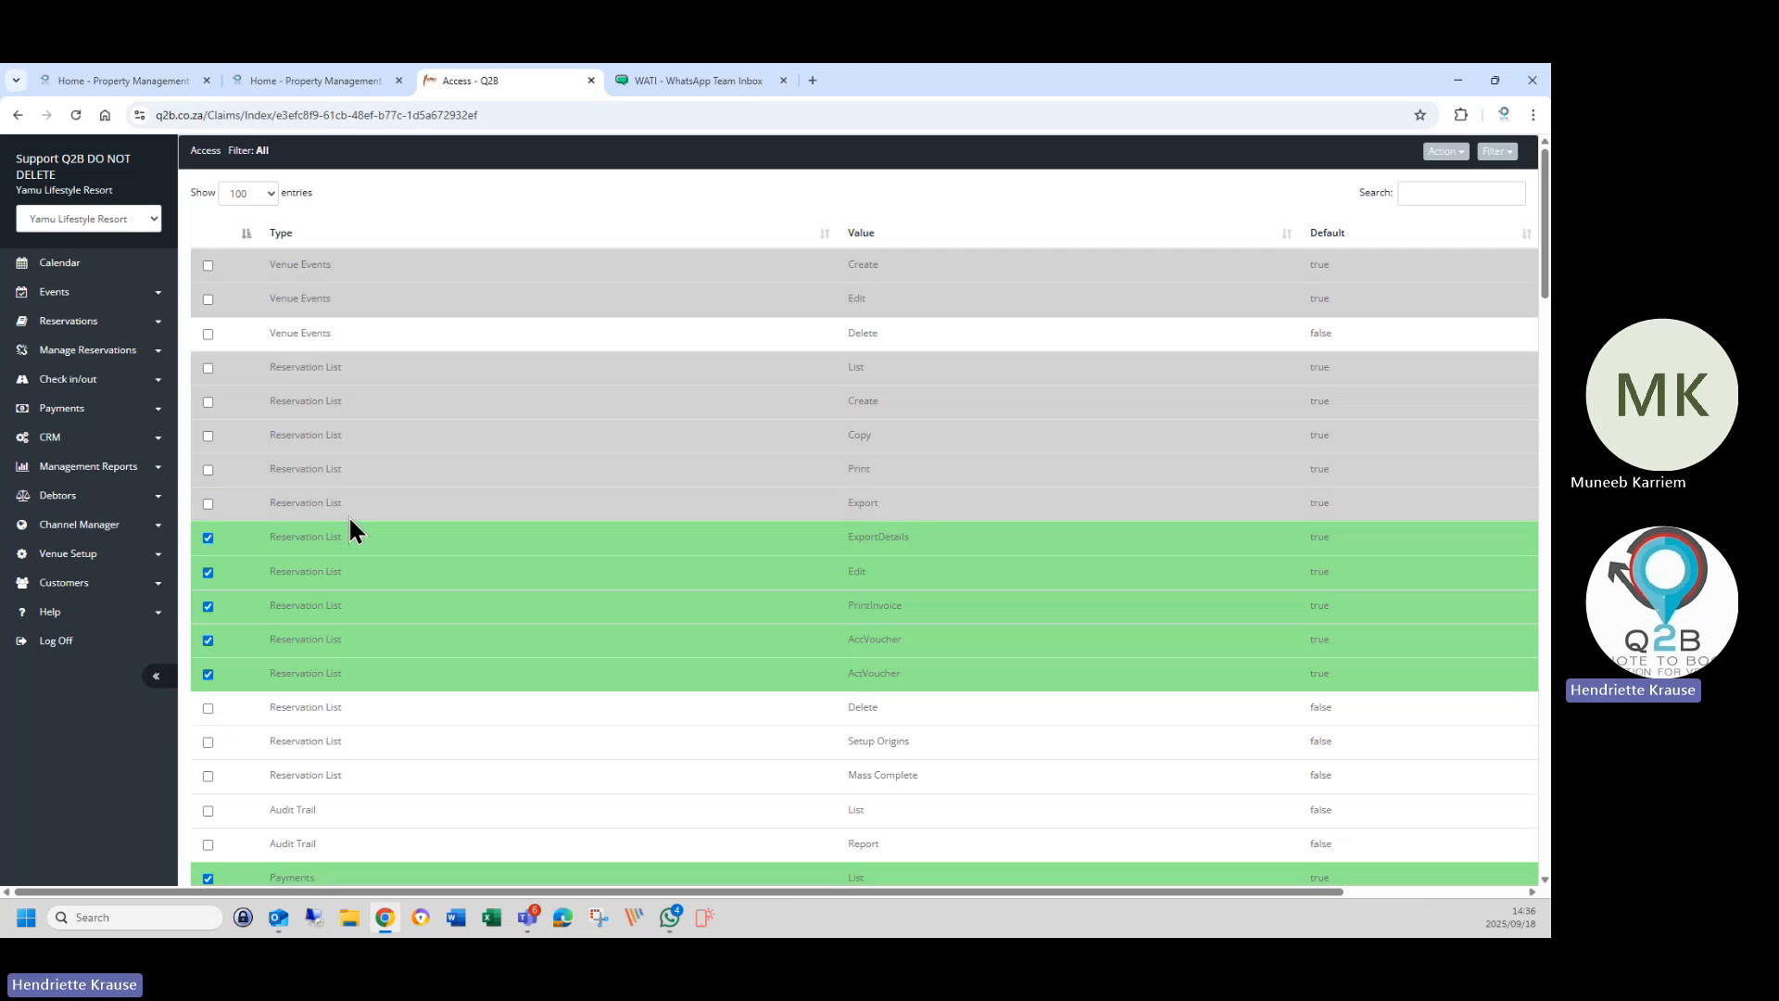
click(353, 538)
click(357, 572)
click(376, 604)
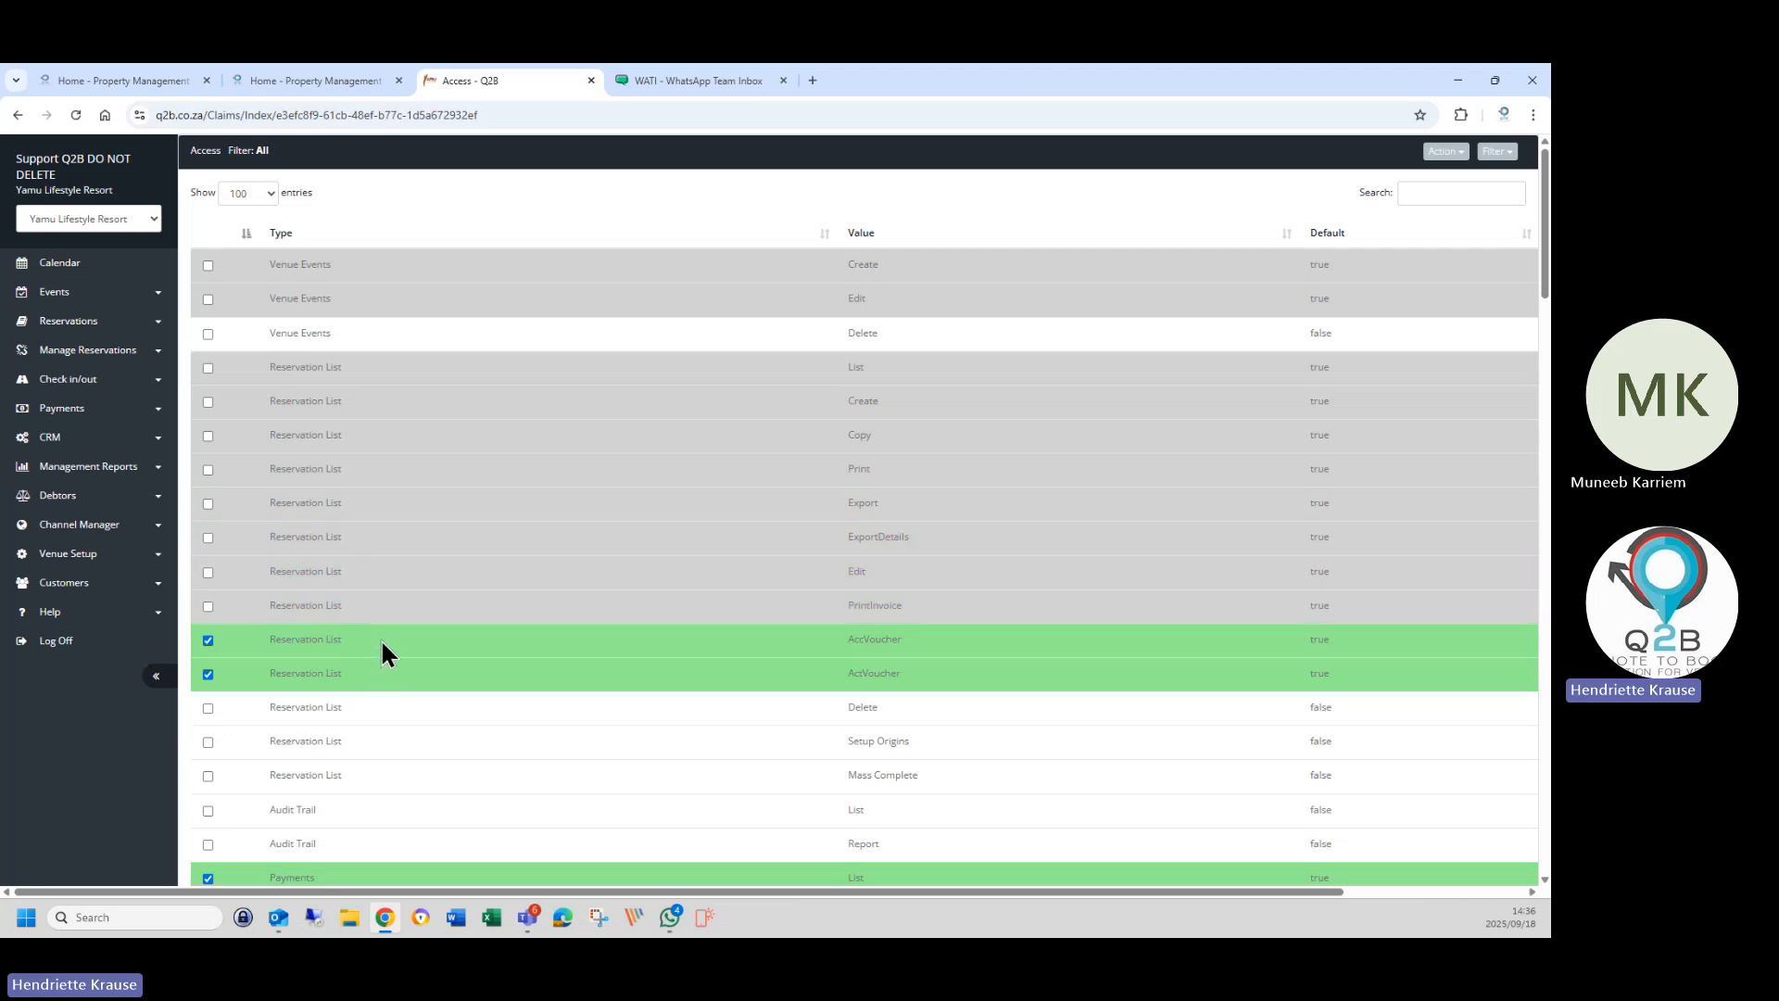
click(381, 637)
drag(382, 653, 386, 669)
click(386, 670)
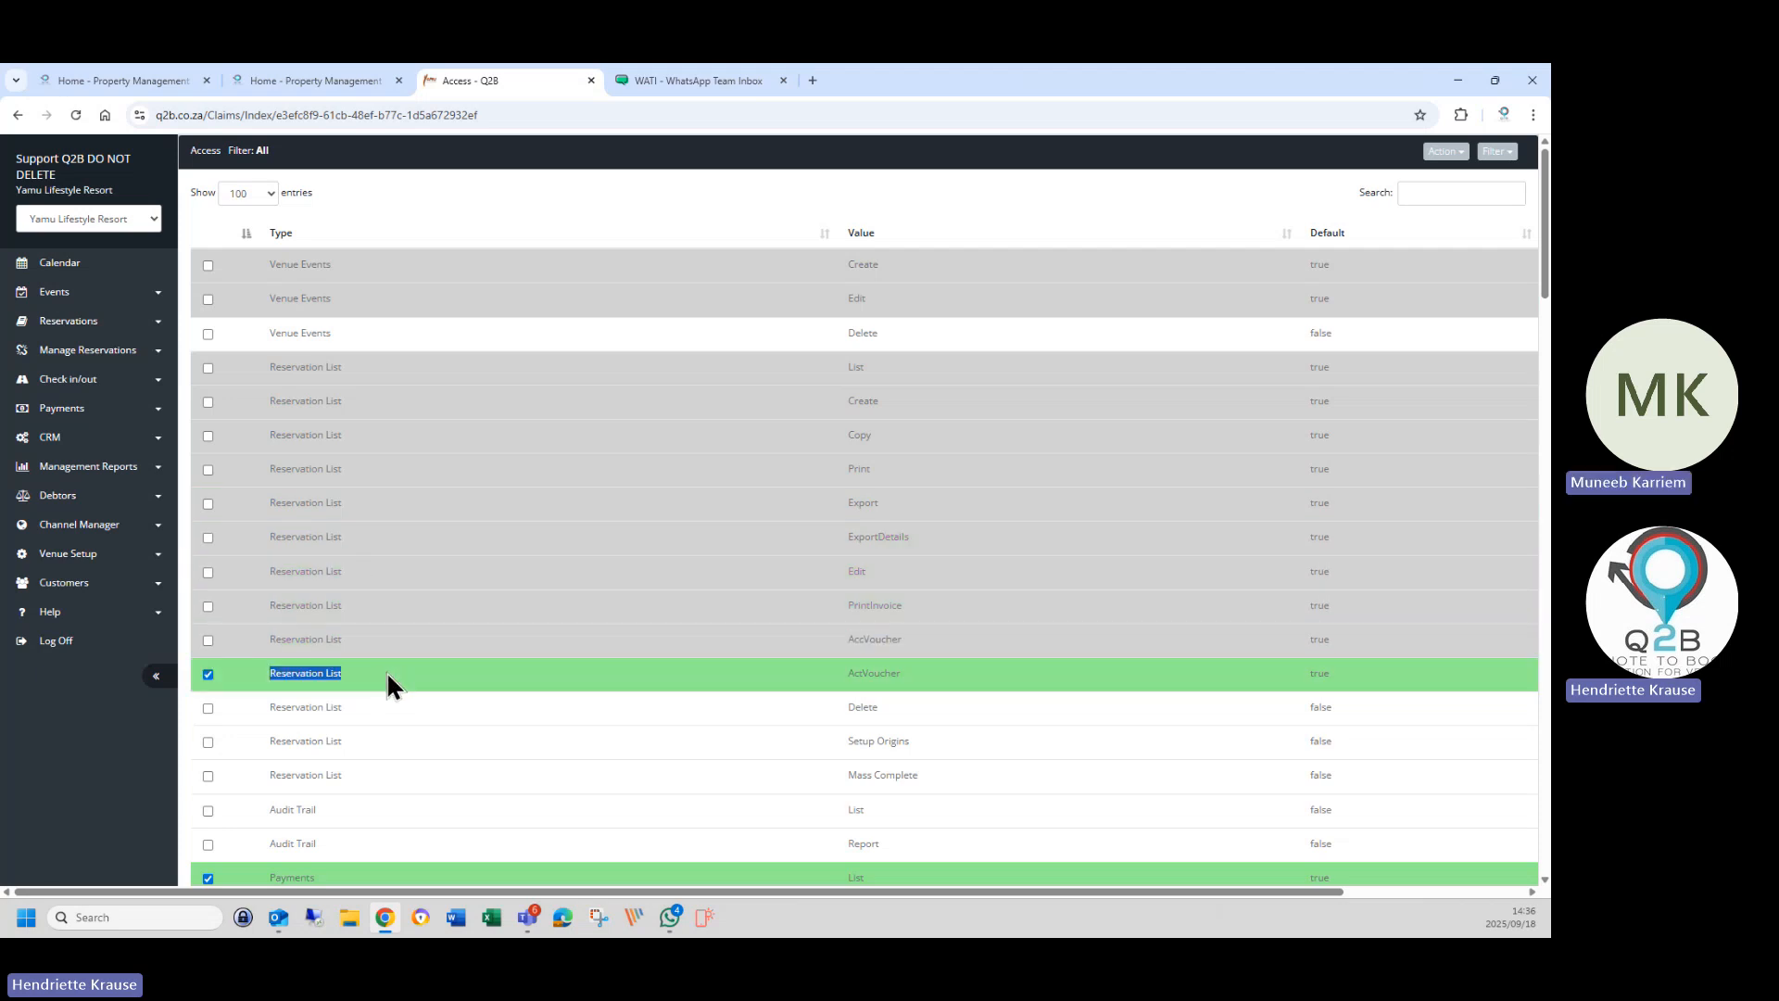
click(386, 671)
scroll(427, 778, down, 2)
Untick the Payments permissions and the Online Accommodation, Activities, Tickets and Venue Link Book permissions.
click(430, 732)
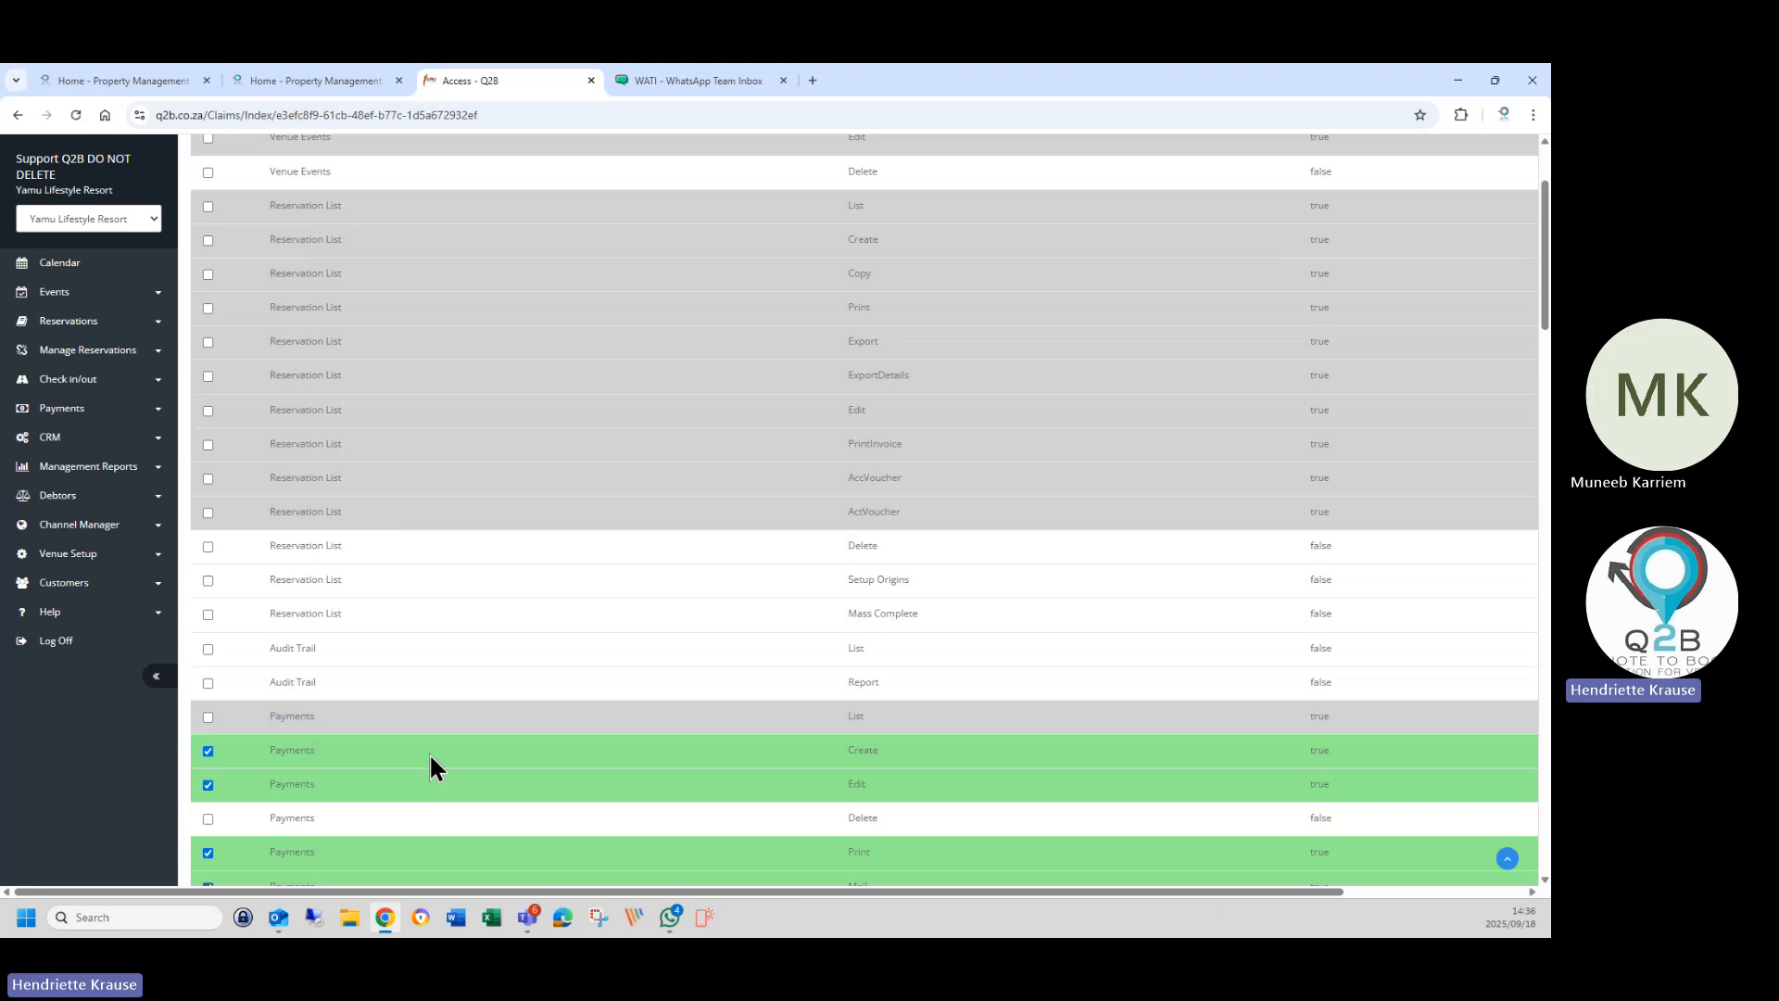
click(430, 752)
click(436, 775)
scroll(437, 777, down, 2)
click(441, 691)
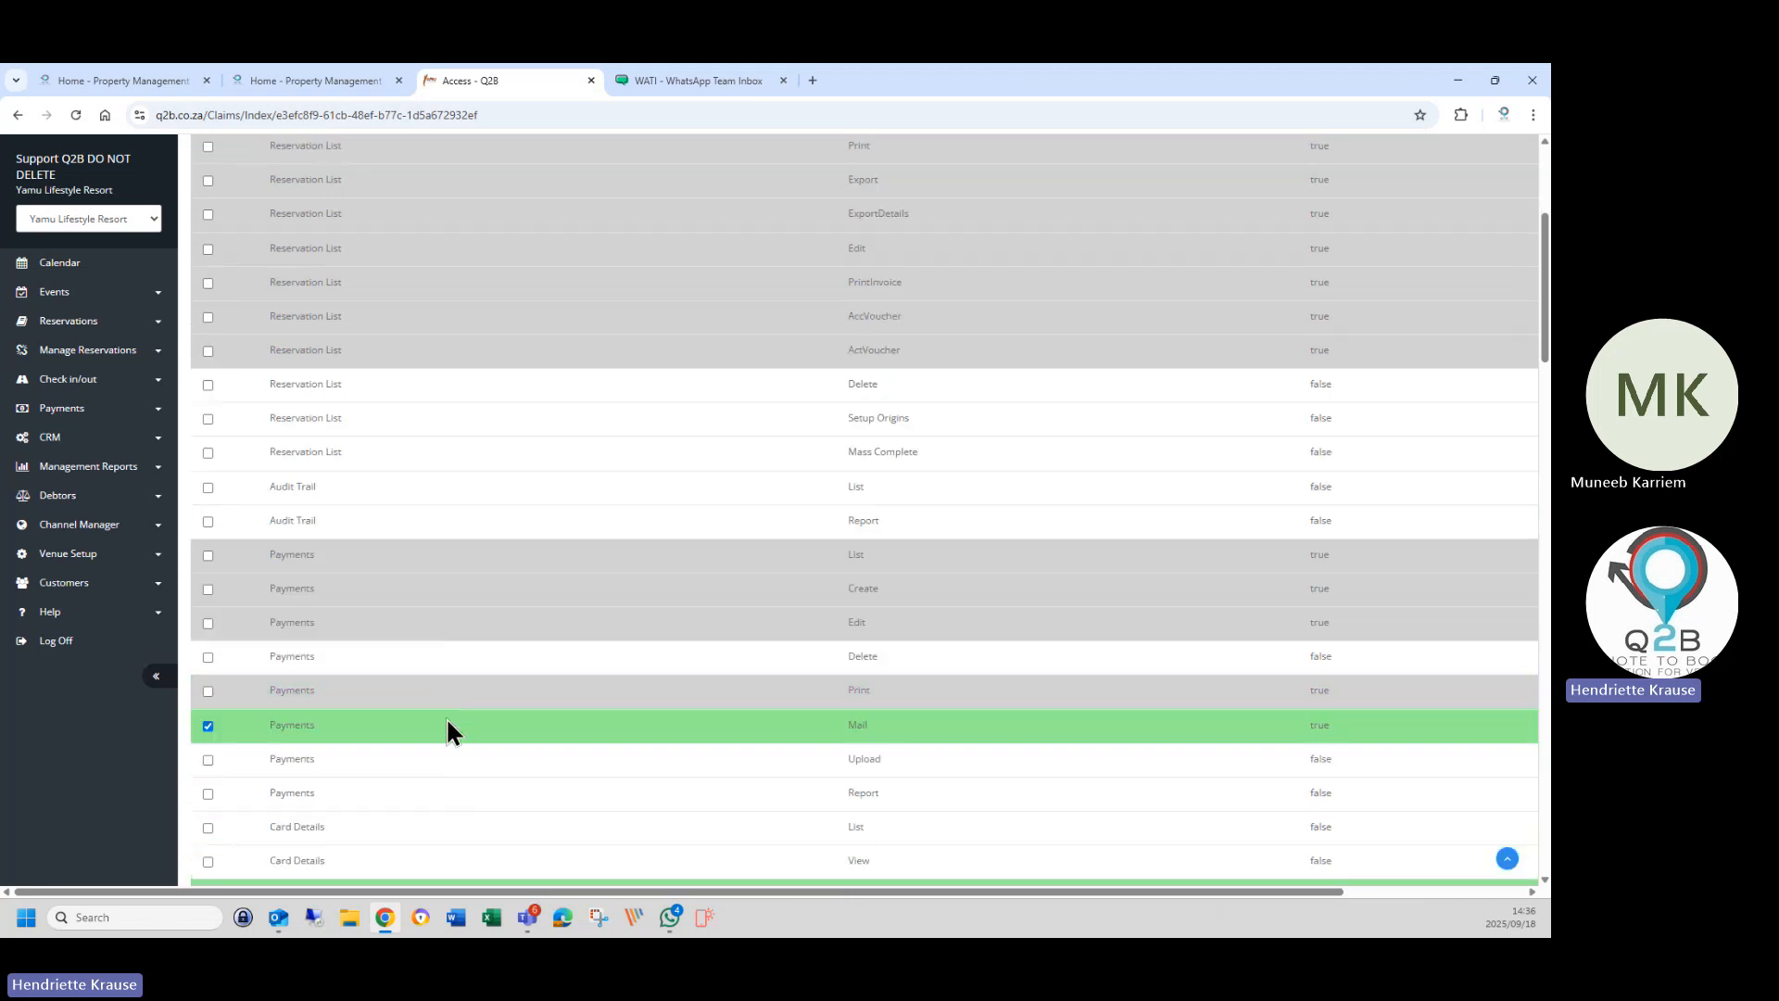
click(447, 725)
scroll(454, 731, down, 5)
click(405, 501)
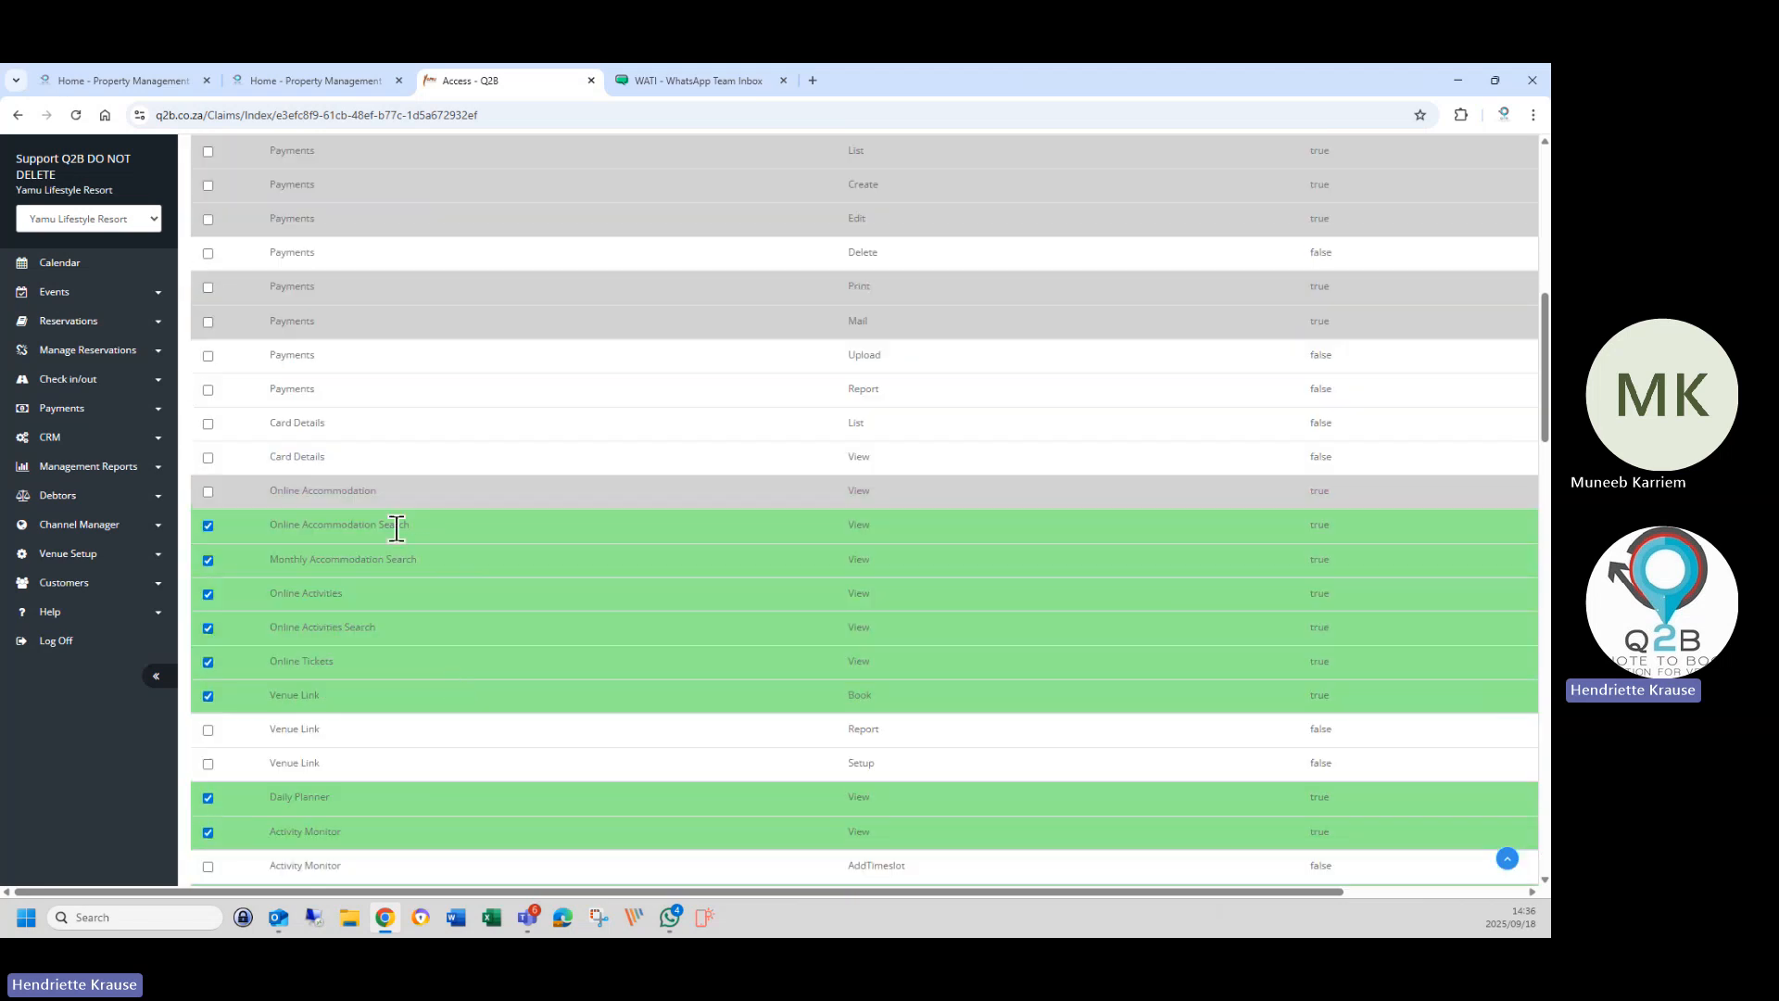
click(408, 525)
click(411, 559)
click(413, 593)
click(413, 623)
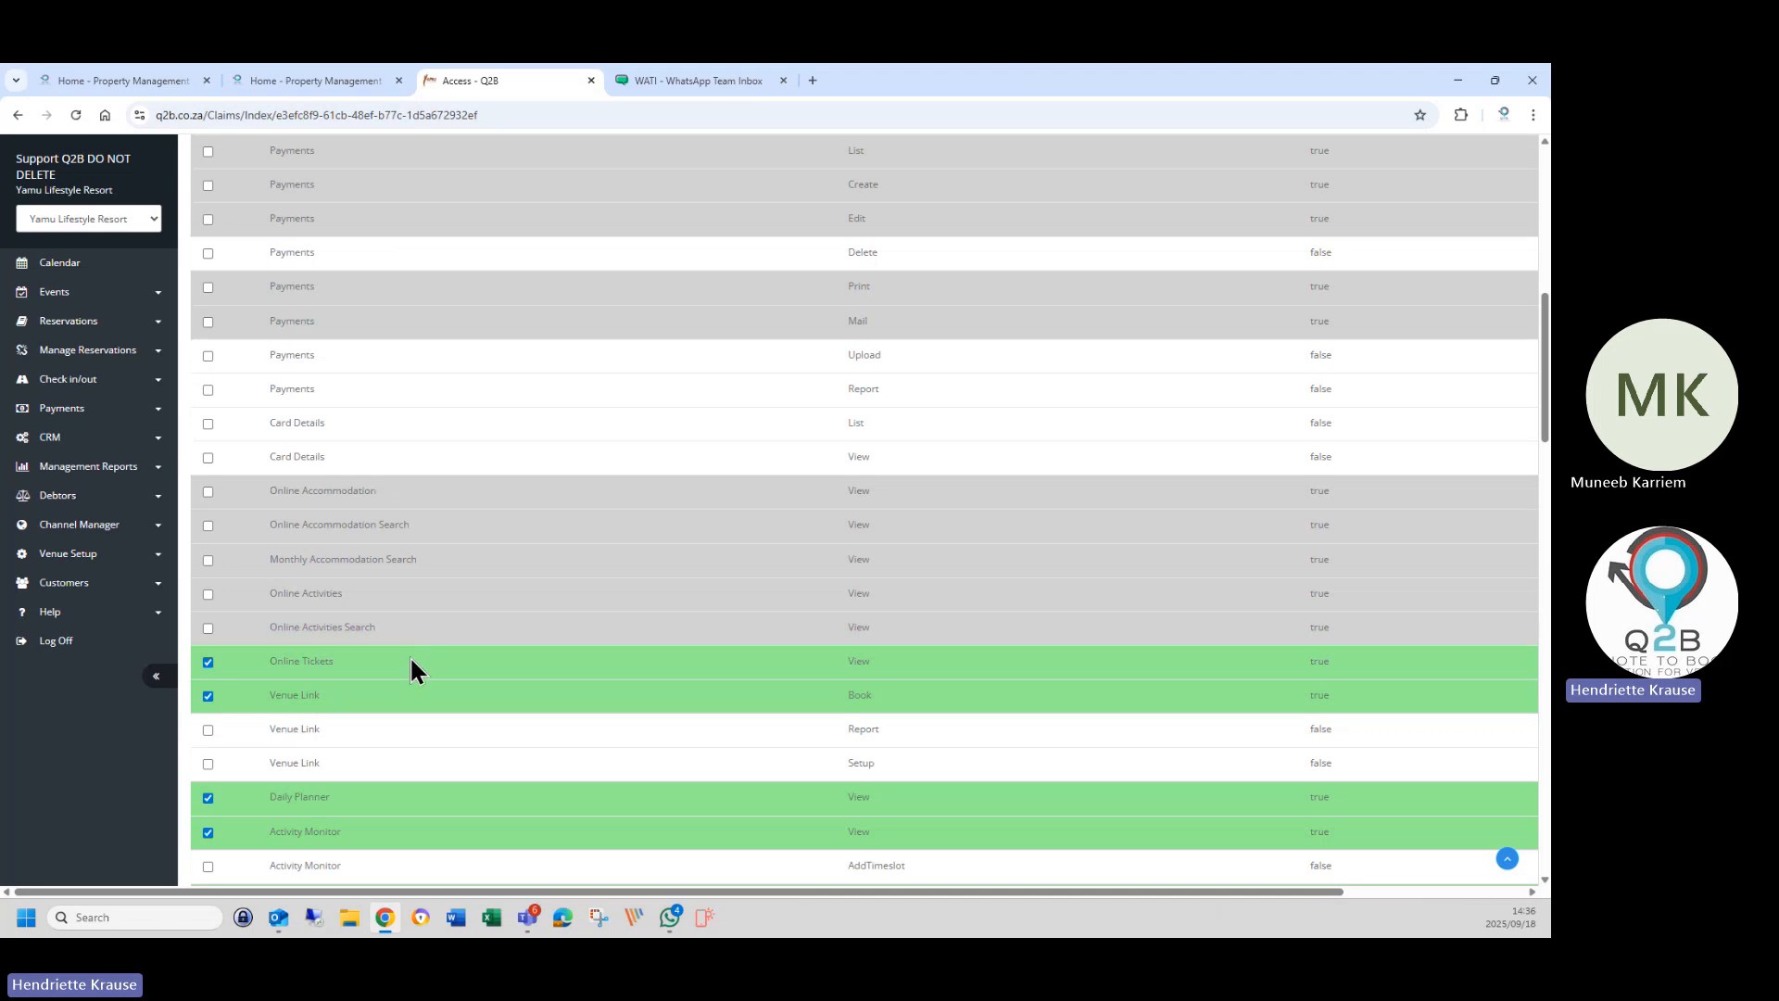
click(410, 660)
click(408, 695)
Untick Daily Planner View, all Activity Monitor permissions, and Events/Vouchers List and Create.
scroll(420, 709, down, 3)
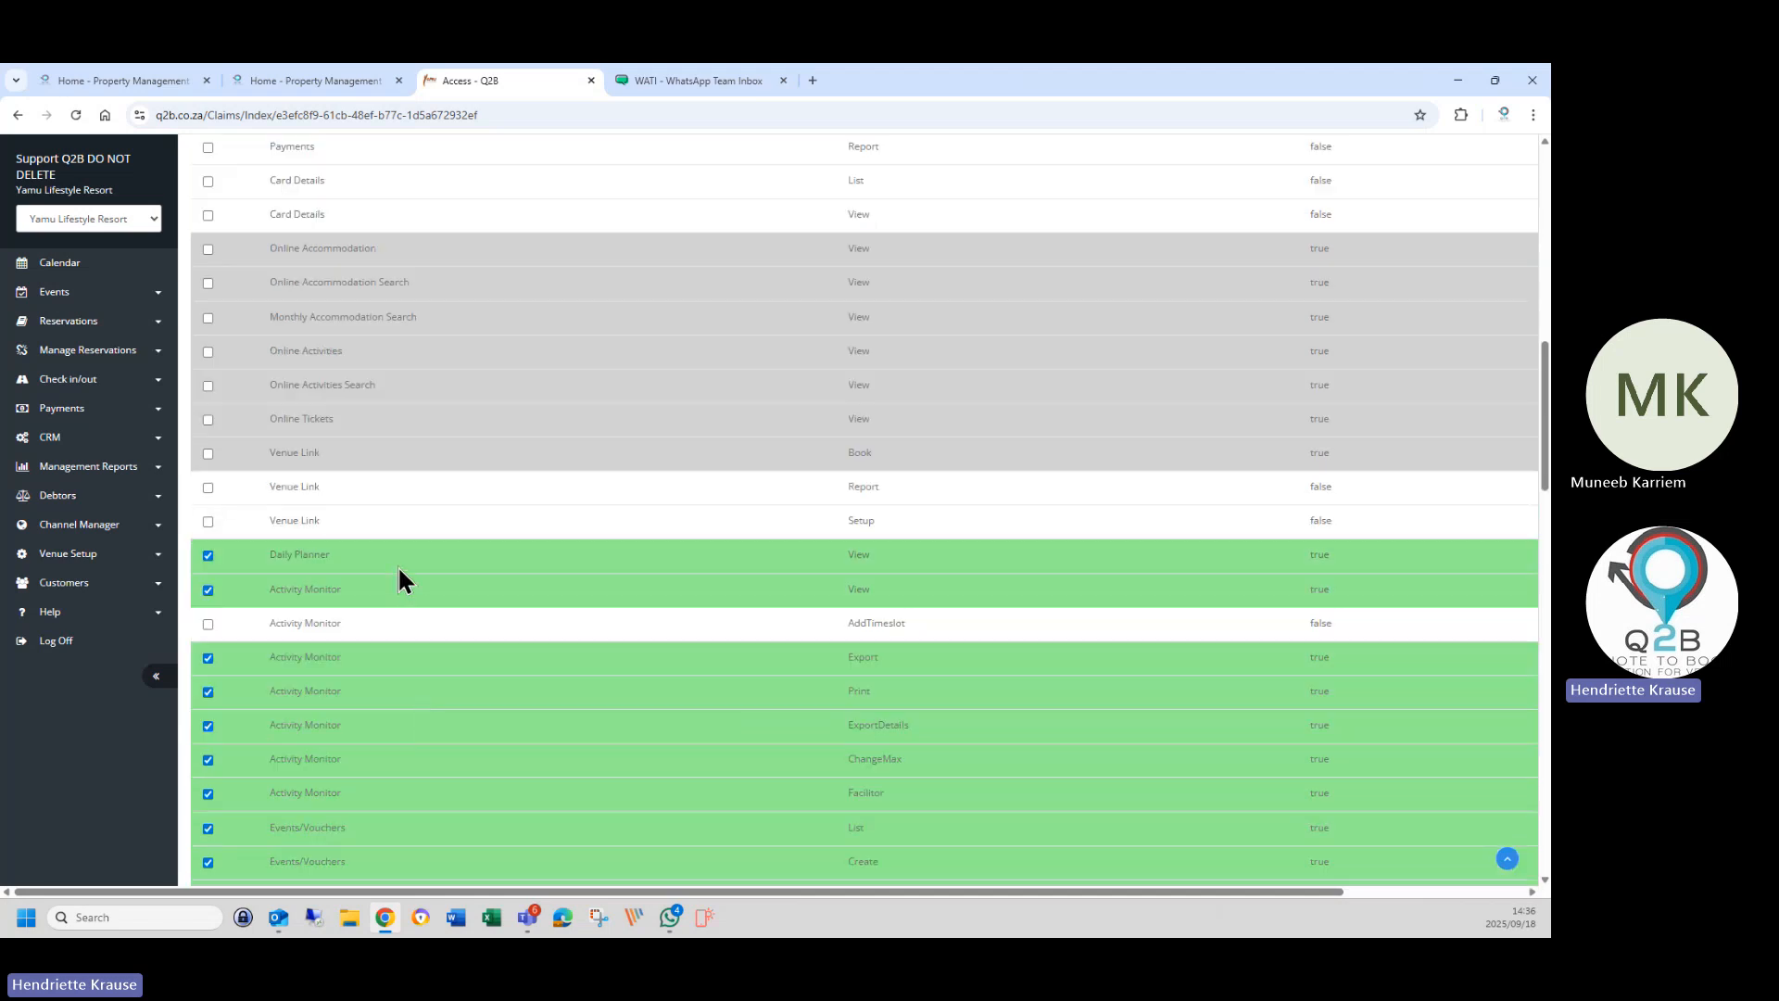
click(398, 564)
click(401, 593)
click(408, 659)
click(417, 692)
click(419, 727)
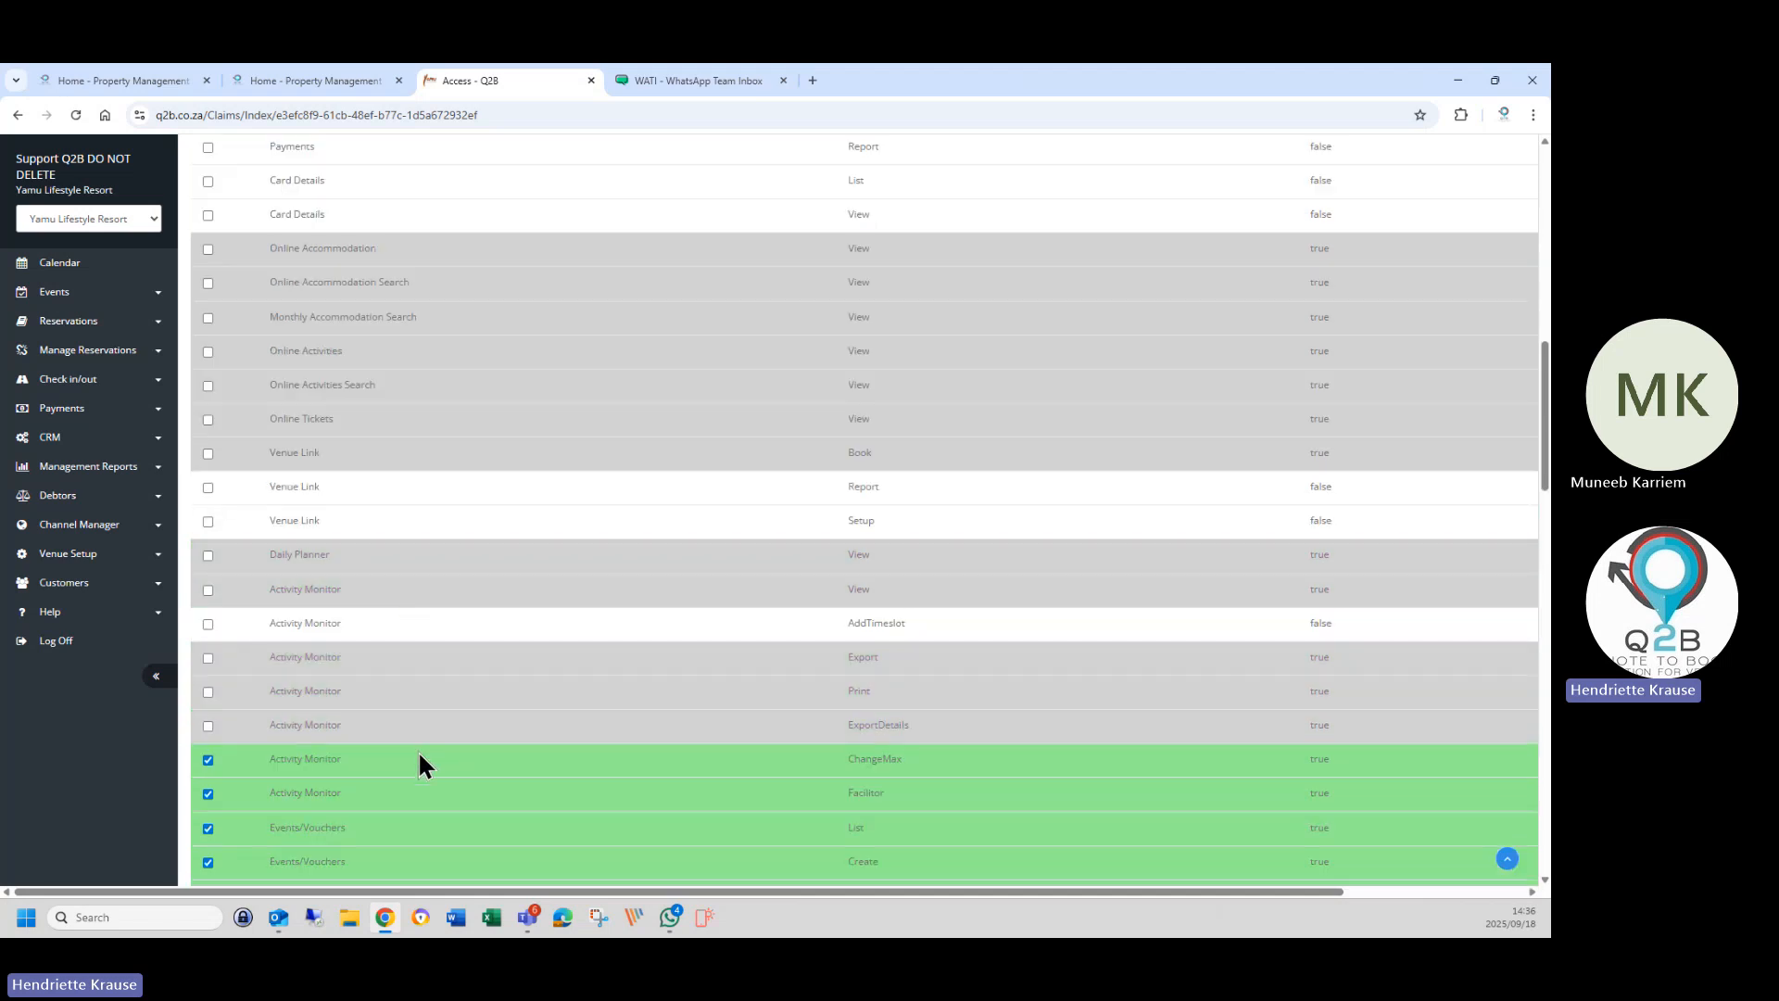
click(422, 759)
click(428, 794)
click(426, 829)
click(424, 862)
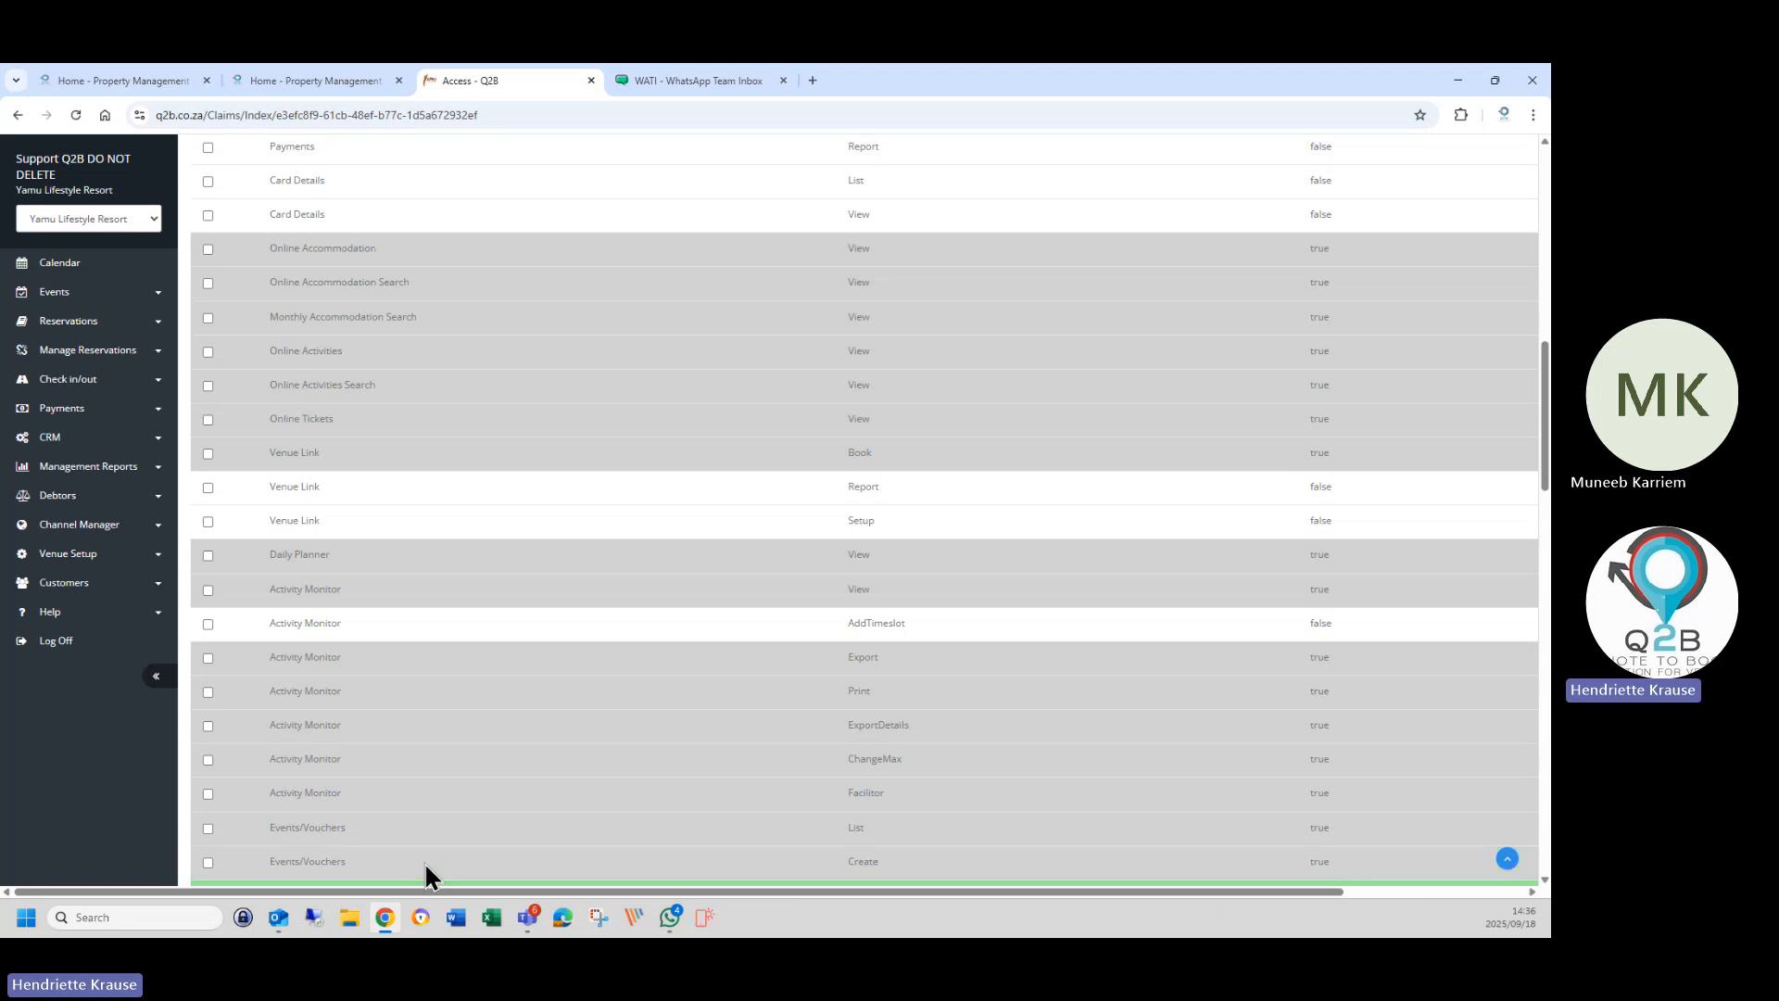
Untick Events/Vouchers Edit/Copy, Incomplete and Unpaid Online View, and Resource availability View, keeping Check In List.
scroll(436, 797, down, 3)
click(444, 654)
click(443, 687)
click(442, 721)
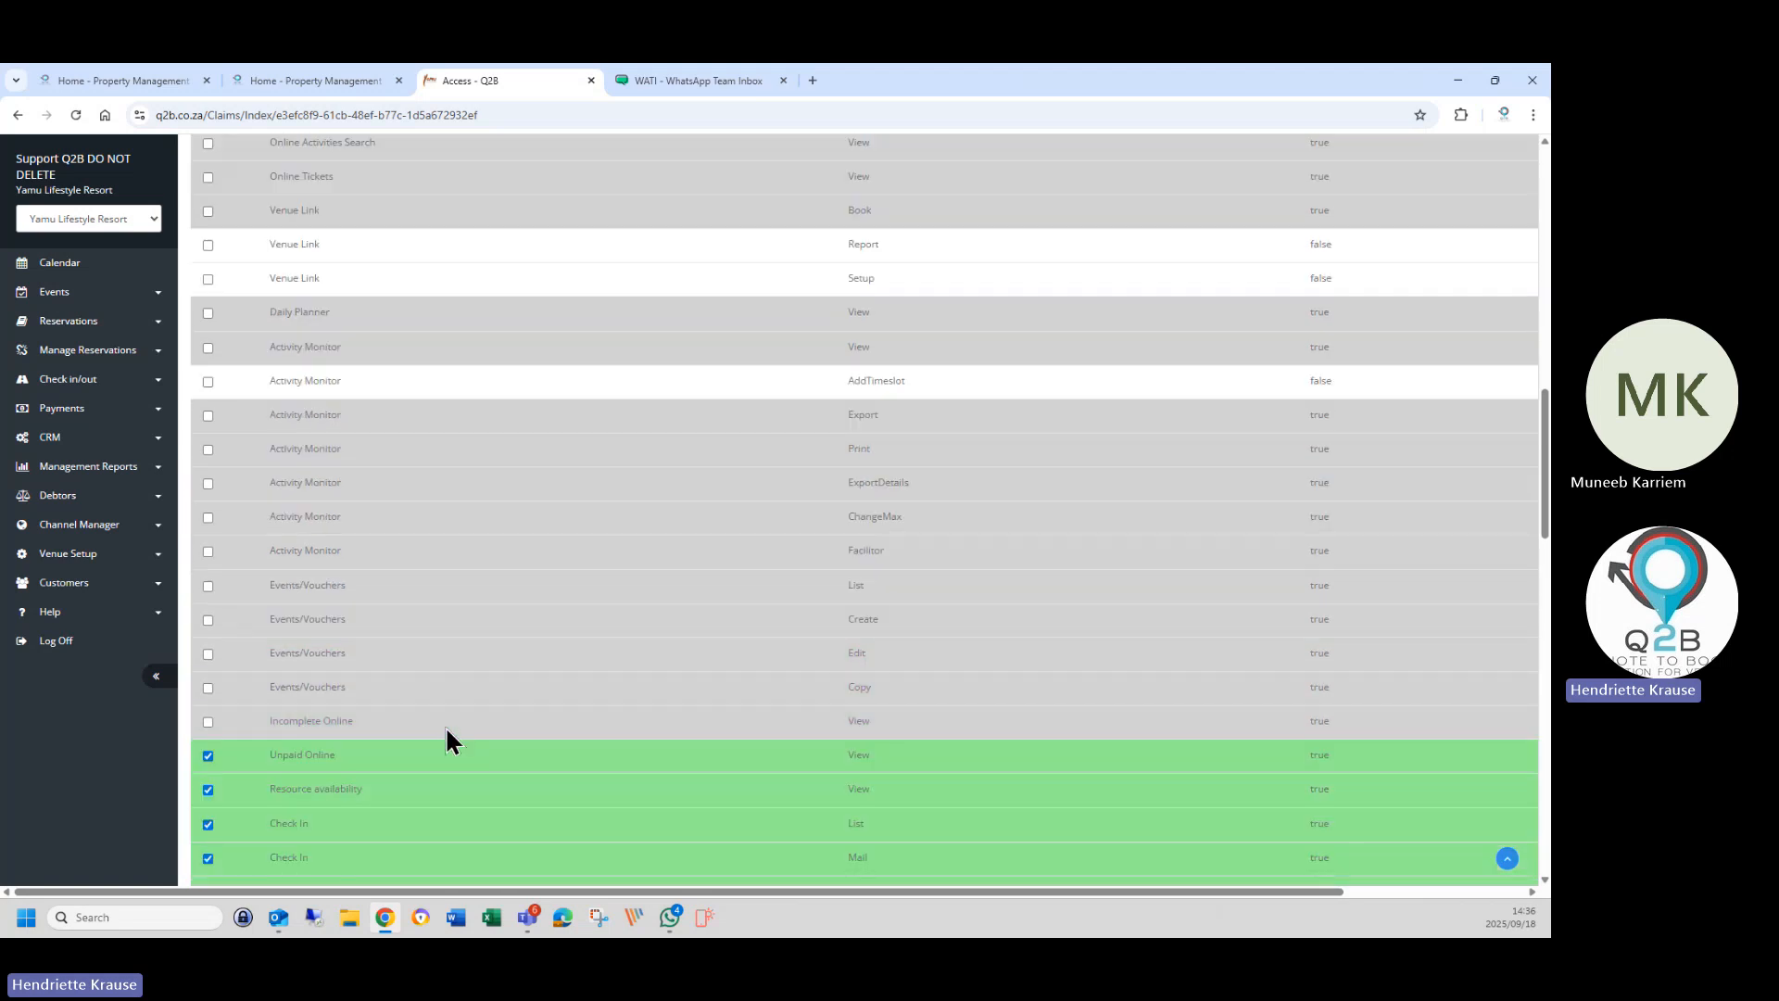
click(442, 754)
click(441, 789)
click(439, 825)
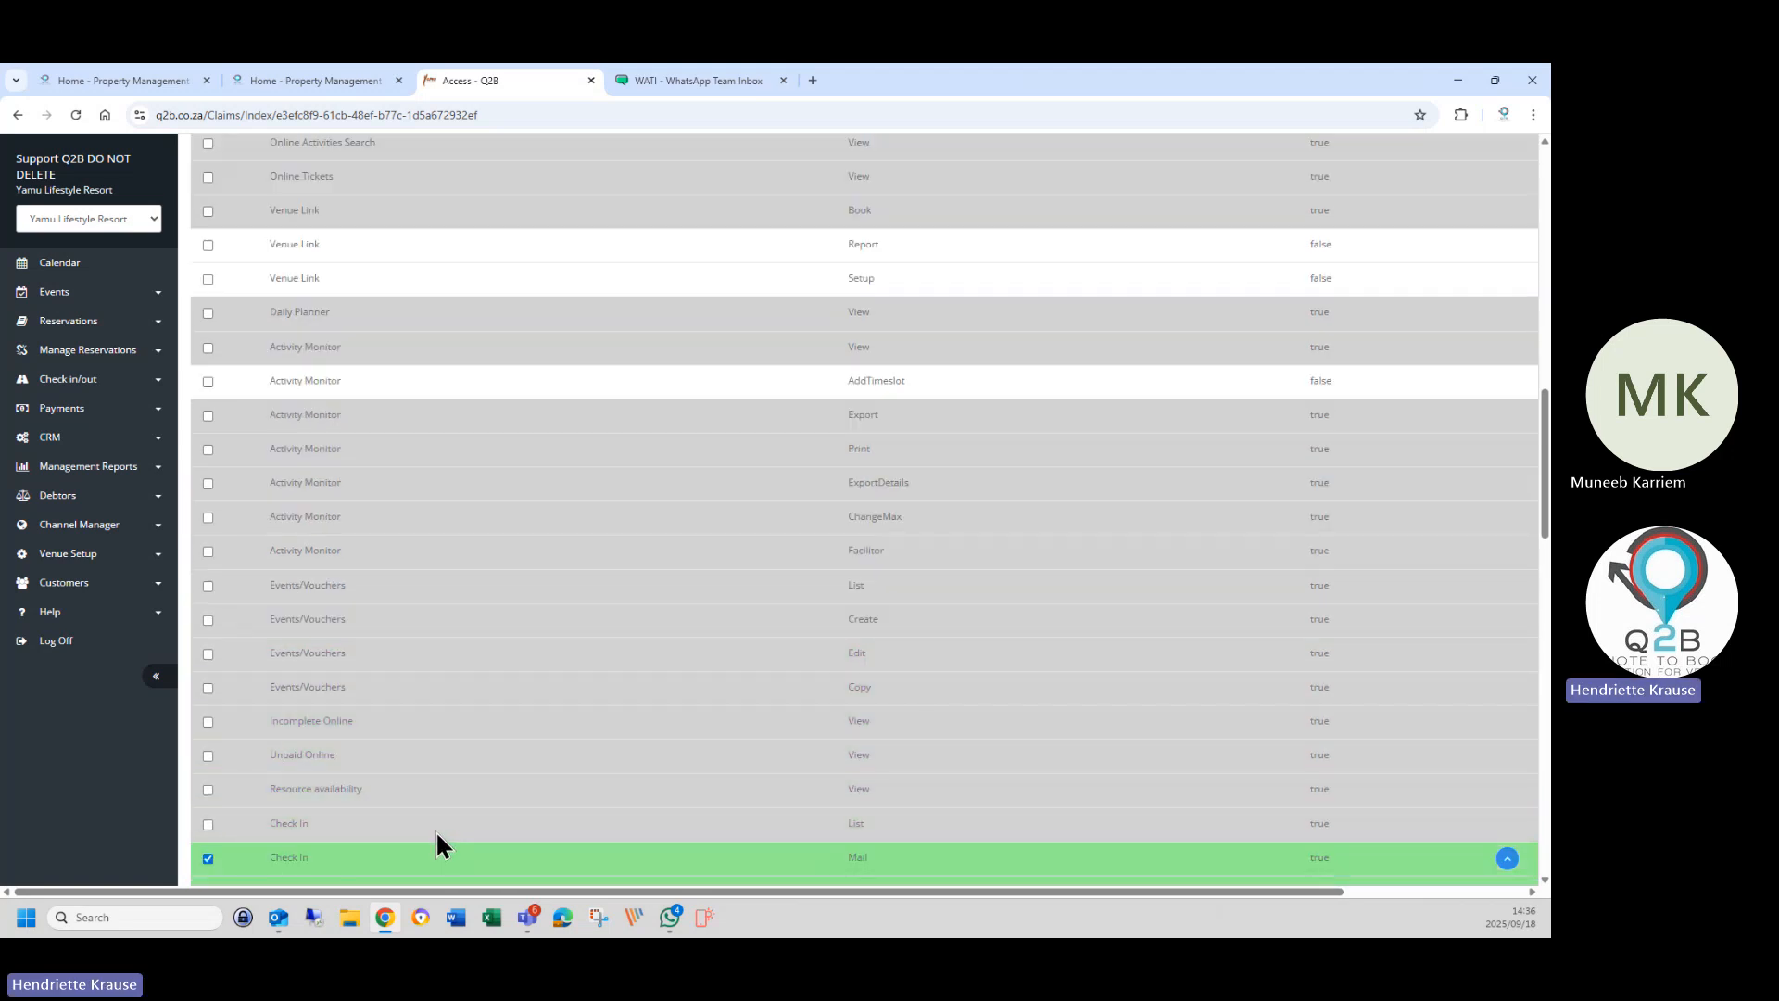
click(431, 820)
Untick Check In Mail, Scanner, Housekeeping, Price Lists Extra List and Channel Manager Update Availability; grant Gate Control Report.
scroll(389, 788, down, 2)
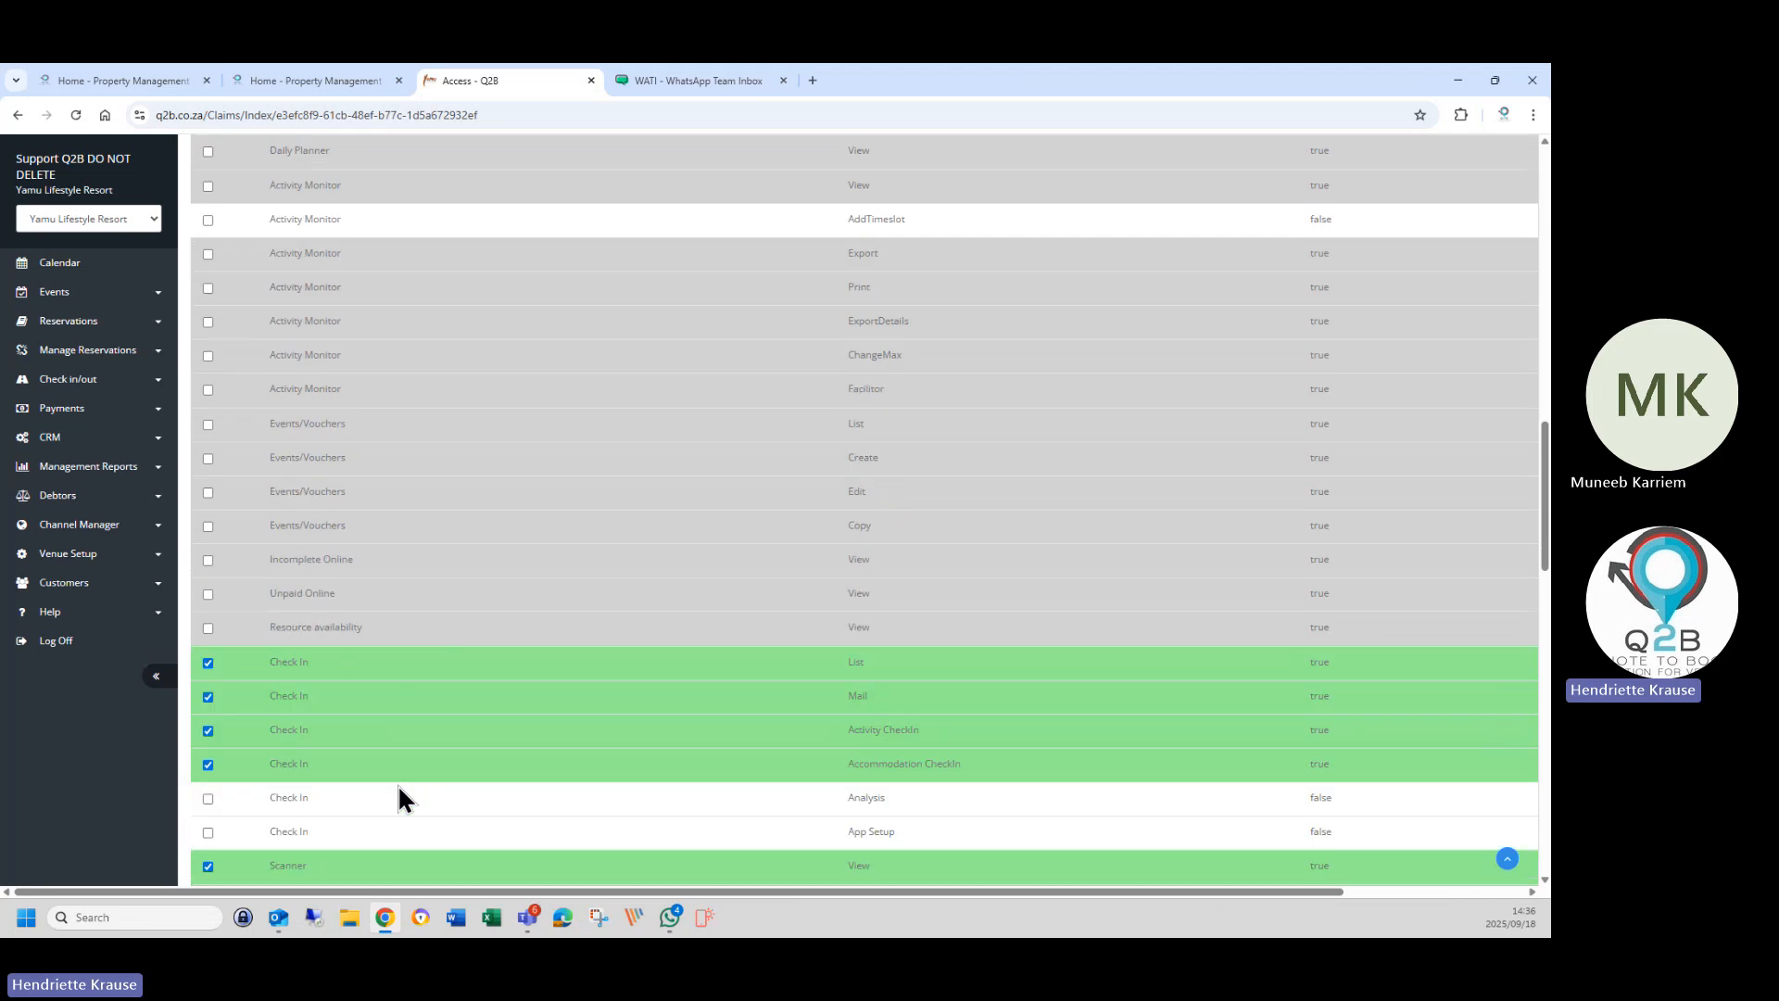
click(409, 702)
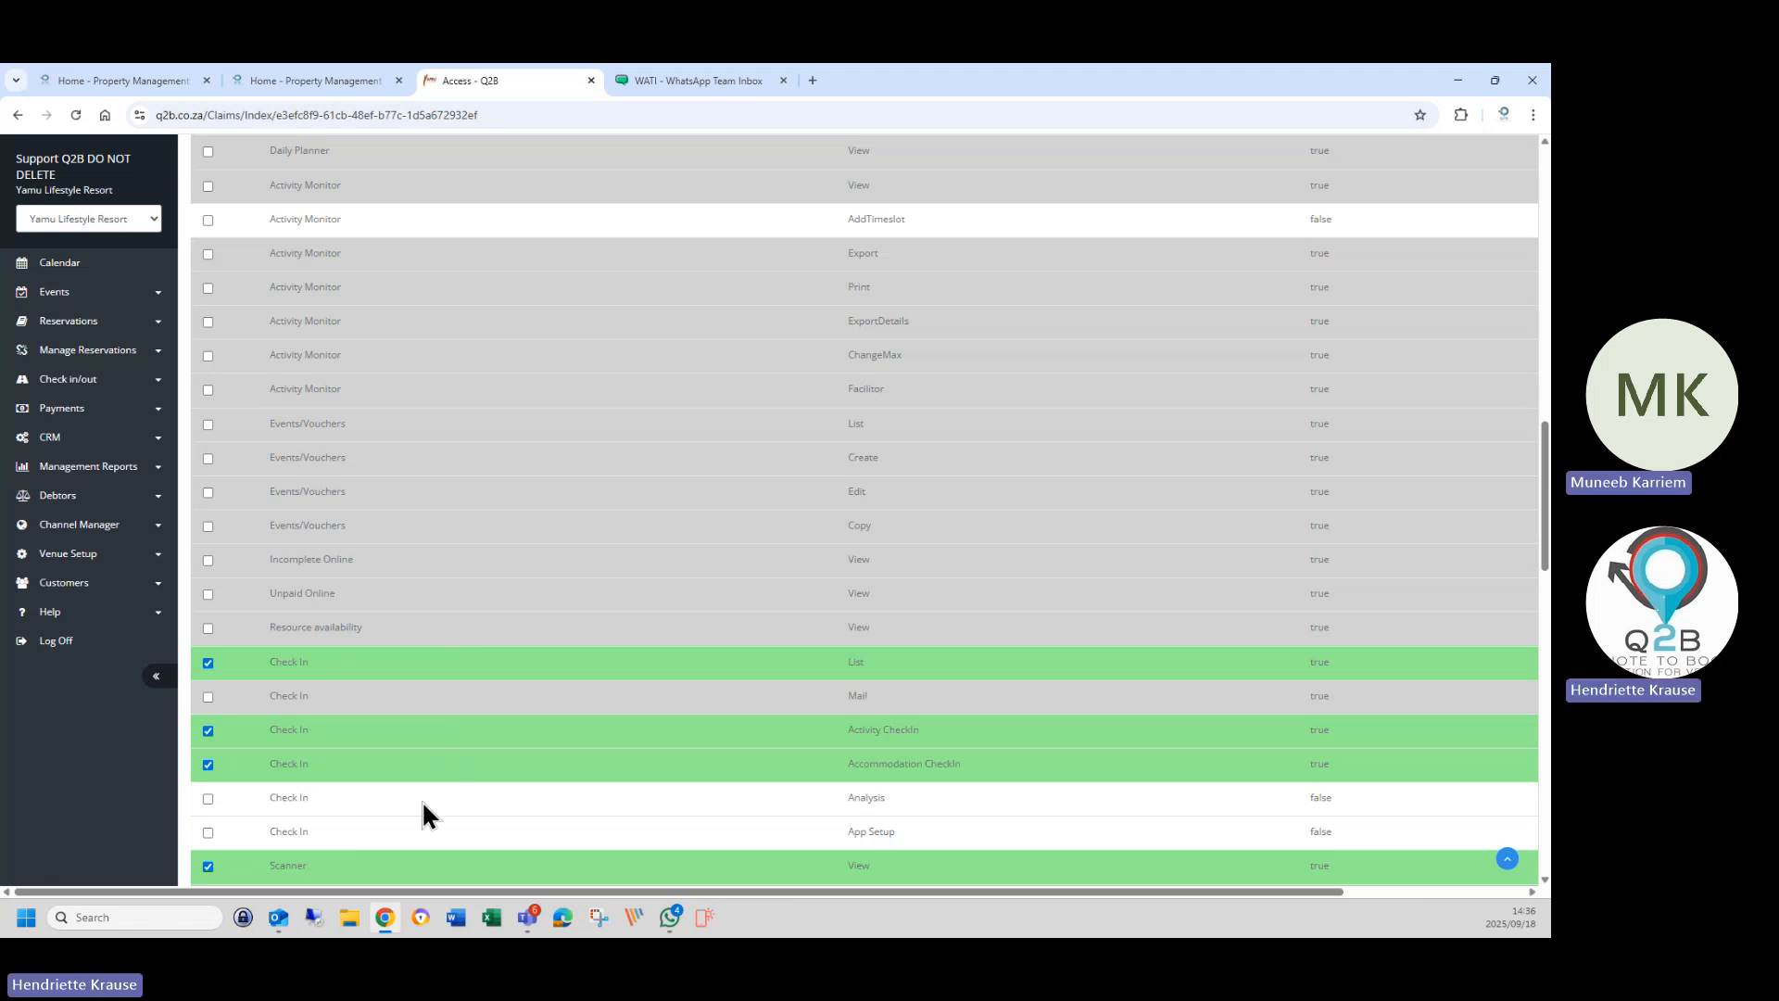
drag(421, 799, 410, 781)
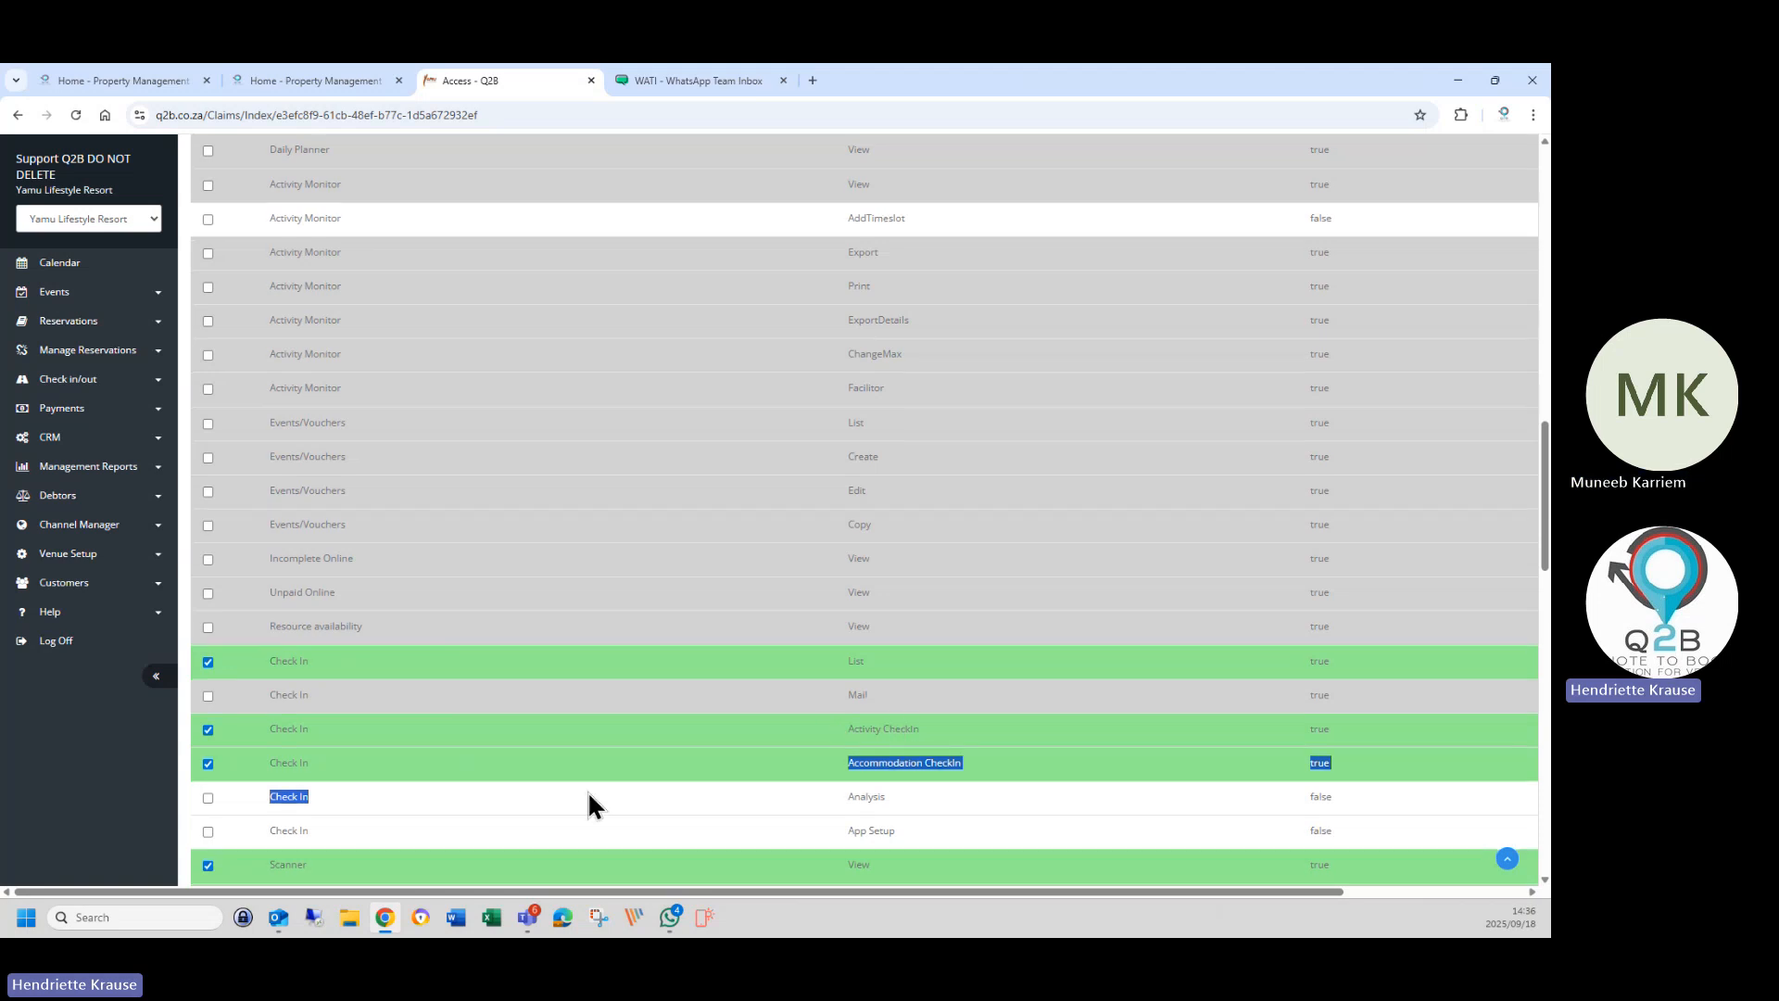
scroll(537, 750, down, 2)
click(493, 708)
click(493, 731)
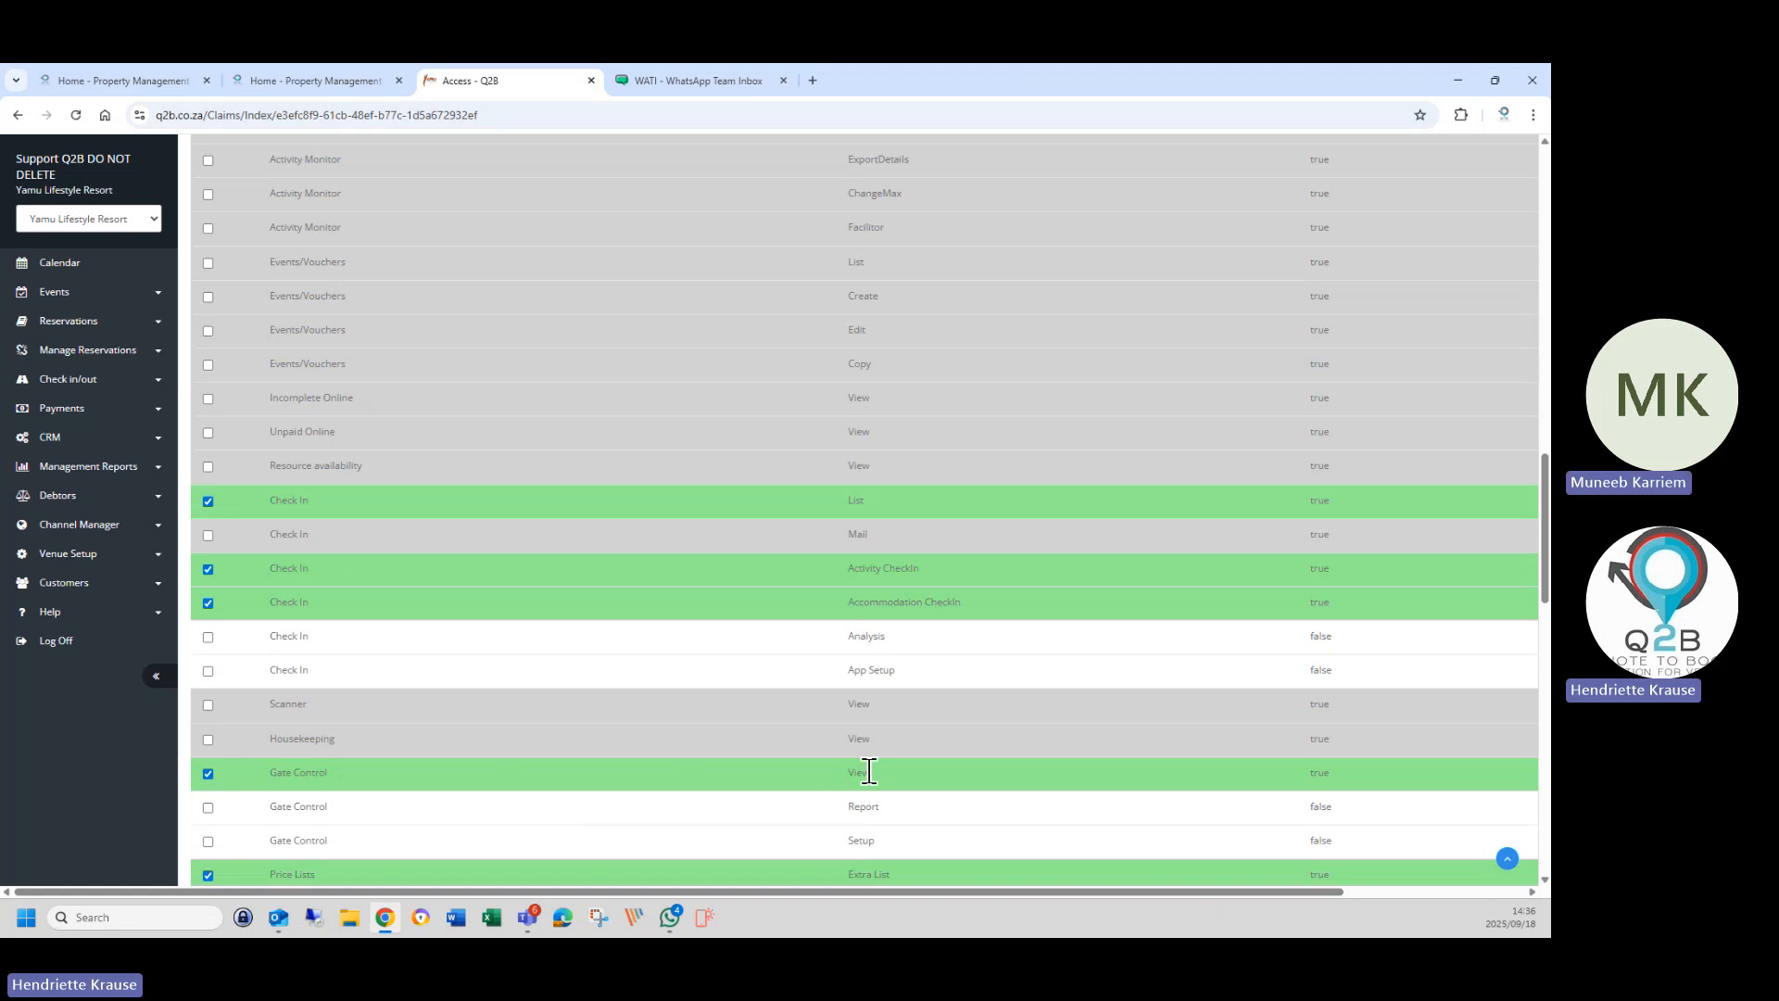
click(208, 807)
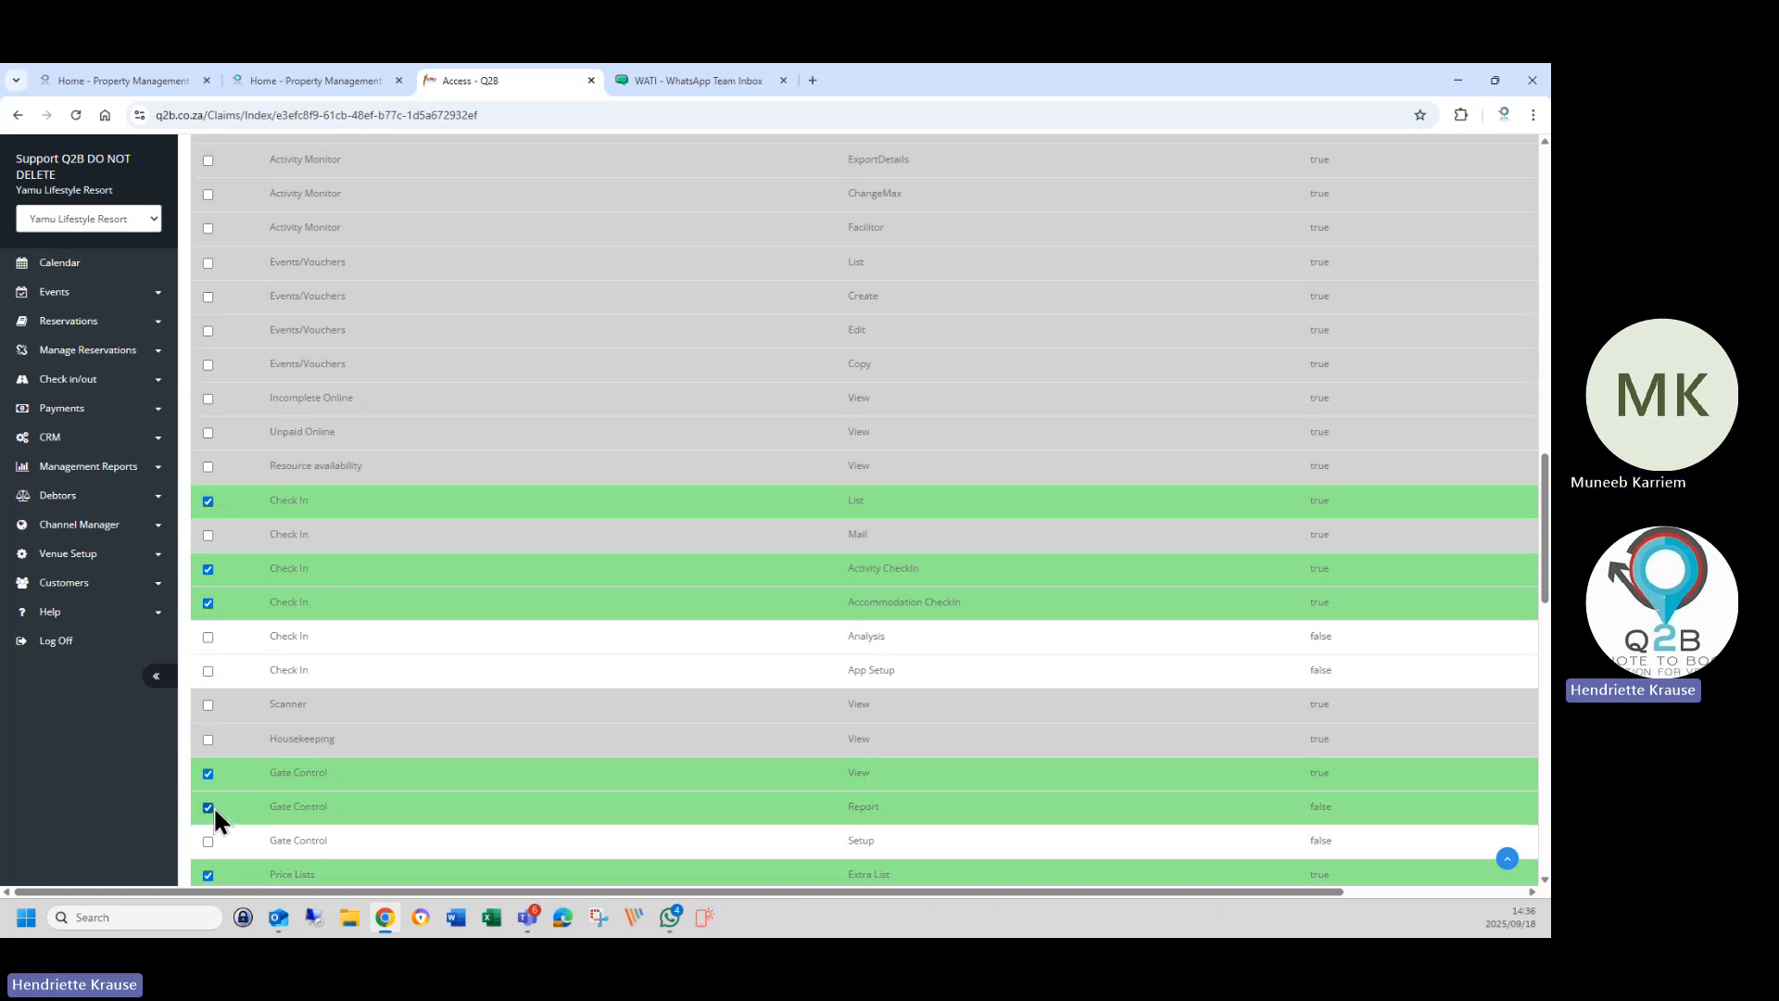
scroll(506, 820, down, 3)
click(429, 639)
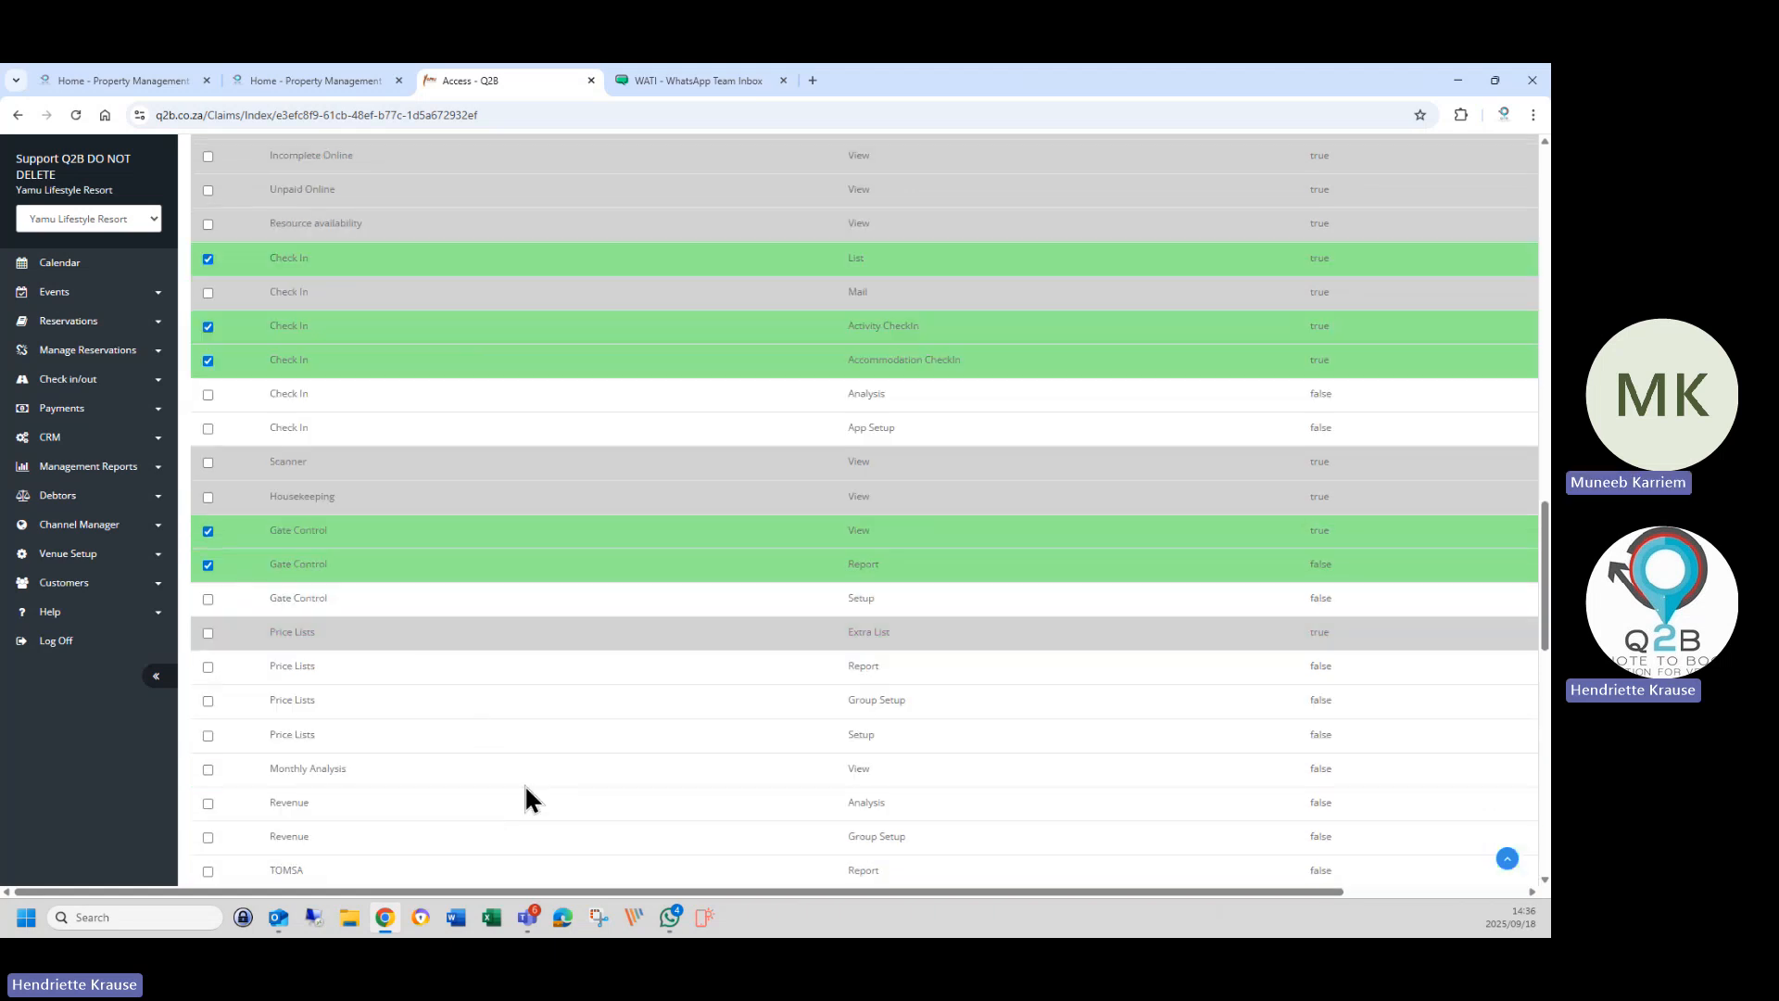
scroll(525, 784, down, 15)
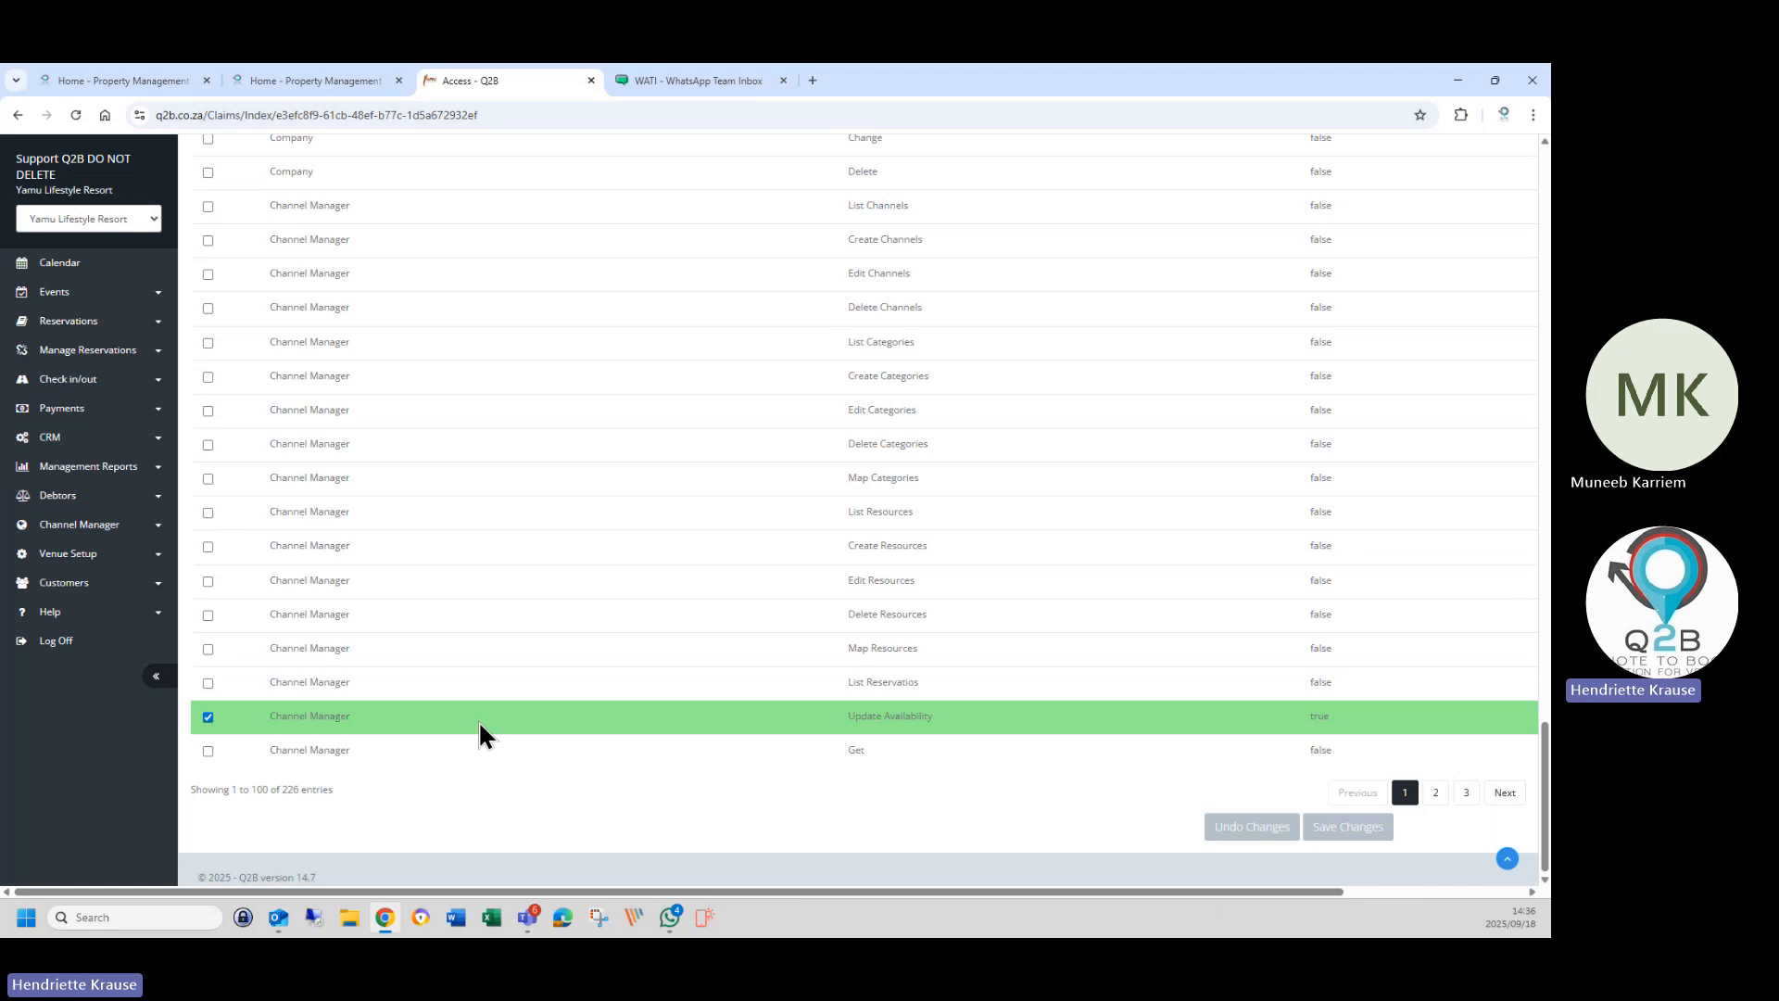
click(478, 721)
On page 2, untick Deposit Report List, Online Rooms View and Online Categories View.
click(1459, 795)
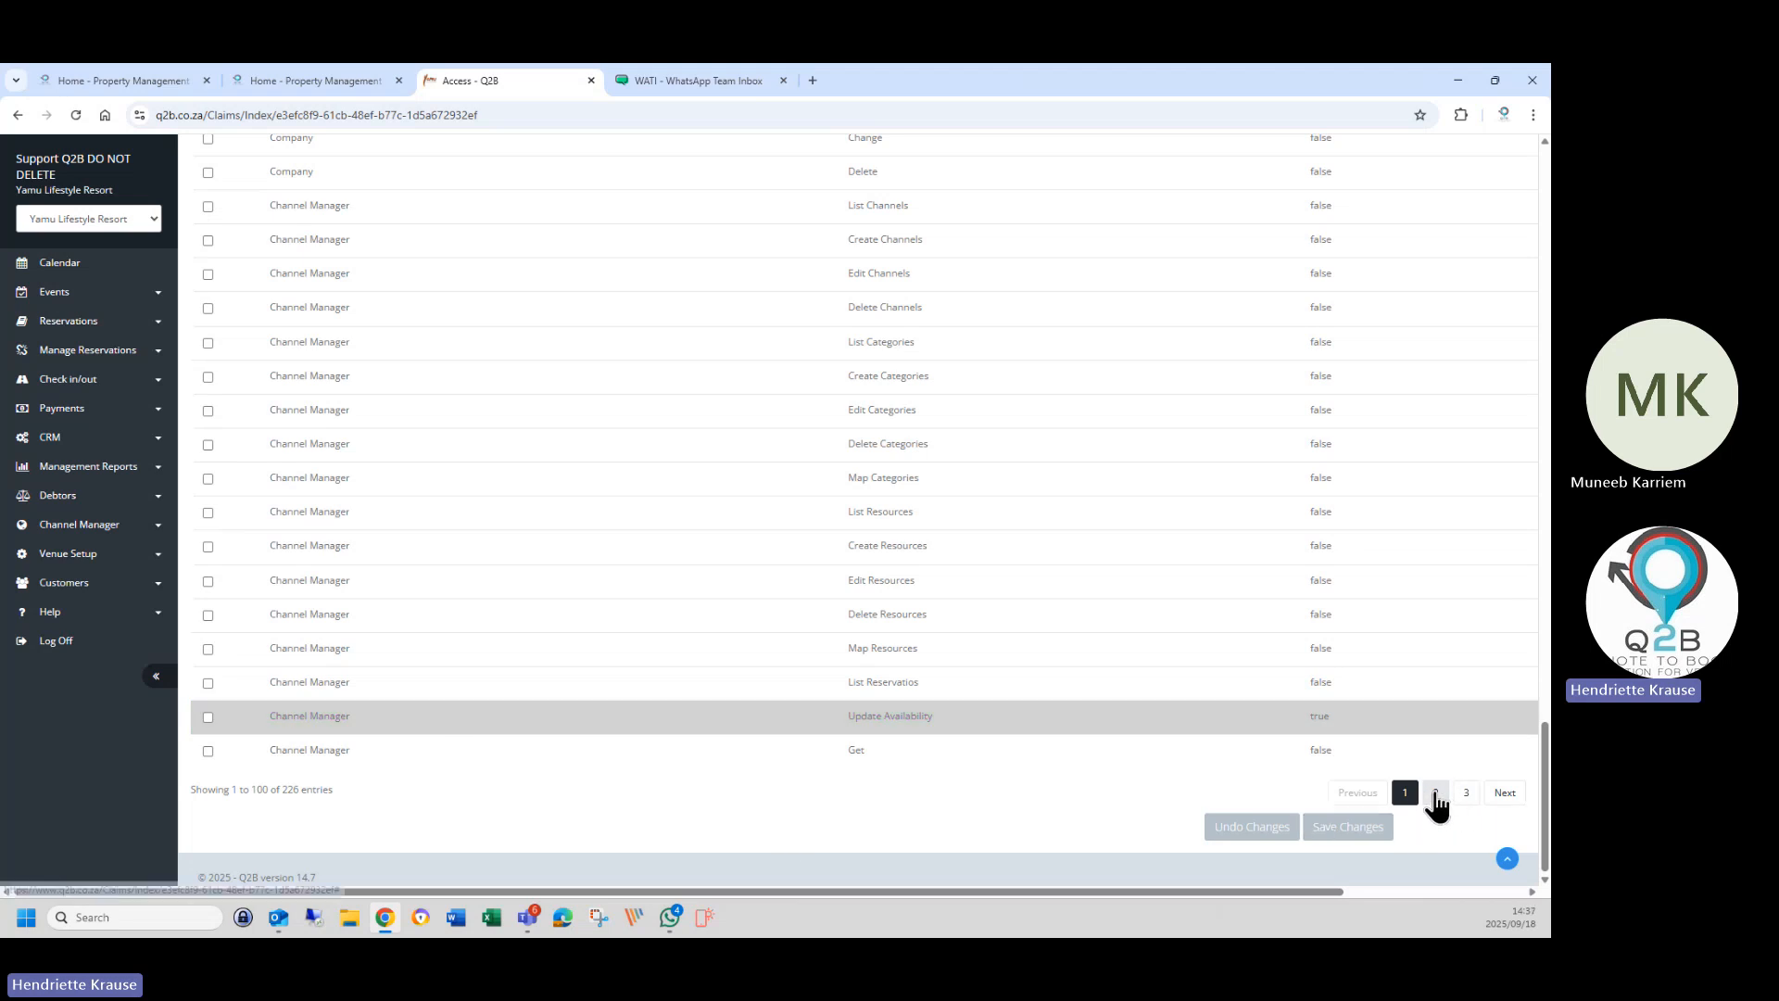
scroll(404, 459, up, 10)
scroll(293, 613, up, 3)
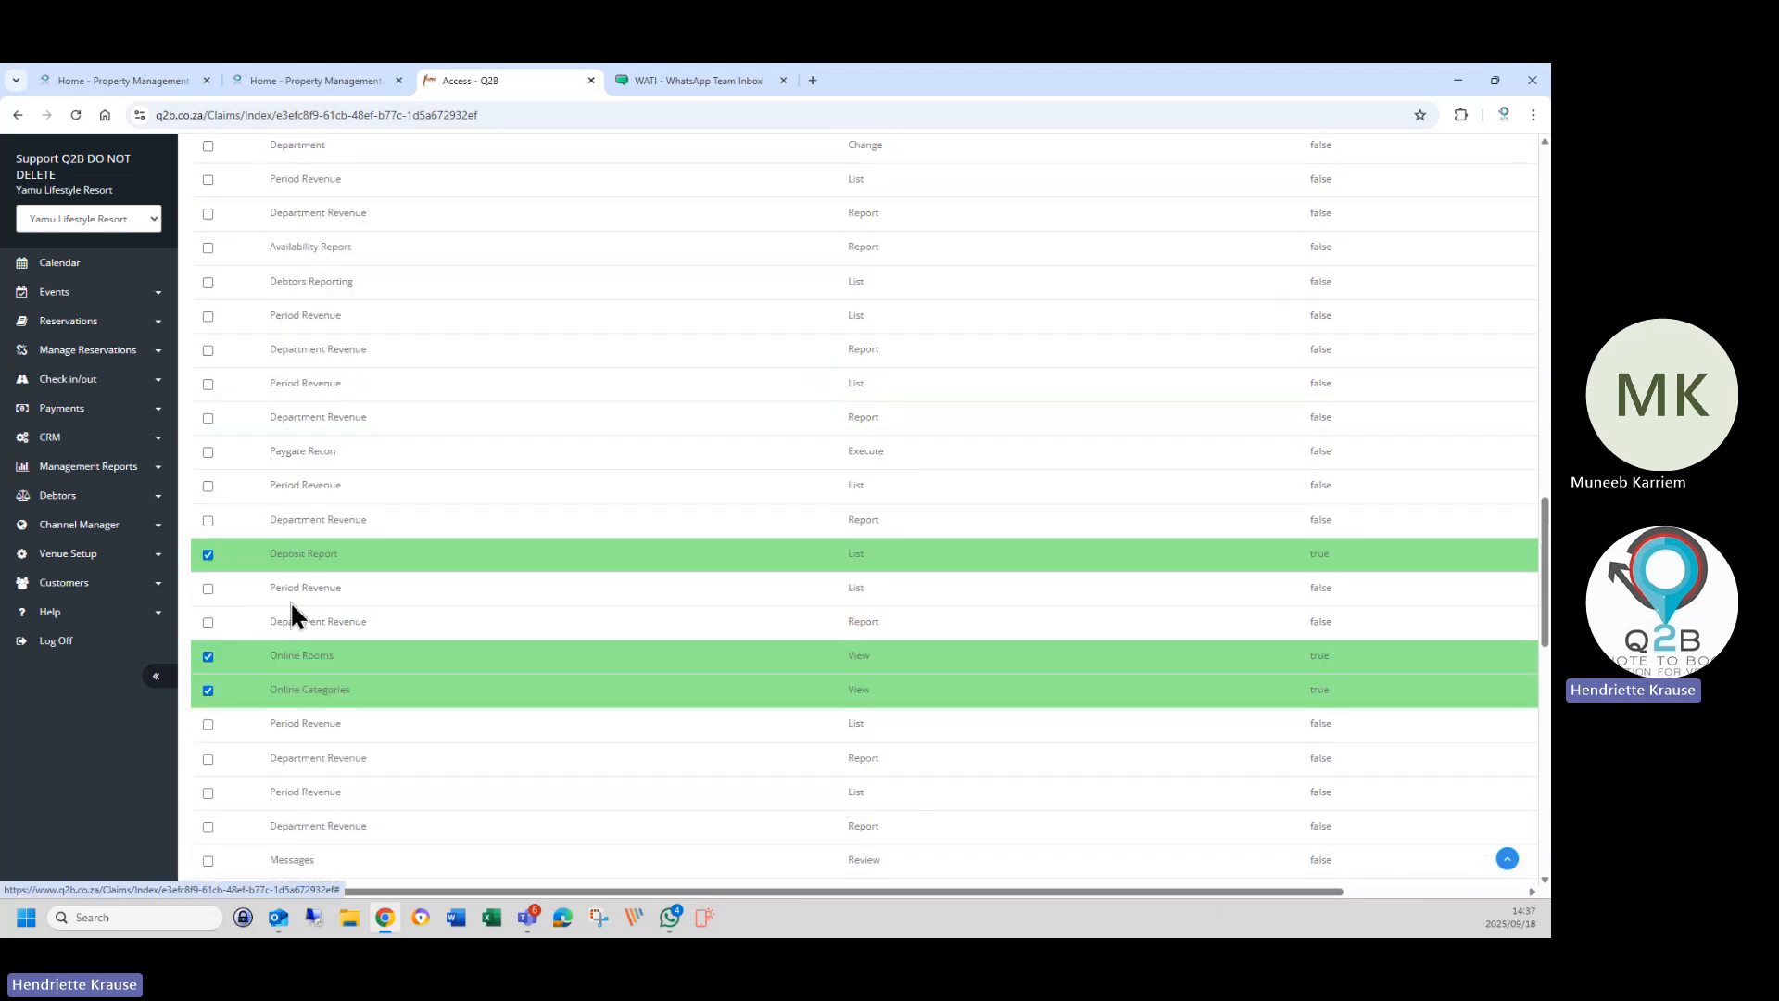
click(308, 553)
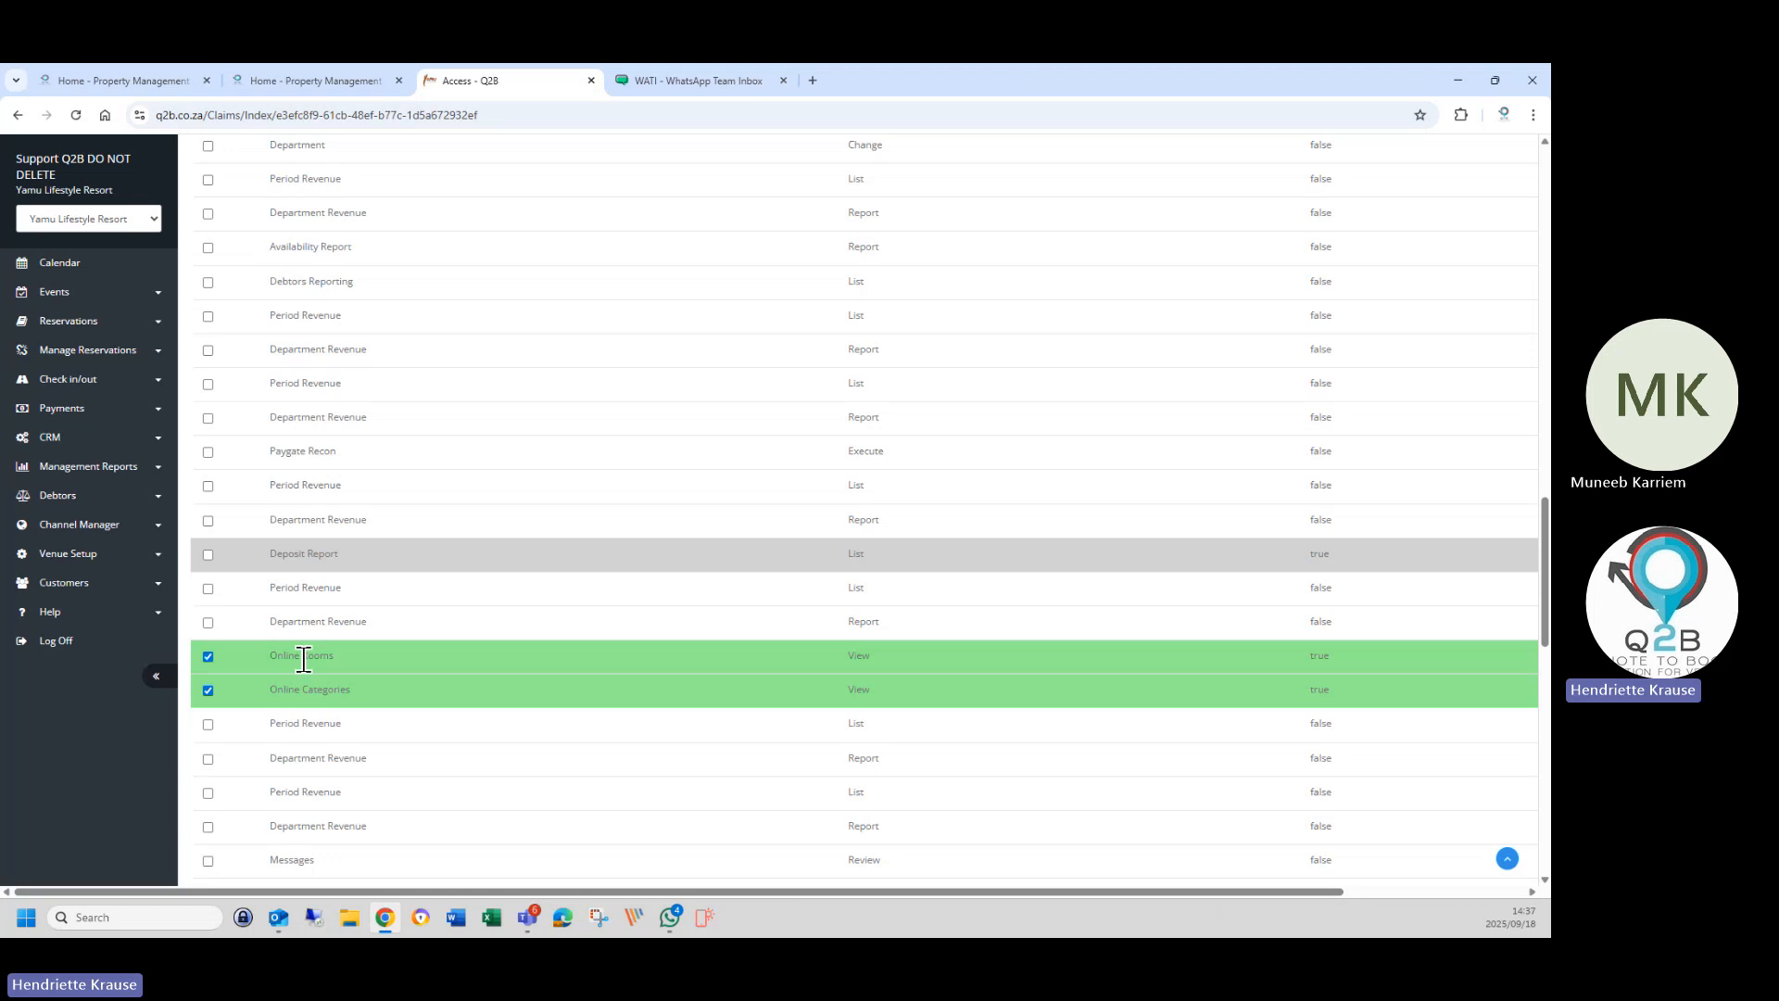
click(302, 658)
click(321, 702)
Untick all Status Change permissions: Set Enquiry, Quote, Invoice, Pro Forma Invoice, Completed, Deleted and the Resets.
scroll(371, 608, up, 10)
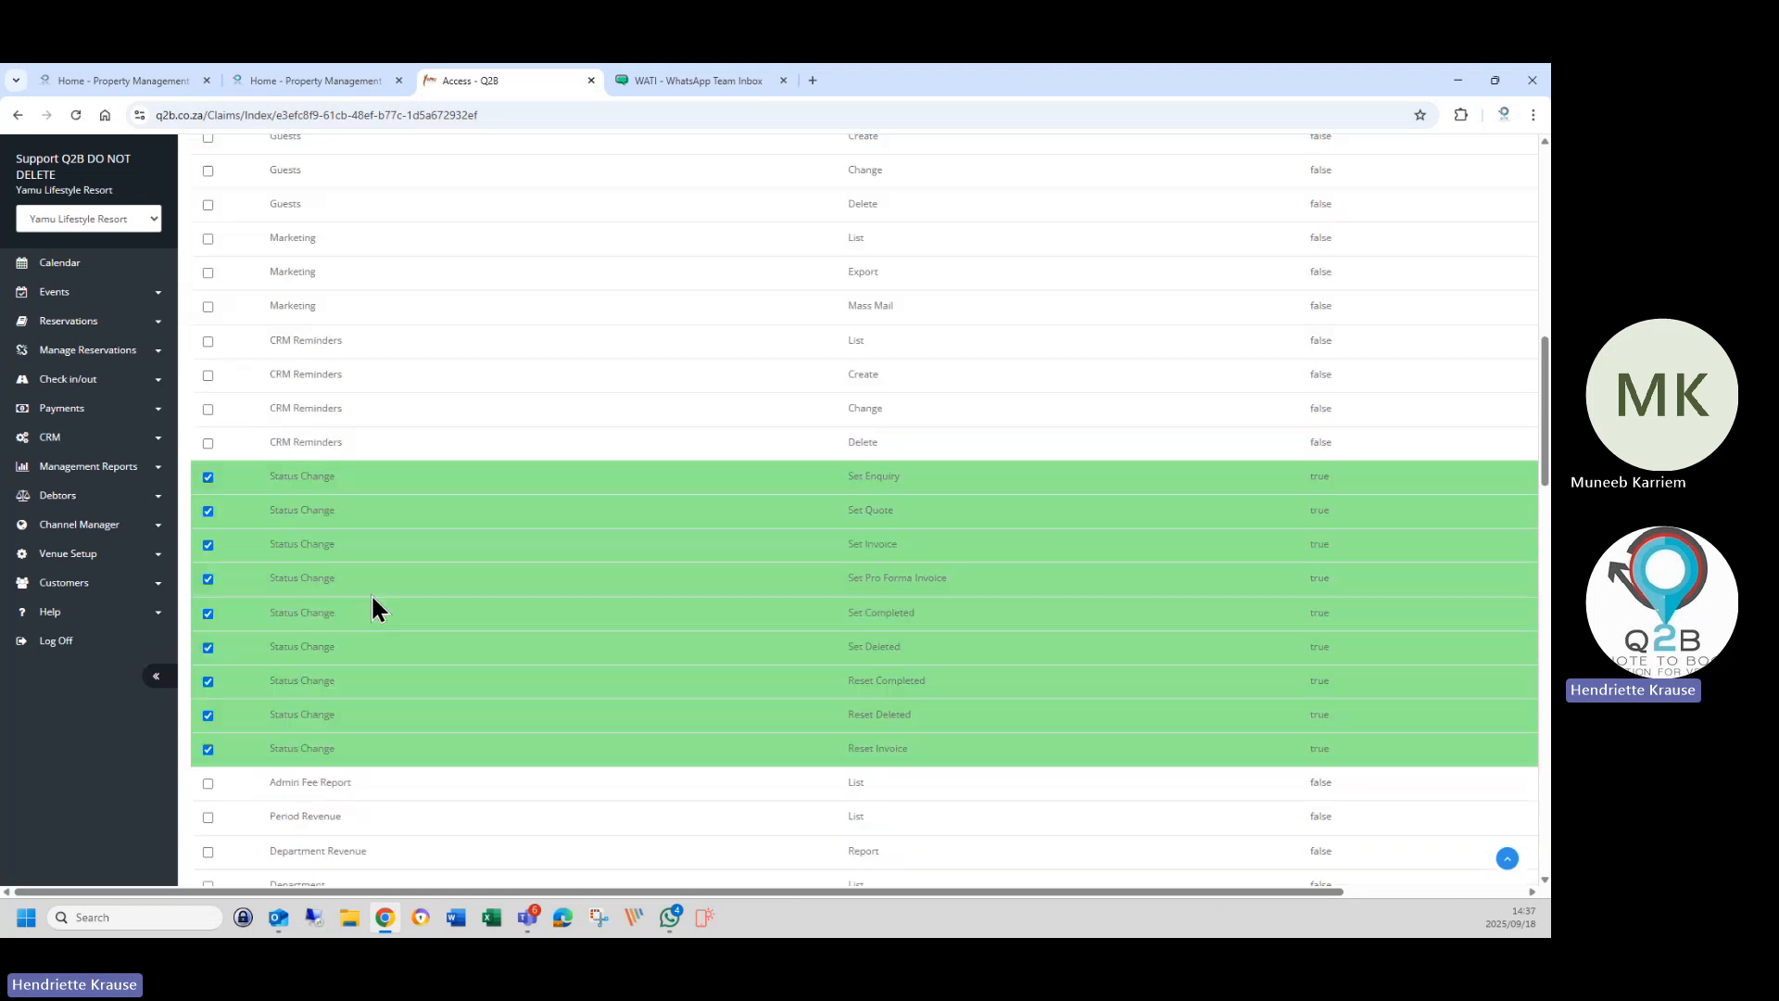
click(334, 478)
click(336, 485)
click(340, 516)
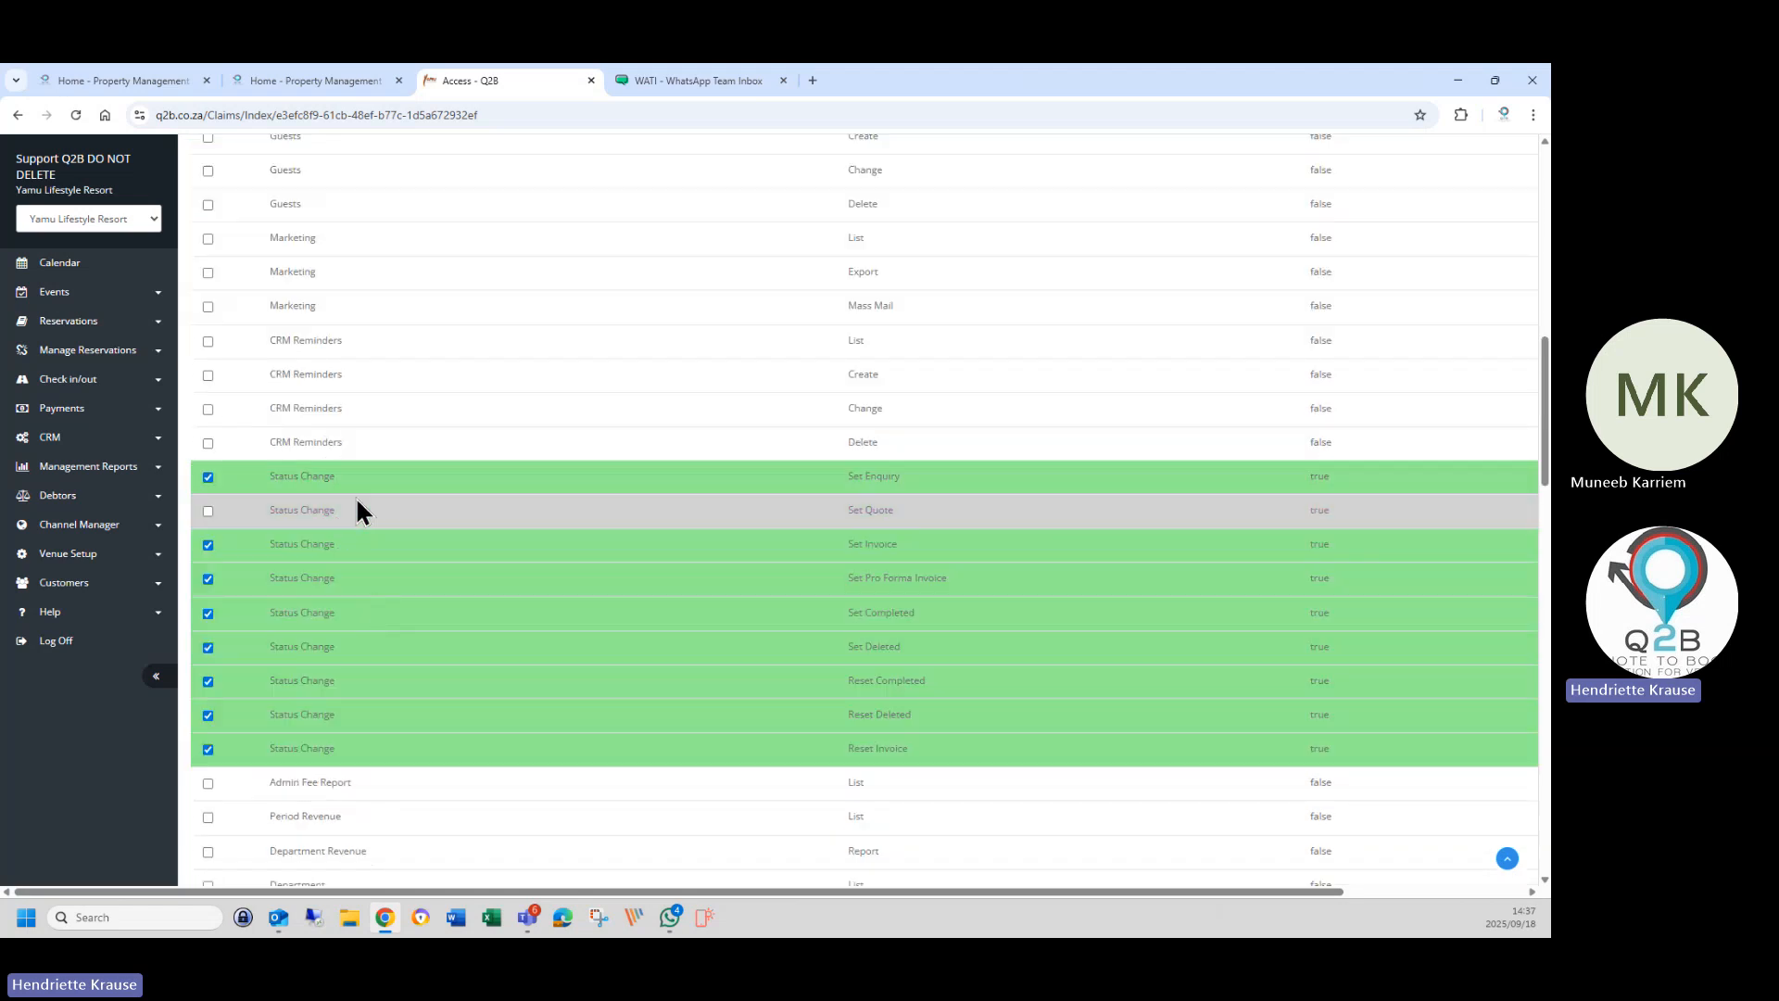
click(358, 483)
click(369, 544)
click(369, 571)
click(373, 584)
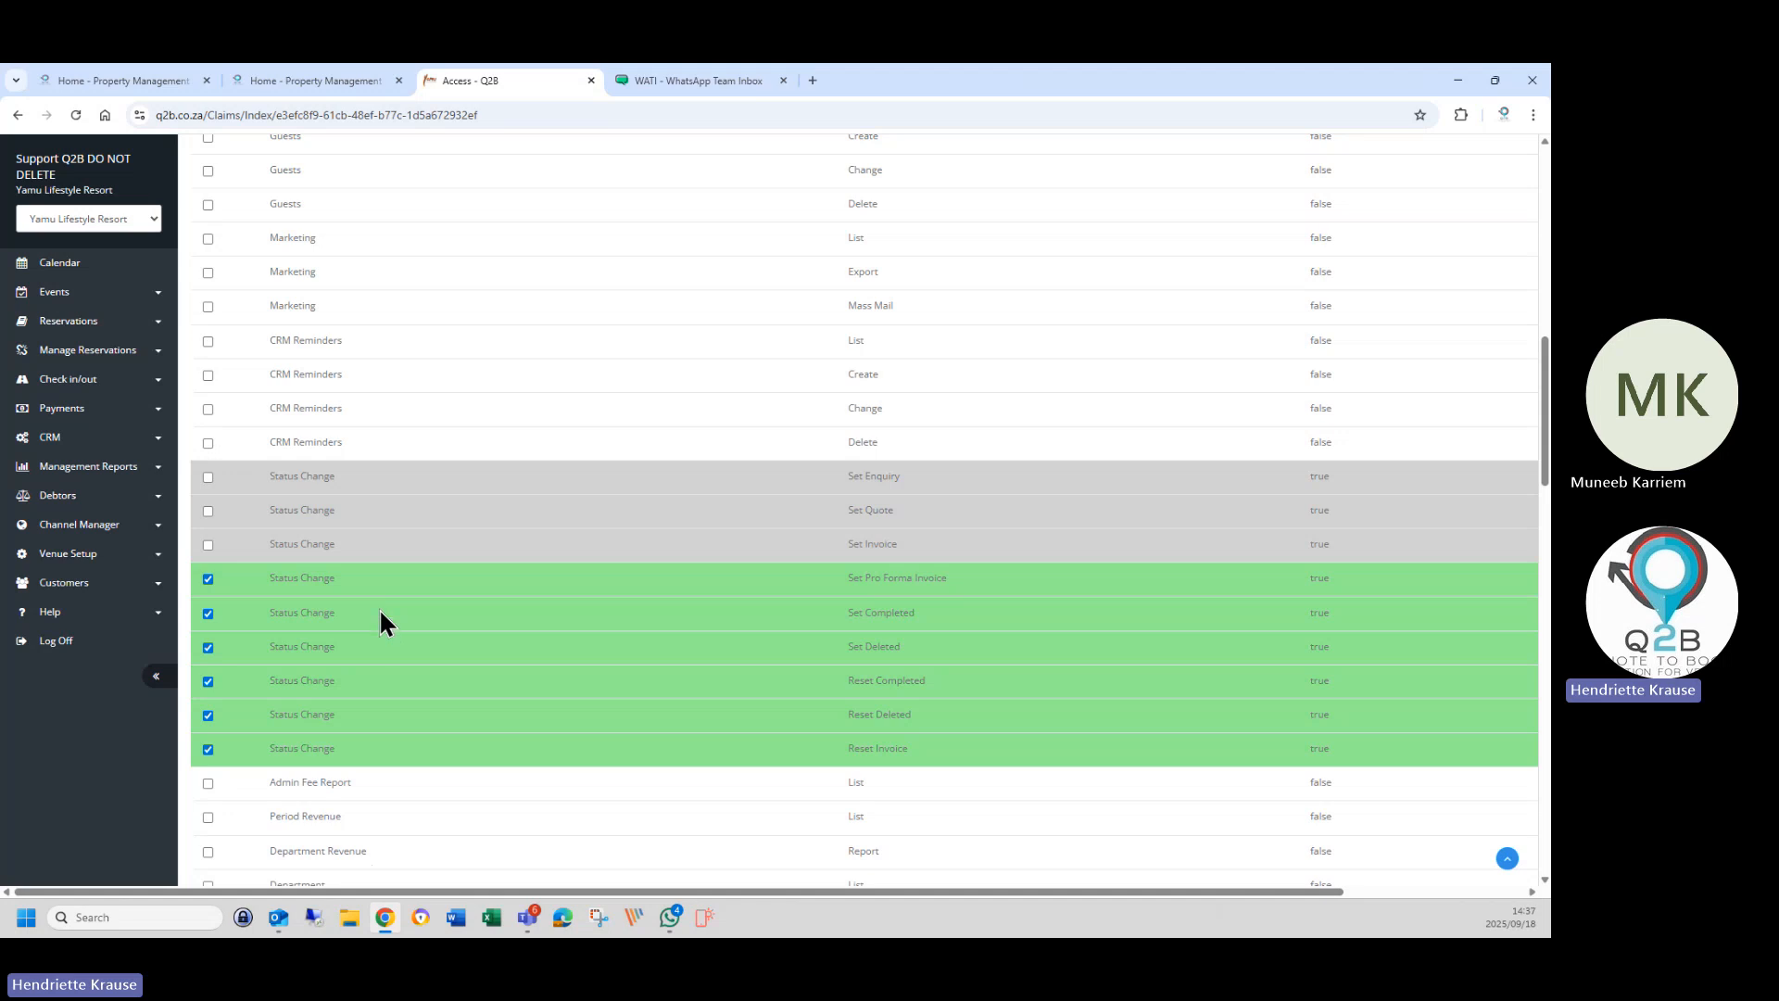
click(380, 608)
click(378, 584)
click(381, 649)
click(388, 679)
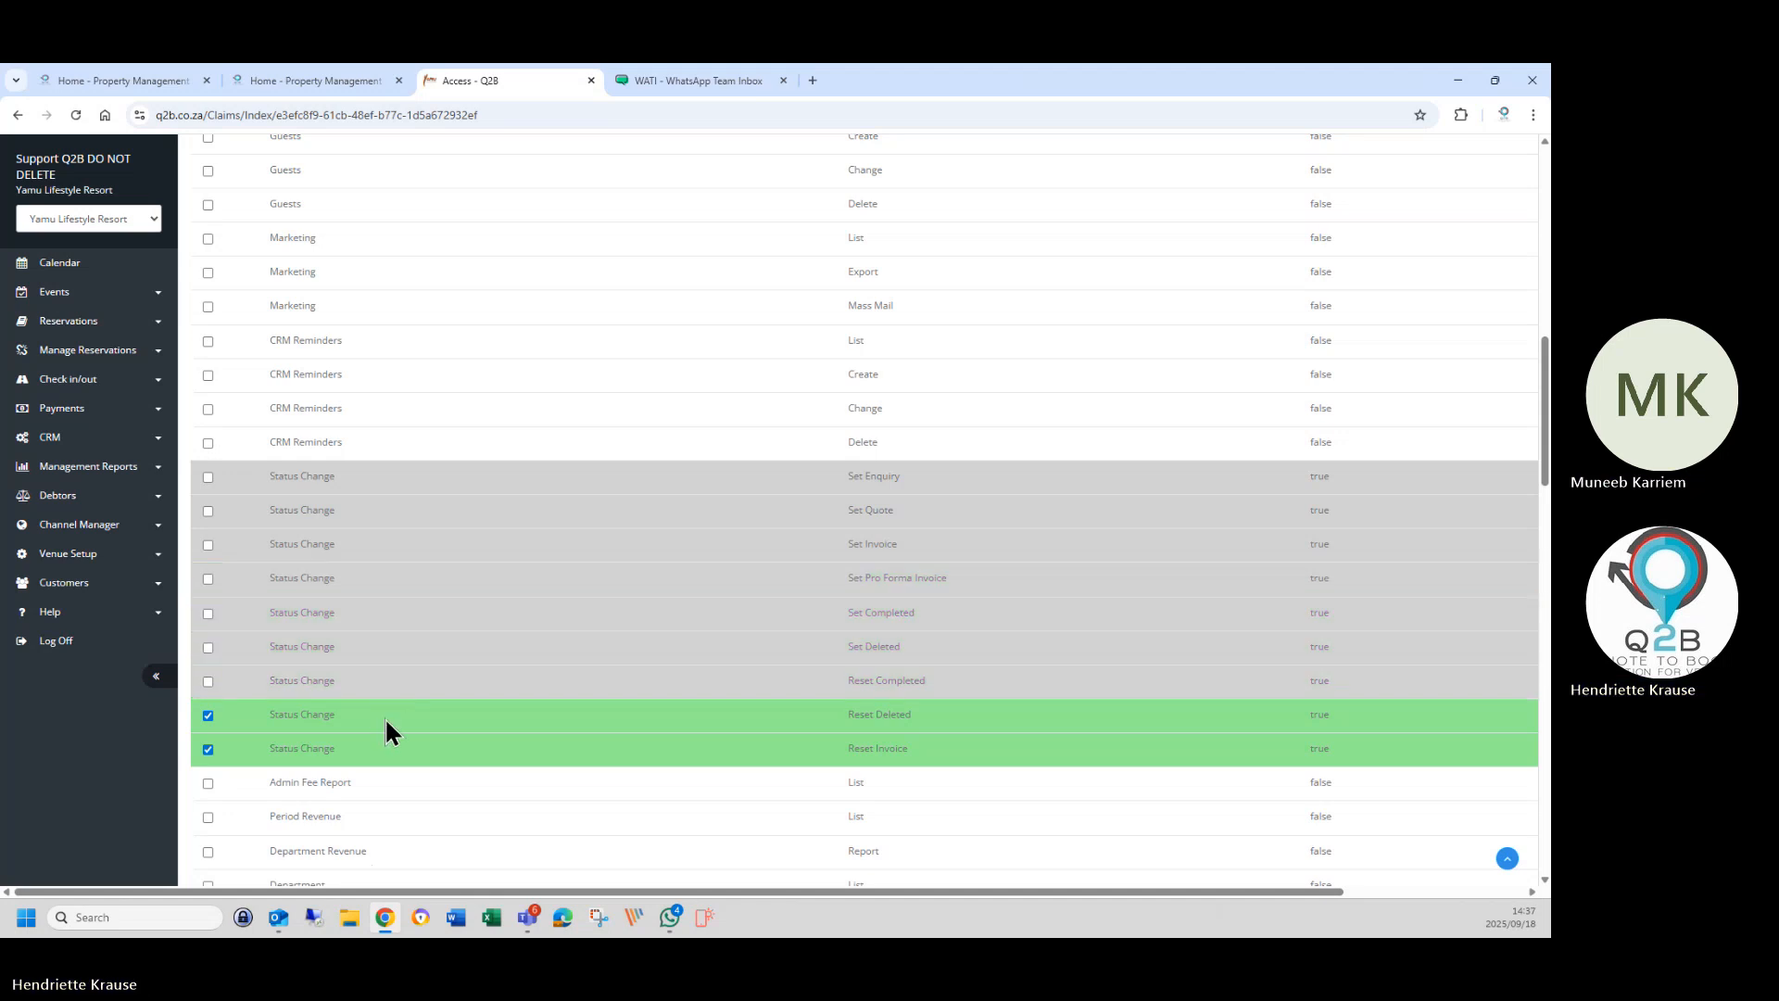
click(386, 715)
click(400, 753)
scroll(519, 663, up, 10)
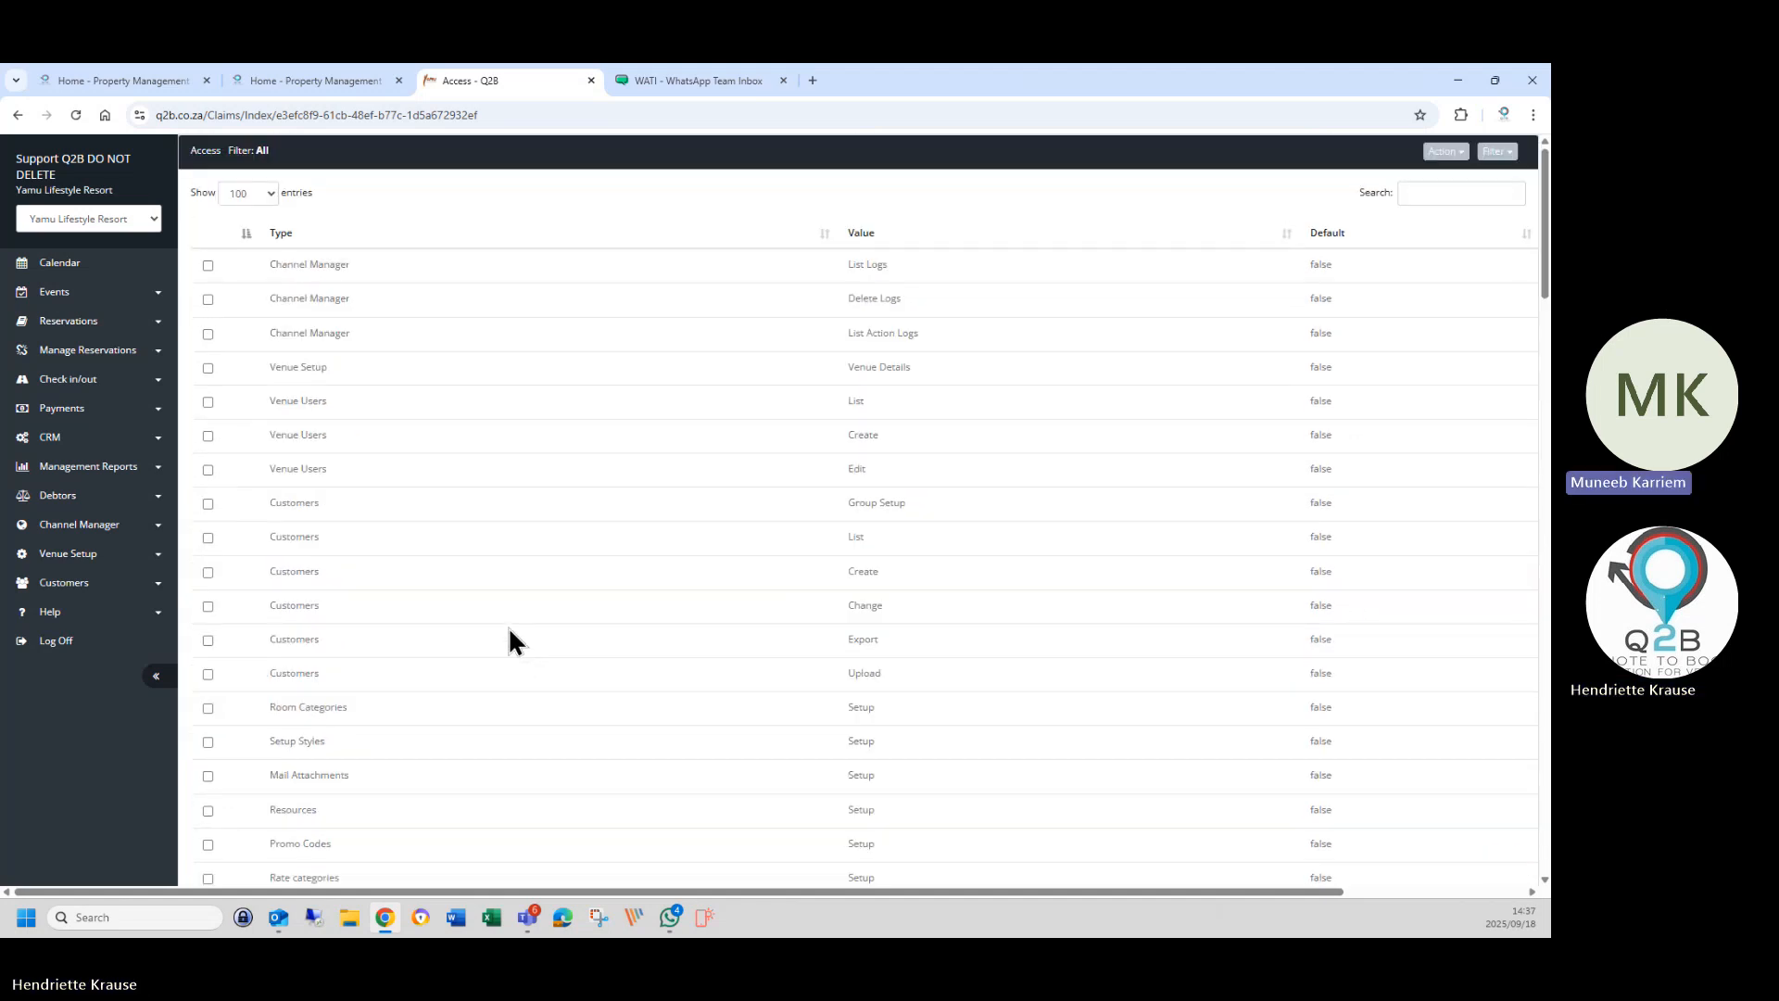
scroll(1301, 769, down, 20)
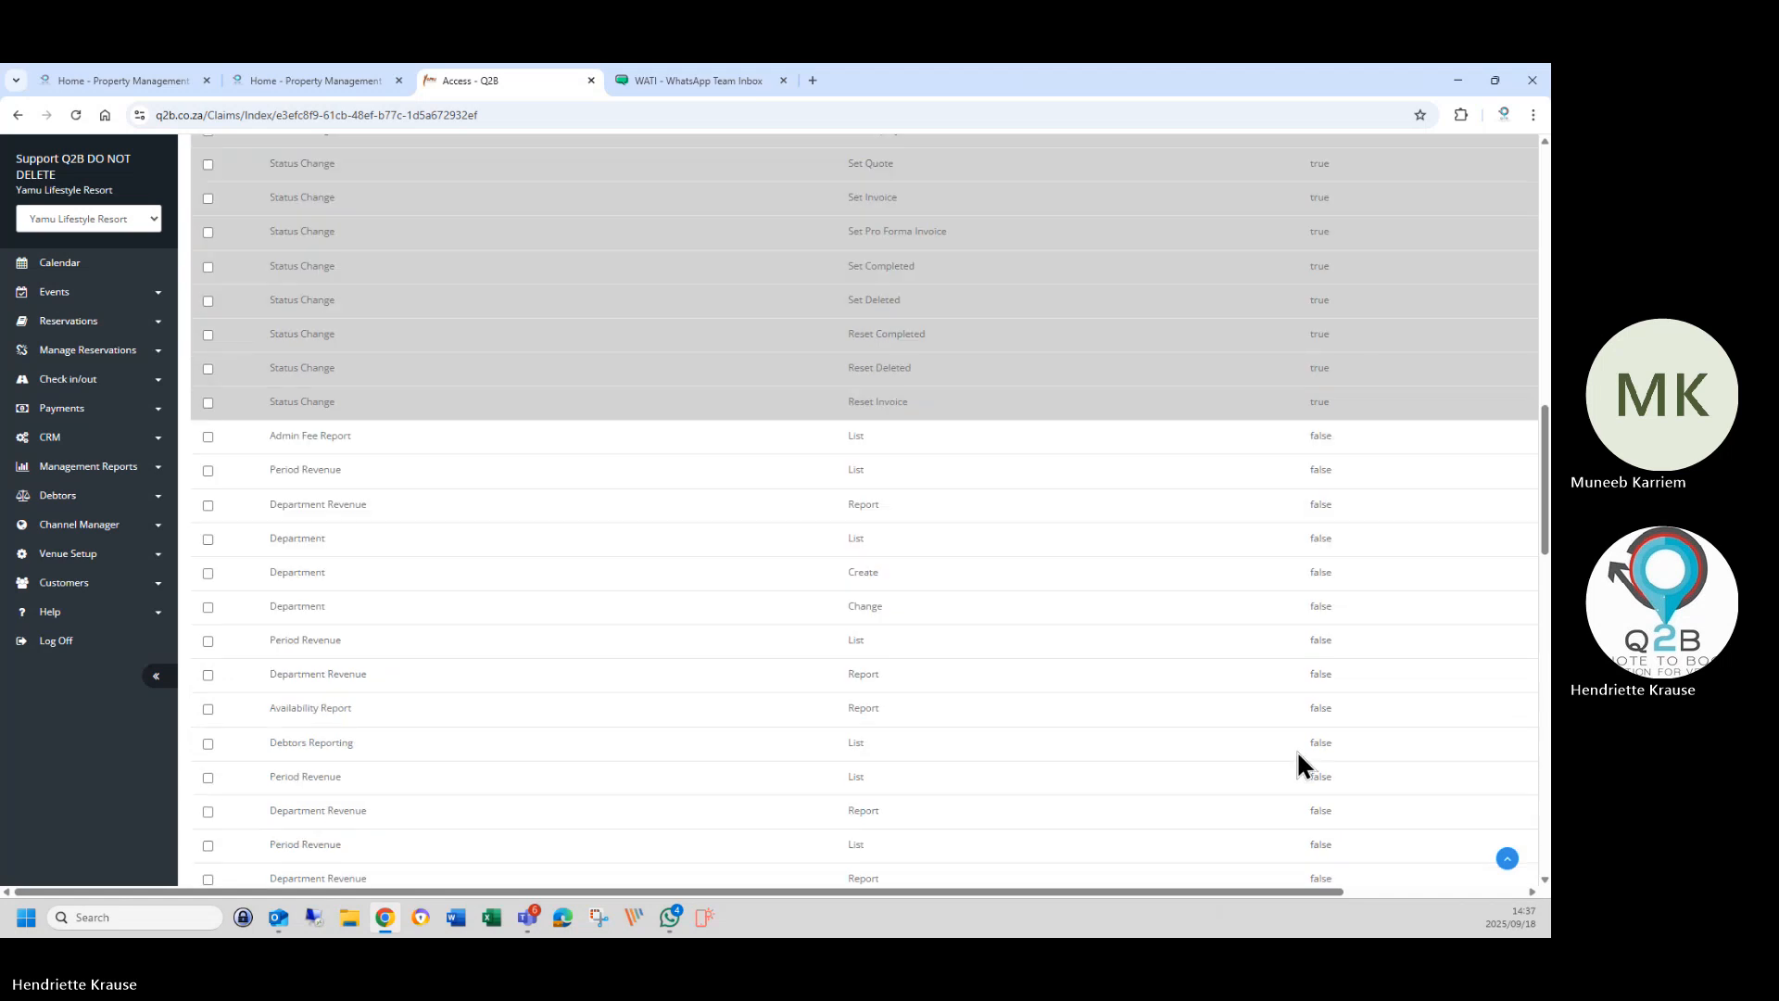
scroll(1302, 767, down, 8)
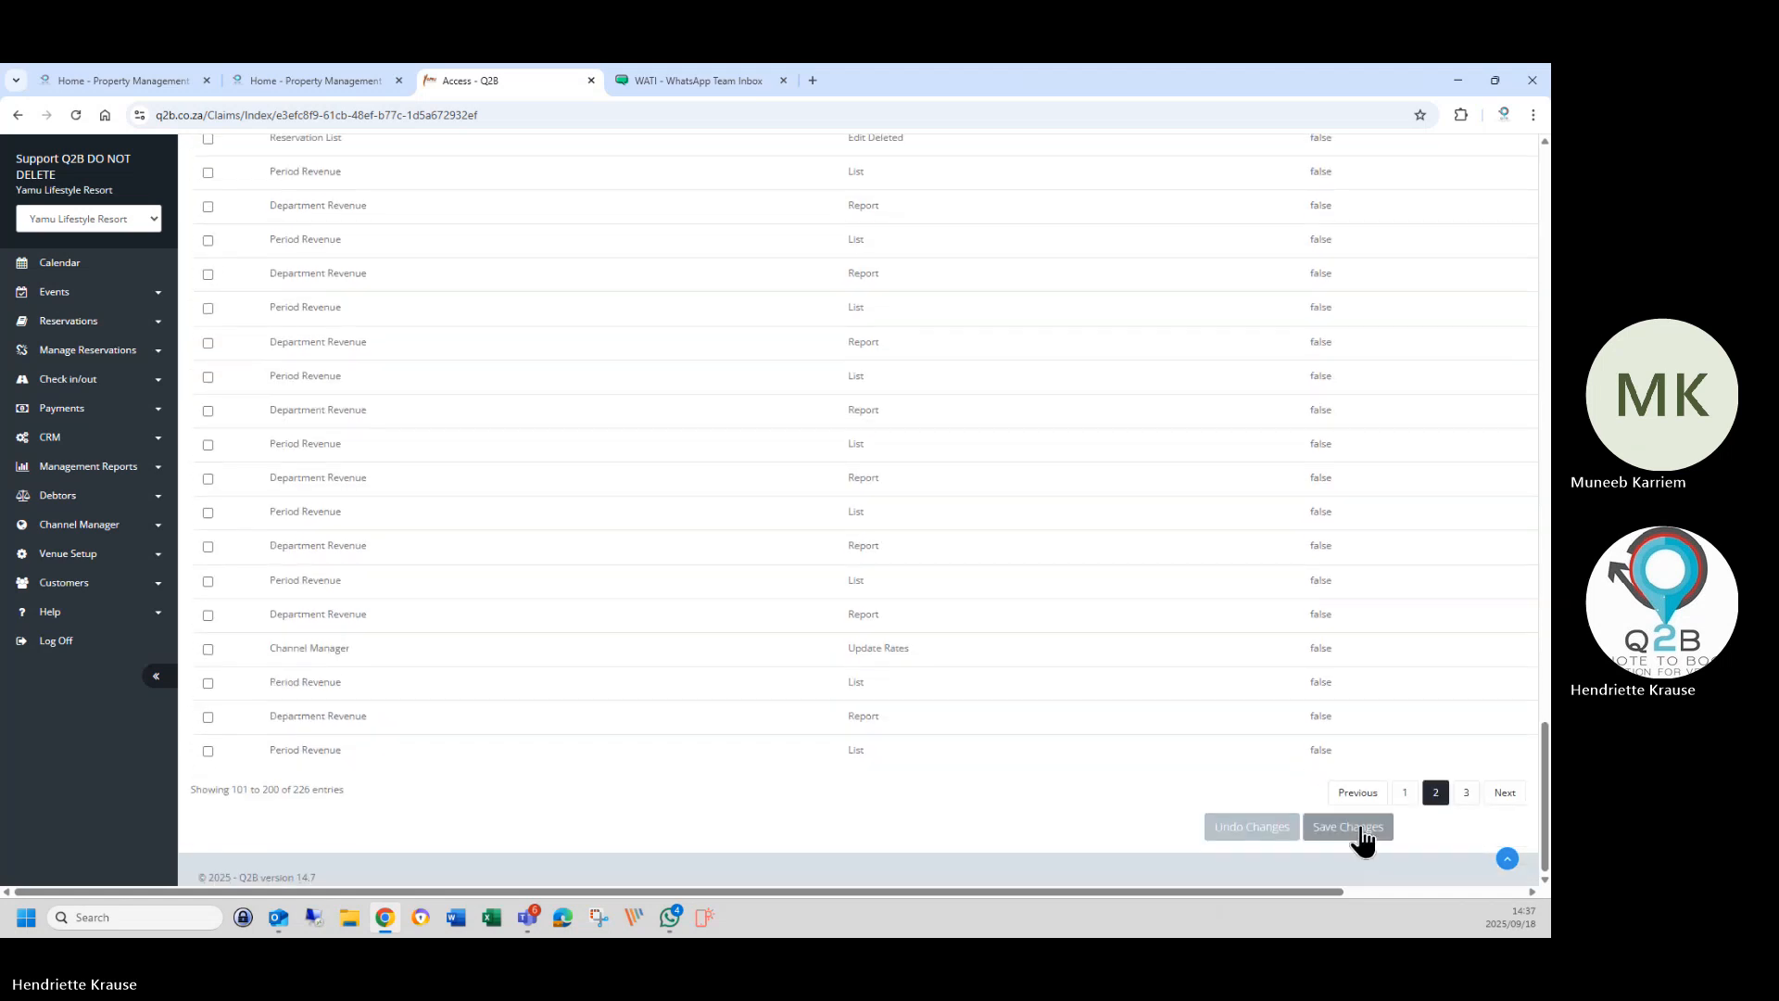
On page 3, untick Line Items Create, Change and Delete, then save the permission changes.
click(1464, 795)
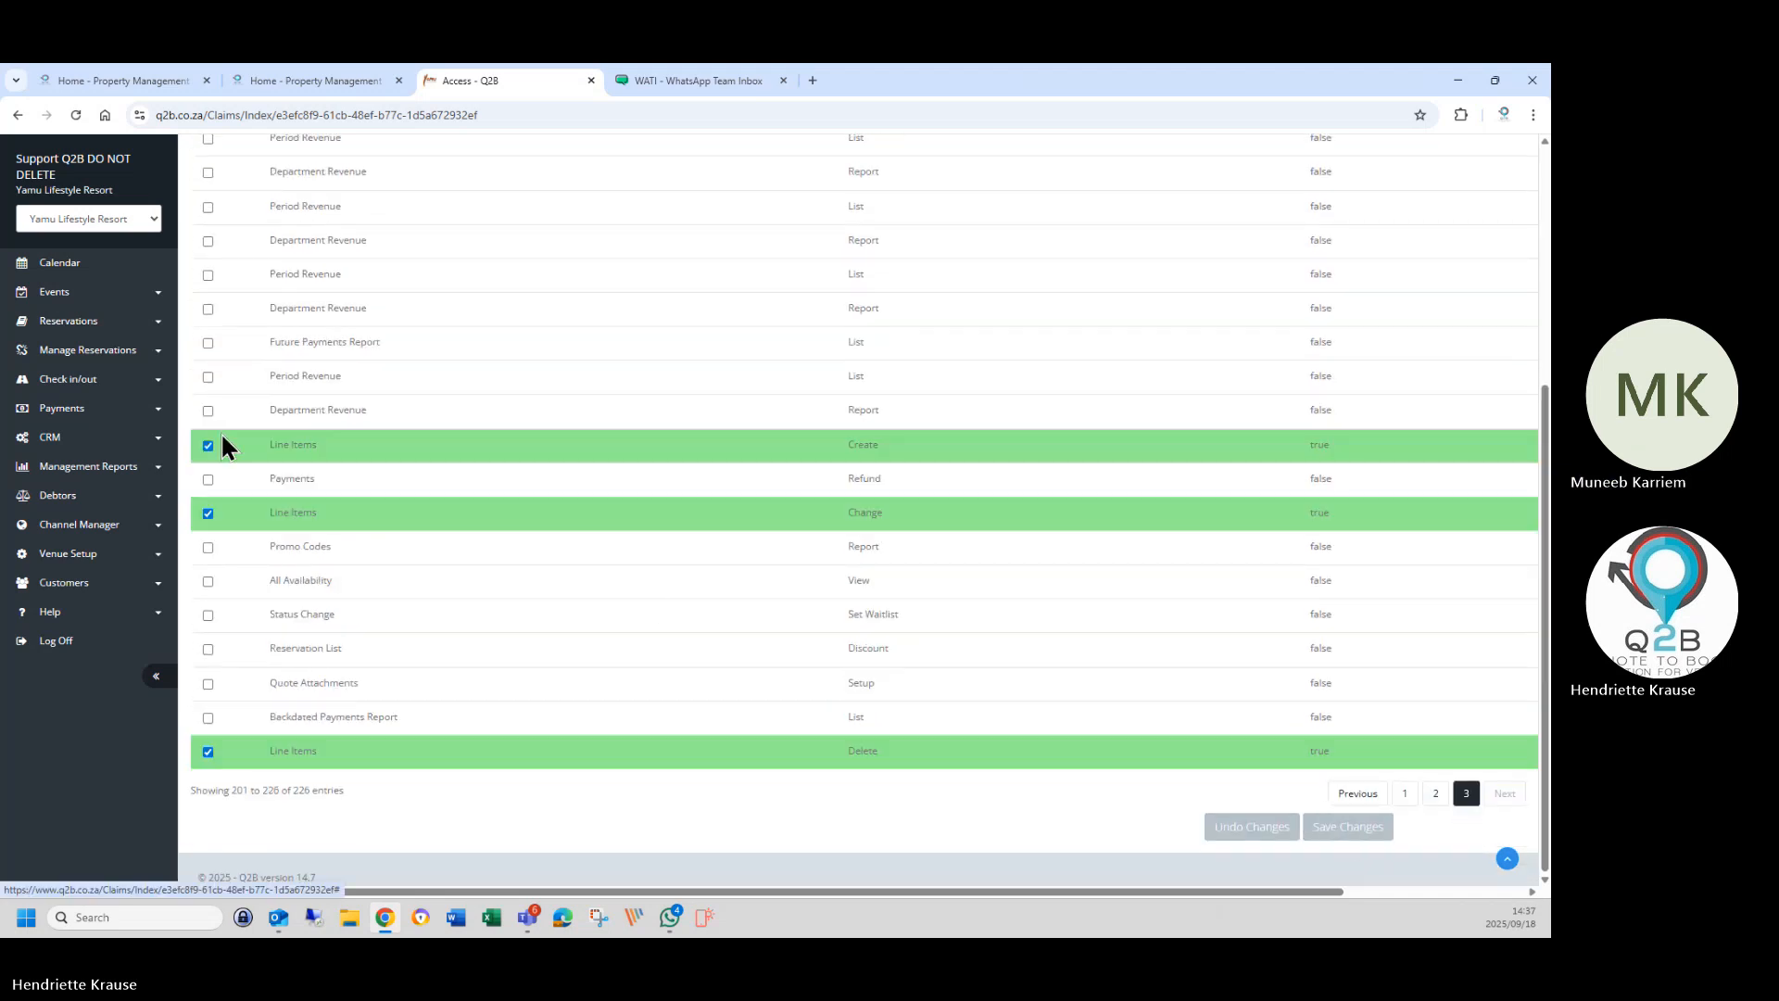
click(269, 447)
click(287, 513)
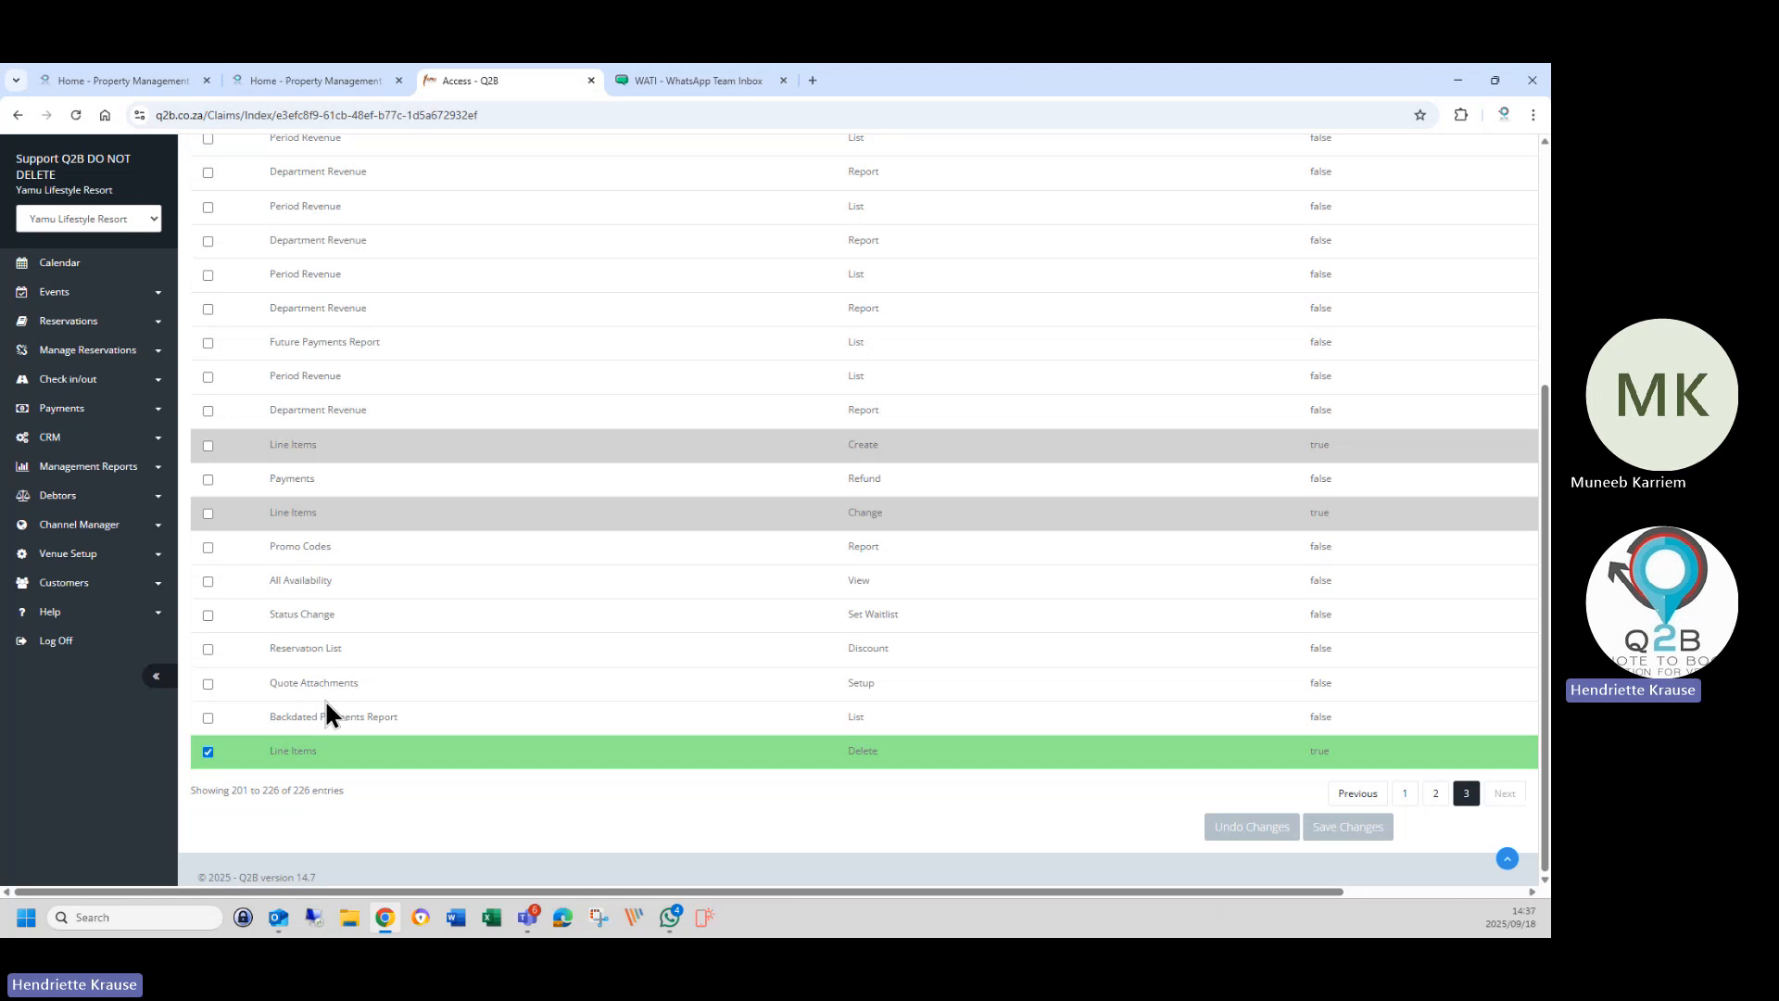
click(325, 751)
scroll(356, 441, up, 3)
scroll(921, 497, down, 3)
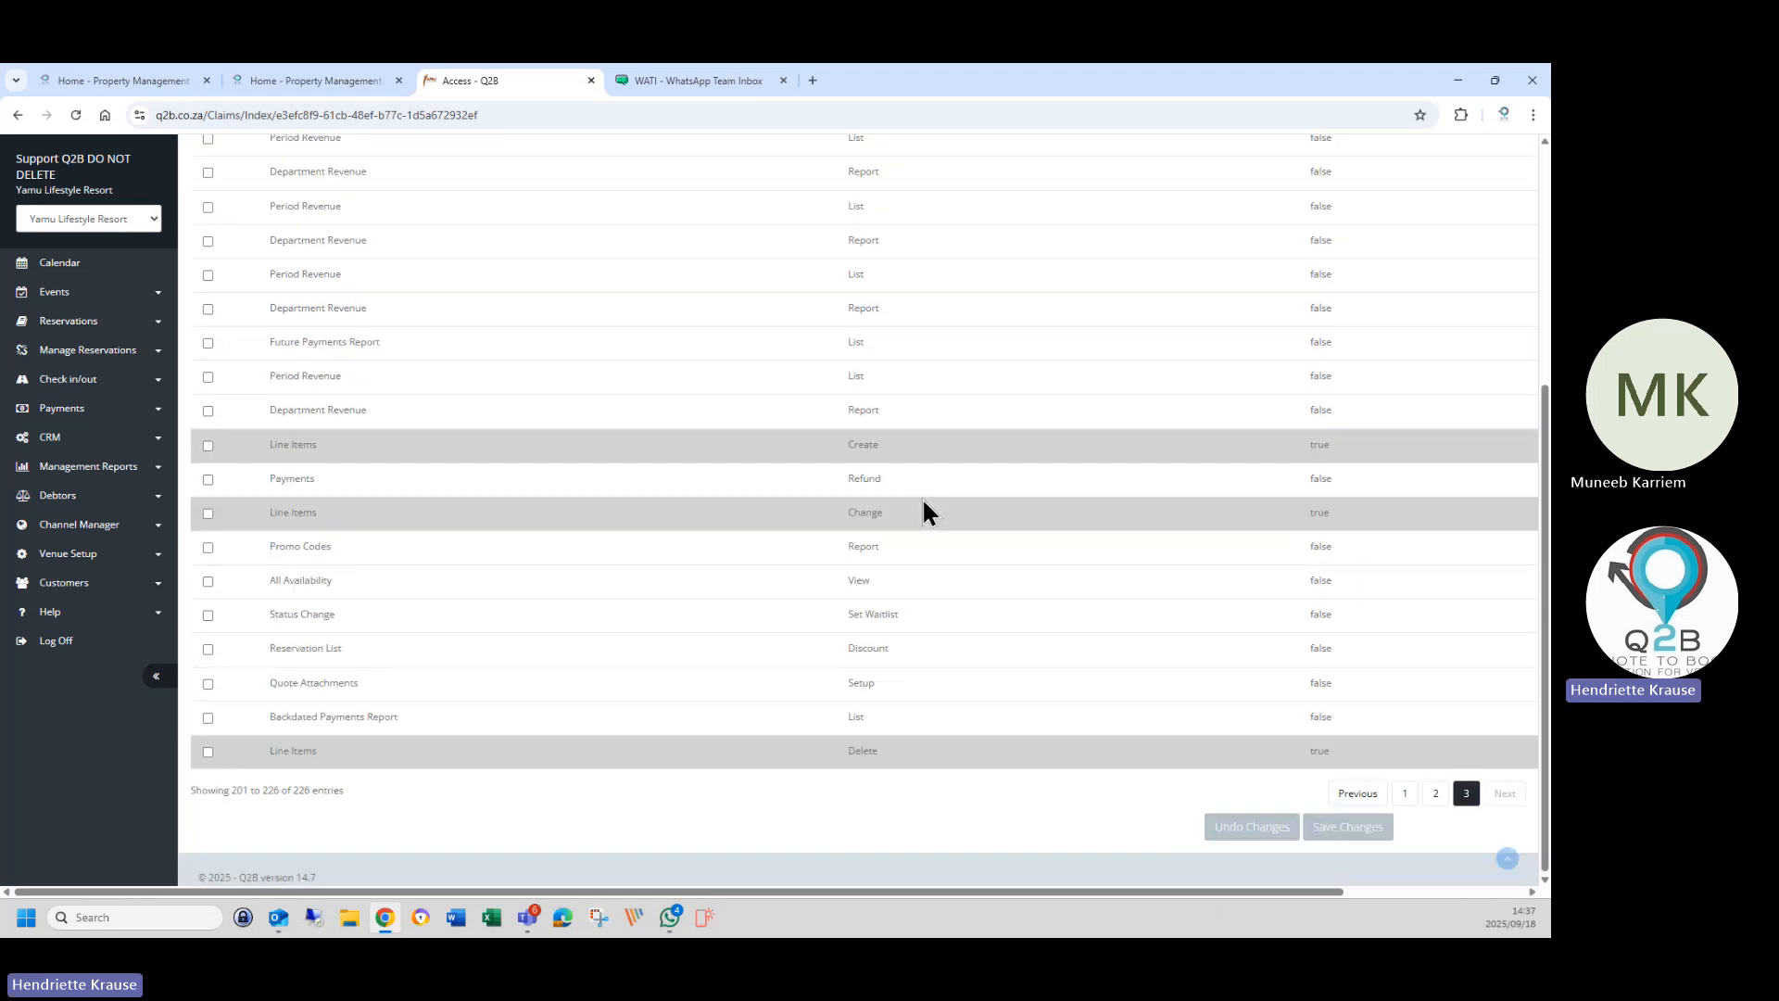
click(1379, 823)
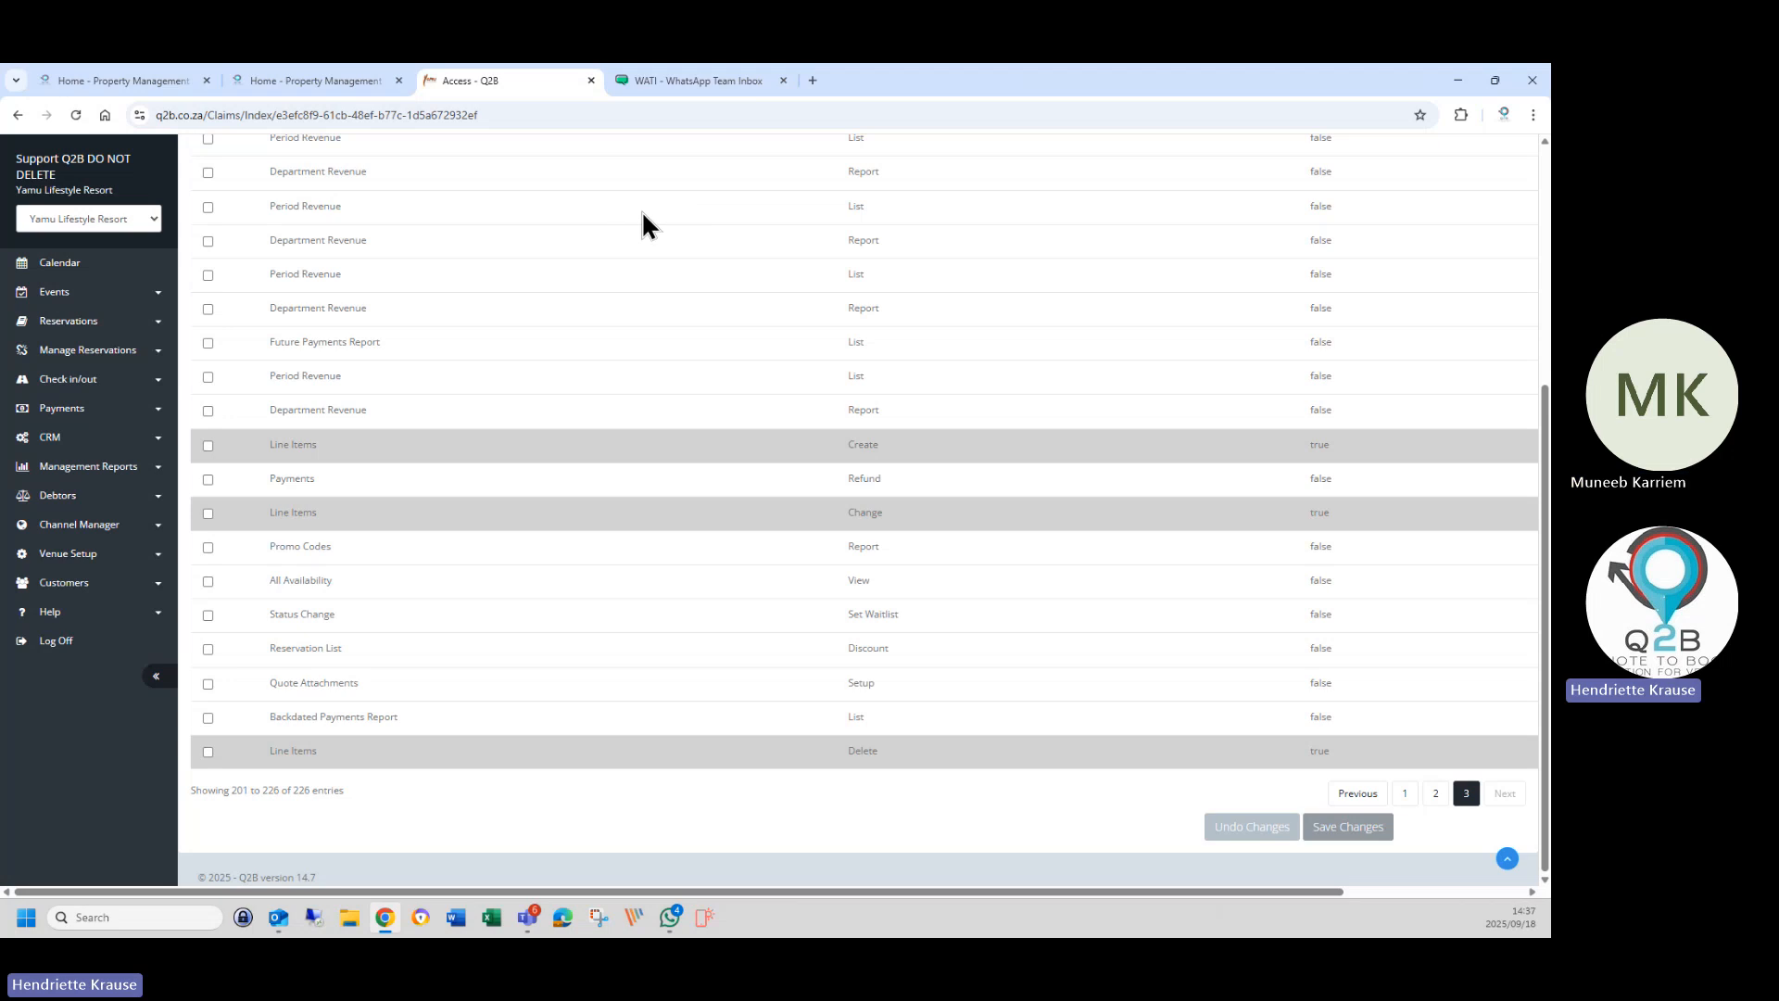
scroll(1214, 177, up, 4)
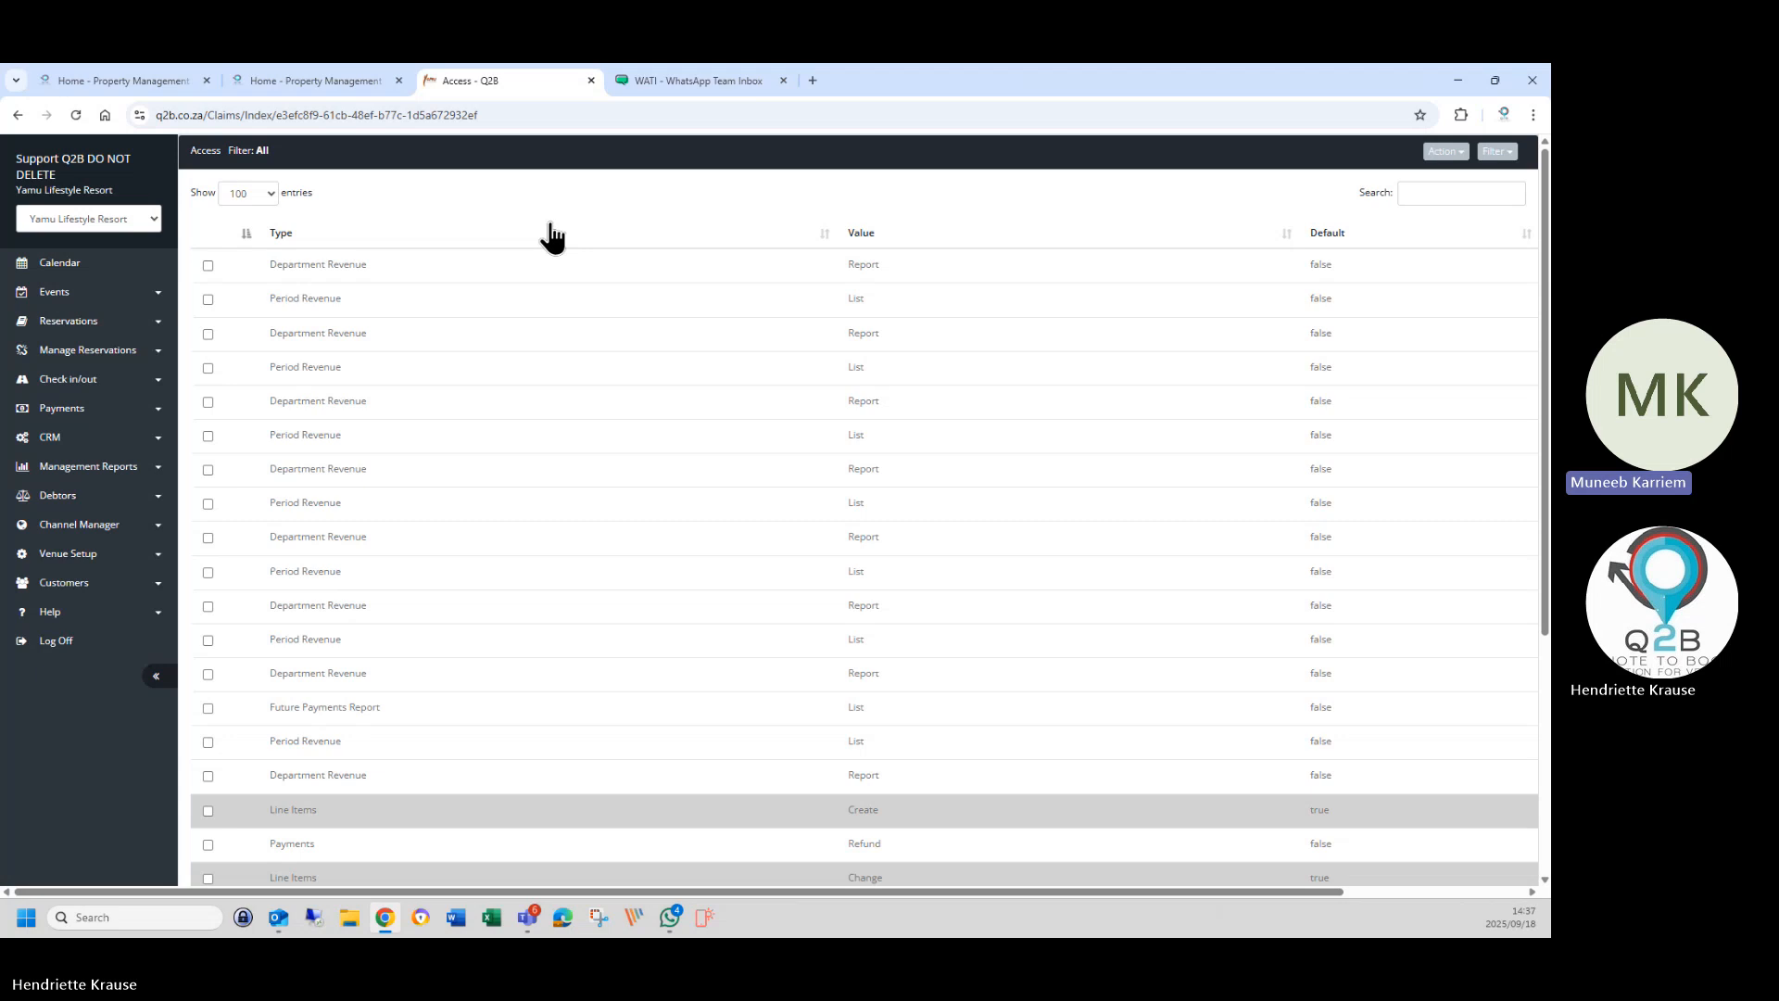
scroll(1390, 410, down, 5)
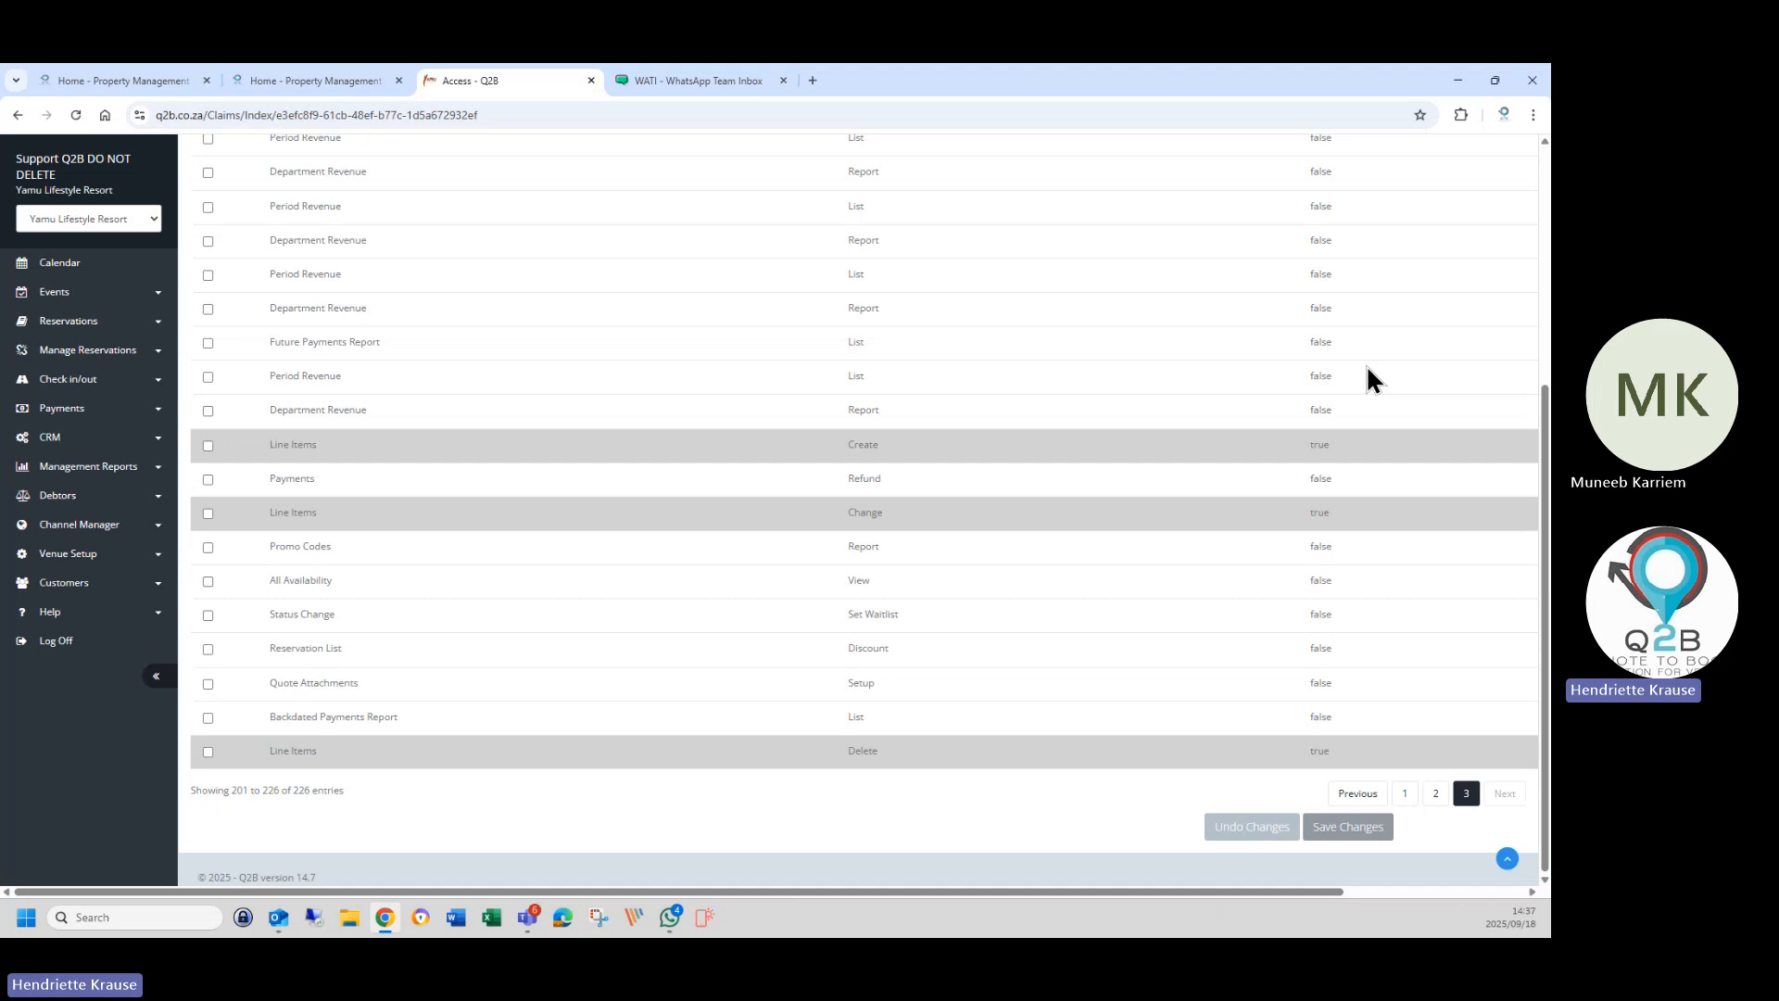
Open the venue's Users list under Venue Setup and close the duplicate Home - Property Management tab.
click(68, 556)
click(87, 612)
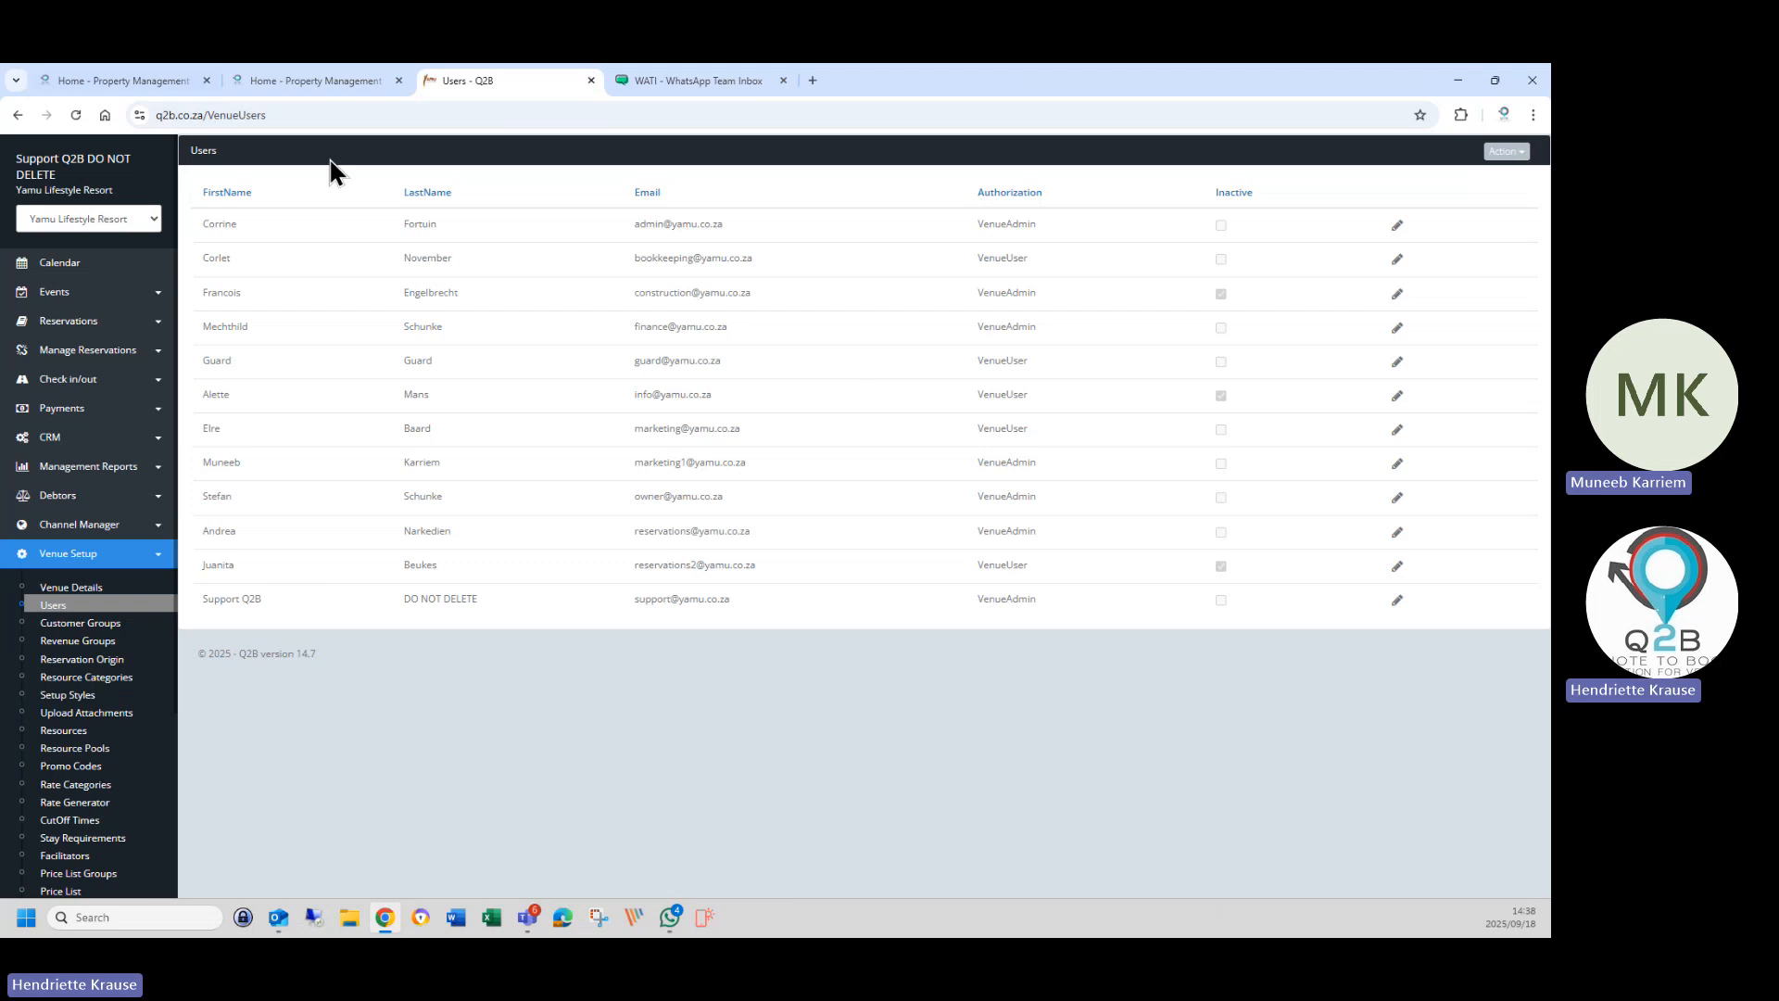
click(398, 80)
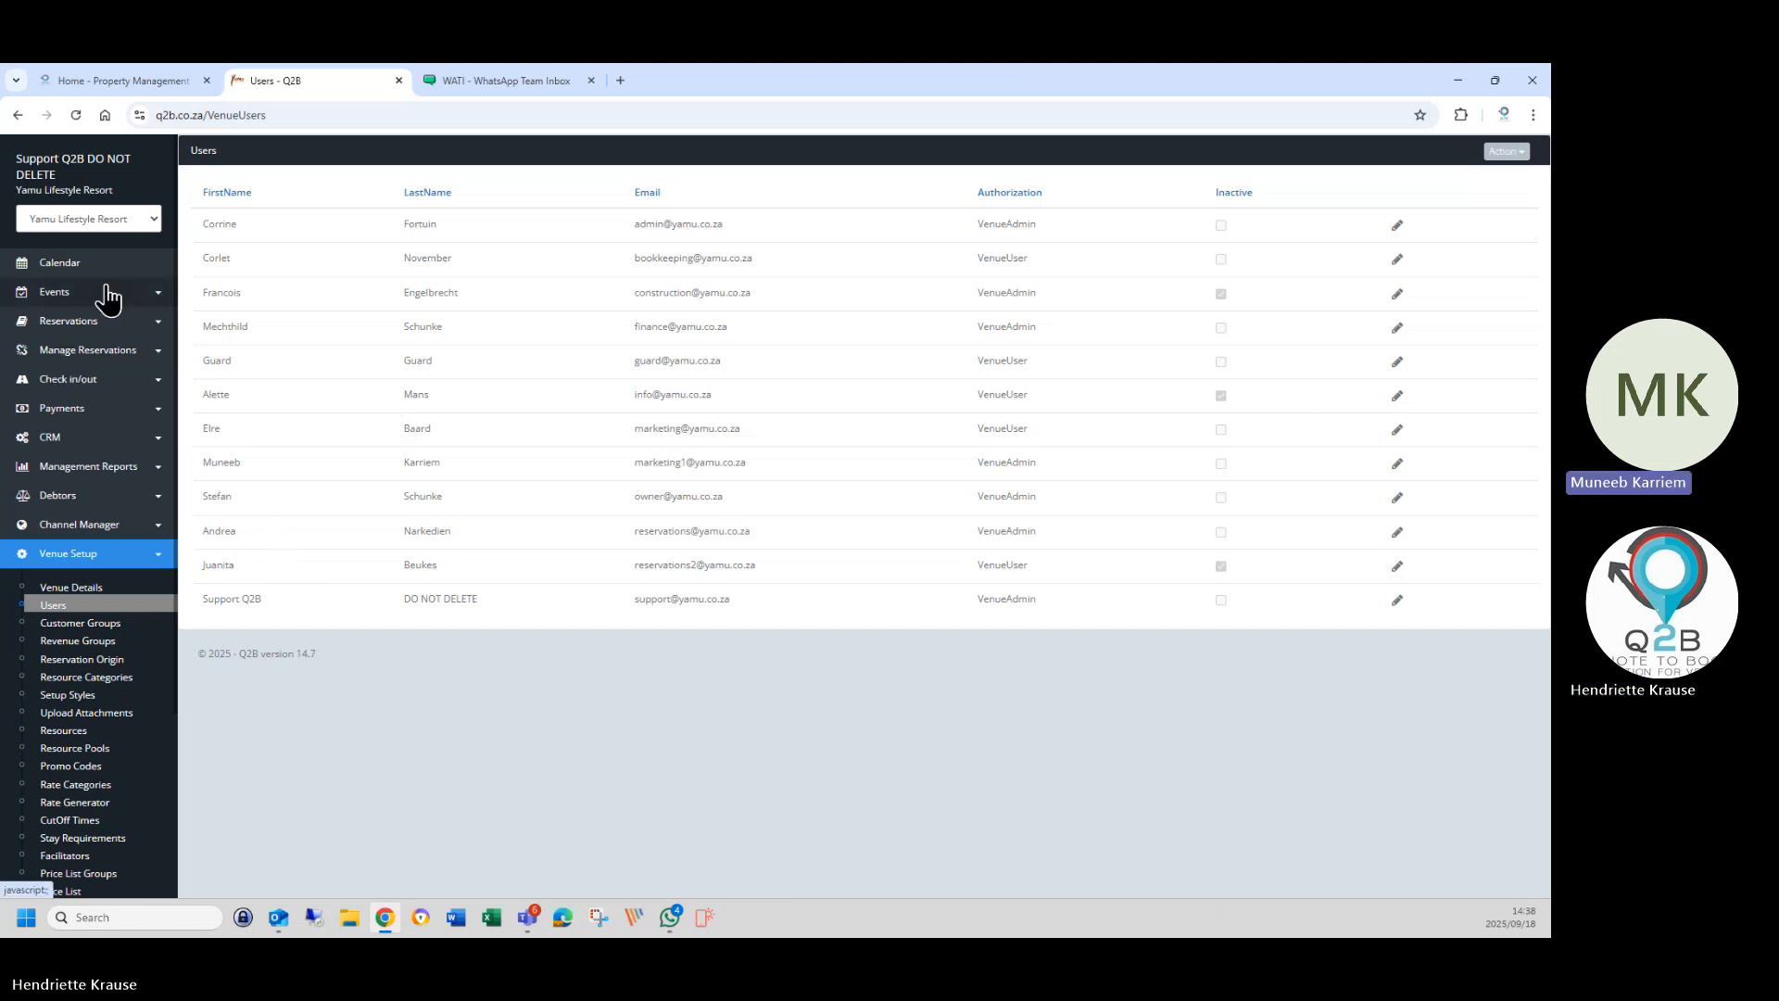
click(75, 322)
From the Reservation List, go to Venue Setup > Questionnaires to see the Accommodation Check-in questionnaire.
click(83, 357)
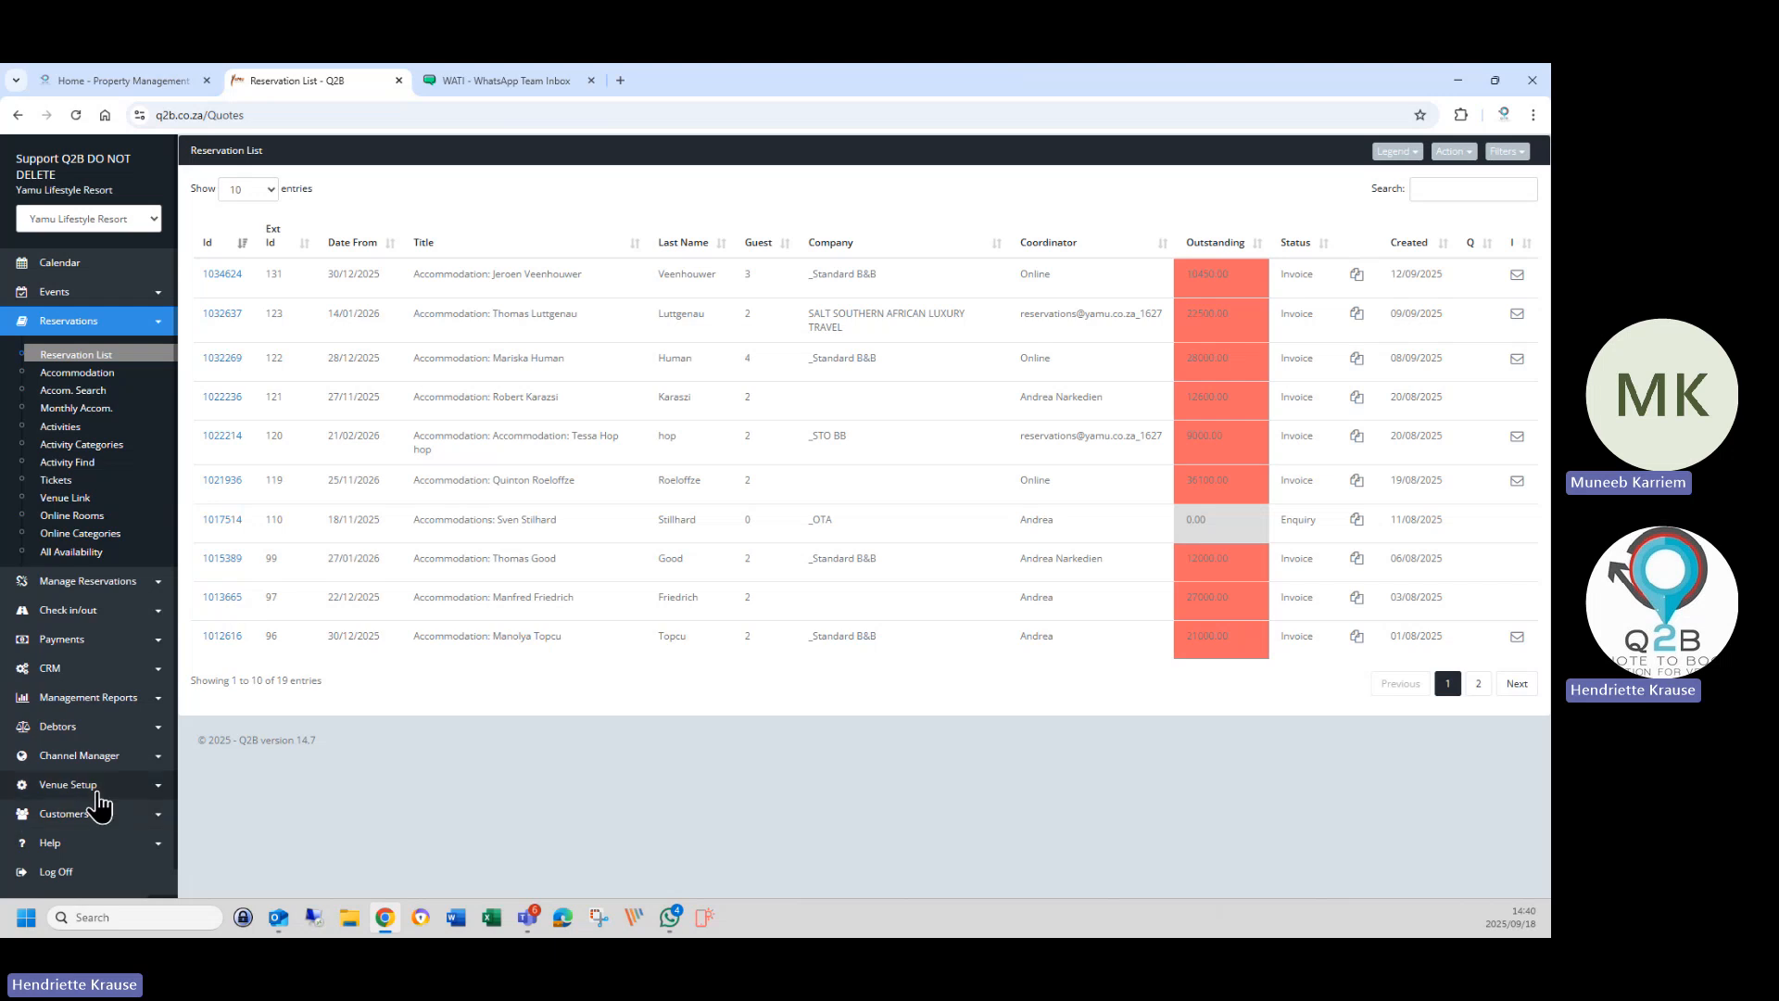
click(69, 785)
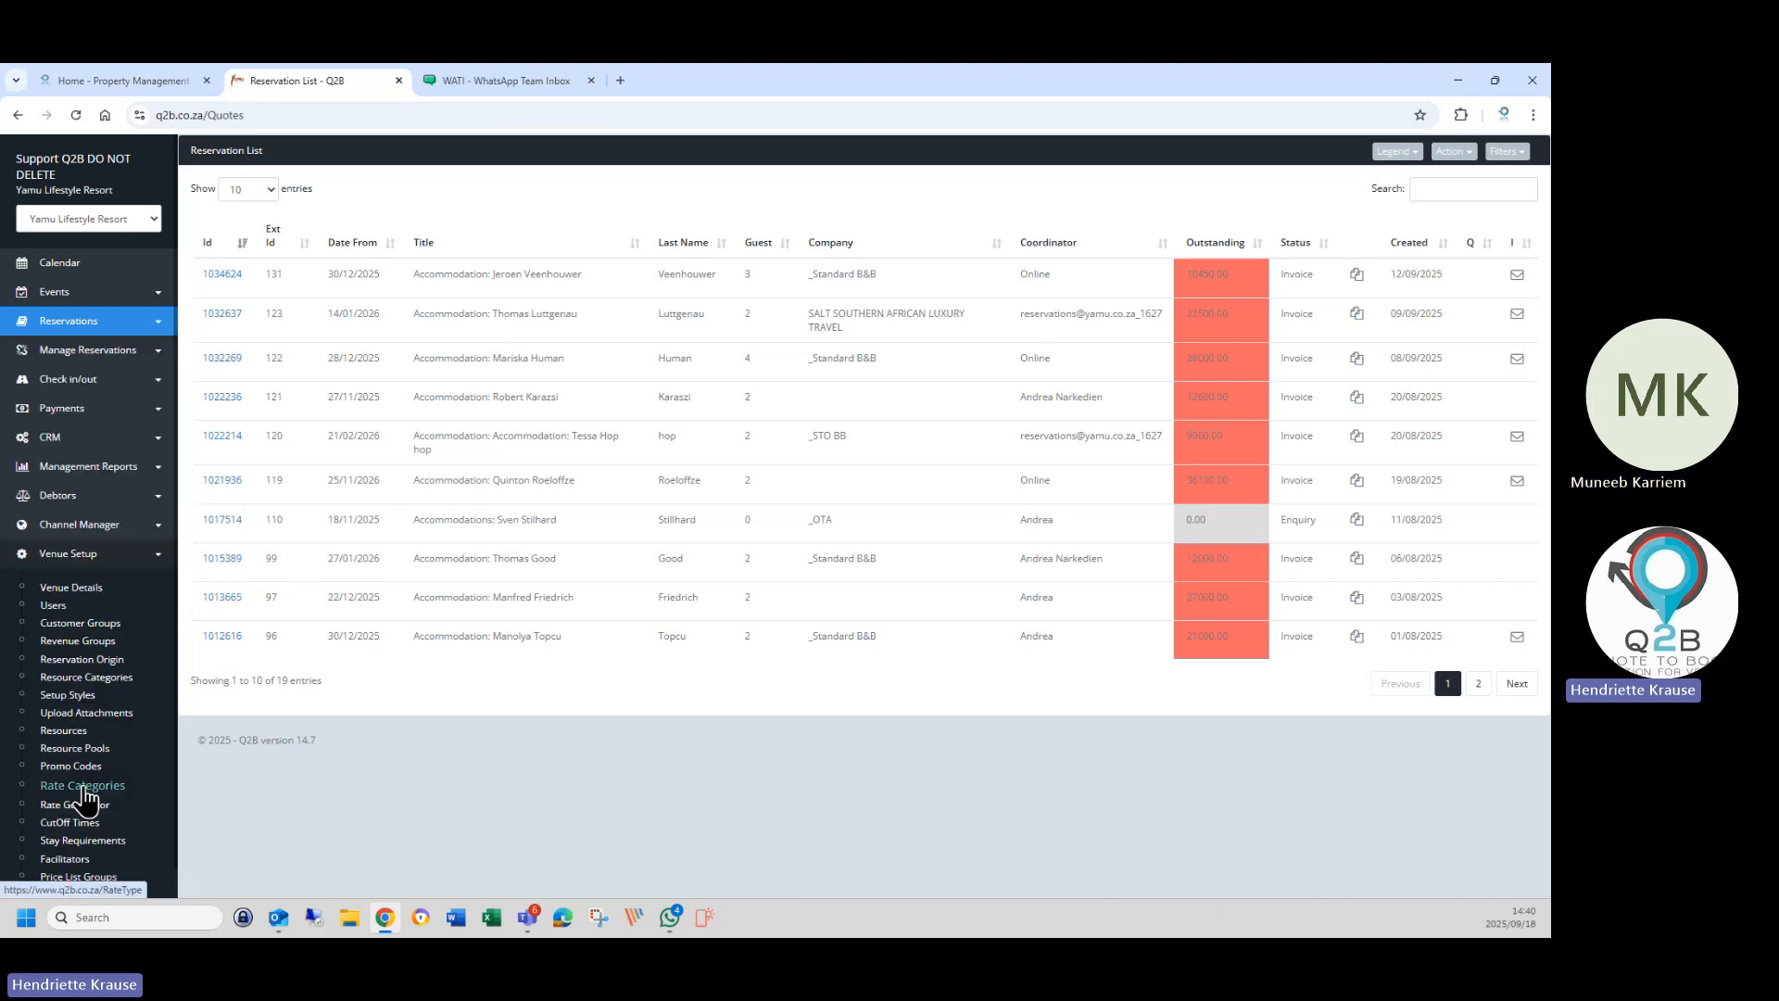
scroll(86, 770, down, 5)
click(79, 720)
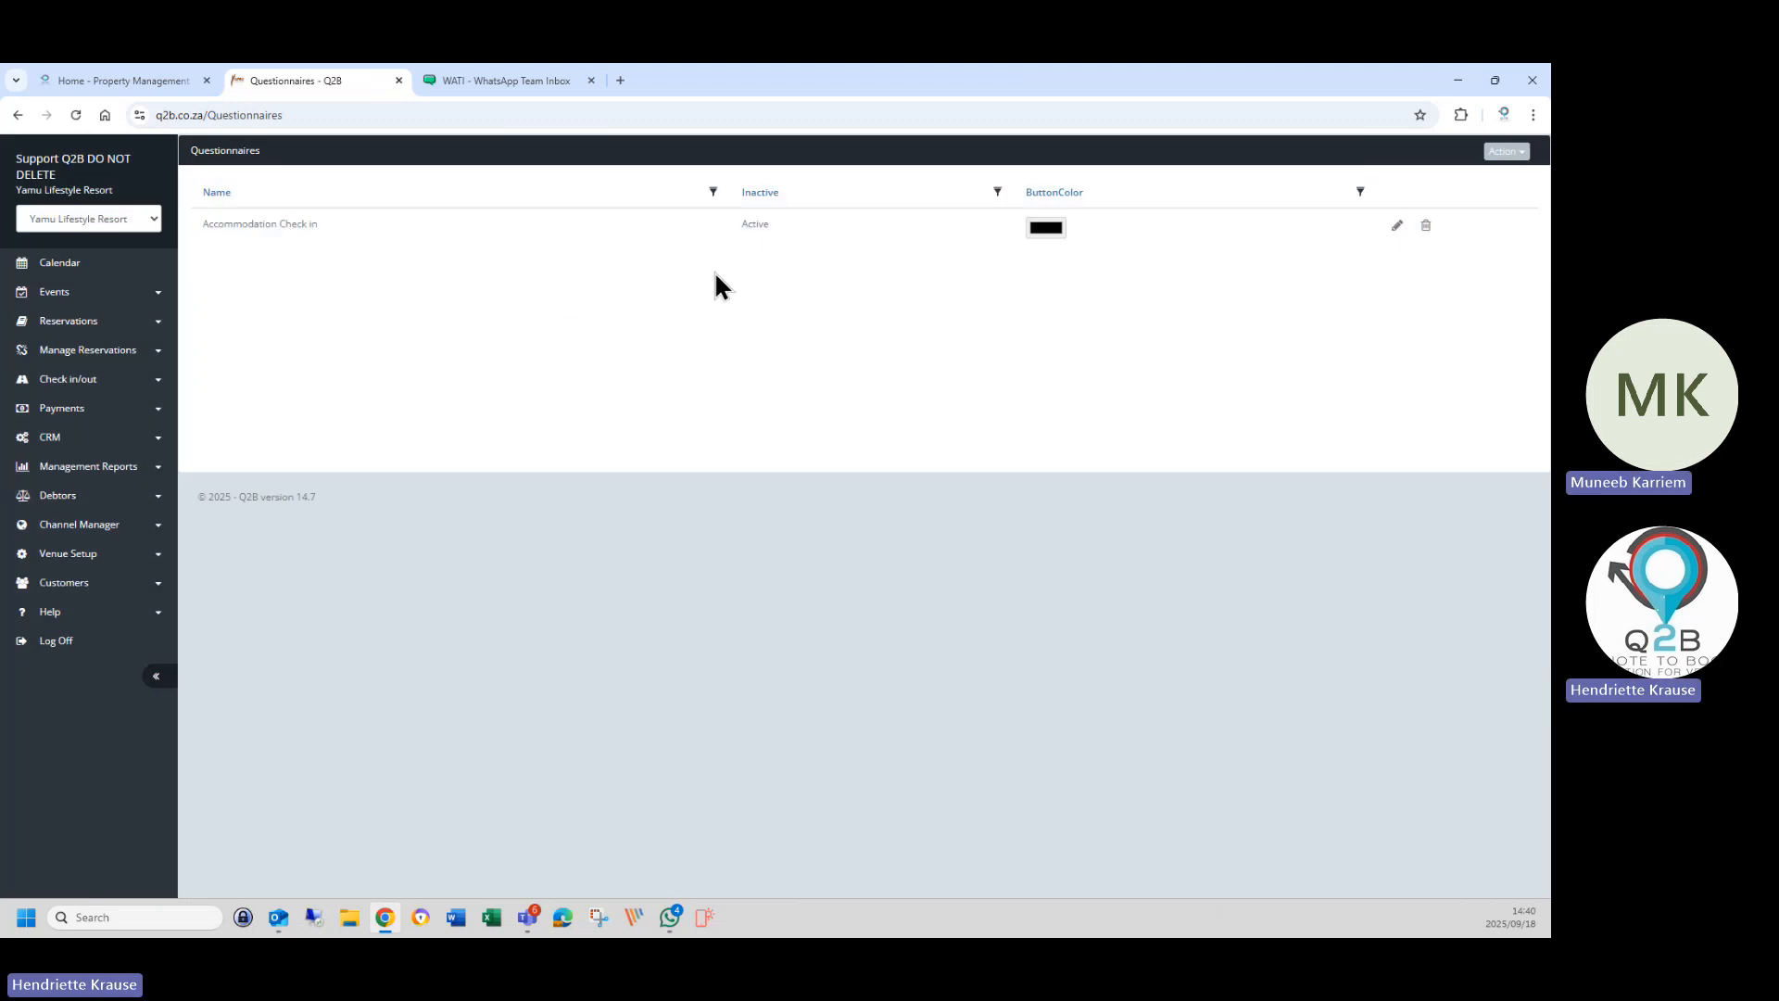
click(1396, 226)
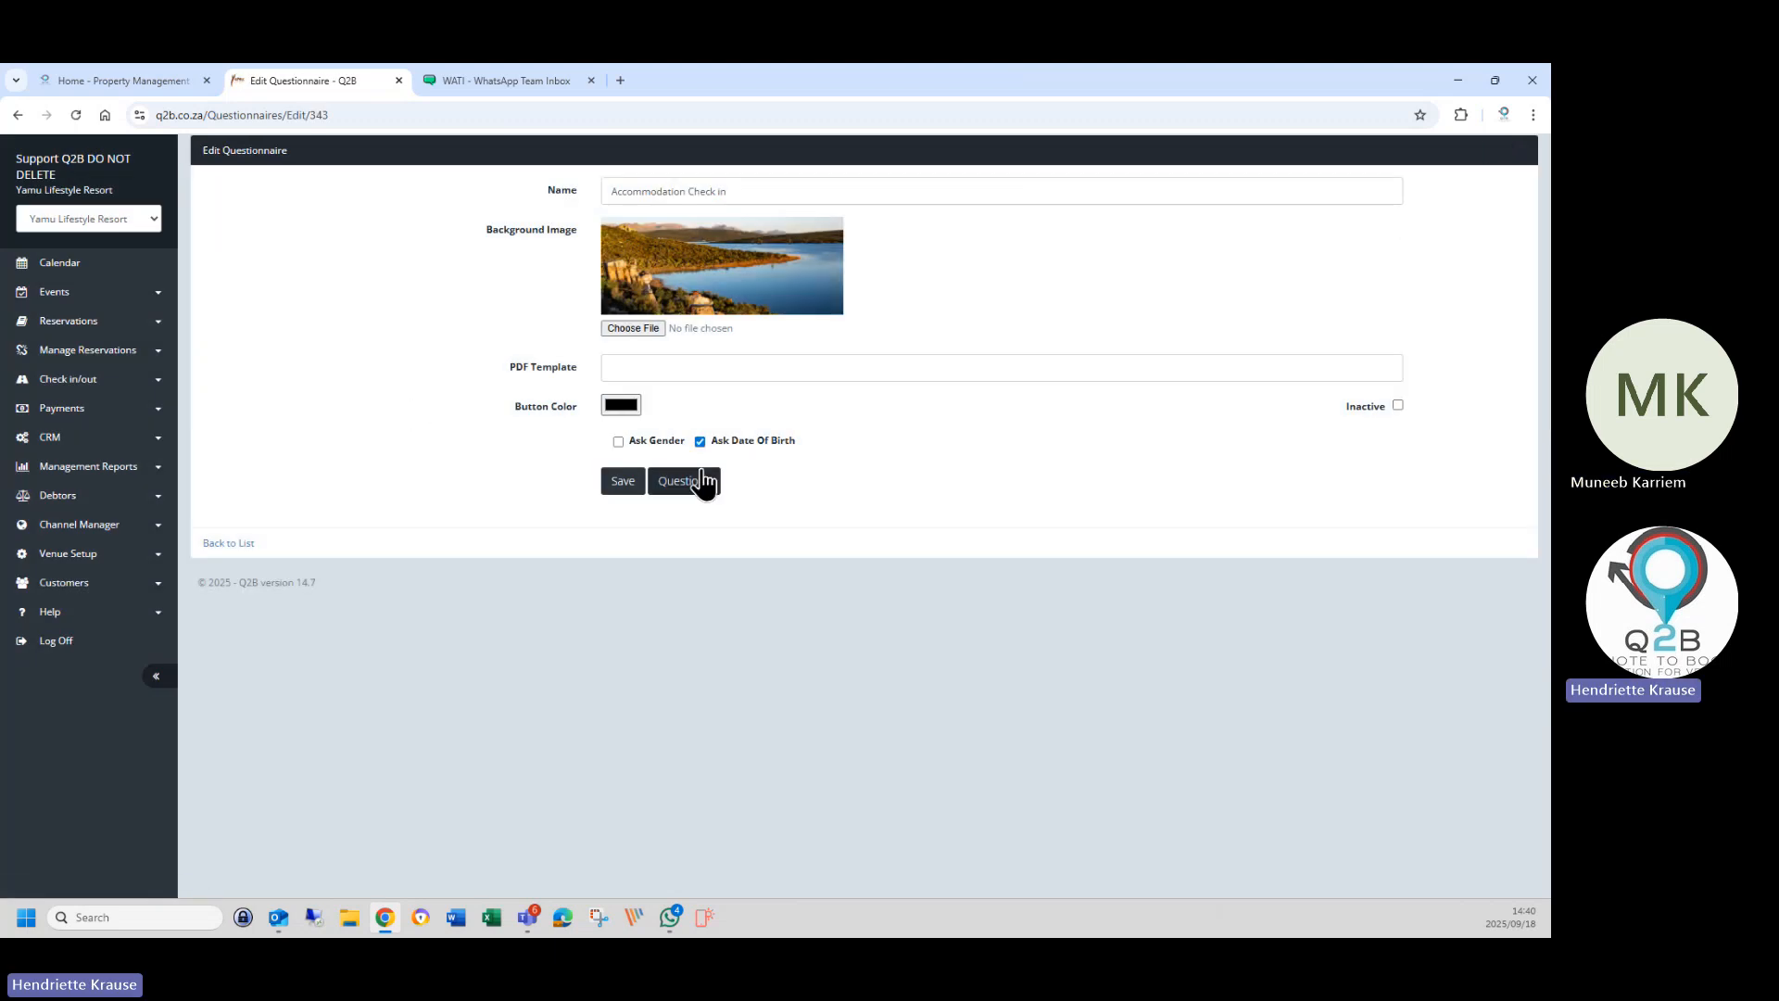
click(690, 483)
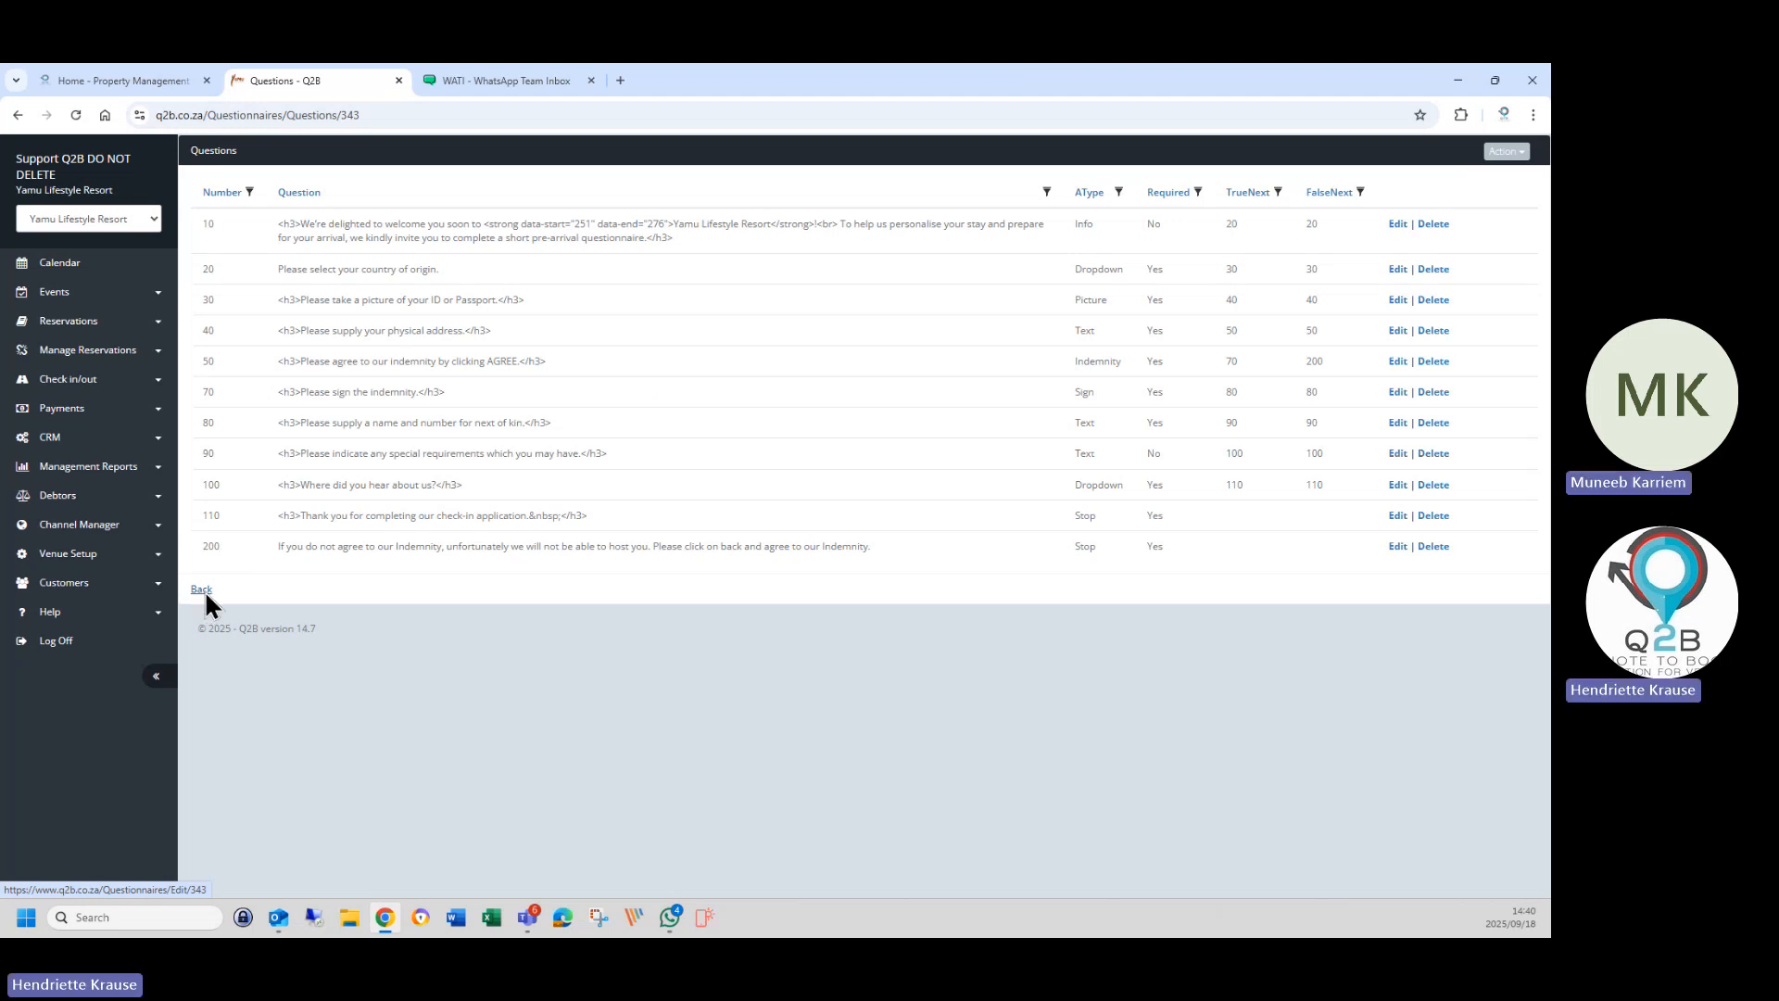
click(203, 590)
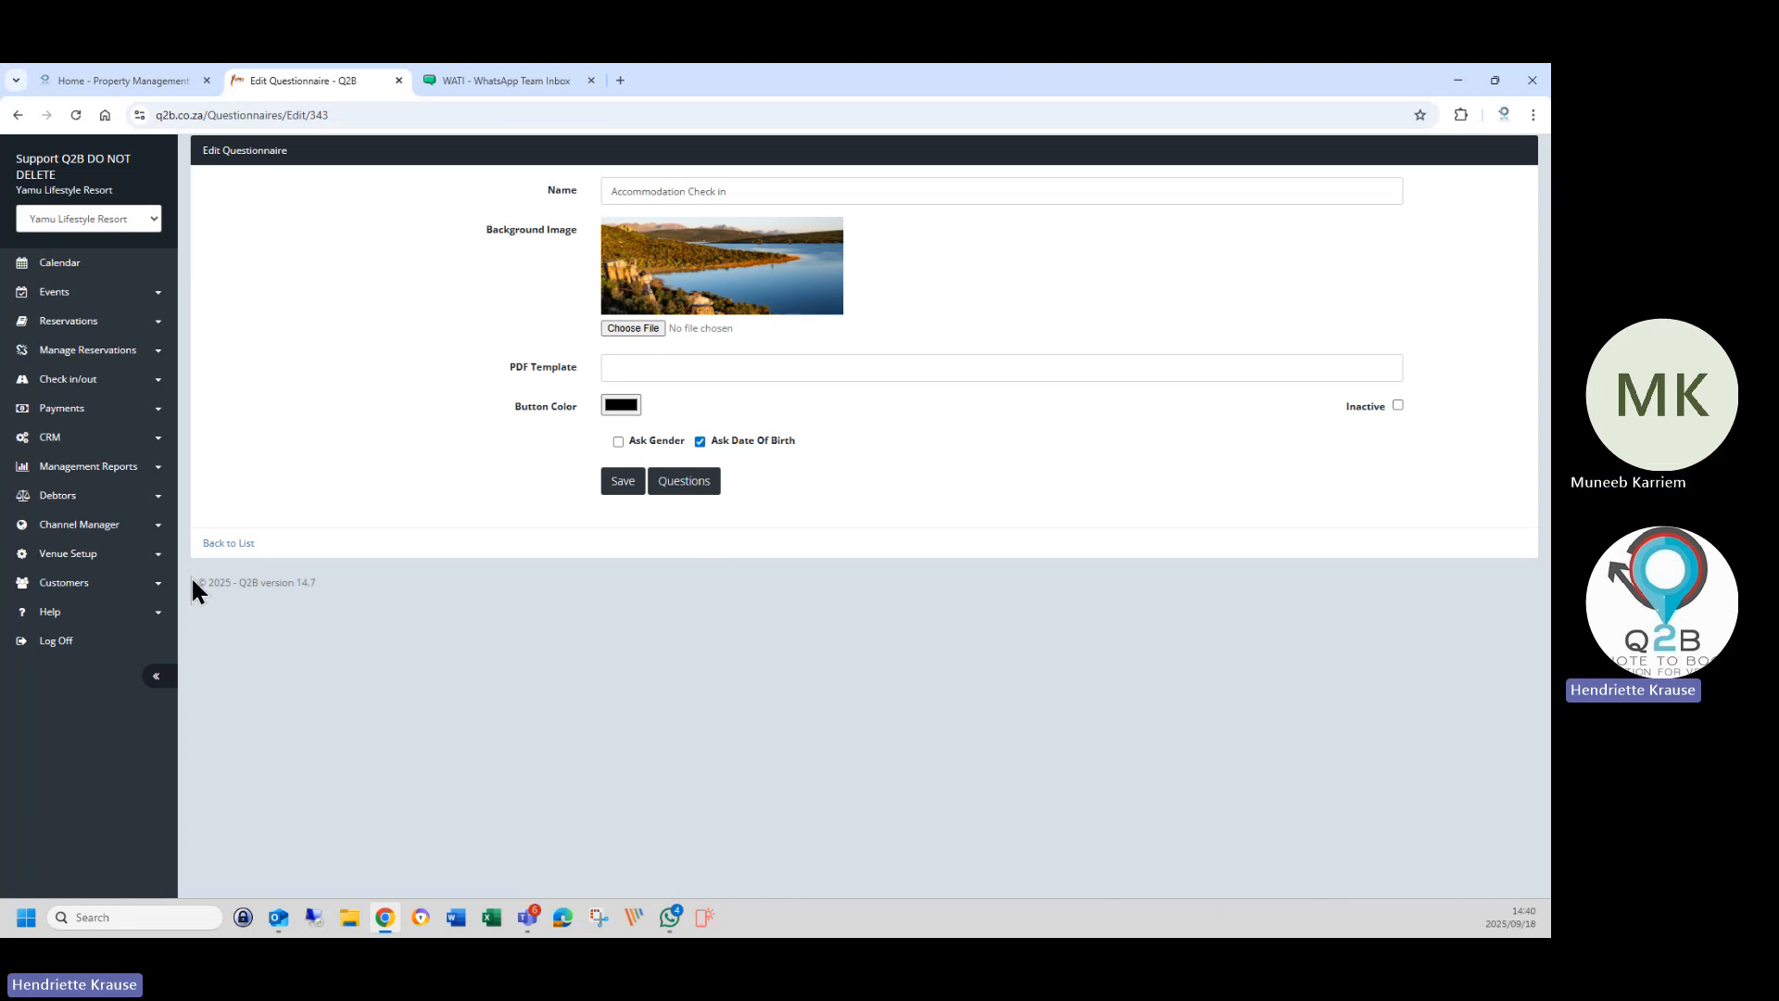
click(230, 545)
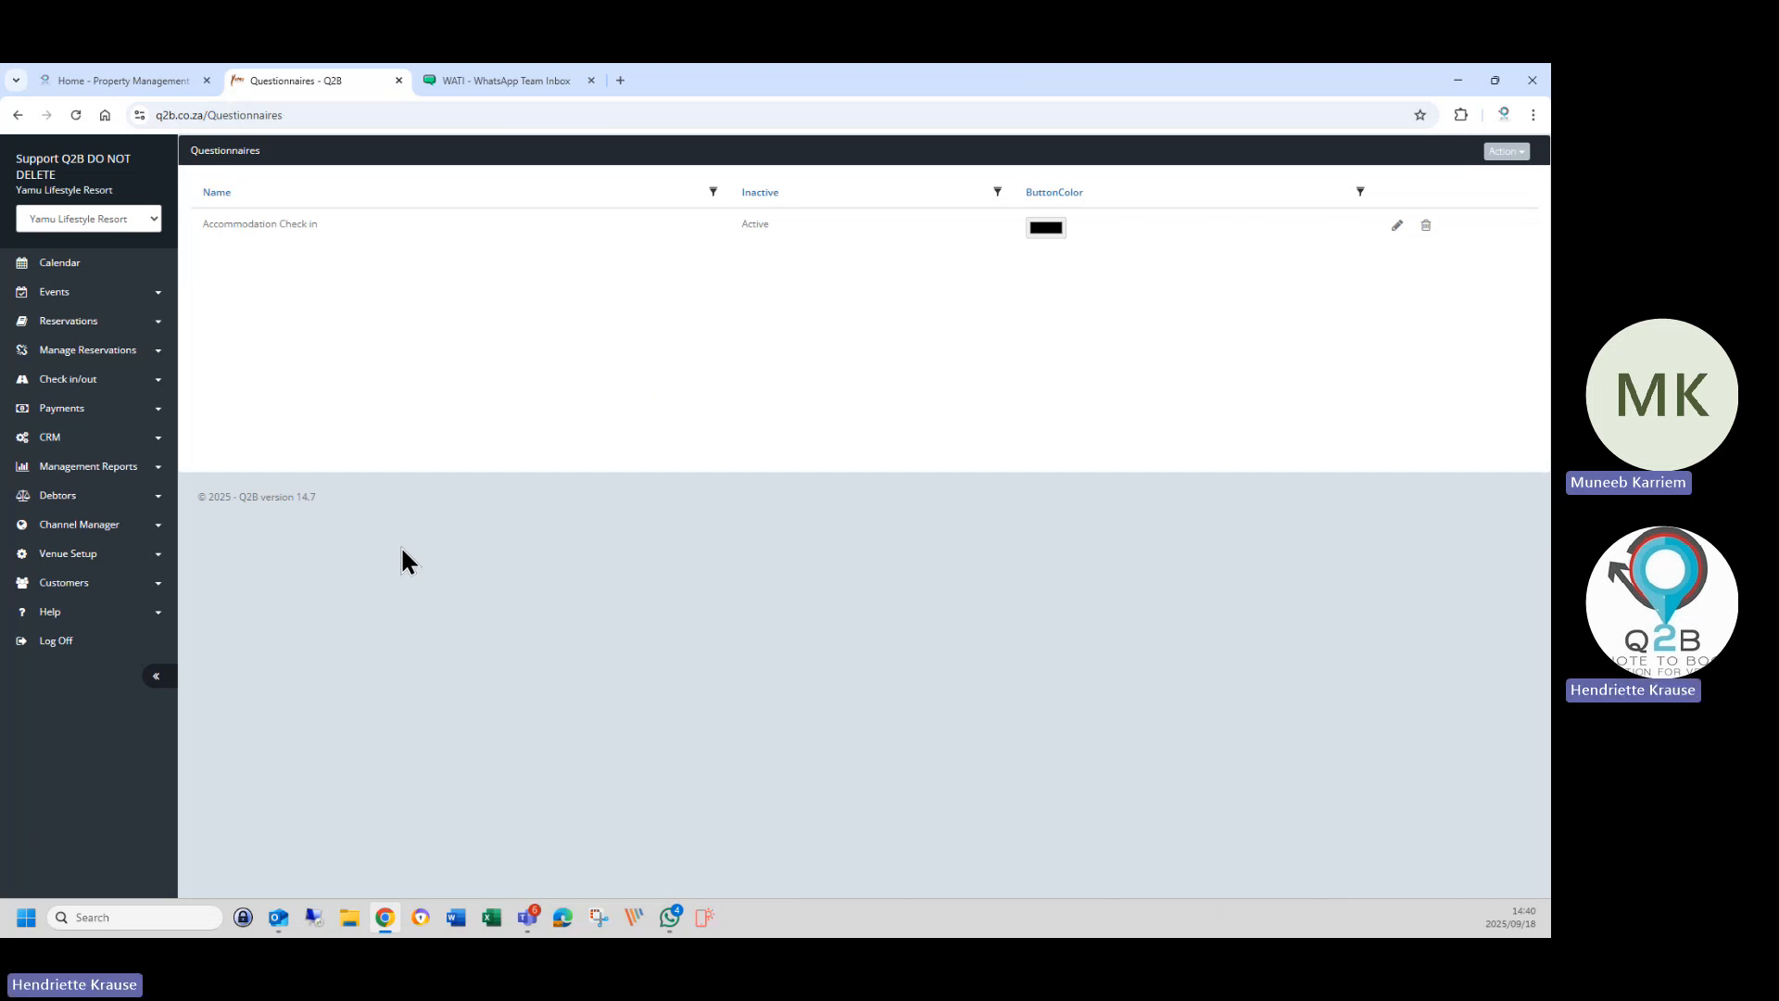
click(74, 555)
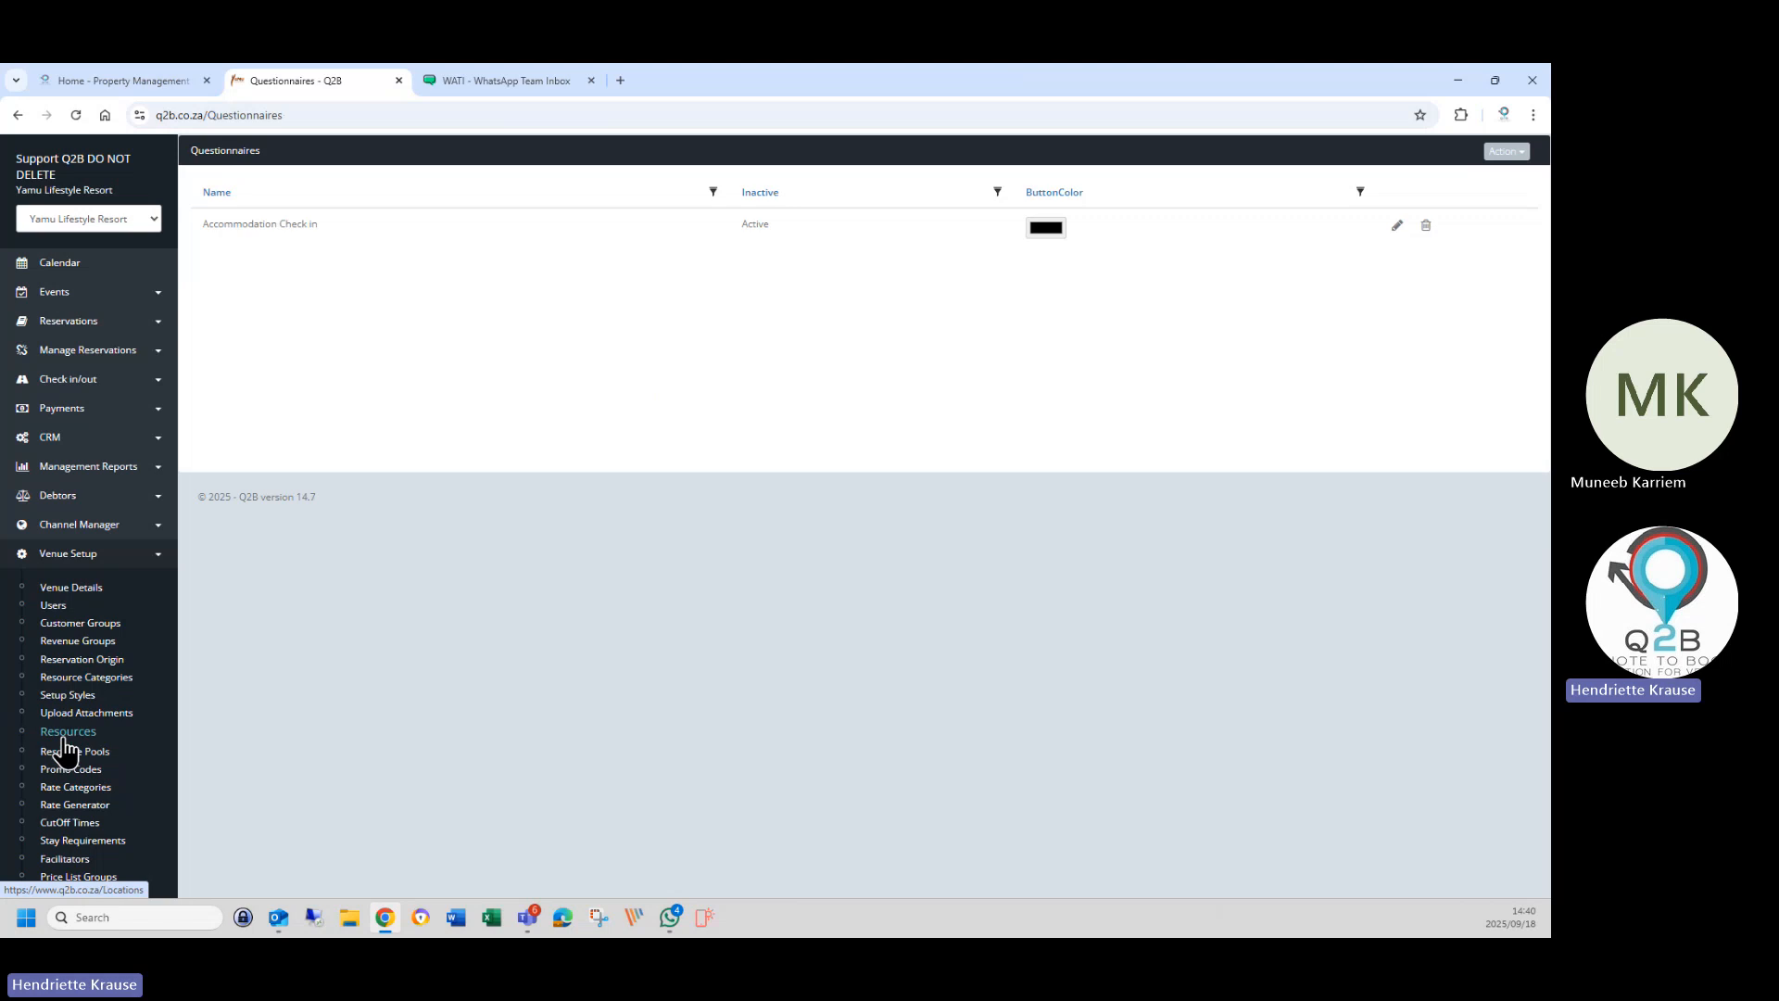
Open the venue's Resources list and search it for 'sunset'.
click(65, 738)
click(1369, 197)
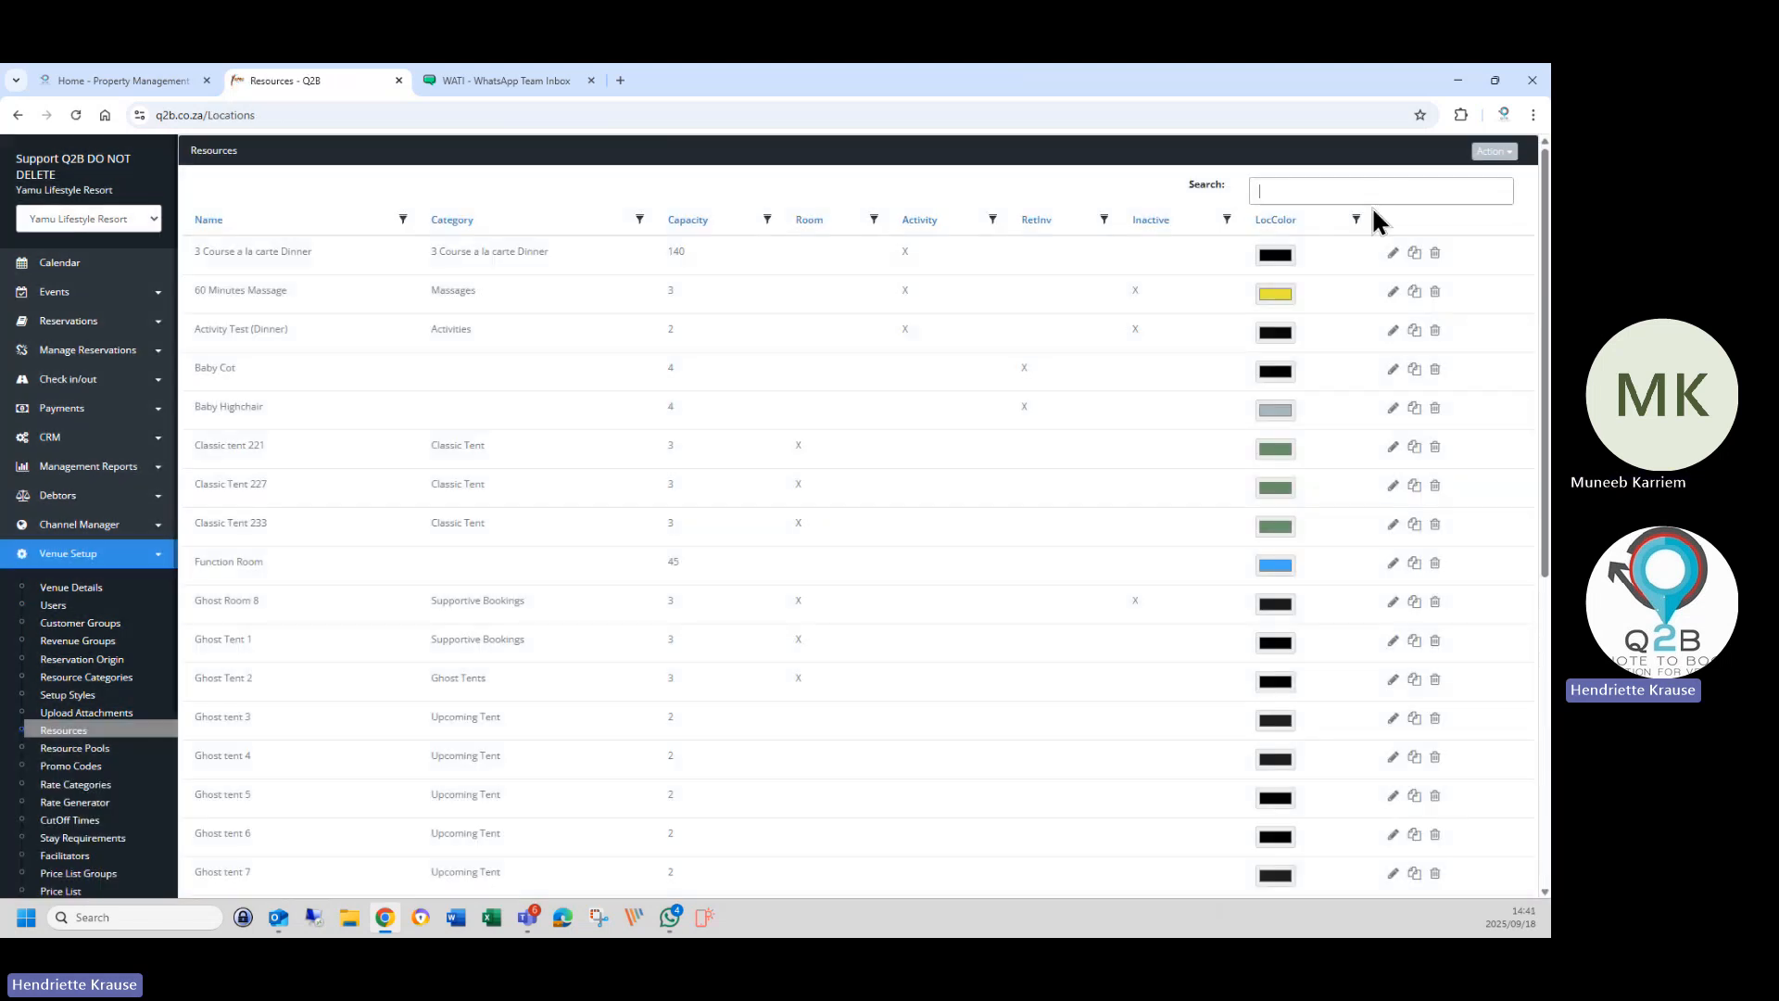
text(sunset)
key(Return)
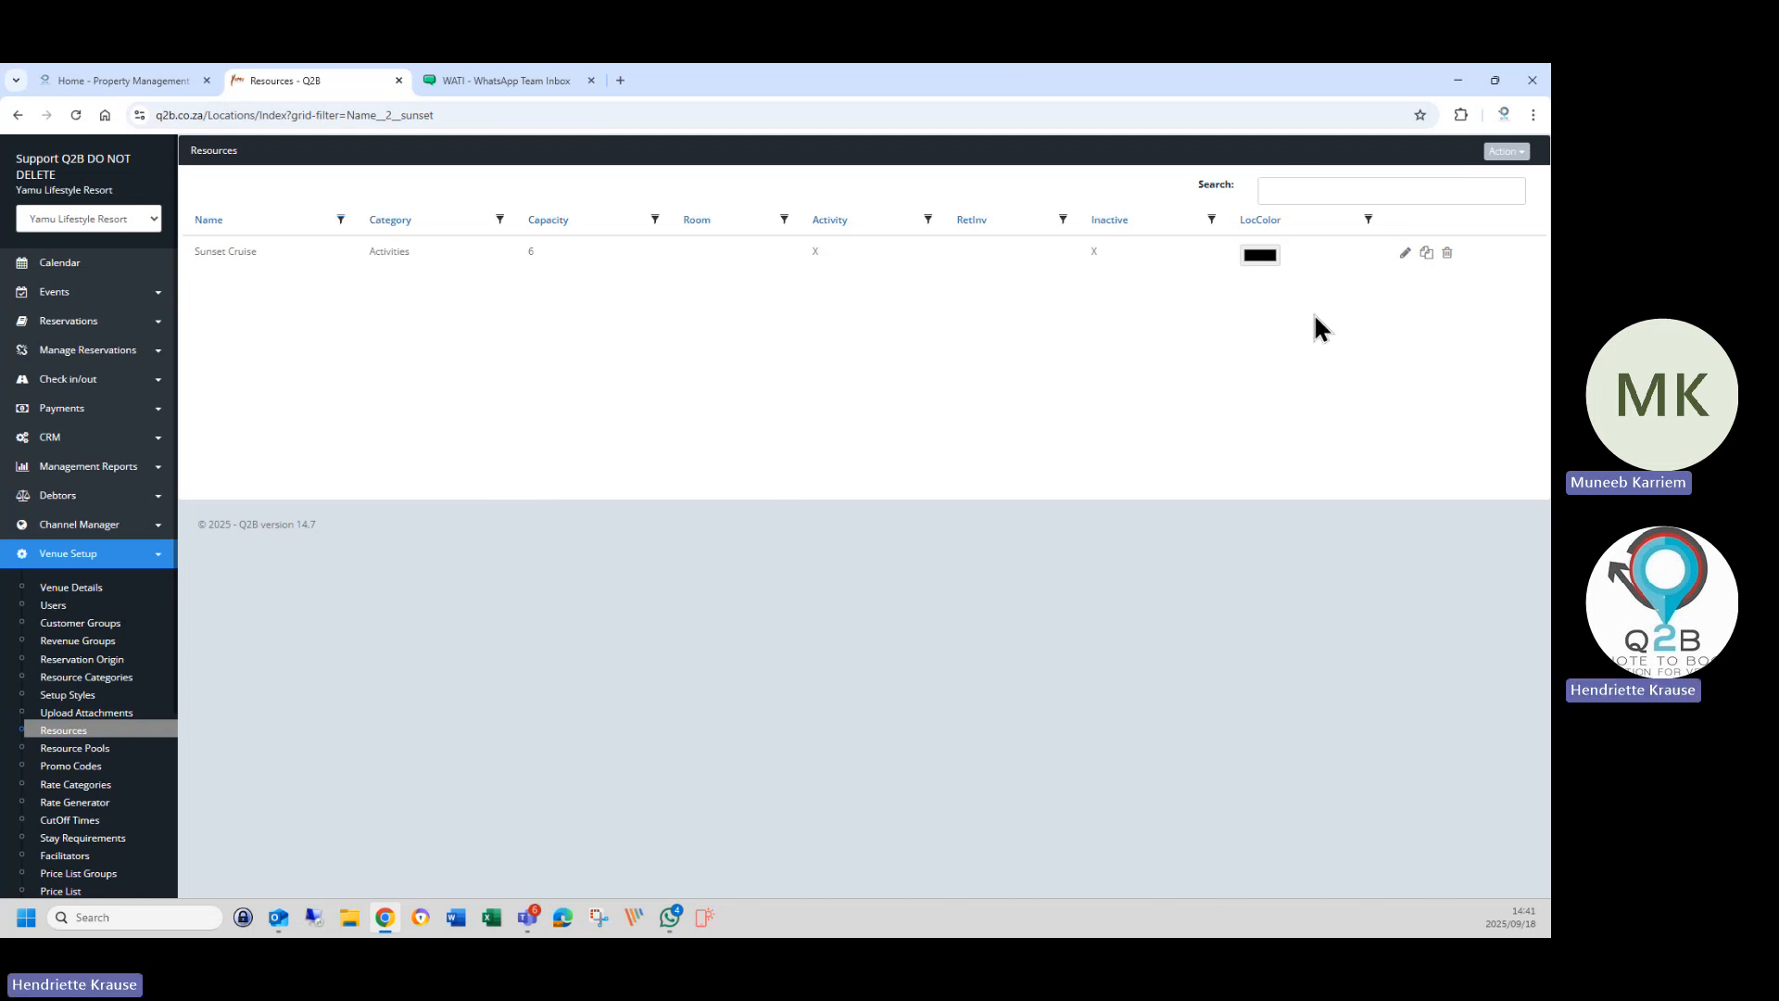
Search resources for 'retreat', then clear the Name column filter to list all resources.
click(1287, 191)
text(retre)
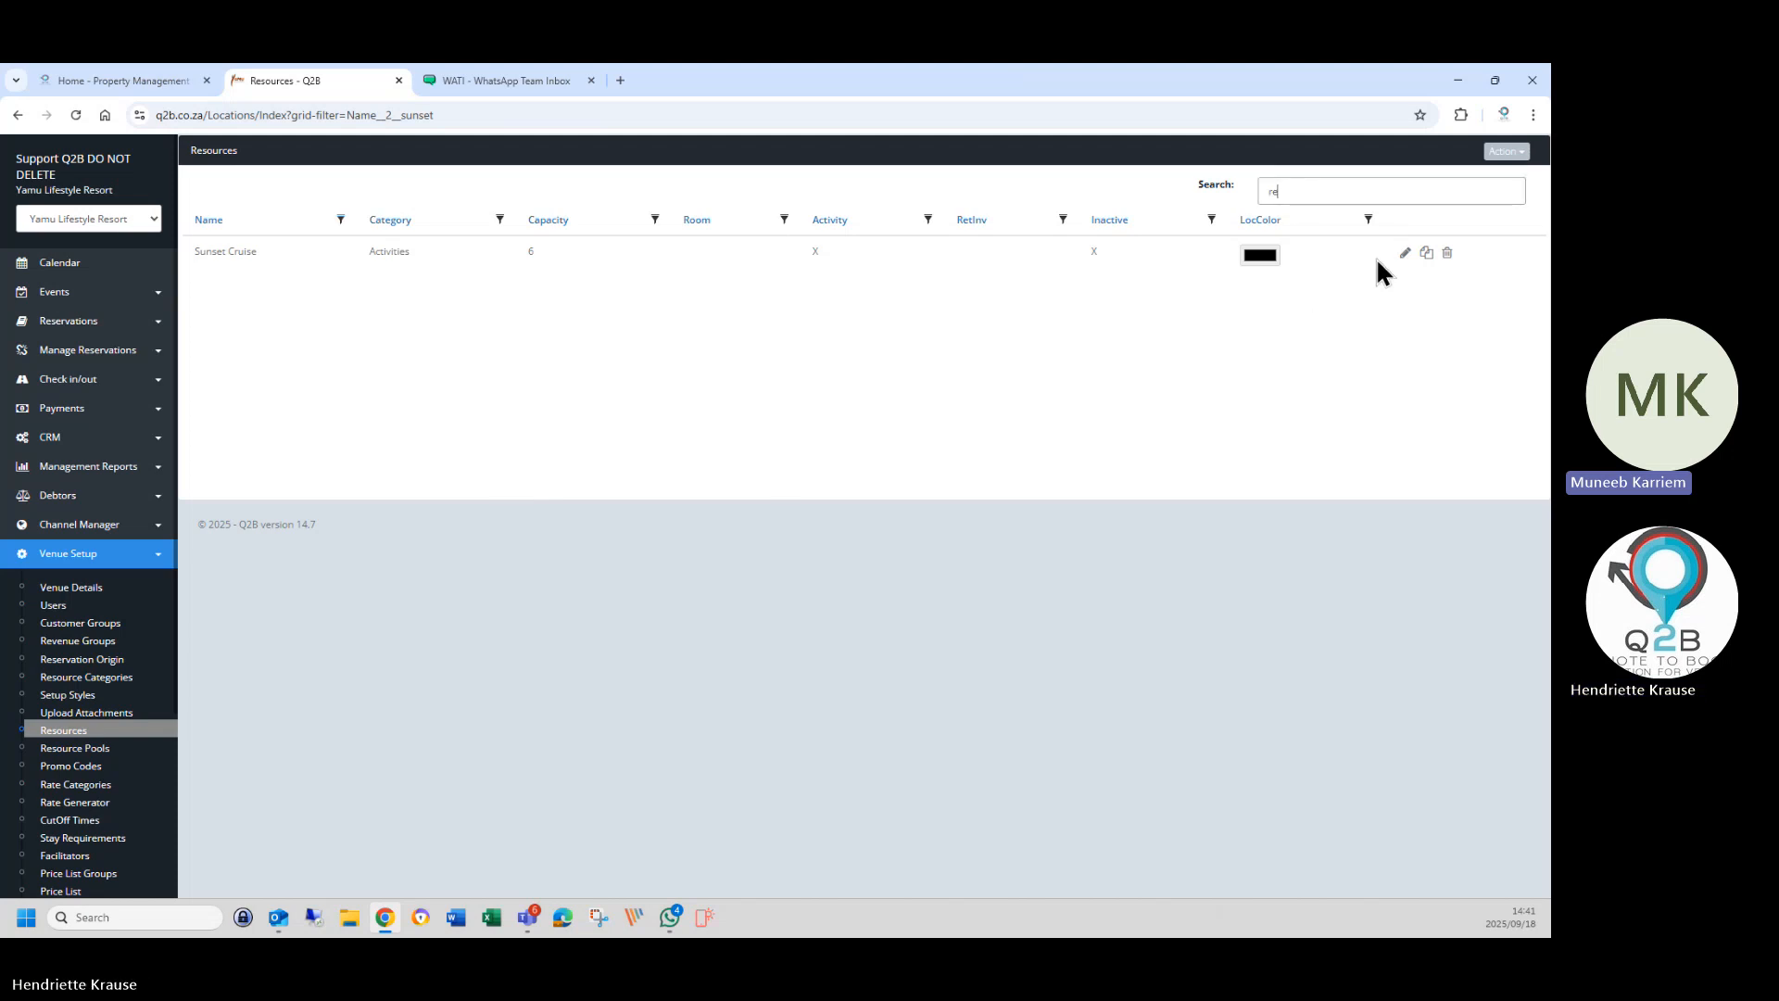
text(at)
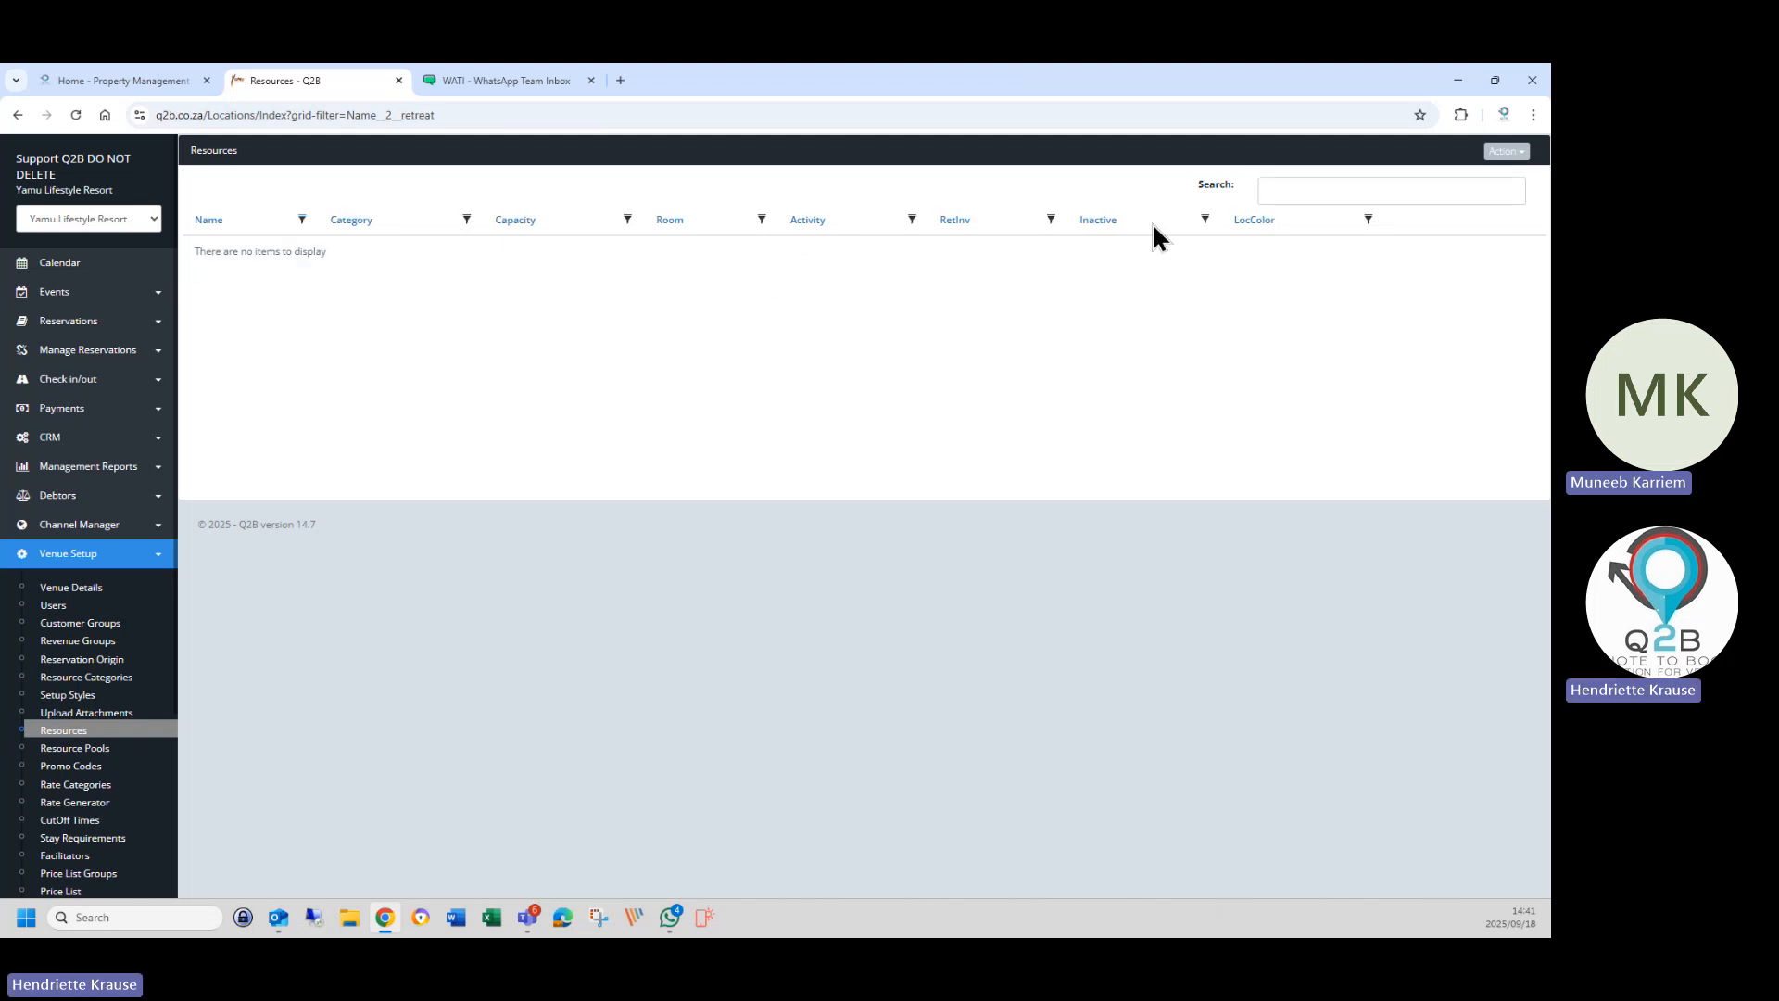
click(1279, 191)
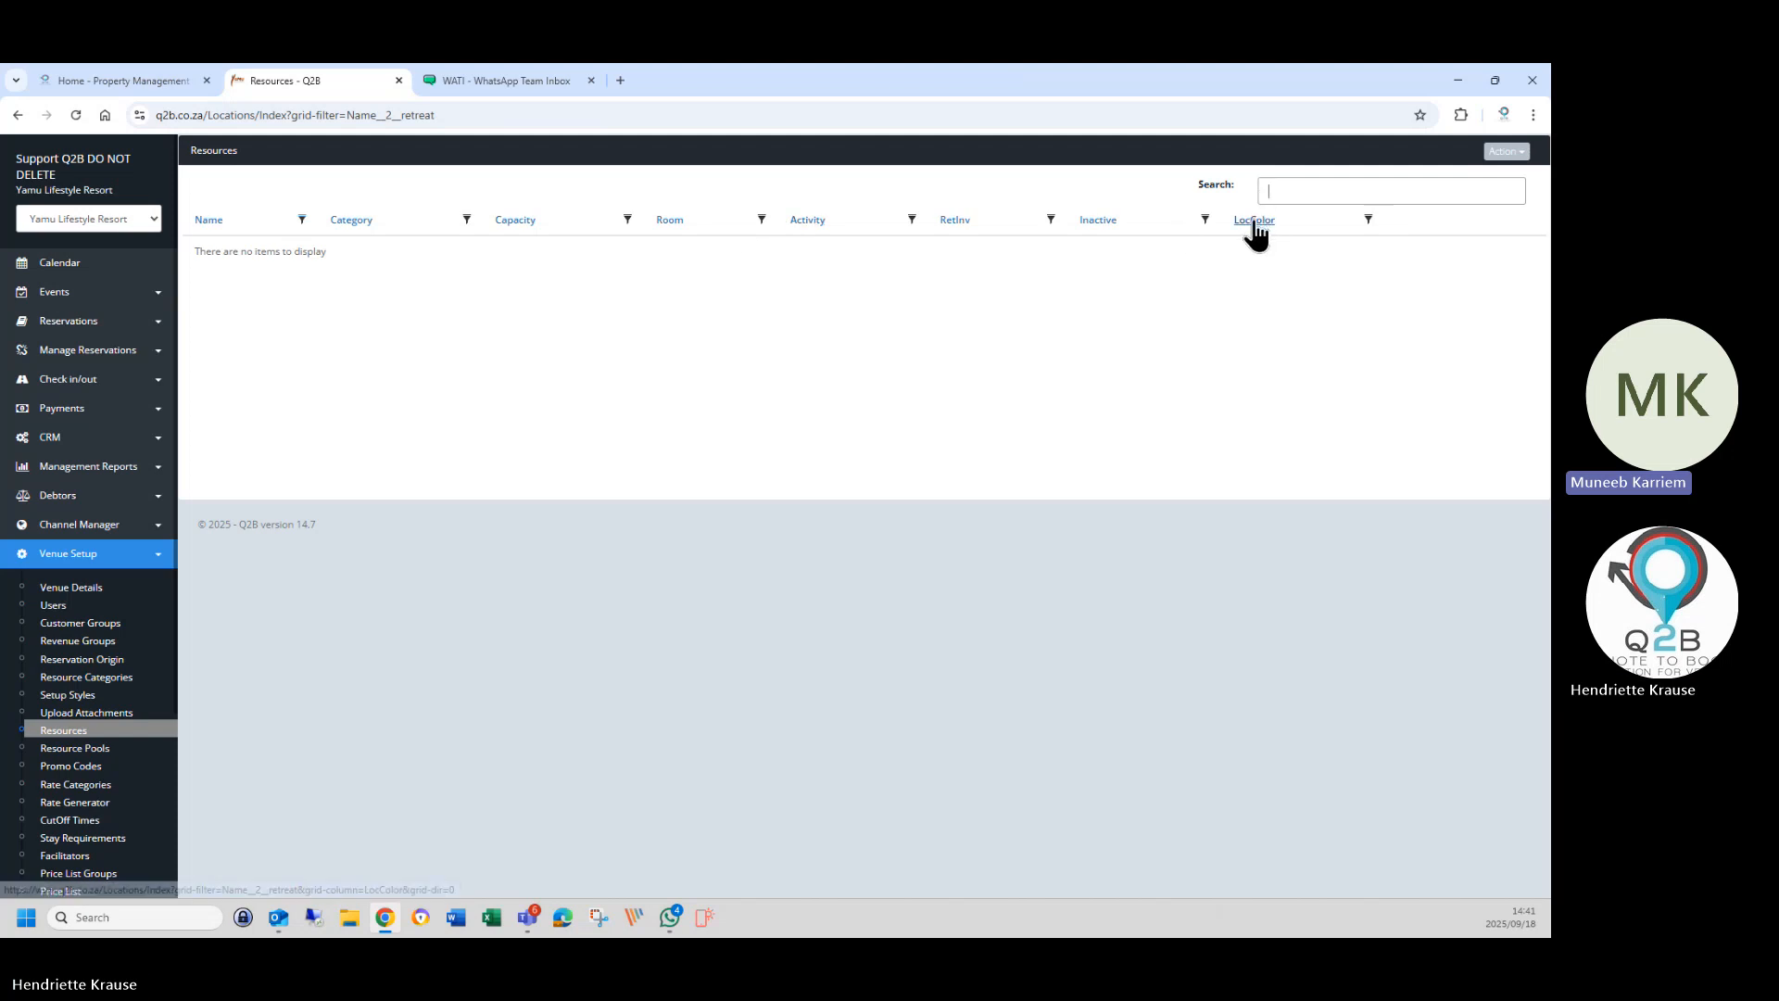
click(301, 219)
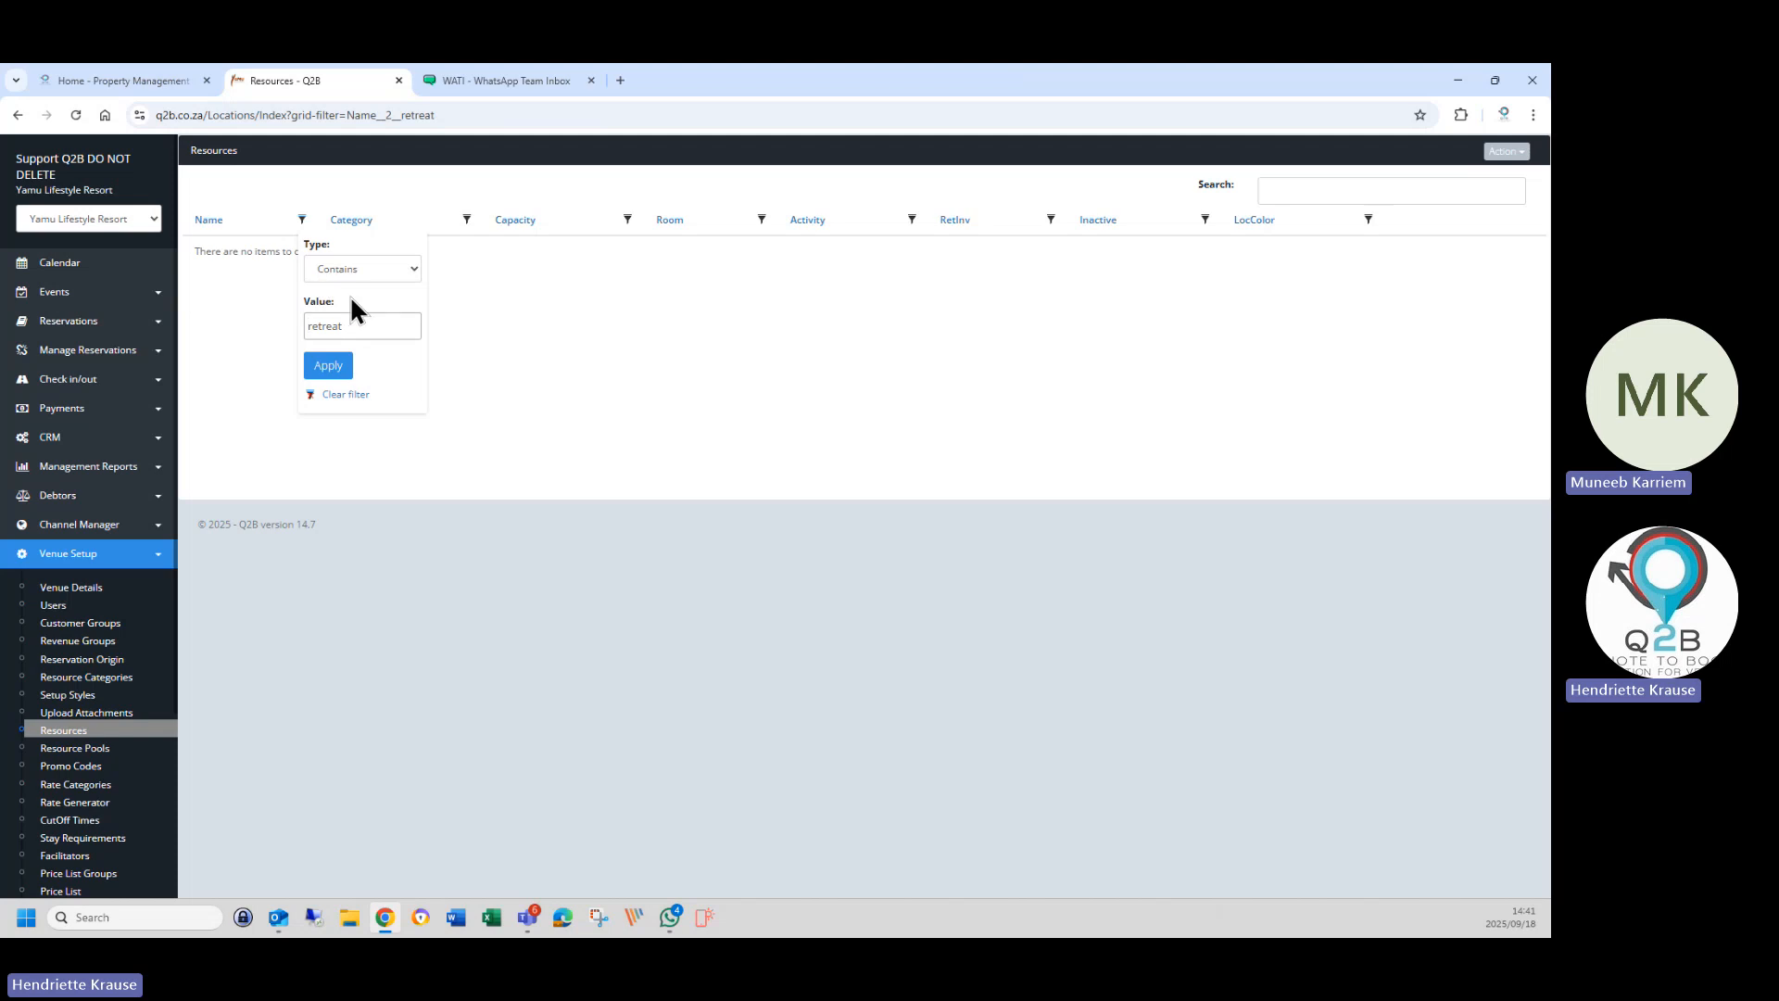
click(343, 396)
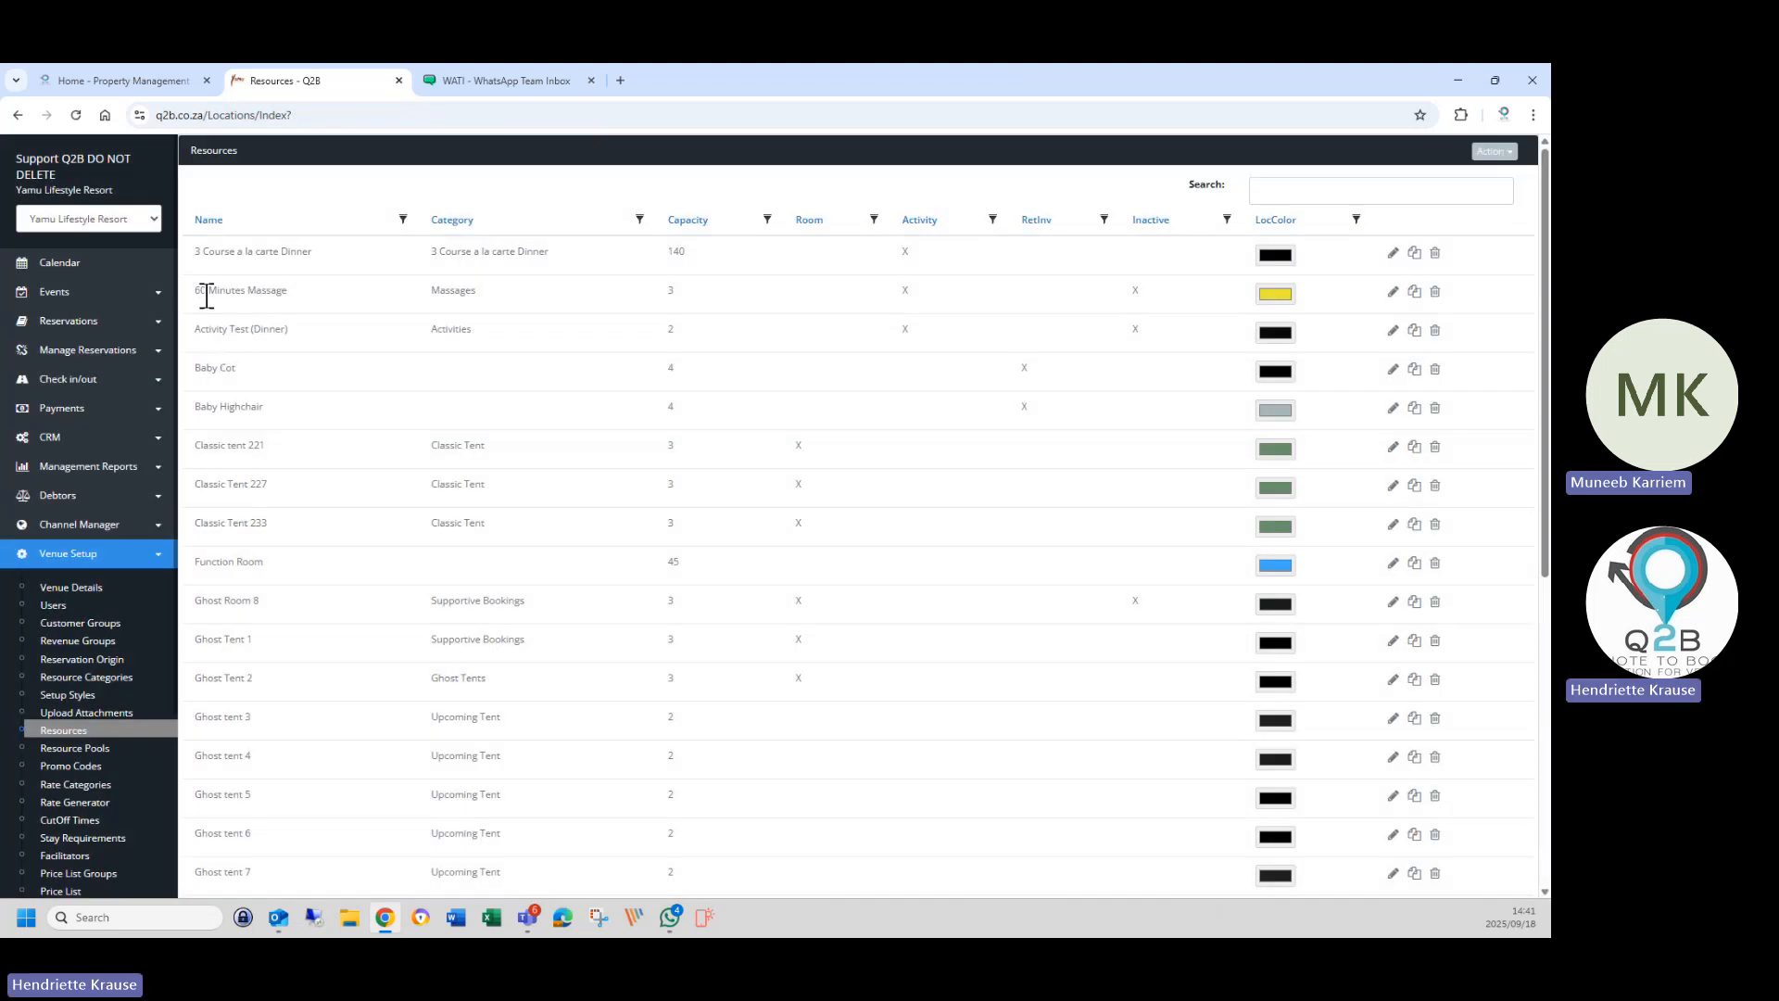
drag(193, 290, 255, 295)
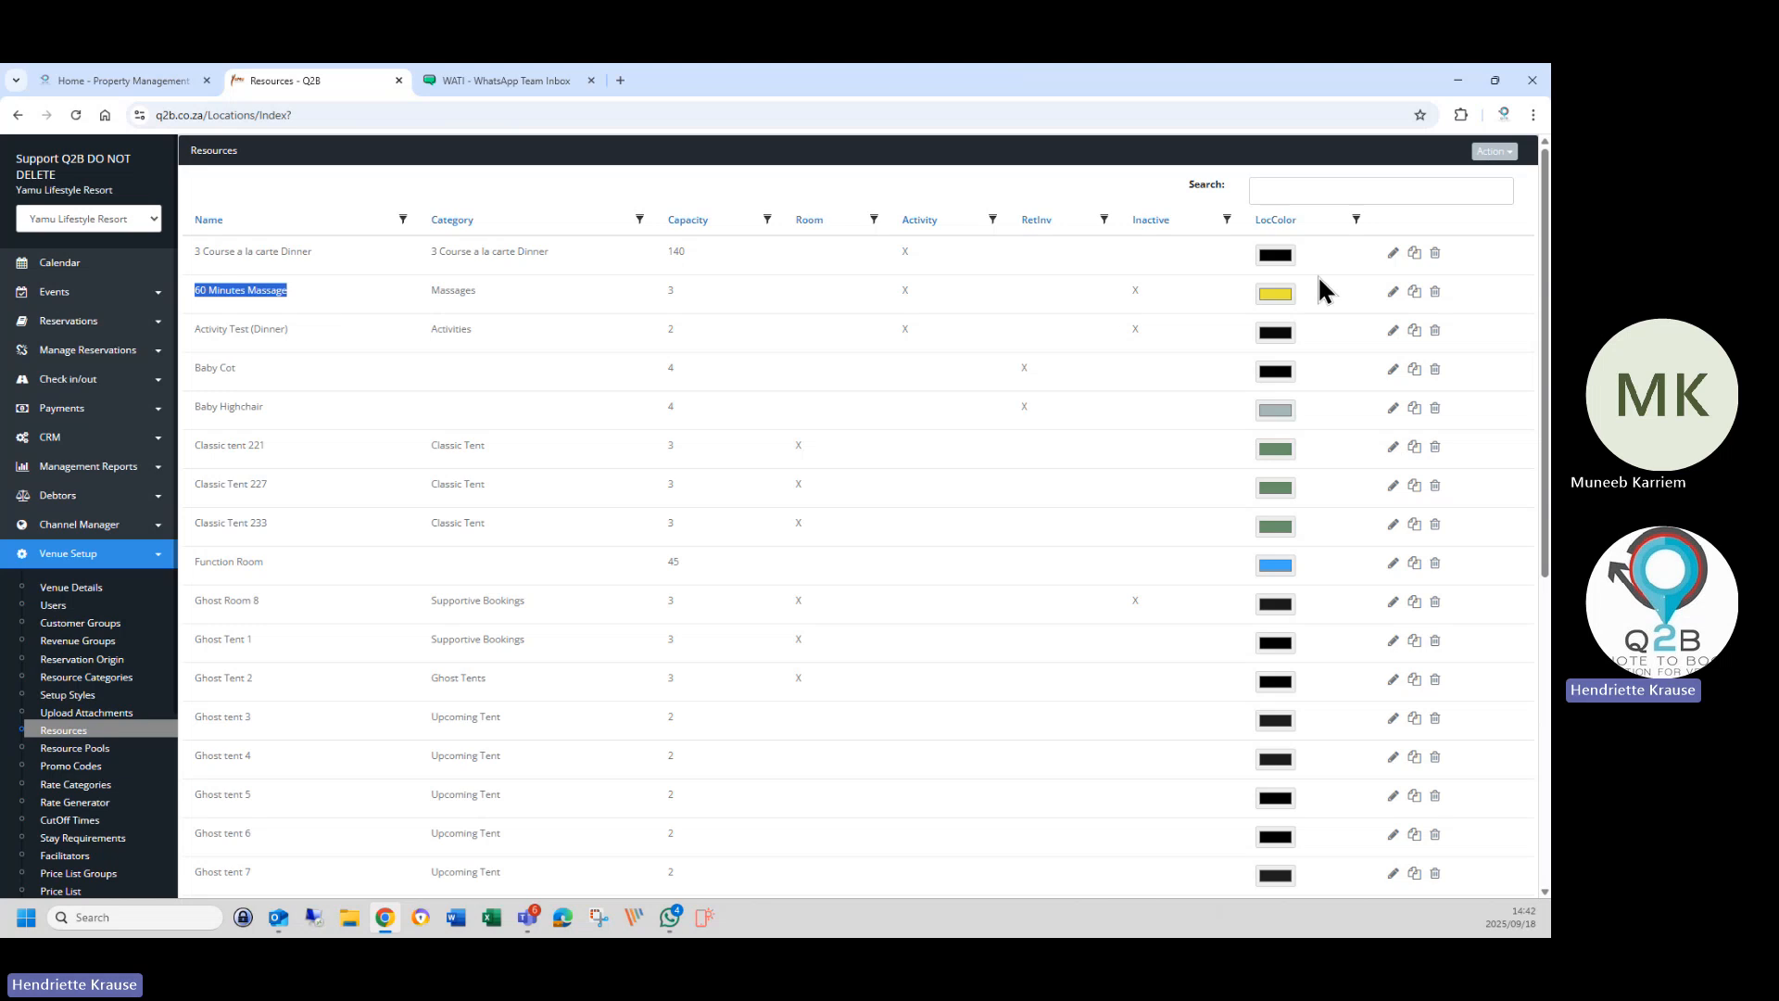
click(1393, 292)
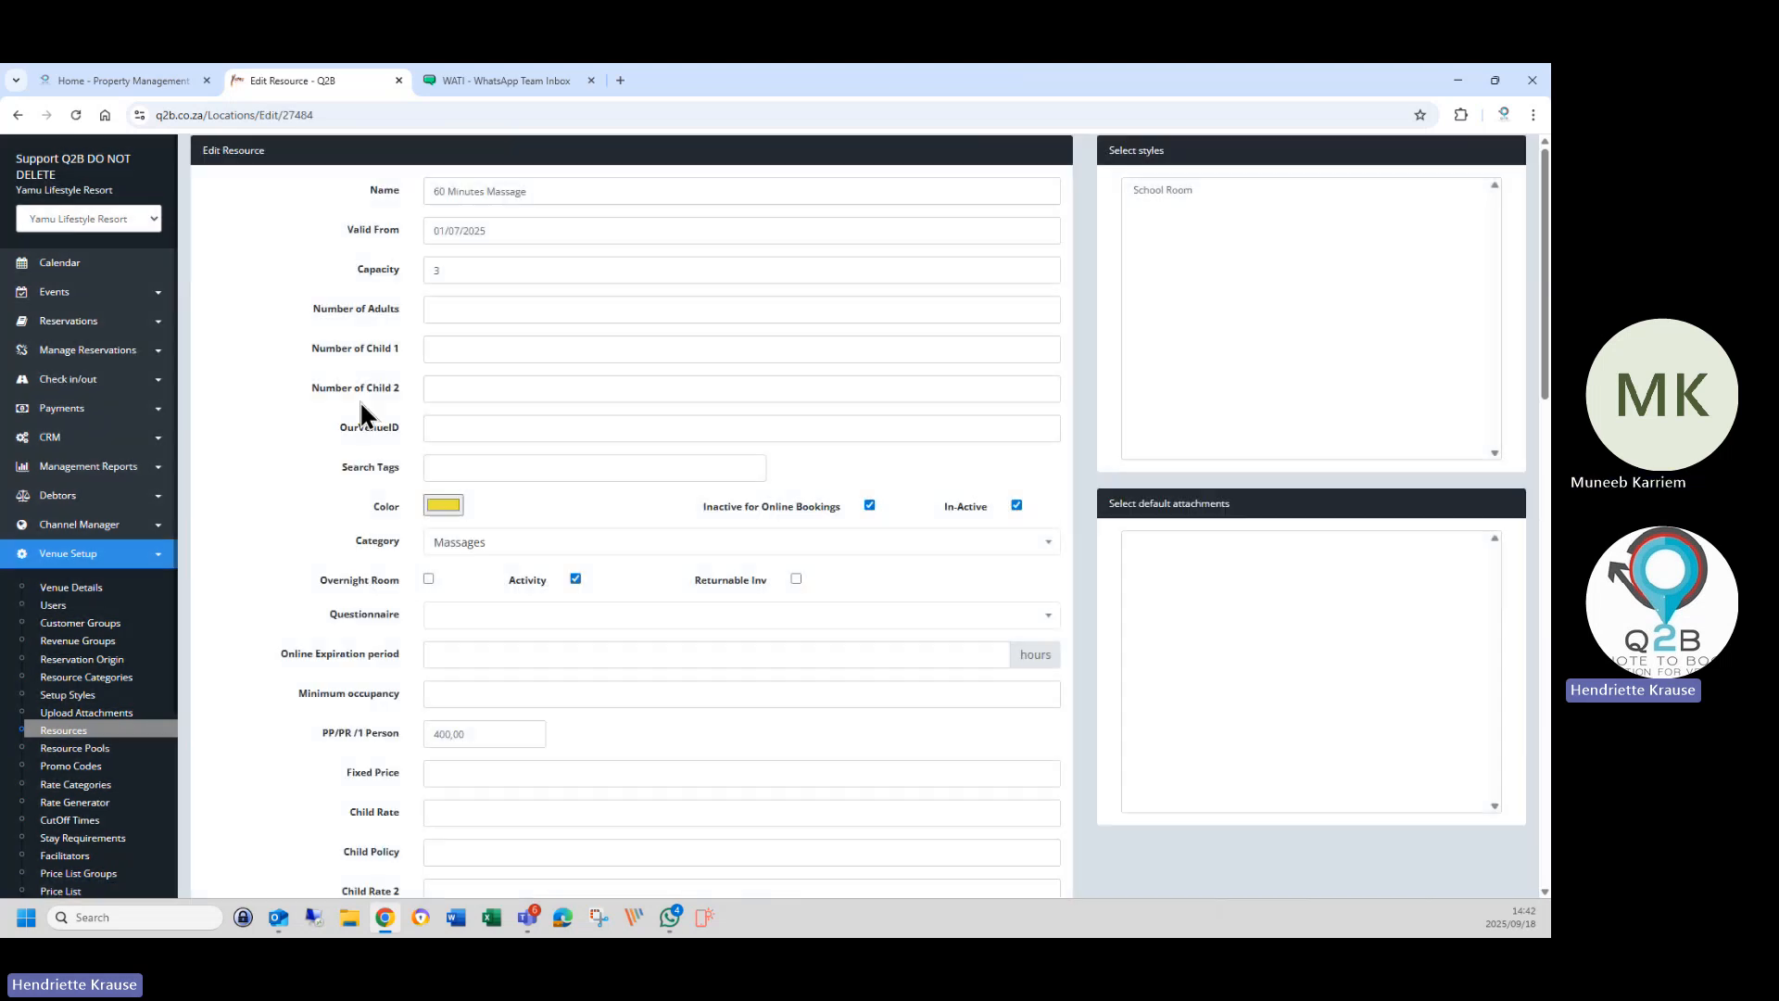
click(436, 619)
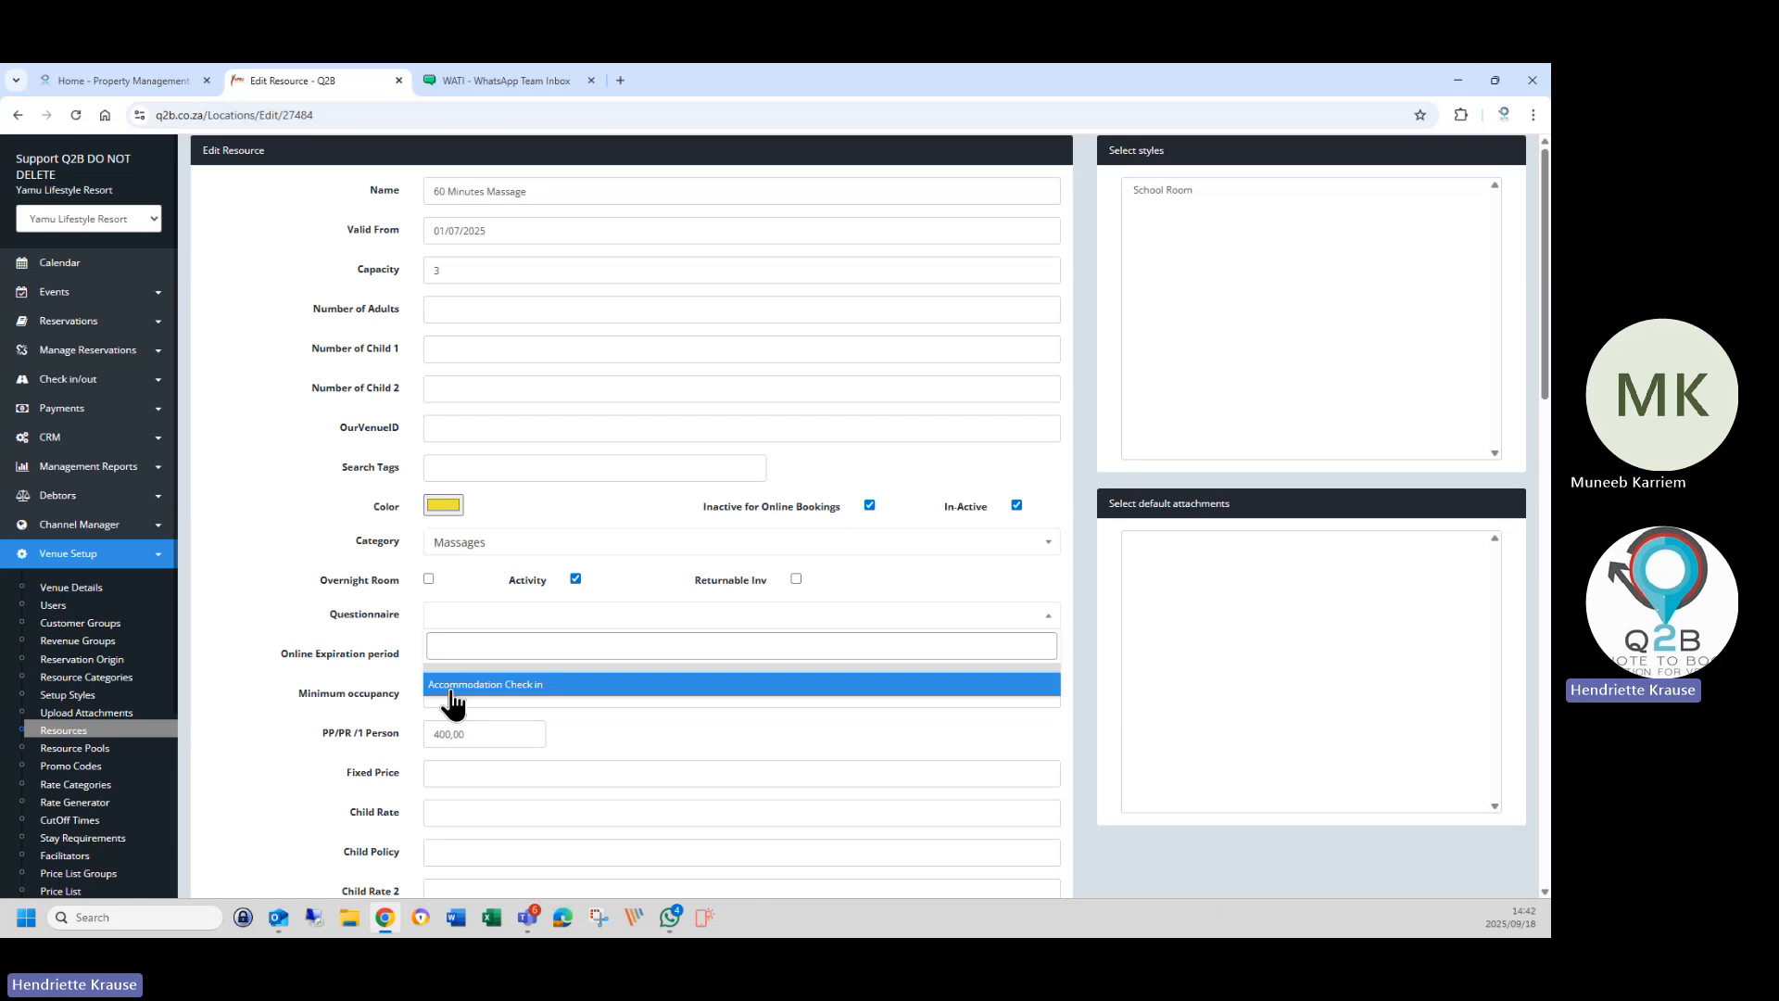
click(443, 630)
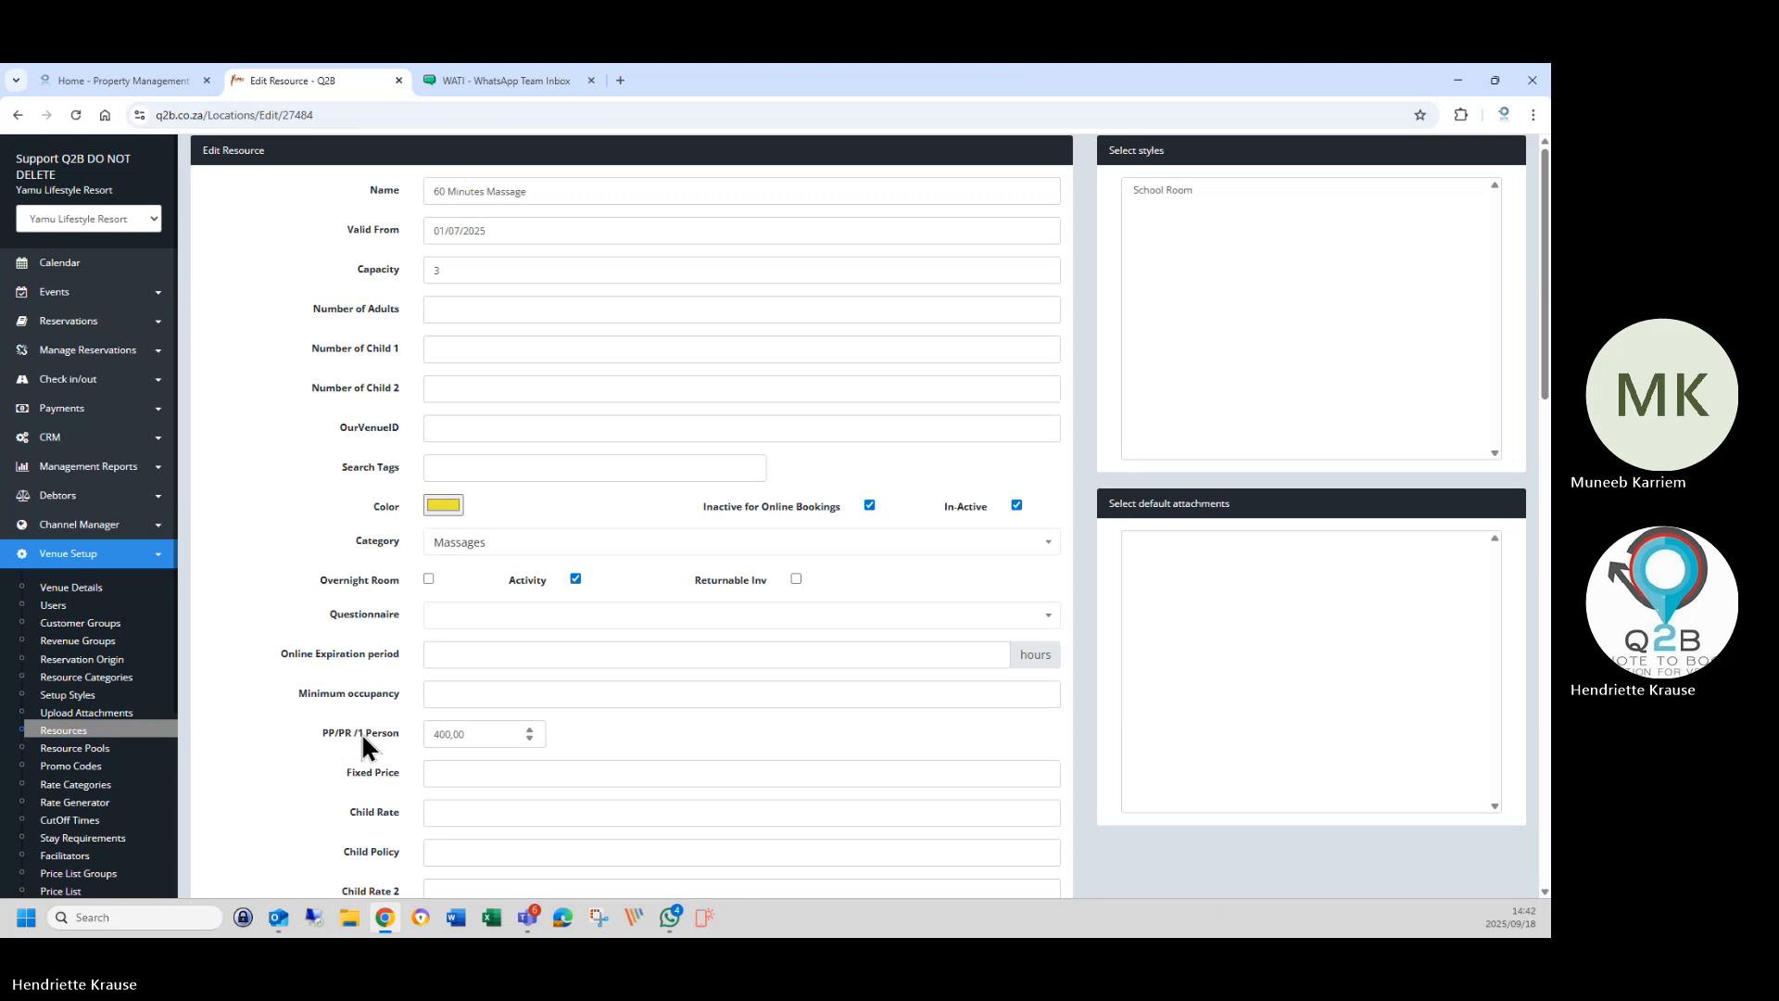
scroll(322, 728, down, 3)
scroll(321, 721, down, 15)
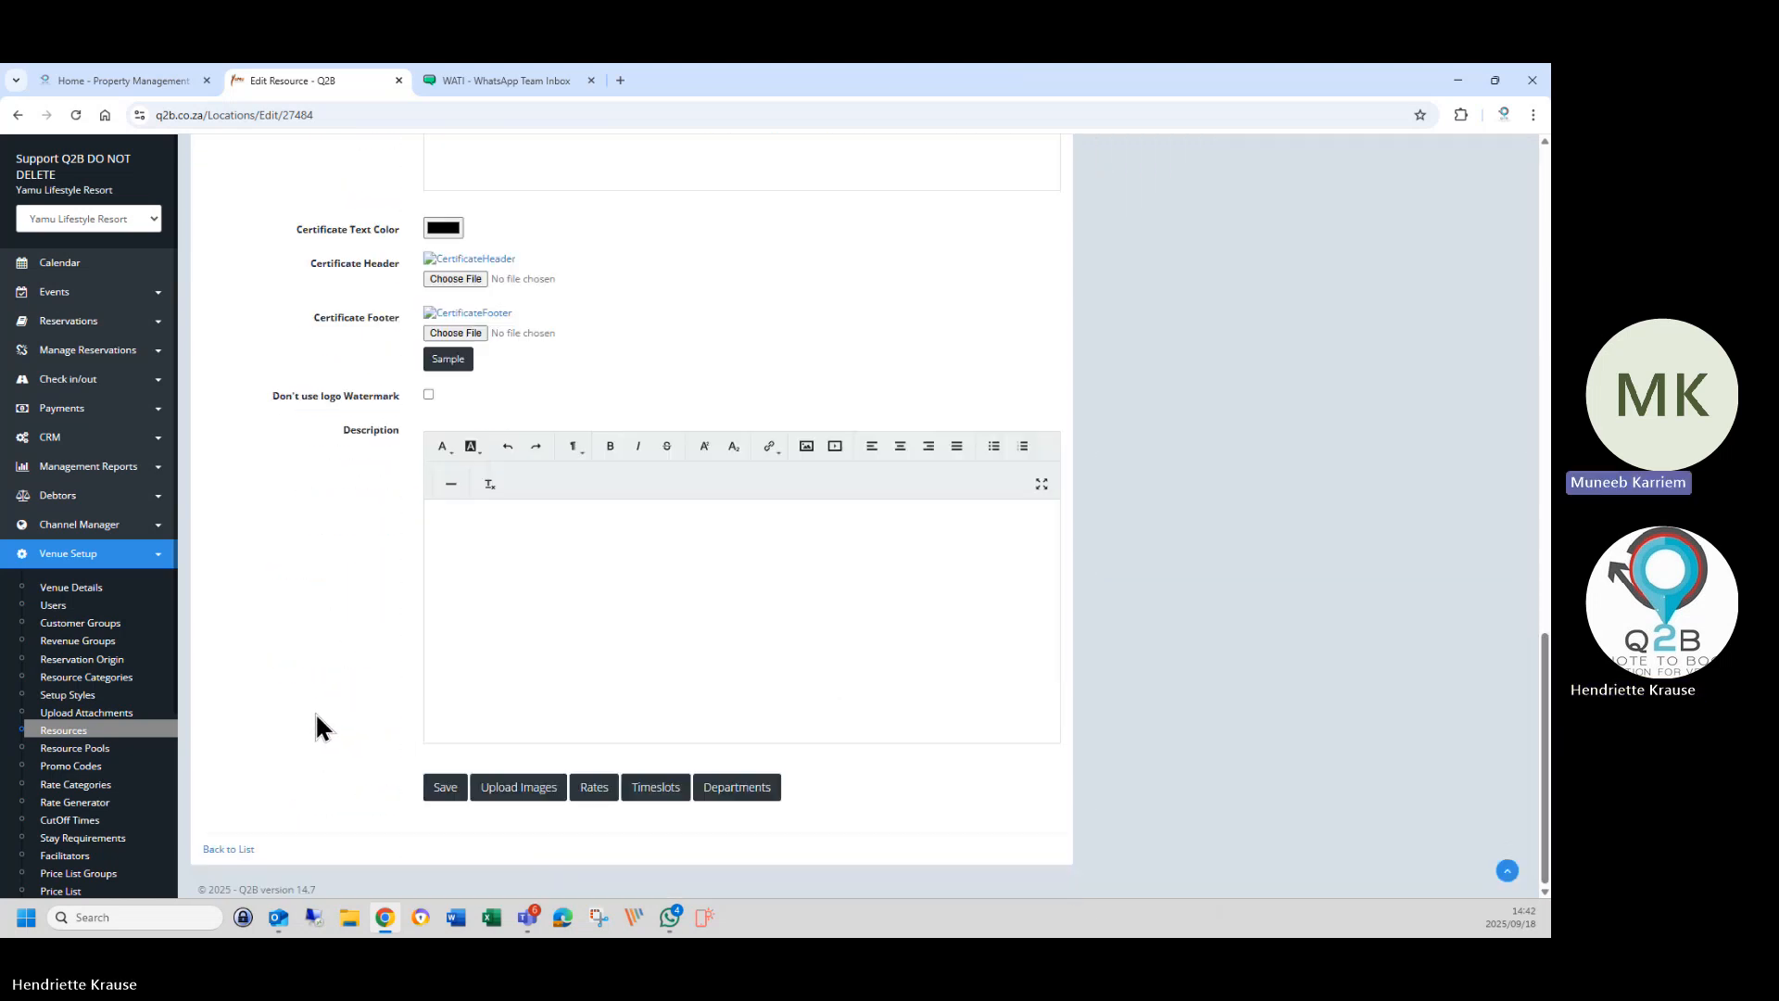
click(211, 849)
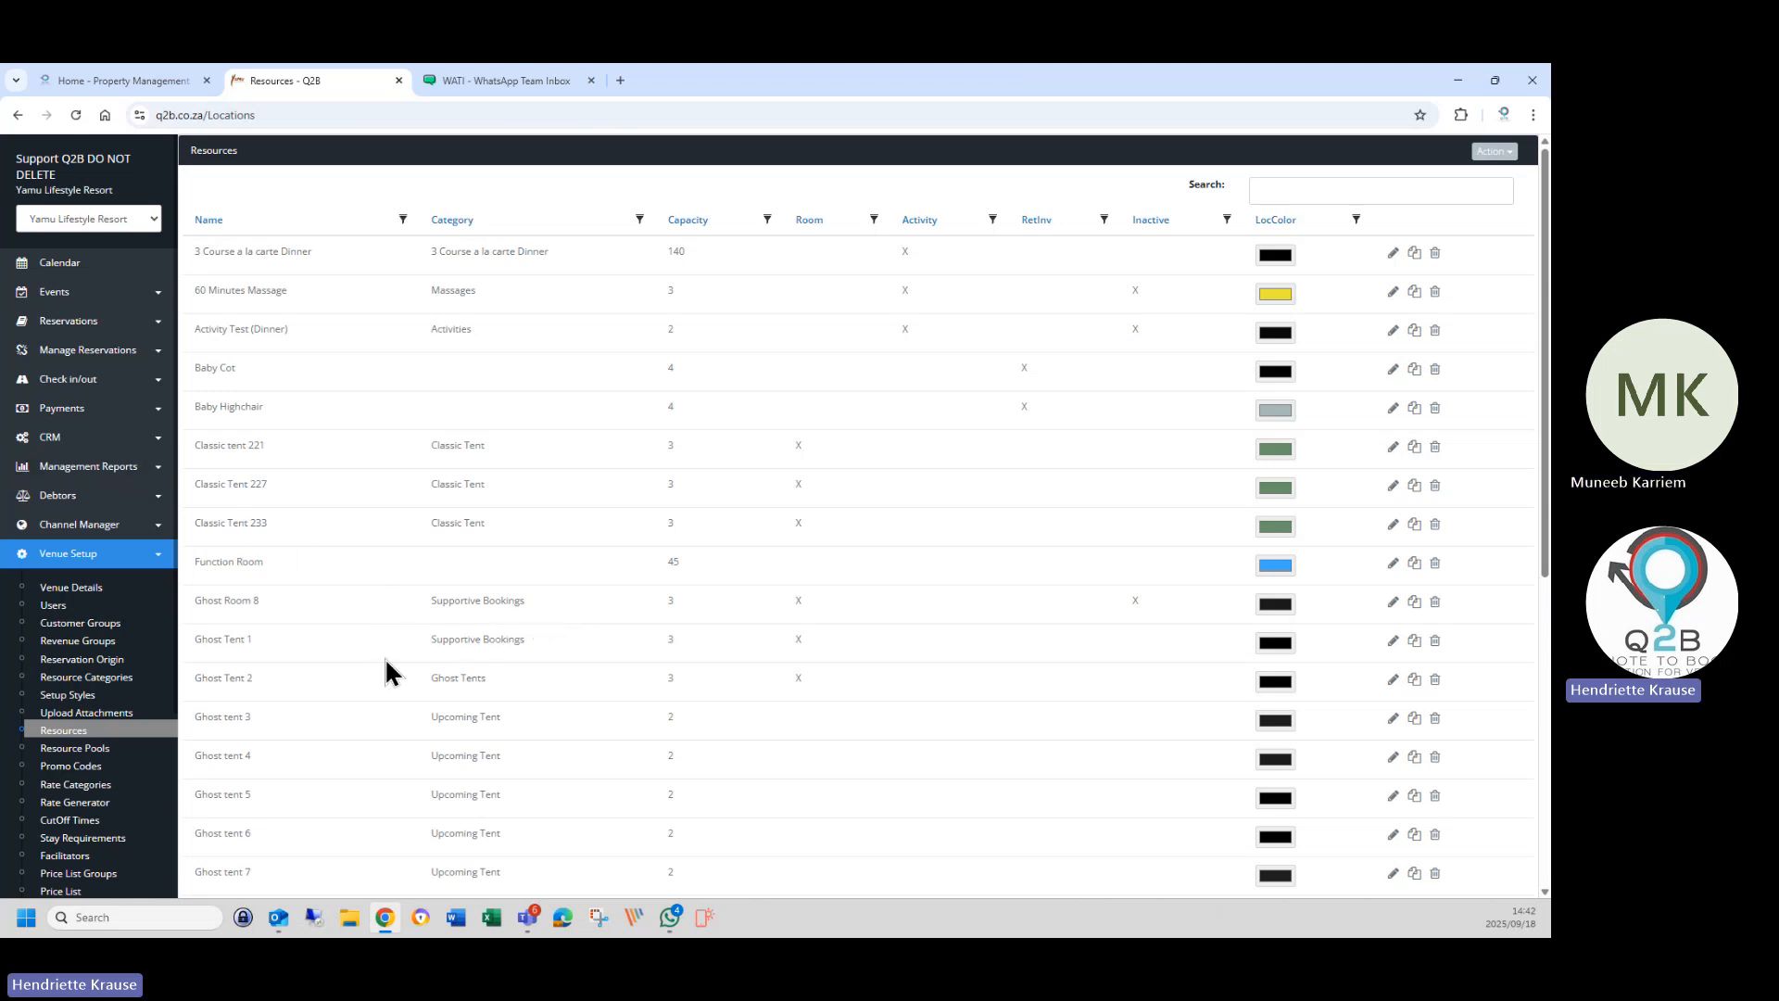
scroll(385, 658, down, 5)
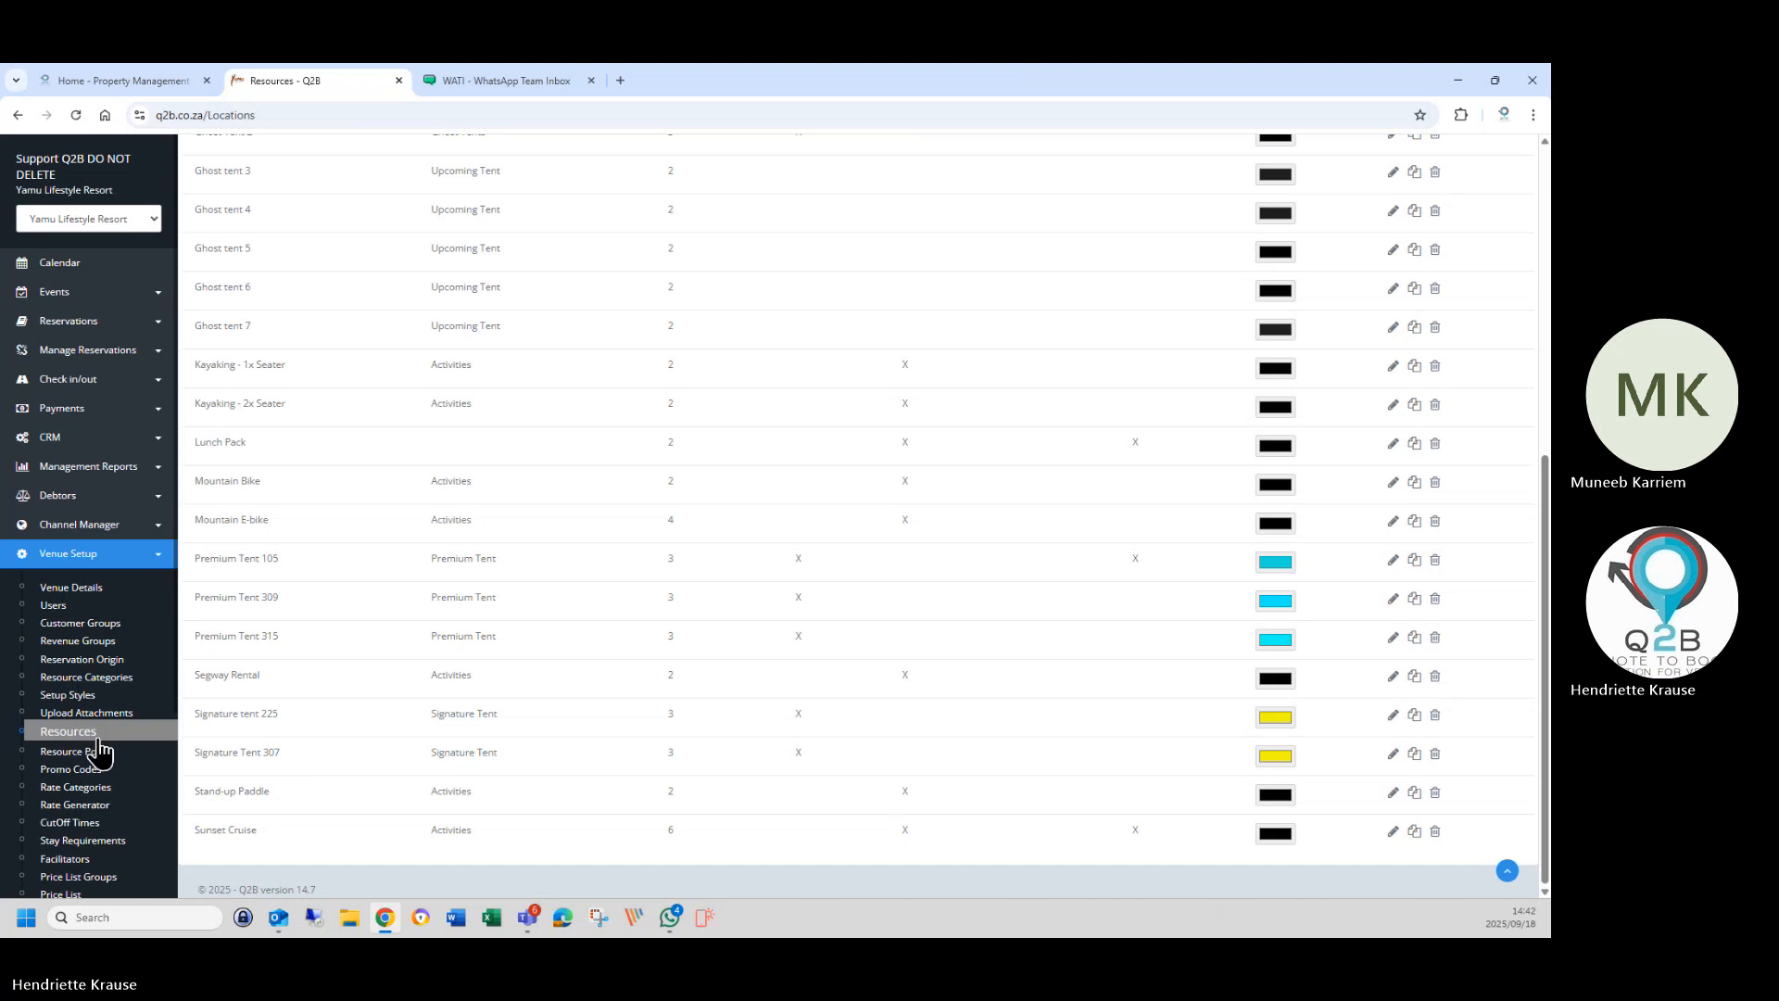
click(142, 753)
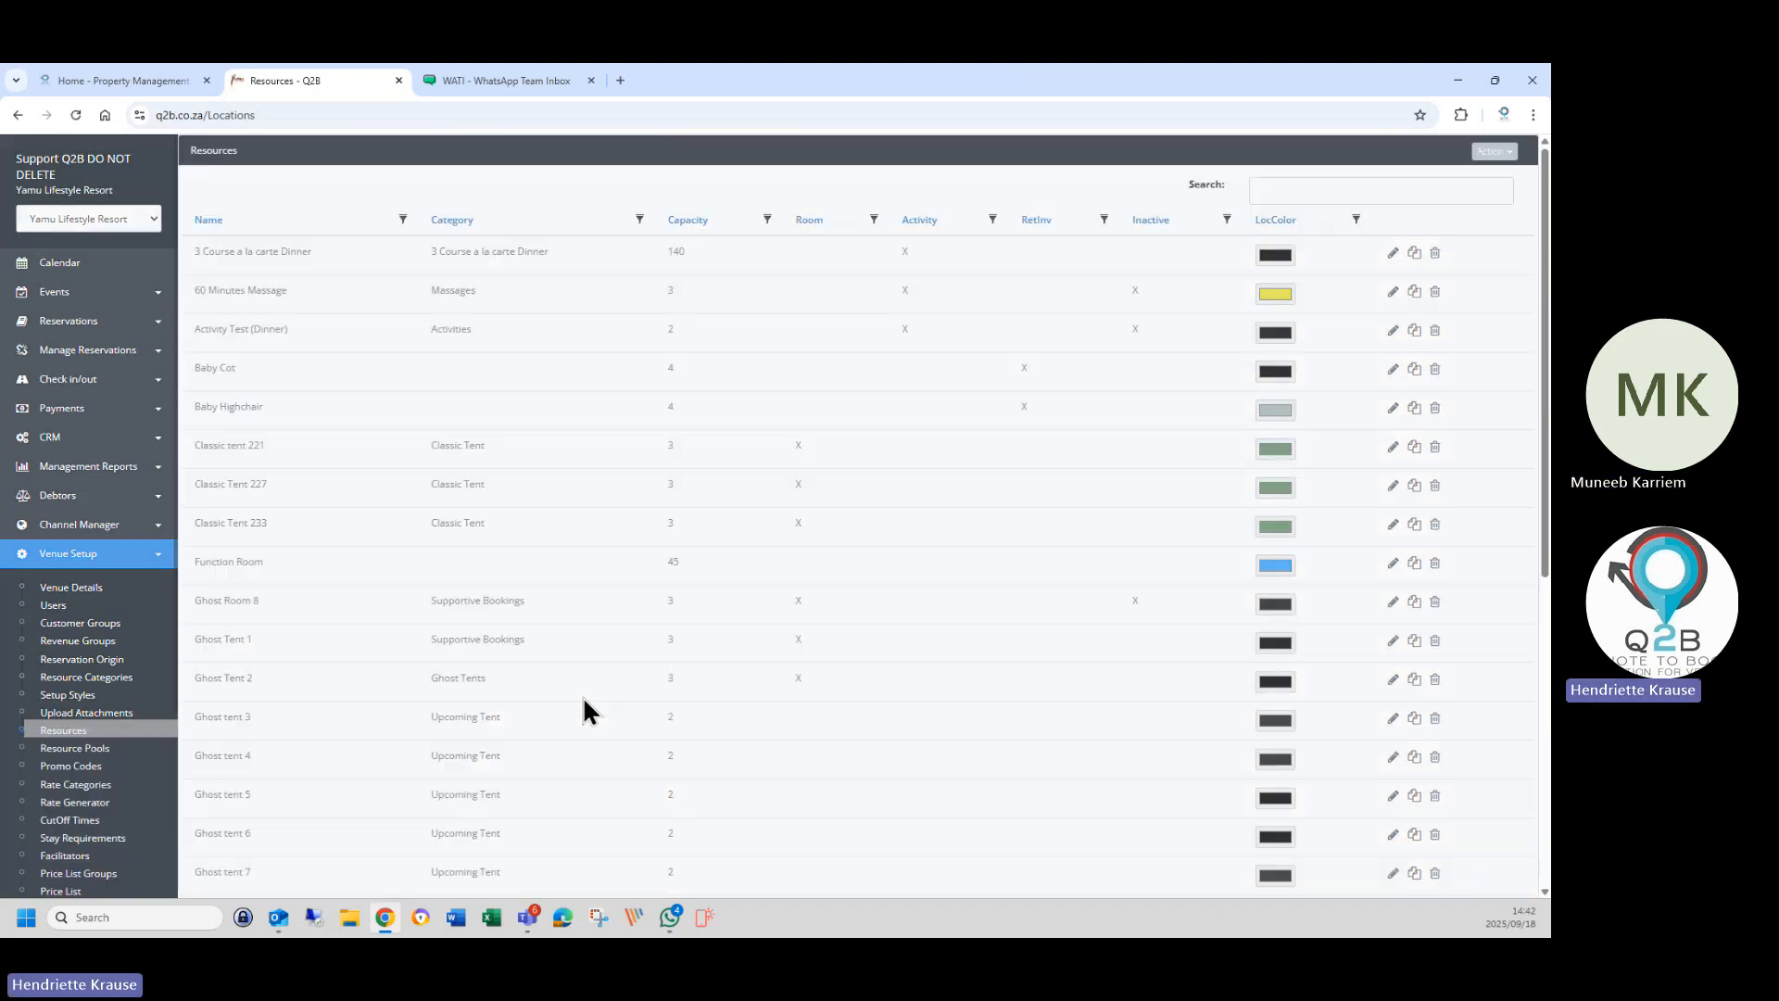